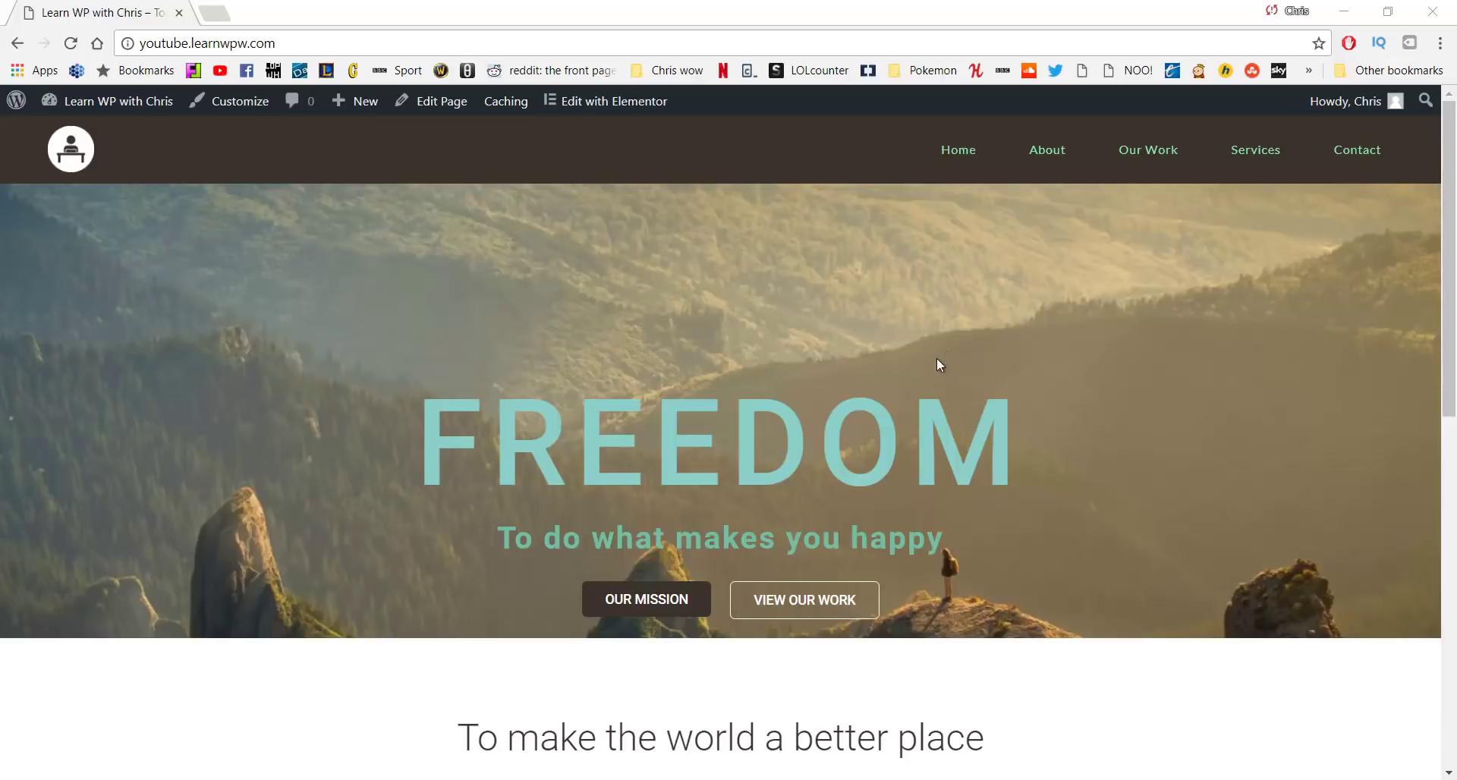
# Scroll through the live site's home page, then open and scroll the About page
pyautogui.scroll(-10, 940, 365)
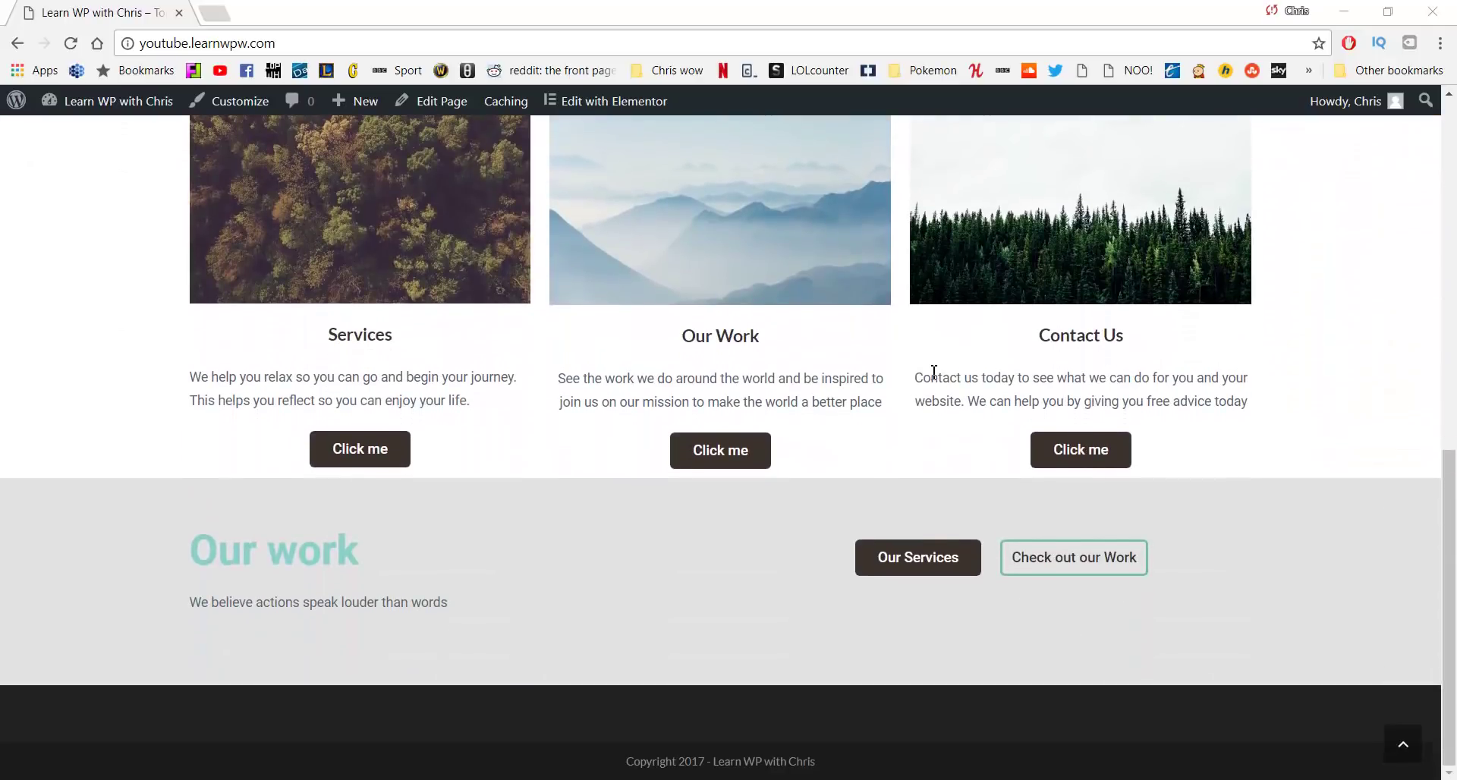
pyautogui.scroll(1, 608, 451)
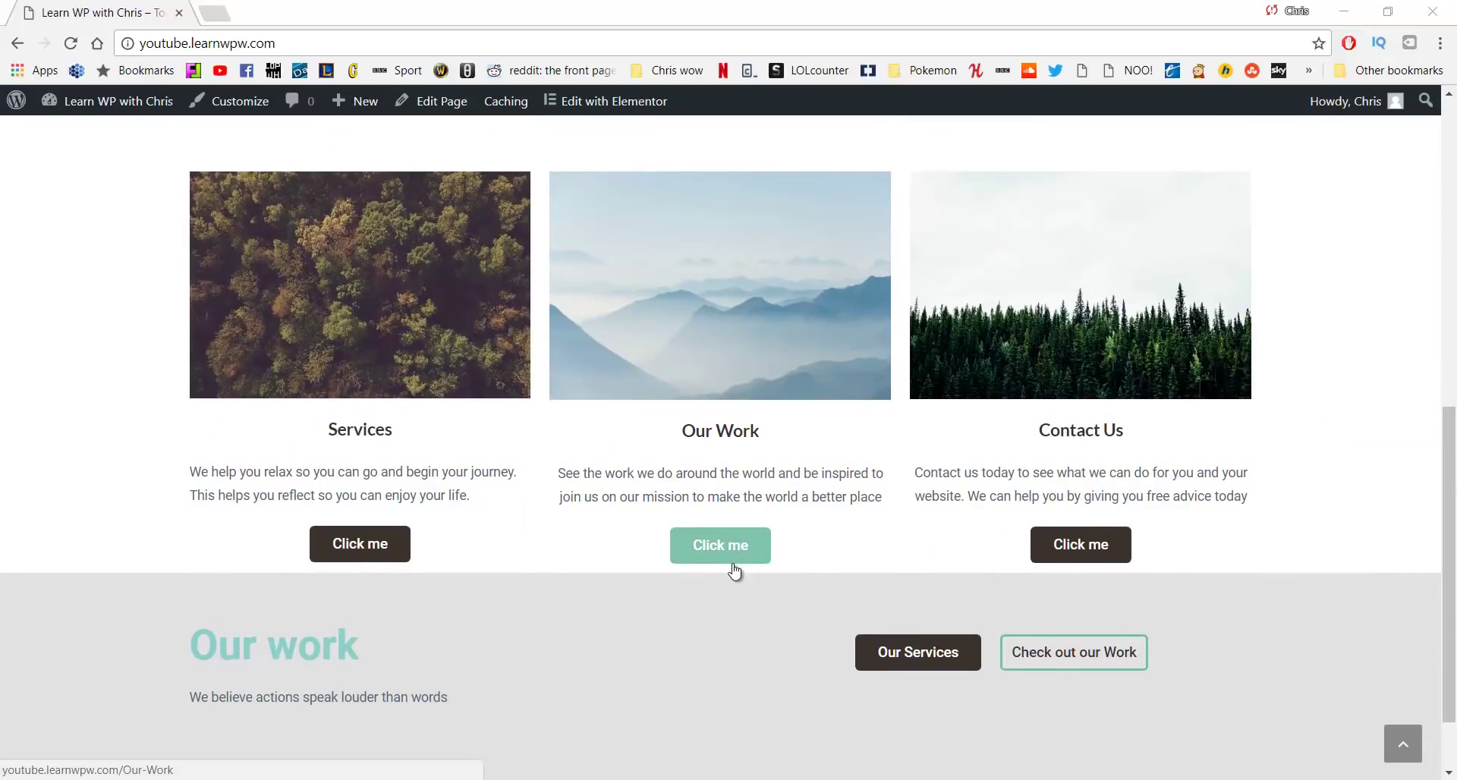
pyautogui.scroll(9, 710, 611)
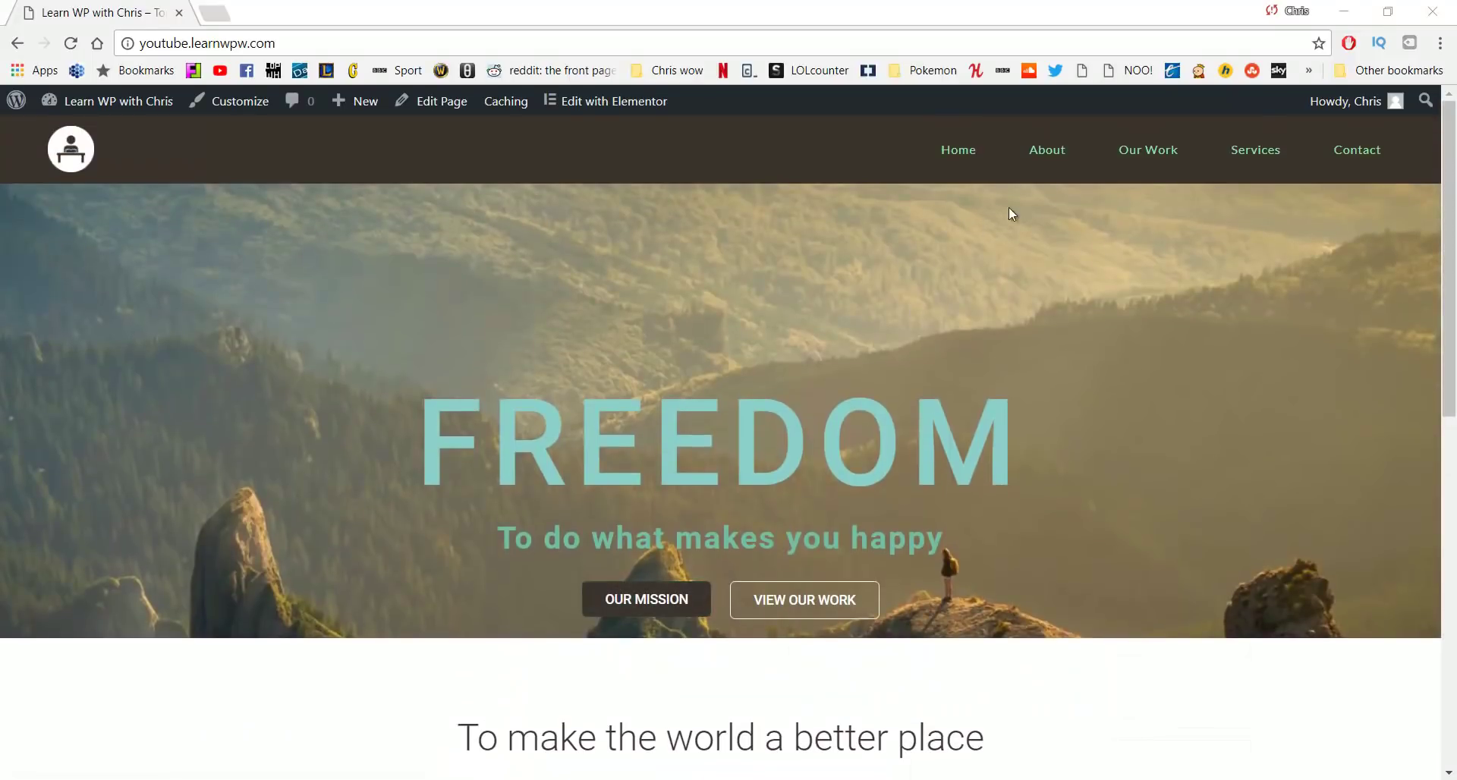
pyautogui.click(1048, 163)
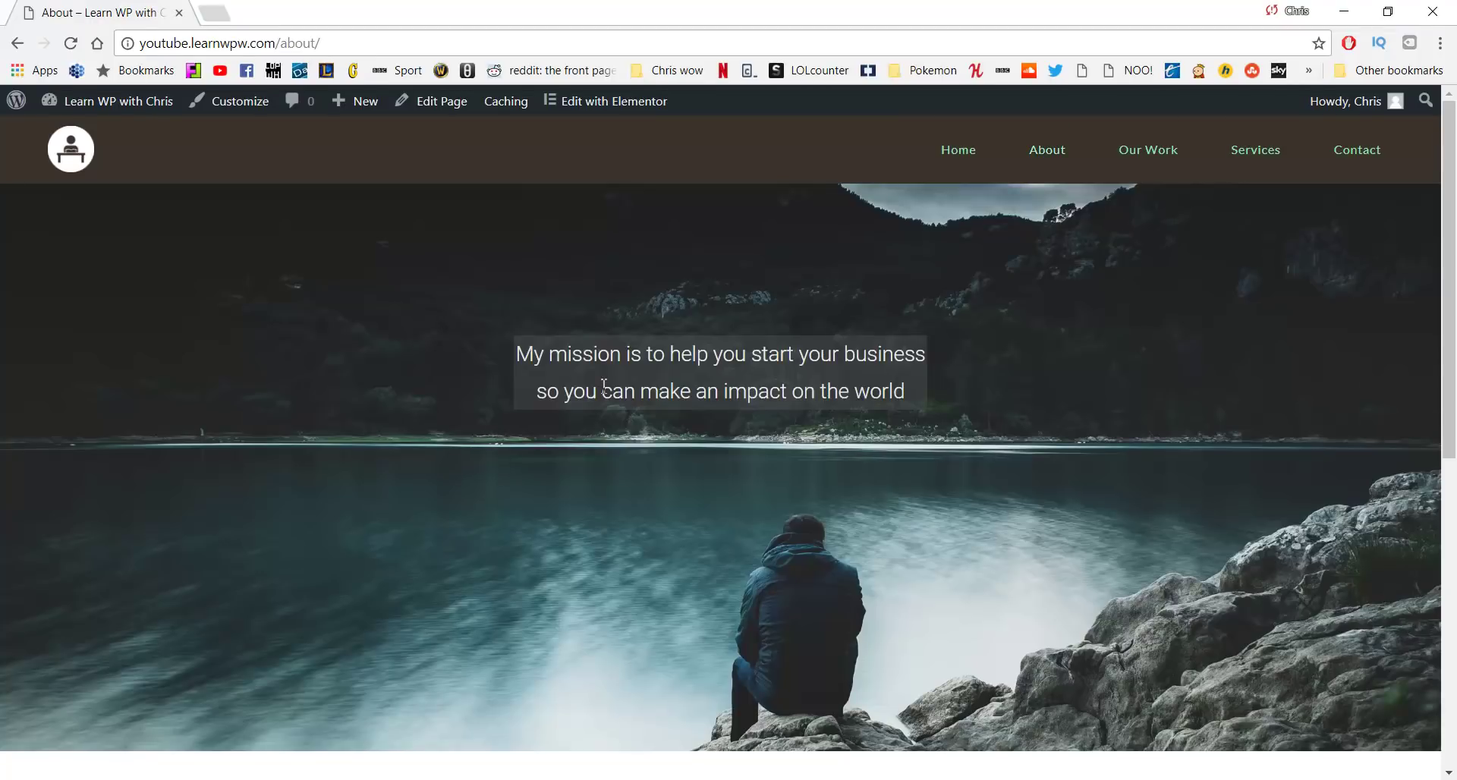
pyautogui.scroll(-8, 585, 400)
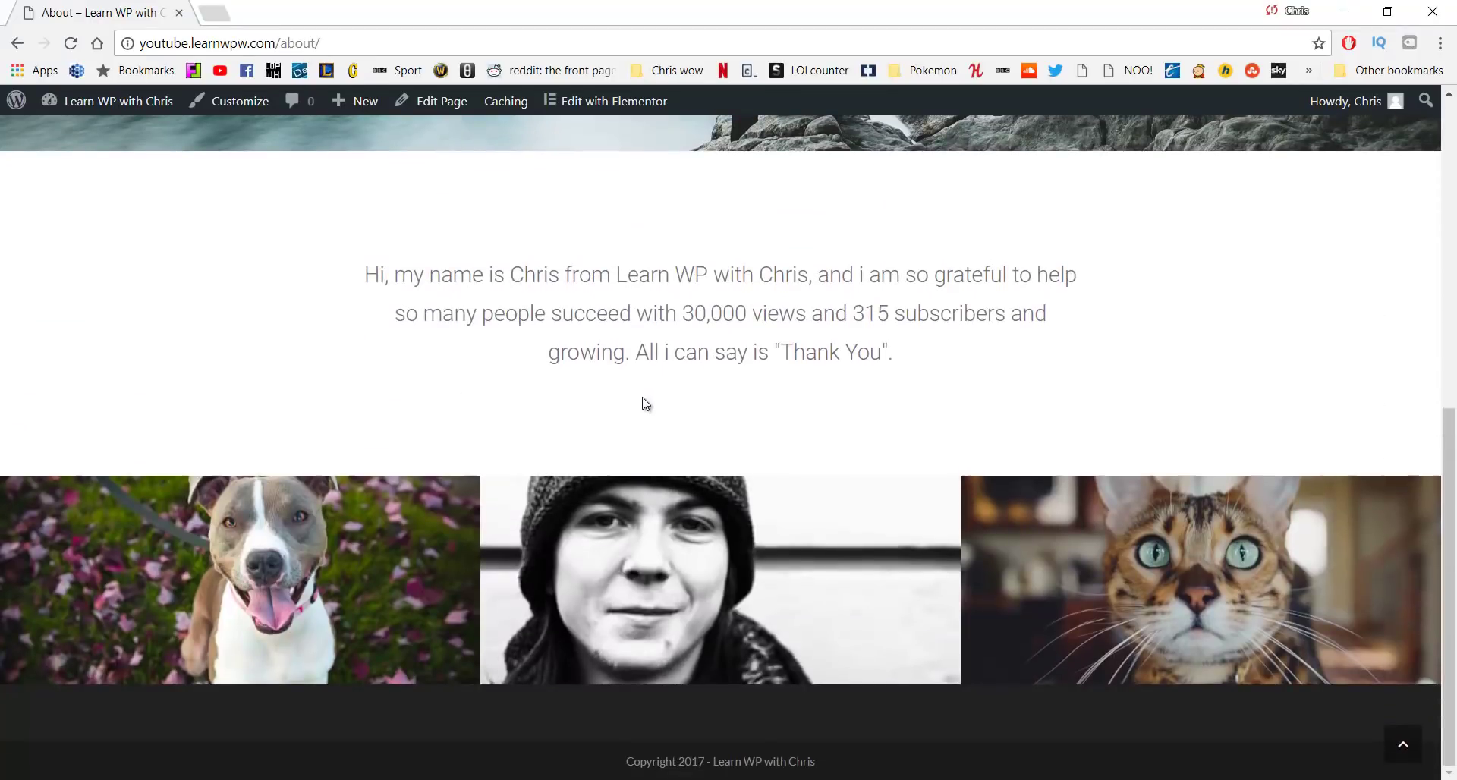
pyautogui.scroll(5, 736, 395)
pyautogui.scroll(3, 736, 414)
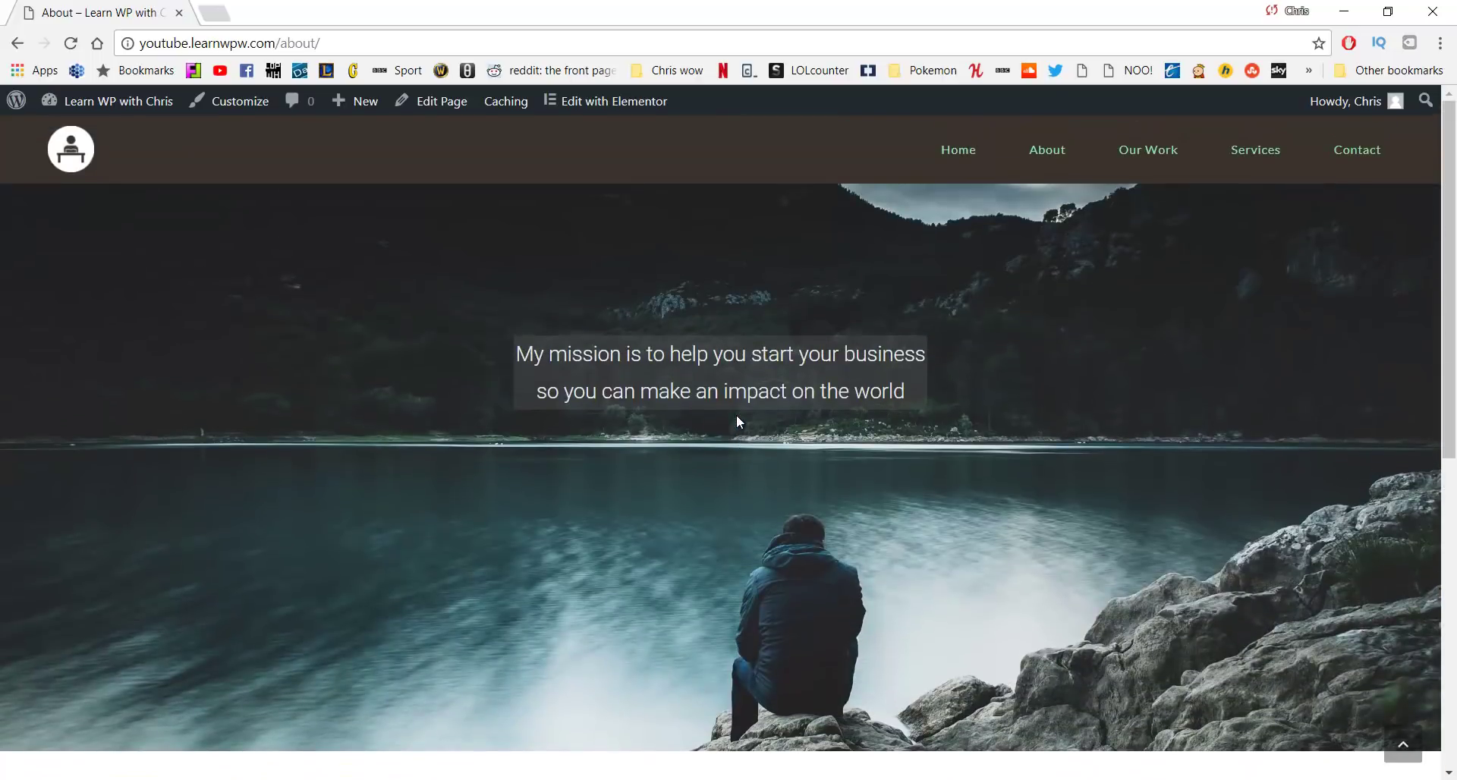
# Open the Our Work page and scroll through its ocean and mountain image sections
pyautogui.click(1148, 163)
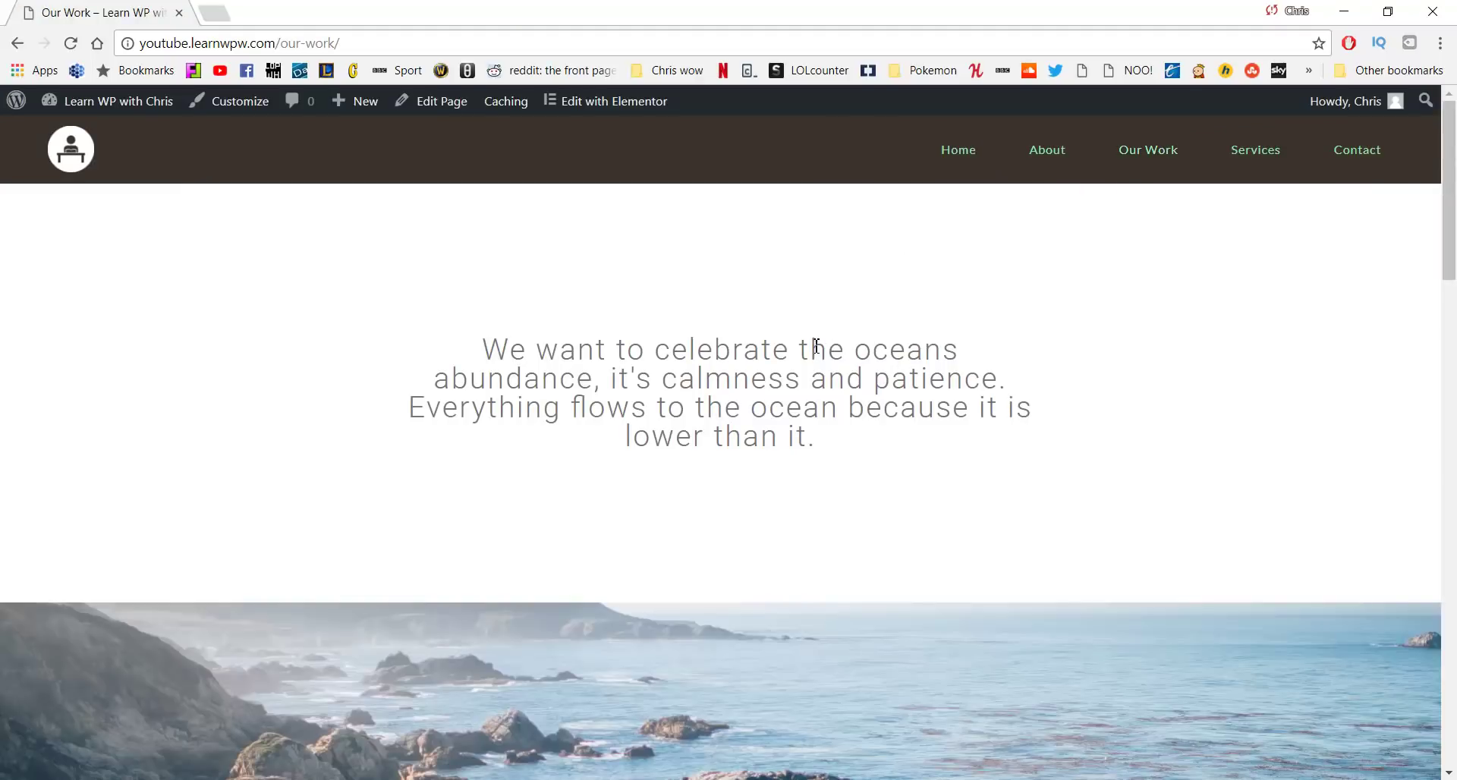
pyautogui.scroll(-3, 926, 365)
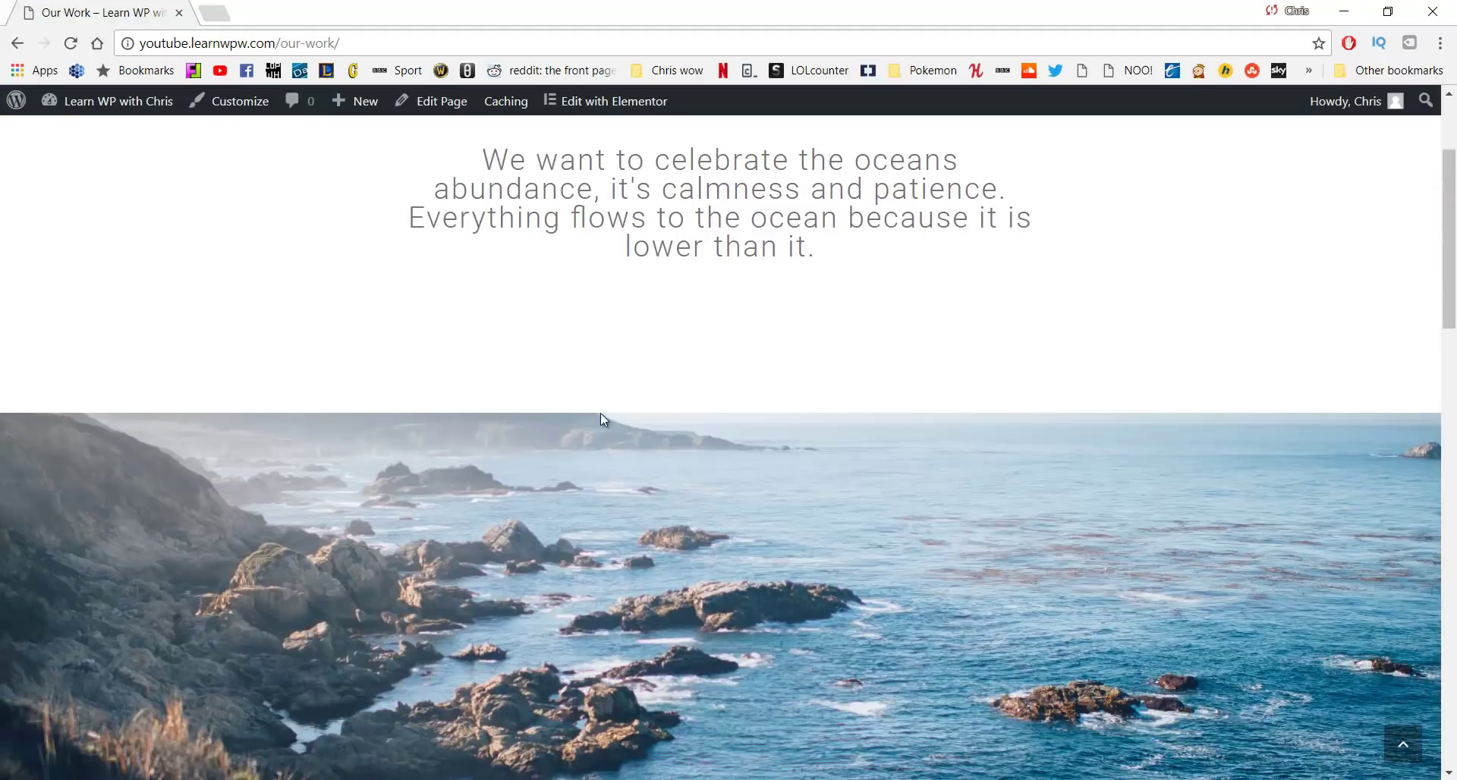
pyautogui.scroll(-8, 755, 525)
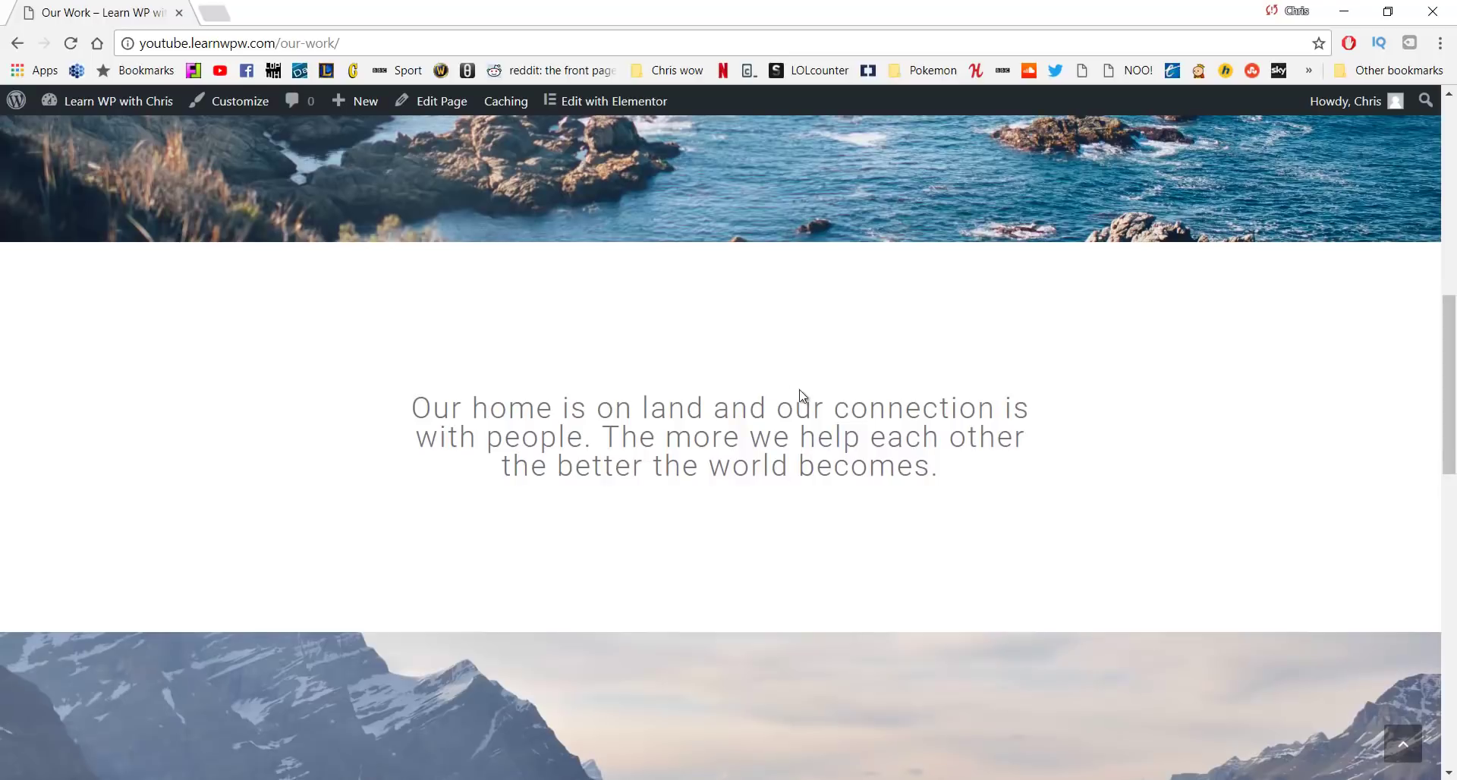
pyautogui.scroll(-3, 592, 455)
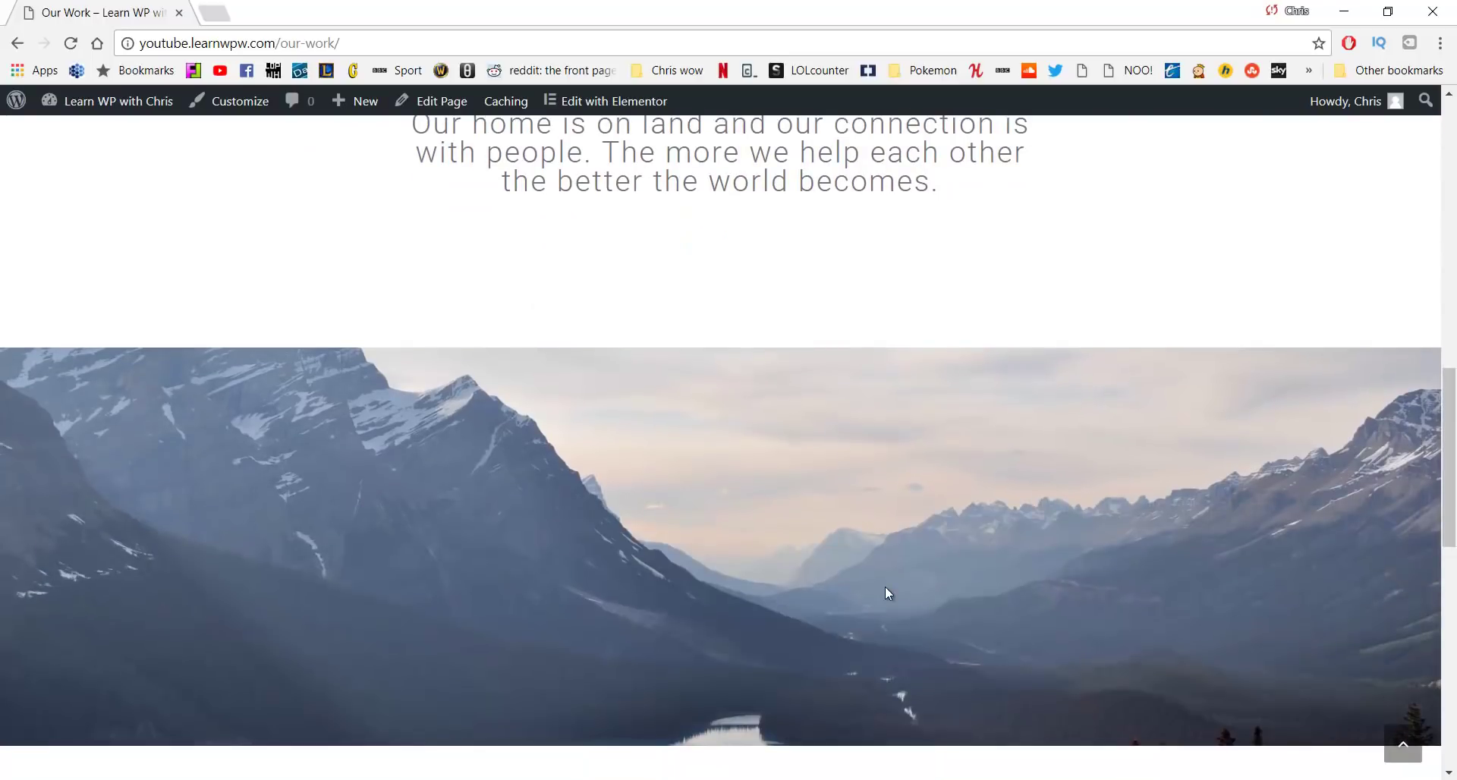
pyautogui.scroll(10, 885, 586)
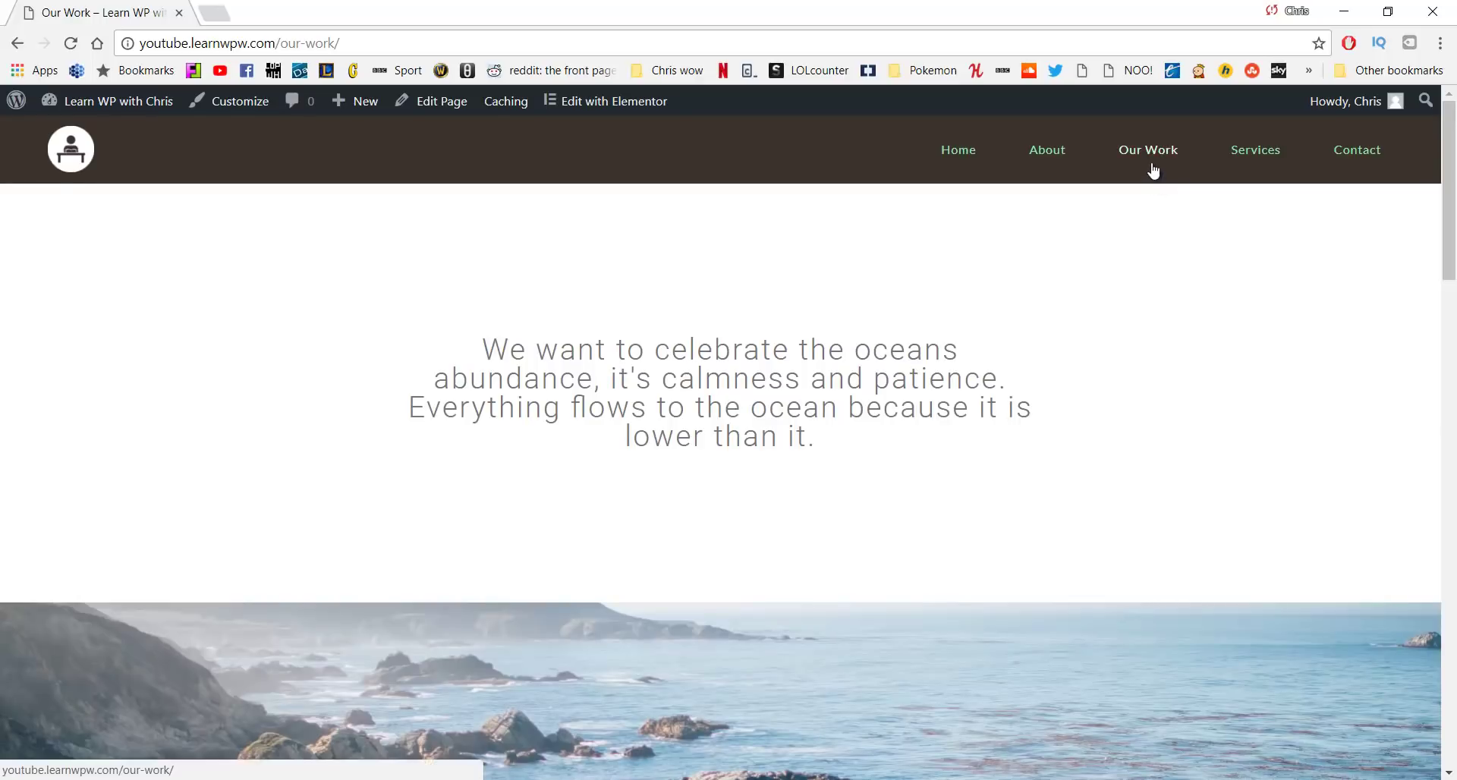
# Scroll through the Services page's sections, then go to the Contact page with its map and form
pyautogui.click(1259, 147)
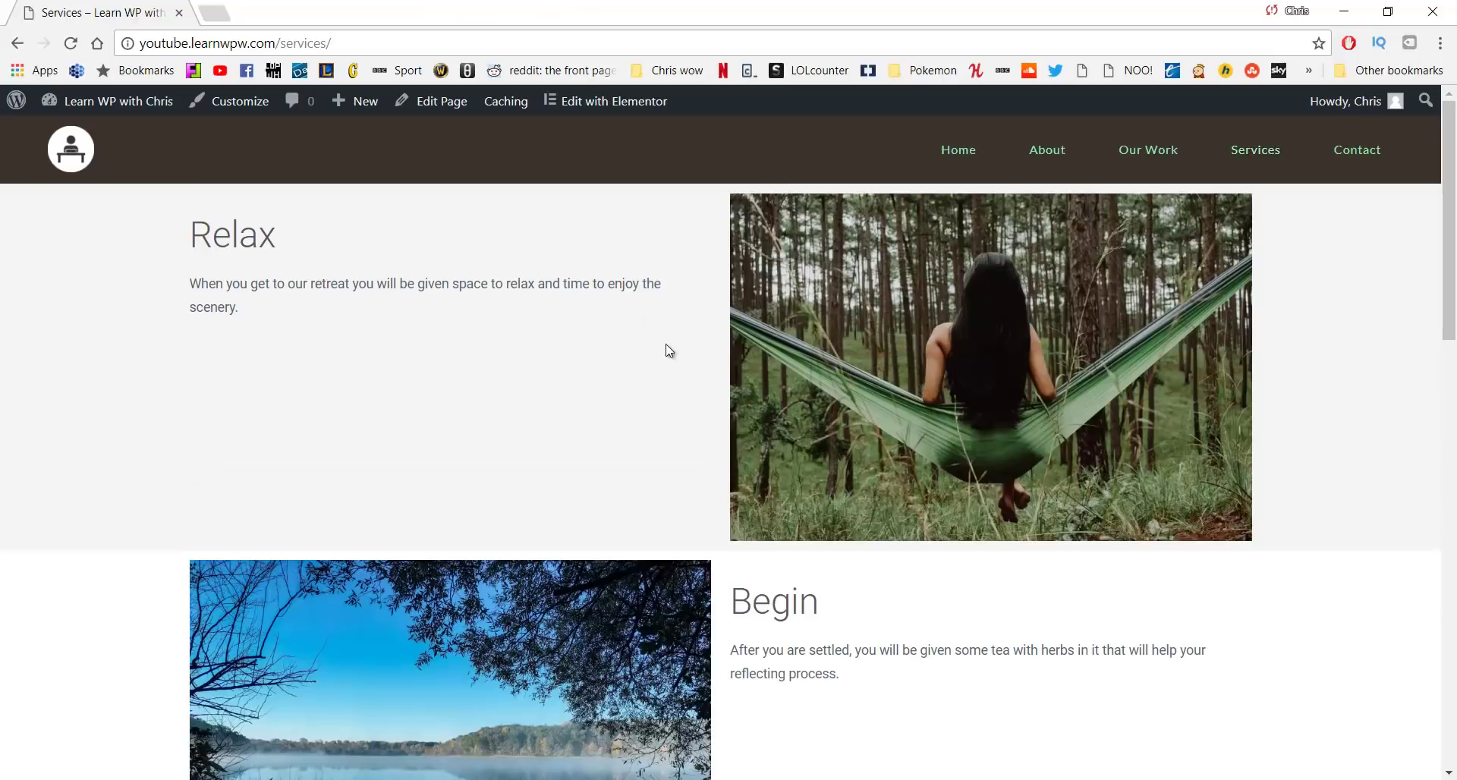
pyautogui.scroll(-3, 652, 357)
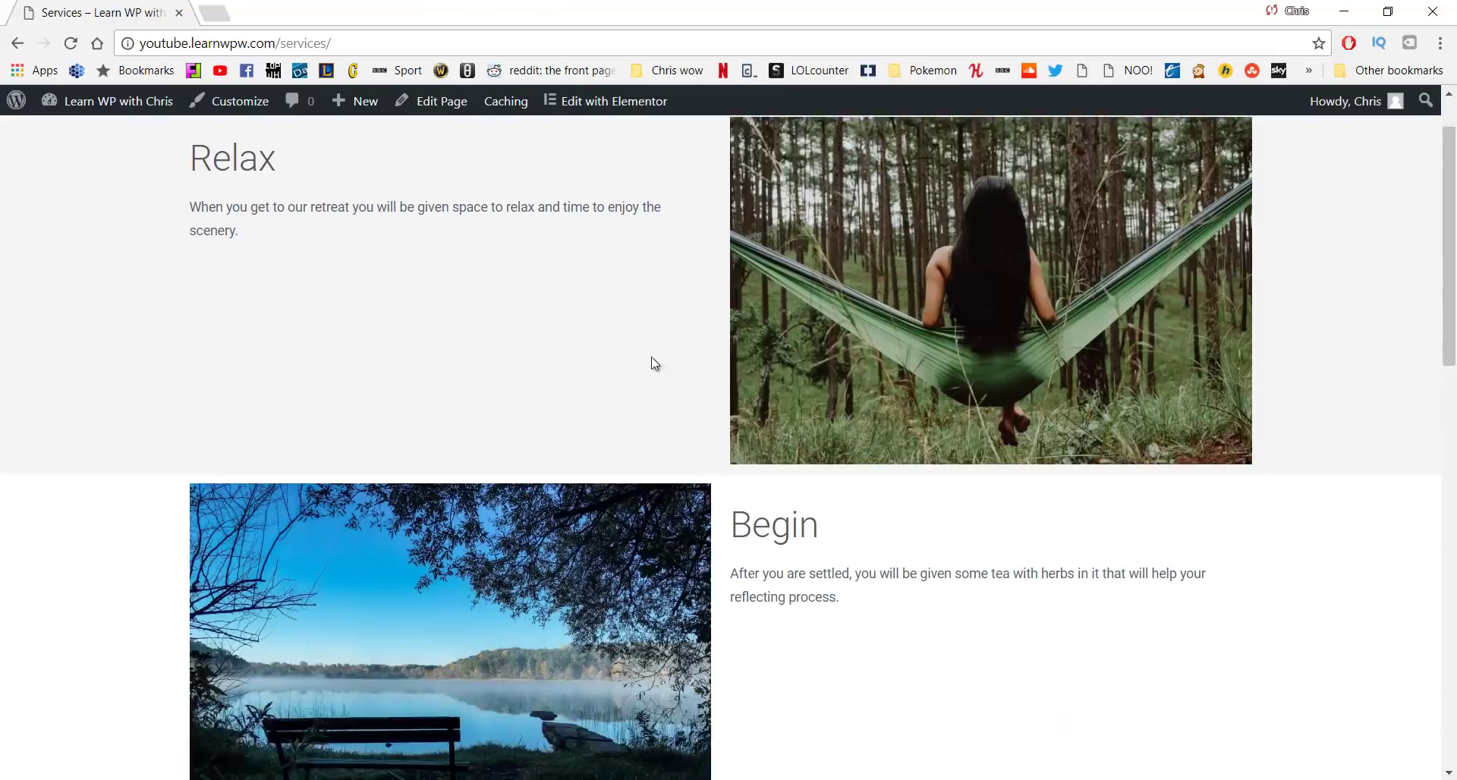
pyautogui.scroll(-10, 626, 408)
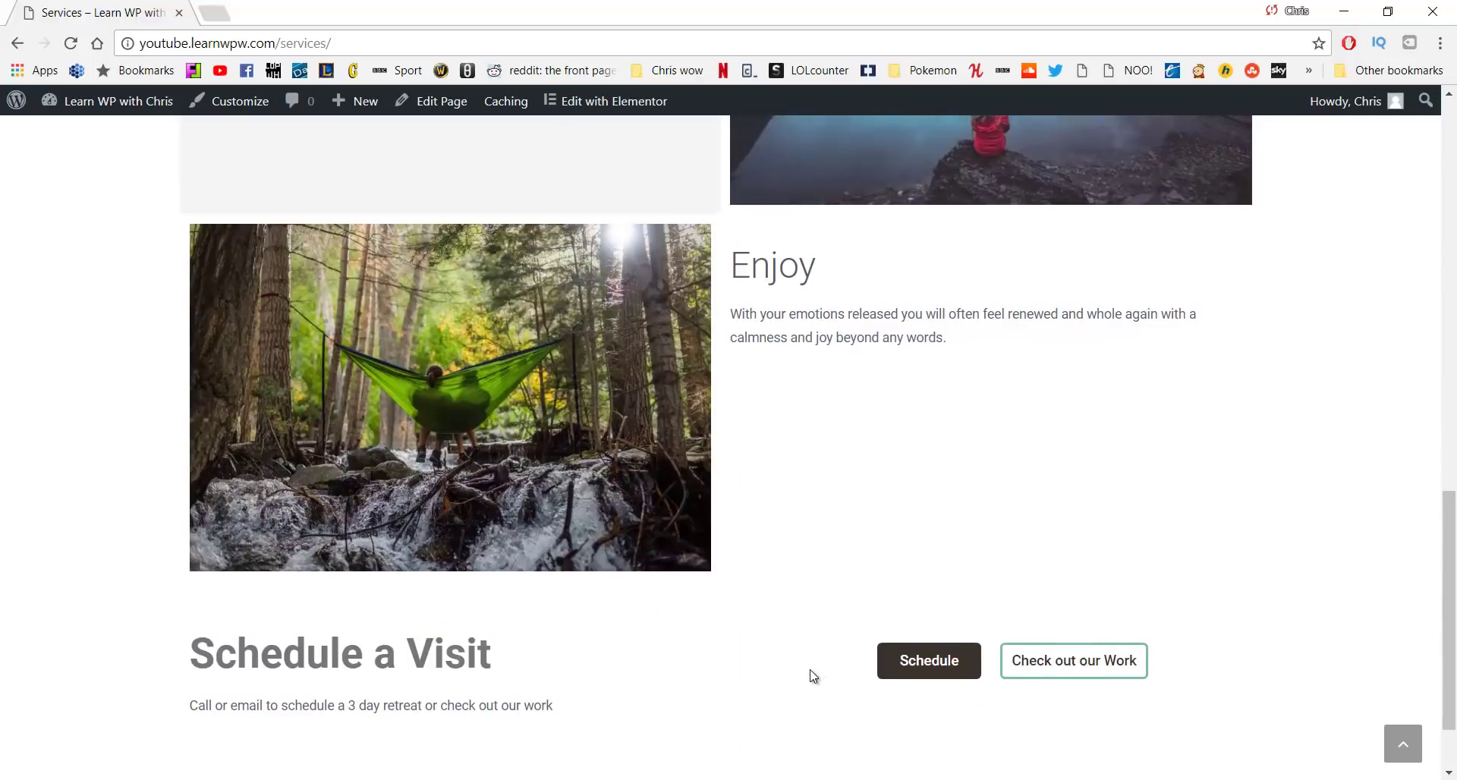
pyautogui.scroll(14, 812, 673)
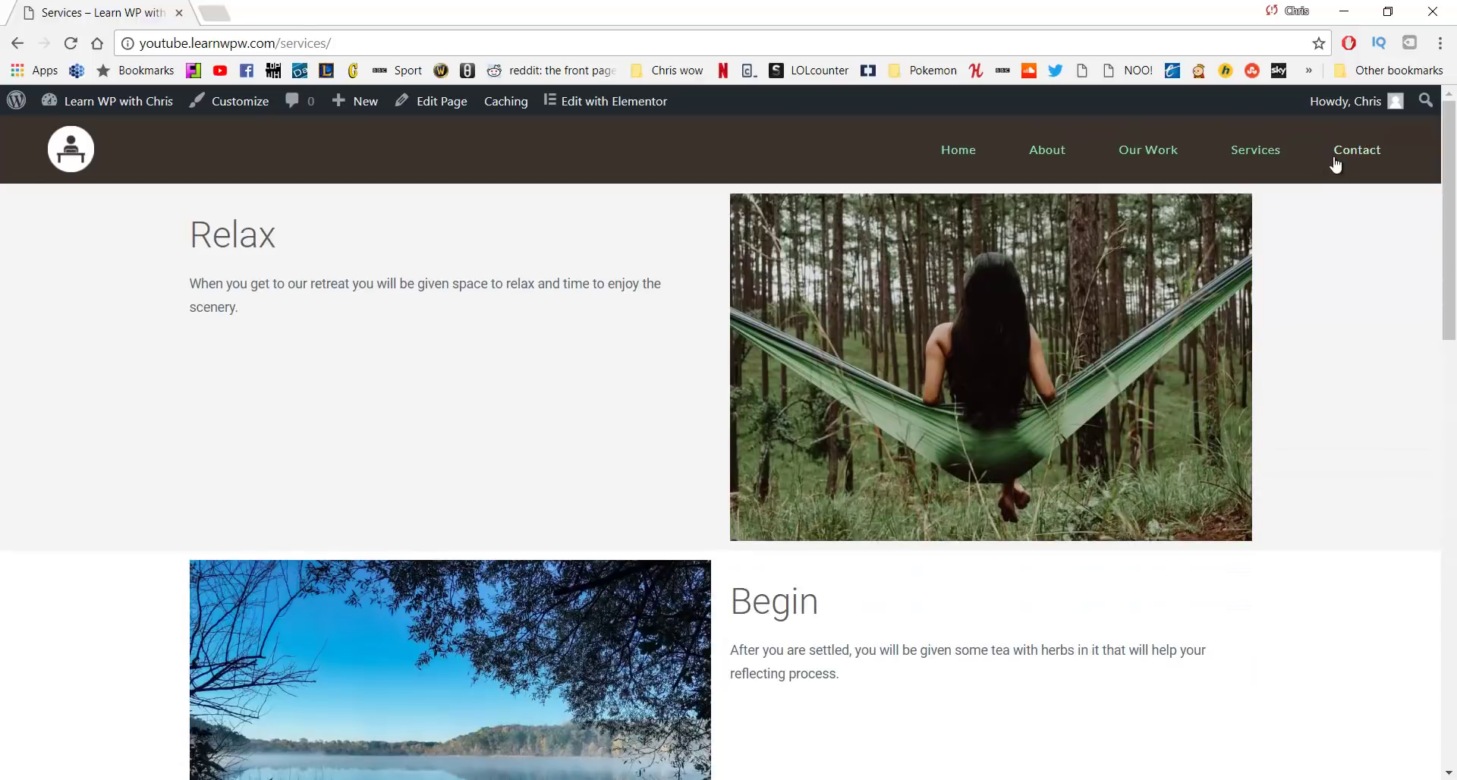
pyautogui.click(1335, 159)
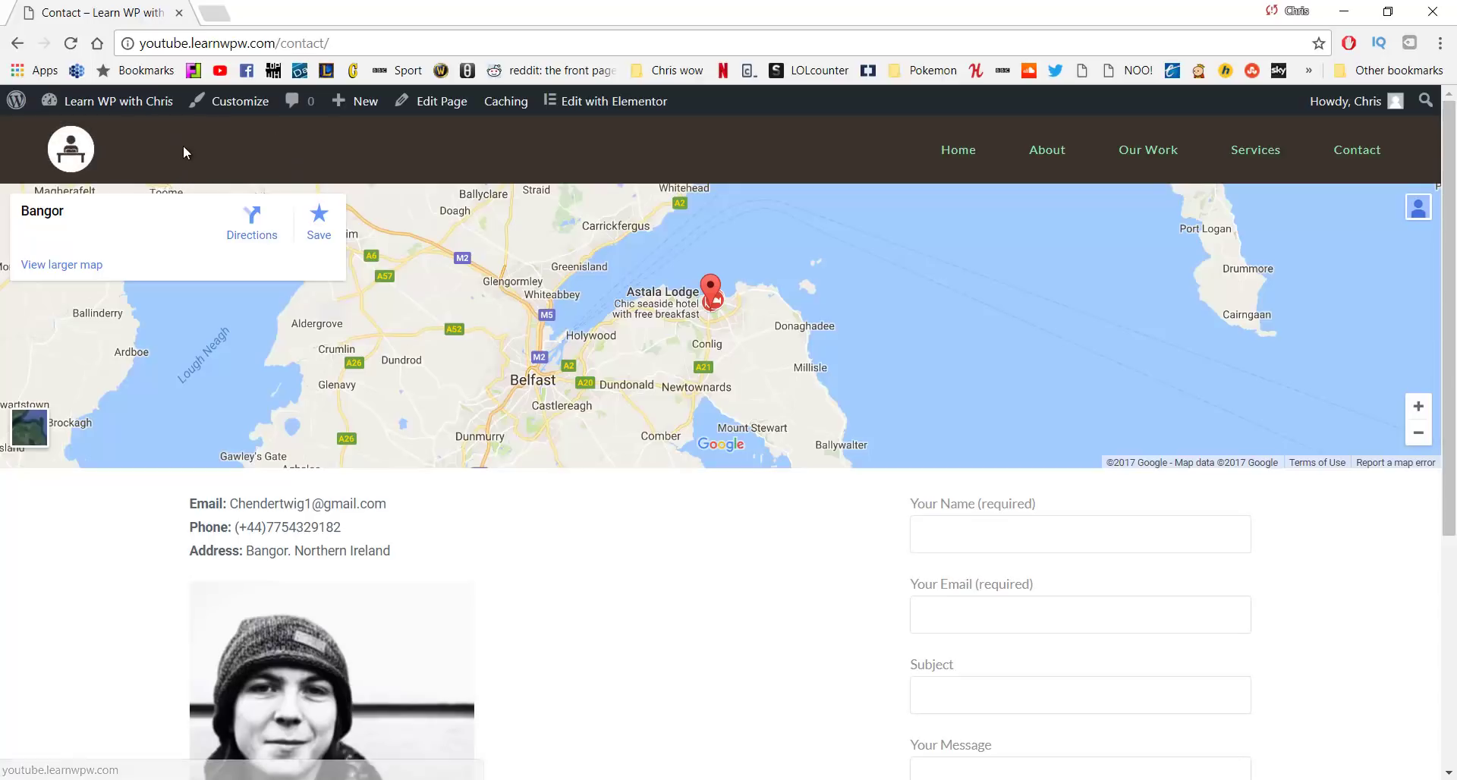
# Go back to the site's home page from the menu
pyautogui.click(950, 155)
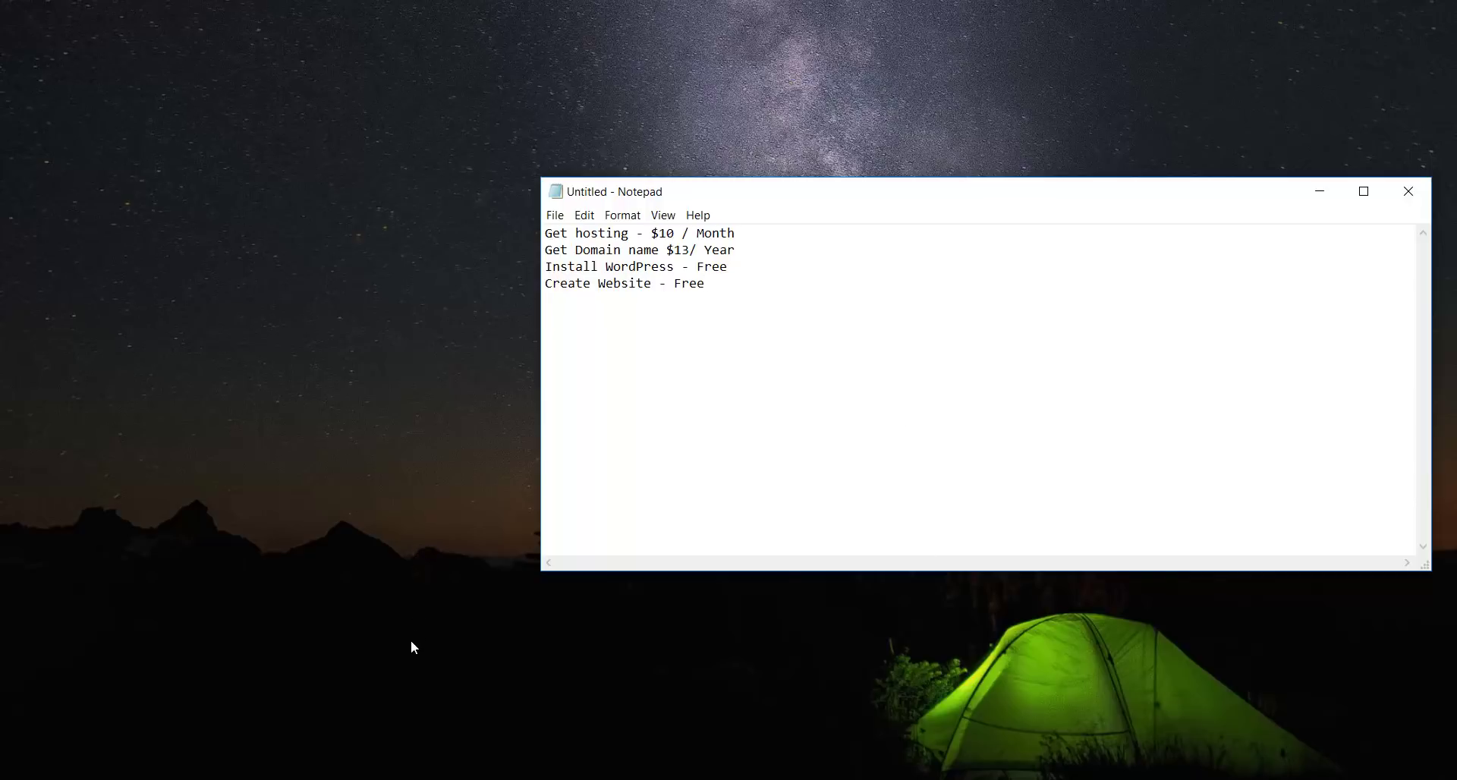
# Restore the Chrome window and switch to the HostGator home page
pyautogui.click(612, 718)
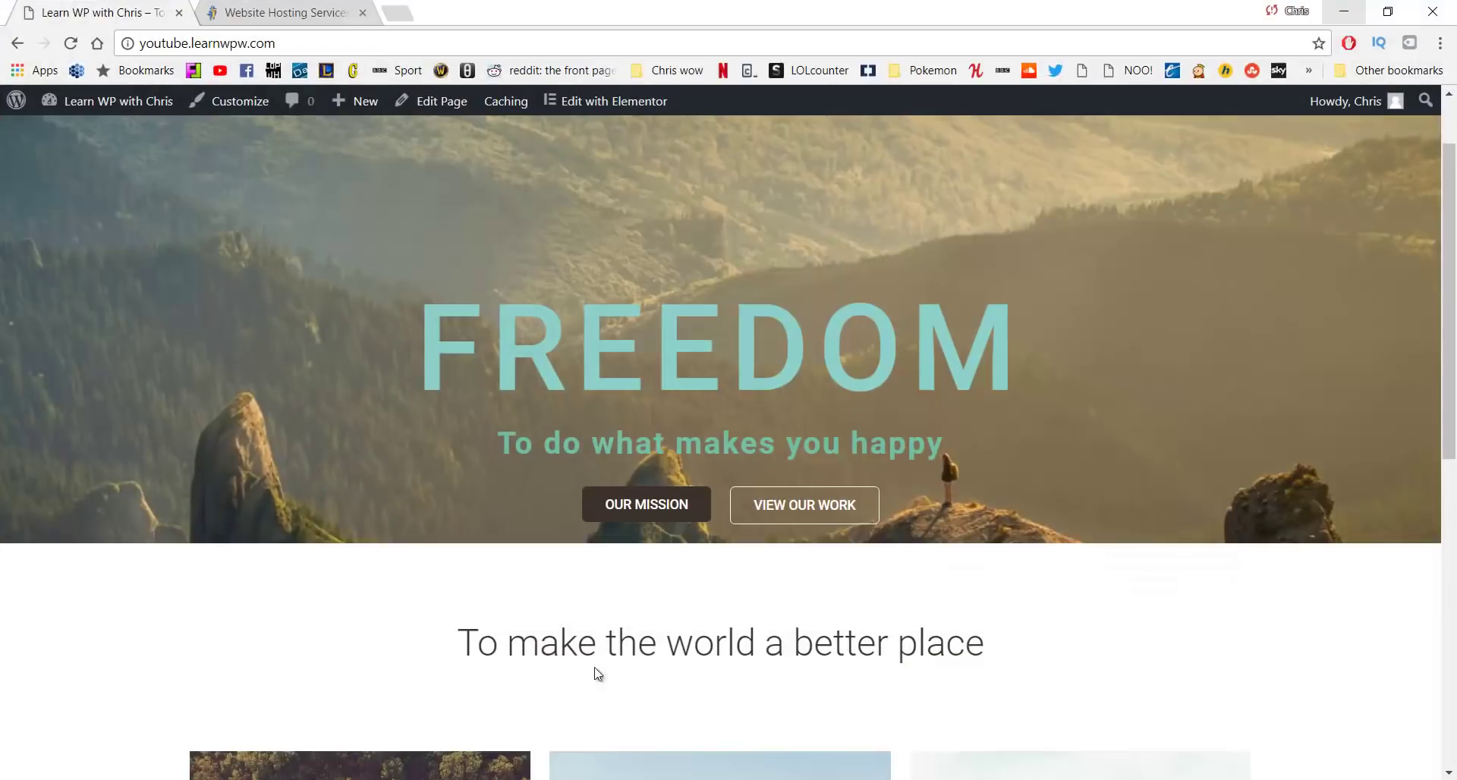
pyautogui.click(302, 9)
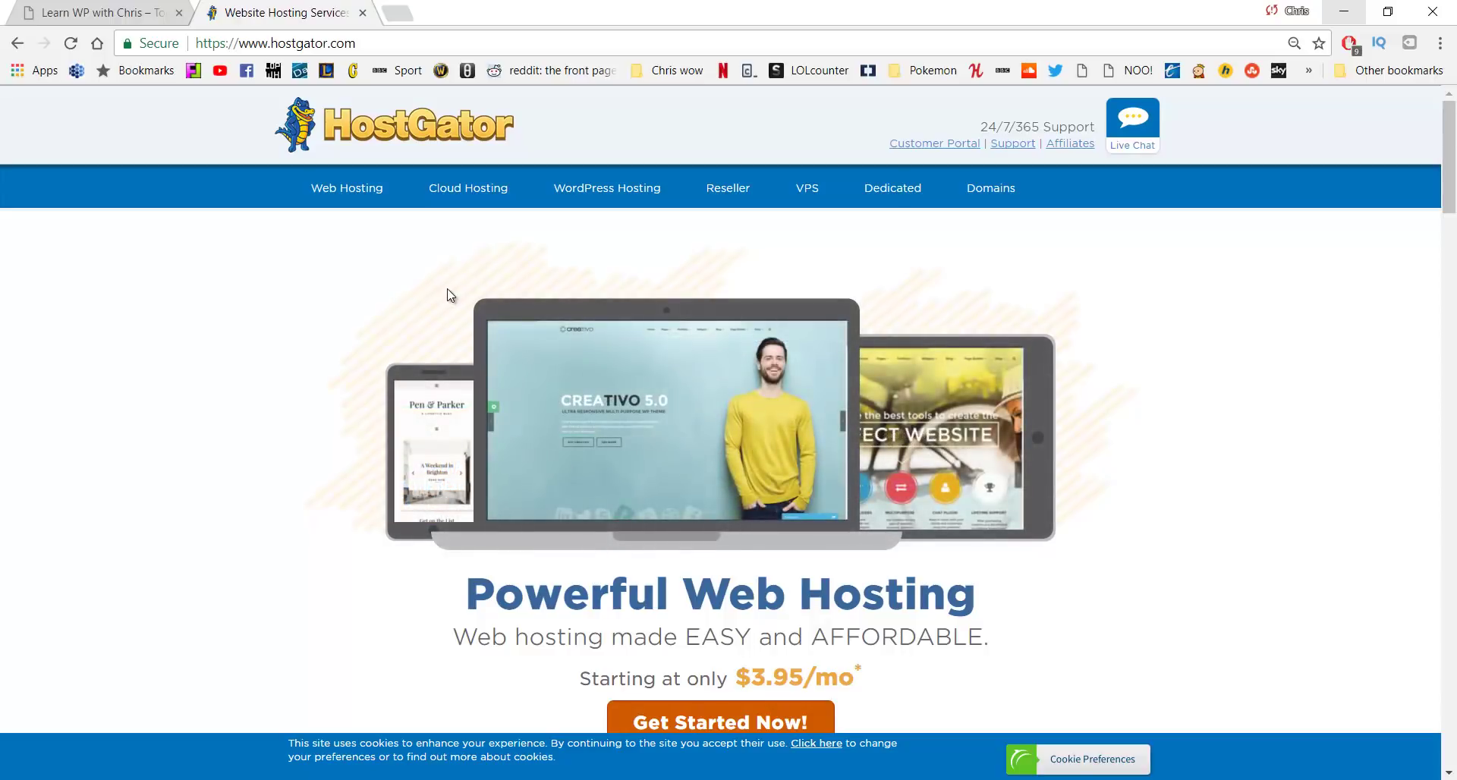
# Open HostGator's Web Hosting page comparing the Hatchling, Baby and Business plans
pyautogui.click(345, 191)
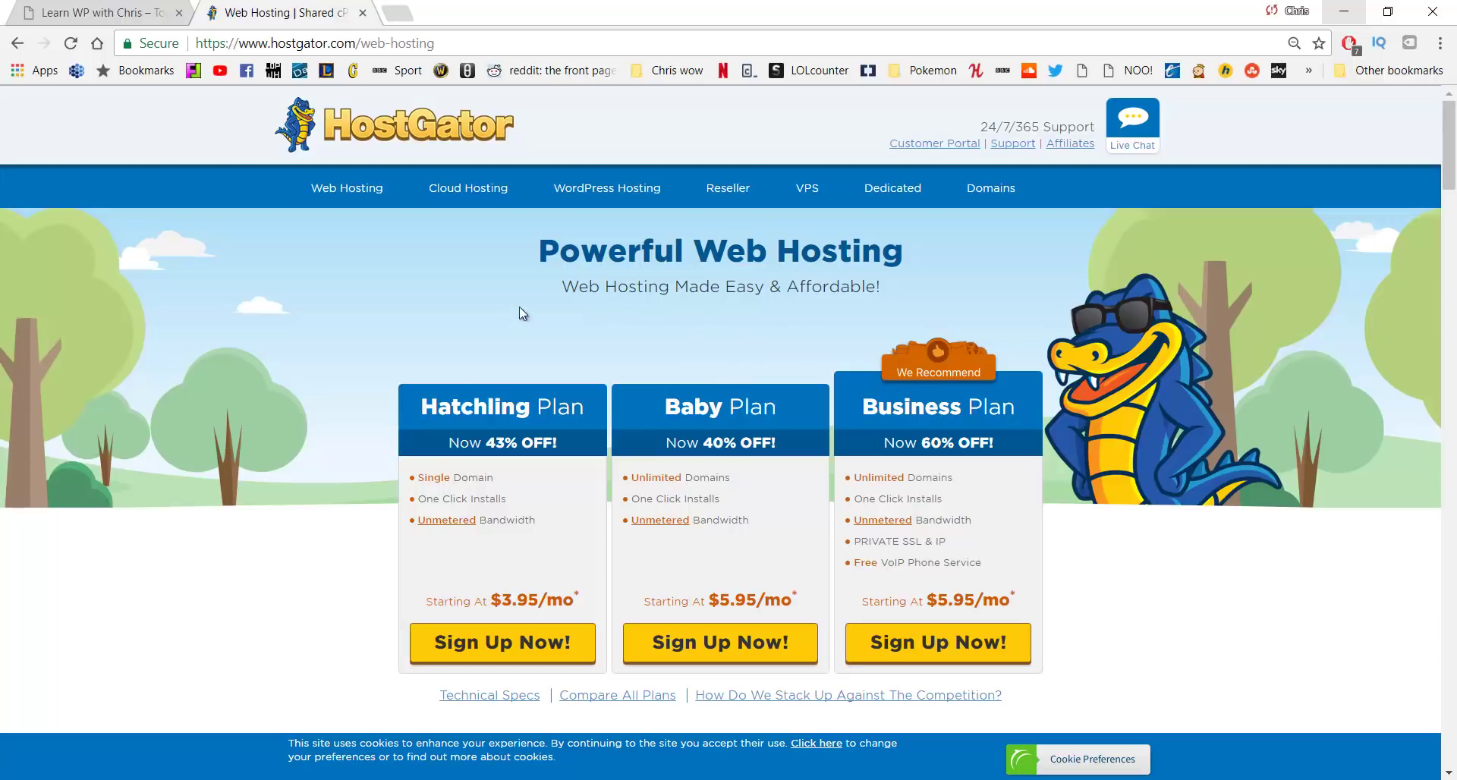
# Sign up for the Hatchling plan and search for the domain learnwpwithchris
pyautogui.click(493, 648)
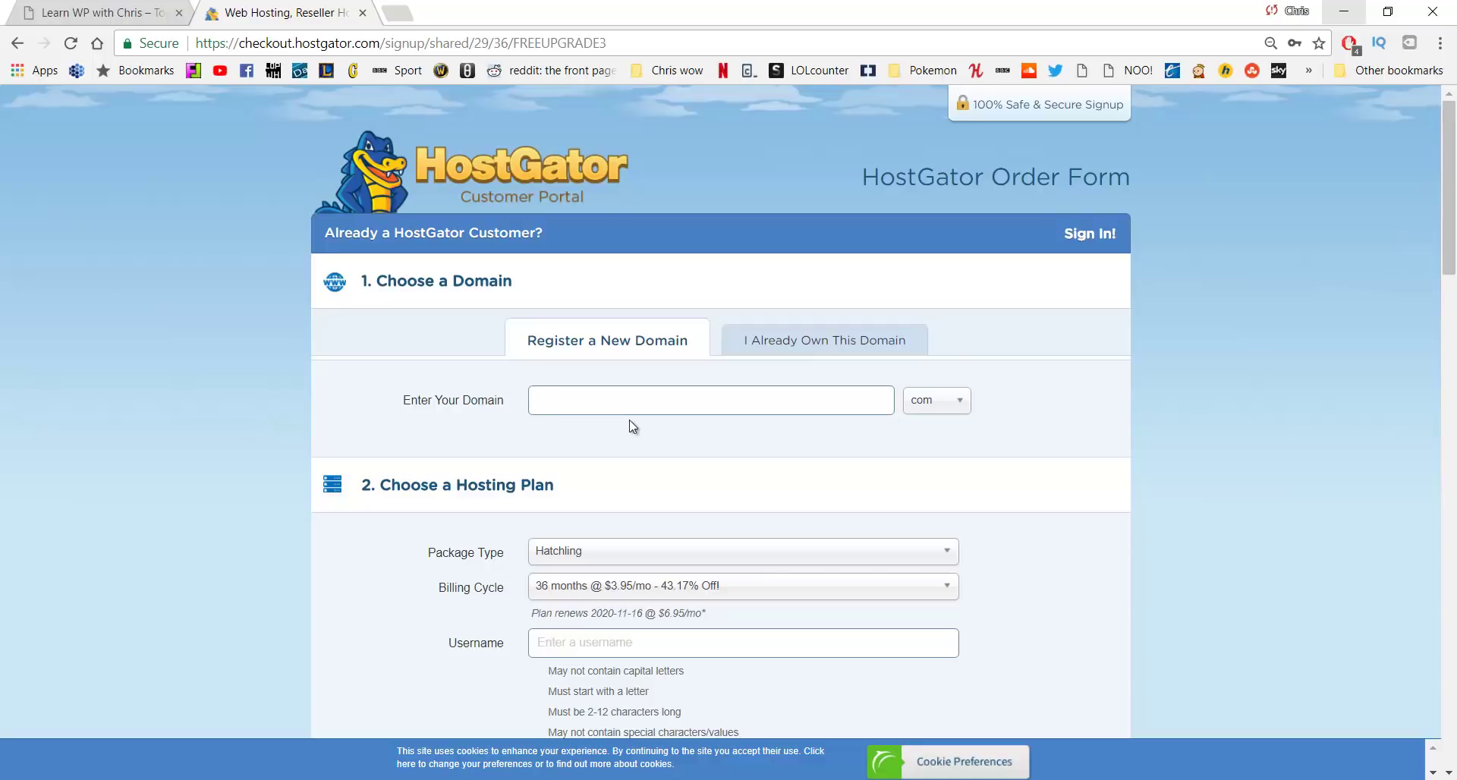
pyautogui.write('learnwpwithchris')
pyautogui.press('Return')
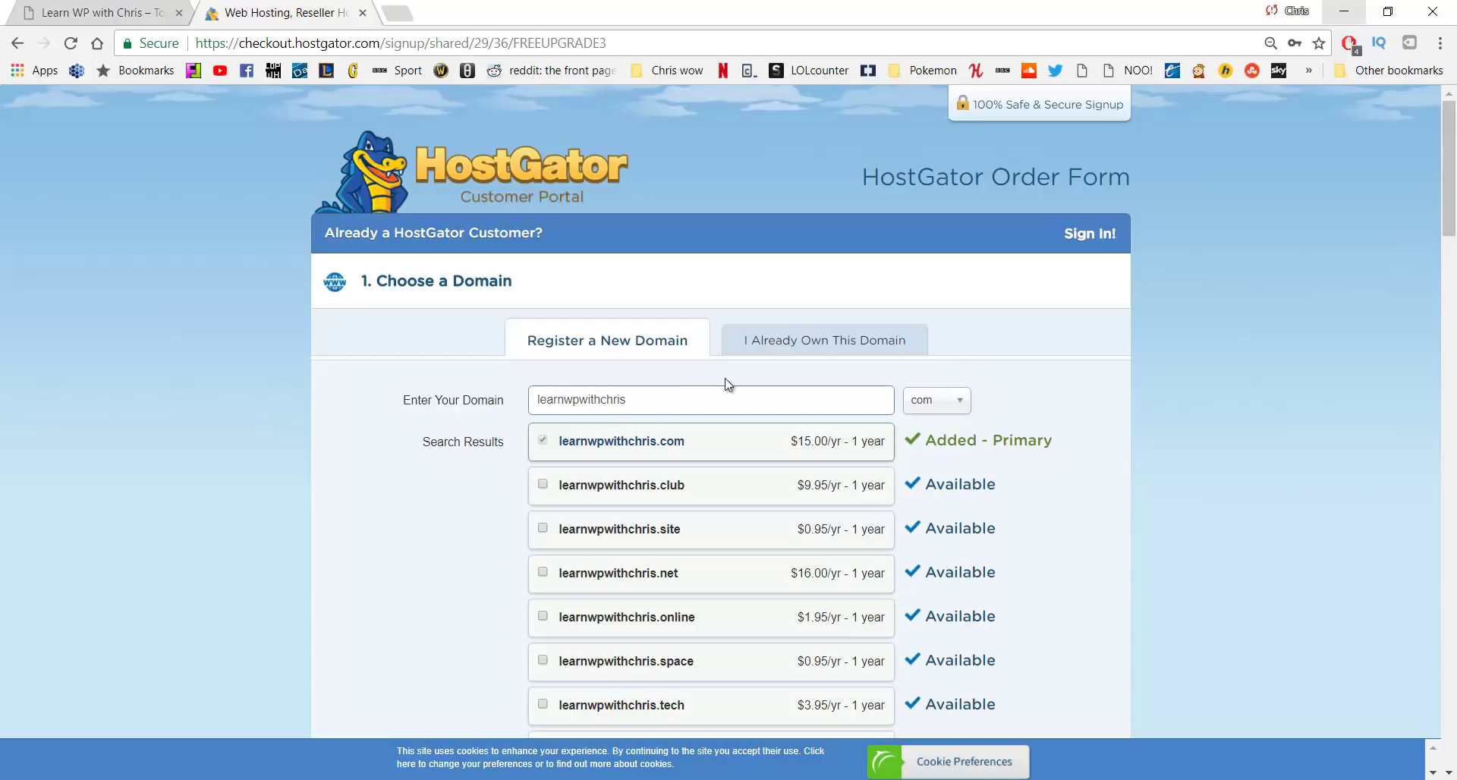
# Try the .site ending, return to .com, and mark learnwpwithchris.com as already owned
pyautogui.click(928, 406)
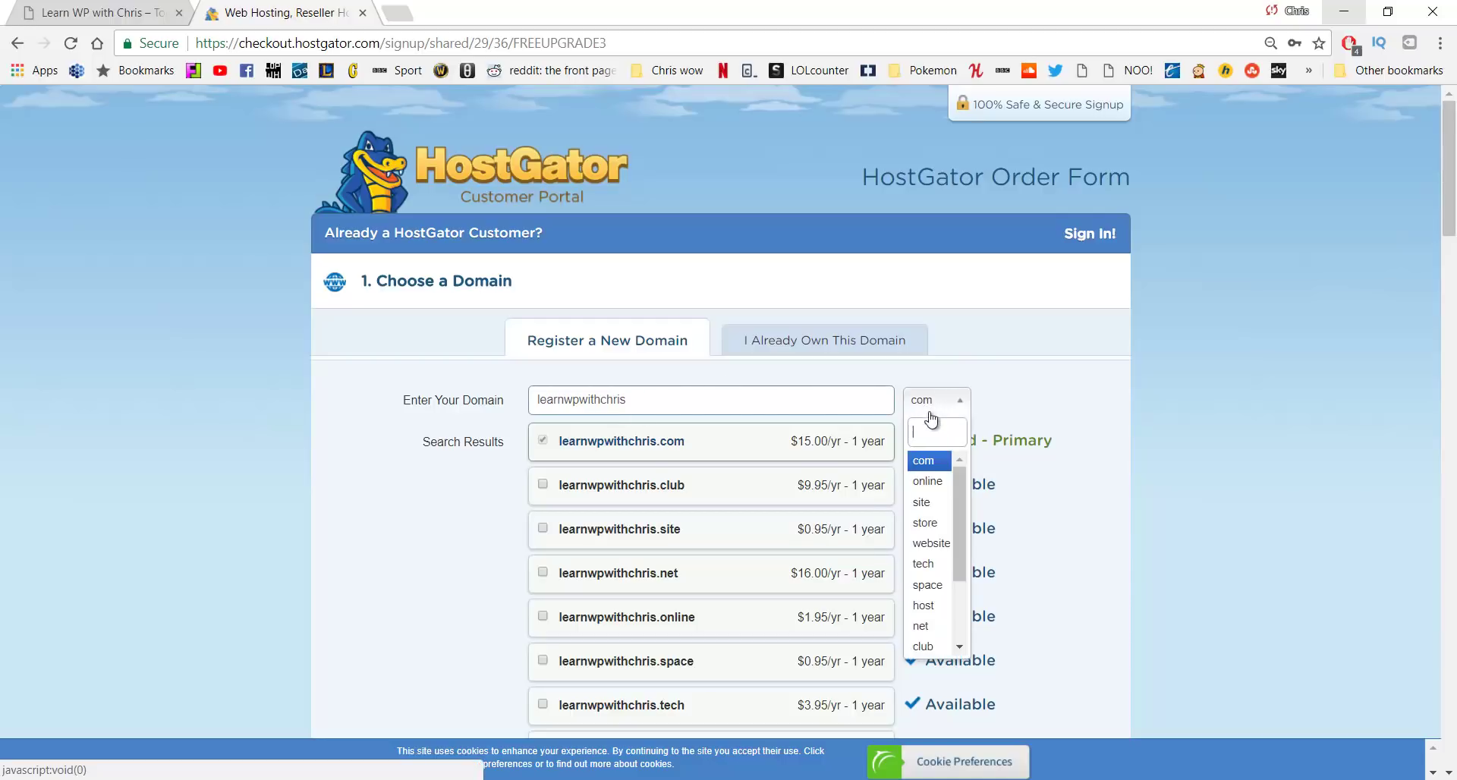
pyautogui.click(930, 505)
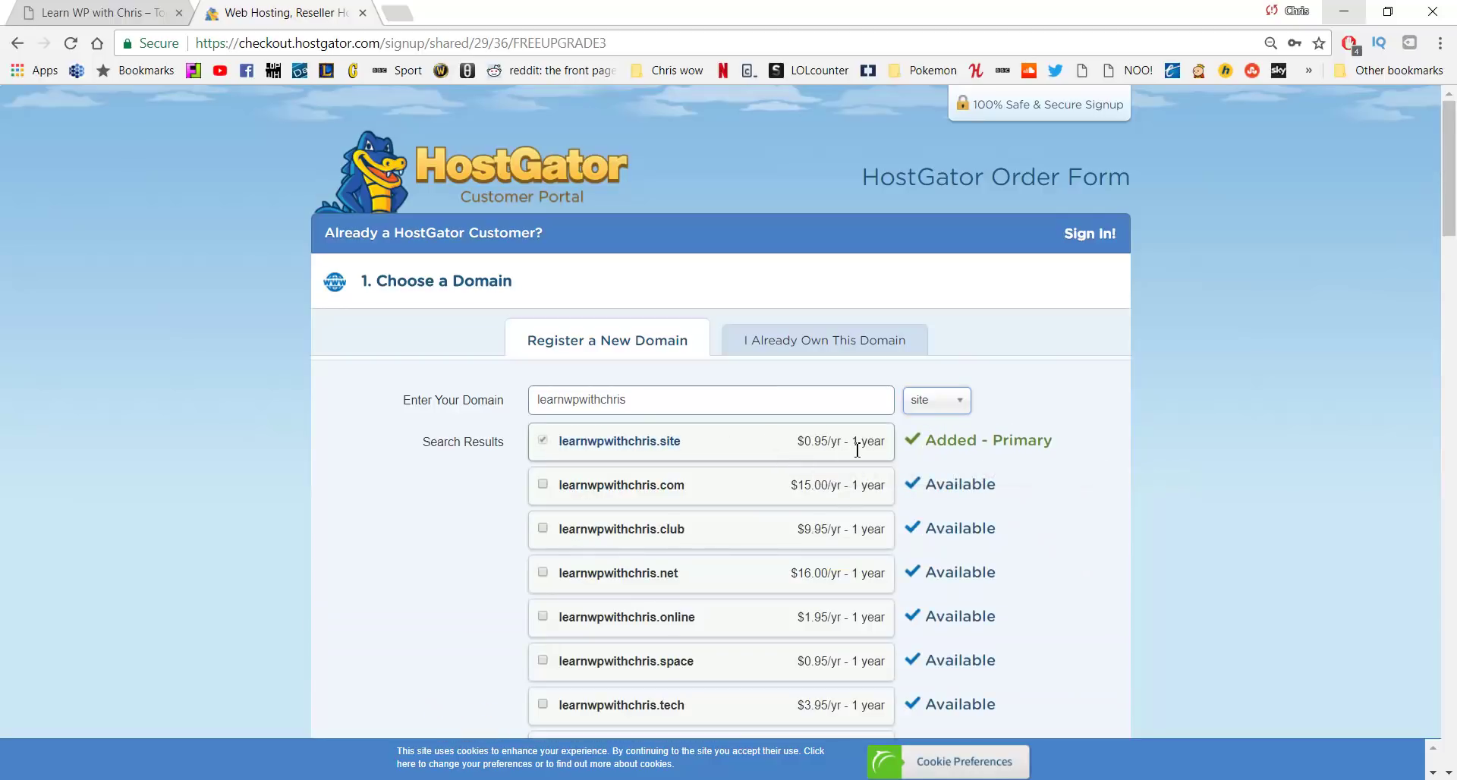
pyautogui.click(931, 410)
pyautogui.click(927, 464)
pyautogui.click(810, 340)
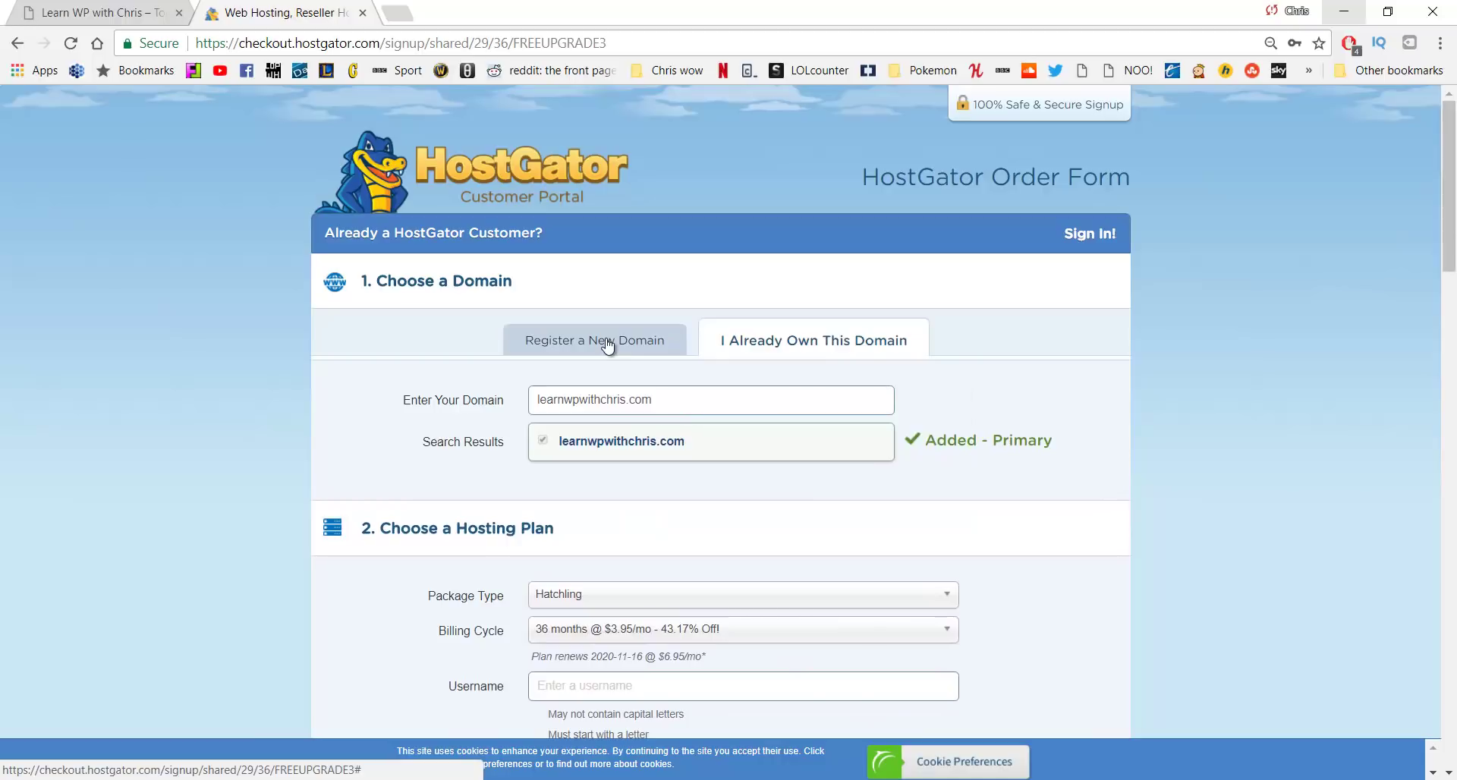
# Switch back to registering learnwpwithchris.com as new and untick Add Domain Privacy Protection
pyautogui.click(608, 343)
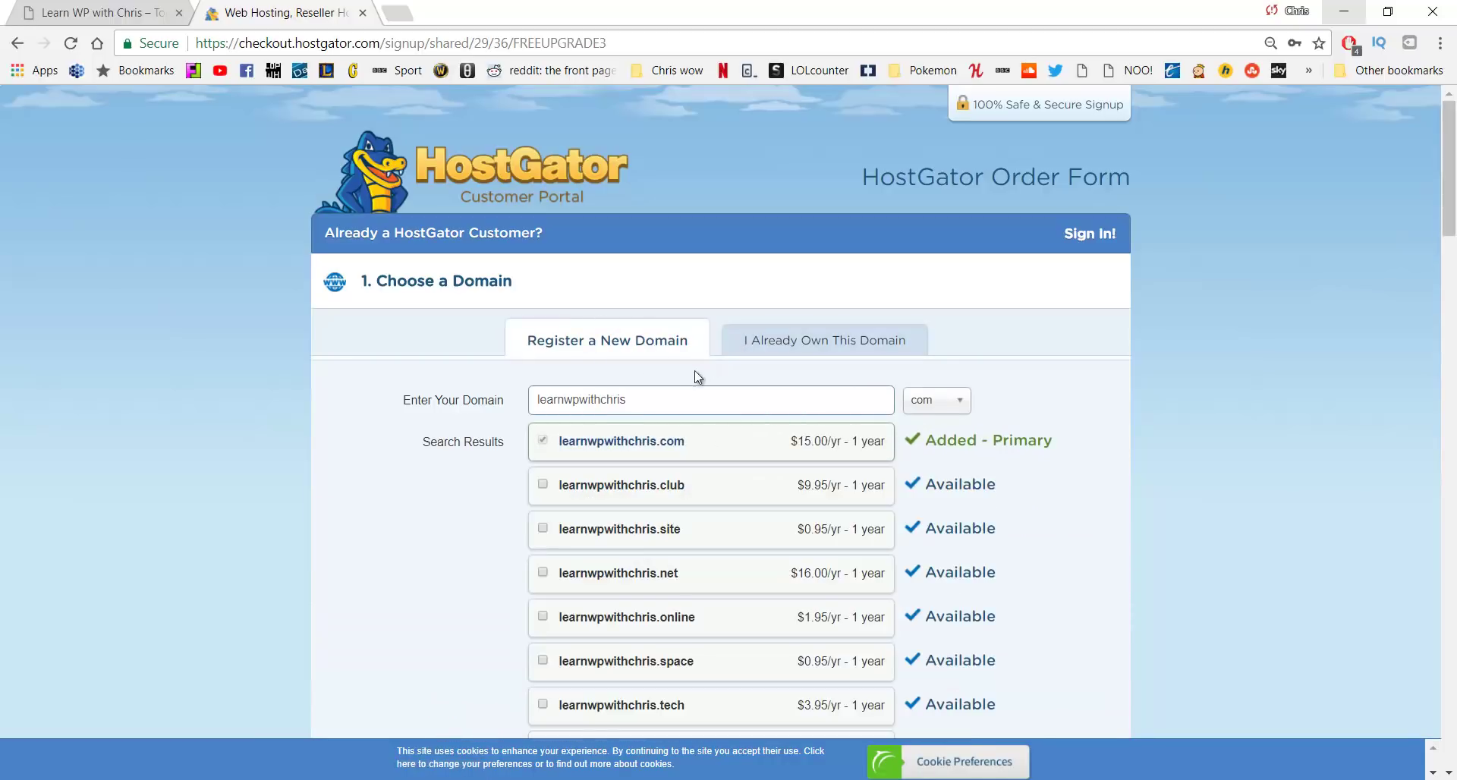
pyautogui.scroll(-6, 659, 392)
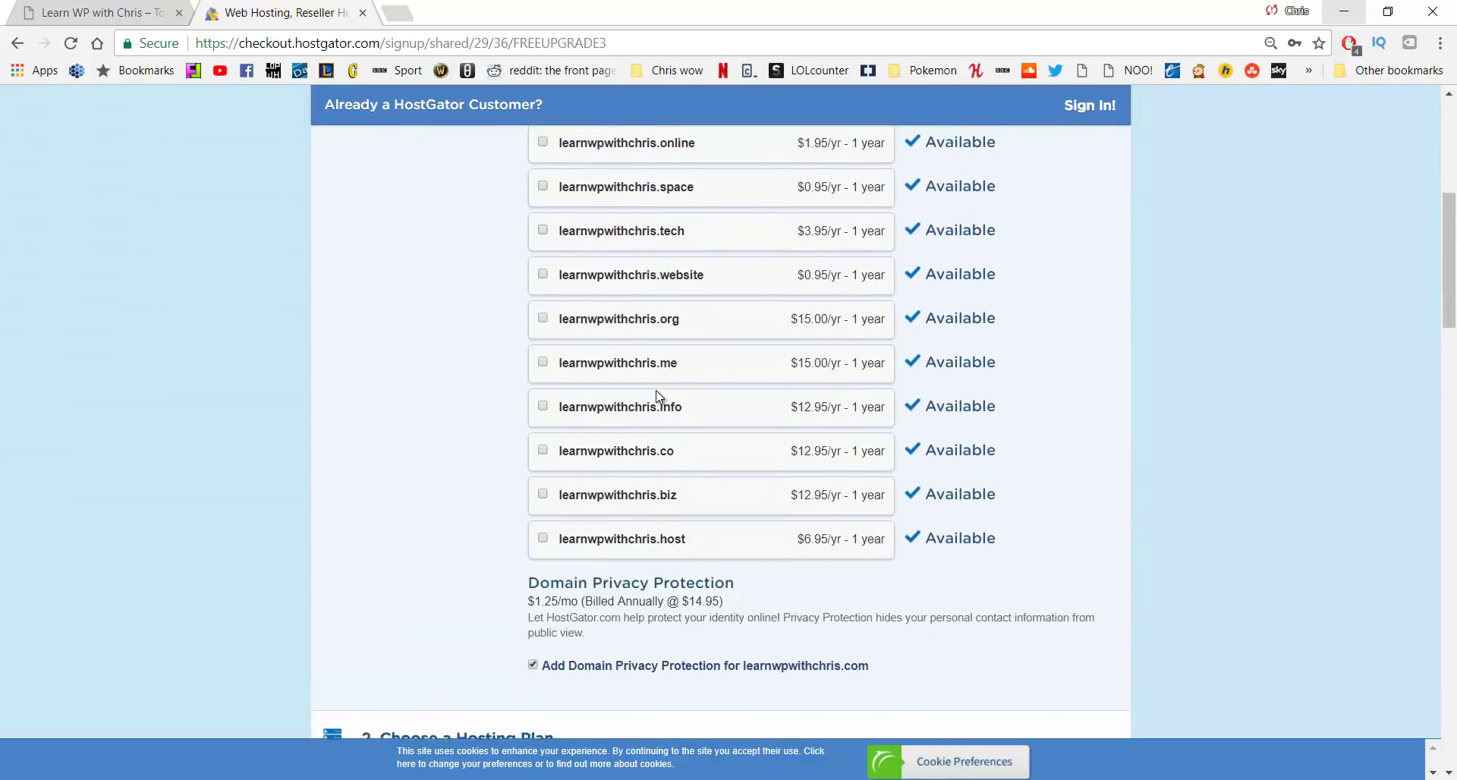
pyautogui.scroll(-1, 659, 395)
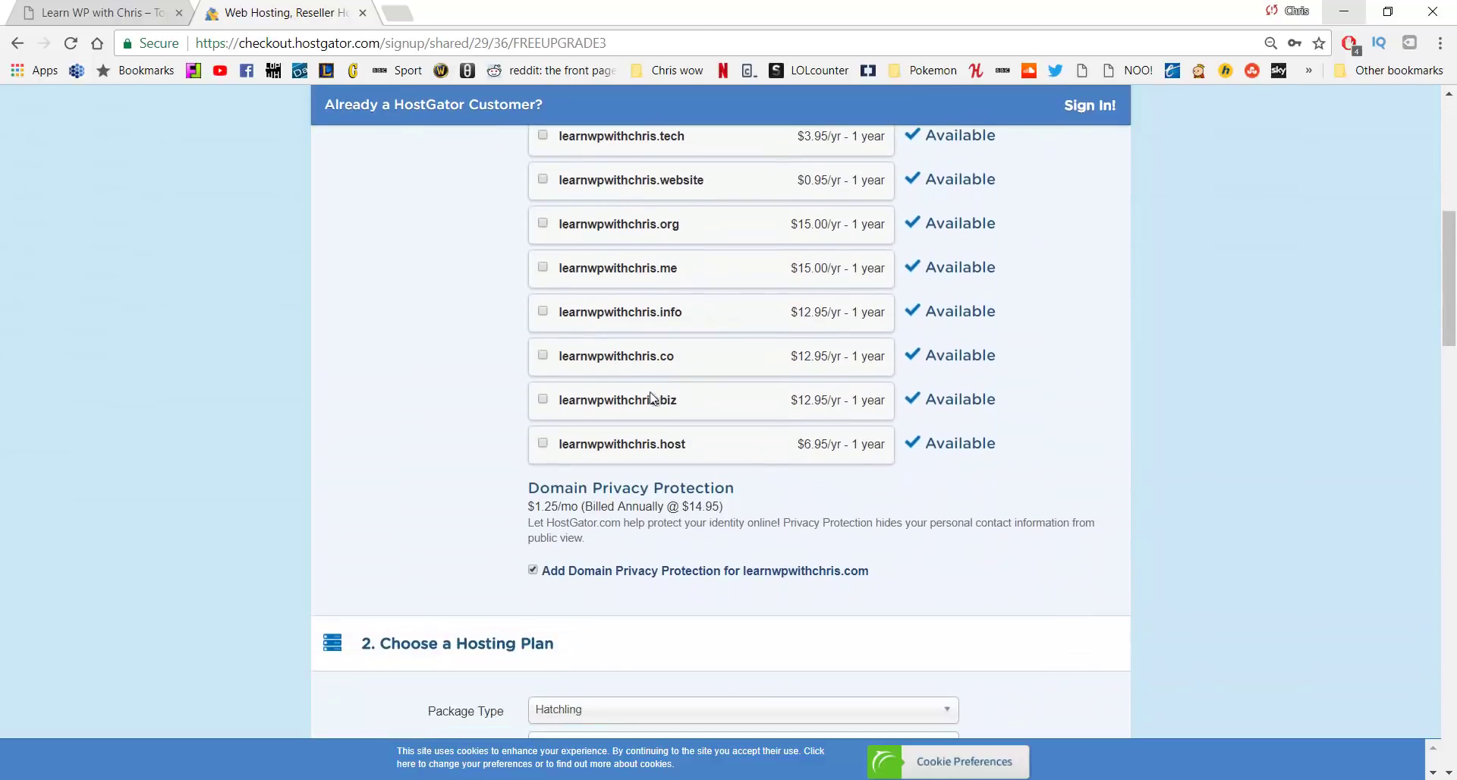
pyautogui.click(533, 570)
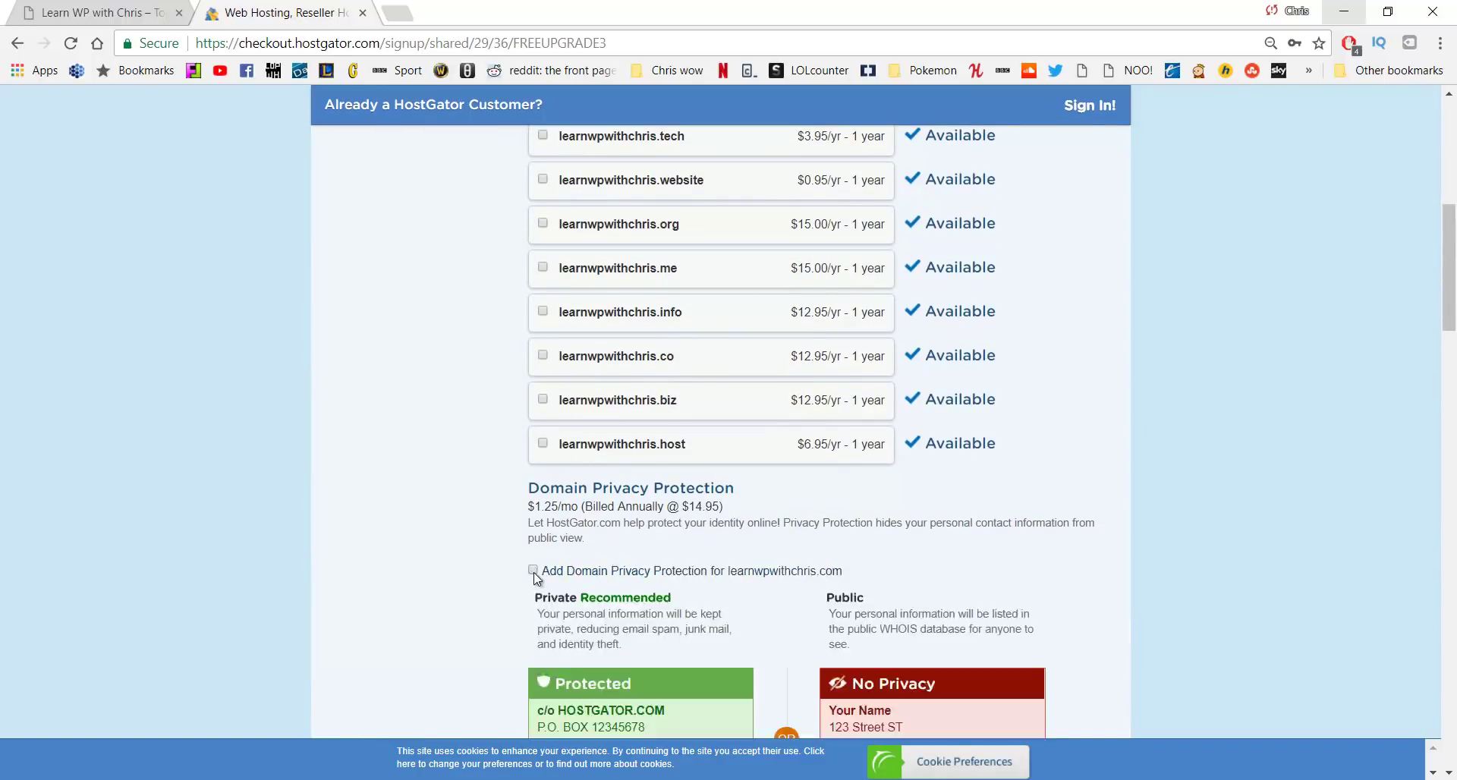
pyautogui.scroll(-3, 531, 569)
pyautogui.scroll(-5, 425, 456)
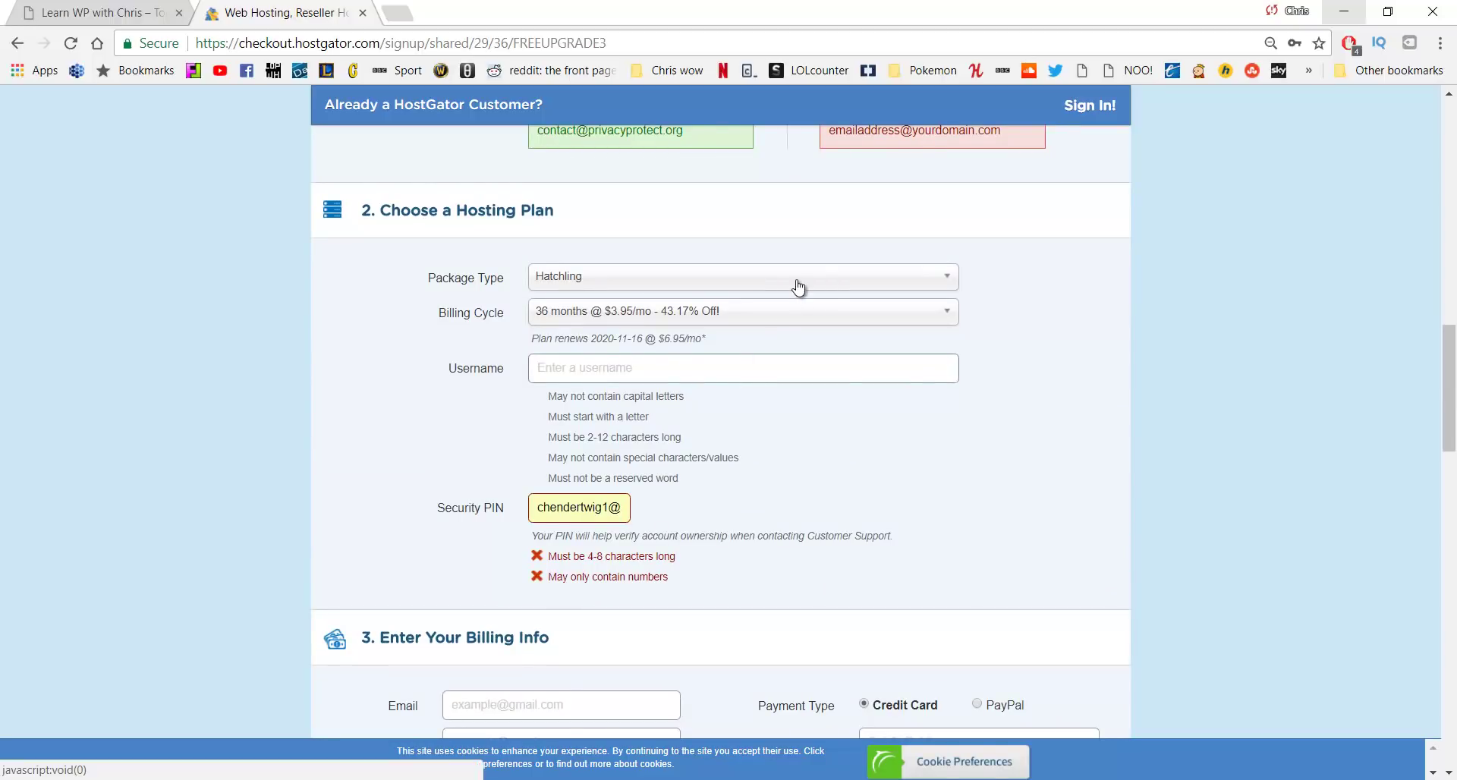
# Choose the '1 month @ $10.95/mo' billing cycle for Hatchling and move down toward billing info
pyautogui.click(738, 316)
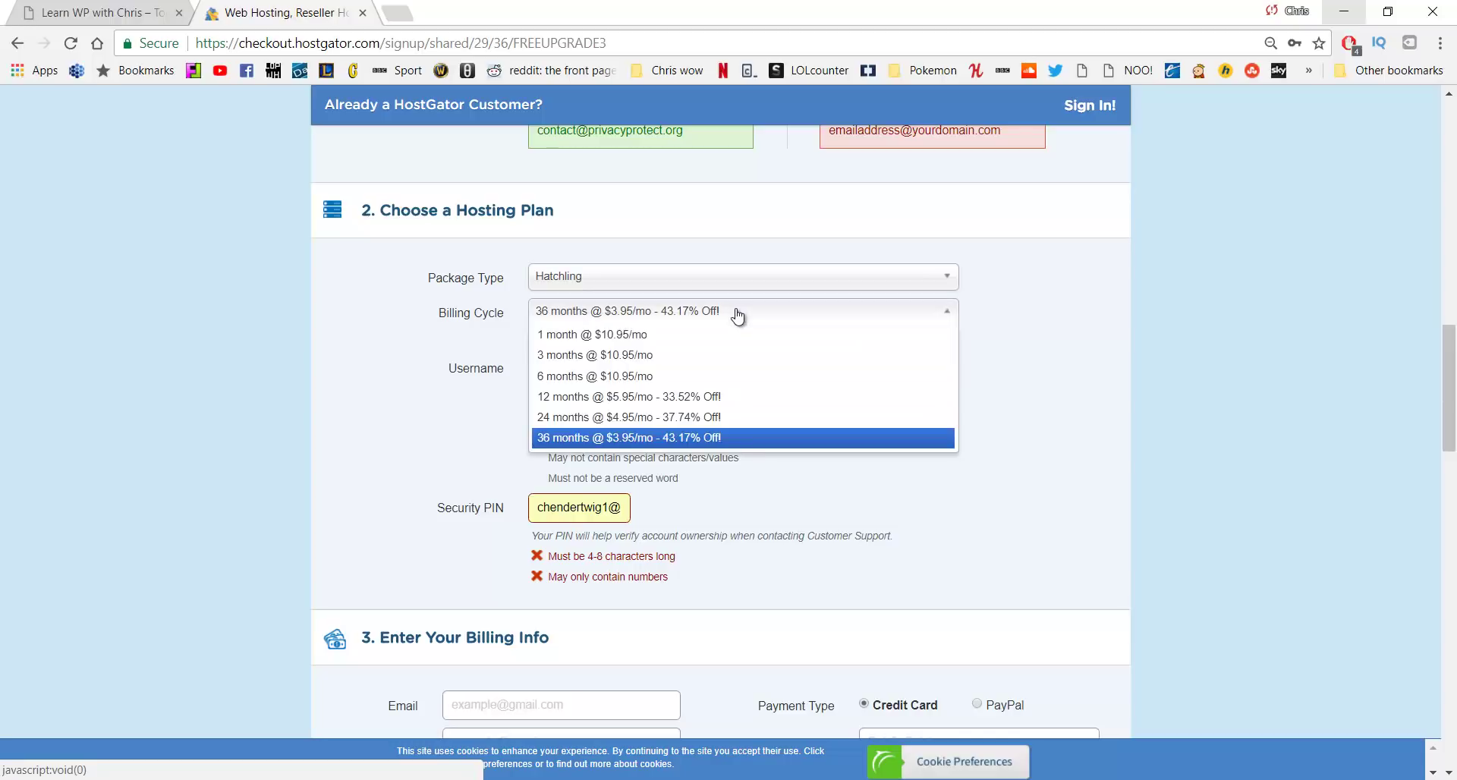
pyautogui.click(693, 334)
pyautogui.click(693, 322)
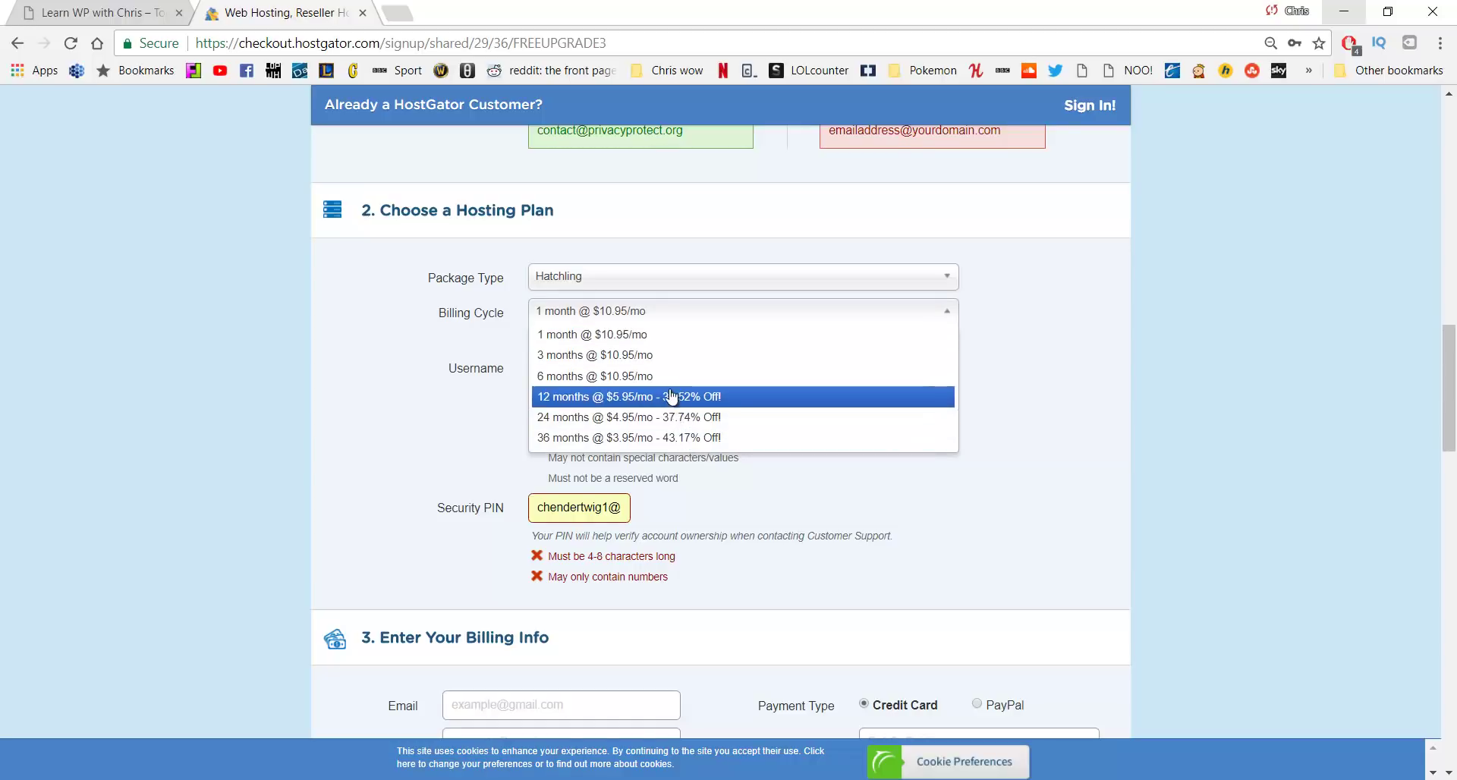
pyautogui.click(664, 324)
pyautogui.click(628, 372)
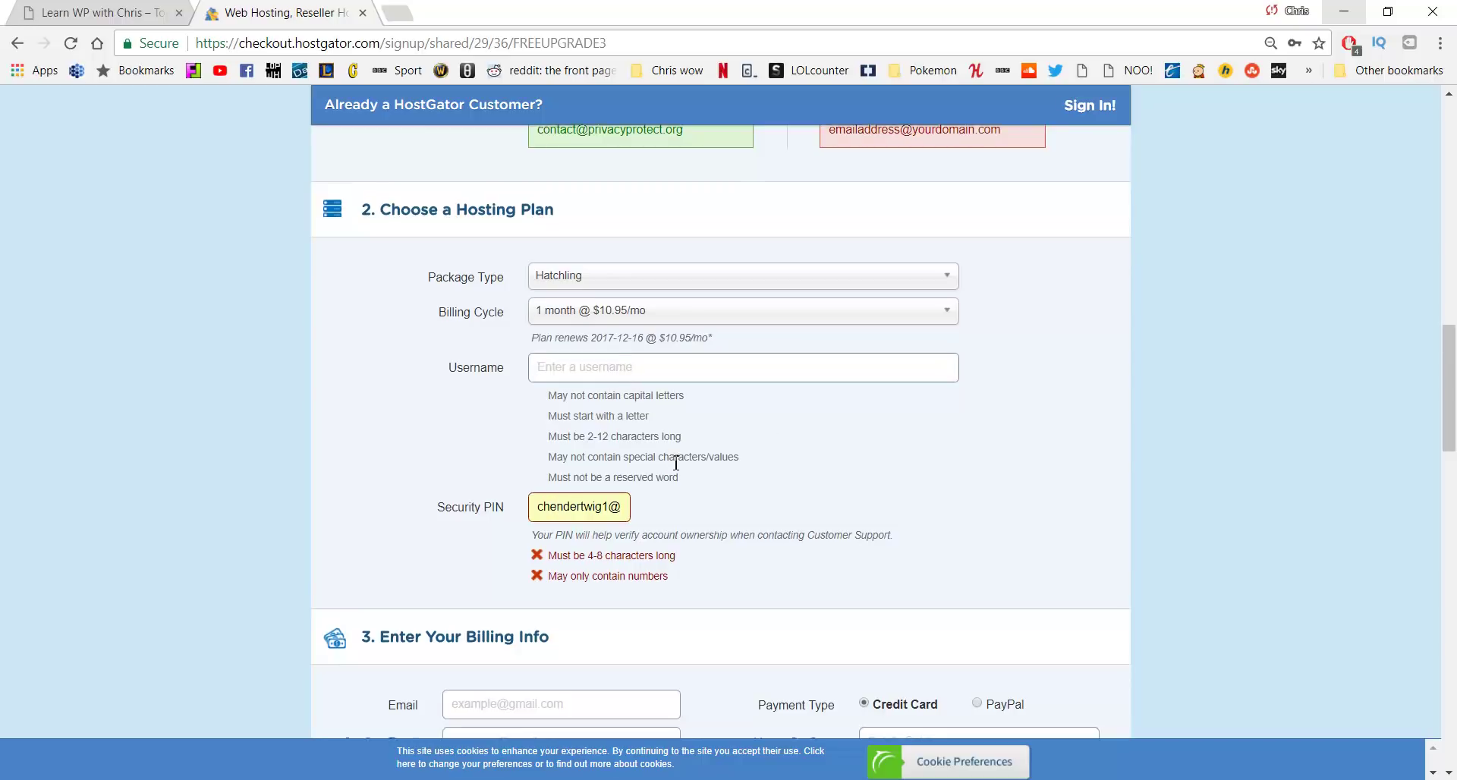
pyautogui.scroll(-2, 676, 463)
pyautogui.scroll(-5, 676, 463)
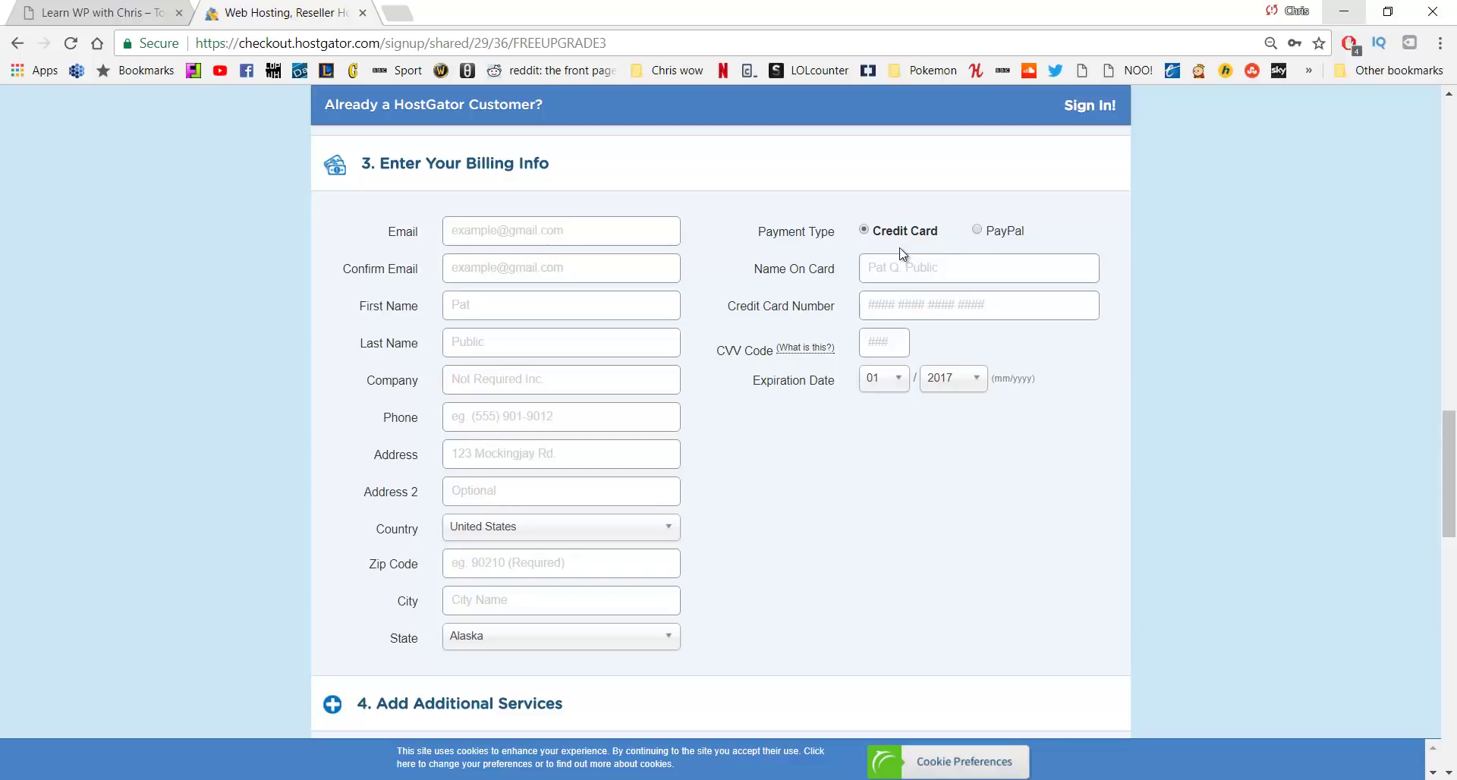
# Untick the SiteLock and Site Backup (CodeGuard) add-ons, leaving $25.95 due
pyautogui.scroll(-6, 895, 258)
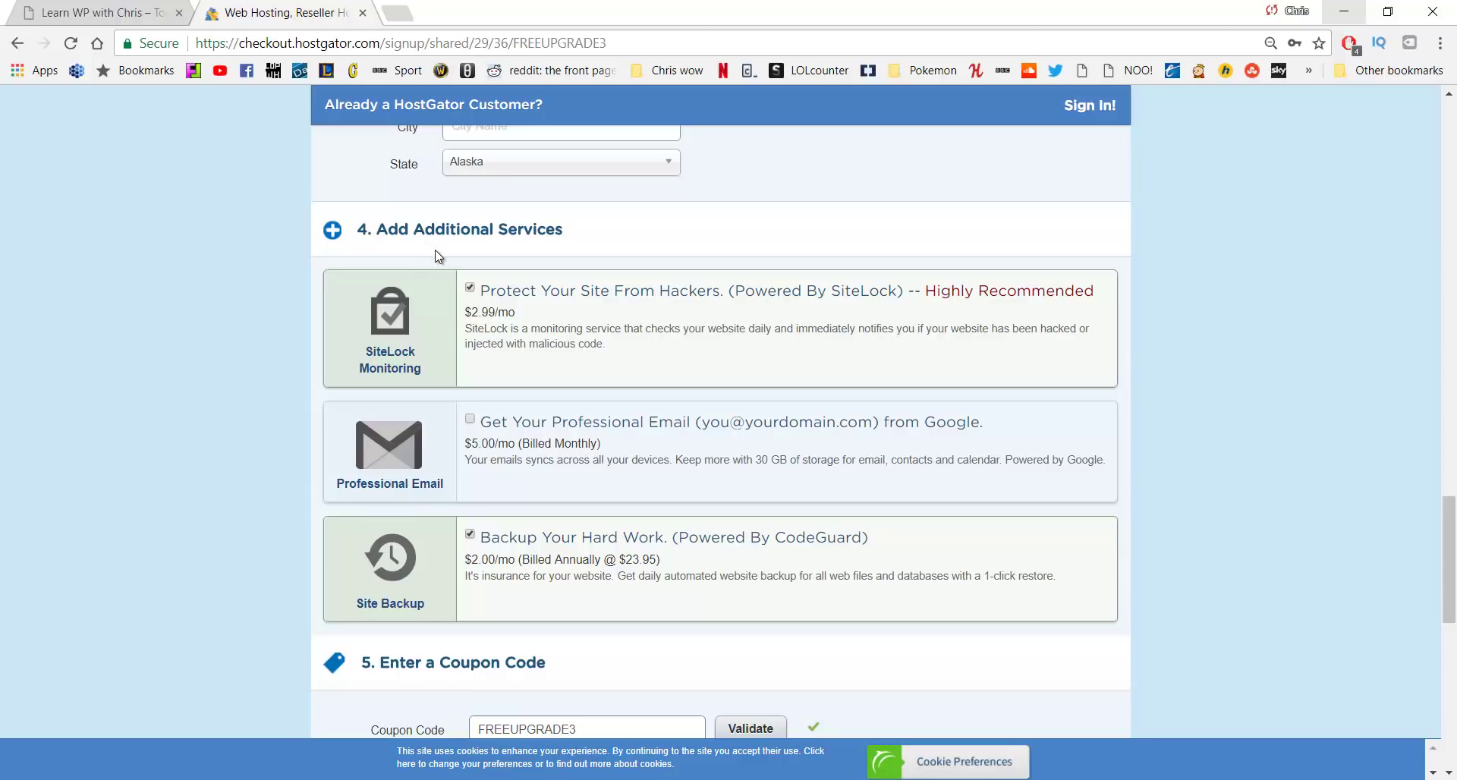
pyautogui.click(470, 288)
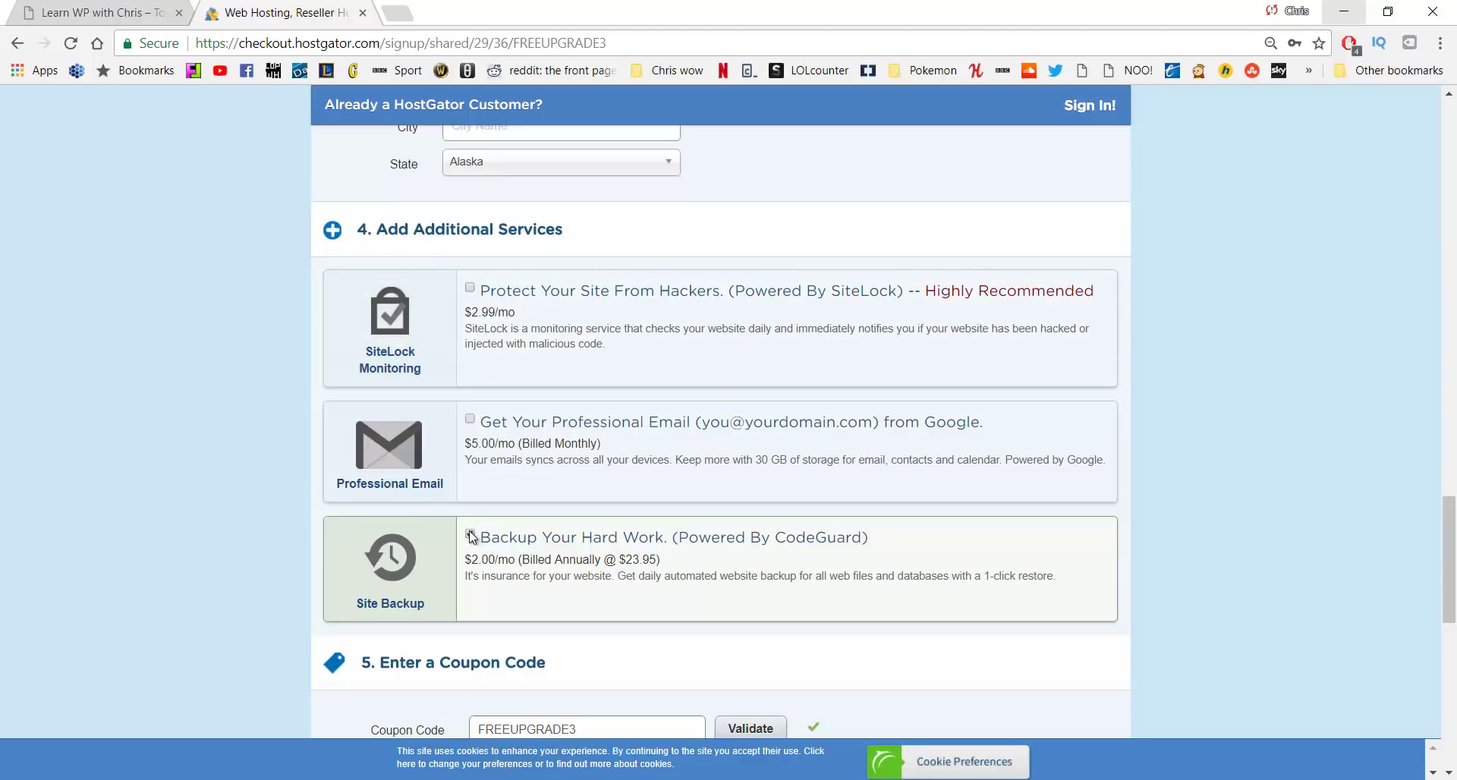
pyautogui.click(470, 534)
pyautogui.scroll(-4, 541, 438)
pyautogui.scroll(-1, 541, 438)
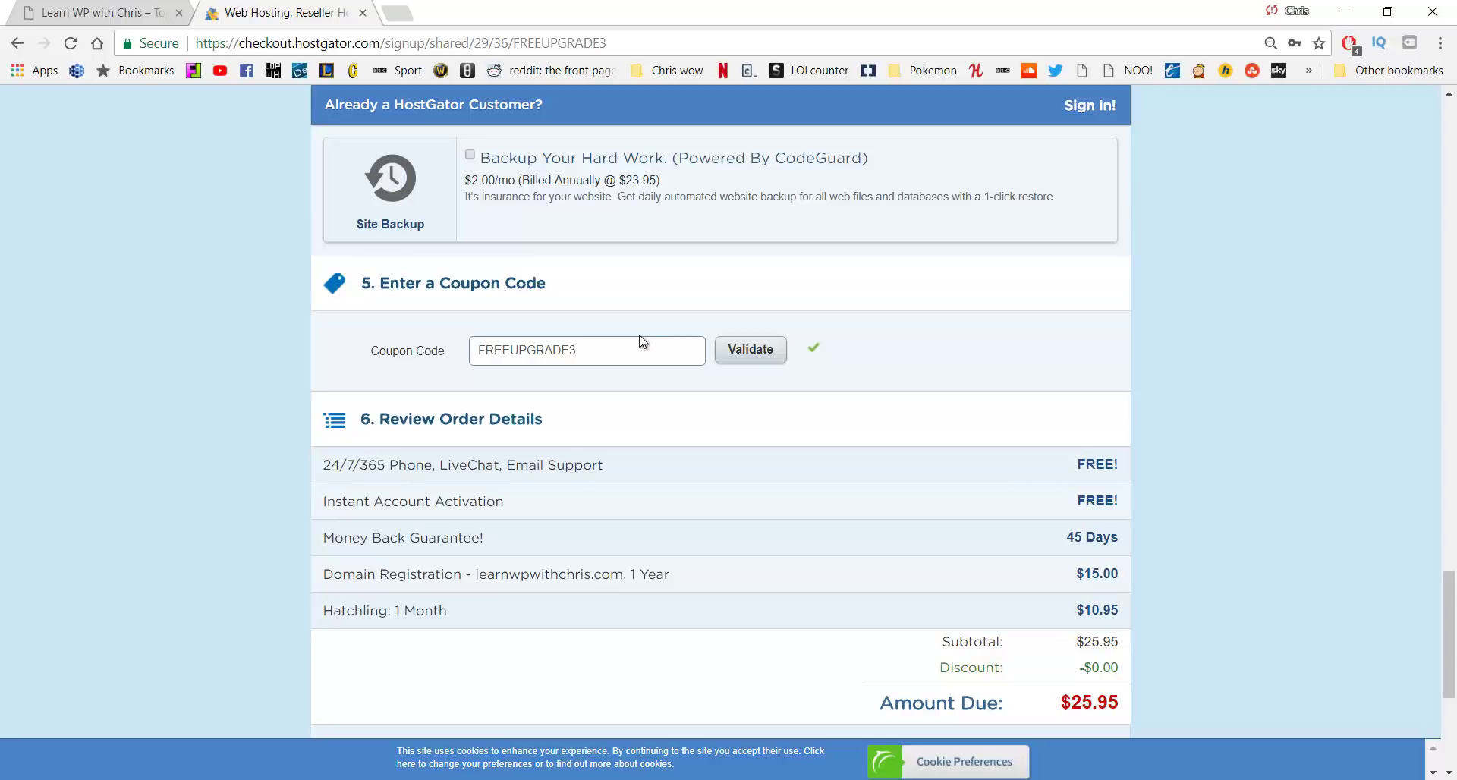
# Overwrite the coupon code with CHRISPENNYHOST, then retype its ending to make CHRISQUARTER
pyautogui.moveTo(628, 351); pyautogui.dragTo(429, 369)
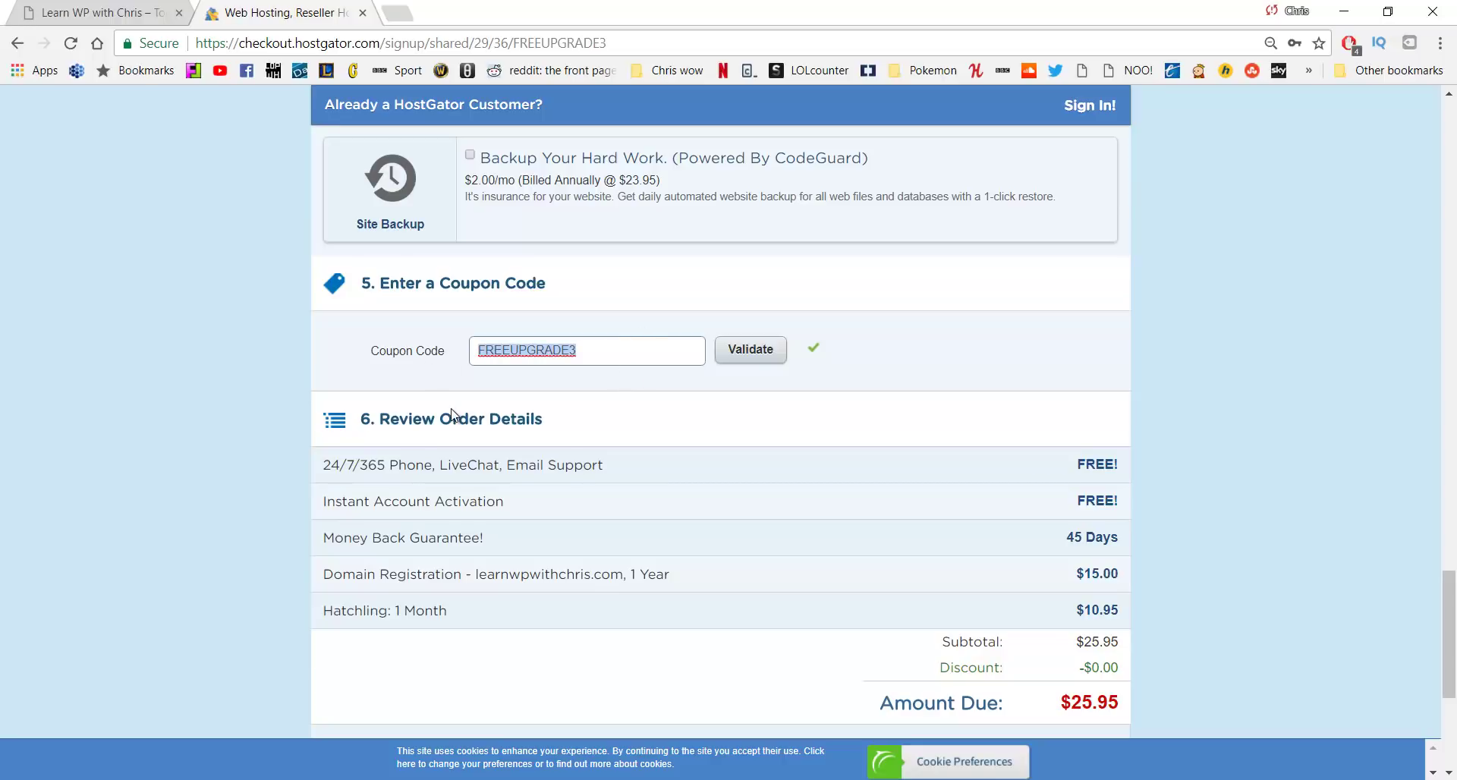
pyautogui.write('CHRISPENNYHOST')
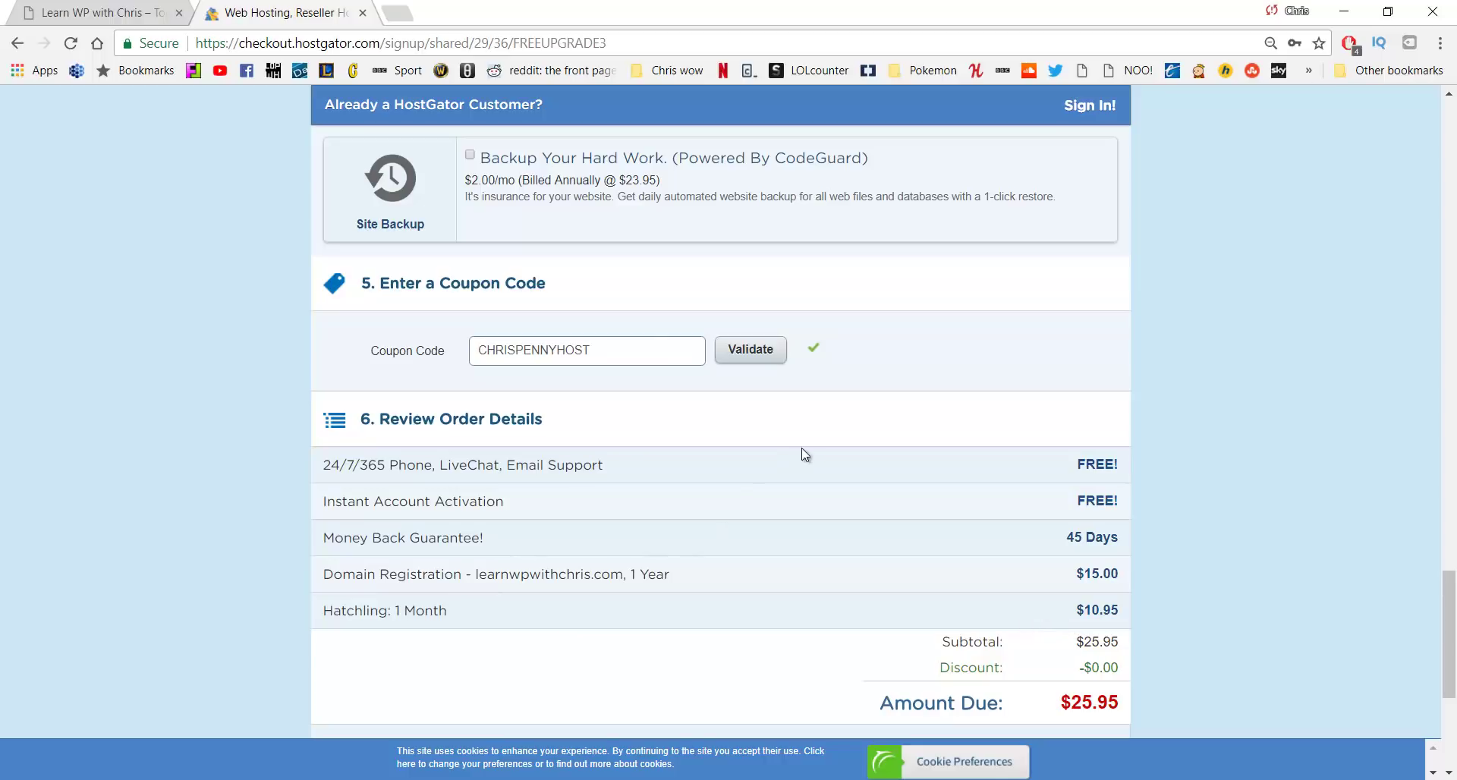
pyautogui.moveTo(598, 361); pyautogui.dragTo(517, 365)
pyautogui.write('QUARTER')
# Change the HostGator billing cycle to 3 months, bringing the amount due to $37.59 after discount
pyautogui.scroll(18, 607, 356)
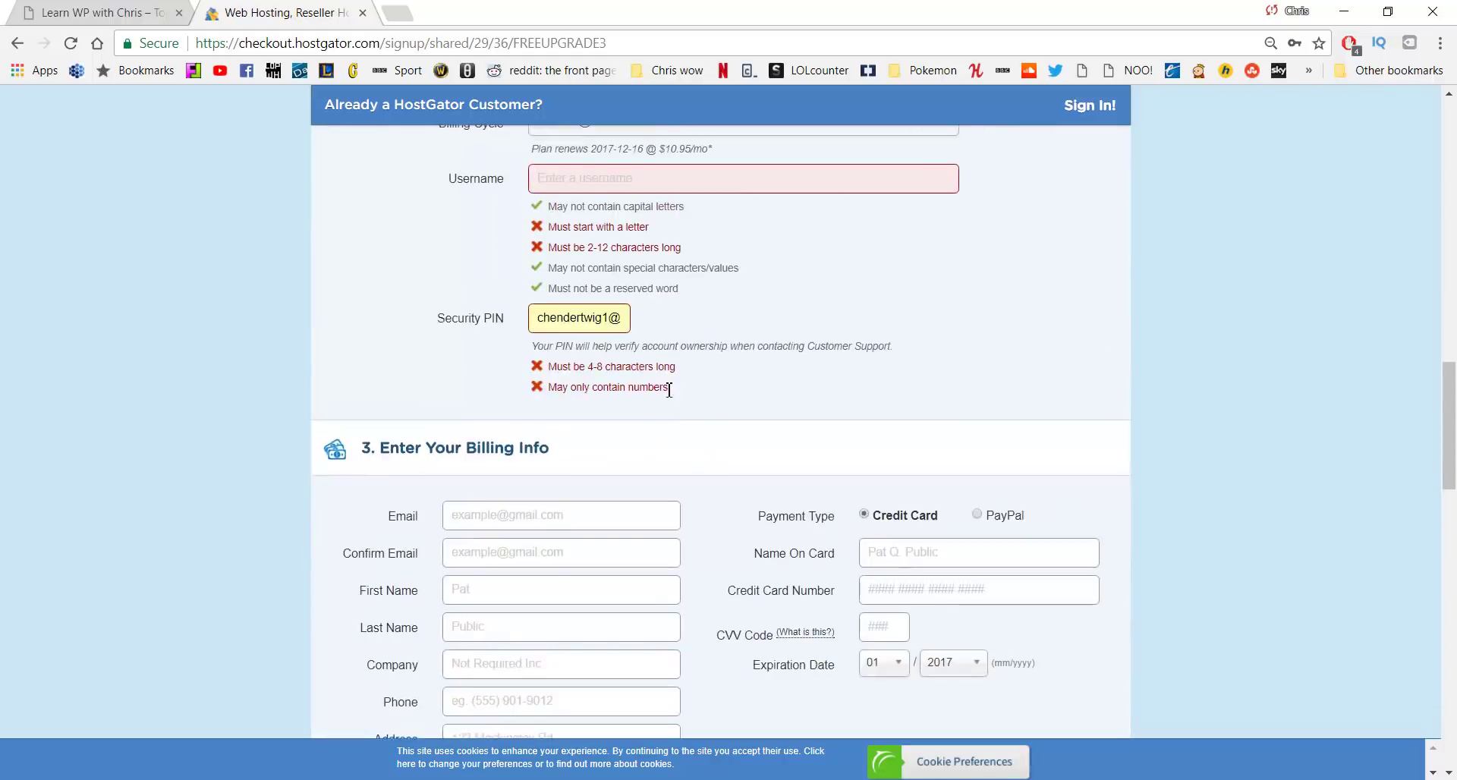
pyautogui.scroll(15, 607, 347)
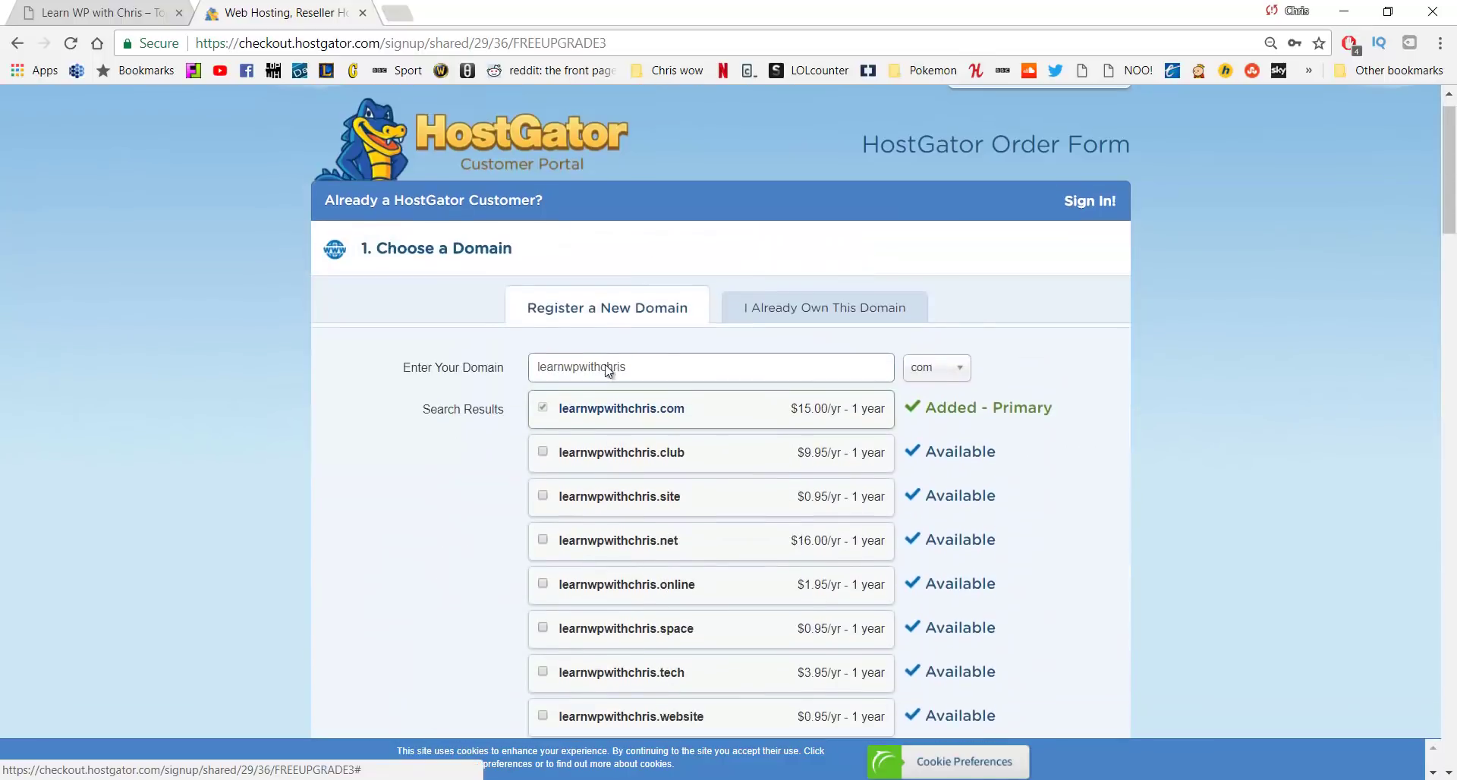
pyautogui.scroll(-18, 611, 383)
pyautogui.scroll(-8, 599, 403)
pyautogui.scroll(14, 599, 403)
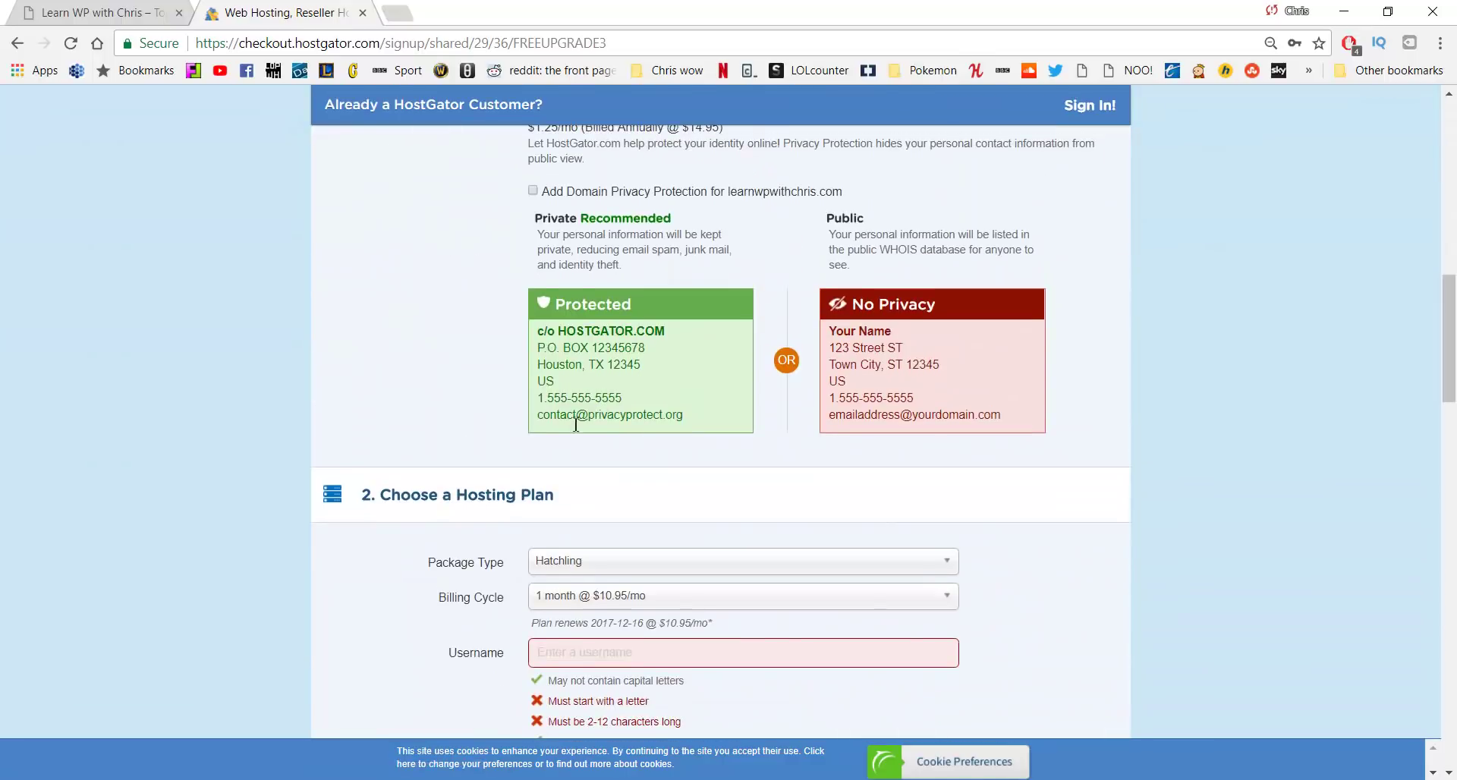
pyautogui.scroll(-3, 627, 412)
pyautogui.click(627, 407)
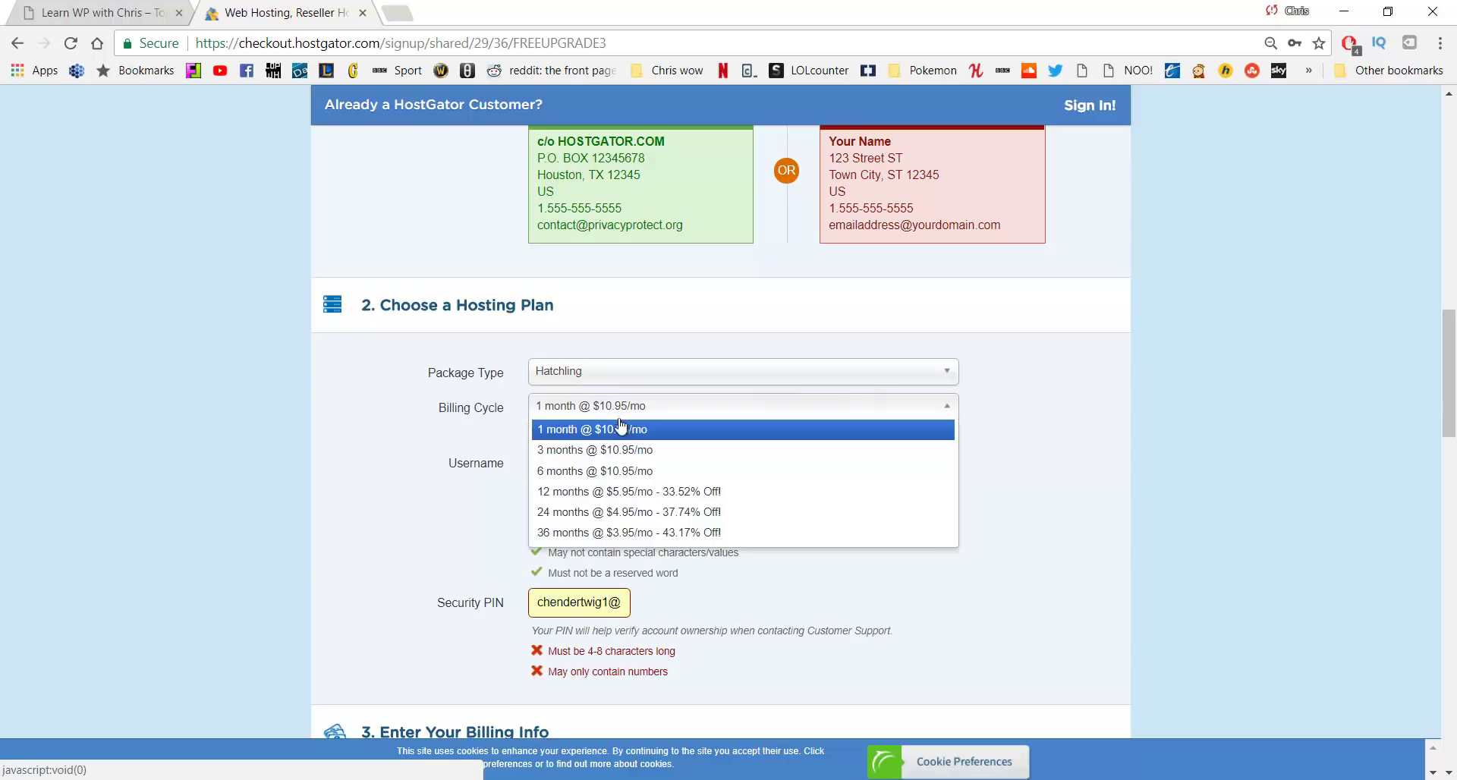
pyautogui.click(621, 453)
pyautogui.scroll(-12, 638, 433)
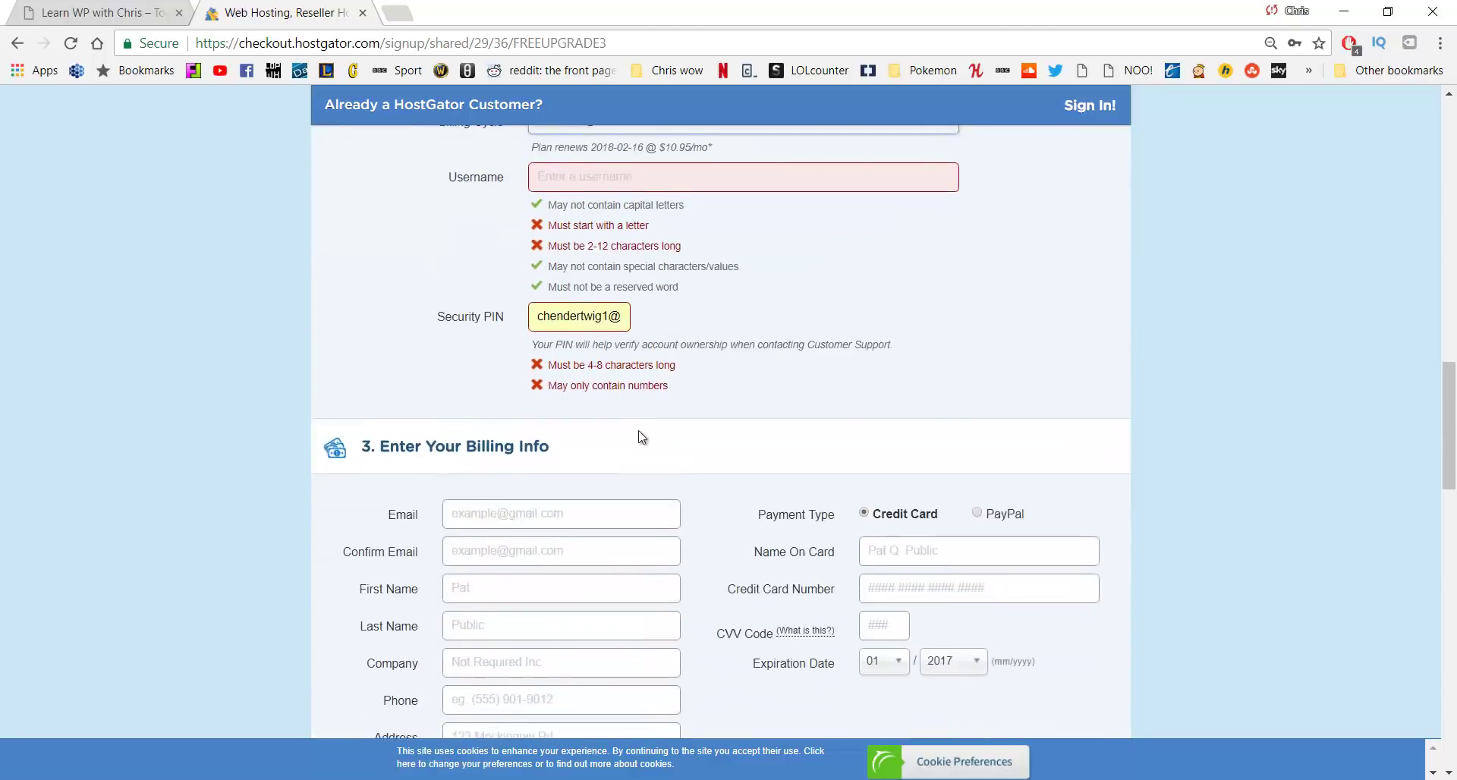
pyautogui.scroll(-9, 638, 433)
pyautogui.scroll(2, 735, 319)
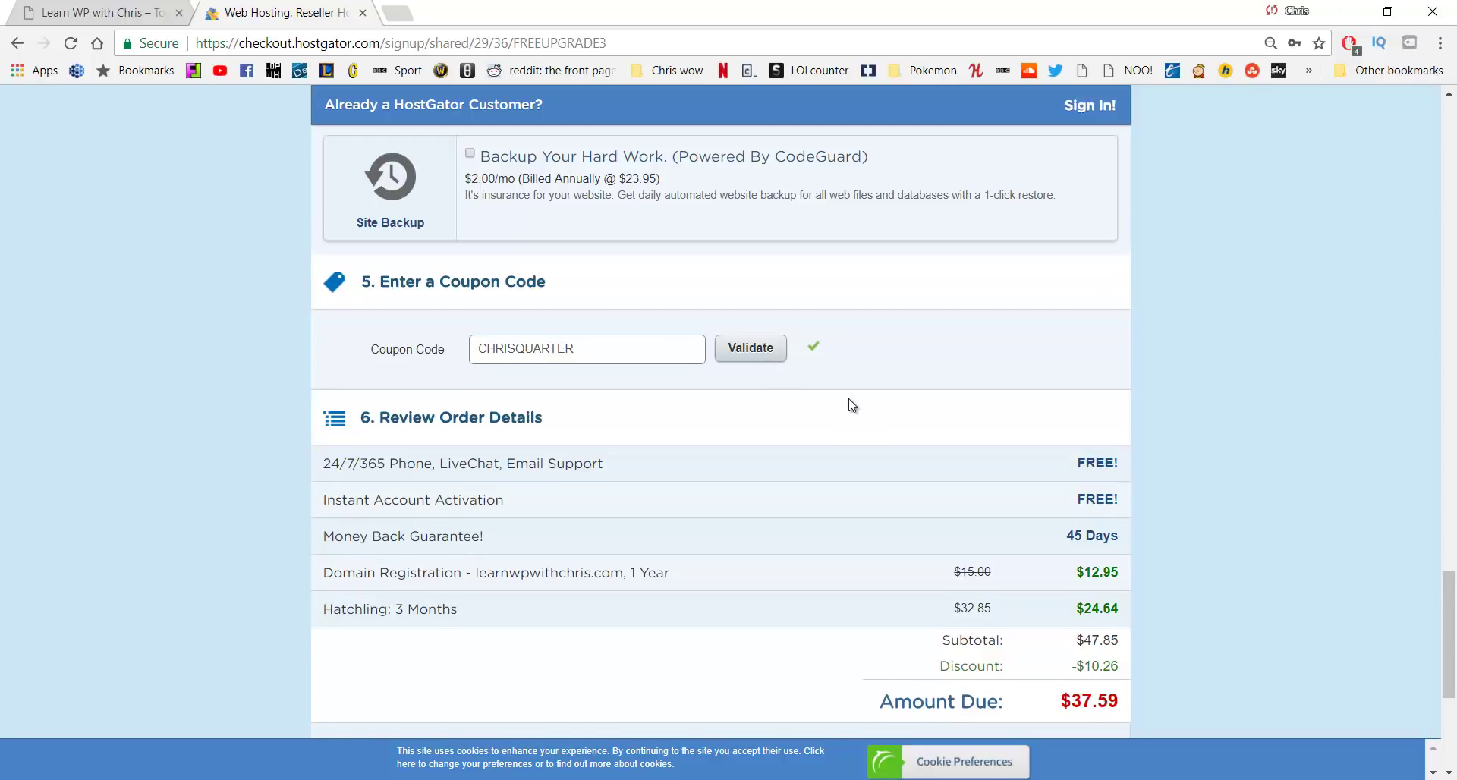
# Tick the 'I have read and agree to the Terms of Service' checkbox on the HostGator order
pyautogui.scroll(-5, 850, 402)
pyautogui.click(497, 459)
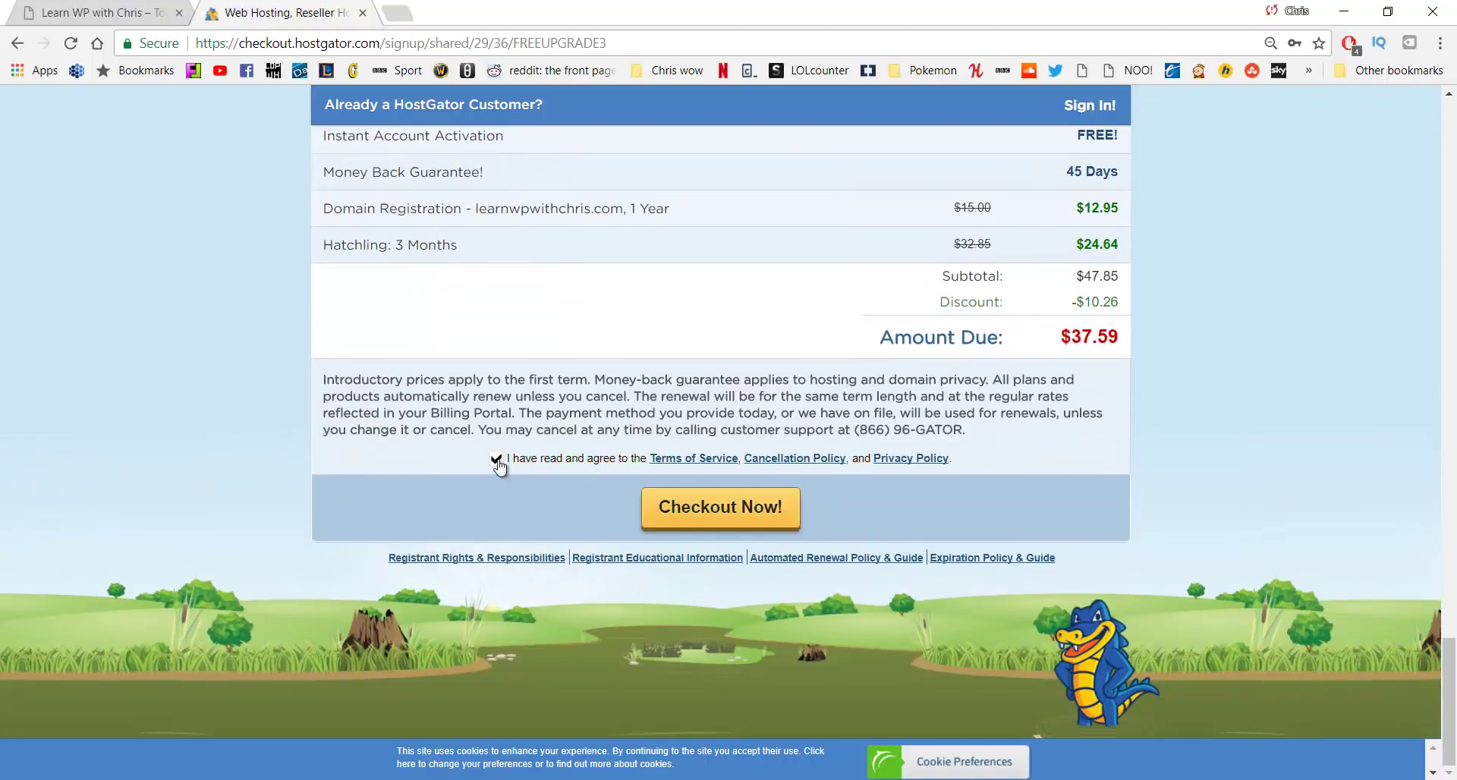
pyautogui.scroll(10, 499, 467)
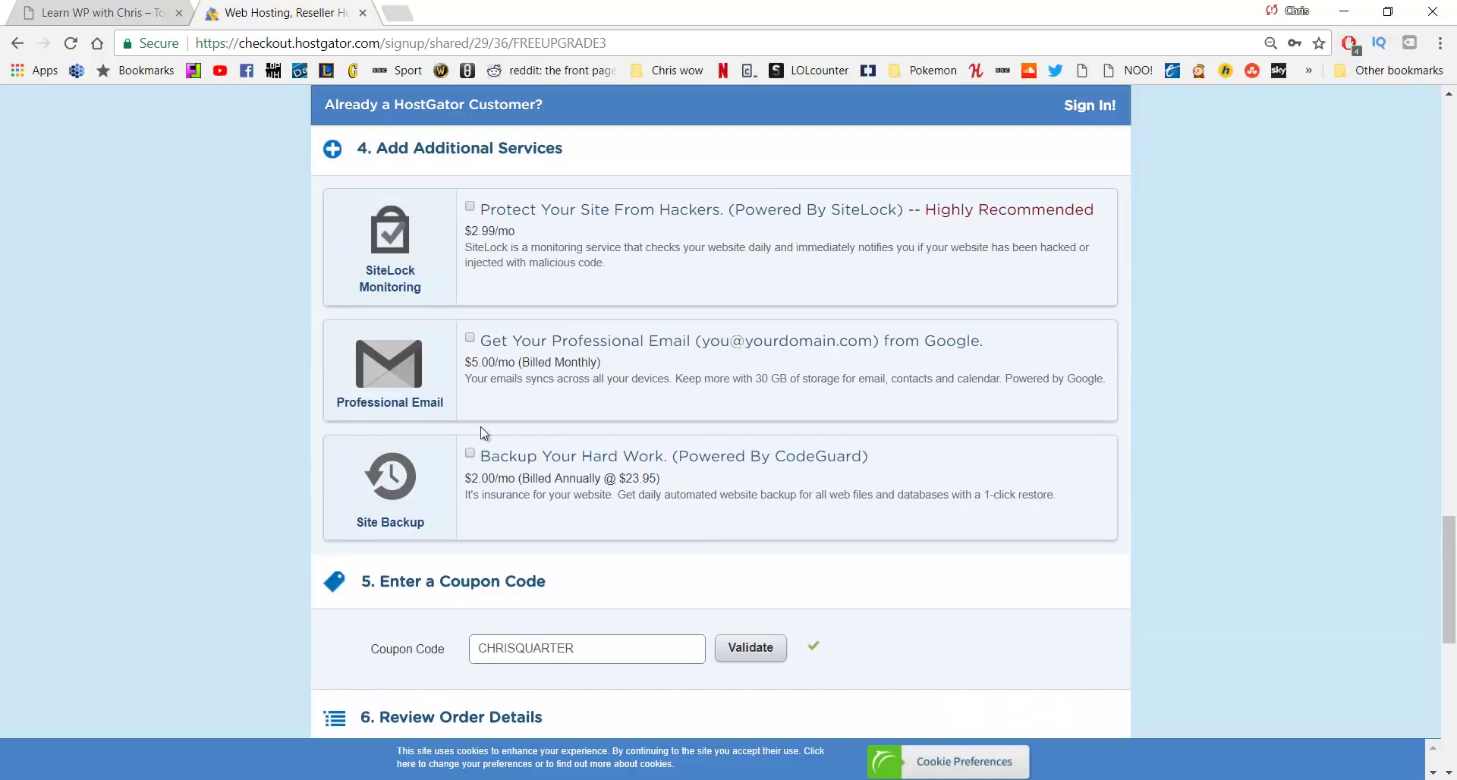
pyautogui.scroll(13, 478, 342)
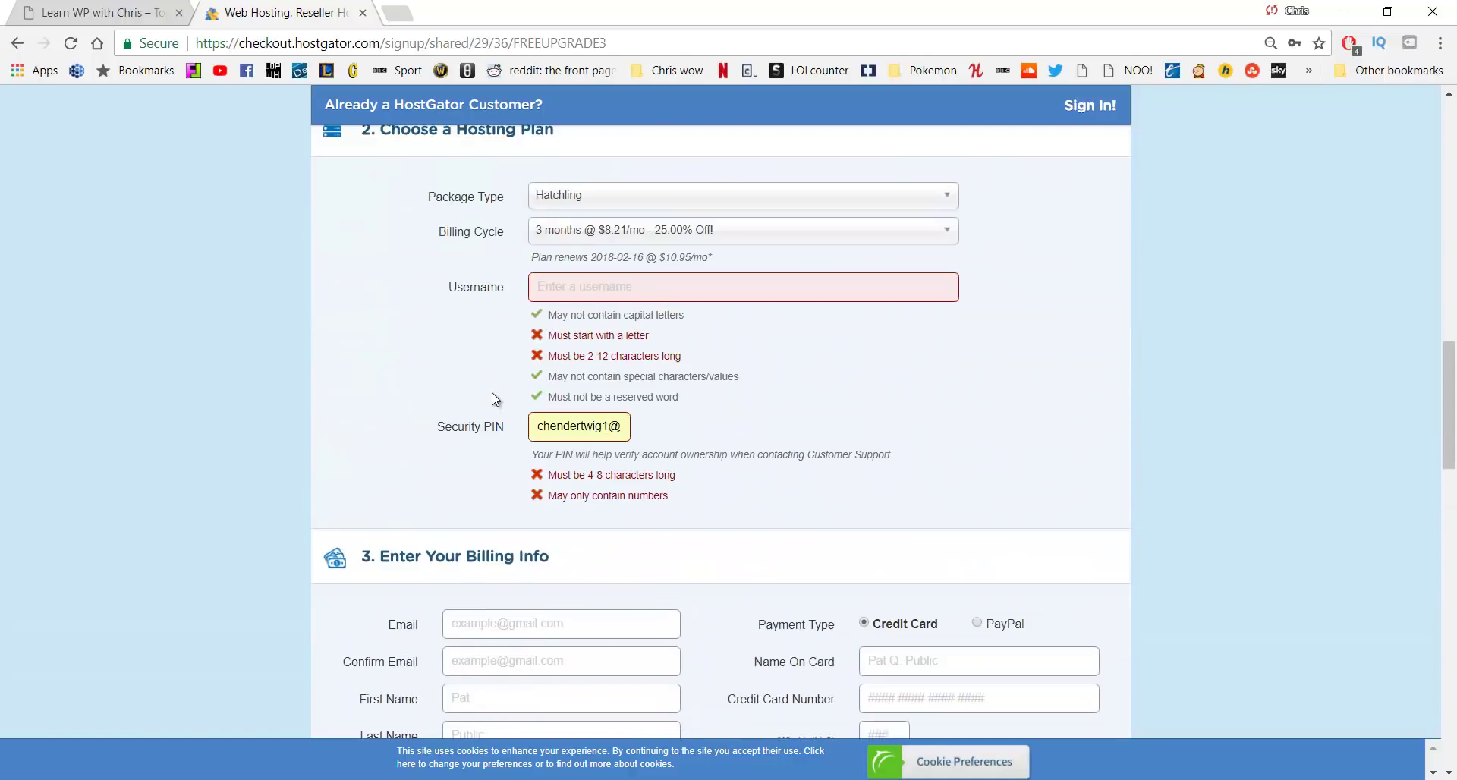
pyautogui.scroll(10, 492, 394)
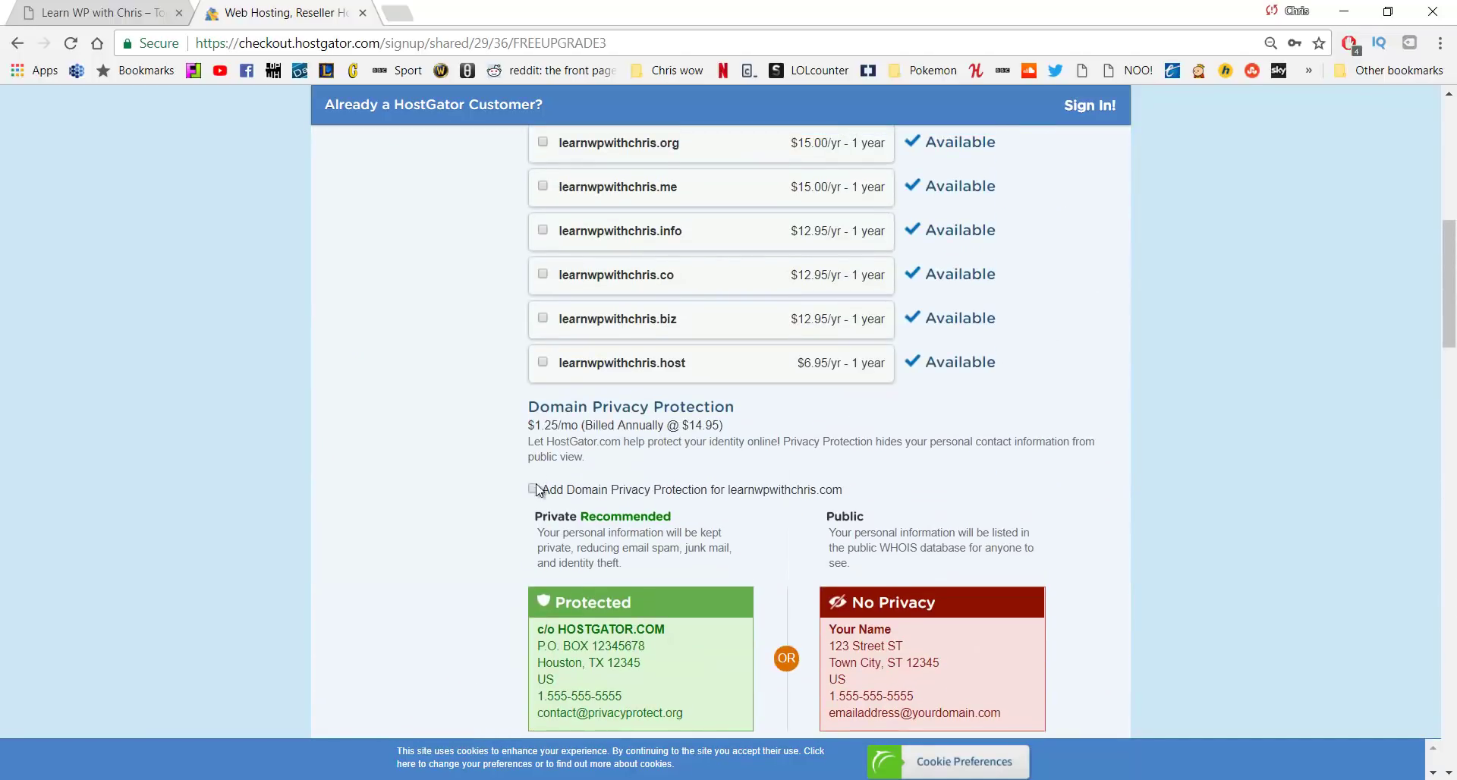
pyautogui.scroll(-15, 537, 486)
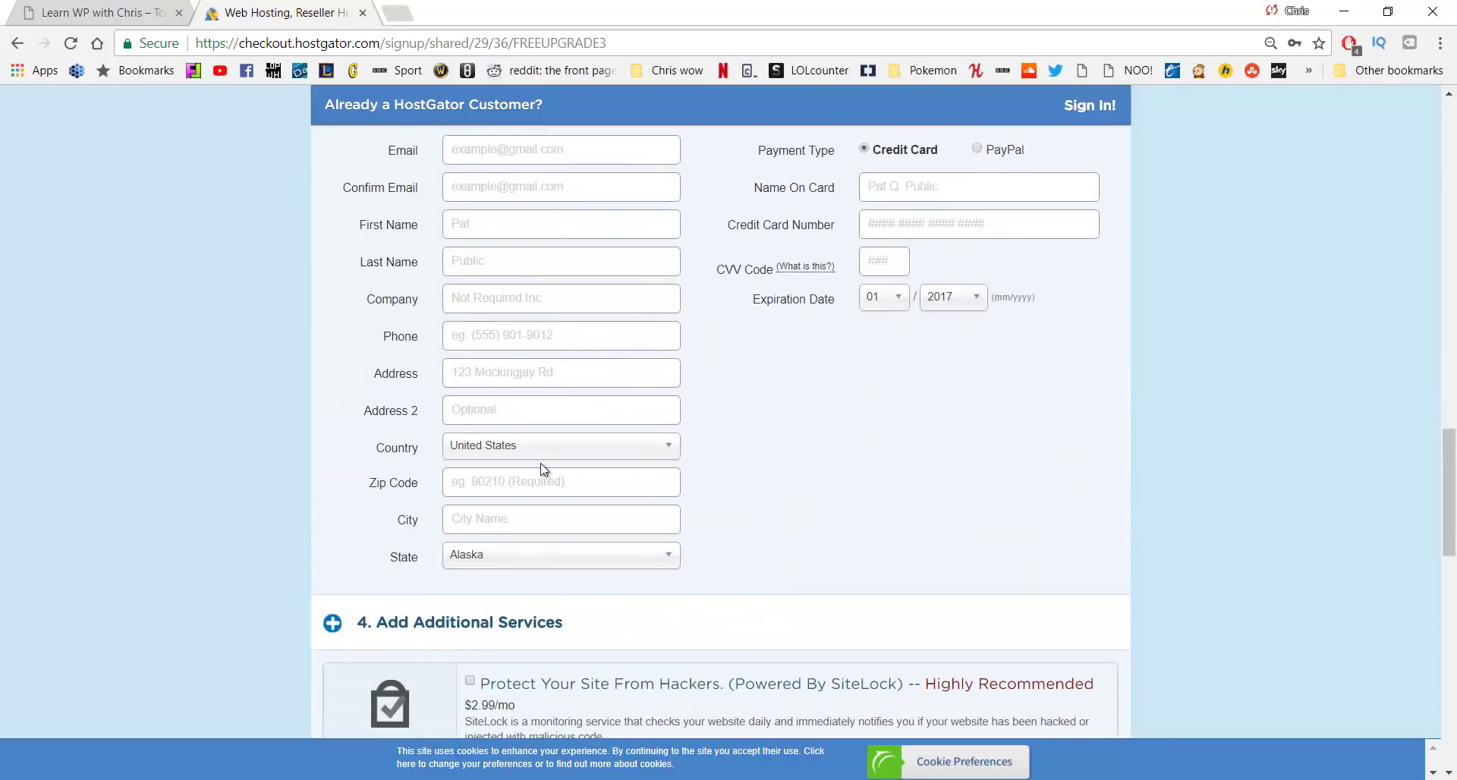
pyautogui.scroll(-6, 543, 469)
pyautogui.scroll(5, 546, 463)
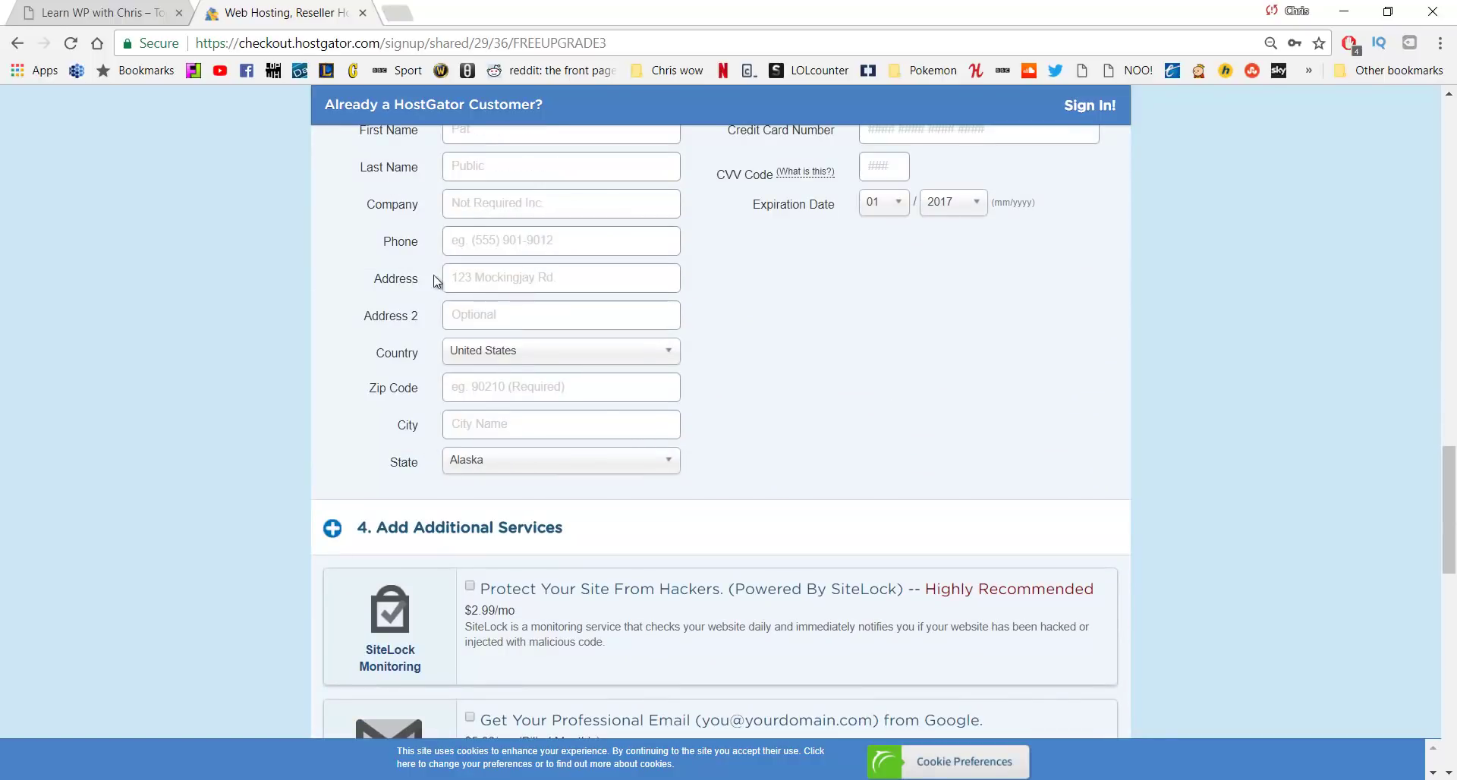
pyautogui.scroll(-9, 607, 378)
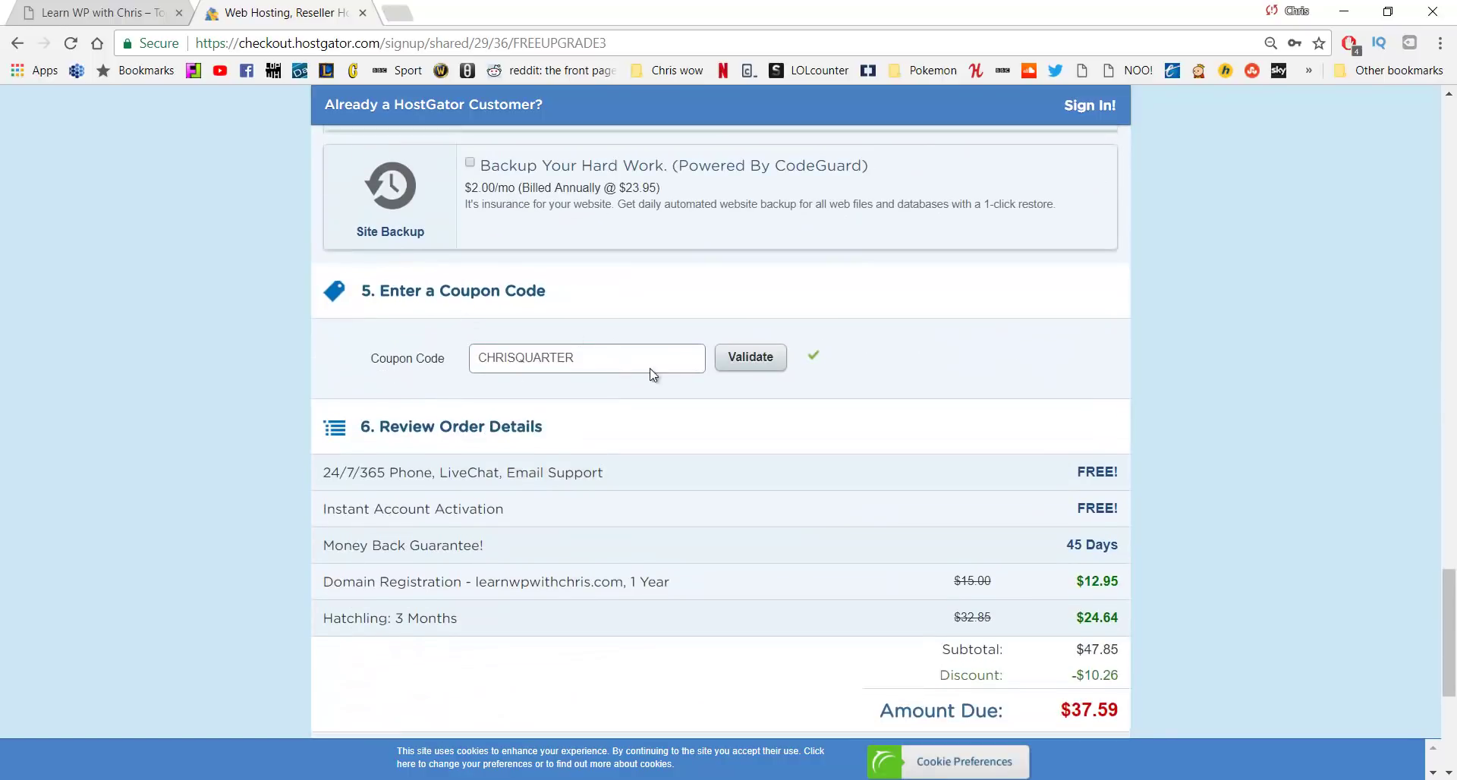
pyautogui.scroll(-1, 645, 357)
pyautogui.scroll(-3, 638, 344)
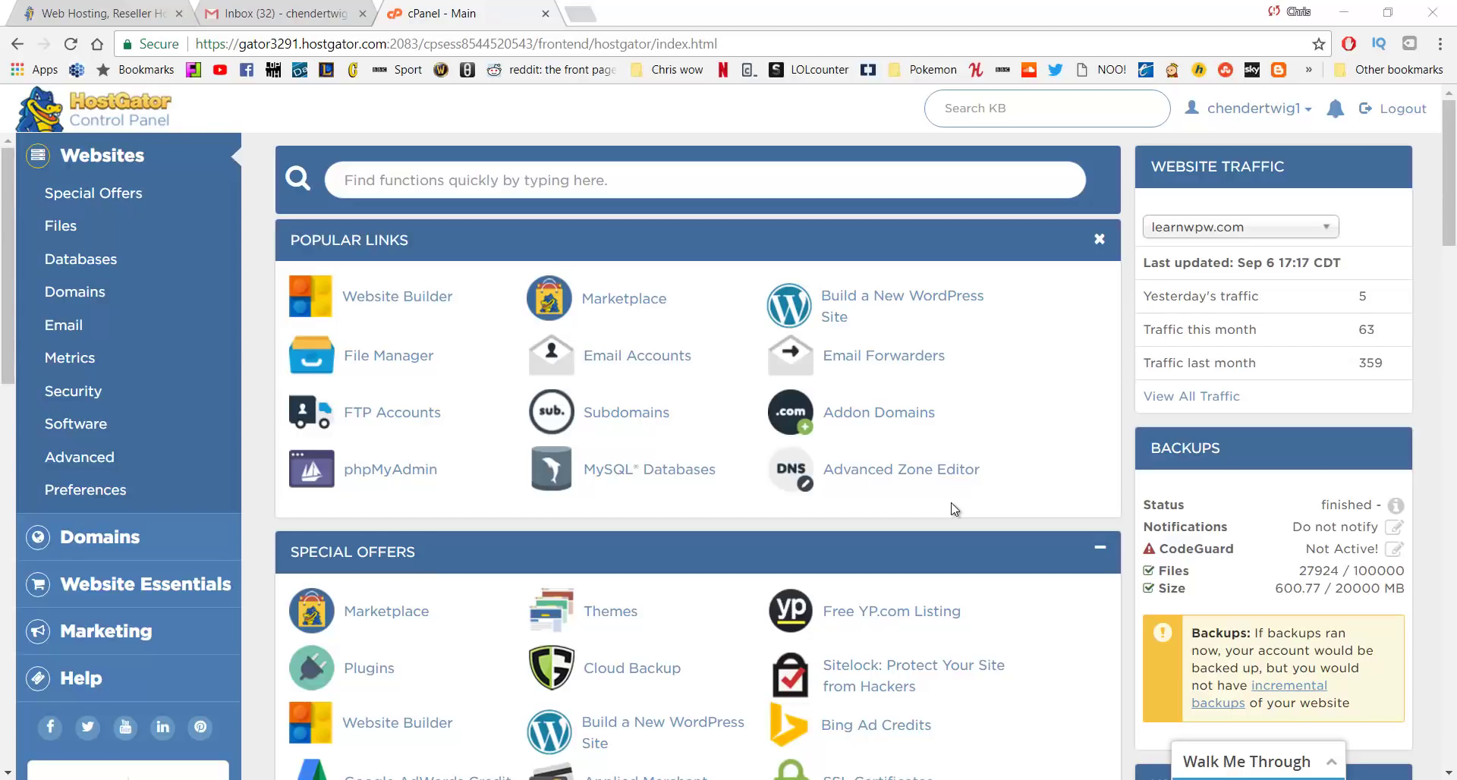
# Start a new WordPress site build on the learnwpw.com subdomain
pyautogui.click(901, 309)
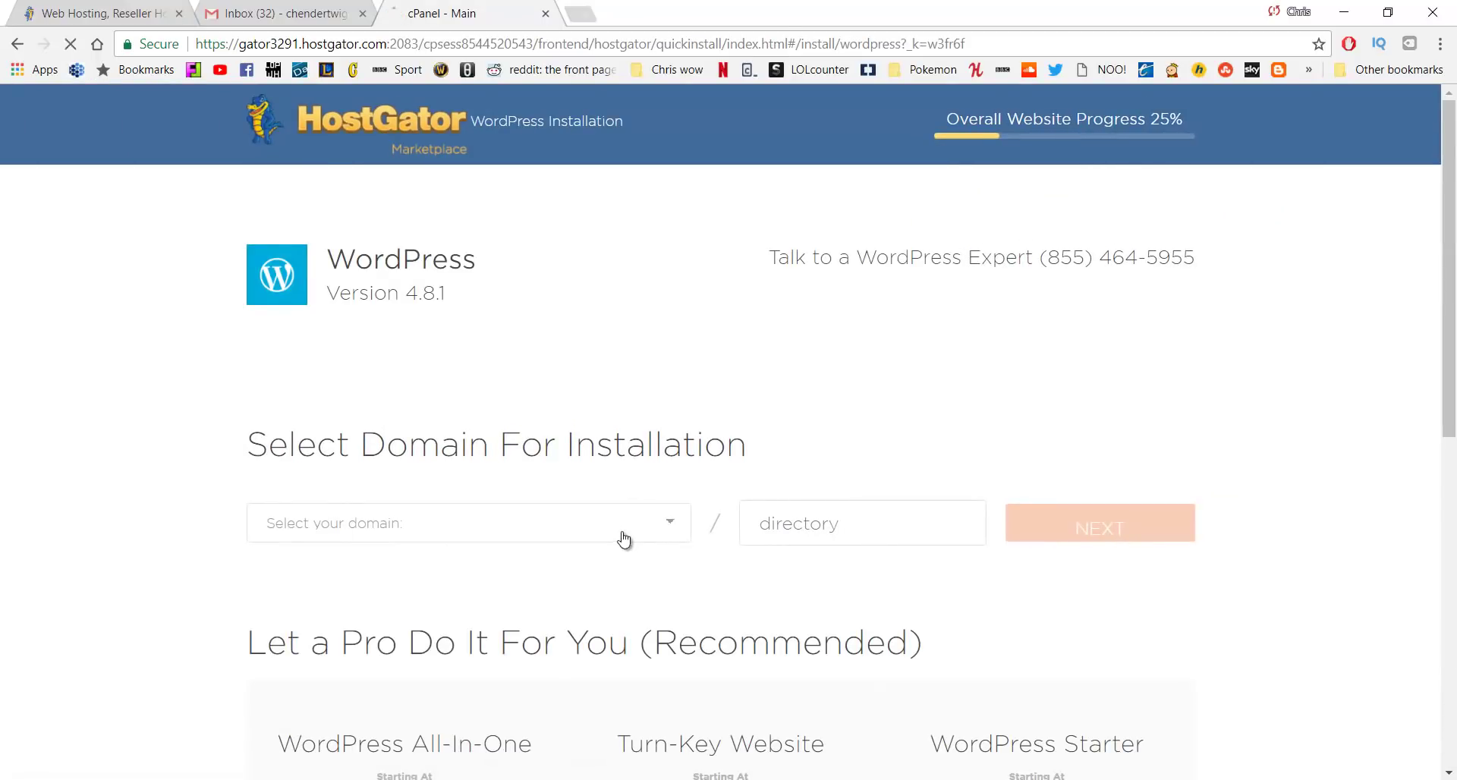
pyautogui.click(624, 539)
pyautogui.click(566, 628)
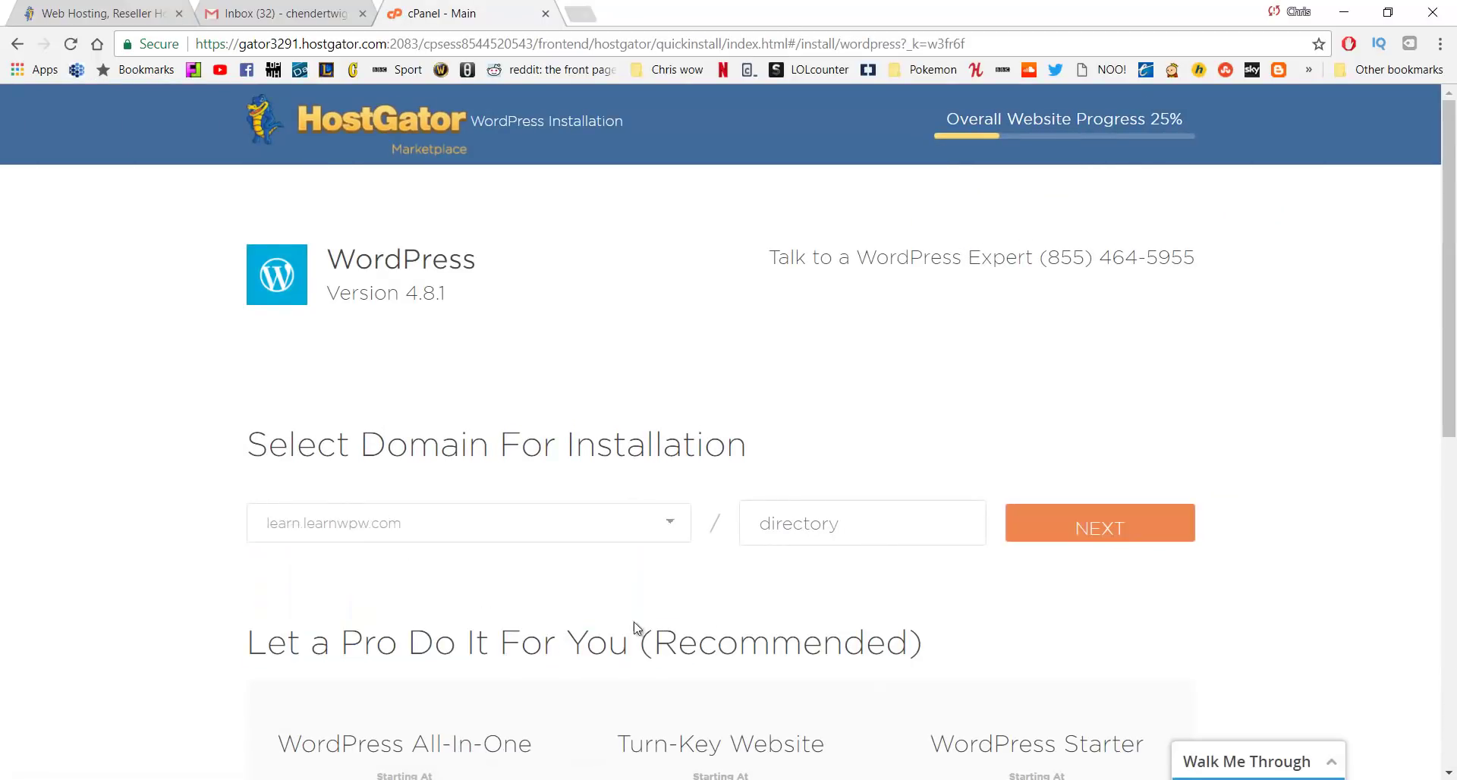
pyautogui.click(1091, 536)
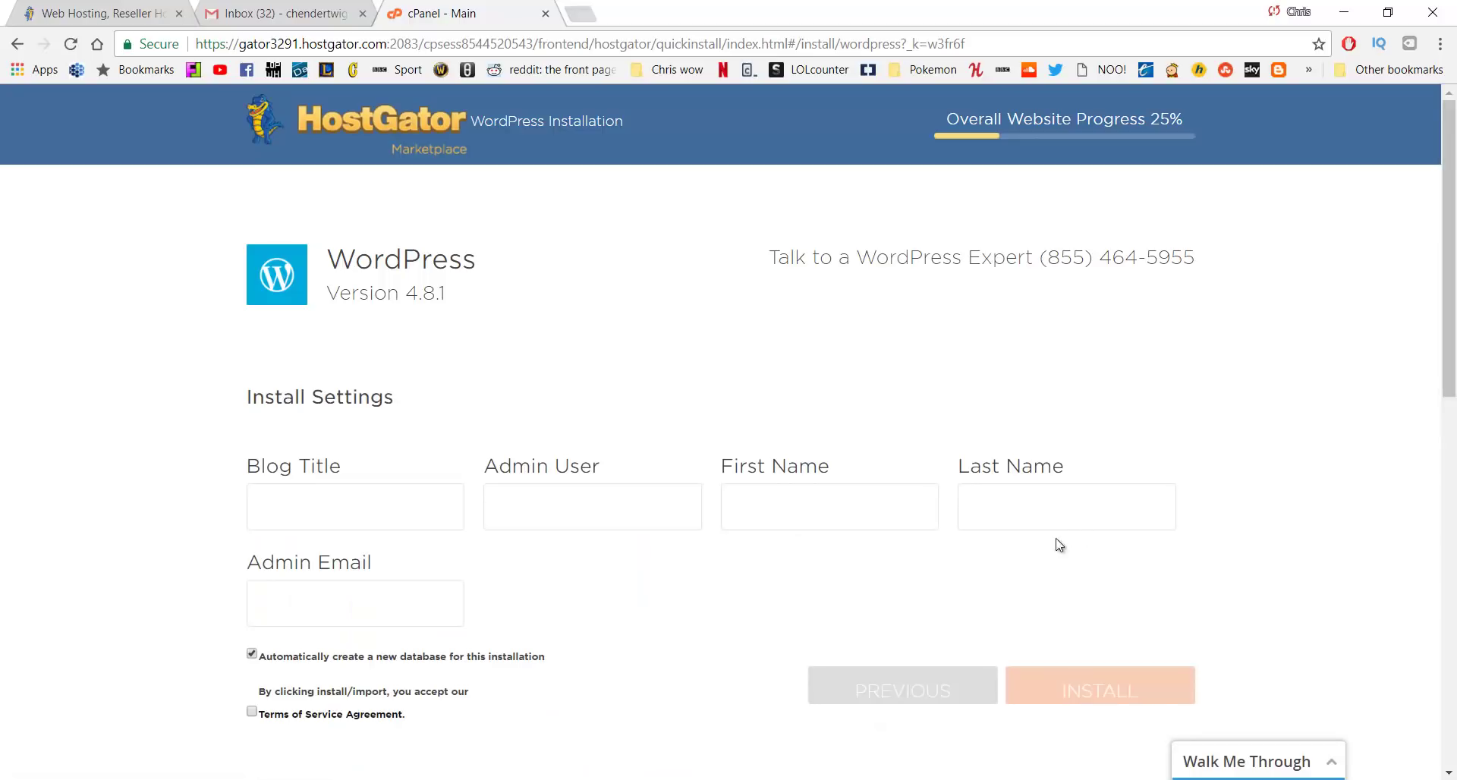
# Enter blog title 'Tutorial', the admin username, first and last name, and admin email
pyautogui.click(414, 491)
pyautogui.write('Tutorial')
pyautogui.press('Tab')
pyautogui.write('Chris')
pyautogui.press('Tab')
pyautogui.write('Chris')
pyautogui.press('Tab')
pyautogui.write('henderson')
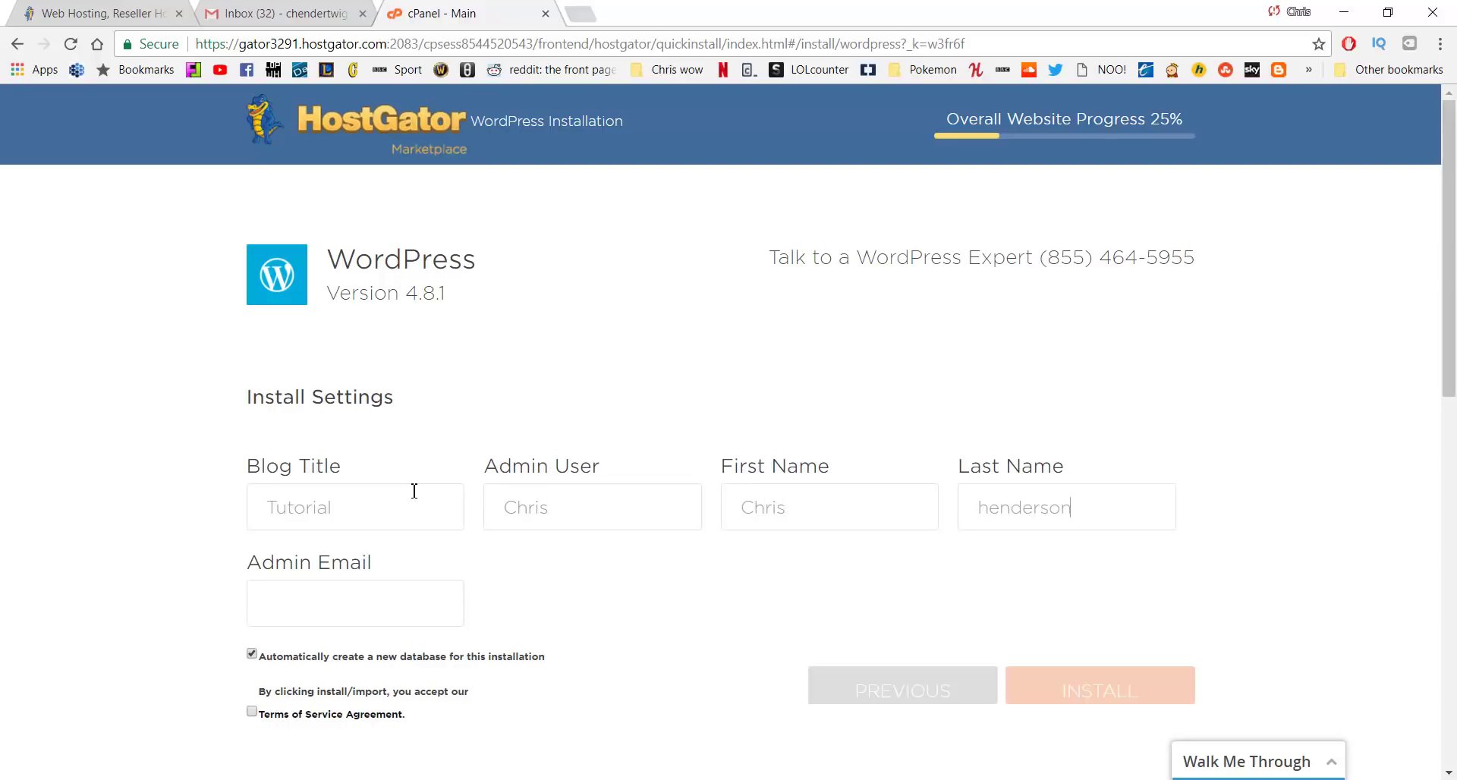
pyautogui.write('che')
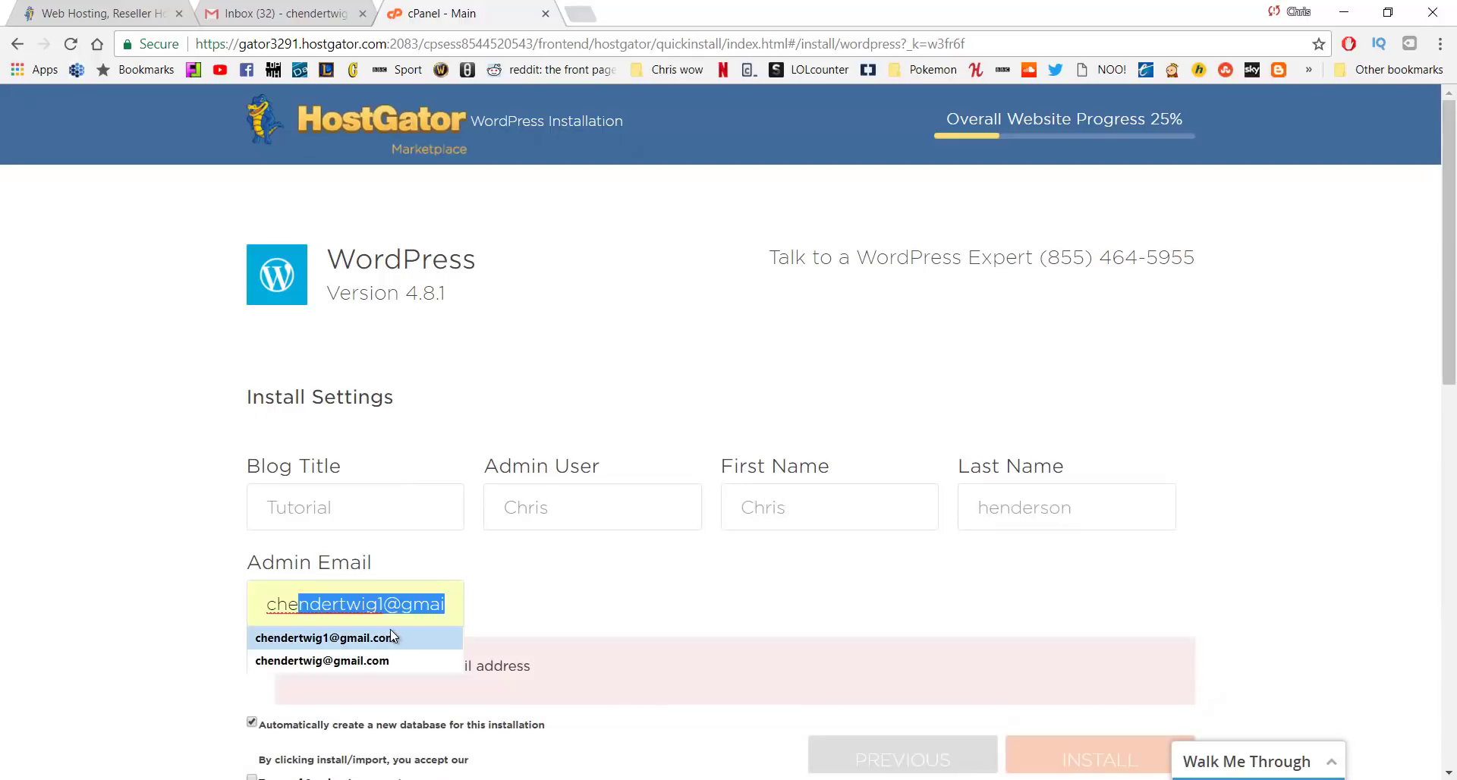
pyautogui.click(389, 639)
# Accept the terms of service and run the WordPress installation
pyautogui.scroll(-1, 559, 552)
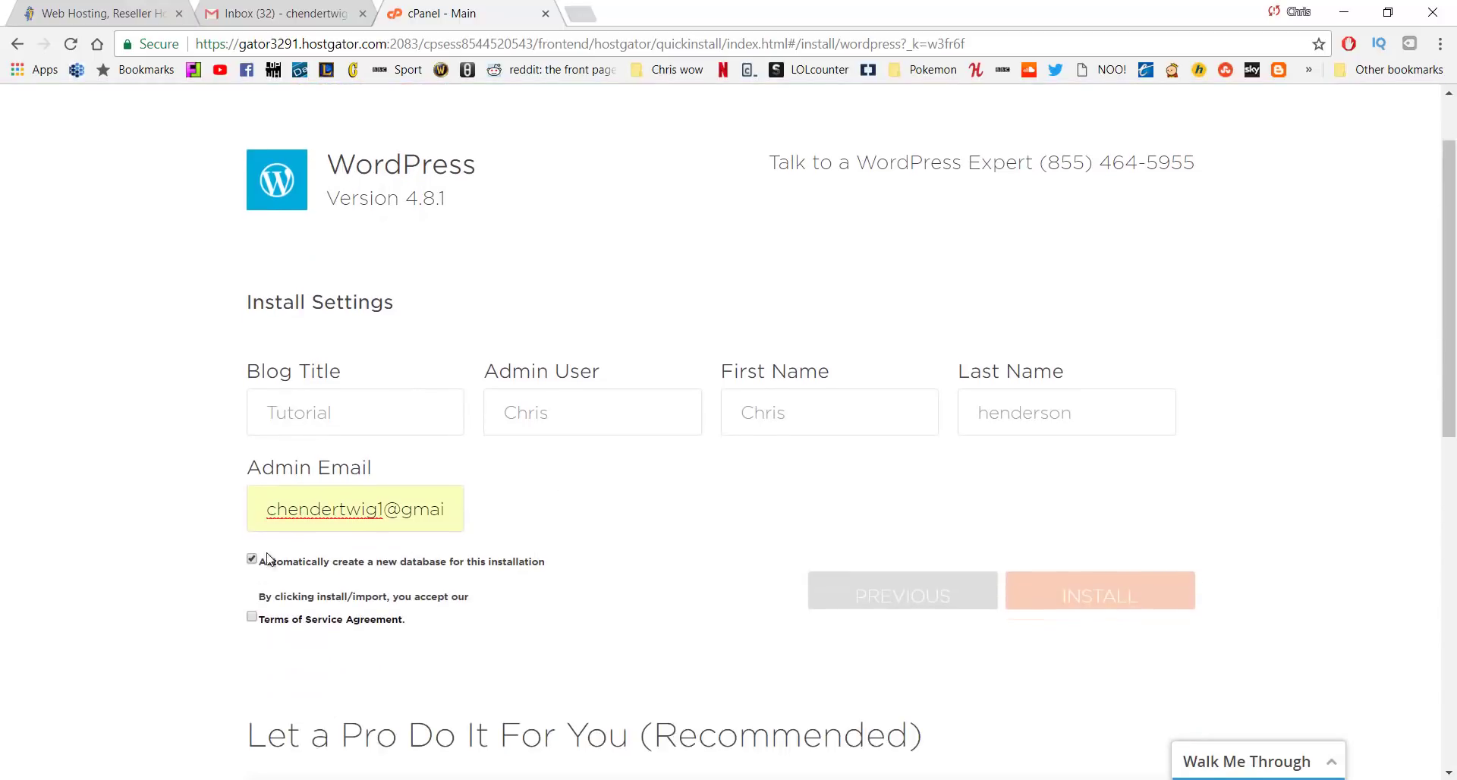
pyautogui.click(252, 617)
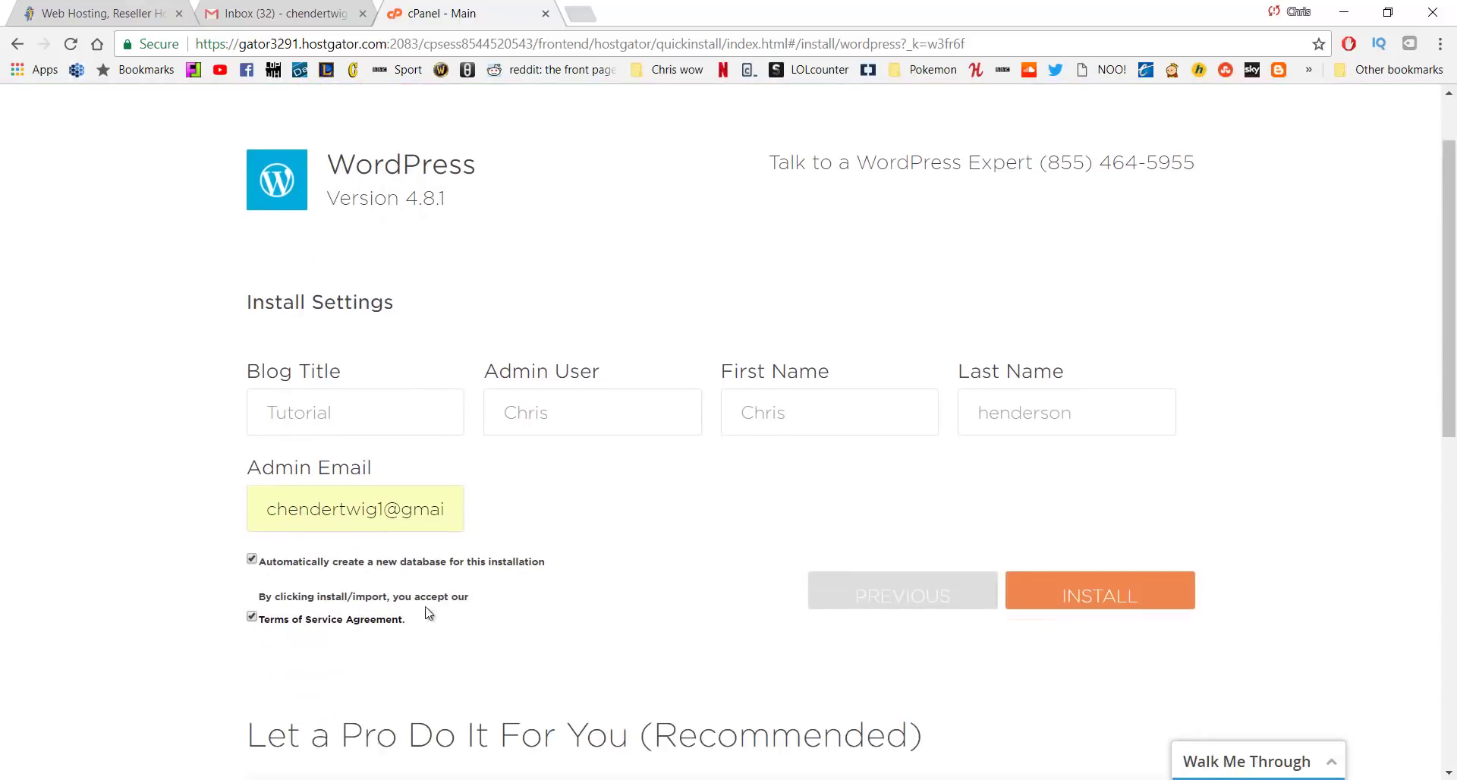
pyautogui.click(1093, 600)
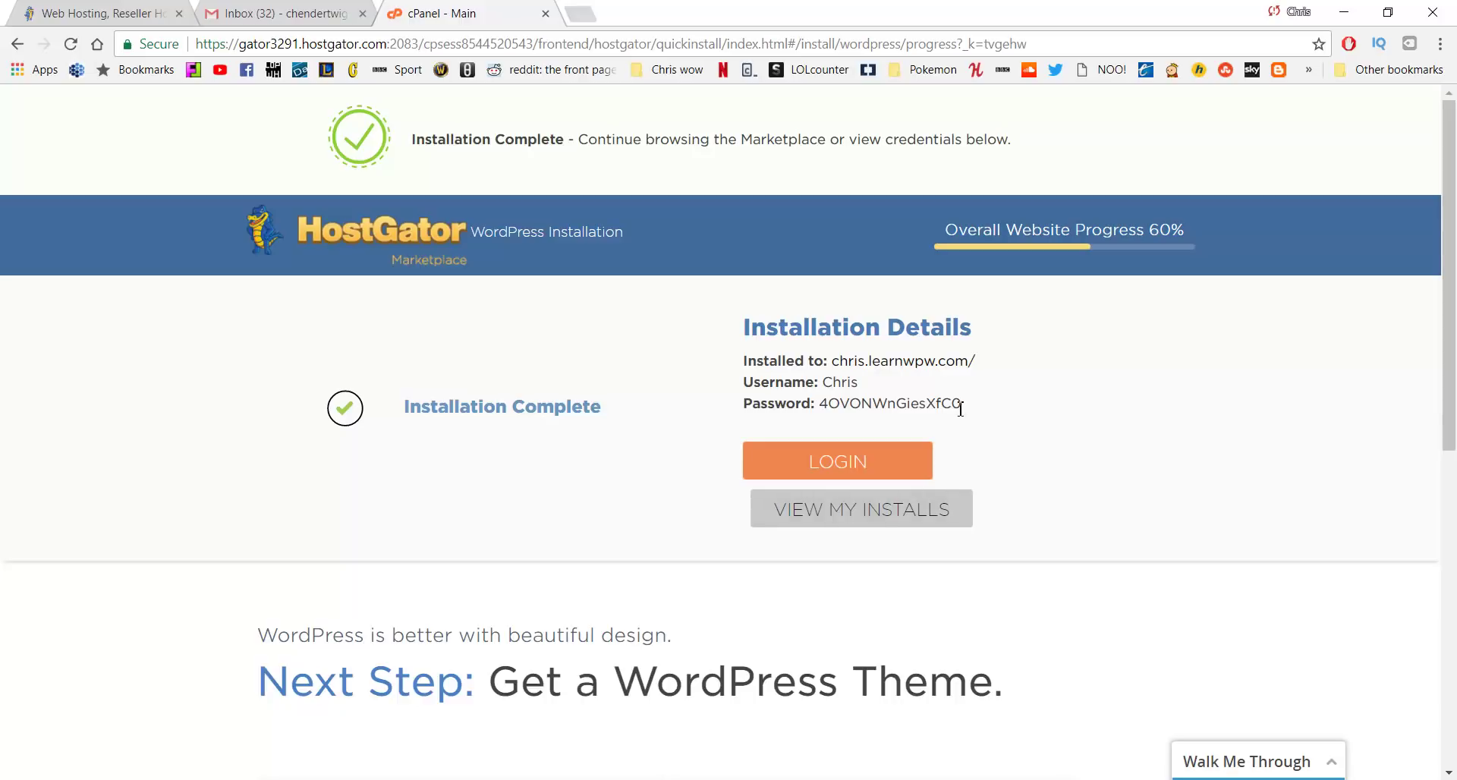
# Select the whole generated admin password in the Installation Details
pyautogui.moveTo(963, 404); pyautogui.dragTo(823, 404)
pyautogui.click(620, 334)
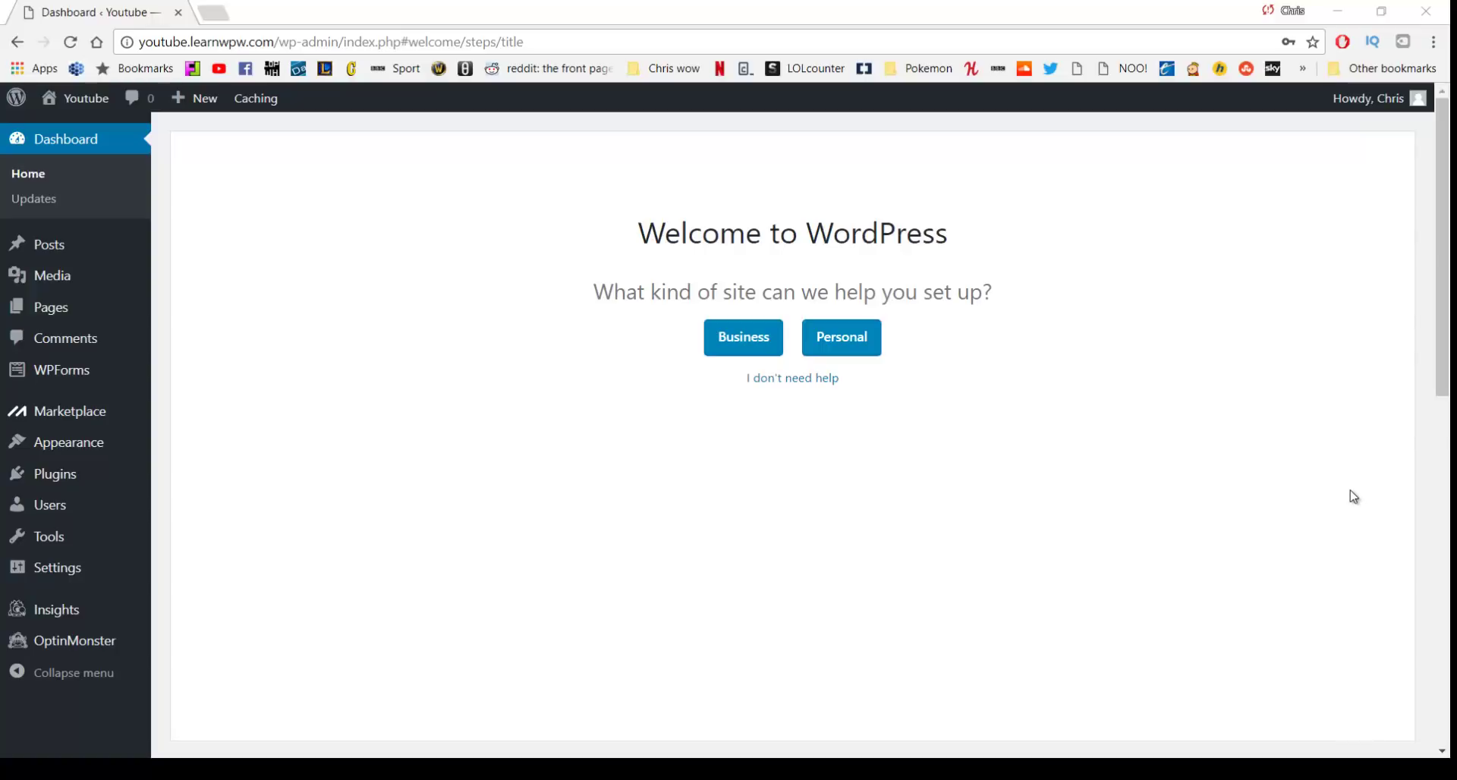
# Replace the admin account's password with a new one and update the profile
pyautogui.moveTo(1387, 119)
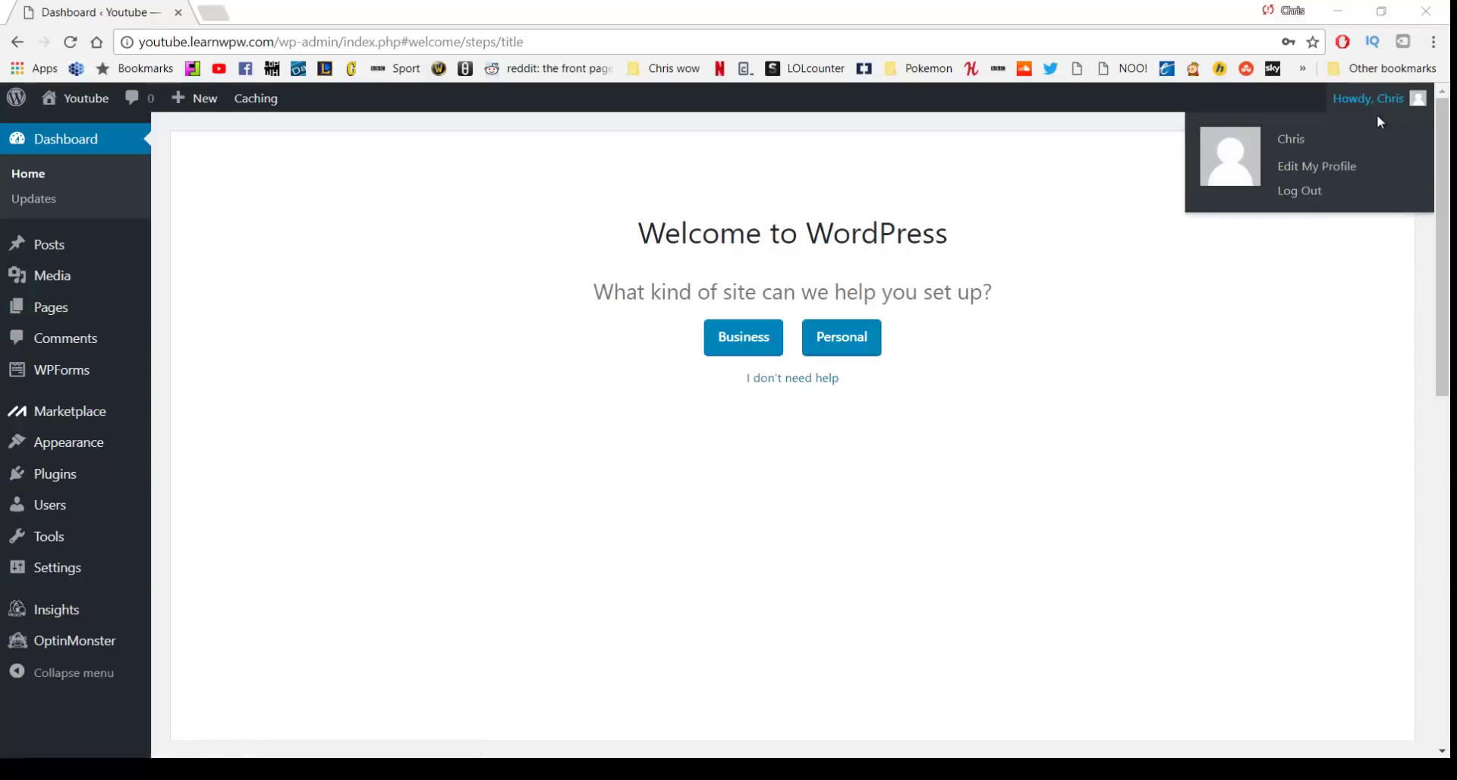
pyautogui.click(1308, 174)
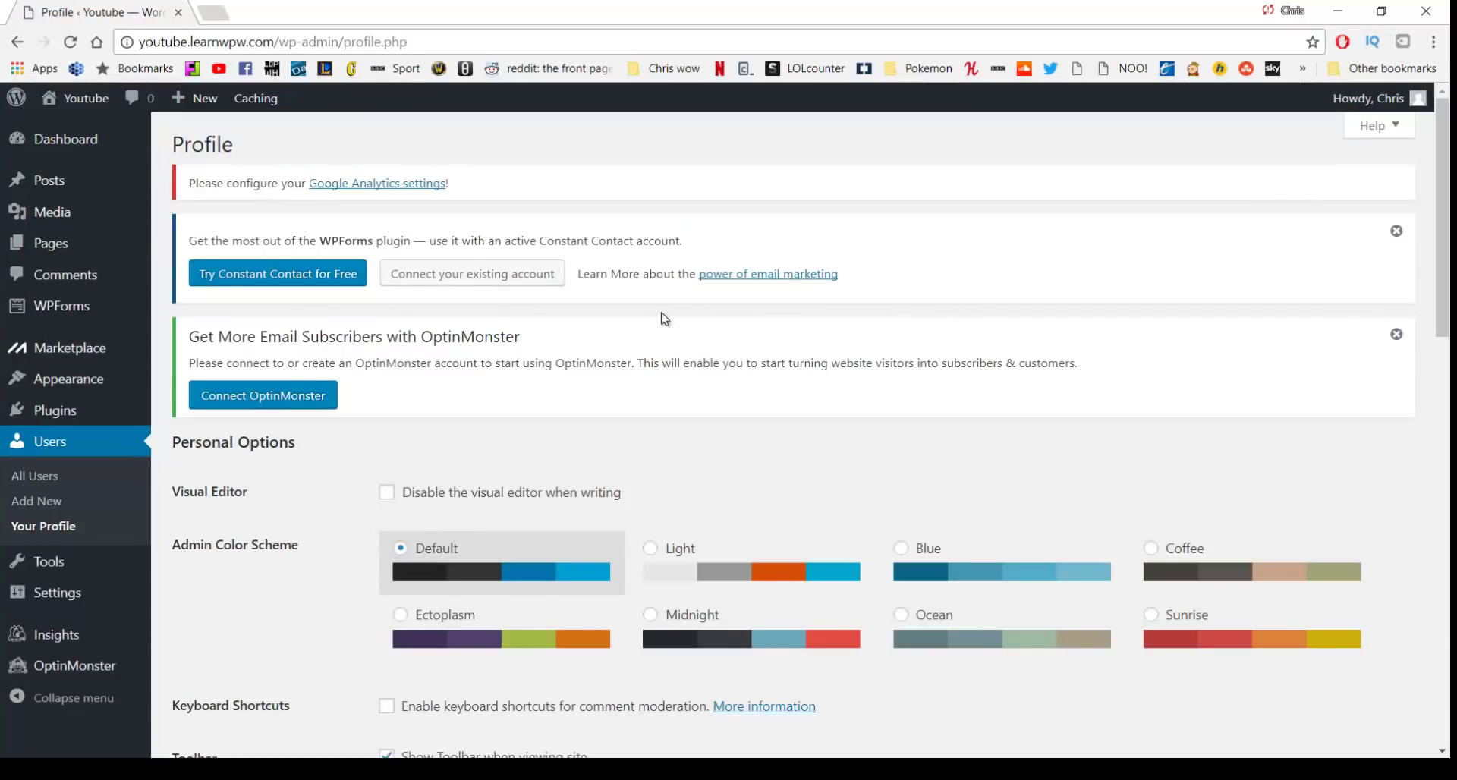
pyautogui.scroll(-15, 667, 312)
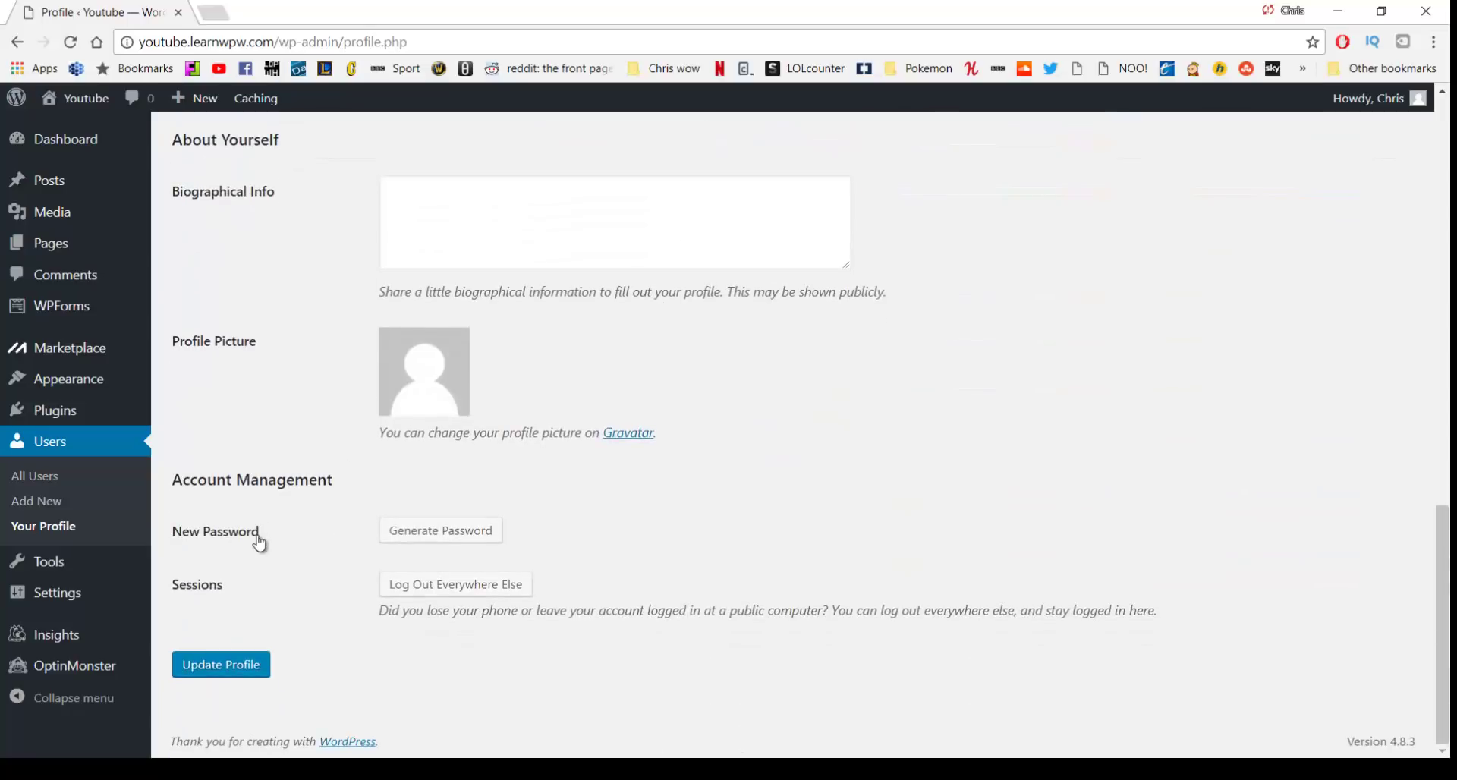
pyautogui.click(406, 544)
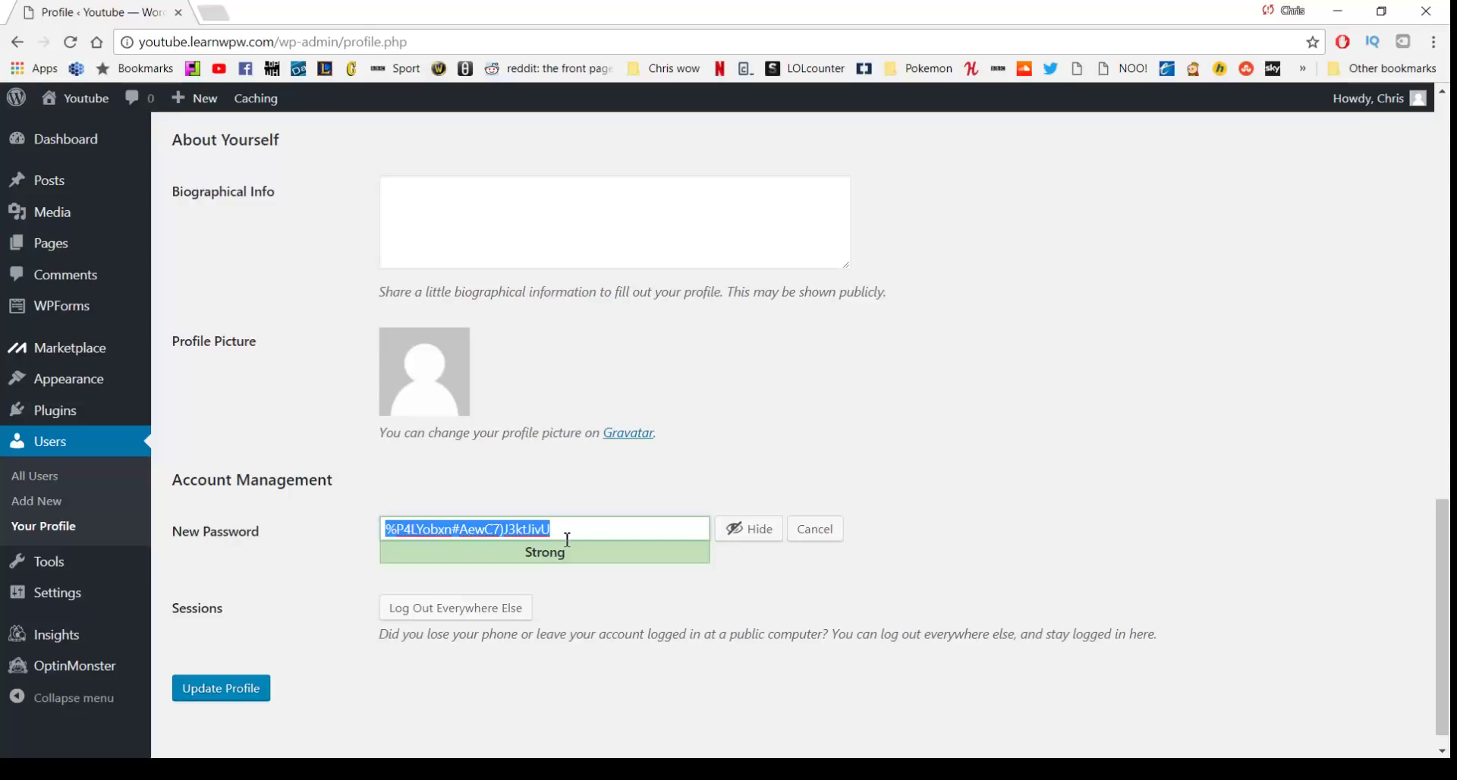
pyautogui.click(749, 545)
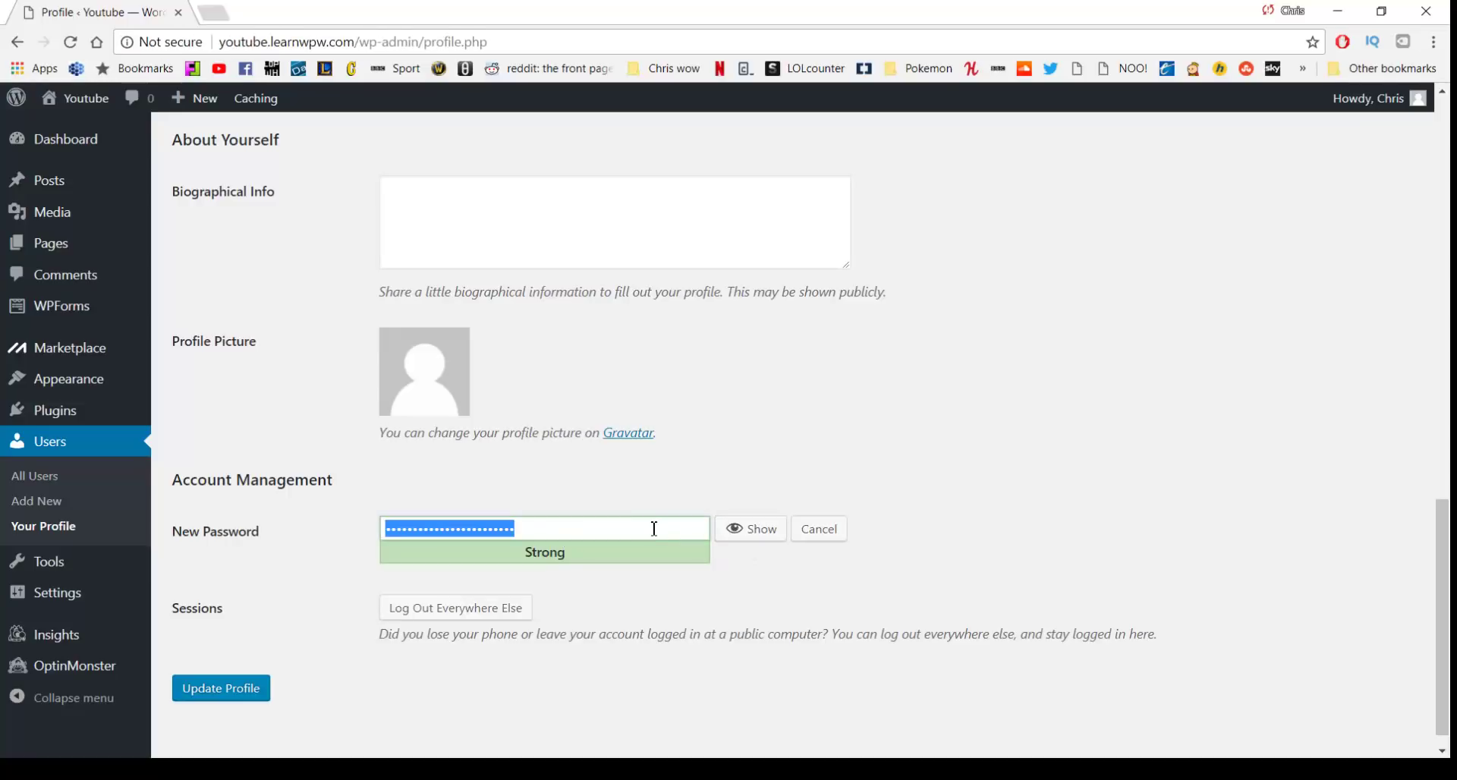
pyautogui.write('•••••••••••')
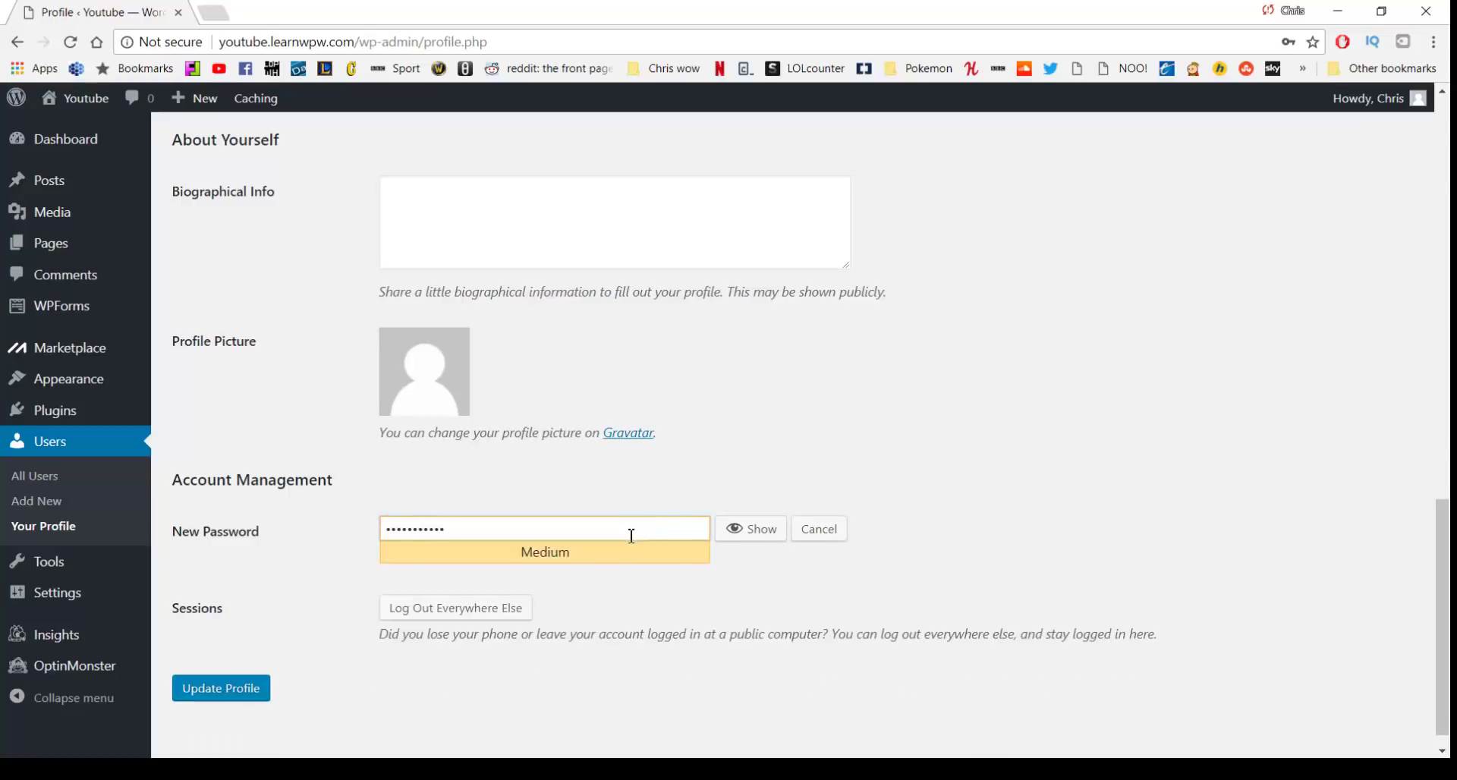
pyautogui.click(245, 691)
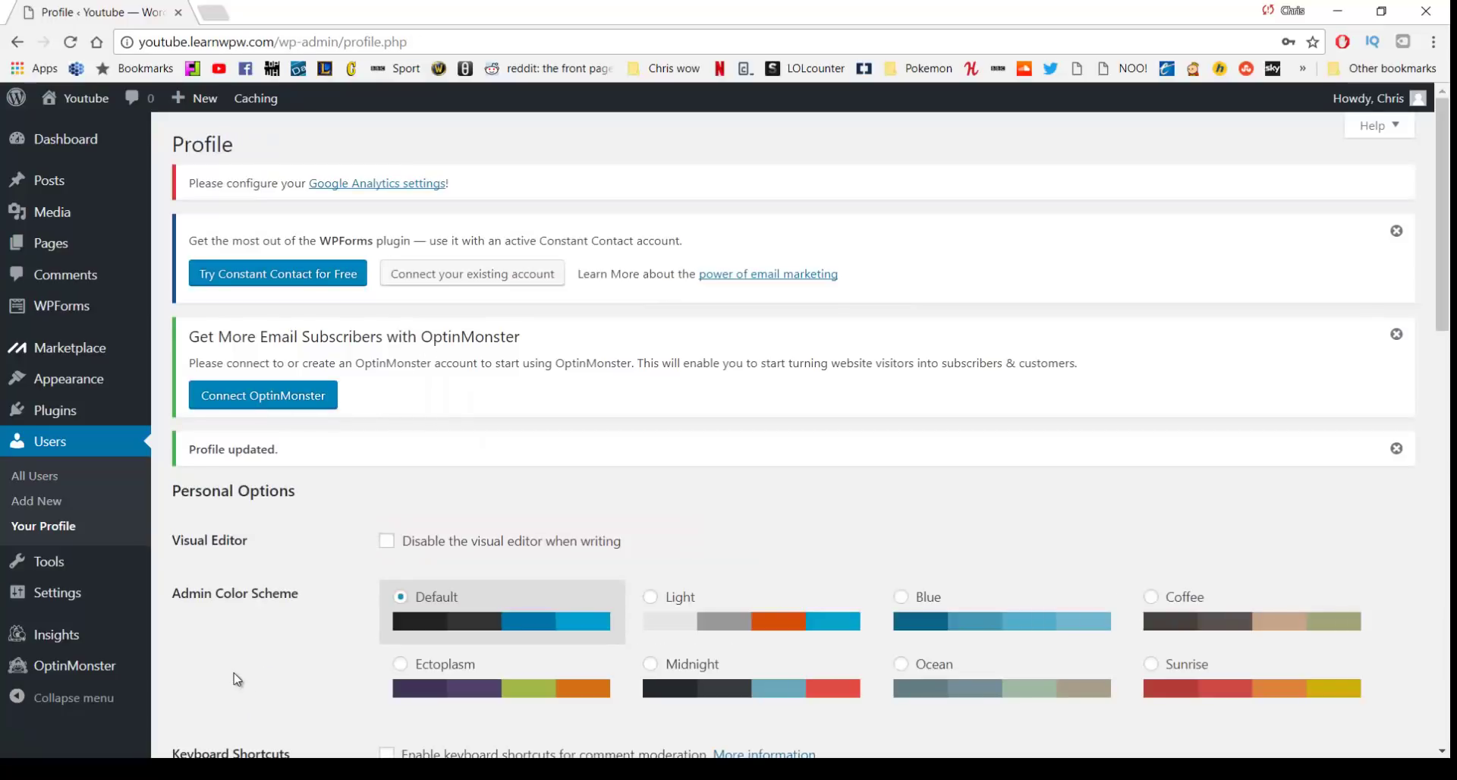
# Return to the Dashboard from the admin sidebar to show the Welcome to WordPress panel
pyautogui.click(81, 147)
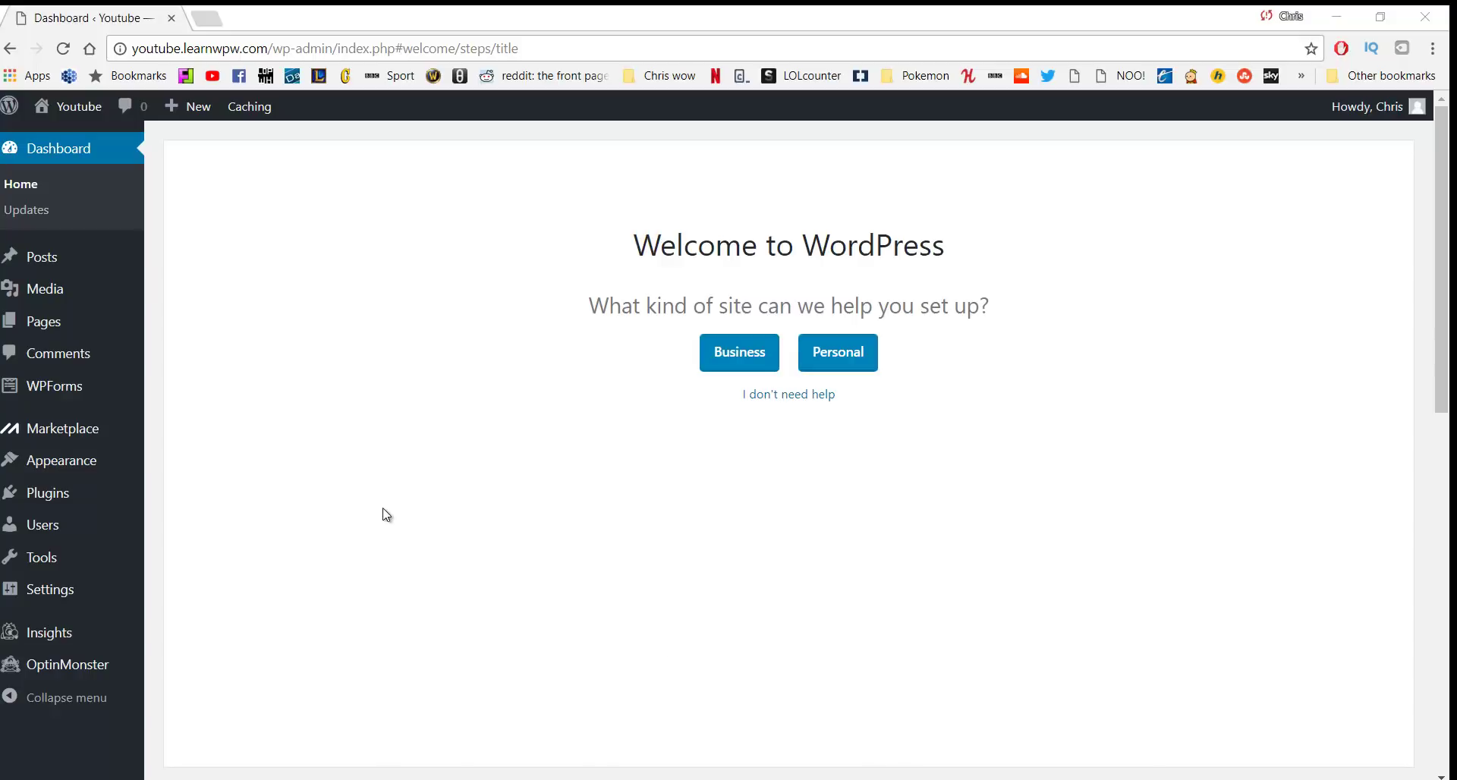
# Select all seven installed plugins and apply the Deactivate bulk action
pyautogui.moveTo(51, 499)
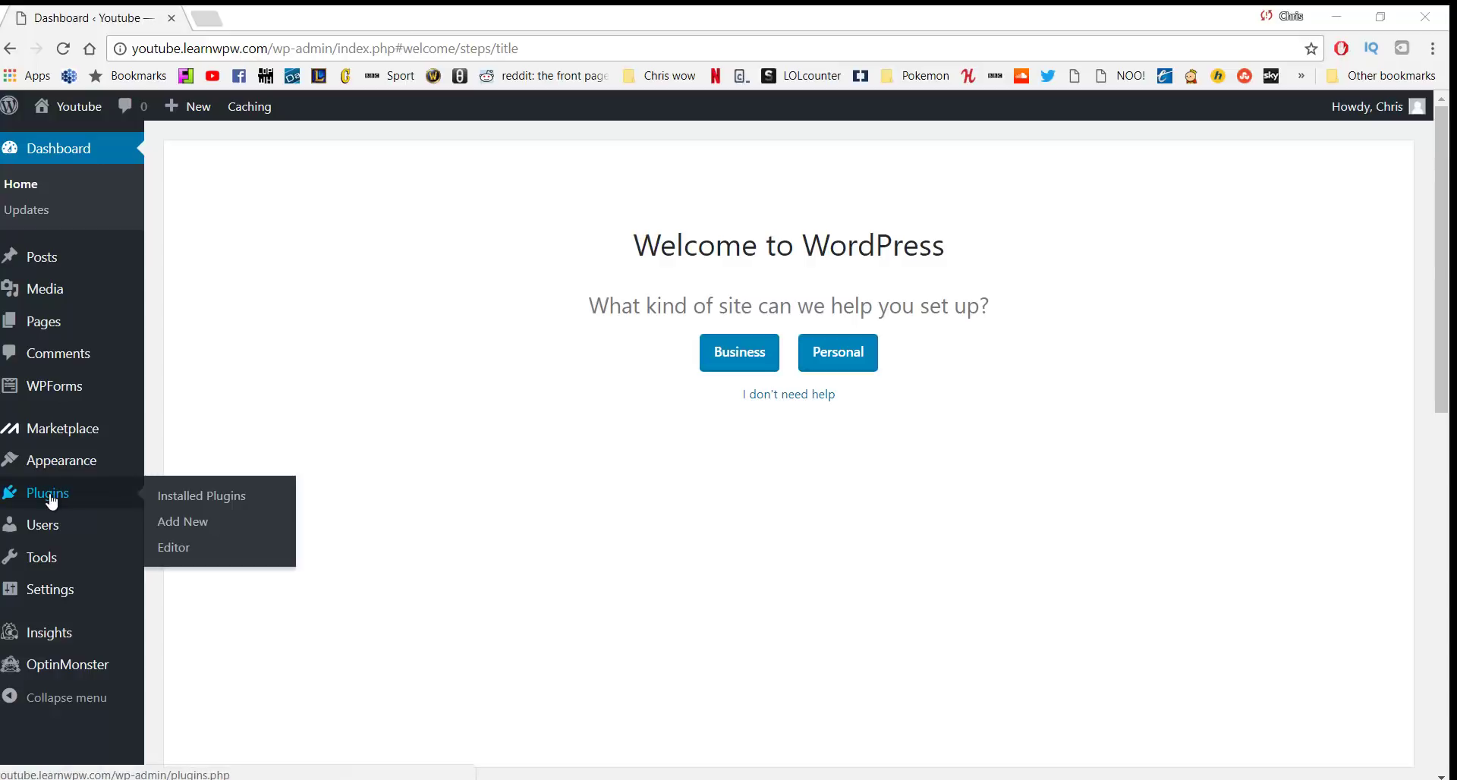
pyautogui.click(196, 497)
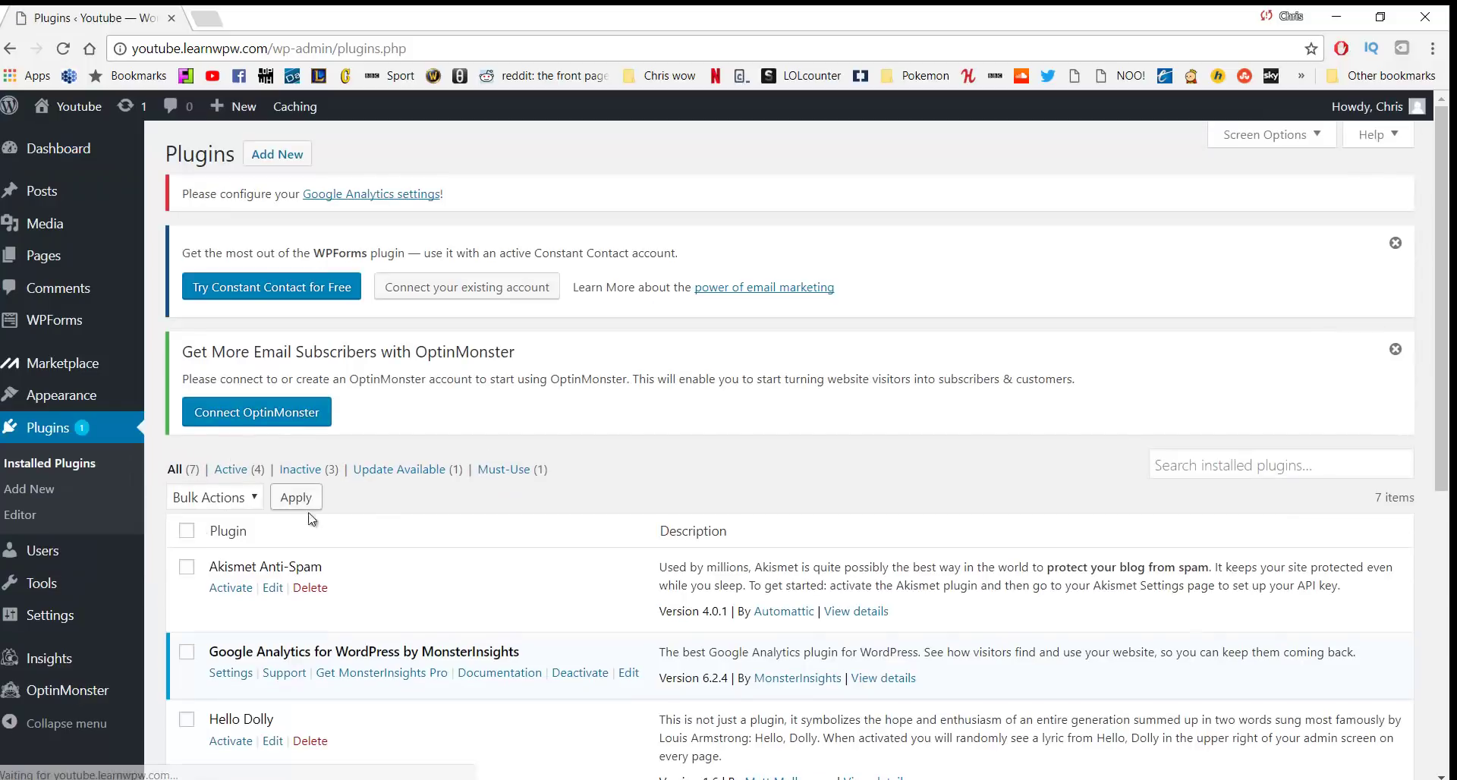
pyautogui.scroll(-4, 414, 488)
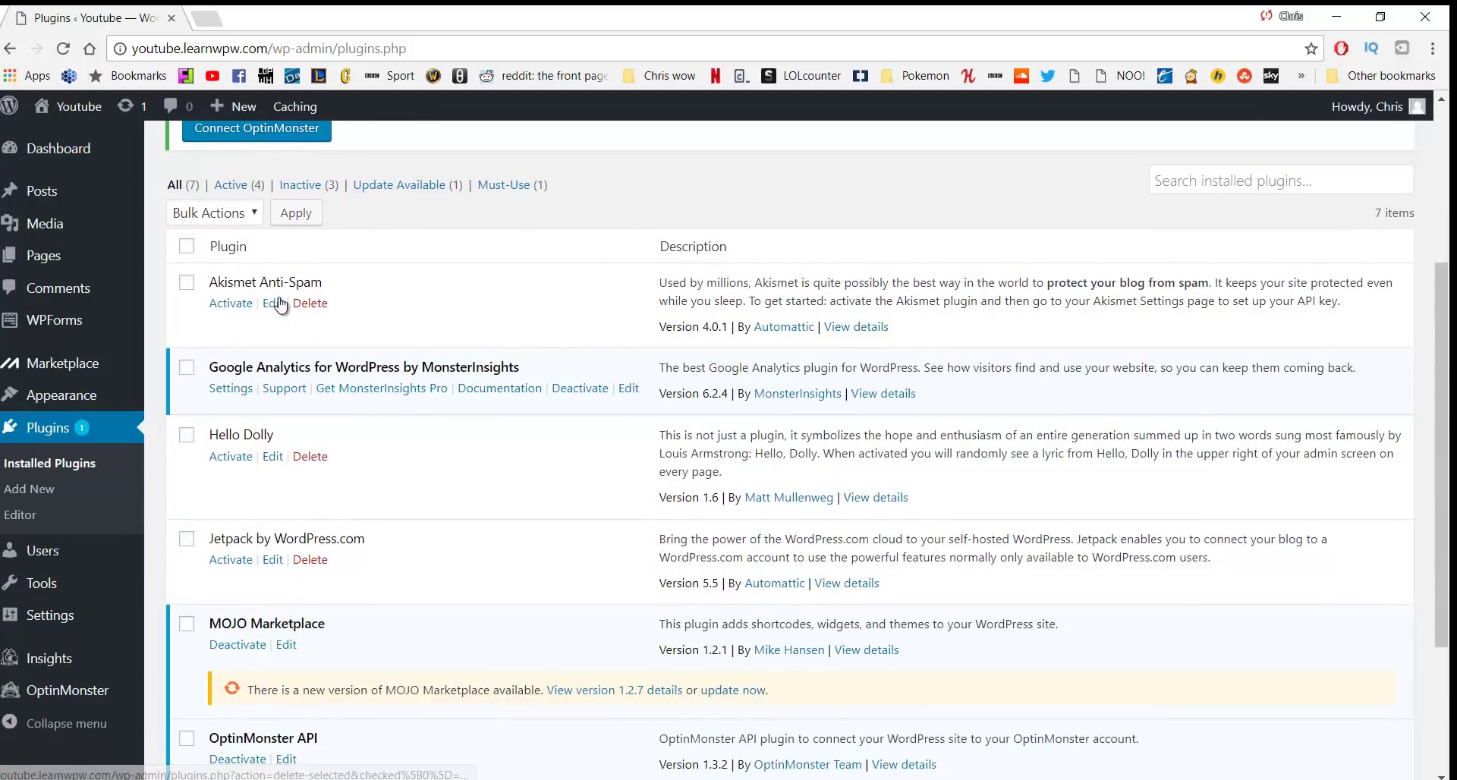
pyautogui.scroll(-2, 309, 358)
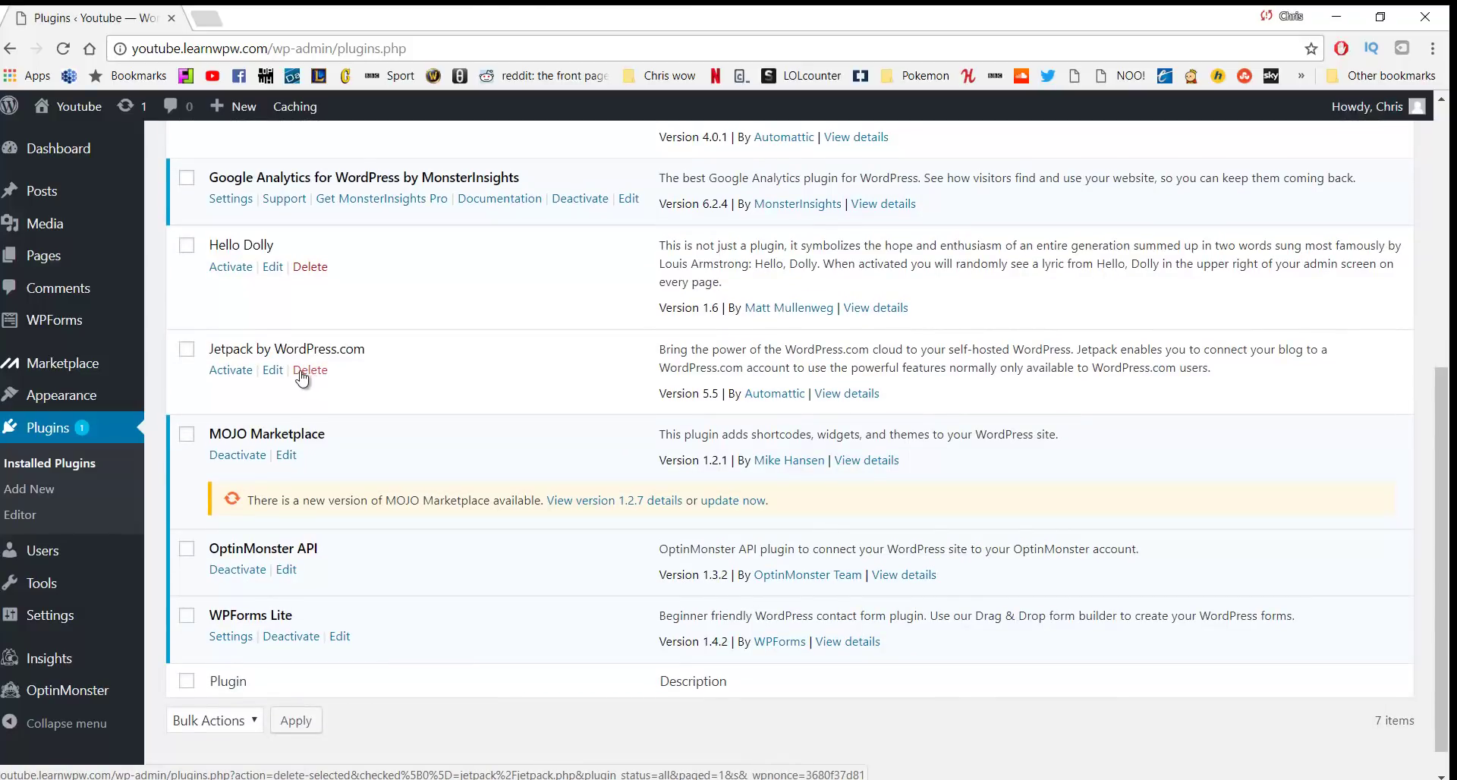
pyautogui.scroll(1, 295, 387)
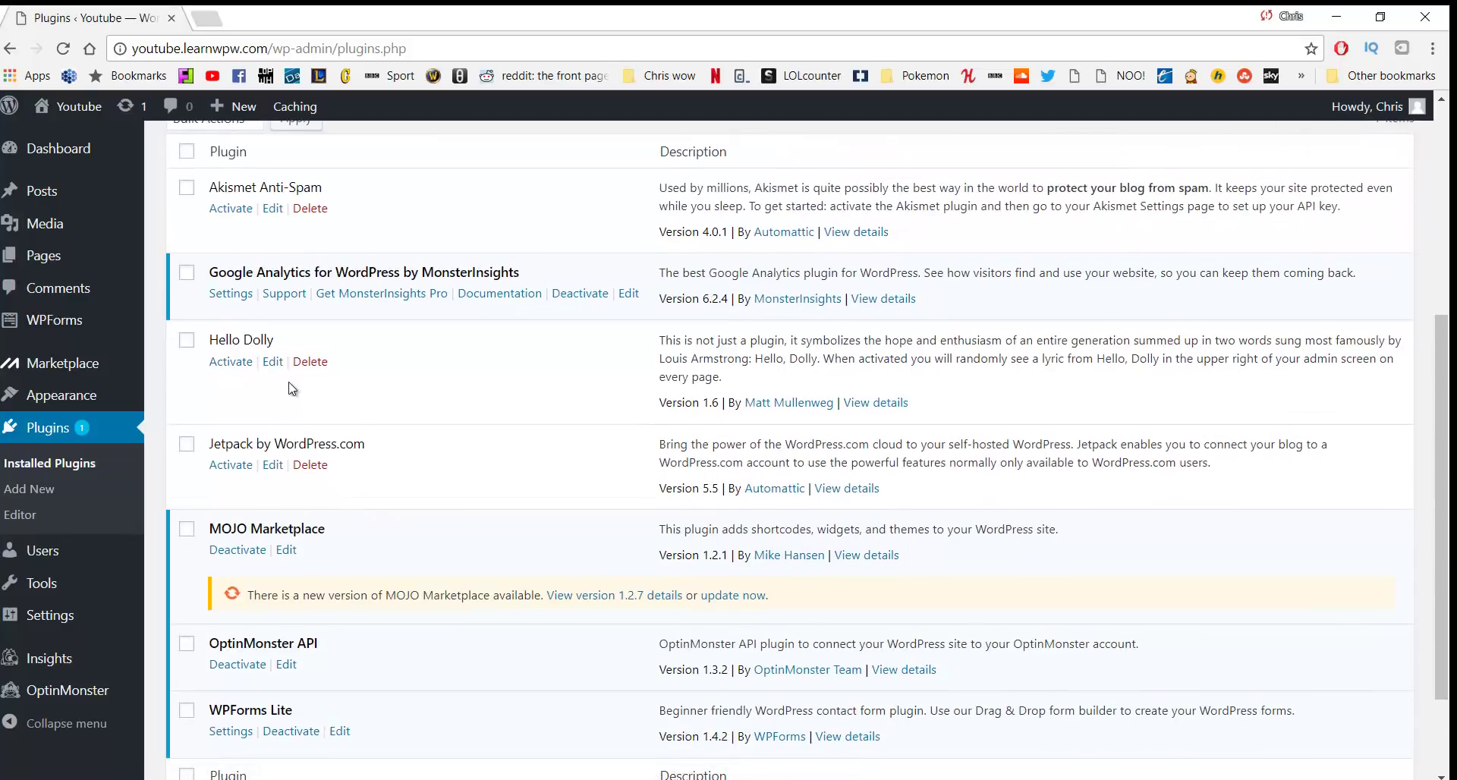
pyautogui.scroll(1, 282, 393)
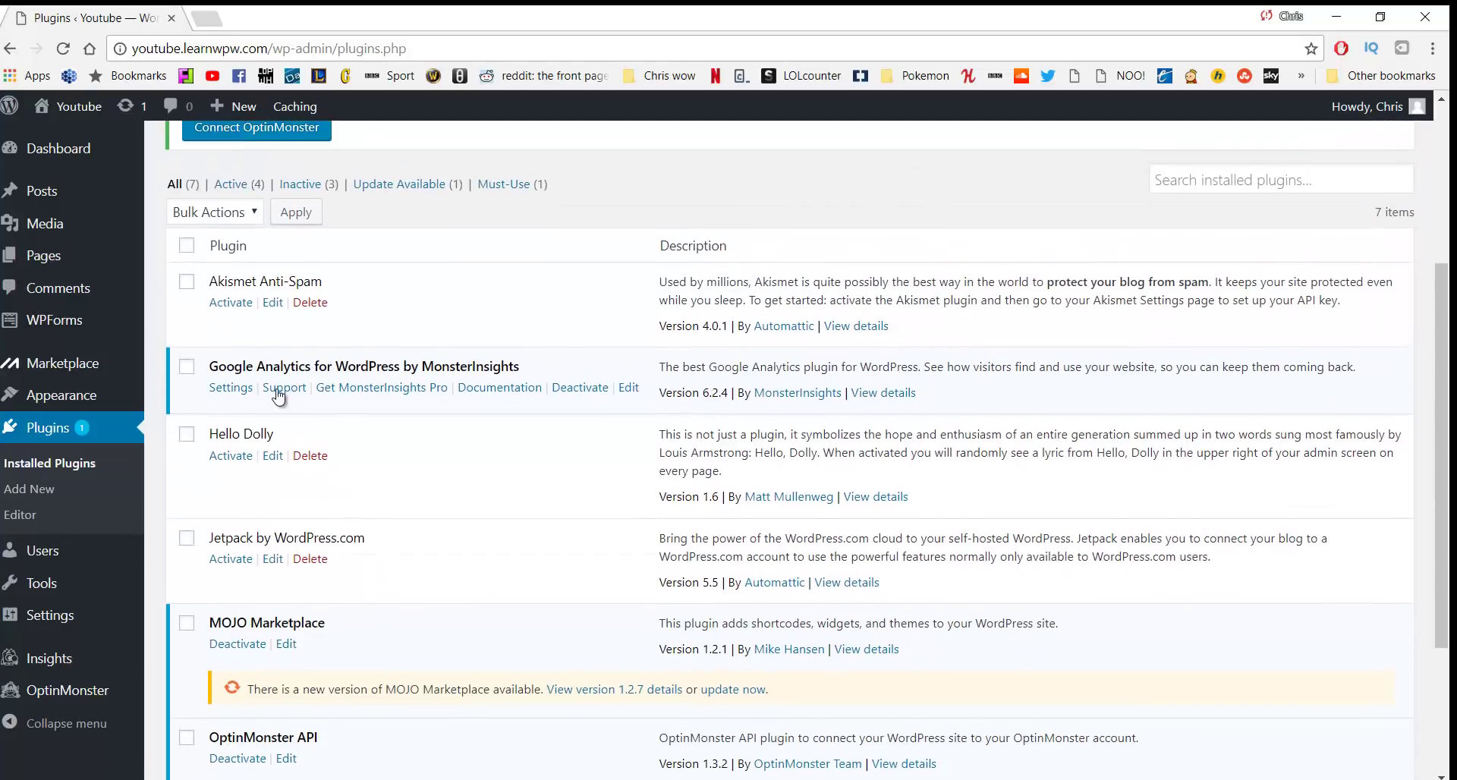
pyautogui.click(187, 245)
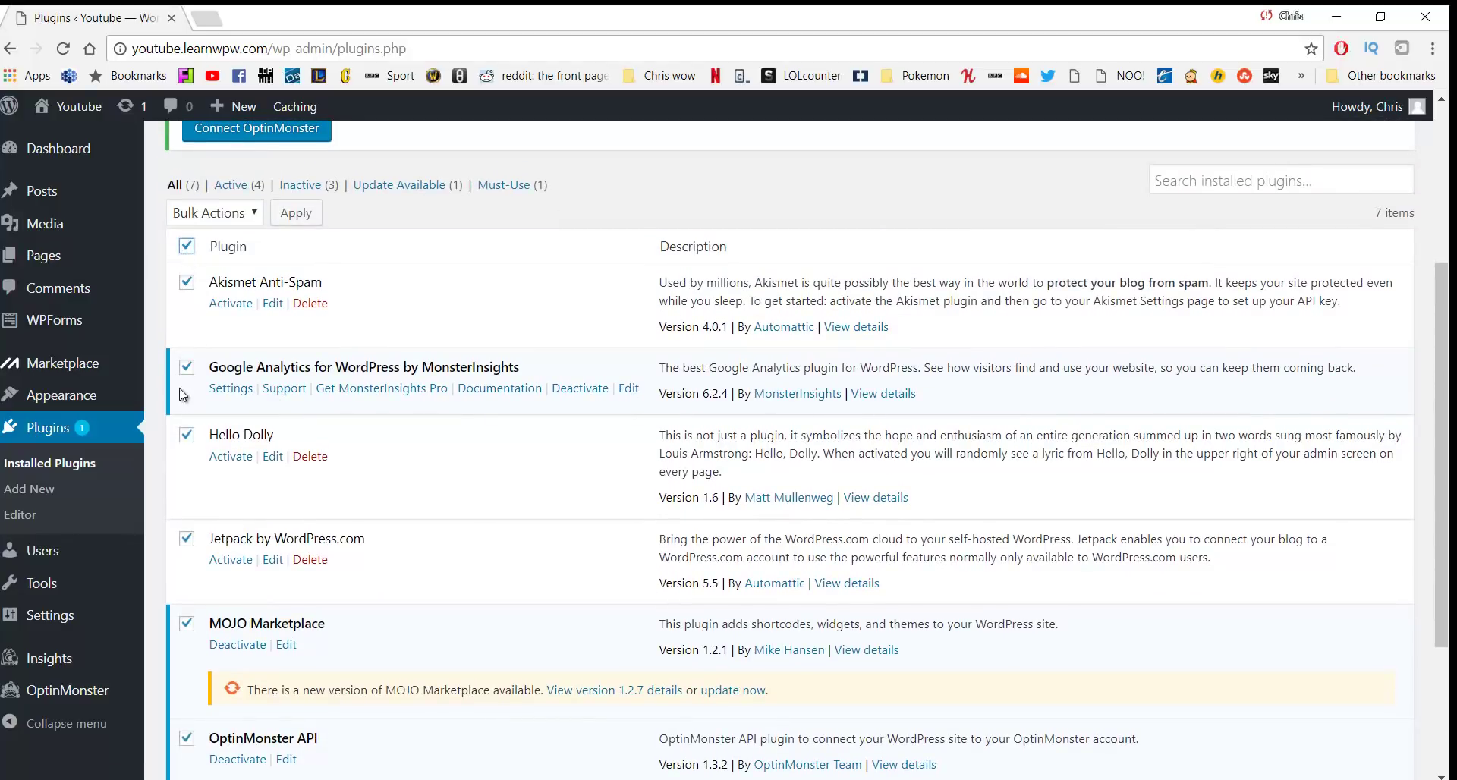
pyautogui.click(252, 221)
pyautogui.click(217, 271)
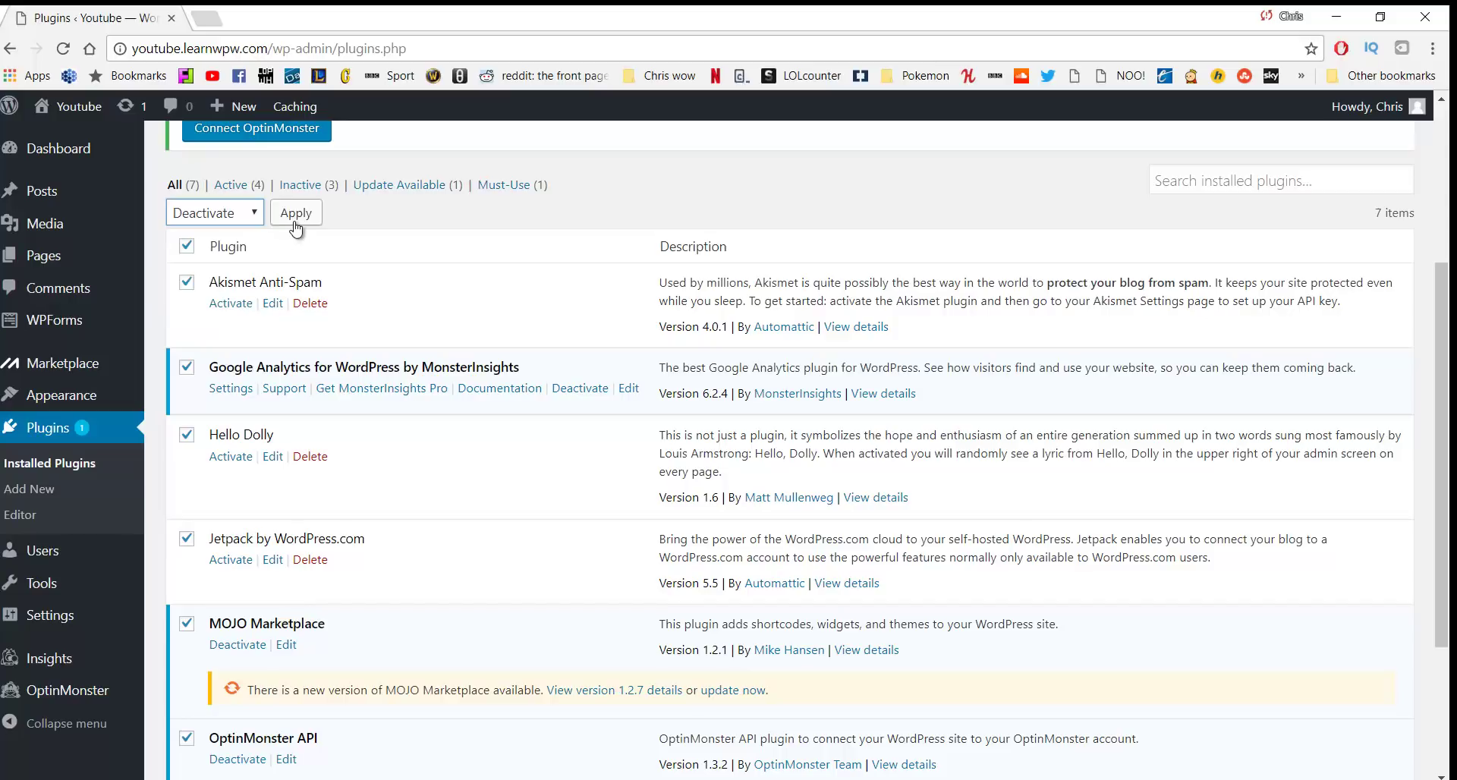
pyautogui.click(295, 214)
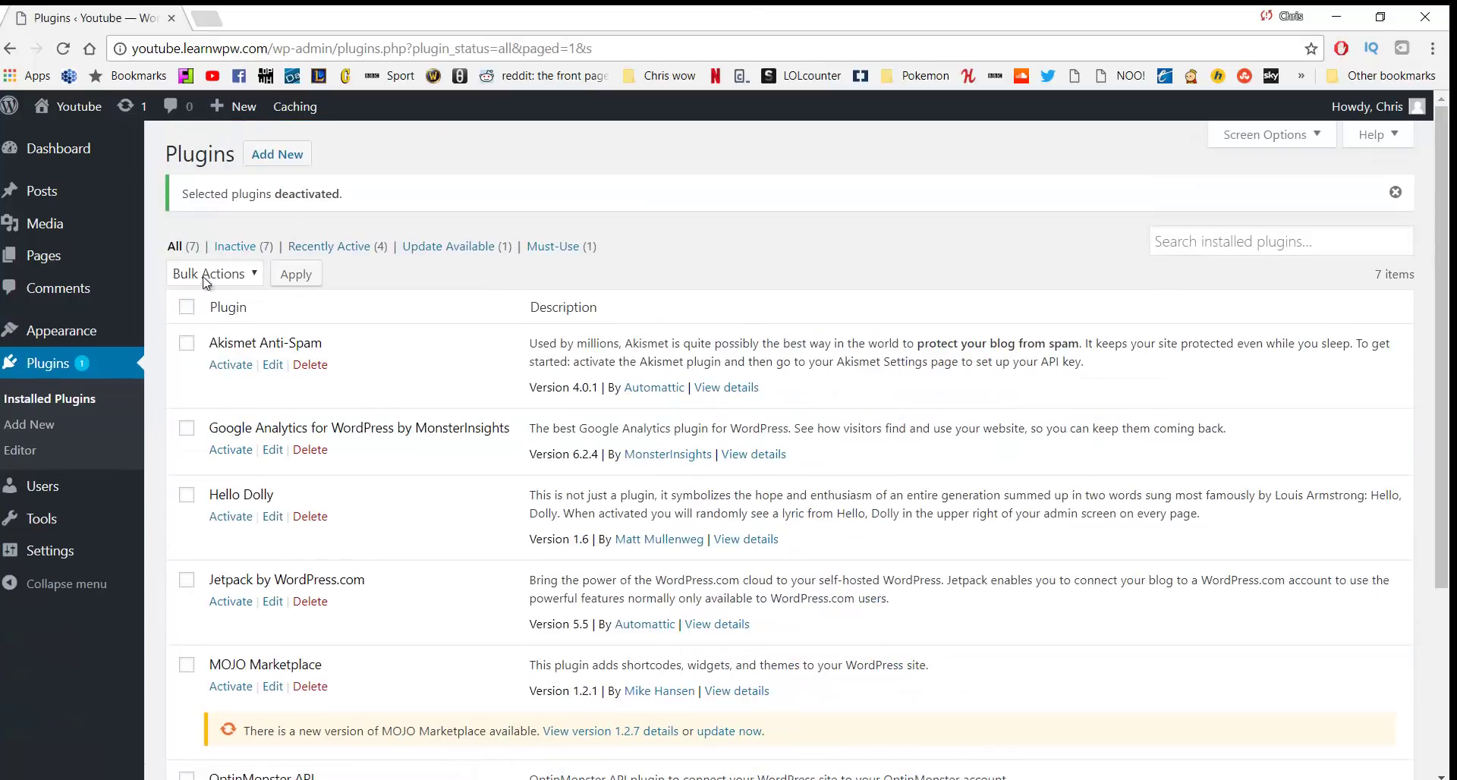
# Select all plugins, apply the Delete bulk action and confirm removing them with their data
pyautogui.click(187, 307)
pyautogui.click(216, 279)
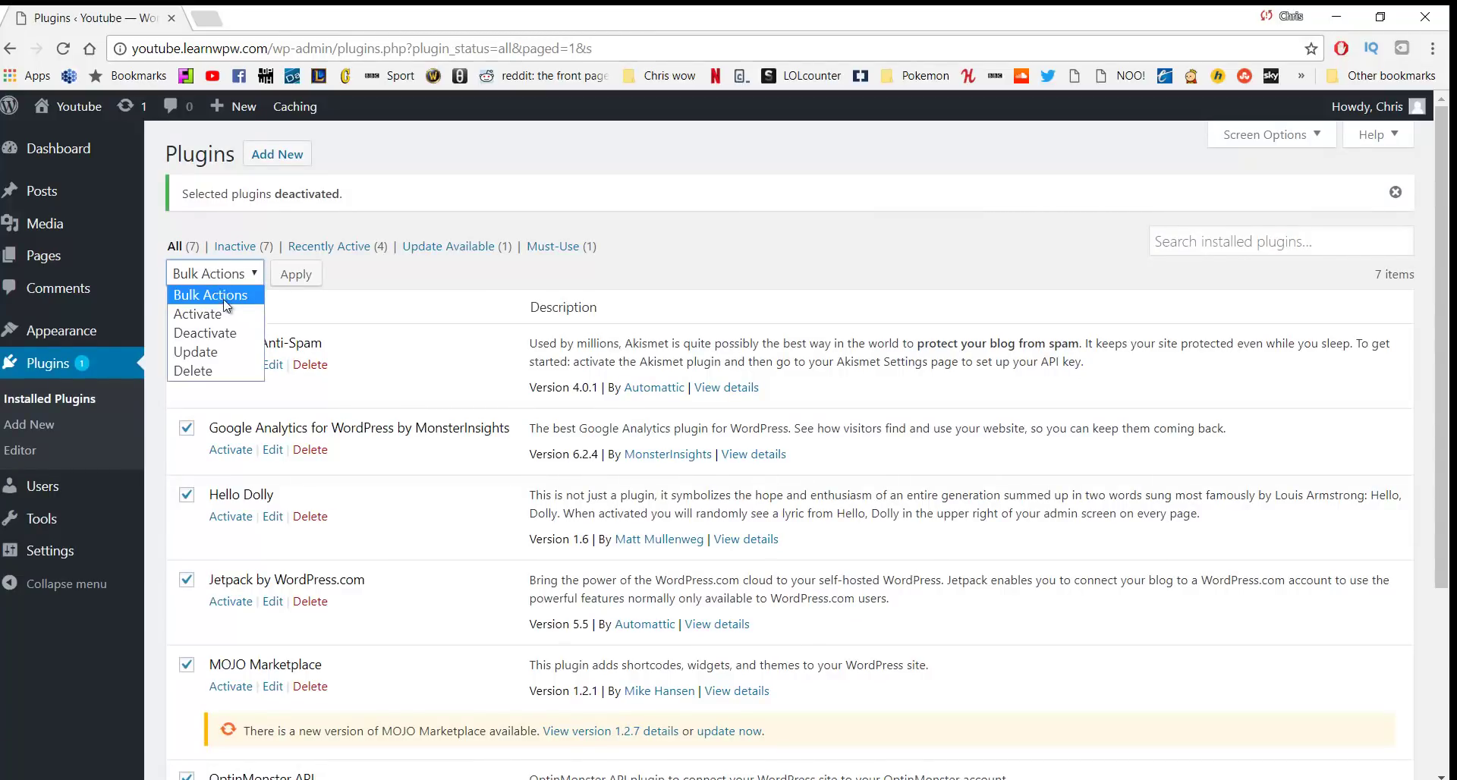
pyautogui.click(223, 372)
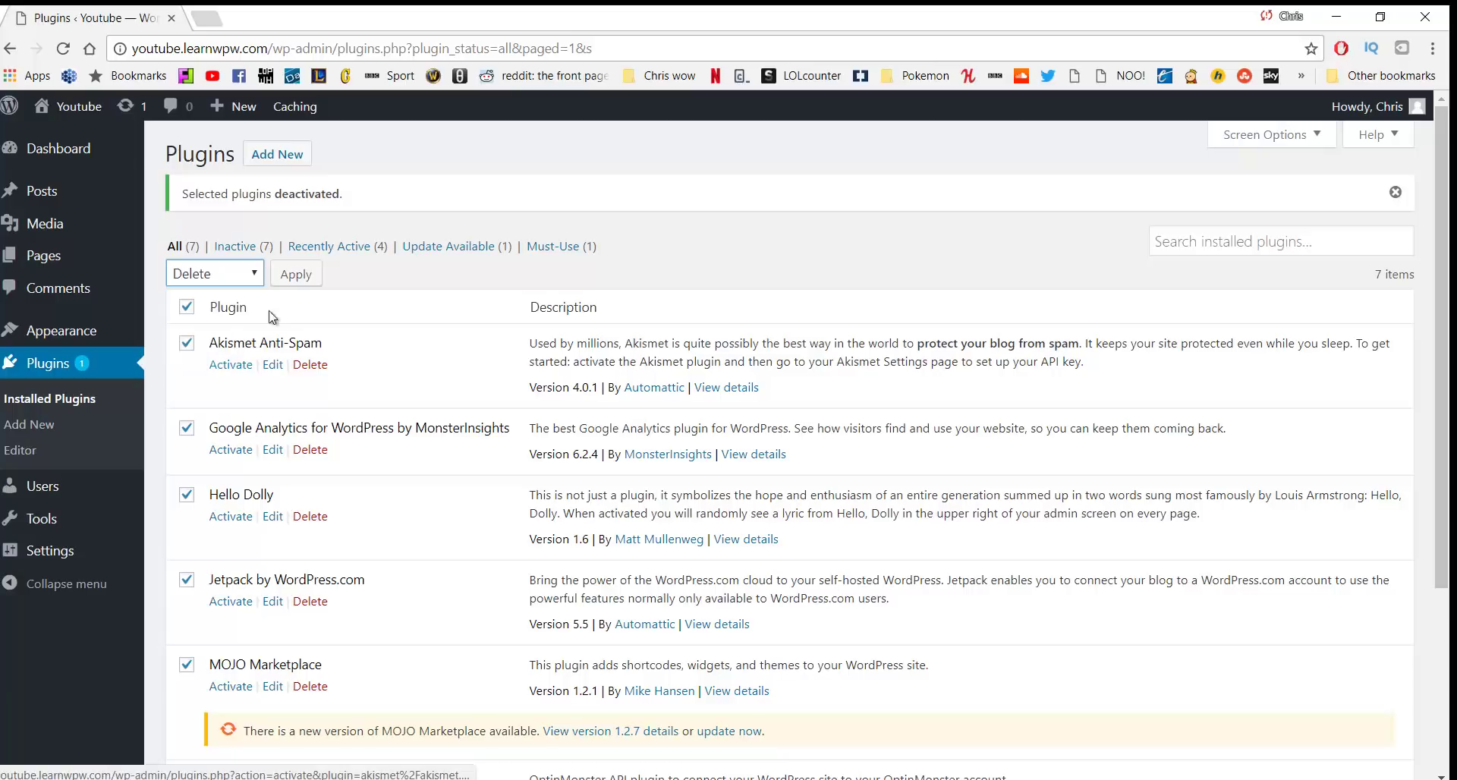
pyautogui.click(295, 275)
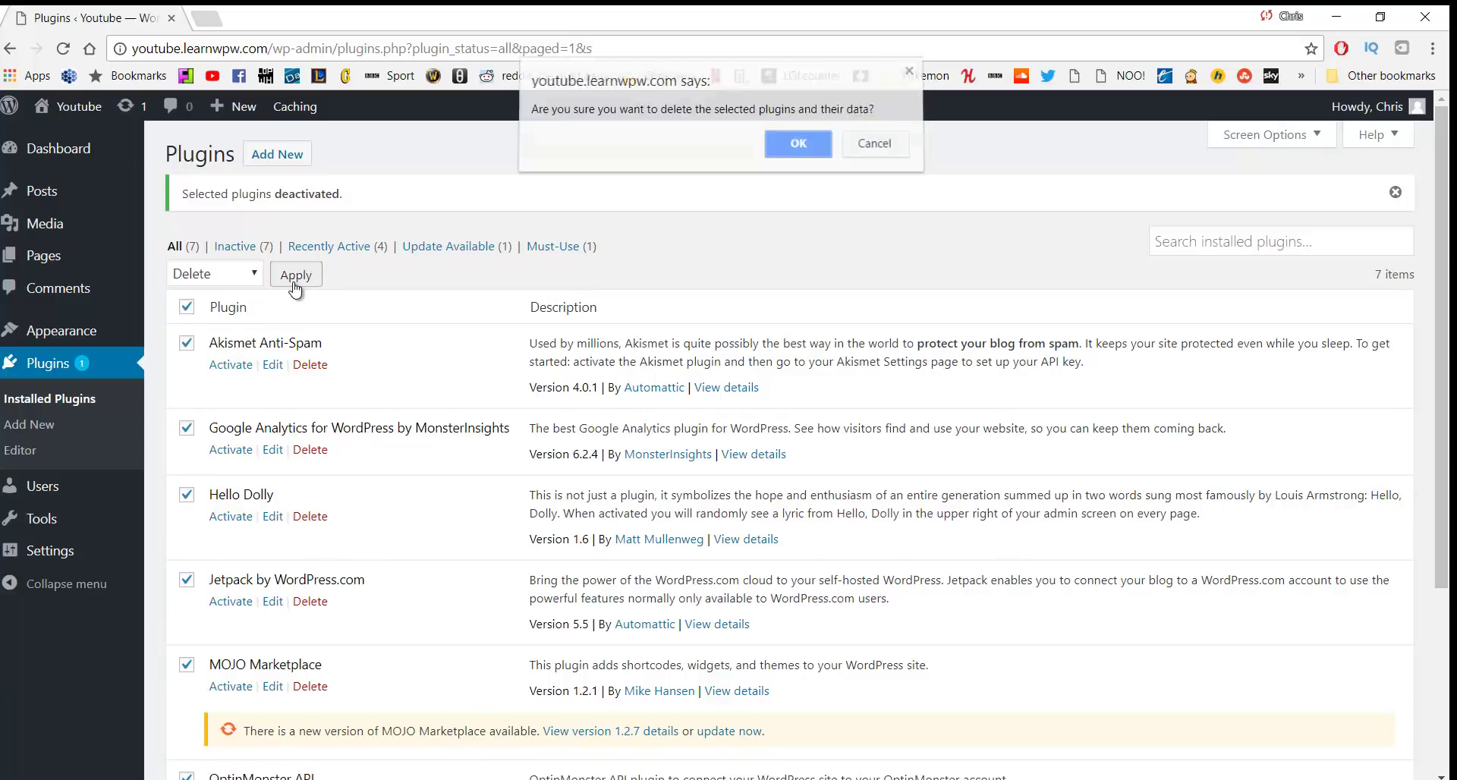
pyautogui.click(774, 162)
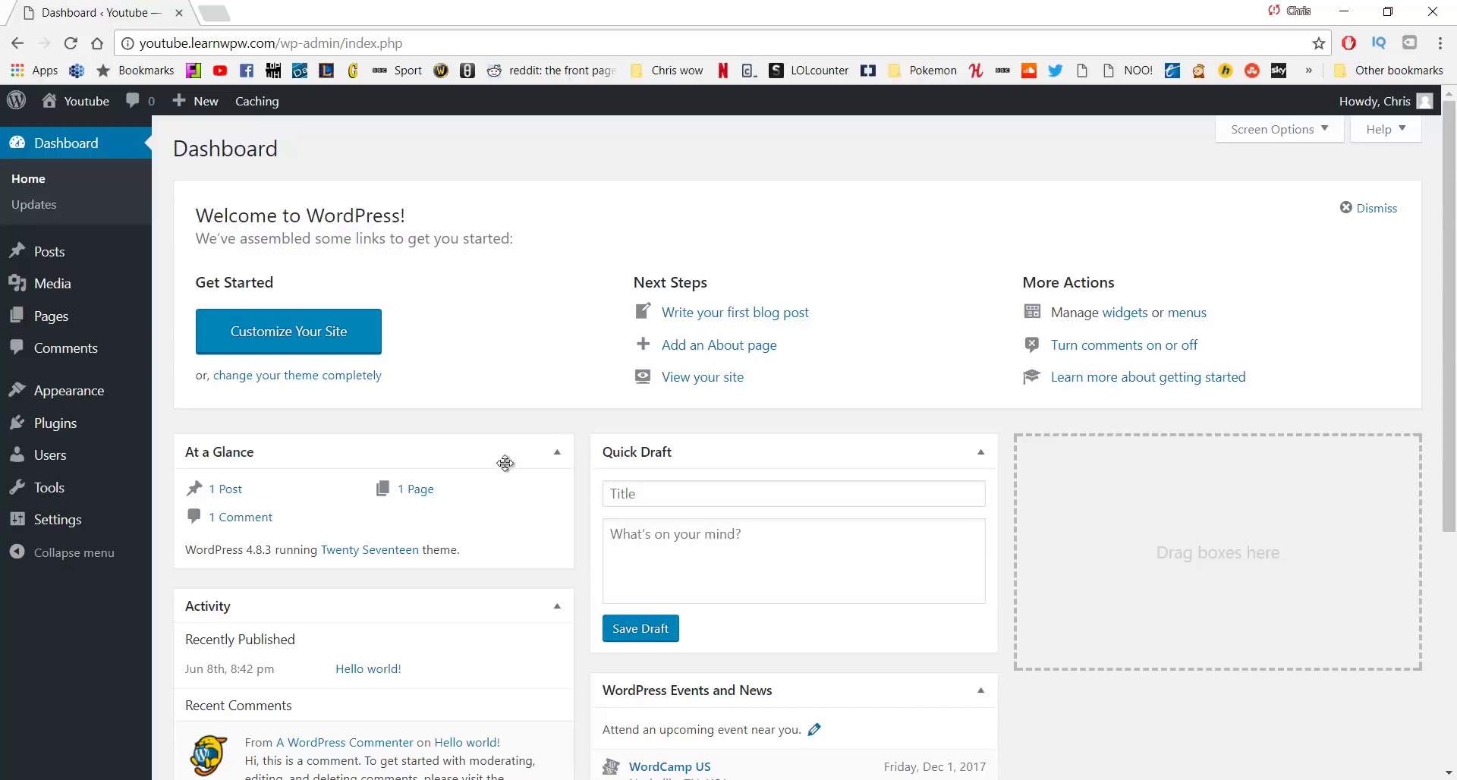
# Open the live site in a background tab via Visit Site under the admin bar's site name
pyautogui.moveTo(75, 103)
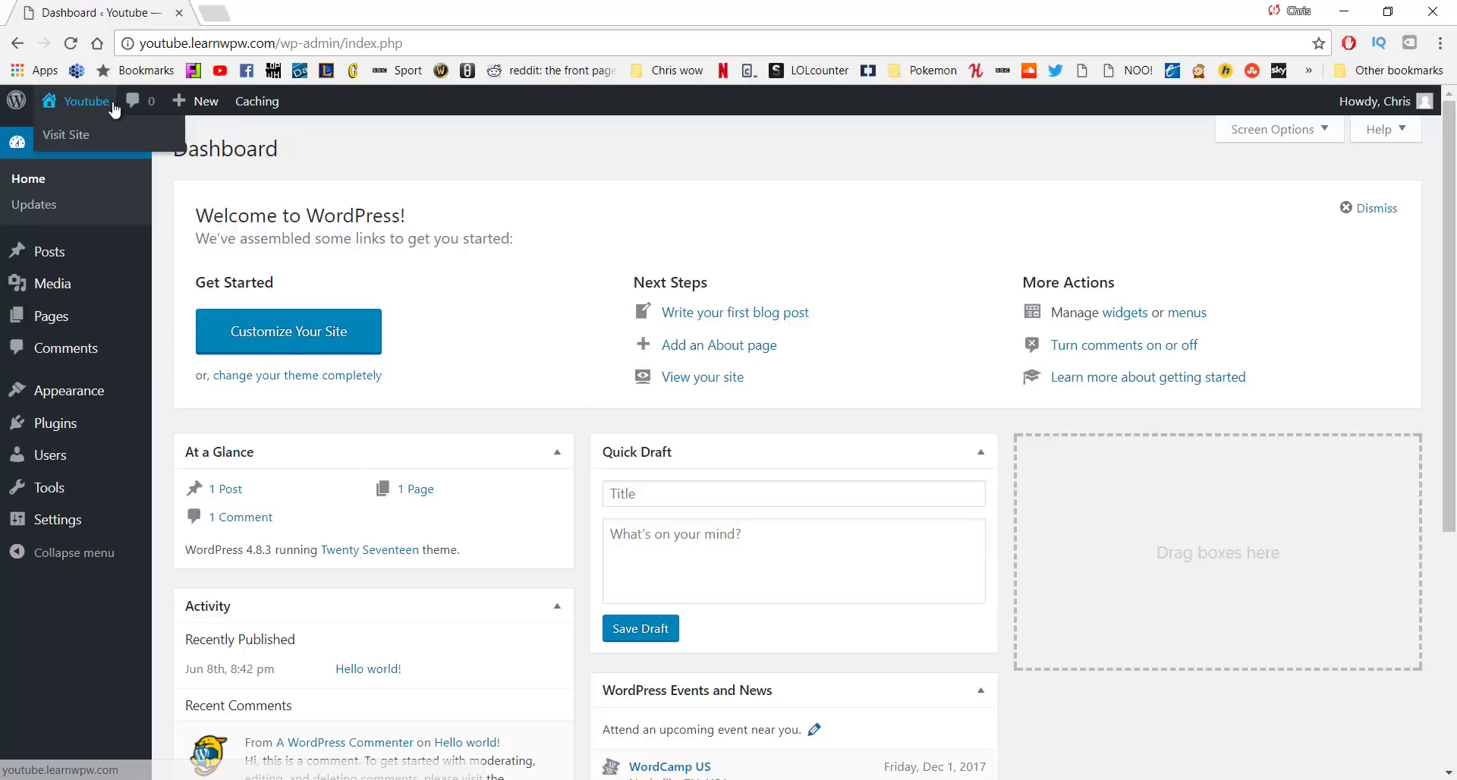
pyautogui.middleClick(91, 141)
# View the Hello world! post from Recent Posts in the site tab, then return to the Dashboard tab
pyautogui.click(296, 17)
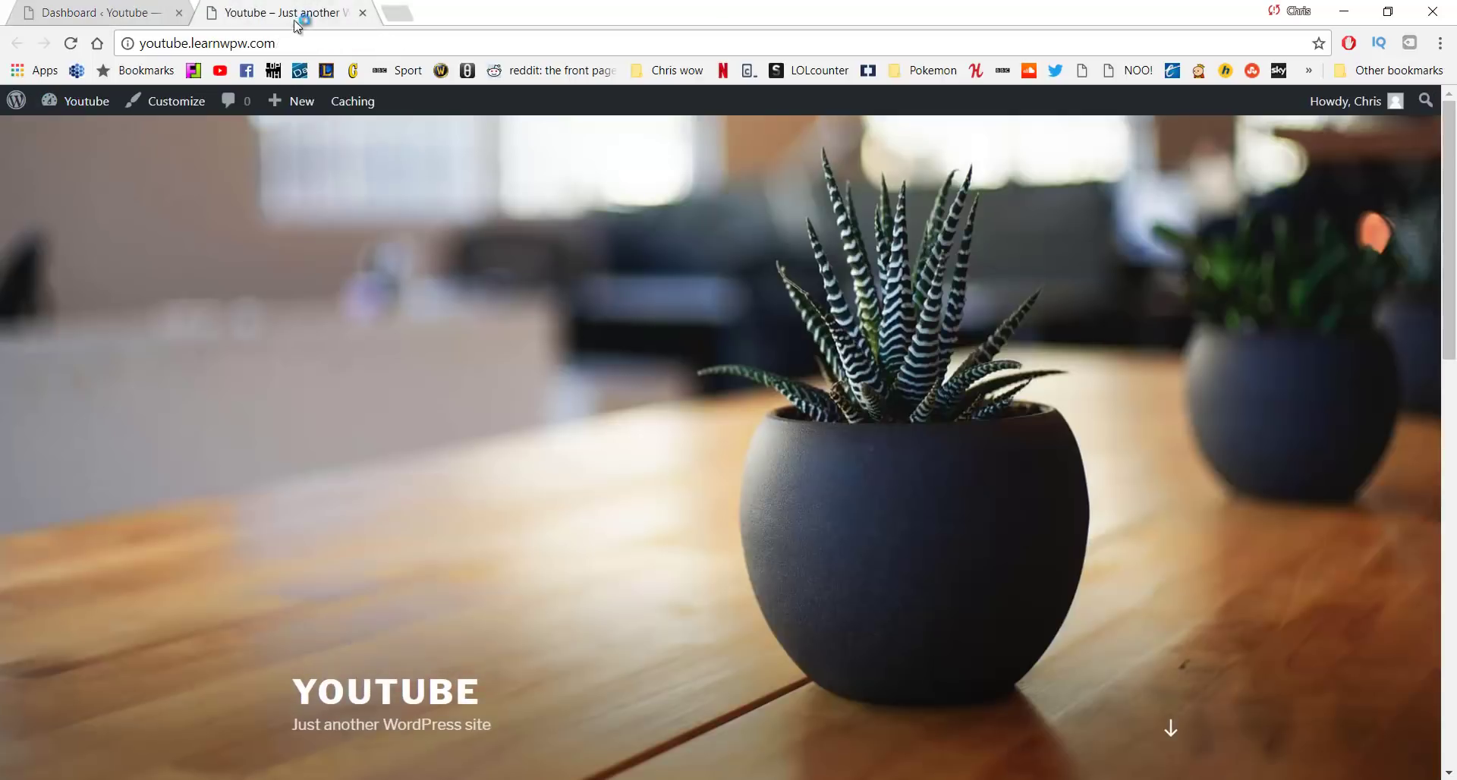
pyautogui.scroll(-7, 861, 313)
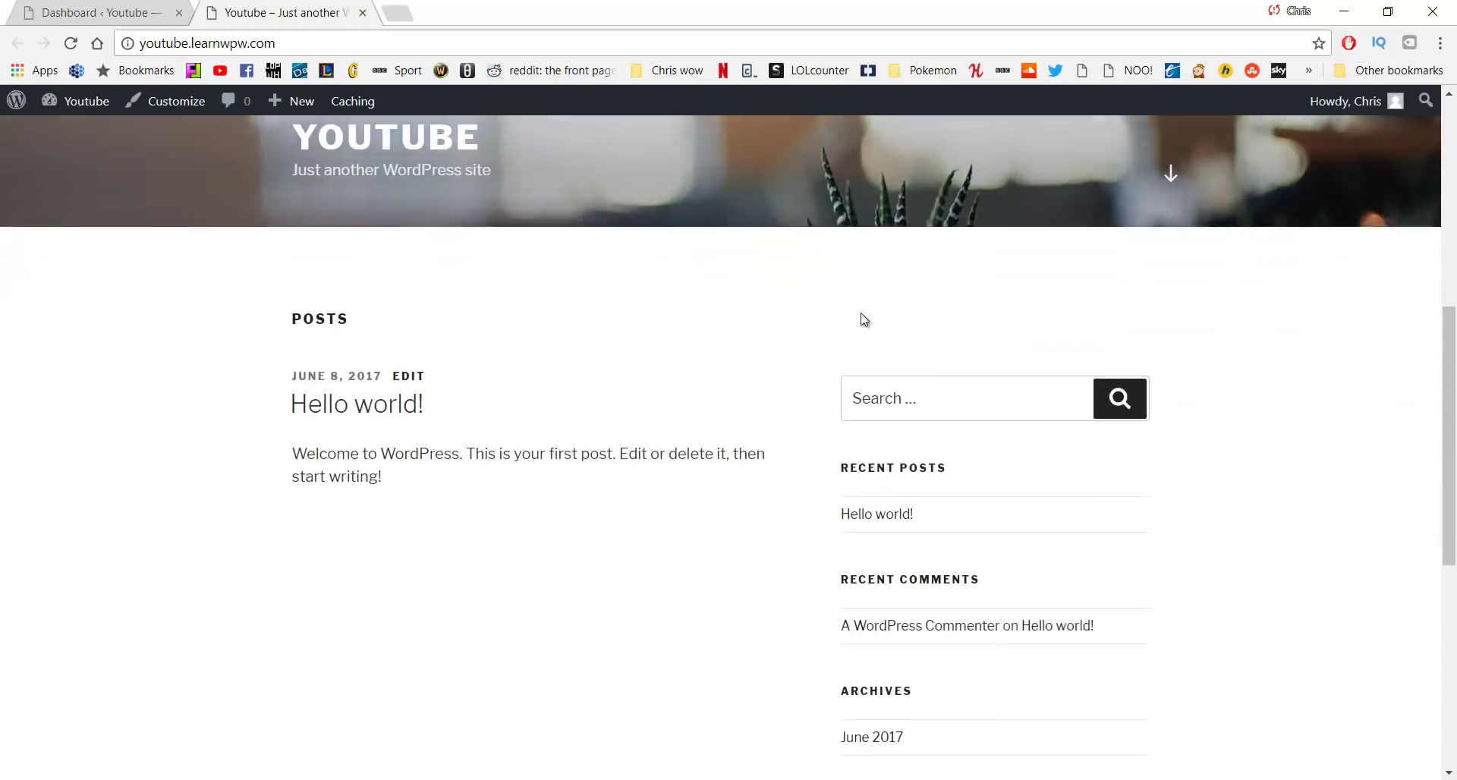
pyautogui.click(881, 516)
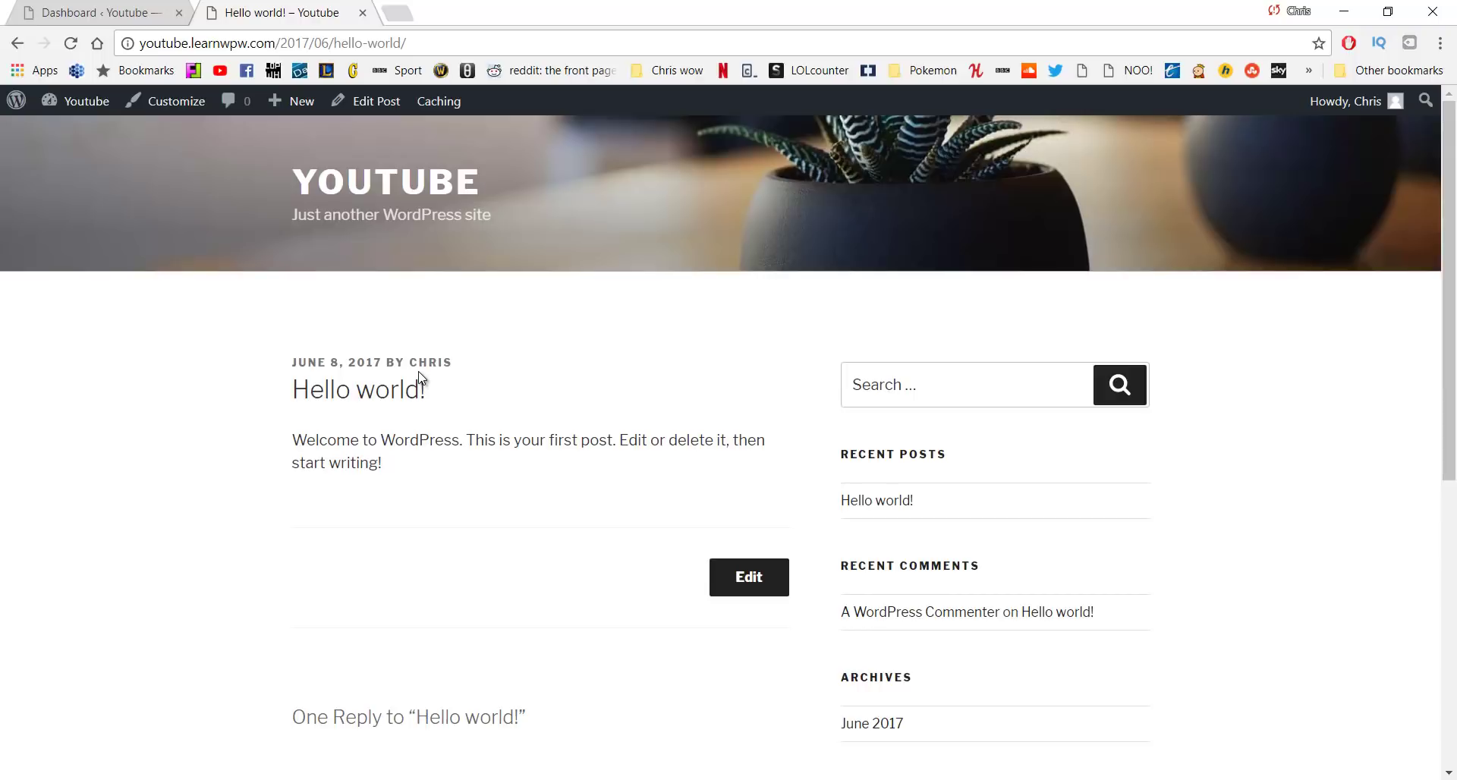
pyautogui.click(89, 9)
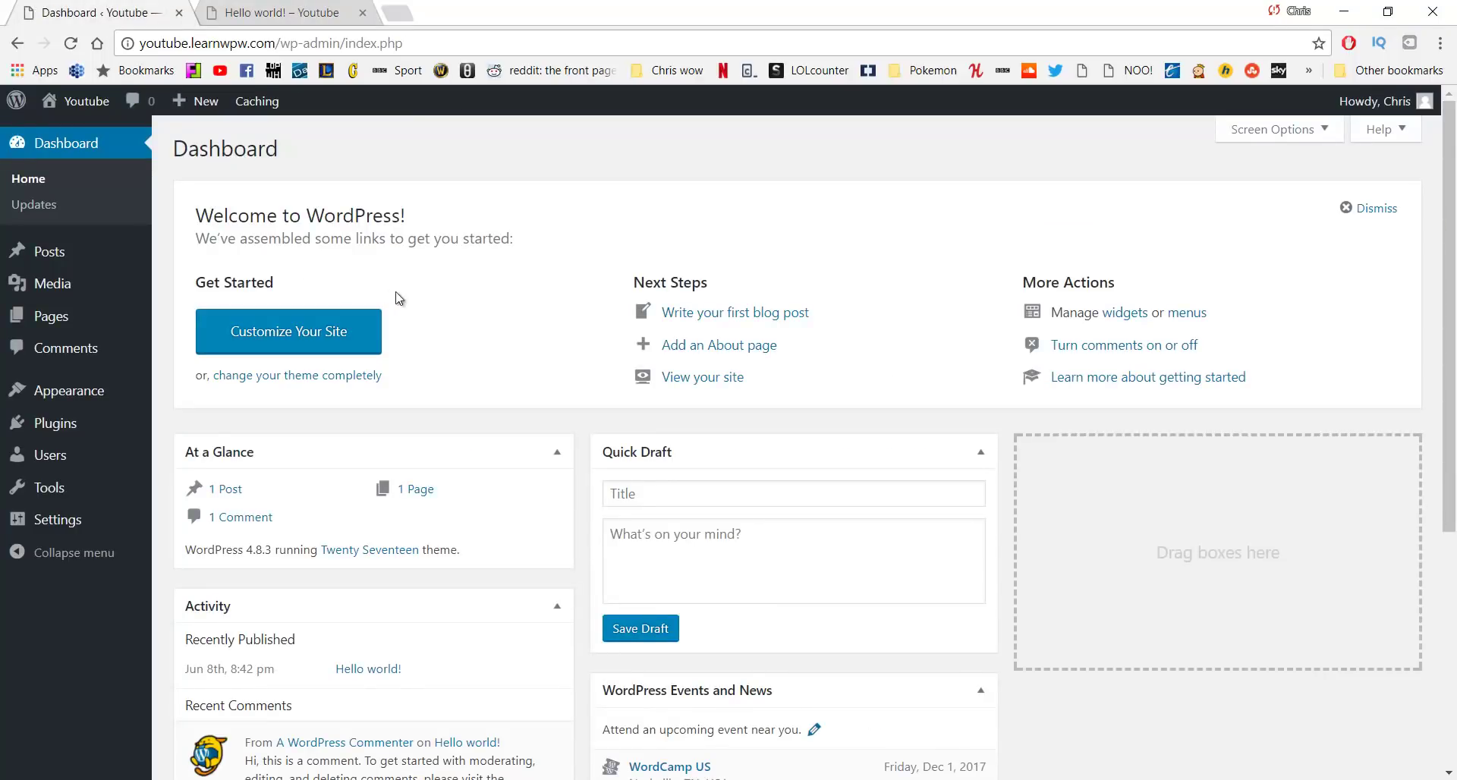
# Set the permalink structure to Post name, save it, and view the live site's front page
pyautogui.moveTo(64, 526)
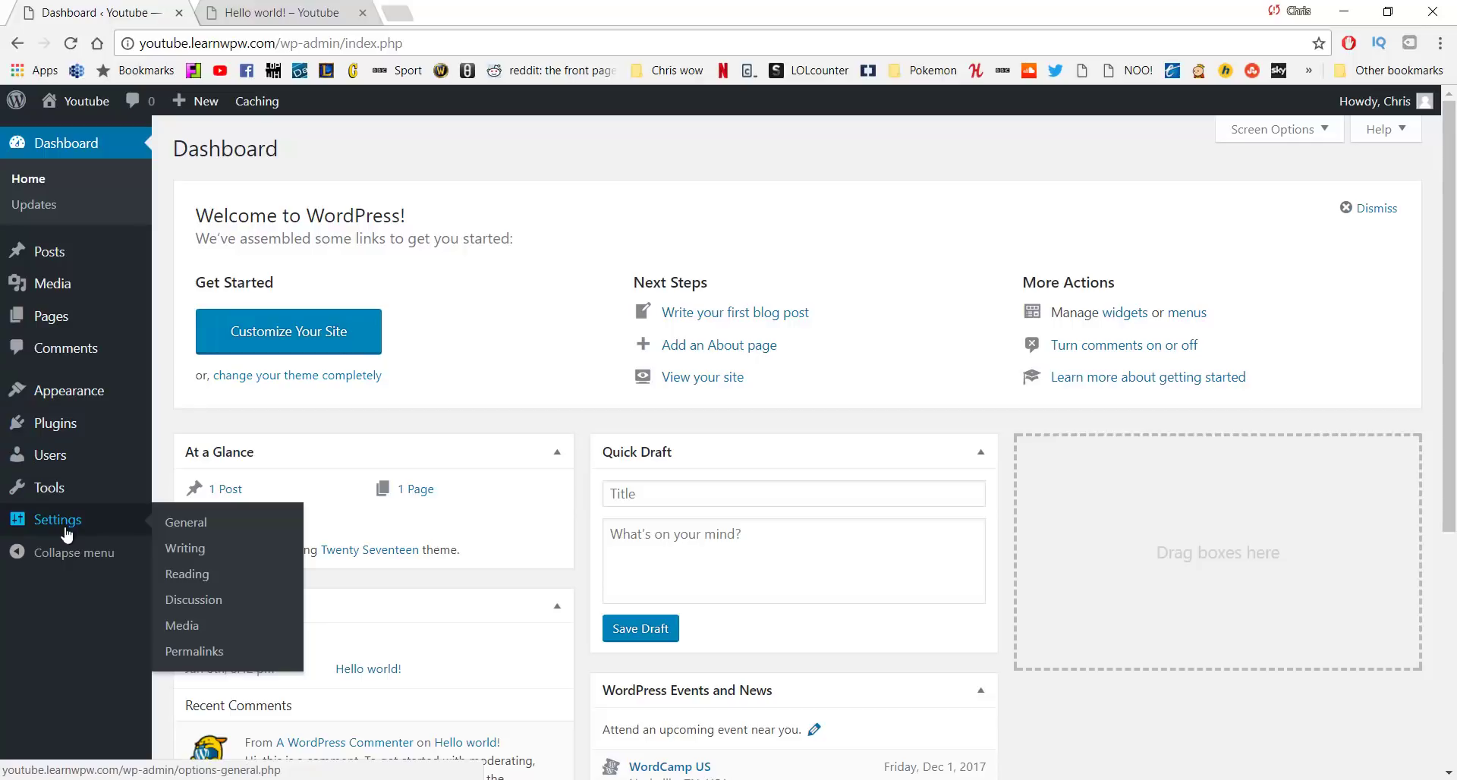
pyautogui.click(212, 657)
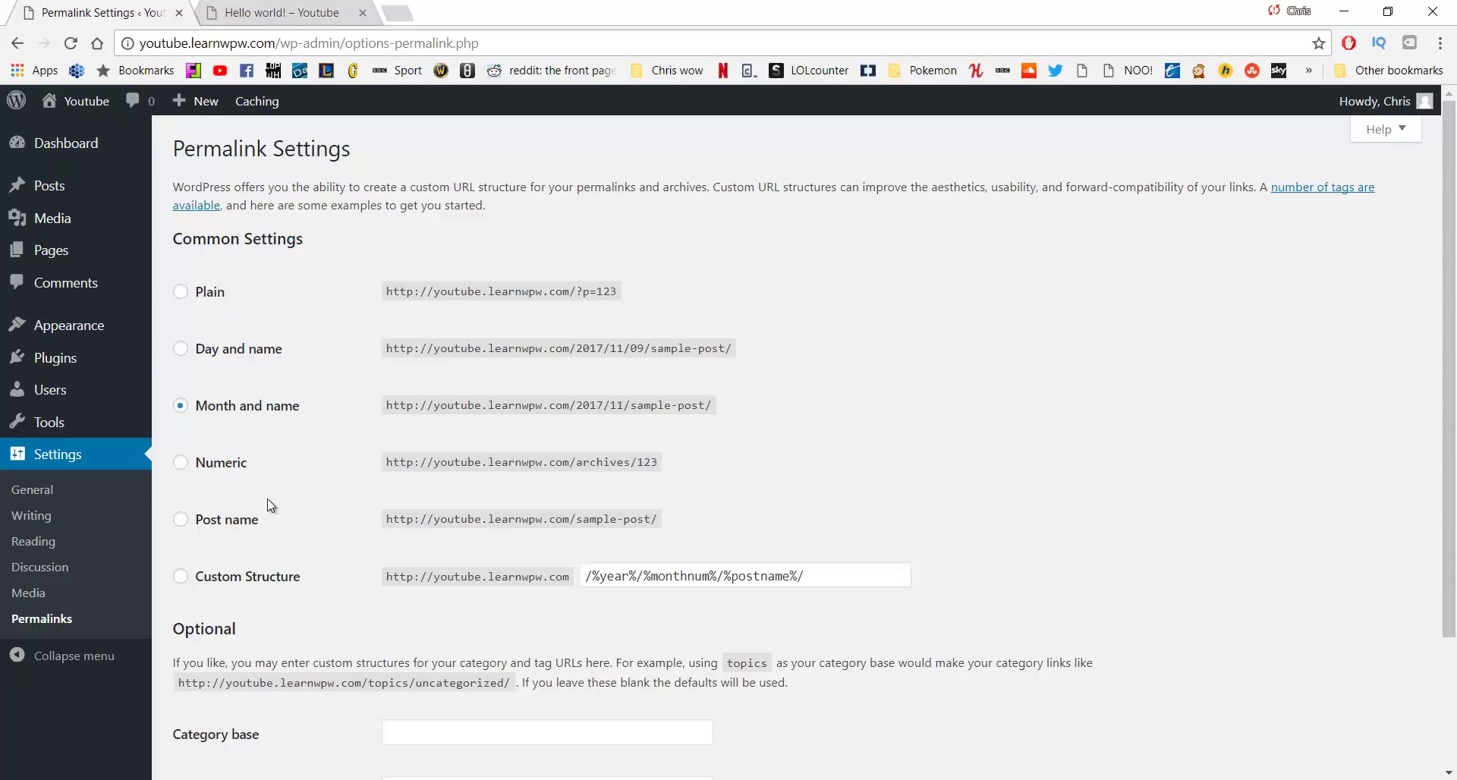
pyautogui.click(233, 520)
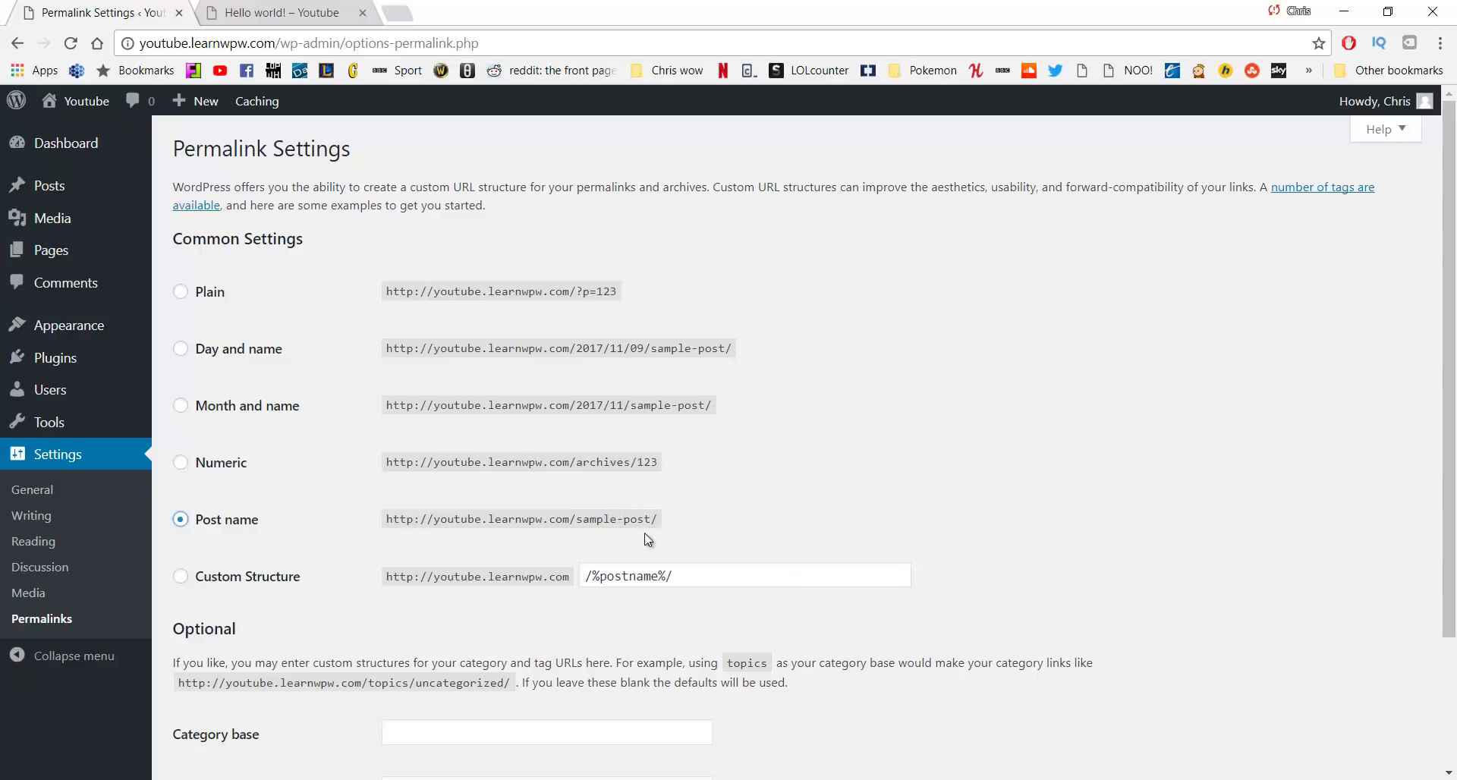
pyautogui.scroll(-1, 455, 524)
pyautogui.scroll(-1, 408, 463)
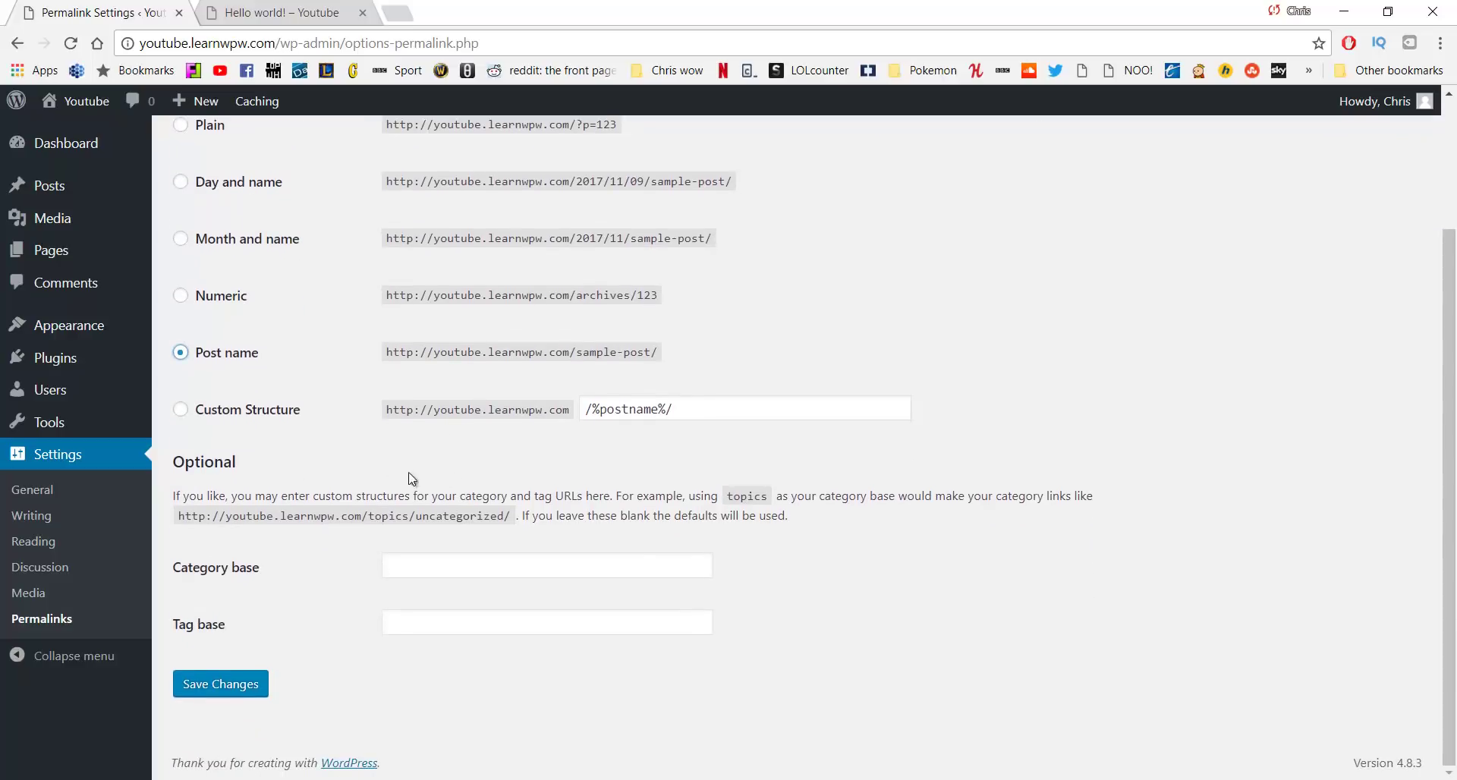
pyautogui.click(229, 689)
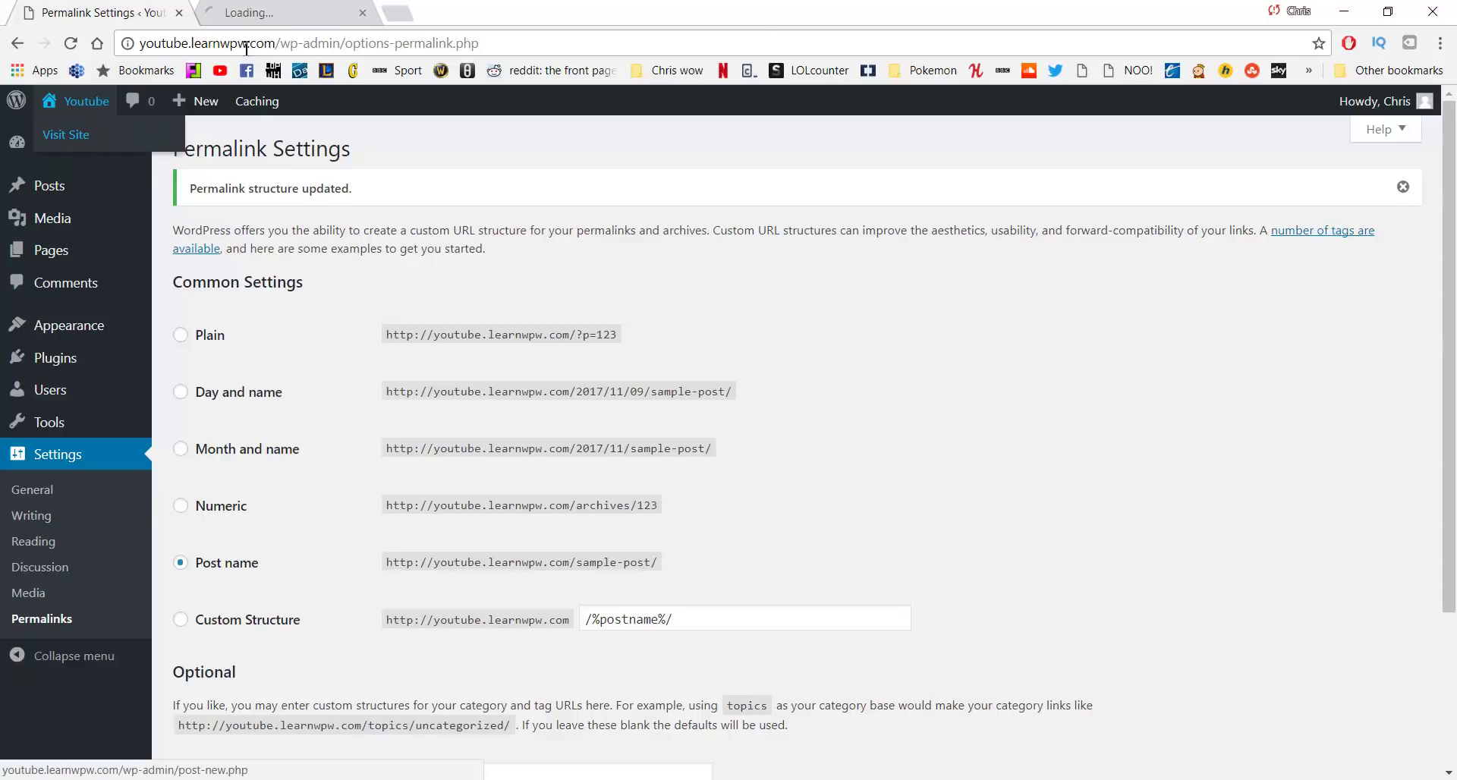
pyautogui.click(273, 10)
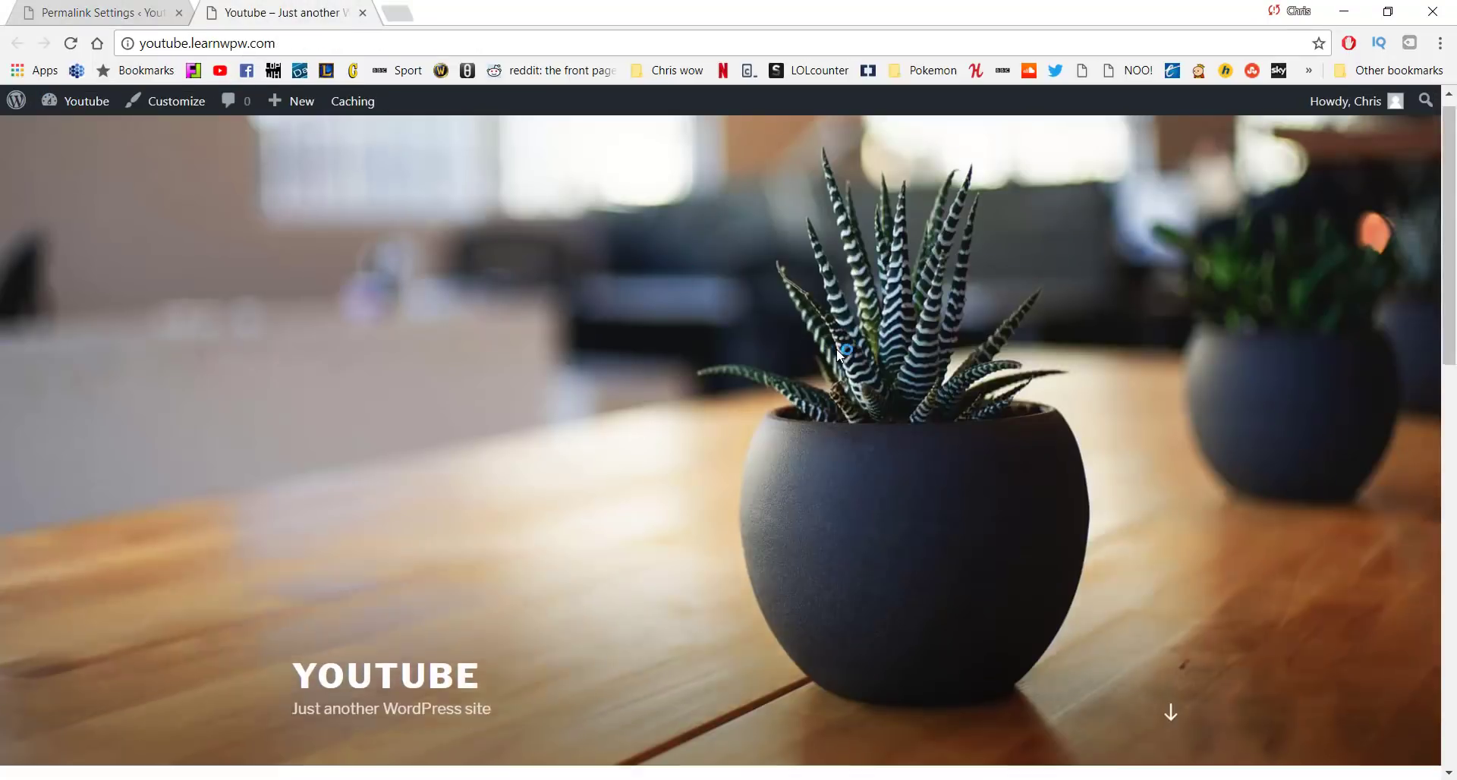
# Scroll the front page and open the Hello world! post from Recent Posts
pyautogui.scroll(-6, 837, 348)
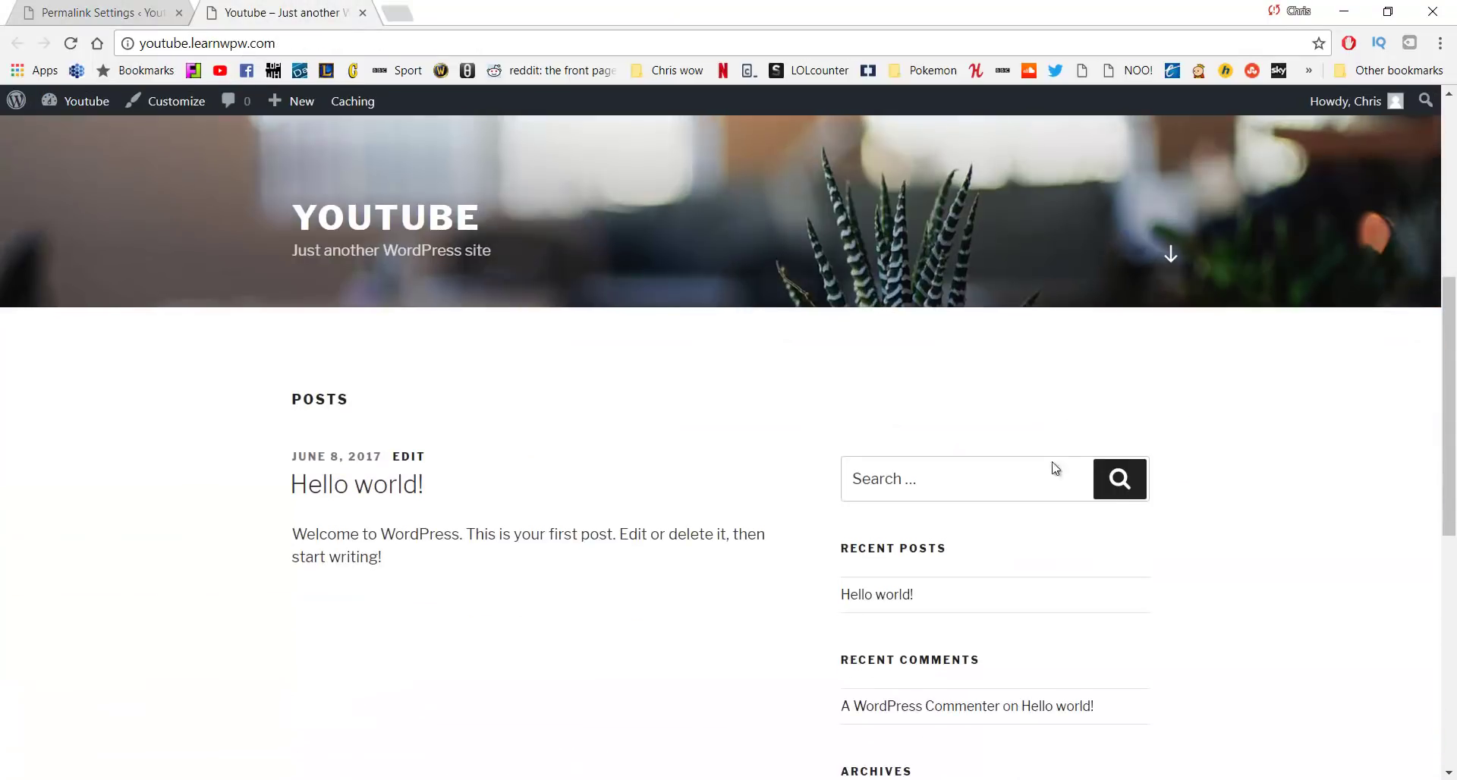
pyautogui.click(876, 606)
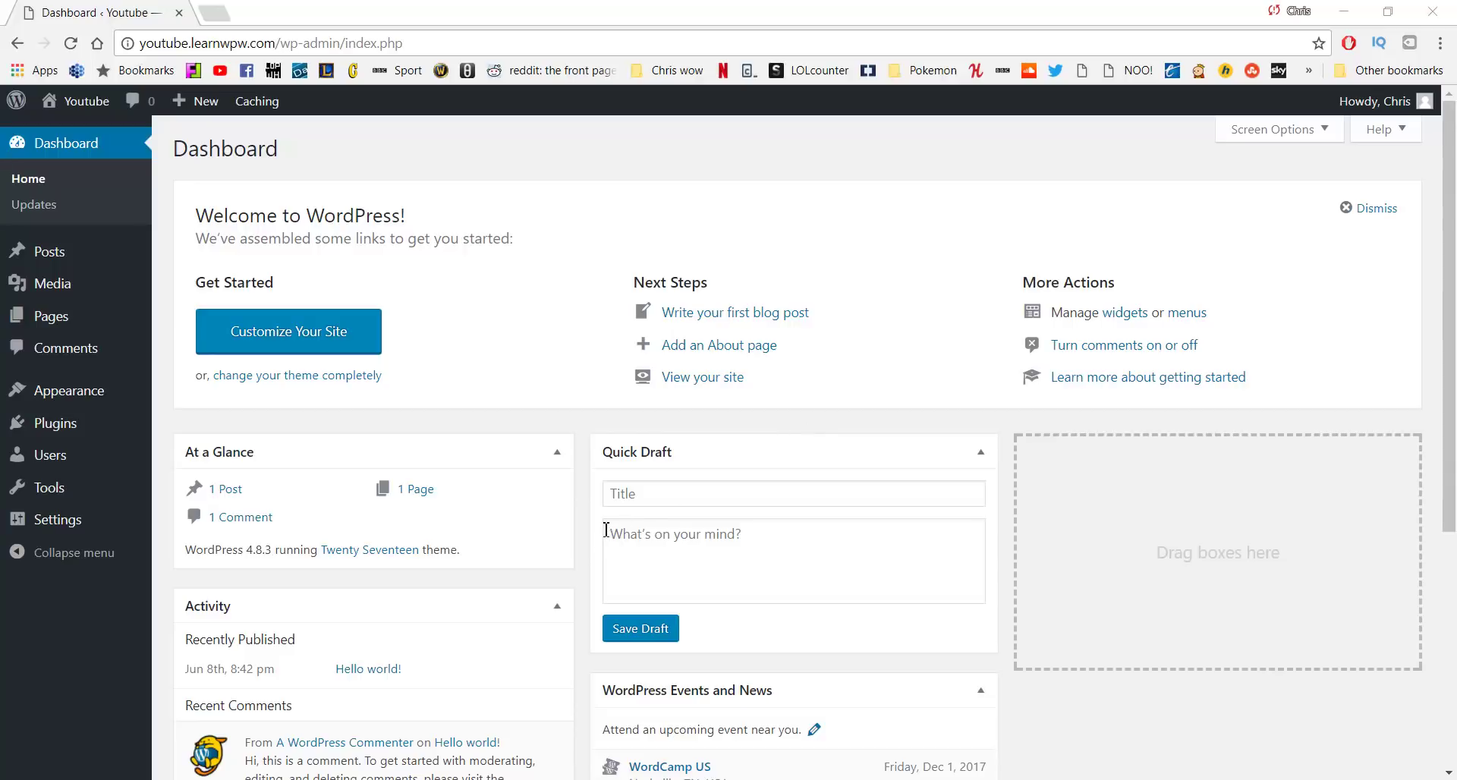
# Open Appearance > Themes to see Twenty Seventeen active beside Twenty Fifteen and Twenty Sixteen
pyautogui.moveTo(80, 397)
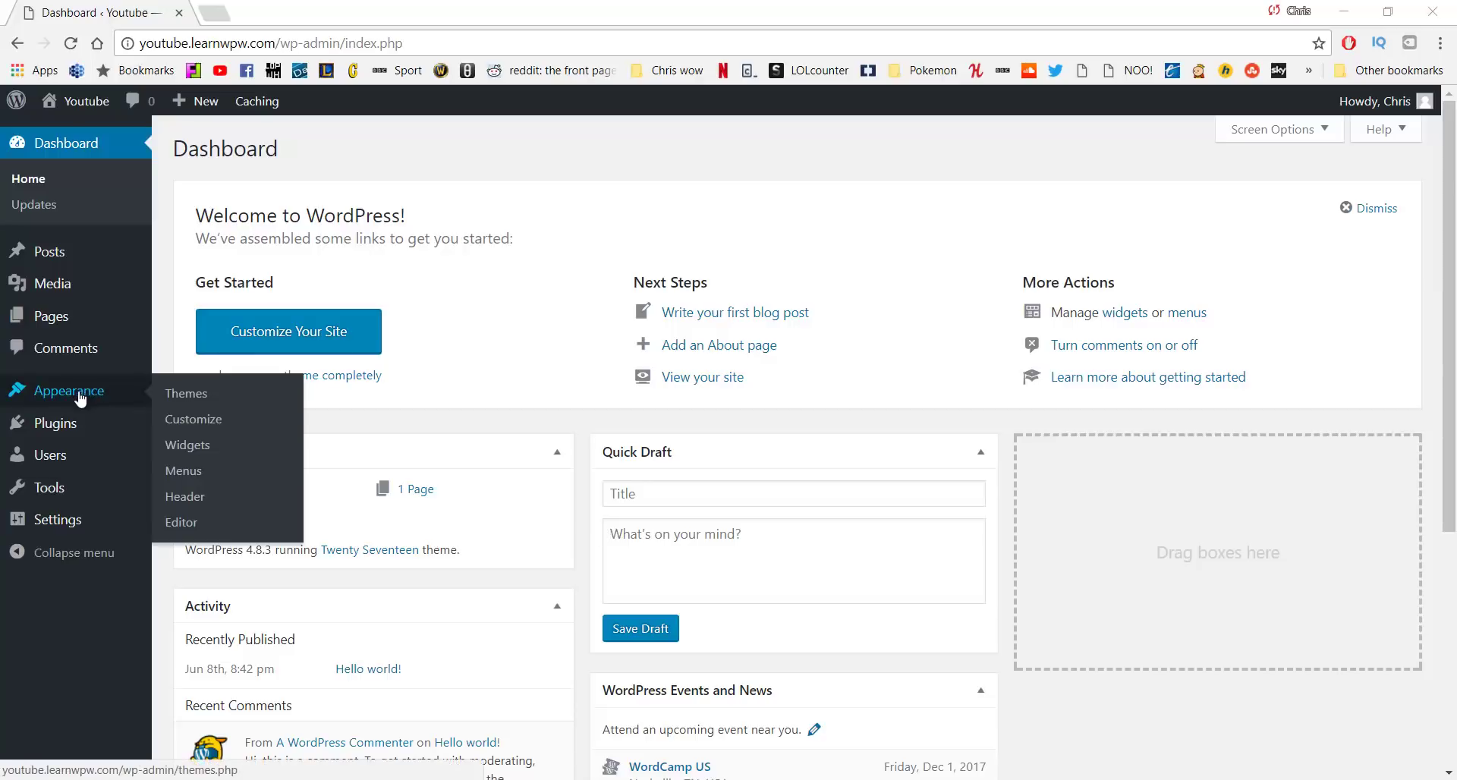
pyautogui.click(186, 402)
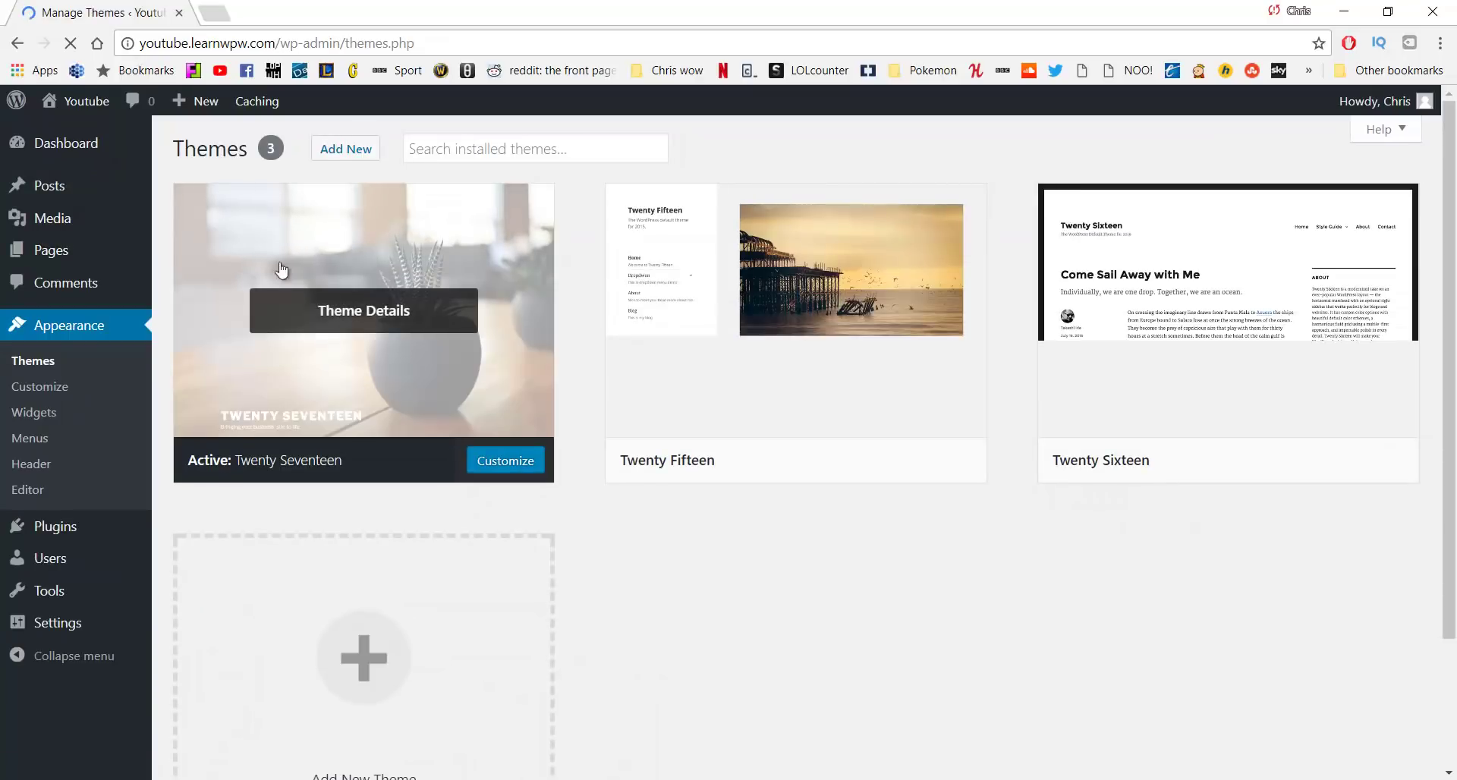
pyautogui.moveTo(817, 391)
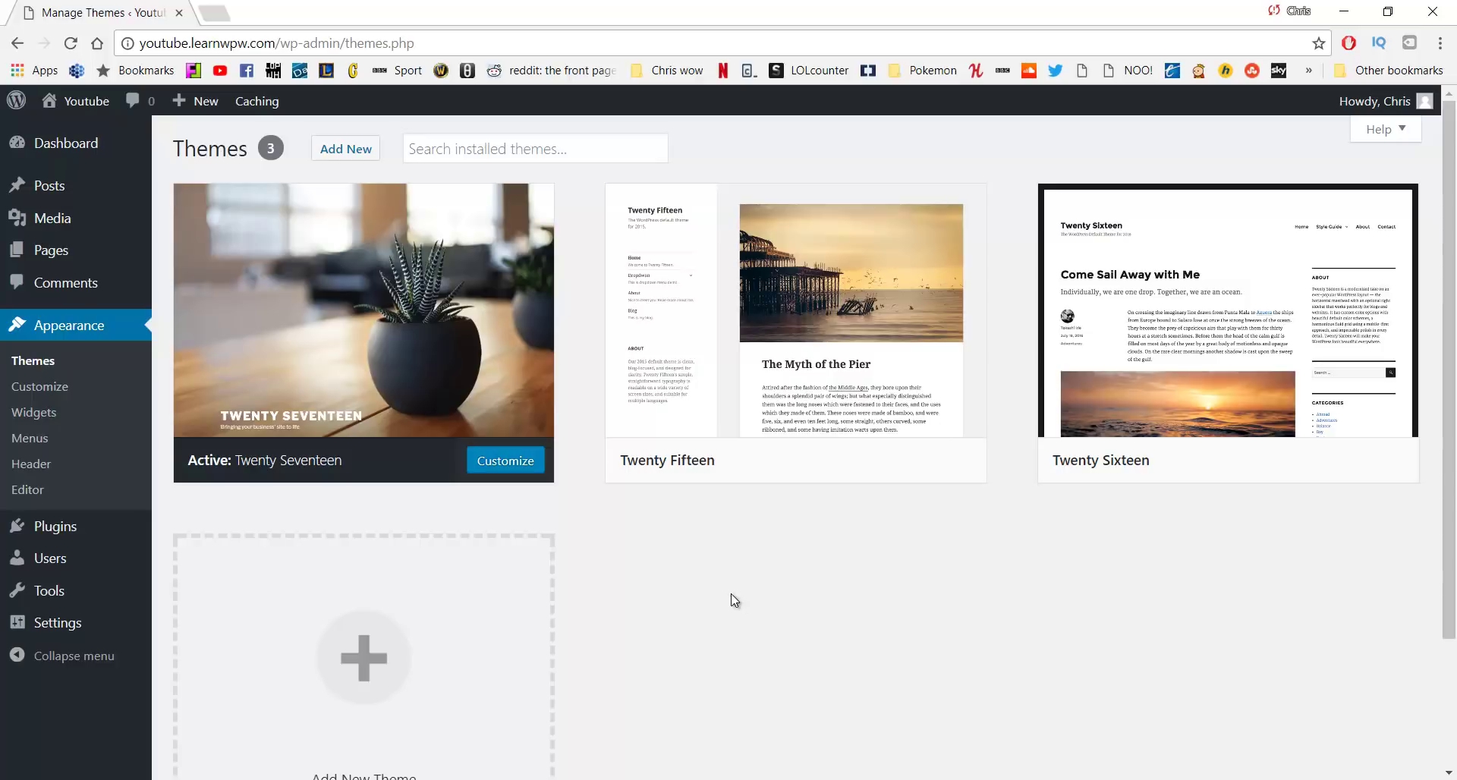
pyautogui.scroll(-2, 684, 508)
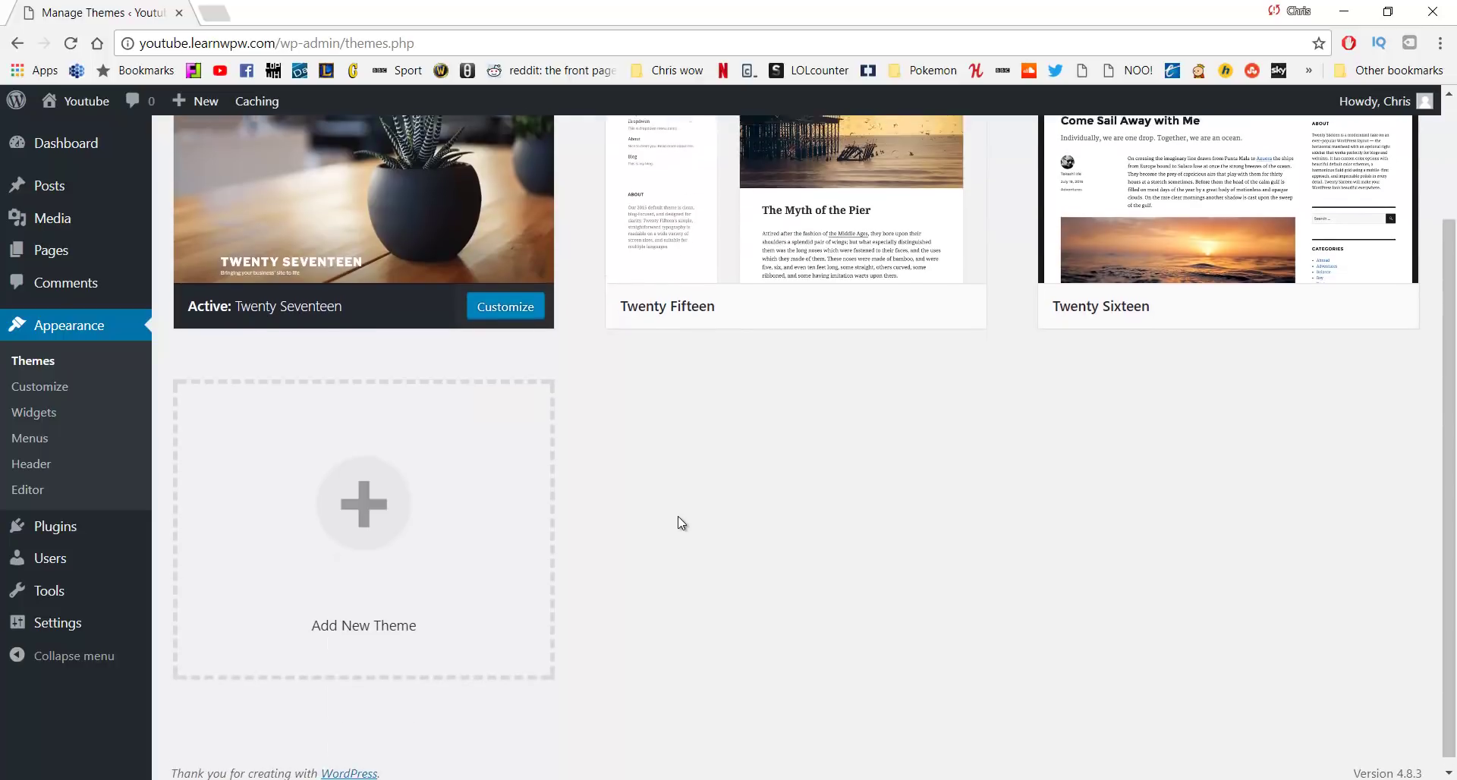
pyautogui.scroll(2, 679, 519)
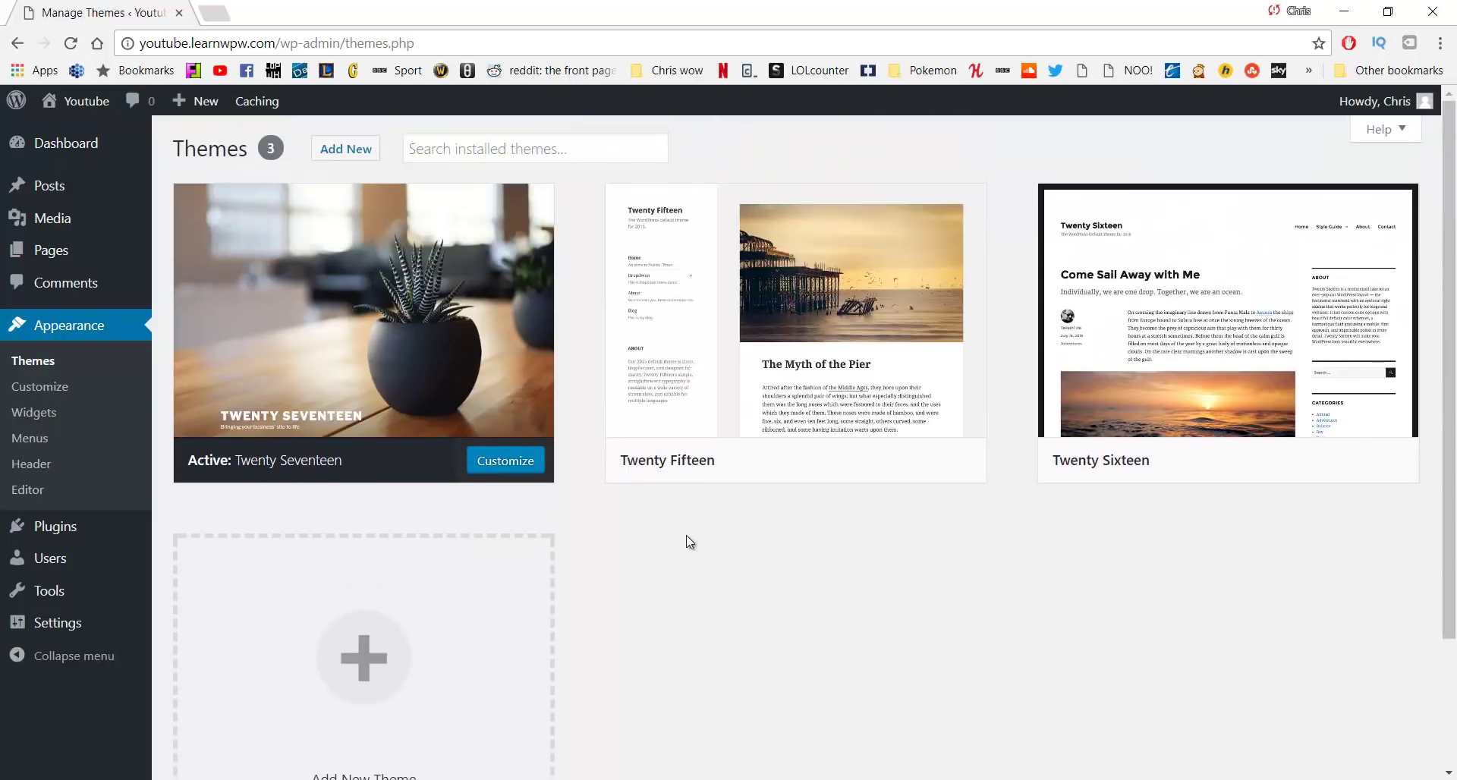
# Go to Add New themes and show the Popular themes list
pyautogui.click(344, 147)
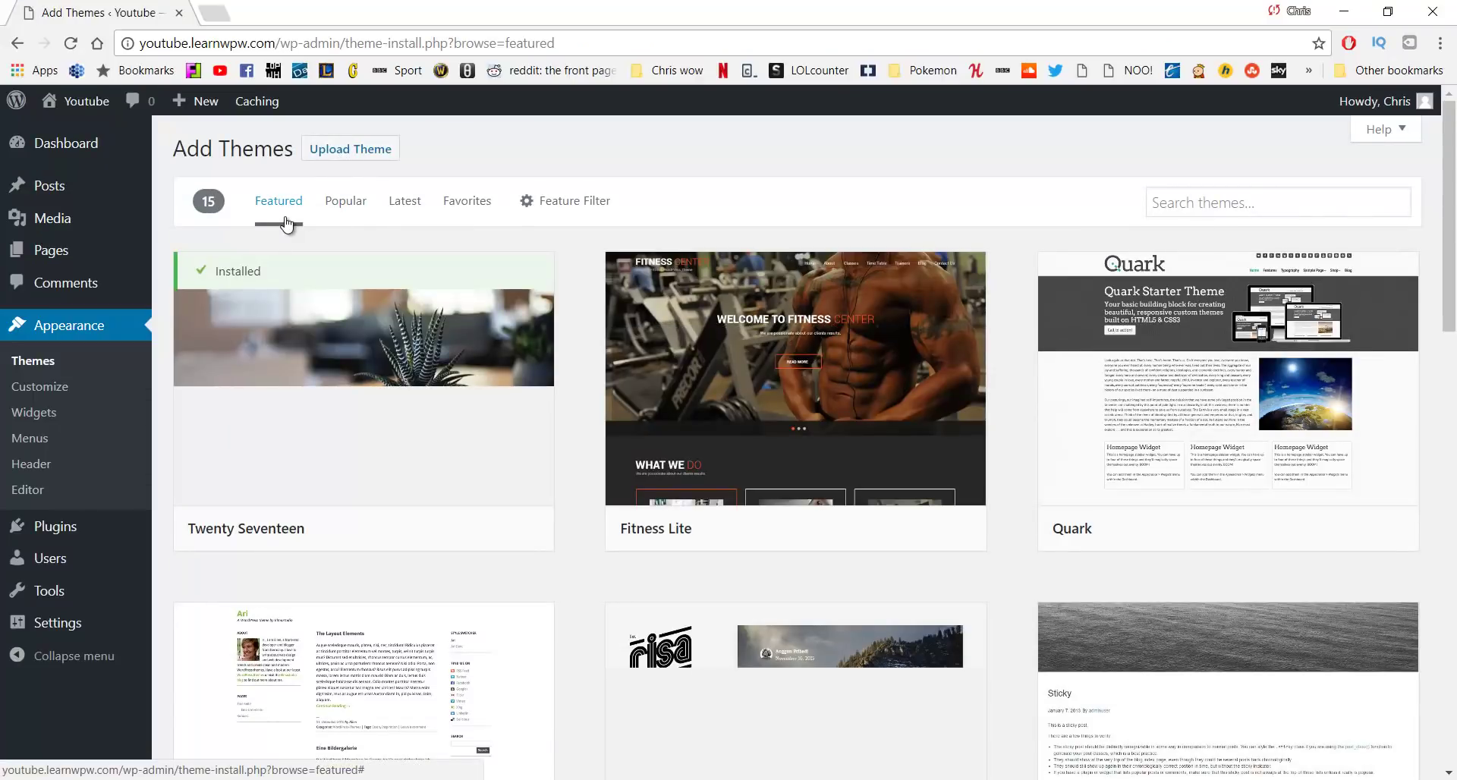
pyautogui.scroll(-9, 507, 288)
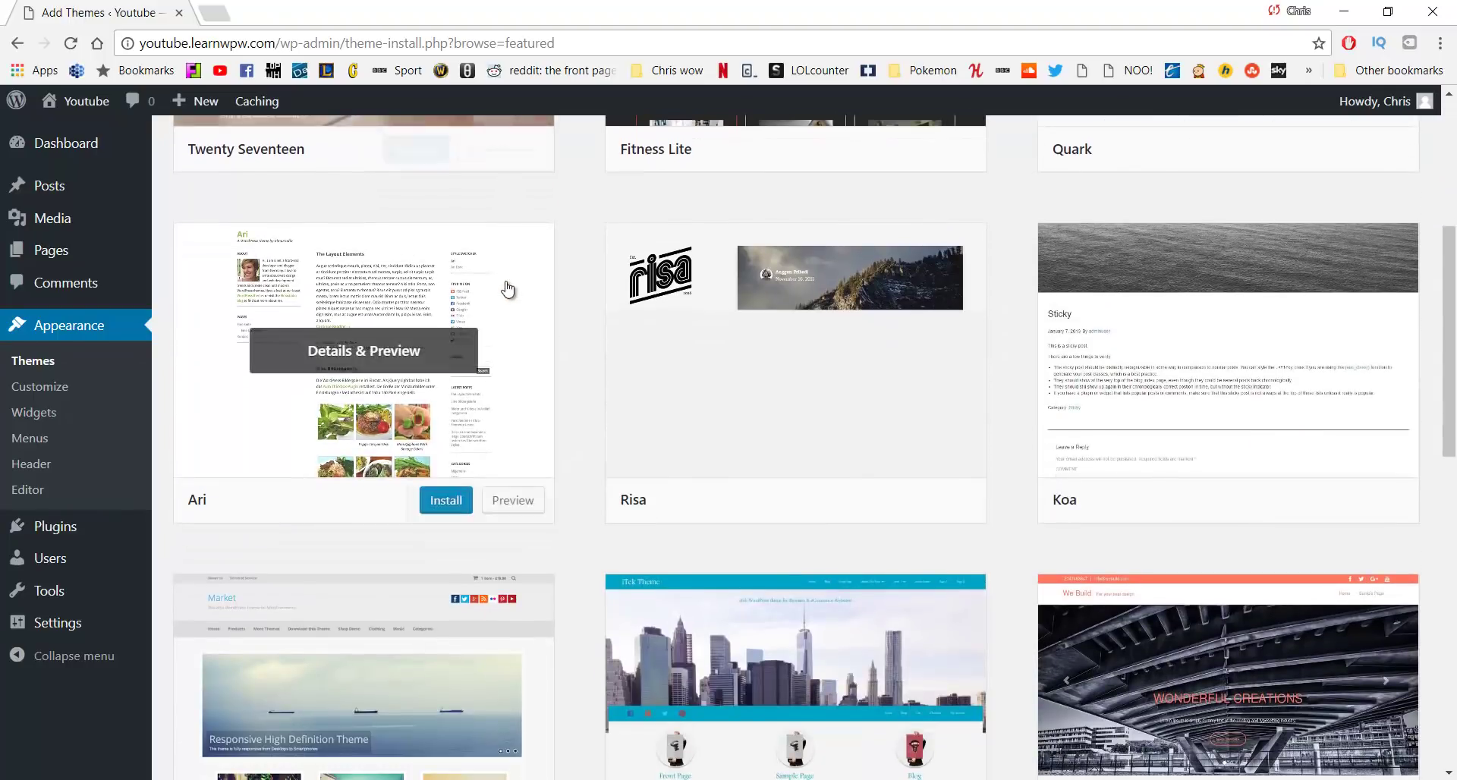
pyautogui.scroll(9, 488, 416)
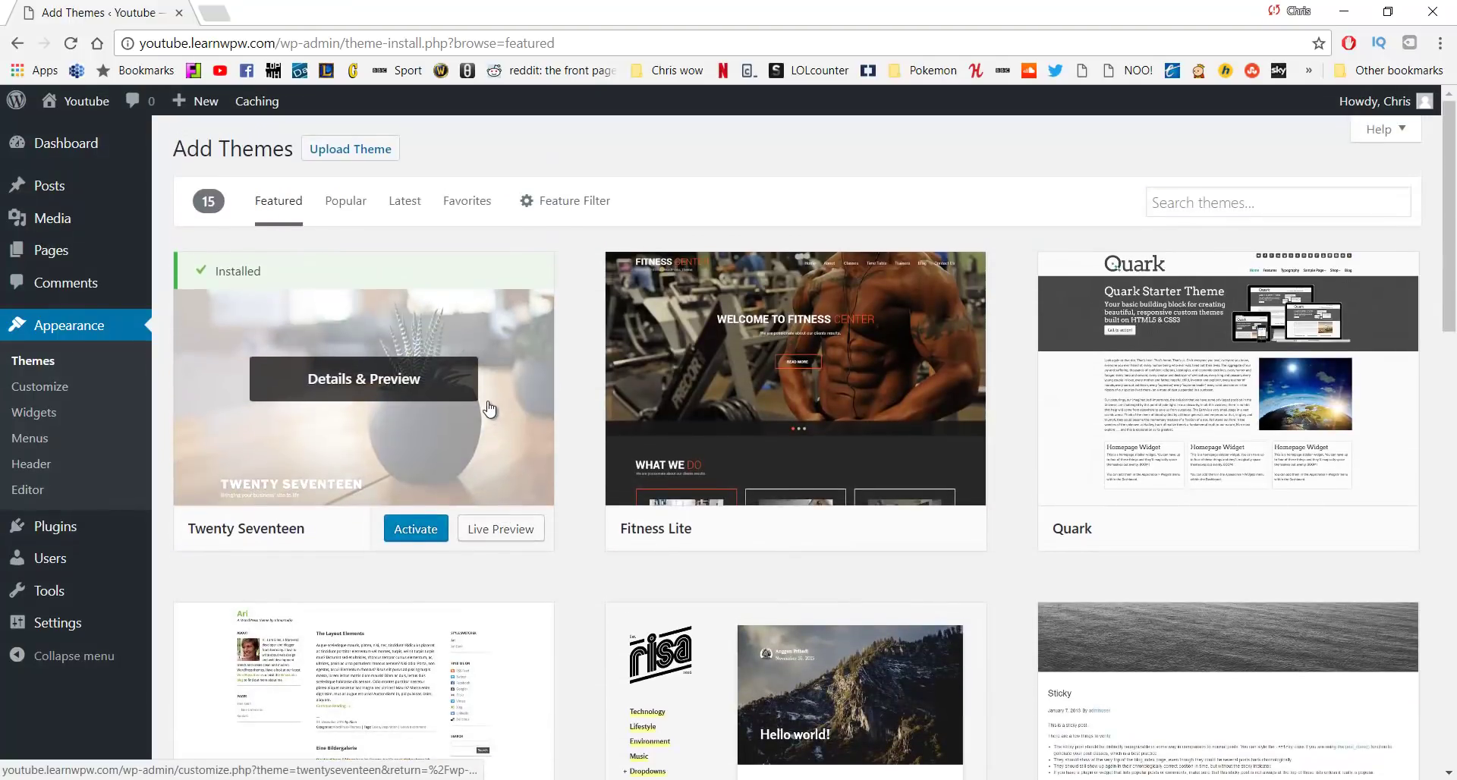
pyautogui.click(354, 217)
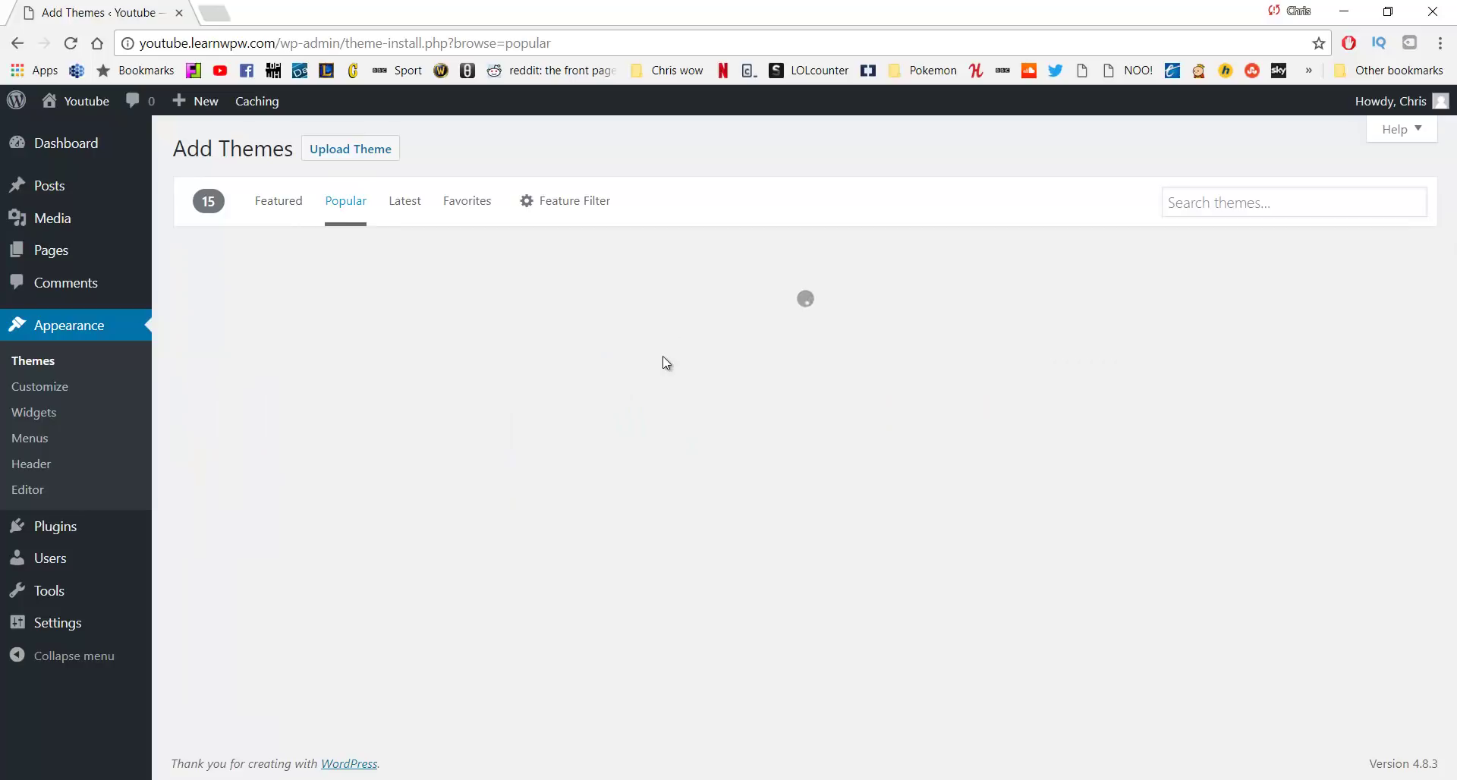
# Preview the Twenty Fourteen theme, then close the preview
pyautogui.scroll(-4, 878, 410)
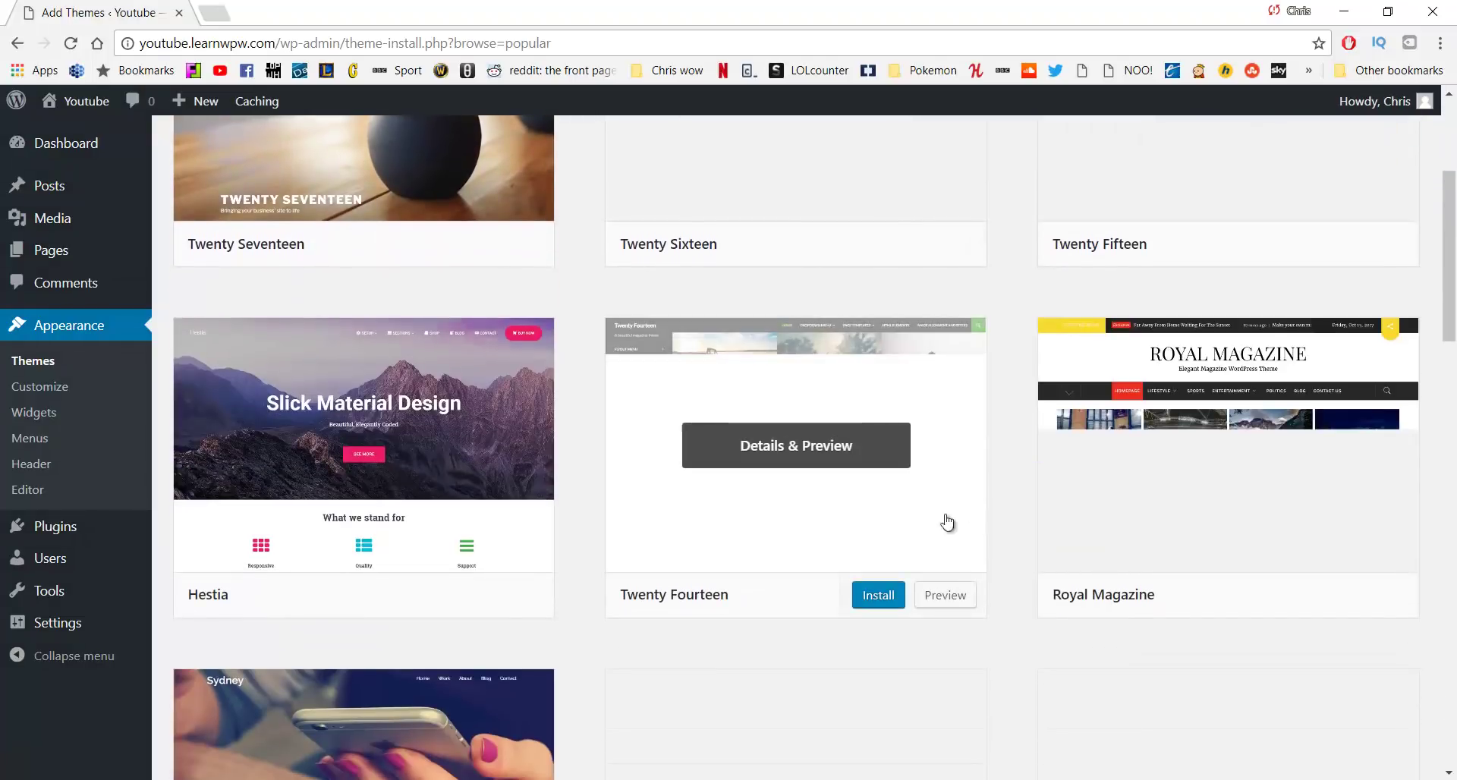
pyautogui.click(775, 446)
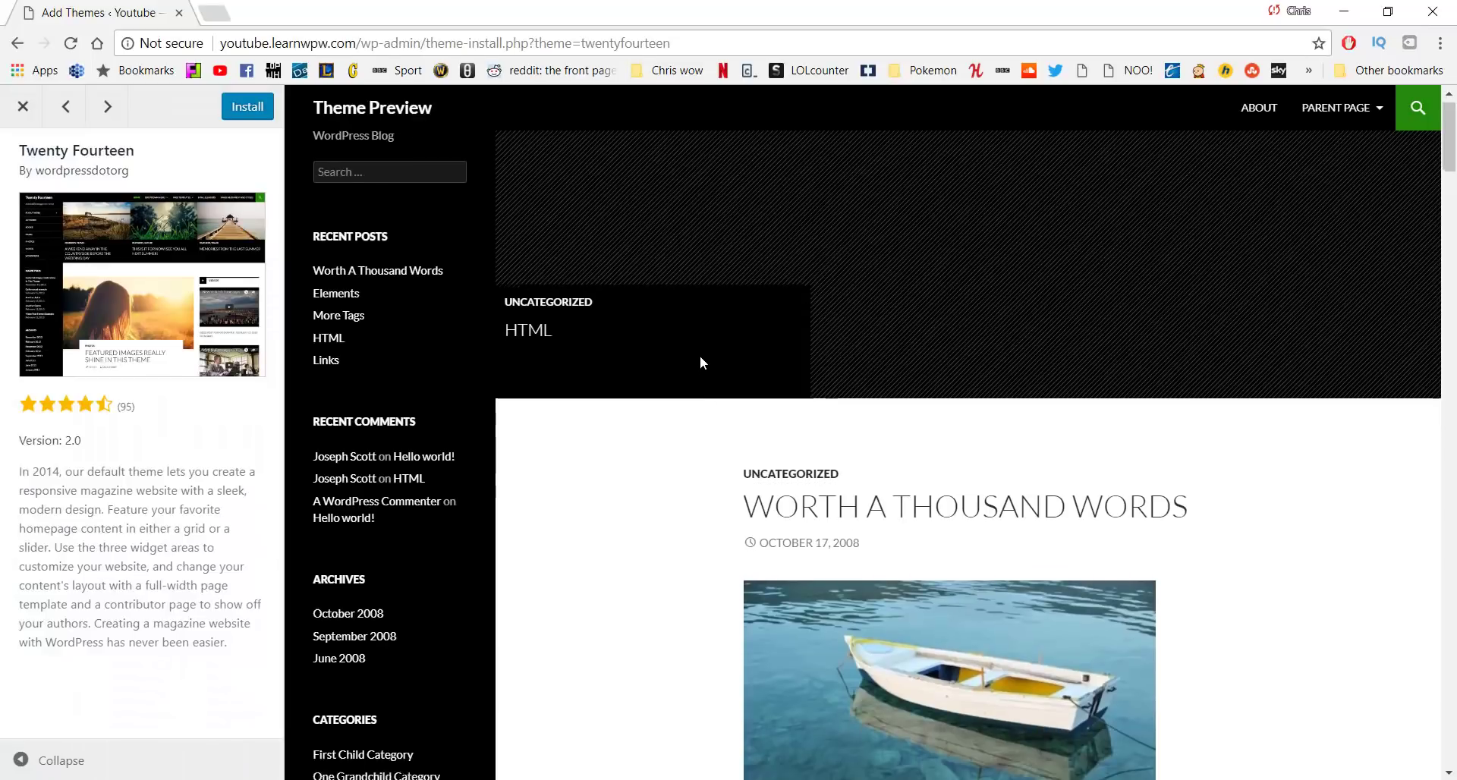
pyautogui.scroll(-5, 700, 355)
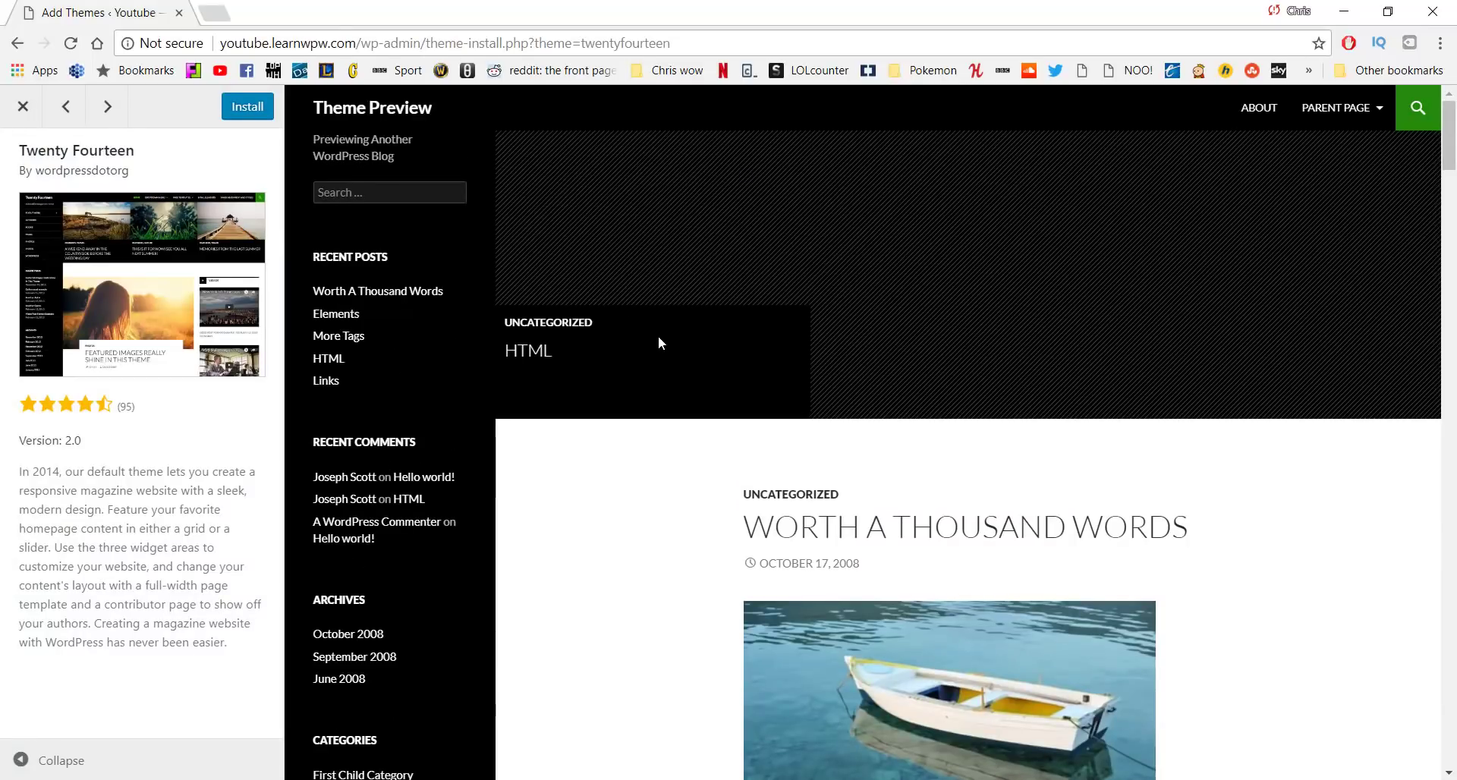
pyautogui.click(18, 107)
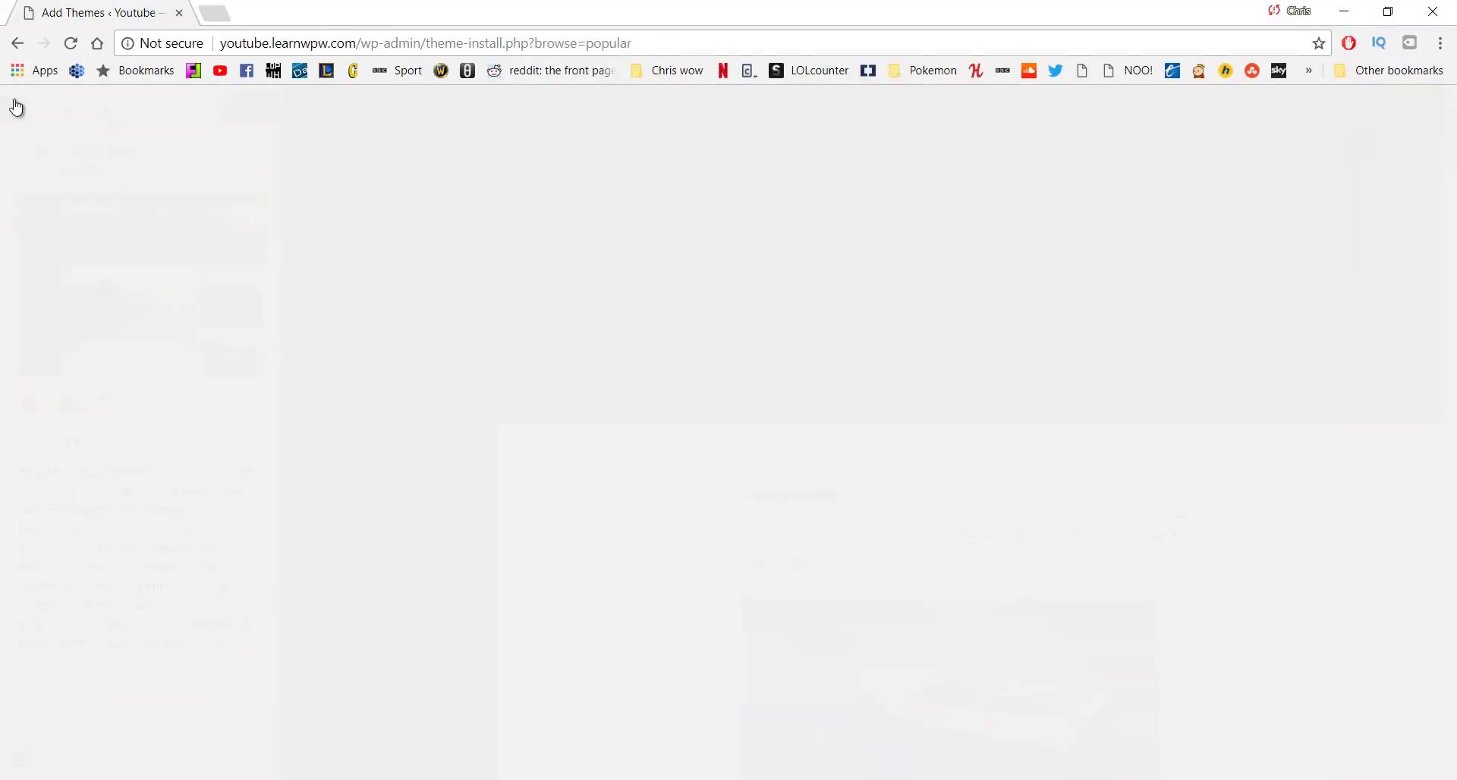
pyautogui.scroll(4, 1009, 360)
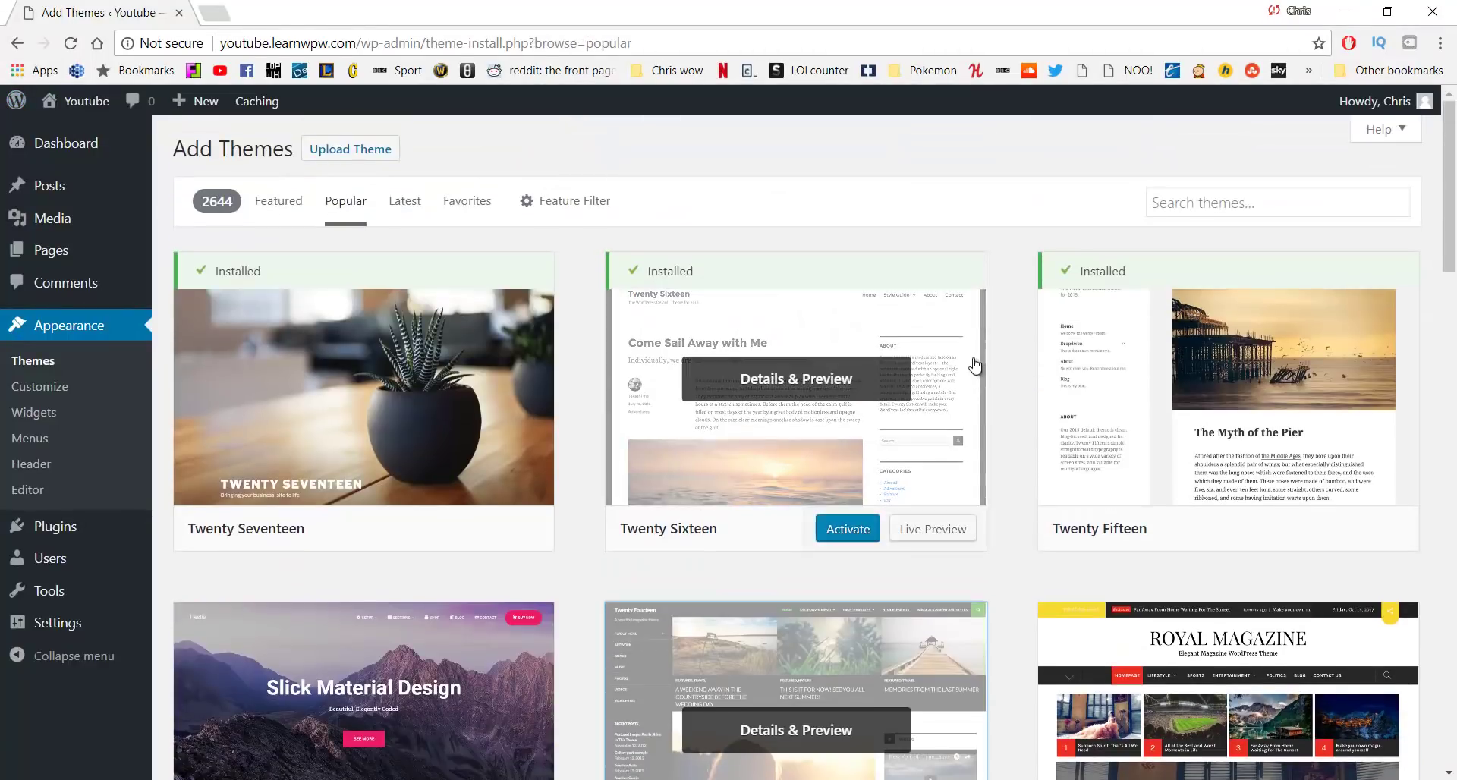
# Search themes for 'Oceanw', then install and activate the OceanWP theme
pyautogui.click(1190, 199)
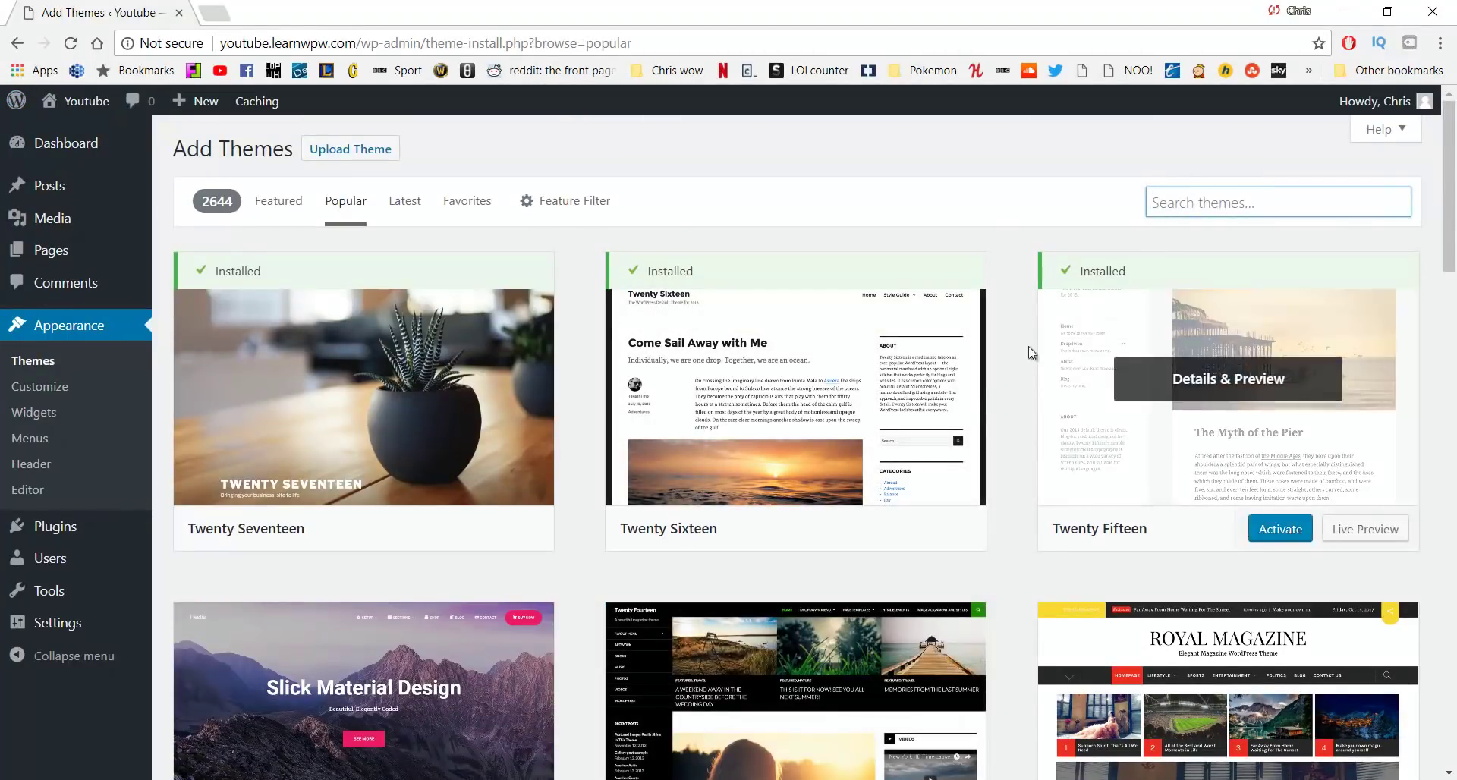
pyautogui.write('Oce')
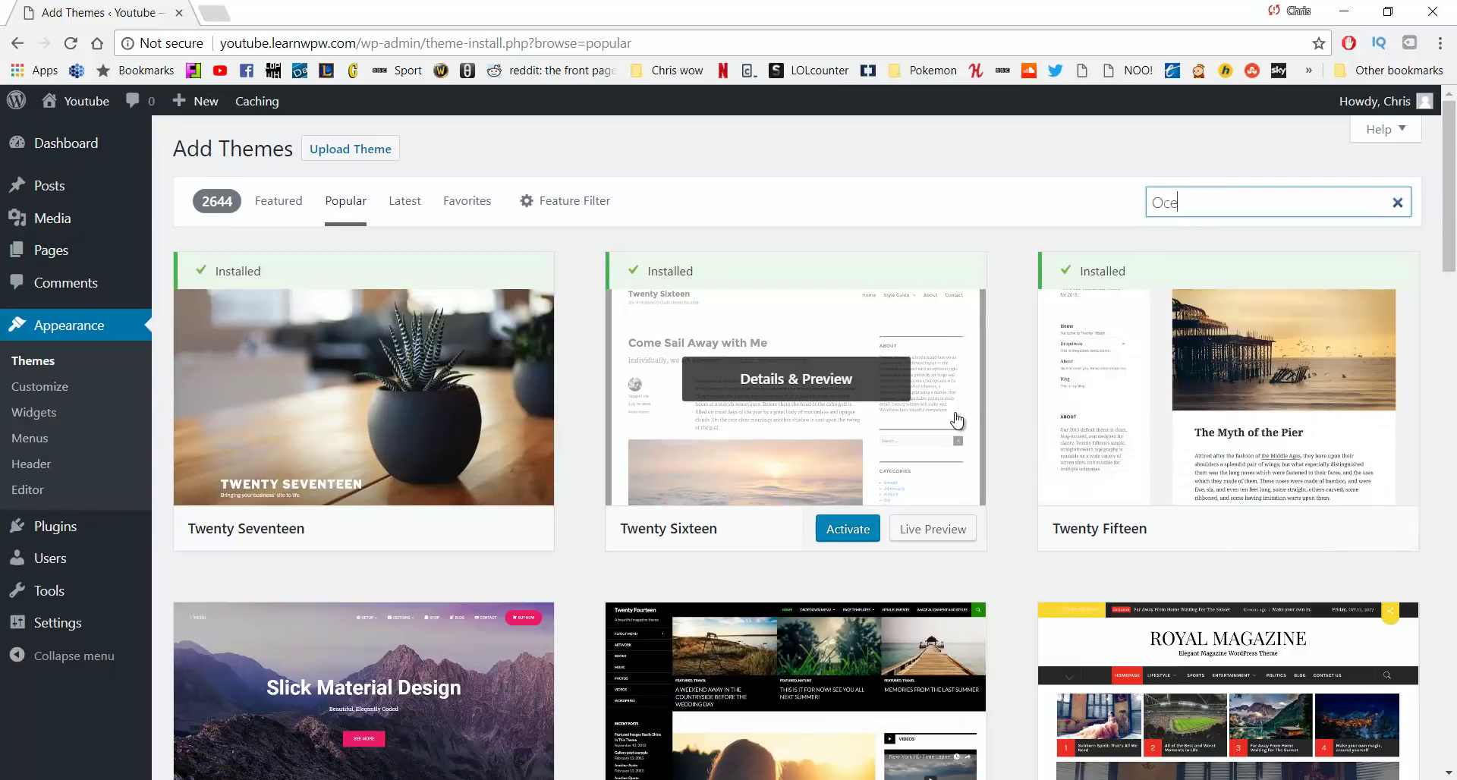
pyautogui.write('anwp')
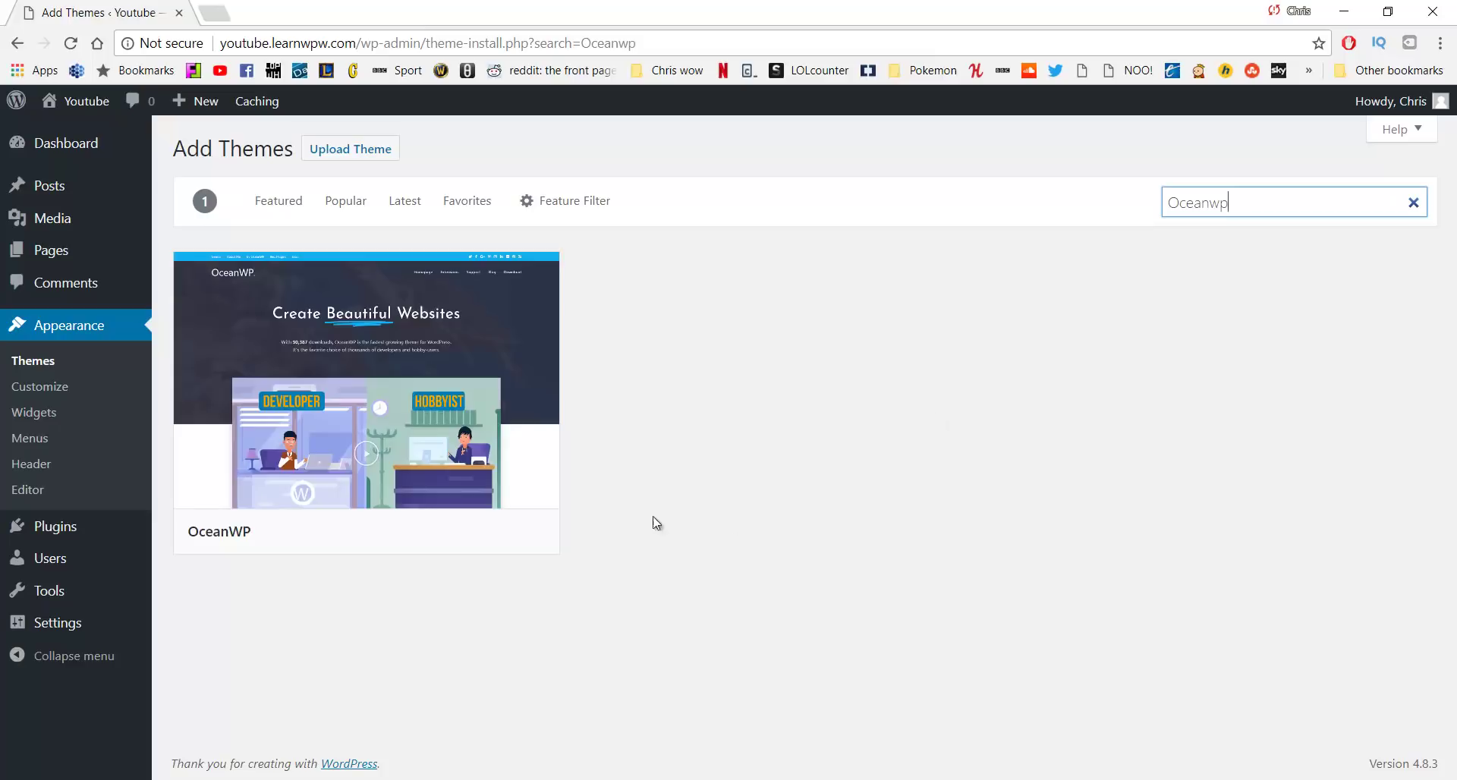
pyautogui.moveTo(308, 421)
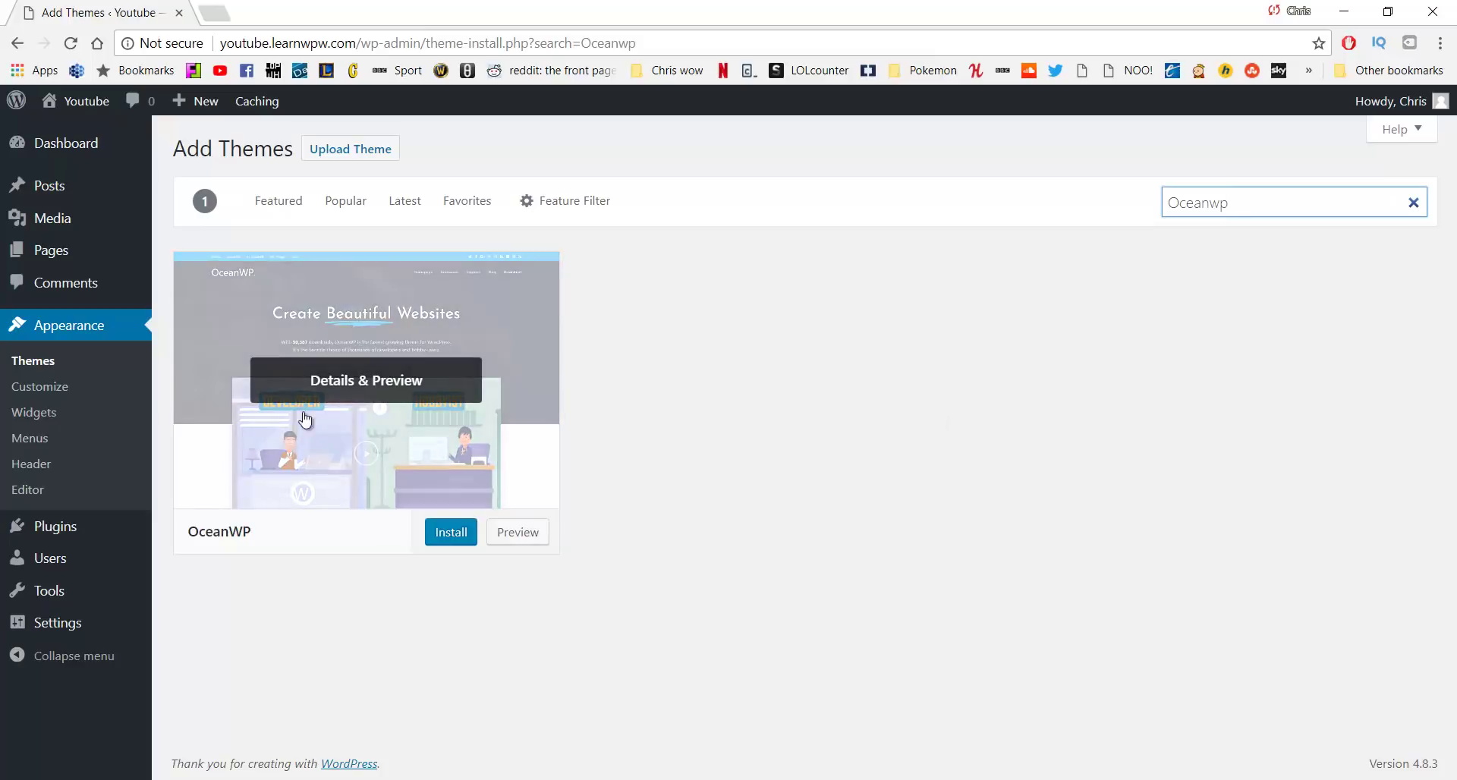
pyautogui.click(441, 530)
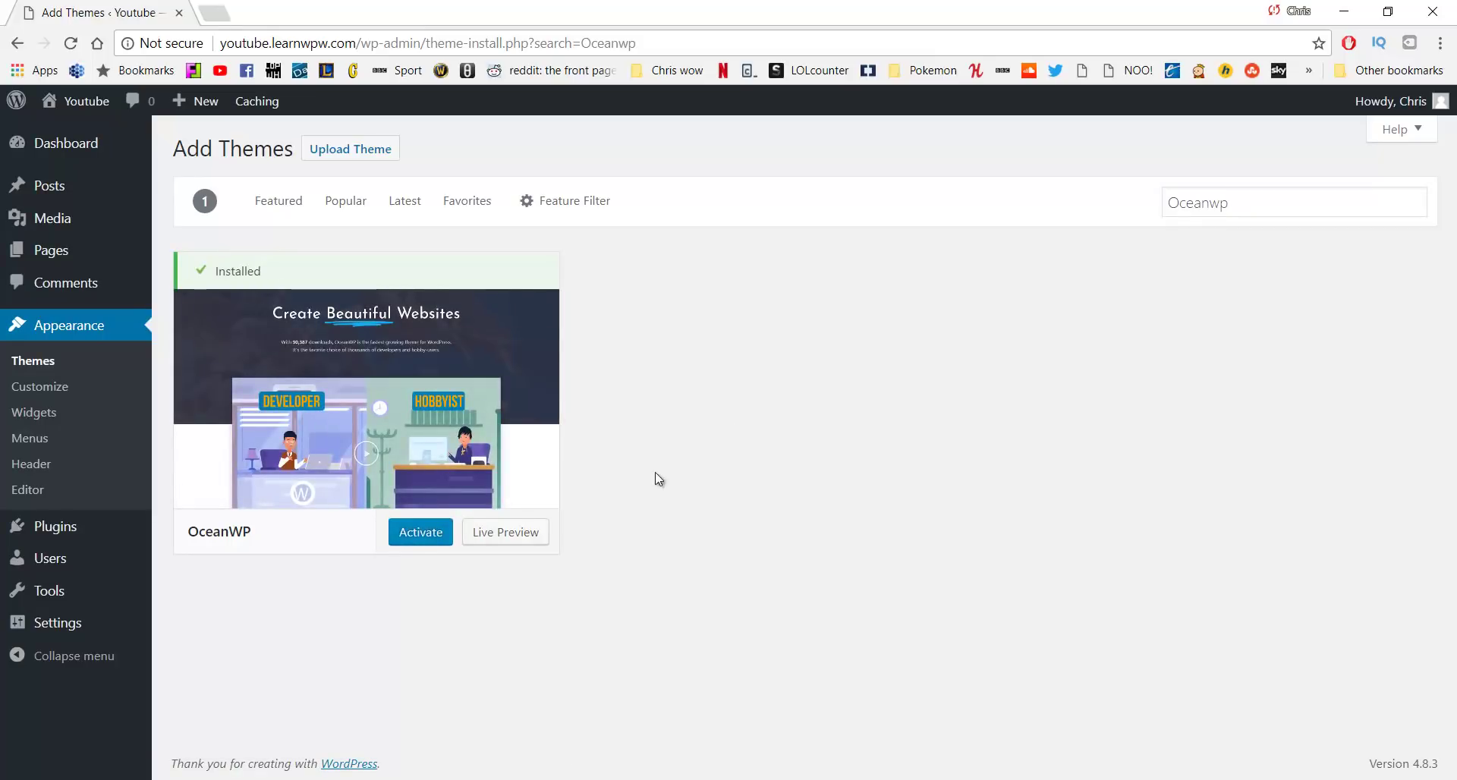
pyautogui.click(416, 547)
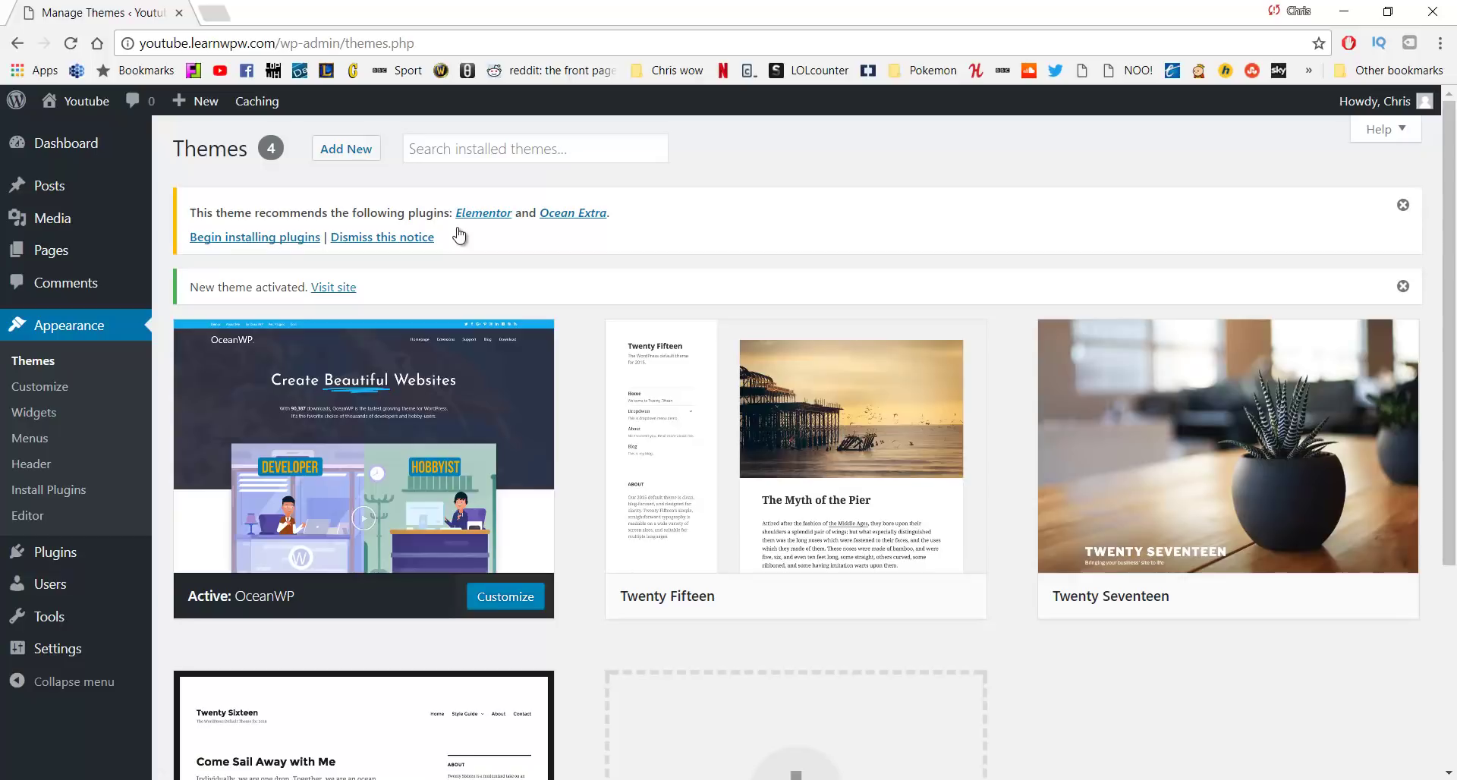
# Bulk-install the recommended Elementor and Ocean Extra plugins, then return to the Dashboard
pyautogui.click(243, 241)
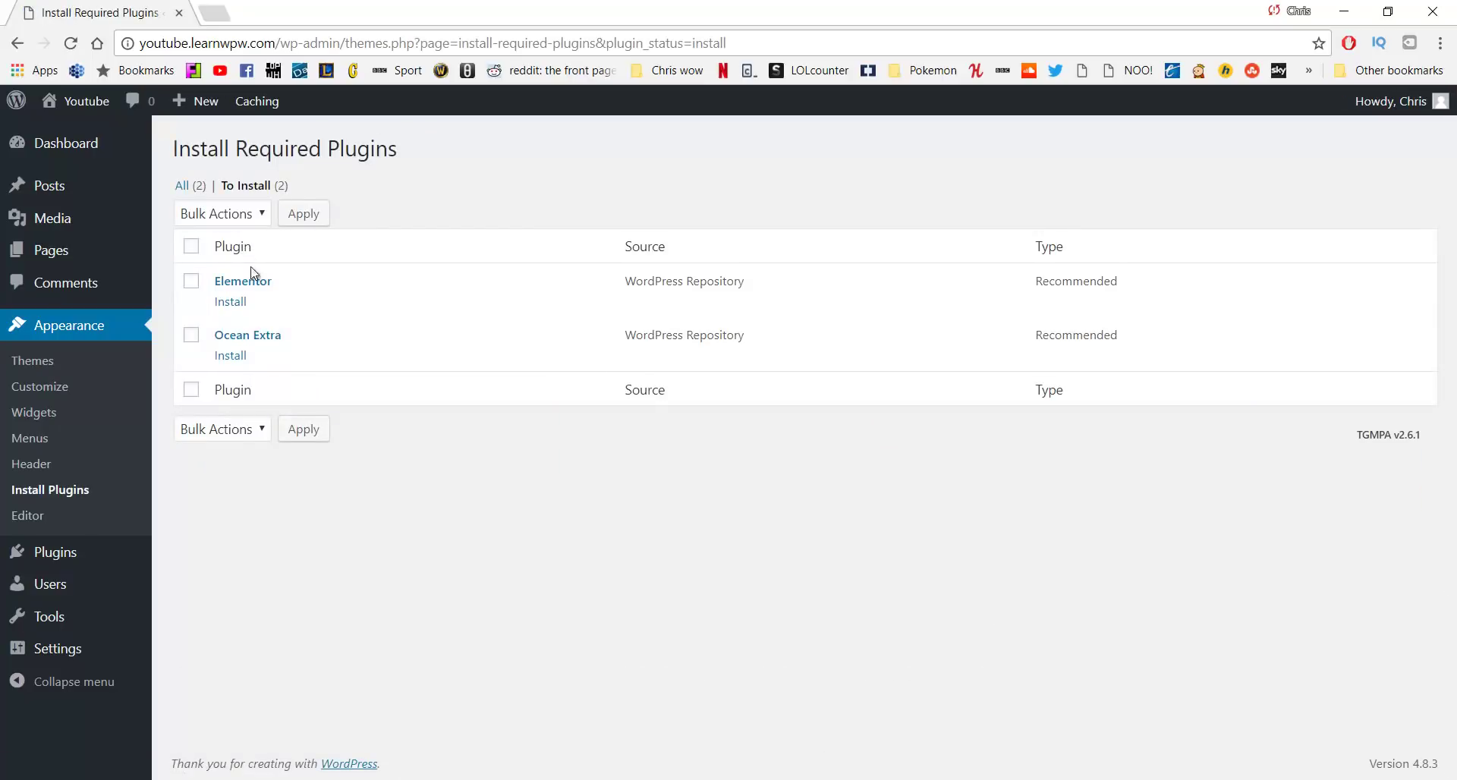
pyautogui.click(191, 281)
pyautogui.click(191, 335)
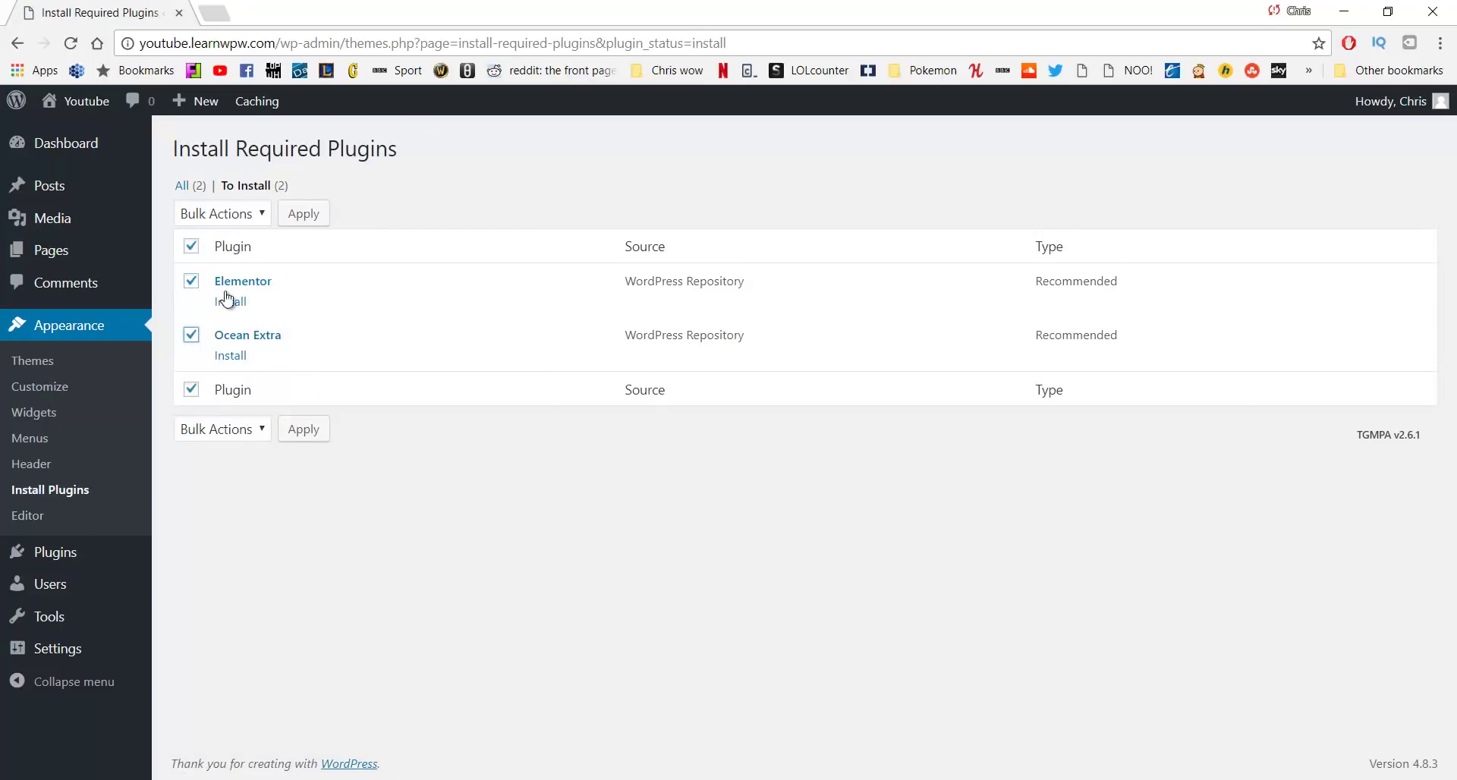
pyautogui.click(247, 221)
pyautogui.click(239, 247)
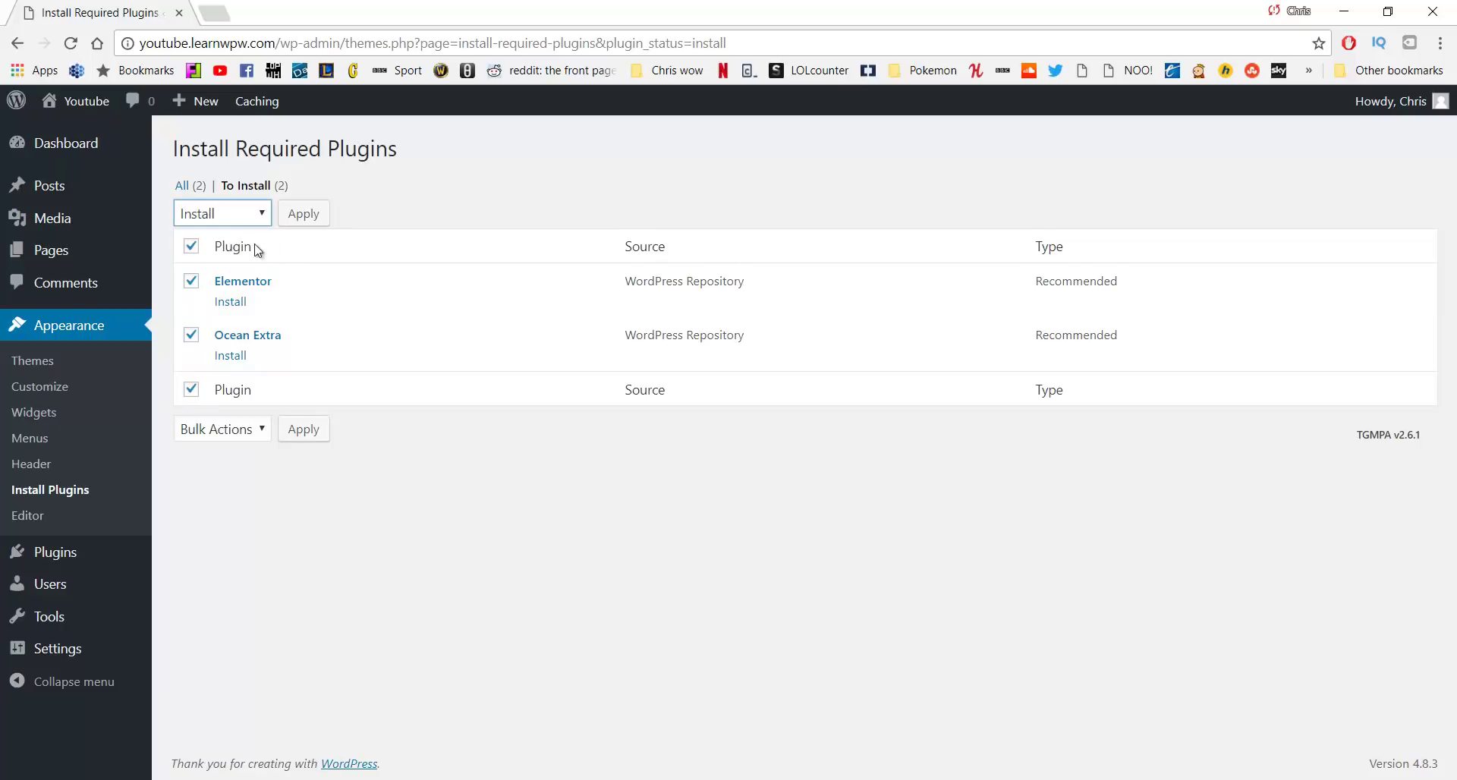
pyautogui.click(303, 220)
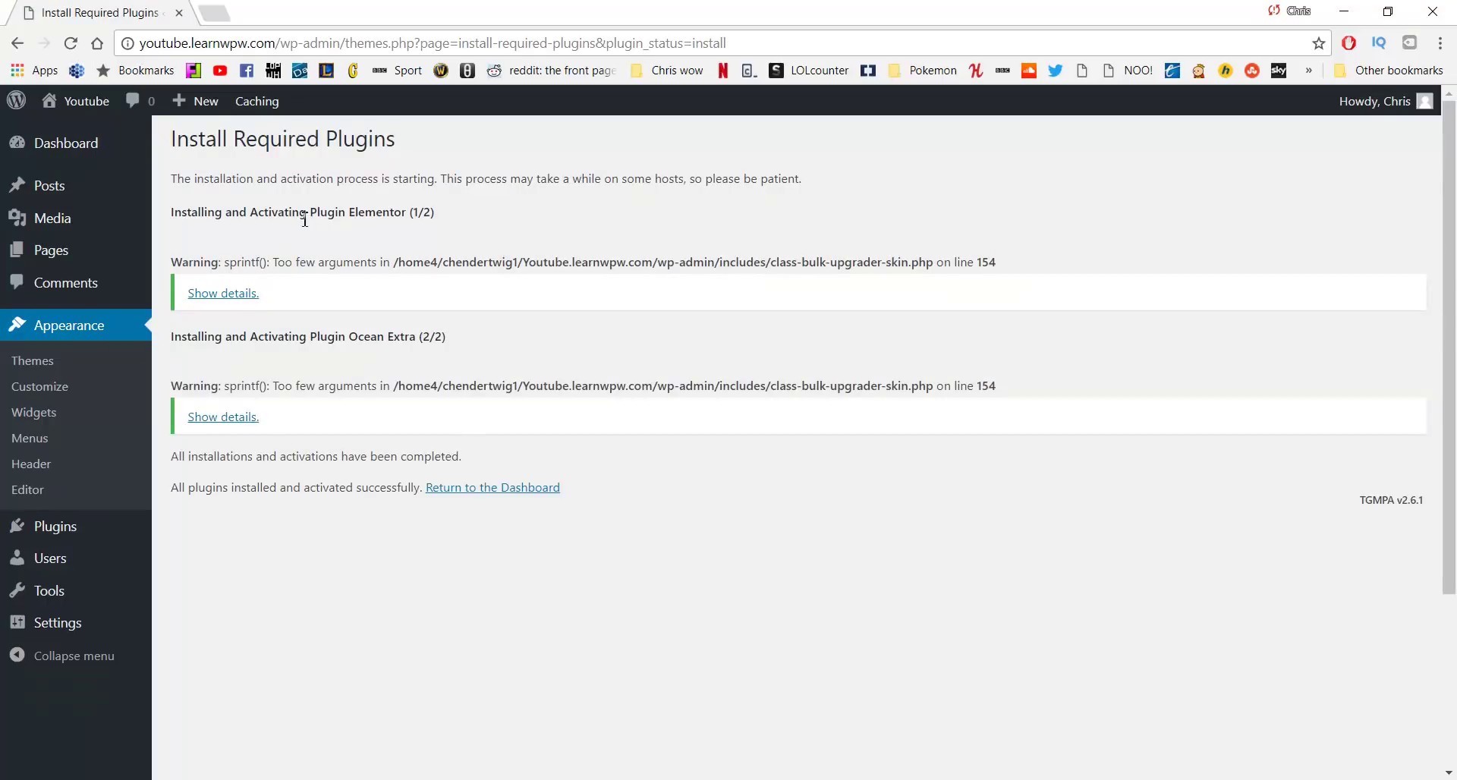
pyautogui.click(462, 493)
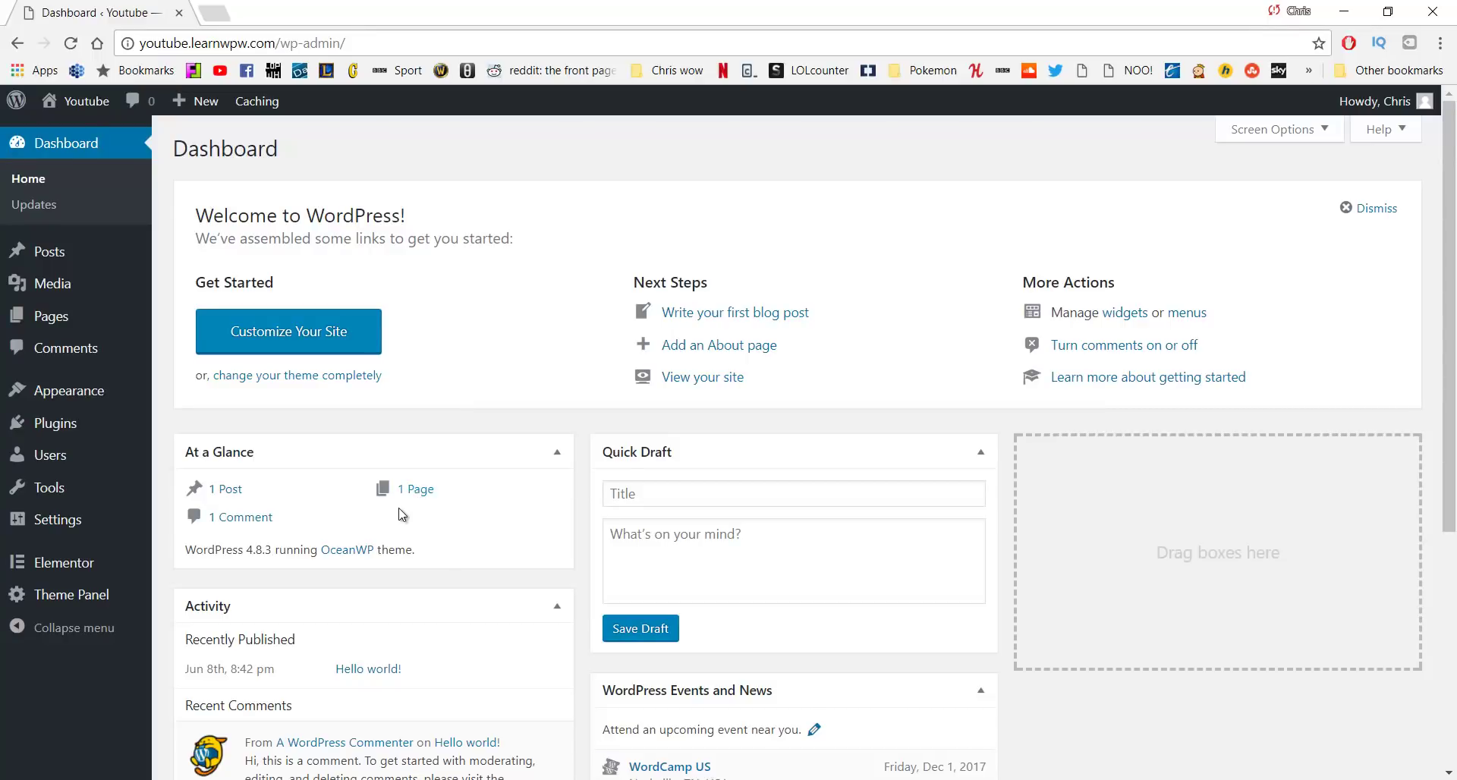
pyautogui.middleClick(99, 112)
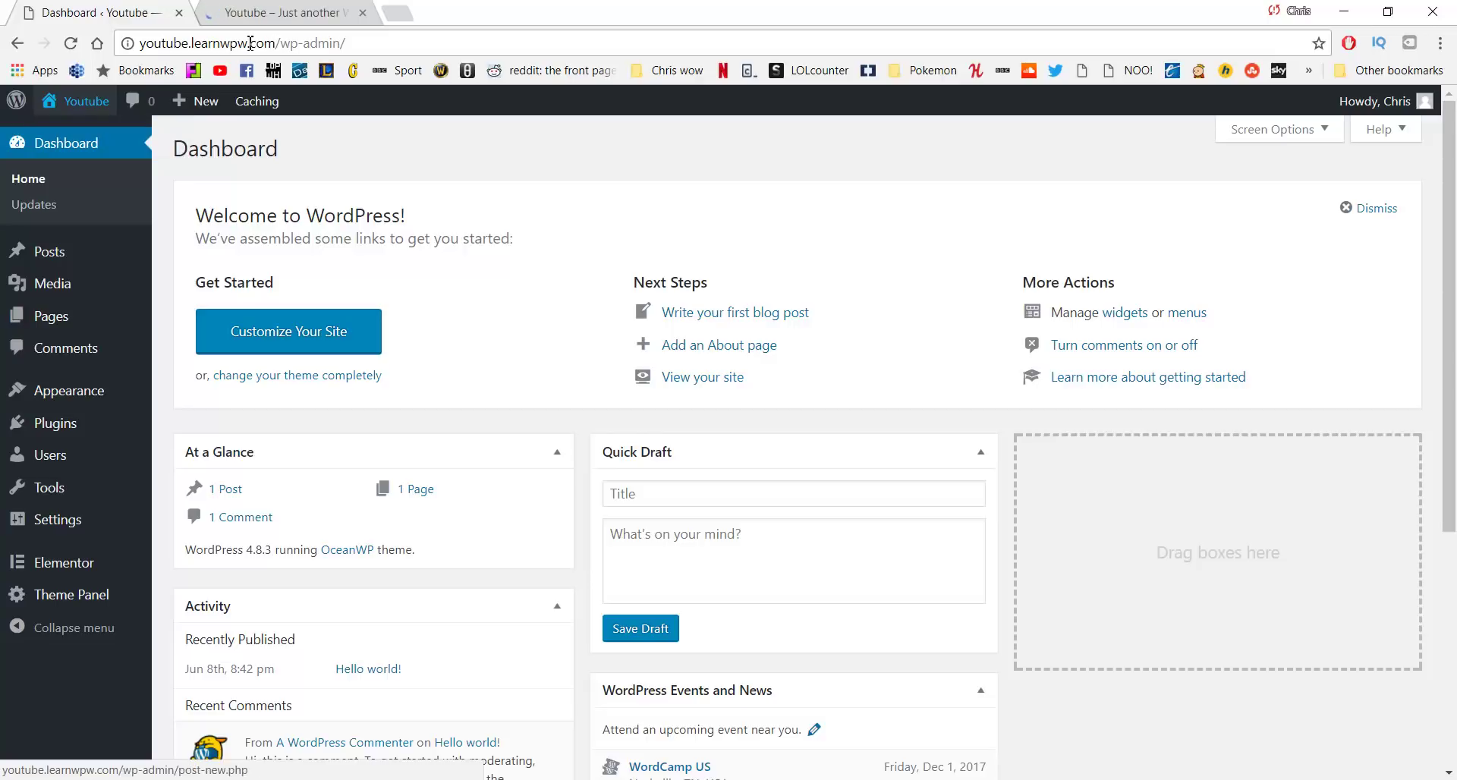
pyautogui.click(293, 11)
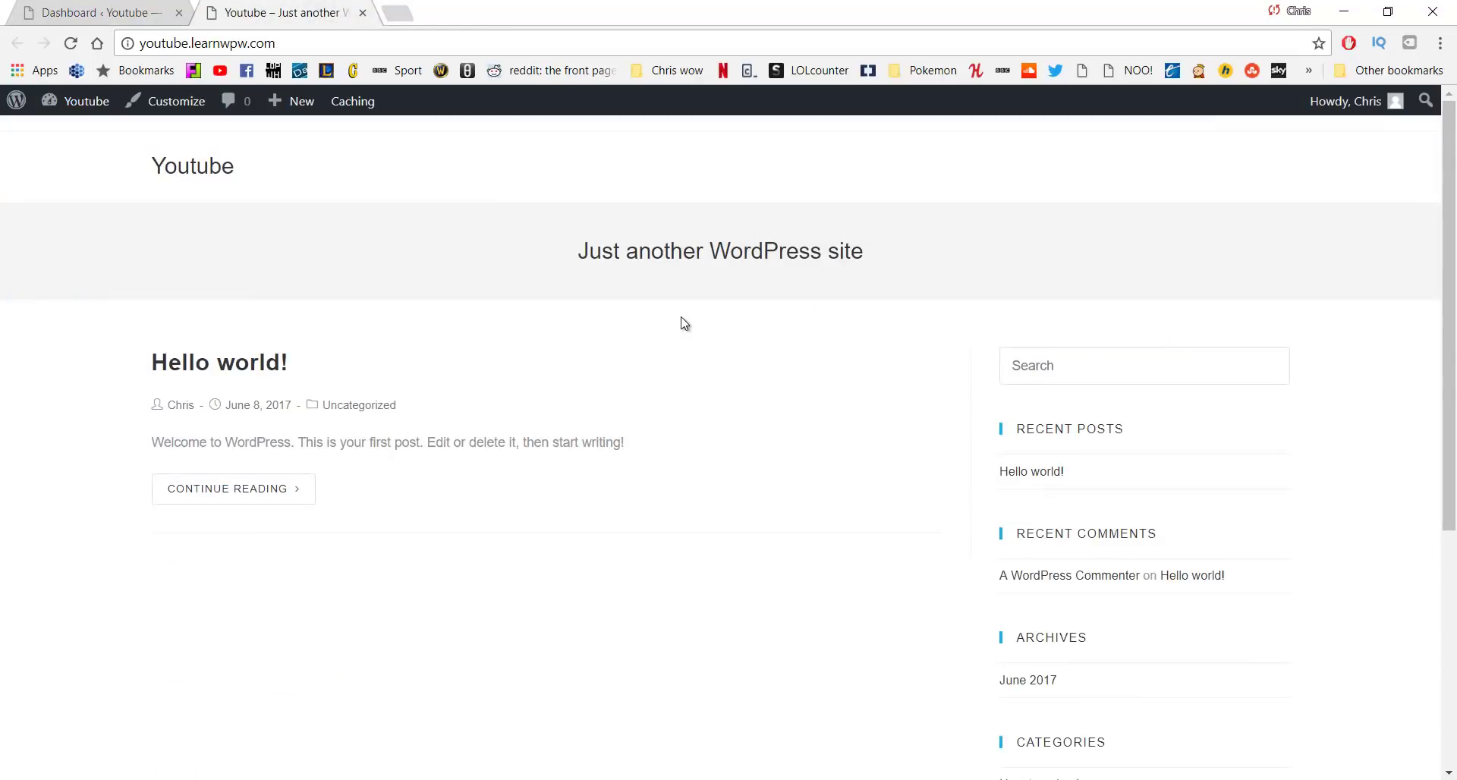
pyautogui.scroll(-8, 684, 323)
pyautogui.scroll(8, 684, 323)
pyautogui.hotkey('ctrl', 'w')
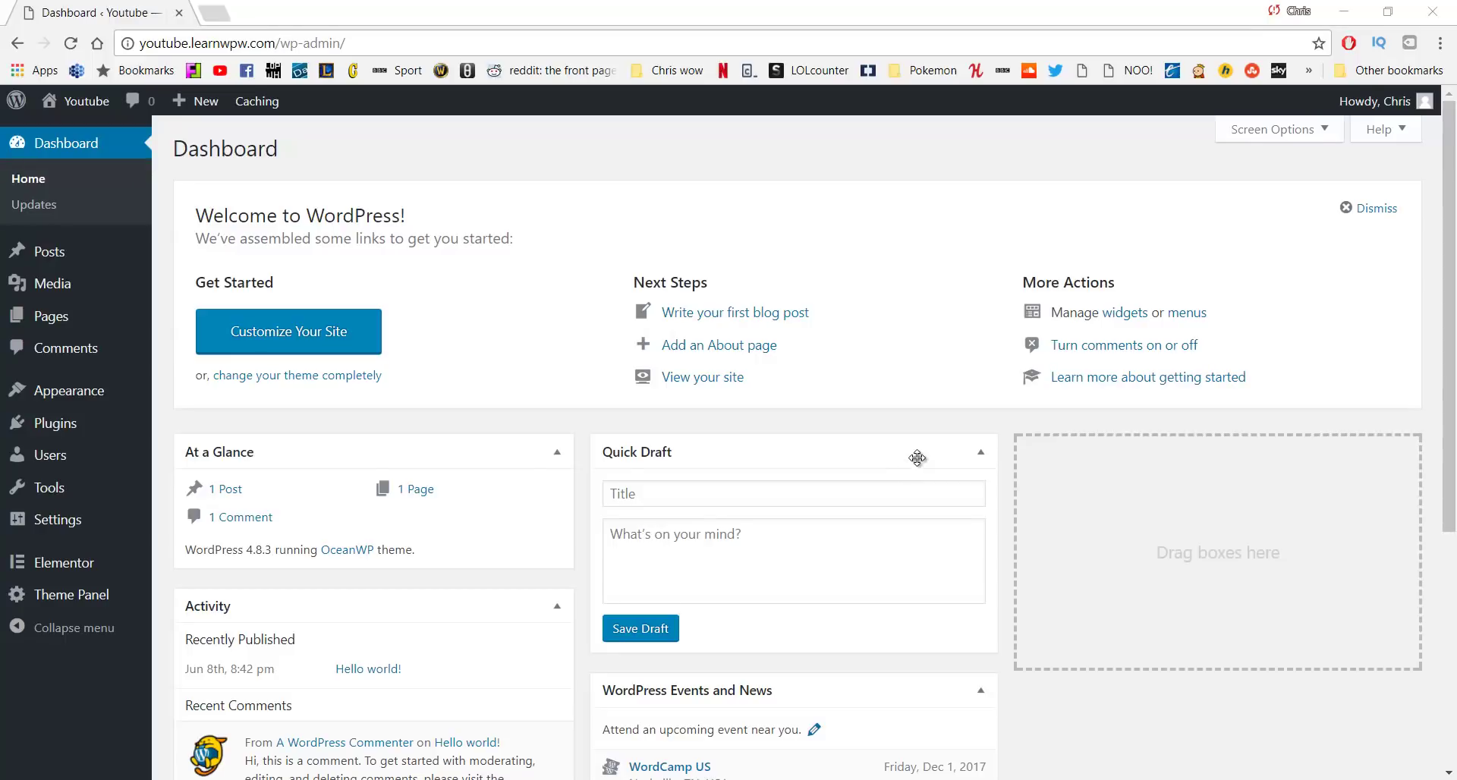
# Move the Sample Page to the trash from All Pages
pyautogui.moveTo(114, 319)
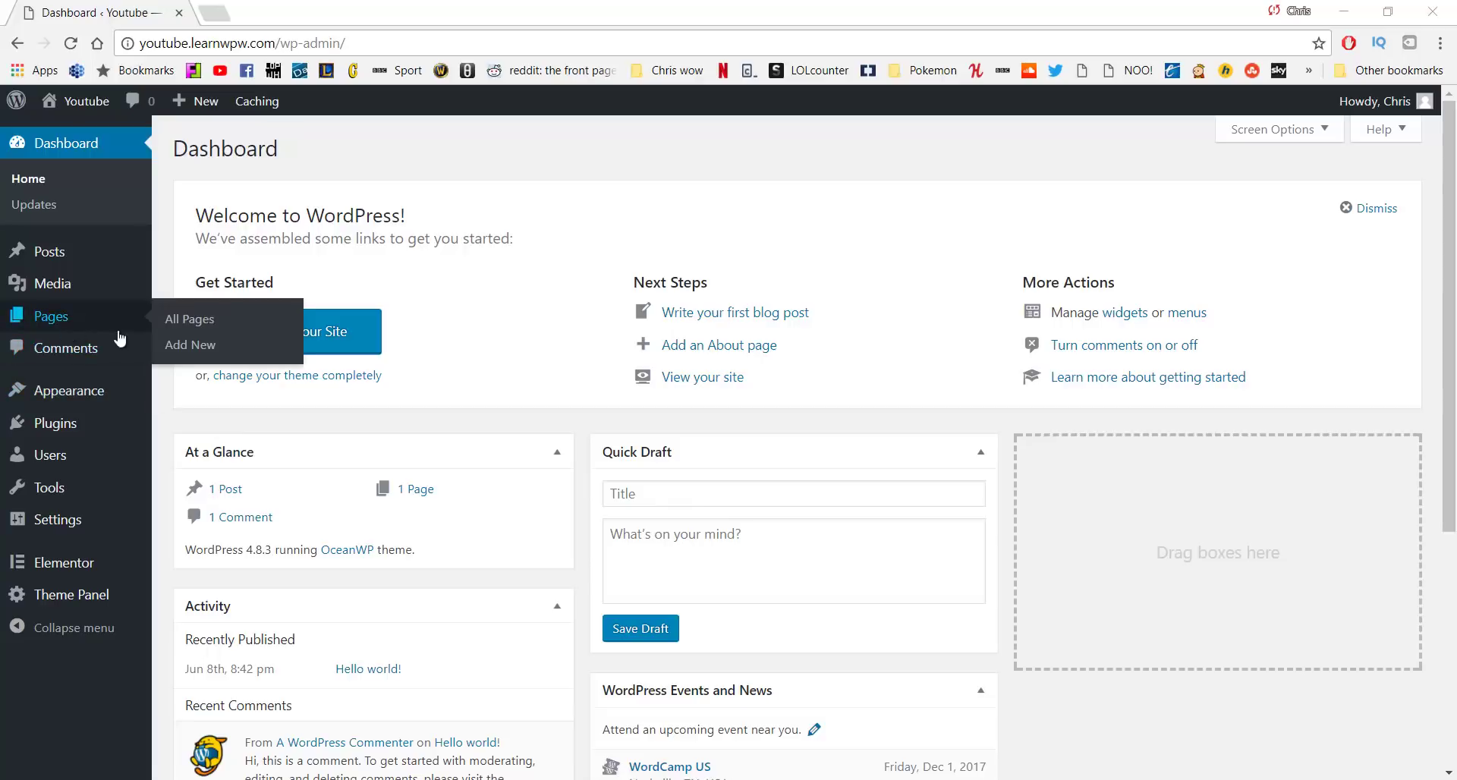
pyautogui.click(171, 332)
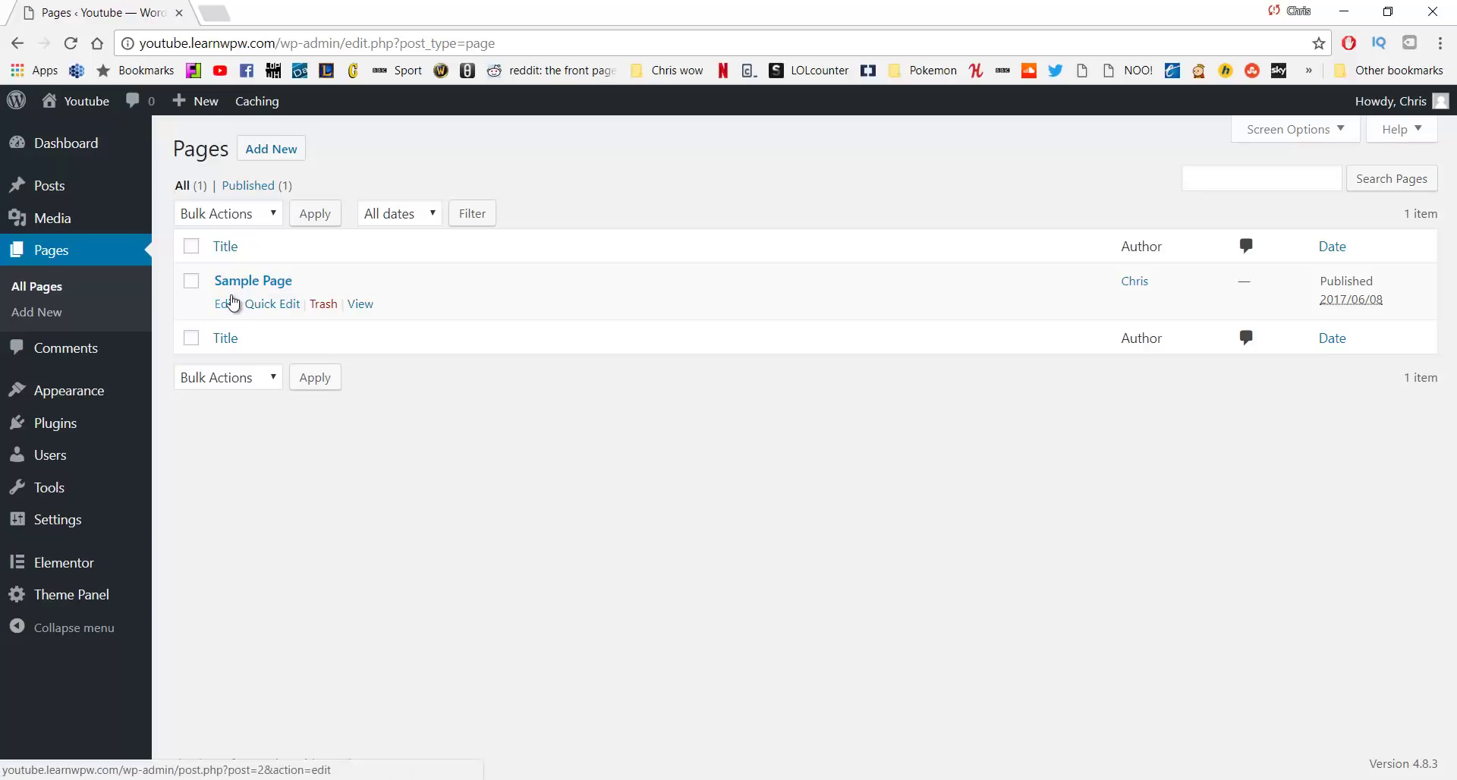
pyautogui.click(190, 282)
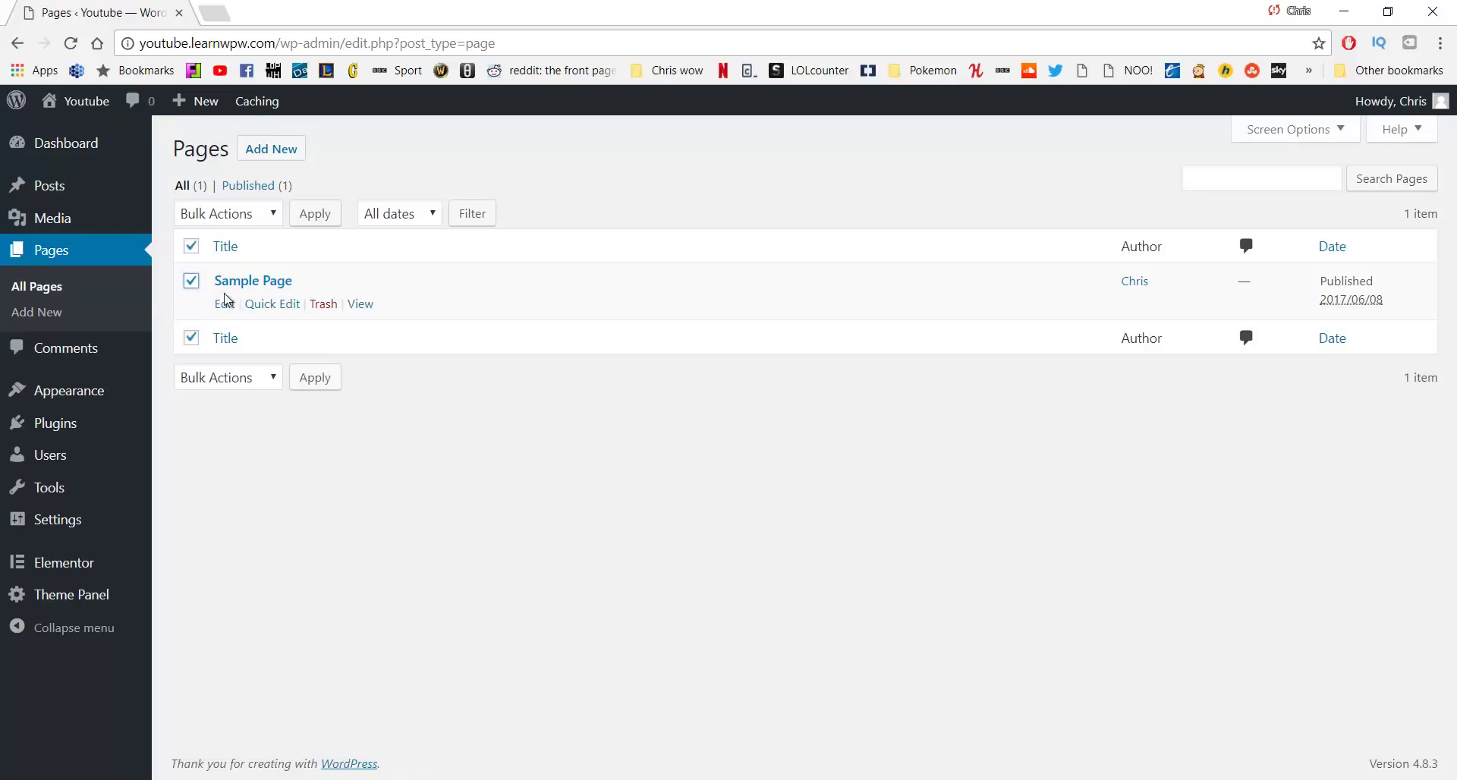
pyautogui.click(323, 304)
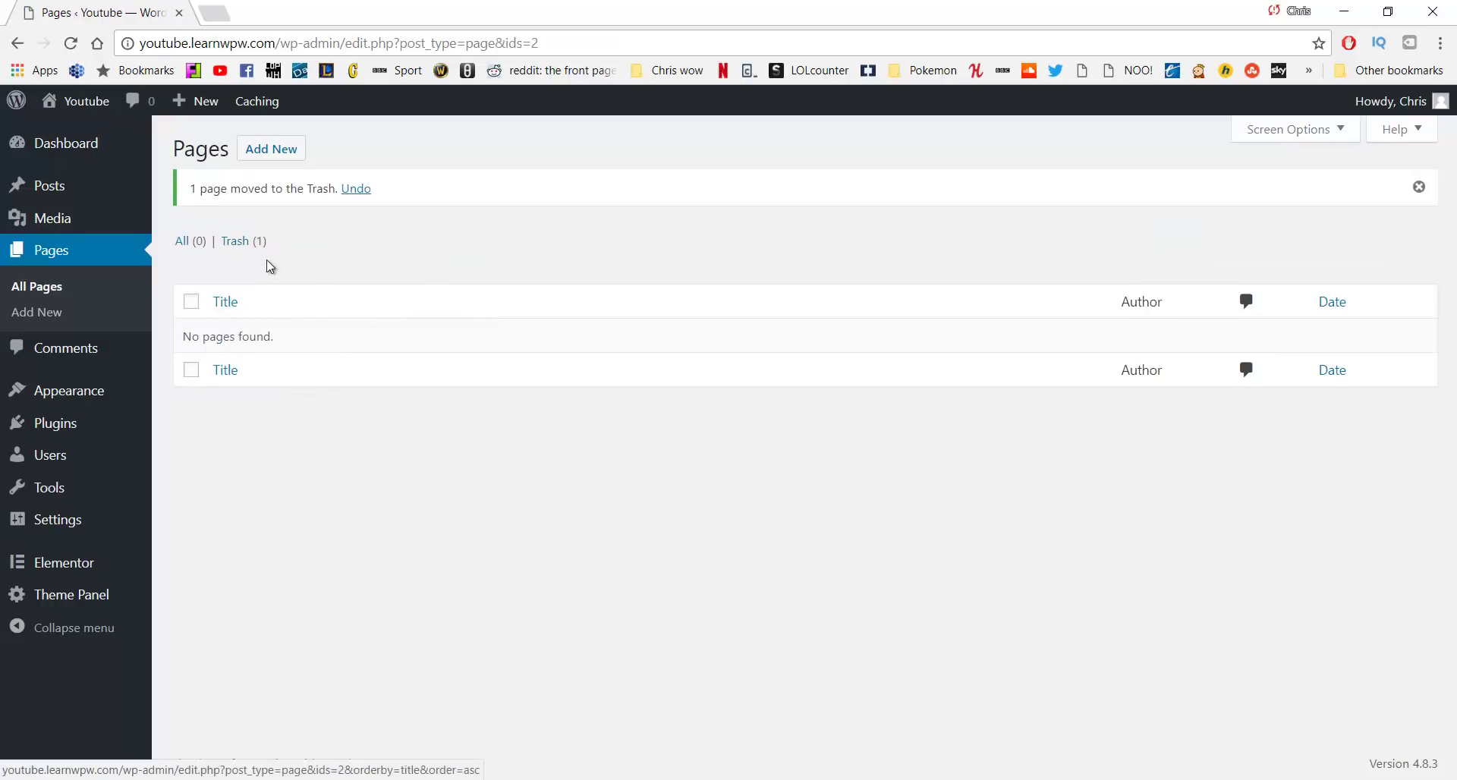
# Permanently delete the Sample Page from the Trash view
pyautogui.click(242, 242)
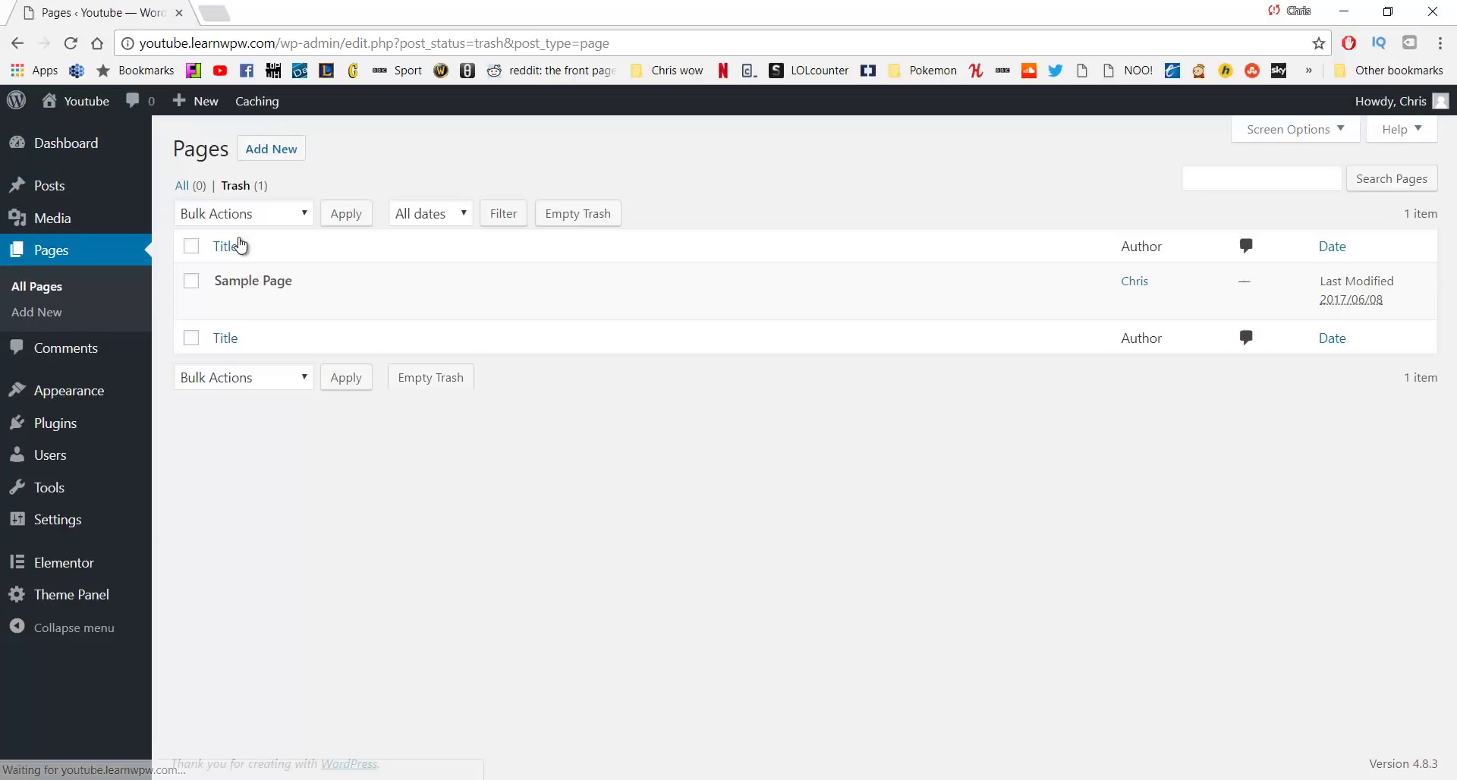
pyautogui.click(192, 281)
pyautogui.click(285, 307)
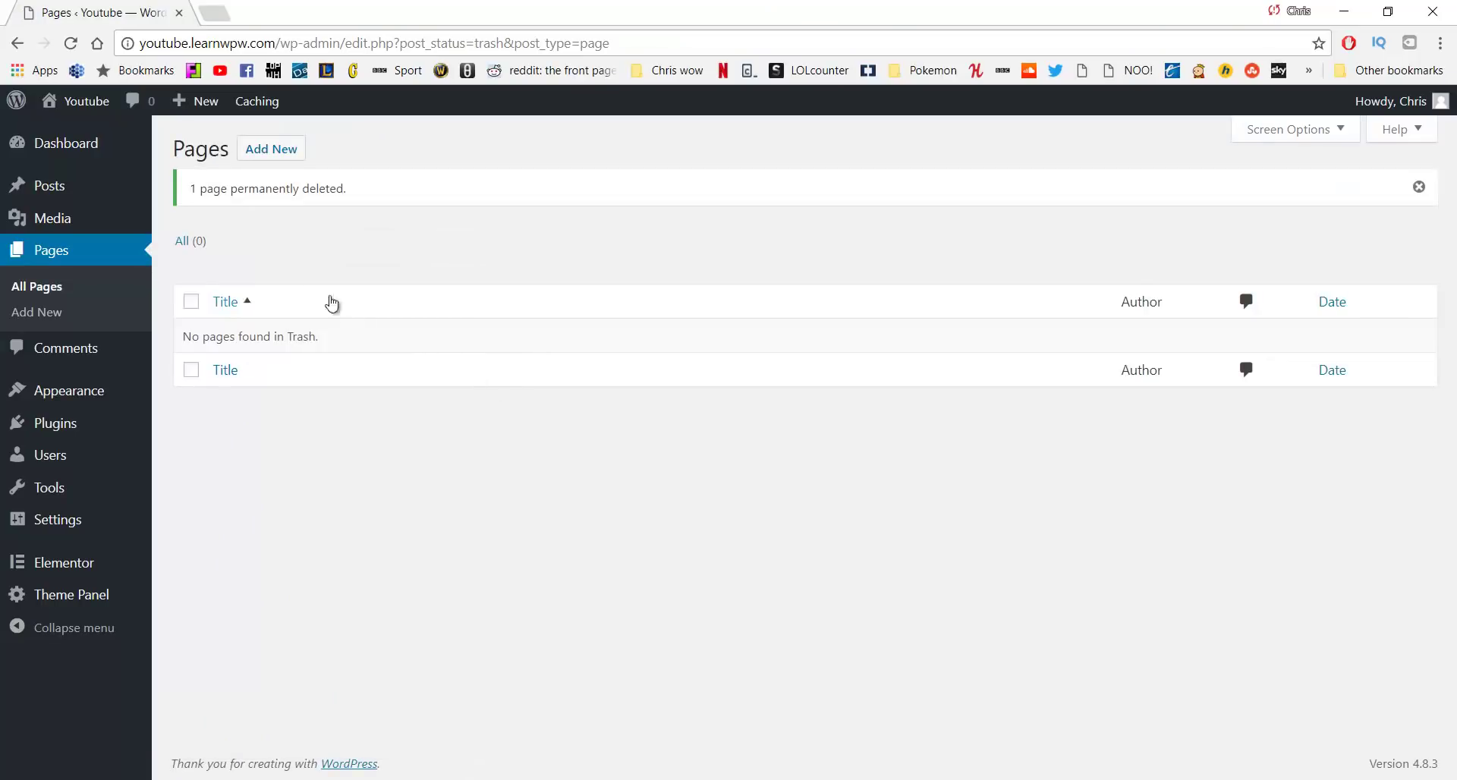
pyautogui.click(266, 157)
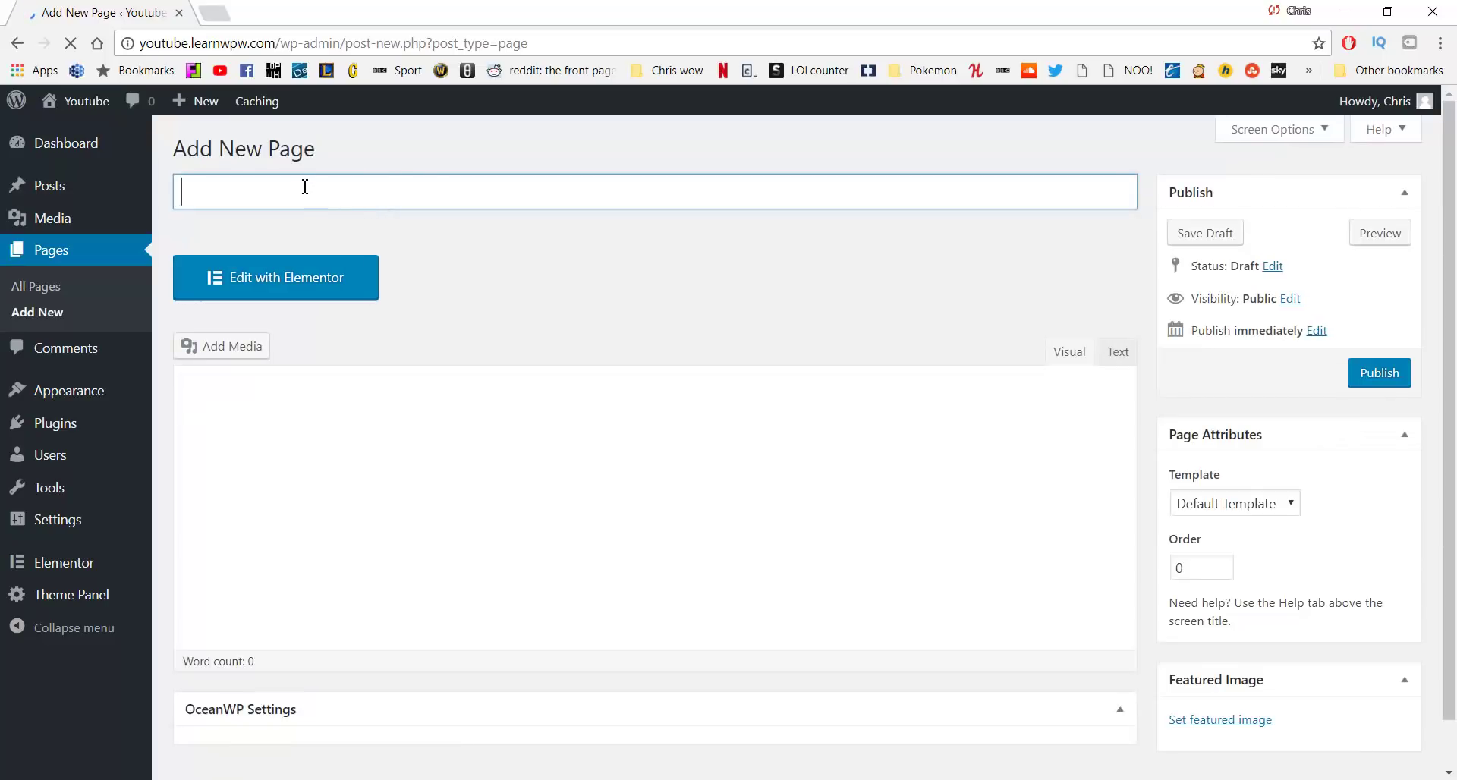
# Title the new page 'Home' and publish it
pyautogui.click(306, 186)
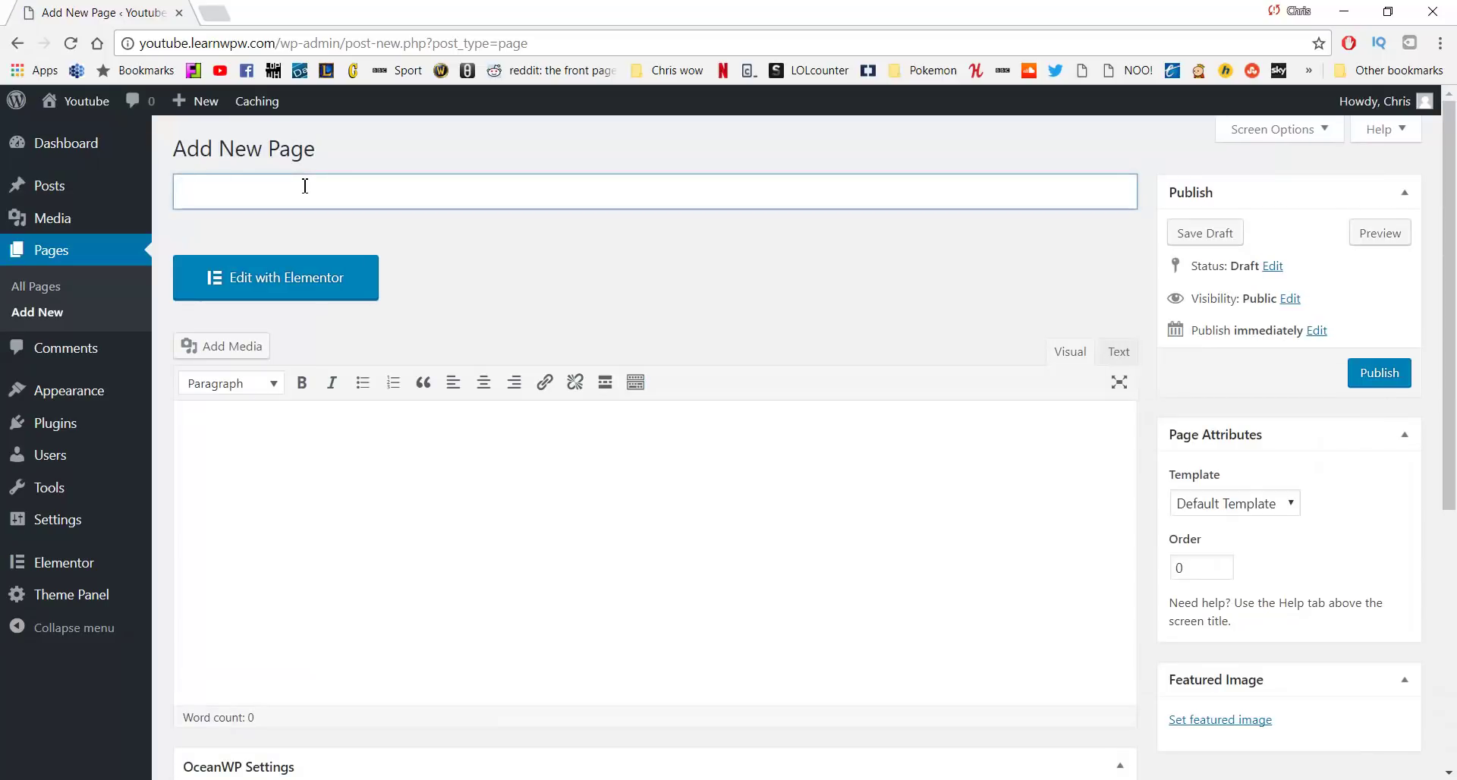
pyautogui.write('Home')
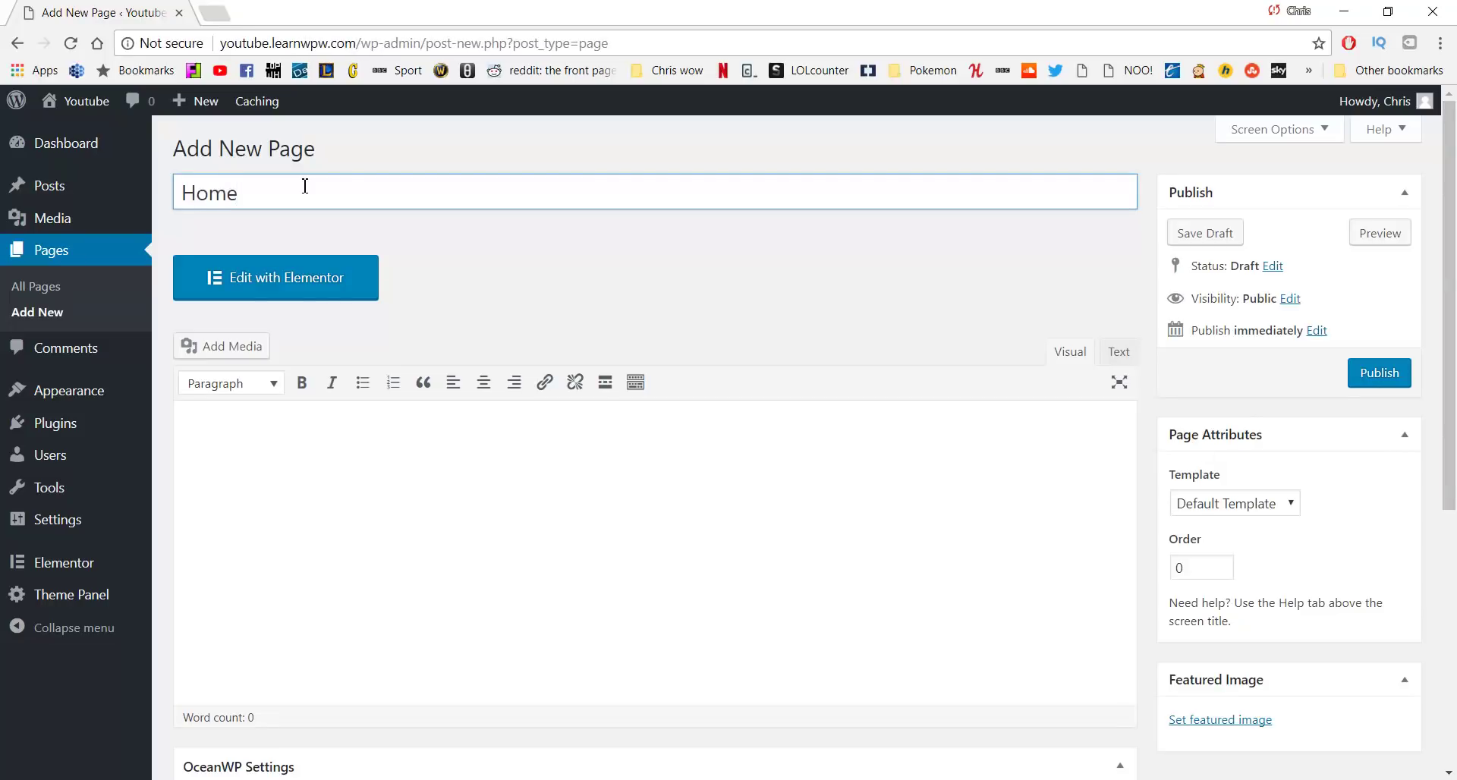
pyautogui.click(1380, 376)
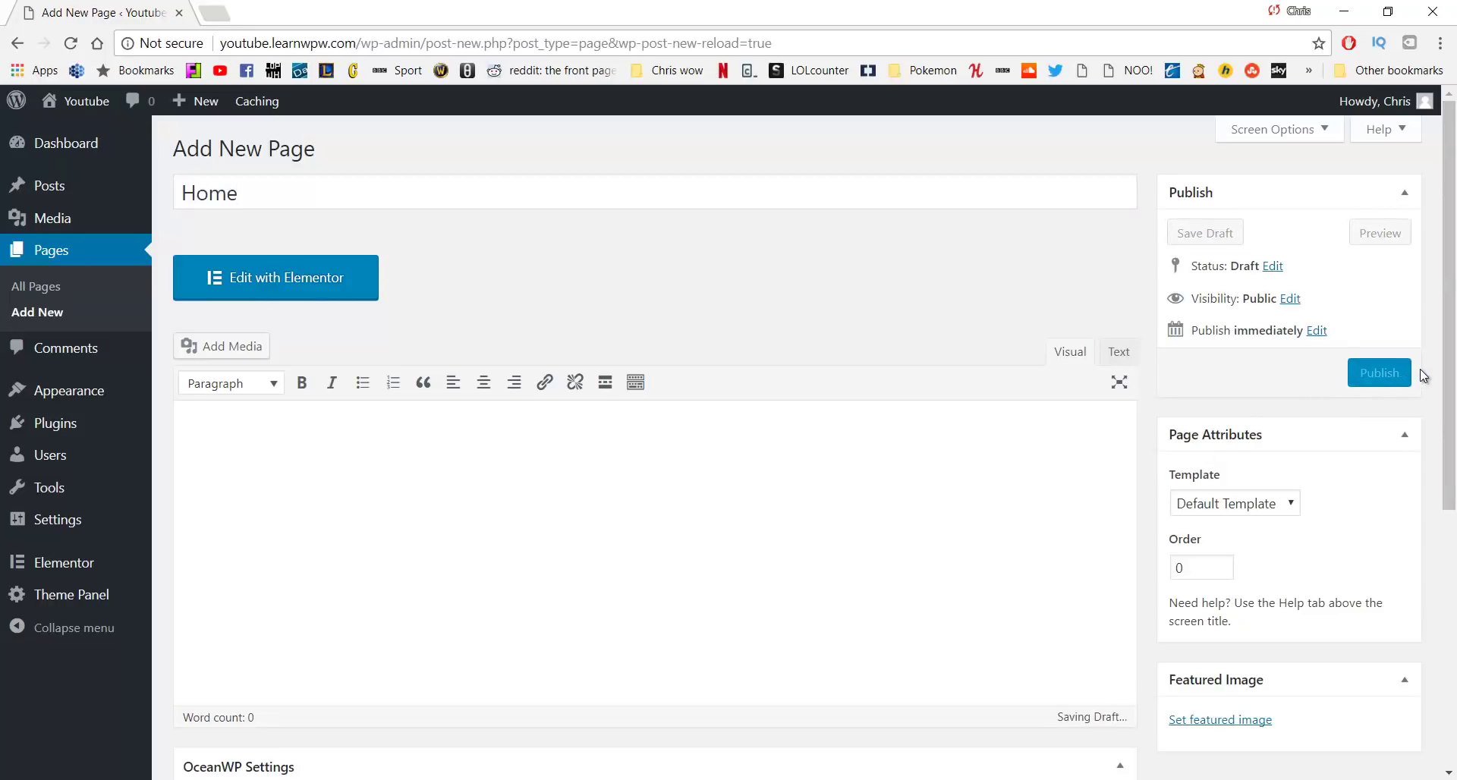
pyautogui.click(1393, 378)
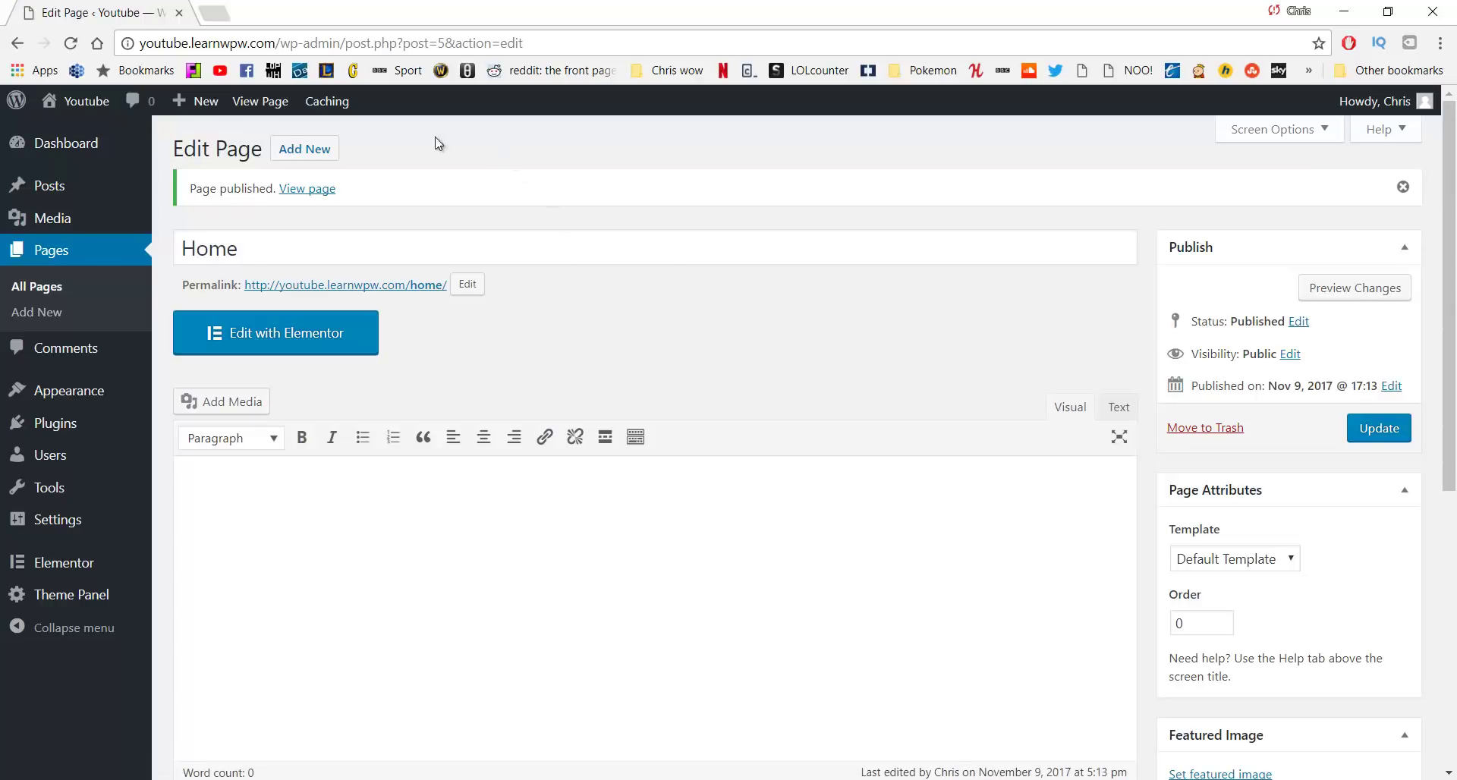
# Create a new page titled 'About' and publish it
pyautogui.click(320, 154)
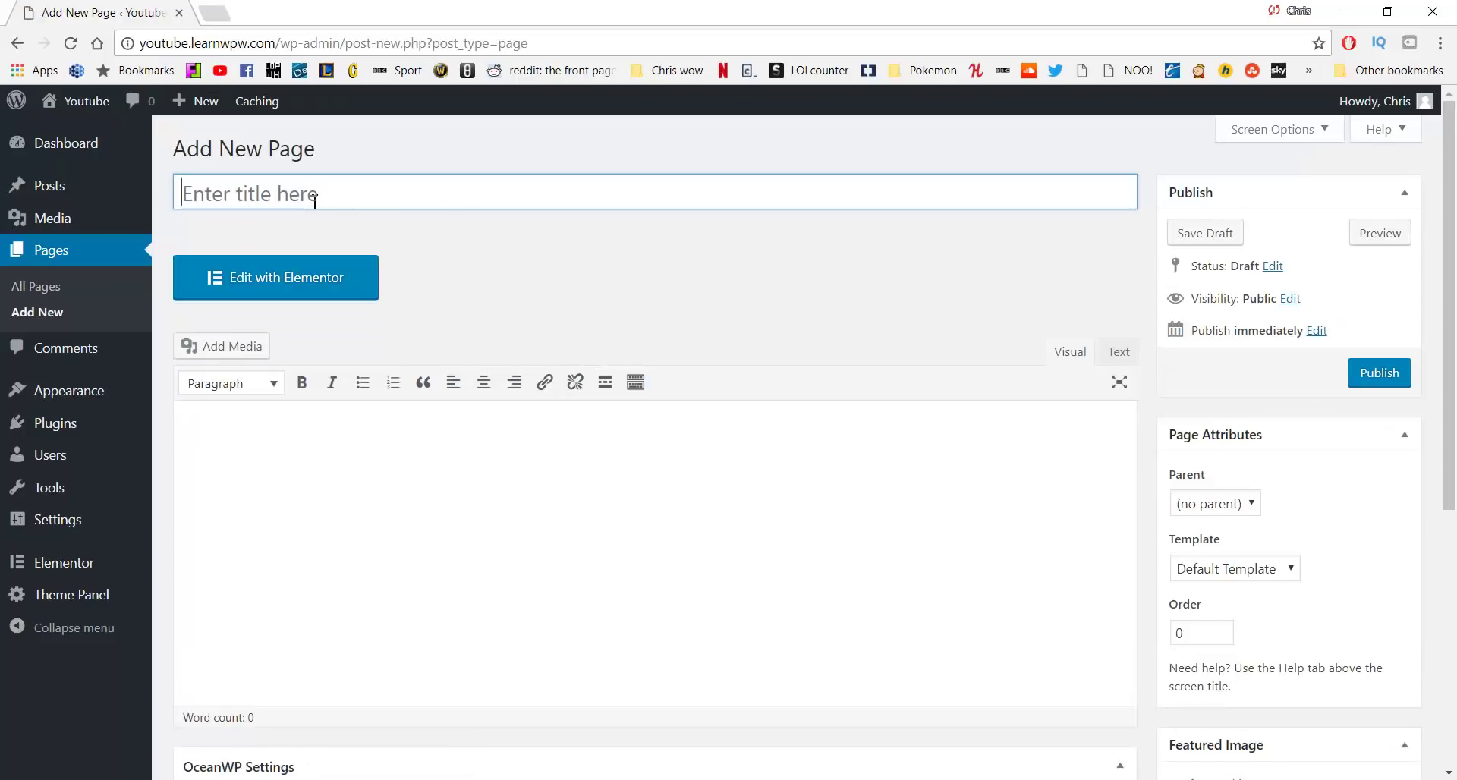
pyautogui.click(315, 201)
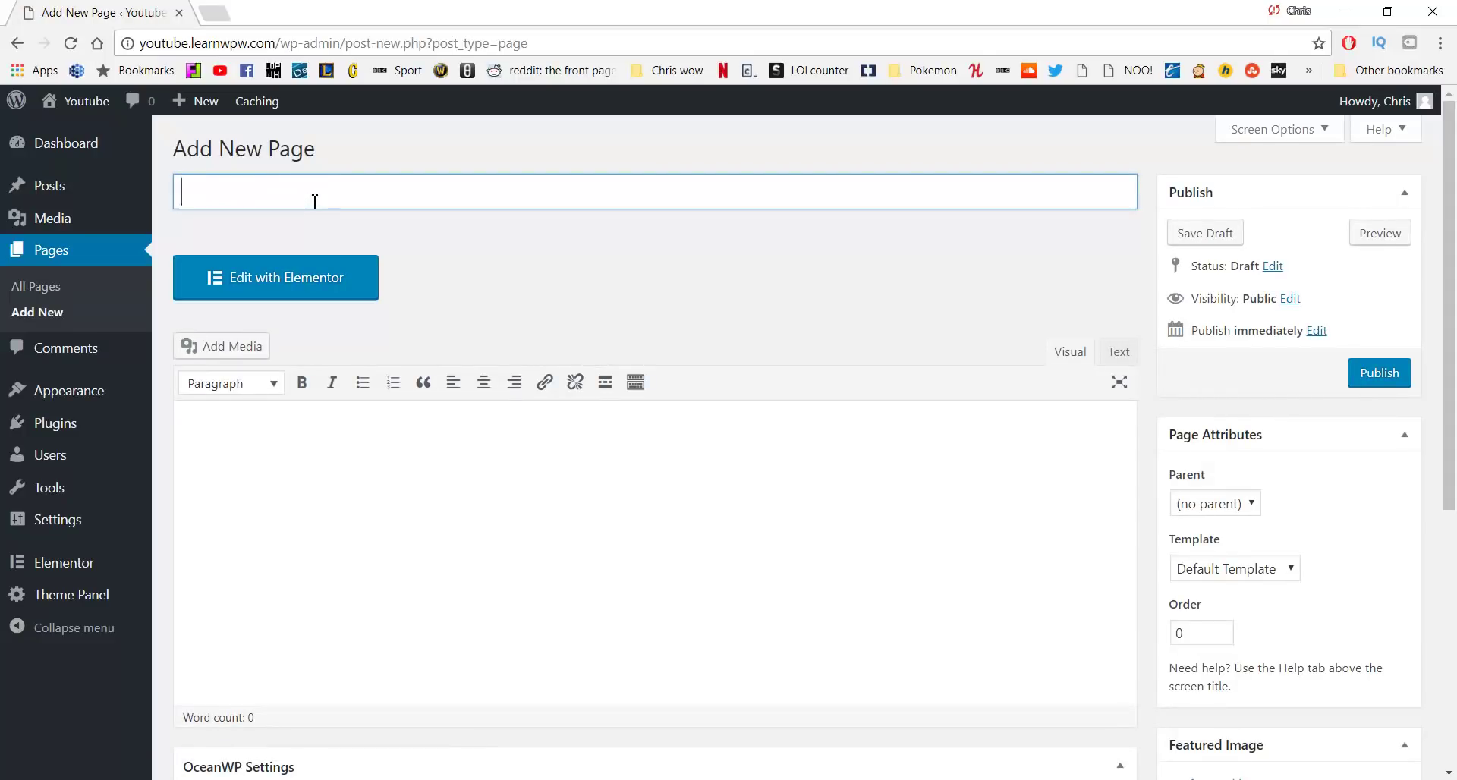
pyautogui.write('About')
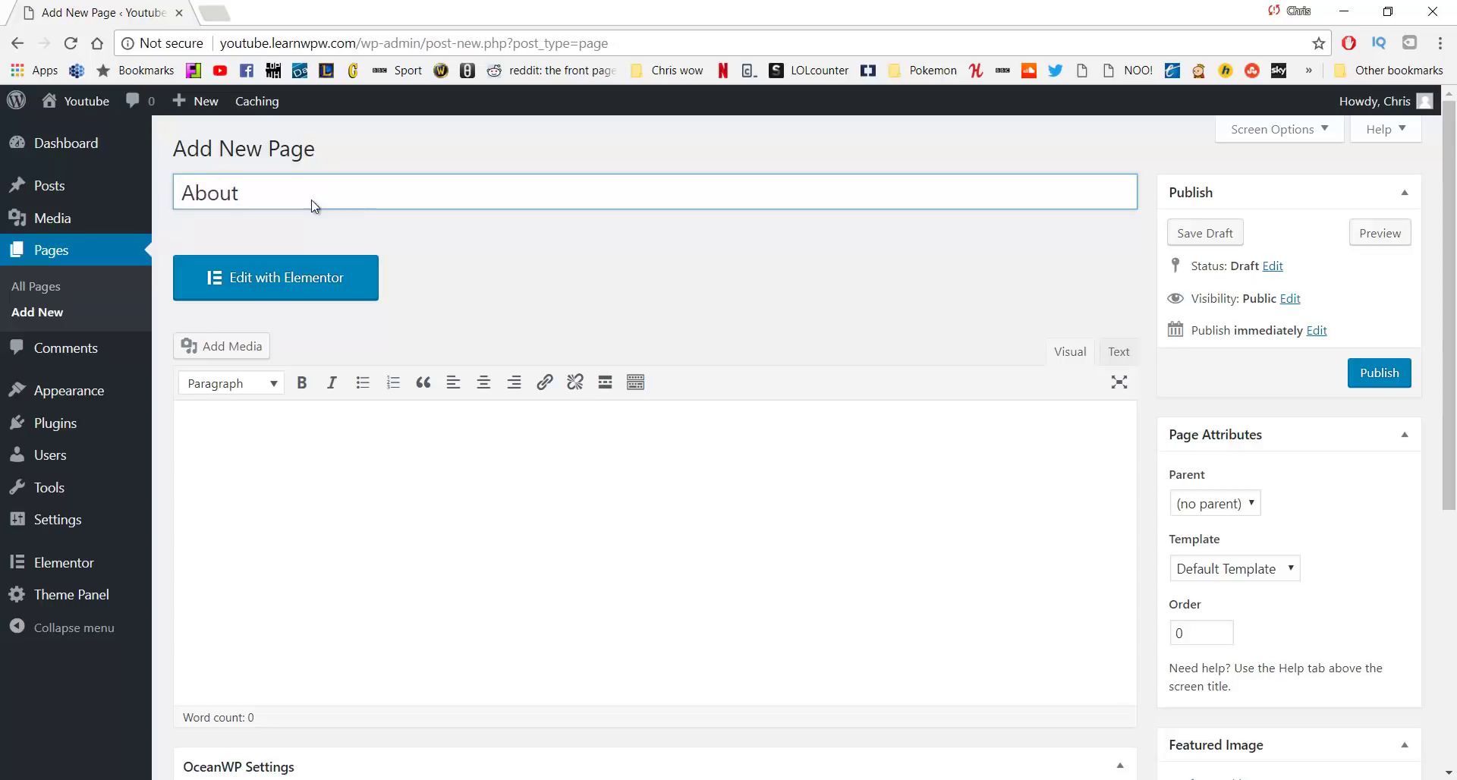
pyautogui.click(1376, 373)
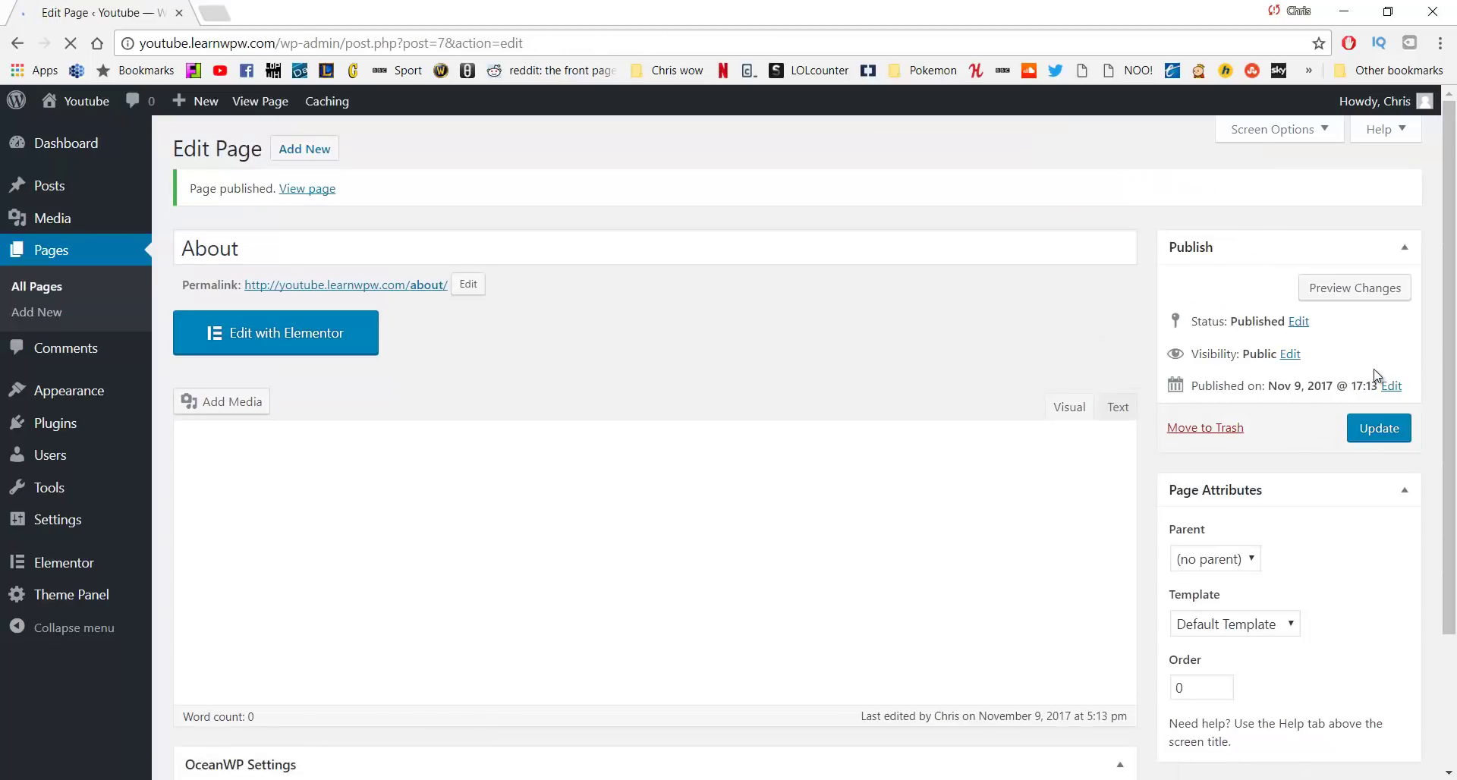
# Create and publish a page titled 'Our Work', discarding the accidental About title change
pyautogui.click(482, 246)
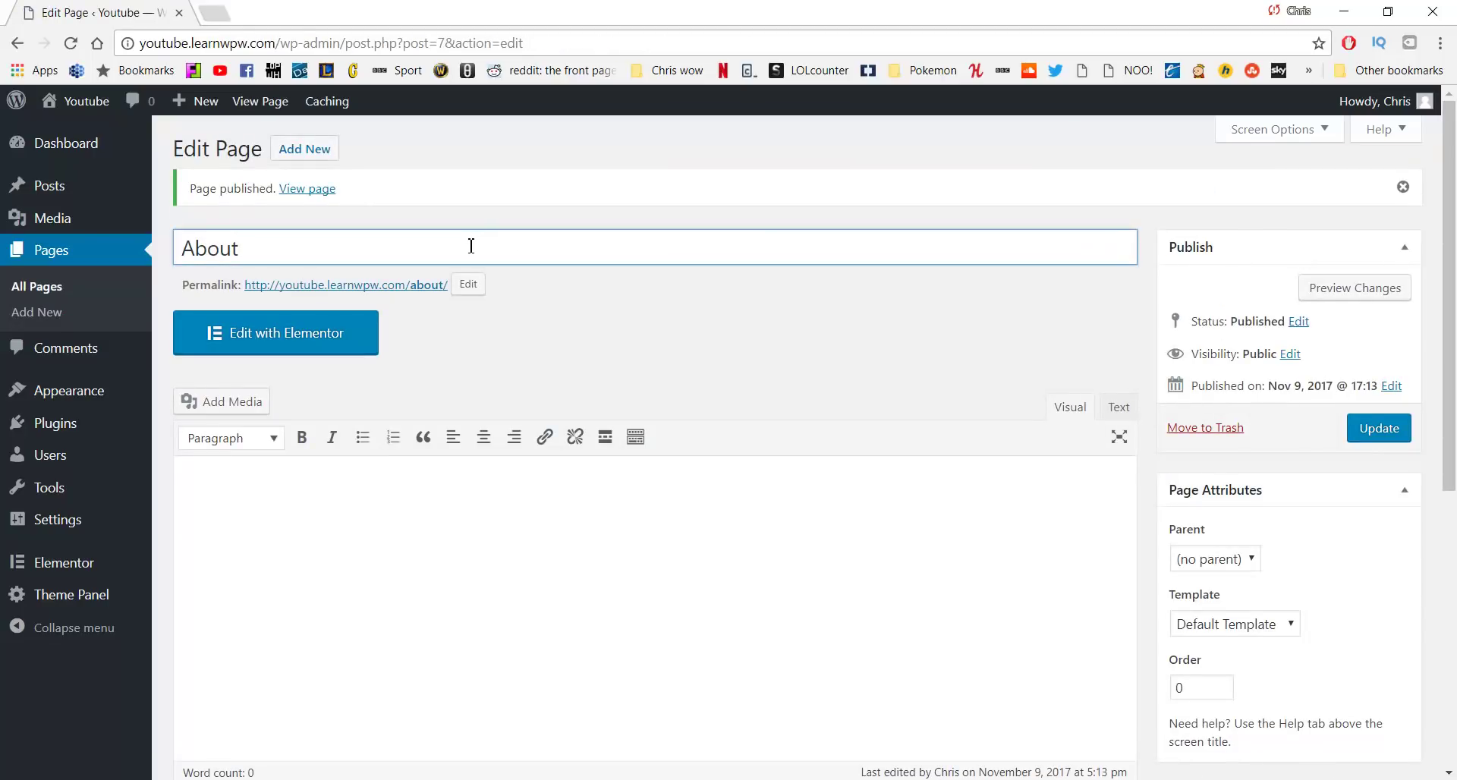
pyautogui.hotkey('ctrl', 'a')
pyautogui.press('BackSpace')
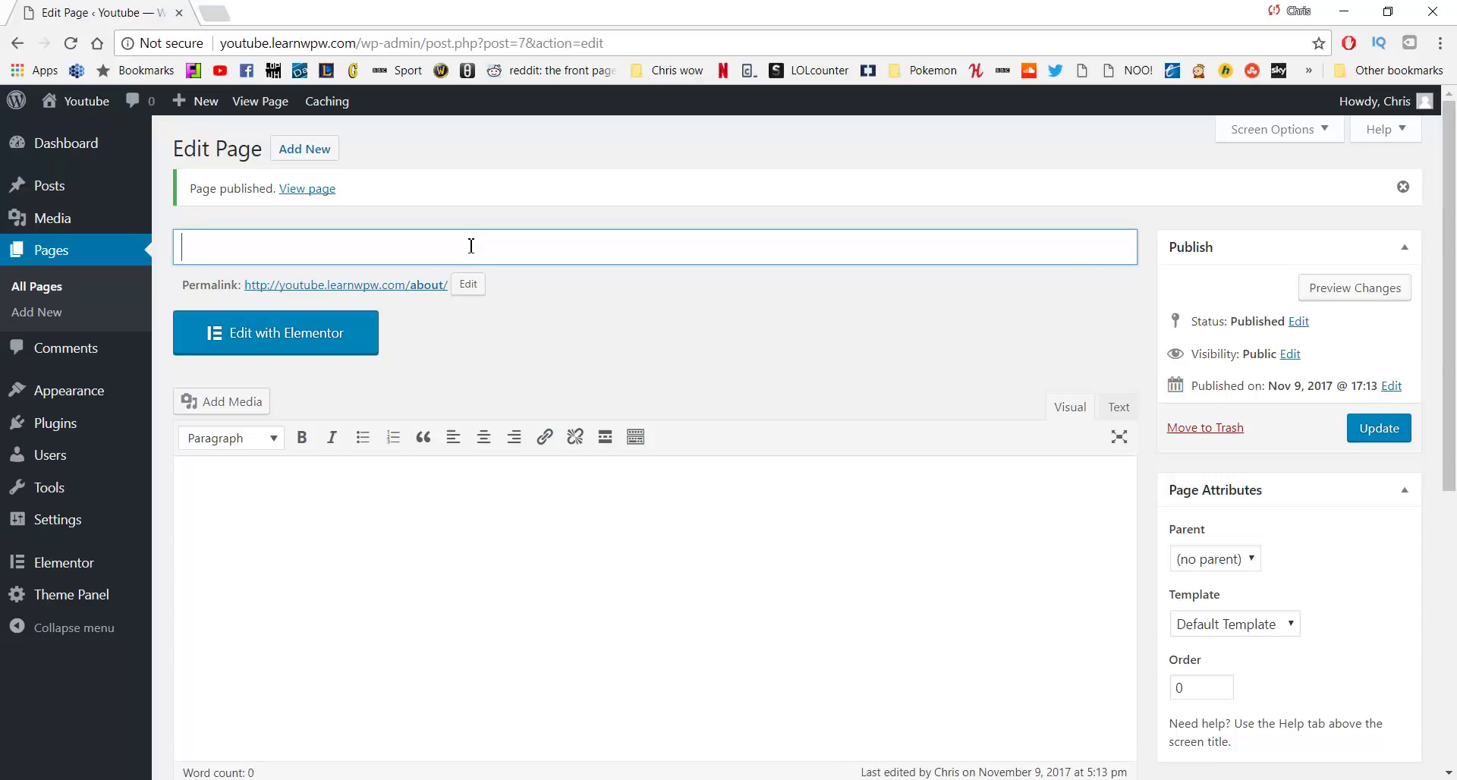
pyautogui.write('Our Work')
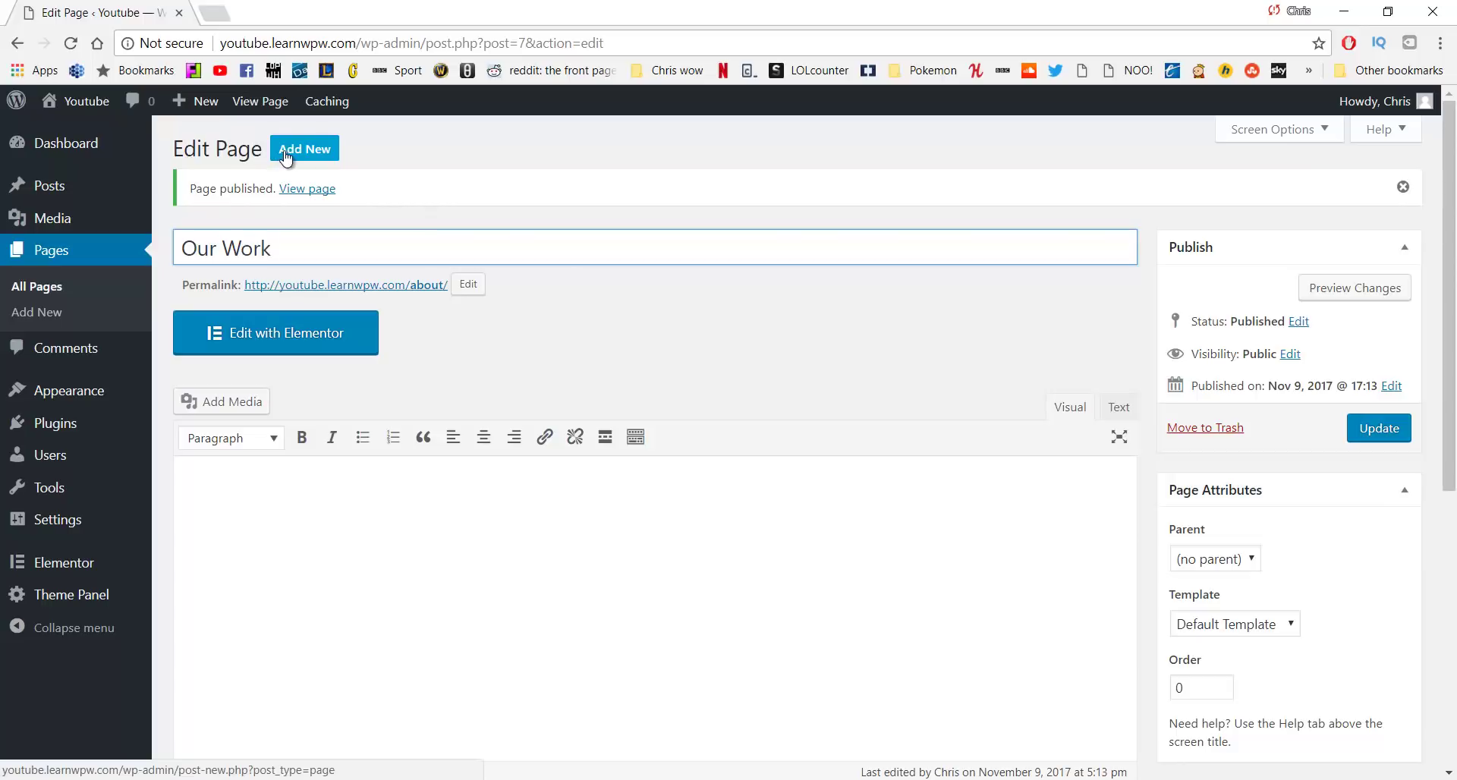
pyautogui.click(286, 157)
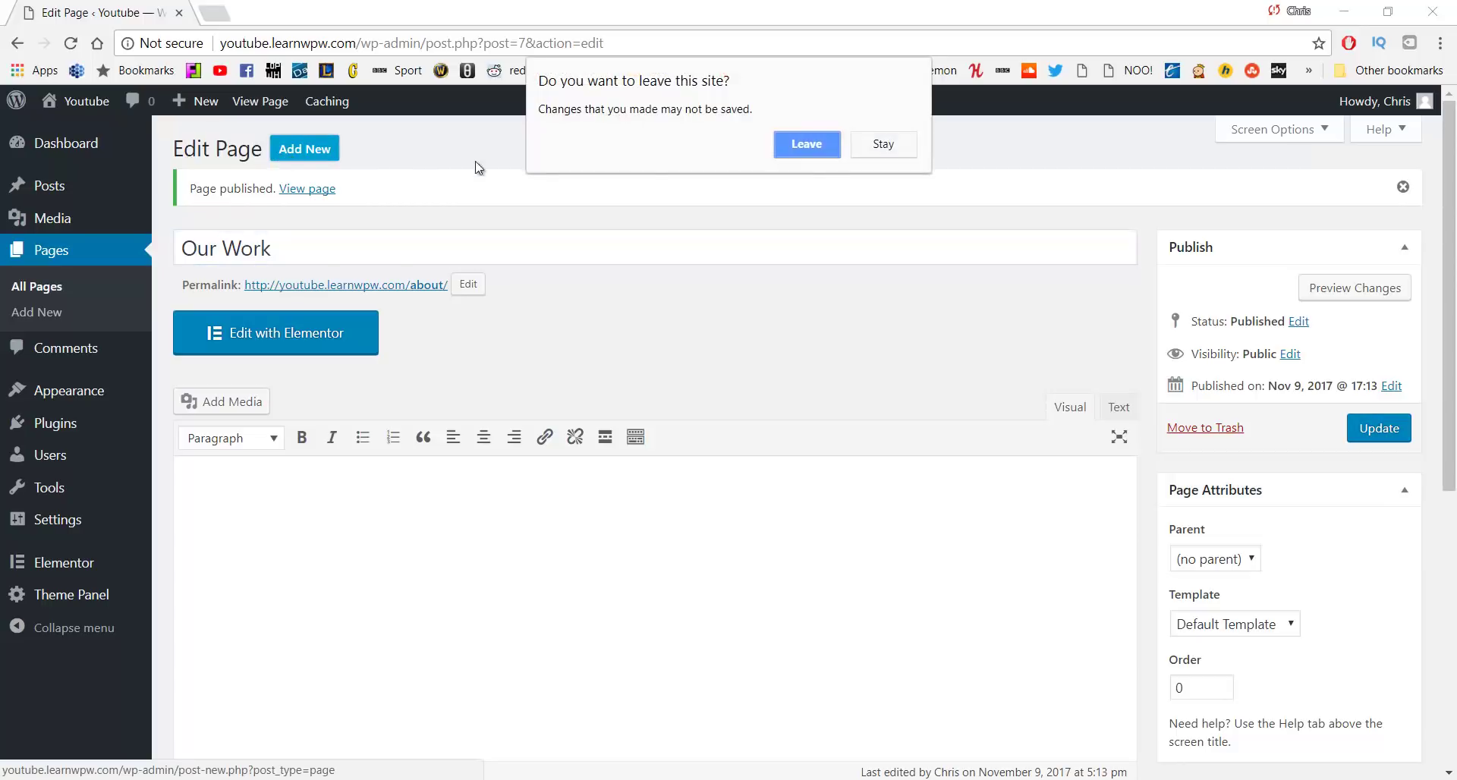
pyautogui.click(835, 145)
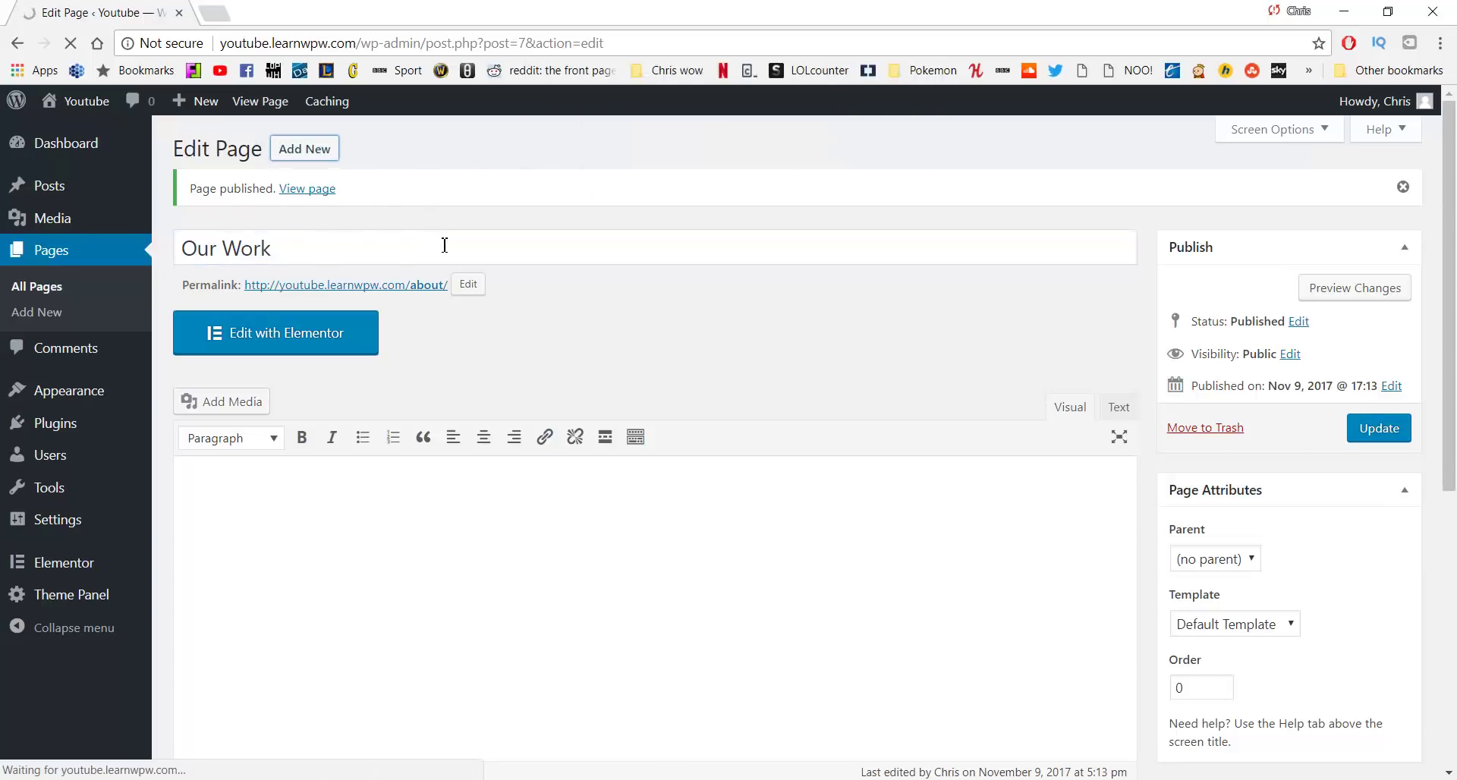
pyautogui.click(289, 202)
pyautogui.write('O')
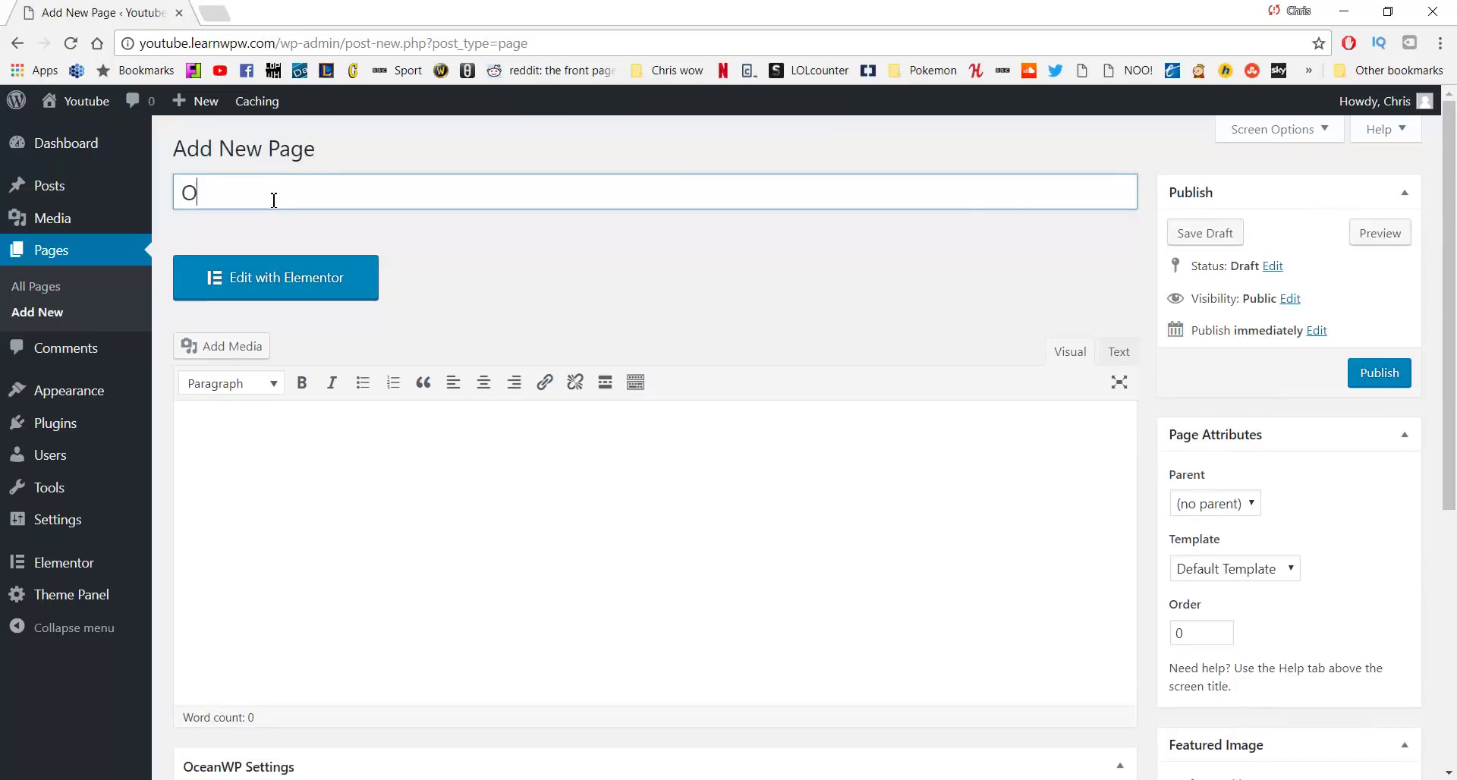
pyautogui.write('ur Work')
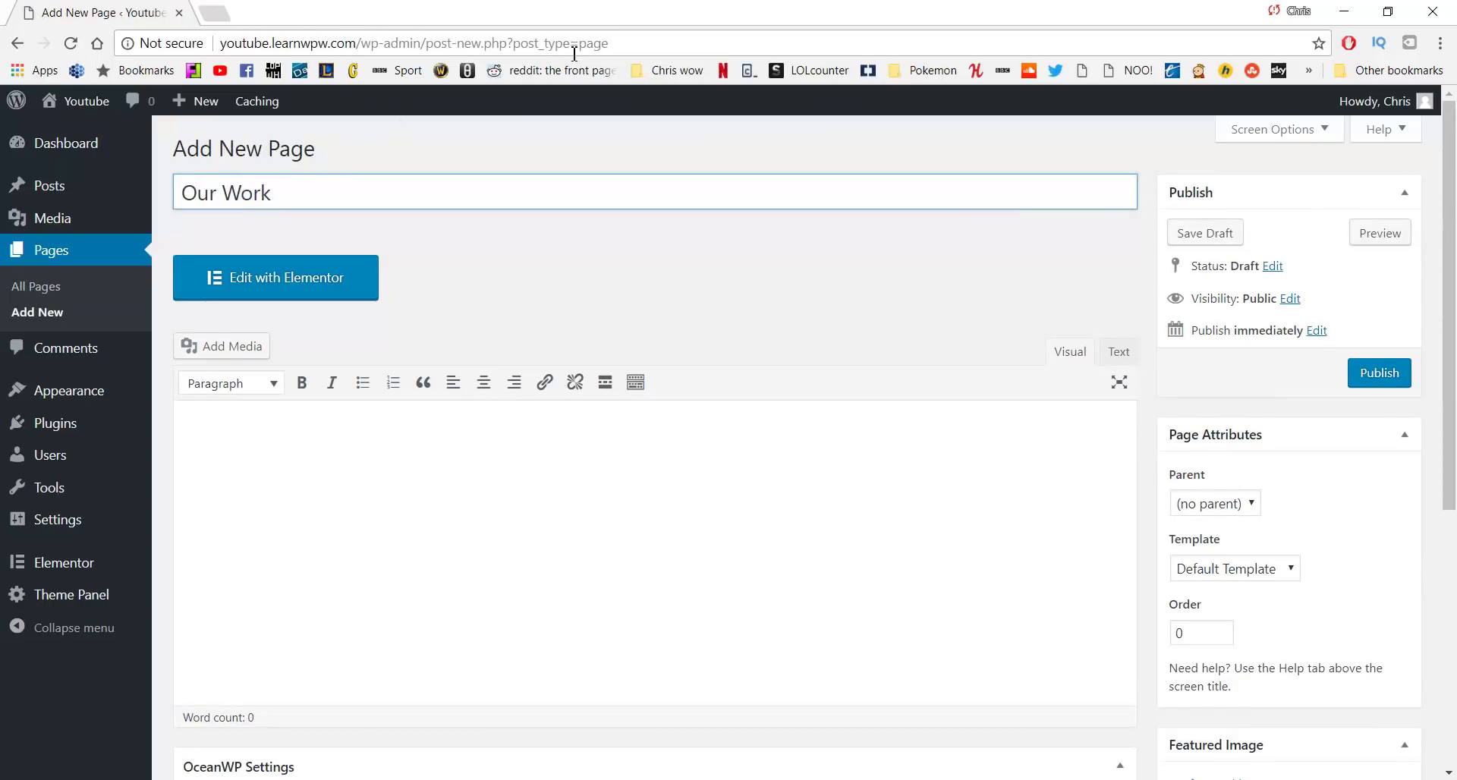
pyautogui.click(1371, 373)
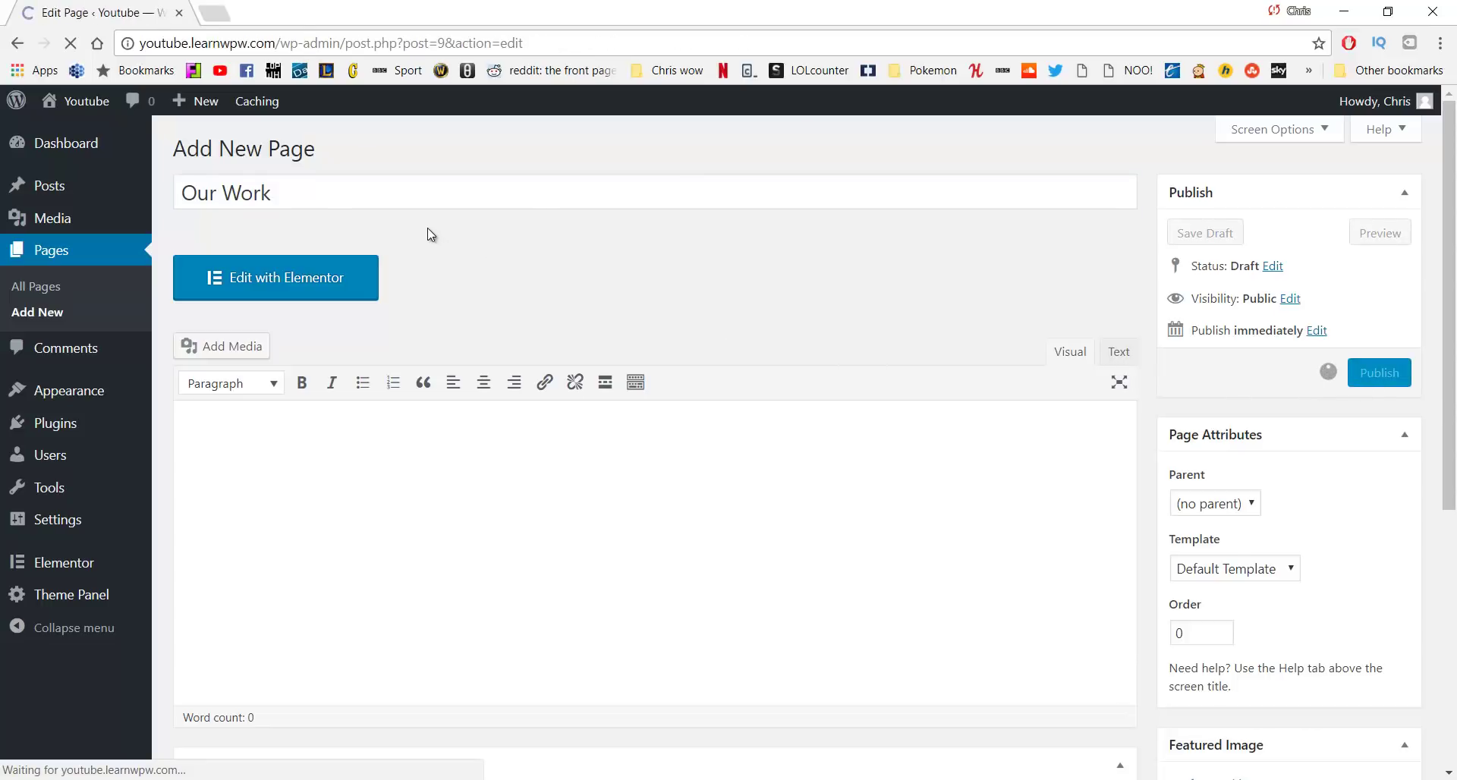
# Create a new page titled 'Services' and publish it
pyautogui.click(290, 146)
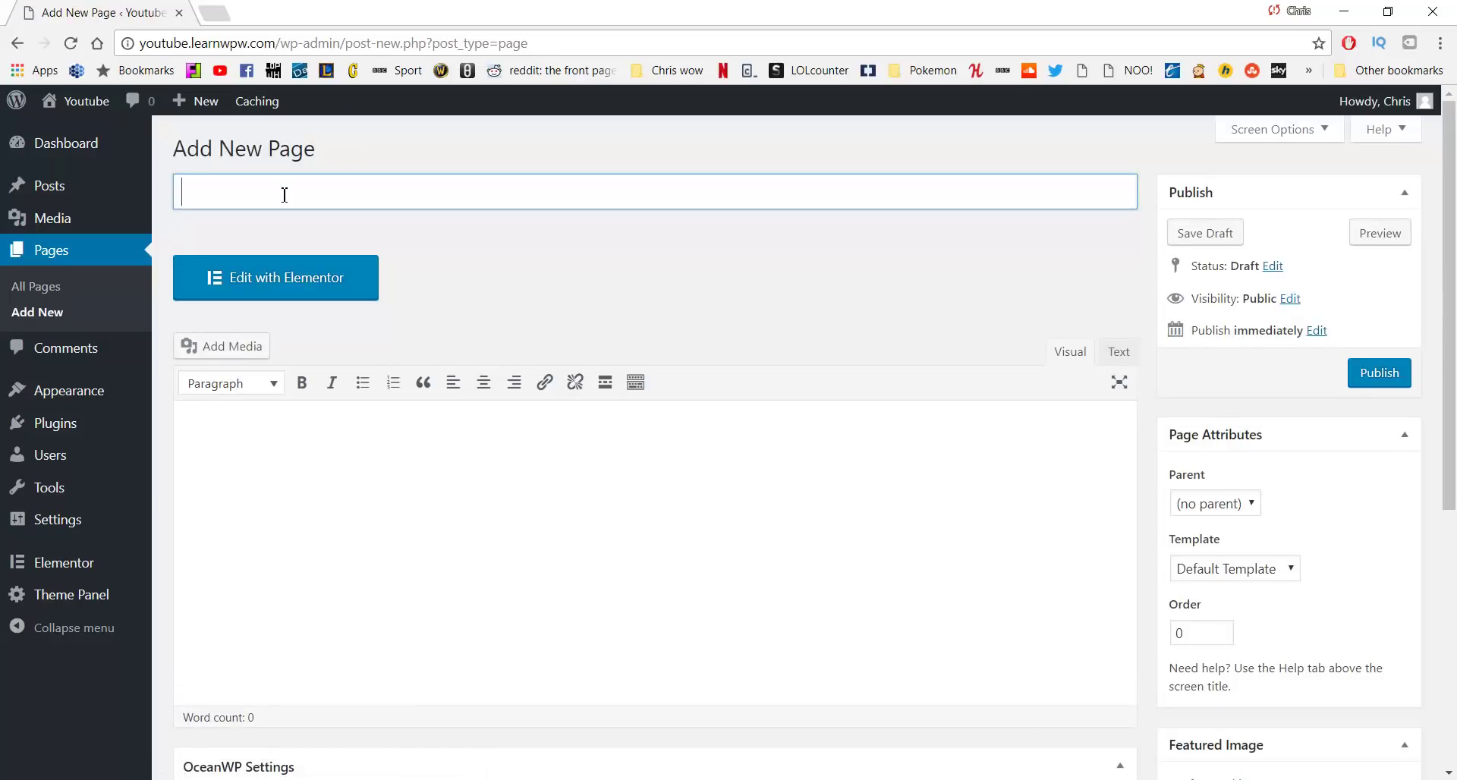
pyautogui.write('Services')
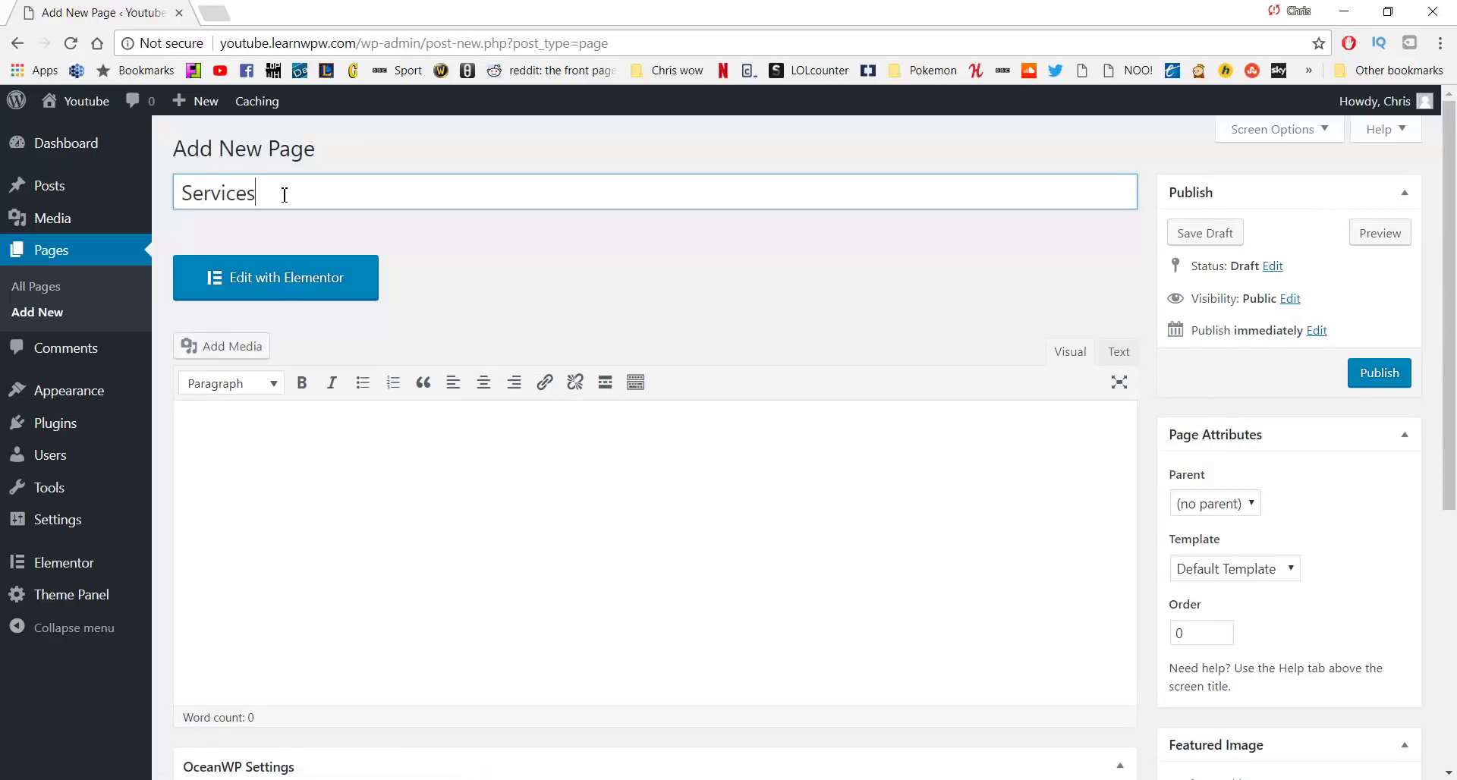
pyautogui.click(1364, 376)
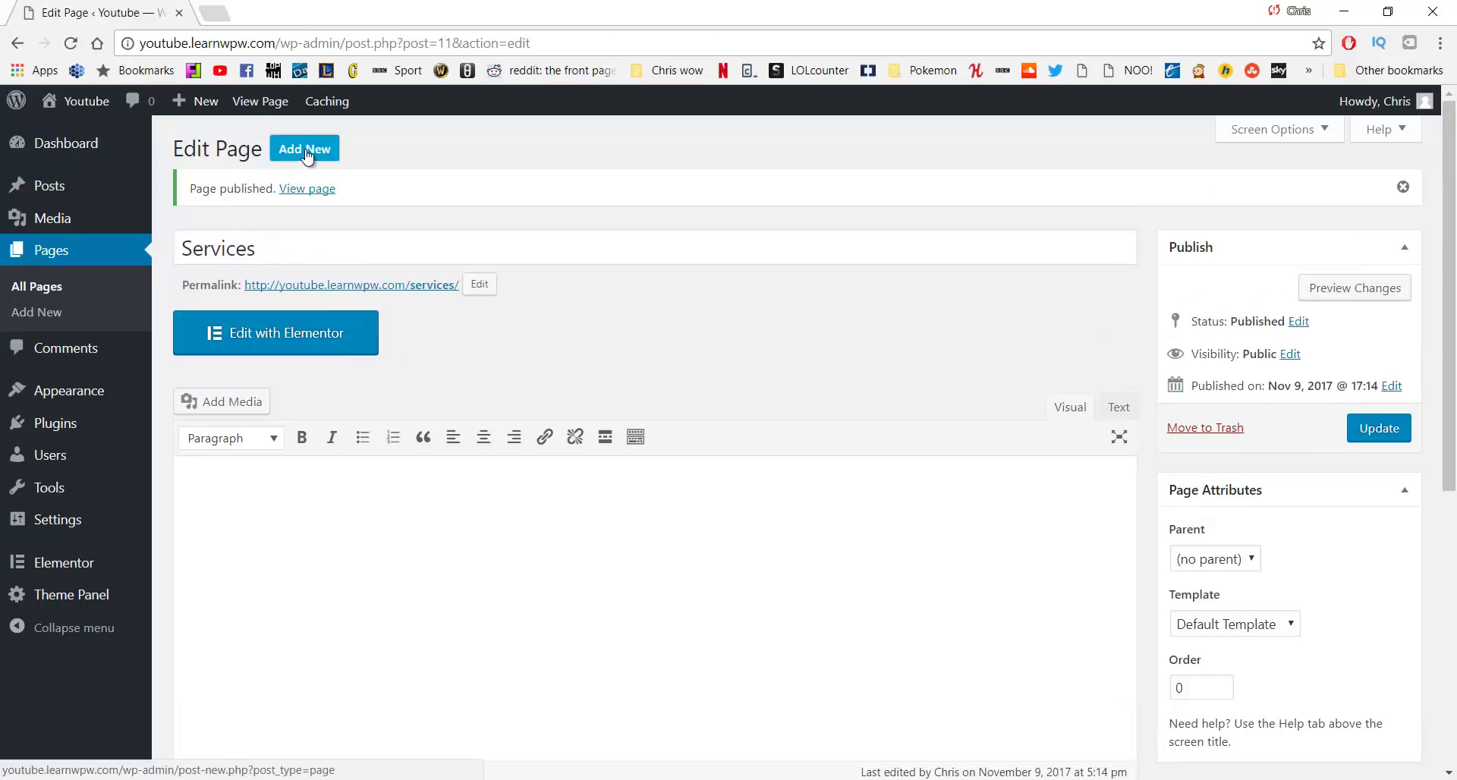
# Create and publish a page titled 'Contact'
pyautogui.click(306, 150)
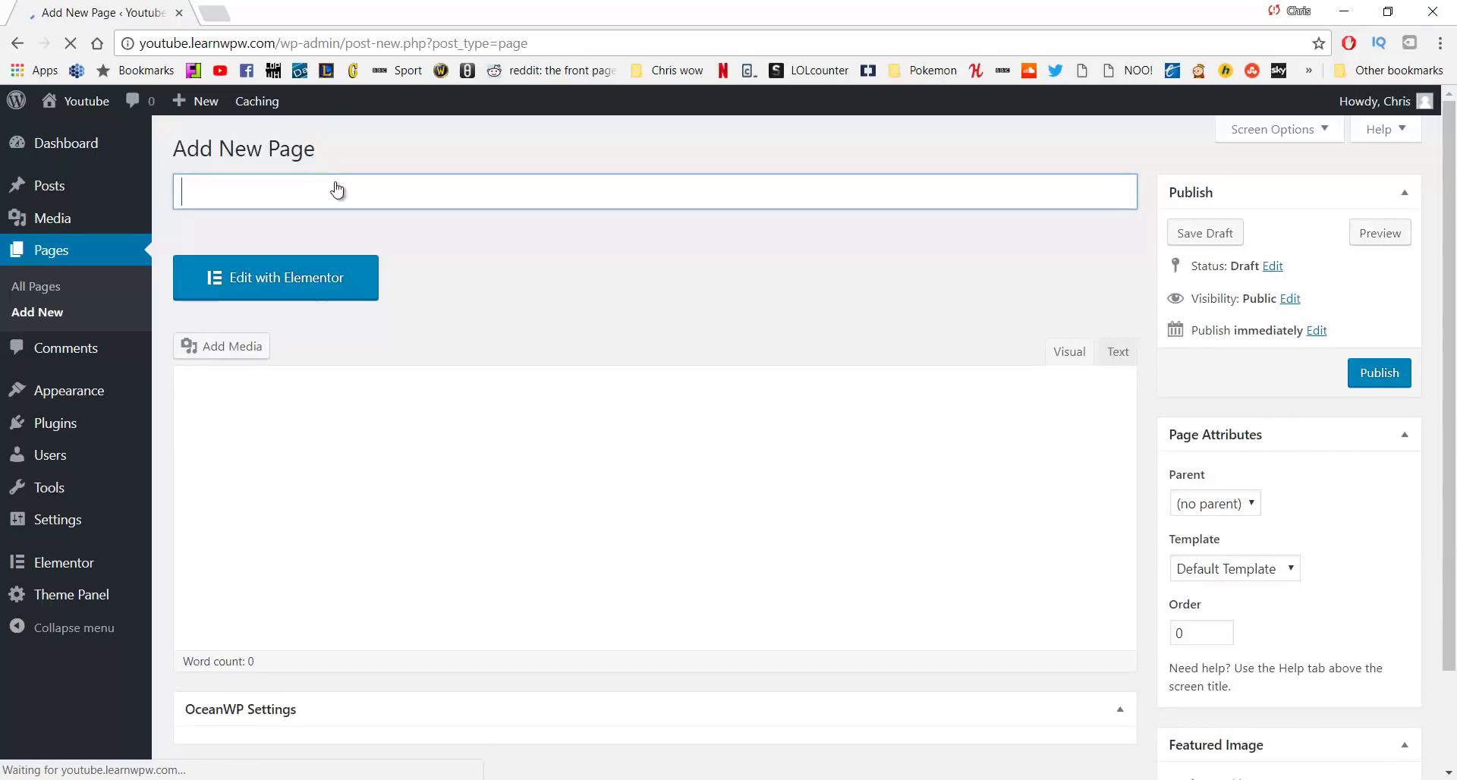
pyautogui.write('Contact')
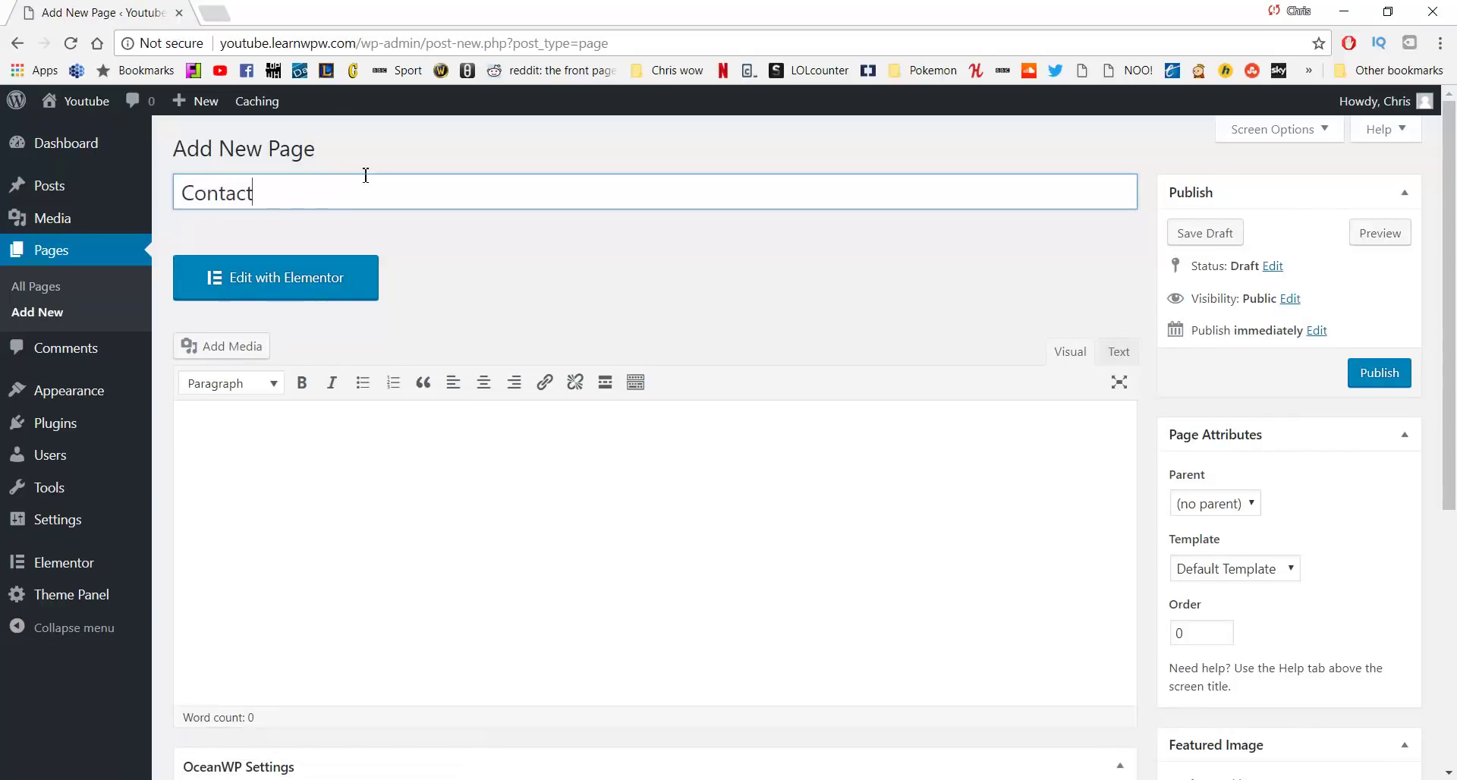
pyautogui.click(1372, 374)
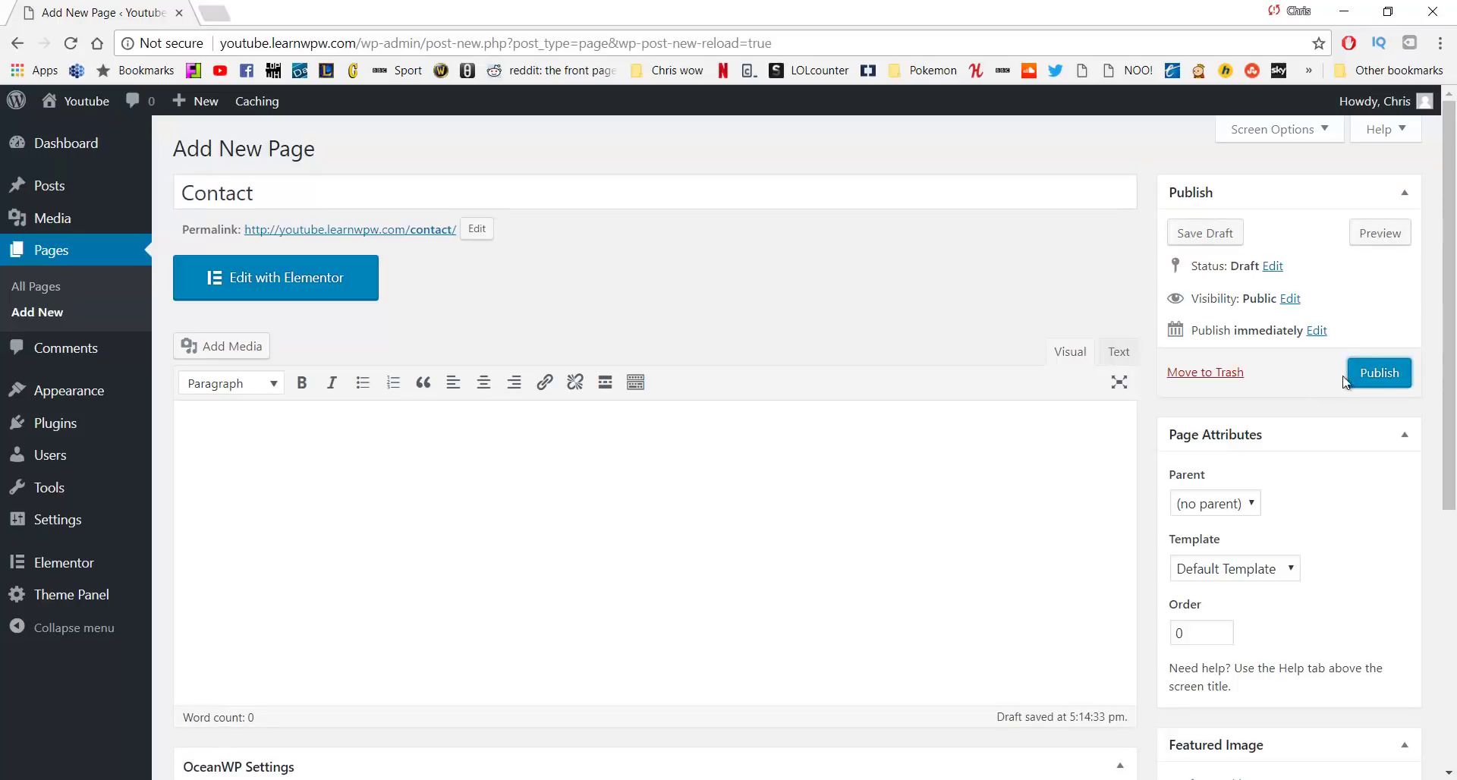
pyautogui.click(1375, 372)
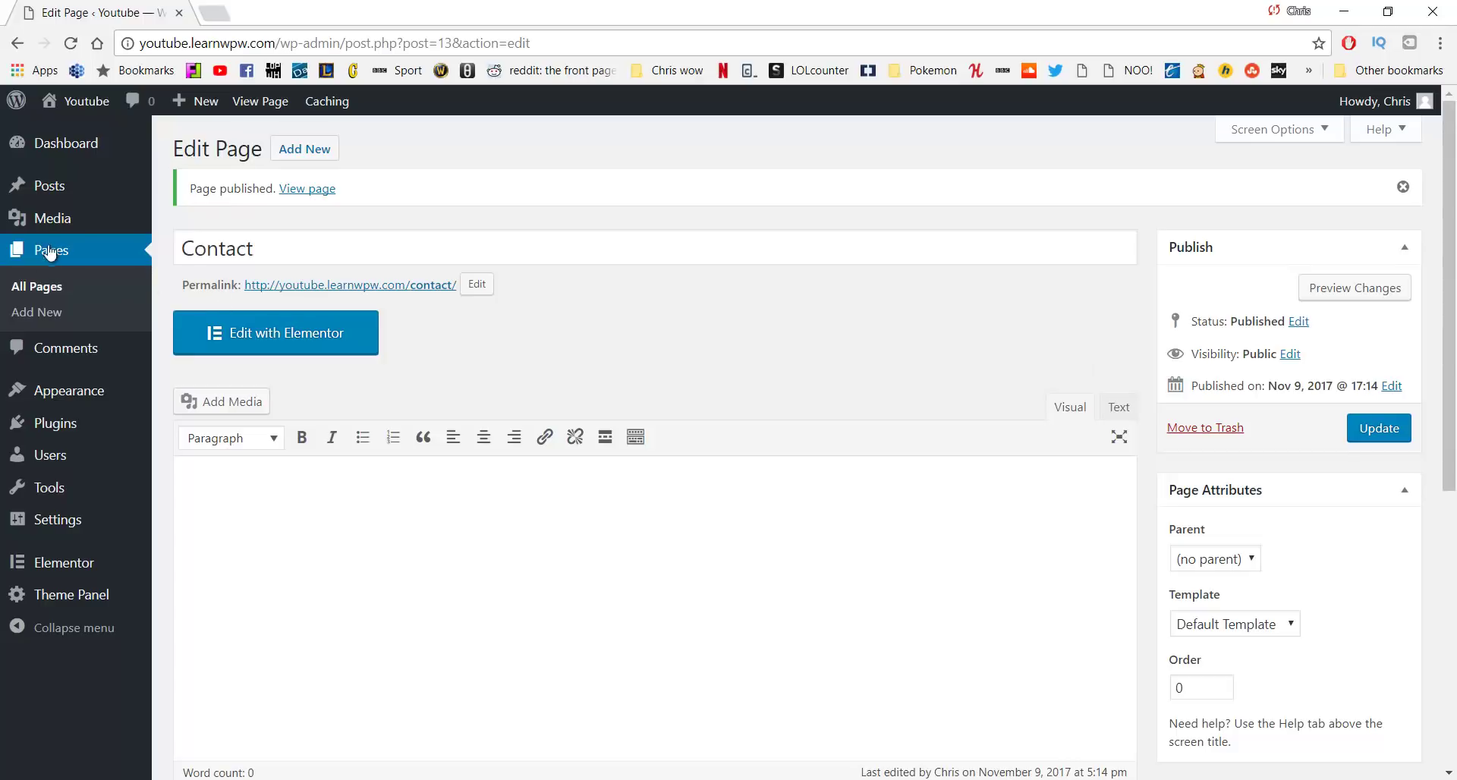
pyautogui.click(33, 290)
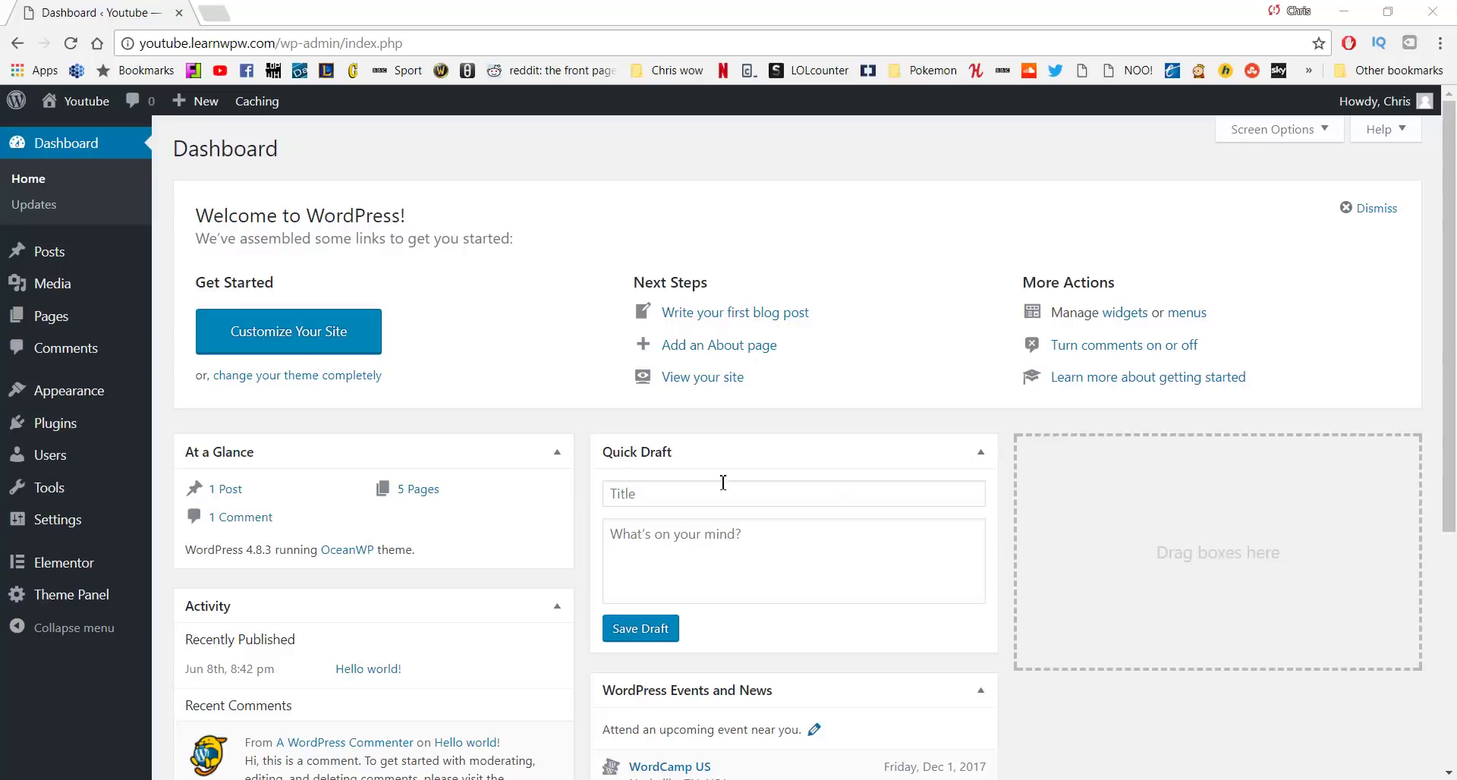
pyautogui.moveTo(76, 102)
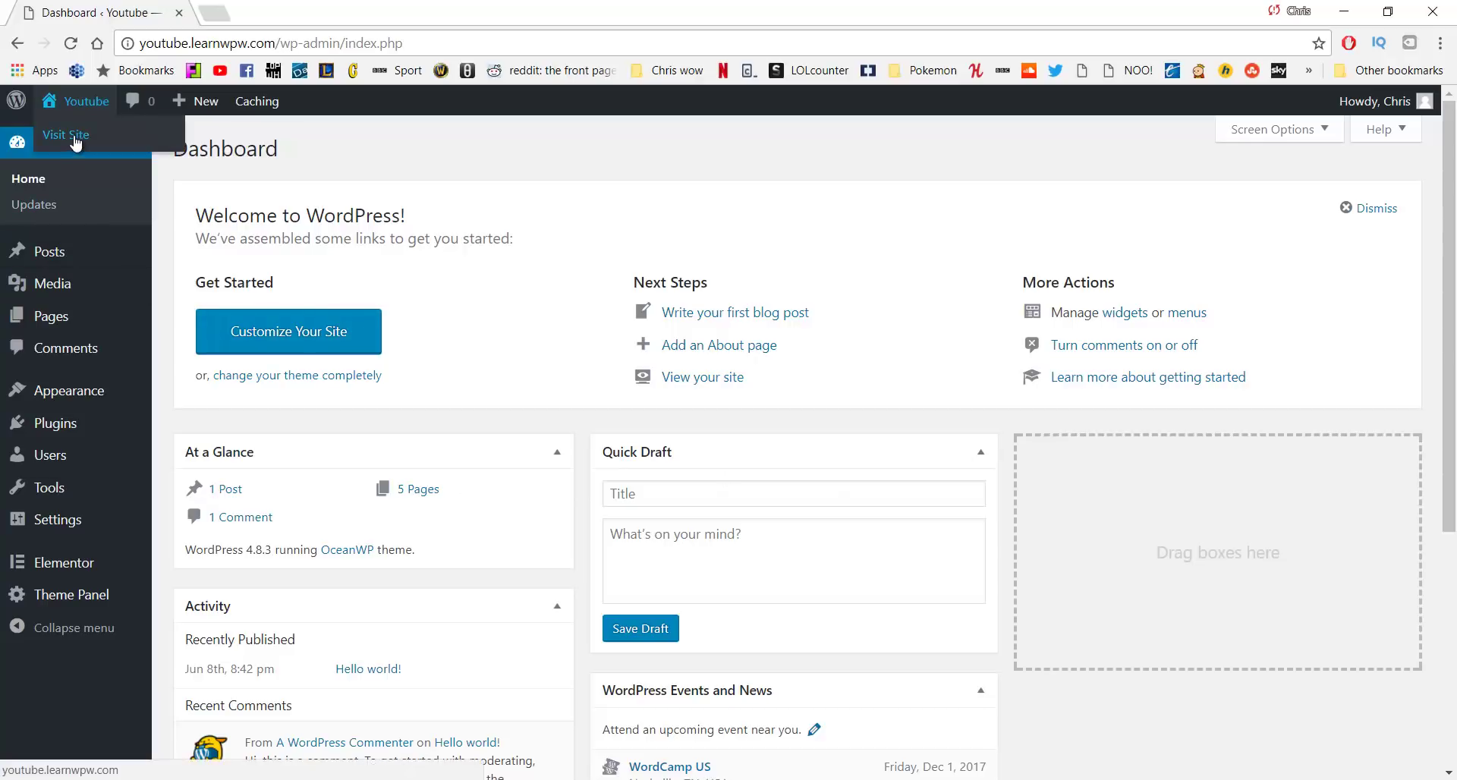
pyautogui.middleClick(76, 141)
pyautogui.click(292, 12)
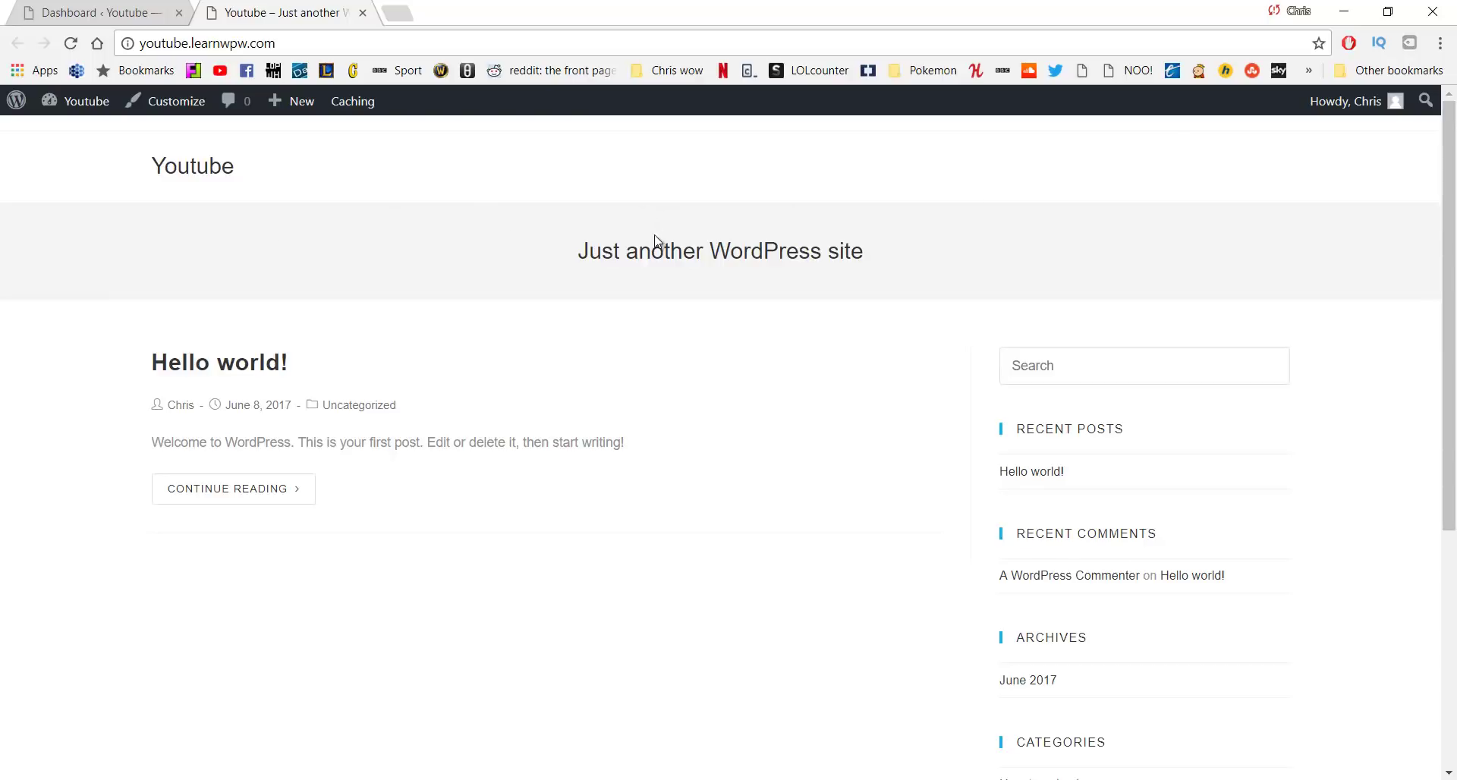
pyautogui.scroll(-5, 588, 413)
pyautogui.scroll(4, 592, 411)
pyautogui.scroll(1, 594, 409)
# In the Customizer, uncheck Enable Top Bar under Top Bar > General, then return to the main panel
pyautogui.click(152, 114)
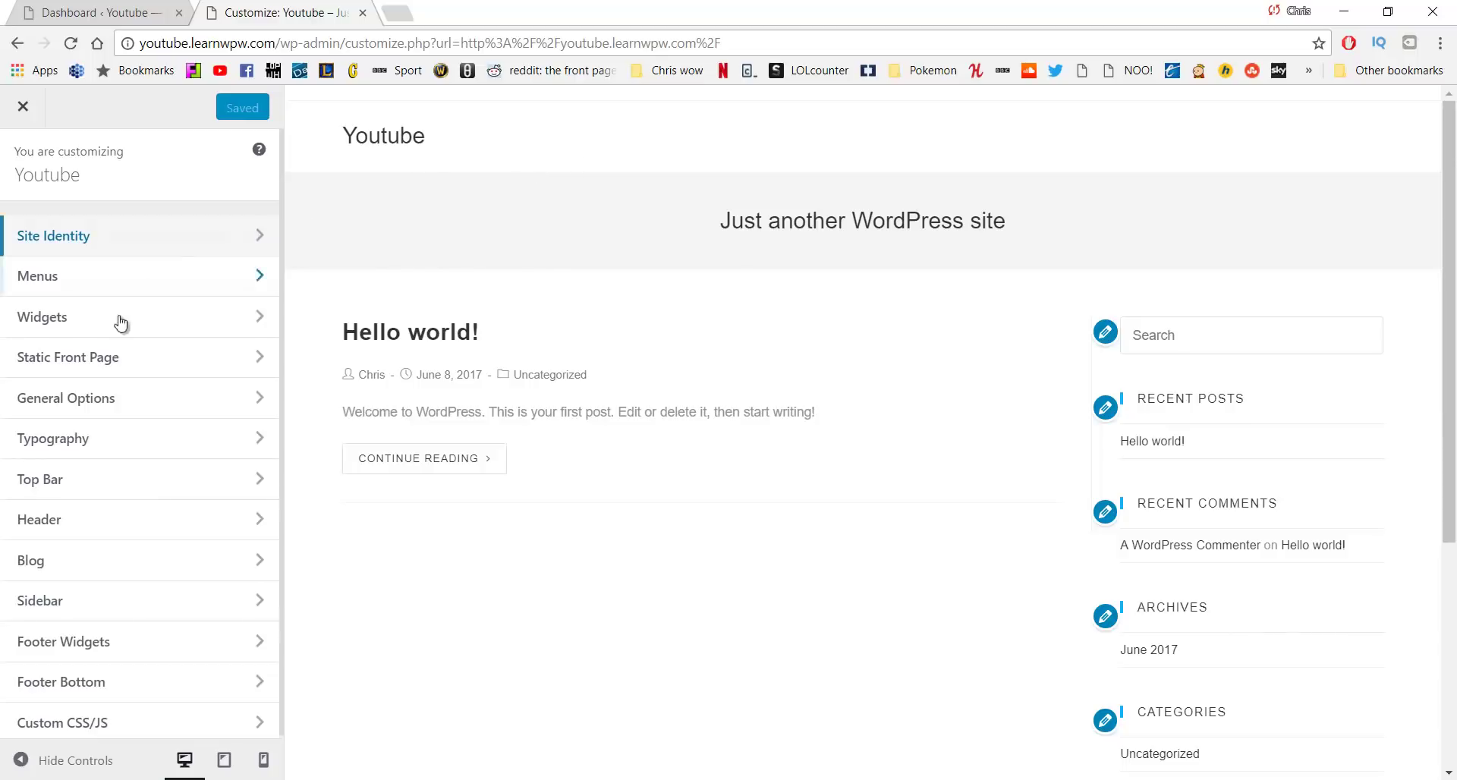
pyautogui.click(125, 486)
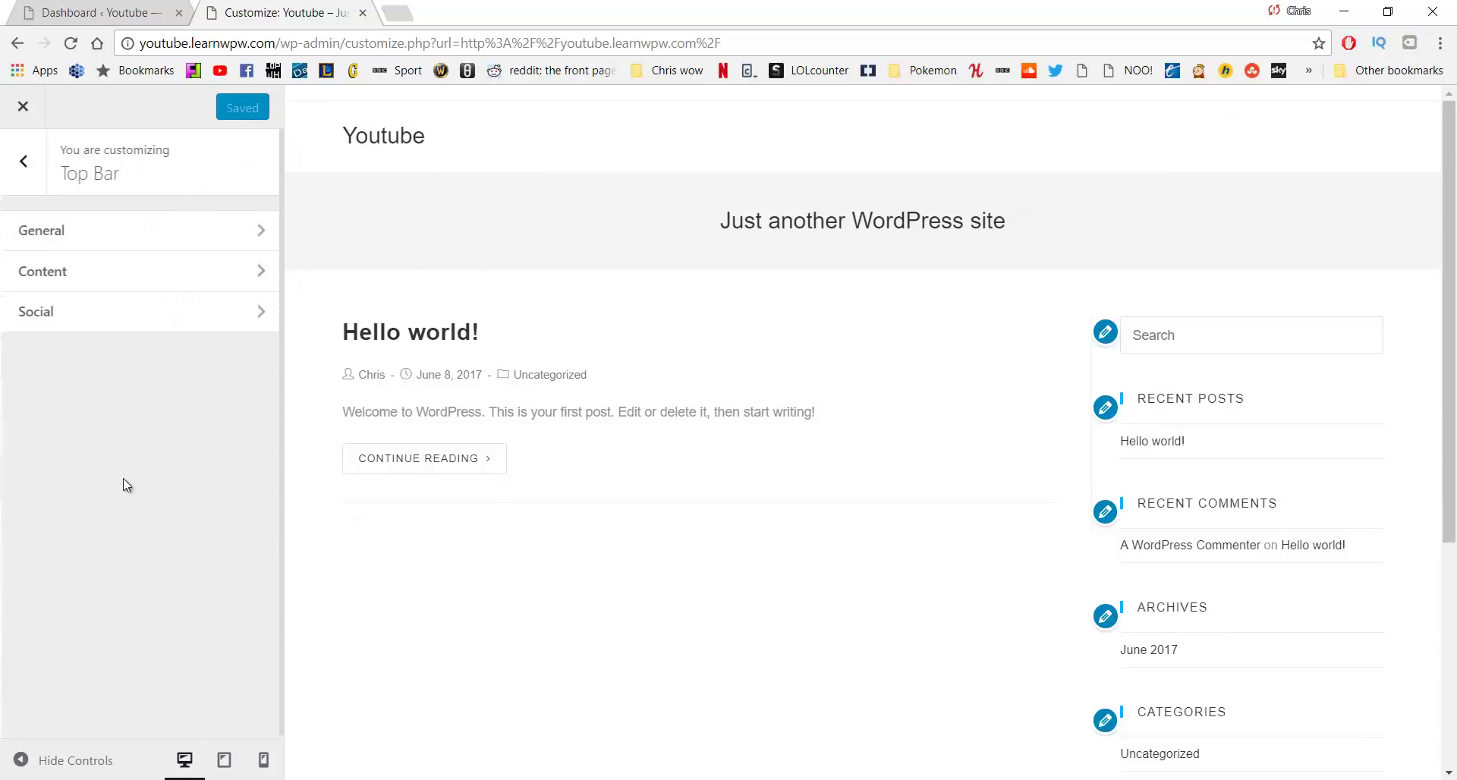
pyautogui.click(142, 239)
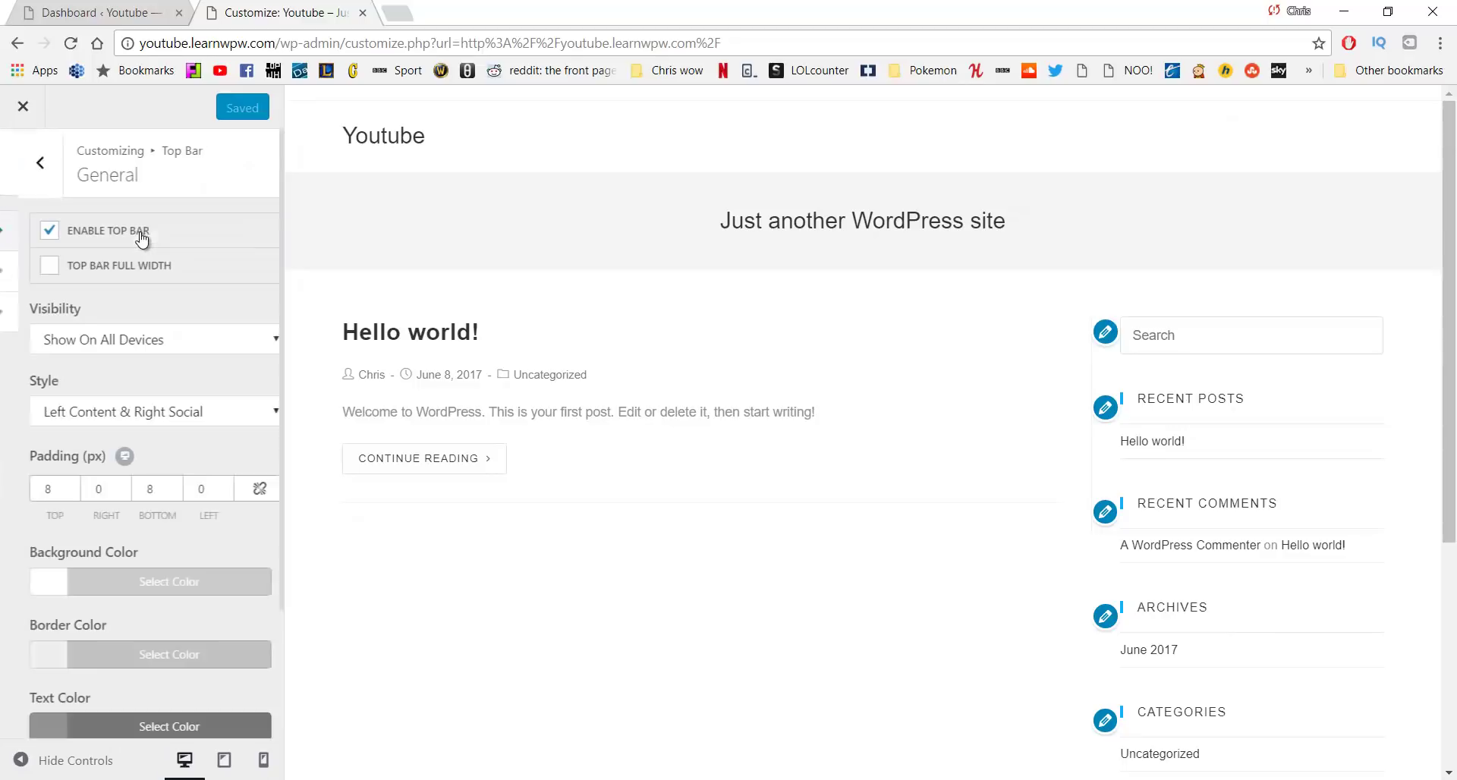
pyautogui.click(30, 237)
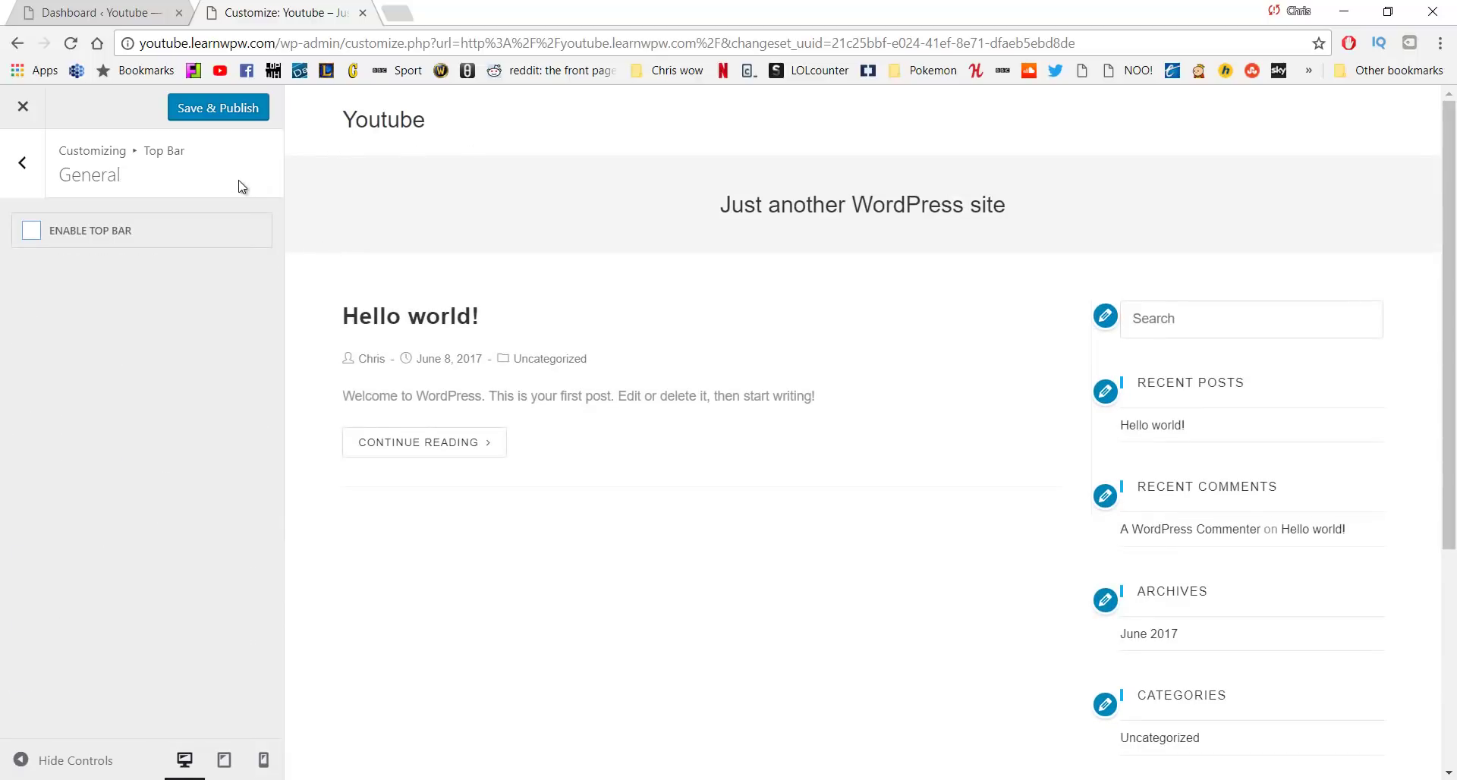
pyautogui.click(30, 180)
pyautogui.click(30, 179)
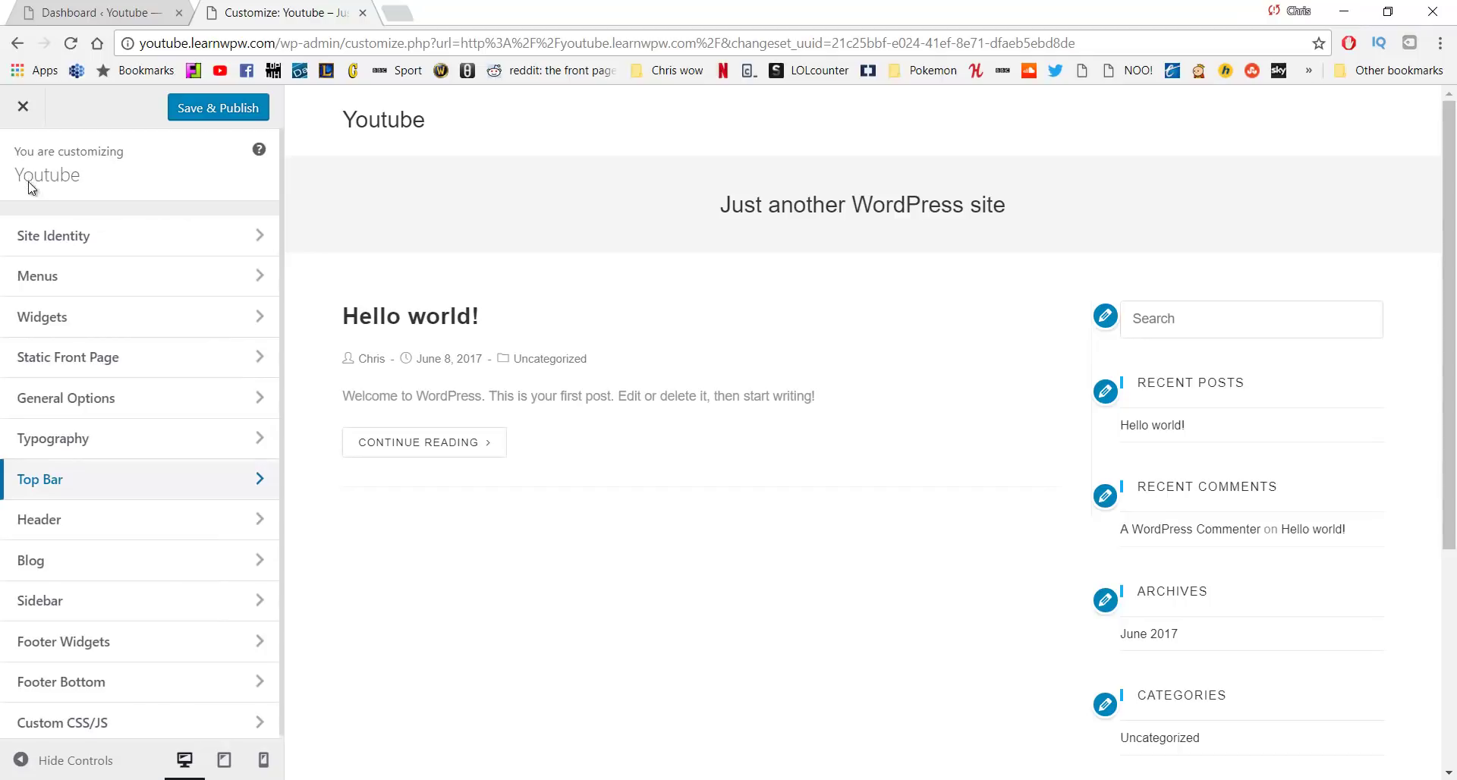
# Create a new menu named 'Main'
pyautogui.click(141, 281)
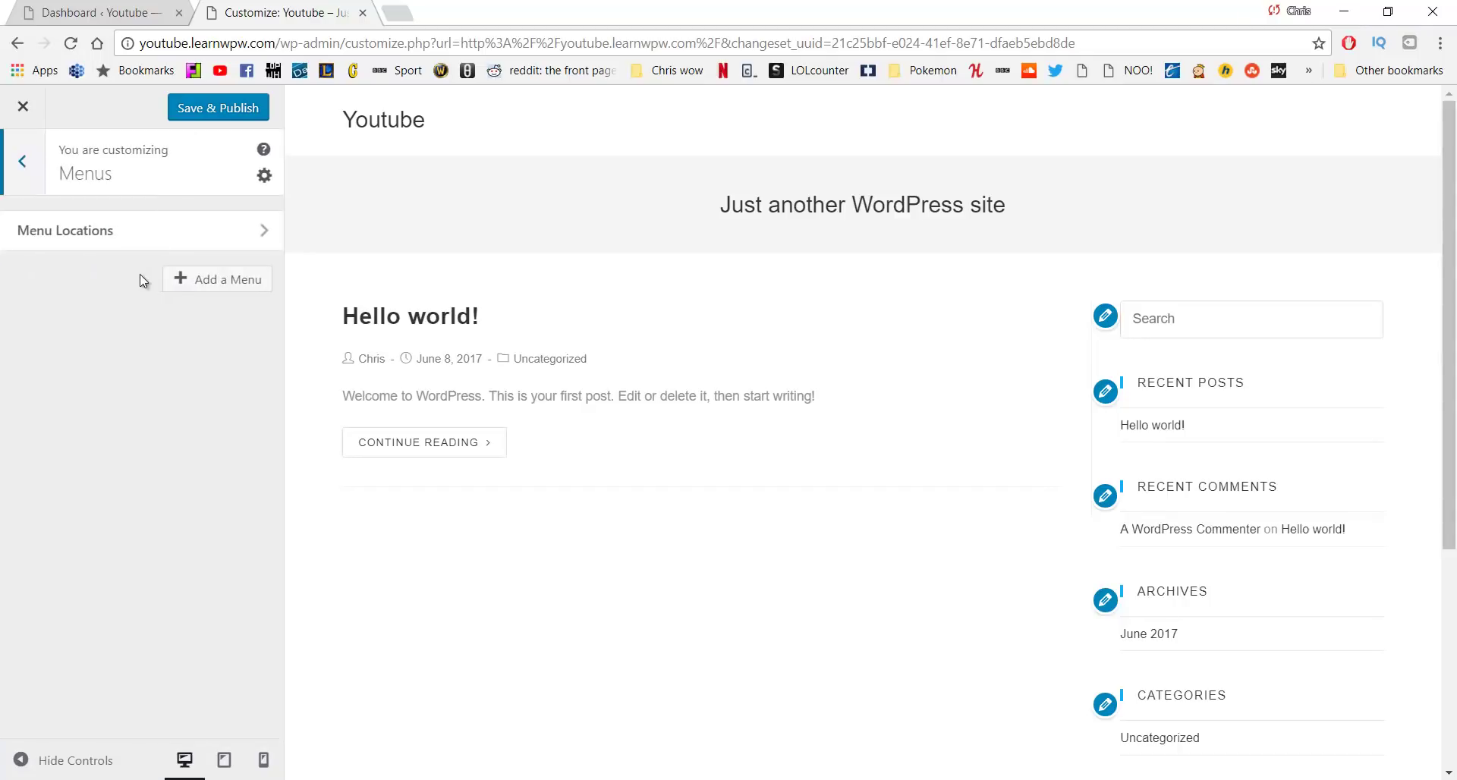
pyautogui.click(202, 293)
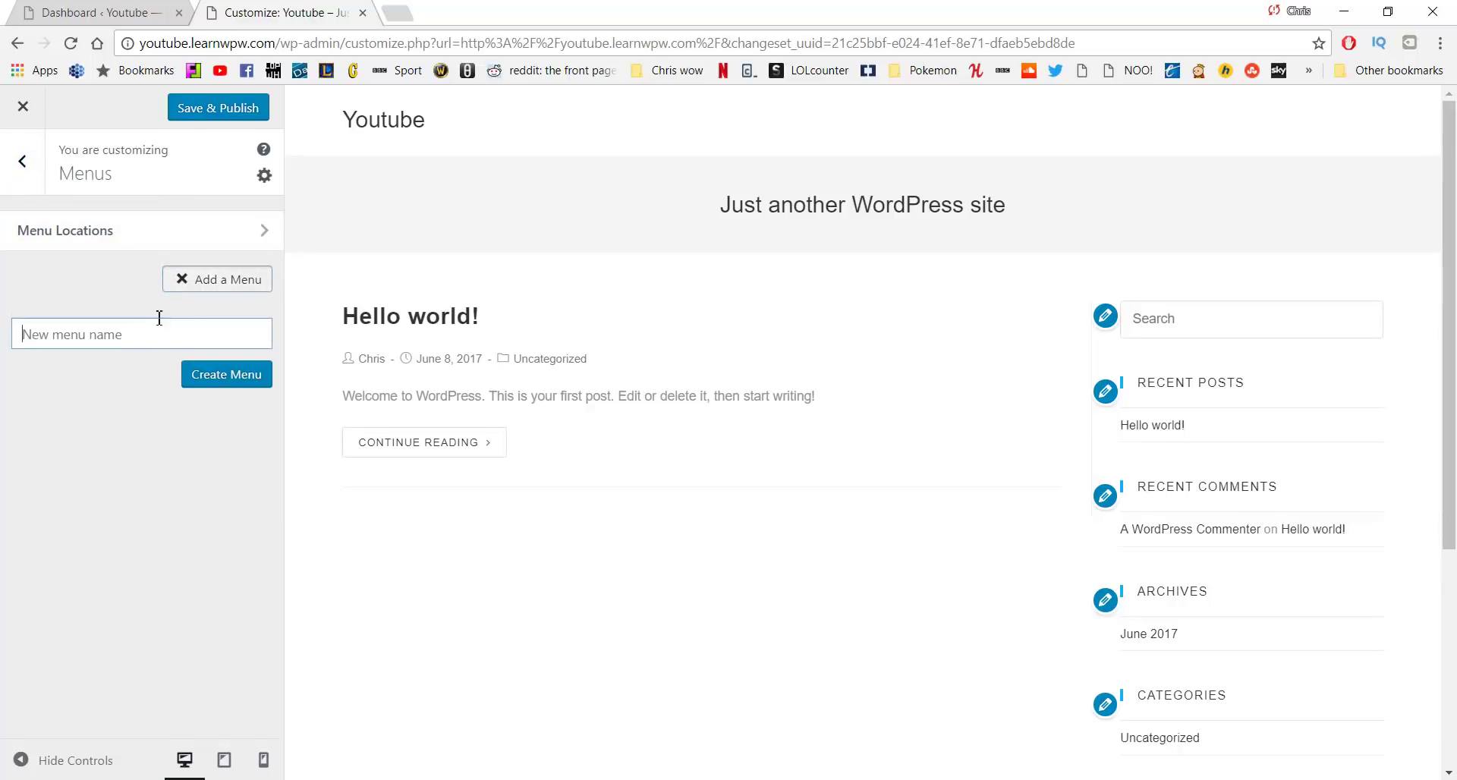
pyautogui.write('Main')
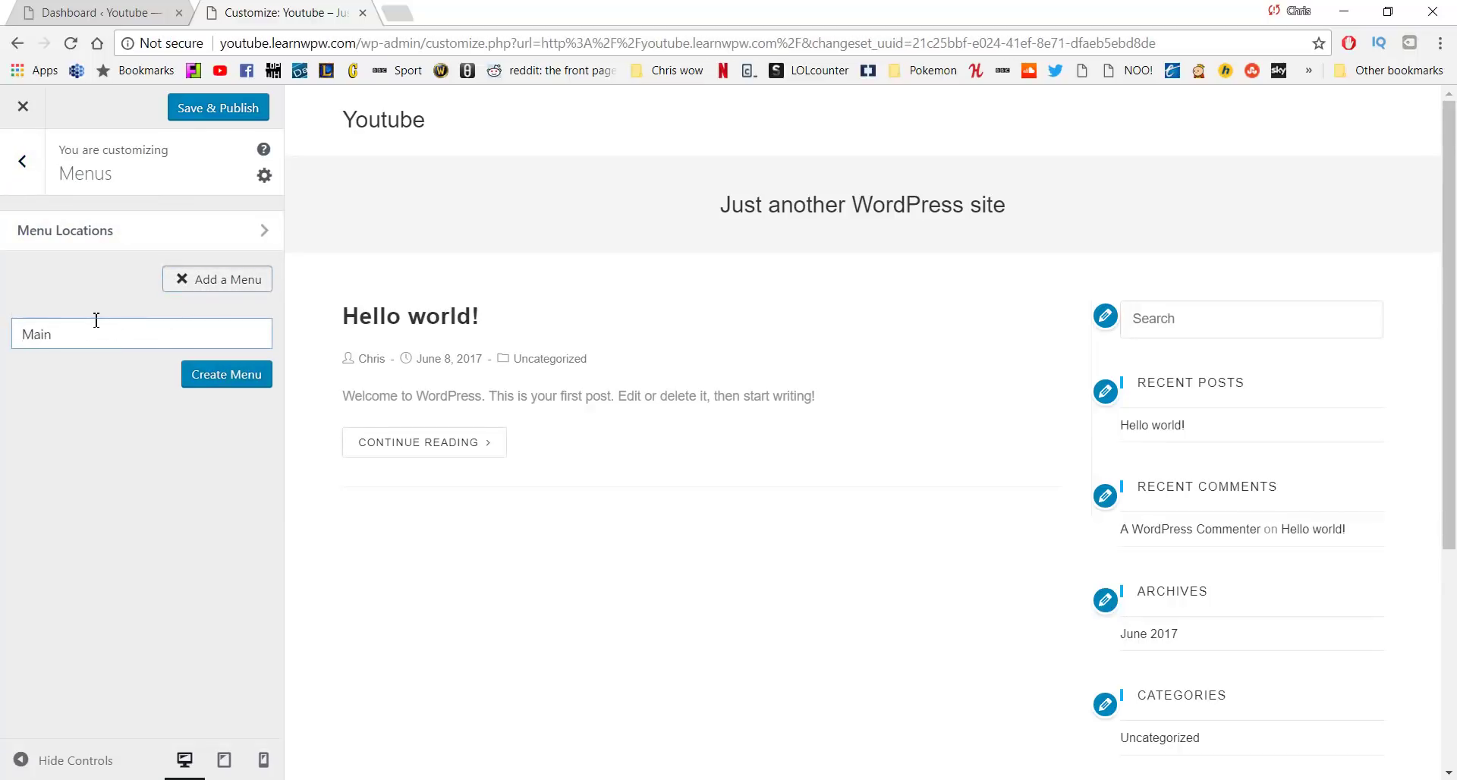
pyautogui.click(215, 385)
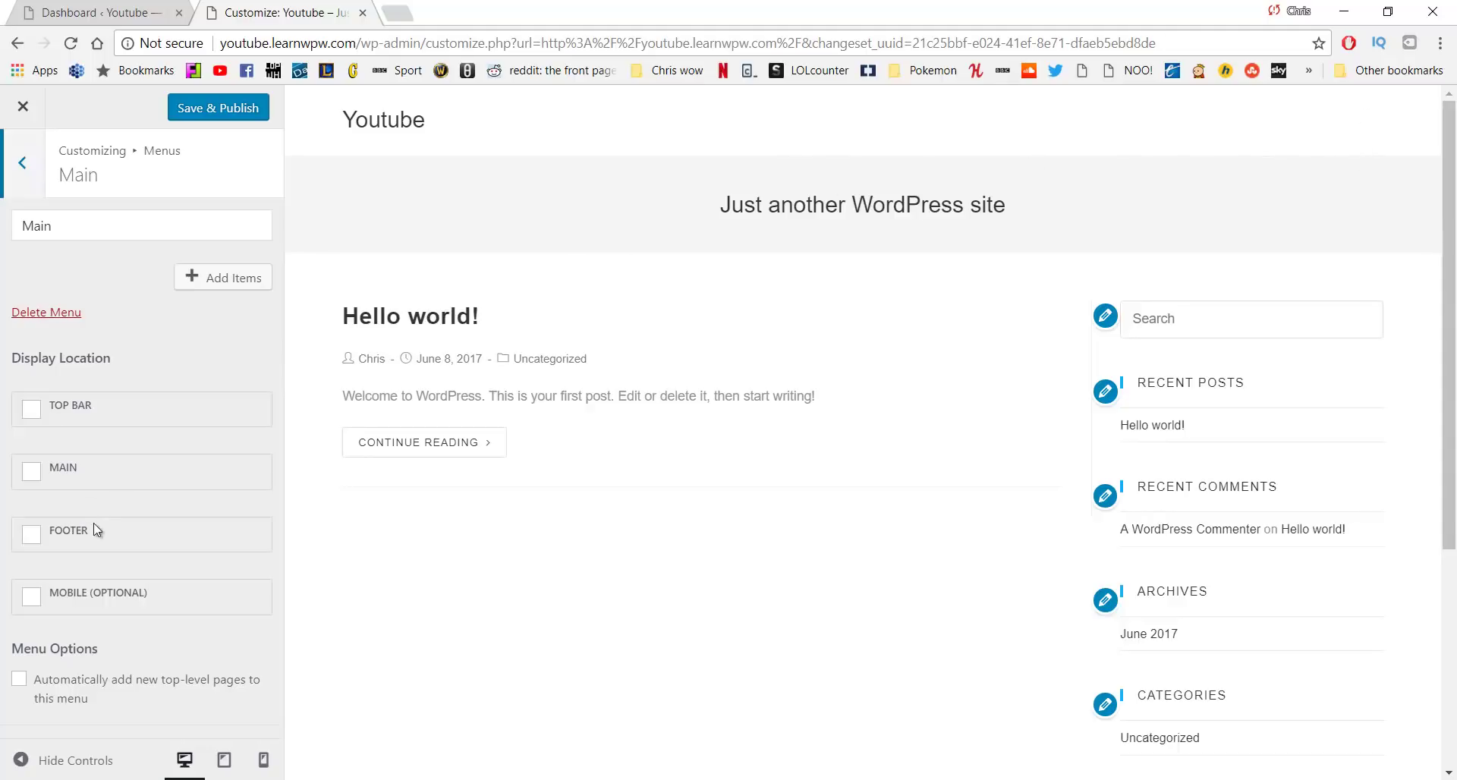
# Assign the Main menu to the MAIN display location
pyautogui.scroll(-5, 603, 517)
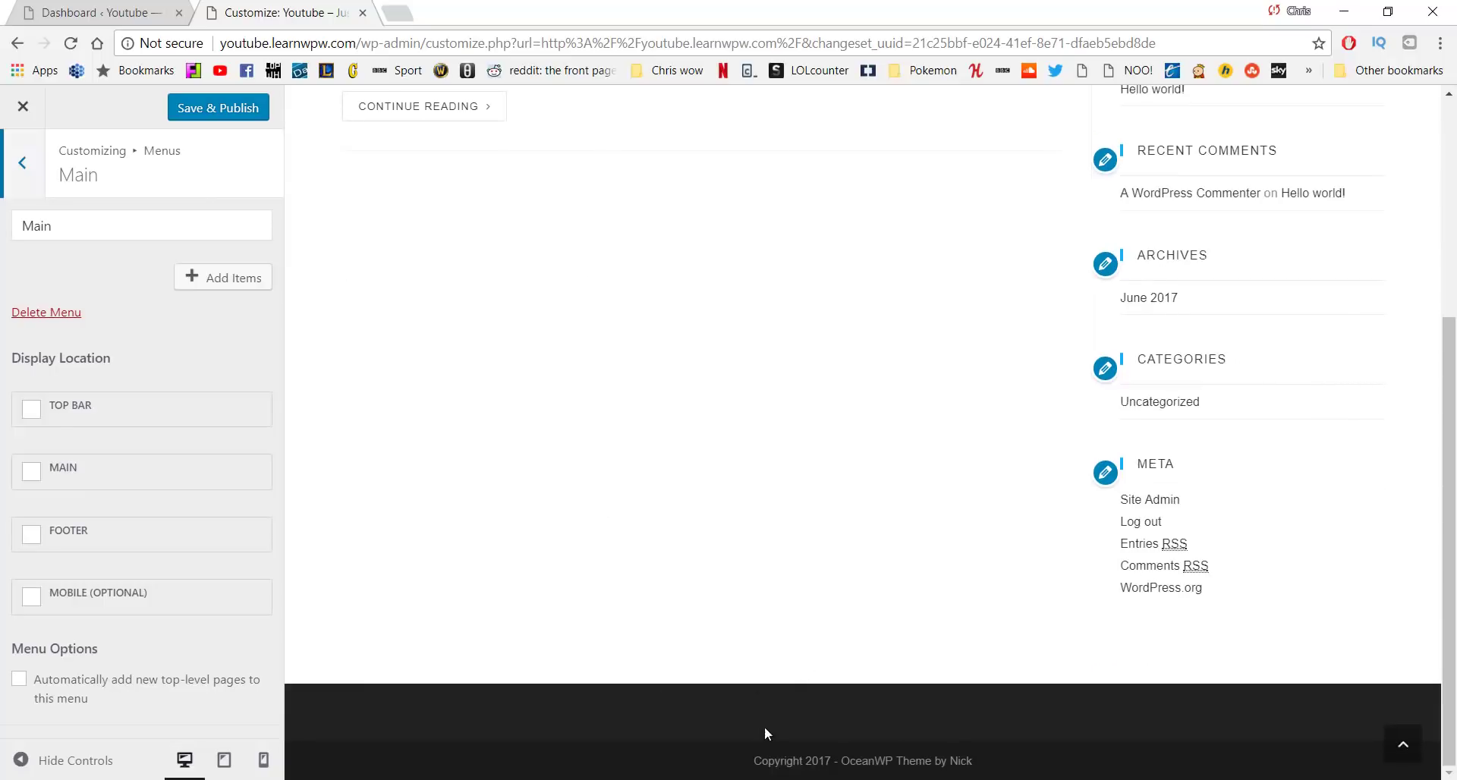
pyautogui.scroll(5, 579, 511)
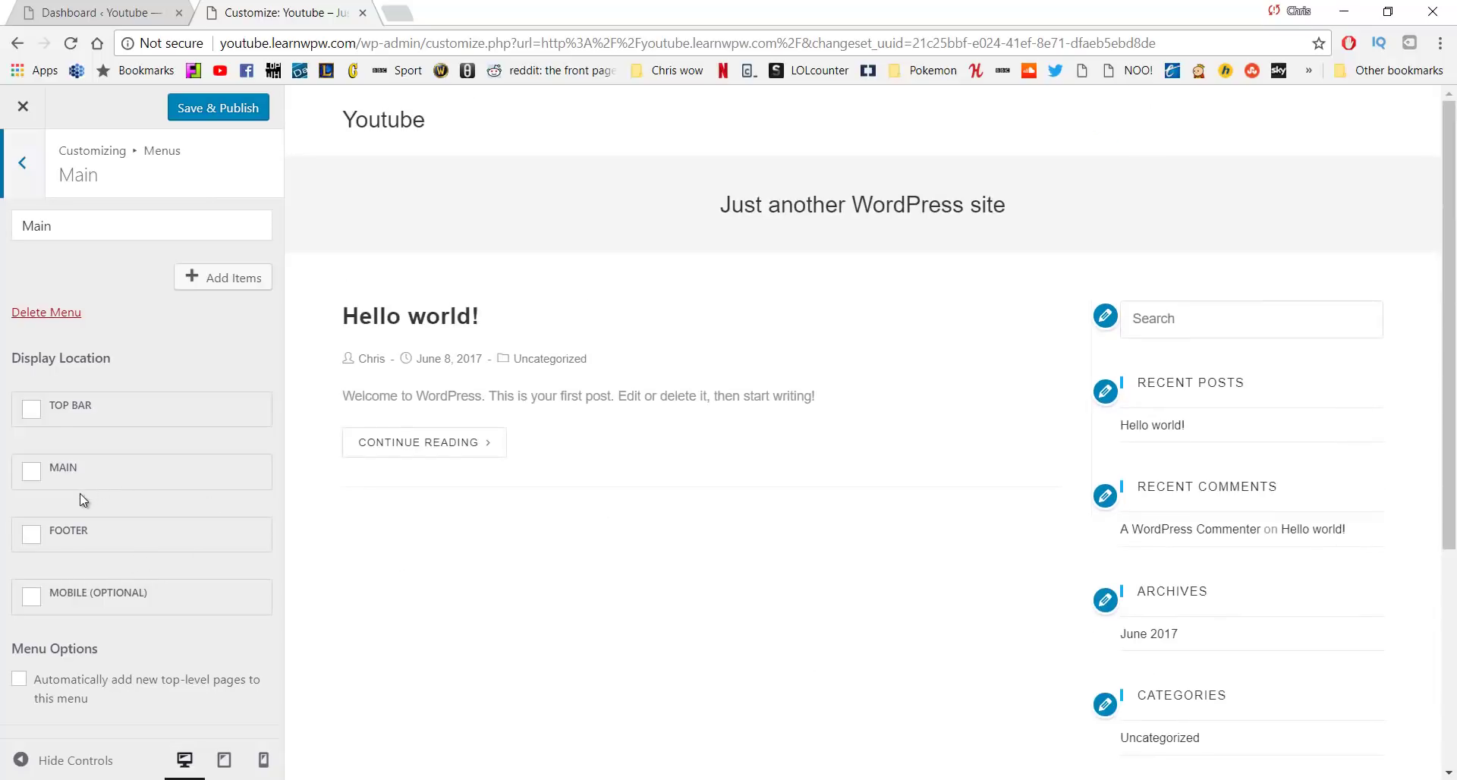
pyautogui.click(38, 474)
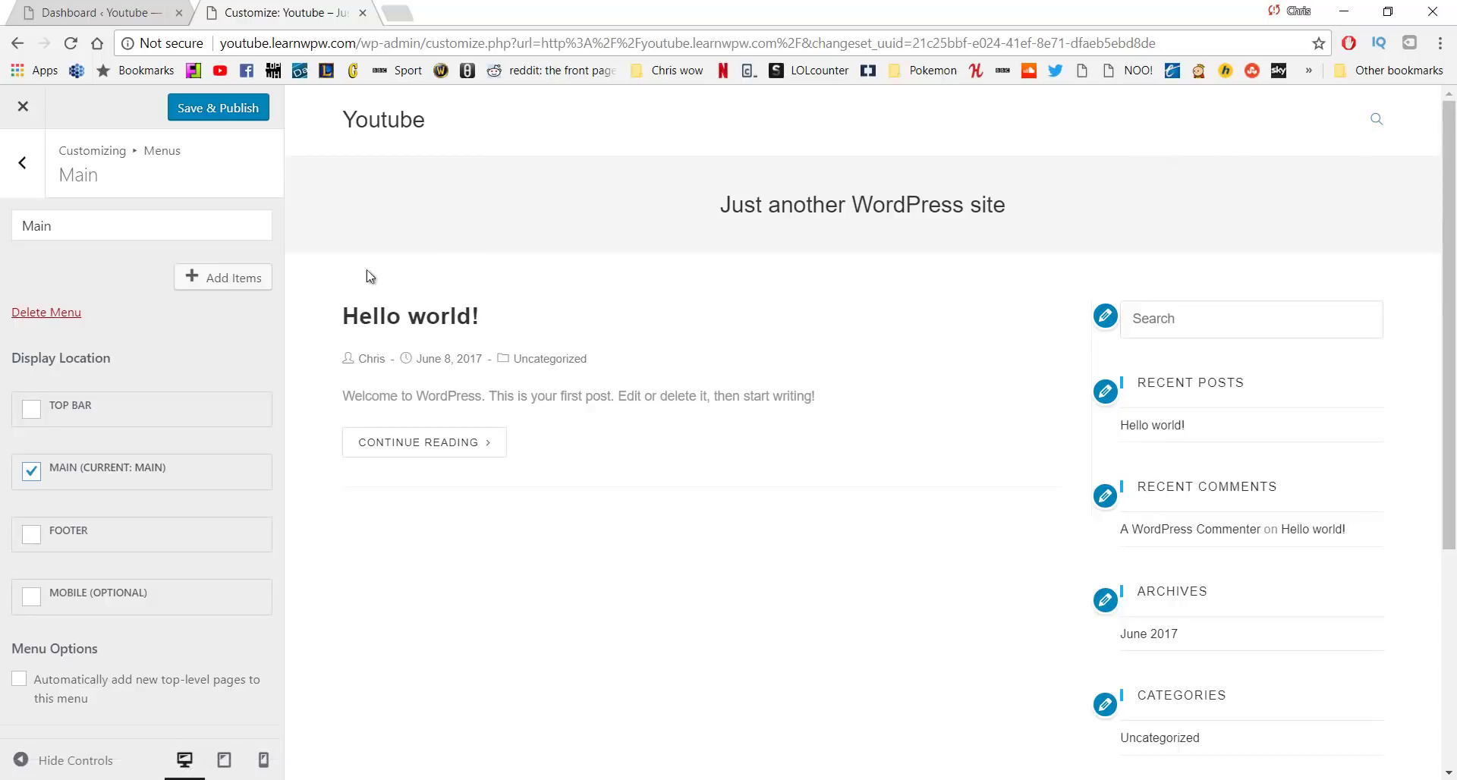
pyautogui.click(235, 287)
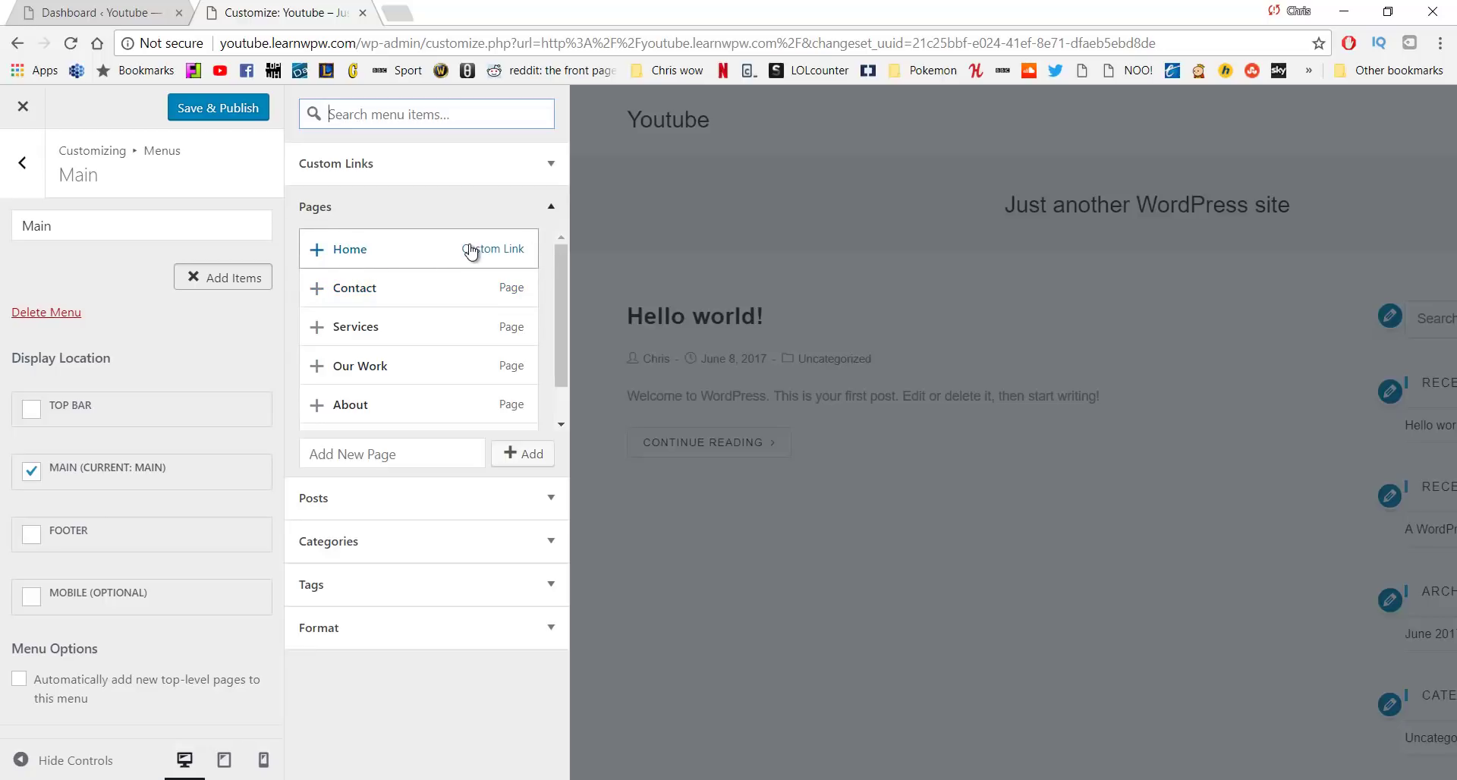
# Add the Home, About, Our Work, Services and Contact pages to the Main menu
pyautogui.scroll(-1, 471, 257)
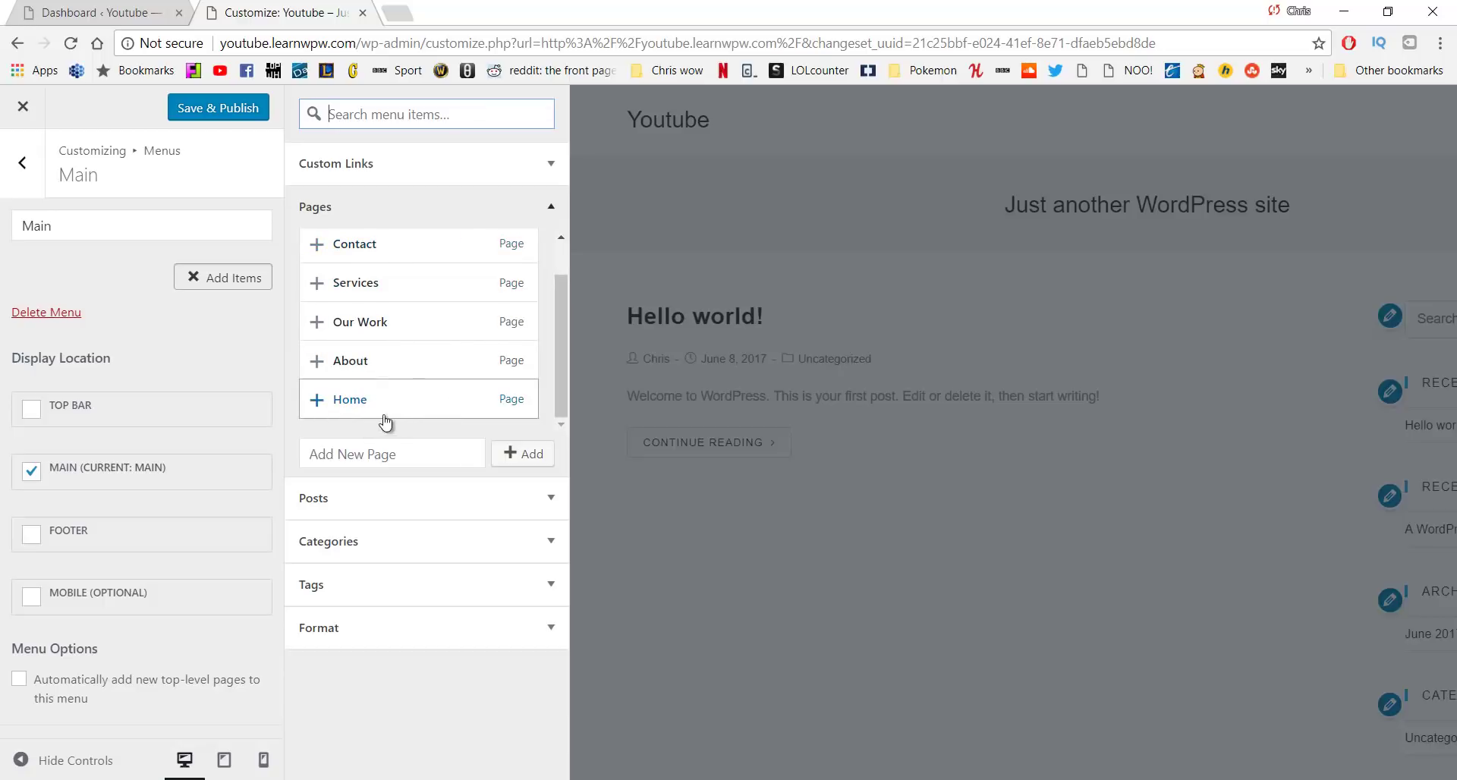
pyautogui.click(317, 400)
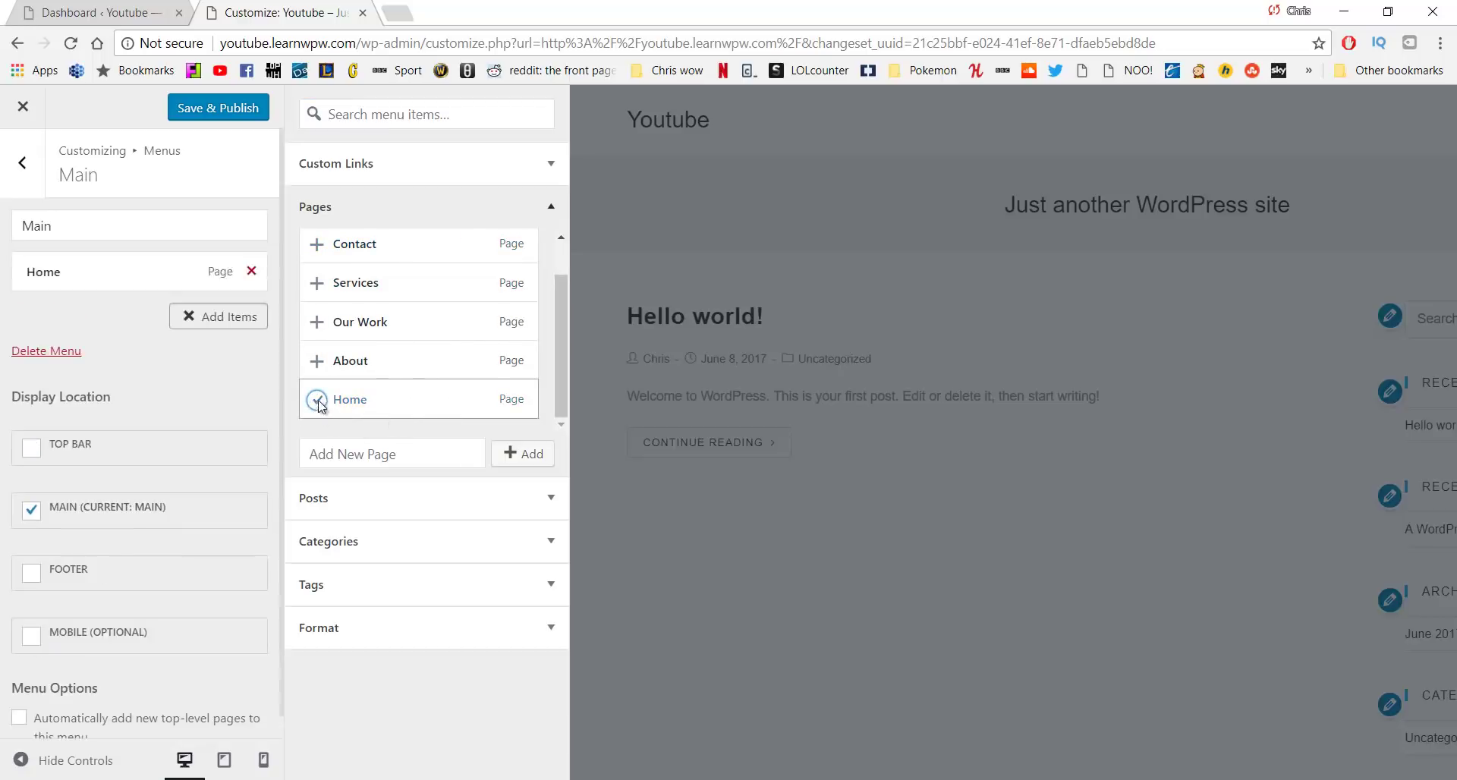
pyautogui.click(318, 362)
pyautogui.click(317, 323)
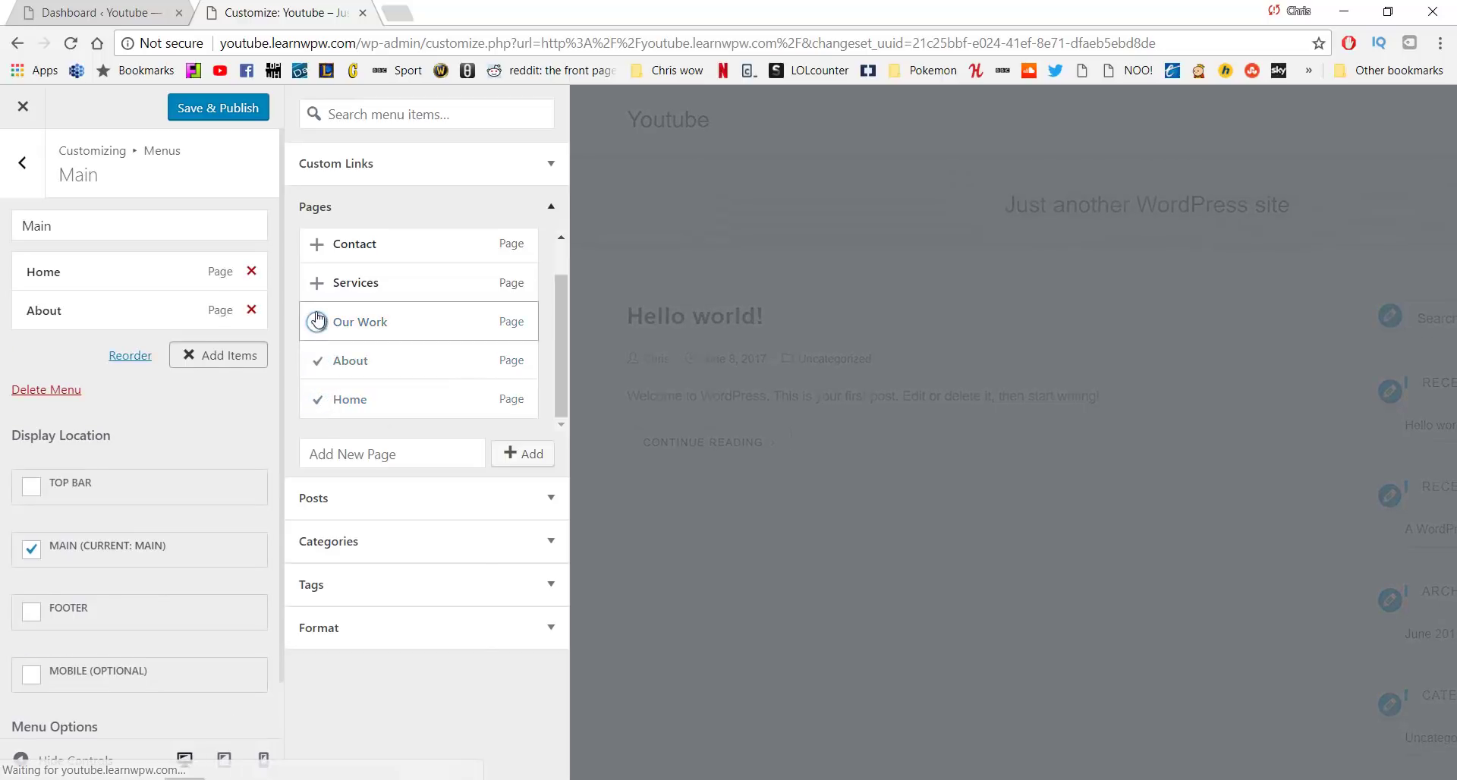
pyautogui.click(317, 284)
pyautogui.click(318, 245)
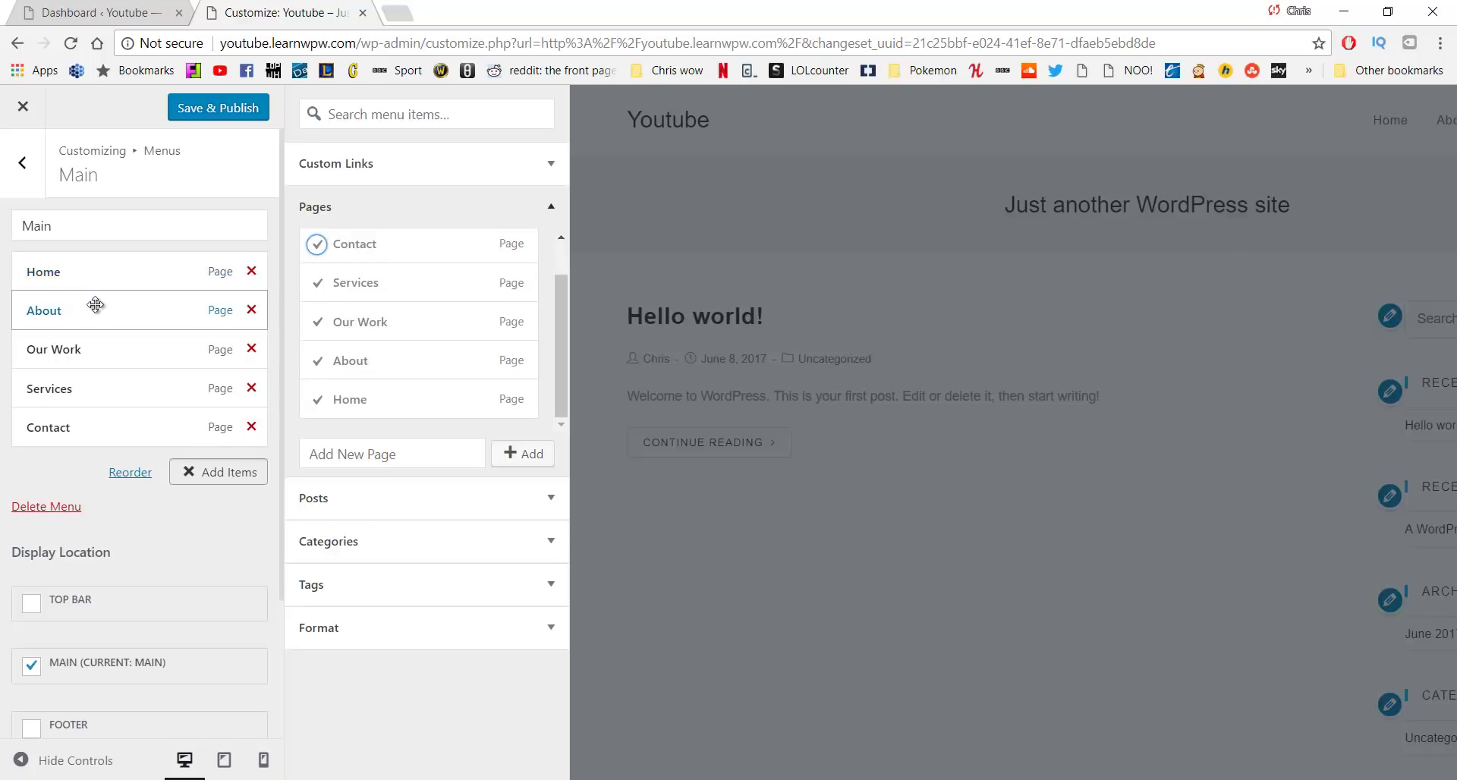
# Arrange the menu as Home, About, Our Work, Services, Contact, with Services kept top-level
pyautogui.moveTo(114, 343); pyautogui.dragTo(107, 312)
pyautogui.moveTo(100, 389)
pyautogui.mouseDown()
pyautogui.moveTo(113, 347)
pyautogui.moveTo(101, 338)
pyautogui.moveTo(110, 380)
pyautogui.moveTo(95, 332)
pyautogui.moveTo(106, 377)
pyautogui.moveTo(91, 379)
pyautogui.mouseUp()
pyautogui.moveTo(107, 315); pyautogui.dragTo(114, 355)
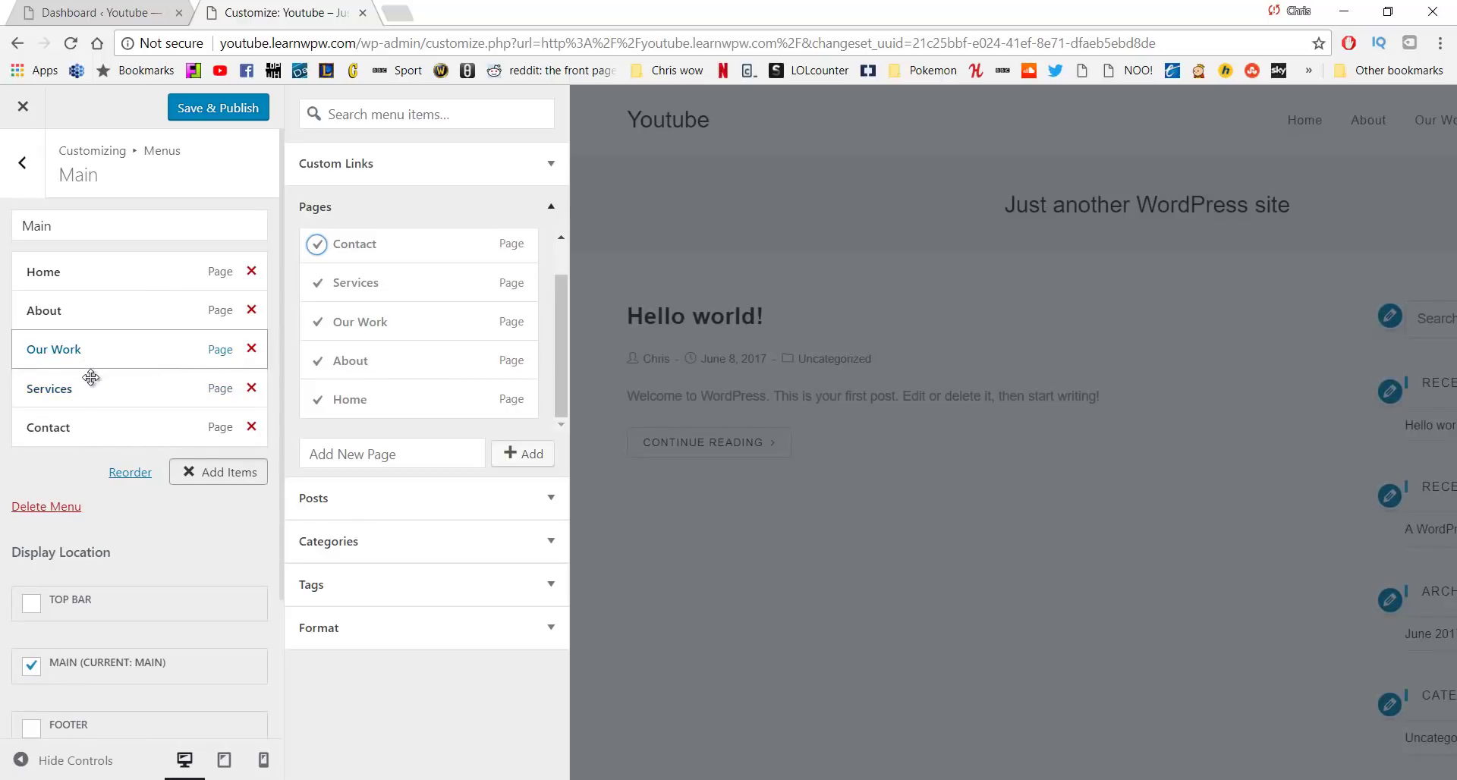
pyautogui.moveTo(104, 387)
pyautogui.mouseDown()
pyautogui.moveTo(139, 381)
pyautogui.moveTo(127, 403)
pyautogui.mouseUp()
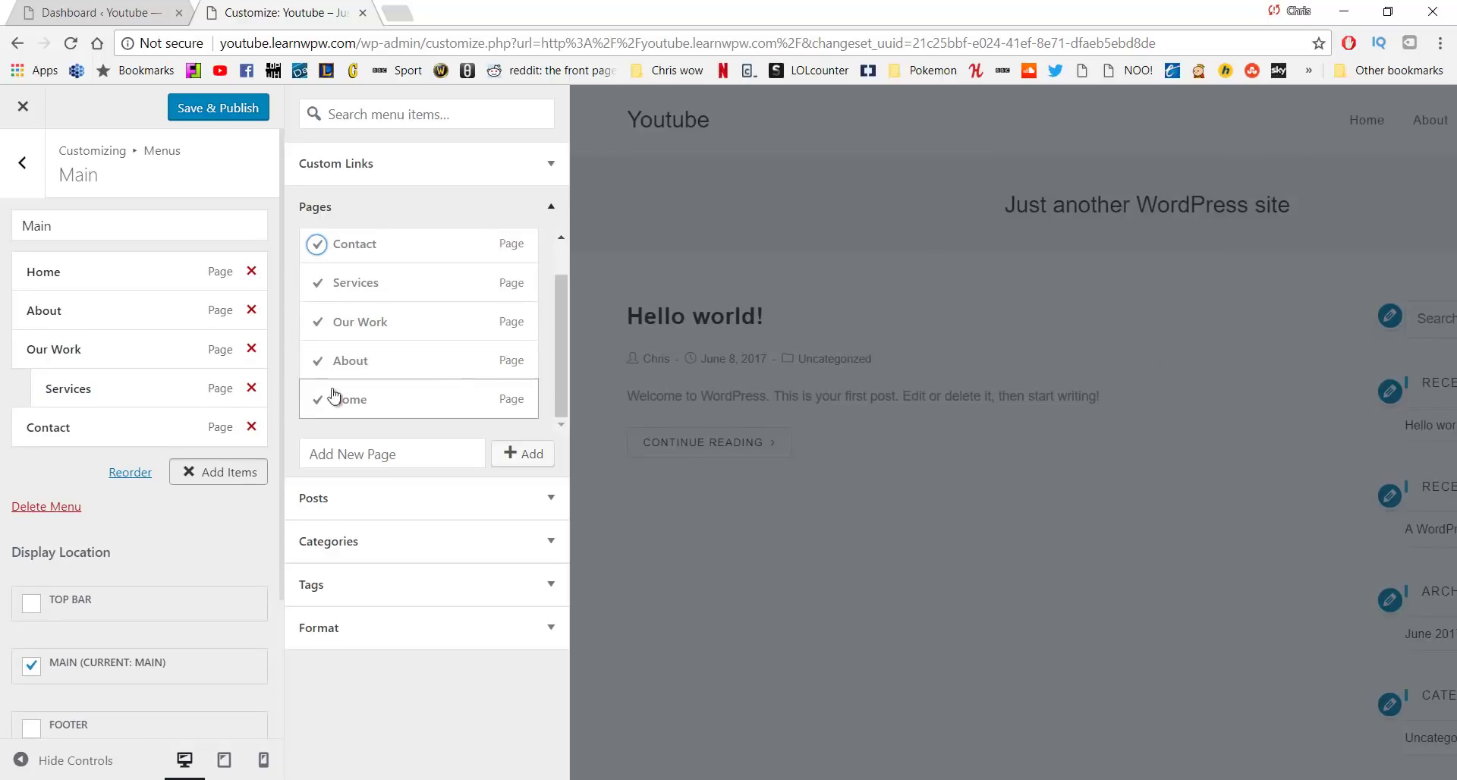
pyautogui.moveTo(152, 398)
pyautogui.mouseDown()
pyautogui.moveTo(114, 422)
pyautogui.moveTo(114, 380)
pyautogui.moveTo(113, 394)
pyautogui.moveTo(137, 394)
pyautogui.mouseUp()
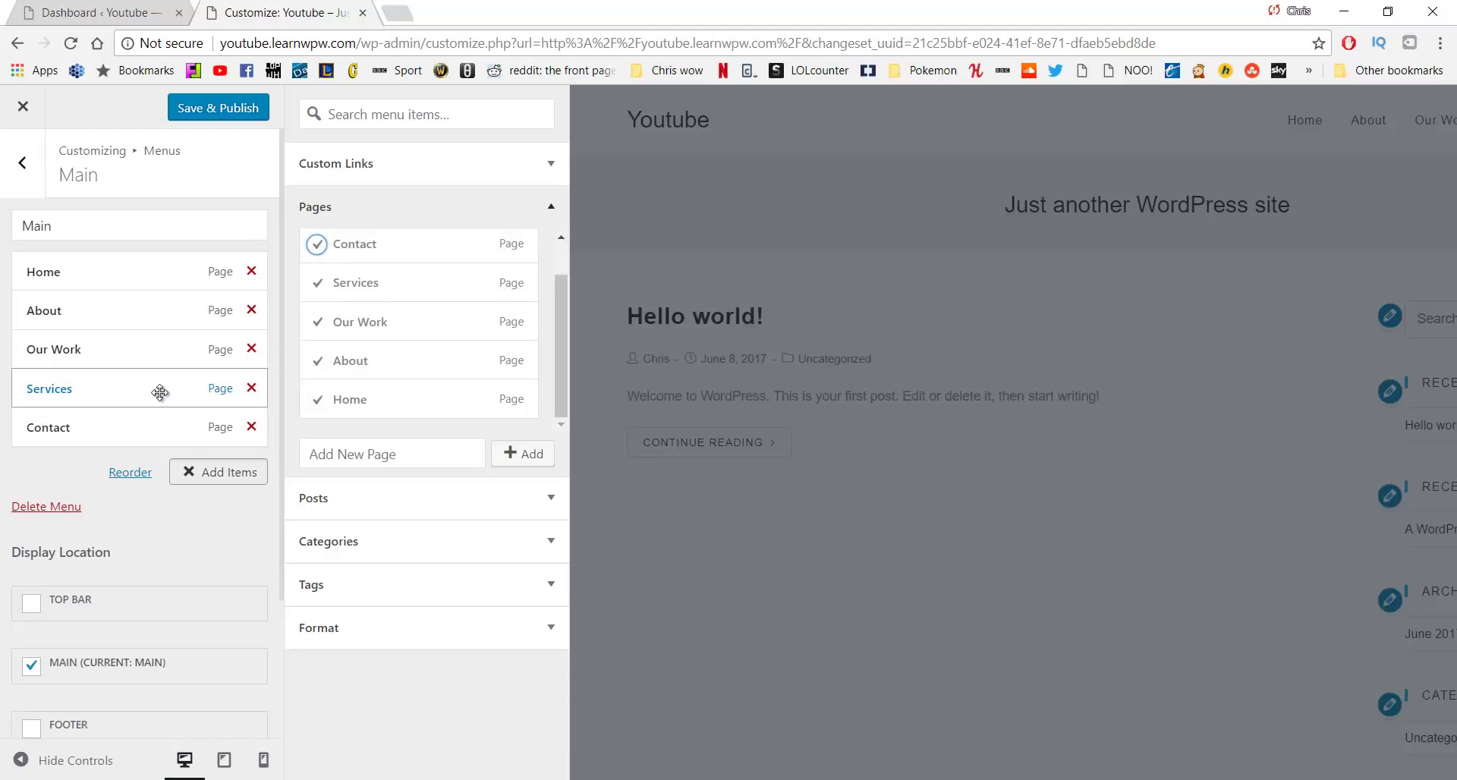
pyautogui.click(23, 163)
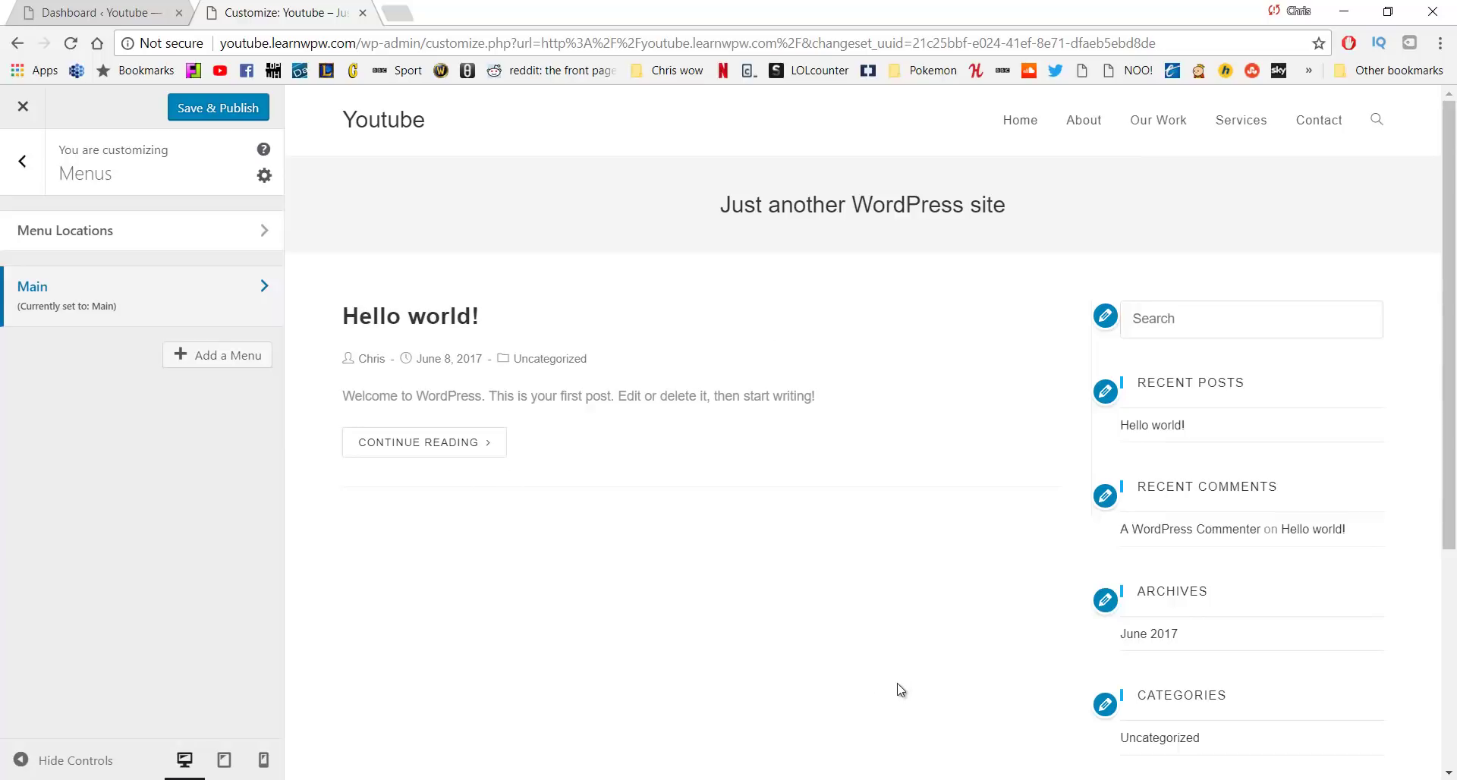
# Go from the Customizer's top-level panel to Header > General
pyautogui.click(21, 161)
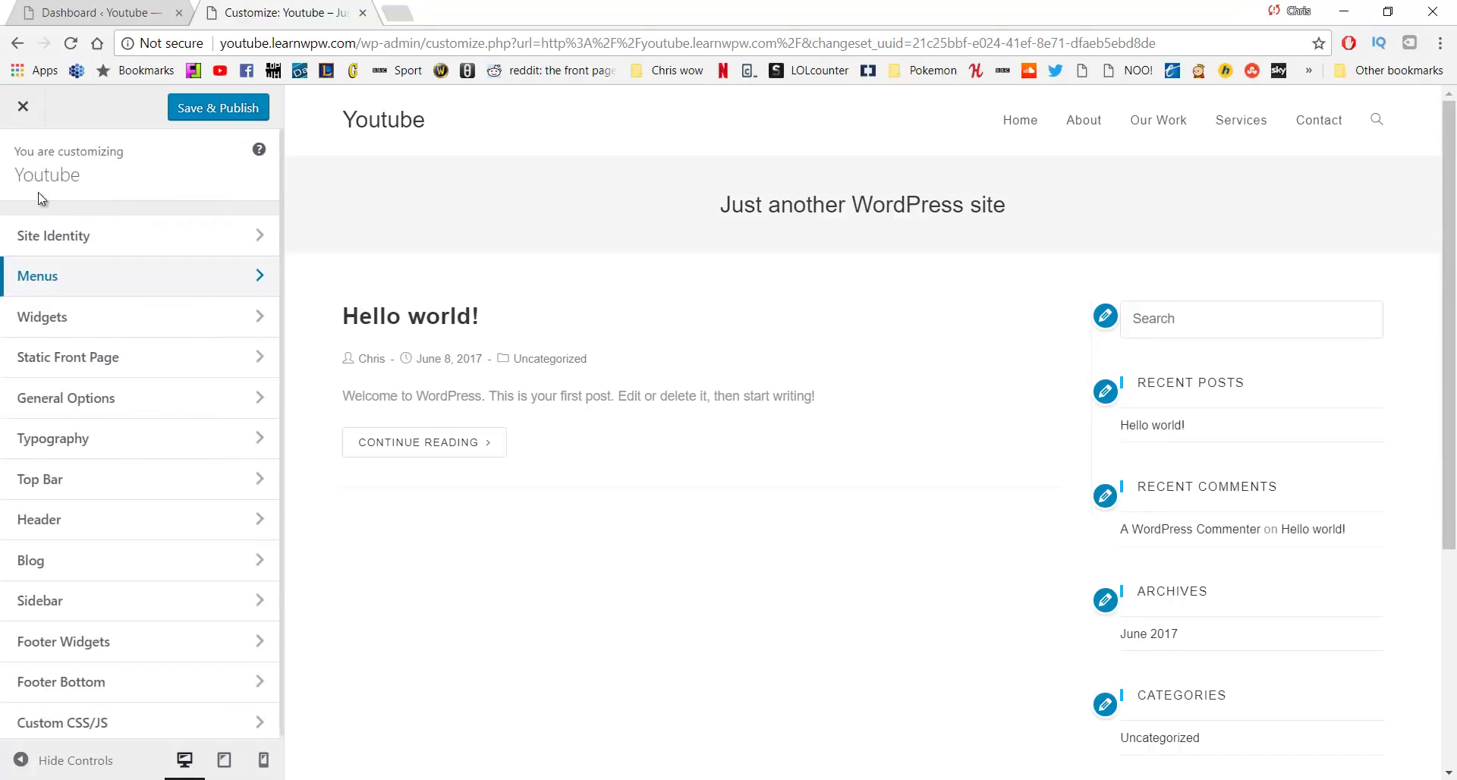
pyautogui.click(187, 528)
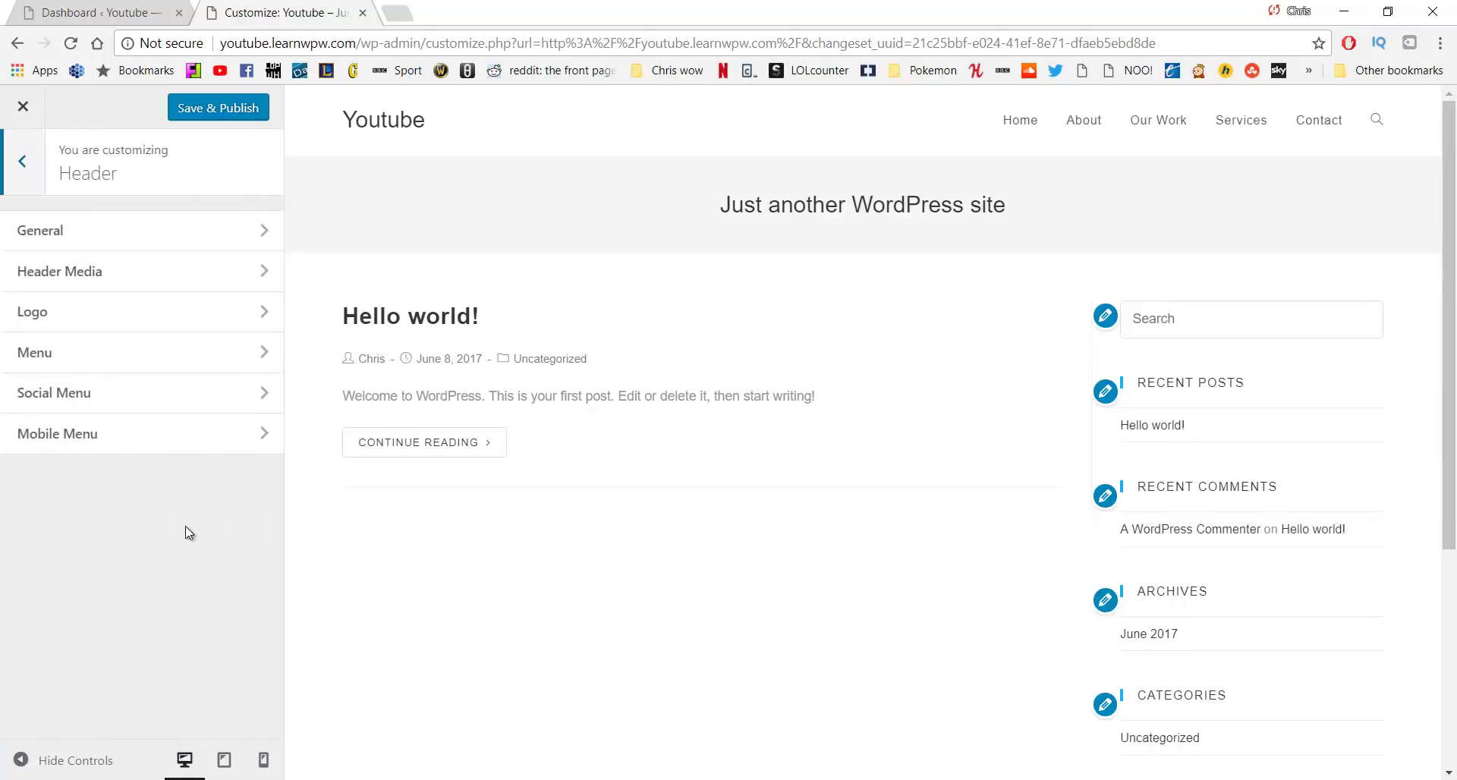
pyautogui.click(157, 241)
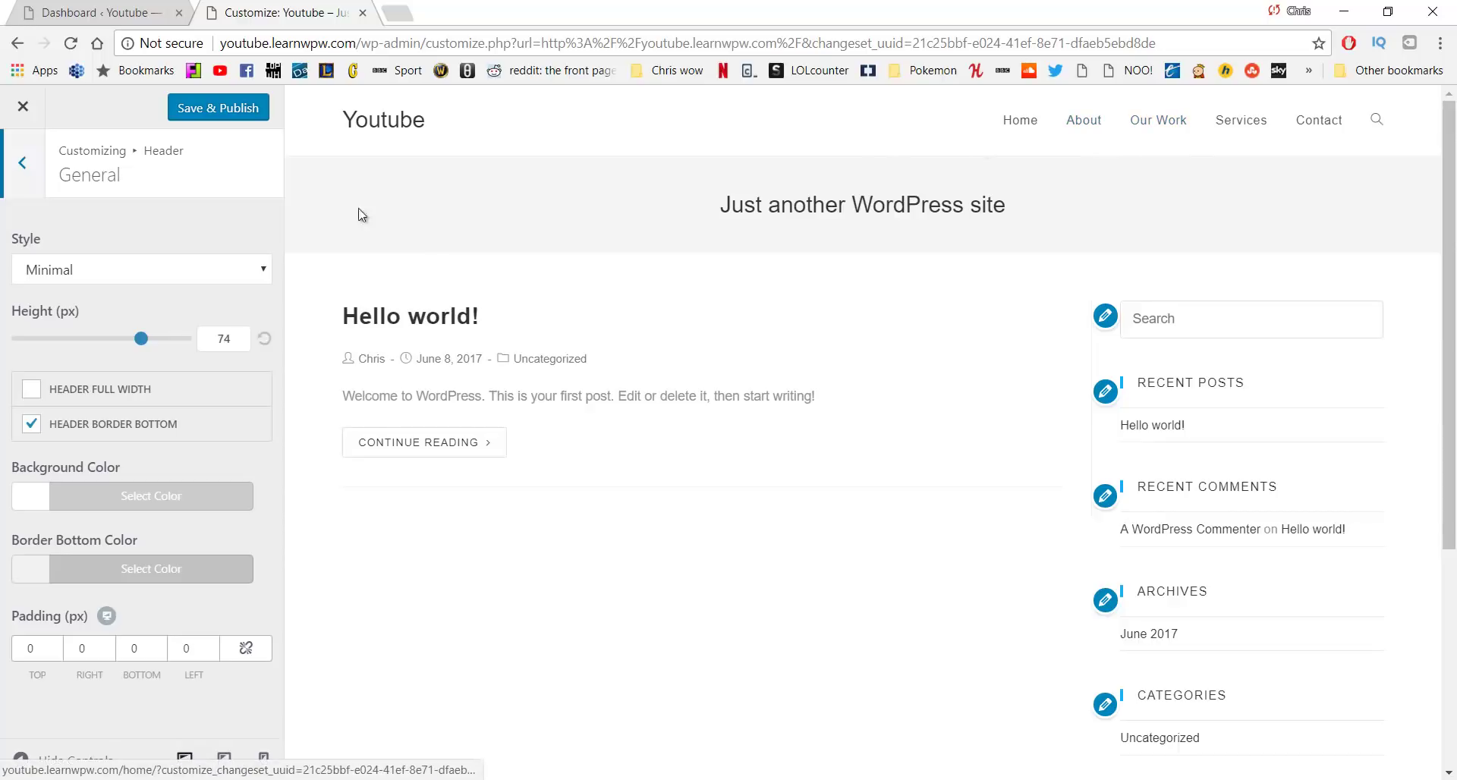
# Preview the Transparent, Top Menu and Full Screen header styles, including the full-screen menu overlay
pyautogui.click(157, 273)
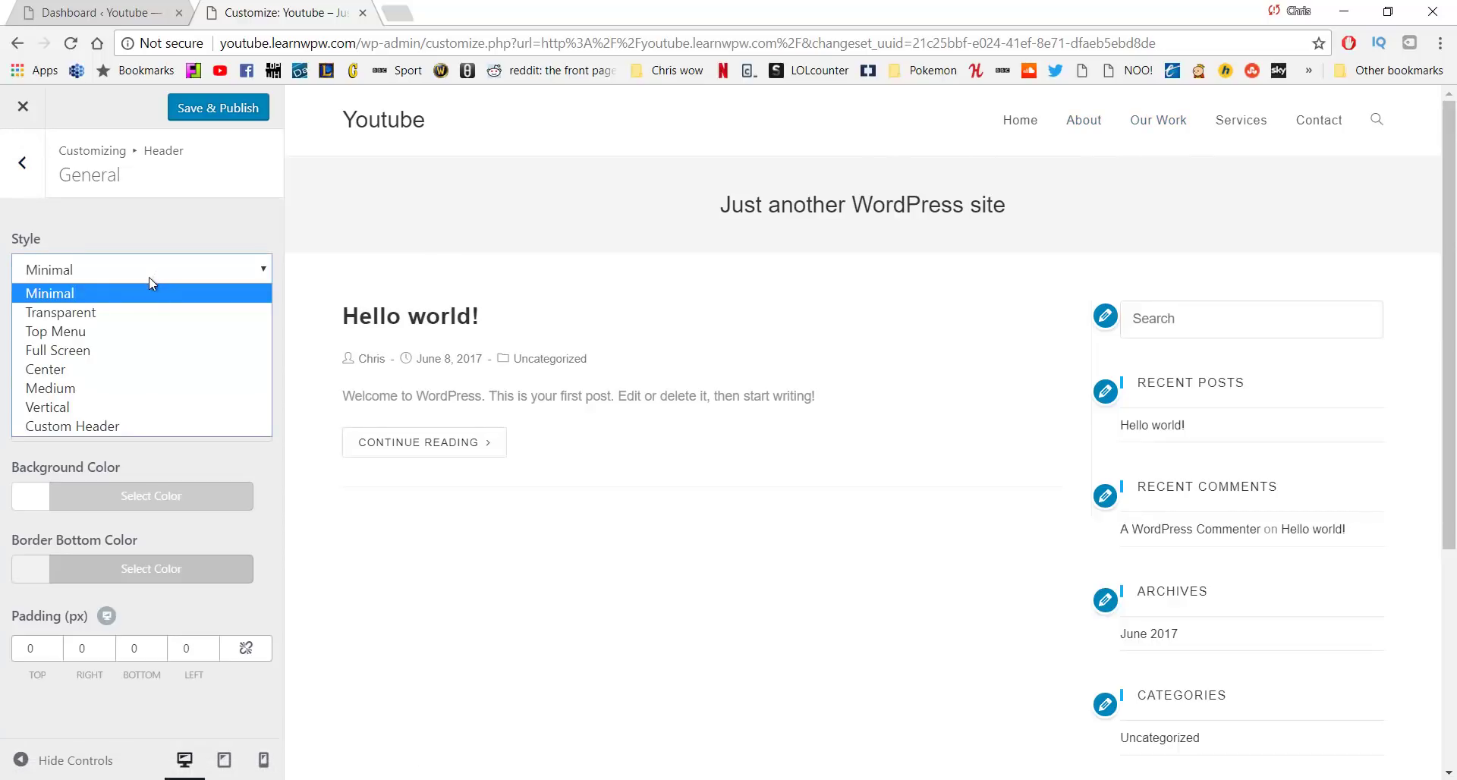
pyautogui.click(139, 320)
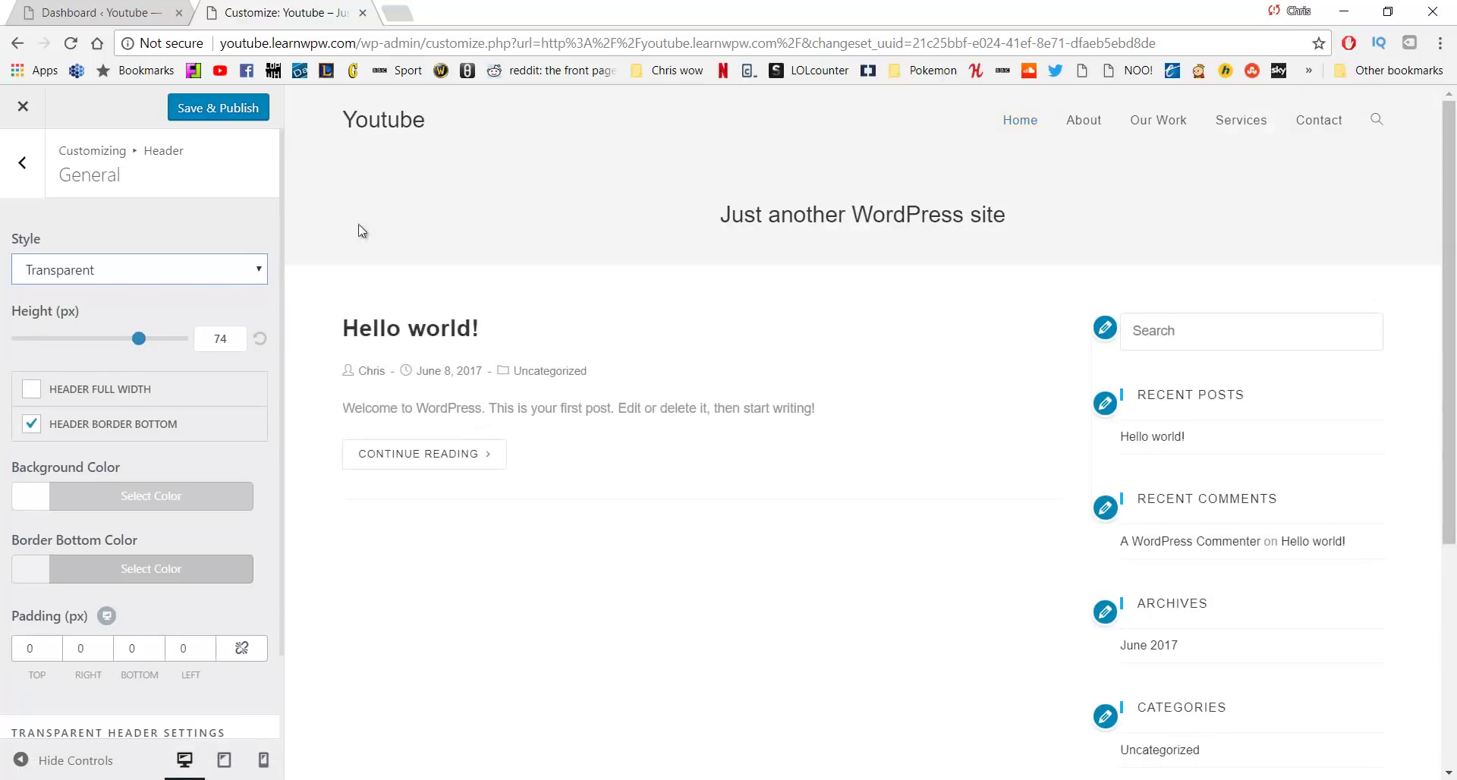
pyautogui.click(218, 265)
pyautogui.click(147, 327)
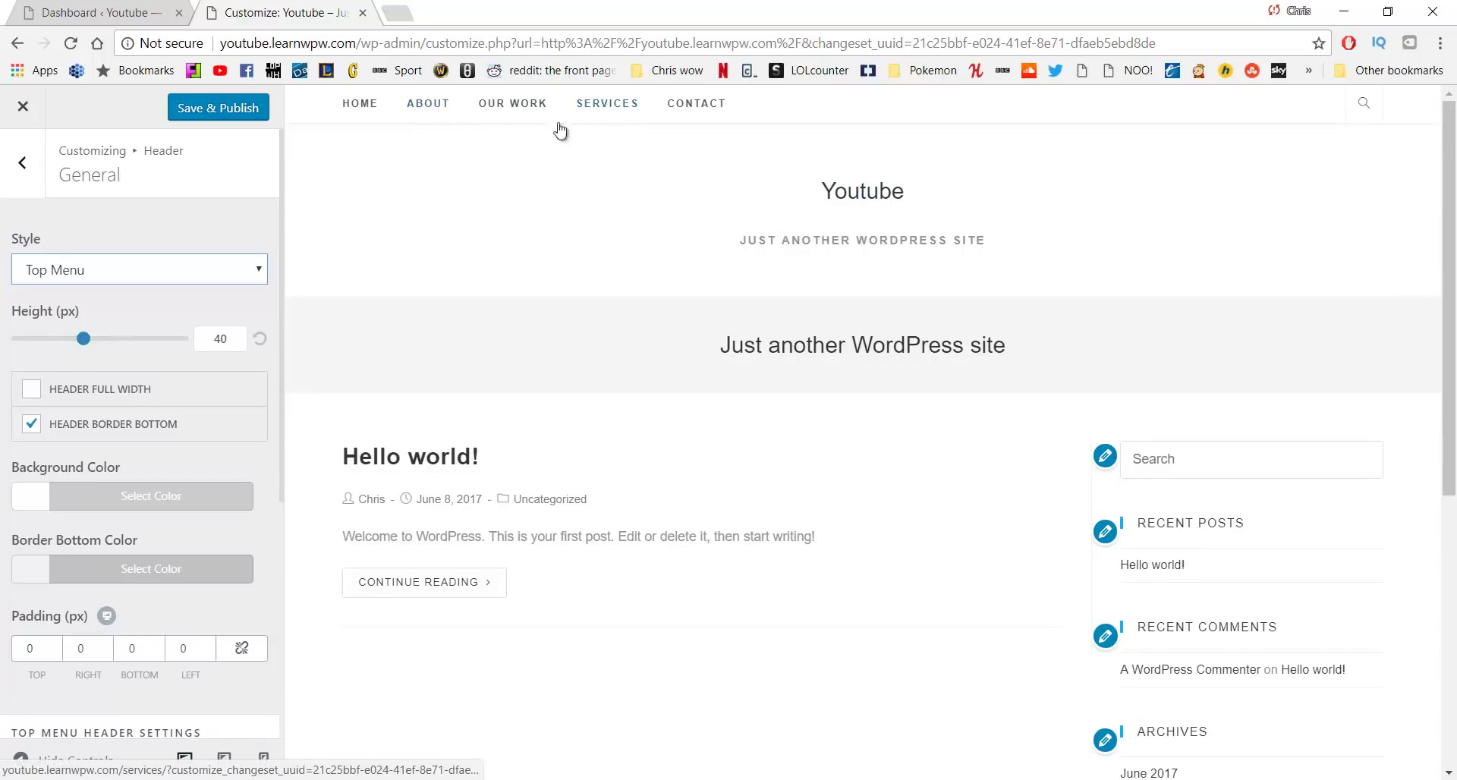
pyautogui.click(140, 266)
pyautogui.click(114, 350)
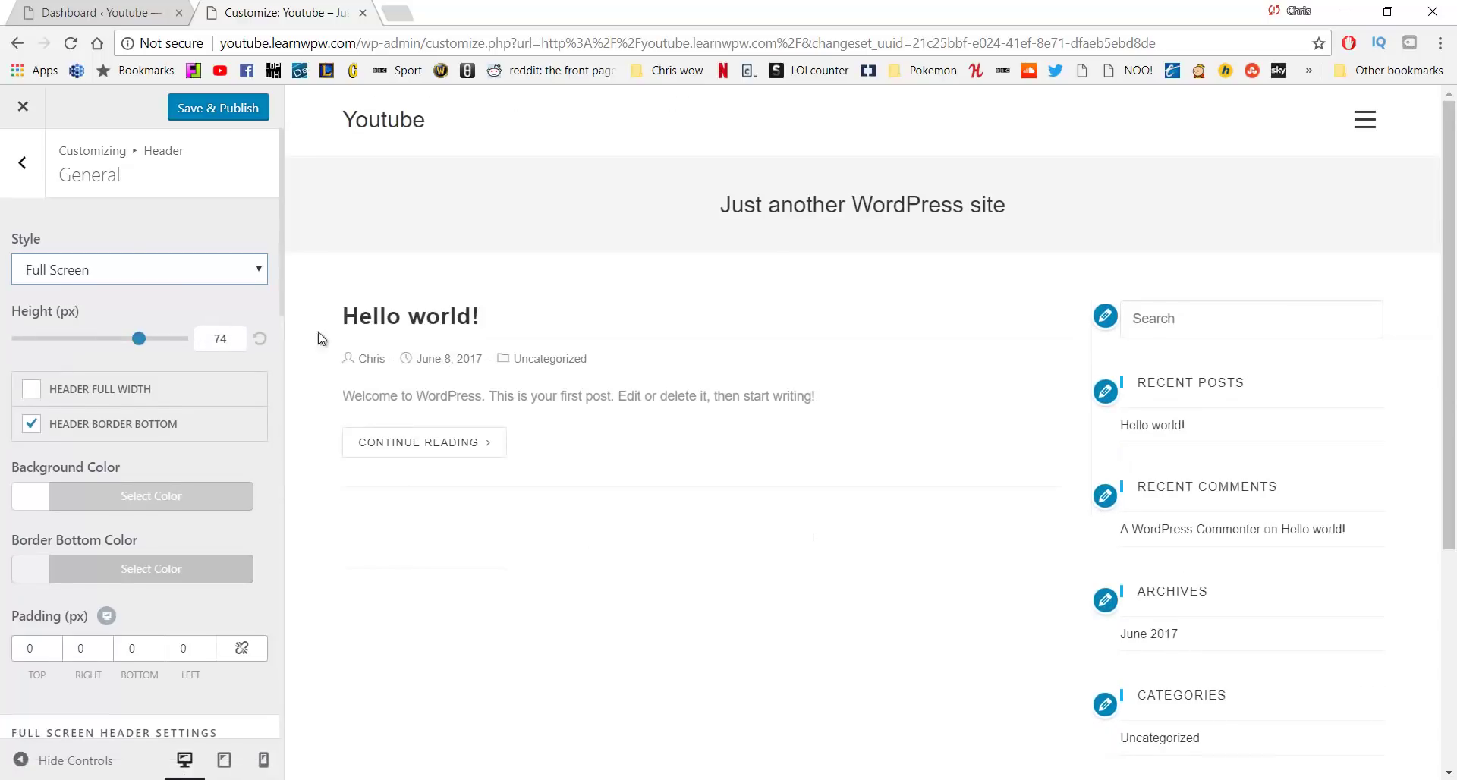
pyautogui.click(1364, 120)
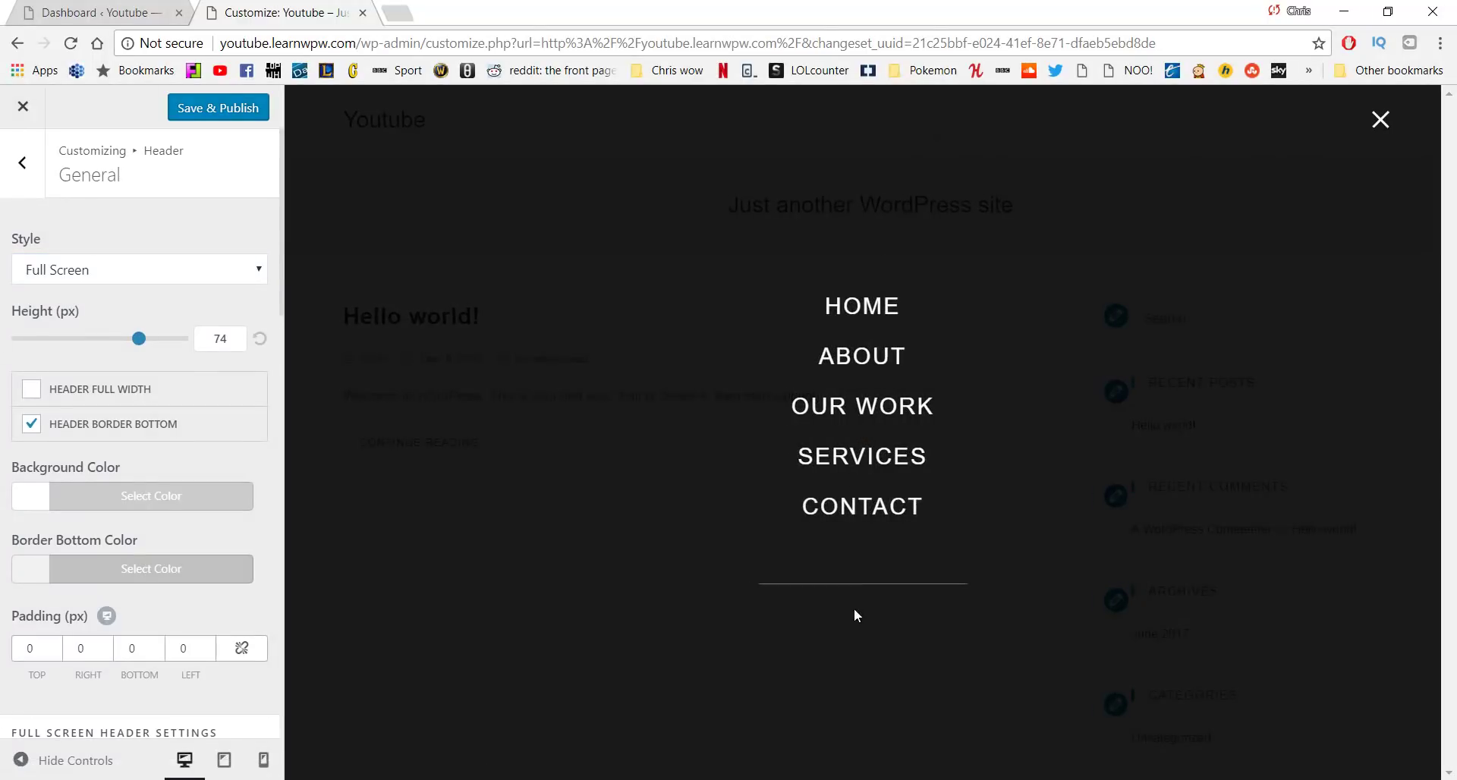
pyautogui.click(1380, 123)
# Set the header to Minimal style at 74 px height, with Header Full Width unchecked
pyautogui.click(251, 277)
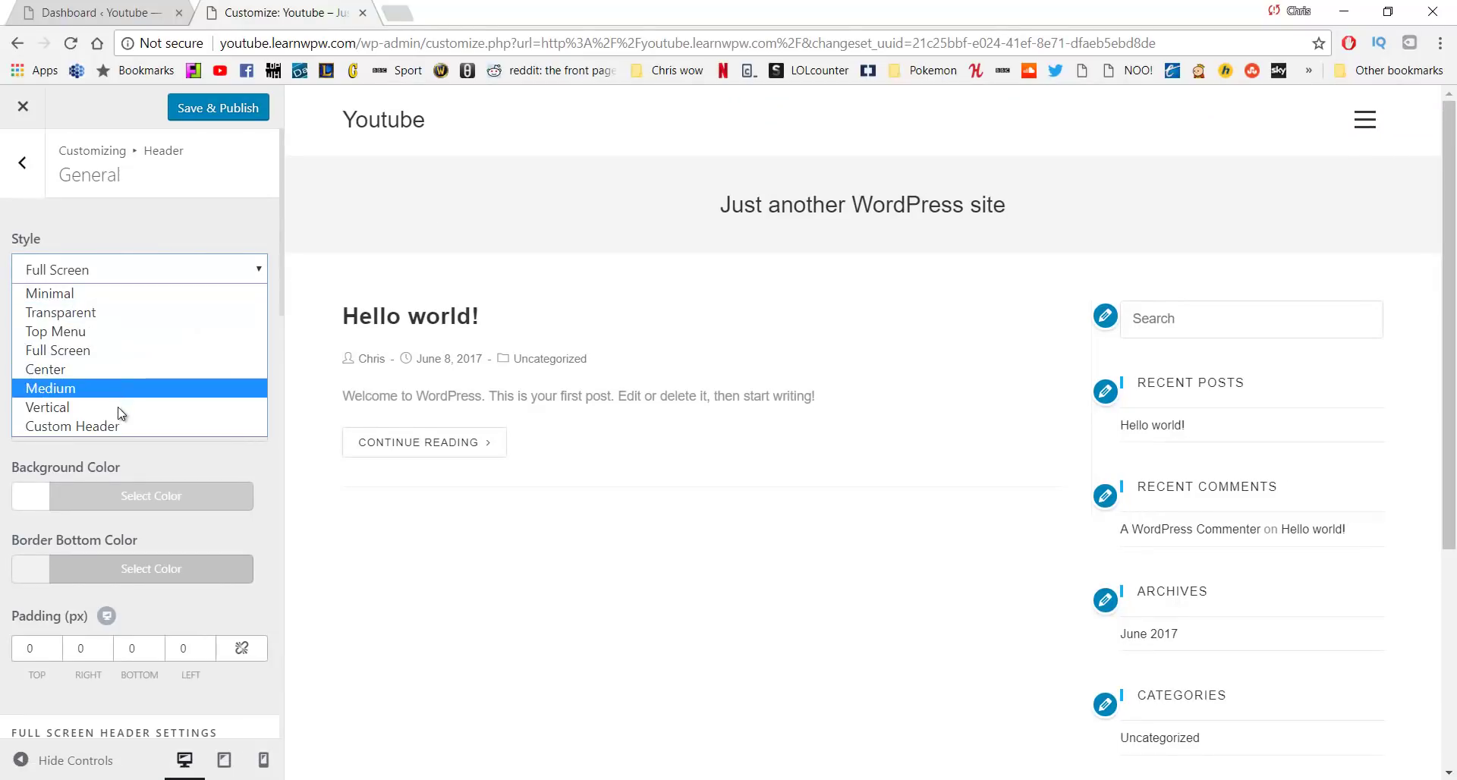
pyautogui.click(99, 295)
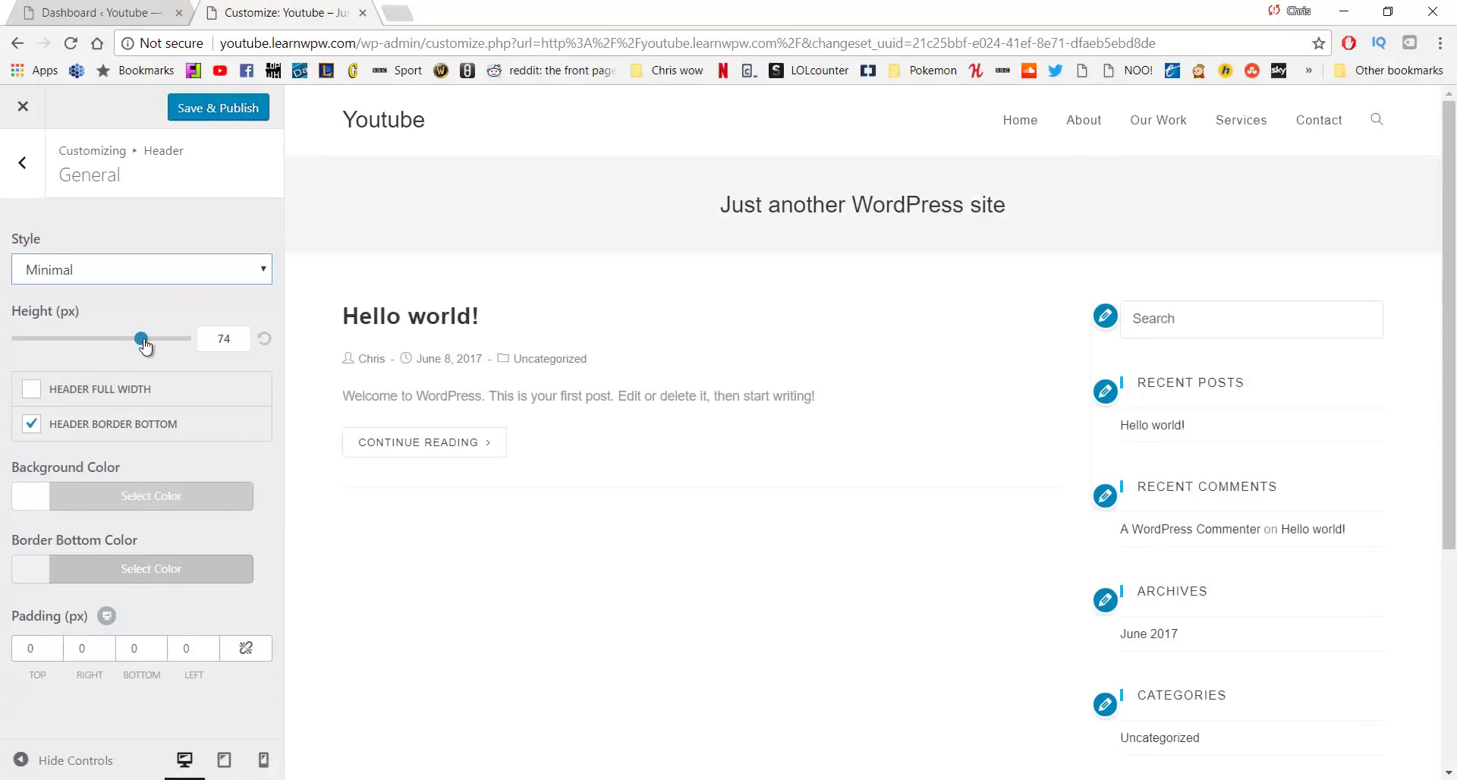
pyautogui.moveTo(144, 345); pyautogui.dragTo(213, 345)
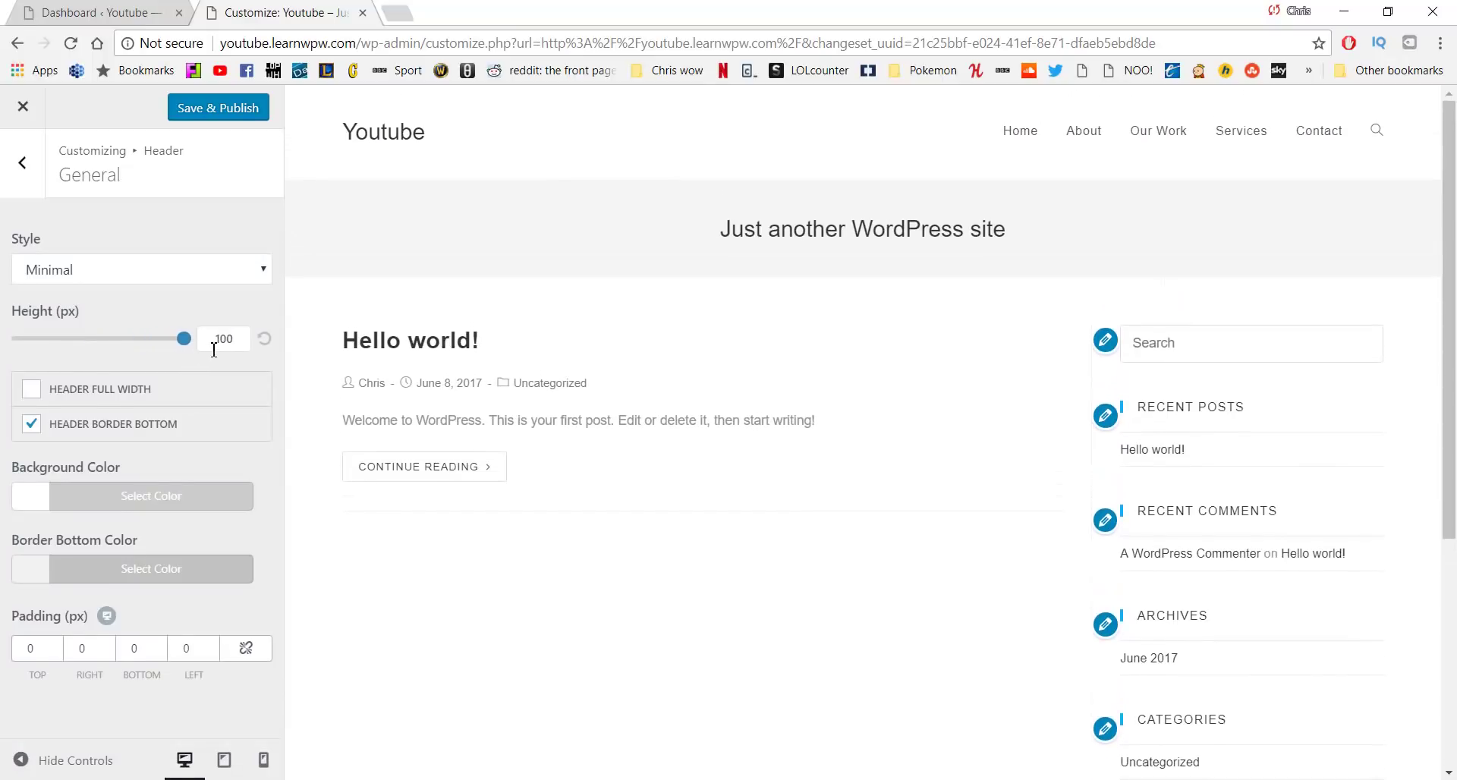
pyautogui.click(264, 339)
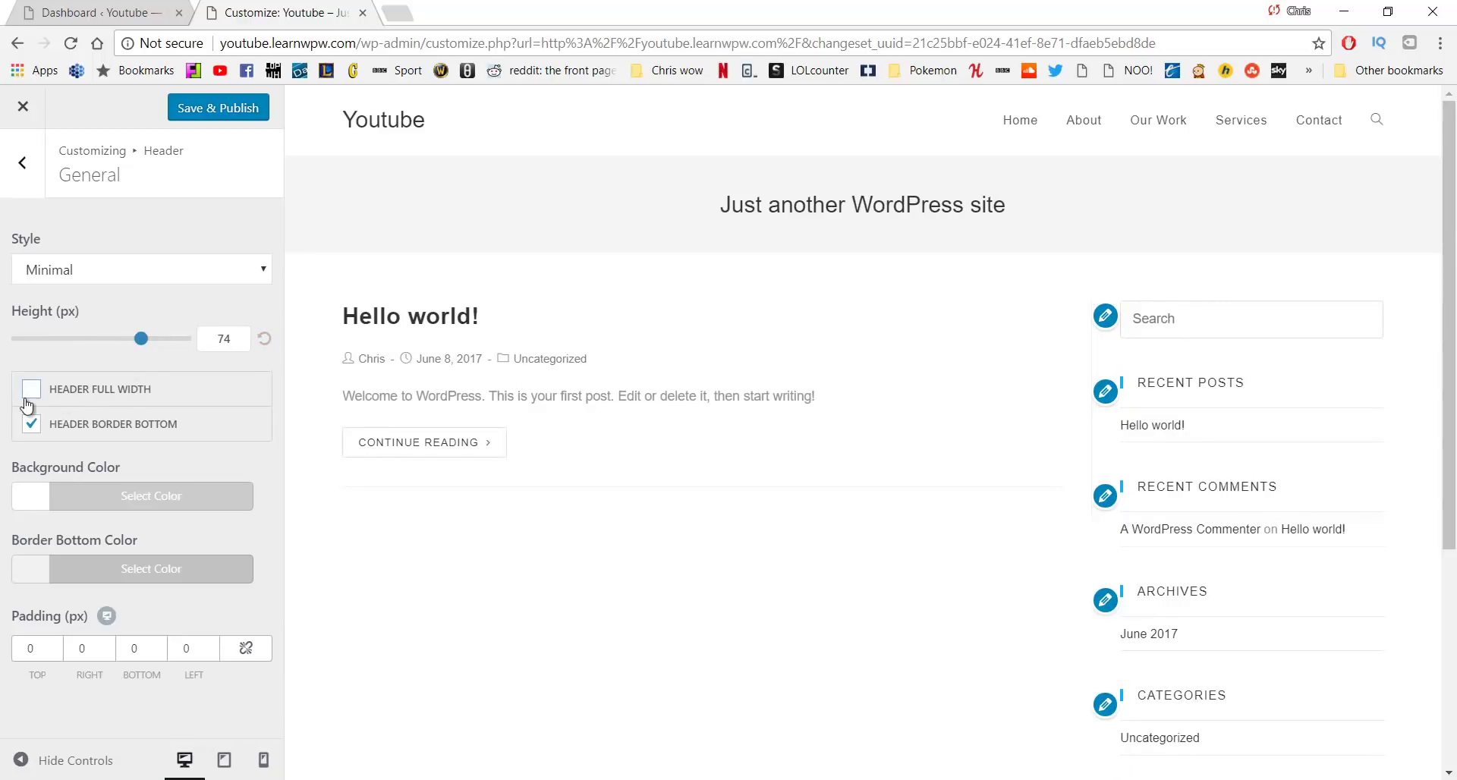
pyautogui.click(31, 391)
pyautogui.click(27, 404)
# Turn off the header bottom border and set the header background colour to green #7eea25
pyautogui.click(32, 426)
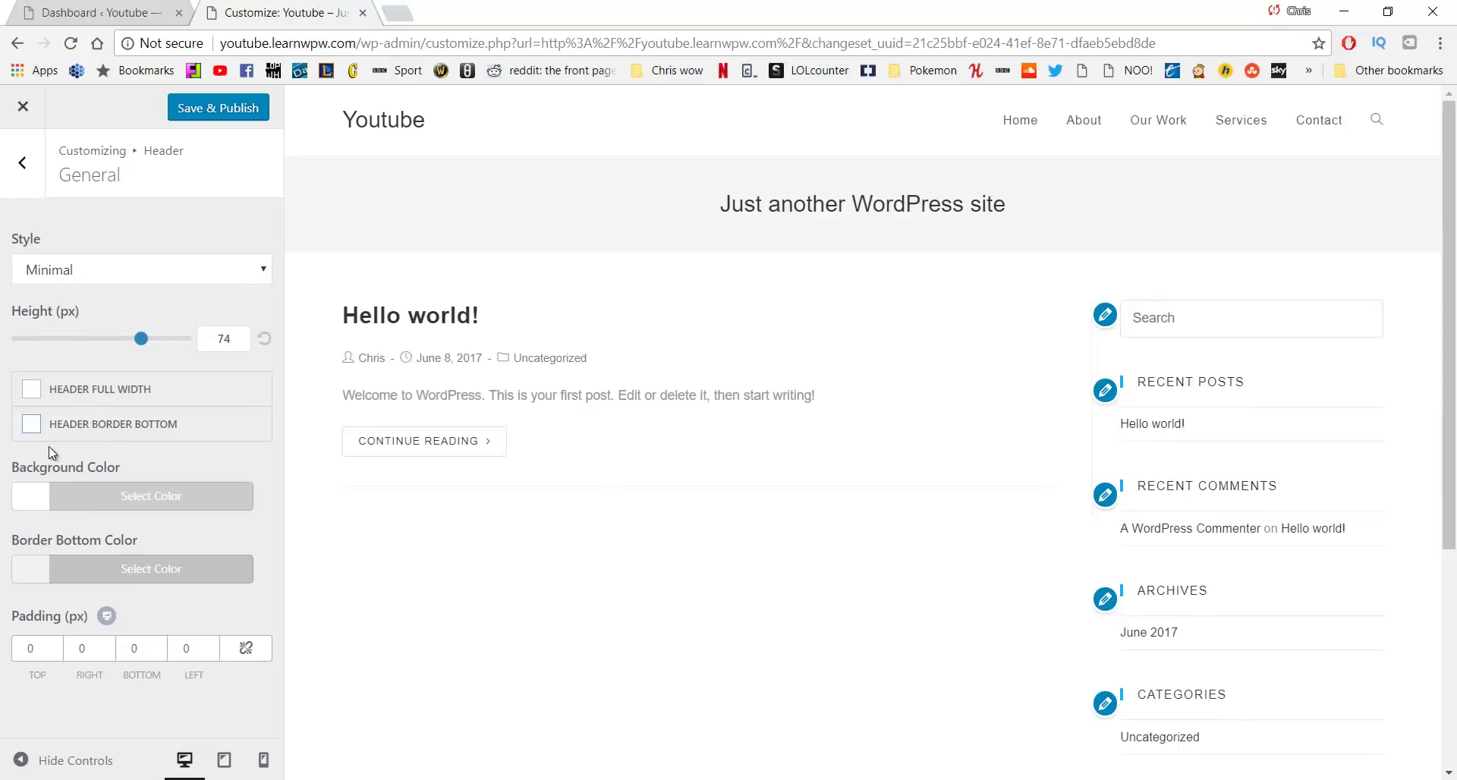
pyautogui.click(51, 507)
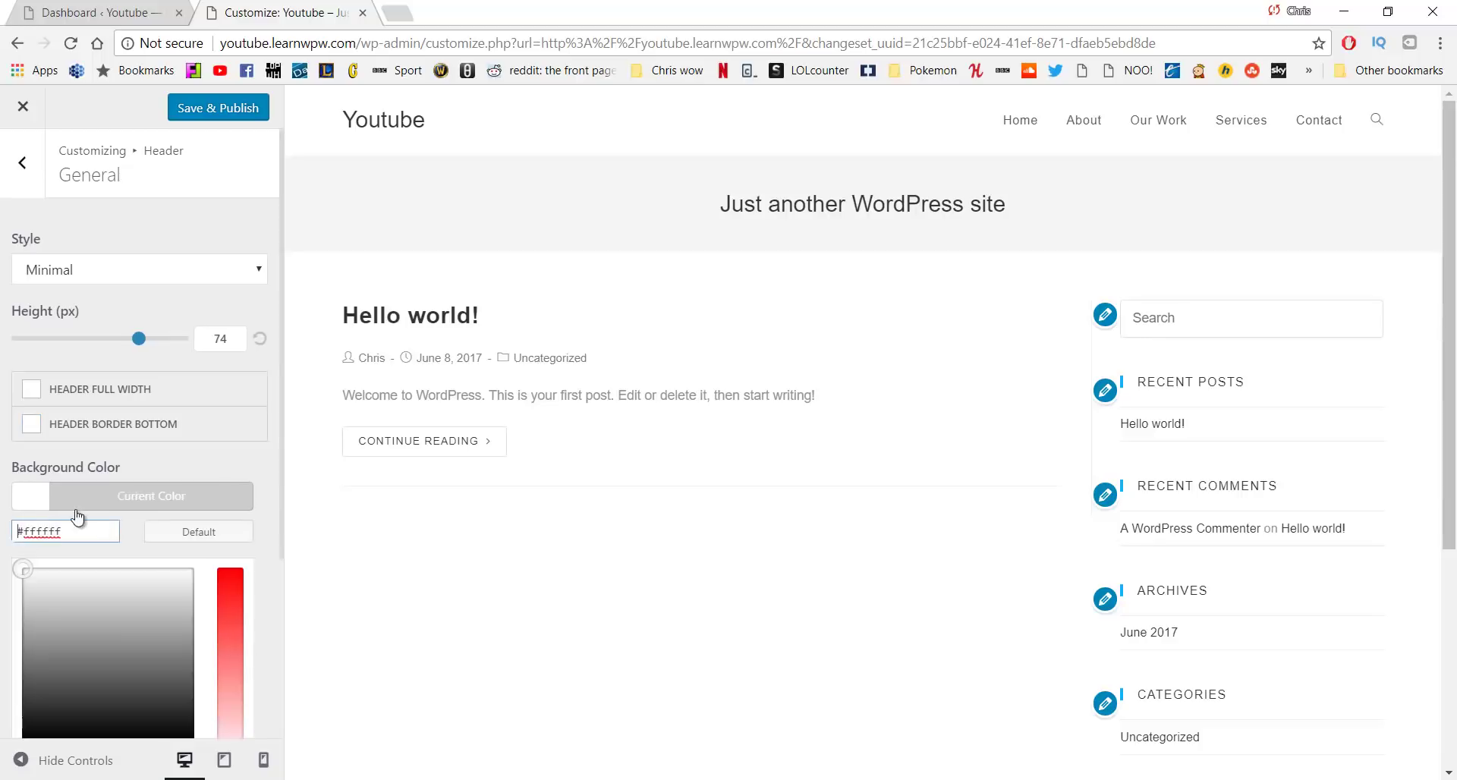
pyautogui.moveTo(144, 575); pyautogui.dragTo(112, 650)
pyautogui.scroll(-2, 168, 629)
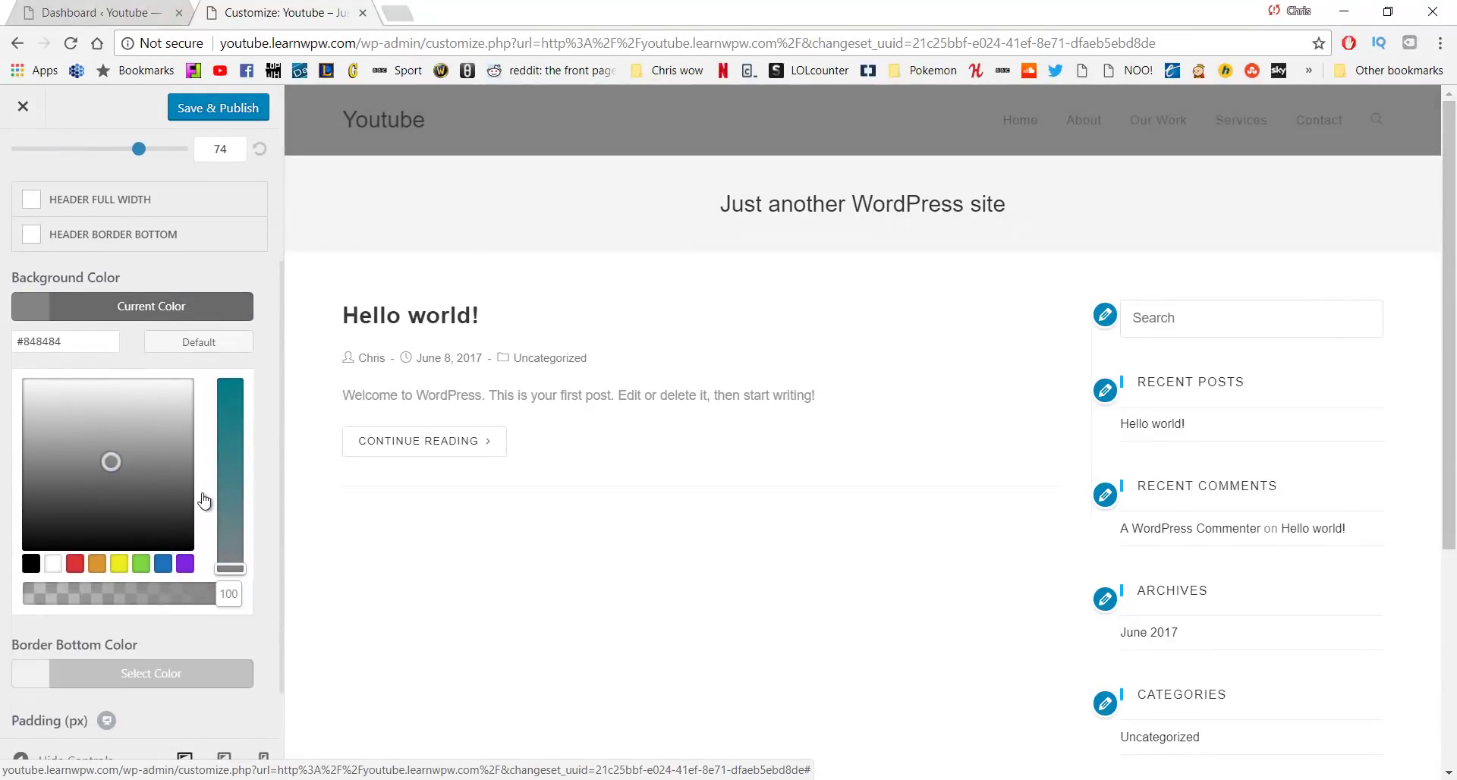
pyautogui.moveTo(227, 453)
pyautogui.mouseDown()
pyautogui.moveTo(225, 404)
pyautogui.moveTo(224, 447)
pyautogui.mouseUp()
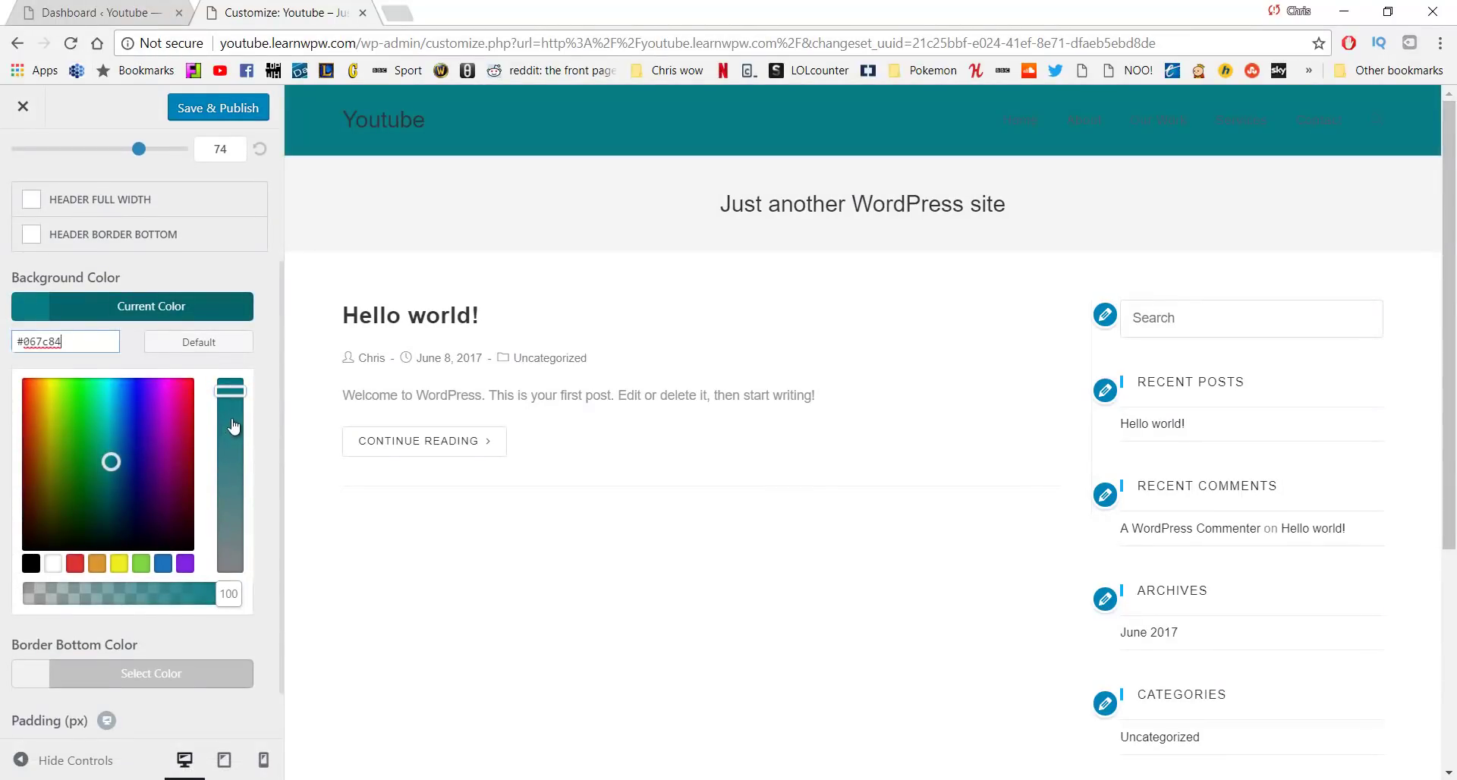
pyautogui.moveTo(120, 469); pyautogui.dragTo(75, 393)
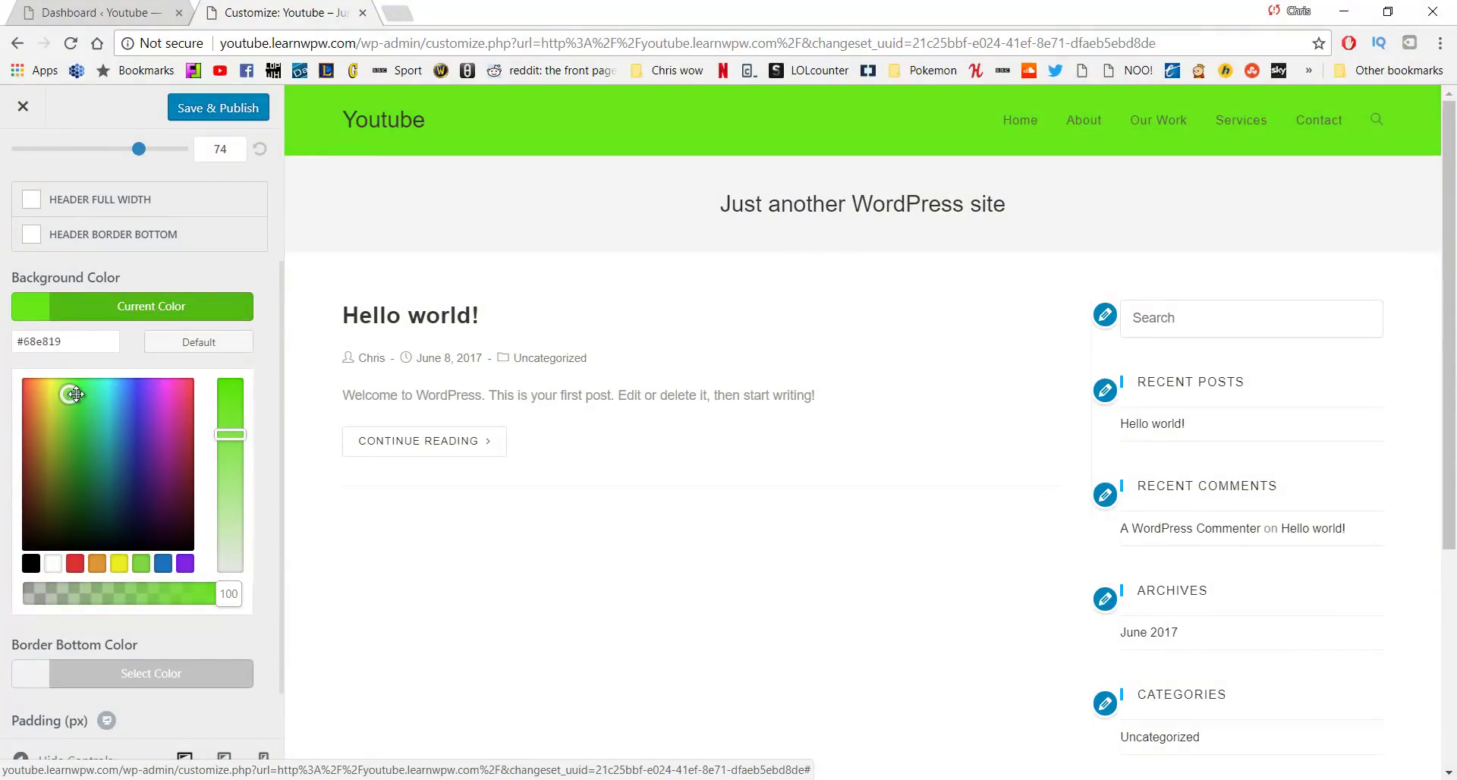
pyautogui.moveTo(75, 394); pyautogui.dragTo(68, 393)
pyautogui.moveTo(223, 425); pyautogui.dragTo(223, 411)
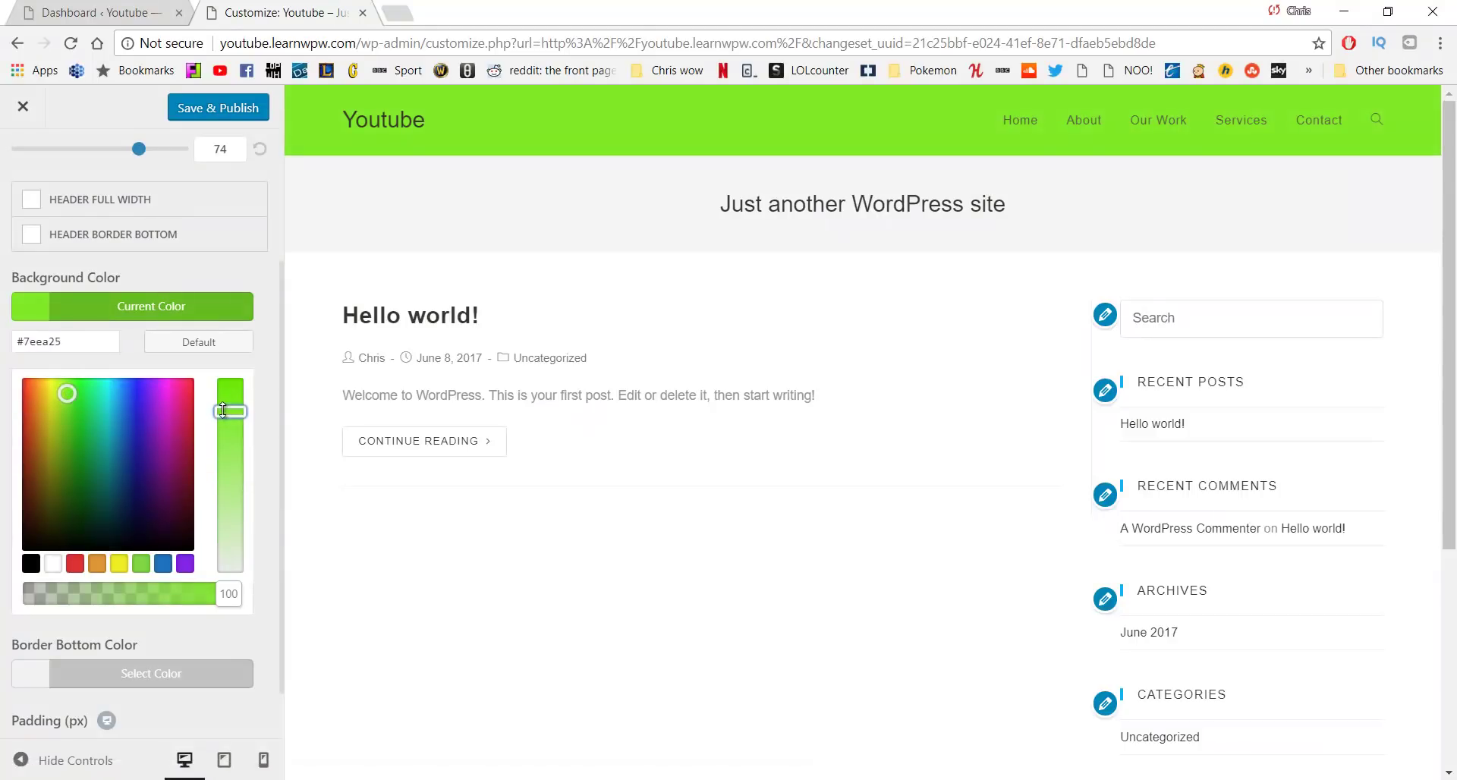
# Copy the #7eea25 hex value and paste it into a new browser tab
pyautogui.click(82, 343)
pyautogui.tripleClick(31, 343)
pyautogui.hotkey('ctrl', 'c')
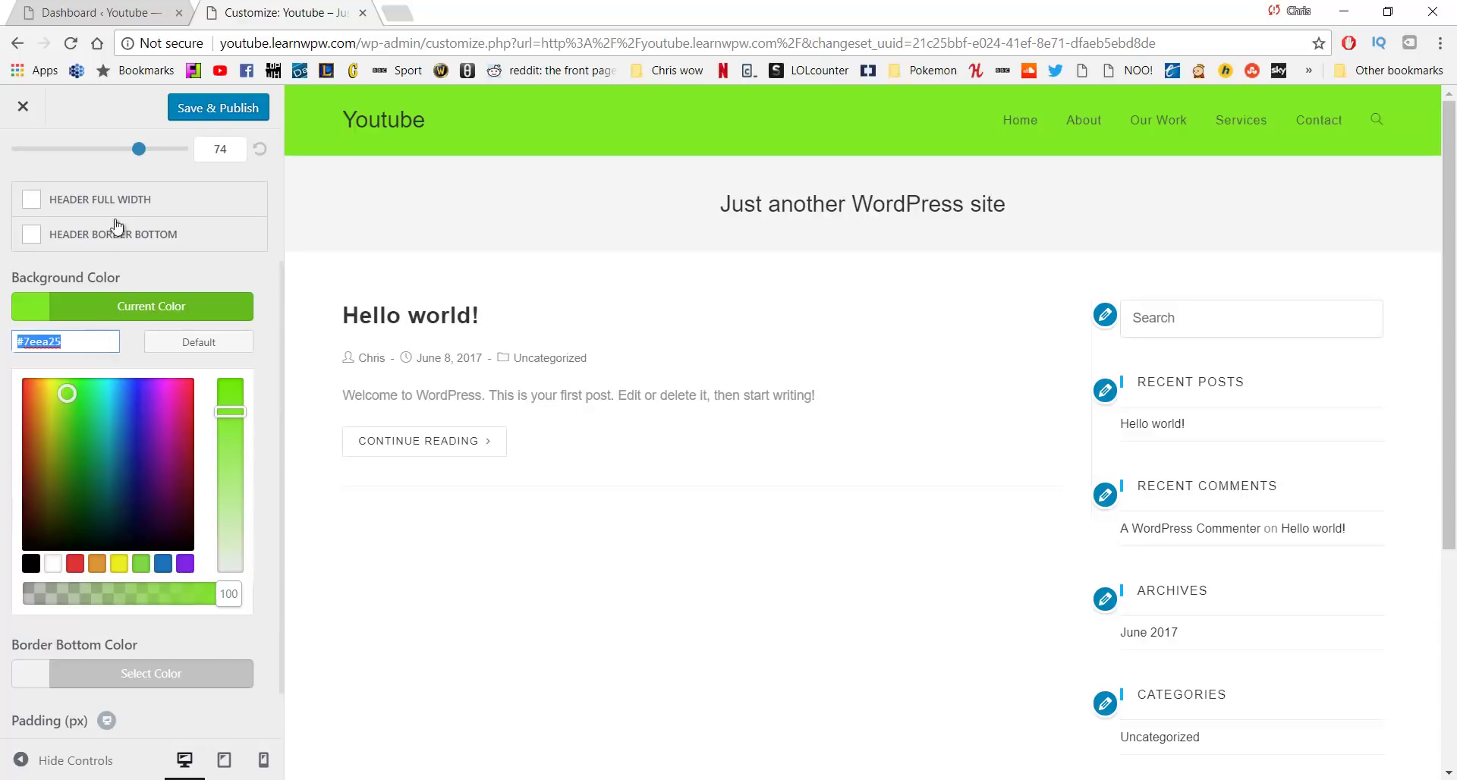
pyautogui.click(397, 13)
pyautogui.hotkey('ctrl', 'v')
pyautogui.click(343, 6)
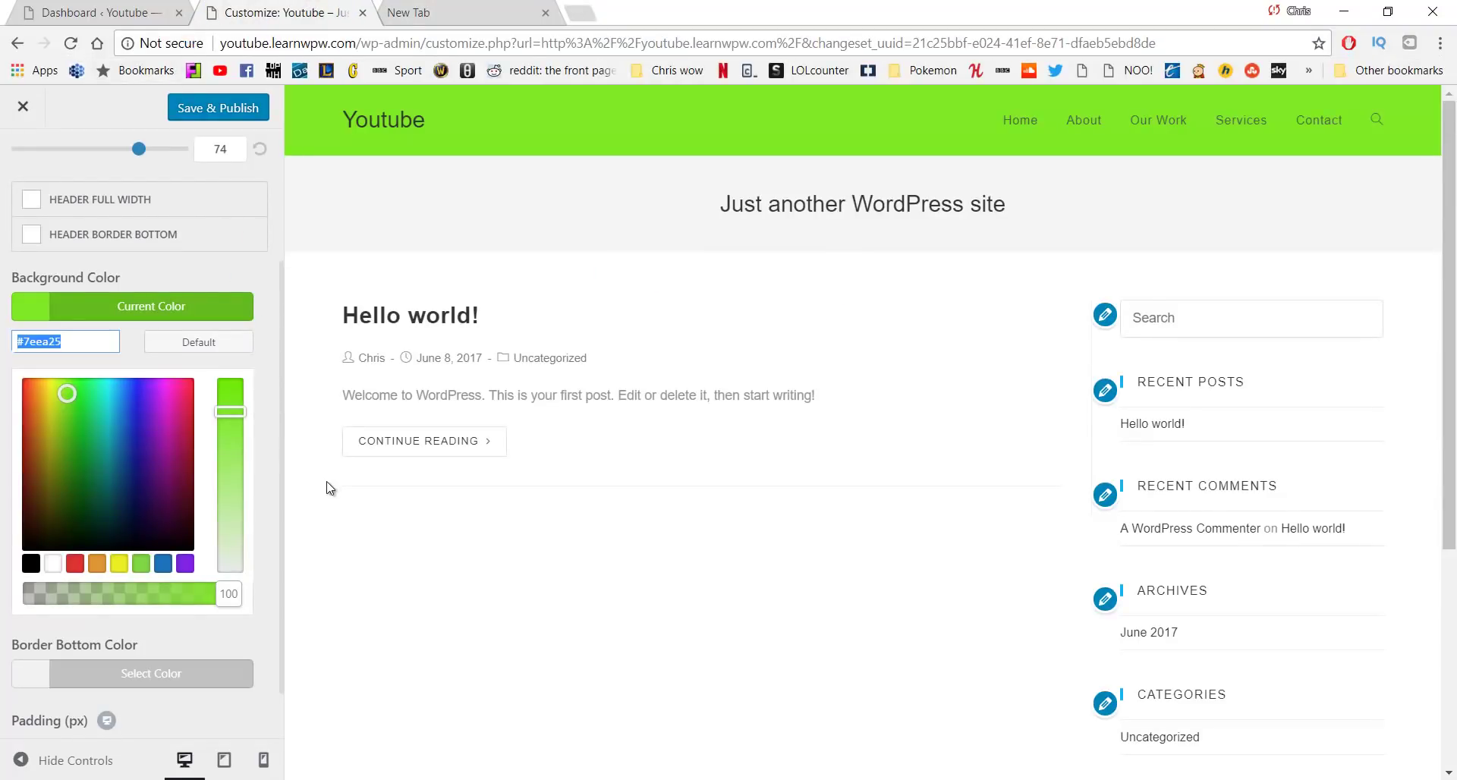
pyautogui.scroll(-5, 326, 488)
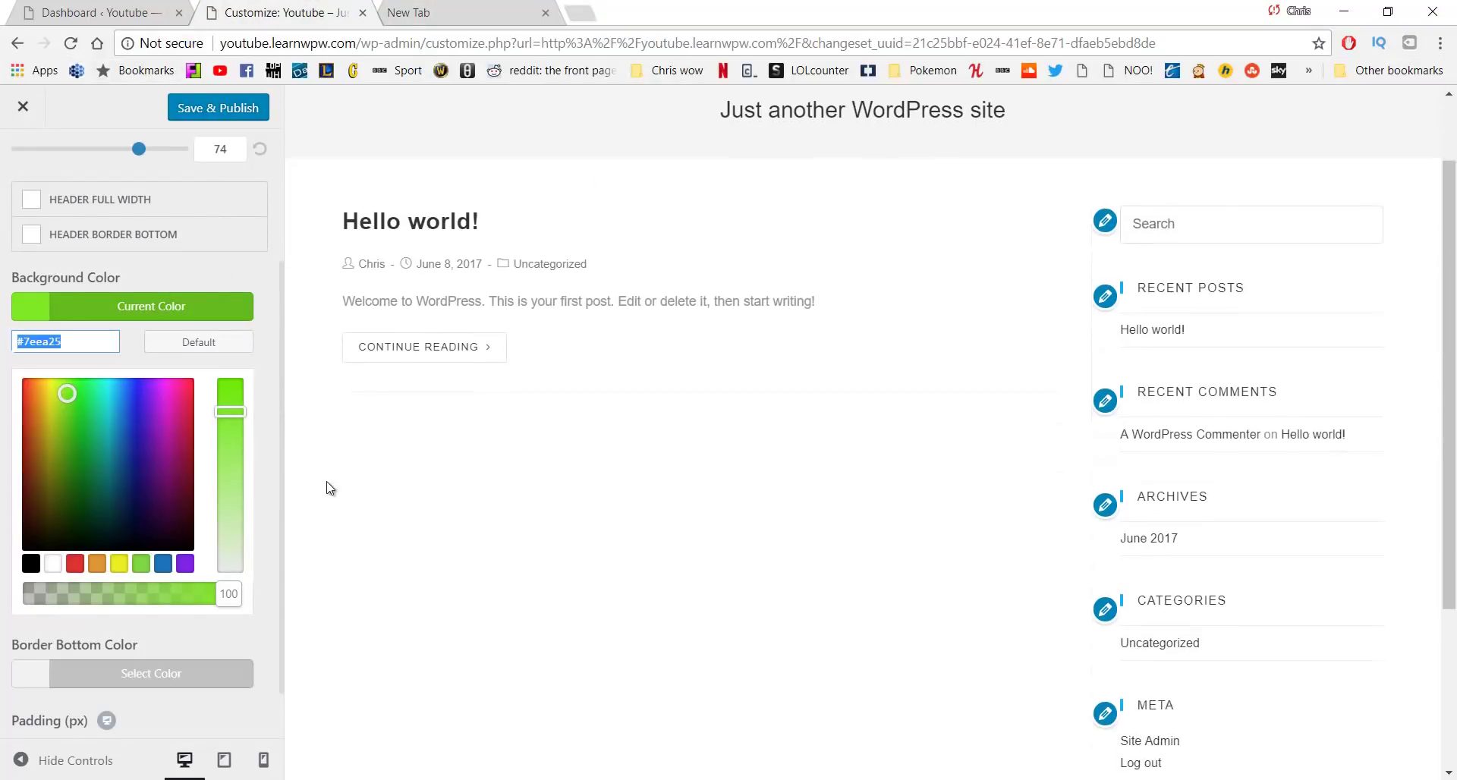
pyautogui.scroll(-1, 128, 434)
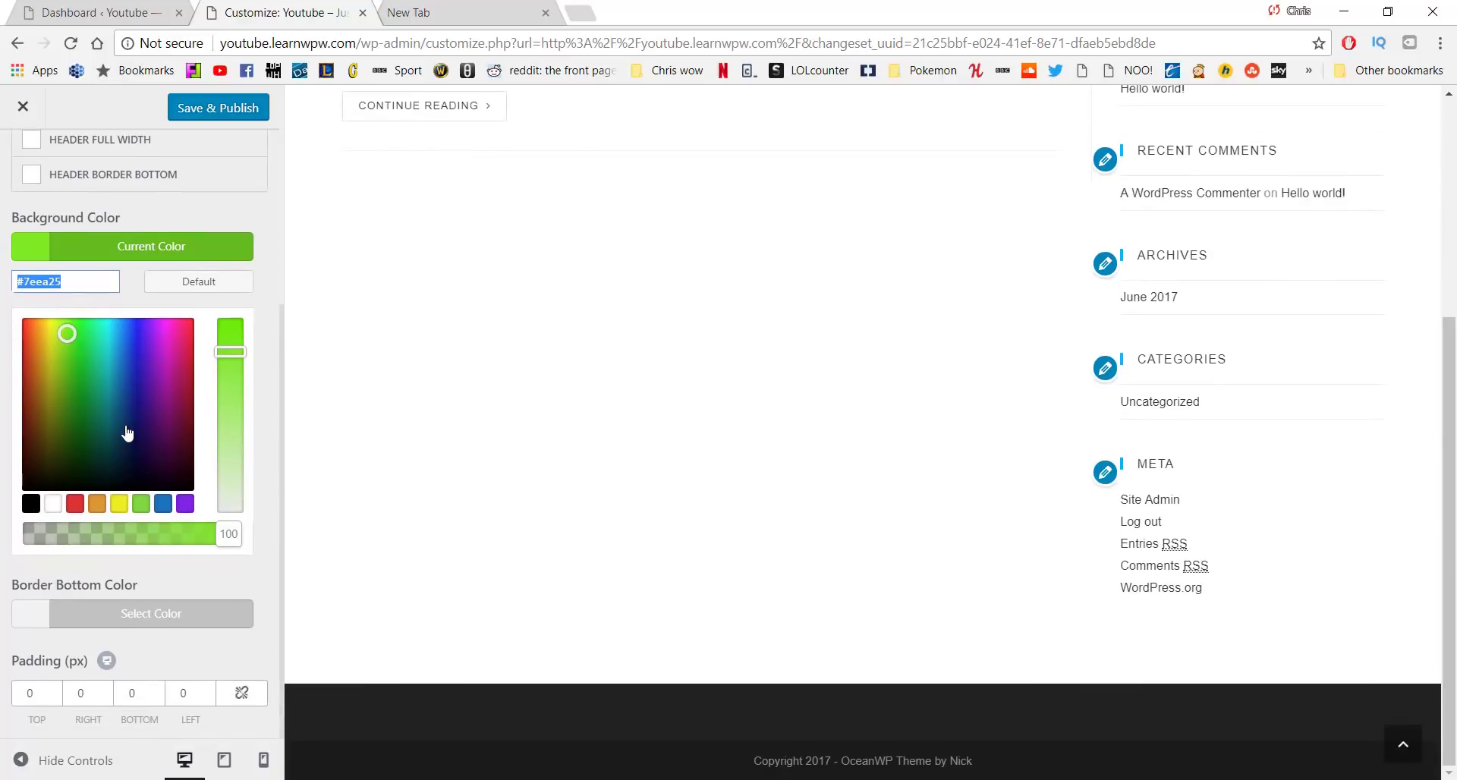
pyautogui.scroll(4, 126, 417)
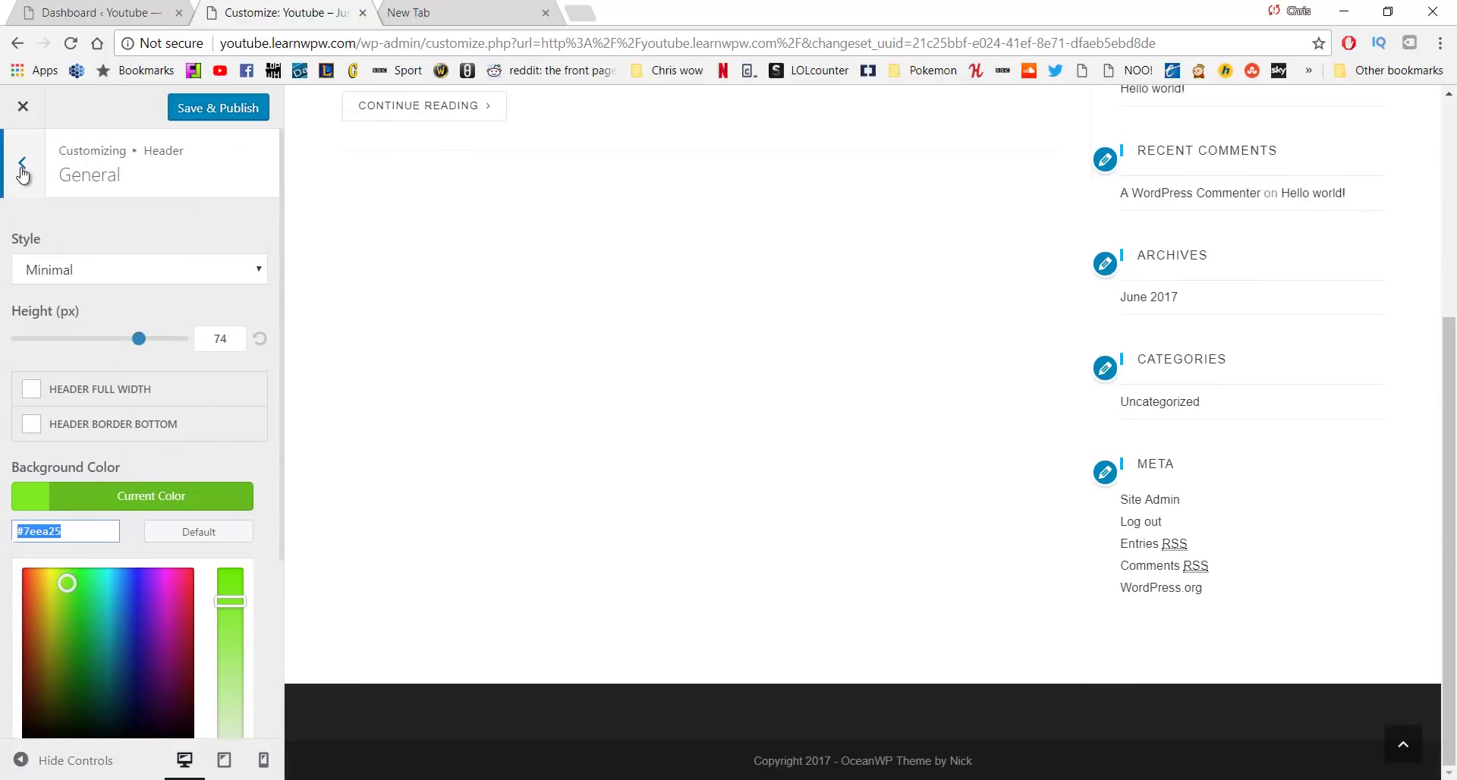
# Turn off the top-level dropdown icon in the header Menu settings
pyautogui.click(22, 168)
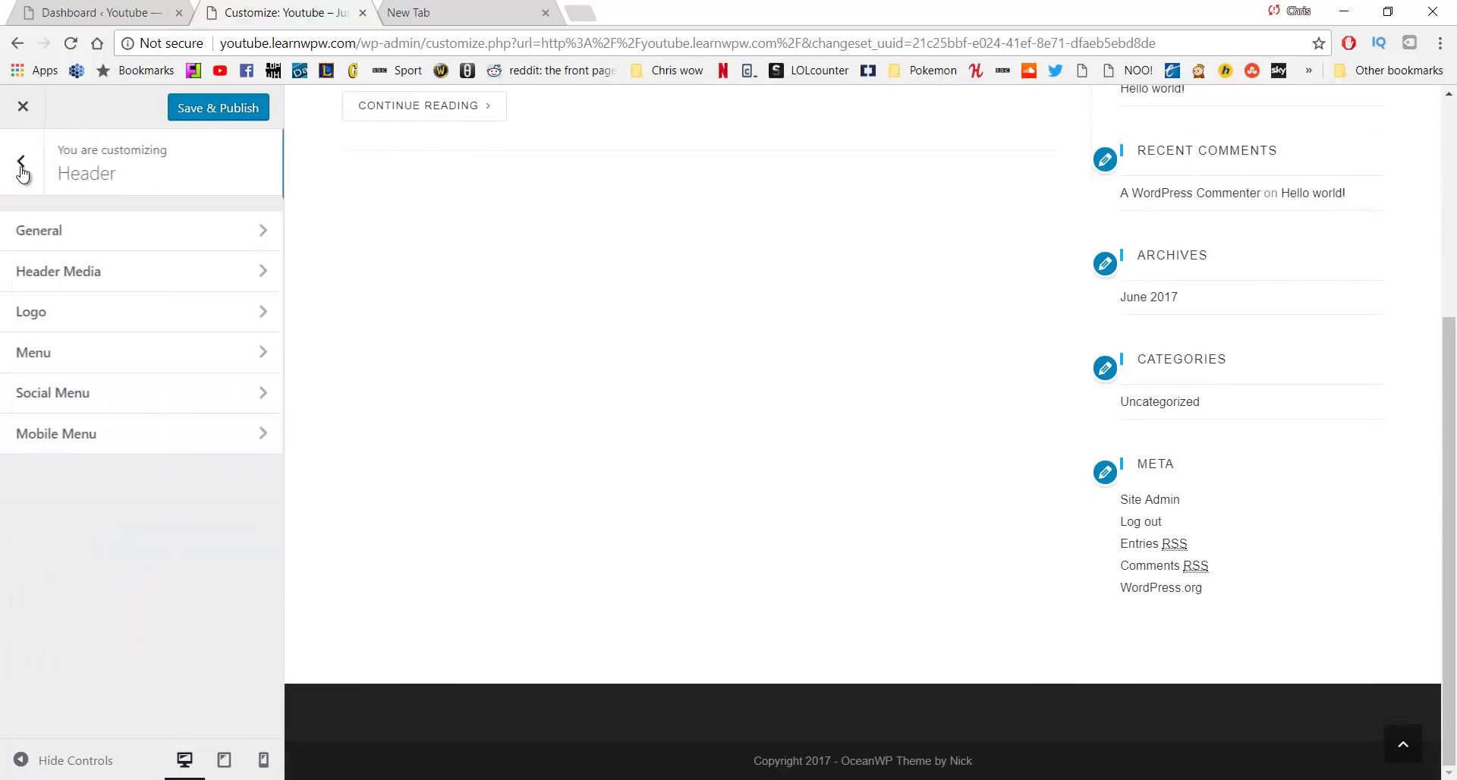
pyautogui.click(144, 363)
pyautogui.scroll(5, 374, 284)
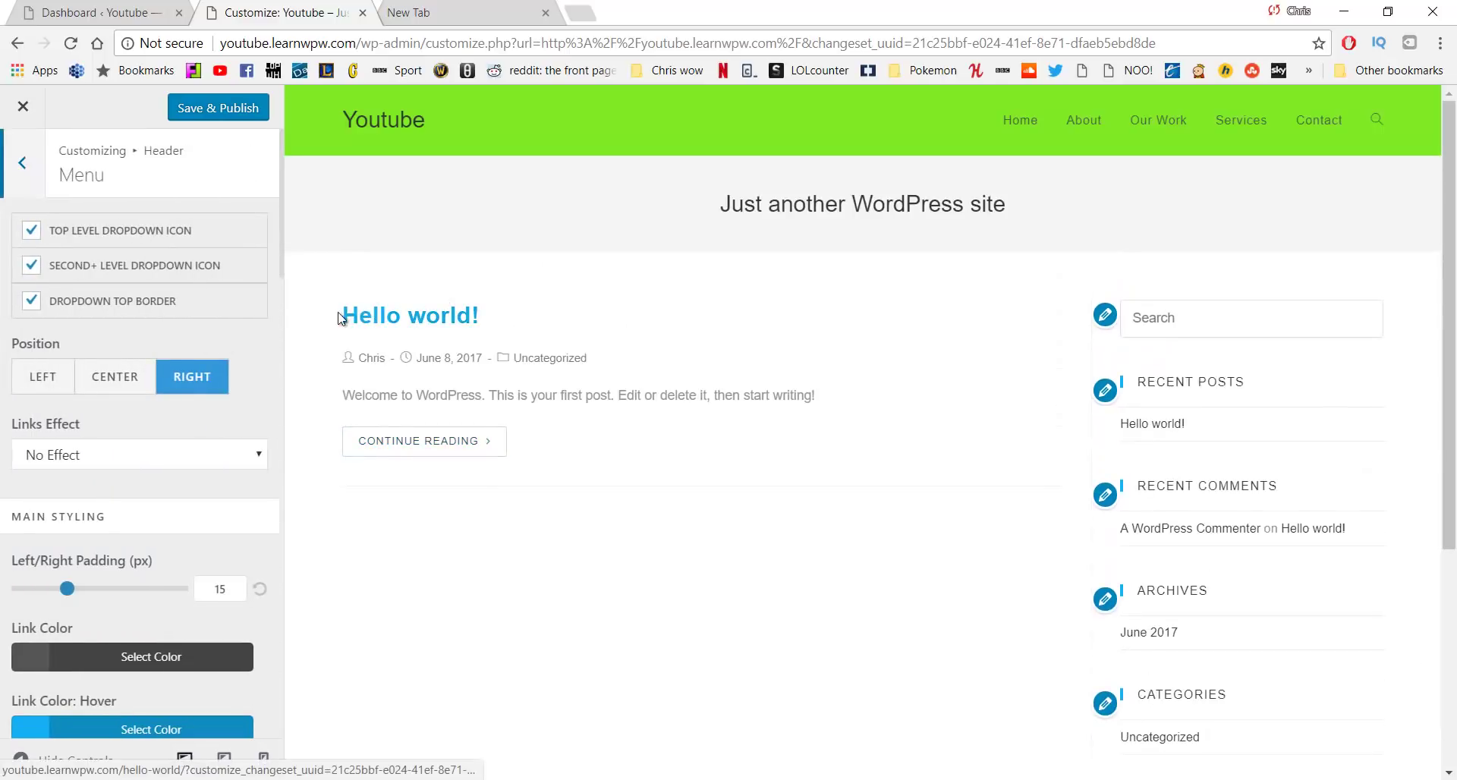
pyautogui.click(32, 230)
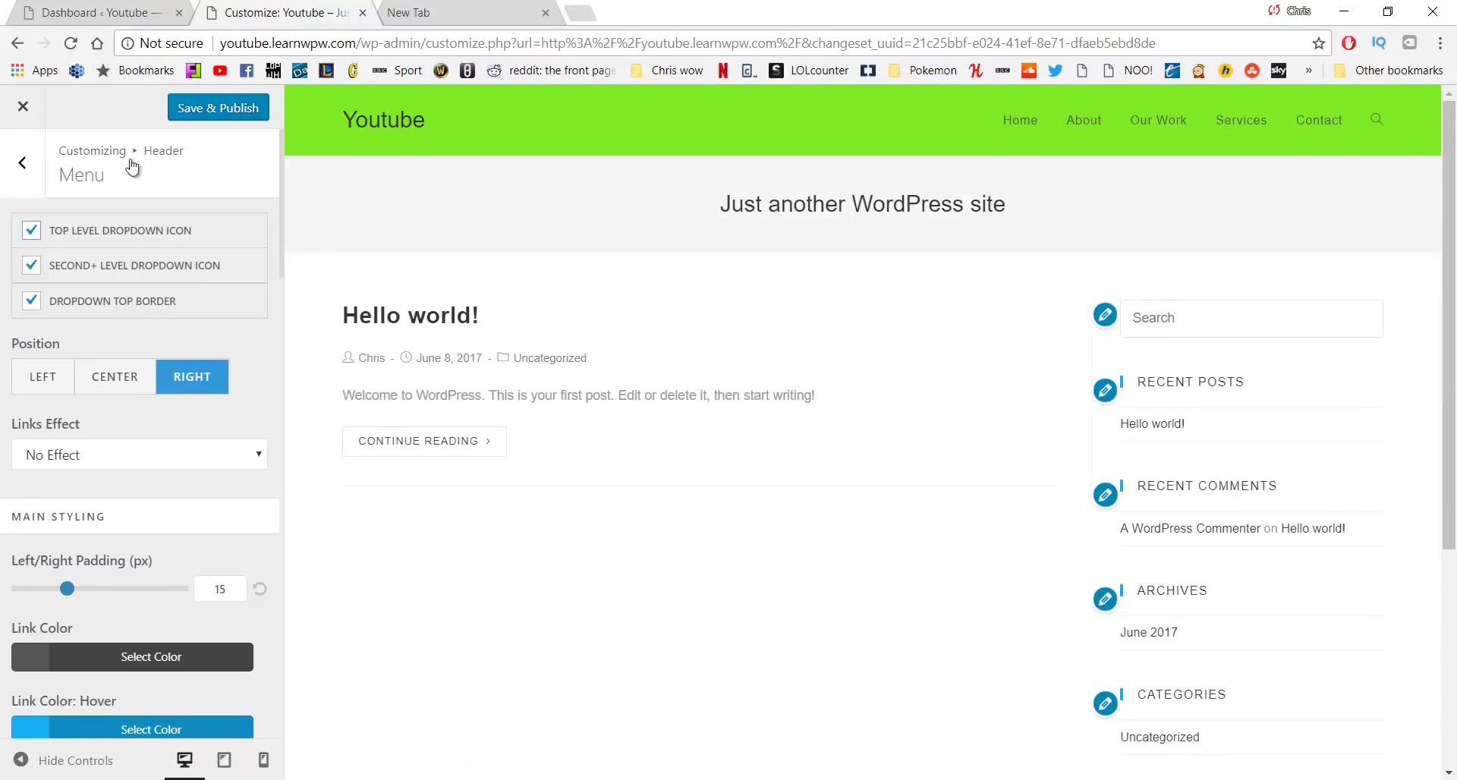
# Try Left and Center menu positions, keep Right, and leave Links Effect at No Effect
pyautogui.click(44, 379)
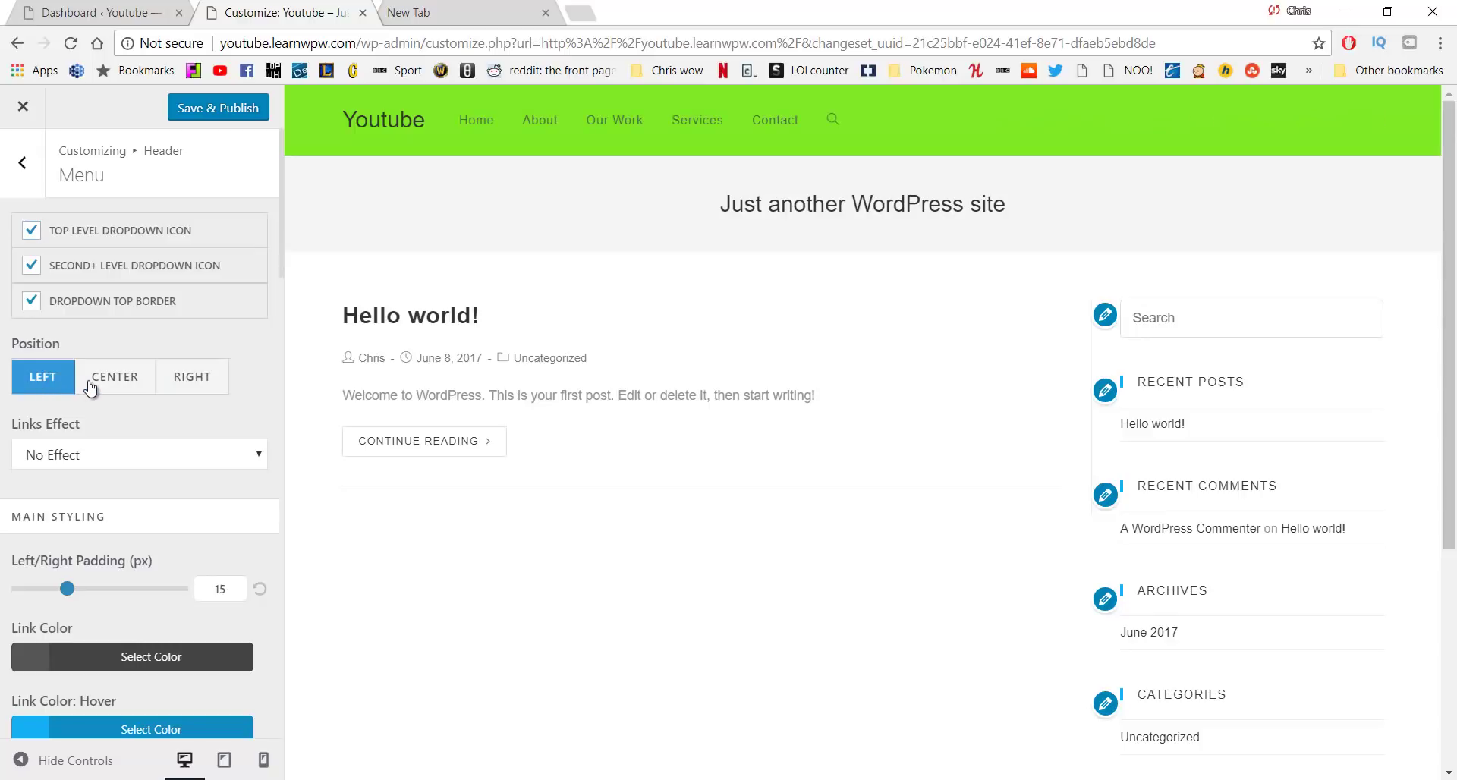
pyautogui.click(154, 385)
pyautogui.click(191, 378)
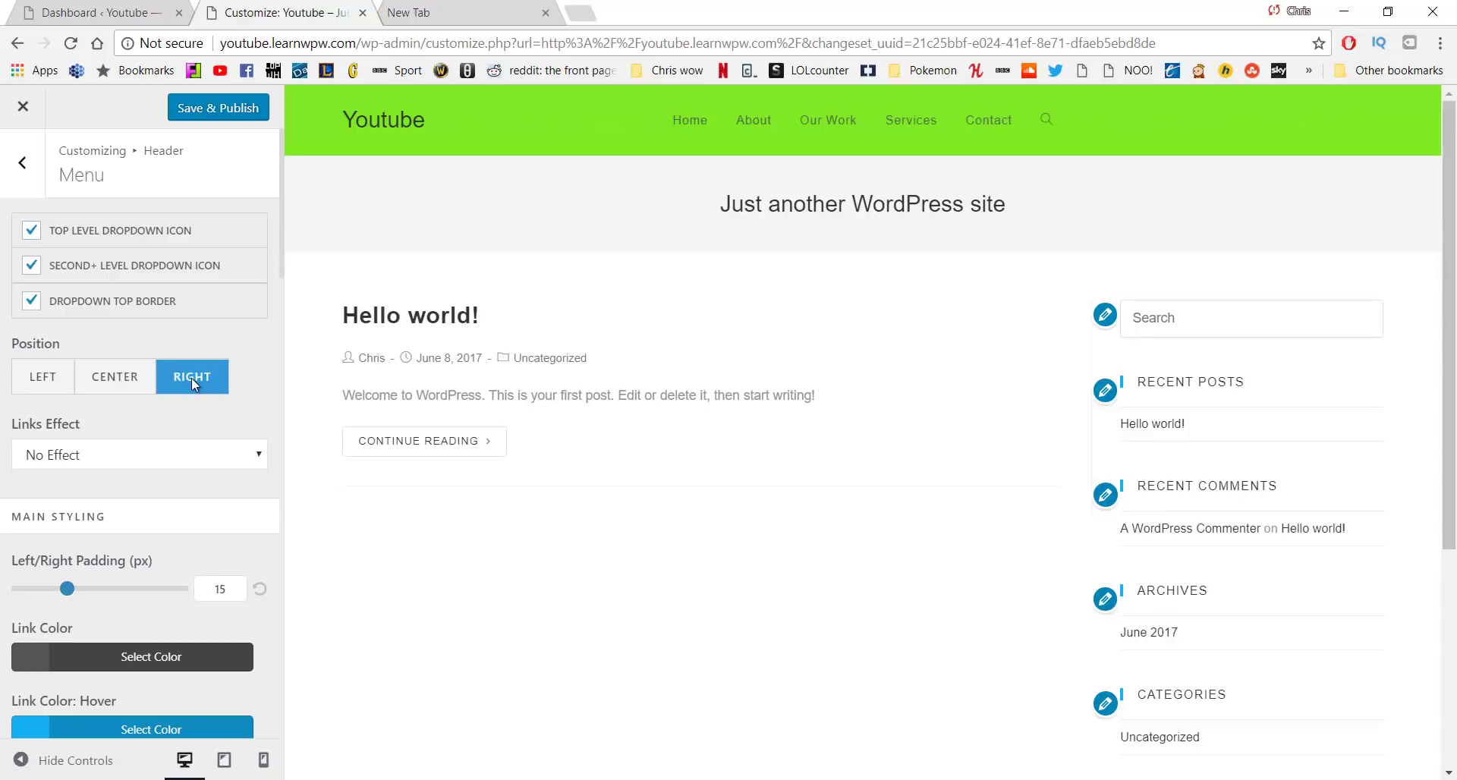
pyautogui.scroll(-1, 138, 386)
pyautogui.click(148, 361)
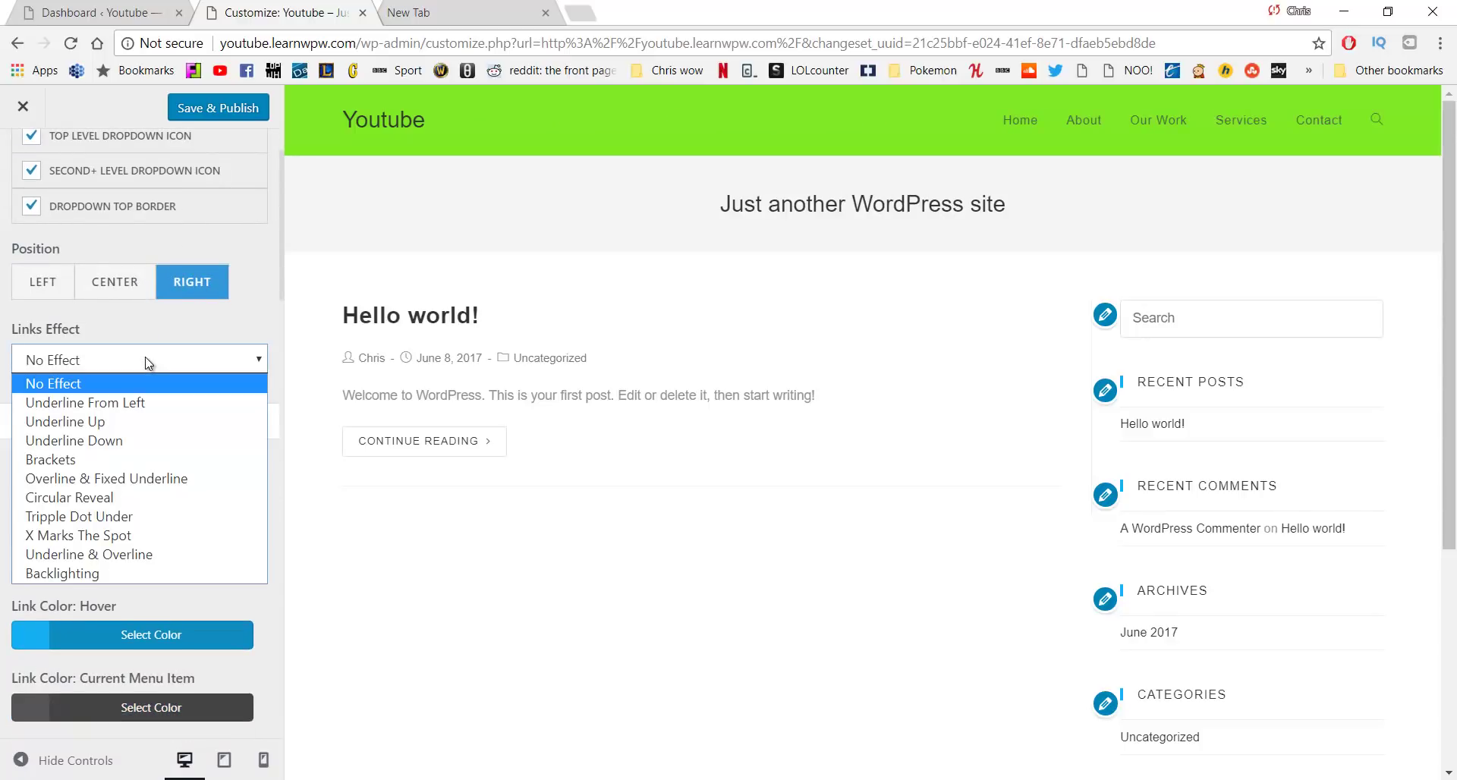
pyautogui.click(148, 362)
pyautogui.scroll(-2, 146, 363)
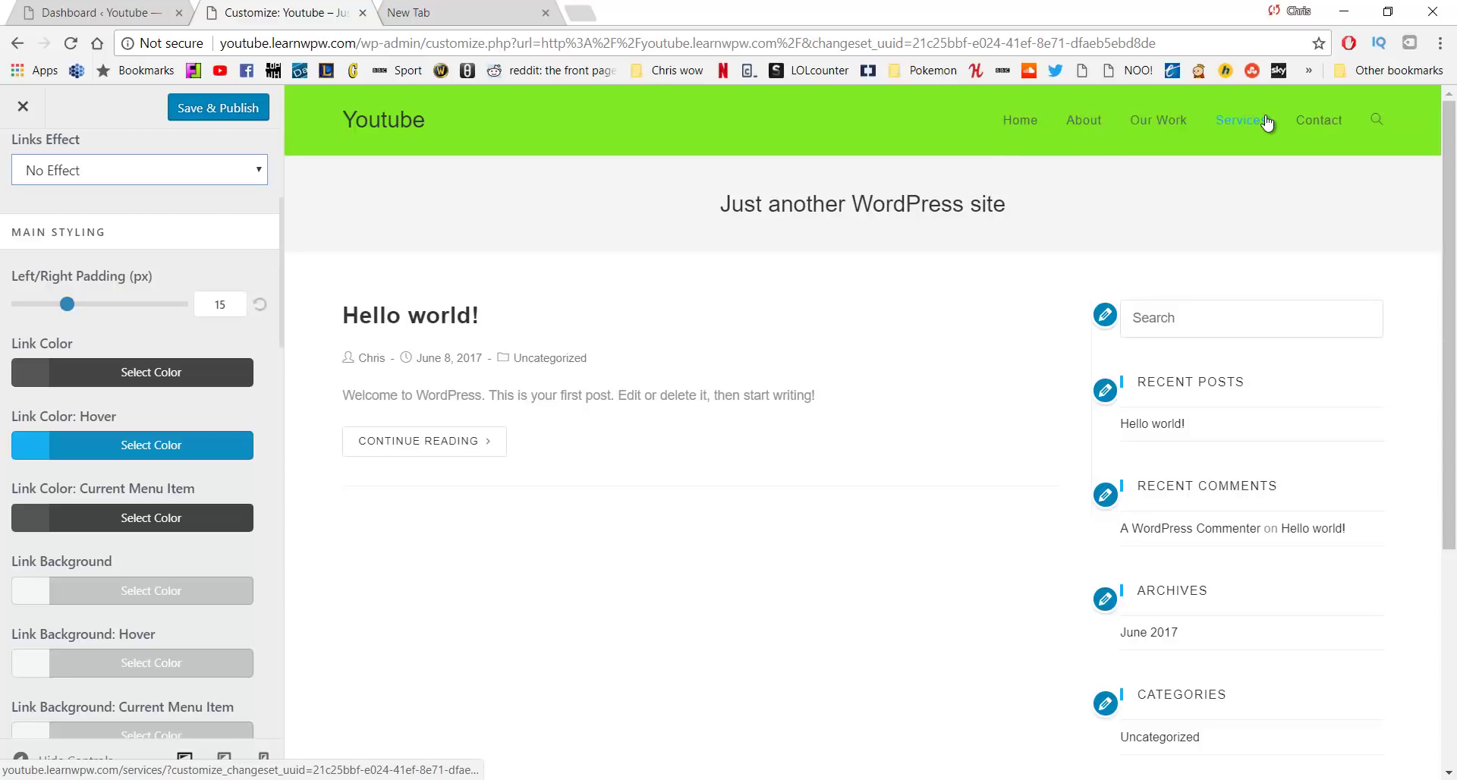
# Set the menu's Link Color: Hover to dark red #b72a2a
pyautogui.click(159, 449)
pyautogui.moveTo(114, 531)
pyautogui.mouseDown()
pyautogui.moveTo(87, 594)
pyautogui.moveTo(93, 533)
pyautogui.mouseUp()
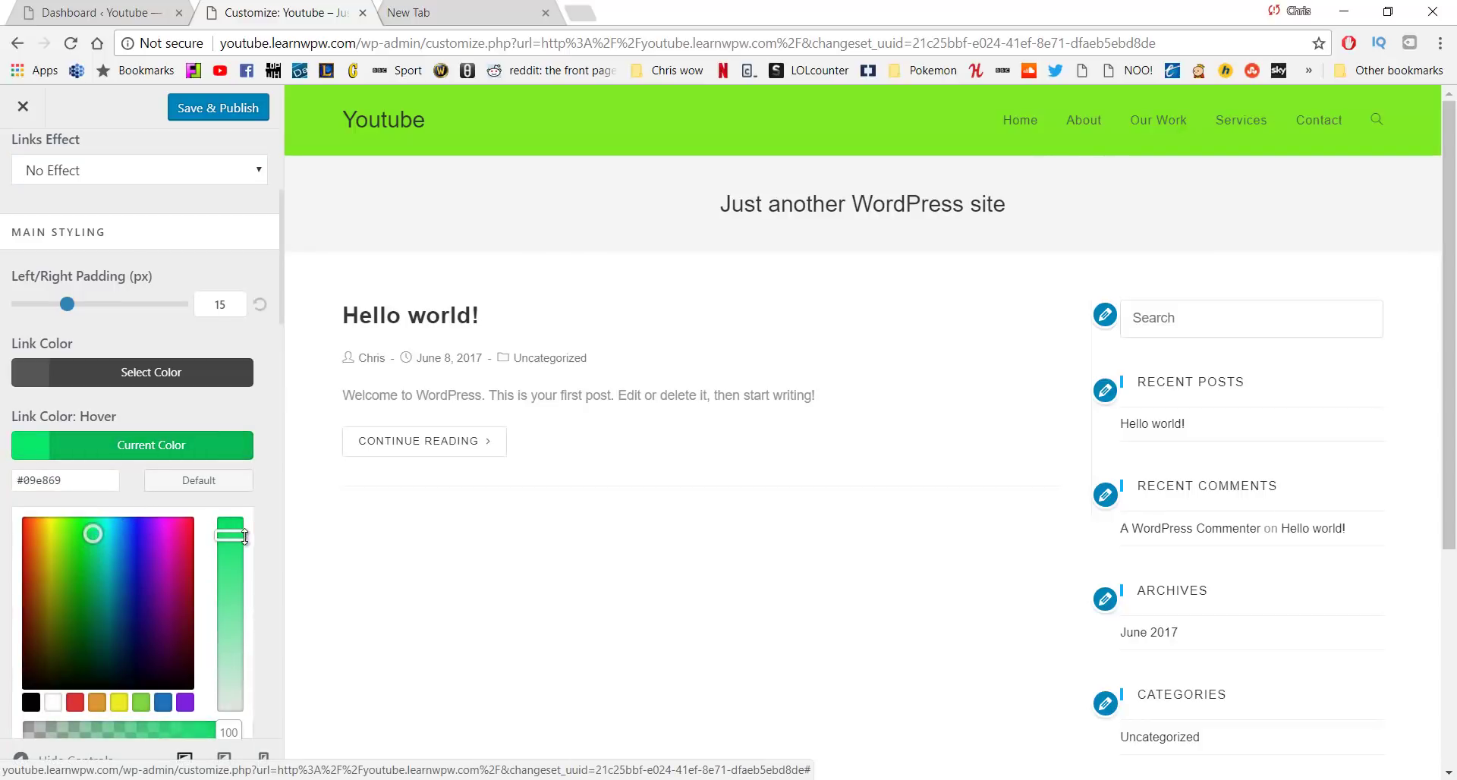
pyautogui.moveTo(244, 537); pyautogui.dragTo(231, 623)
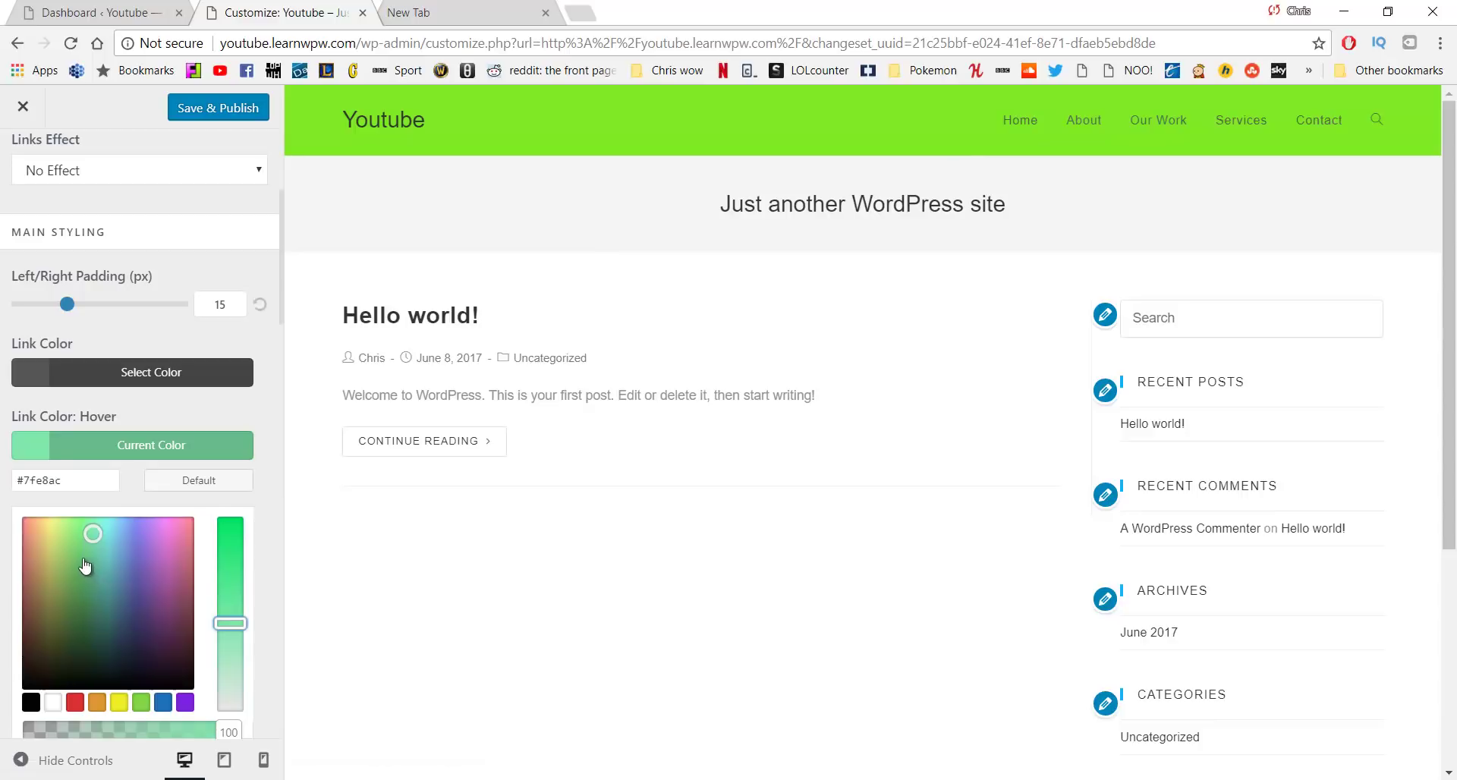
pyautogui.moveTo(85, 566); pyautogui.dragTo(12, 563)
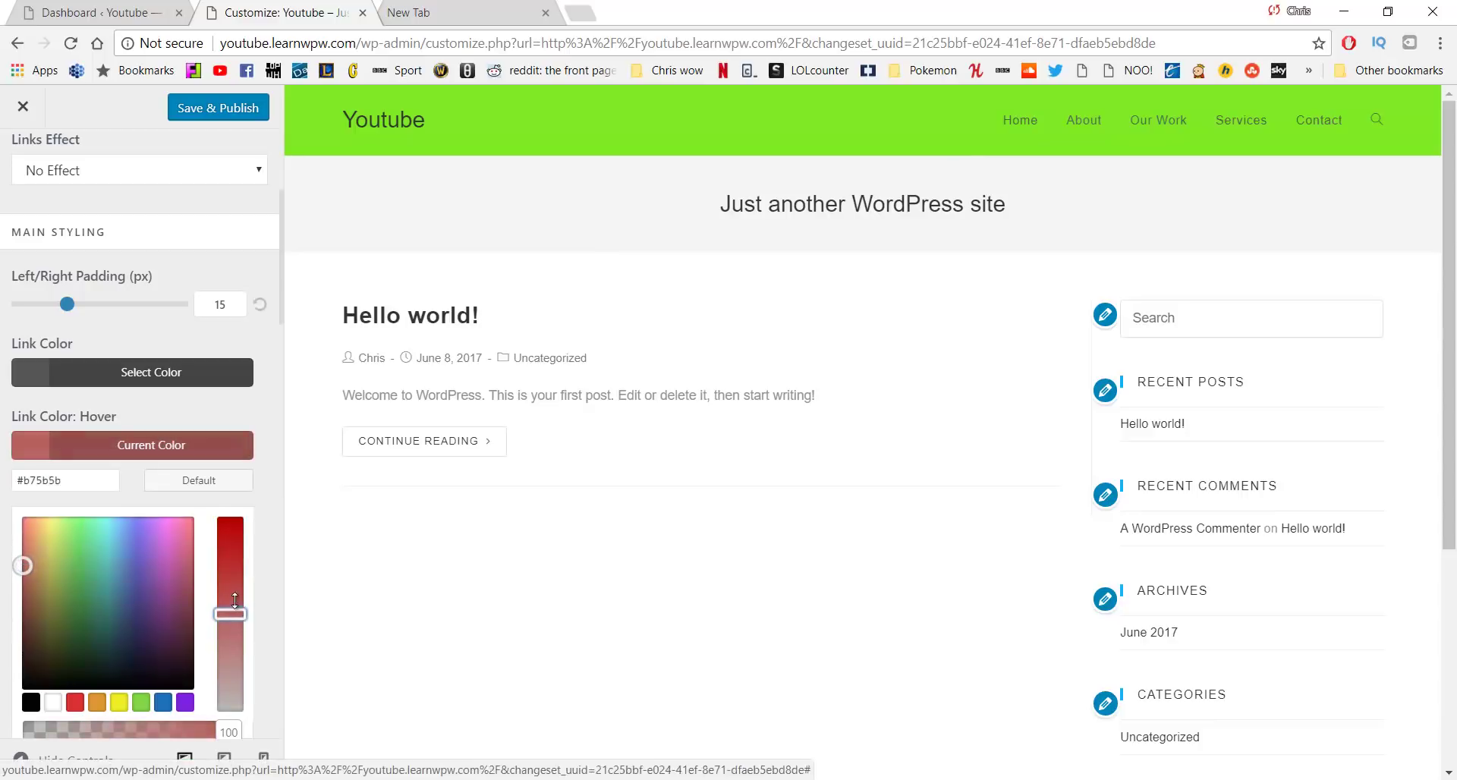
pyautogui.moveTo(235, 601); pyautogui.dragTo(235, 563)
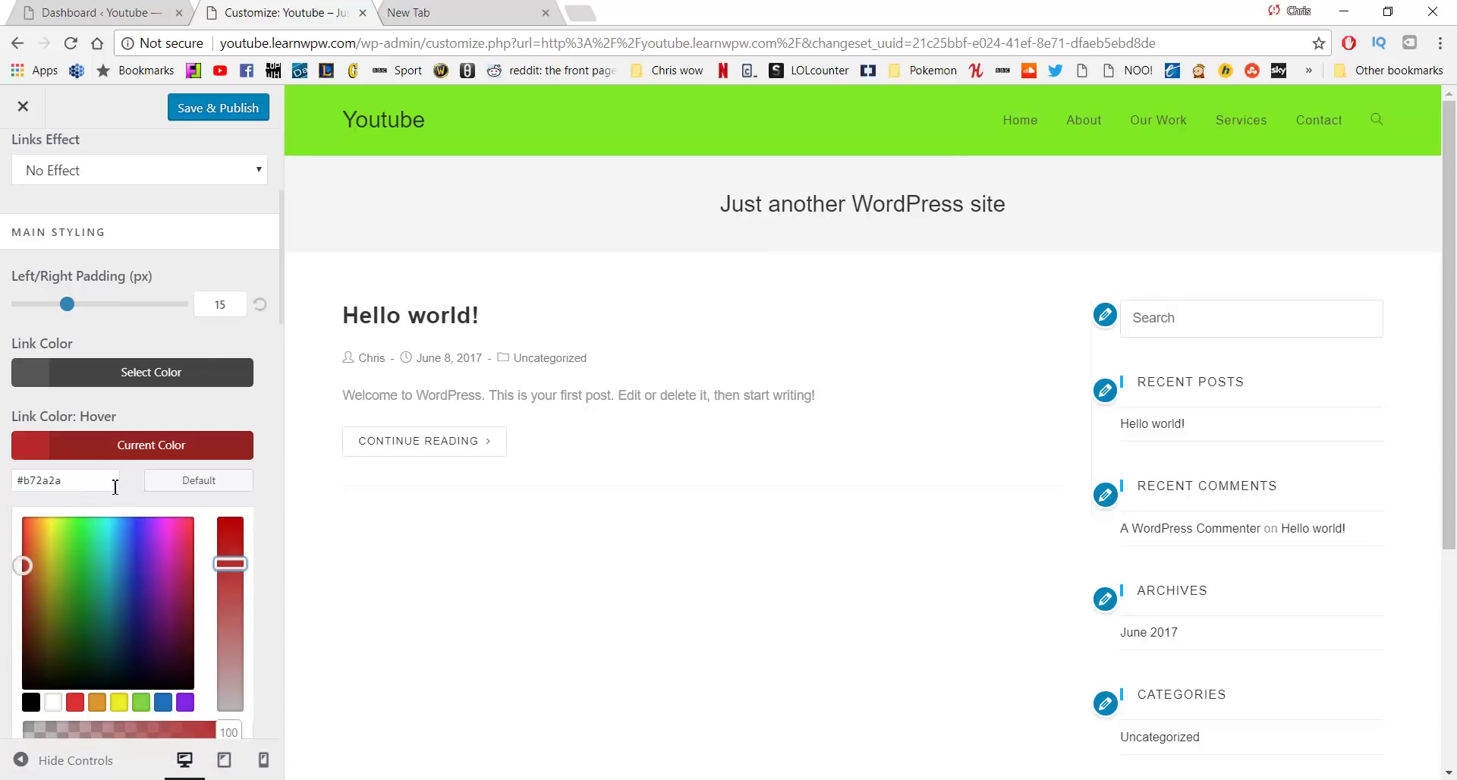
pyautogui.press('super')
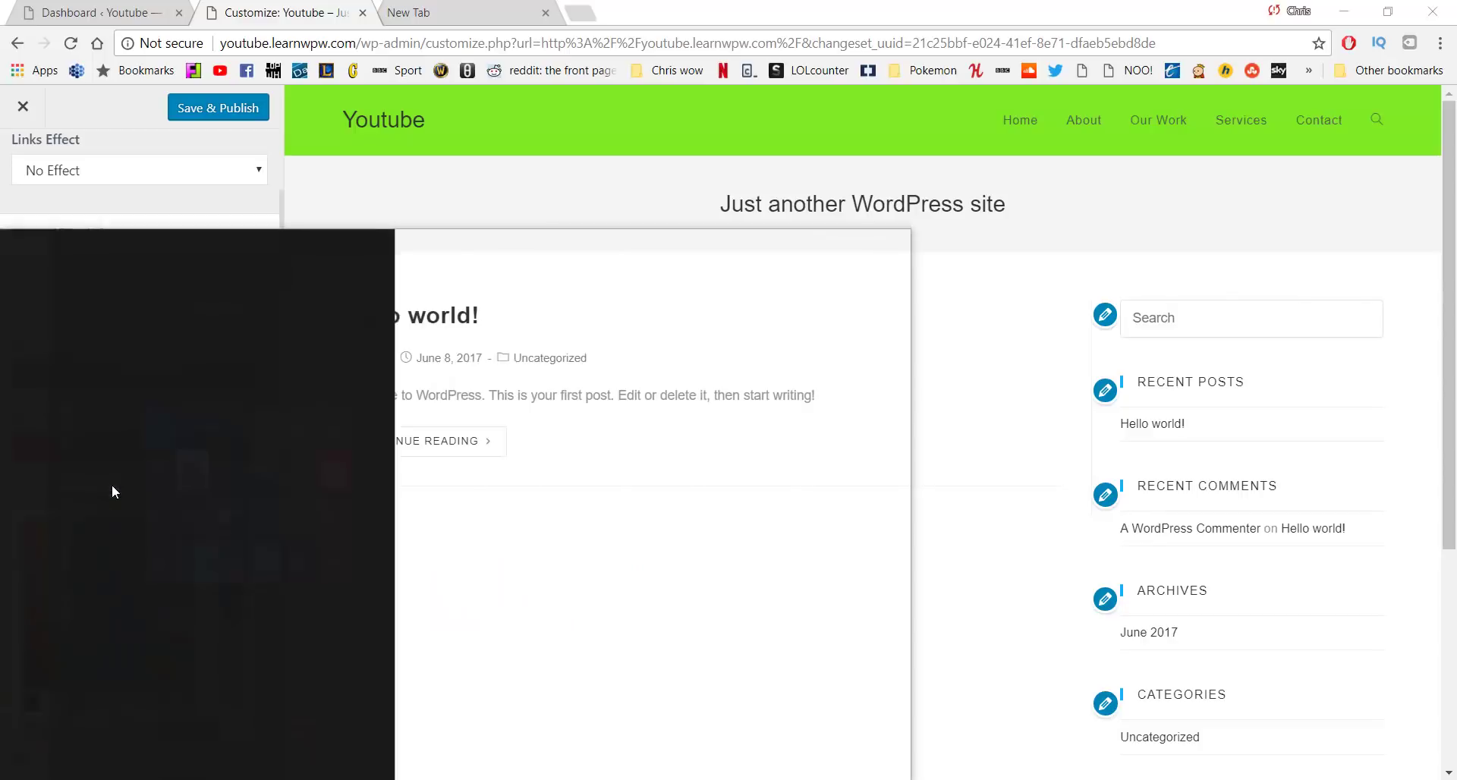
# Launch Notepad and paste the red hover code #b72a2a into it
pyautogui.write('notepad')
pyautogui.press('Return')
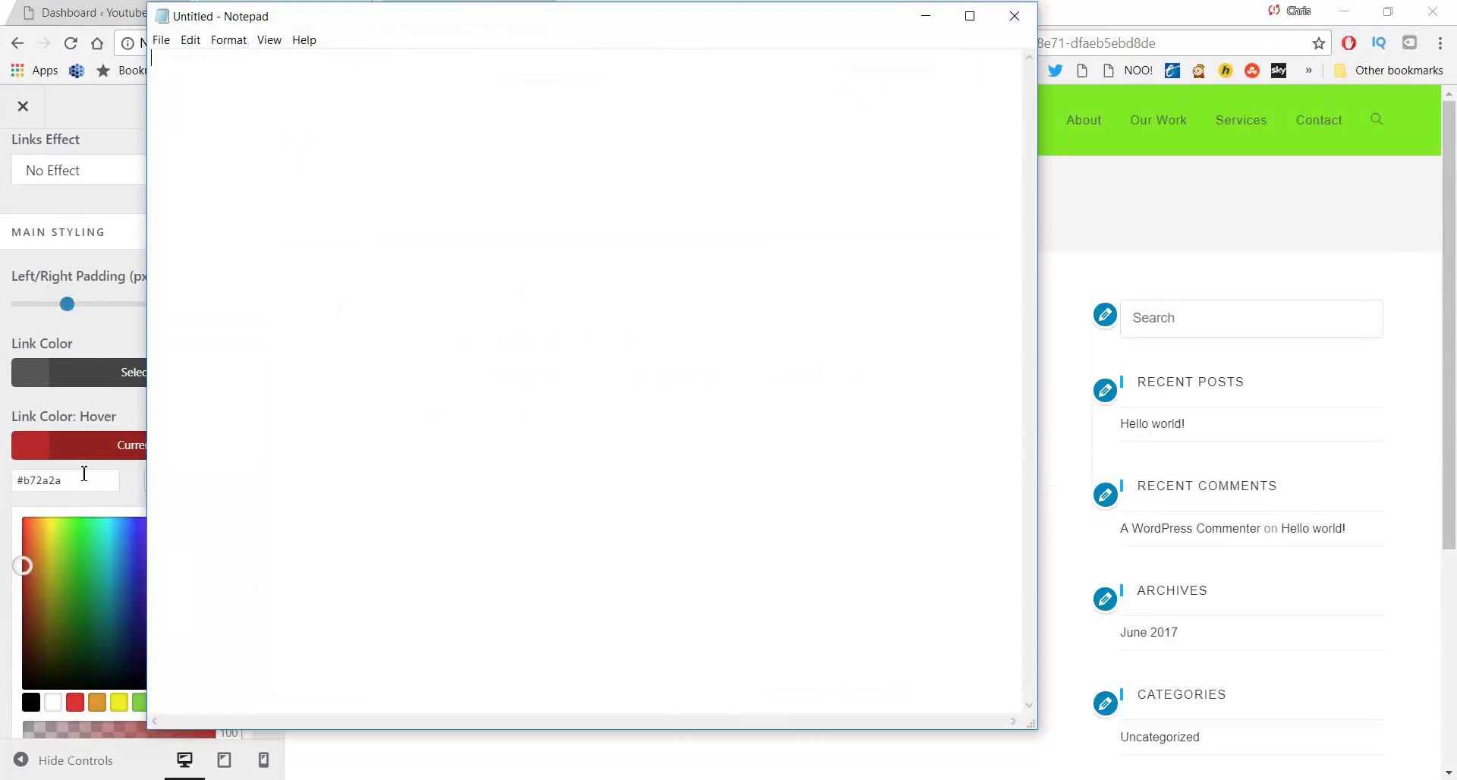
pyautogui.click(84, 477)
pyautogui.hotkey('ctrl', 'c')
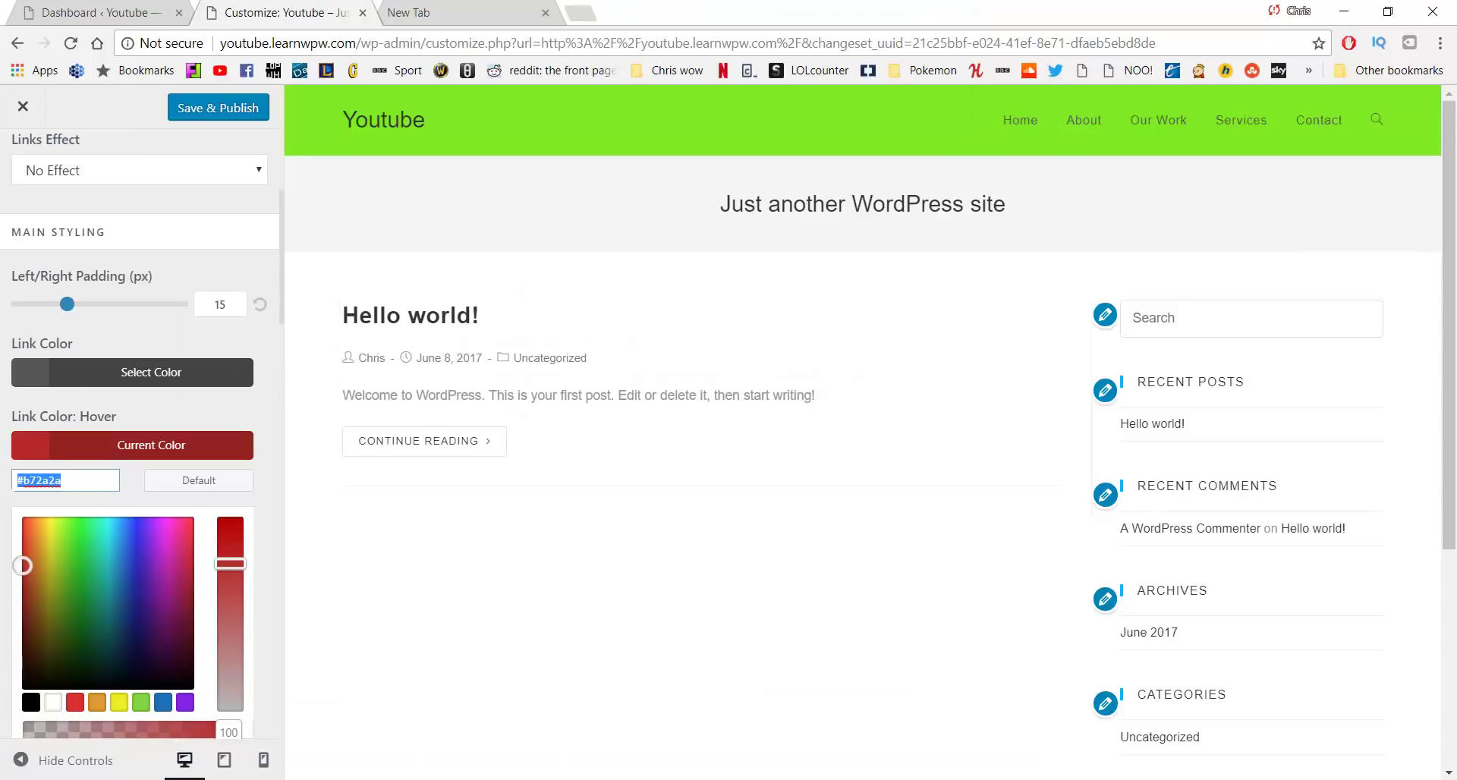
pyautogui.hotkey('alt', 'Tab')
pyautogui.hotkey('ctrl', 'v')
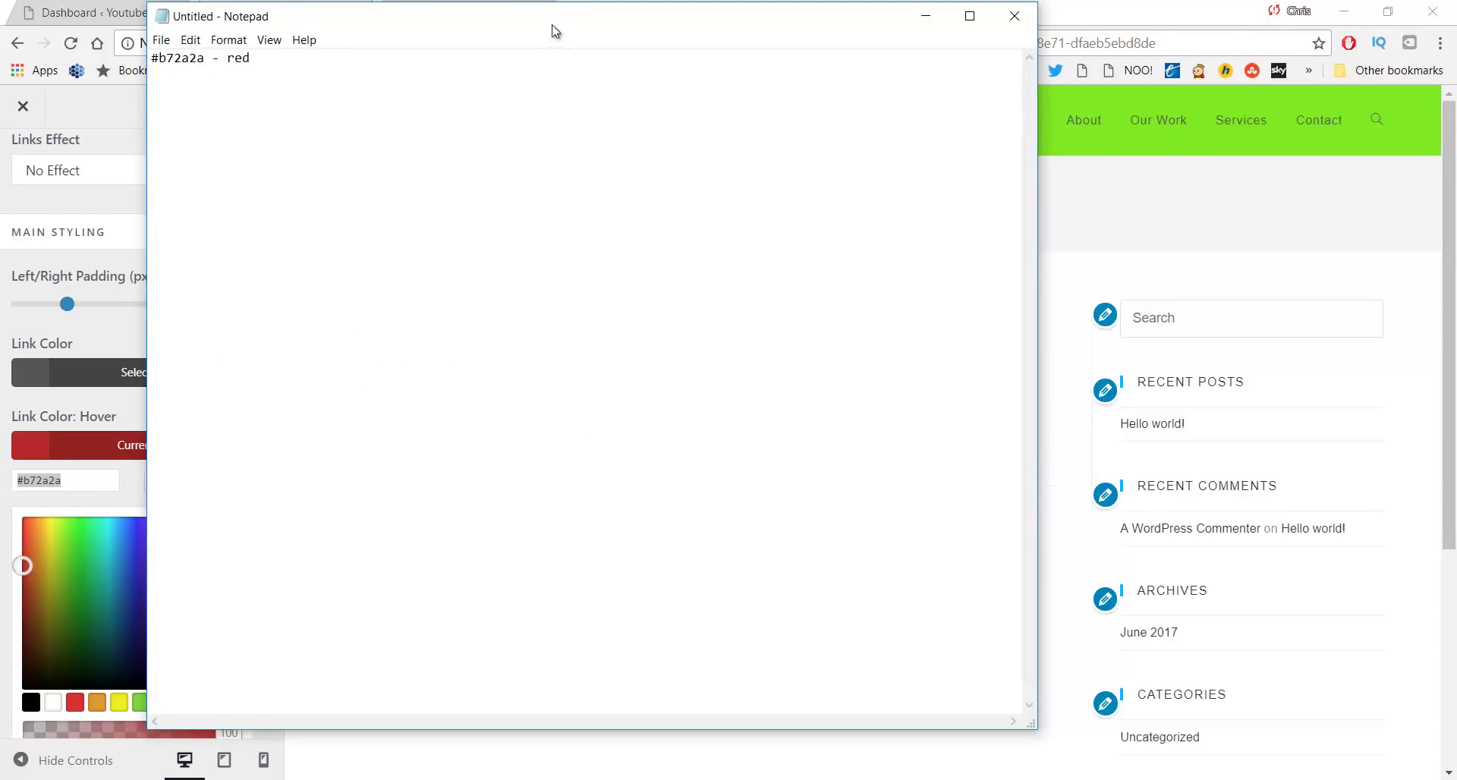
# Add the green code #7eea25 on a new line in Notepad, then minimize it
pyautogui.moveTo(556, 31); pyautogui.dragTo(587, 117)
pyautogui.click(386, 25)
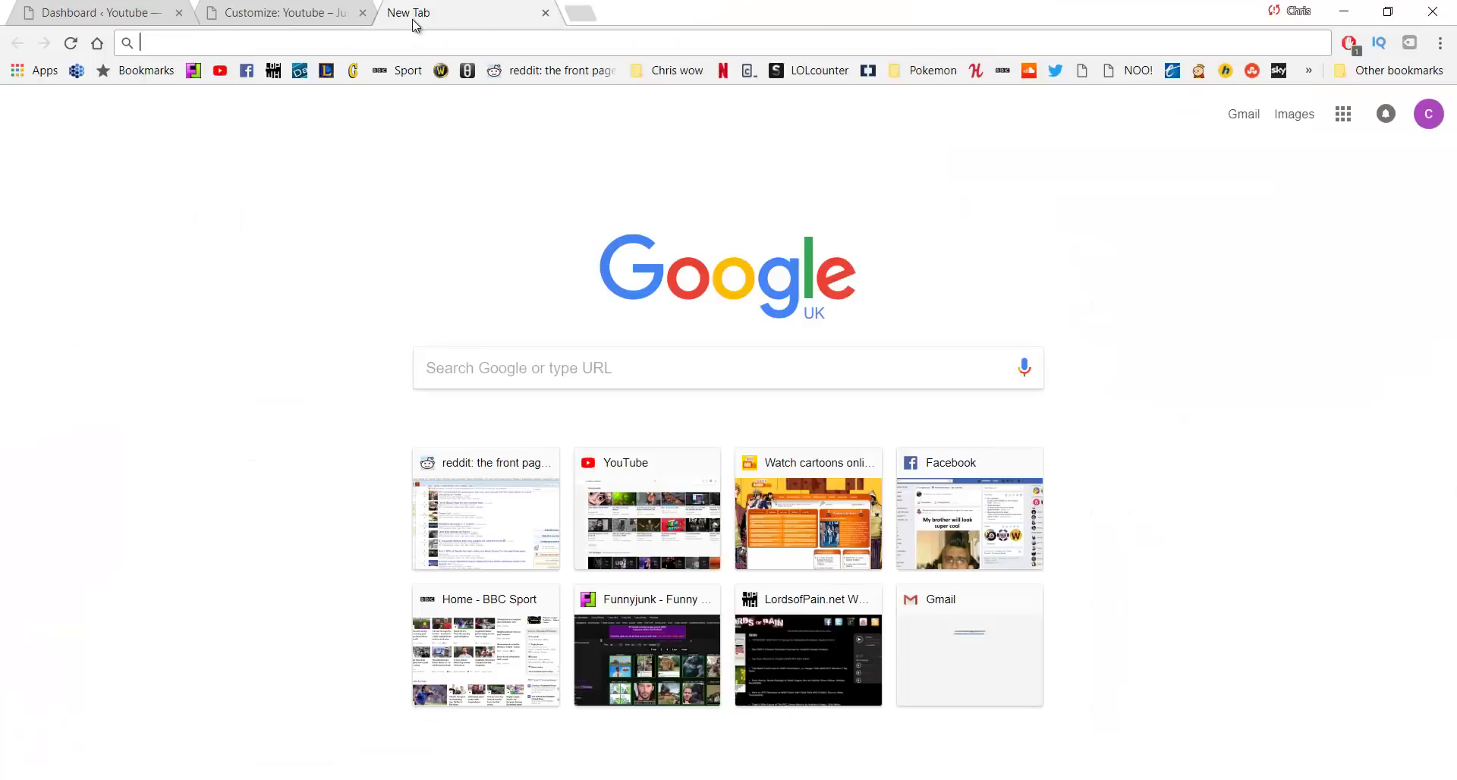
pyautogui.click(328, 4)
pyautogui.hotkey('alt', 'Tab')
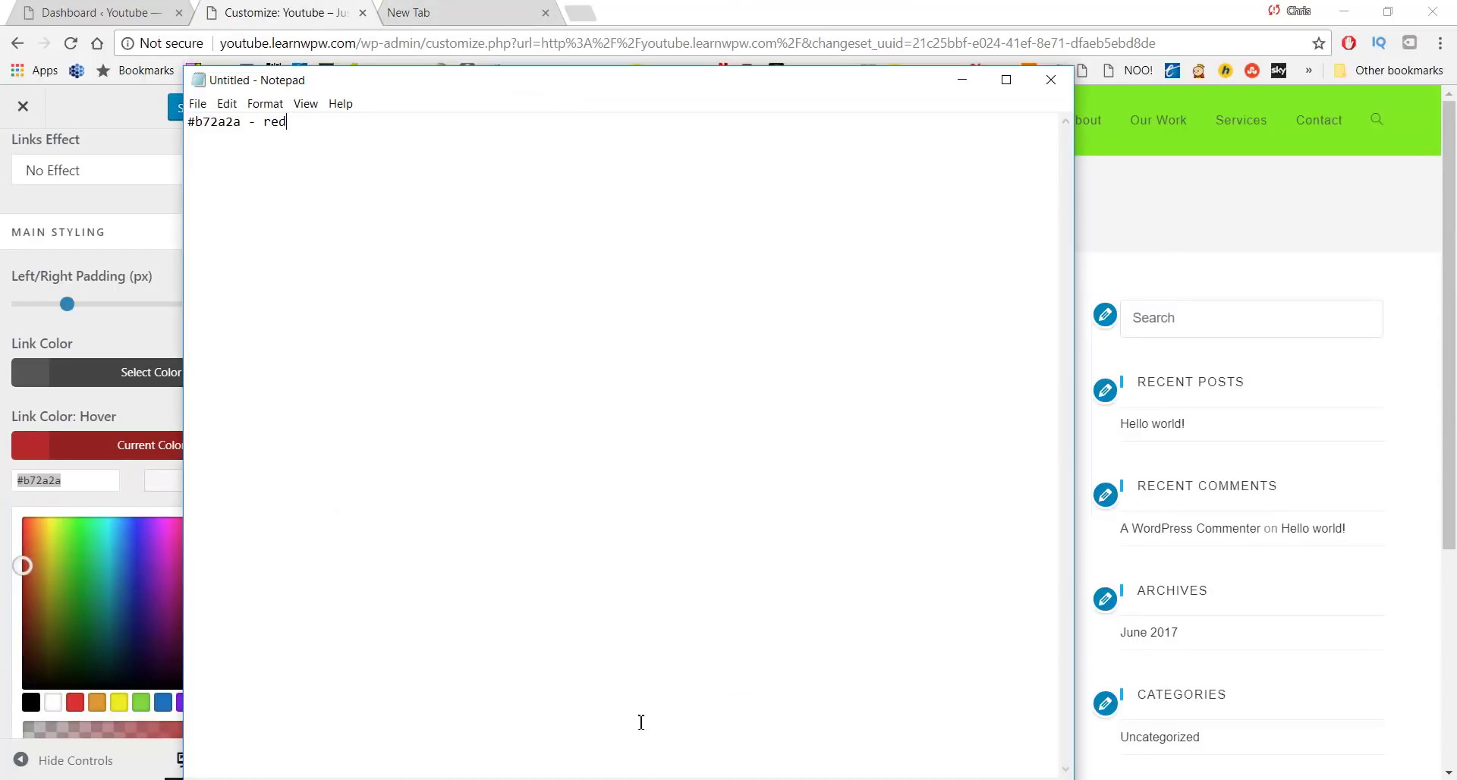
pyautogui.press('Return')
pyautogui.write('#7eea25')
pyautogui.click(962, 79)
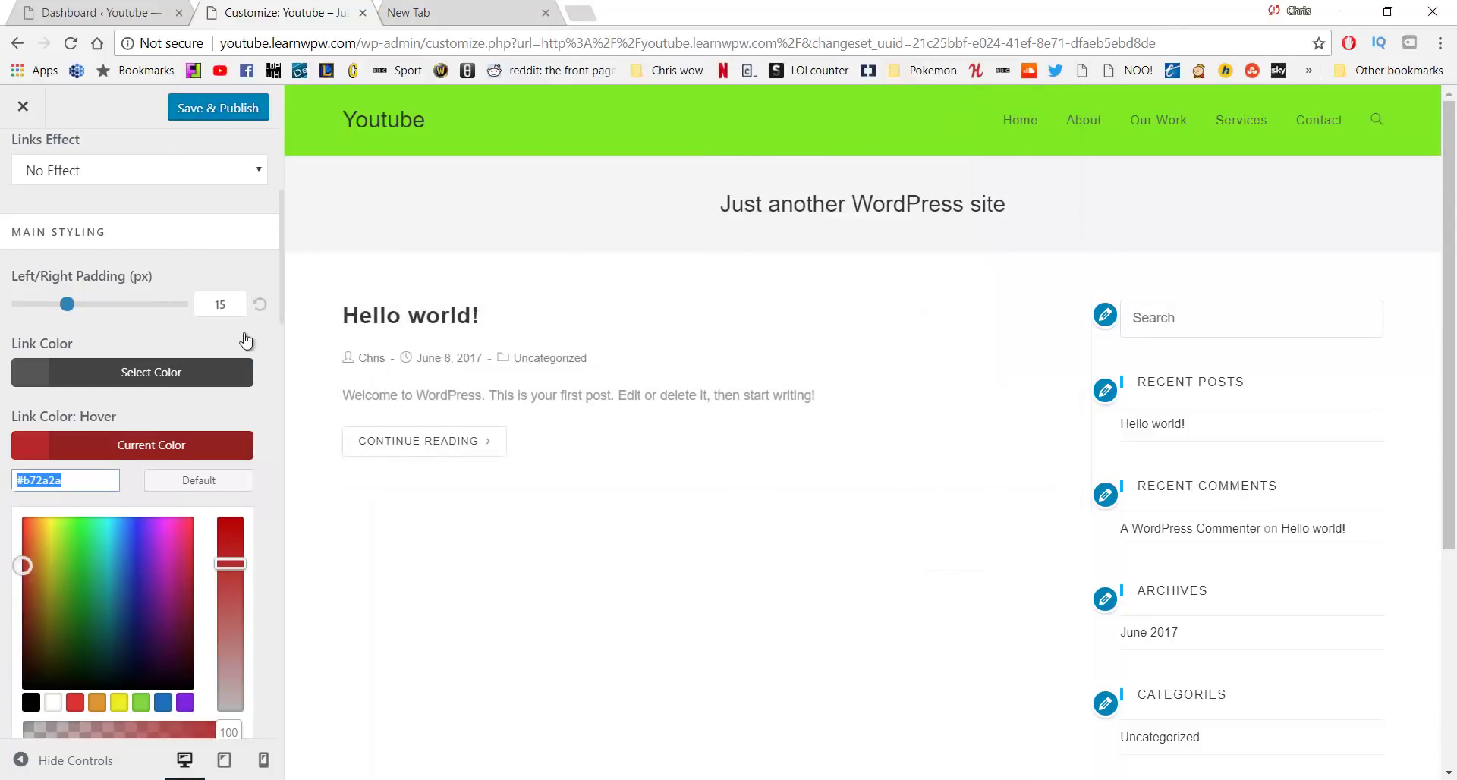
pyautogui.scroll(-5, 190, 351)
pyautogui.scroll(4, 166, 368)
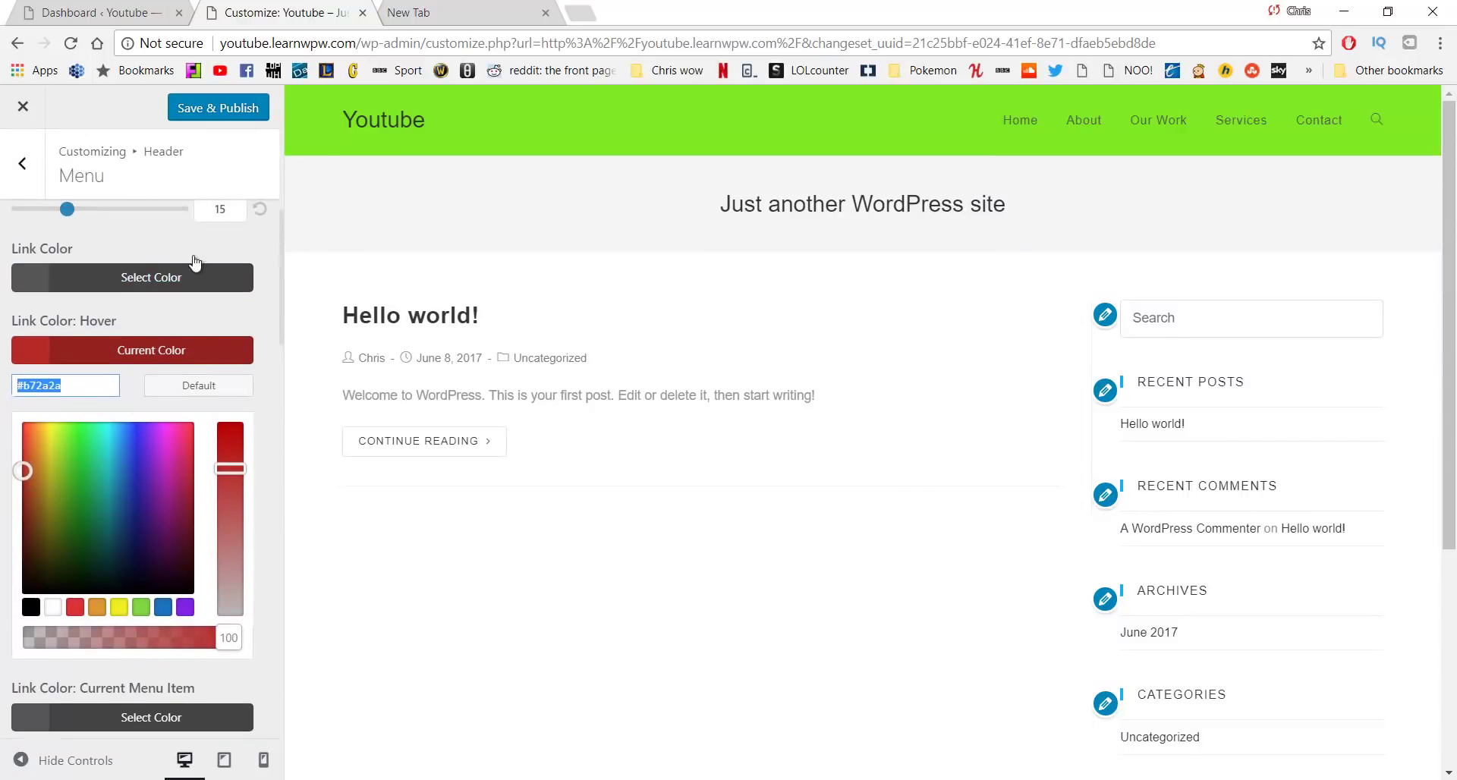
# Set the header menu Link Color to dark green #24662a
pyautogui.click(126, 277)
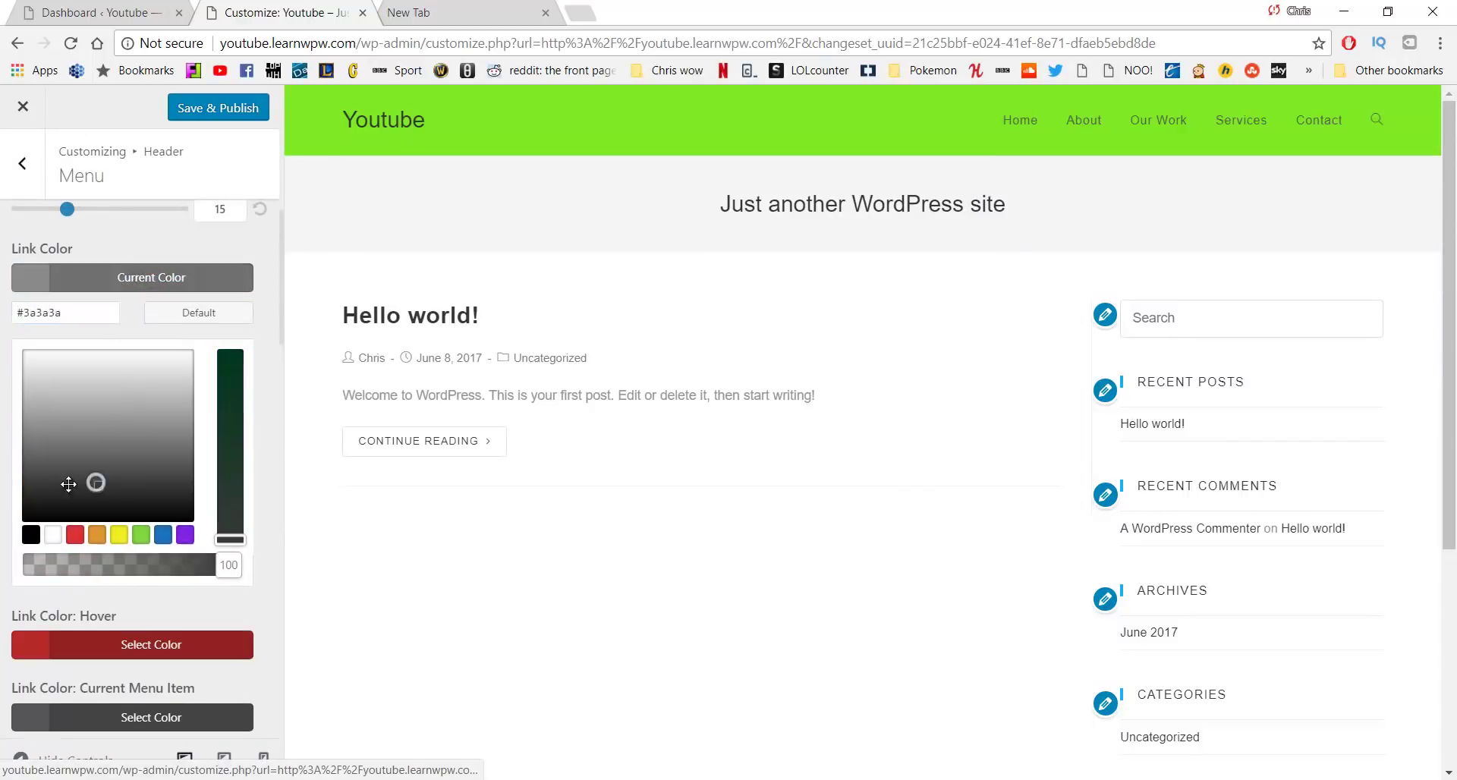
pyautogui.moveTo(68, 484); pyautogui.dragTo(32, 353)
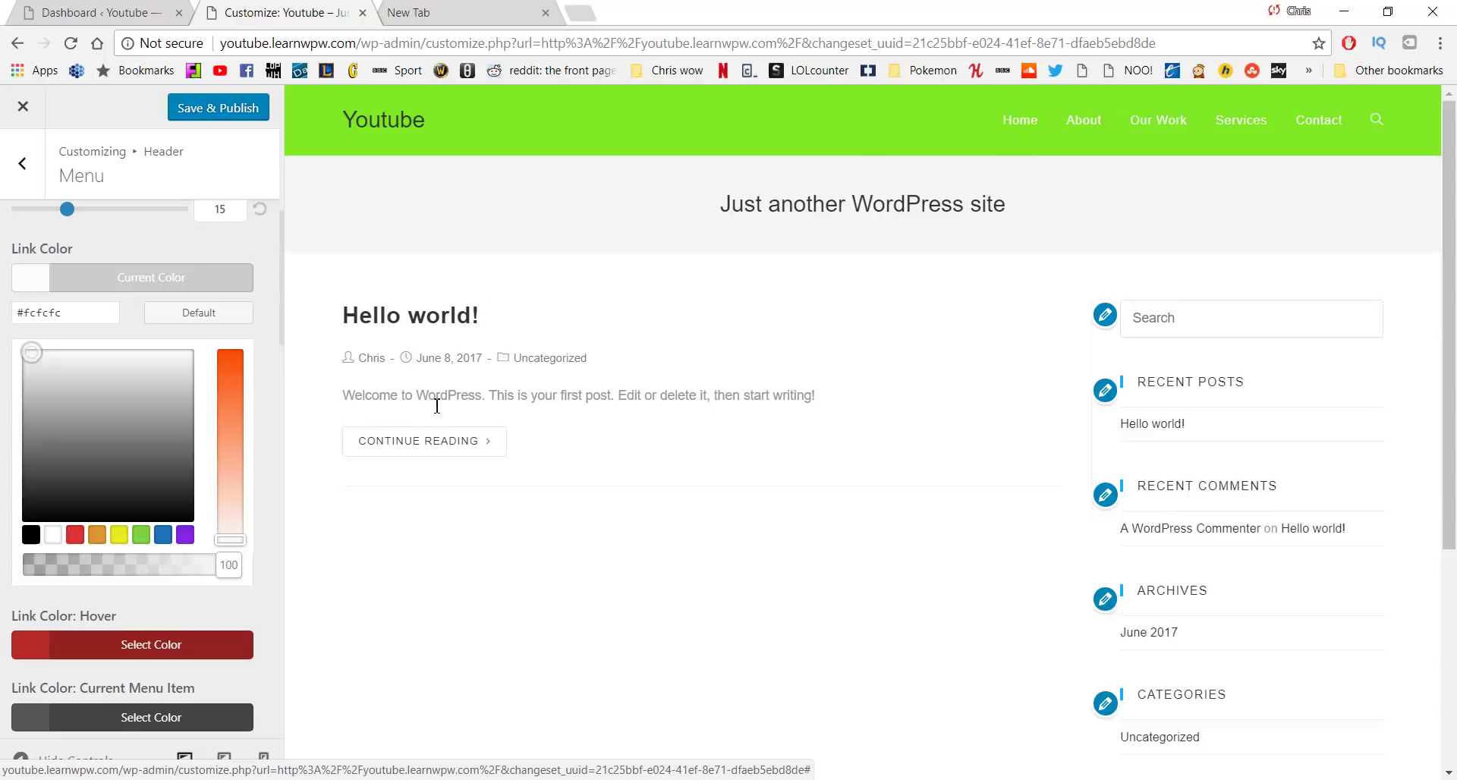
pyautogui.click(235, 352)
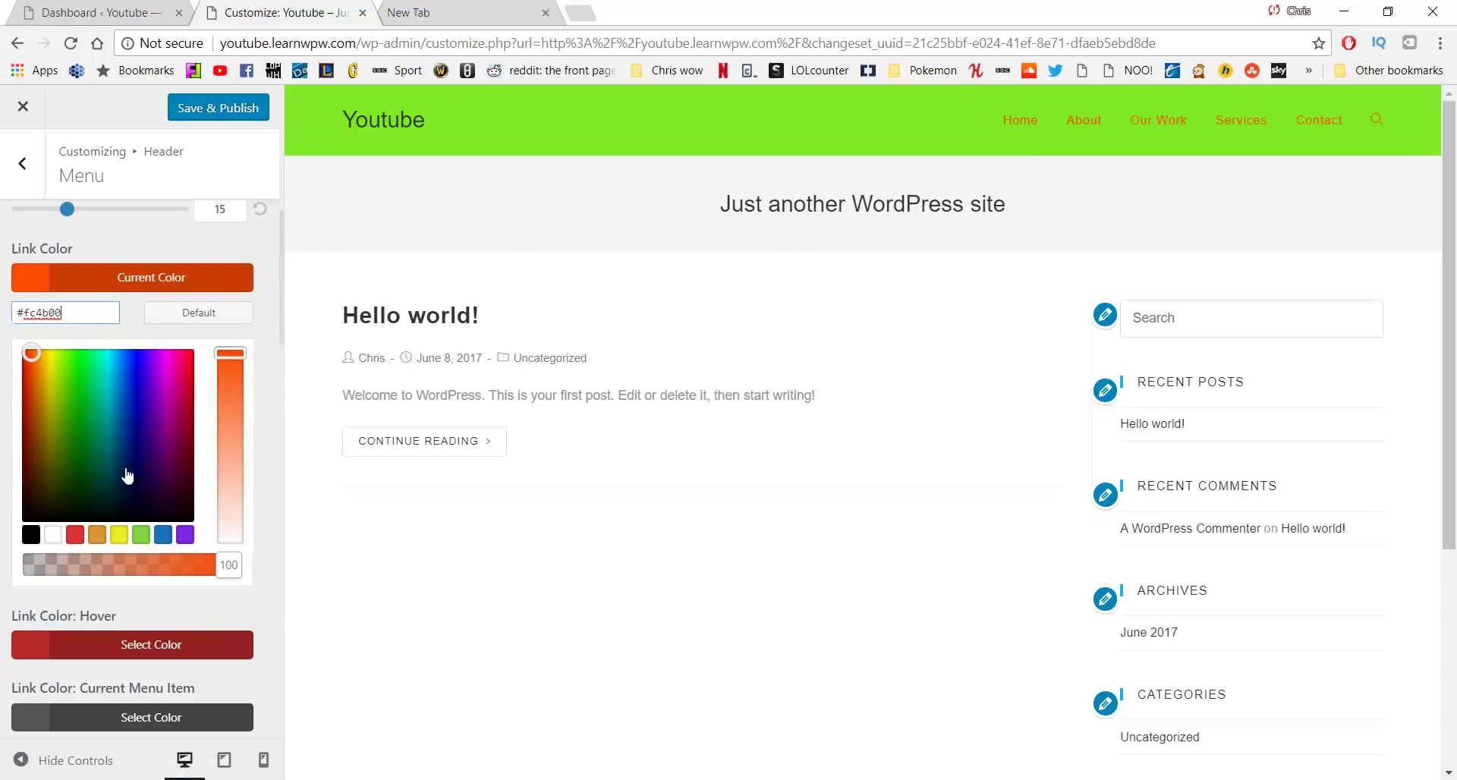
pyautogui.click(84, 454)
pyautogui.moveTo(230, 405)
pyautogui.mouseDown()
pyautogui.moveTo(231, 452)
pyautogui.moveTo(232, 420)
pyautogui.mouseUp()
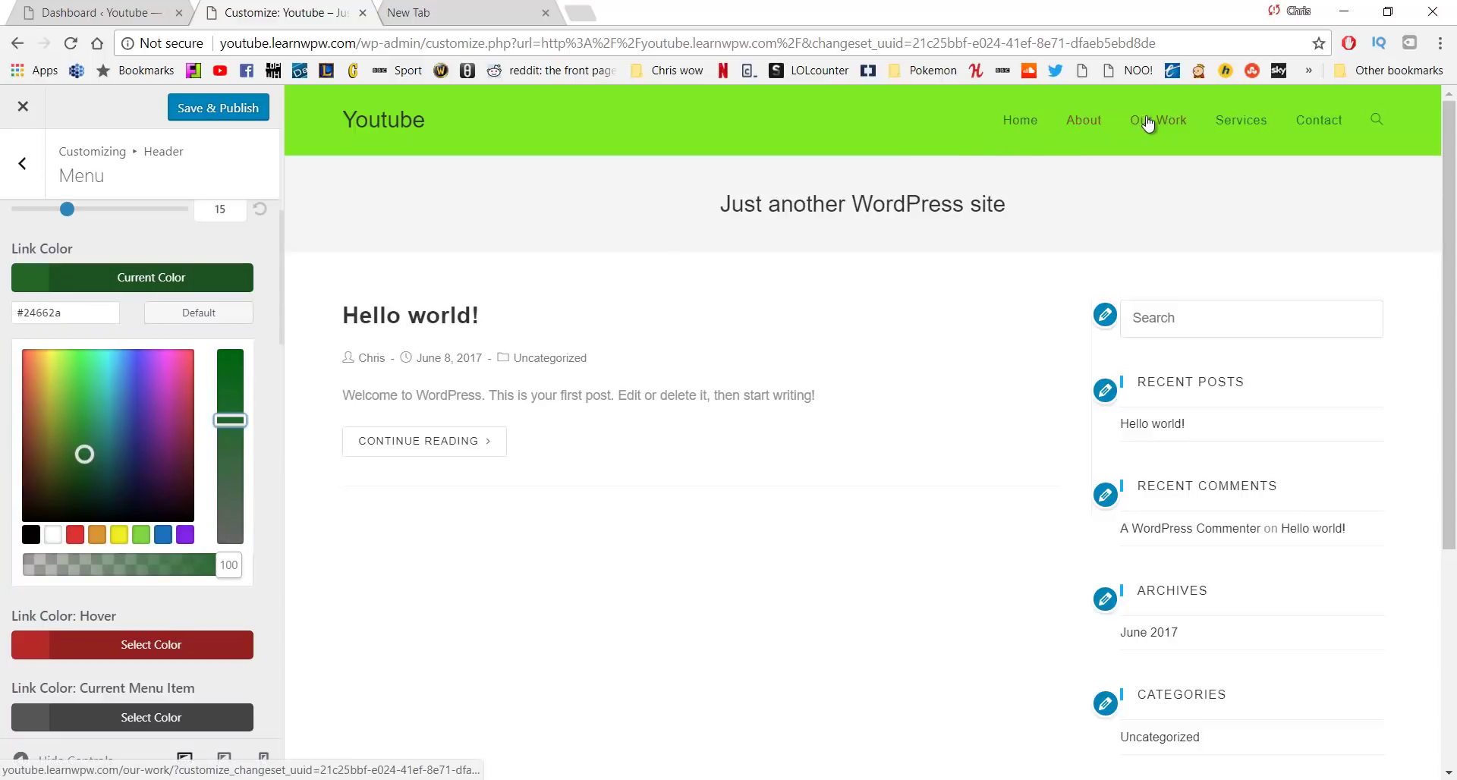
# Copy #24662a into the Notepad colour notes and return to the Menu panel
pyautogui.moveTo(91, 319); pyautogui.dragTo(6, 322)
pyautogui.hotkey('ctrl', 'c')
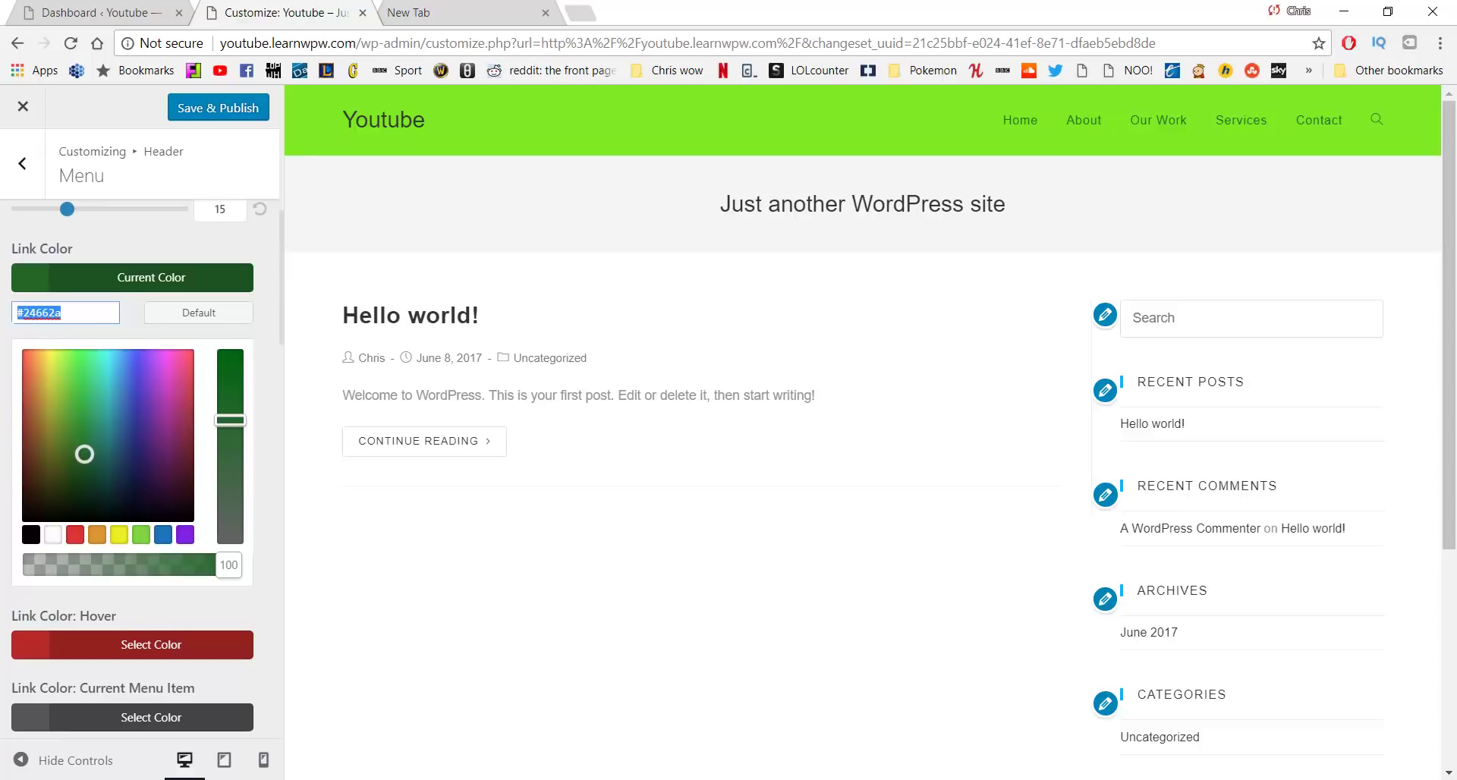
pyautogui.hotkey('alt', 'Tab')
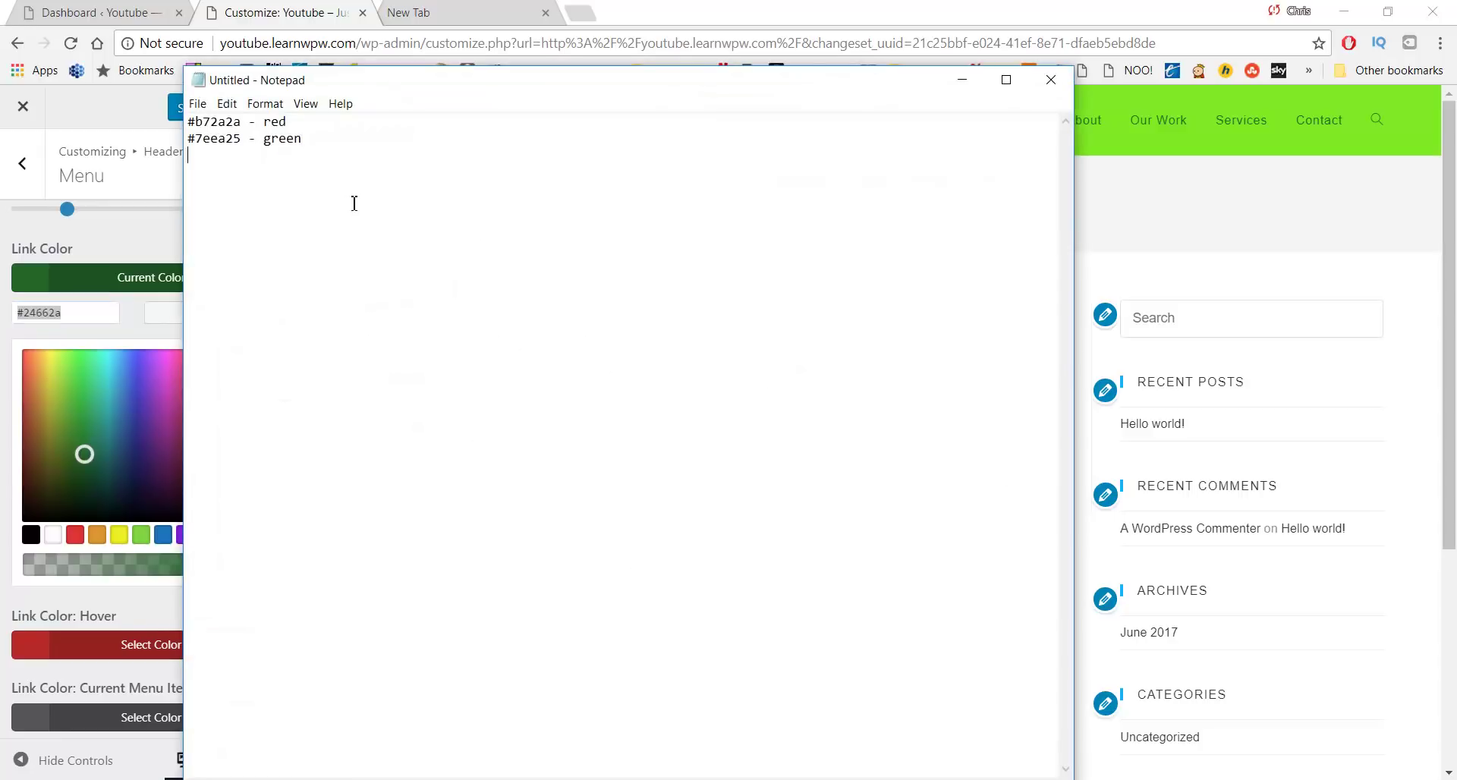
pyautogui.hotkey('ctrl', 'v')
pyautogui.write('-')
pyautogui.hotkey('alt', 'Tab')
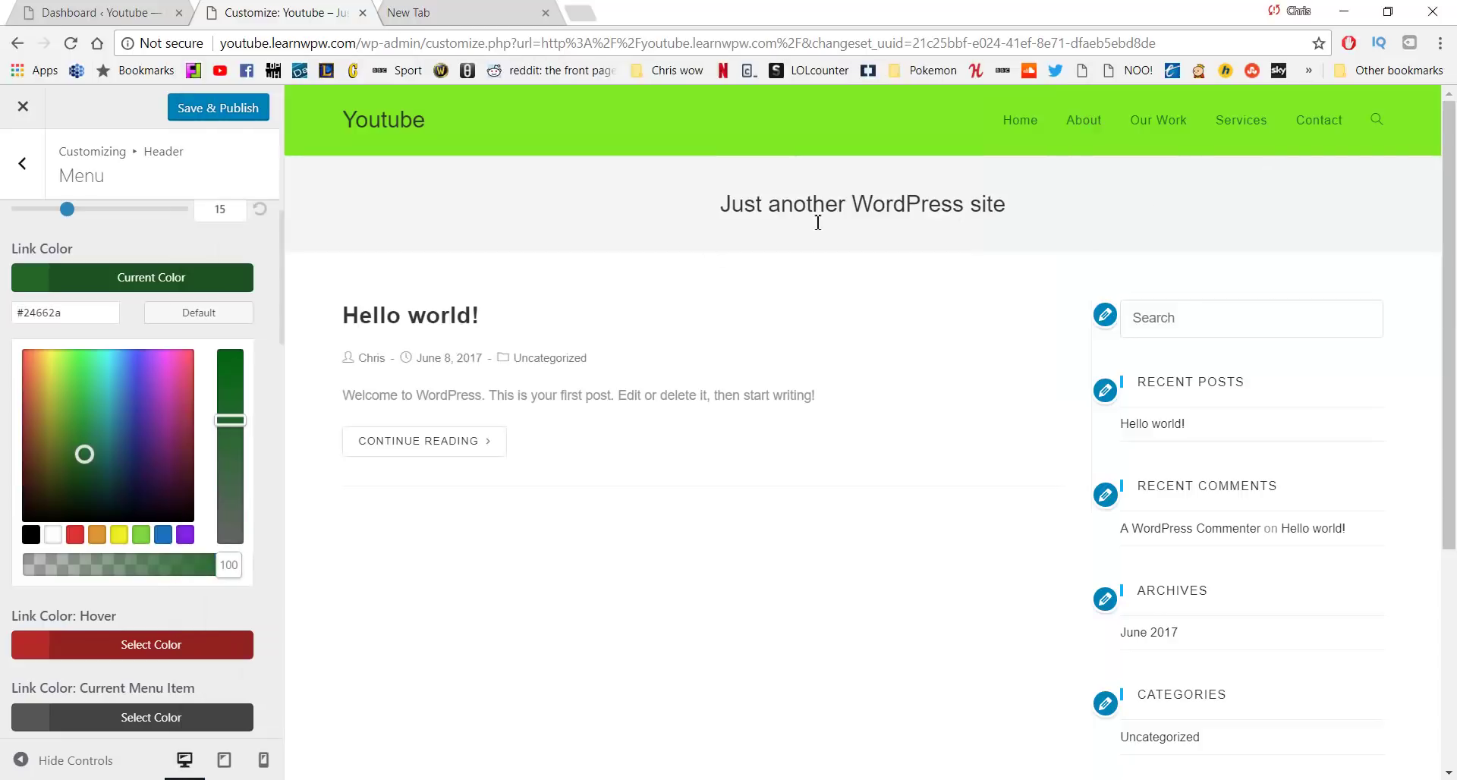
pyautogui.scroll(-3, 171, 349)
pyautogui.scroll(-3, 168, 349)
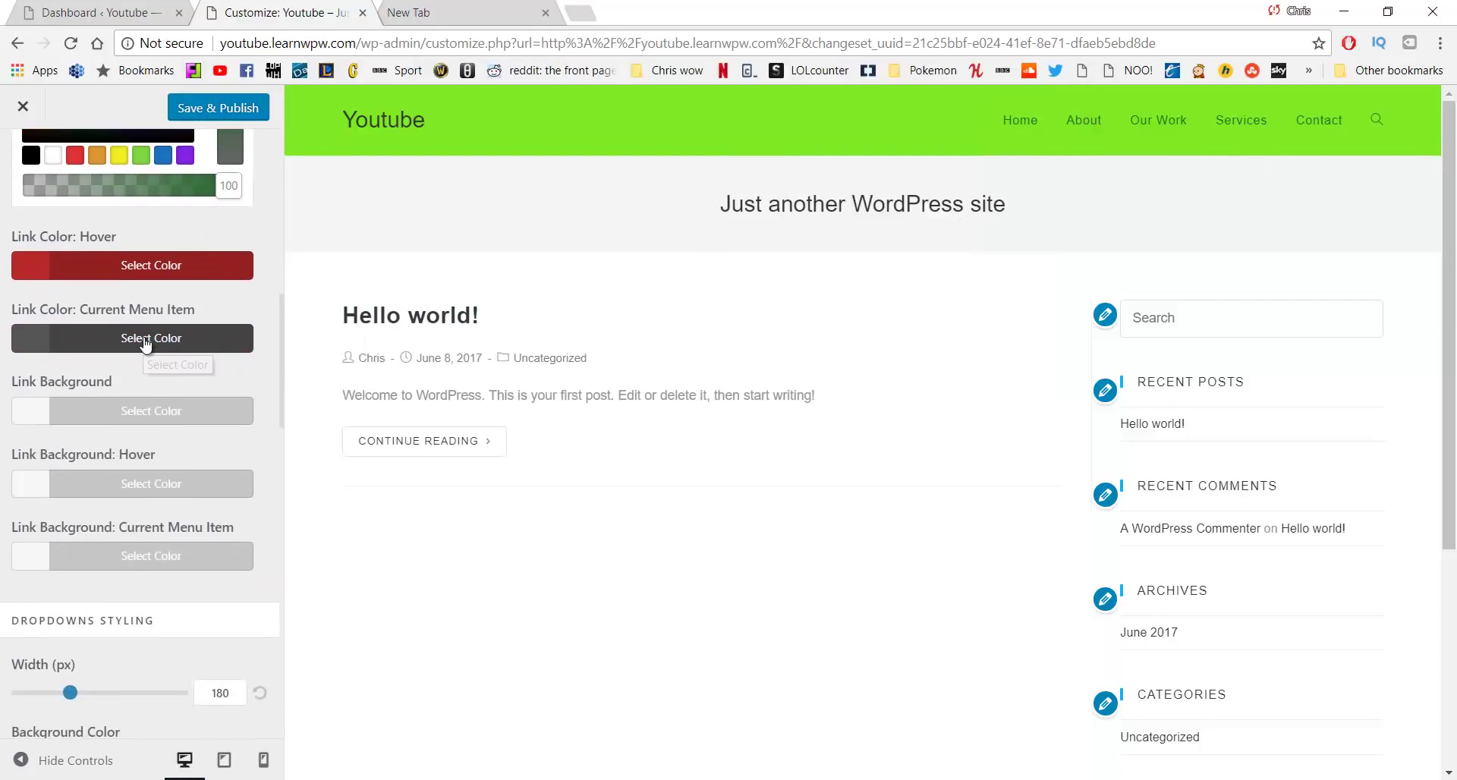
pyautogui.scroll(-6, 180, 390)
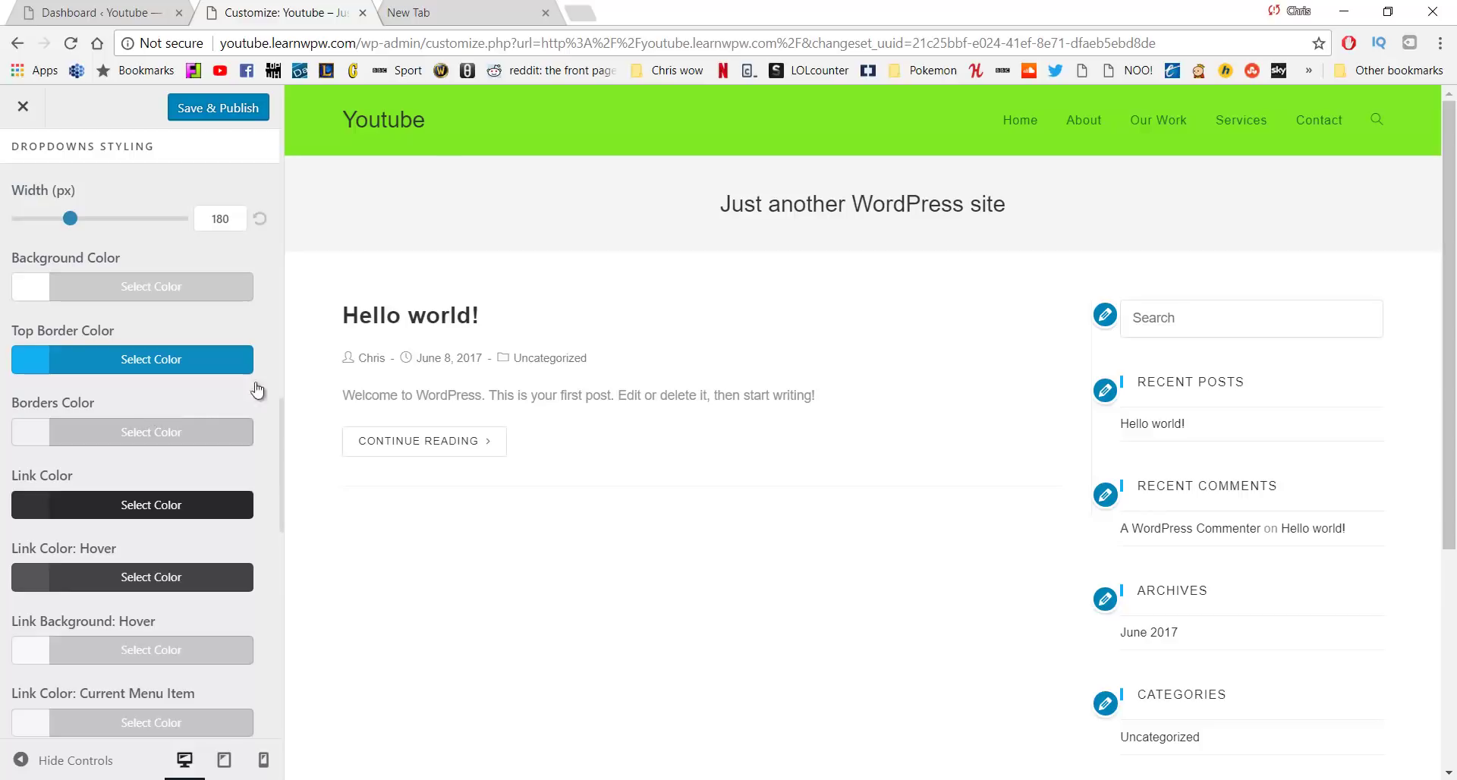
pyautogui.scroll(-8, 190, 319)
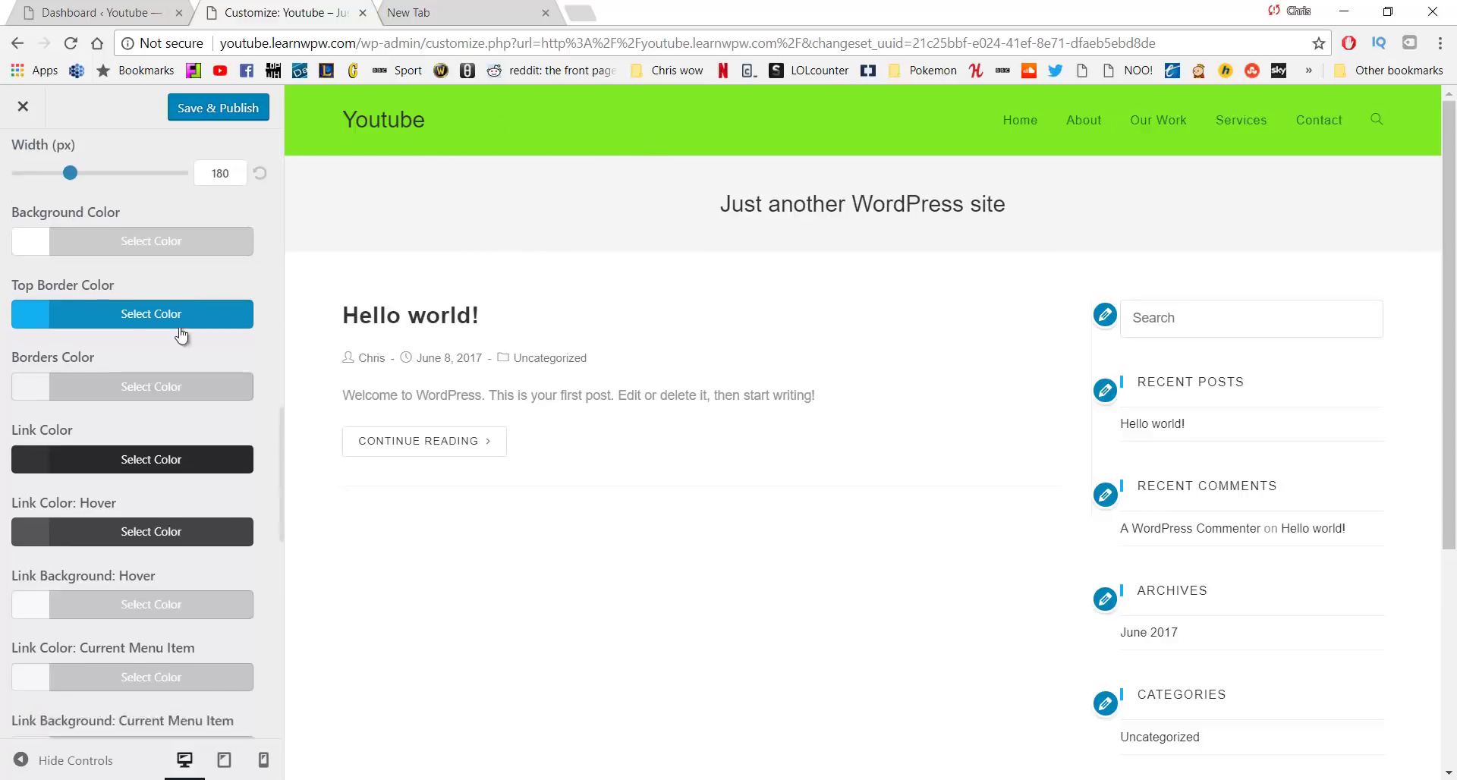
pyautogui.scroll(15, 173, 343)
pyautogui.scroll(2, 173, 343)
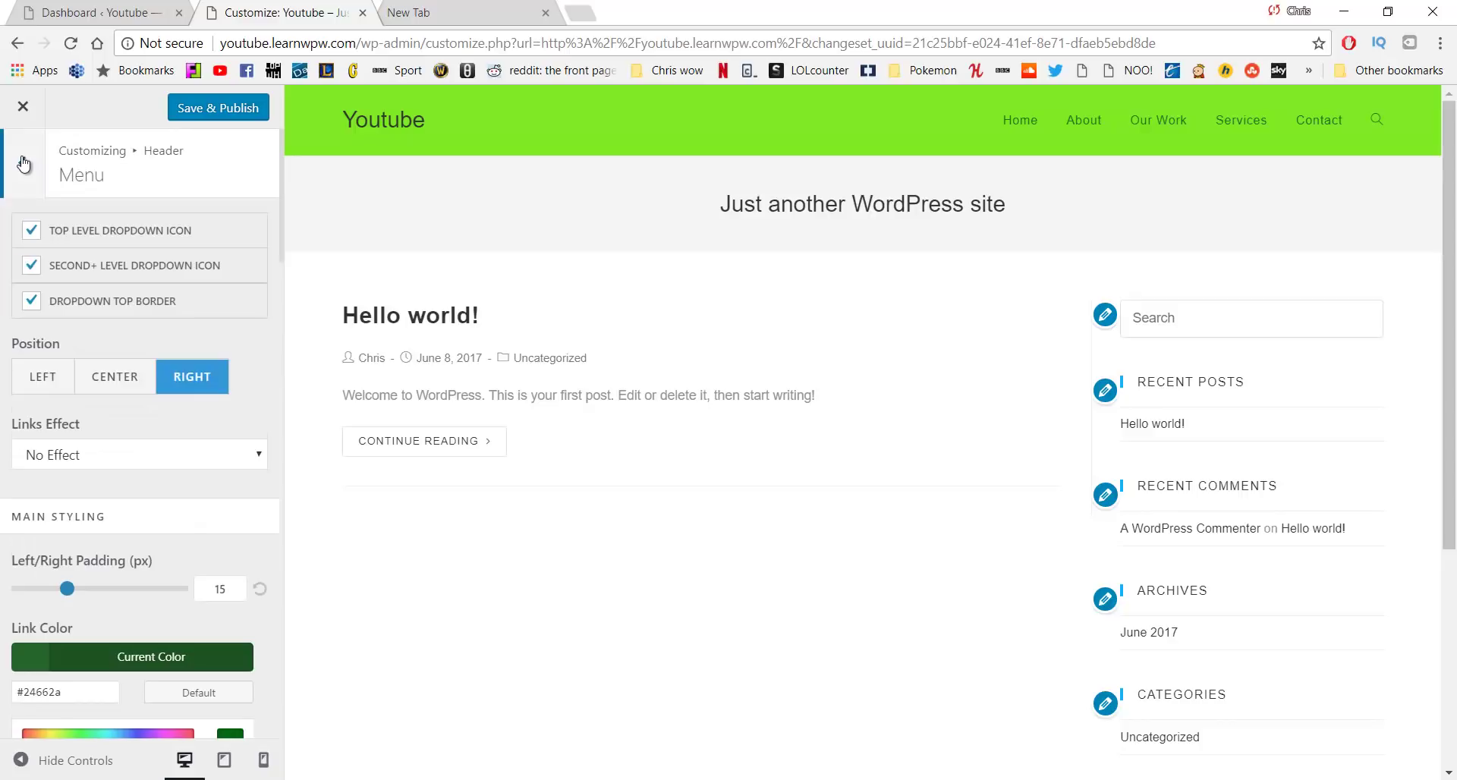
# Set the logo colour to dark green #24662a, copied from the colour notes
pyautogui.click(24, 163)
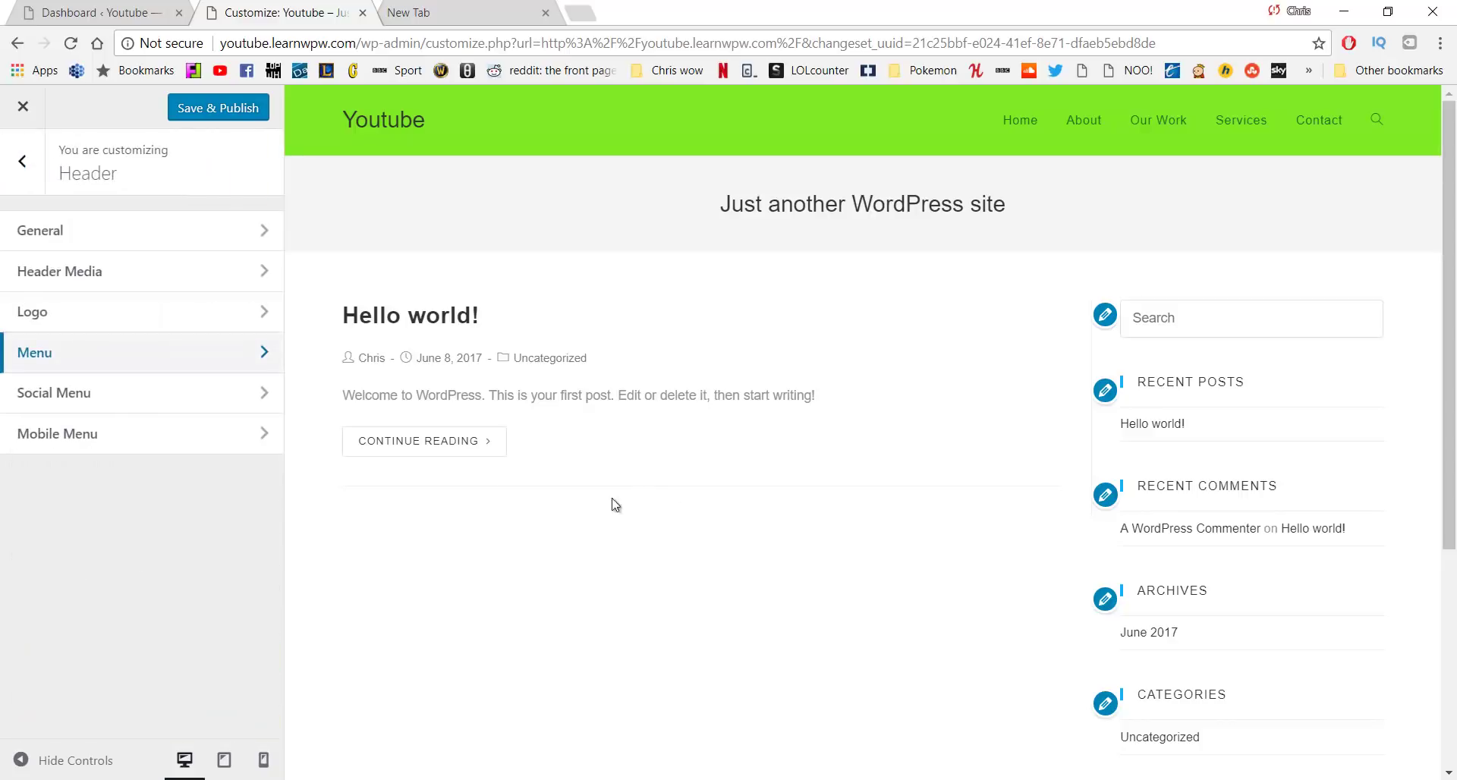
pyautogui.click(193, 320)
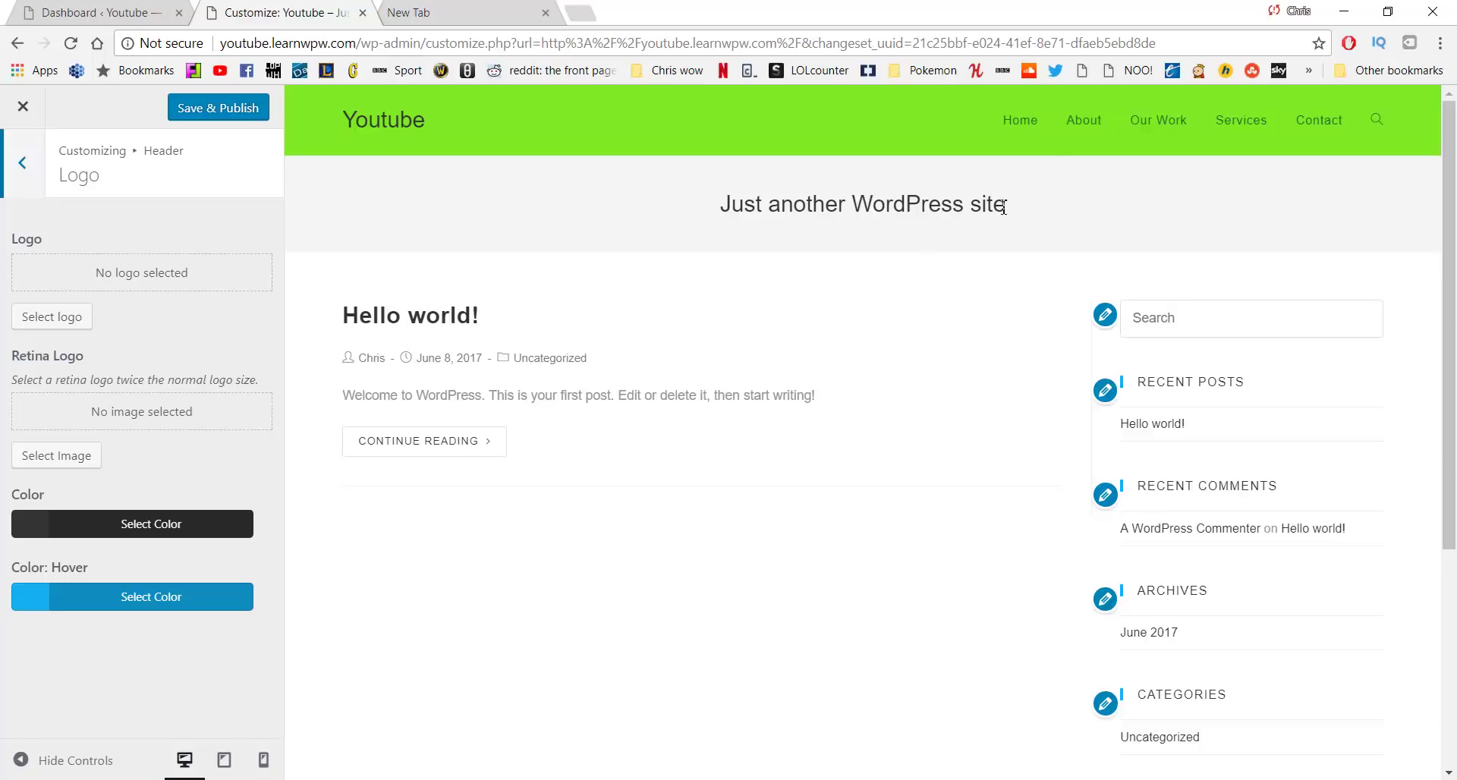
pyautogui.click(190, 523)
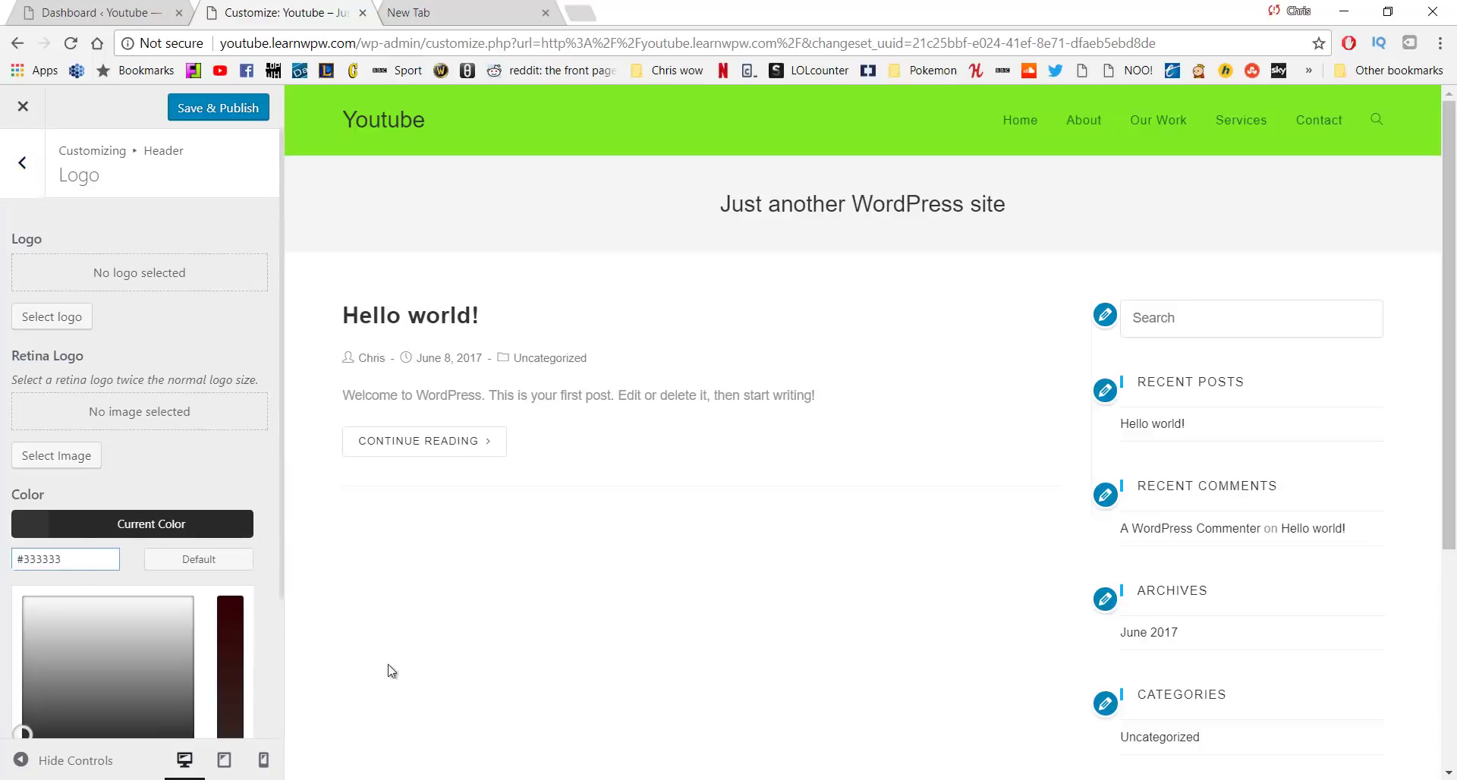
pyautogui.click(625, 776)
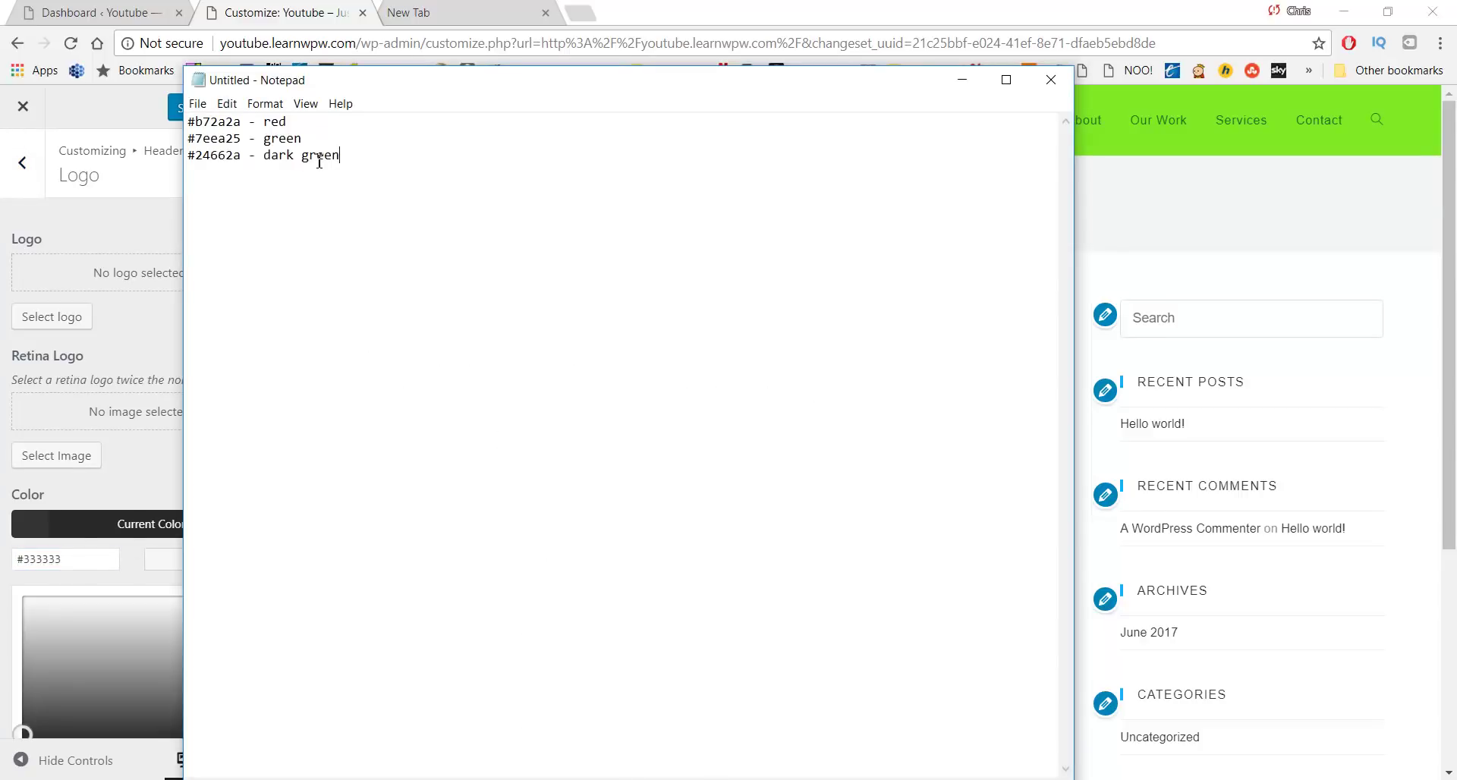
pyautogui.doubleClick(359, 174)
pyautogui.click(249, 170)
pyautogui.moveTo(241, 160); pyautogui.dragTo(144, 158)
pyautogui.hotkey('ctrl', 'c')
pyautogui.click(240, 159)
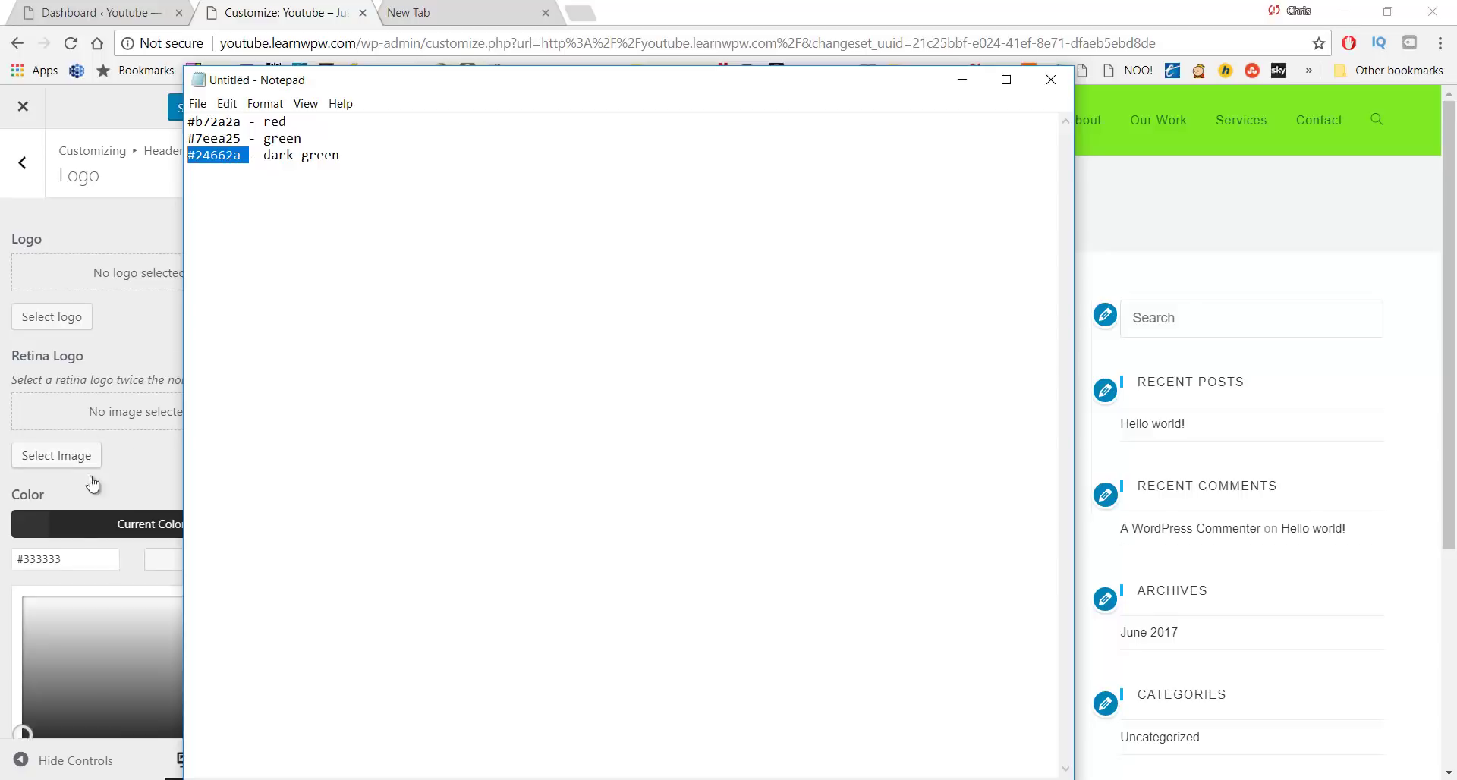
pyautogui.click(42, 558)
pyautogui.tripleClick(47, 558)
pyautogui.hotkey('ctrl', 'v')
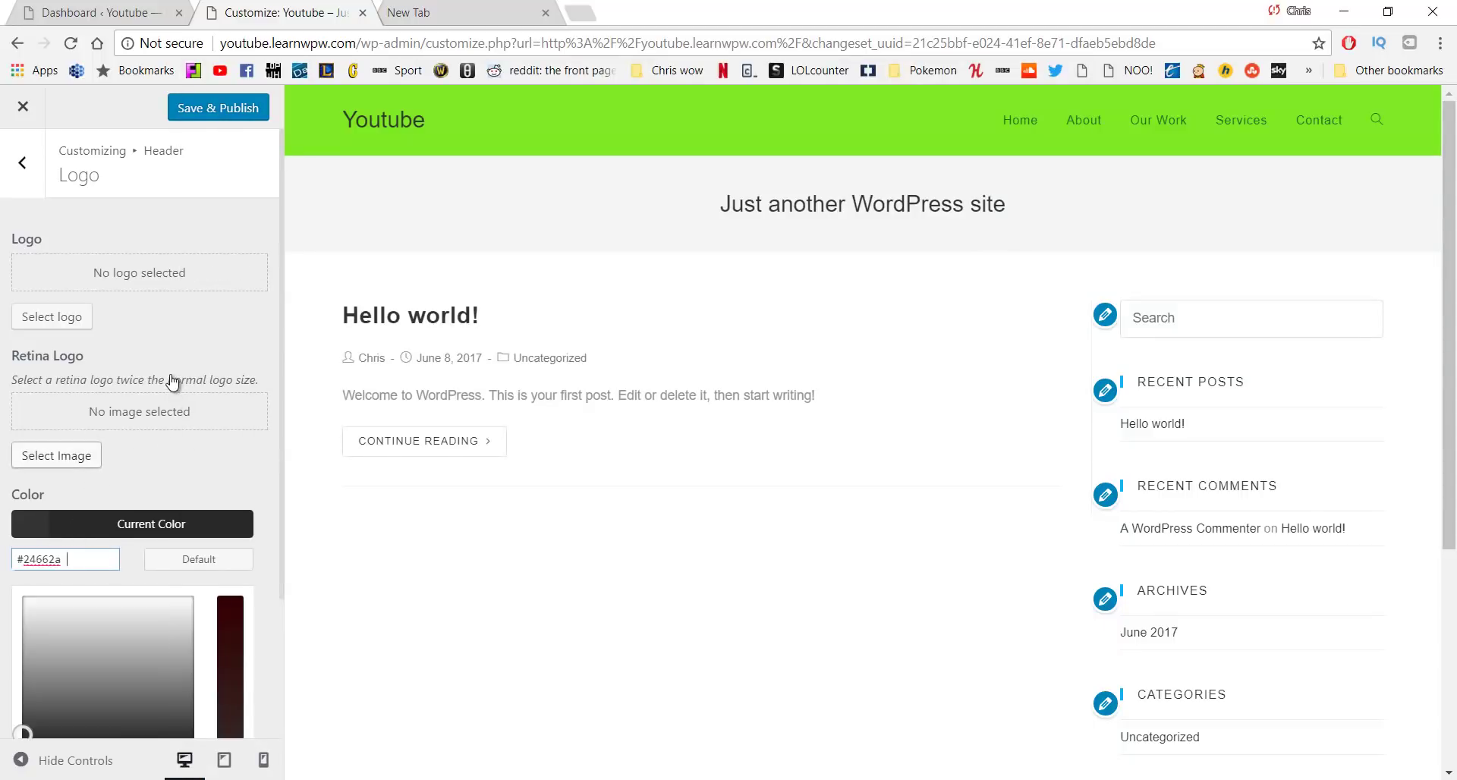
# Paste red #b72a2a as the logo hover colour and publish the customizer changes
pyautogui.scroll(-2, 192, 431)
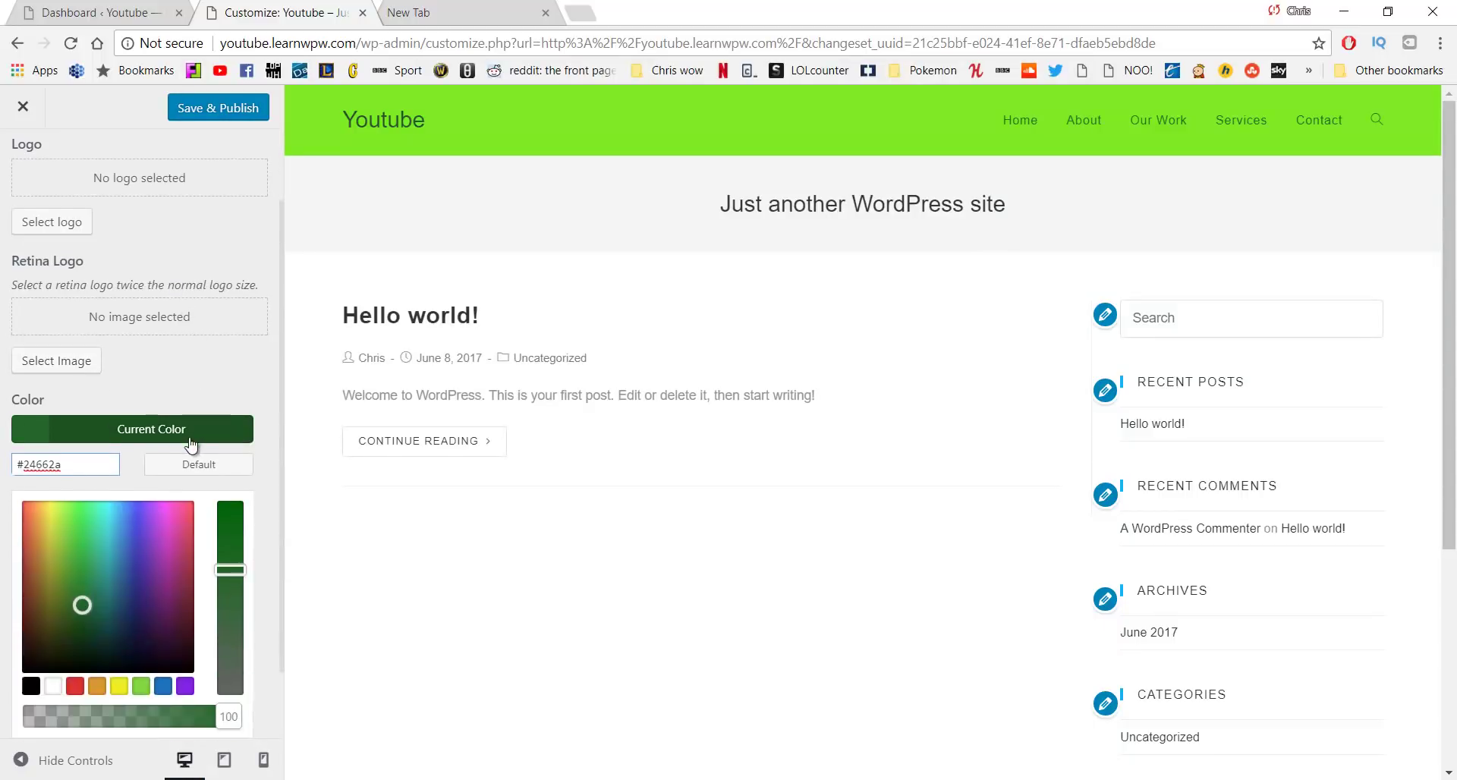
pyautogui.click(134, 711)
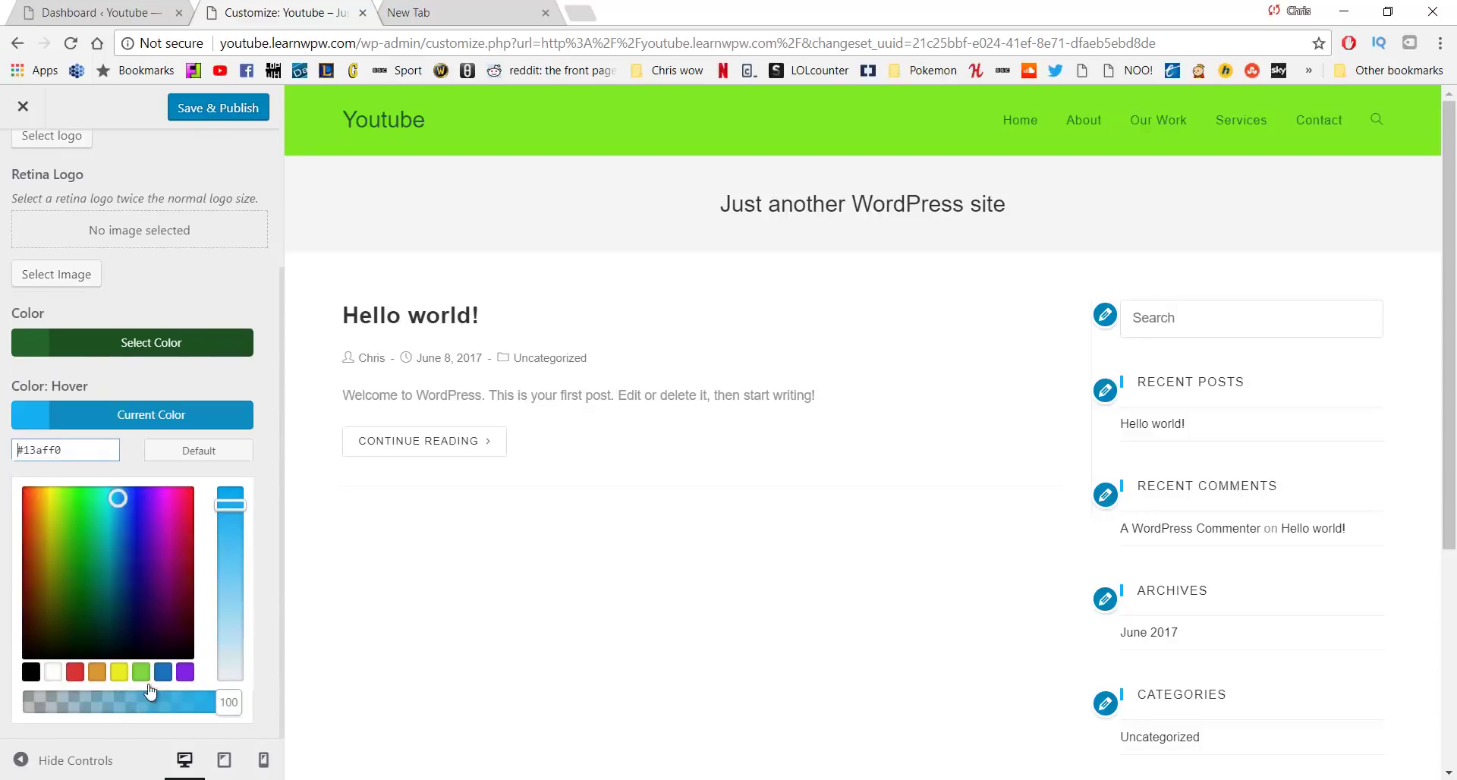
pyautogui.hotkey('alt', 'Tab')
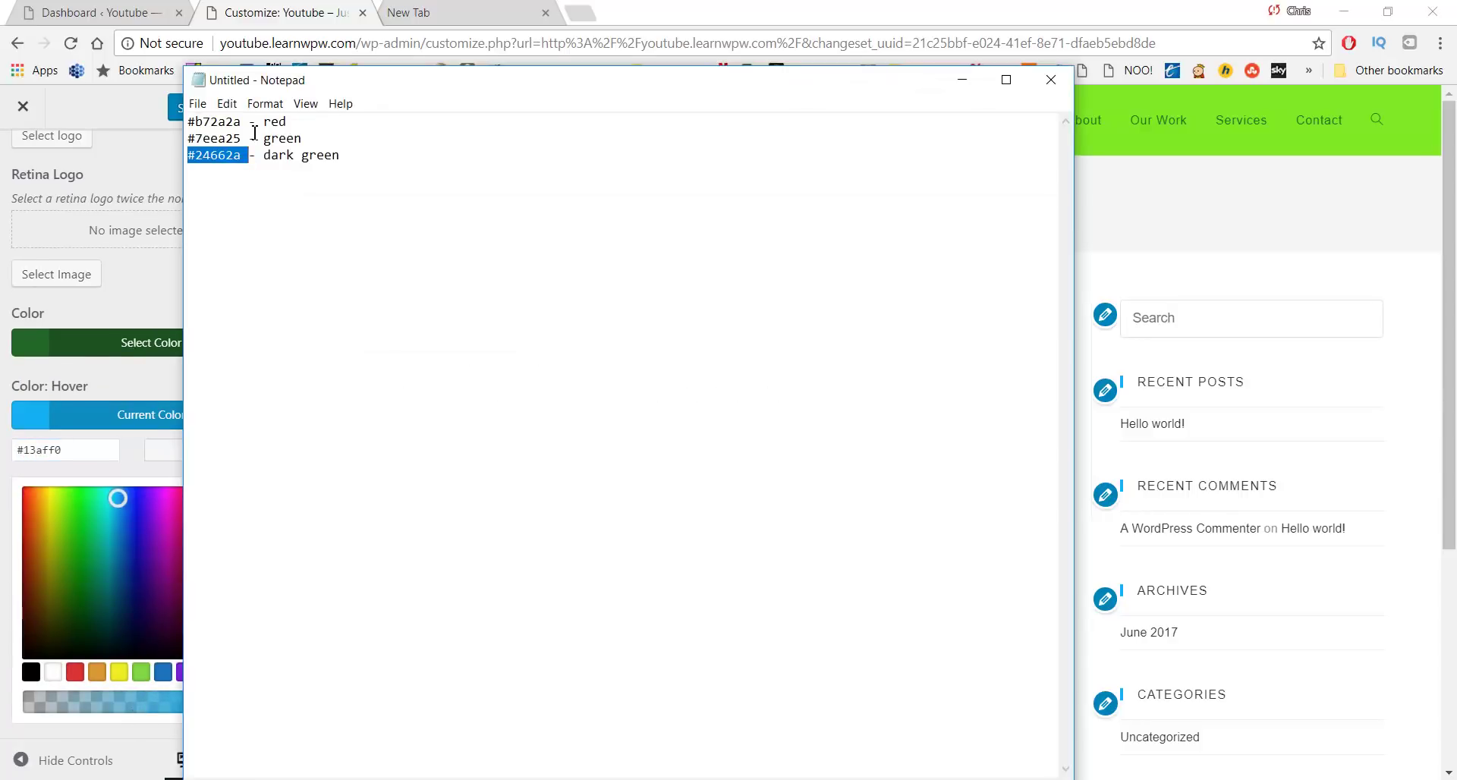
pyautogui.moveTo(244, 123); pyautogui.dragTo(188, 122)
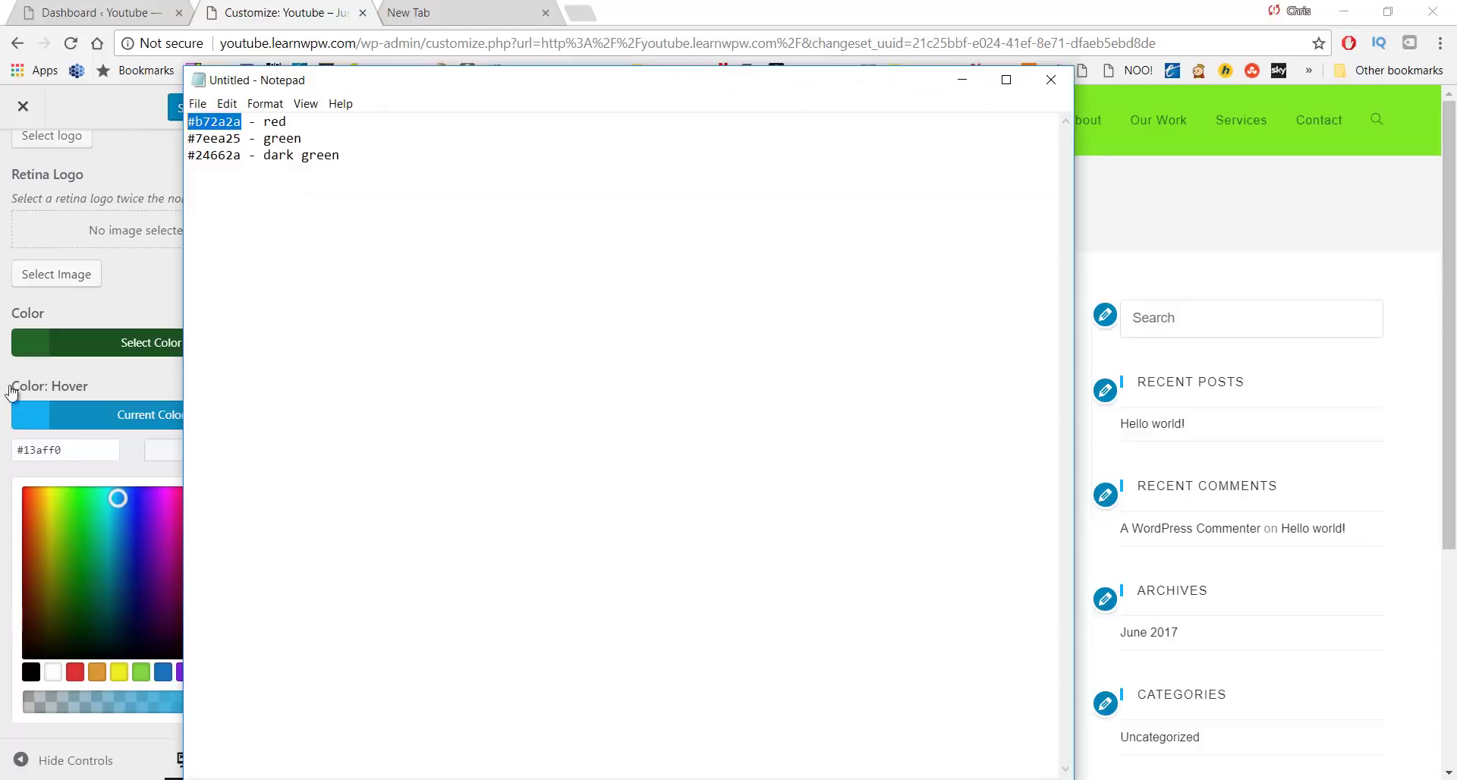
pyautogui.hotkey('ctrl', 'c')
pyautogui.hotkey('alt', 'Tab')
pyautogui.tripleClick(68, 450)
pyautogui.hotkey('ctrl', 'v')
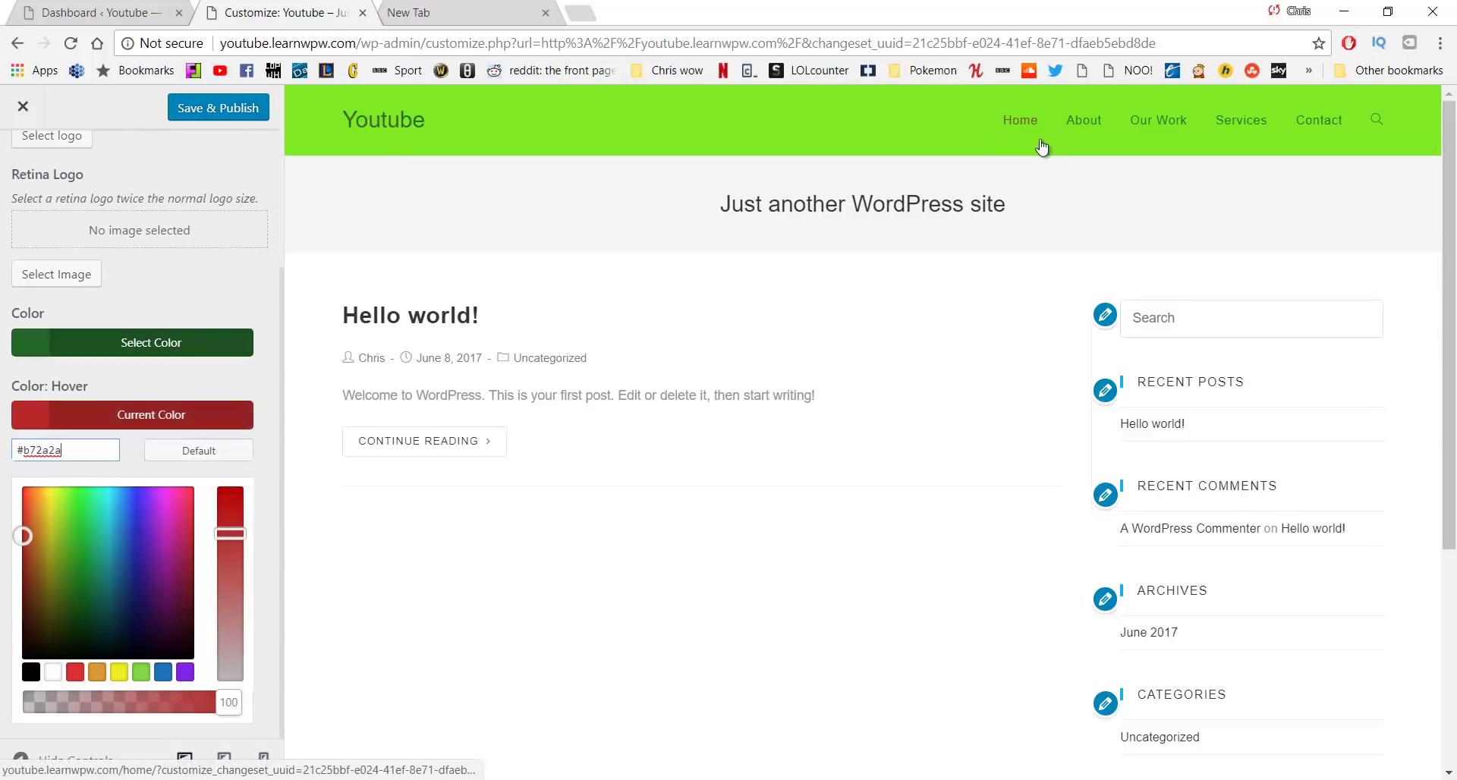
pyautogui.scroll(3, 194, 284)
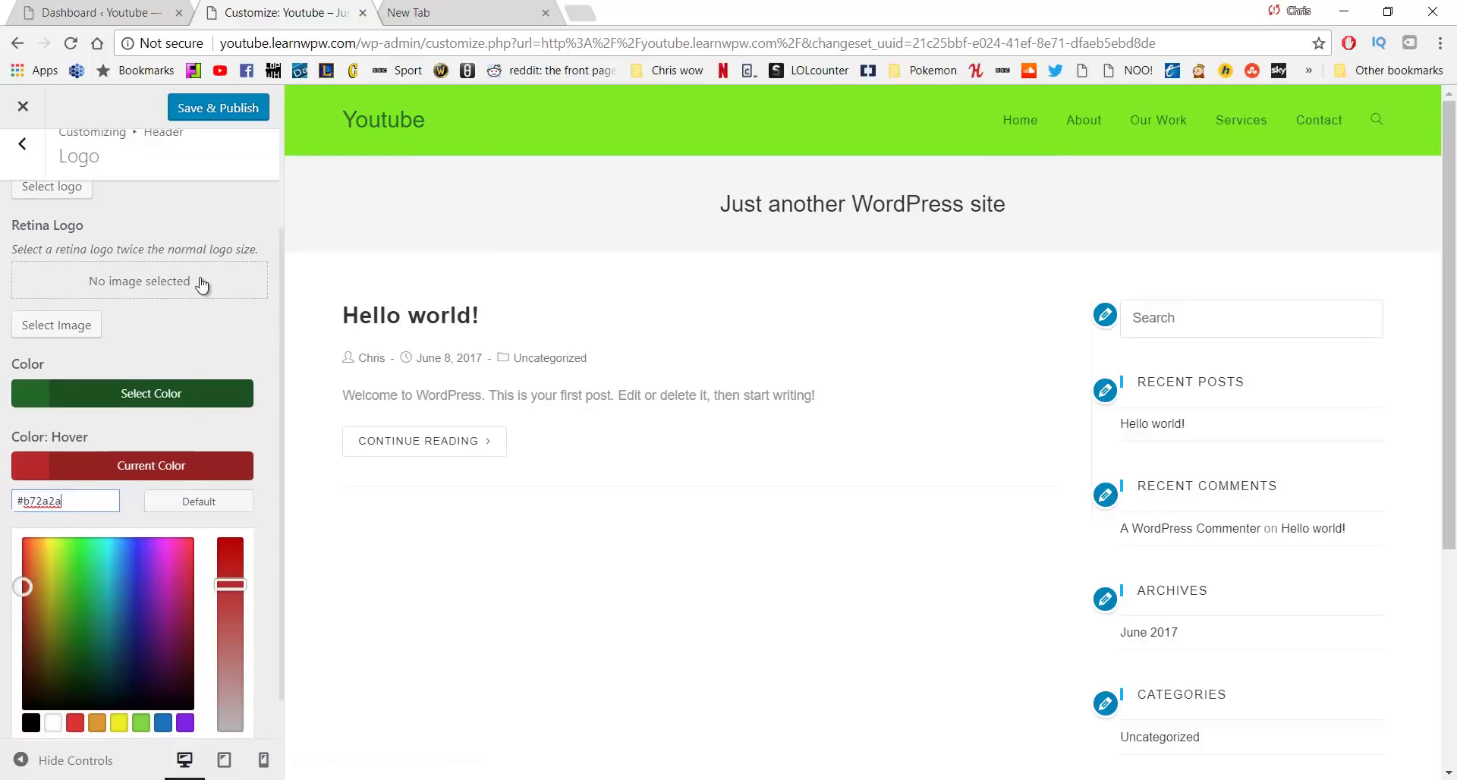
pyautogui.click(213, 110)
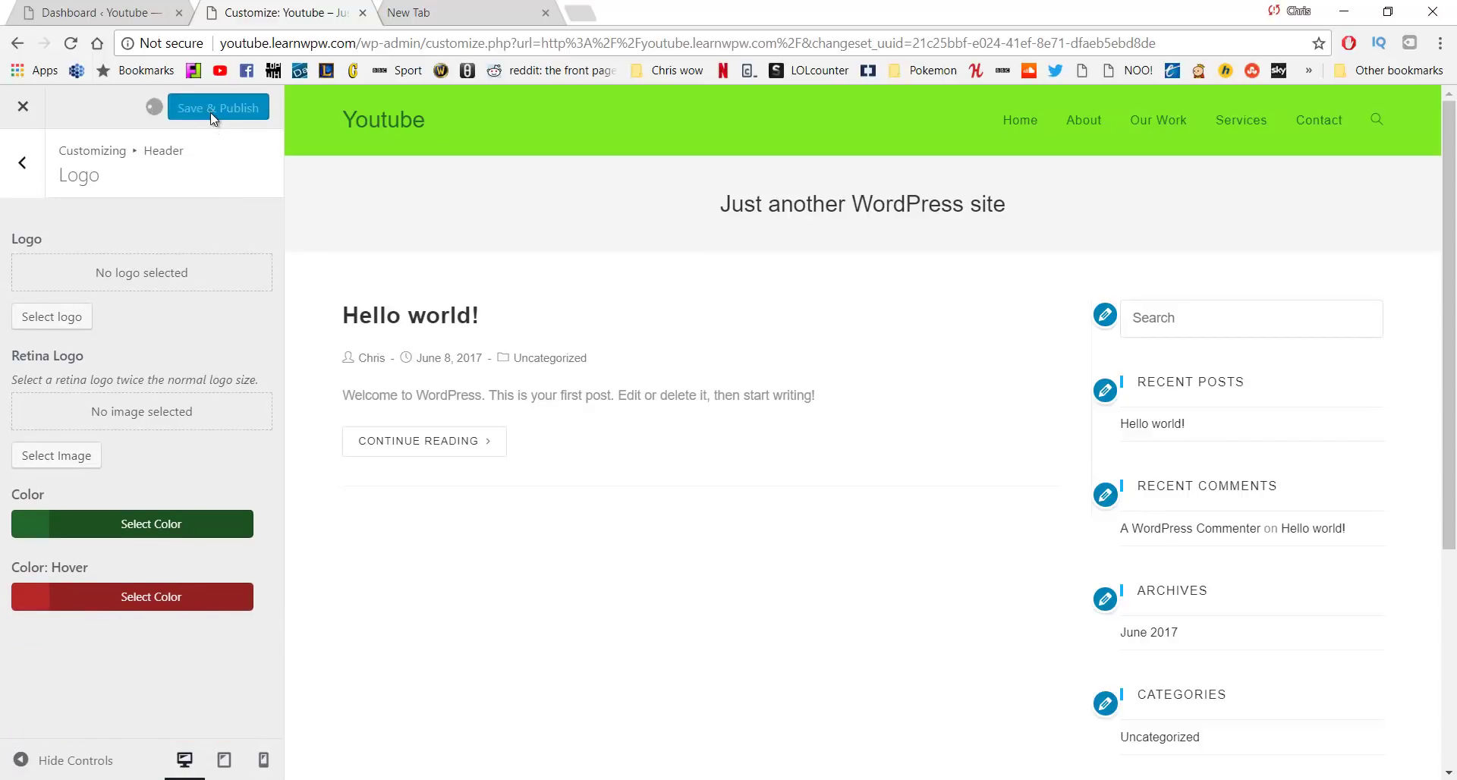
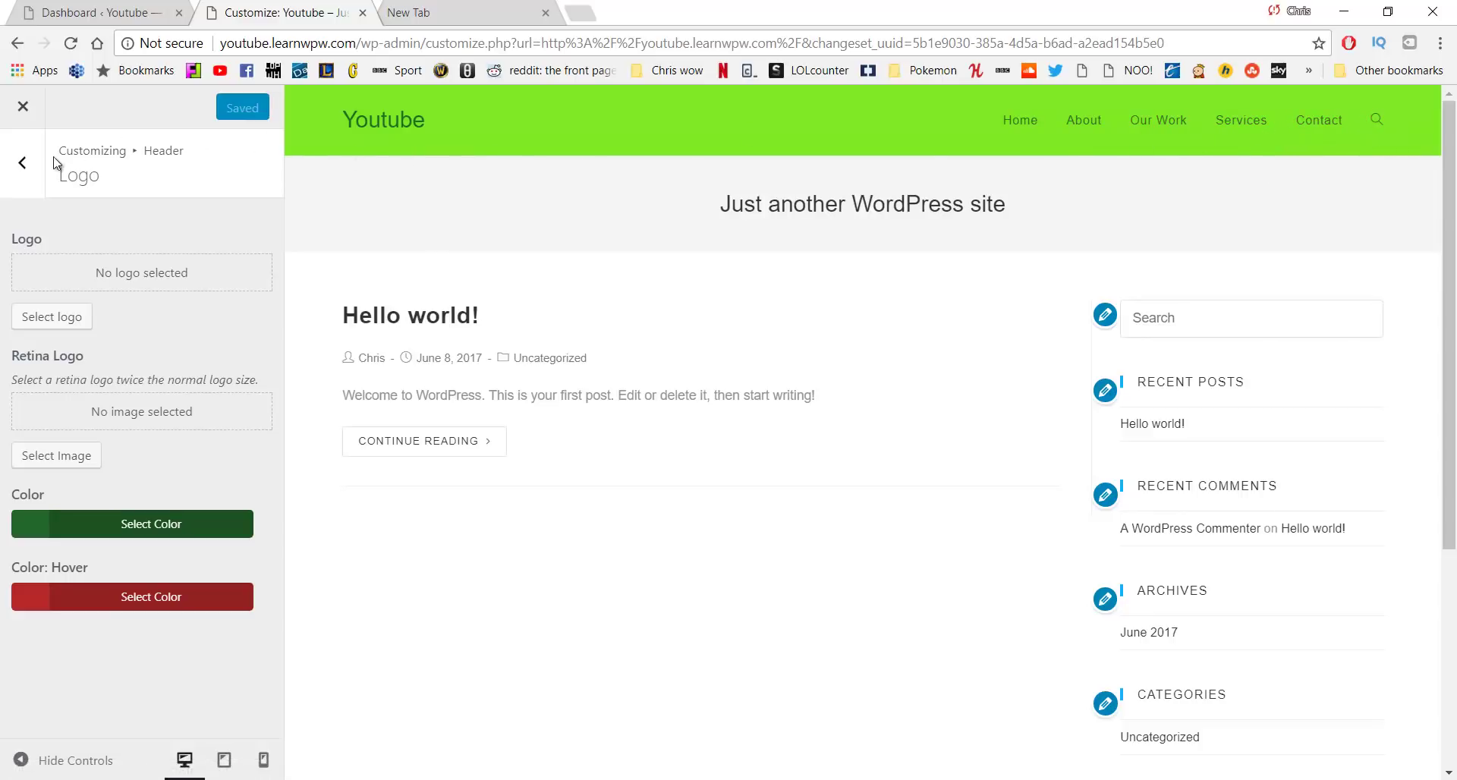
# Set the header menu's Search Icon Style to Disabled and publish the change
pyautogui.click(23, 162)
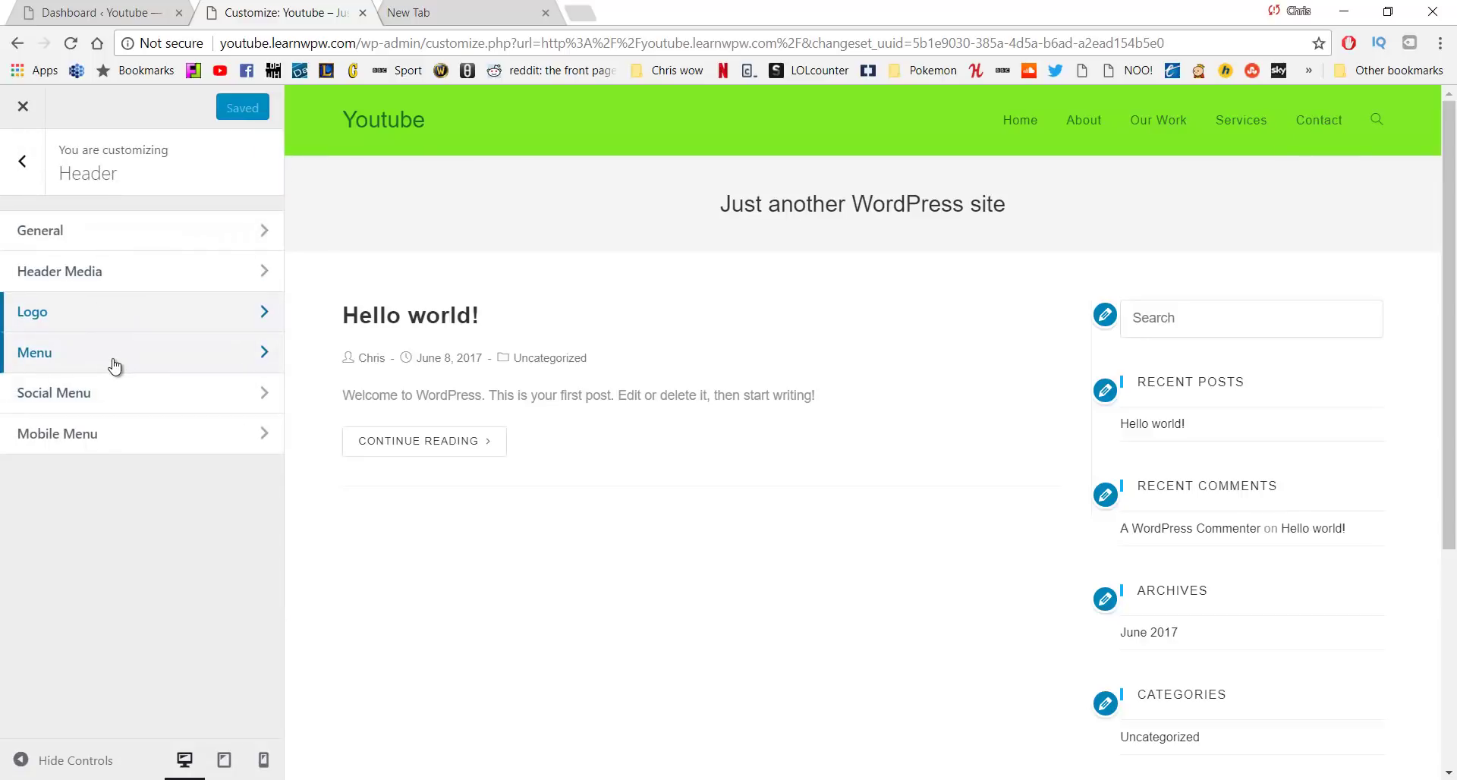
pyautogui.click(114, 361)
pyautogui.scroll(-7, 162, 376)
pyautogui.scroll(-5, 170, 381)
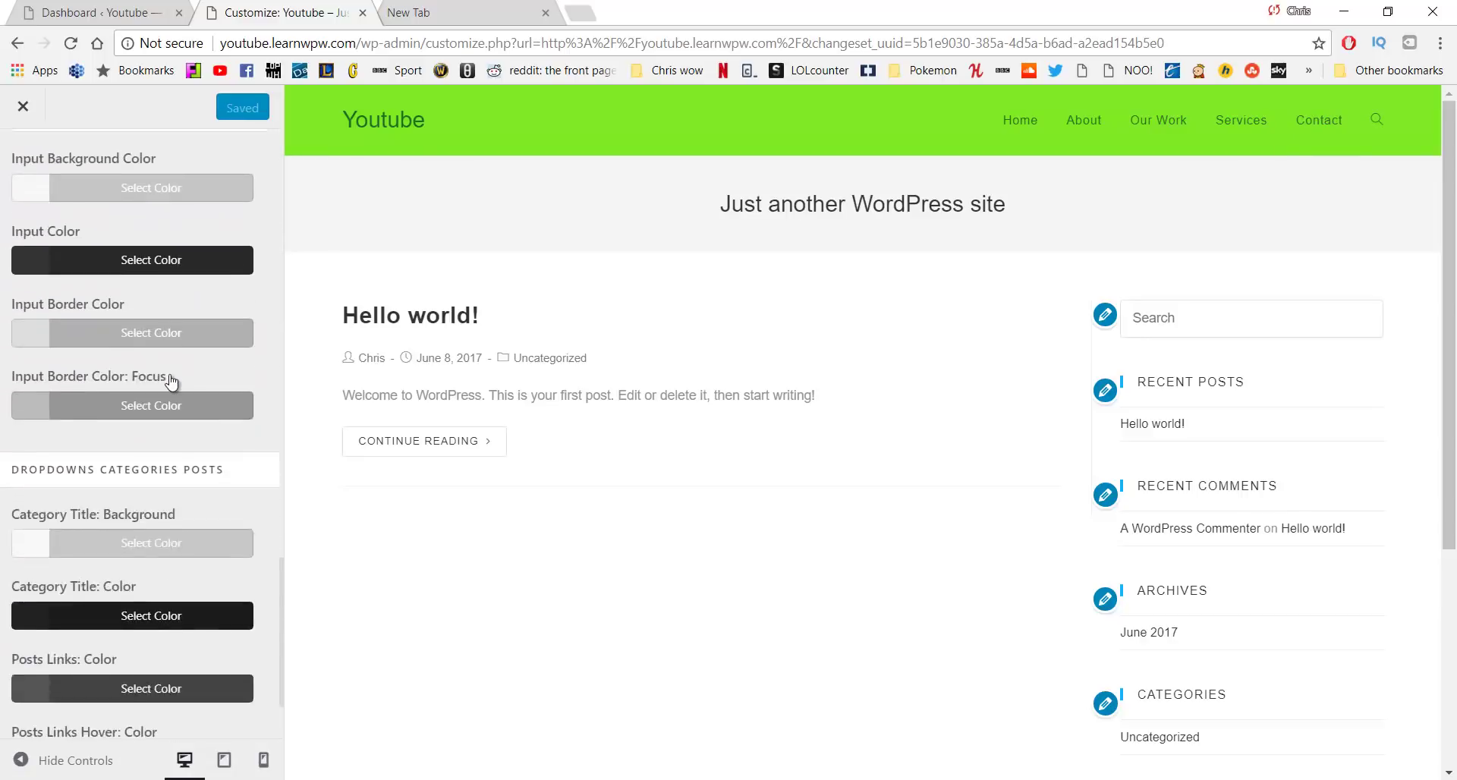
pyautogui.scroll(3, 152, 391)
pyautogui.scroll(5, 147, 391)
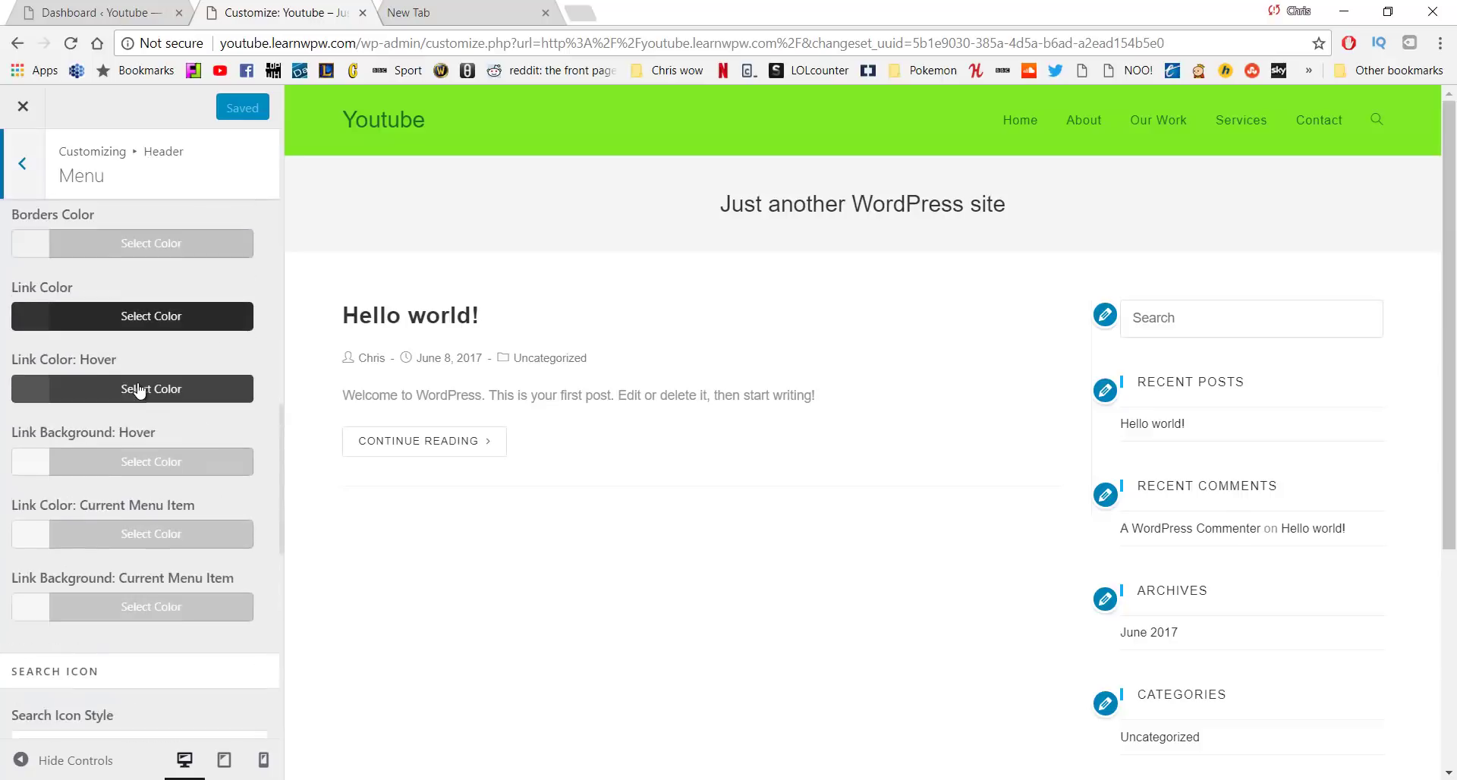
pyautogui.scroll(-4, 129, 433)
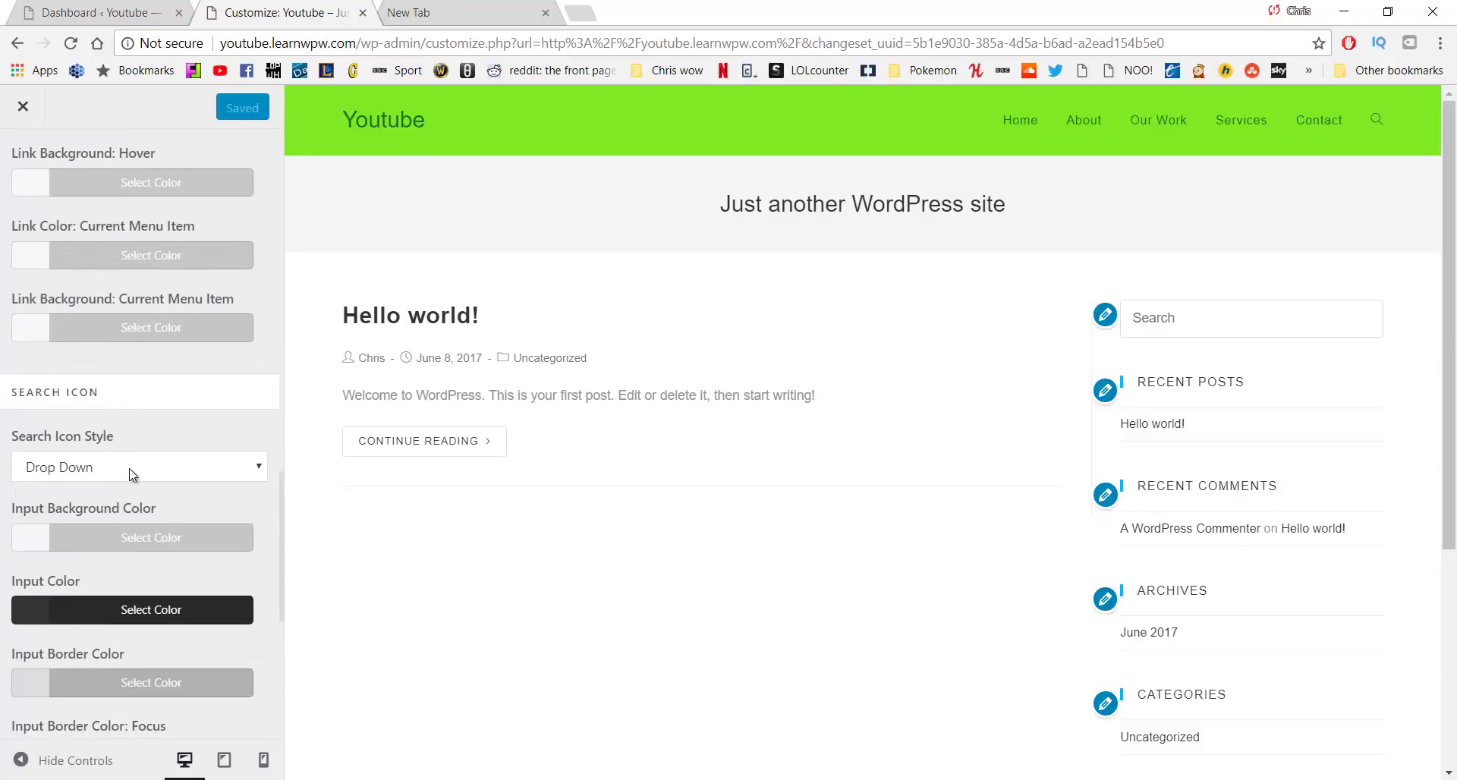
pyautogui.click(133, 470)
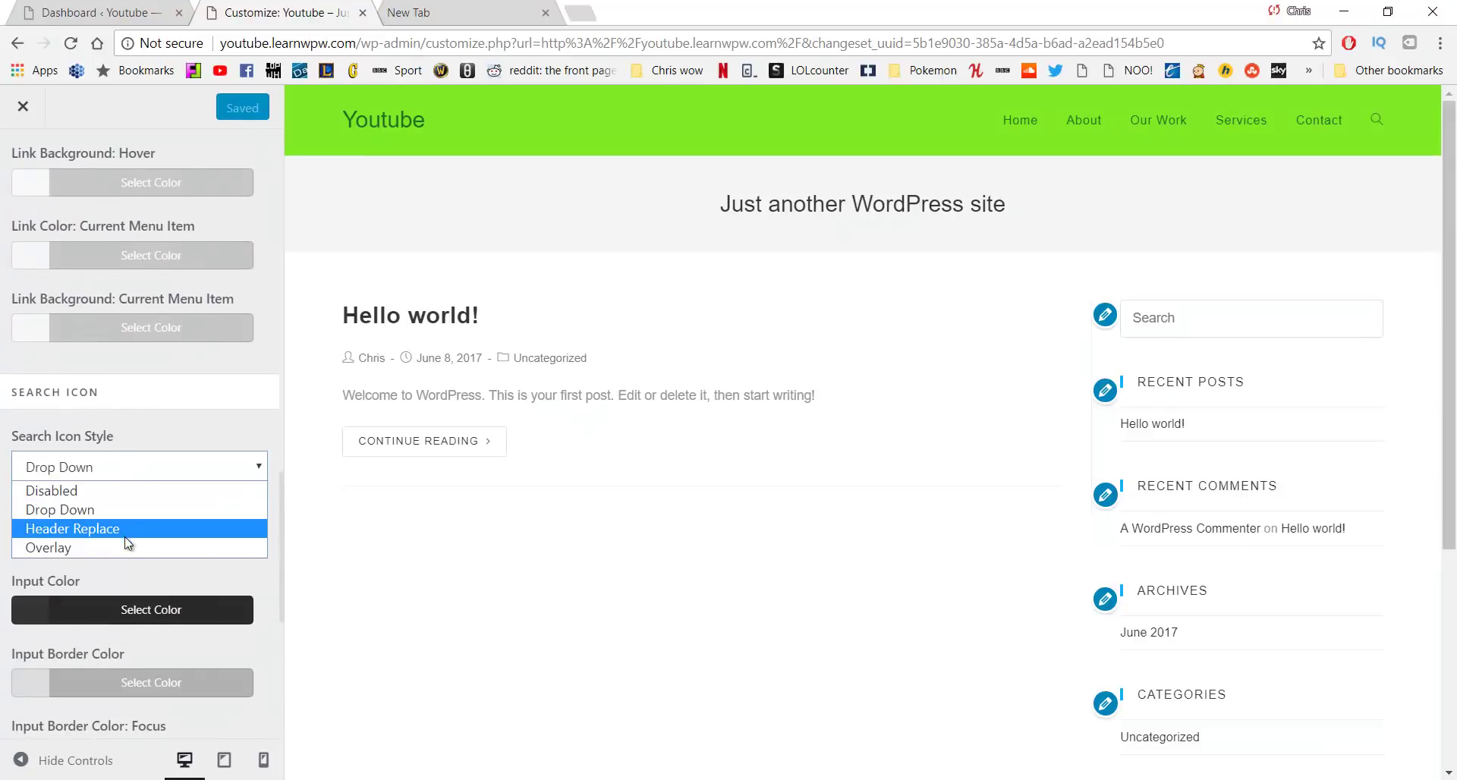
pyautogui.click(122, 491)
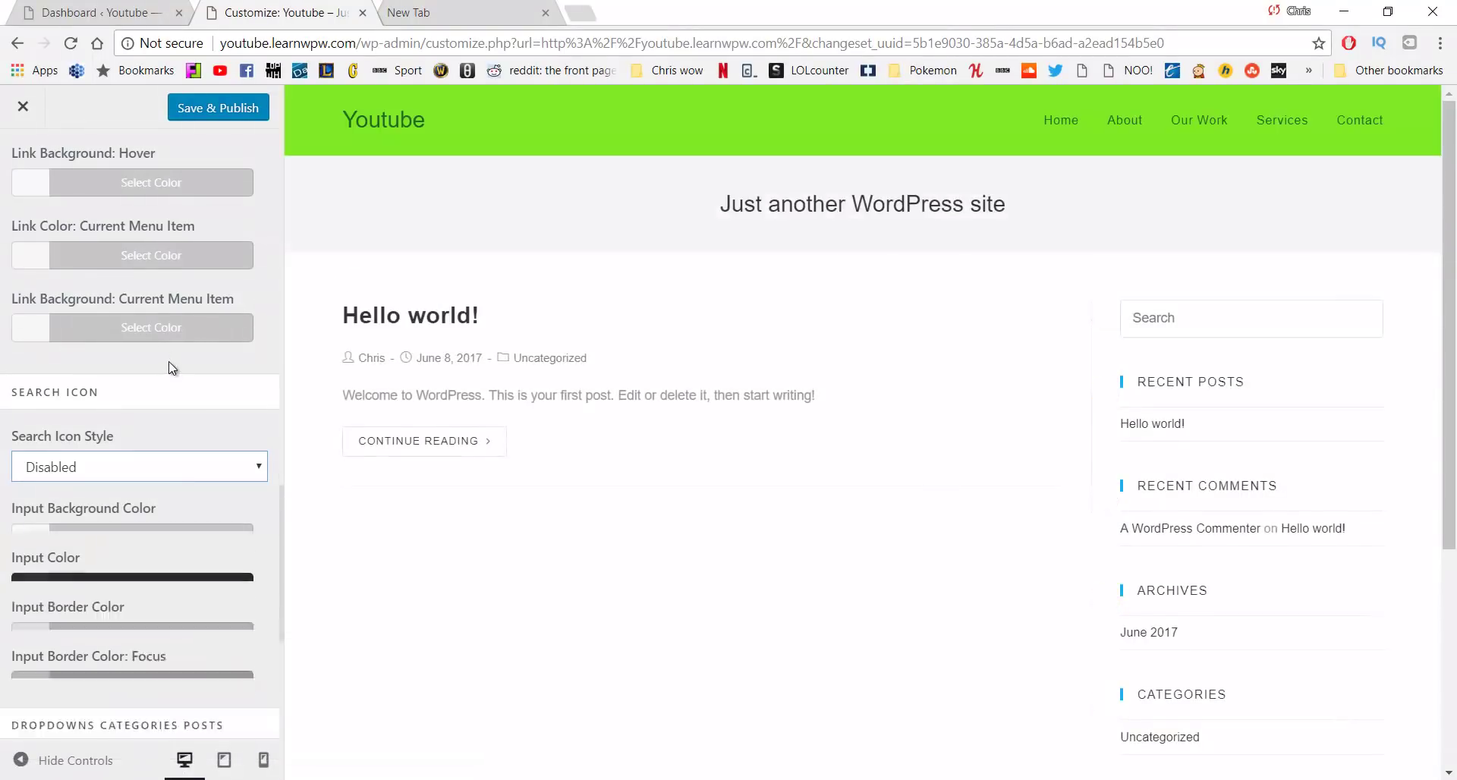
pyautogui.click(216, 109)
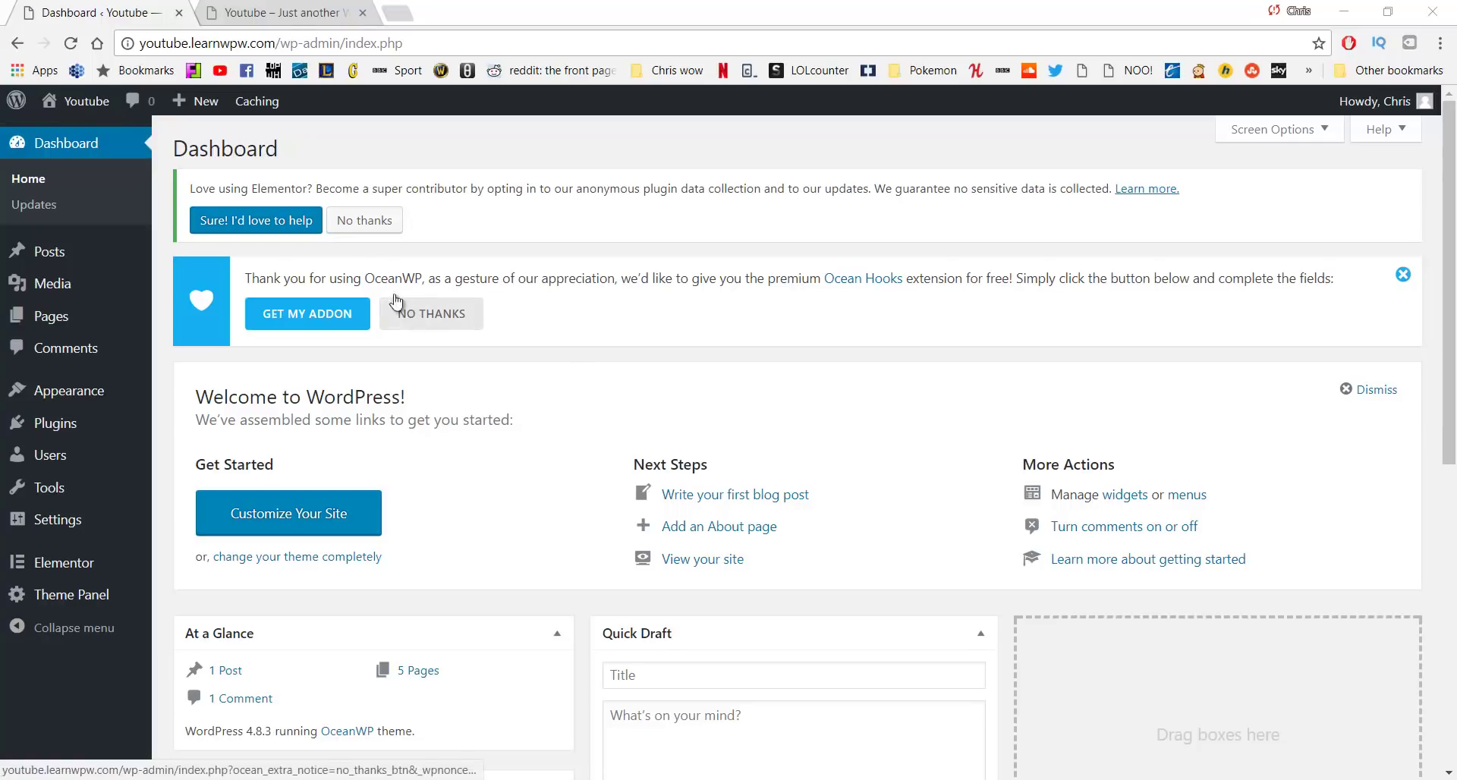
# Reload the live site in a fresh tab to confirm the search icon is gone
pyautogui.click(279, 10)
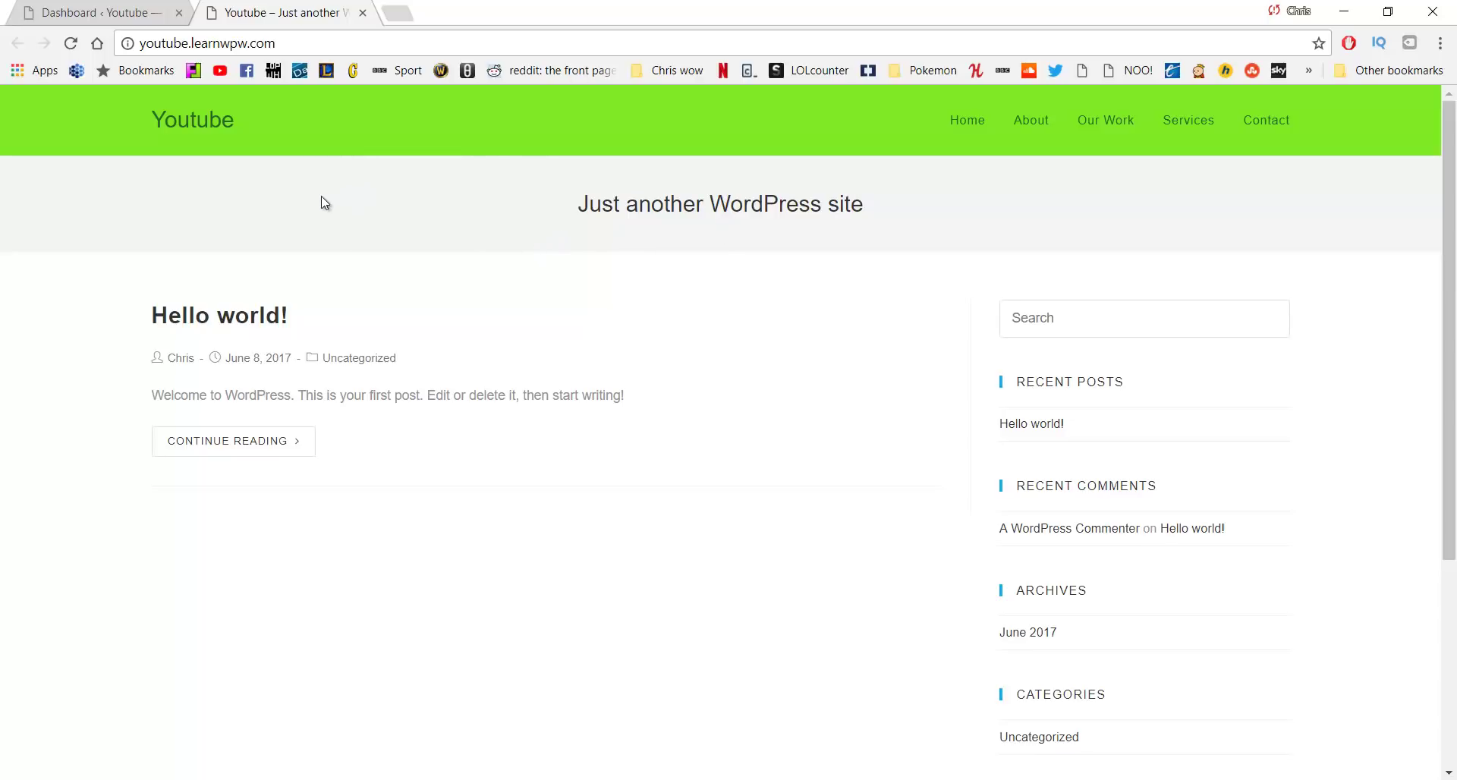
pyautogui.click(136, 9)
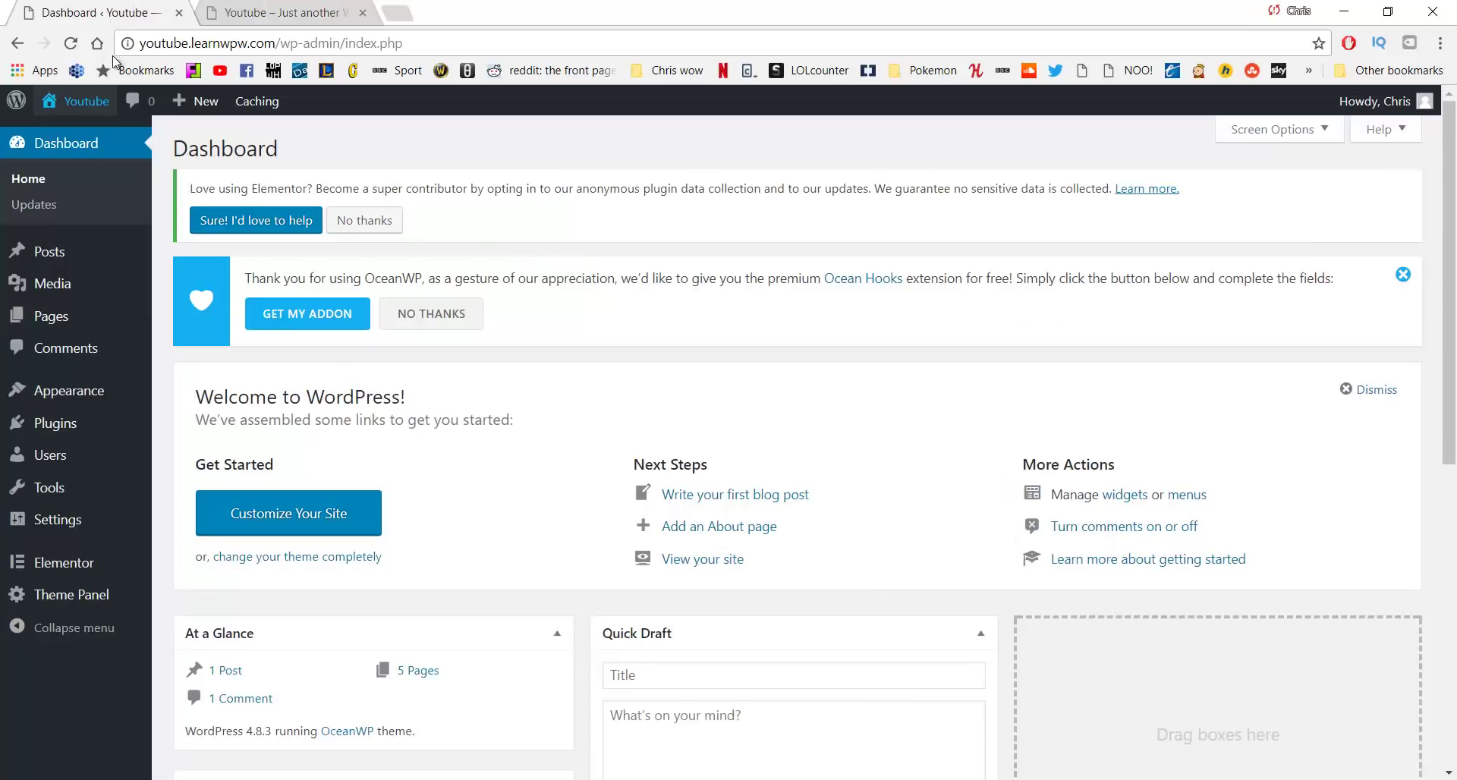
pyautogui.middleClick(80, 131)
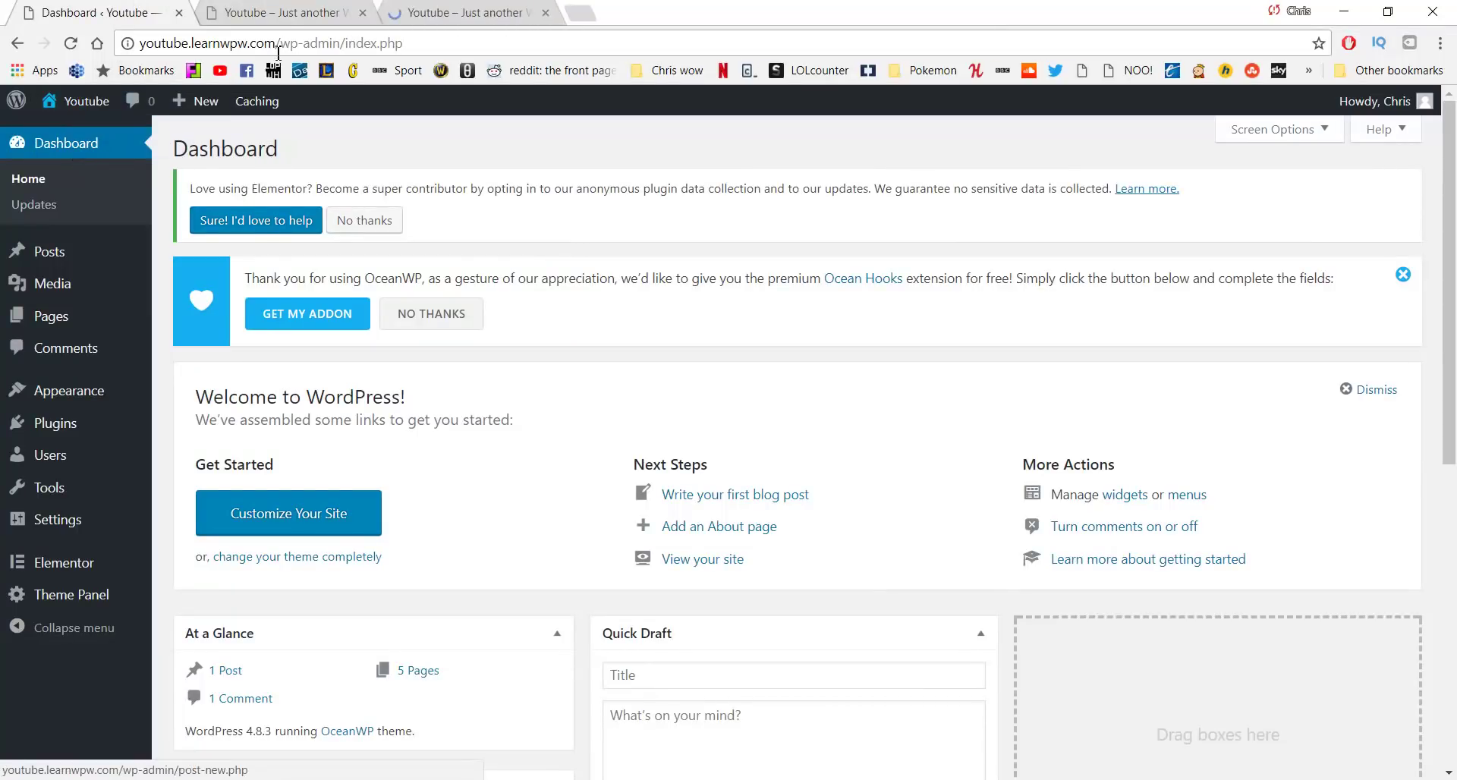
pyautogui.middleClick(277, 9)
pyautogui.click(277, 9)
# Back on the Dashboard, open Appearance › Customize
pyautogui.click(153, 9)
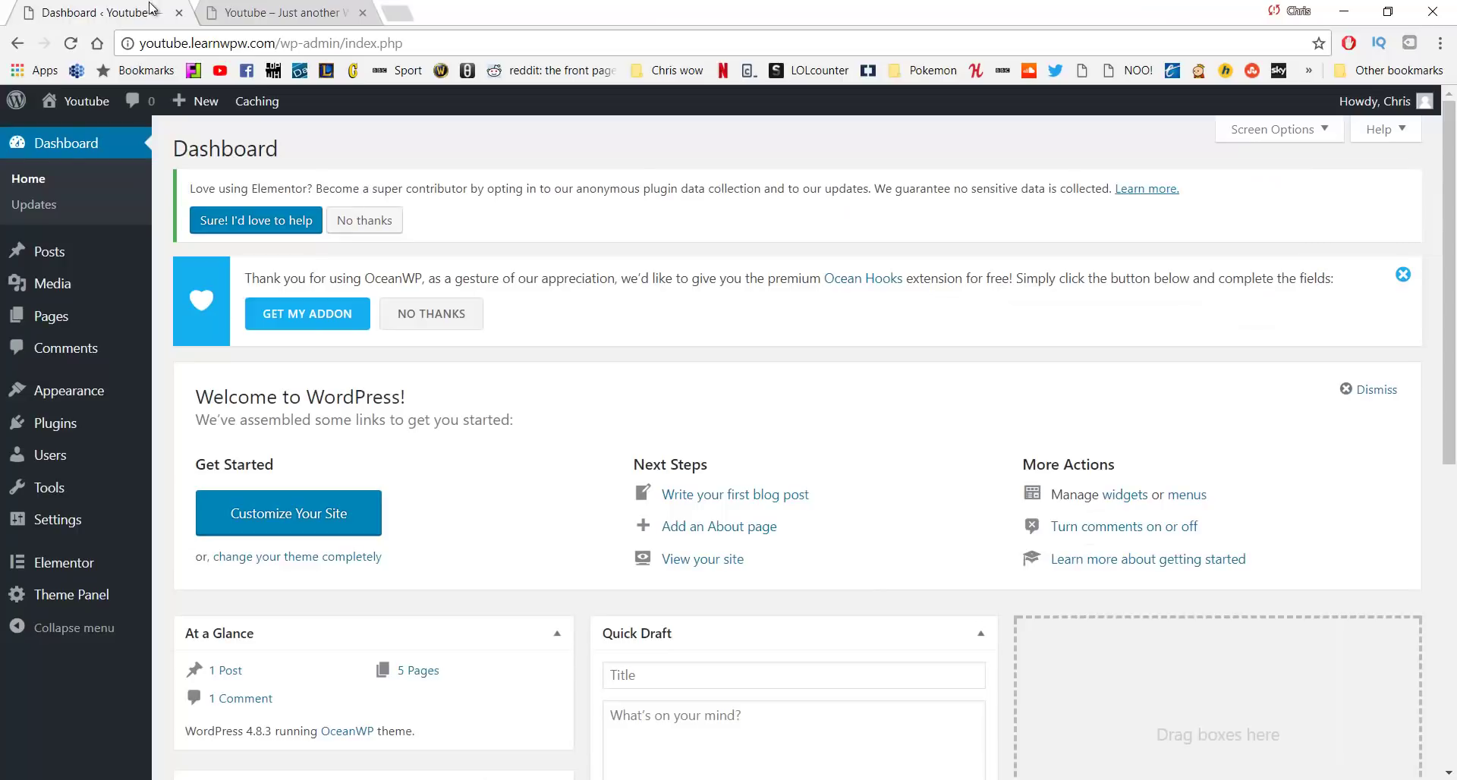
pyautogui.moveTo(89, 392)
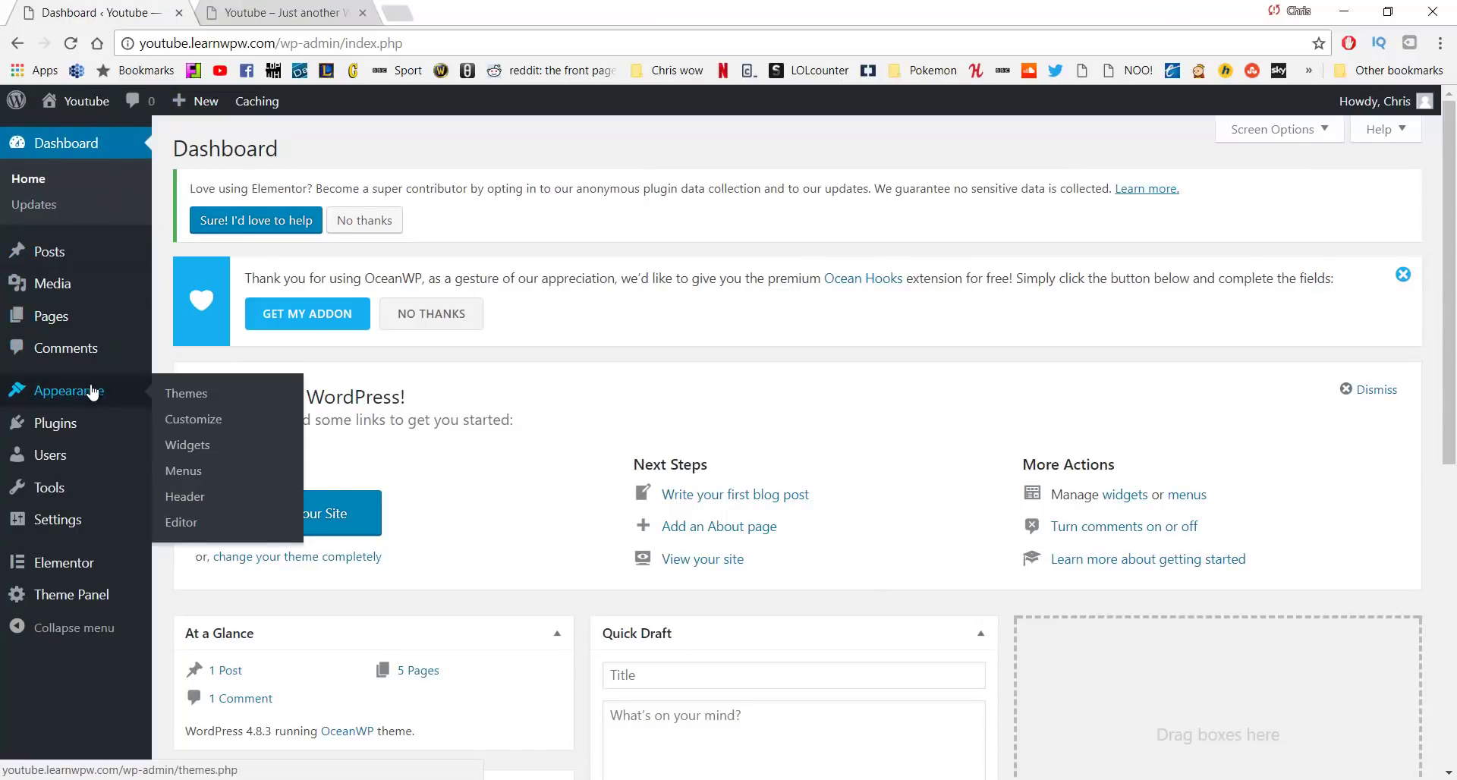
pyautogui.click(183, 420)
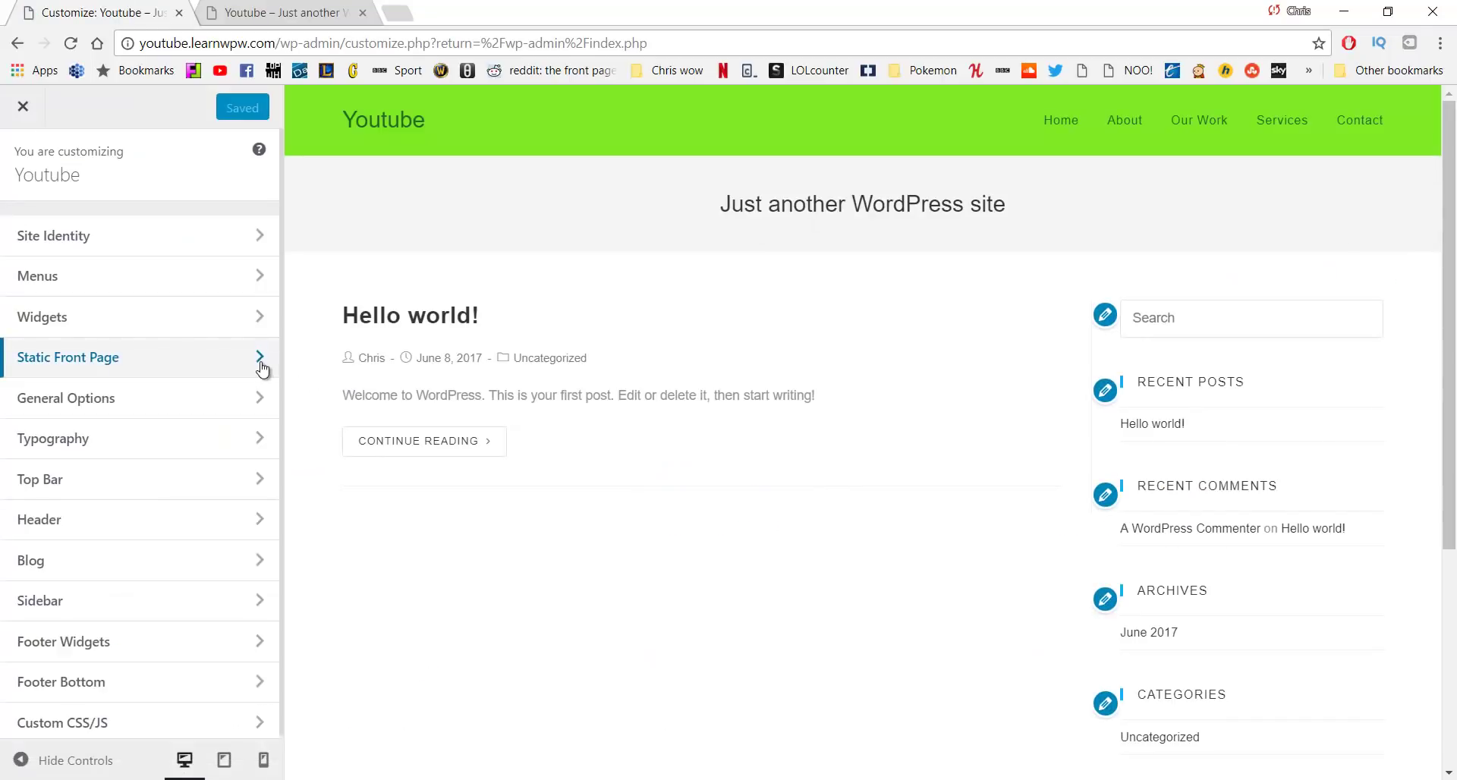
# In Site Identity, change the Site Title to 'Learn WP with' plus the author's name
pyautogui.click(176, 241)
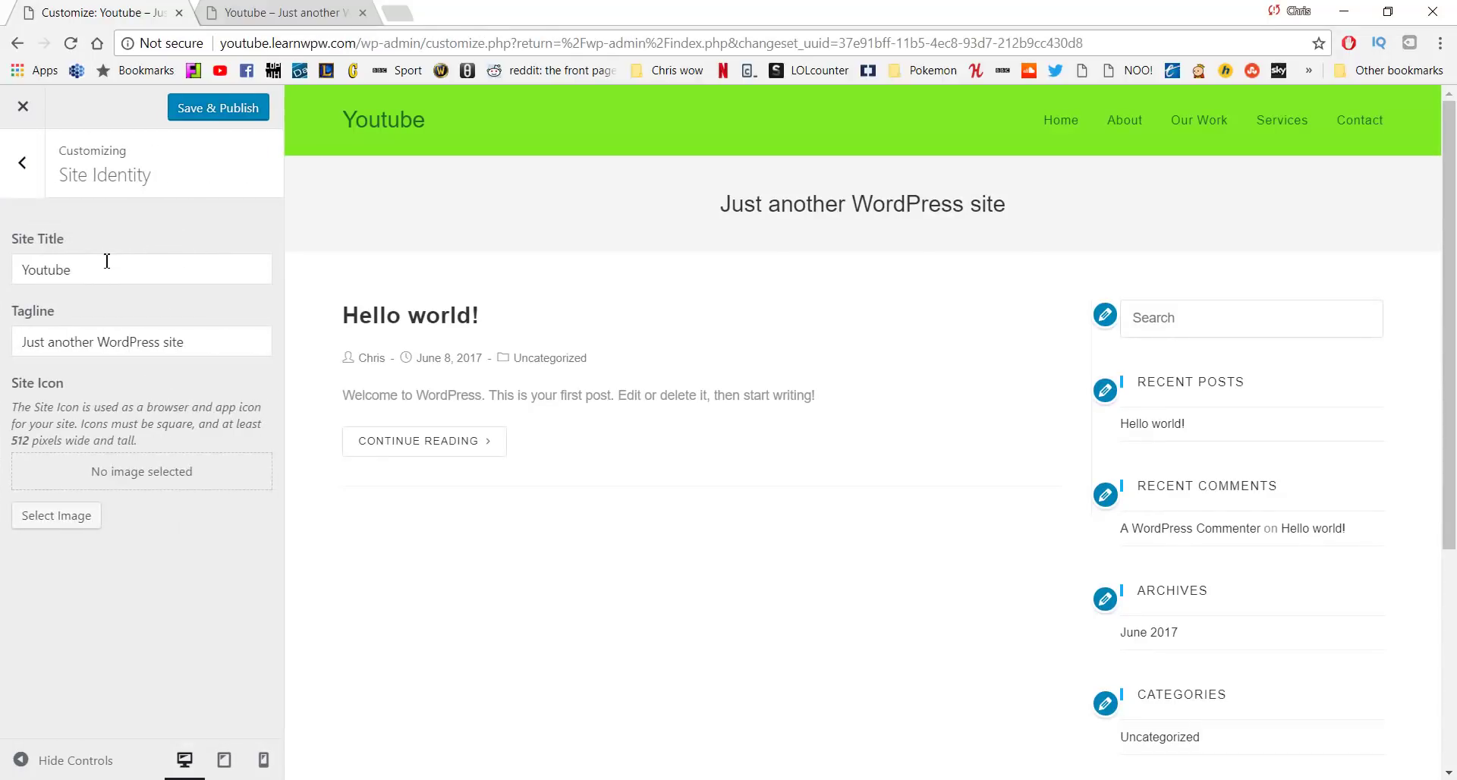
pyautogui.moveTo(110, 268); pyautogui.dragTo(3, 254)
pyautogui.write('Learn Wp')
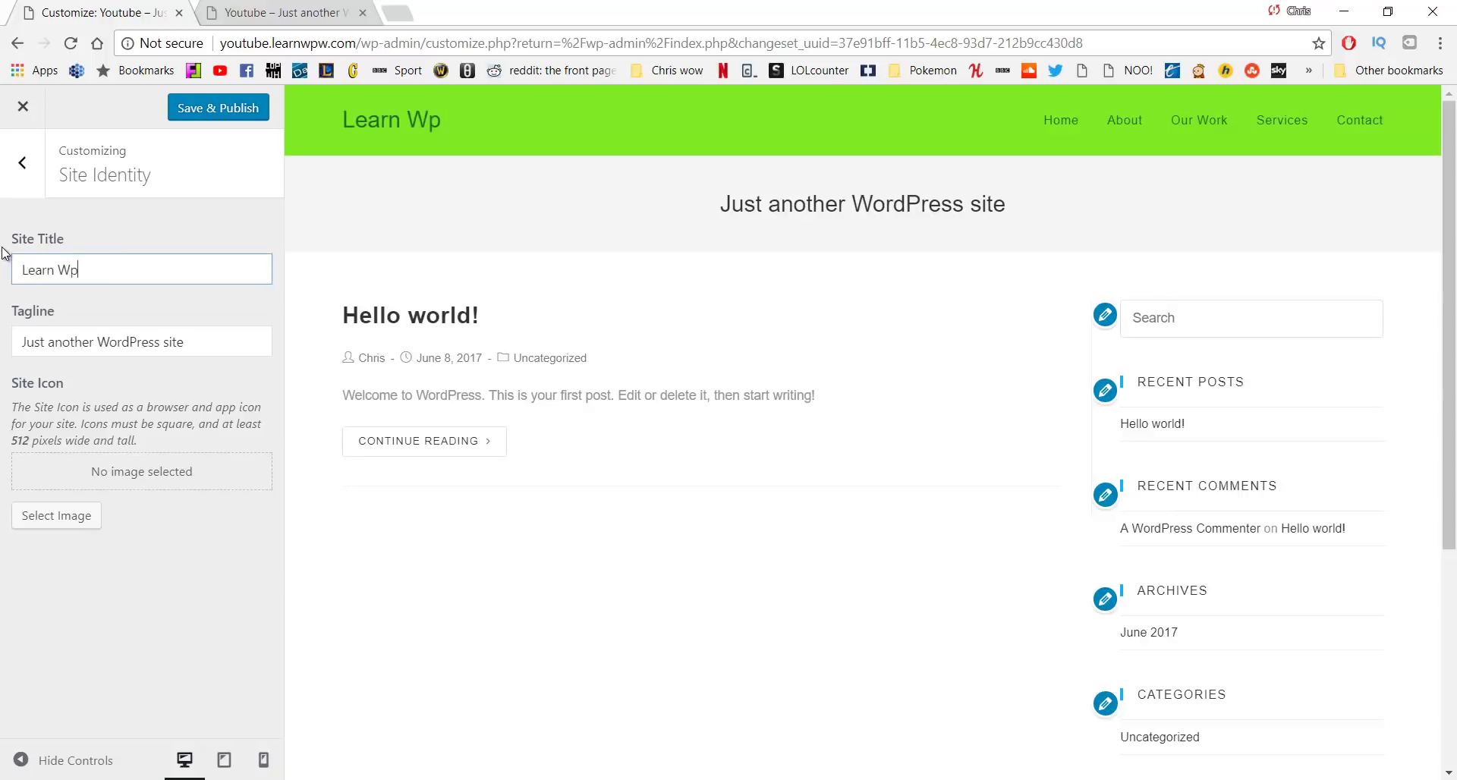
pyautogui.press('BackSpace')
pyautogui.write('P with Chris')
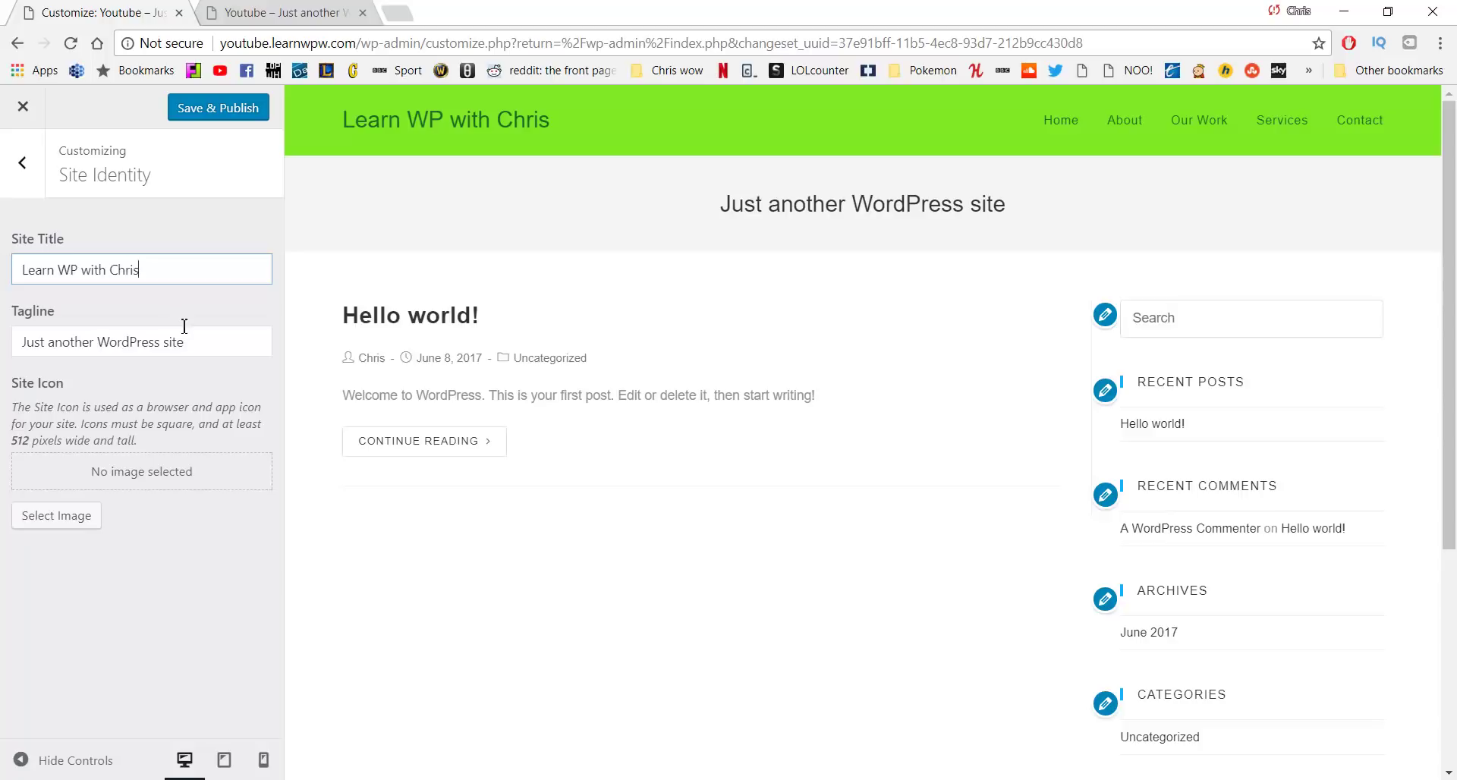
# Set the tagline to 'Top quality WordPress Tutorials' and publish
pyautogui.moveTo(194, 344); pyautogui.dragTo(3, 327)
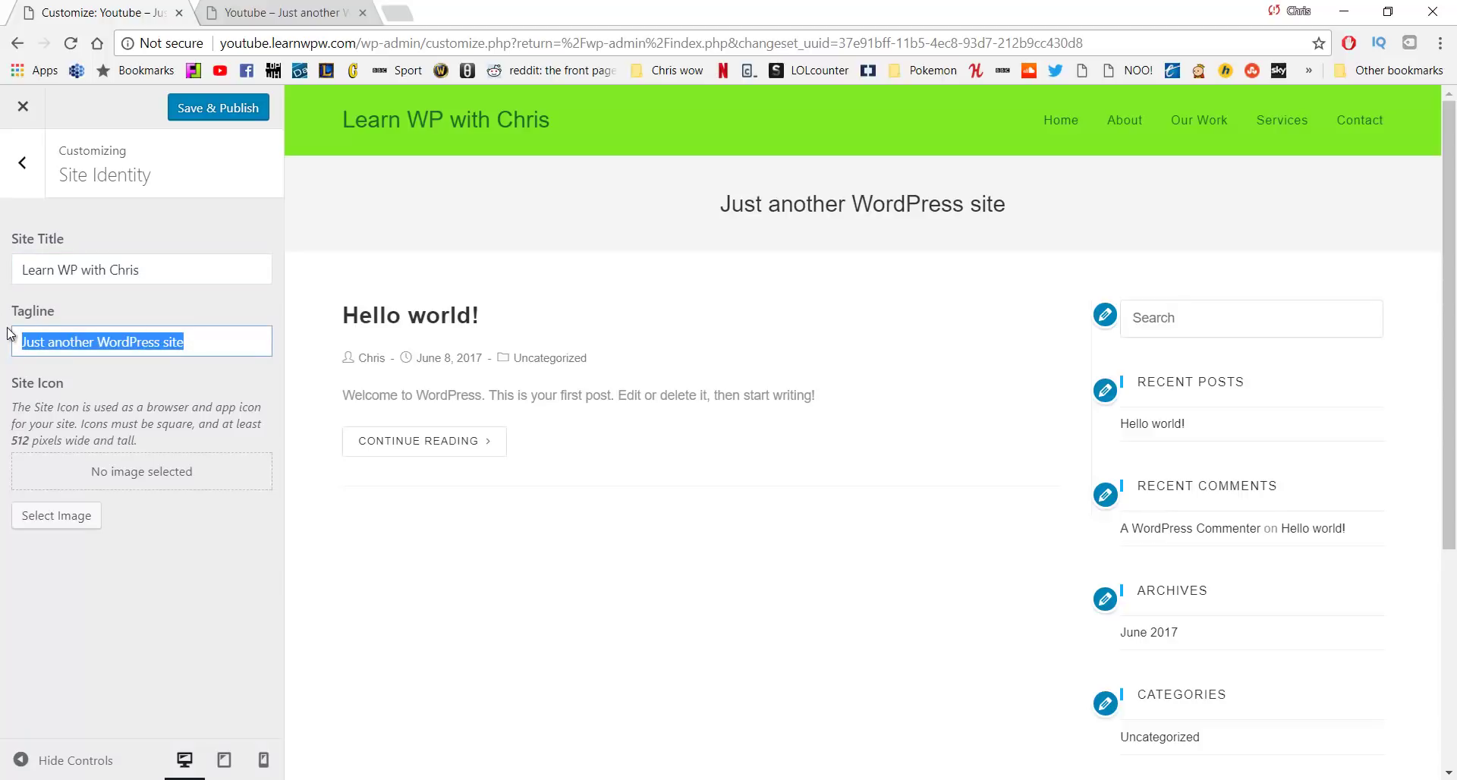
pyautogui.write('Top quality')
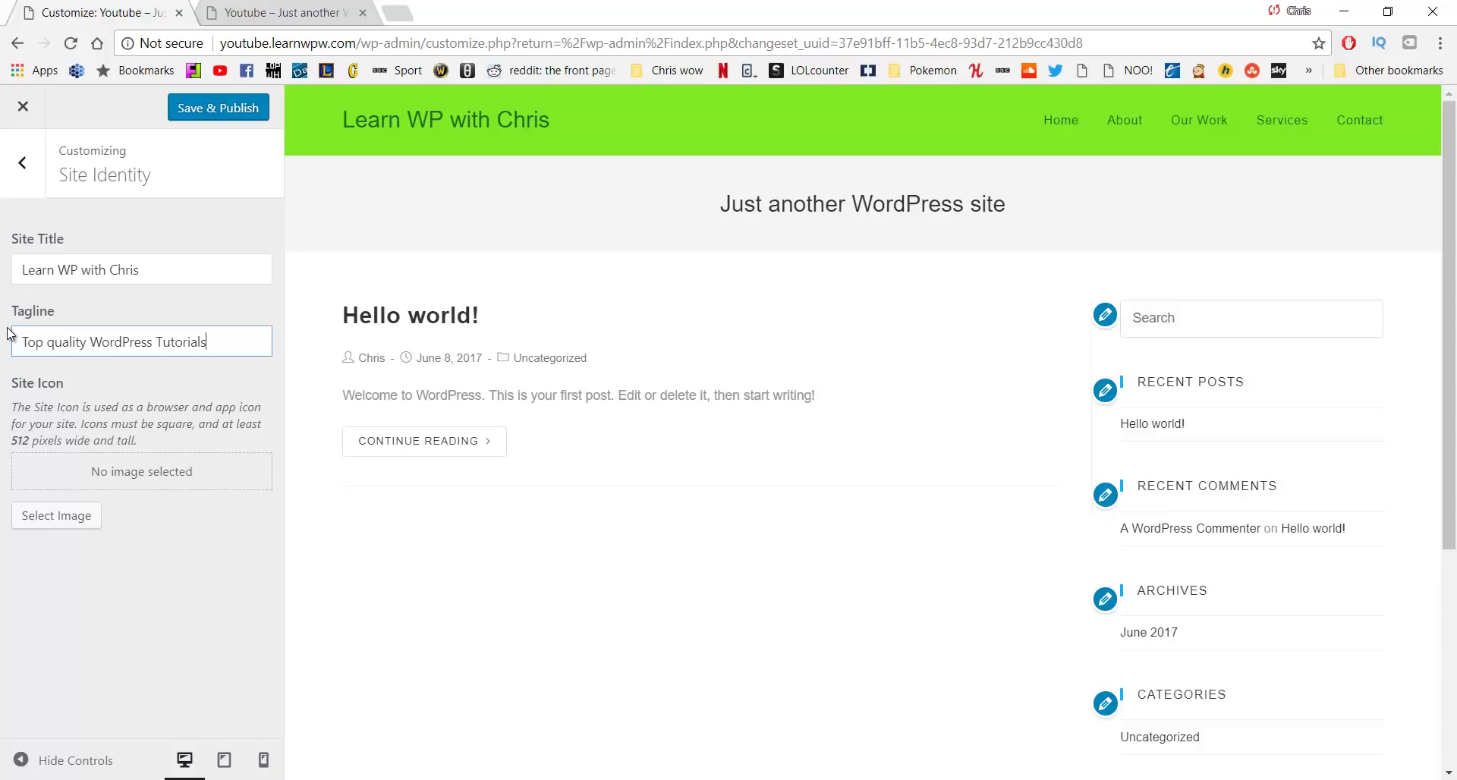
pyautogui.click(210, 115)
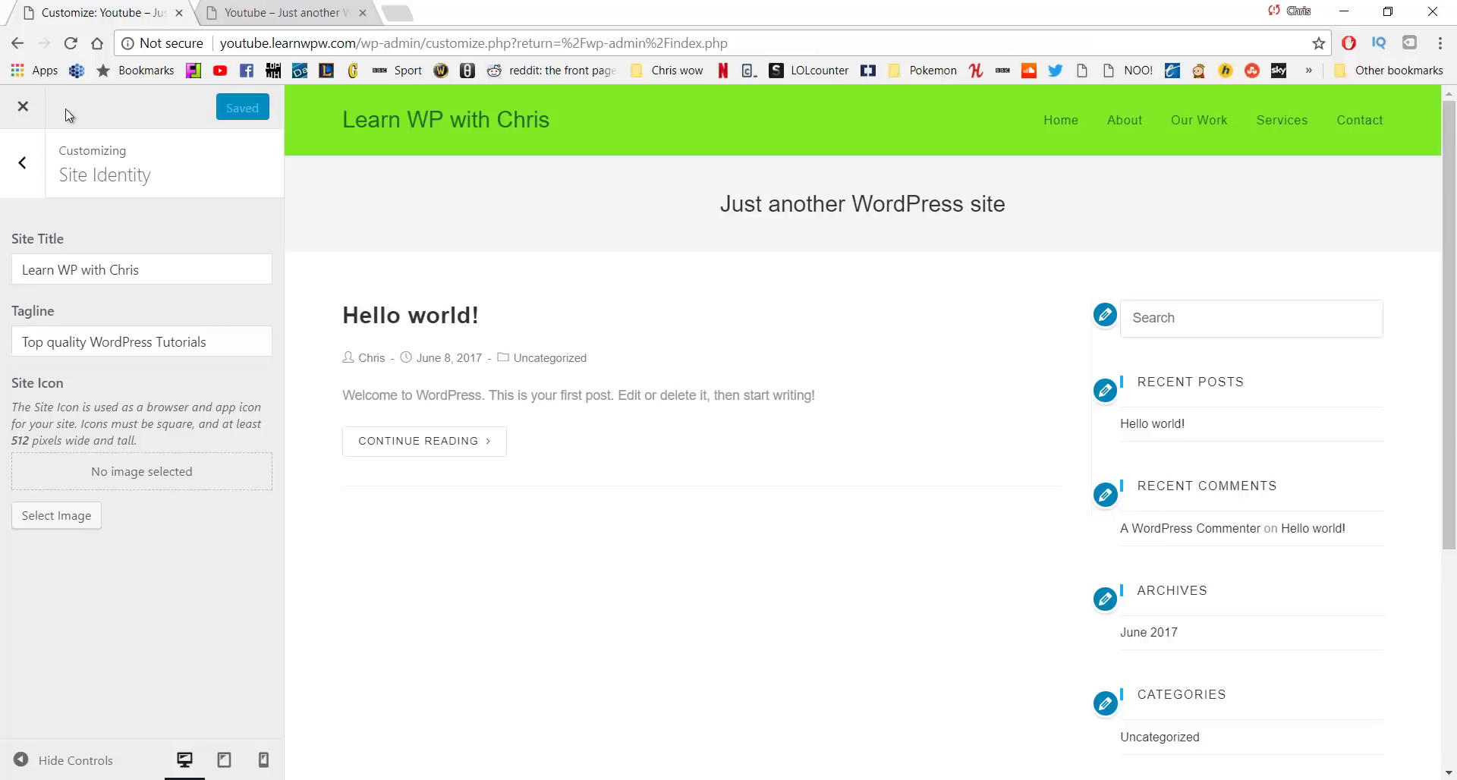
# Close the Customizer and open the refreshed live site in a new tab
pyautogui.click(34, 111)
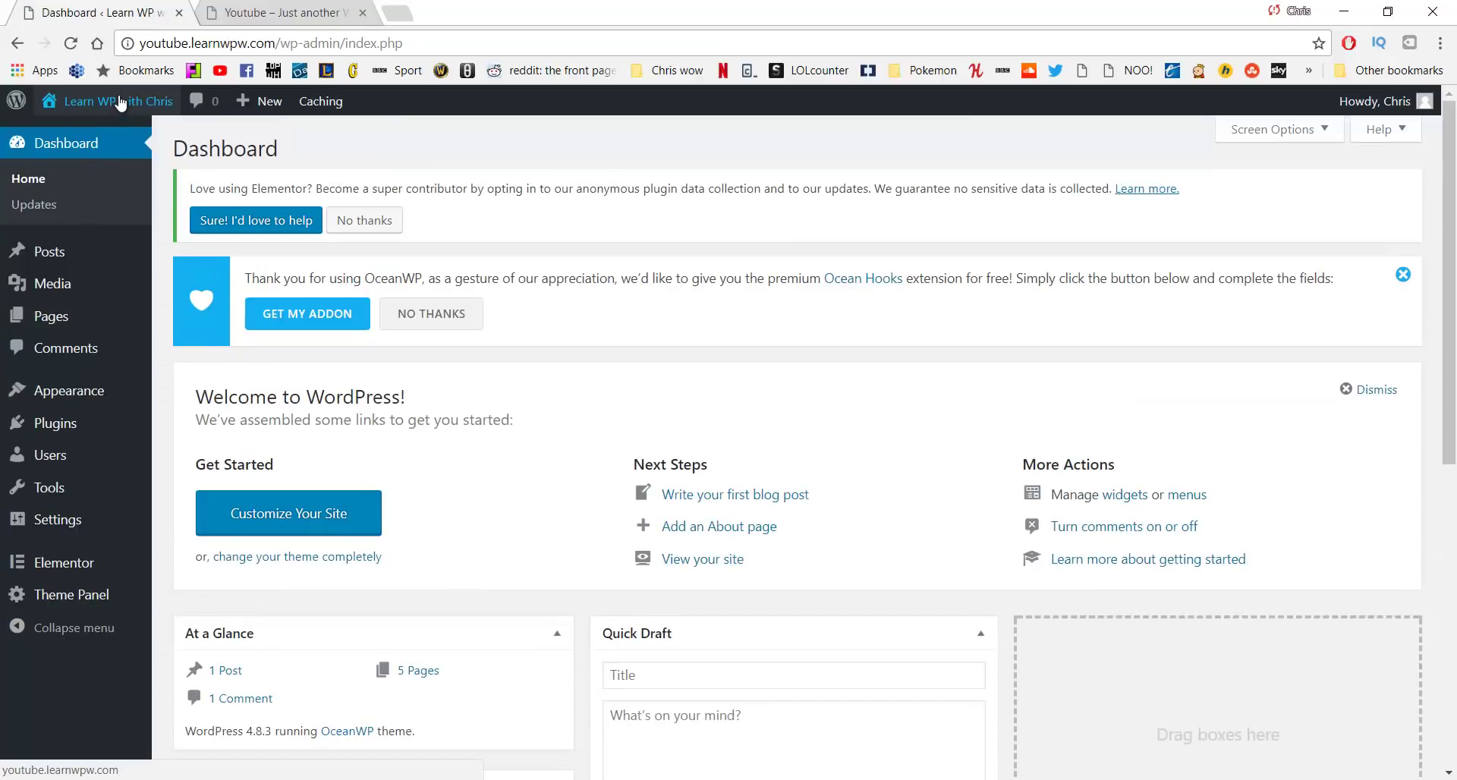
pyautogui.middleClick(117, 103)
pyautogui.middleClick(282, 13)
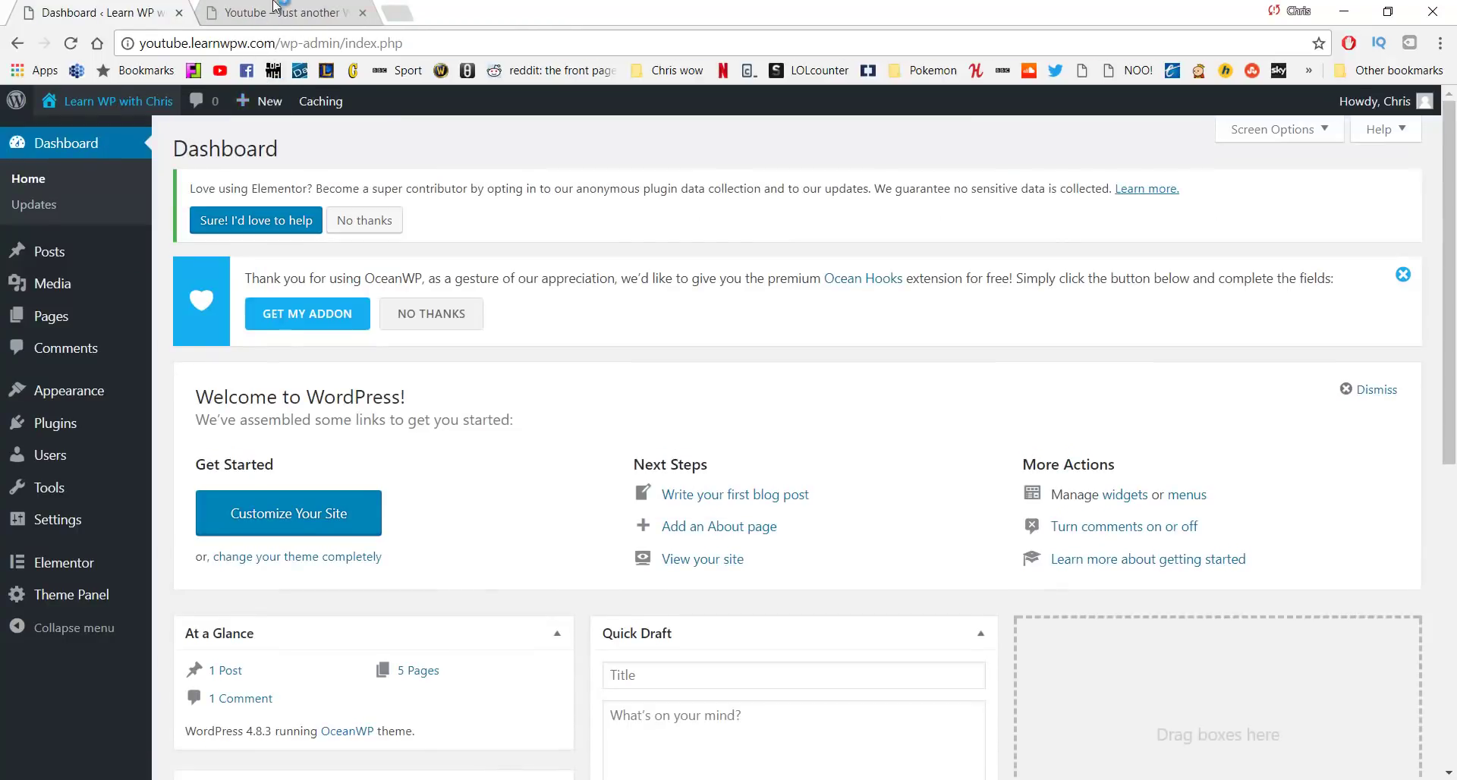
pyautogui.click(281, 12)
pyautogui.click(69, 44)
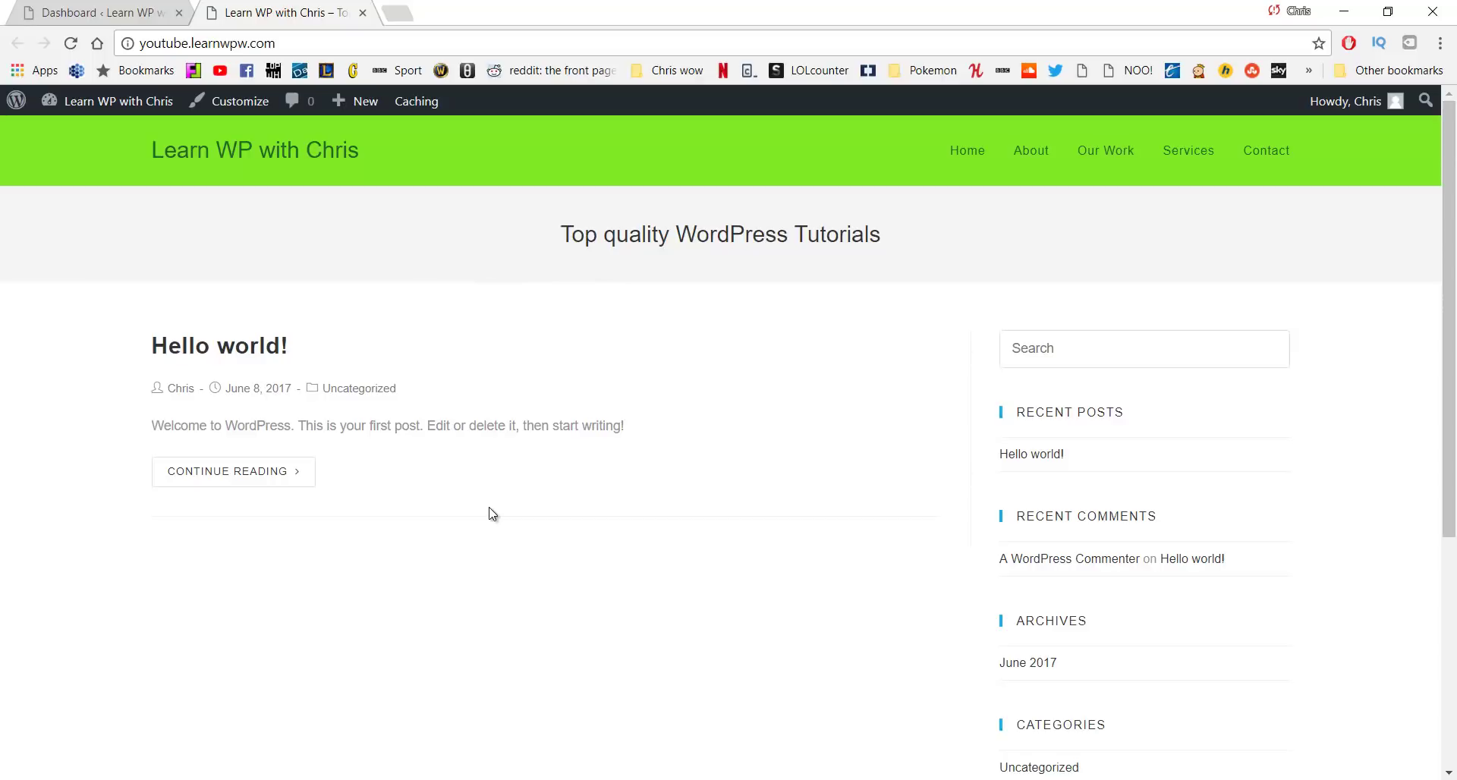
pyautogui.hotkey('ctrl', 'Tab')
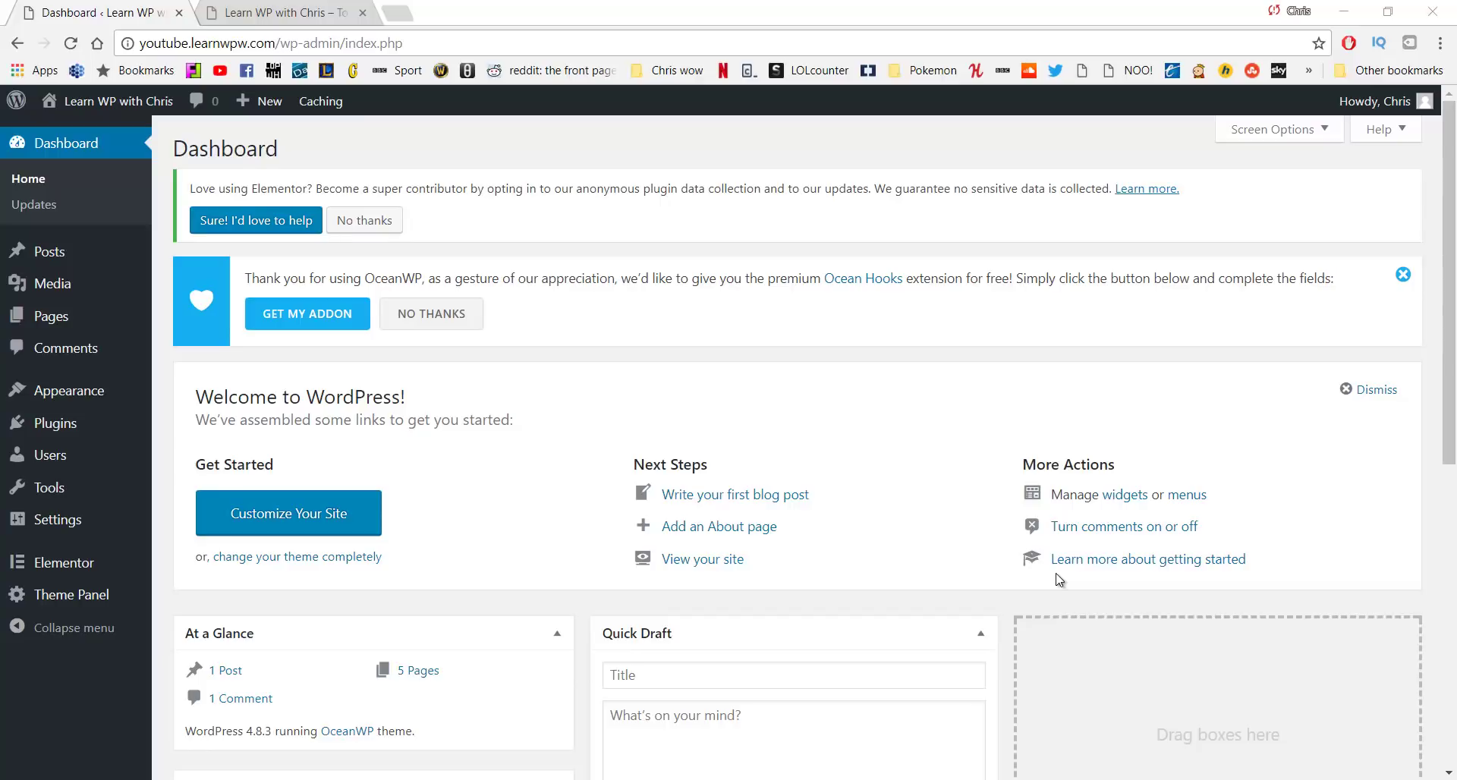
# On the live site, visit the Home page, then go back to the front page
pyautogui.click(258, 11)
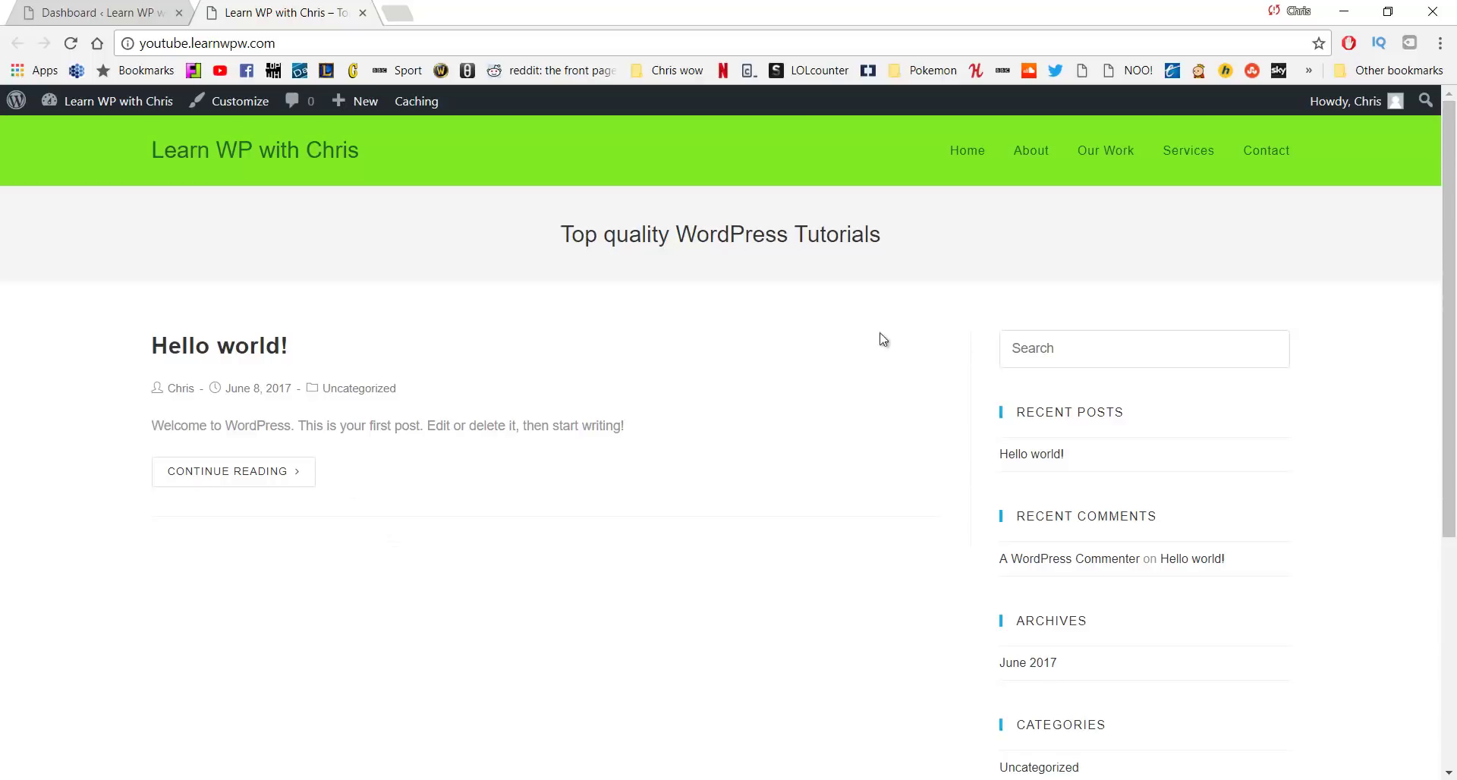
pyautogui.click(958, 158)
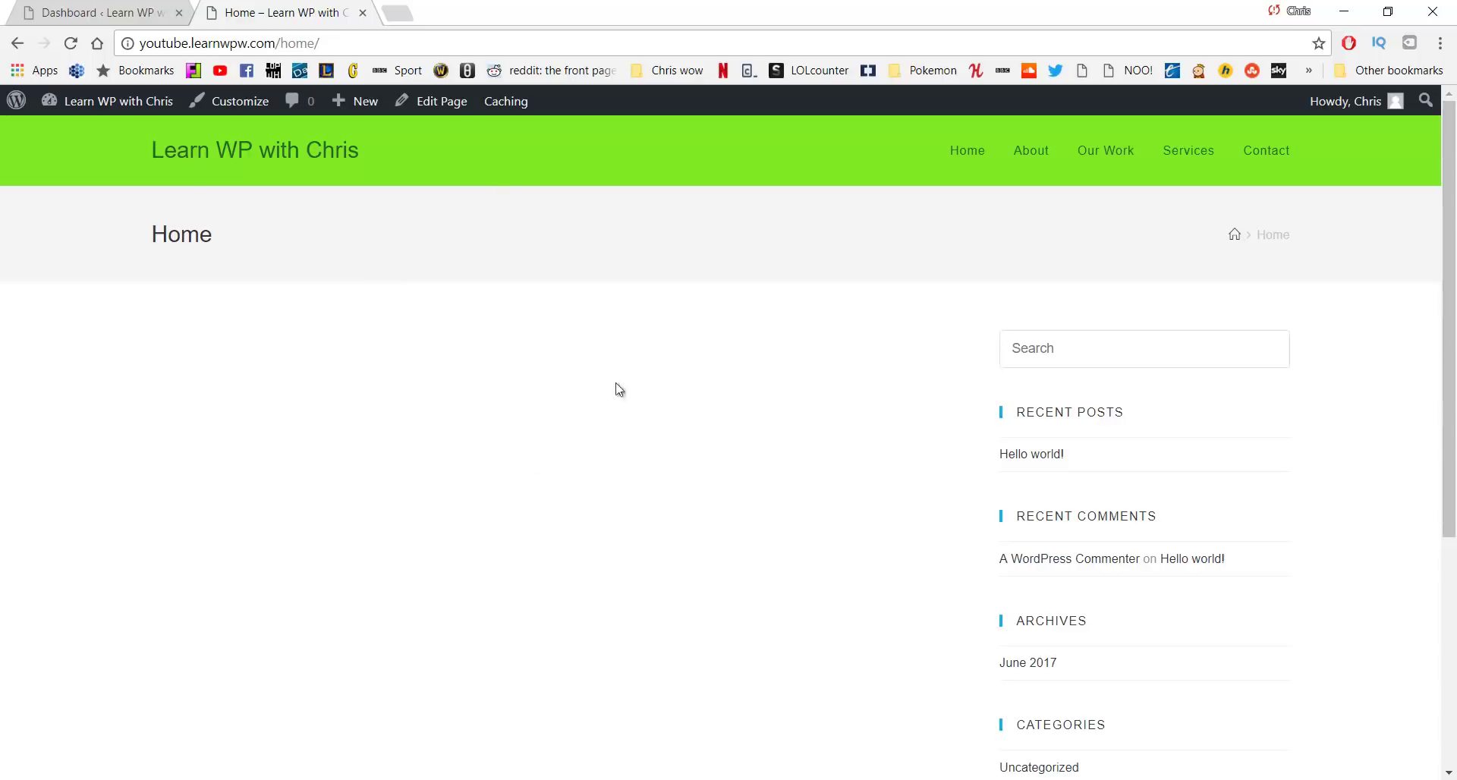
pyautogui.click(17, 43)
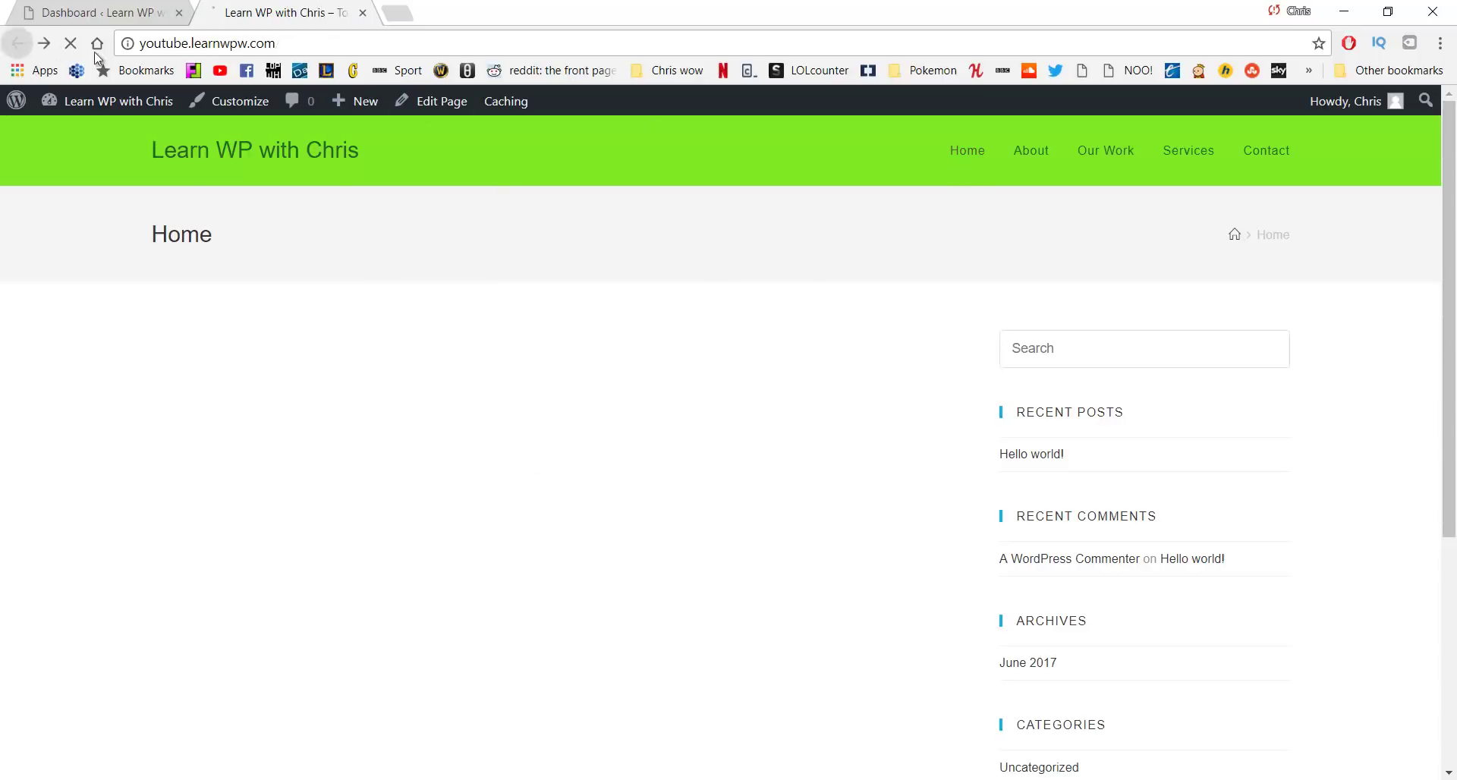
# Make Home the static front page, publish it, and close the Customizer tab
pyautogui.click(241, 110)
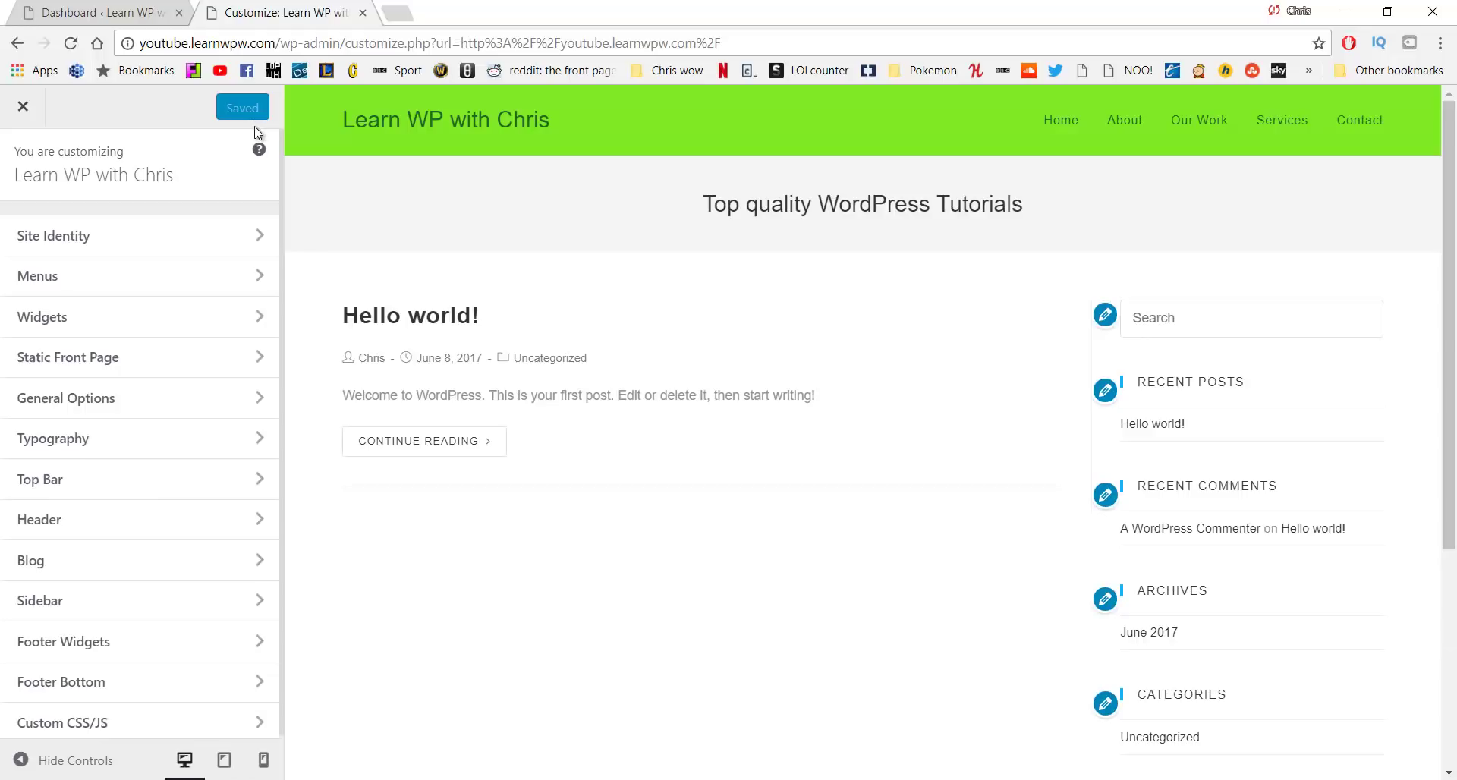
pyautogui.click(243, 362)
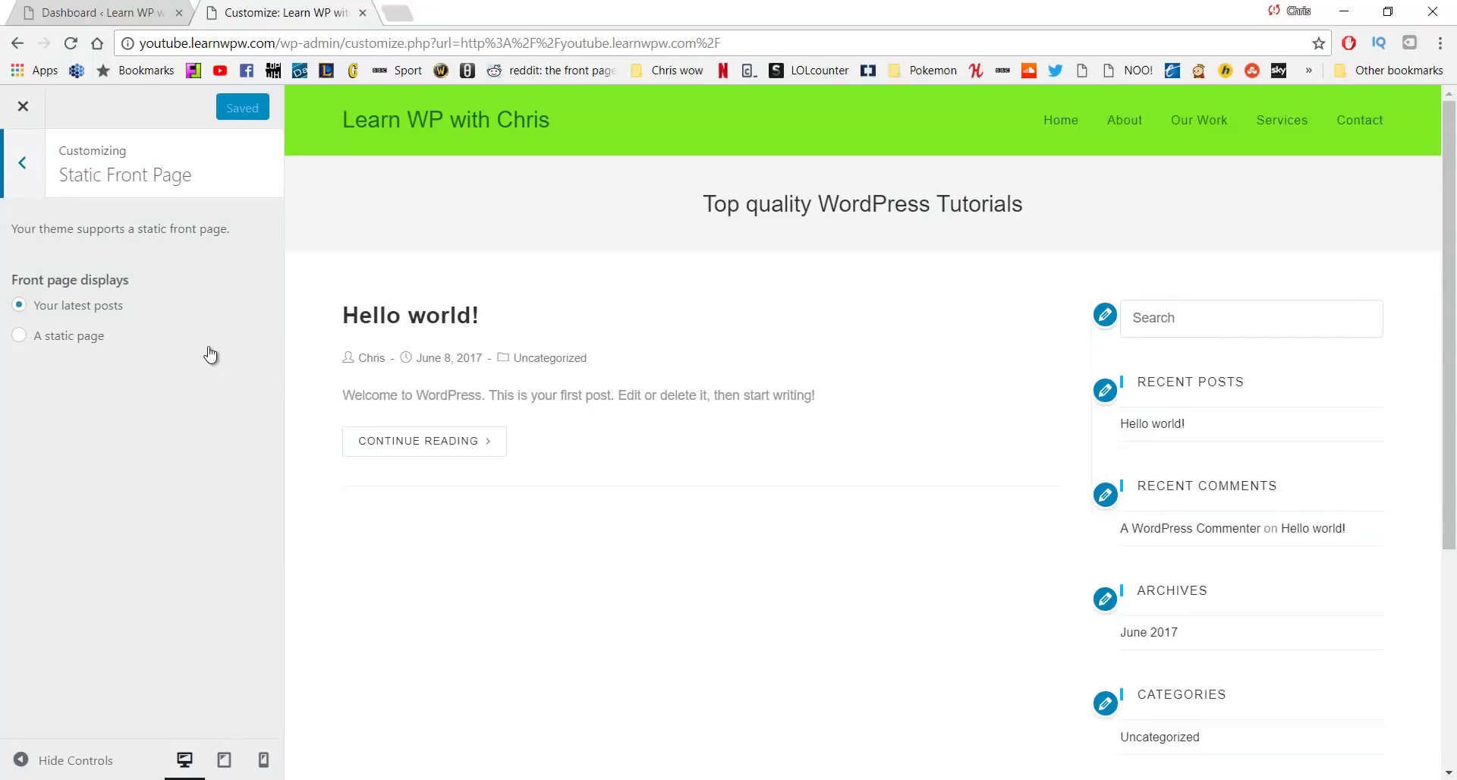
pyautogui.click(73, 337)
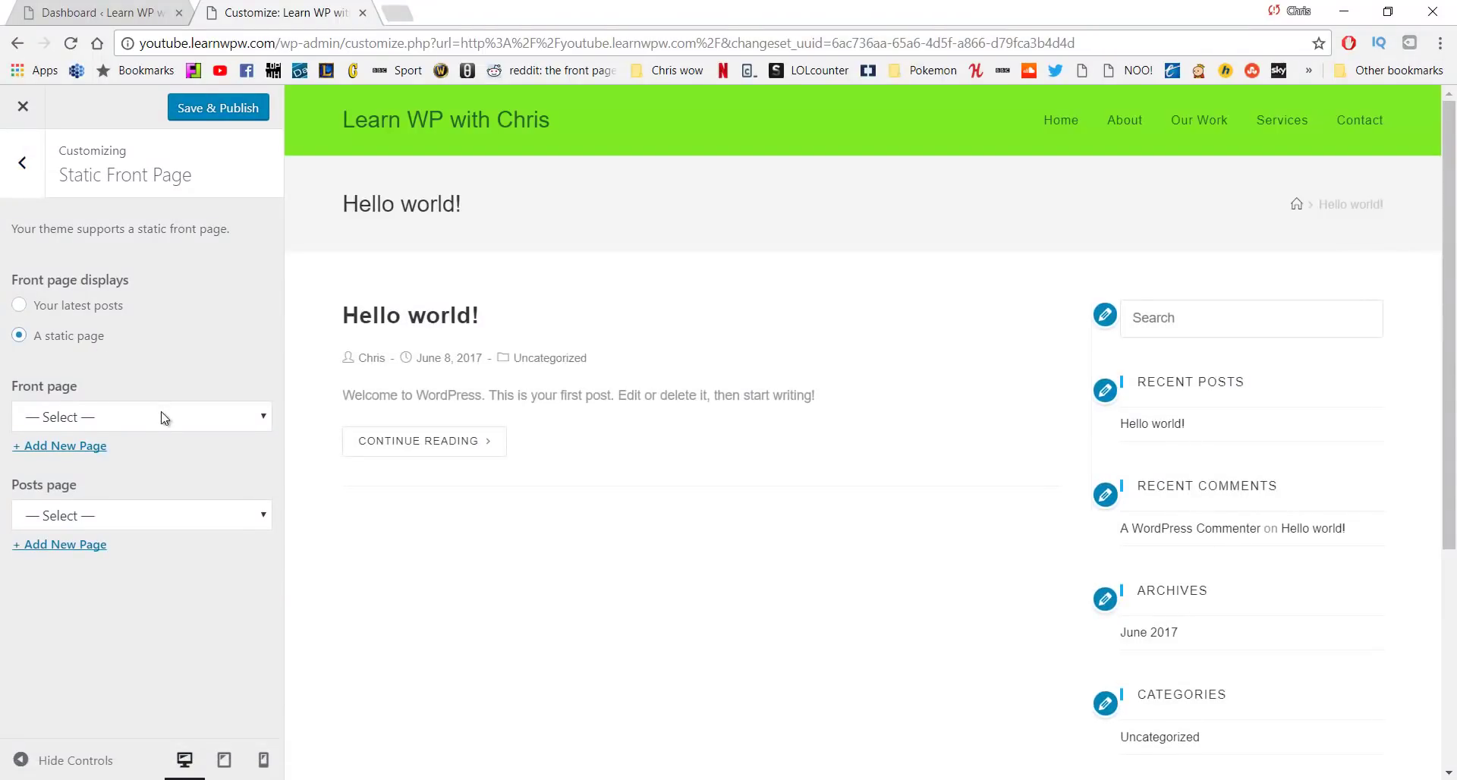
pyautogui.click(161, 417)
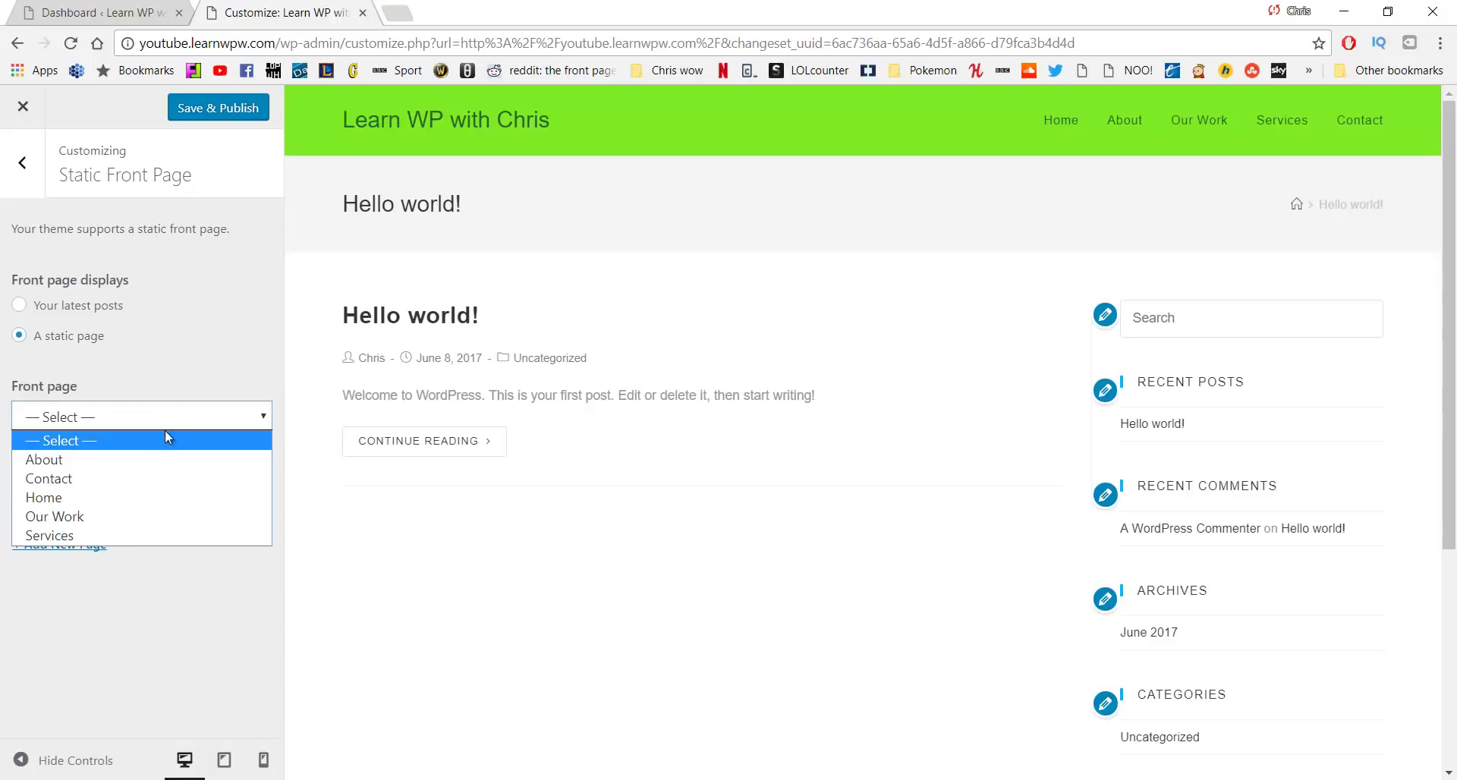
pyautogui.click(144, 495)
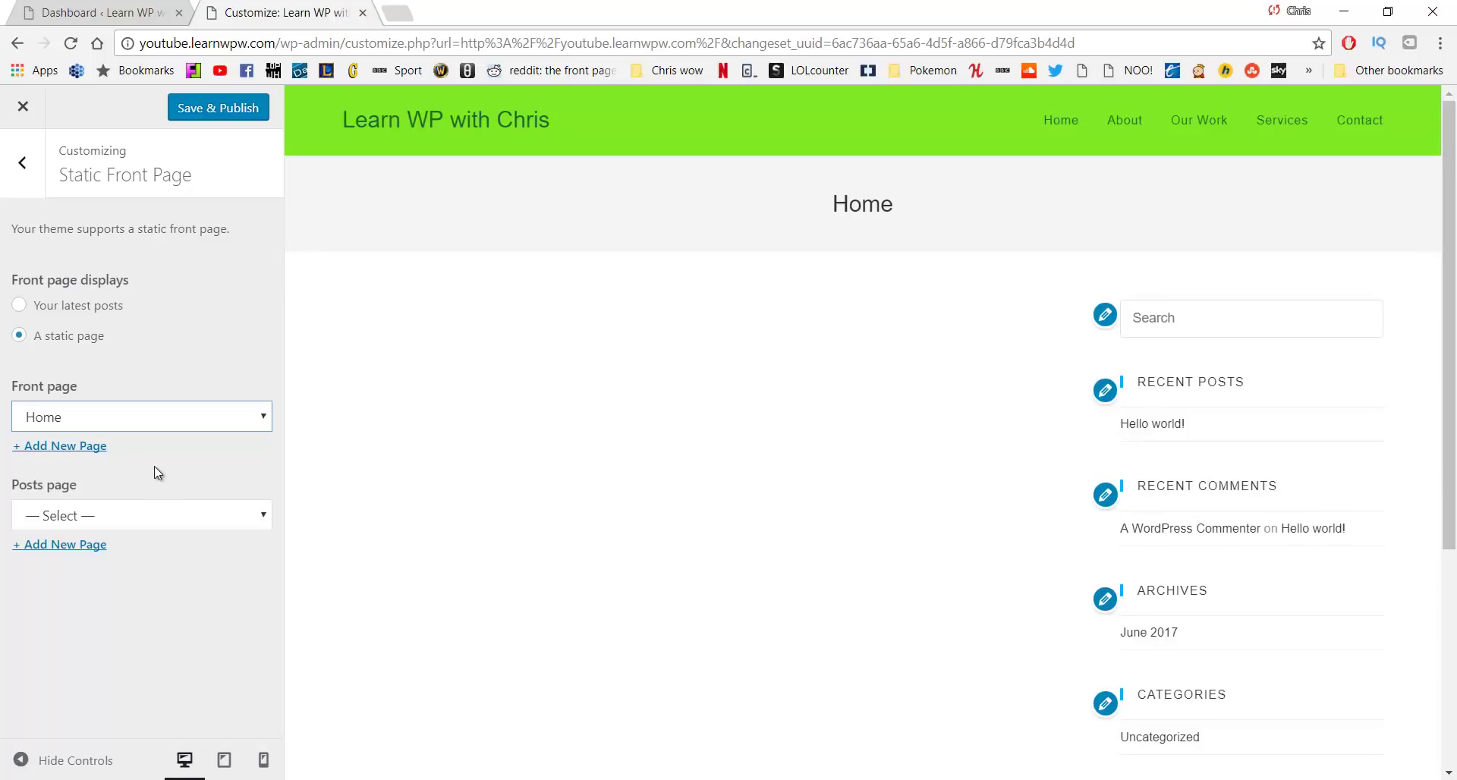
pyautogui.click(216, 113)
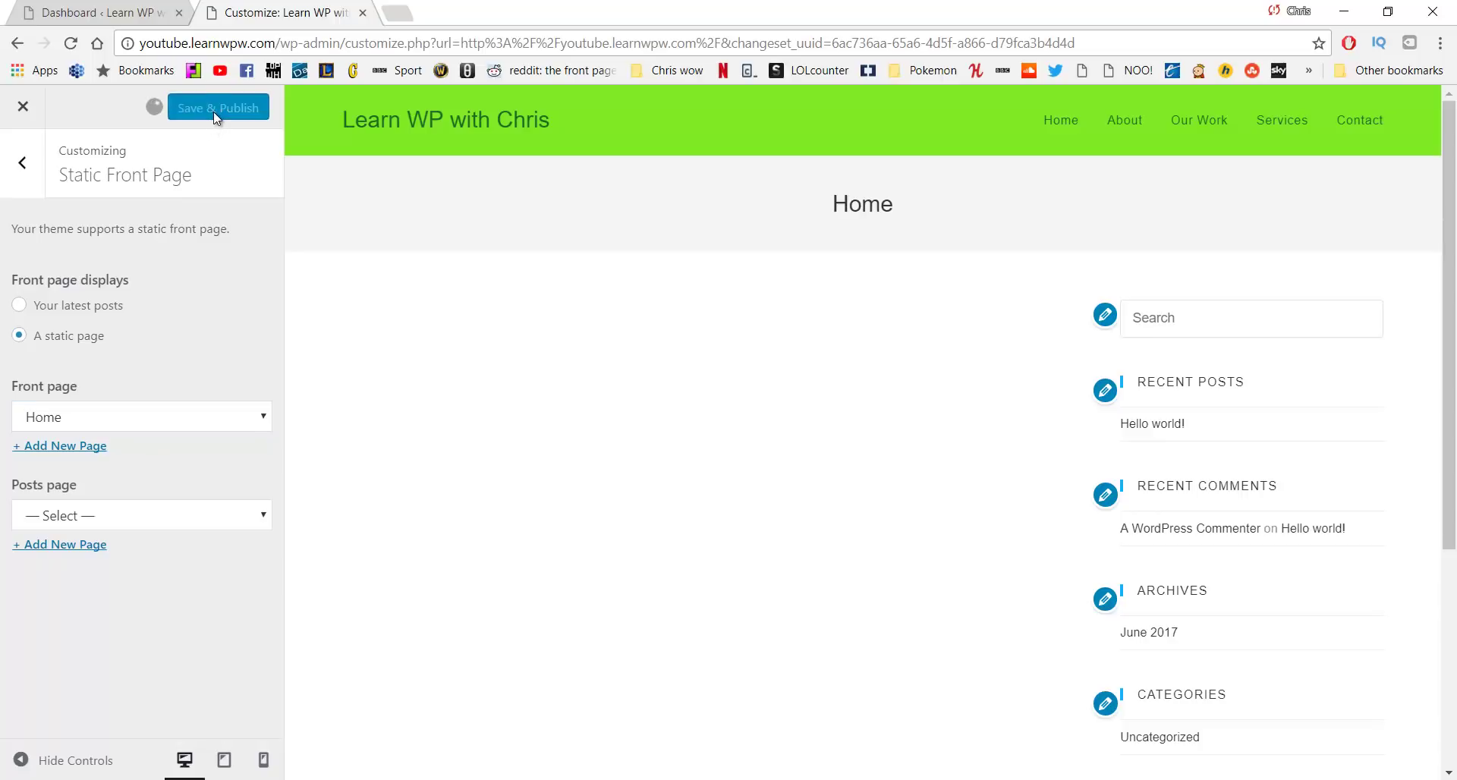
pyautogui.click(106, 6)
pyautogui.click(363, 12)
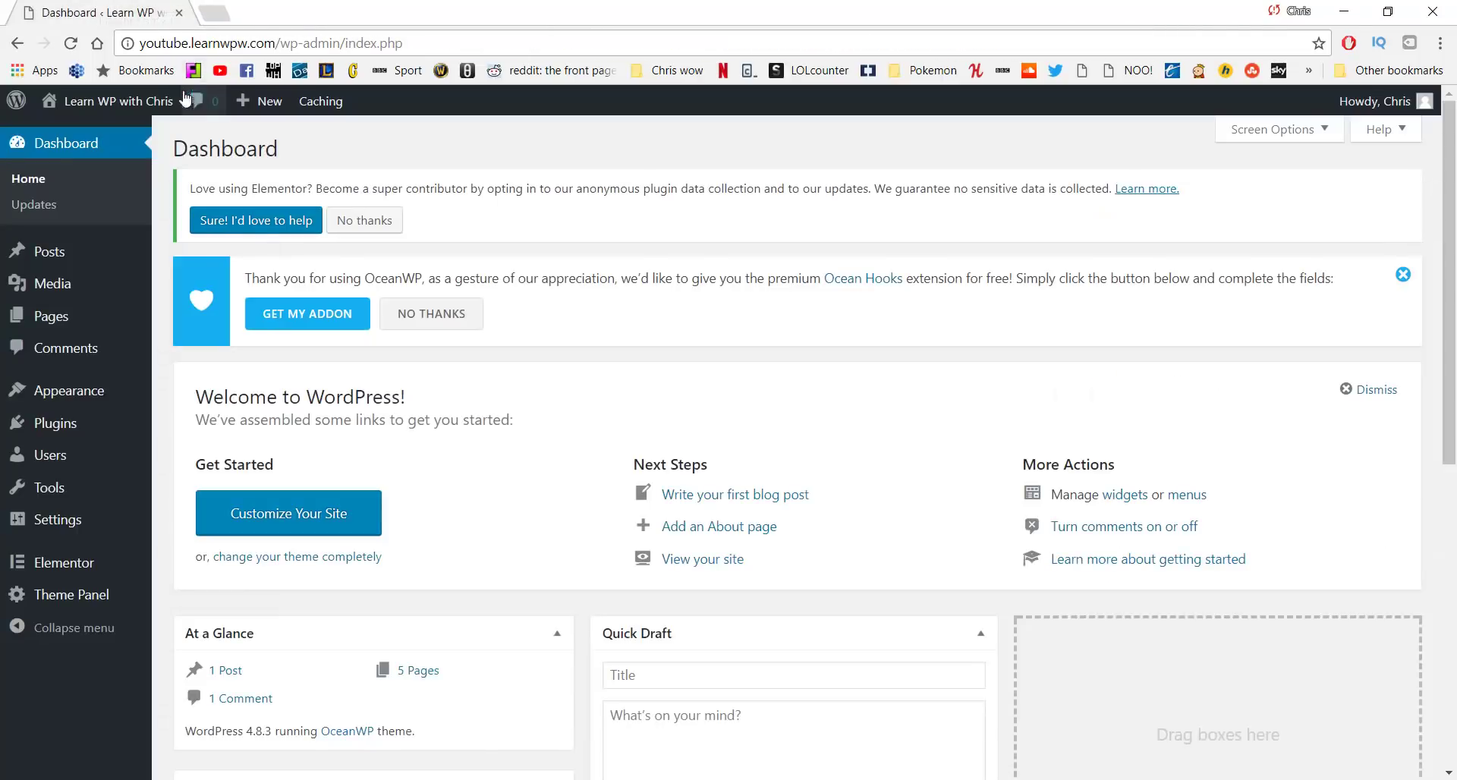
# View the live front page, now showing Home, in a new tab, then return to the Dashboard
pyautogui.middleClick(158, 105)
pyautogui.click(281, 12)
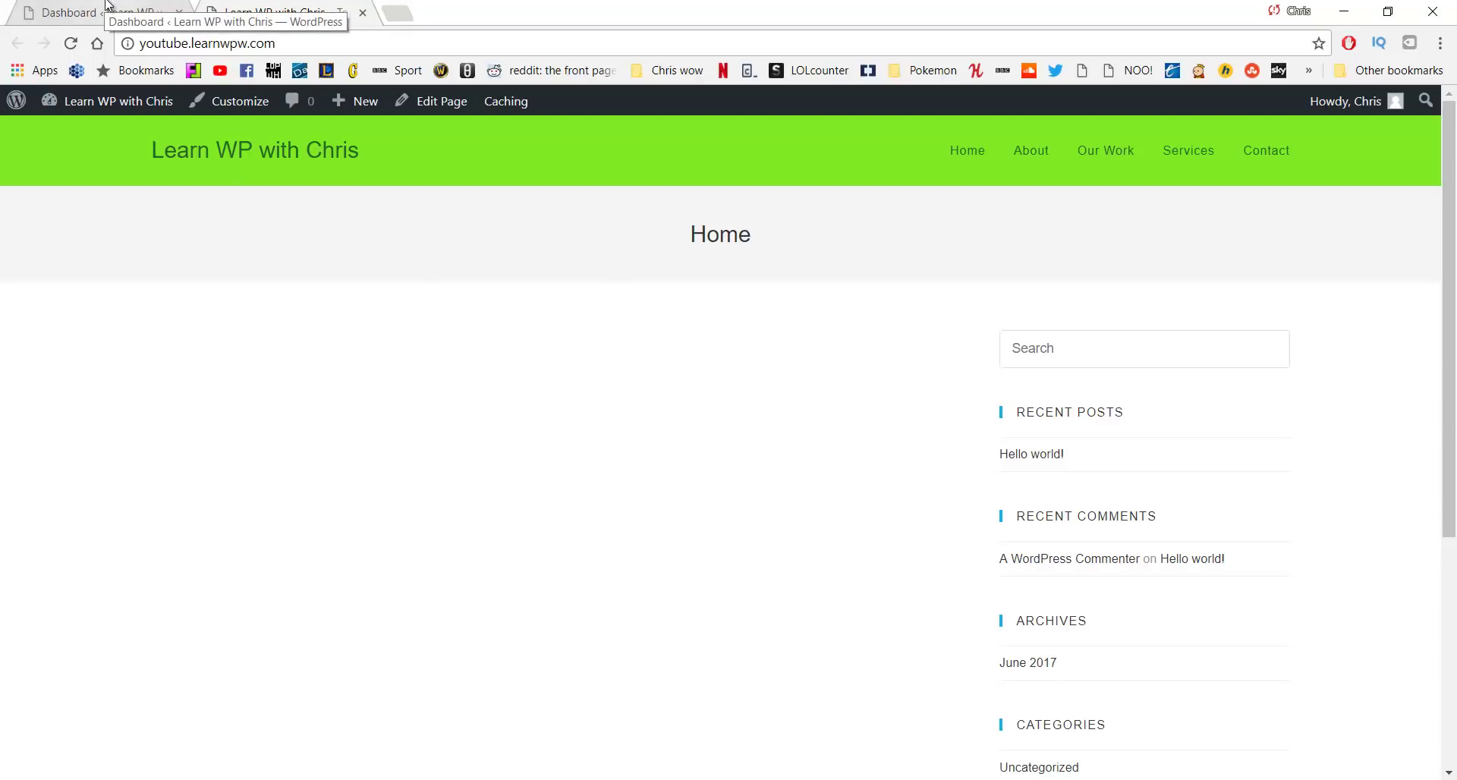
pyautogui.click(107, 6)
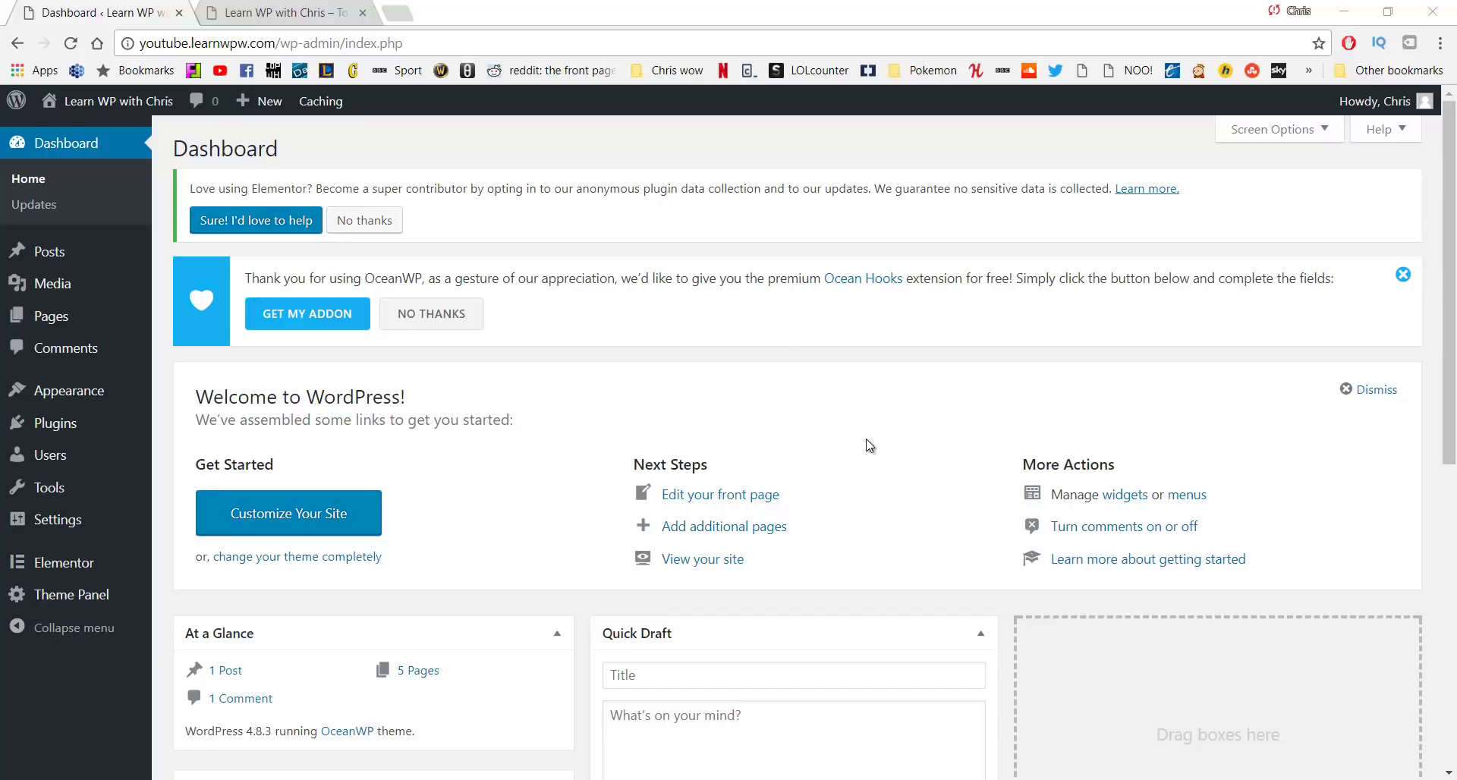
# From Pages › All Pages, open the Home page with Elementor
pyautogui.moveTo(110, 322)
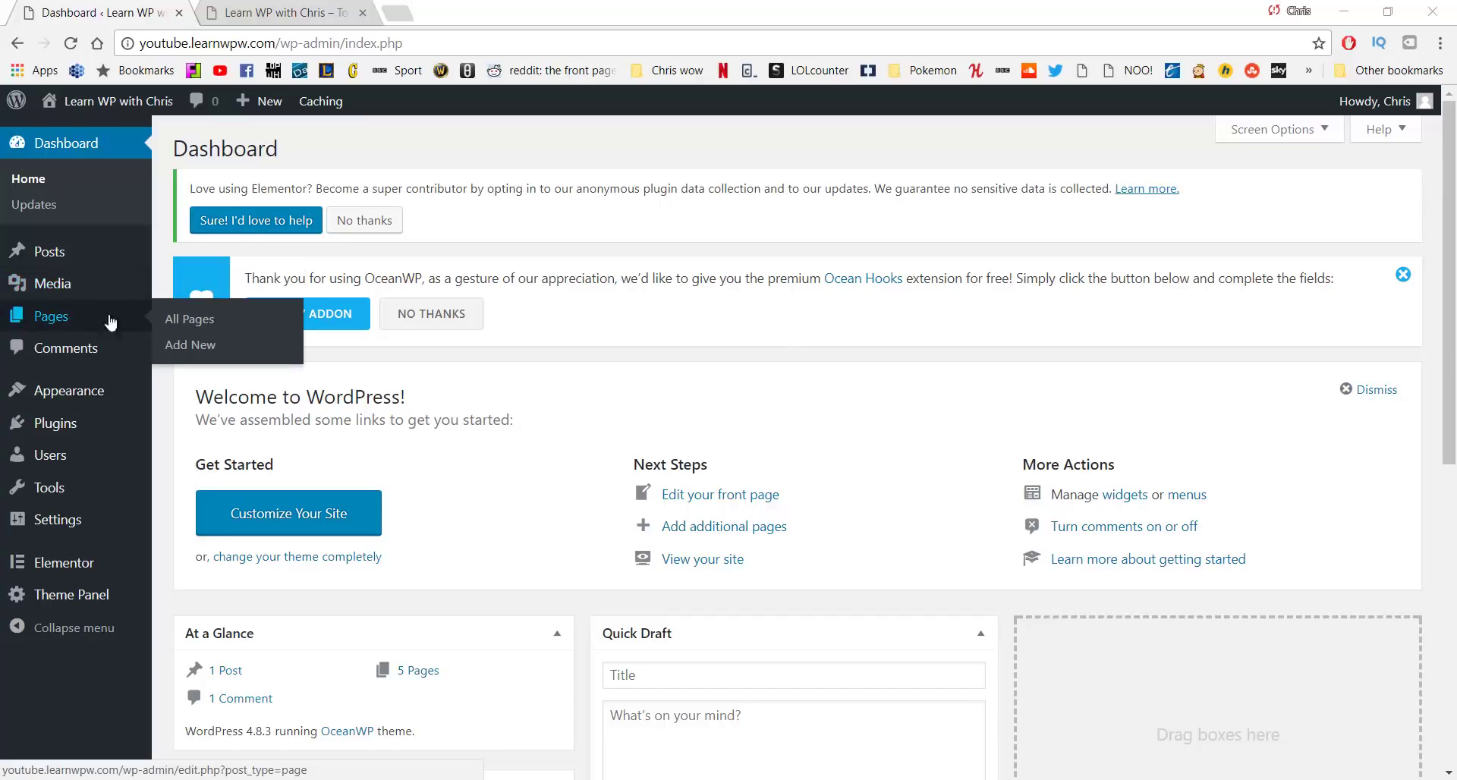
pyautogui.click(172, 324)
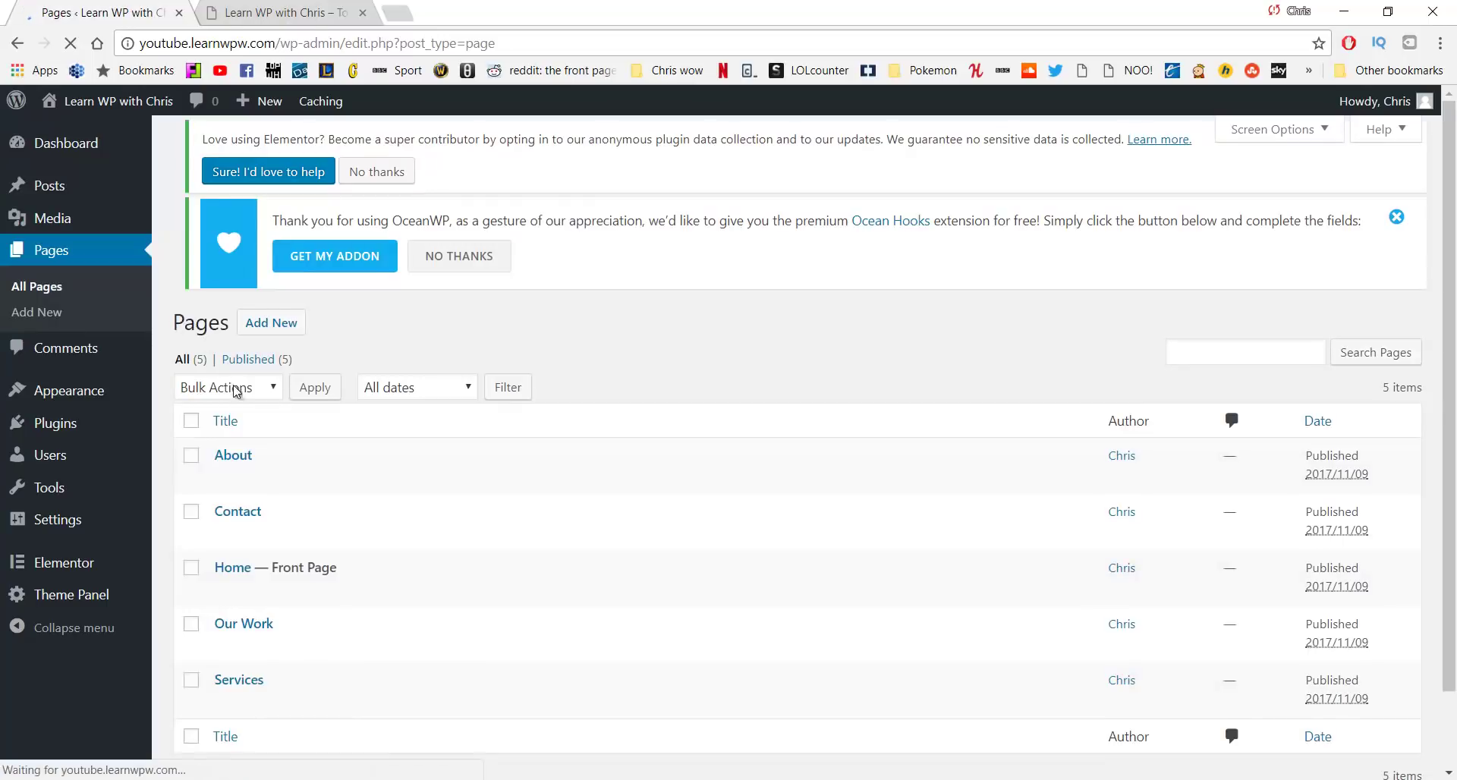
pyautogui.click(244, 592)
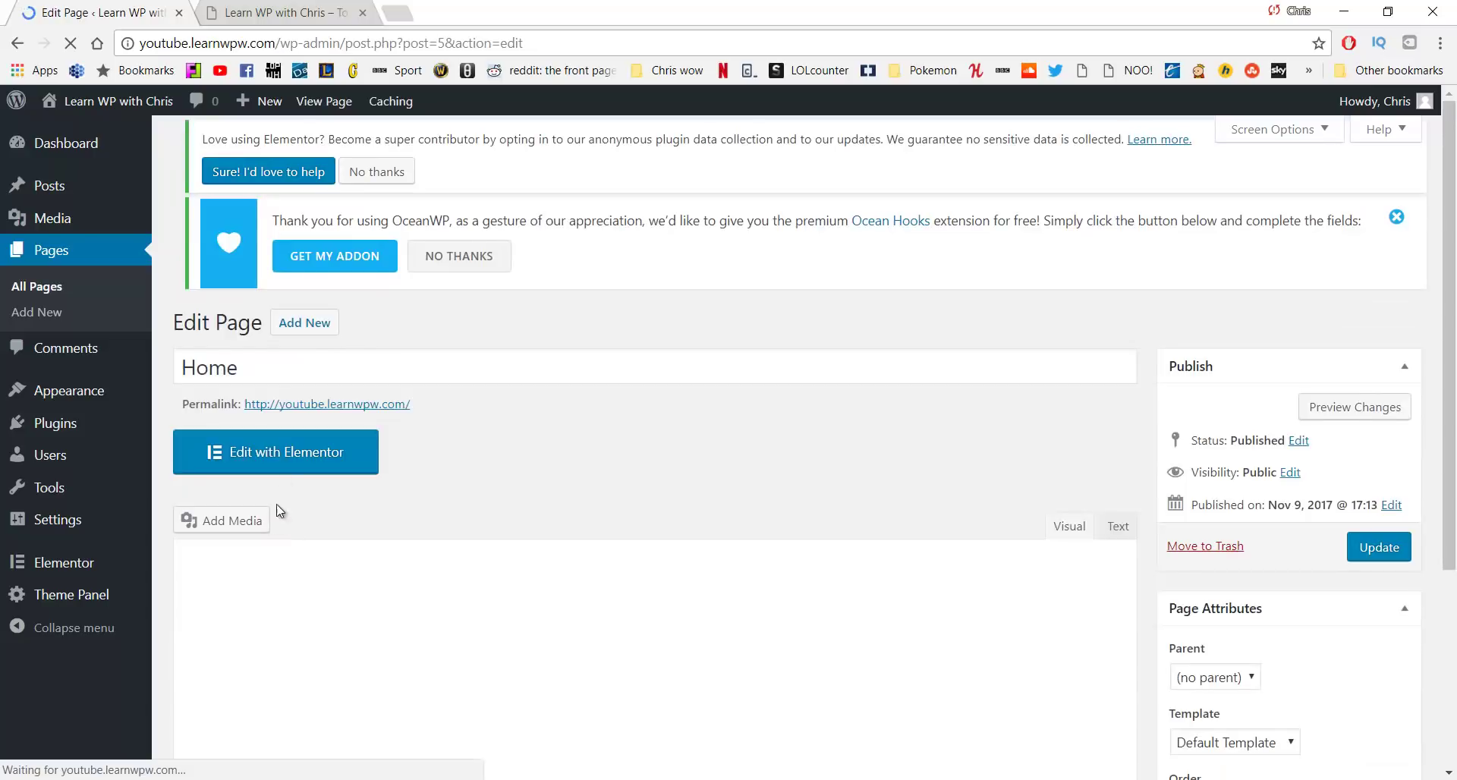
pyautogui.click(284, 458)
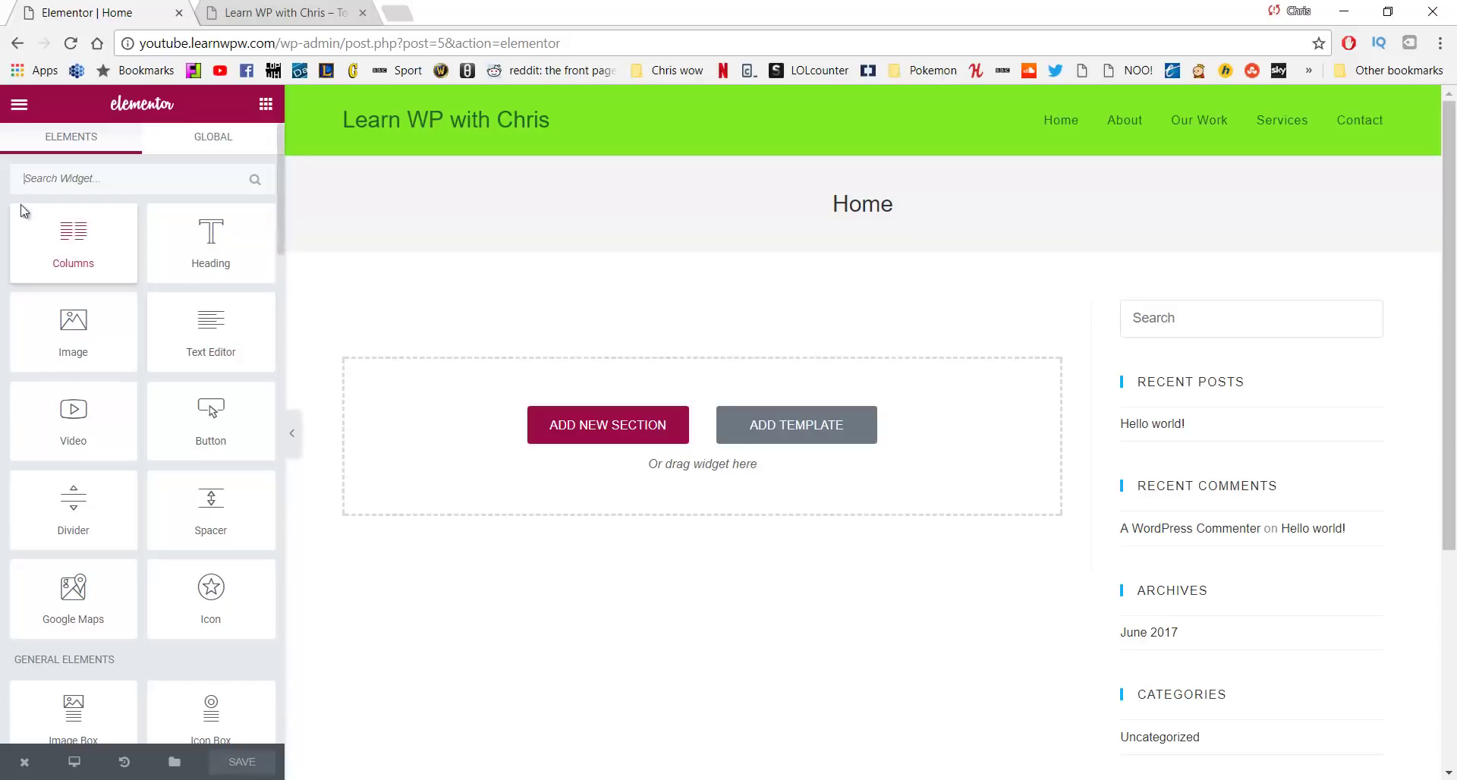
# In Elementor's Default Fonts, set the Primary Headline family to Lato
pyautogui.click(19, 106)
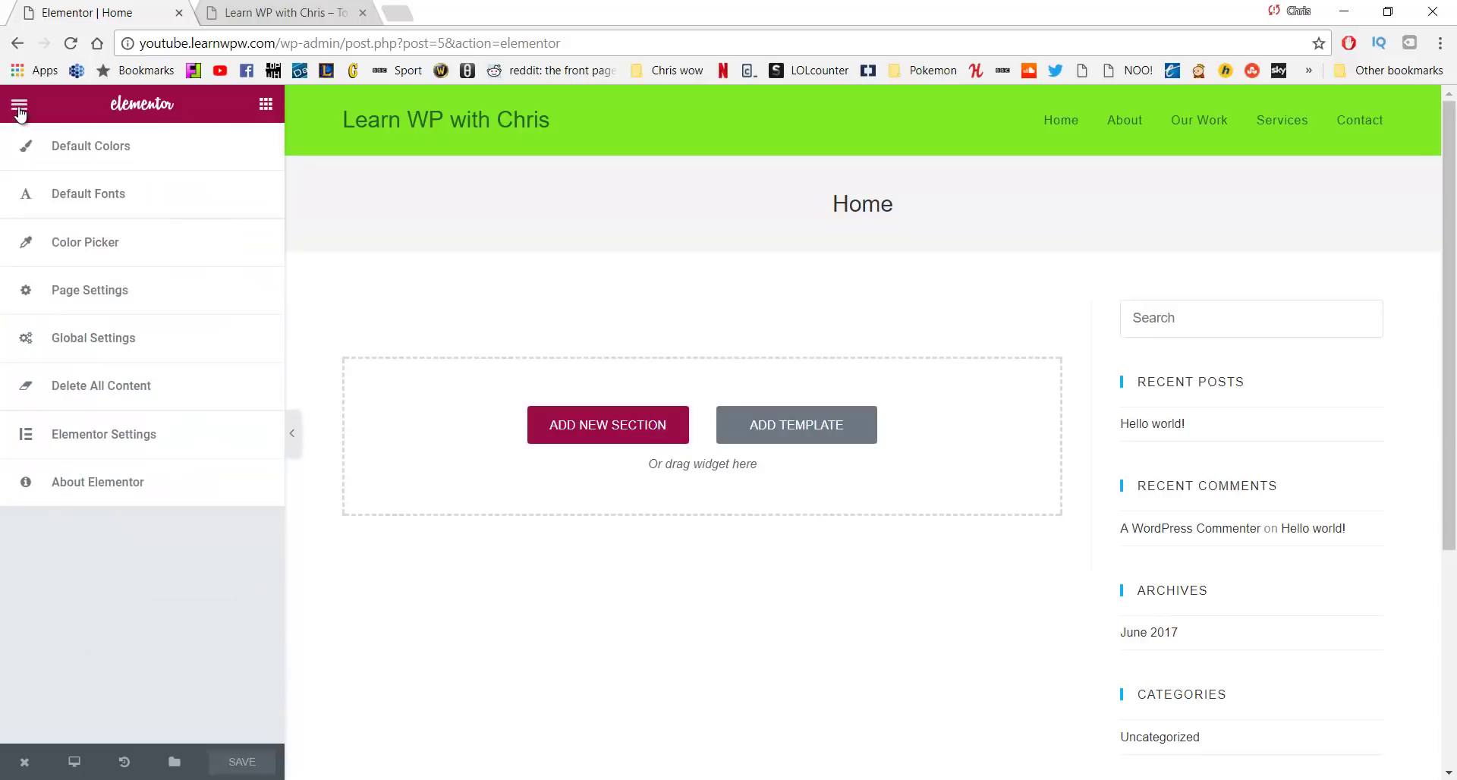
pyautogui.click(129, 201)
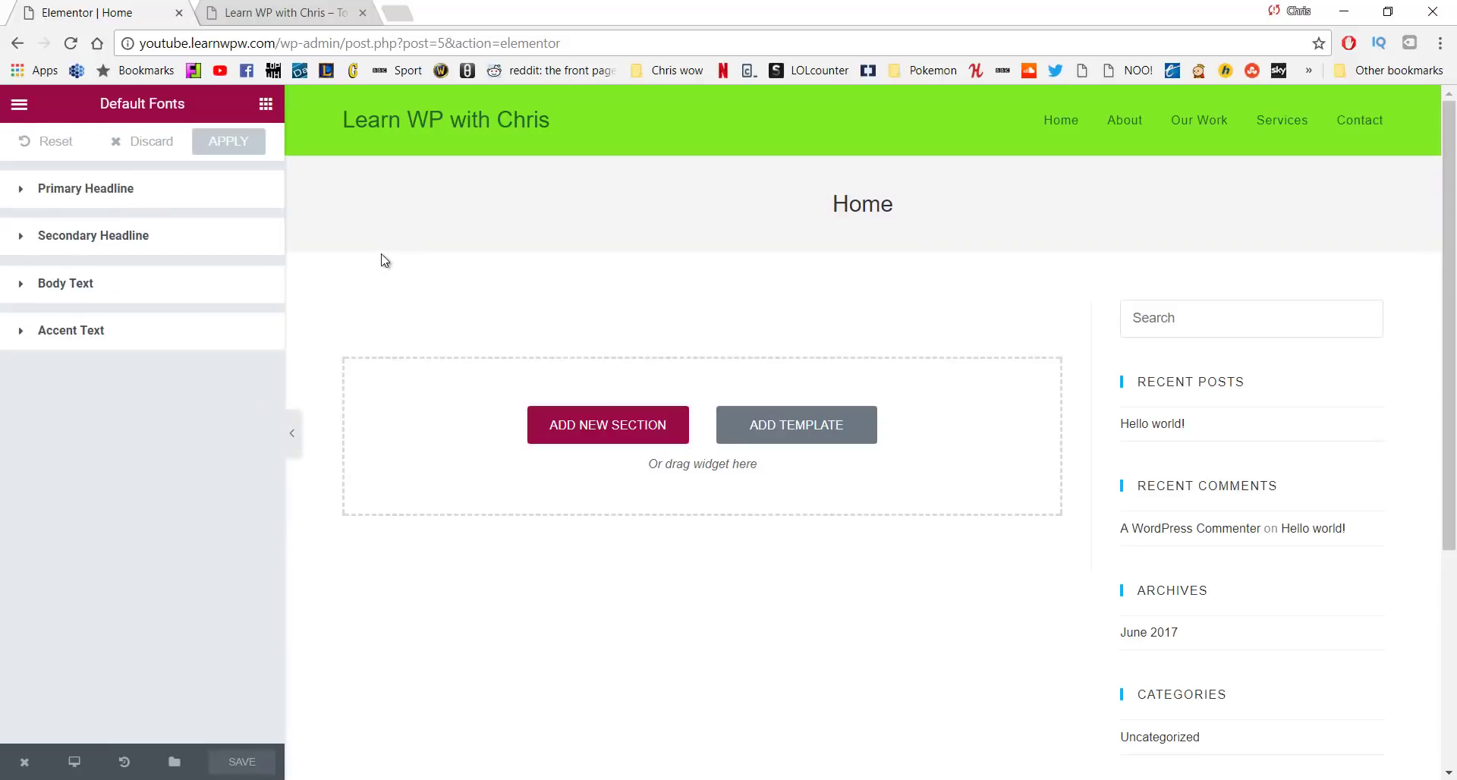
pyautogui.click(157, 194)
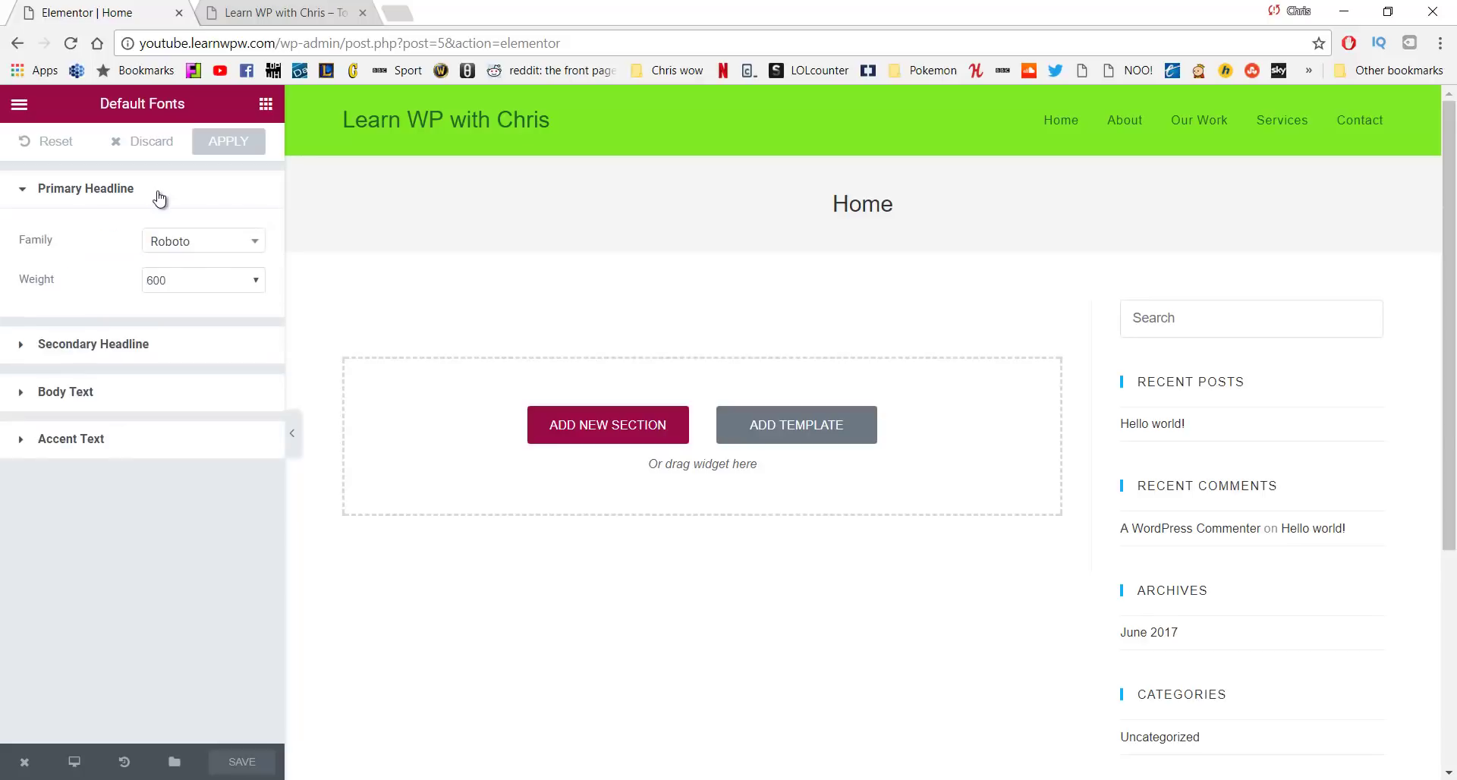
pyautogui.click(210, 247)
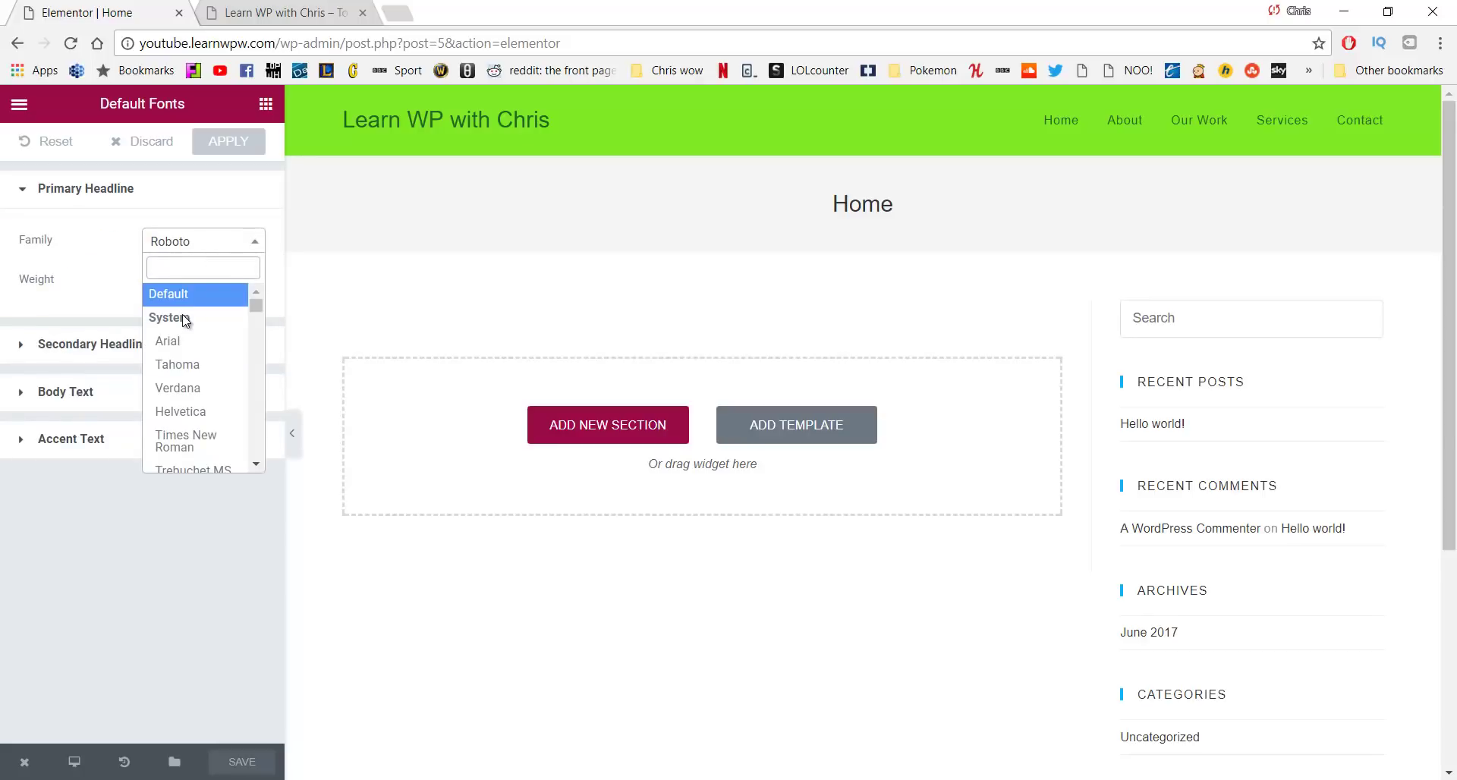
pyautogui.write('Lato')
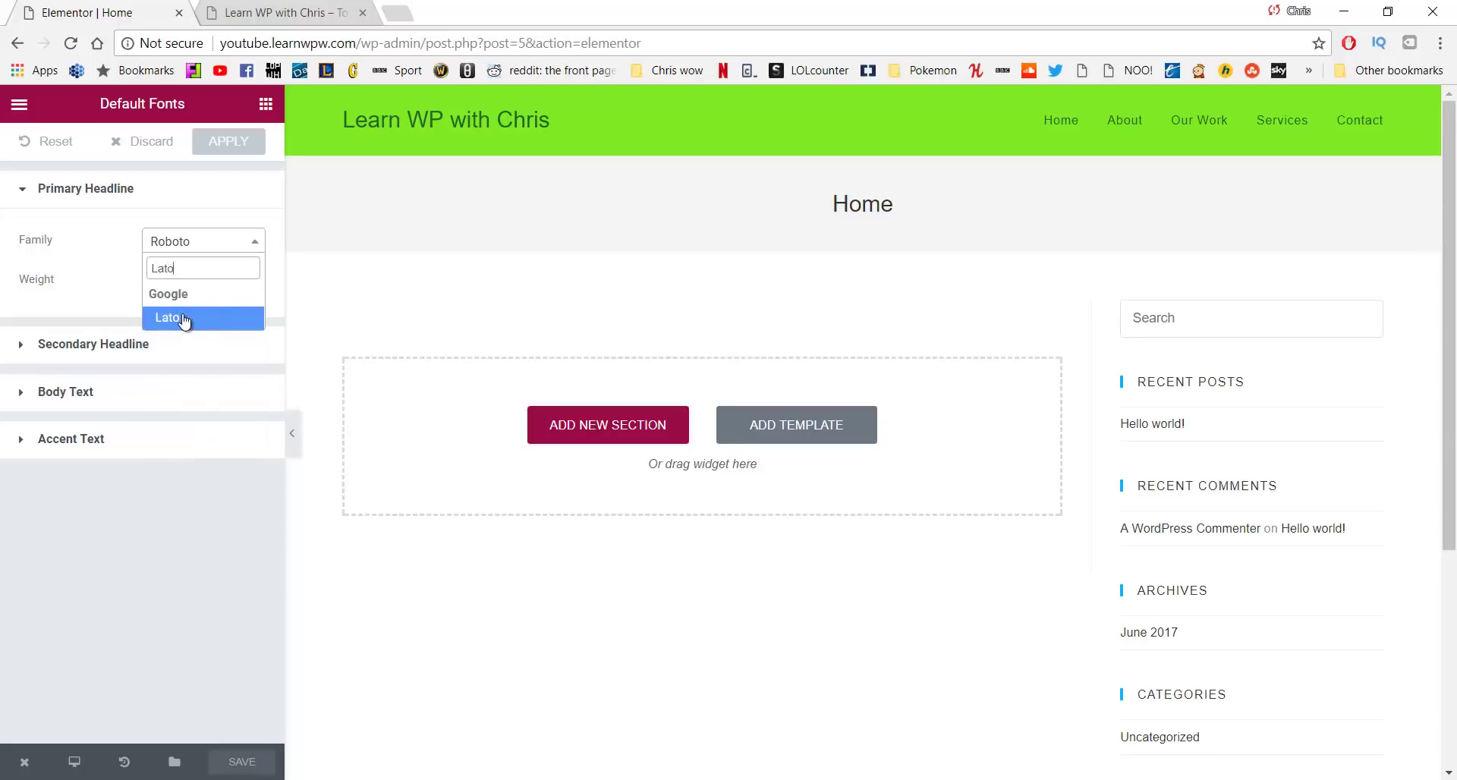
pyautogui.click(183, 317)
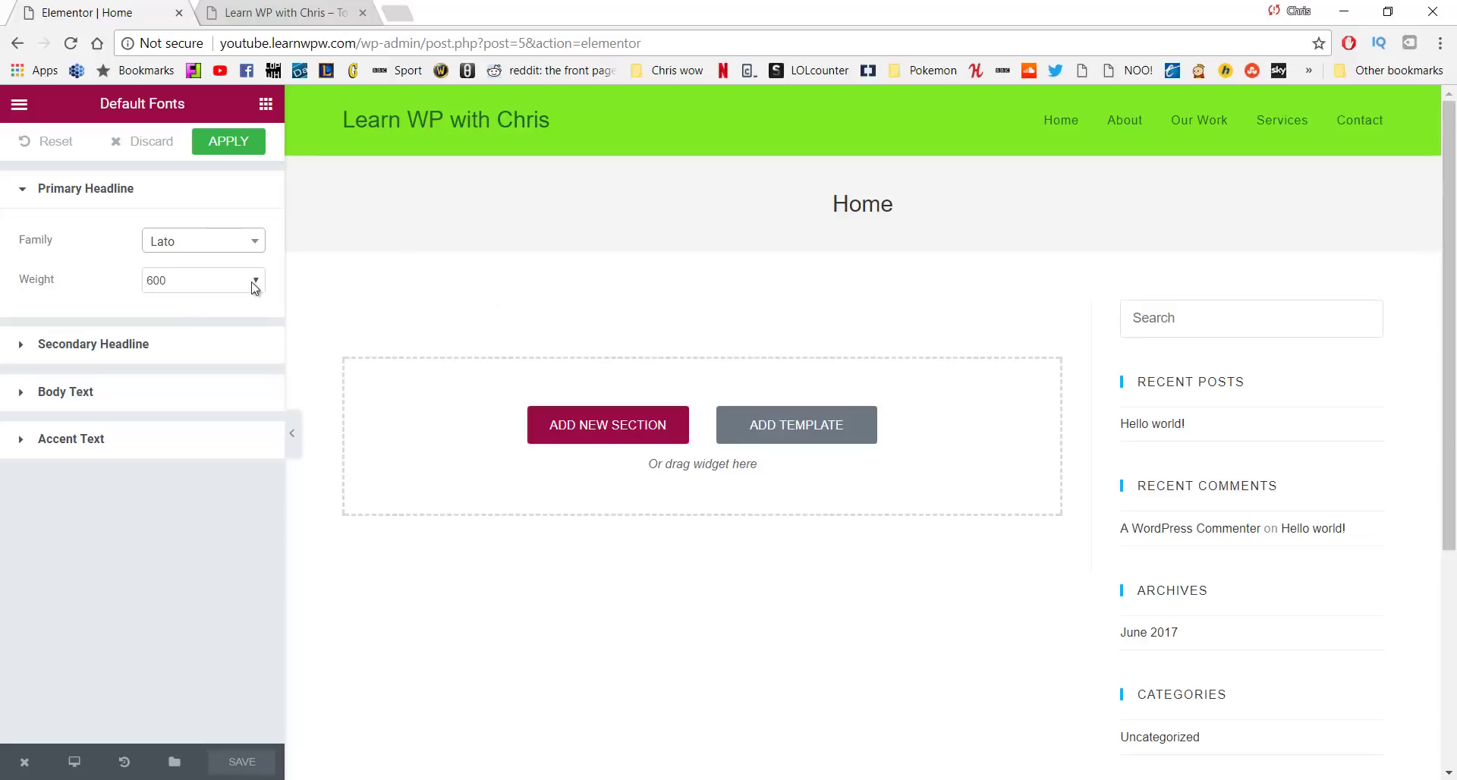
# Set the Secondary Headline and Body Text font families to Lato
pyautogui.click(194, 353)
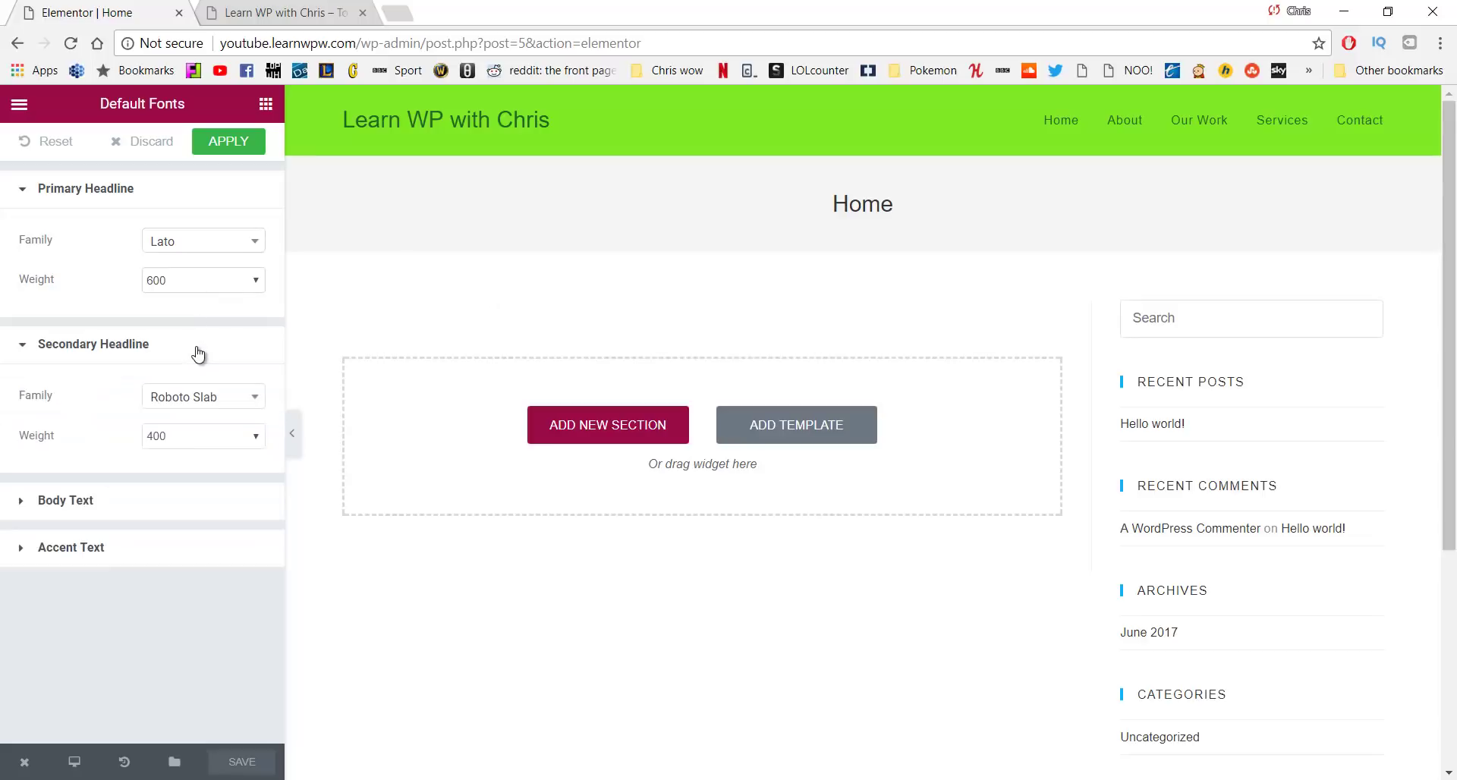
pyautogui.click(242, 408)
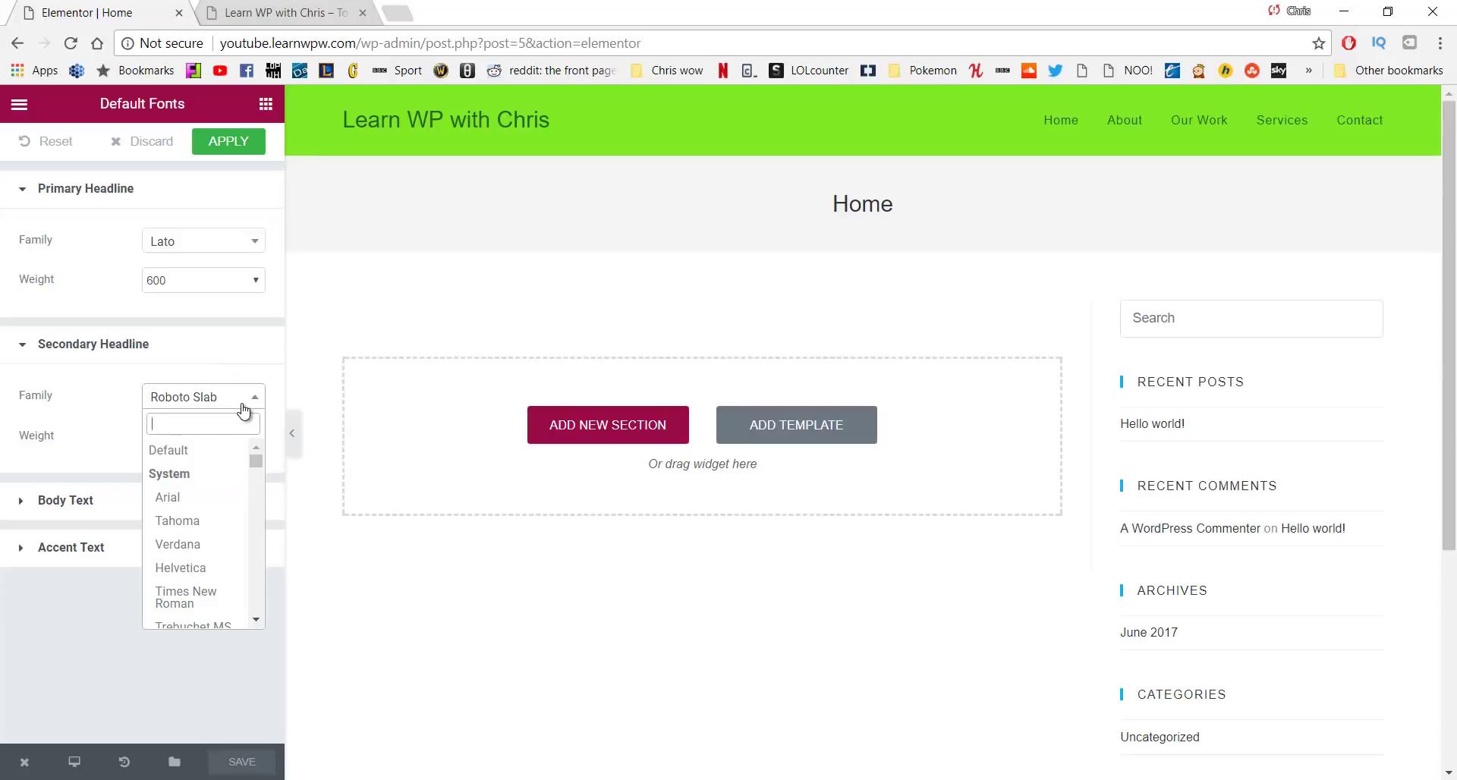
pyautogui.write('Lato')
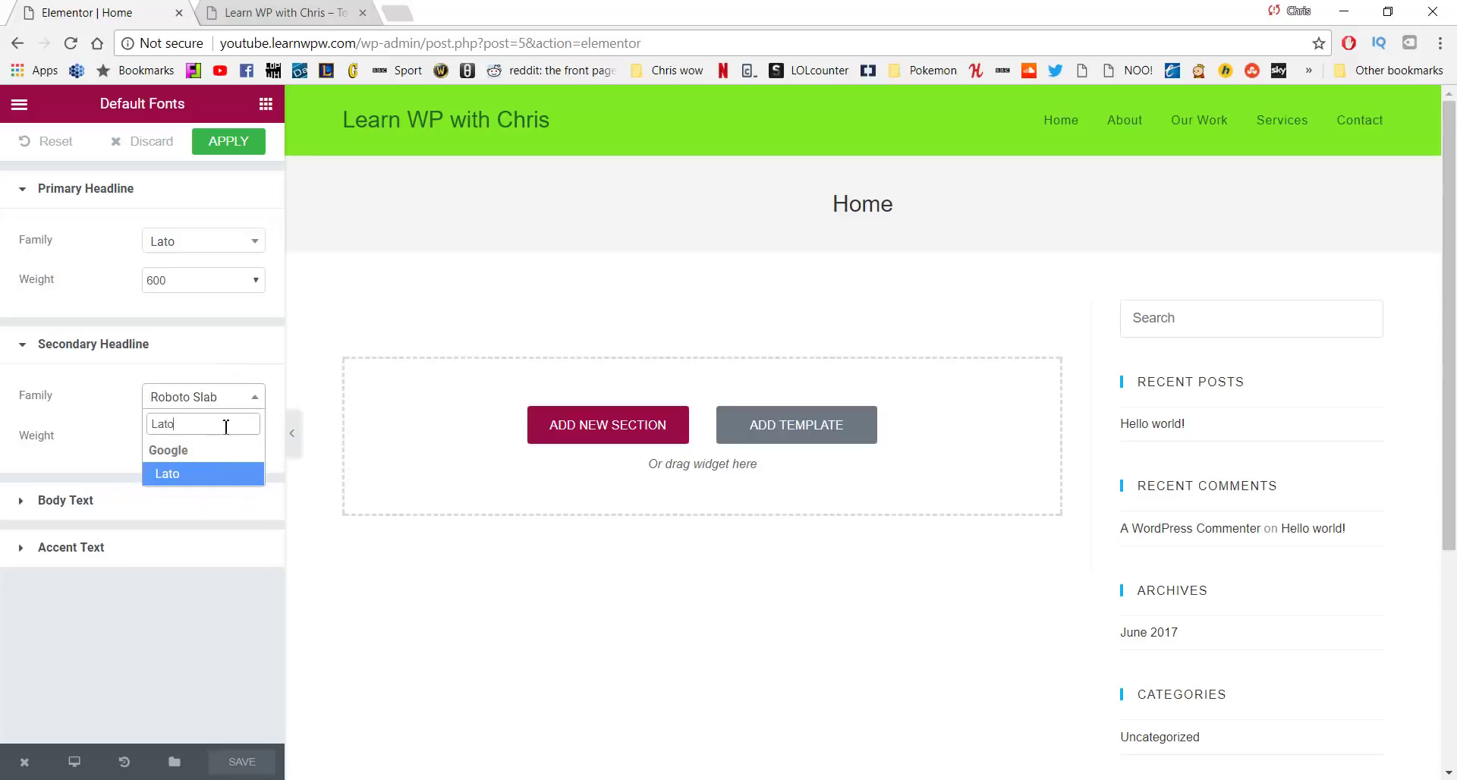
pyautogui.click(210, 480)
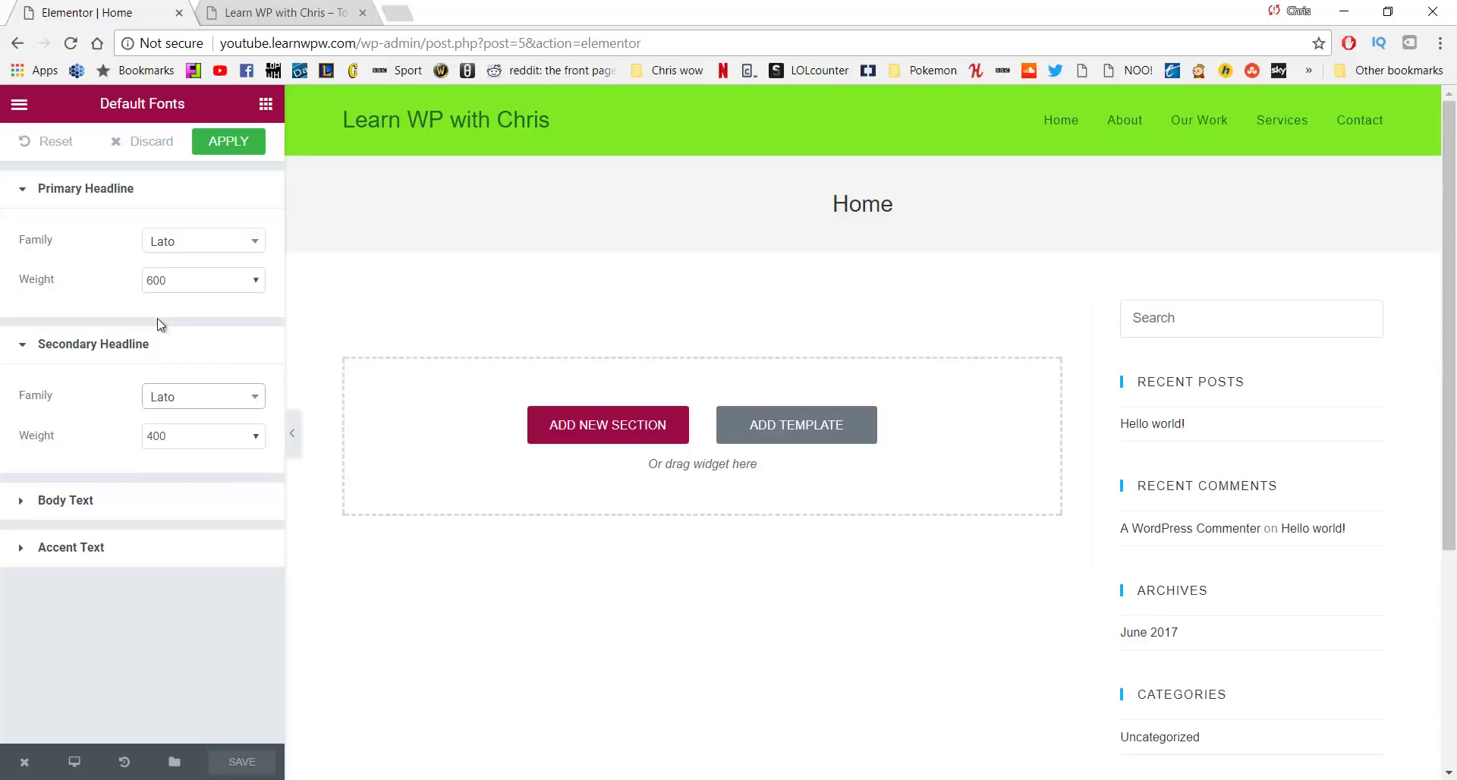
pyautogui.click(175, 511)
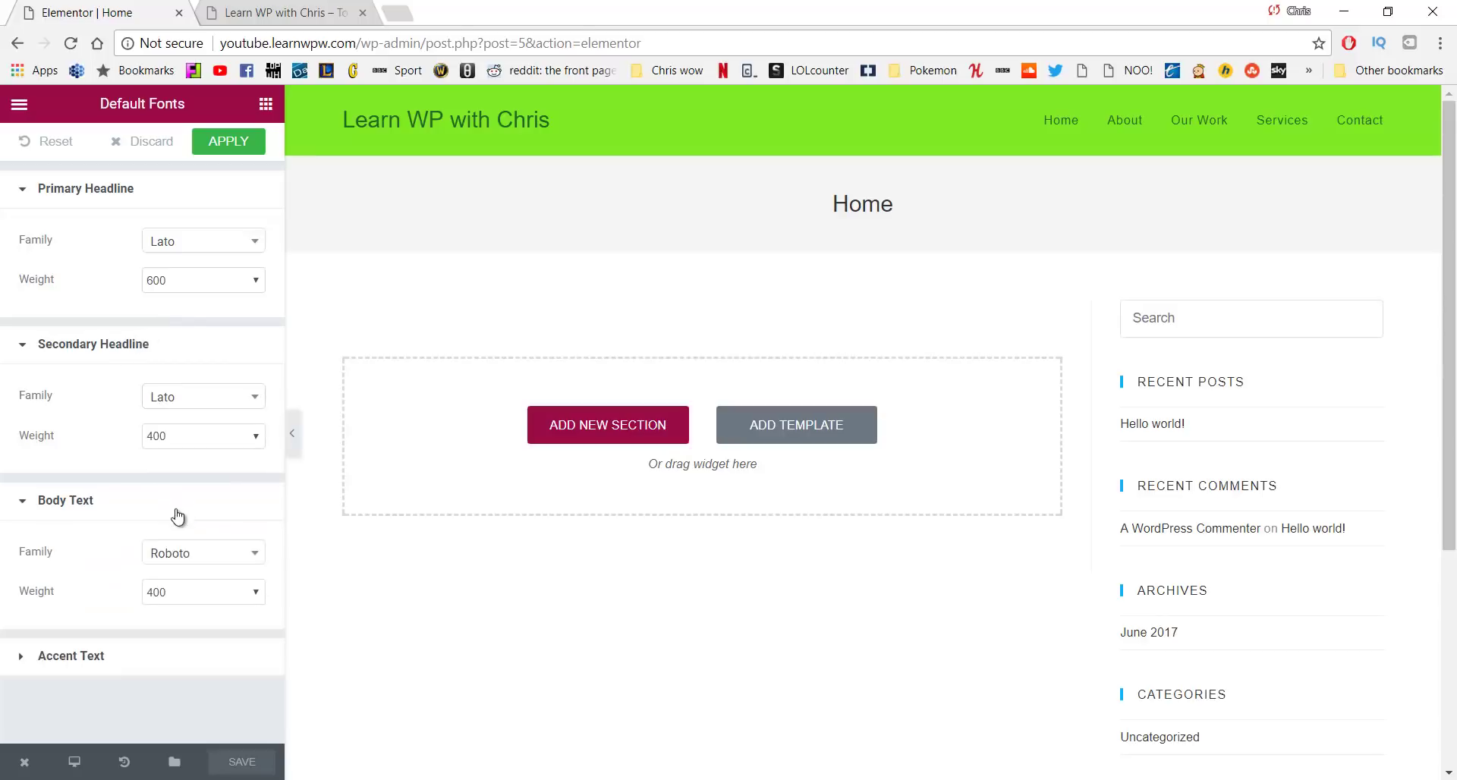
pyautogui.click(203, 553)
pyautogui.write('La')
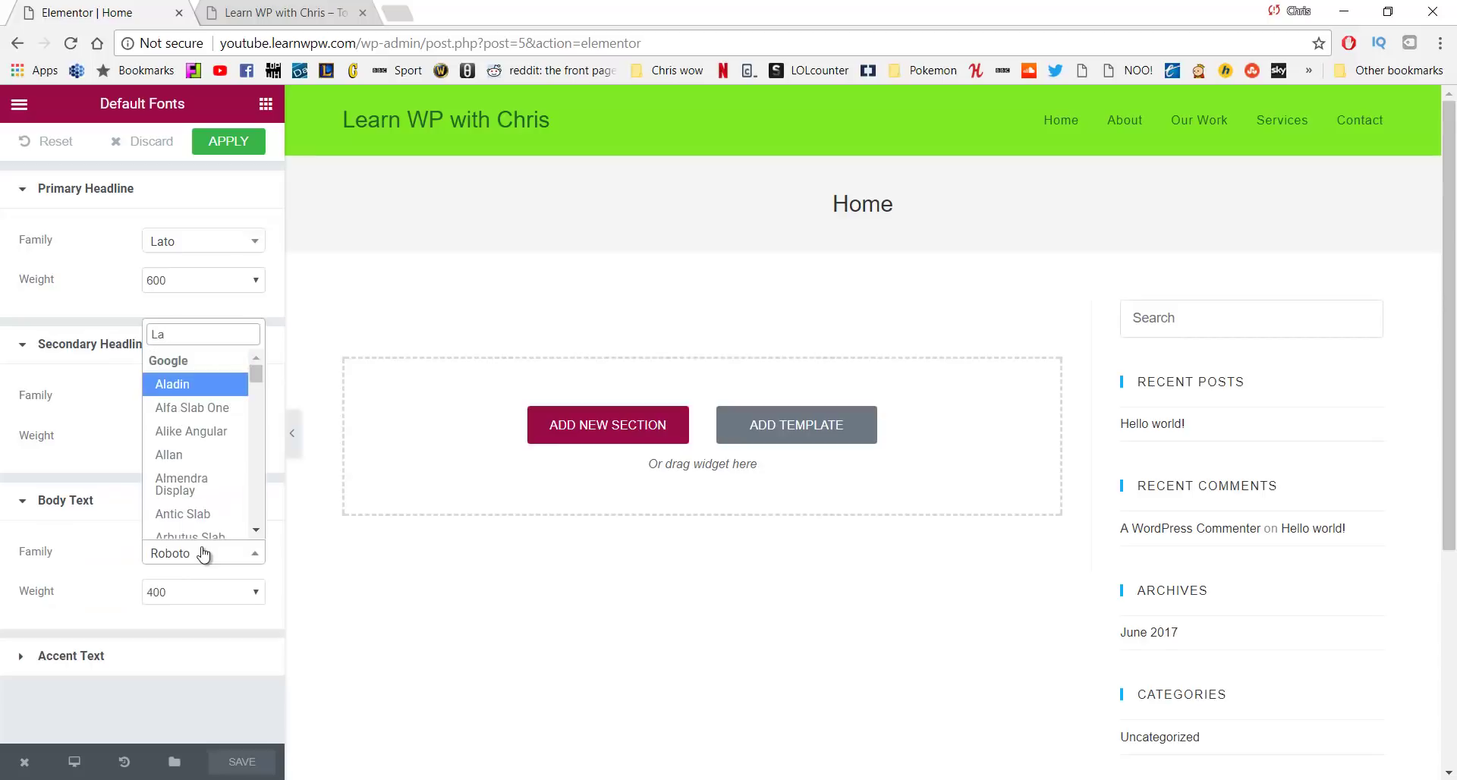
pyautogui.write('to')
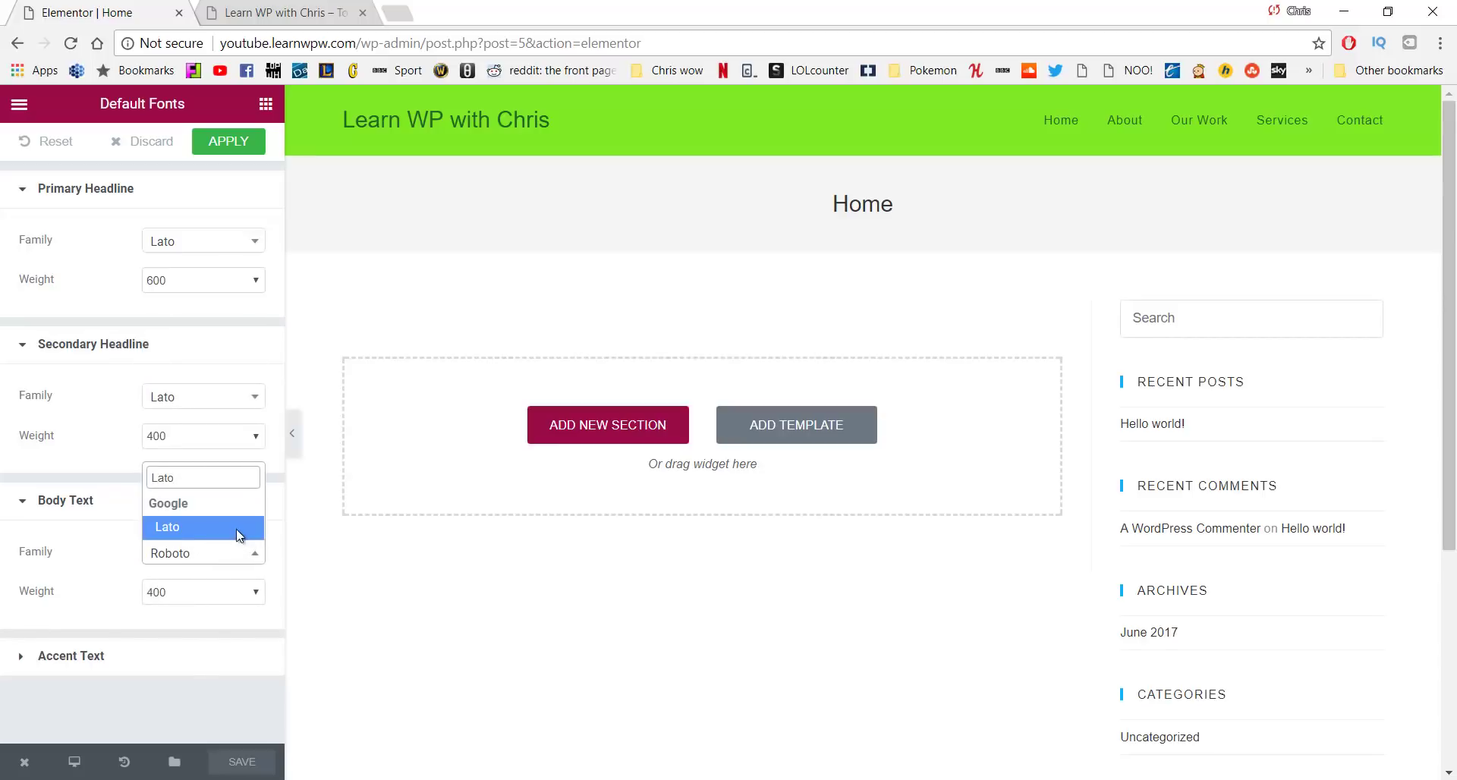
pyautogui.click(237, 532)
# Set the Accent Text font family to Lato and recheck its settings
pyautogui.click(146, 658)
pyautogui.scroll(-1, 211, 642)
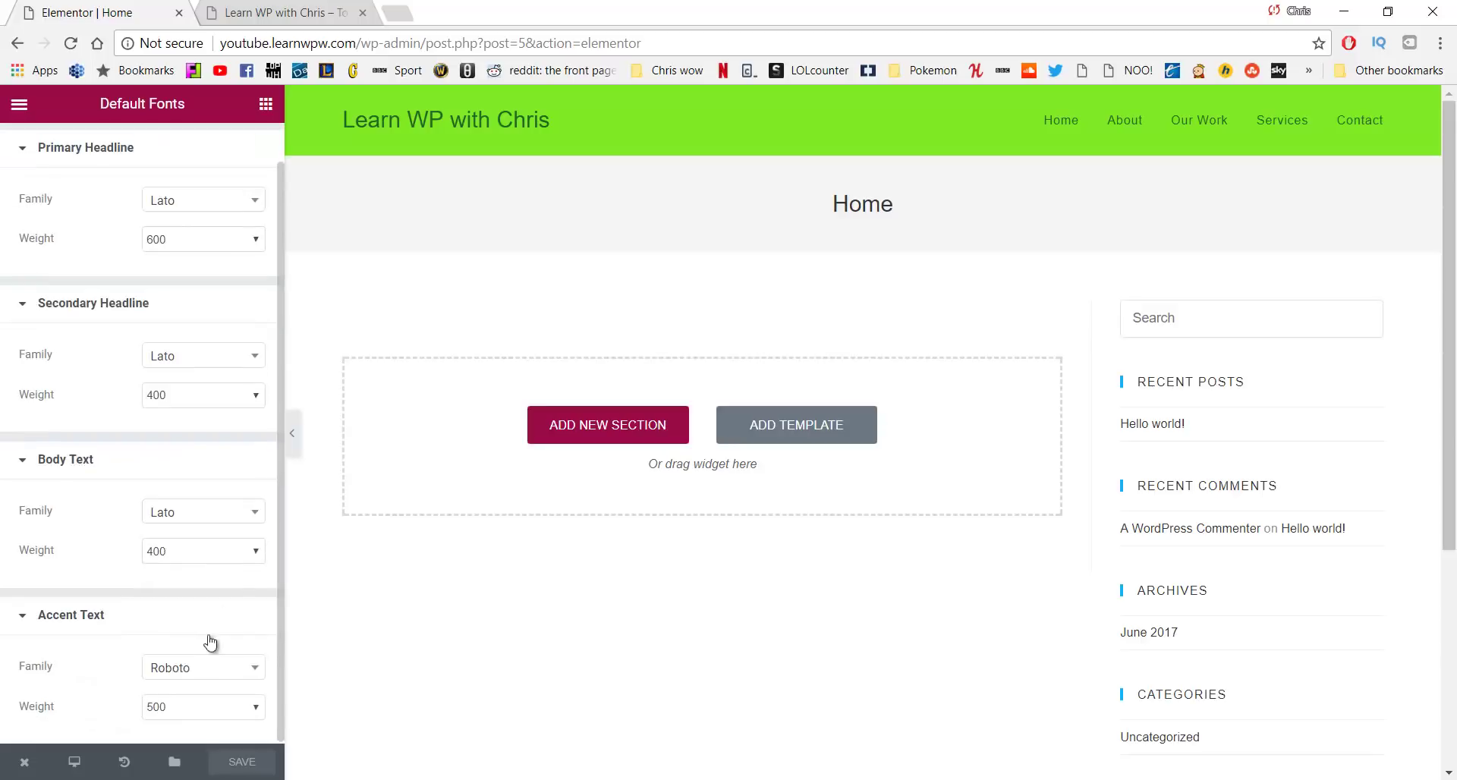
pyautogui.click(207, 670)
pyautogui.write('Lato')
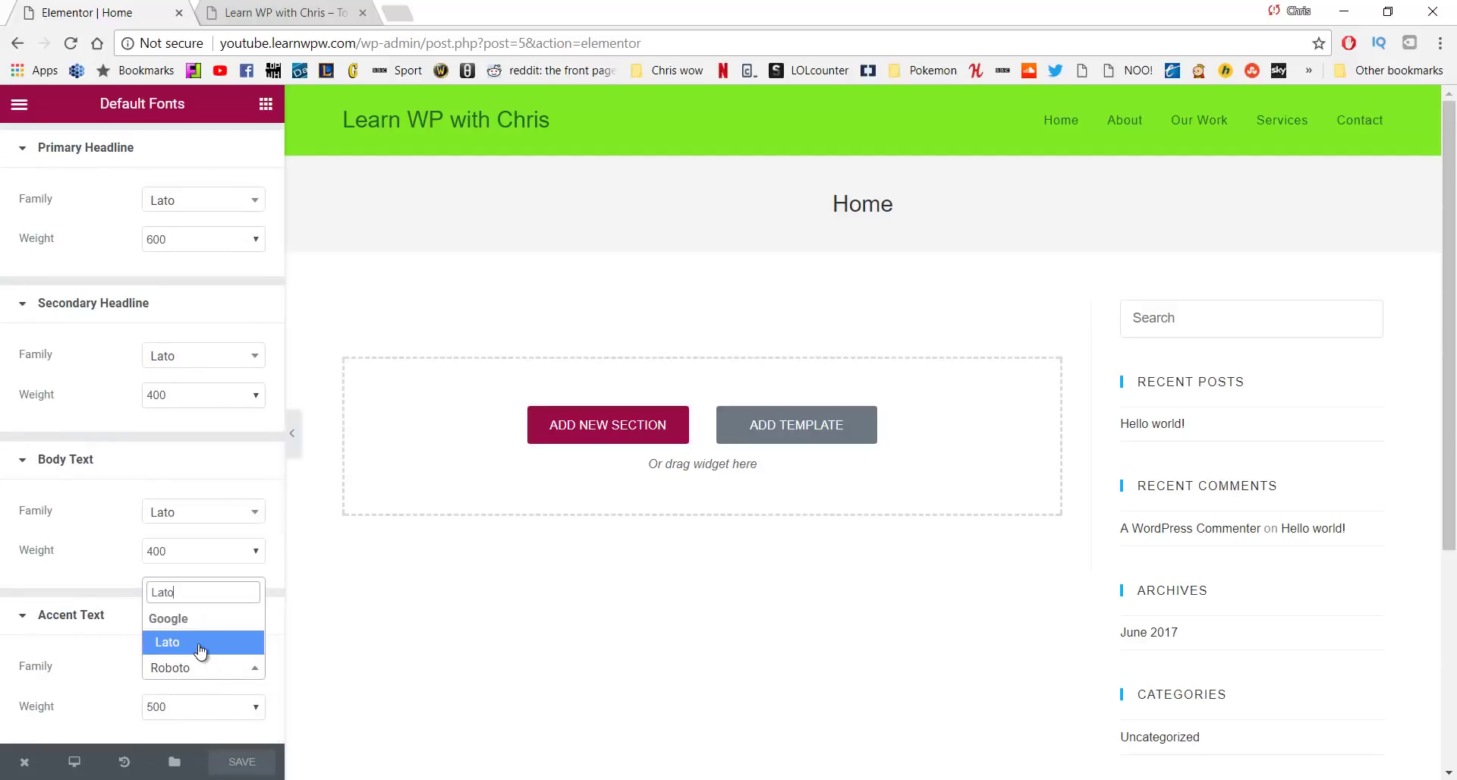
pyautogui.click(200, 650)
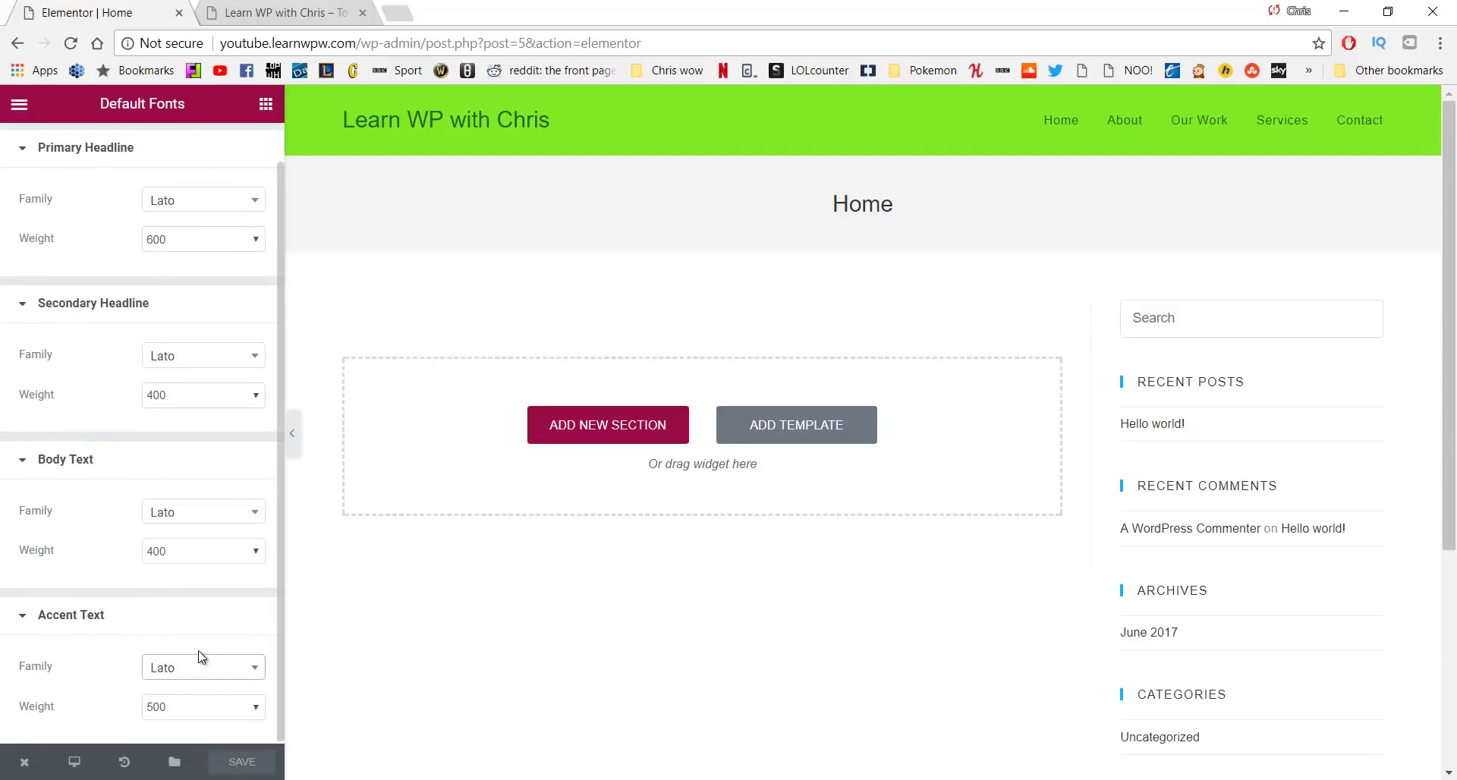
pyautogui.click(255, 614)
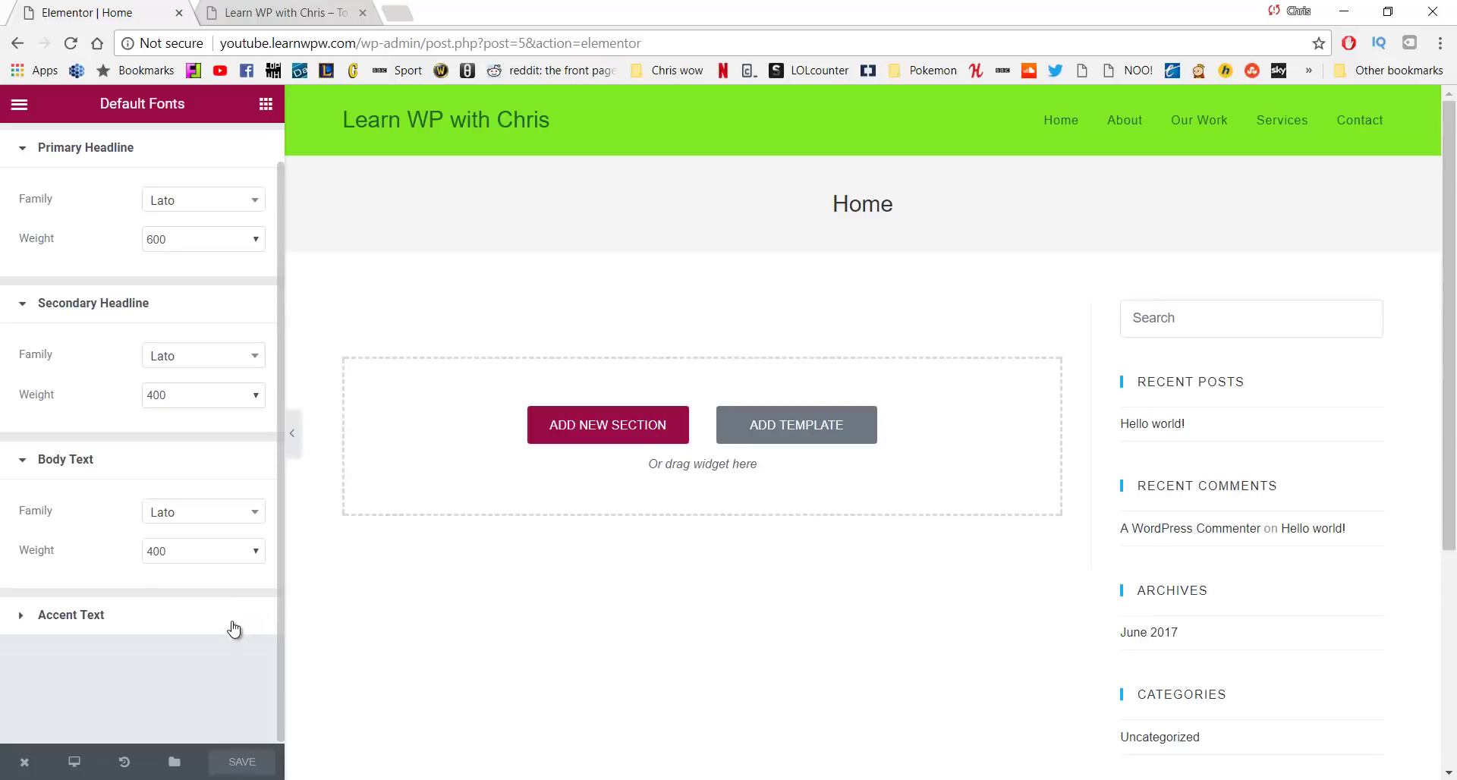
pyautogui.click(236, 623)
# Save the Lato default fonts and open the live Home page in a new tab
pyautogui.click(257, 764)
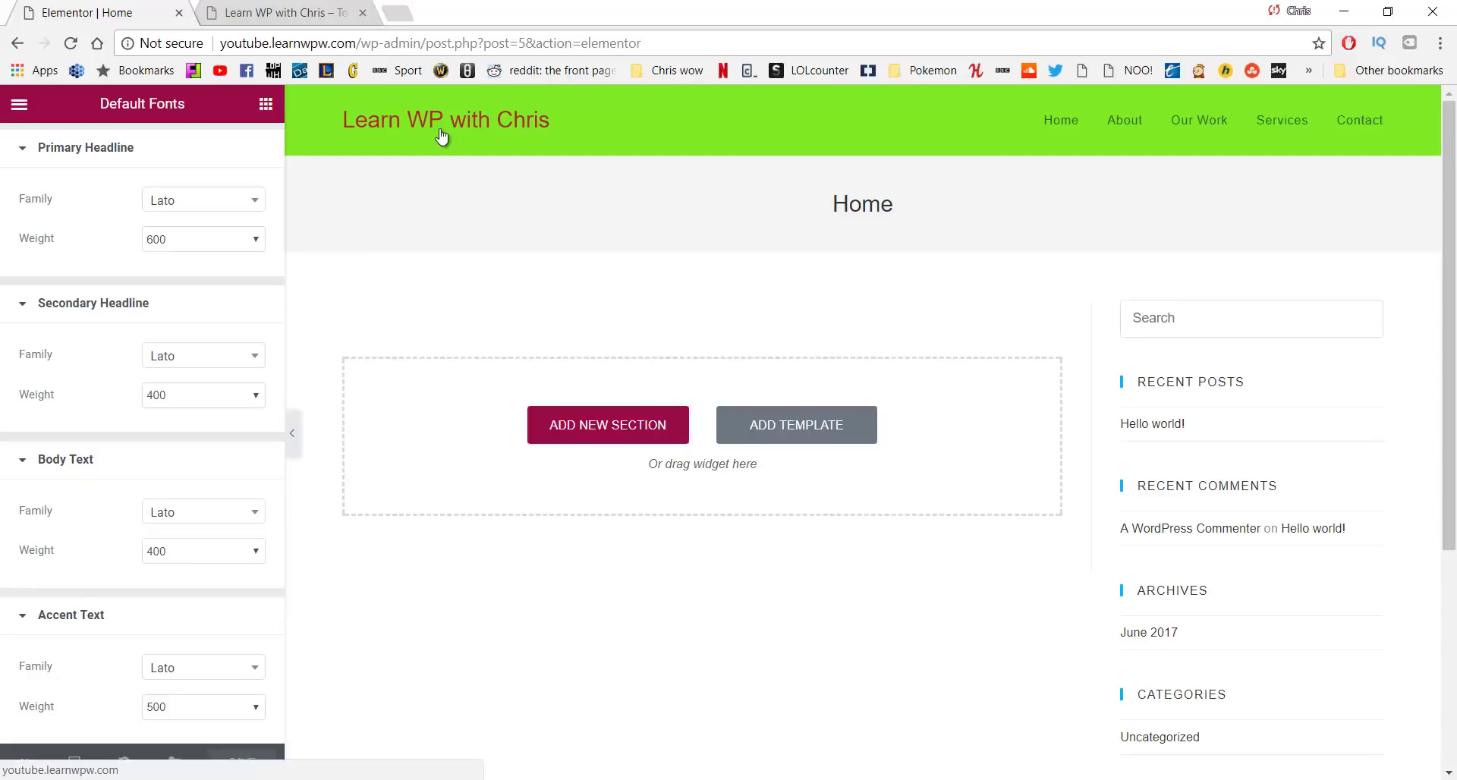
pyautogui.scroll(-3, 318, 258)
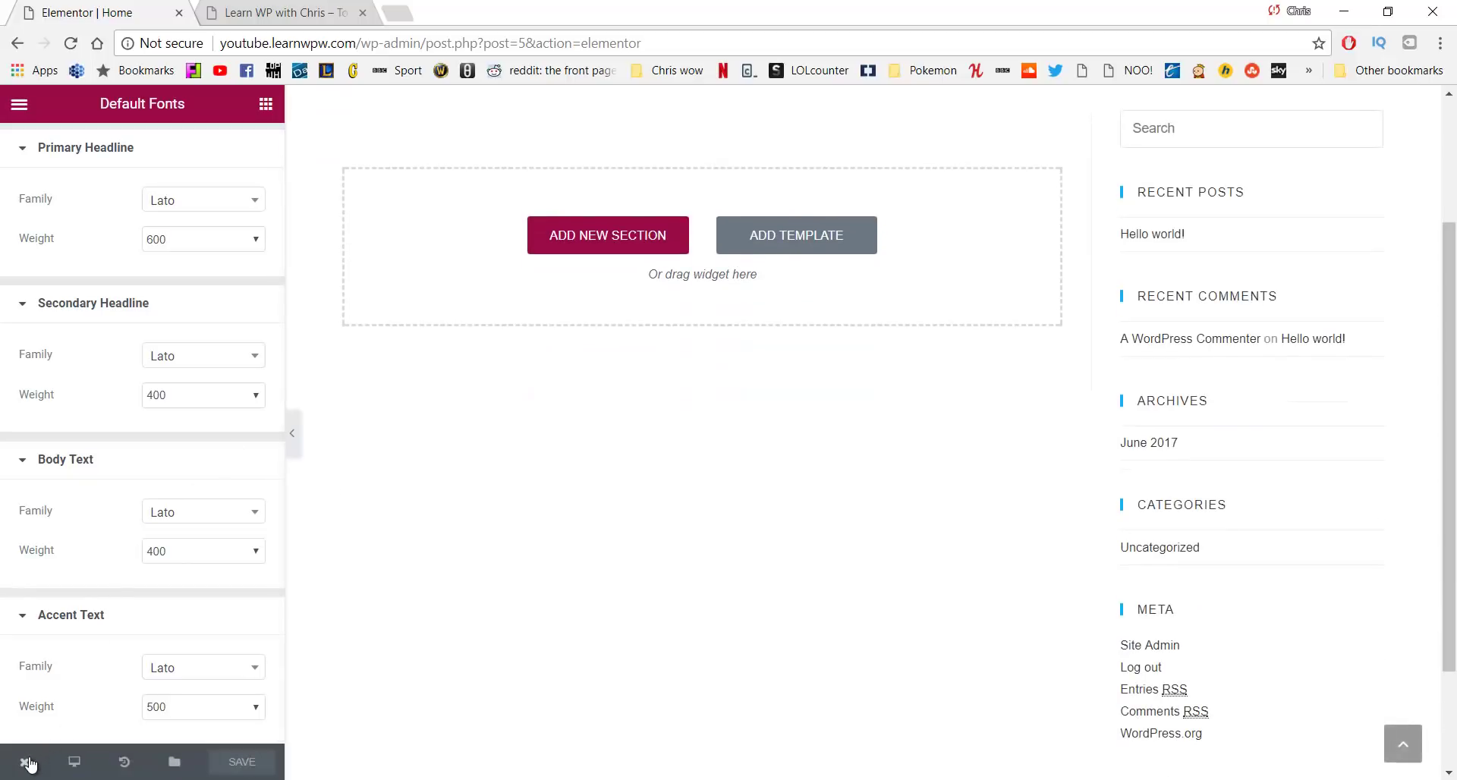
pyautogui.moveTo(24, 762)
pyautogui.click(70, 677)
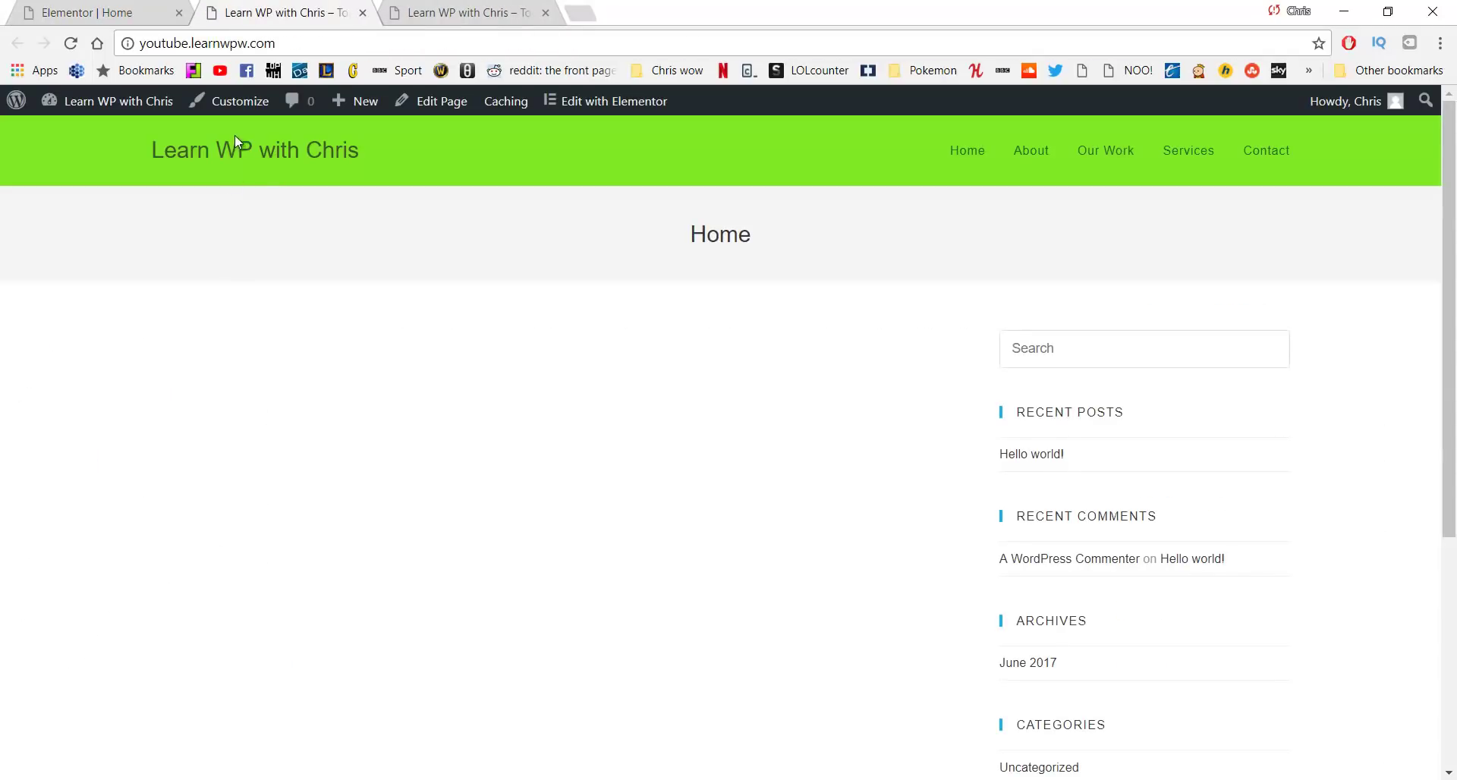
# In the Customizer's Typography › Body, set the font family to Lato
pyautogui.click(233, 106)
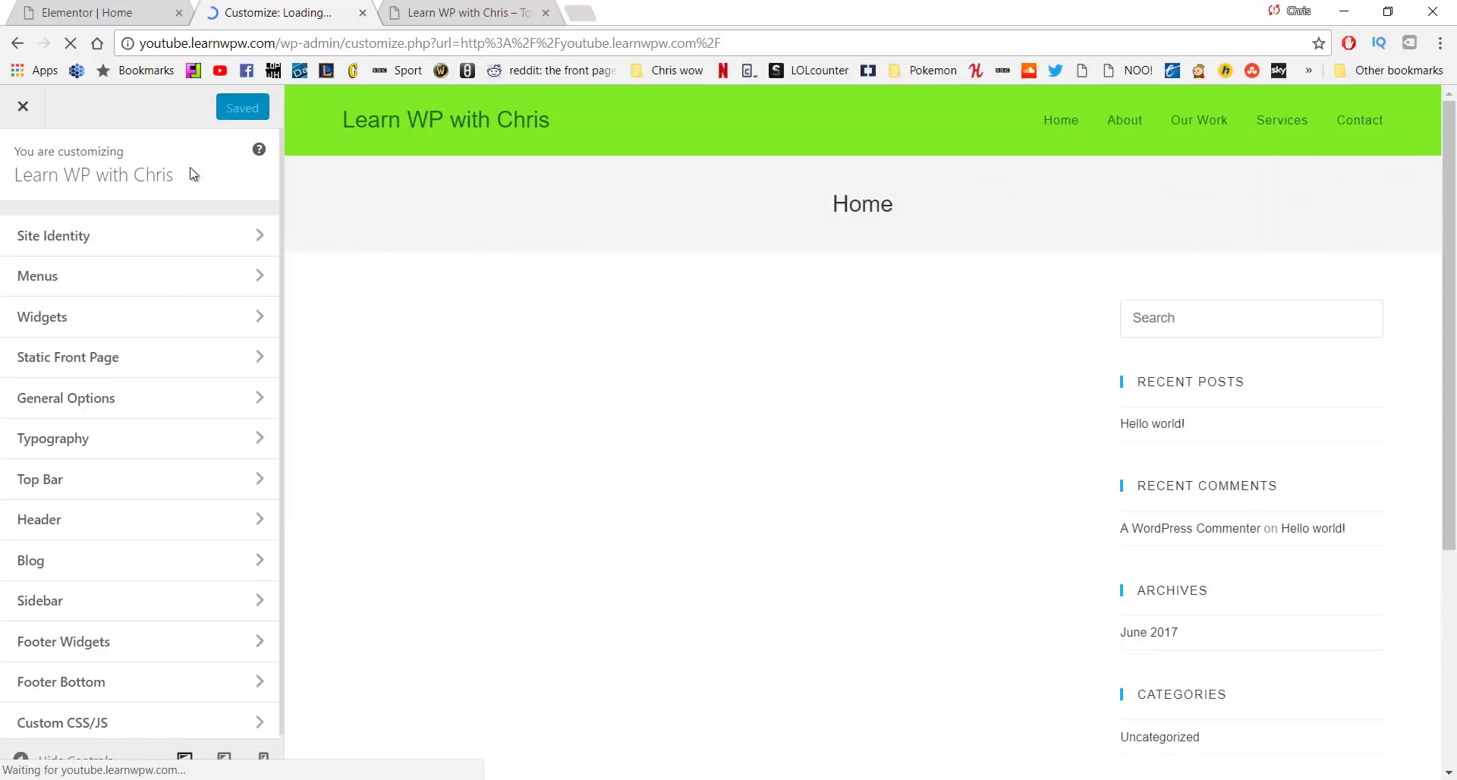
pyautogui.click(153, 450)
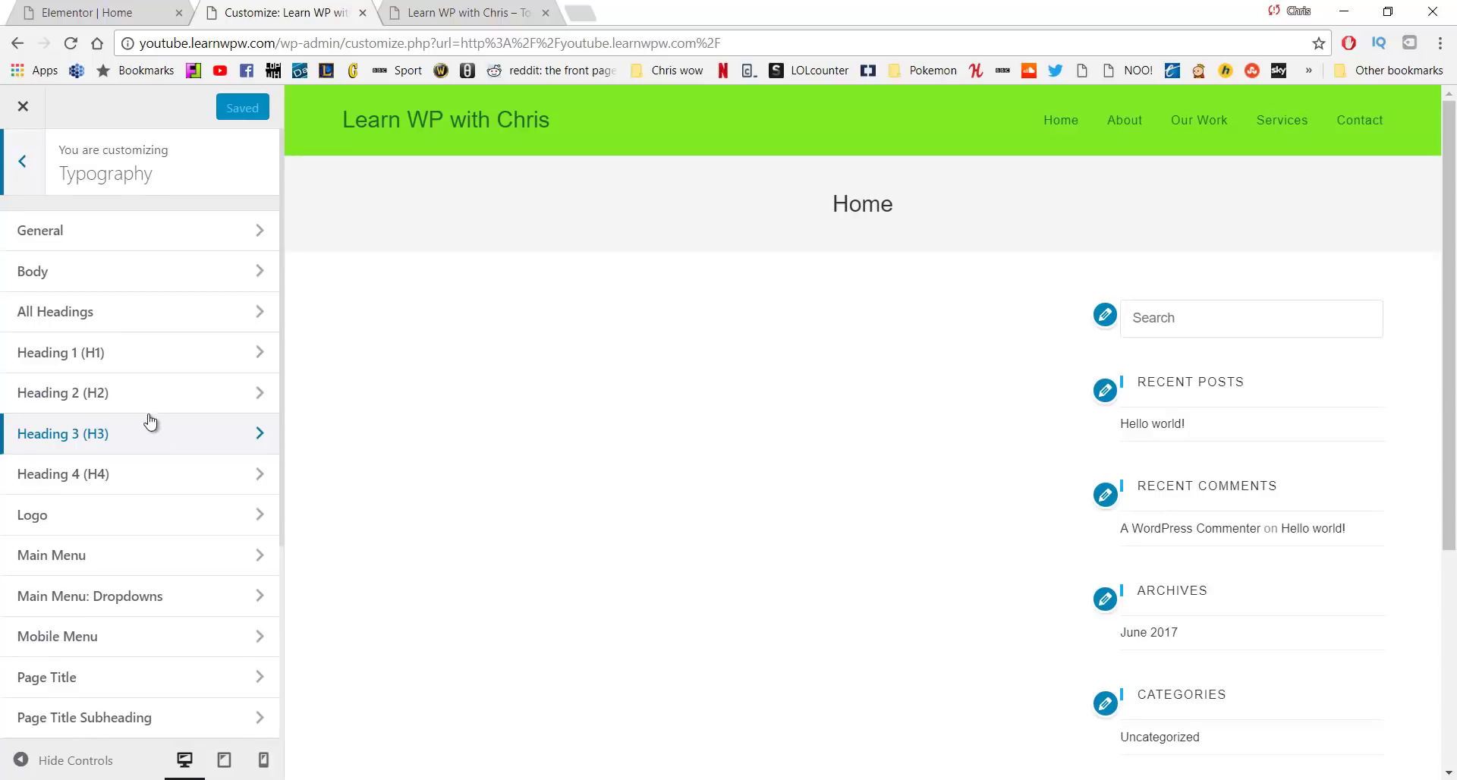
pyautogui.click(144, 236)
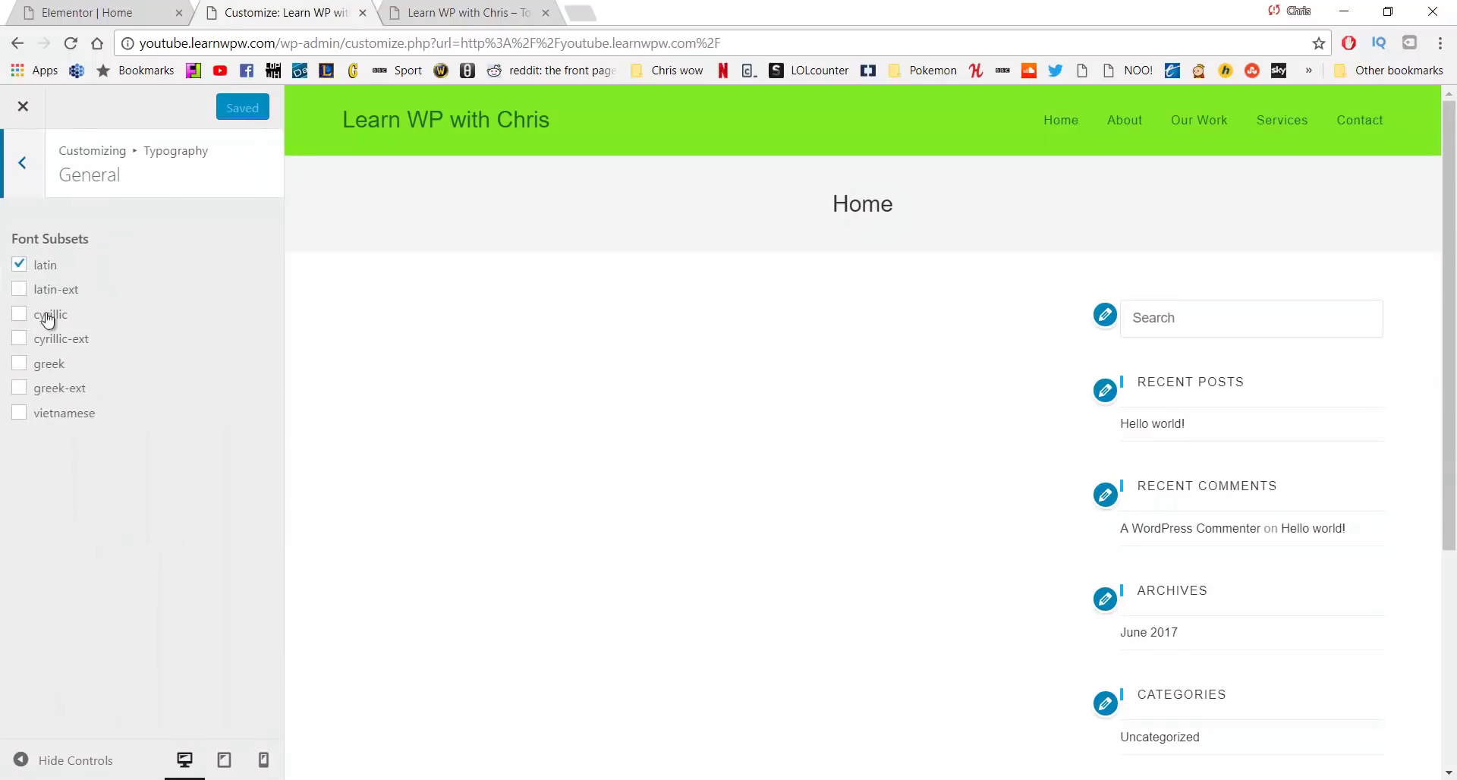
pyautogui.click(24, 167)
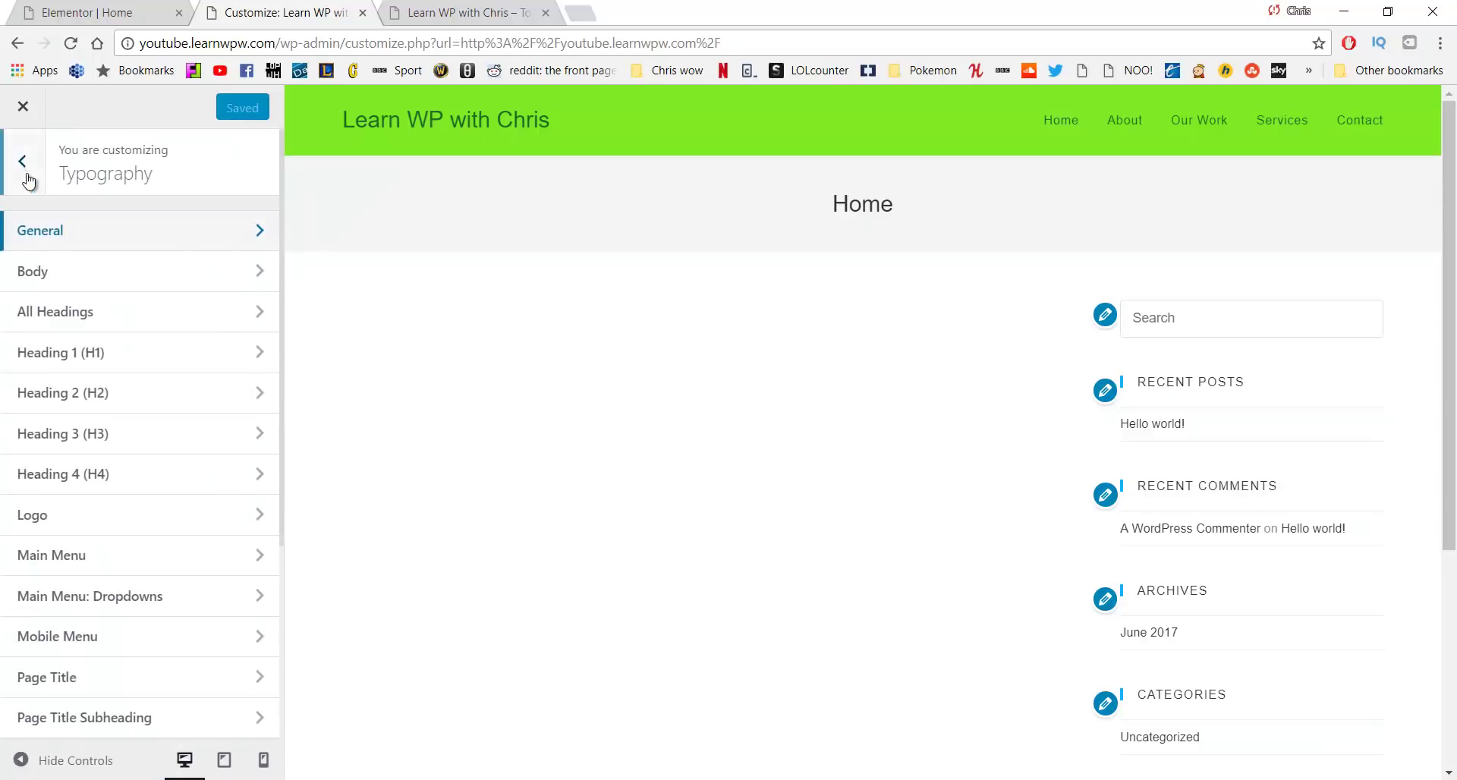
pyautogui.click(70, 283)
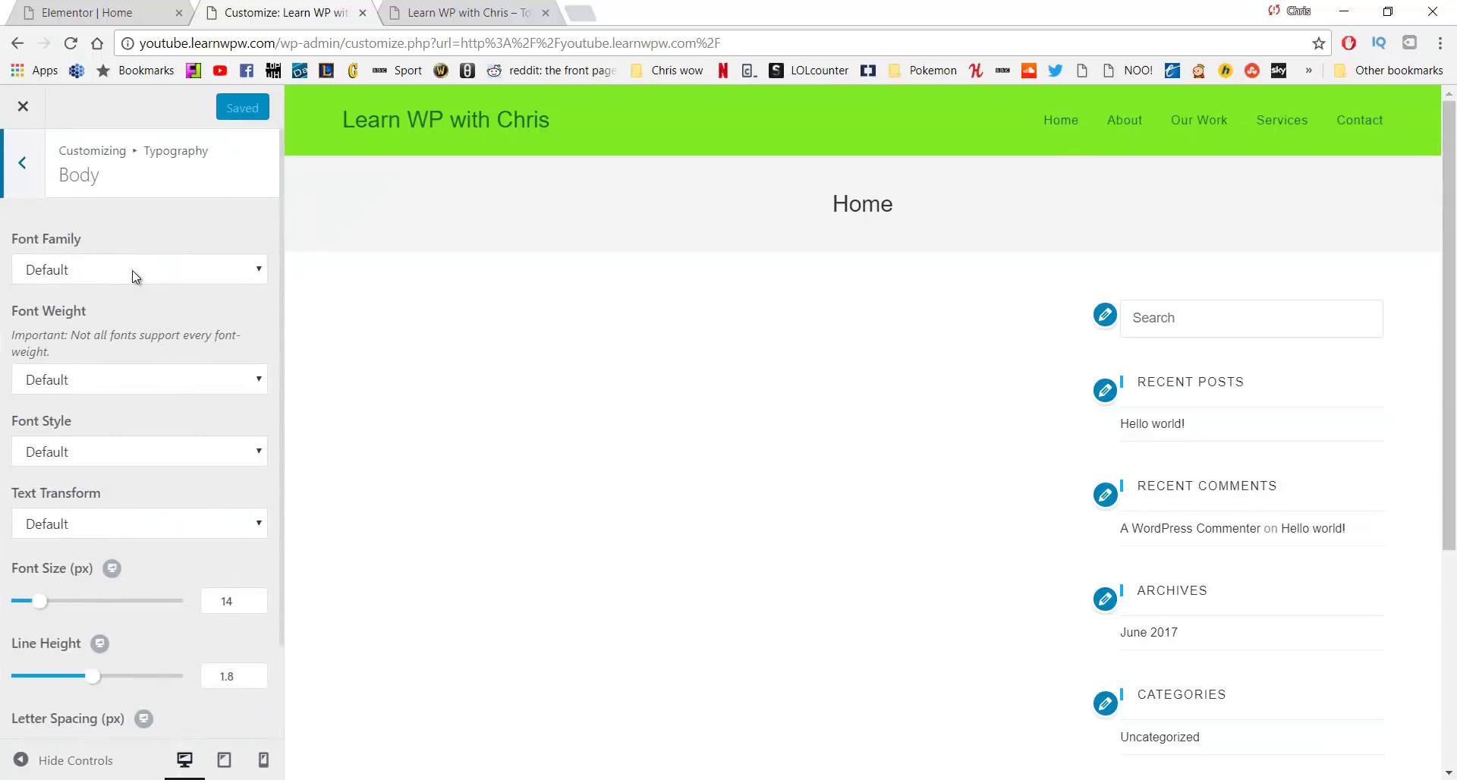
pyautogui.click(128, 283)
pyautogui.write('lato')
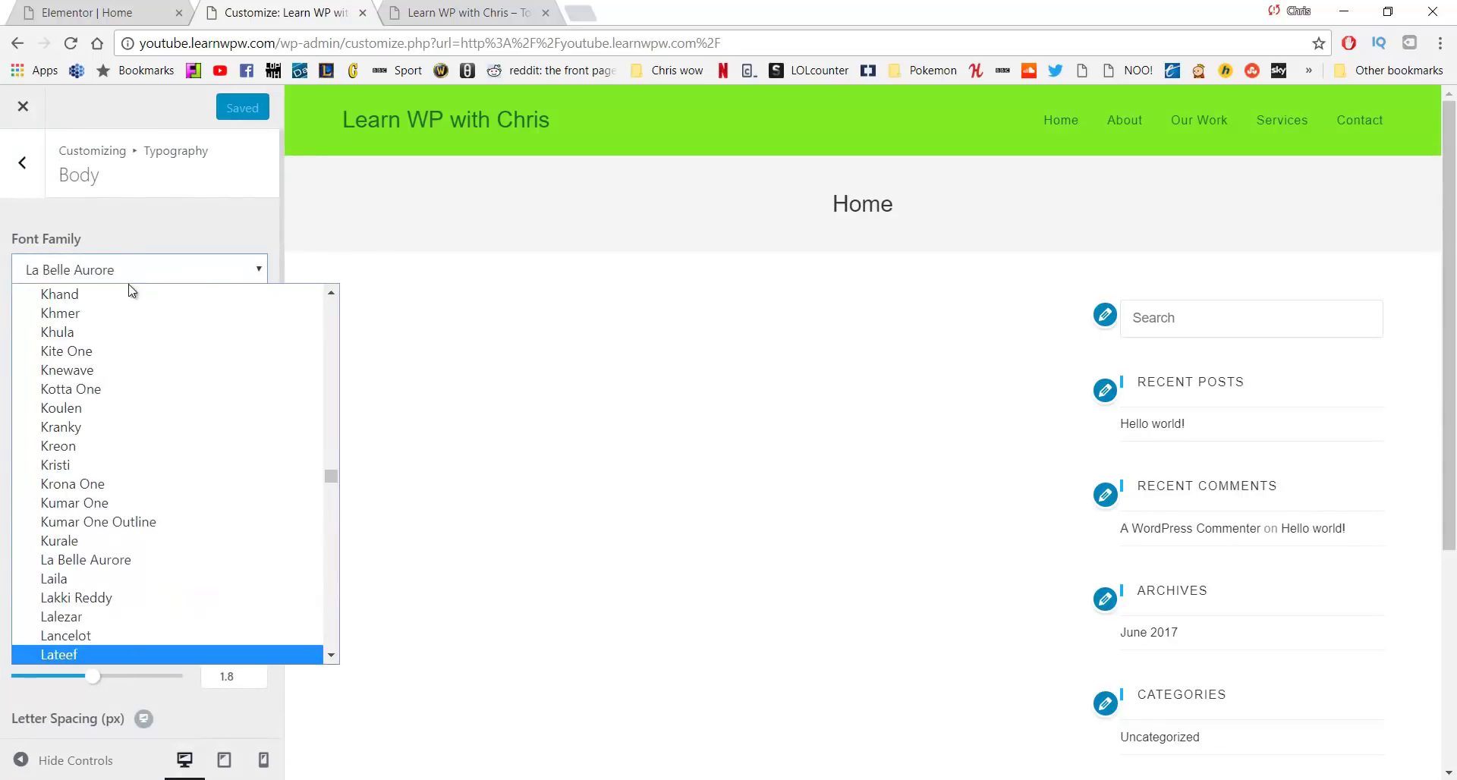
pyautogui.press('Return')
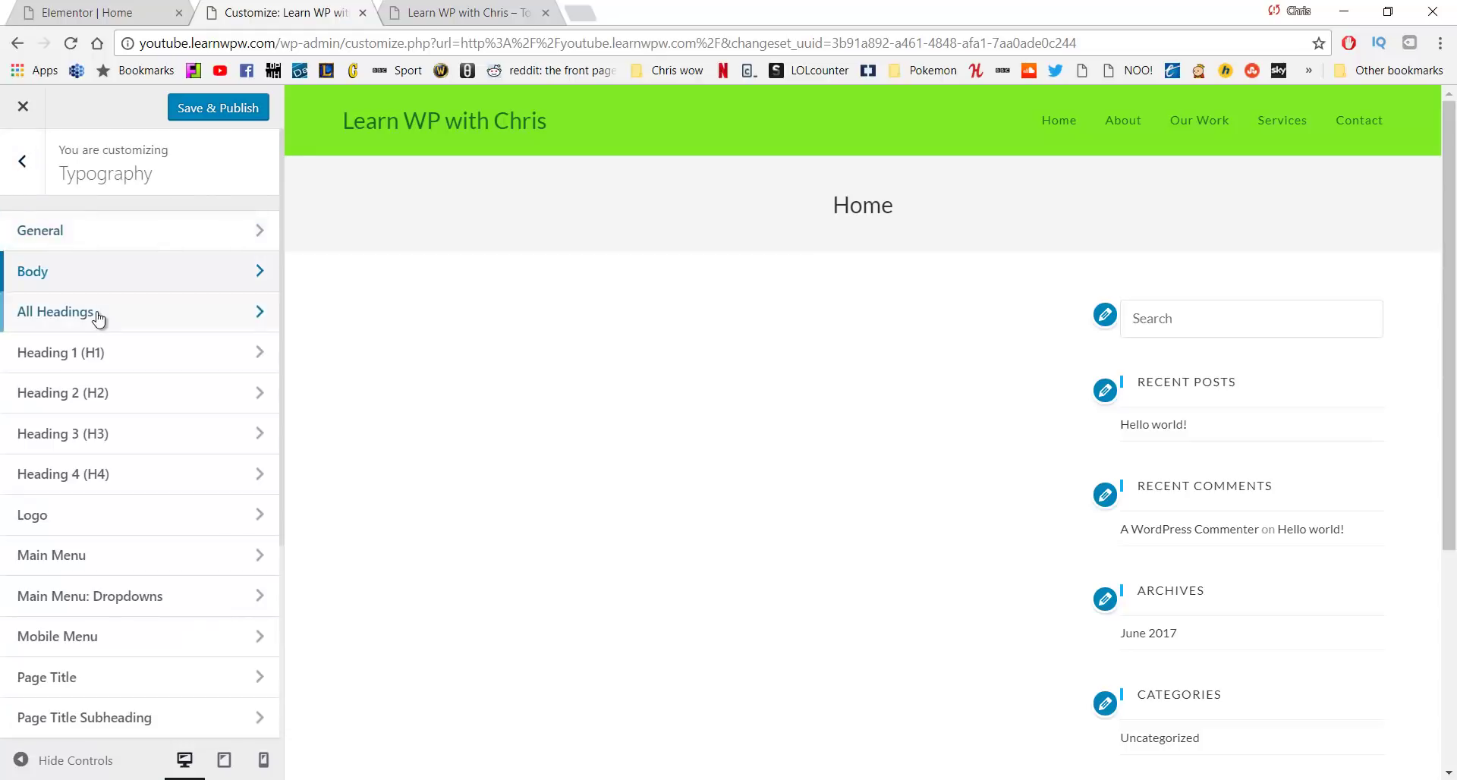
# Set the All Headings font family to Lato as well
pyautogui.click(98, 315)
pyautogui.click(110, 279)
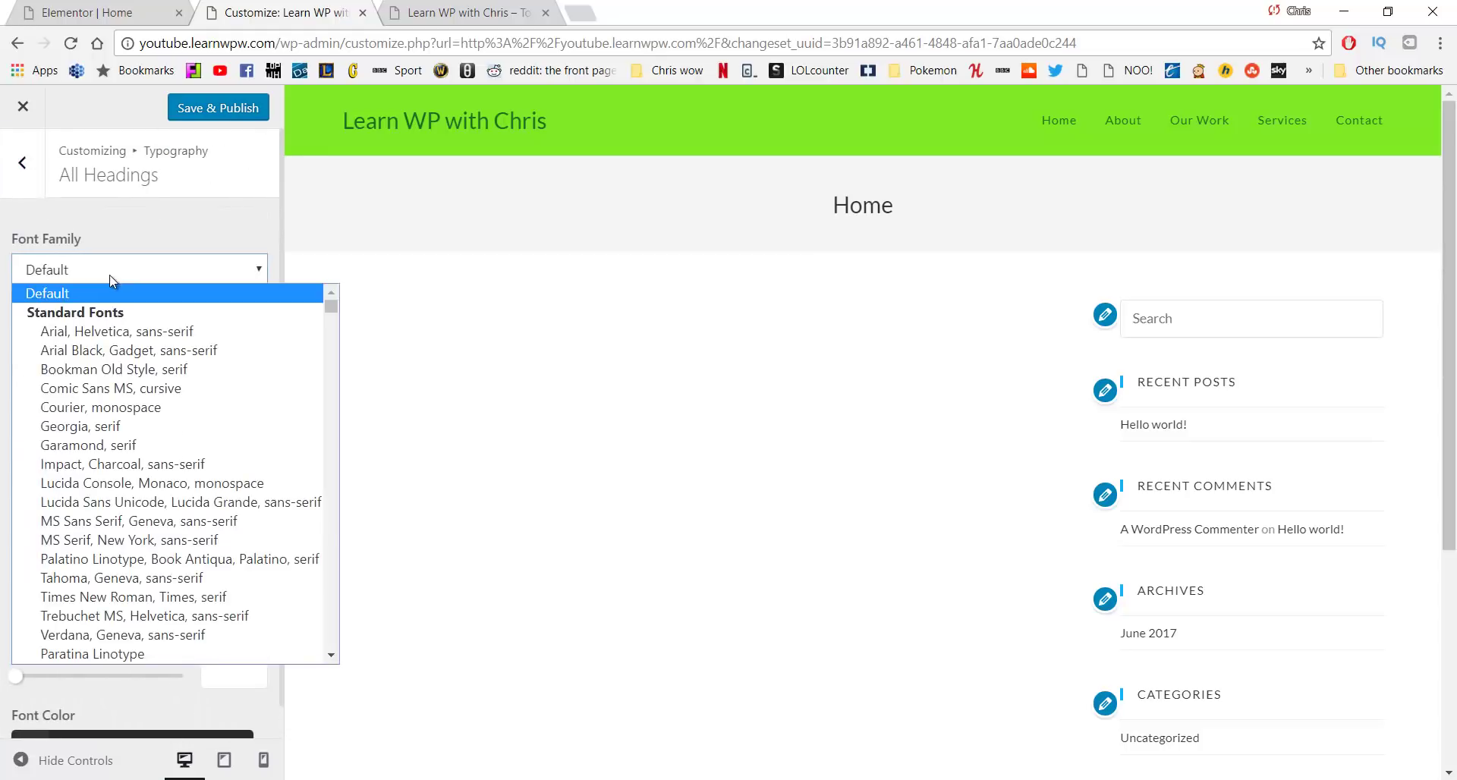
pyautogui.write('lato')
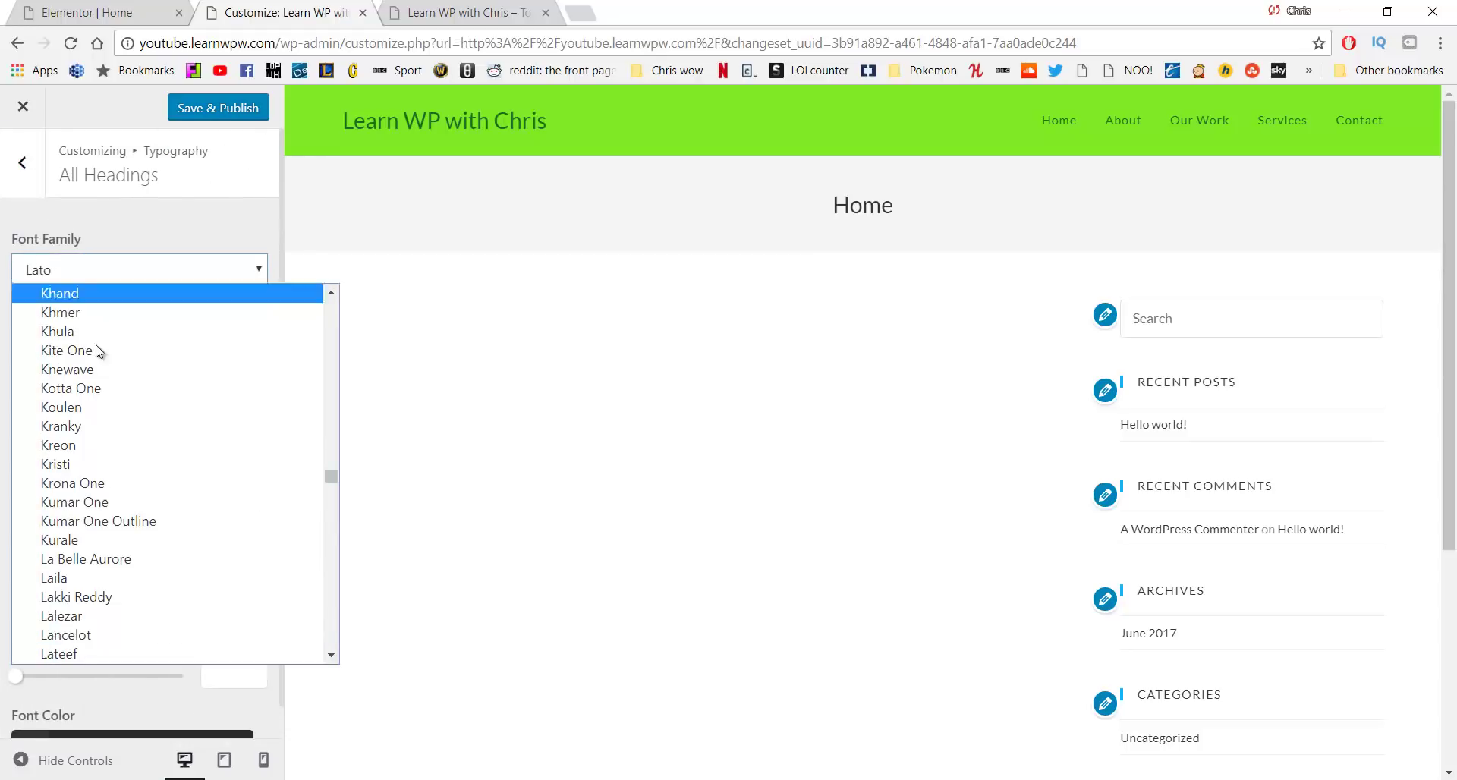
pyautogui.click(99, 224)
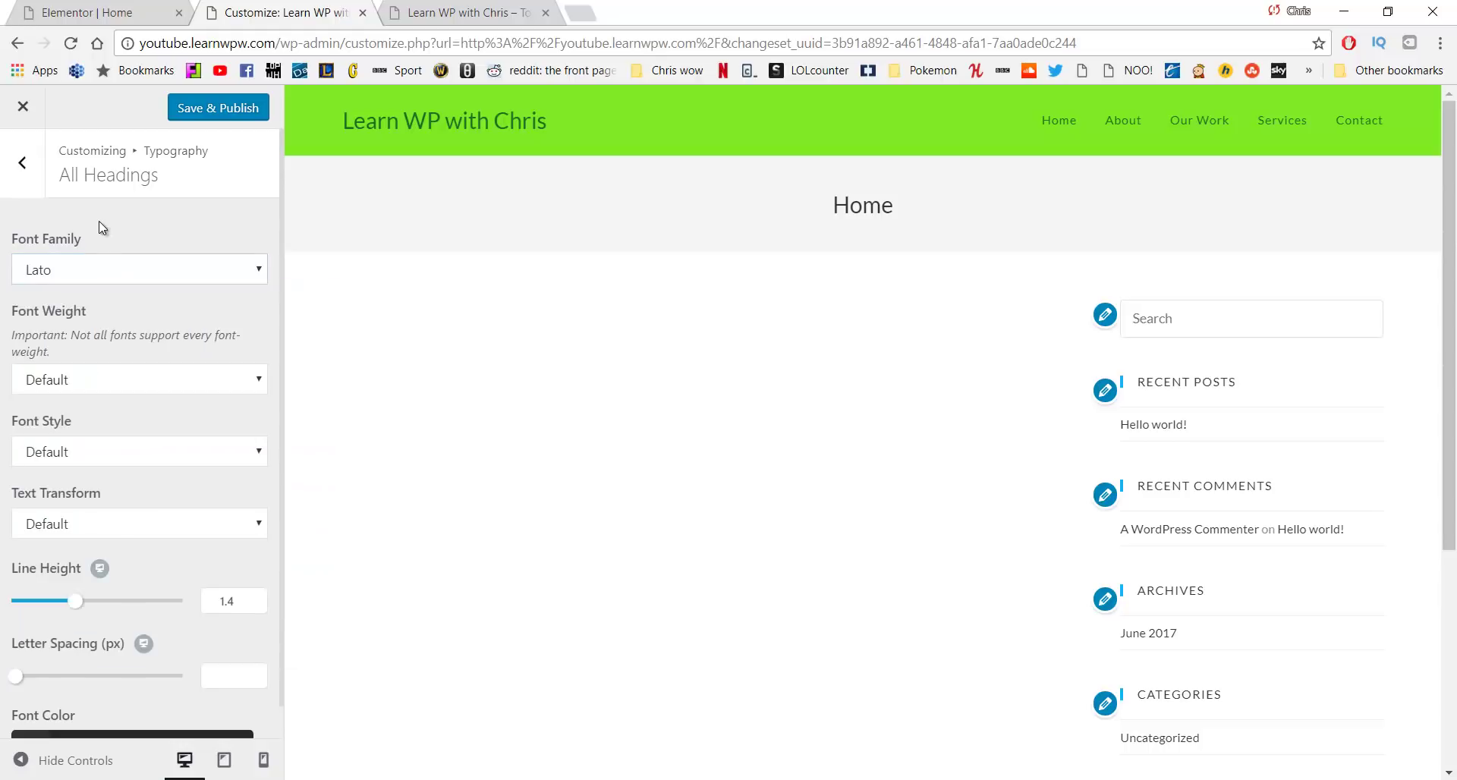
# Set the logo font to Lato, after briefly trying Rock Salt
pyautogui.click(24, 163)
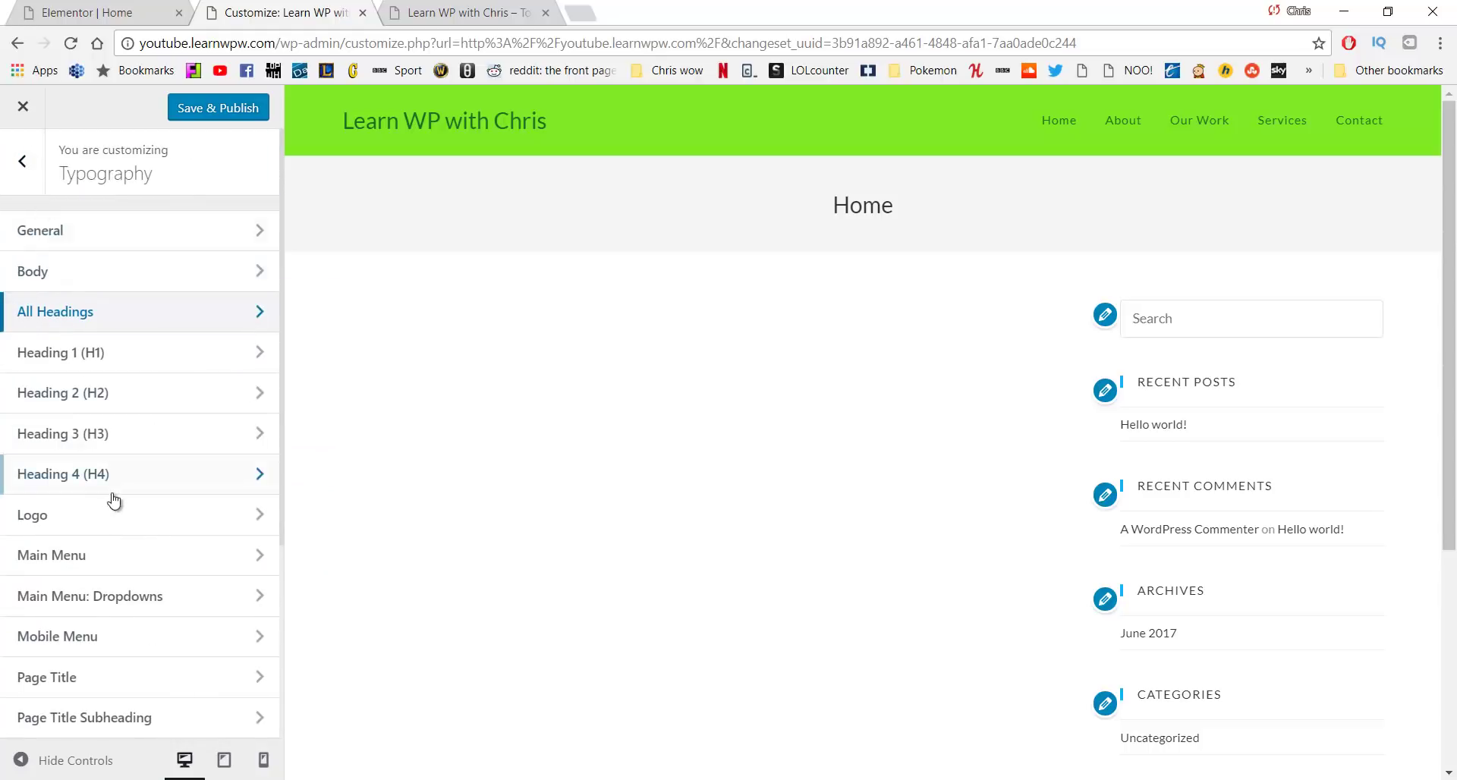
pyautogui.click(115, 518)
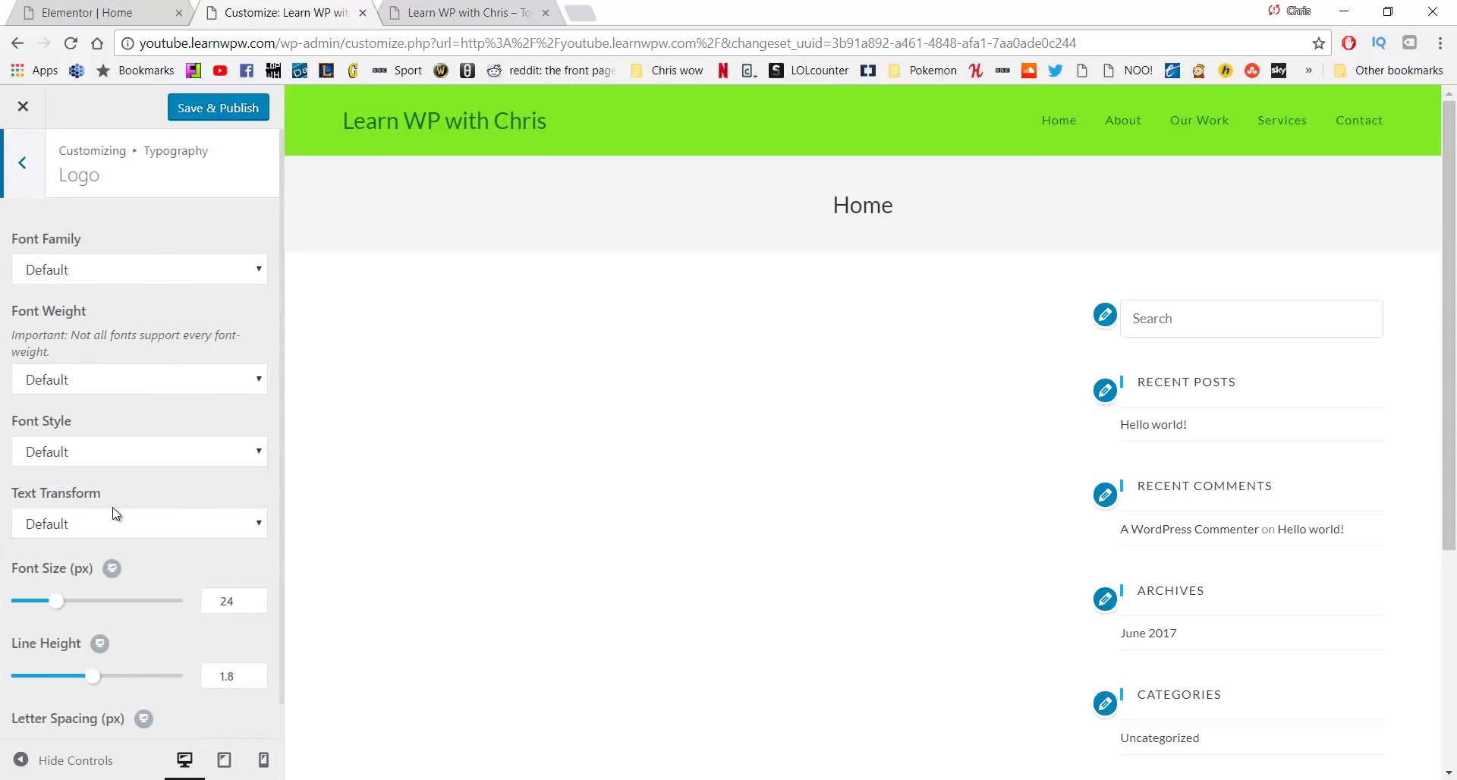
pyautogui.click(140, 275)
pyautogui.write('lato')
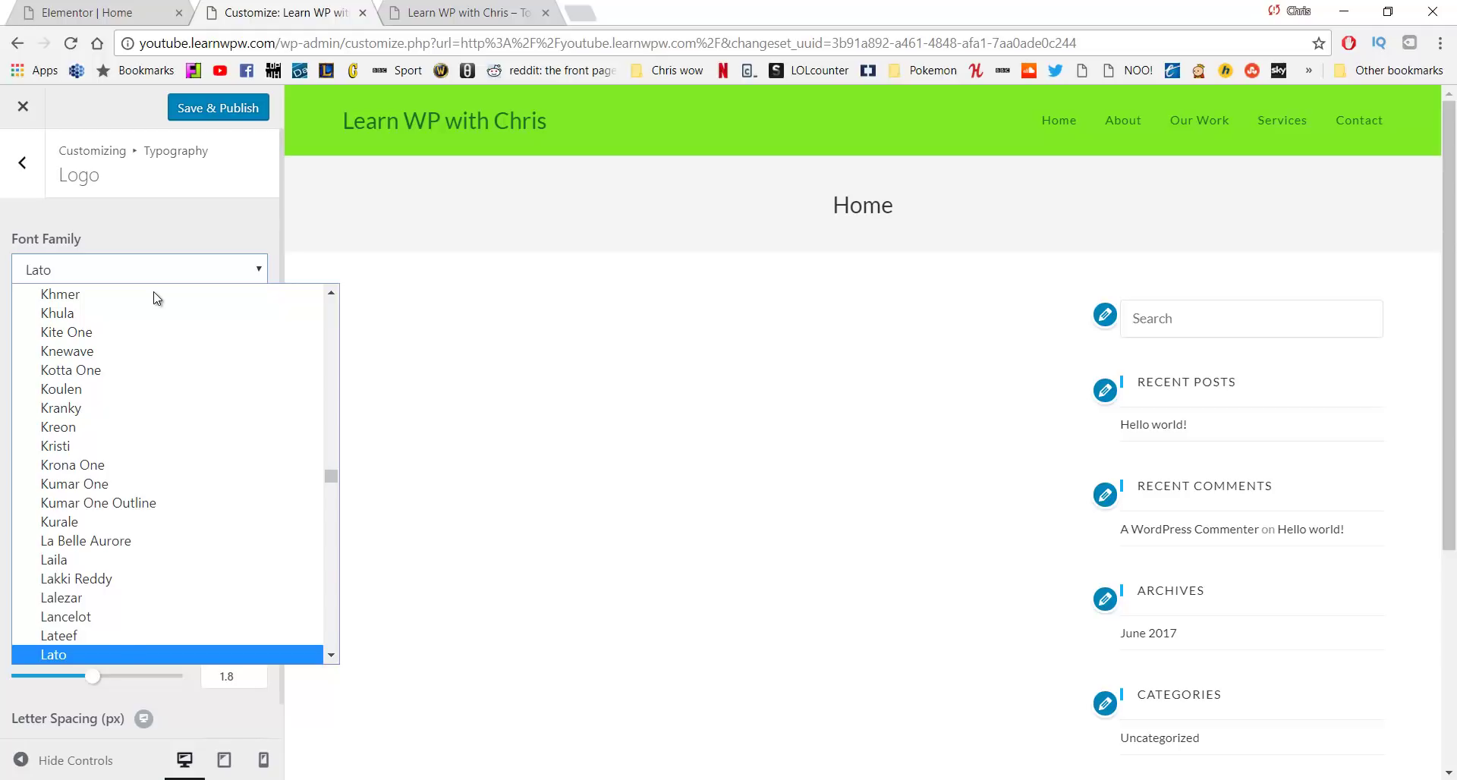
pyautogui.write('rock')
pyautogui.press('Return')
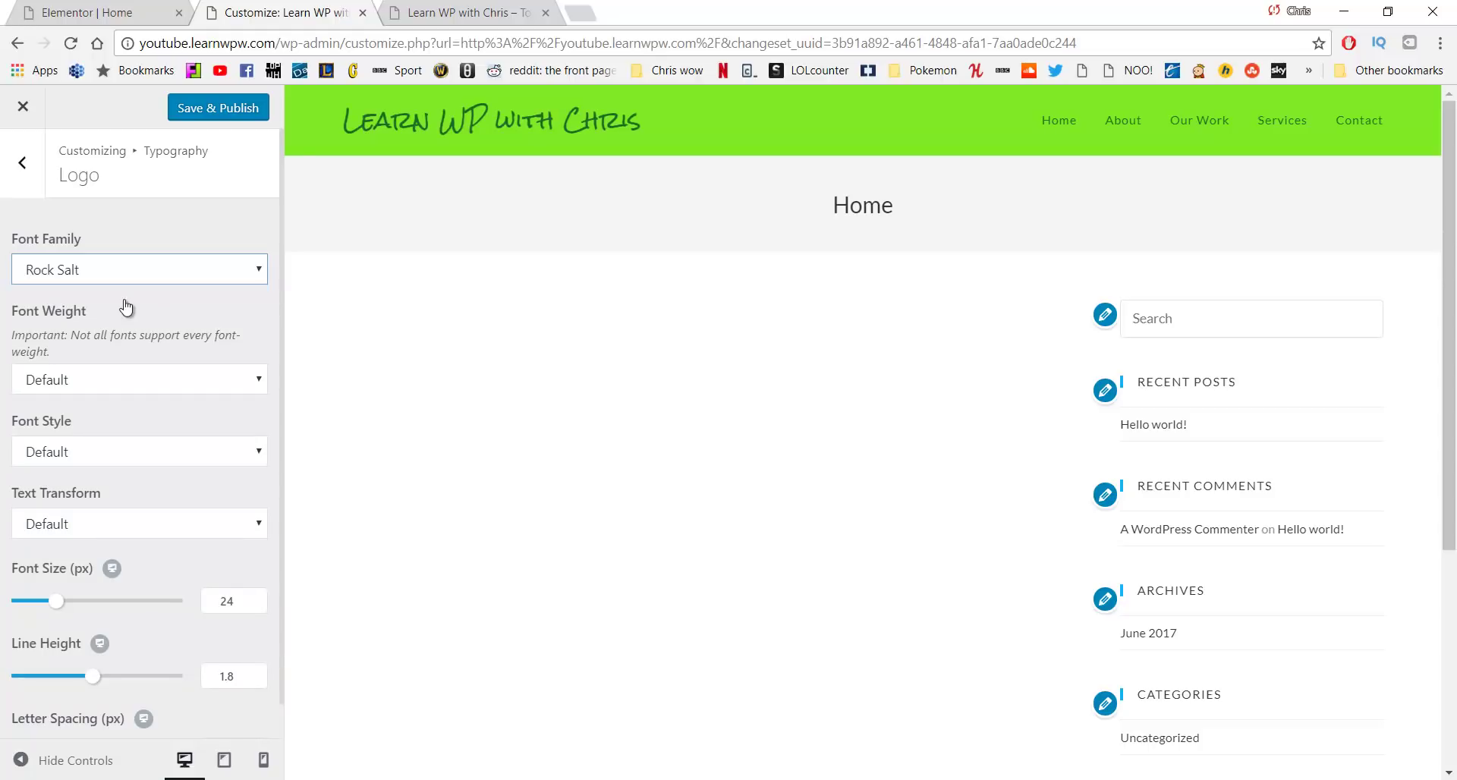
pyautogui.click(130, 279)
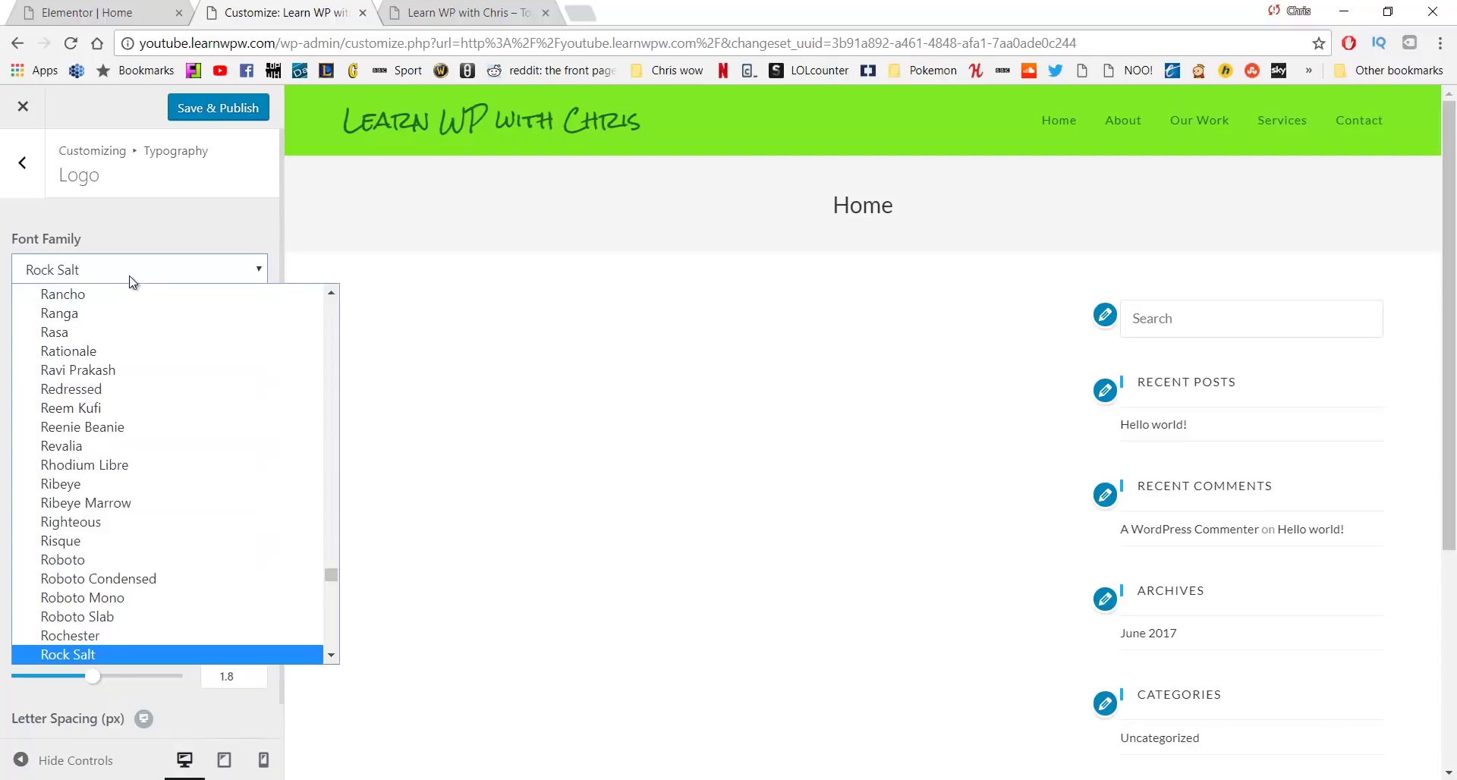
pyautogui.write('lato')
pyautogui.press('Return')
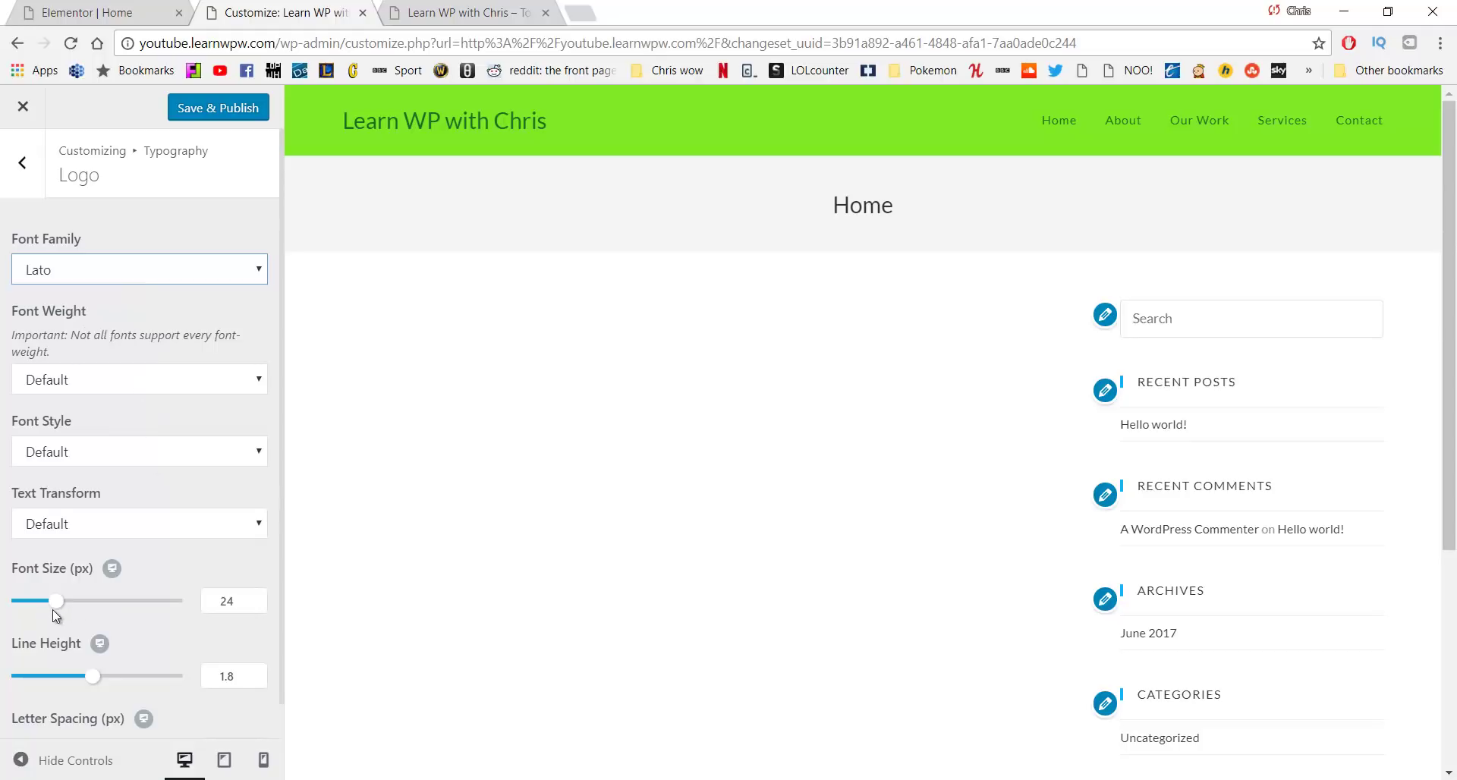
# Set the logo font size to 31 and publish the typography changes
pyautogui.moveTo(56, 604)
pyautogui.mouseDown()
pyautogui.moveTo(91, 607)
pyautogui.moveTo(72, 607)
pyautogui.mouseUp()
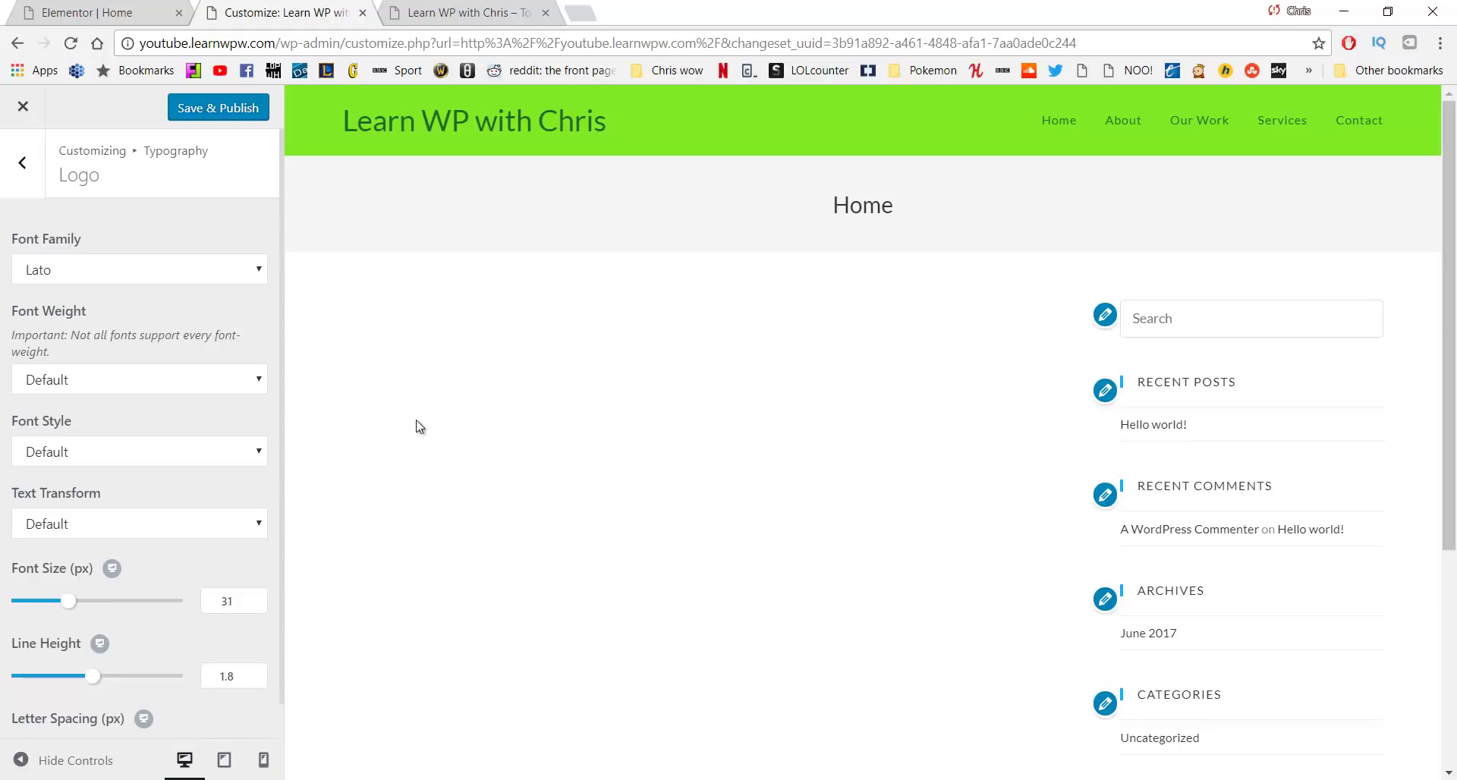
pyautogui.scroll(-1, 239, 425)
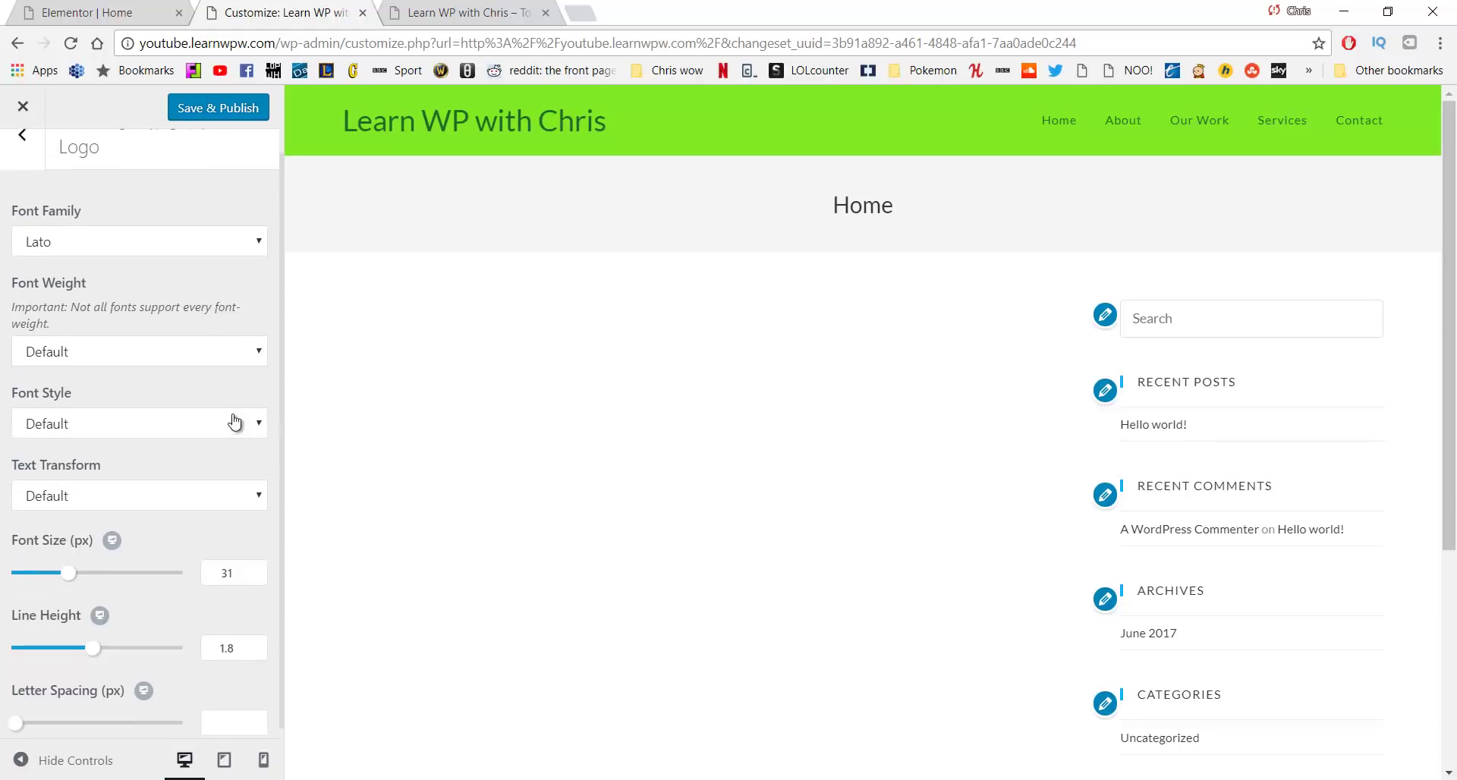
pyautogui.scroll(1, 30, 185)
pyautogui.click(30, 182)
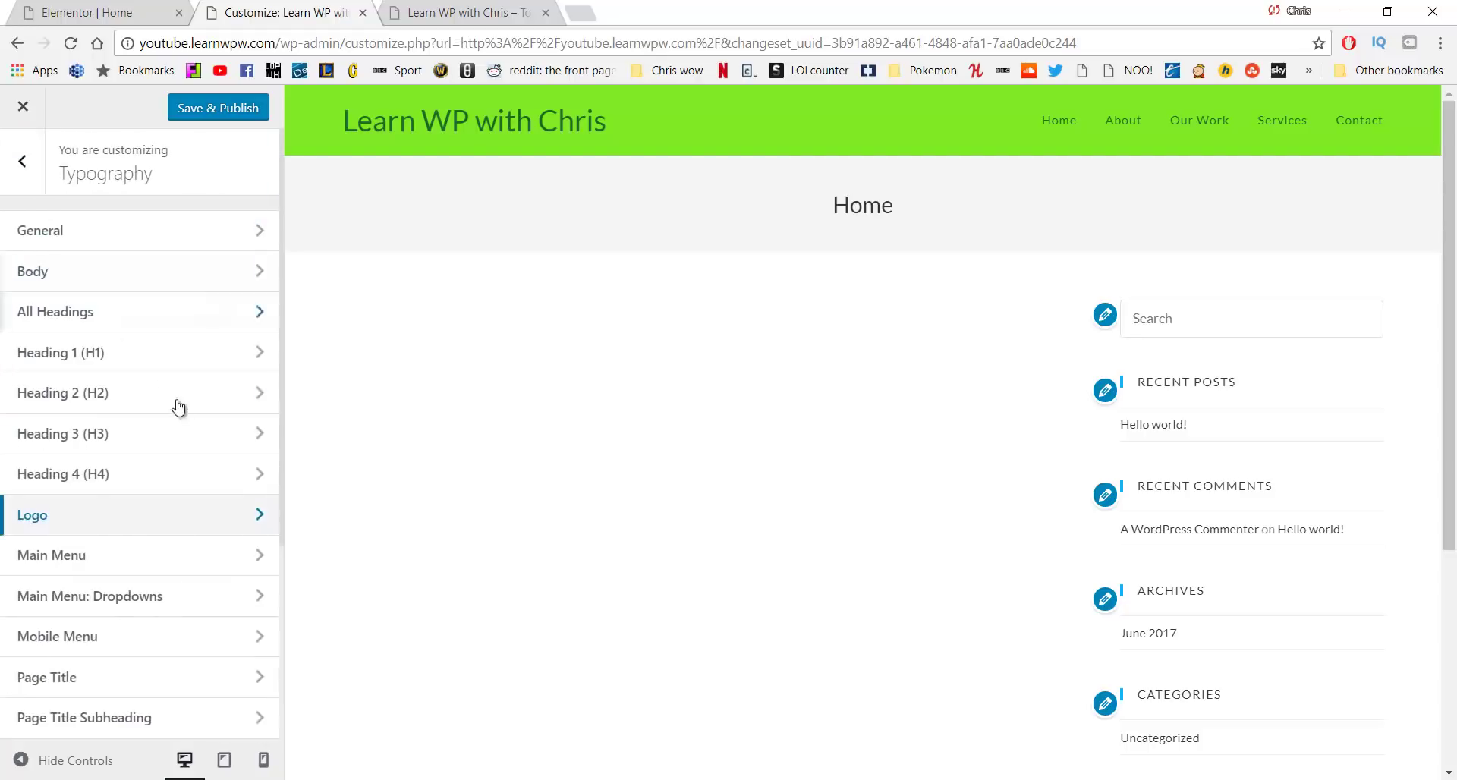
pyautogui.scroll(-6, 182, 425)
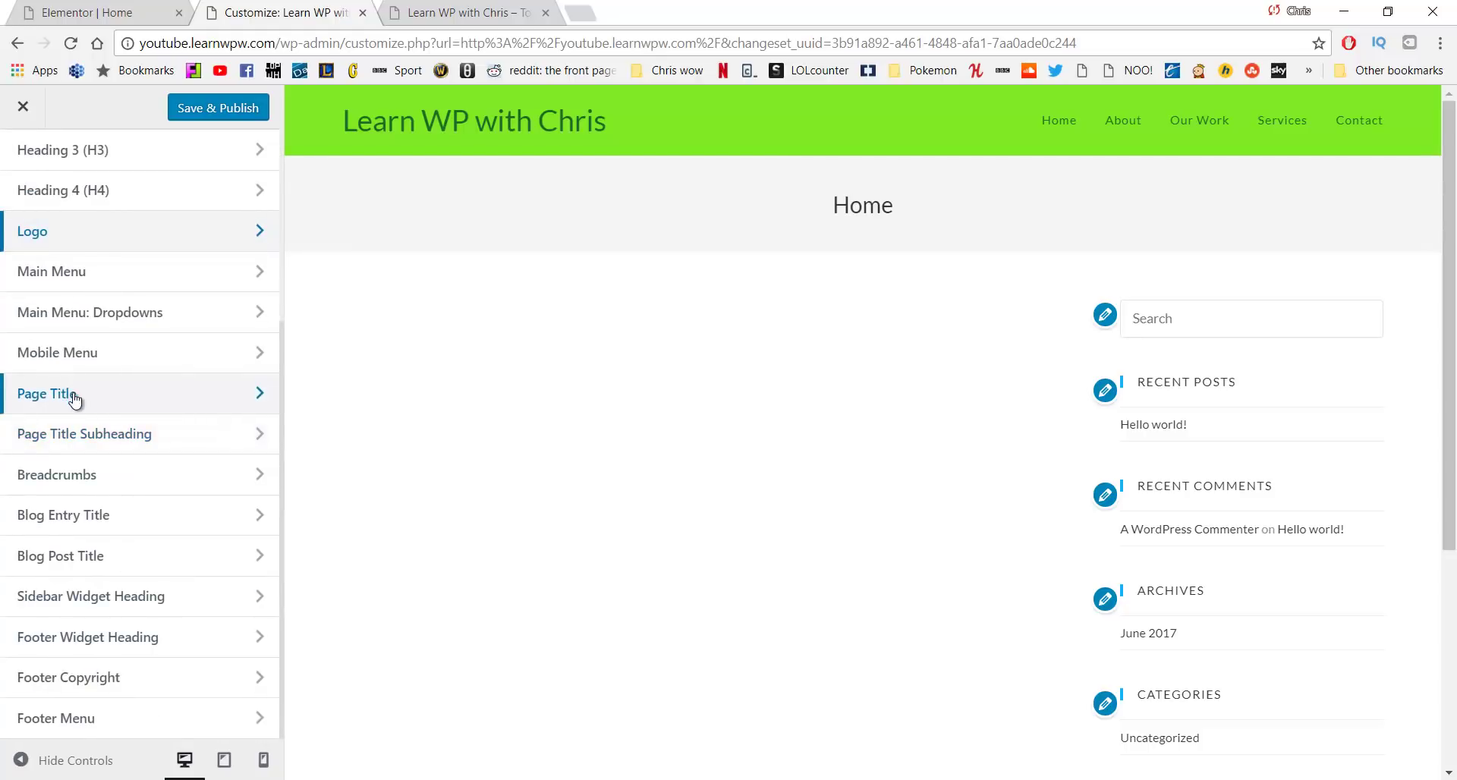
pyautogui.scroll(4, 173, 423)
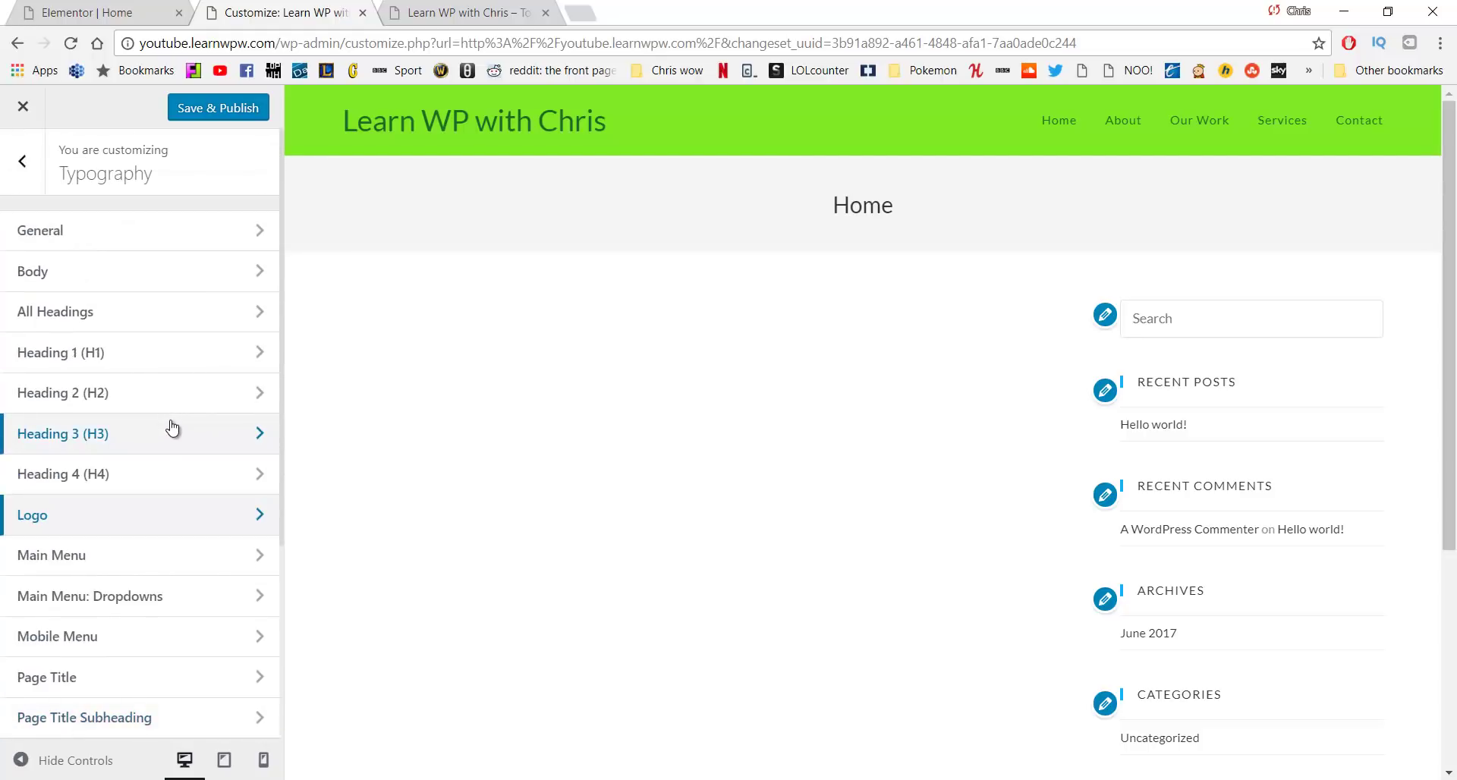
pyautogui.click(223, 108)
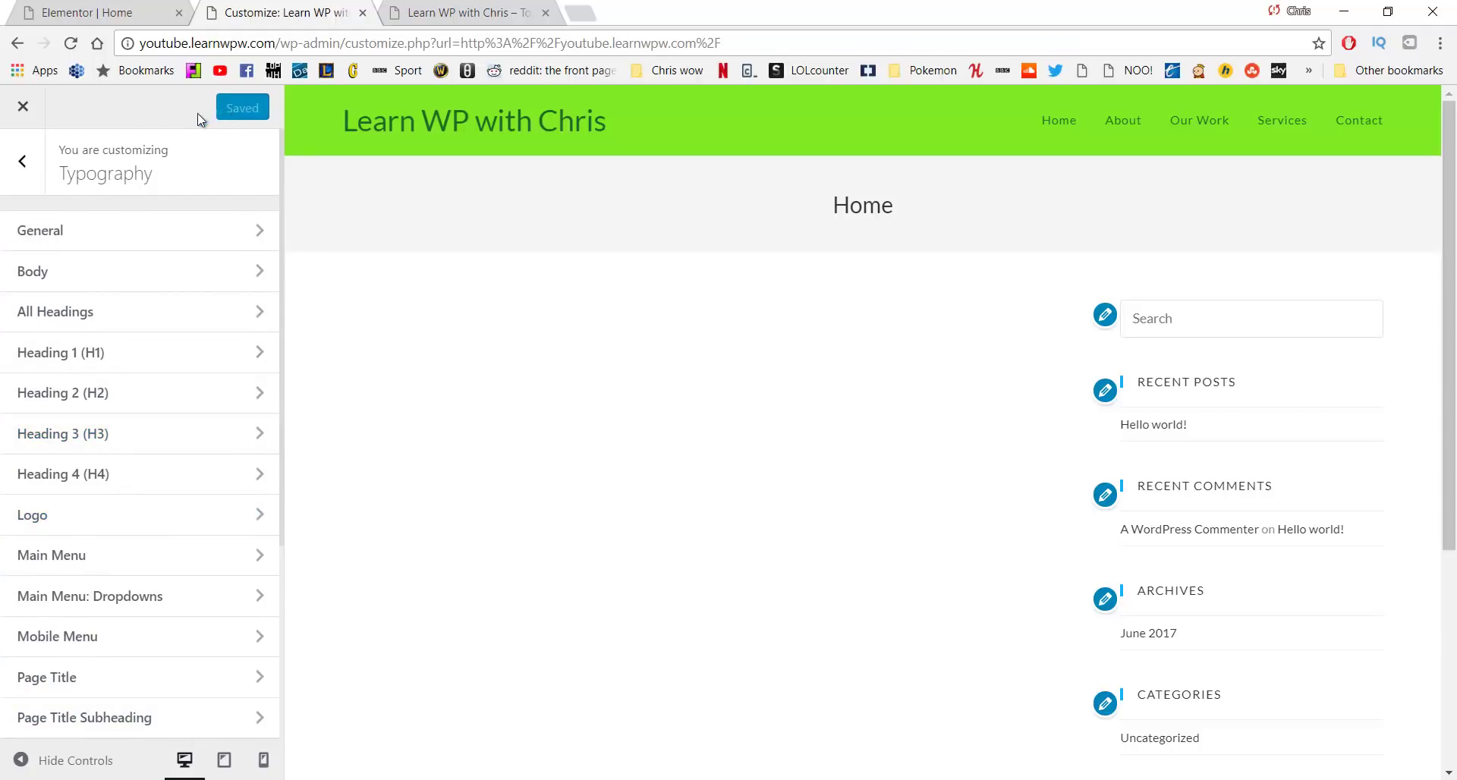
# Close the customizer and view the live site in a new tab
pyautogui.click(23, 106)
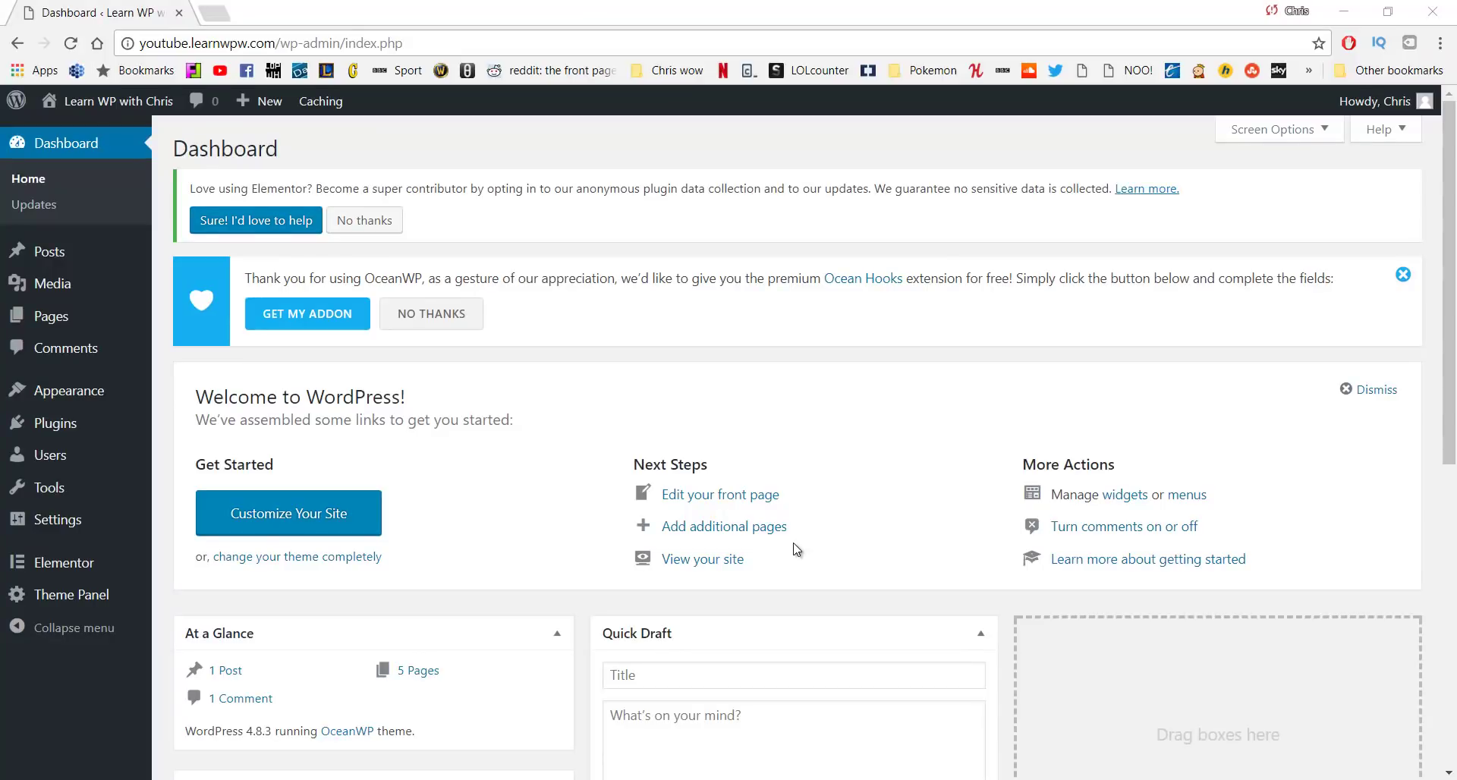
pyautogui.middleClick(106, 126)
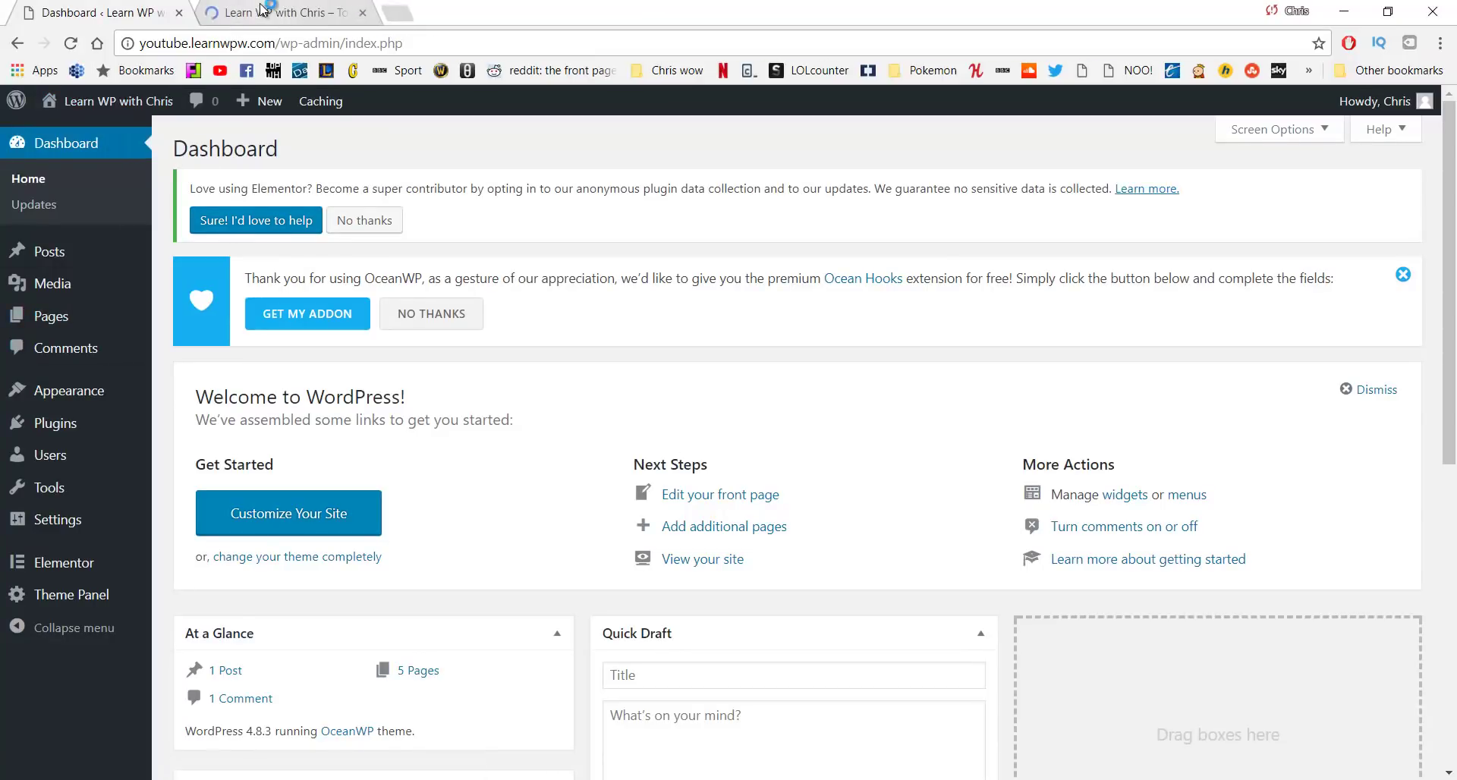
pyautogui.click(262, 12)
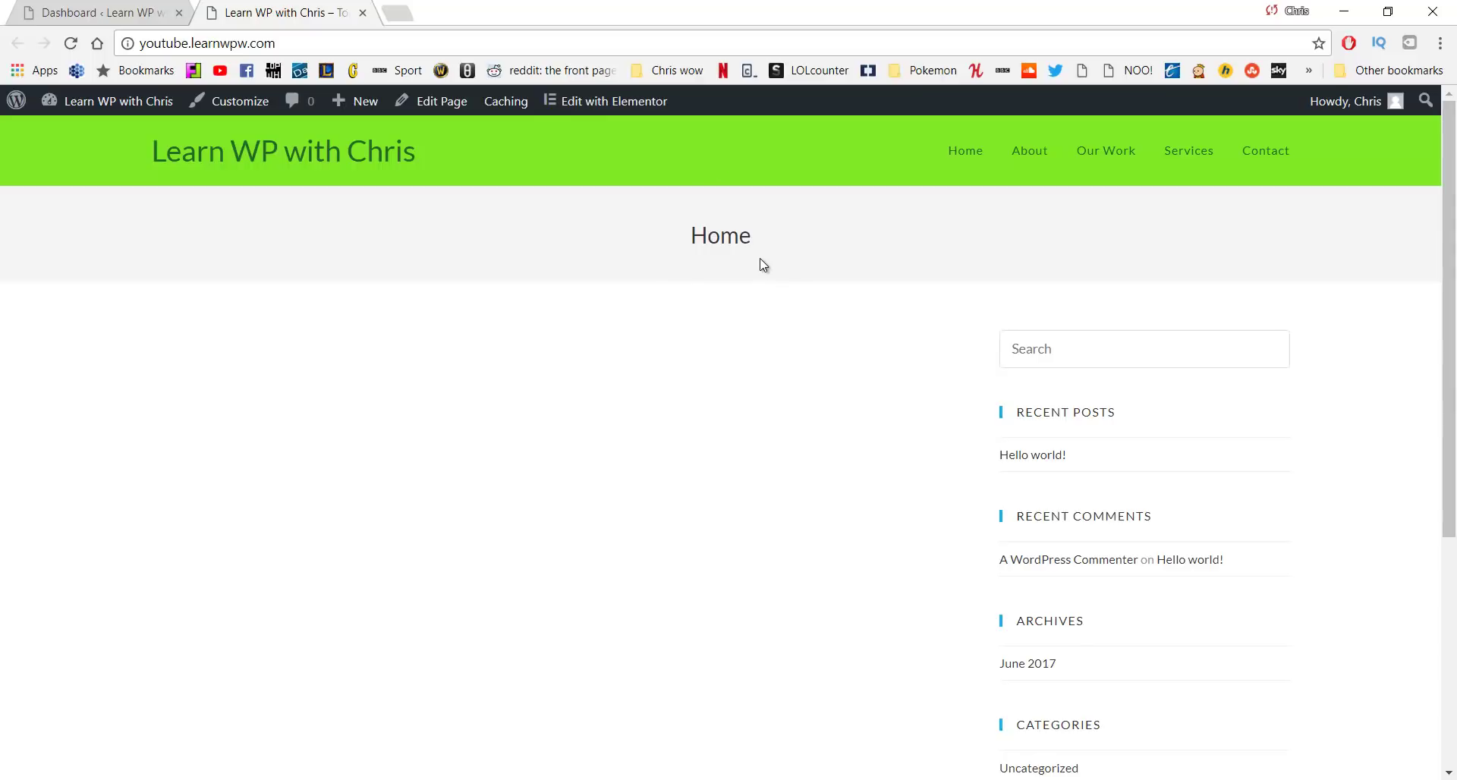
# Scroll through the Home page's Edit Page screen
pyautogui.moveTo(706, 235); pyautogui.dragTo(657, 252)
pyautogui.scroll(-3, 977, 316)
pyautogui.scroll(3, 977, 317)
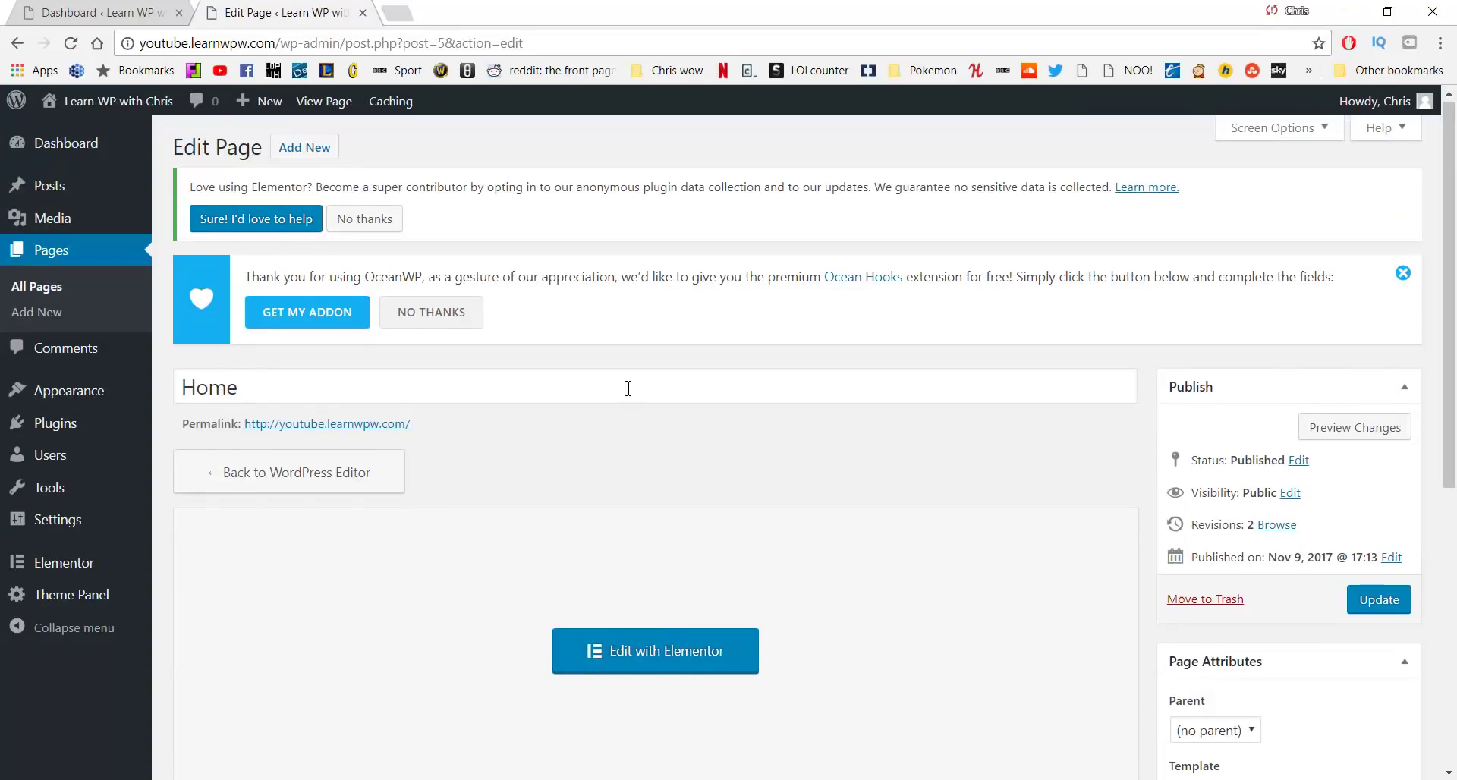
# Set the Home page's OceanWP layout to 100% Full Width and disable Display Page Title
pyautogui.scroll(-7, 621, 393)
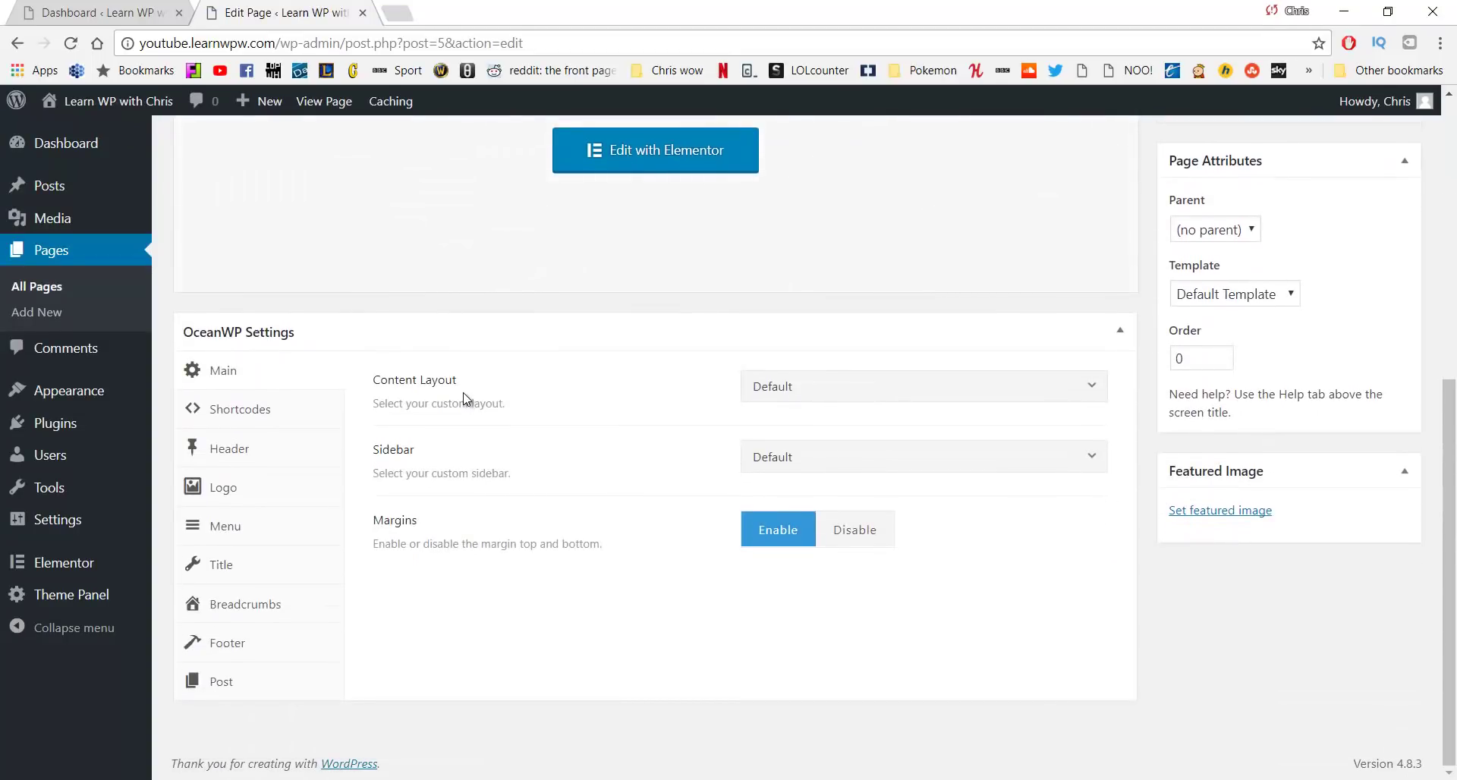
pyautogui.click(787, 385)
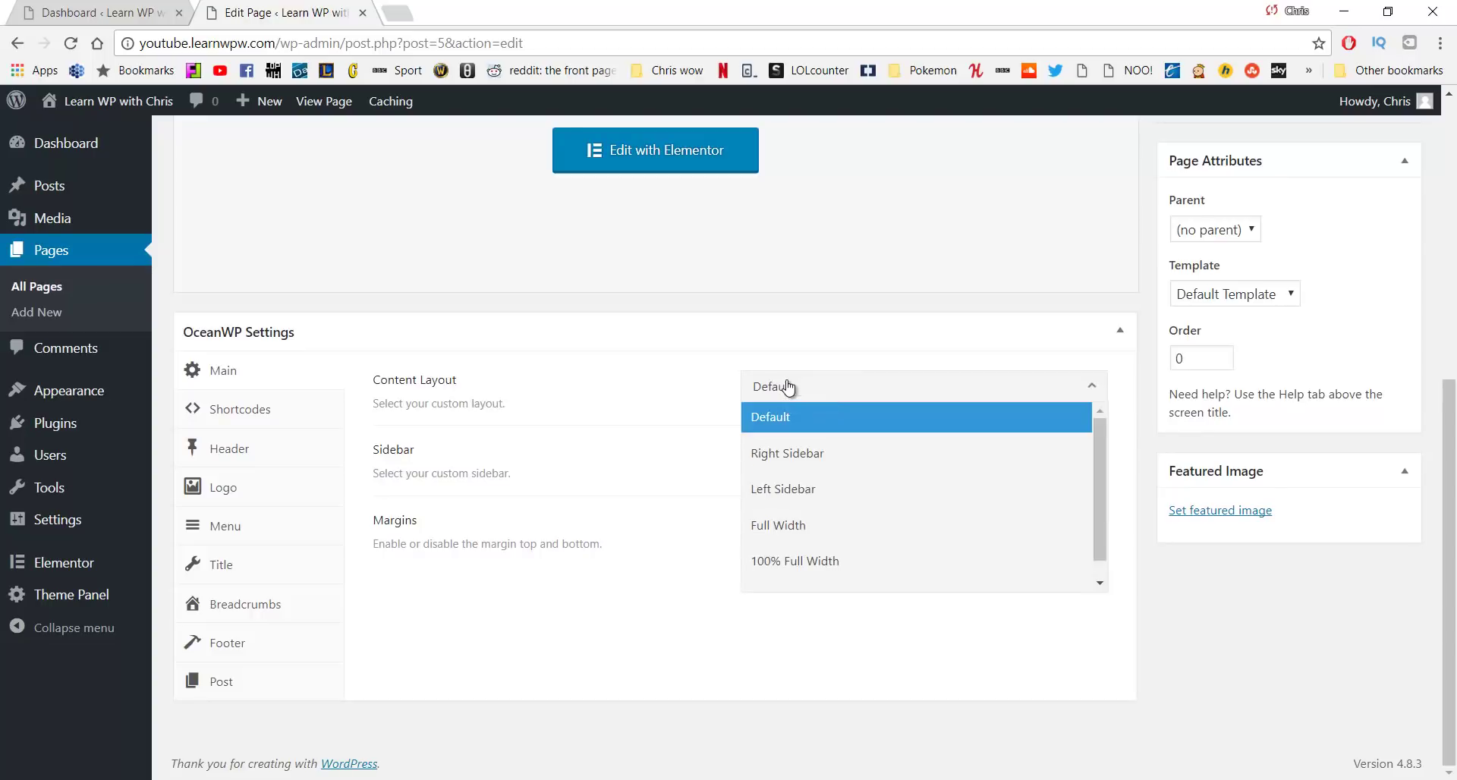
pyautogui.click(822, 563)
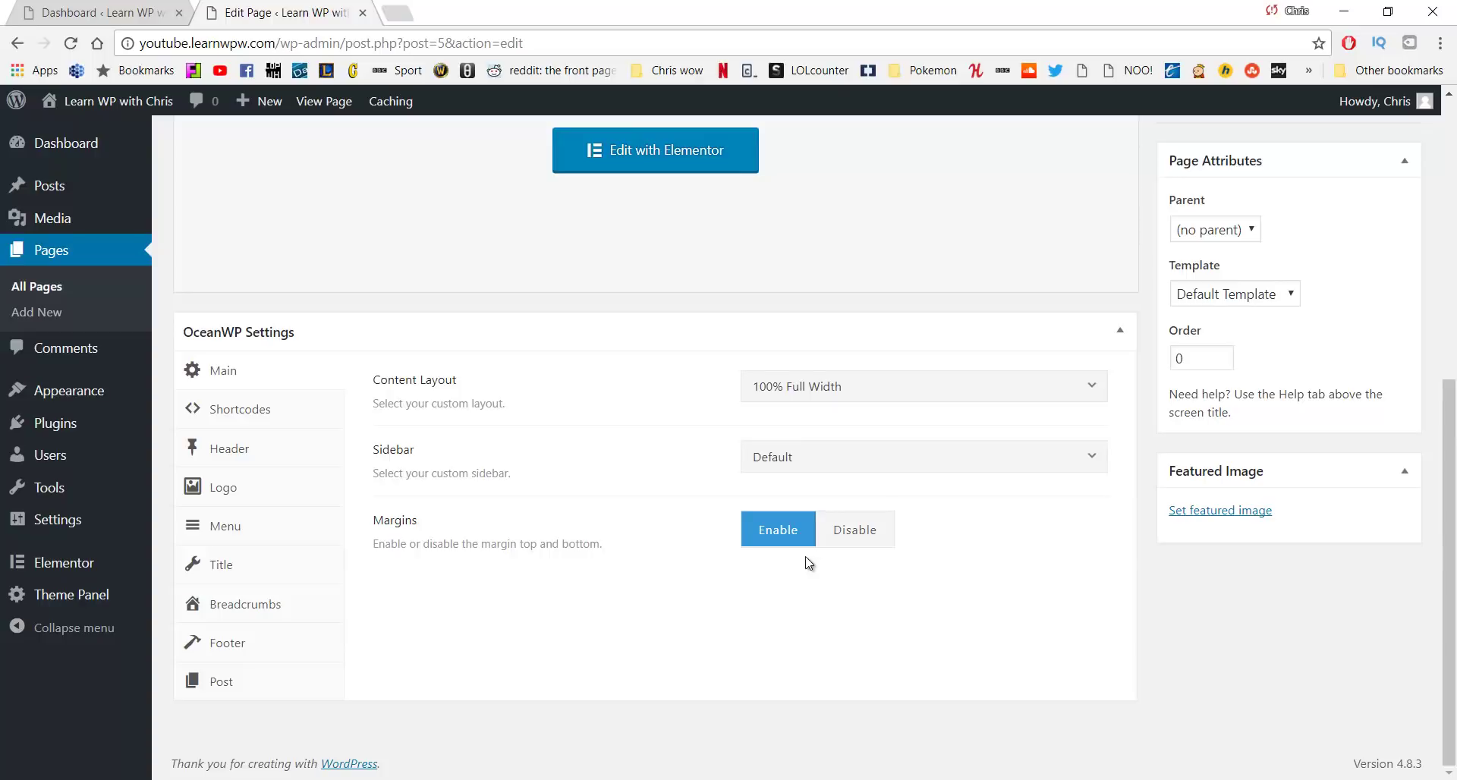
pyautogui.click(266, 571)
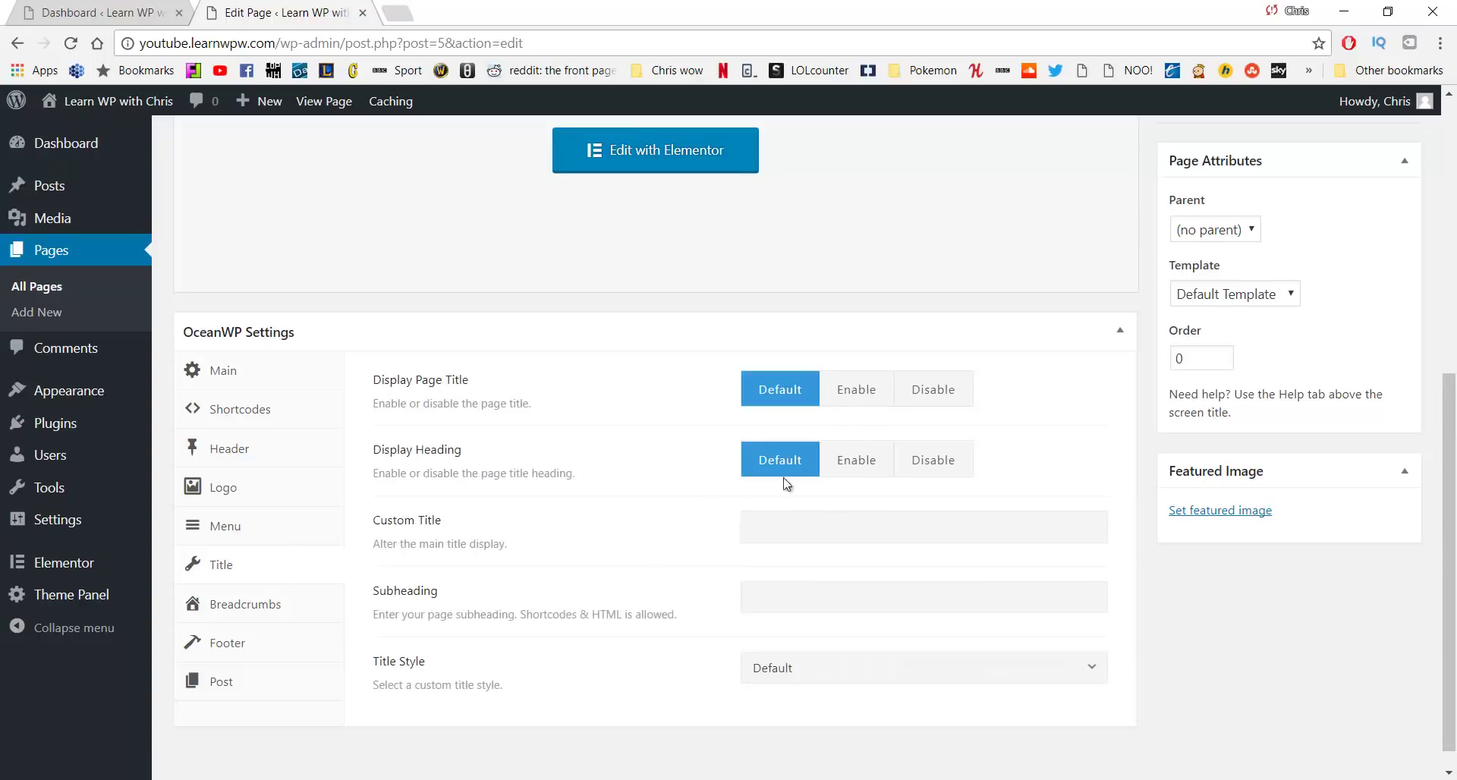
pyautogui.click(924, 391)
# Update the Home page and open the live site in a new tab
pyautogui.scroll(3, 913, 327)
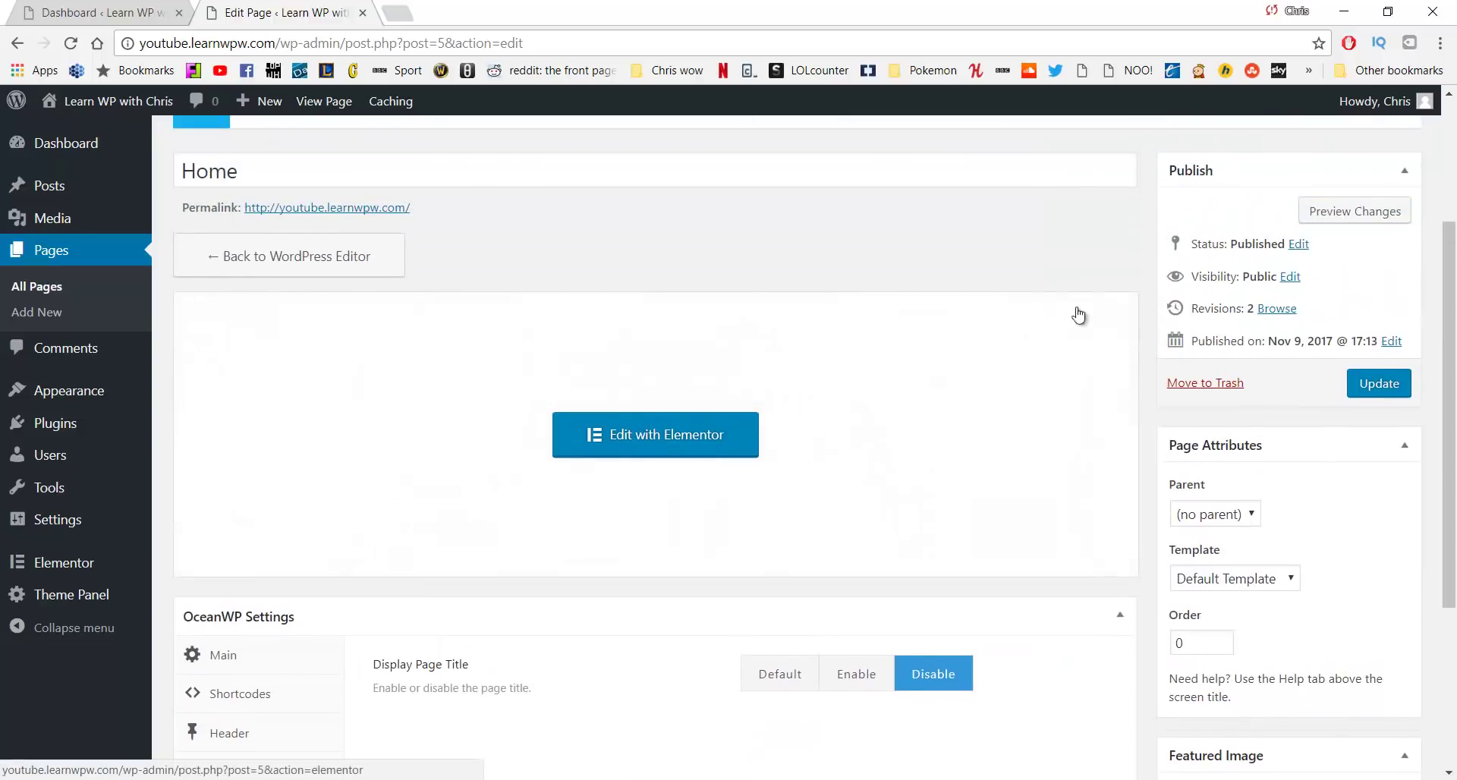
pyautogui.click(1403, 389)
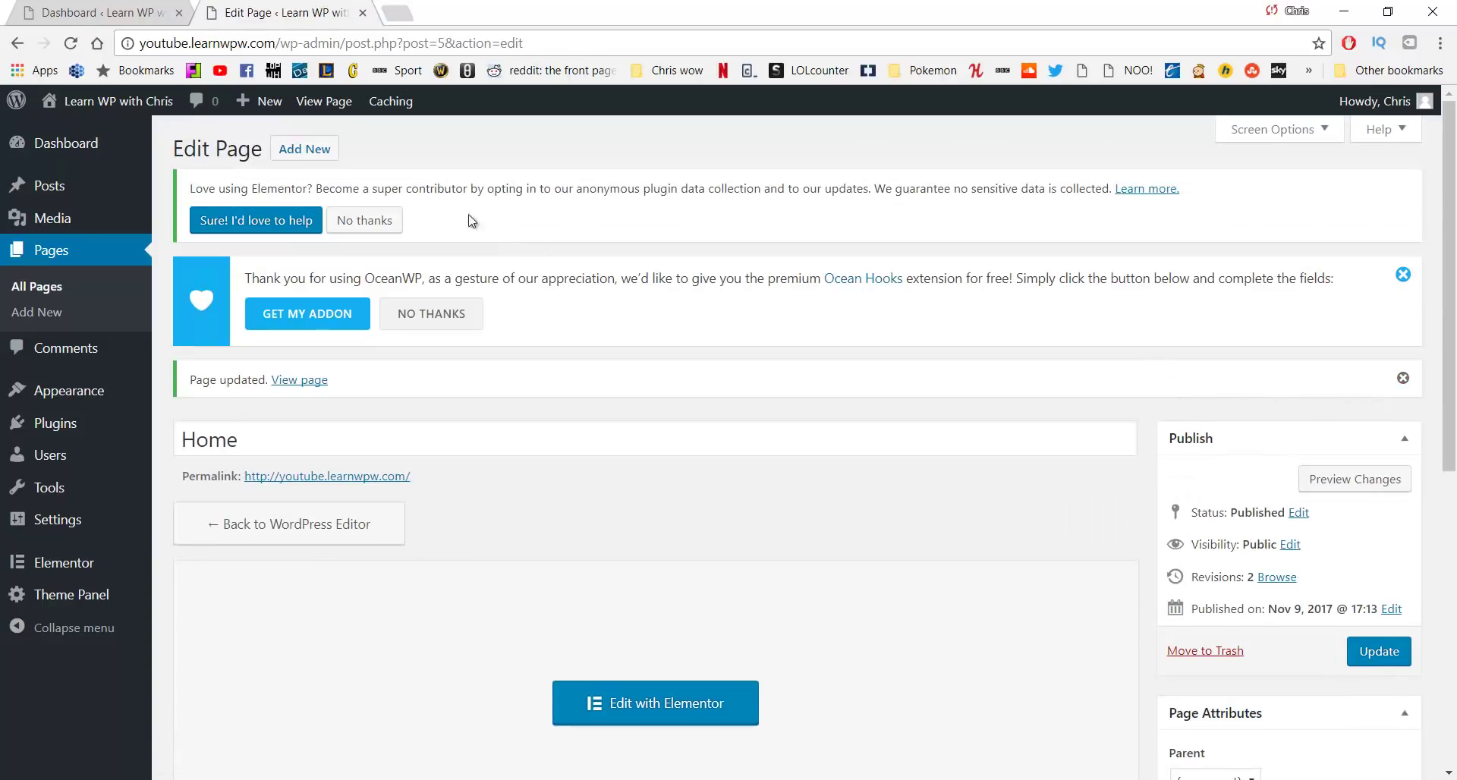
pyautogui.moveTo(133, 102)
pyautogui.middleClick(114, 134)
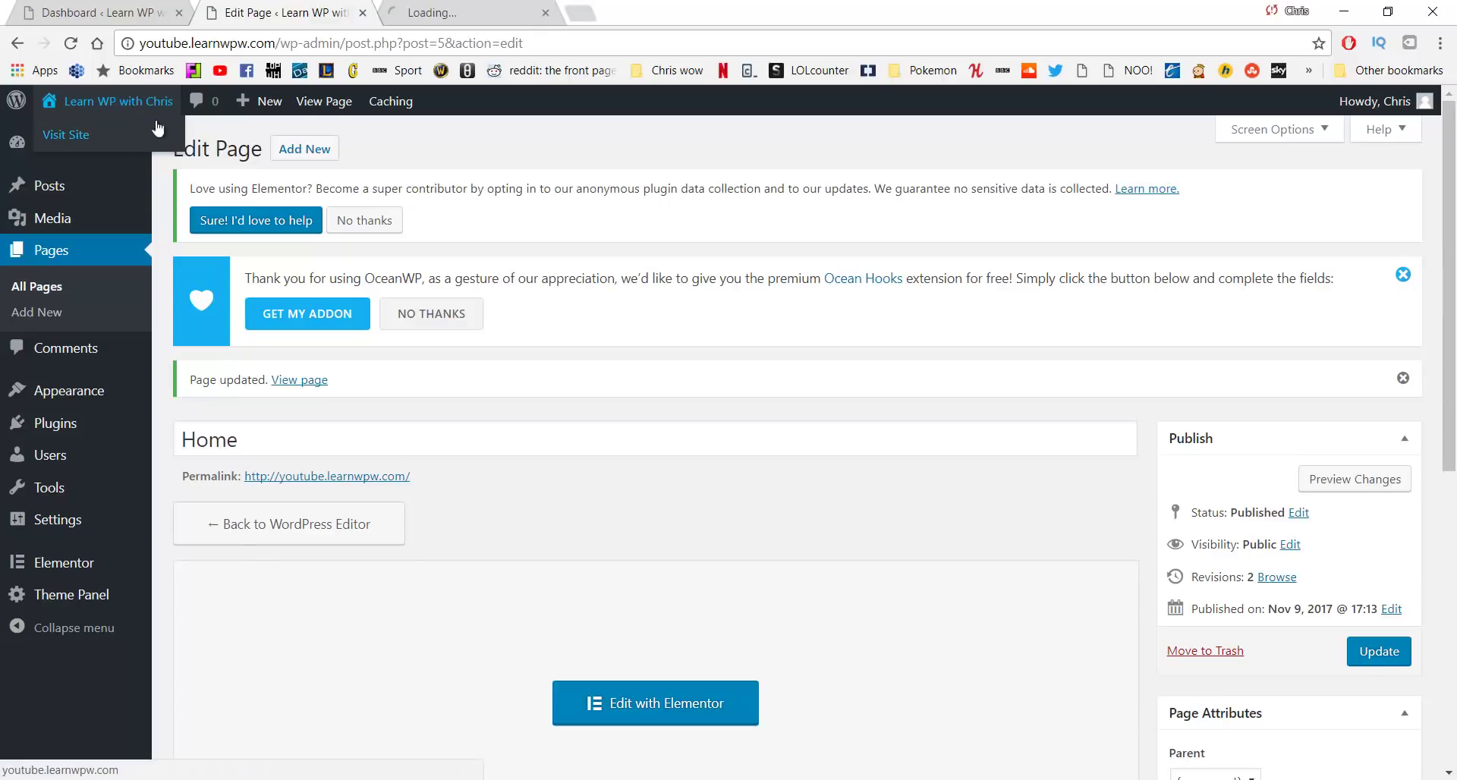
# View the live full-width Home page, then open it in Elementor
pyautogui.click(465, 13)
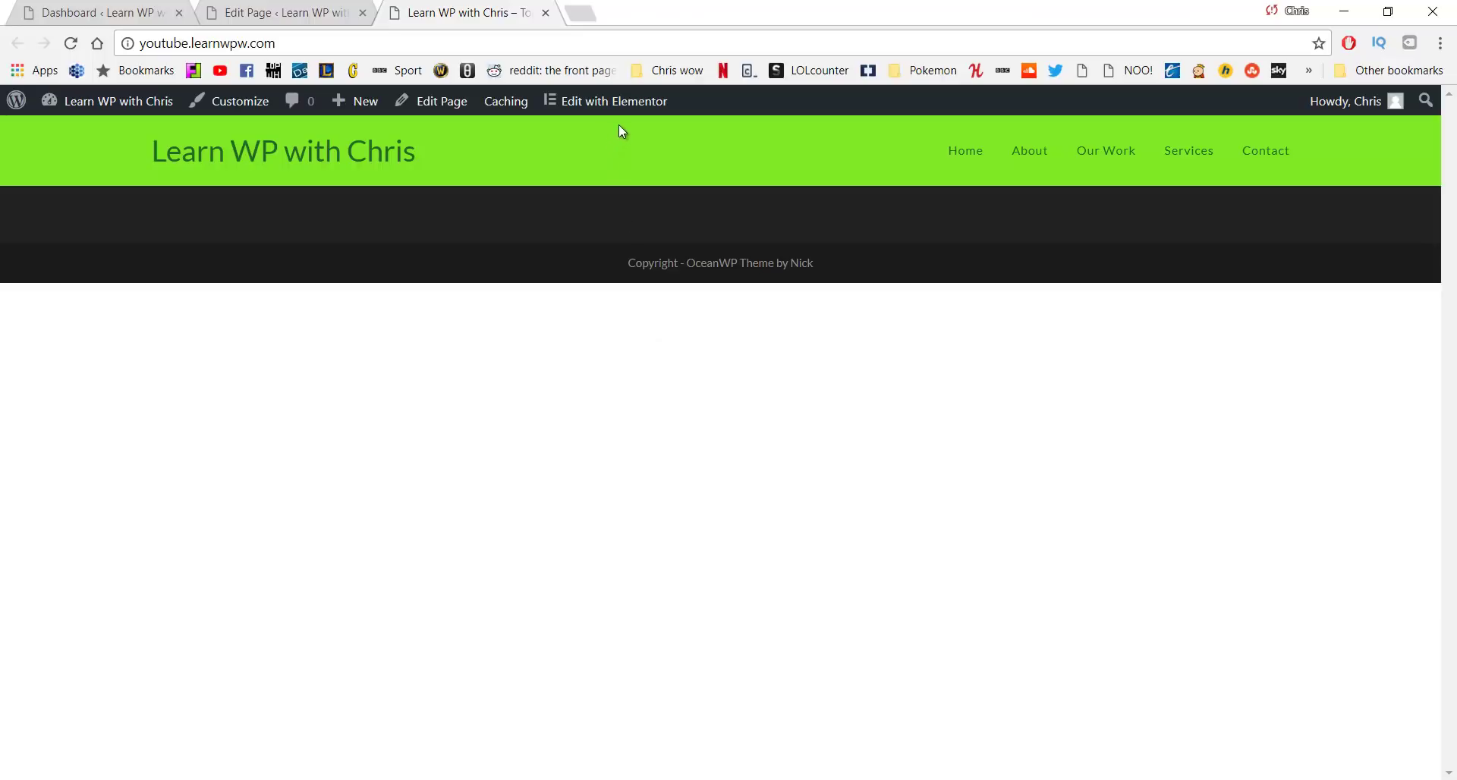
pyautogui.click(636, 106)
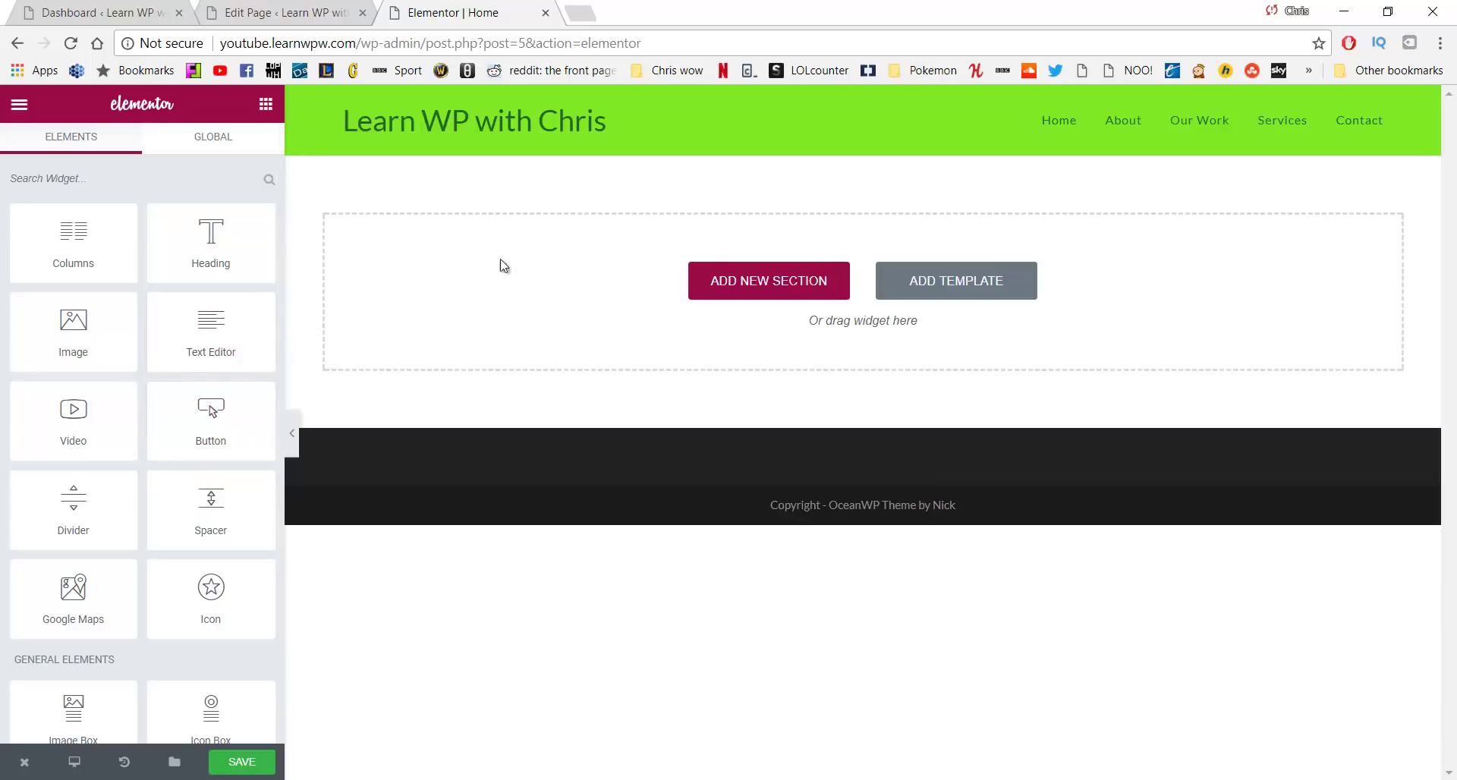
# Add a new empty section and drop a Heading widget into it
pyautogui.click(727, 282)
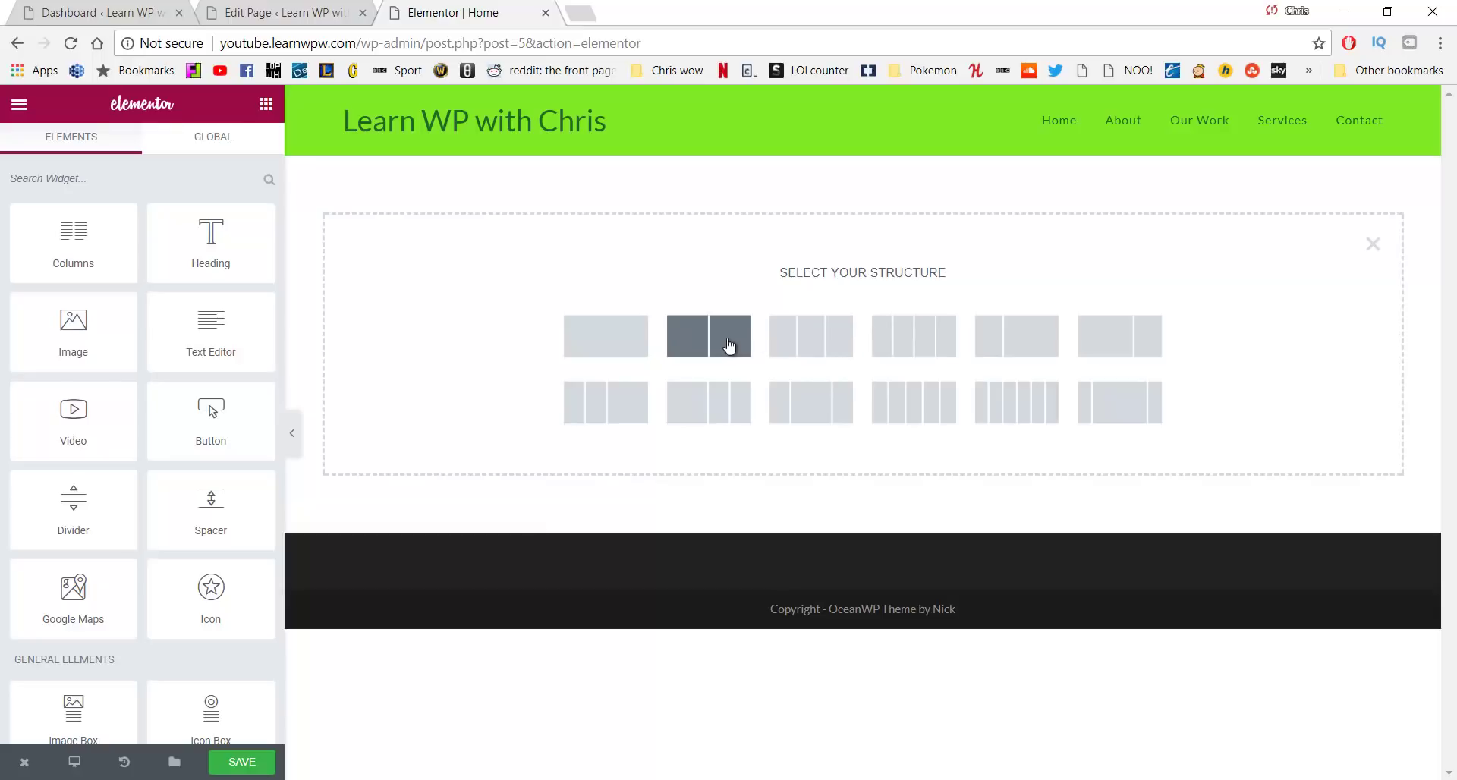
pyautogui.click(637, 346)
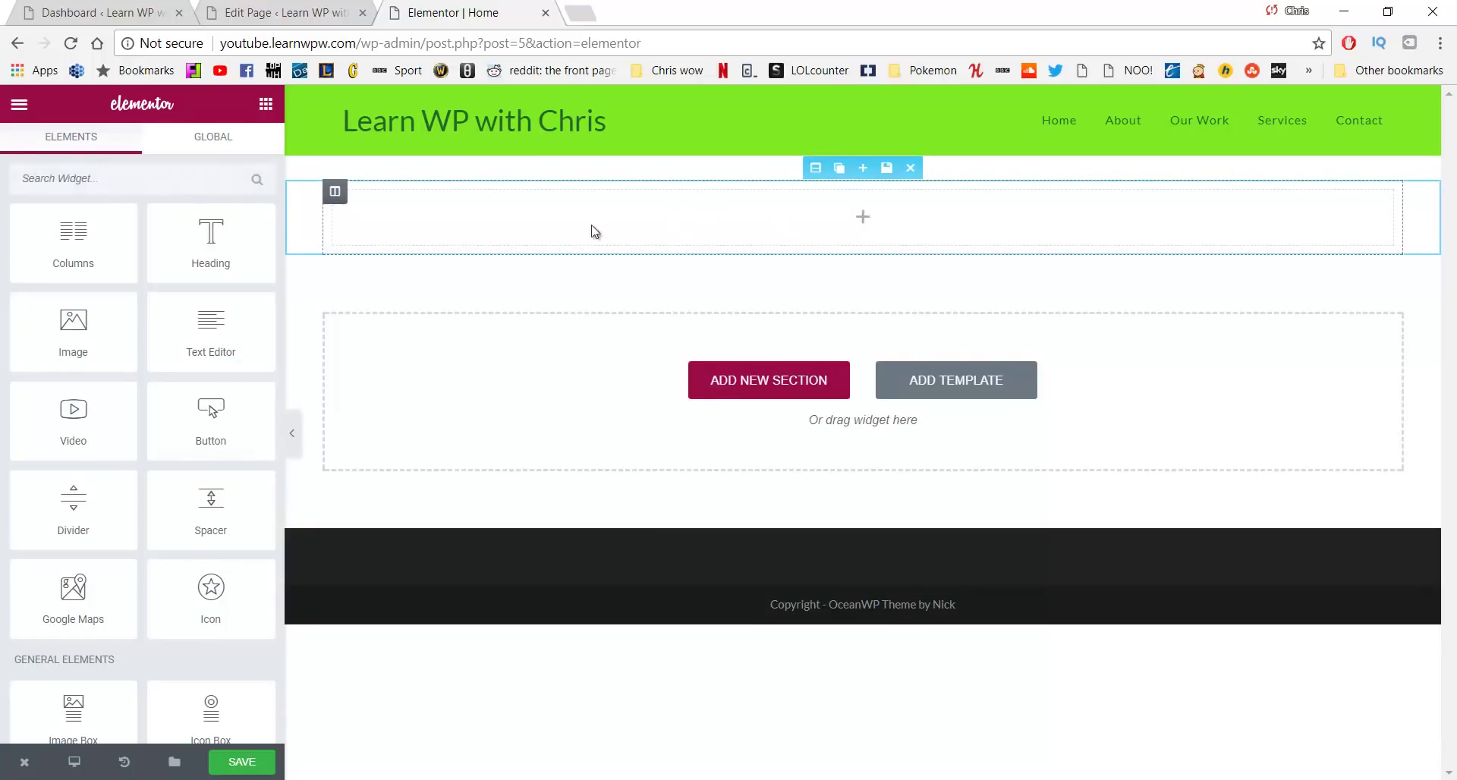
pyautogui.moveTo(239, 231); pyautogui.dragTo(820, 202)
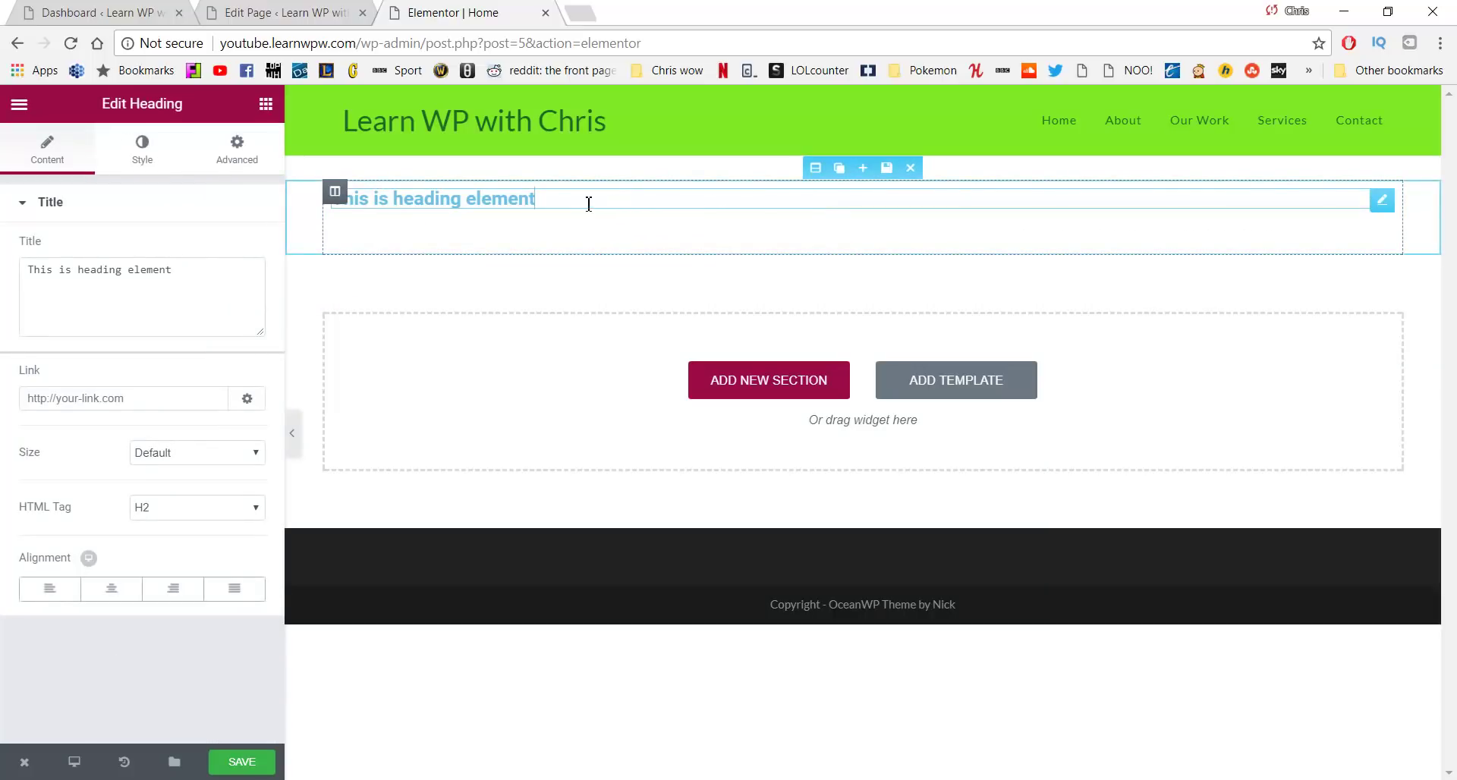
# Replace the heading's placeholder text with FREEDOM
pyautogui.tripleClick(659, 212)
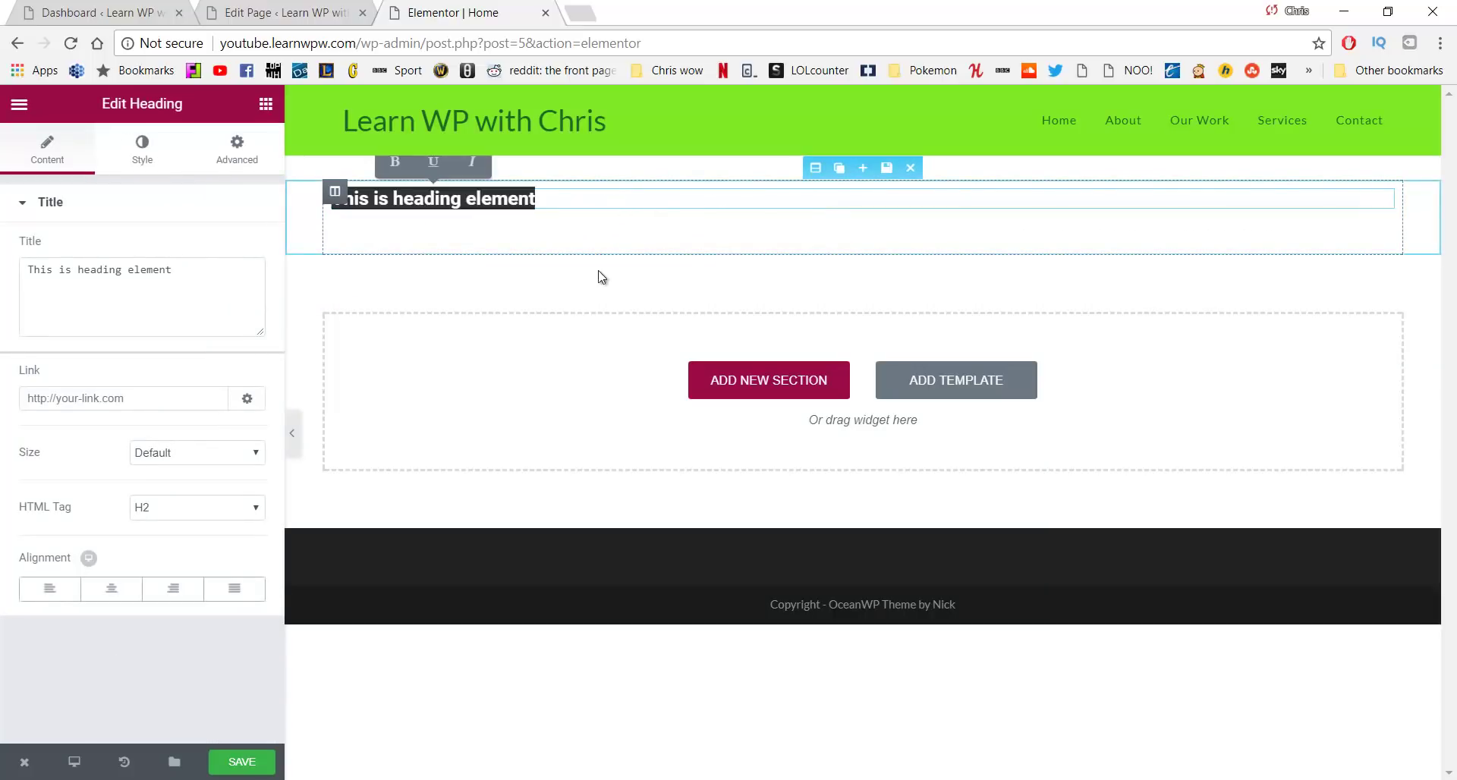
pyautogui.moveTo(211, 271); pyautogui.dragTo(20, 298)
pyautogui.press('BackSpace')
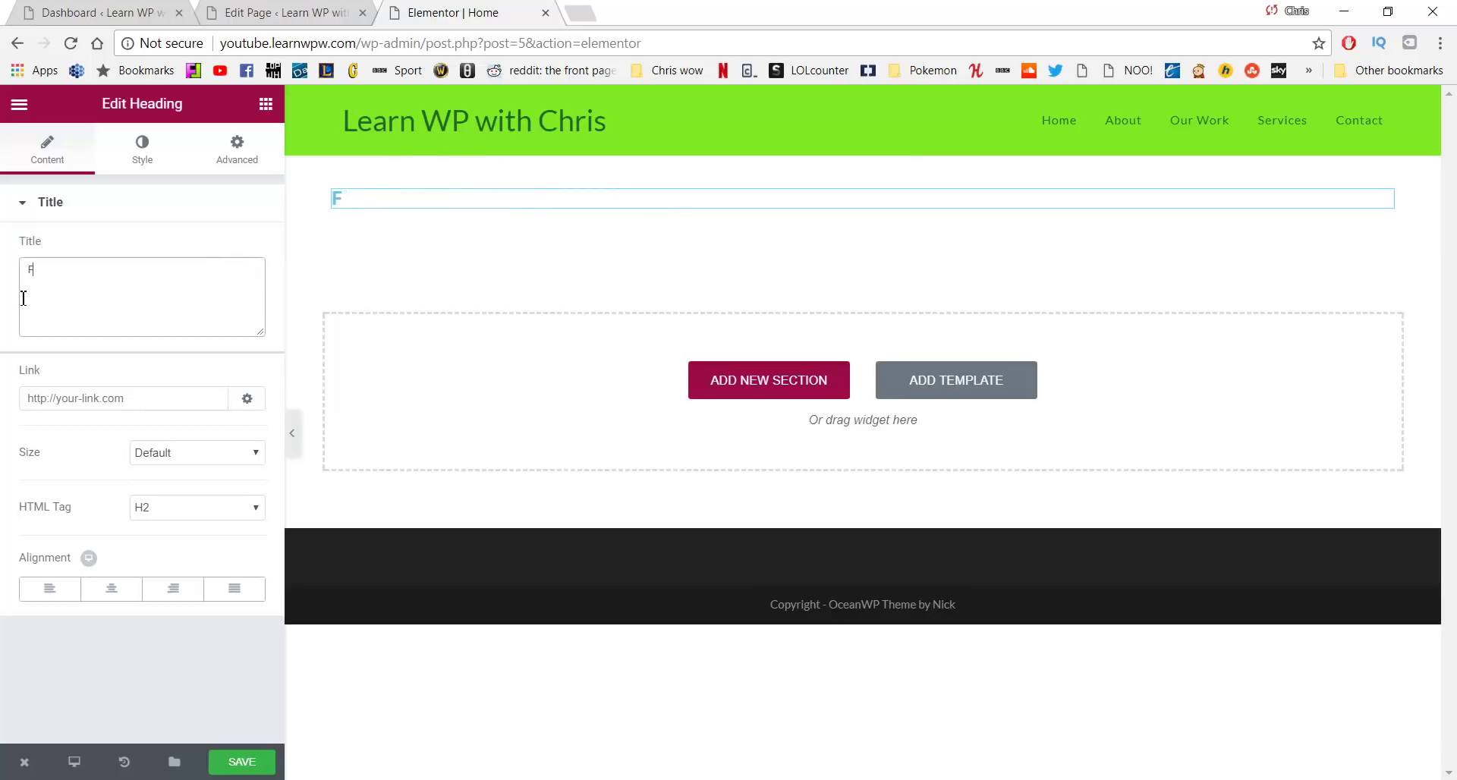
pyautogui.write('FREEDOM')
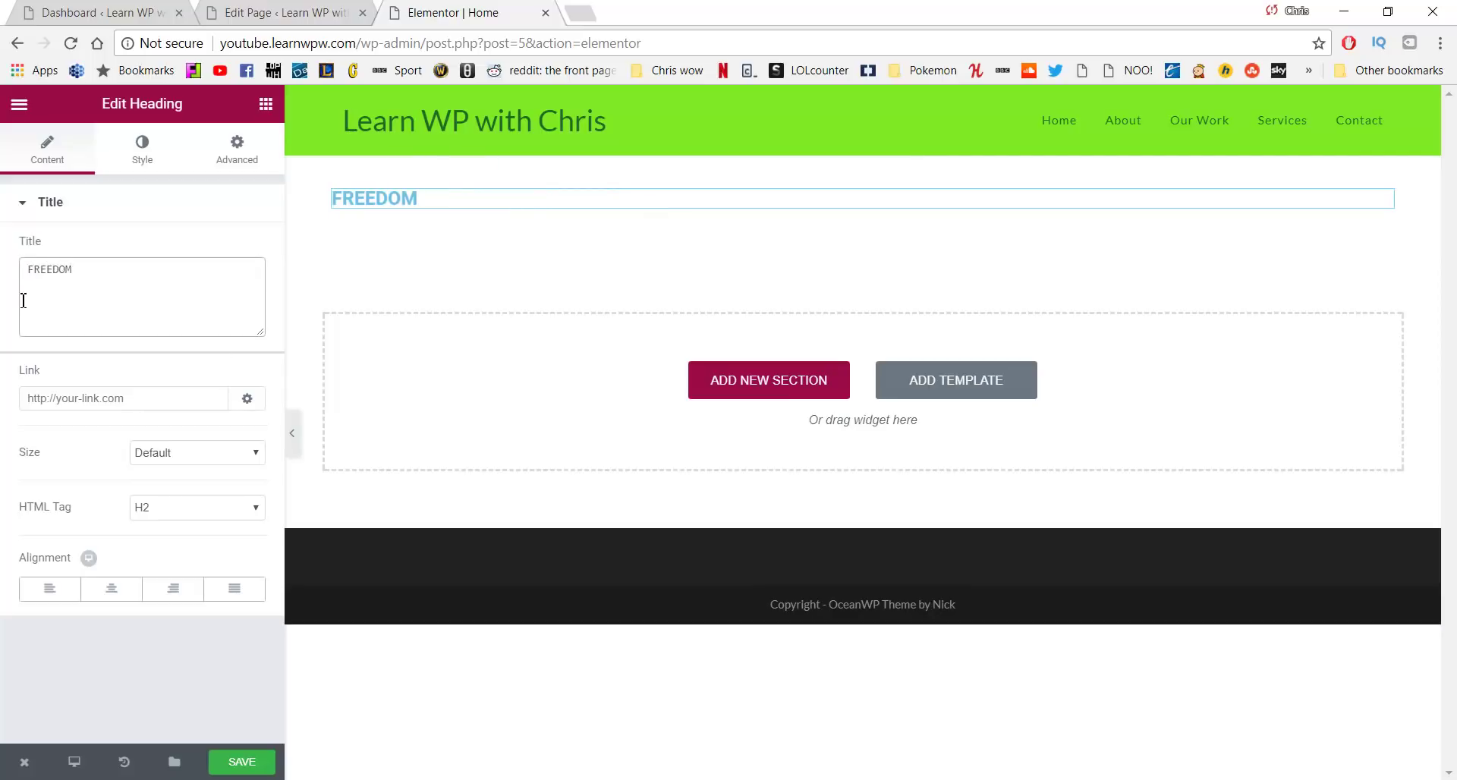
# Set the heading size to Medium and centre-align it
pyautogui.click(186, 460)
pyautogui.click(169, 543)
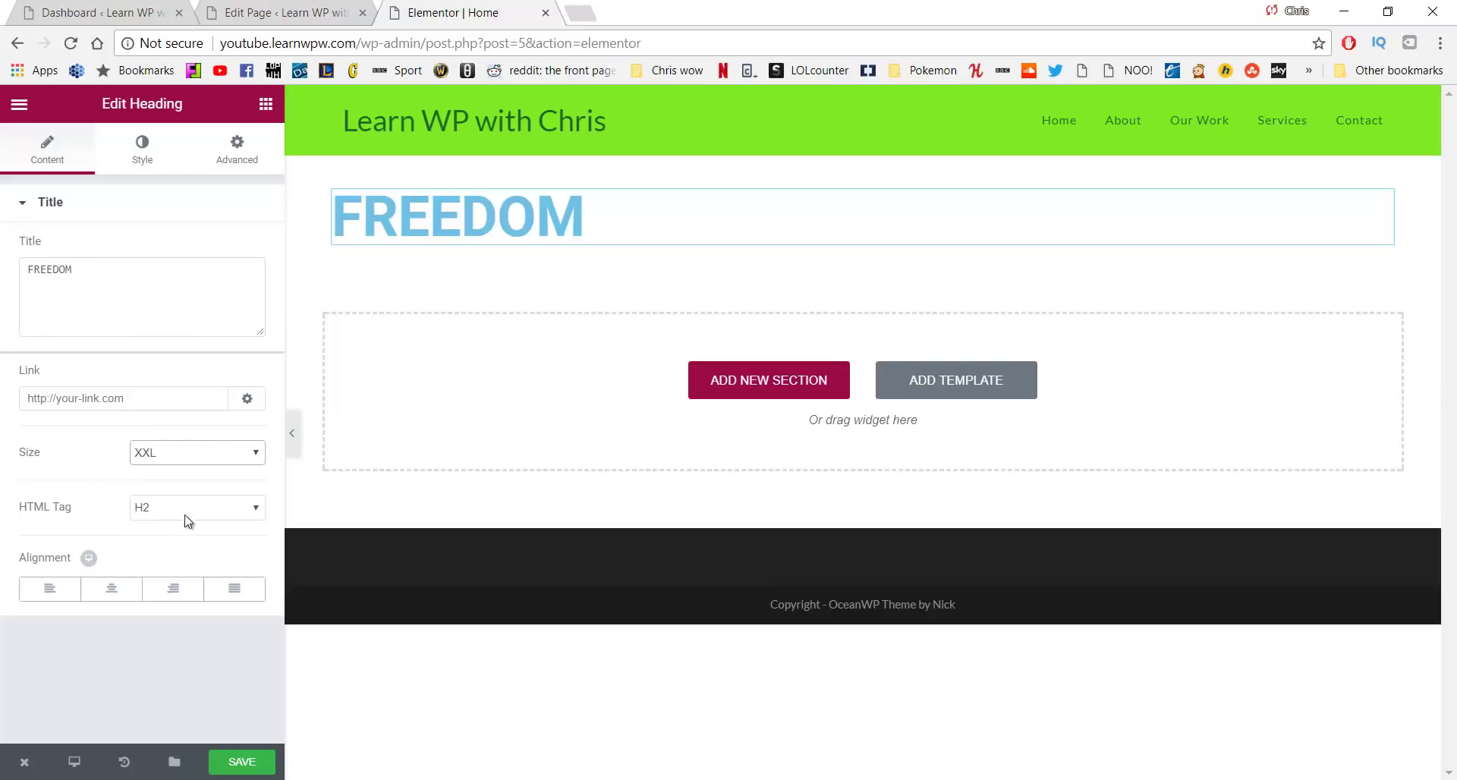
pyautogui.click(214, 460)
pyautogui.click(202, 497)
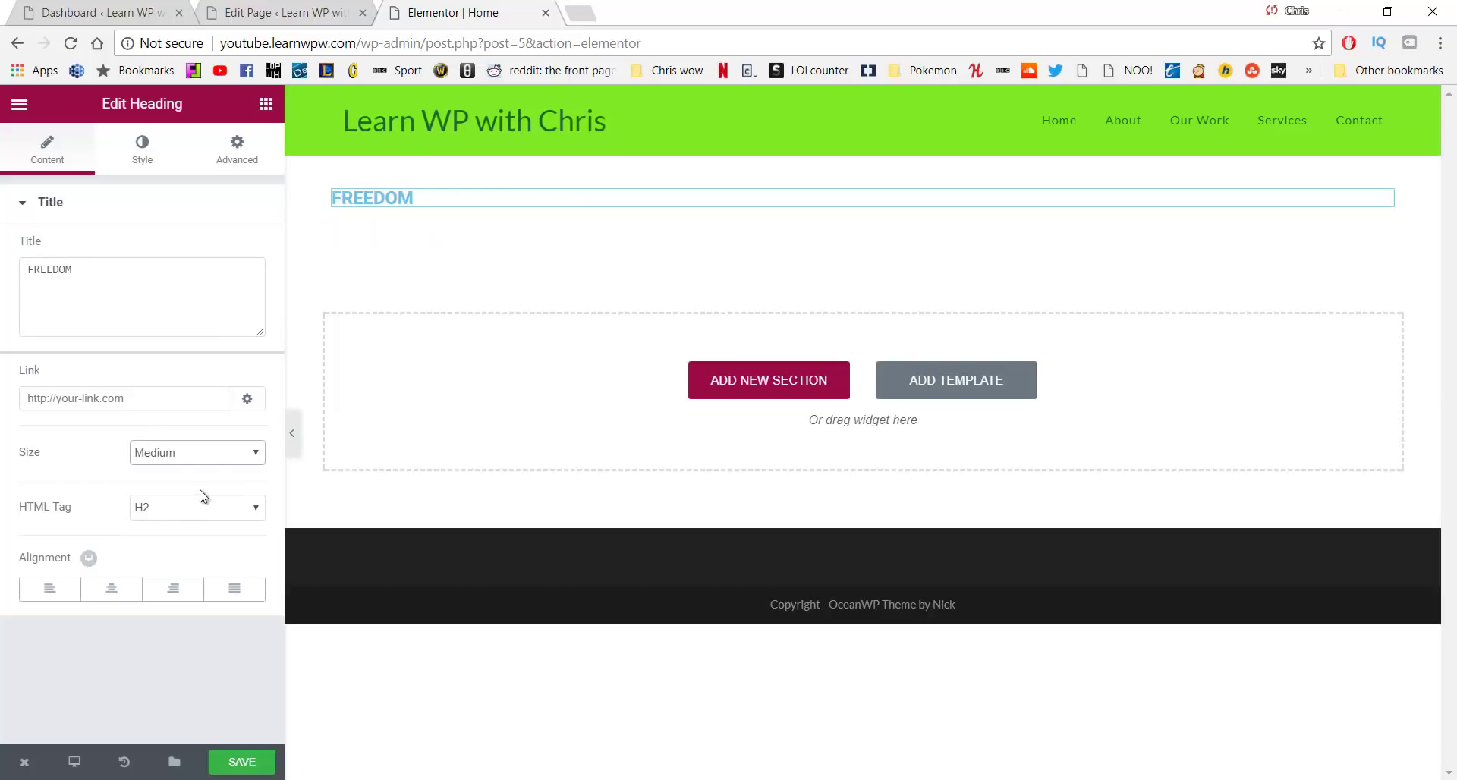
pyautogui.click(110, 590)
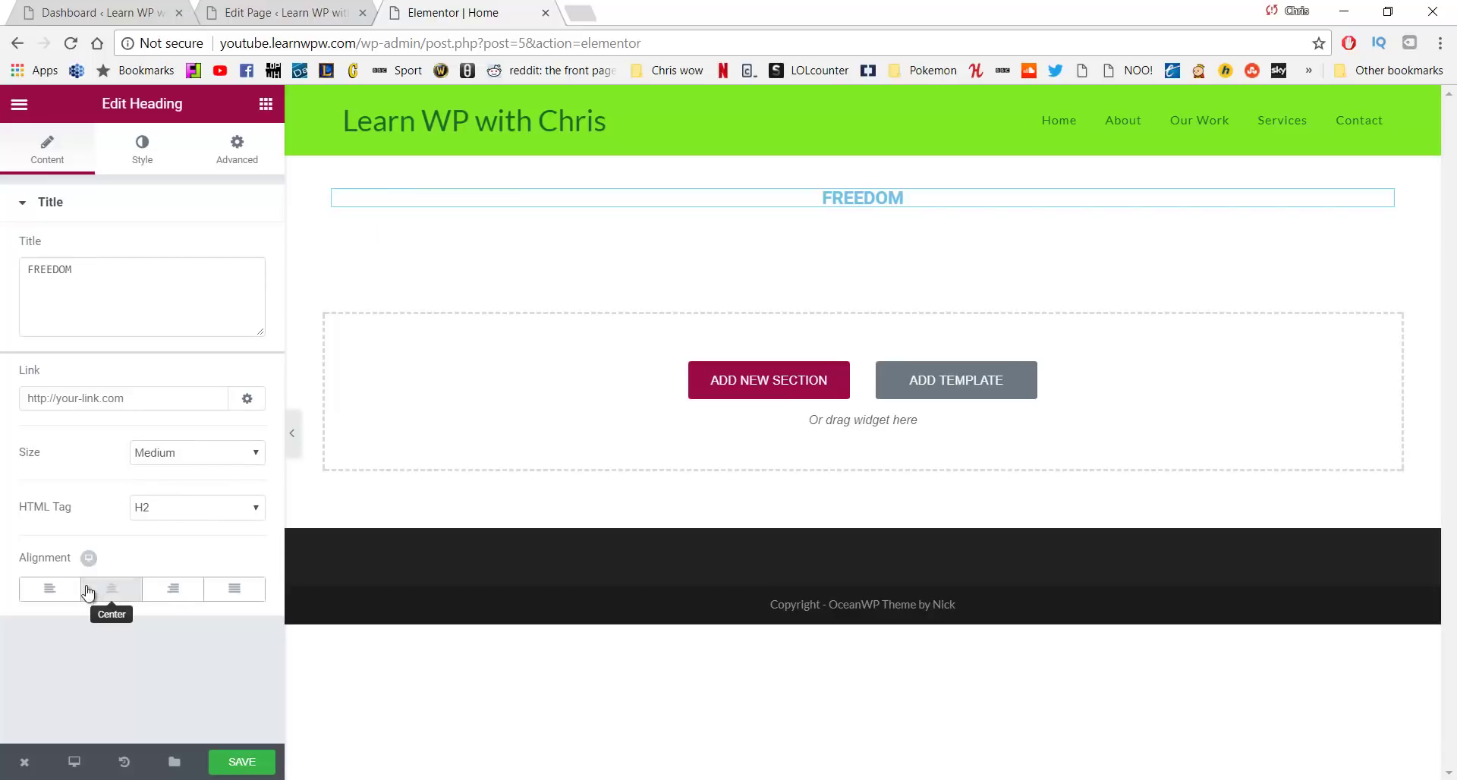
pyautogui.click(107, 591)
pyautogui.click(112, 595)
pyautogui.click(113, 596)
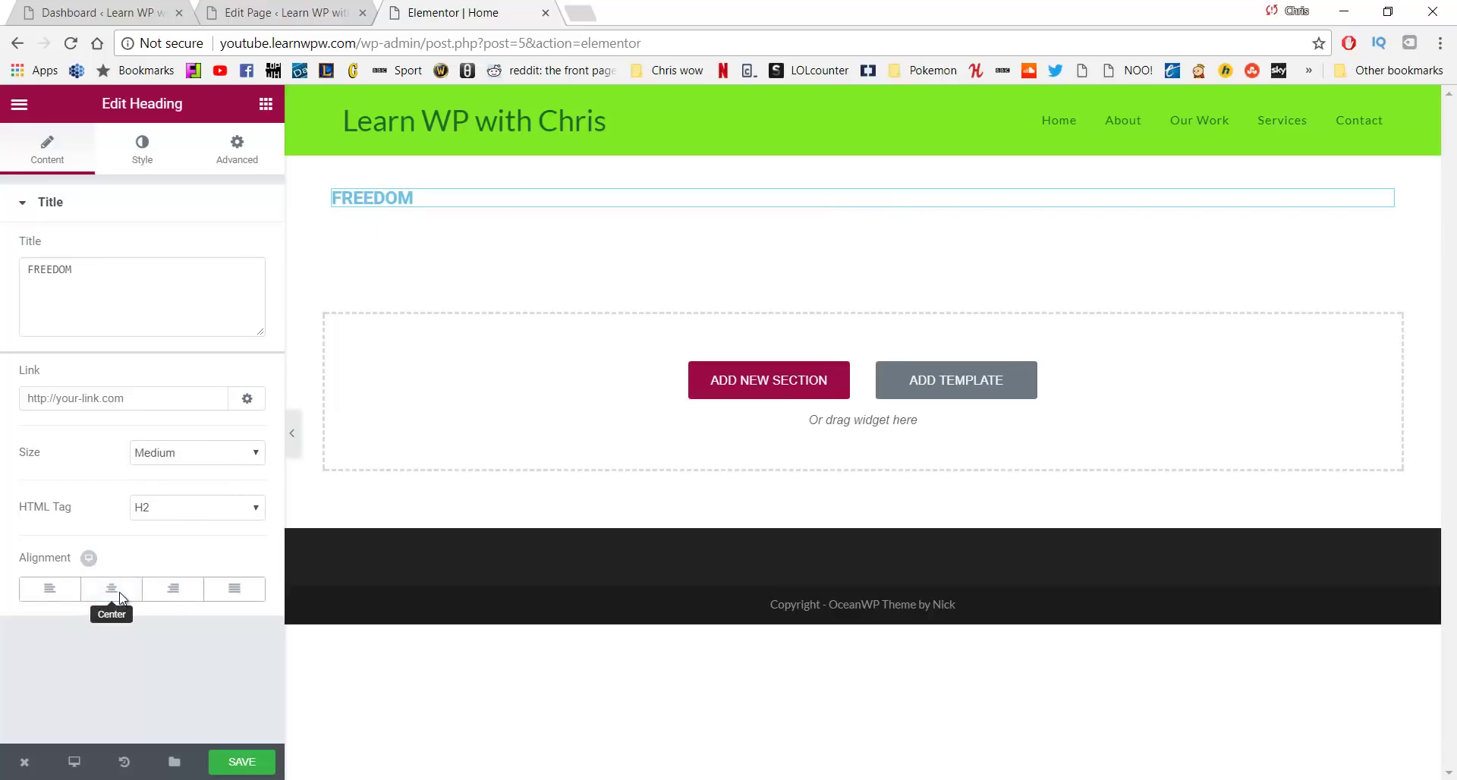
pyautogui.click(119, 595)
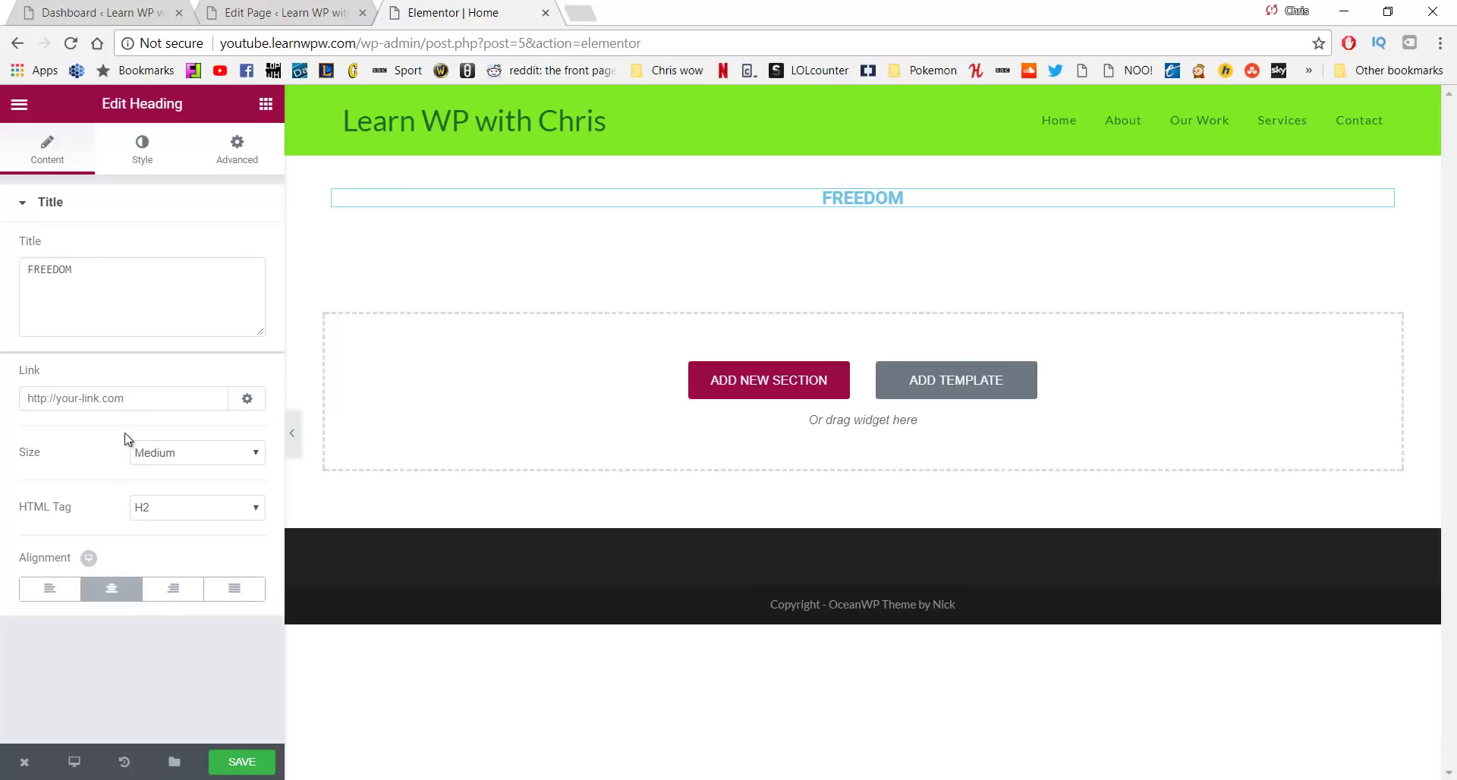
pyautogui.click(141, 161)
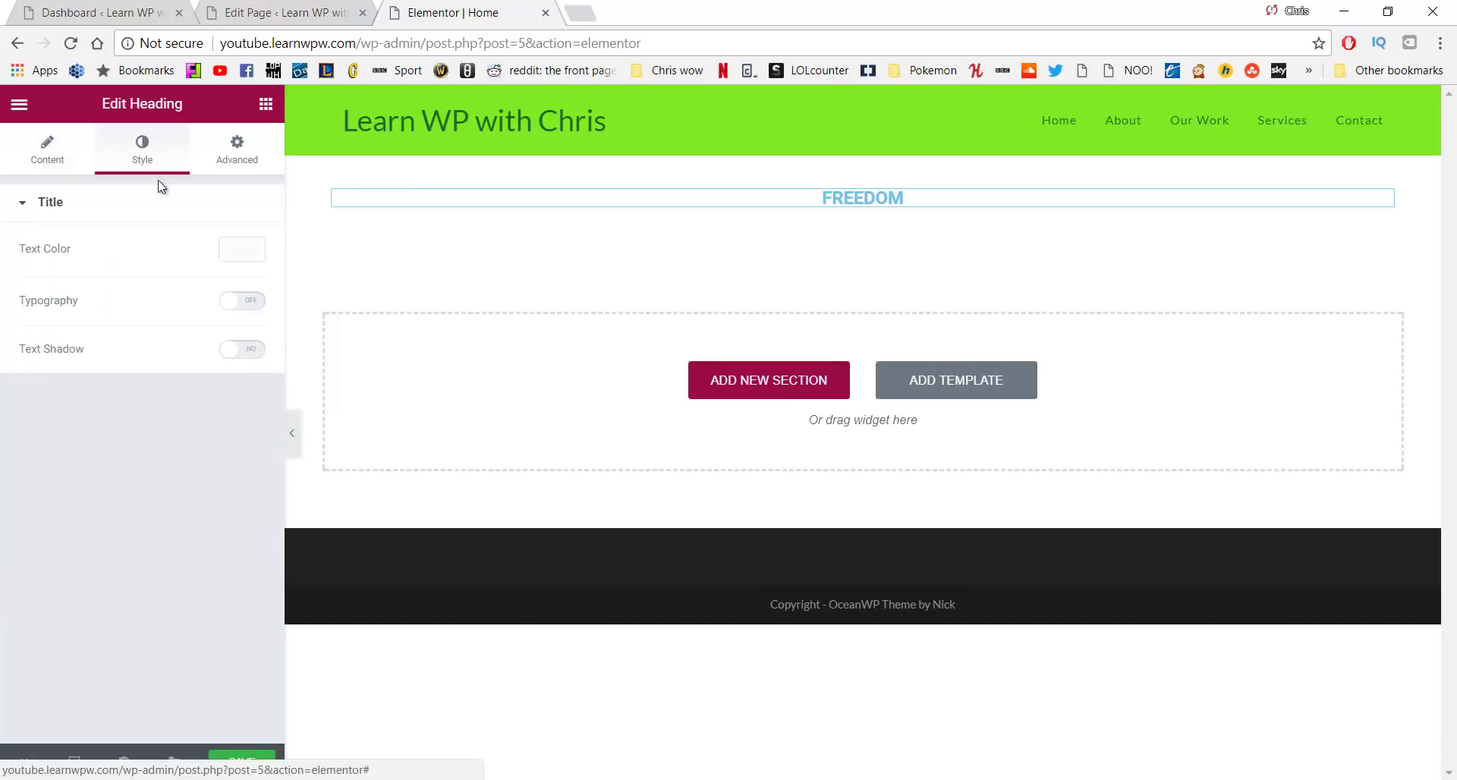
# Colour the FREEDOM heading dark green #23a455
pyautogui.click(247, 263)
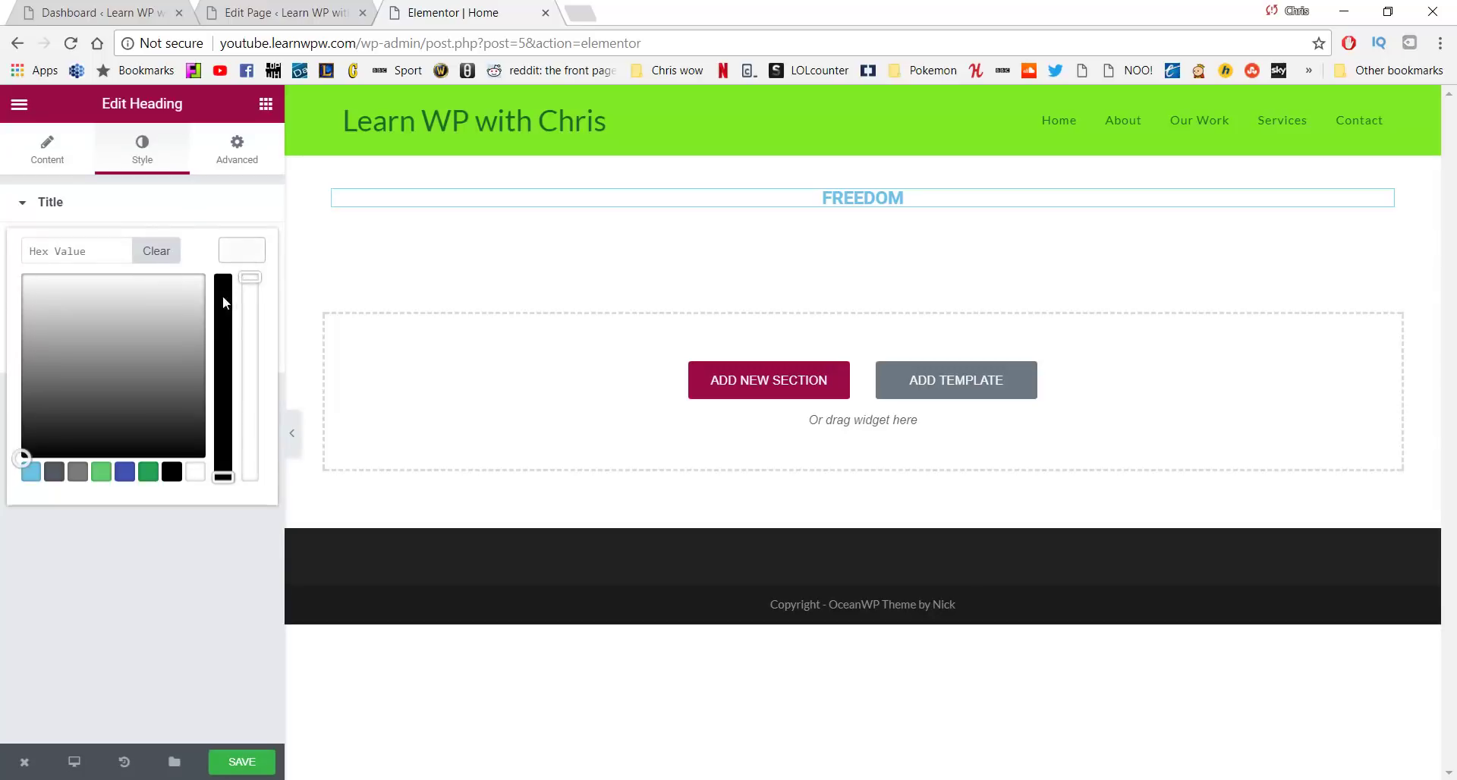
pyautogui.click(102, 477)
pyautogui.click(150, 471)
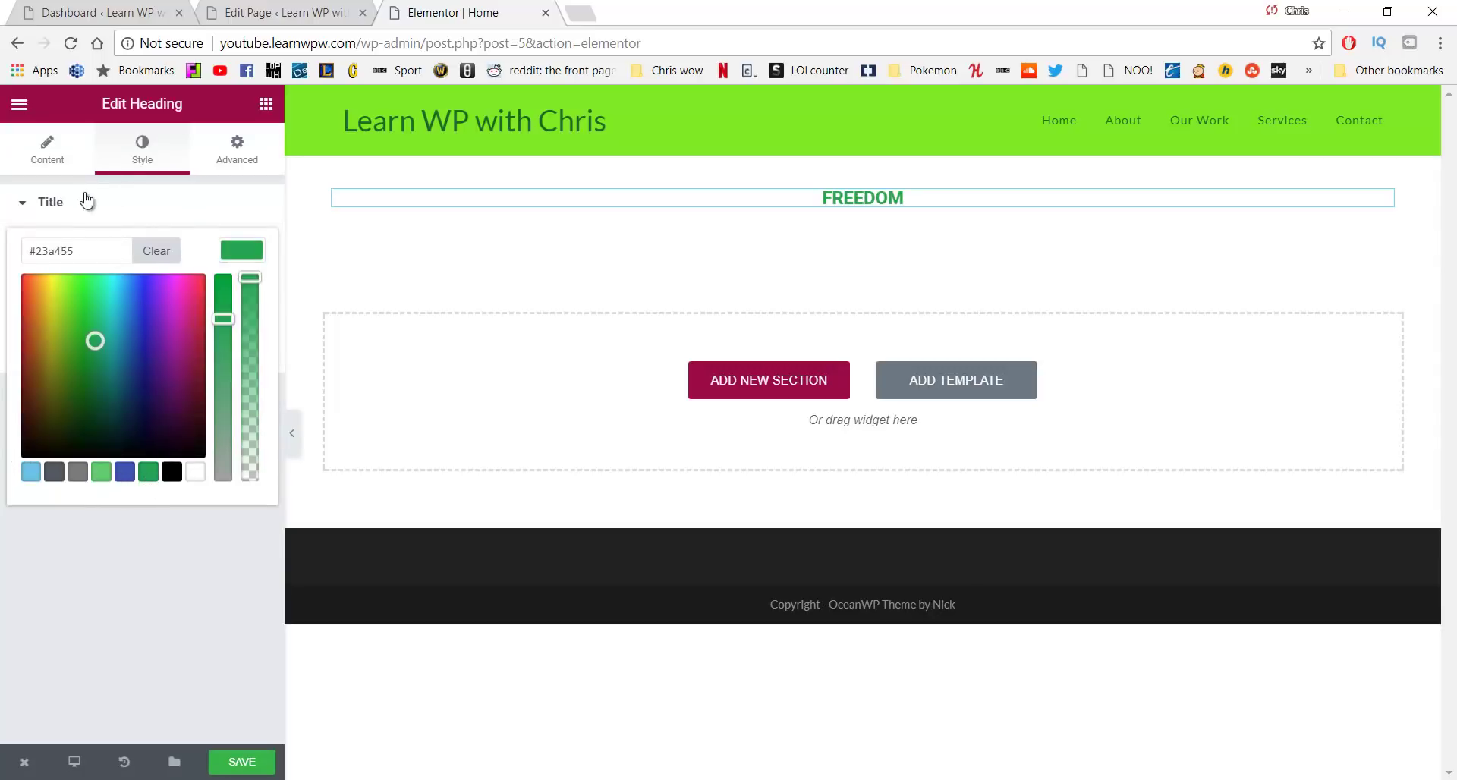
pyautogui.click(47, 205)
pyautogui.click(94, 168)
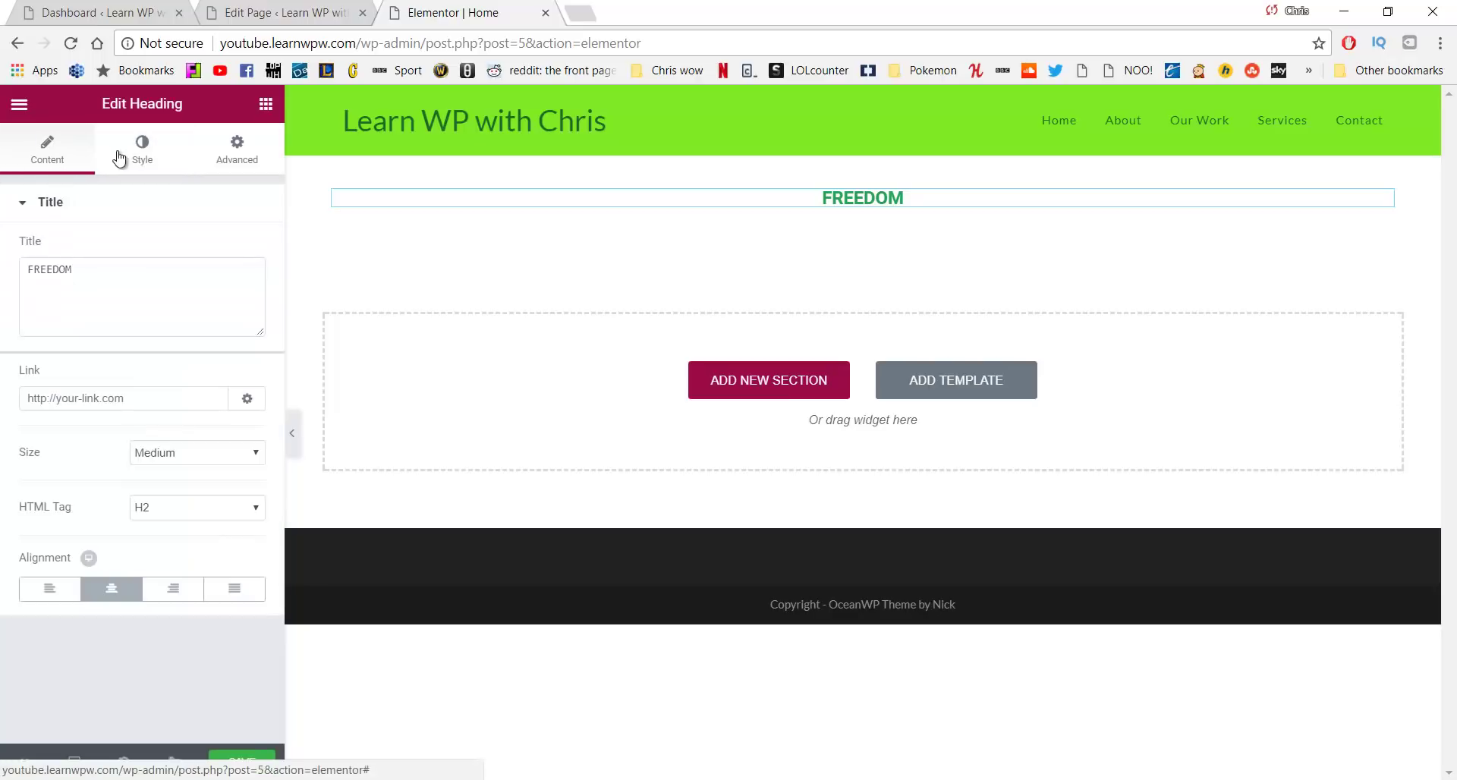
pyautogui.click(140, 156)
# Enable custom typography: size 127 px, weight 500, uppercase transform
pyautogui.click(242, 306)
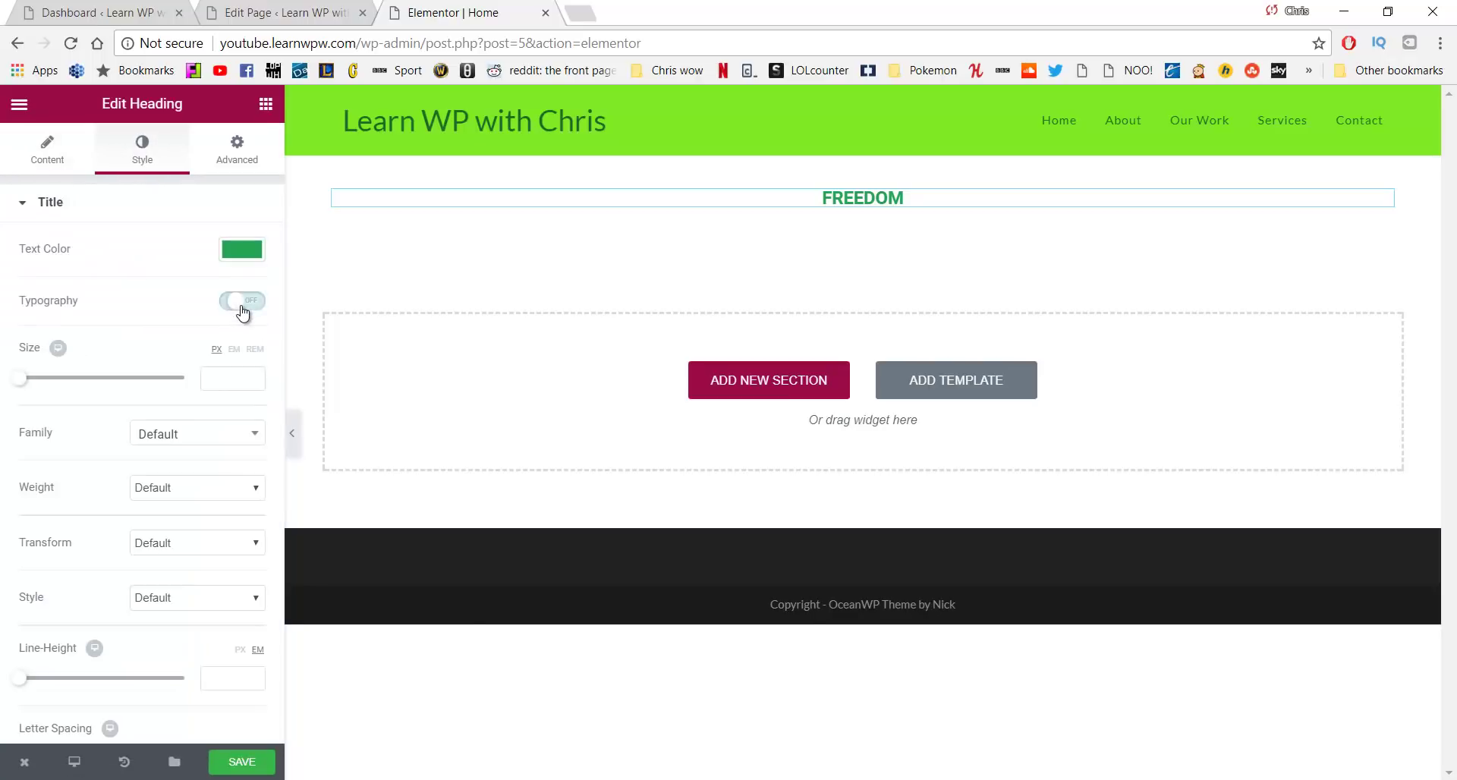
pyautogui.moveTo(20, 378); pyautogui.dragTo(125, 384)
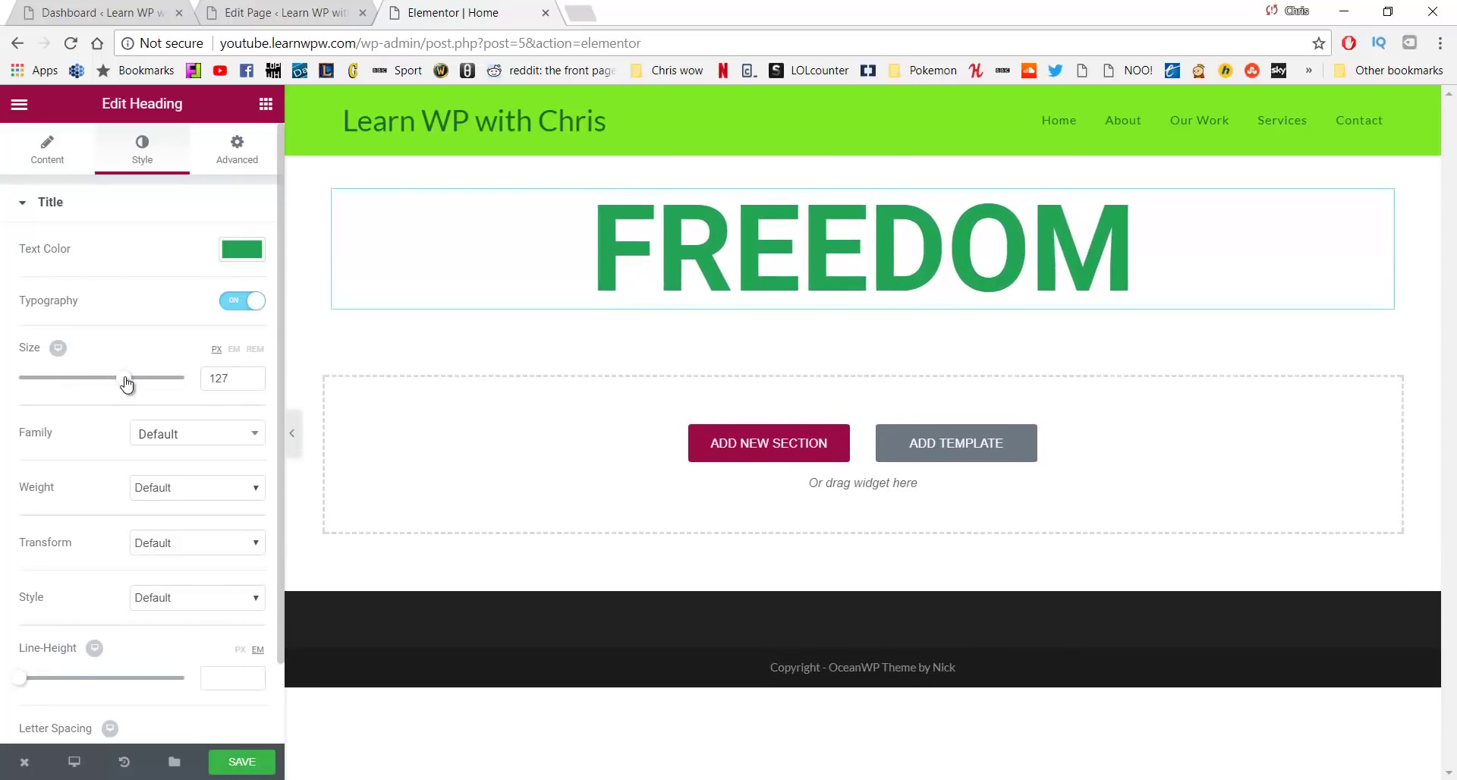
pyautogui.click(180, 491)
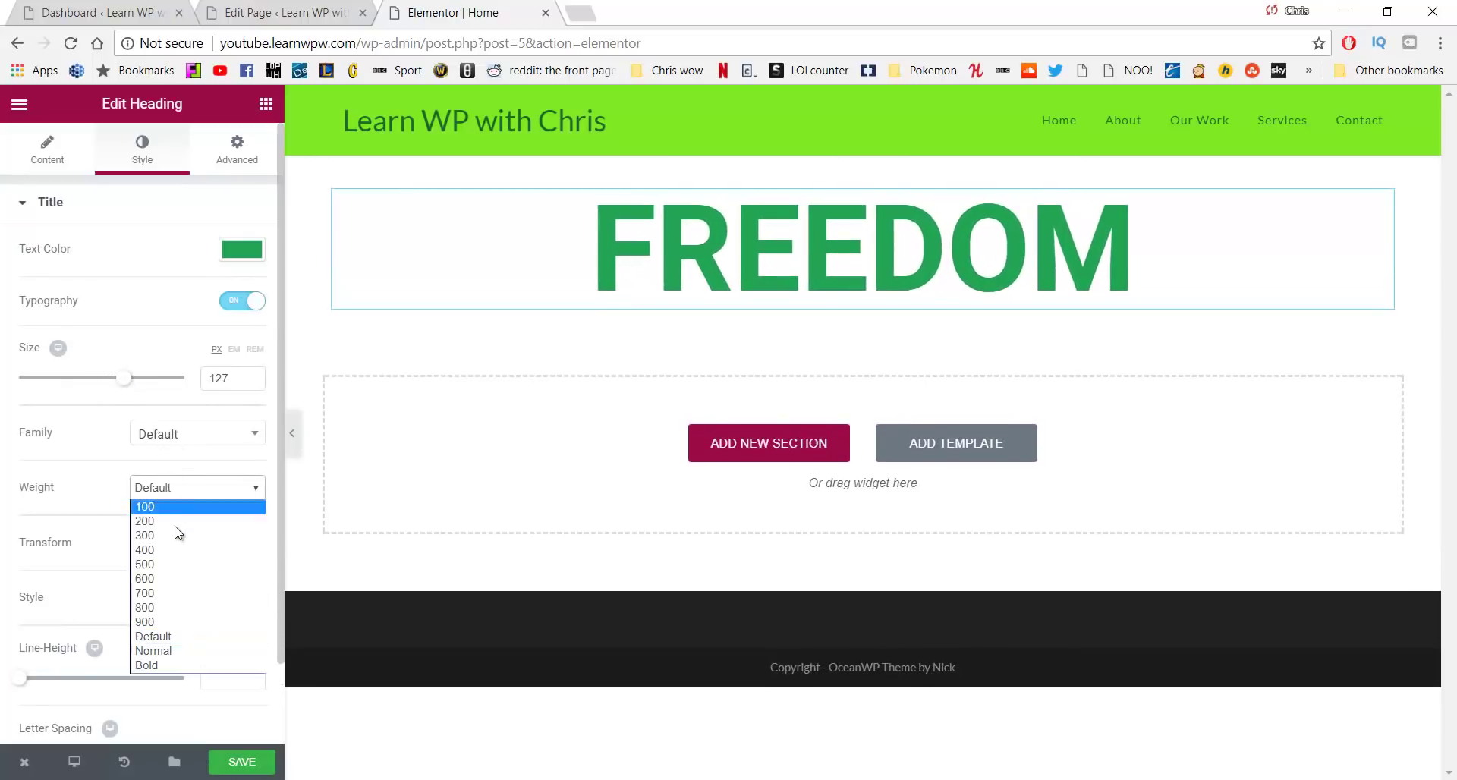
pyautogui.click(180, 565)
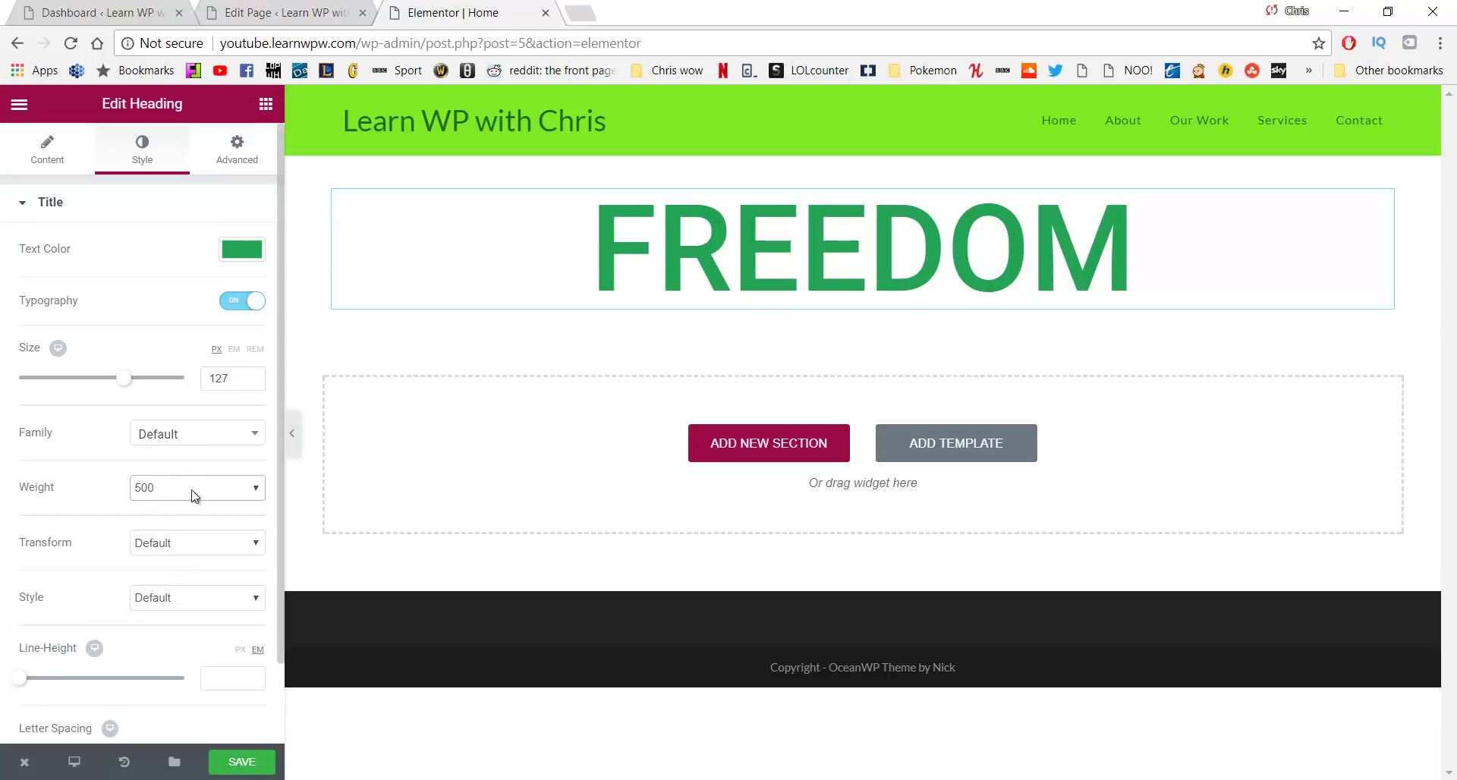
pyautogui.click(198, 546)
pyautogui.click(198, 562)
pyautogui.click(194, 540)
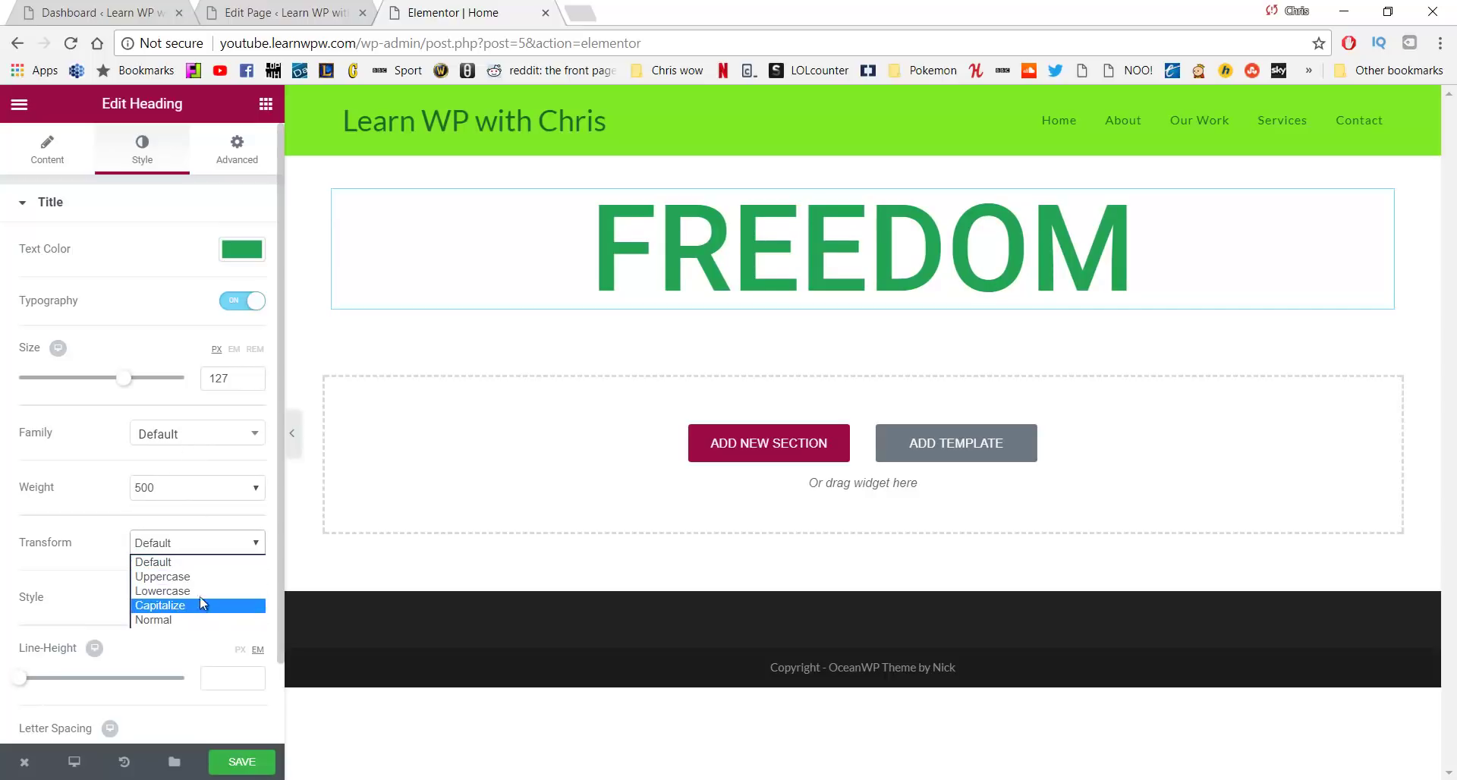
pyautogui.click(202, 592)
pyautogui.click(199, 556)
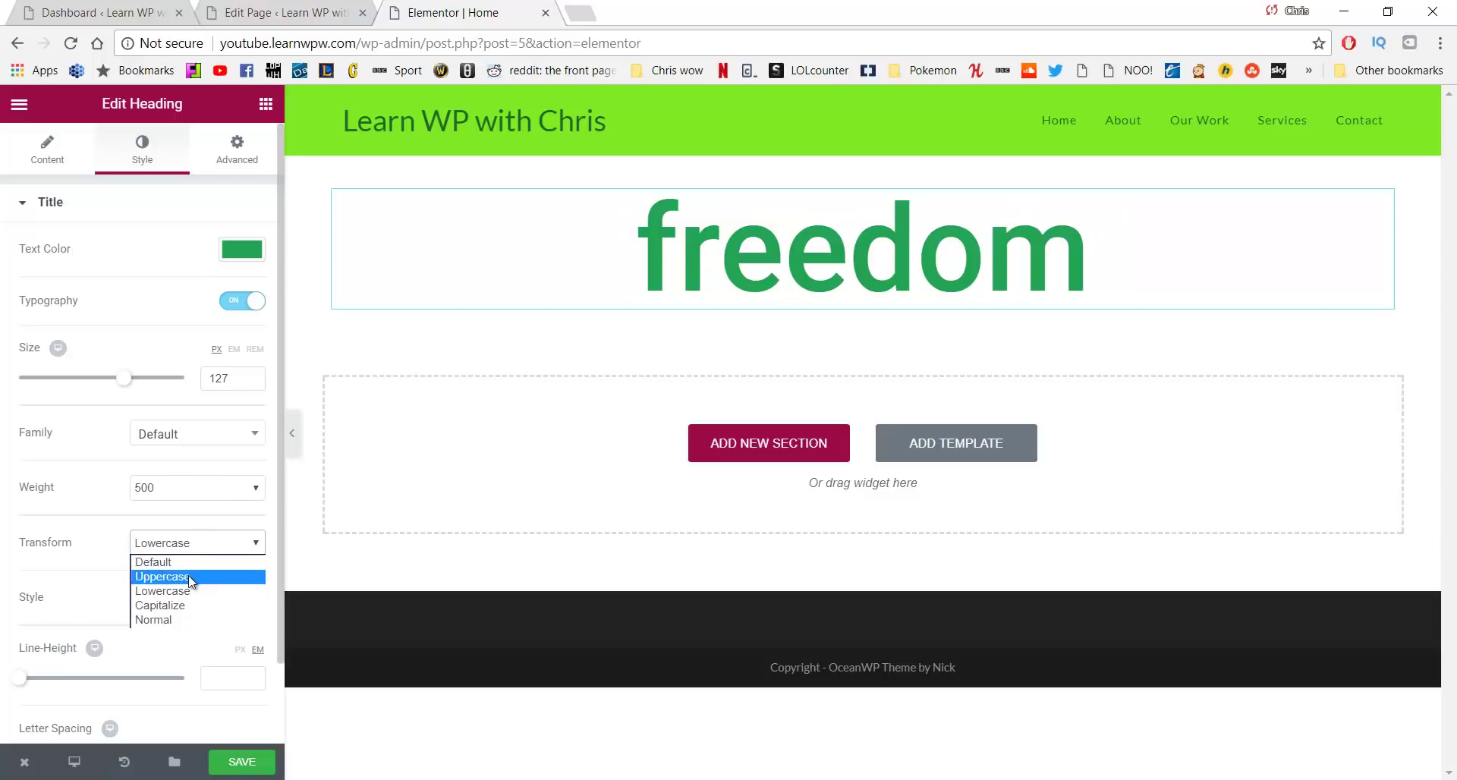
pyautogui.click(191, 577)
# Widen the heading's letter spacing to 9.7
pyautogui.scroll(-1, 137, 524)
pyautogui.click(188, 508)
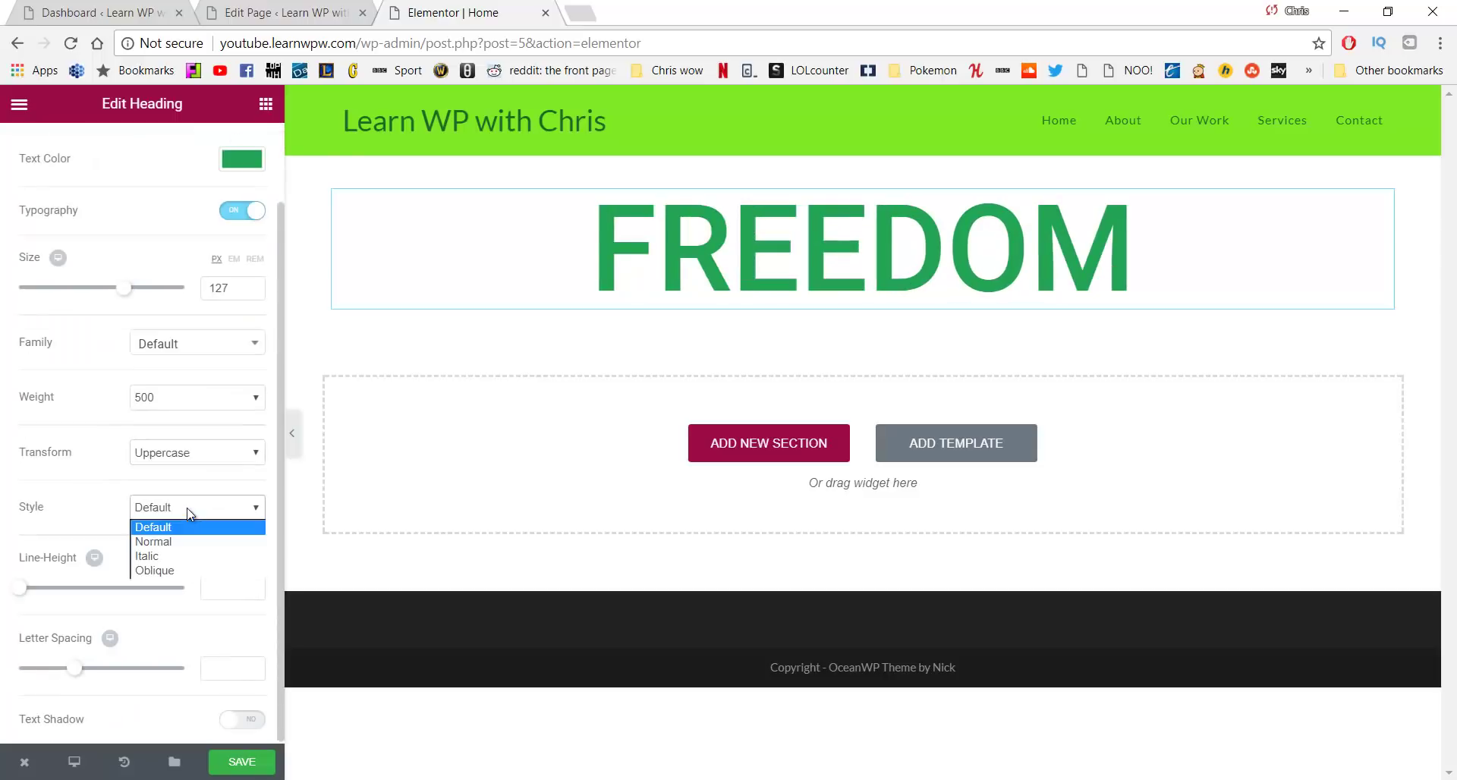
pyautogui.click(190, 513)
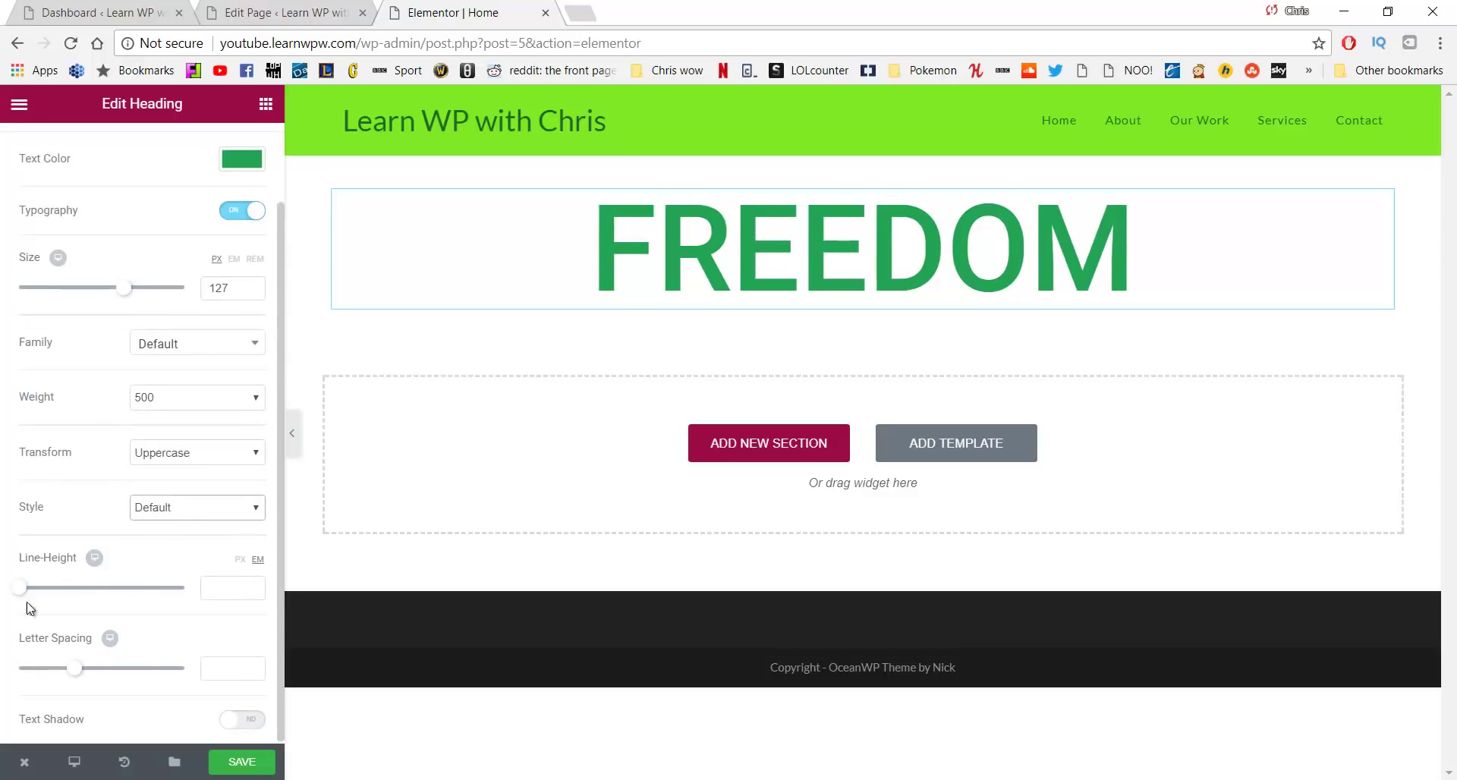
pyautogui.moveTo(82, 673); pyautogui.dragTo(188, 688)
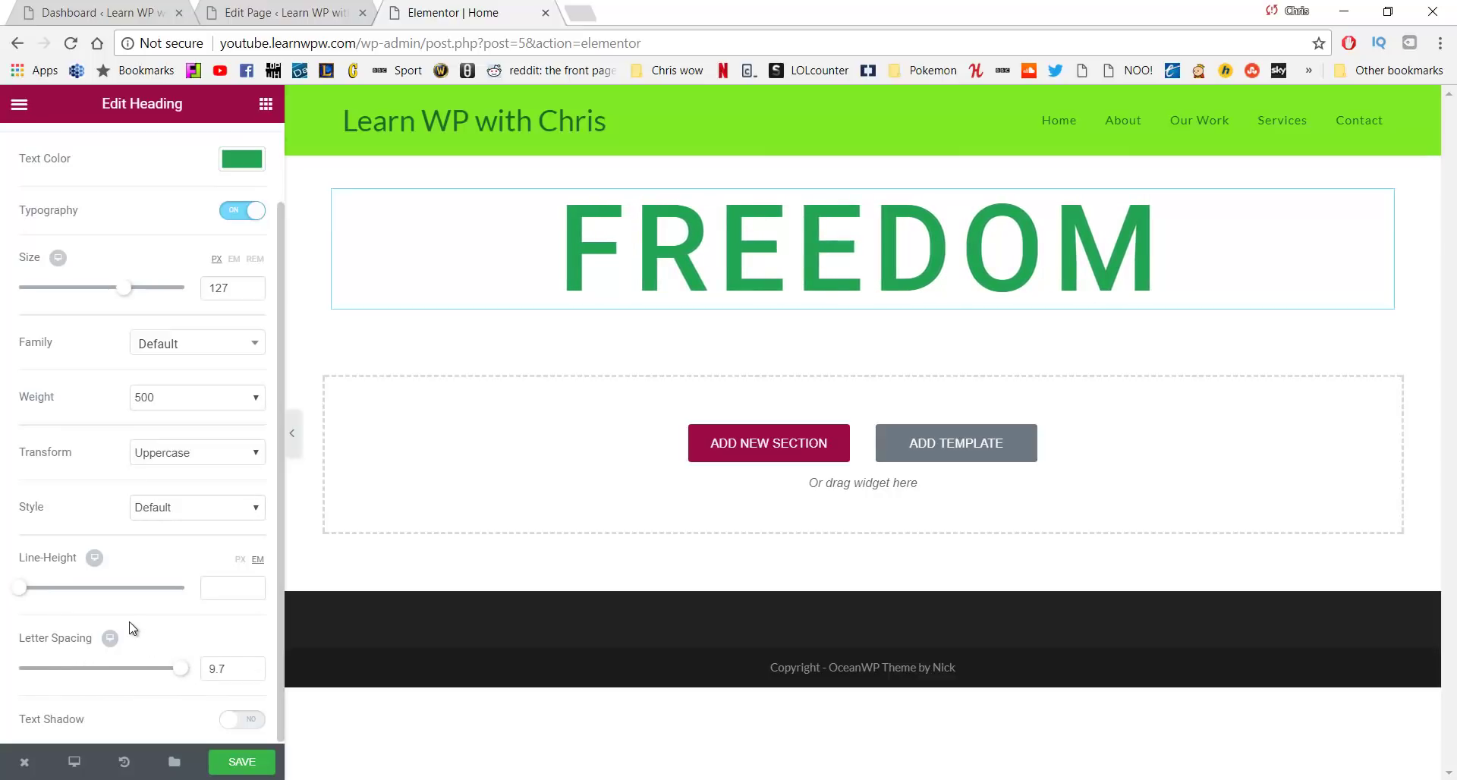
pyautogui.scroll(1, 167, 345)
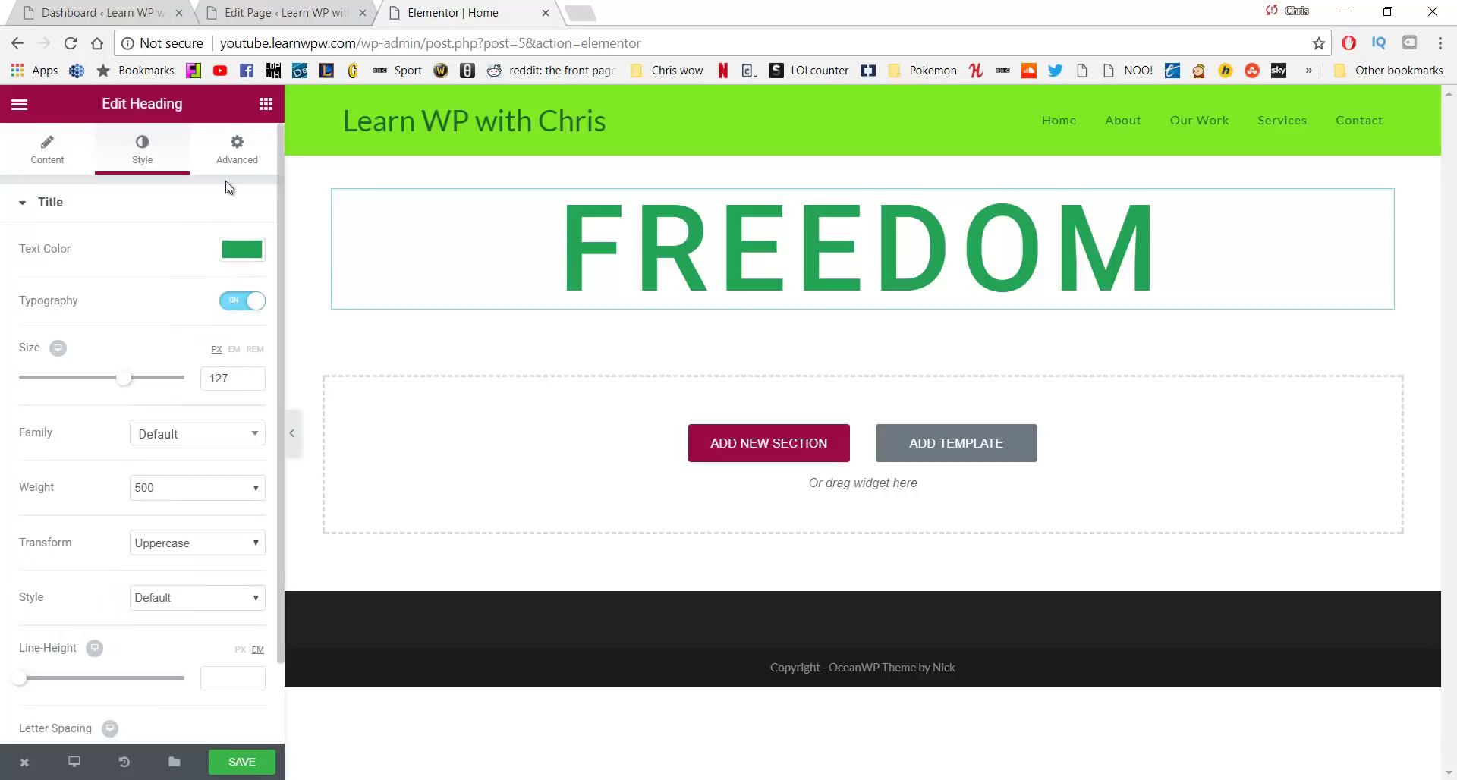
pyautogui.click(238, 165)
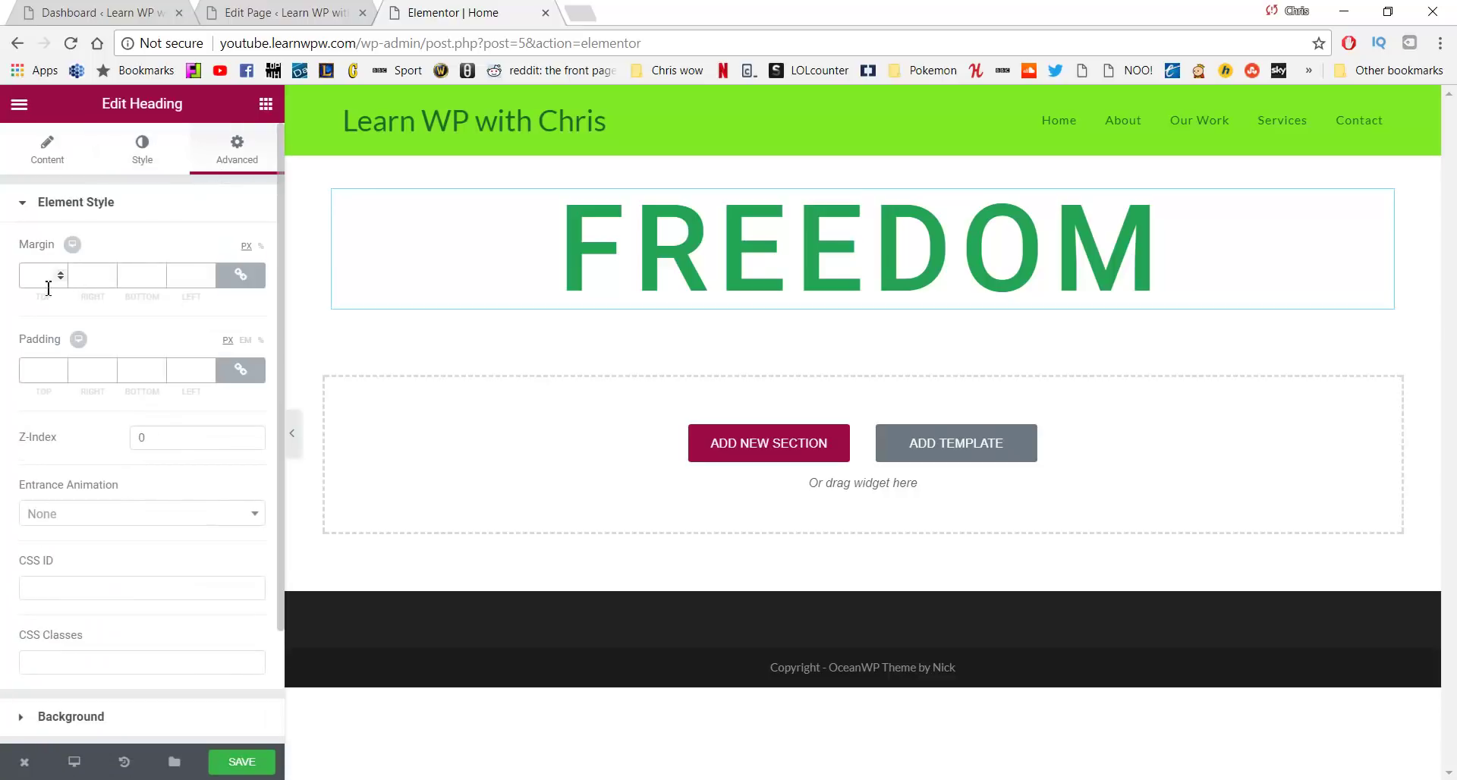
# Unlink the margins and give the heading a 200 px top margin
pyautogui.click(237, 286)
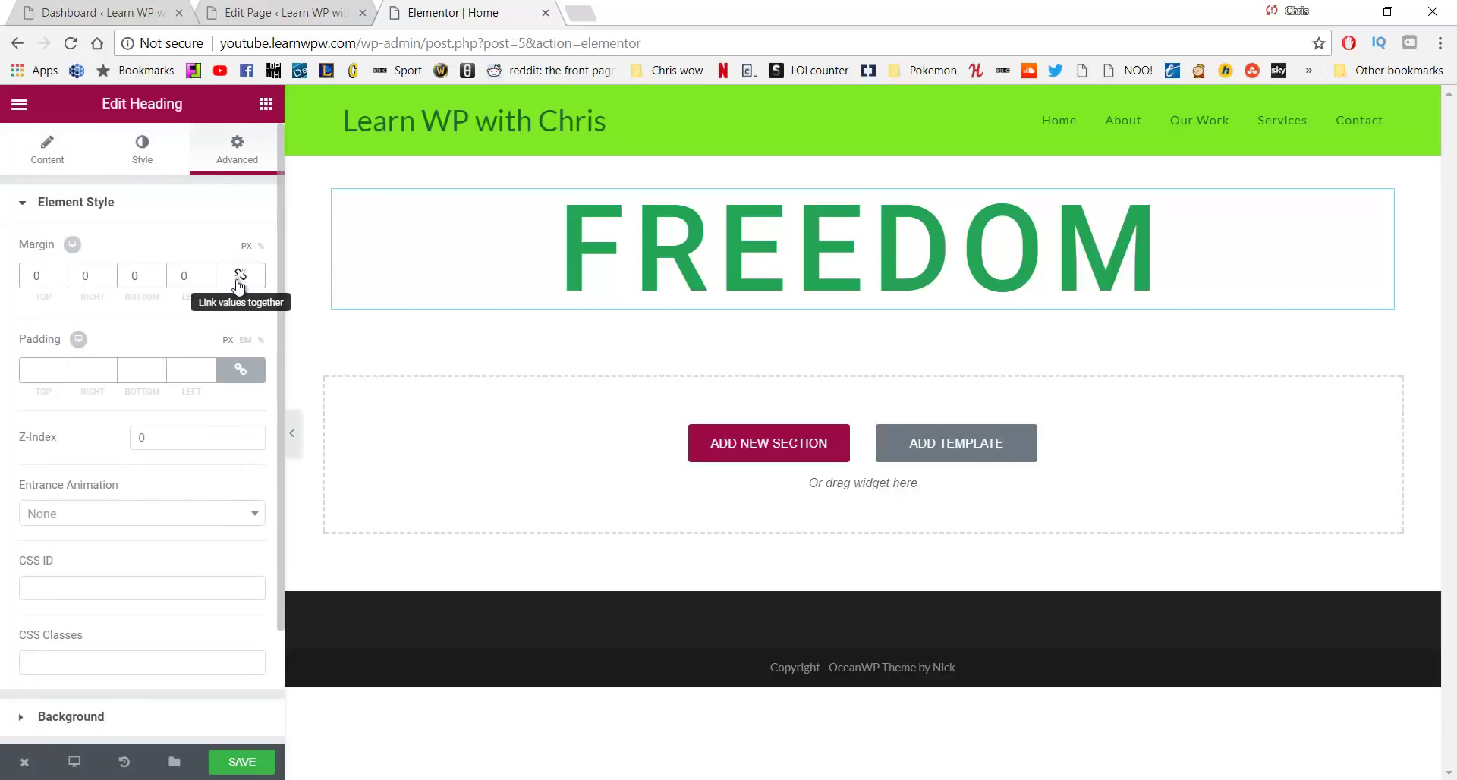
pyautogui.click(242, 286)
pyautogui.click(243, 290)
pyautogui.click(241, 285)
pyautogui.click(240, 275)
pyautogui.write('200')
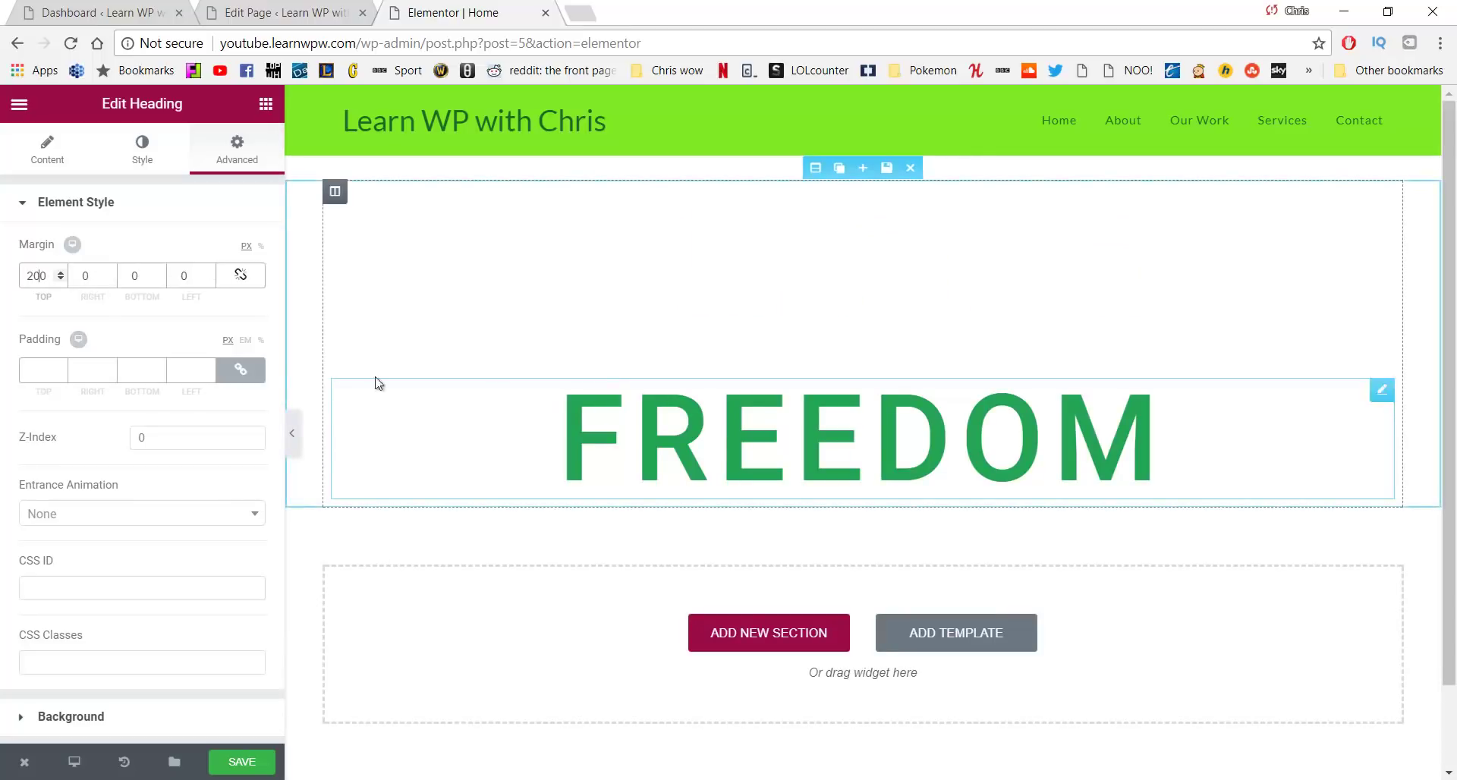
pyautogui.scroll(-2, 170, 461)
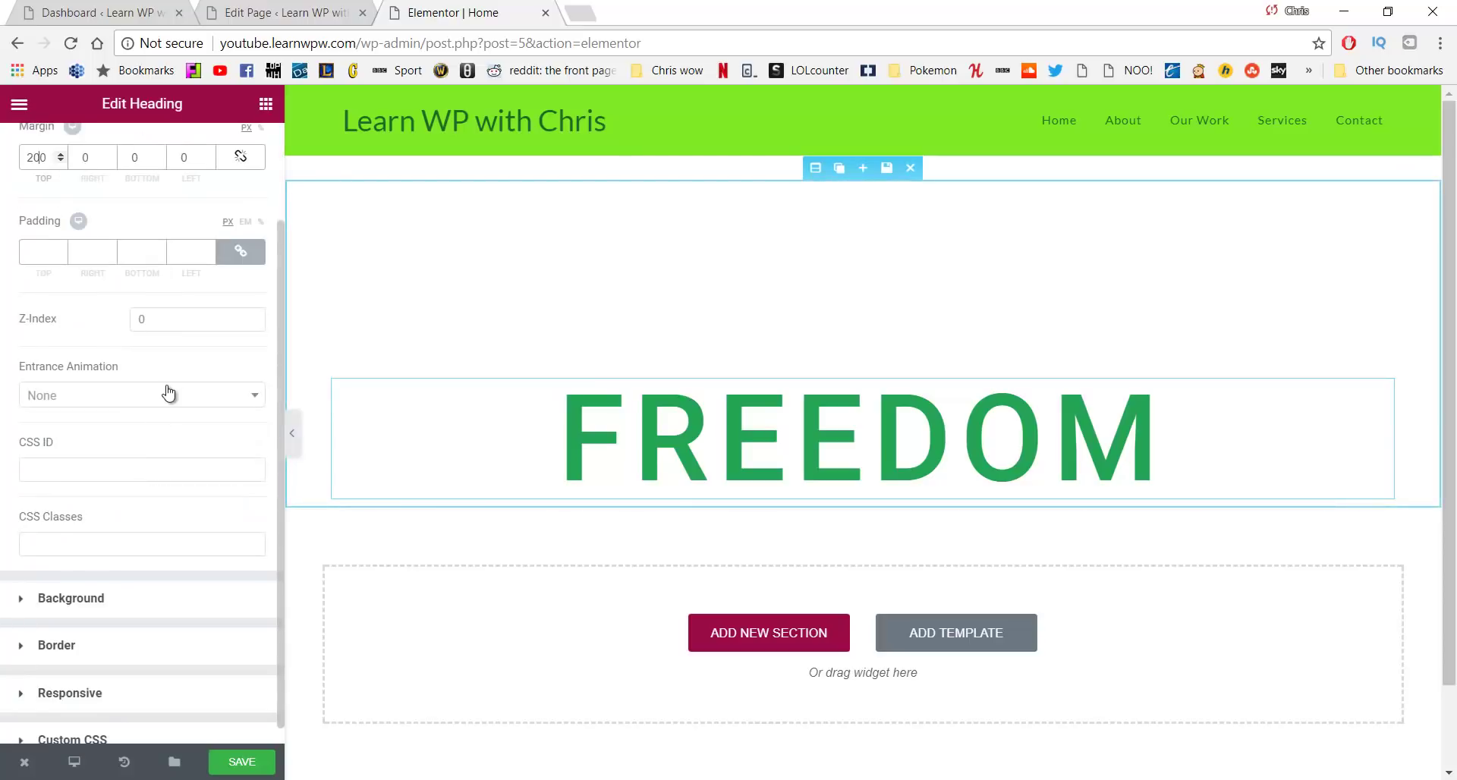
# Choose Fade In Down as FREEDOM's entrance animation, after trying Shake and Wobble
pyautogui.click(168, 395)
pyautogui.scroll(-8, 171, 509)
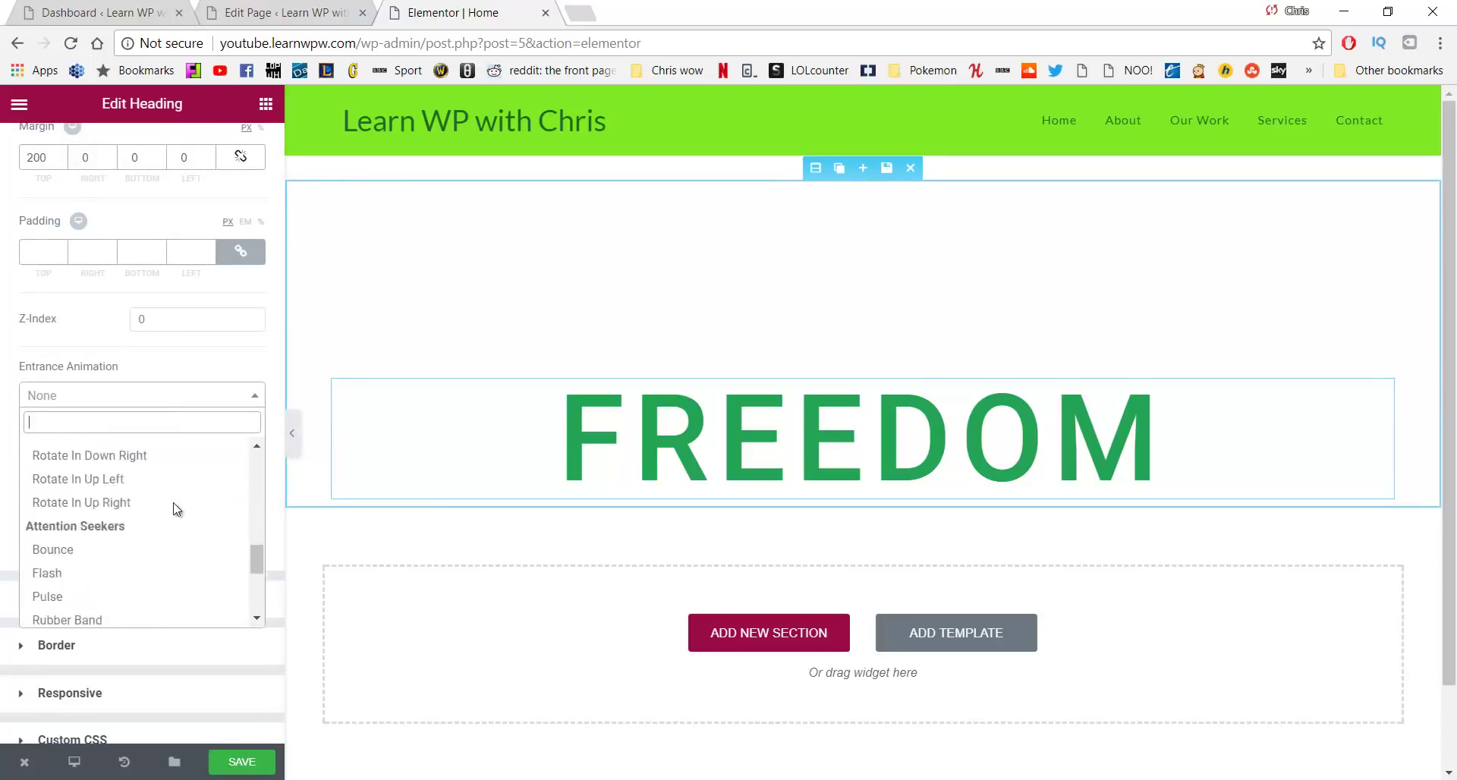
pyautogui.scroll(-1, 173, 503)
pyautogui.click(165, 495)
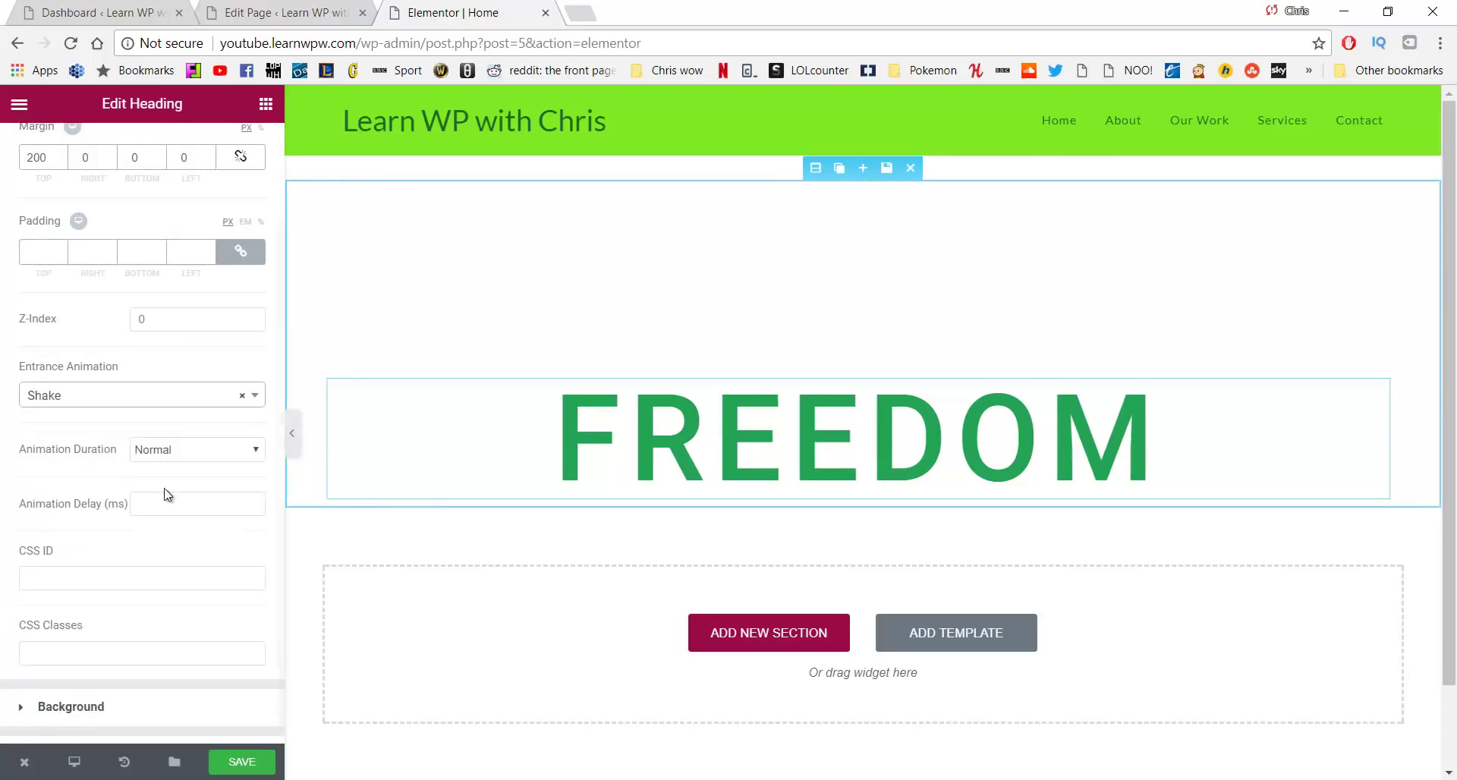
pyautogui.click(168, 397)
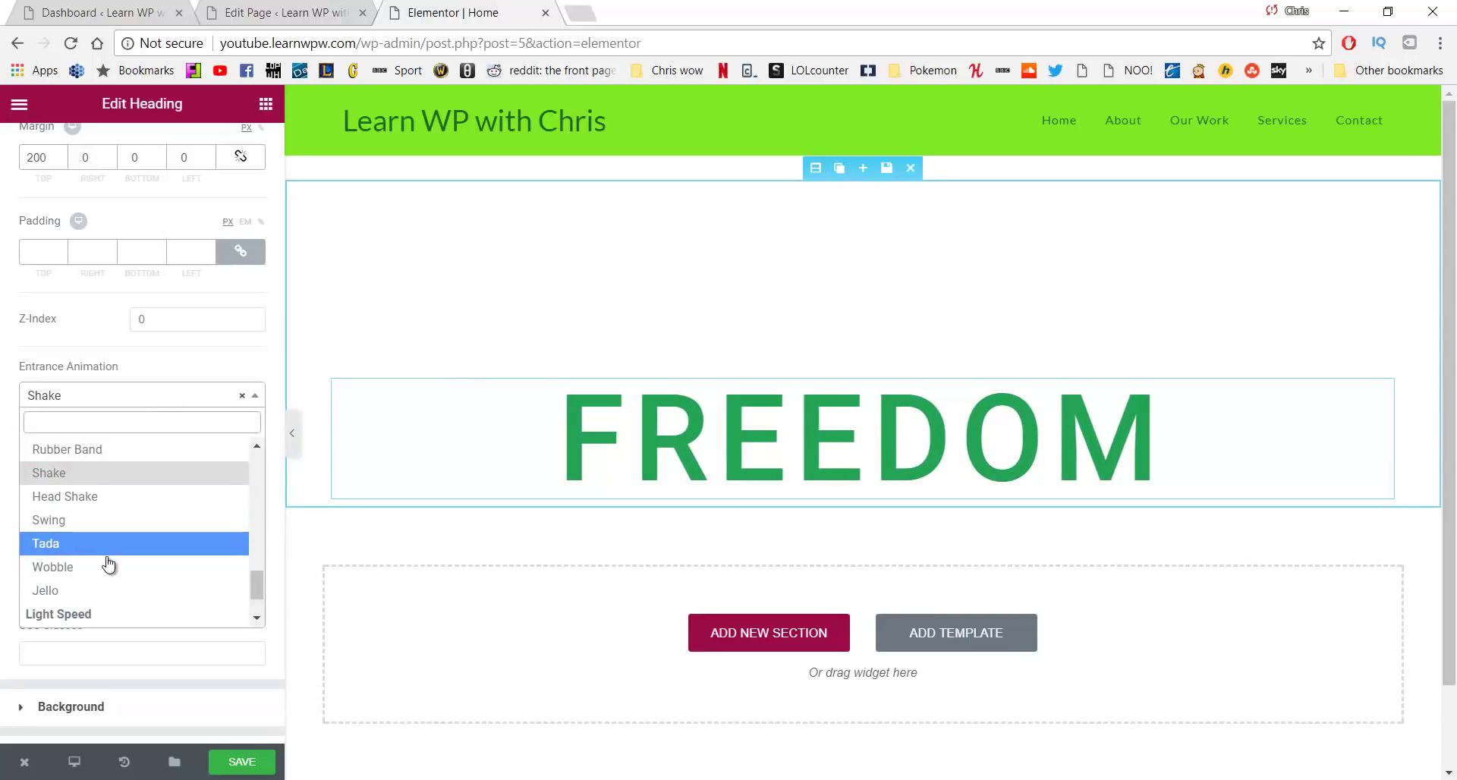
pyautogui.click(107, 561)
pyautogui.click(160, 396)
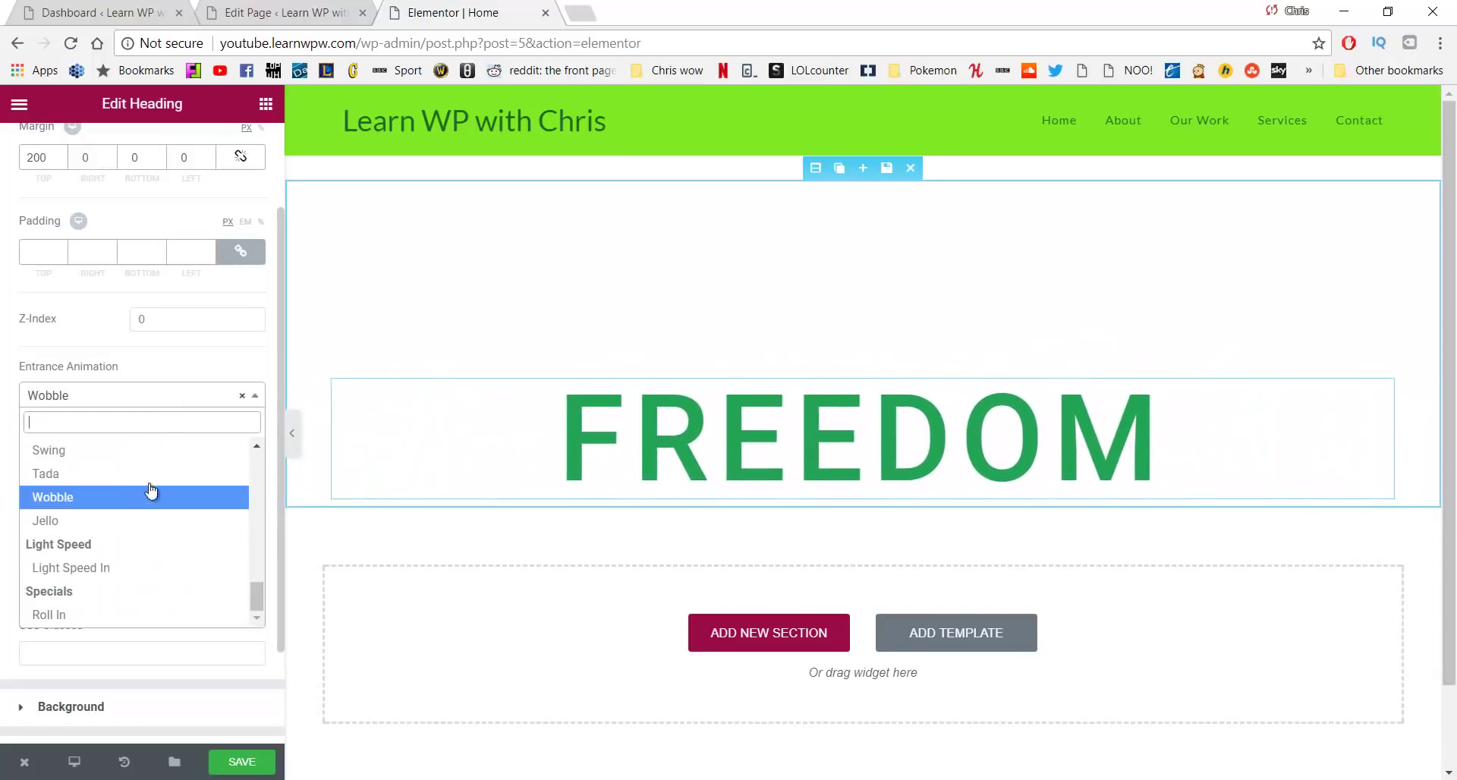
pyautogui.scroll(10, 153, 501)
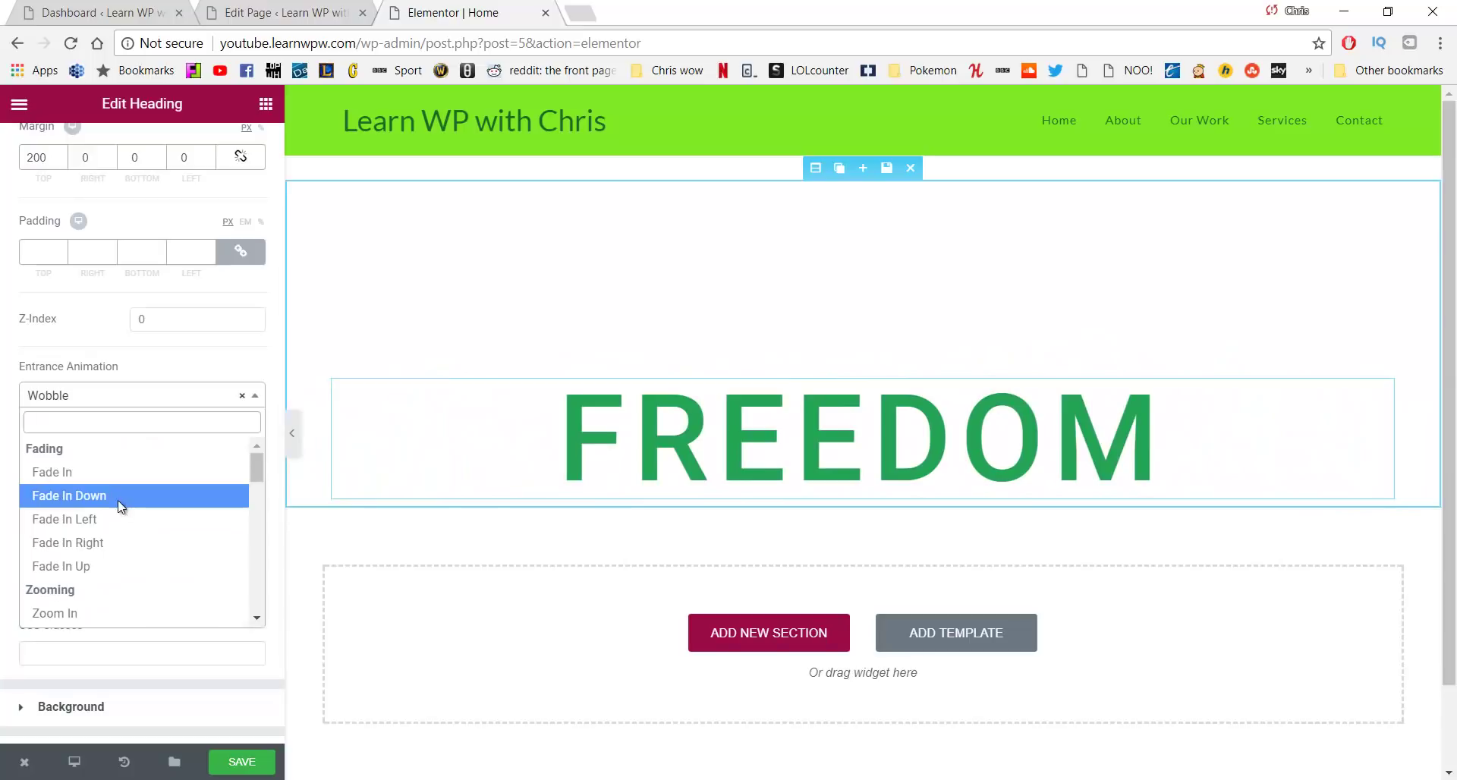
pyautogui.click(117, 497)
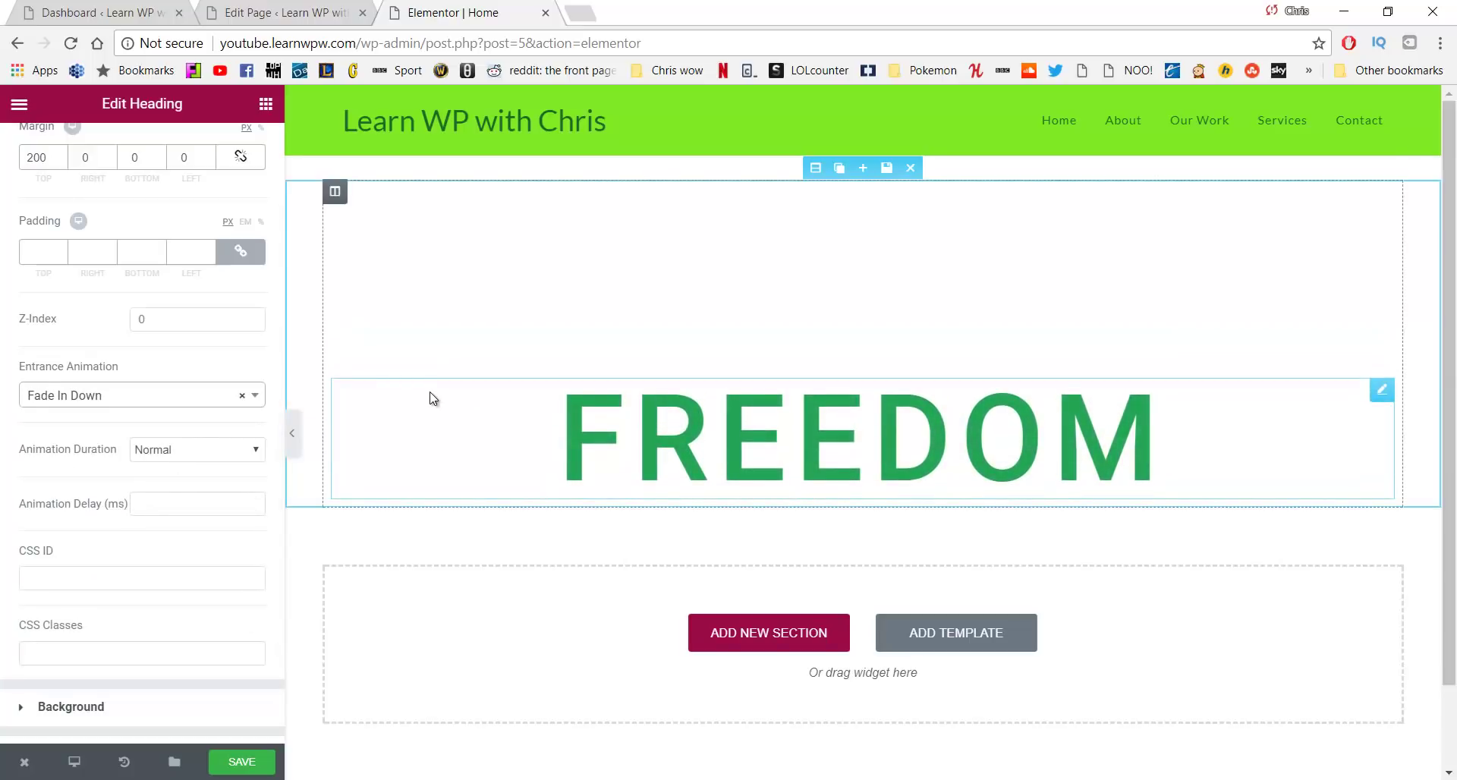
pyautogui.scroll(-5, 220, 378)
pyautogui.click(548, 531)
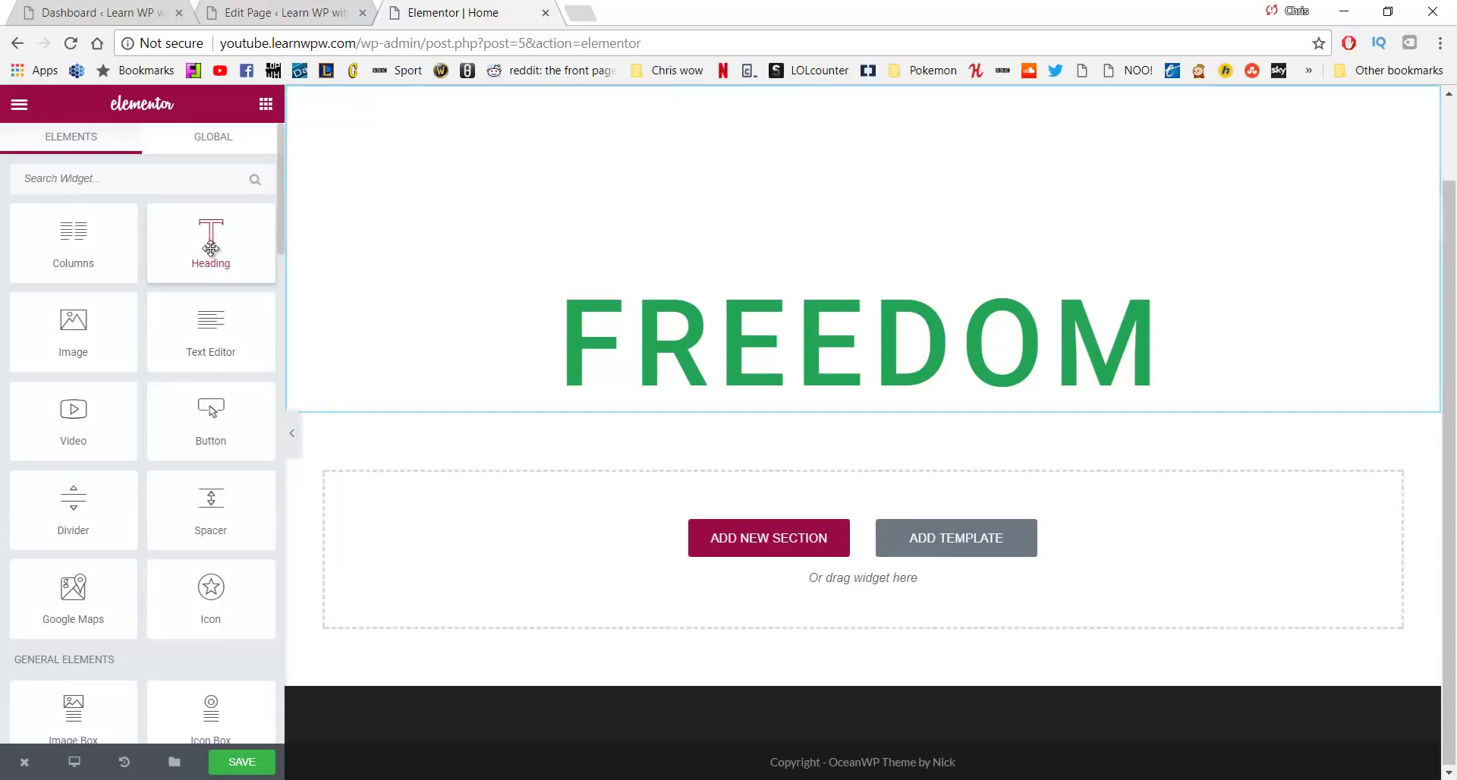
# Add a centred heading reading 'To do what makes you happy' below FREEDOM
pyautogui.moveTo(211, 248); pyautogui.dragTo(687, 391)
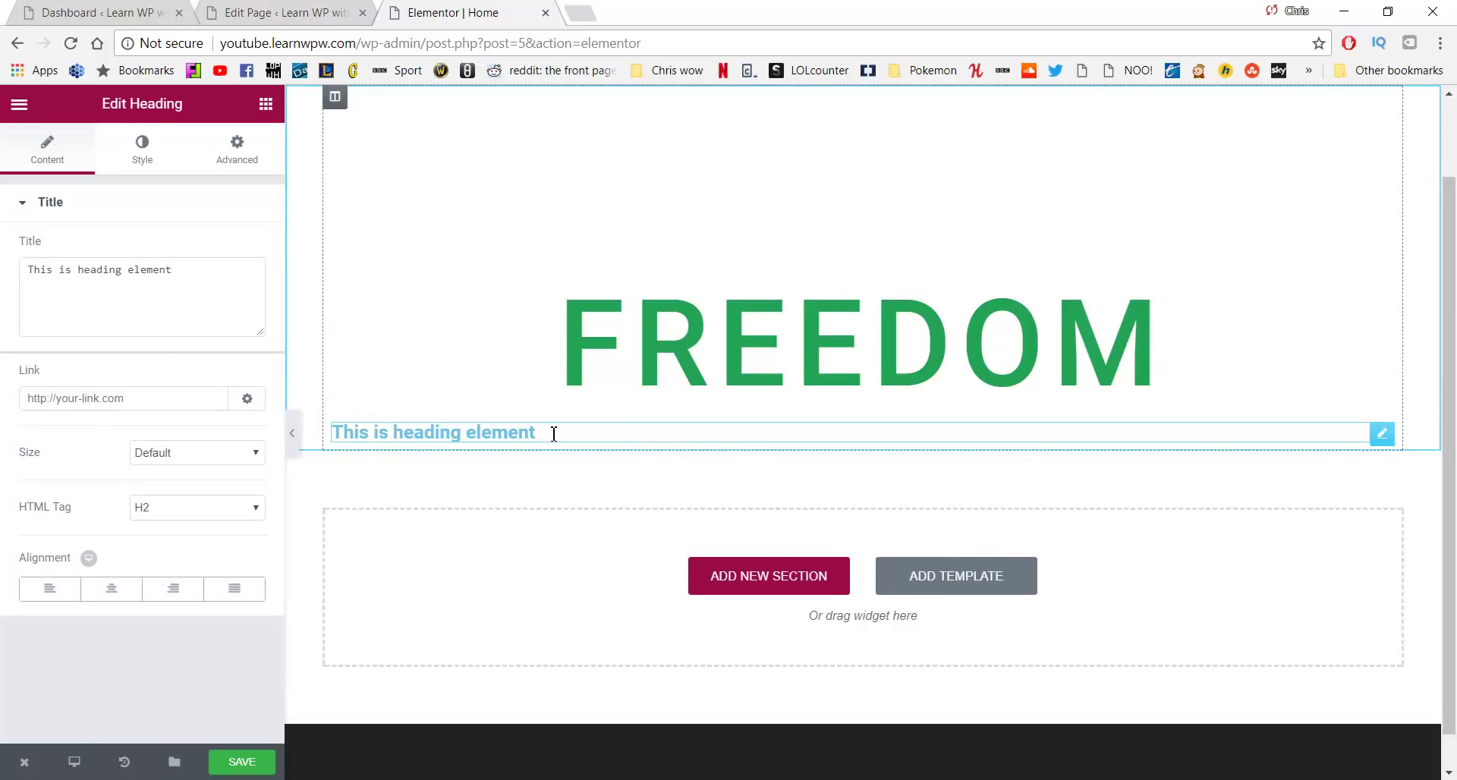
pyautogui.moveTo(535, 432); pyautogui.dragTo(288, 435)
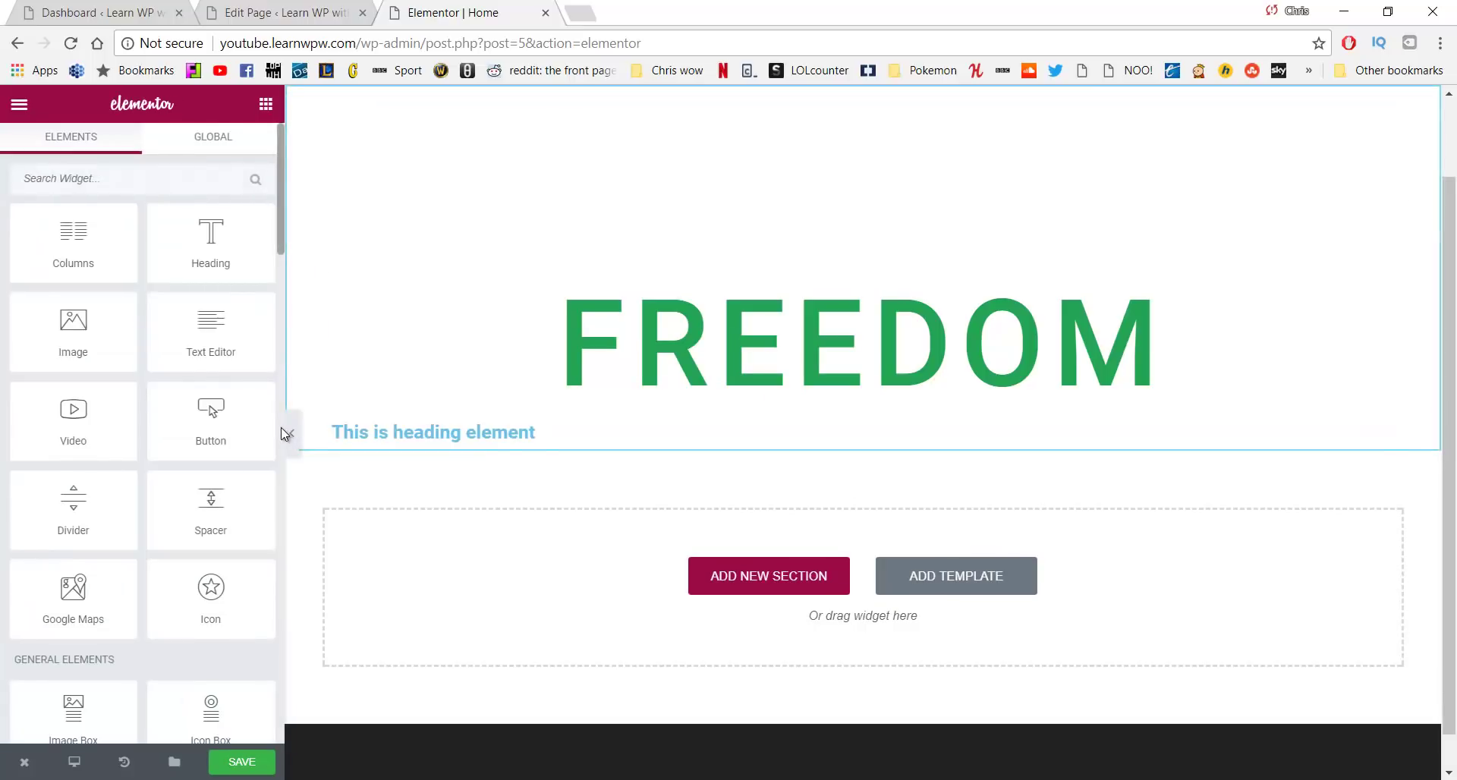
pyautogui.click(400, 432)
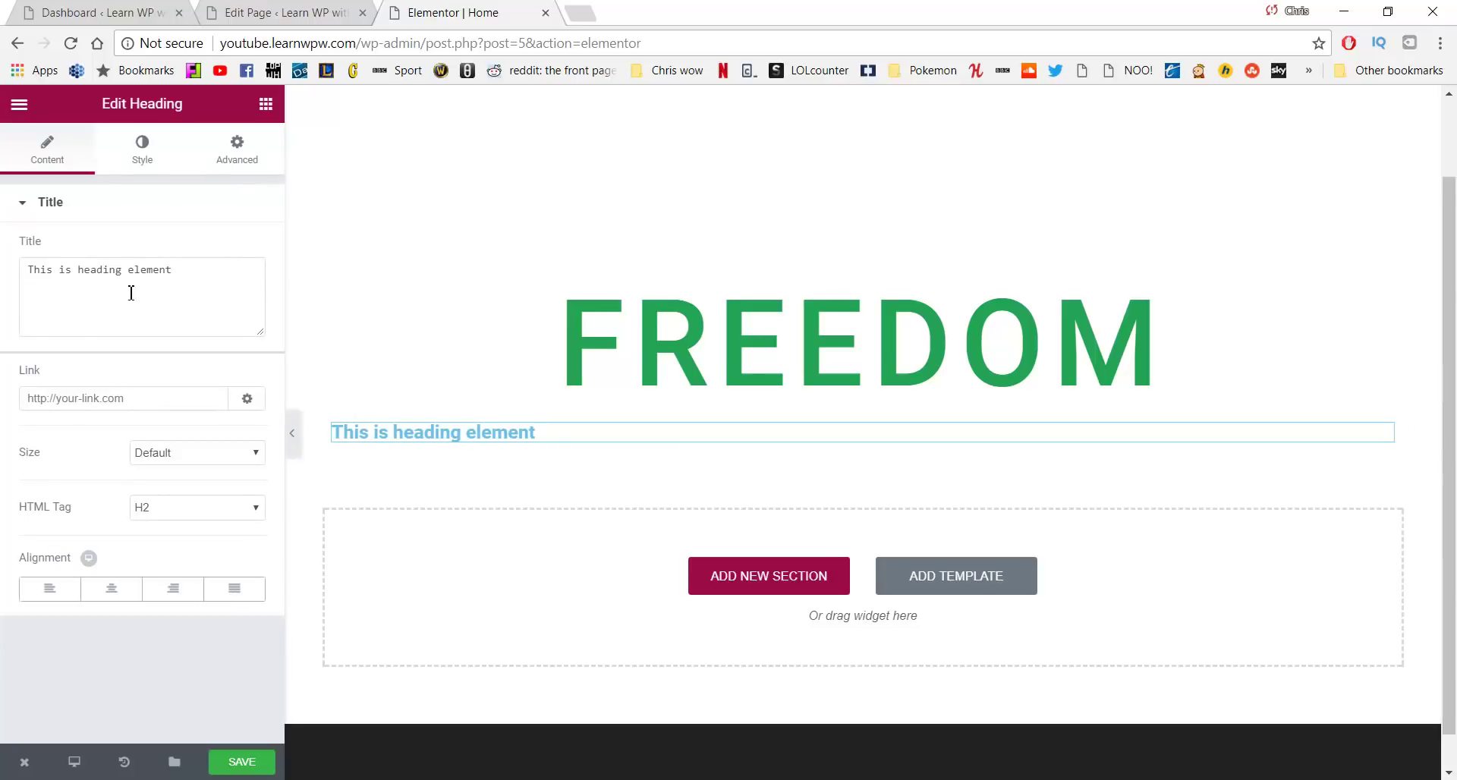
pyautogui.moveTo(190, 283); pyautogui.dragTo(218, 257)
pyautogui.write('To')
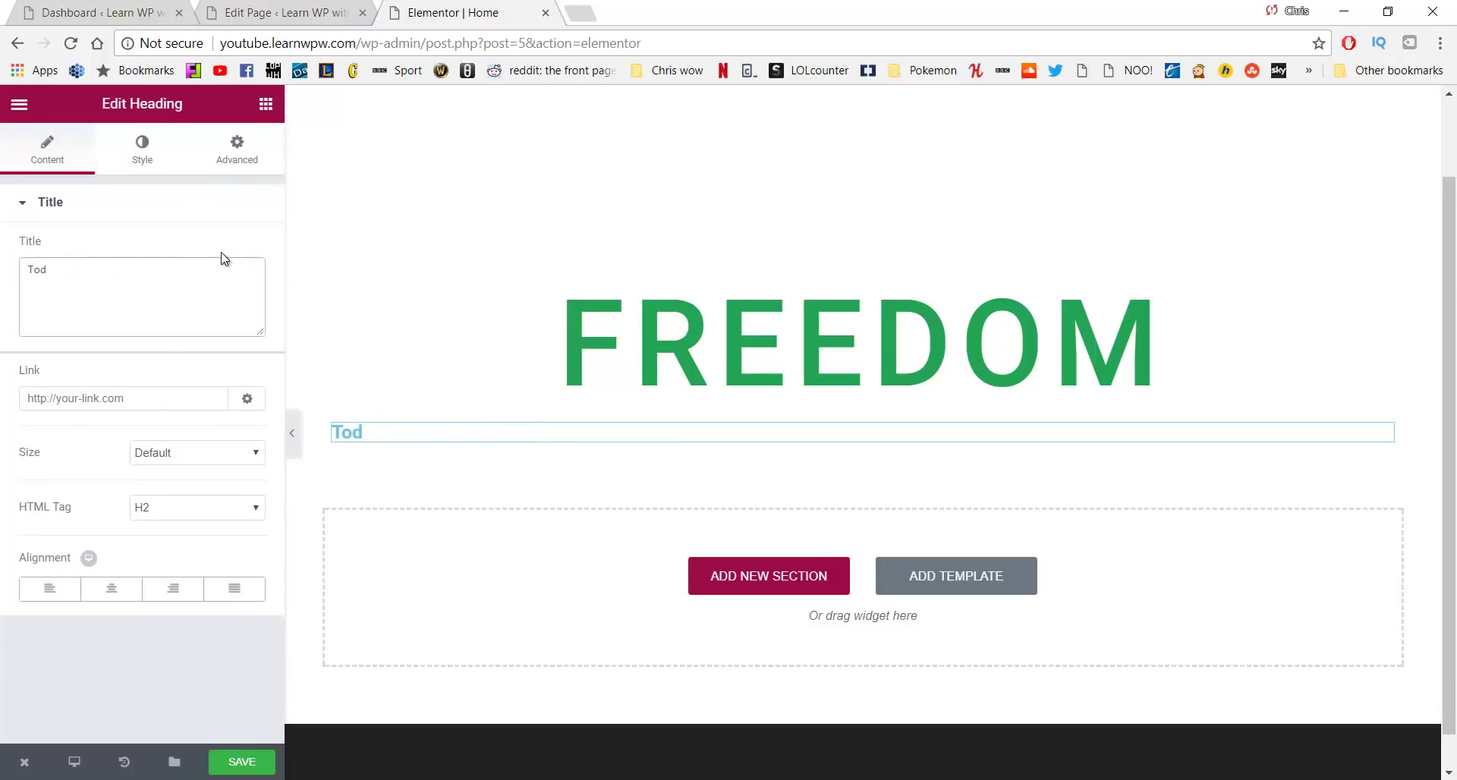
pyautogui.write(' do what m')
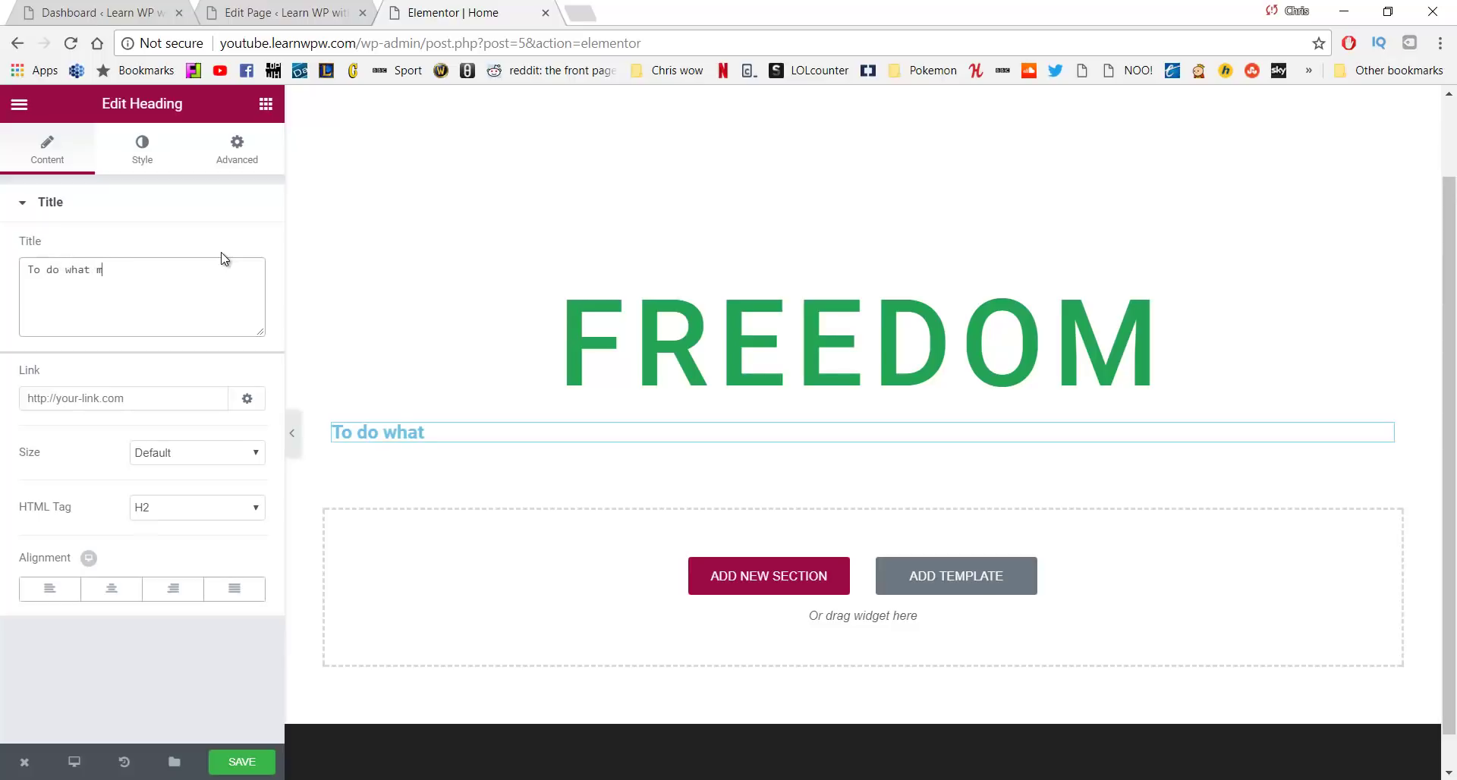
pyautogui.write('akes you happy')
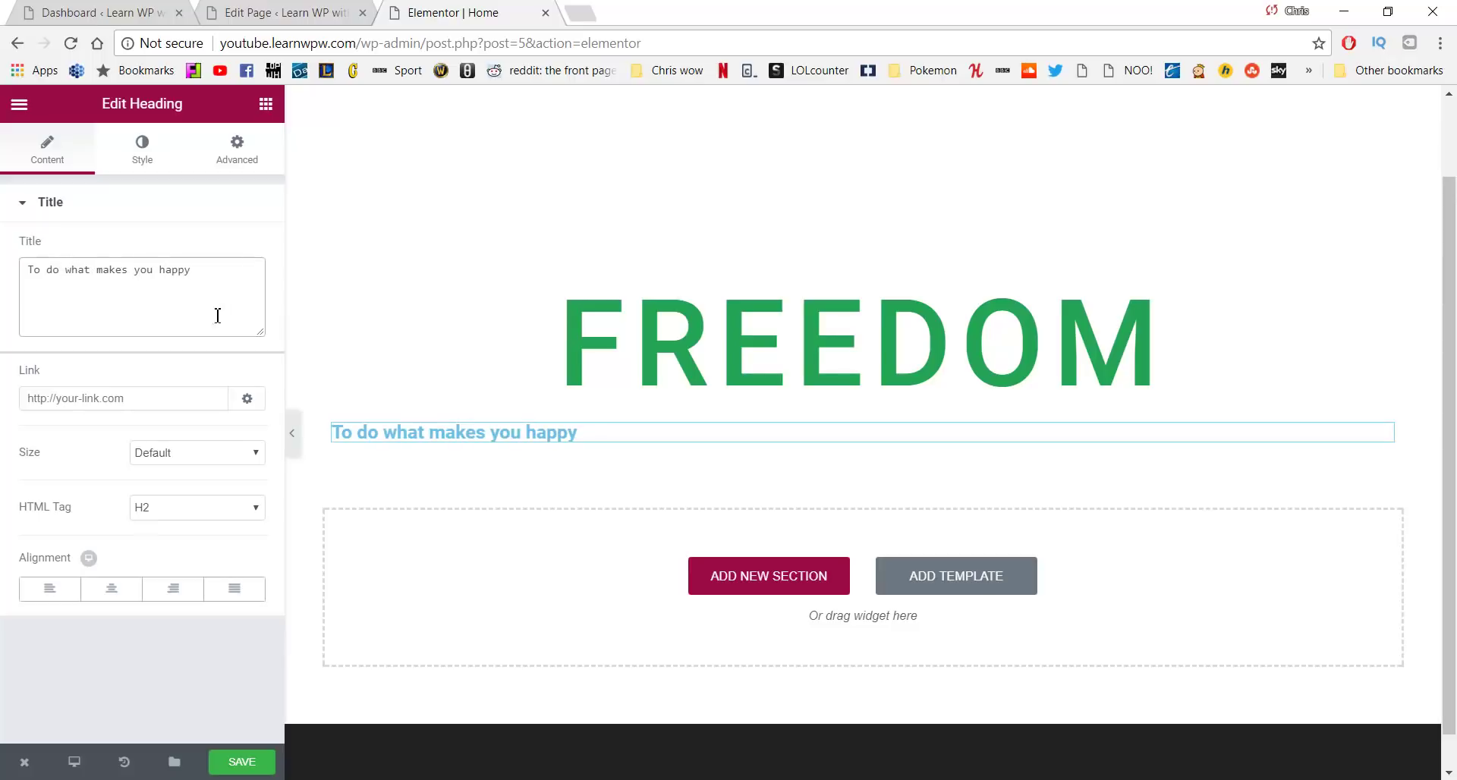
pyautogui.click(111, 590)
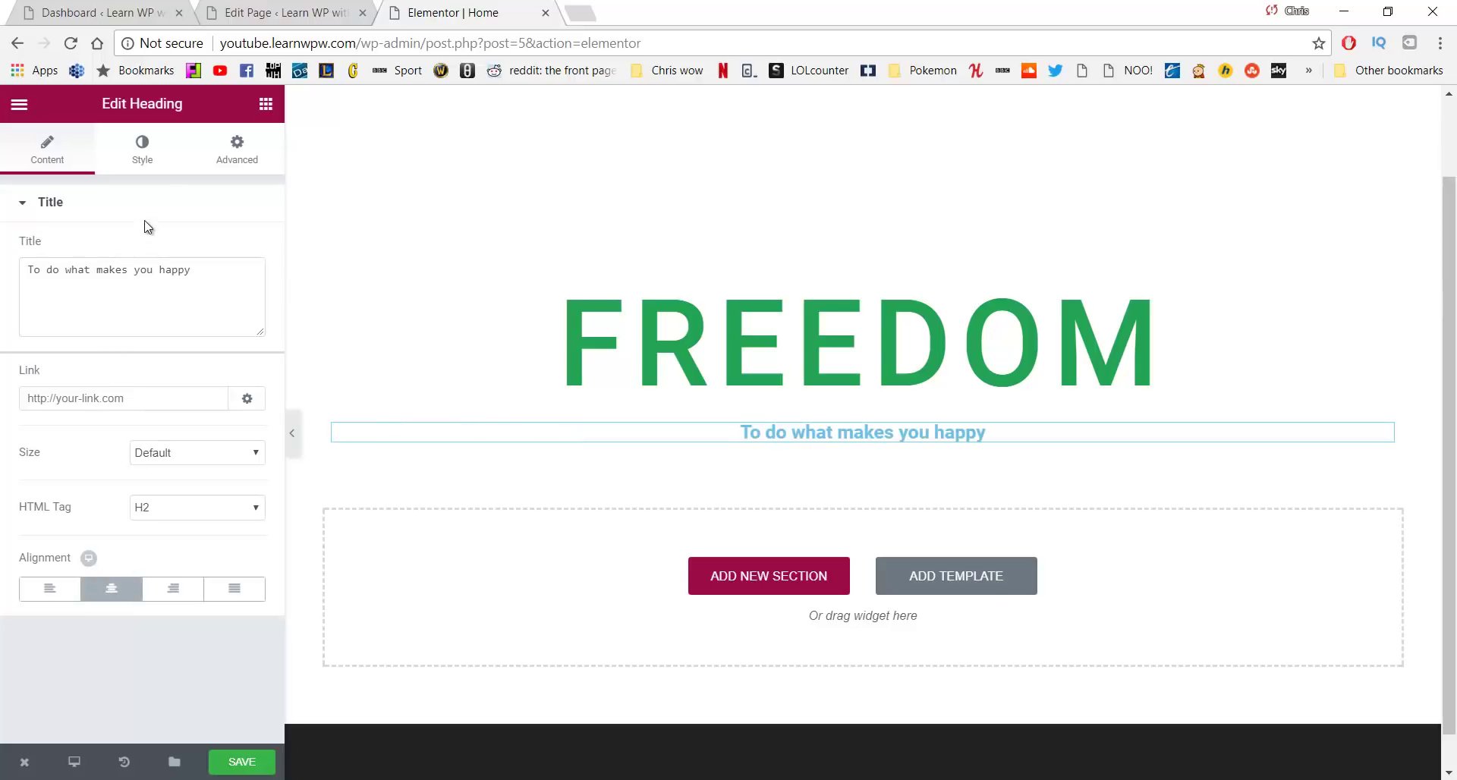
pyautogui.click(146, 152)
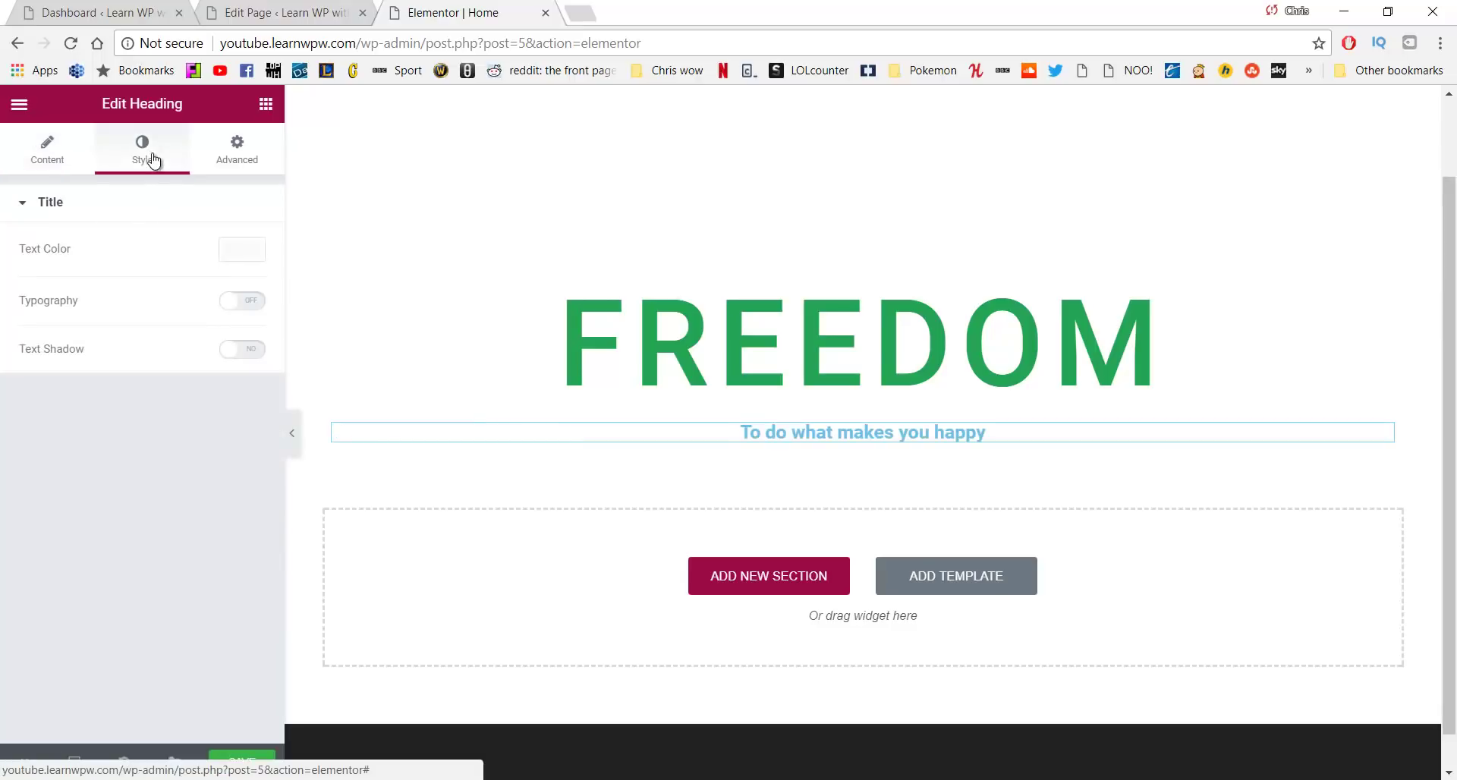
# Make the subheading text colour mid grey #7a7a7a
pyautogui.click(244, 250)
pyautogui.click(55, 473)
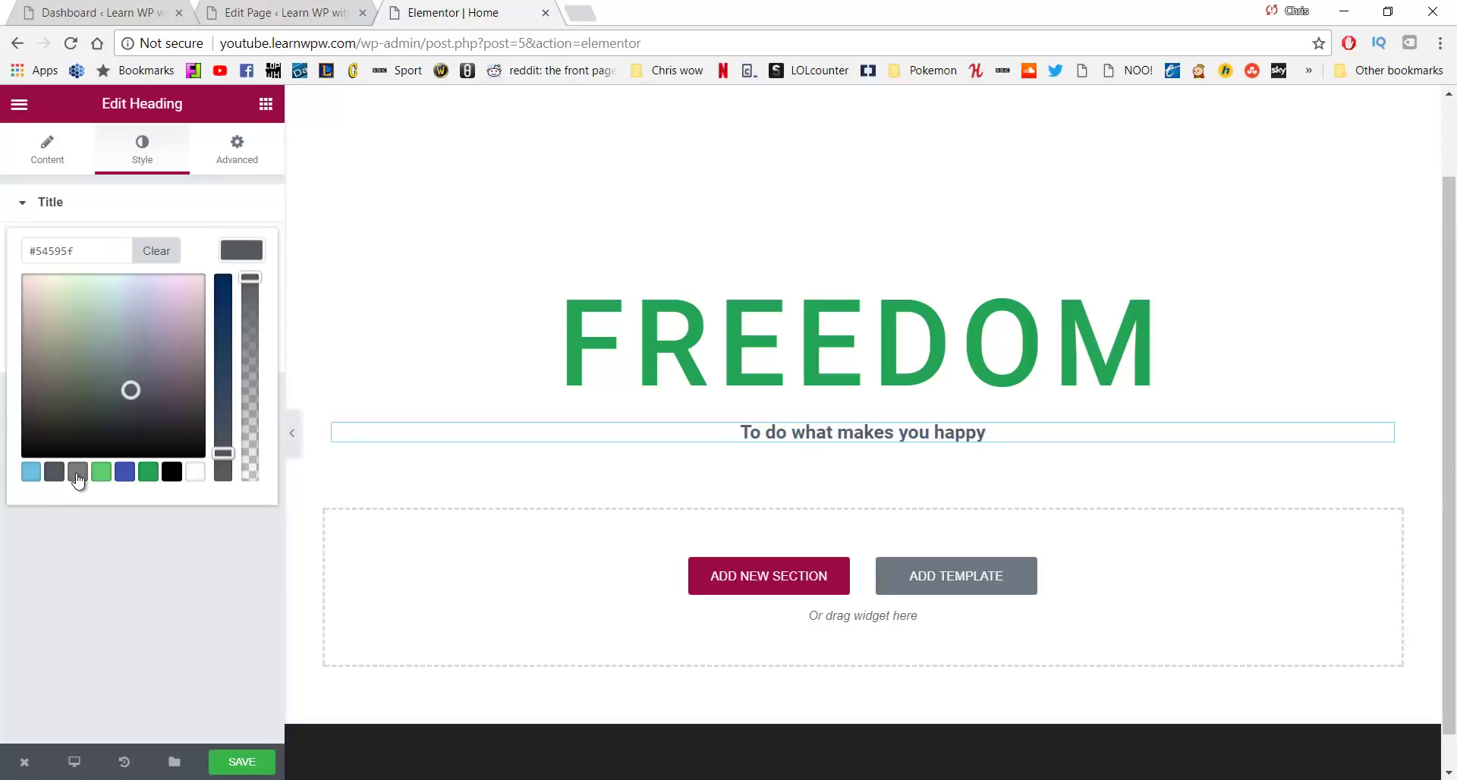
pyautogui.click(79, 475)
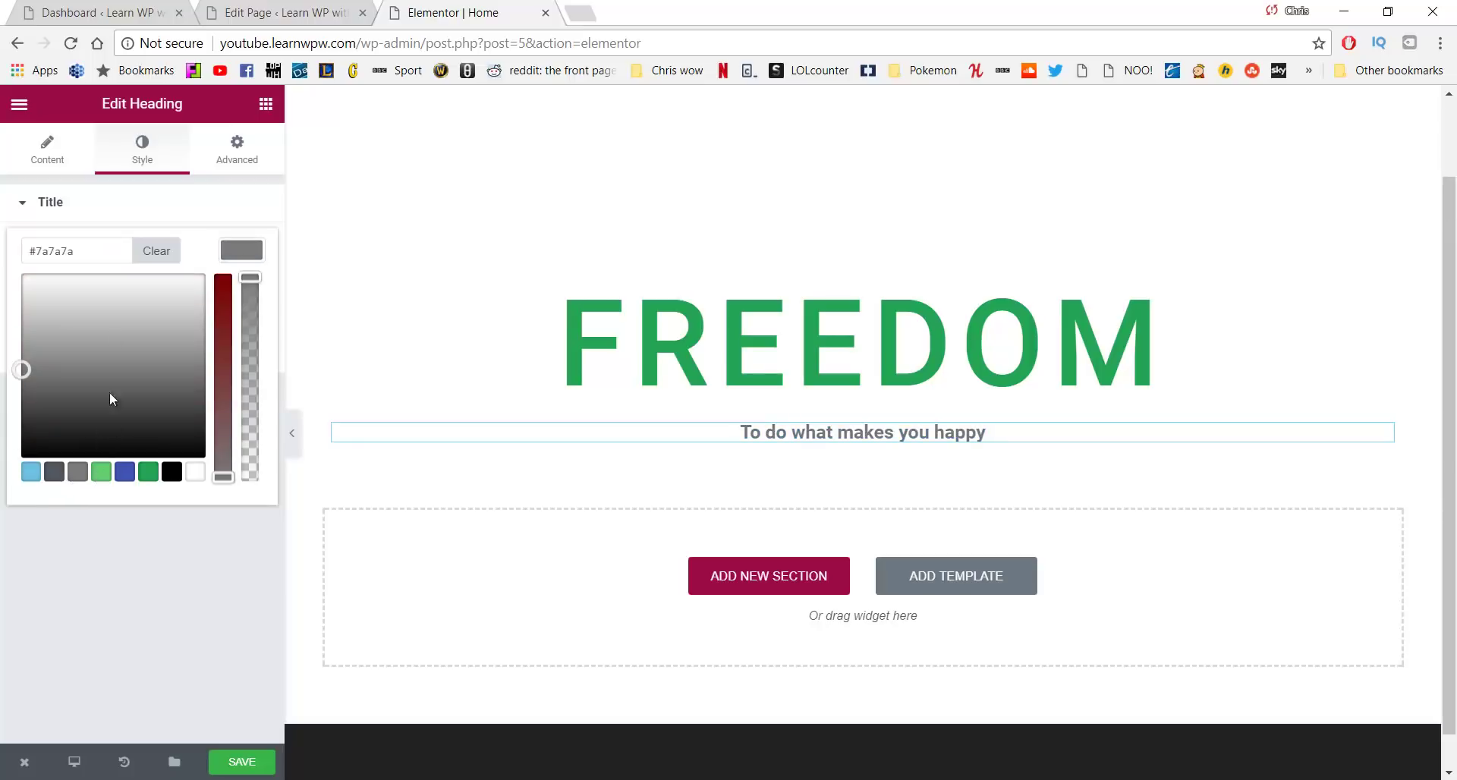
pyautogui.click(16, 216)
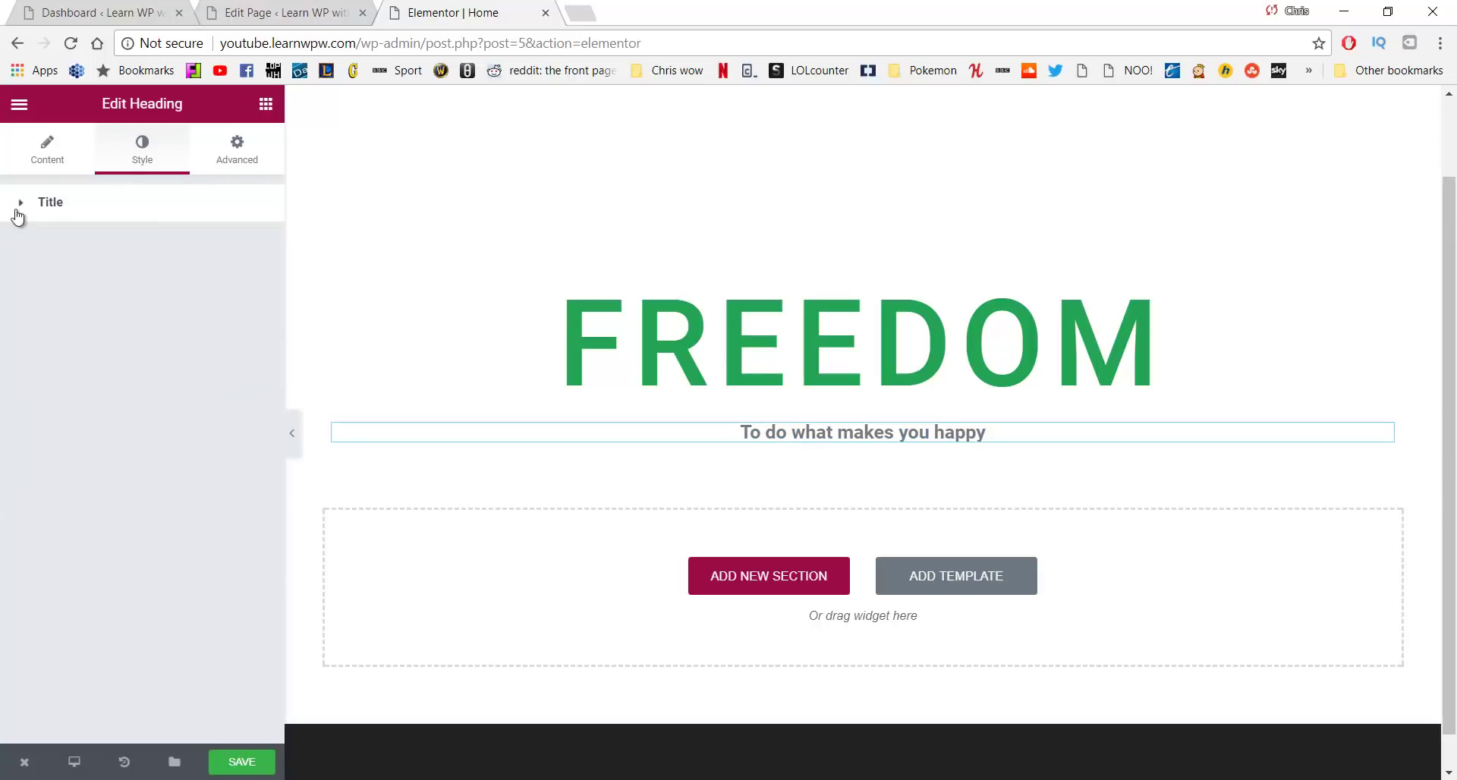
# Enable custom typography for the subheading with 33 px size and 1.7 letter spacing
pyautogui.click(45, 152)
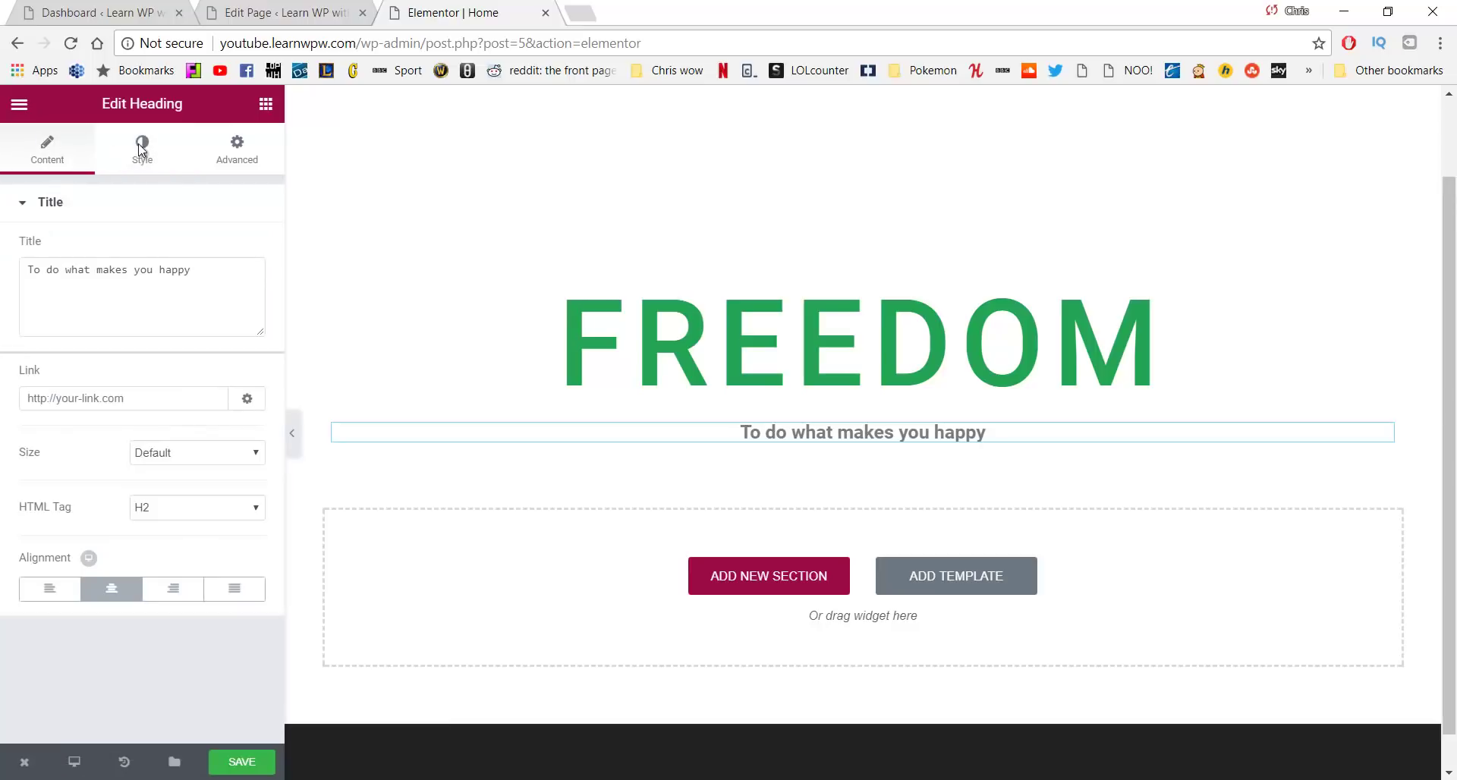
pyautogui.click(140, 149)
pyautogui.click(241, 301)
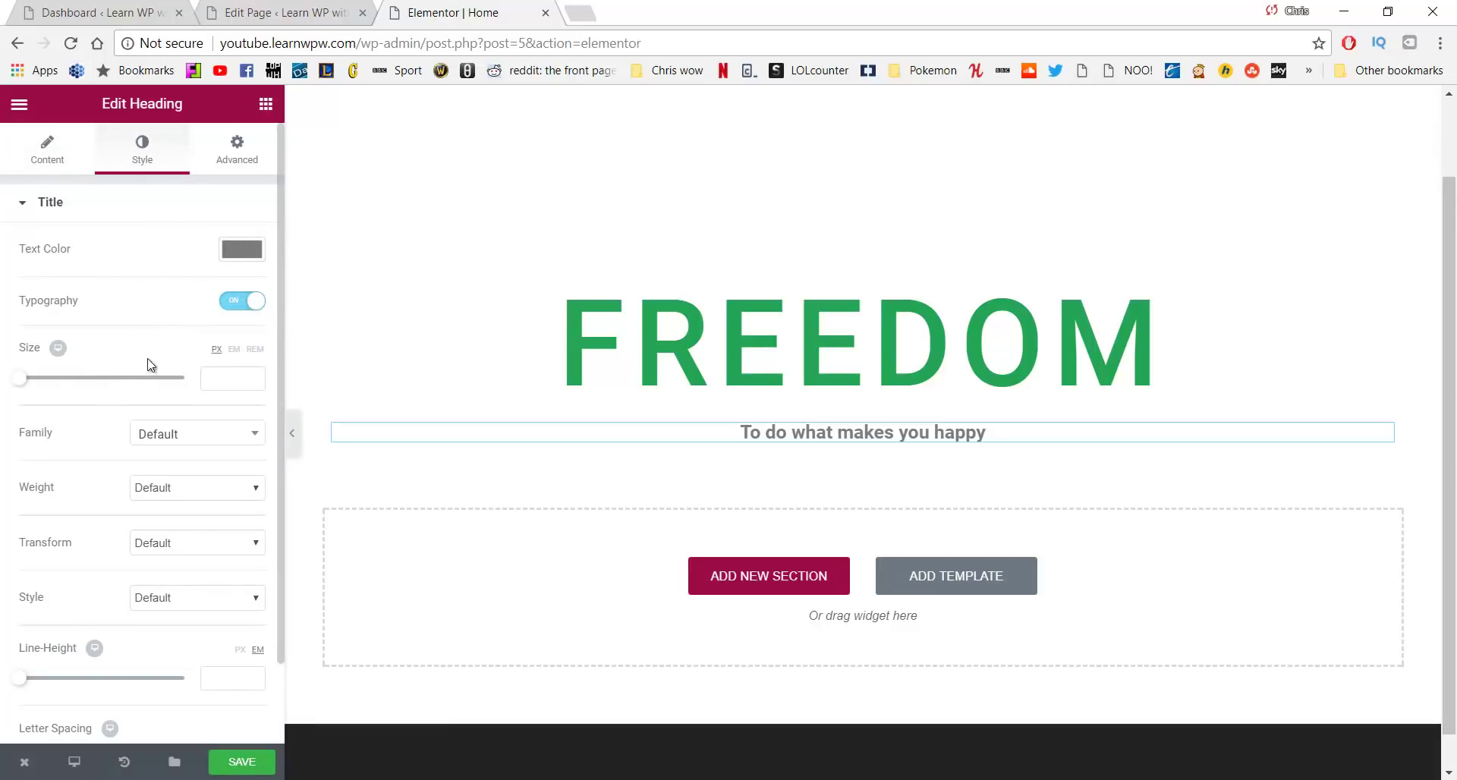
pyautogui.moveTo(33, 381); pyautogui.dragTo(47, 389)
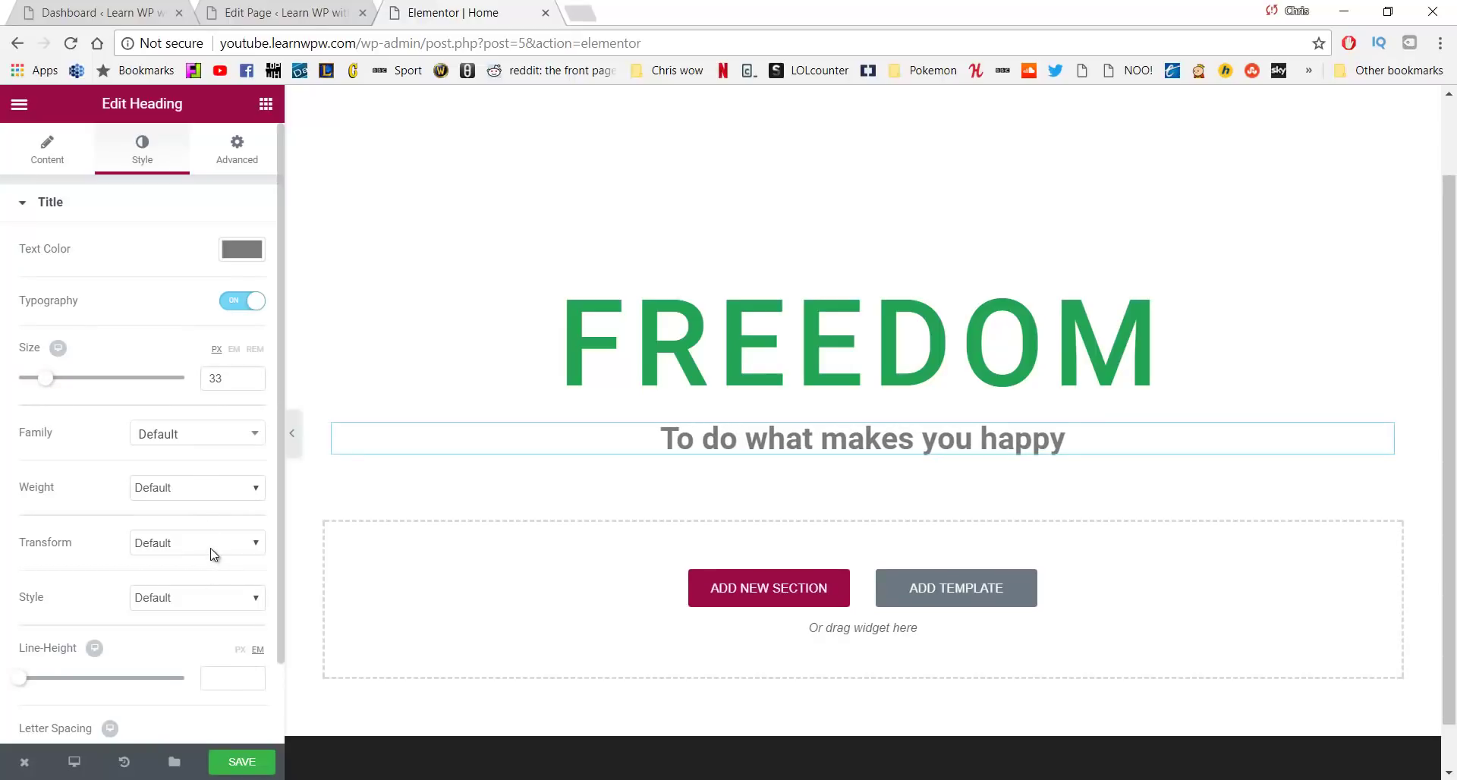
pyautogui.scroll(-1, 195, 498)
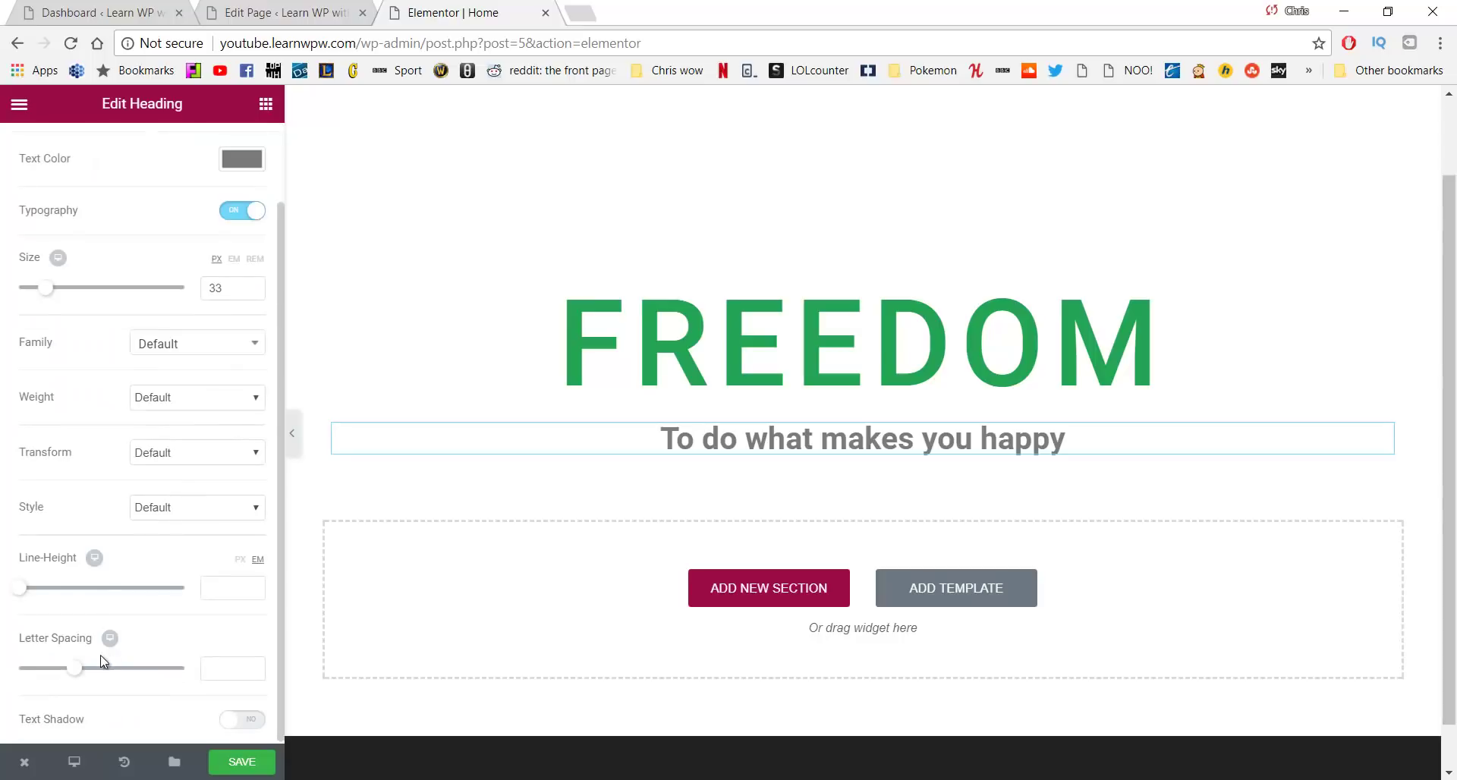
pyautogui.moveTo(80, 671); pyautogui.dragTo(99, 669)
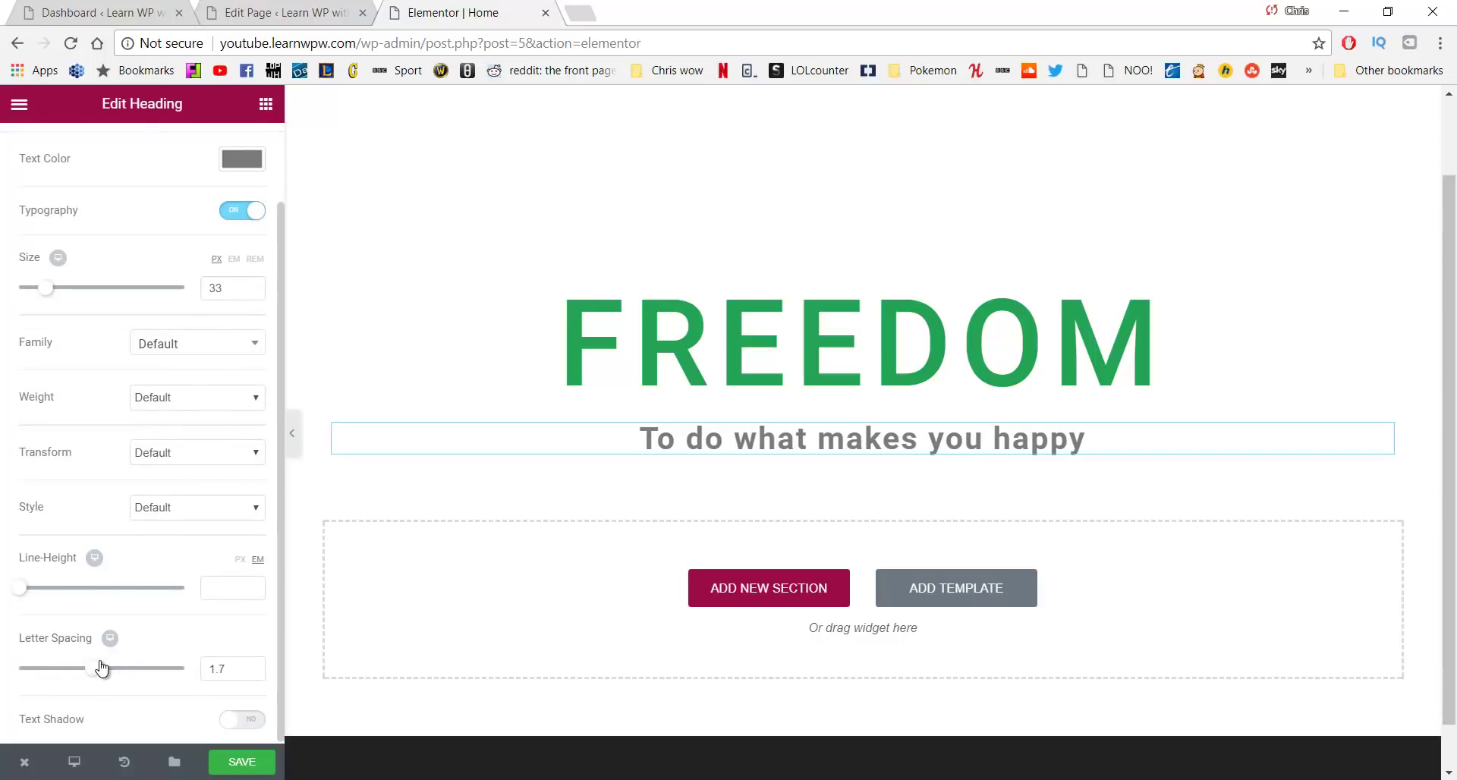
pyautogui.scroll(1, 163, 577)
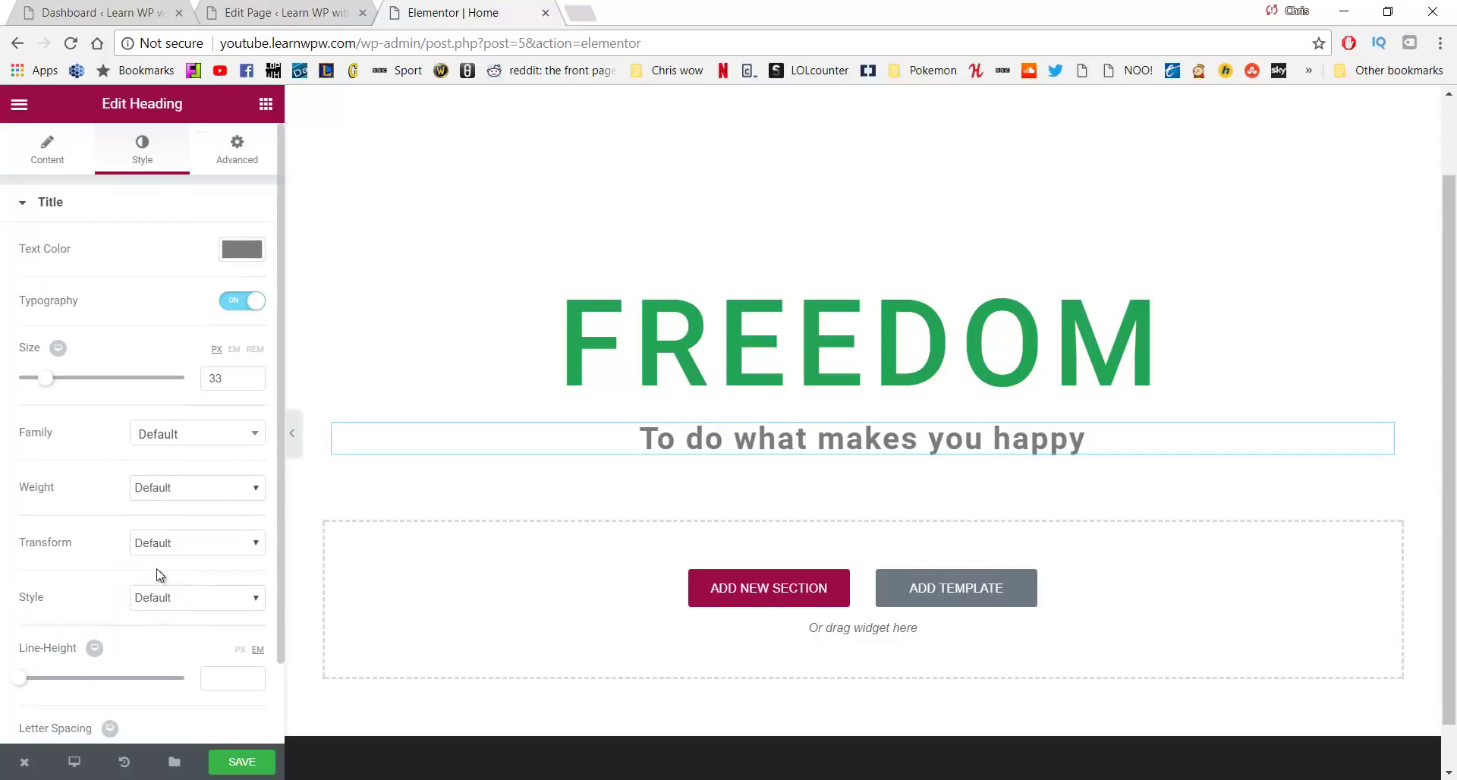
pyautogui.click(266, 106)
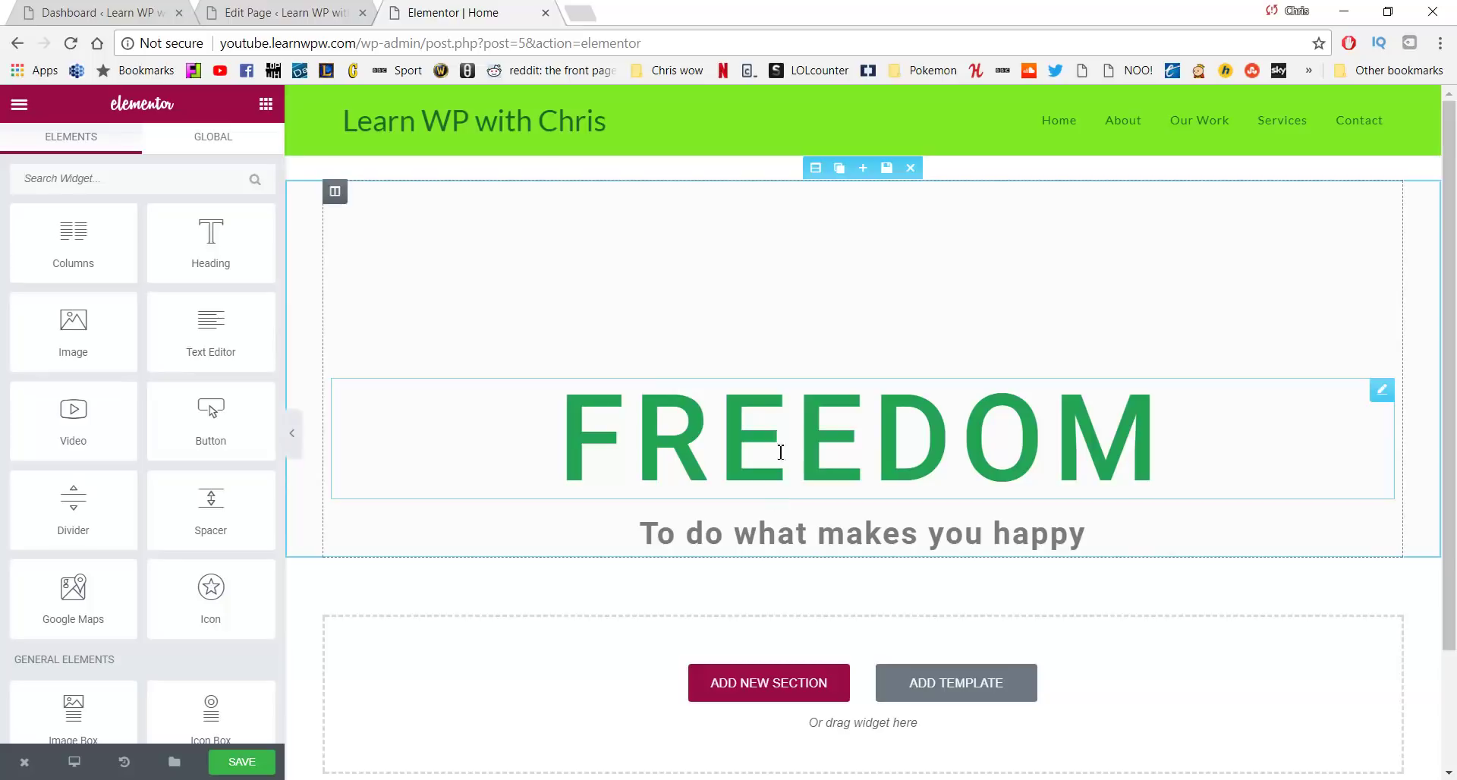
# Add a two-column row beneath the subheading with a Click me button in each column
pyautogui.moveTo(76, 242); pyautogui.dragTo(684, 554)
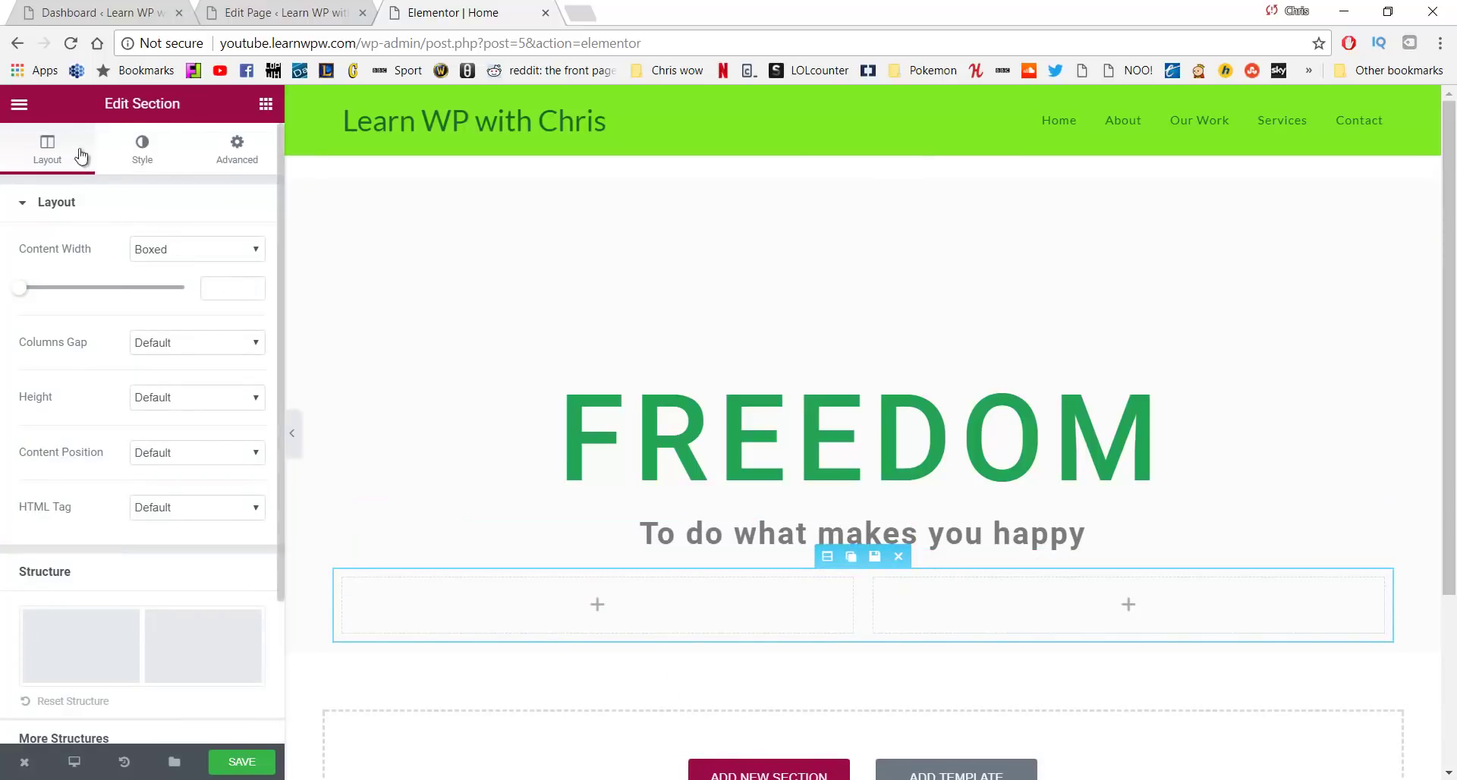
pyautogui.click(20, 108)
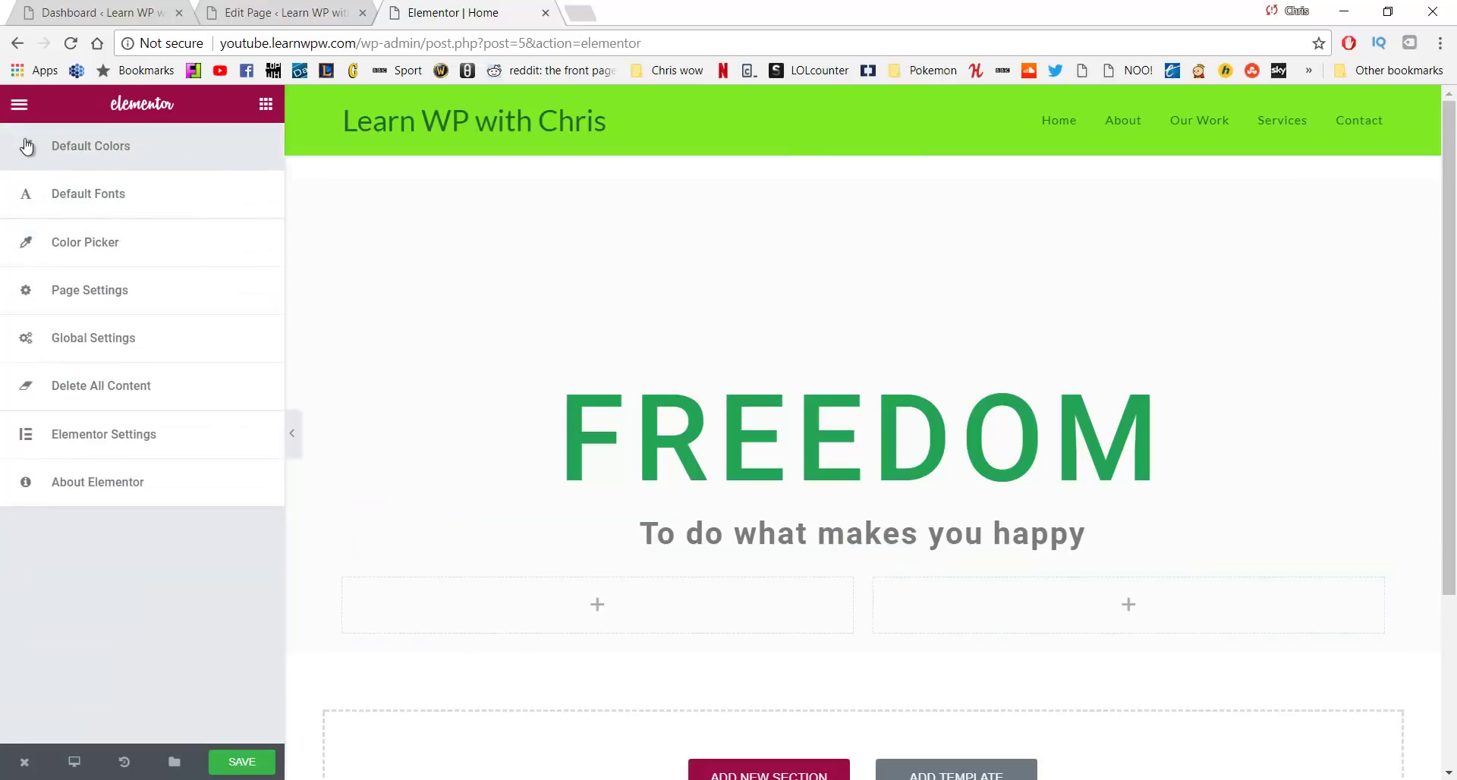
pyautogui.click(21, 110)
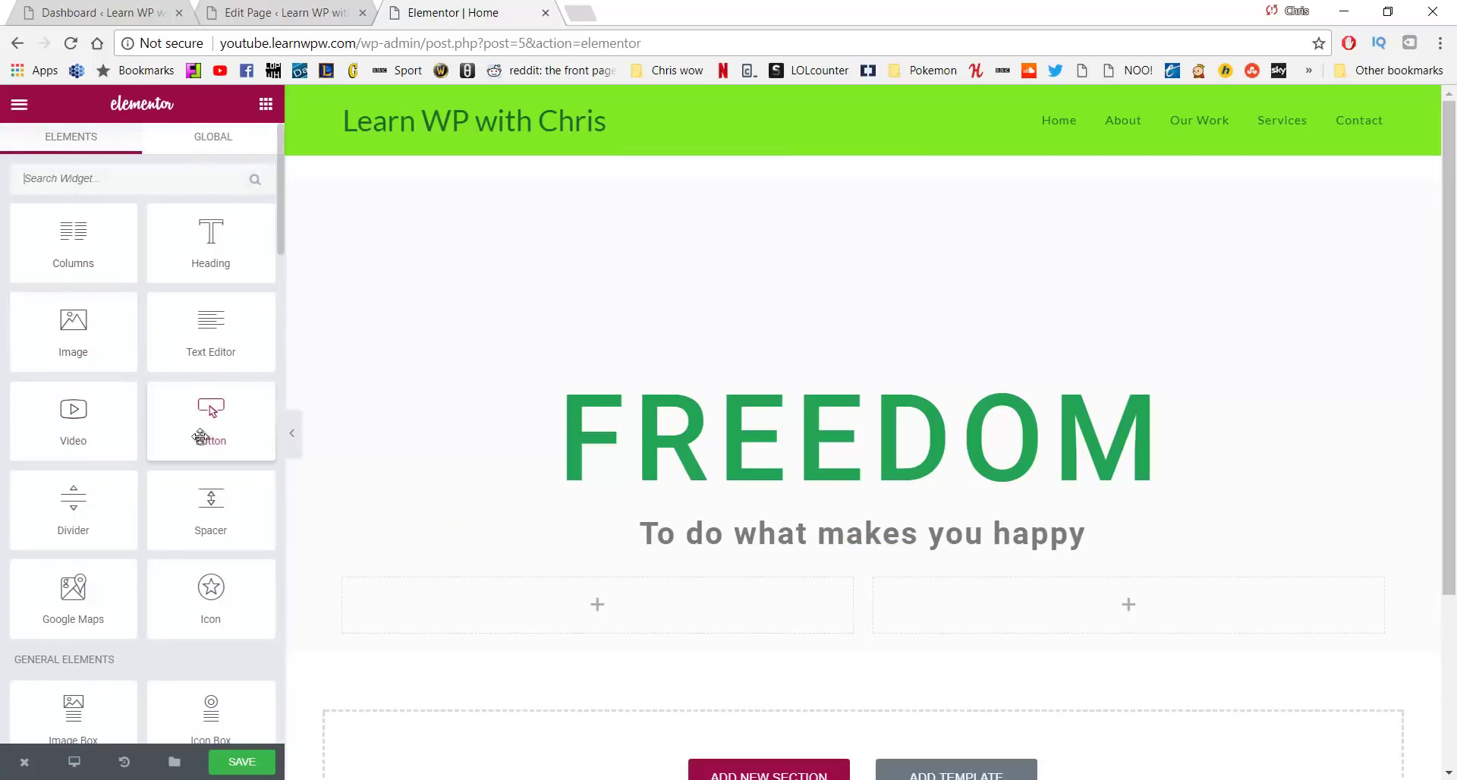
pyautogui.moveTo(202, 423); pyautogui.dragTo(571, 594)
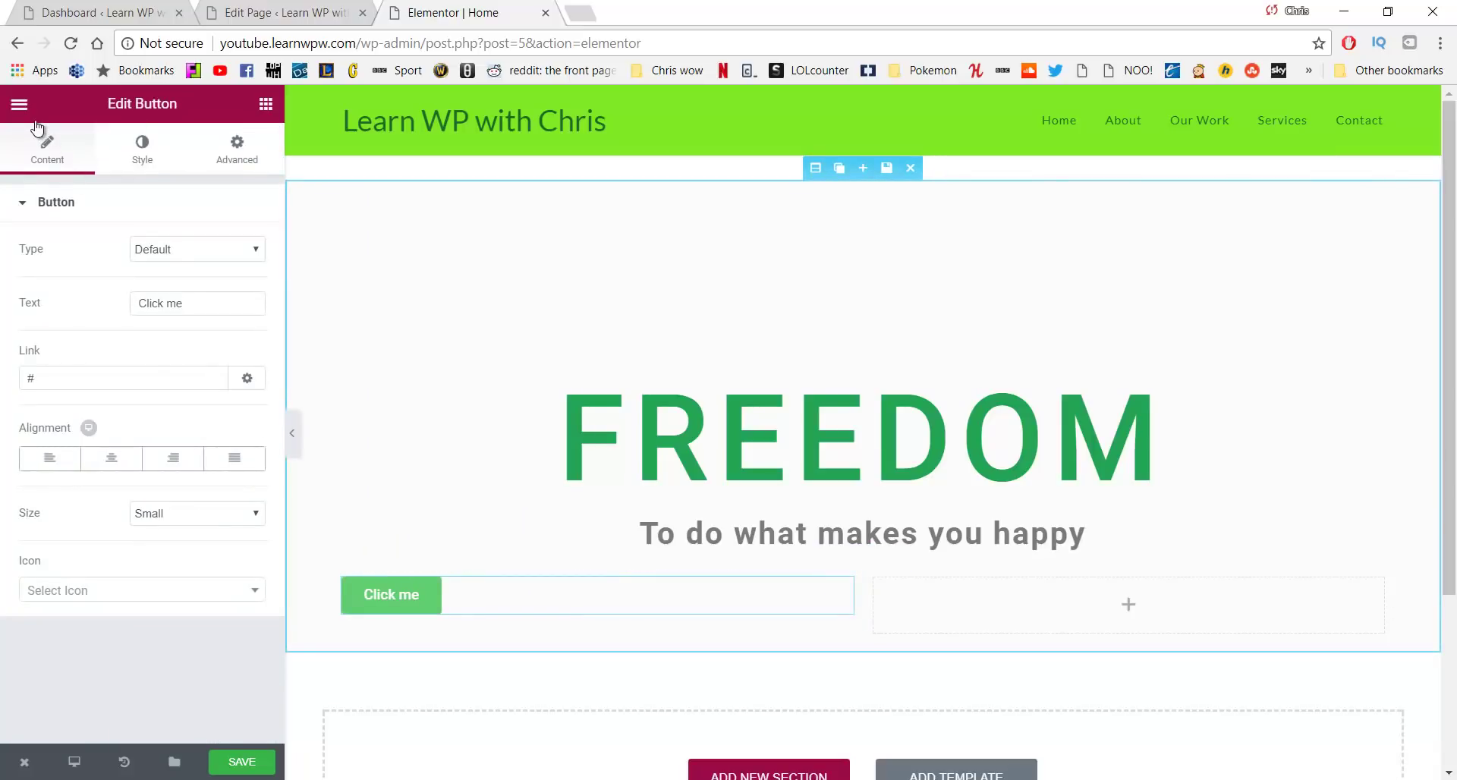
pyautogui.click(20, 104)
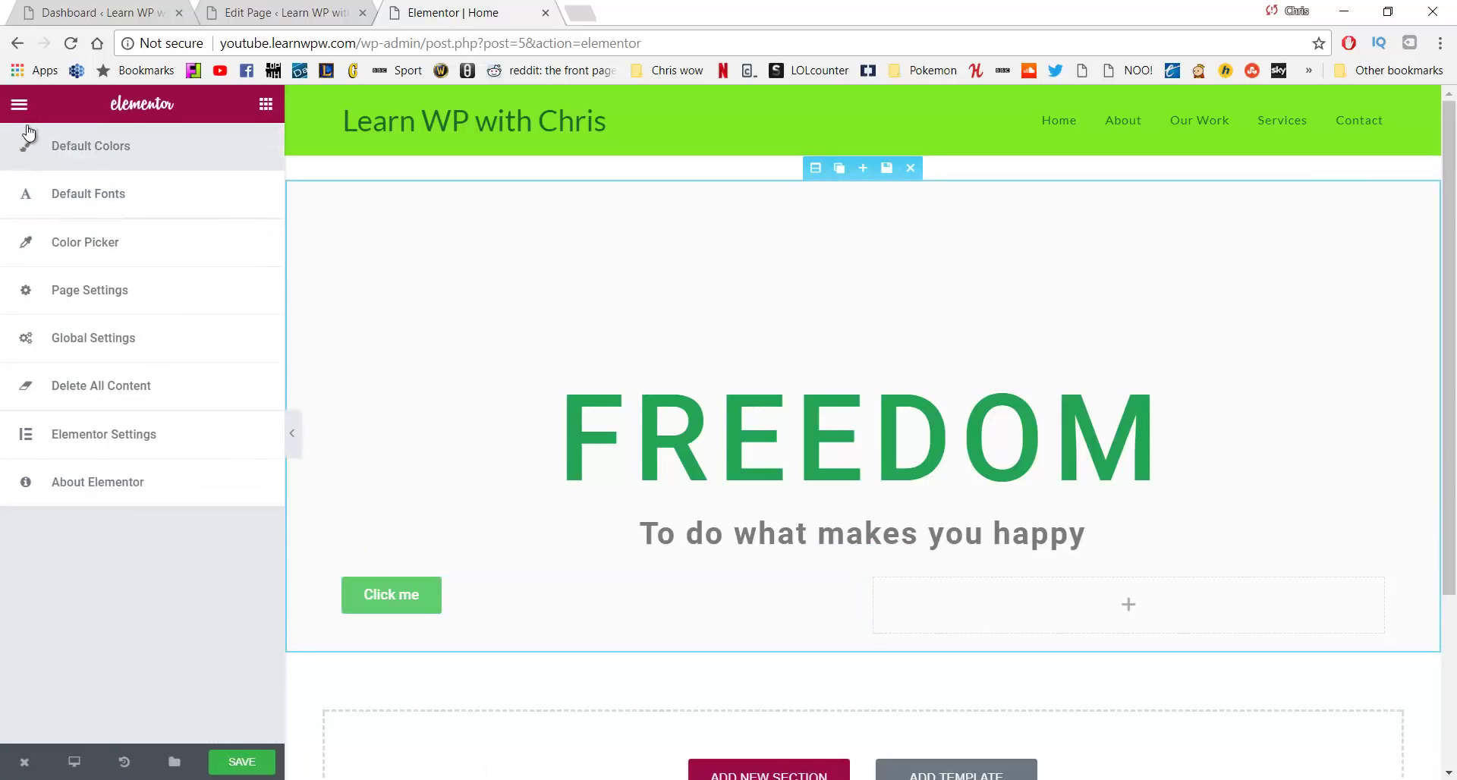
pyautogui.click(19, 104)
pyautogui.moveTo(211, 417); pyautogui.dragTo(1028, 605)
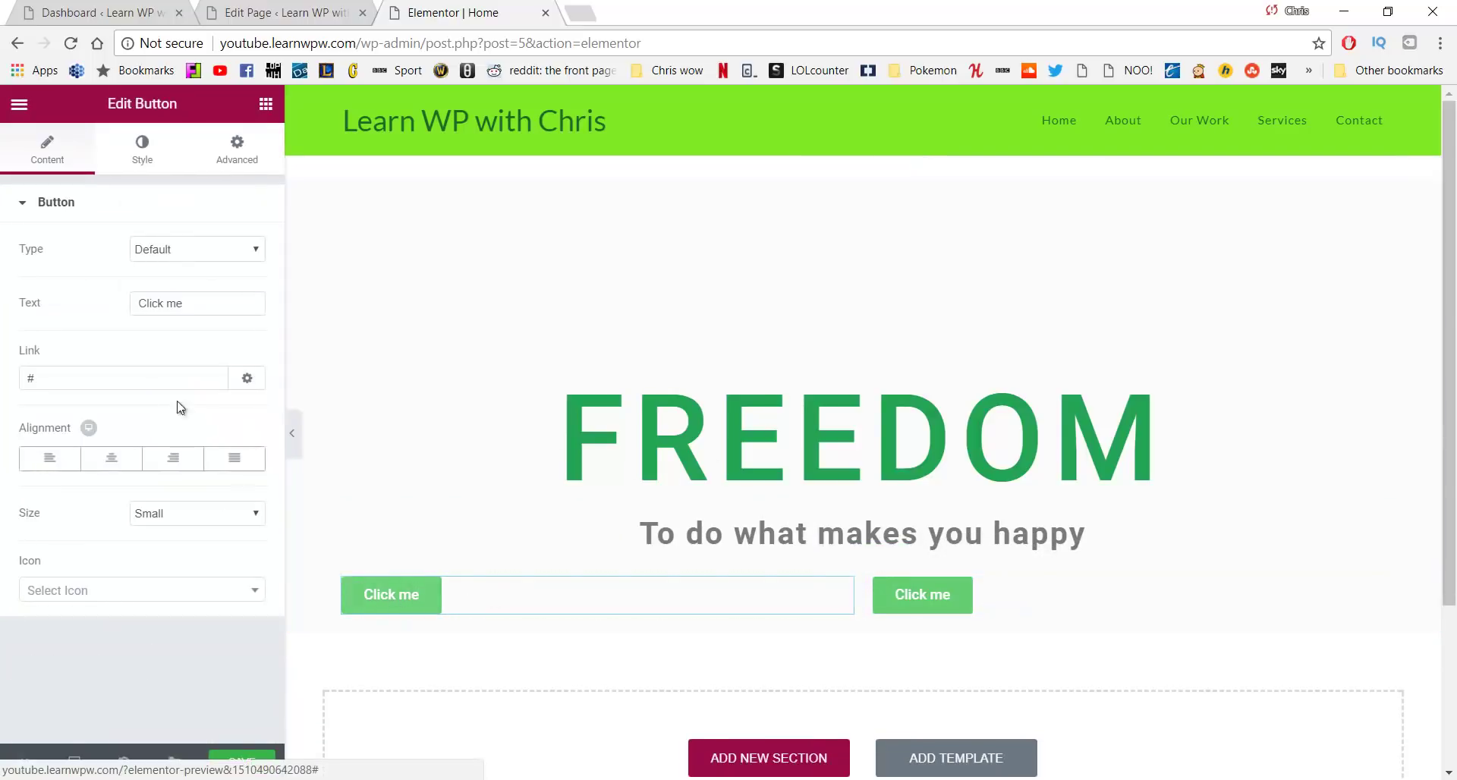
# Relabel the left button OUR MISSION, link it to /about, and right-align it
pyautogui.moveTo(198, 315); pyautogui.dragTo(126, 319)
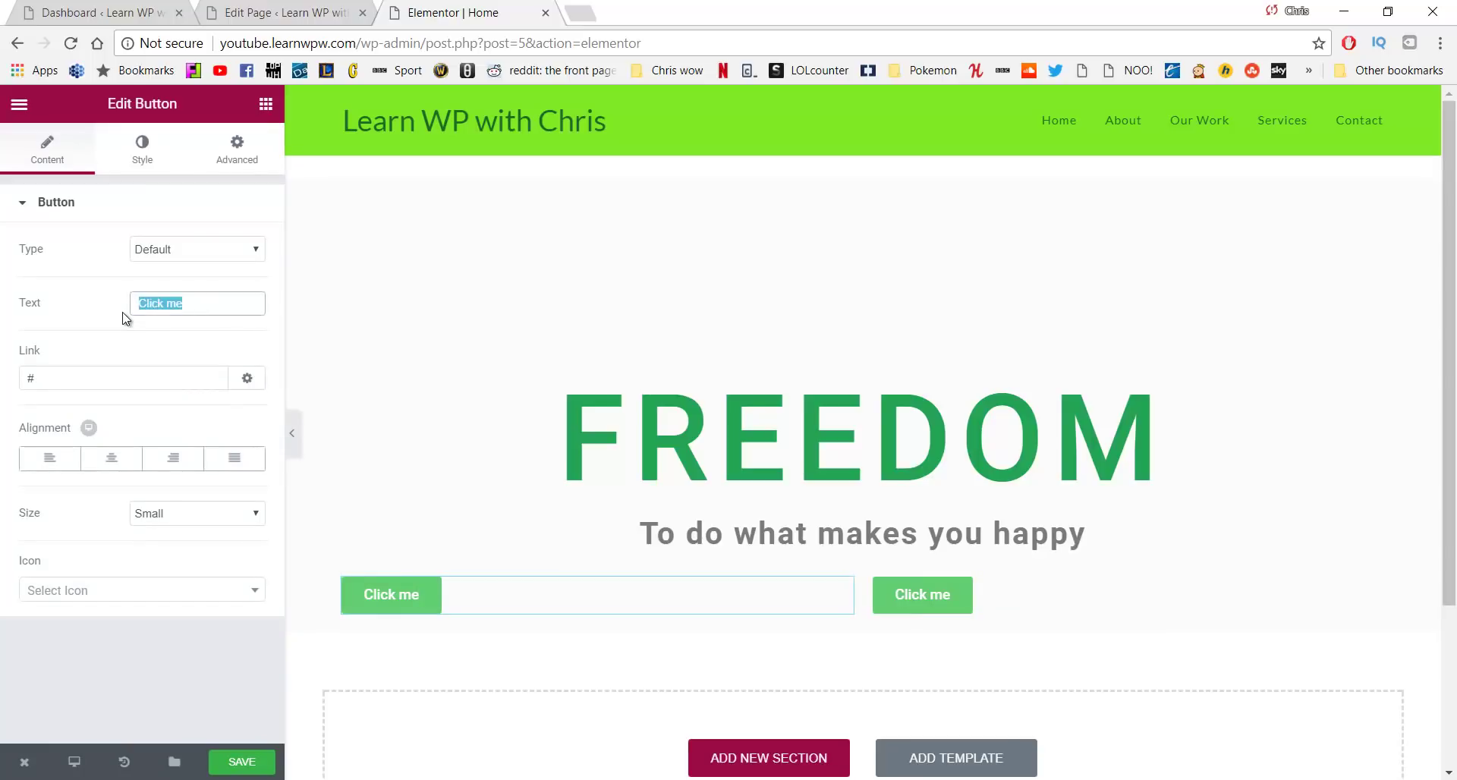
pyautogui.write('OUR MIS')
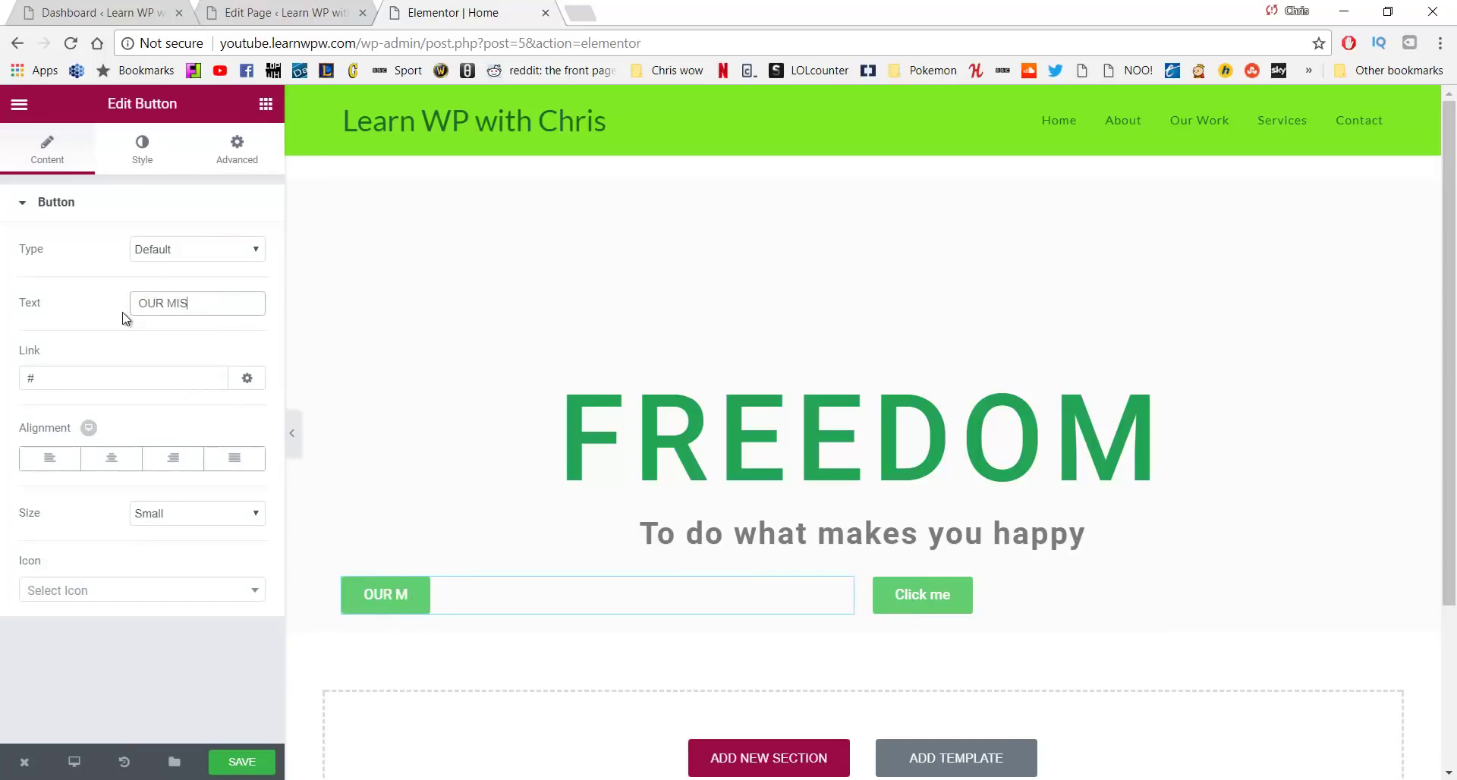
pyautogui.write('SION')
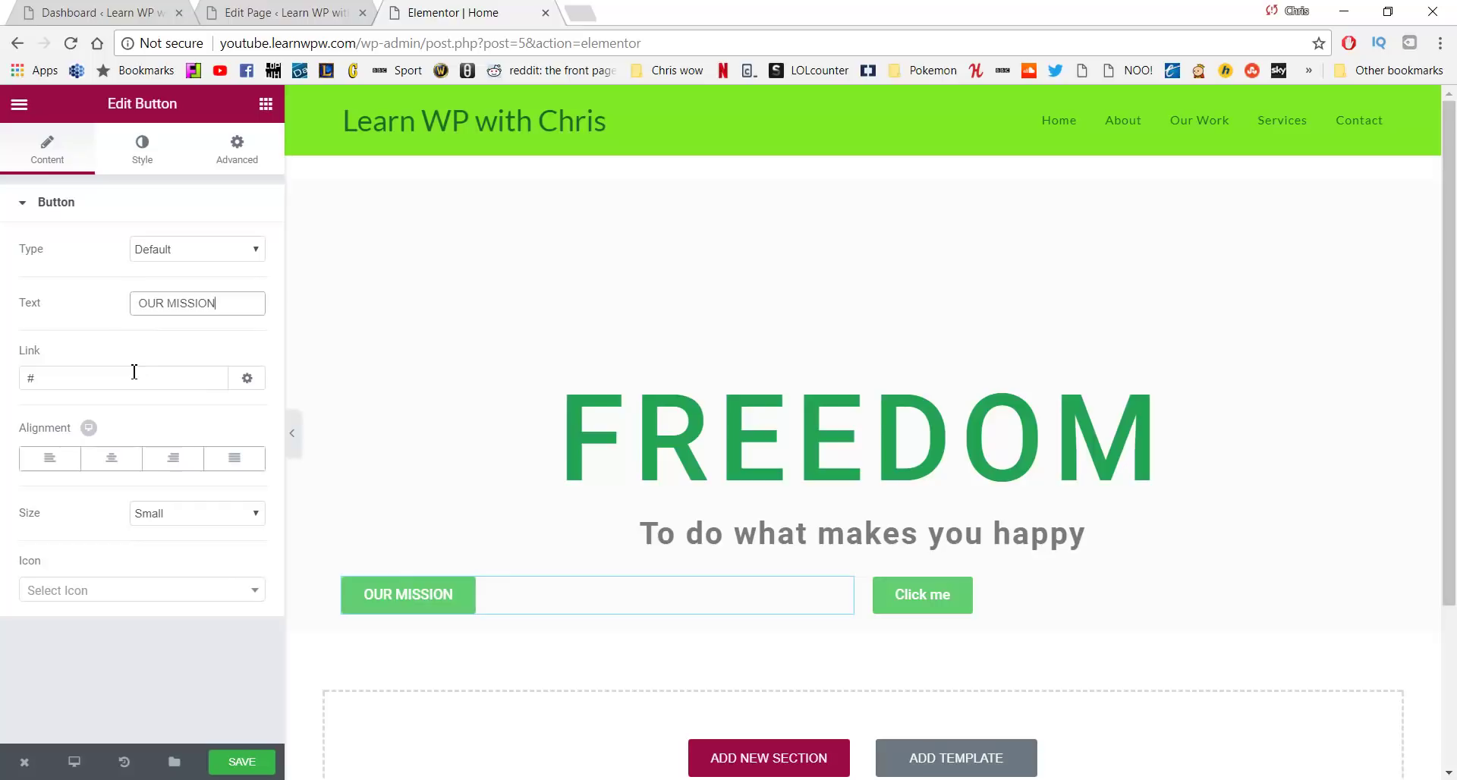
pyautogui.click(135, 372)
pyautogui.press('BackSpace')
pyautogui.write('/about')
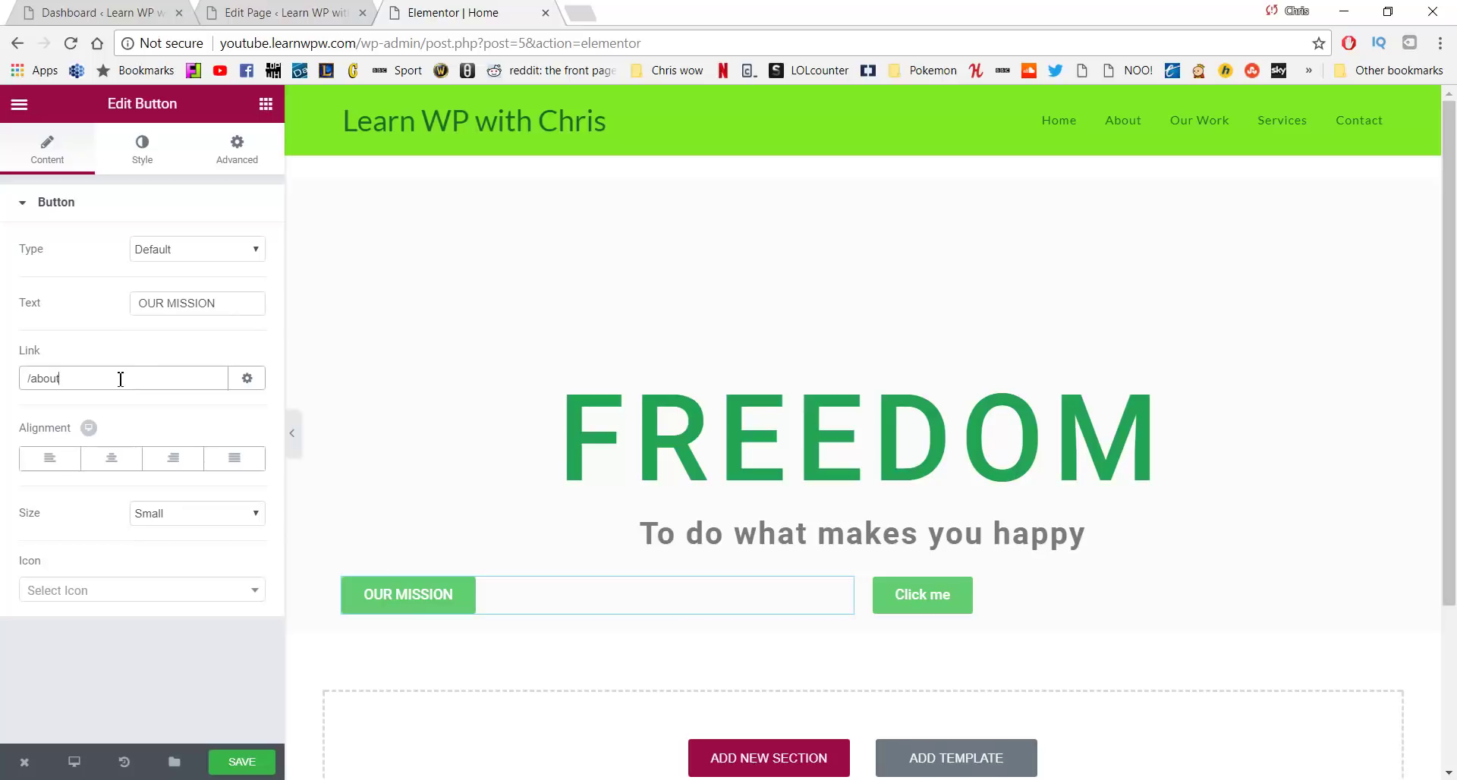
pyautogui.click(180, 468)
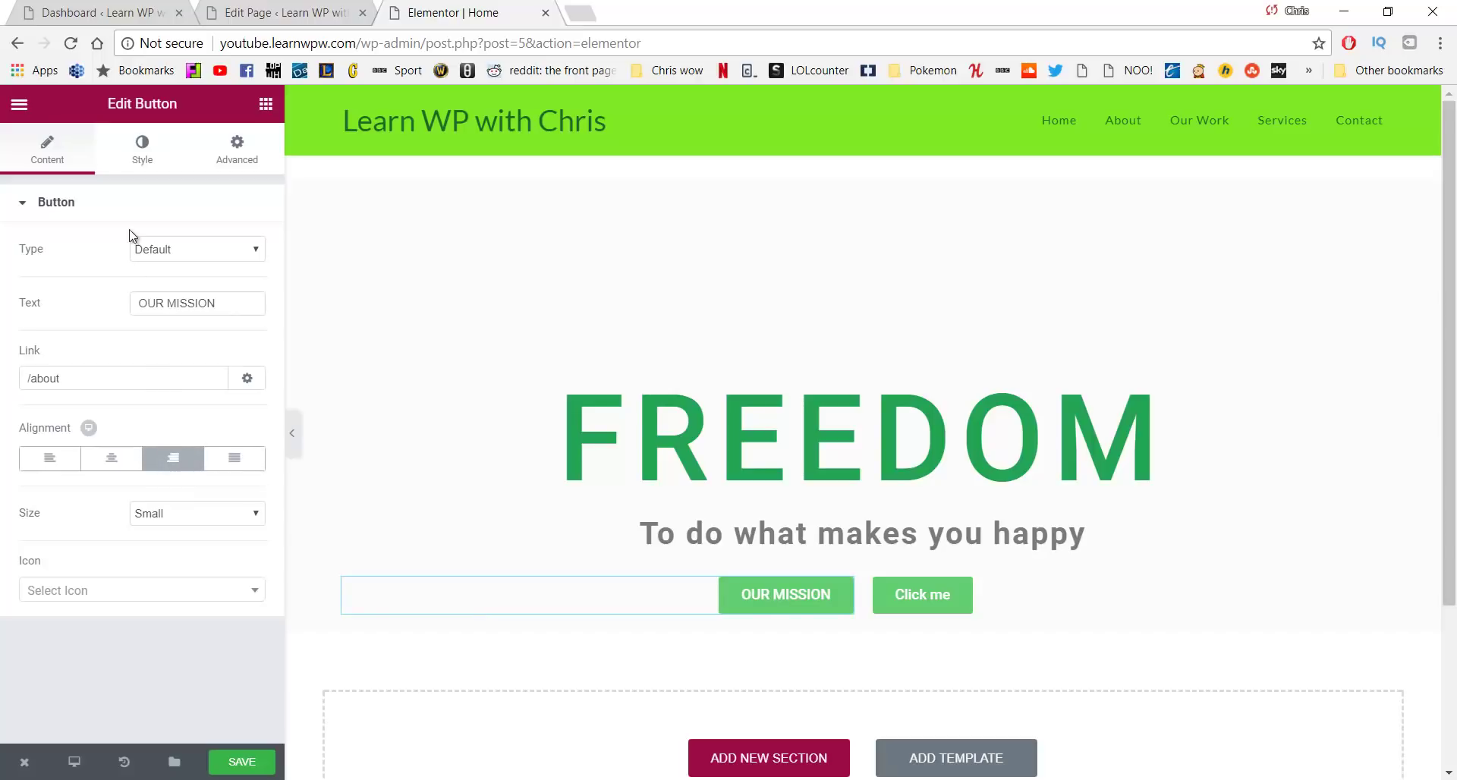
pyautogui.click(147, 158)
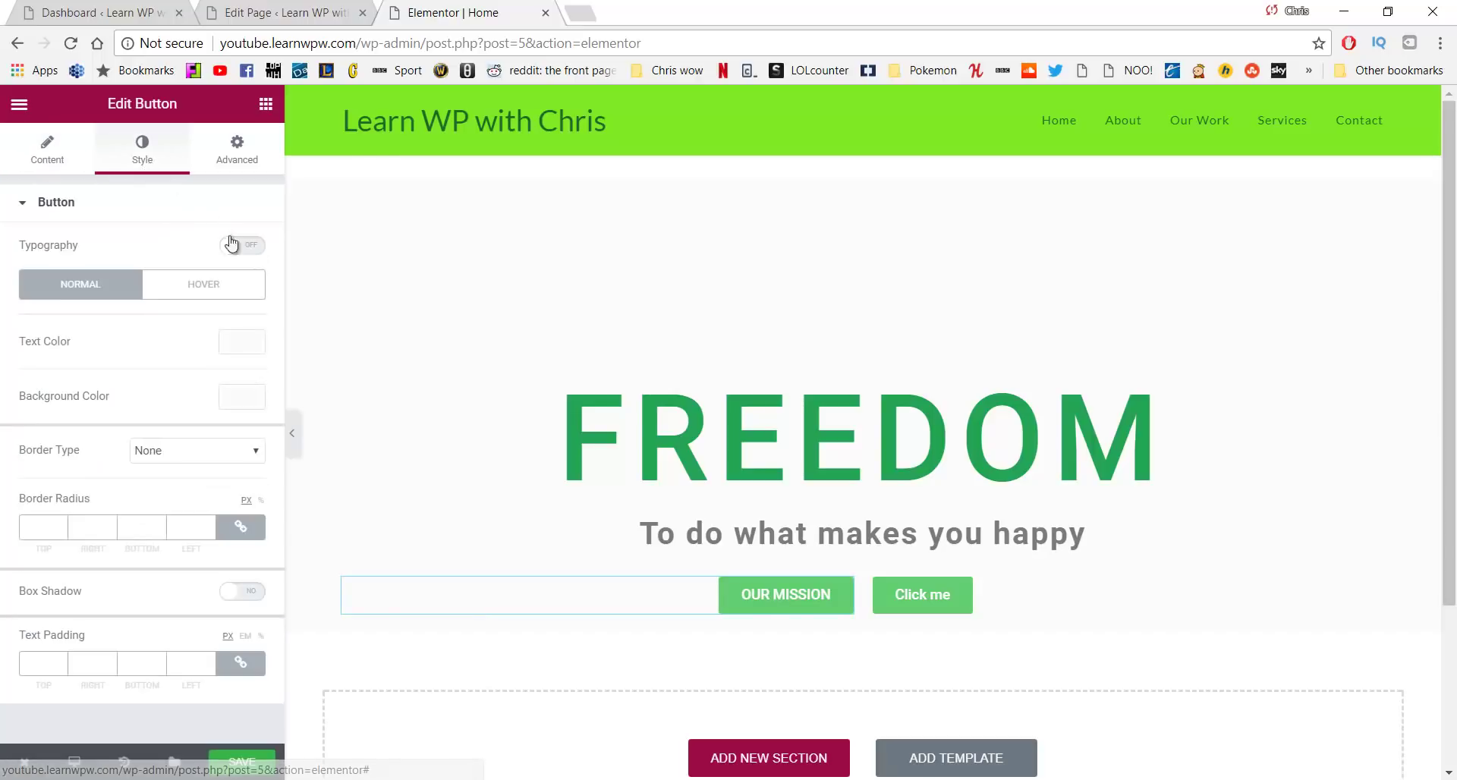
# Enable custom typography on the OUR MISSION button with a 14 px text size
pyautogui.click(253, 250)
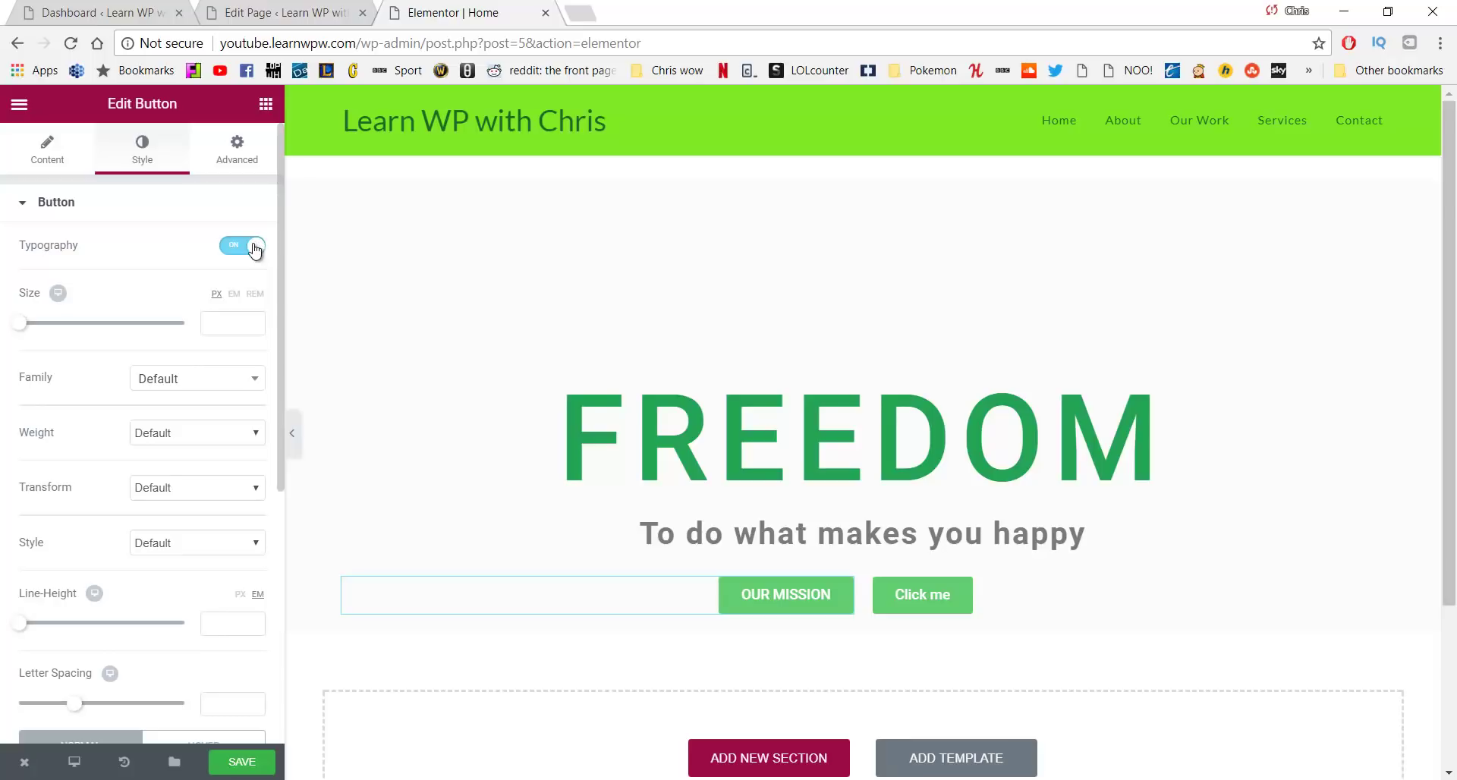
pyautogui.click(228, 323)
pyautogui.write('14')
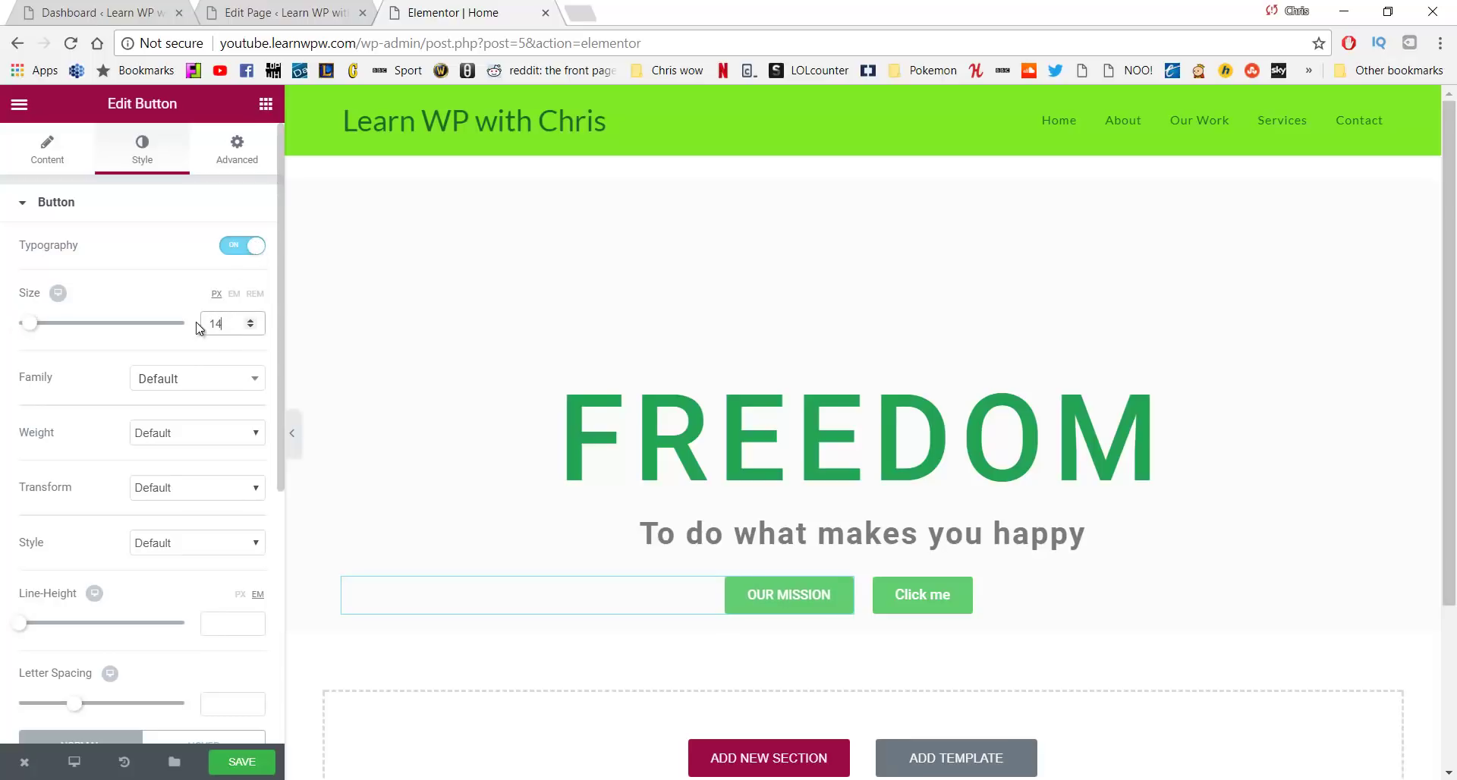
pyautogui.scroll(-3, 193, 333)
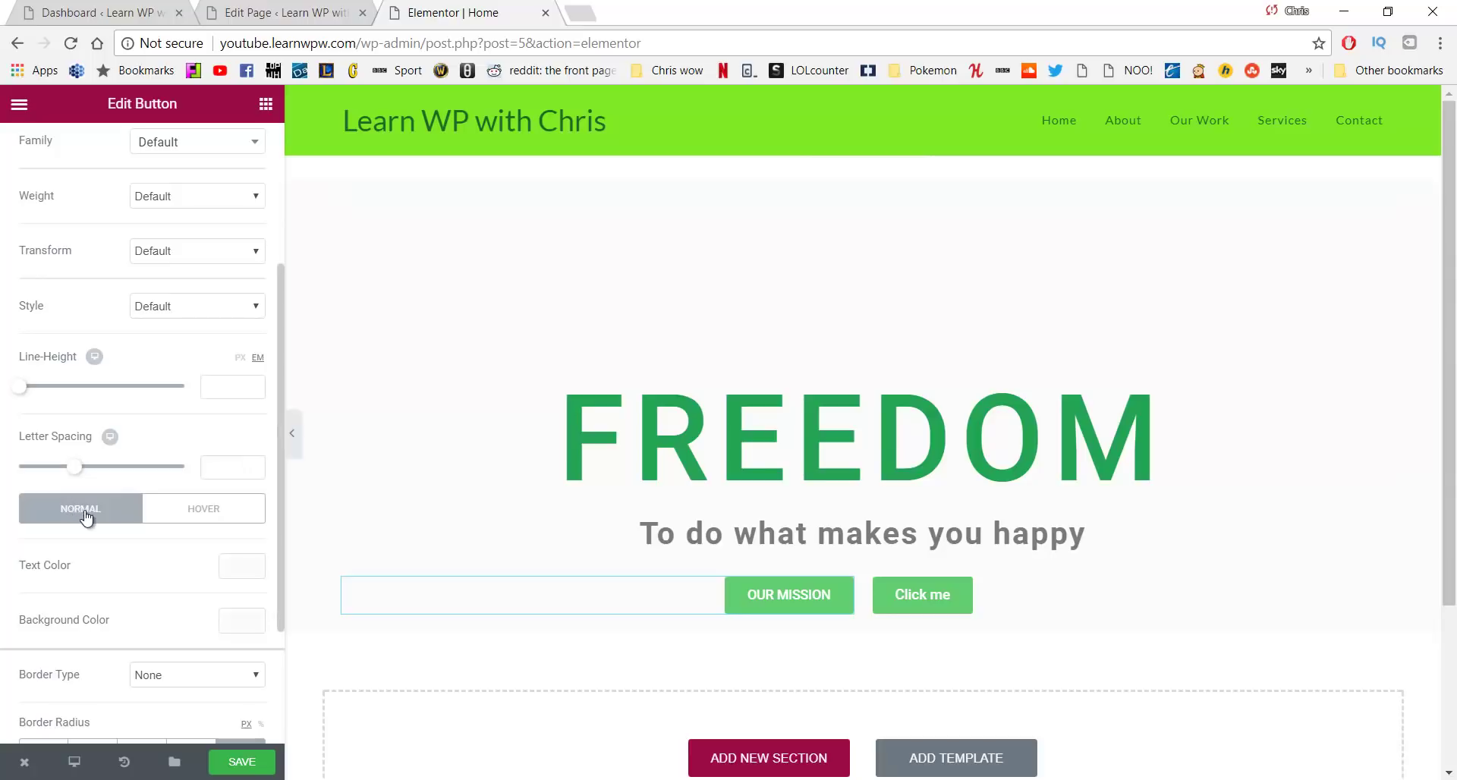
# Set the button's normal background colour to dark green #23a455
pyautogui.click(237, 624)
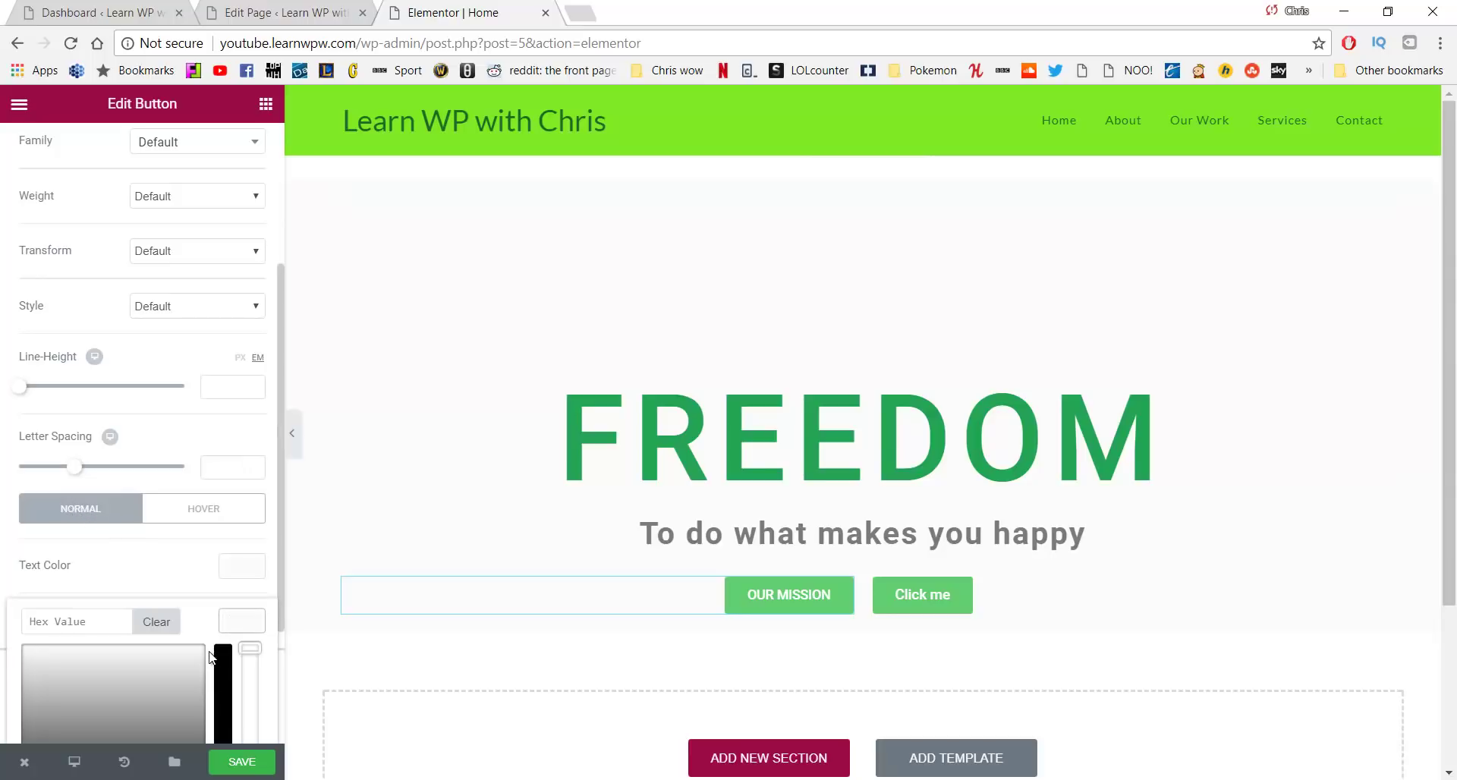
pyautogui.scroll(-3, 165, 533)
pyautogui.click(150, 657)
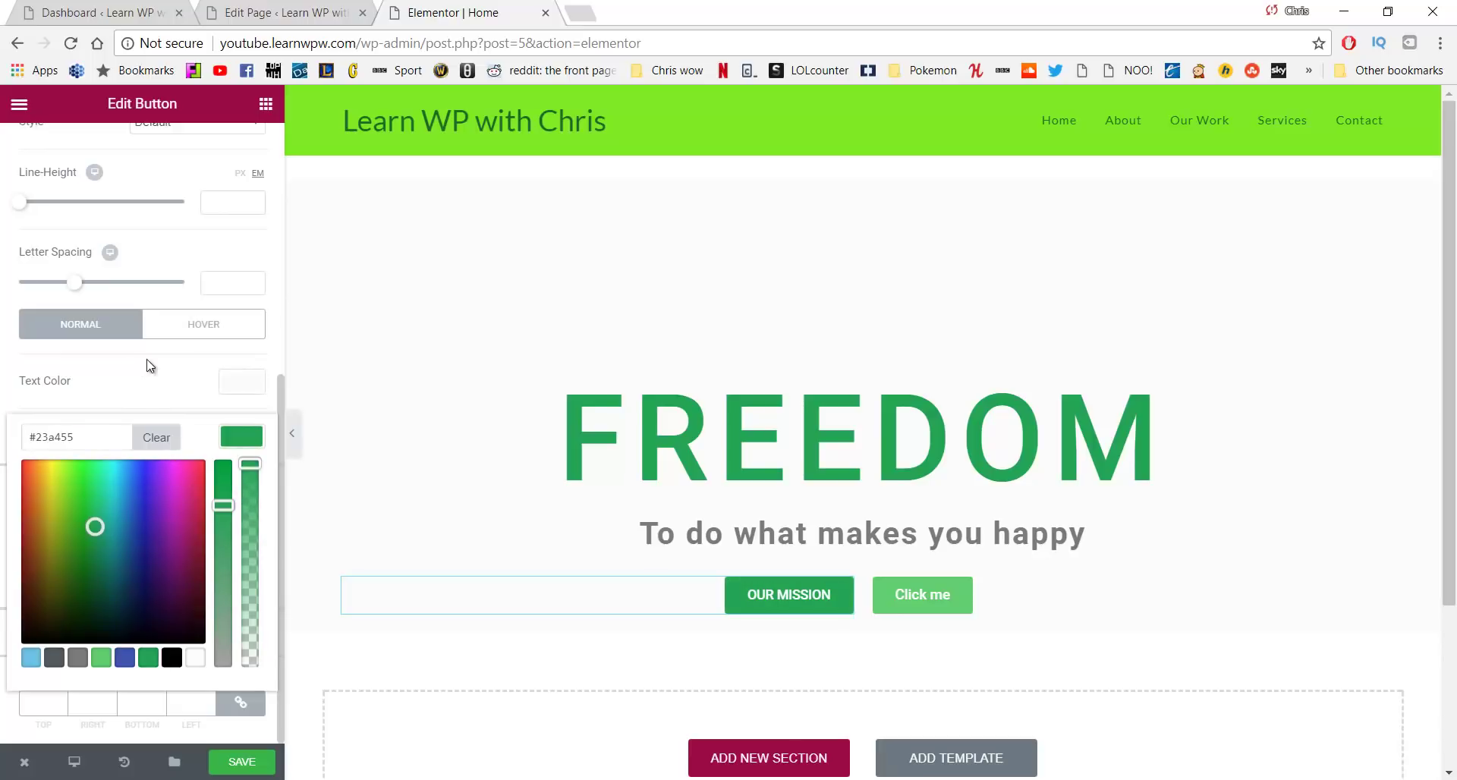
pyautogui.click(171, 343)
pyautogui.click(80, 338)
pyautogui.click(172, 385)
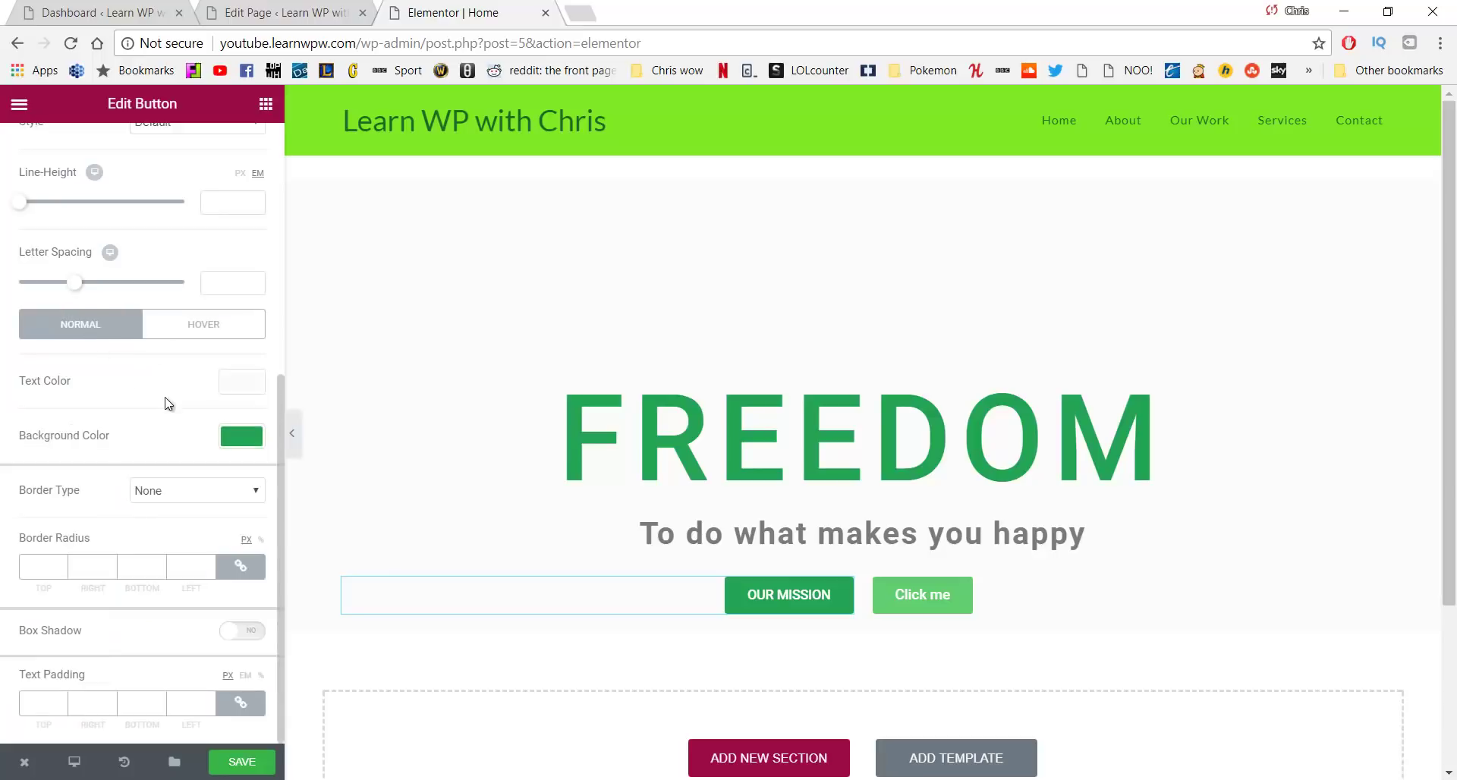
# Keep the border type at none and round the button's corners by 5 px
pyautogui.click(175, 498)
pyautogui.click(179, 492)
pyautogui.doubleClick(179, 491)
pyautogui.write('5')
pyautogui.moveTo(55, 563); pyautogui.dragTo(22, 574)
pyautogui.write('520')
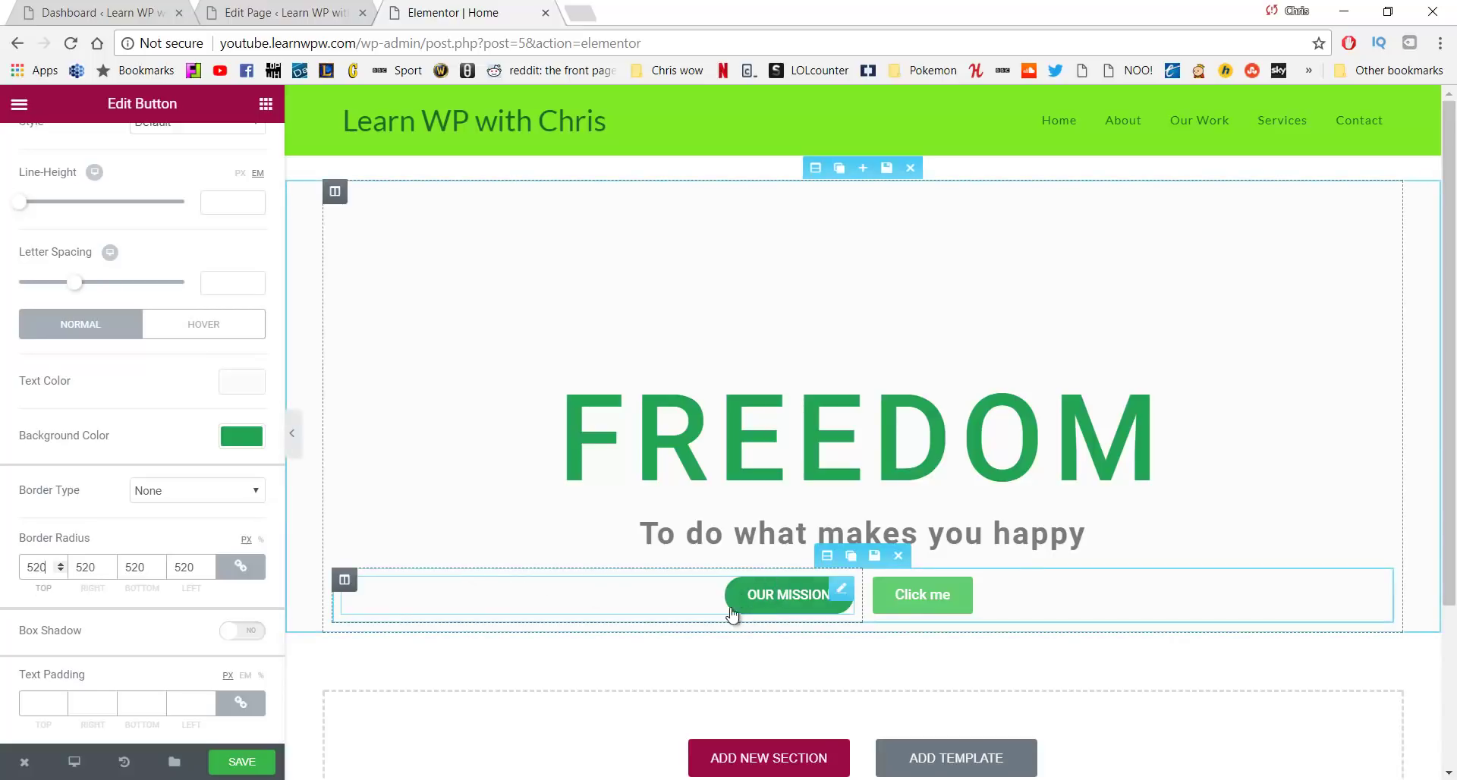
pyautogui.press('BackSpace')
pyautogui.press('BackSpace')
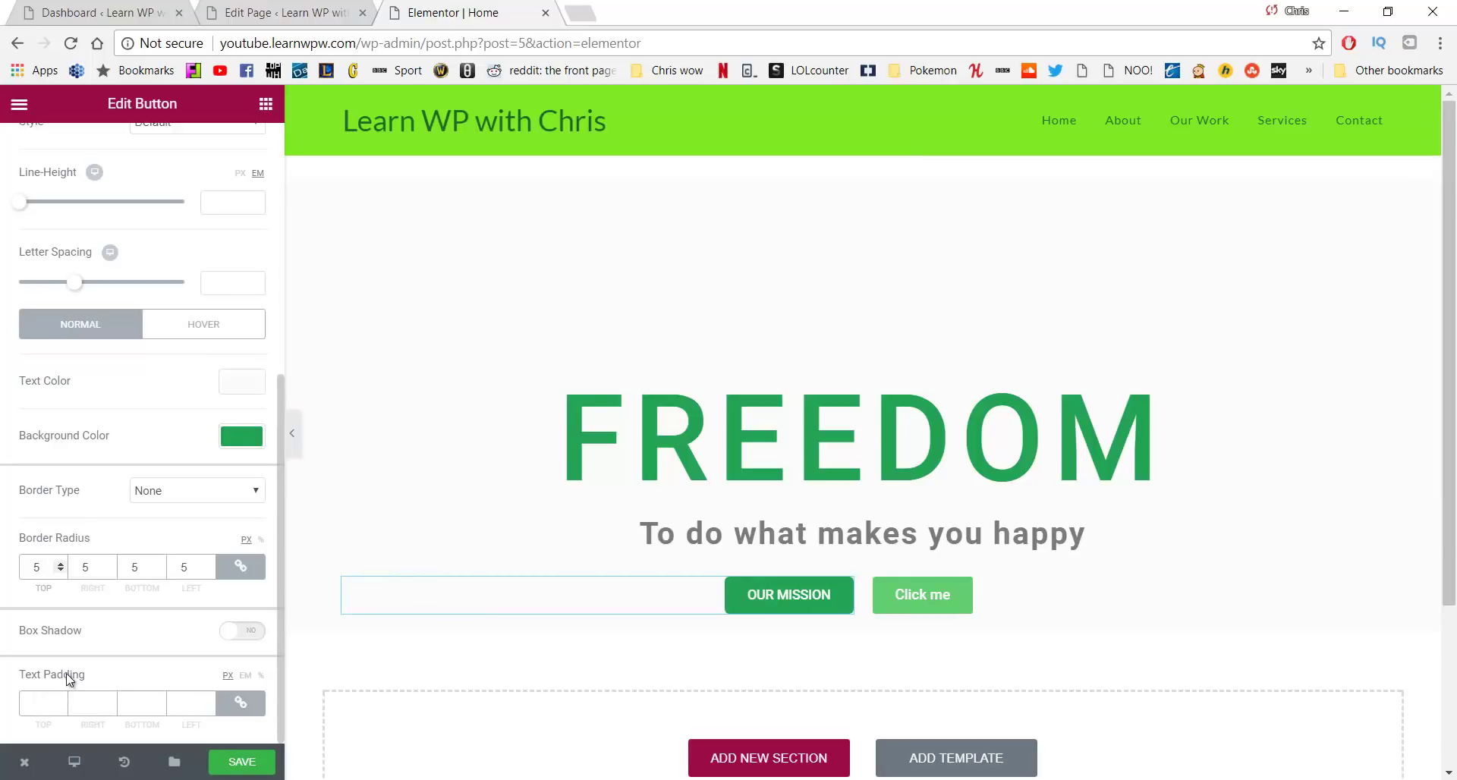
# Try several text padding values, then clear the padding back to default
pyautogui.click(47, 704)
pyautogui.write('5')
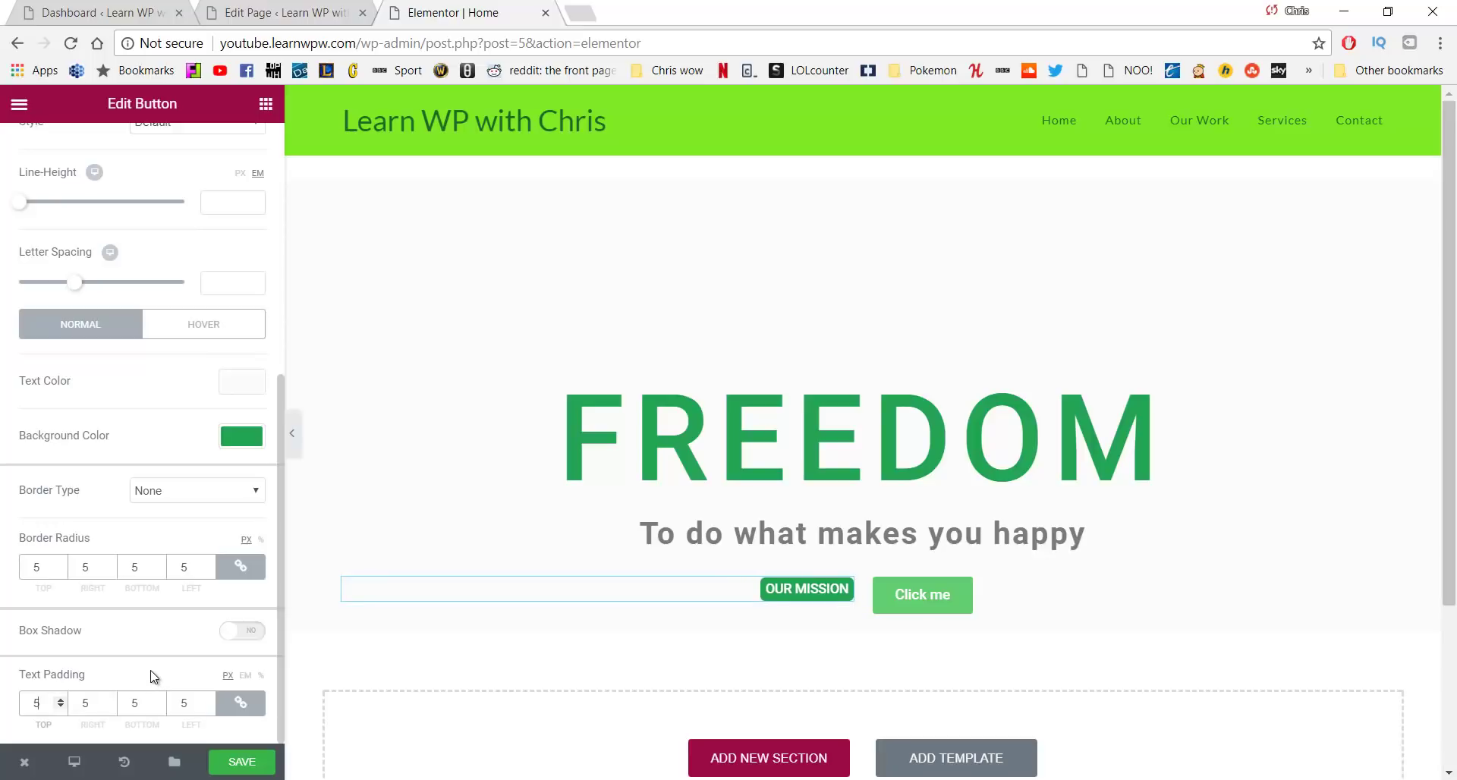
pyautogui.press('BackSpace')
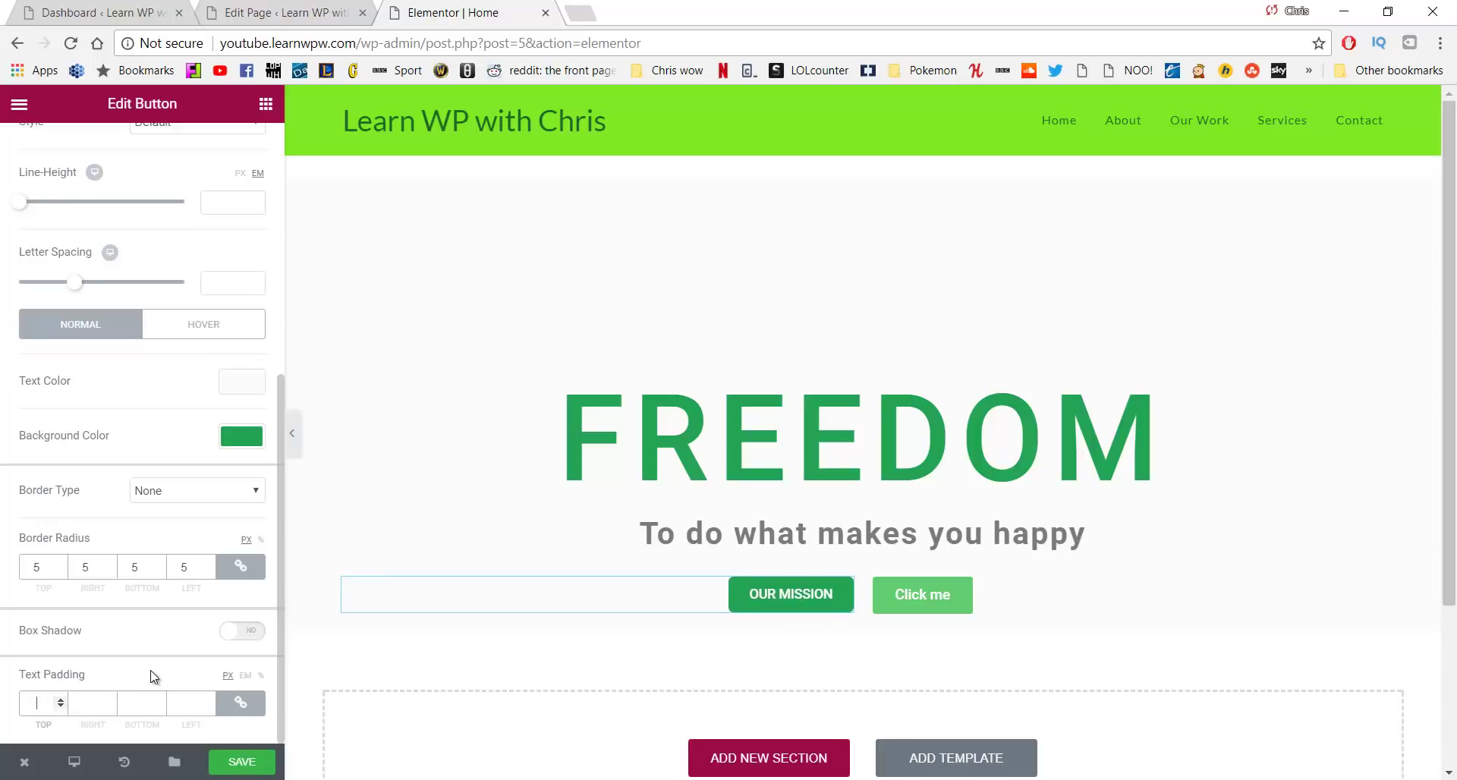
pyautogui.write('500')
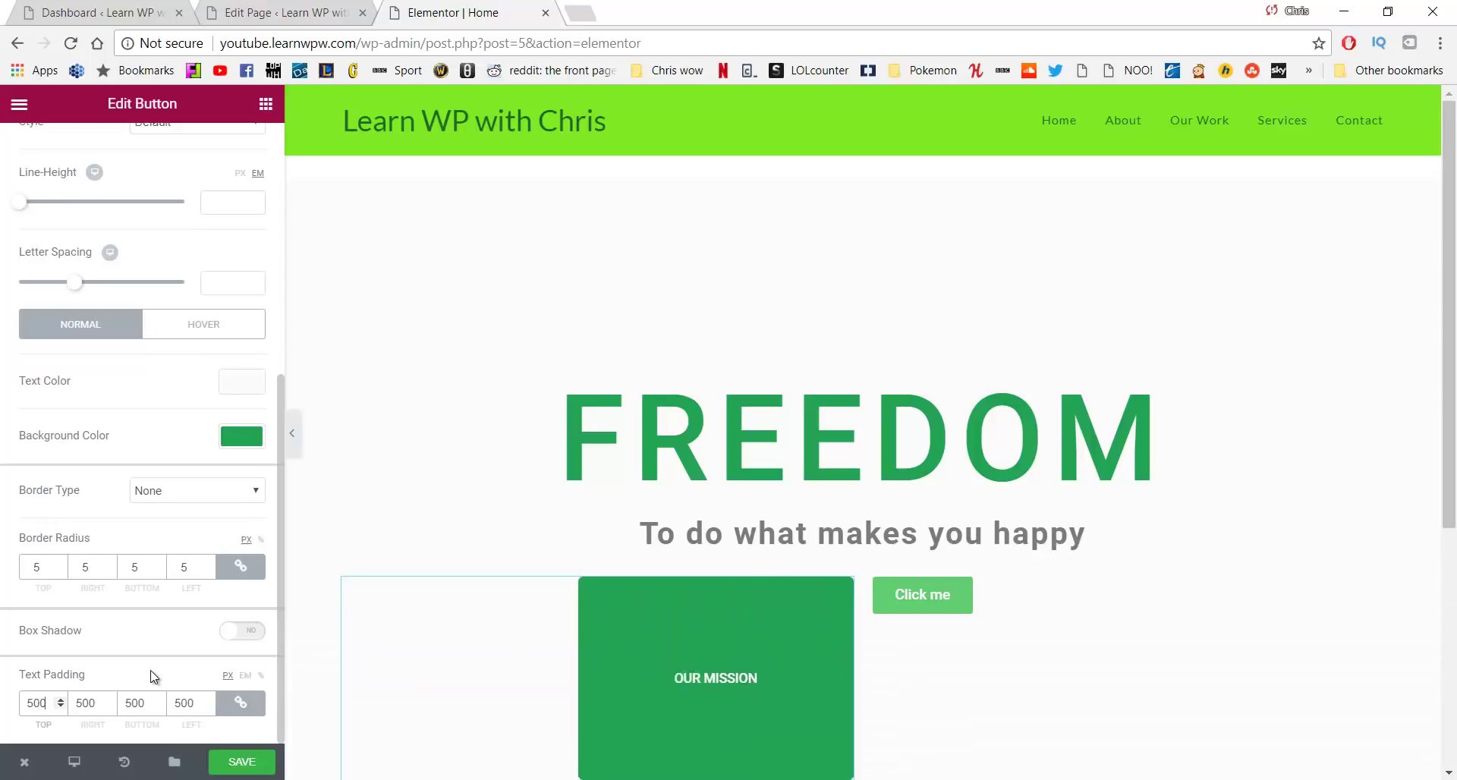
pyautogui.press('BackSpace')
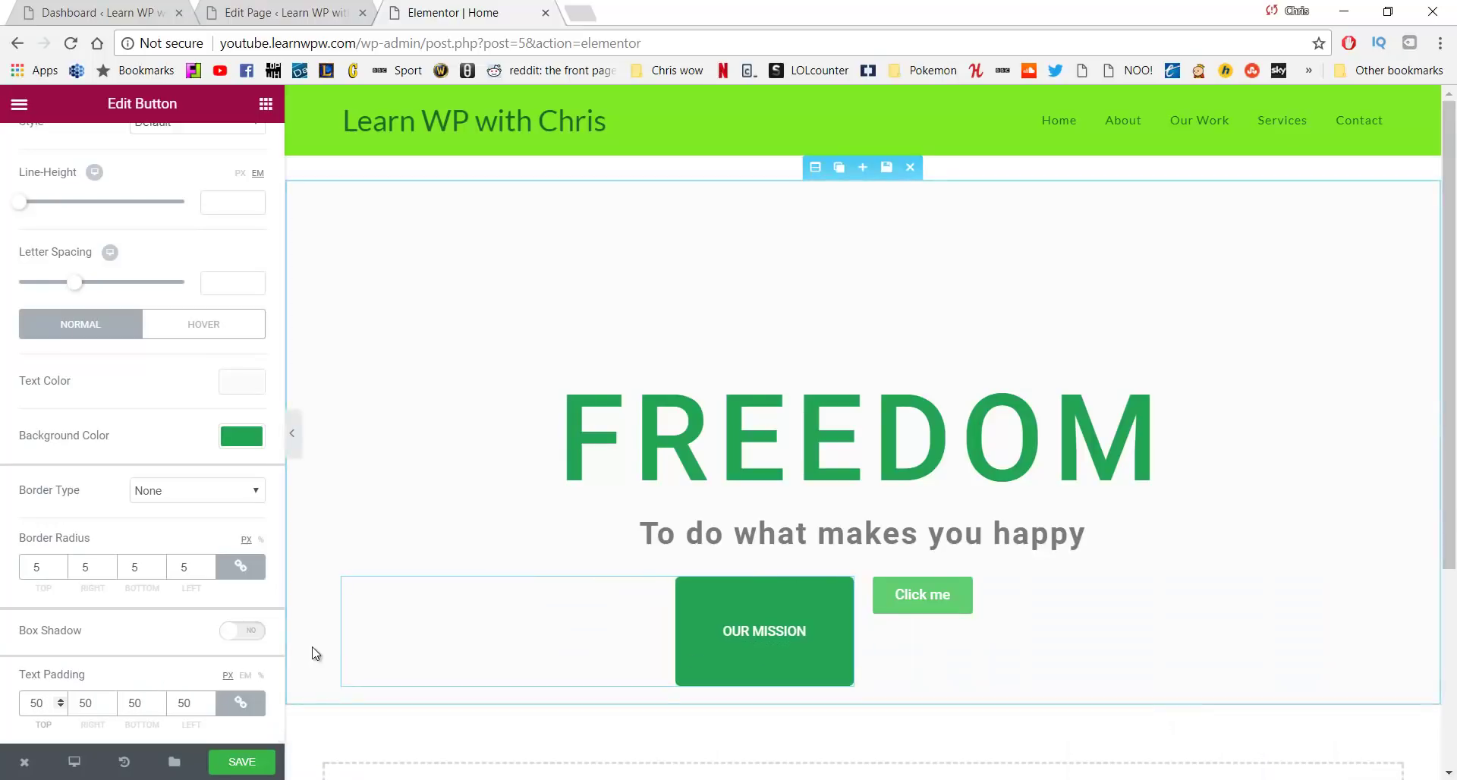
pyautogui.press('BackSpace')
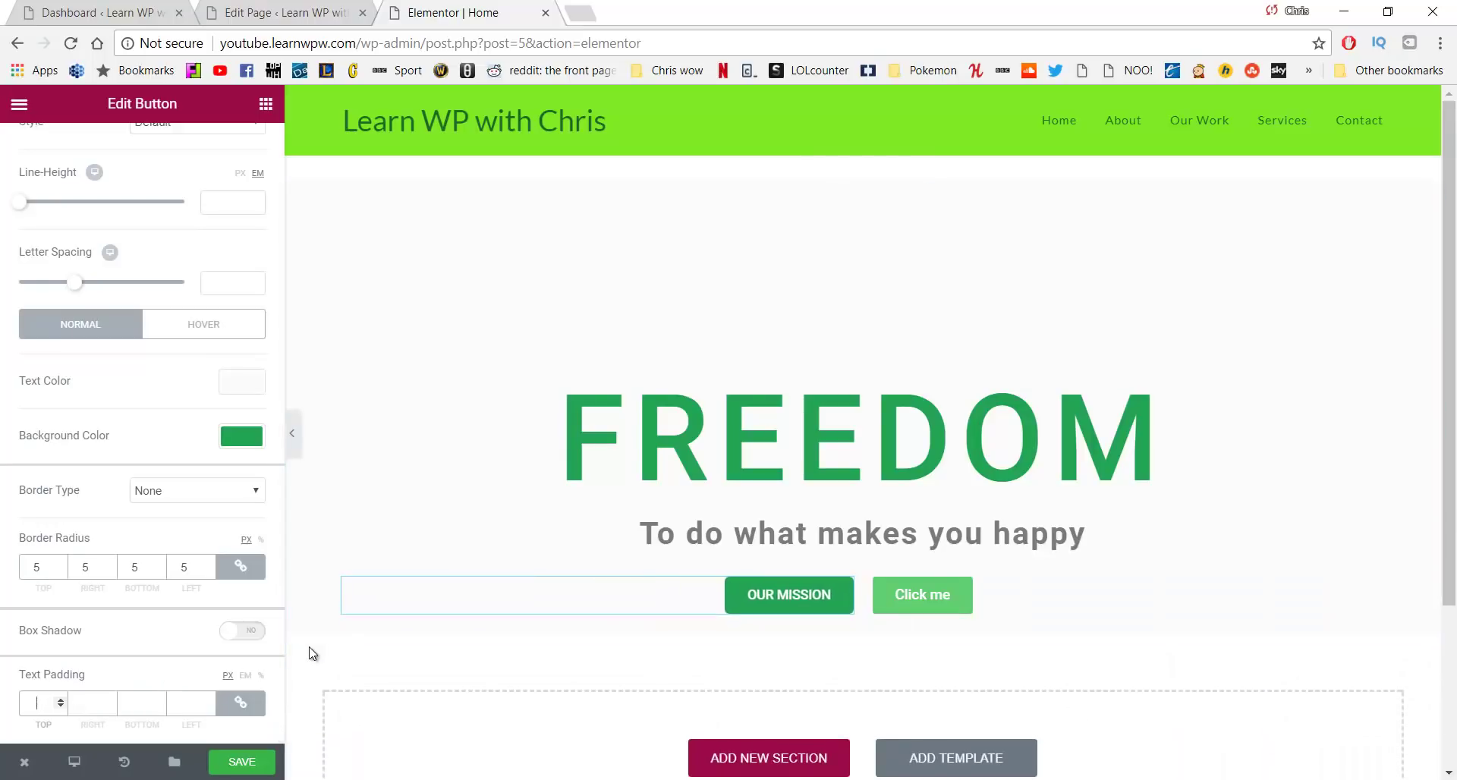
pyautogui.write('20')
pyautogui.press('BackSpace')
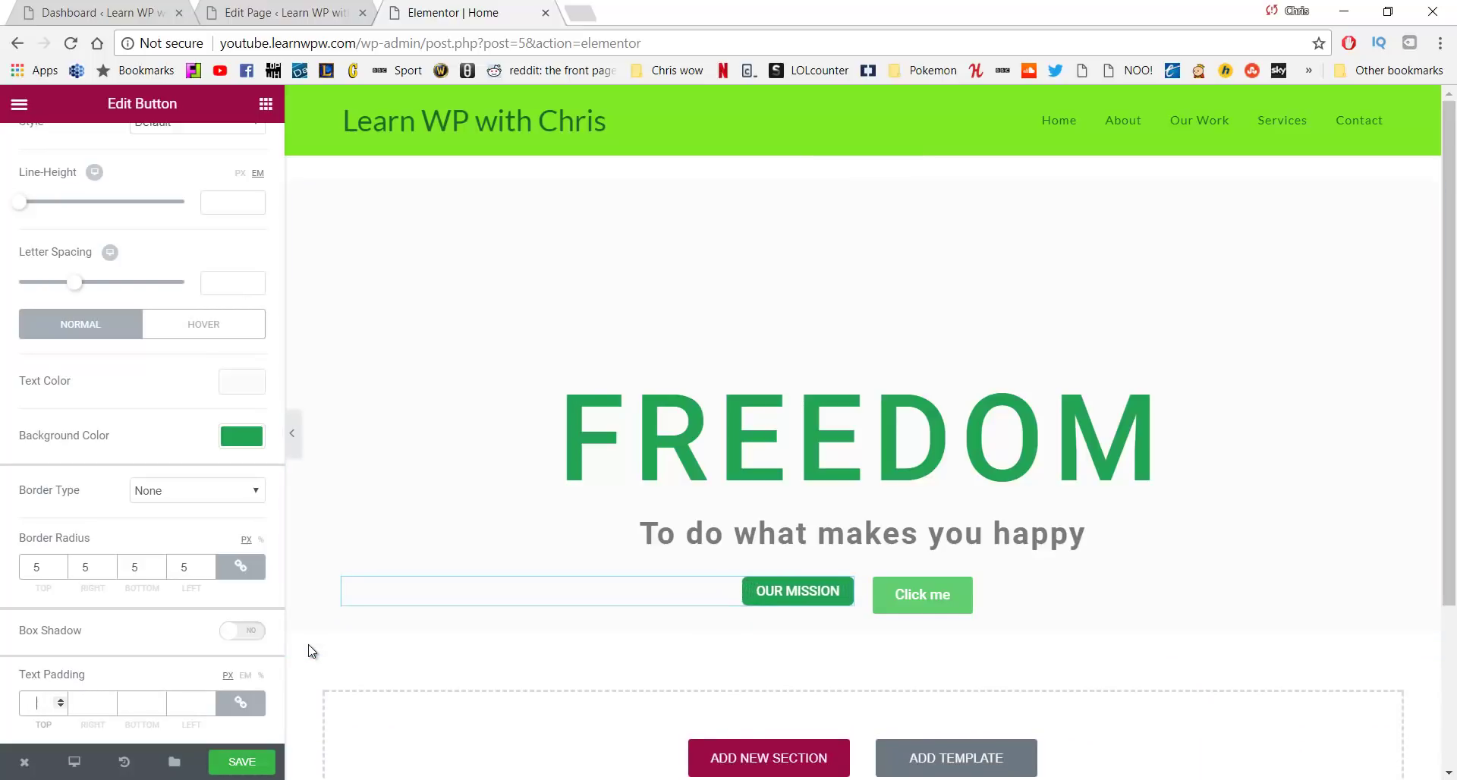
pyautogui.write('0')
pyautogui.press('BackSpace')
pyautogui.press('BackSpace')
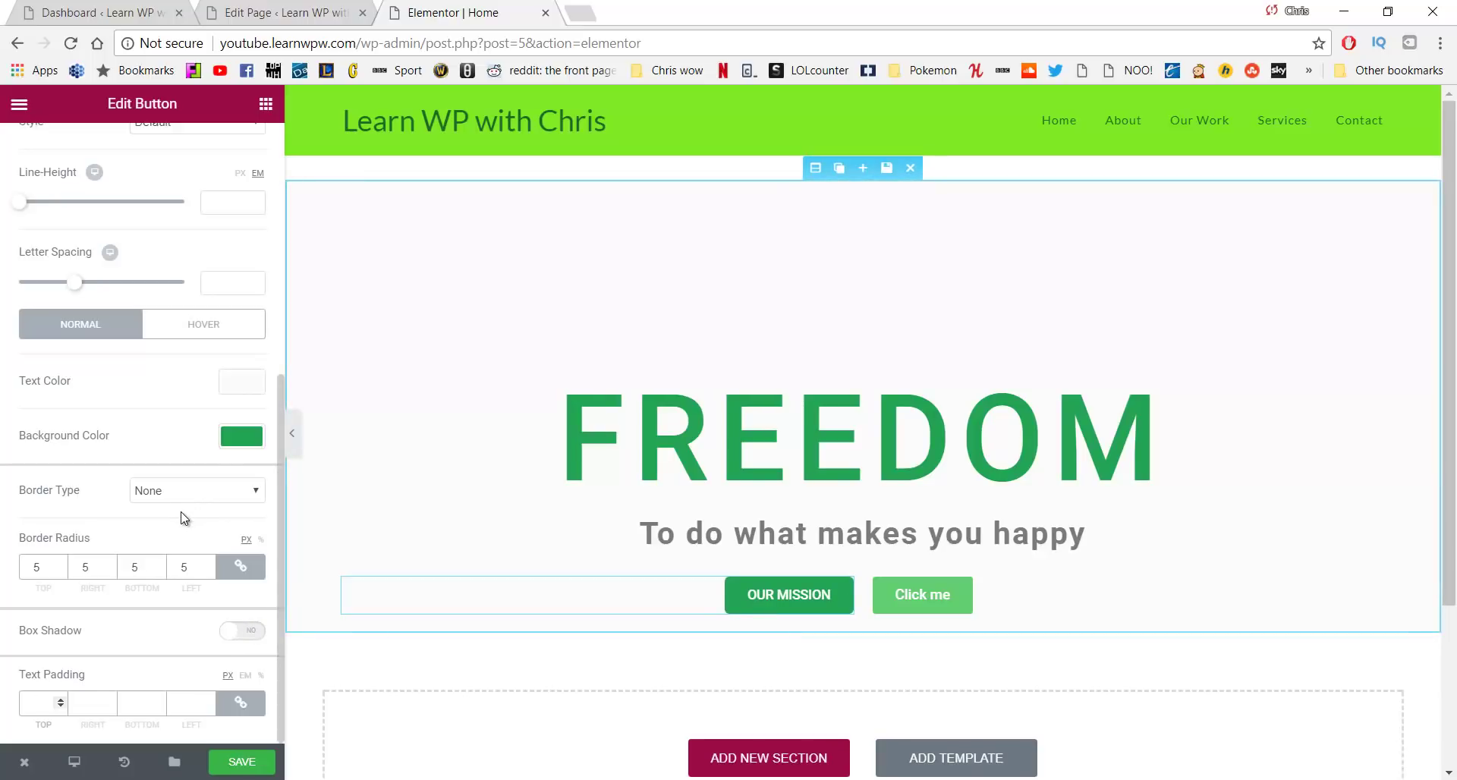
# Set the OUR MISSION button's hover background to light green #61ce70
pyautogui.click(202, 328)
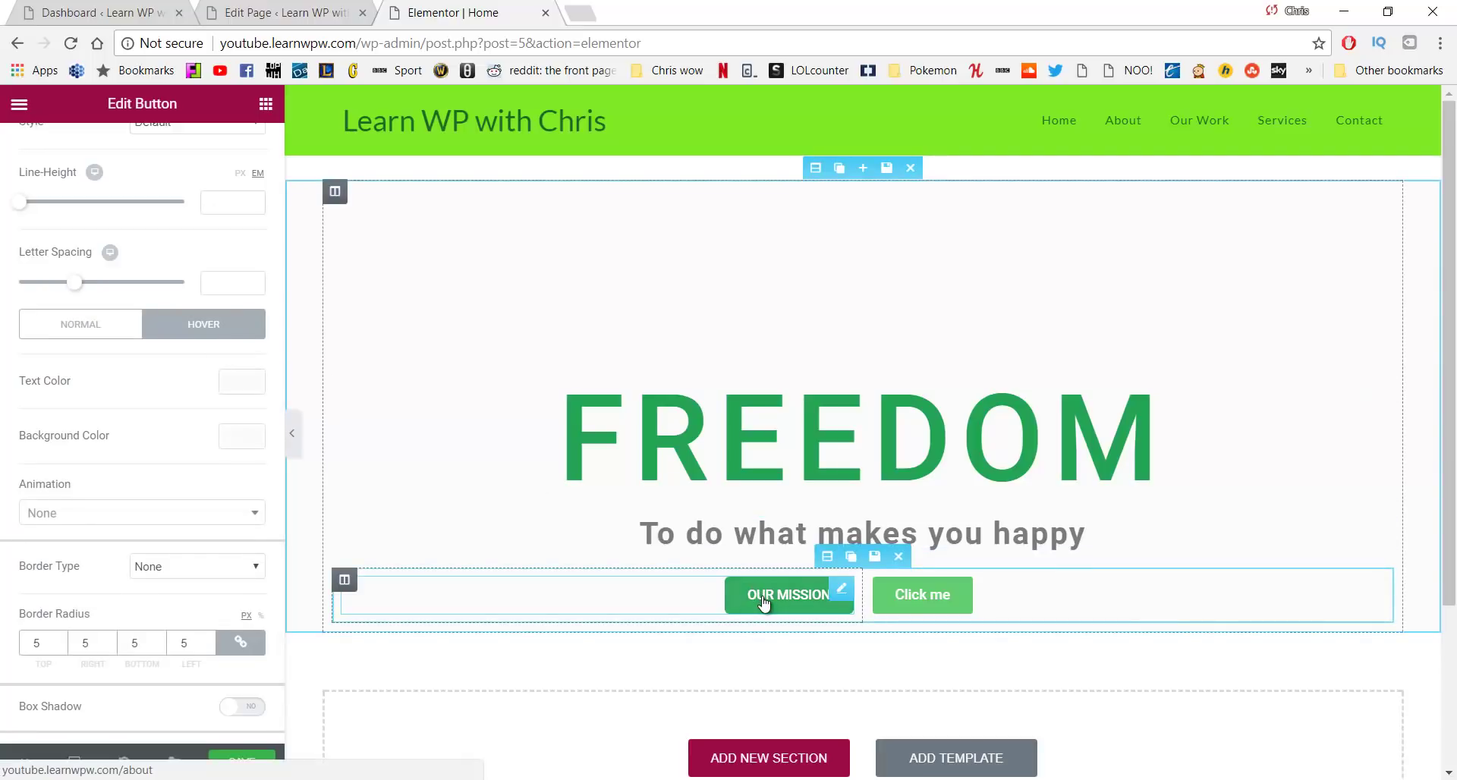
pyautogui.click(241, 438)
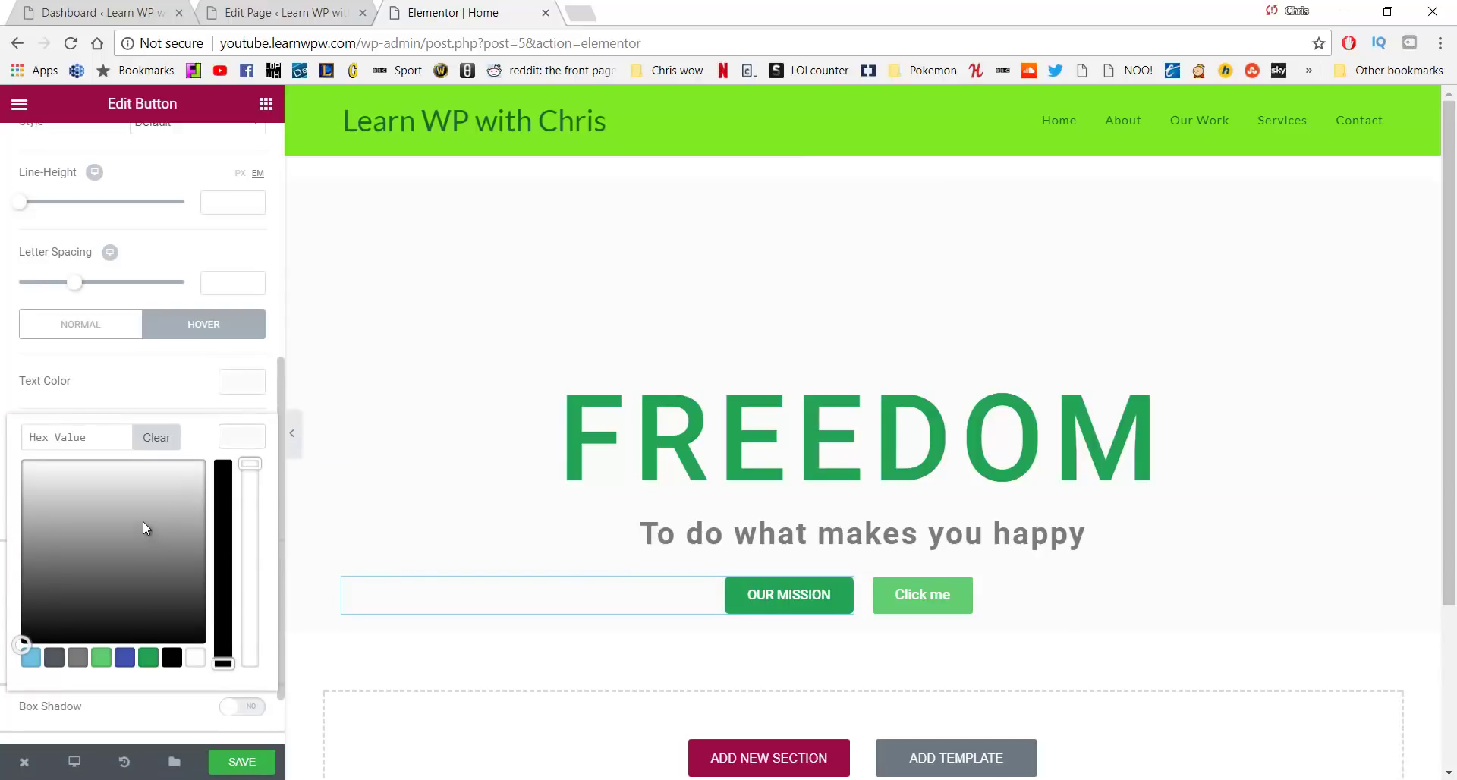
pyautogui.click(102, 658)
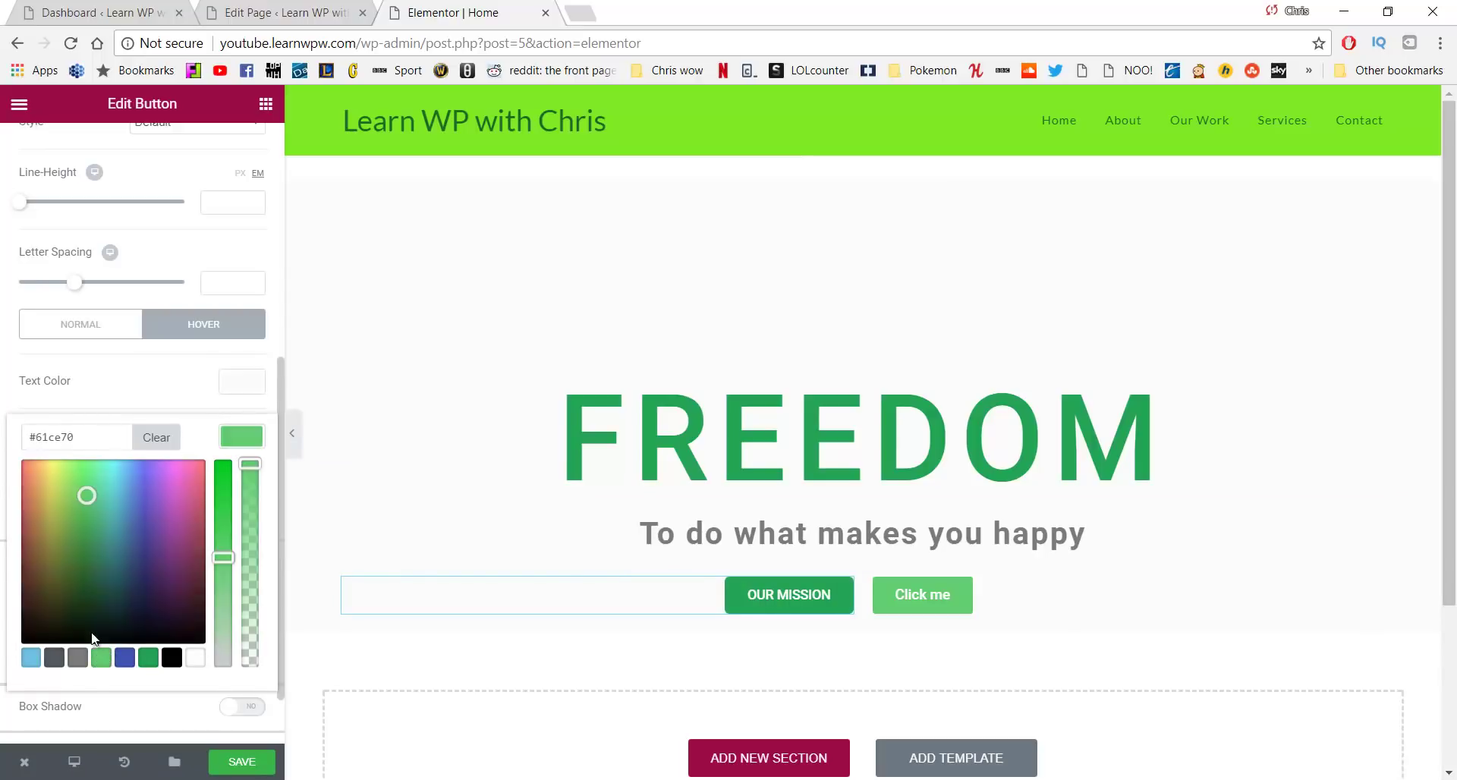
pyautogui.scroll(-1, 114, 553)
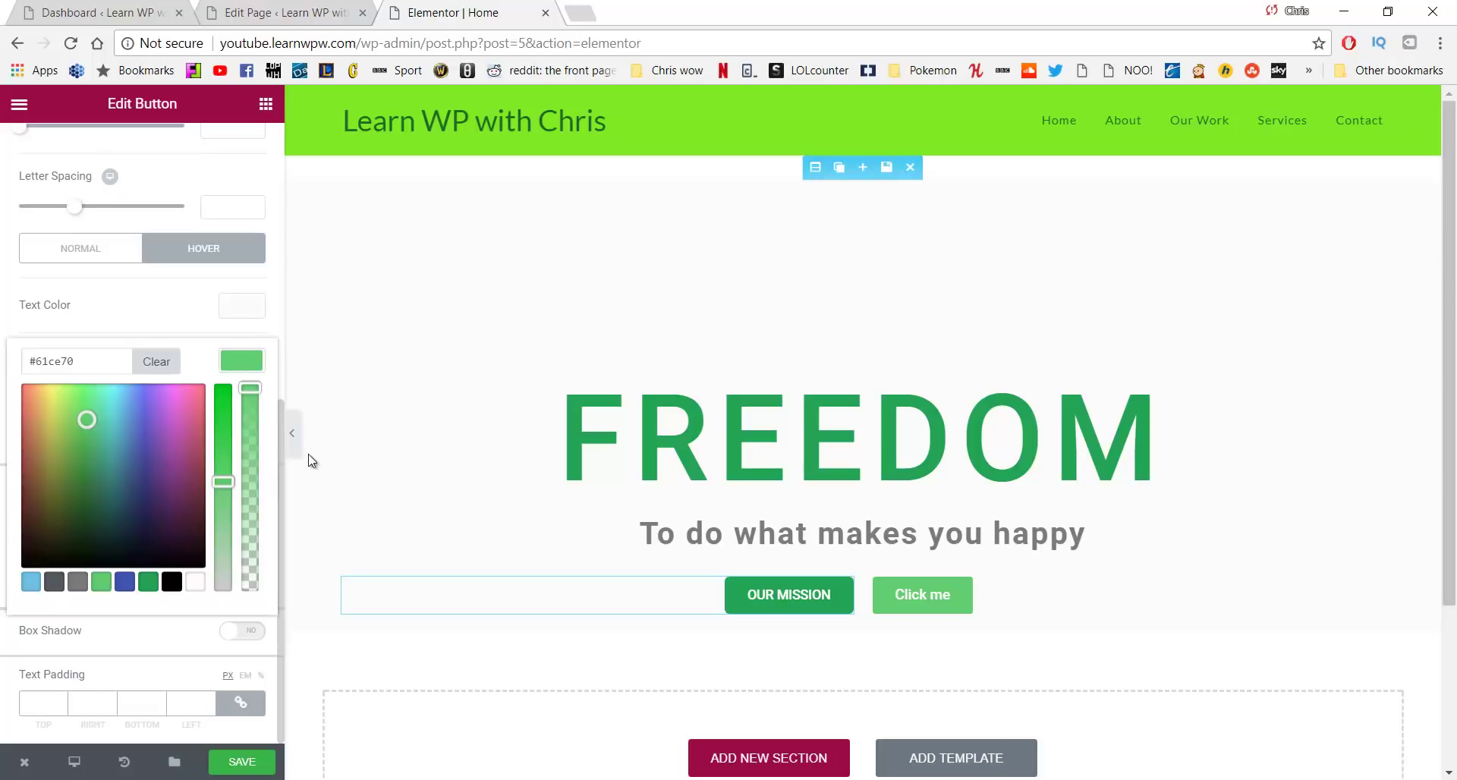
# Reselect OUR MISSION to review its Style and Advanced settings, then select Click me
pyautogui.click(341, 444)
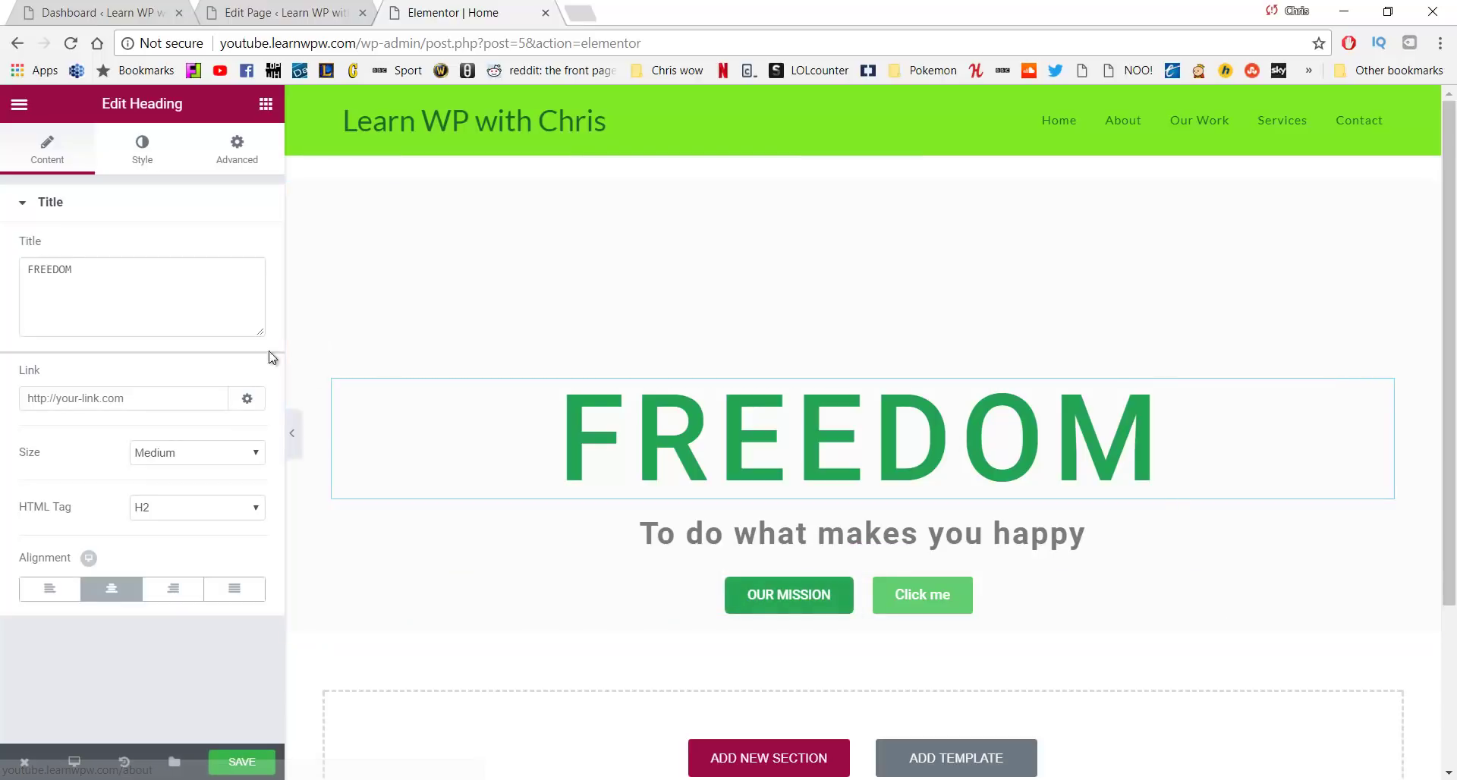
pyautogui.click(752, 594)
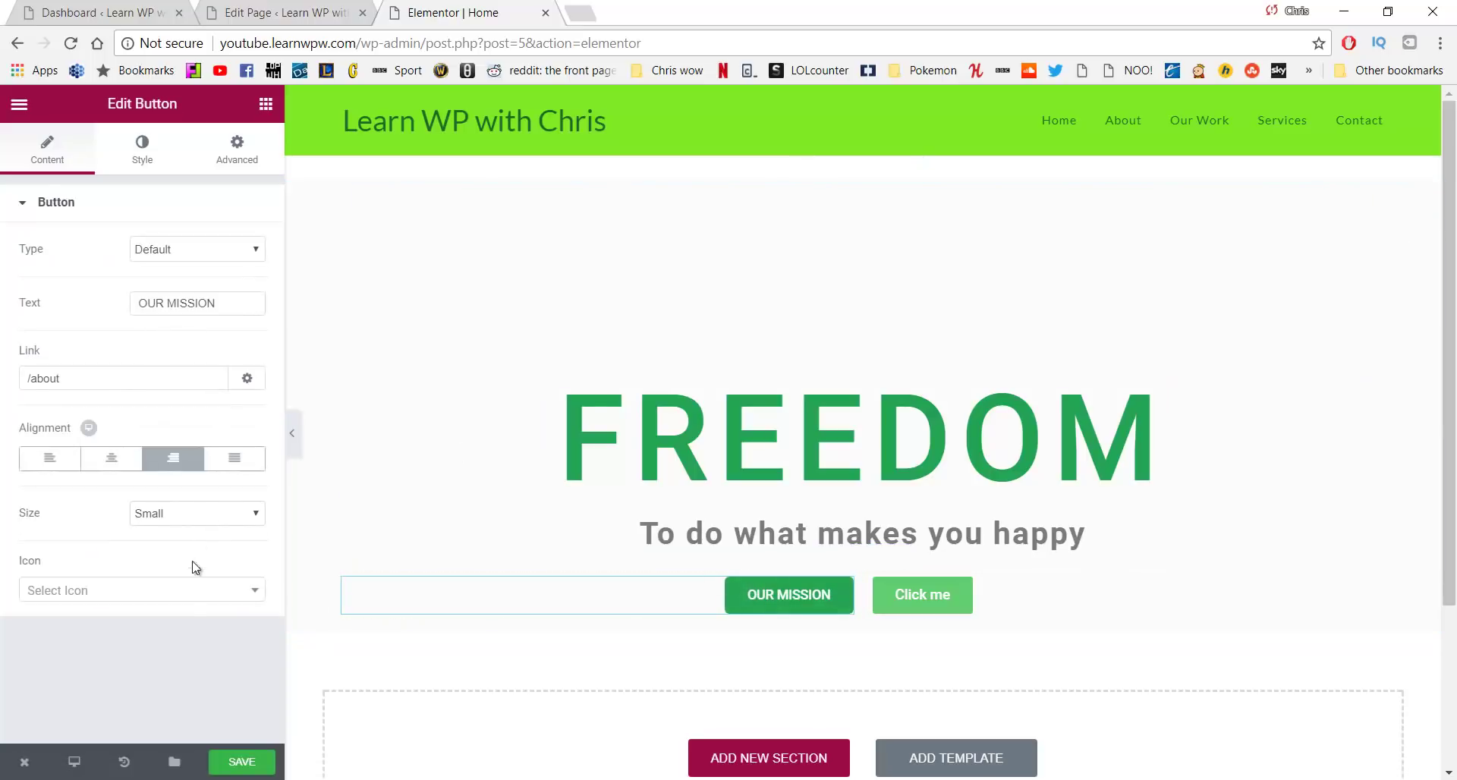
pyautogui.click(157, 139)
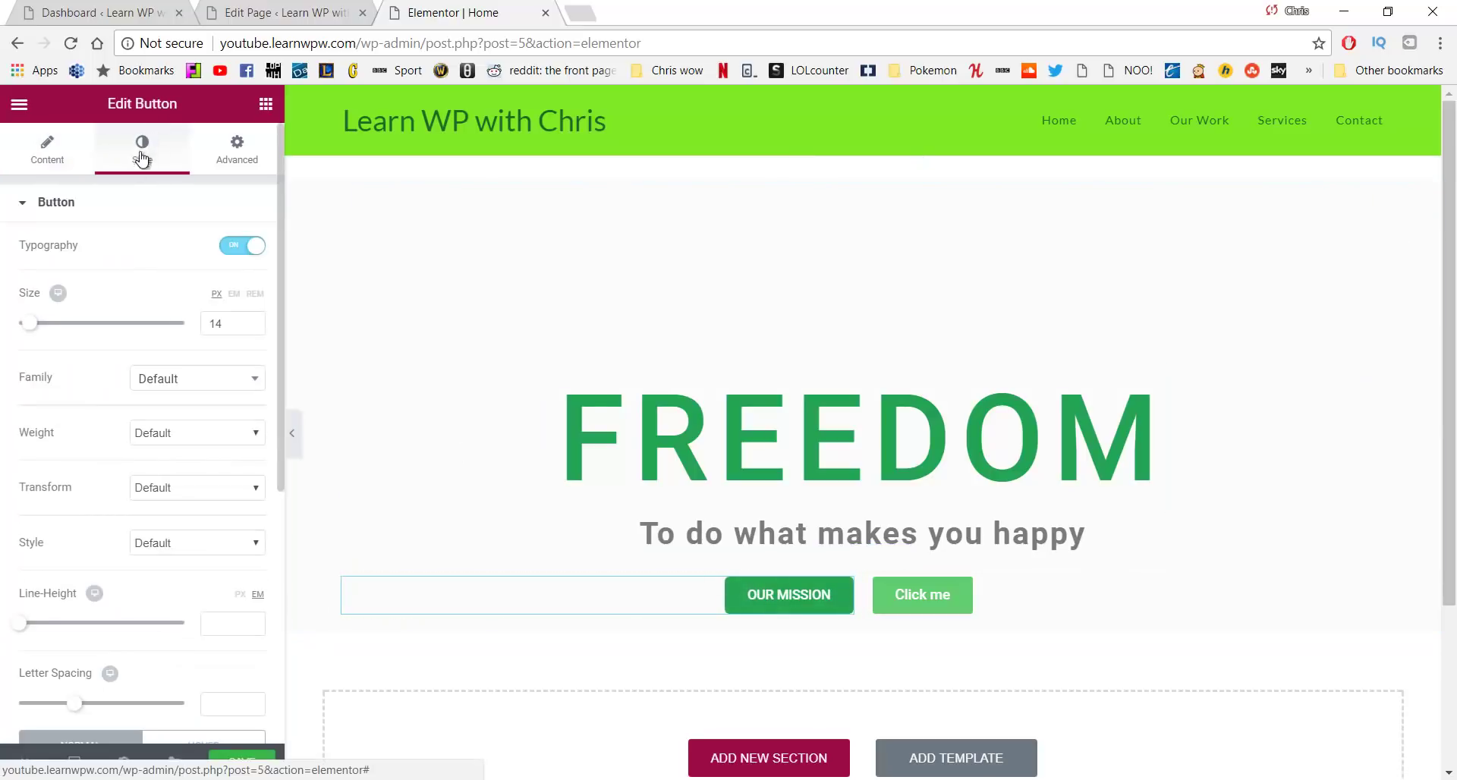
pyautogui.scroll(-5, 159, 281)
pyautogui.scroll(5, 219, 190)
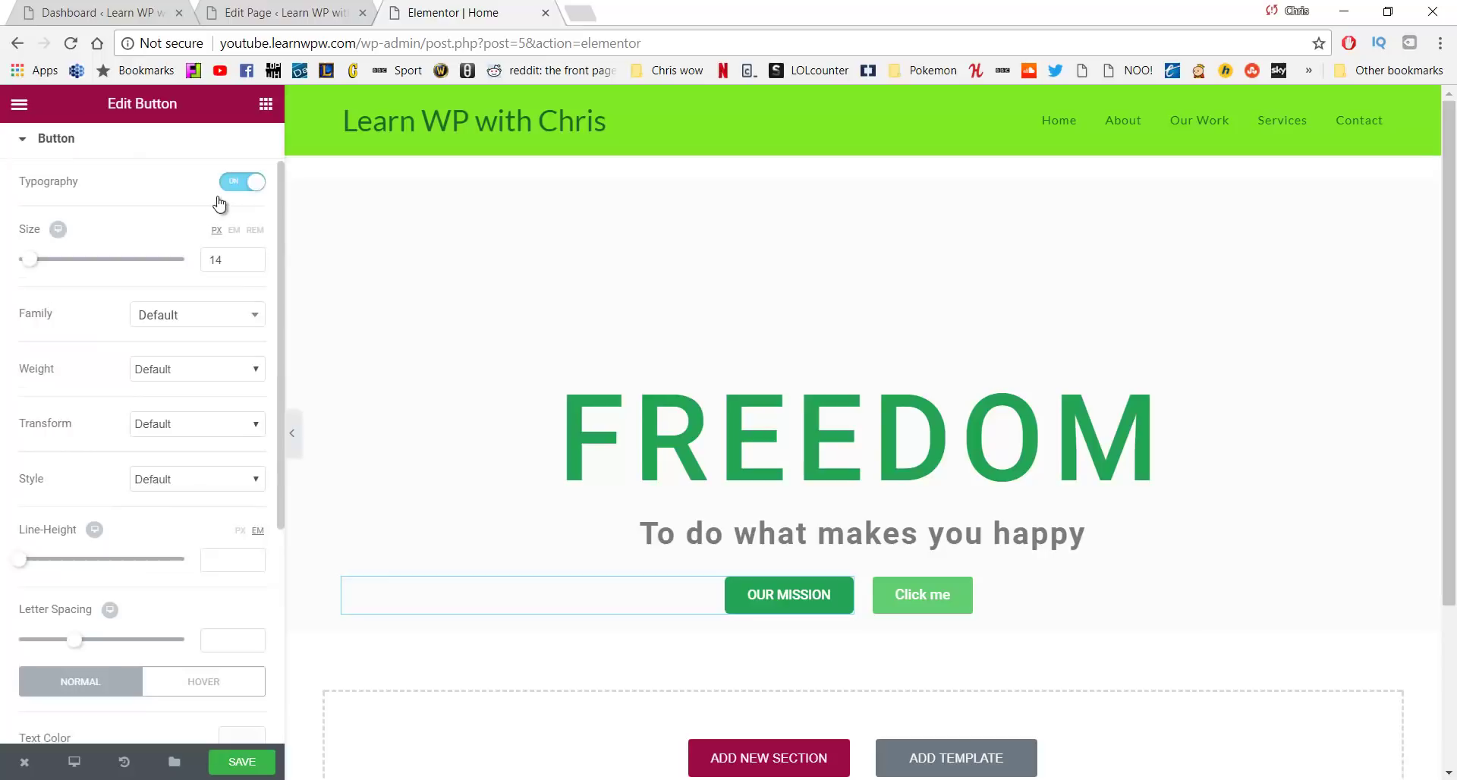
pyautogui.click(214, 156)
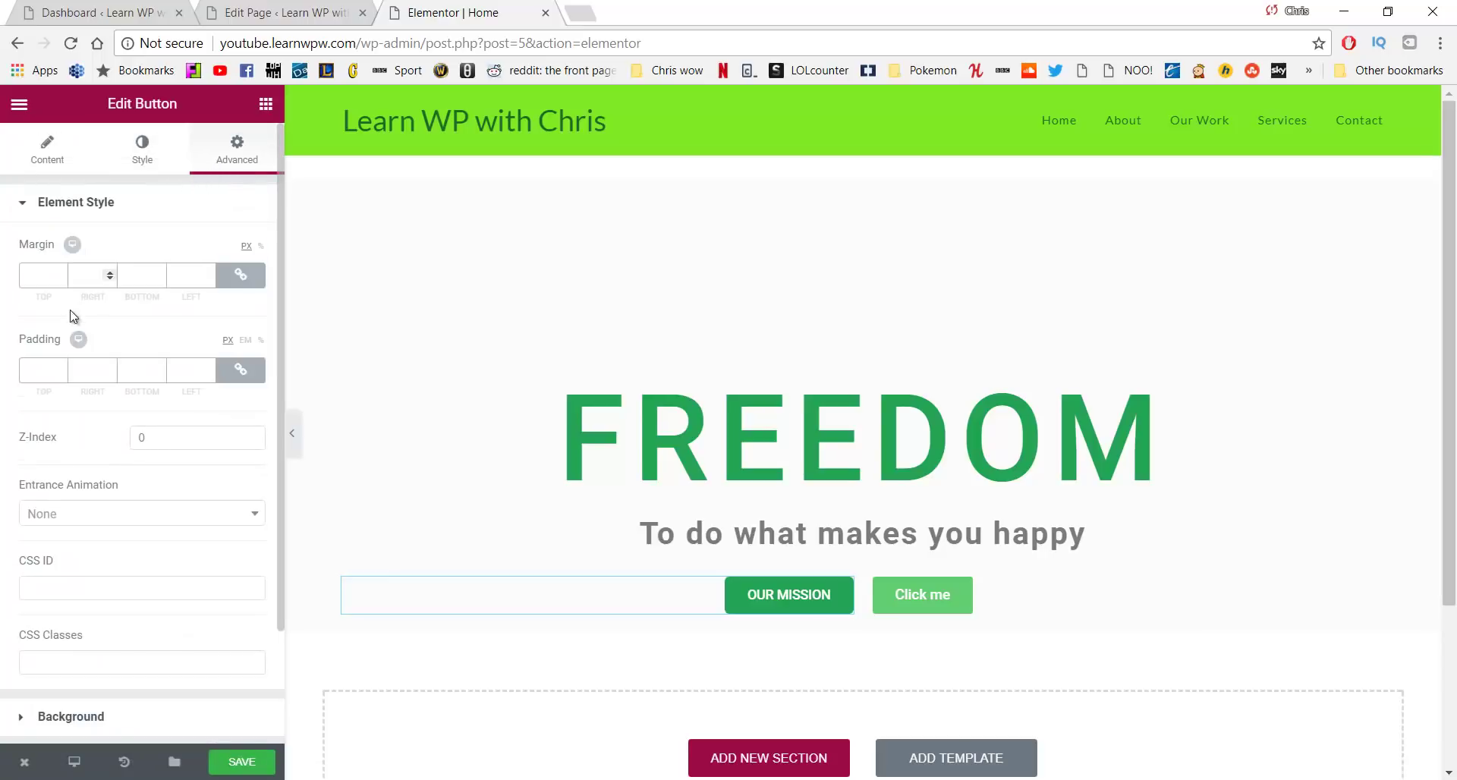
pyautogui.scroll(-2, 53, 349)
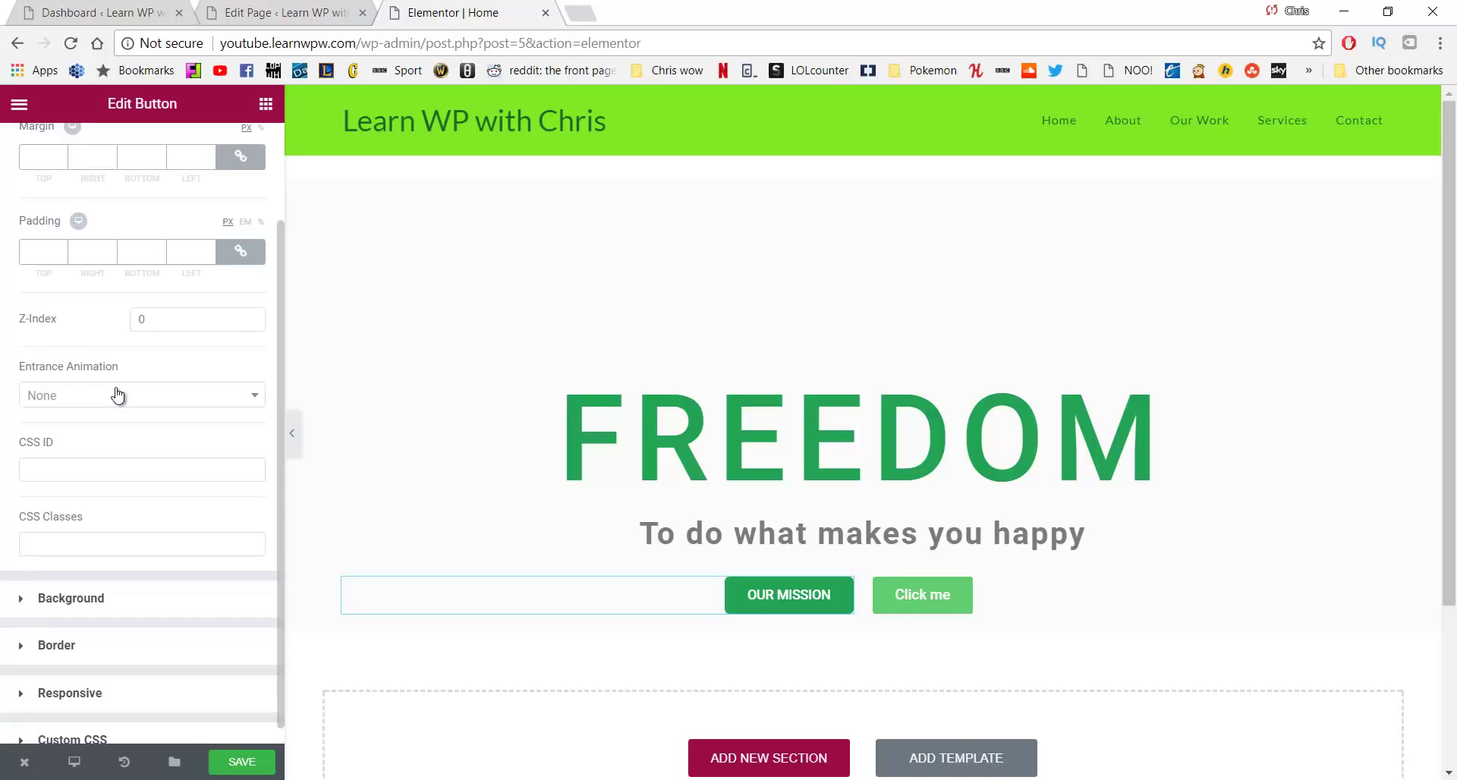
pyautogui.click(907, 592)
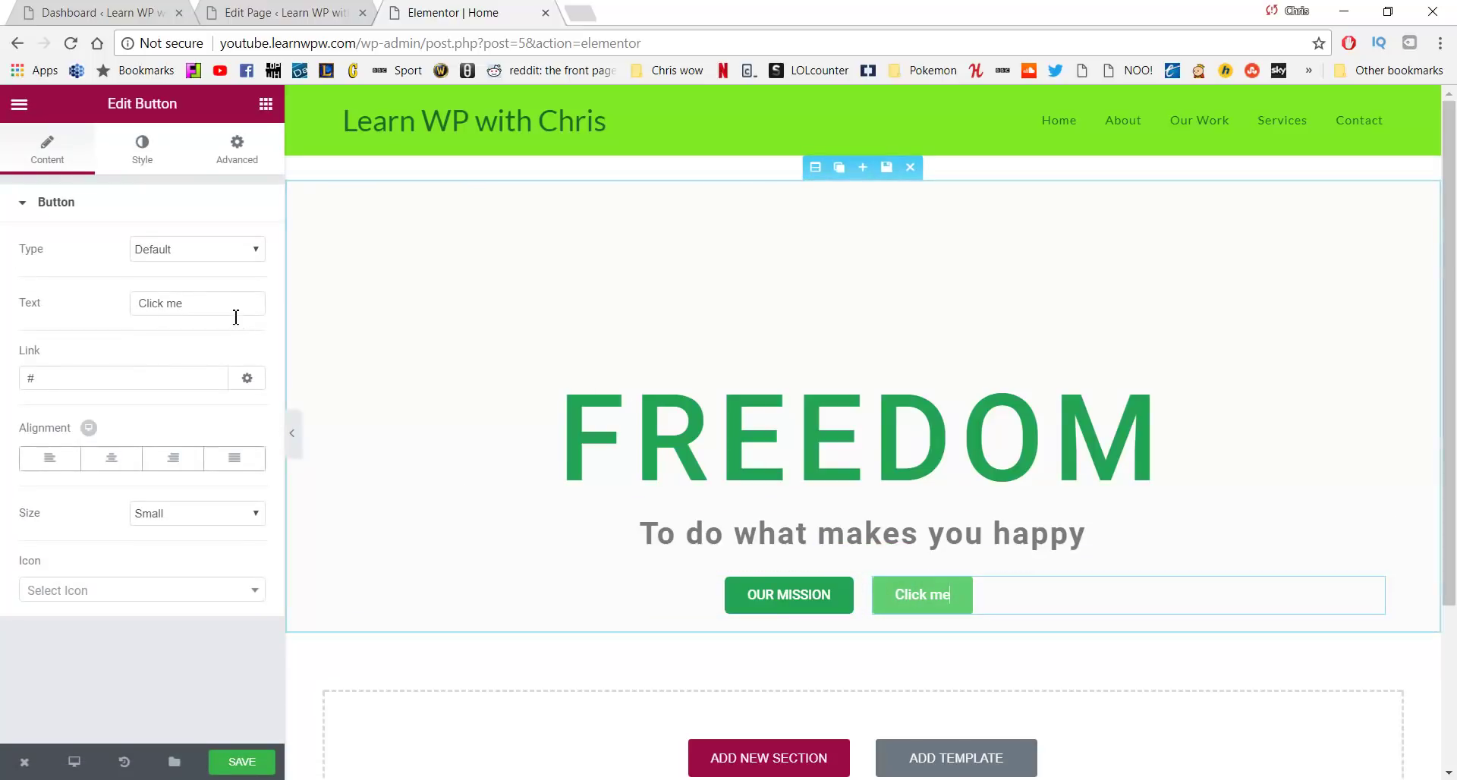
# Change the second button's label to VIEW OUR WORK and its link to /our-work
pyautogui.moveTo(237, 312); pyautogui.dragTo(125, 319)
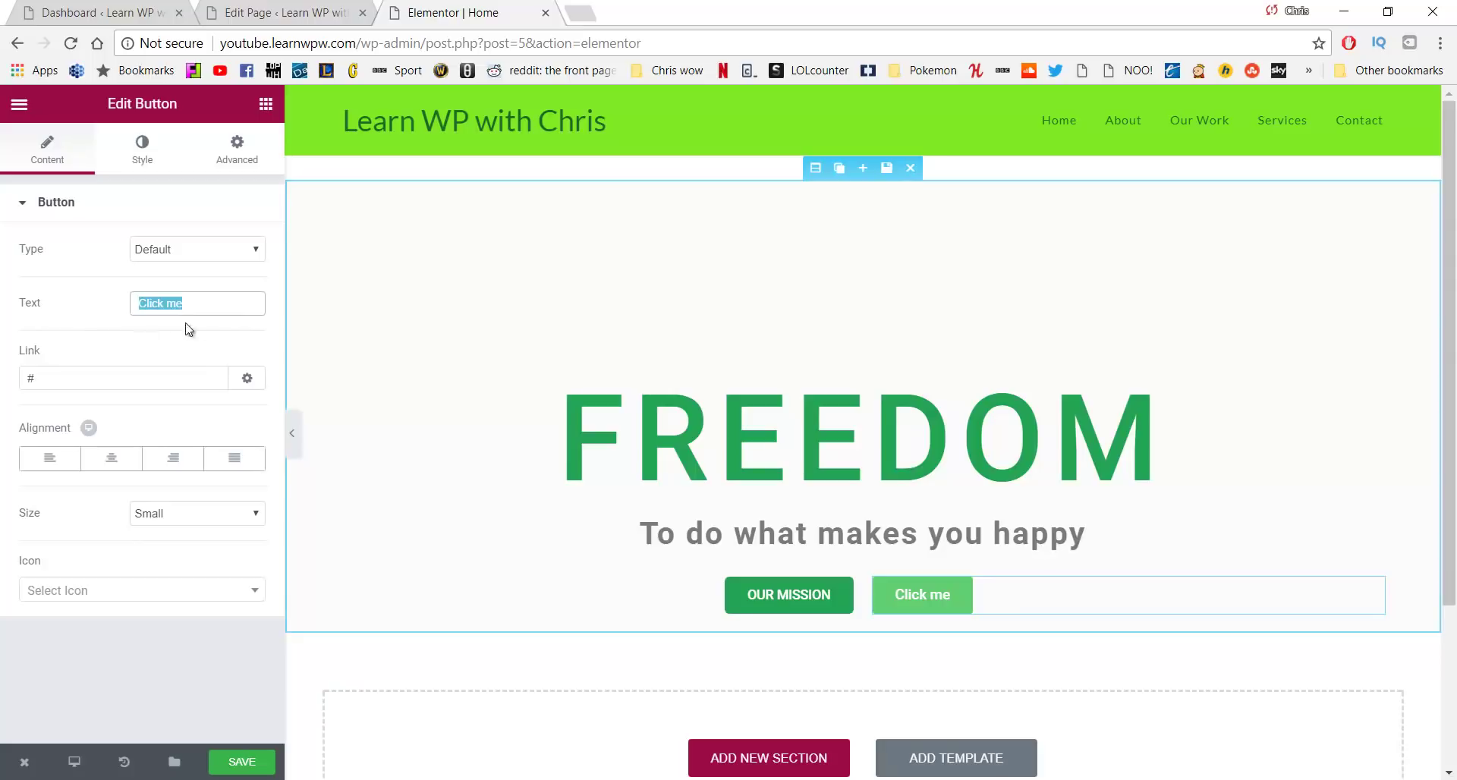
pyautogui.write('VIEW ')
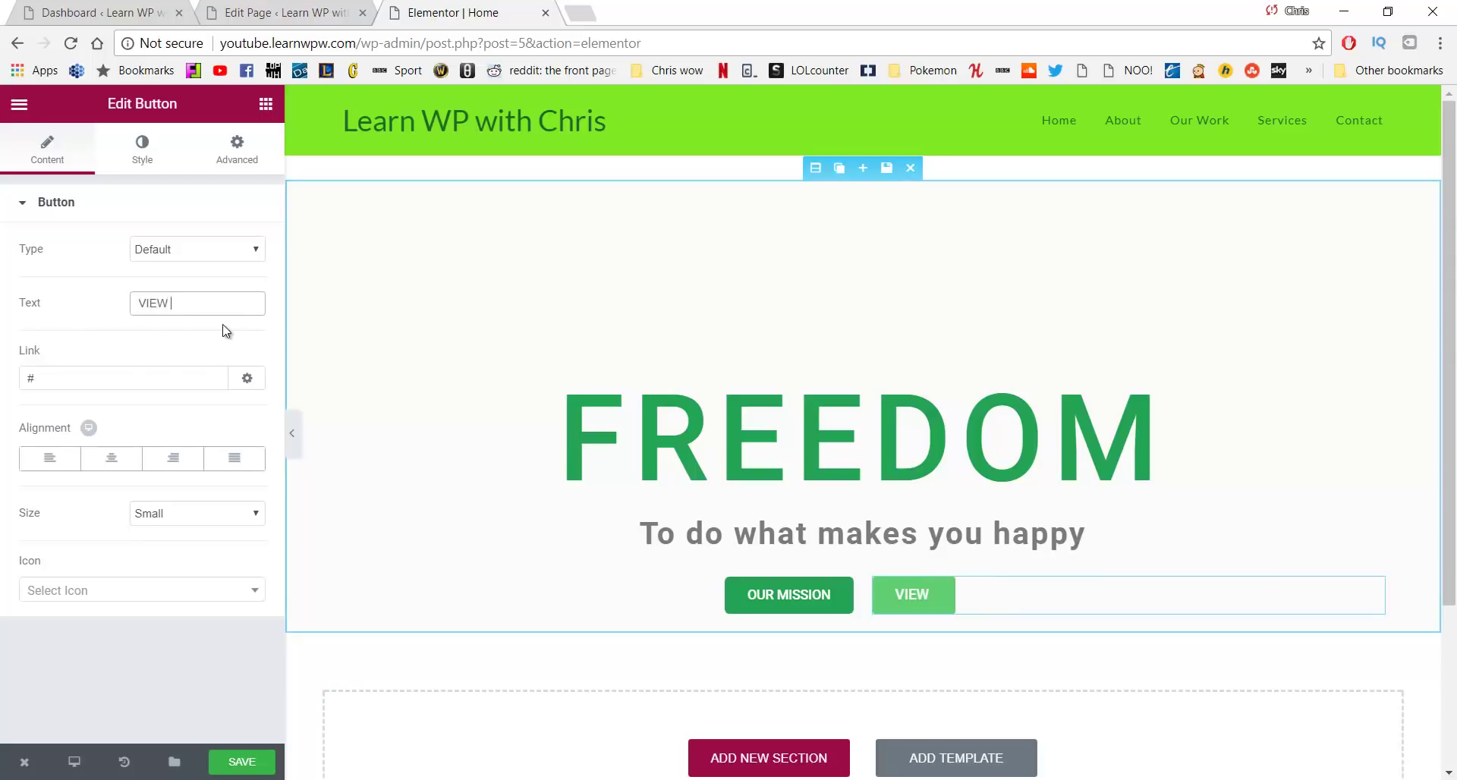
pyautogui.write('OUR WORK')
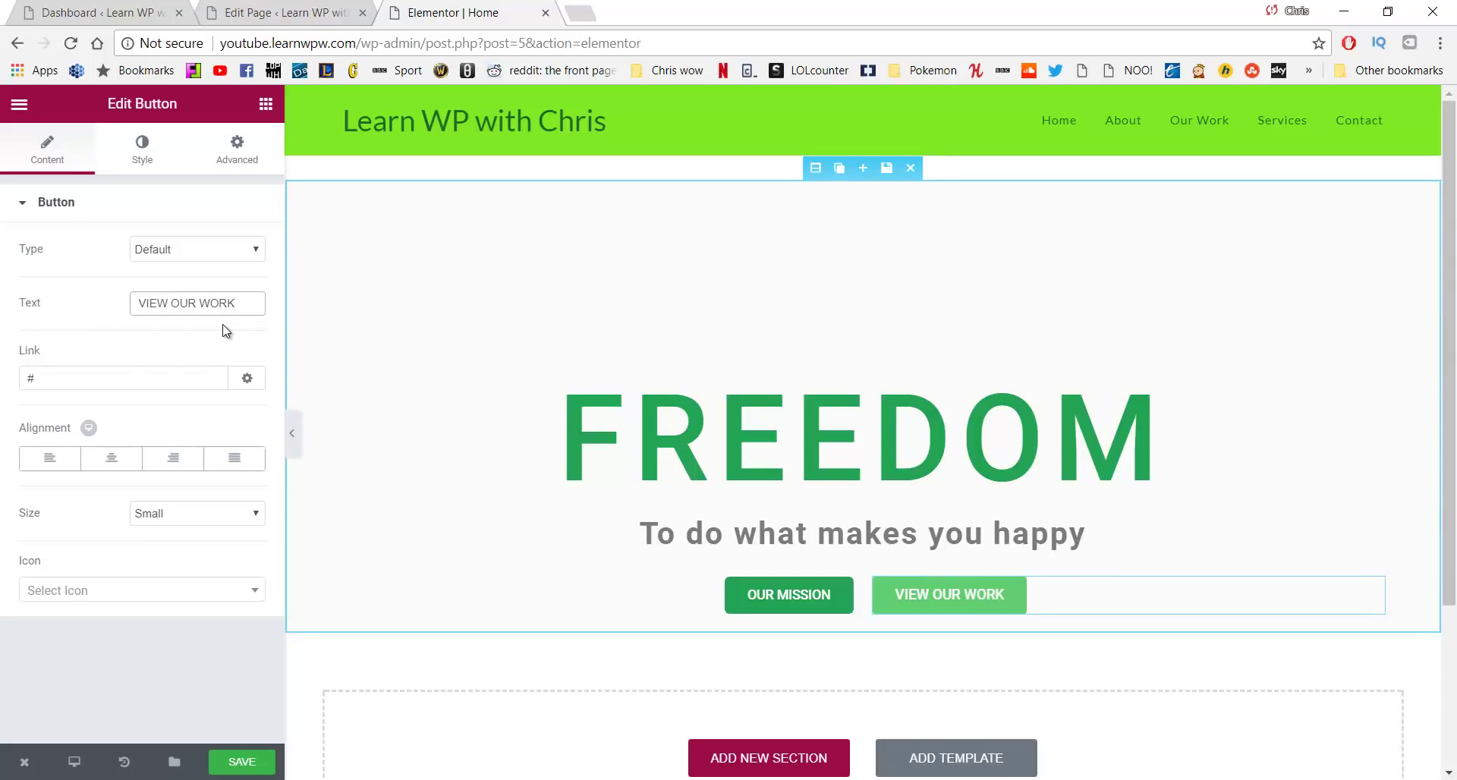
pyautogui.click(111, 376)
pyautogui.press('BackSpace')
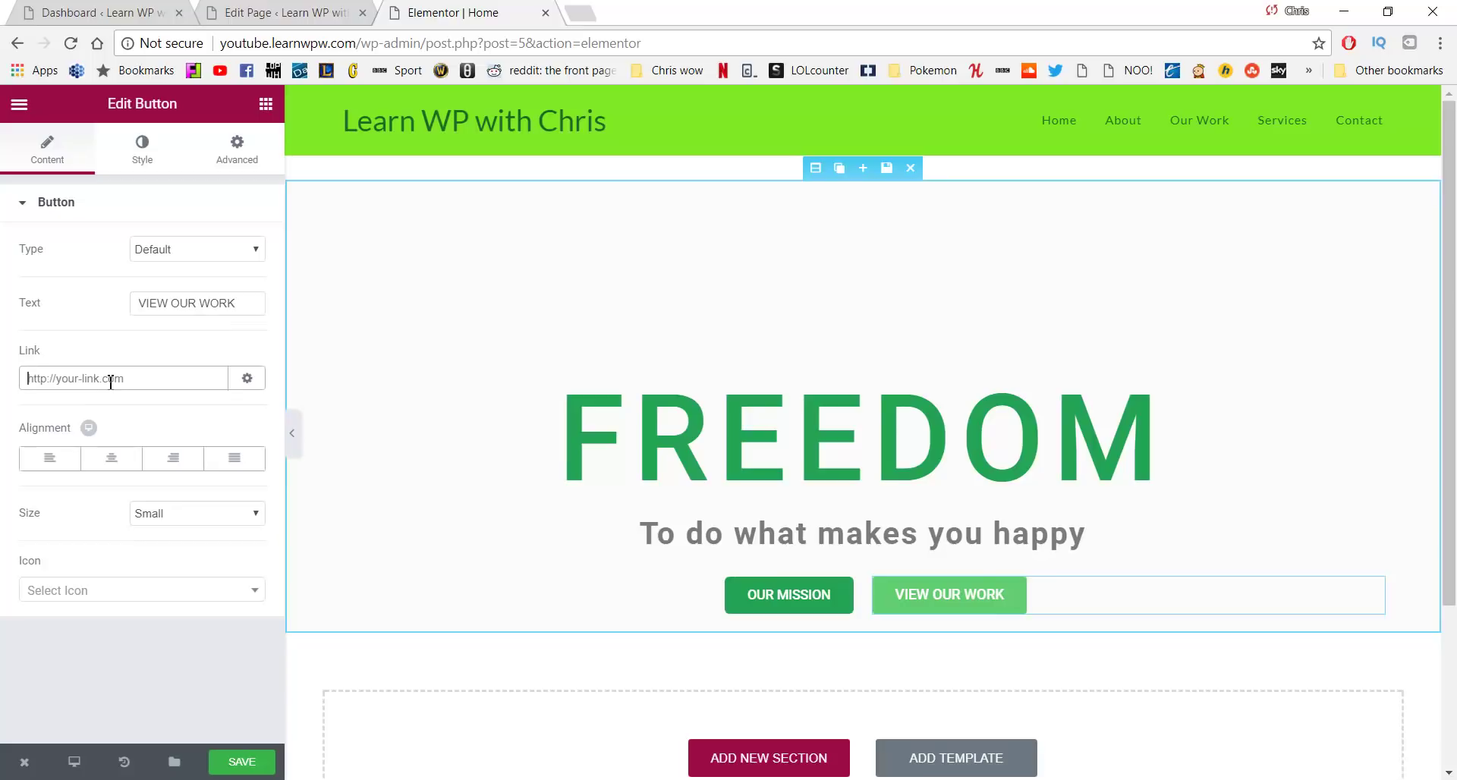
pyautogui.write('/')
pyautogui.write('our-da')
pyautogui.write('work')
pyautogui.click(65, 472)
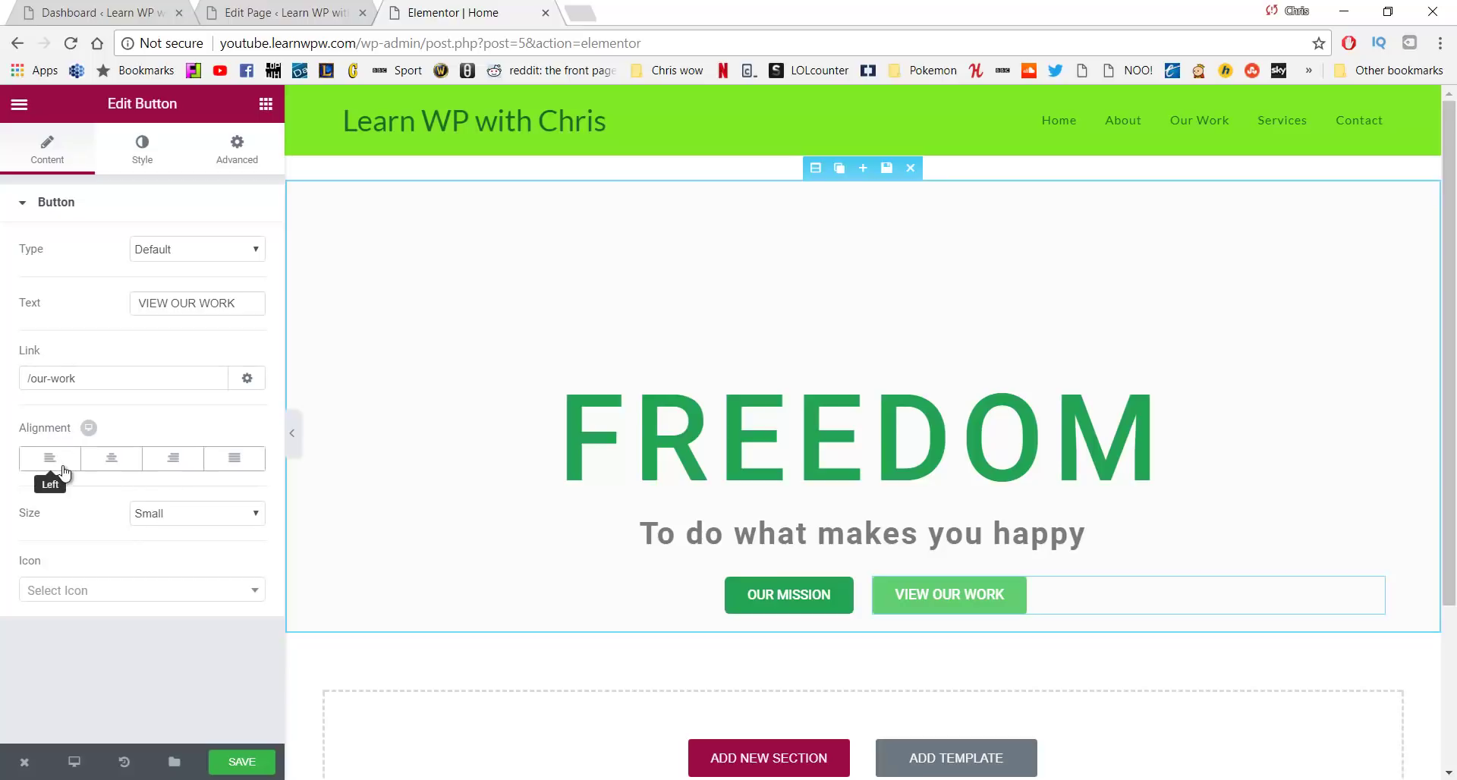
# Enable custom typography on VIEW OUR WORK with a 14 px text size
pyautogui.click(145, 155)
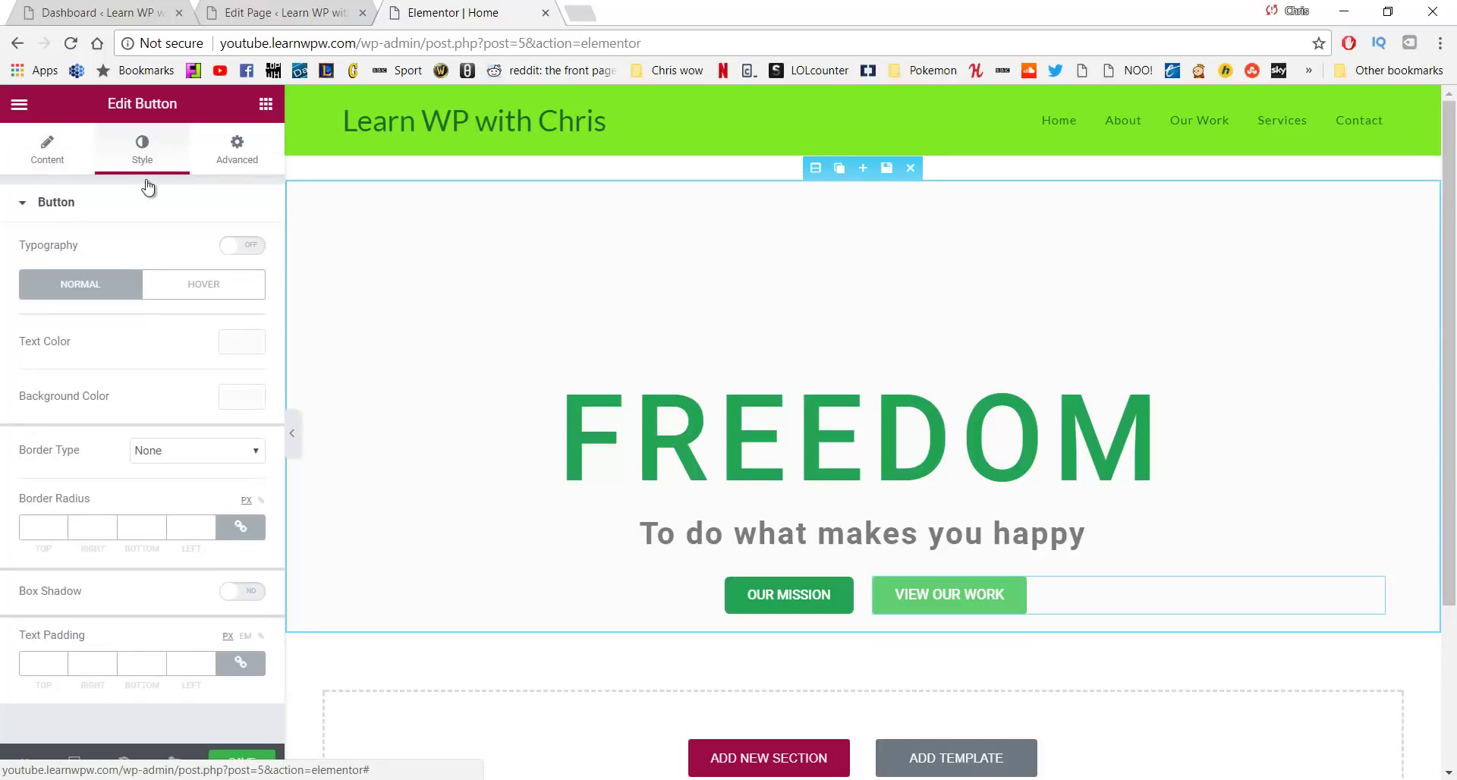
pyautogui.click(229, 255)
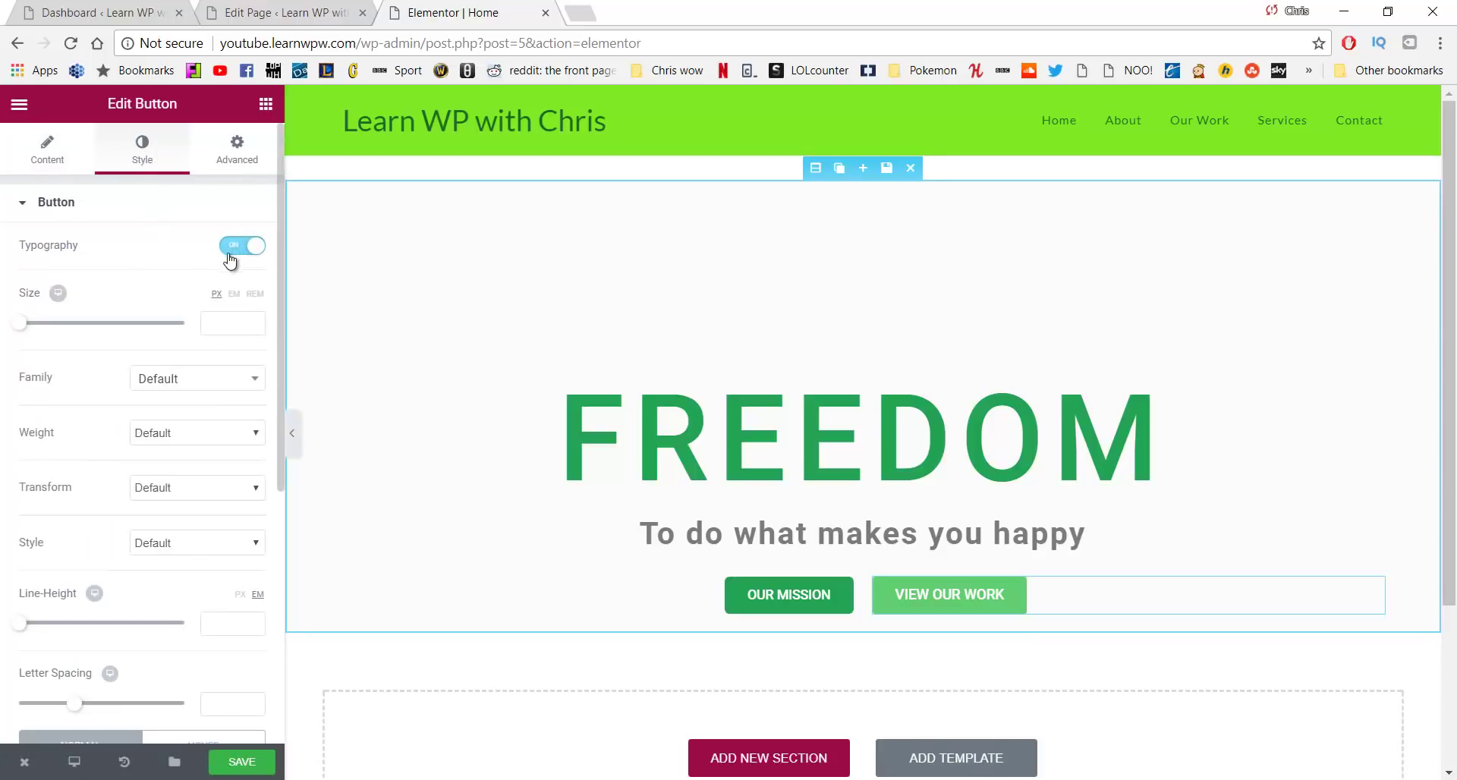
pyautogui.click(211, 323)
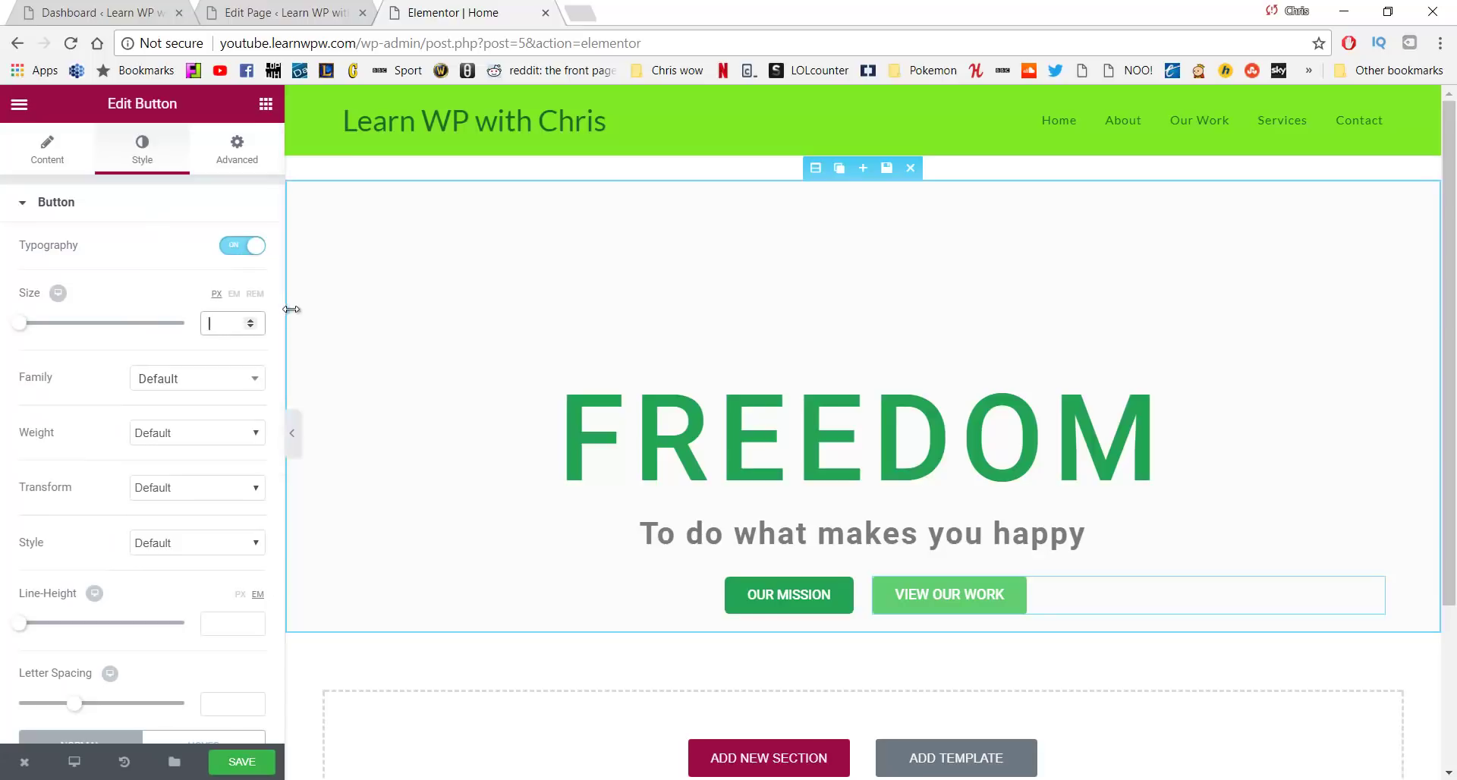
pyautogui.write('14')
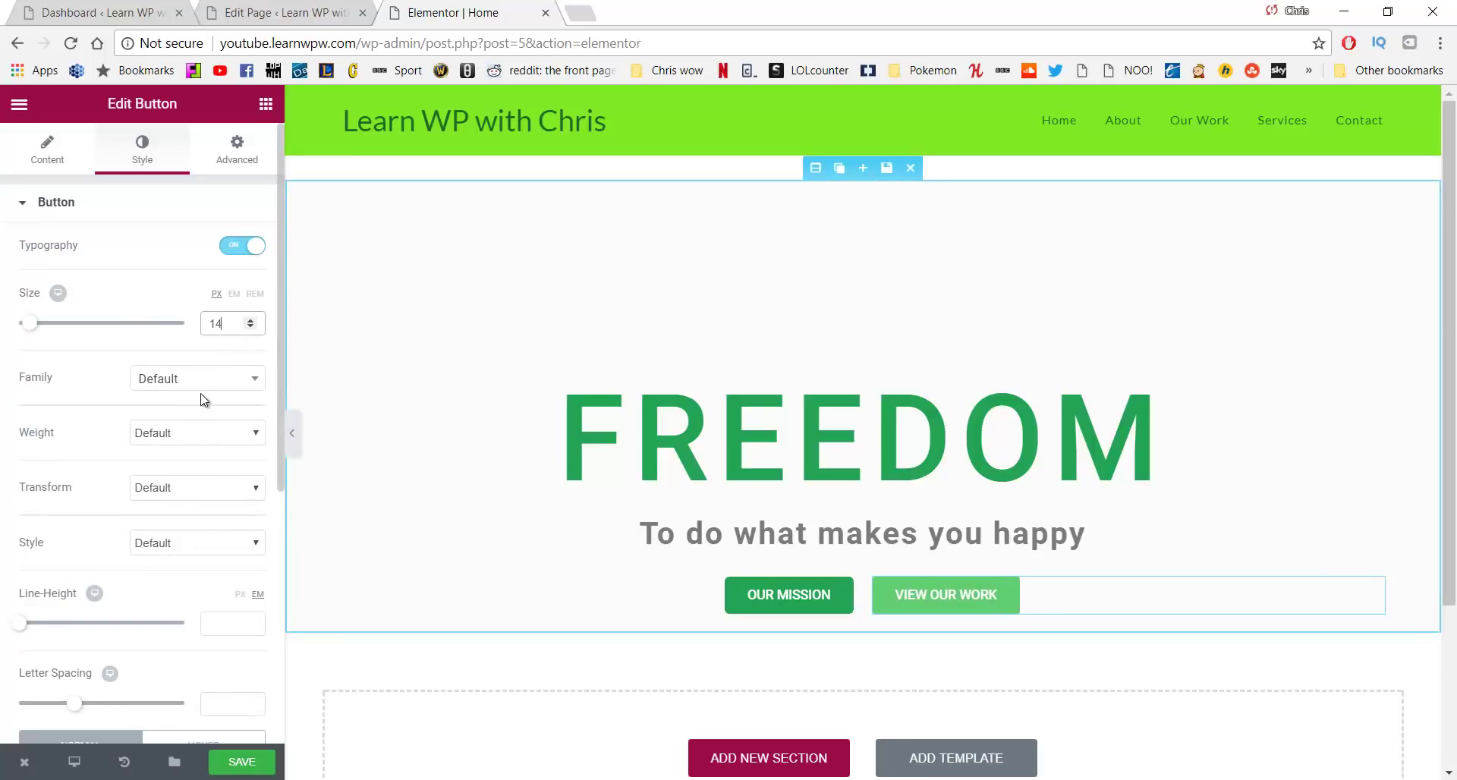
pyautogui.scroll(-3, 203, 396)
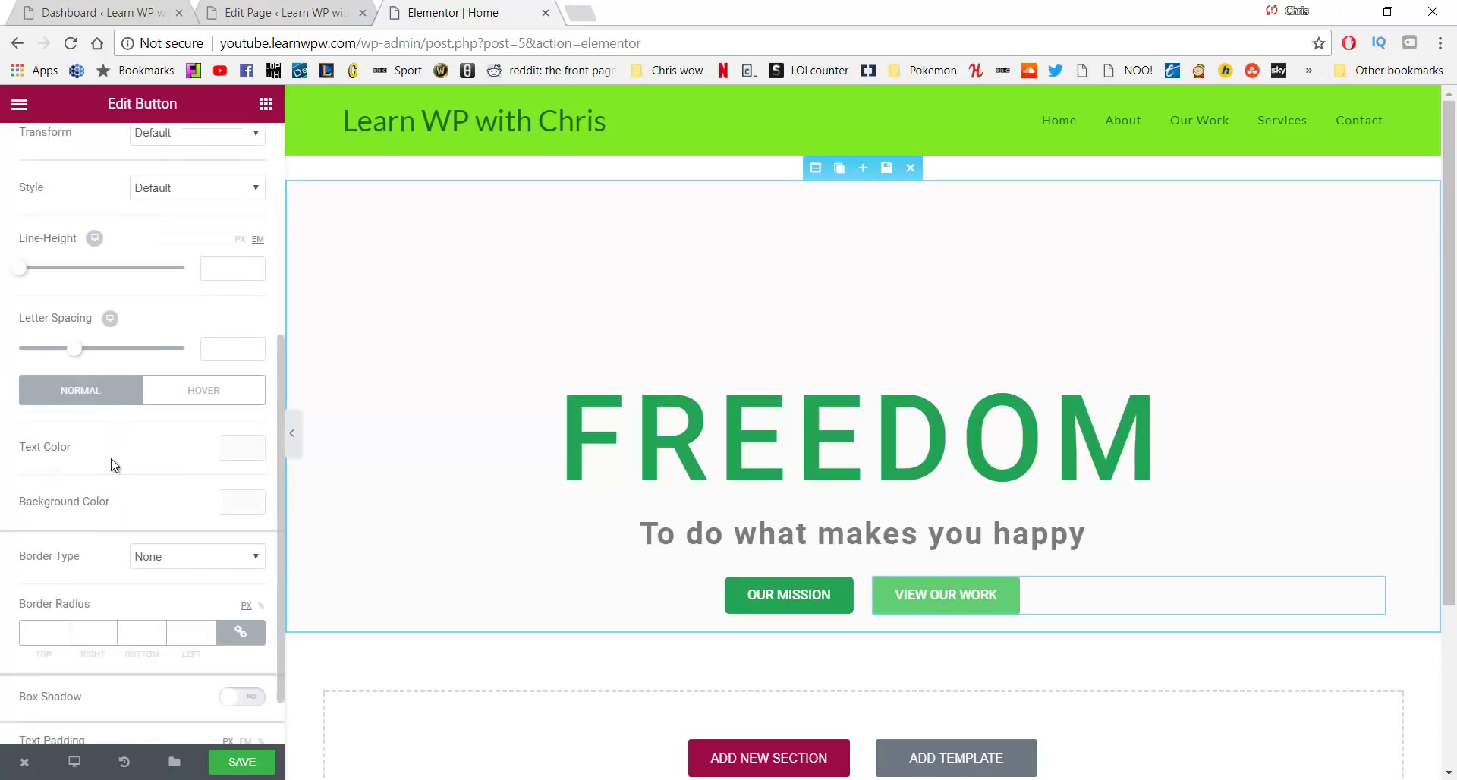
# Set the button background to white and drag its alpha down to fully transparent
pyautogui.click(231, 510)
pyautogui.moveTo(114, 576); pyautogui.dragTo(2, 522)
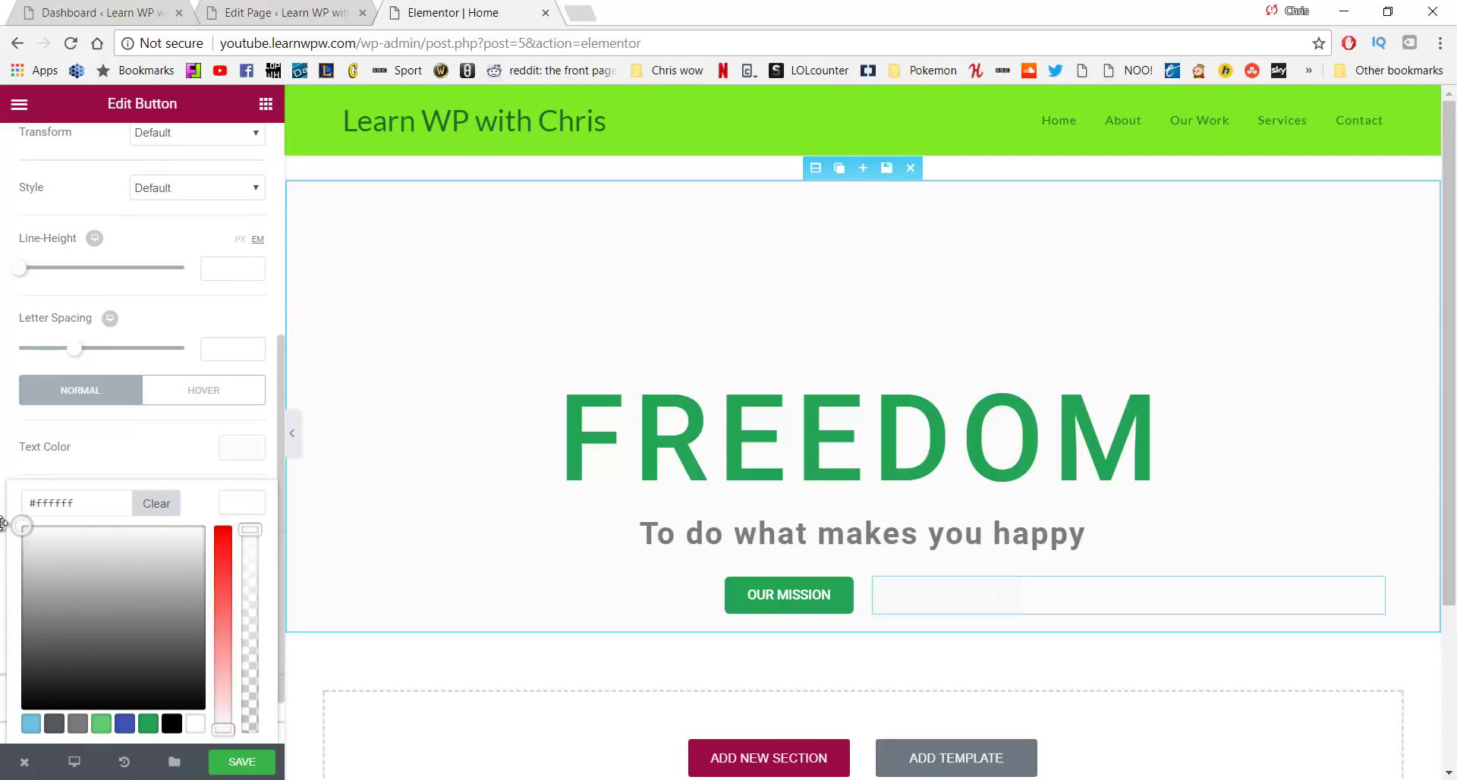
pyautogui.click(251, 507)
pyautogui.moveTo(254, 531); pyautogui.dragTo(273, 741)
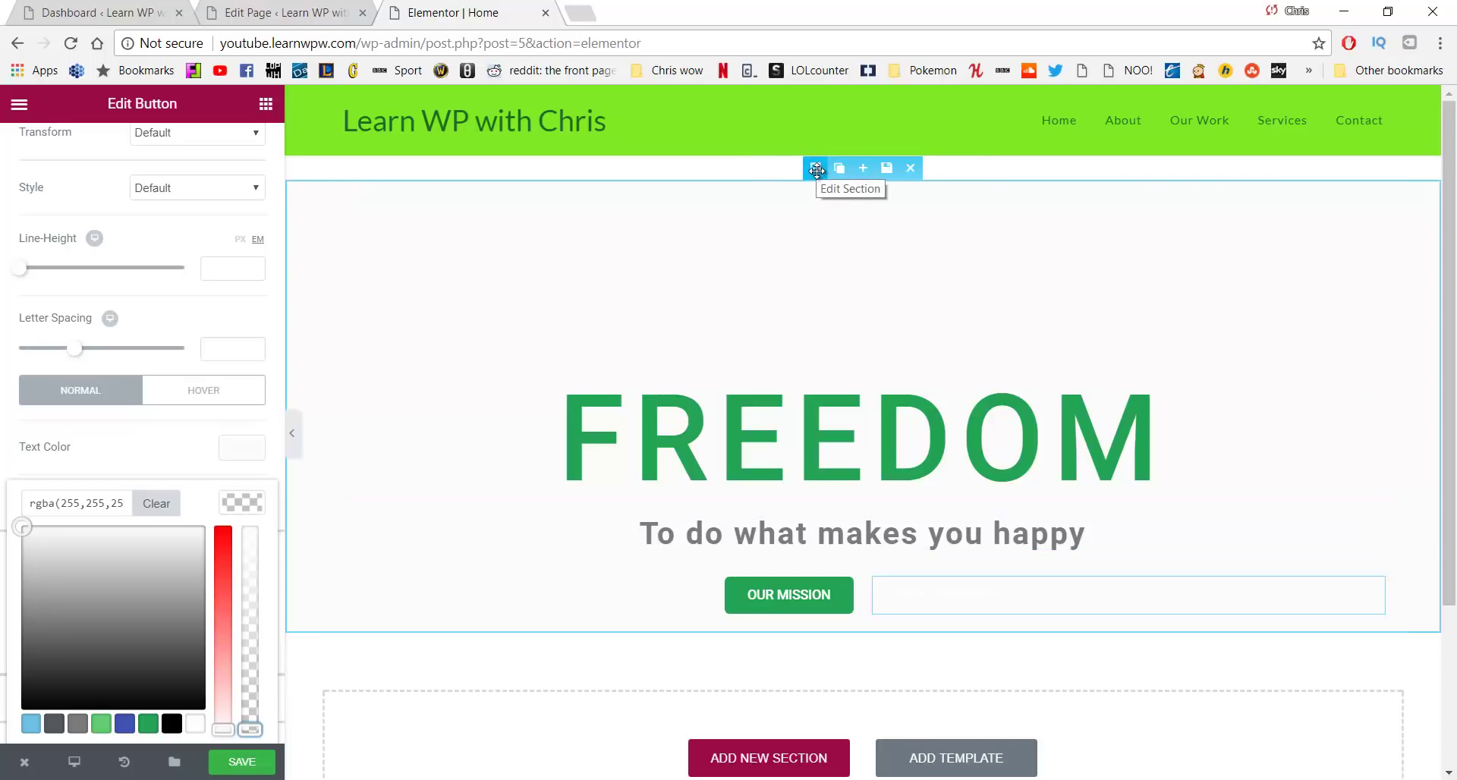
# Select the hero section and set its Classic background colour to dark grey #424242
pyautogui.click(816, 170)
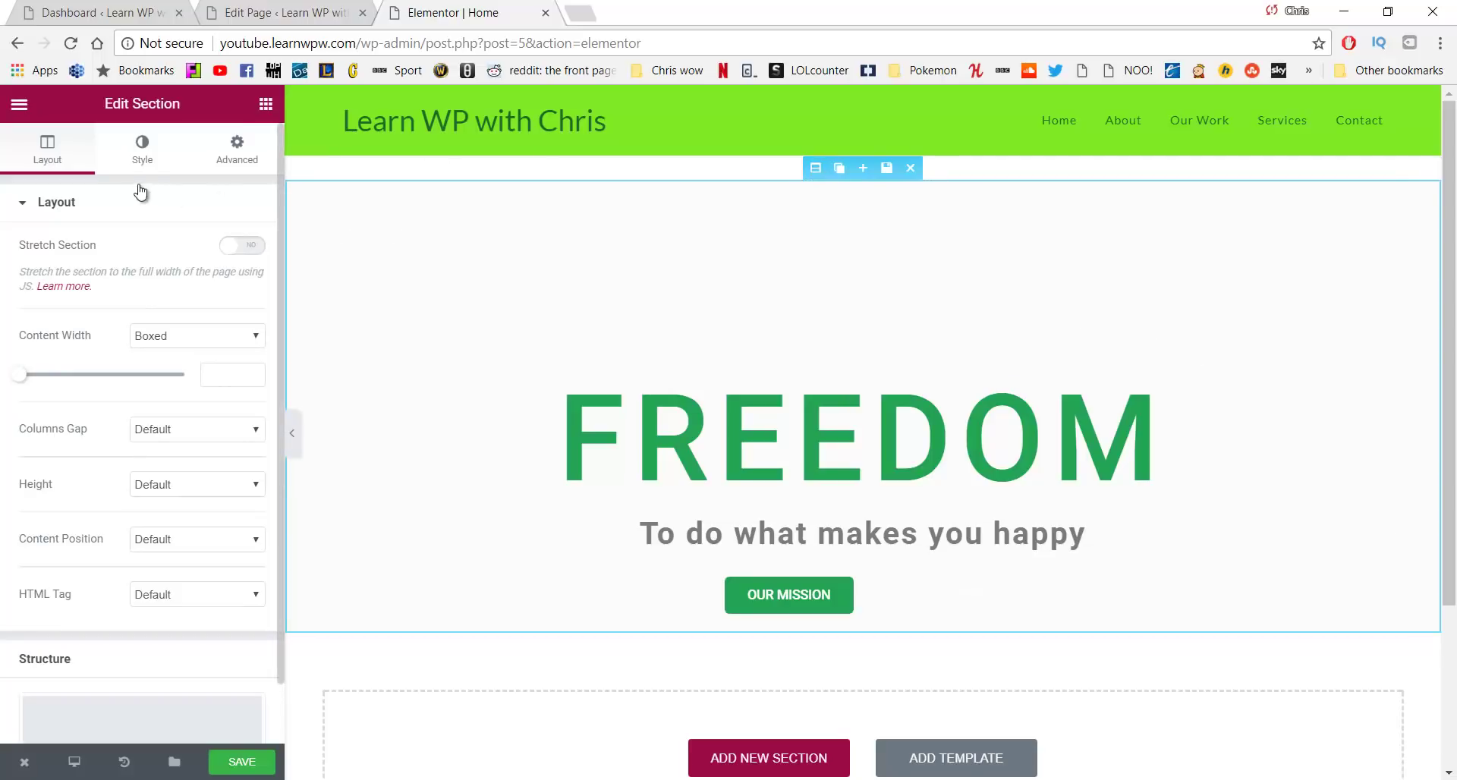
pyautogui.click(141, 154)
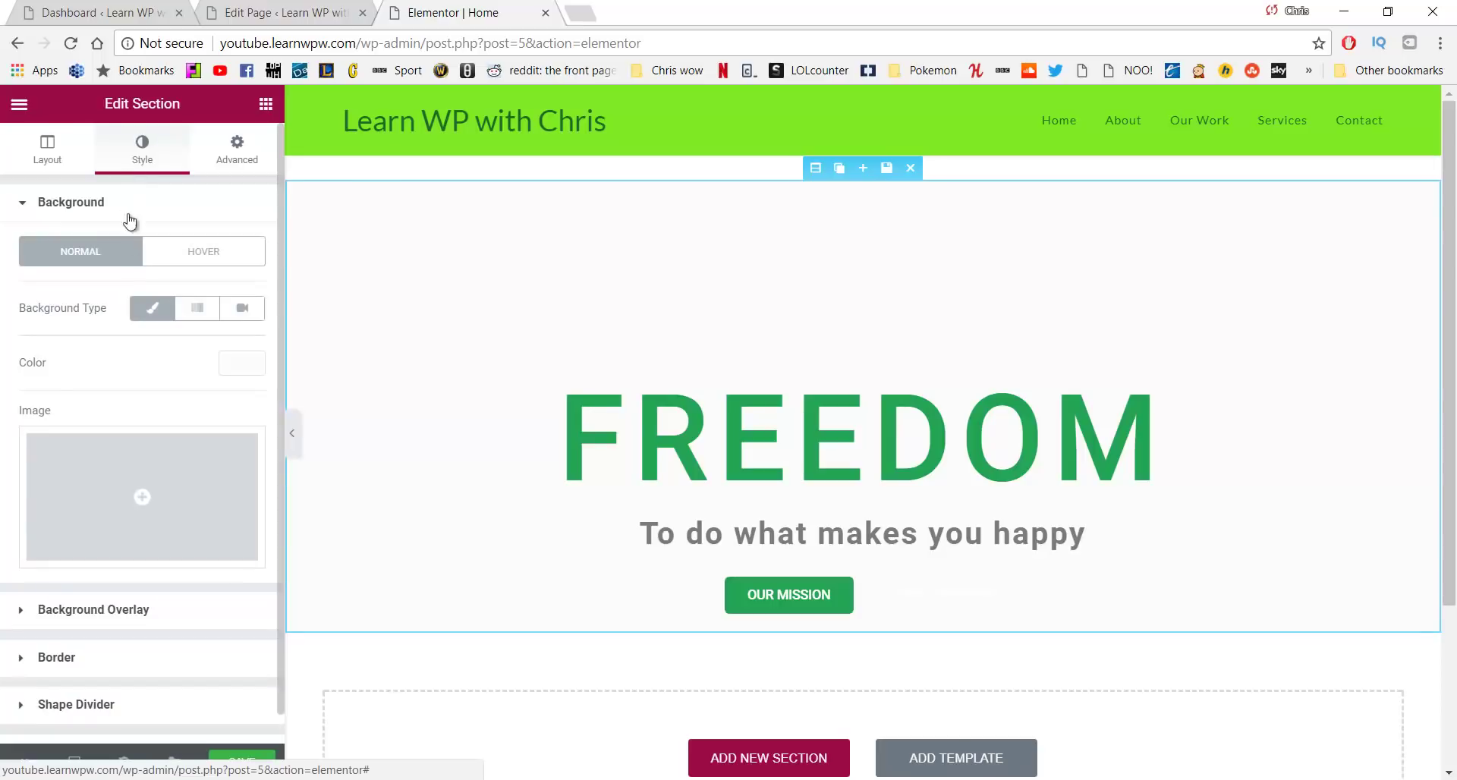
pyautogui.click(145, 303)
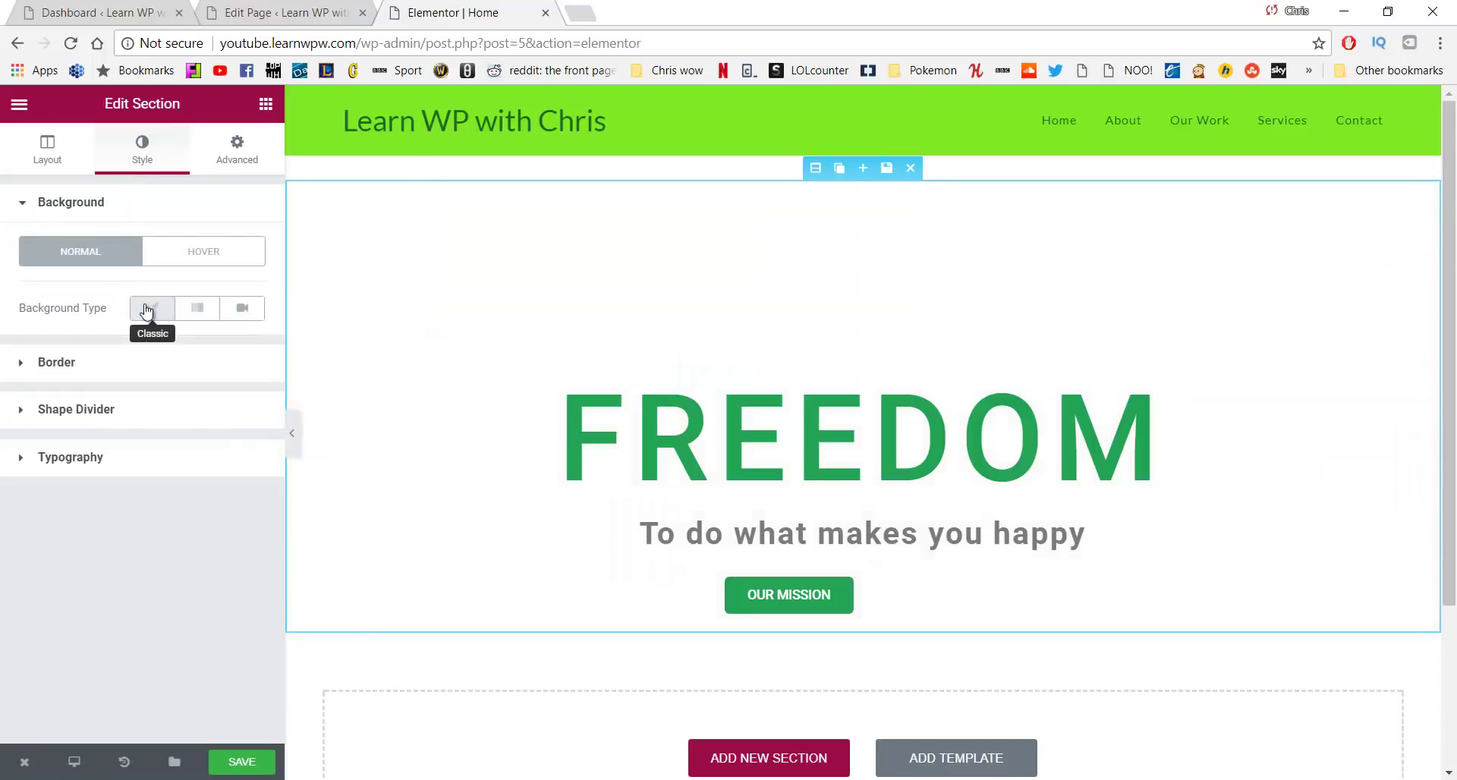
pyautogui.click(144, 304)
pyautogui.click(240, 371)
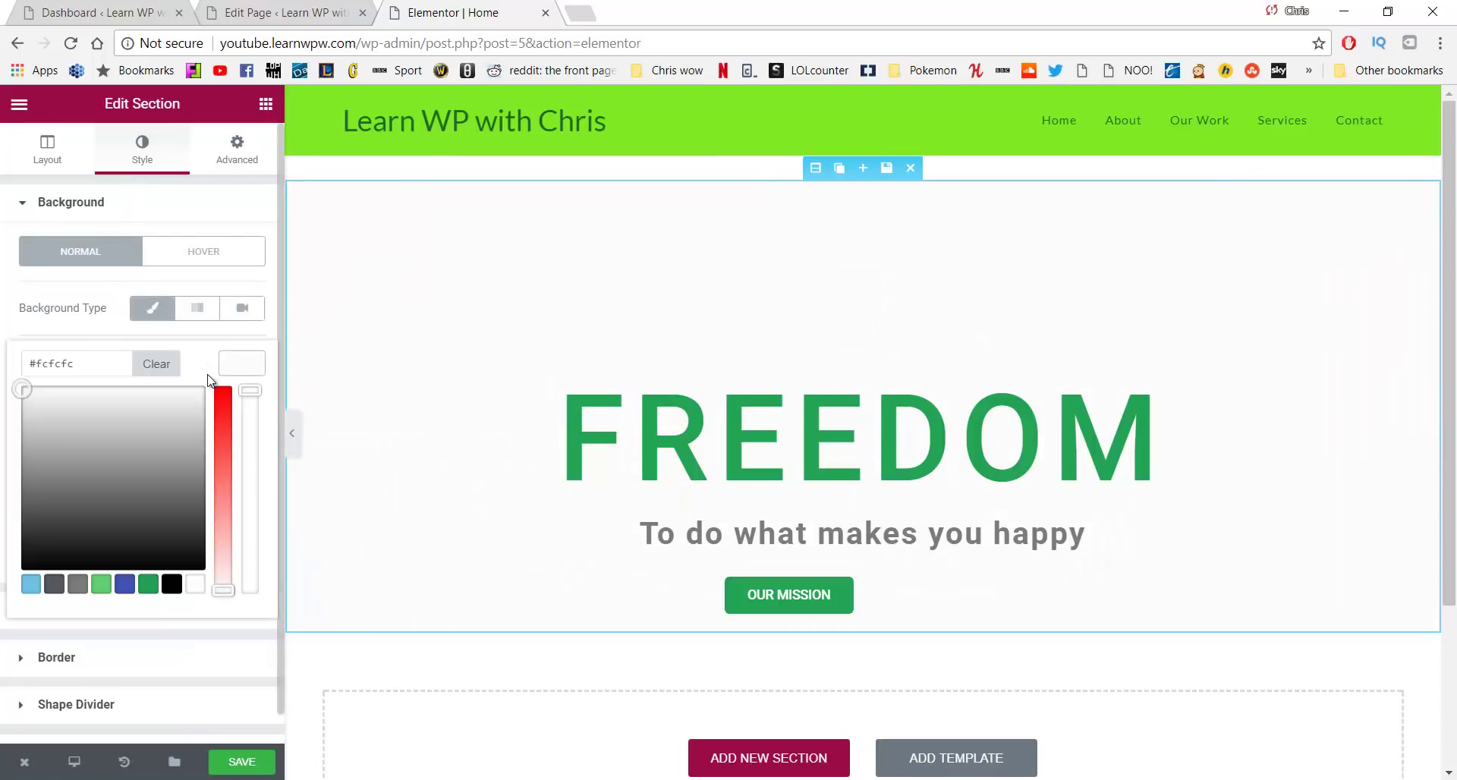
pyautogui.moveTo(131, 448); pyautogui.dragTo(59, 524)
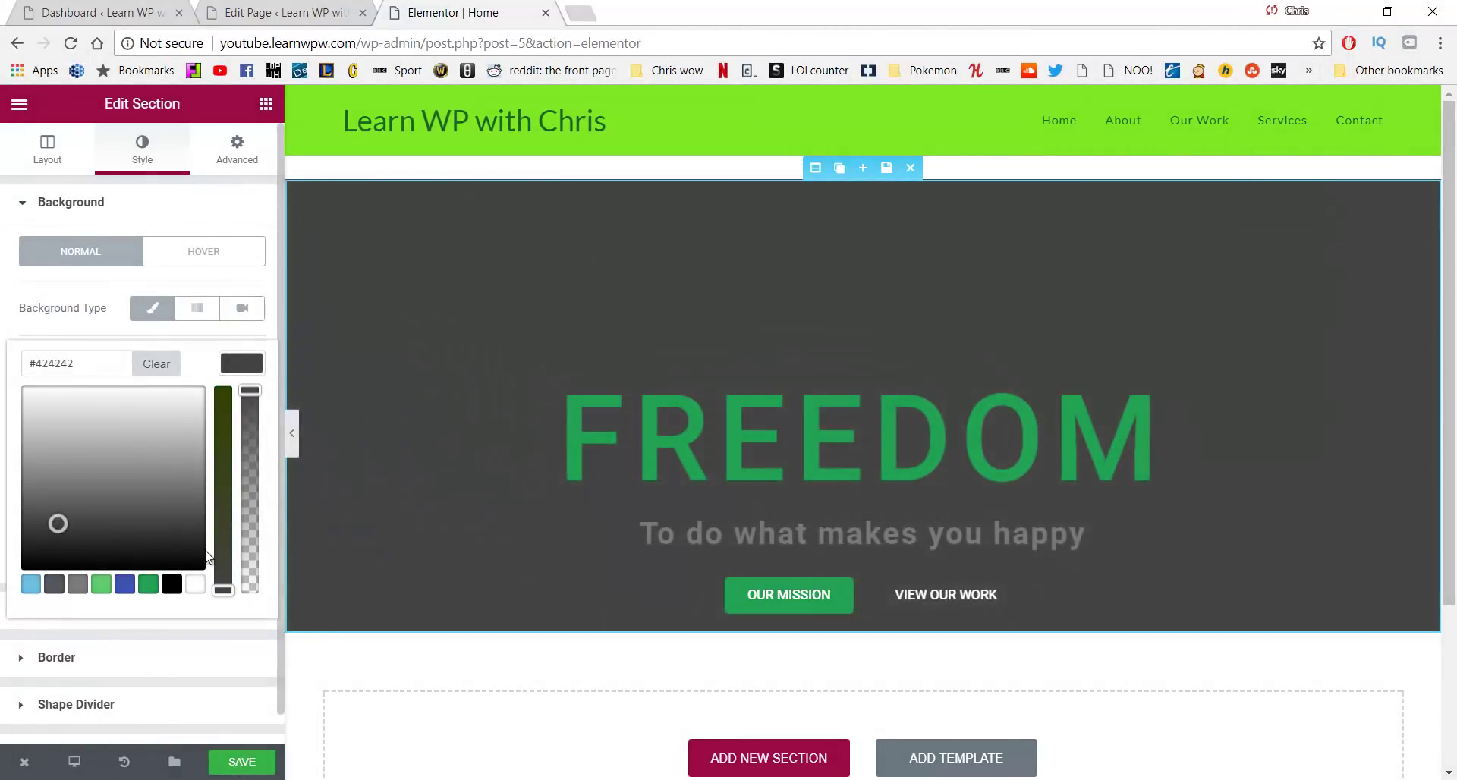
# Give the VIEW OUR WORK button a Solid border with 1 px width
pyautogui.click(936, 598)
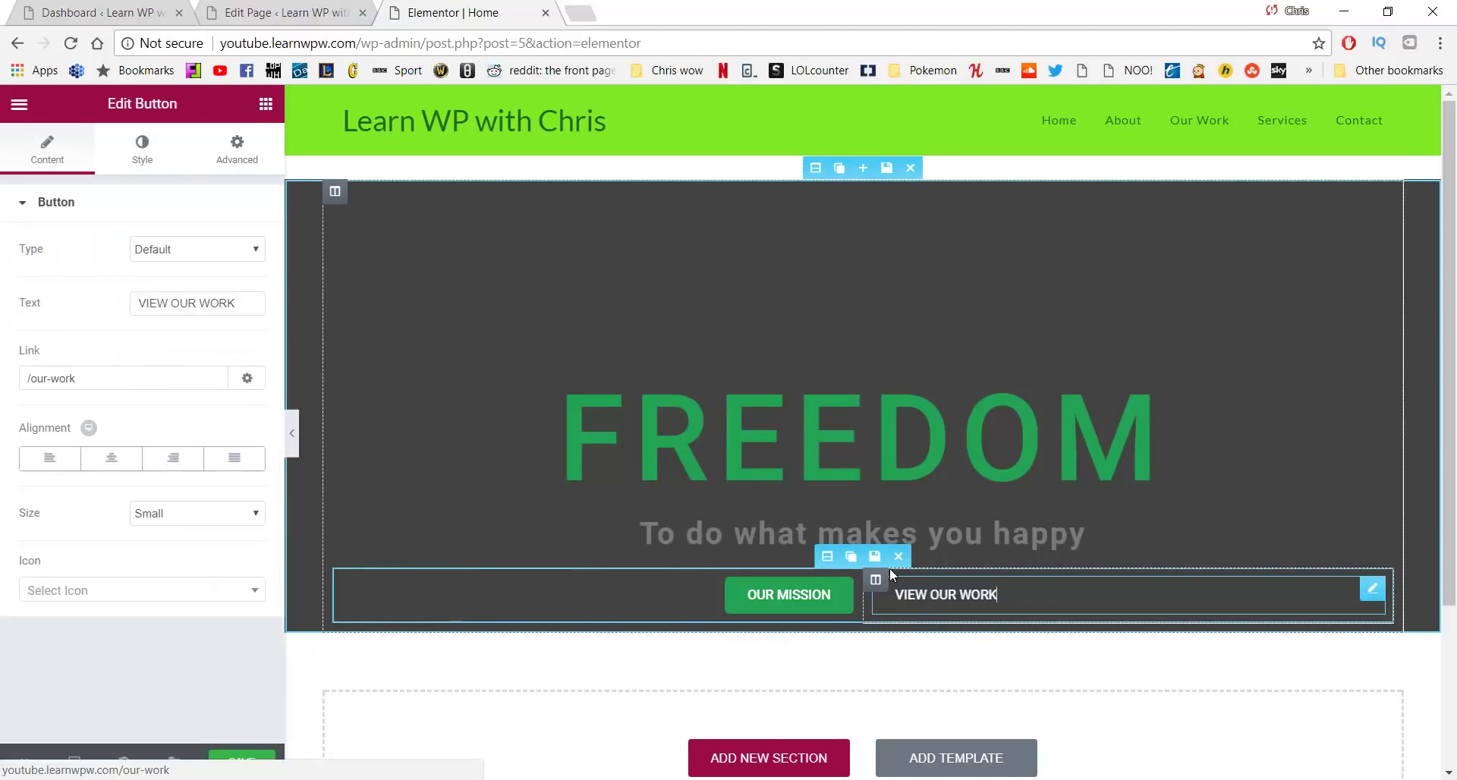
pyautogui.click(141, 152)
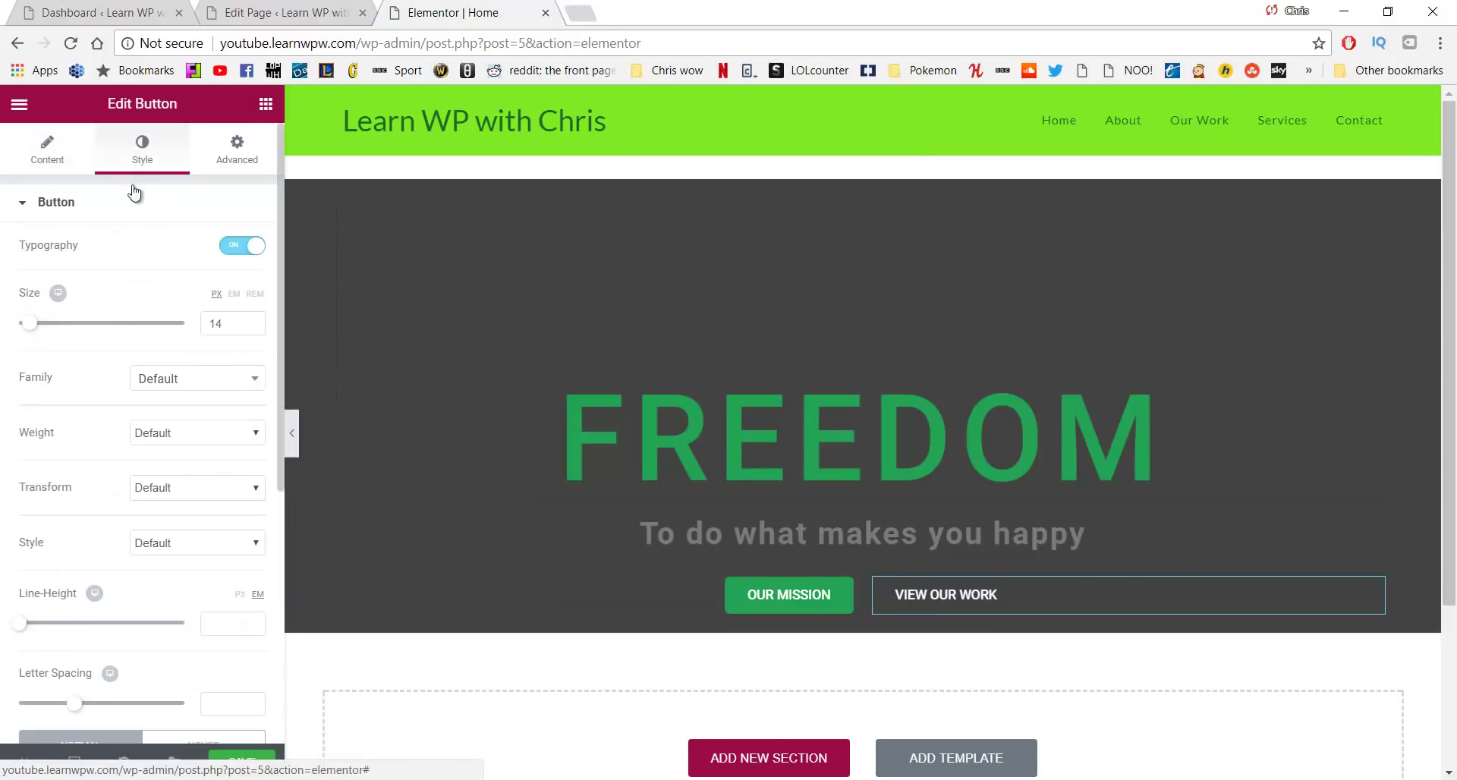
pyautogui.scroll(-5, 195, 410)
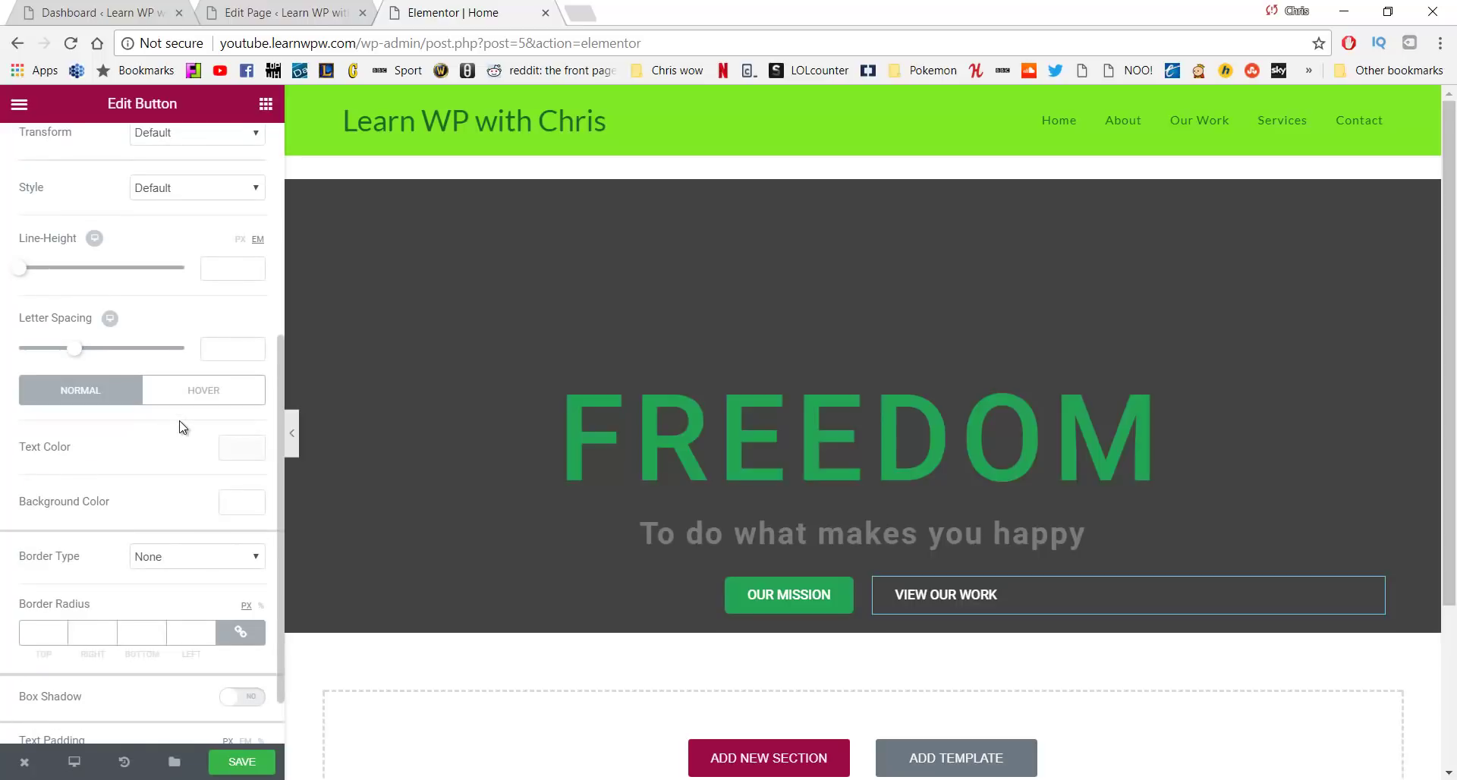
pyautogui.click(220, 558)
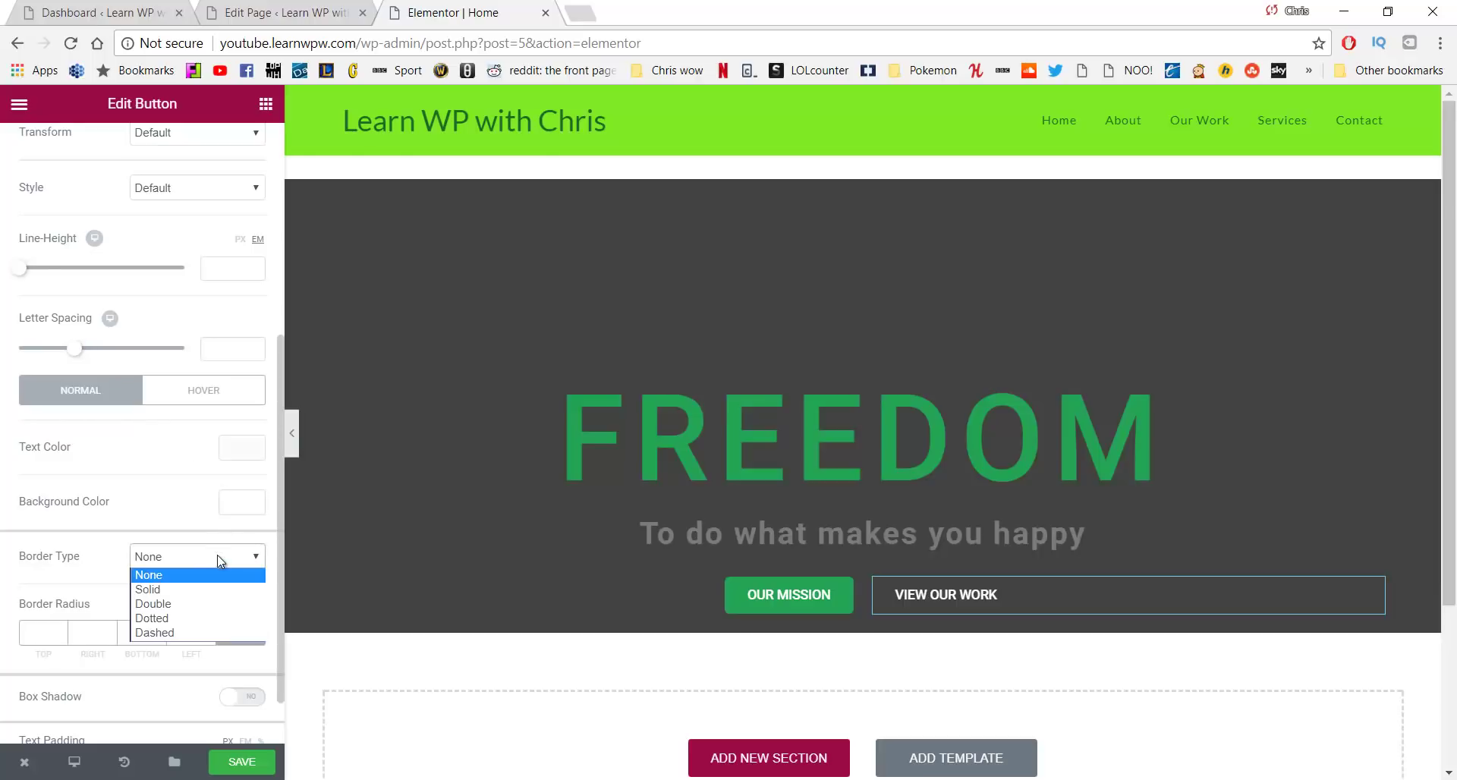
pyautogui.click(202, 591)
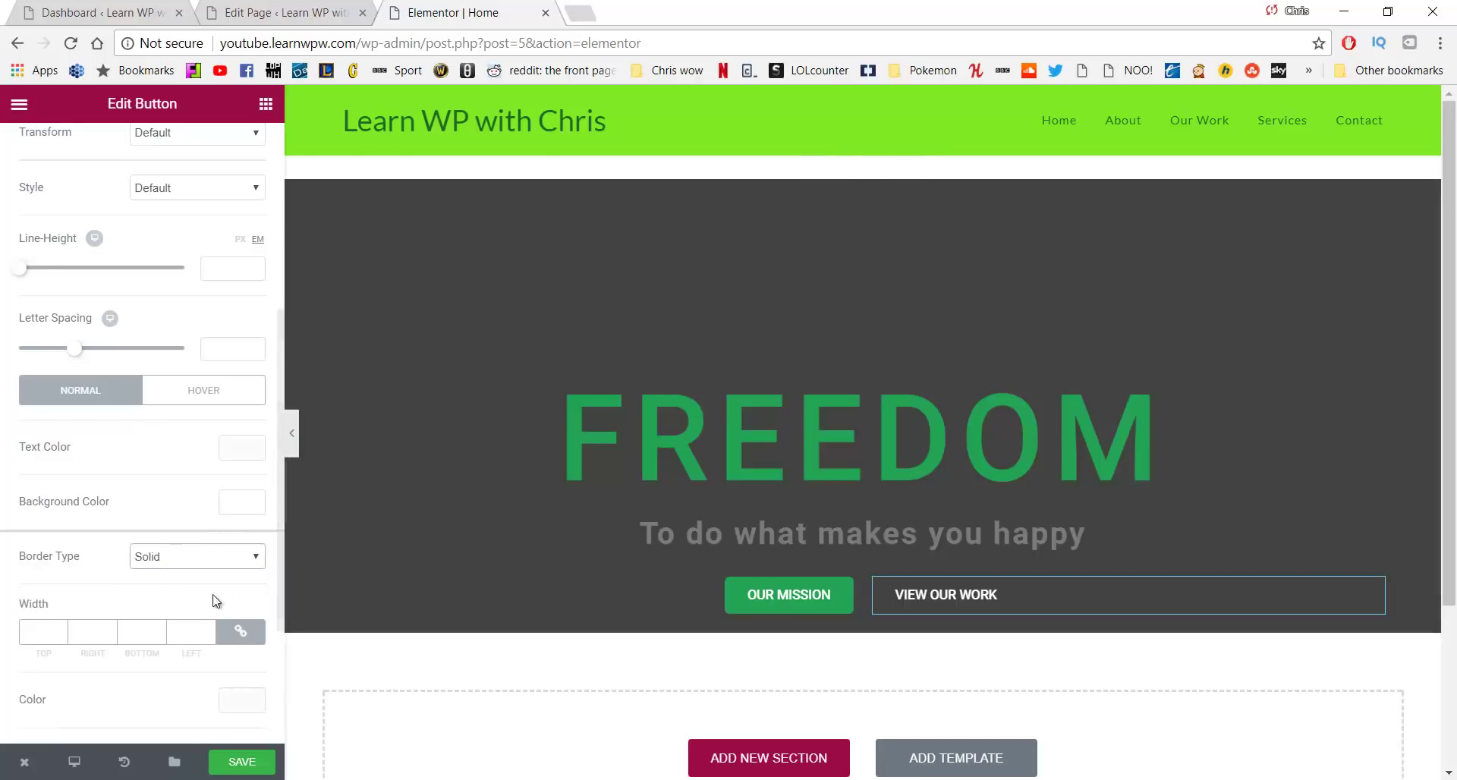
pyautogui.click(64, 632)
pyautogui.write('5')
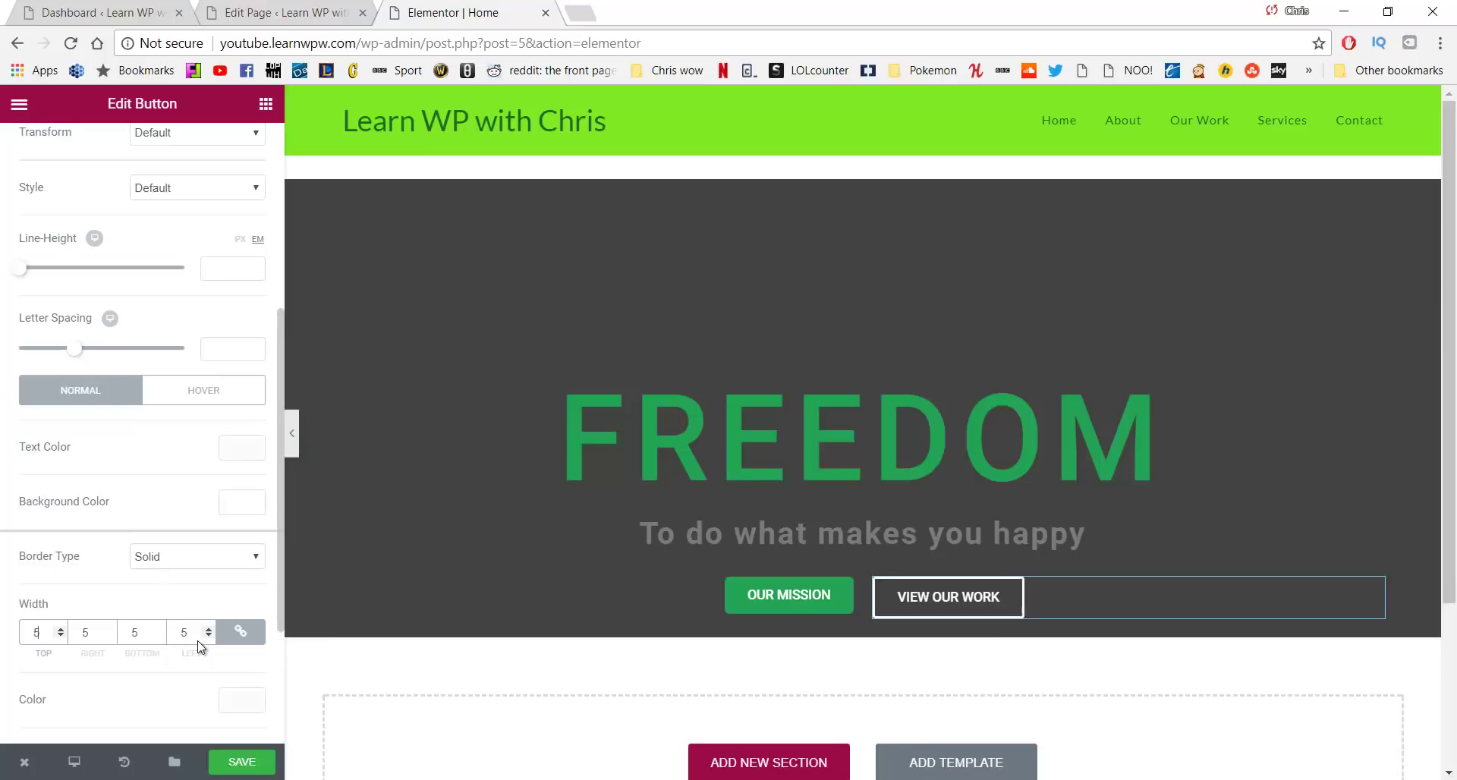
pyautogui.press('BackSpace')
pyautogui.write('2')
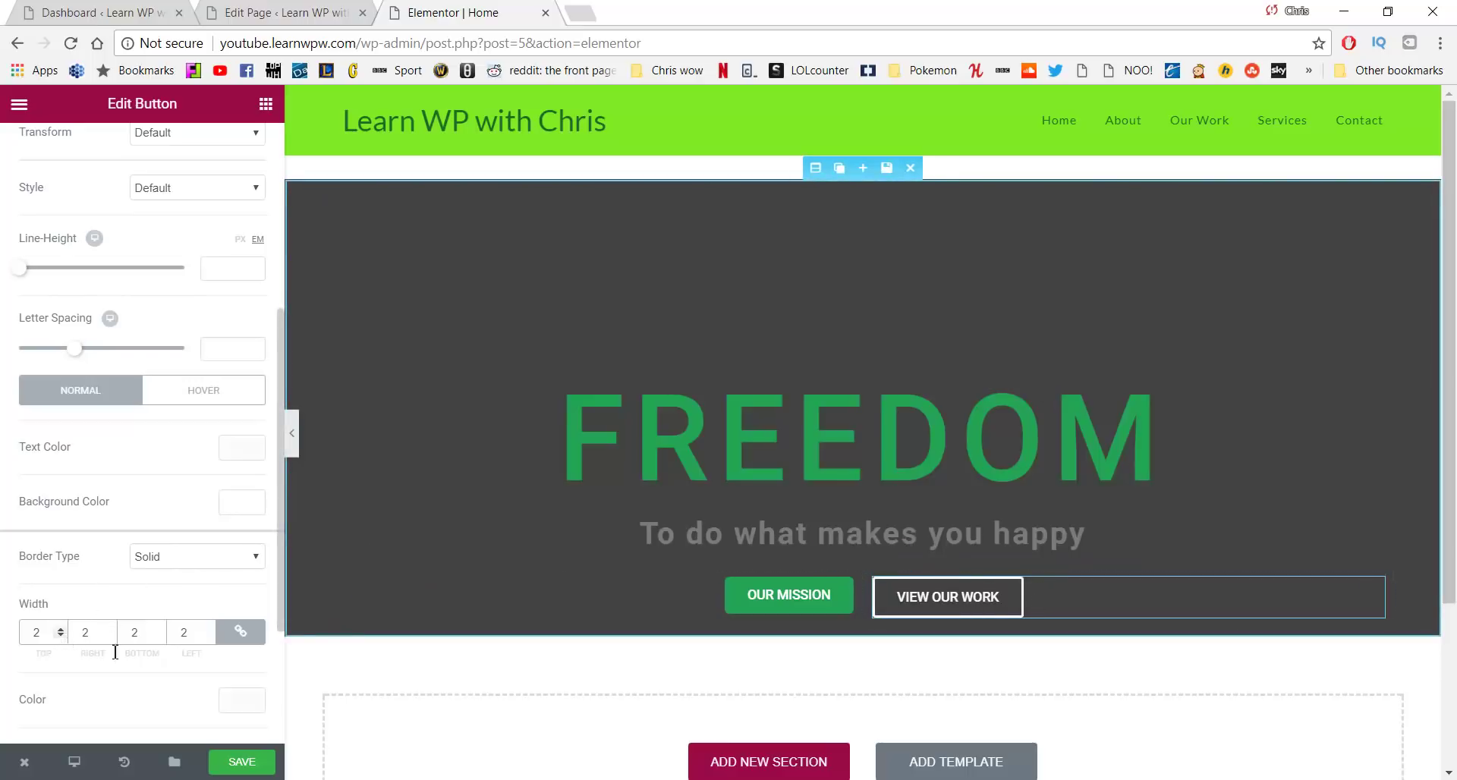
pyautogui.click(170, 562)
pyautogui.click(172, 564)
pyautogui.moveTo(46, 633); pyautogui.dragTo(11, 616)
pyautogui.write('1')
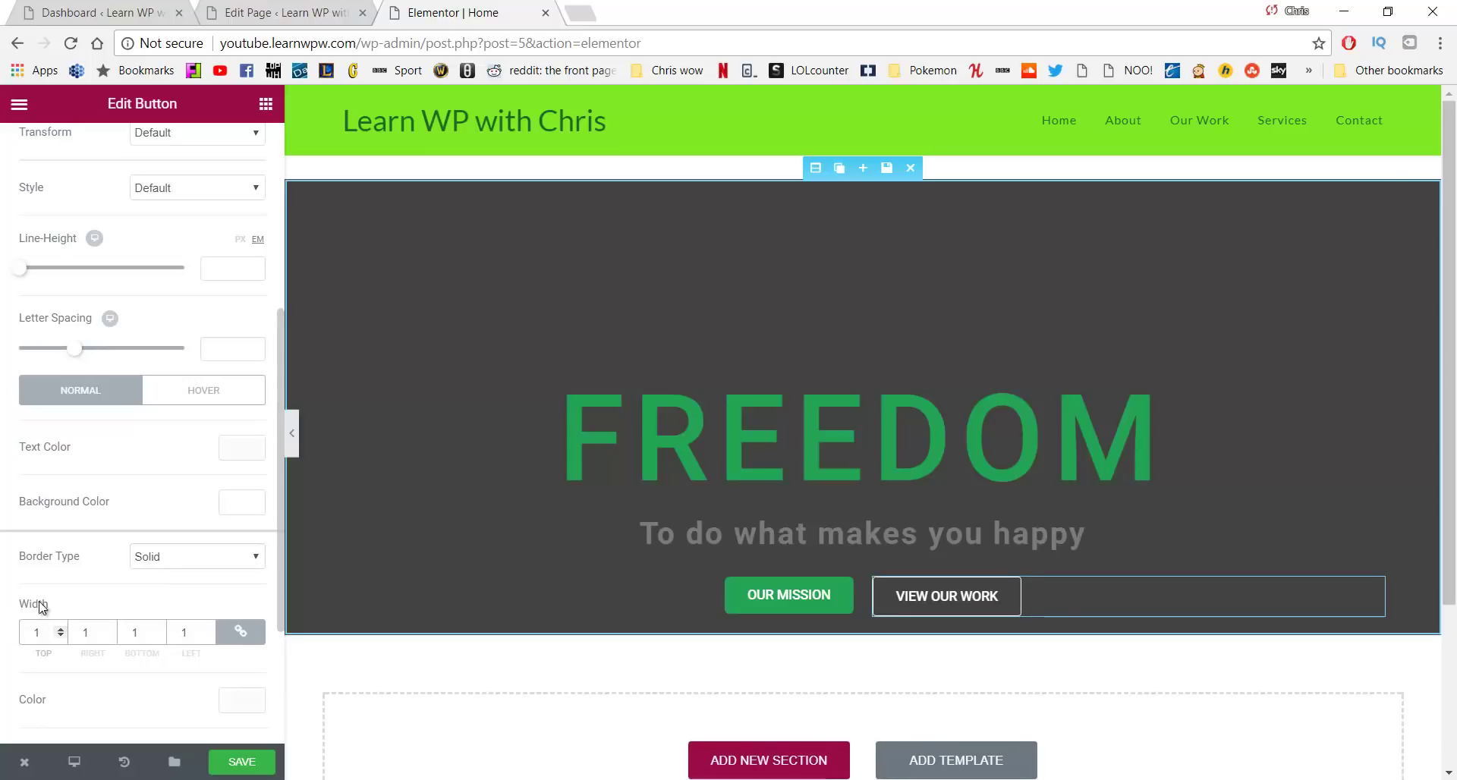
# Set the VIEW OUR WORK button's border radius to 5
pyautogui.scroll(-2, 214, 569)
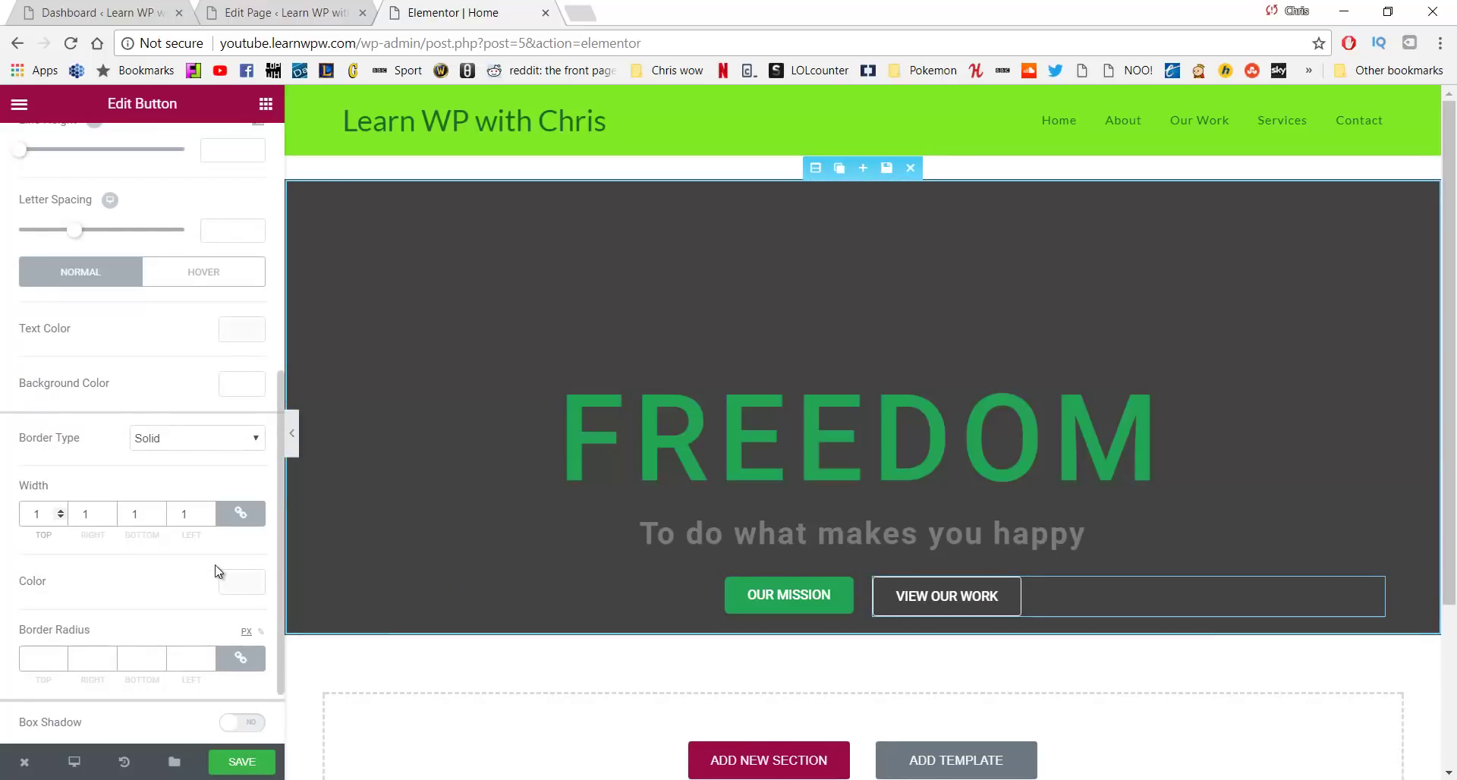
pyautogui.scroll(-2, 218, 566)
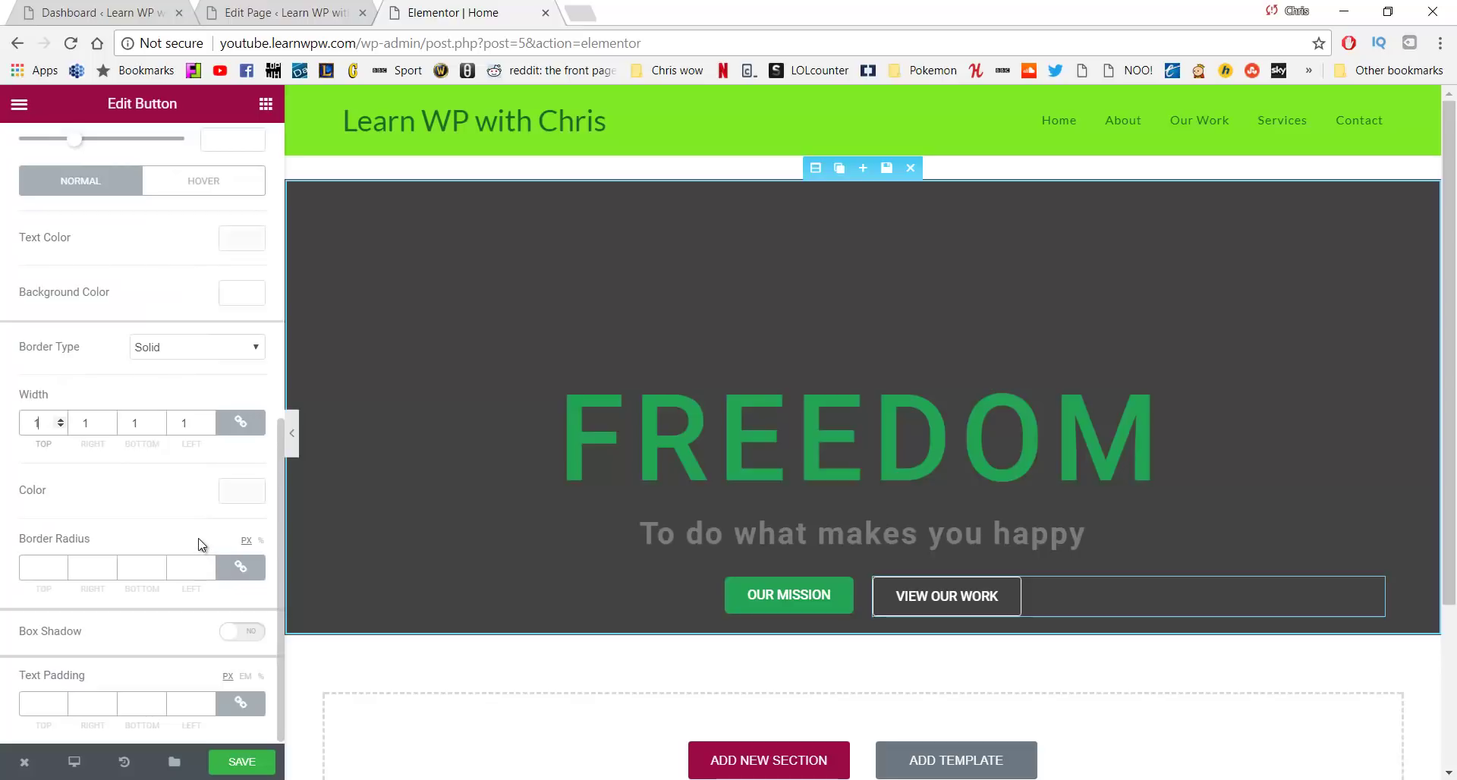
pyautogui.click(50, 569)
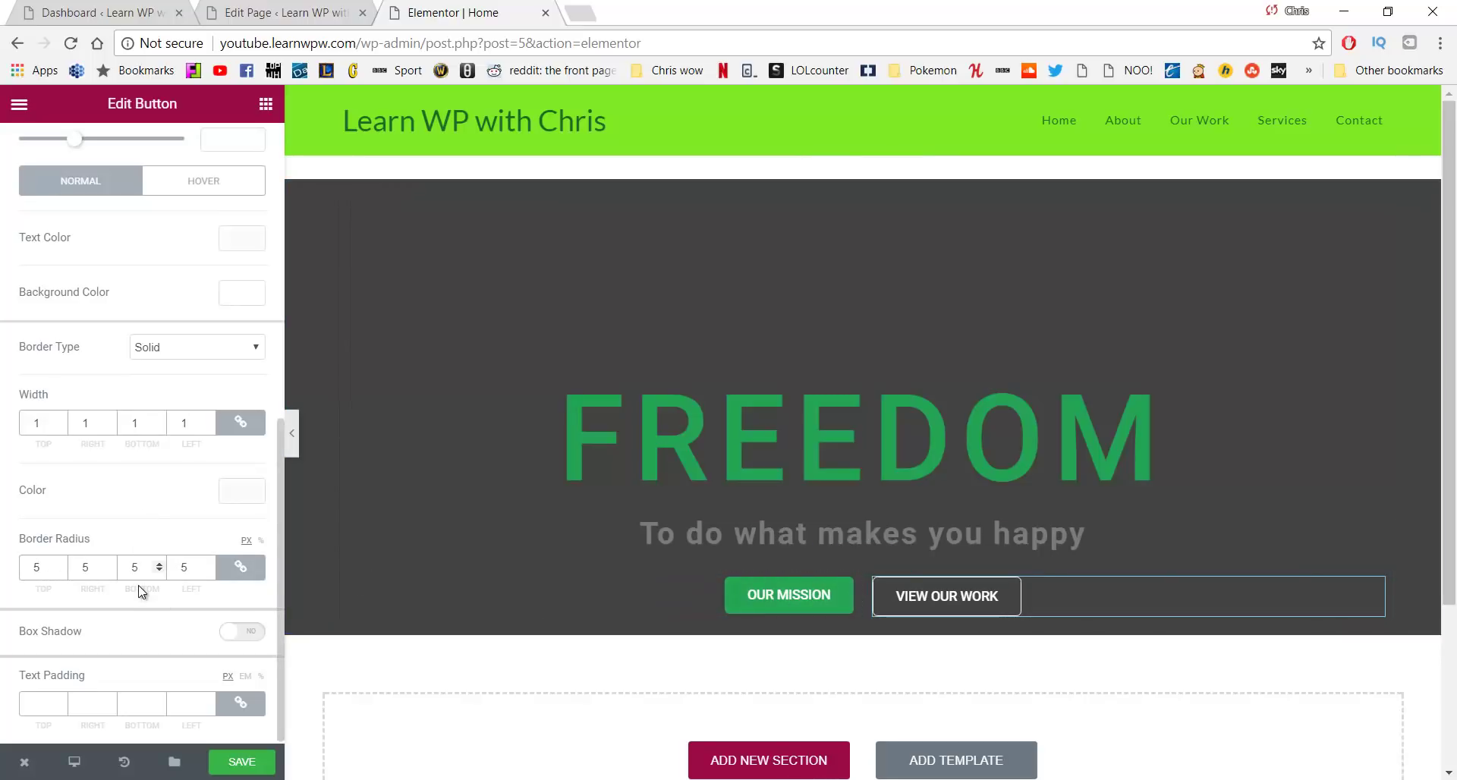
pyautogui.scroll(7, 162, 456)
pyautogui.scroll(-3, 166, 437)
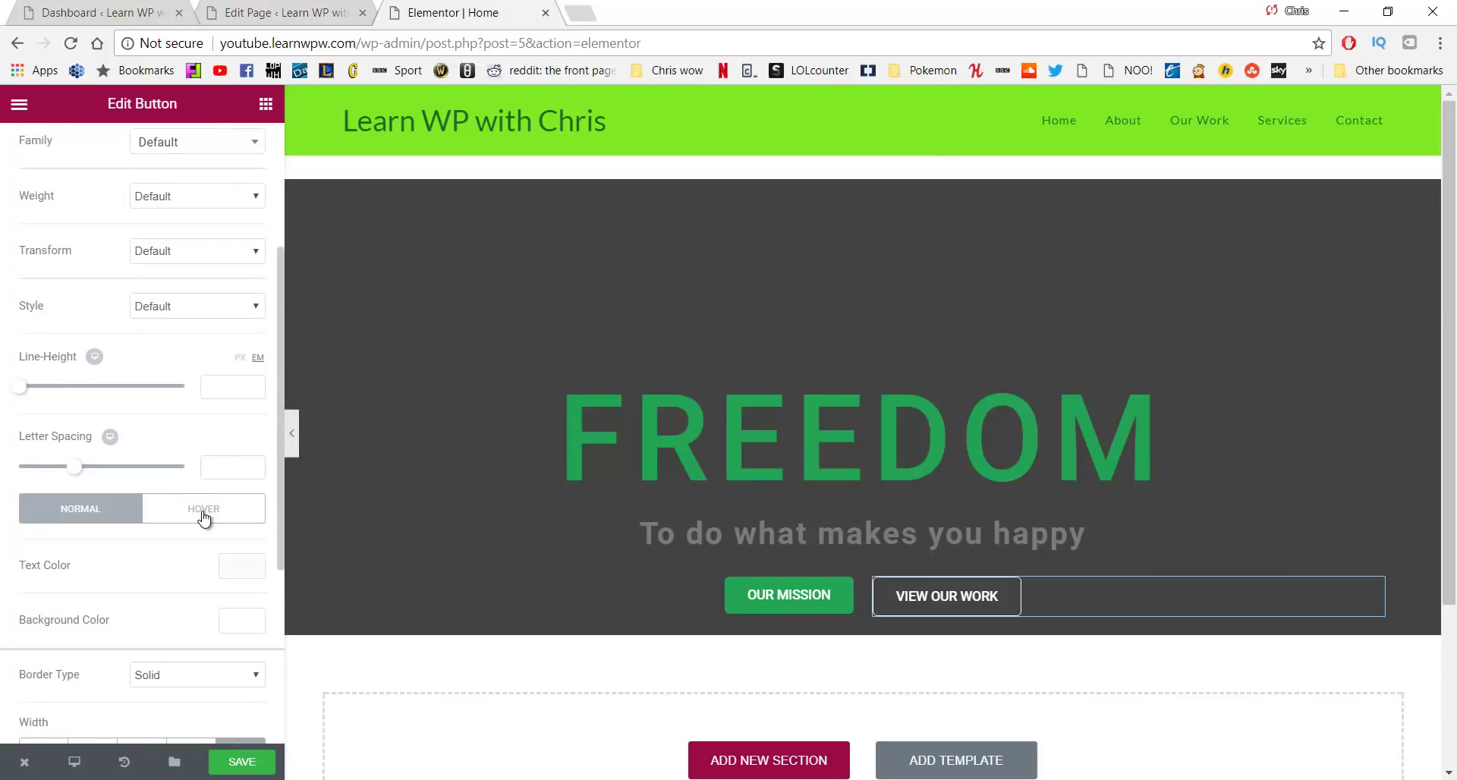
pyautogui.scroll(3, 200, 510)
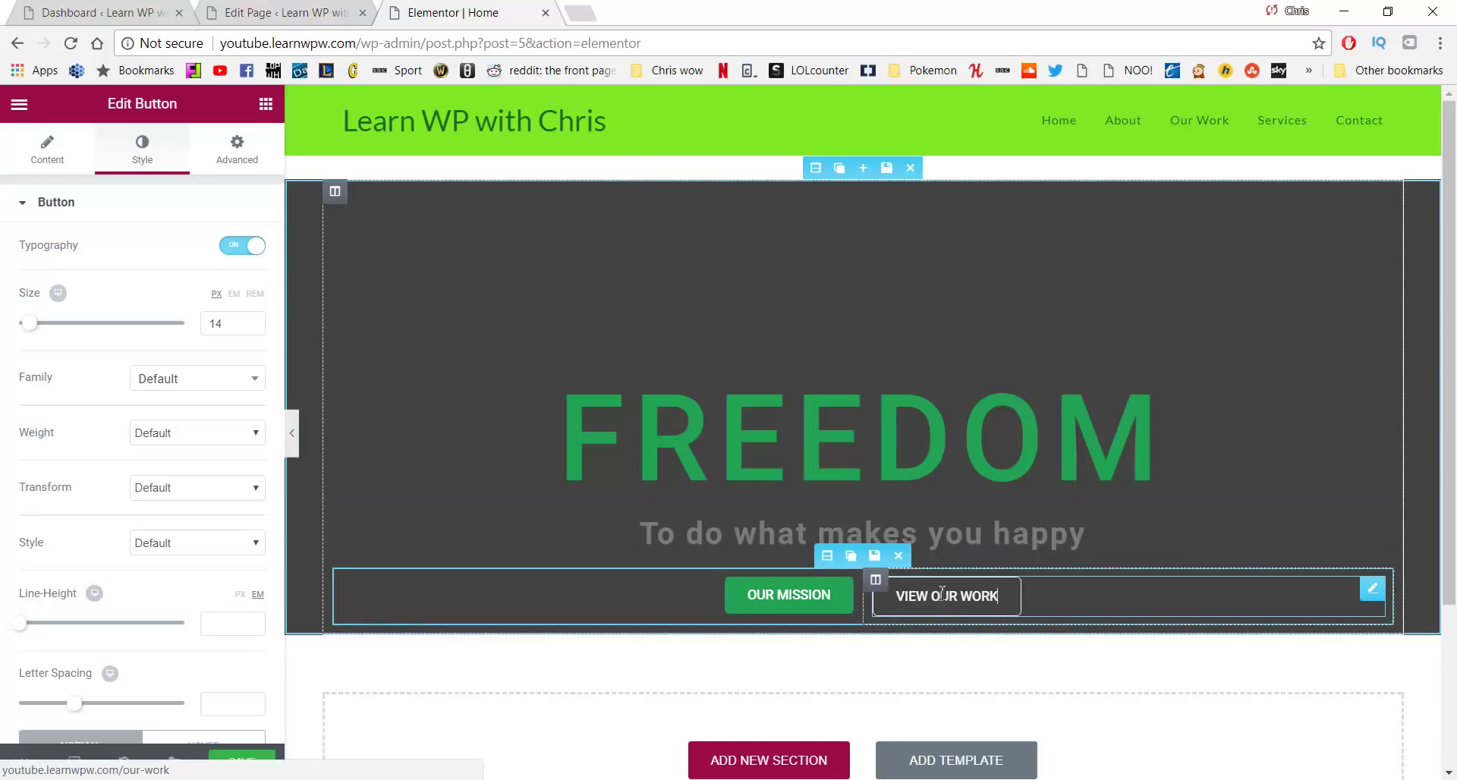
pyautogui.scroll(-5, 214, 423)
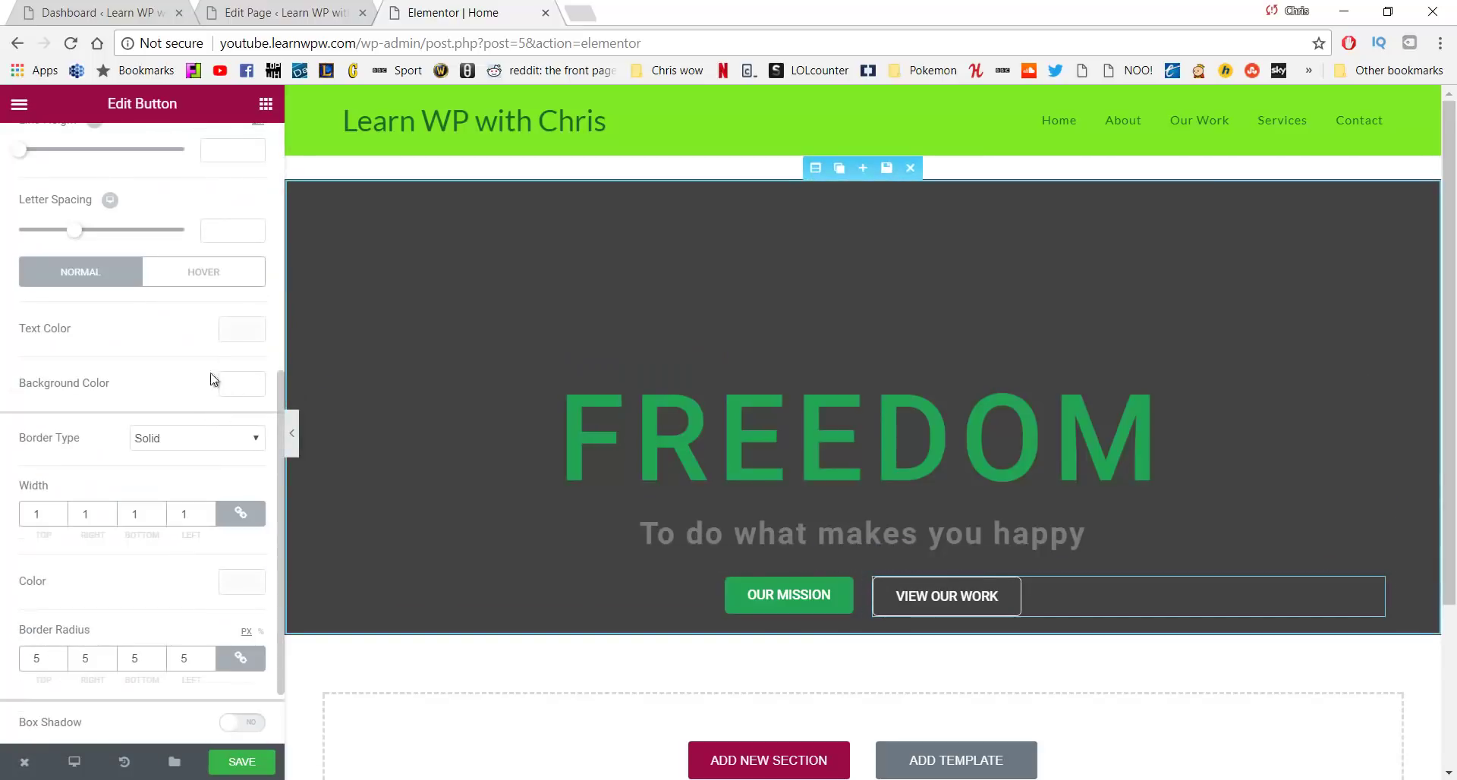
# Make the VIEW OUR WORK button's hover background white
pyautogui.click(227, 279)
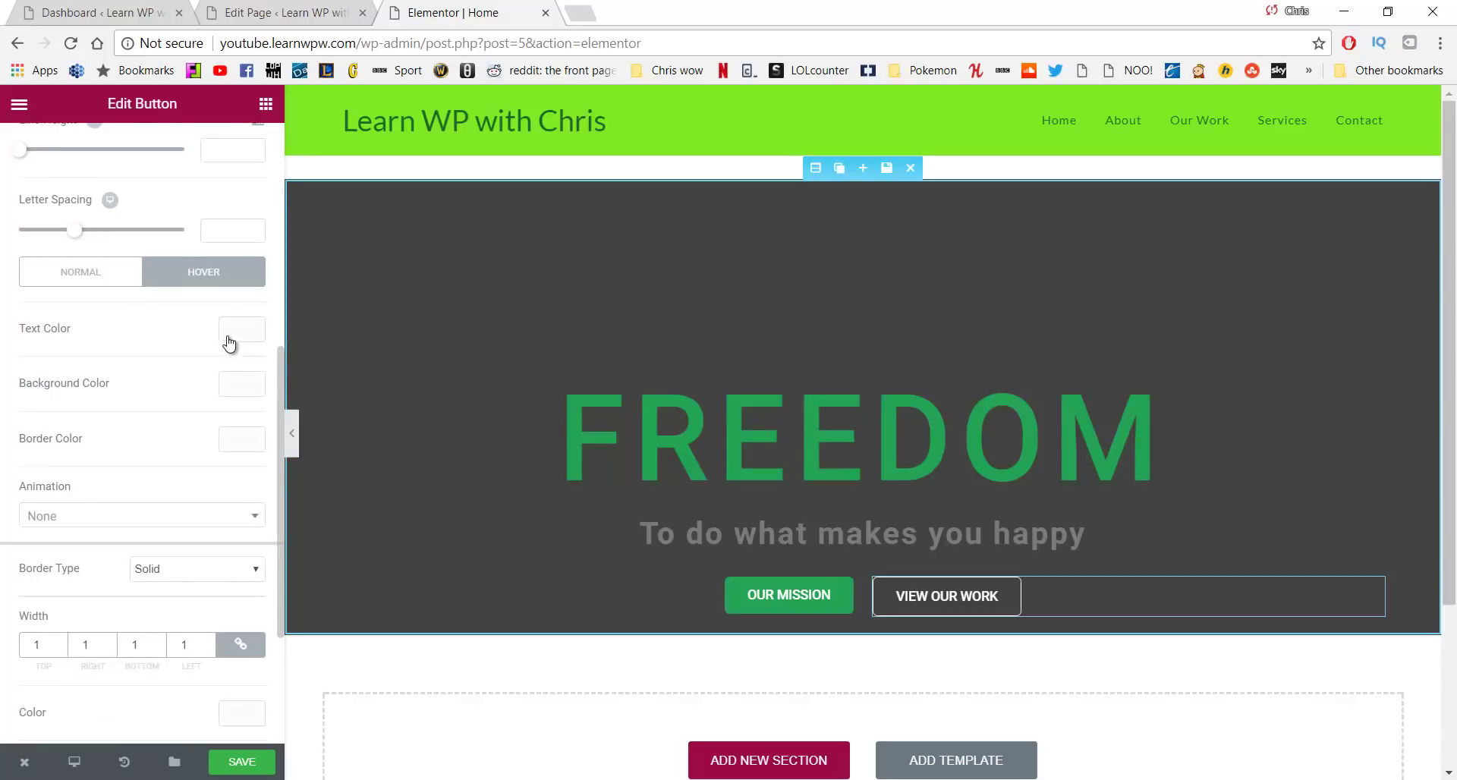
pyautogui.click(227, 392)
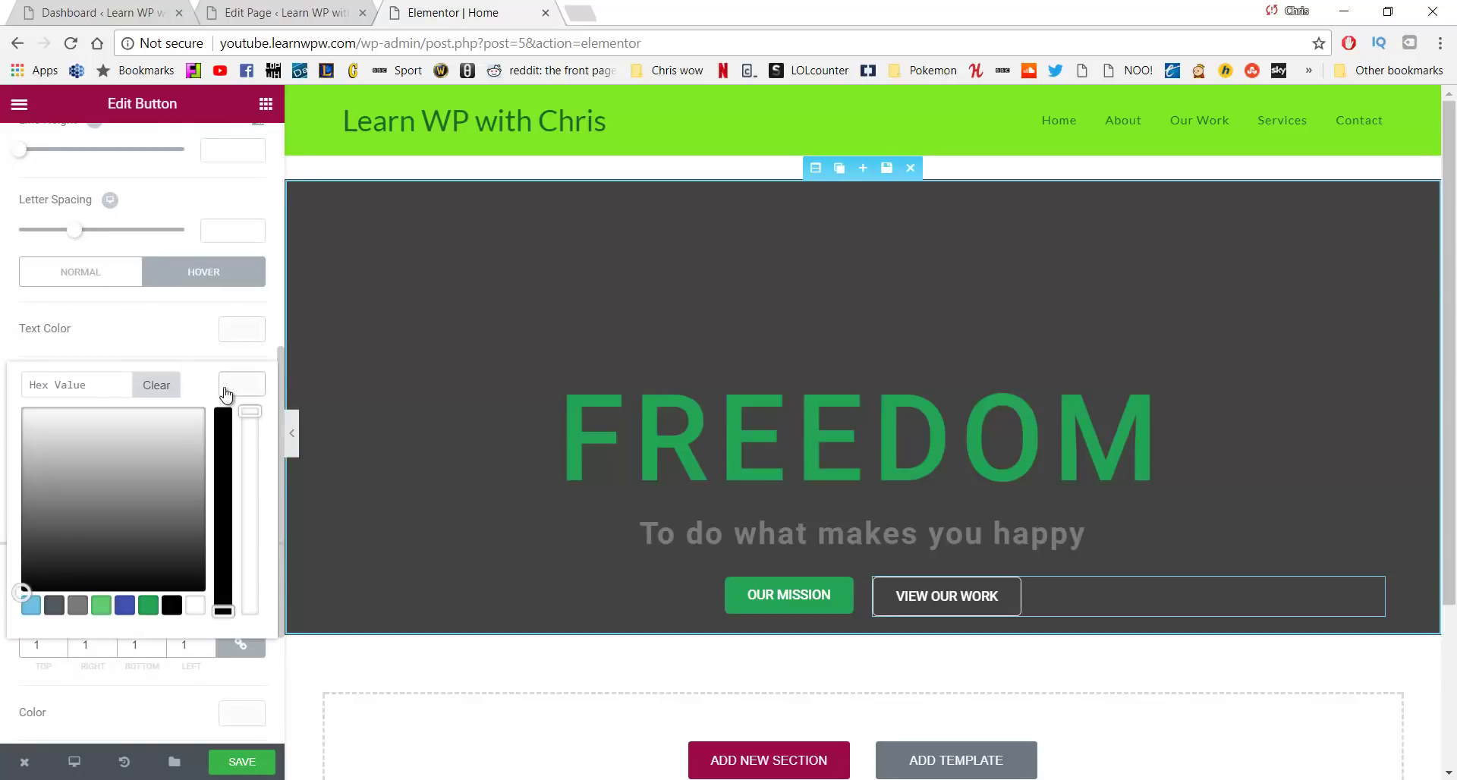
pyautogui.moveTo(152, 446)
pyautogui.mouseDown()
pyautogui.moveTo(26, 425)
pyautogui.moveTo(26, 408)
pyautogui.mouseUp()
pyautogui.click(3, 406)
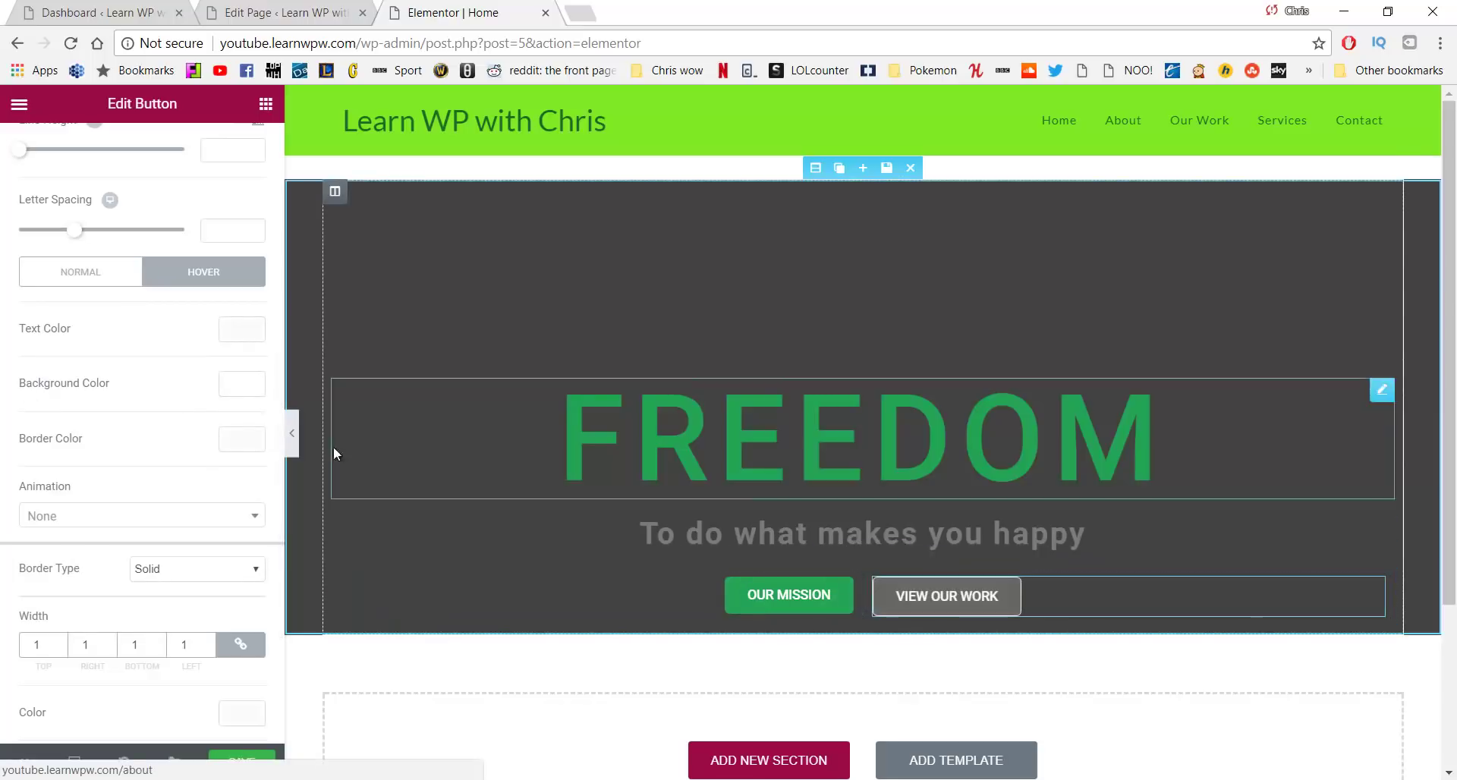
# Set the button's hover text colour to green #23a455
pyautogui.click(243, 331)
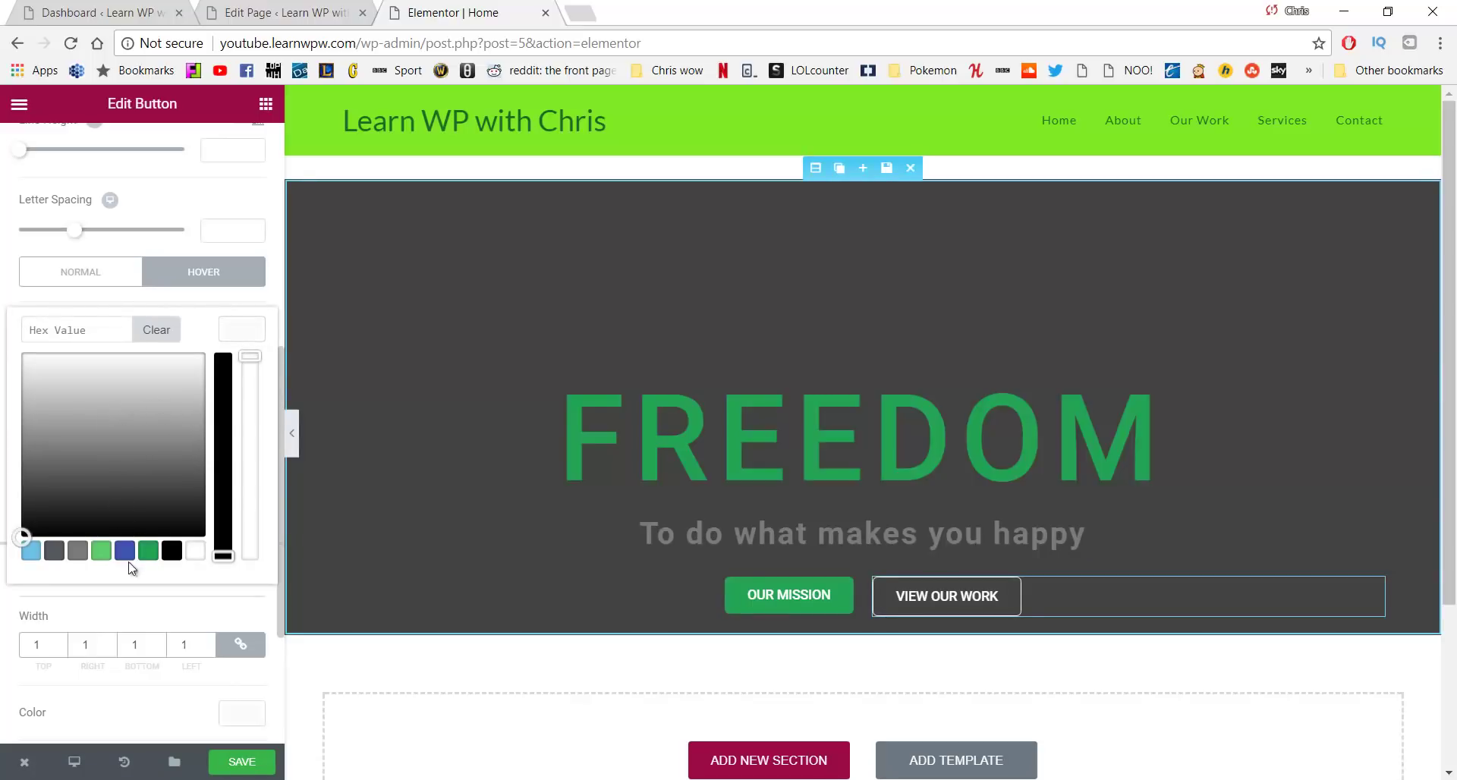
pyautogui.click(149, 552)
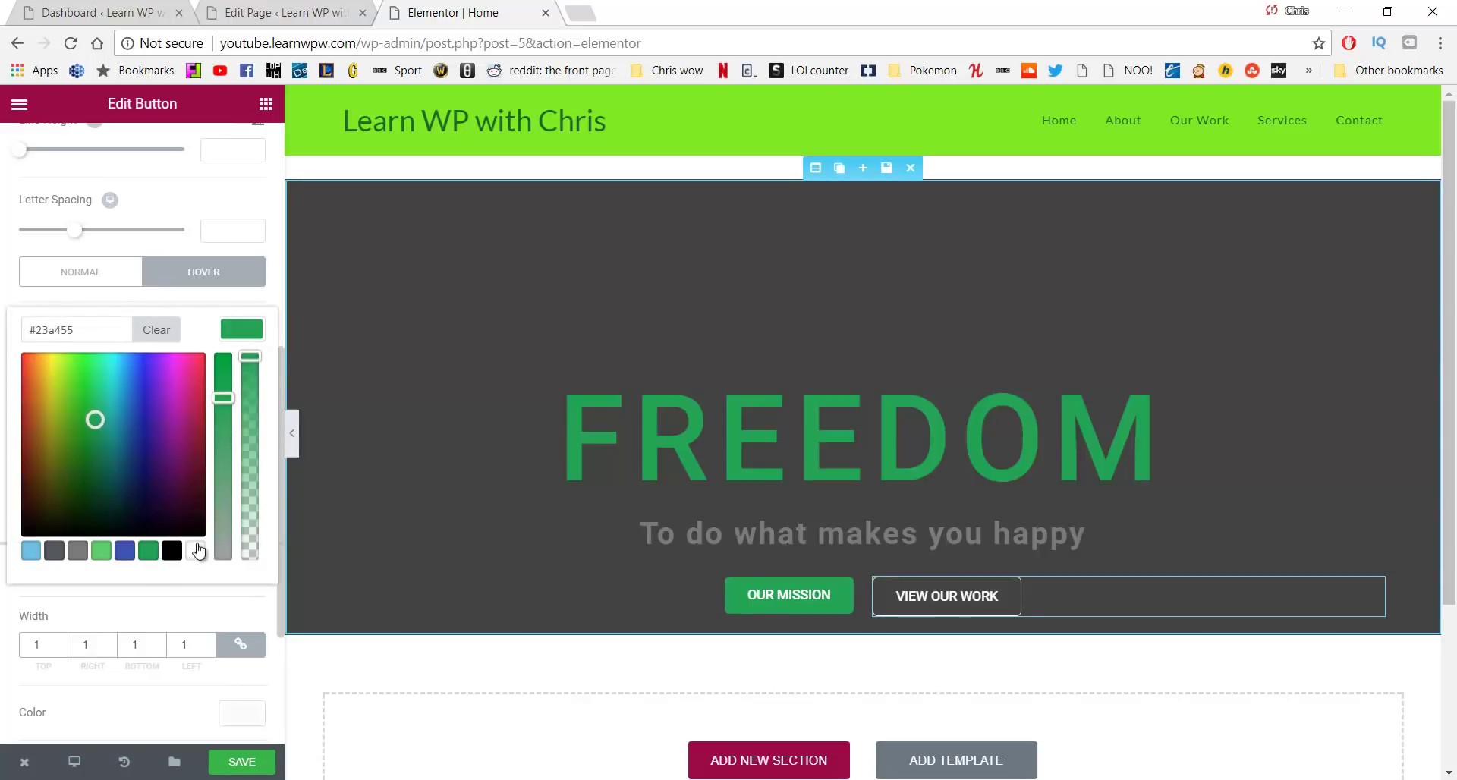
pyautogui.scroll(-2, 194, 550)
pyautogui.scroll(3, 194, 393)
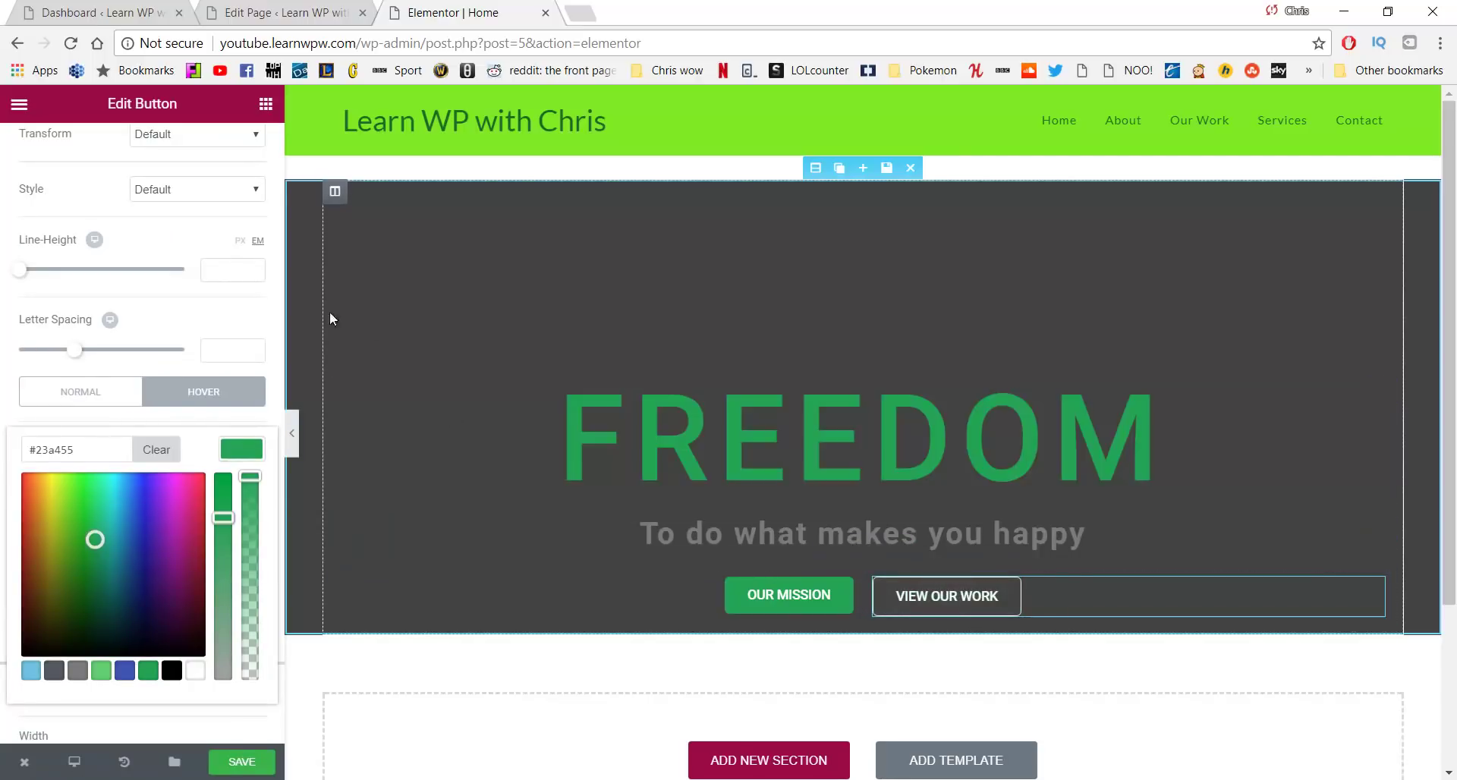
pyautogui.scroll(-3, 253, 337)
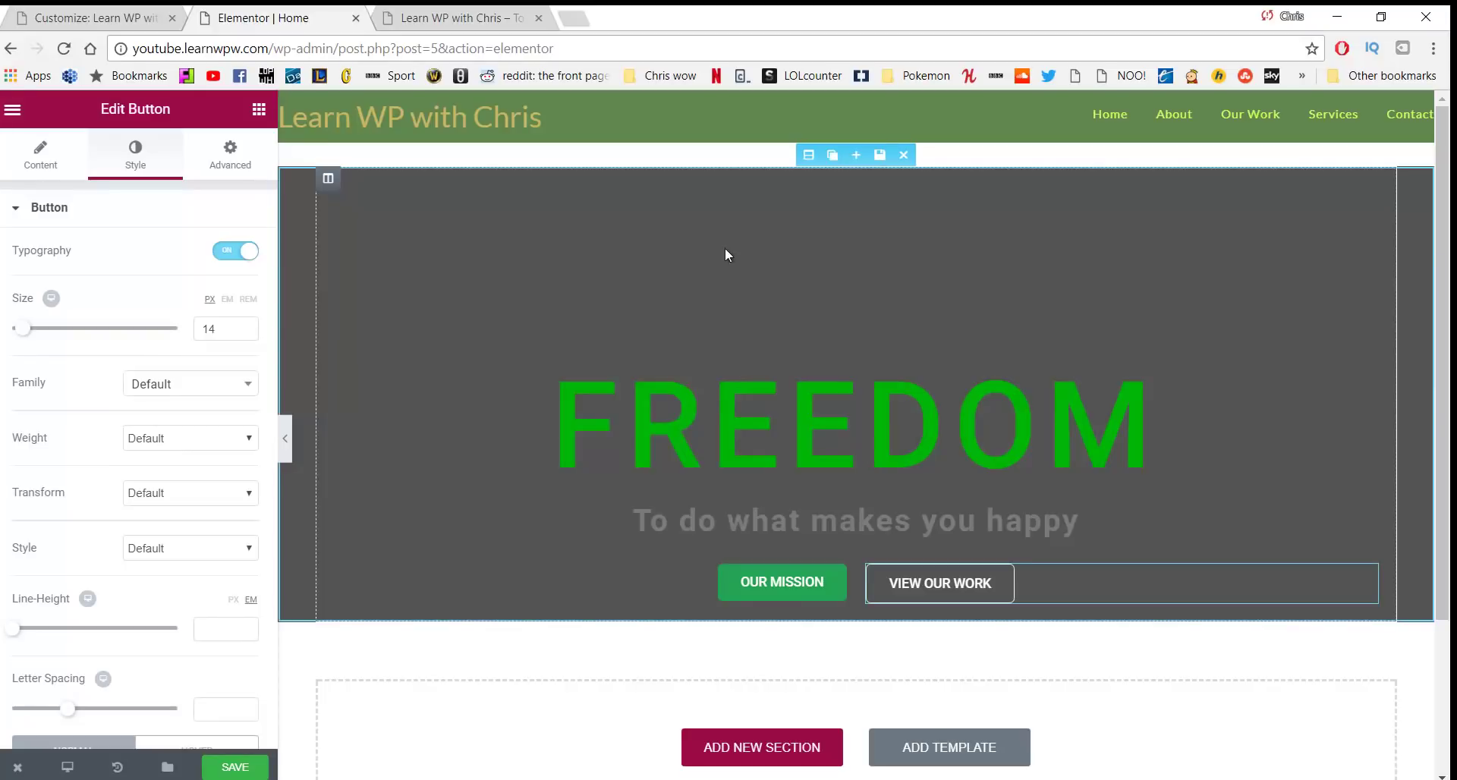
# Insert greenmountian21312.jpg from the Media Library as the hero section's background image
pyautogui.click(808, 156)
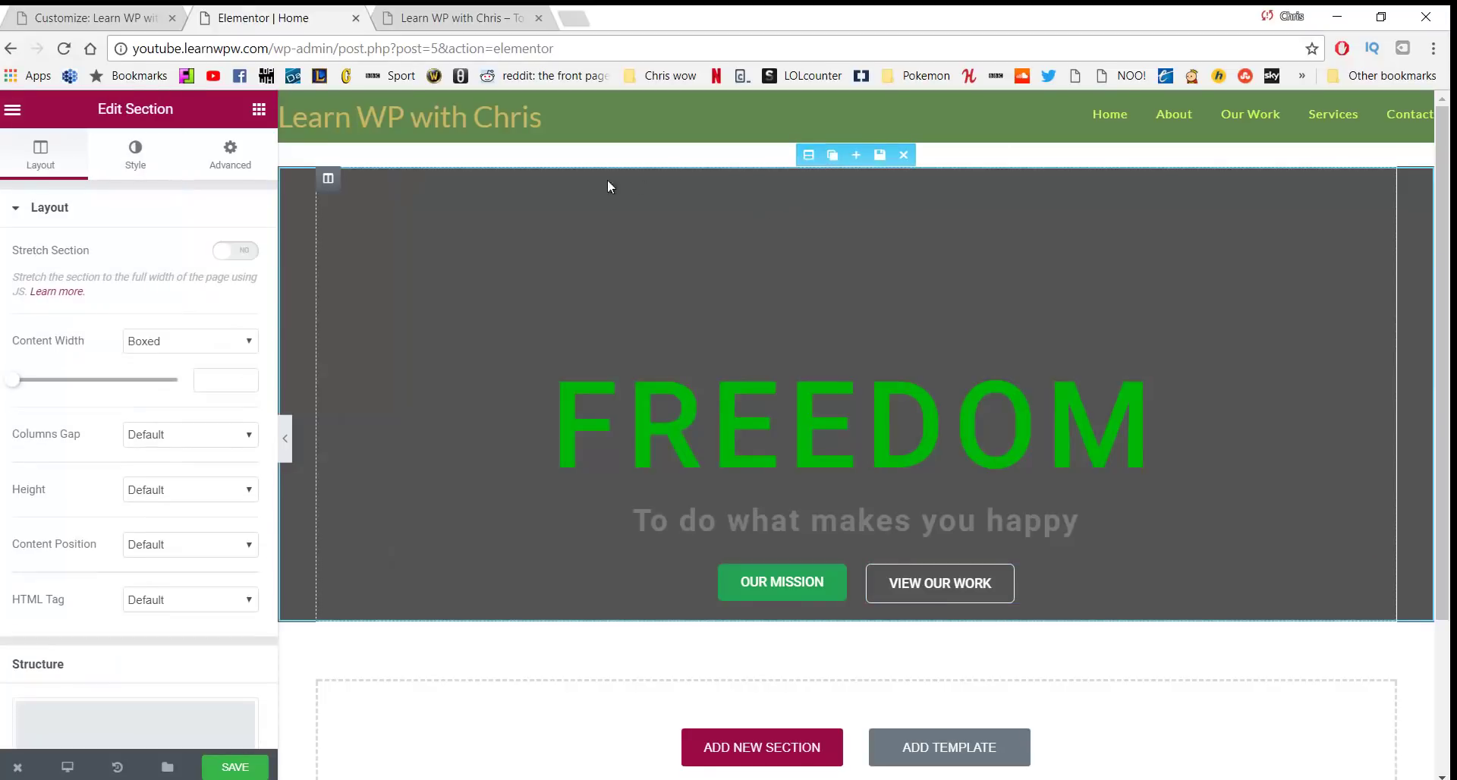
pyautogui.click(145, 166)
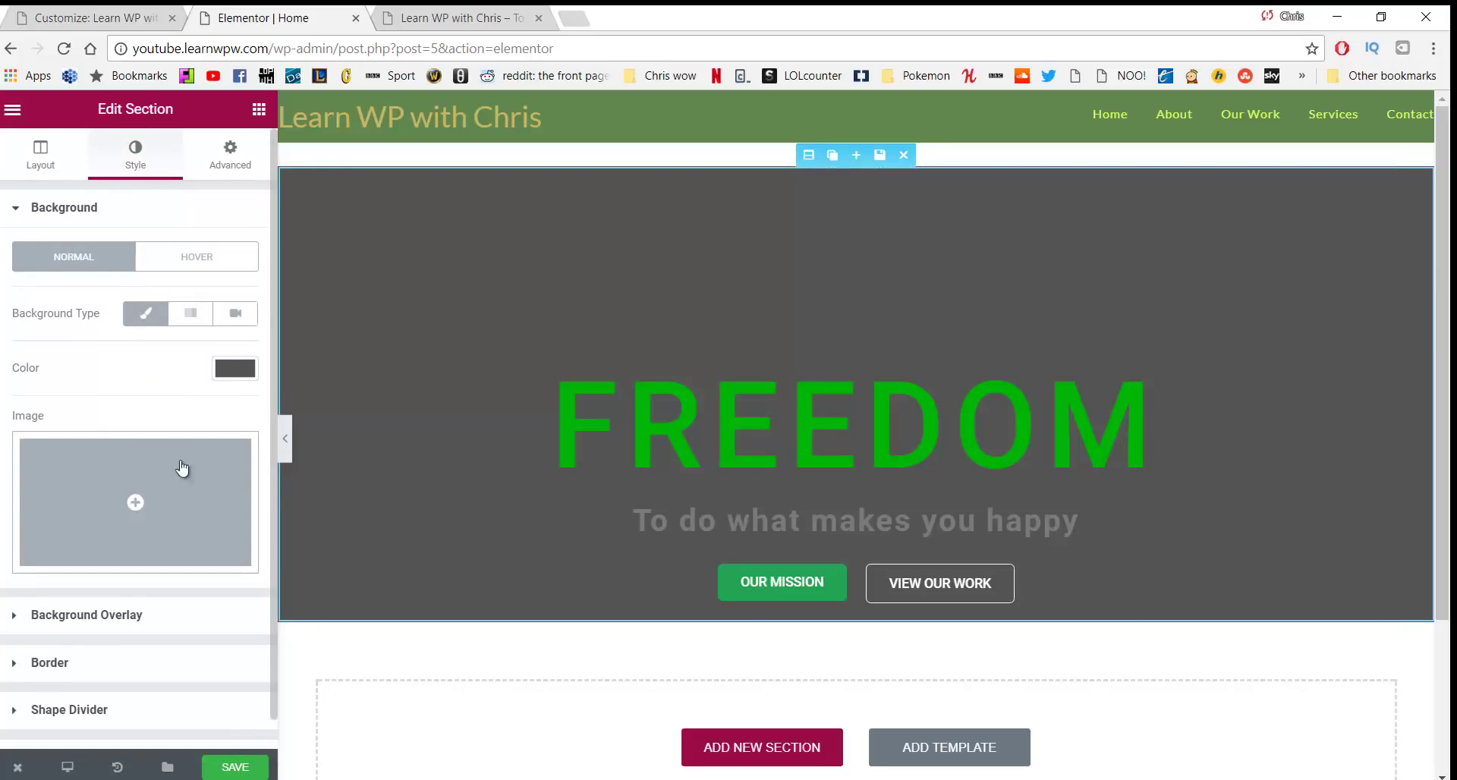
pyautogui.click(202, 510)
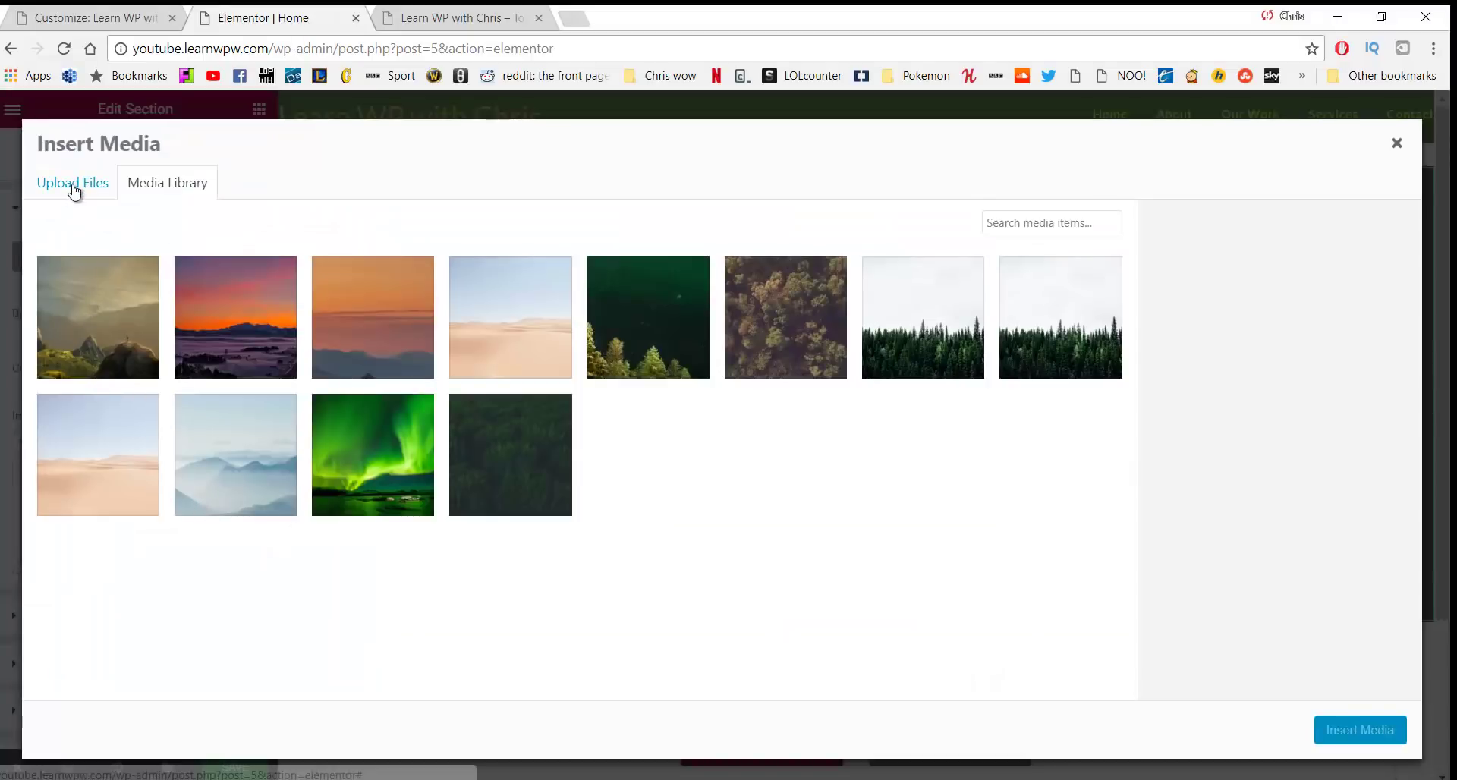
pyautogui.click(74, 185)
pyautogui.click(159, 185)
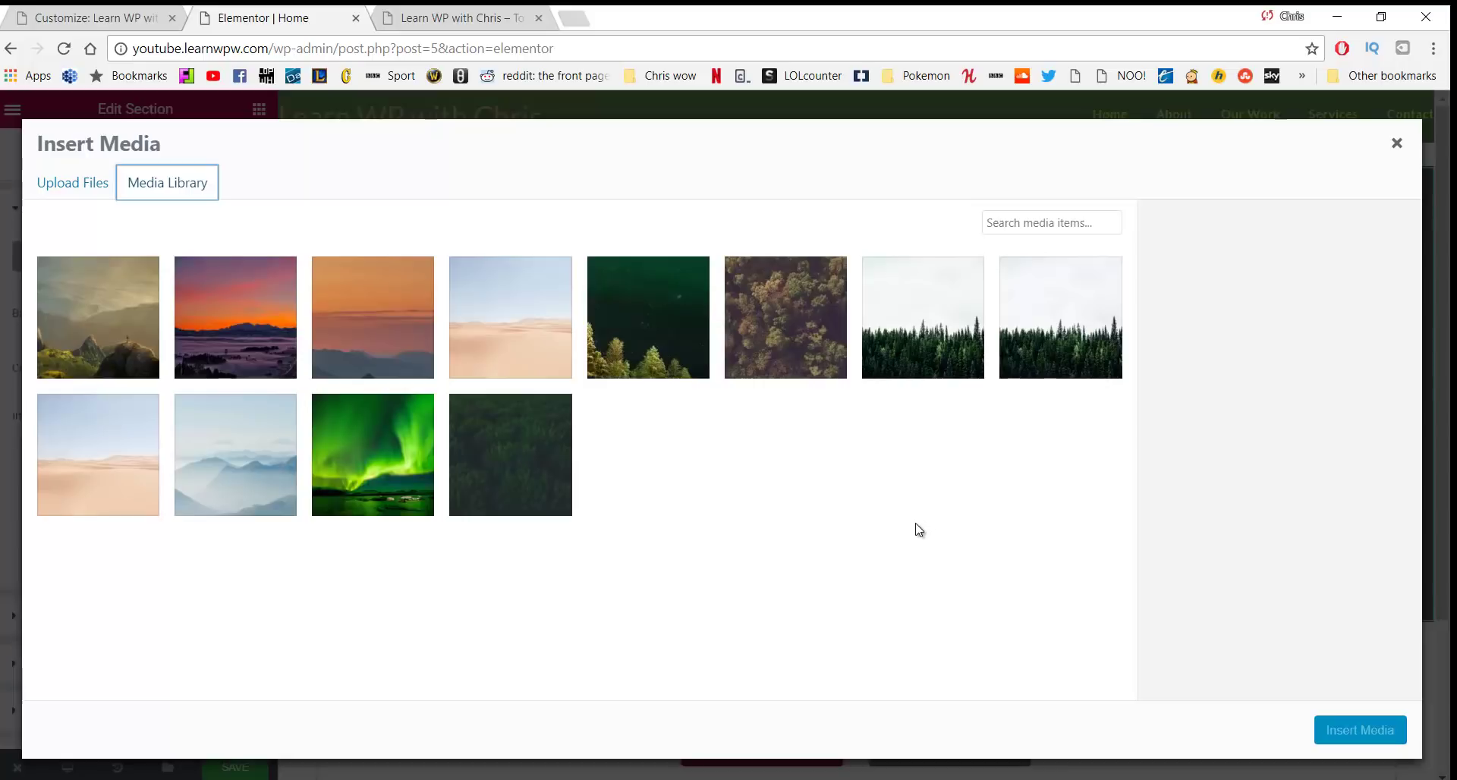
pyautogui.click(121, 312)
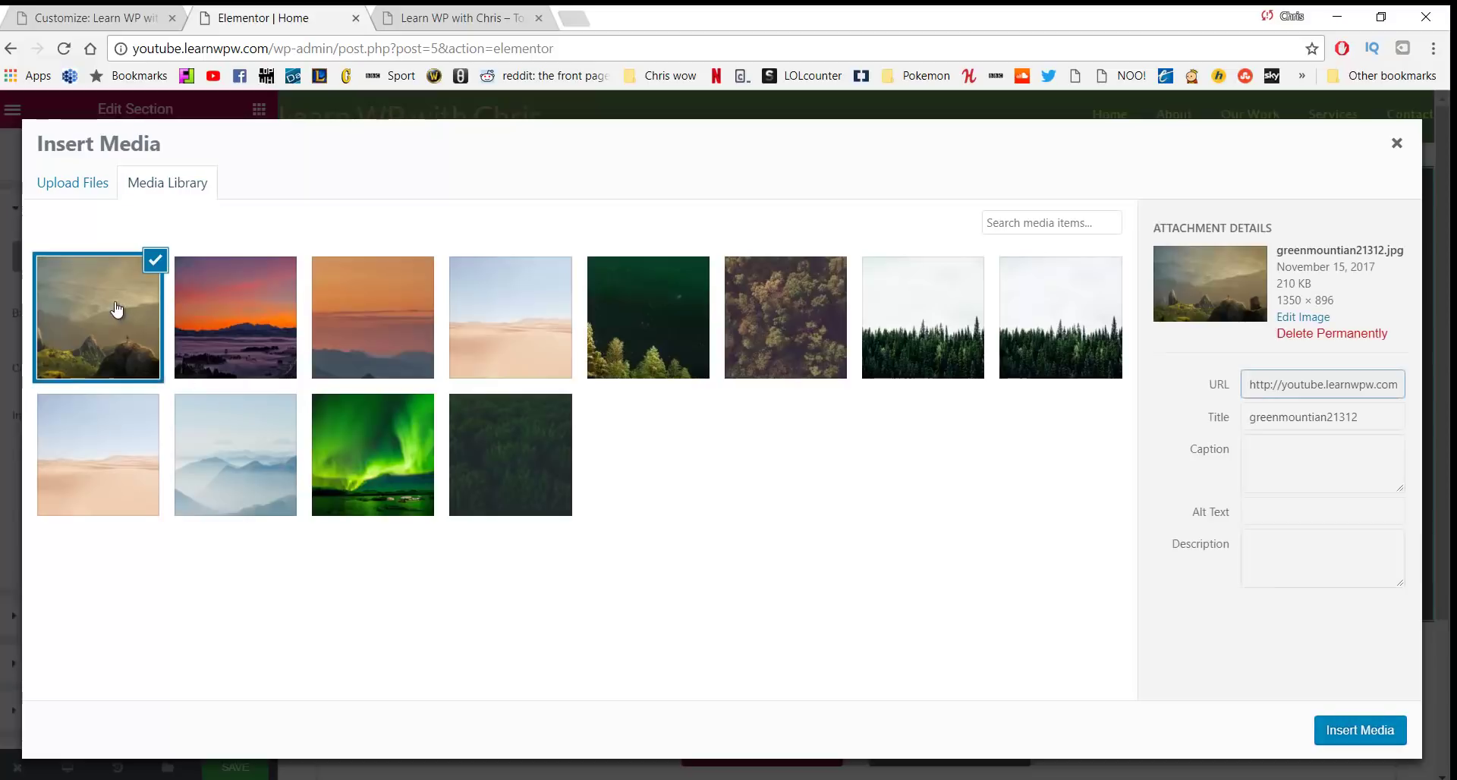
pyautogui.click(1361, 730)
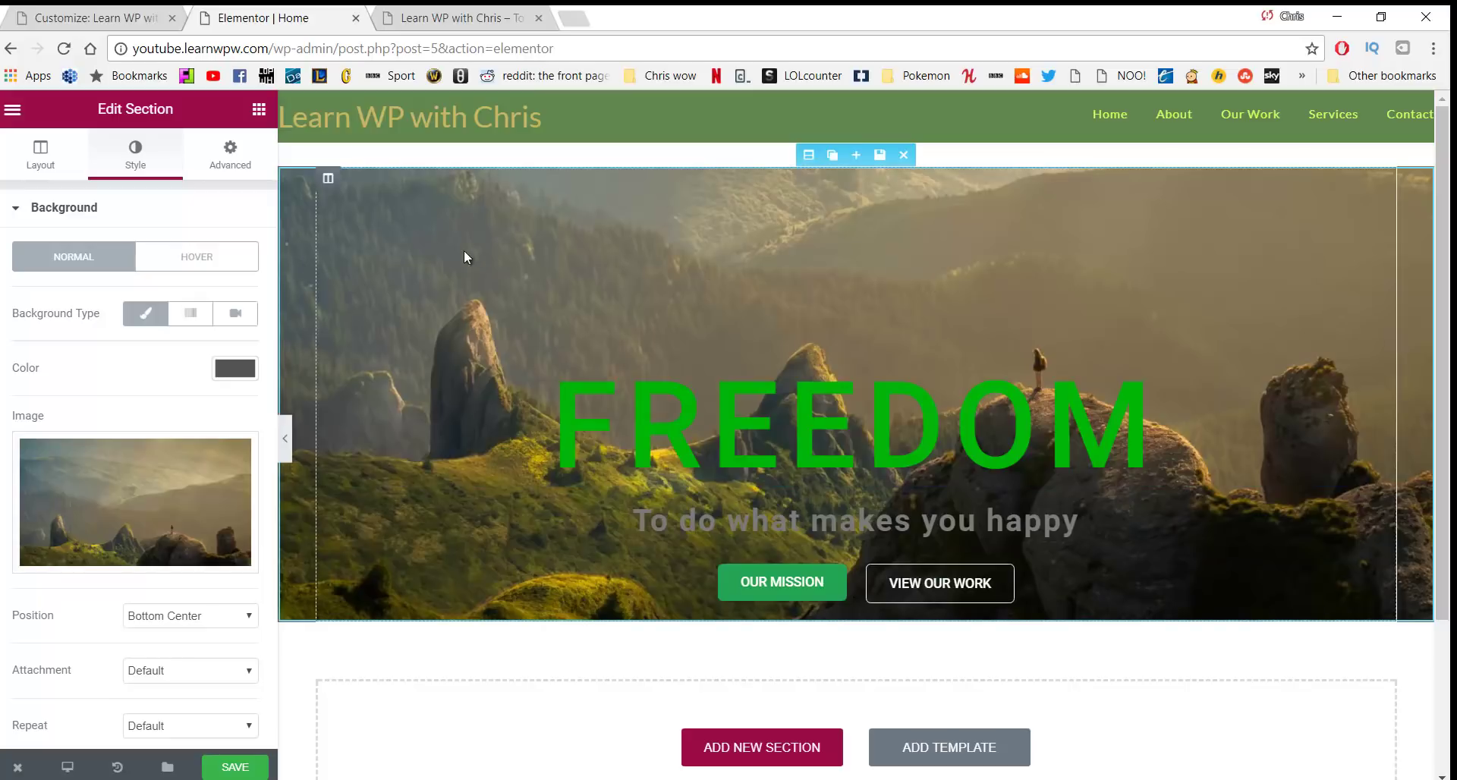
# Reset the background position and size to defaults, then set Size to Cover
pyautogui.scroll(-3, 92, 364)
pyautogui.click(176, 380)
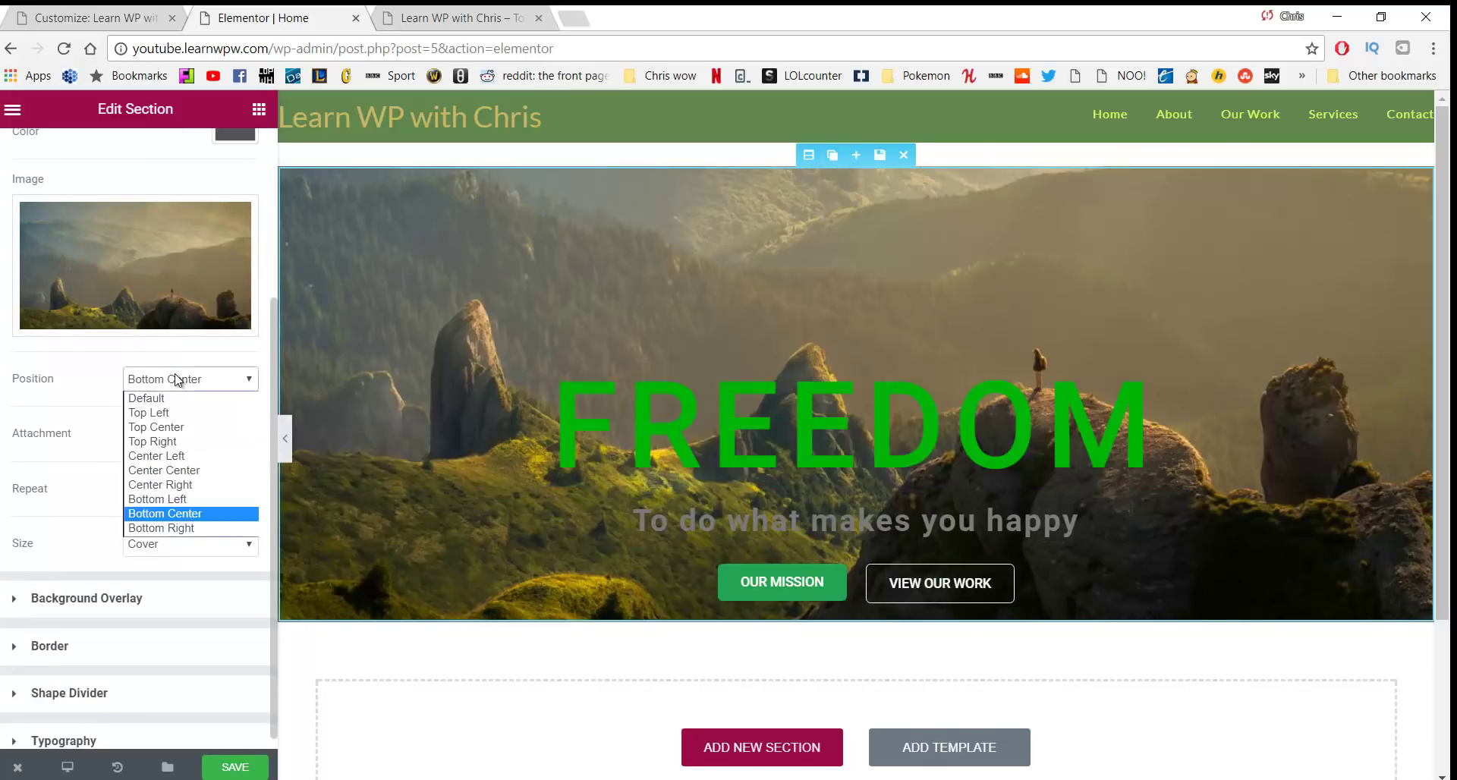
pyautogui.click(174, 398)
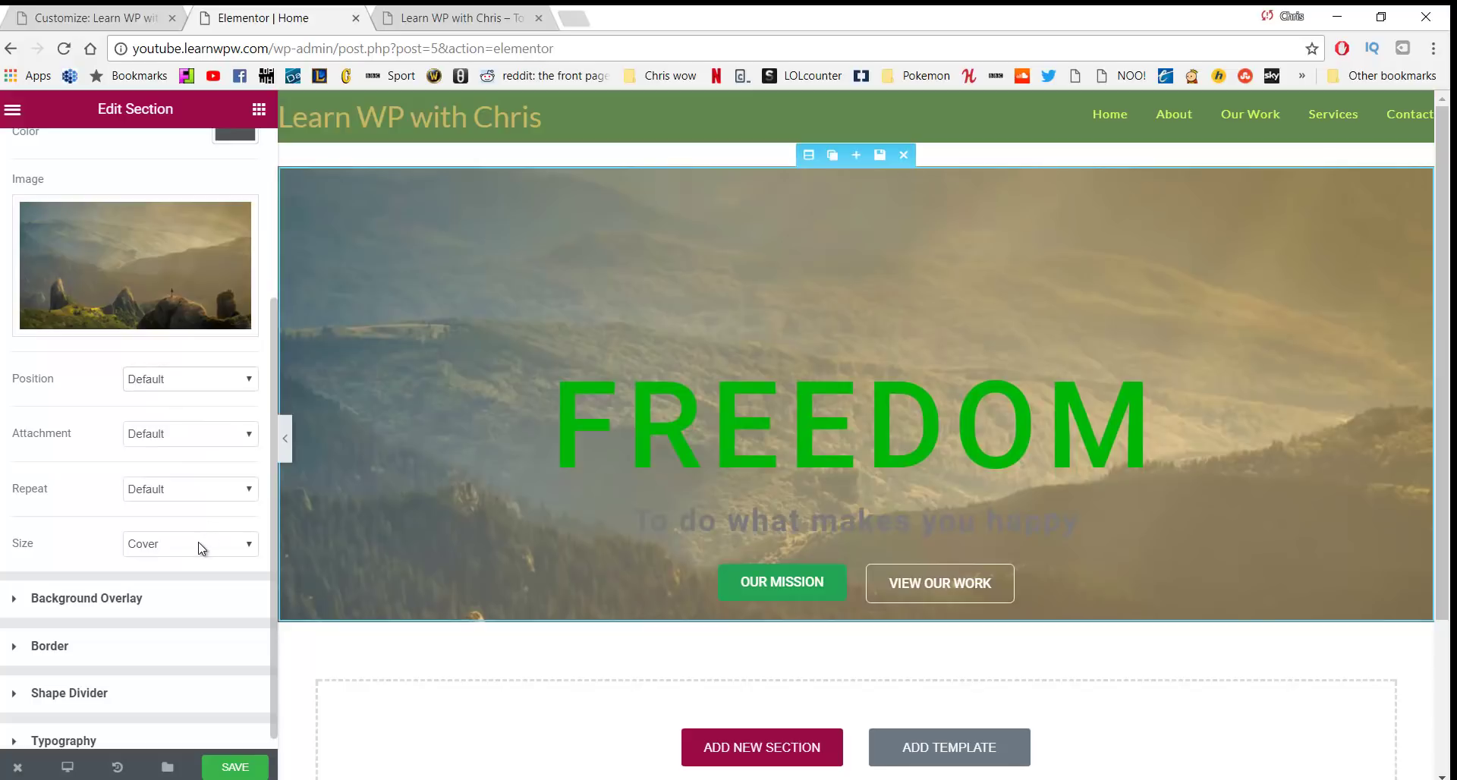
pyautogui.click(201, 548)
pyautogui.click(180, 566)
pyautogui.click(205, 380)
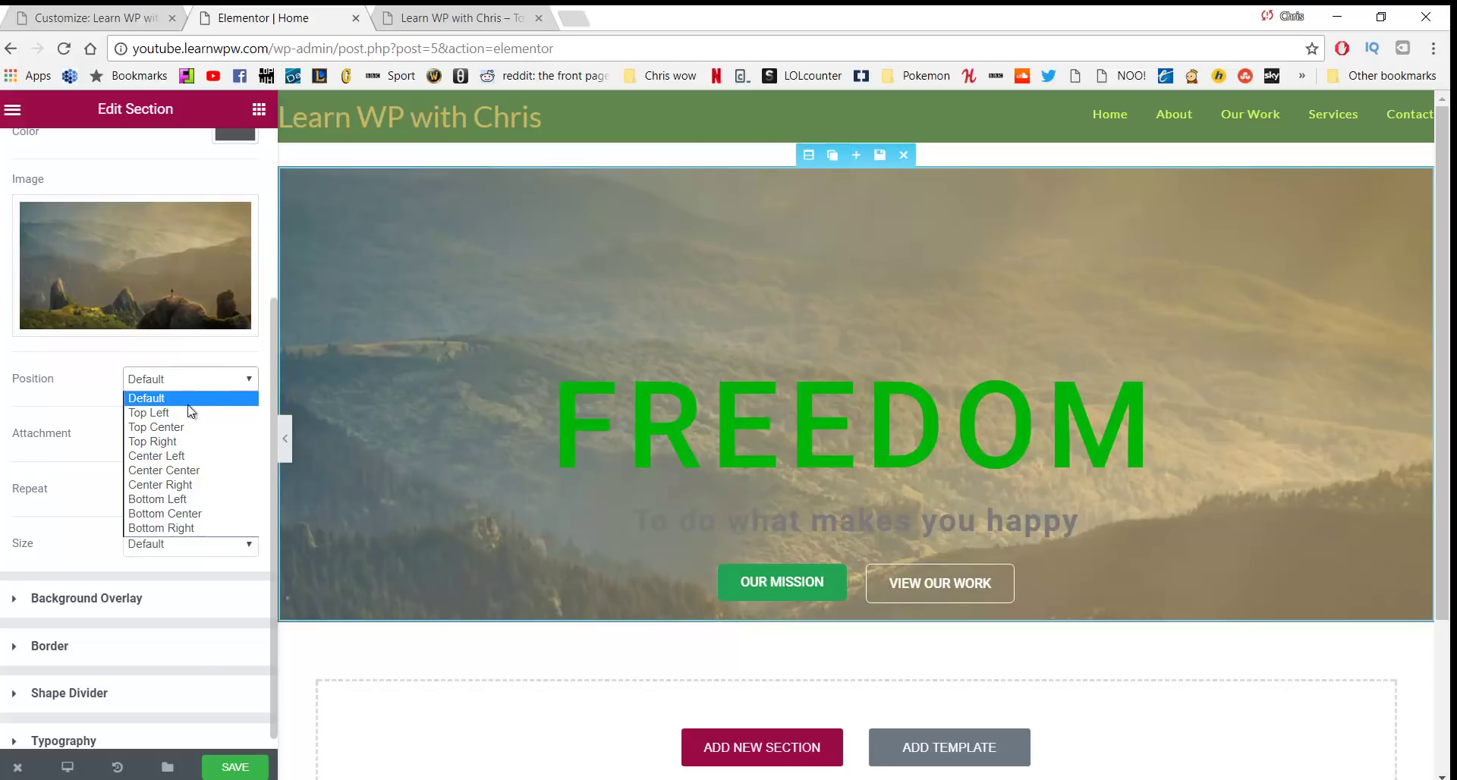
pyautogui.click(182, 393)
pyautogui.click(194, 546)
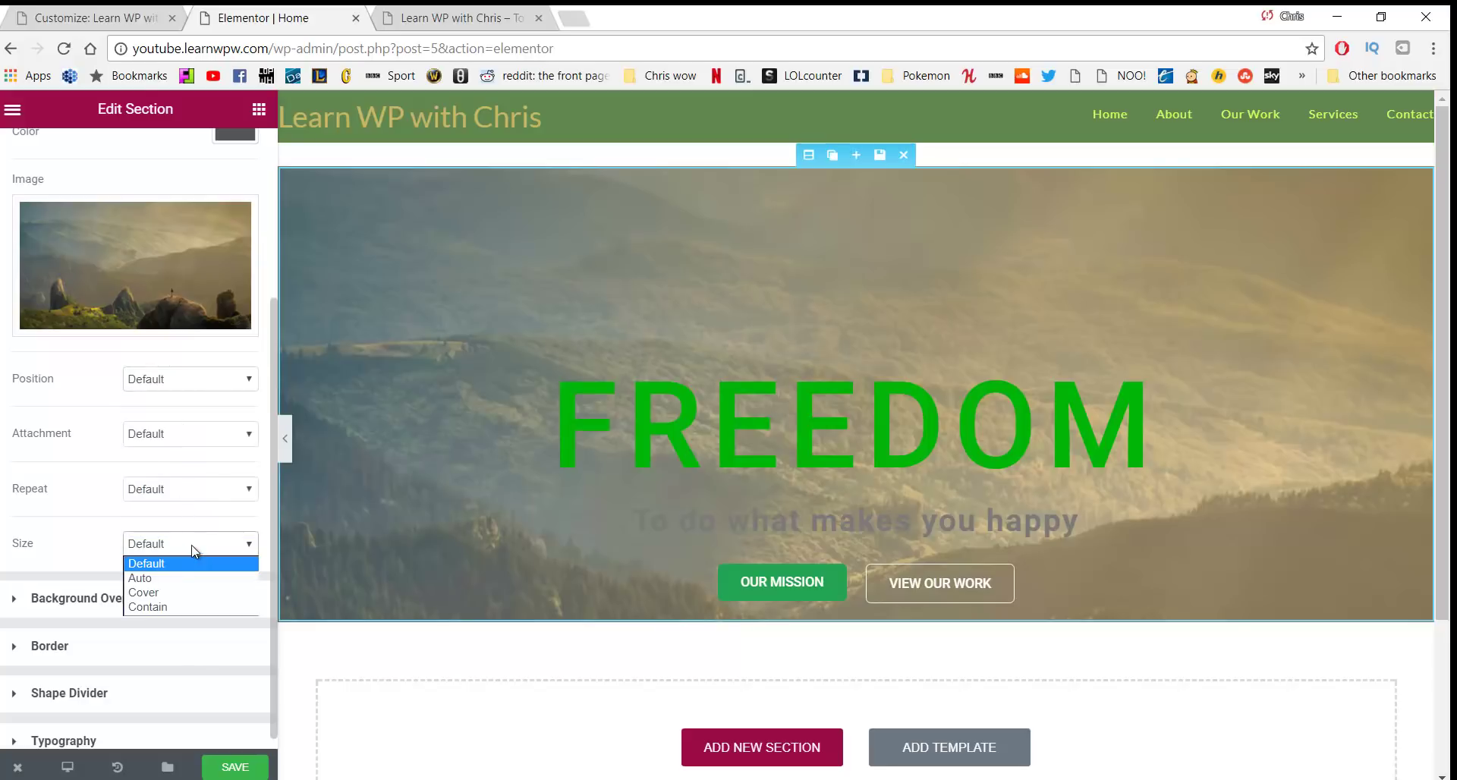
pyautogui.click(170, 593)
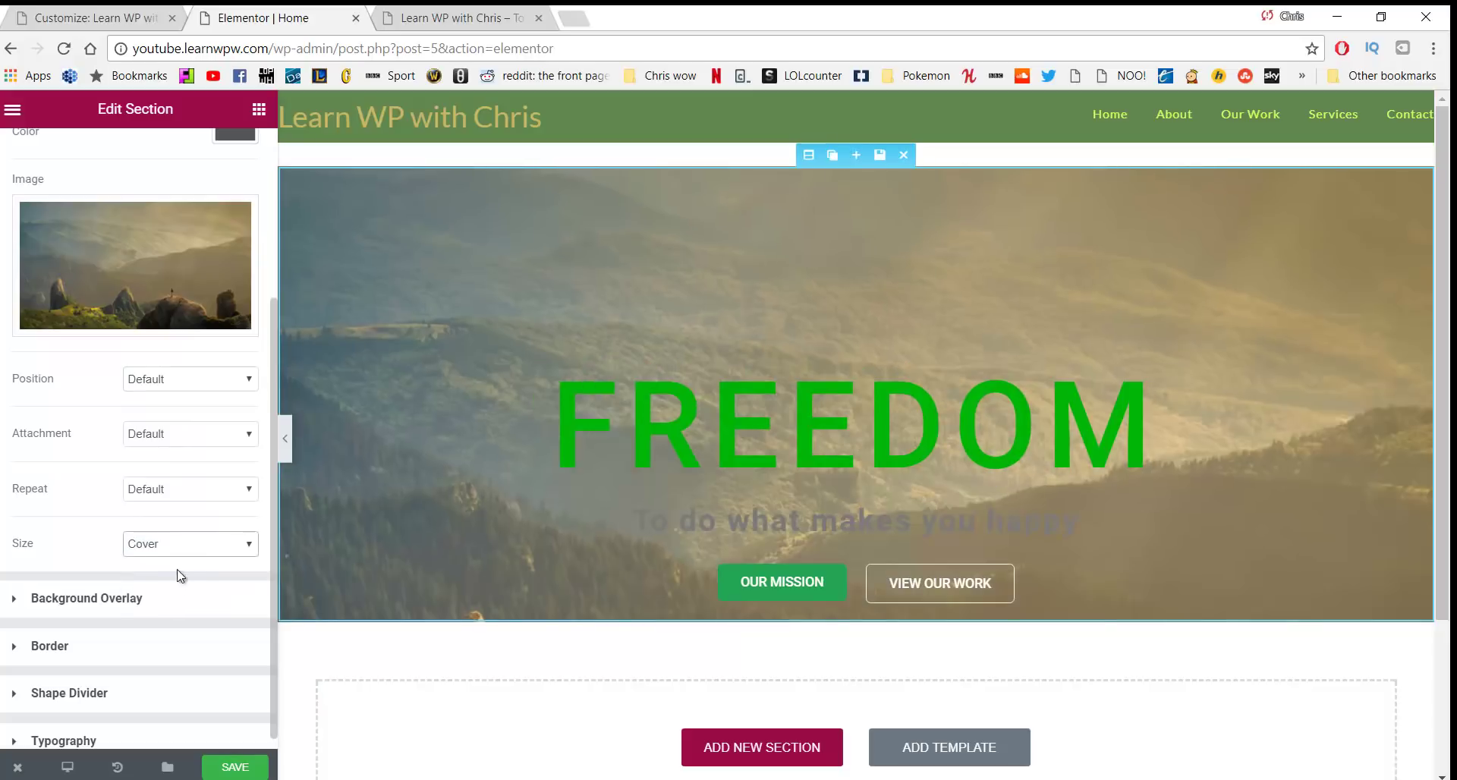
# Set the background position to Center Center after briefly trying Bottom Center
pyautogui.scroll(-1, 497, 323)
pyautogui.scroll(1, 498, 316)
pyautogui.click(209, 388)
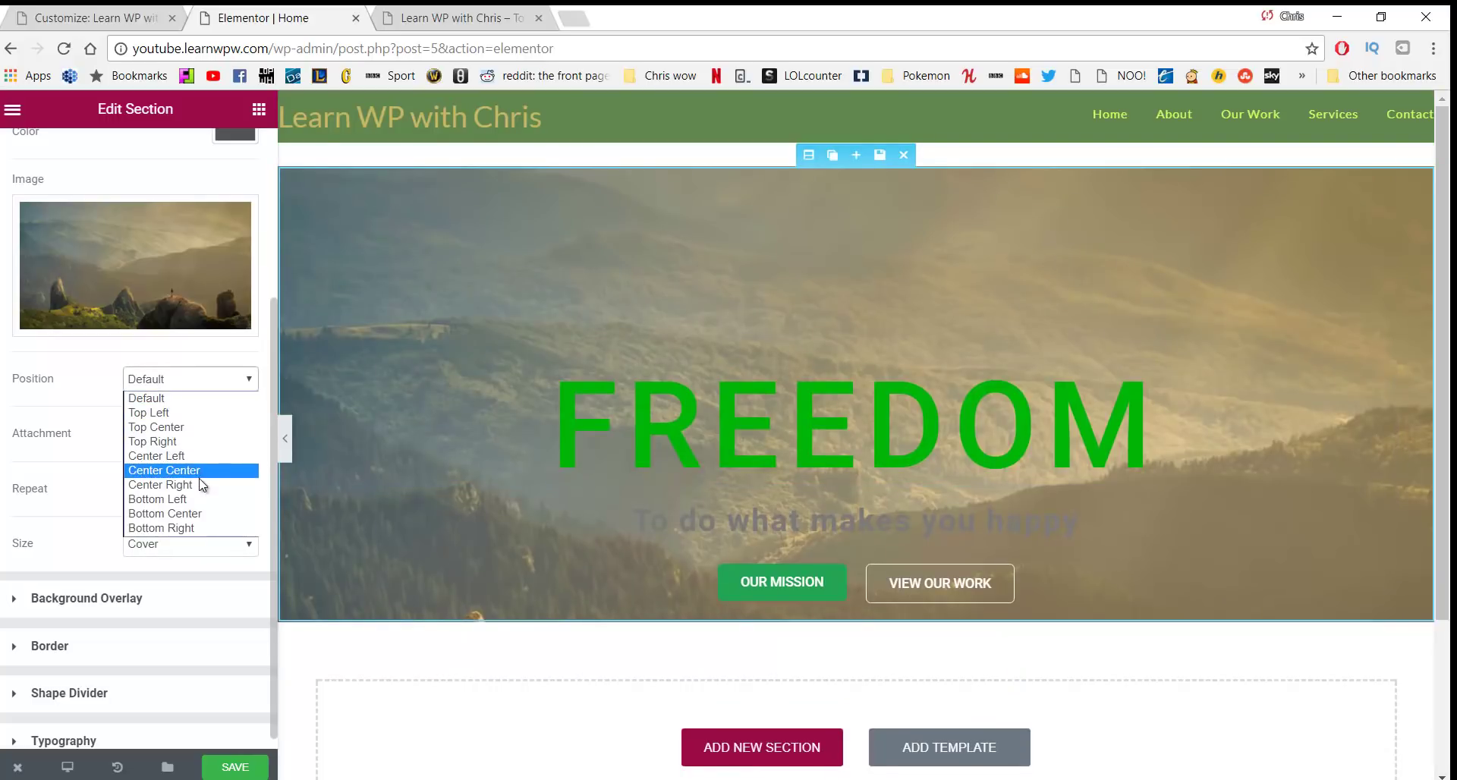
pyautogui.click(203, 474)
pyautogui.click(243, 385)
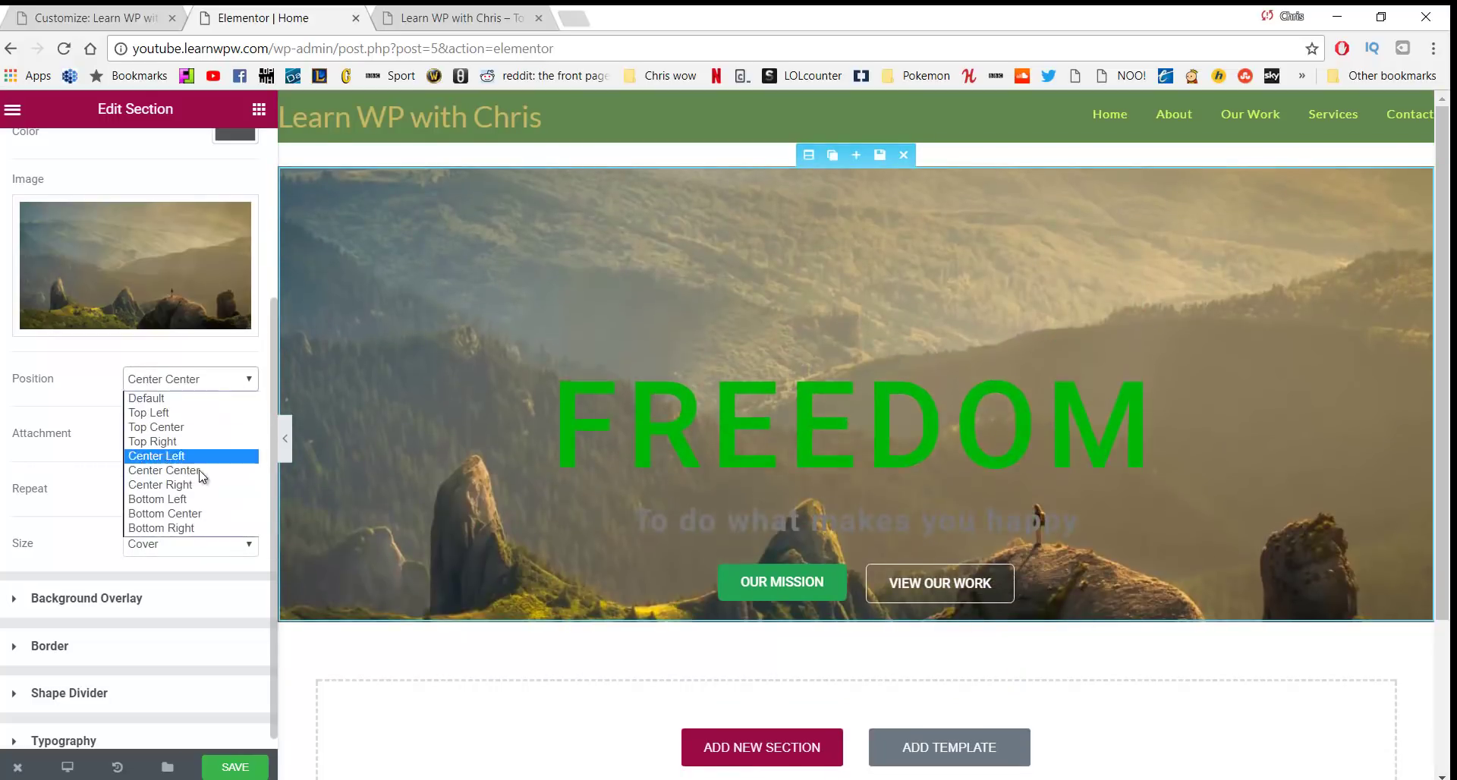
pyautogui.click(207, 513)
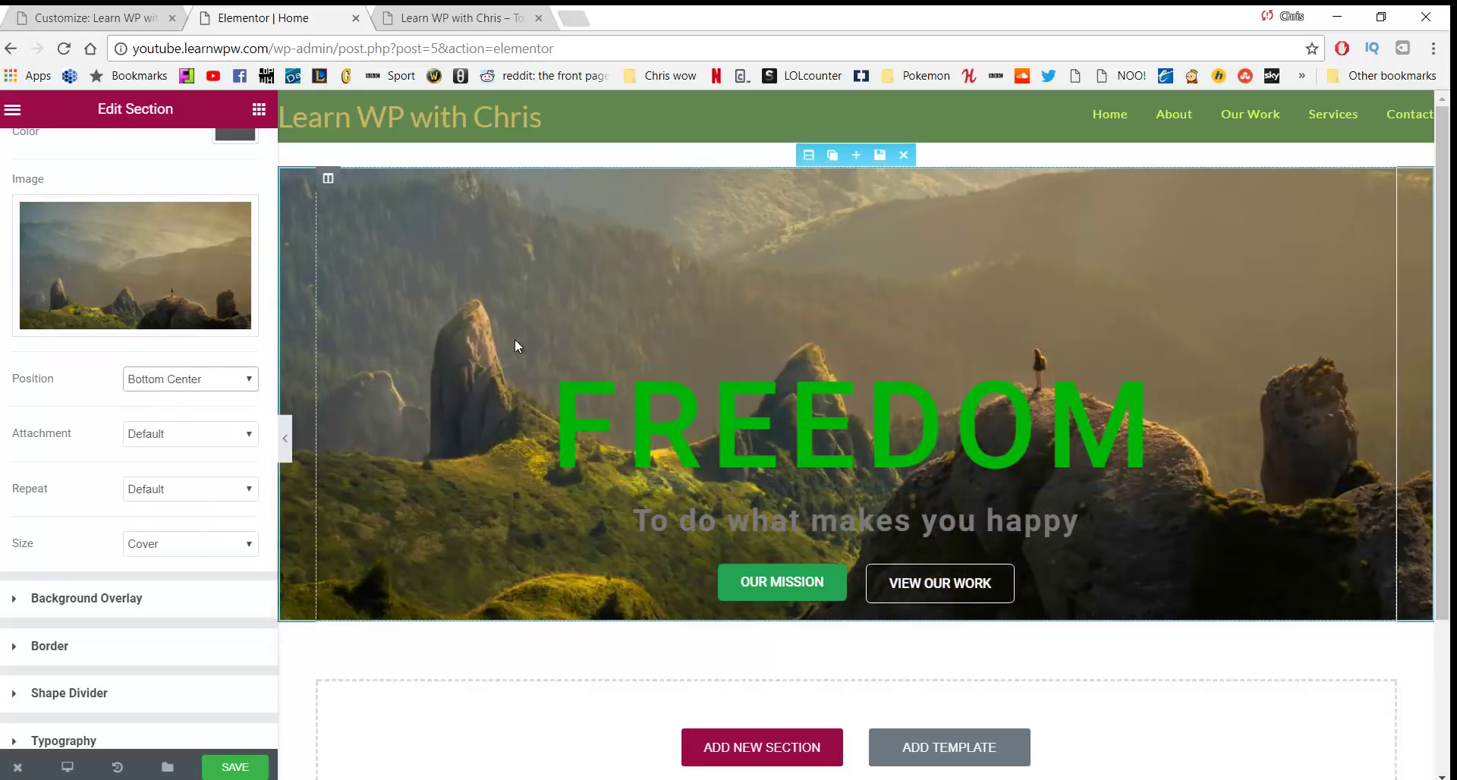
pyautogui.click(211, 381)
pyautogui.click(196, 471)
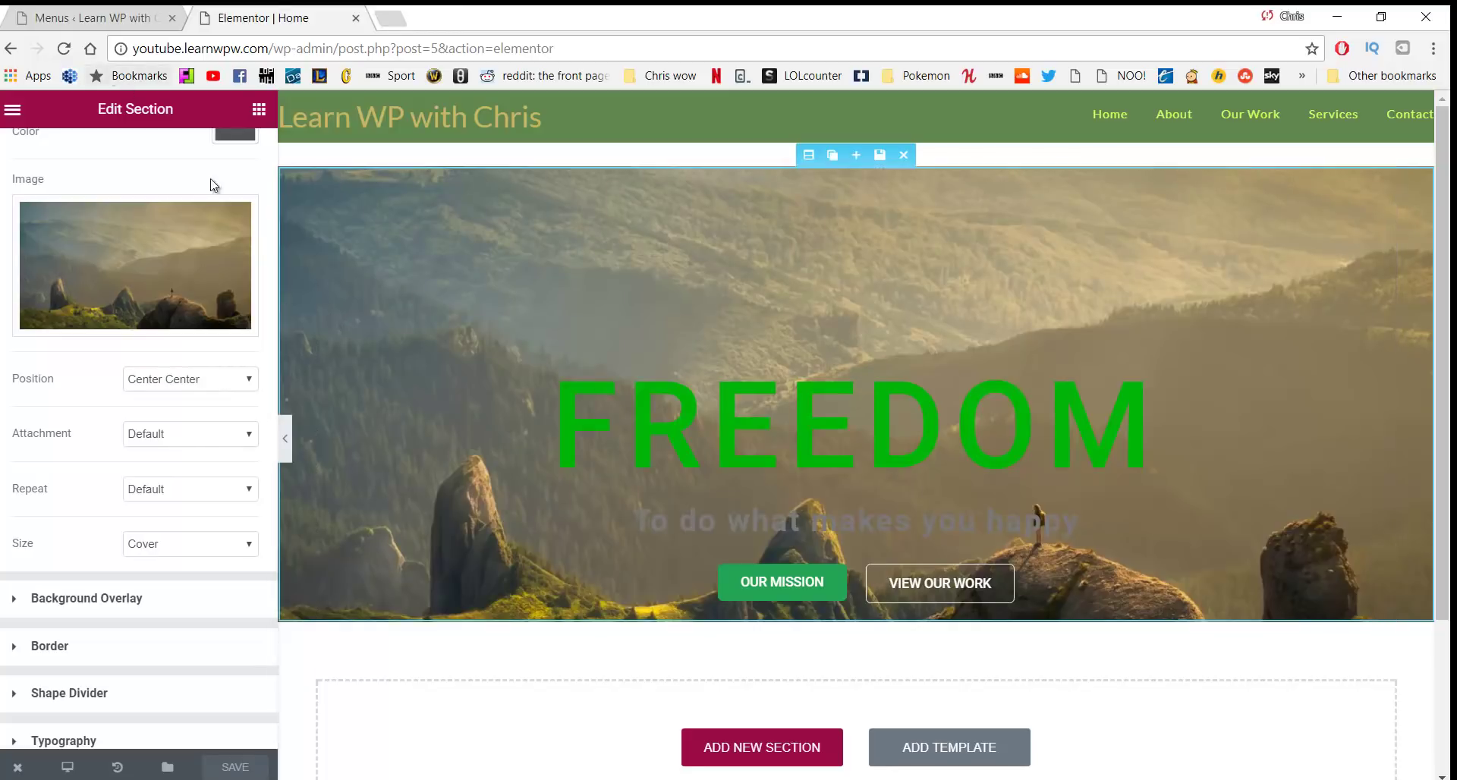
# View the live home page through Visit Site, then start a new browser tab
pyautogui.click(91, 17)
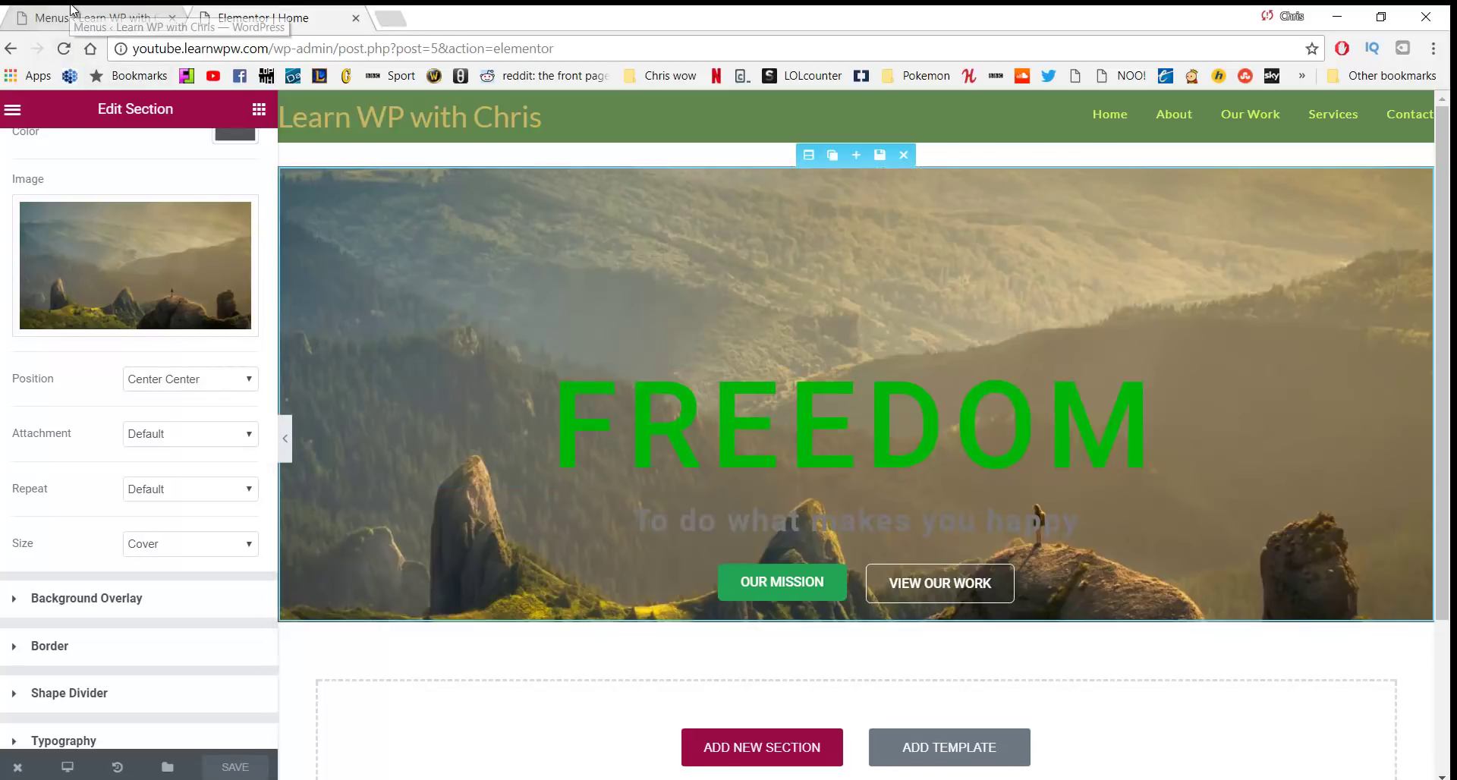
pyautogui.click(93, 135)
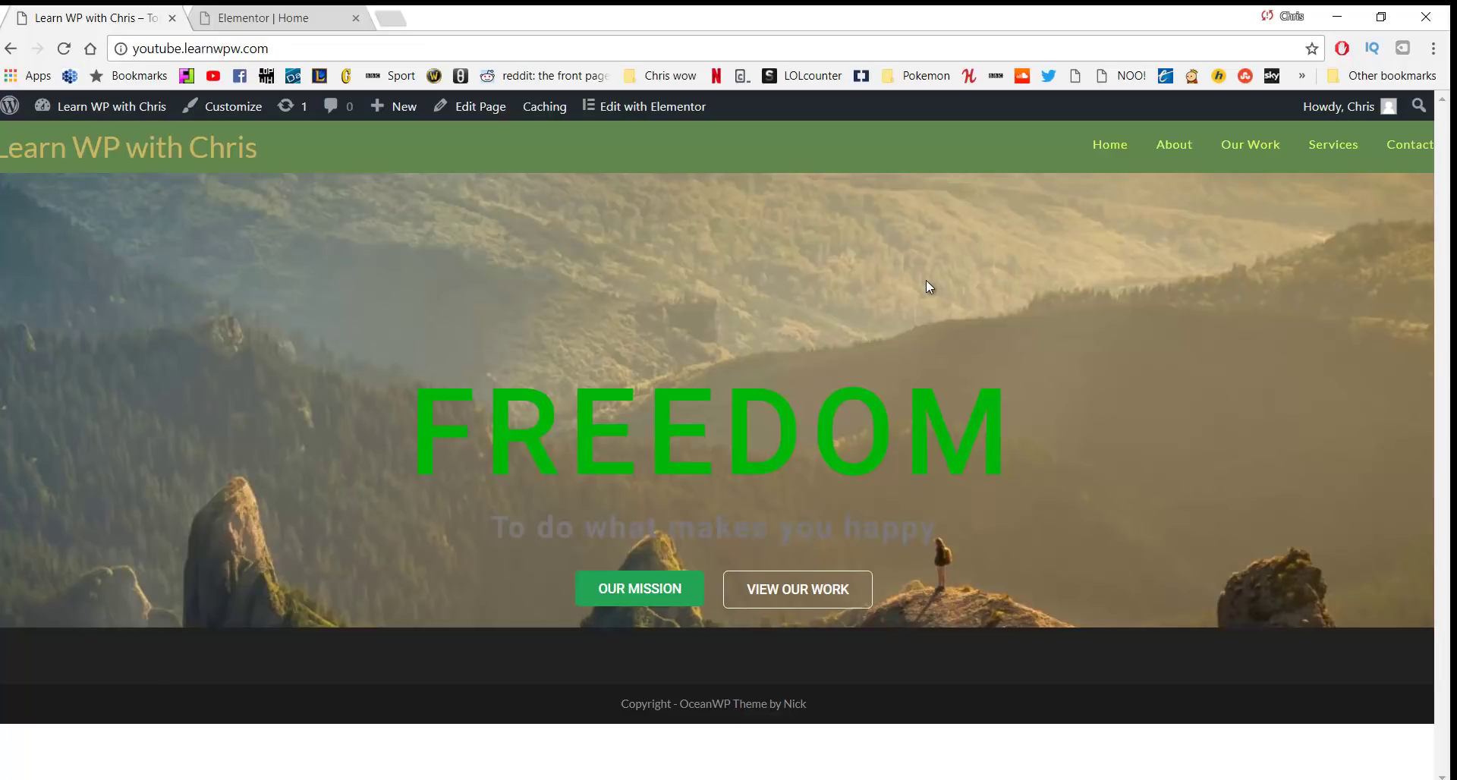
pyautogui.click(390, 12)
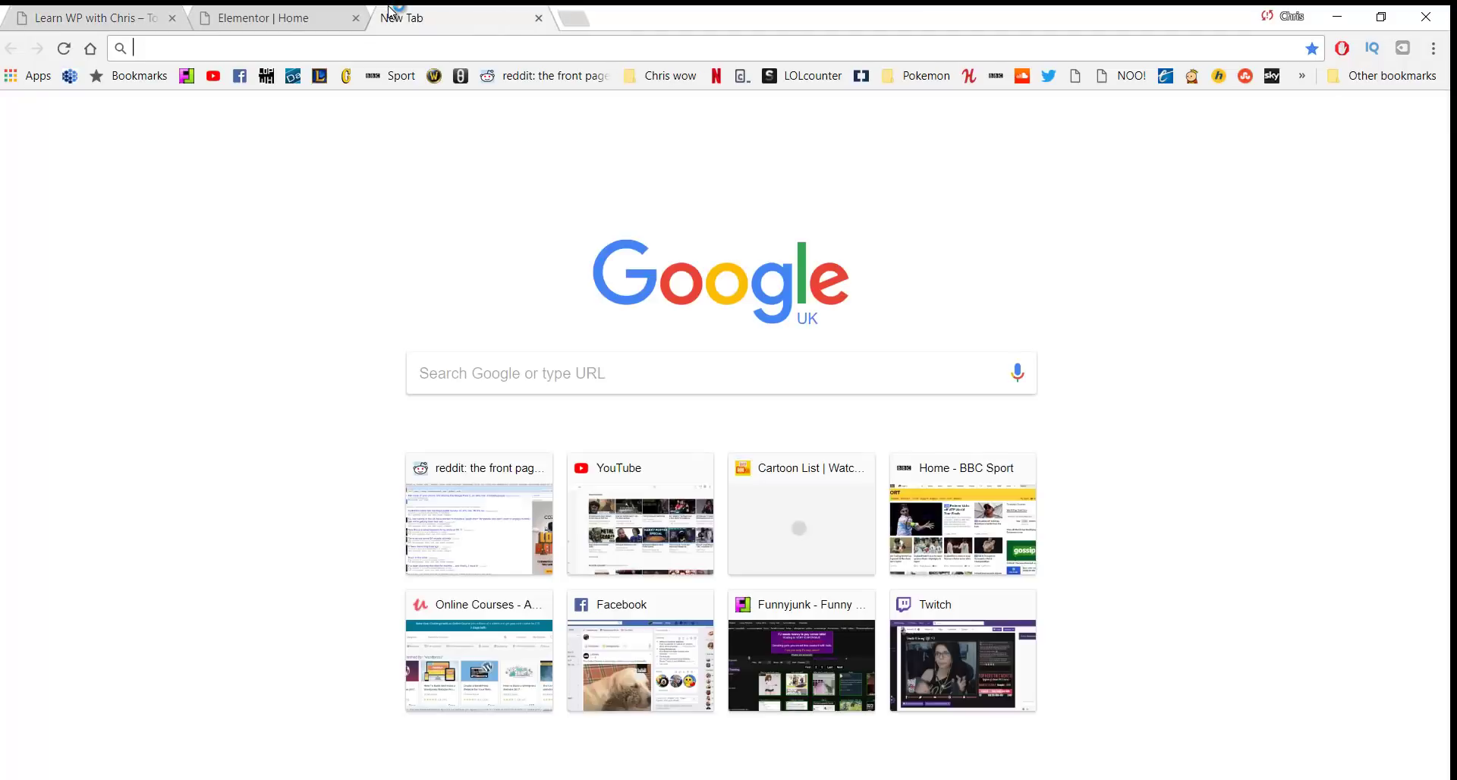
# Search Google for 'website colour scheme' and go to Coolors.co
pyautogui.write('website colour schemes')
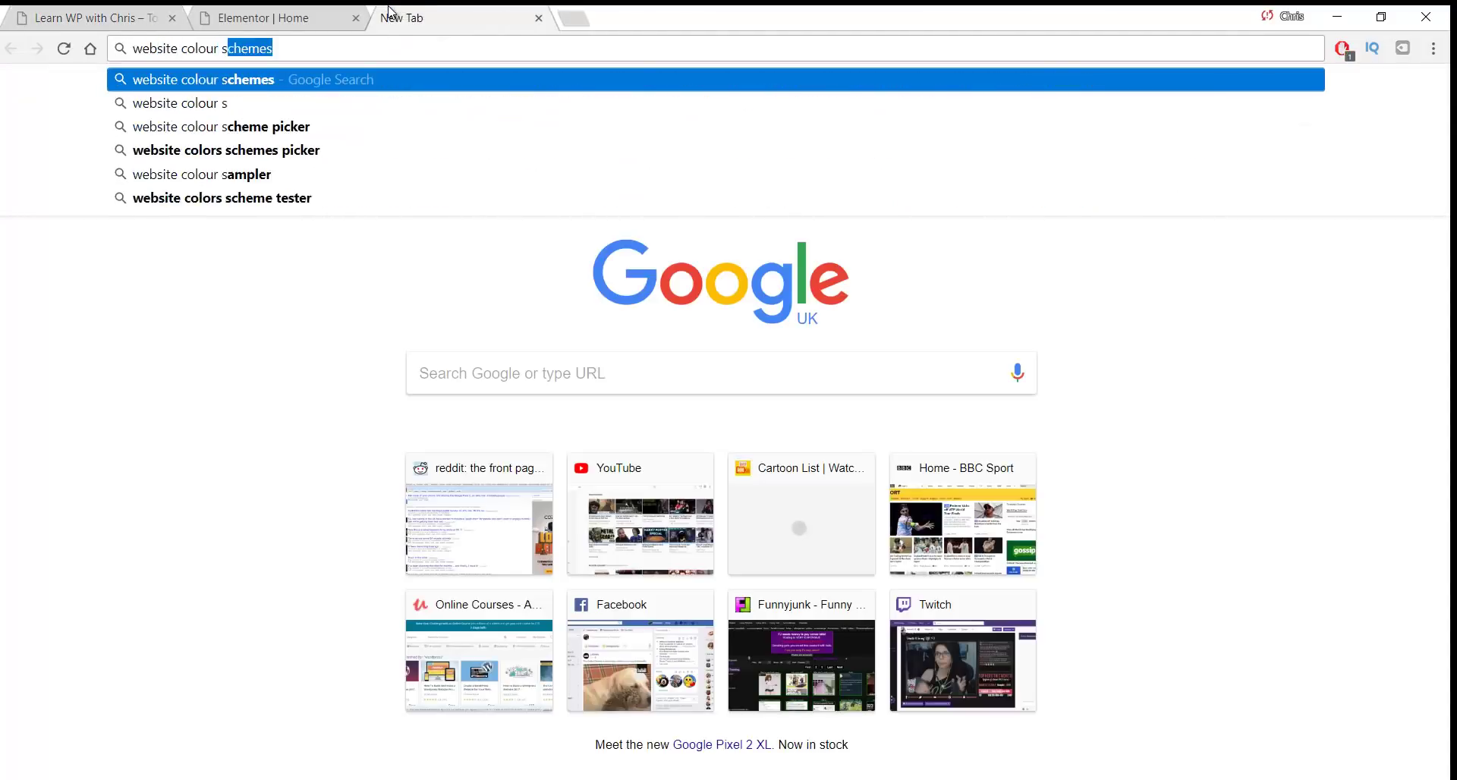
pyautogui.press('Return')
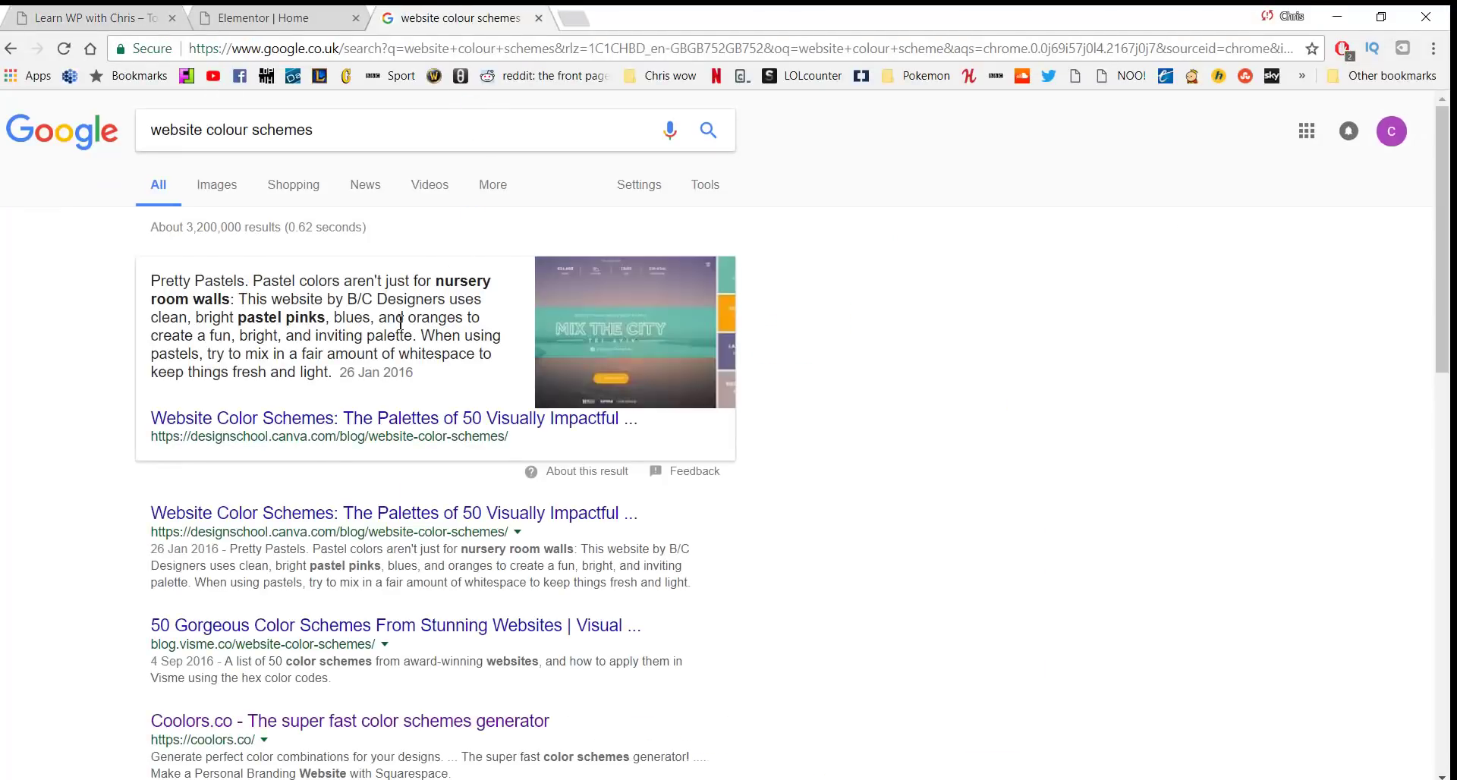
pyautogui.scroll(-1, 334, 505)
pyautogui.click(306, 628)
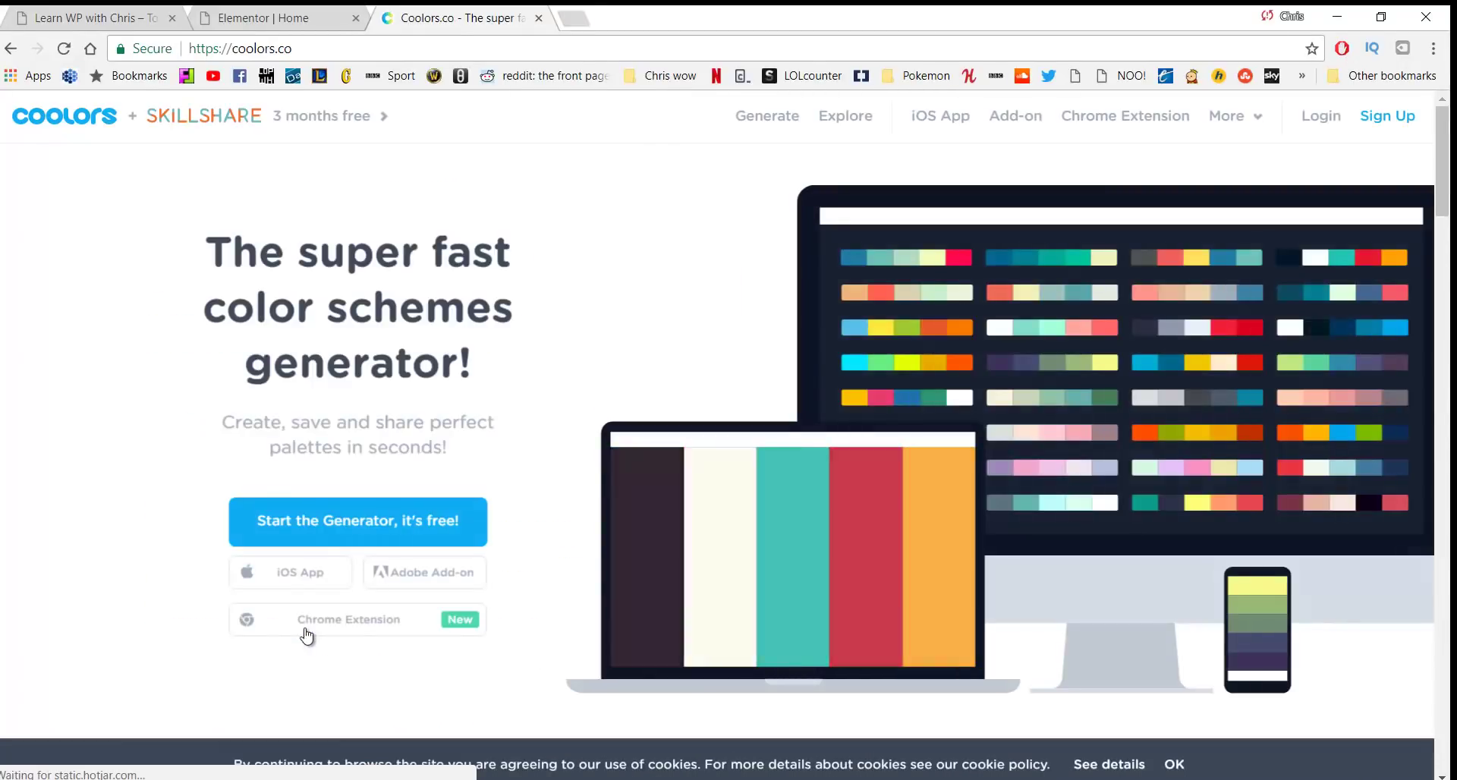
# Generate a green palette from #94E8B4 to #3B322C and compare it with the live hero
pyautogui.click(752, 126)
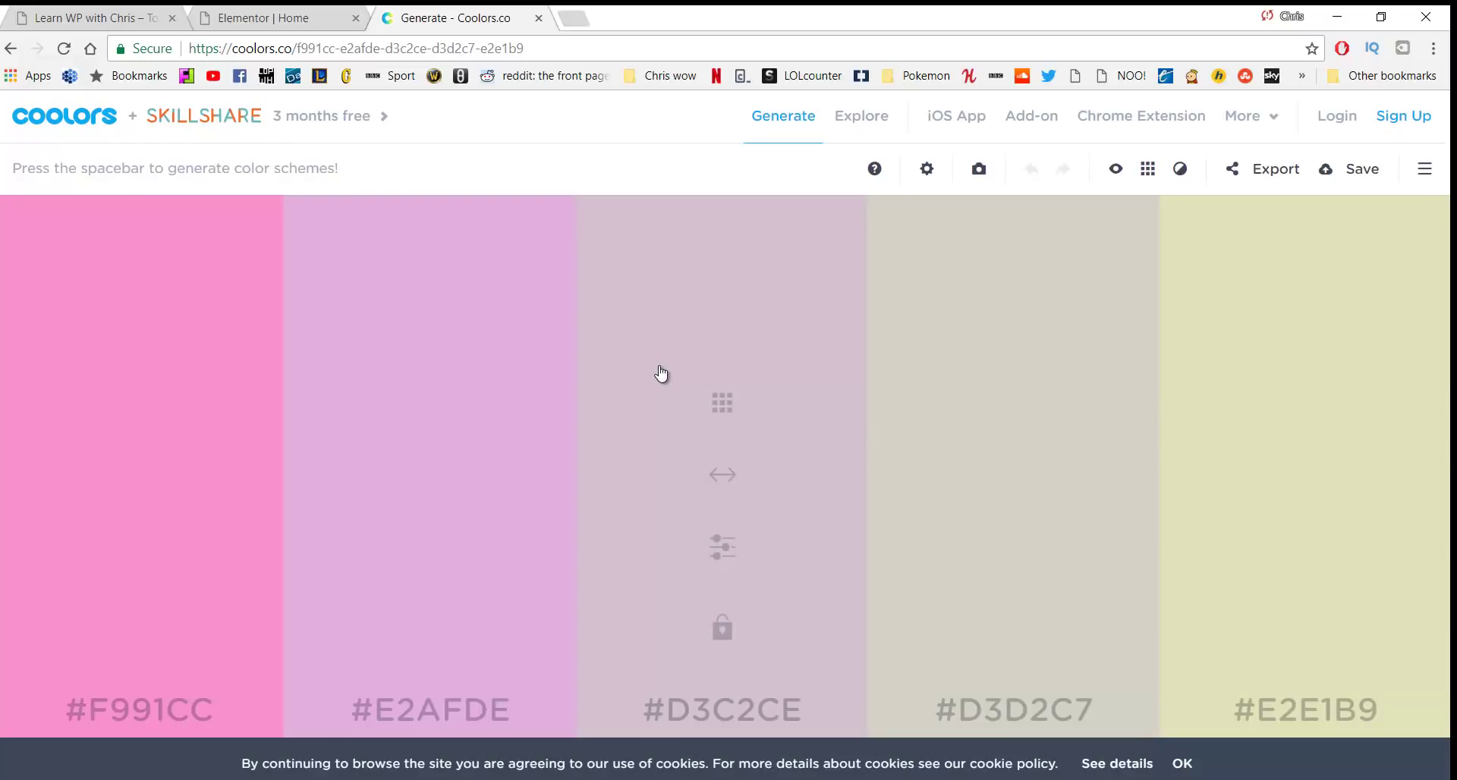
pyautogui.press('space')
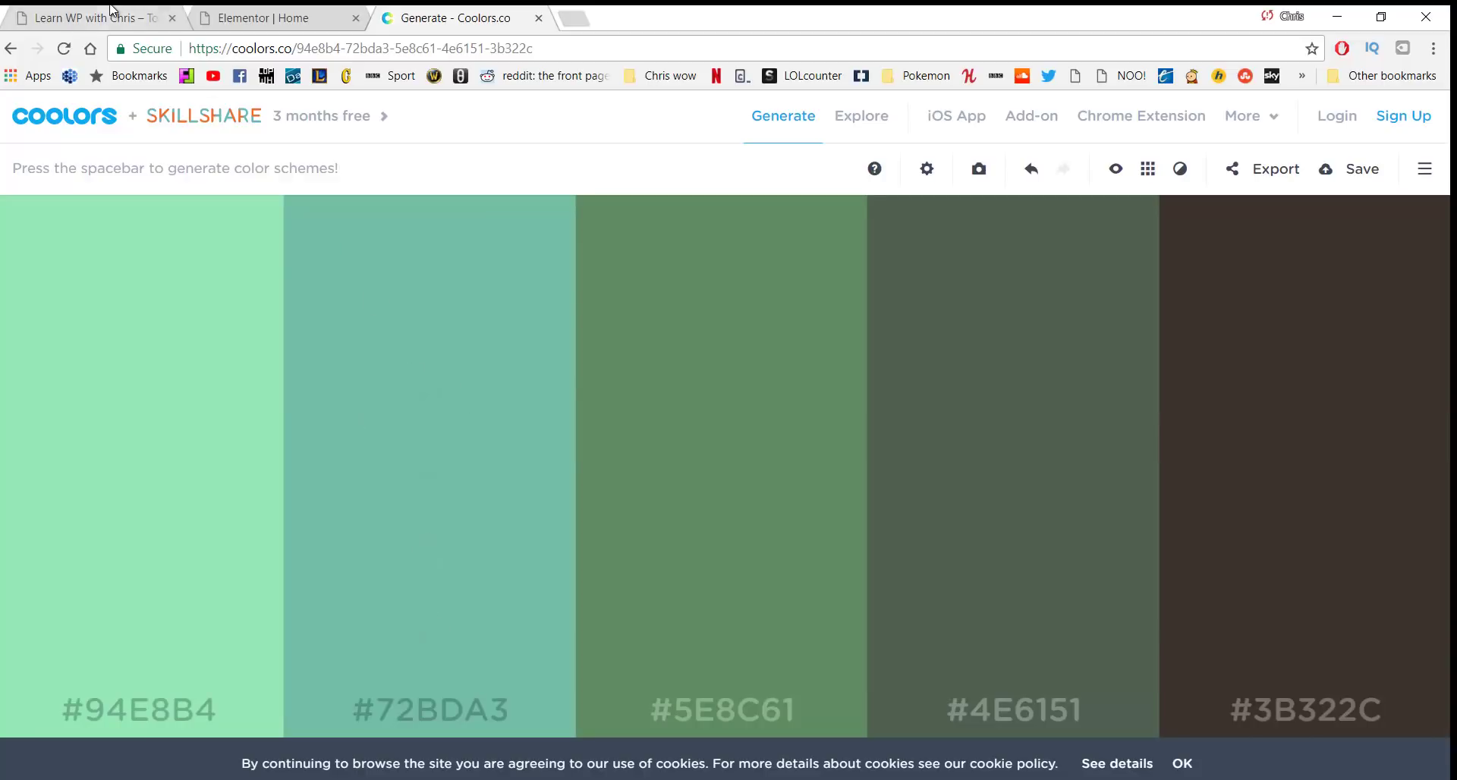
pyautogui.click(114, 18)
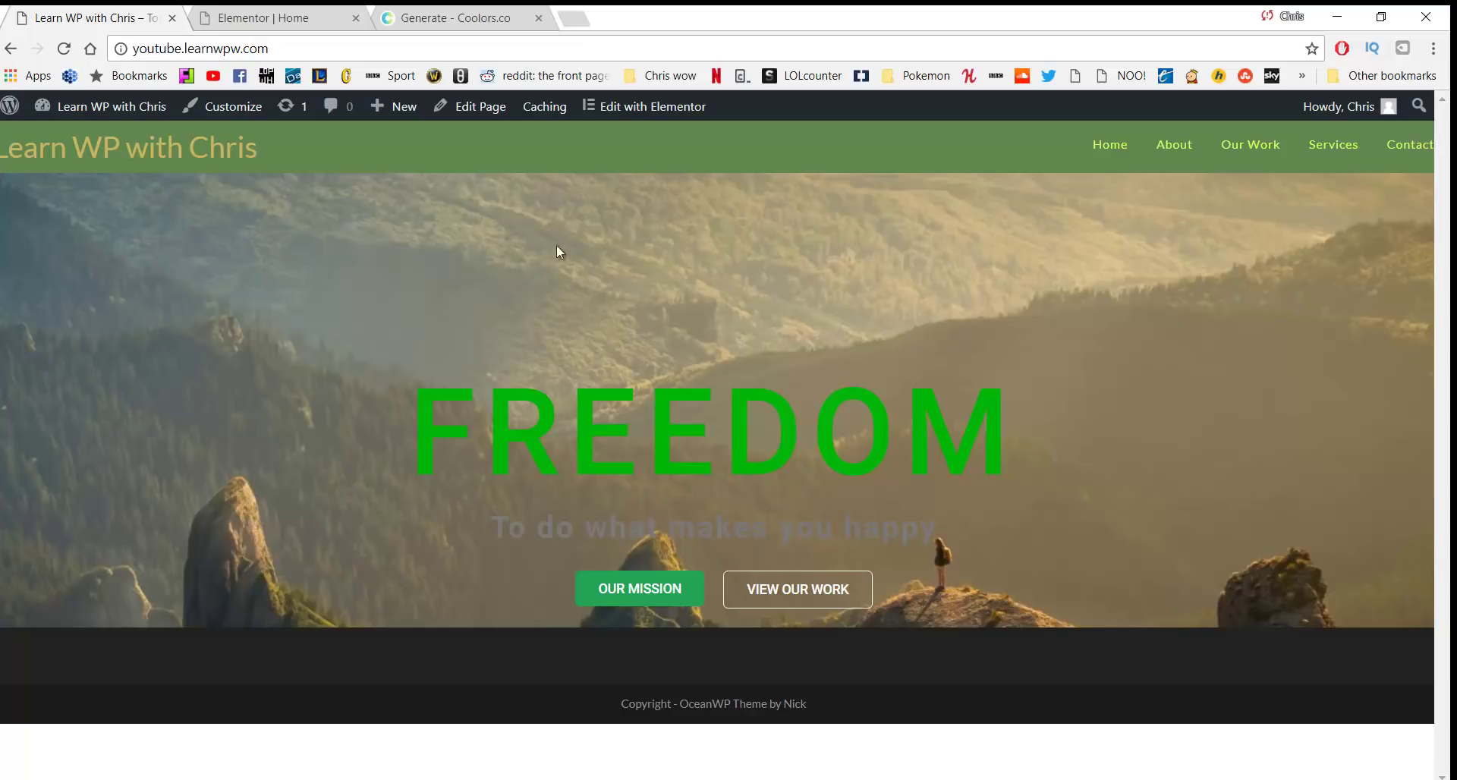
pyautogui.click(444, 14)
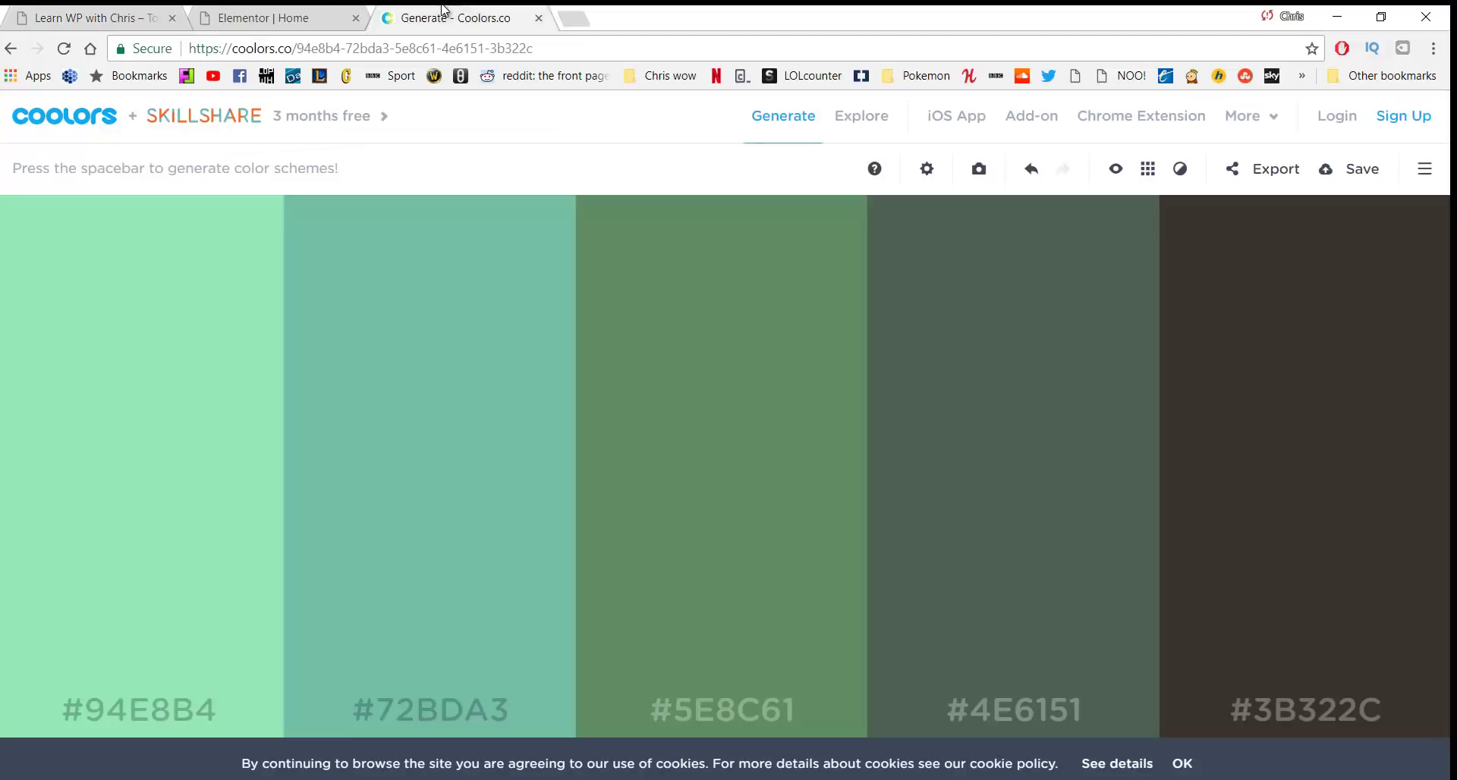
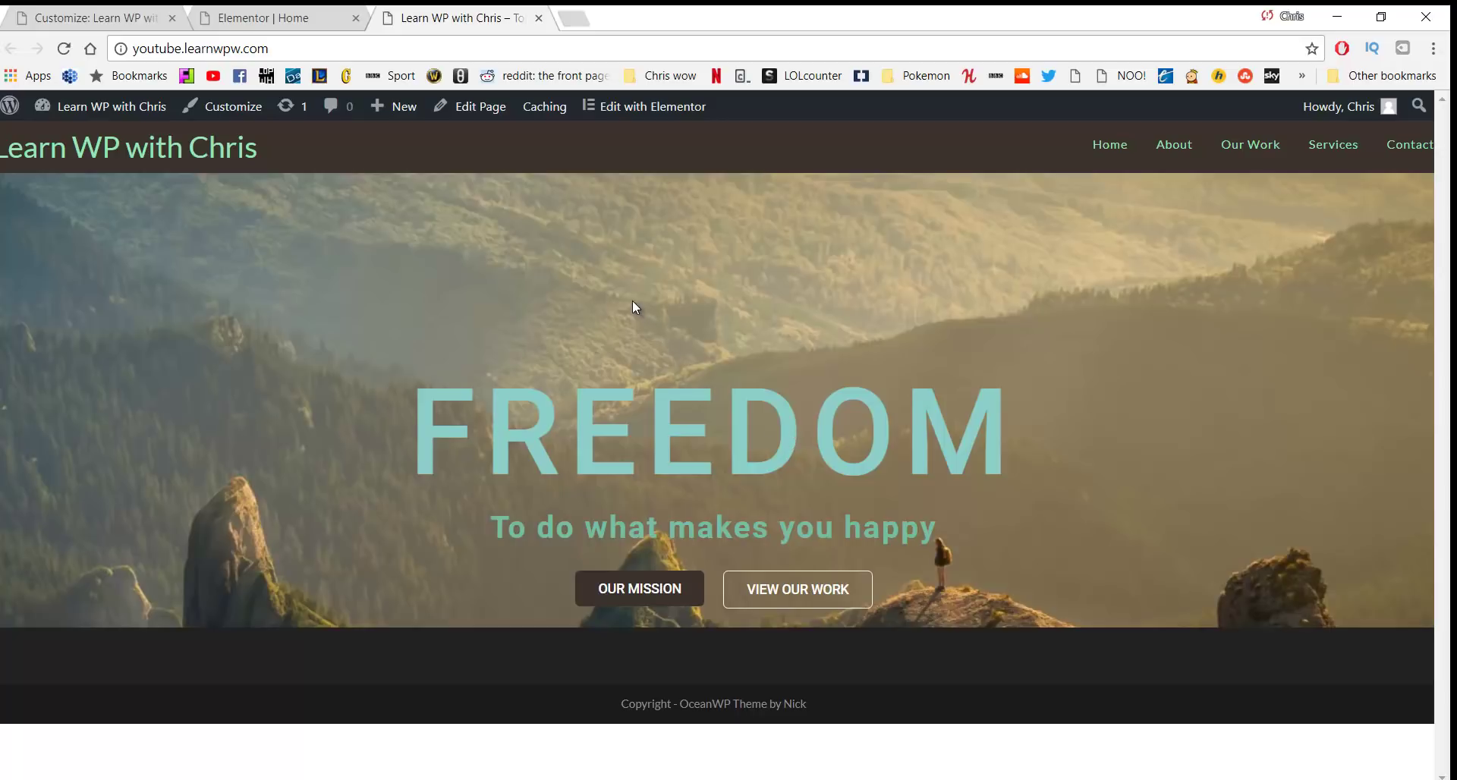
# Open the Home page in Elementor and add a single-column section beneath the FREEDOM hero
pyautogui.click(642, 116)
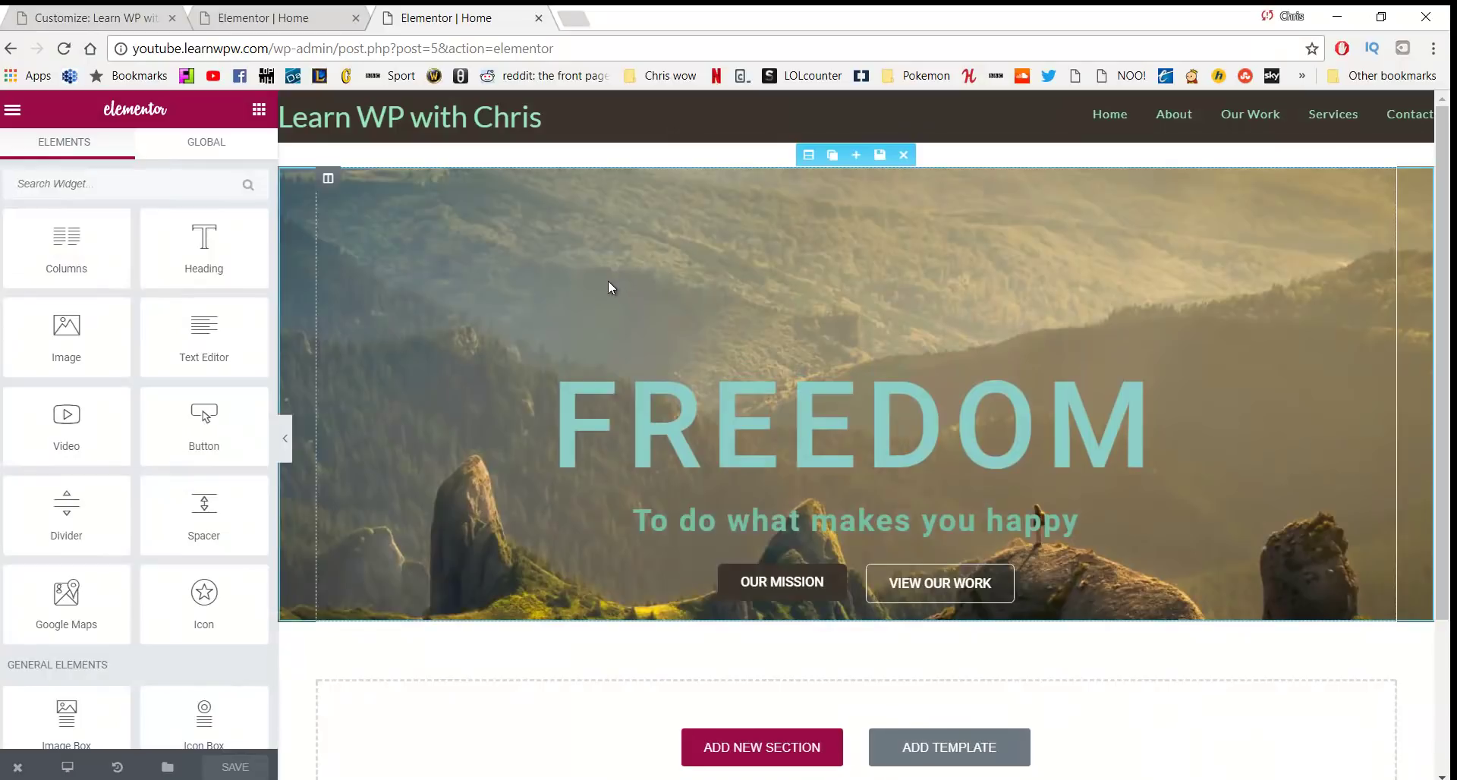
pyautogui.scroll(-2, 608, 288)
pyautogui.click(742, 650)
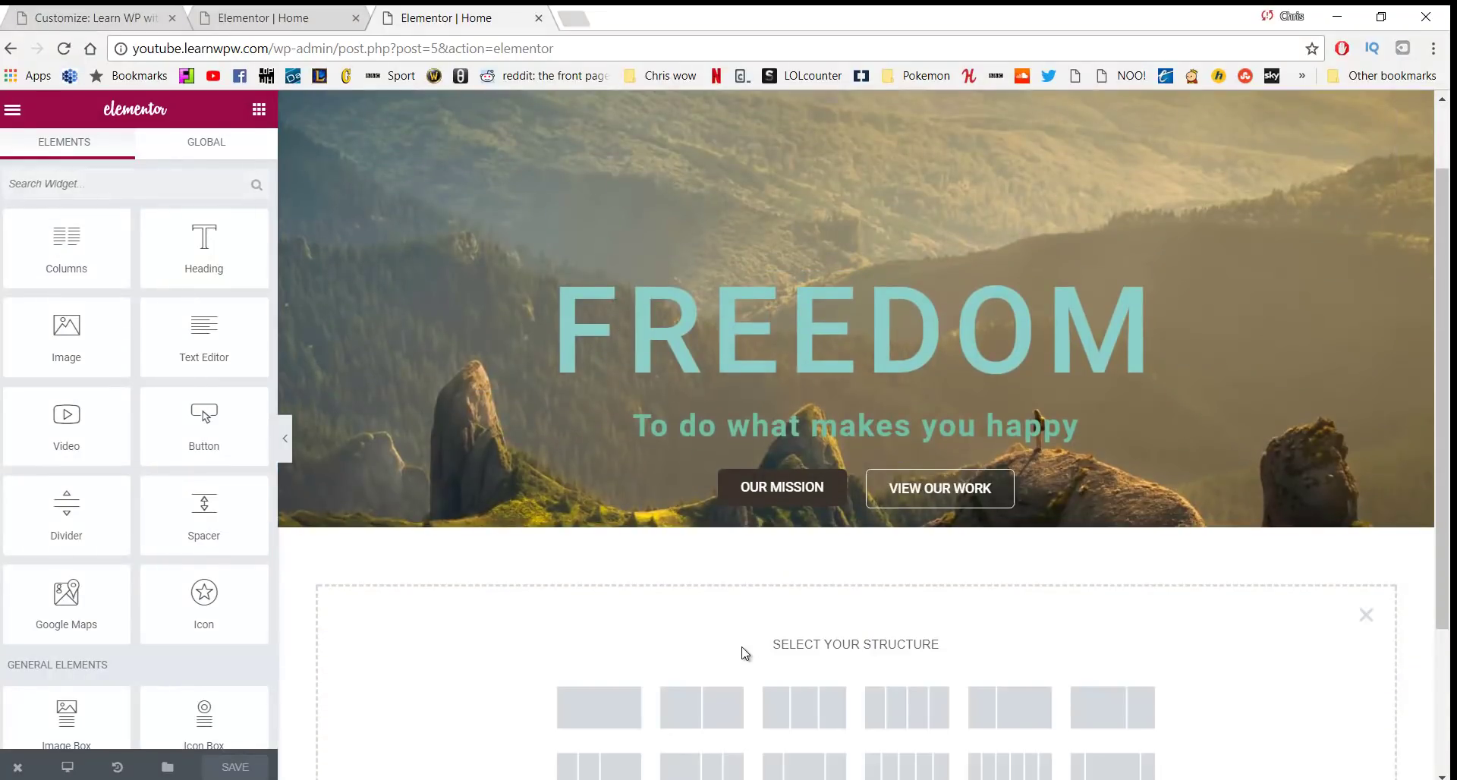
pyautogui.scroll(-4, 716, 617)
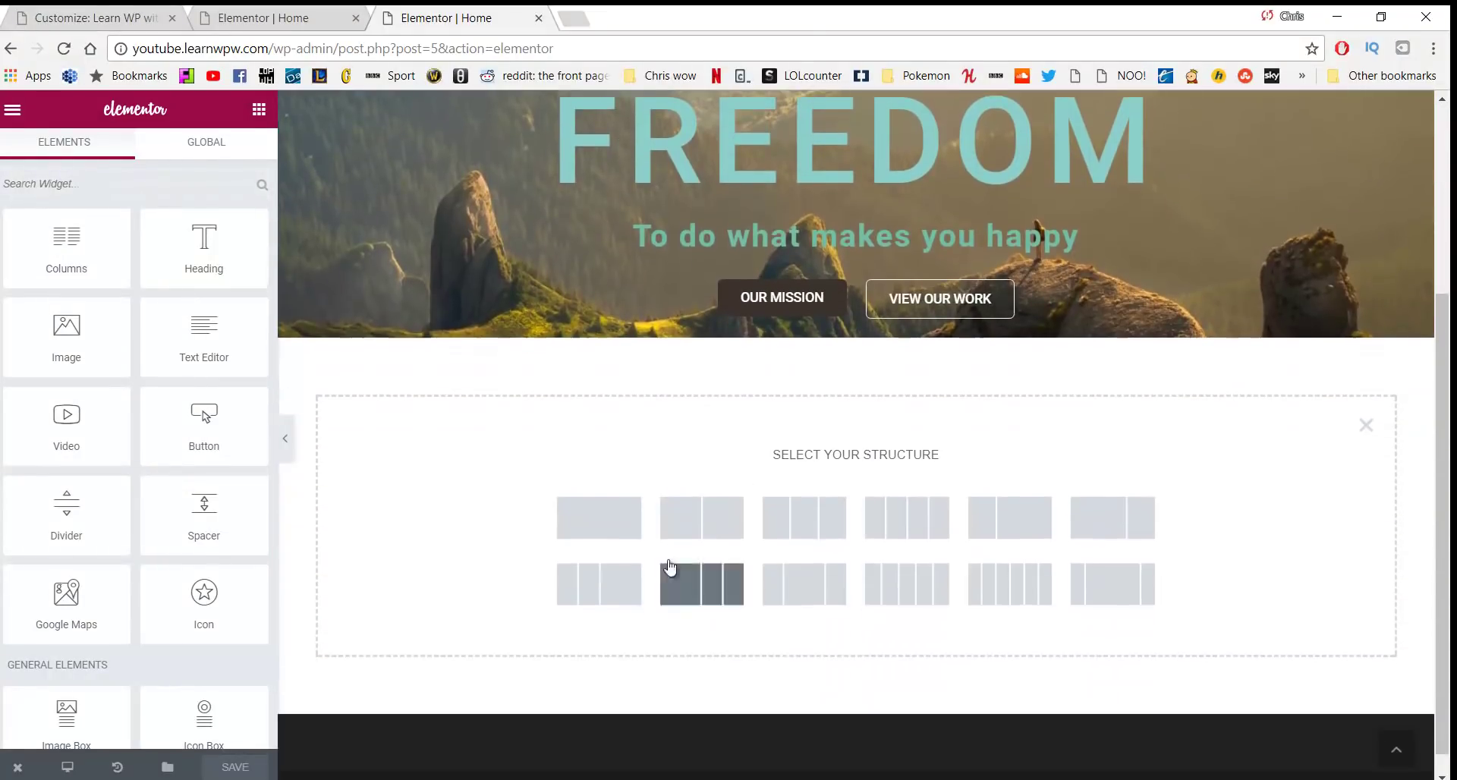
pyautogui.click(611, 522)
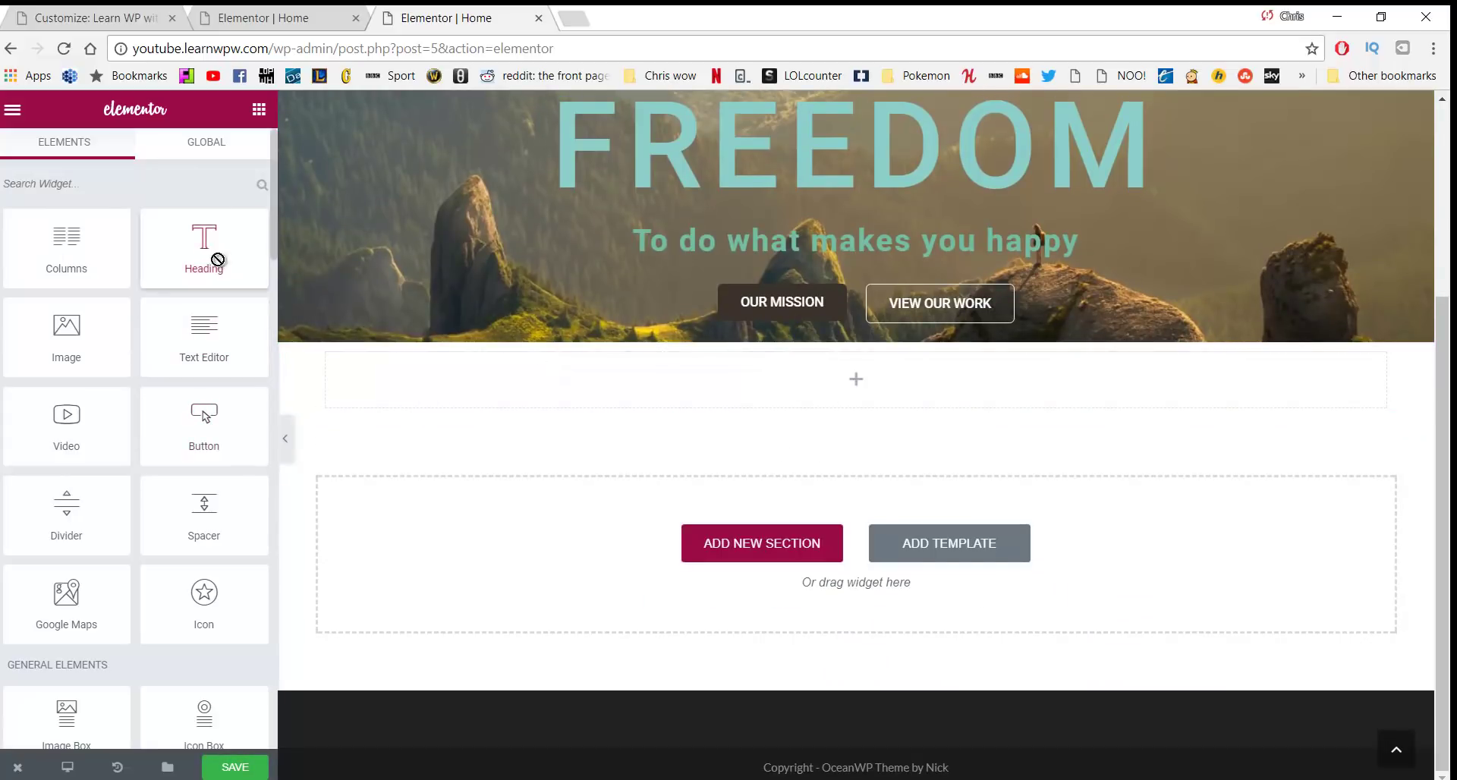
# Add a heading reading 'To make the world a better place', centred and sized Large
pyautogui.moveTo(211, 260); pyautogui.dragTo(718, 383)
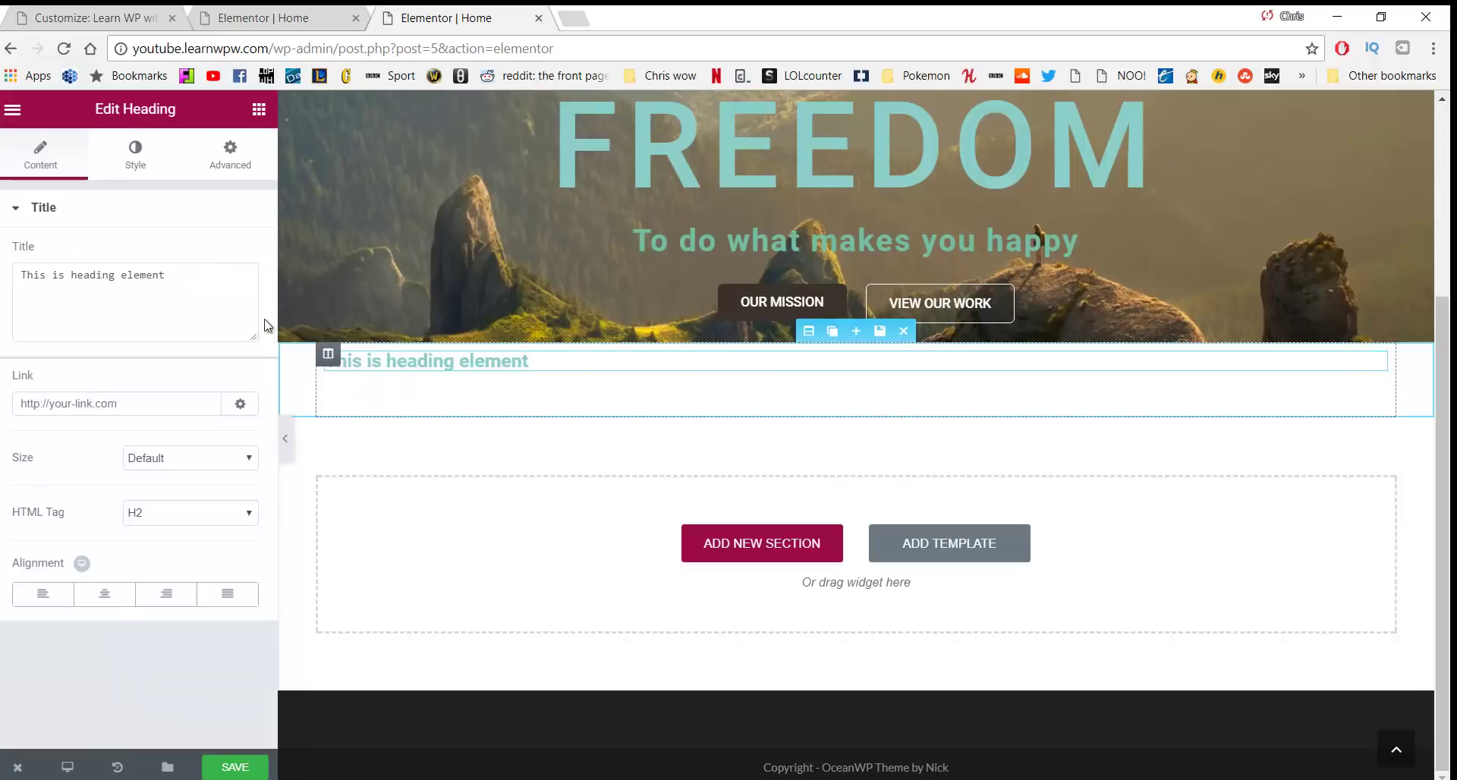
pyautogui.moveTo(205, 299); pyautogui.dragTo(1, 286)
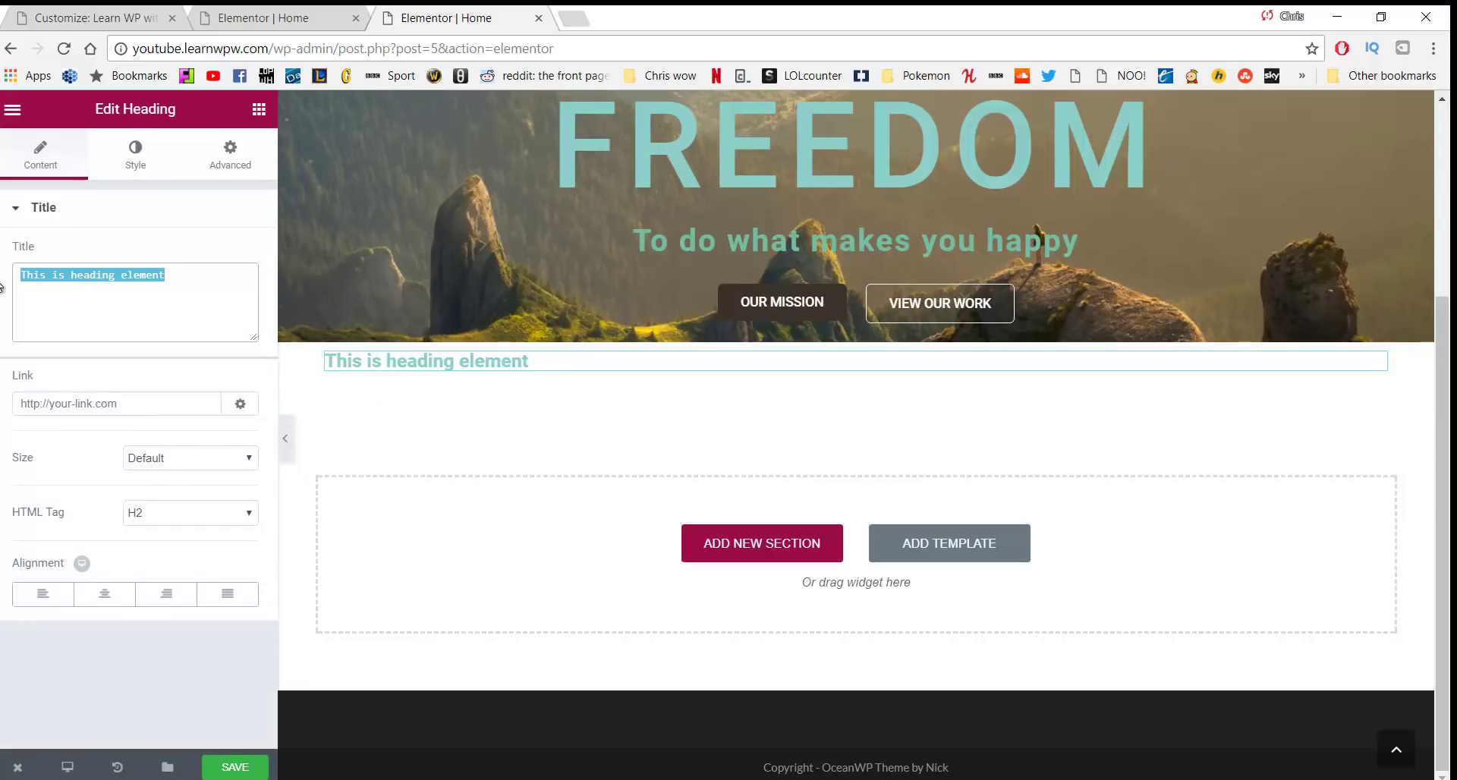
pyautogui.write('T')
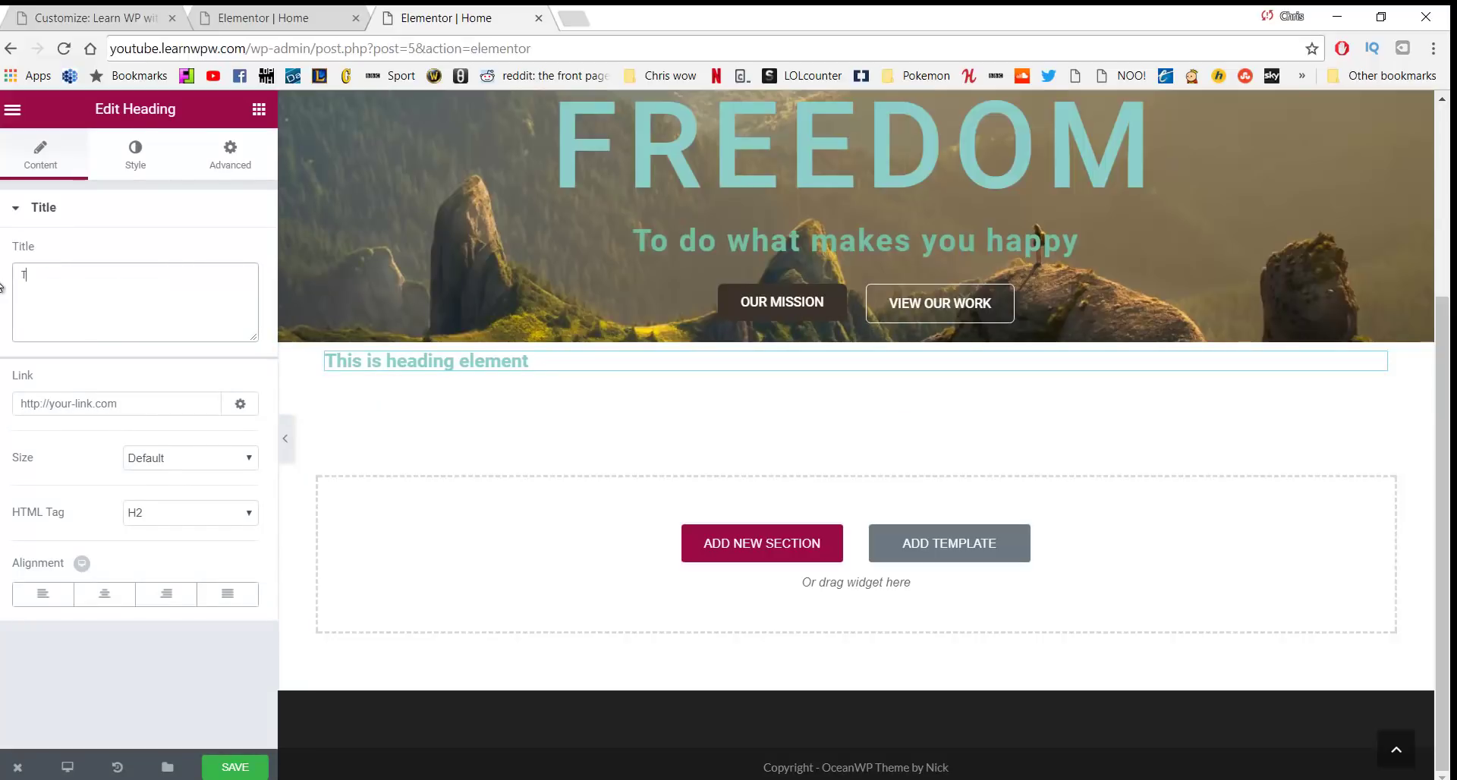
pyautogui.write('o make the wo')
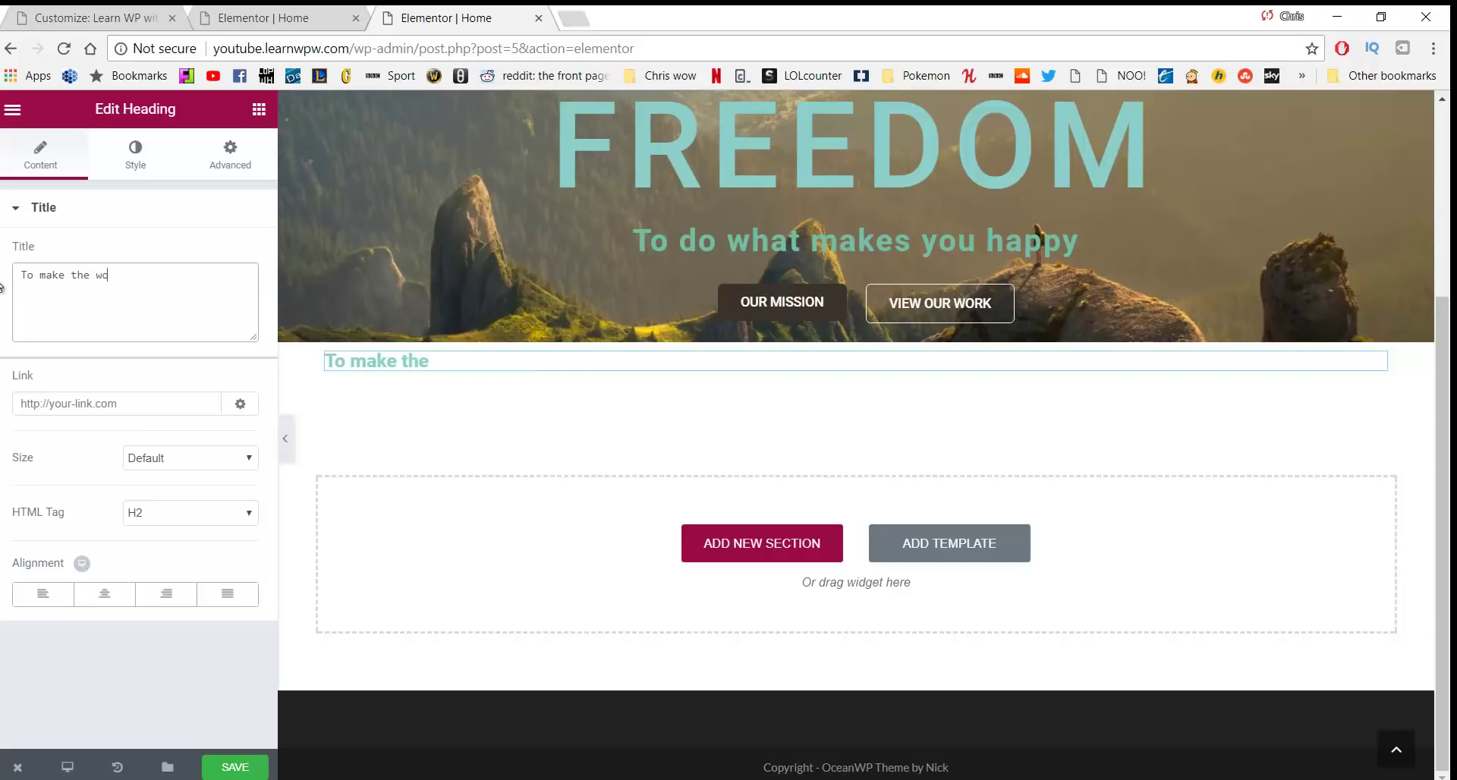
pyautogui.write('rld a better place')
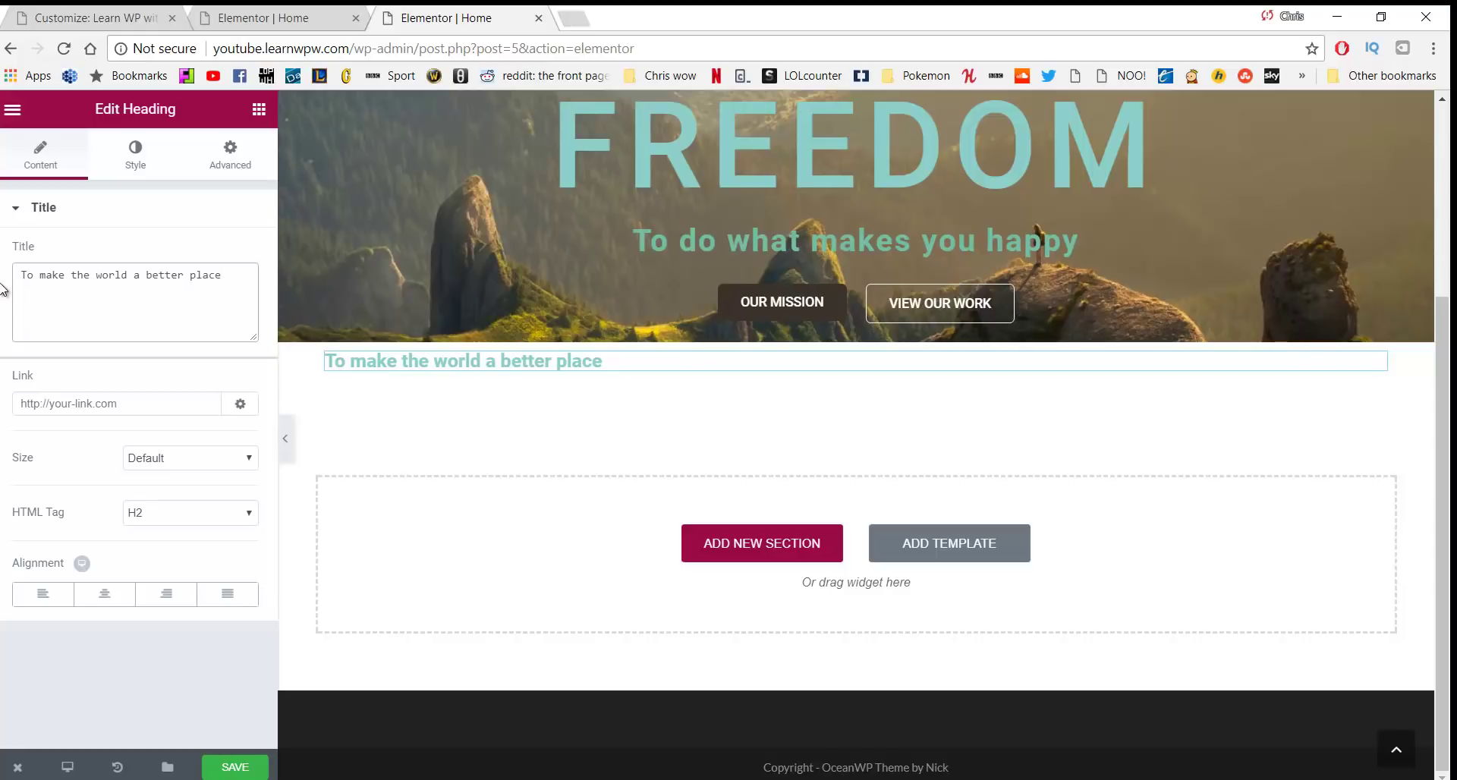
pyautogui.click(105, 596)
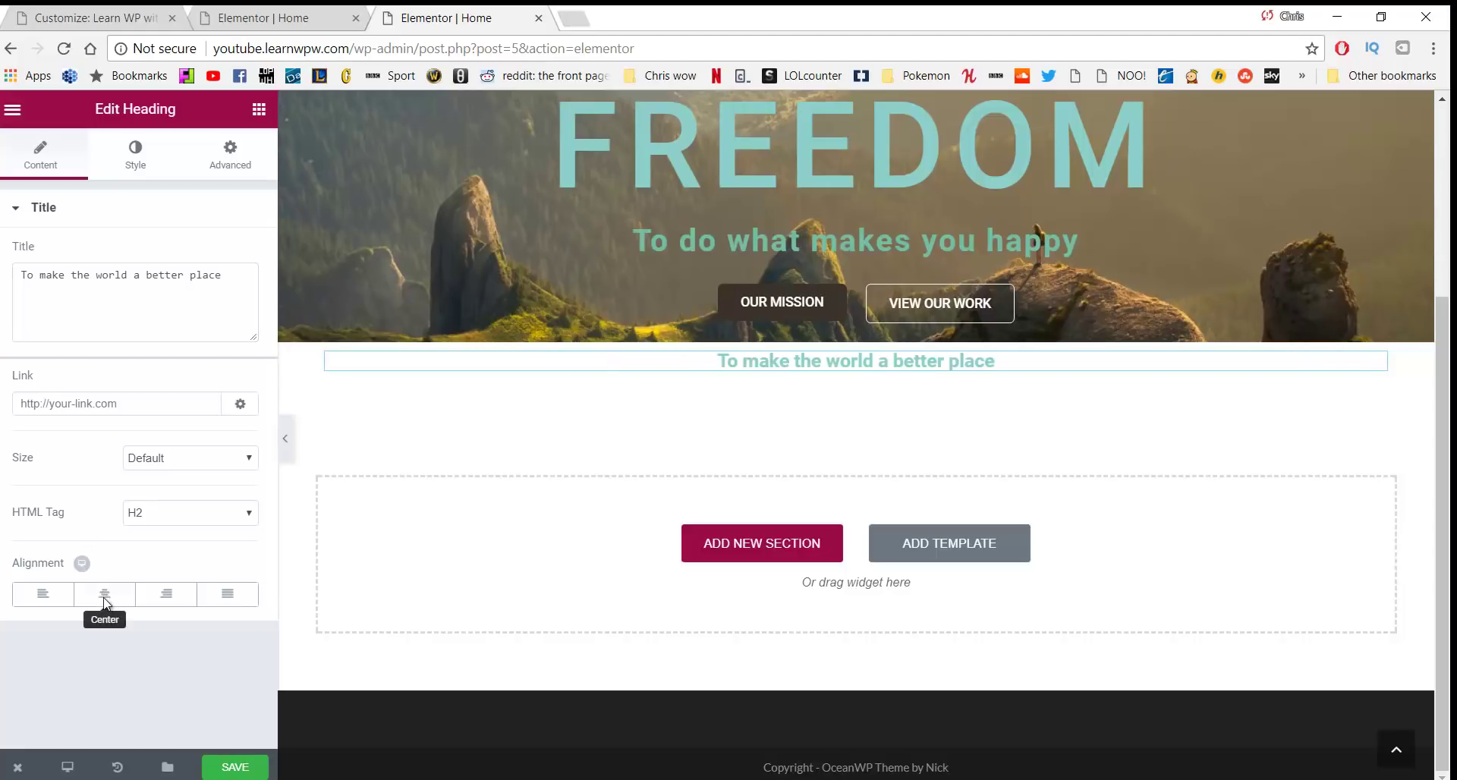
pyautogui.click(150, 471)
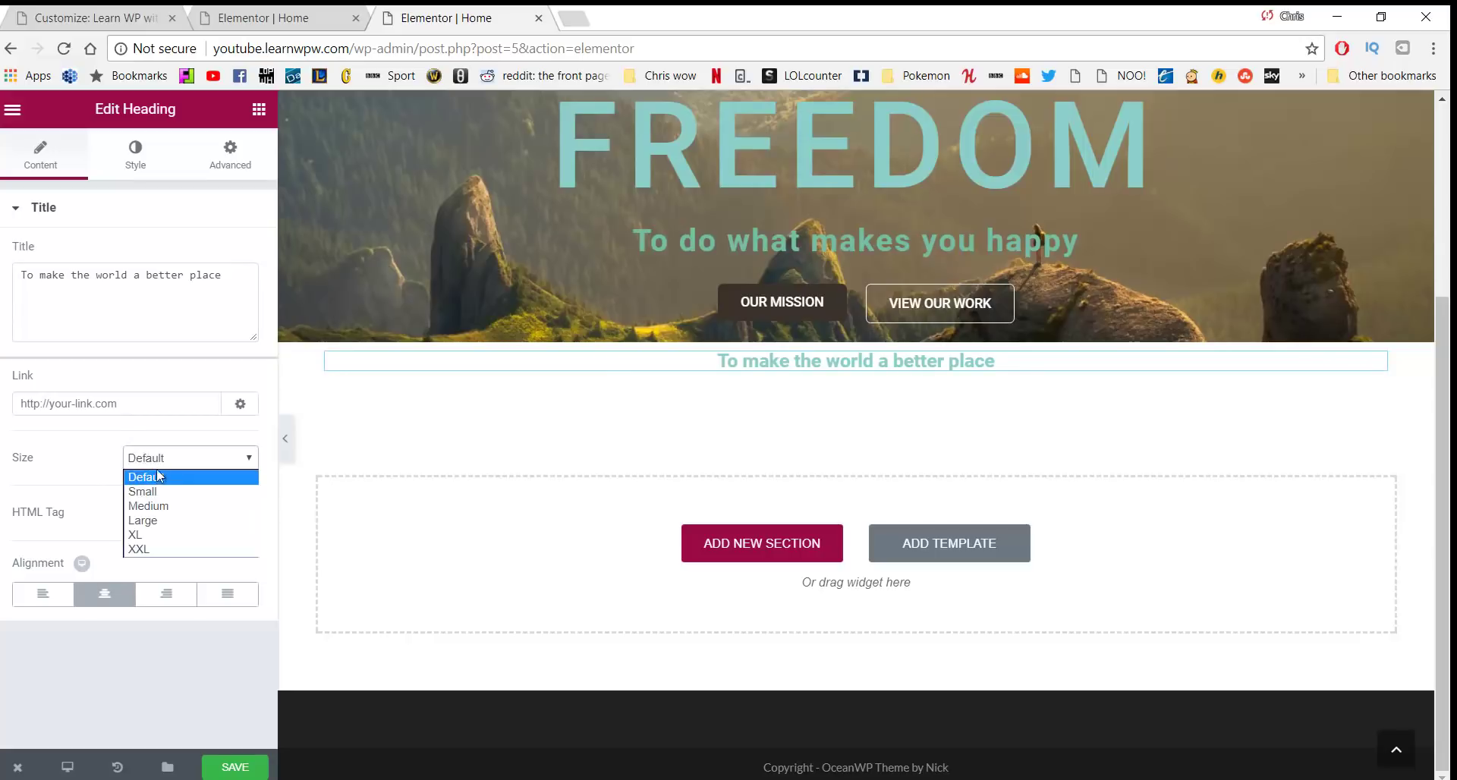
pyautogui.click(156, 504)
pyautogui.click(169, 460)
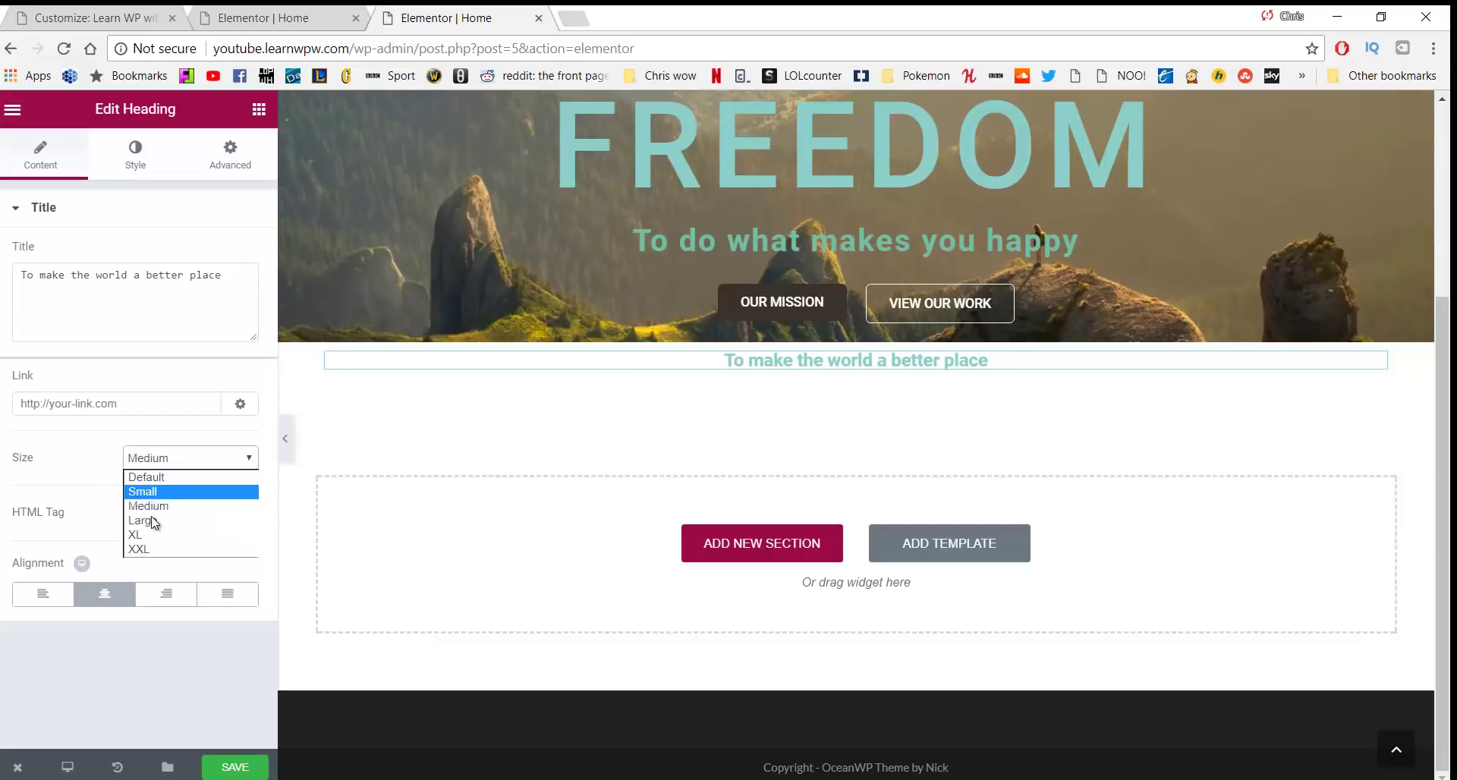
pyautogui.click(154, 523)
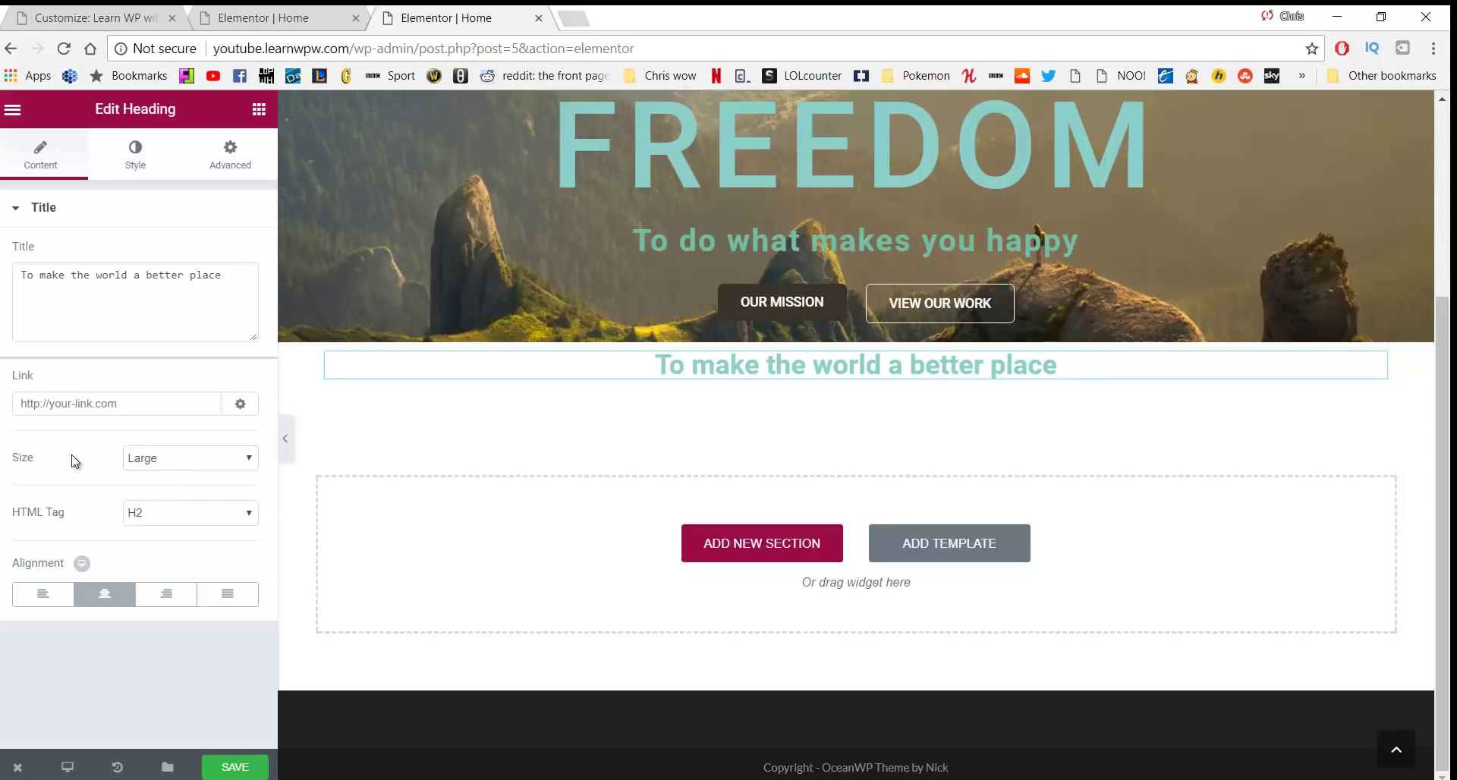
pyautogui.click(139, 172)
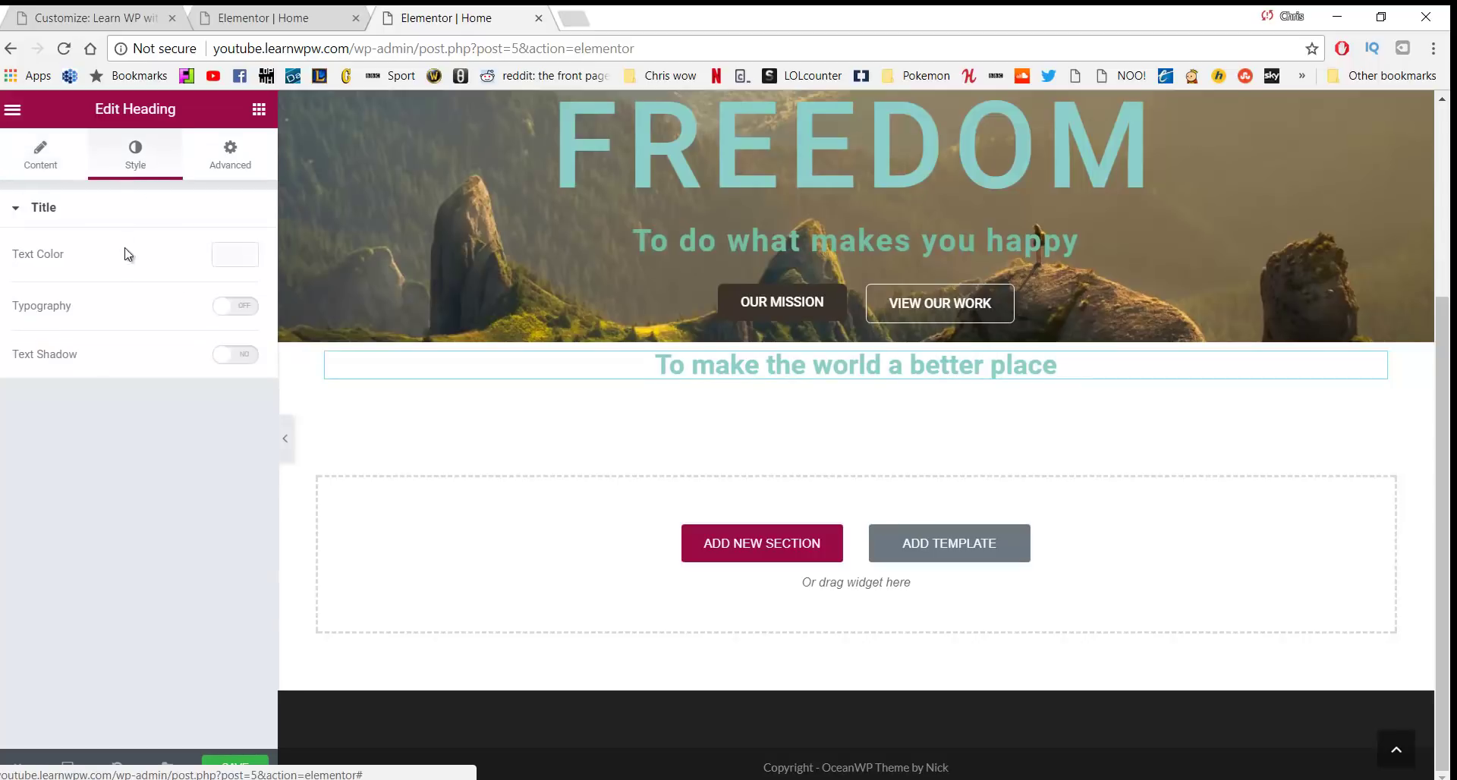
# Set the heading's text colour to #4e6151
pyautogui.click(237, 255)
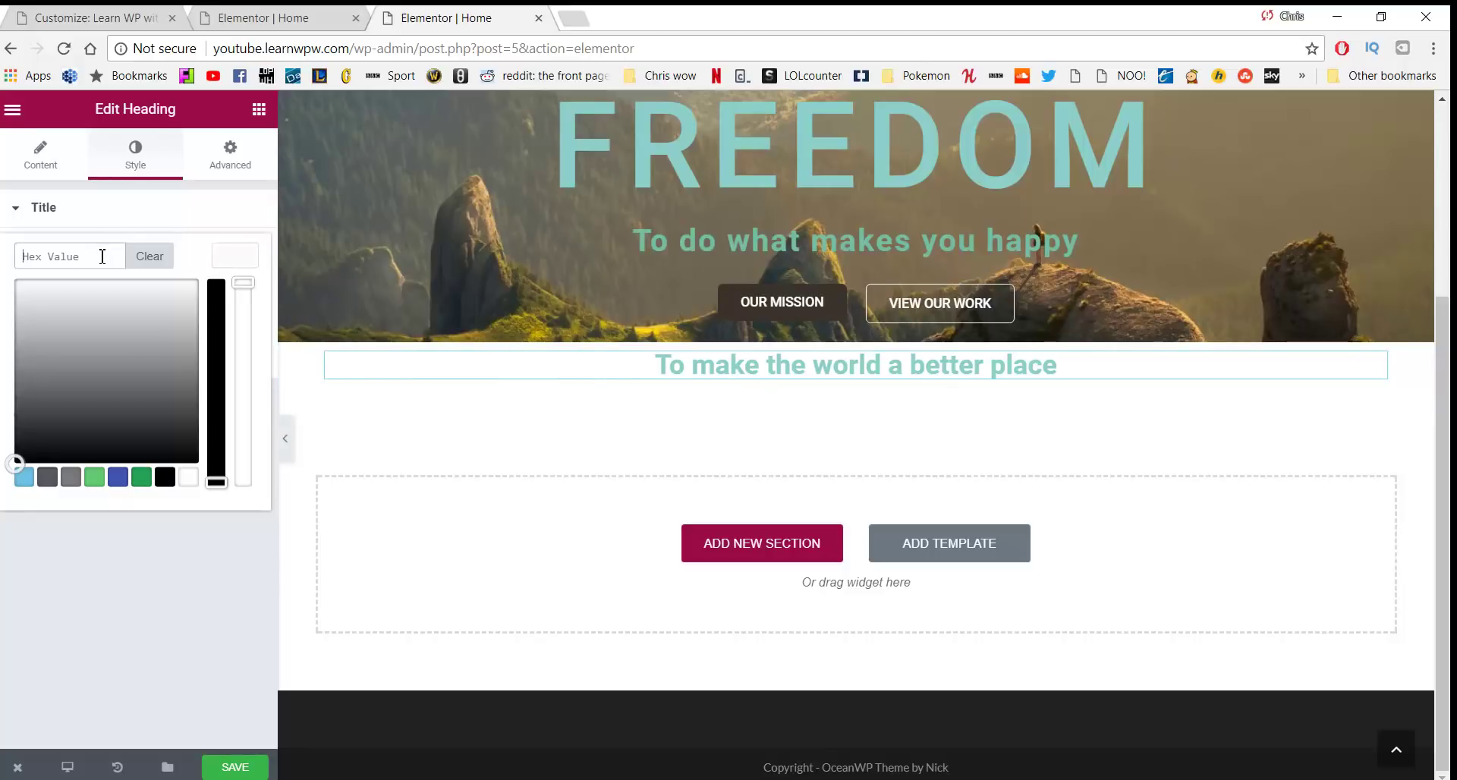
pyautogui.write('#4e6151')
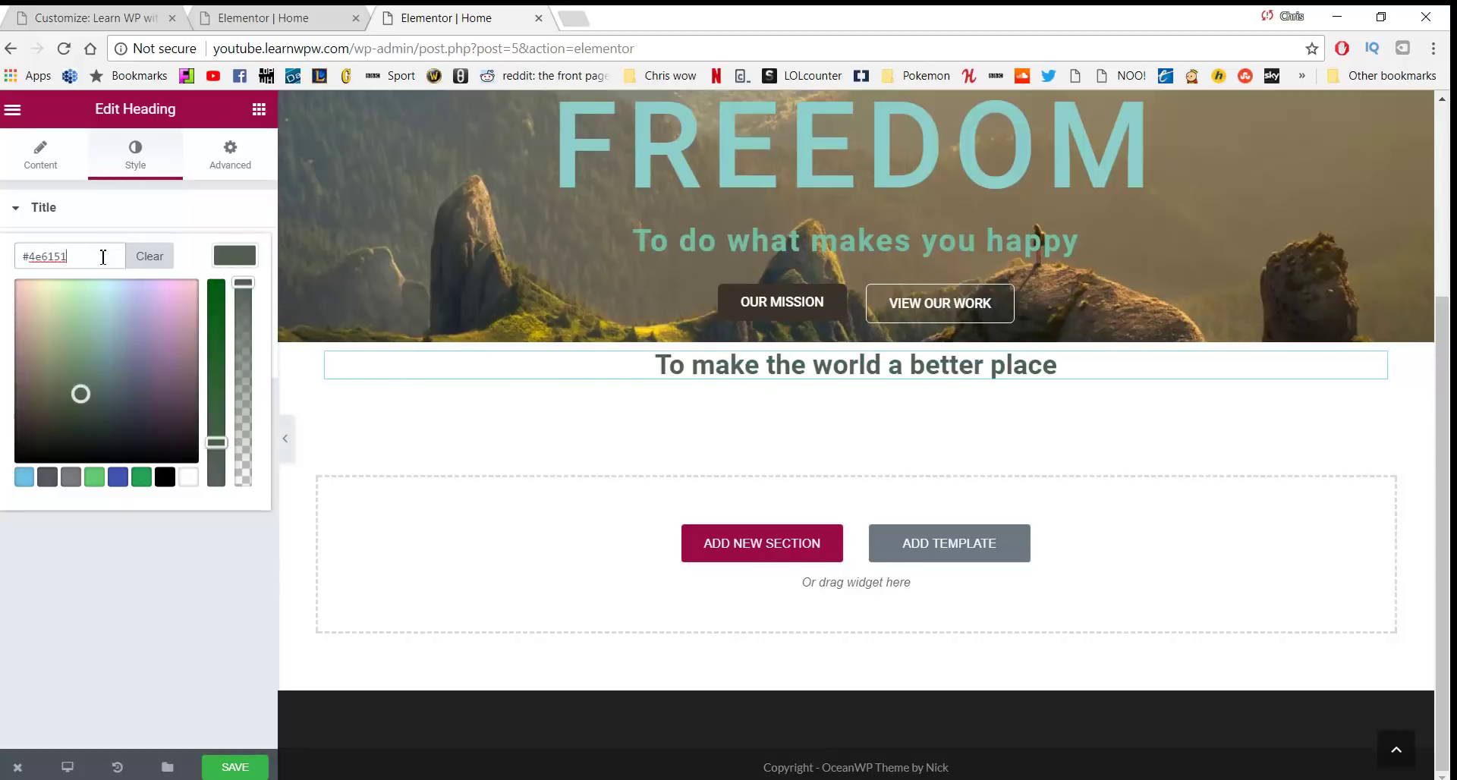
pyautogui.click(189, 539)
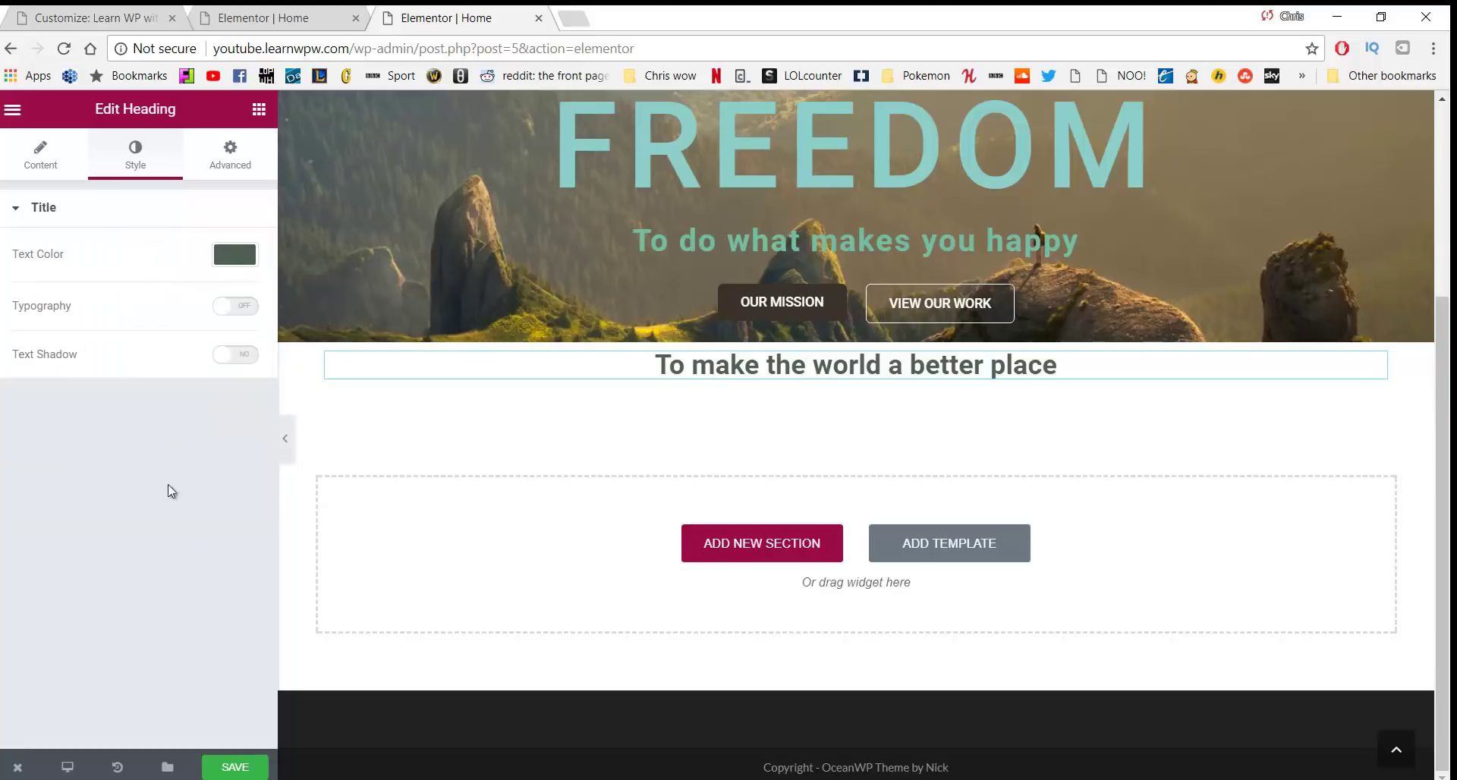
# Unlink the heading's margins and set the top margin to 50
pyautogui.click(228, 154)
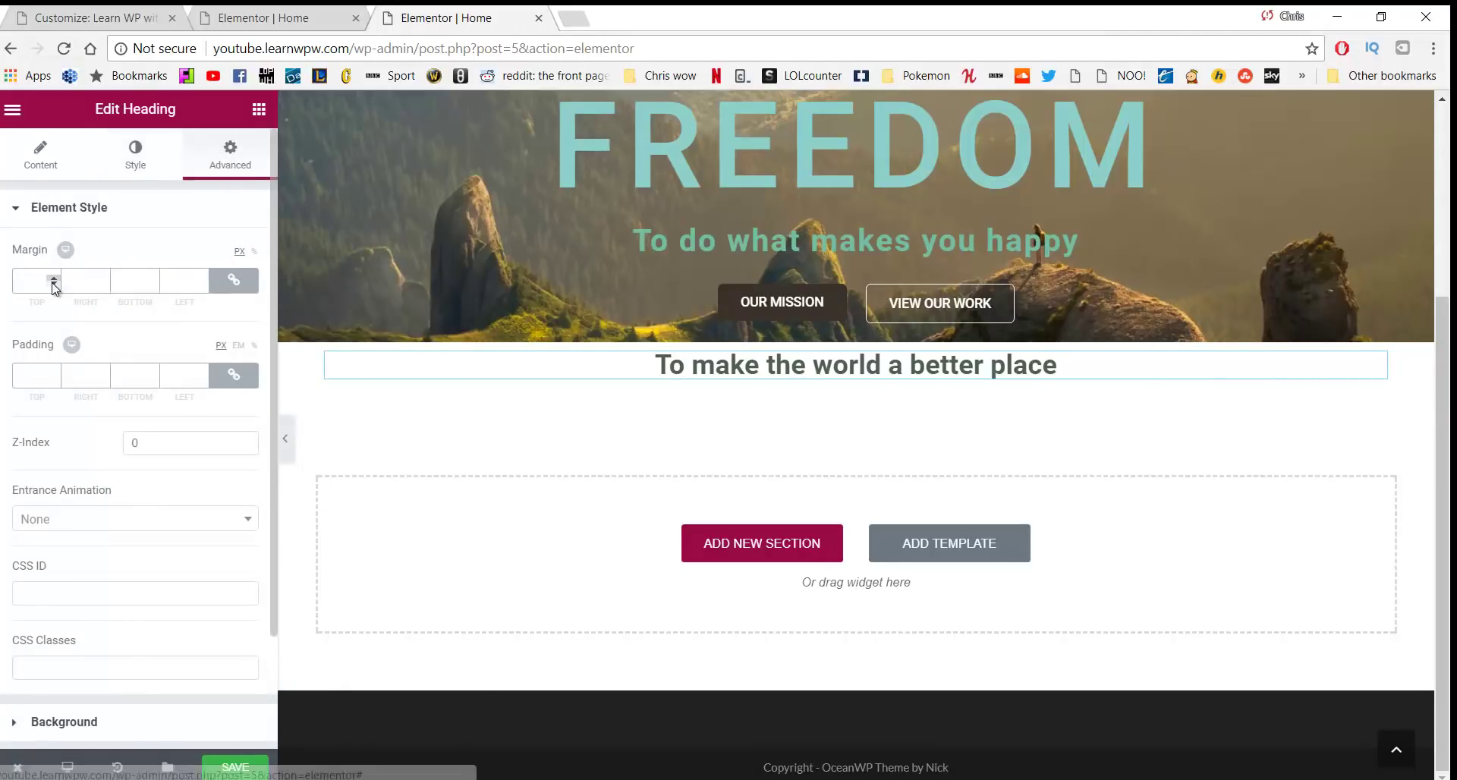
pyautogui.click(233, 283)
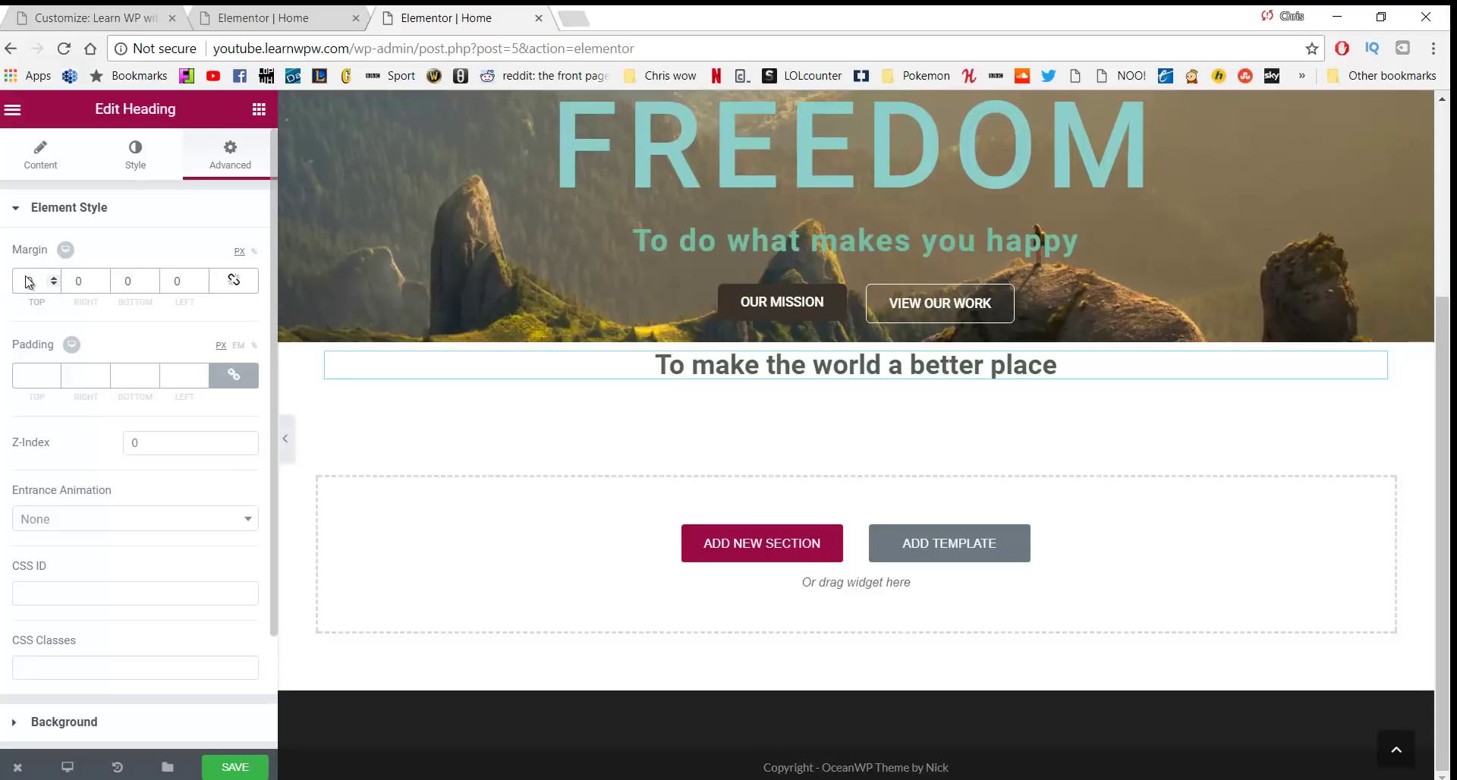
pyautogui.click(28, 282)
pyautogui.write('50')
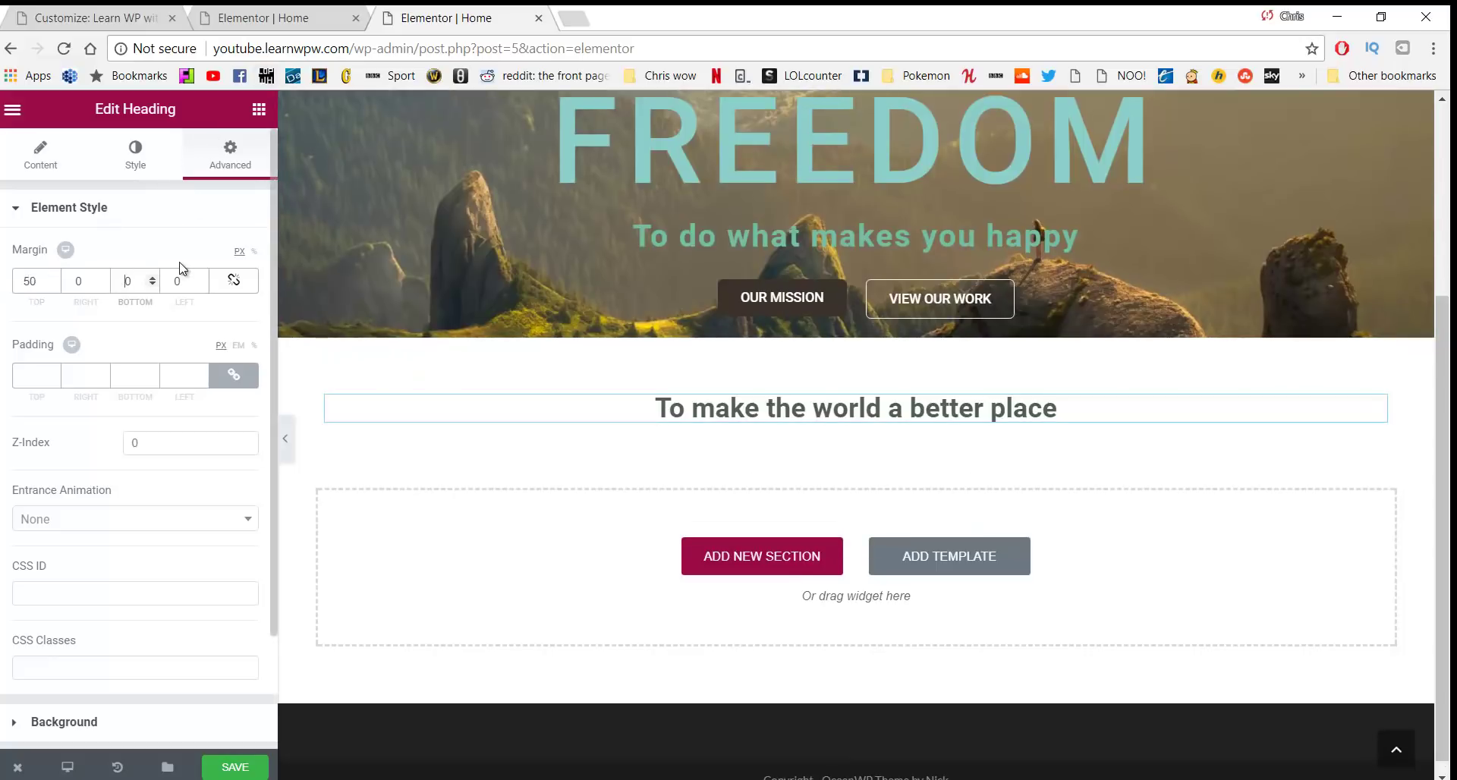
pyautogui.write('5')
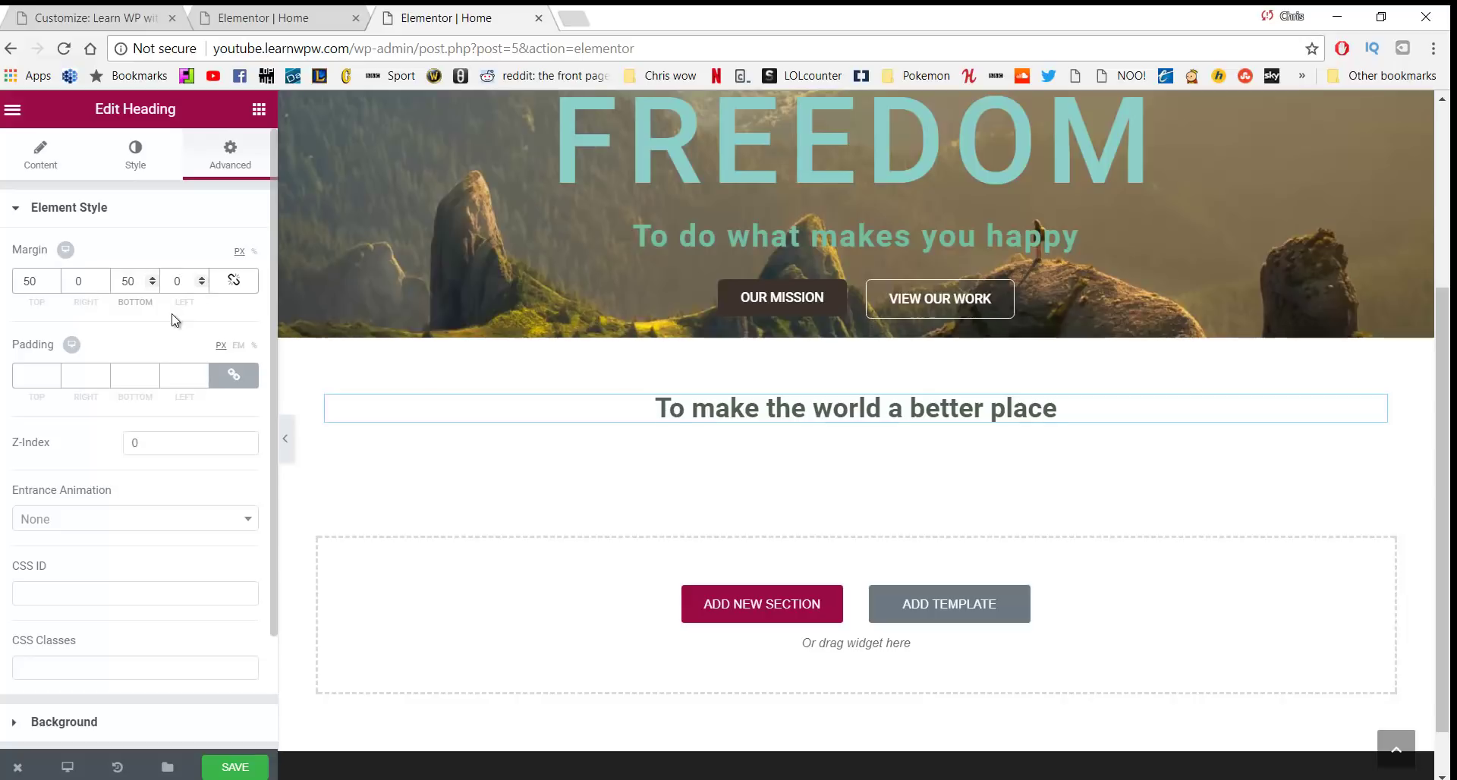
# Turn on custom typography, keep the default font, set weight 300, and save the page
pyautogui.click(126, 156)
pyautogui.click(221, 308)
pyautogui.scroll(-1, 190, 346)
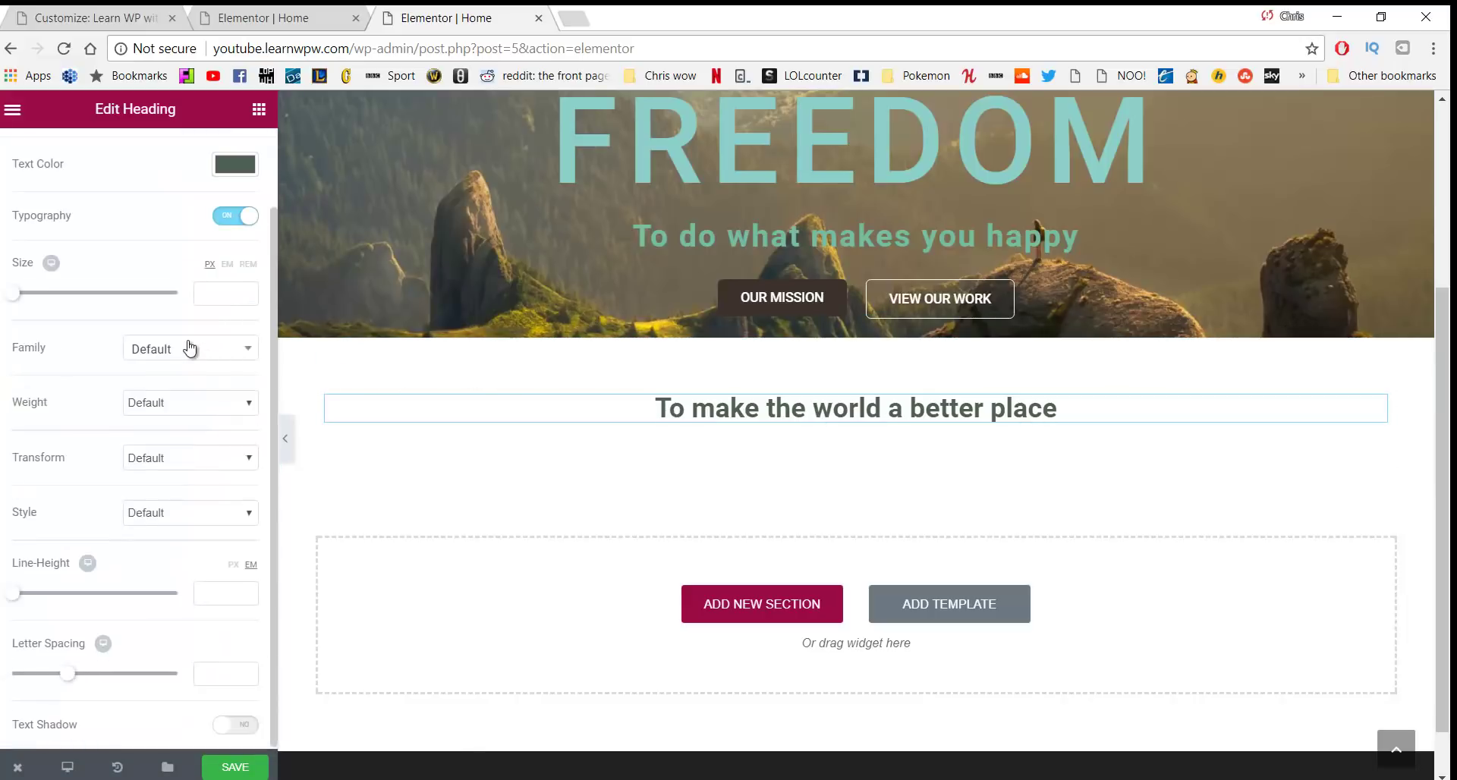
pyautogui.click(190, 354)
pyautogui.click(192, 357)
pyautogui.click(193, 365)
pyautogui.scroll(-5, 195, 486)
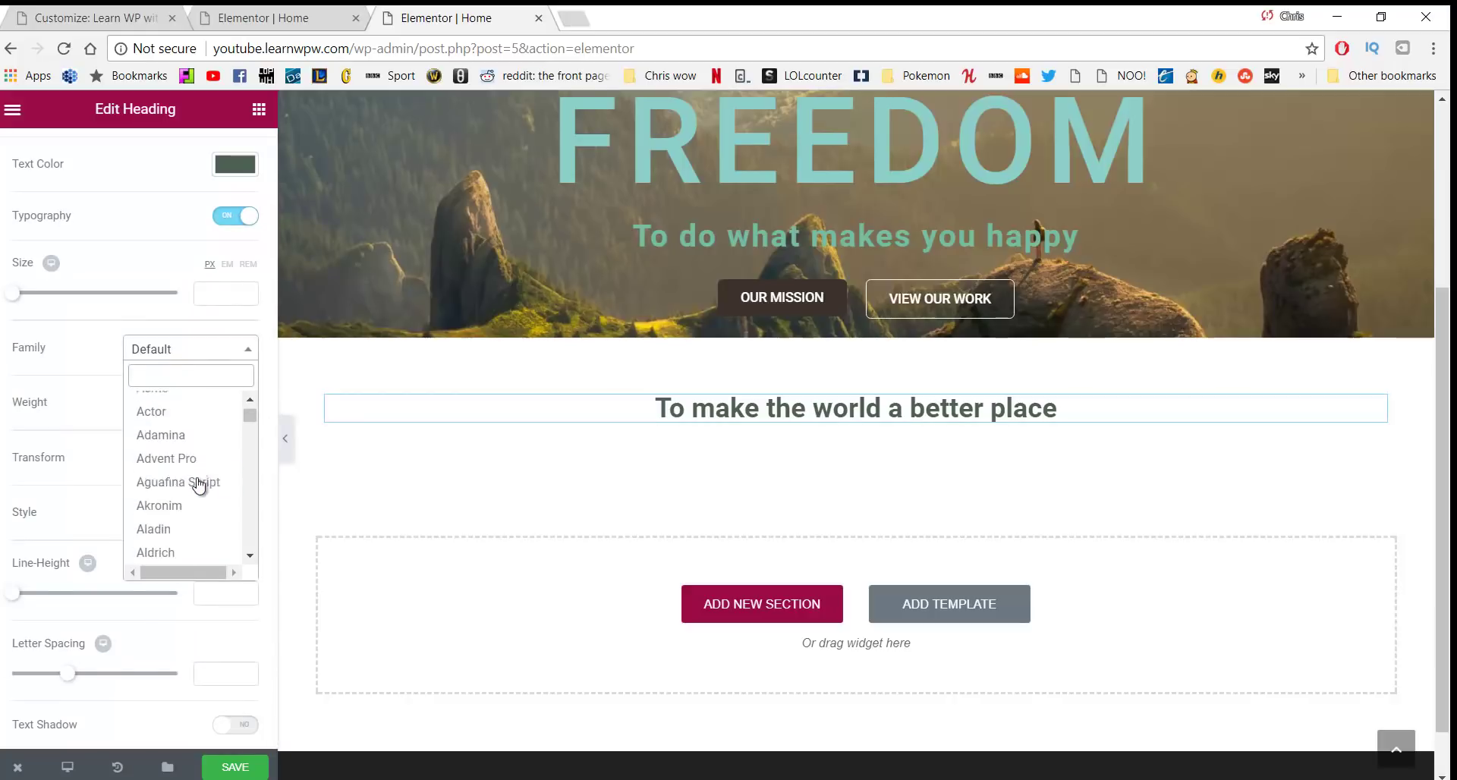
pyautogui.click(173, 348)
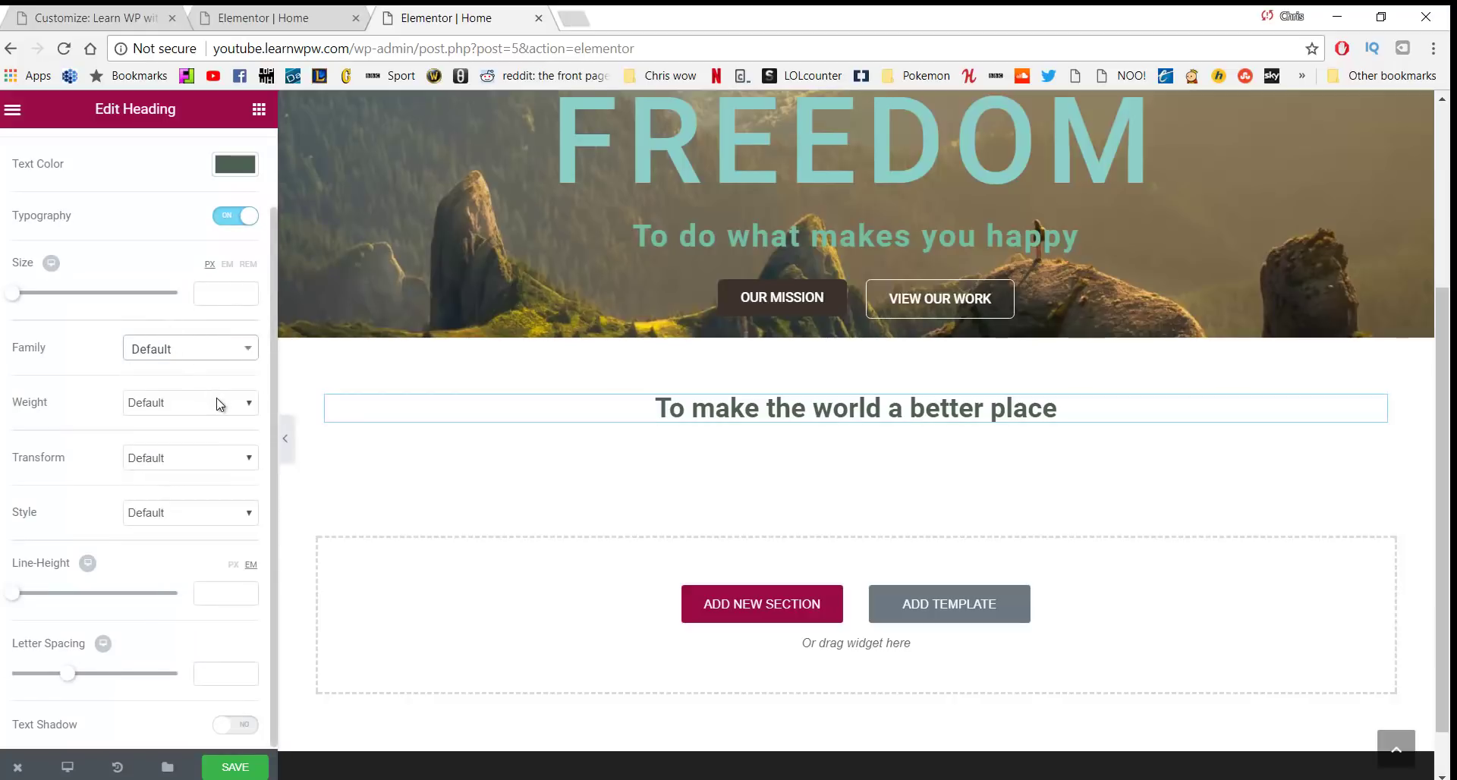
pyautogui.scroll(2, 212, 380)
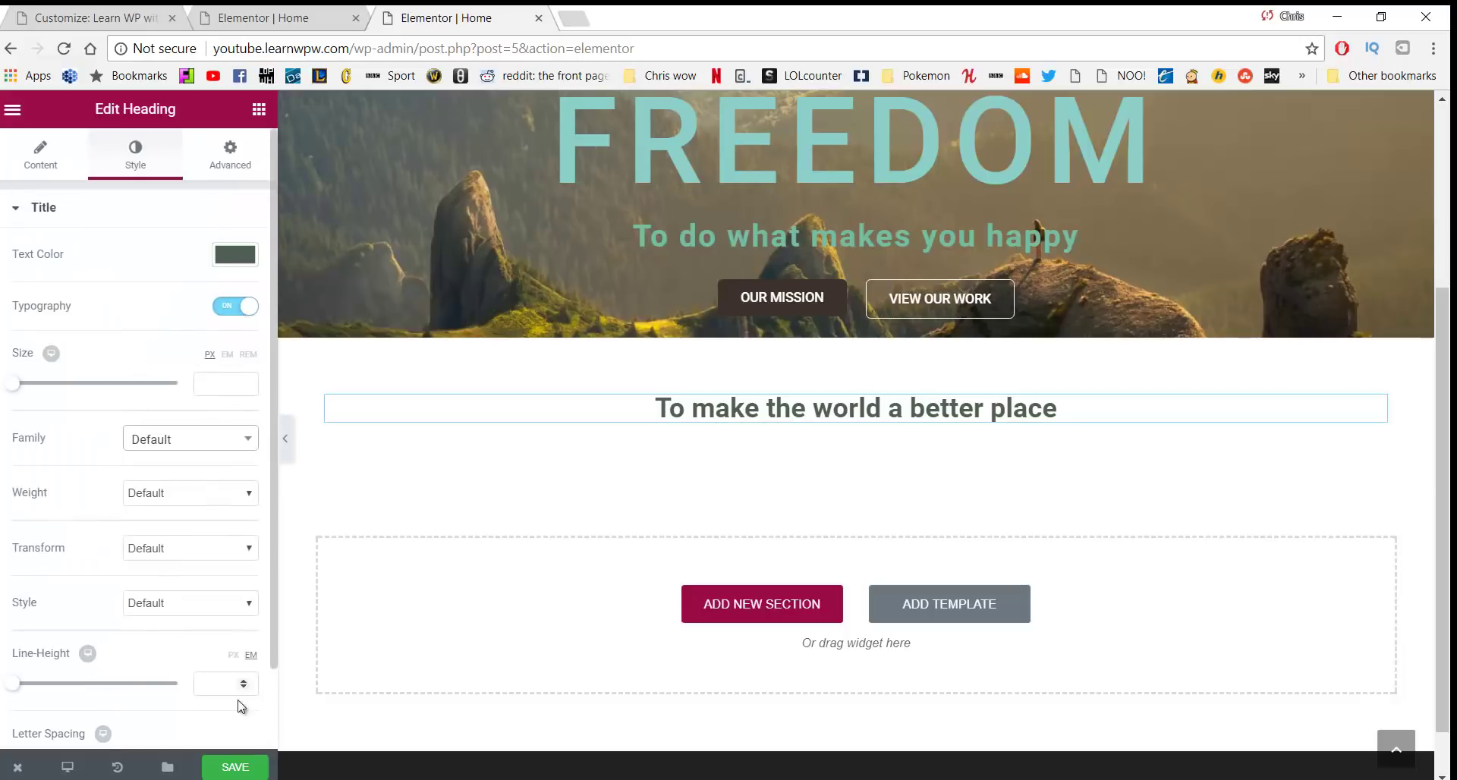
pyautogui.click(243, 767)
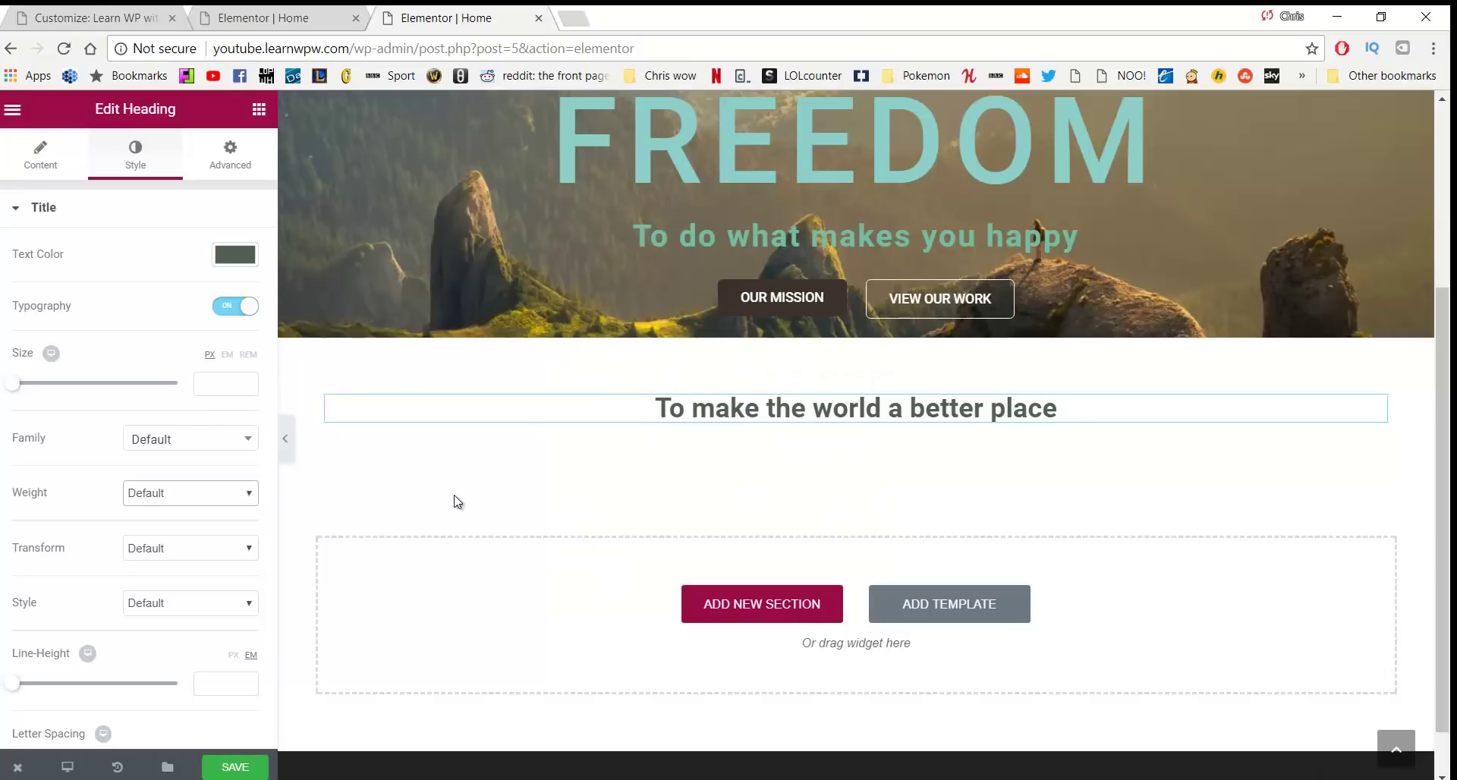
pyautogui.click(217, 495)
pyautogui.click(197, 542)
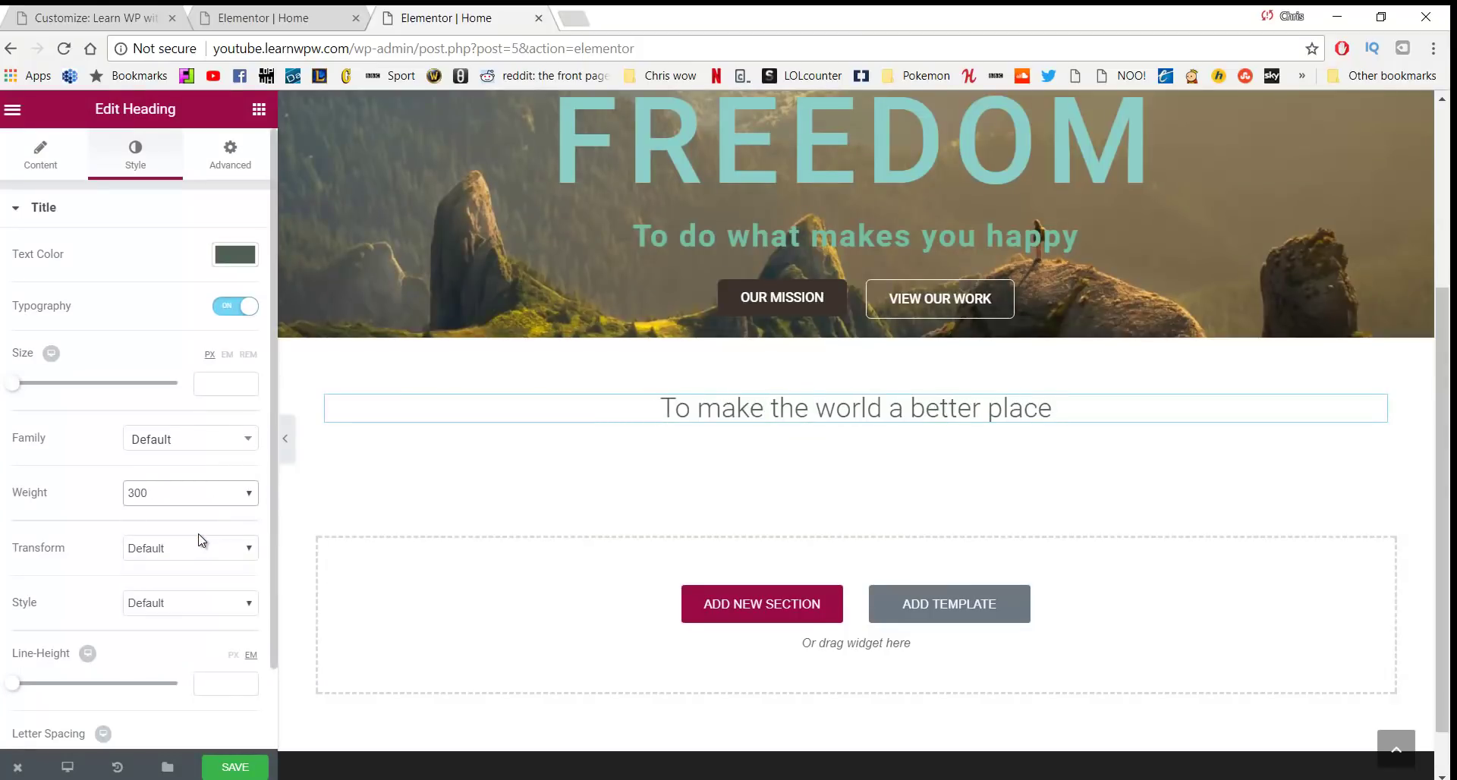
pyautogui.click(235, 768)
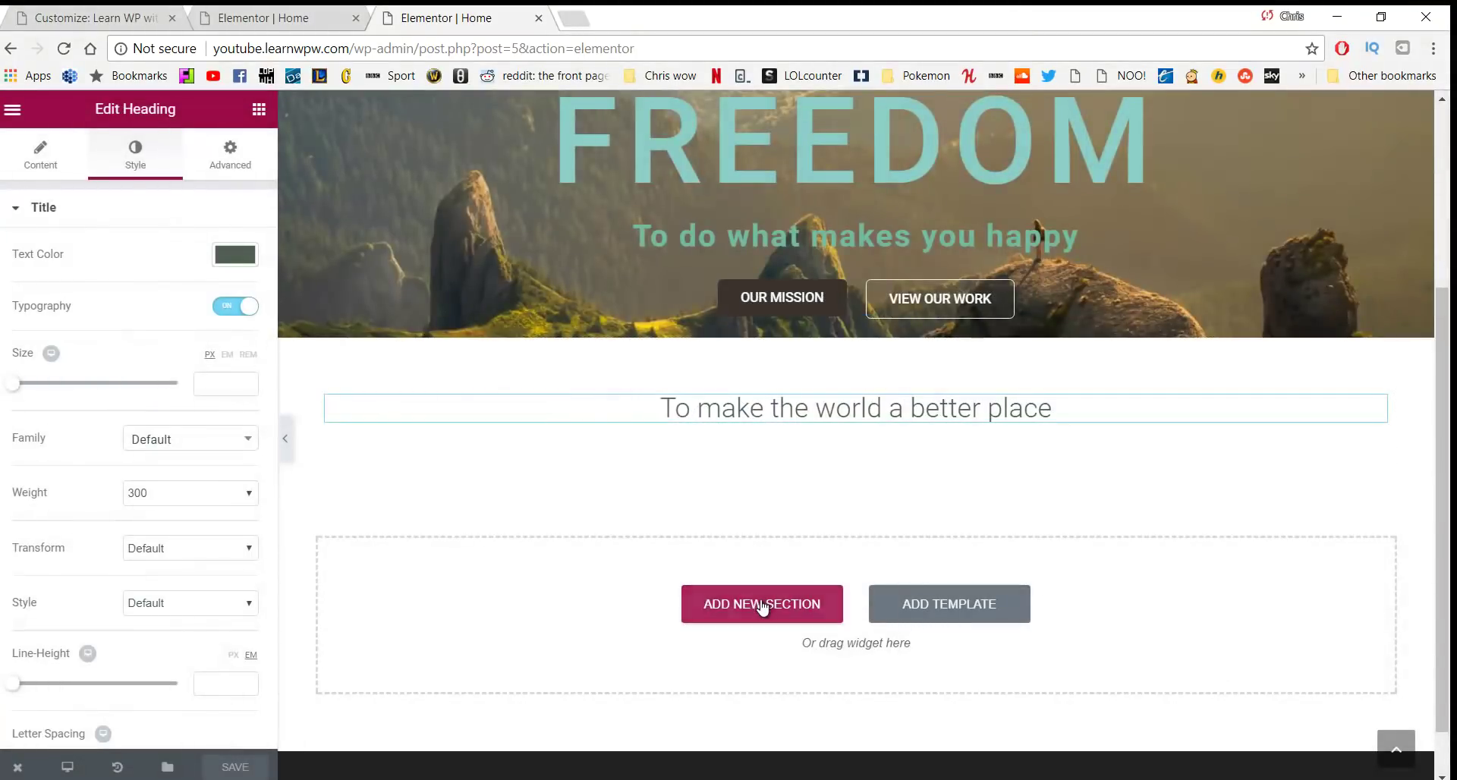
# Add a three-column section below the heading with an Image widget in its first column
pyautogui.click(757, 604)
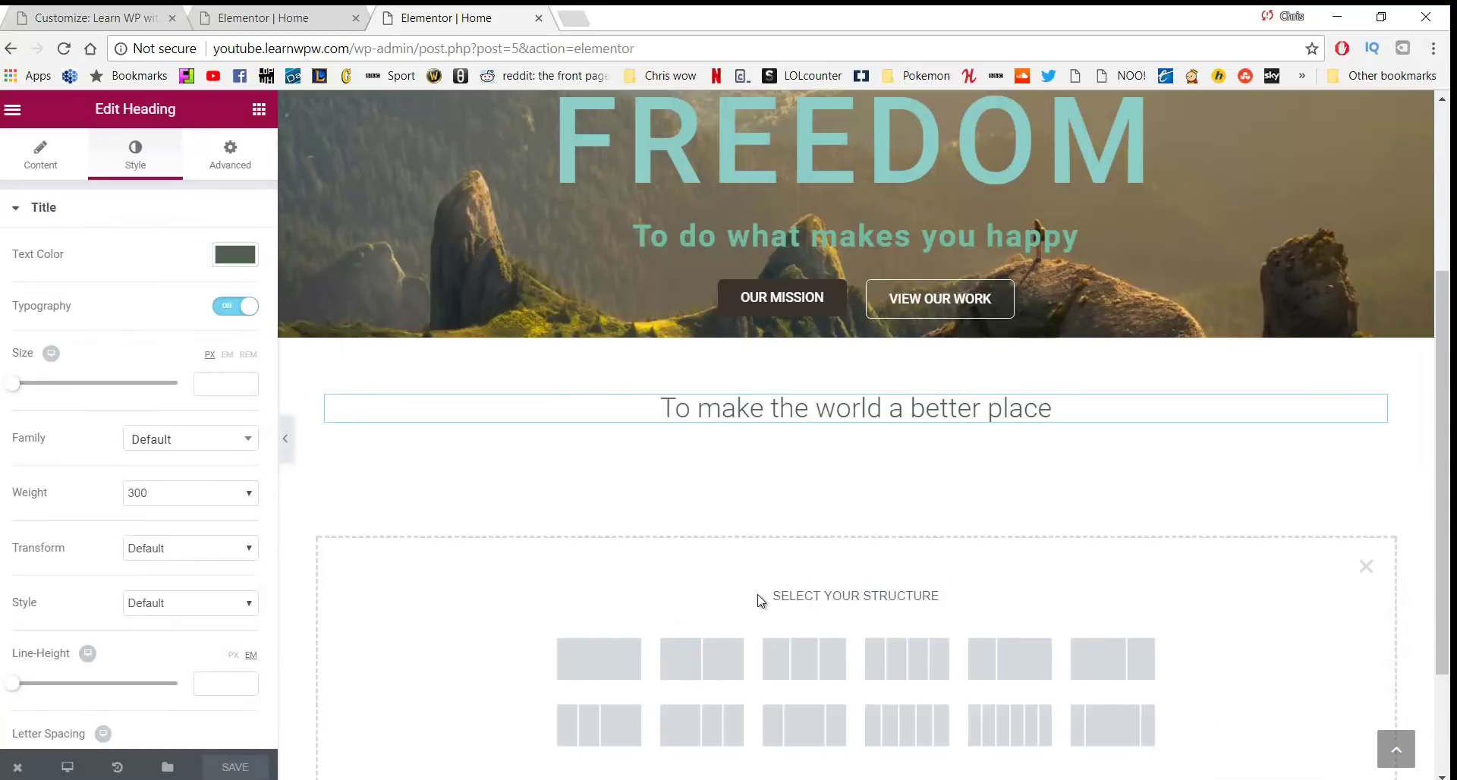
pyautogui.click(795, 655)
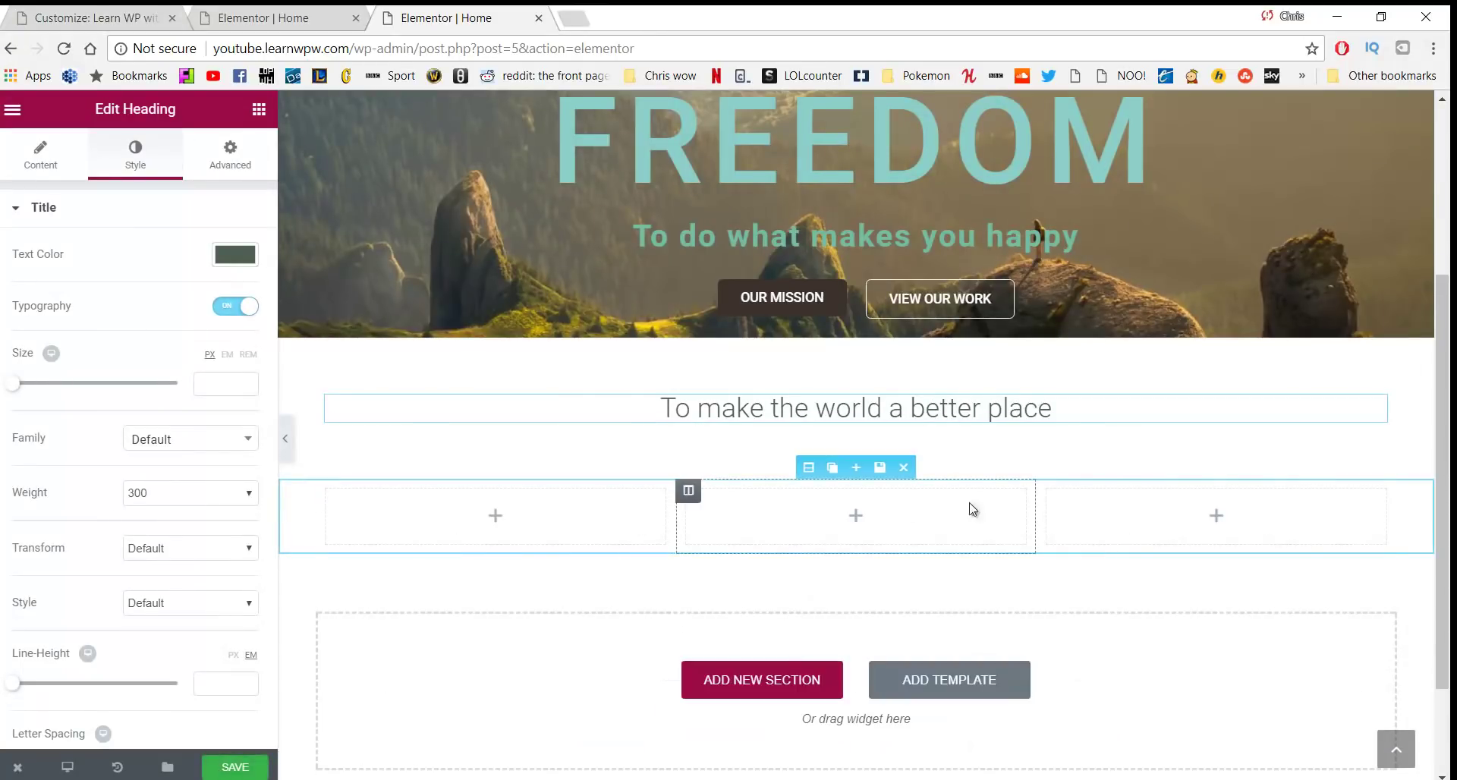
pyautogui.click(258, 113)
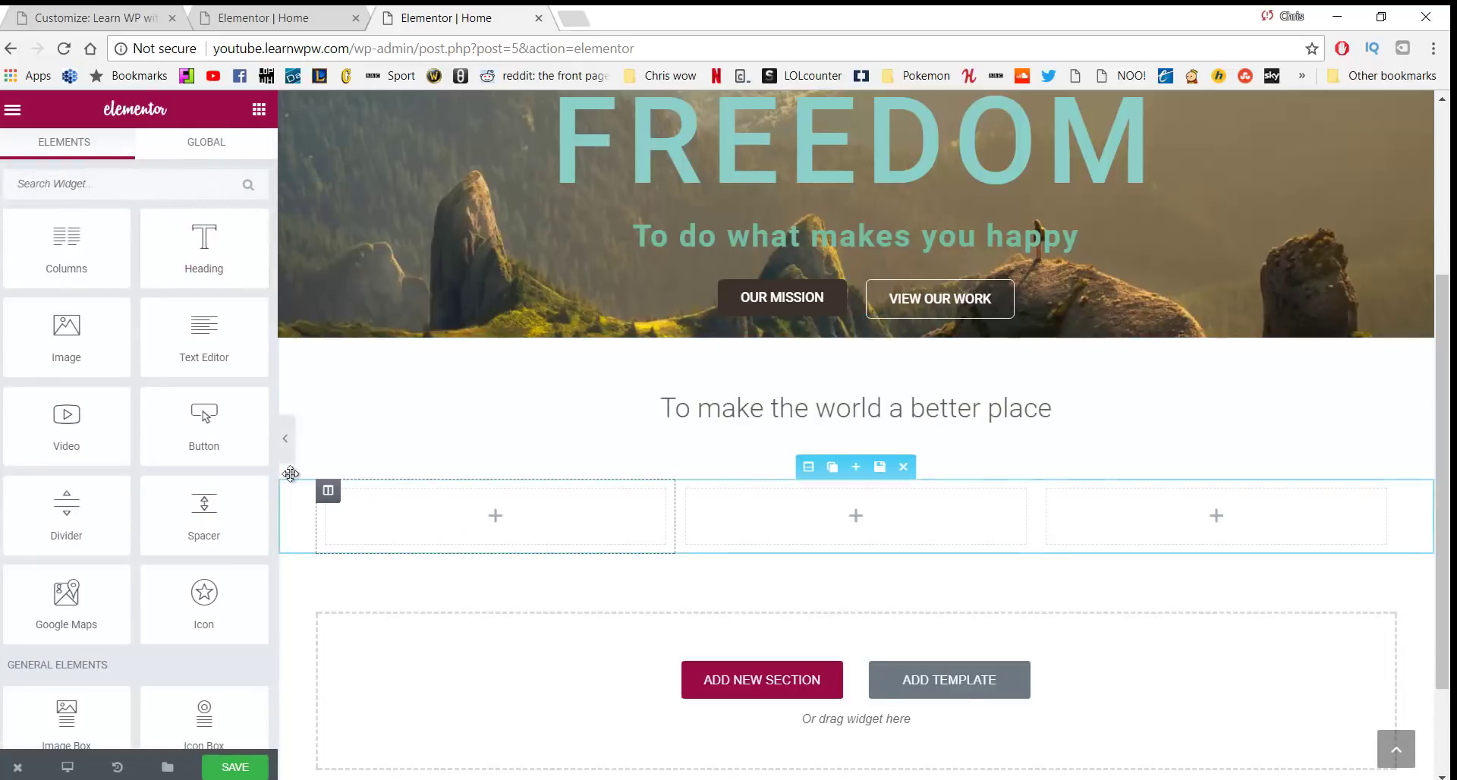
pyautogui.moveTo(66, 328); pyautogui.dragTo(459, 510)
pyautogui.scroll(-3, 967, 533)
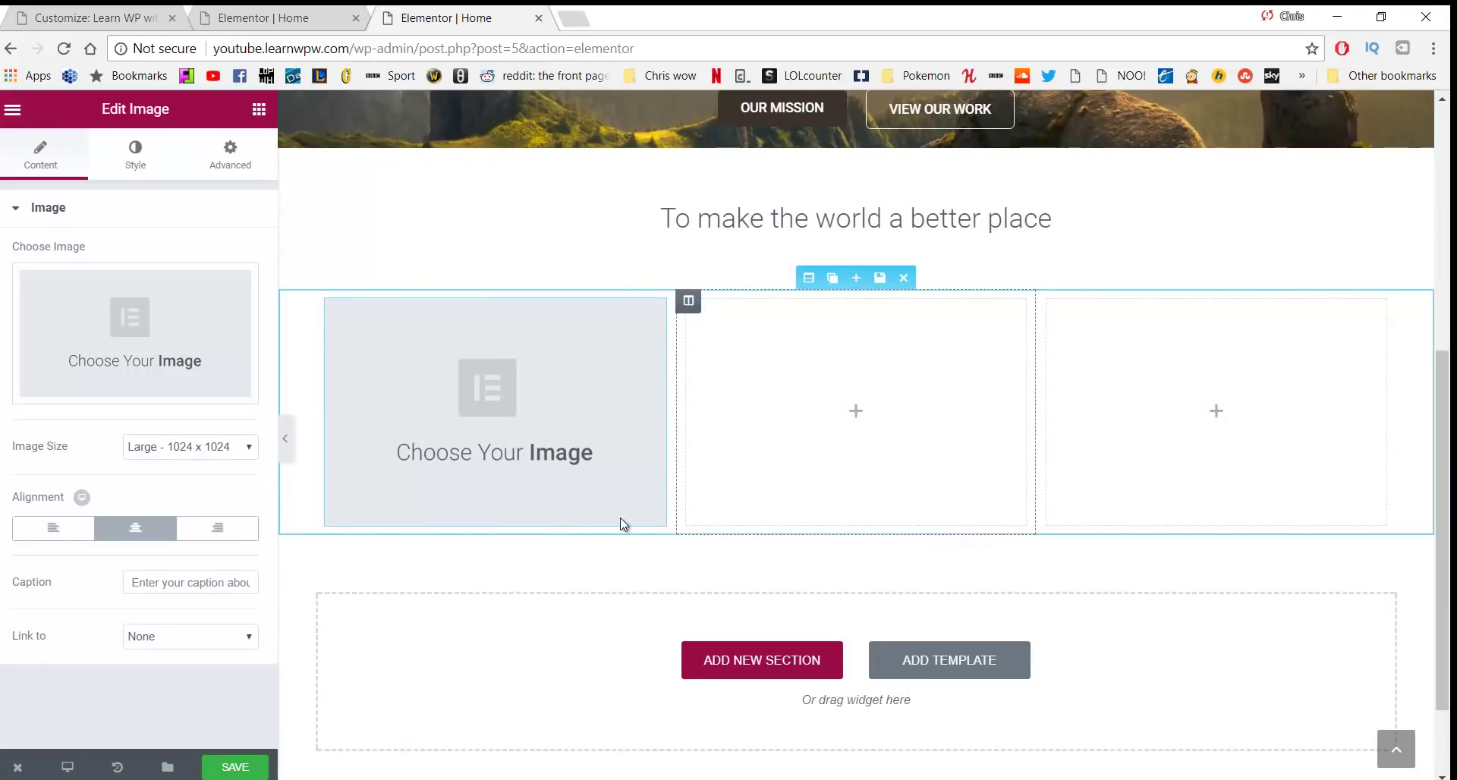
pyautogui.click(258, 109)
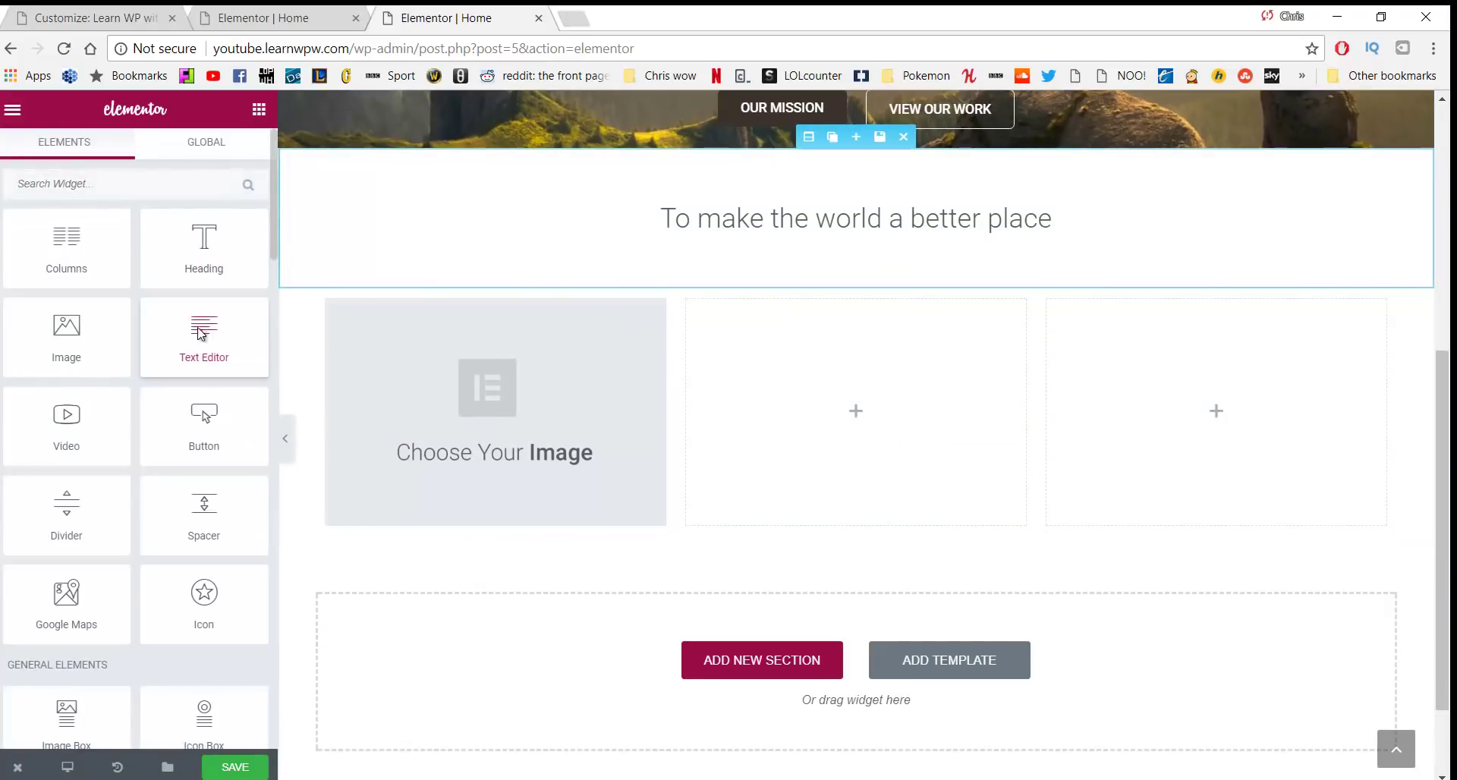
# Add a Text Editor block under the image and centre-align its paragraph
pyautogui.moveTo(207, 341); pyautogui.dragTo(425, 497)
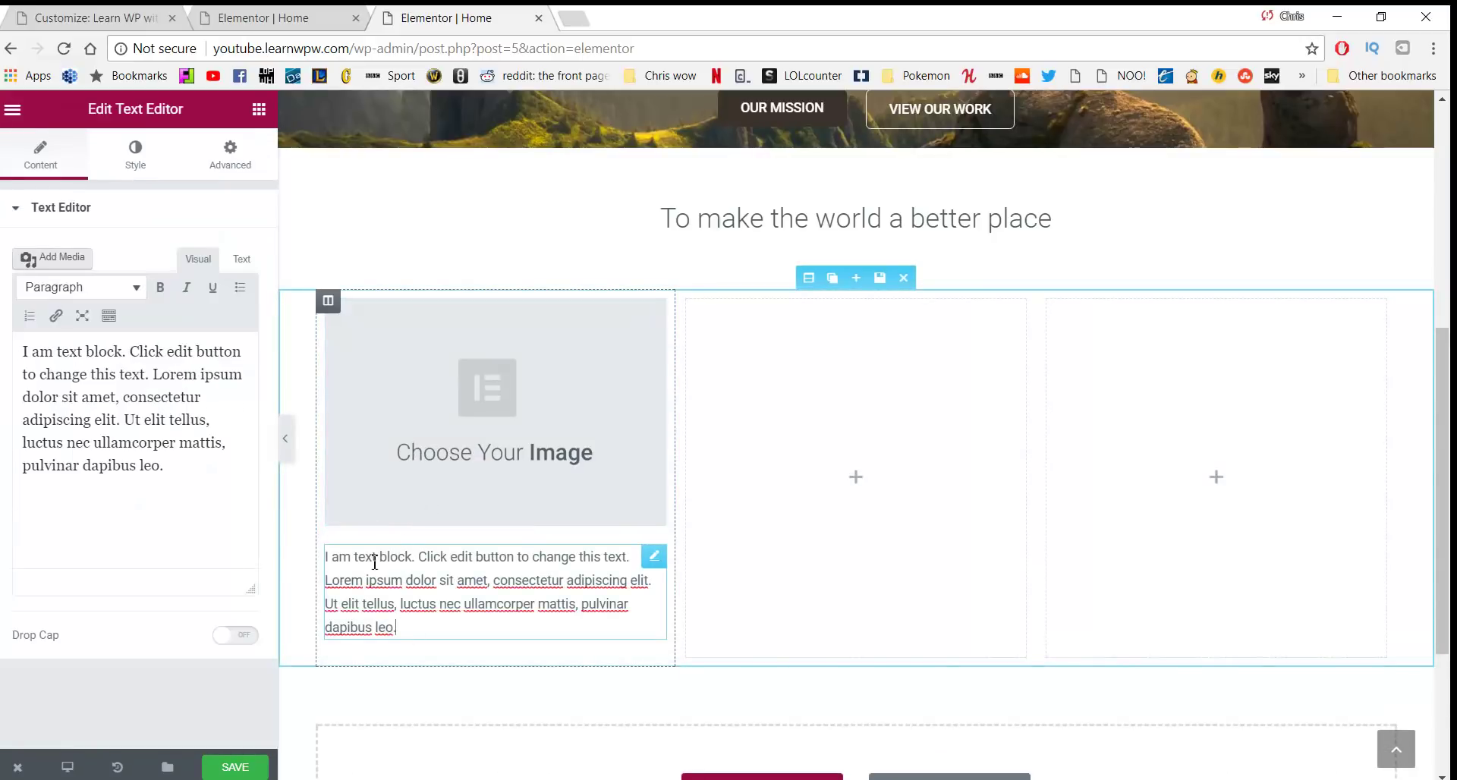
pyautogui.click(107, 317)
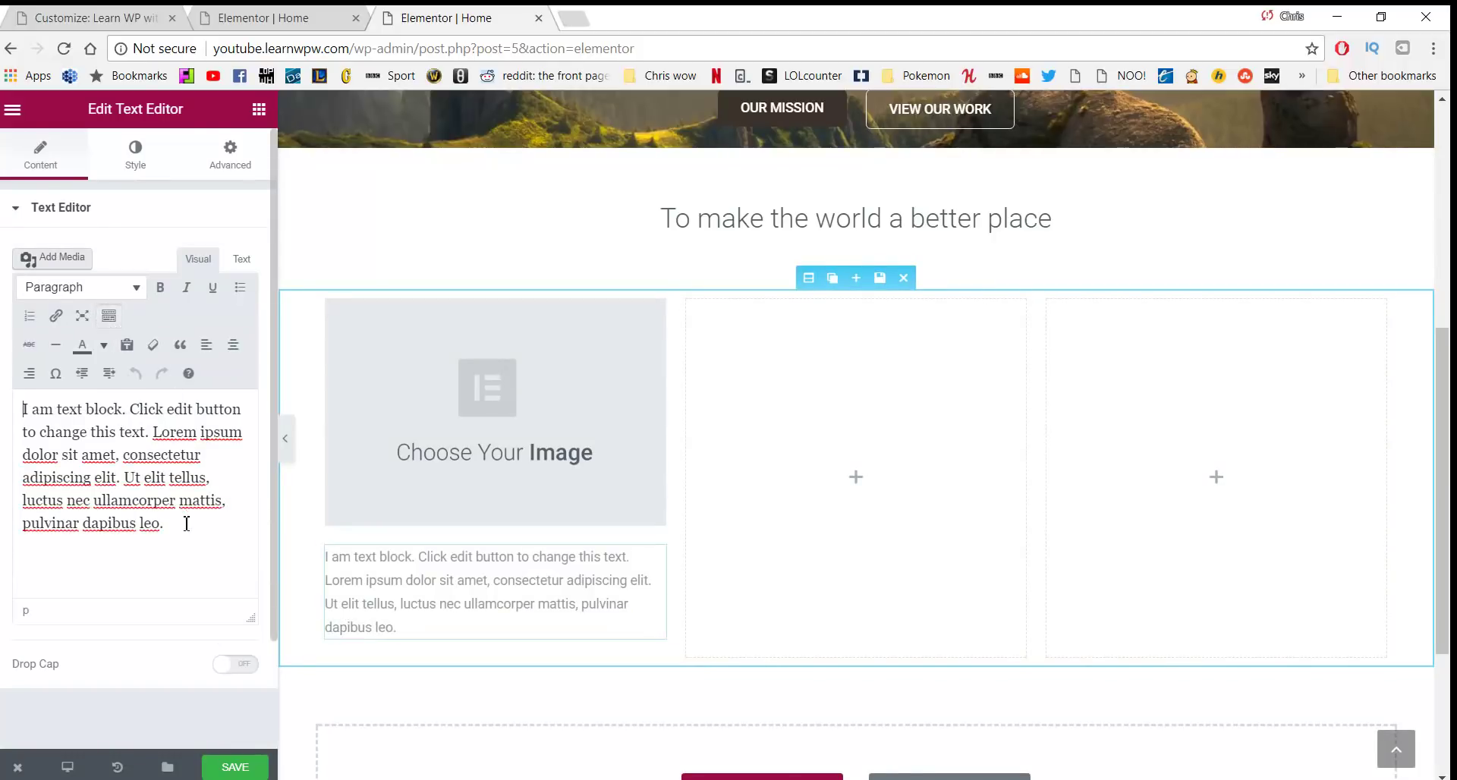
pyautogui.moveTo(173, 527); pyautogui.dragTo(16, 408)
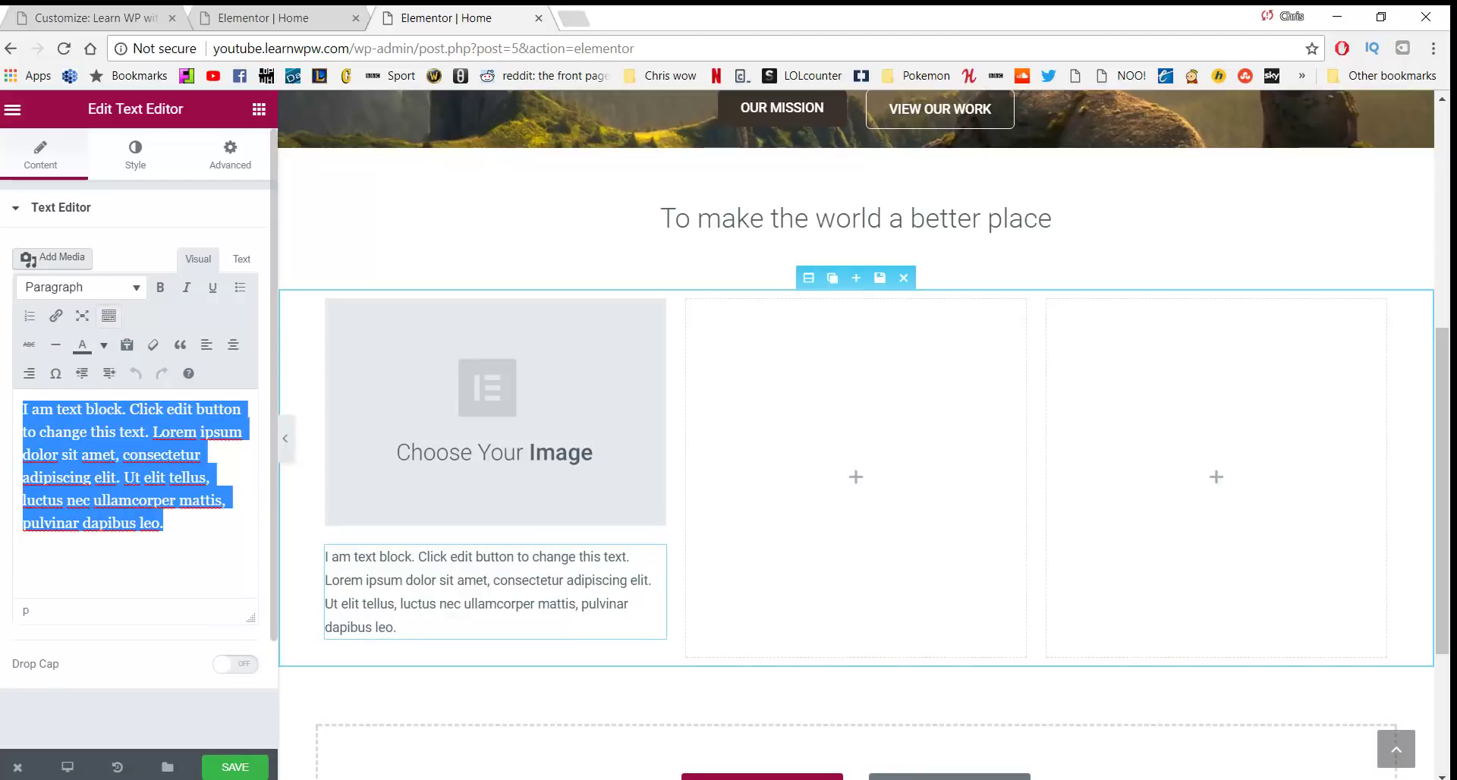
pyautogui.click(232, 345)
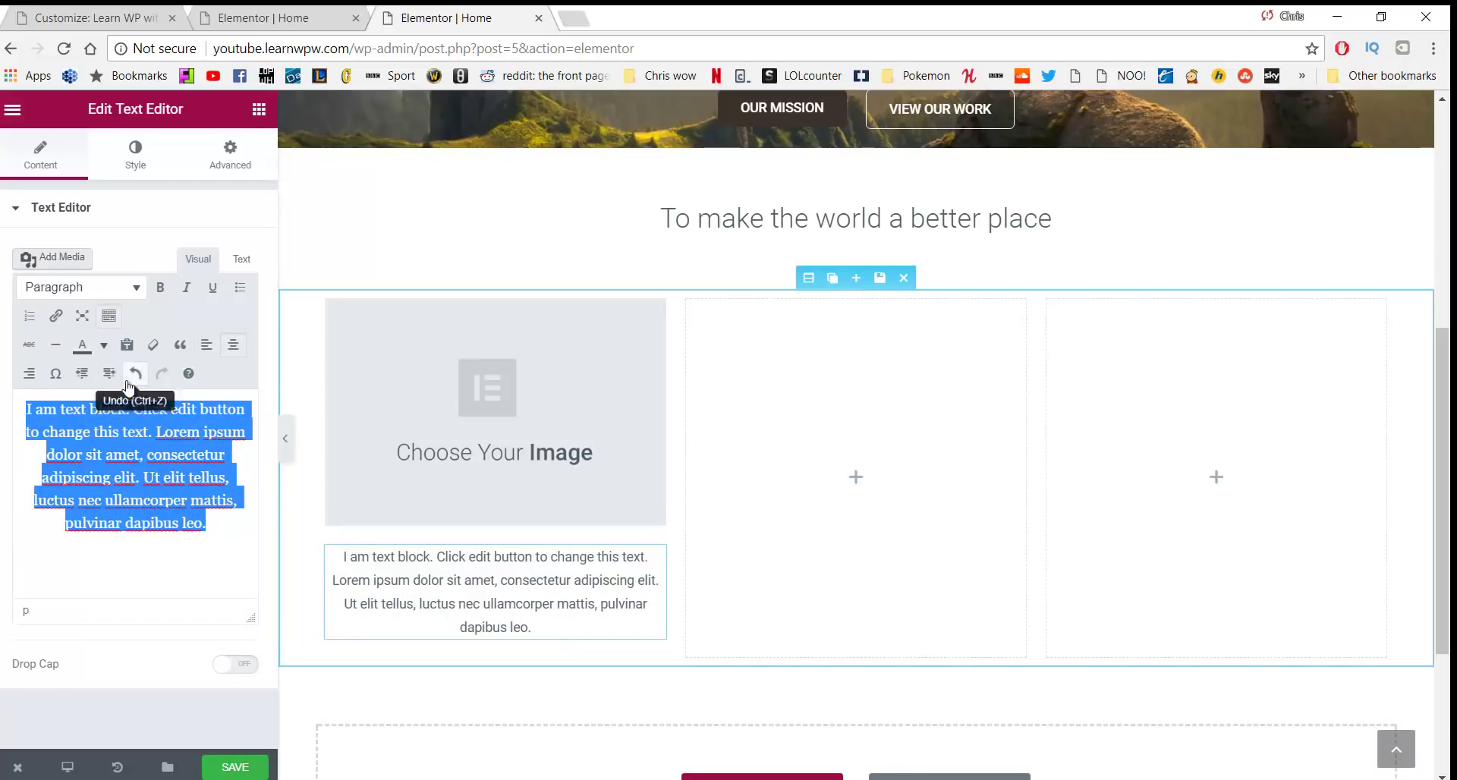
# Unlink the text block's padding and set right and left padding to 20
pyautogui.click(227, 162)
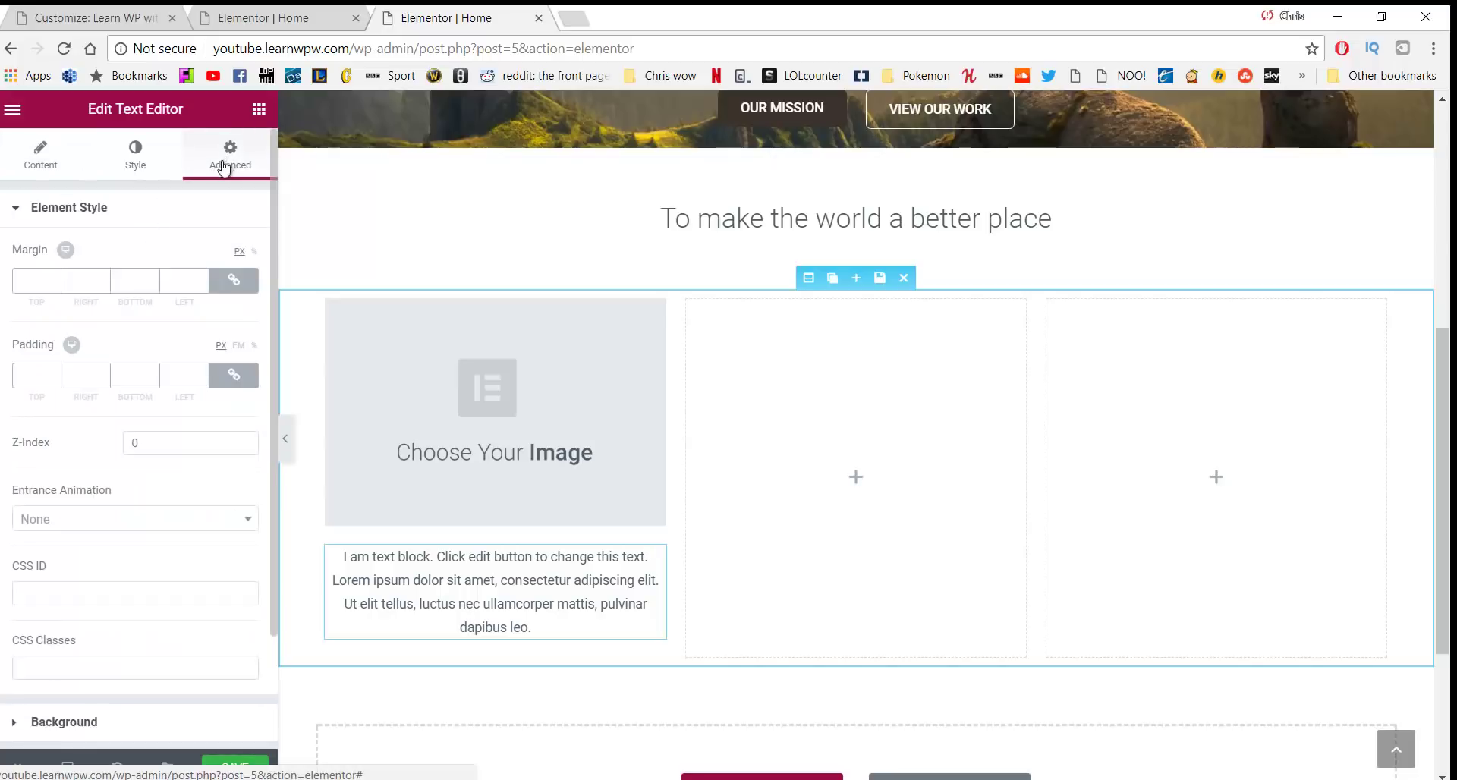
pyautogui.click(234, 381)
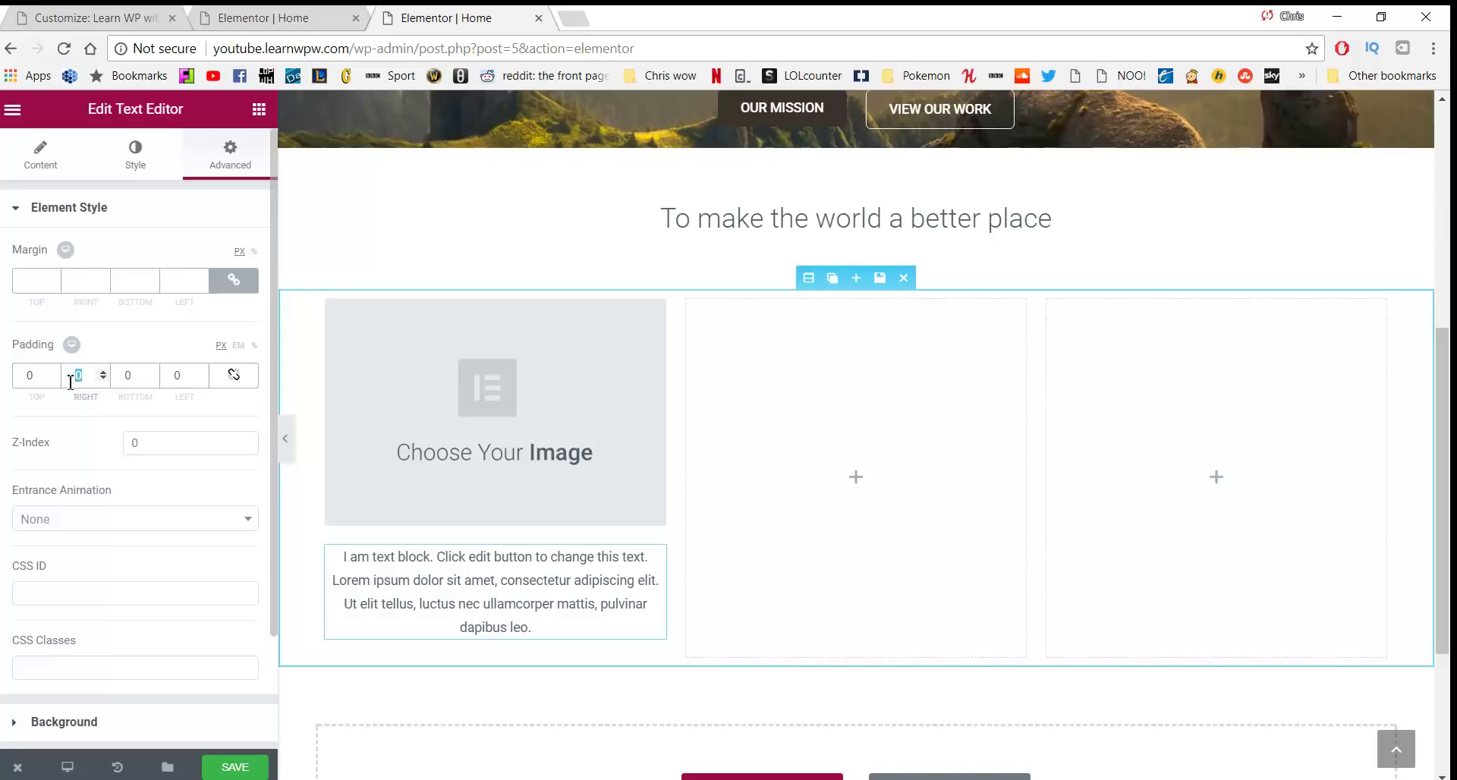
pyautogui.write('20')
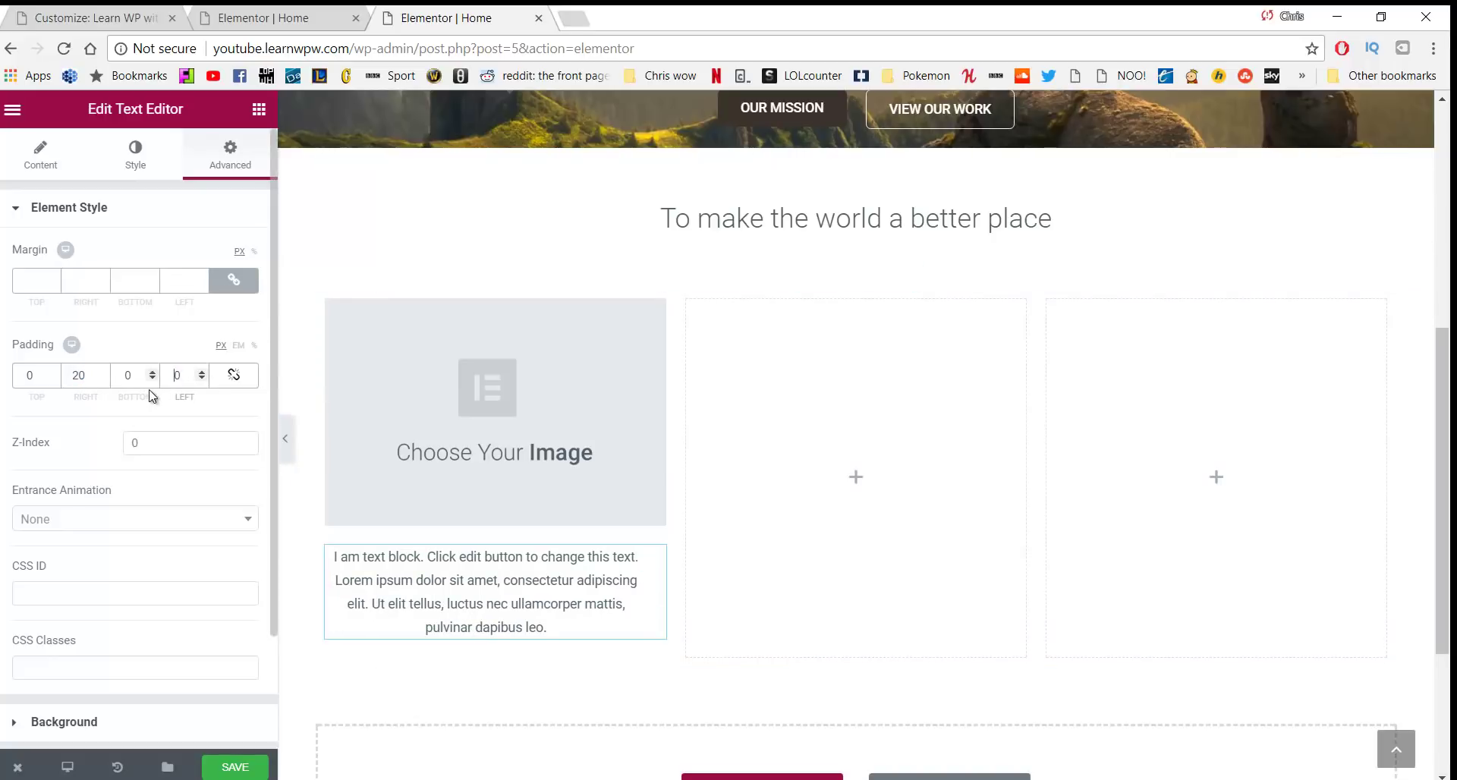
pyautogui.doubleClick(179, 376)
pyautogui.write('20')
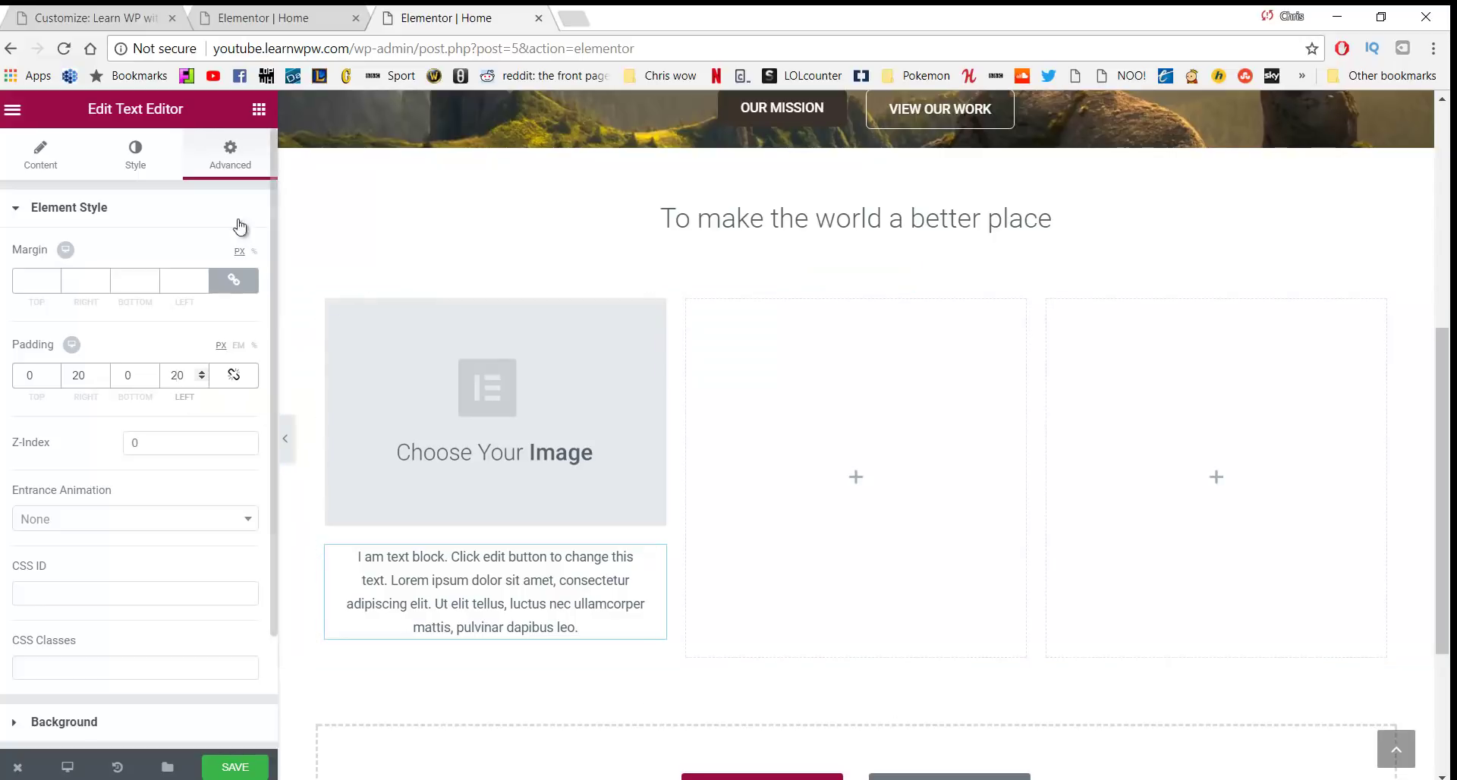
# Add a centred 'Click me' Button widget below the text block in the first column
pyautogui.click(258, 111)
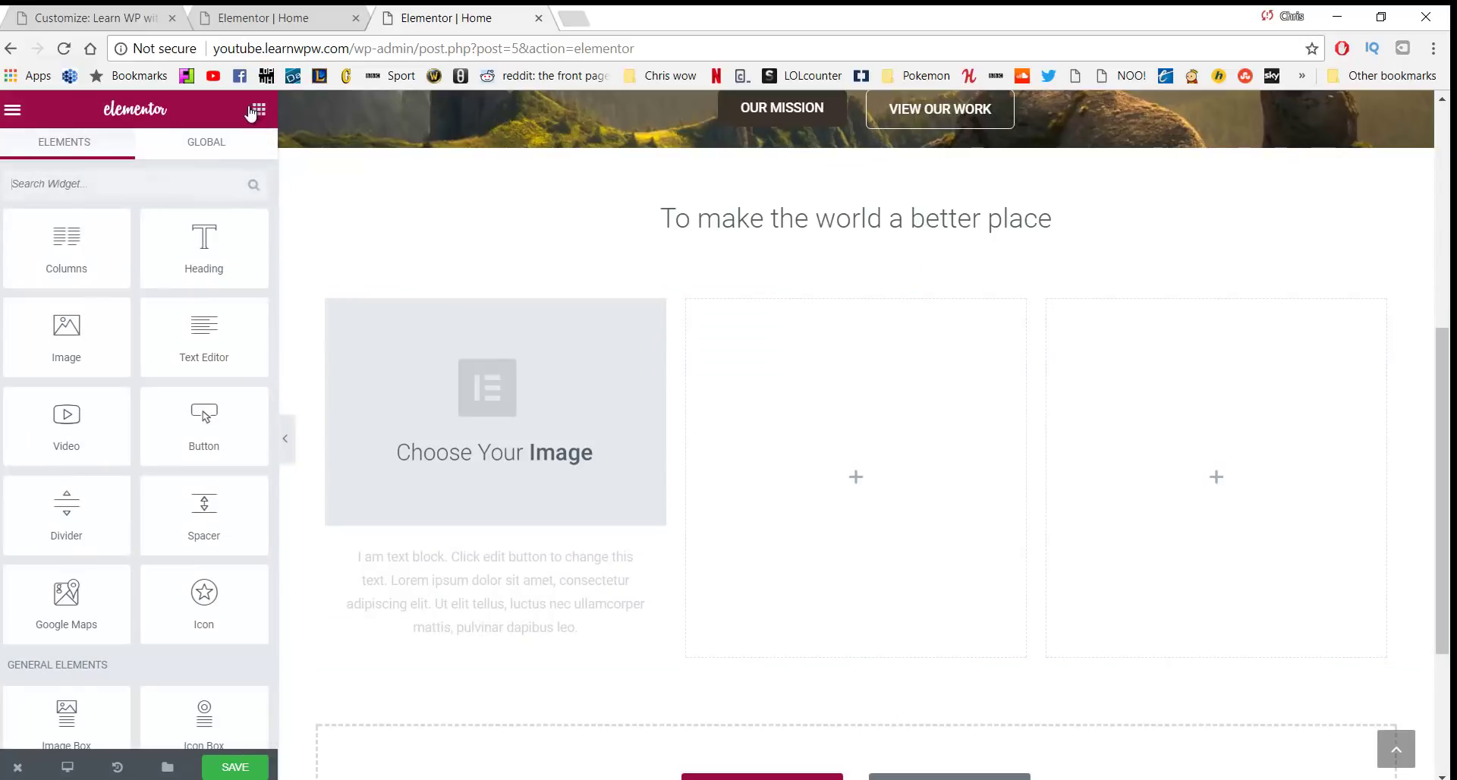
pyautogui.moveTo(202, 418); pyautogui.dragTo(489, 659)
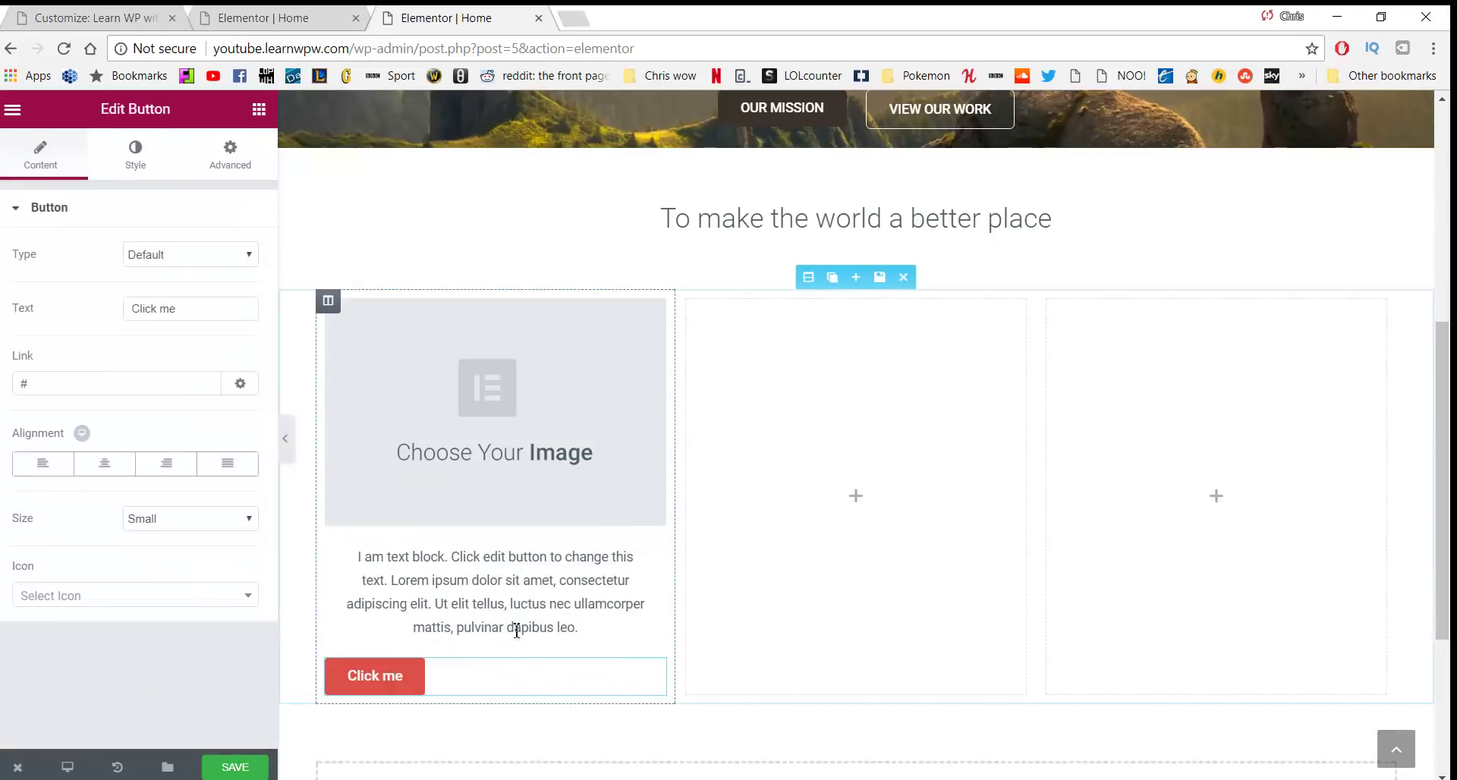
pyautogui.click(104, 463)
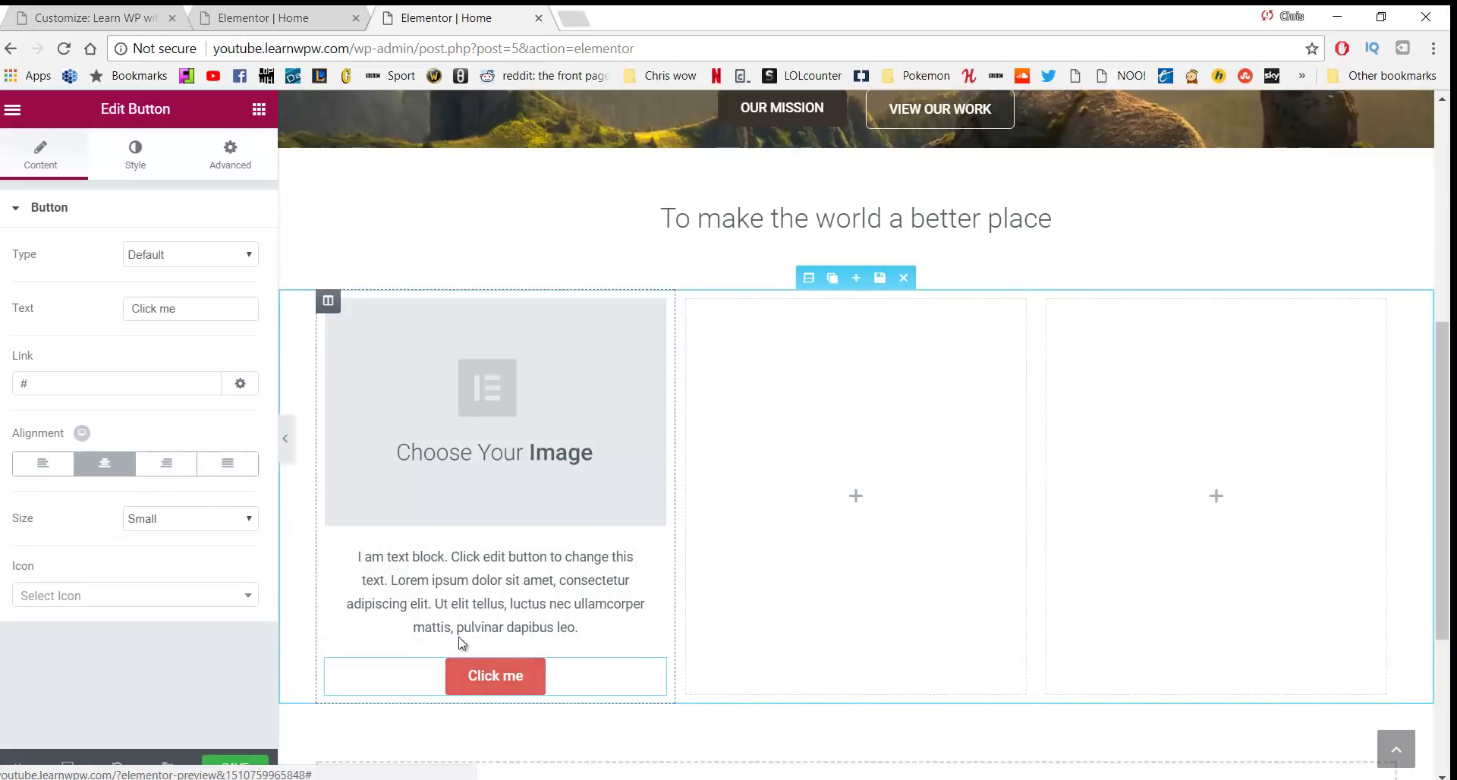
pyautogui.scroll(3, 487, 451)
pyautogui.scroll(-3, 488, 450)
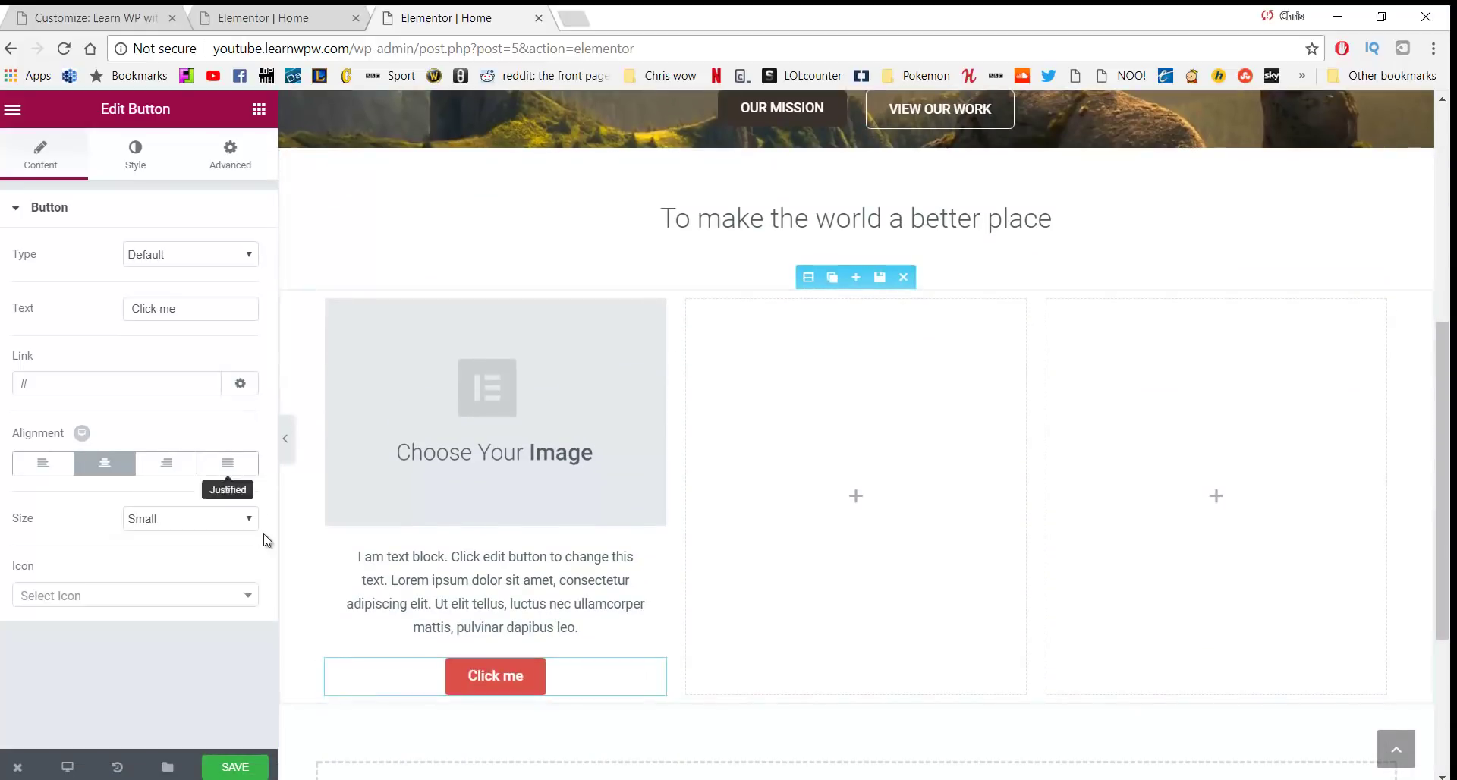
pyautogui.click(226, 160)
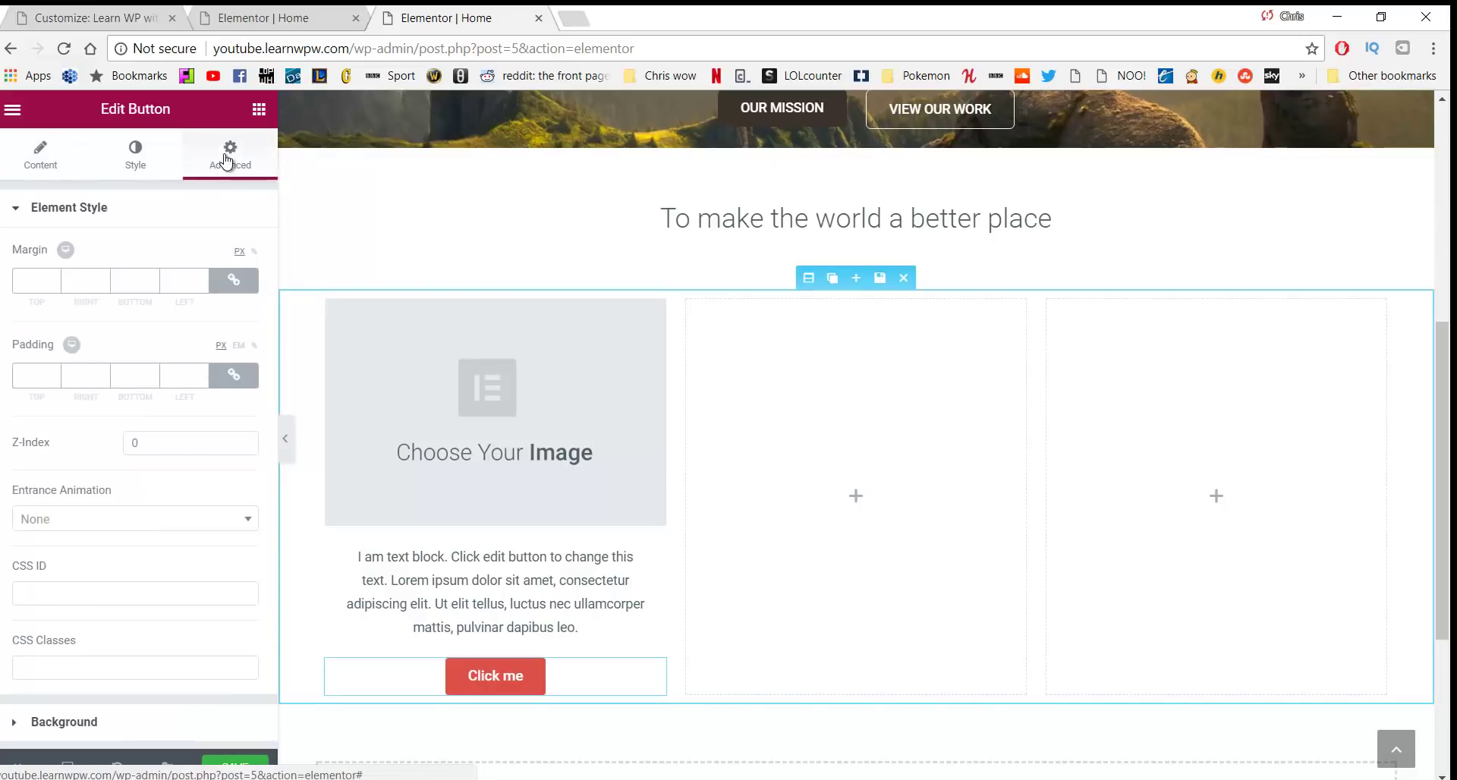
pyautogui.click(144, 159)
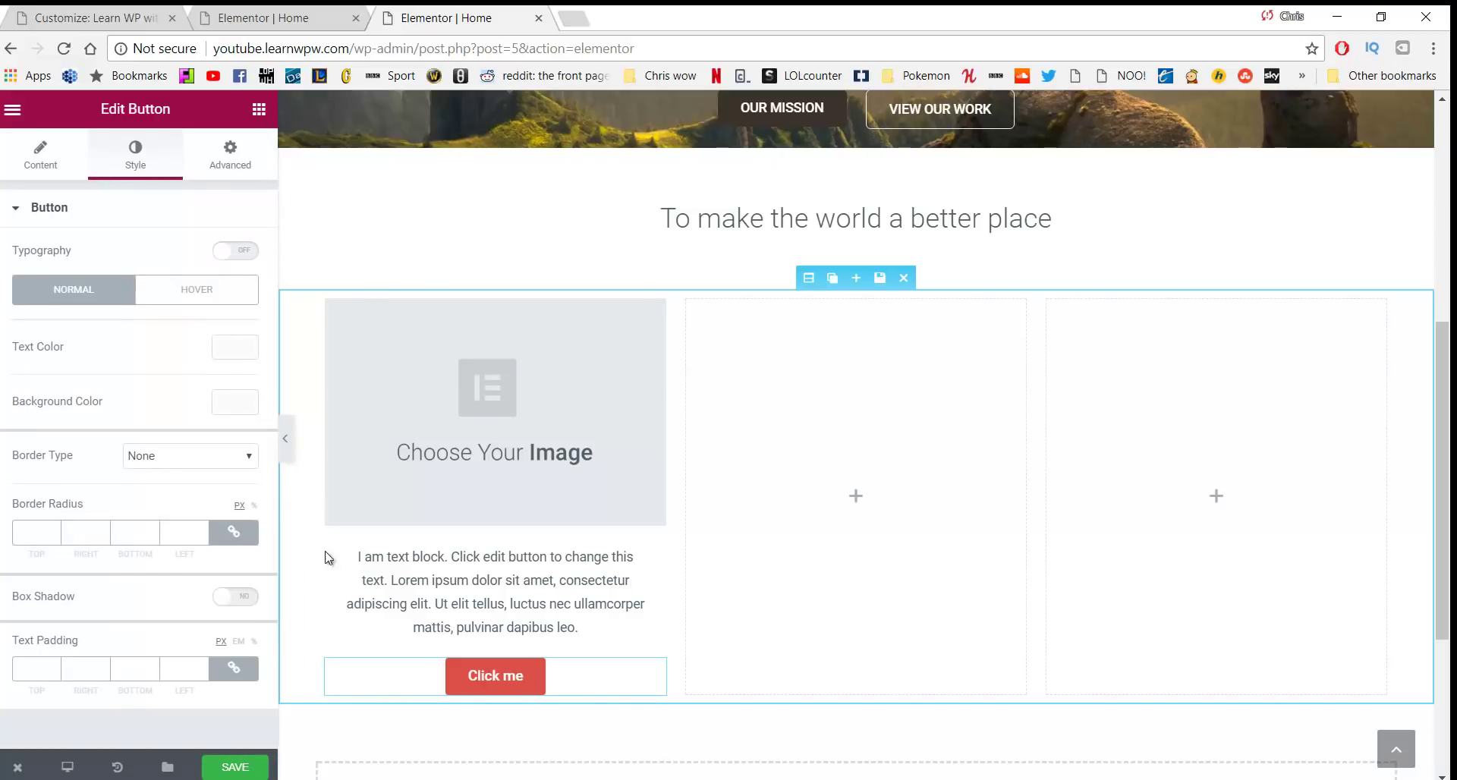
# Choose a dark background colour for the 'Click me' button
pyautogui.click(235, 403)
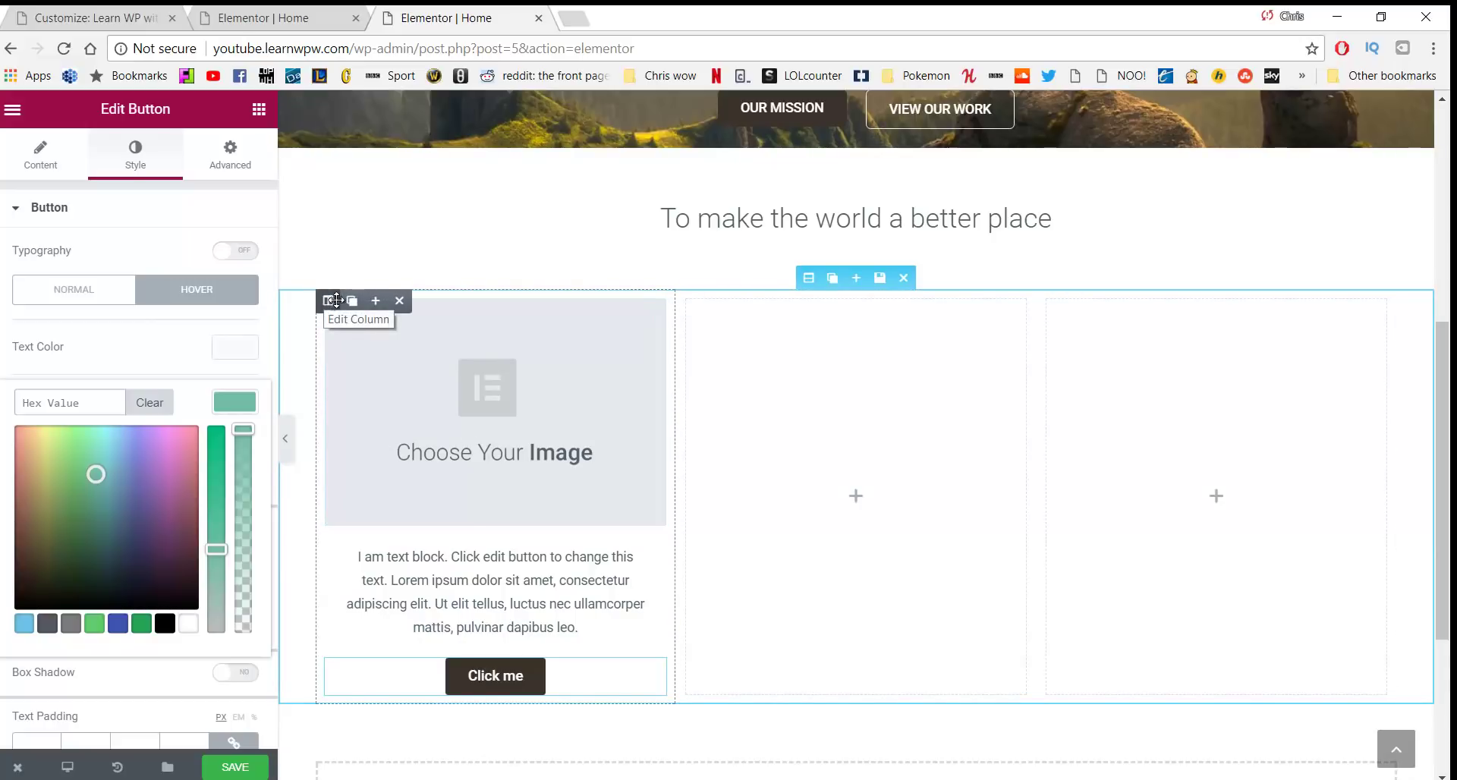
# Duplicate the filled first column twice, reorder the columns, and delete the empty ones
pyautogui.click(350, 302)
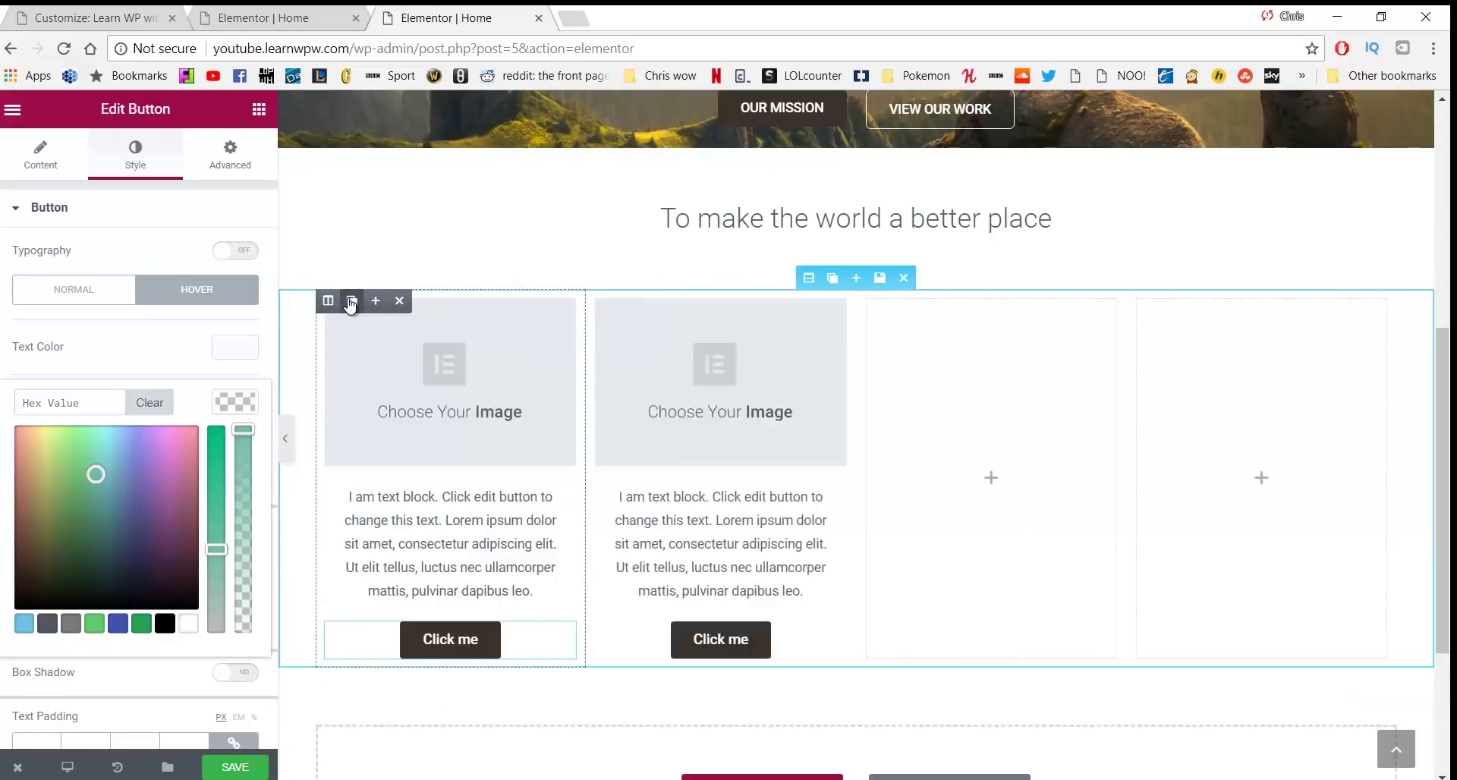
pyautogui.click(351, 302)
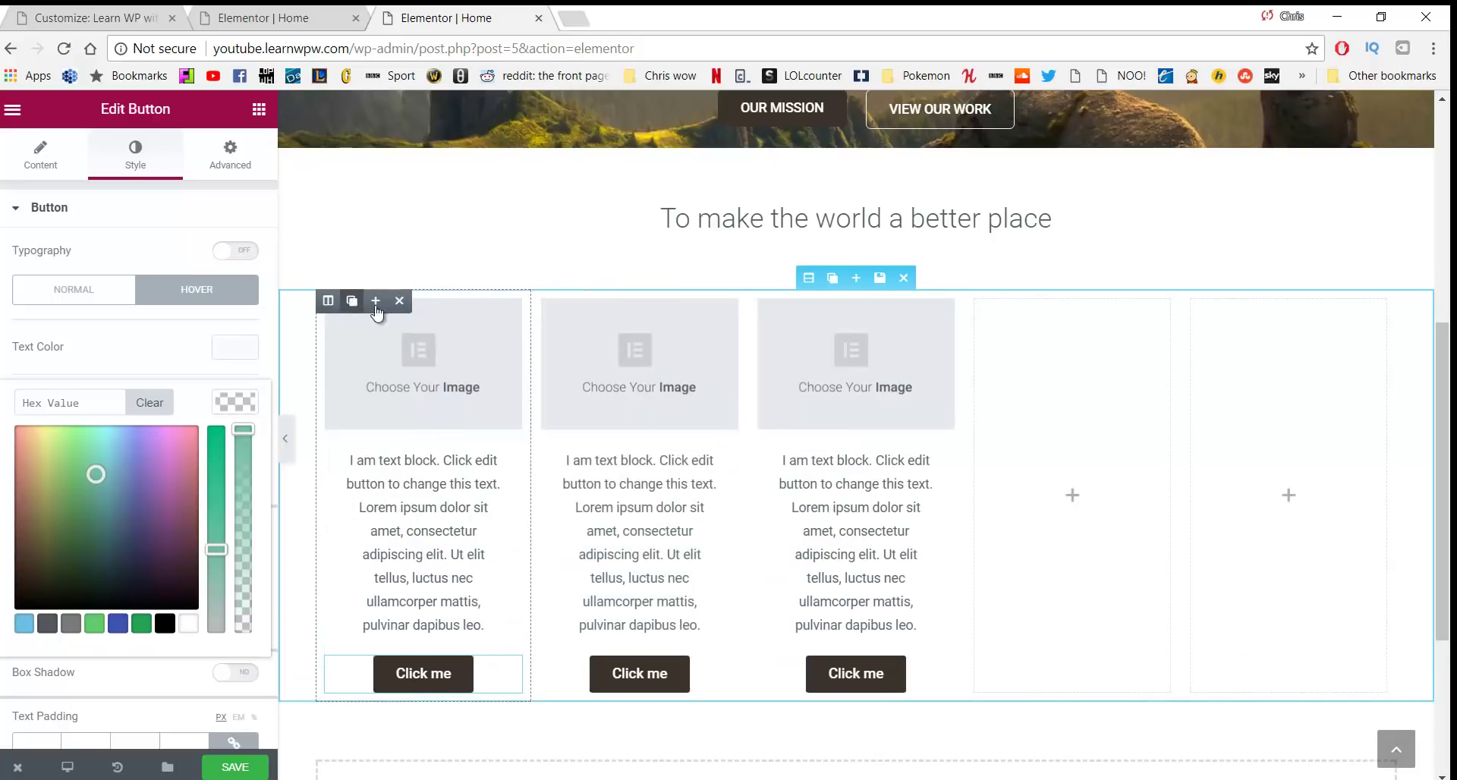
pyautogui.moveTo(809, 327); pyautogui.dragTo(969, 322)
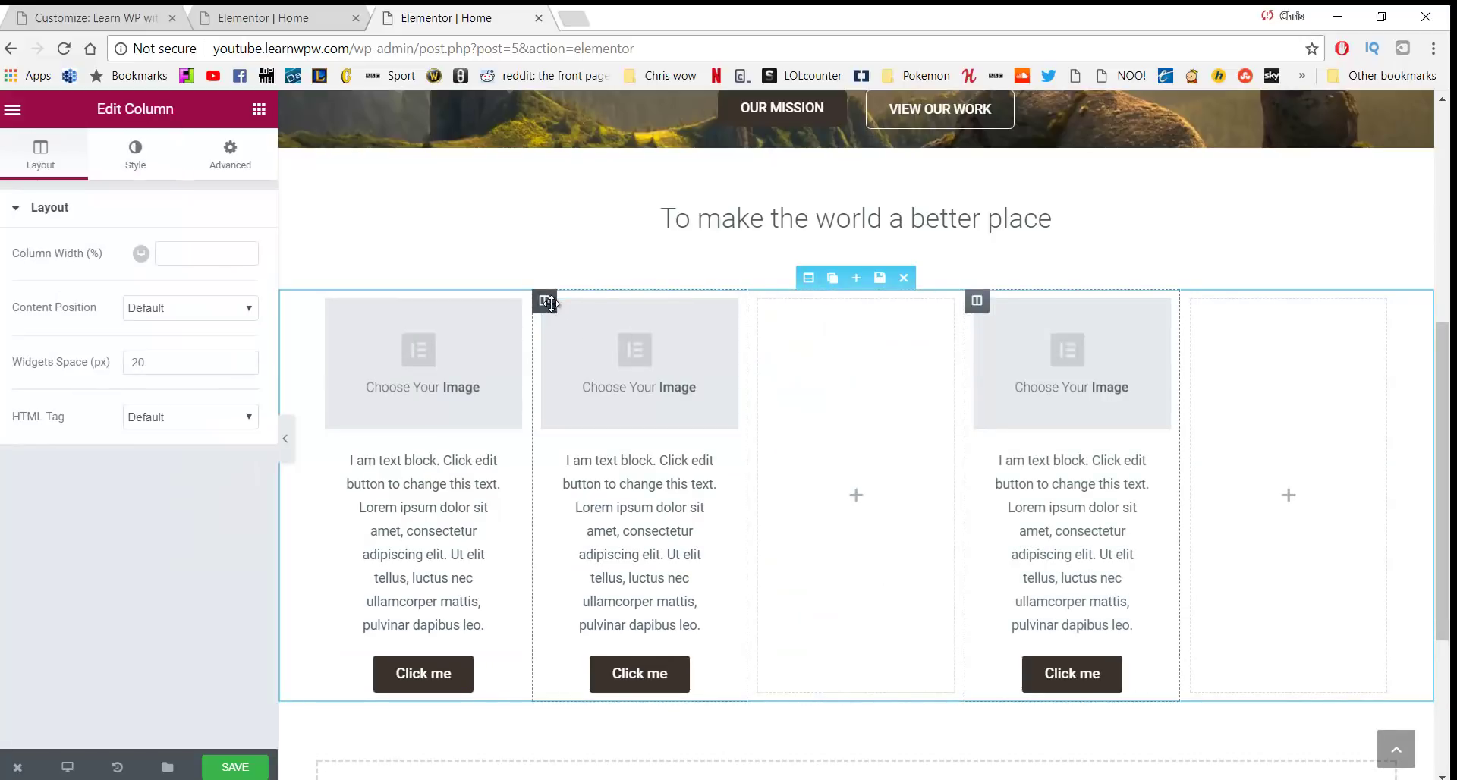
pyautogui.moveTo(544, 300); pyautogui.dragTo(759, 323)
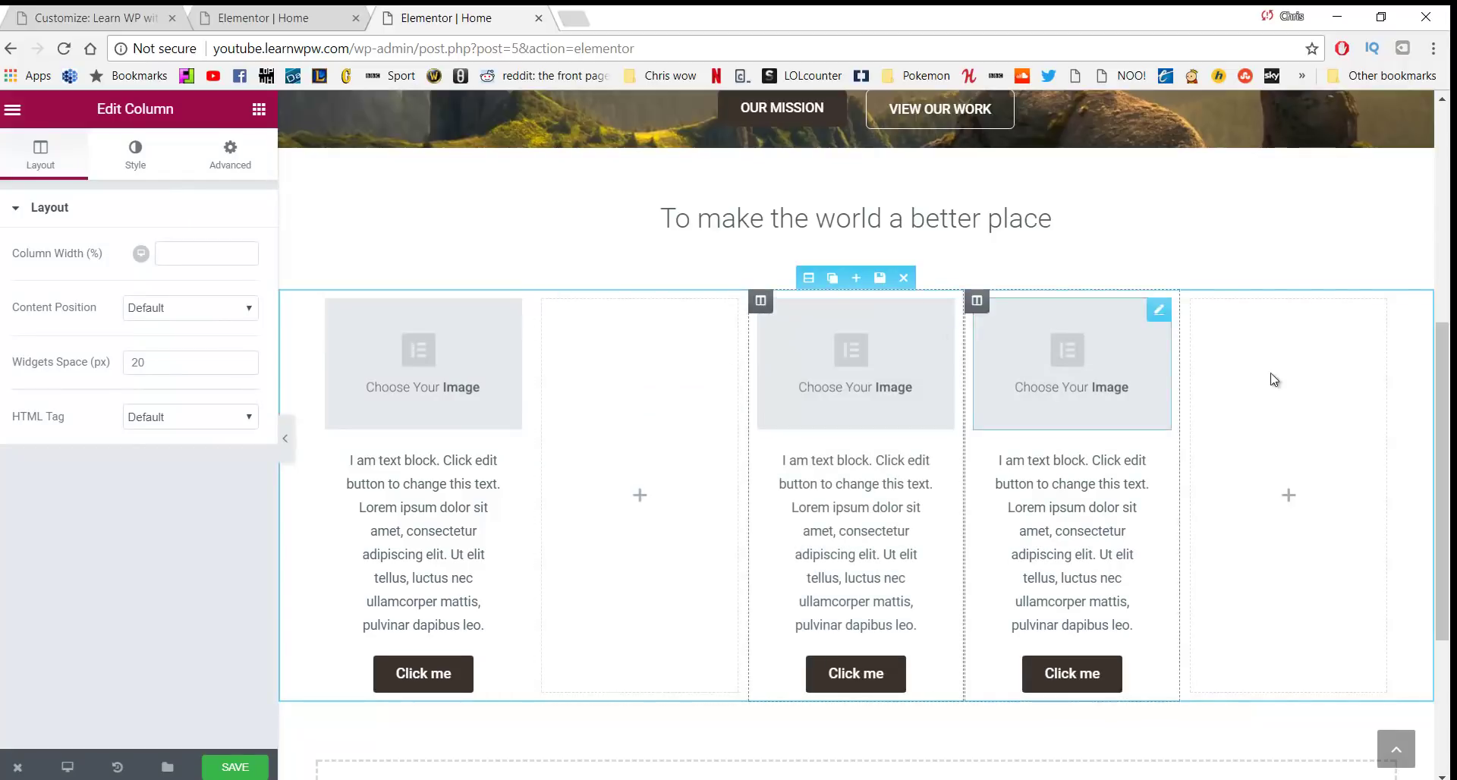
pyautogui.moveTo(1207, 301)
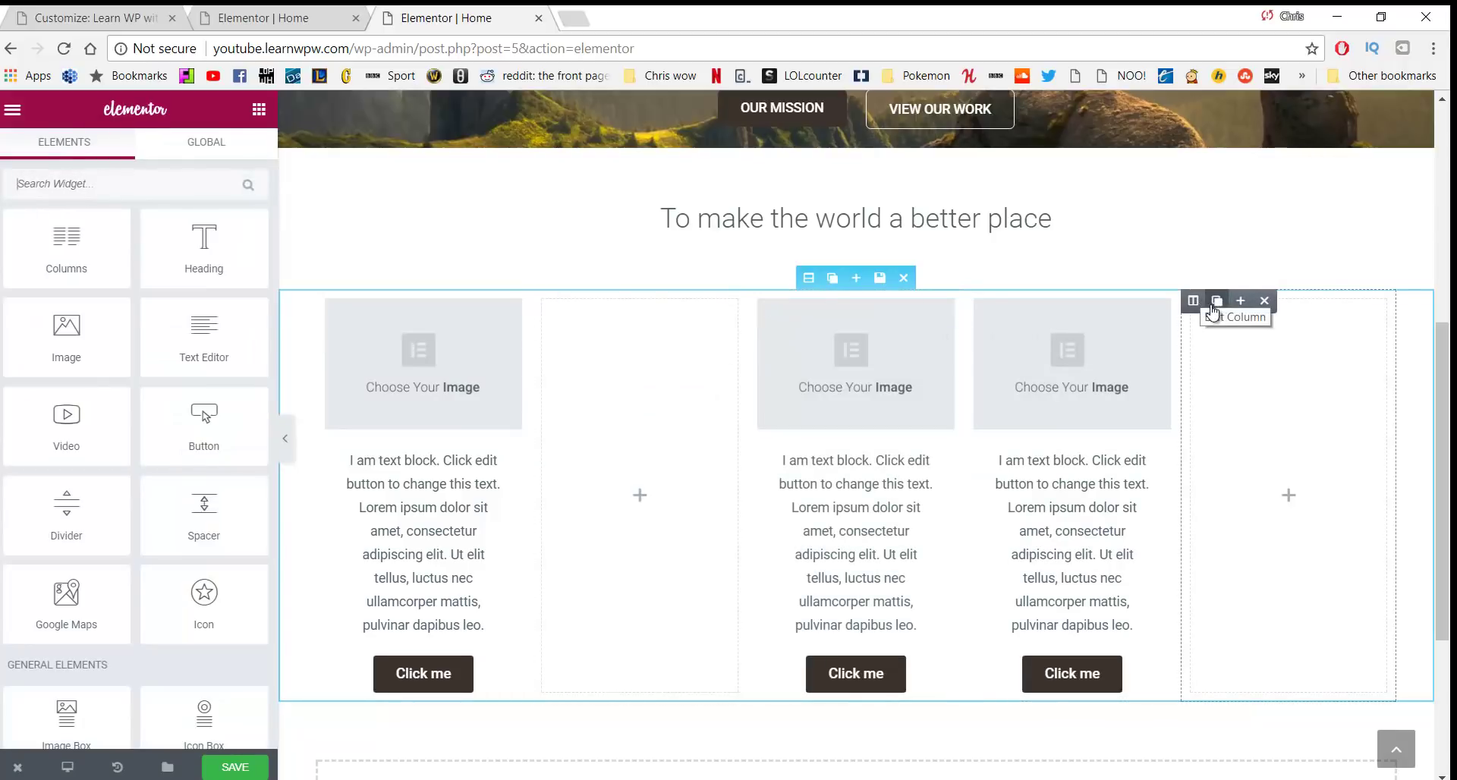
pyautogui.click(1265, 301)
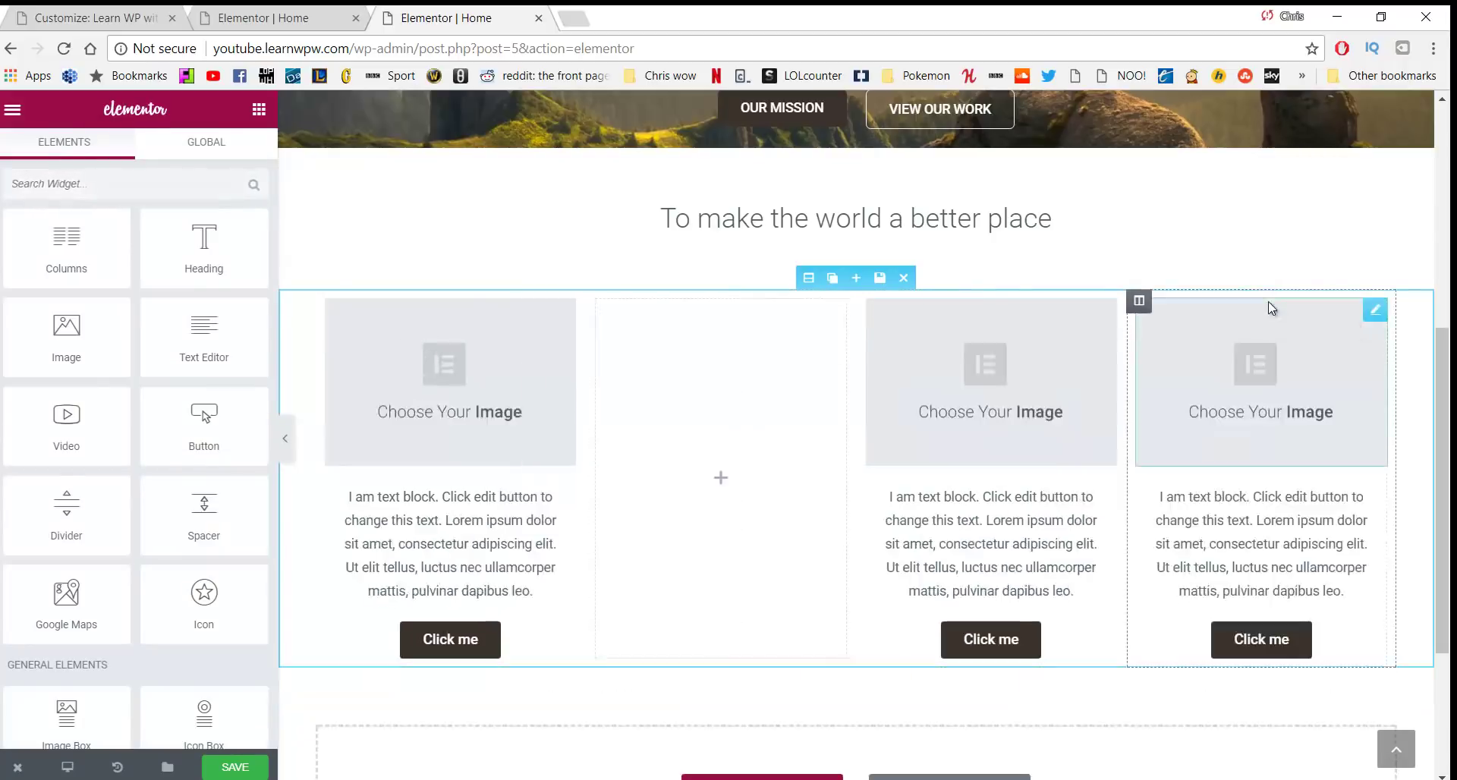
pyautogui.click(617, 307)
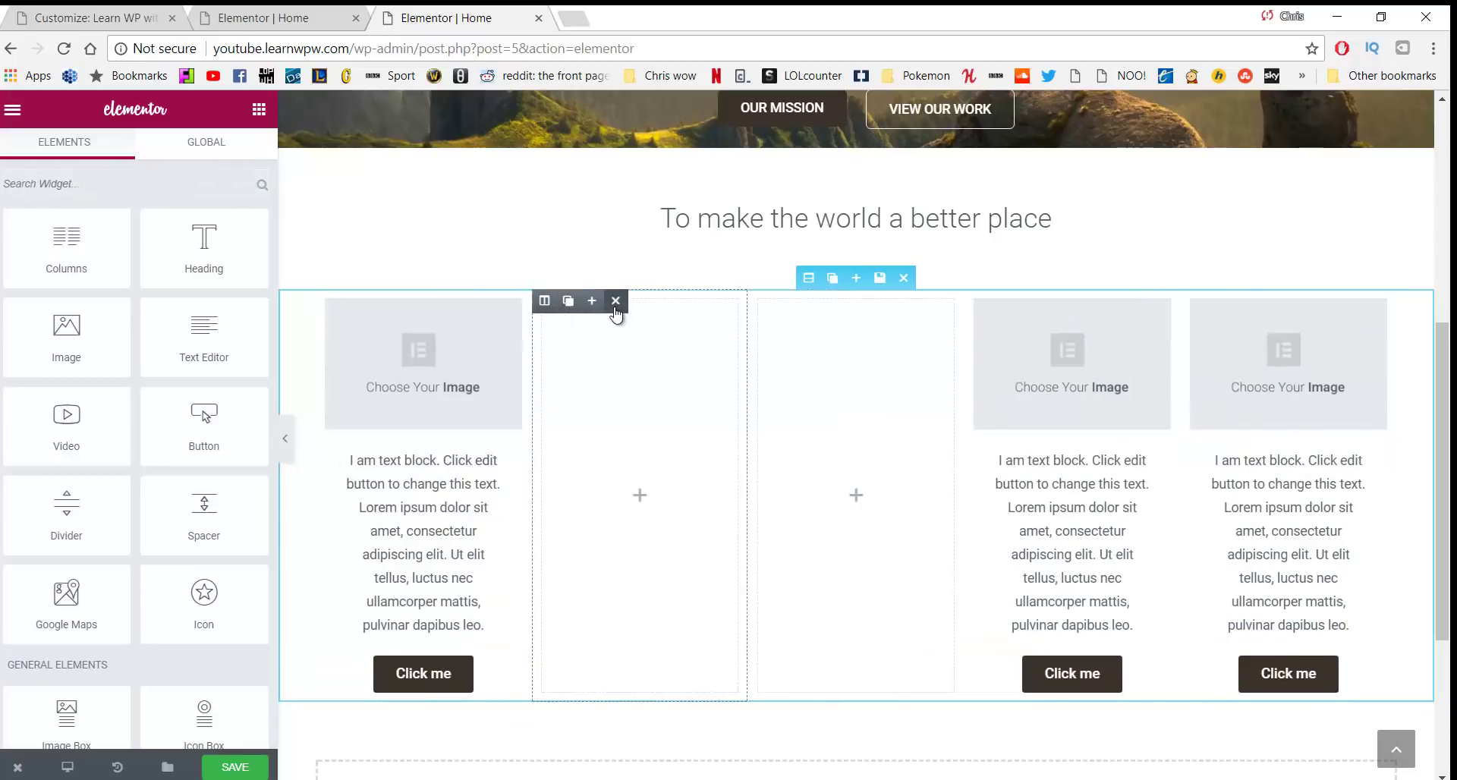
pyautogui.click(615, 303)
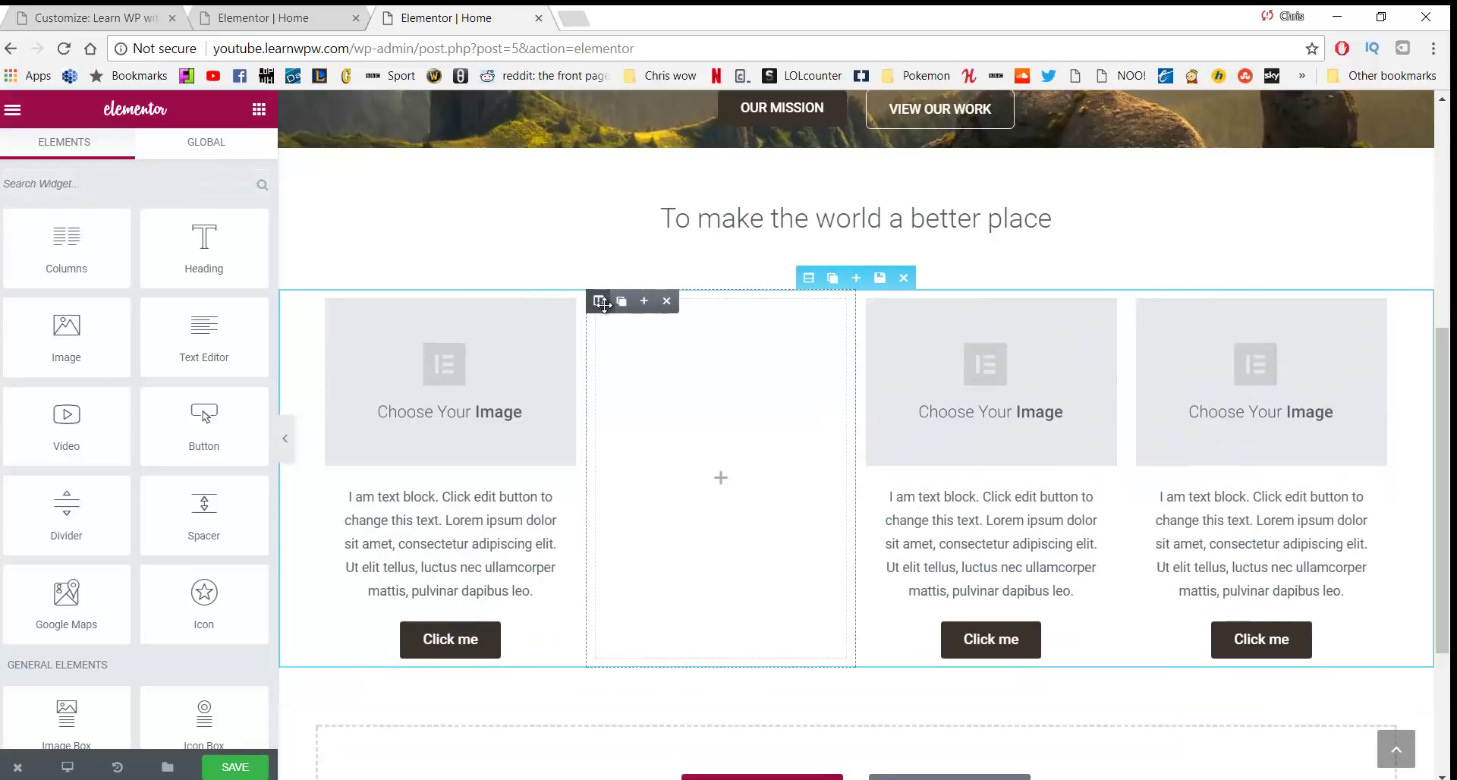
pyautogui.click(668, 302)
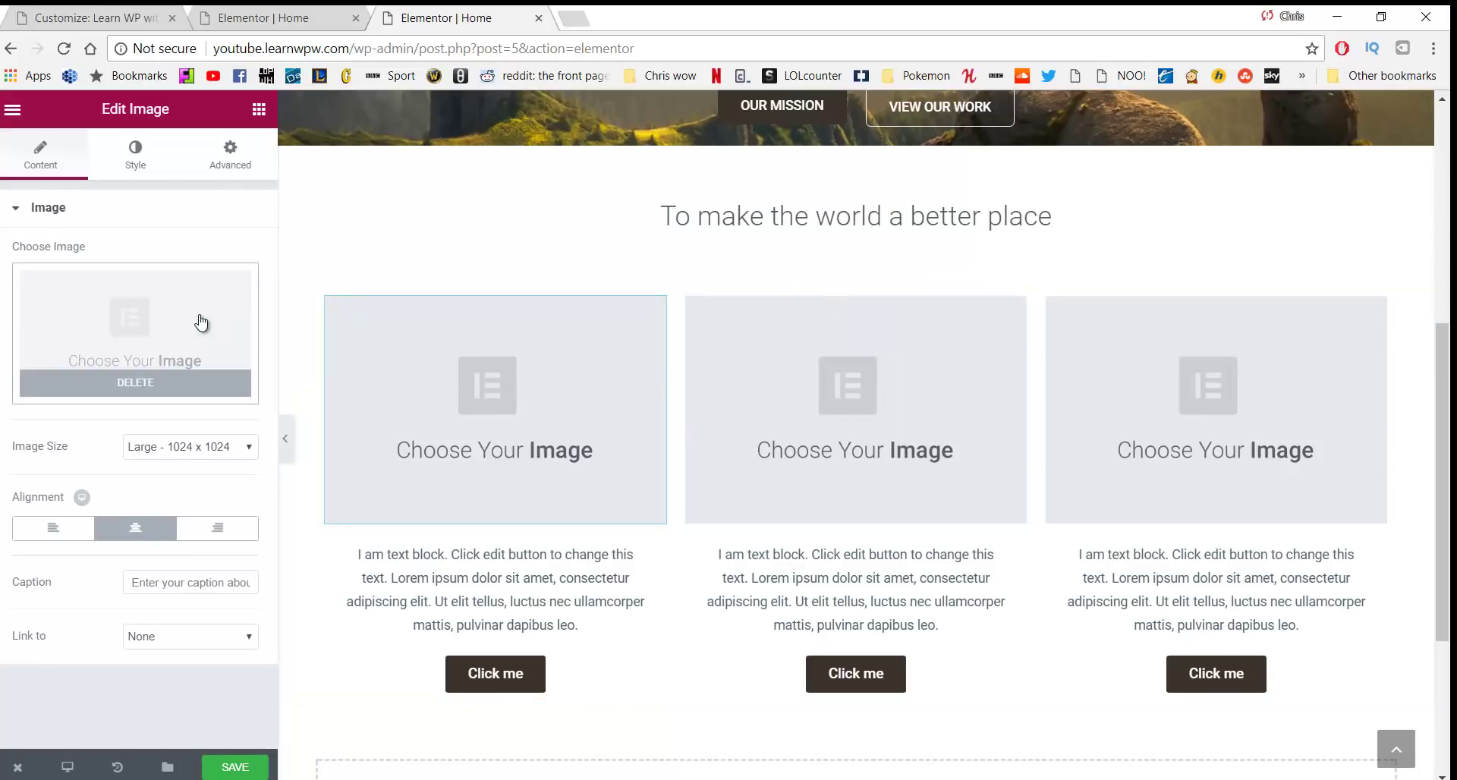
# Insert the trees photo from the Media Library into the first column's image
pyautogui.click(141, 324)
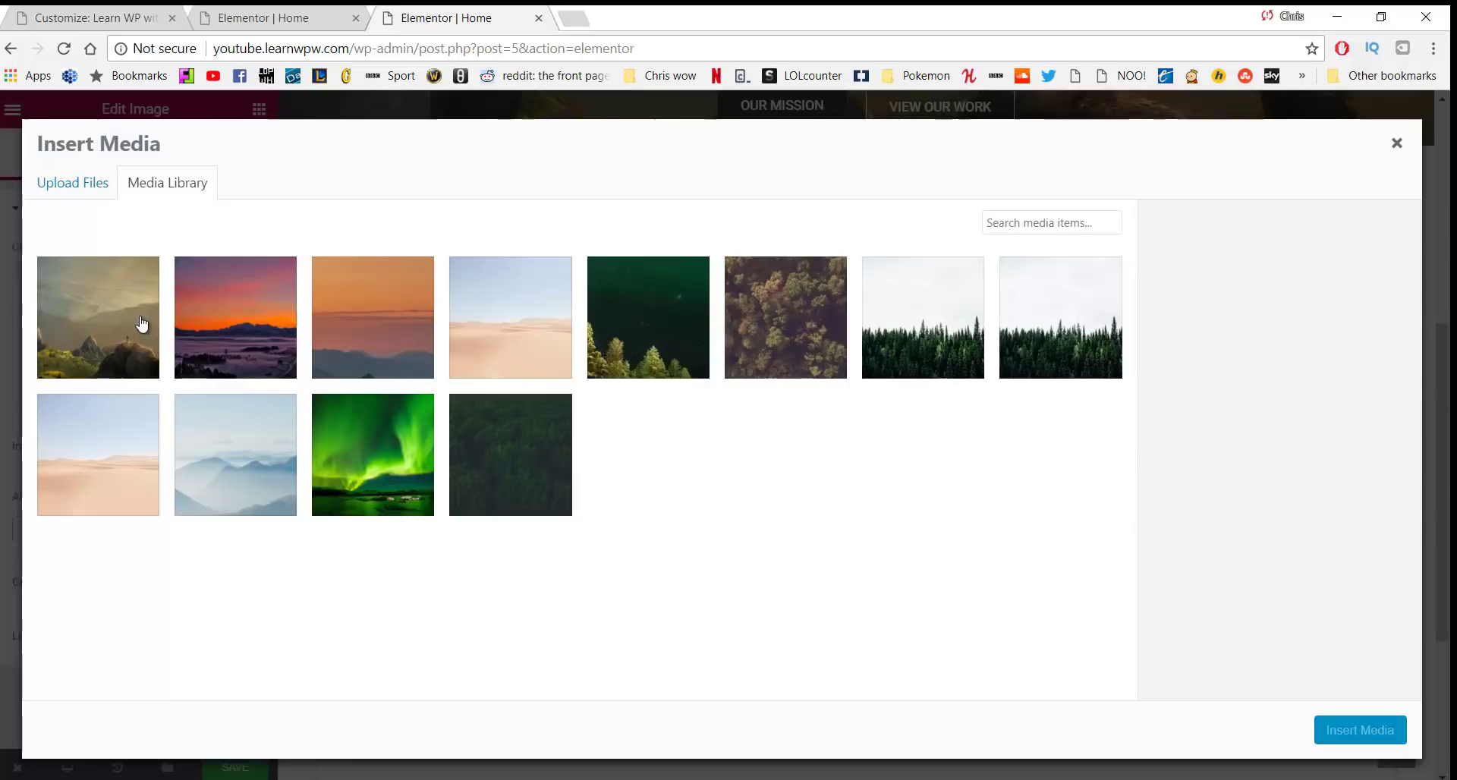
pyautogui.click(800, 319)
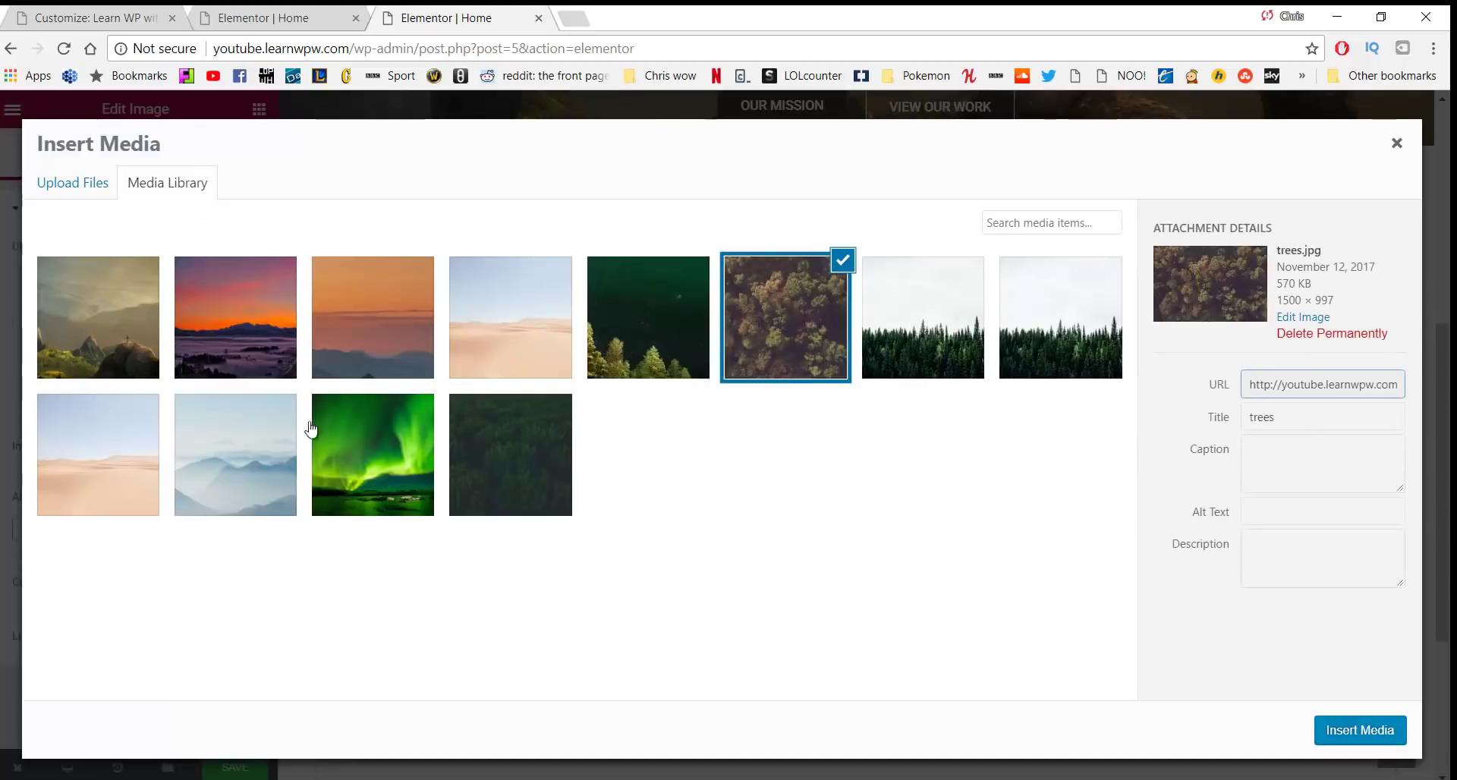
pyautogui.click(73, 182)
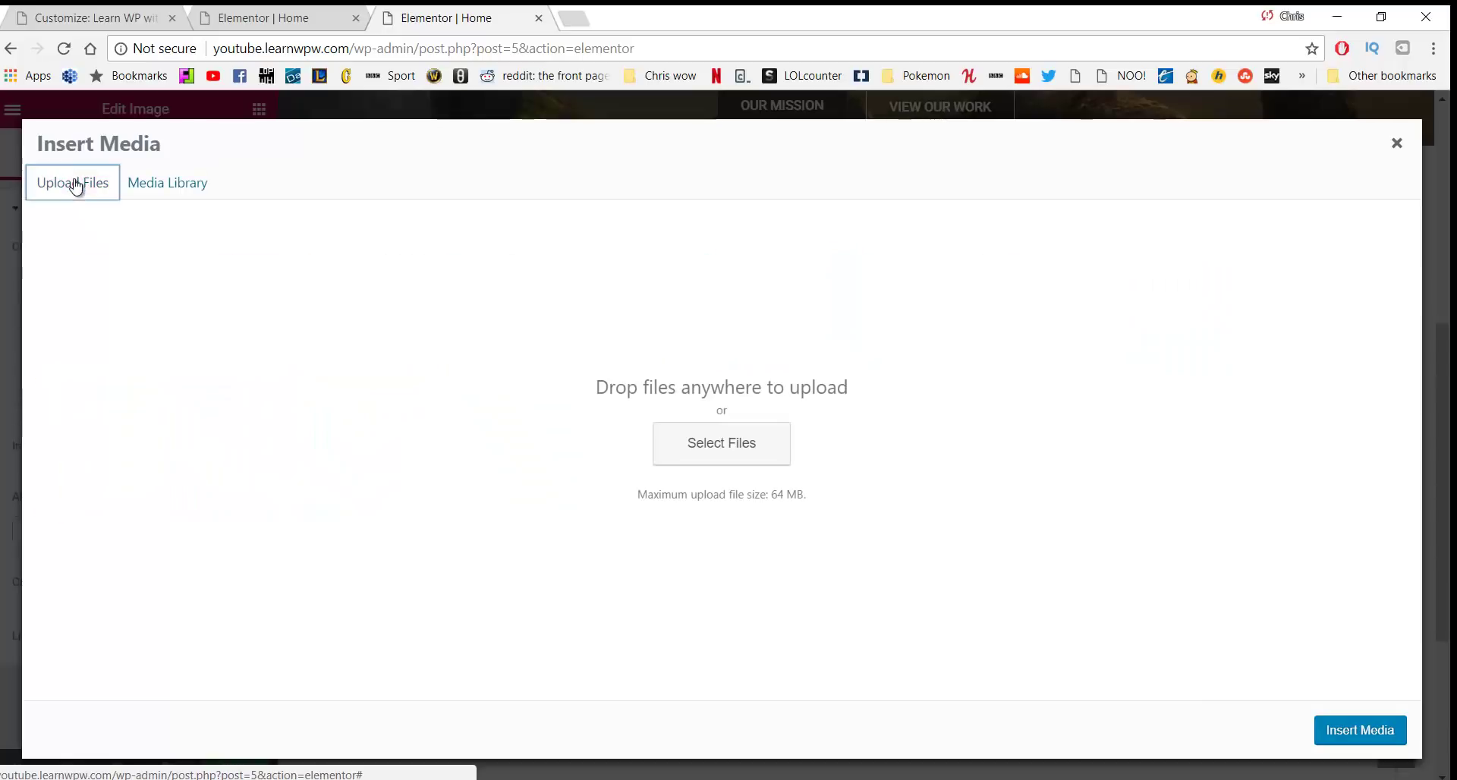
pyautogui.click(167, 186)
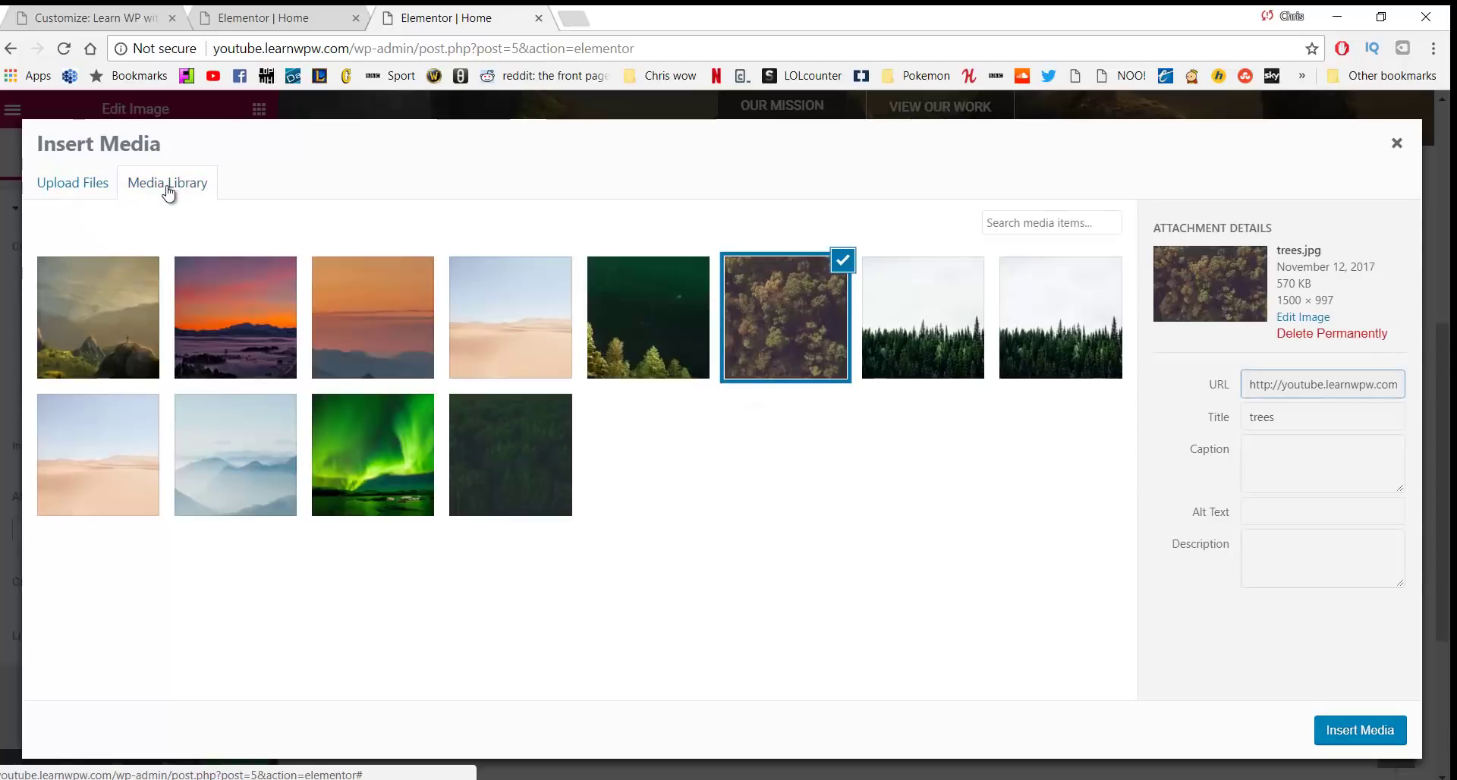
pyautogui.click(1349, 734)
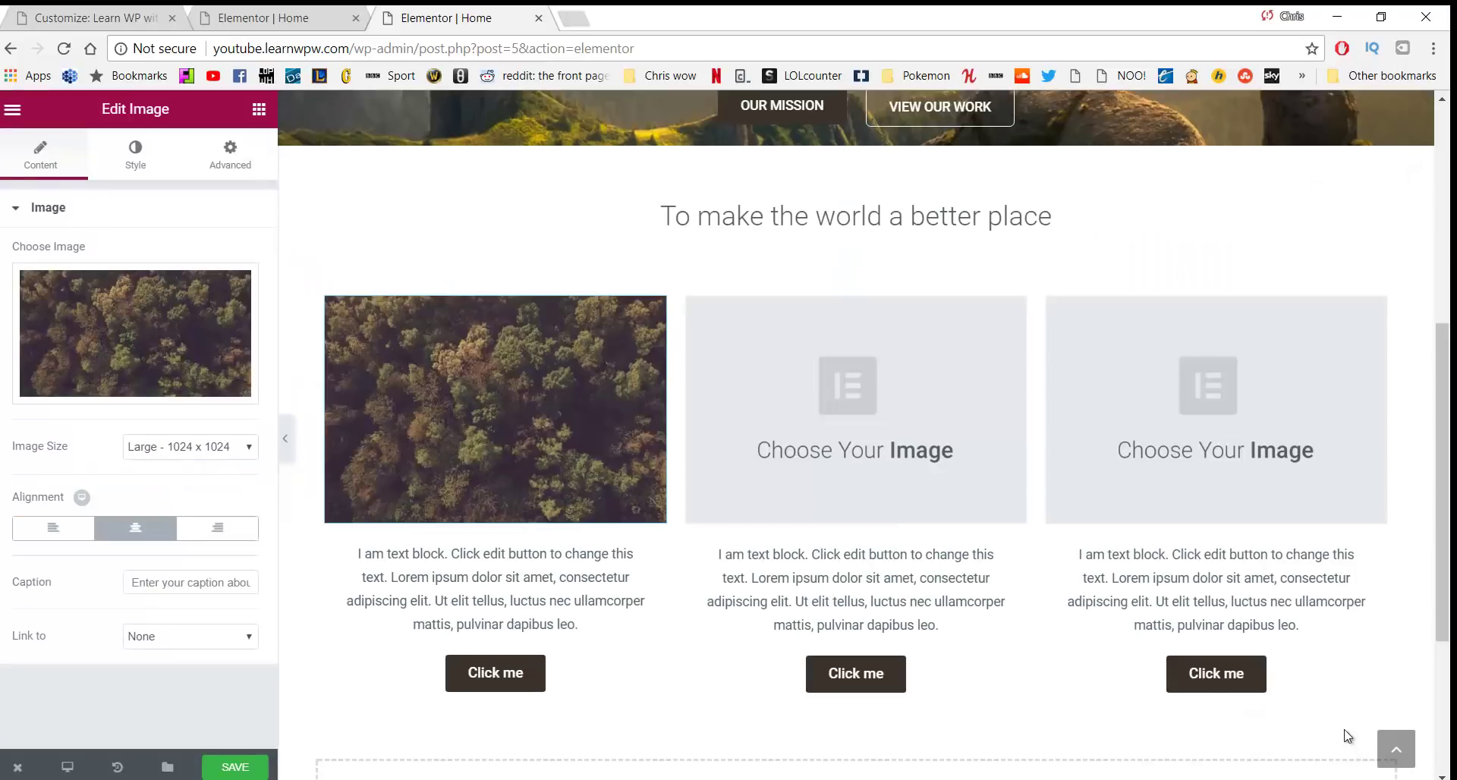
# Insert the misty mountains photo in the middle column and the pine forest in the right
pyautogui.click(818, 389)
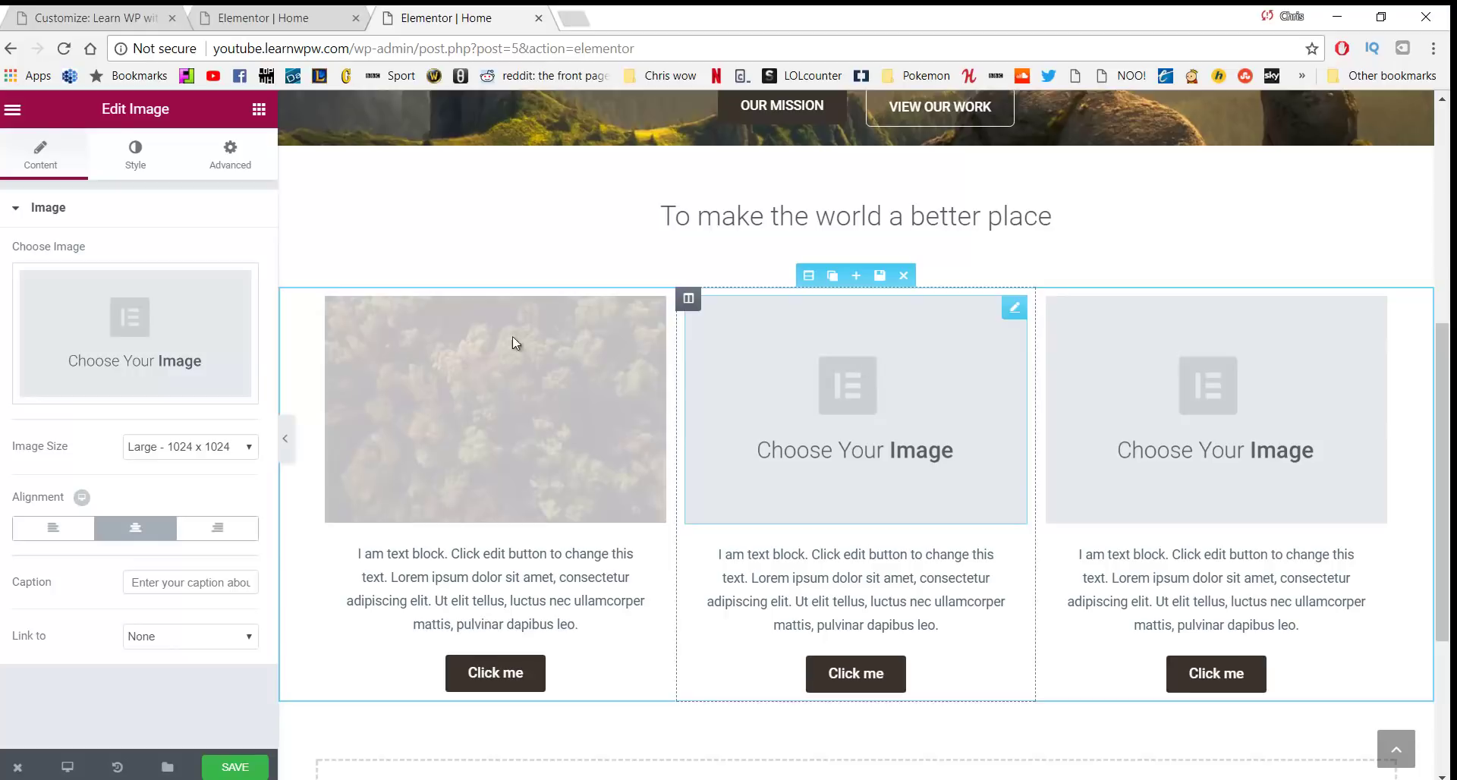
pyautogui.click(231, 332)
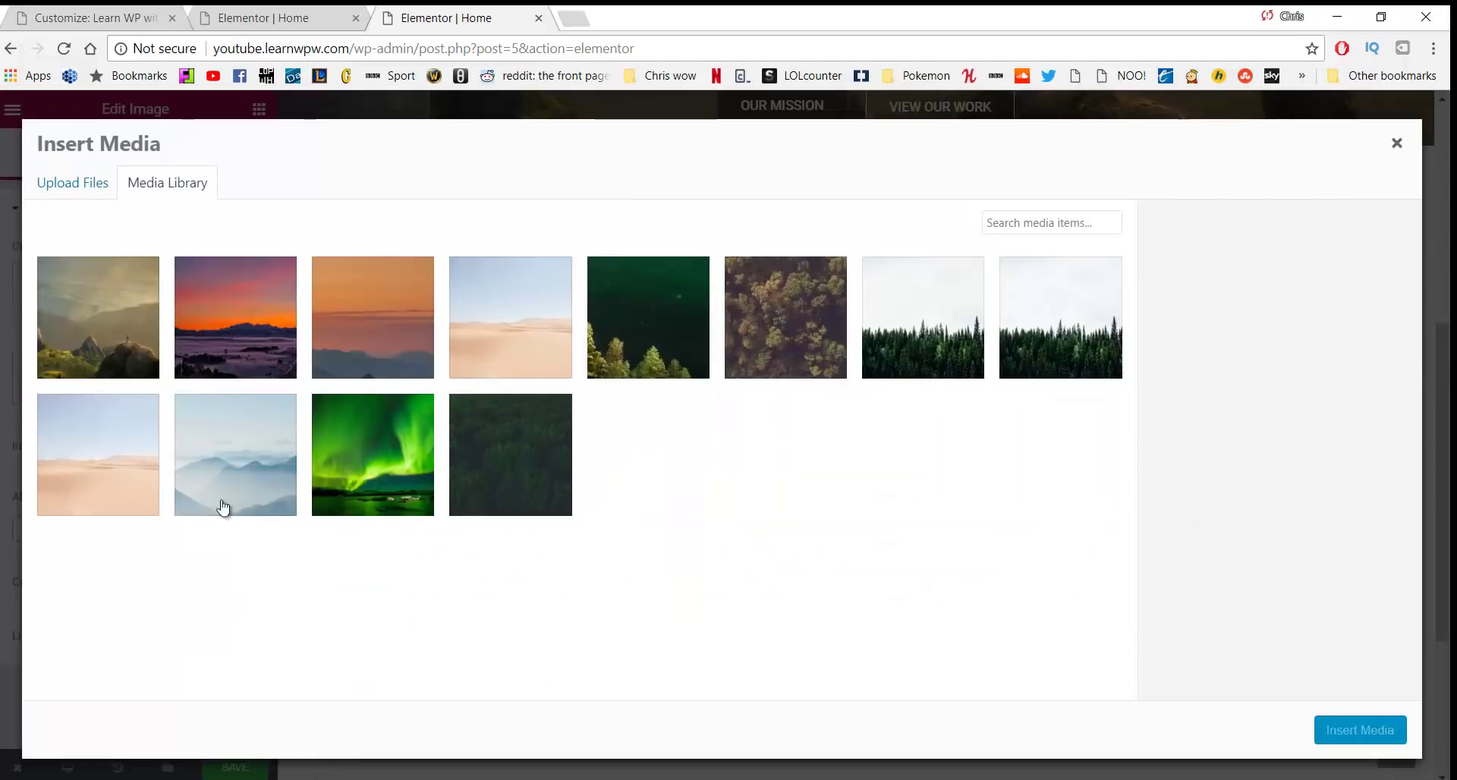
pyautogui.click(249, 460)
pyautogui.click(1358, 731)
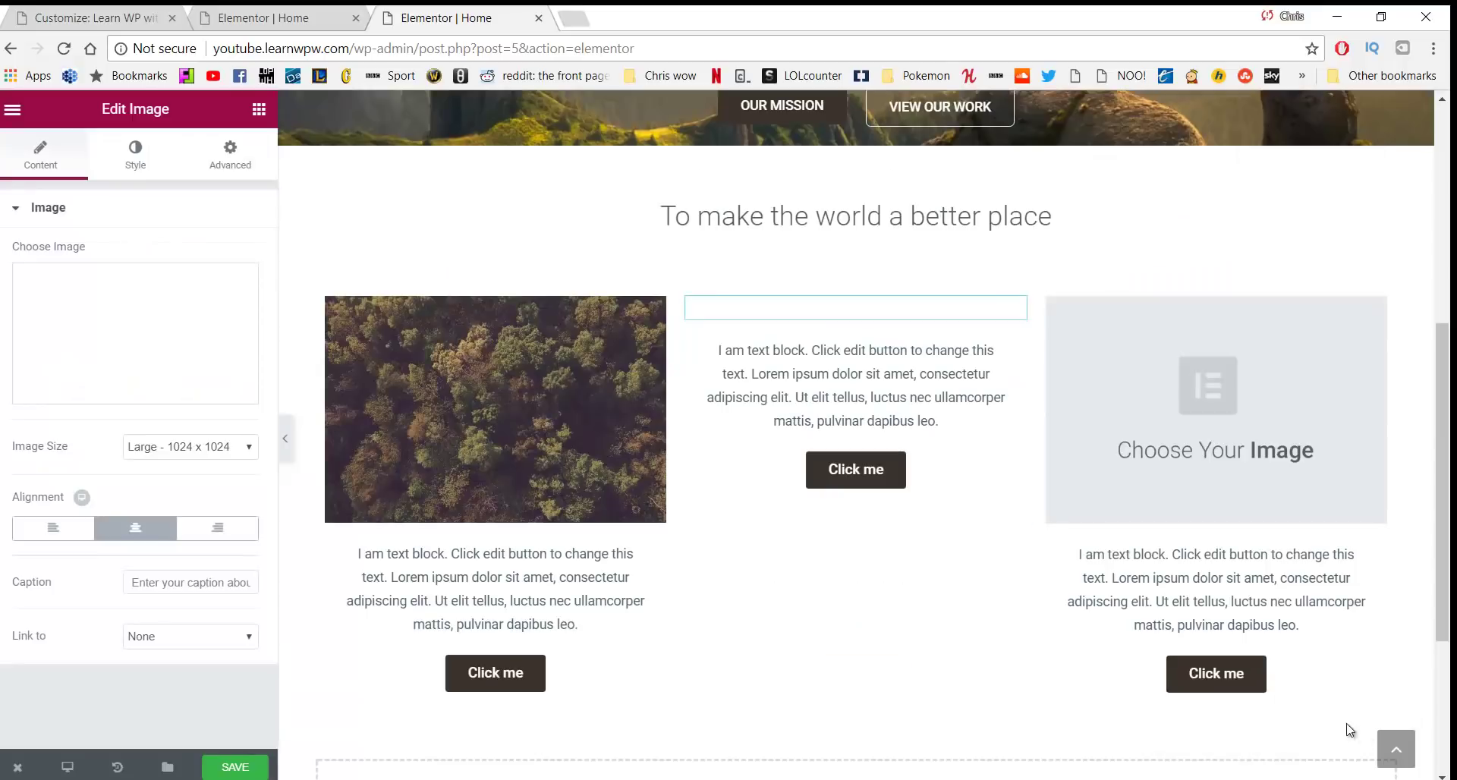
pyautogui.click(1155, 395)
pyautogui.click(156, 339)
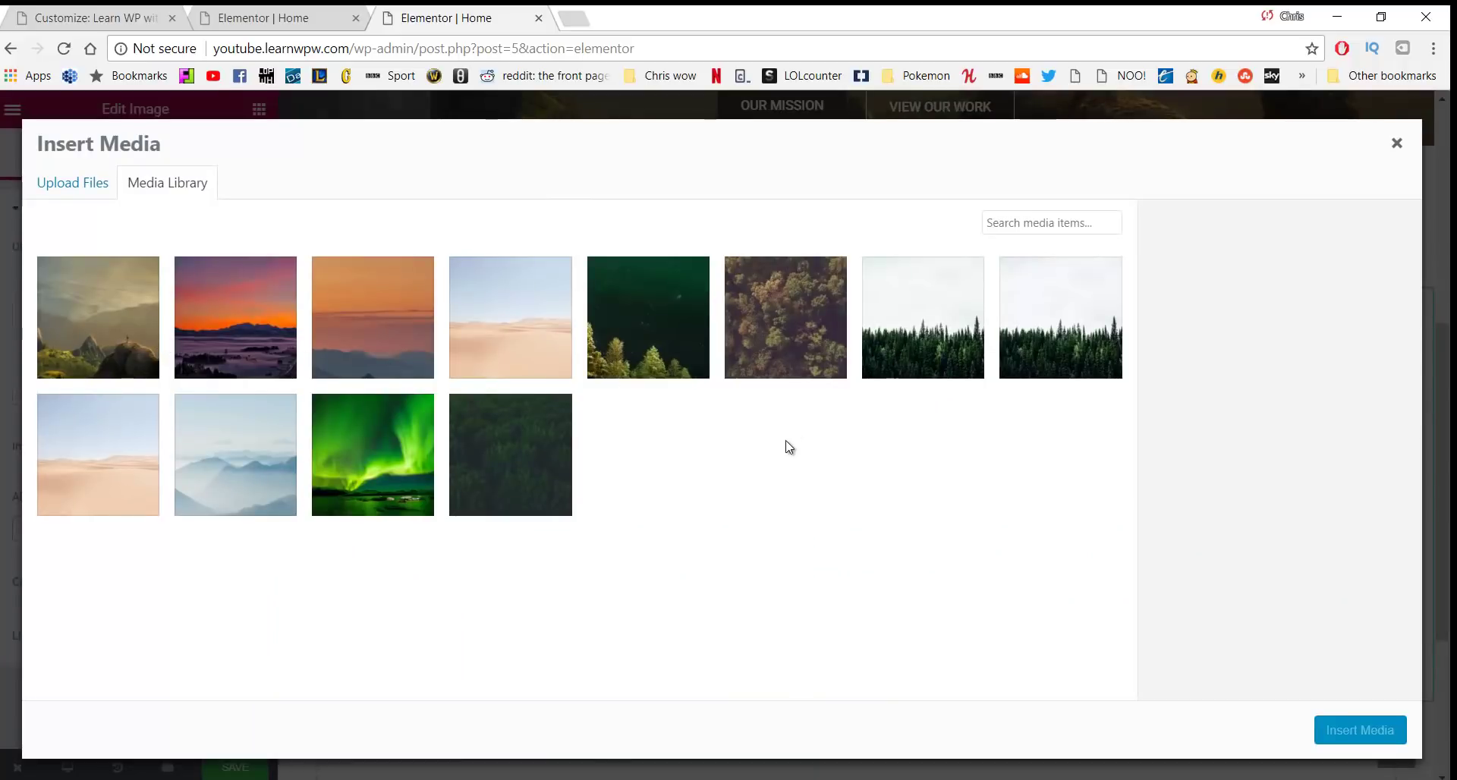
pyautogui.click(923, 332)
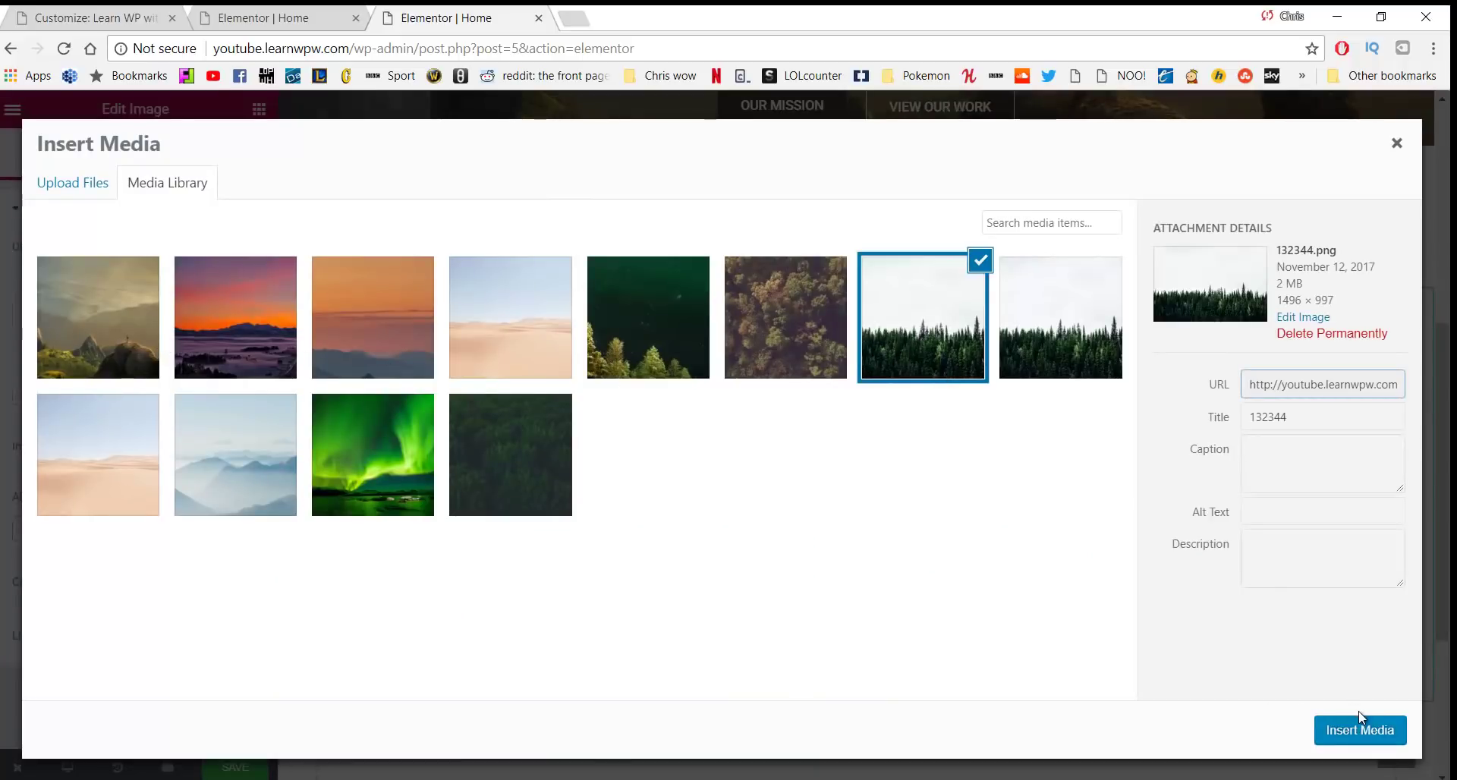
pyautogui.click(1359, 728)
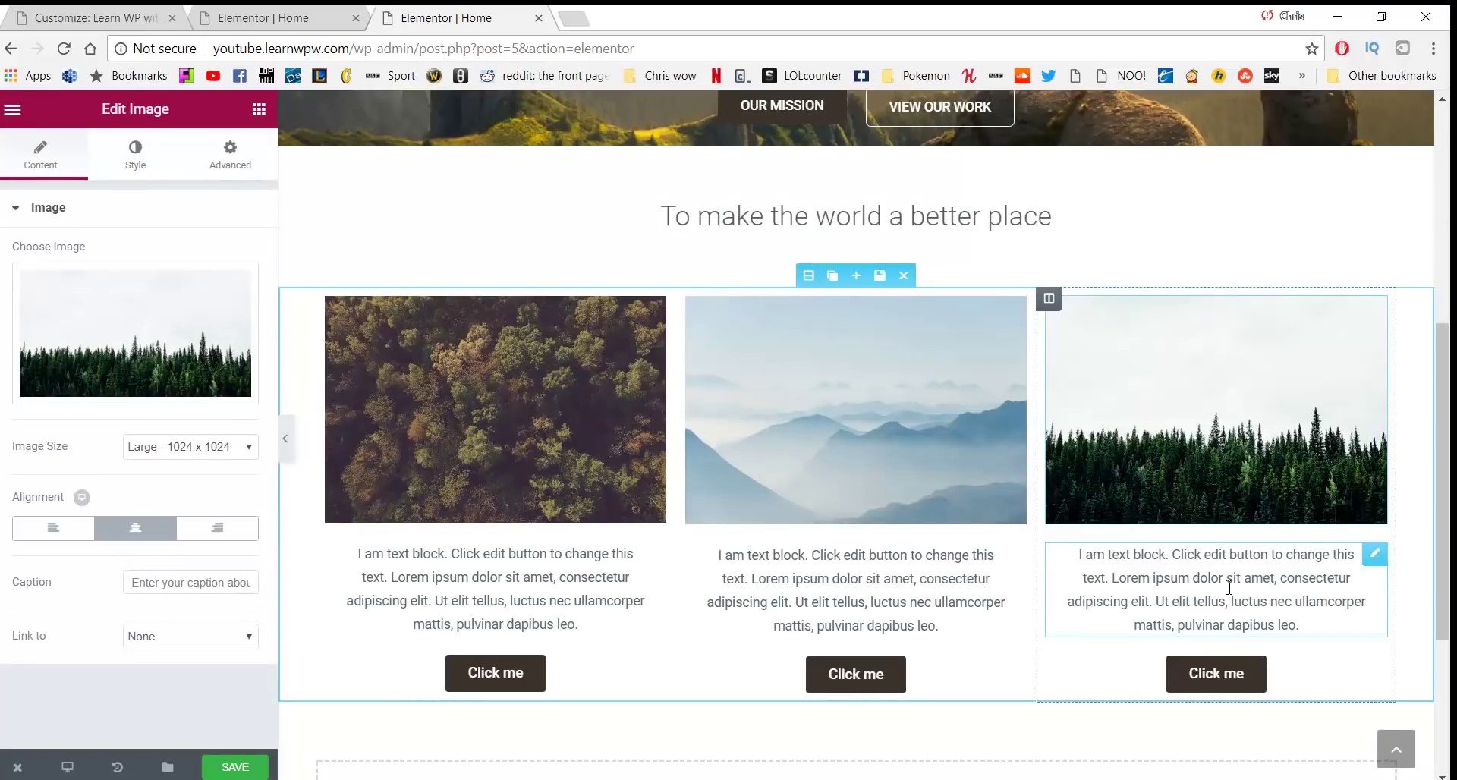
# Replace the left column's placeholder with 'Services' and paste the relaxation paragraph as plain text
pyautogui.click(471, 592)
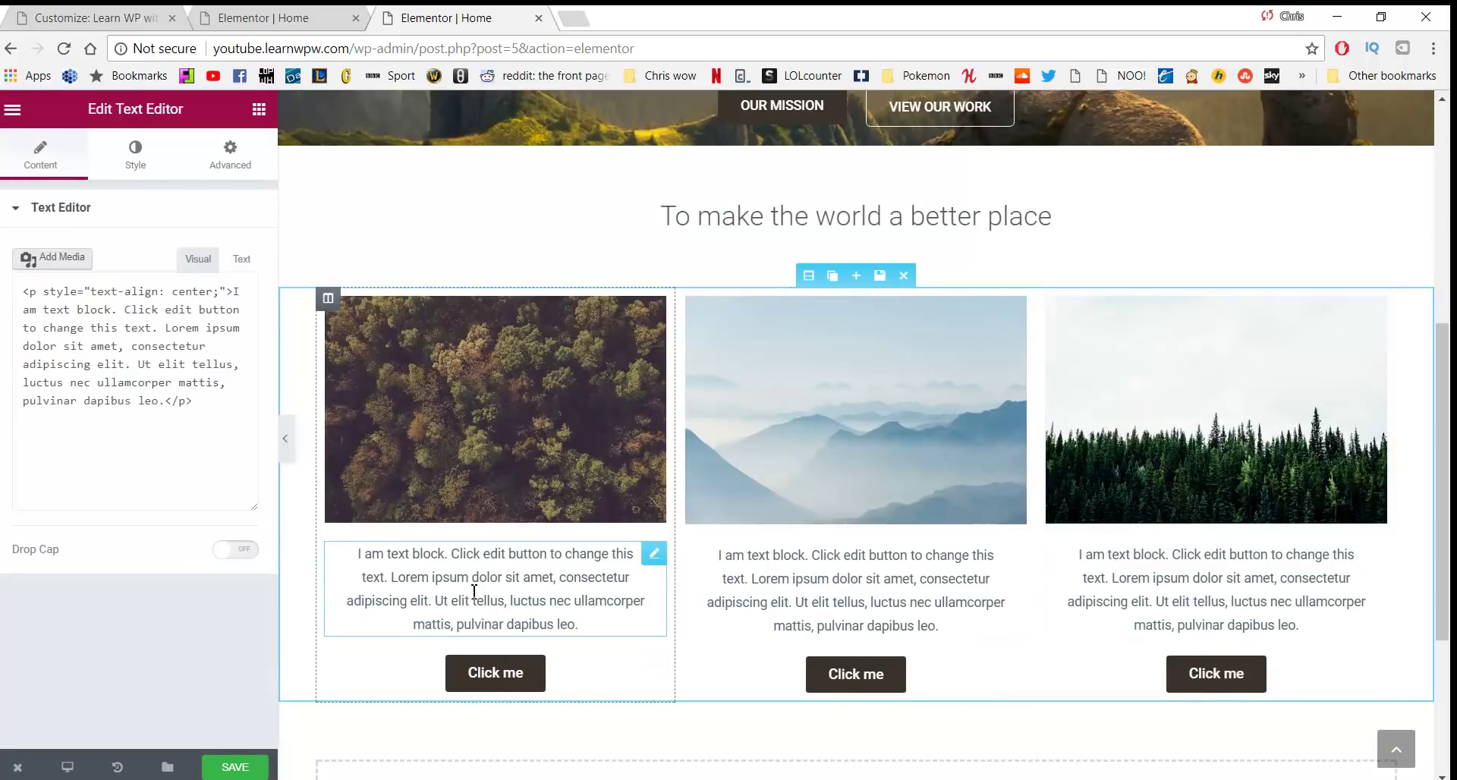
pyautogui.moveTo(578, 625); pyautogui.dragTo(359, 558)
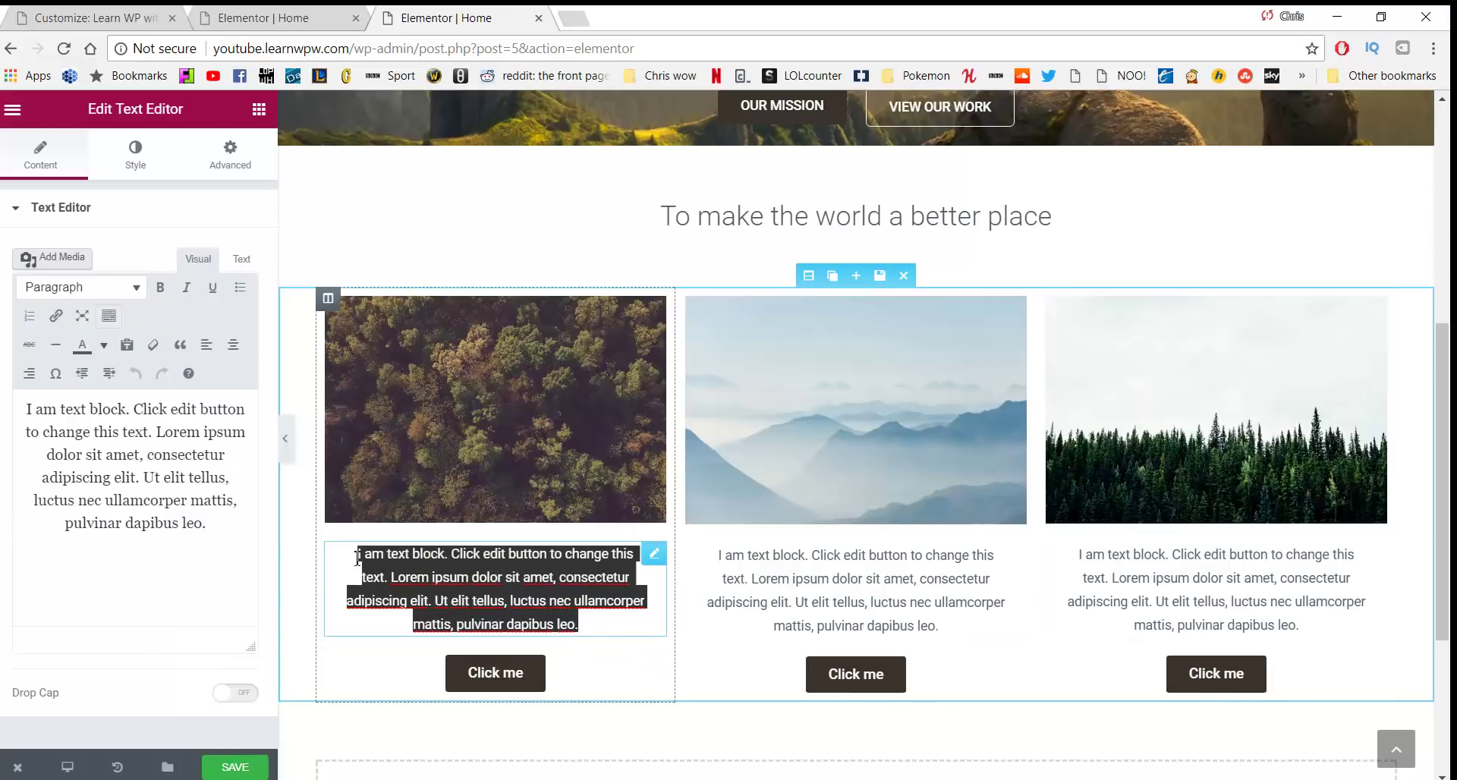
pyautogui.write('Ser')
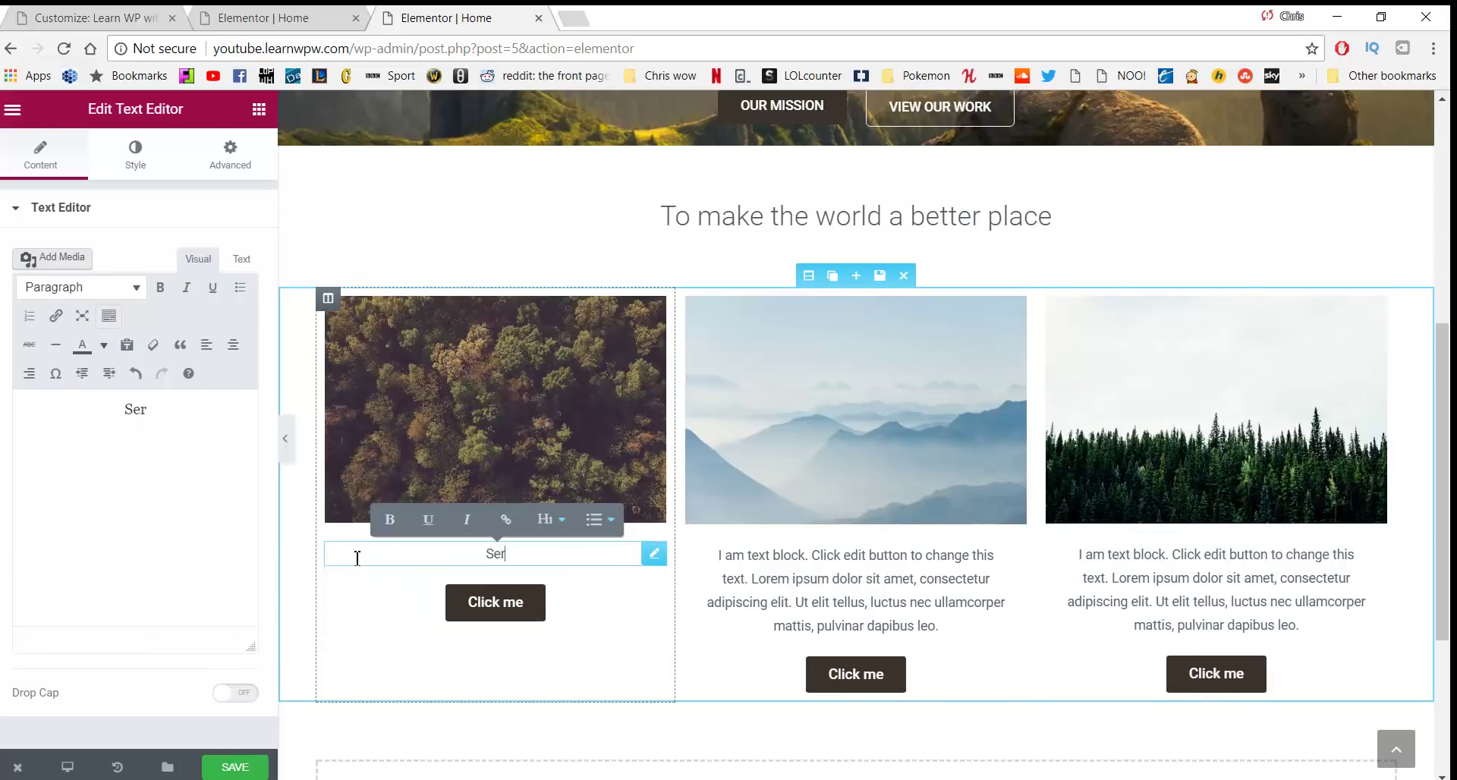
pyautogui.write('vices')
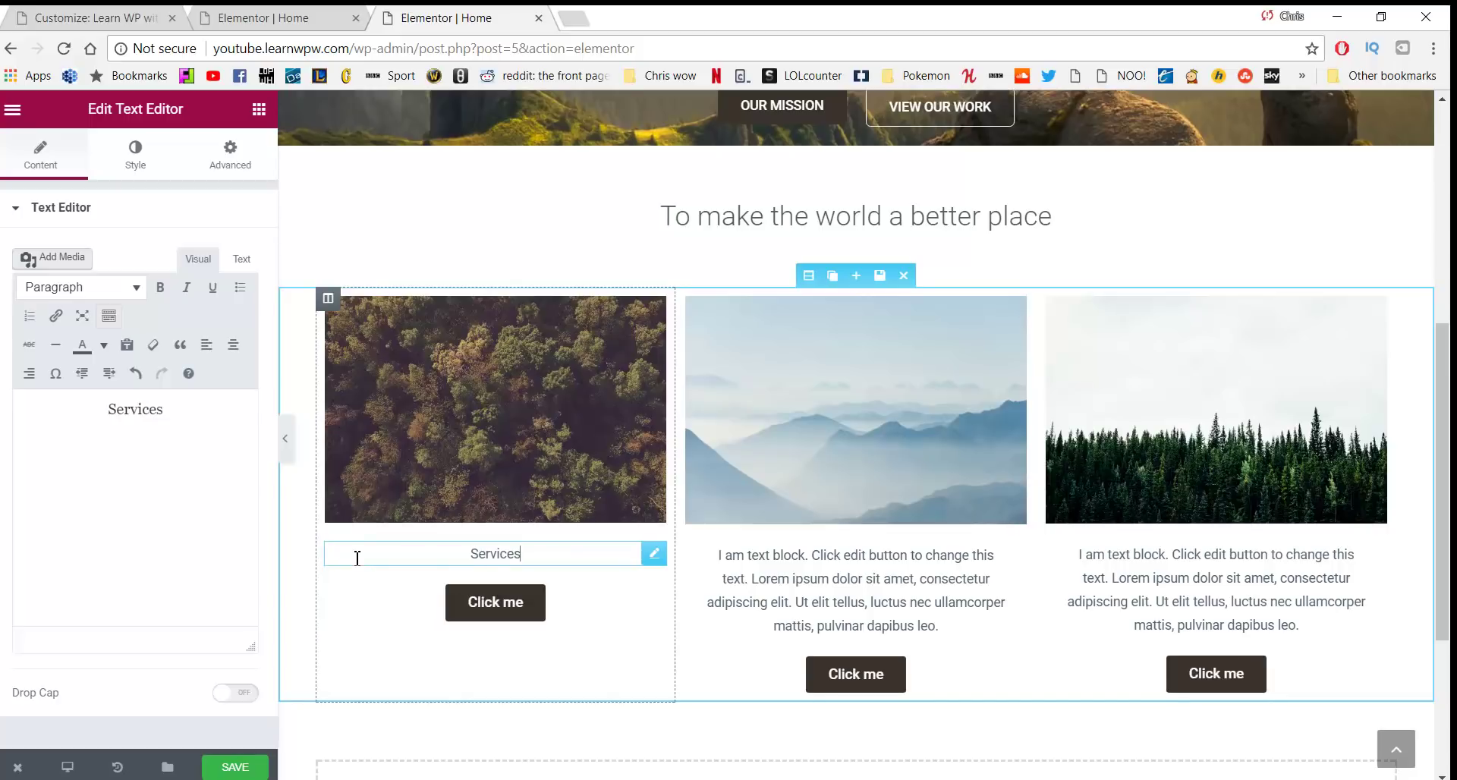
pyautogui.press('Return')
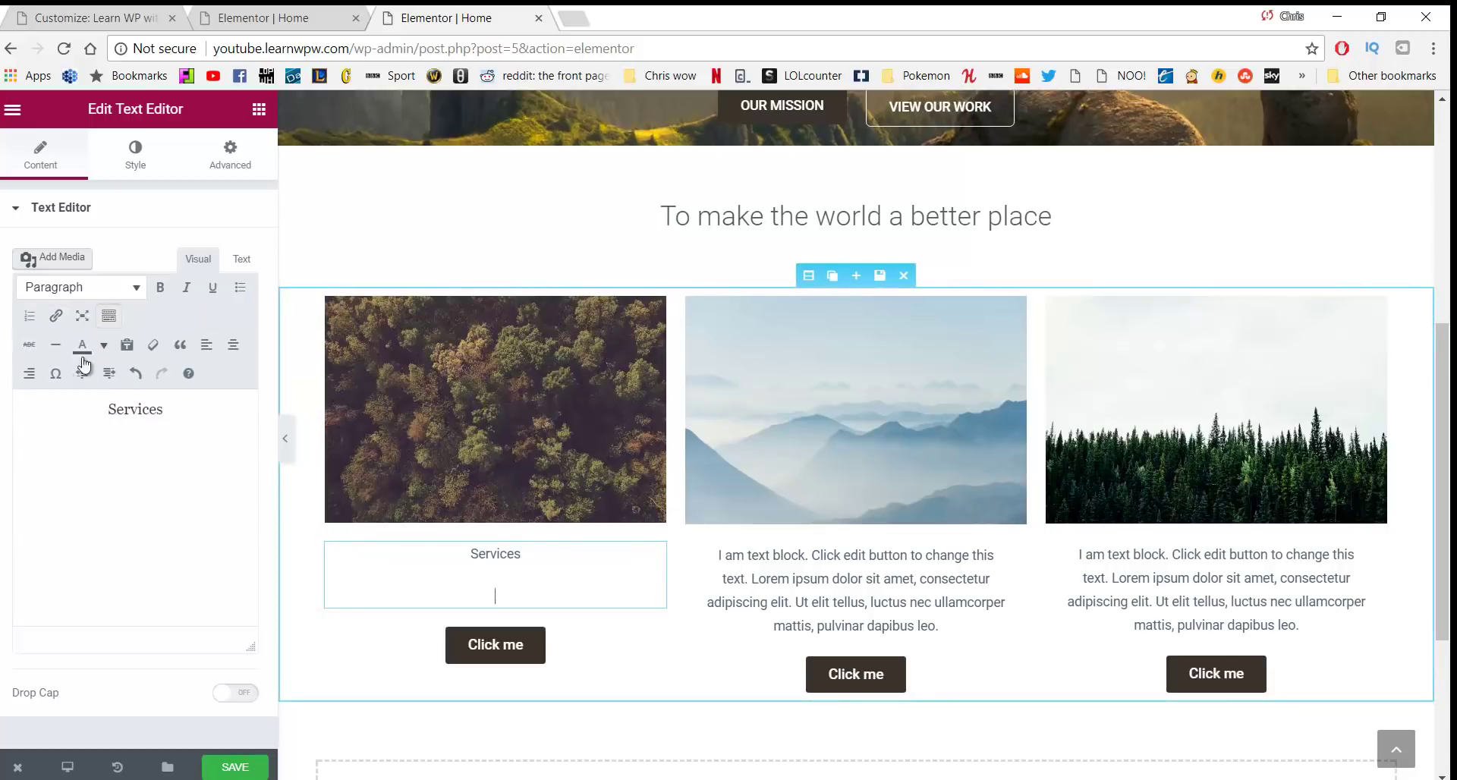
pyautogui.click(133, 348)
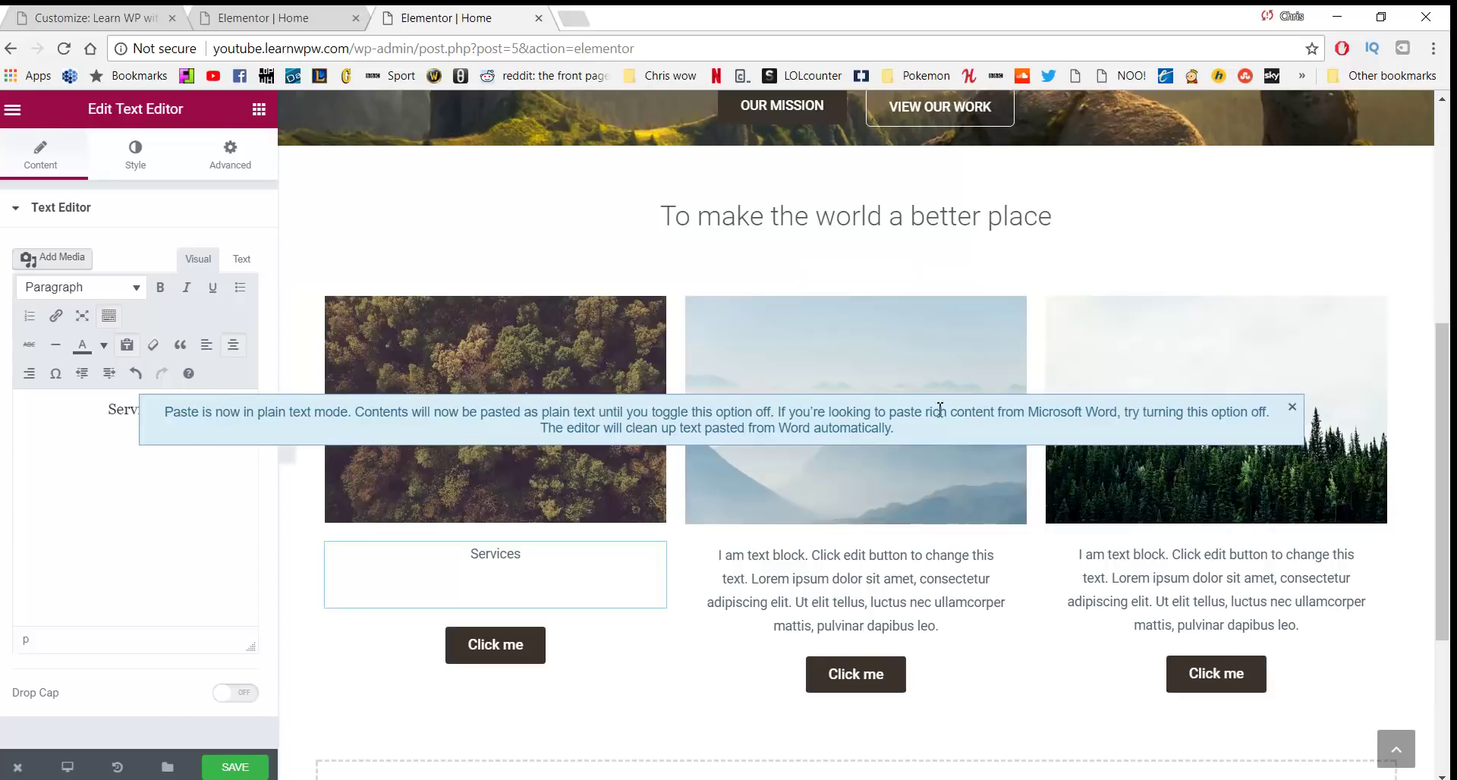
pyautogui.click(1292, 407)
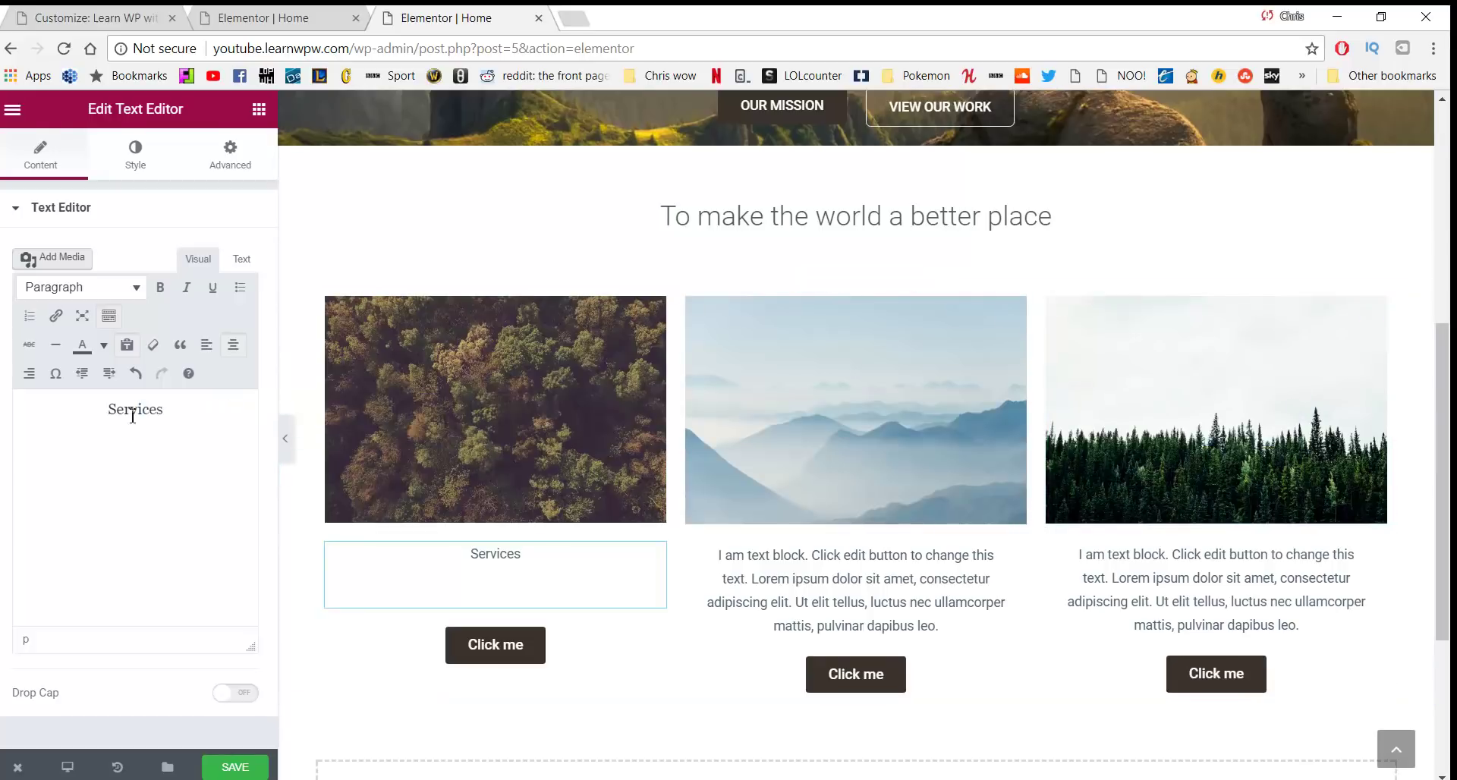
pyautogui.write('we help you relax so you can go and begin your your. This helps you reflect so you can enjoy your life.')
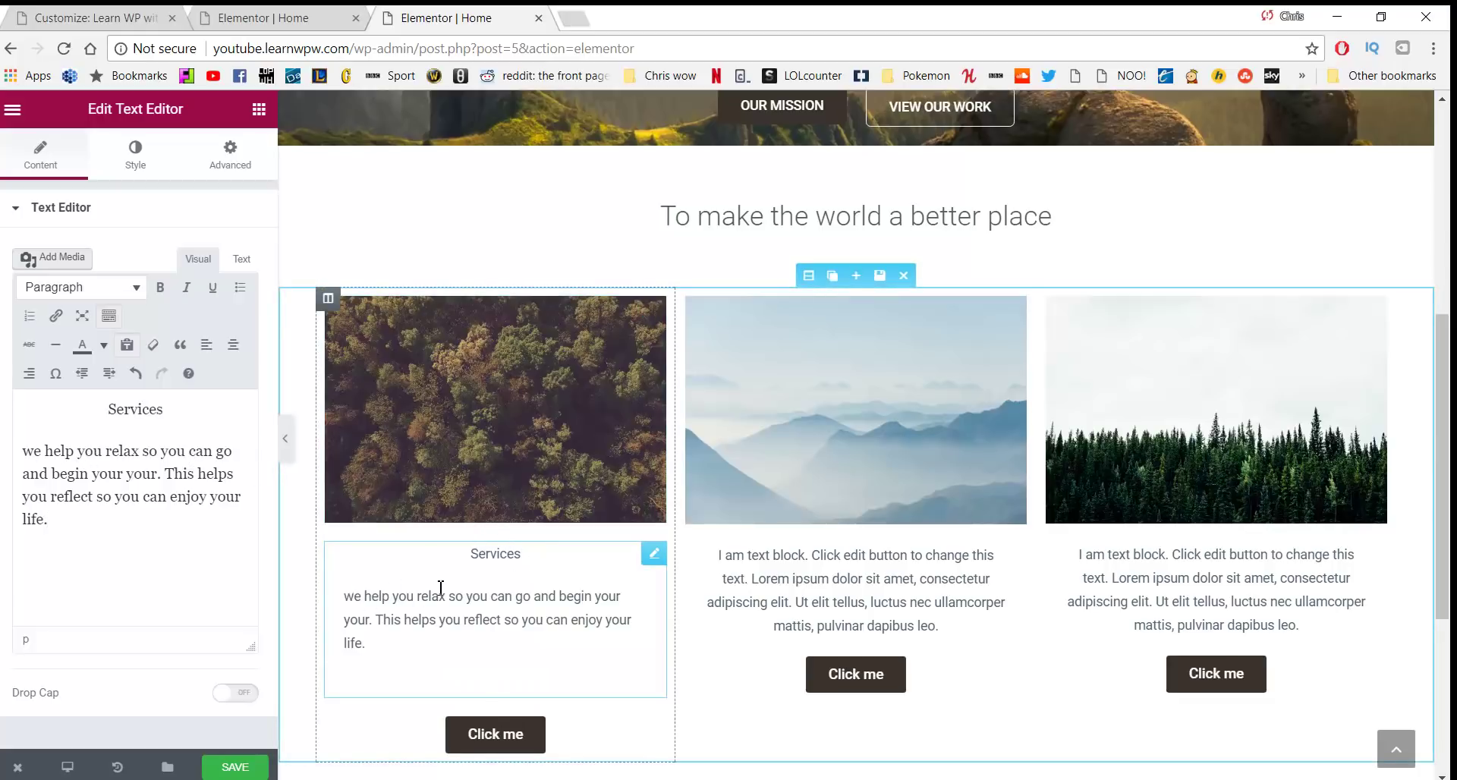
pyautogui.press('BackSpace')
pyautogui.write('W')
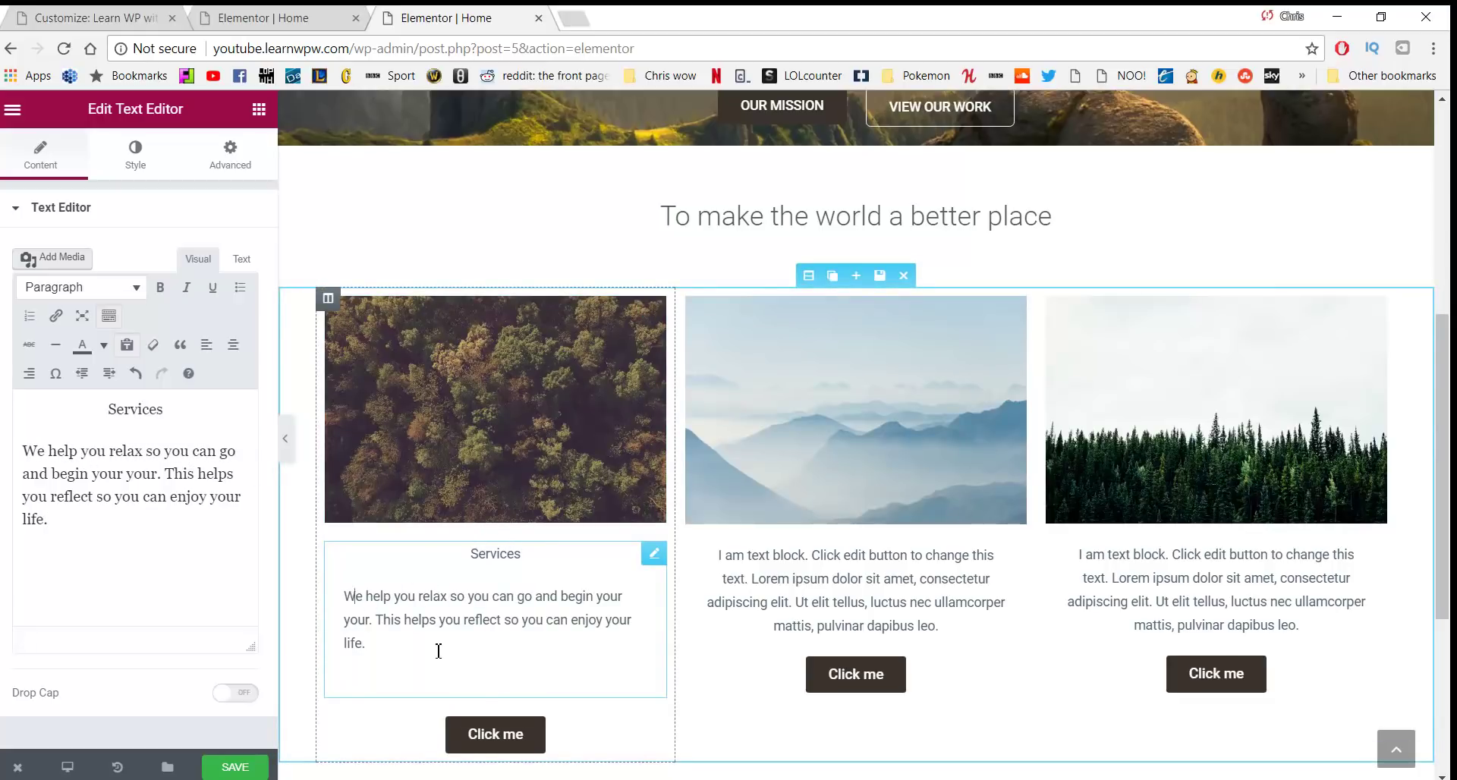
# Make 'Services' a centred Heading 3 above its paragraph
pyautogui.moveTo(438, 651); pyautogui.dragTo(244, 569)
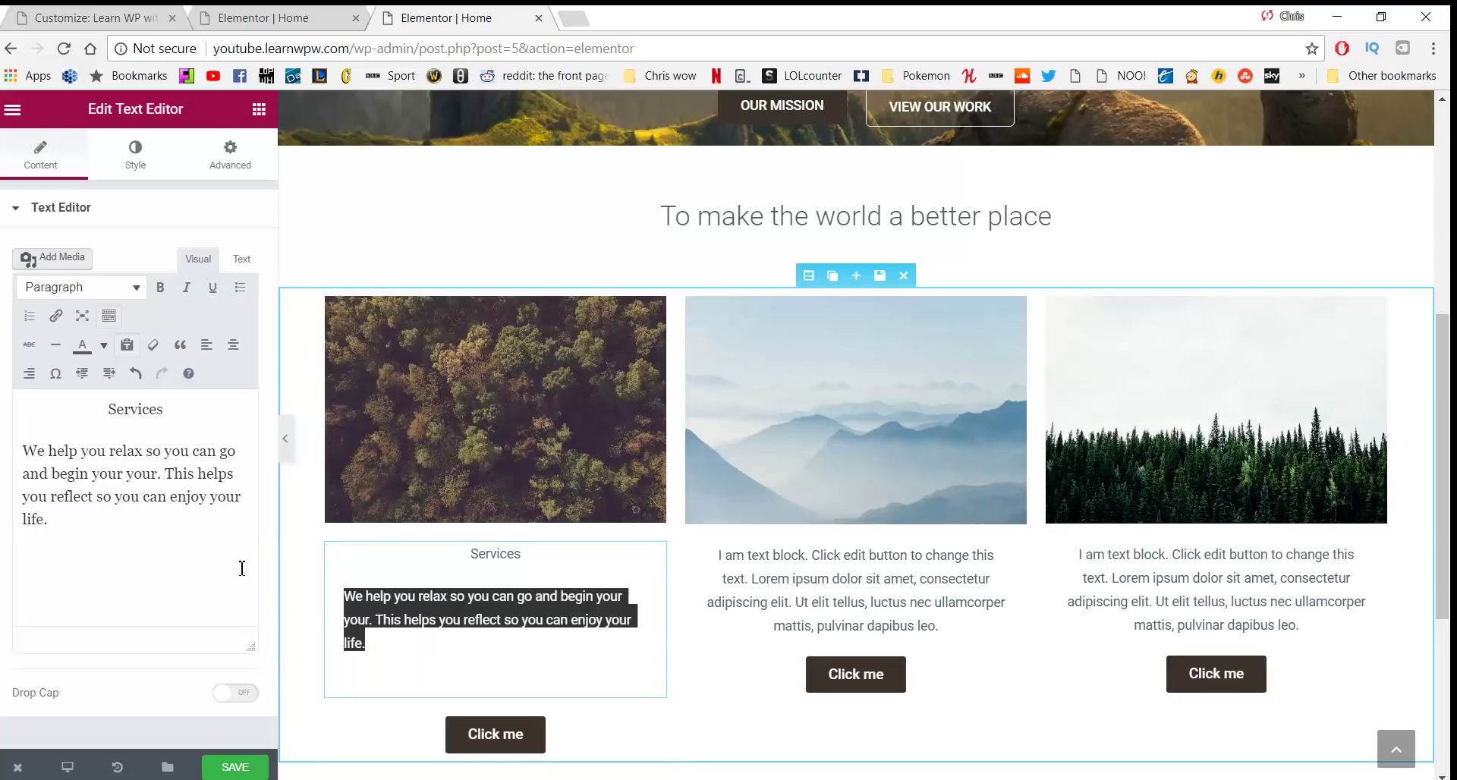
pyautogui.click(232, 346)
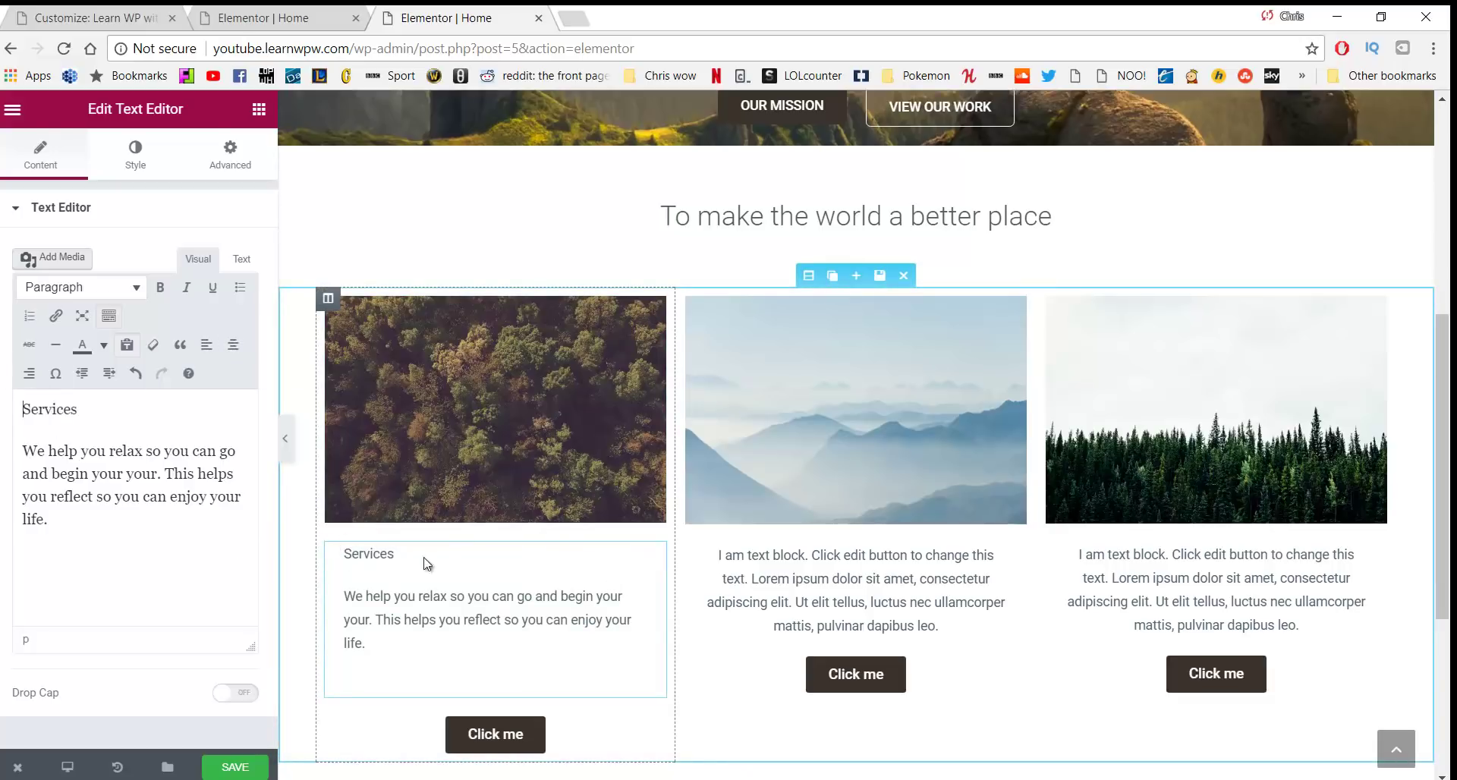
pyautogui.moveTo(410, 559); pyautogui.dragTo(342, 556)
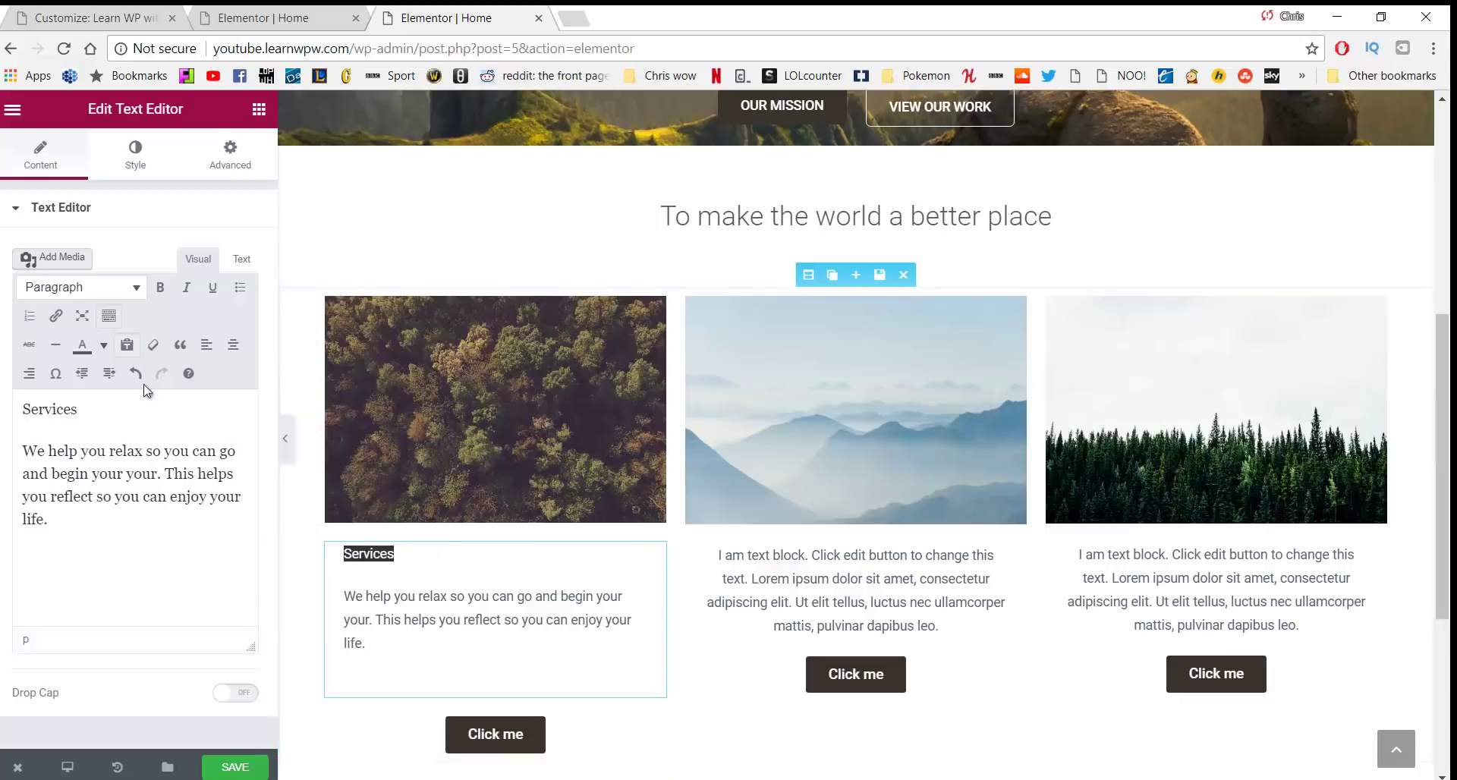
pyautogui.click(112, 293)
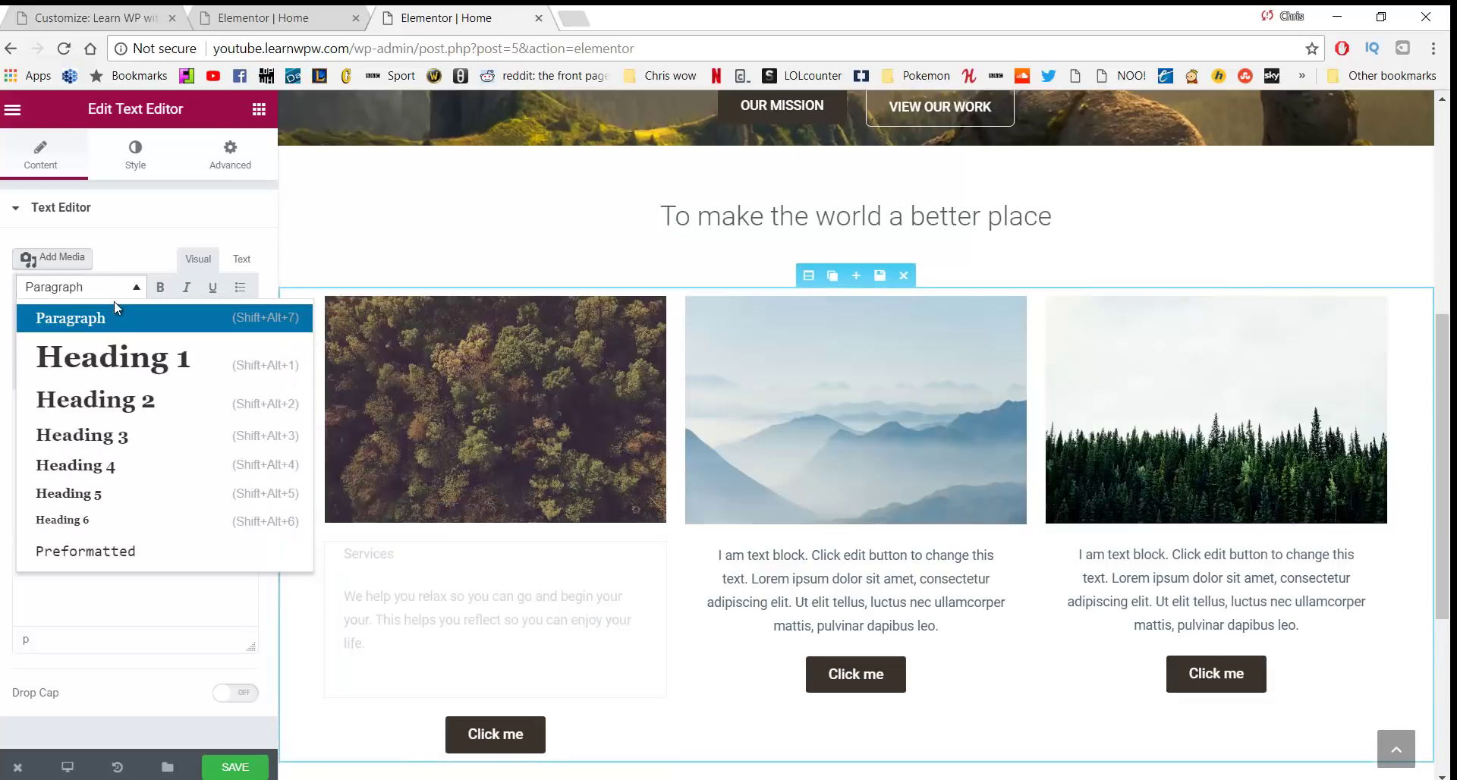
pyautogui.click(106, 436)
pyautogui.click(233, 344)
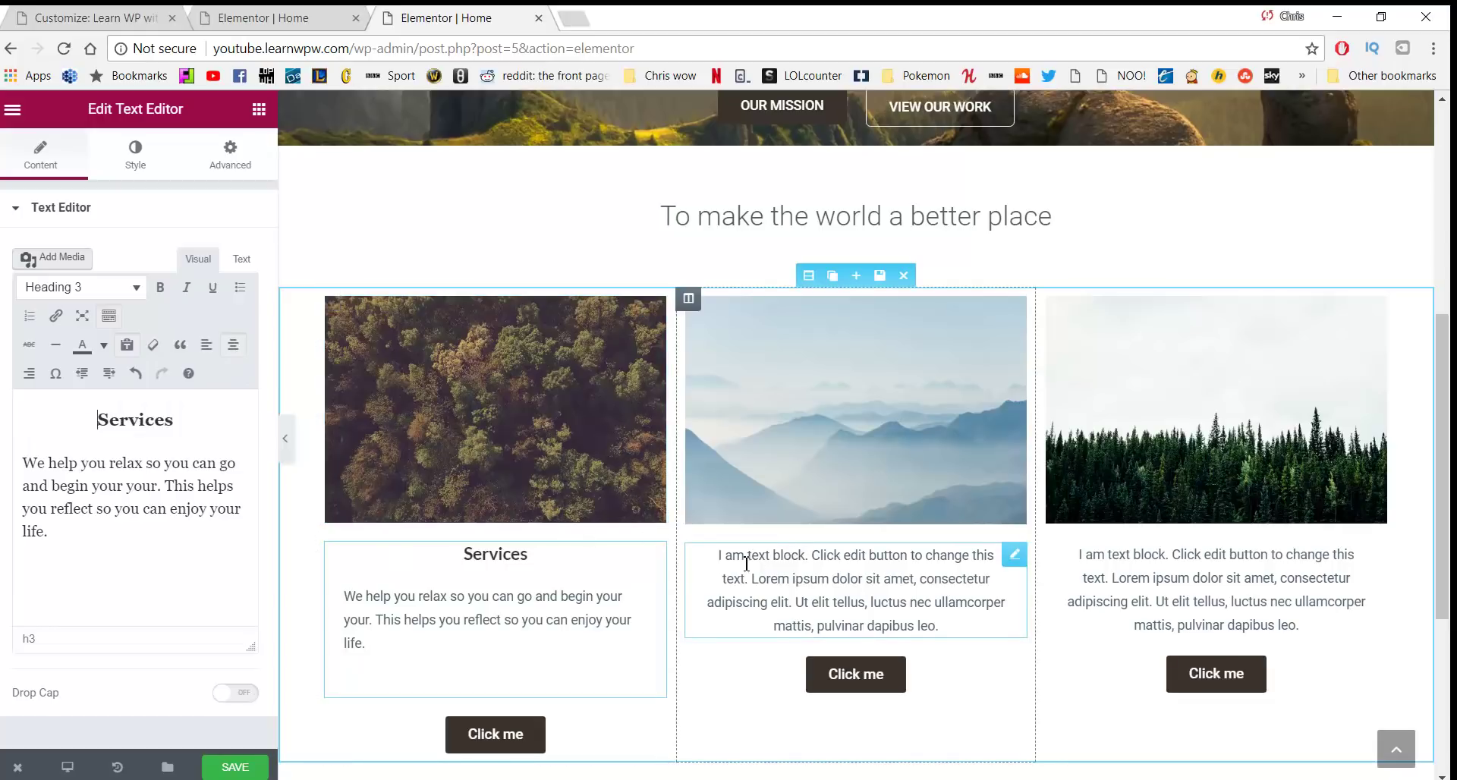
# Replace the middle column's placeholder text with 'Our work'
pyautogui.click(778, 571)
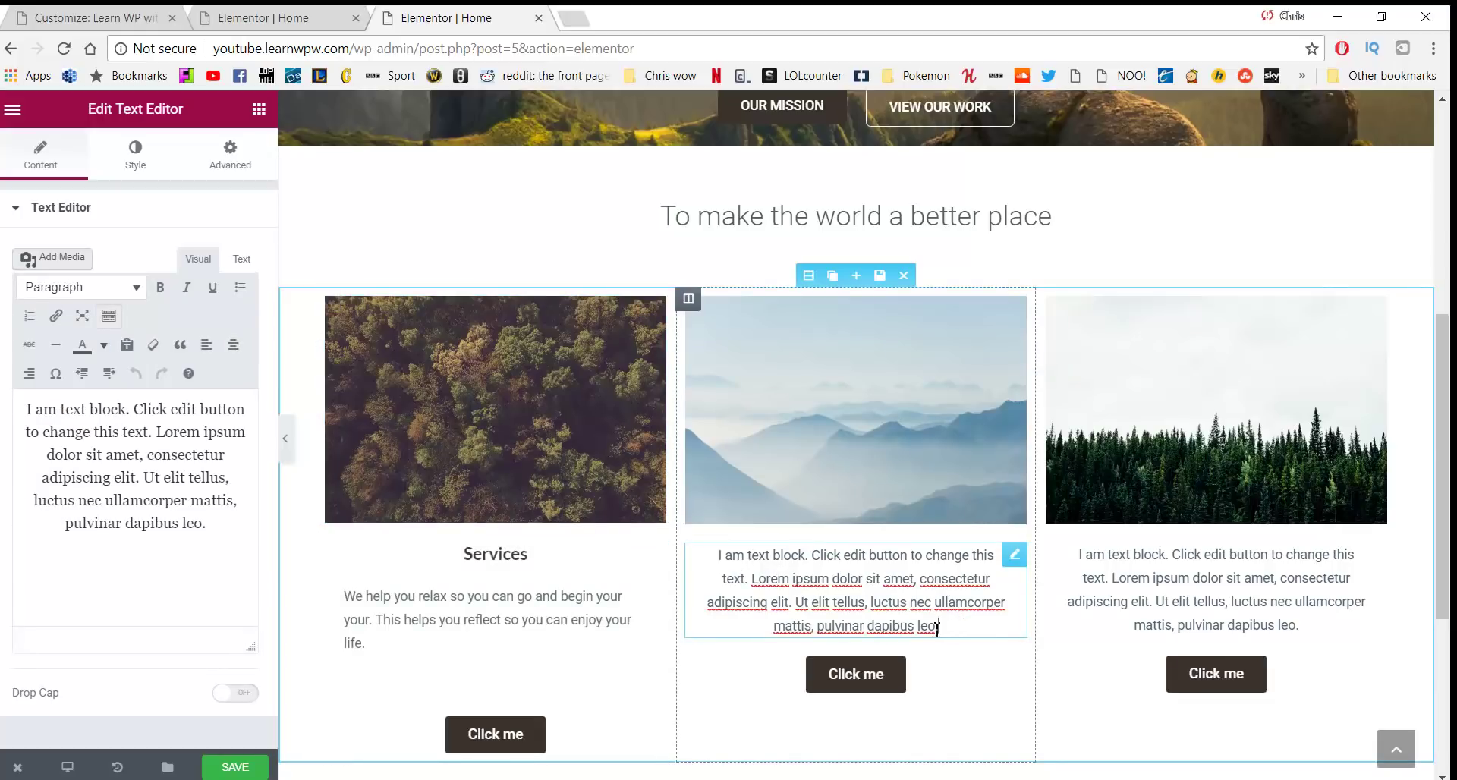
pyautogui.moveTo(939, 627); pyautogui.dragTo(718, 554)
pyautogui.write('Our work')
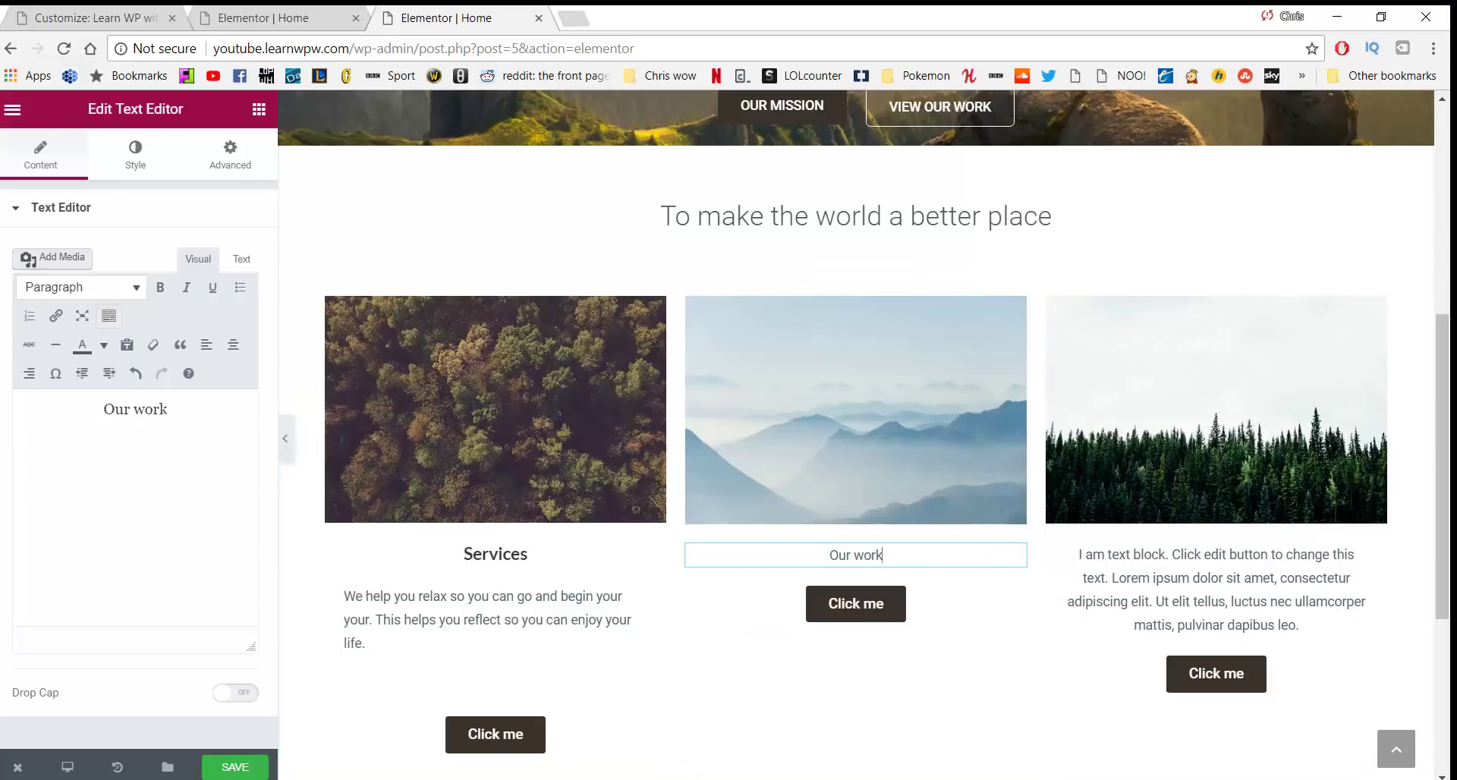
# Copy the see-the-work sentence from Notepad and paste it below 'Our work'
pyautogui.hotkey('alt', 'Tab')
pyautogui.moveTo(388, 616); pyautogui.dragTo(1025, 605)
pyautogui.moveTo(448, 630); pyautogui.dragTo(334, 613)
pyautogui.hotkey('ctrl', 'c')
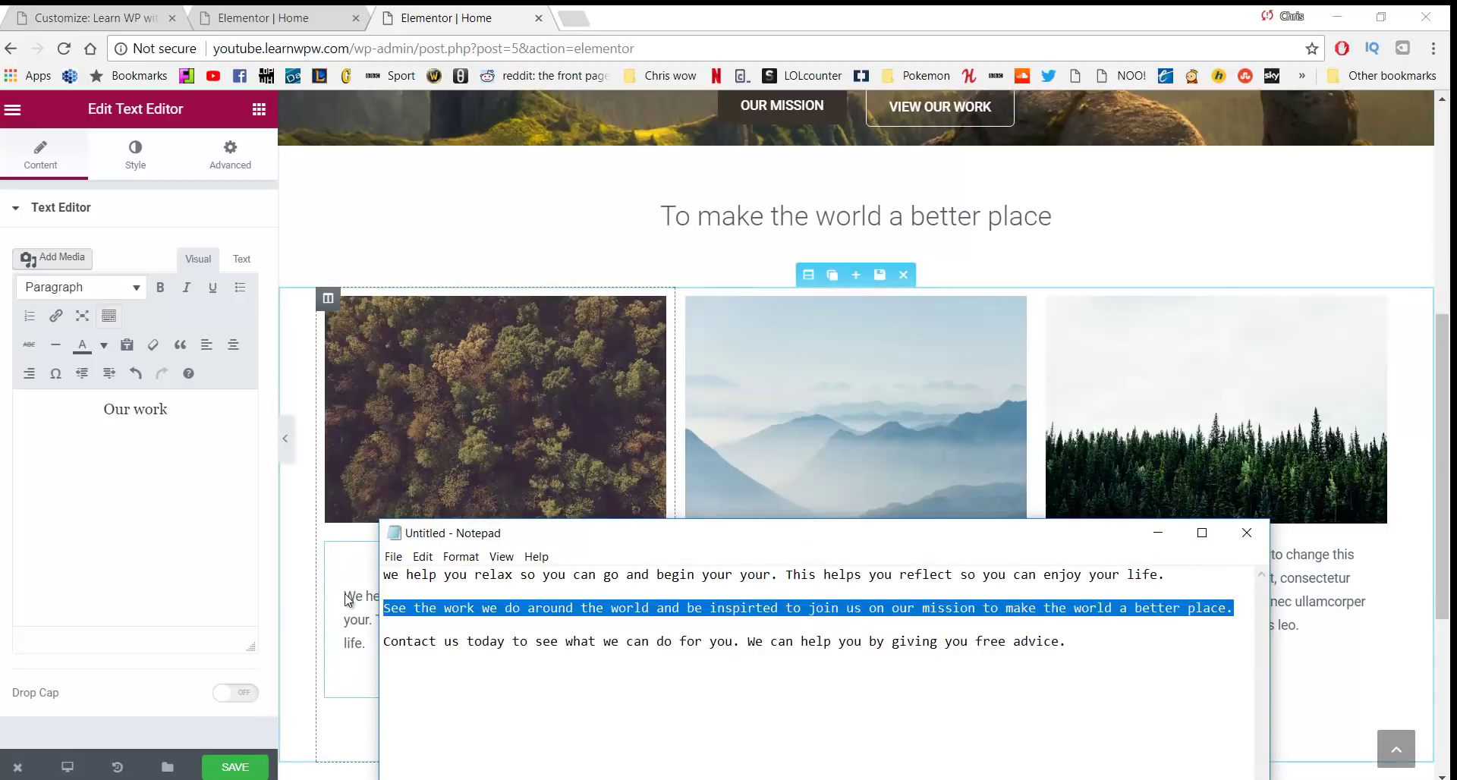
pyautogui.hotkey('alt', 'Tab')
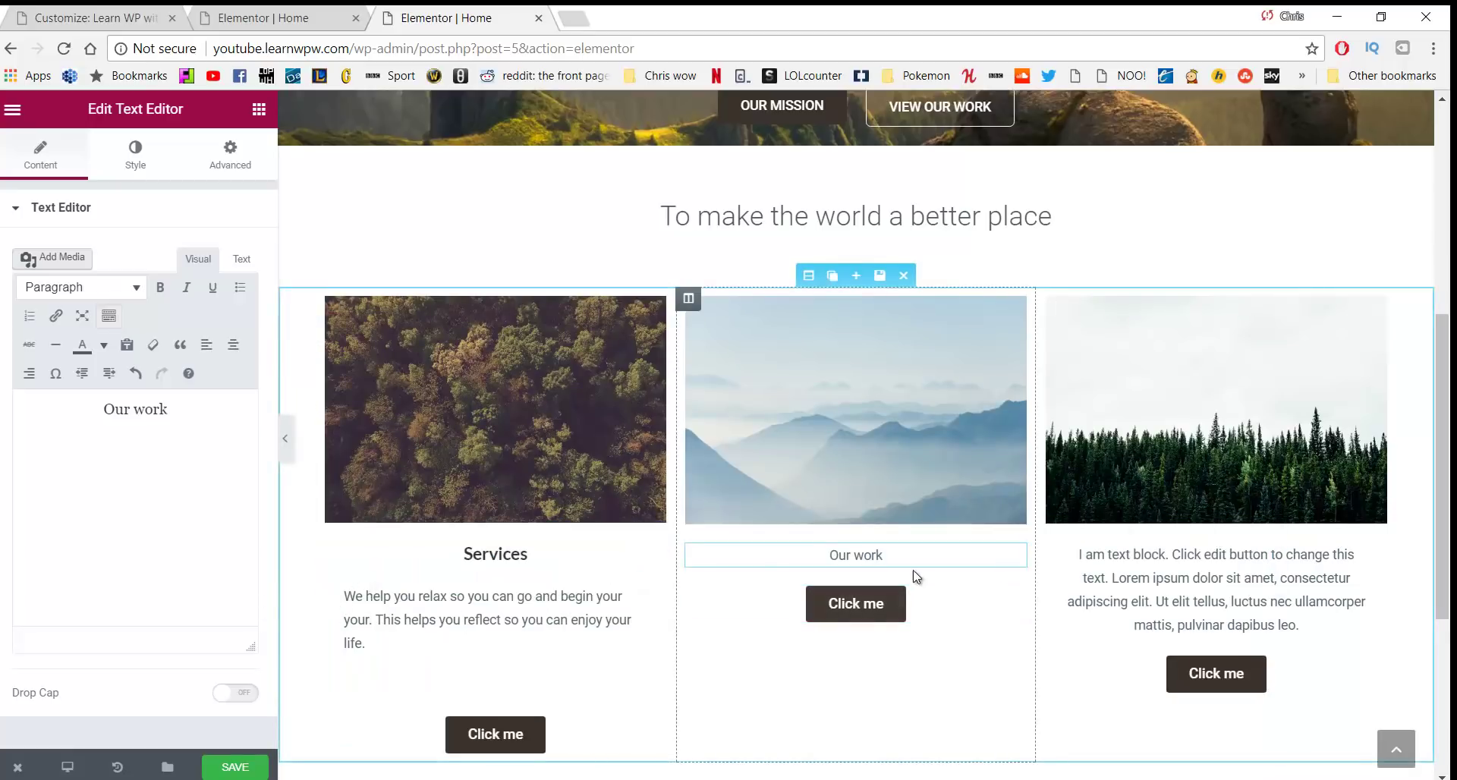
pyautogui.press('Return')
pyautogui.hotkey('ctrl', 'v')
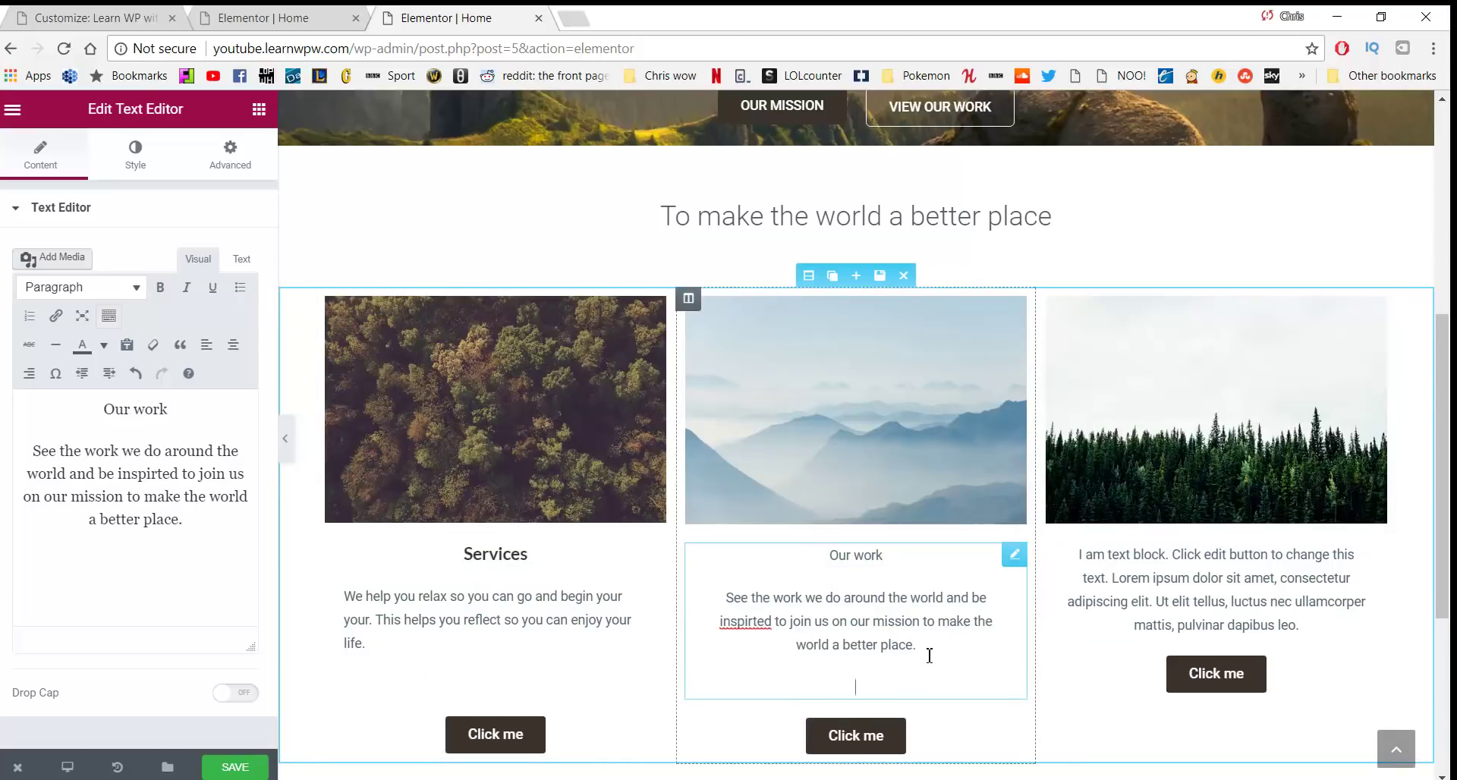
# Correct the misspelling 'inspirted' to 'inspired' in the Our work paragraph
pyautogui.moveTo(929, 656); pyautogui.dragTo(699, 614)
pyautogui.click(743, 622)
pyautogui.rightClick(742, 628)
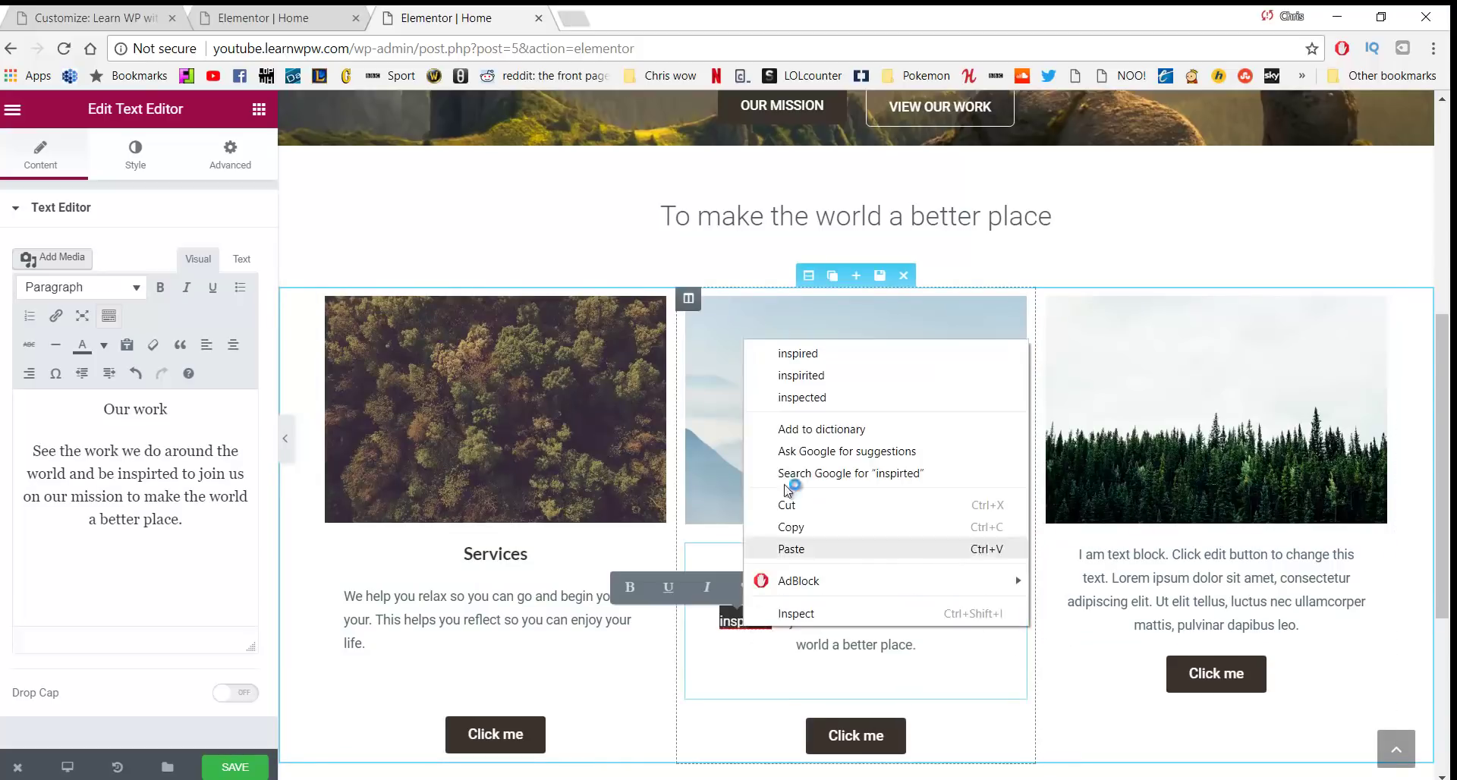
pyautogui.press('Escape')
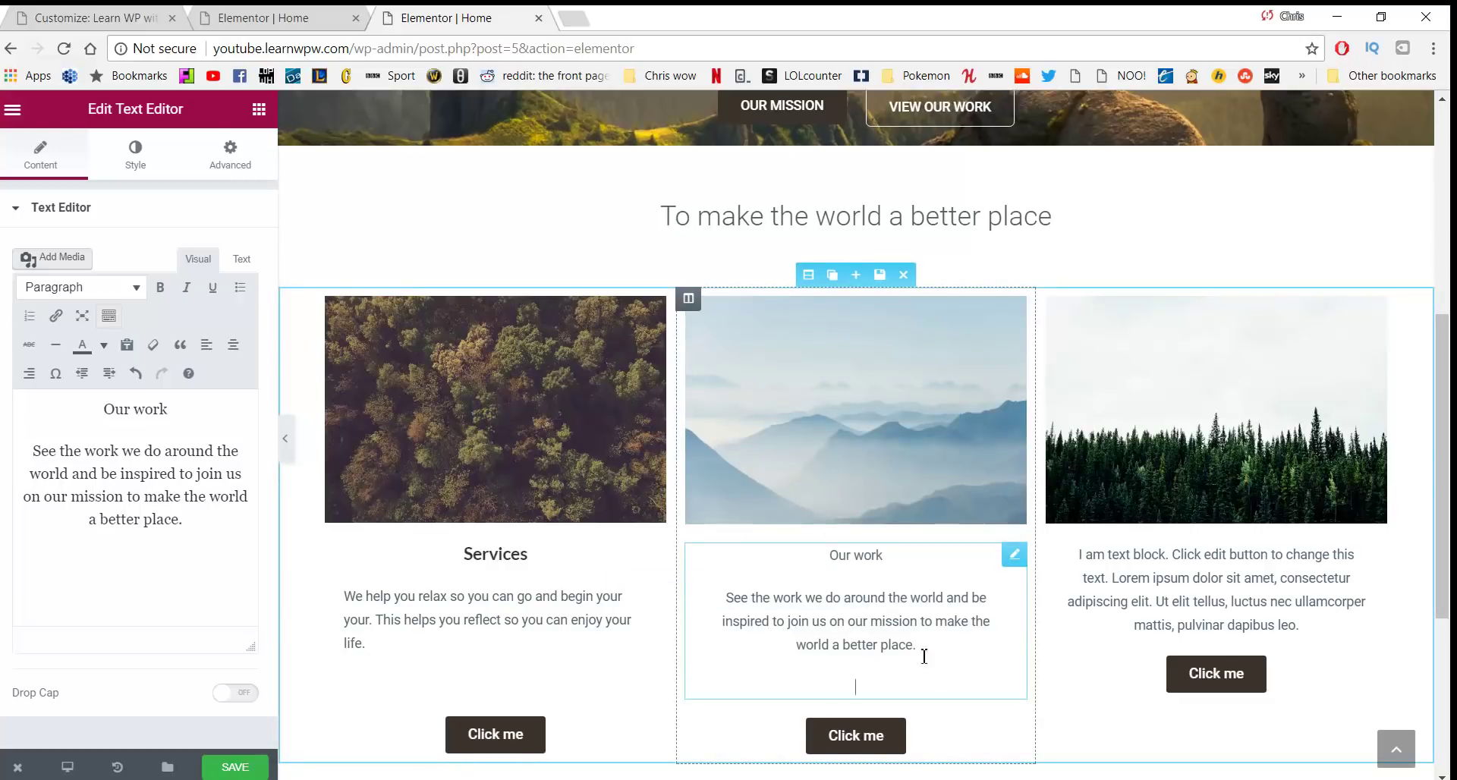
pyautogui.moveTo(926, 657); pyautogui.dragTo(676, 595)
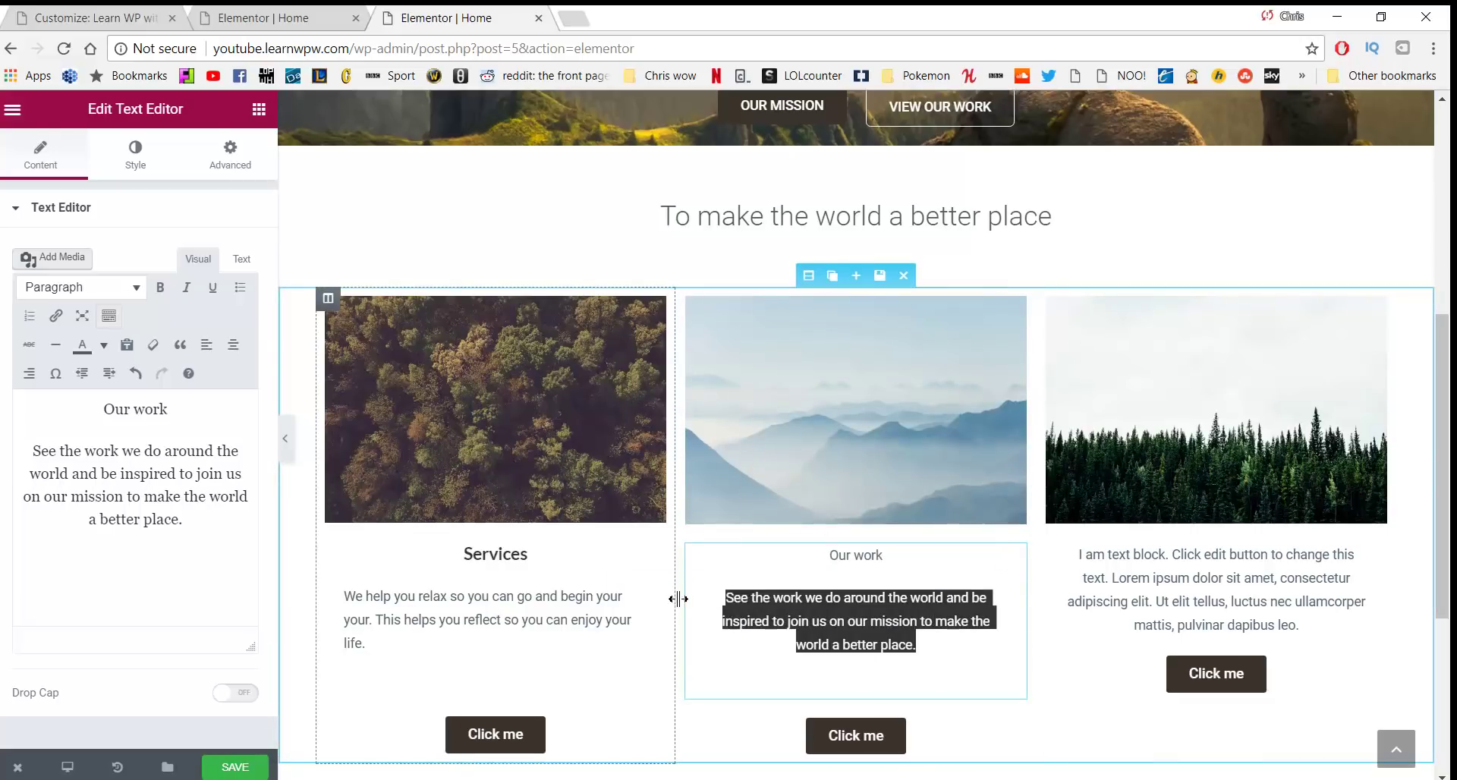
# Adjust centring so the Services heading ends up centred above its paragraph
pyautogui.click(233, 344)
pyautogui.moveTo(452, 612); pyautogui.dragTo(321, 586)
pyautogui.click(387, 647)
pyautogui.click(233, 346)
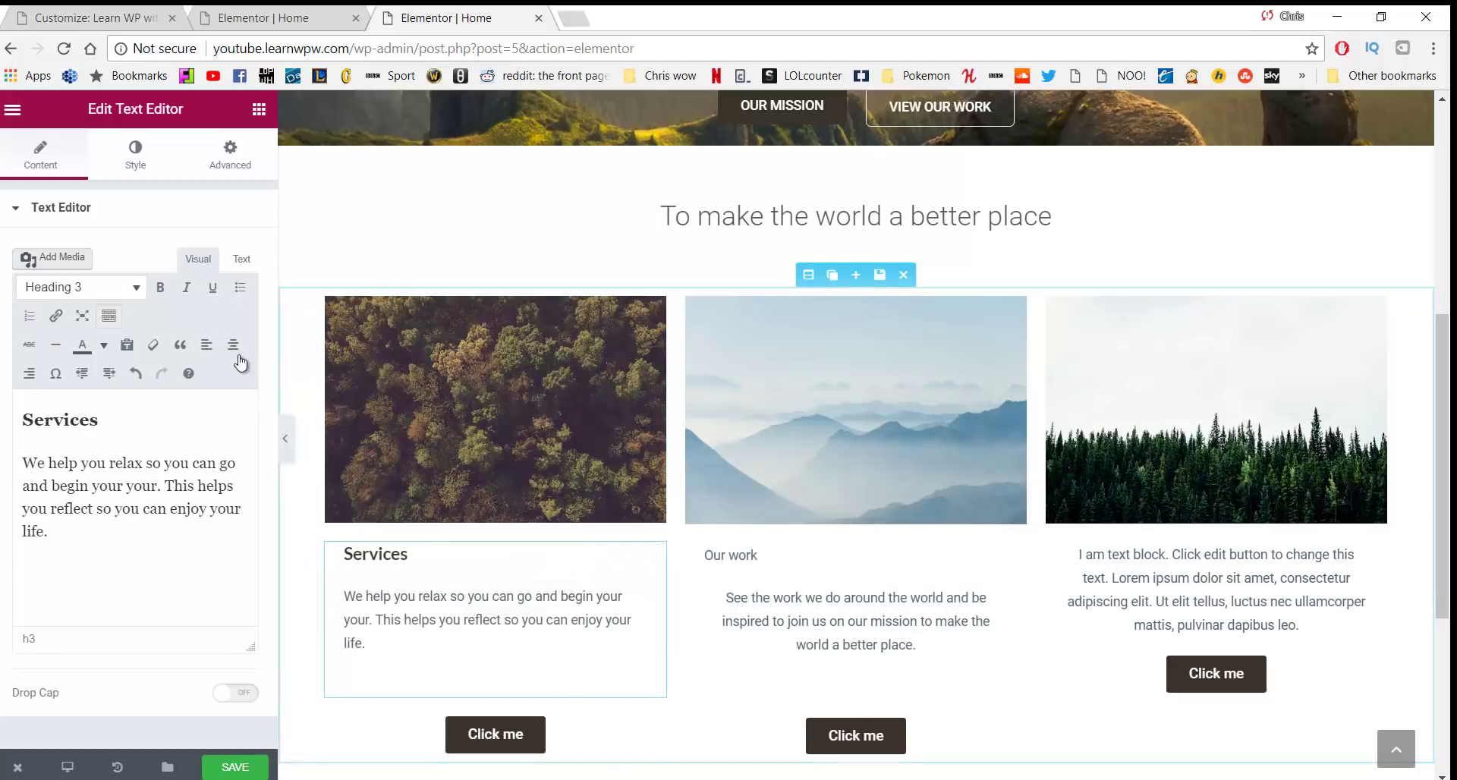
pyautogui.click(234, 350)
pyautogui.moveTo(367, 644); pyautogui.dragTo(334, 606)
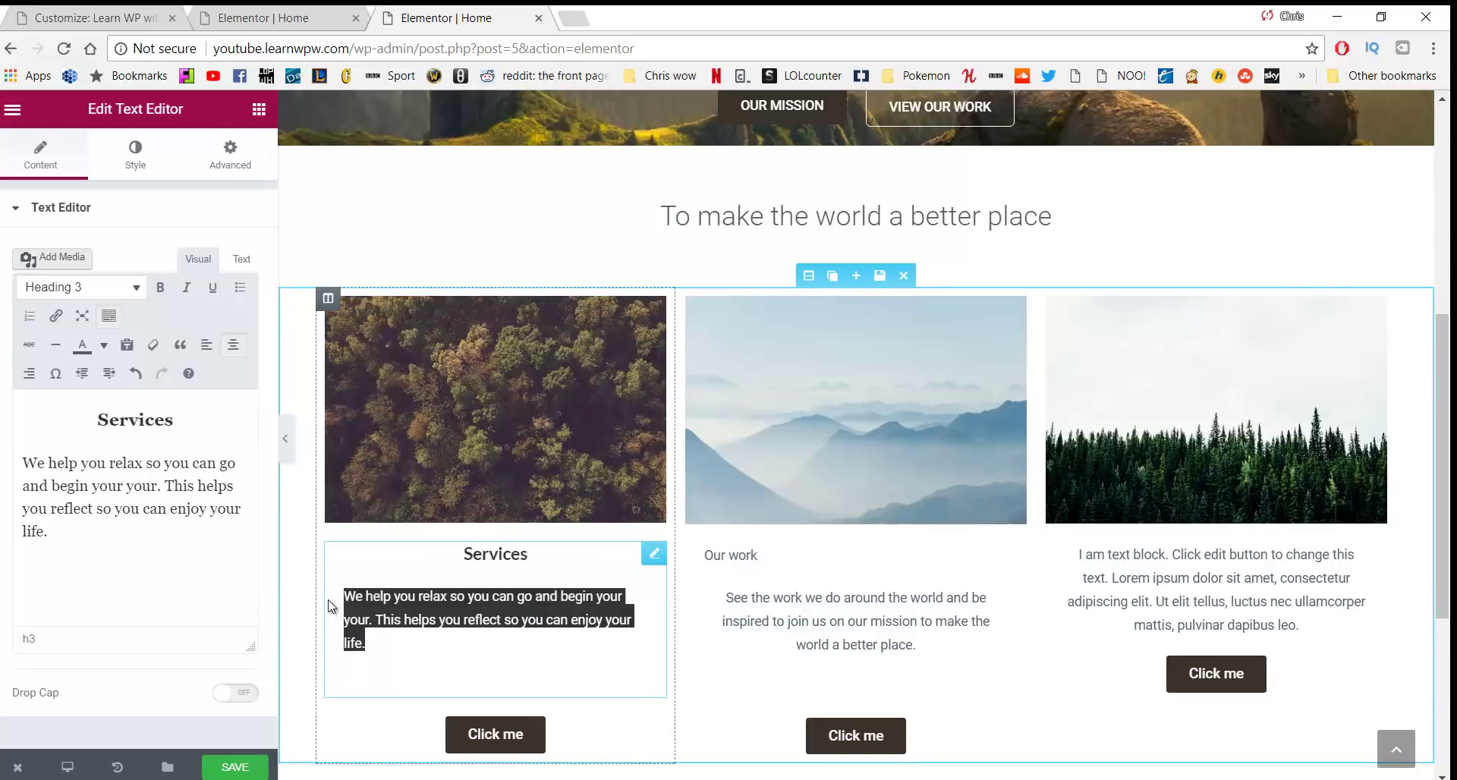
pyautogui.click(231, 349)
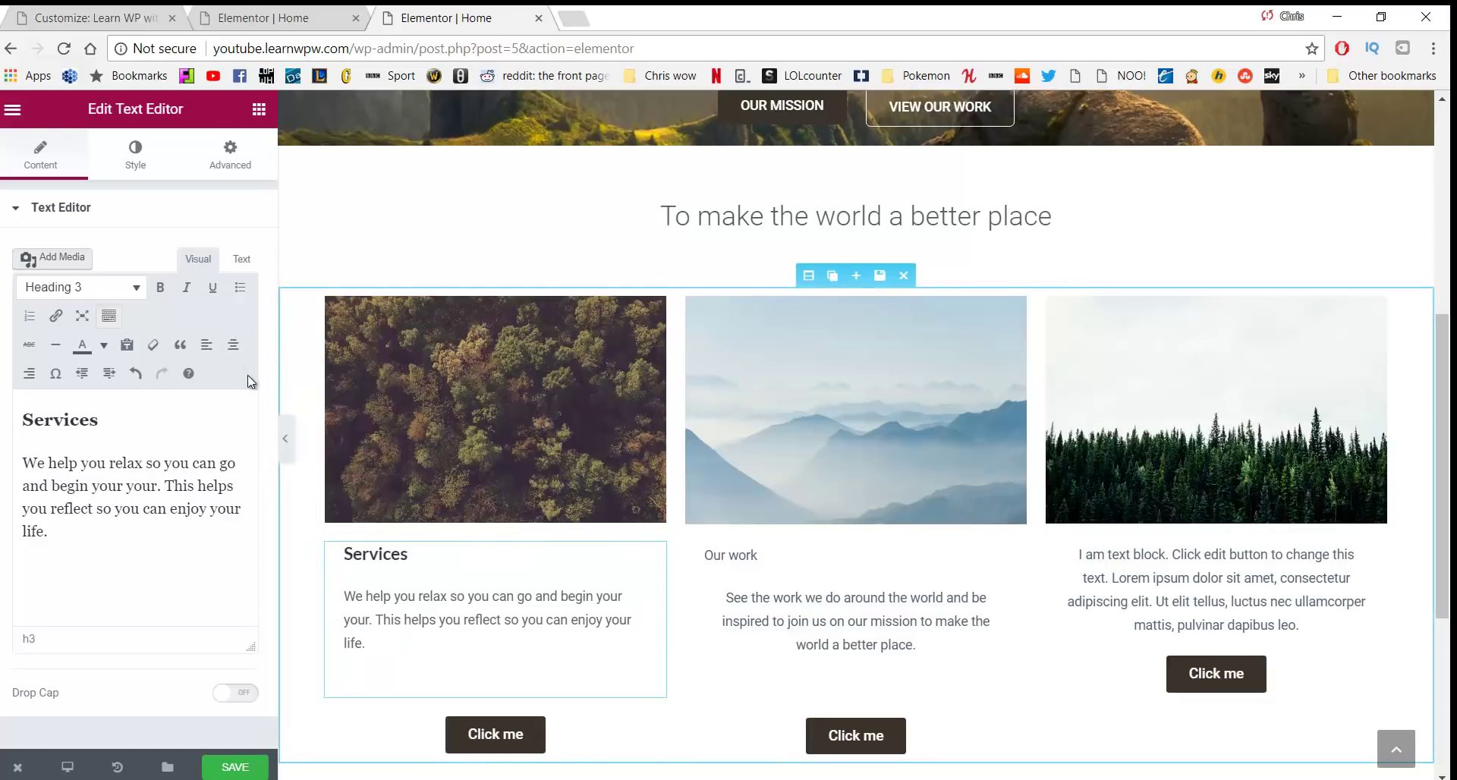
pyautogui.click(233, 345)
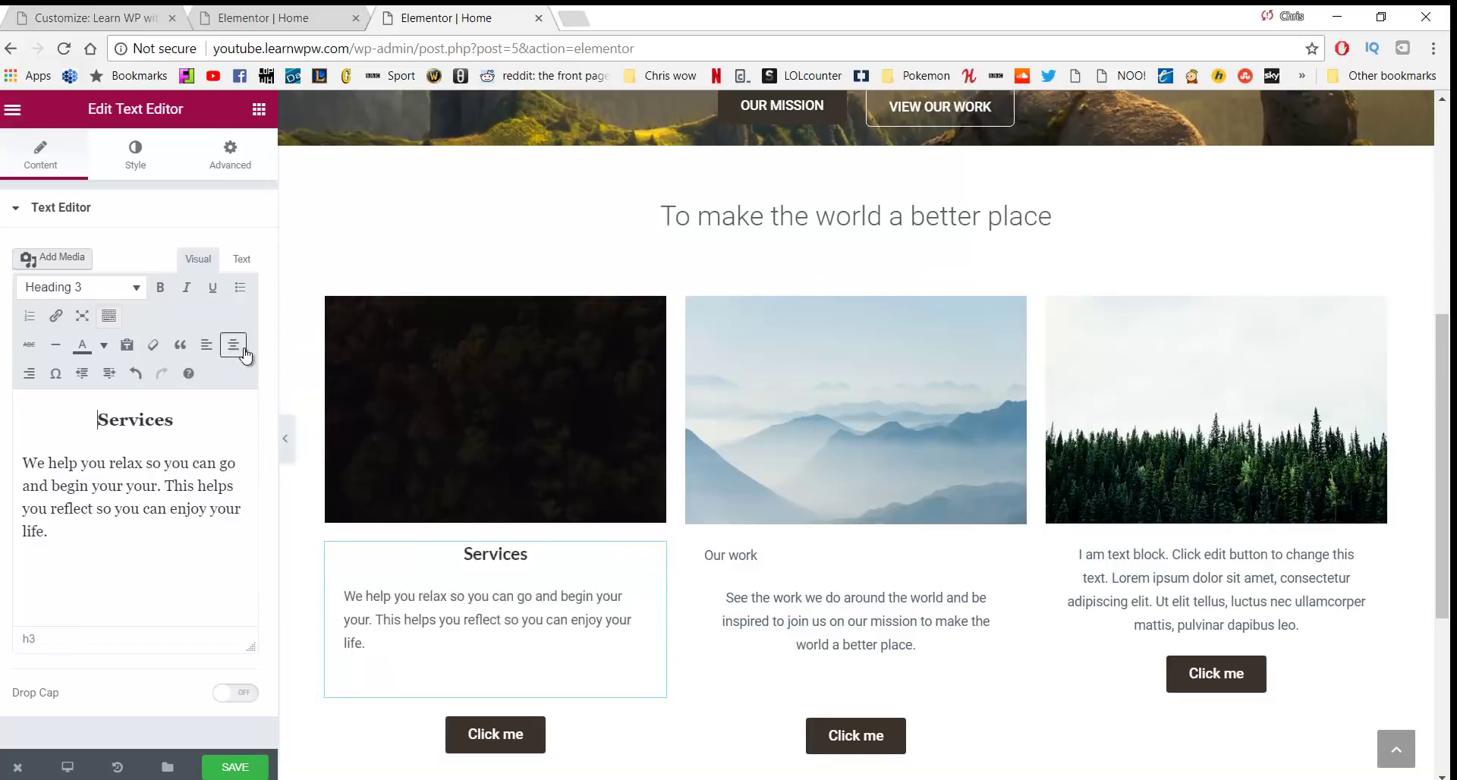
# Centre the 'Our work' heading, then select the contact sentence in Notepad
pyautogui.moveTo(759, 555); pyautogui.dragTo(704, 555)
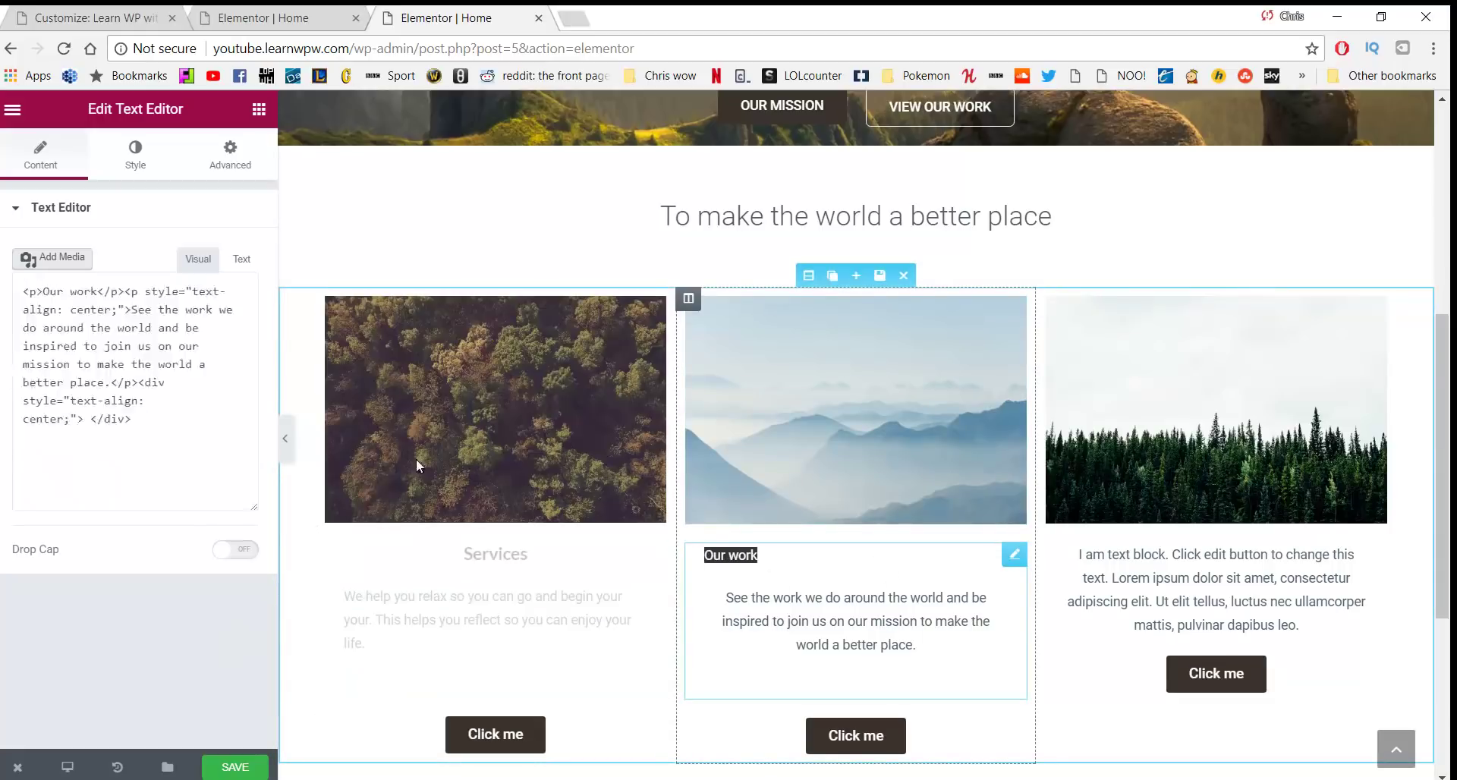
pyautogui.click(234, 347)
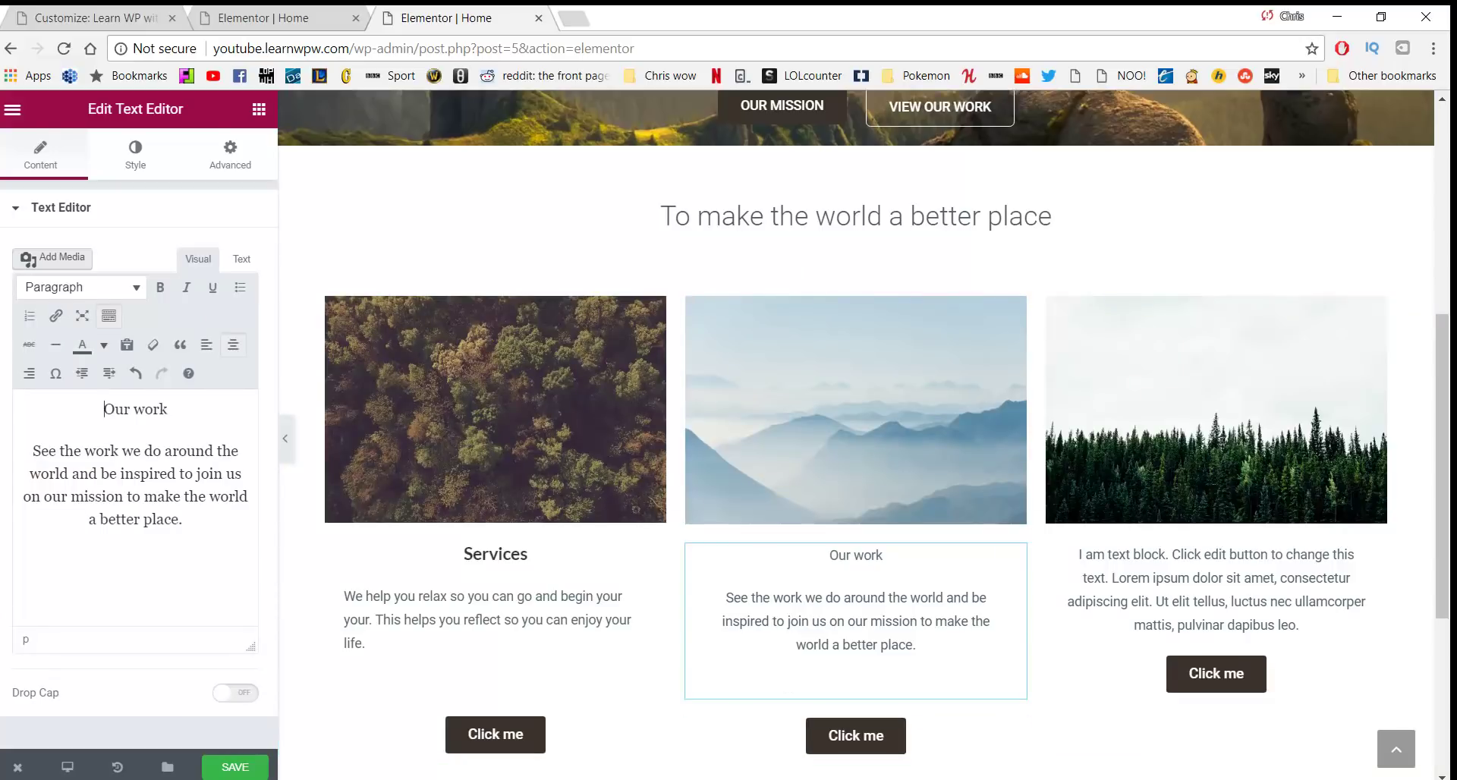
pyautogui.hotkey('alt', 'Tab')
pyautogui.moveTo(1067, 642); pyautogui.dragTo(379, 679)
pyautogui.hotkey('ctrl', 'c')
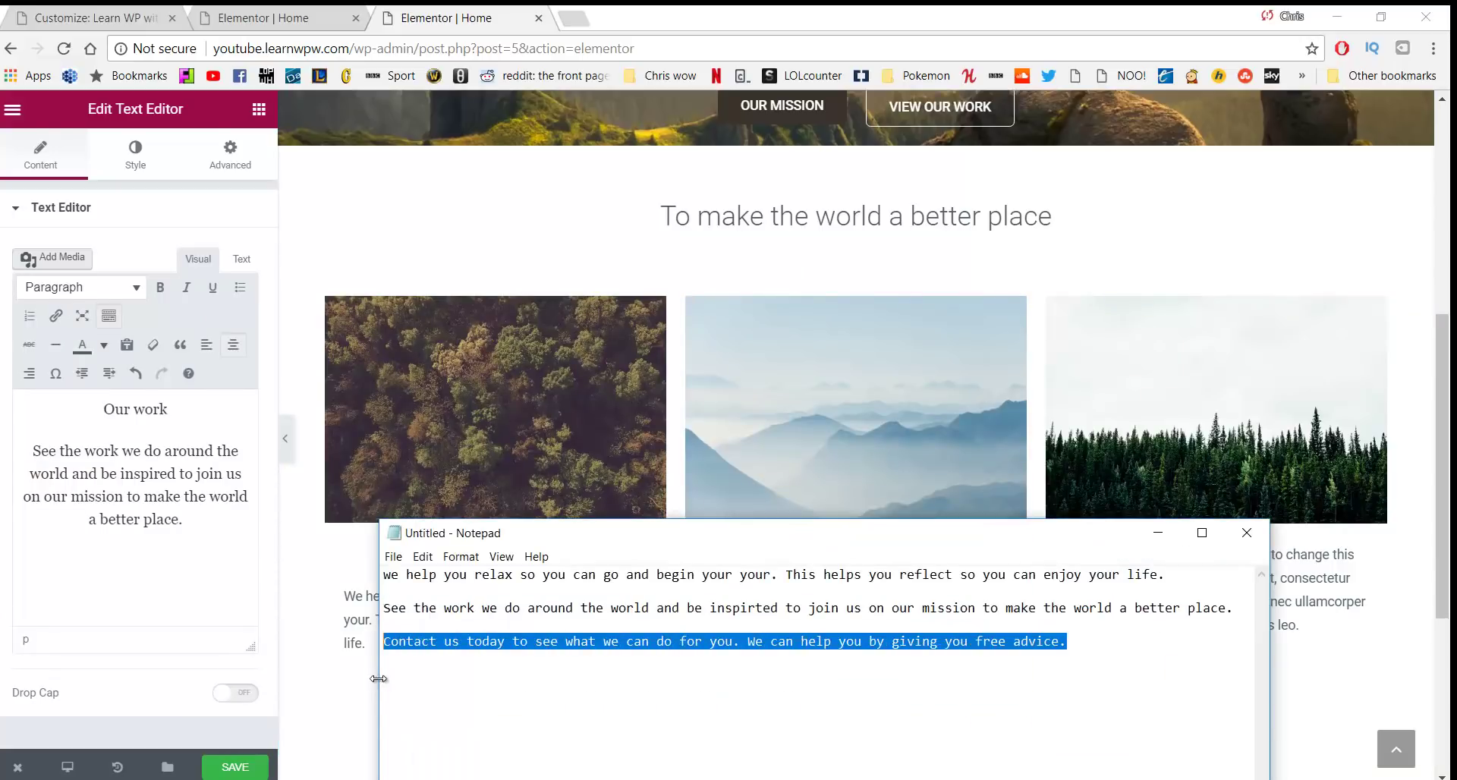
# Replace the third column's placeholder with 'Contact us' and the pasted contact sentence
pyautogui.hotkey('alt', 'Tab')
pyautogui.doubleClick(1252, 619)
pyautogui.hotkey('ctrl', 'a')
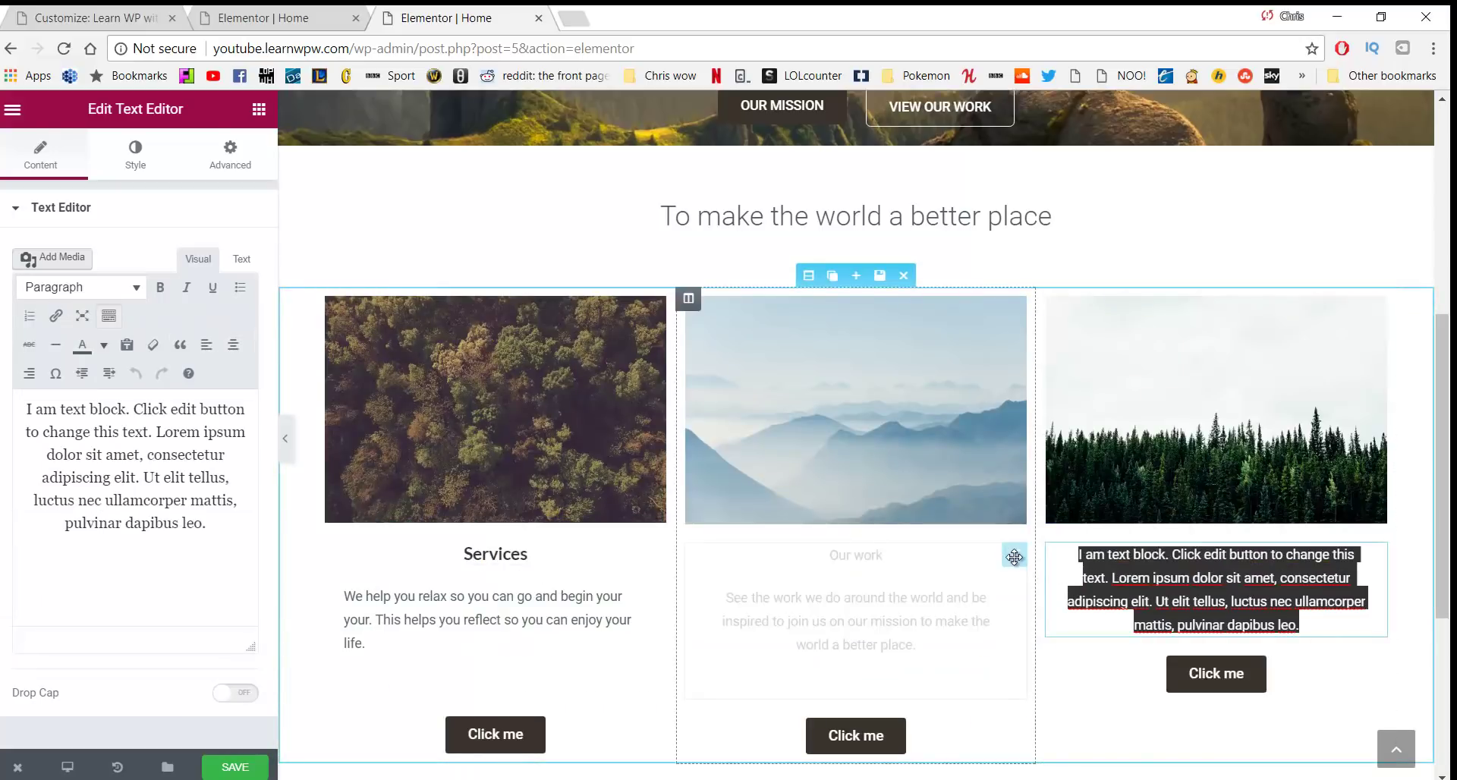
pyautogui.write('Contact us')
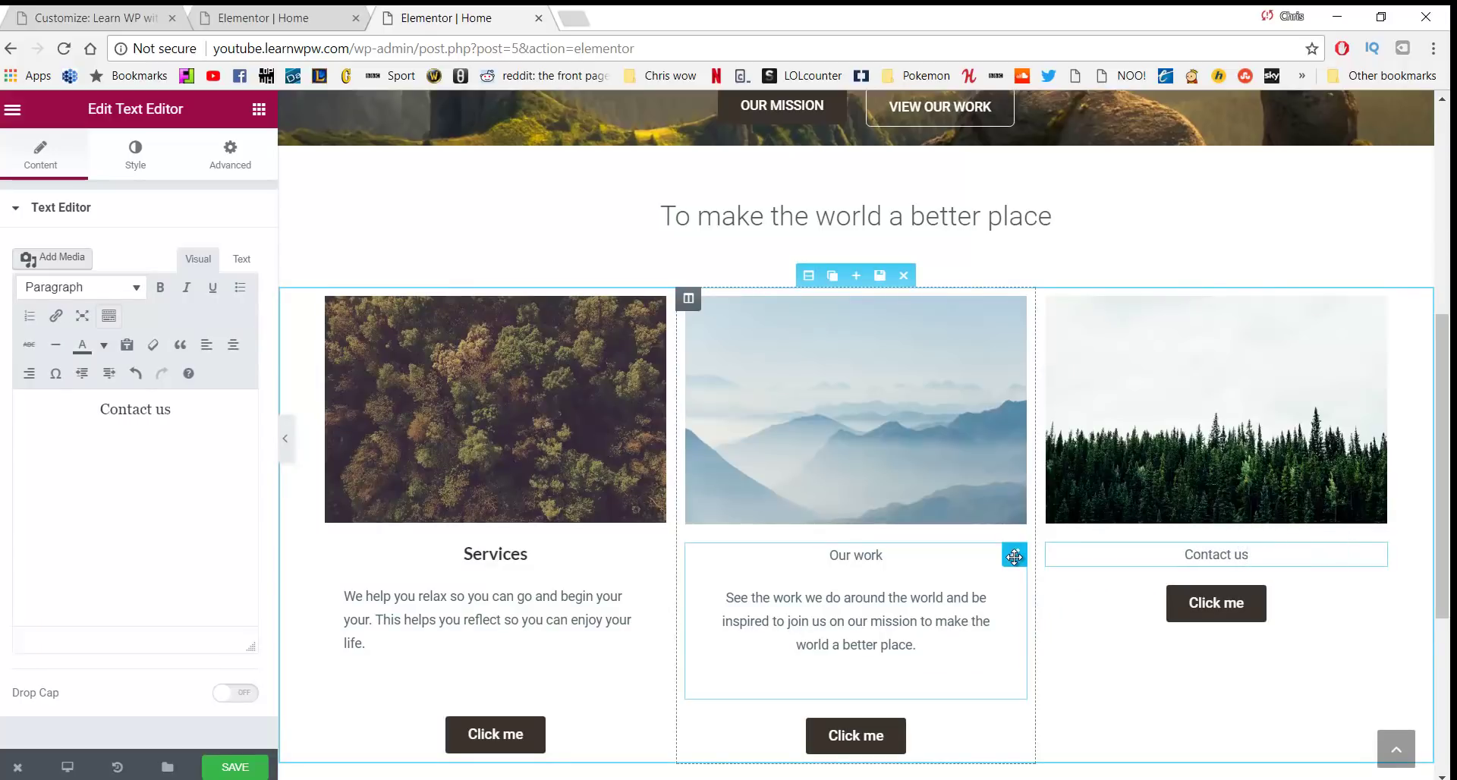
pyautogui.press('Return')
pyautogui.hotkey('ctrl', 'v')
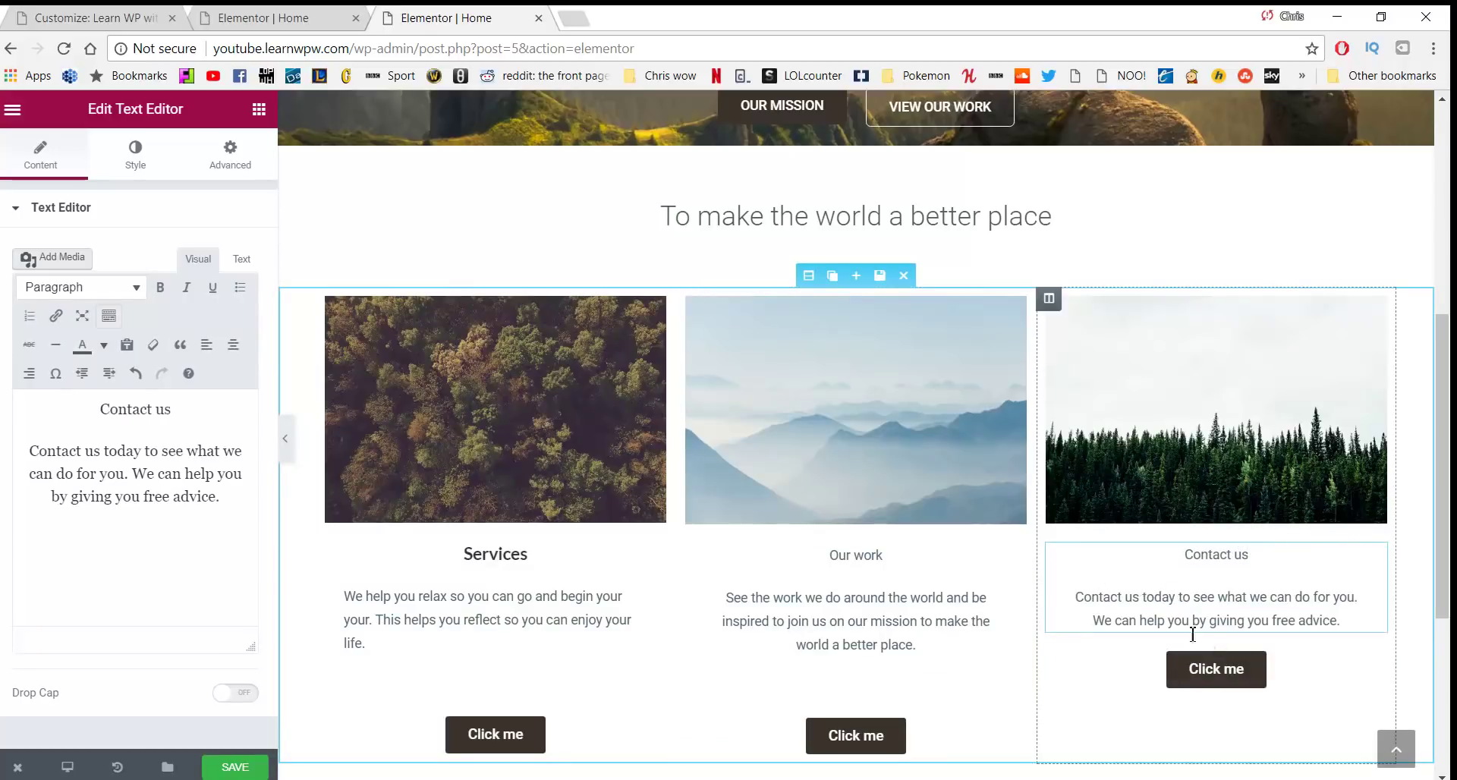
pyautogui.click(241, 351)
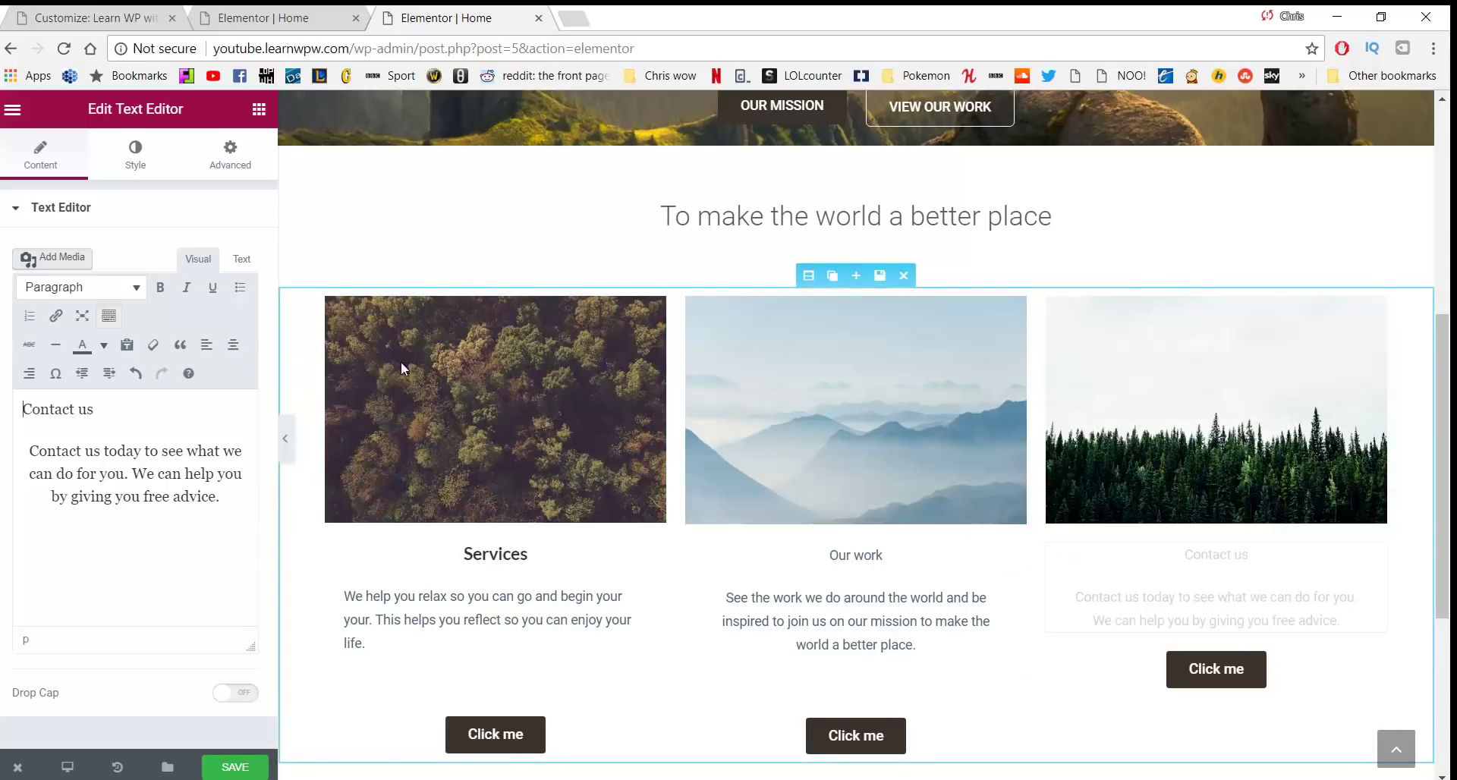
pyautogui.press('Return')
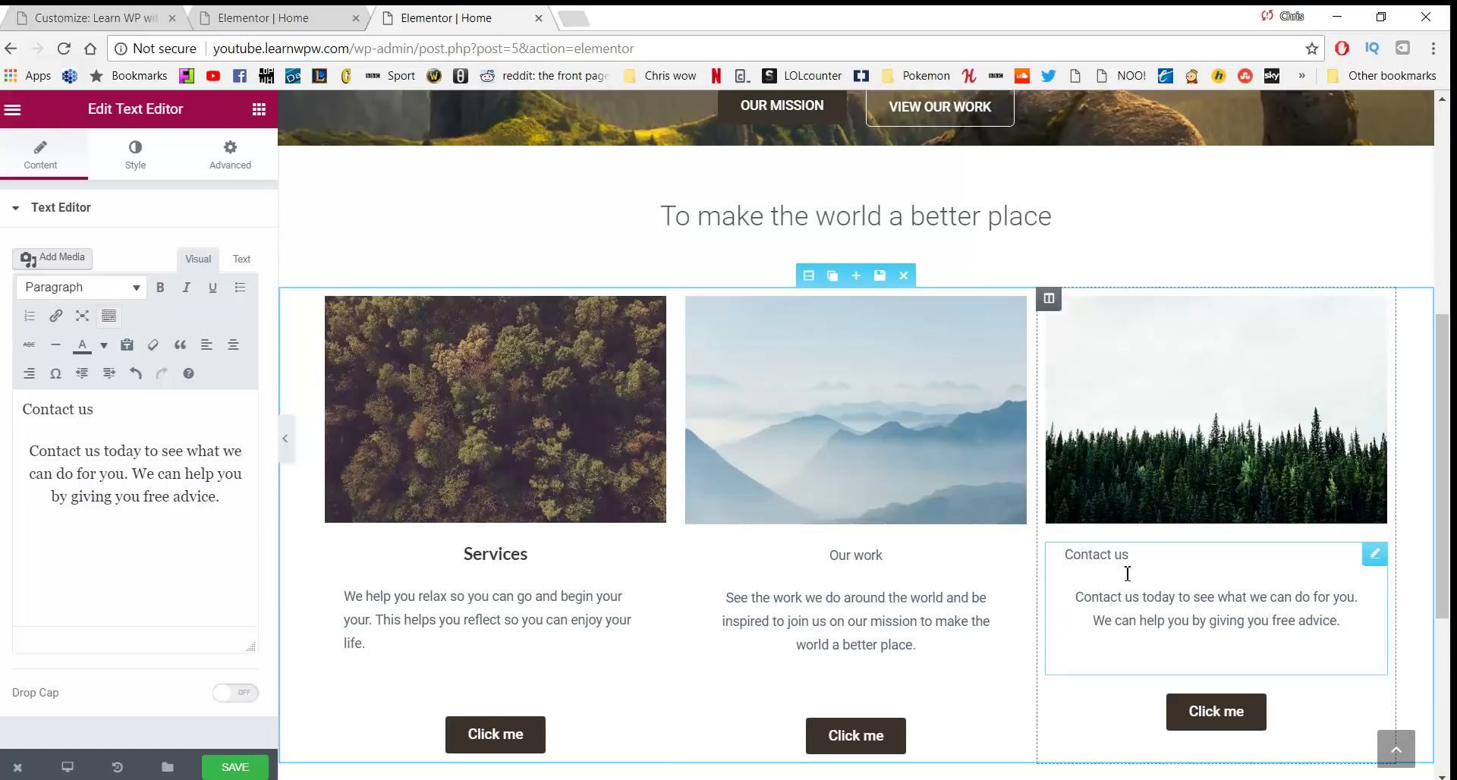
# Make 'Contact us' a centred Heading 3
pyautogui.doubleClick(1100, 597)
pyautogui.click(1176, 598)
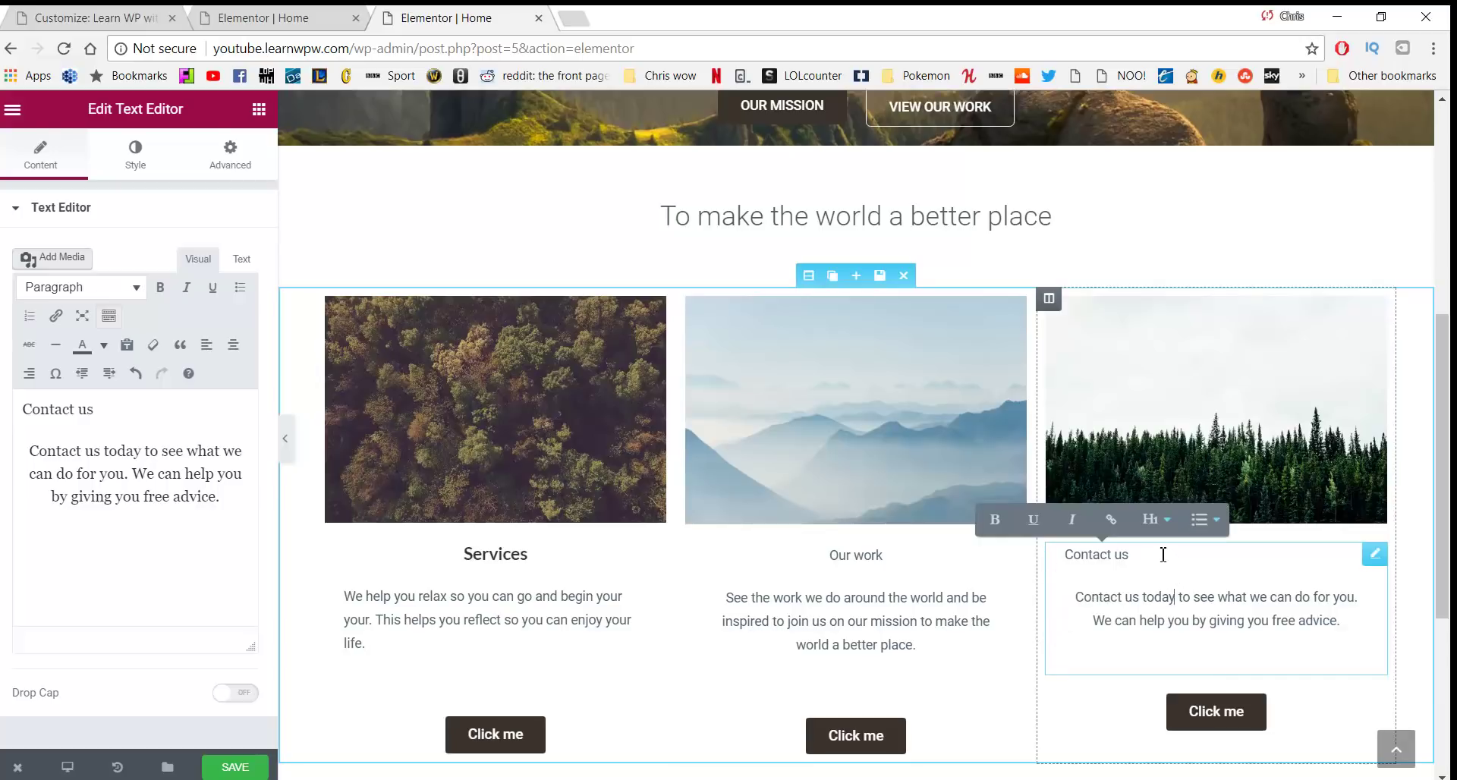
pyautogui.moveTo(1163, 555); pyautogui.dragTo(1059, 555)
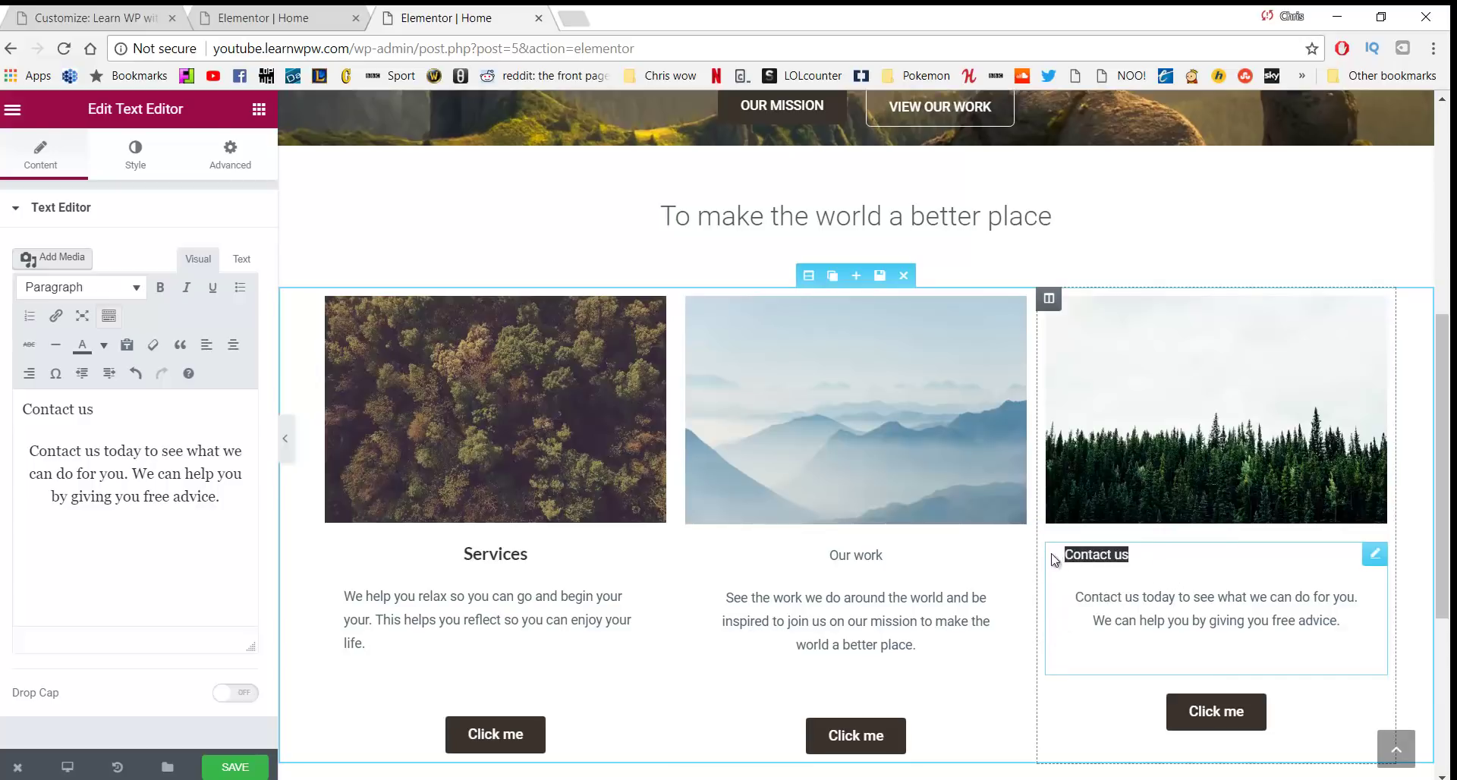
pyautogui.click(129, 287)
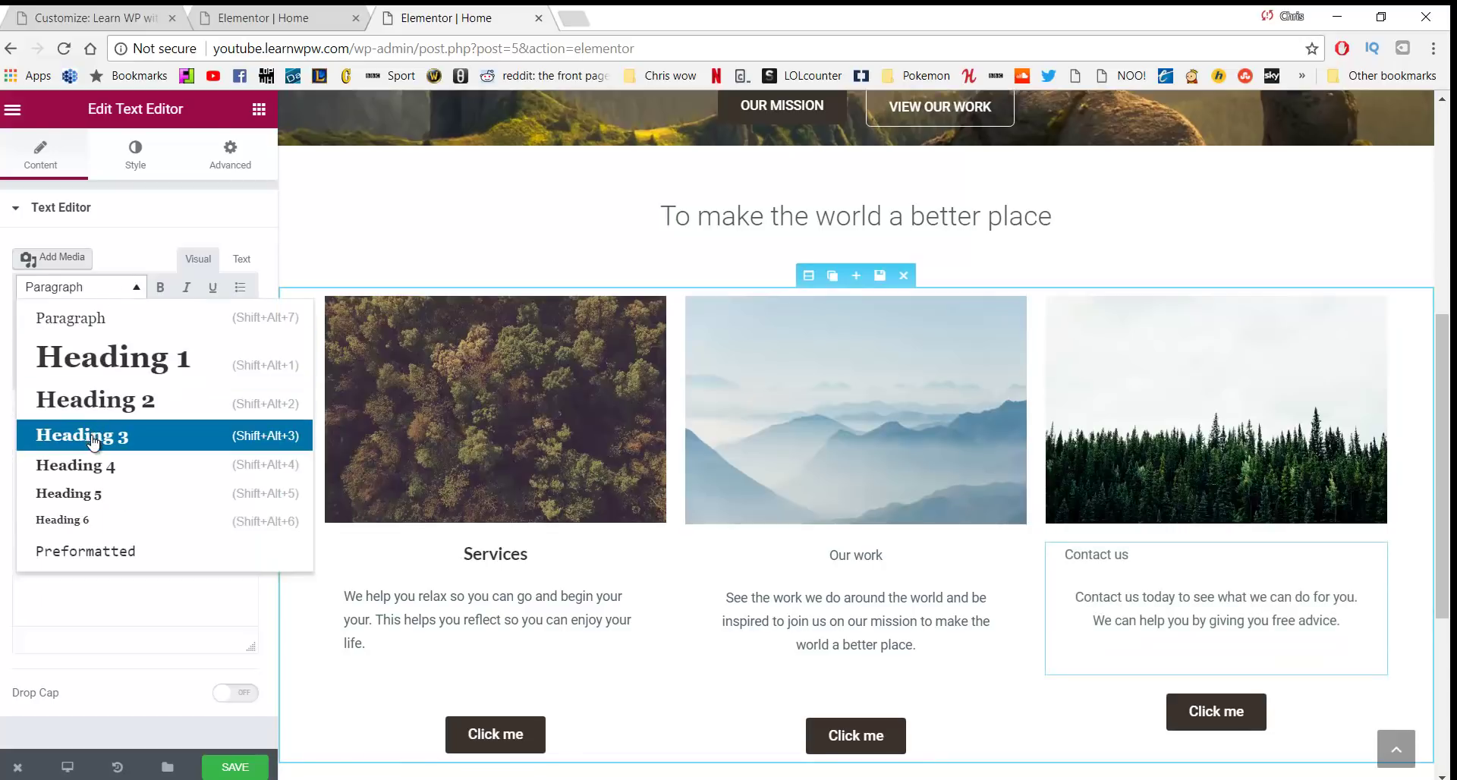
pyautogui.click(91, 439)
pyautogui.moveTo(1154, 566); pyautogui.dragTo(921, 563)
pyautogui.click(233, 345)
# Undo the accidental text move and make 'Our work' a Heading 3
pyautogui.hotkey('ctrl', 'z')
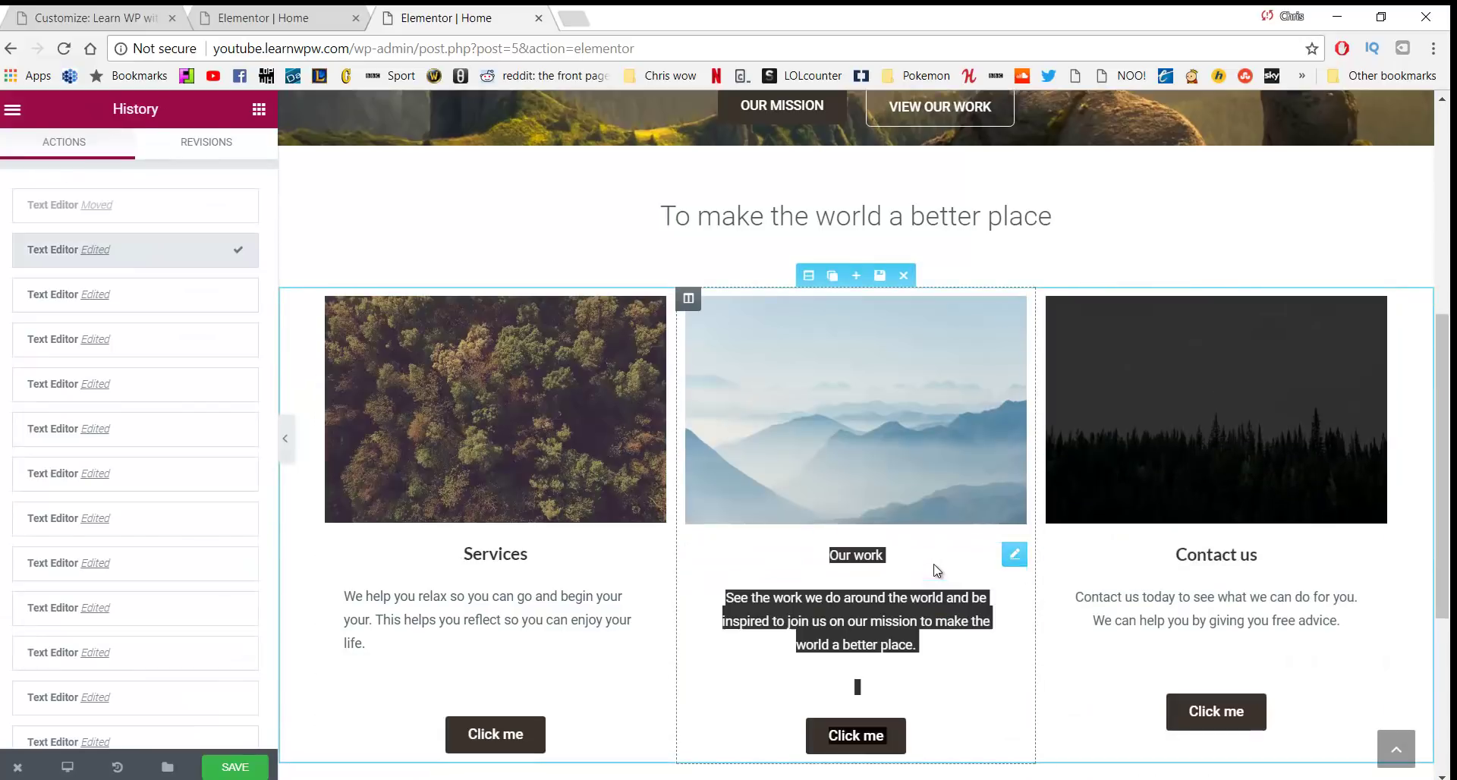
pyautogui.click(917, 561)
pyautogui.moveTo(917, 556); pyautogui.dragTo(820, 562)
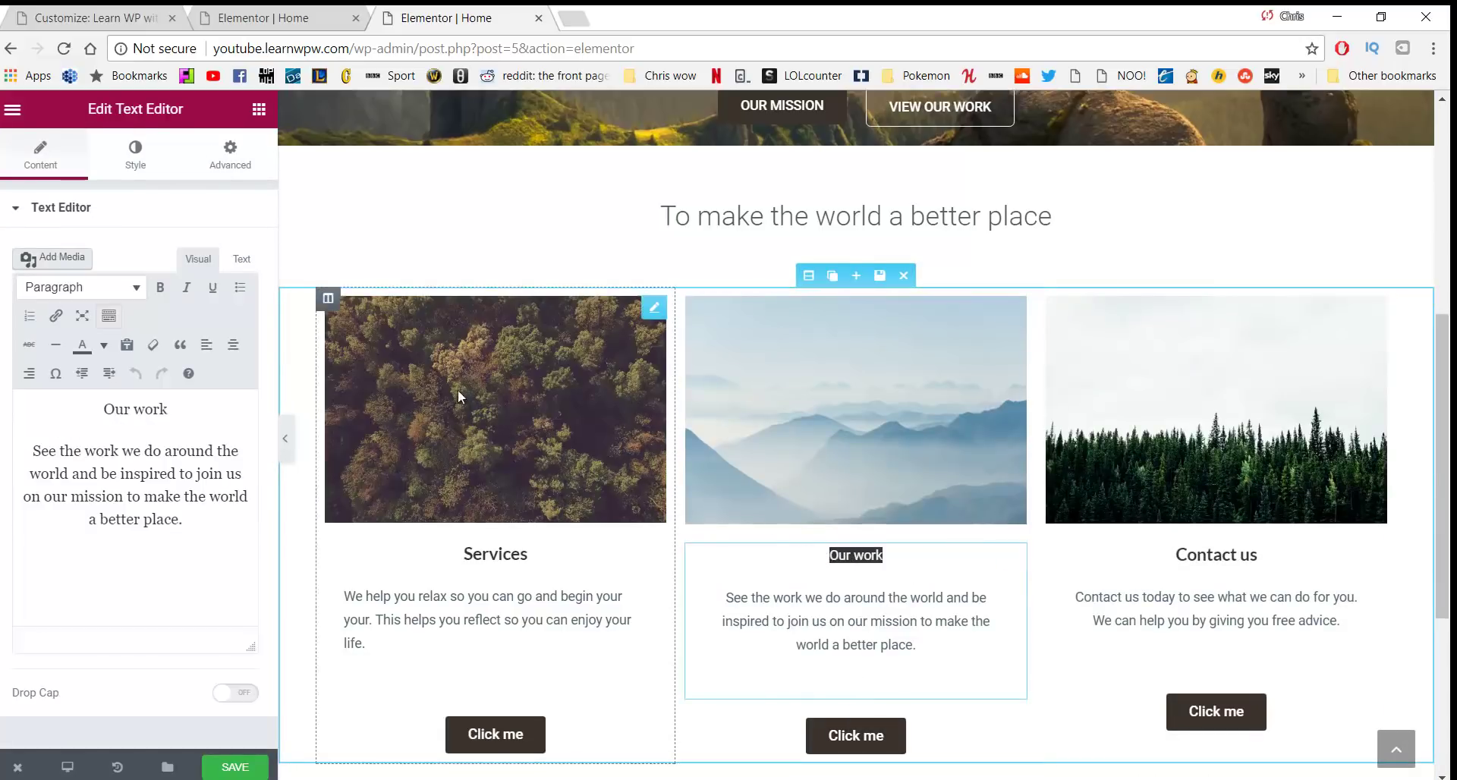
pyautogui.click(80, 287)
pyautogui.click(83, 433)
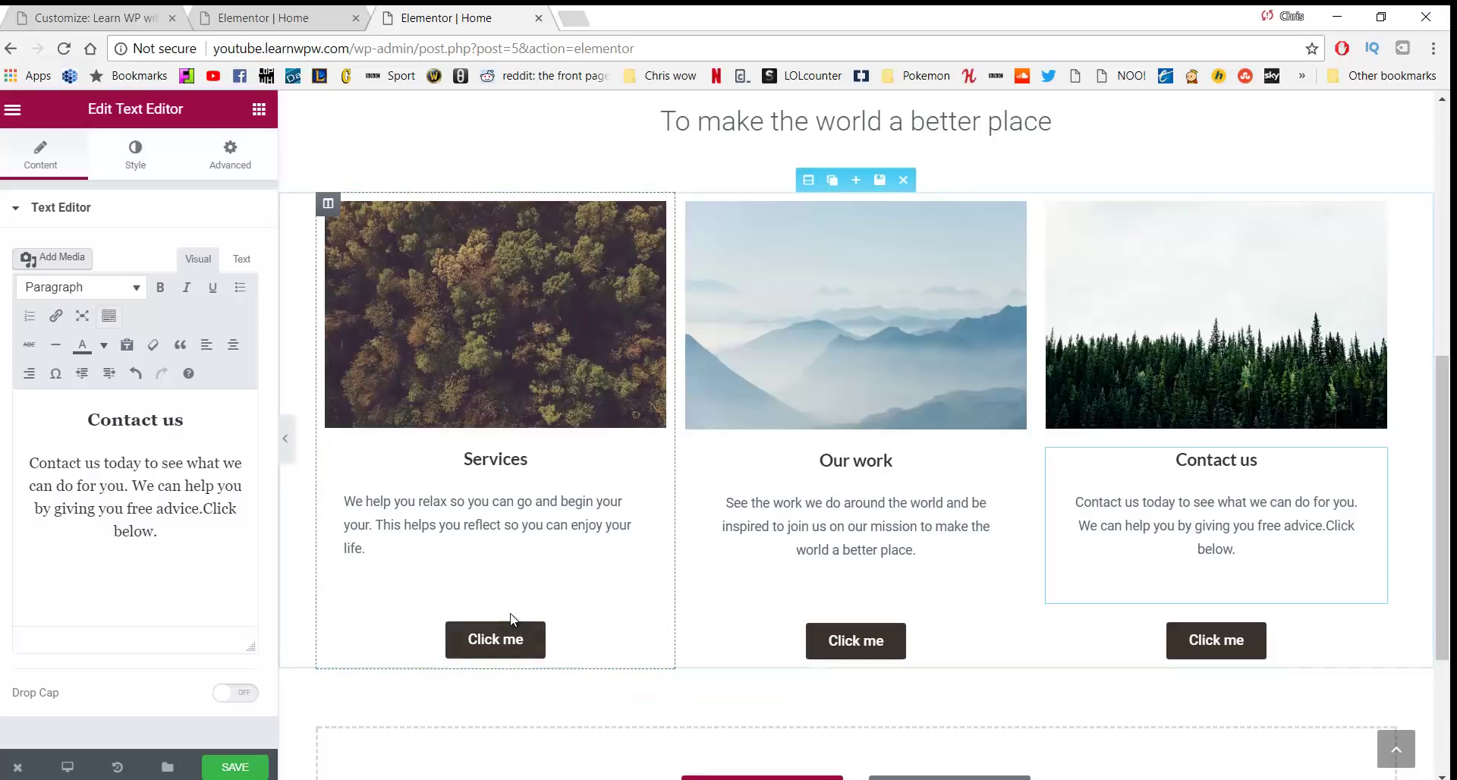
pyautogui.scroll(-1, 1048, 605)
pyautogui.scroll(2, 1049, 605)
pyautogui.scroll(-1, 1044, 599)
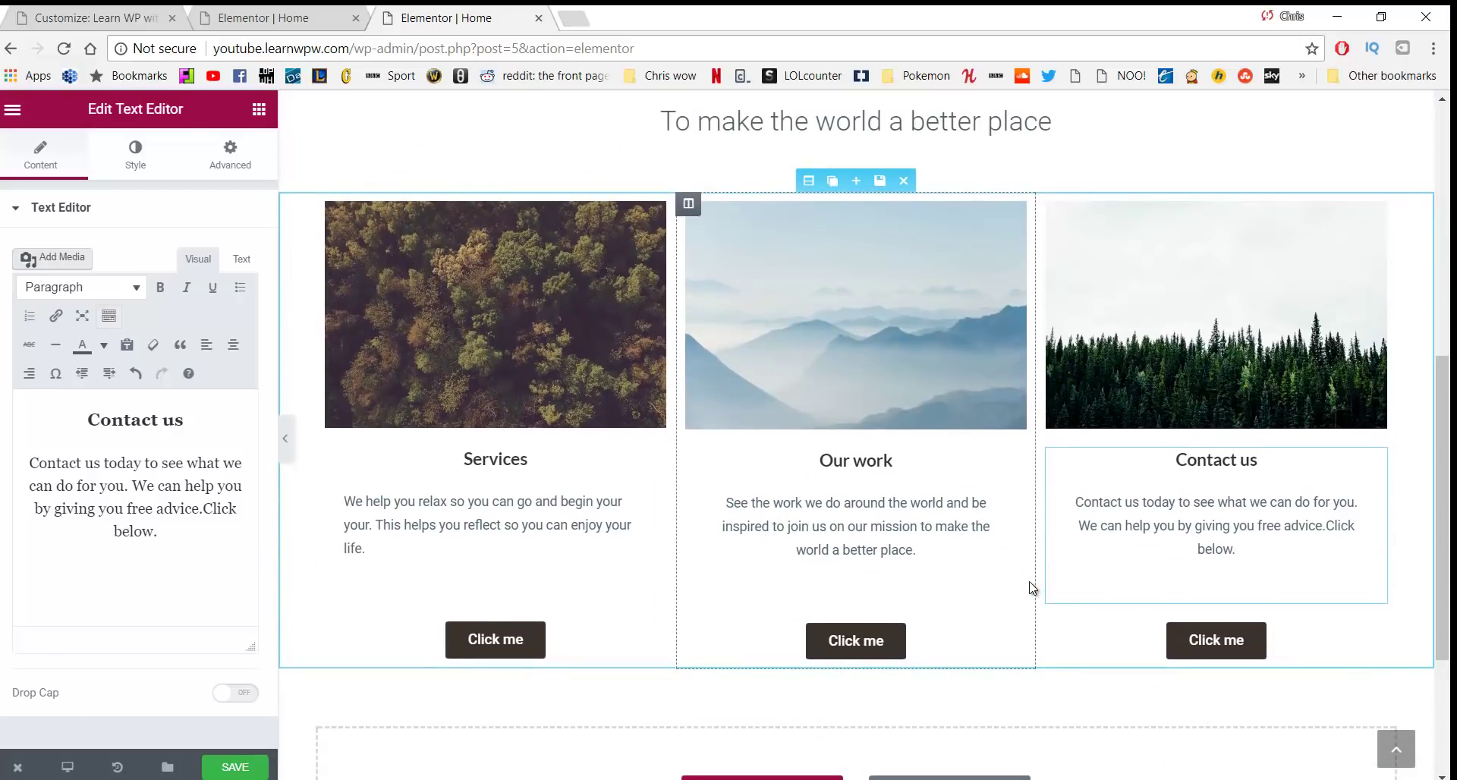
pyautogui.scroll(-1, 1032, 588)
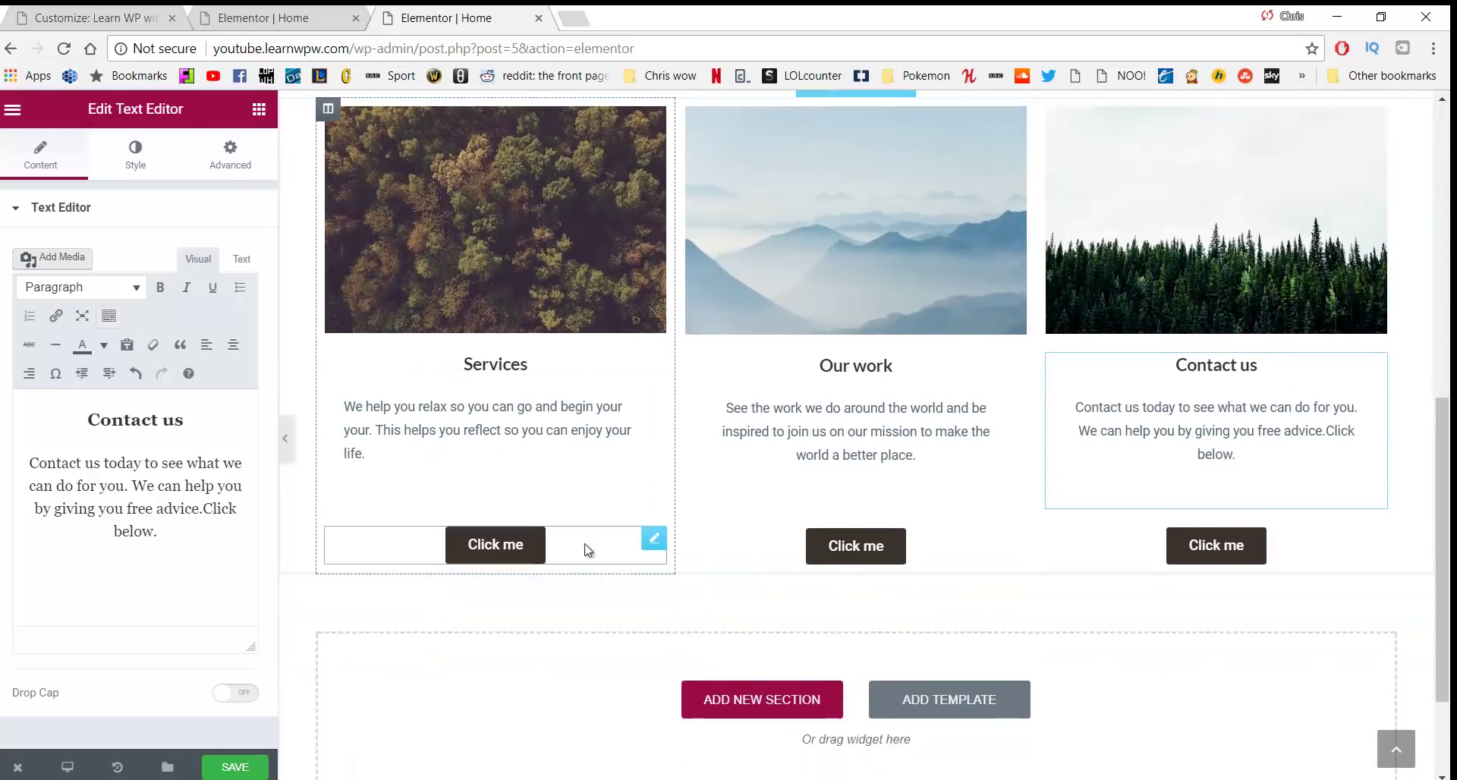
# Relabel the Services column's button 'Our services' and clear its placeholder link
pyautogui.click(486, 543)
pyautogui.moveTo(195, 313); pyautogui.dragTo(91, 315)
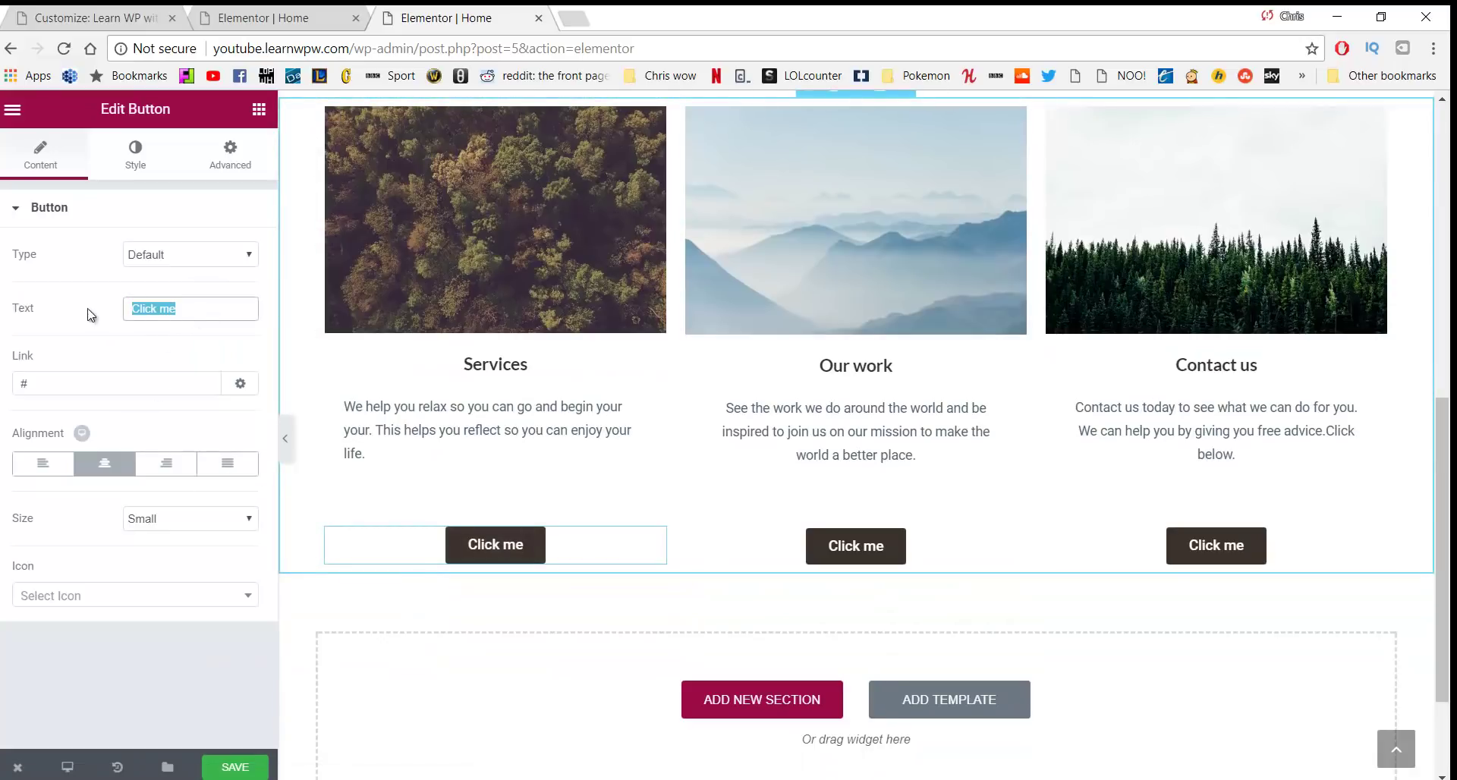
pyautogui.write('Our serv')
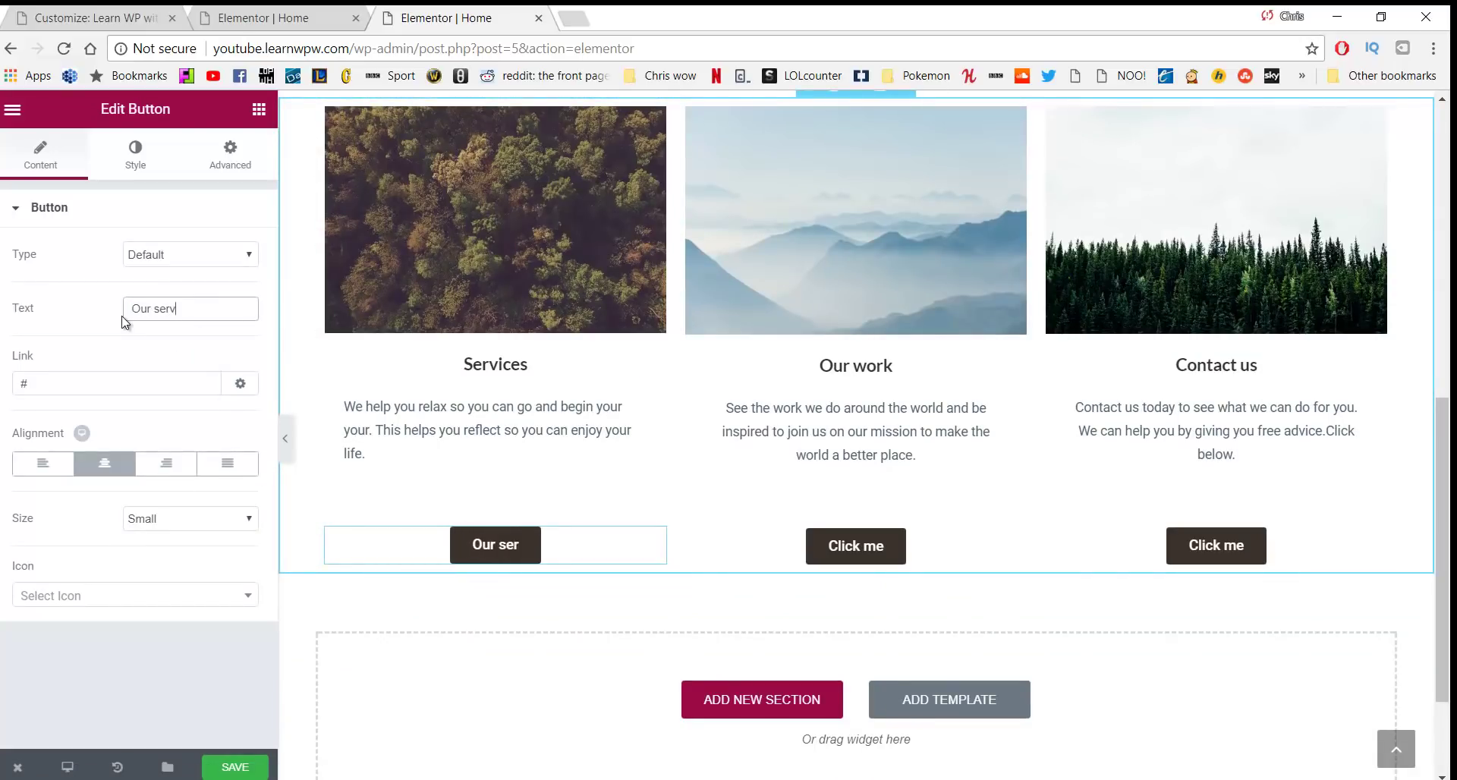
pyautogui.write('ices')
pyautogui.click(142, 393)
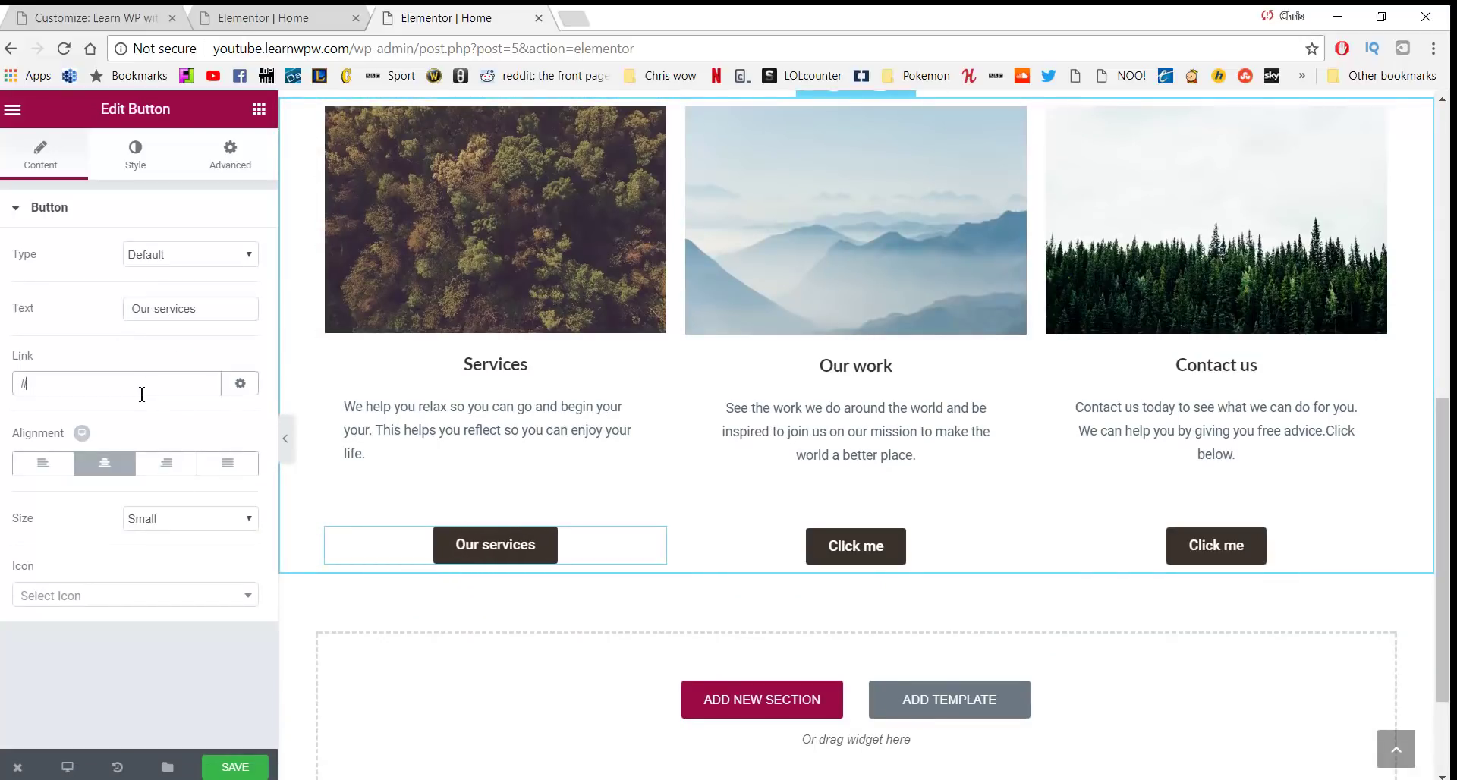
pyautogui.press('BackSpace')
pyautogui.scroll(10, 475, 420)
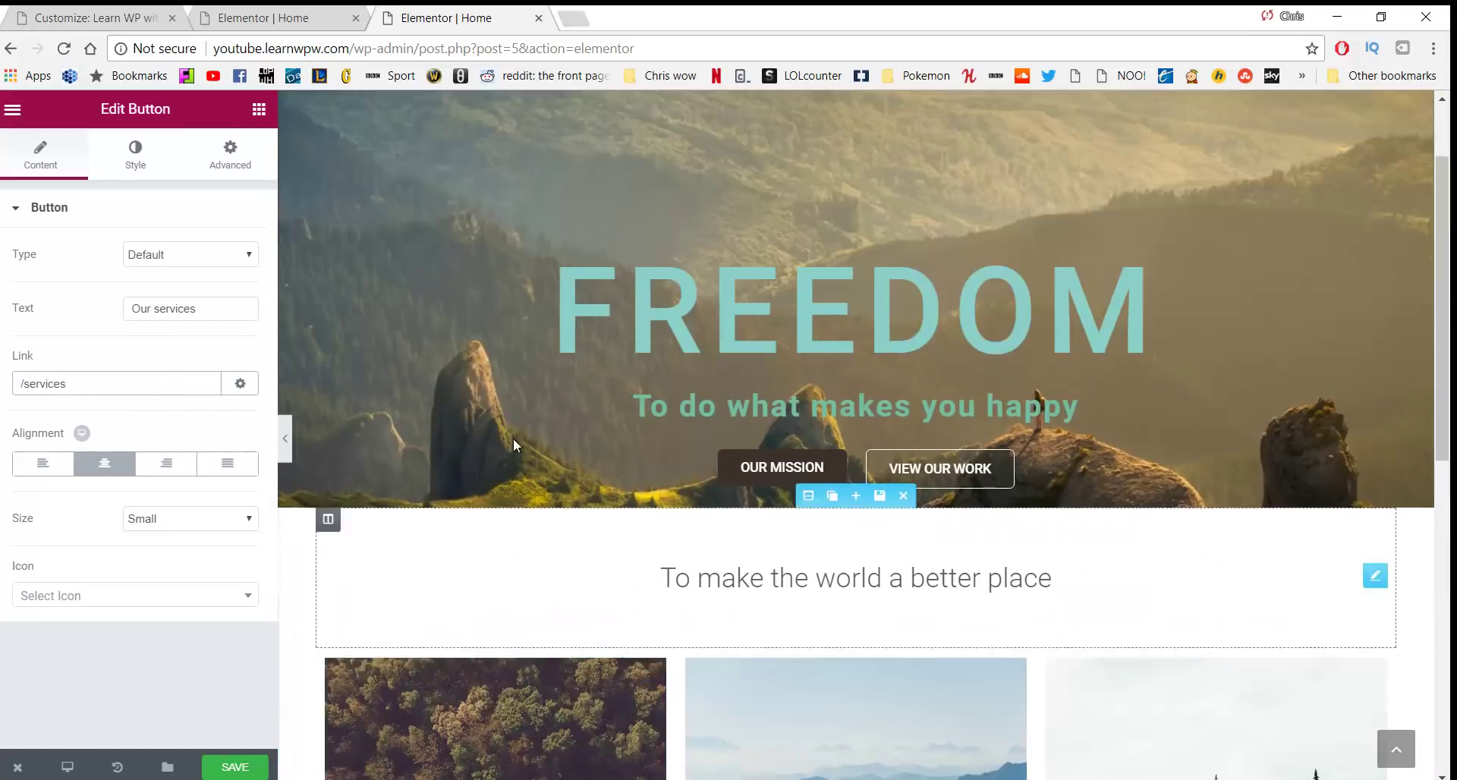
pyautogui.scroll(-9, 767, 481)
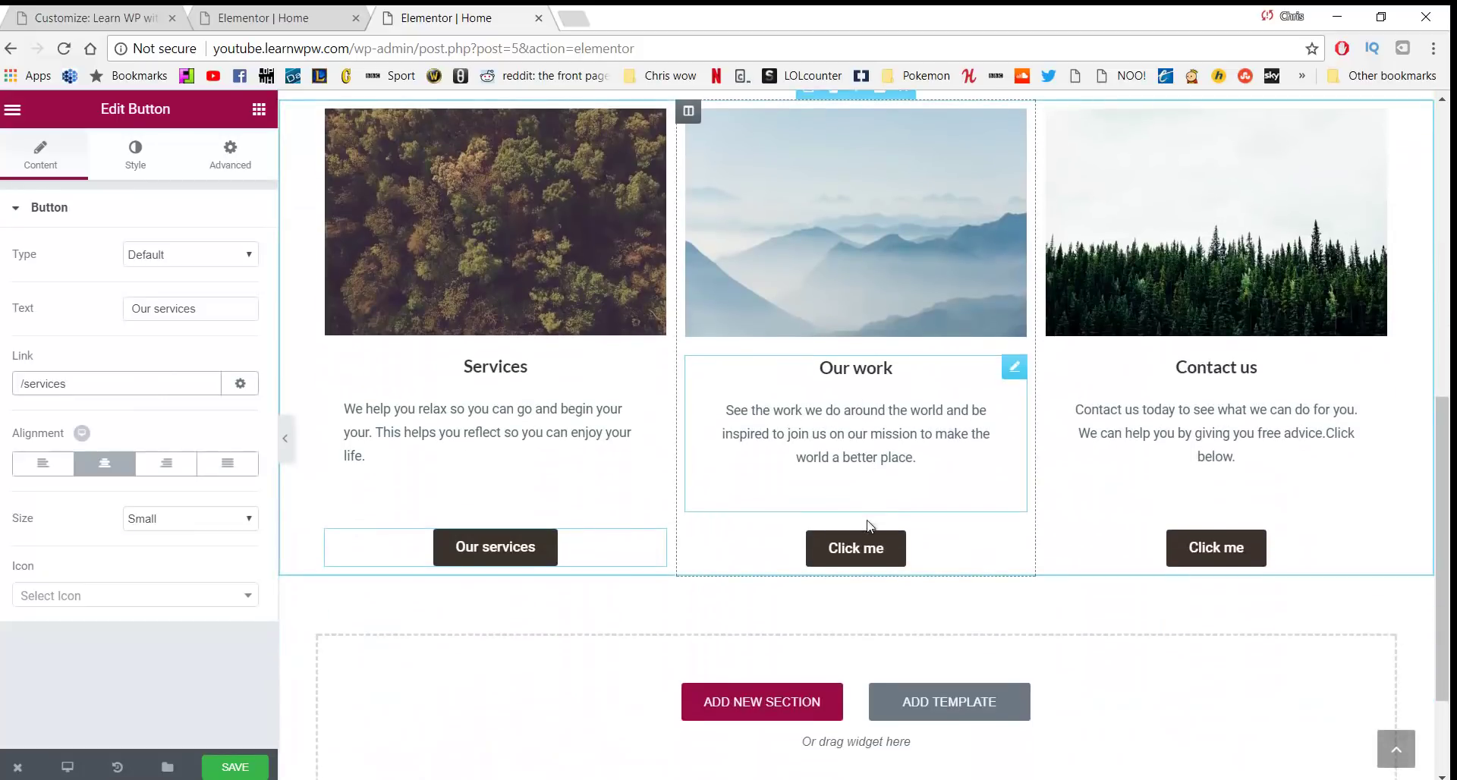
# Label the middle button 'Our Work' and capitalise the first to 'Our Services'
pyautogui.click(855, 548)
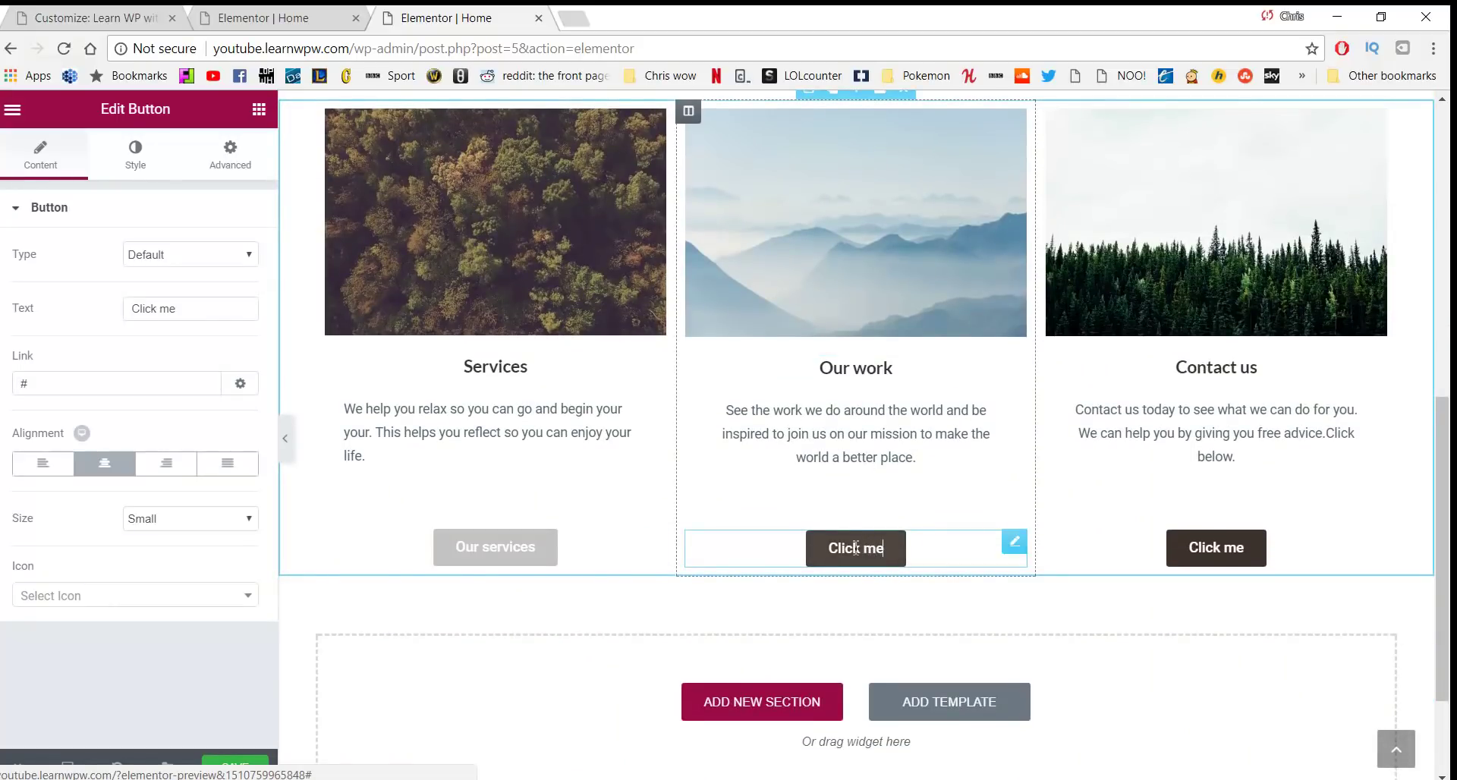
pyautogui.tripleClick(137, 308)
pyautogui.write('Our work')
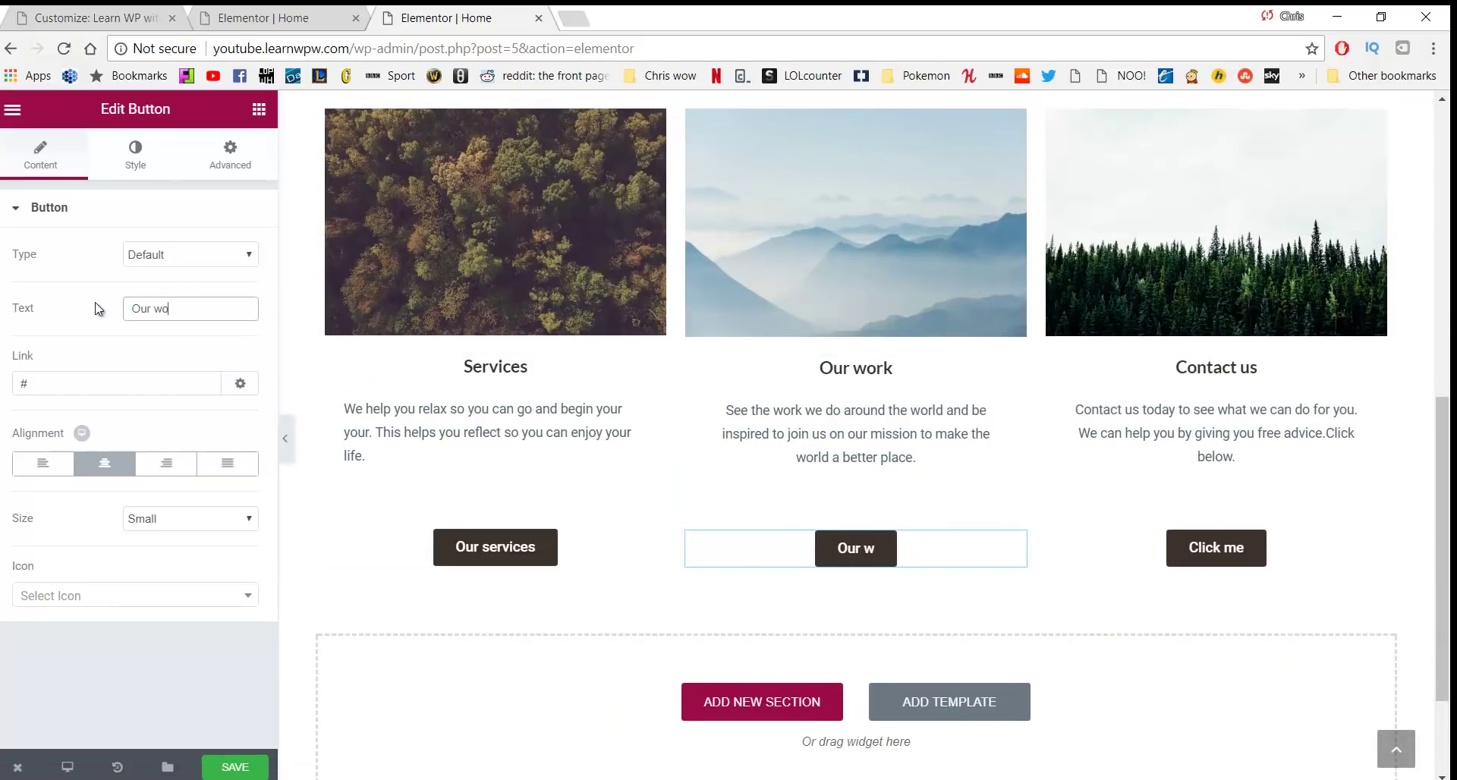
pyautogui.press('BackSpace')
pyautogui.press('BackSpace')
pyautogui.press('BackSpace')
pyautogui.press('BackSpace')
pyautogui.write('Work')
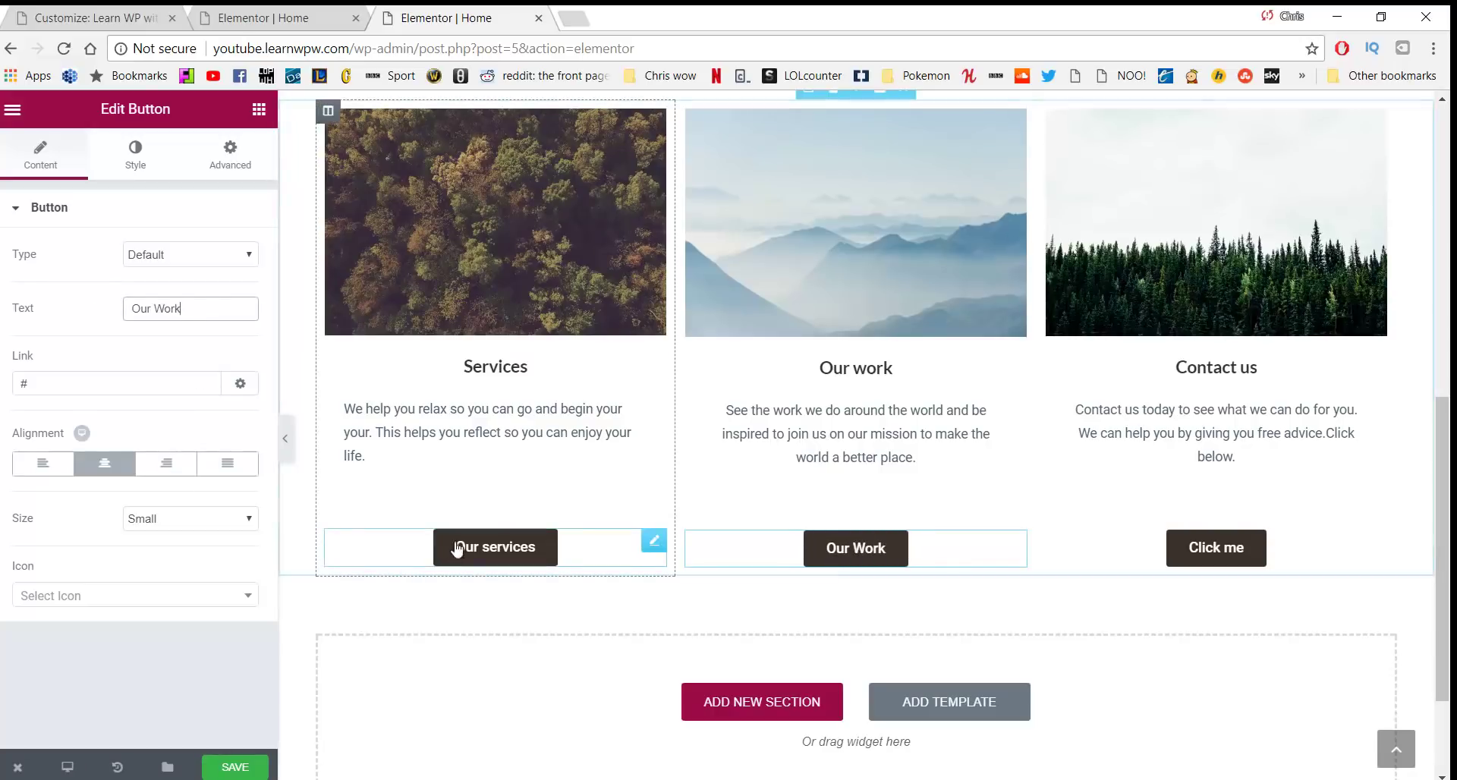
pyautogui.click(504, 546)
pyautogui.click(496, 547)
pyautogui.press('BackSpace')
pyautogui.write('S')
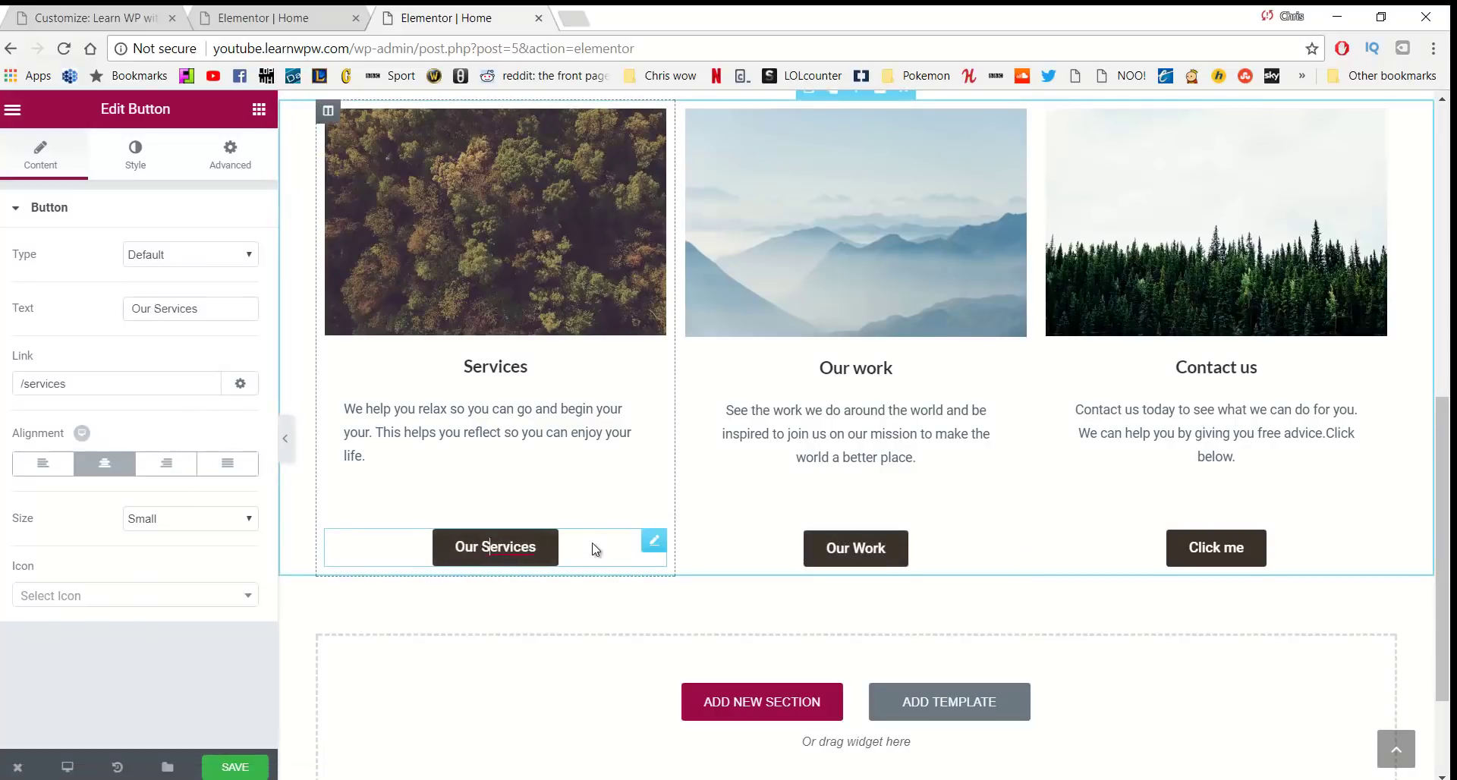
# Set the Our Work button's link to /our-work
pyautogui.click(852, 548)
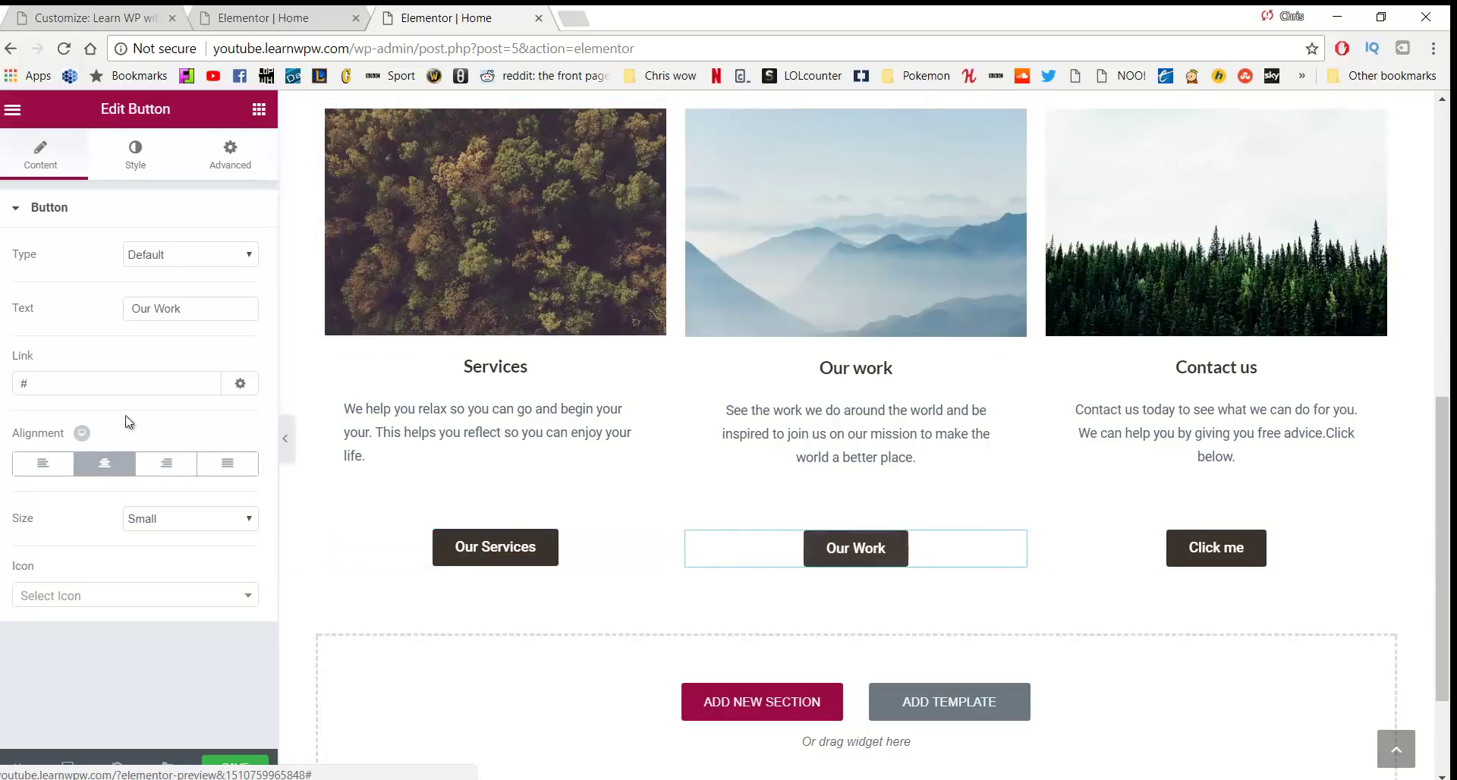
pyautogui.click(111, 384)
pyautogui.press('BackSpace')
pyautogui.write('/our-work')
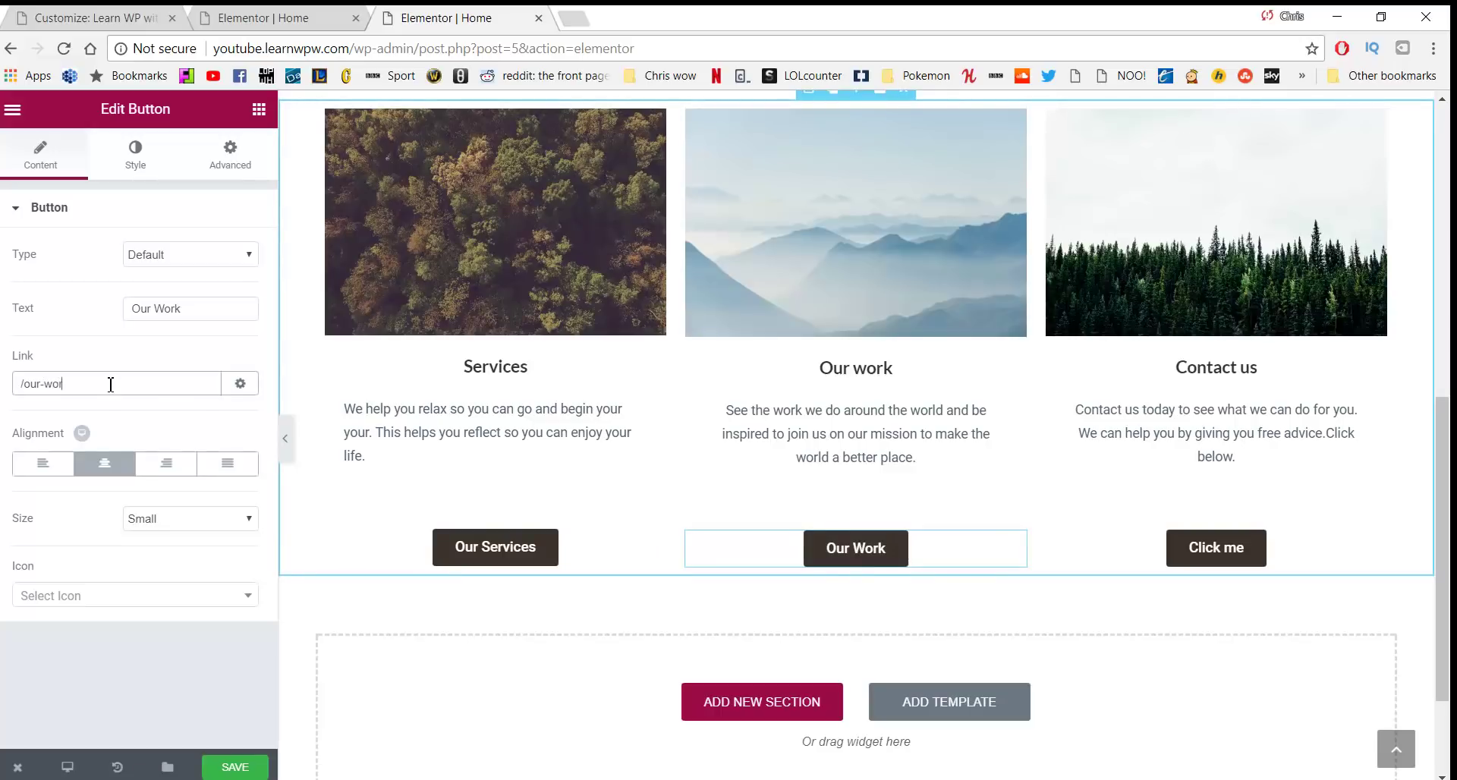
# Rename the Click me button to 'Contact Us' and start editing its link
pyautogui.click(1210, 548)
pyautogui.tripleClick(161, 311)
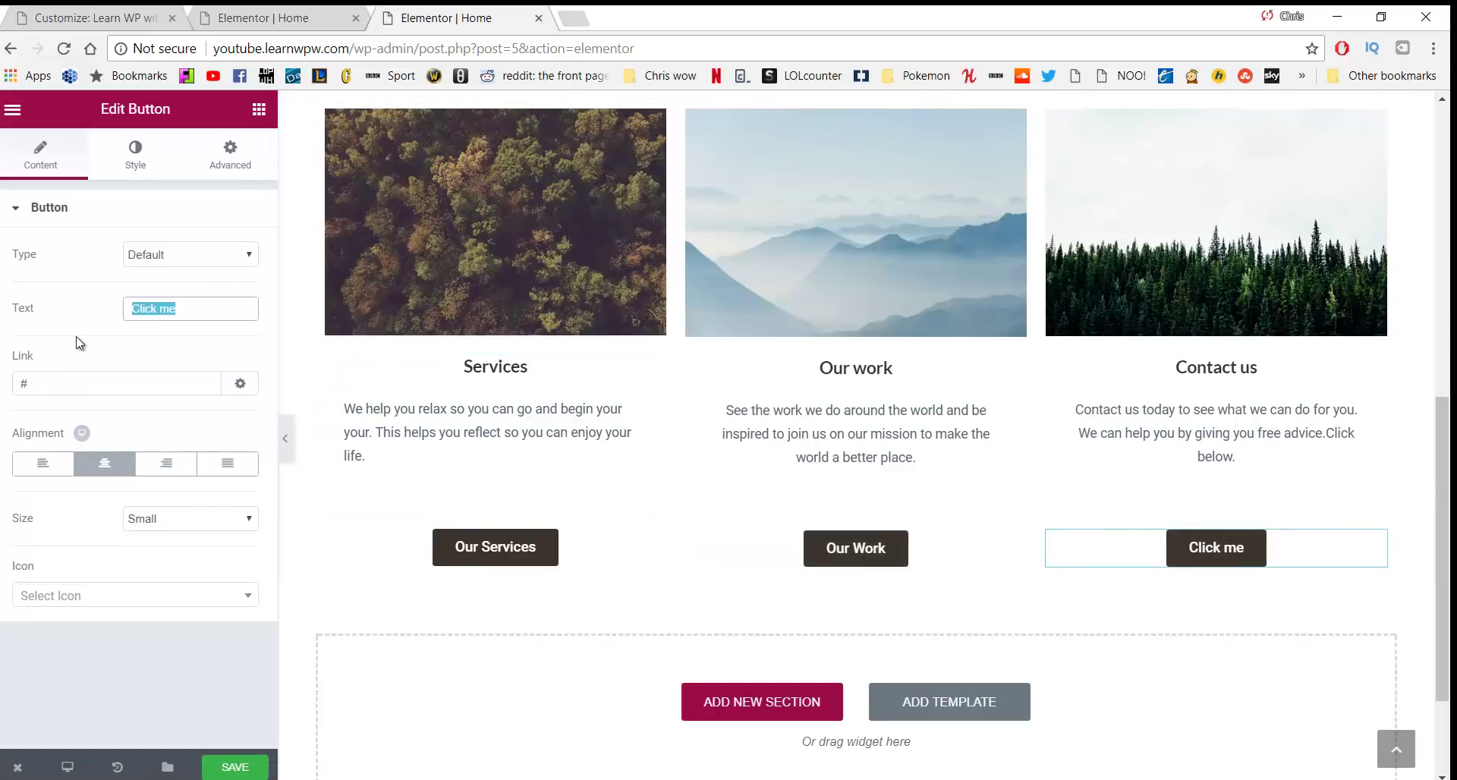
pyautogui.write('Contact Us')
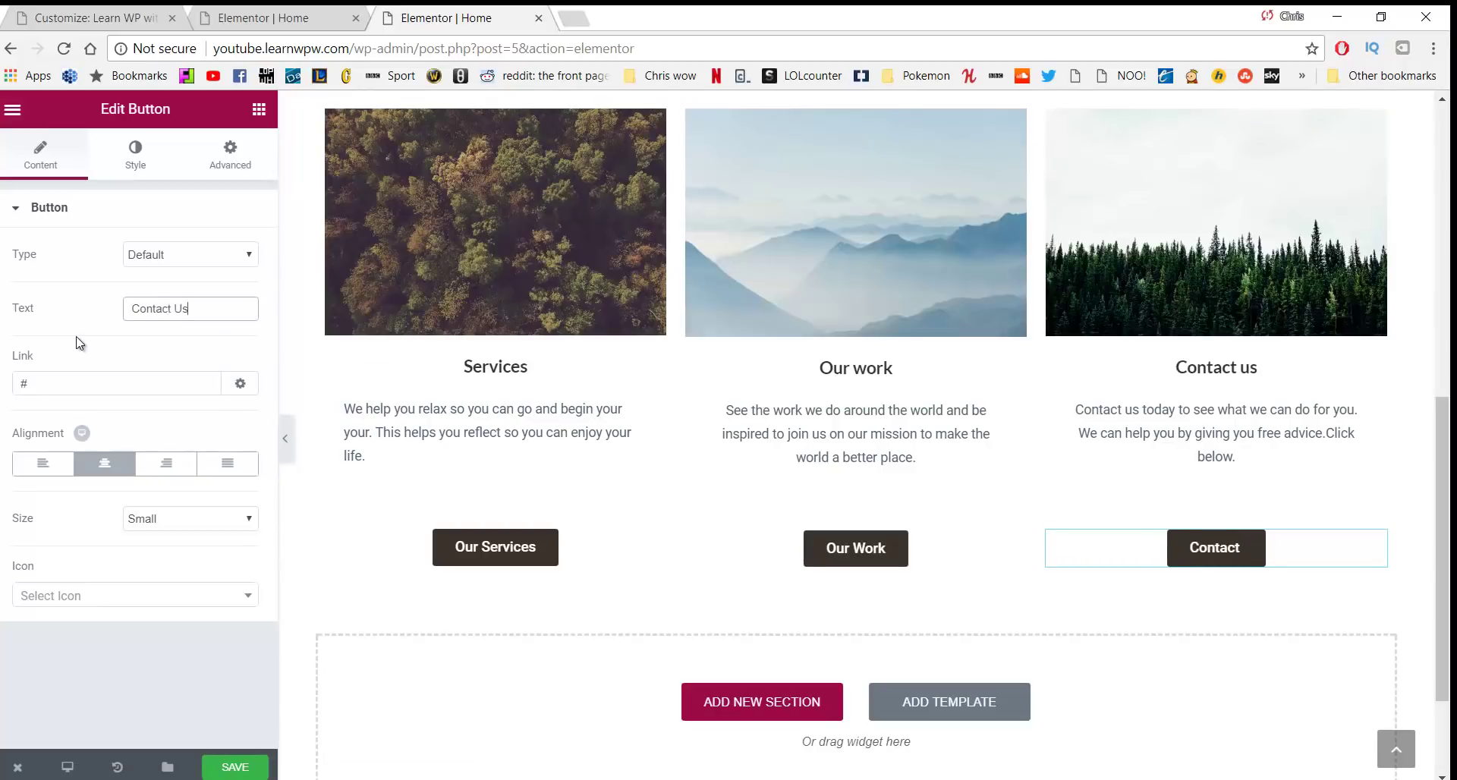
pyautogui.click(97, 384)
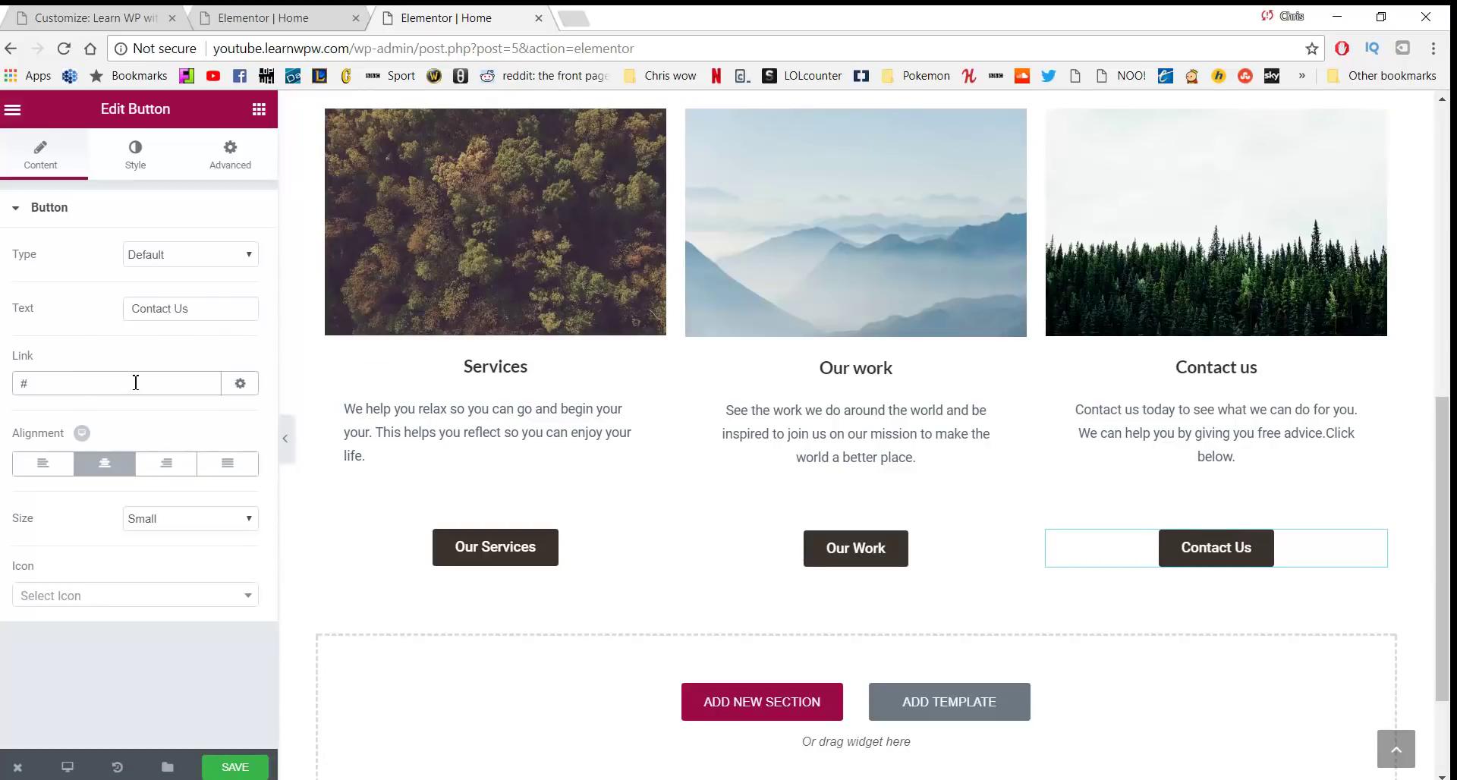
pyautogui.scroll(9, 557, 374)
pyautogui.scroll(-6, 1074, 283)
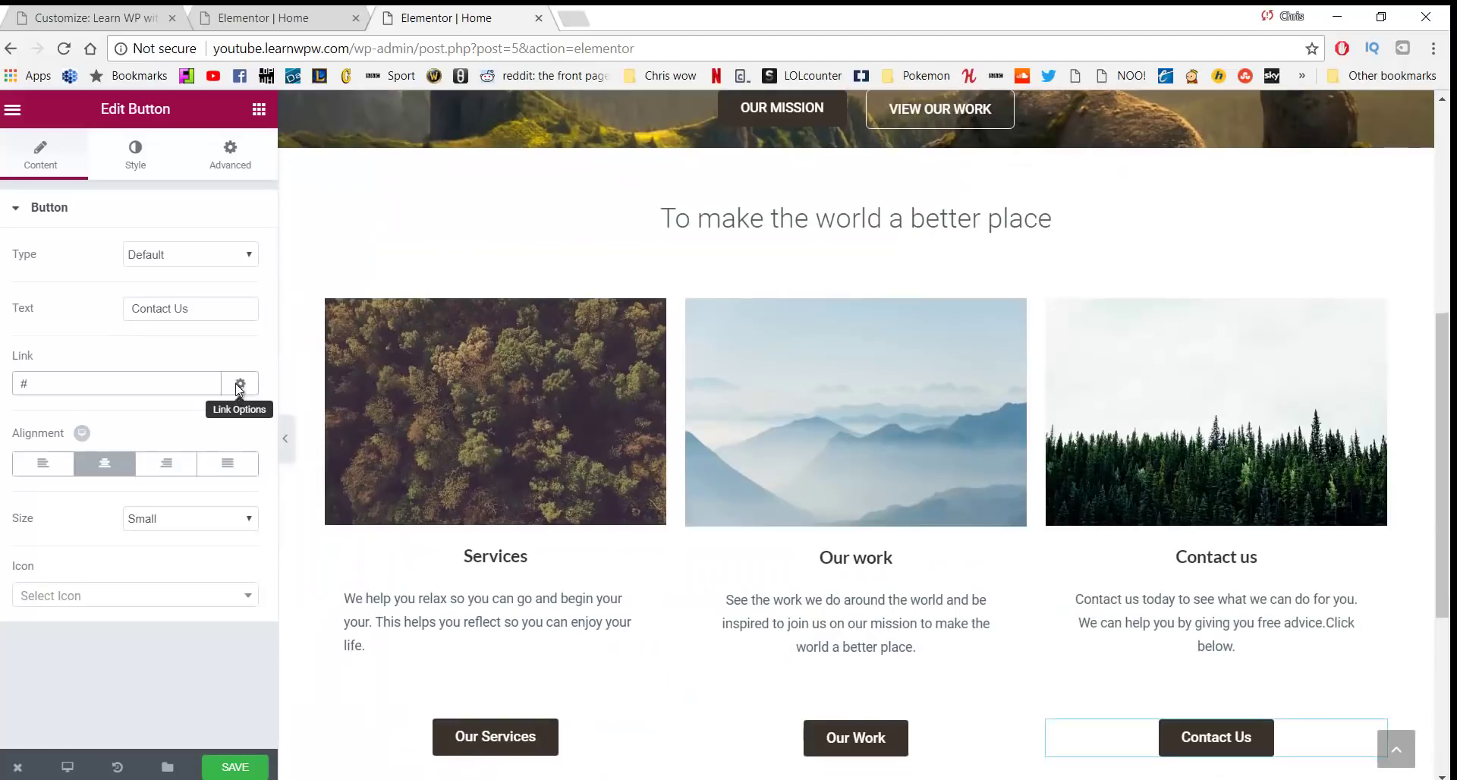
pyautogui.scroll(6, 1074, 283)
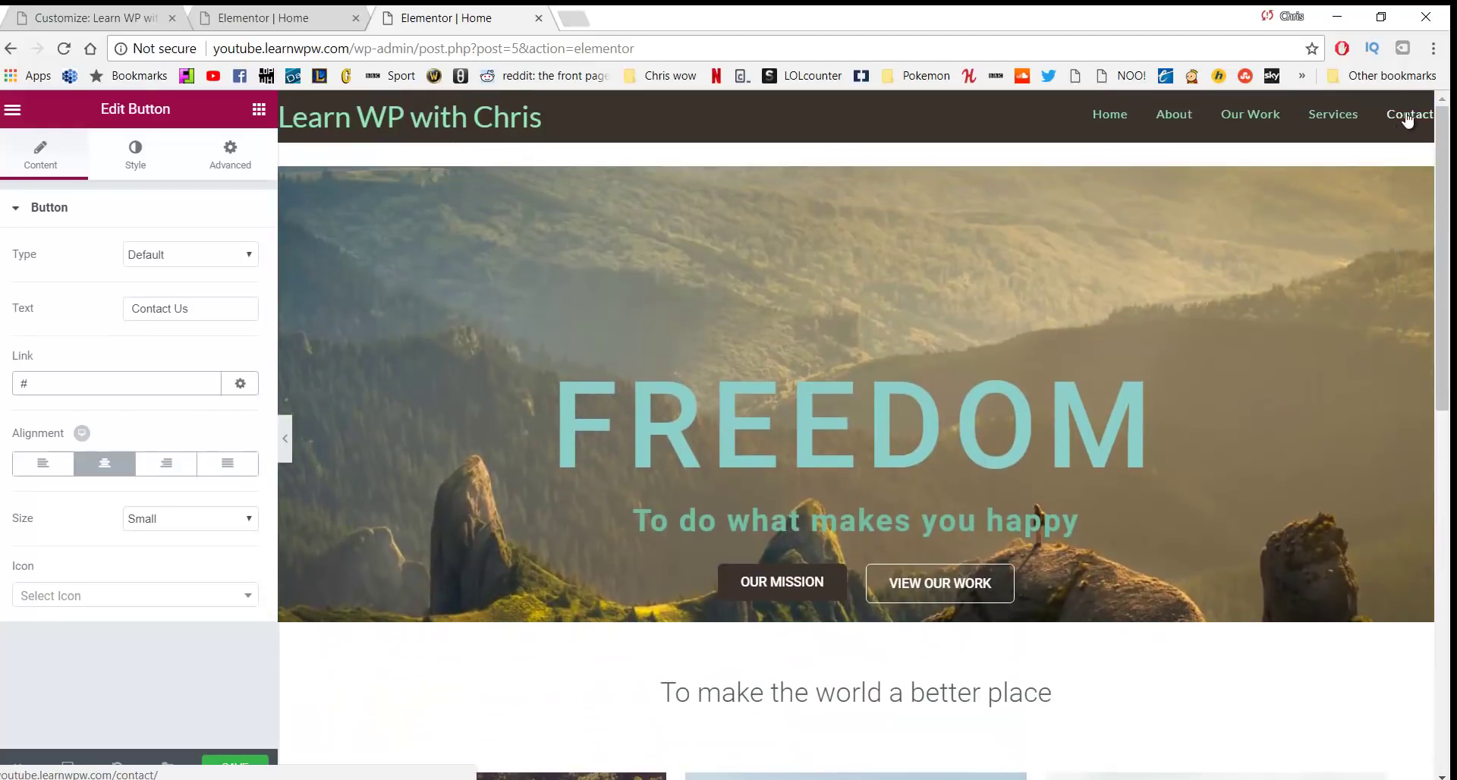
pyautogui.scroll(-5, 1017, 729)
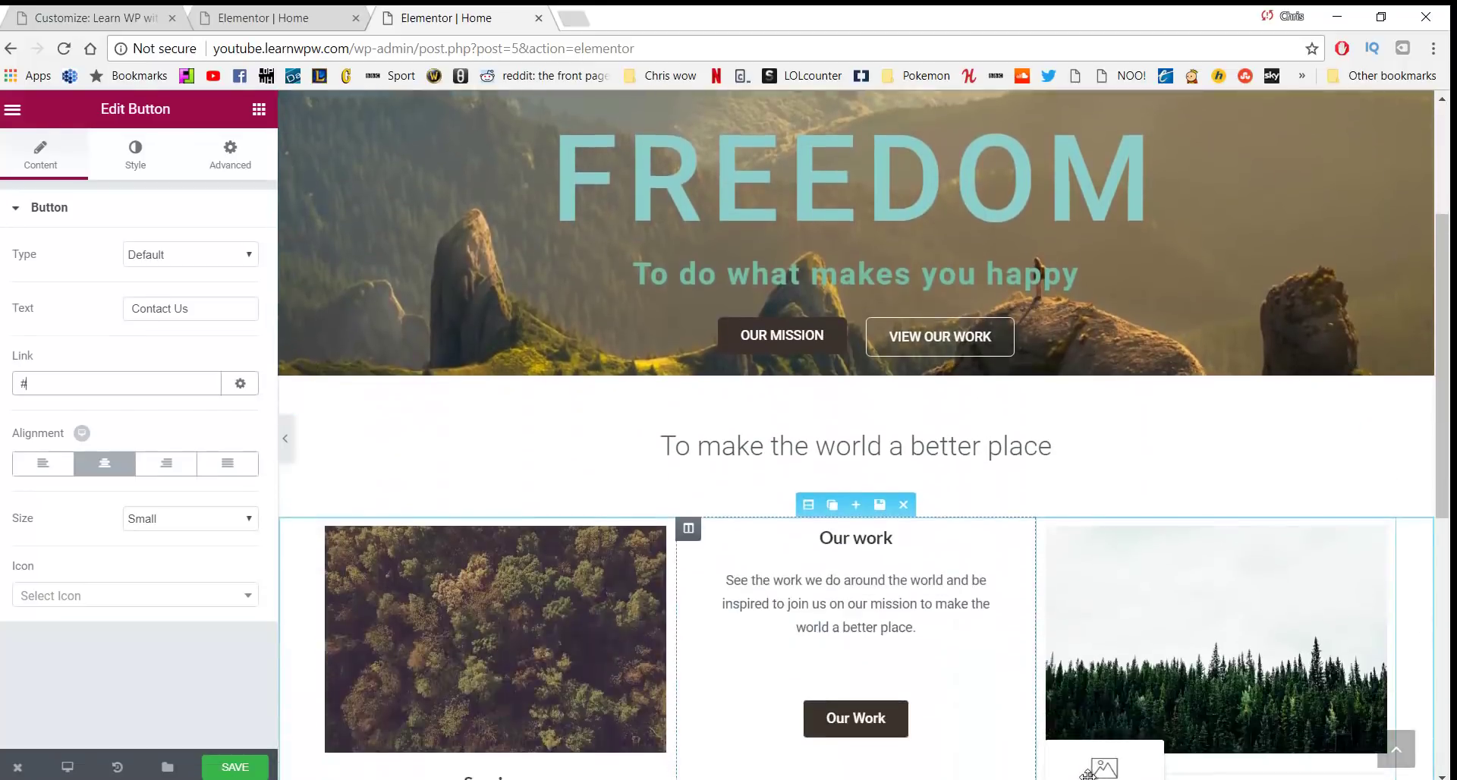
# Drag the misty mountain image around the page editor
pyautogui.click(1033, 765)
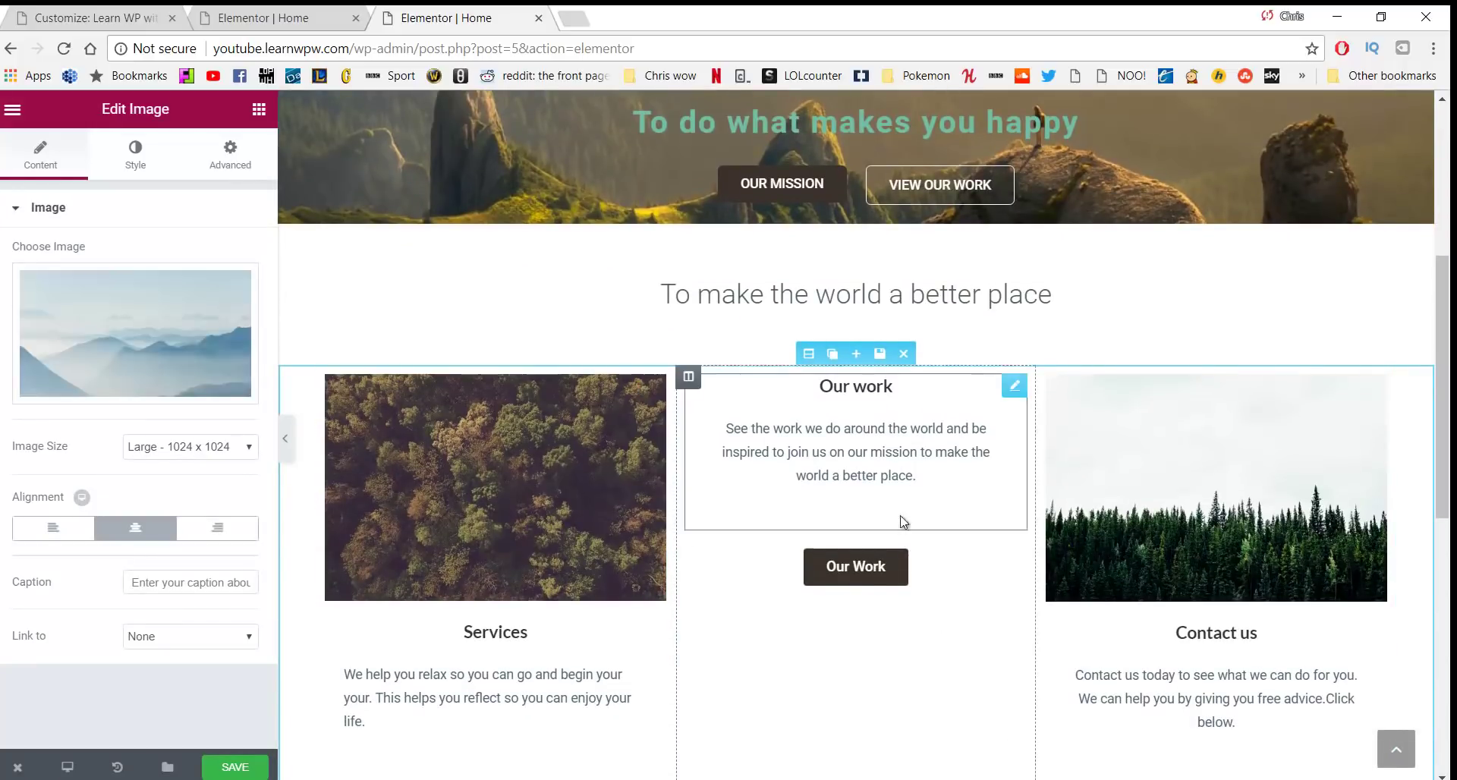
pyautogui.scroll(-4, 901, 520)
pyautogui.moveTo(1123, 575); pyautogui.dragTo(805, 319)
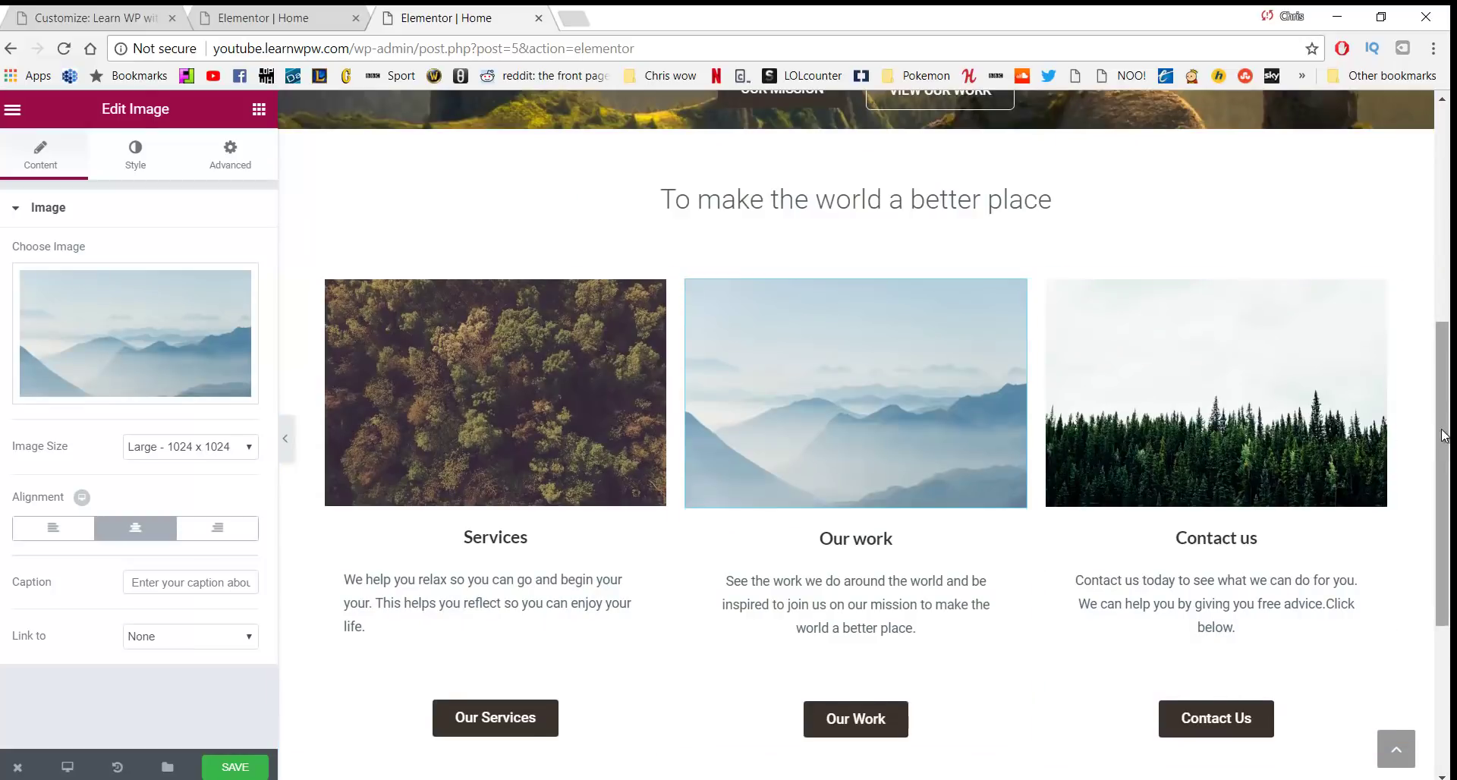
pyautogui.moveTo(1446, 440); pyautogui.dragTo(1448, 120)
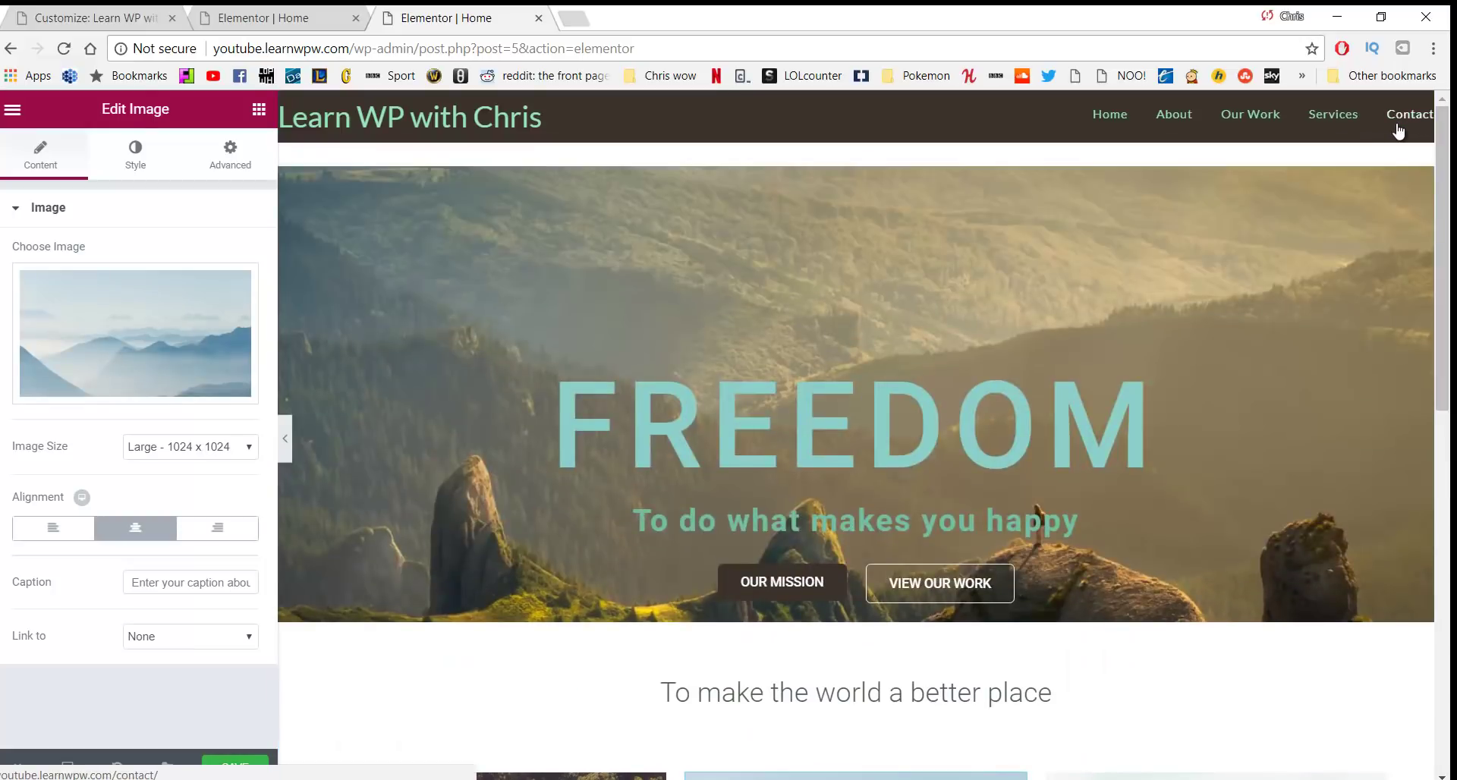
pyautogui.scroll(-2, 992, 749)
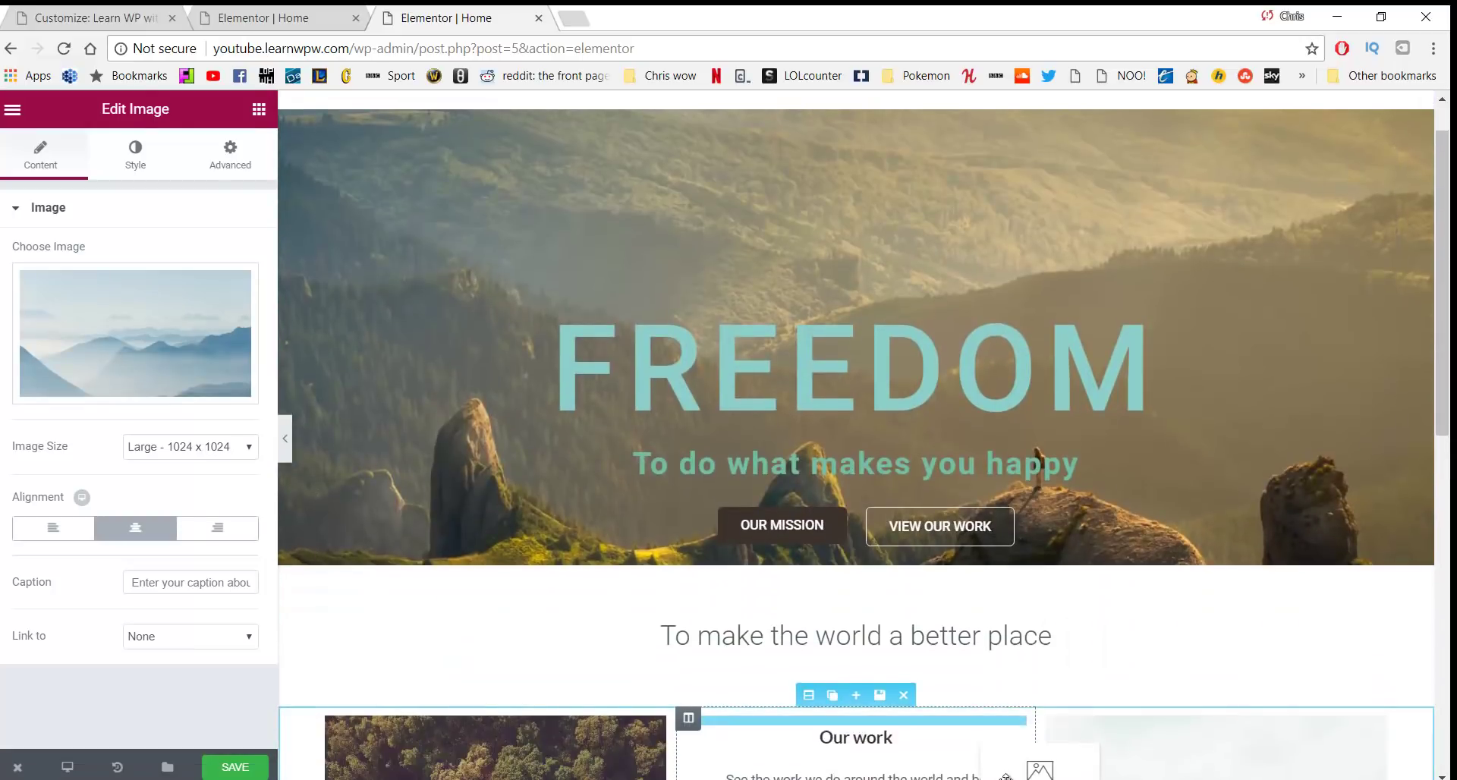
pyautogui.moveTo(993, 749); pyautogui.dragTo(968, 649)
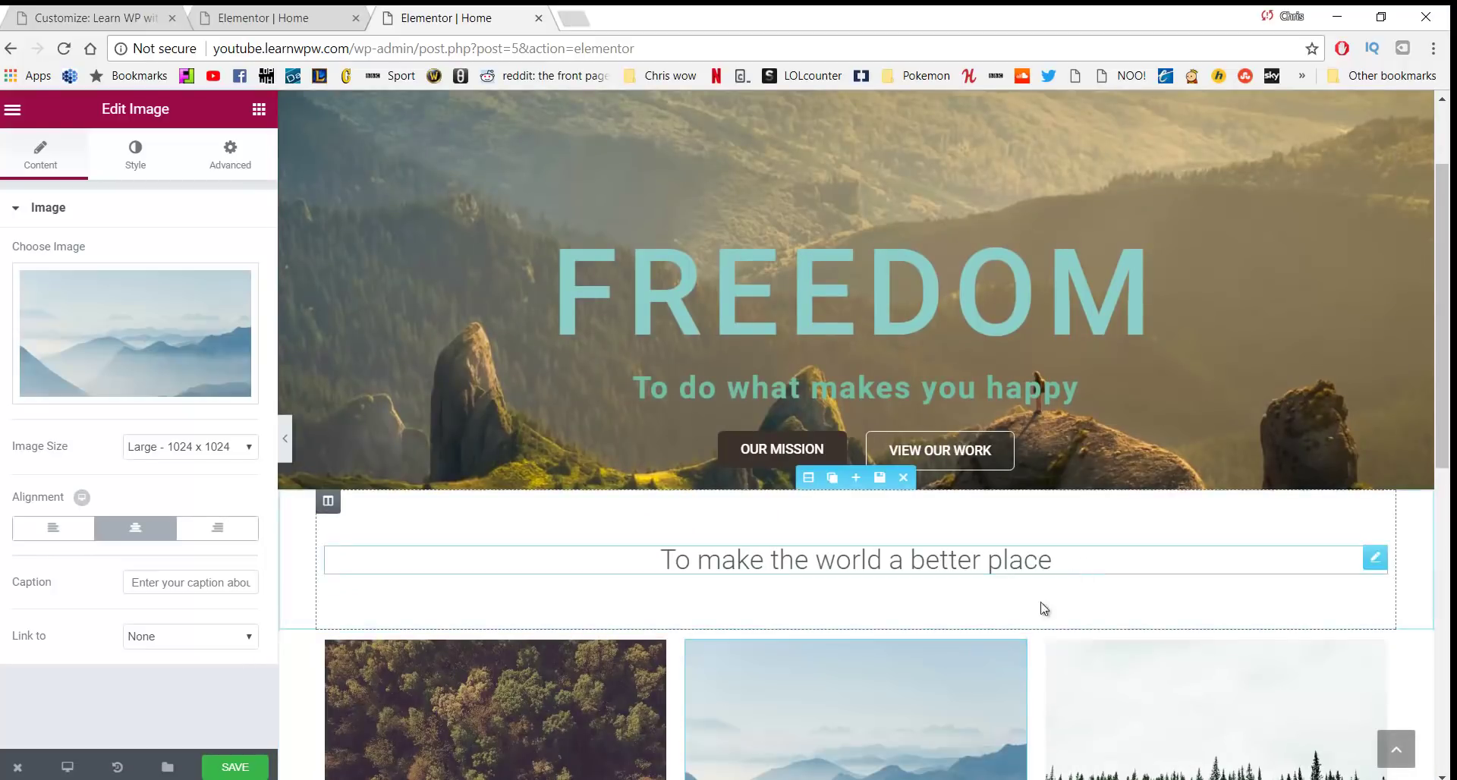
pyautogui.scroll(-1, 510, 549)
pyautogui.scroll(-3, 510, 550)
pyautogui.scroll(-2, 686, 368)
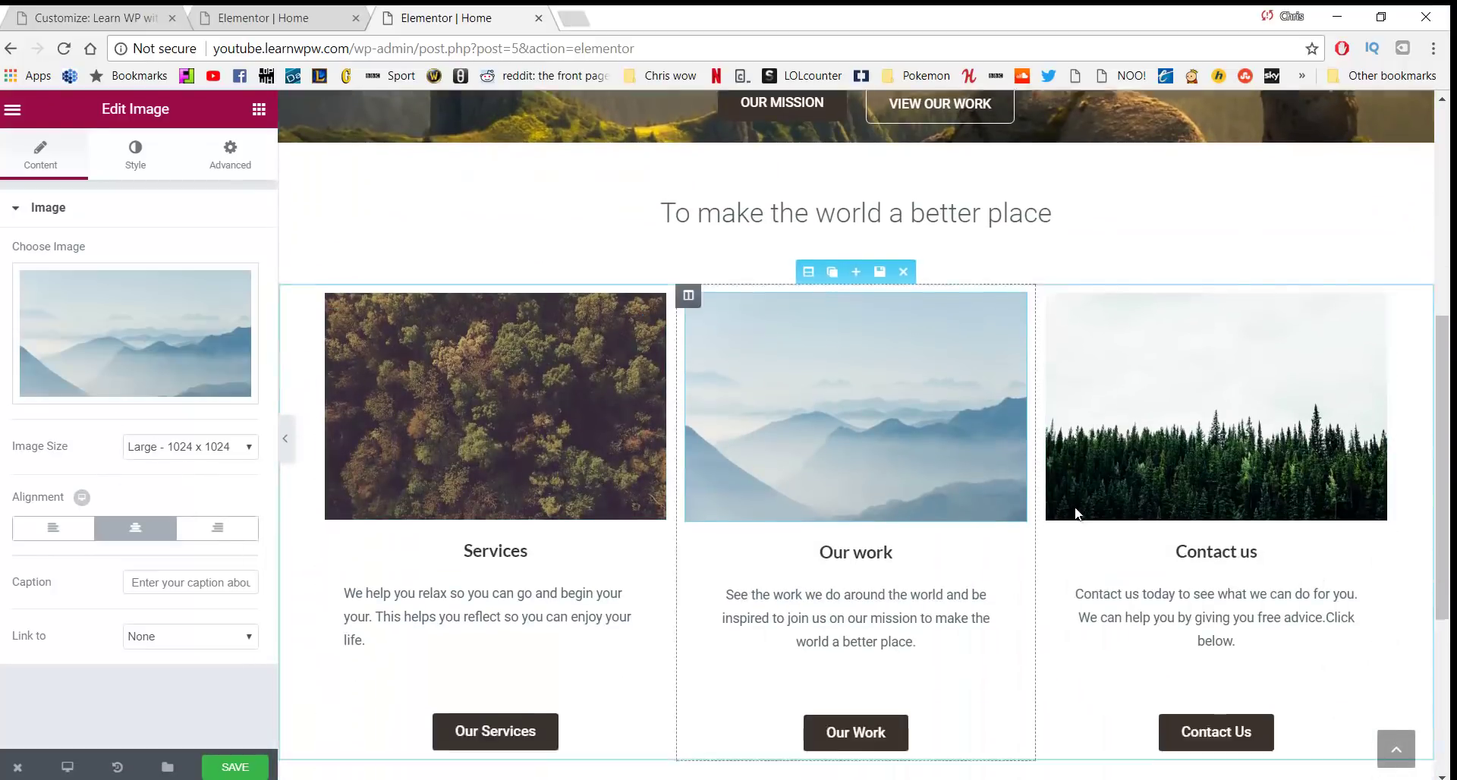
# Link the Contact Us button to /contact and save the page
pyautogui.click(1208, 597)
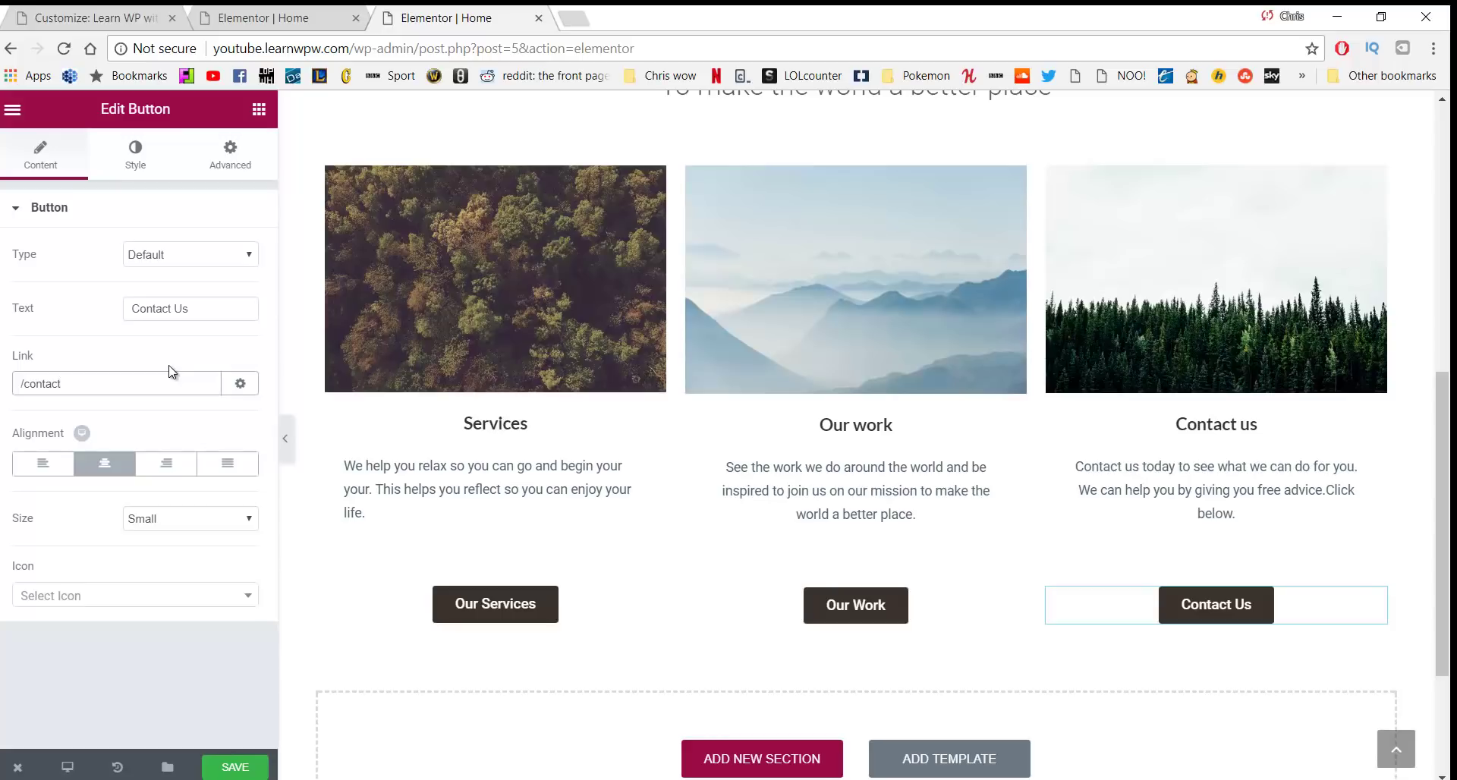
pyautogui.click(244, 773)
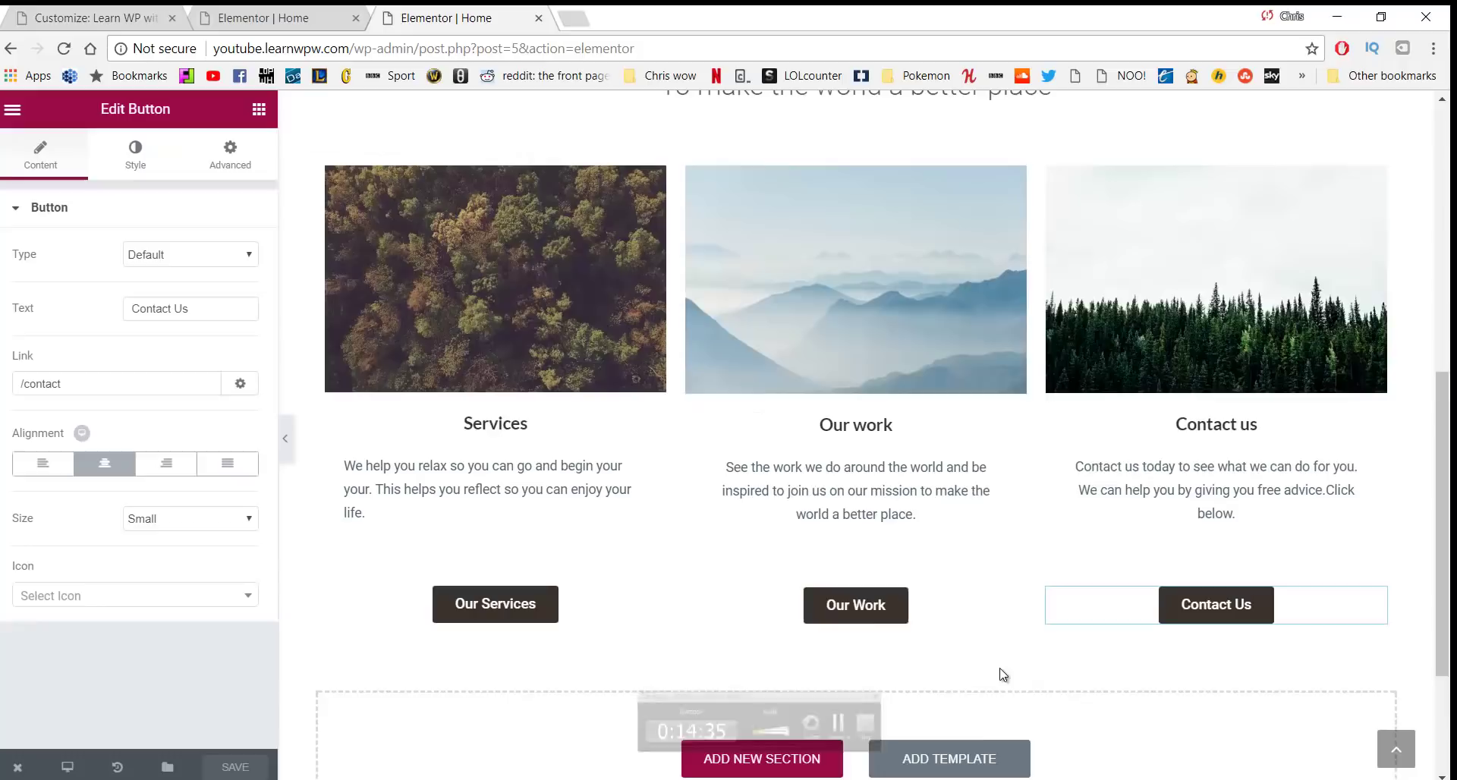
pyautogui.scroll(1, 763, 641)
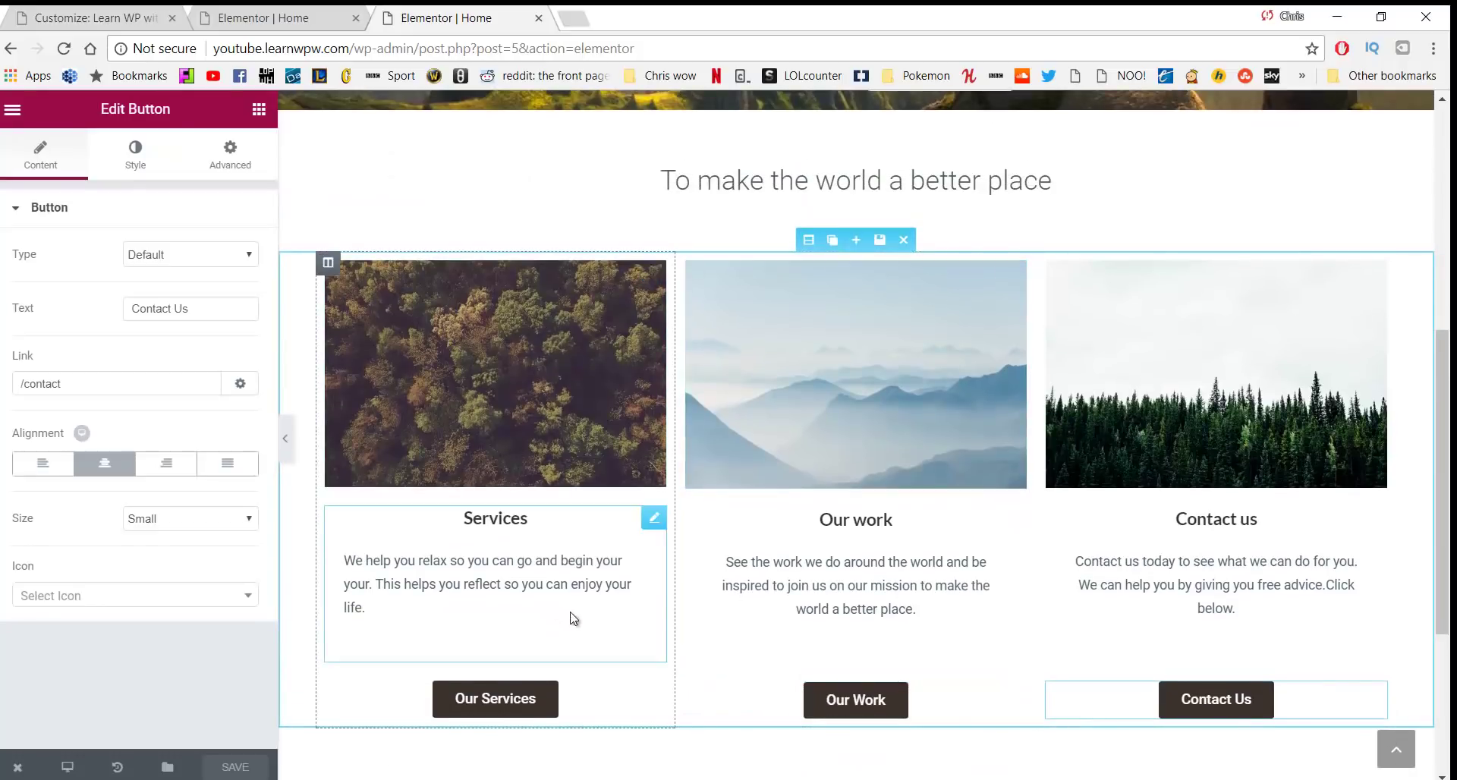
pyautogui.scroll(-4, 757, 471)
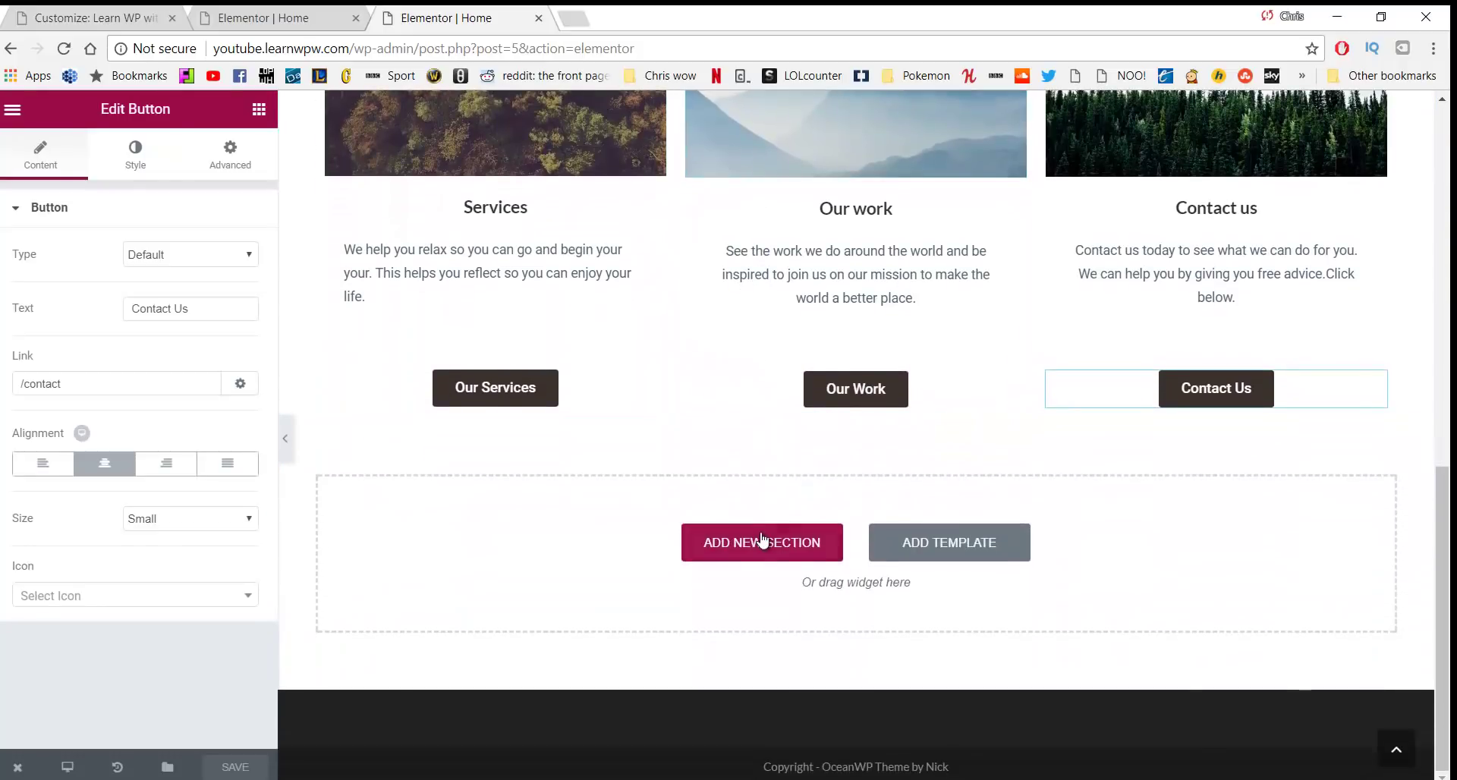
# Add a two-column section below the columns with a light grey Classic background
pyautogui.click(761, 552)
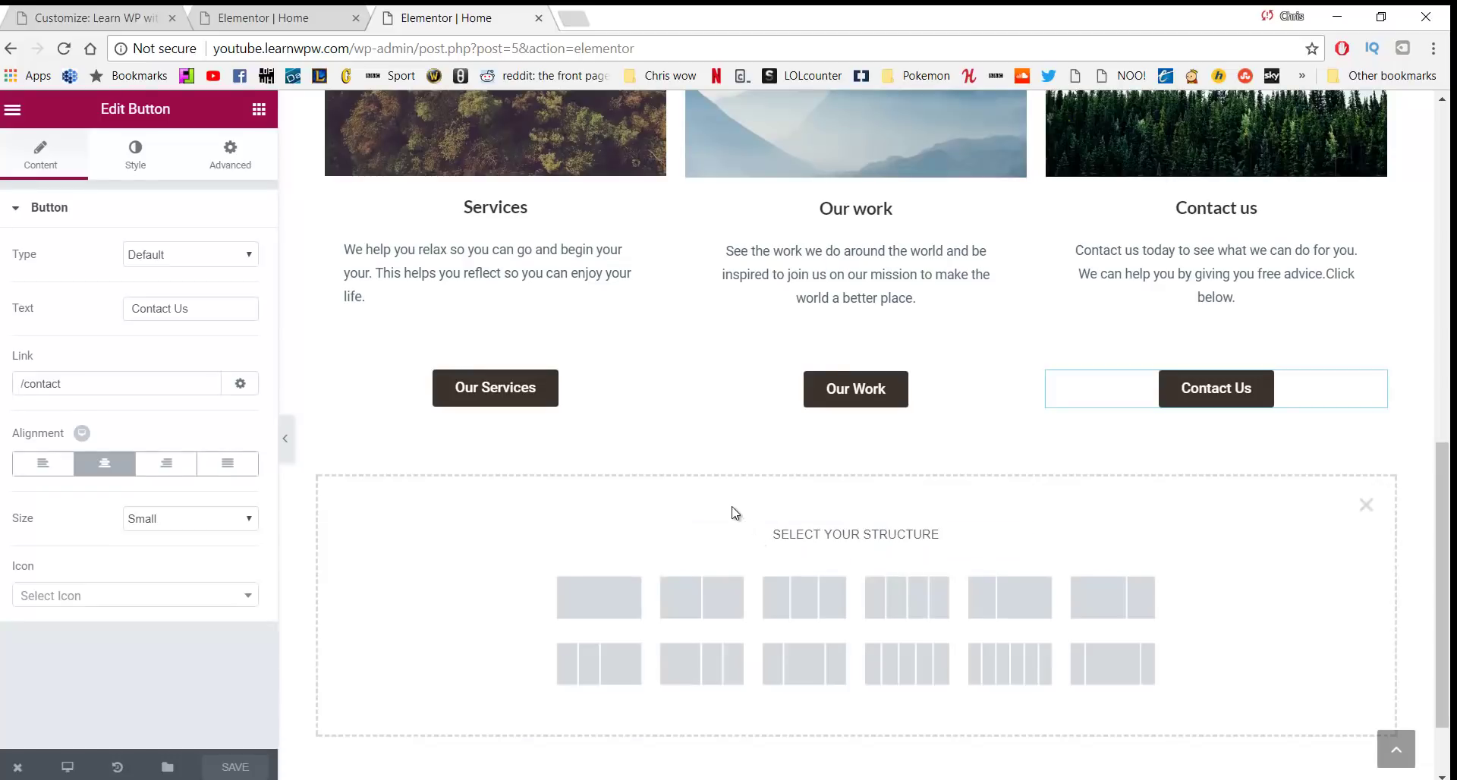
pyautogui.click(722, 596)
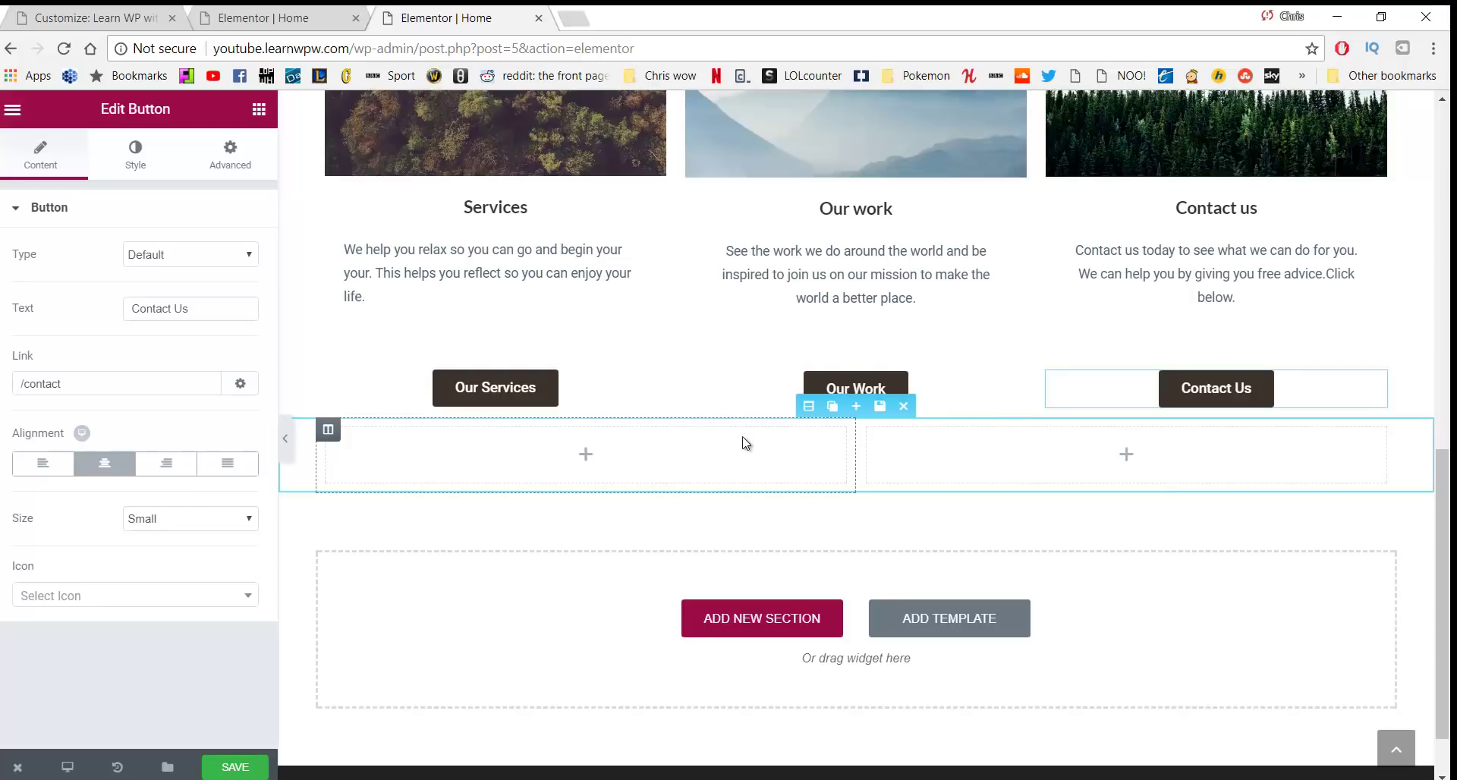
pyautogui.click(706, 471)
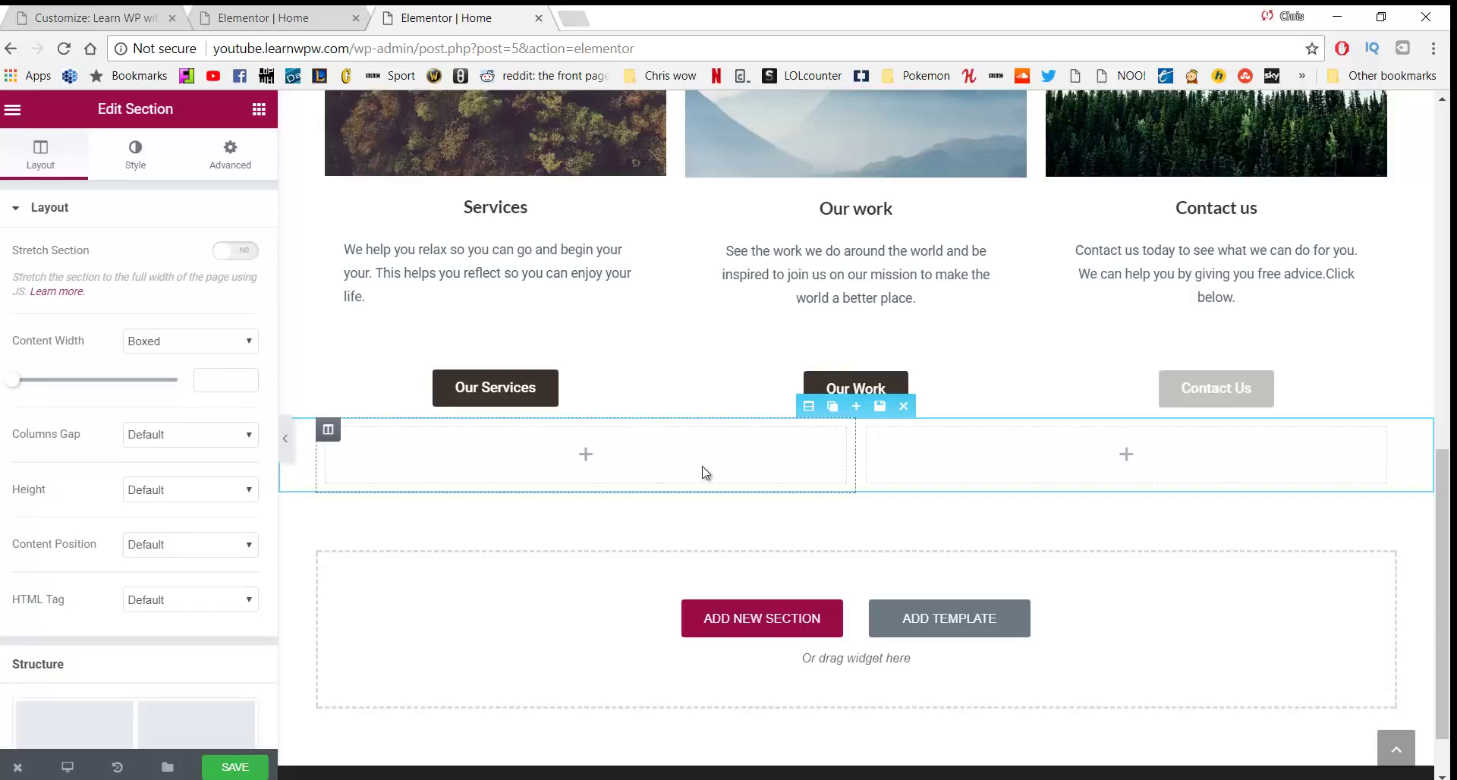
pyautogui.click(136, 156)
pyautogui.click(145, 312)
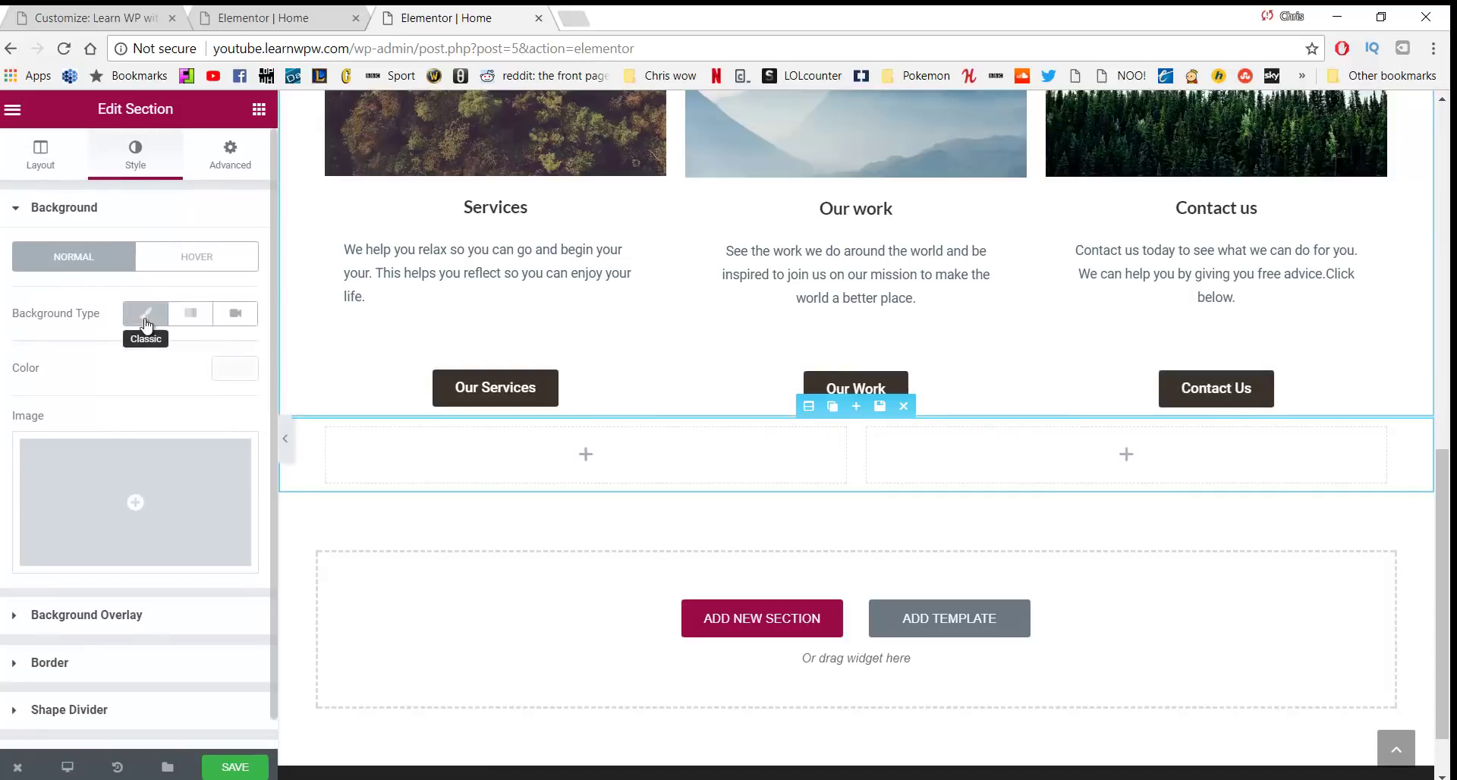
pyautogui.click(217, 372)
pyautogui.moveTo(68, 420)
pyautogui.mouseDown()
pyautogui.moveTo(2, 385)
pyautogui.moveTo(11, 398)
pyautogui.mouseUp()
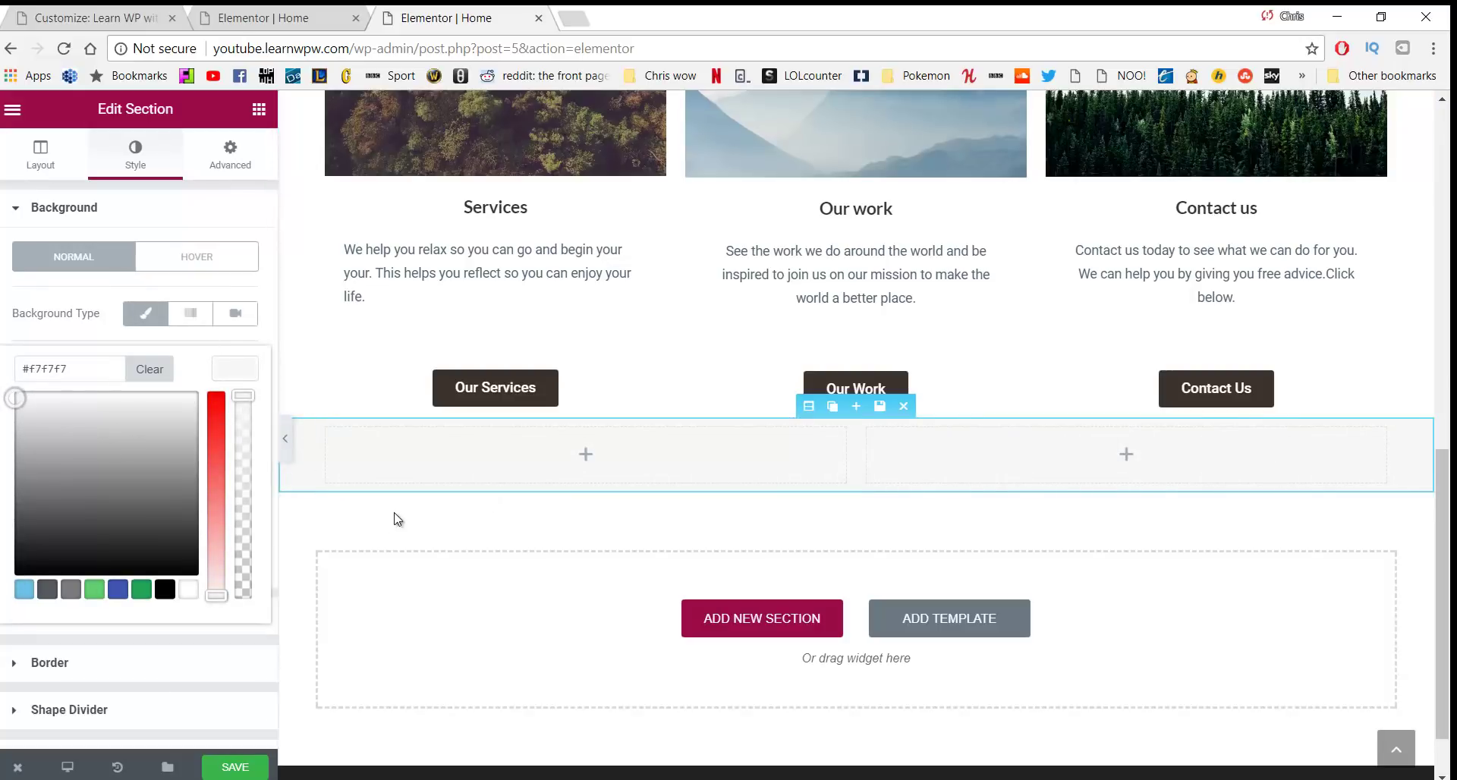
# Give the section a 50 px top margin and 40 px top and bottom padding
pyautogui.click(225, 169)
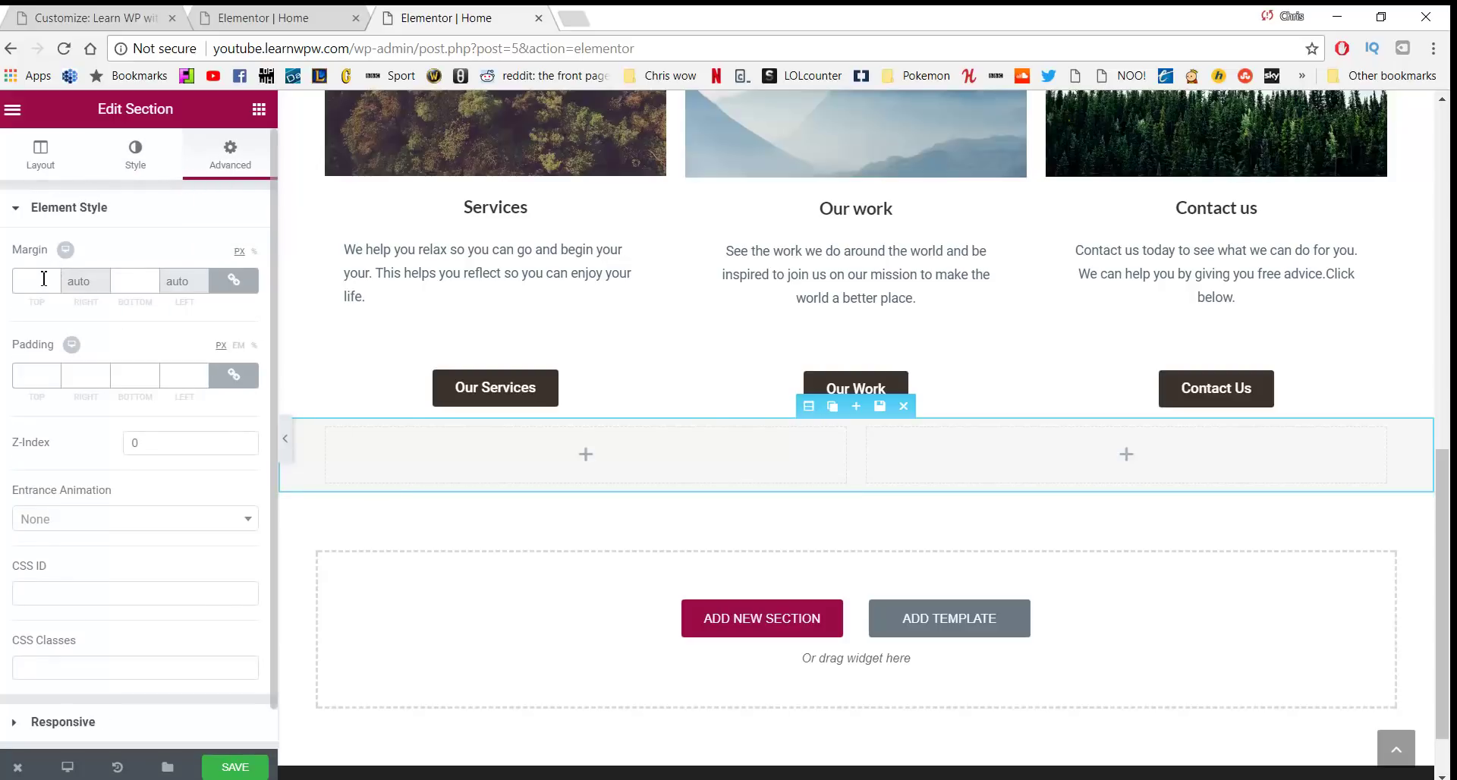
pyautogui.click(230, 283)
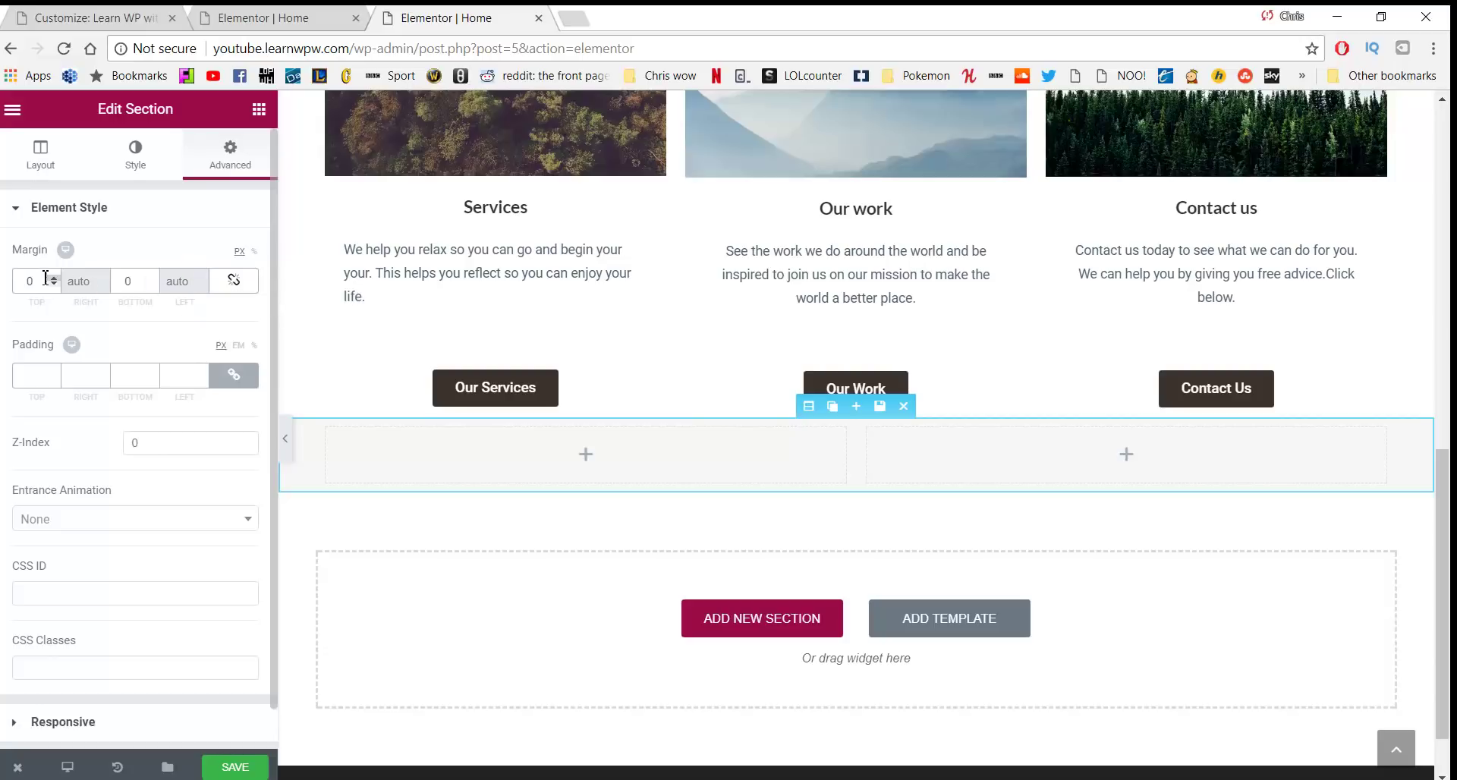
pyautogui.write('50')
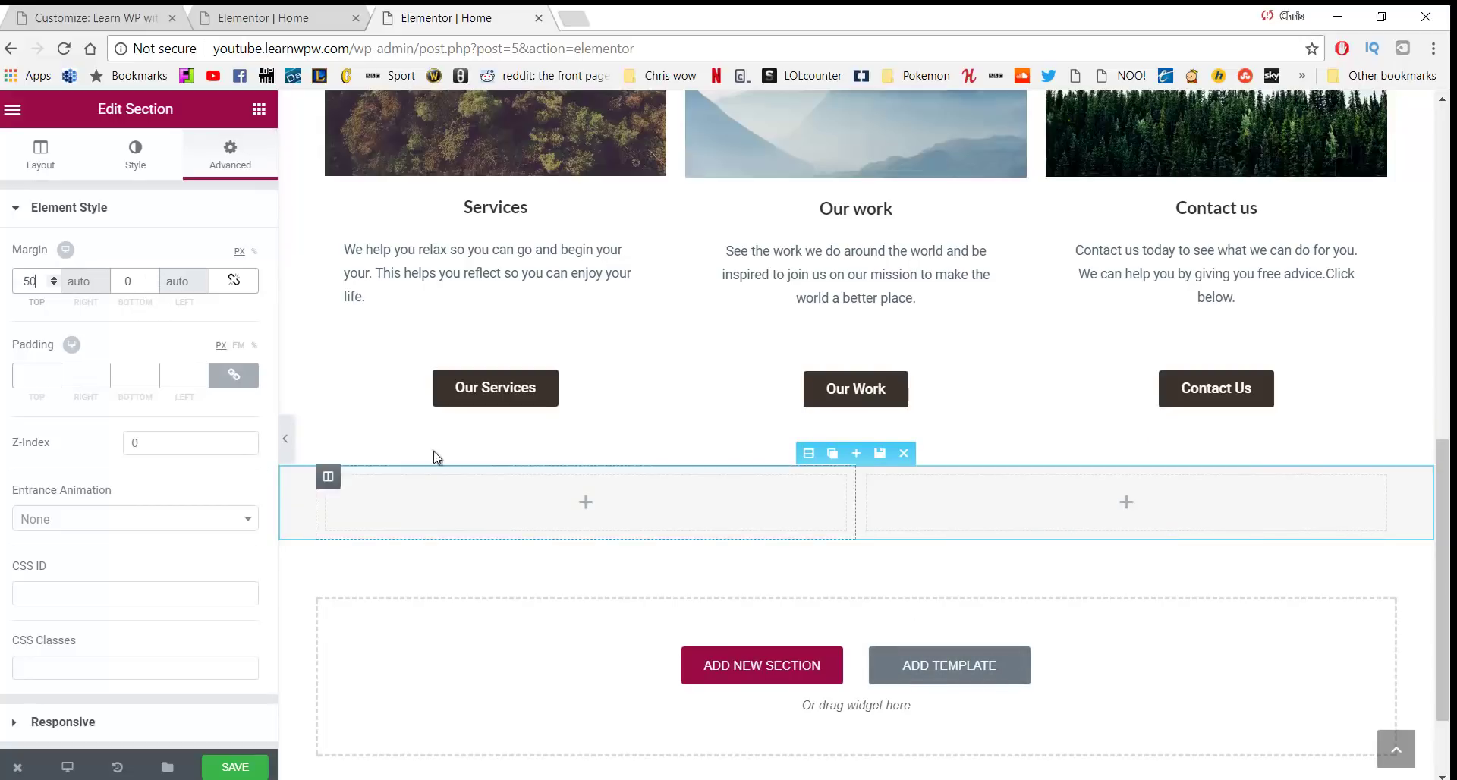
pyautogui.click(234, 375)
pyautogui.write('40')
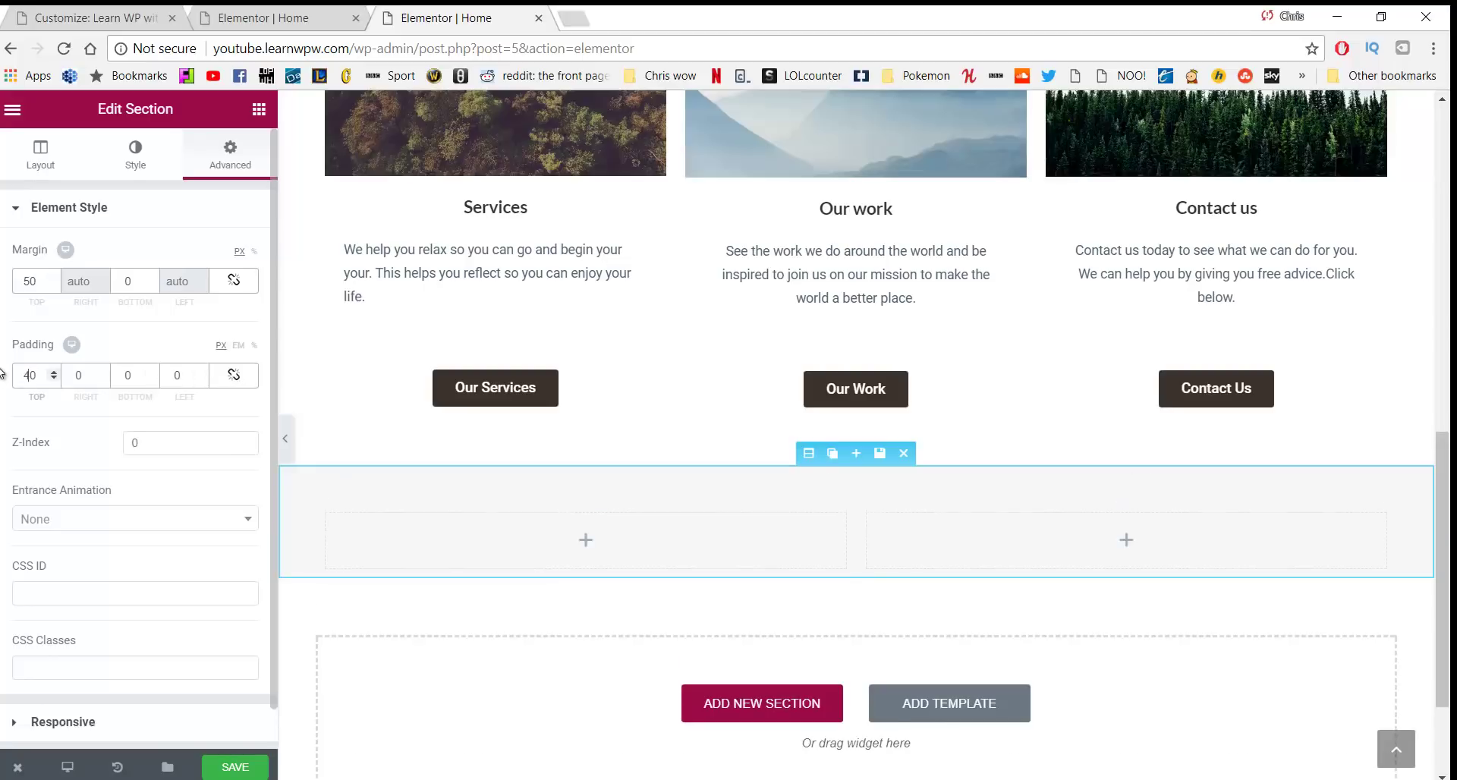
pyautogui.click(129, 380)
pyautogui.write('4')
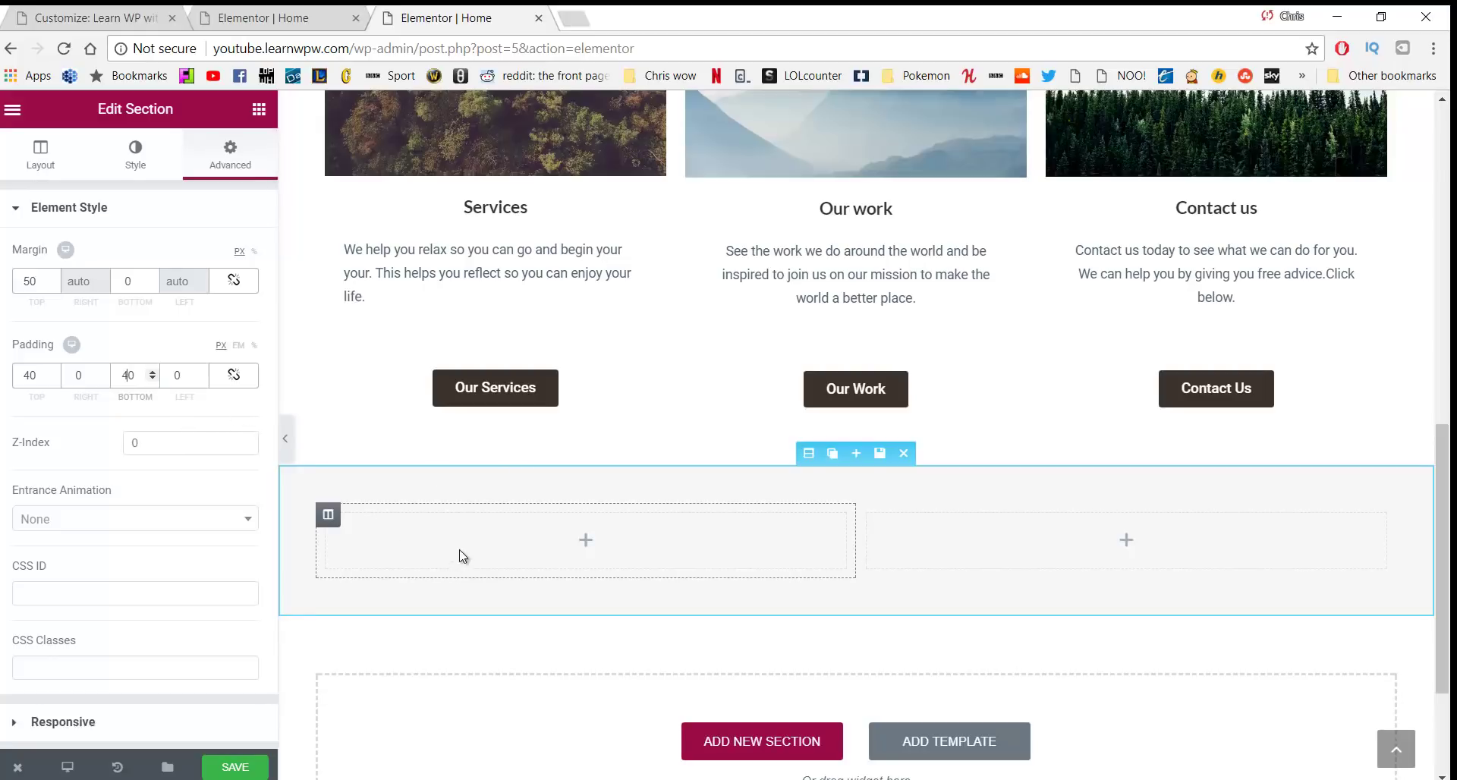
pyautogui.click(259, 108)
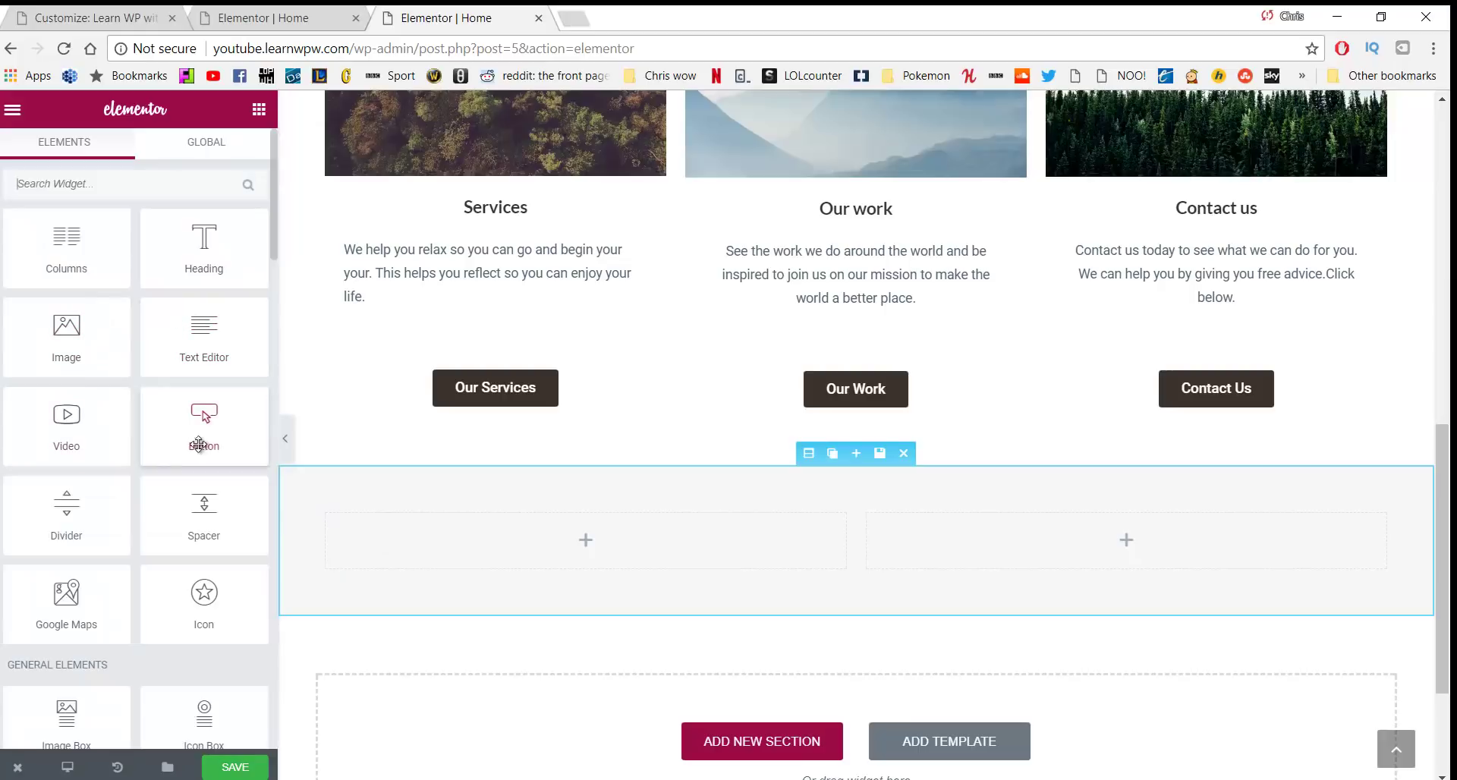
# Place a Heading widget in the left column and title it 'Our Work'
pyautogui.moveTo(204, 237); pyautogui.dragTo(286, 520)
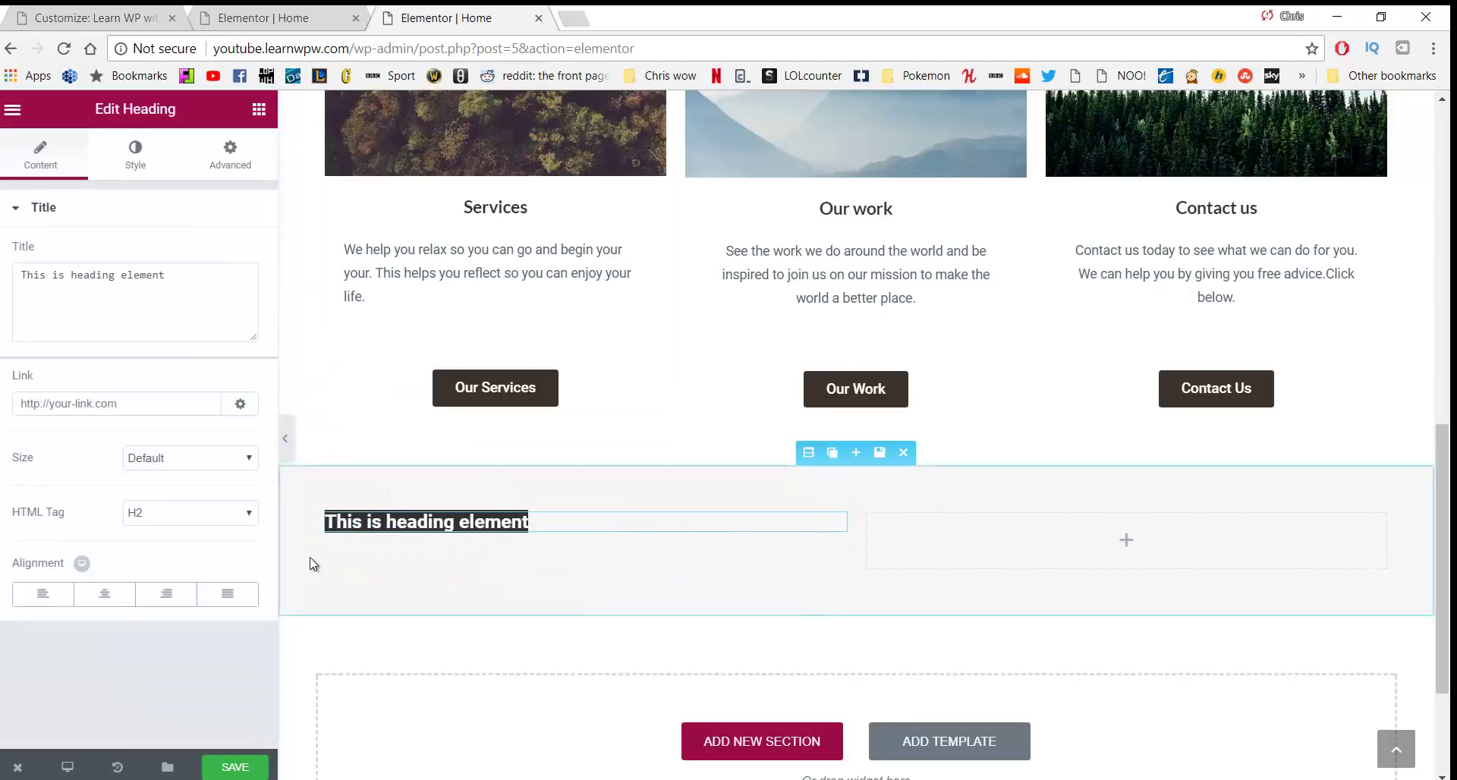
pyautogui.scroll(-3, 311, 563)
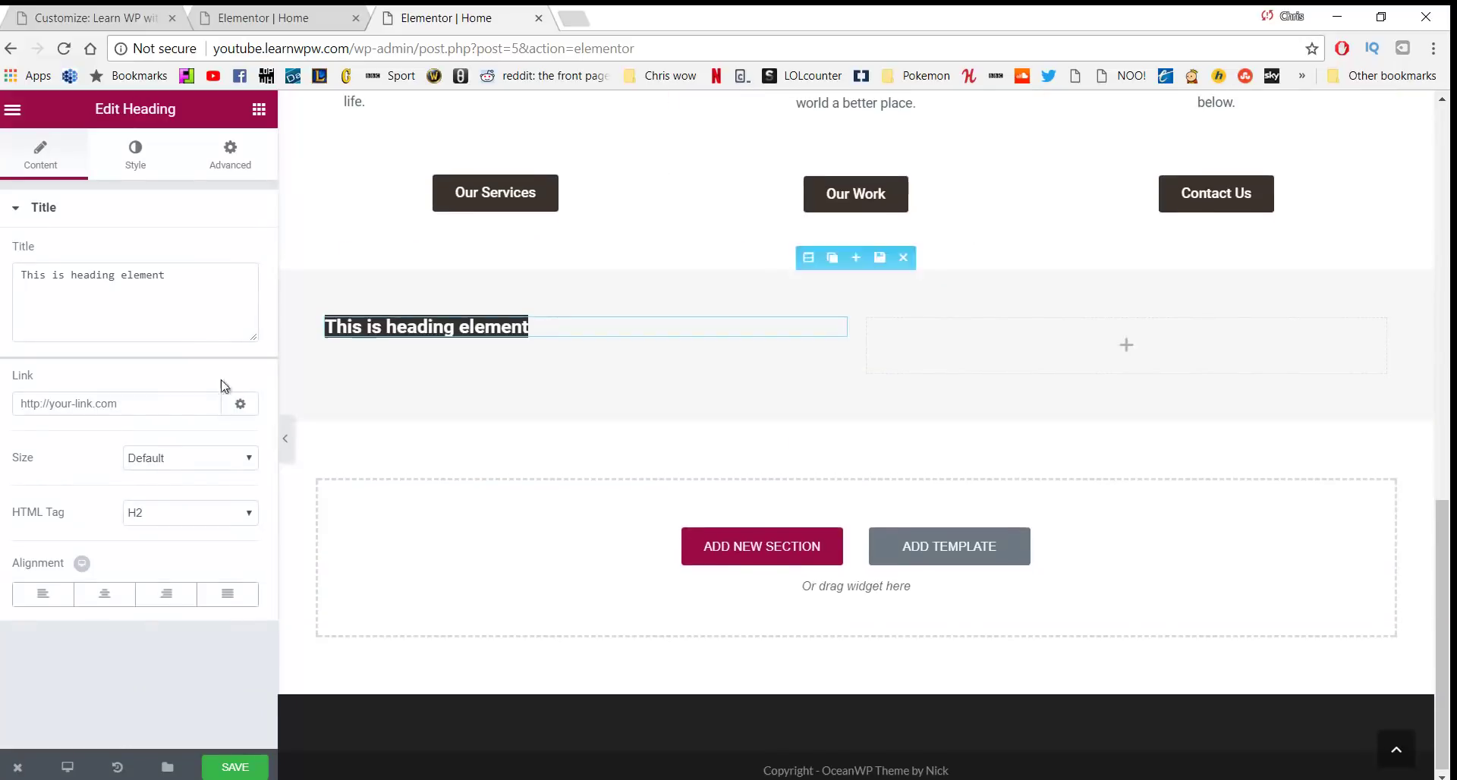
pyautogui.moveTo(189, 303); pyautogui.dragTo(1, 326)
pyautogui.write('Qur Work')
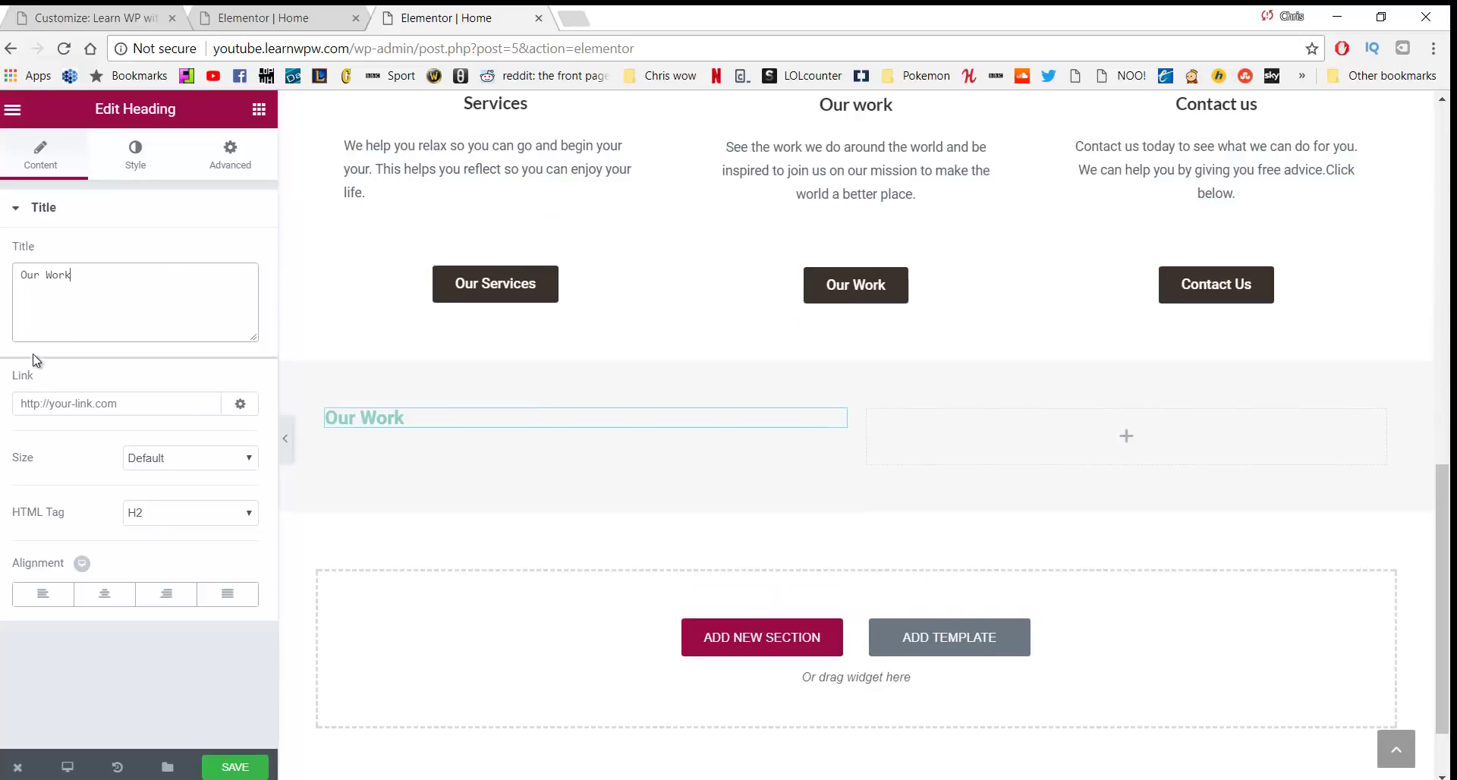
# Set the heading's typography to size 34 with line height 0.7
pyautogui.click(130, 161)
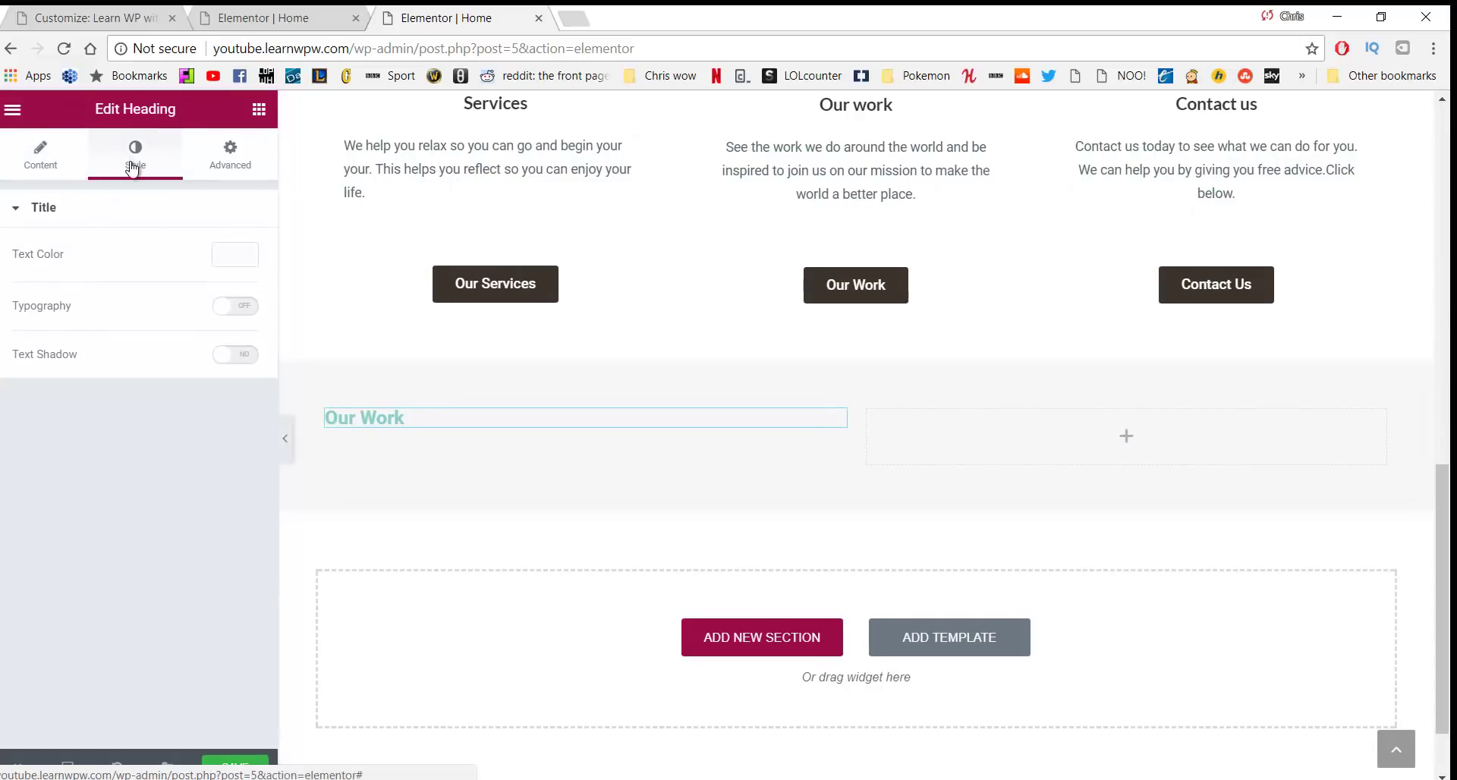
pyautogui.click(239, 306)
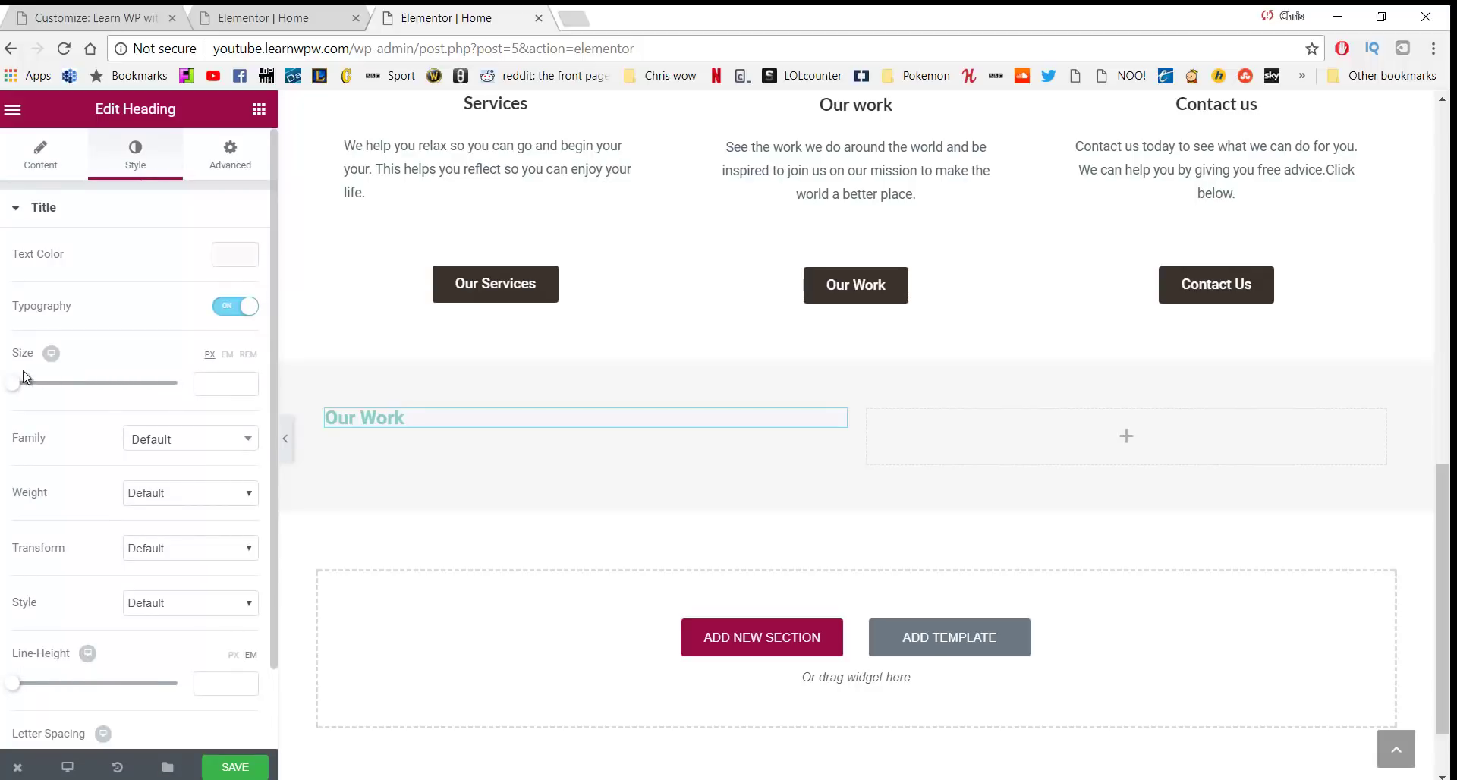
pyautogui.moveTo(18, 389); pyautogui.dragTo(47, 390)
pyautogui.scroll(-1, 68, 600)
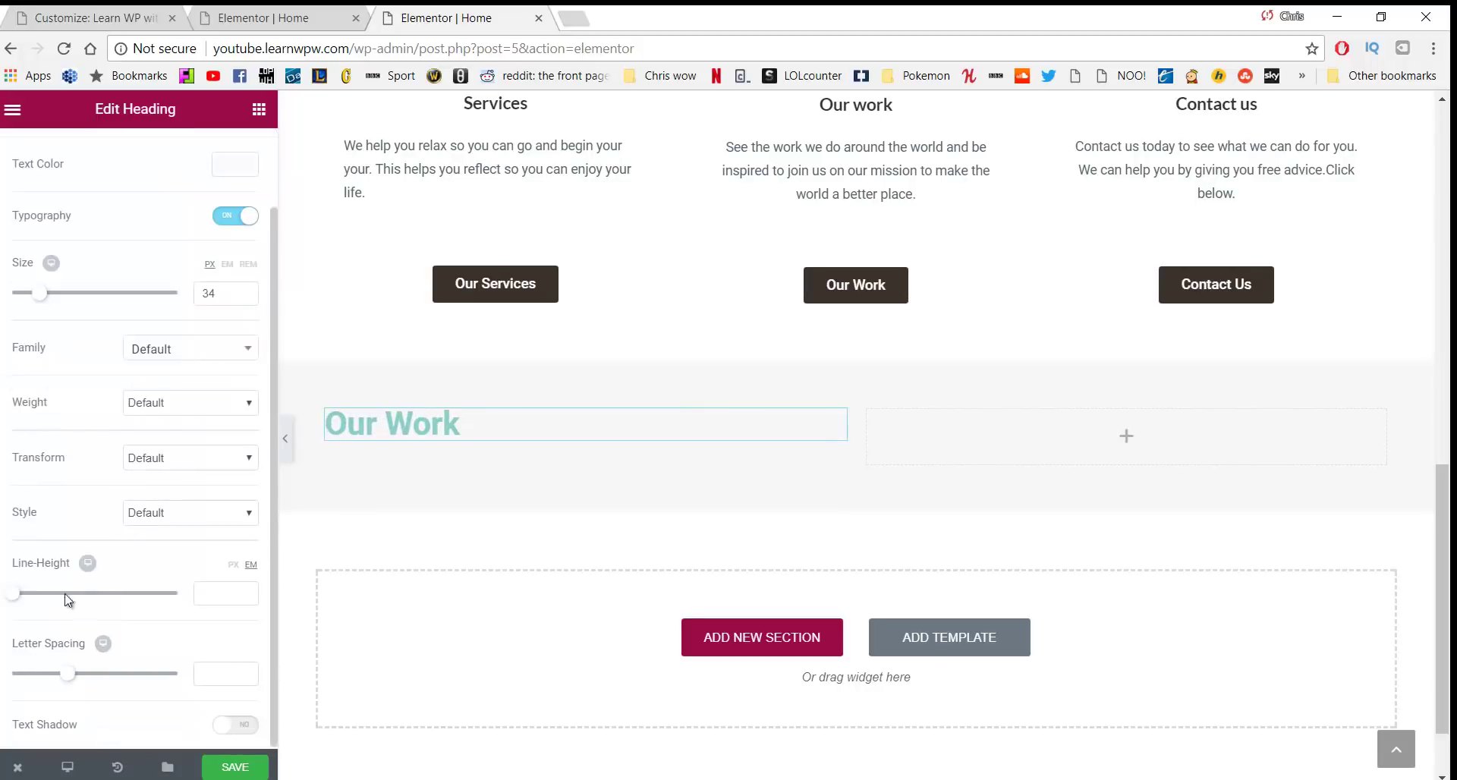
pyautogui.moveTo(17, 605); pyautogui.dragTo(28, 610)
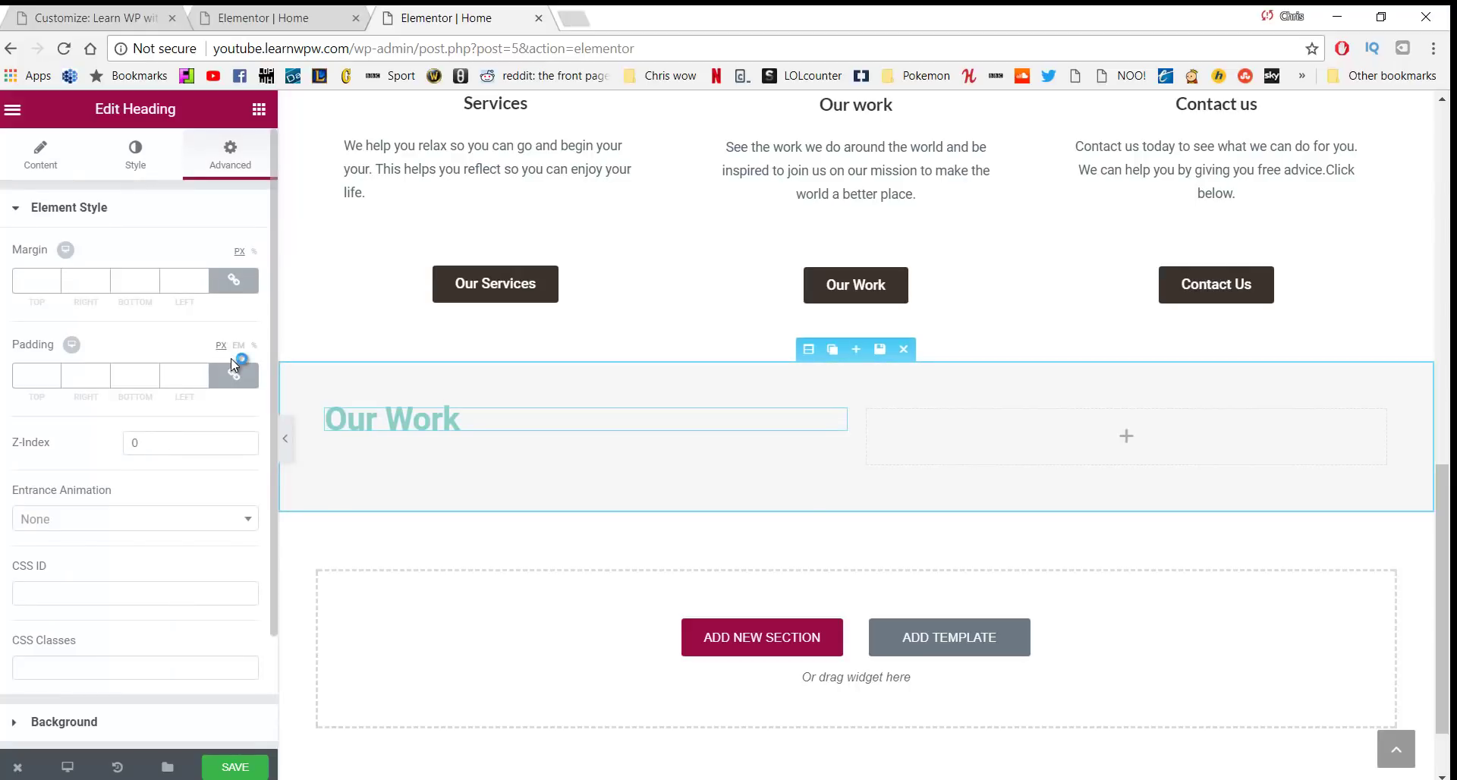
# Give the heading a 20 px top margin
pyautogui.click(233, 281)
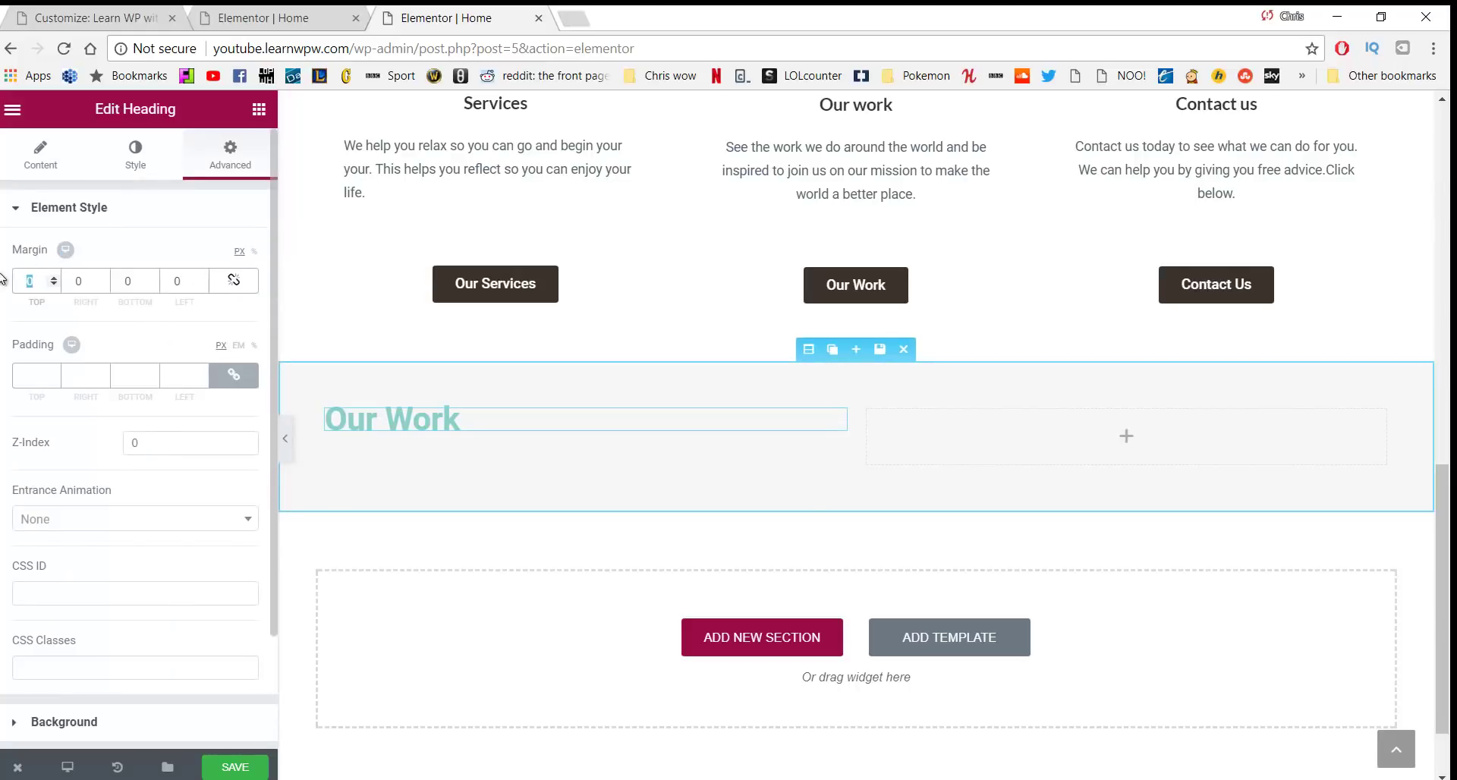
pyautogui.write('20')
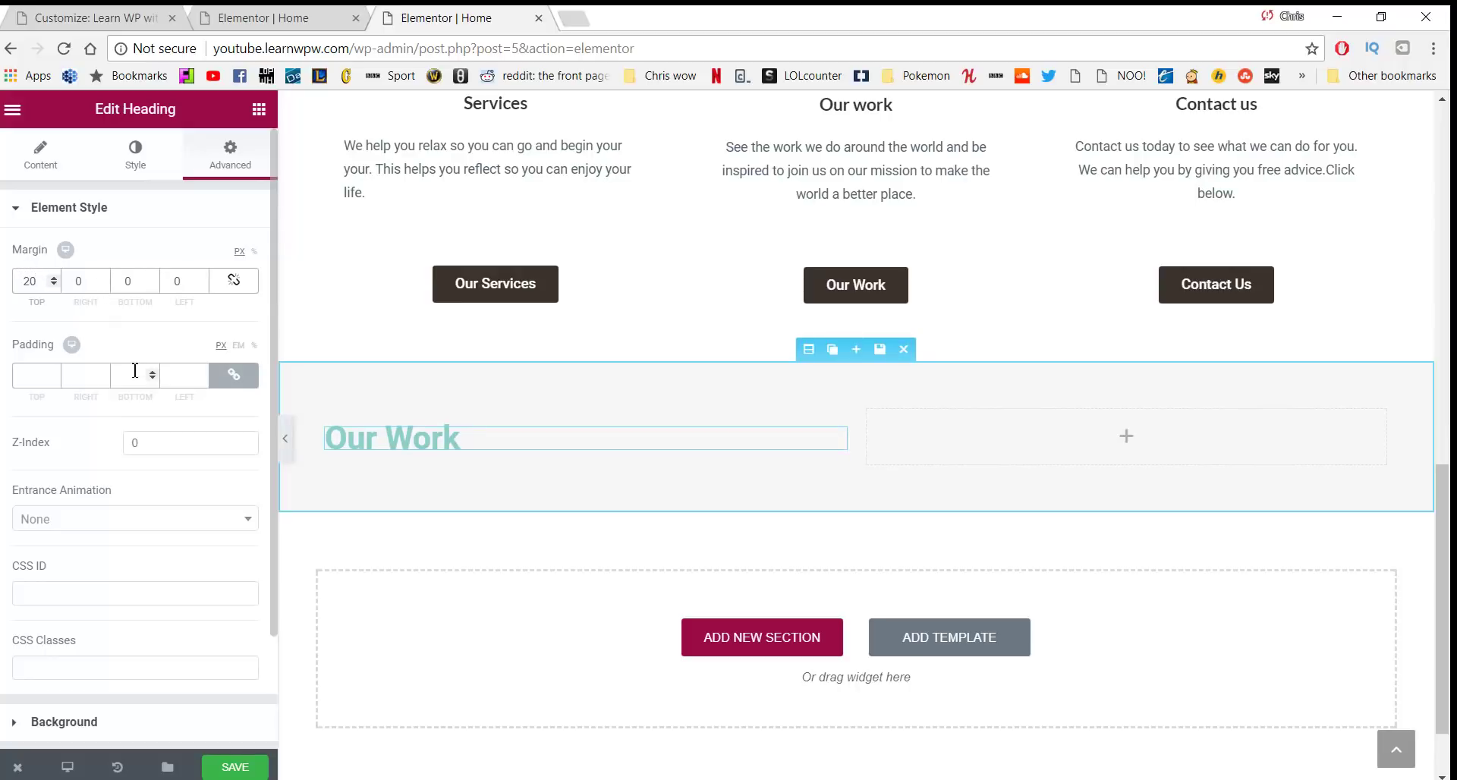
pyautogui.click(258, 110)
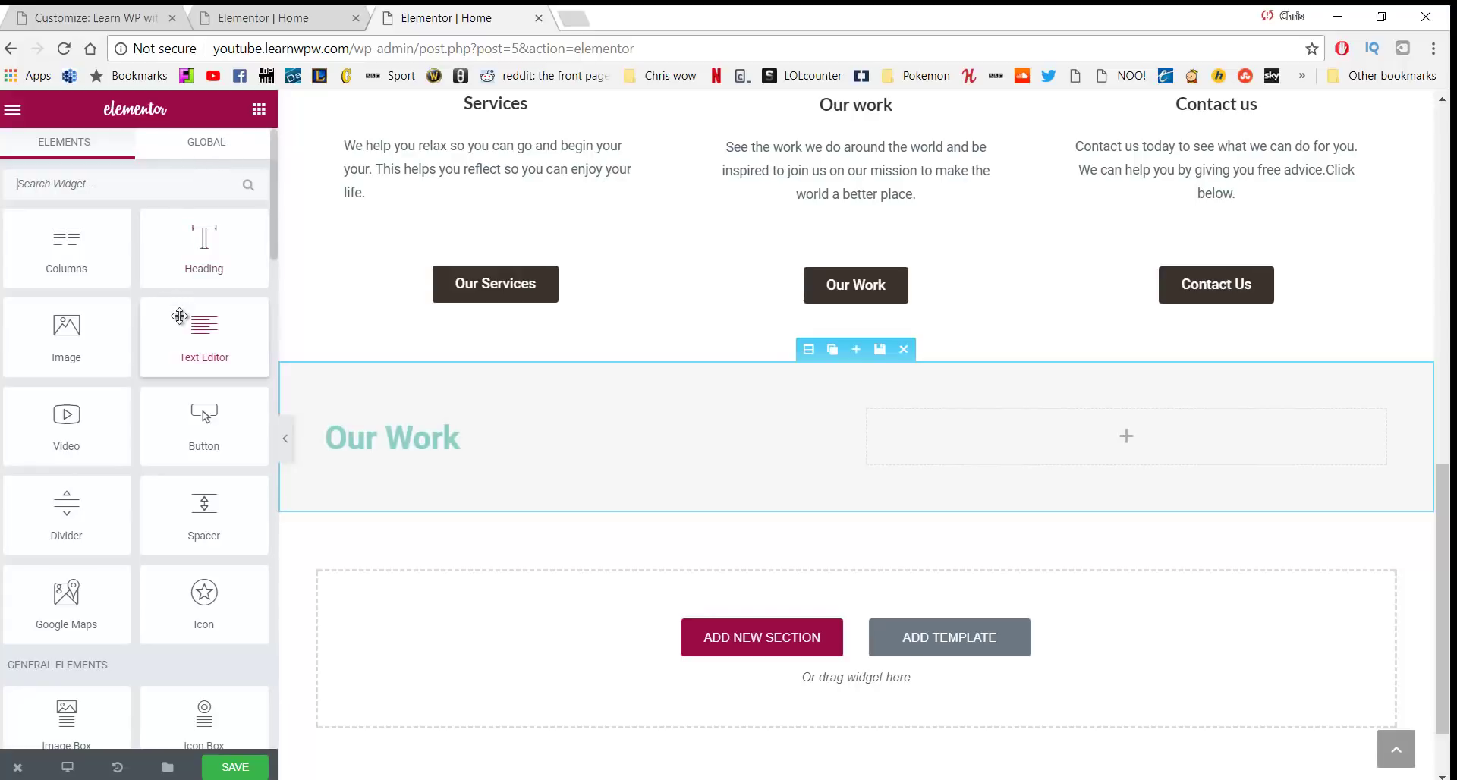
# Place a Text Editor widget under the Our Work heading and delete its placeholder text
pyautogui.moveTo(184, 323); pyautogui.dragTo(394, 478)
pyautogui.moveTo(203, 334); pyautogui.dragTo(414, 459)
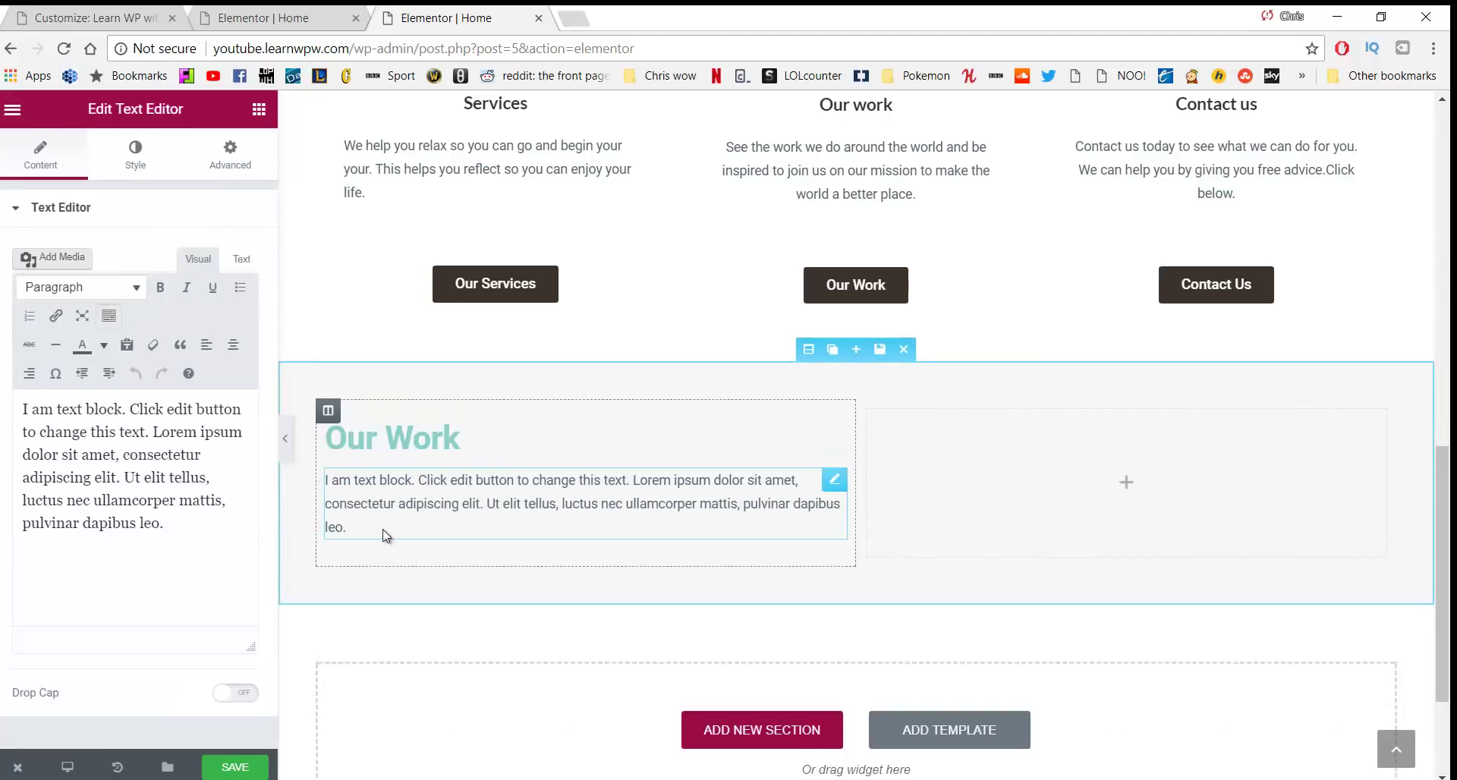
pyautogui.moveTo(328, 524); pyautogui.dragTo(339, 499)
pyautogui.moveTo(377, 522); pyautogui.dragTo(325, 478)
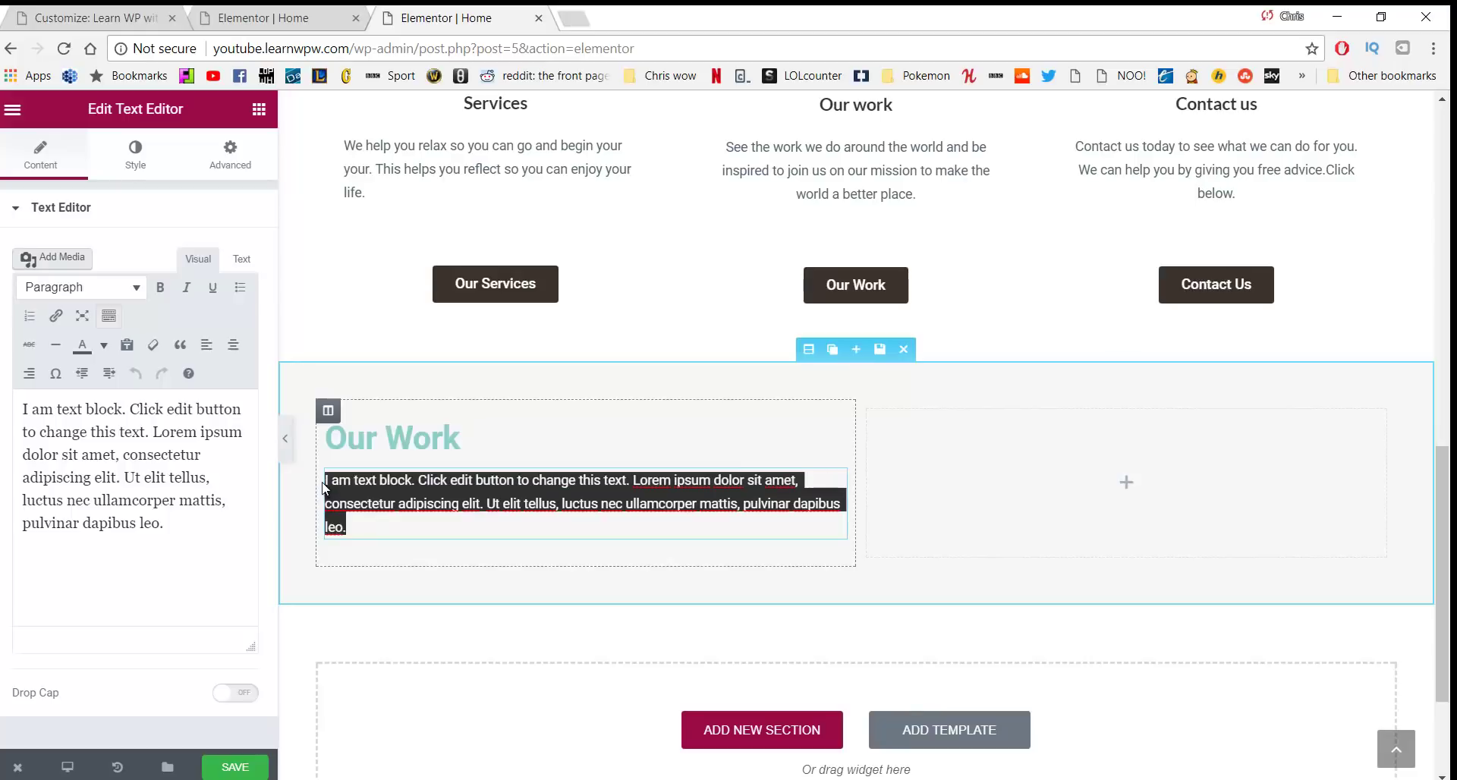
pyautogui.click(127, 344)
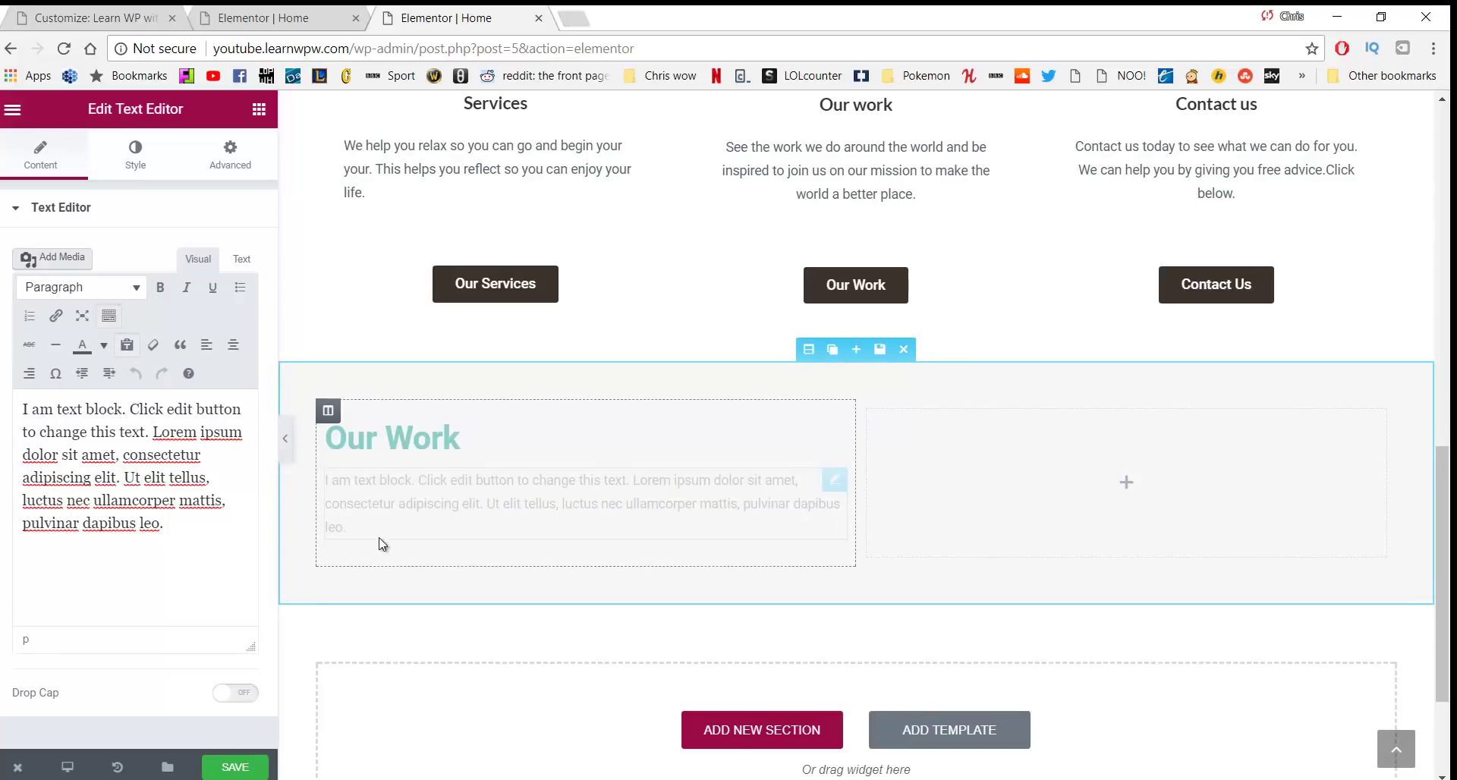
pyautogui.moveTo(368, 522); pyautogui.dragTo(310, 480)
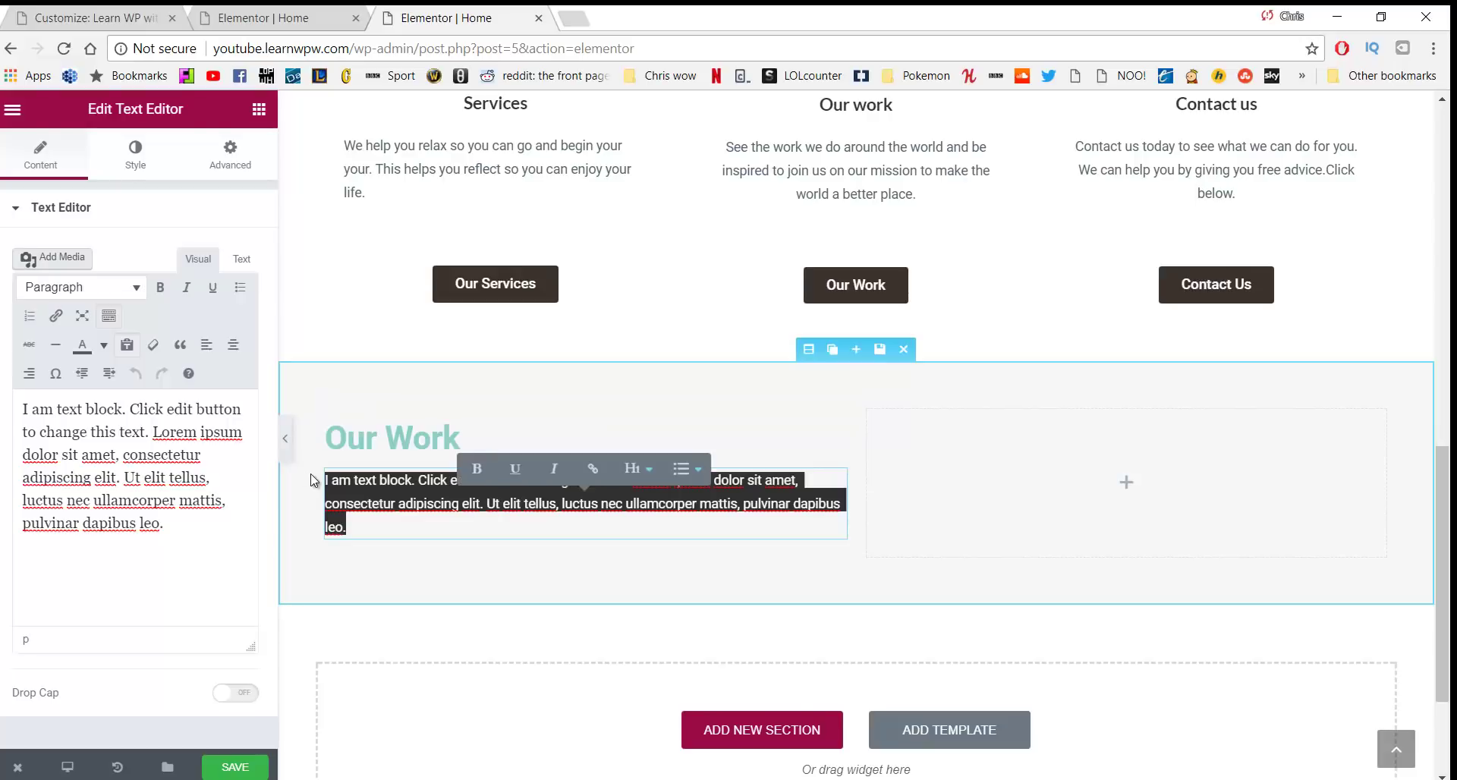
pyautogui.press('BackSpace')
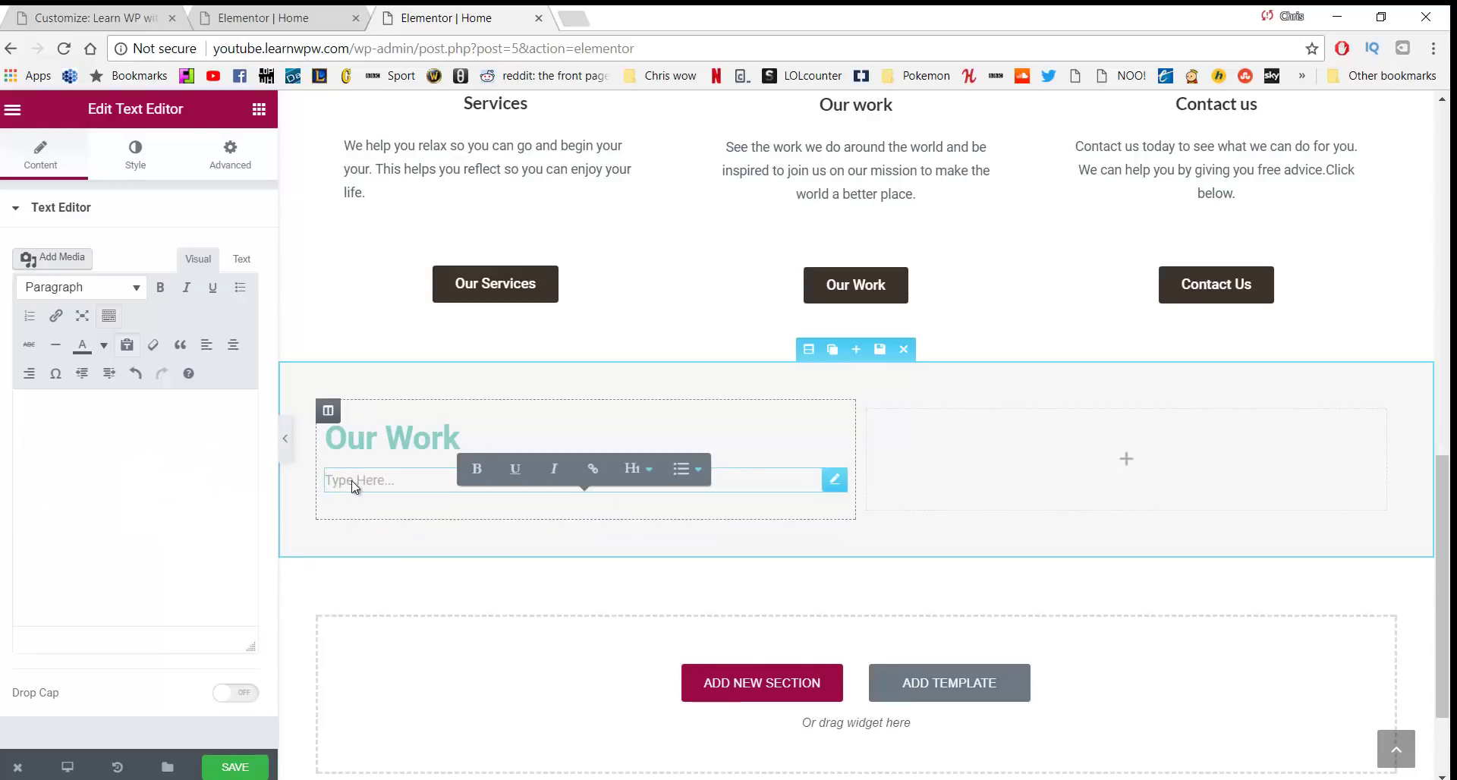
# Type 'We believe actions speak louder than words' and align the paragraph left
pyautogui.click(137, 451)
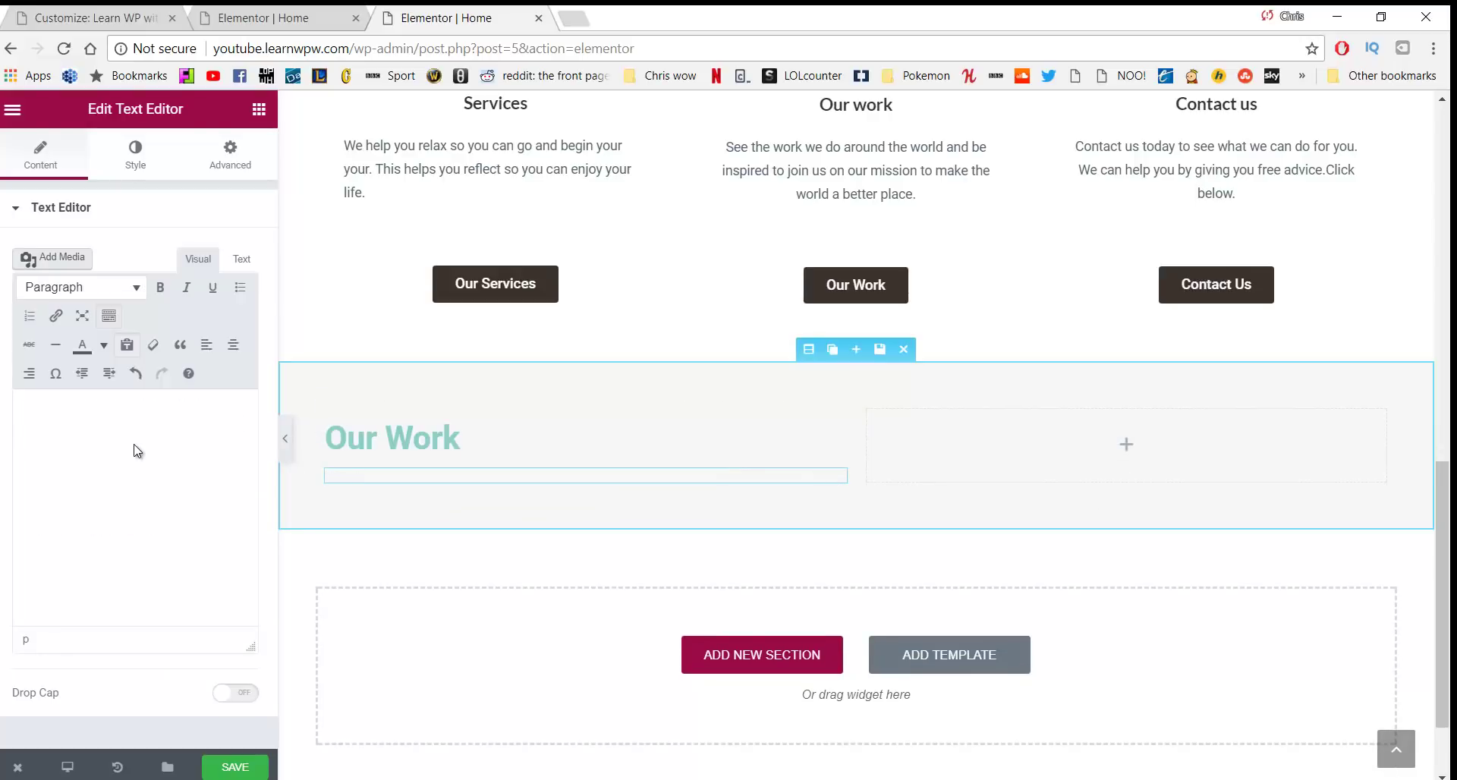
pyautogui.write('We be')
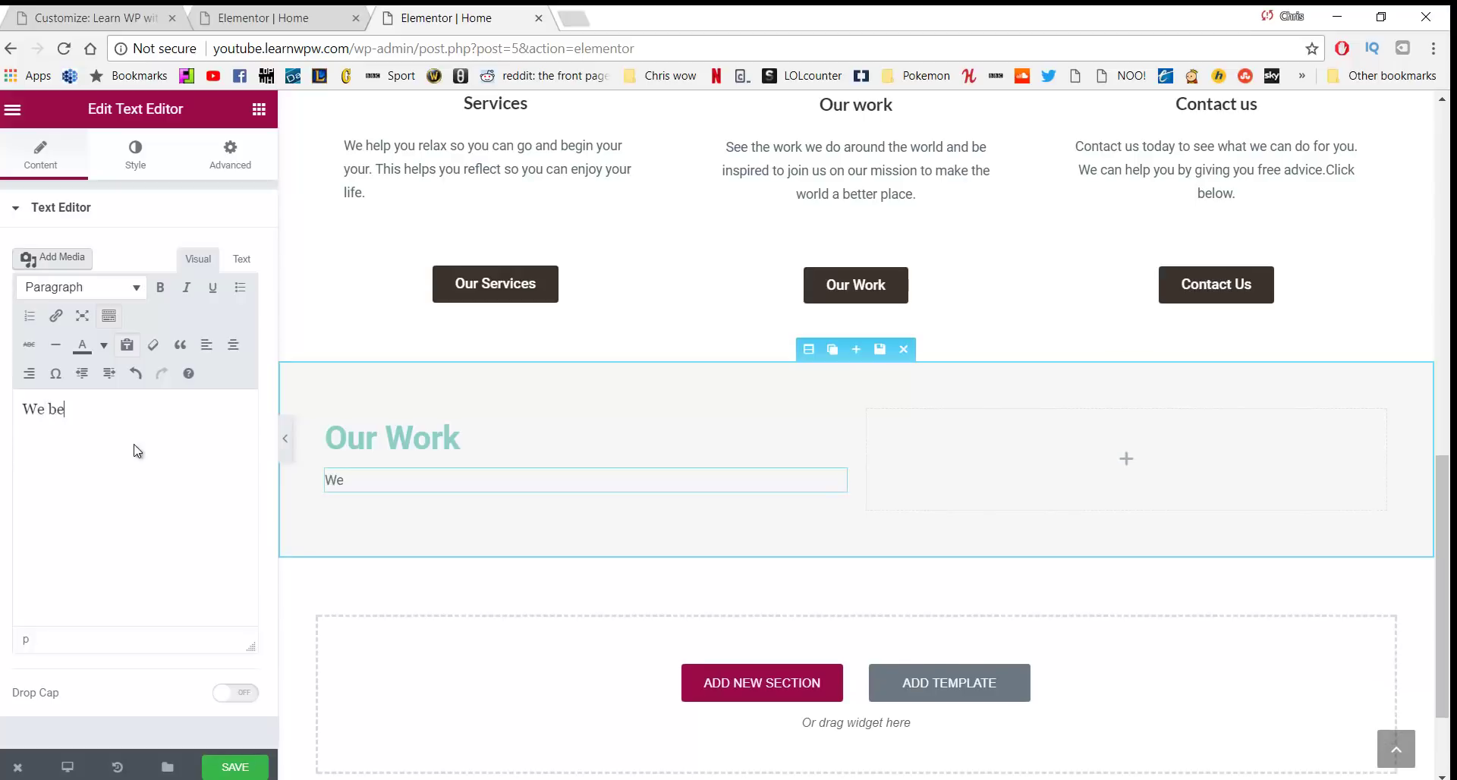
pyautogui.write('lieve actio')
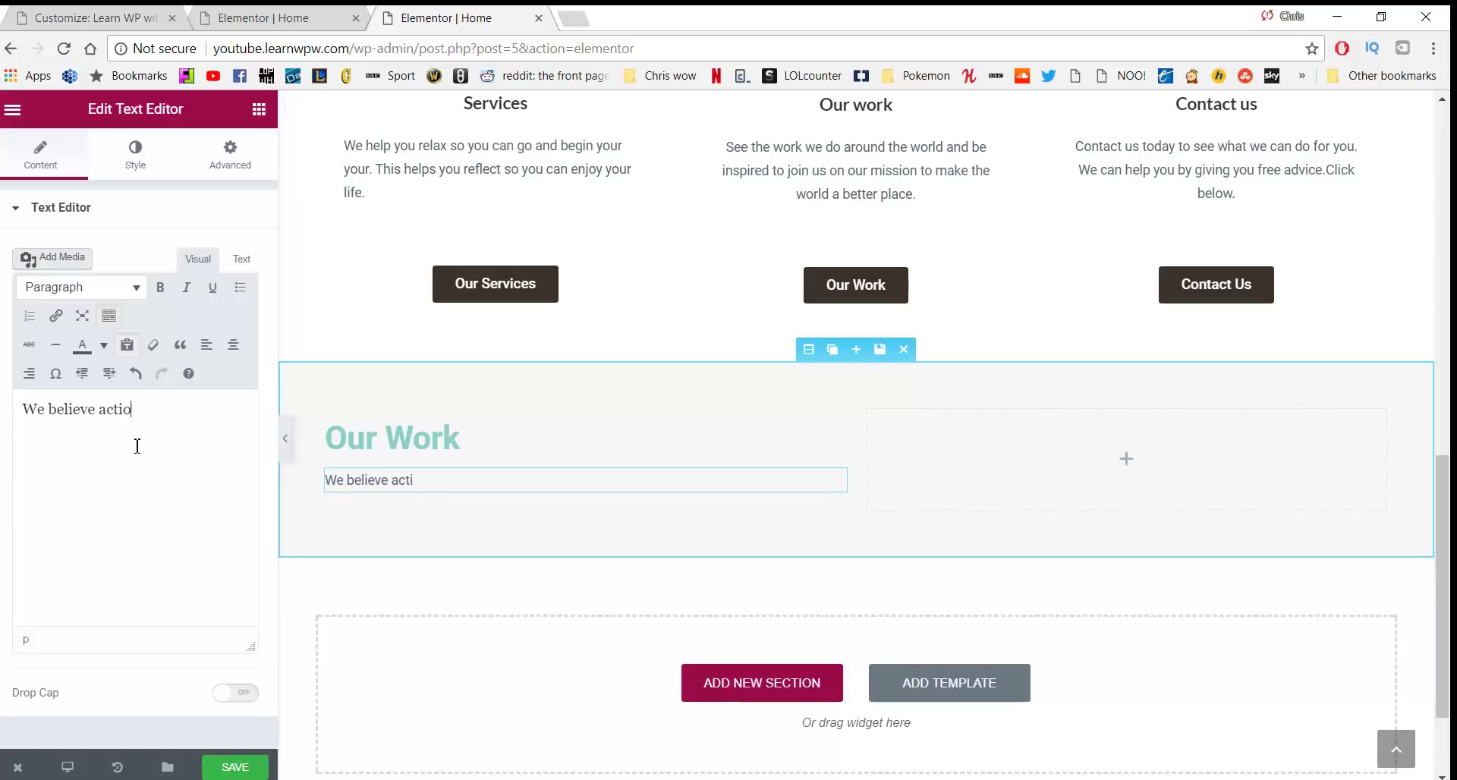
pyautogui.write('ns speak lourd')
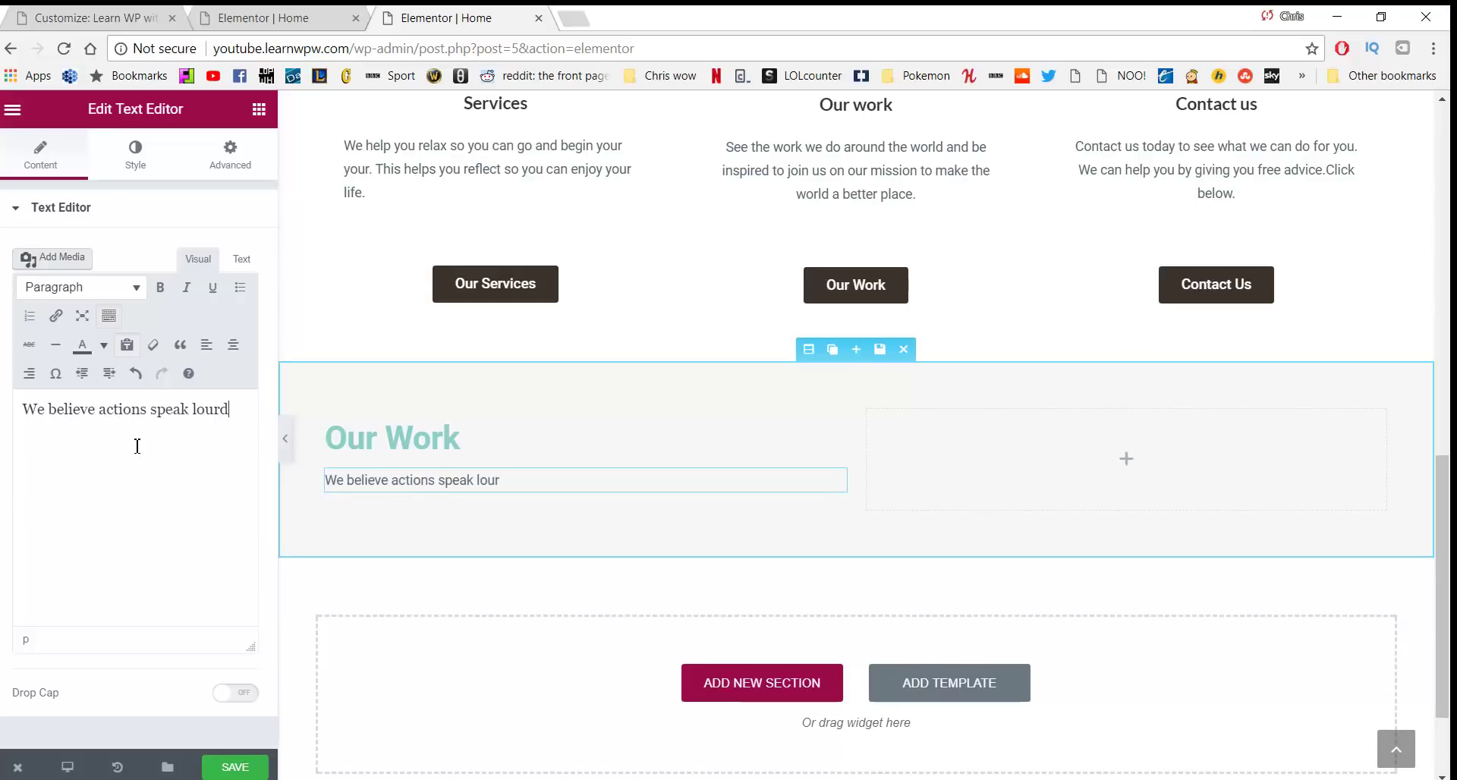
pyautogui.press('BackSpace')
pyautogui.write('der than work')
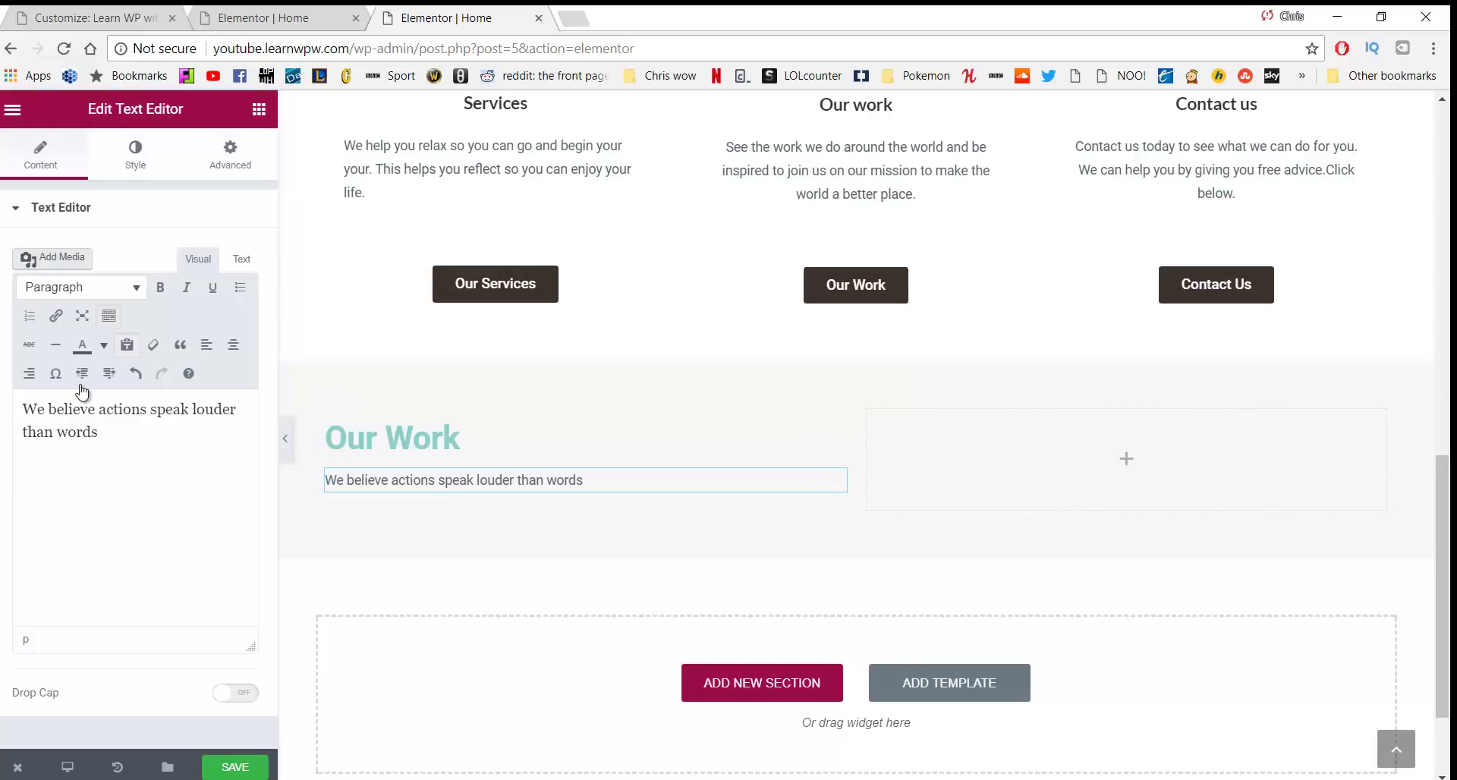
pyautogui.hotkey('ctrl', 'shift', 'Left')
pyautogui.hotkey('ctrl', 'a')
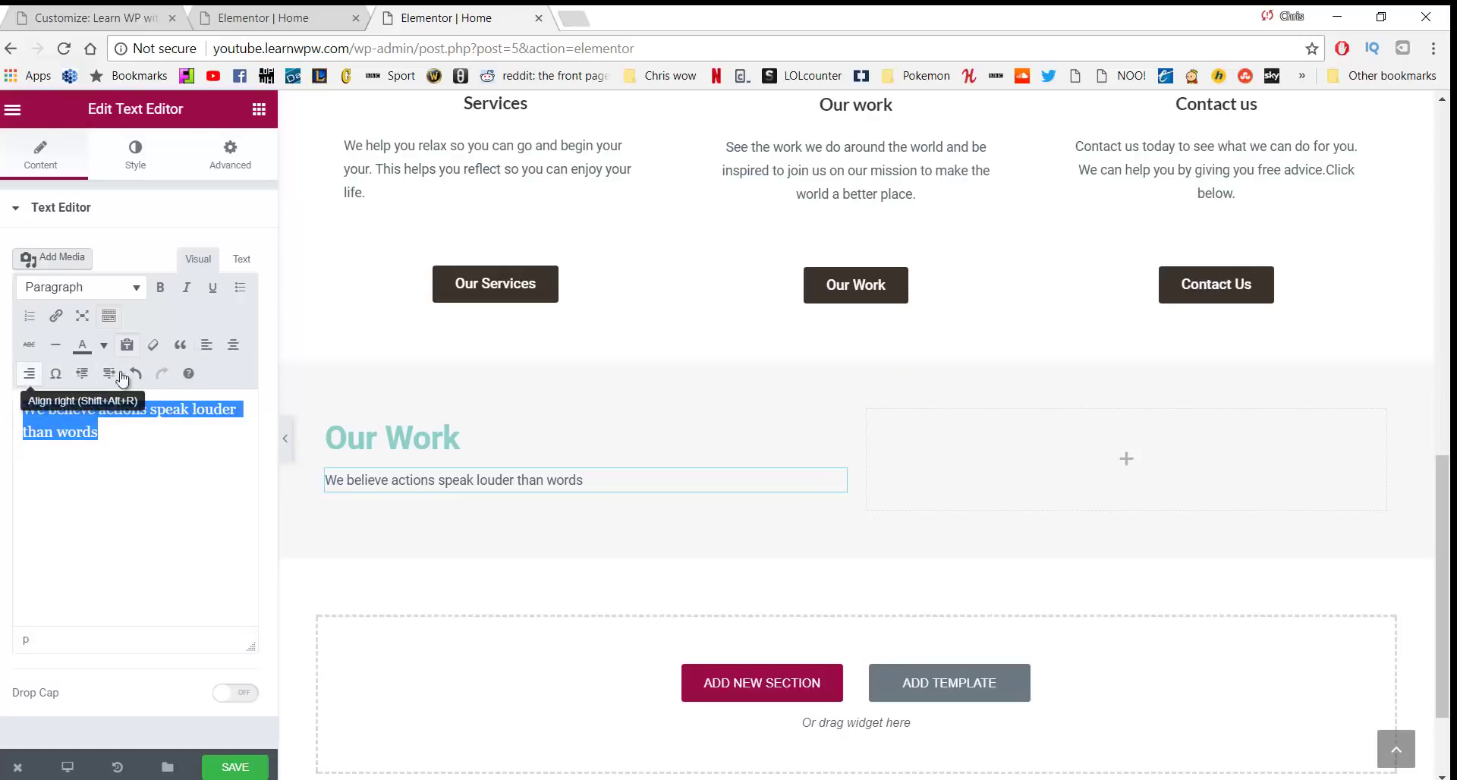
pyautogui.click(233, 345)
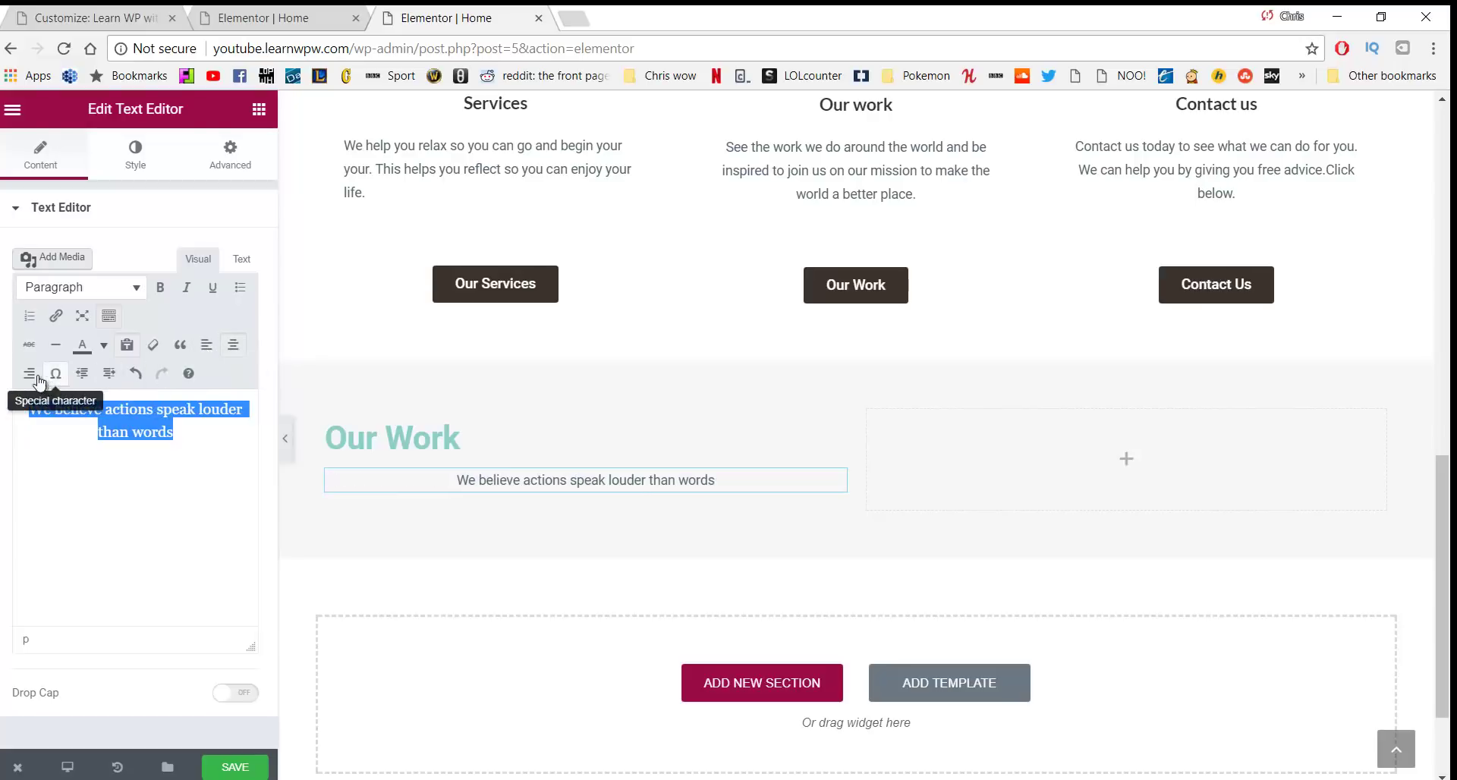
pyautogui.click(205, 344)
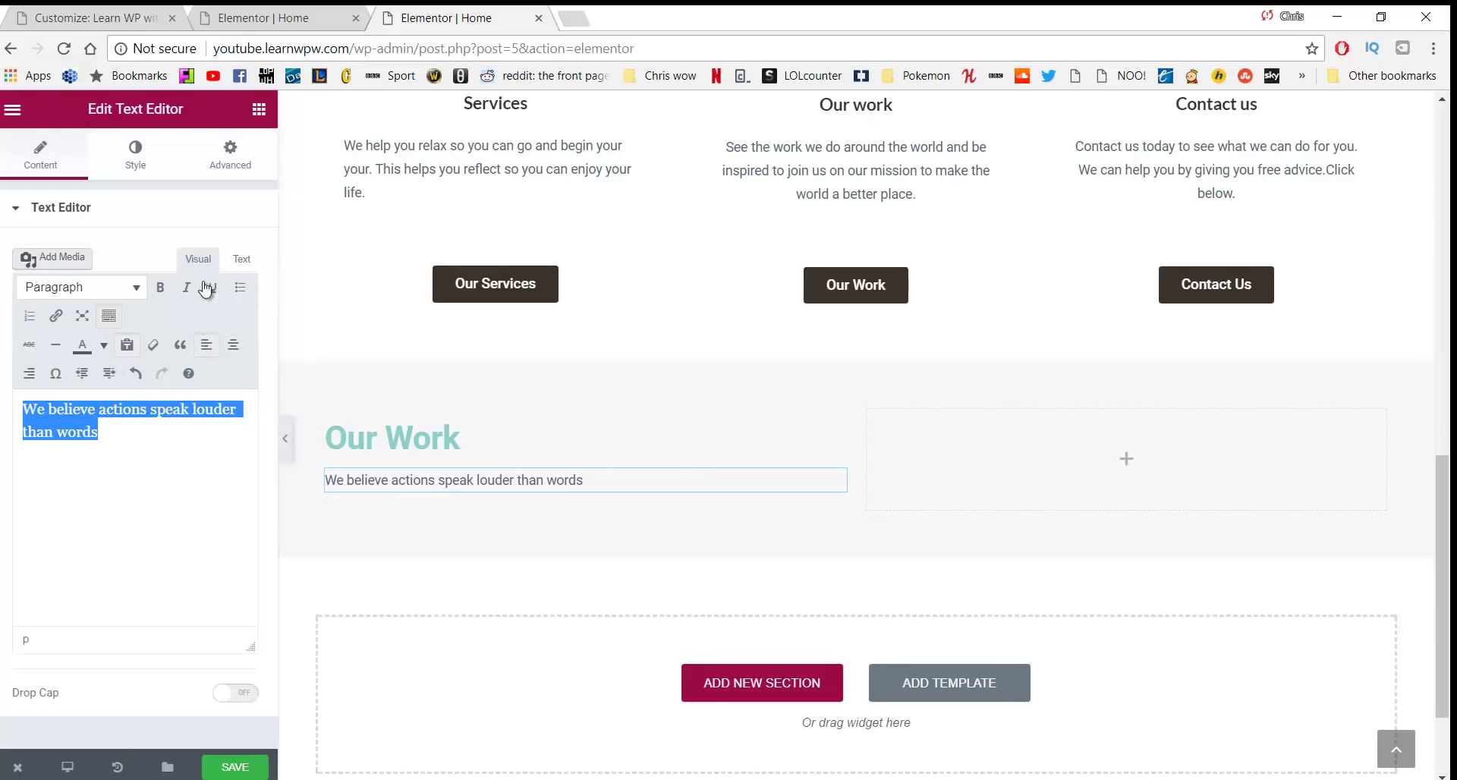
pyautogui.click(136, 165)
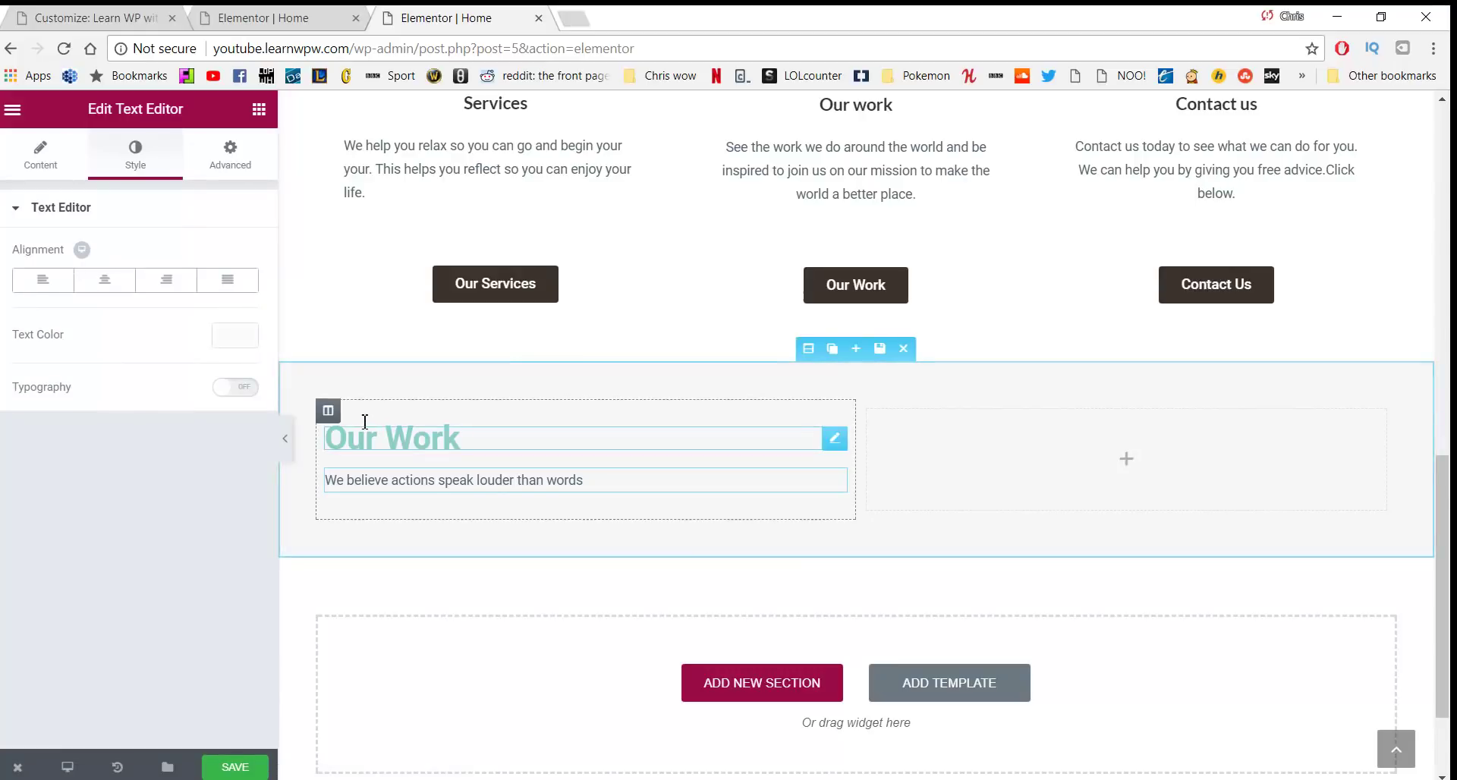
pyautogui.scroll(-2, 365, 422)
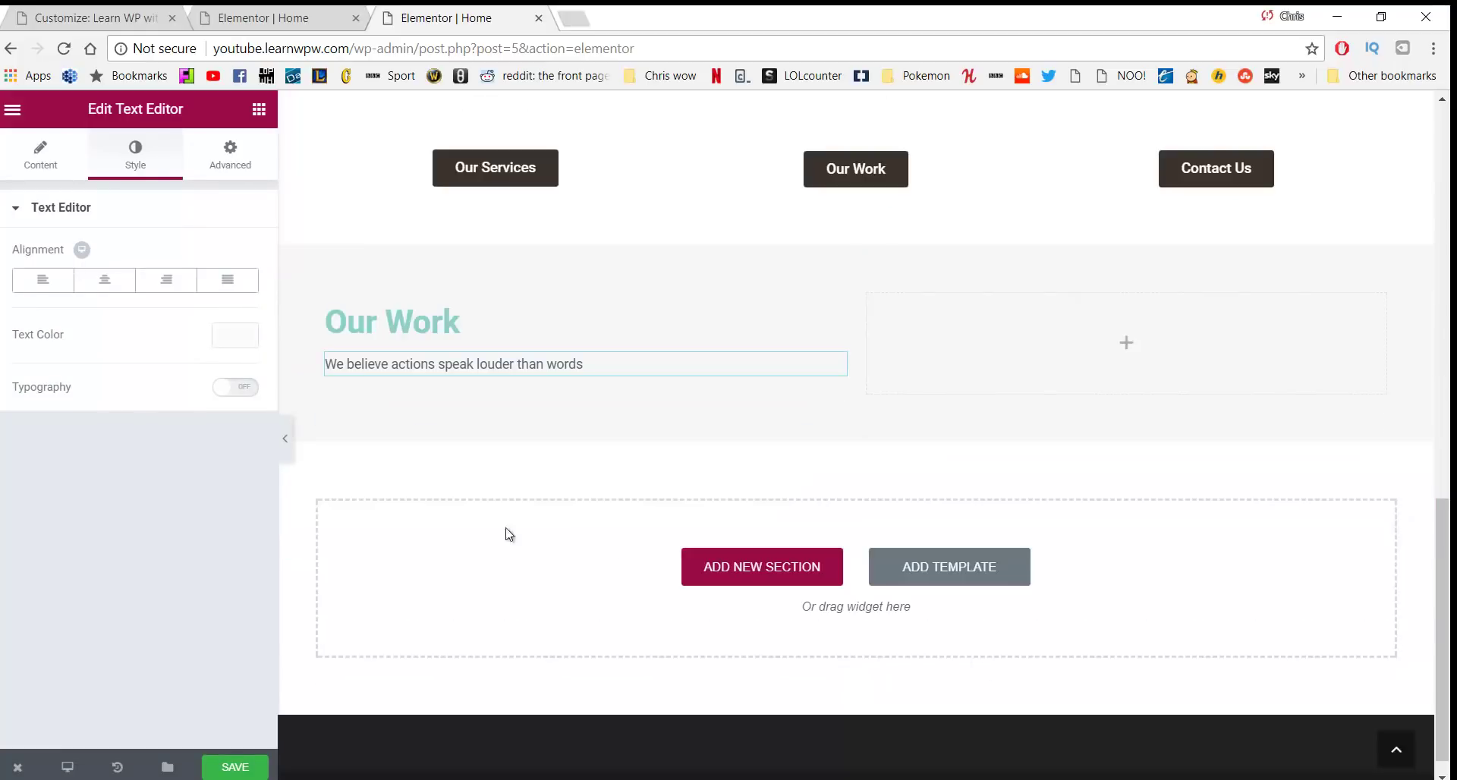
pyautogui.click(258, 114)
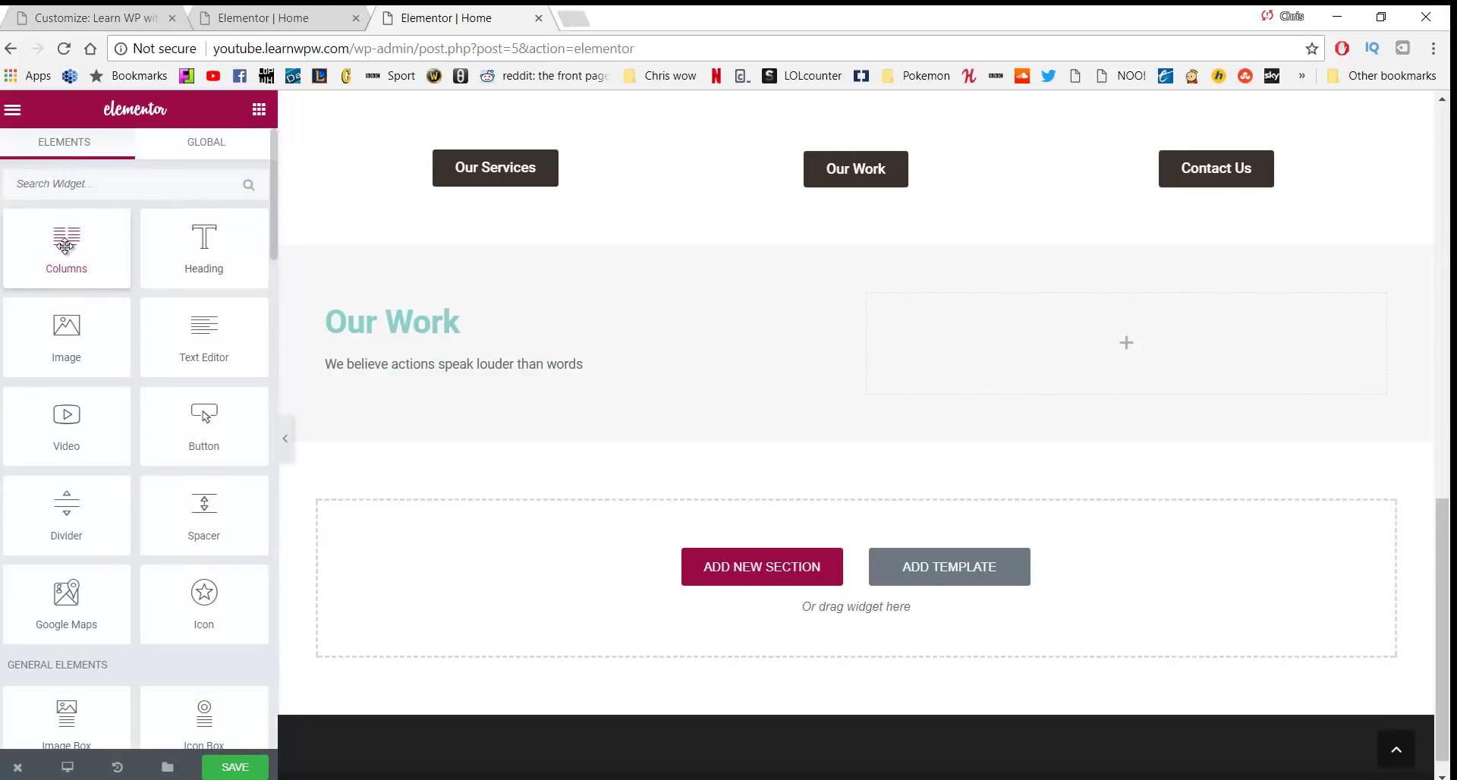
# Drop a two-column inner section into the right column and set its top margin to 27 px
pyautogui.moveTo(67, 242); pyautogui.dragTo(1029, 328)
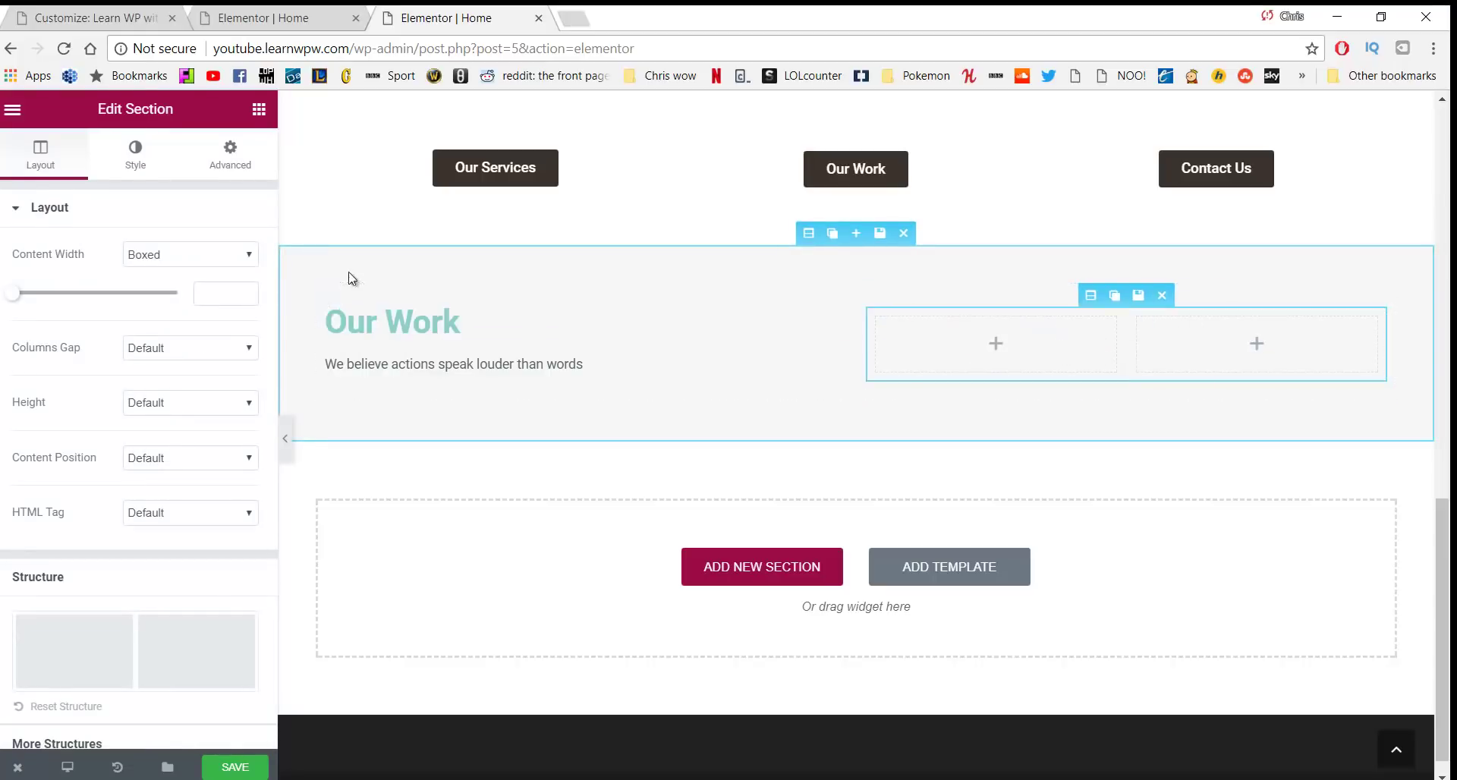
pyautogui.click(138, 153)
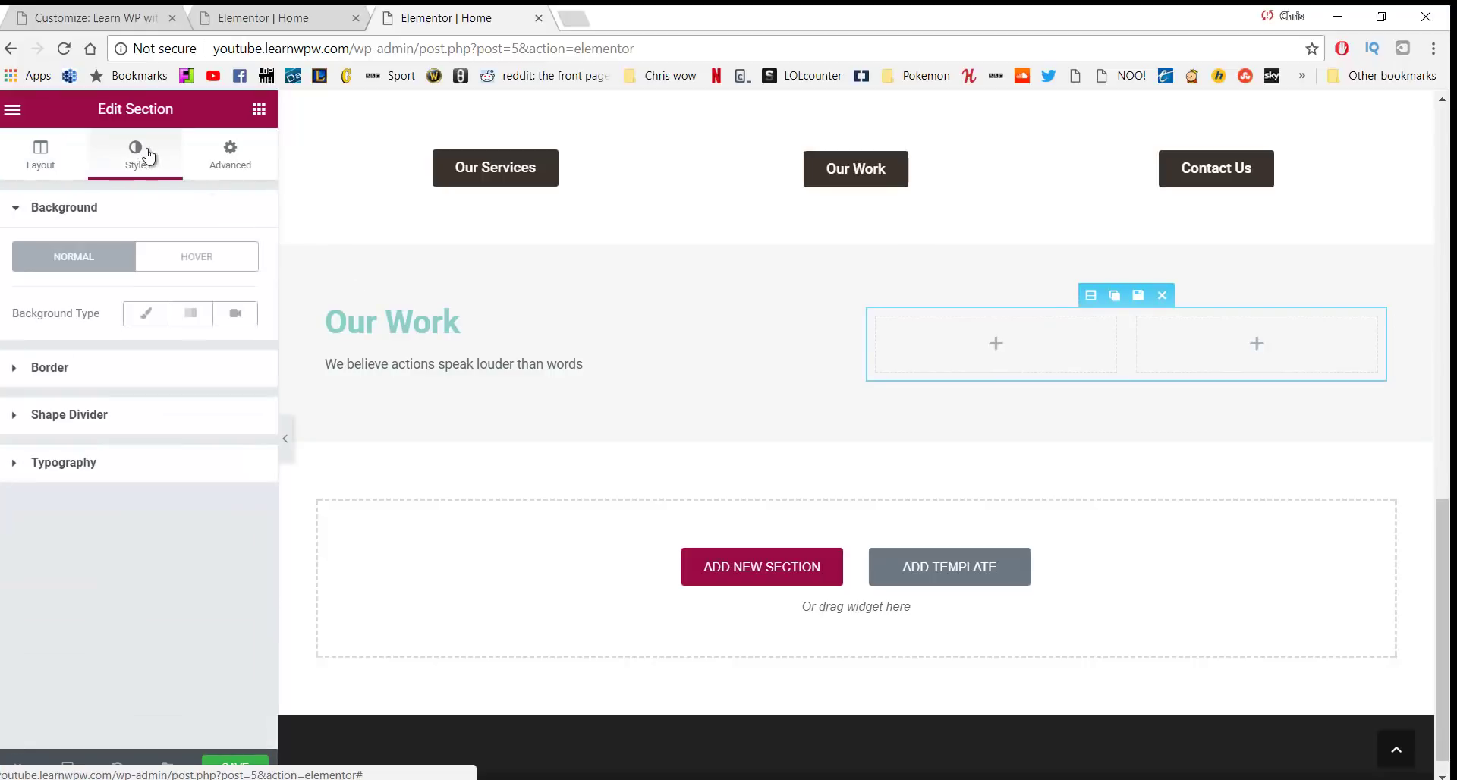
pyautogui.click(223, 161)
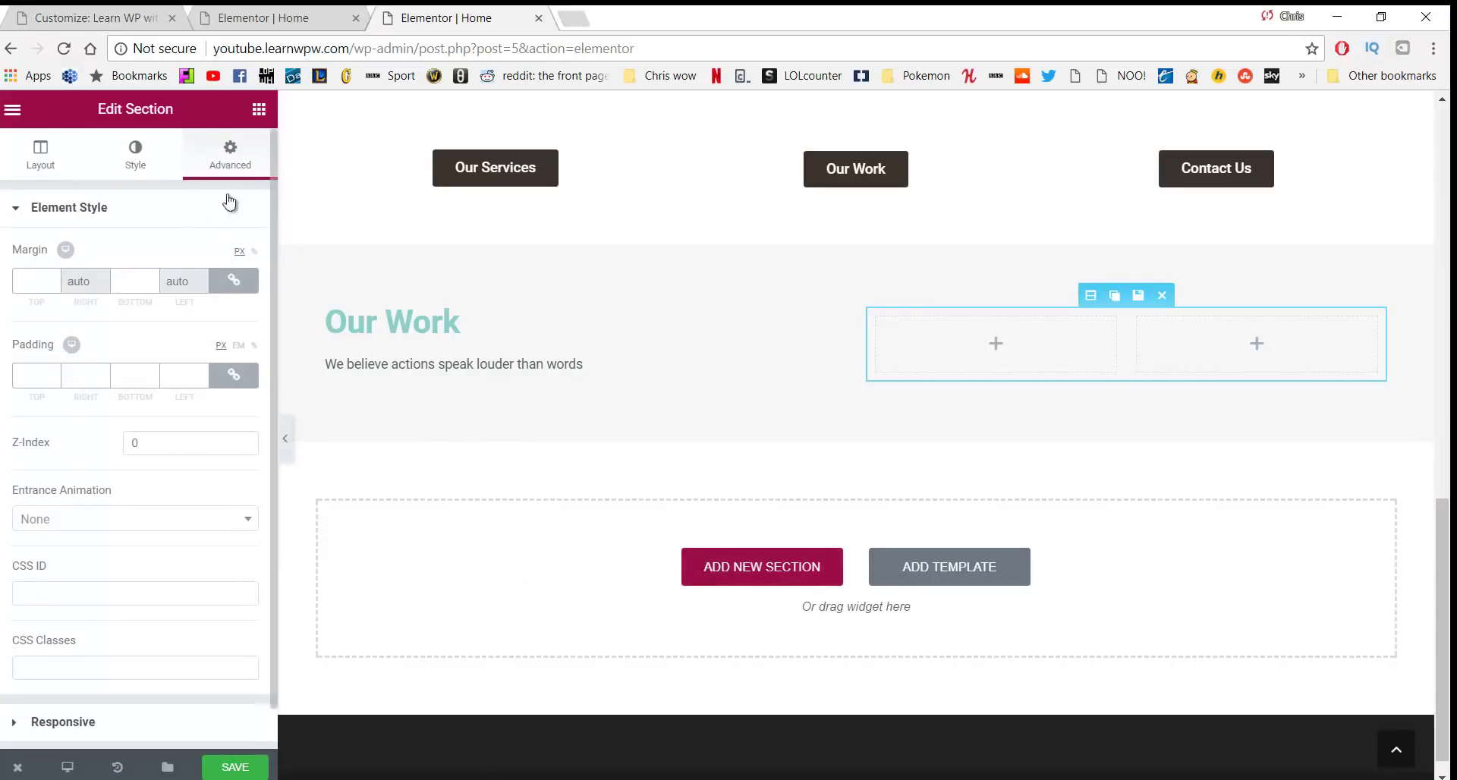
pyautogui.click(230, 283)
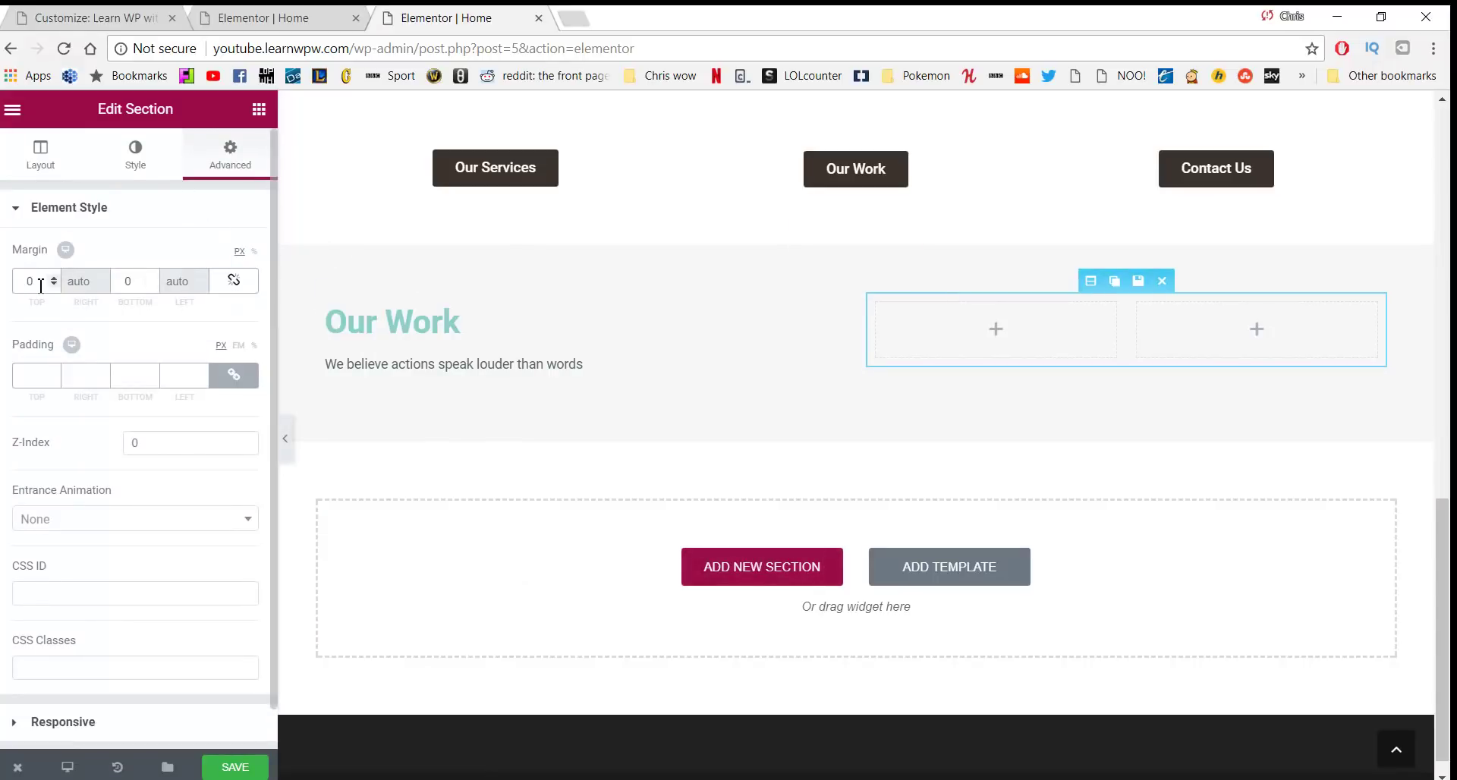
pyautogui.click(38, 282)
pyautogui.write('27')
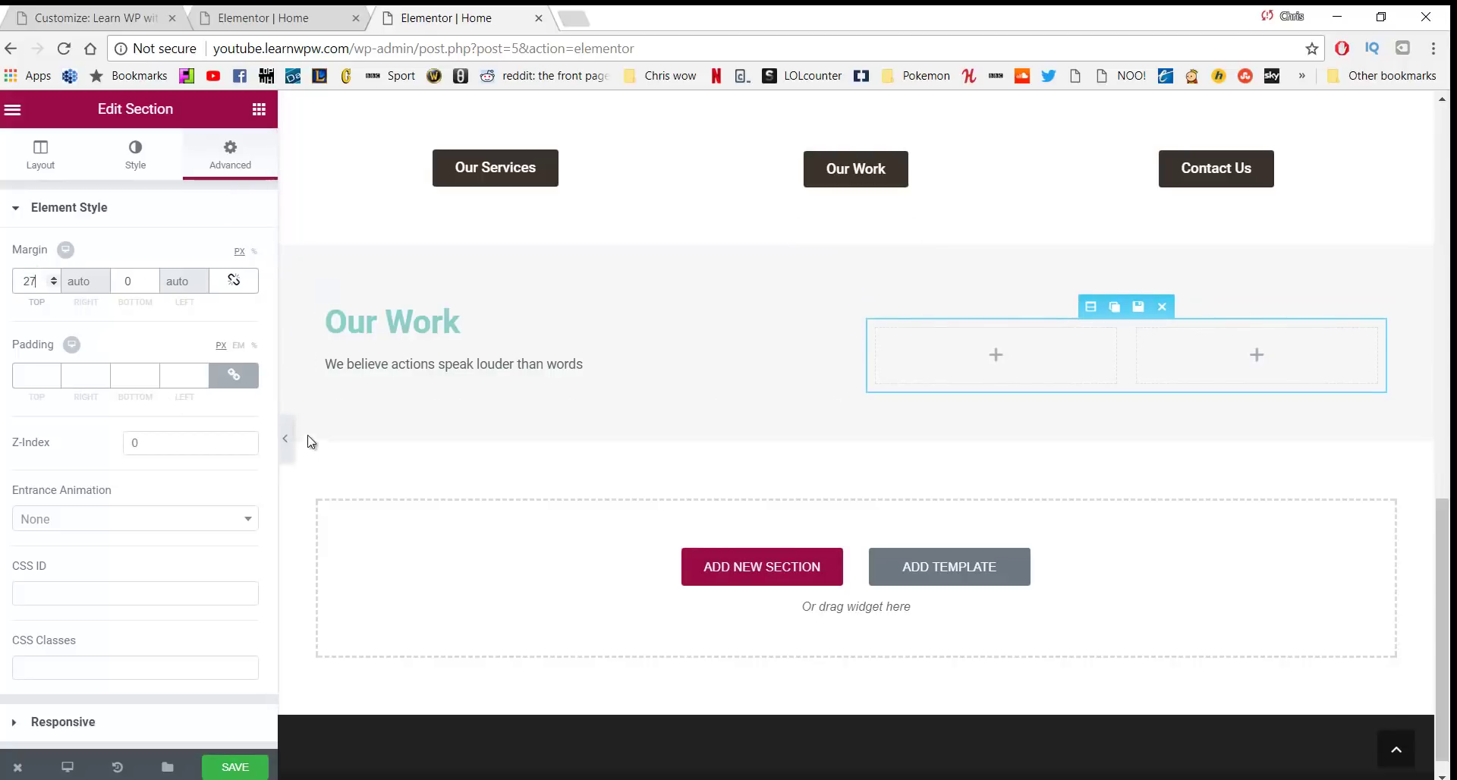
pyautogui.click(258, 109)
# Add a button labelled 'Our Services', linked to /services and right-aligned in its column
pyautogui.moveTo(198, 422); pyautogui.dragTo(954, 337)
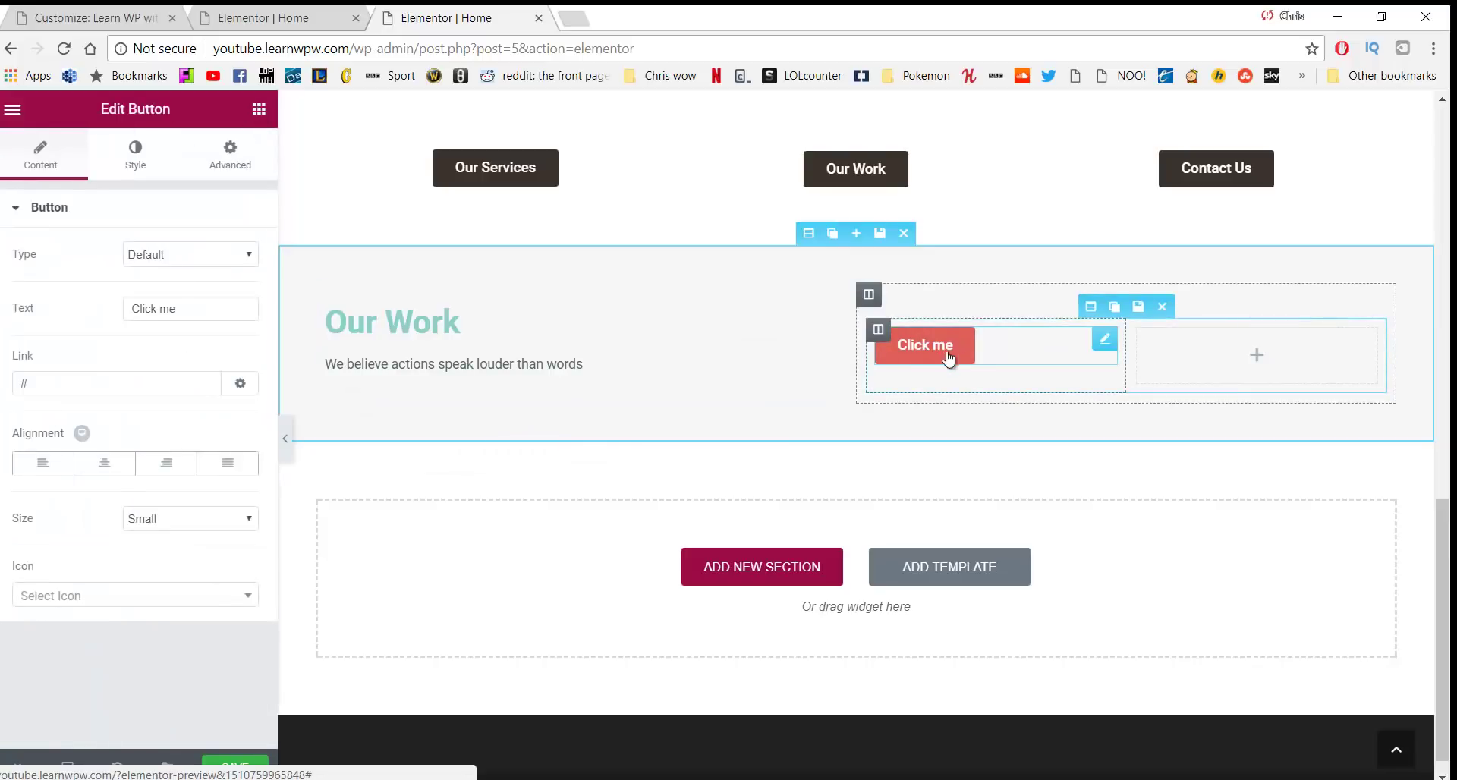
pyautogui.click(183, 316)
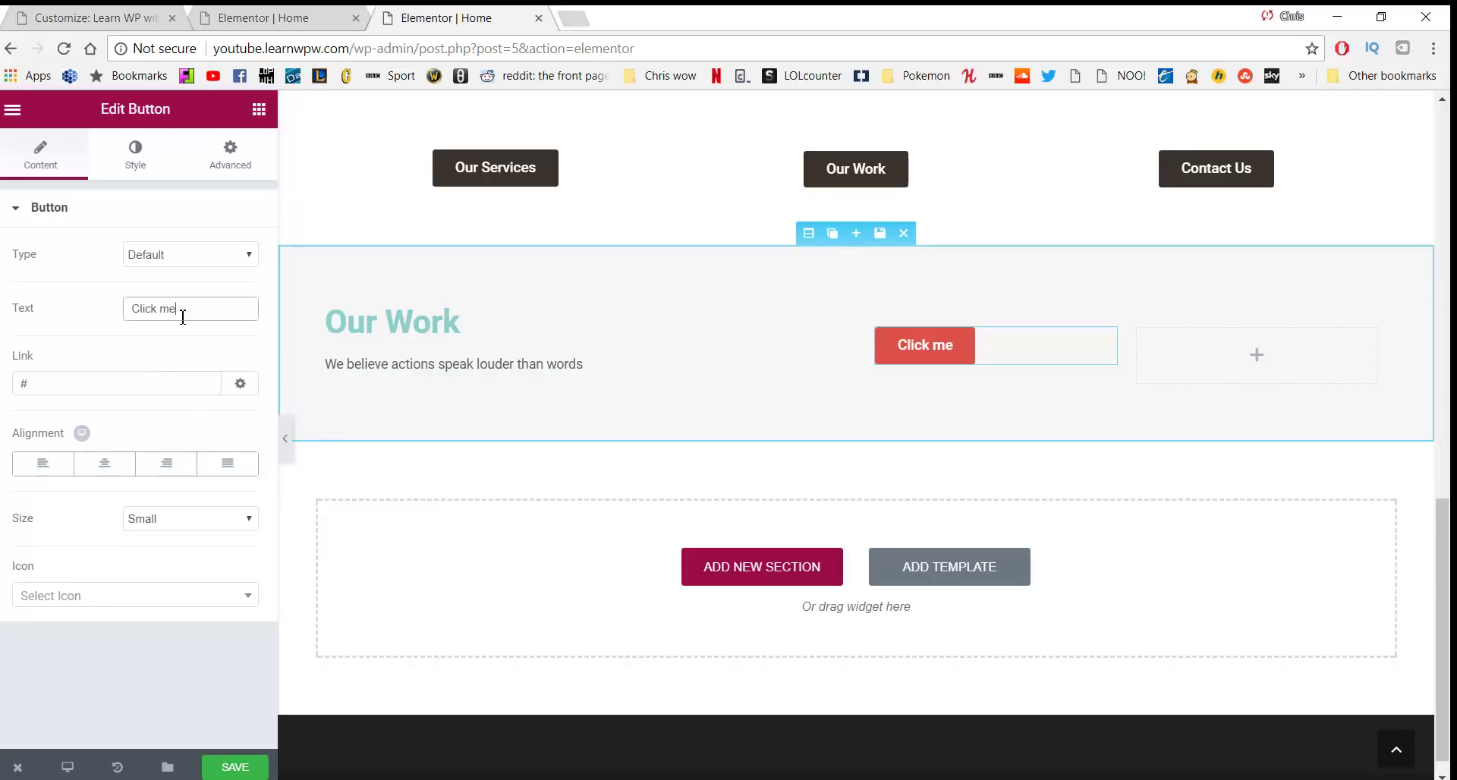
pyautogui.tripleClick(175, 311)
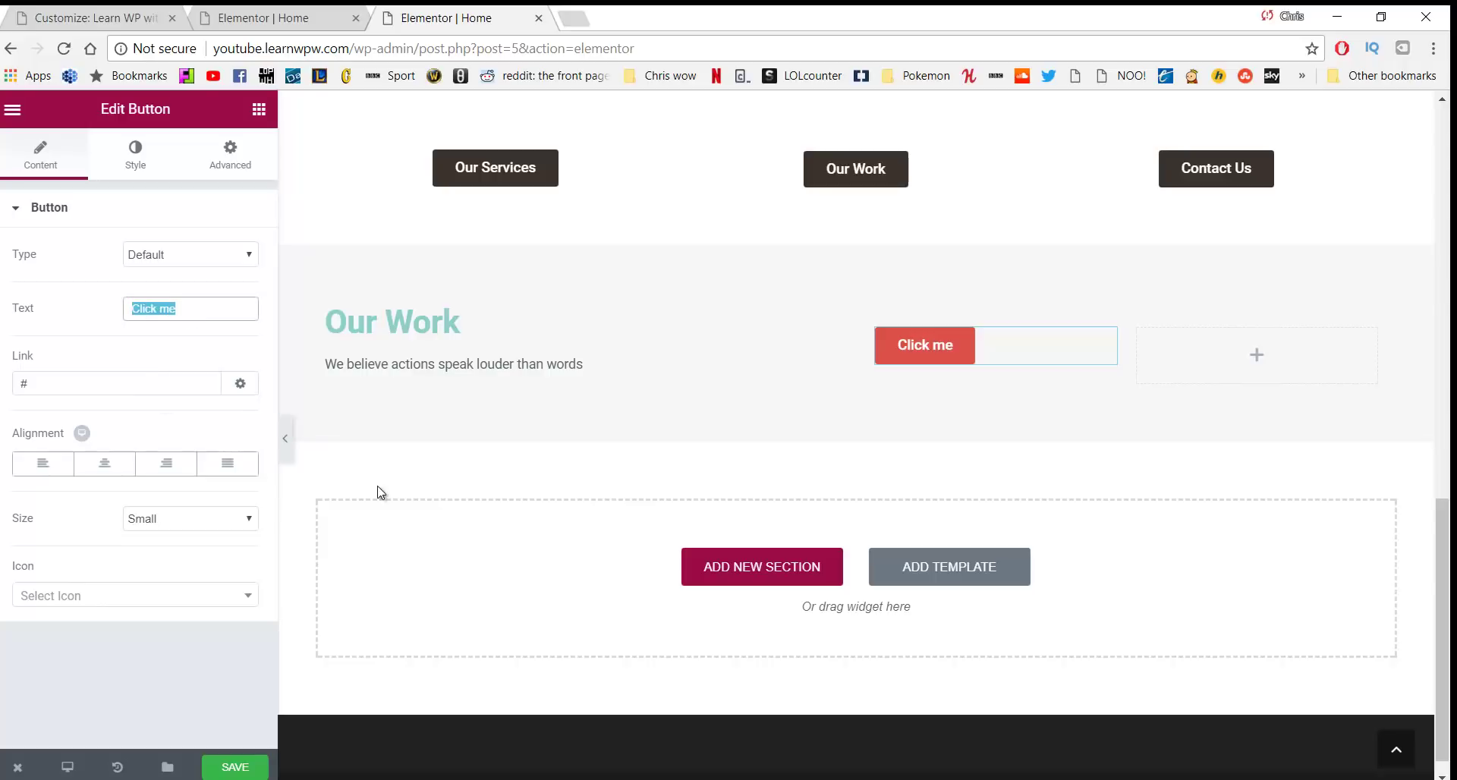
pyautogui.click(201, 303)
pyautogui.press('BackSpace')
pyautogui.press('BackSpace')
pyautogui.press('BackSpace')
pyautogui.press('BackSpace')
pyautogui.press('BackSpace')
pyautogui.press('BackSpace')
pyautogui.press('BackSpace')
pyautogui.press('BackSpace')
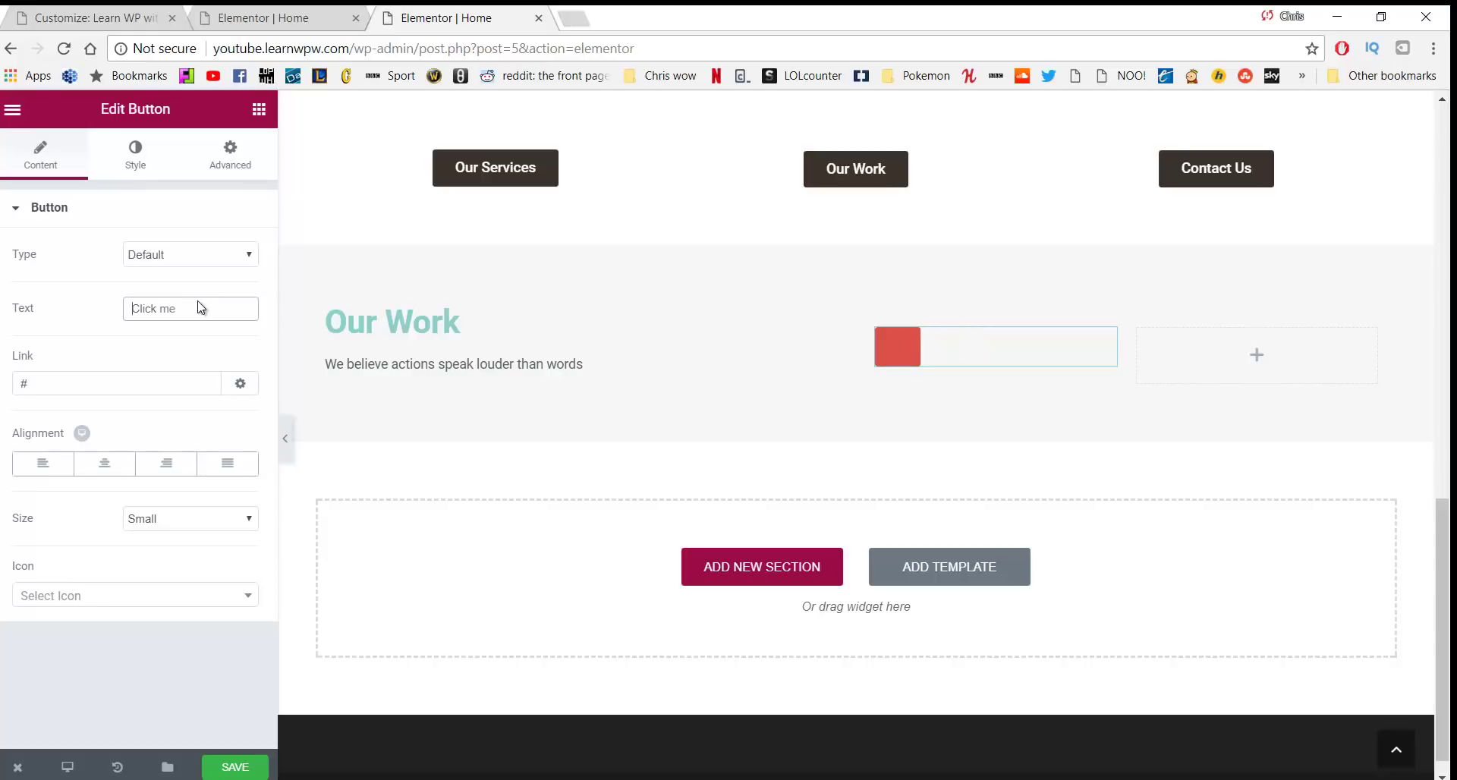
pyautogui.write('Our Servies')
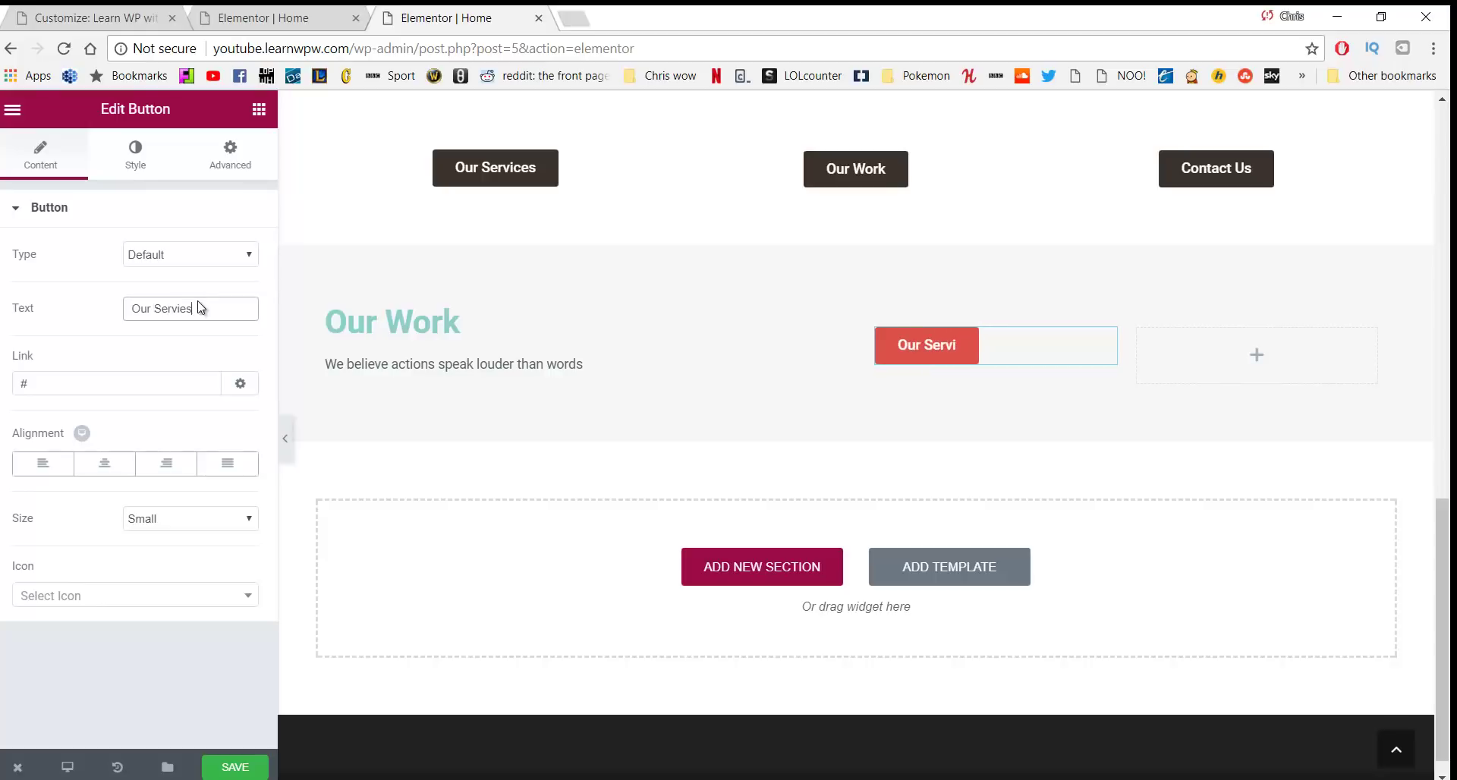
pyautogui.press('BackSpace')
pyautogui.press('BackSpace')
pyautogui.write('ces')
pyautogui.press('Tab')
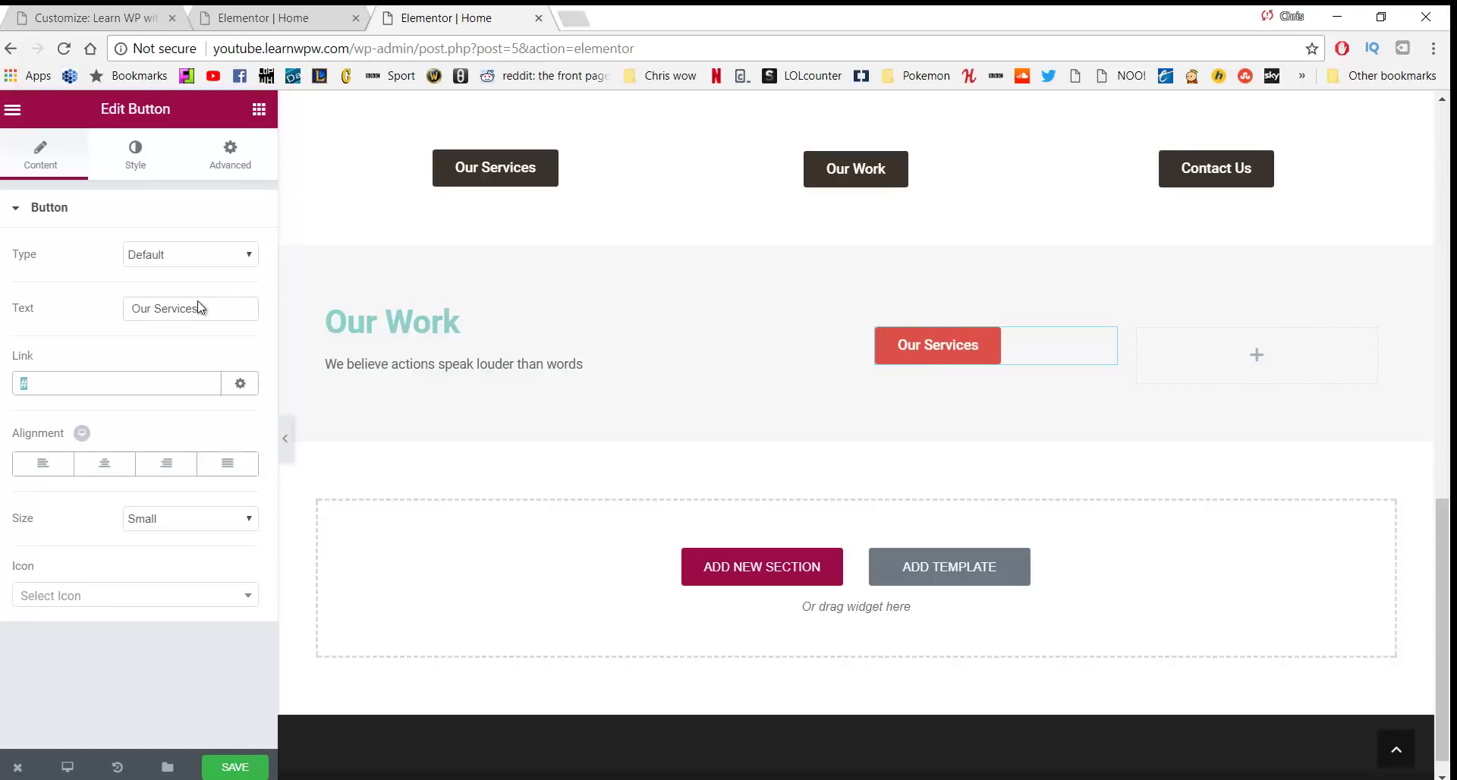
pyautogui.write('/services')
pyautogui.click(177, 467)
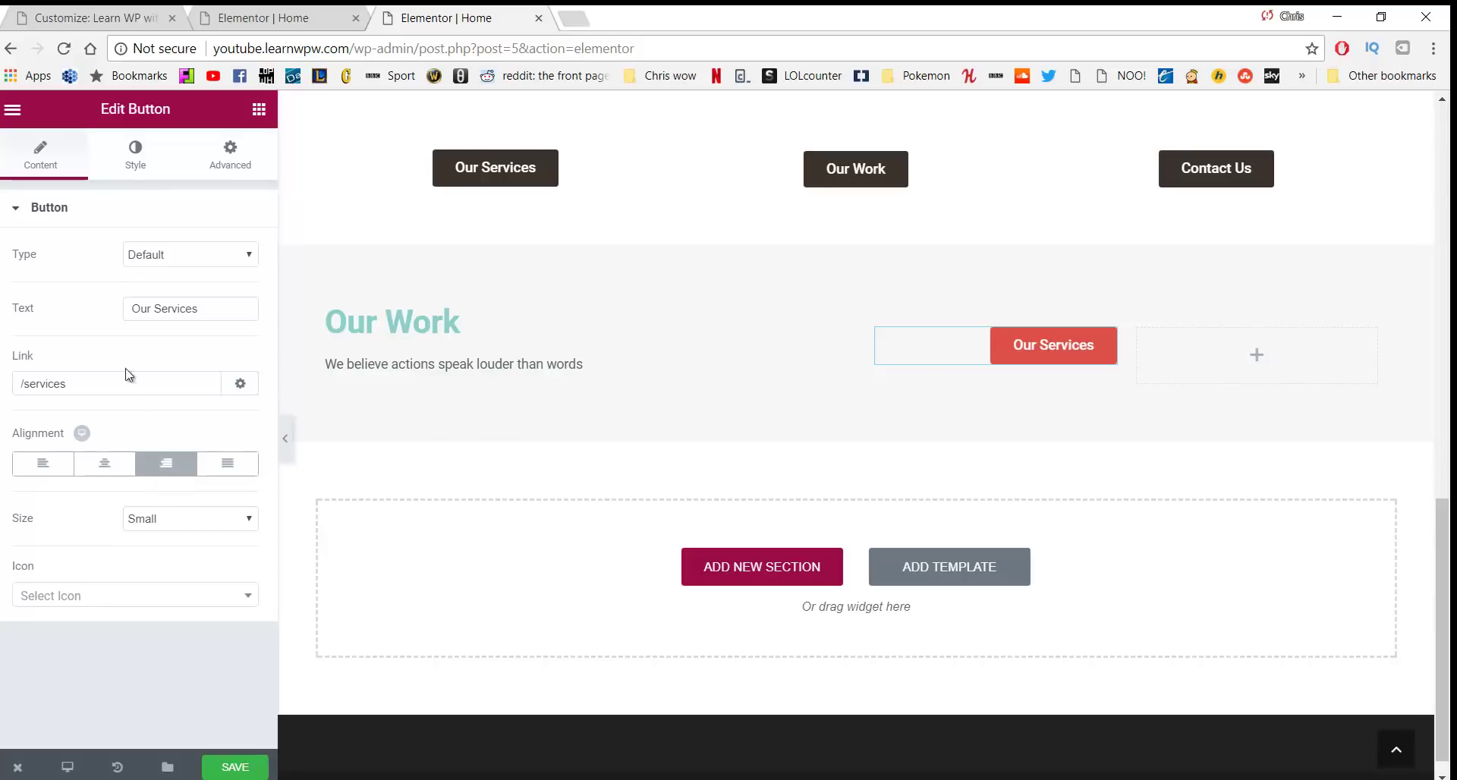
pyautogui.click(151, 171)
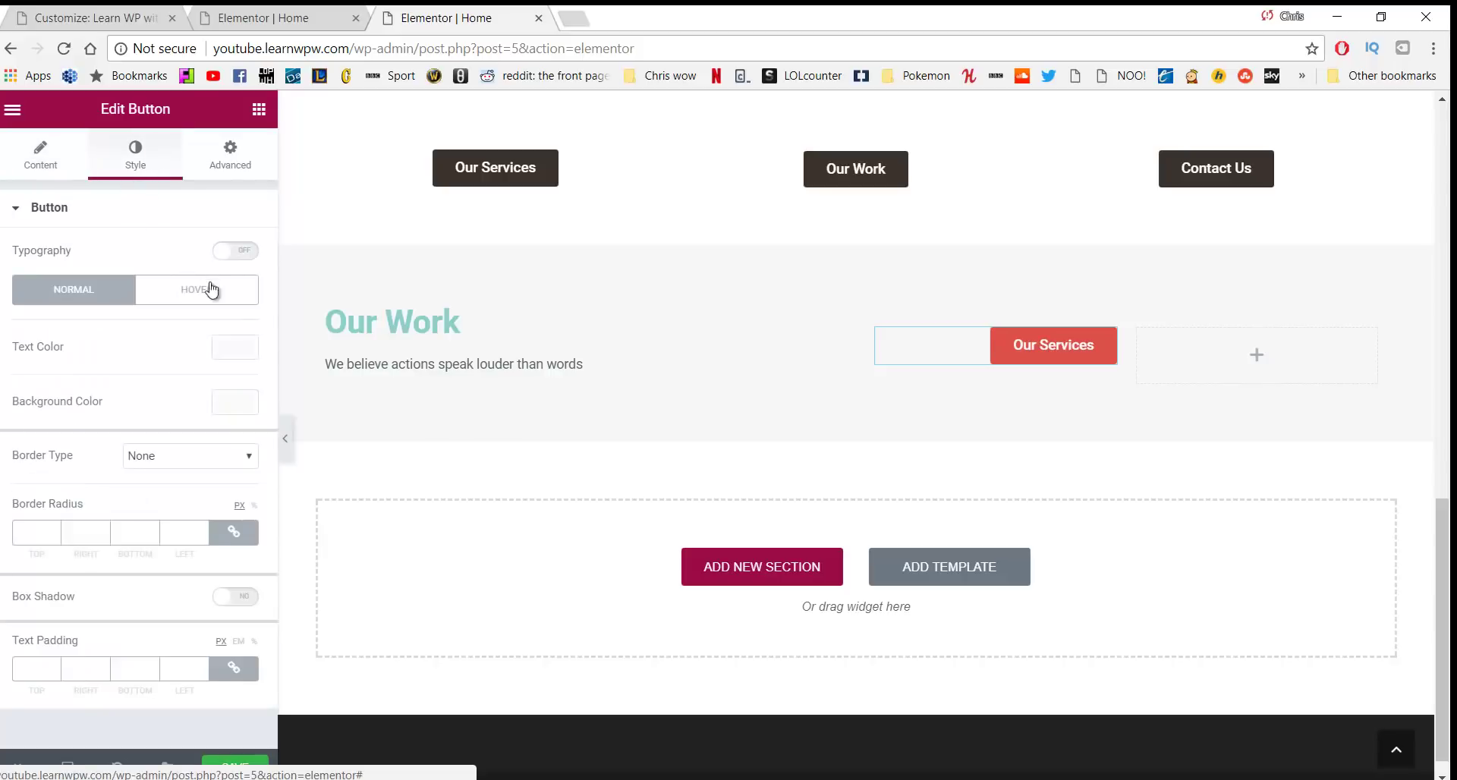
# Style the Our Services button with 16 px text, green #23a455 background and 5 px corners
pyautogui.click(235, 252)
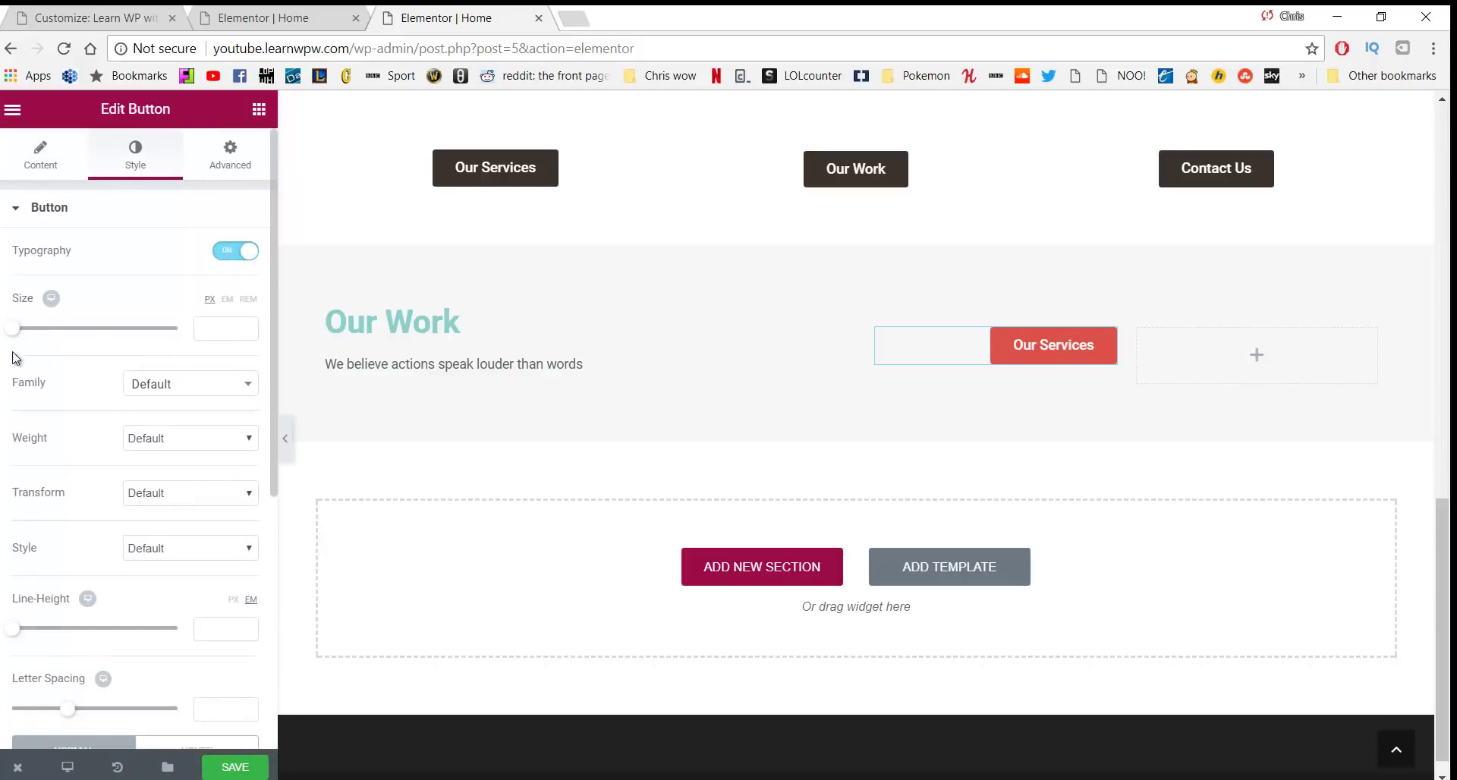
pyautogui.moveTo(19, 329); pyautogui.dragTo(31, 335)
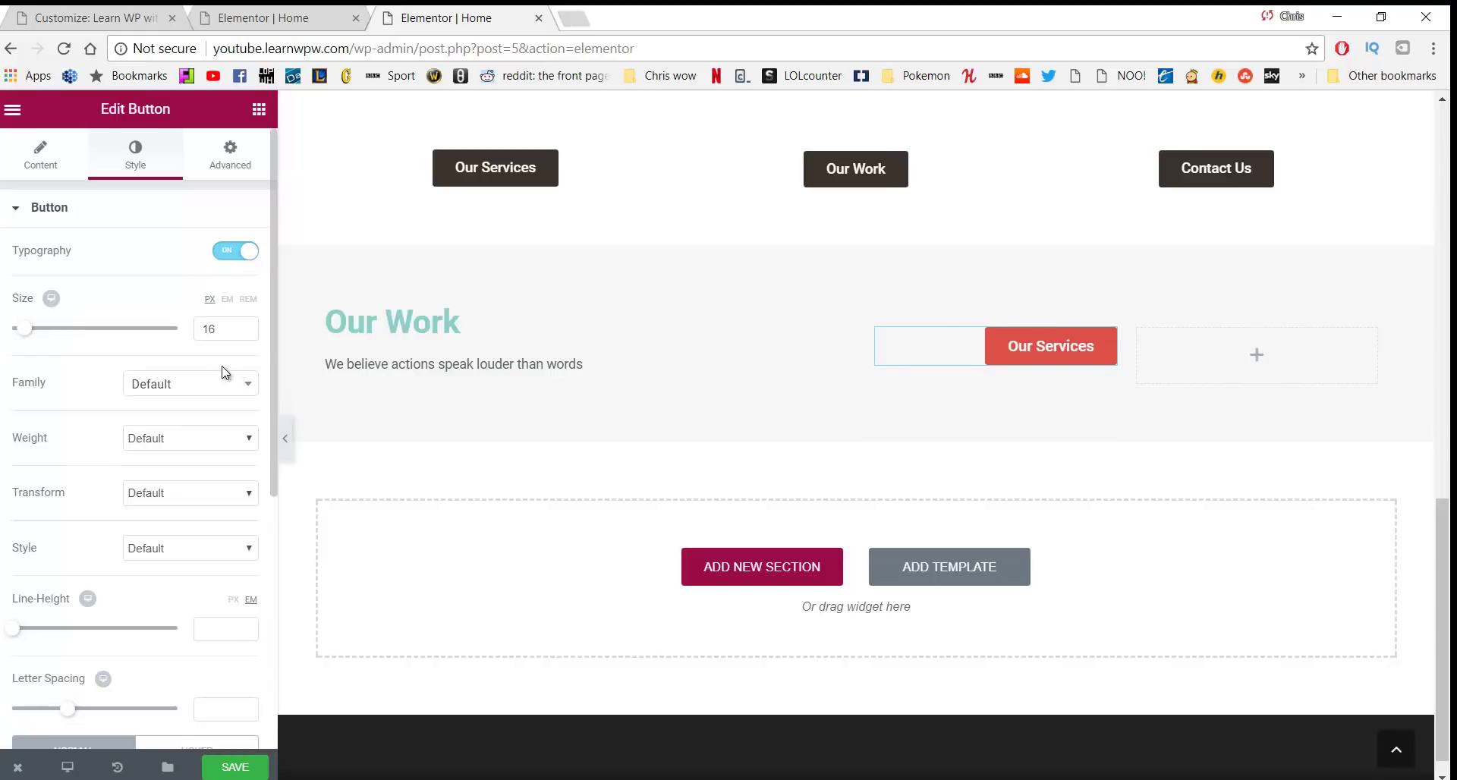
pyautogui.scroll(-5, 180, 363)
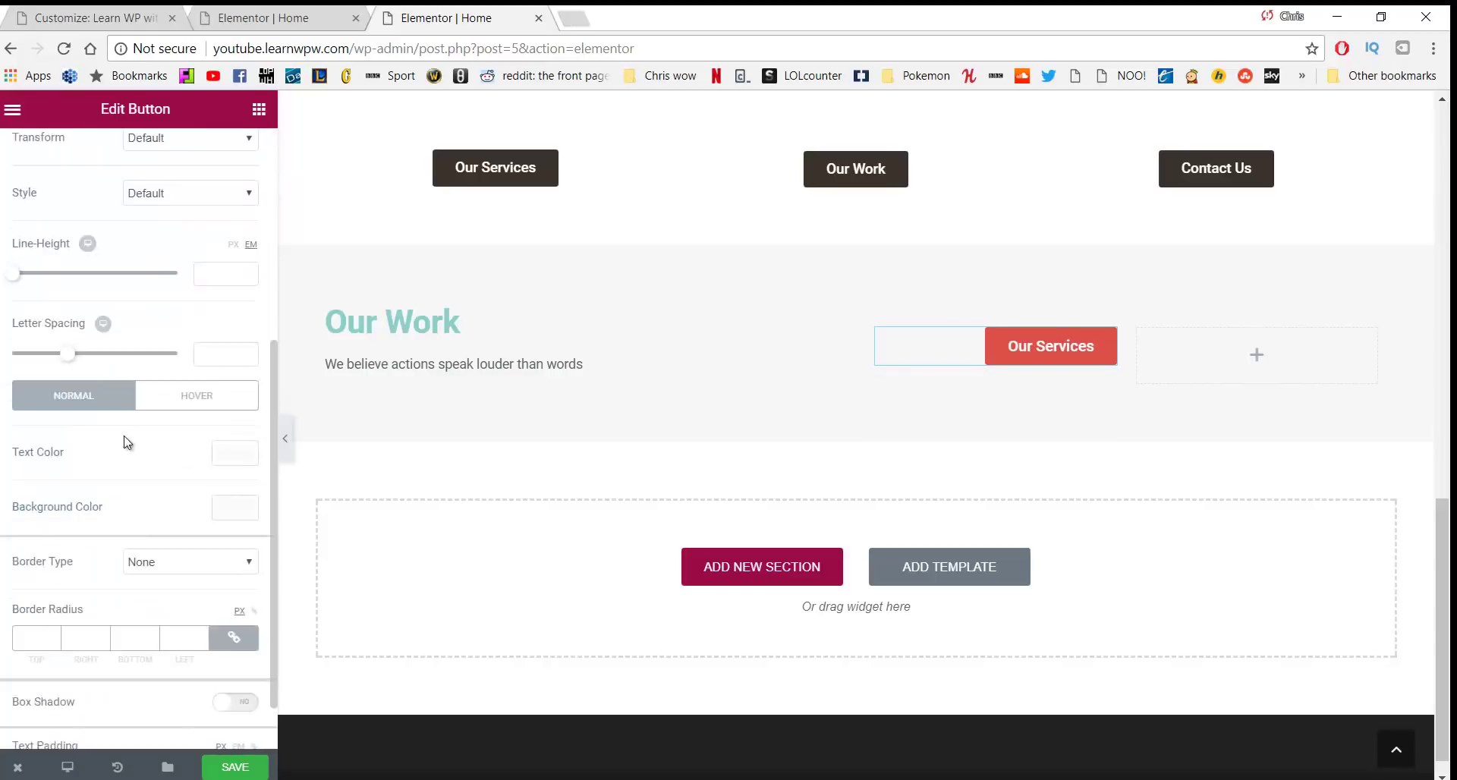
pyautogui.click(235, 508)
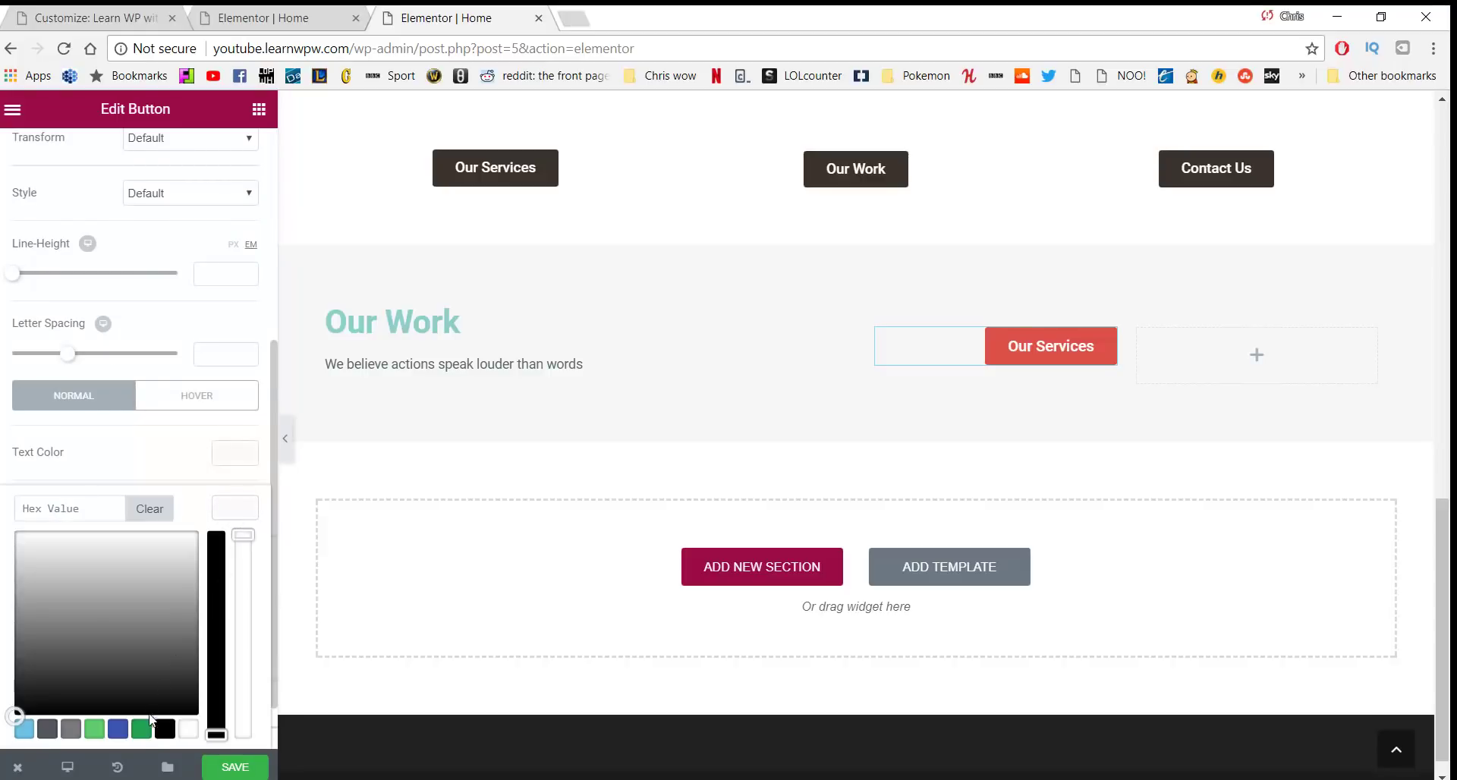
pyautogui.click(142, 728)
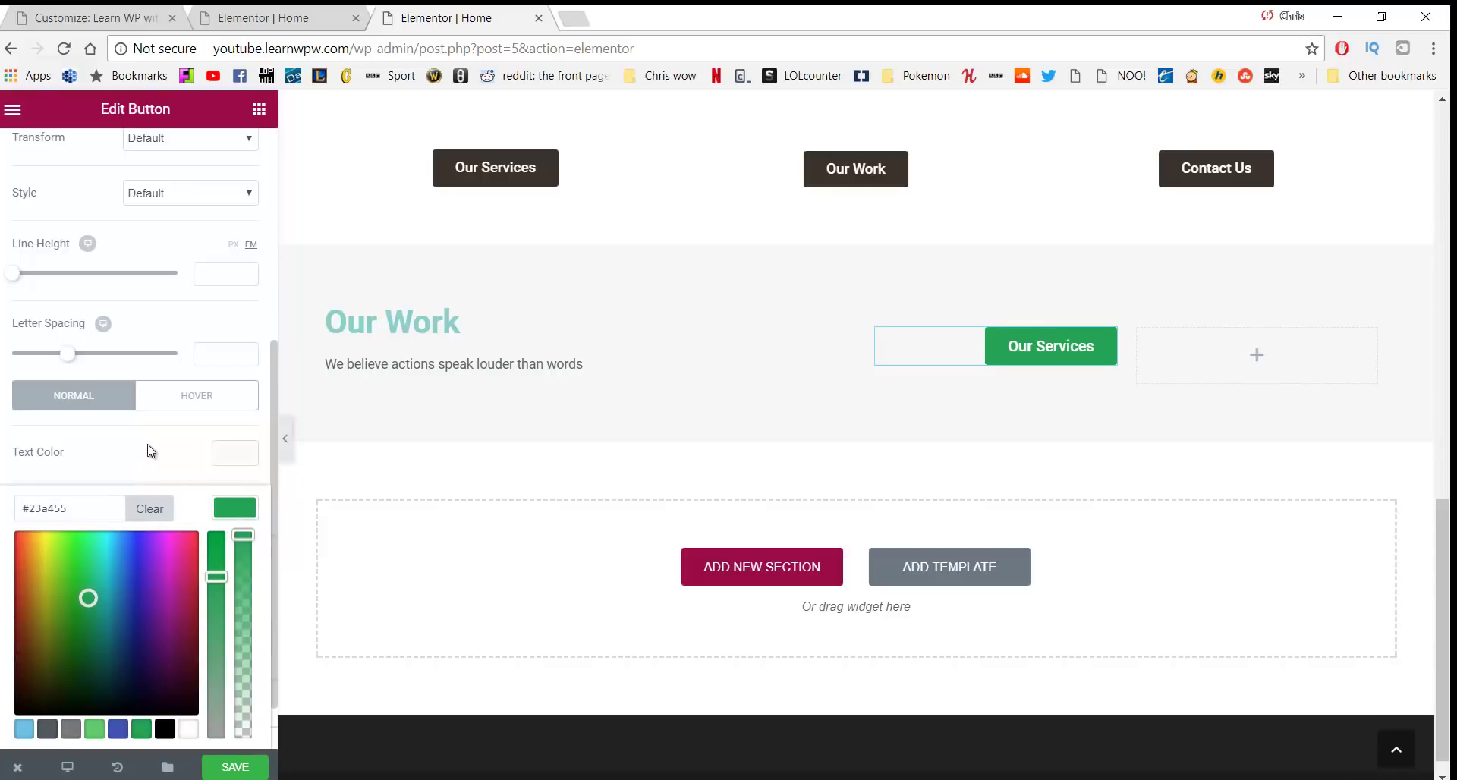
pyautogui.scroll(-1, 151, 450)
pyautogui.click(137, 390)
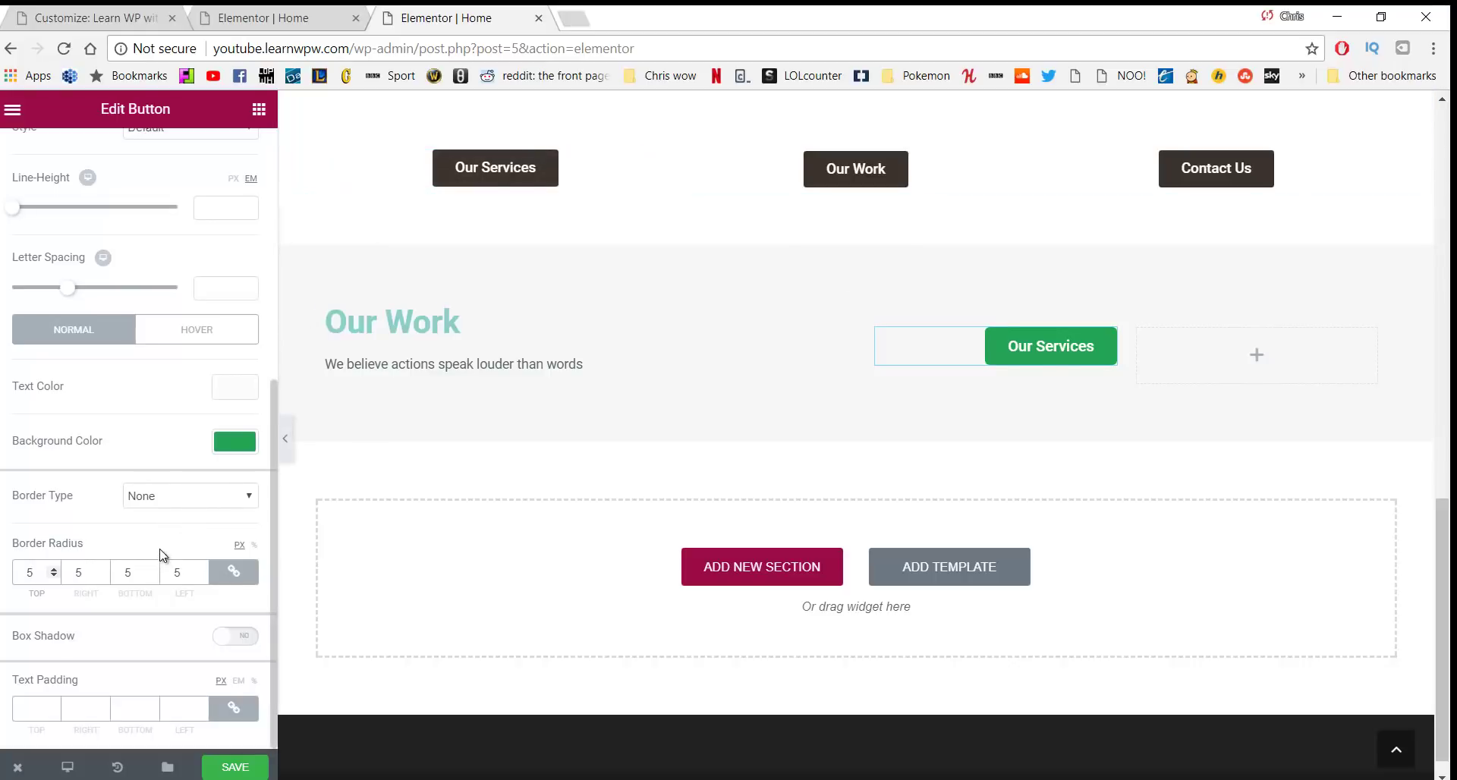
pyautogui.scroll(5, 147, 530)
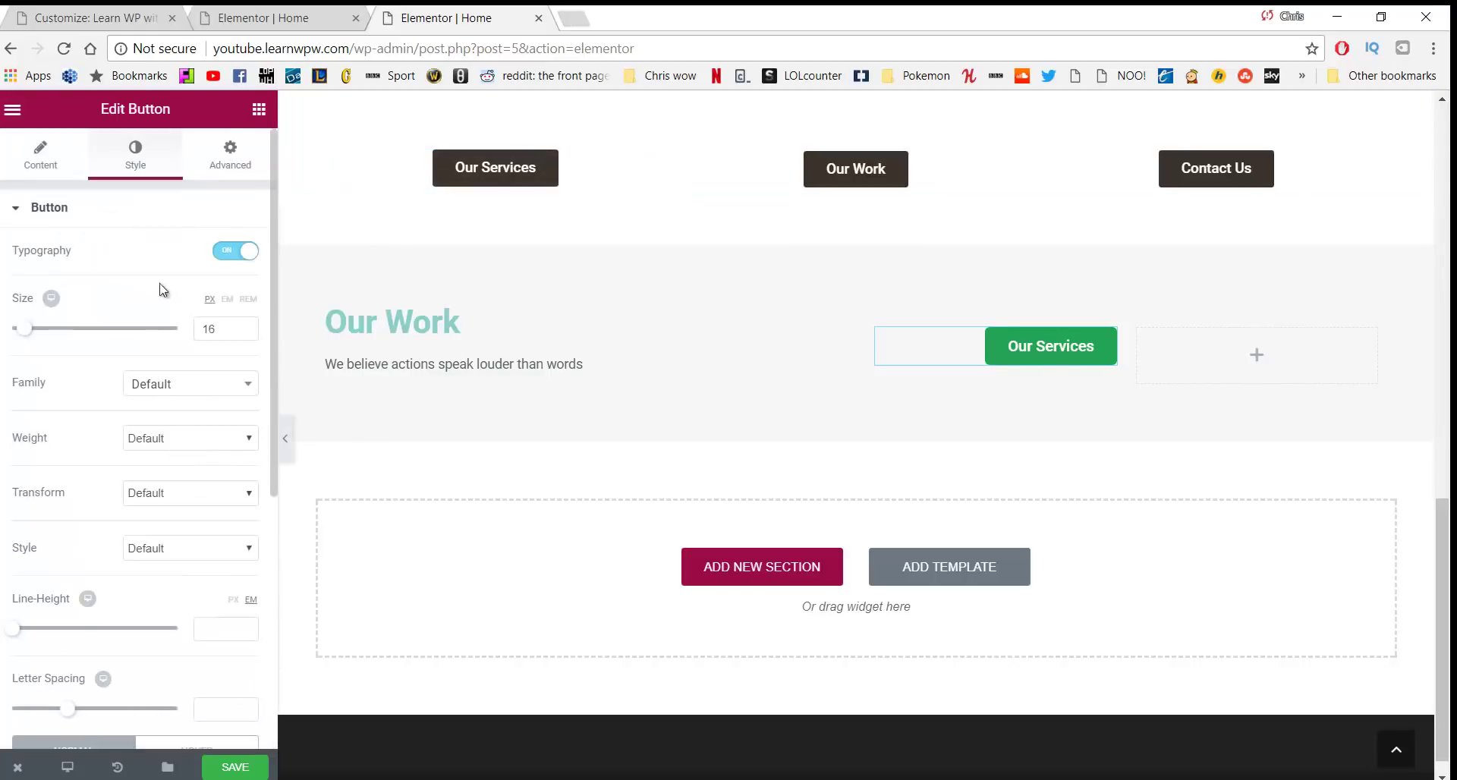
pyautogui.click(258, 111)
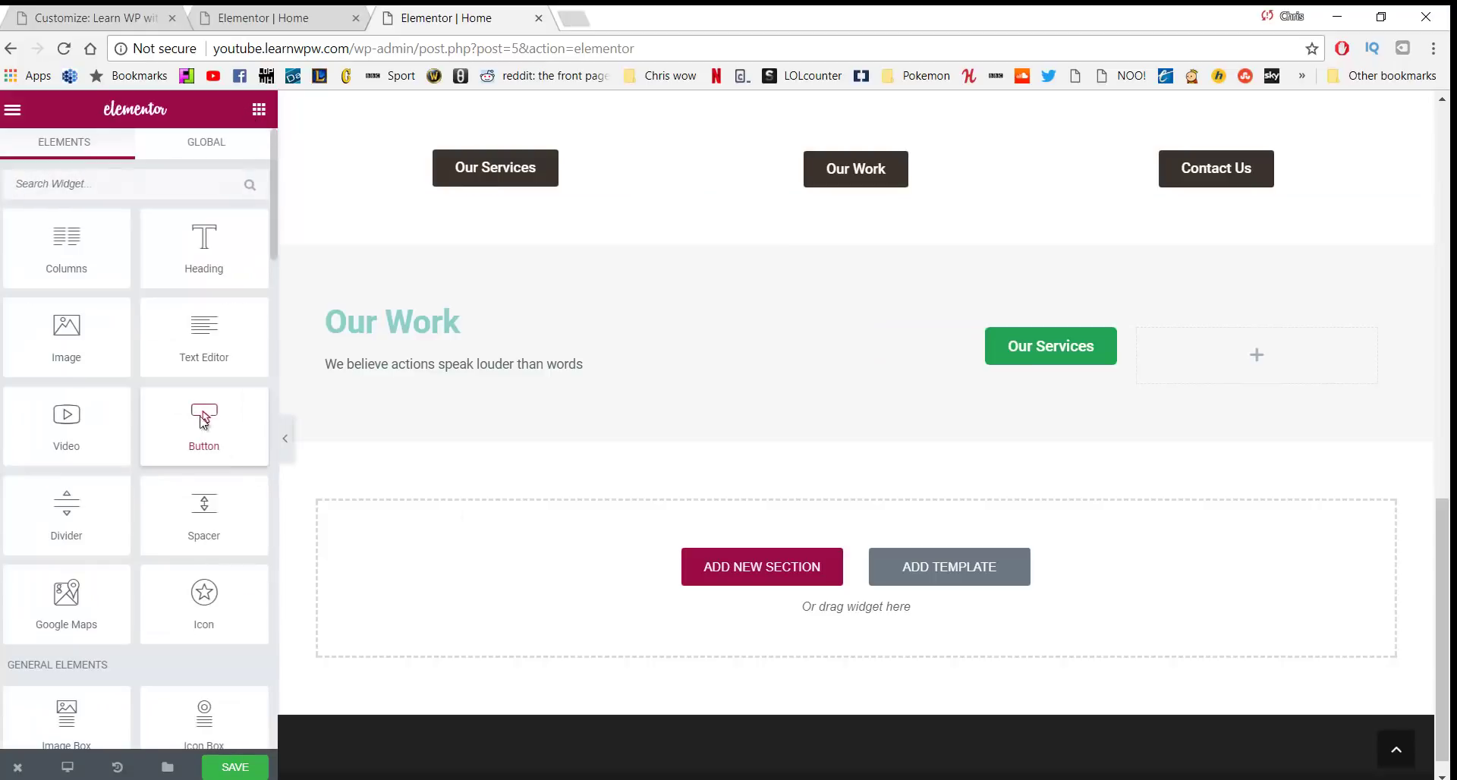
# Add a 'Check out our work' button linked to /our-work with custom typography enabled
pyautogui.moveTo(202, 417); pyautogui.dragTo(1201, 347)
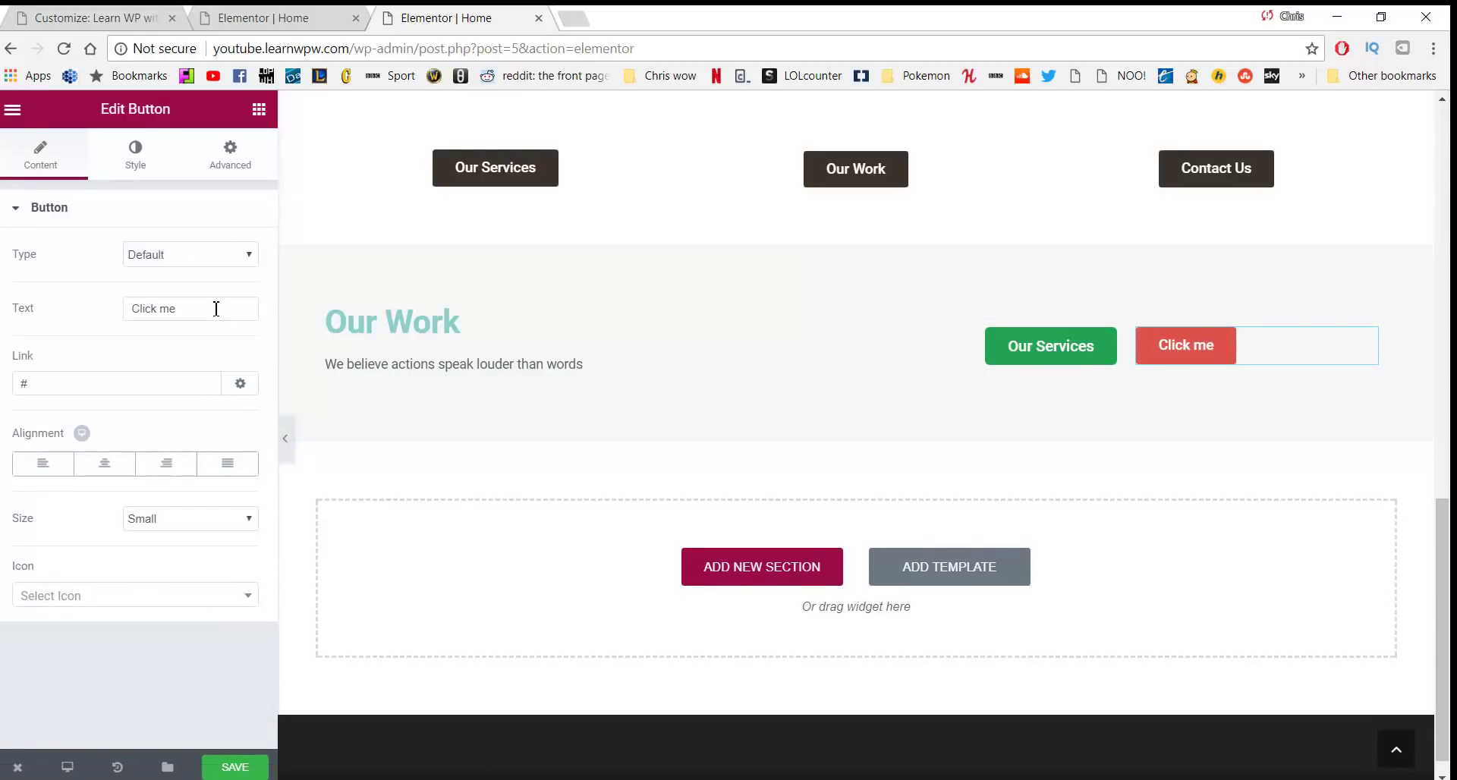
pyautogui.moveTo(217, 309); pyautogui.dragTo(82, 311)
pyautogui.write('Check out our work')
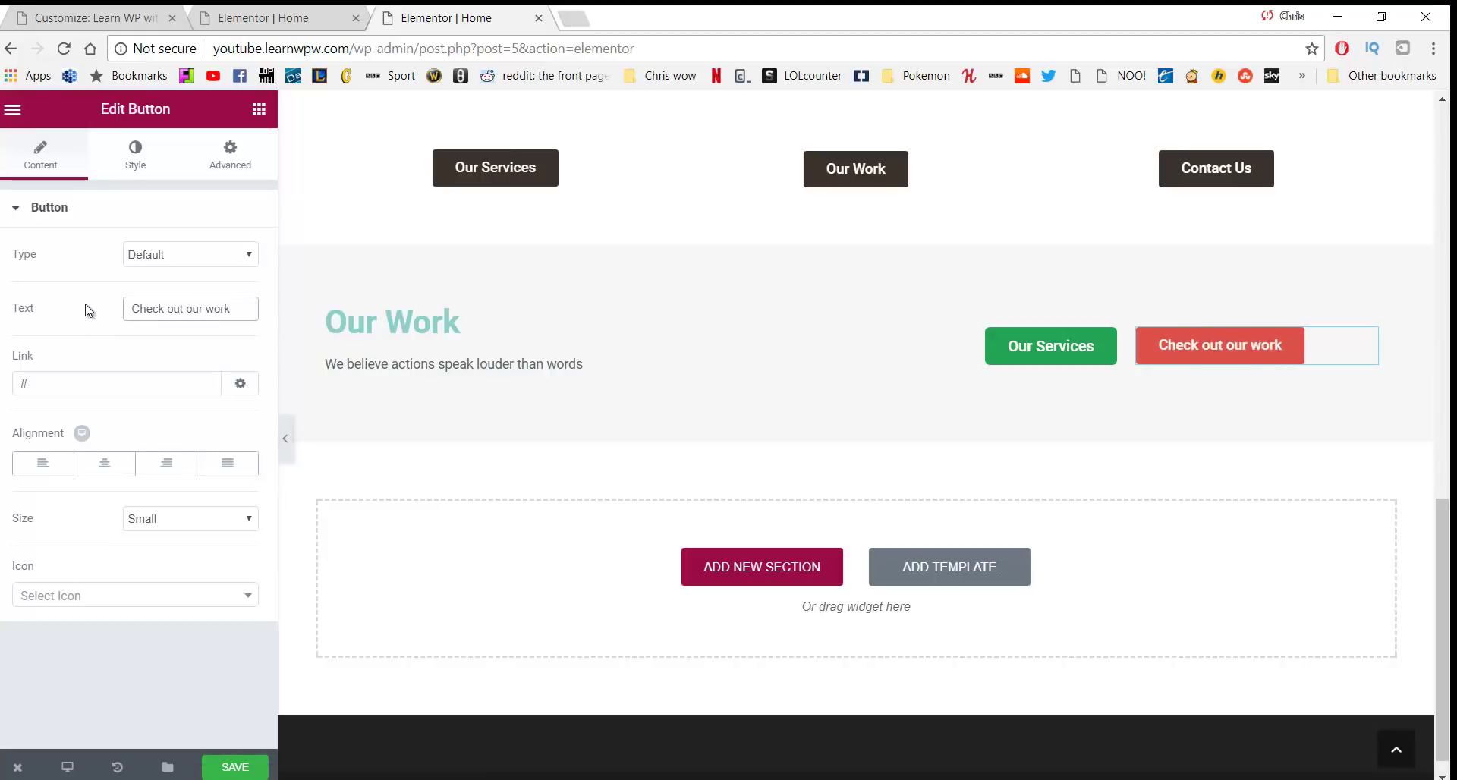
pyautogui.click(72, 394)
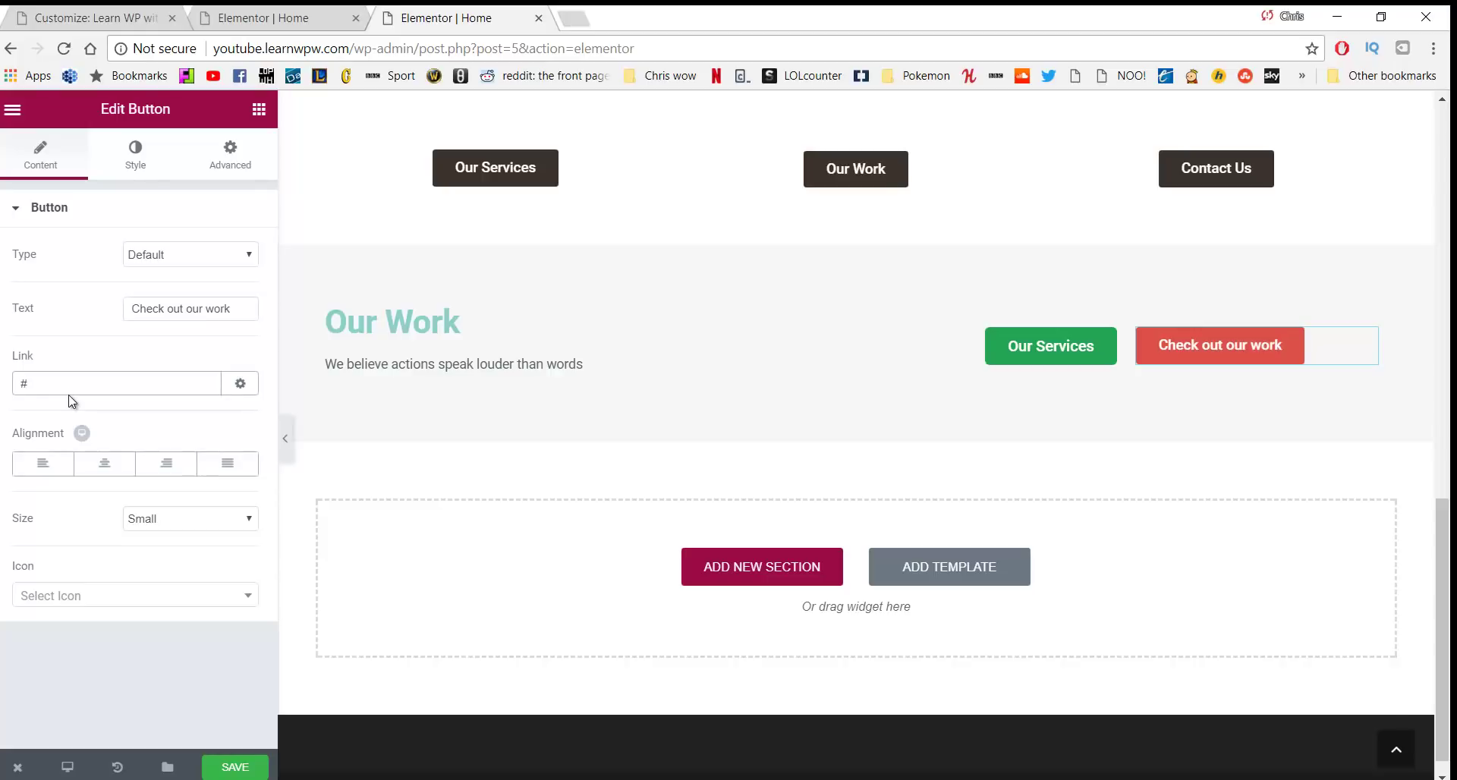
pyautogui.press('BackSpace')
pyautogui.write('/our-work')
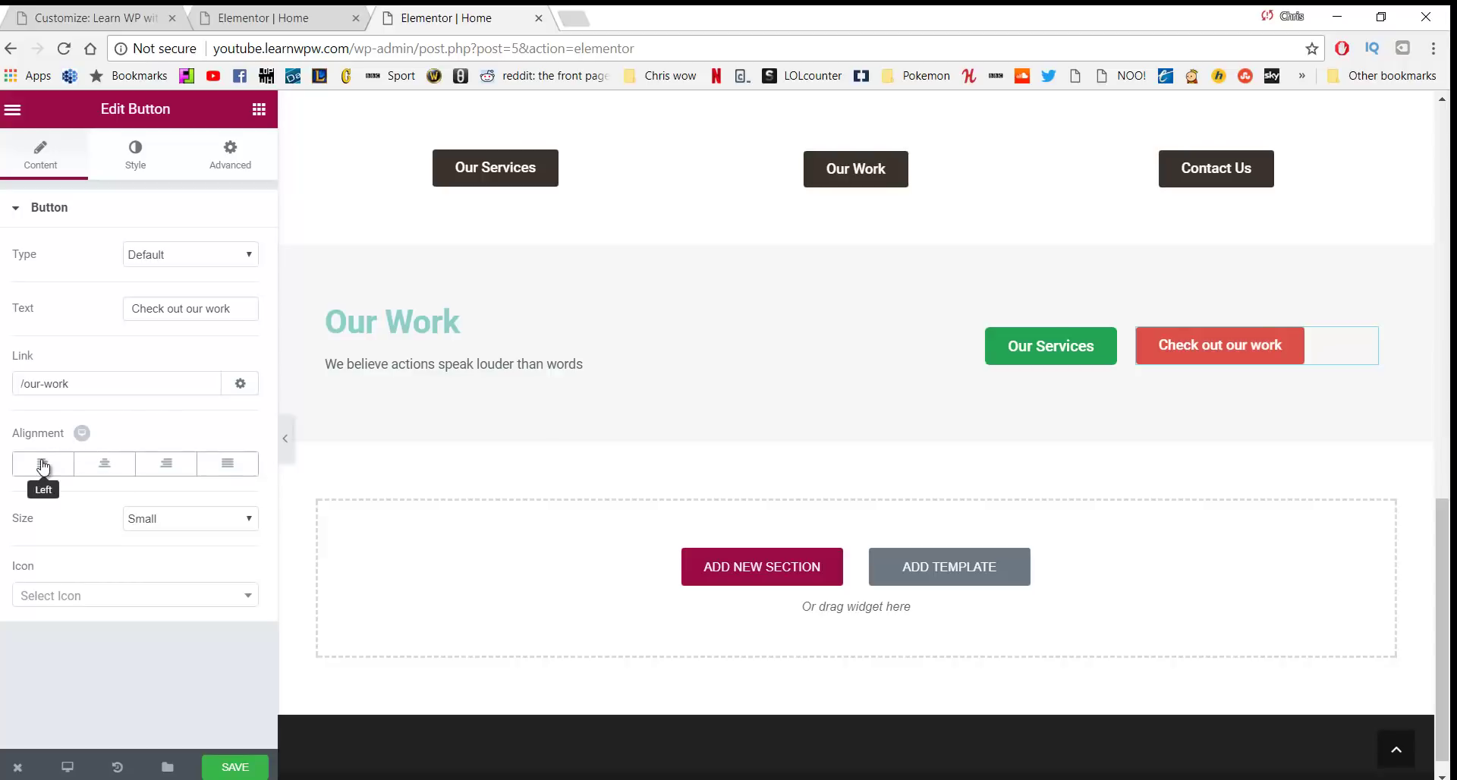
pyautogui.click(134, 173)
pyautogui.click(241, 251)
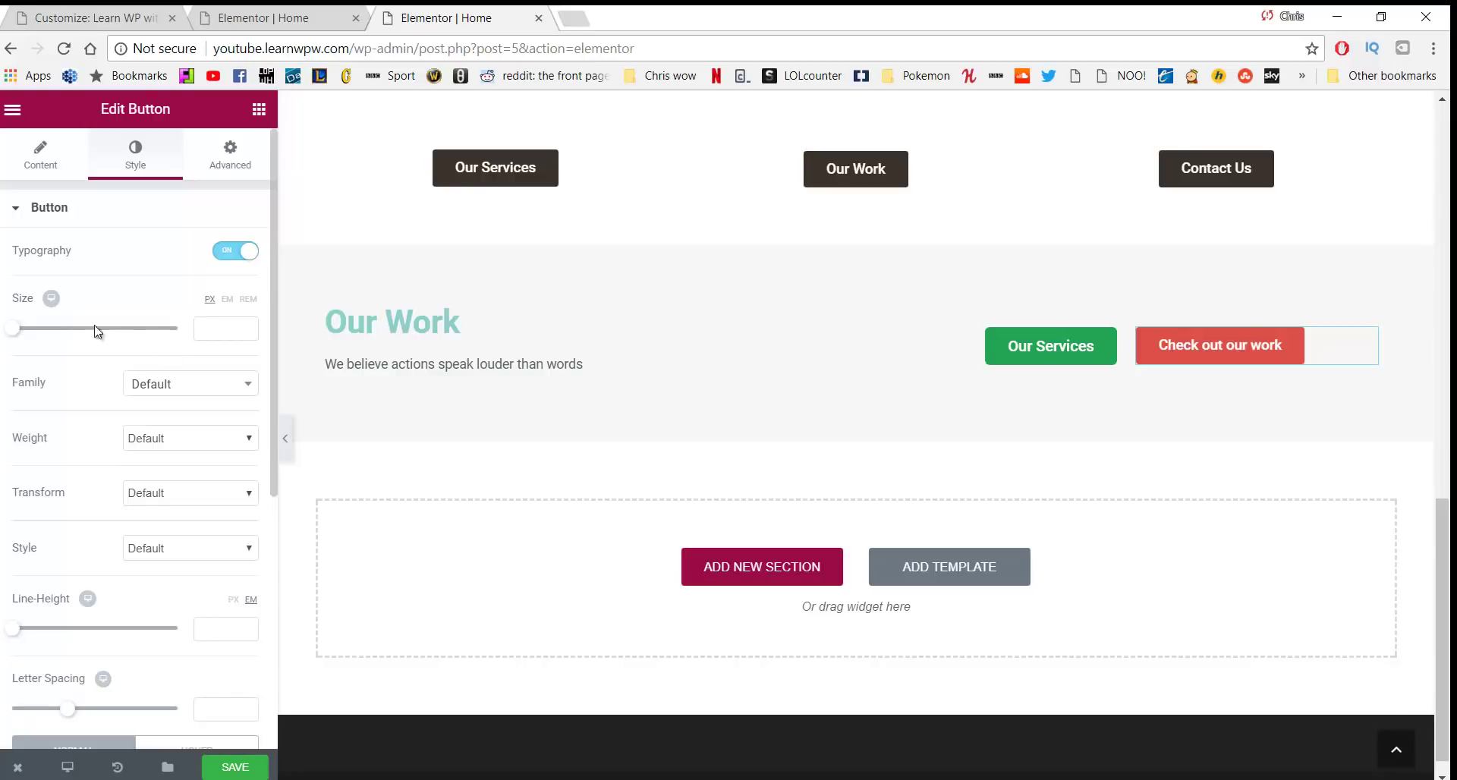
# Enlarge the Check out our work text and give the button a transparent background and green text
pyautogui.moveTo(16, 333); pyautogui.dragTo(28, 334)
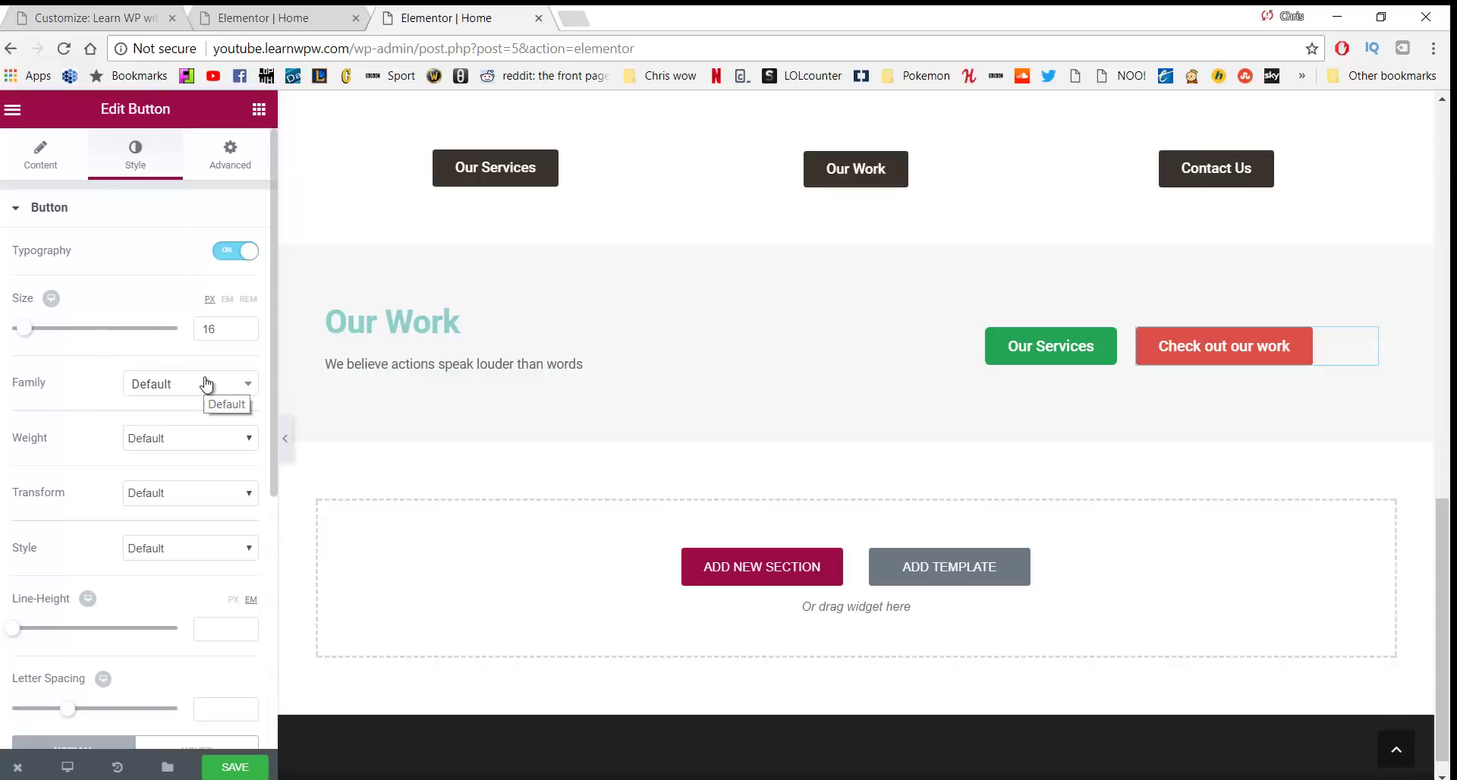
pyautogui.scroll(-2, 170, 432)
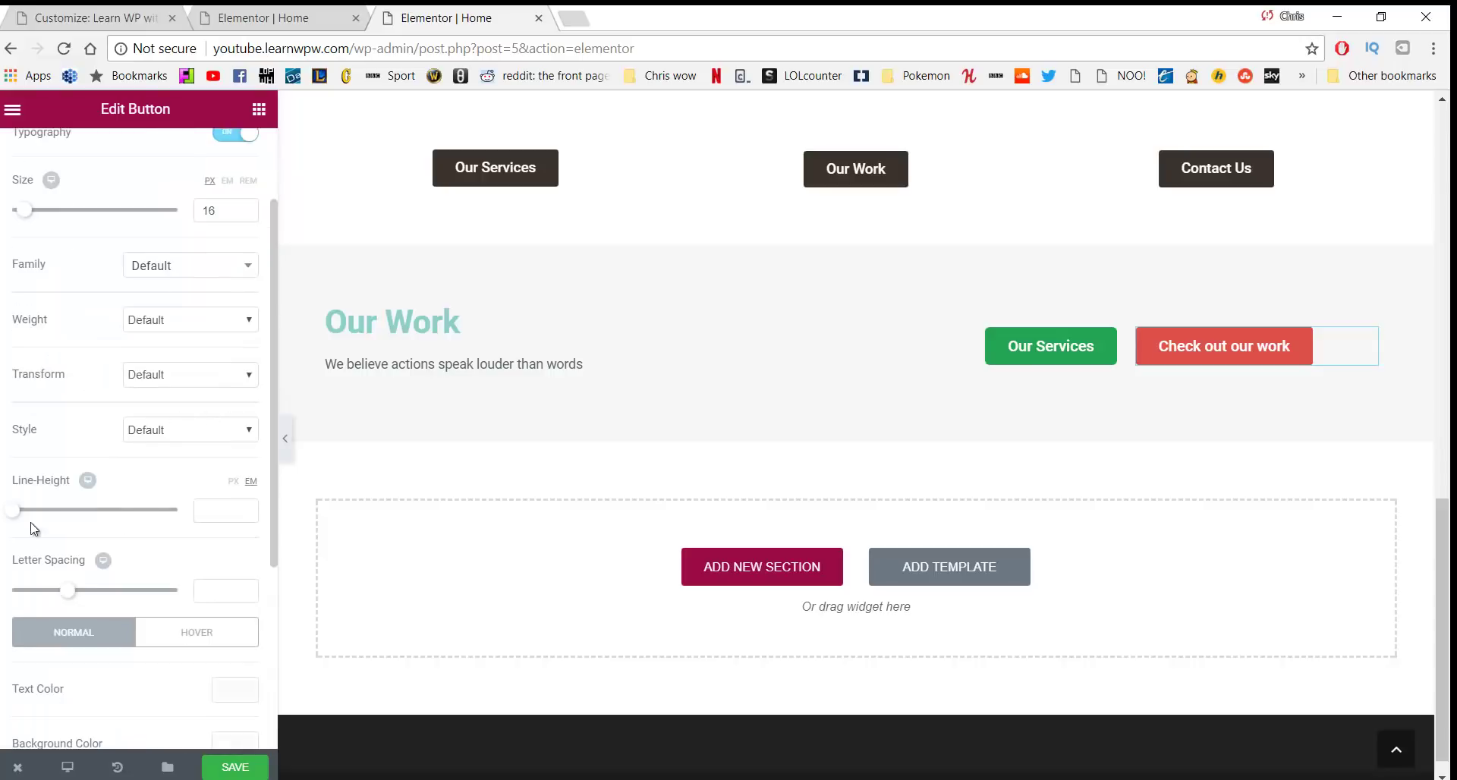
pyautogui.scroll(-4, 53, 544)
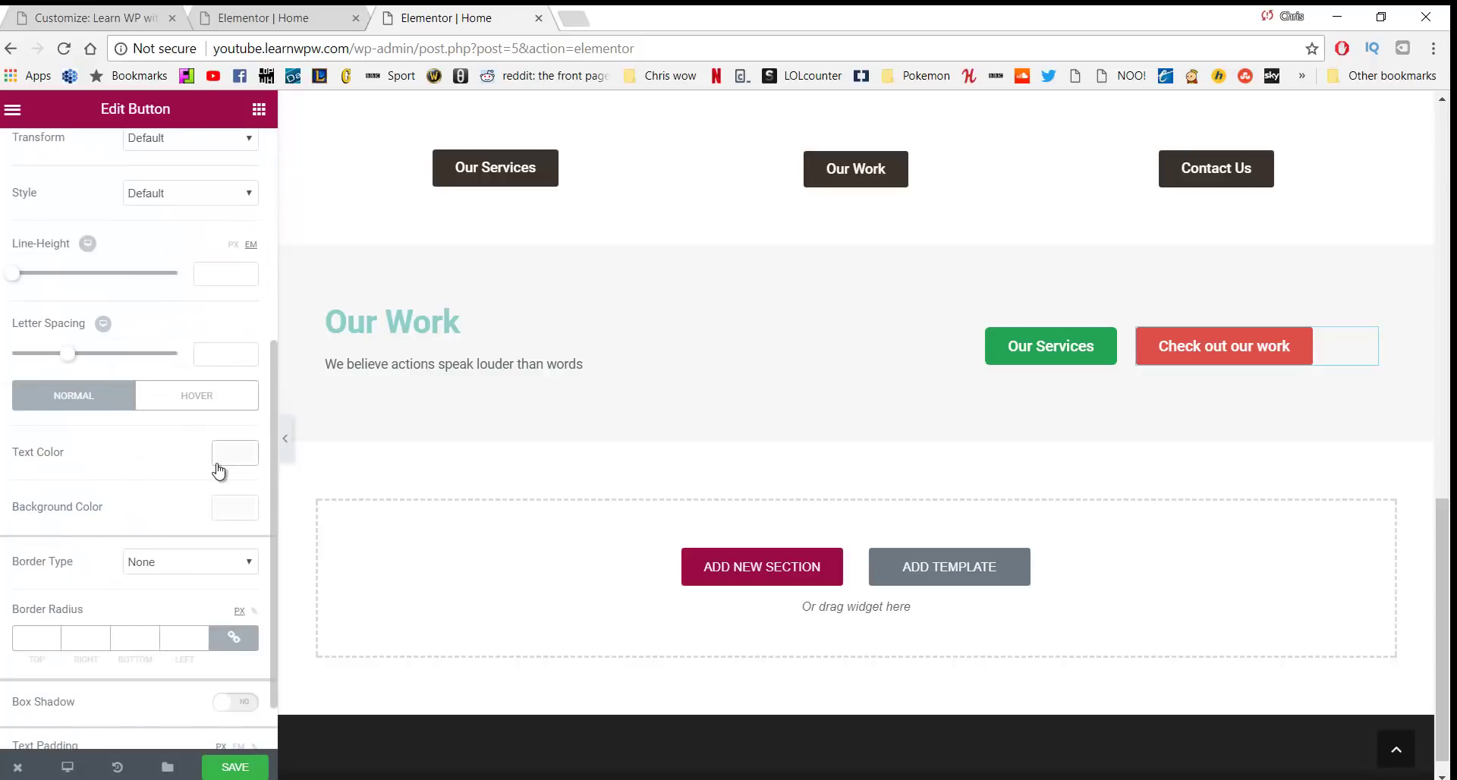
pyautogui.click(234, 507)
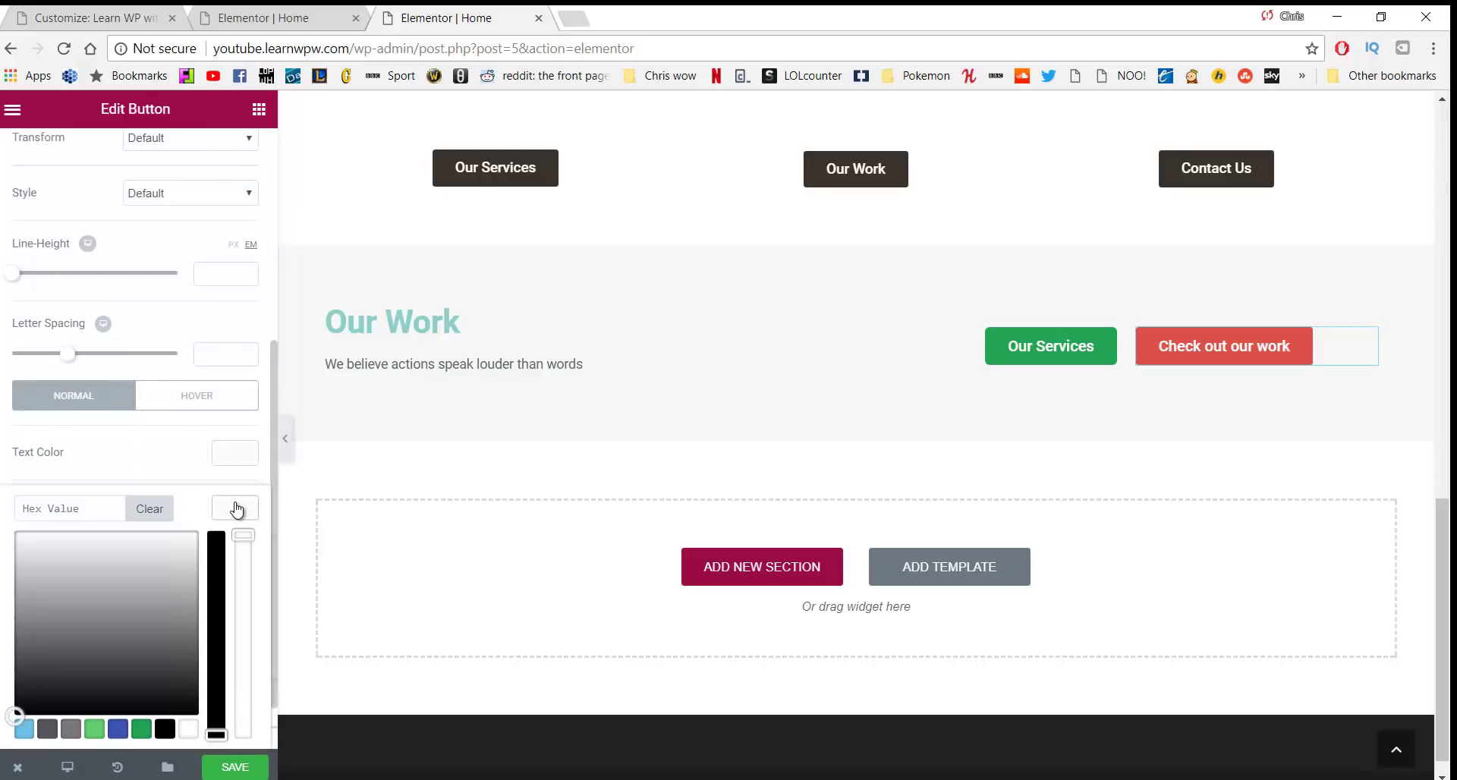
pyautogui.click(91, 544)
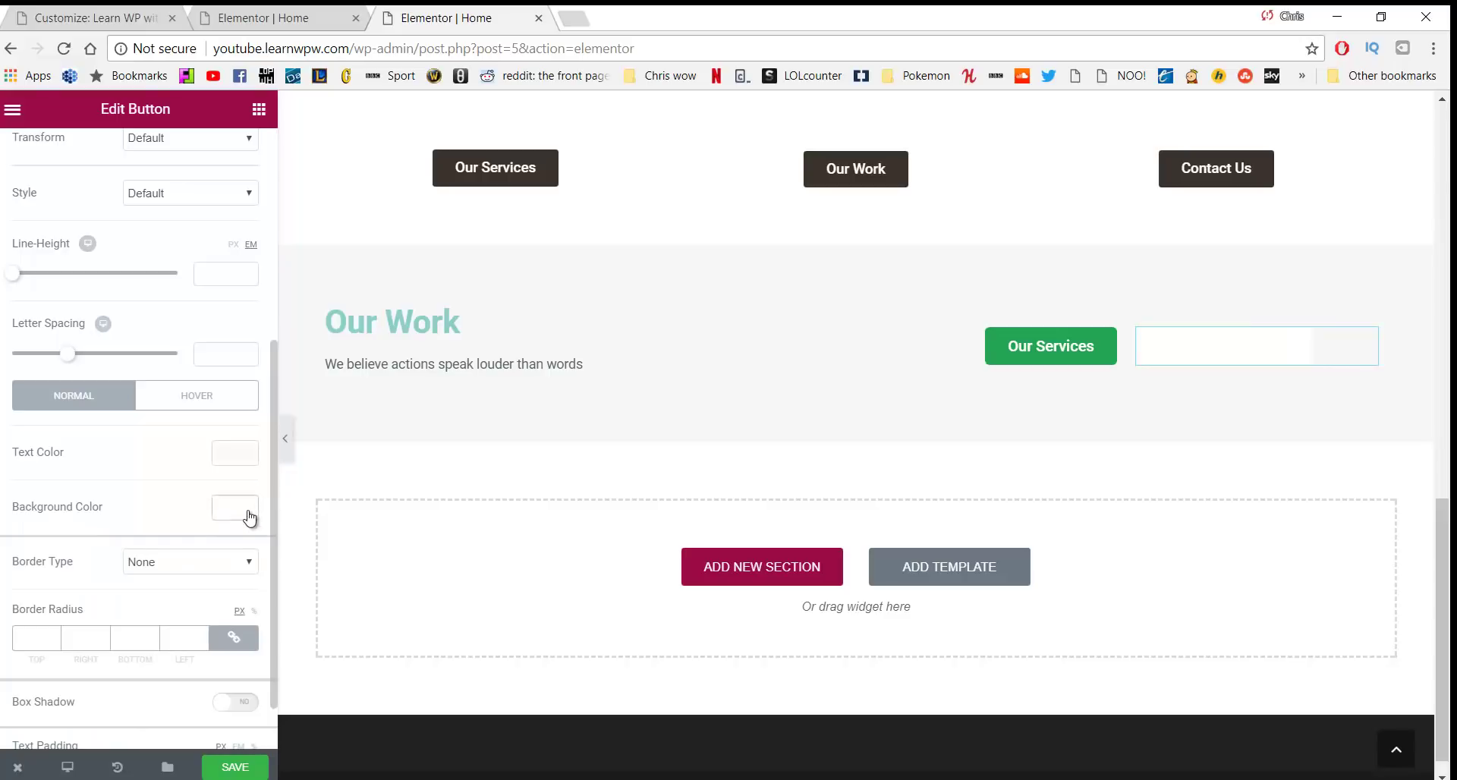
pyautogui.click(243, 512)
pyautogui.moveTo(243, 536); pyautogui.dragTo(243, 733)
pyautogui.click(303, 592)
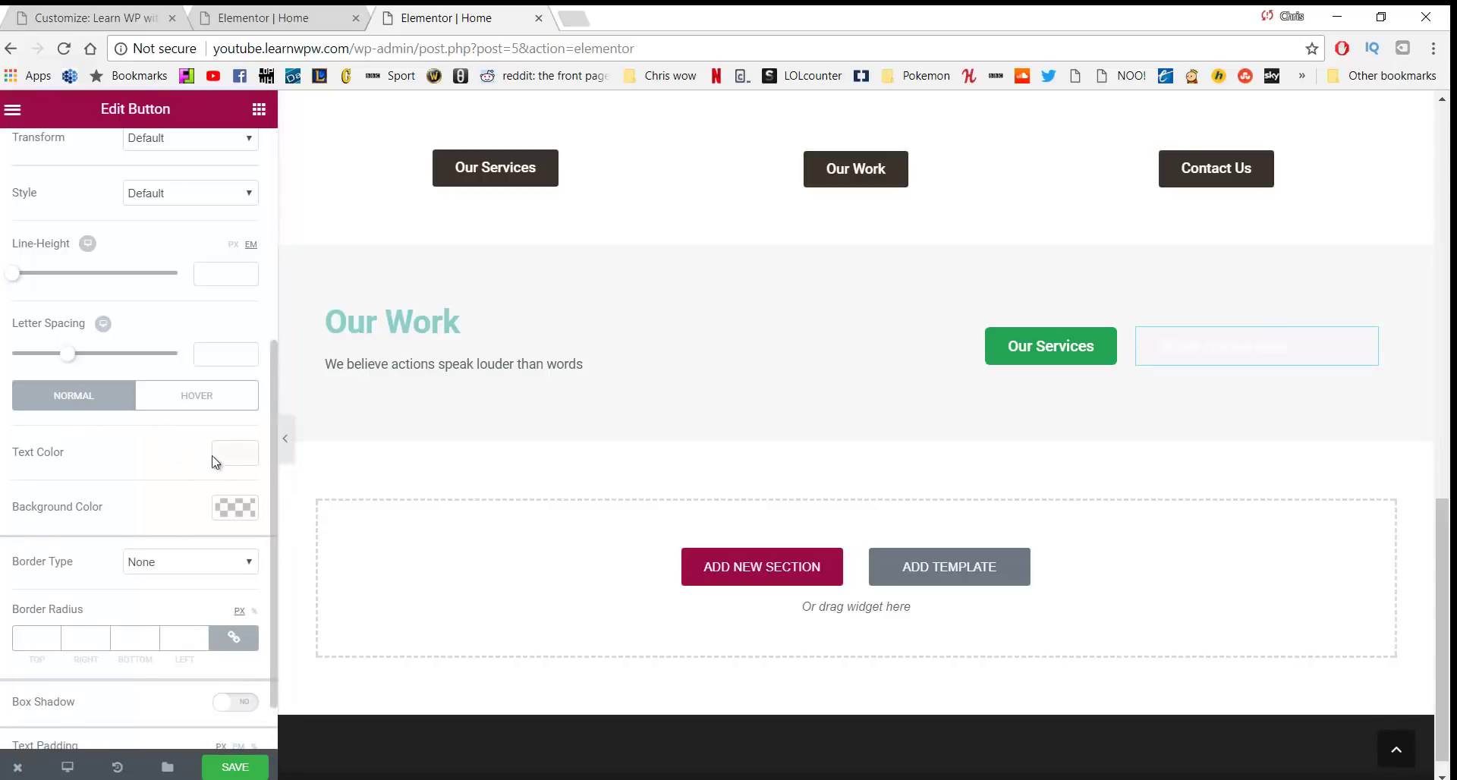
pyautogui.click(234, 454)
pyautogui.click(142, 674)
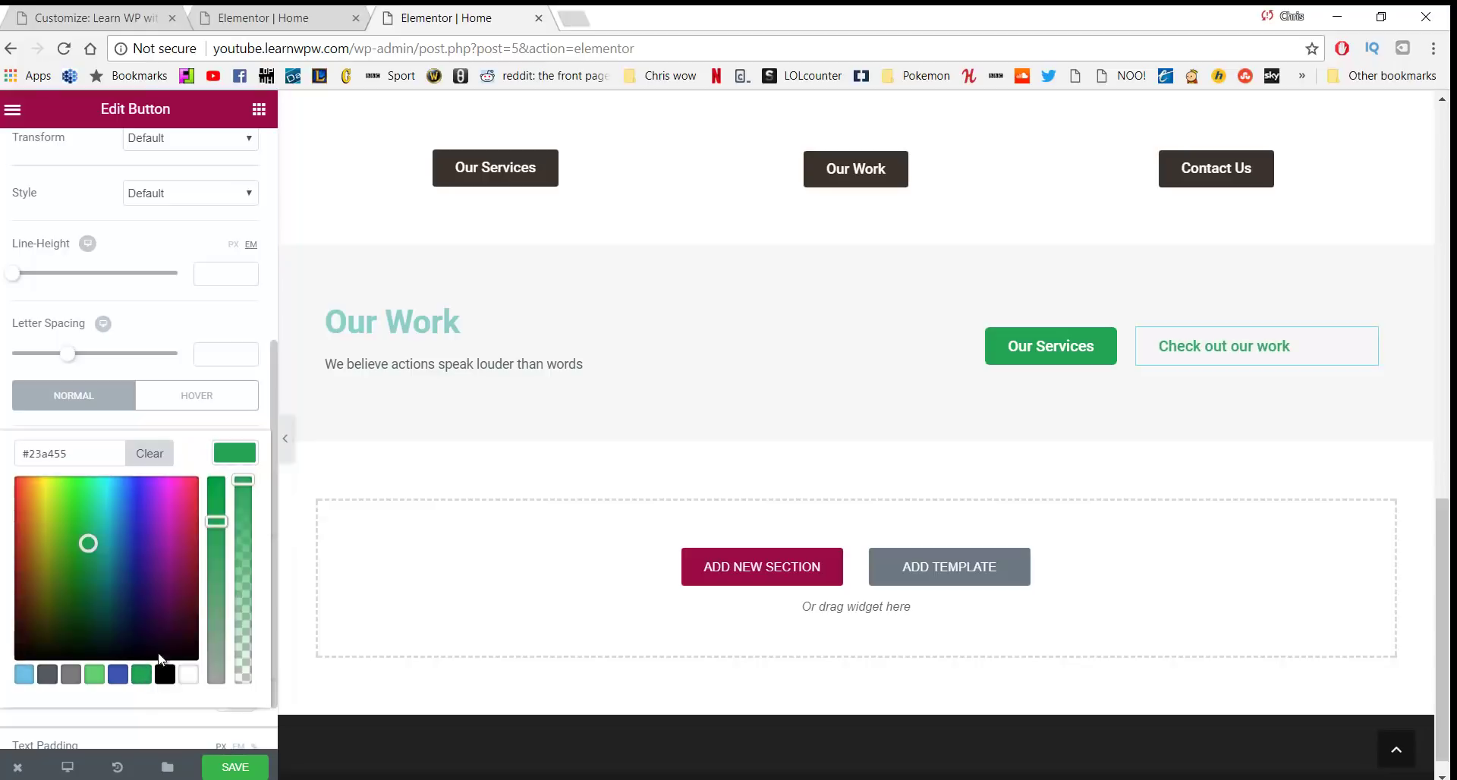
pyautogui.scroll(-1, 241, 471)
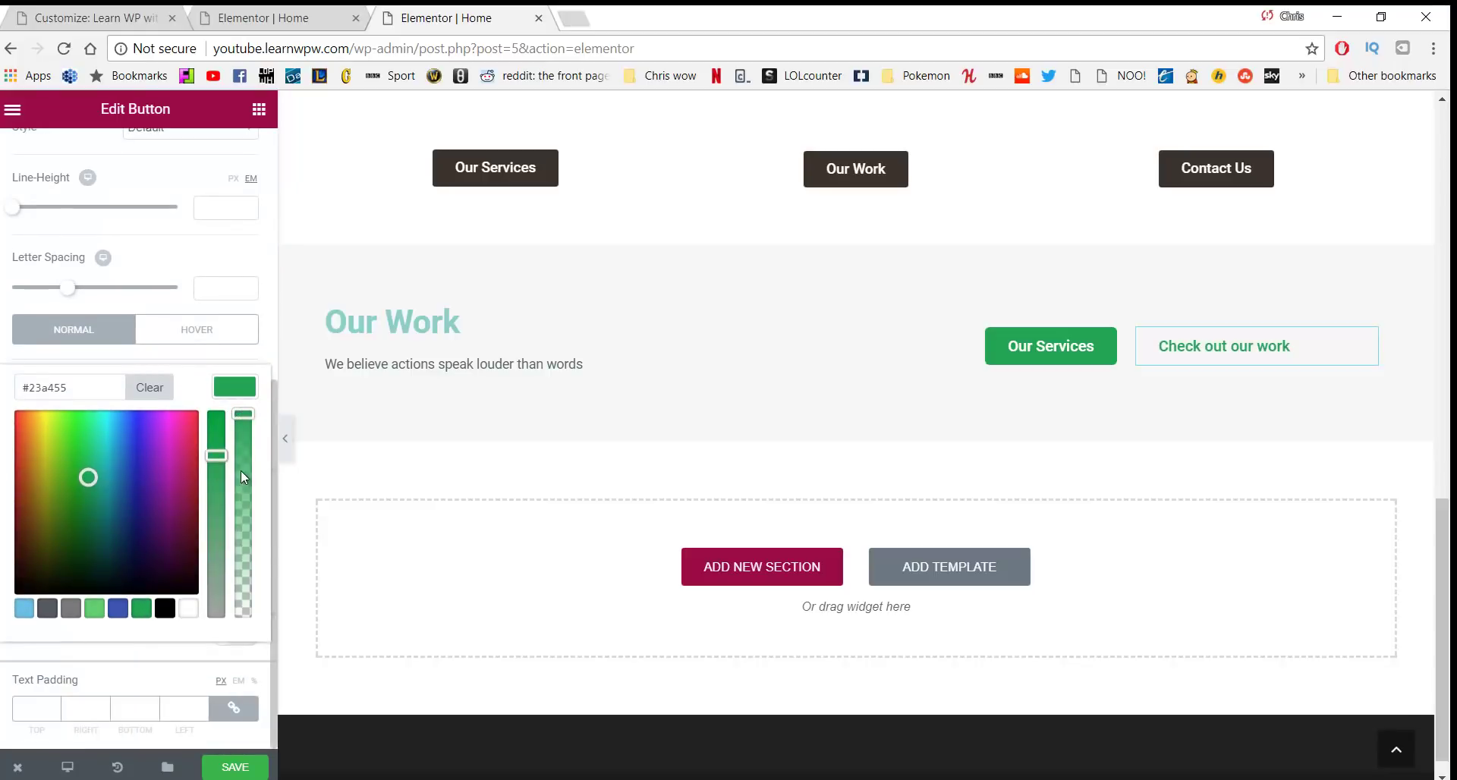
pyautogui.click(53, 704)
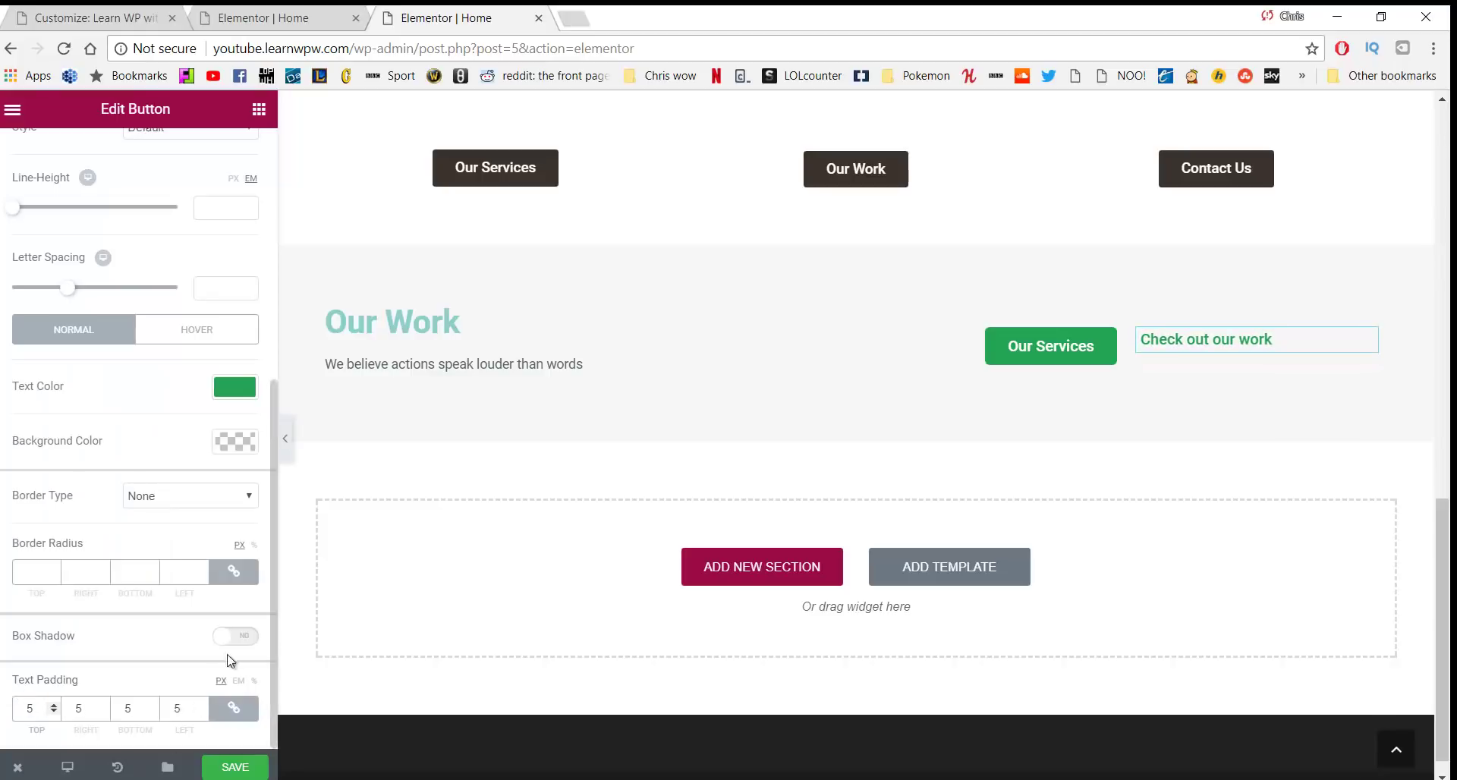
pyautogui.scroll(2, 135, 417)
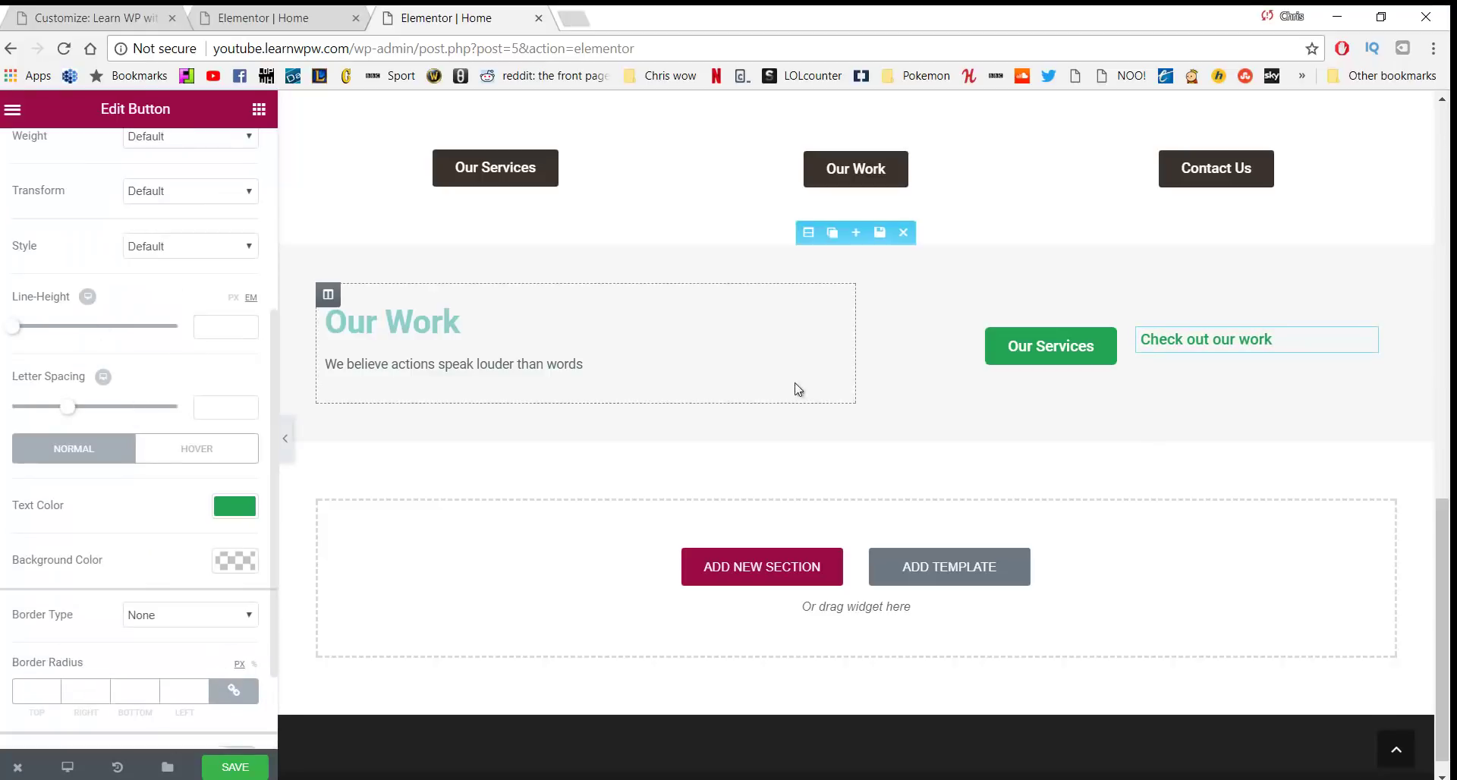
# Give the button a solid 1 px border with 5 px rounded corners, then save the page
pyautogui.click(994, 348)
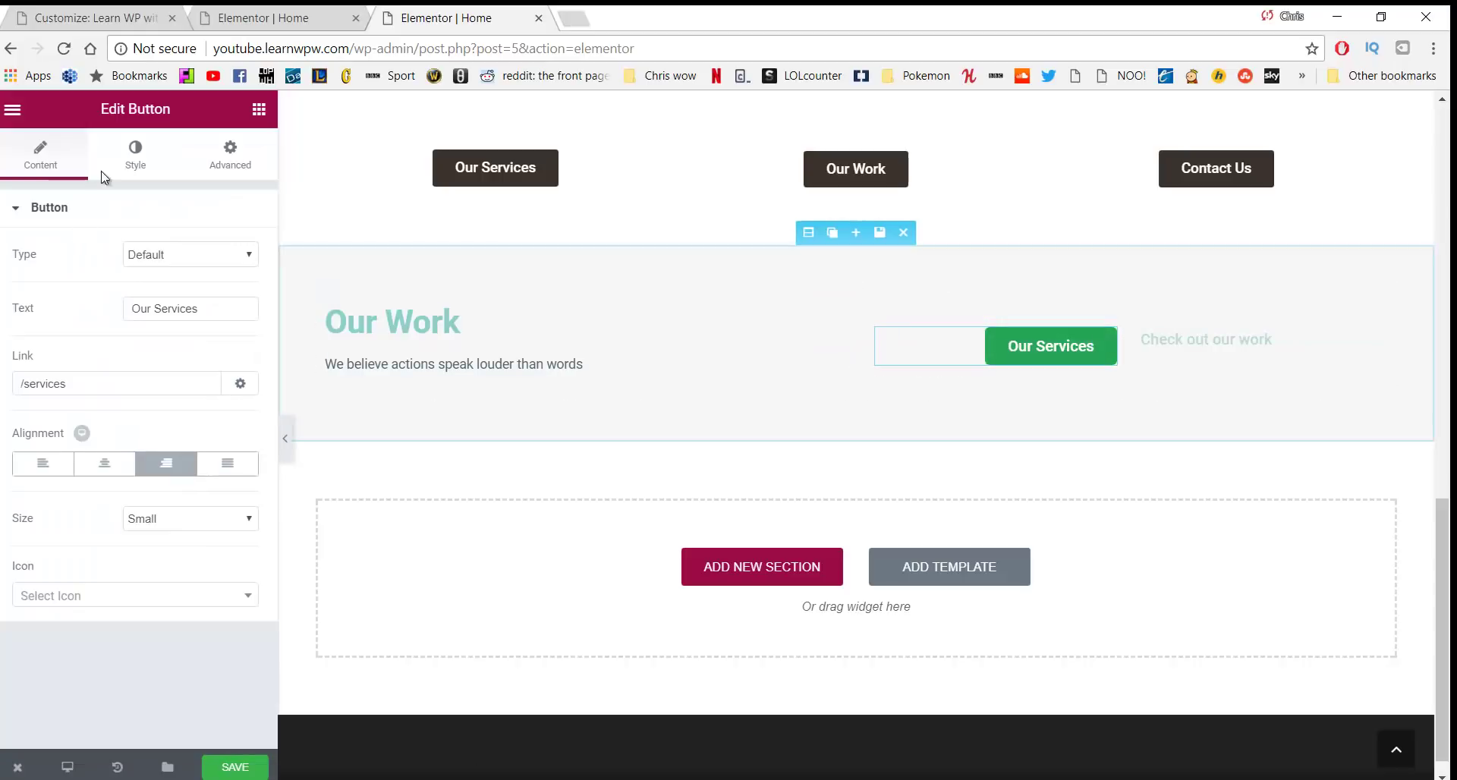
pyautogui.click(135, 152)
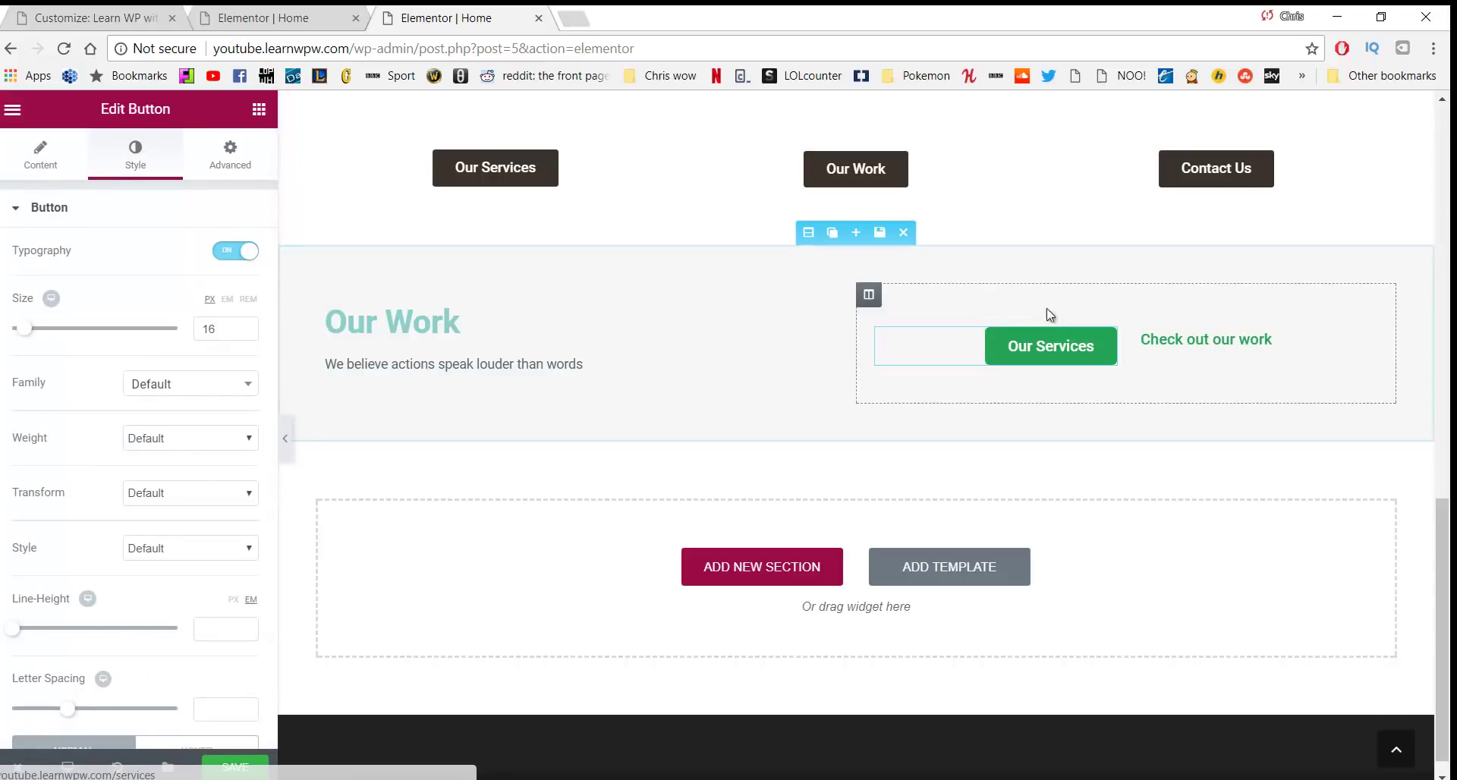
pyautogui.click(1177, 339)
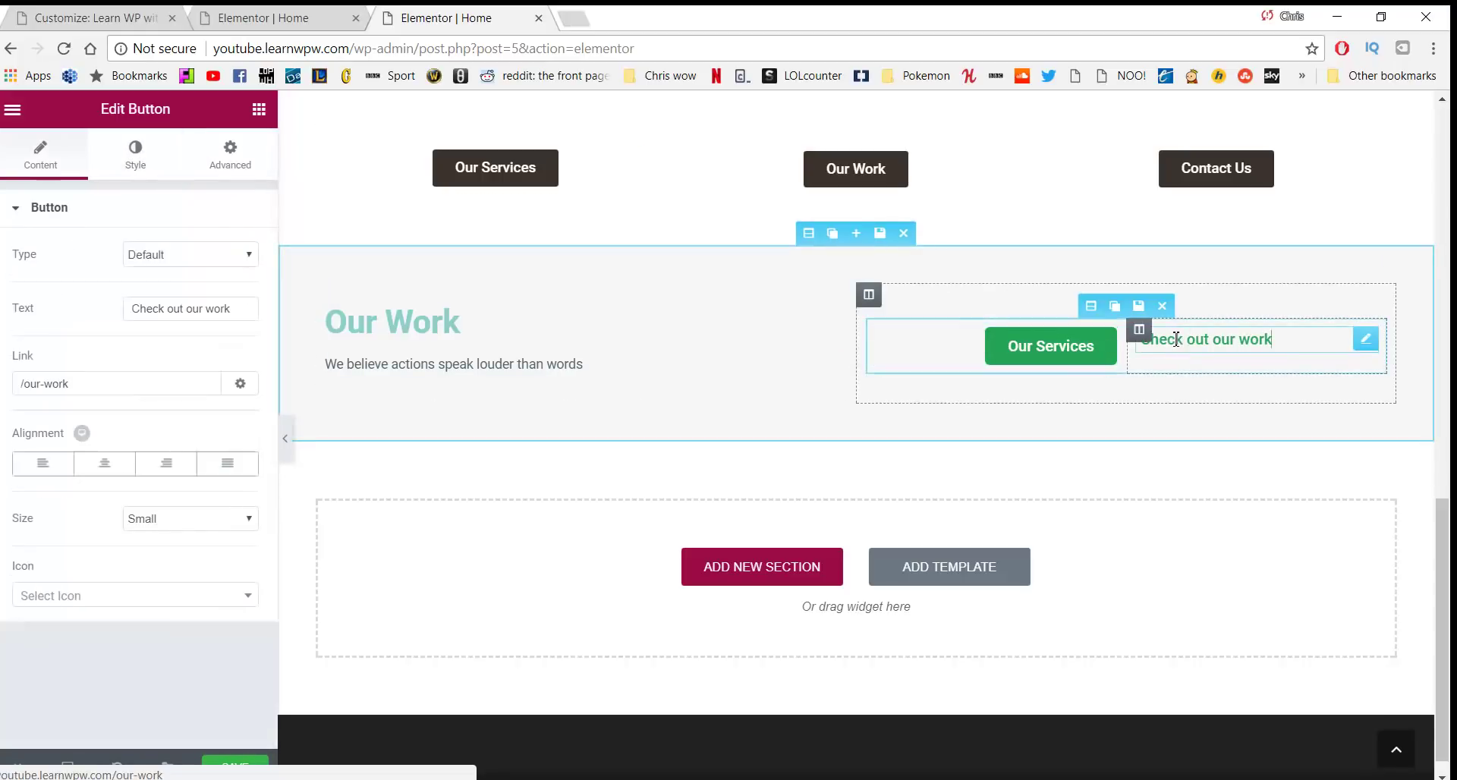
pyautogui.click(171, 168)
pyautogui.click(215, 153)
pyautogui.click(135, 160)
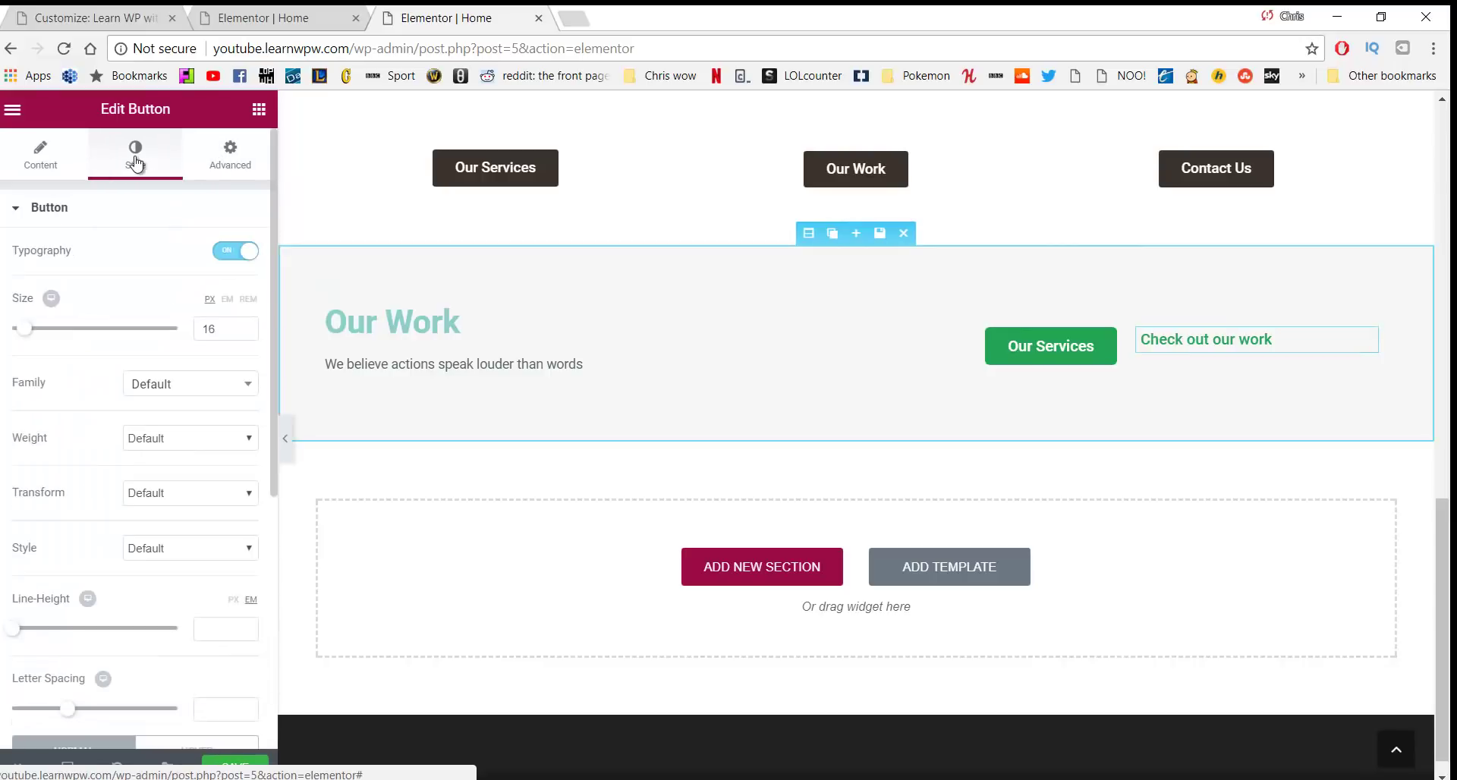
pyautogui.scroll(-5, 163, 436)
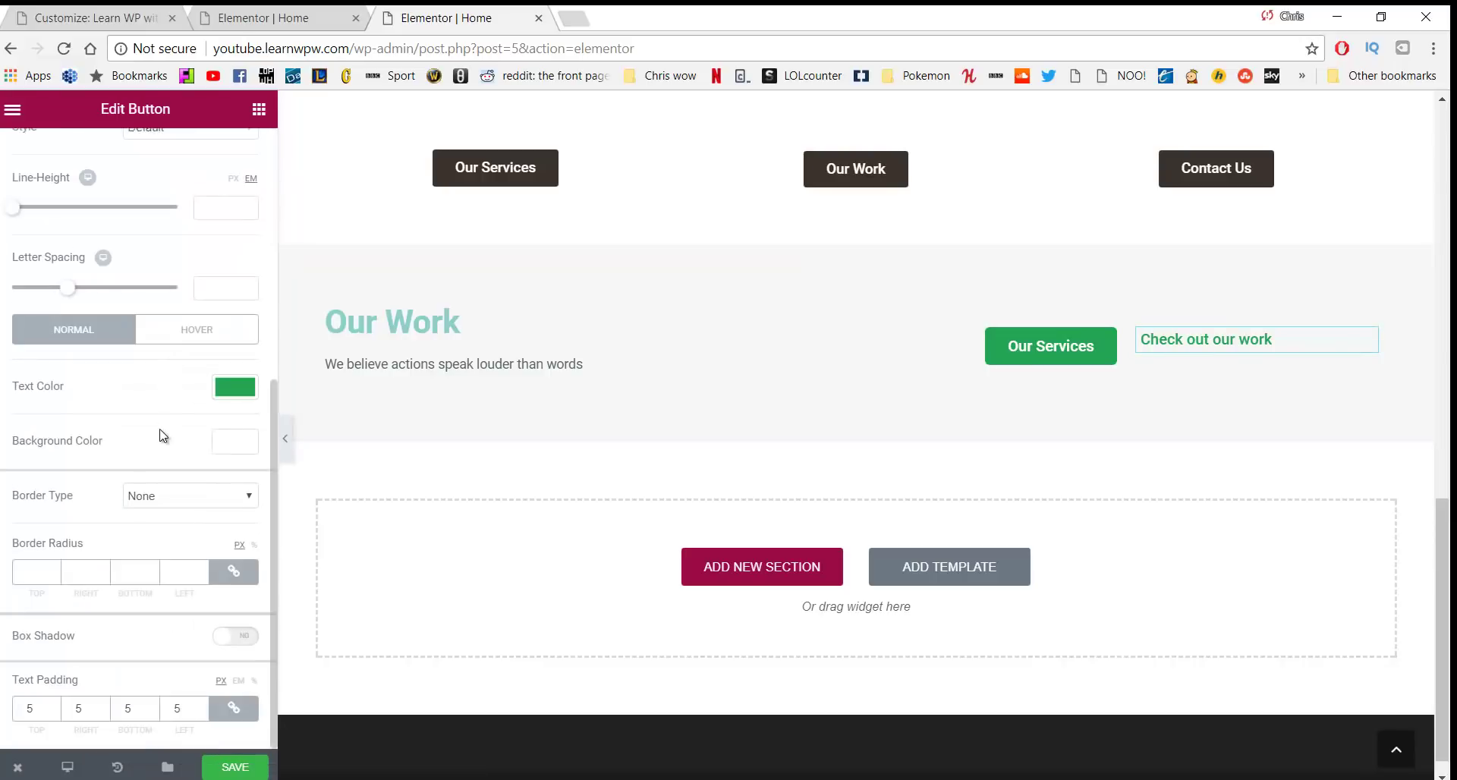
pyautogui.click(183, 501)
pyautogui.click(177, 528)
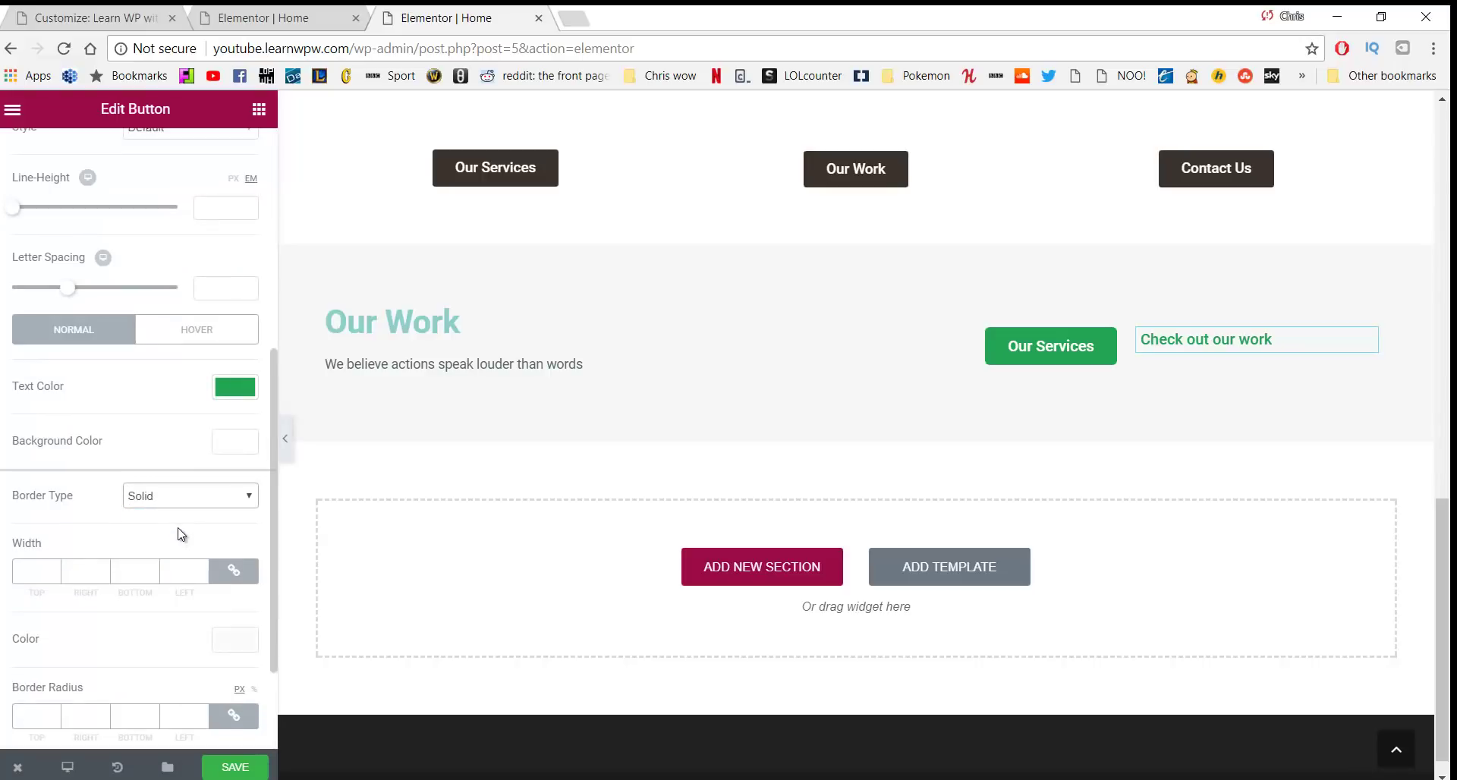
pyautogui.click(51, 568)
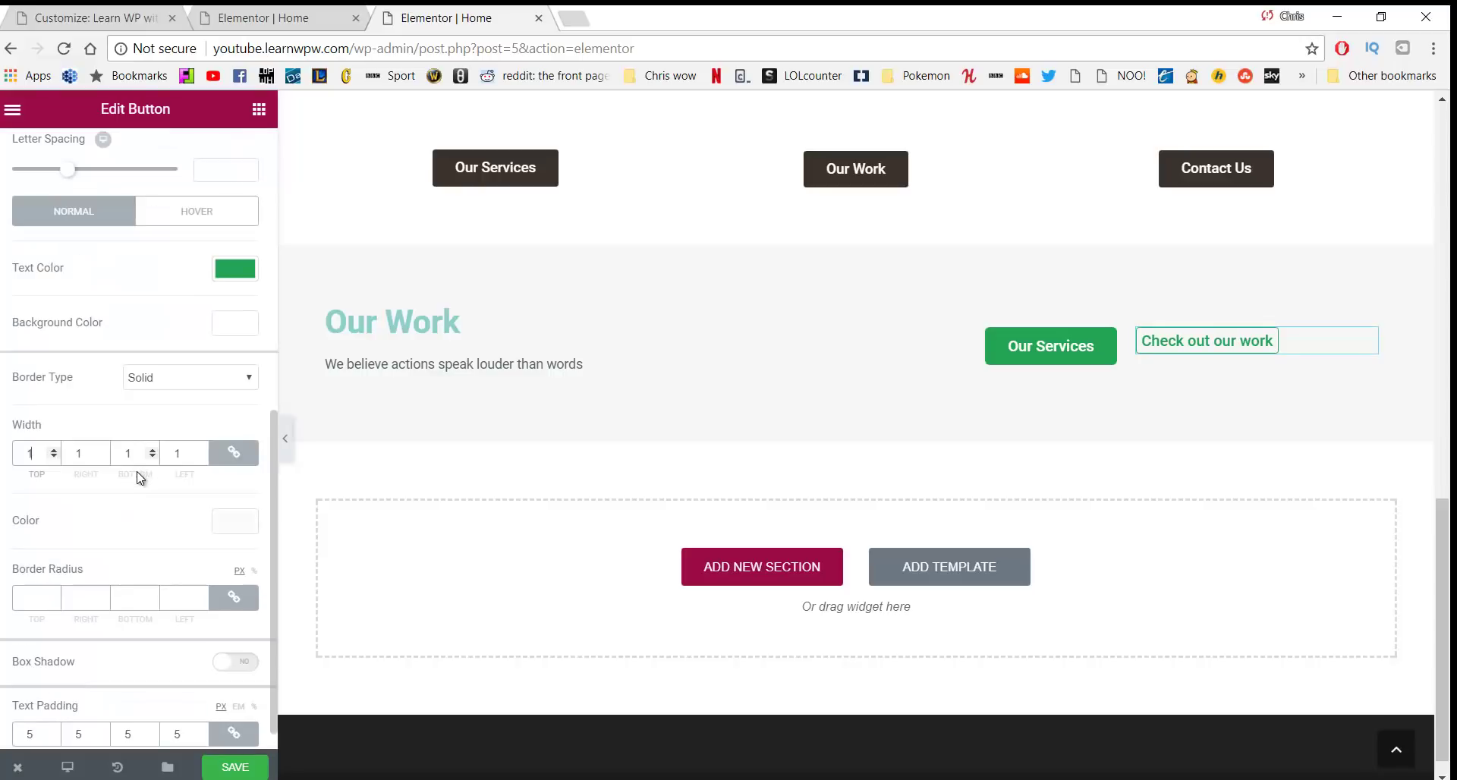
pyautogui.click(48, 599)
pyautogui.scroll(5, 182, 562)
pyautogui.scroll(-5, 168, 562)
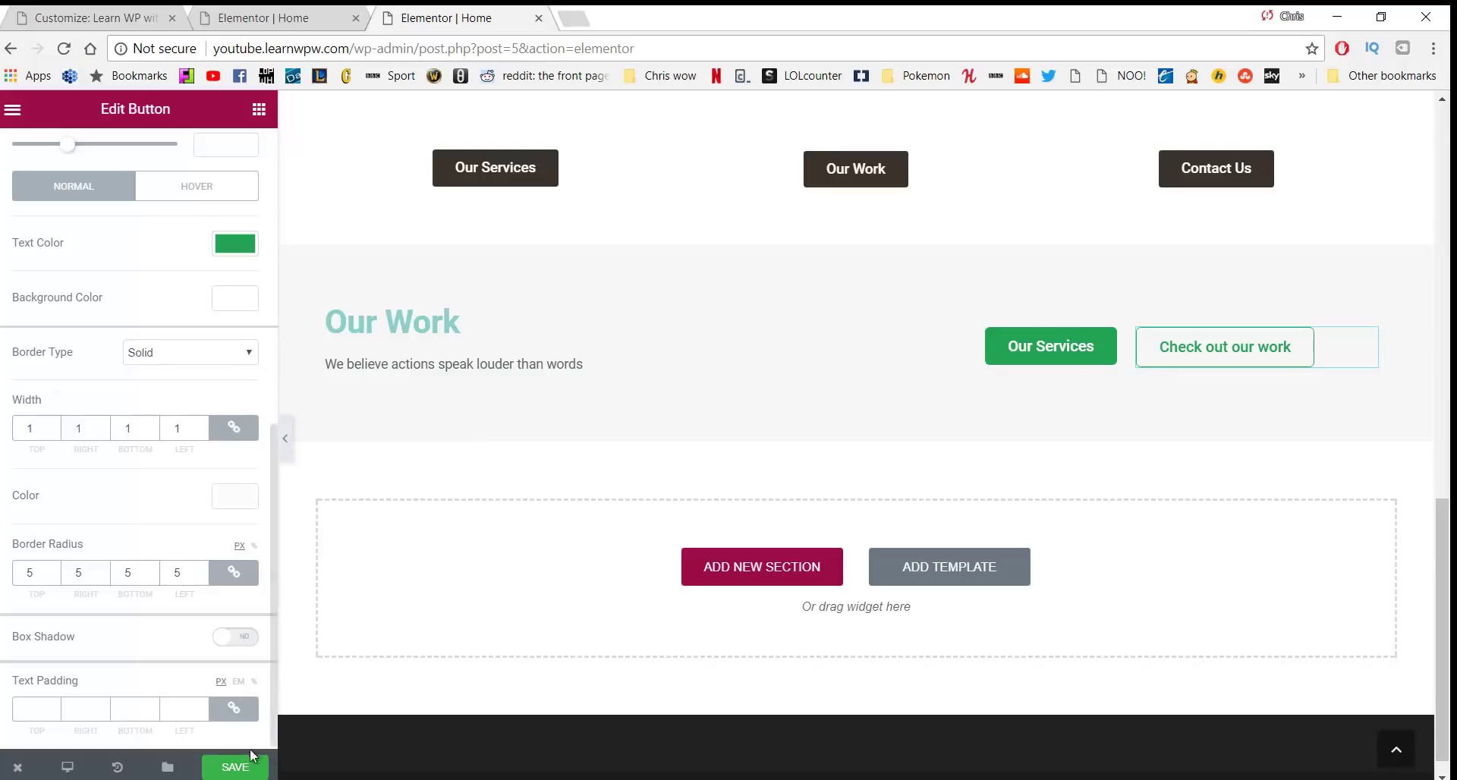
pyautogui.click(232, 767)
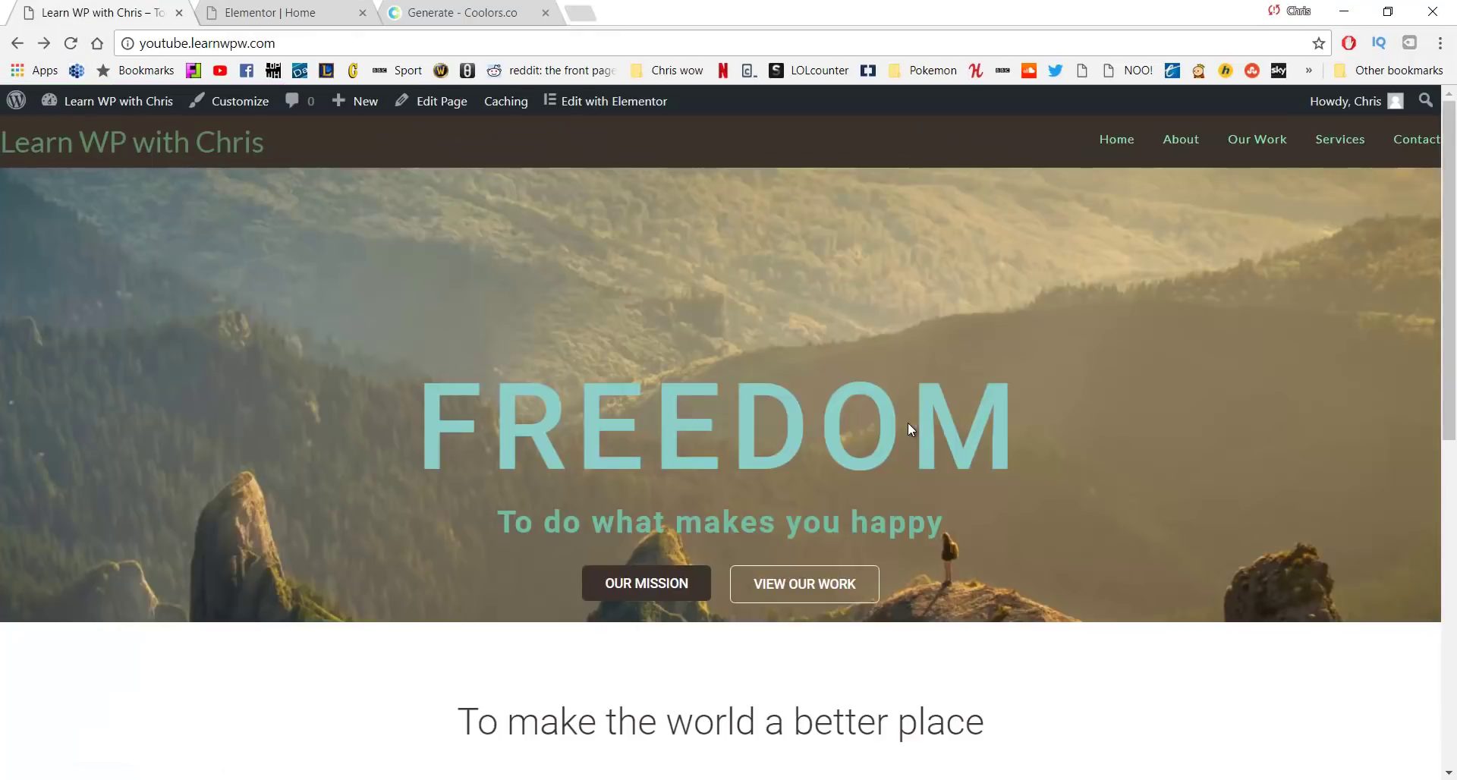
# Scroll through the live home page at desktop and mobile widths, then reopen it in Elementor
pyautogui.scroll(-9, 944, 407)
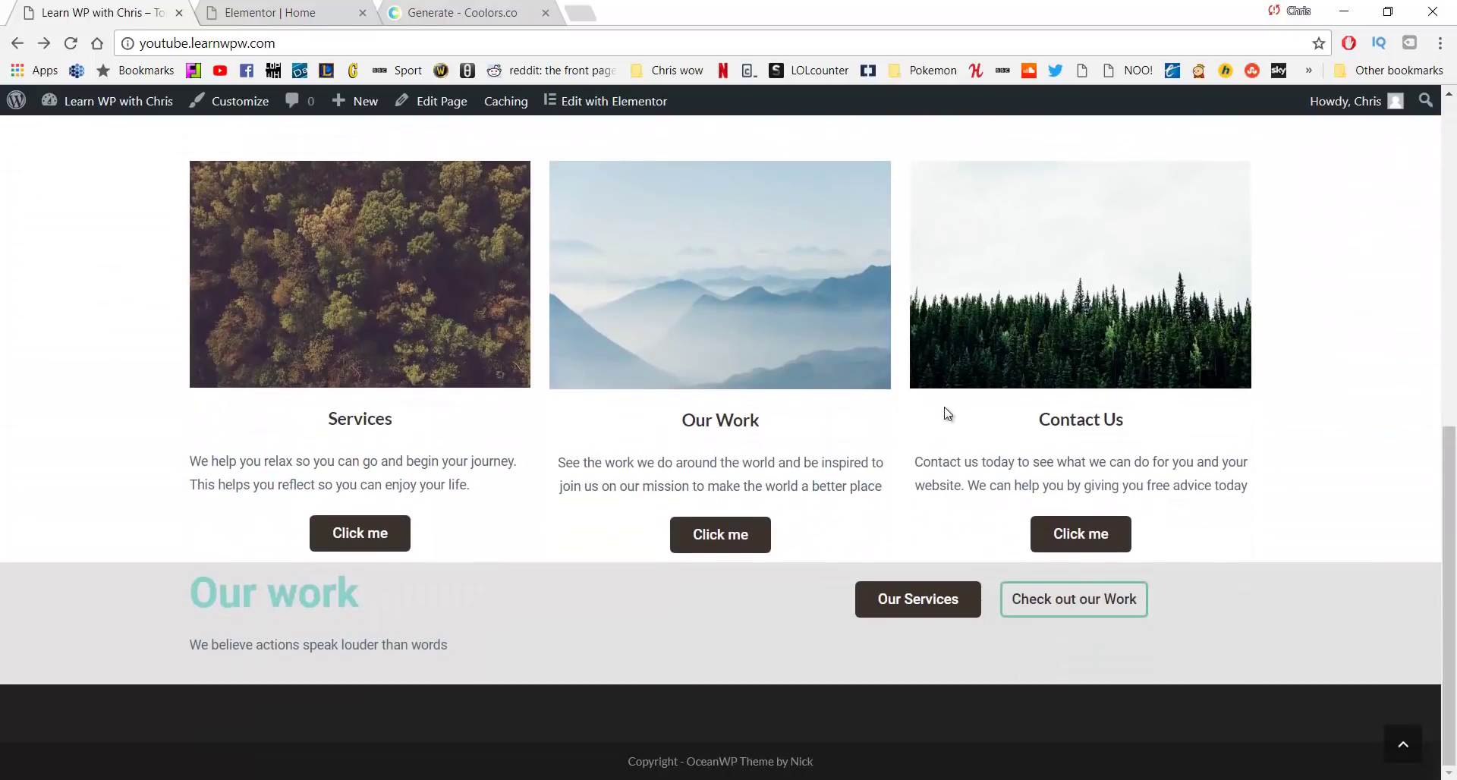
pyautogui.scroll(9, 947, 413)
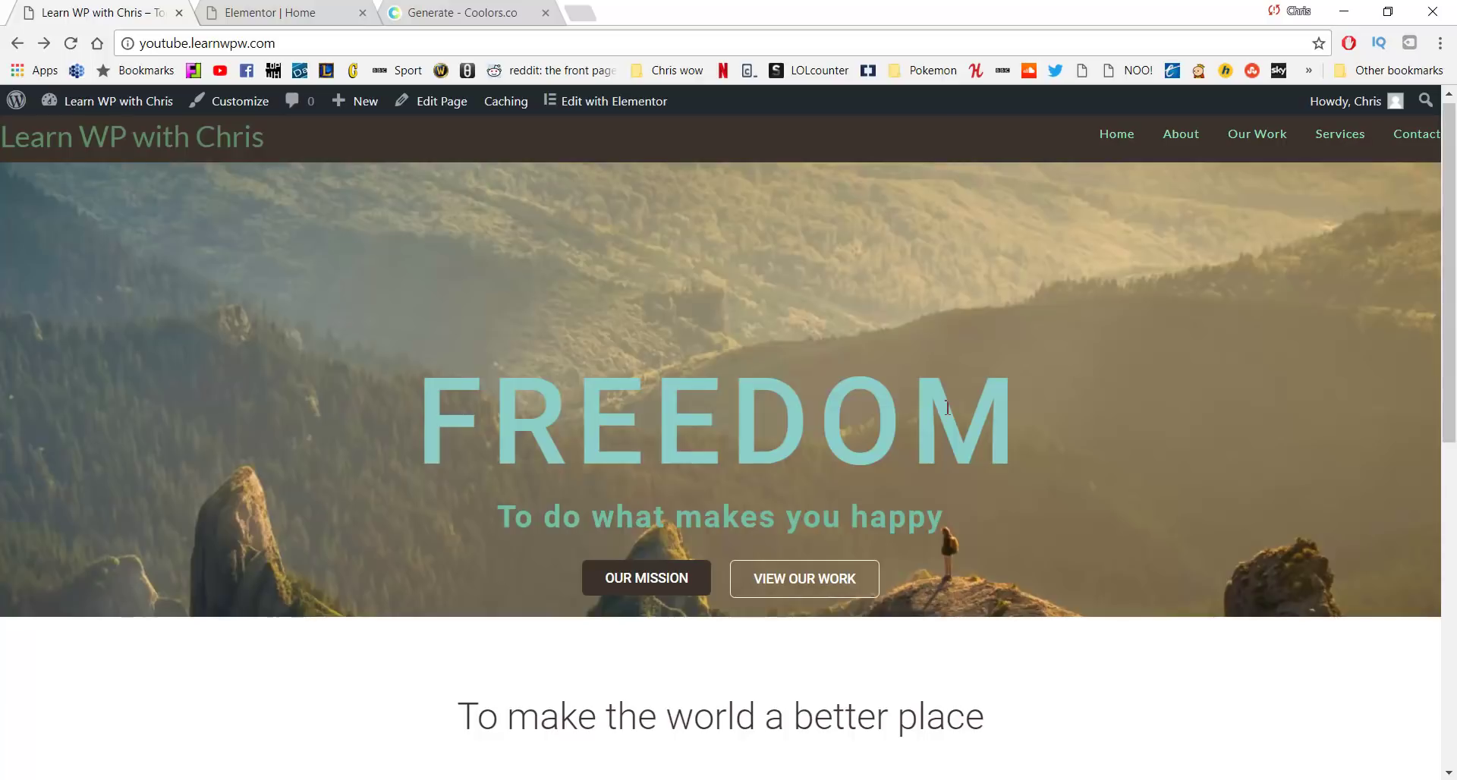
pyautogui.hotkey('alt', 'Tab')
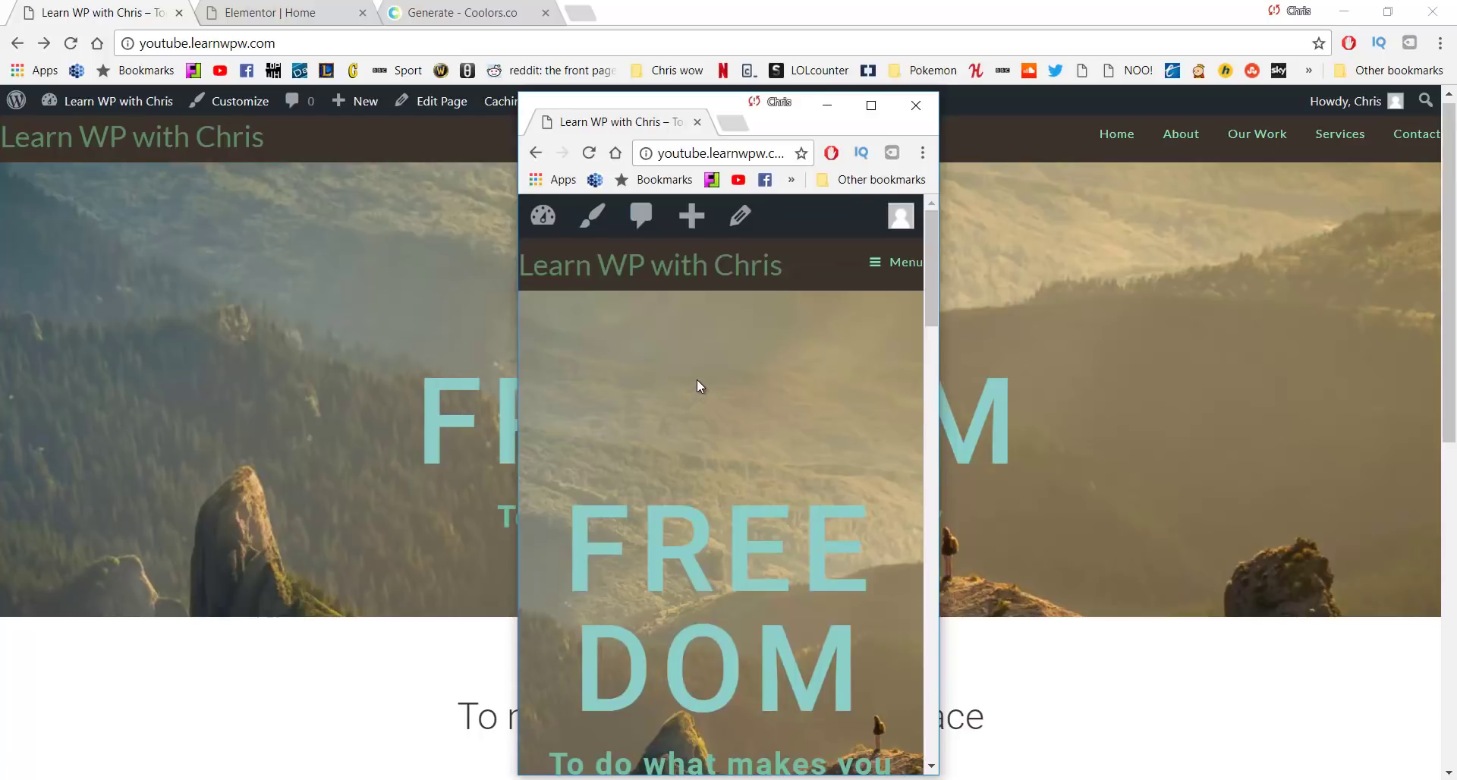
pyautogui.scroll(-4, 697, 380)
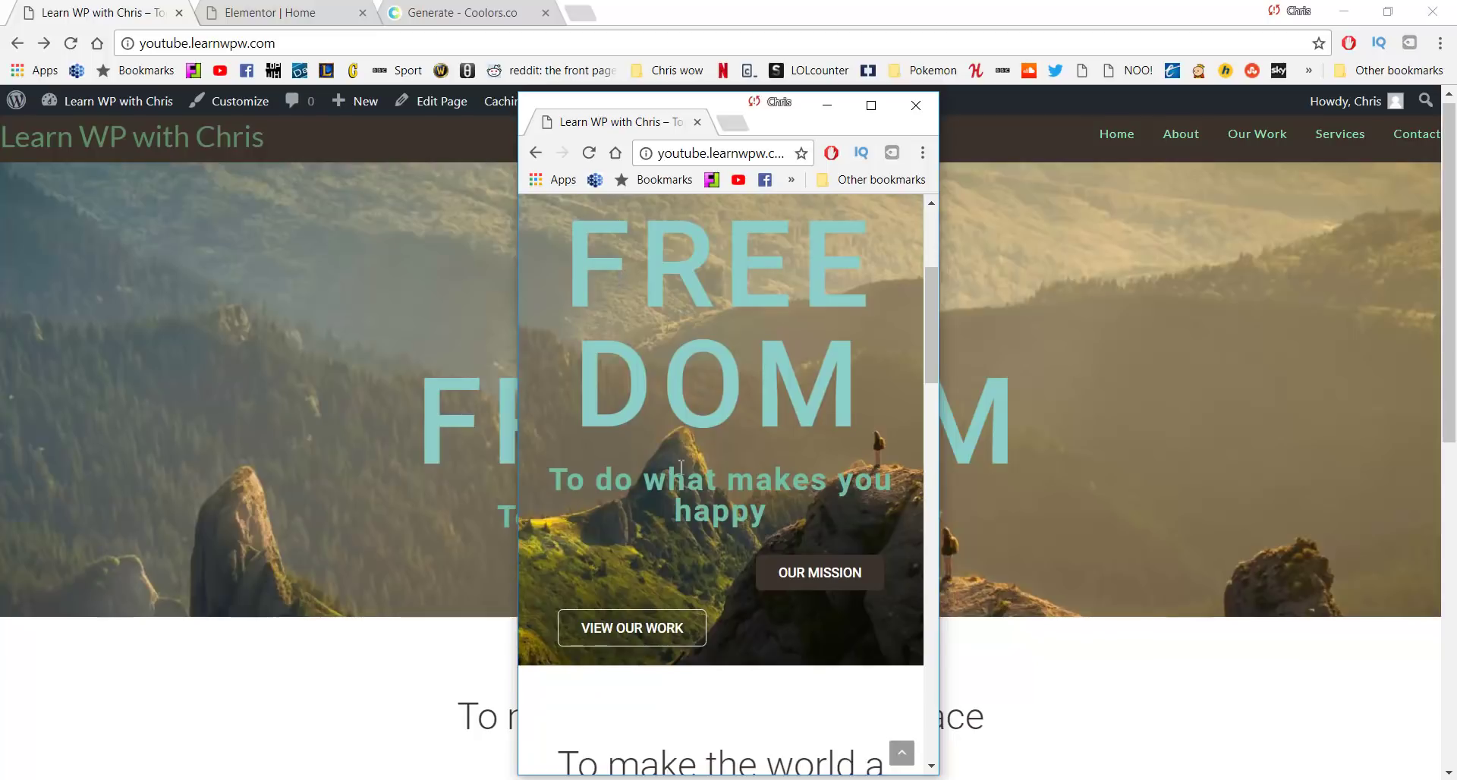
pyautogui.scroll(-4, 741, 523)
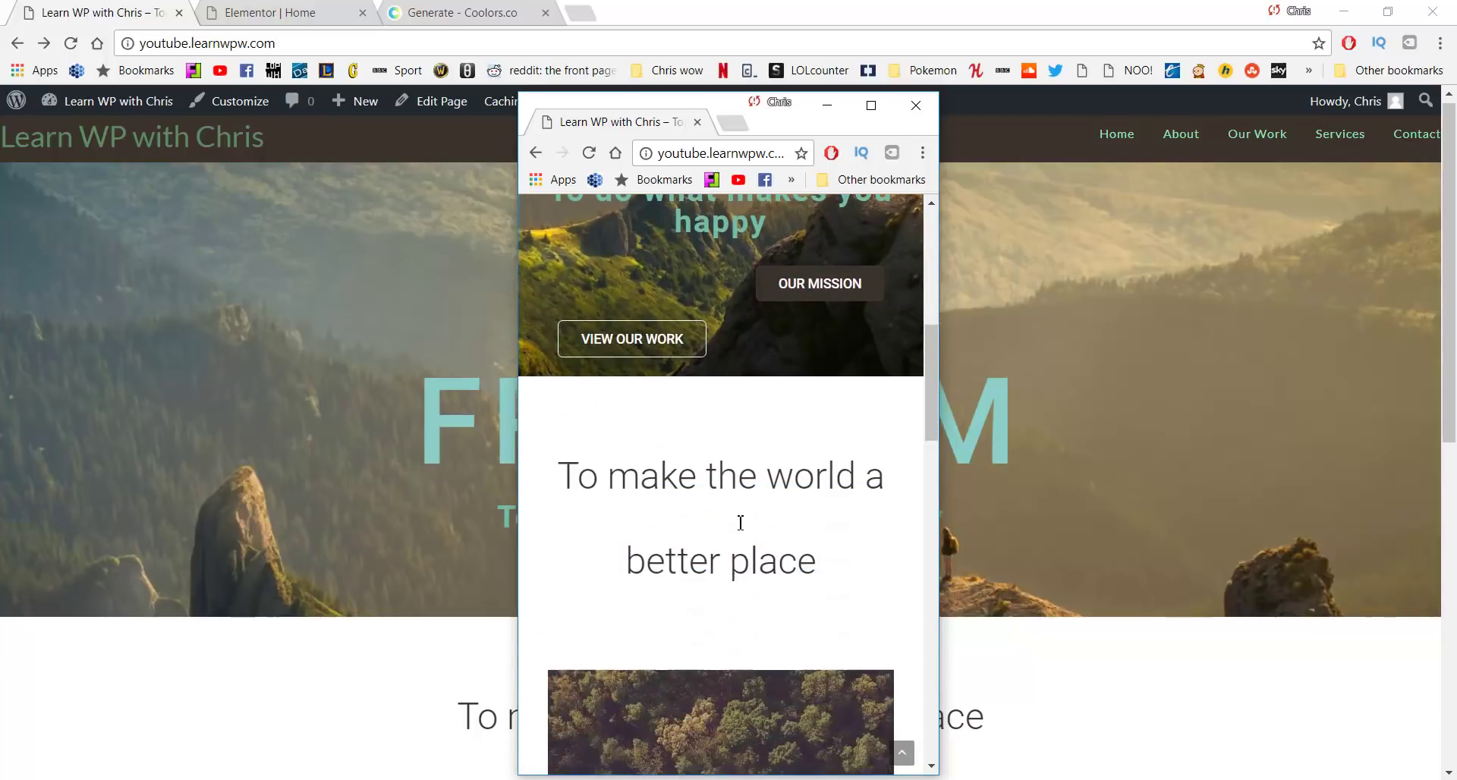
pyautogui.scroll(-18, 741, 523)
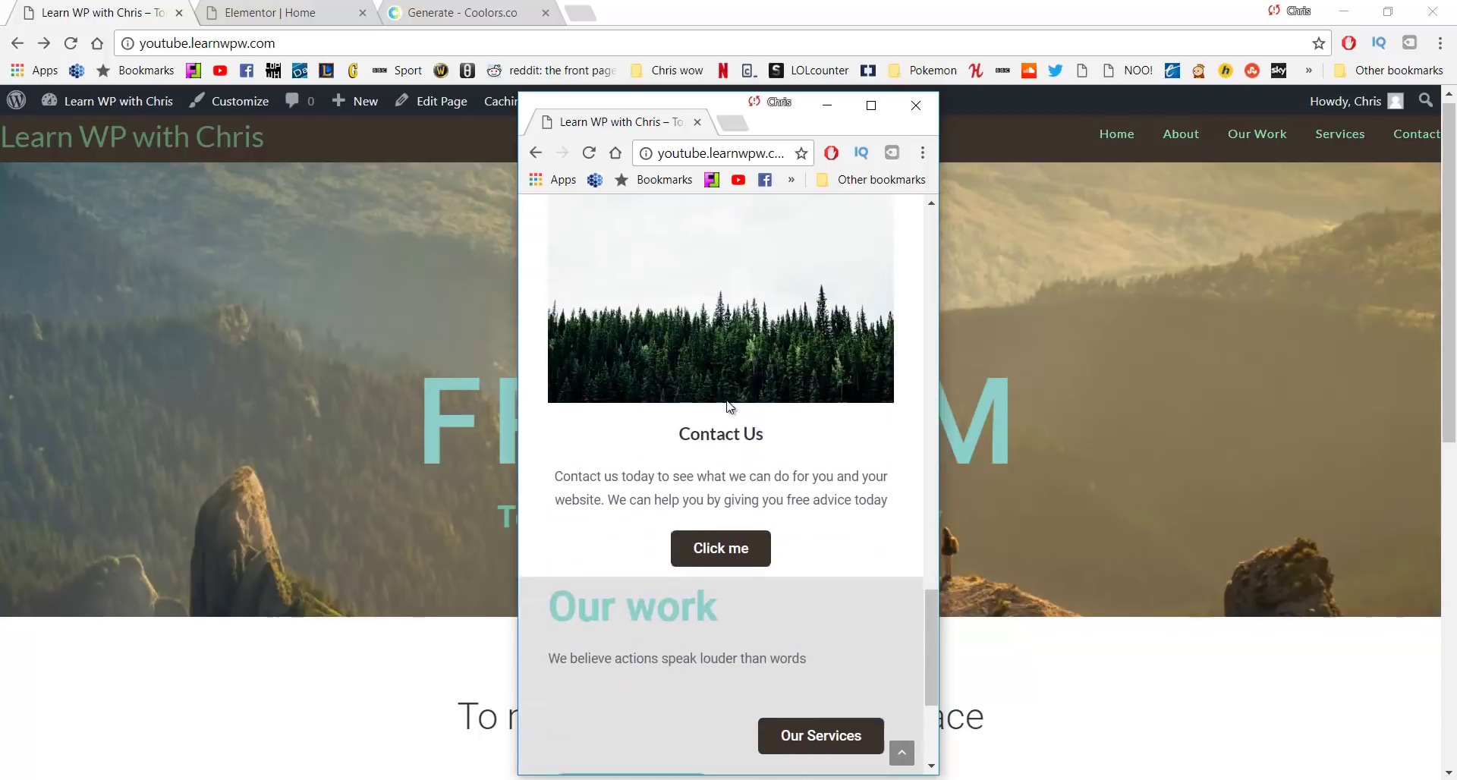
pyautogui.scroll(-3, 728, 408)
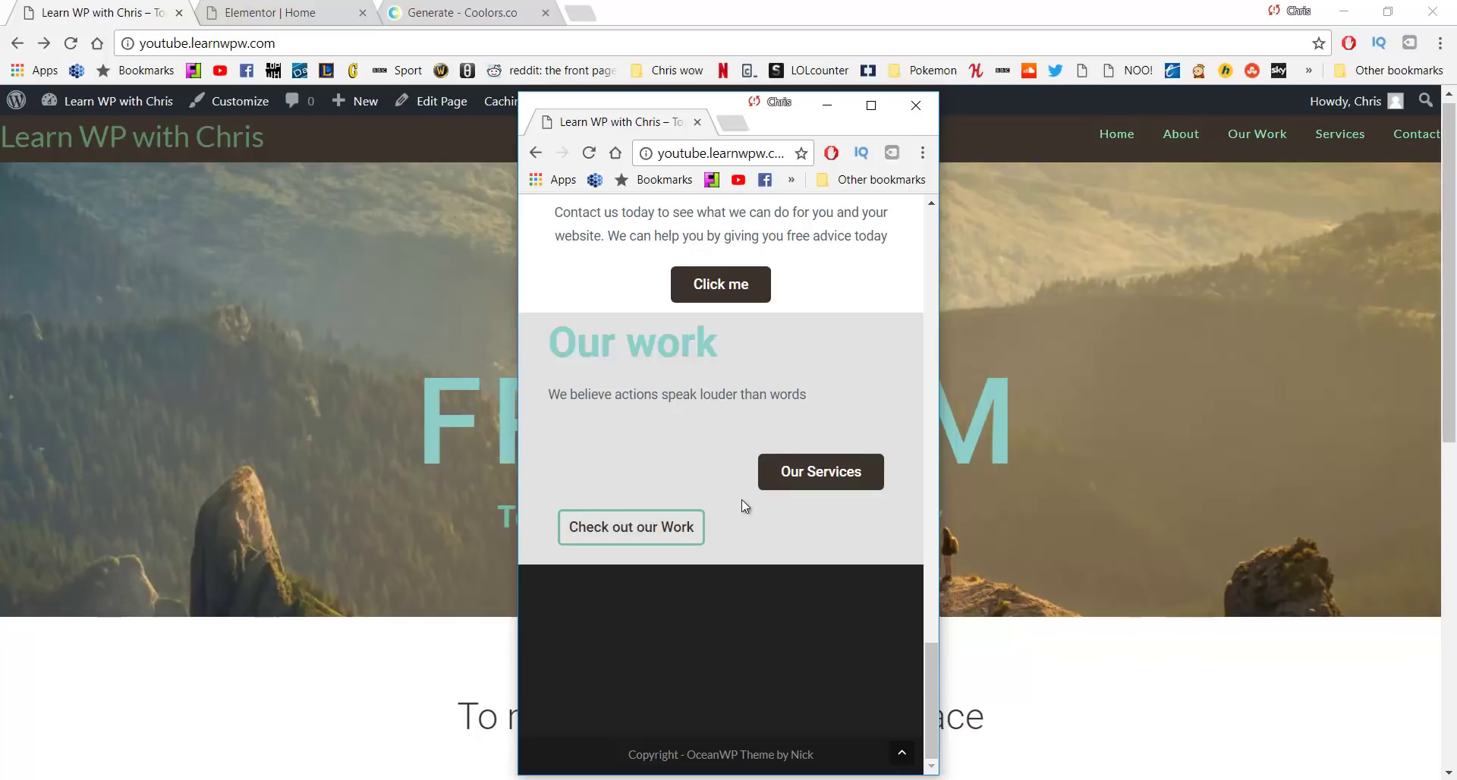
pyautogui.scroll(20, 741, 499)
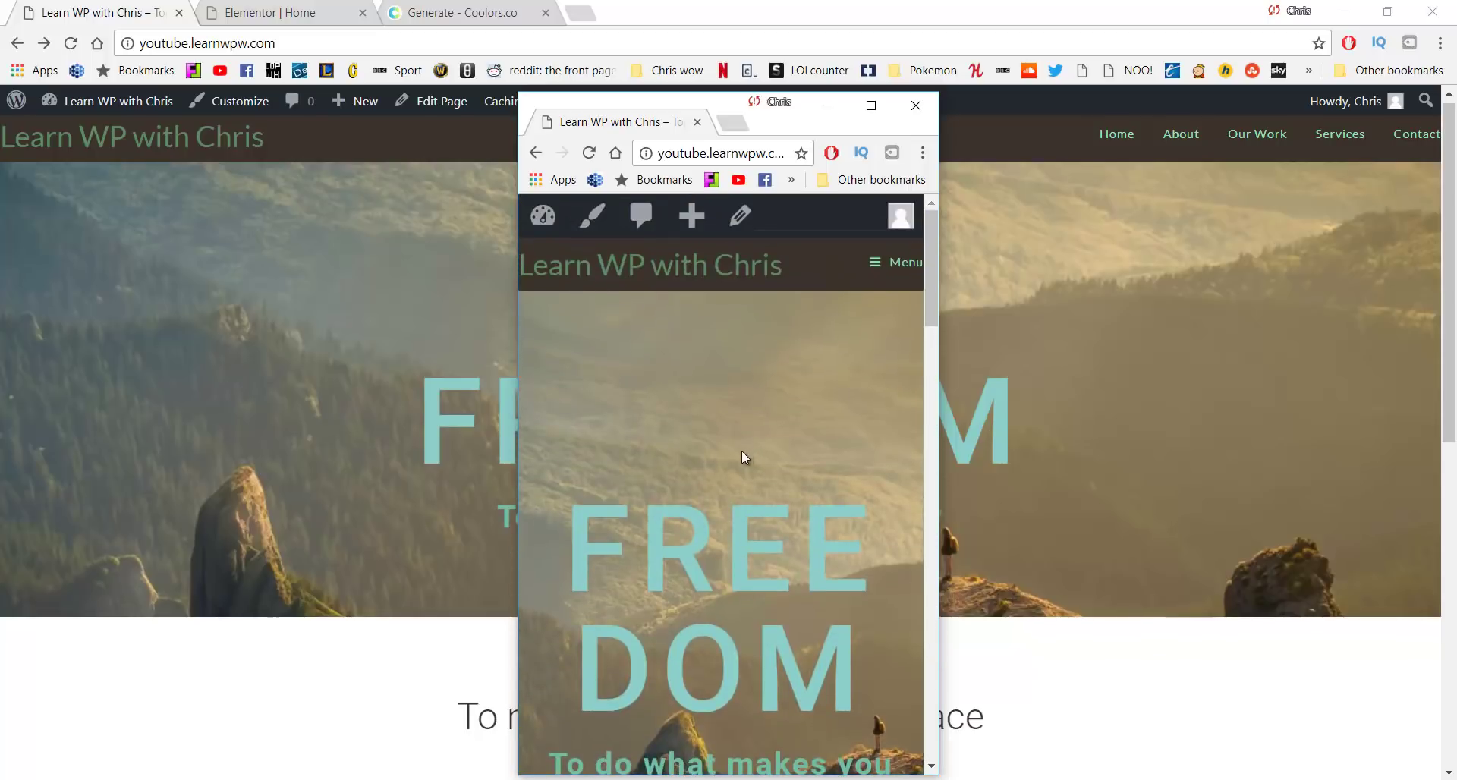
pyautogui.click(826, 110)
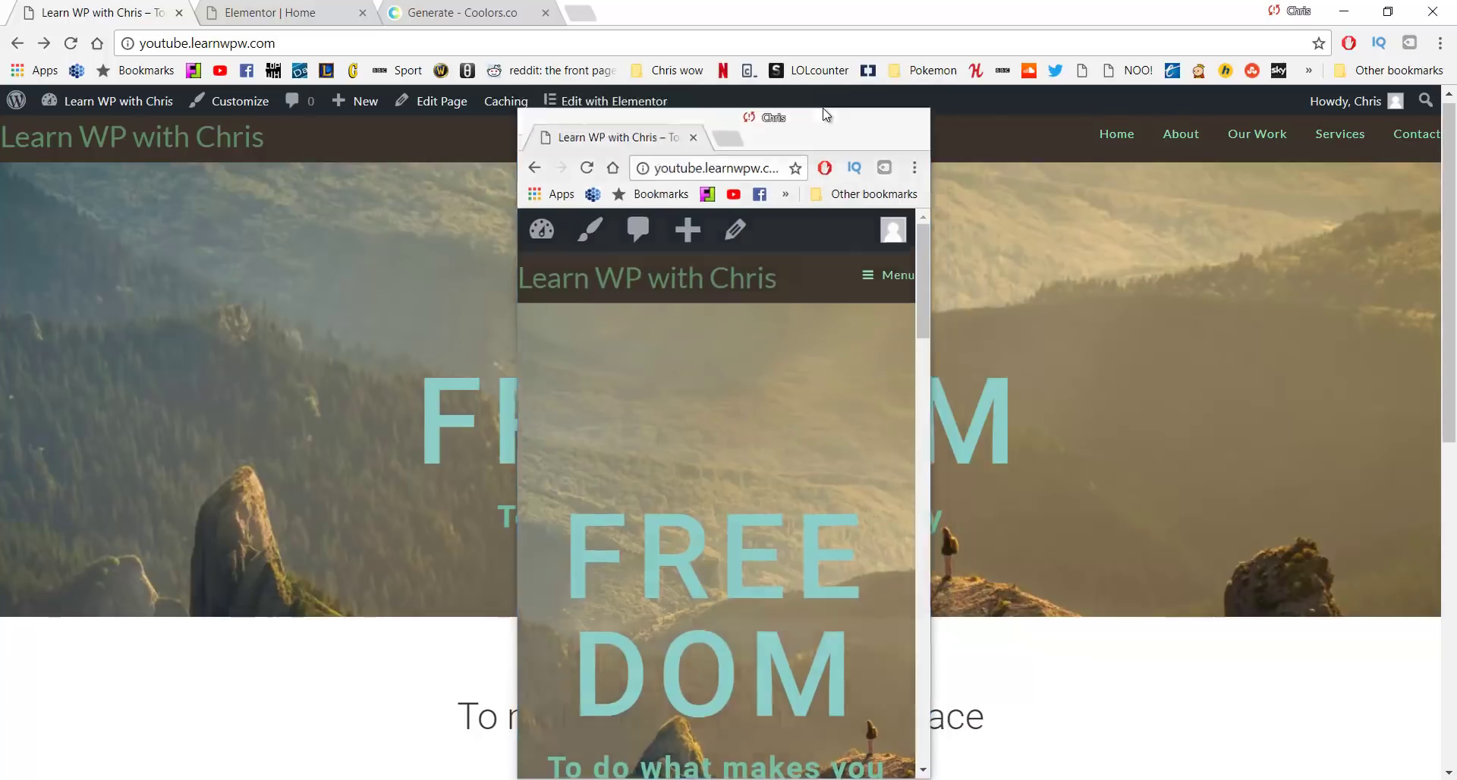
pyautogui.click(628, 109)
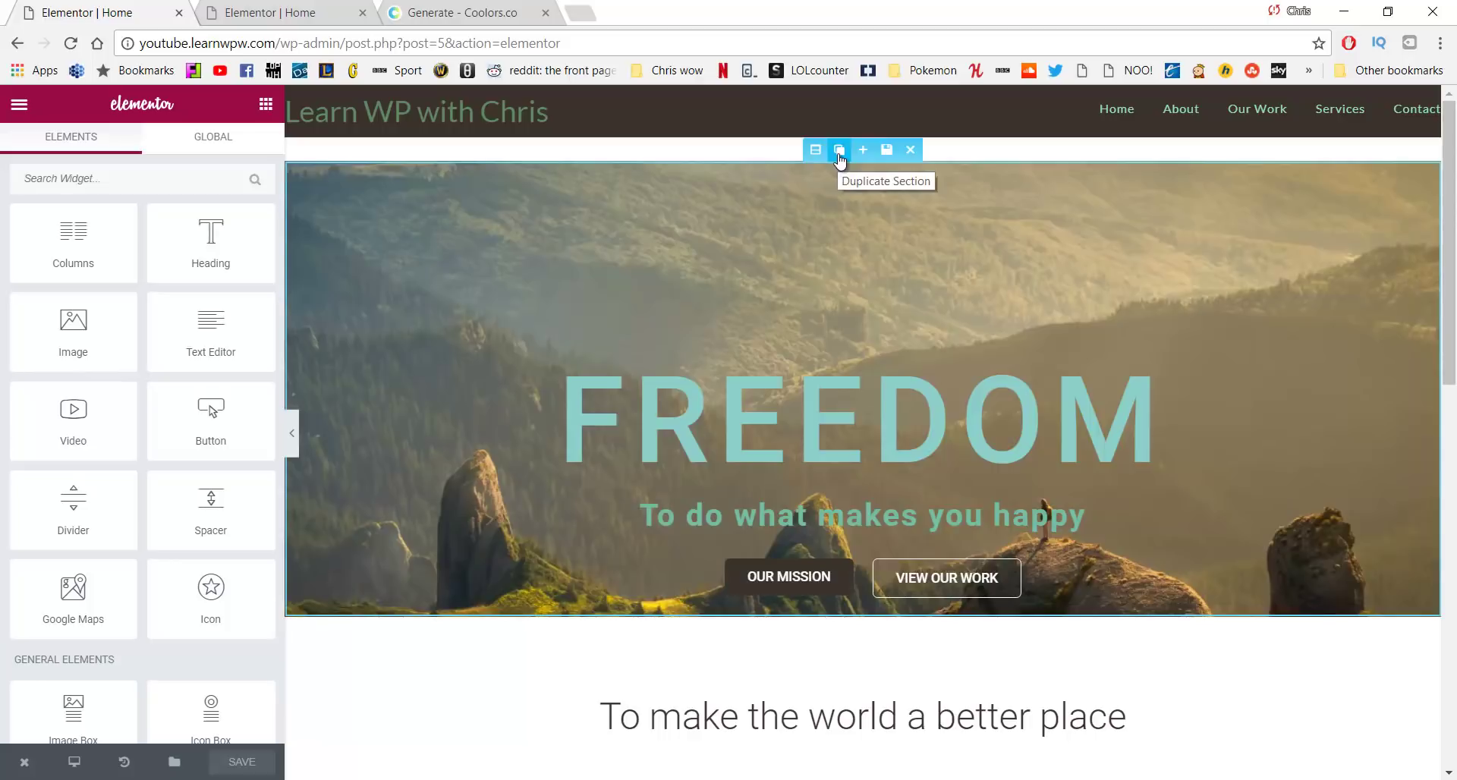
# Duplicate the FREEDOM hero section and review the copy below the original
pyautogui.click(840, 155)
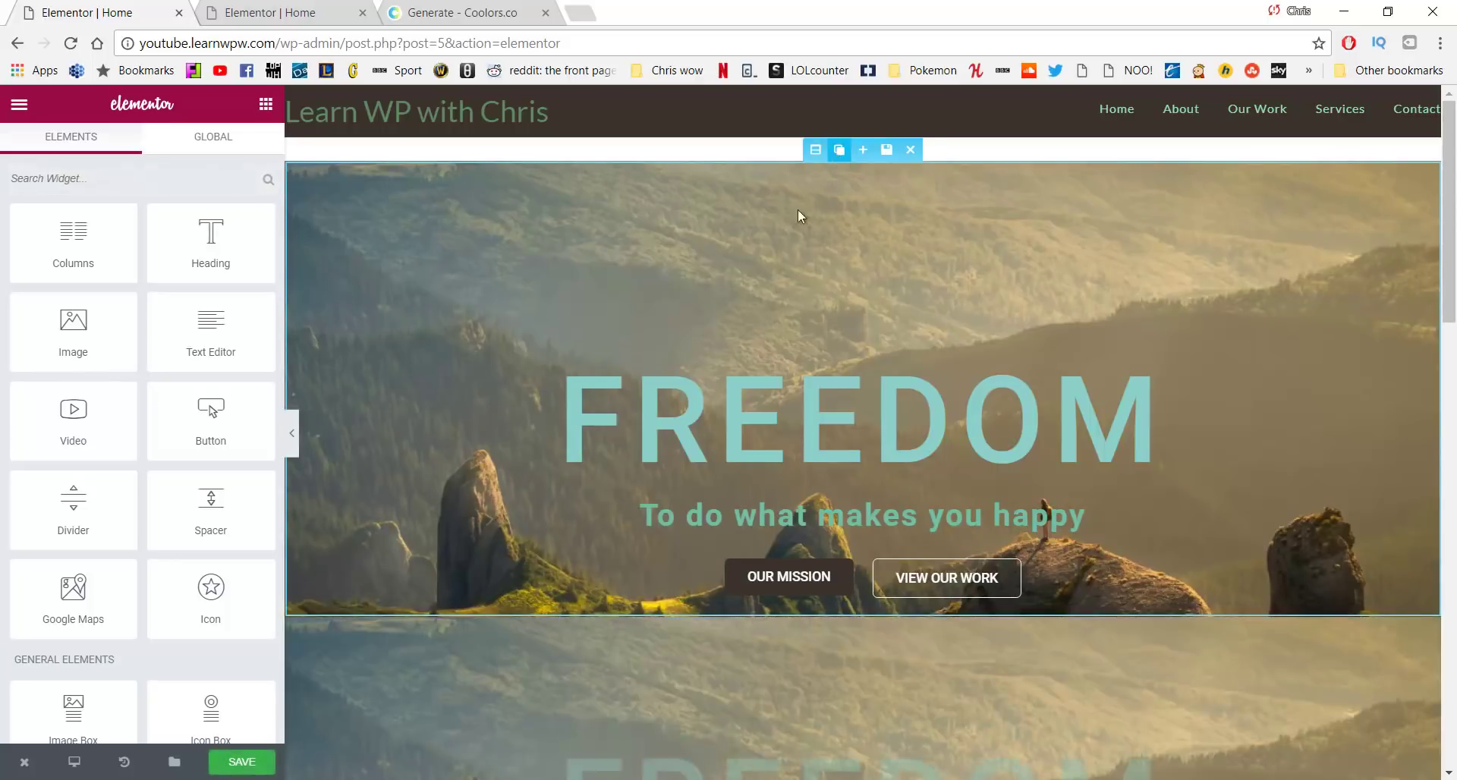
pyautogui.scroll(-3, 747, 400)
pyautogui.scroll(-3, 722, 520)
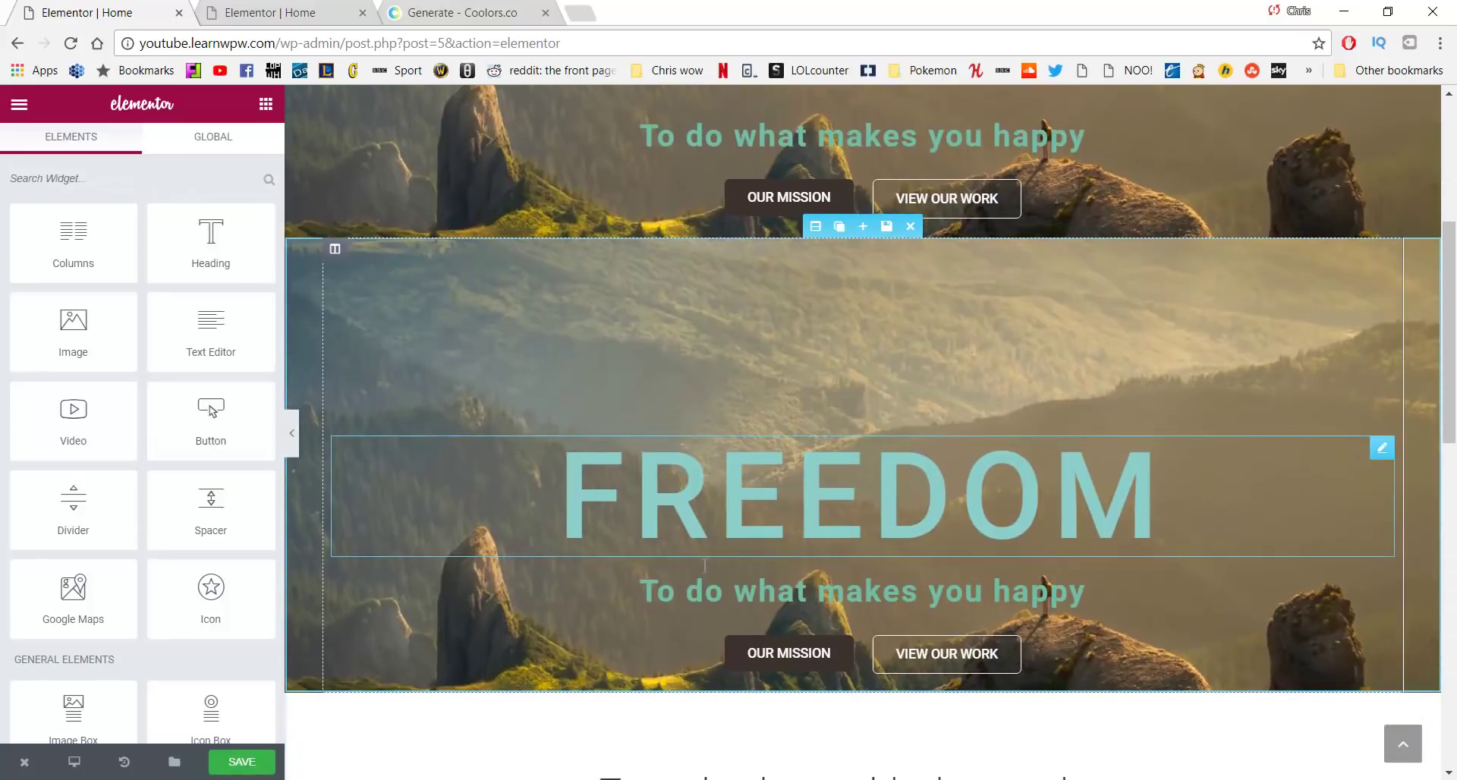
pyautogui.scroll(3, 679, 539)
pyautogui.scroll(1, 672, 531)
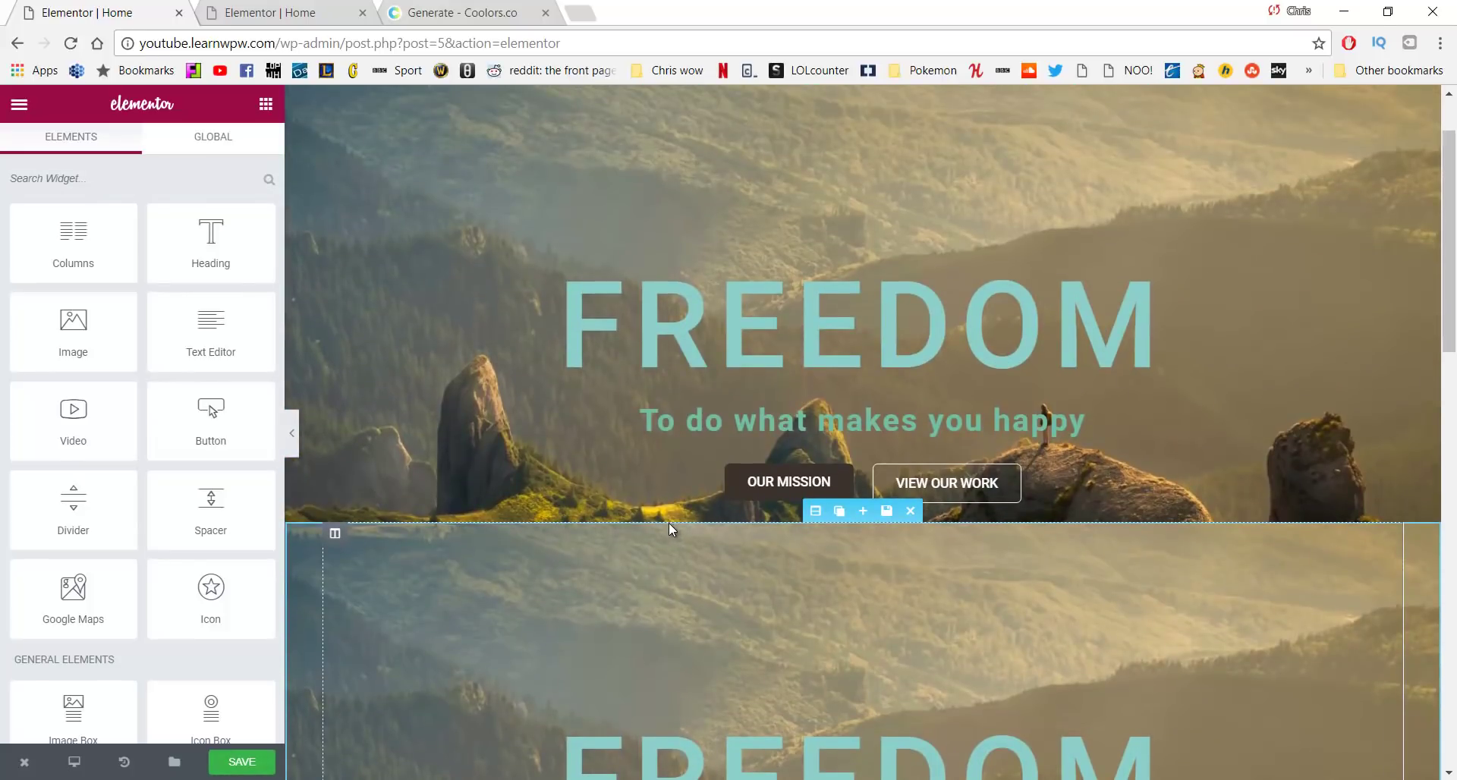
pyautogui.scroll(1, 798, 290)
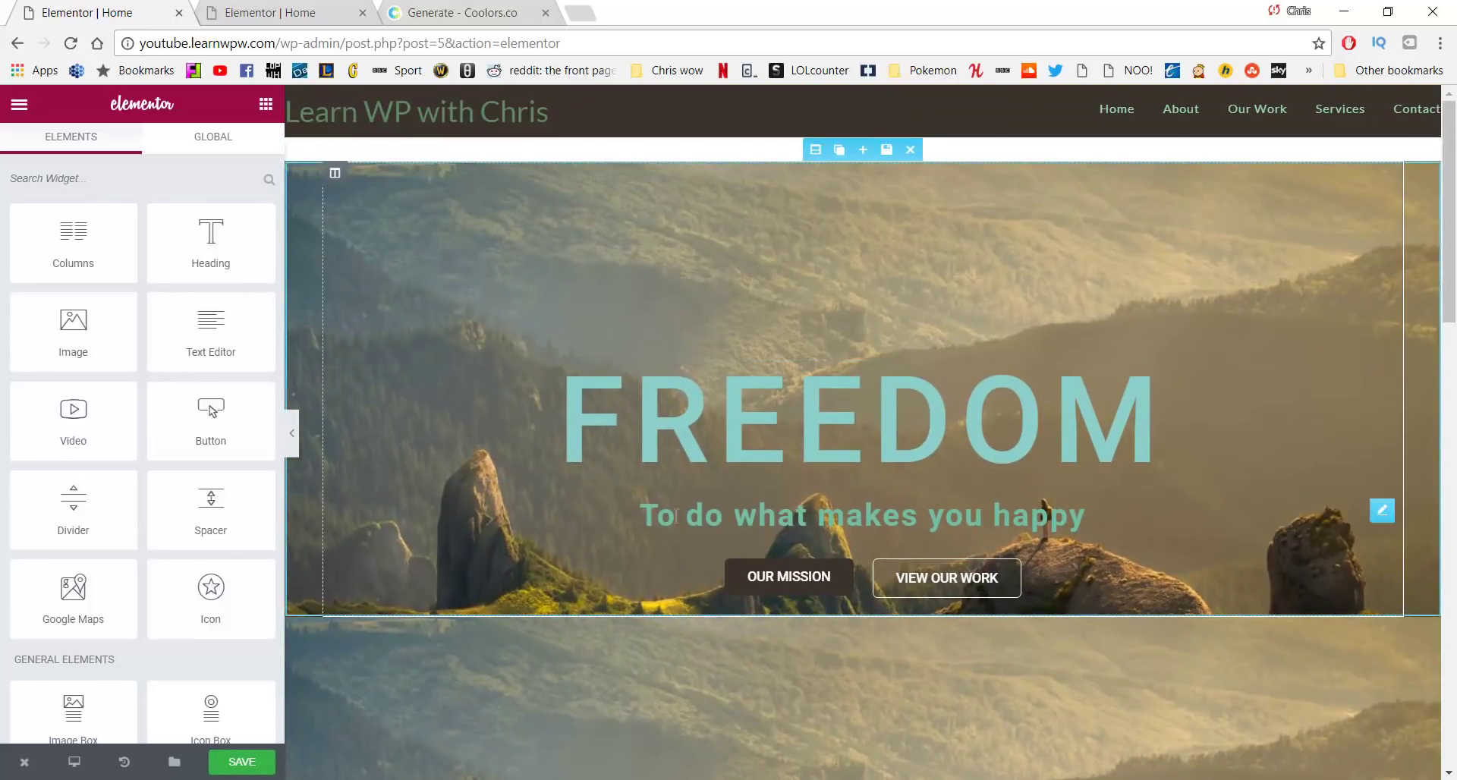
pyautogui.scroll(-4, 1097, 535)
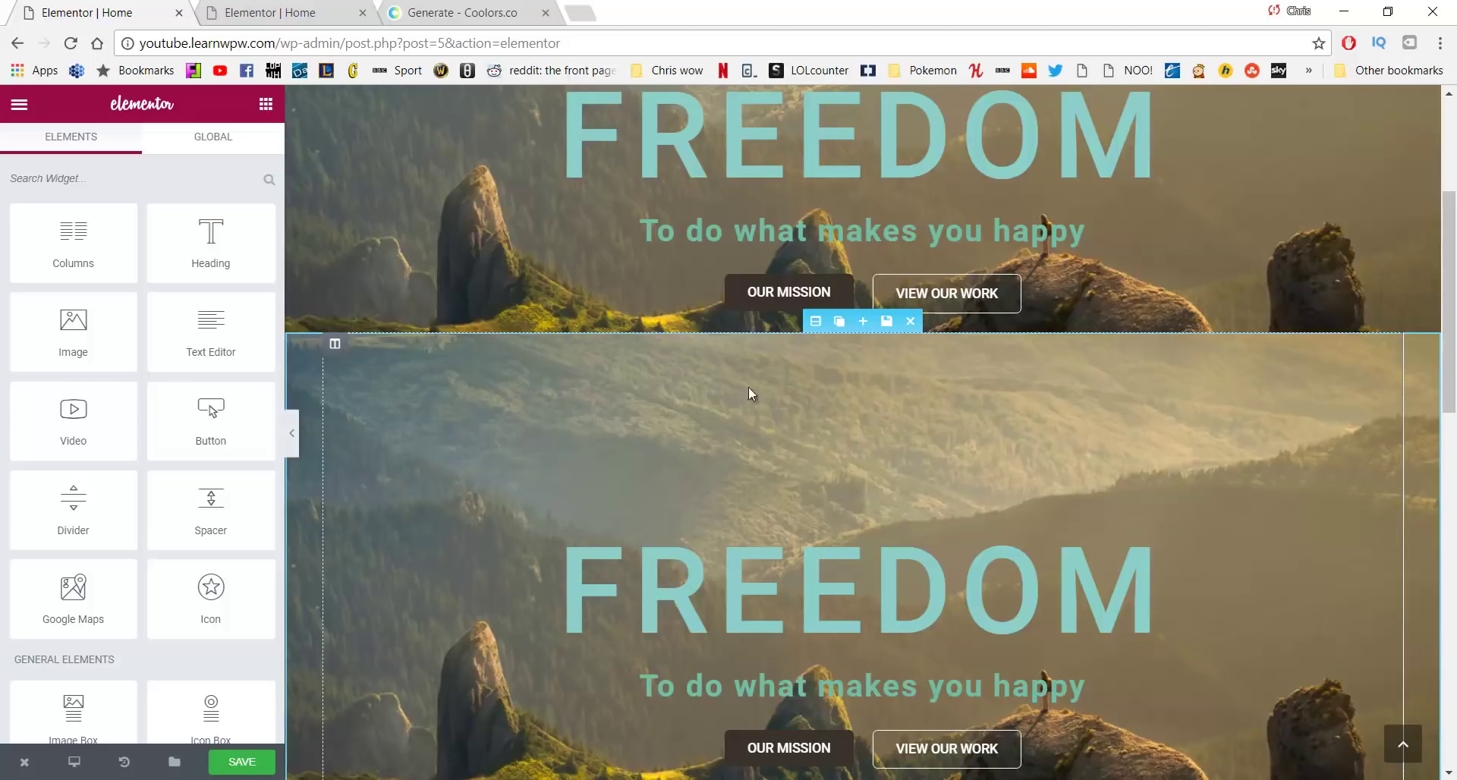
pyautogui.scroll(-3, 748, 387)
pyautogui.scroll(1, 881, 374)
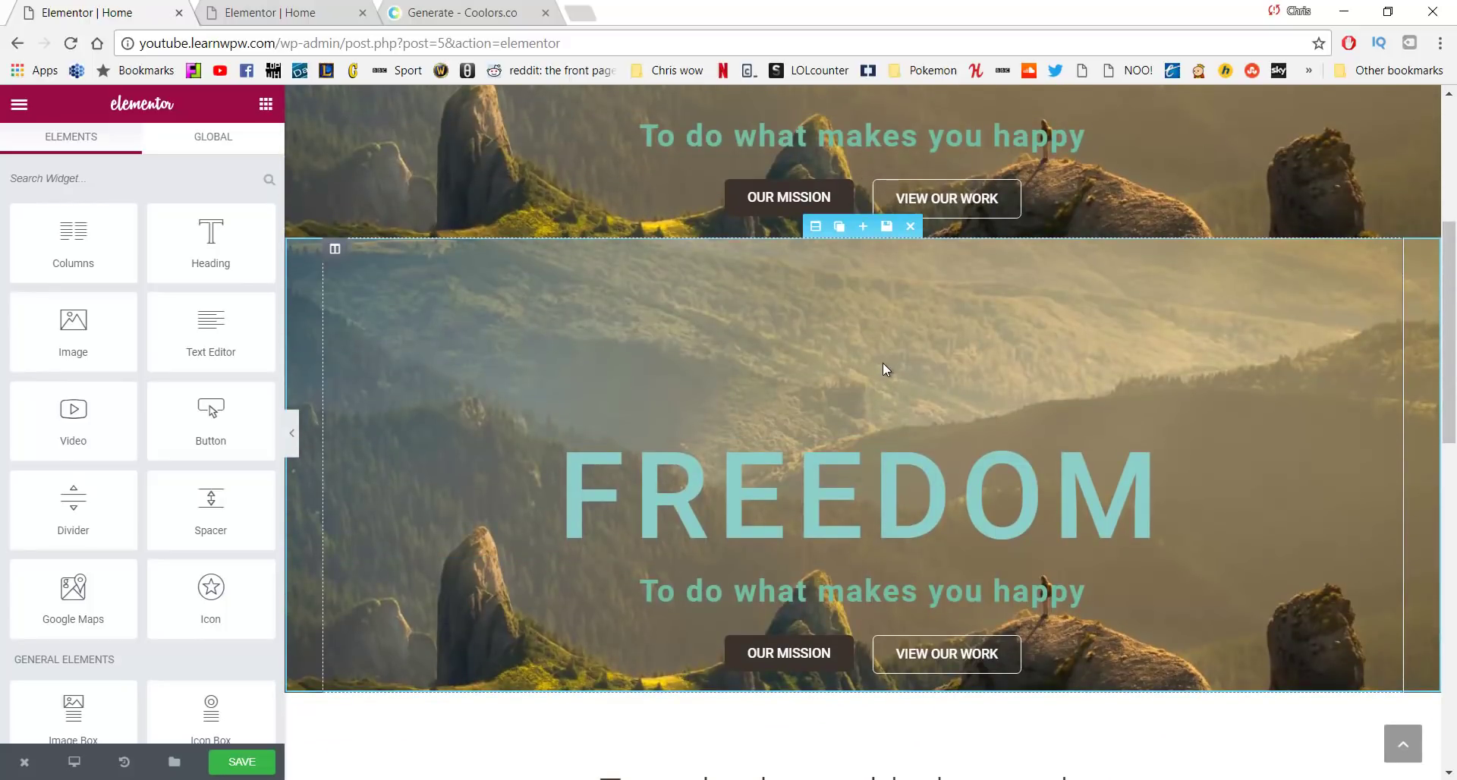
# Change the copy's FREEDOM heading size from 127 to 61 px
pyautogui.click(805, 490)
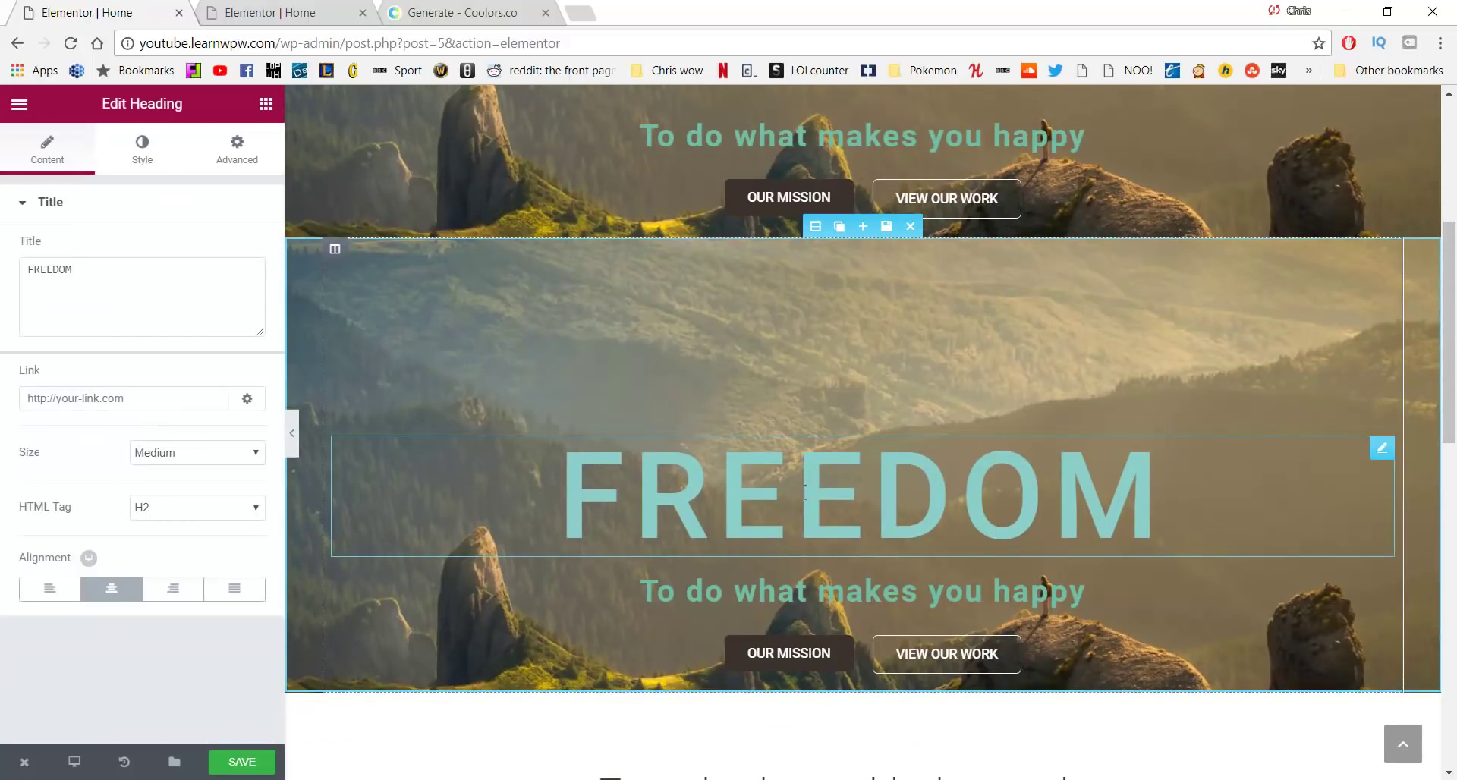
pyautogui.click(148, 156)
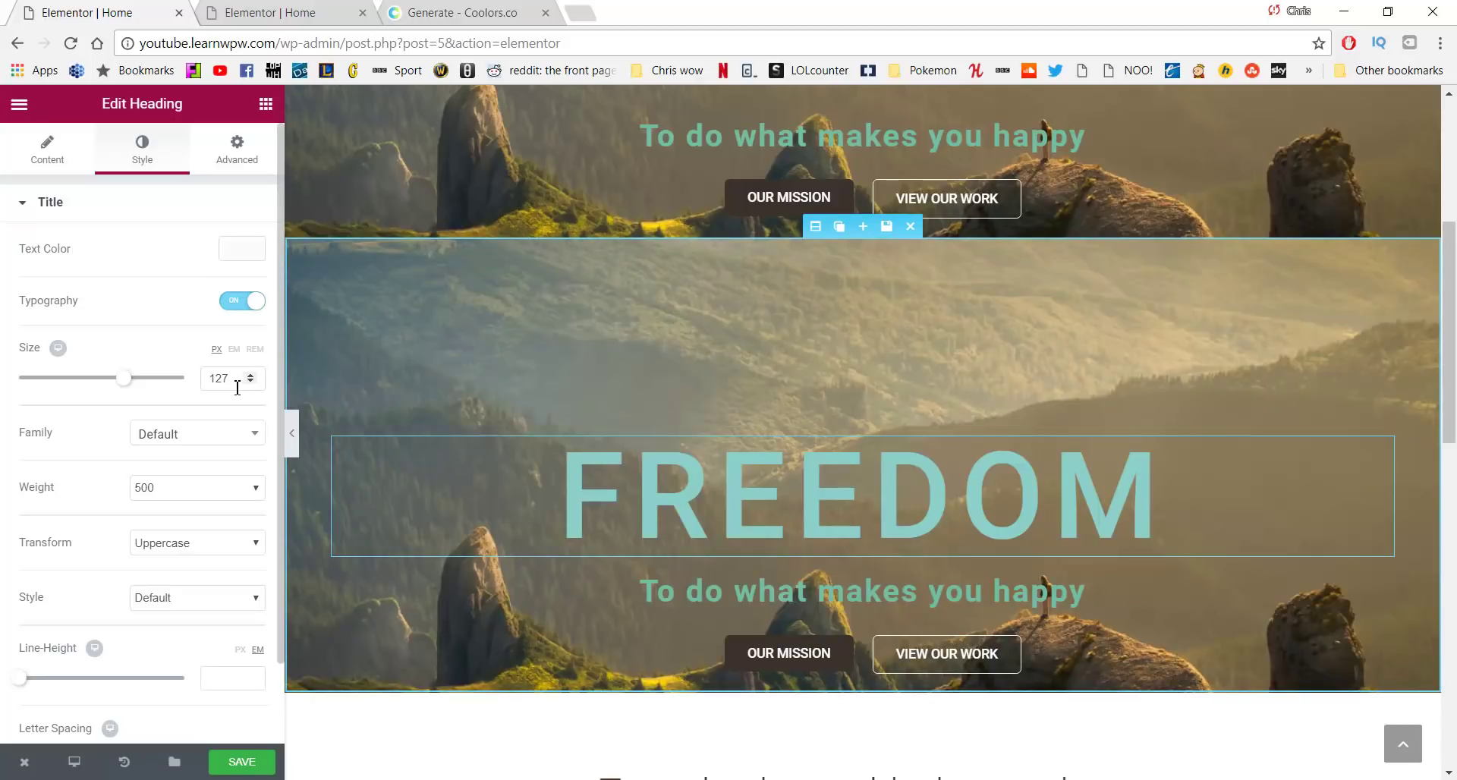
pyautogui.moveTo(237, 388); pyautogui.dragTo(183, 398)
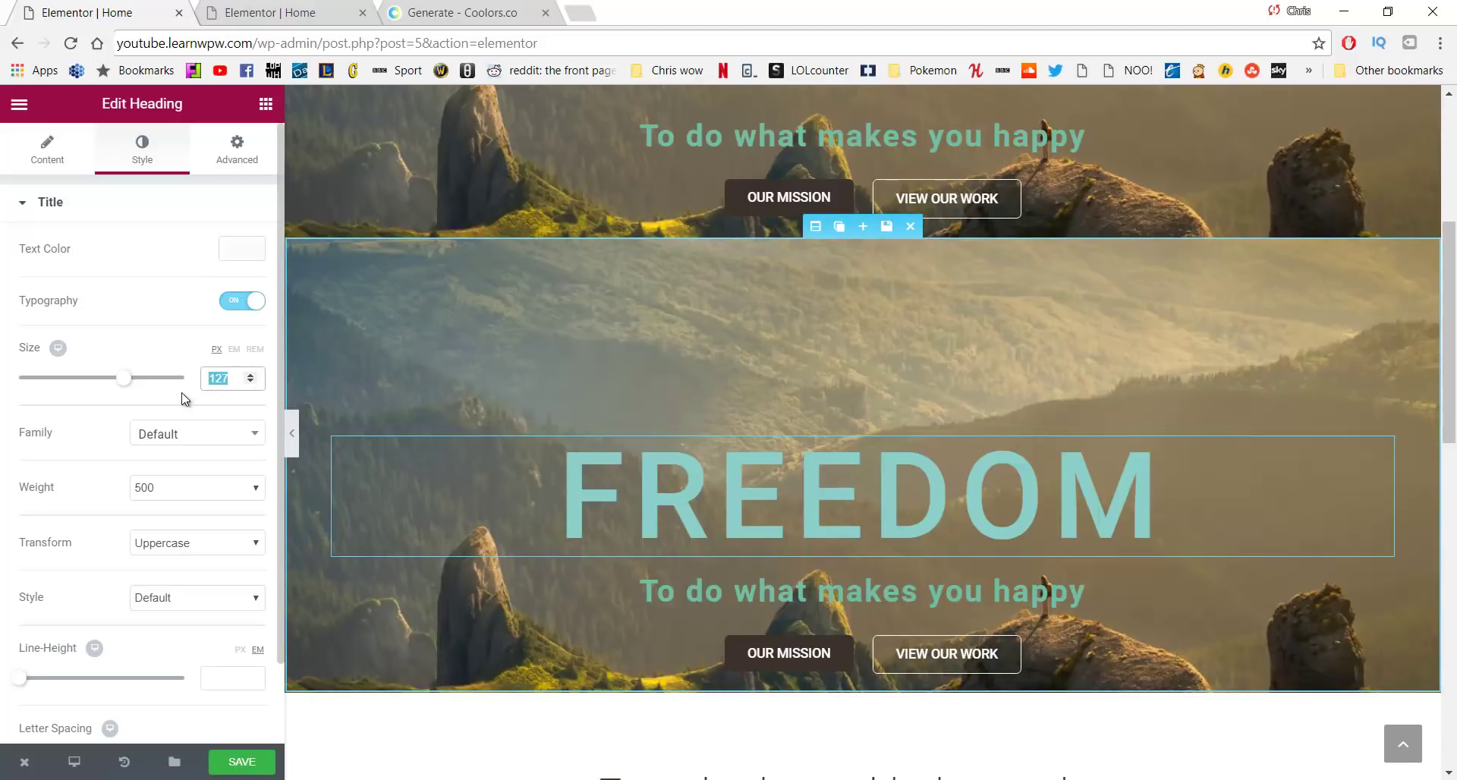
pyautogui.write('61')
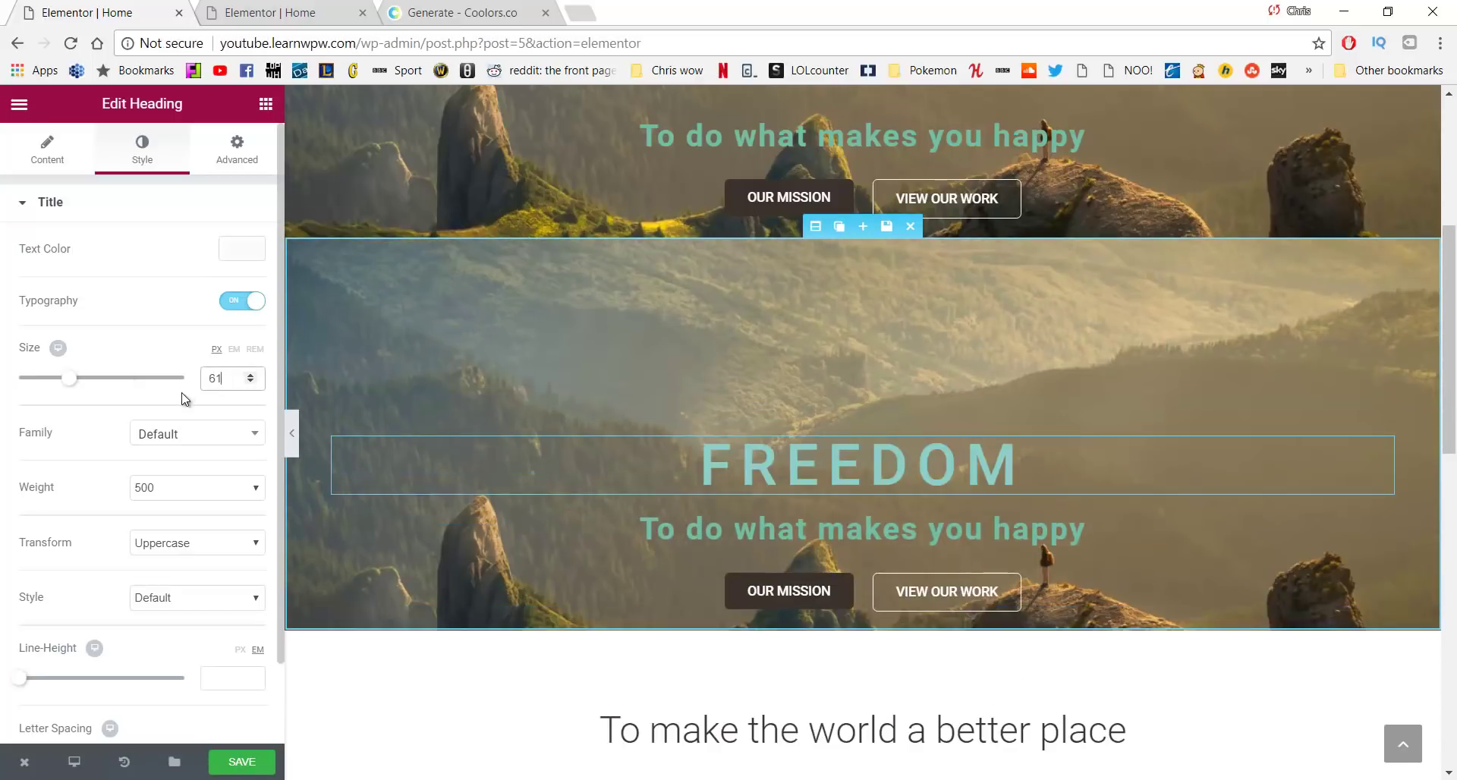
# Centre the OUR MISSION and VIEW OUR WORK buttons in the duplicate hero section
pyautogui.click(745, 591)
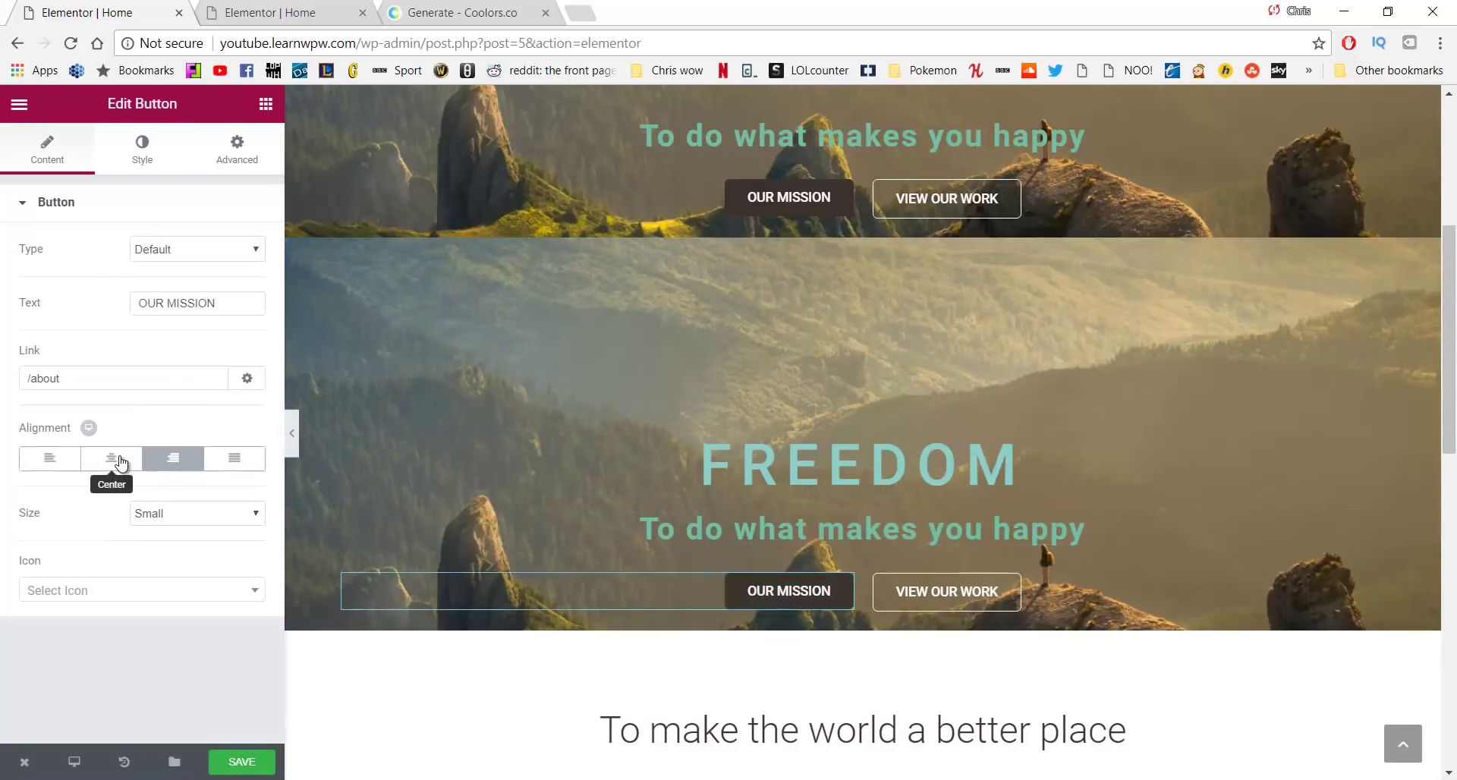
pyautogui.click(113, 464)
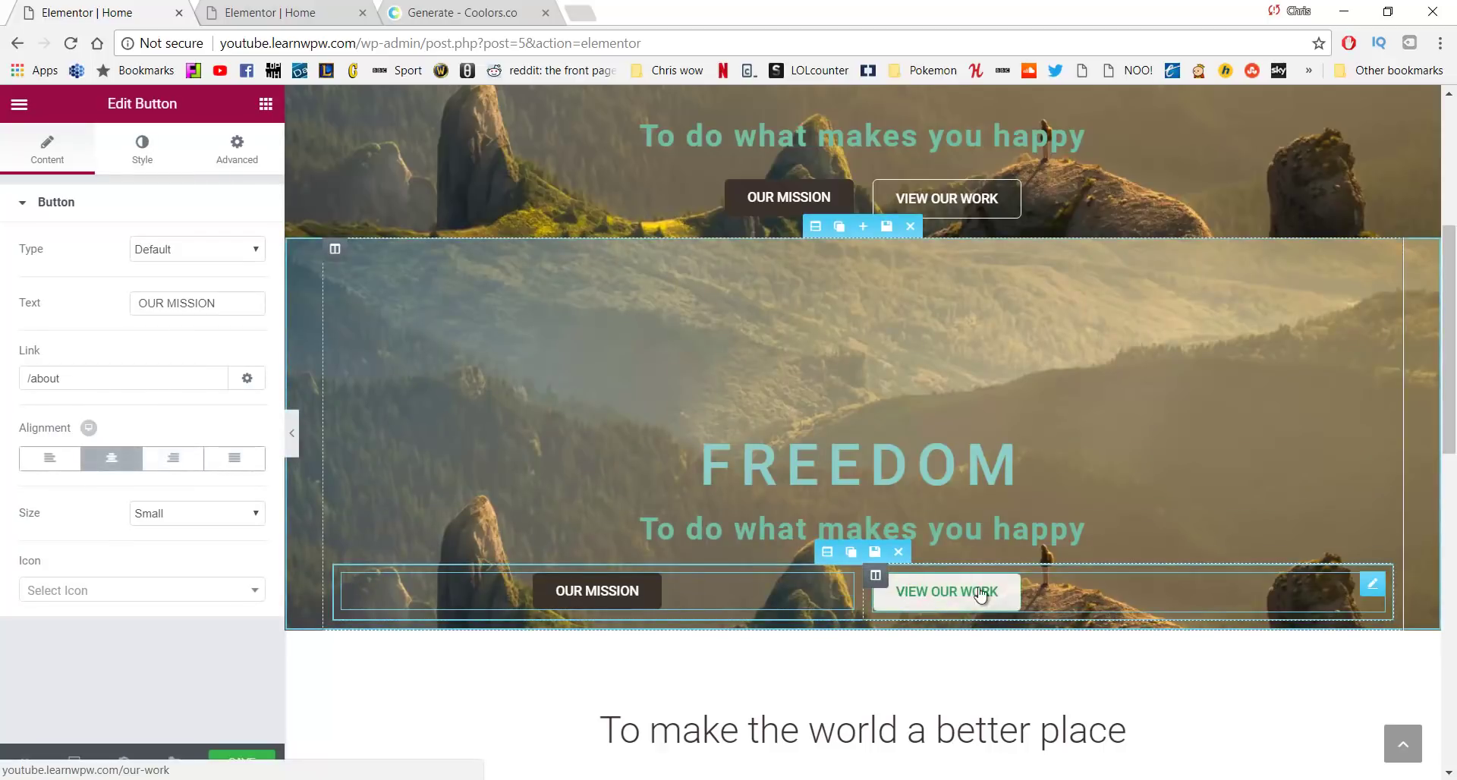
pyautogui.click(953, 600)
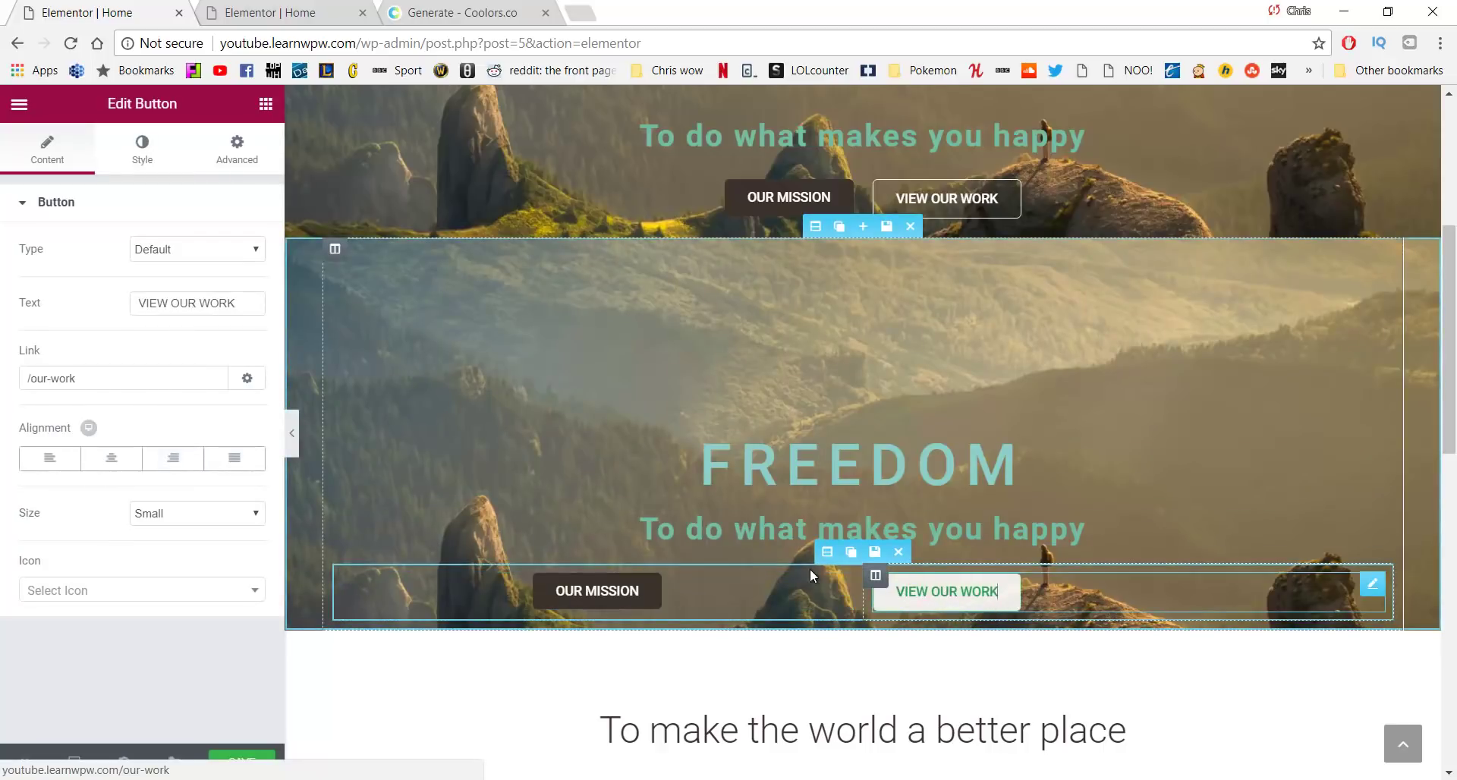
pyautogui.click(112, 458)
pyautogui.scroll(1, 1033, 546)
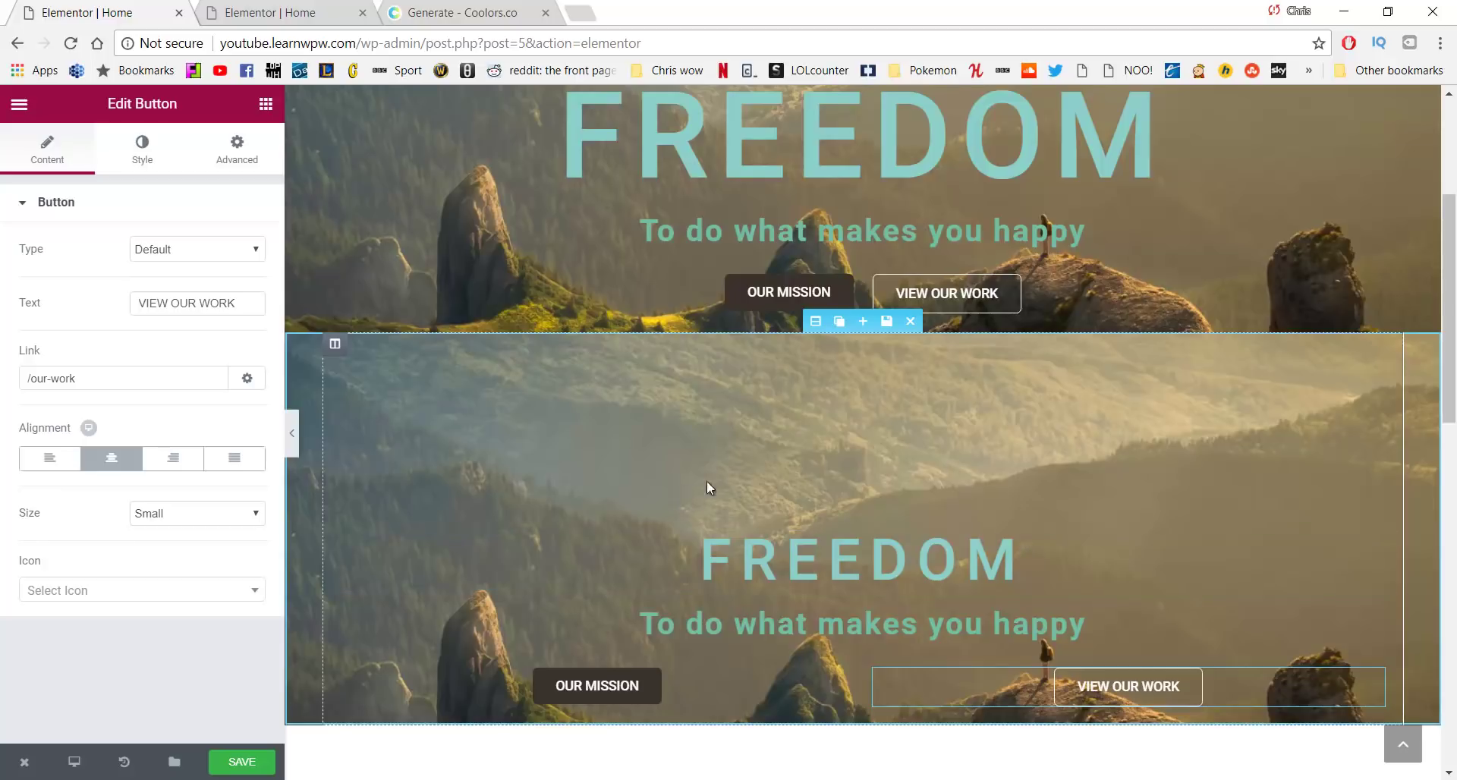
pyautogui.scroll(2, 708, 481)
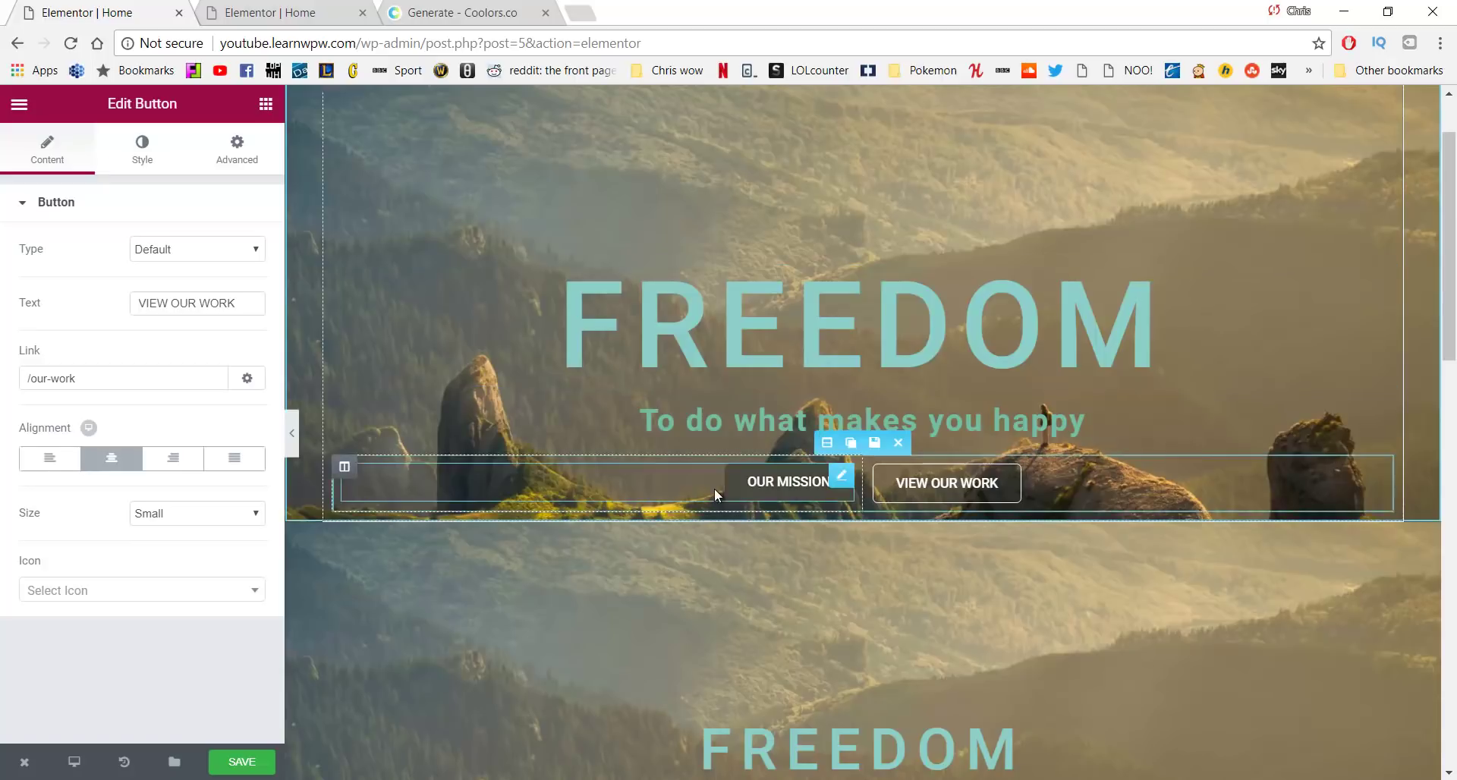
pyautogui.scroll(1, 835, 477)
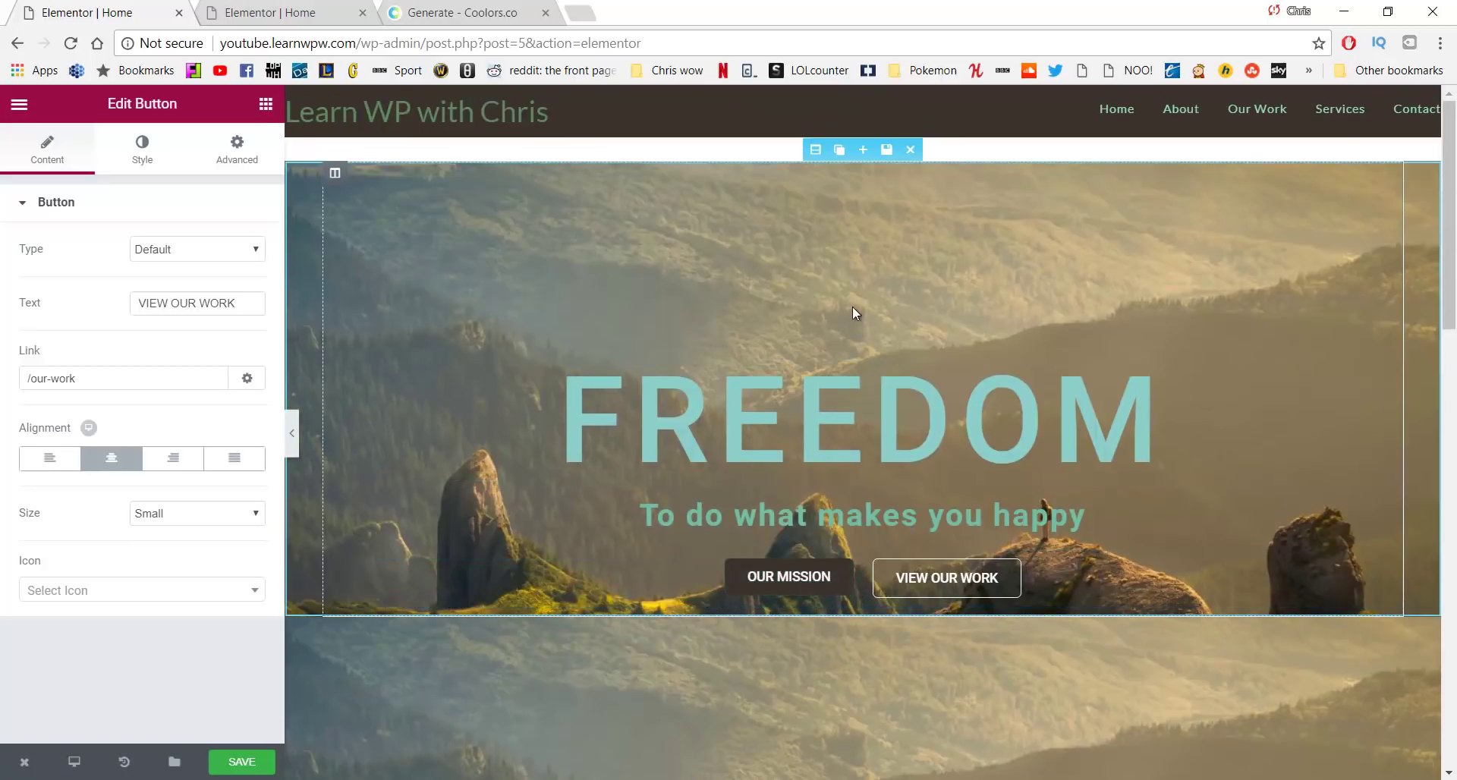
# Set the top FREEDOM hero section's responsive visibility to Hide On Mobile
pyautogui.click(818, 149)
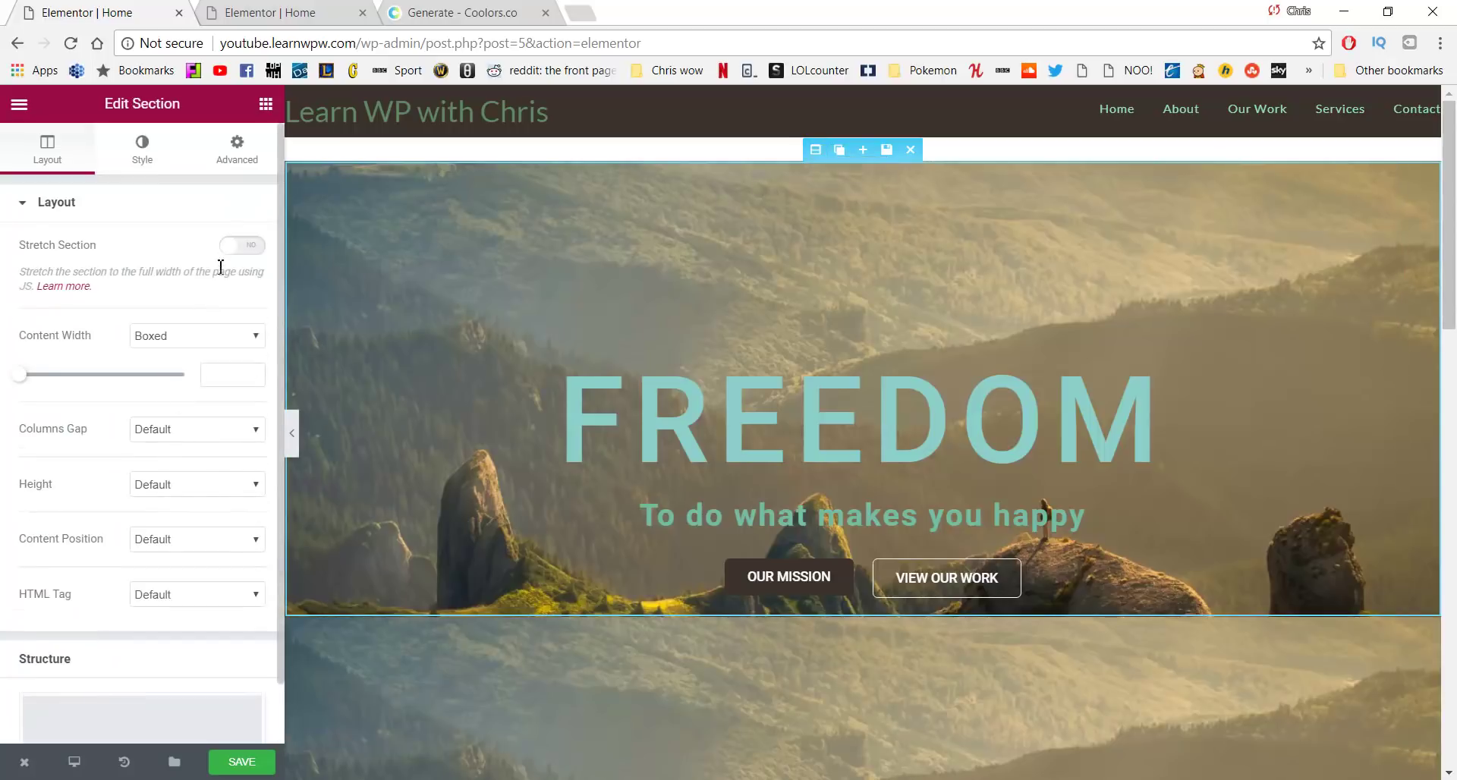
pyautogui.click(243, 162)
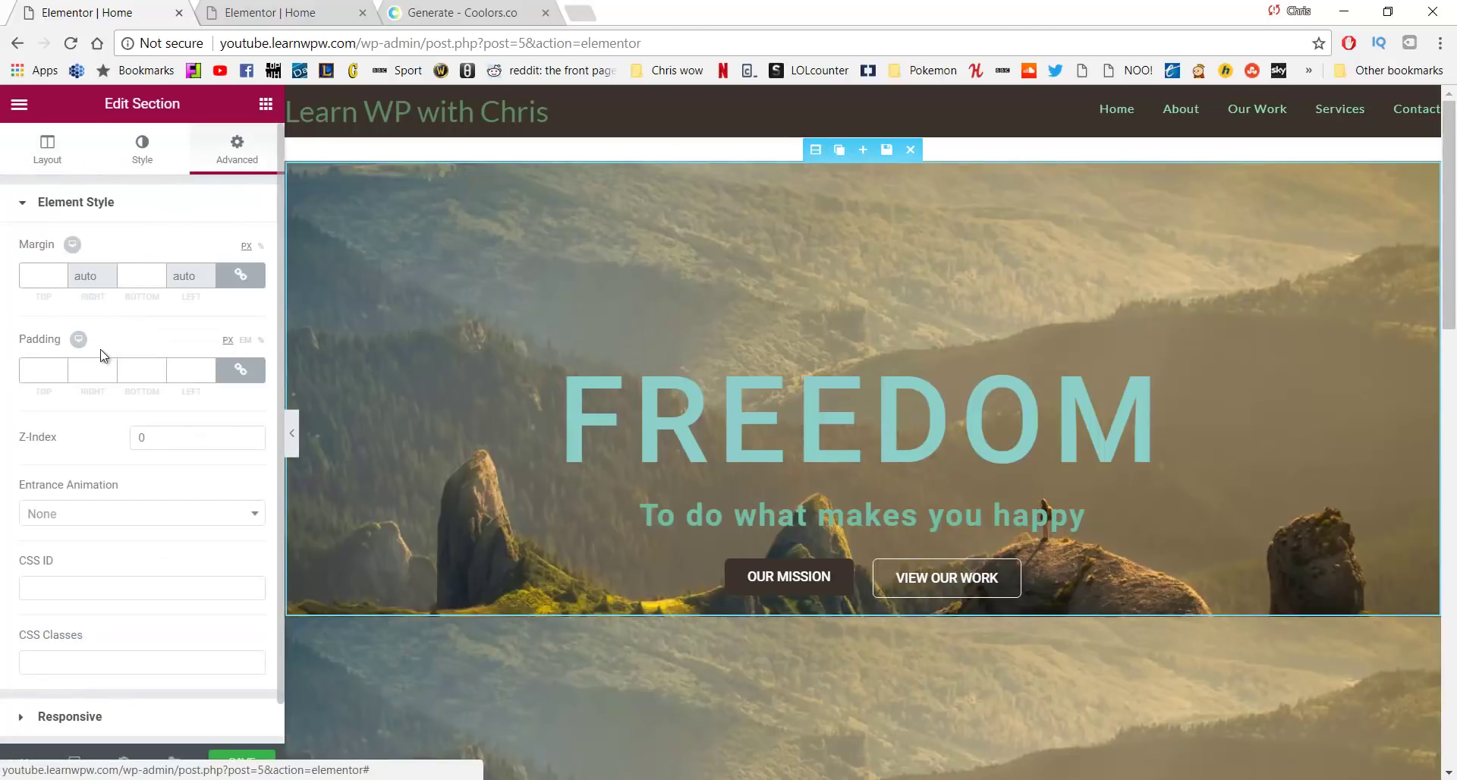
pyautogui.scroll(-1, 107, 364)
pyautogui.click(113, 675)
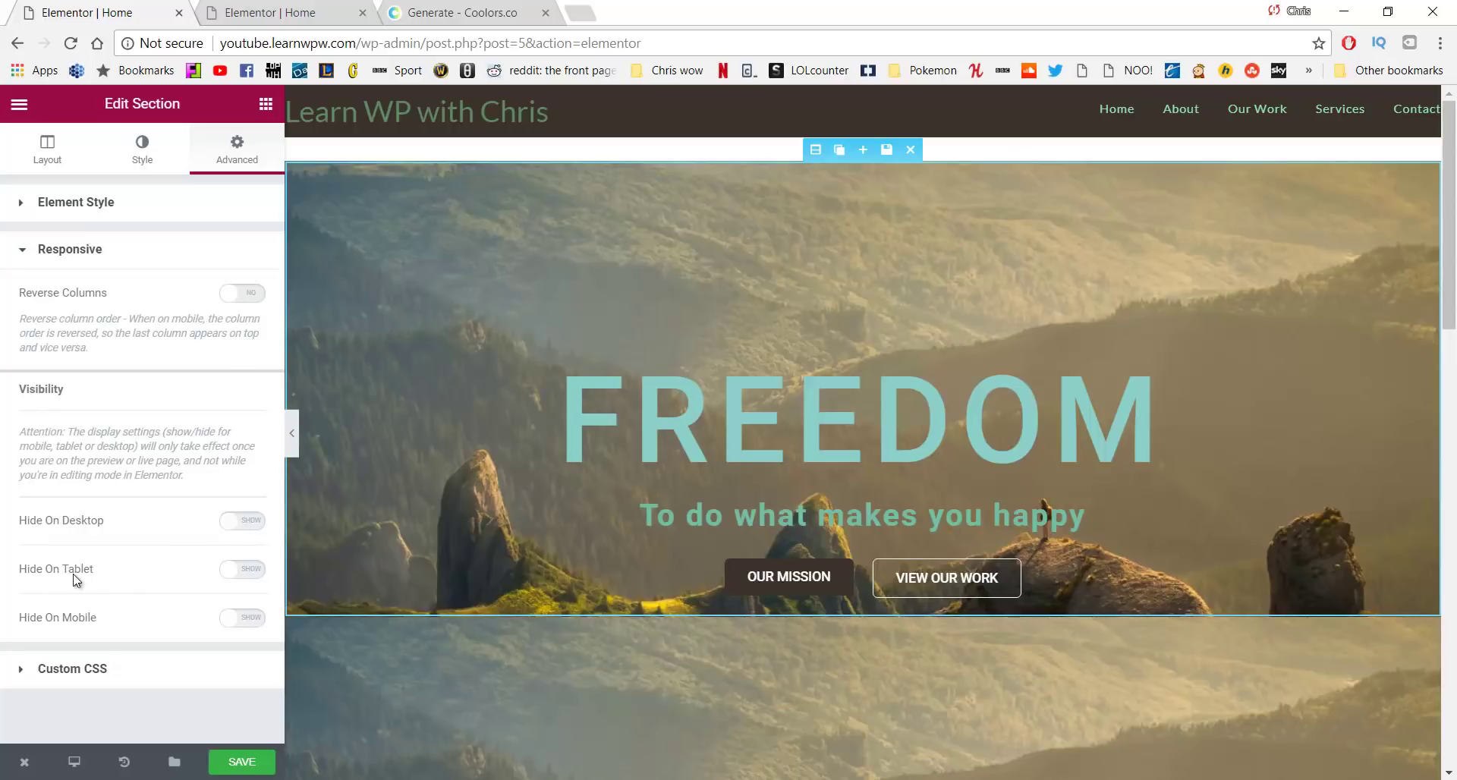
pyautogui.click(239, 619)
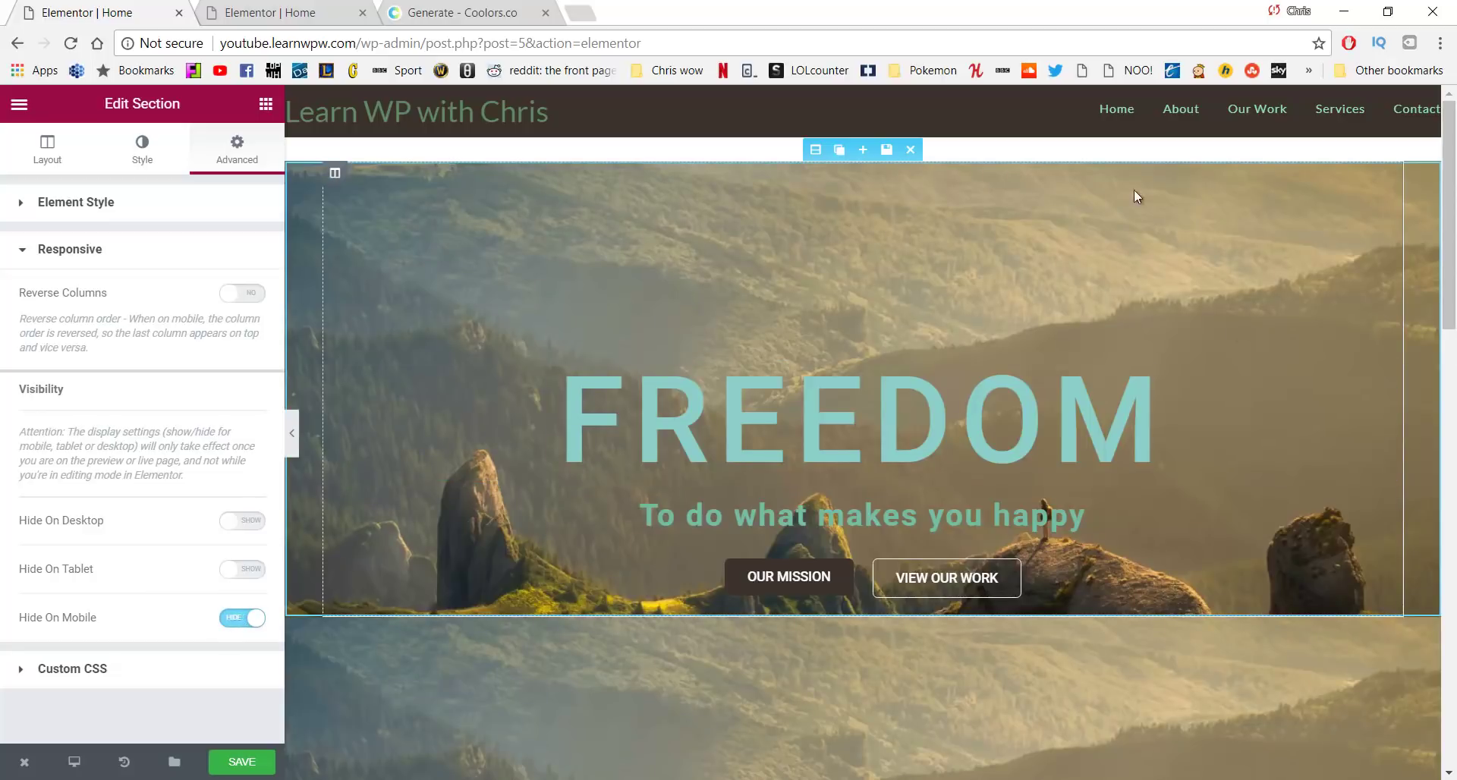
pyautogui.scroll(-3, 661, 630)
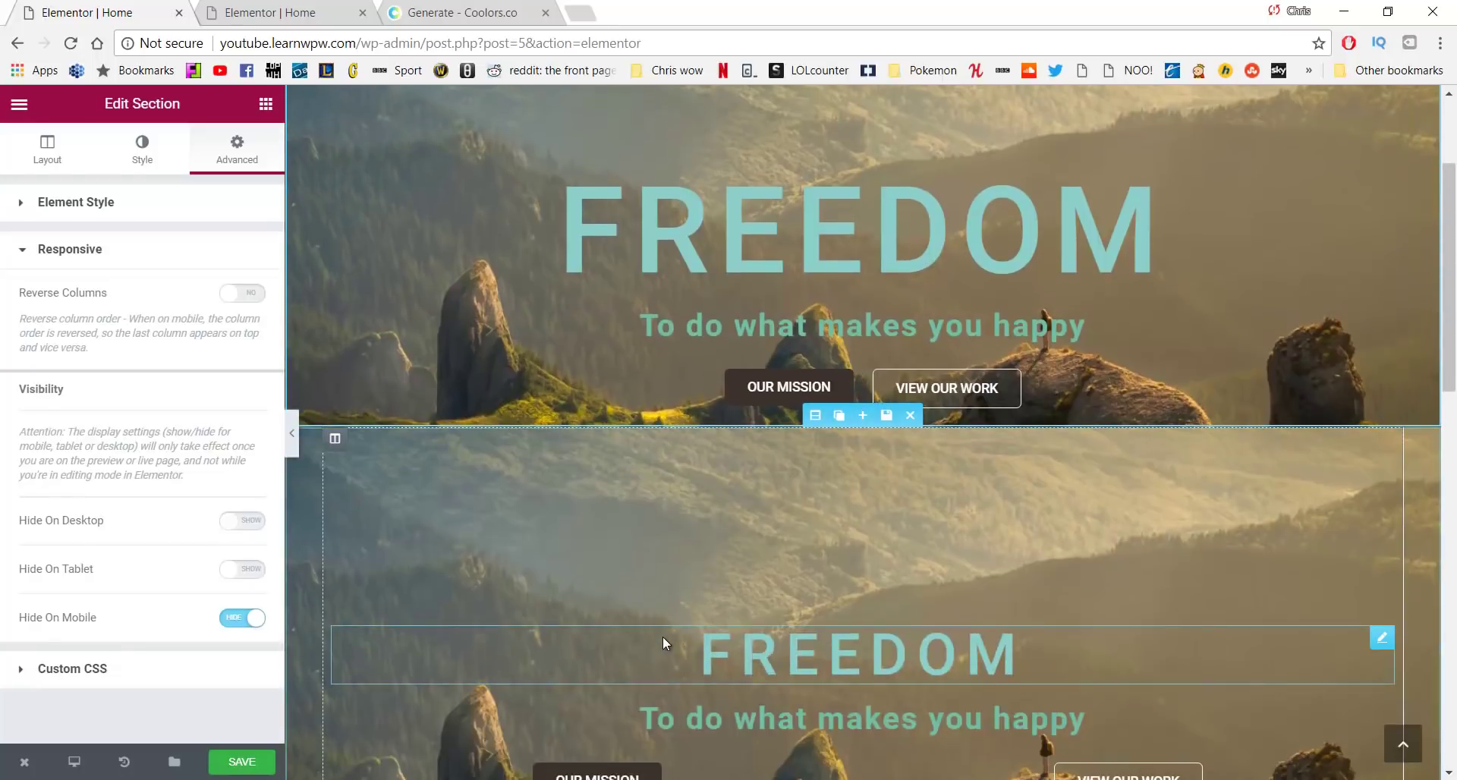
pyautogui.scroll(-2, 658, 587)
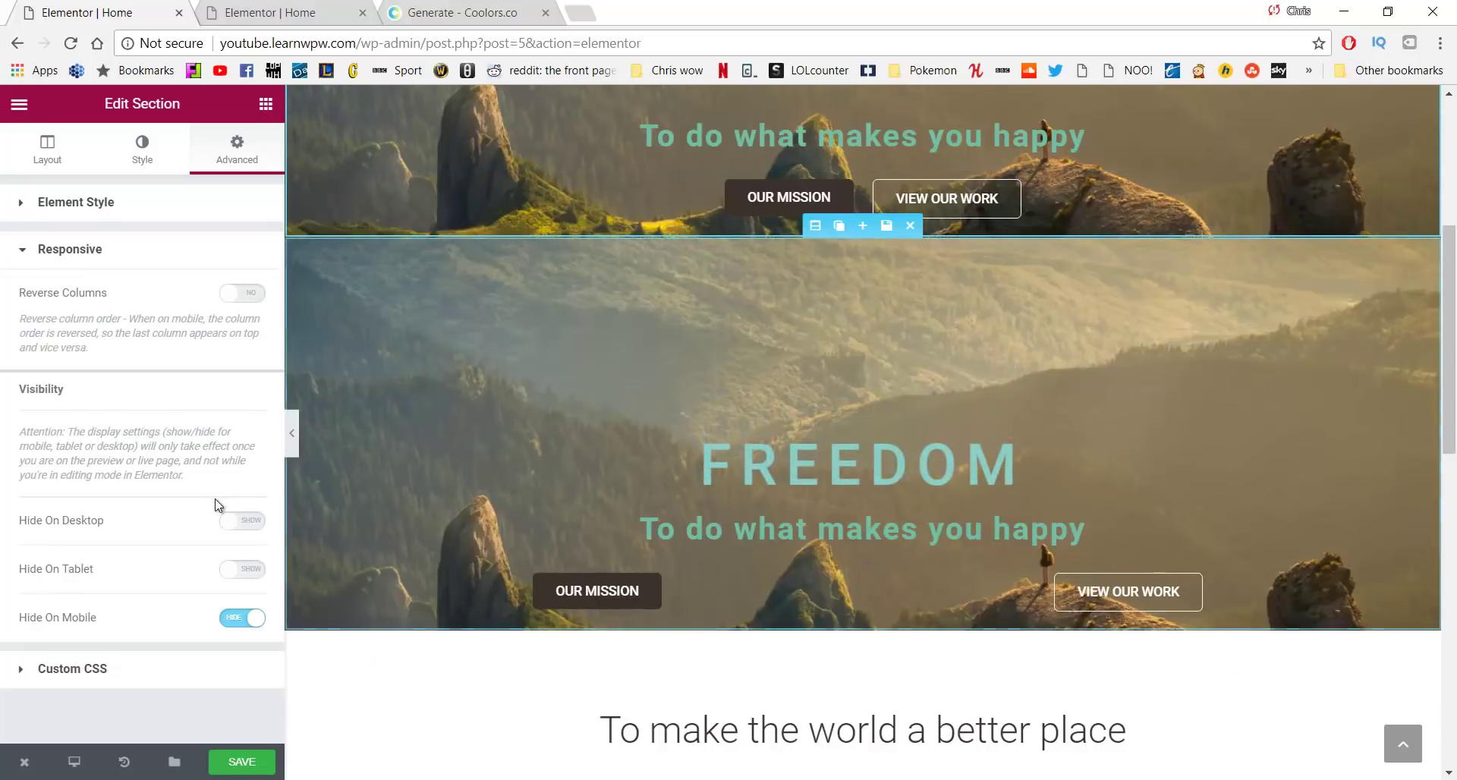
# Set the second FREEDOM hero section to hide on desktop and tablet, and save the page
pyautogui.click(812, 229)
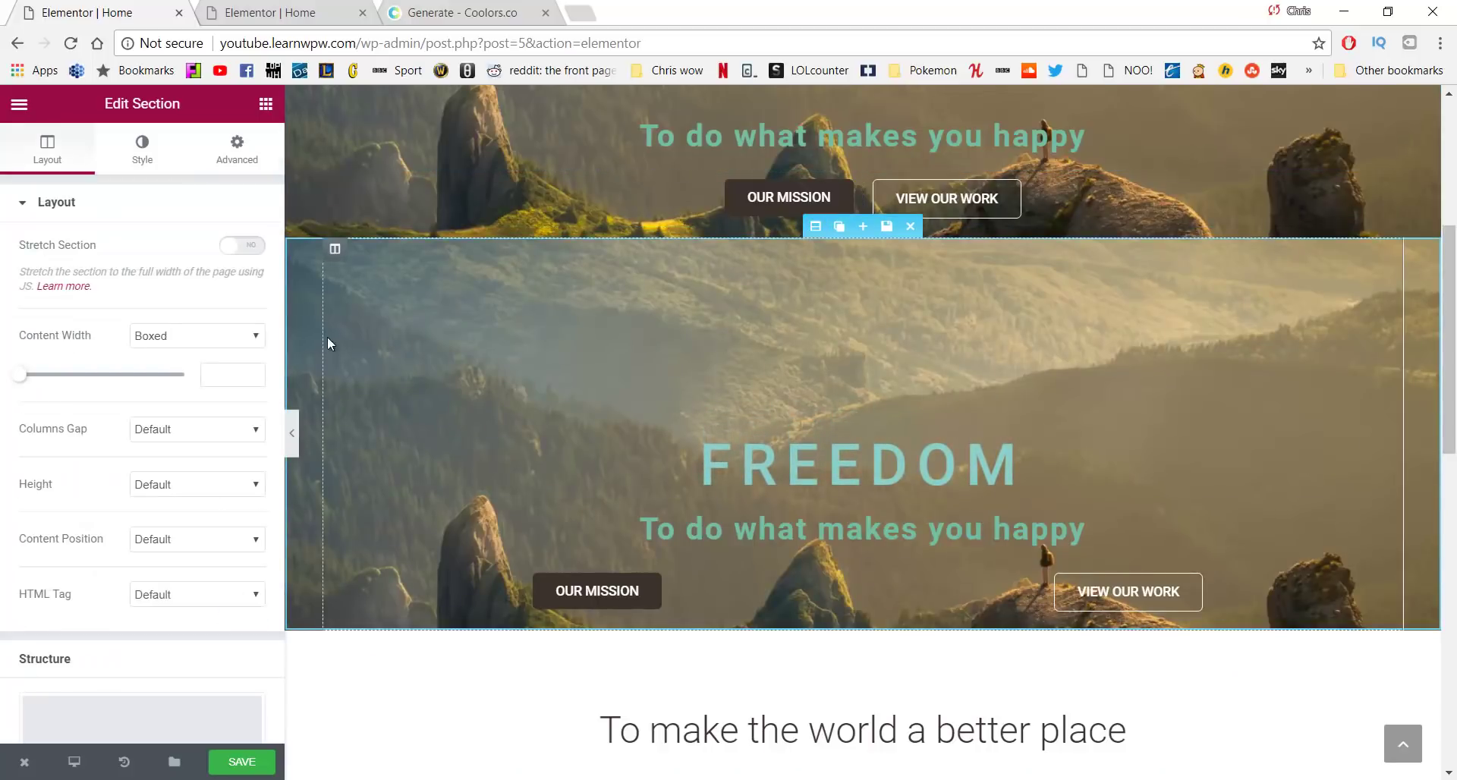
pyautogui.click(233, 161)
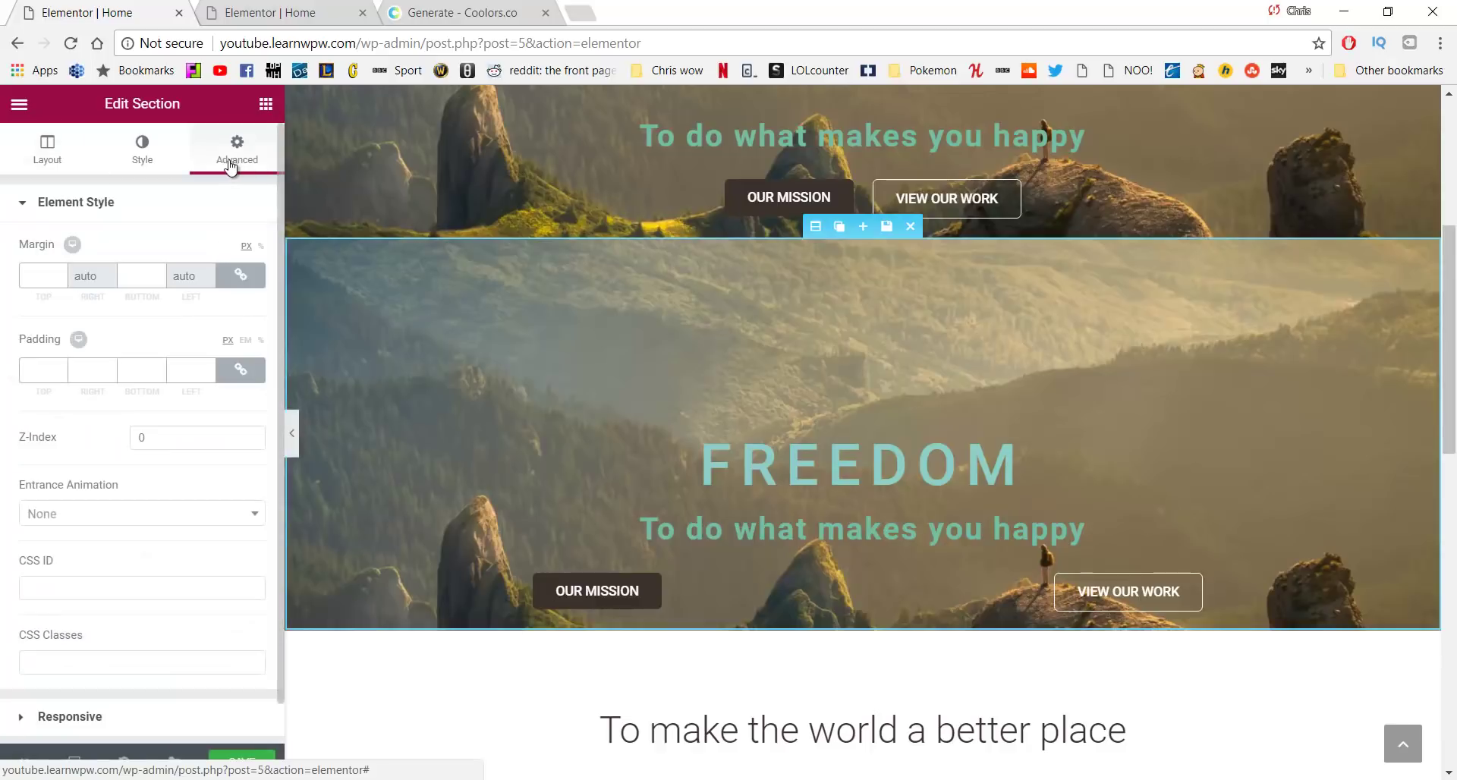
pyautogui.scroll(-1, 114, 455)
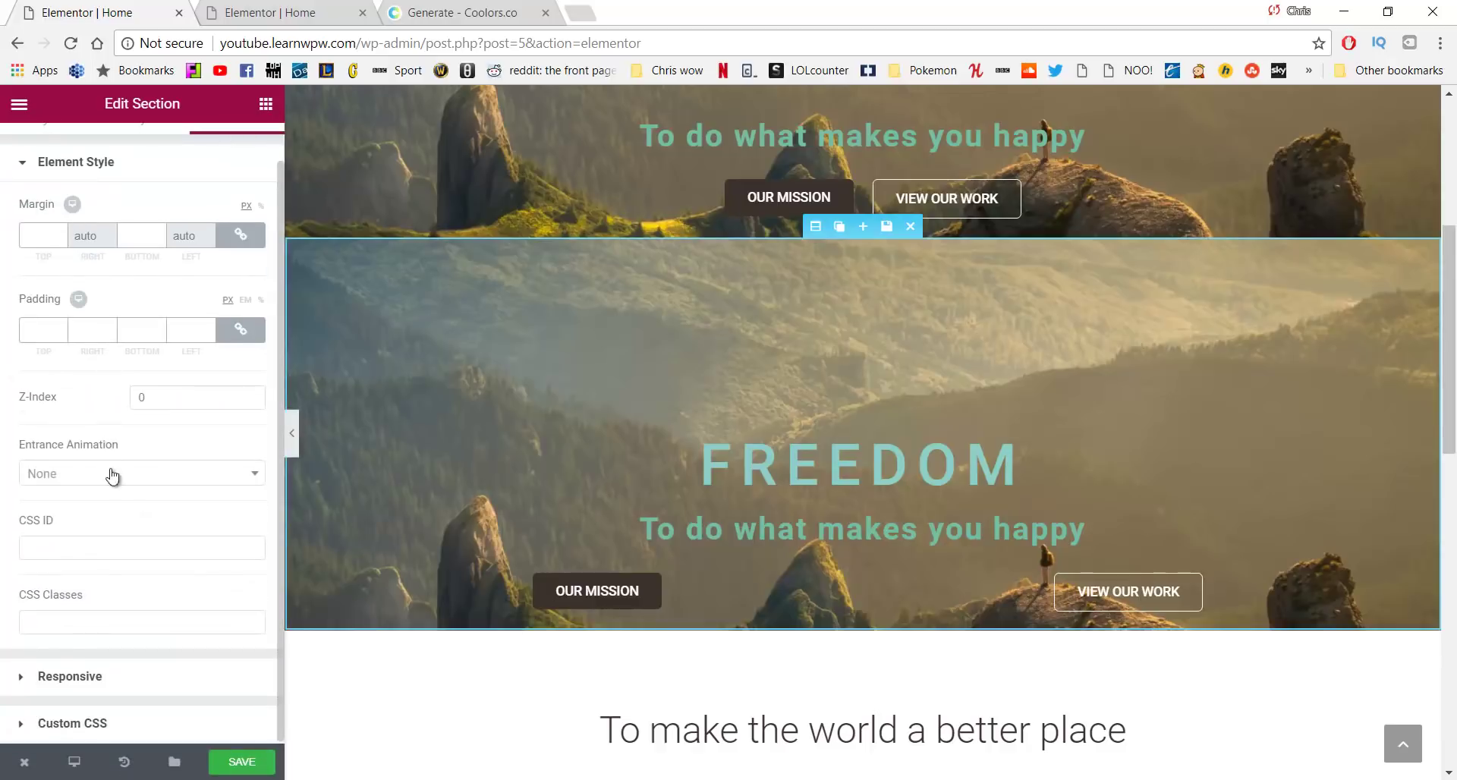
pyautogui.click(90, 678)
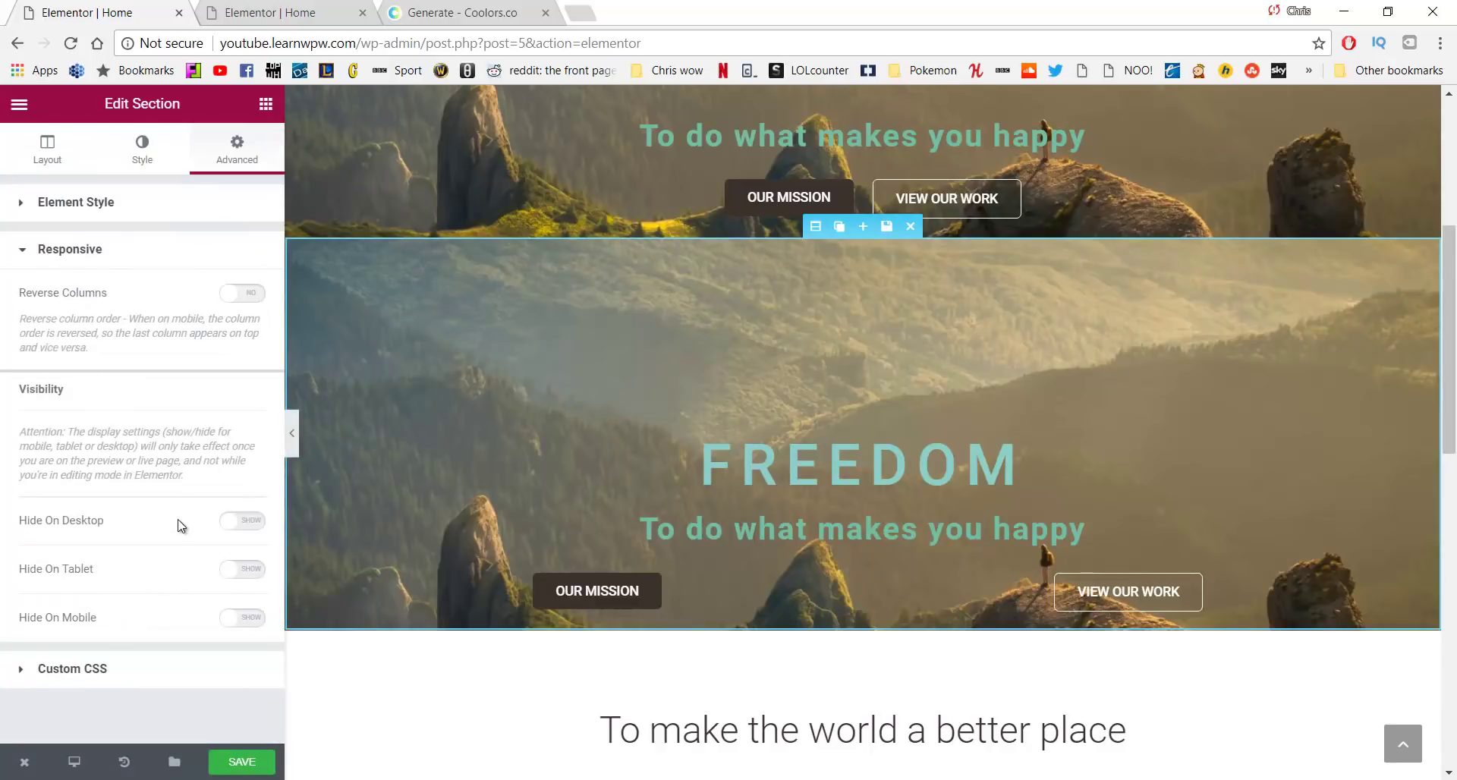
pyautogui.click(244, 526)
pyautogui.click(240, 575)
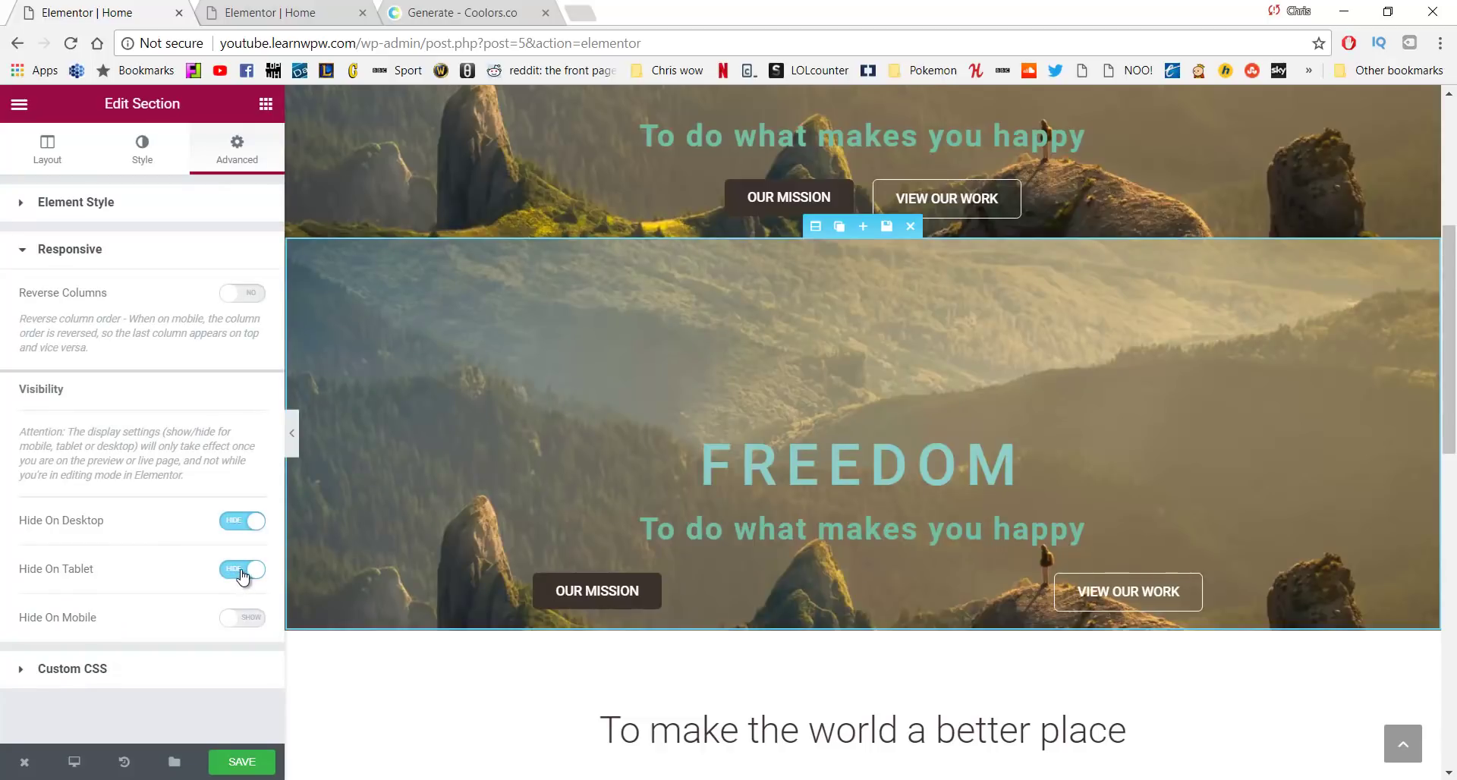
pyautogui.click(251, 759)
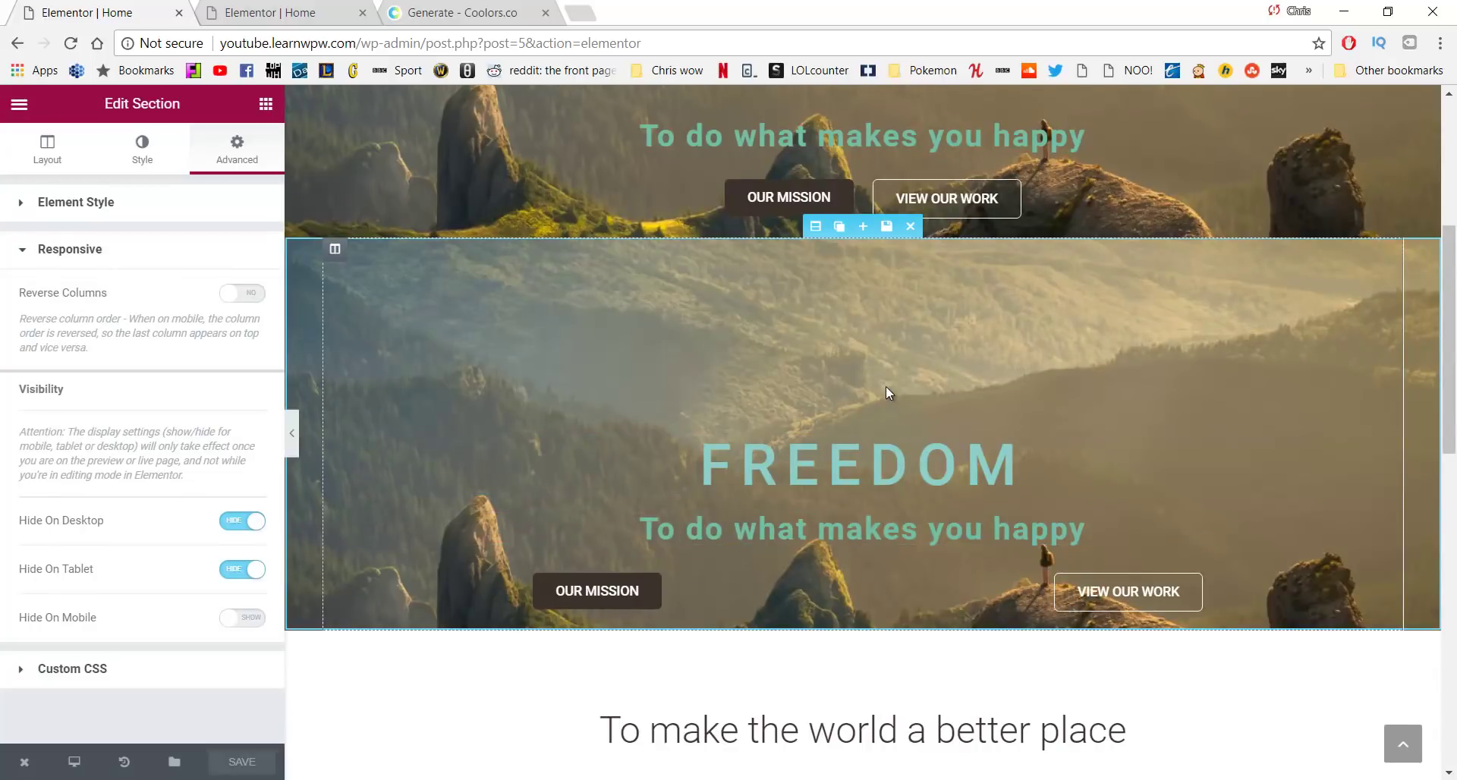
pyautogui.scroll(-6, 885, 385)
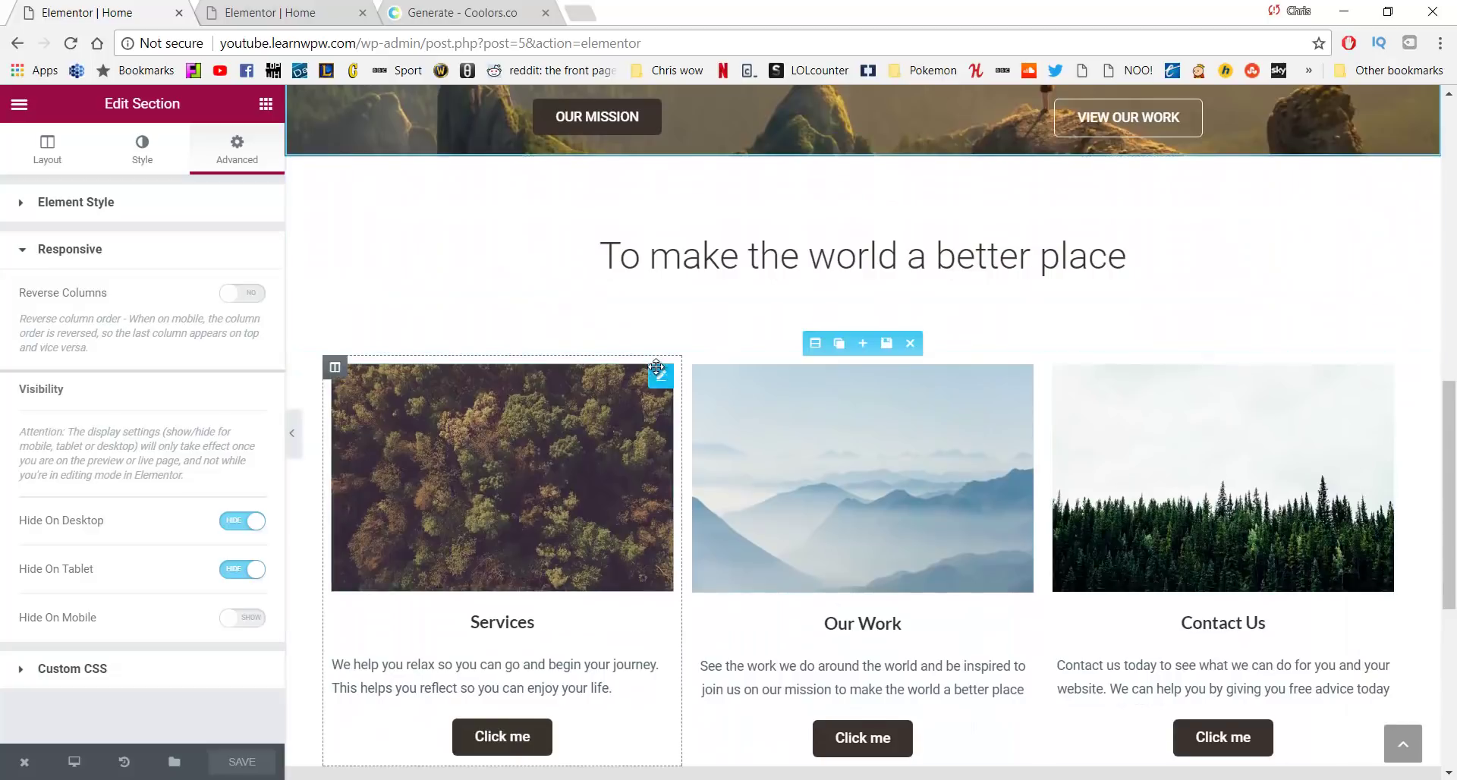
# Duplicate the Our work section
pyautogui.scroll(-1, 542, 330)
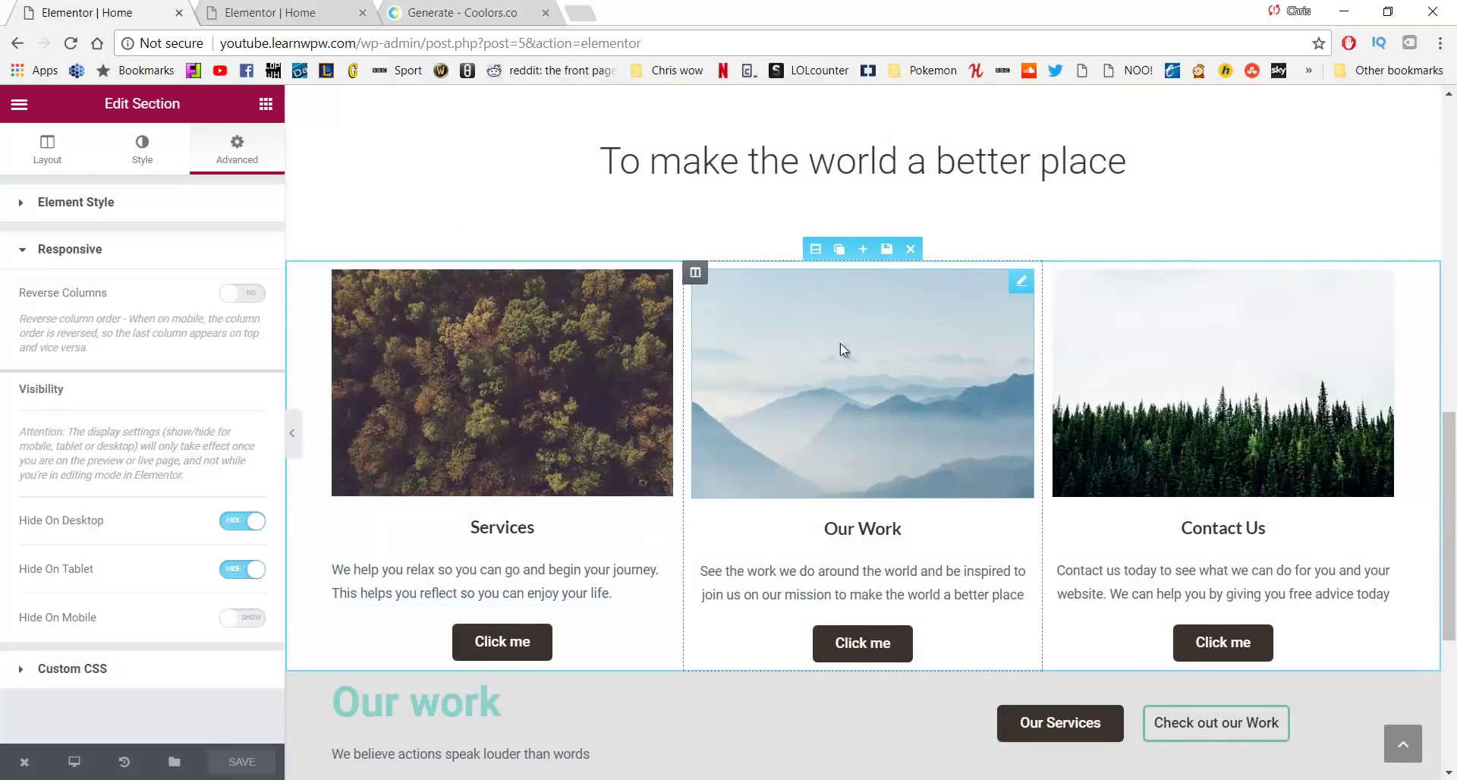
pyautogui.scroll(-4, 909, 321)
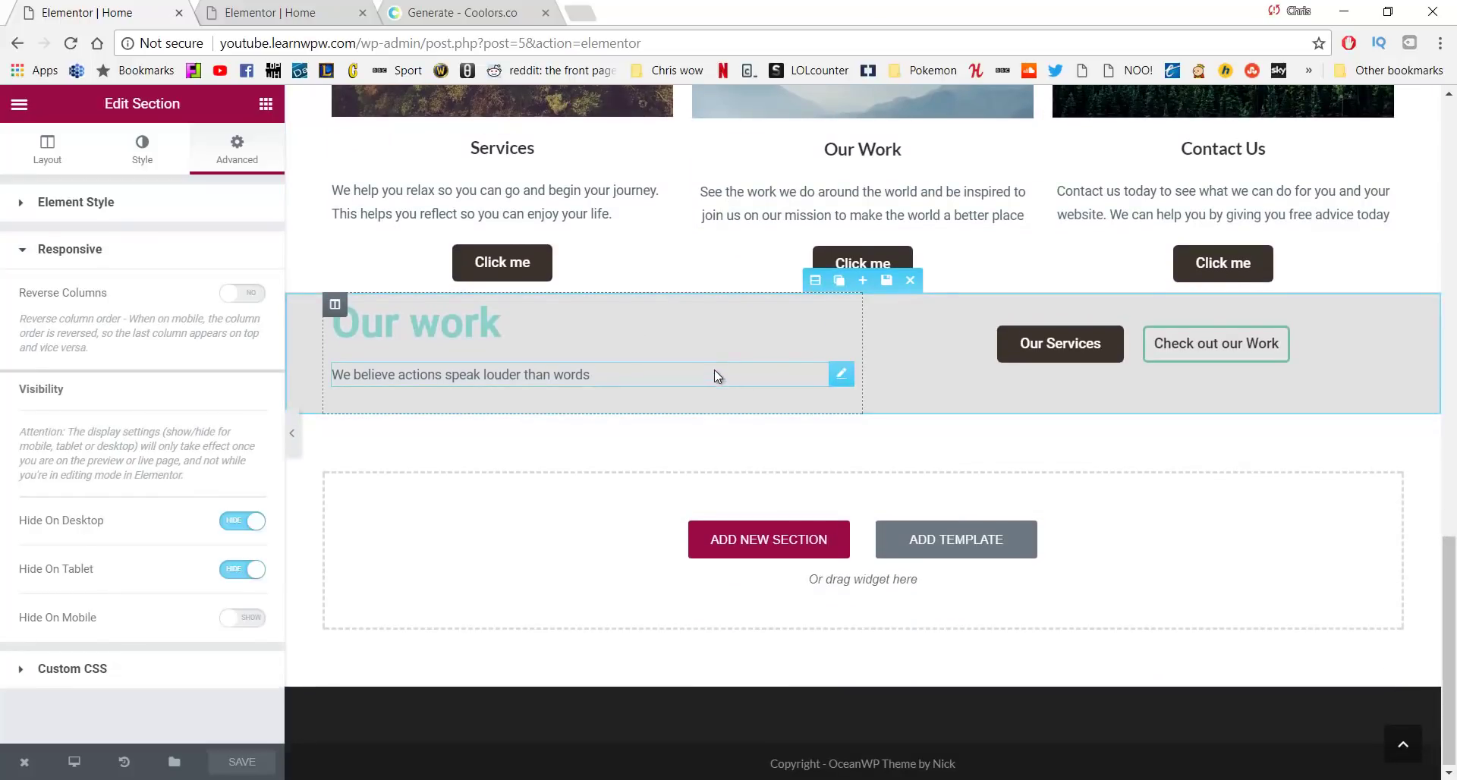
pyautogui.click(841, 282)
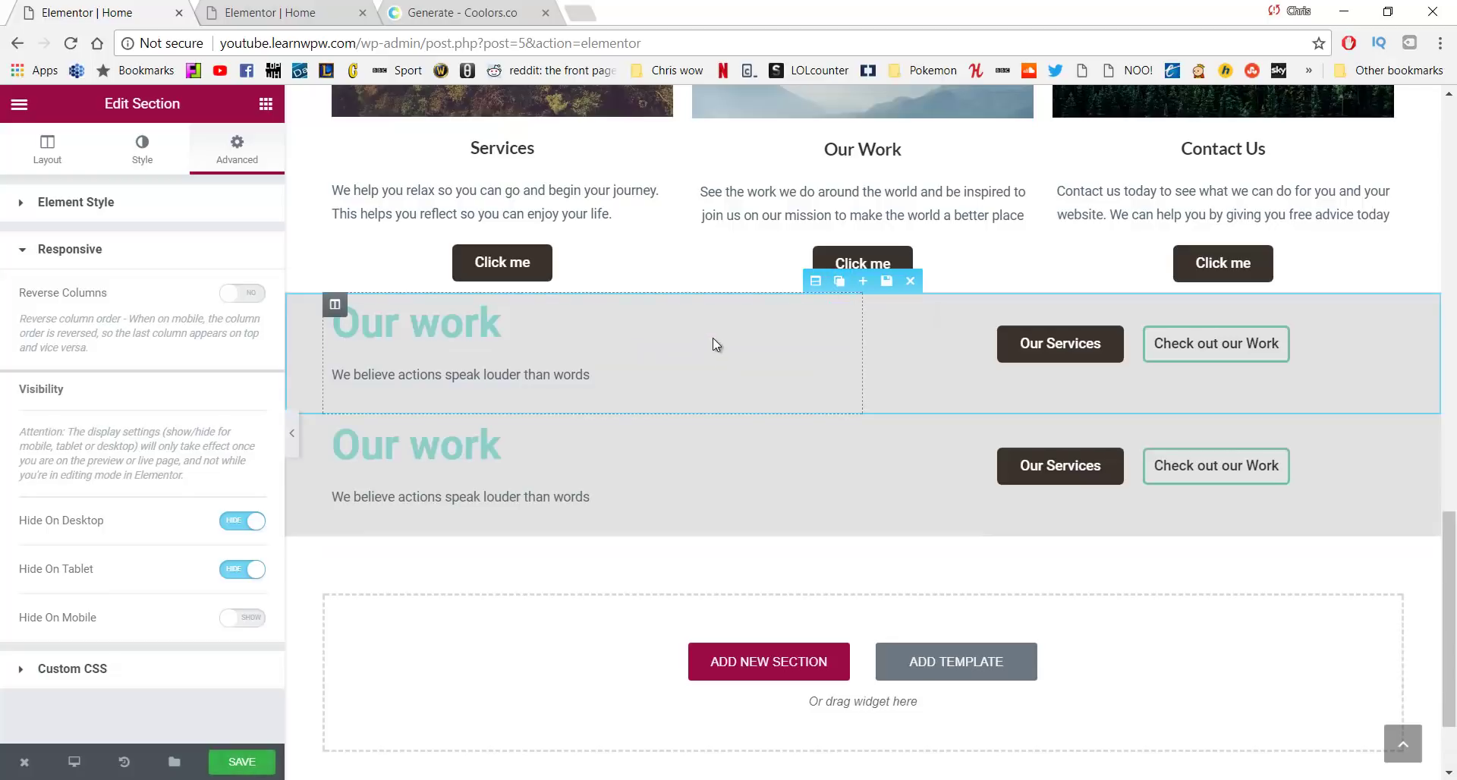
# Set the original Our work section to hide on mobile
pyautogui.click(815, 281)
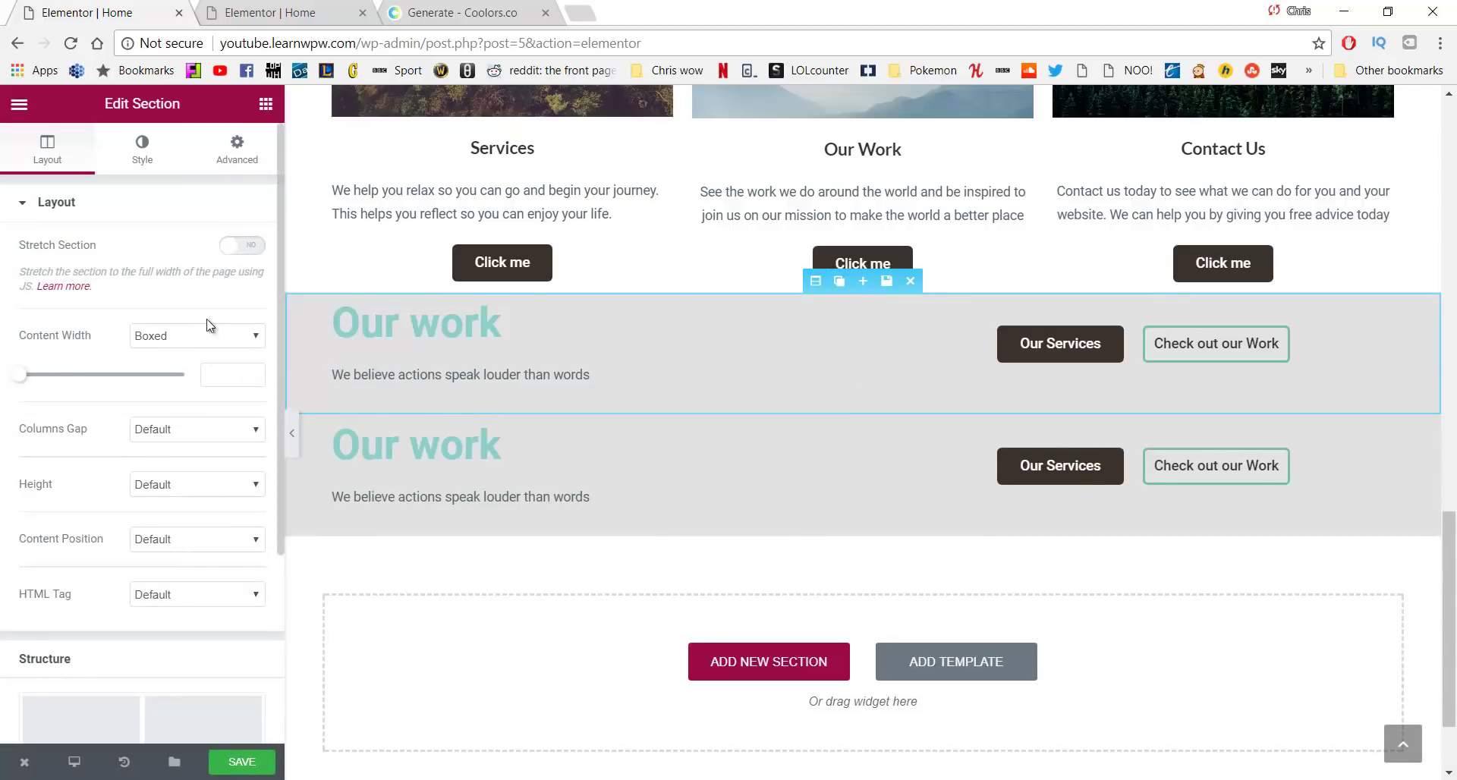
pyautogui.click(237, 148)
pyautogui.scroll(-1, 81, 482)
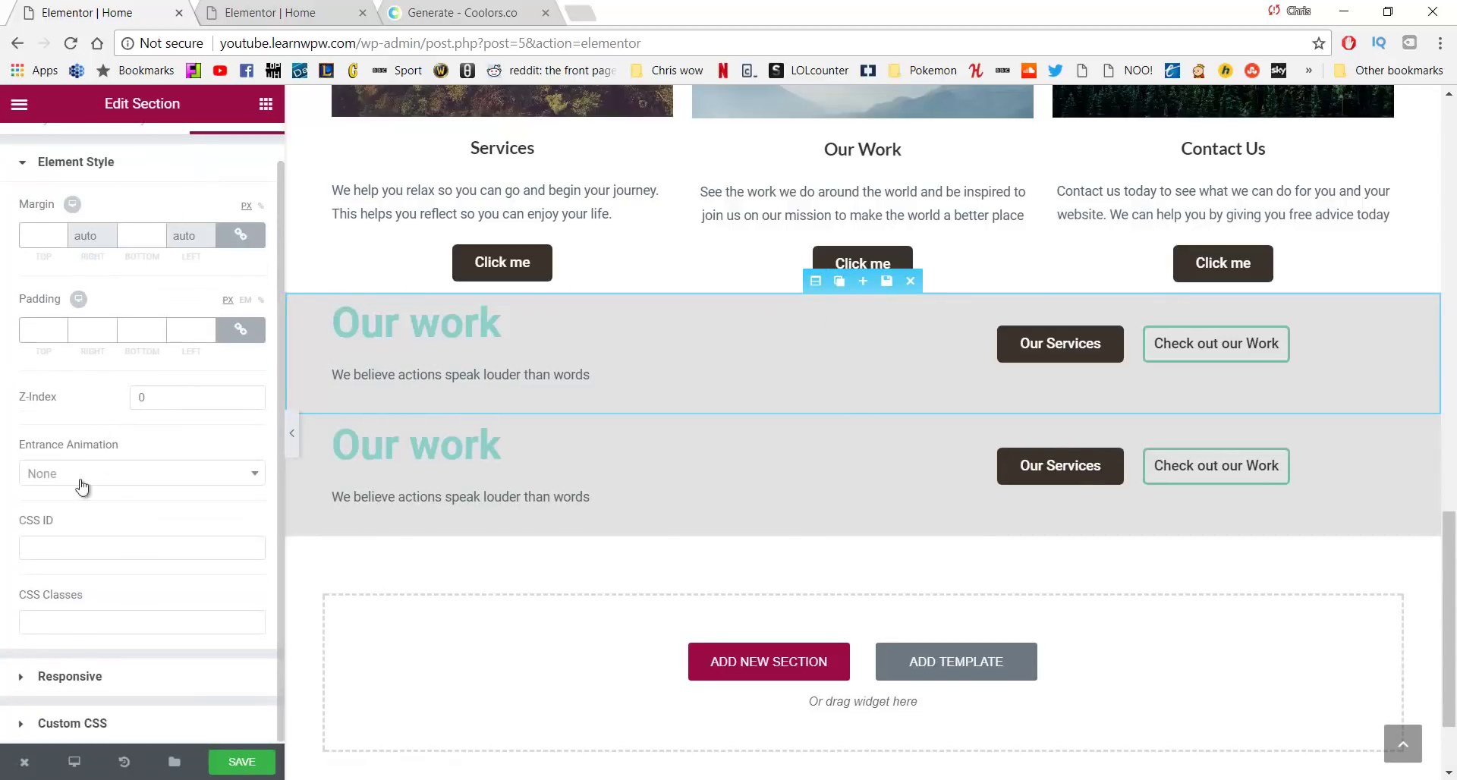
pyautogui.click(101, 686)
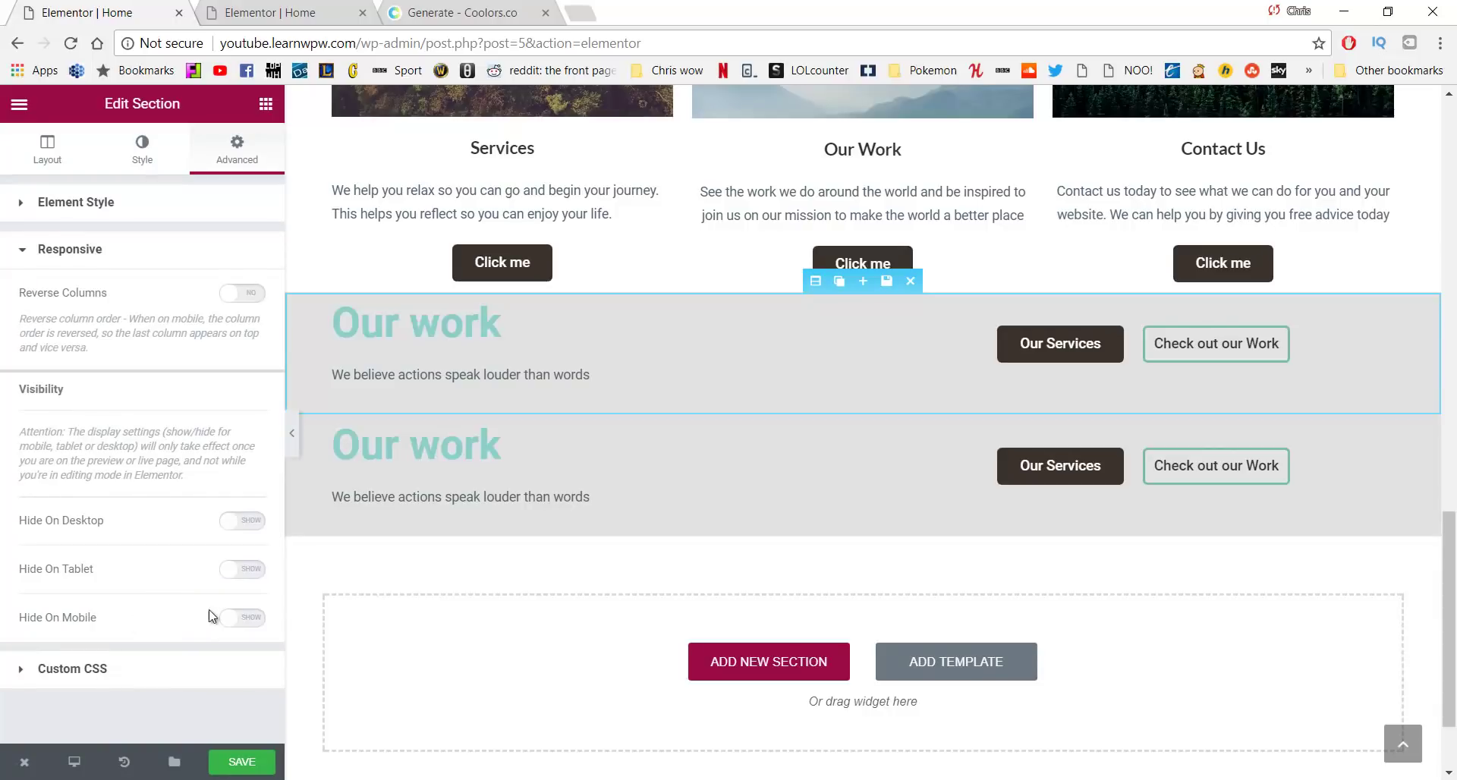
pyautogui.click(237, 619)
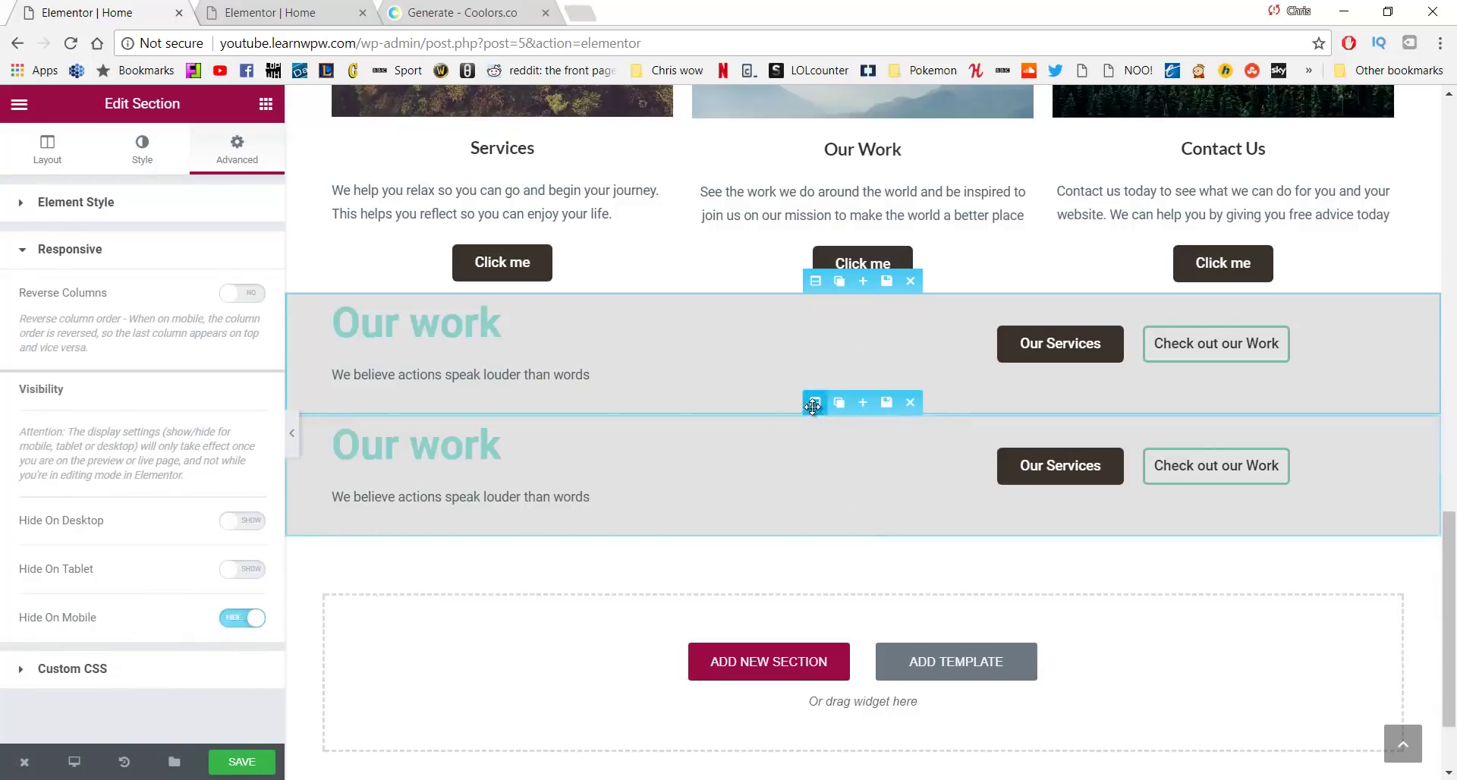
pyautogui.click(789, 416)
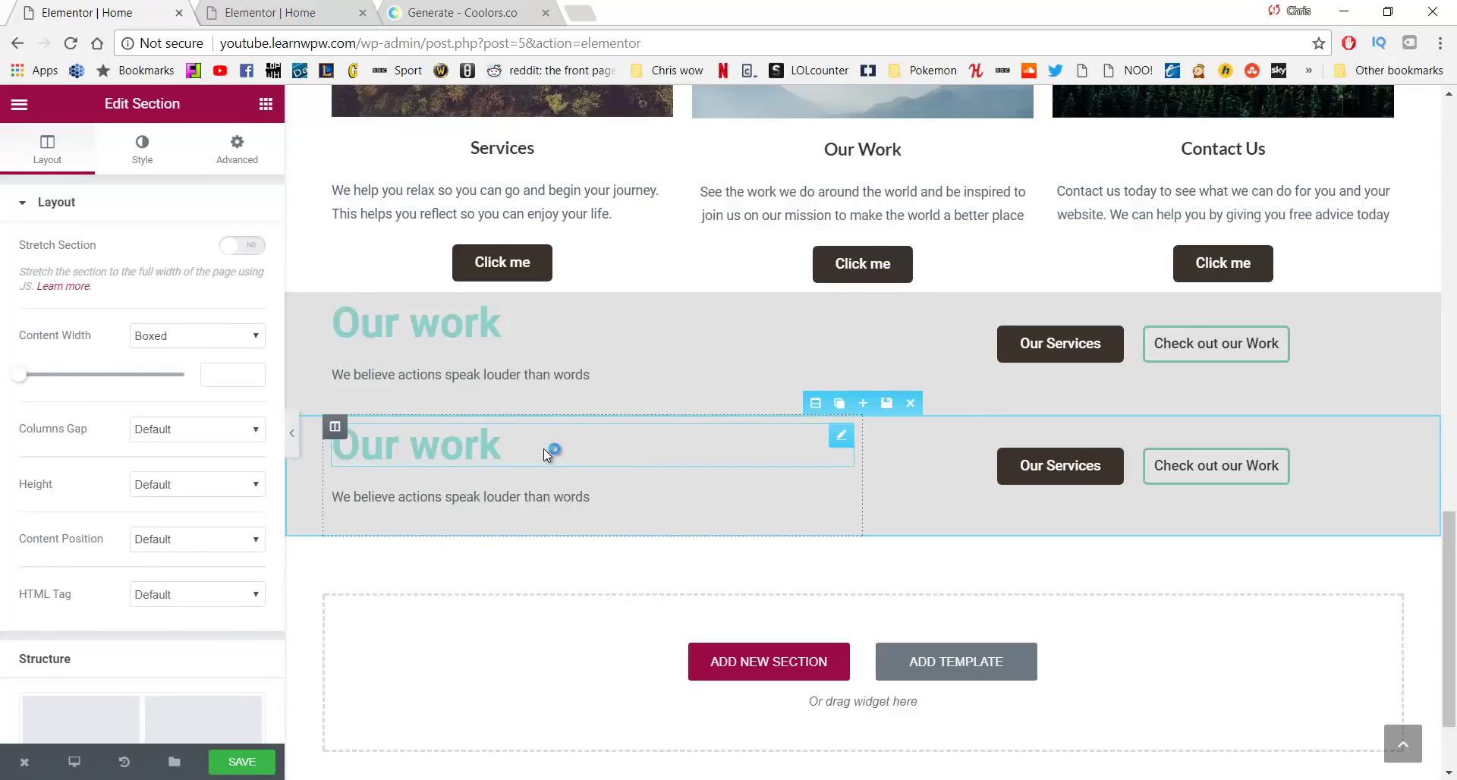
# Center the duplicate's Our work heading and its 'We believe actions speak louder than words' tagline
pyautogui.click(485, 453)
pyautogui.moveTo(513, 447); pyautogui.dragTo(292, 469)
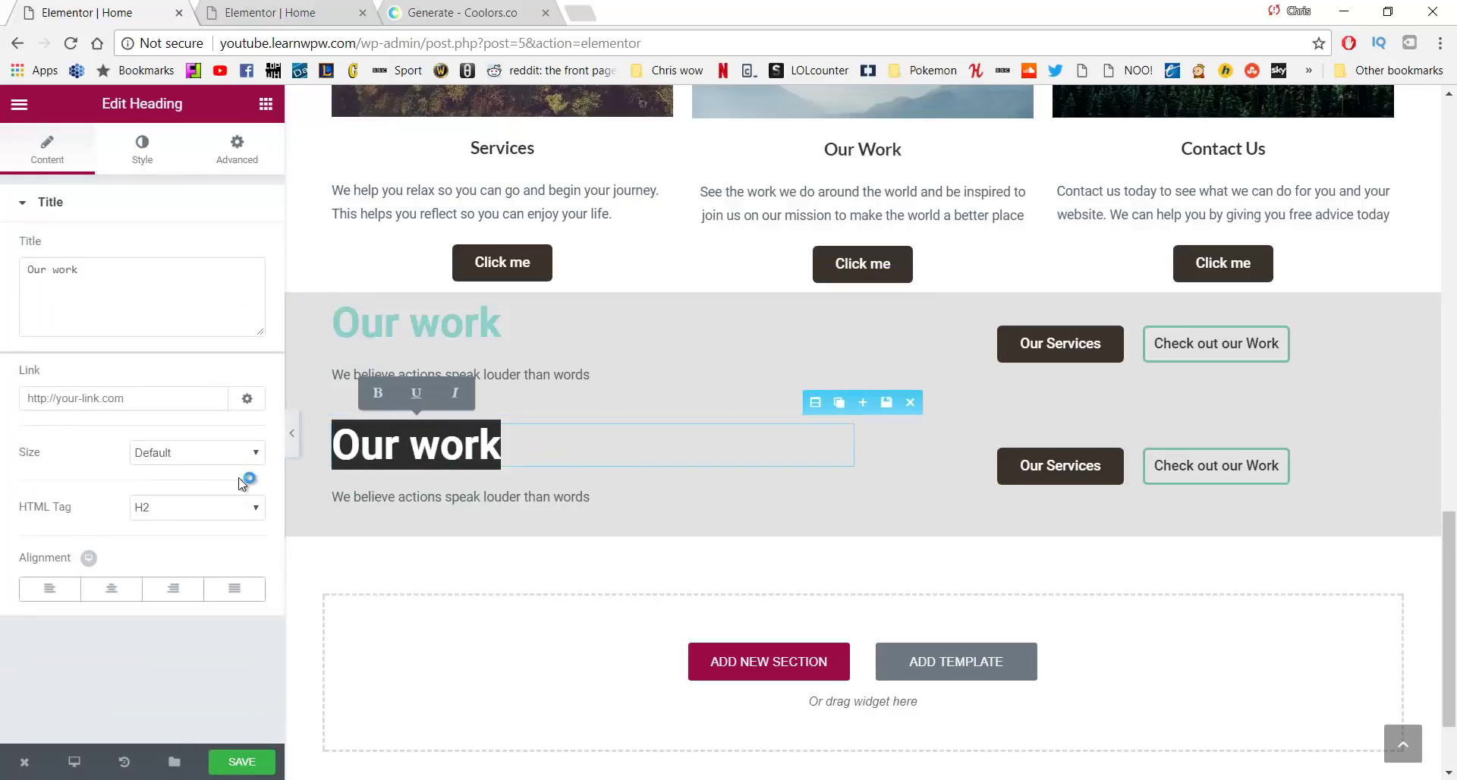
pyautogui.click(111, 595)
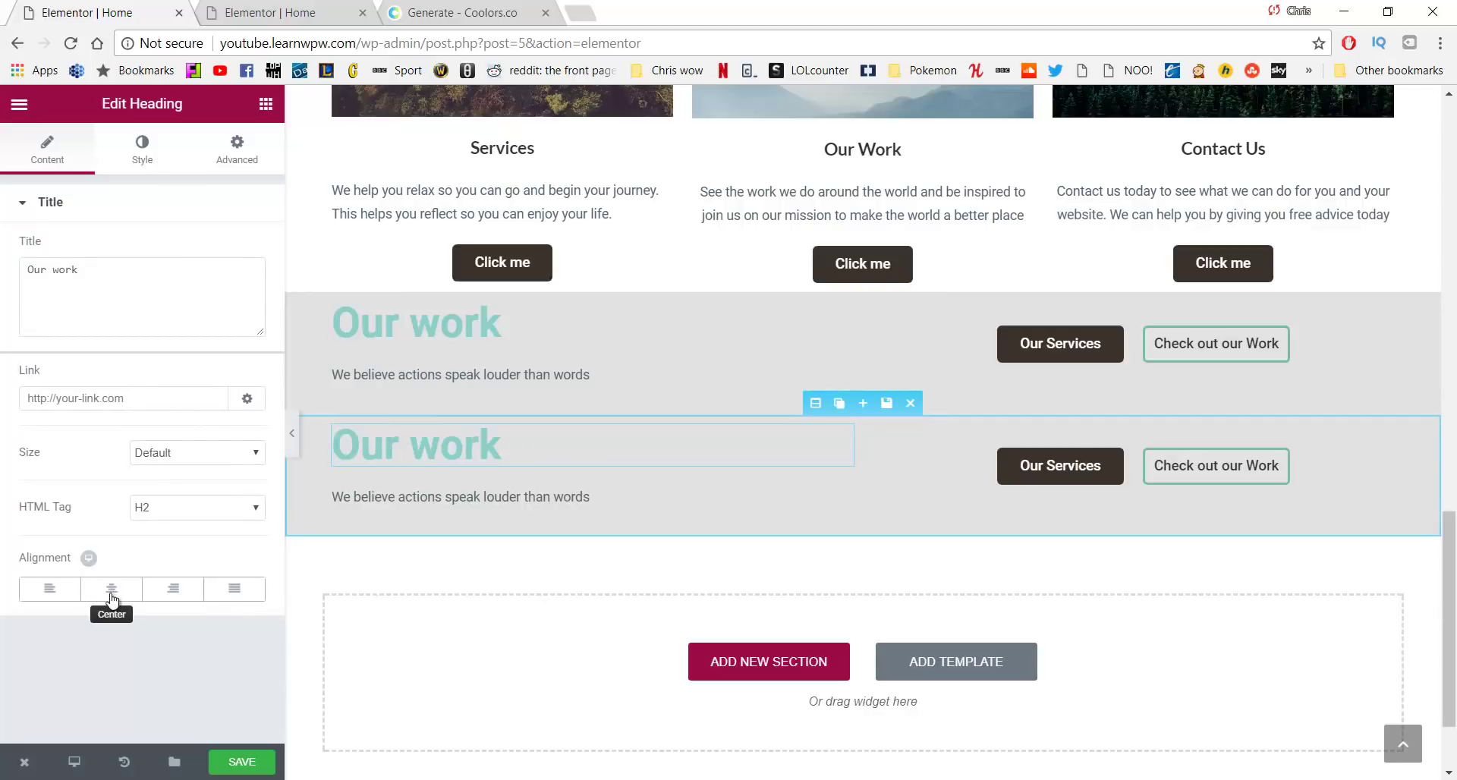
pyautogui.click(111, 597)
pyautogui.click(615, 502)
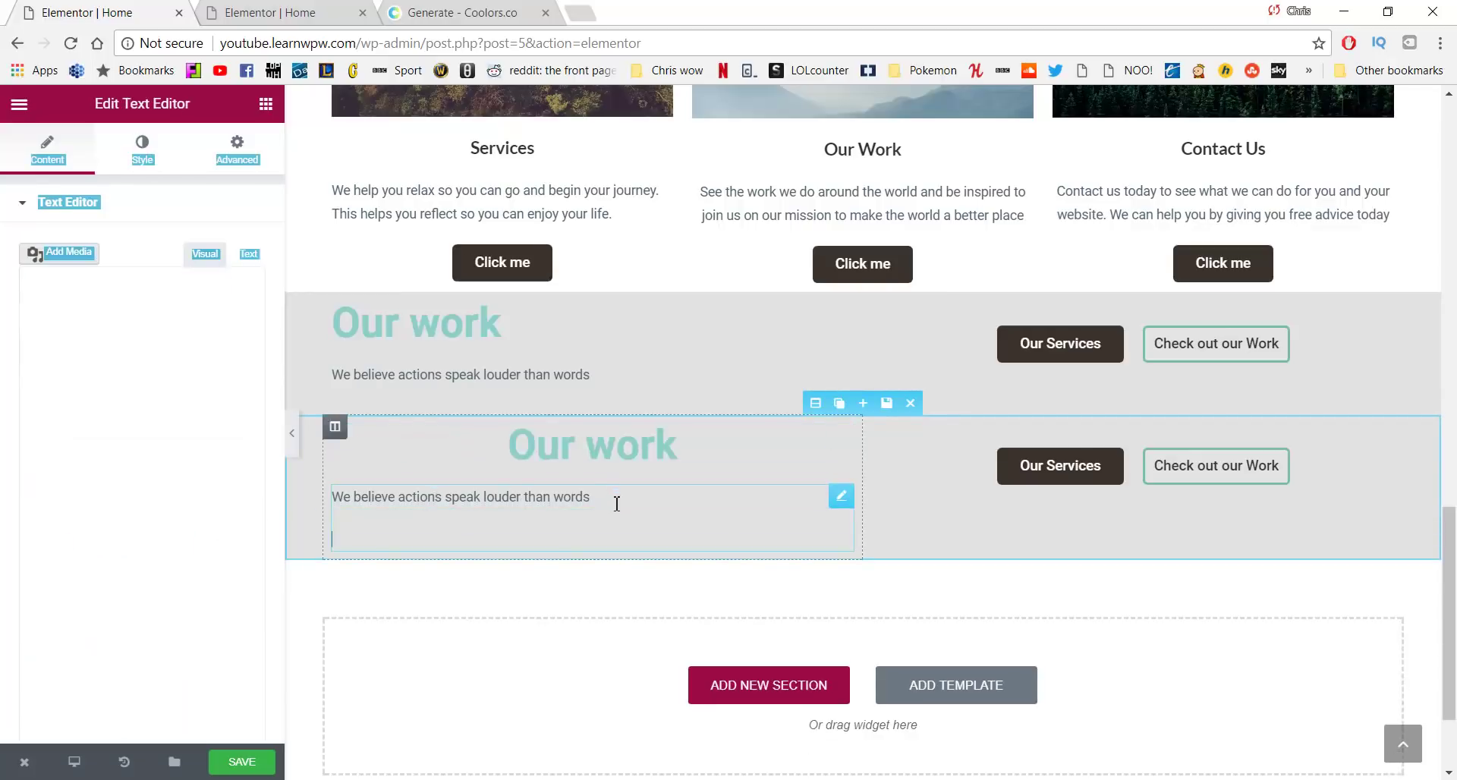
pyautogui.moveTo(615, 503); pyautogui.dragTo(334, 505)
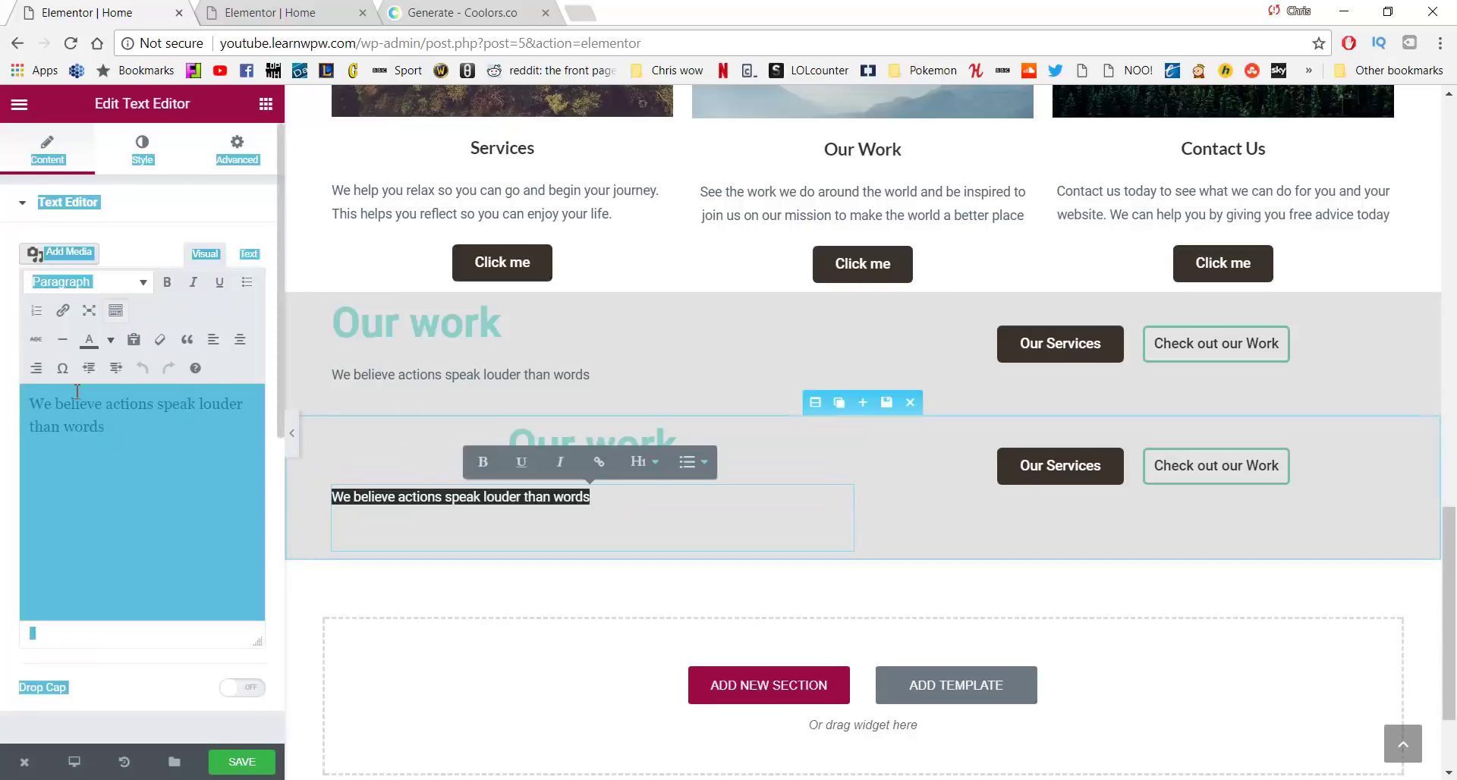
pyautogui.click(240, 339)
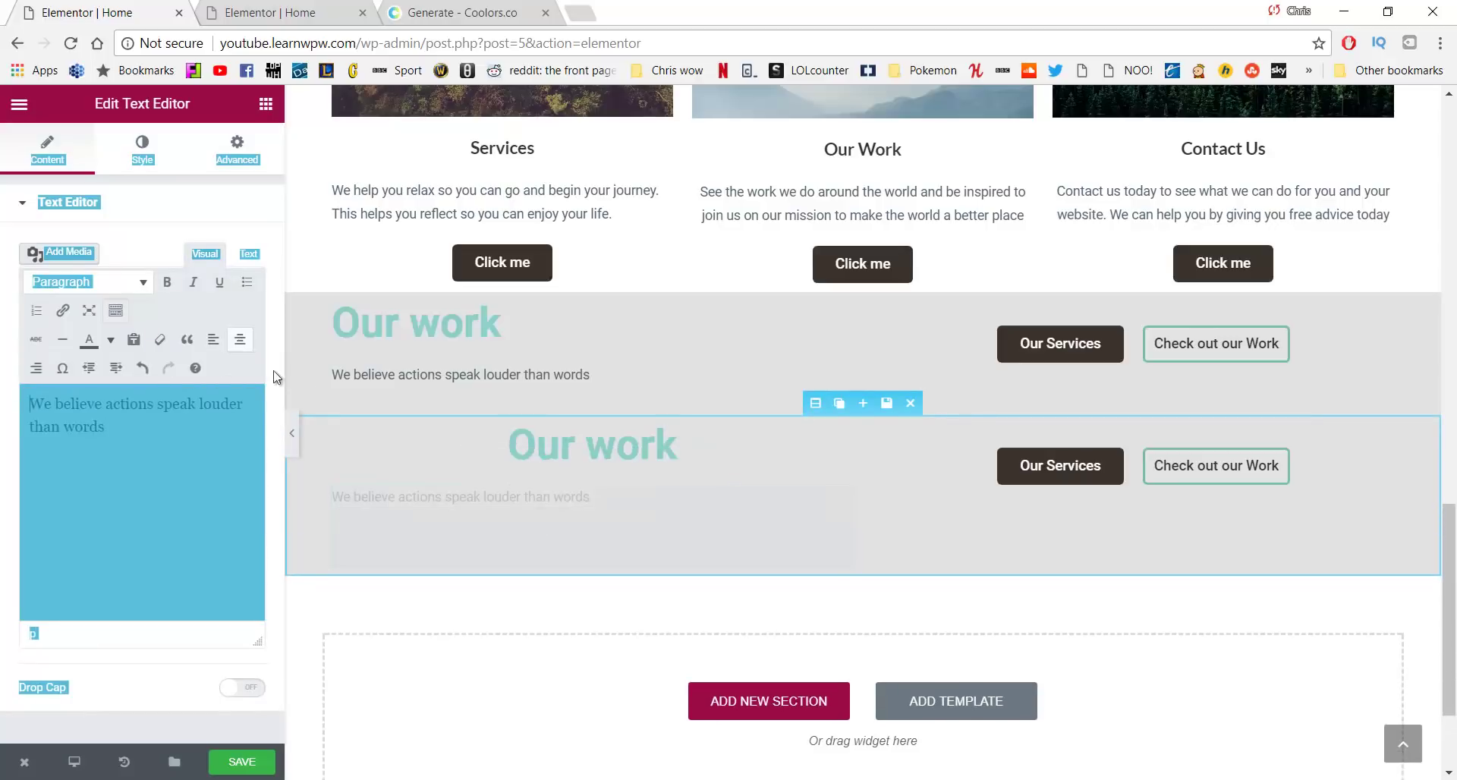
# Center the duplicate's Our Services and Check out our Work buttons
pyautogui.click(1021, 466)
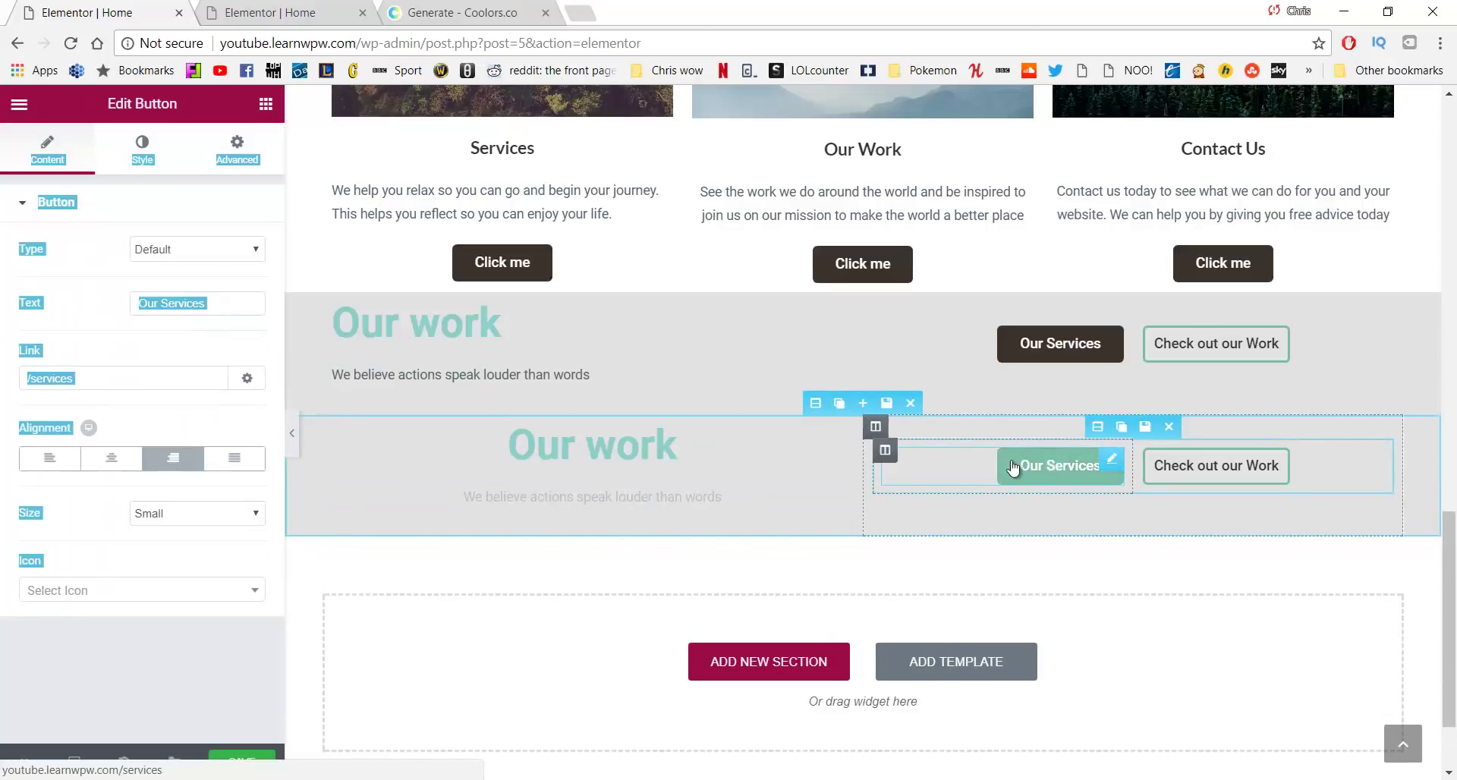
pyautogui.click(112, 459)
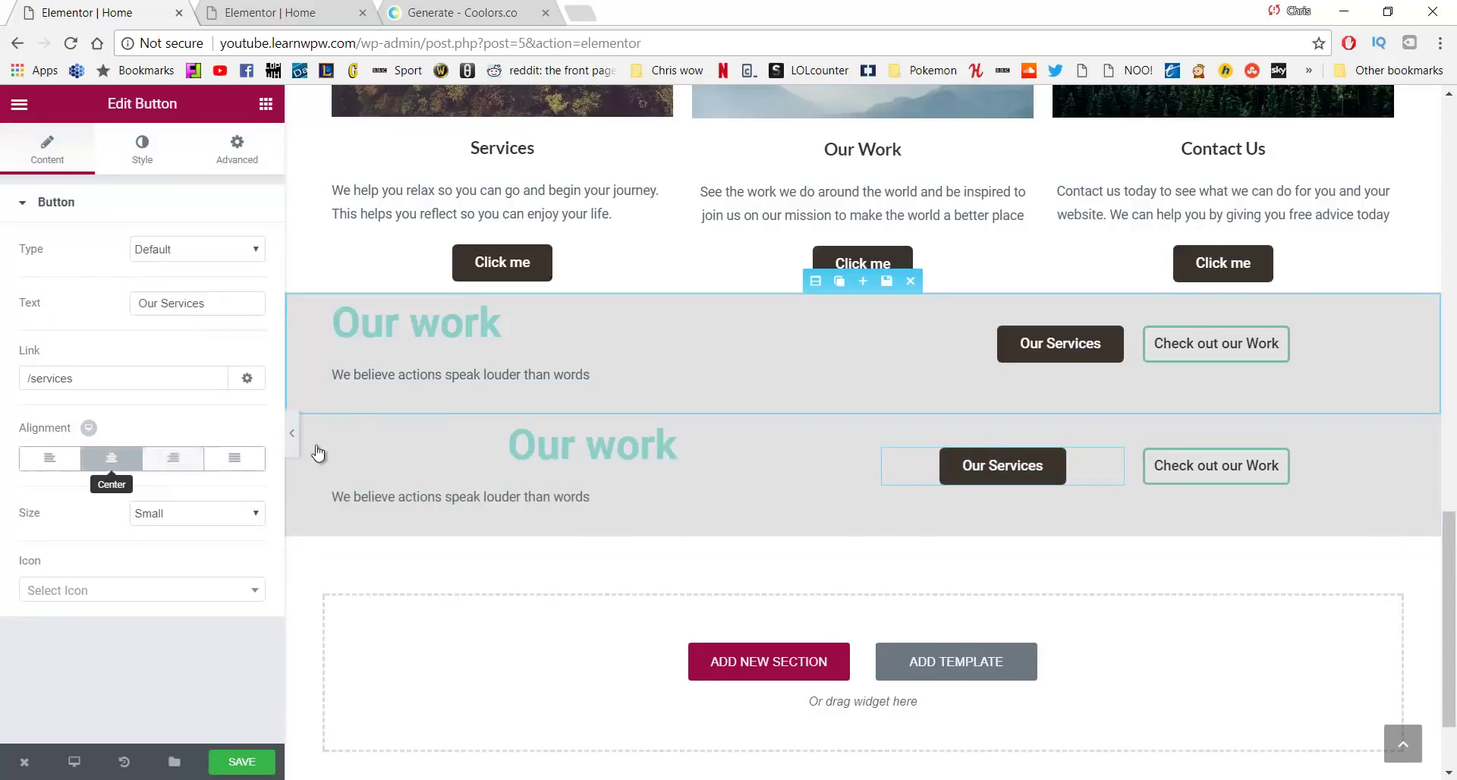
pyautogui.click(1229, 451)
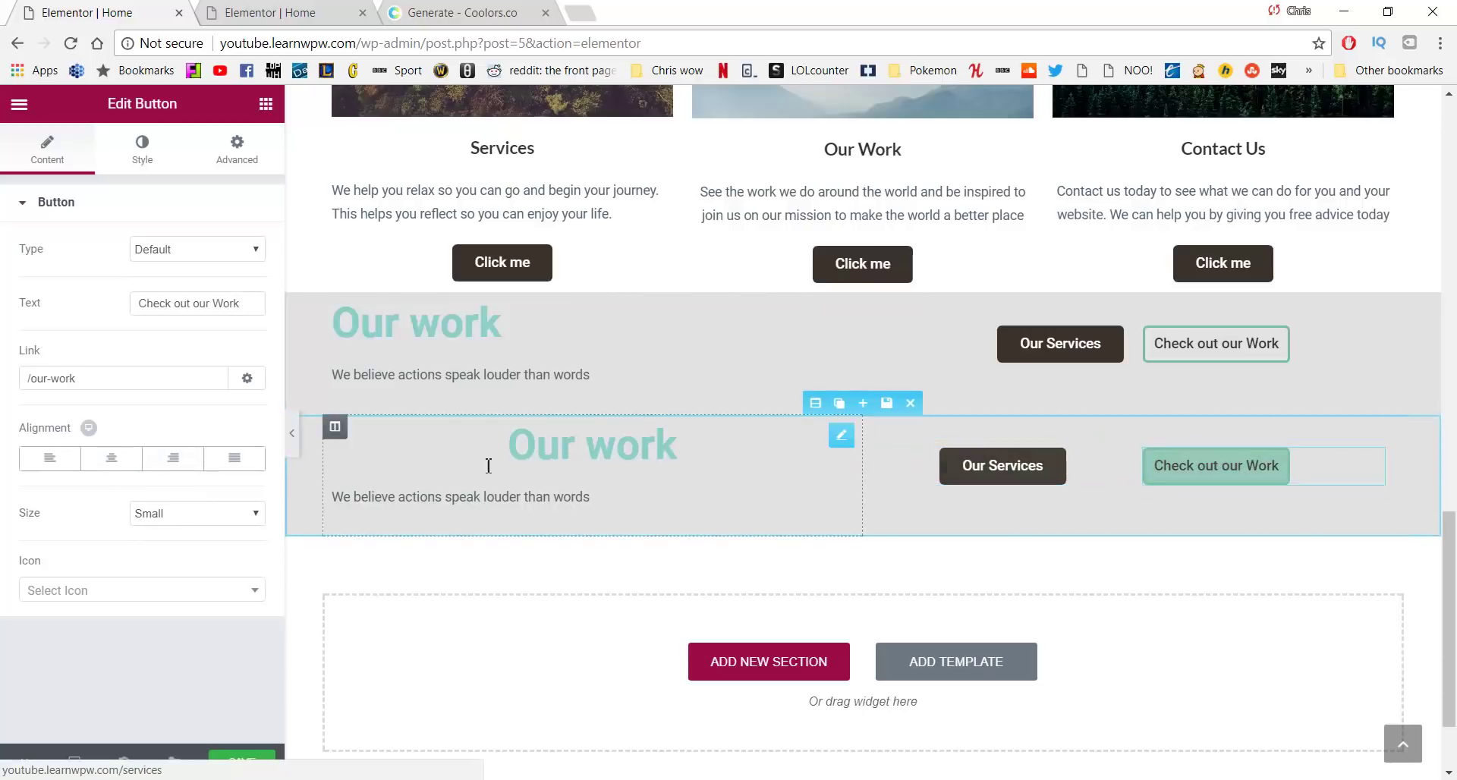
pyautogui.click(114, 459)
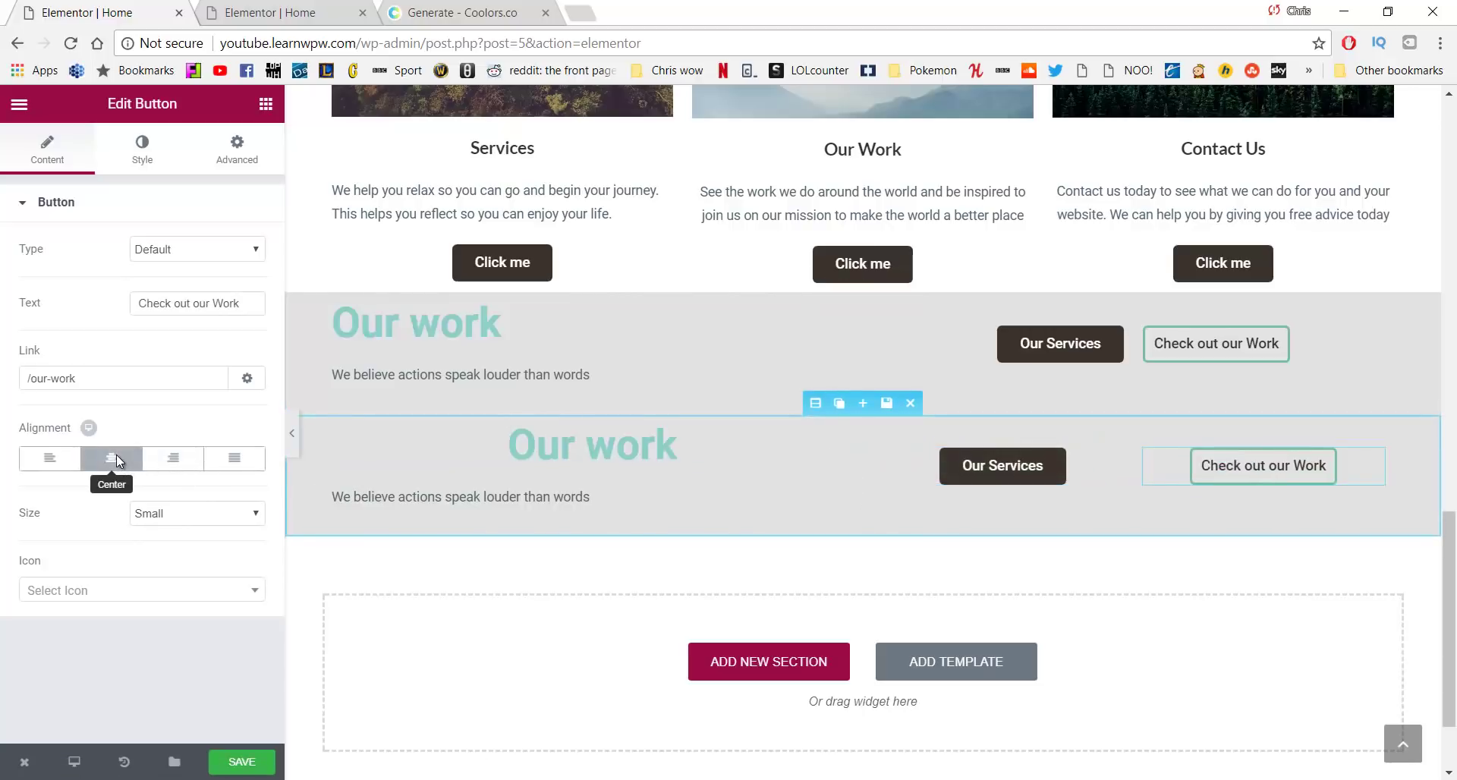
pyautogui.click(237, 163)
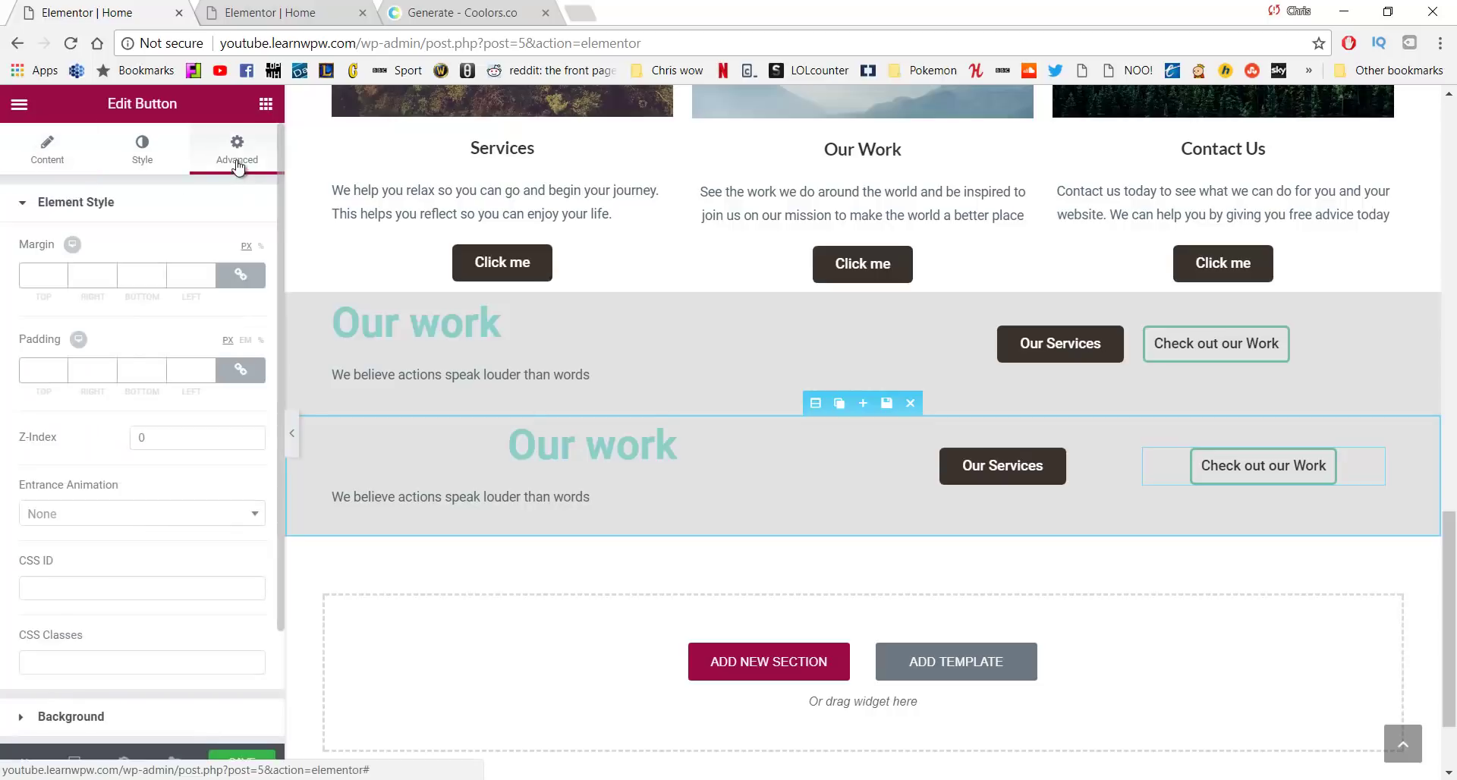
# Set the duplicate Our work section to hide on desktop and tablet, and save the page
pyautogui.scroll(-3, 132, 351)
pyautogui.click(131, 674)
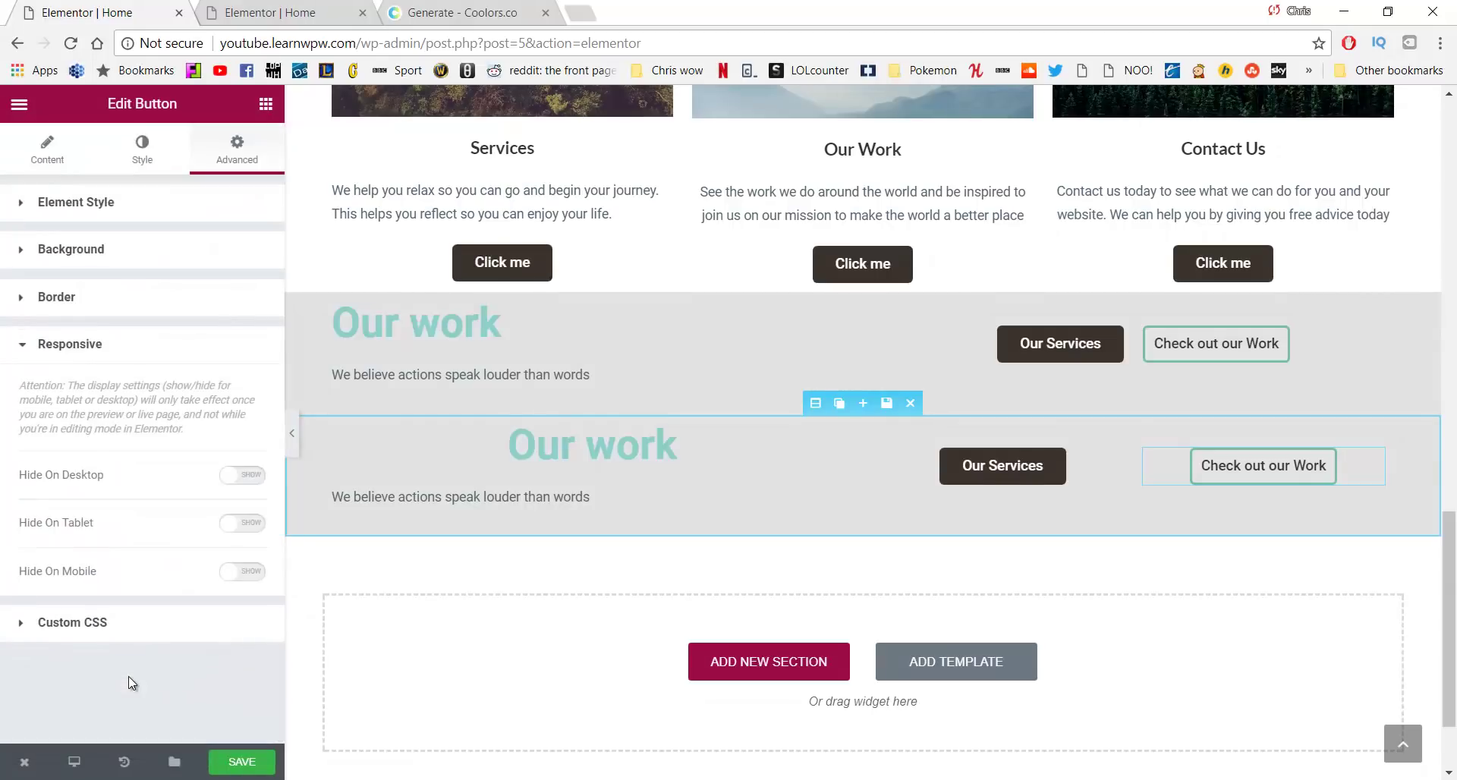
pyautogui.click(247, 485)
pyautogui.click(239, 523)
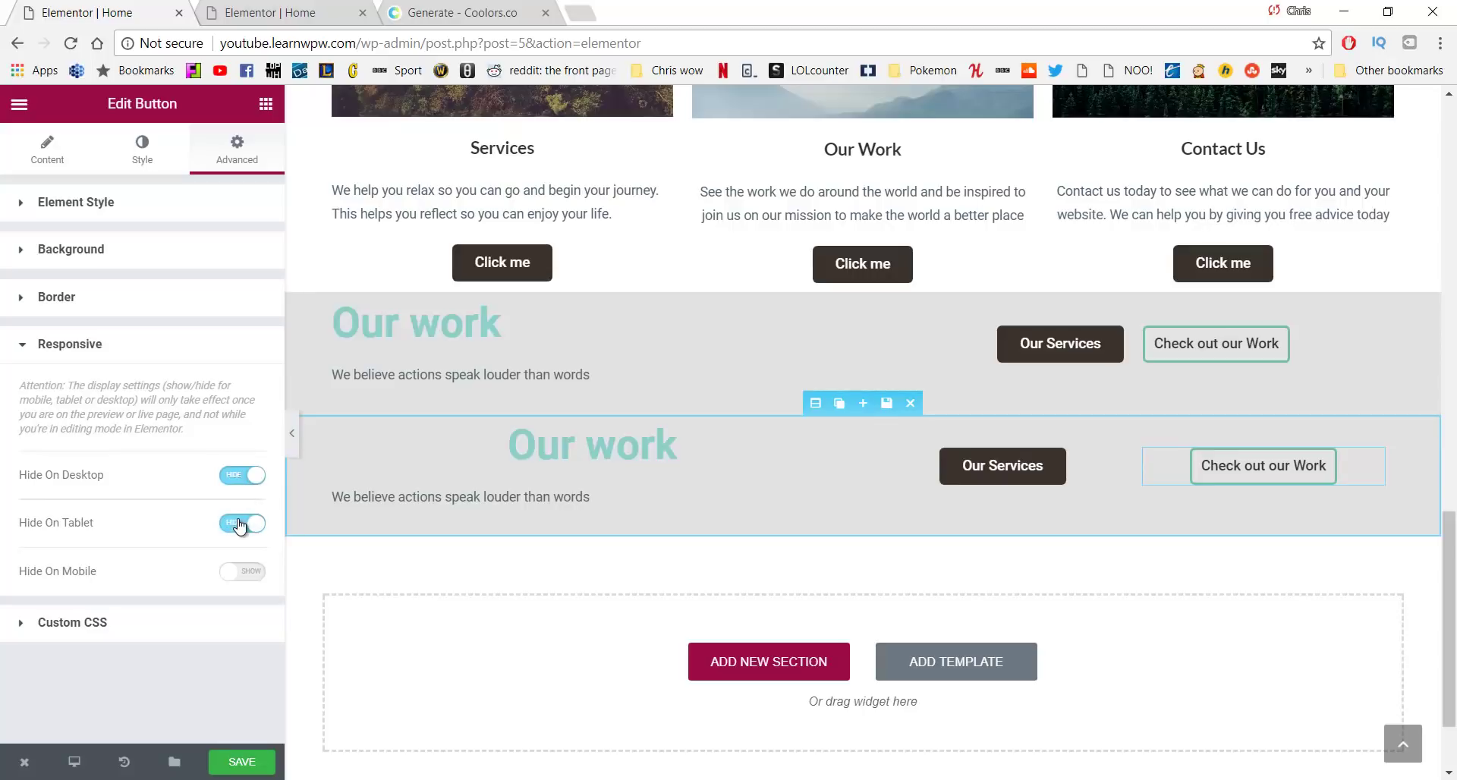
pyautogui.click(262, 762)
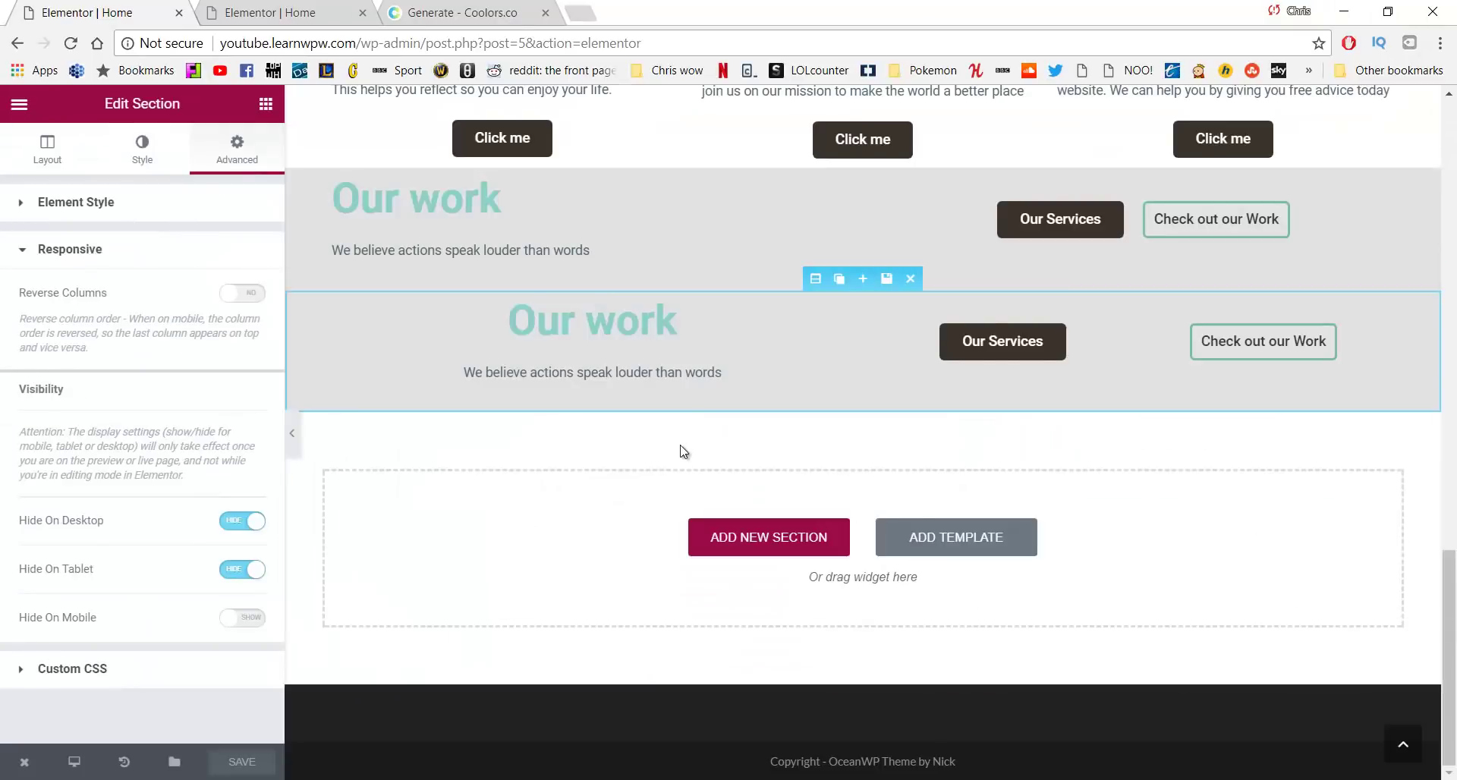
pyautogui.scroll(10, 683, 452)
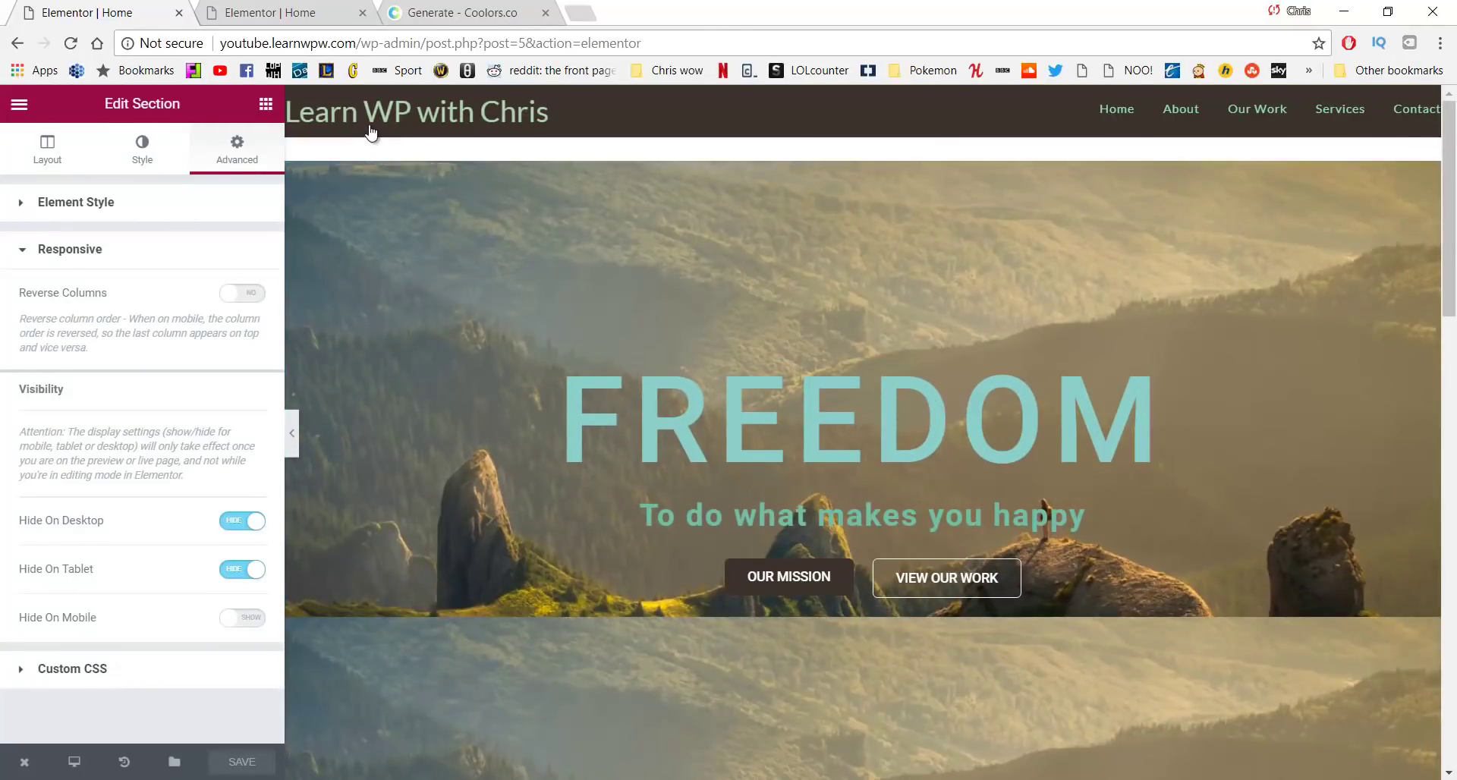
# Open the live home page in a new tab and scroll down to the Our work section
pyautogui.middleClick(372, 131)
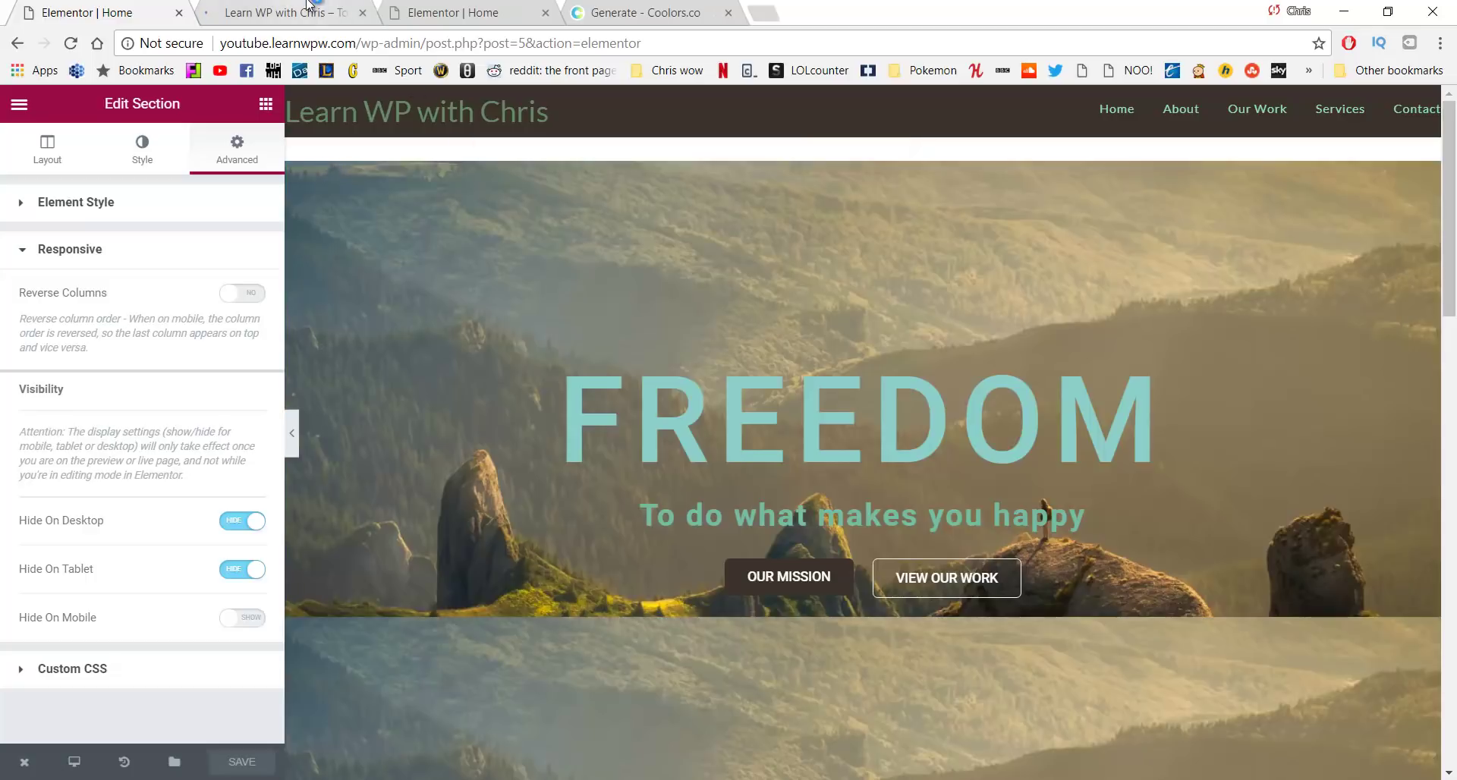
pyautogui.click(309, 7)
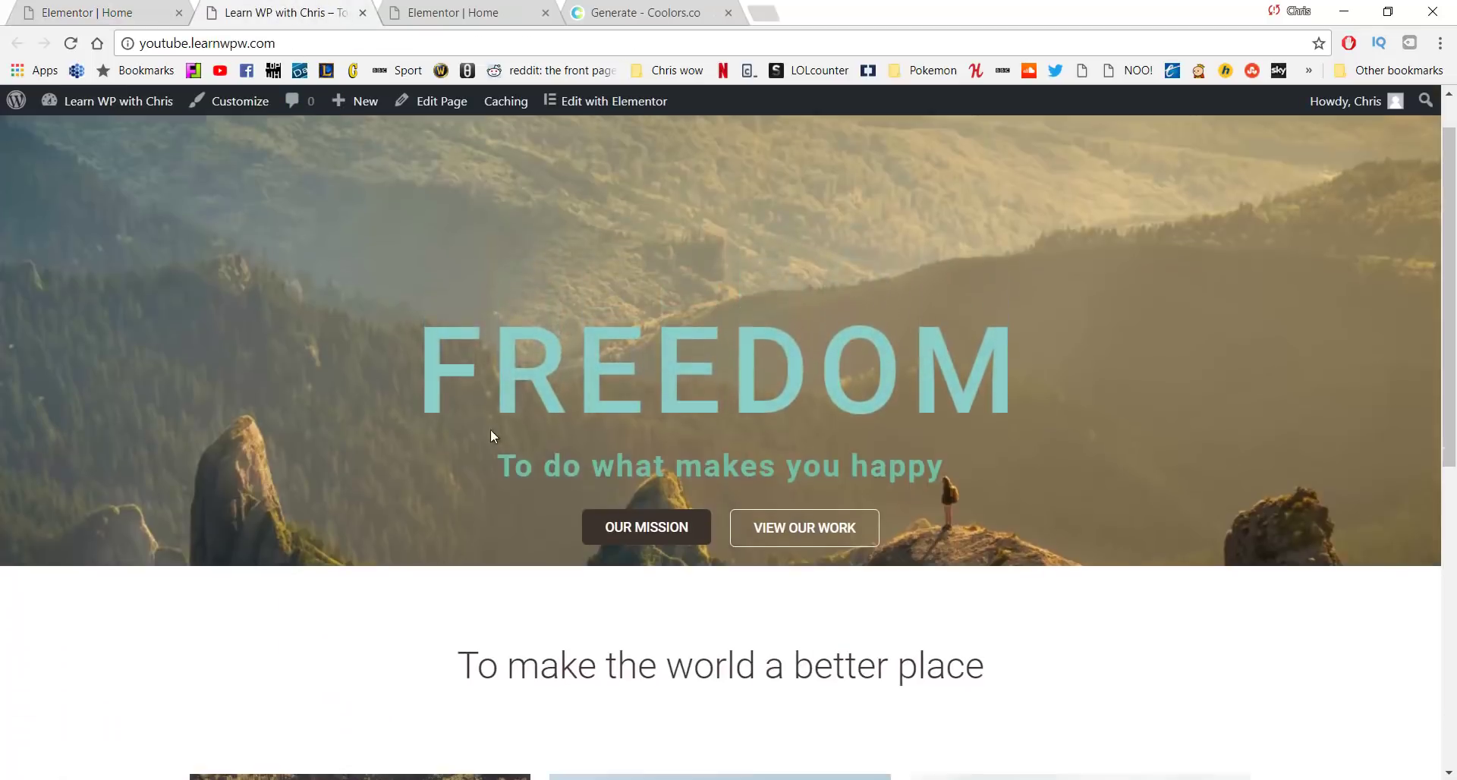
pyautogui.scroll(-8, 490, 432)
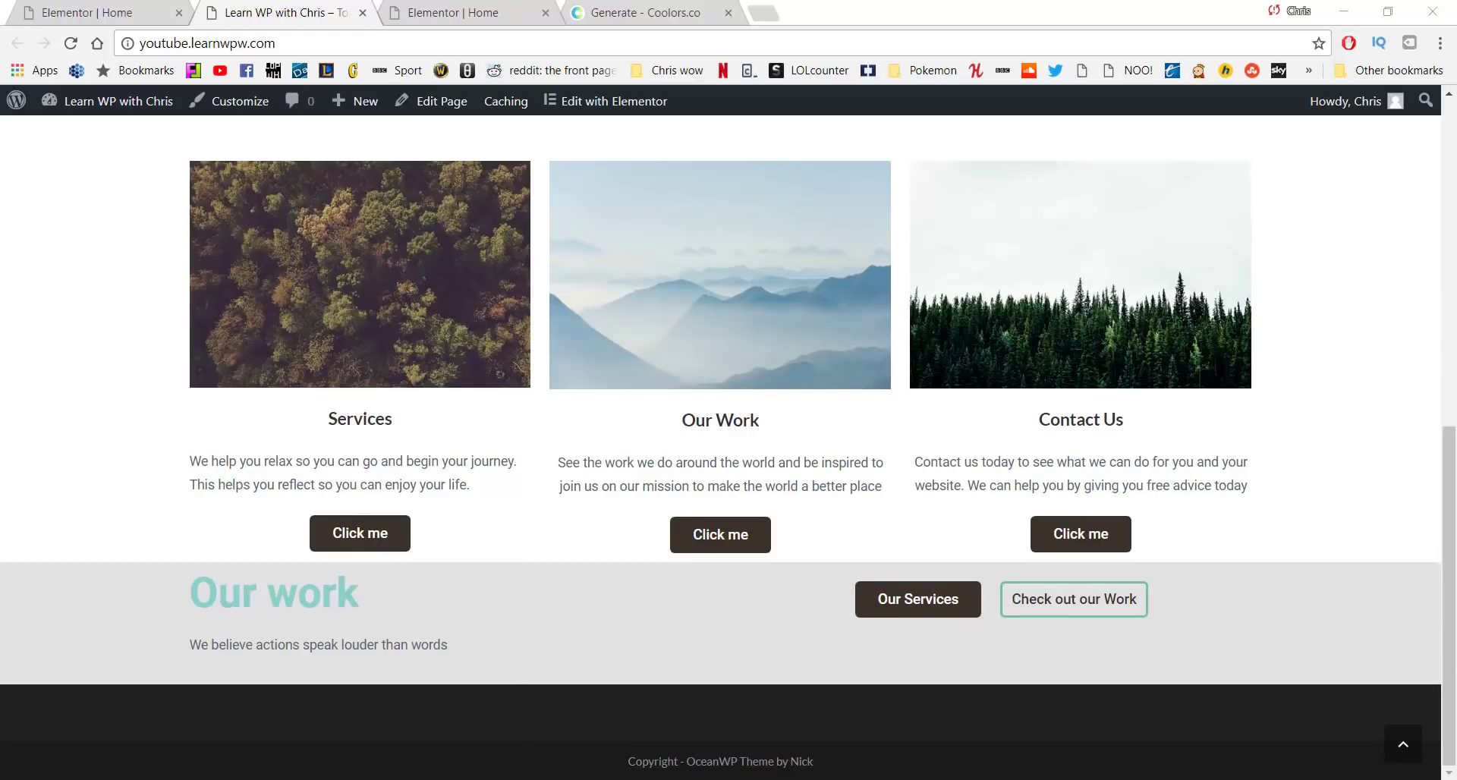
pyautogui.moveTo(494, 778)
pyautogui.click(736, 717)
# Reload the live page at phone width, check the stacked centered Our work section, then maximize the window
pyautogui.scroll(10, 759, 508)
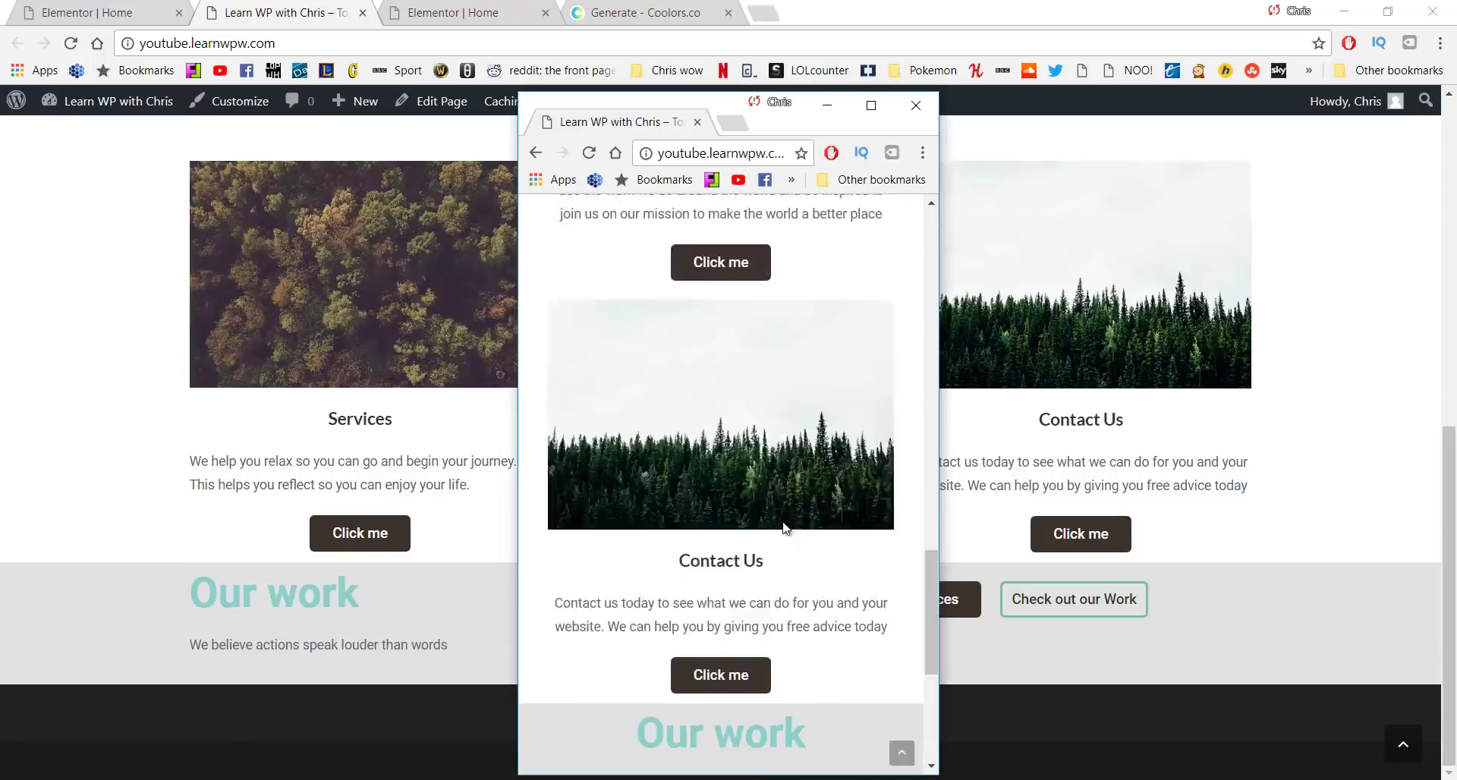
pyautogui.scroll(5, 713, 489)
pyautogui.click(589, 153)
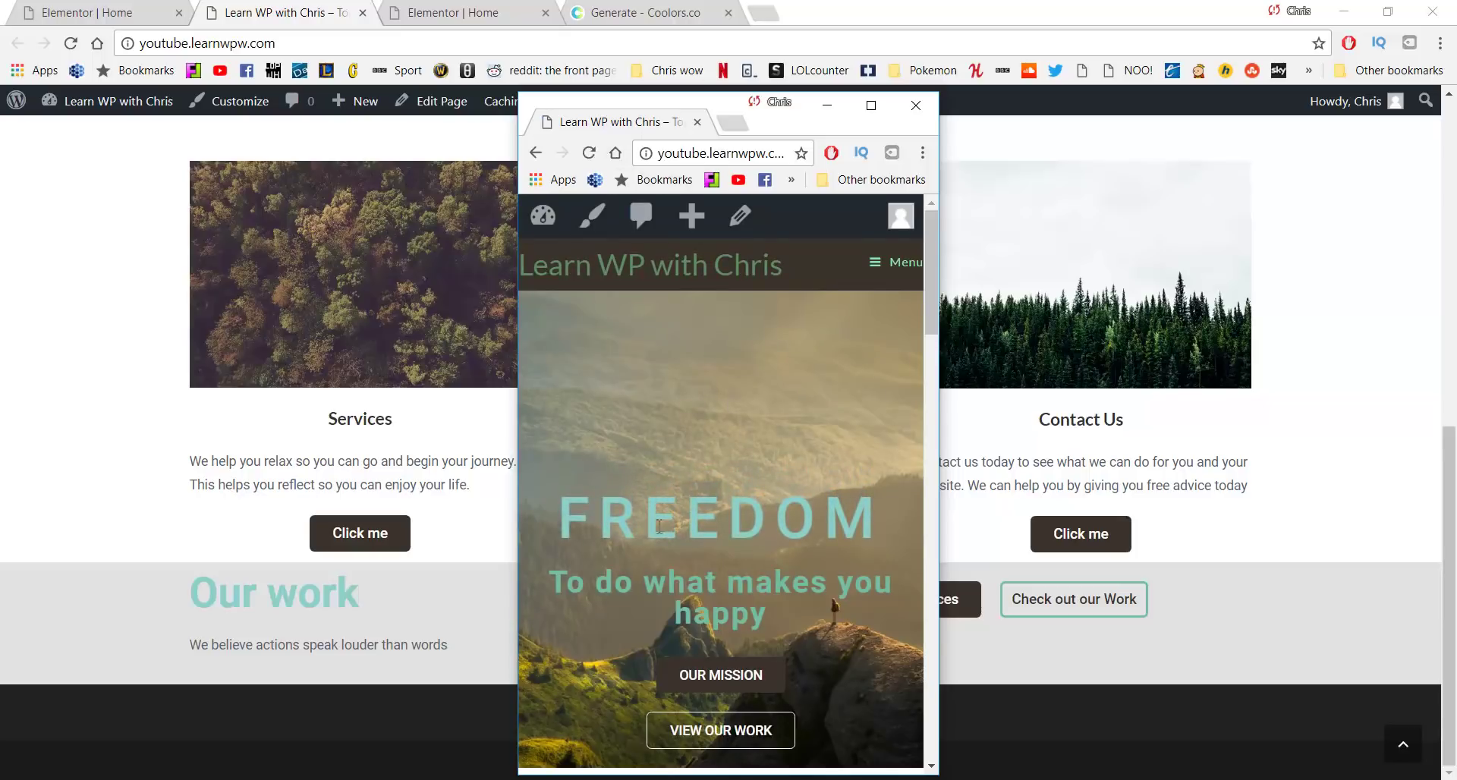
pyautogui.scroll(-7, 676, 394)
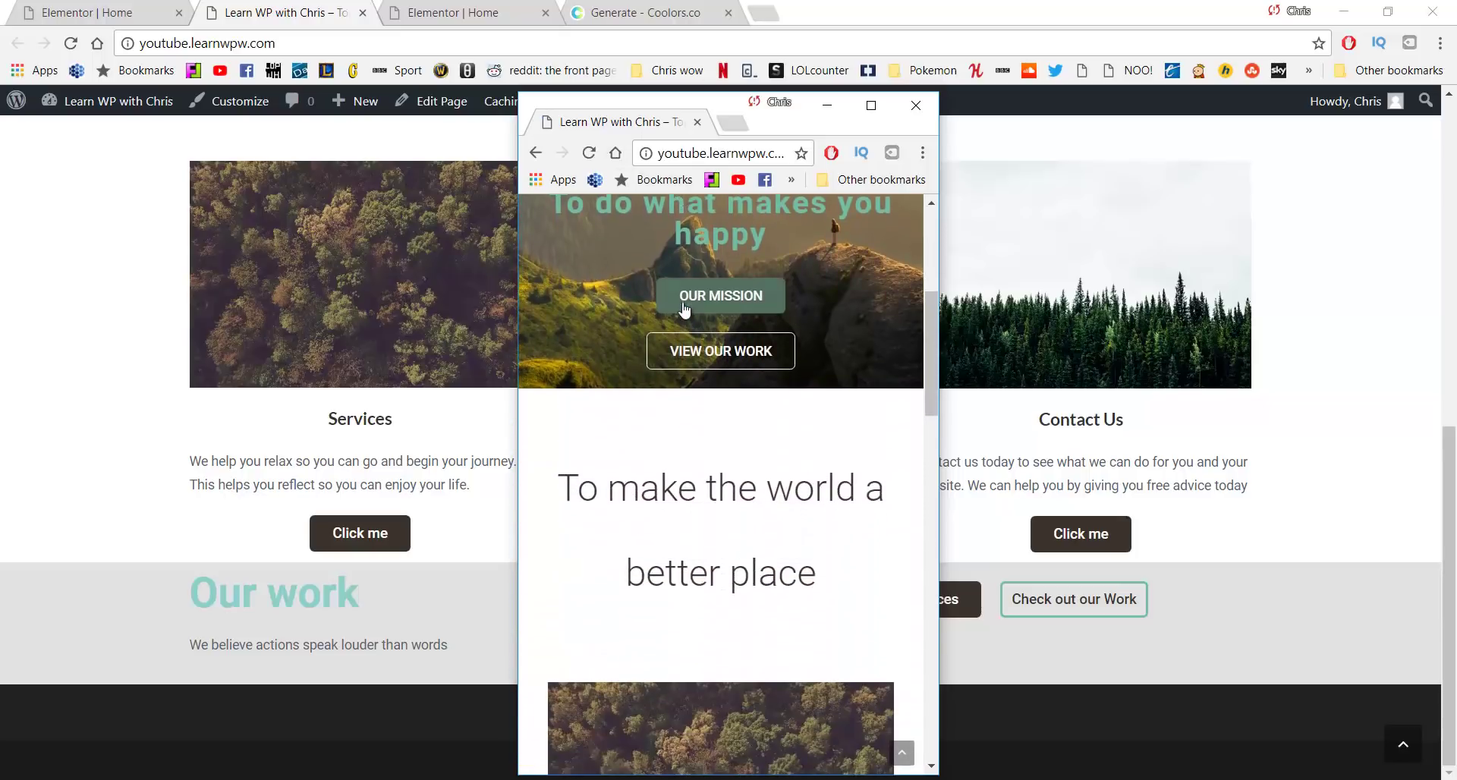
pyautogui.scroll(-10, 685, 306)
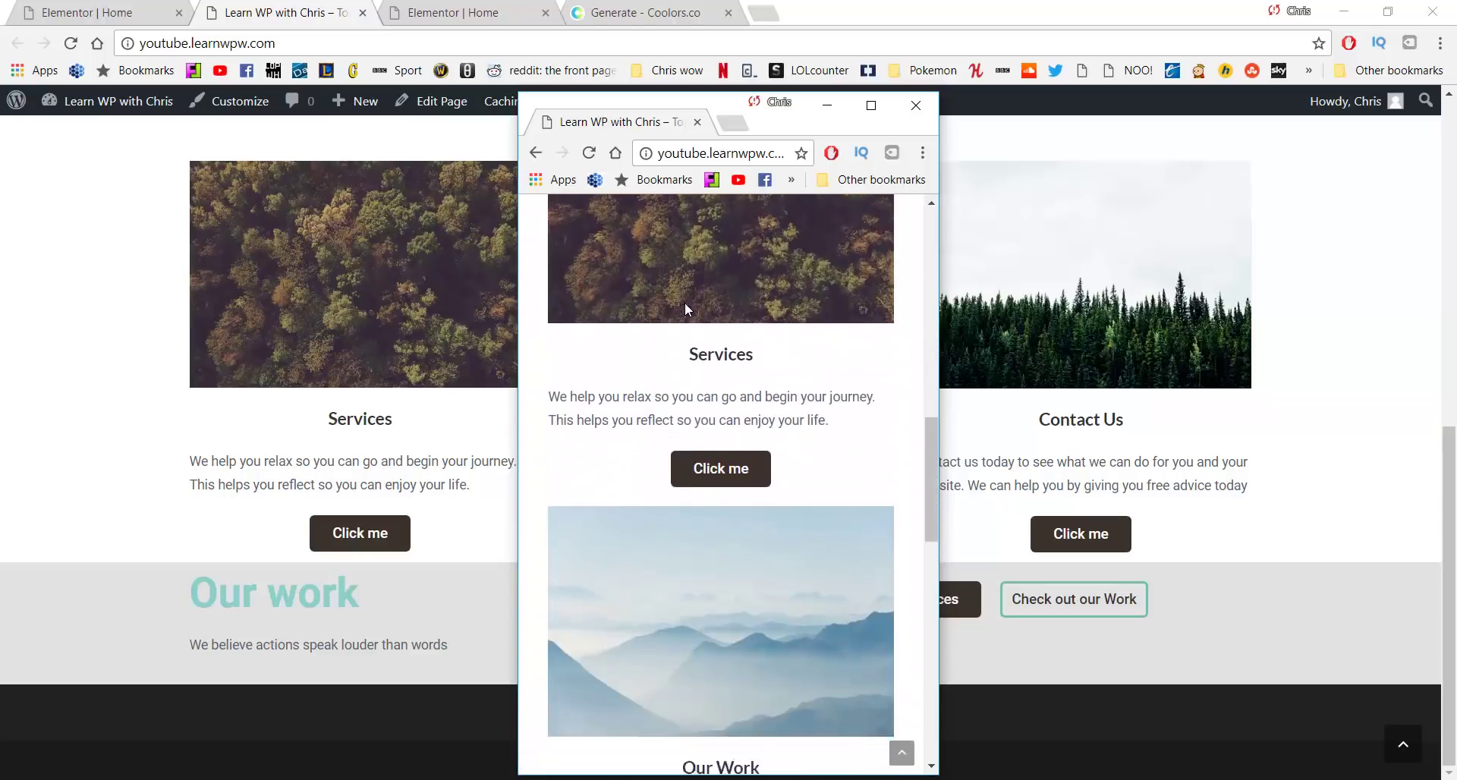
pyautogui.scroll(-9, 685, 302)
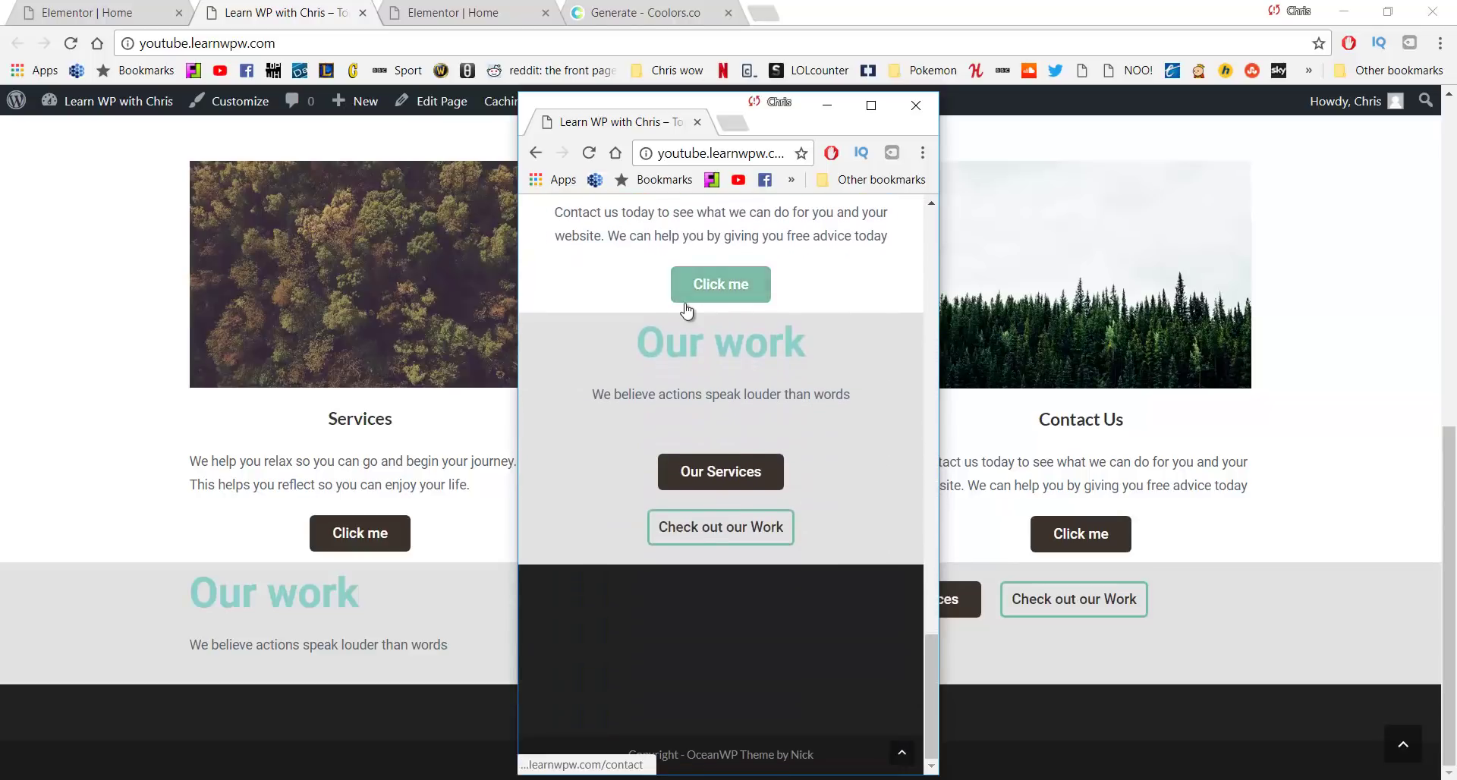
pyautogui.scroll(4, 687, 311)
pyautogui.scroll(5, 686, 311)
pyautogui.press('super+Up')
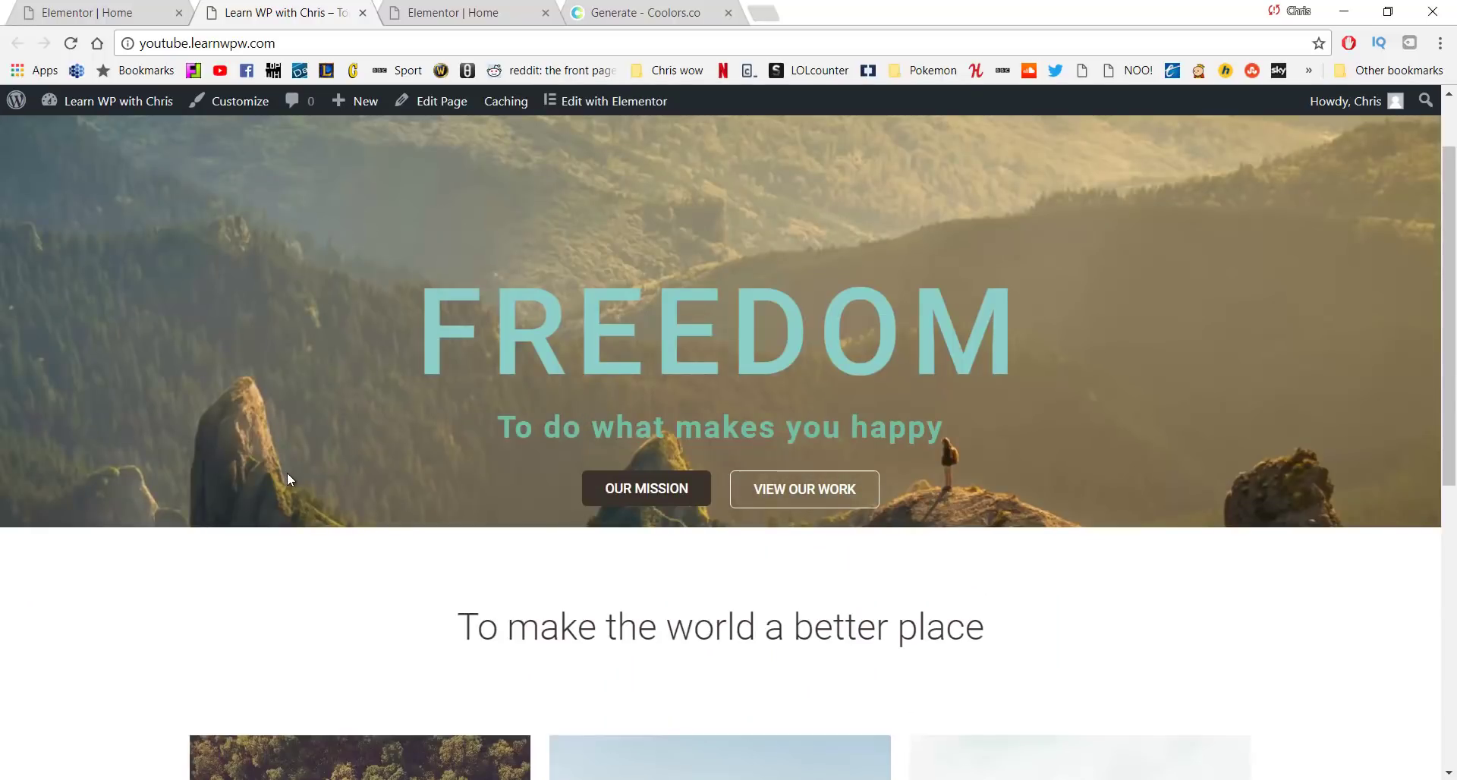
# Scroll the full-width live page down to the single Our work section, then return to the top
pyautogui.scroll(-7, 557, 426)
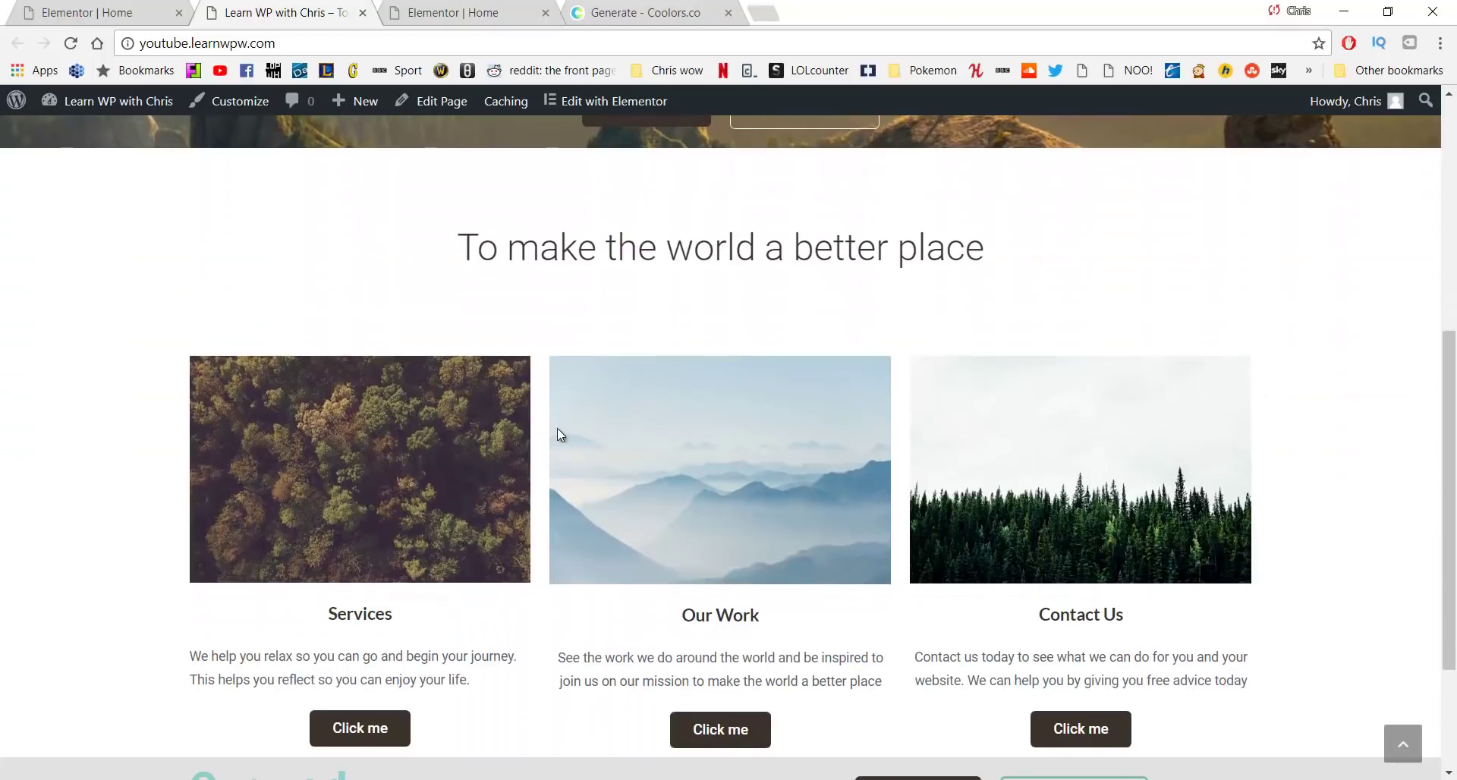
pyautogui.scroll(-1, 550, 429)
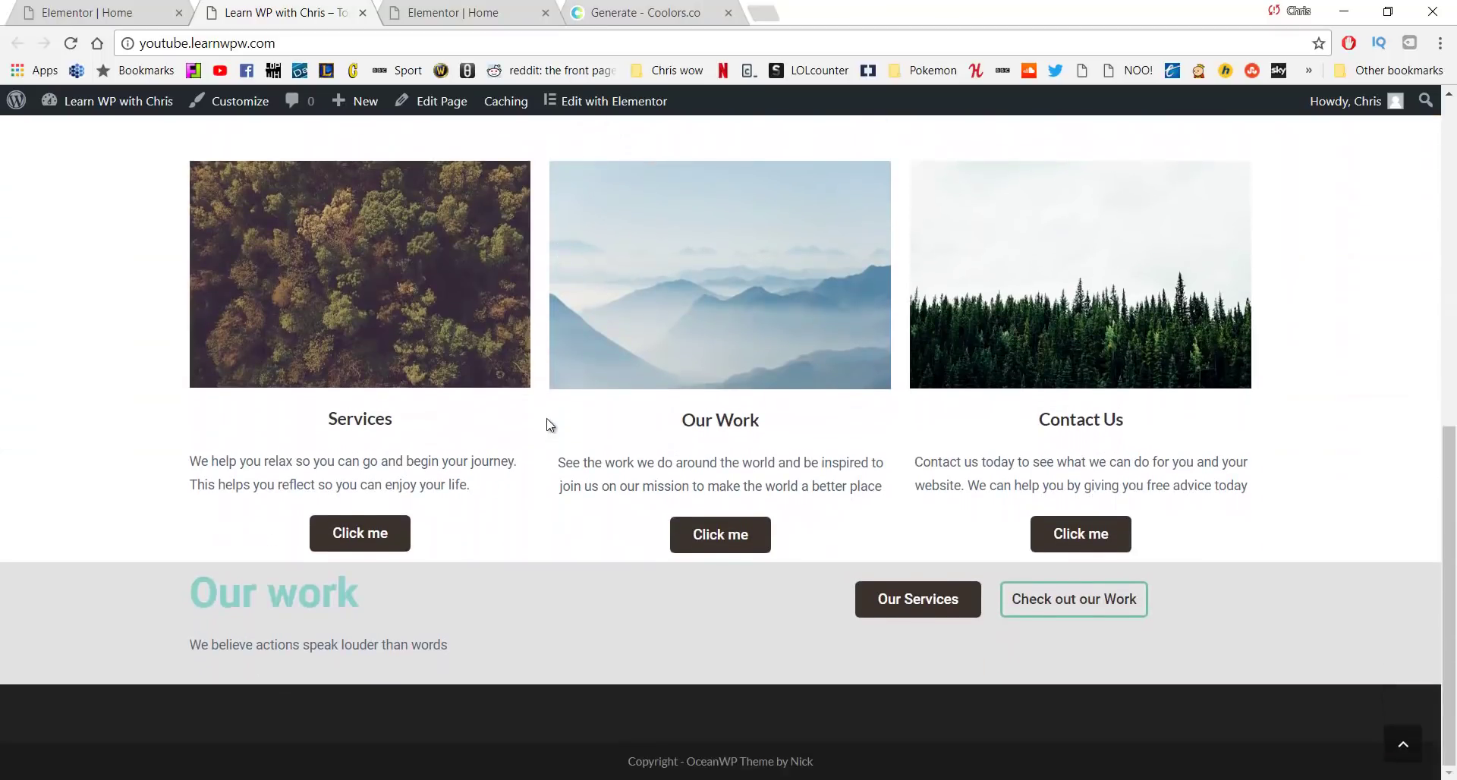
pyautogui.press('F5')
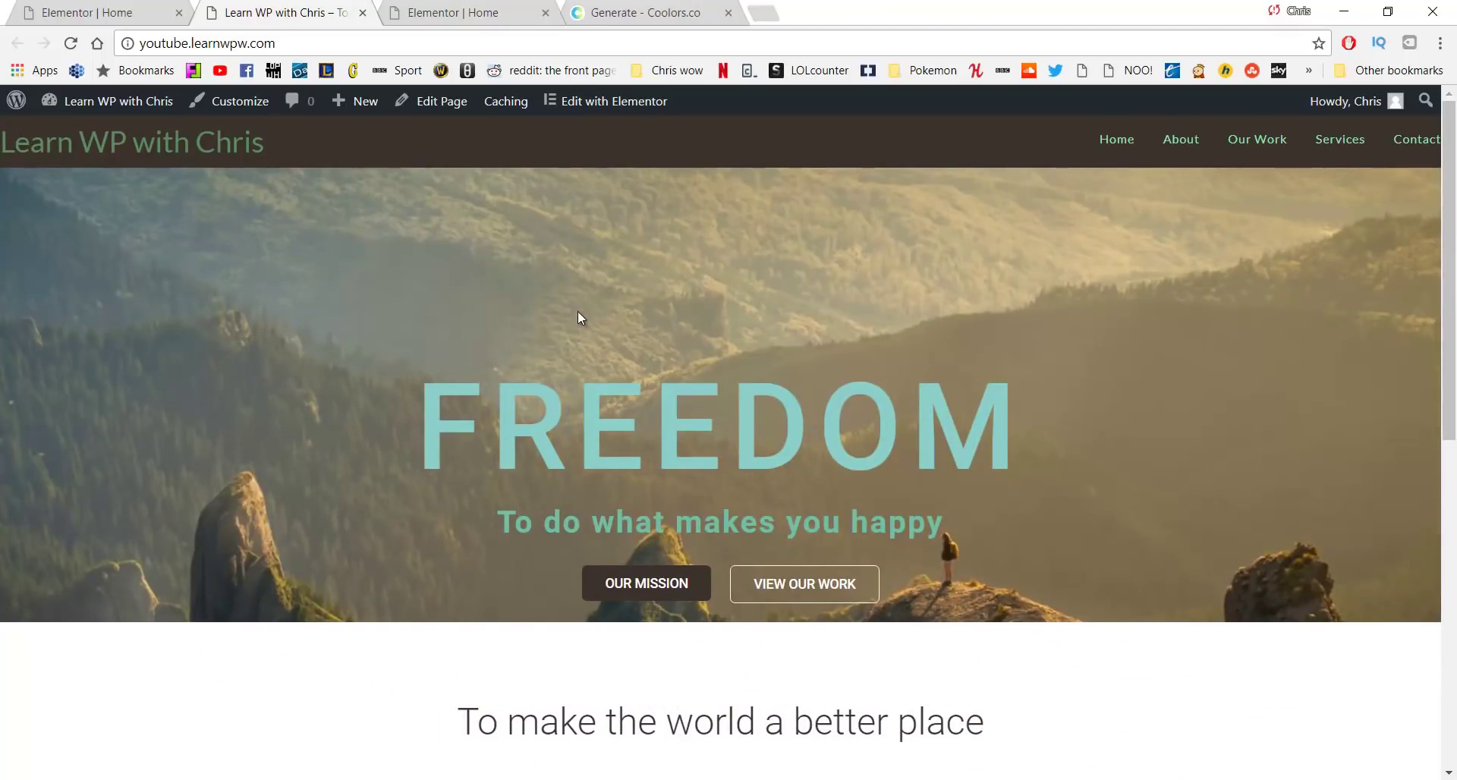
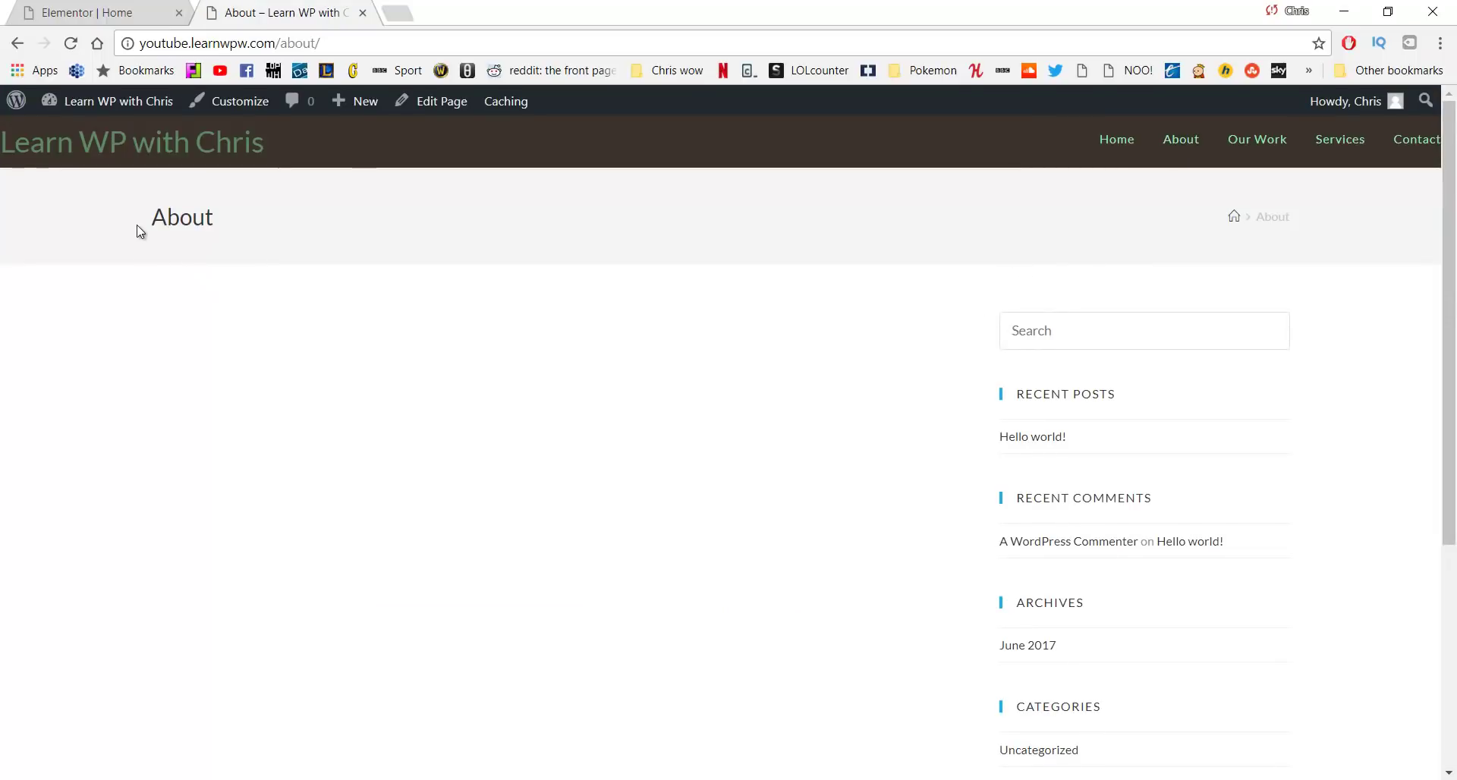
# Set the About page's OceanWP content layout to 100% Full Width
pyautogui.moveTo(138, 230); pyautogui.dragTo(264, 221)
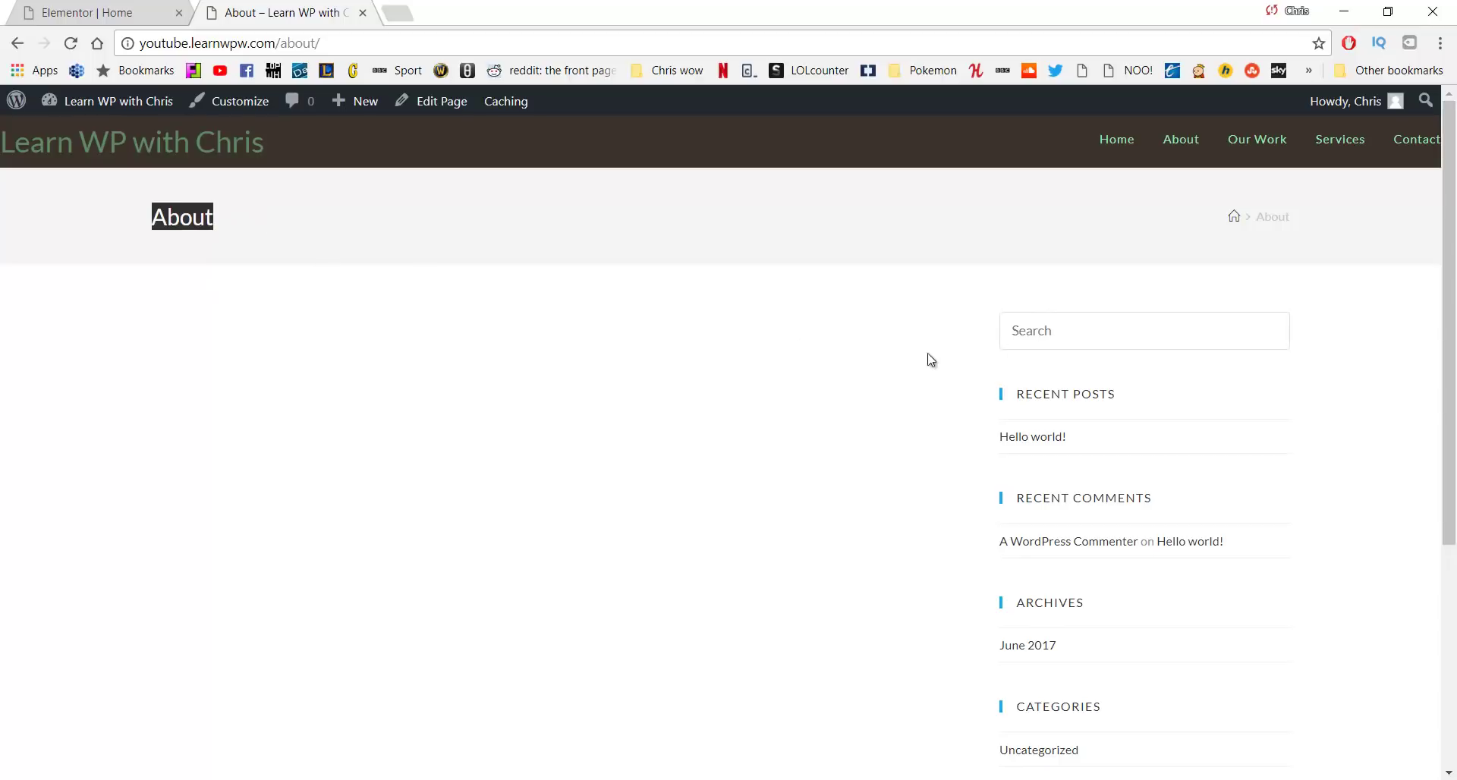
pyautogui.scroll(-1, 1044, 318)
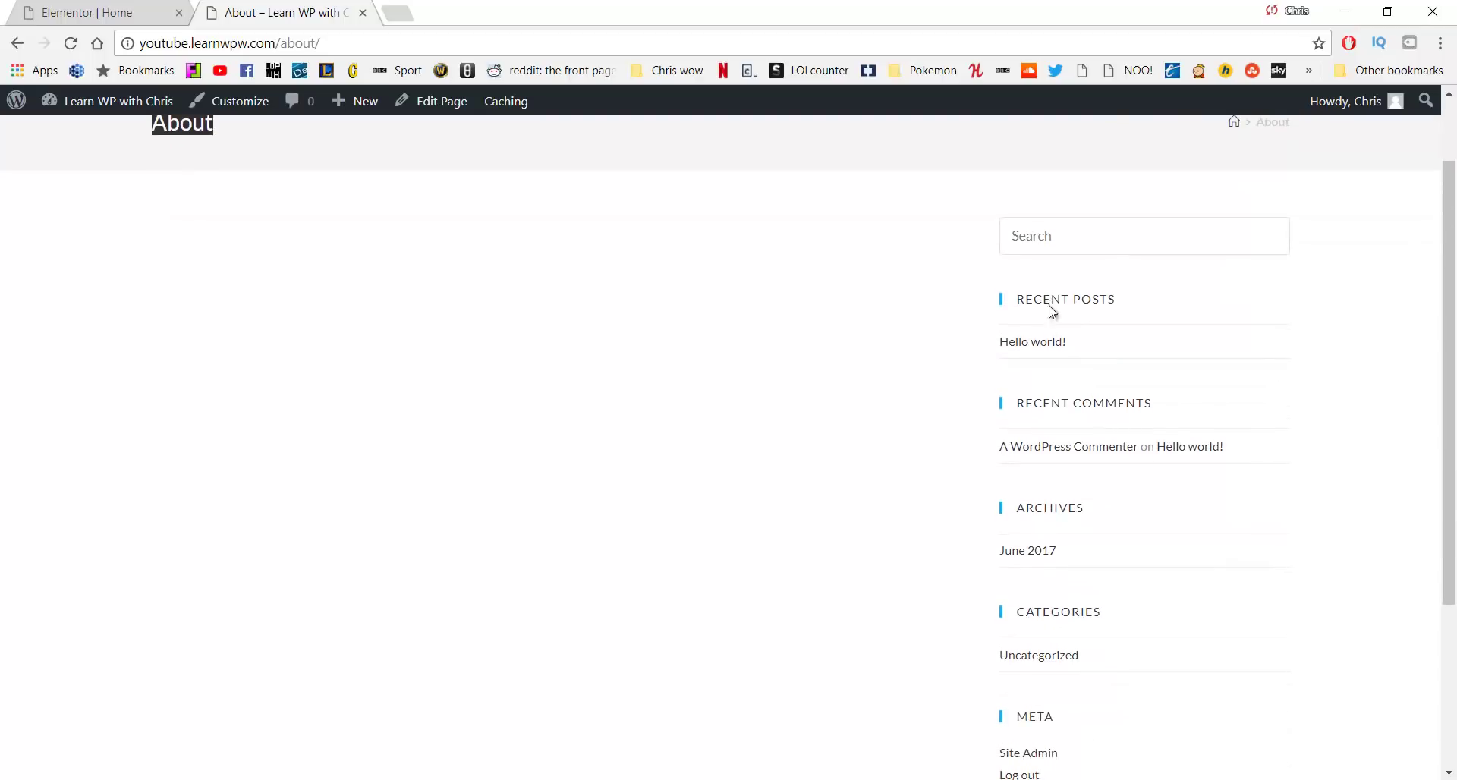
pyautogui.scroll(1, 762, 454)
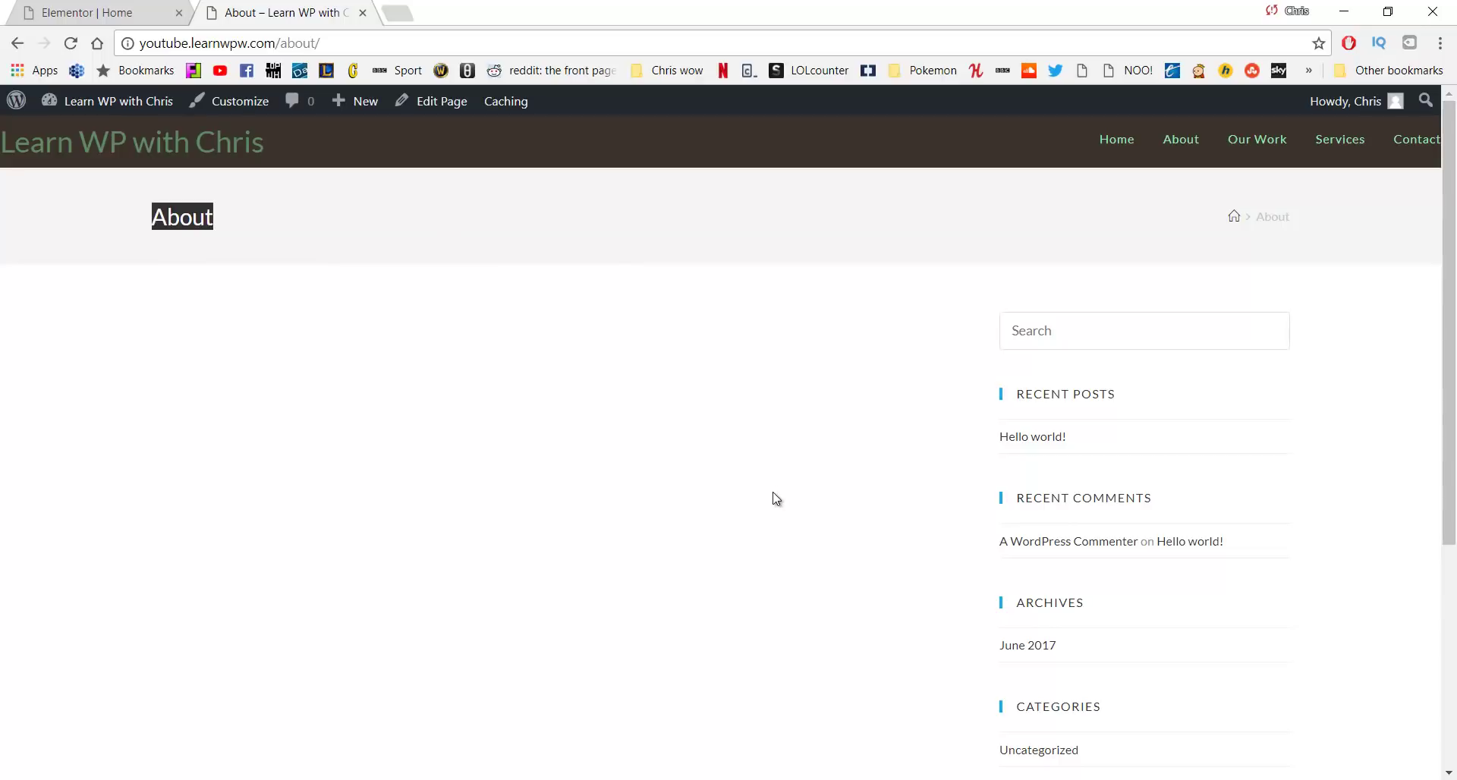
pyautogui.click(760, 472)
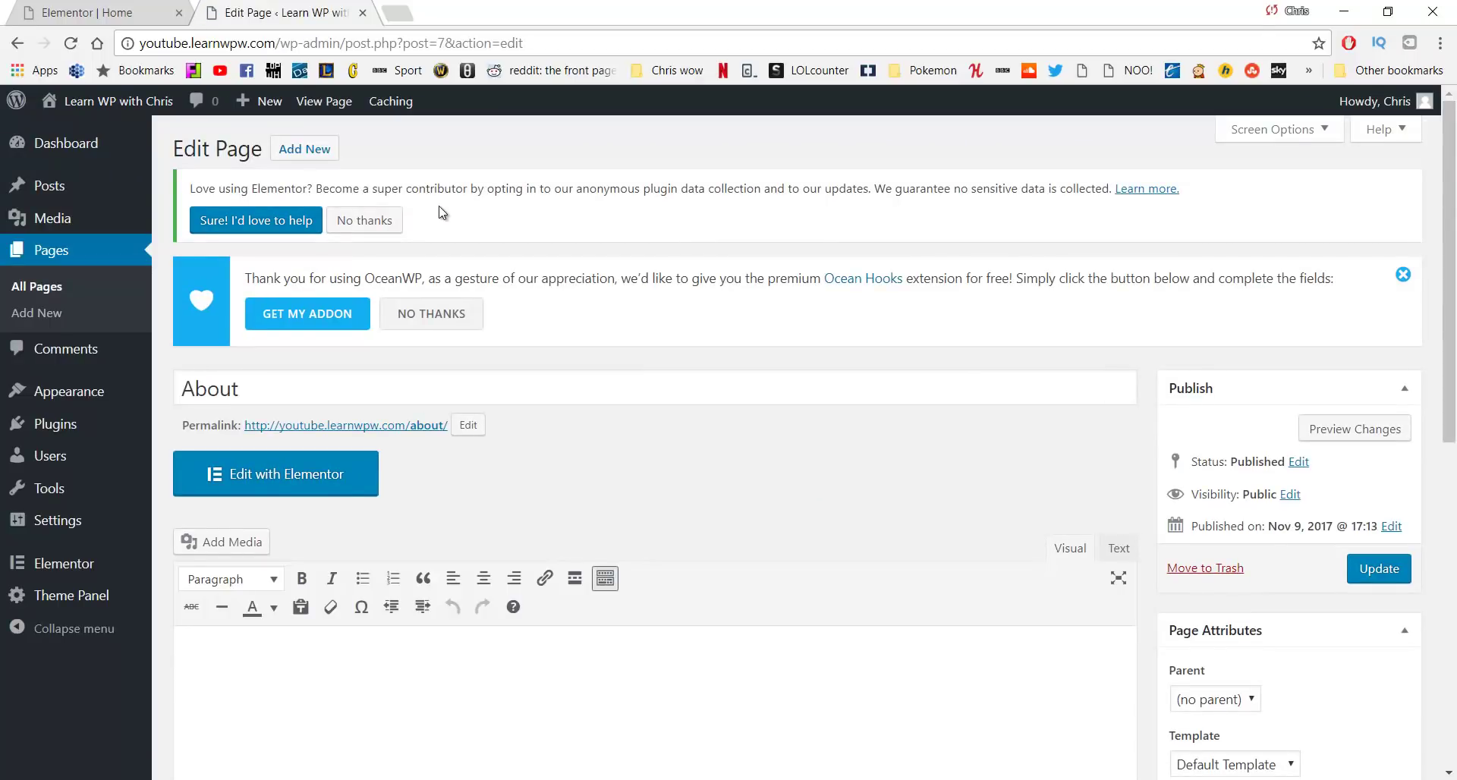
pyautogui.scroll(-8, 596, 262)
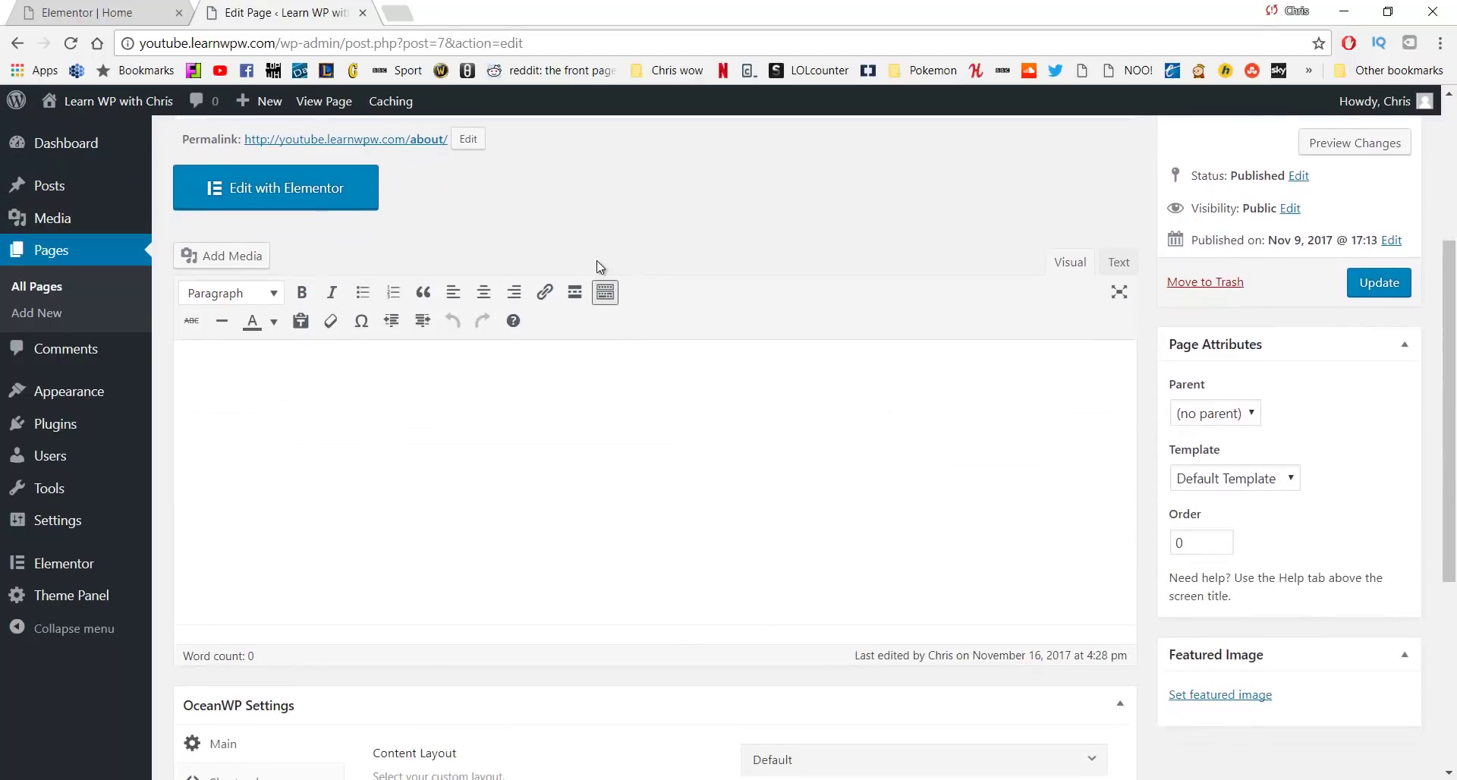
pyautogui.scroll(-1, 600, 262)
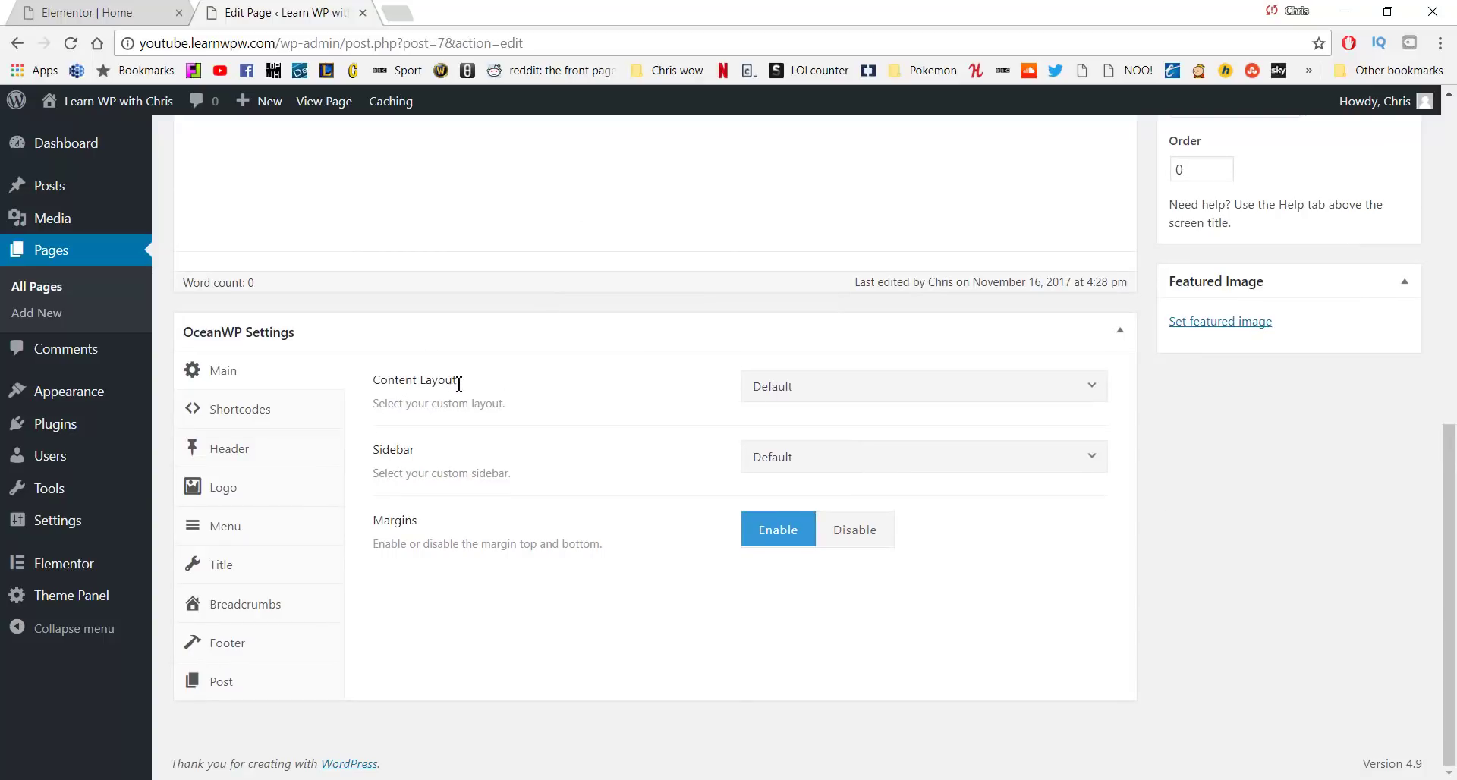
pyautogui.click(832, 387)
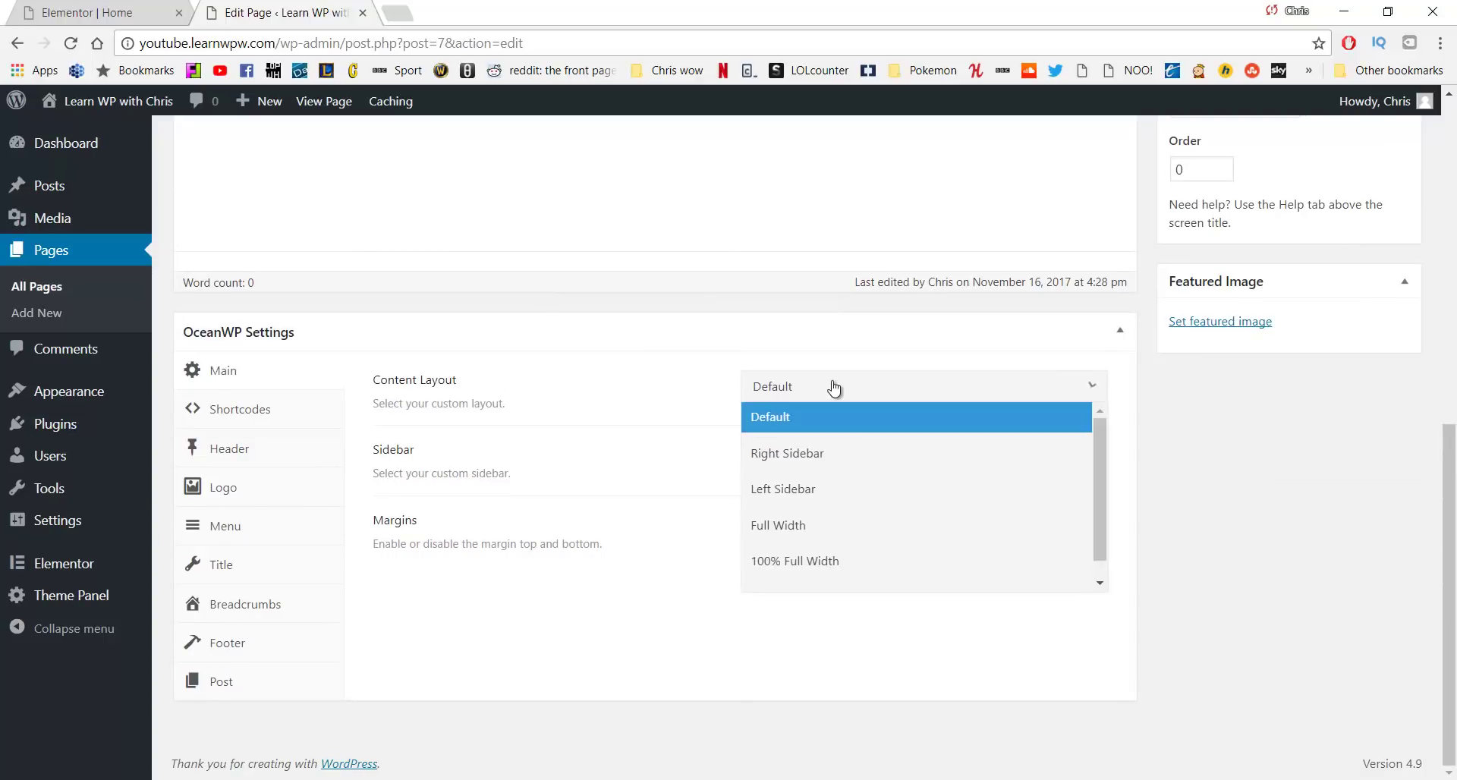
pyautogui.click(817, 565)
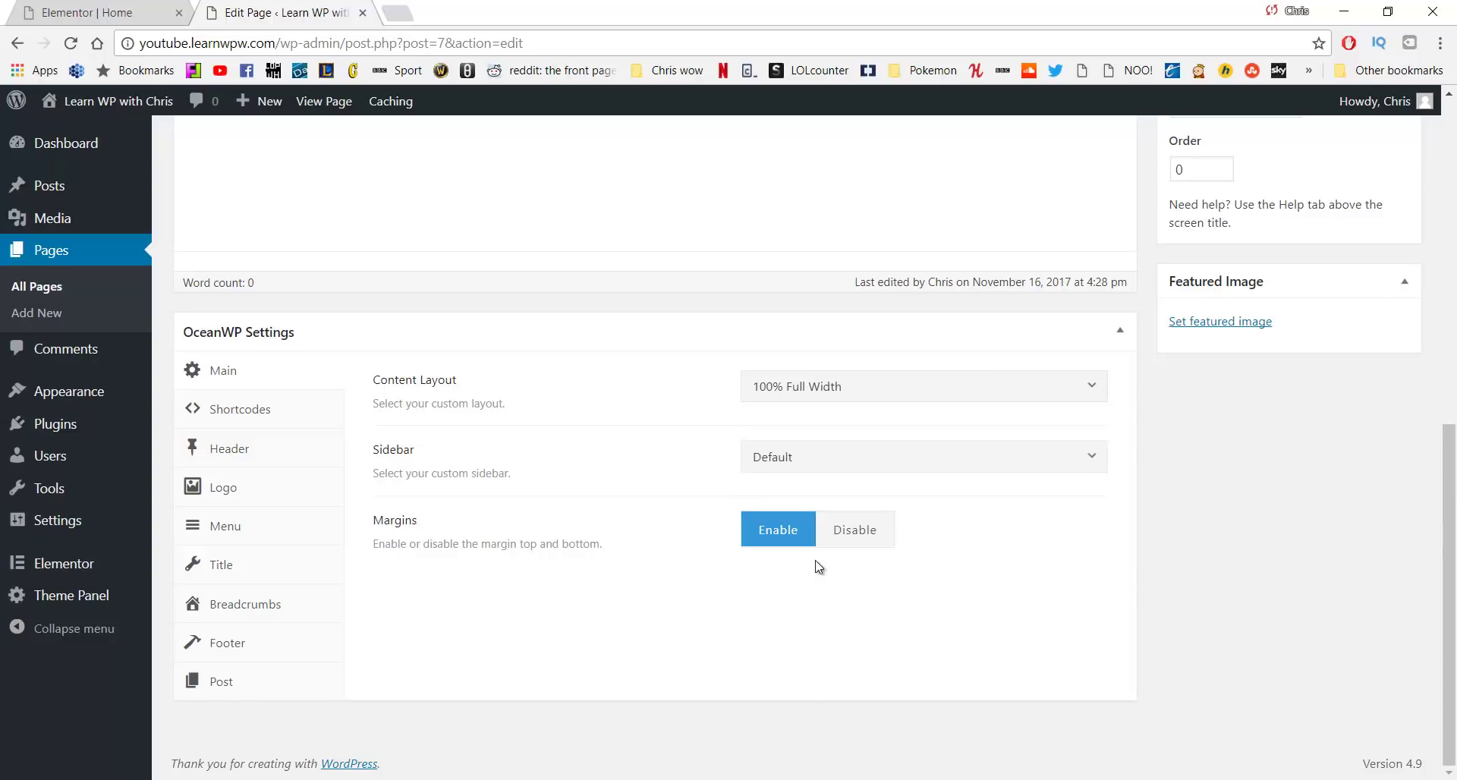
# Disable the About page's title display and update the page
pyautogui.click(242, 563)
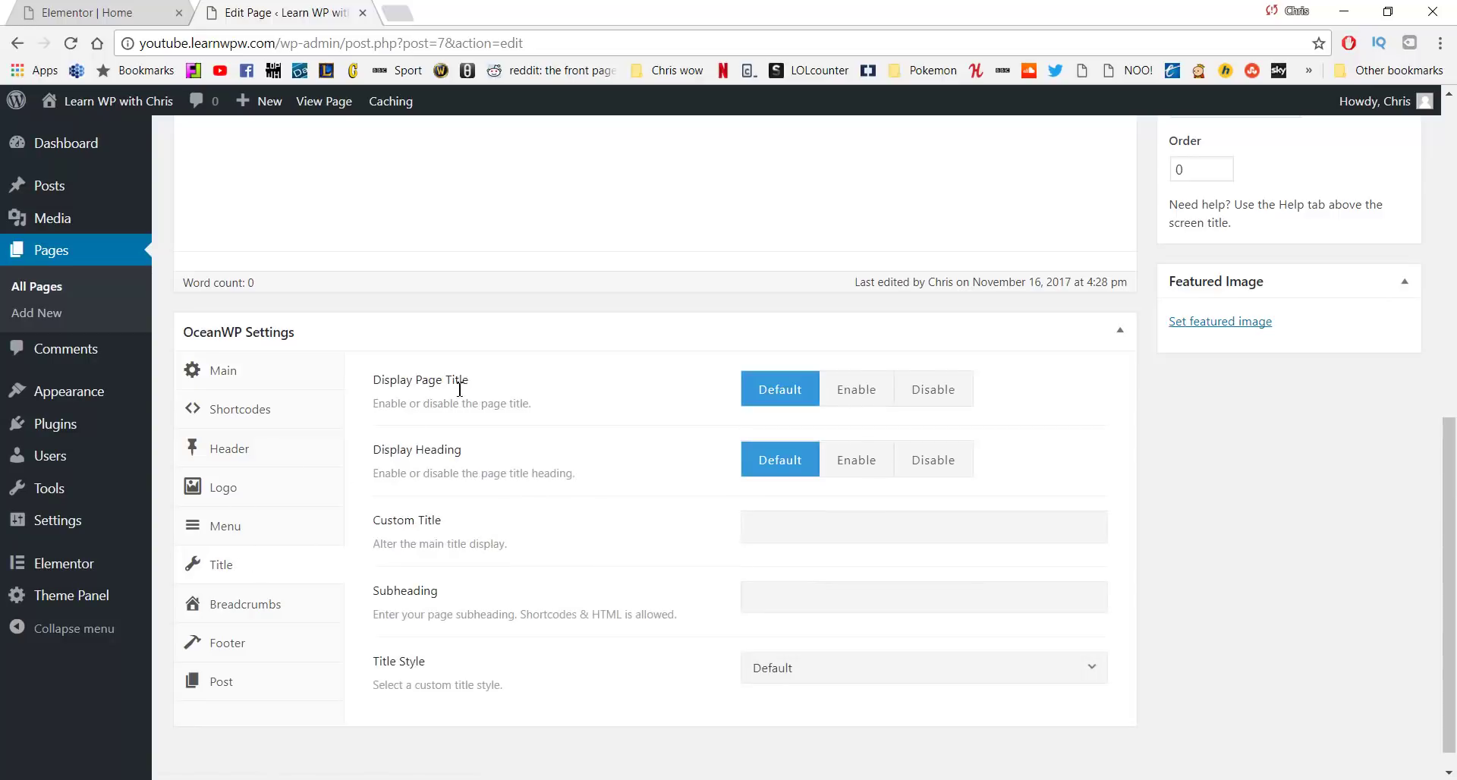
pyautogui.click(920, 390)
pyautogui.scroll(6, 1063, 425)
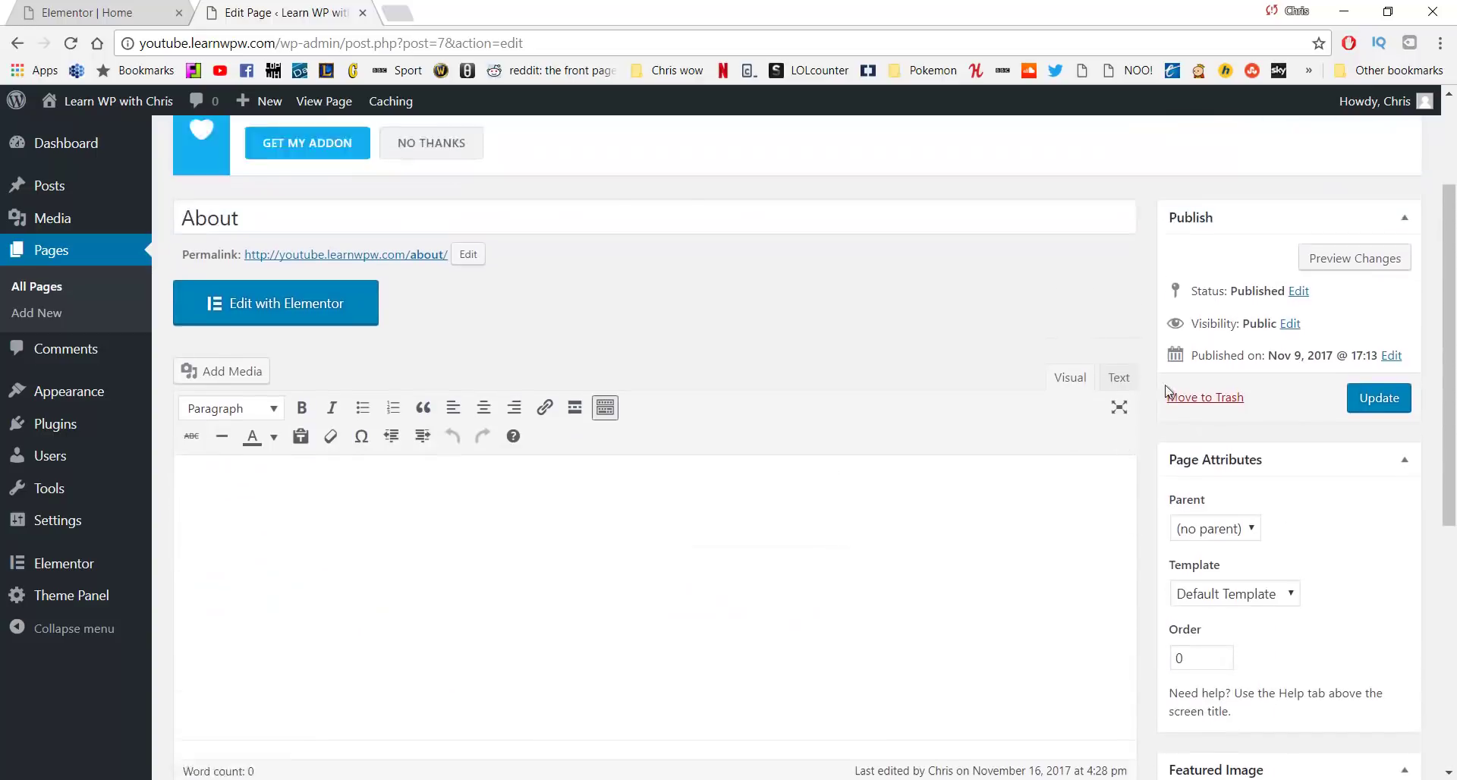
pyautogui.click(1363, 486)
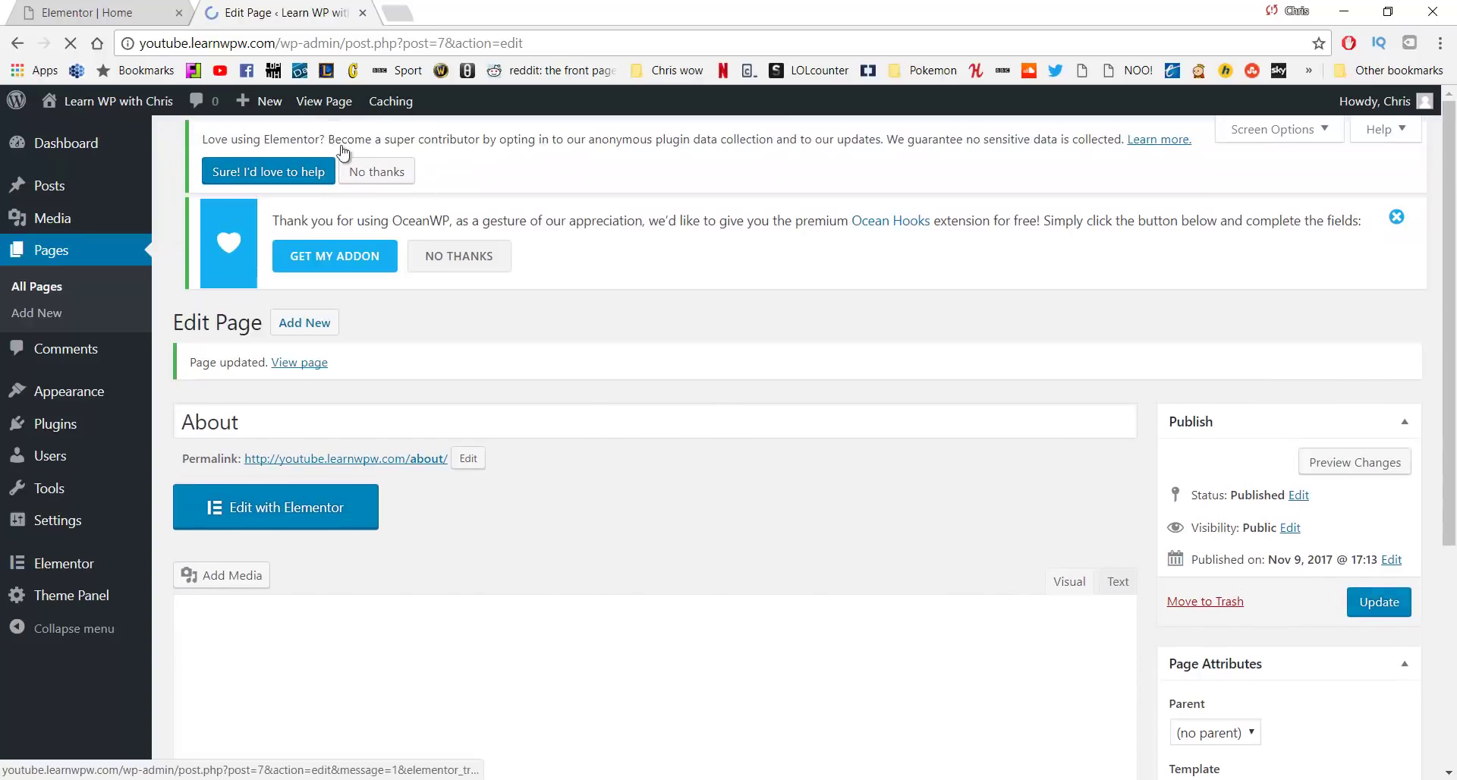
pyautogui.click(114, 10)
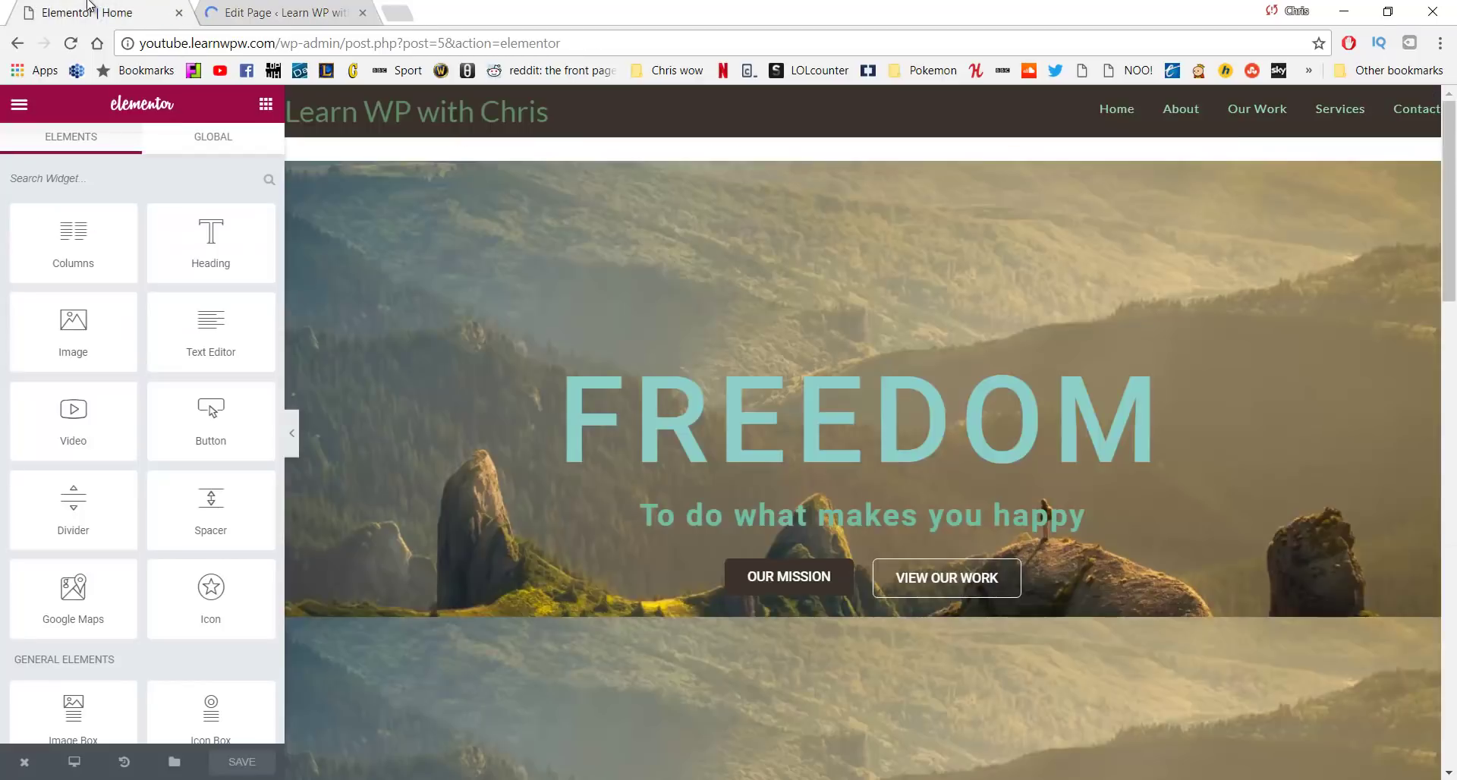
# Open the About page in the Elementor editor and add a three-column section to its empty content area
pyautogui.middleClick(1185, 112)
pyautogui.click(466, 12)
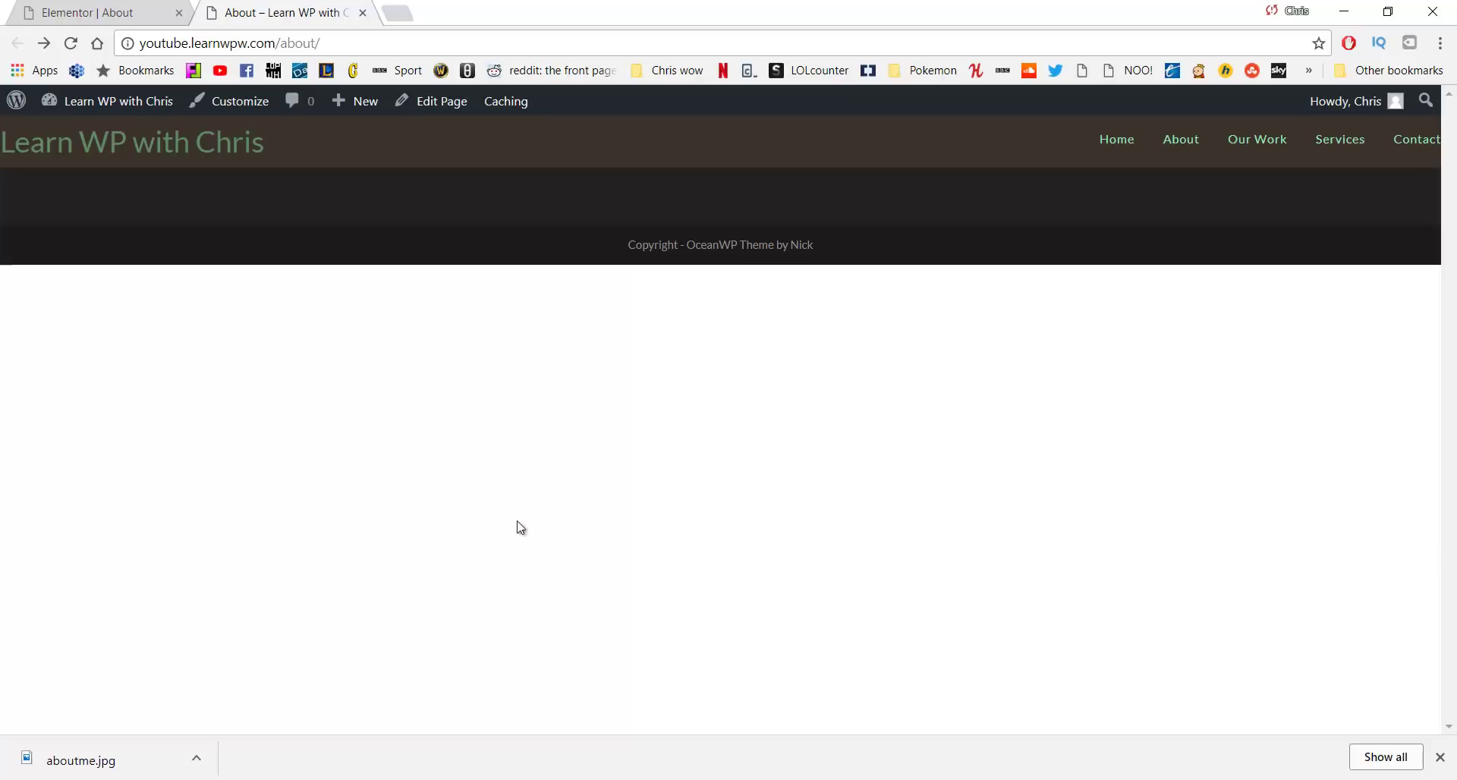
pyautogui.click(53, 13)
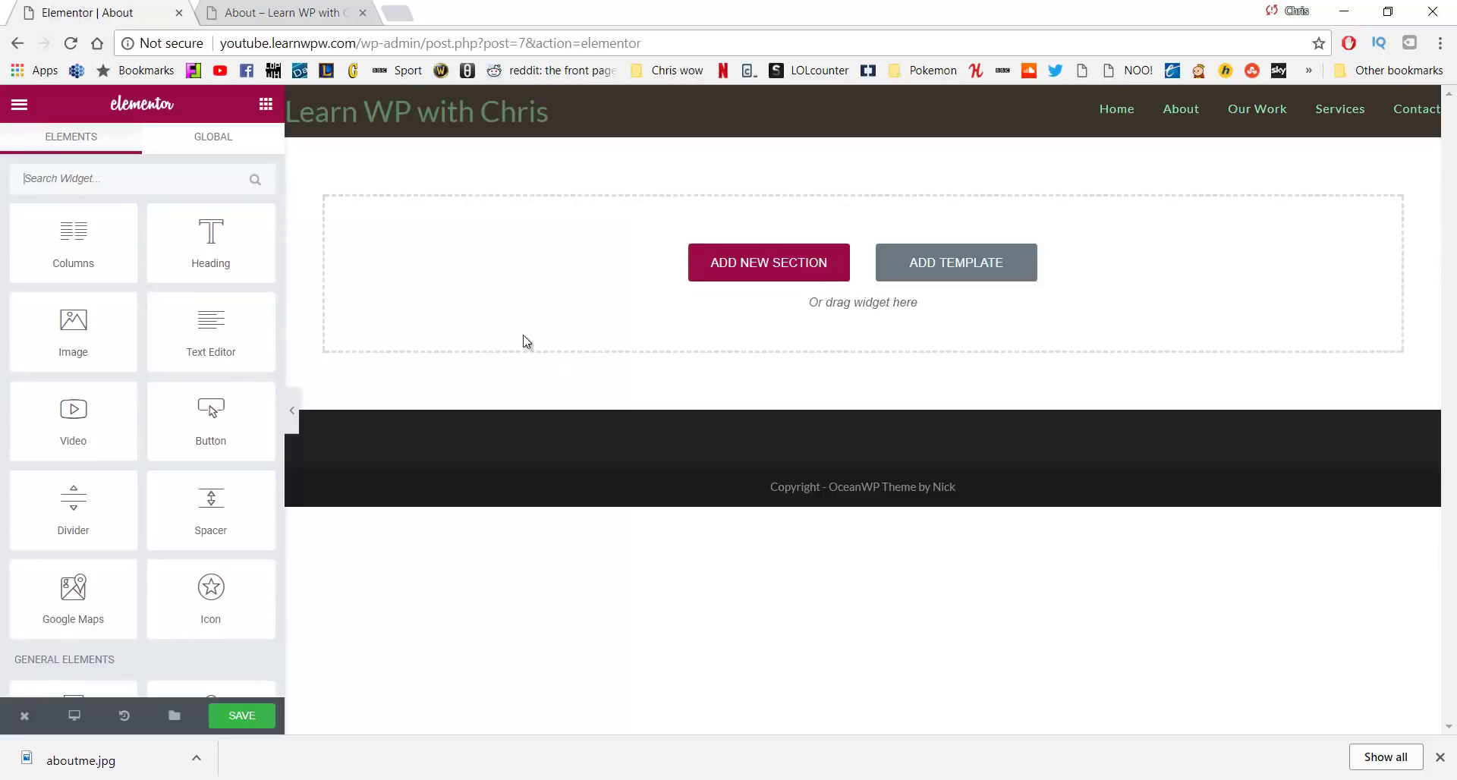
pyautogui.click(714, 273)
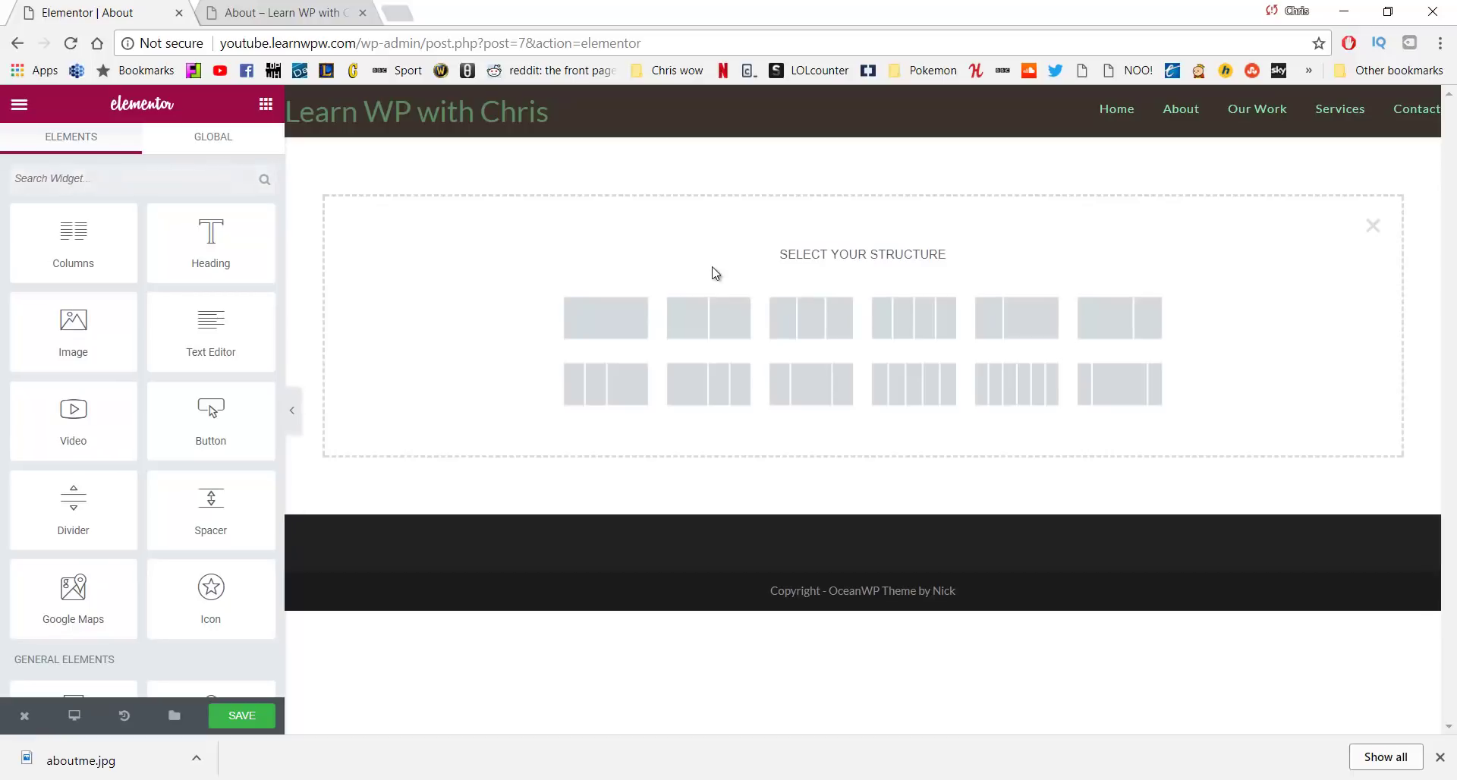
pyautogui.click(818, 332)
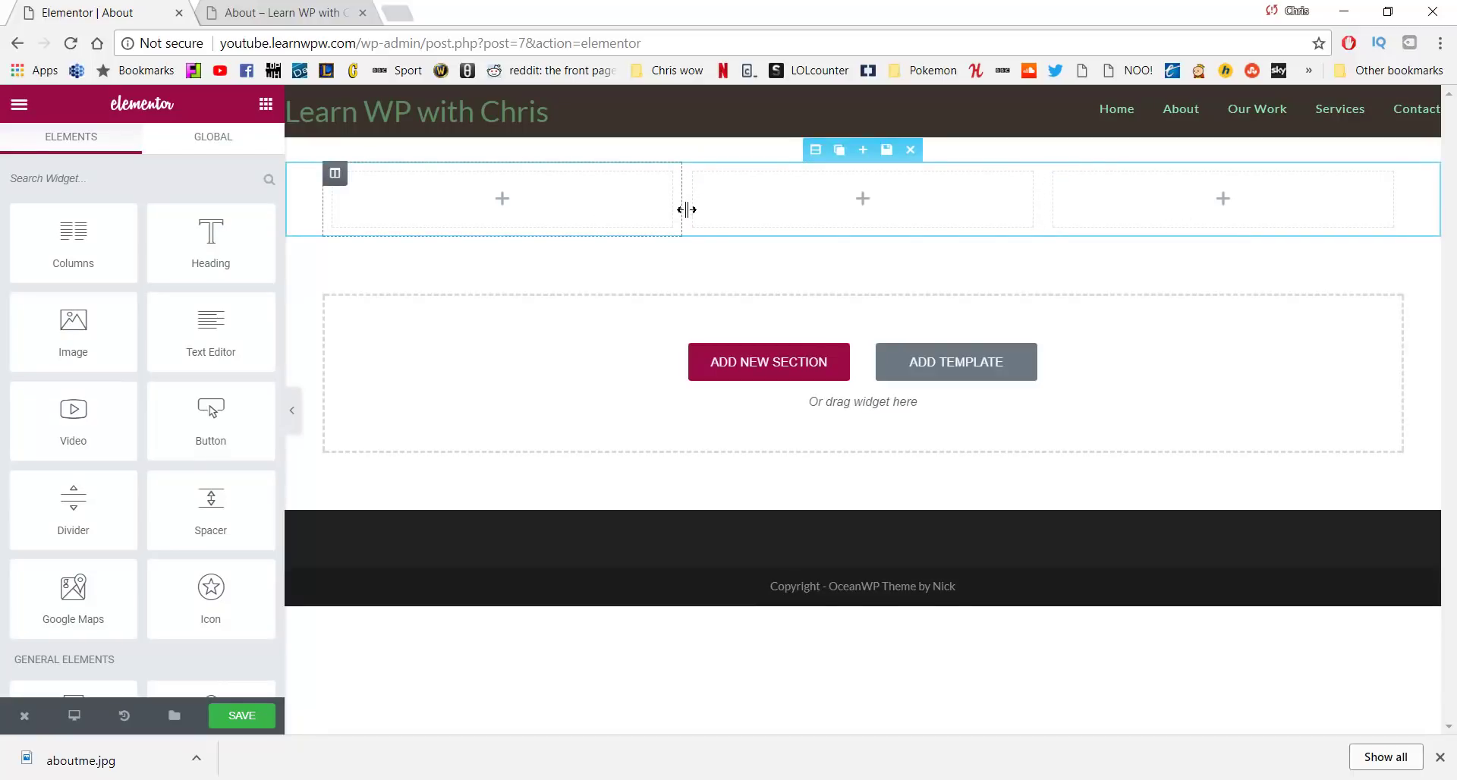
# Resize the columns so the middle one is about 38.7% wide, narrower on both sides
pyautogui.moveTo(678, 216)
pyautogui.mouseDown()
pyautogui.moveTo(640, 214)
pyautogui.moveTo(653, 223)
pyautogui.mouseUp()
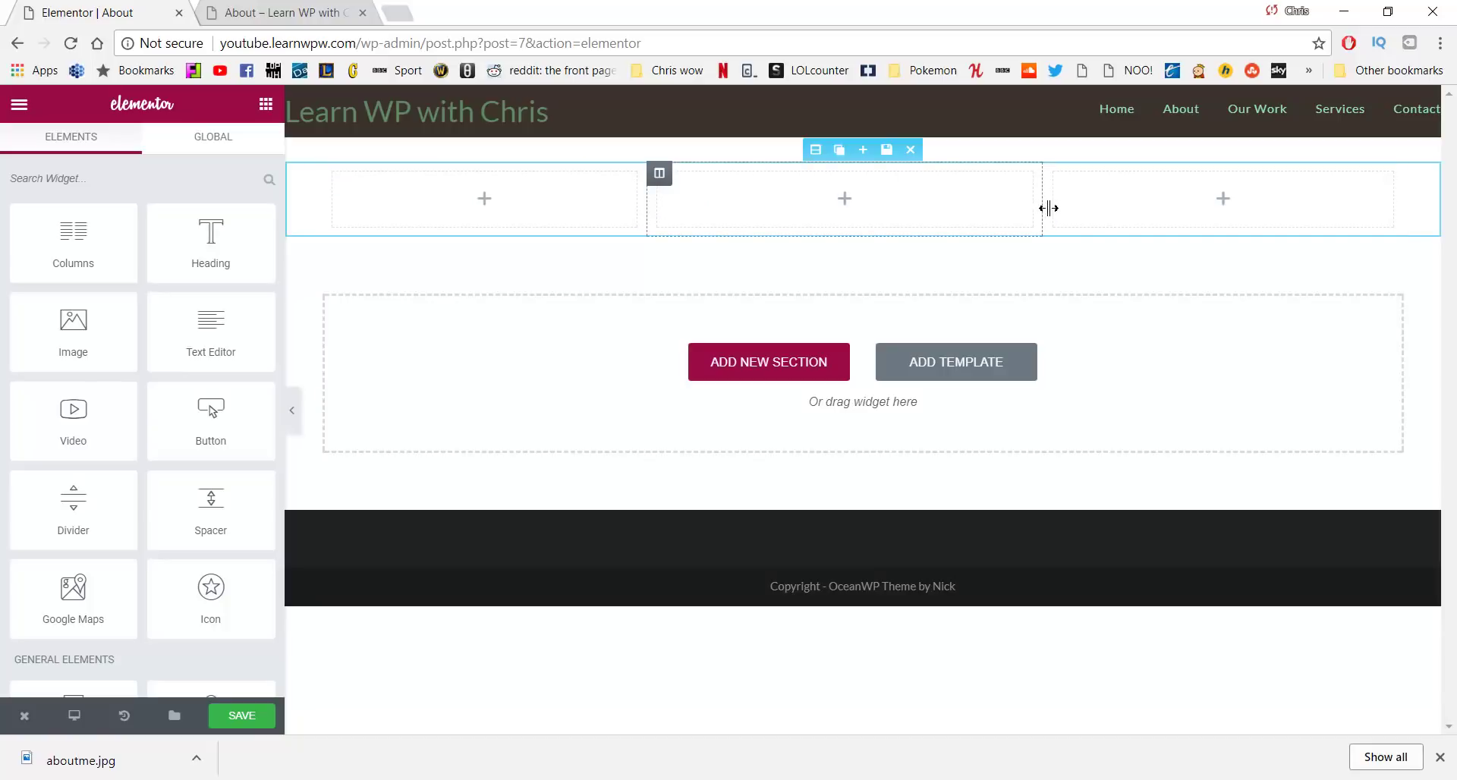
pyautogui.moveTo(1048, 208); pyautogui.dragTo(1085, 215)
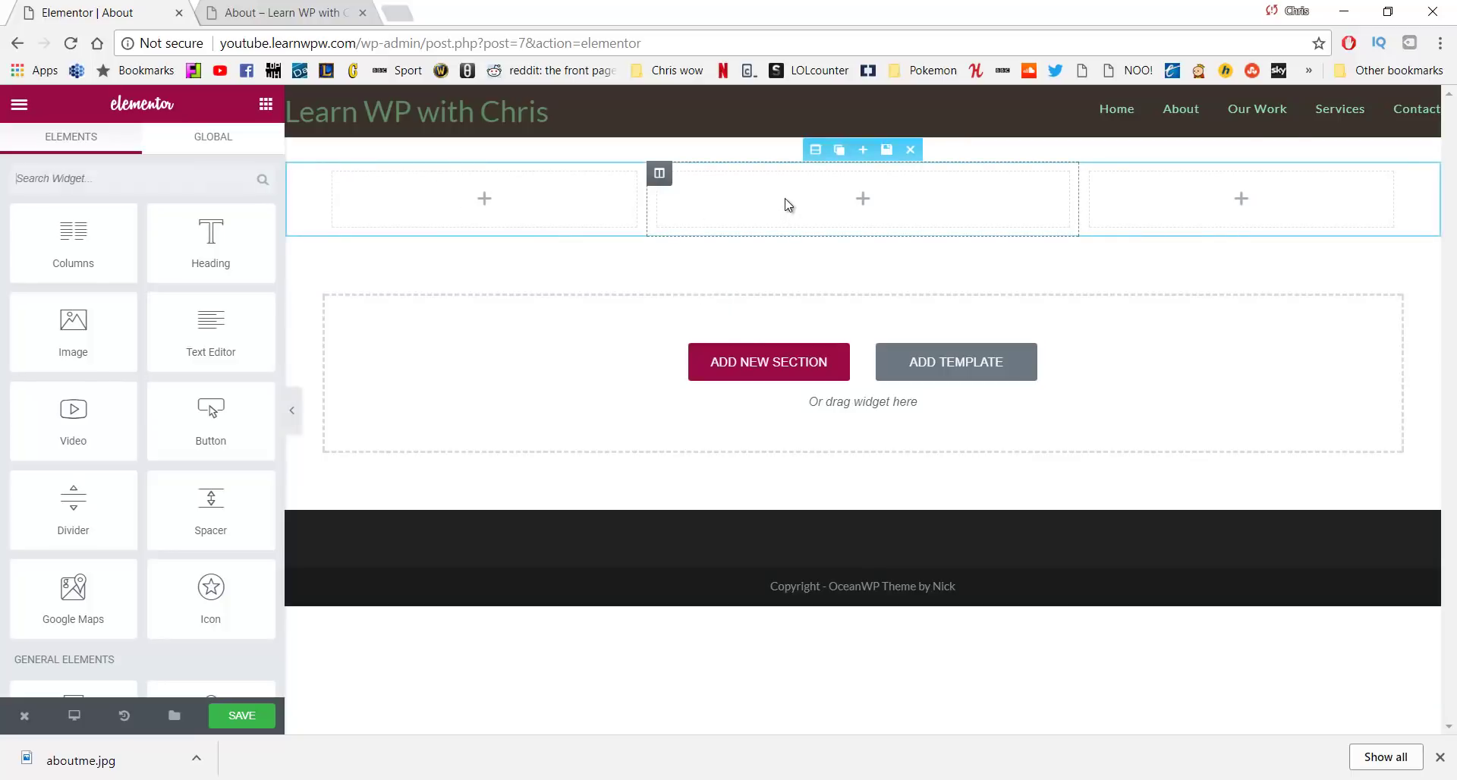
pyautogui.click(815, 156)
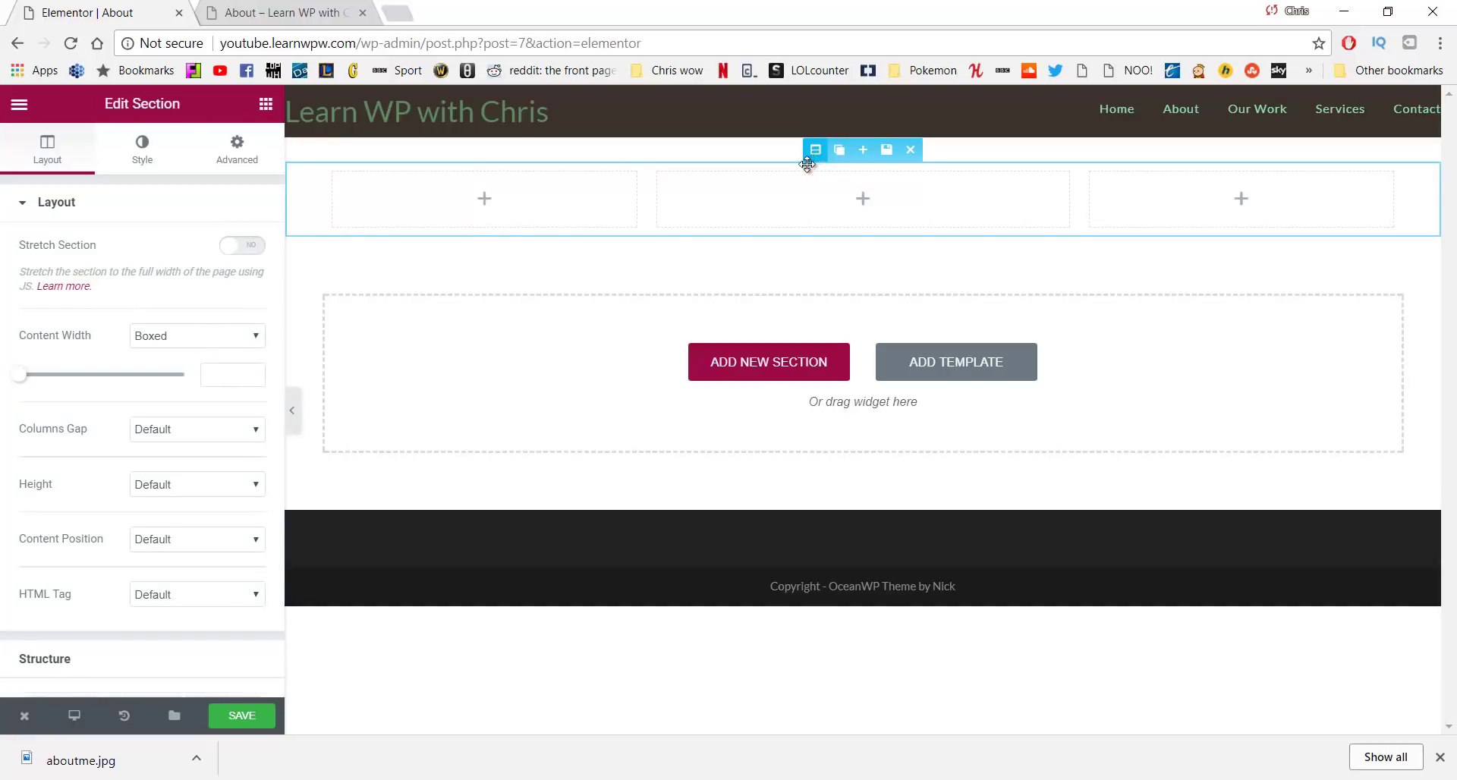
# Give the section a classic aboutme.jpg lake background, positioned Center Center with Cover size
pyautogui.click(149, 154)
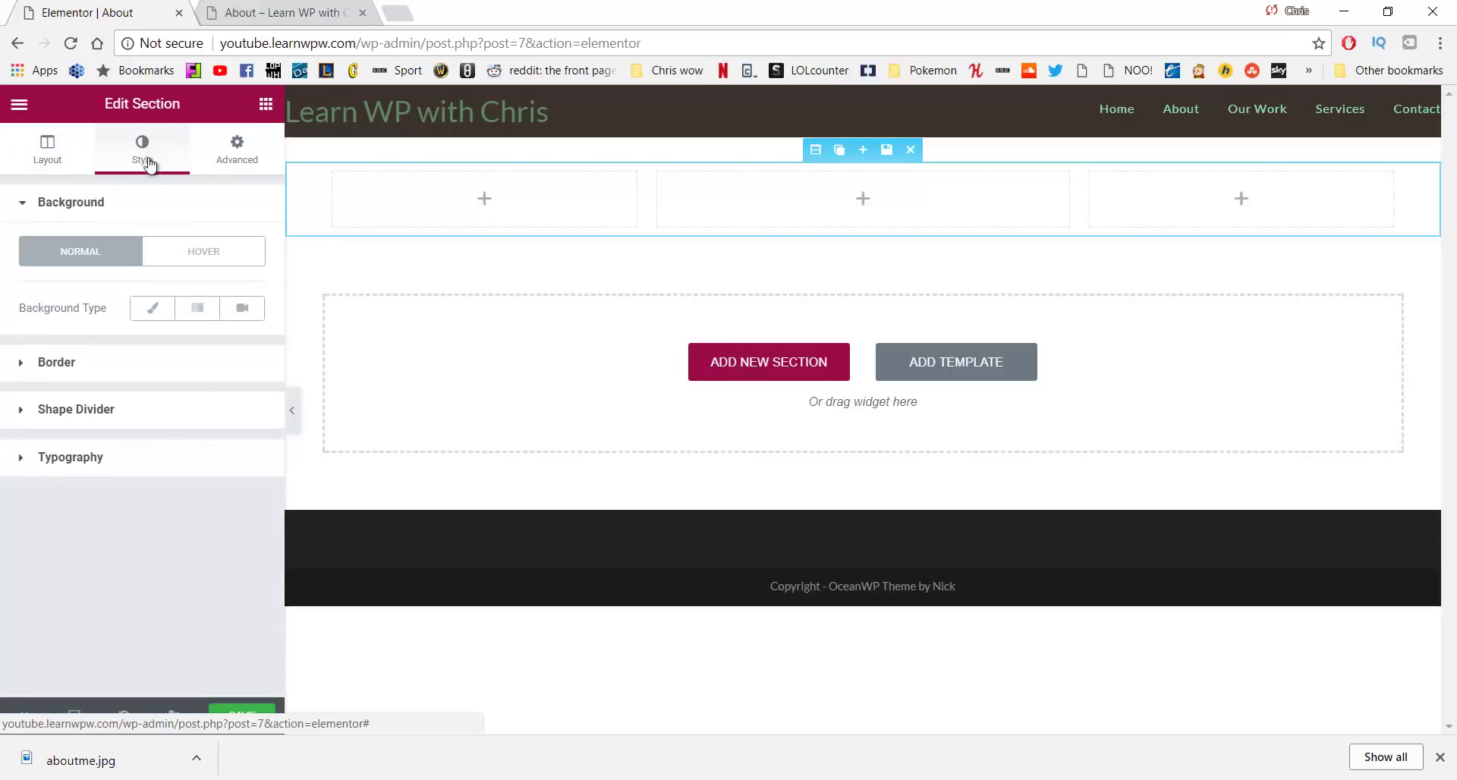
pyautogui.click(150, 311)
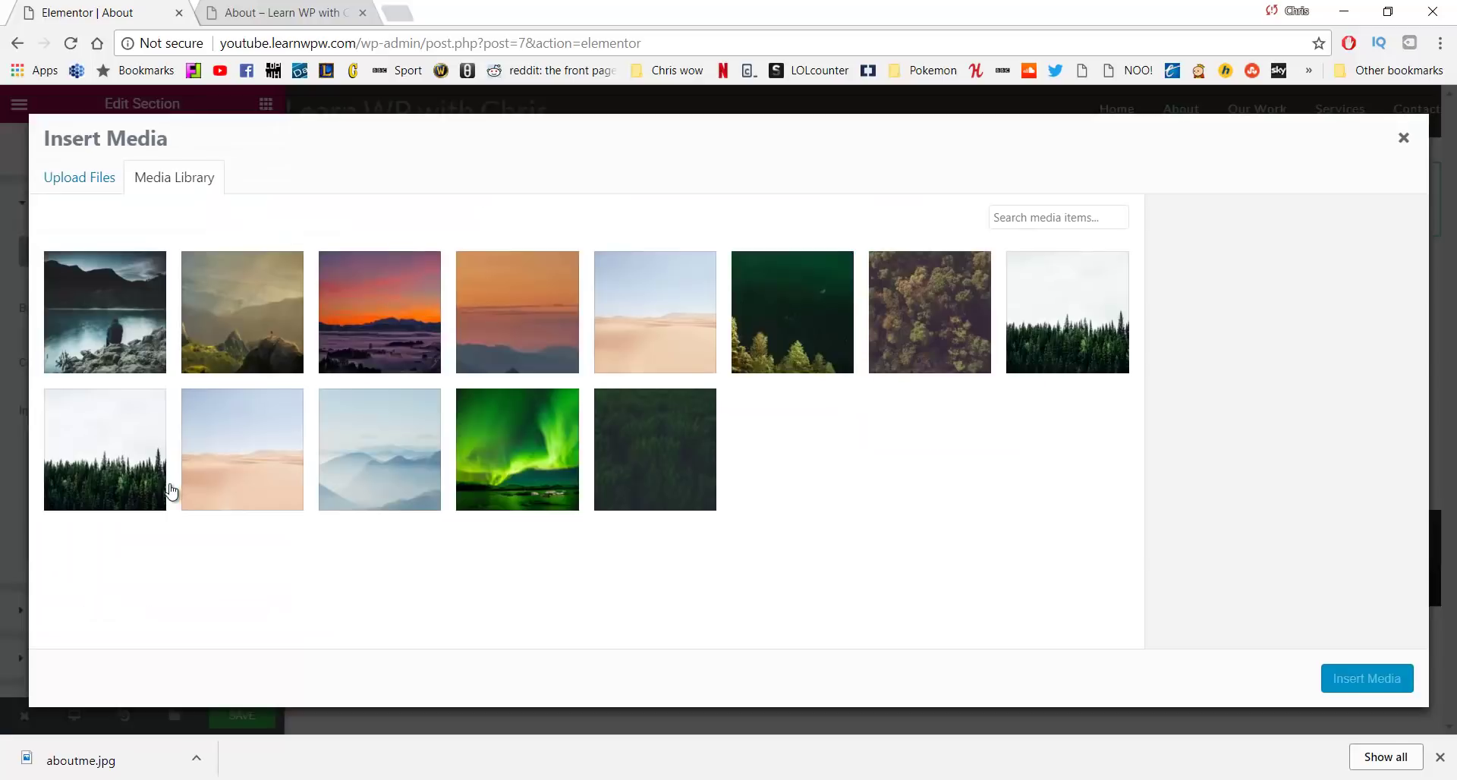
pyautogui.click(105, 304)
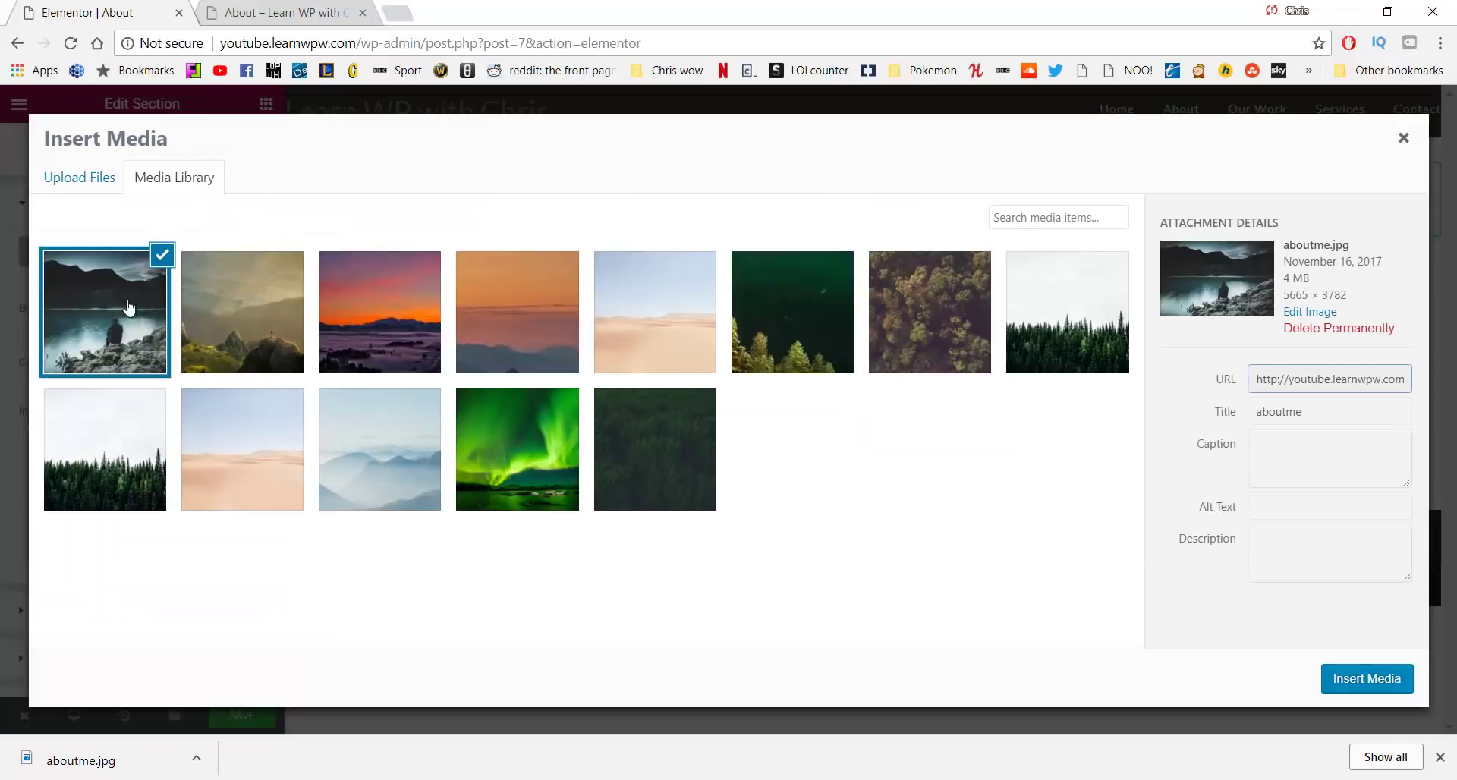
pyautogui.click(1370, 679)
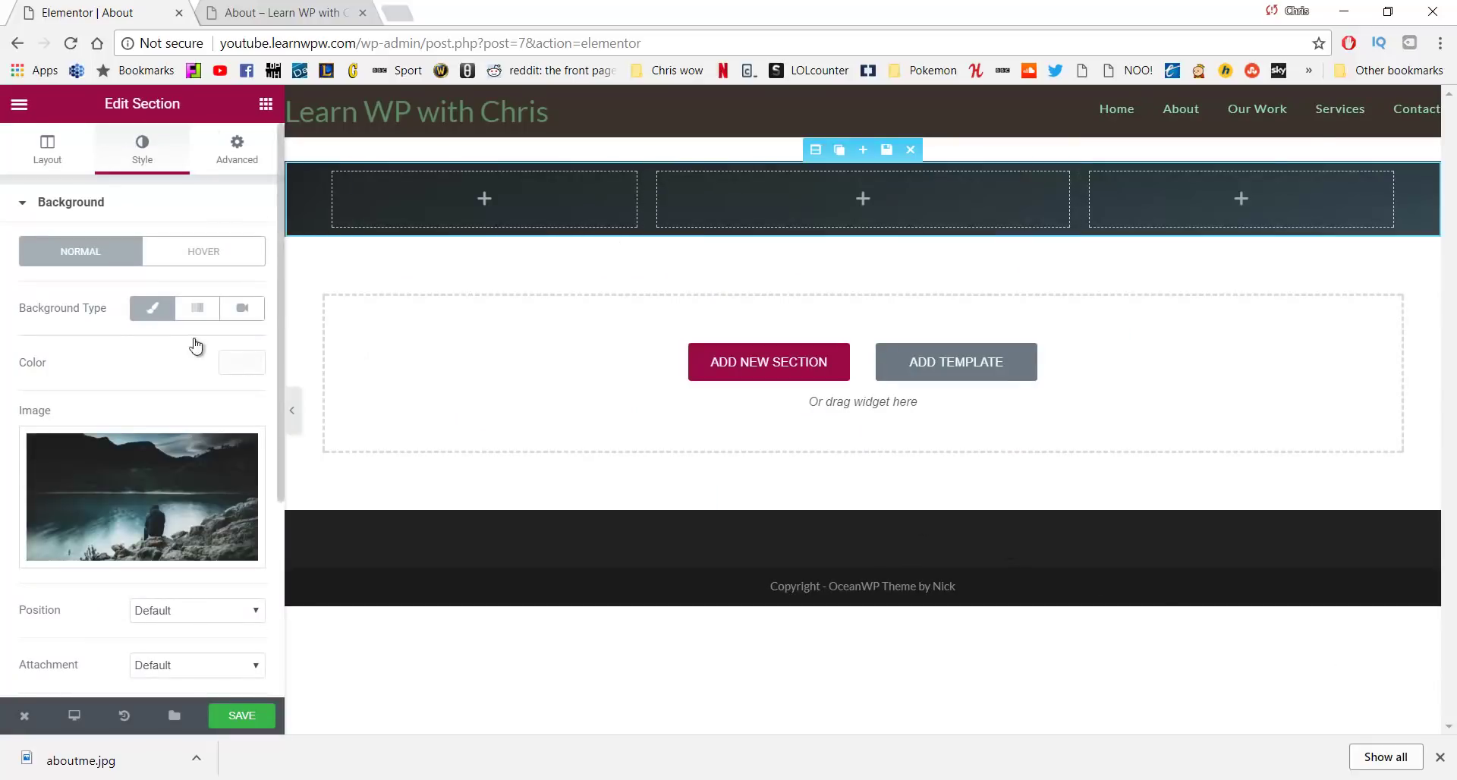
pyautogui.scroll(-4, 195, 347)
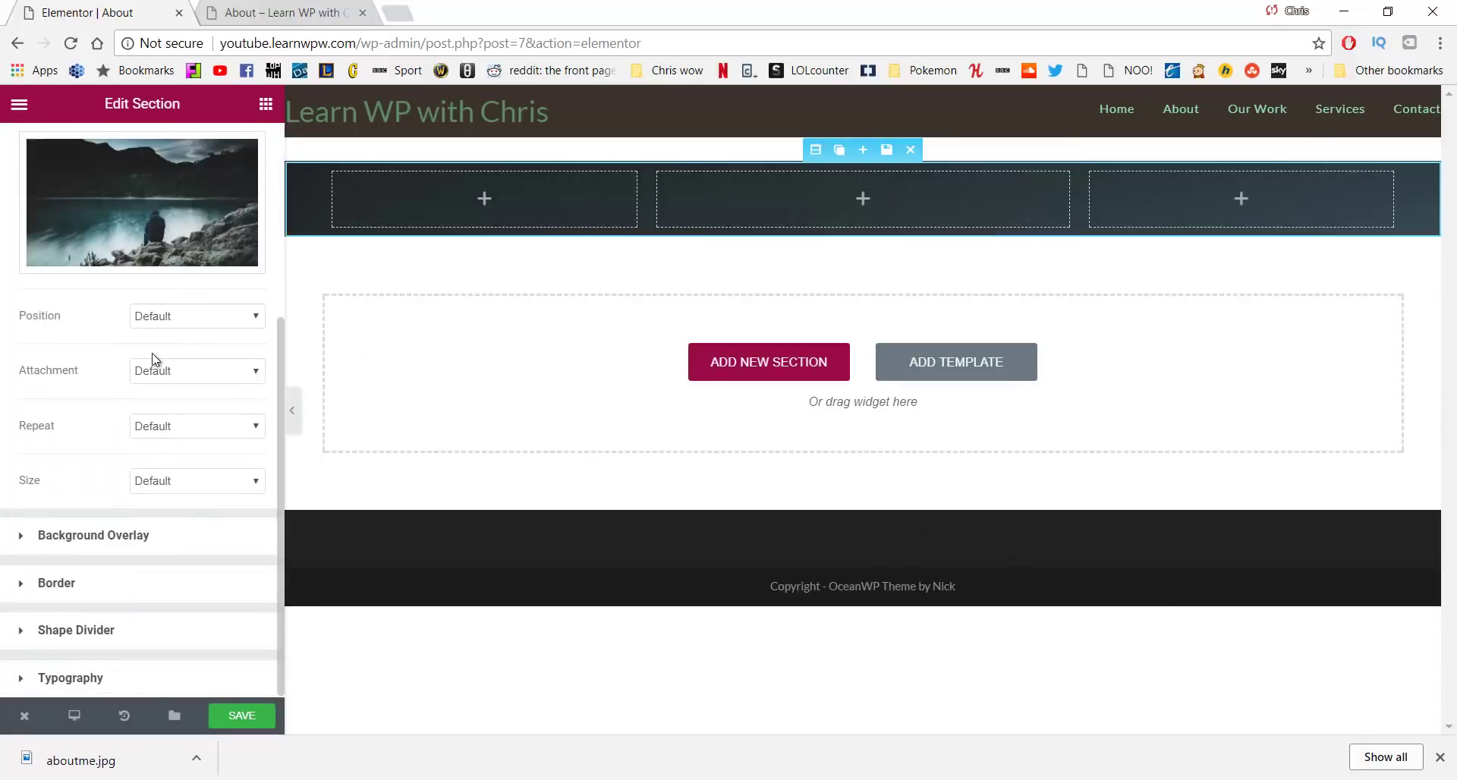
pyautogui.click(177, 321)
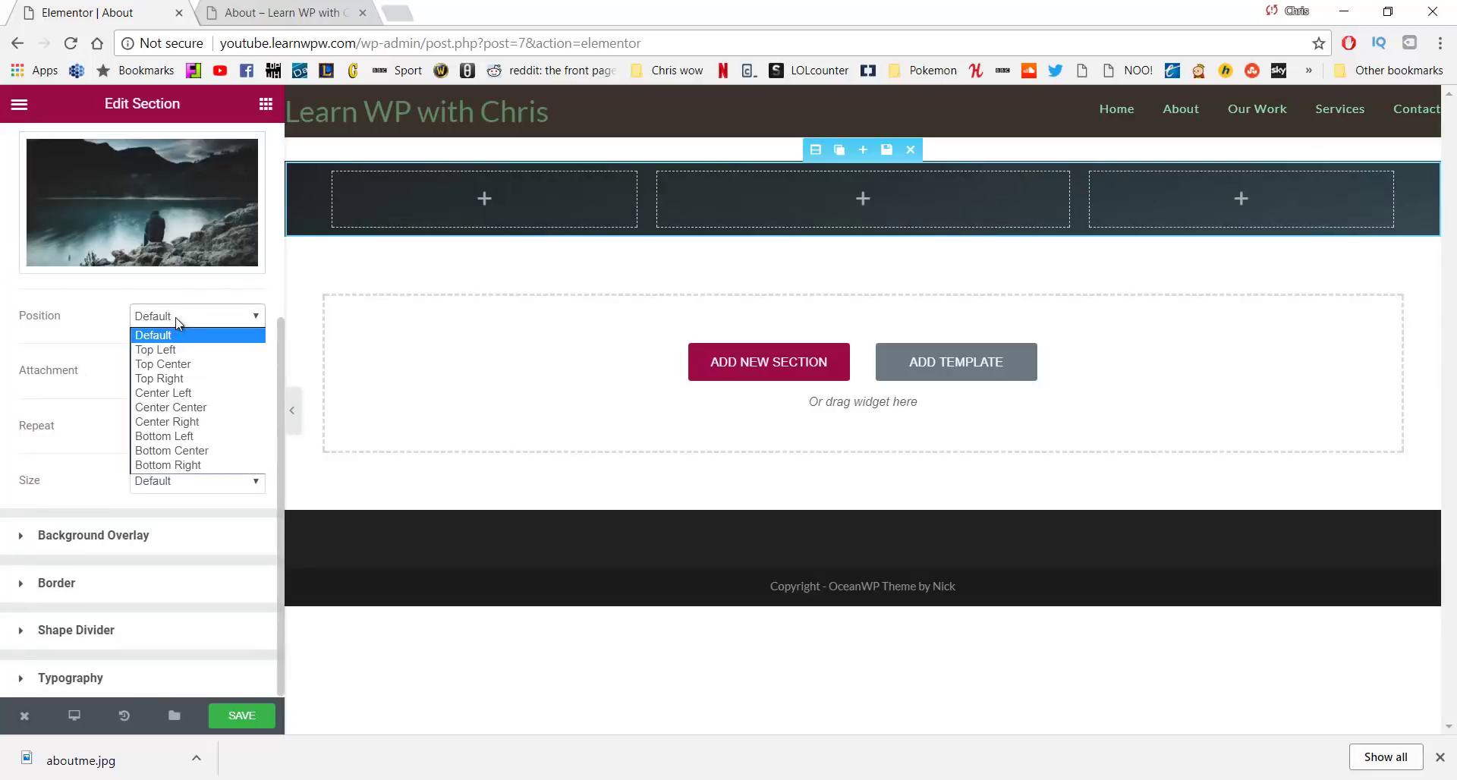
pyautogui.click(175, 408)
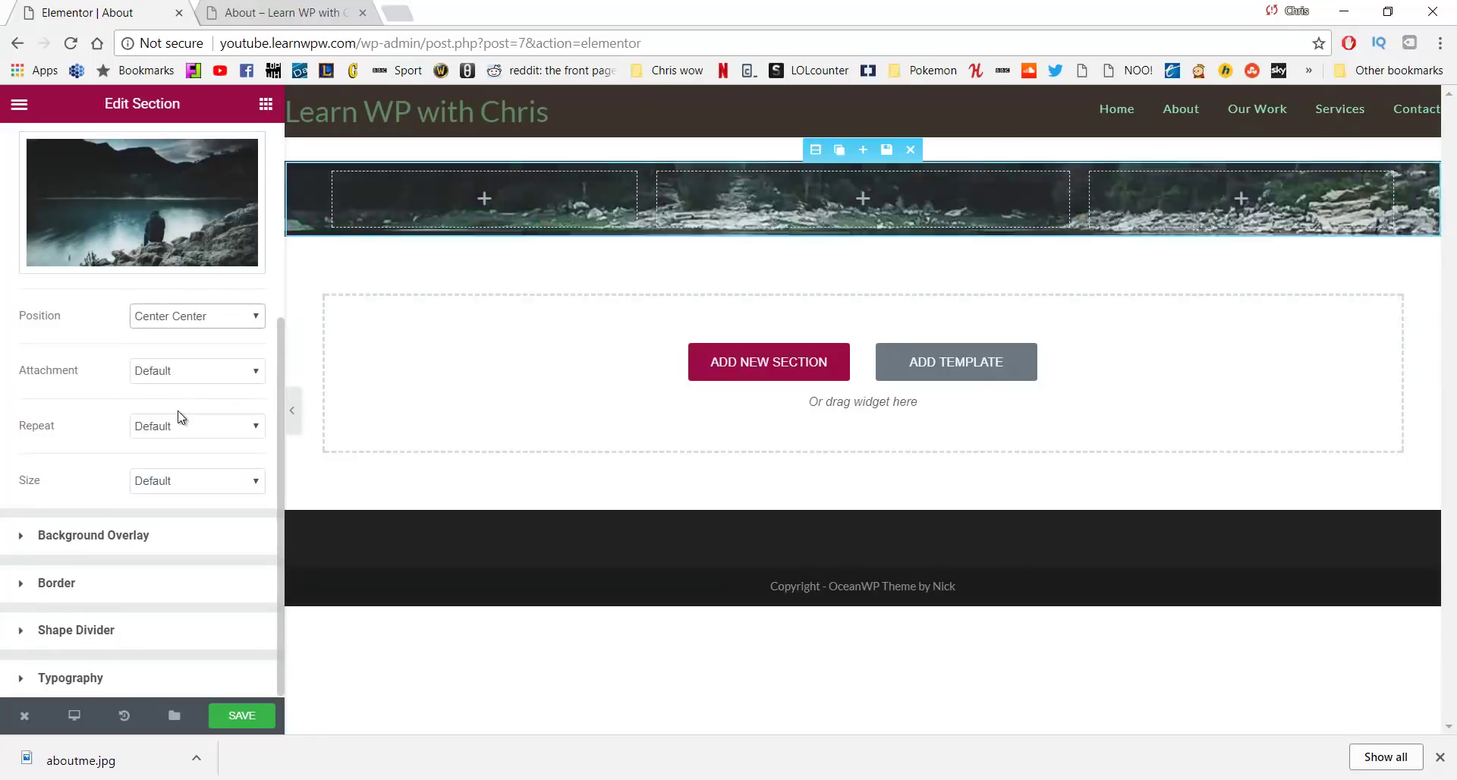
pyautogui.click(196, 492)
pyautogui.click(184, 531)
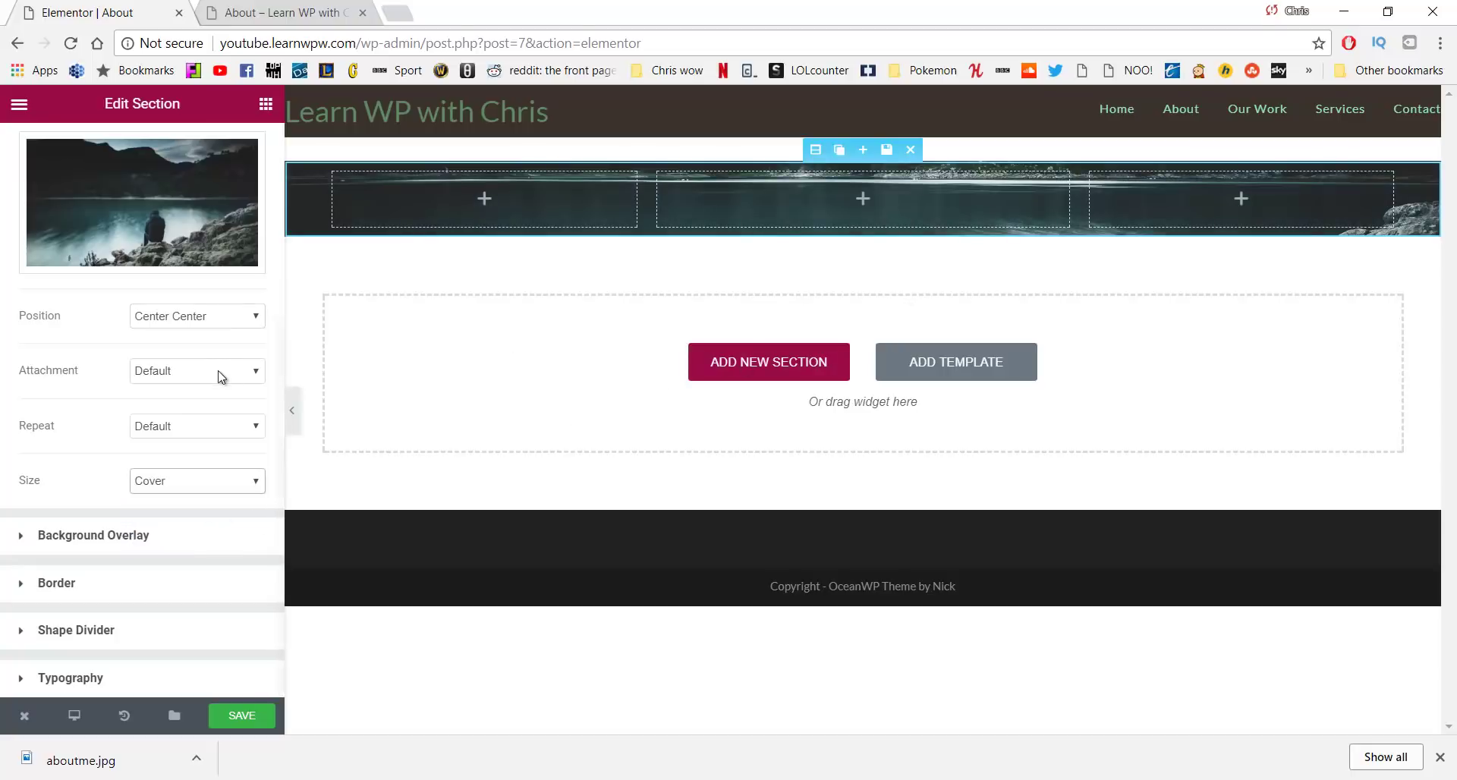
pyautogui.scroll(4, 136, 399)
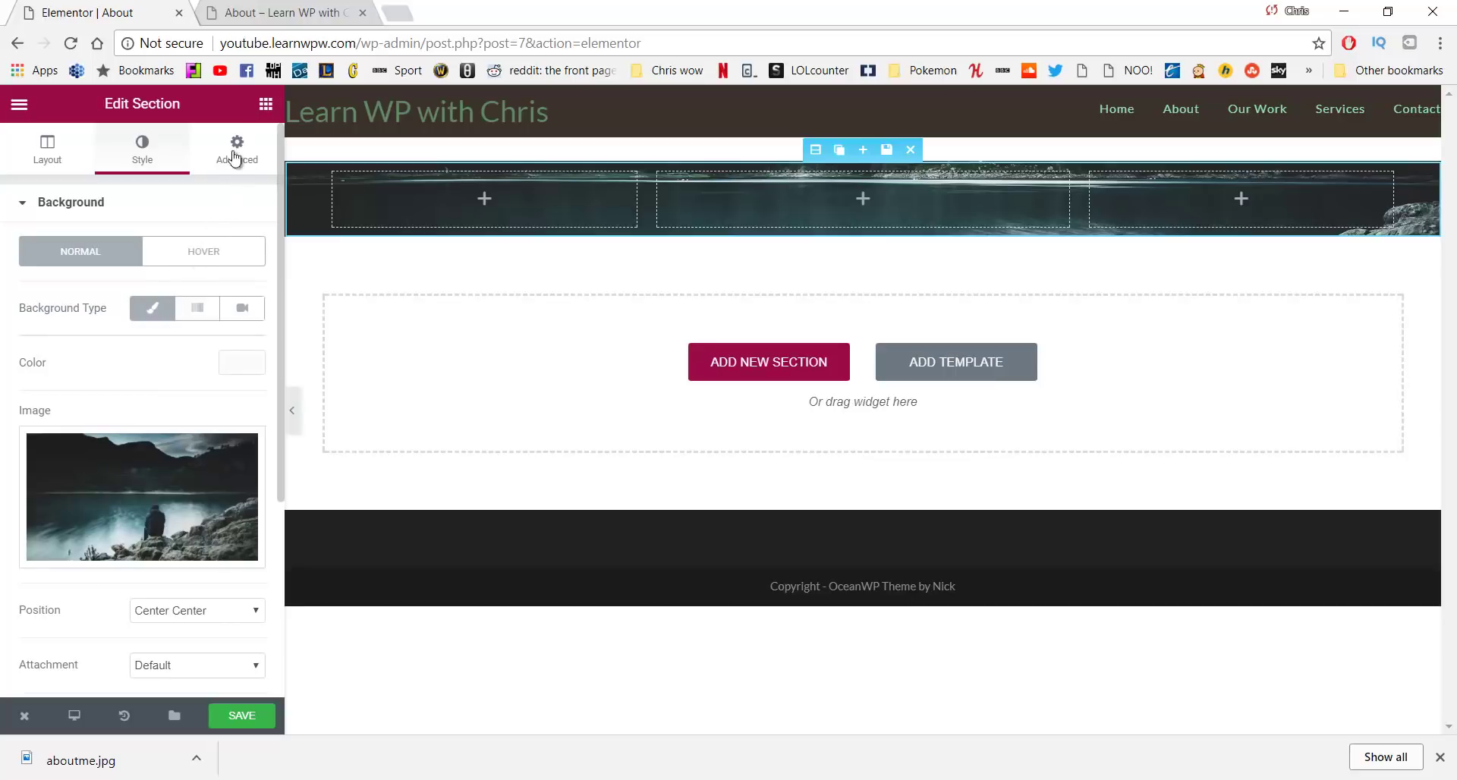
pyautogui.click(266, 106)
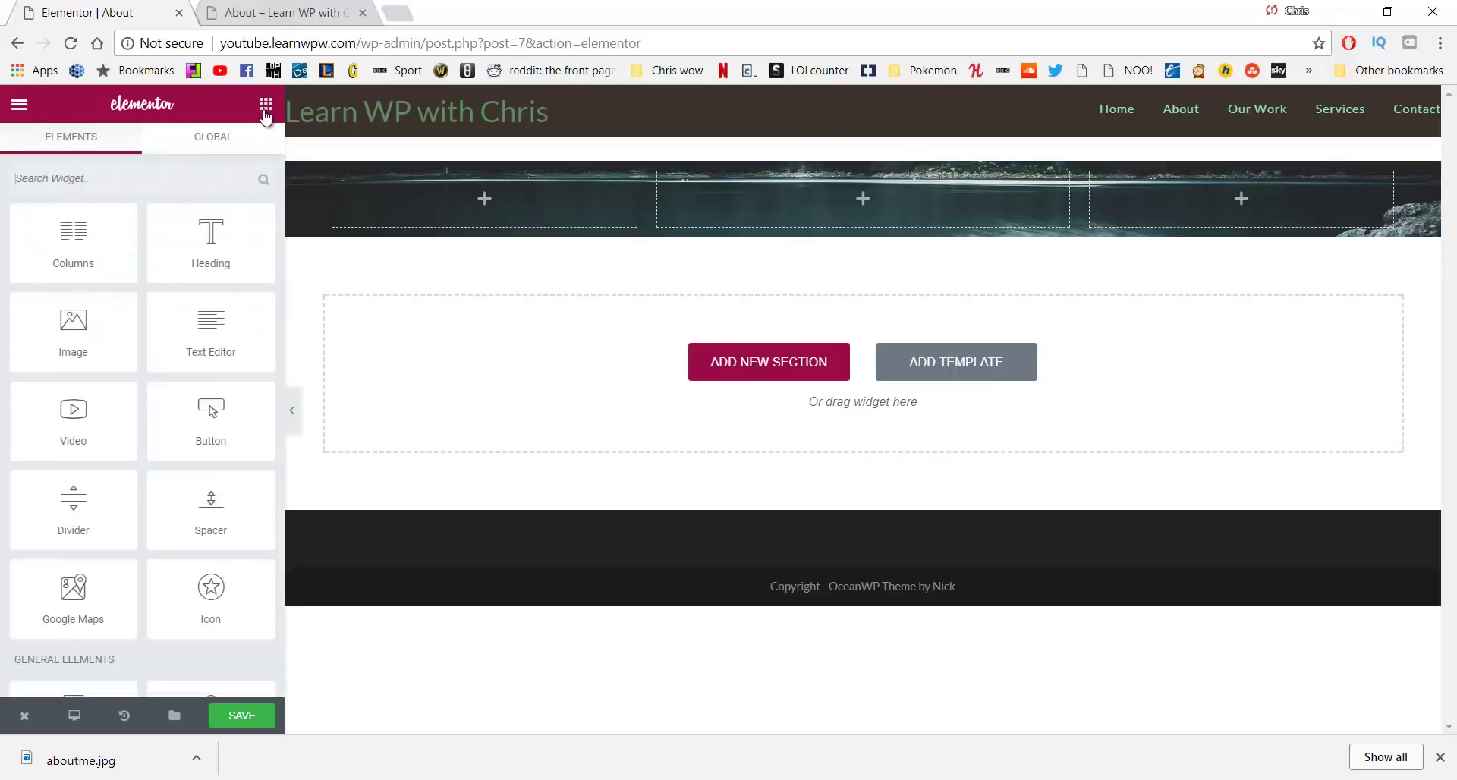
# Place a Text Editor widget in the middle column and replace its placeholder with the pasted mission sentence
pyautogui.moveTo(188, 319); pyautogui.dragTo(795, 202)
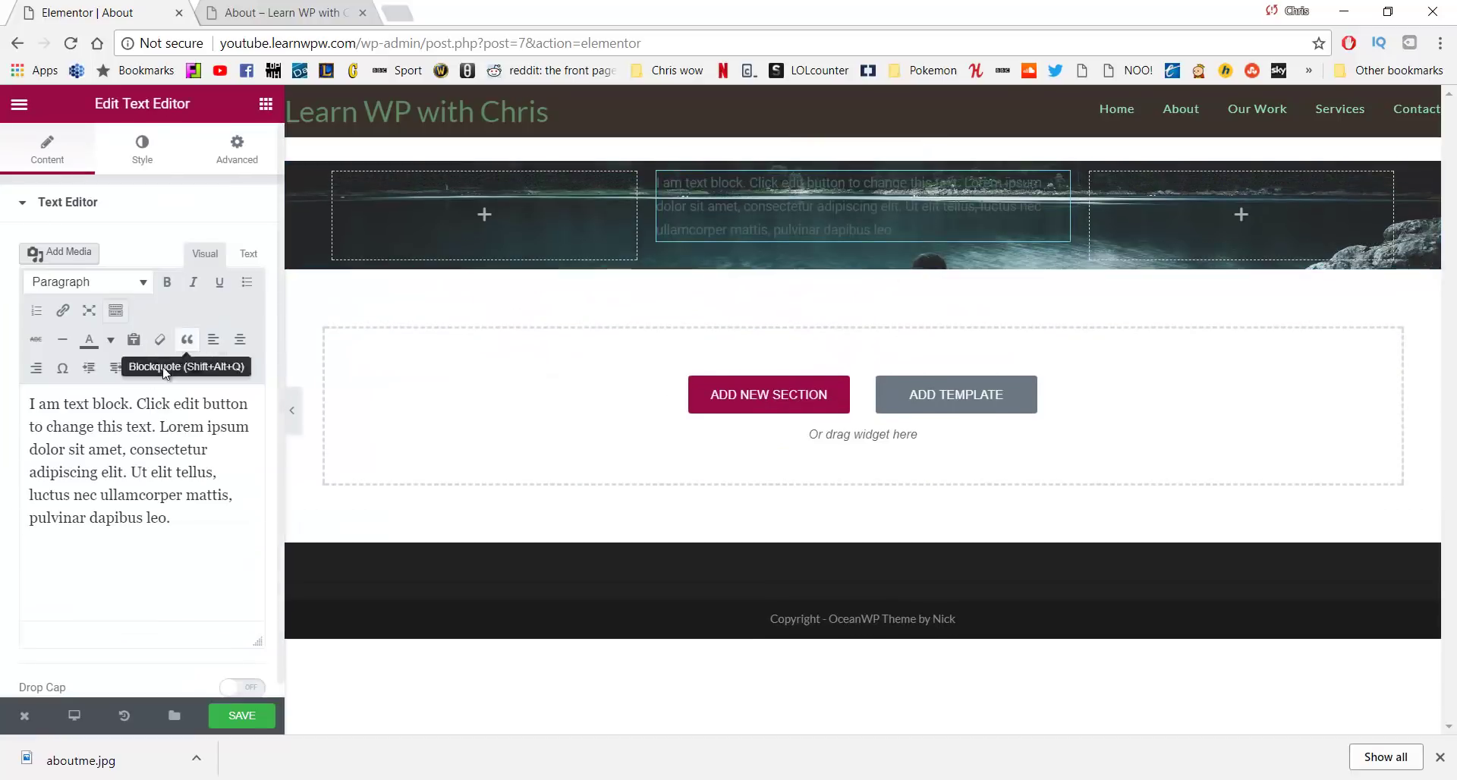
pyautogui.click(176, 540)
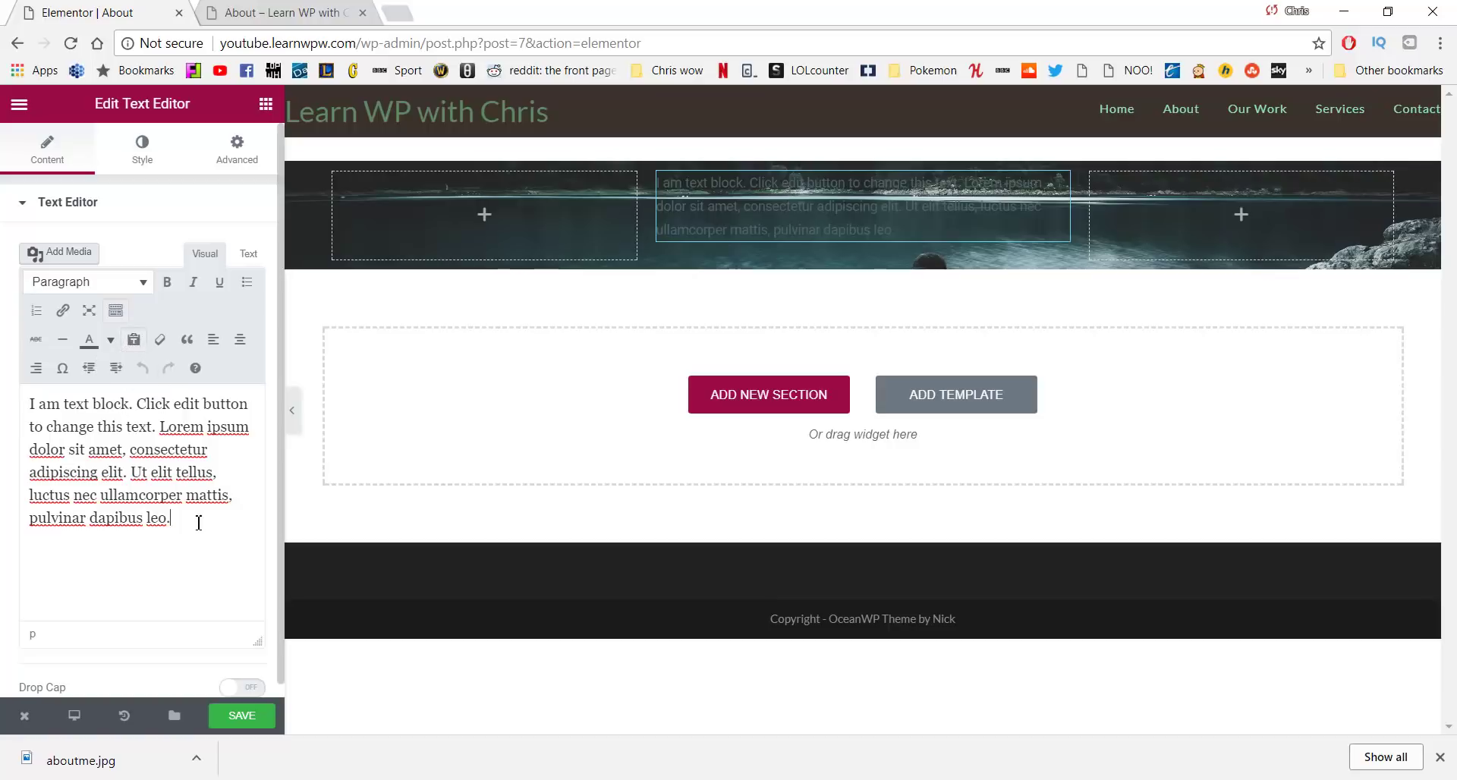
pyautogui.moveTo(199, 522); pyautogui.dragTo(7, 391)
pyautogui.press('BackSpace')
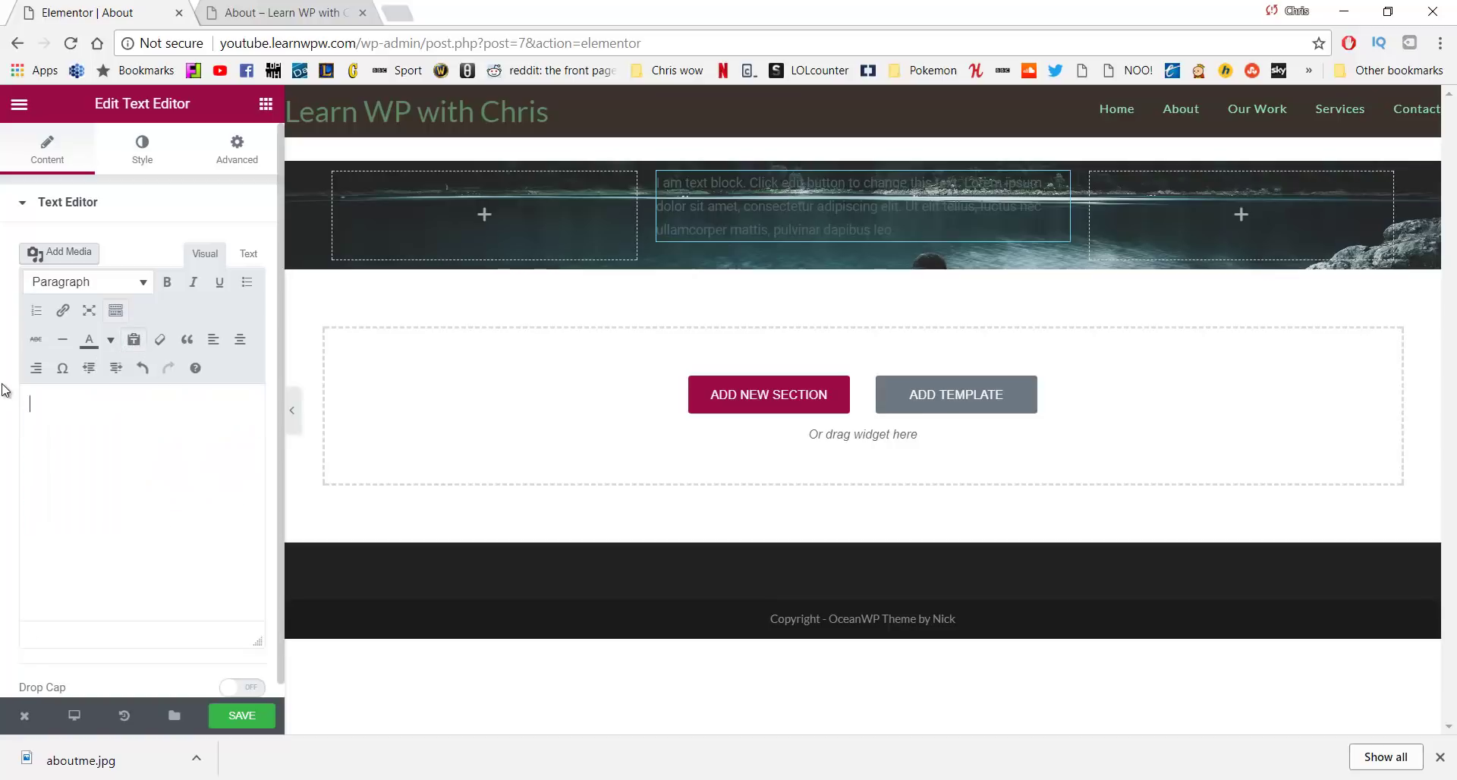
pyautogui.hotkey('alt', 'Tab')
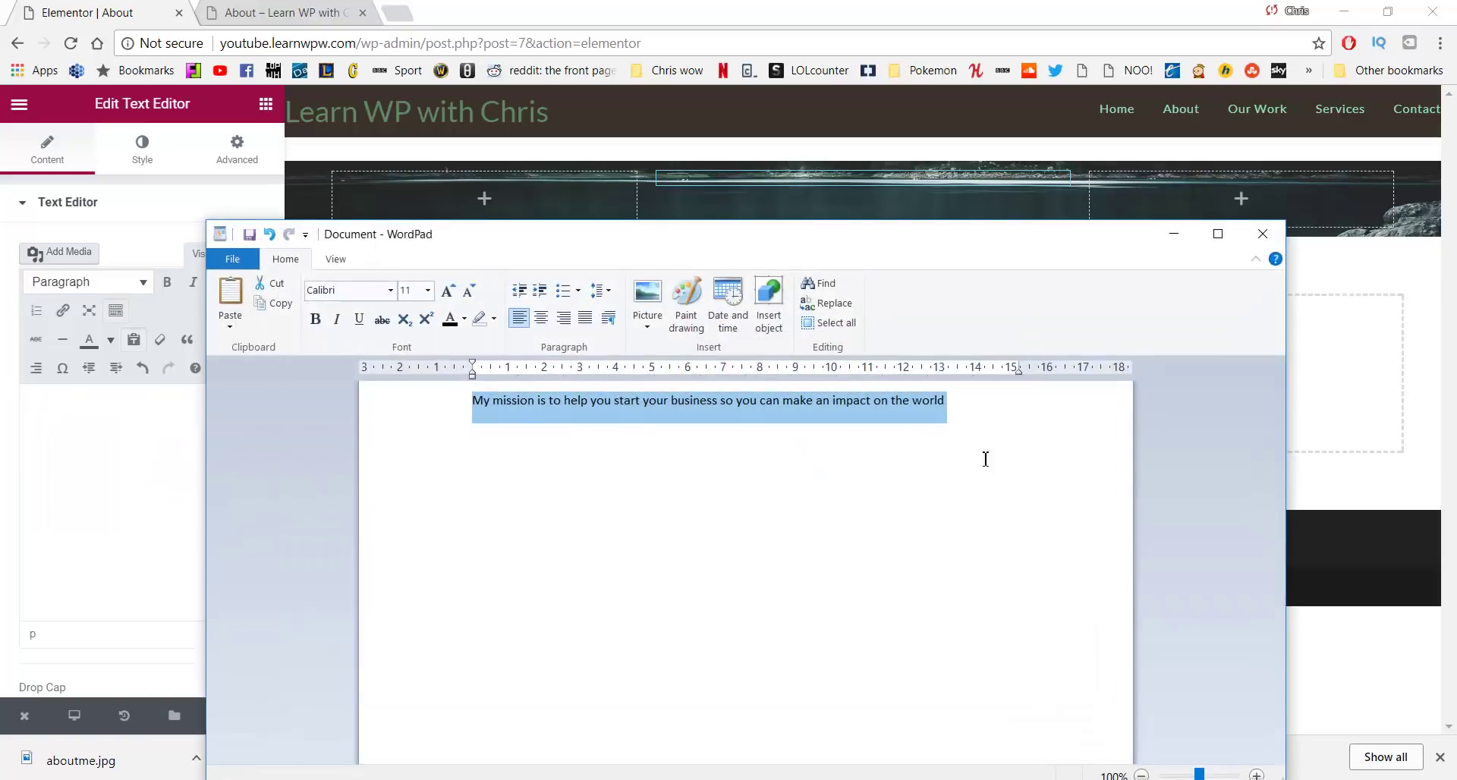
pyautogui.click(1175, 236)
pyautogui.write('My mission is to help you start your business so you can make an impact on the world')
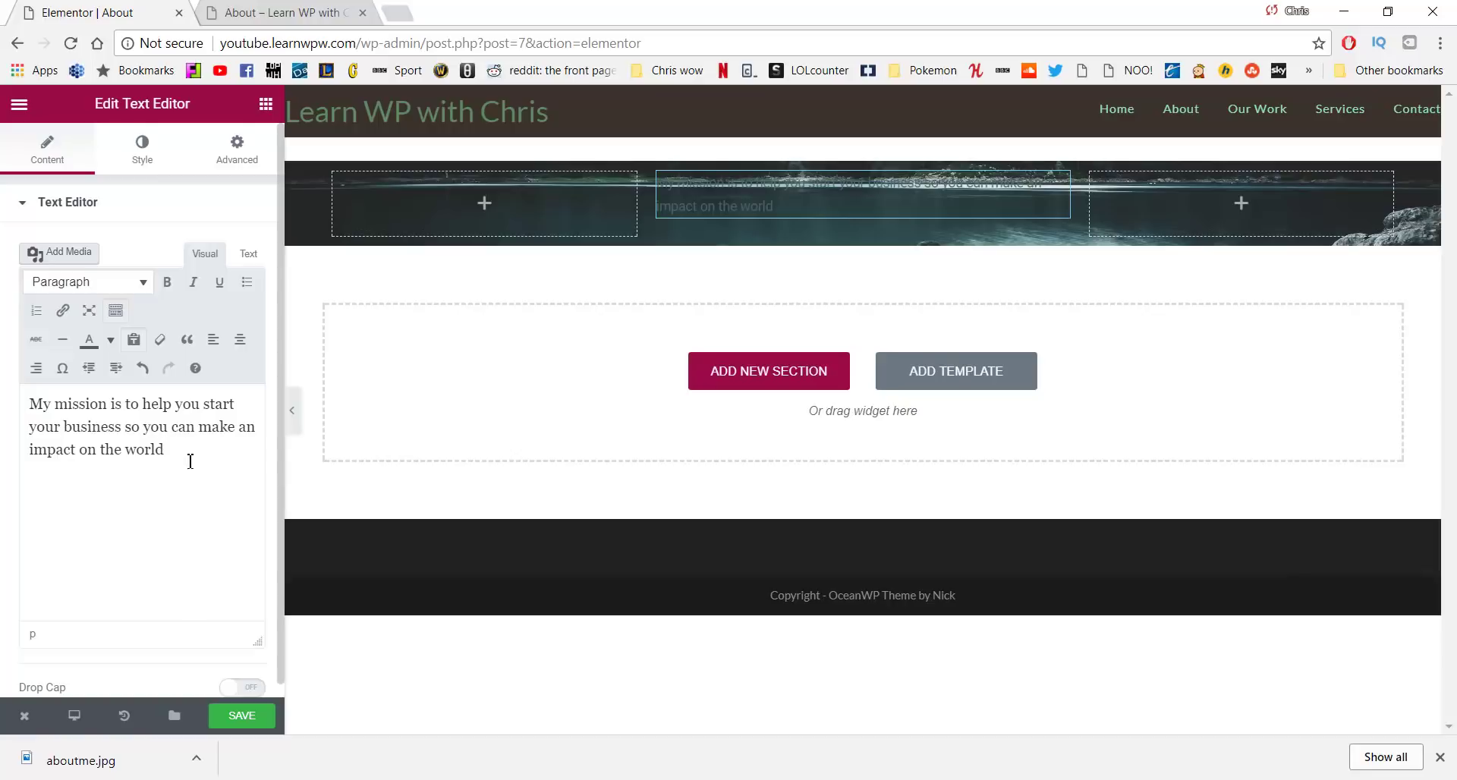
# Centre-align the mission text
pyautogui.hotkey('ctrl', 'a')
pyautogui.click(240, 339)
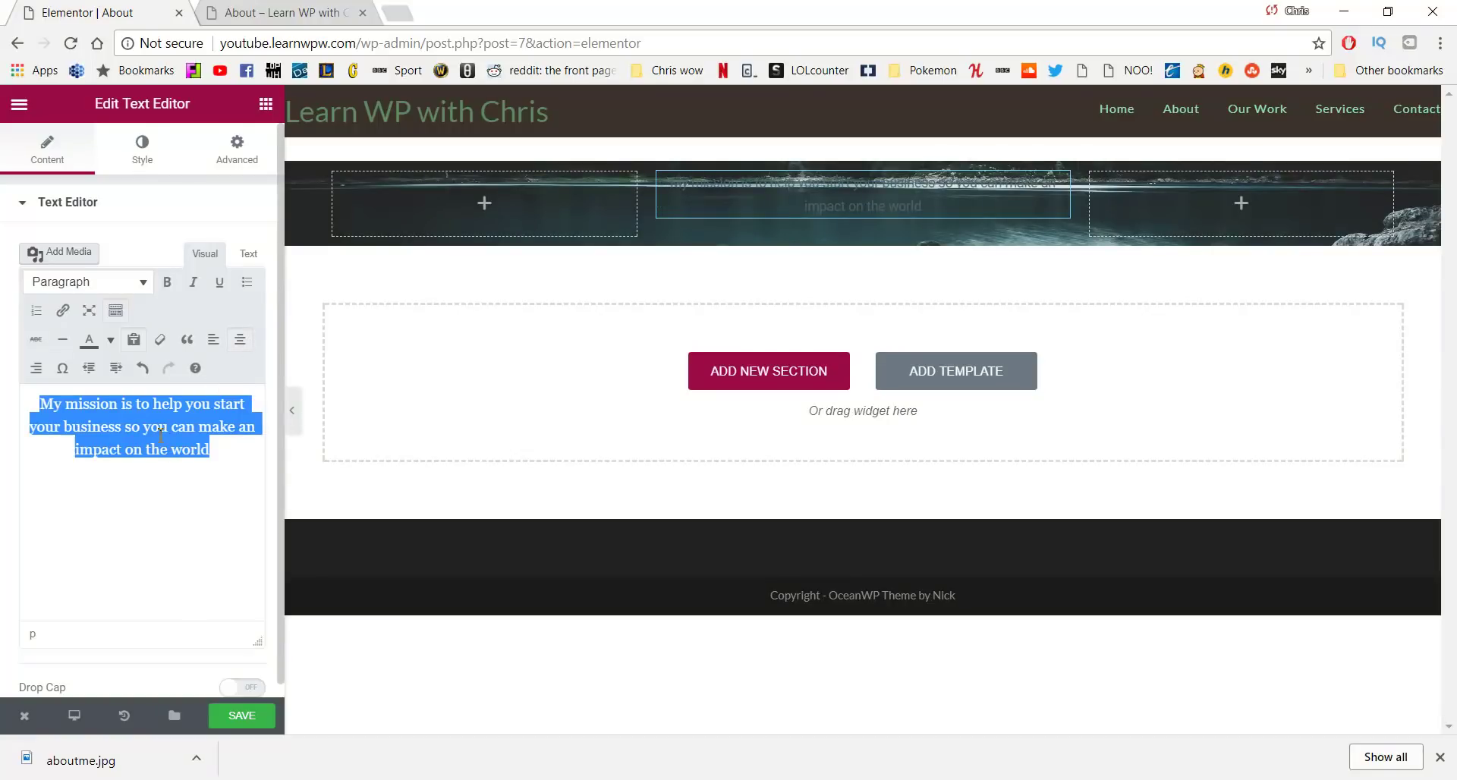
pyautogui.click(139, 215)
pyautogui.click(91, 207)
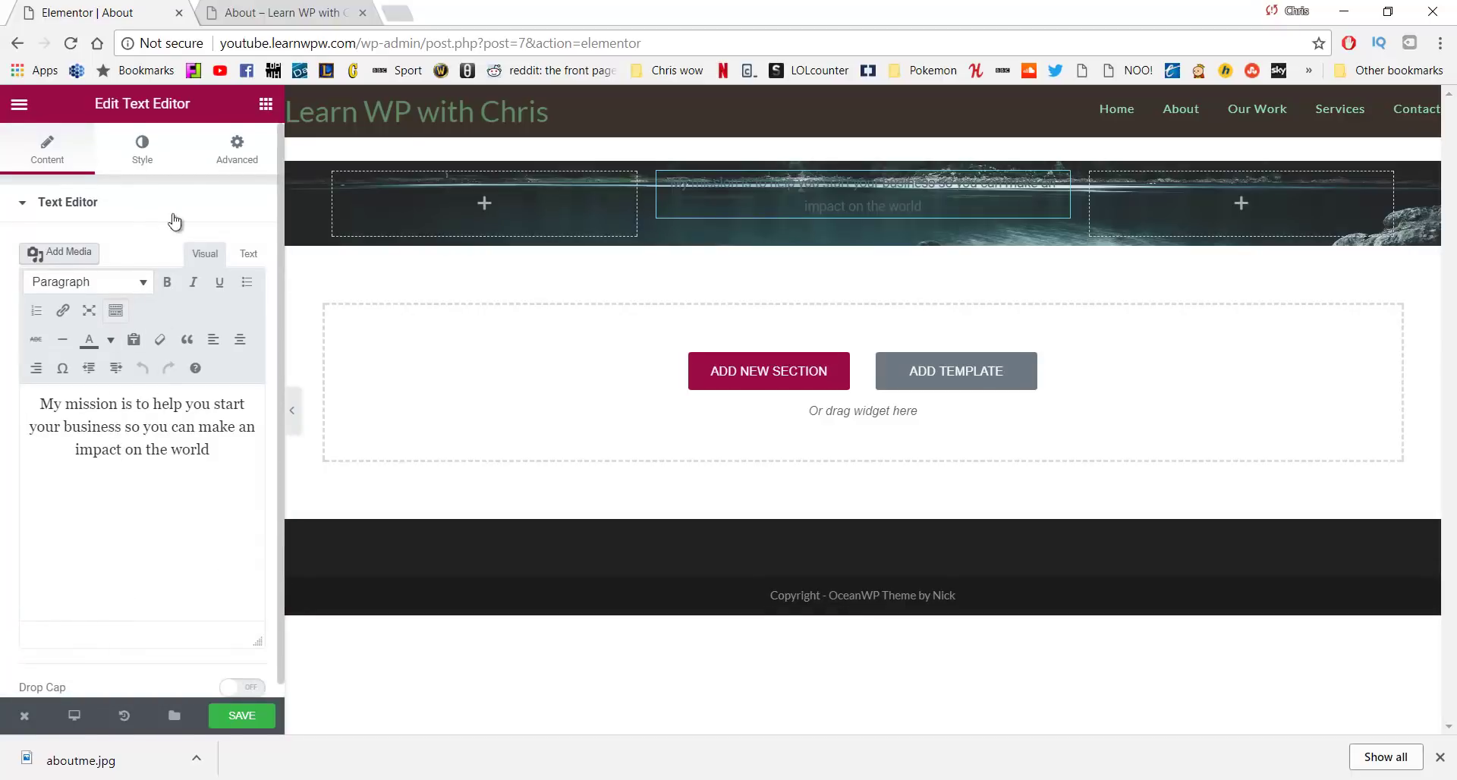
pyautogui.click(147, 146)
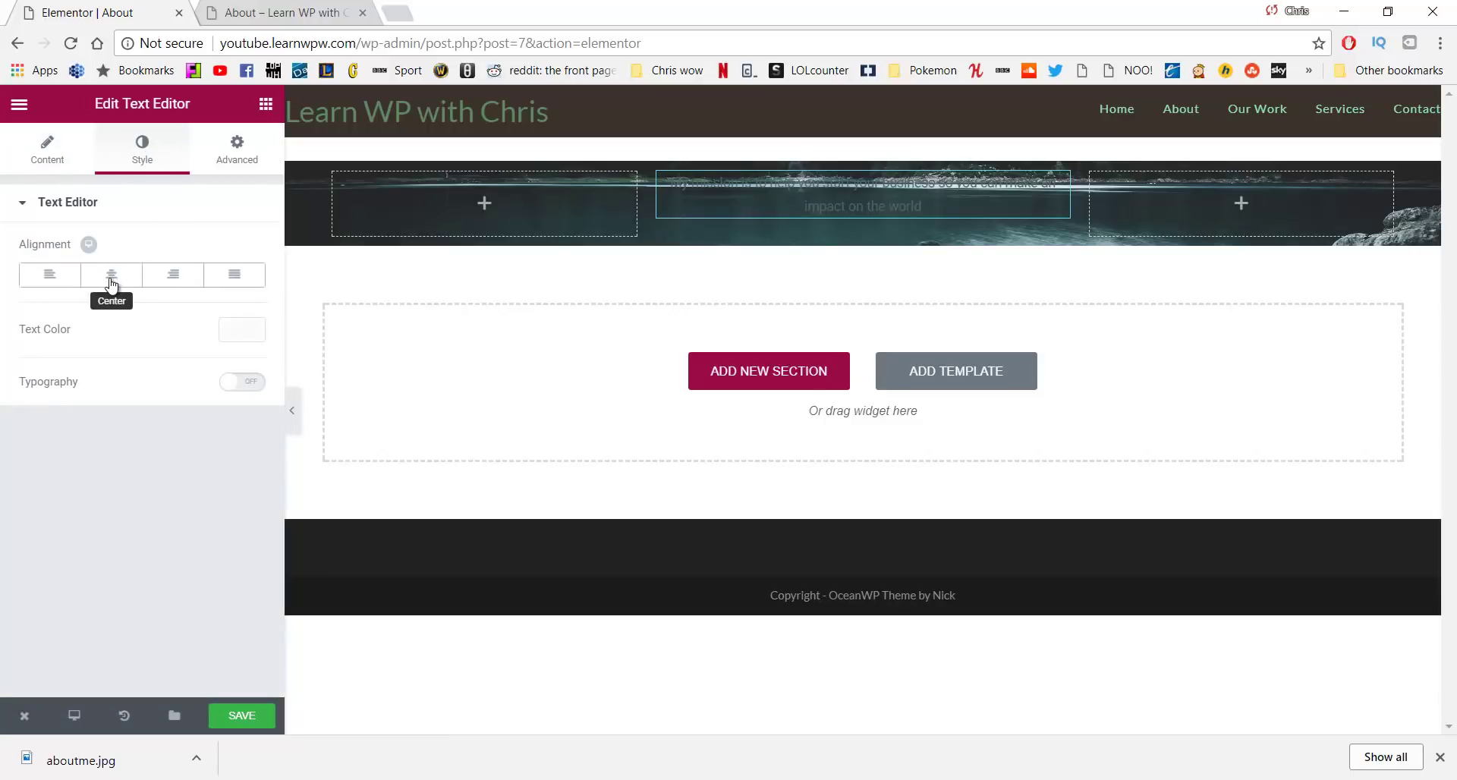
# Set the mission text colour to light grey #ededed
pyautogui.click(235, 331)
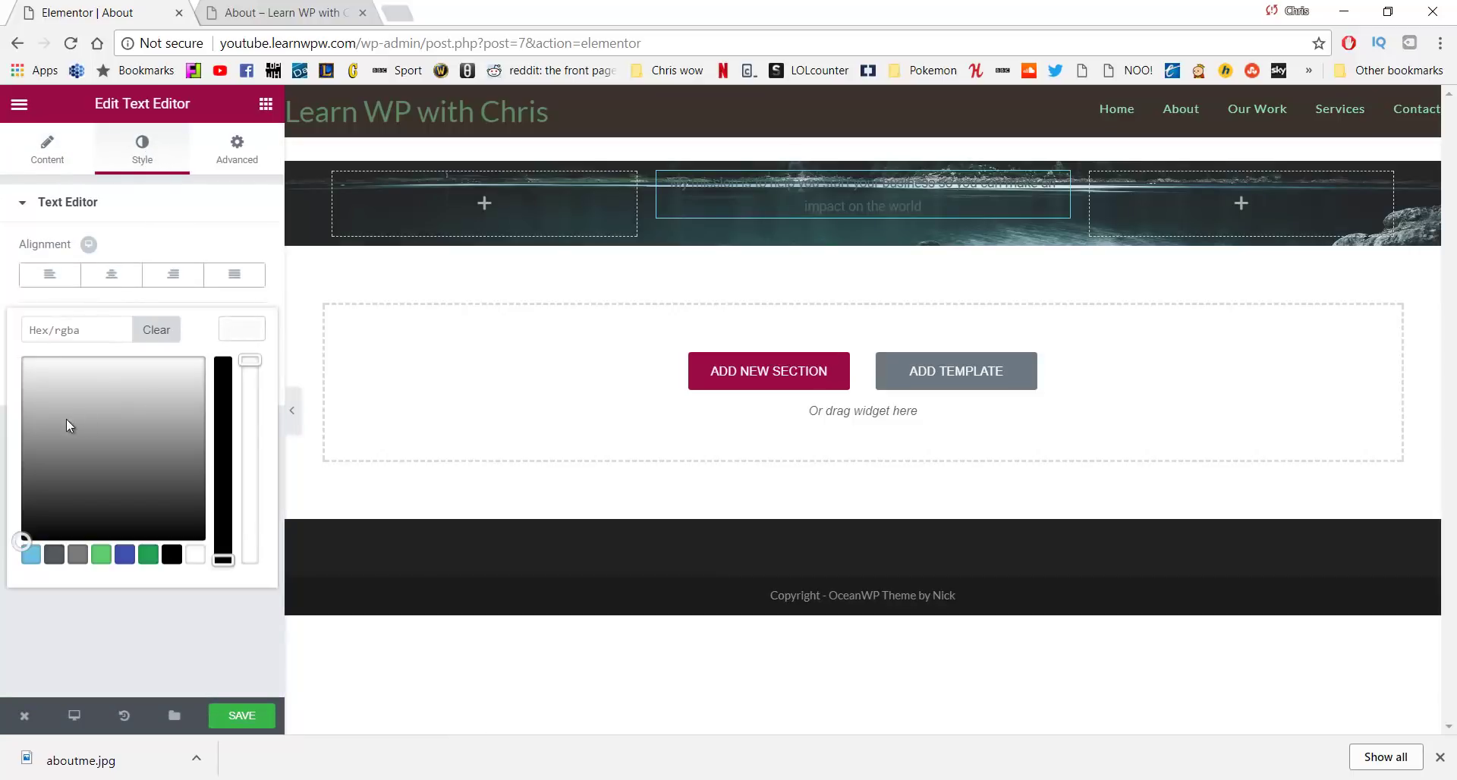
pyautogui.moveTo(66, 425); pyautogui.dragTo(33, 371)
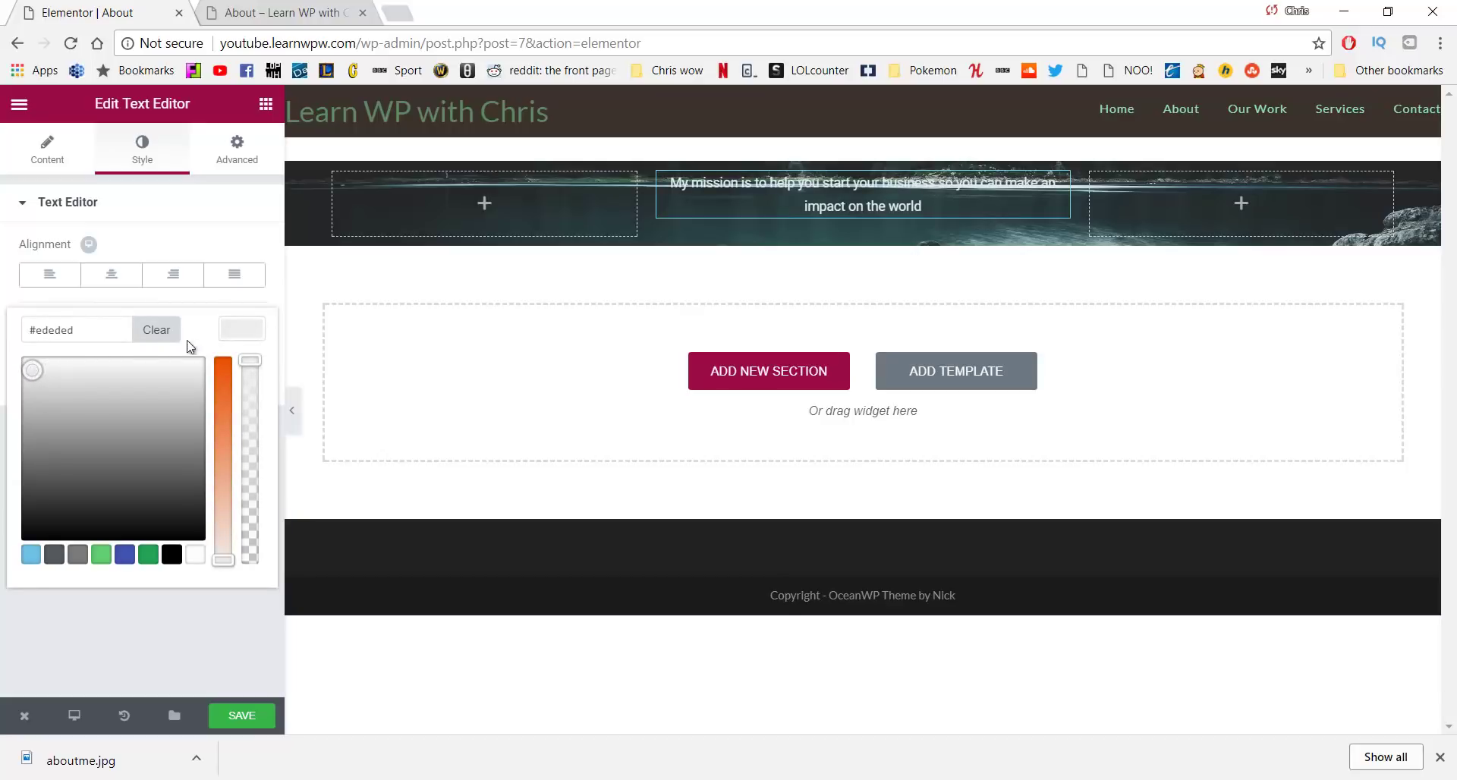
pyautogui.click(219, 218)
pyautogui.click(173, 199)
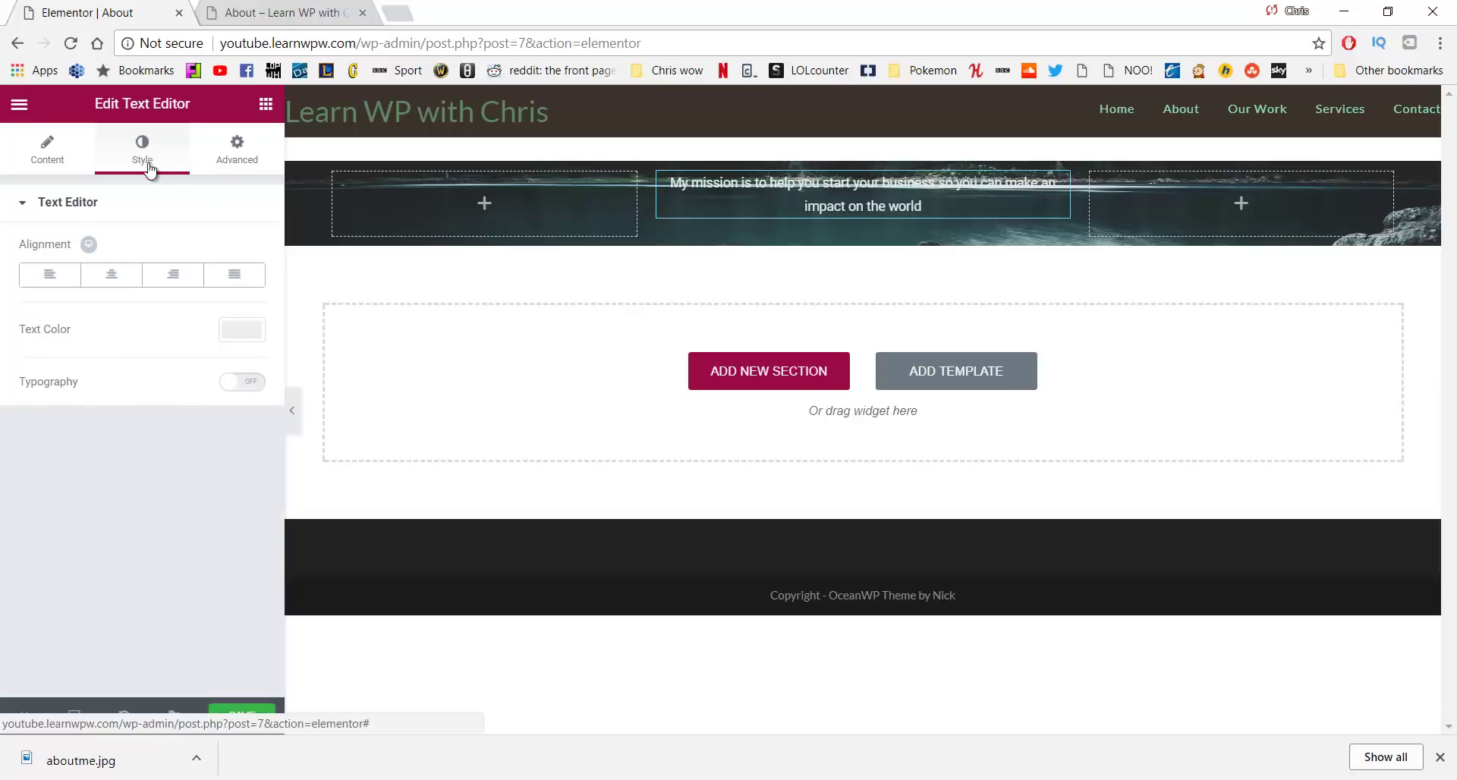
# Turn on custom typography with 22 px size and 300 weight
pyautogui.click(239, 401)
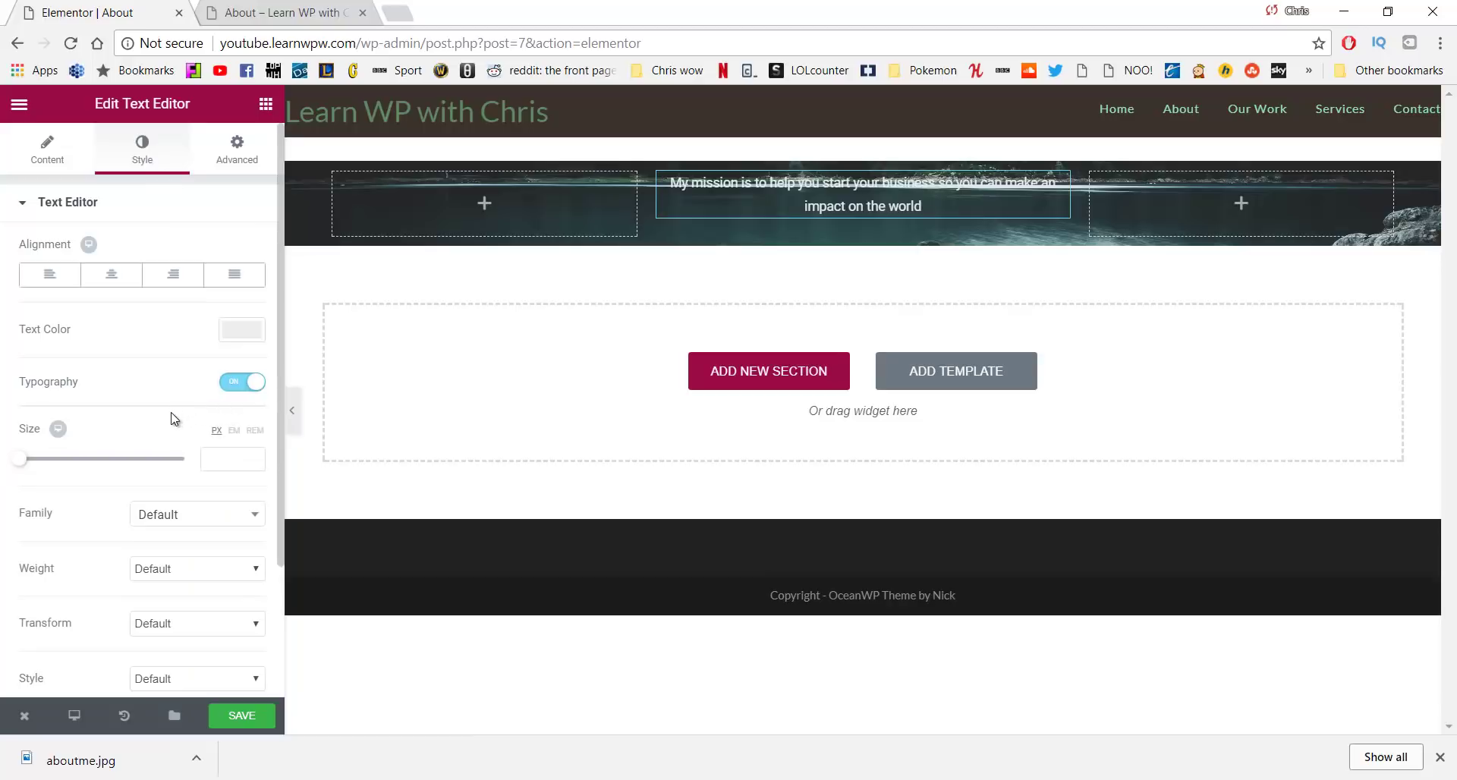
pyautogui.moveTo(21, 460); pyautogui.dragTo(36, 472)
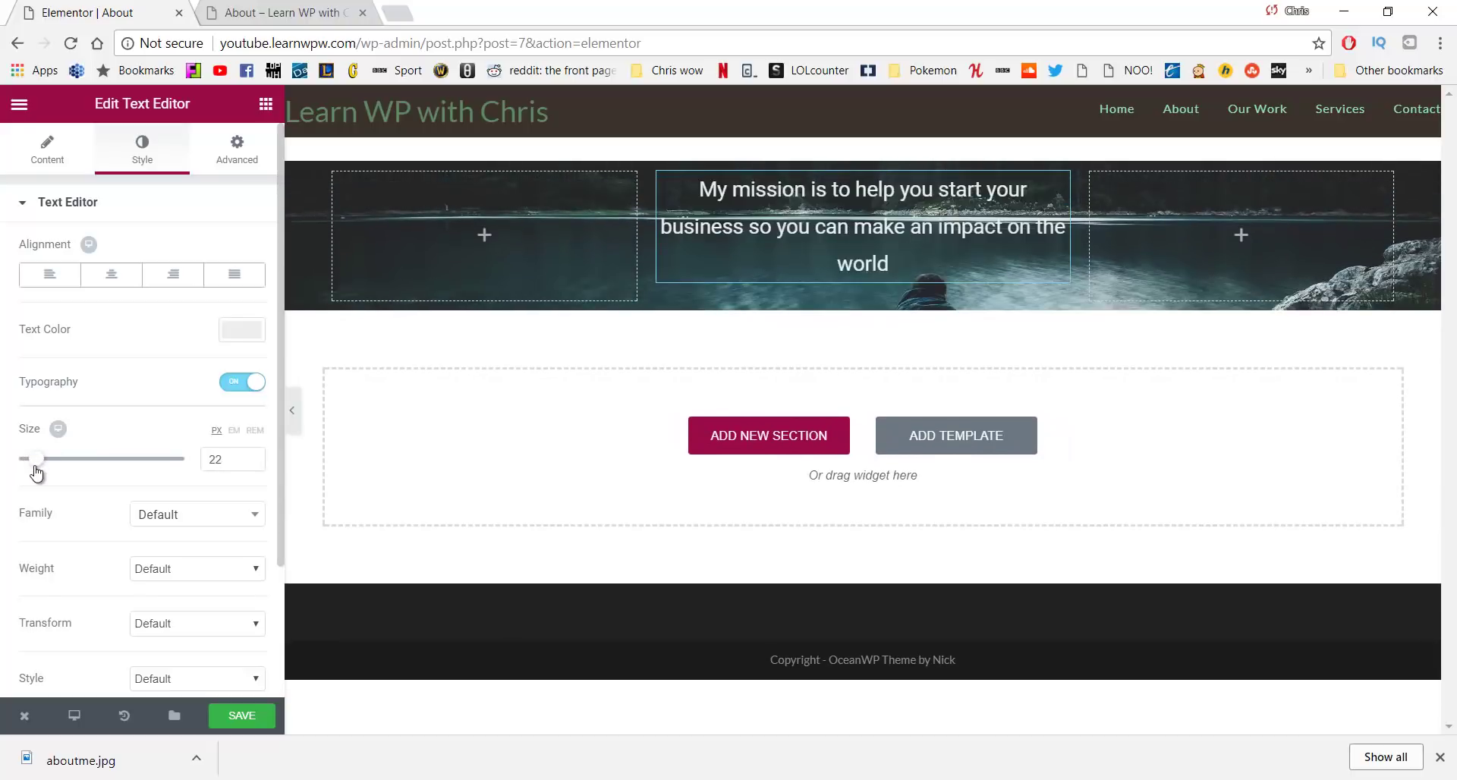
pyautogui.click(192, 581)
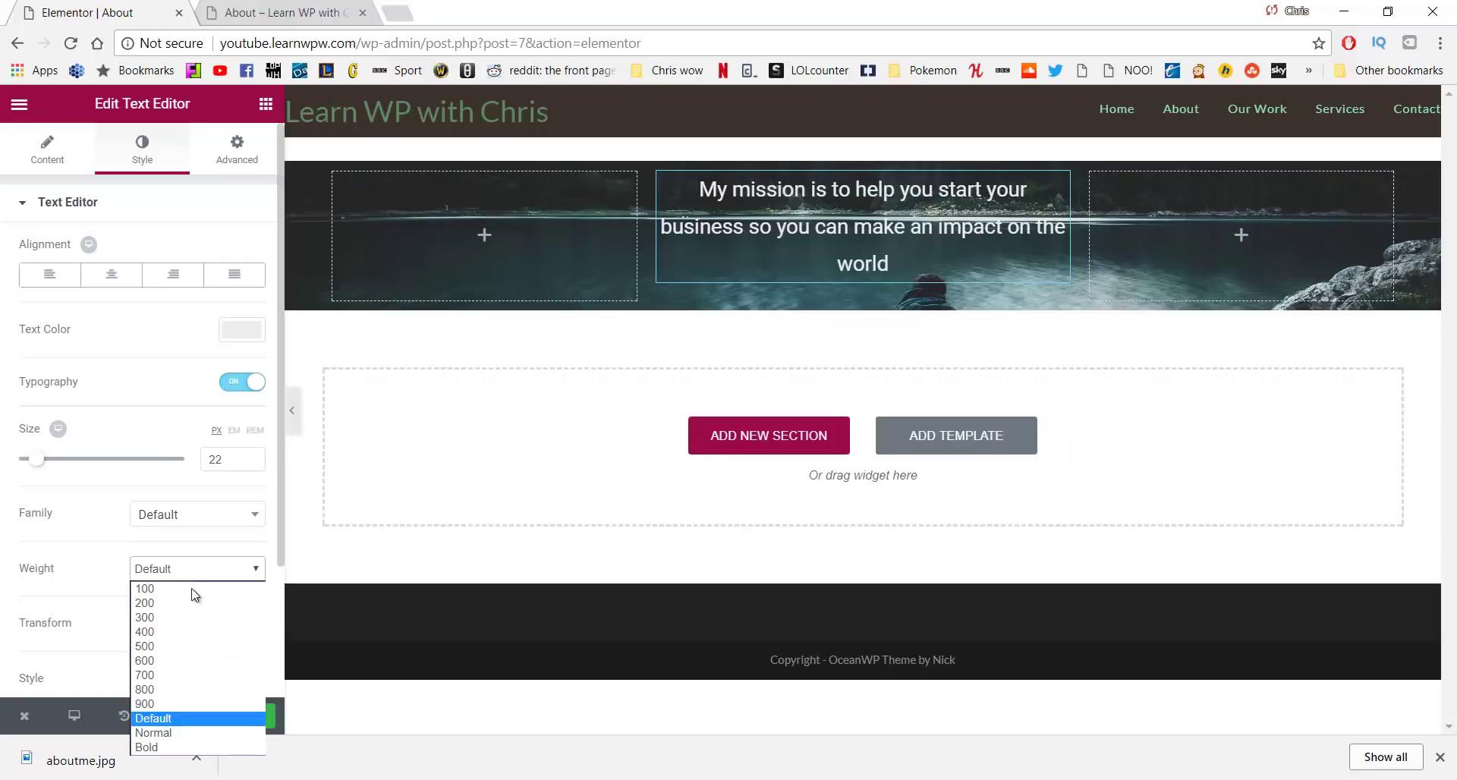
pyautogui.click(190, 620)
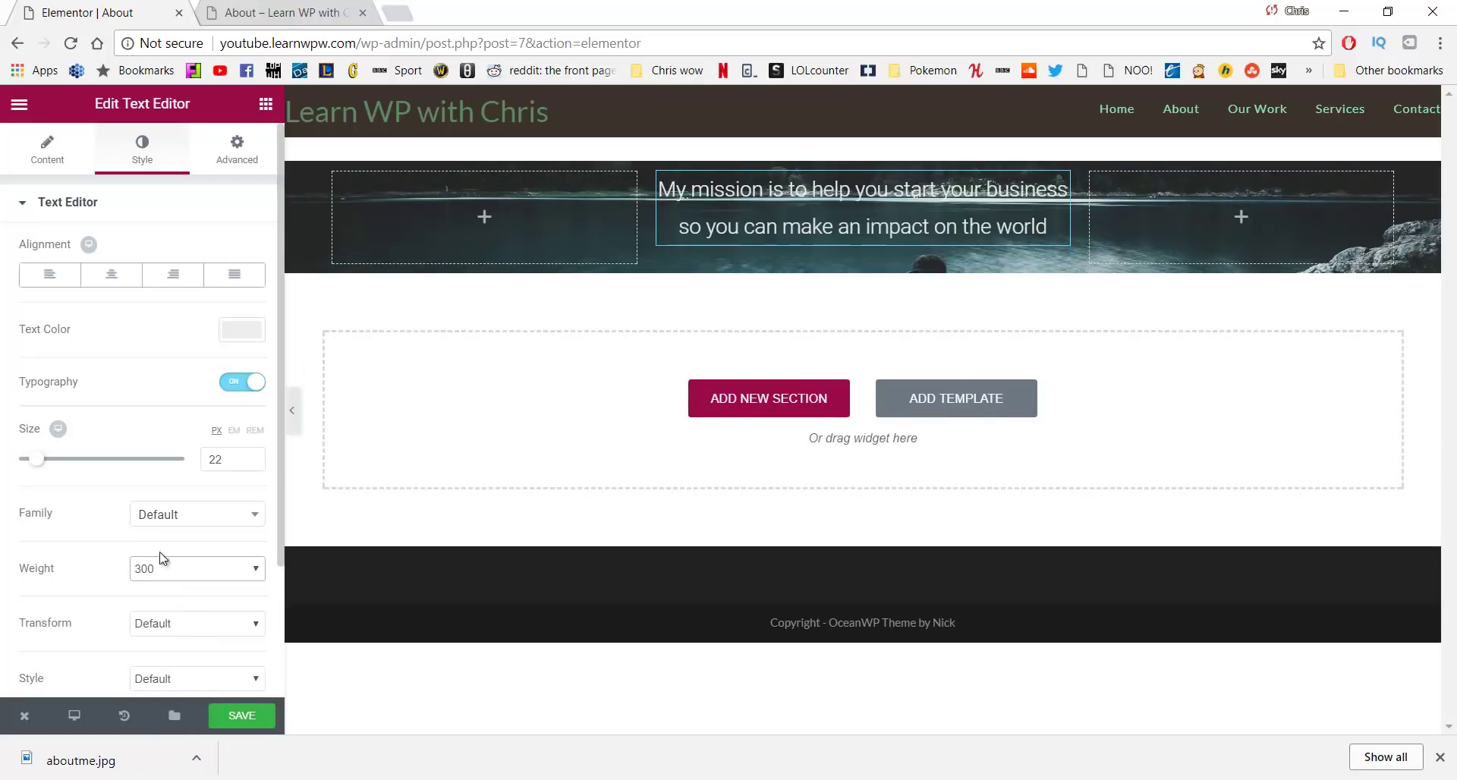
pyautogui.scroll(-2, 139, 479)
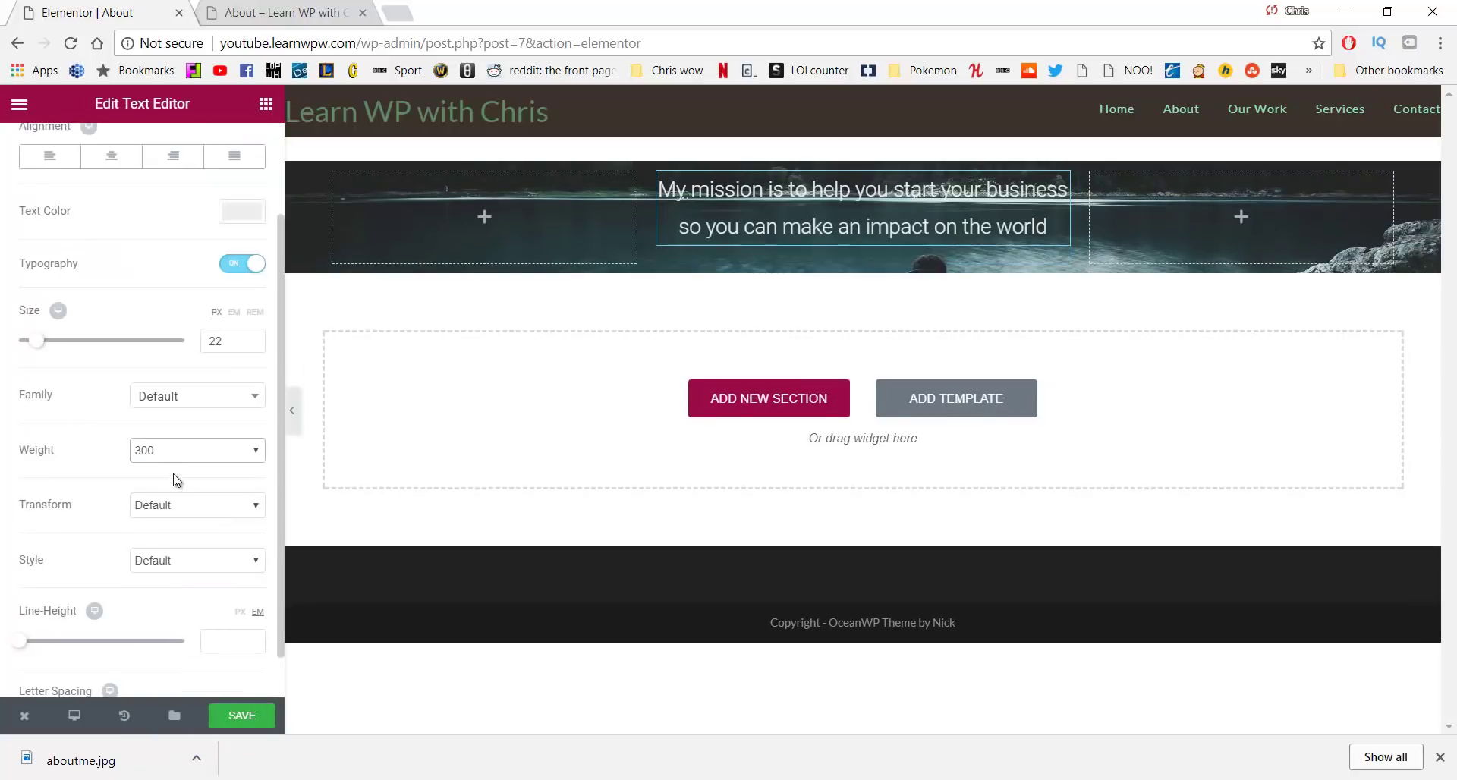
pyautogui.scroll(2, 175, 478)
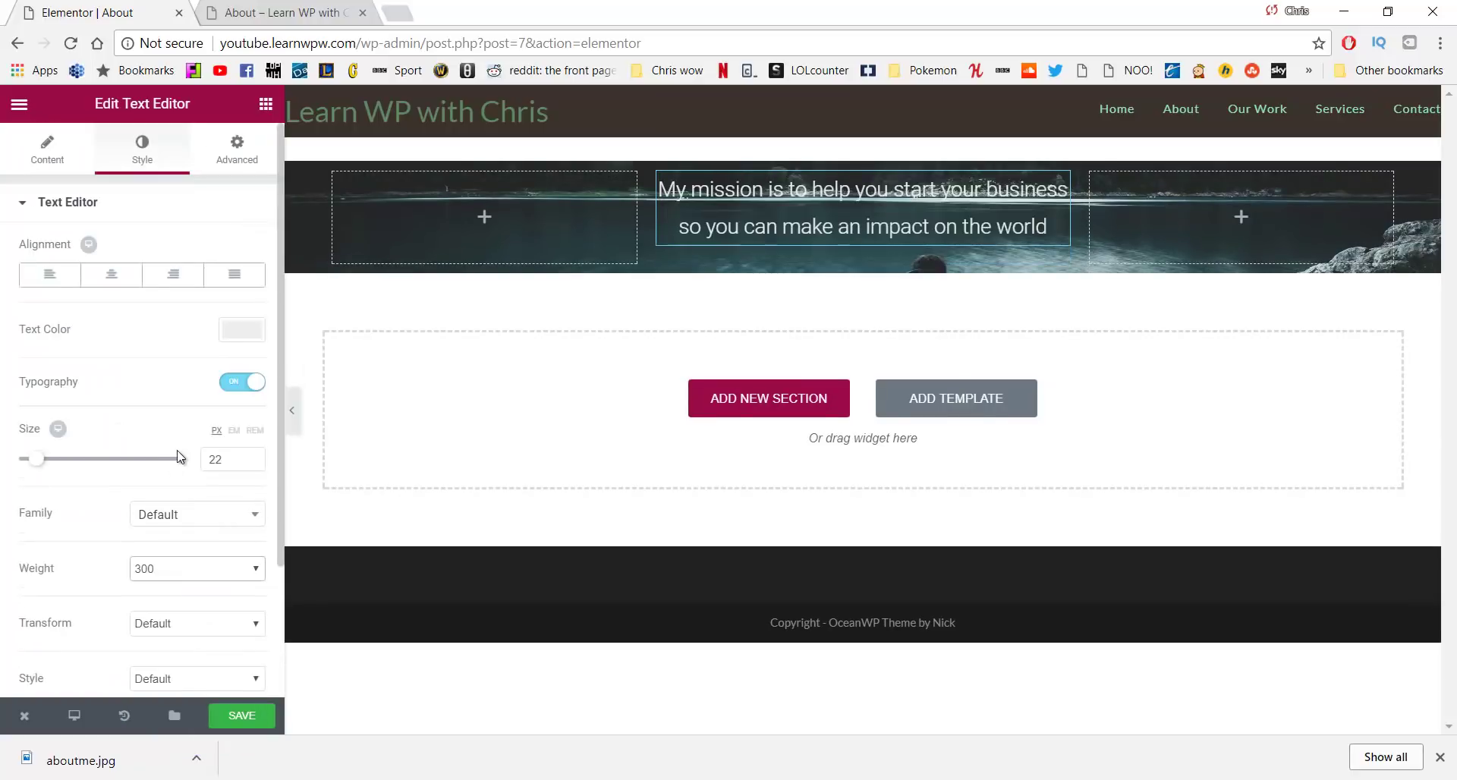
# Unlink the text widget's margins and set top to 150 and bottom to 350
pyautogui.click(238, 156)
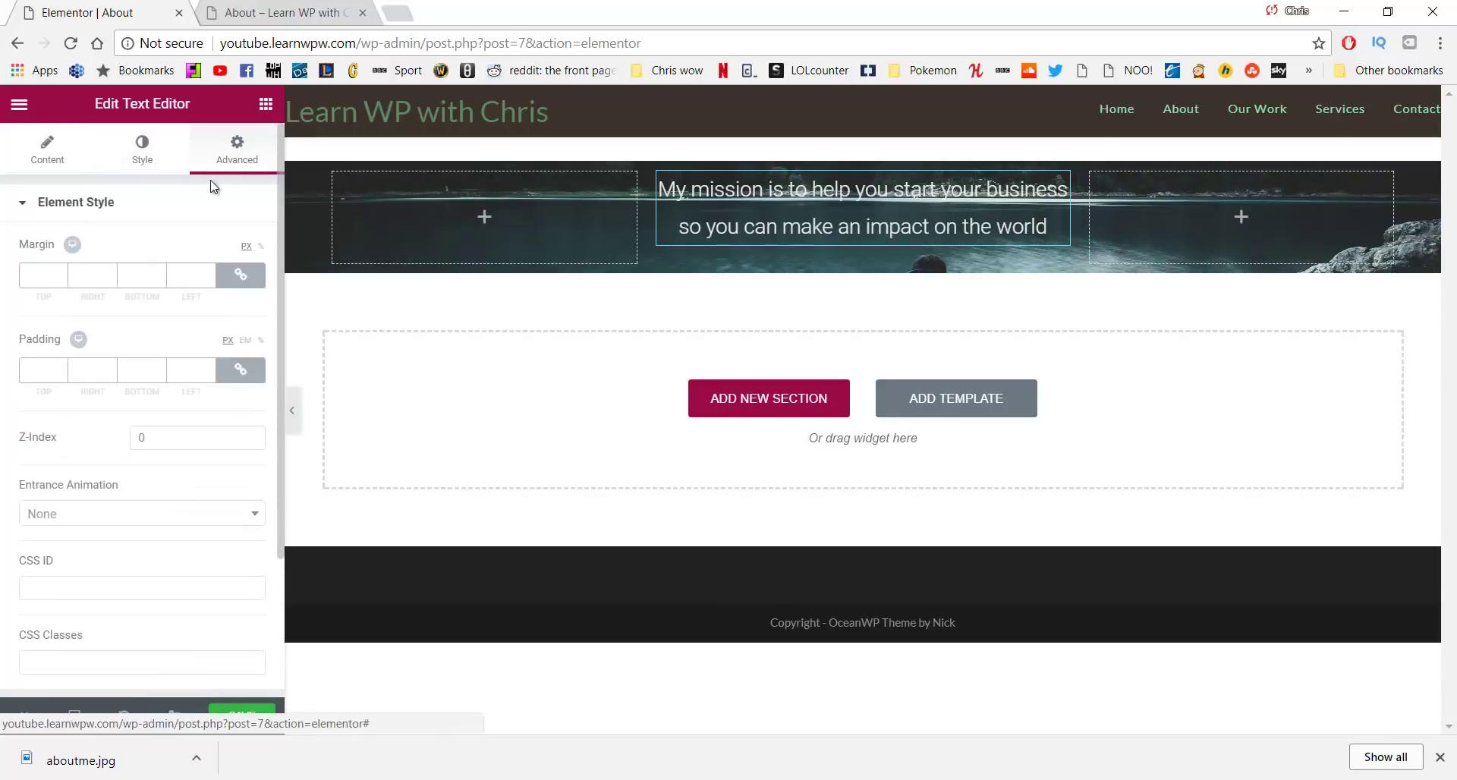
pyautogui.click(241, 277)
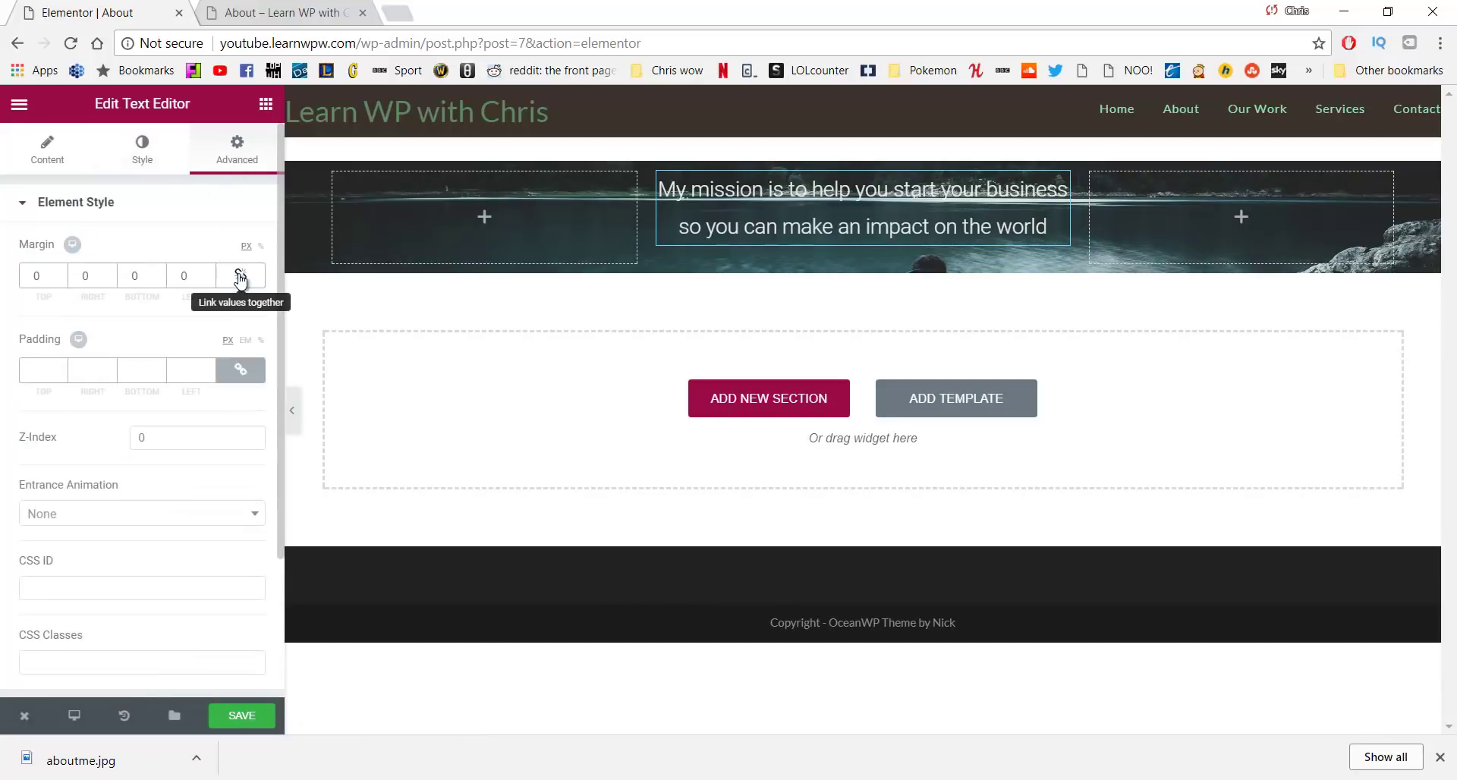
pyautogui.doubleClick(38, 276)
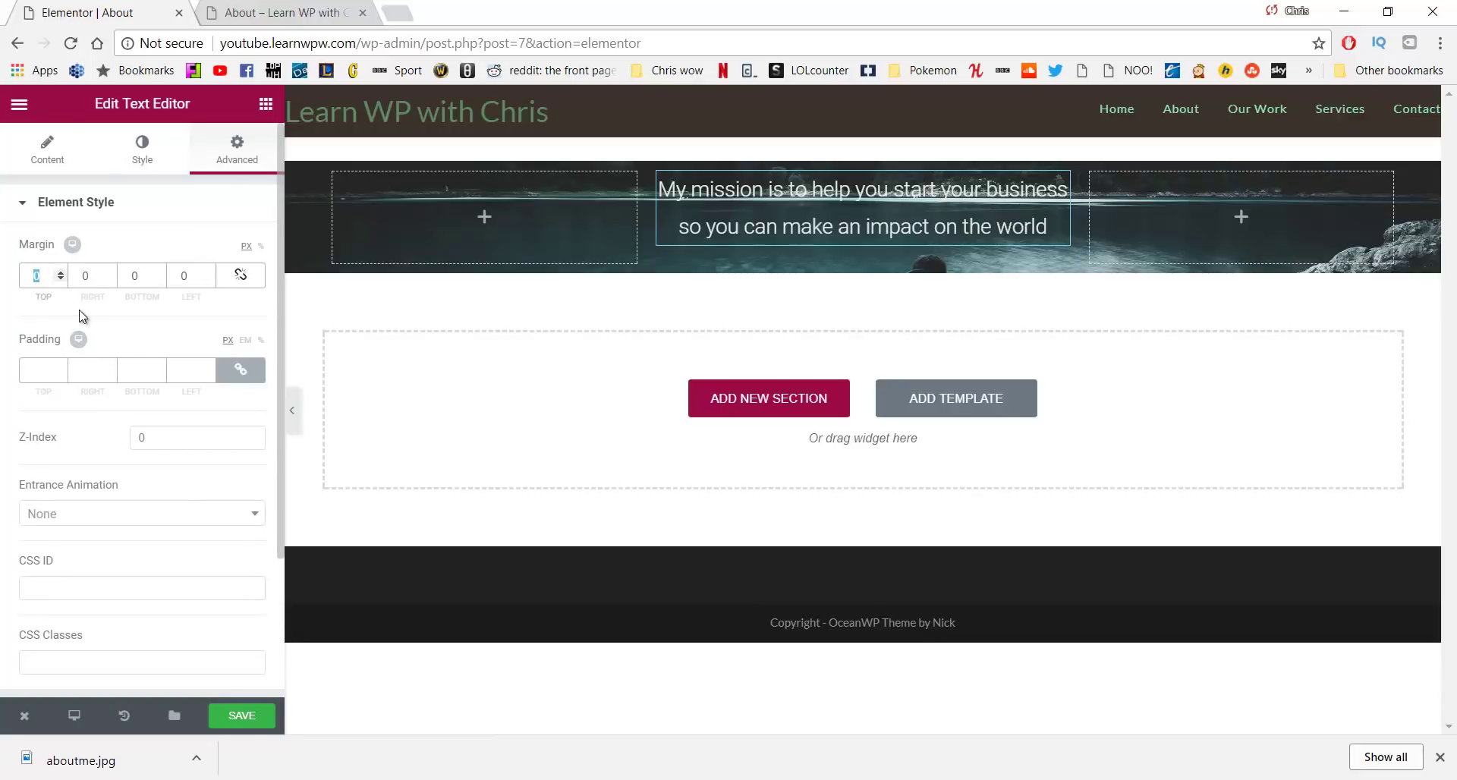
pyautogui.write('150')
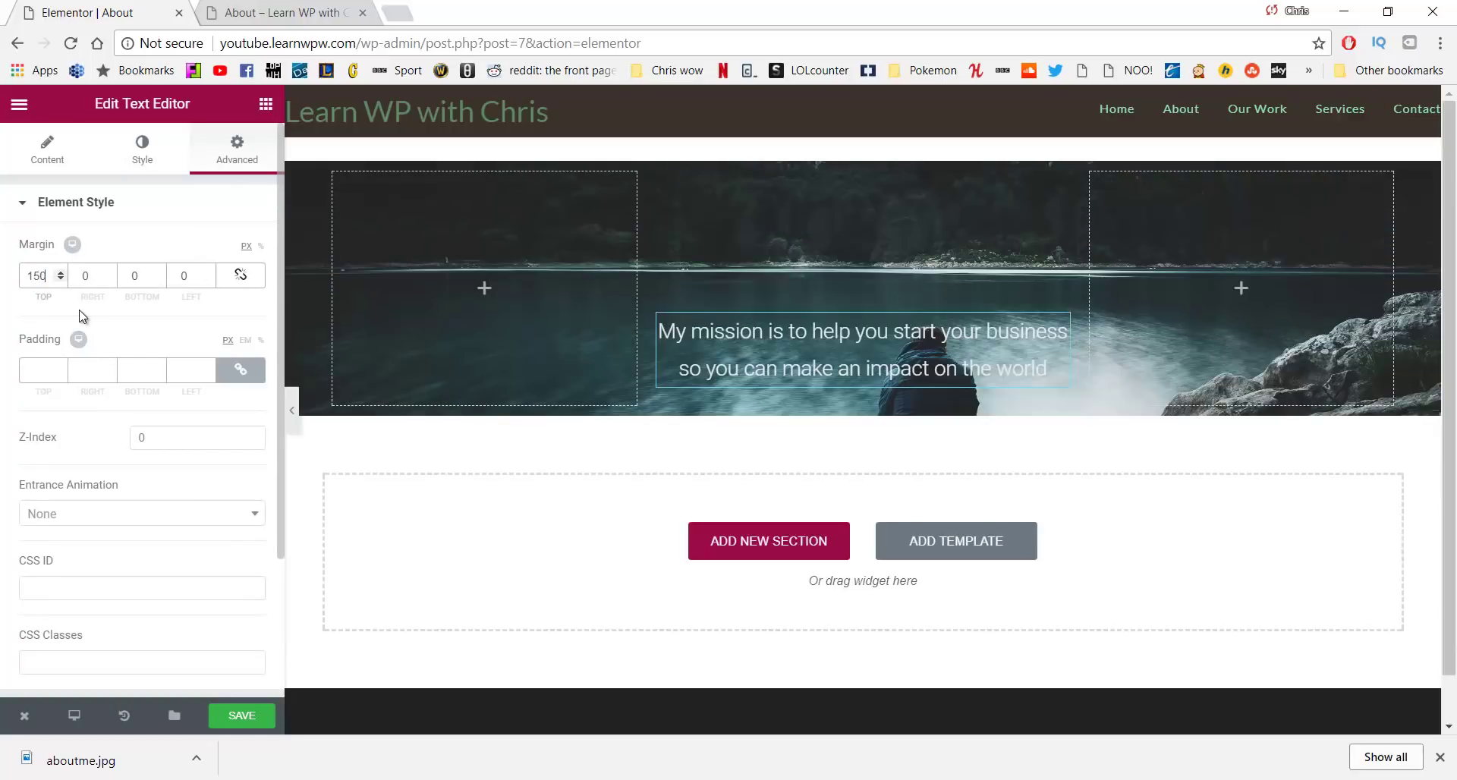
pyautogui.doubleClick(133, 275)
pyautogui.write('350')
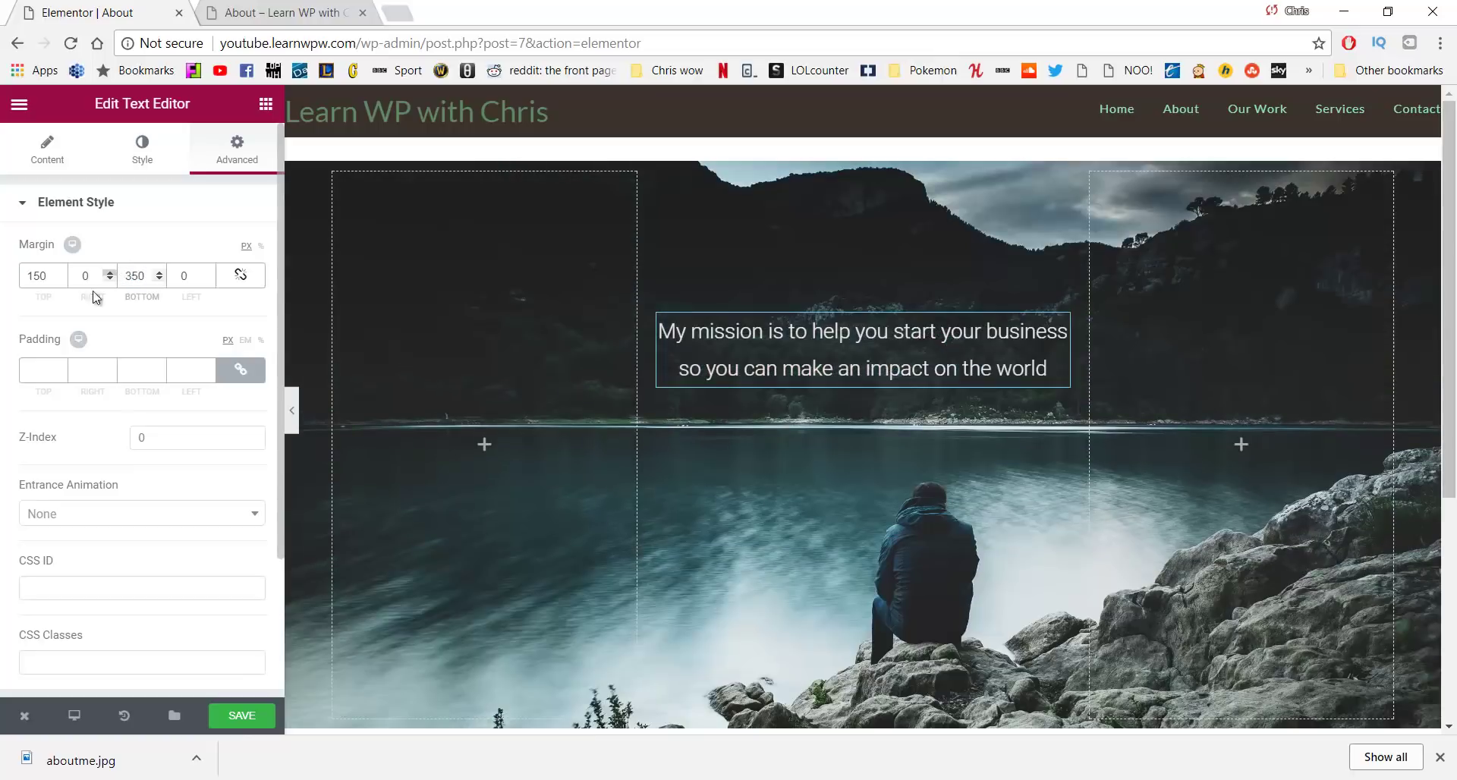
pyautogui.scroll(3, 580, 366)
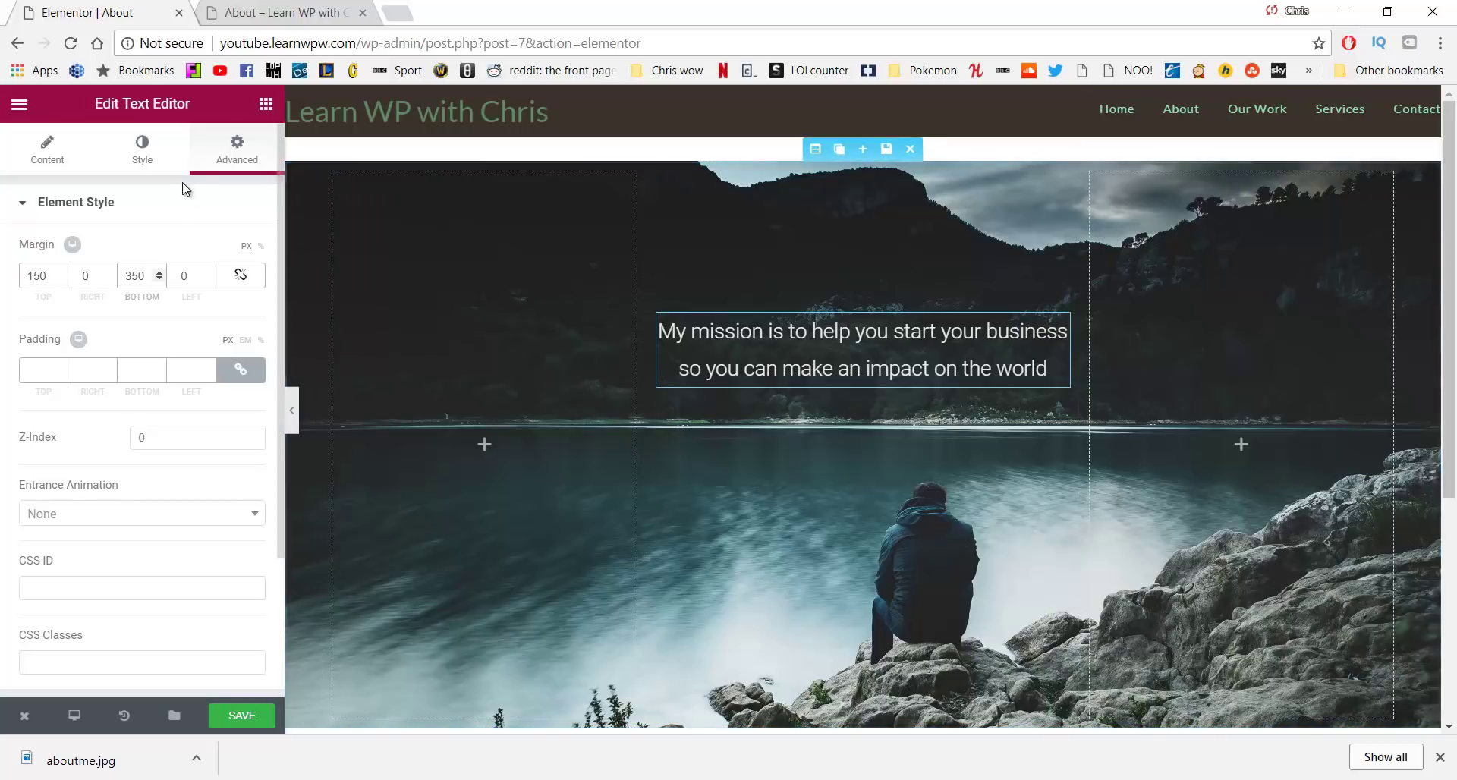
pyautogui.click(164, 150)
pyautogui.click(237, 149)
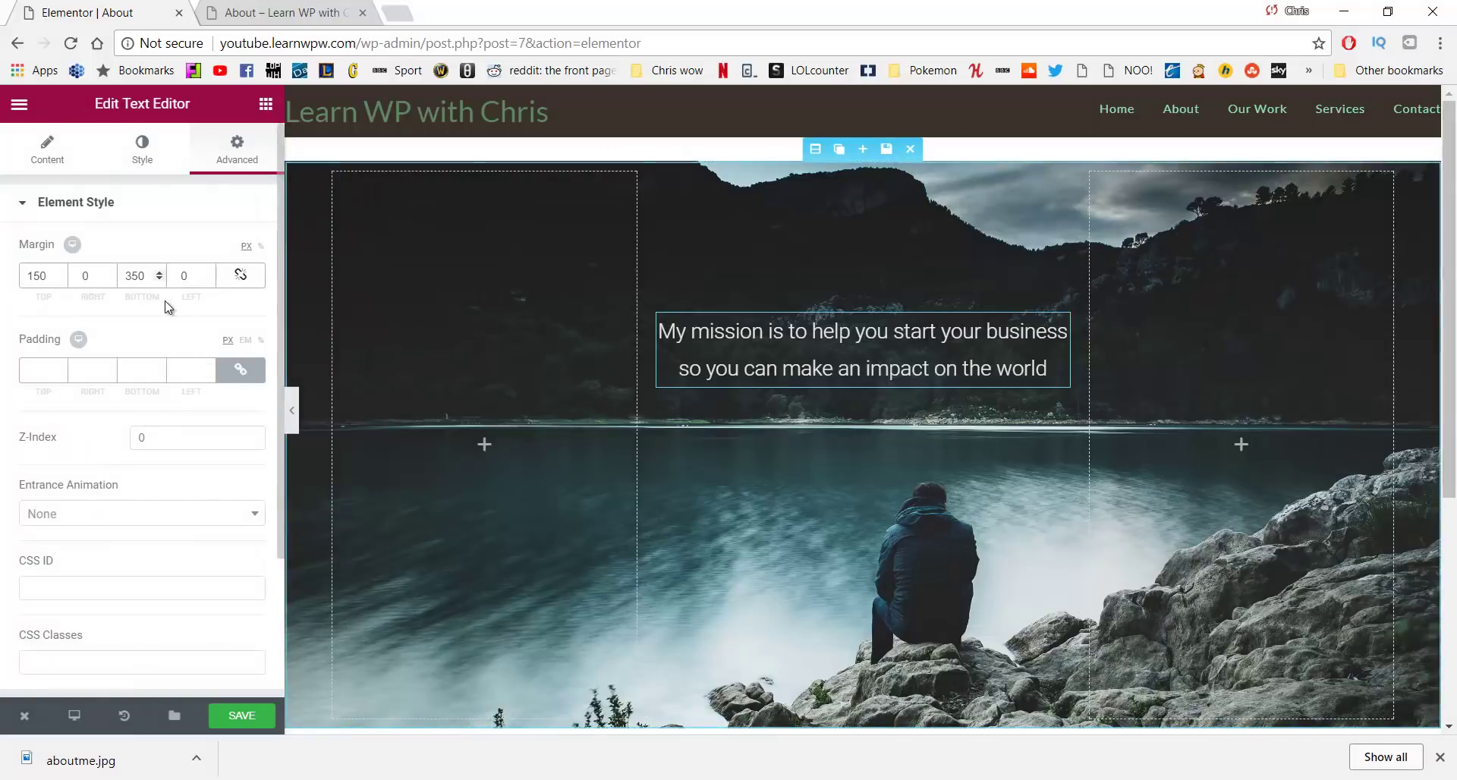
pyautogui.scroll(-3, 169, 307)
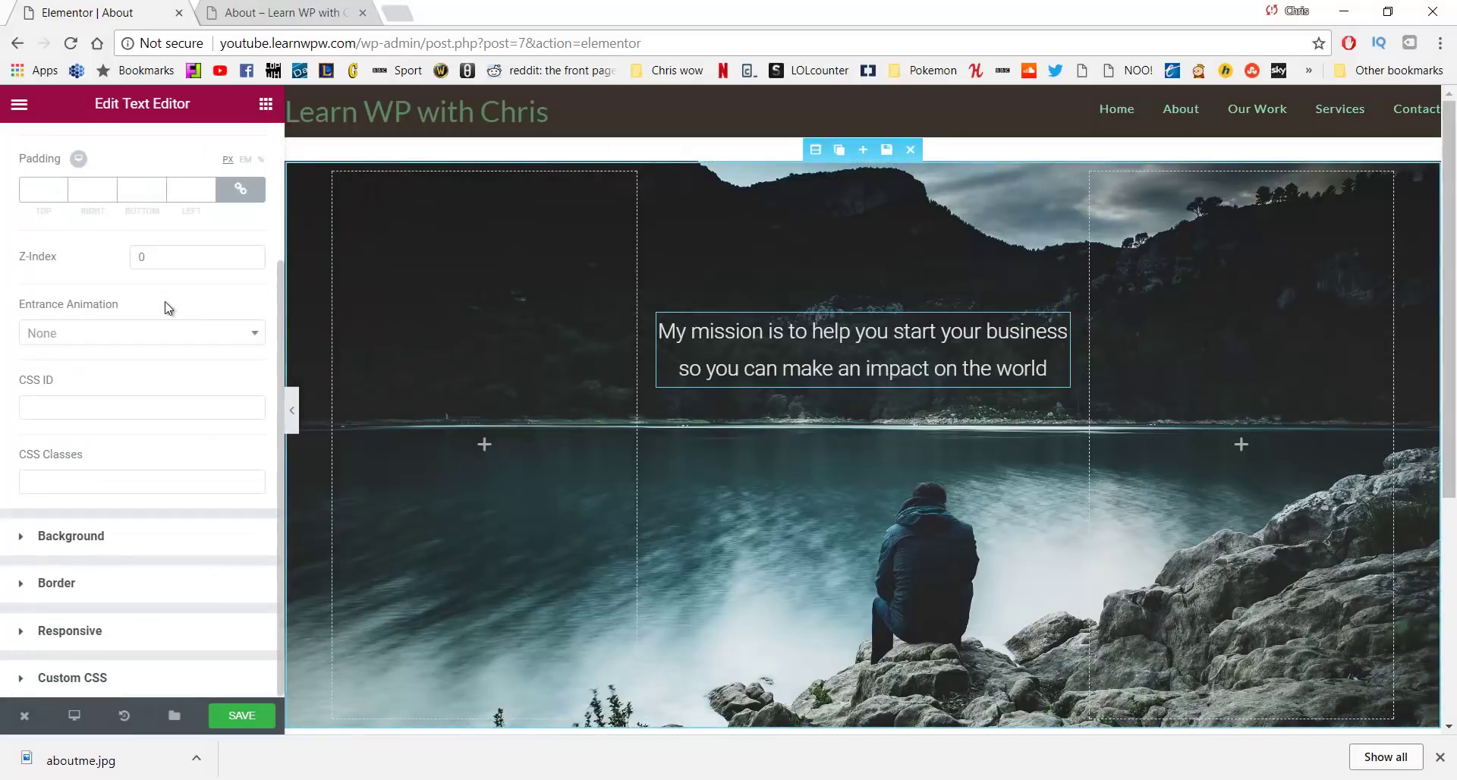
# Give the mission text box a semi-transparent light grey background and save the page
pyautogui.click(145, 541)
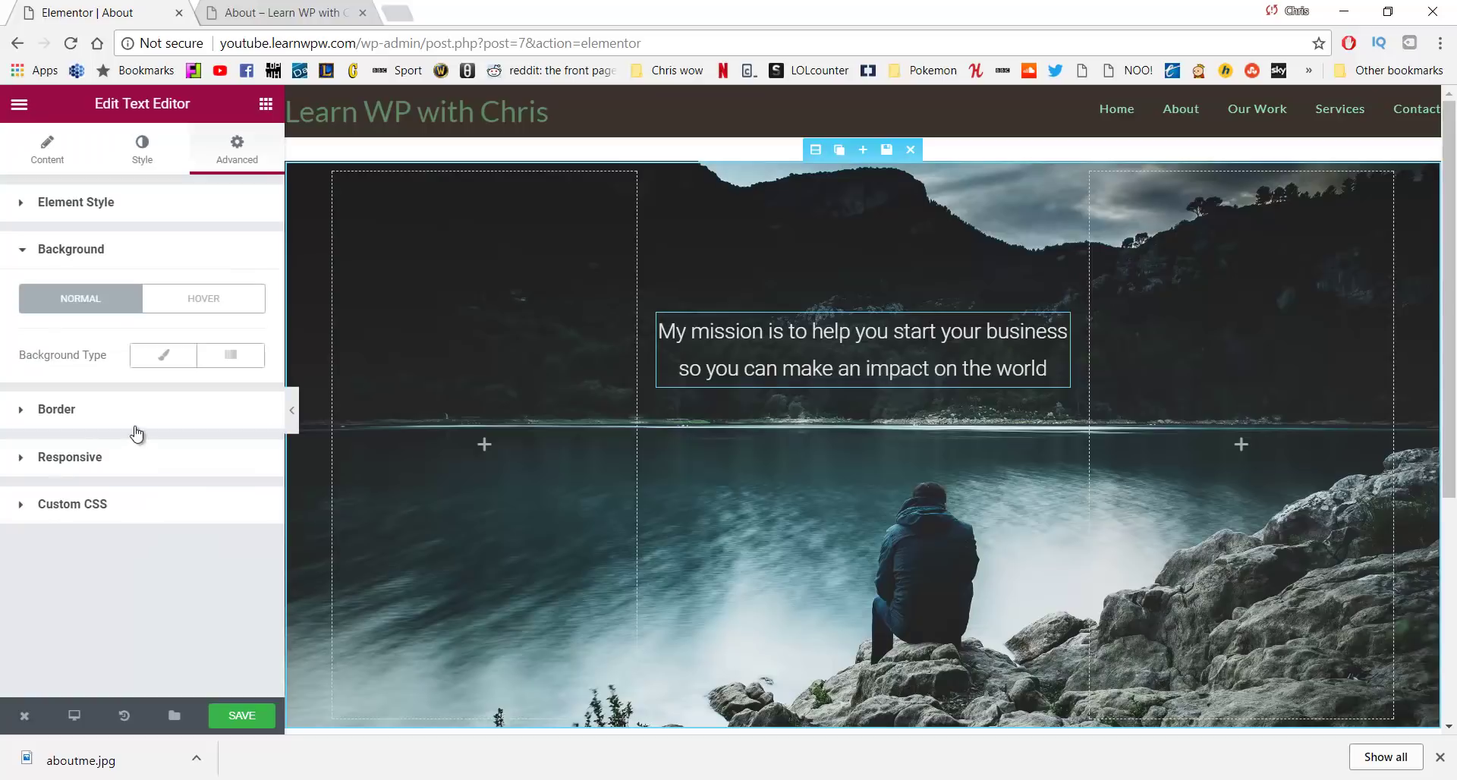
pyautogui.click(158, 357)
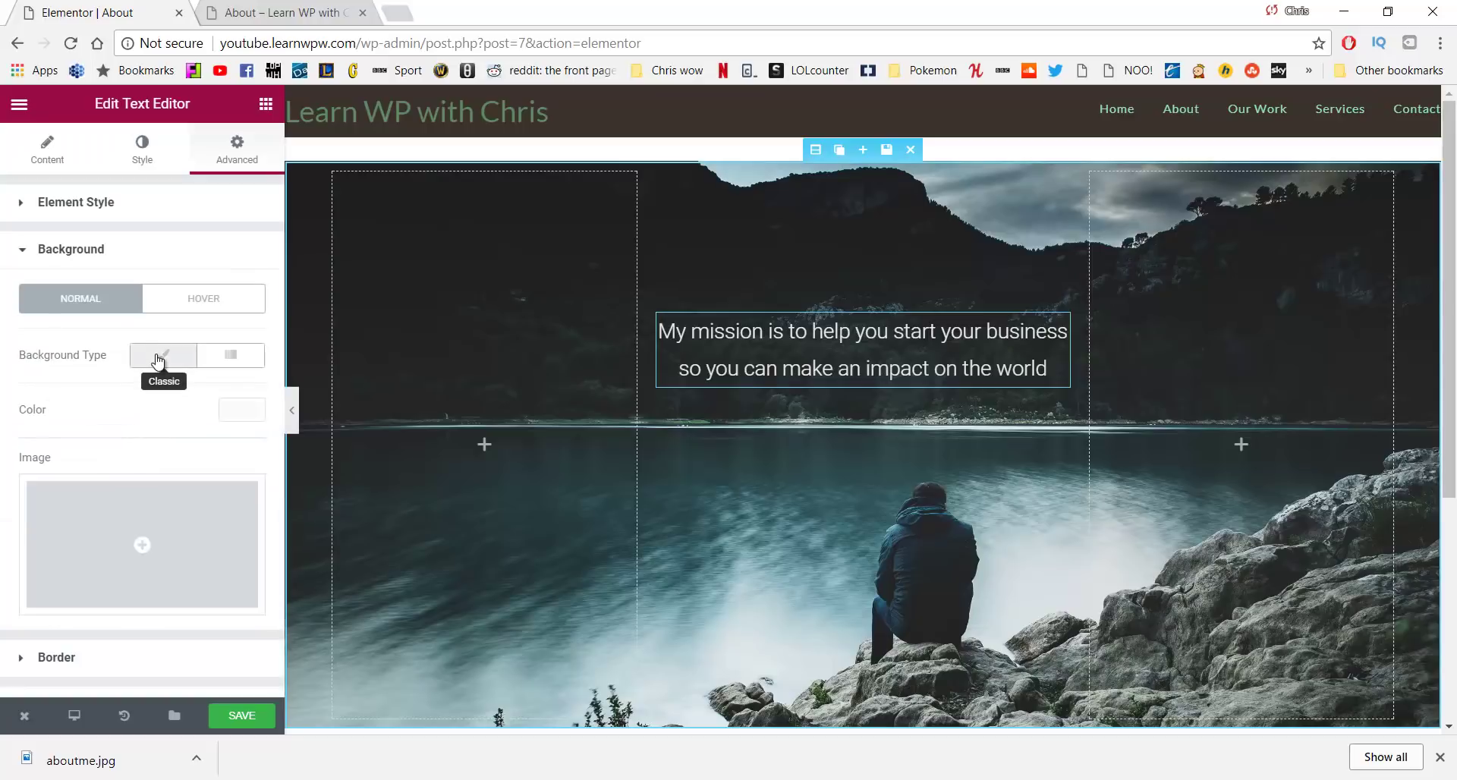
pyautogui.click(227, 410)
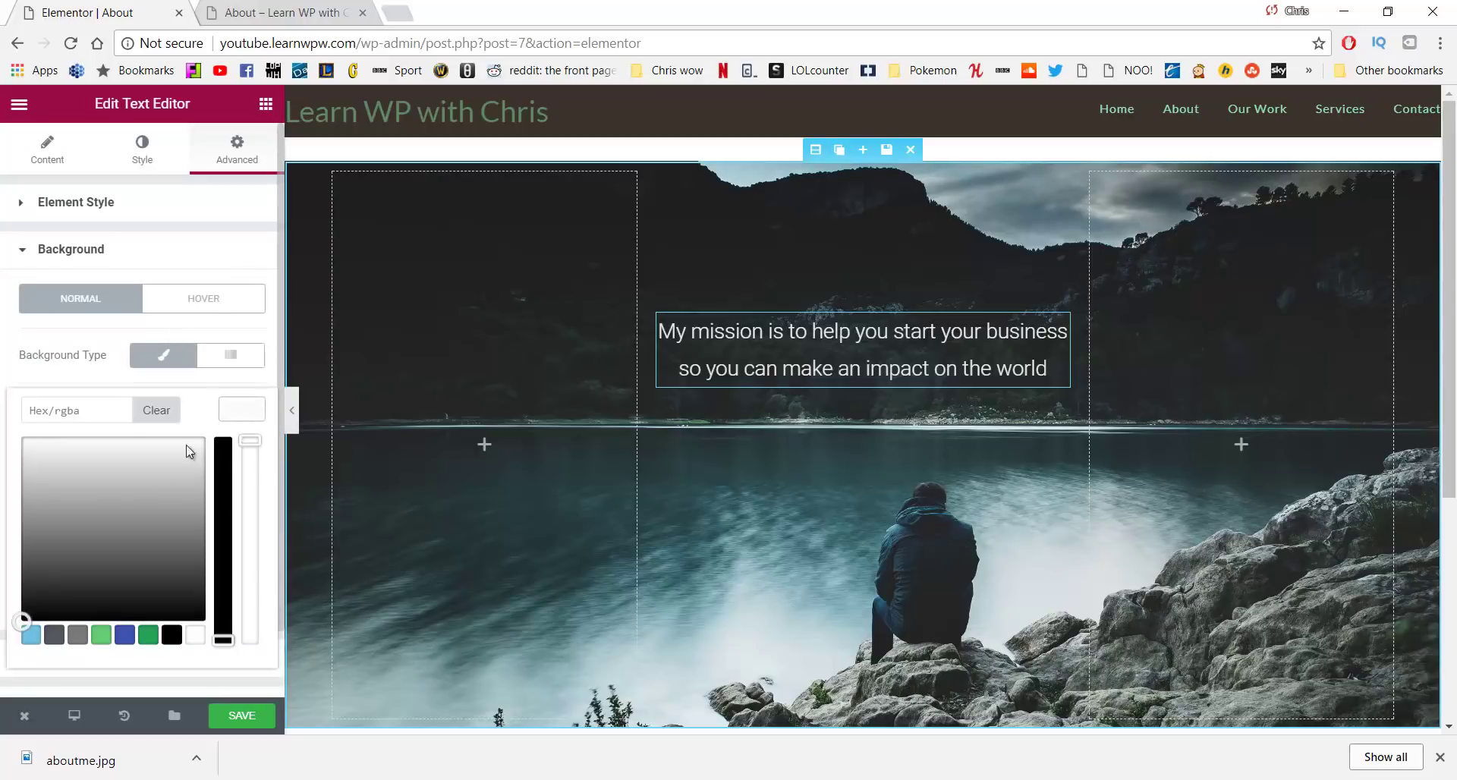
pyautogui.moveTo(191, 453); pyautogui.dragTo(37, 542)
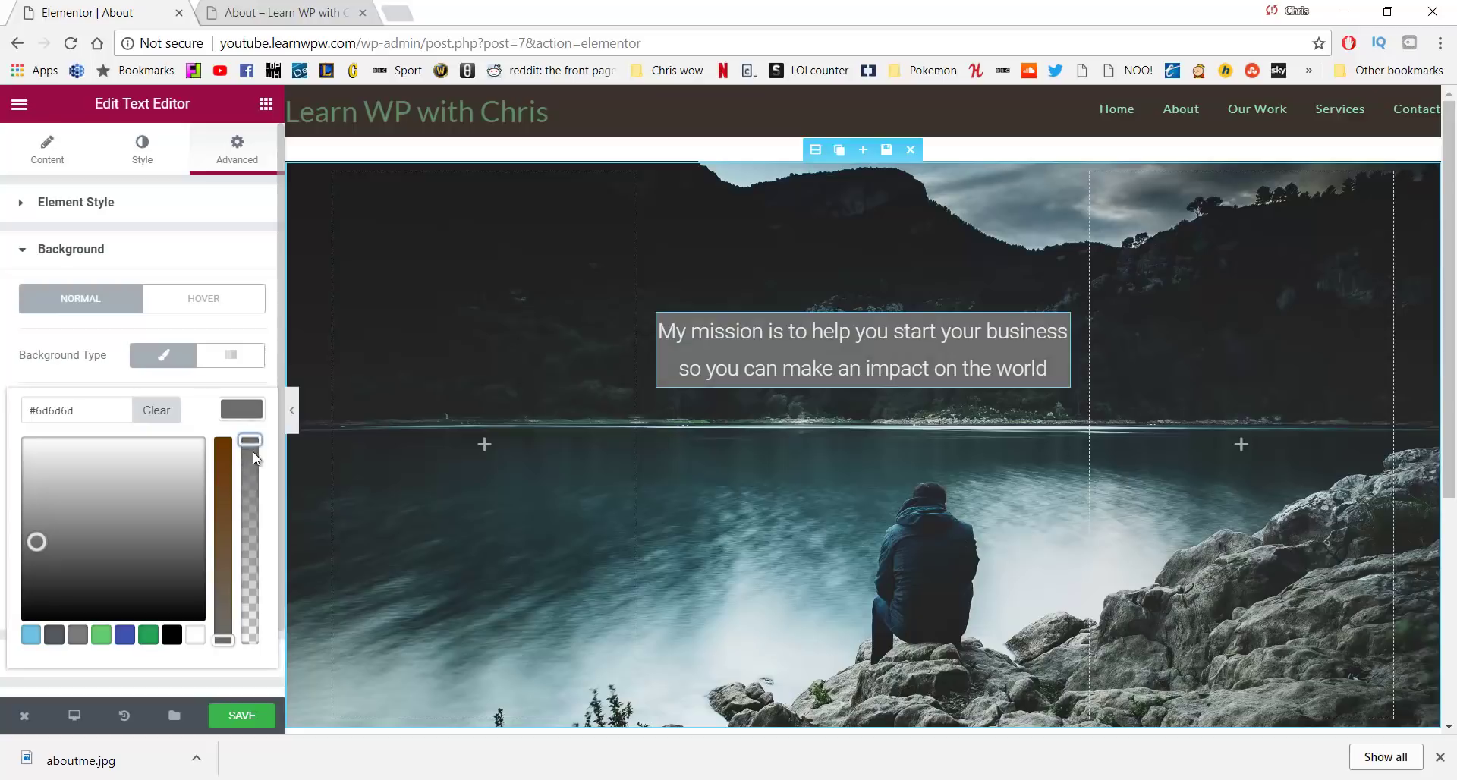
pyautogui.moveTo(253, 452); pyautogui.dragTo(250, 585)
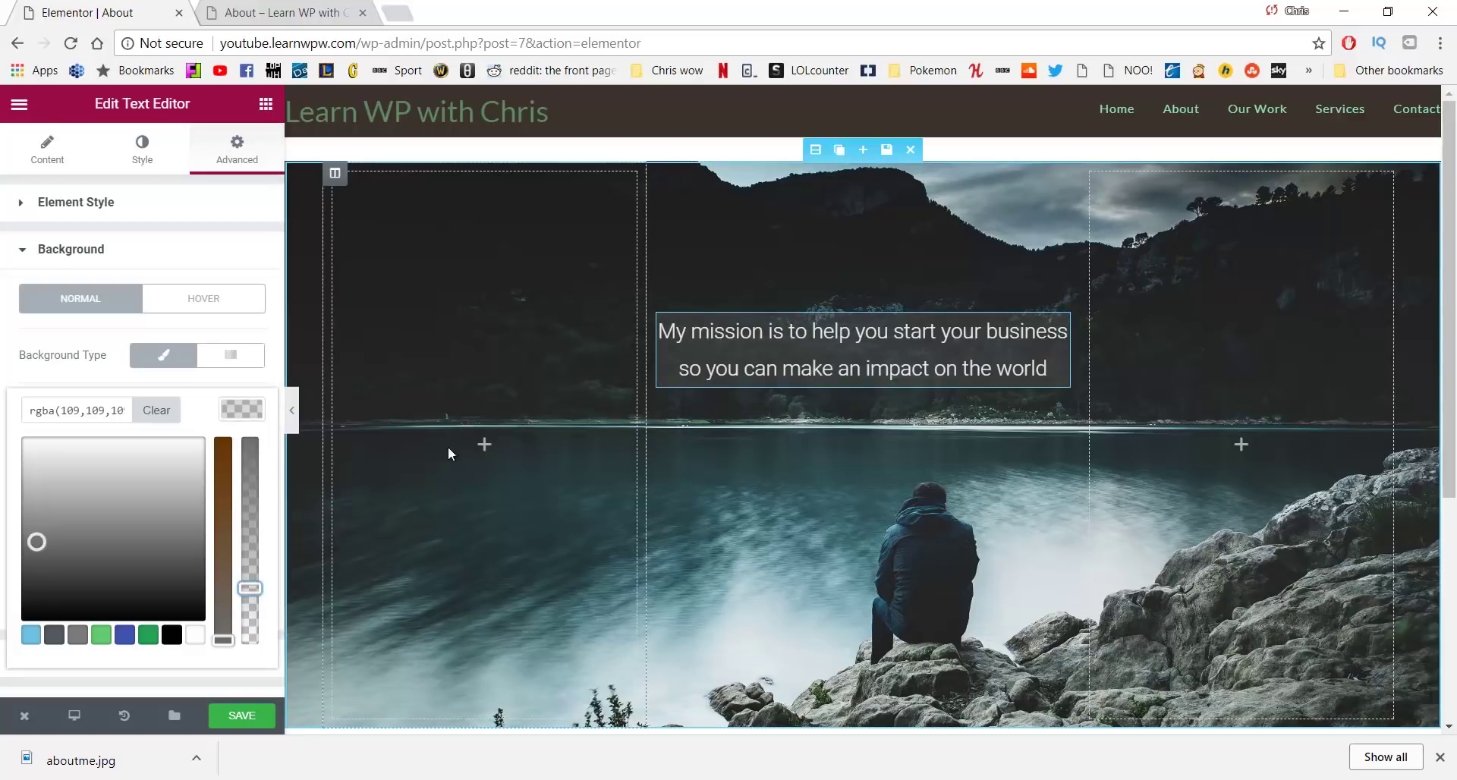
pyautogui.click(241, 715)
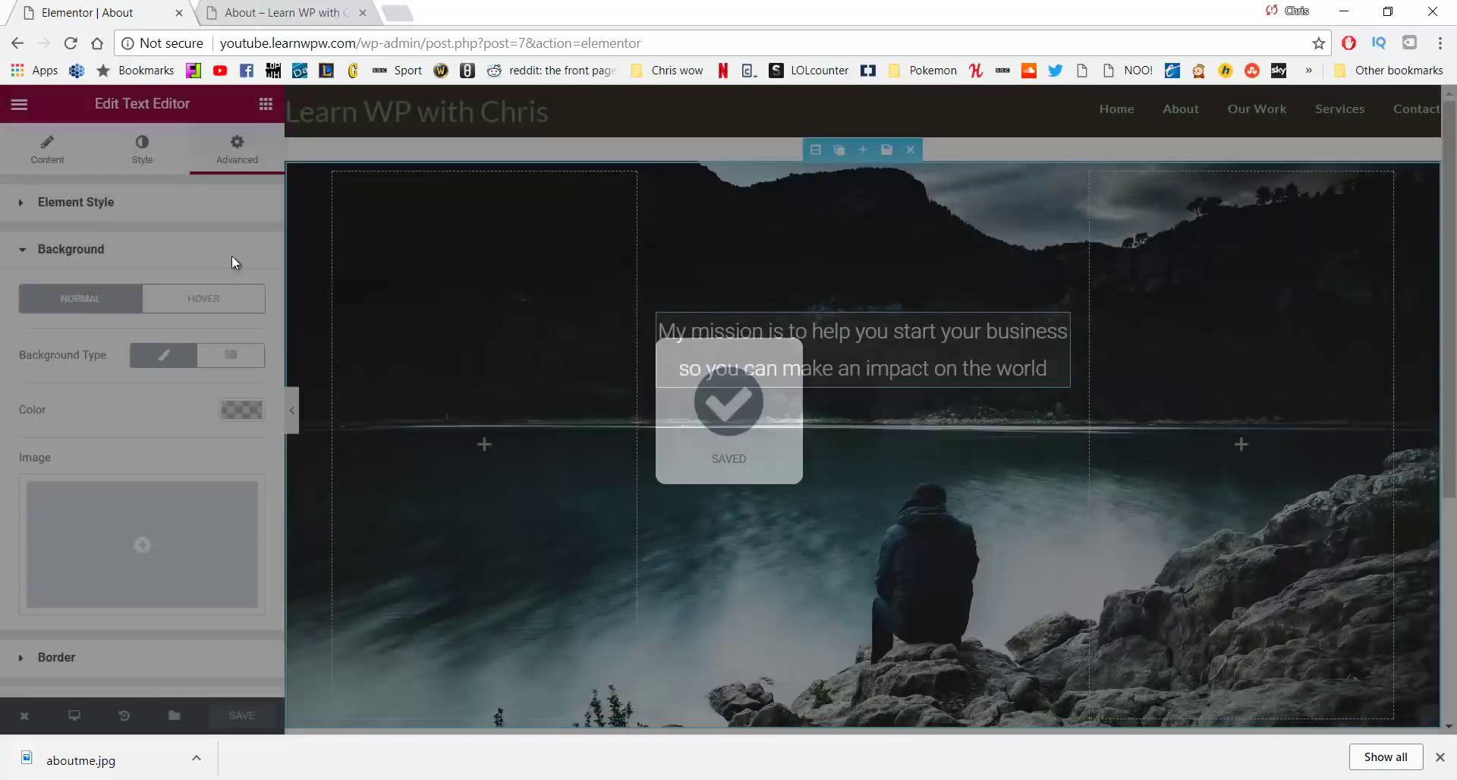
pyautogui.click(268, 9)
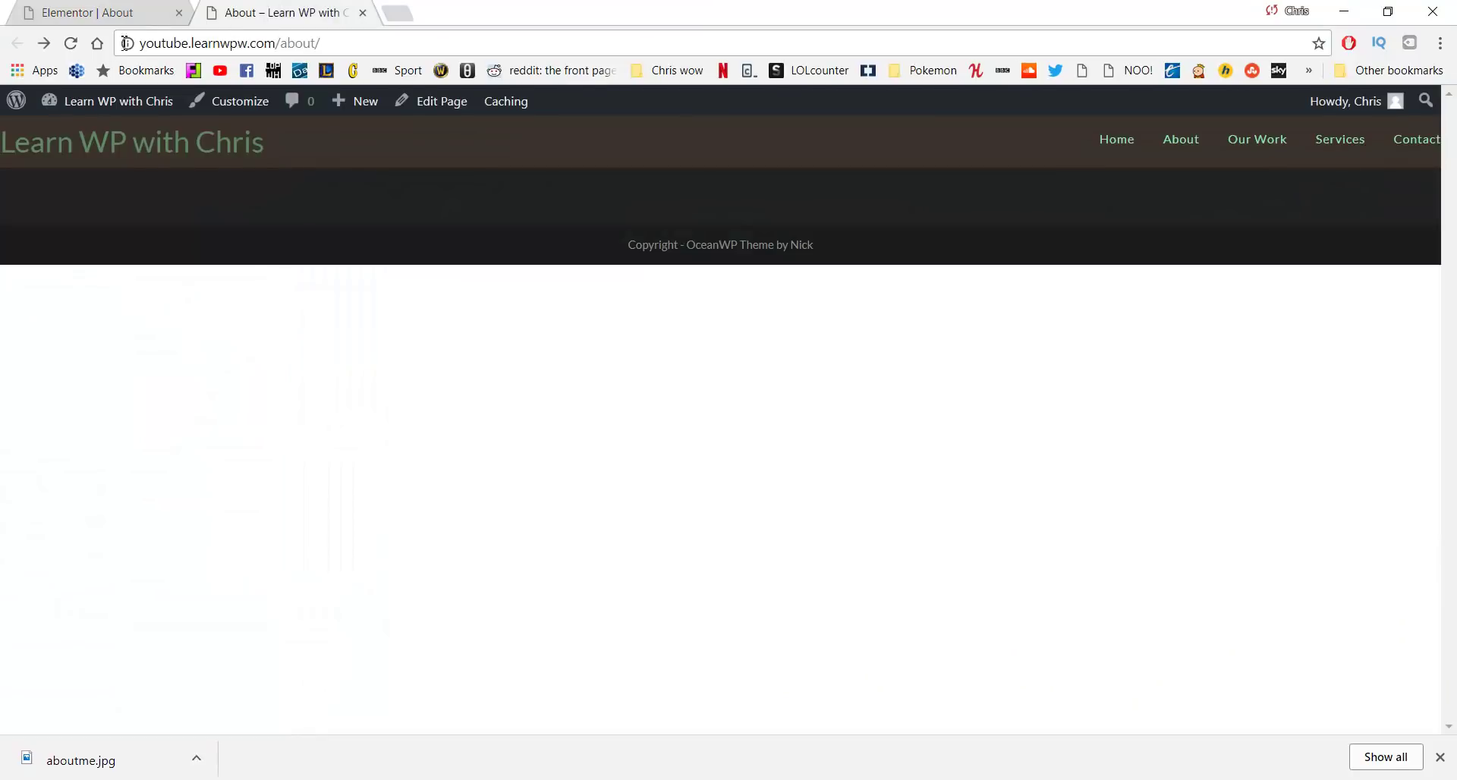
# Reload the live About page to review the lake banner and translucent mission box
pyautogui.click(70, 42)
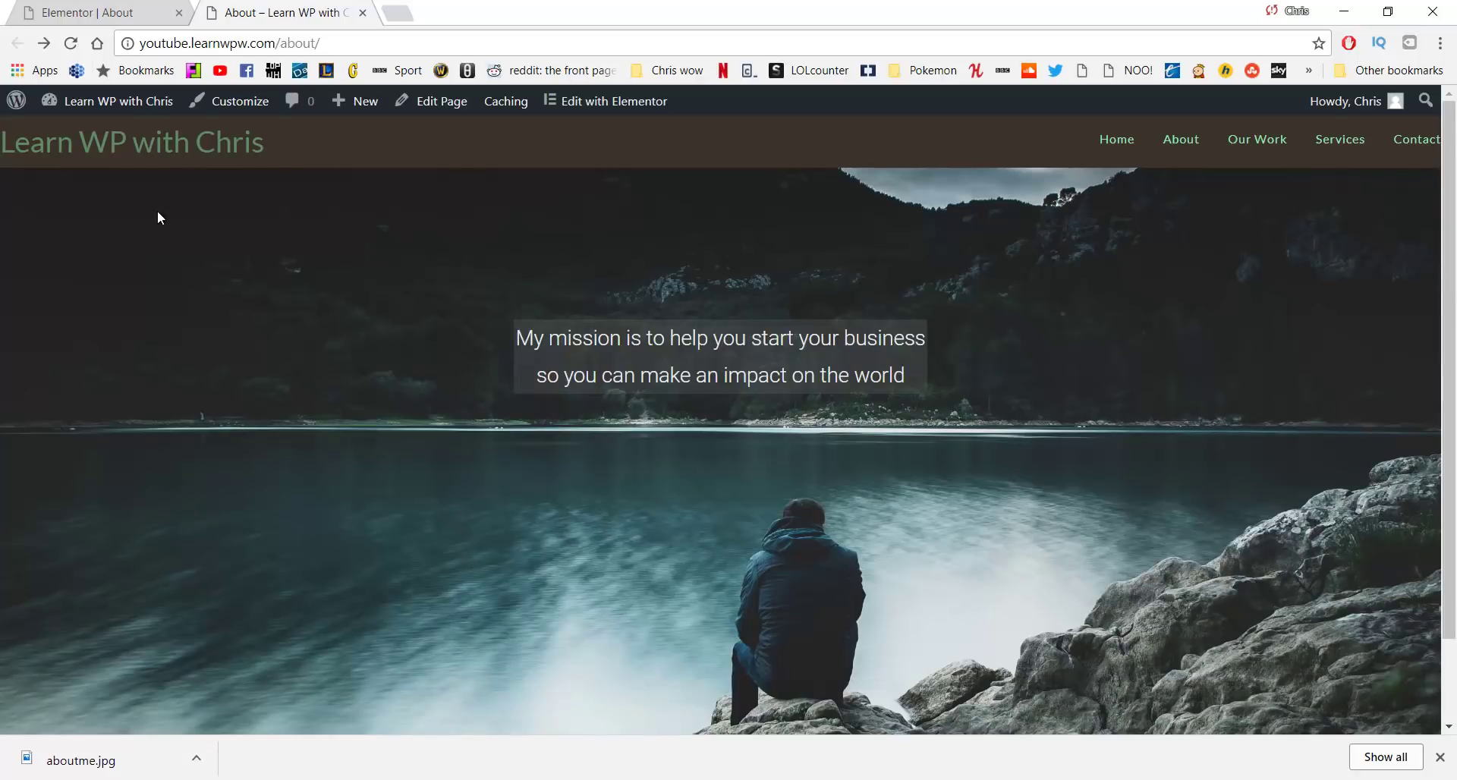
pyautogui.scroll(-2, 144, 258)
pyautogui.scroll(2, 140, 273)
pyautogui.hotkey('ctrl', 'l')
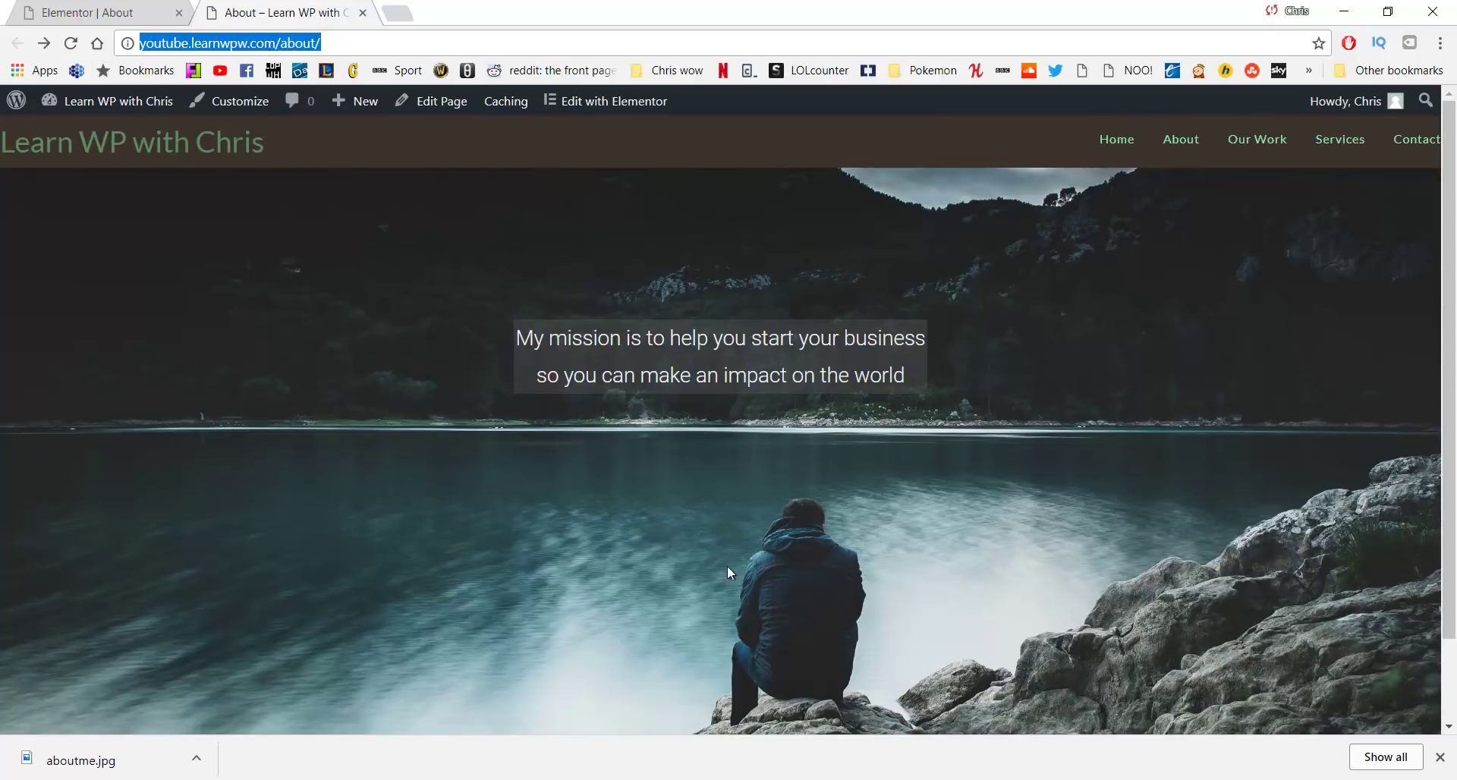
pyautogui.click(76, 6)
pyautogui.scroll(-5, 721, 317)
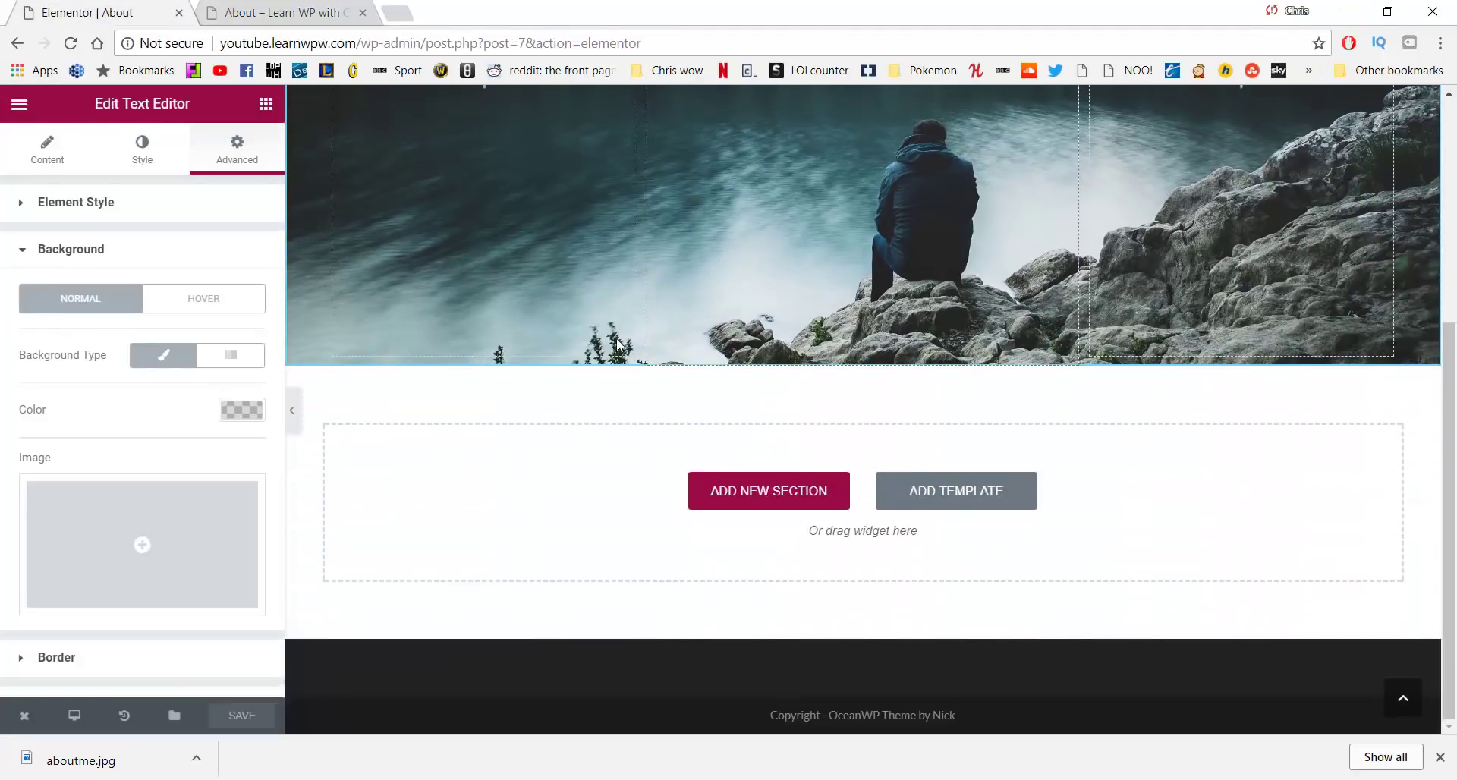
# Add a three-column section under the lake banner, first column about 15% and middle about 51%
pyautogui.click(748, 492)
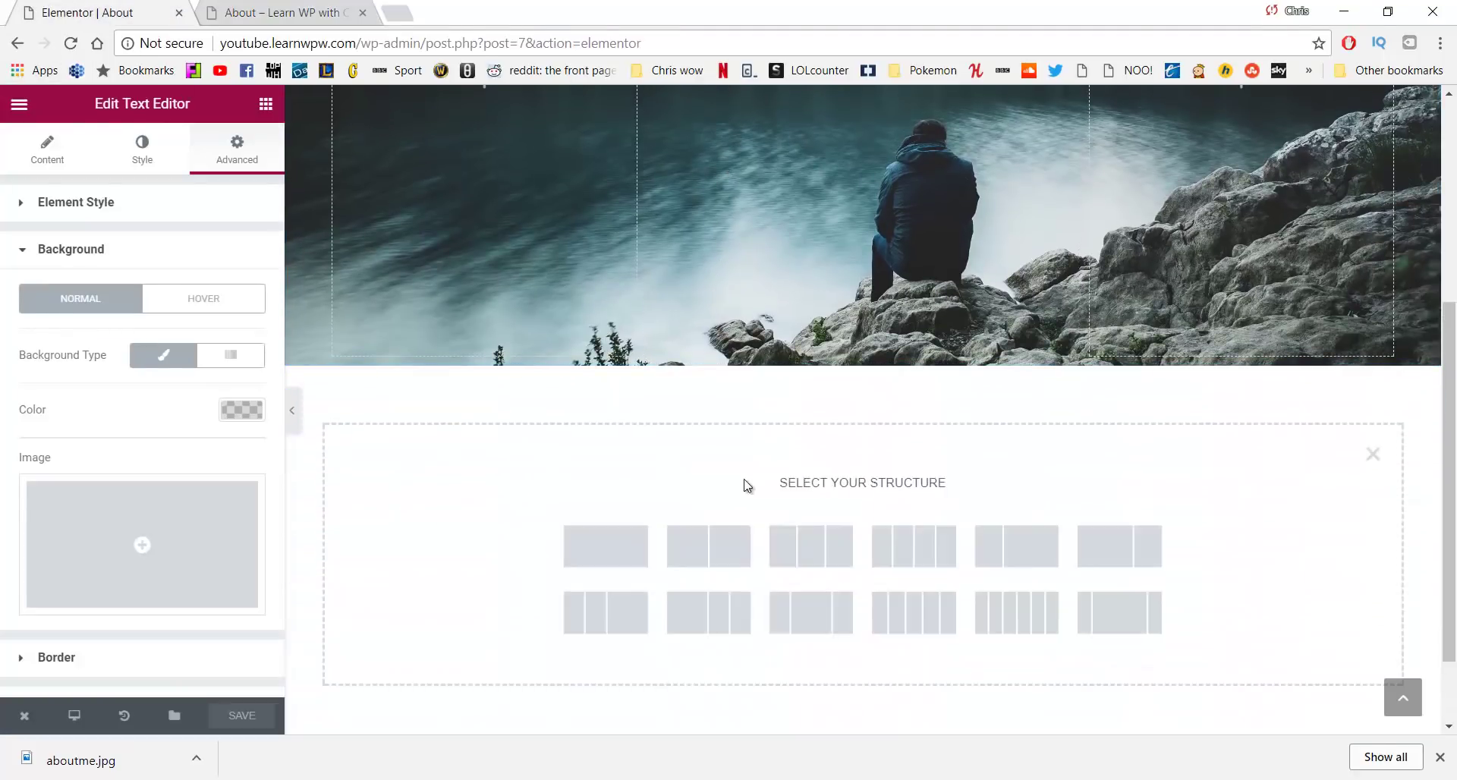
pyautogui.click(790, 539)
pyautogui.scroll(3, 608, 243)
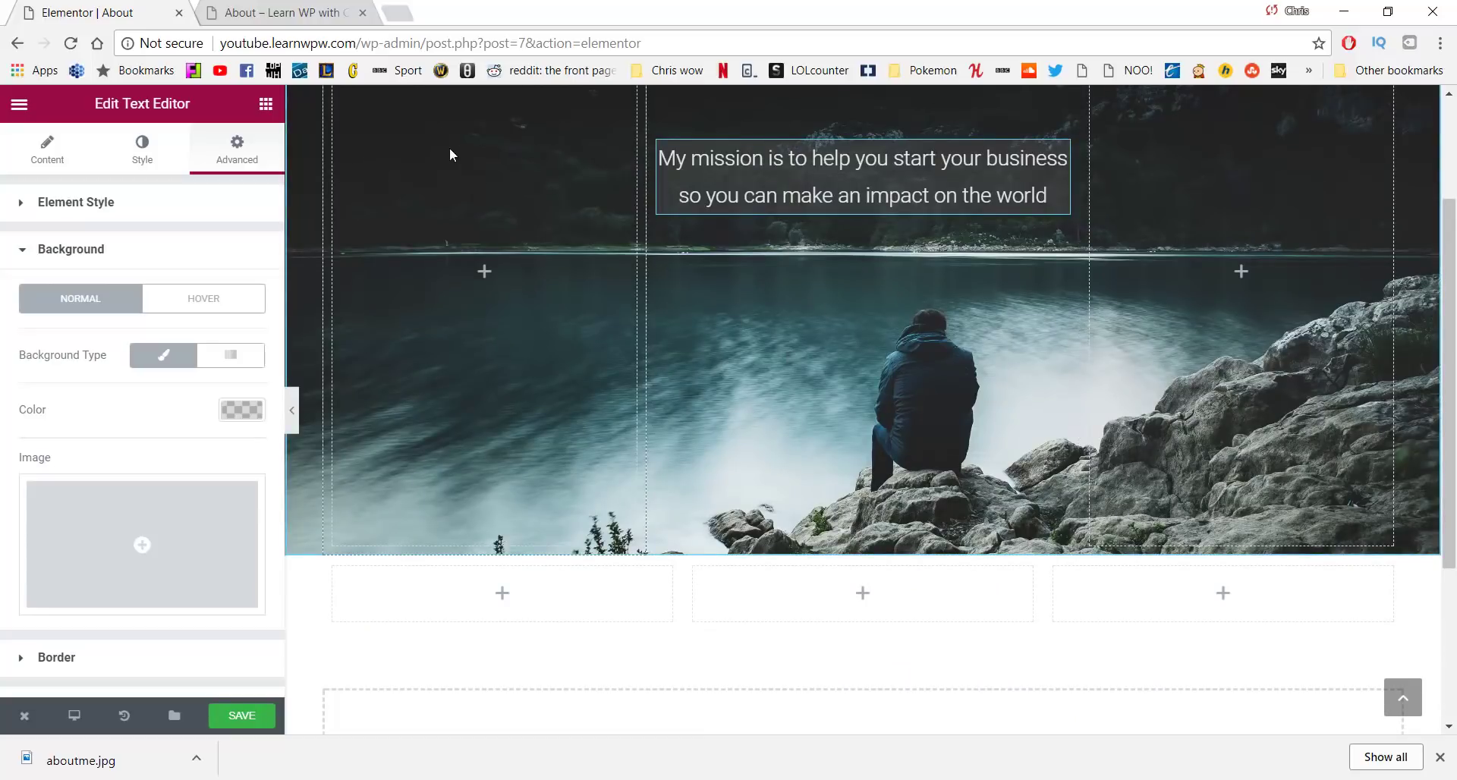
pyautogui.scroll(2, 829, 296)
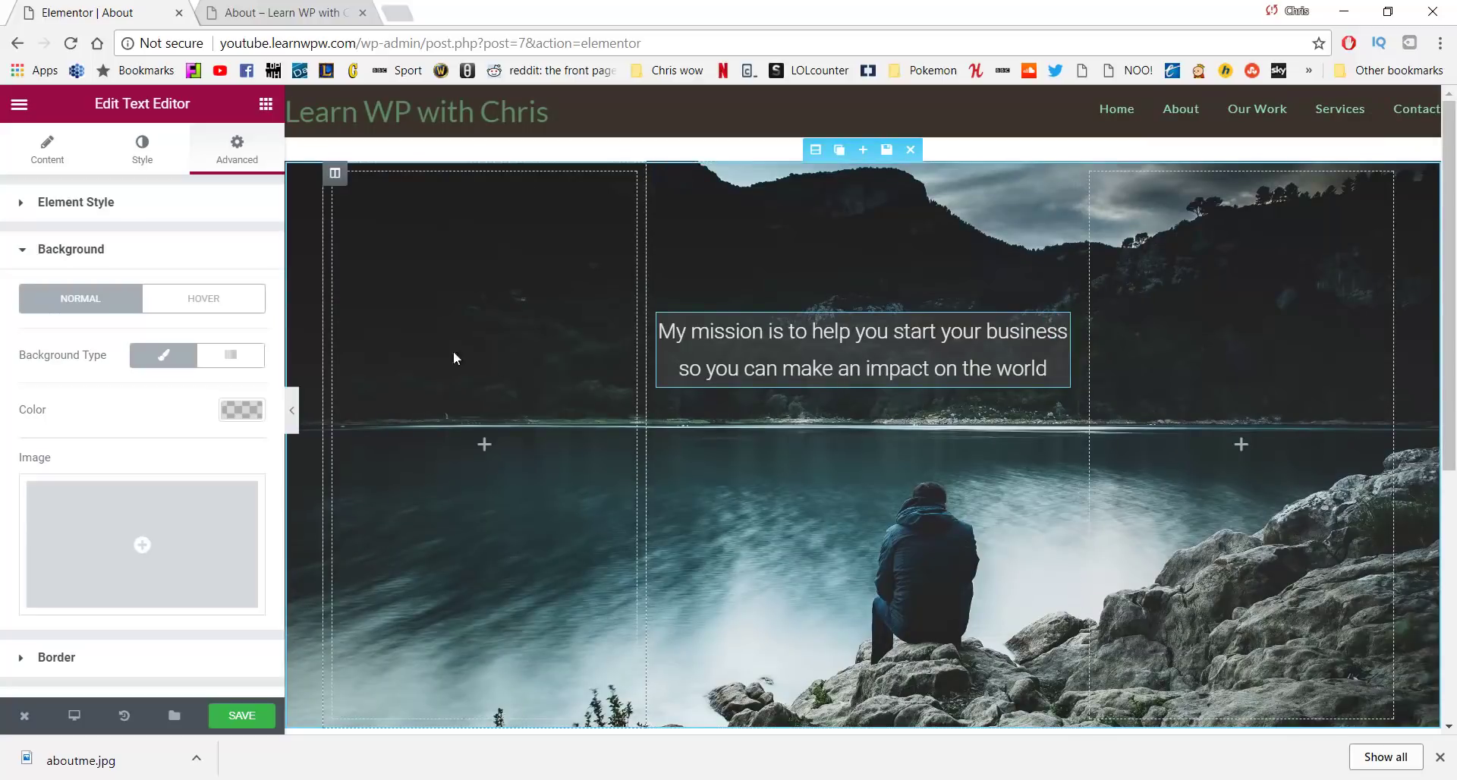
pyautogui.scroll(-5, 1154, 354)
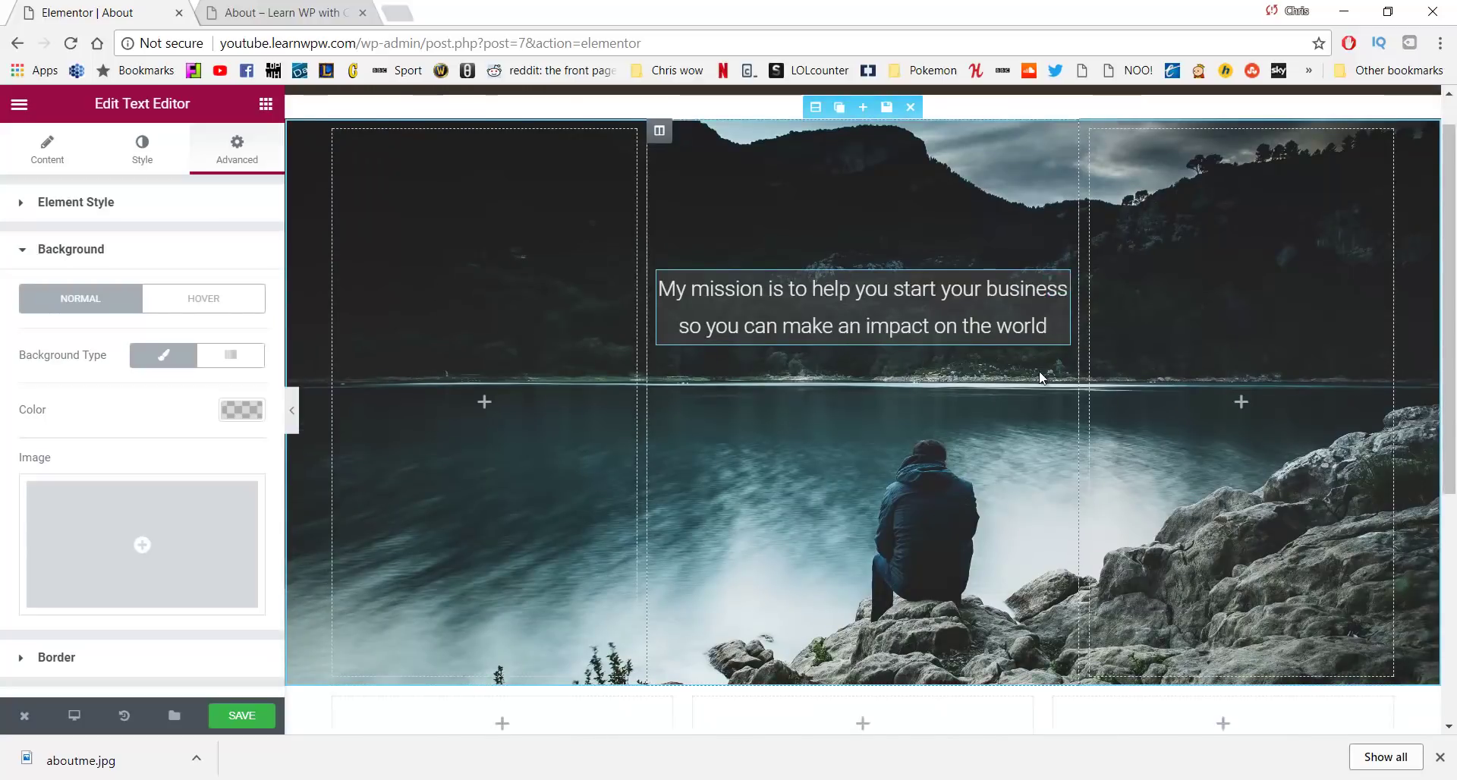
pyautogui.scroll(1, 855, 397)
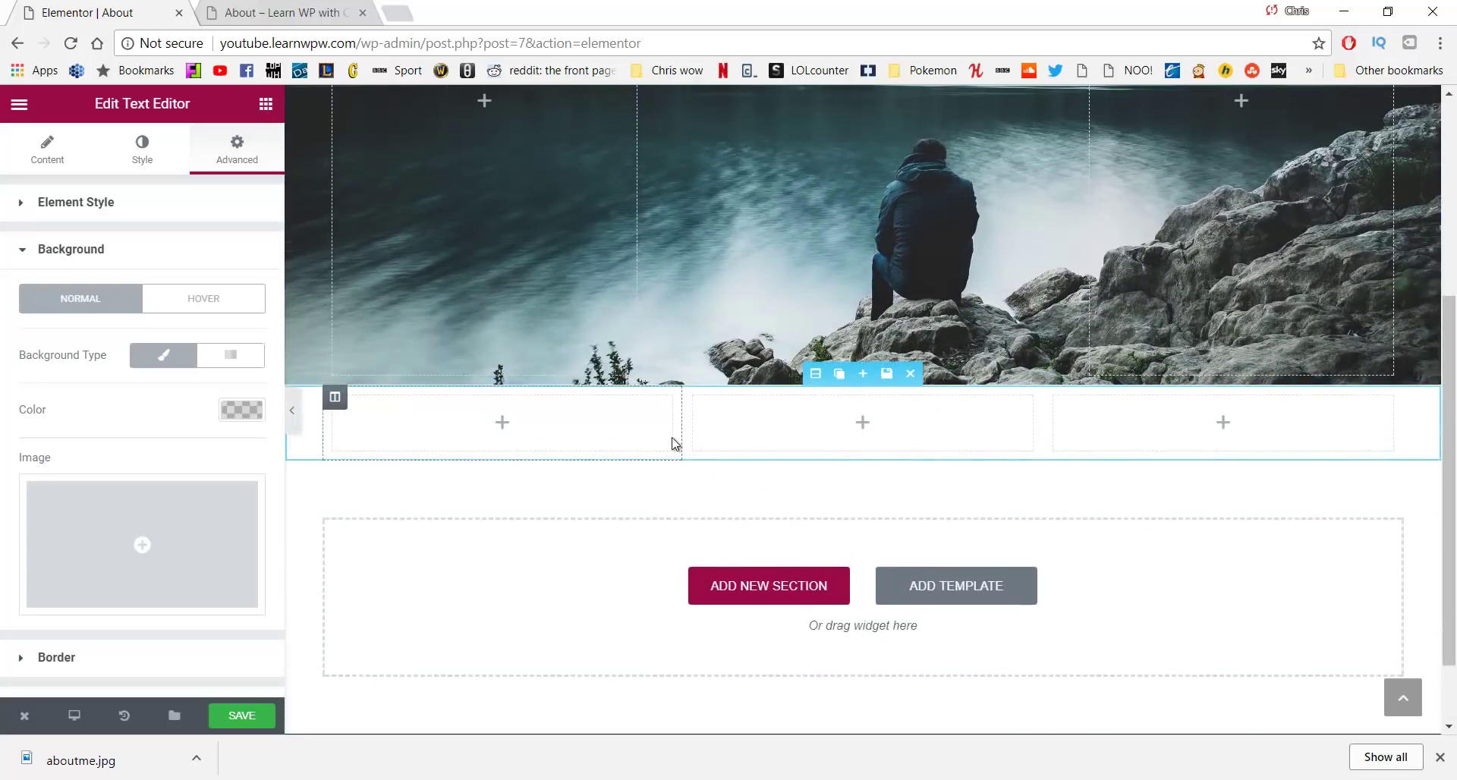
pyautogui.moveTo(678, 428); pyautogui.dragTo(488, 429)
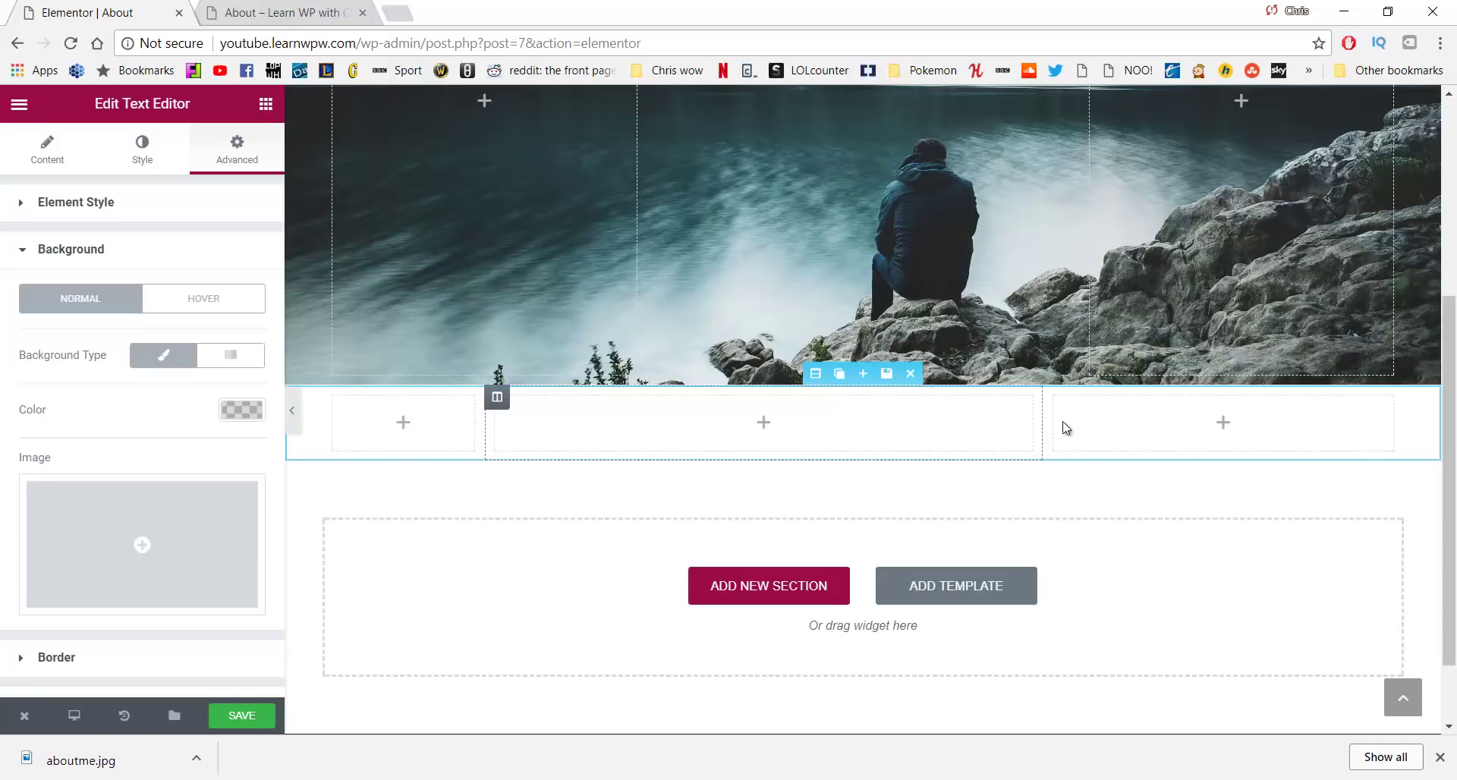
pyautogui.moveTo(1043, 427); pyautogui.dragTo(1241, 425)
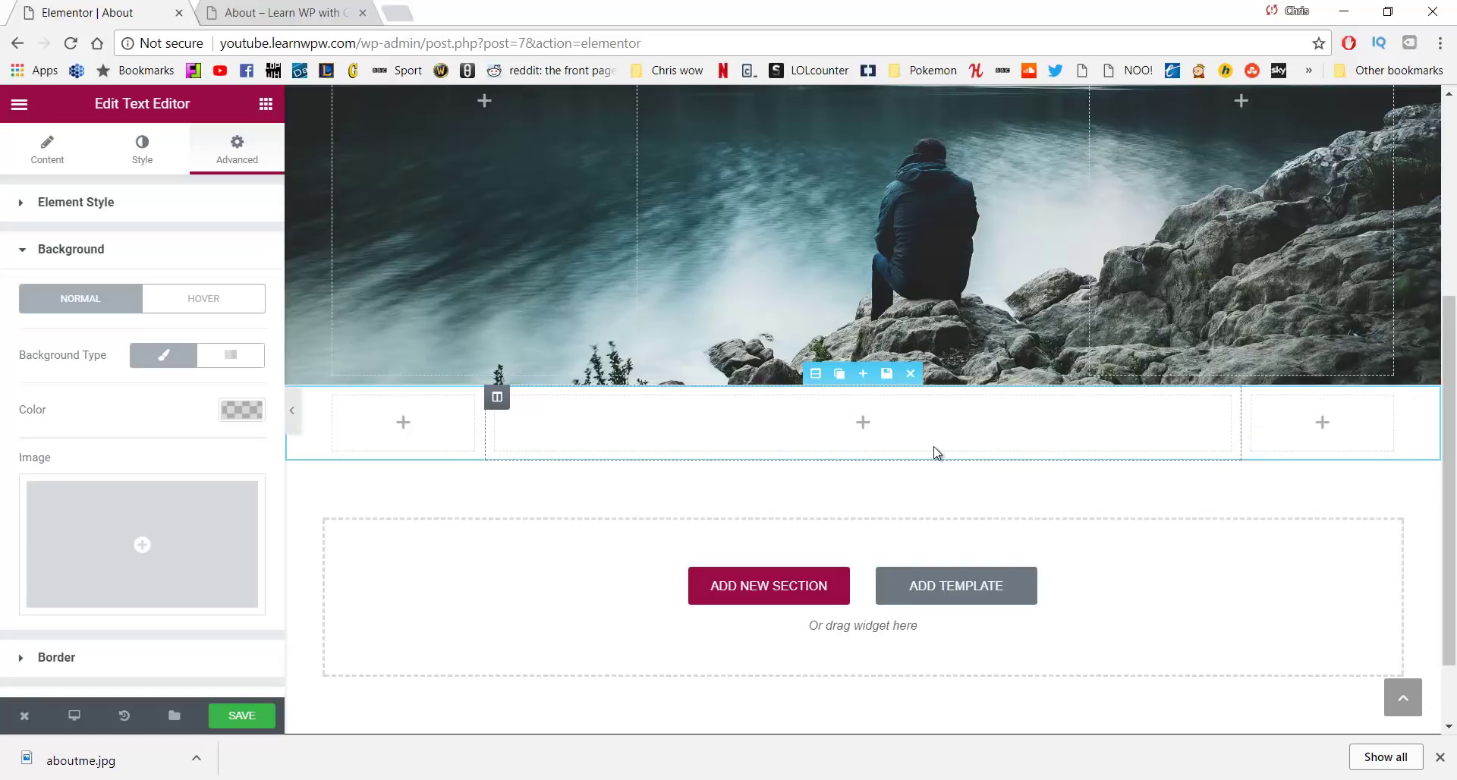
# Add a Text Editor to the middle column holding the centred 30,000-views, 315-subscribers thank-you paragraph
pyautogui.click(265, 104)
pyautogui.moveTo(217, 326); pyautogui.dragTo(748, 427)
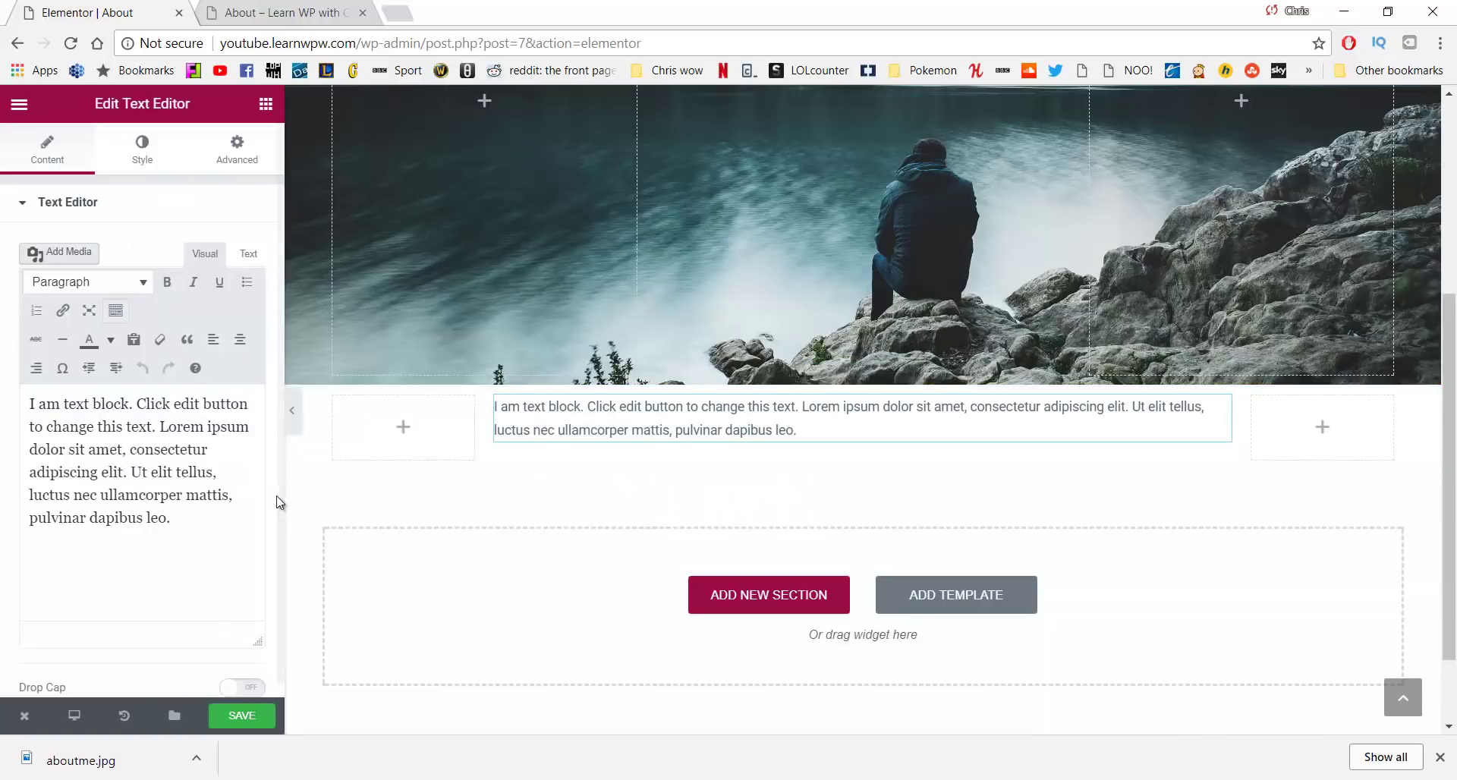
pyautogui.moveTo(154, 515); pyautogui.dragTo(3, 398)
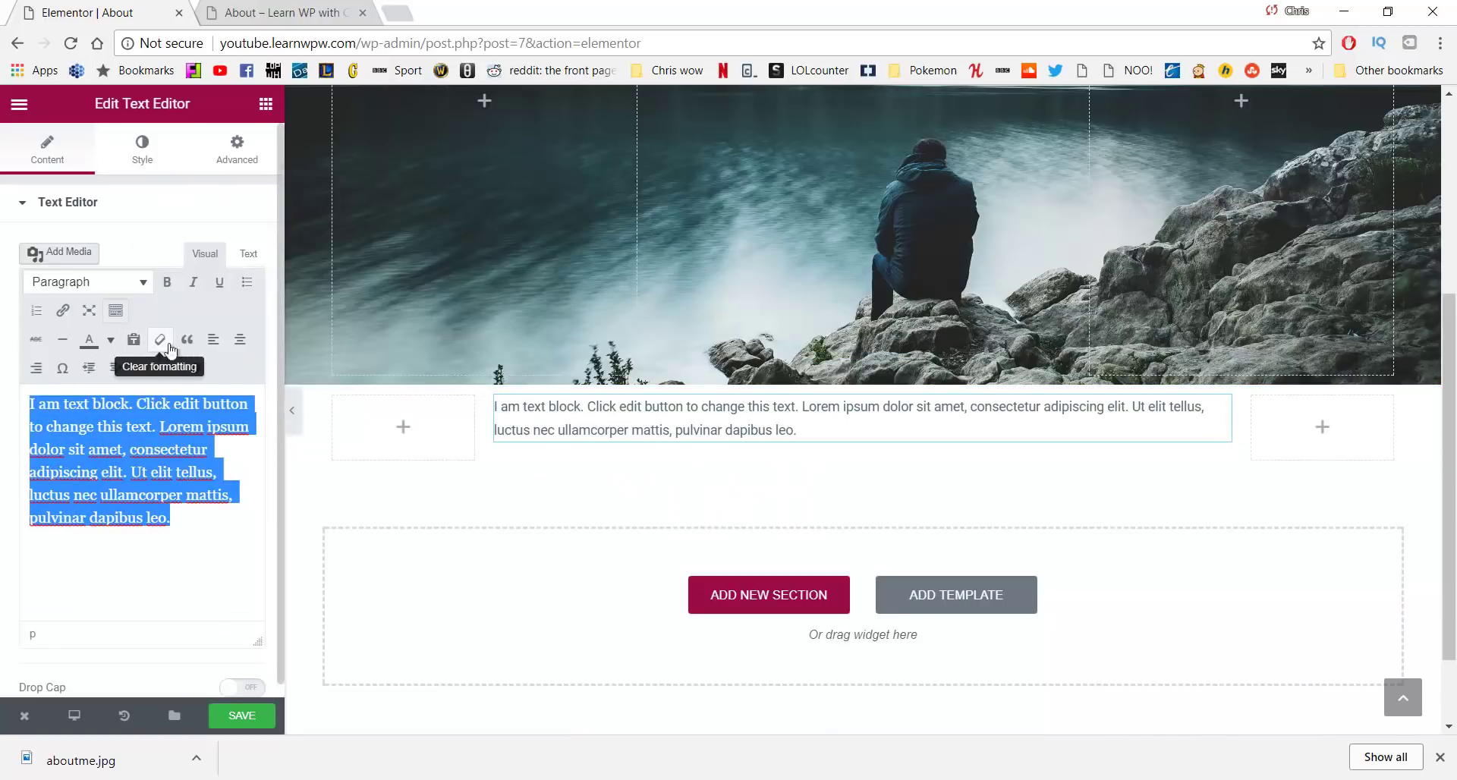
pyautogui.press('BackSpace')
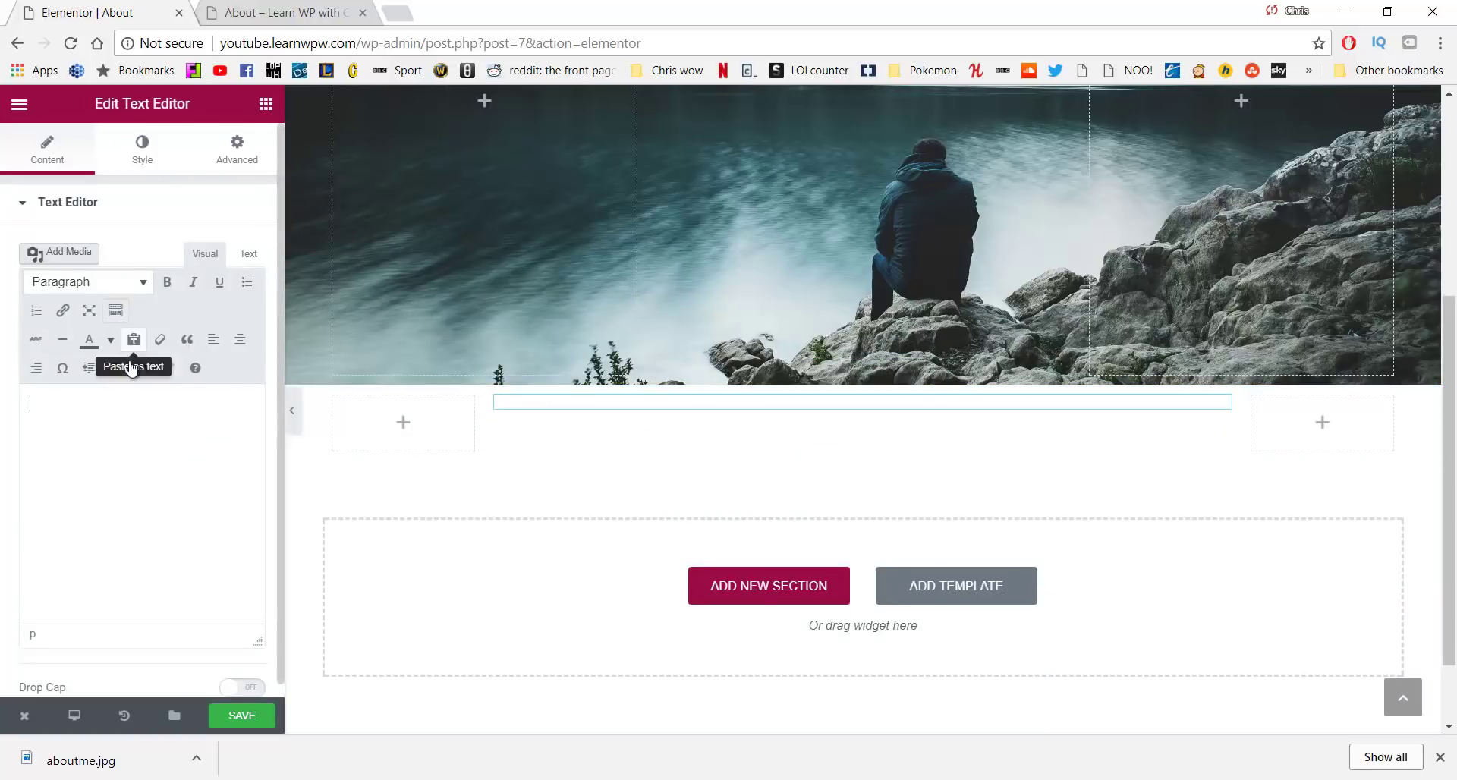
pyautogui.click(137, 341)
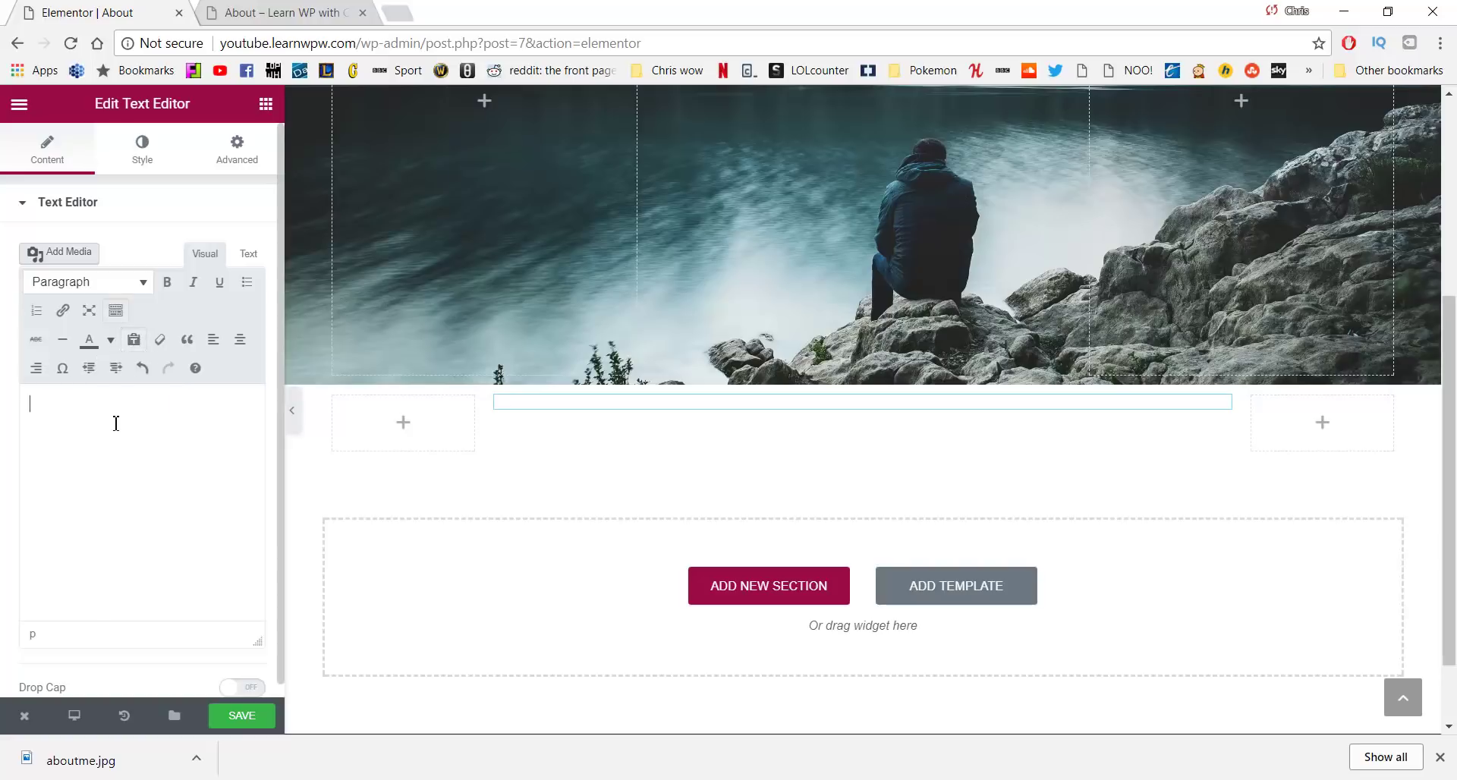
pyautogui.write('Hi, my name is Chris from Learn WP with Chris, and i am so grateful to help so many people succeed with 30,000 views and 315 subscribers and growing. All i can say is "Thank You".')
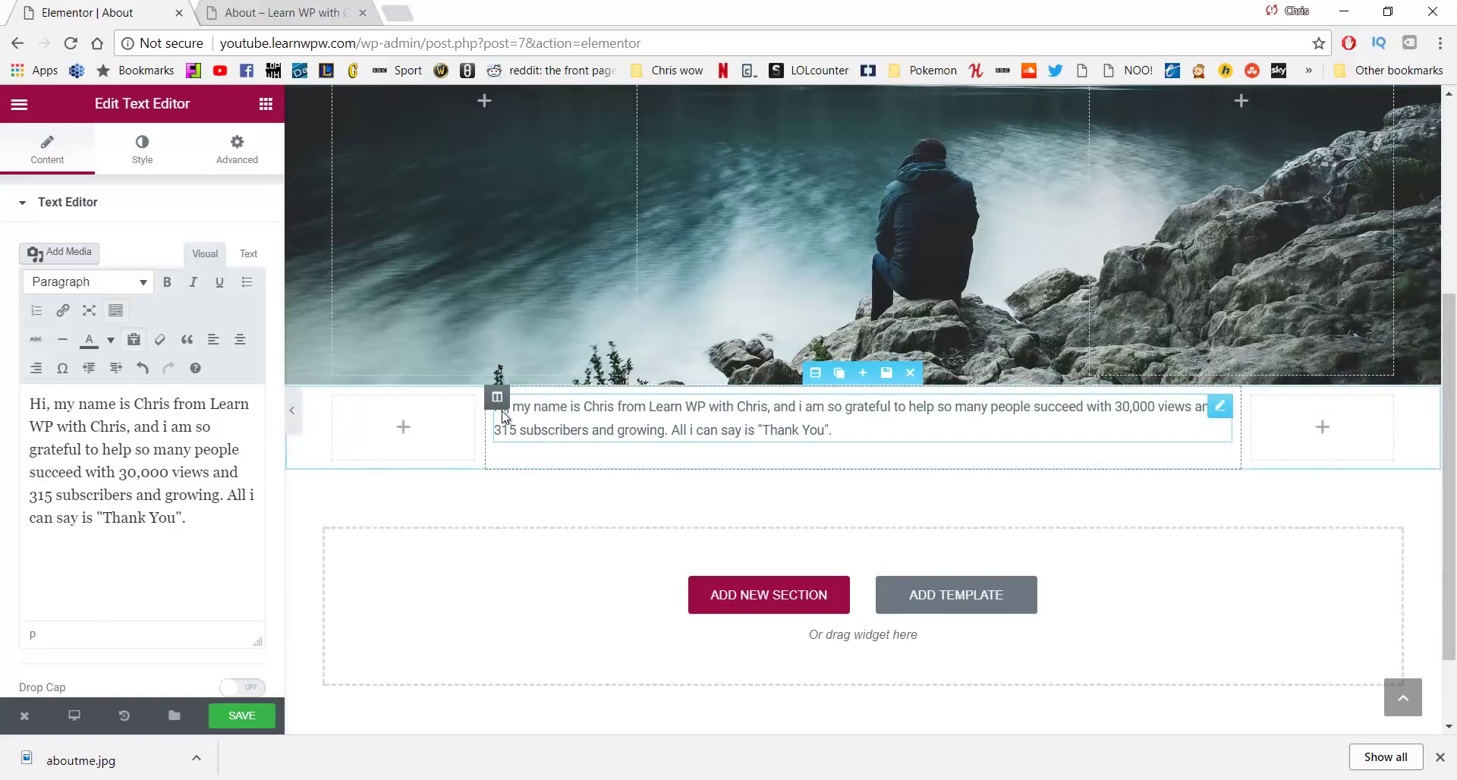
pyautogui.hotkey('ctrl', 'a')
pyautogui.click(233, 346)
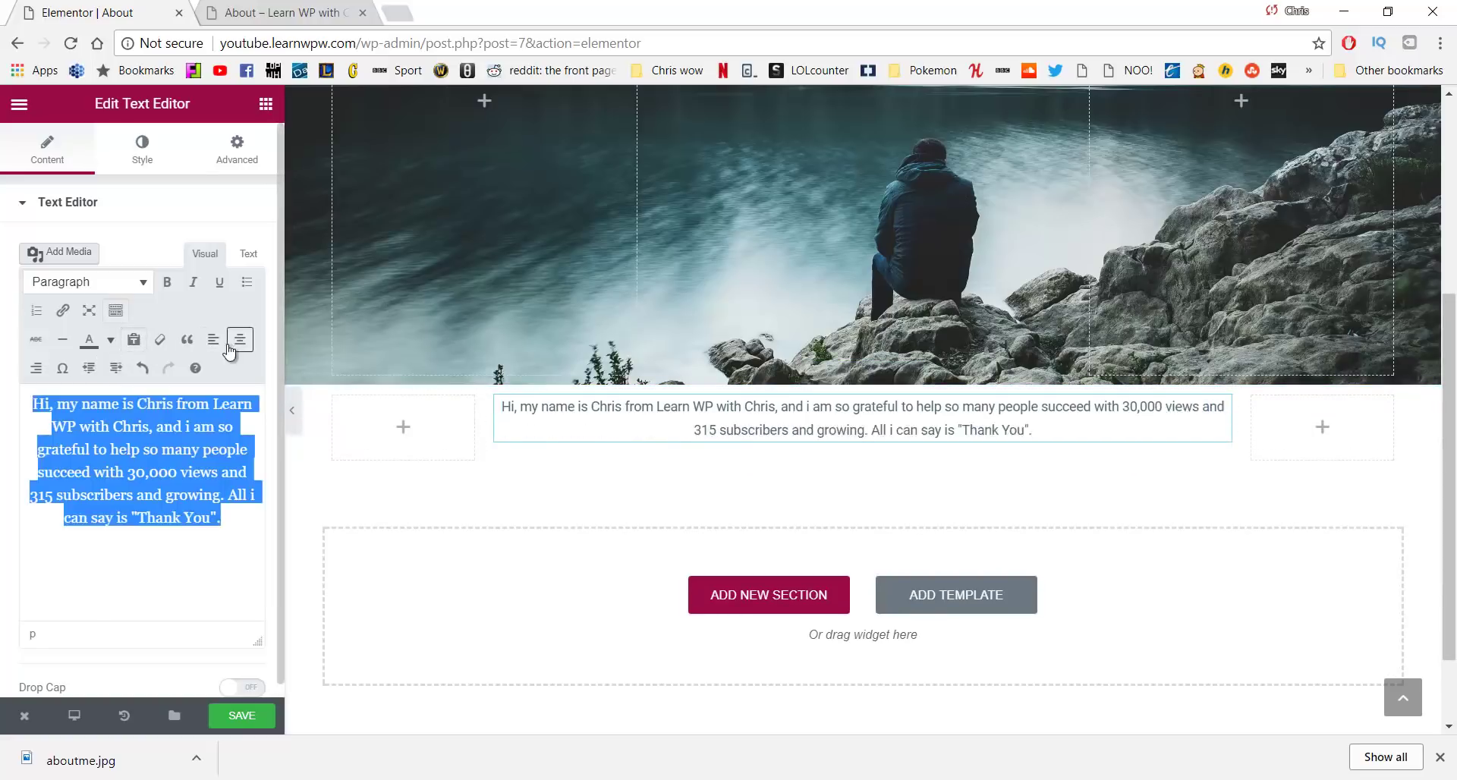
# Centre the paragraph in its Style settings and colour the text gray #707070
pyautogui.click(143, 155)
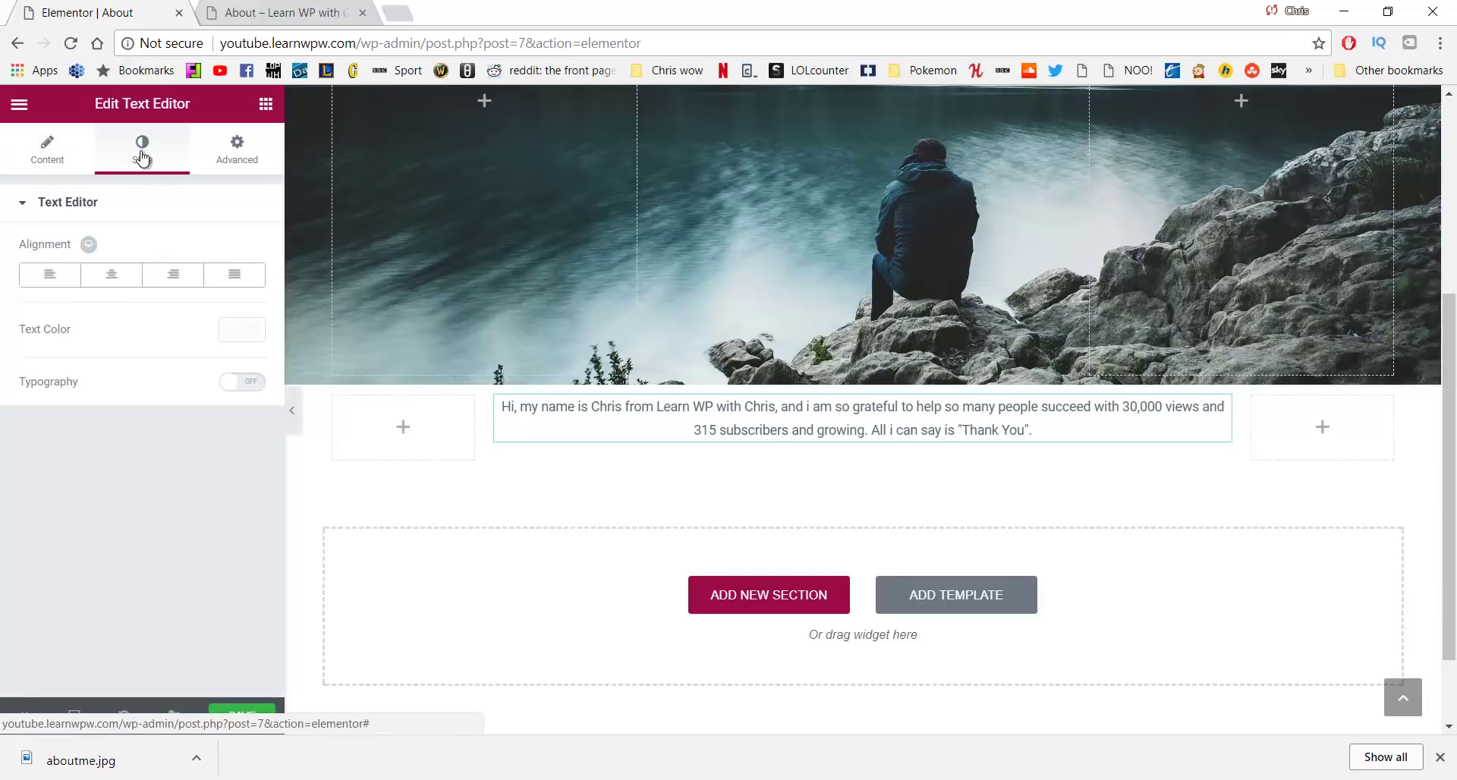
pyautogui.click(103, 285)
pyautogui.click(244, 334)
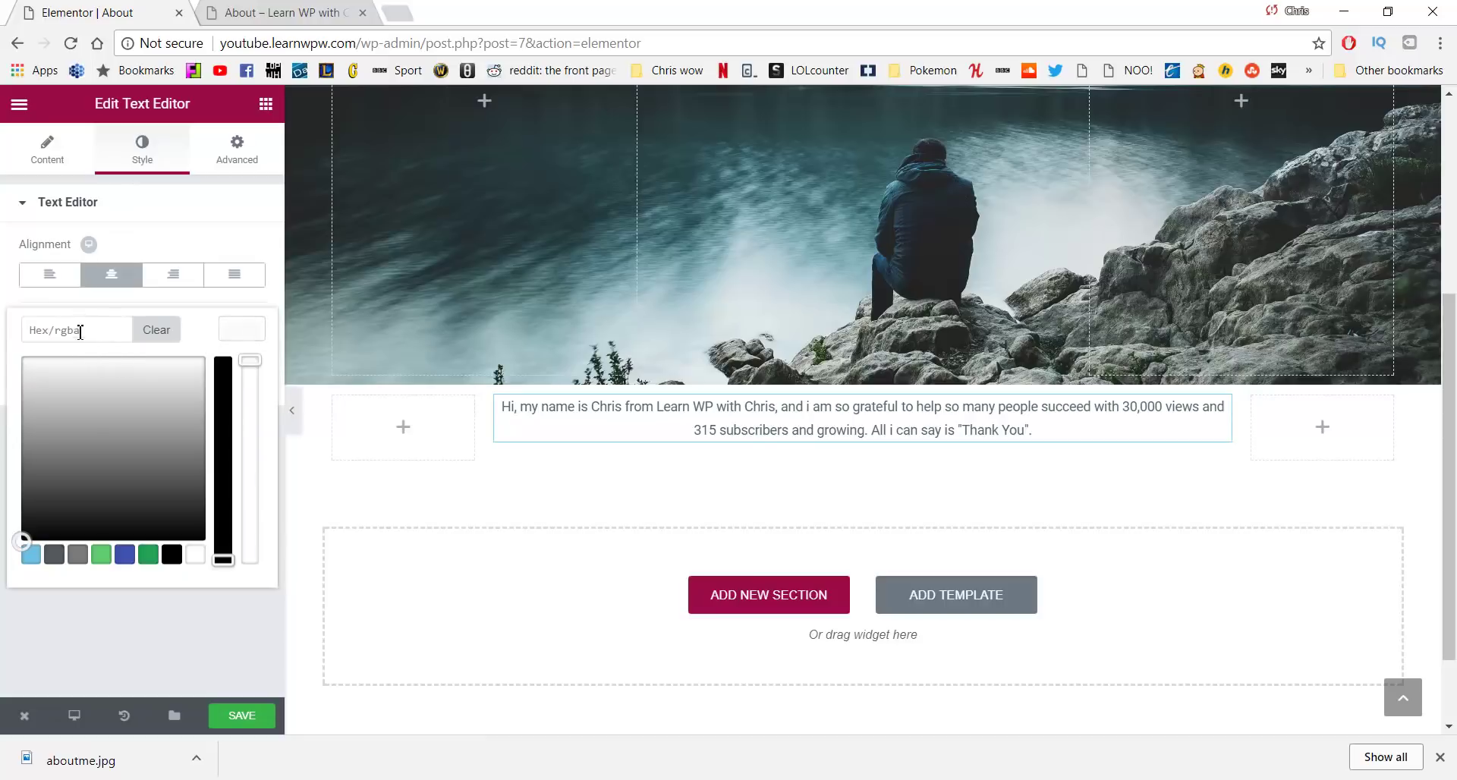
pyautogui.moveTo(57, 387)
pyautogui.mouseDown()
pyautogui.moveTo(31, 378)
pyautogui.moveTo(36, 397)
pyautogui.moveTo(47, 372)
pyautogui.moveTo(34, 380)
pyautogui.moveTo(35, 436)
pyautogui.mouseUp()
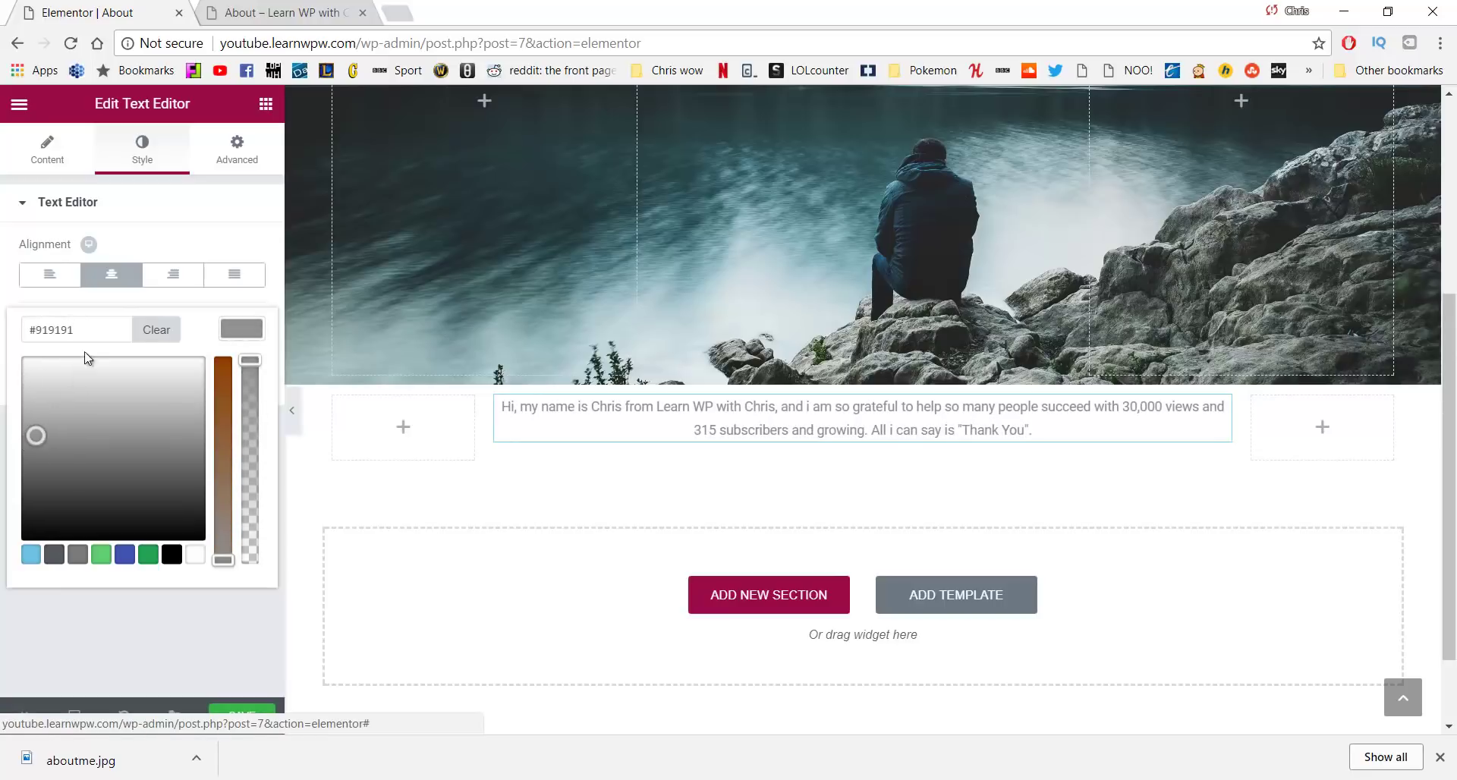
pyautogui.moveTo(76, 331); pyautogui.dragTo(15, 338)
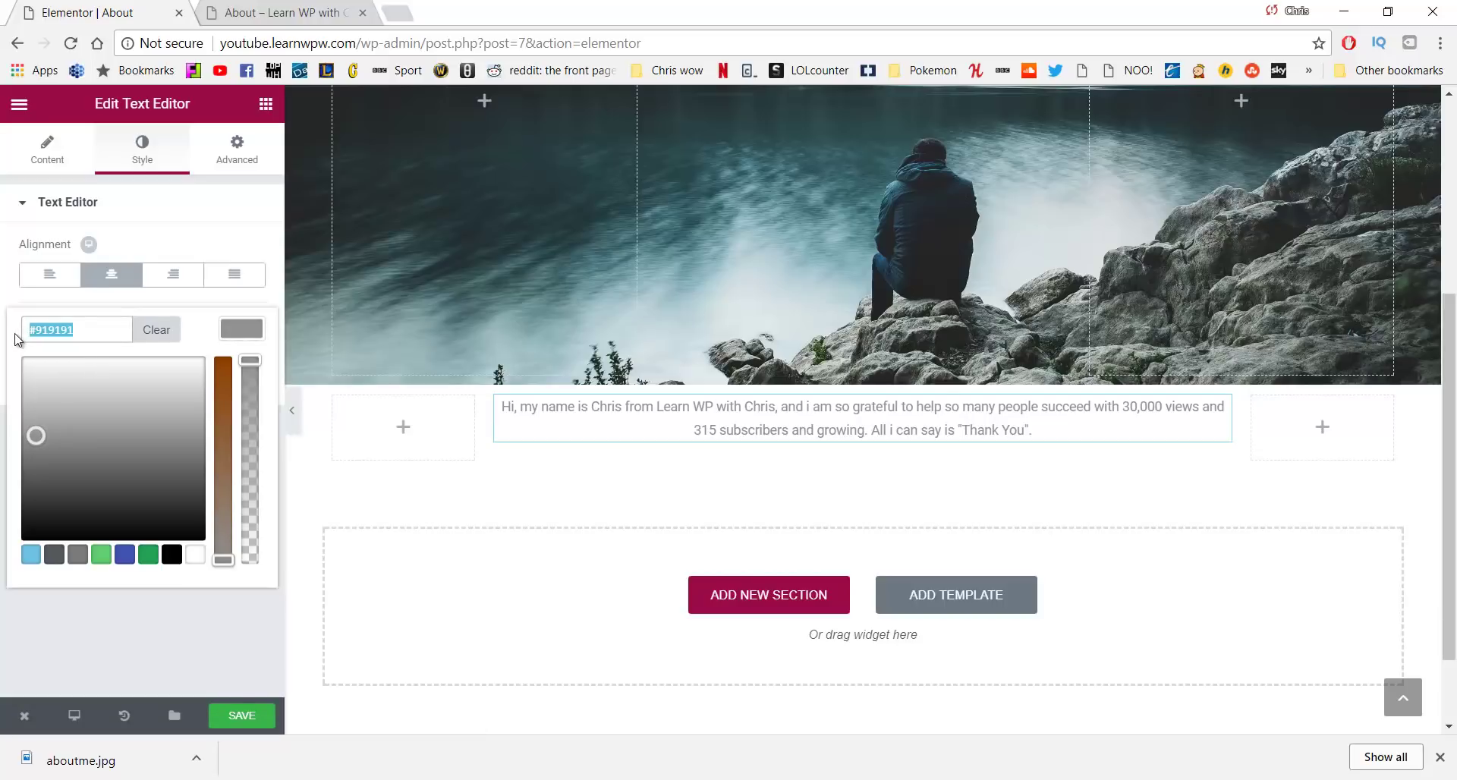
pyautogui.write('#707070')
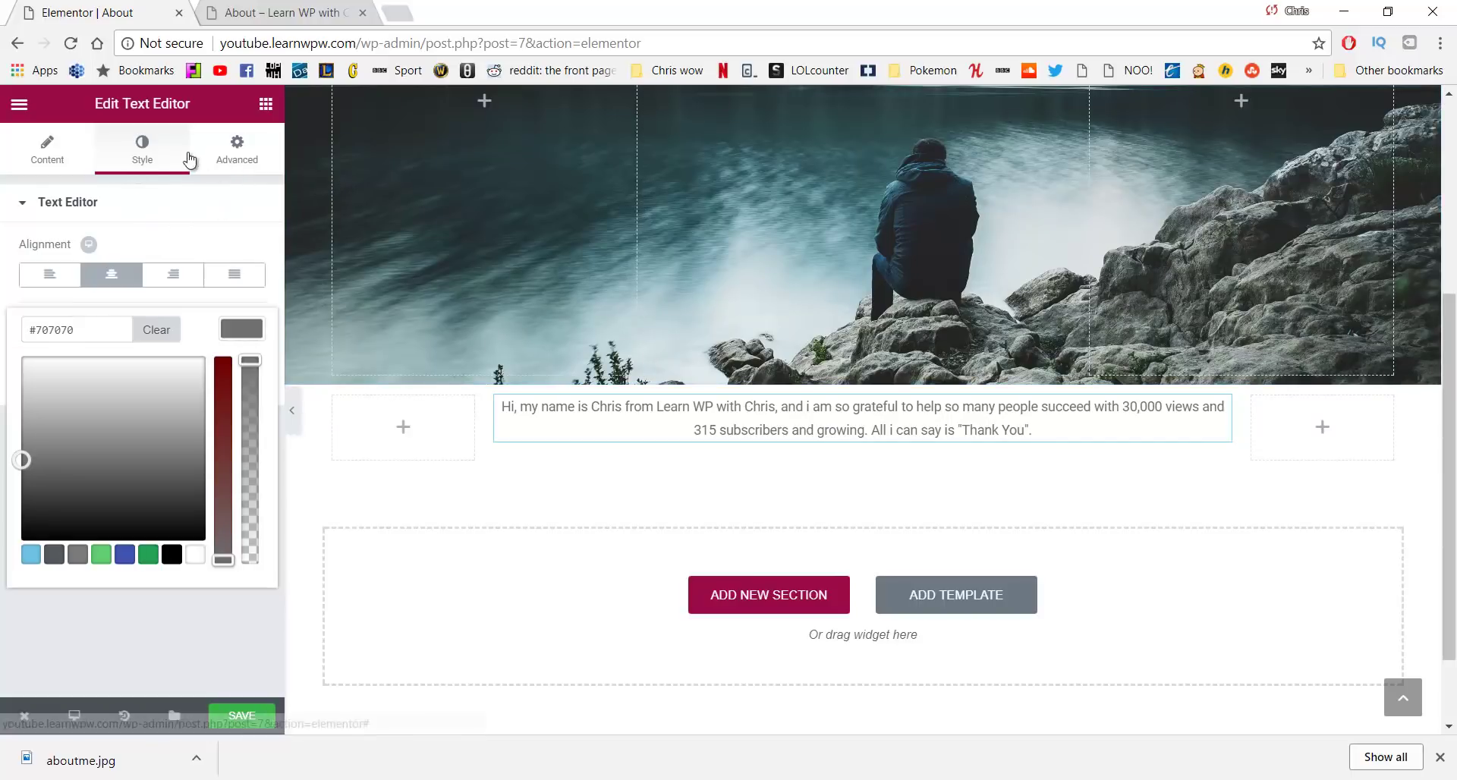
pyautogui.click(220, 156)
# Enable custom typography for the paragraph with size 23 and weight 300
pyautogui.click(163, 173)
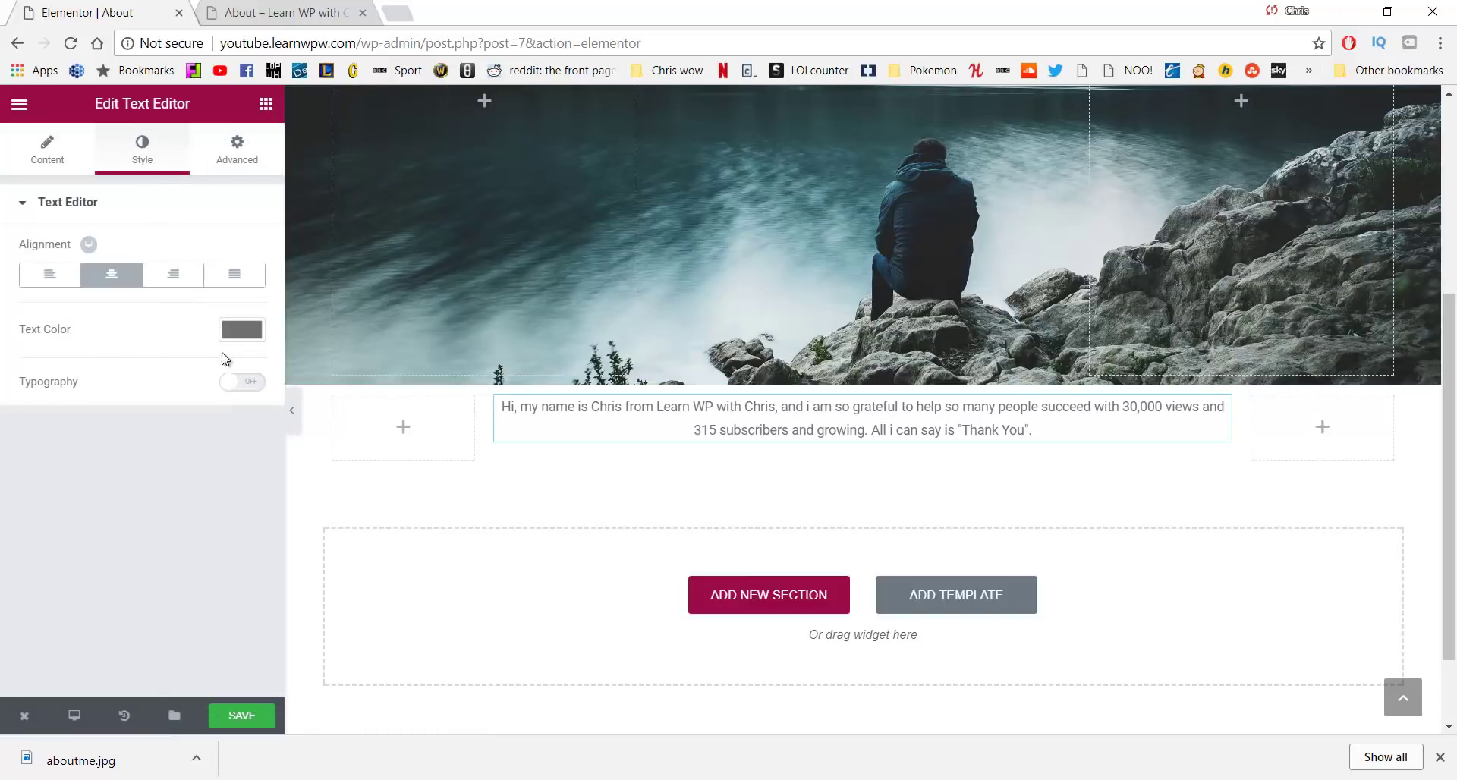
pyautogui.click(245, 384)
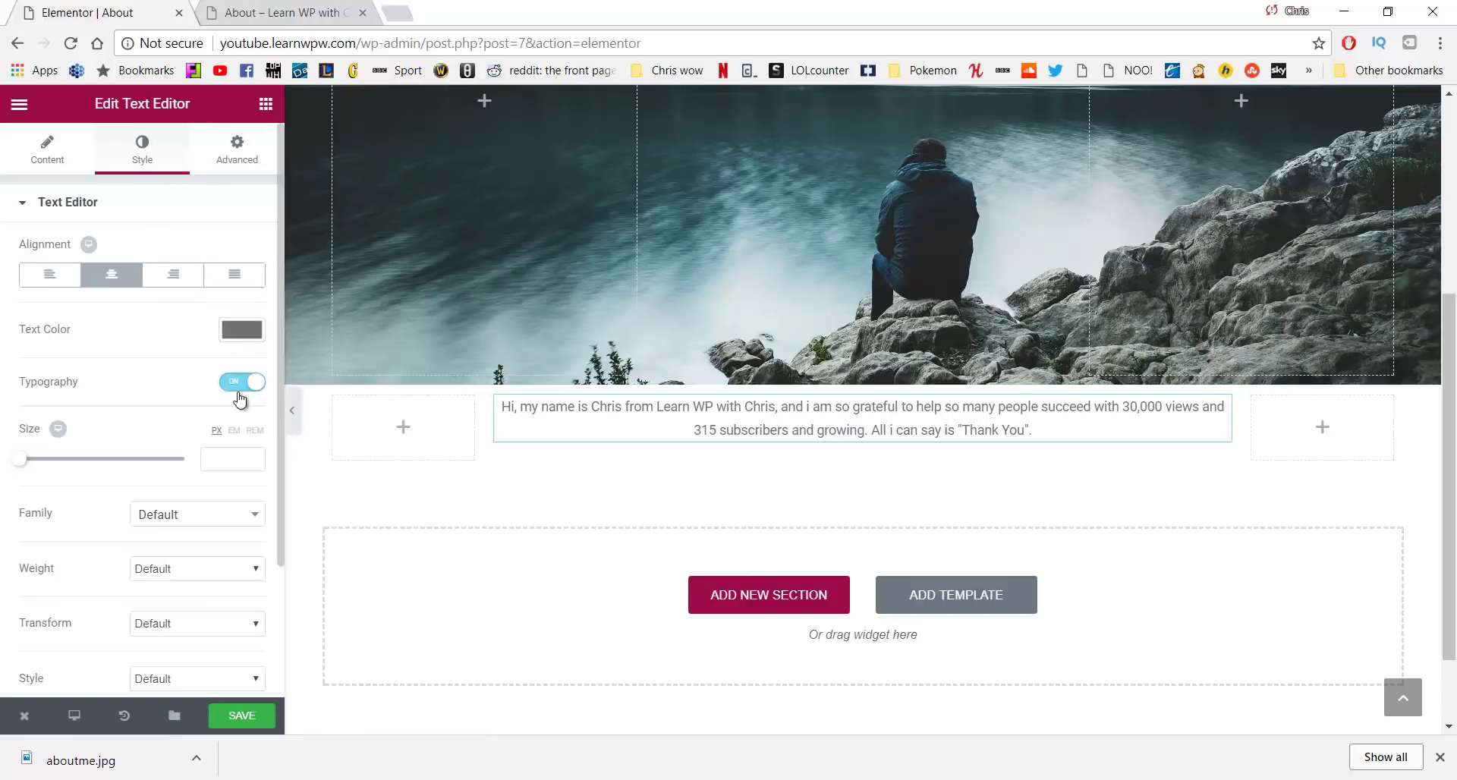
pyautogui.click(220, 453)
pyautogui.write('25')
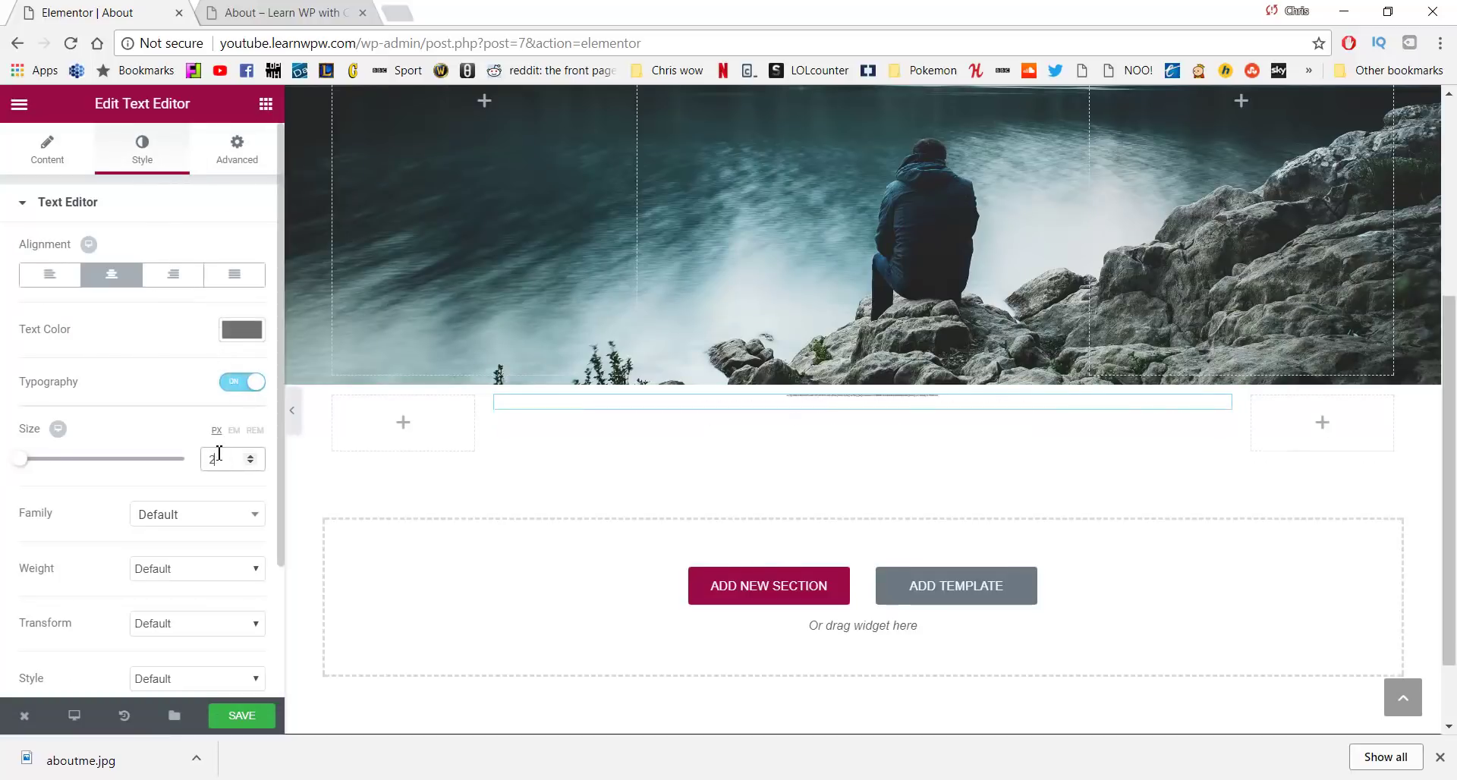
pyautogui.click(210, 576)
pyautogui.click(190, 612)
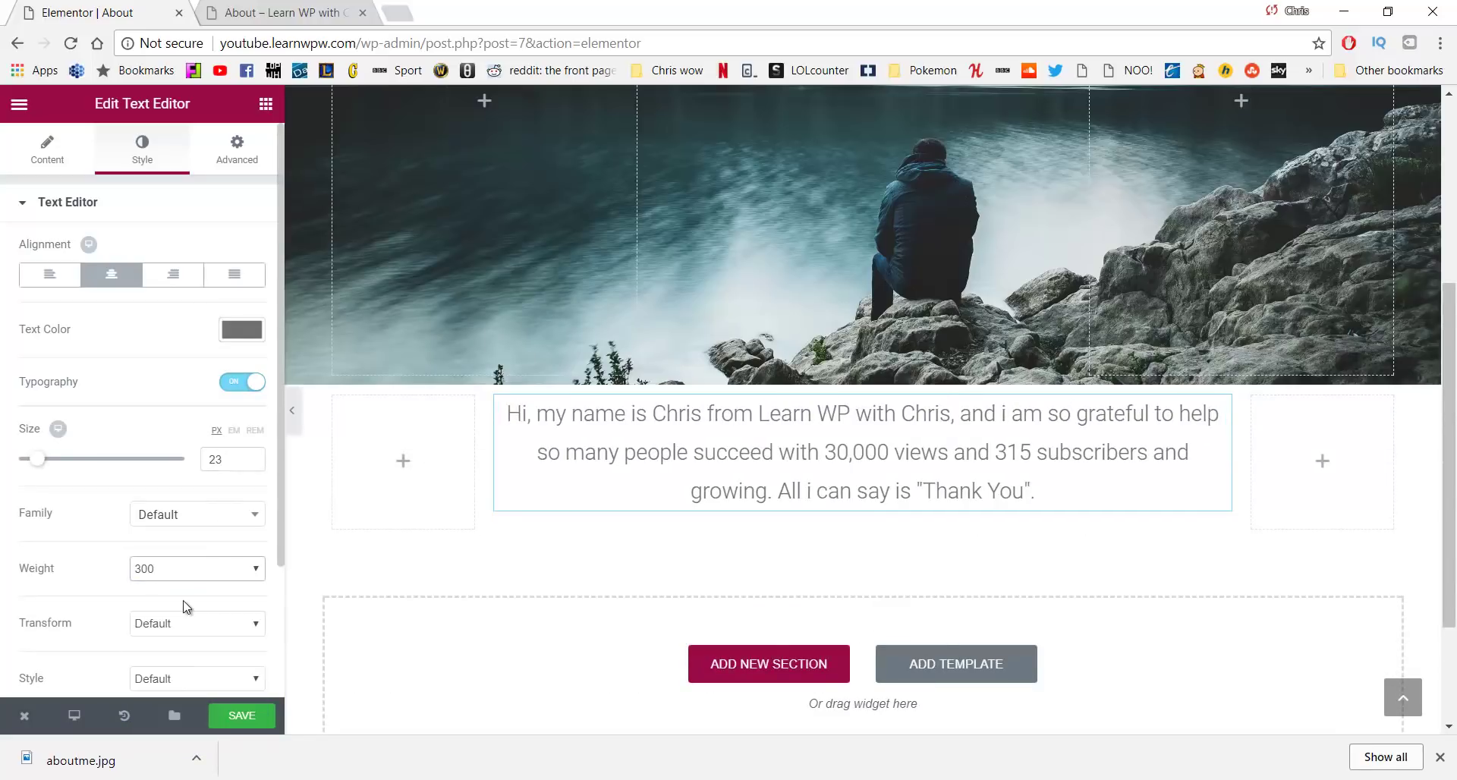
pyautogui.scroll(-2, 192, 517)
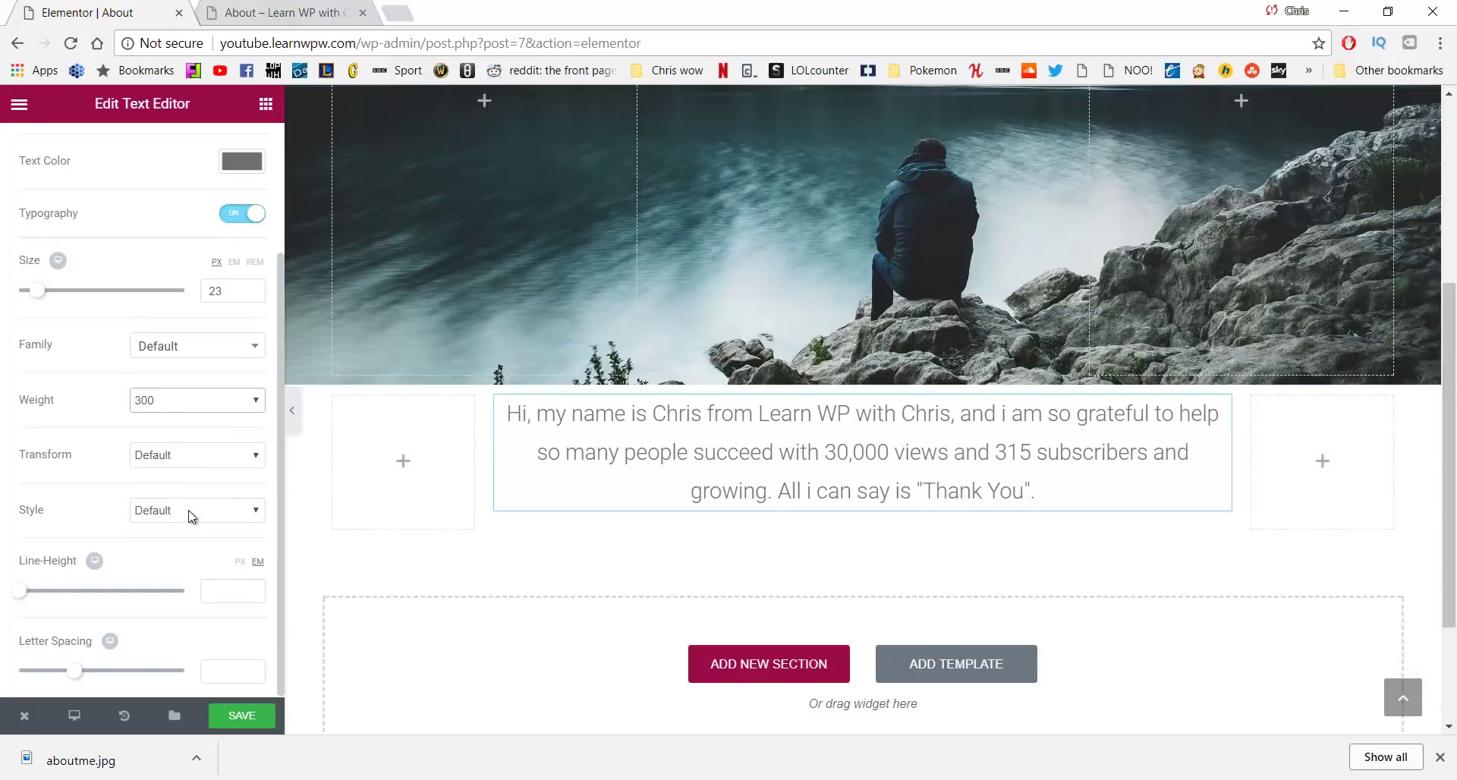
pyautogui.scroll(2, 192, 517)
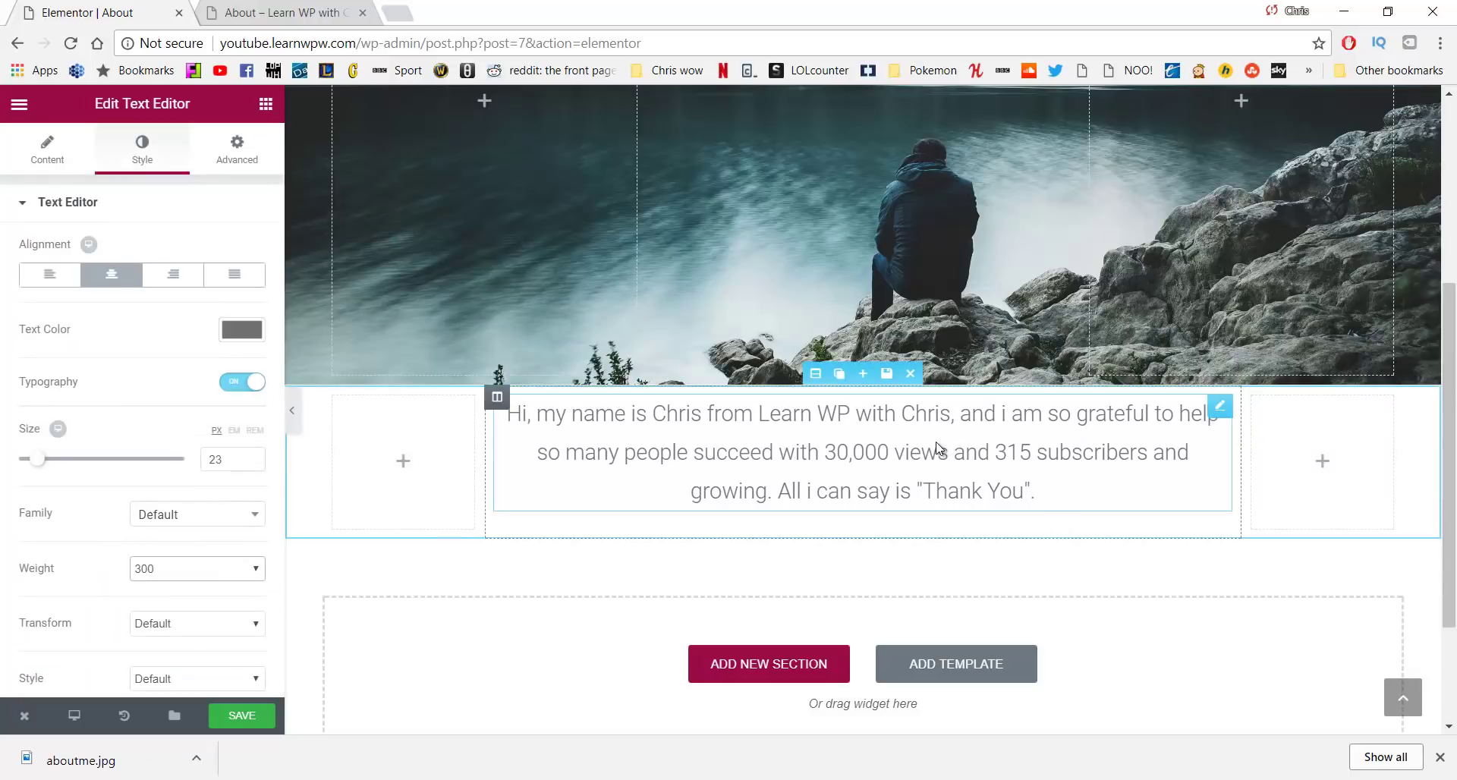
# Unlink the paragraph's margins and set top and bottom margins to 100 px
pyautogui.click(236, 148)
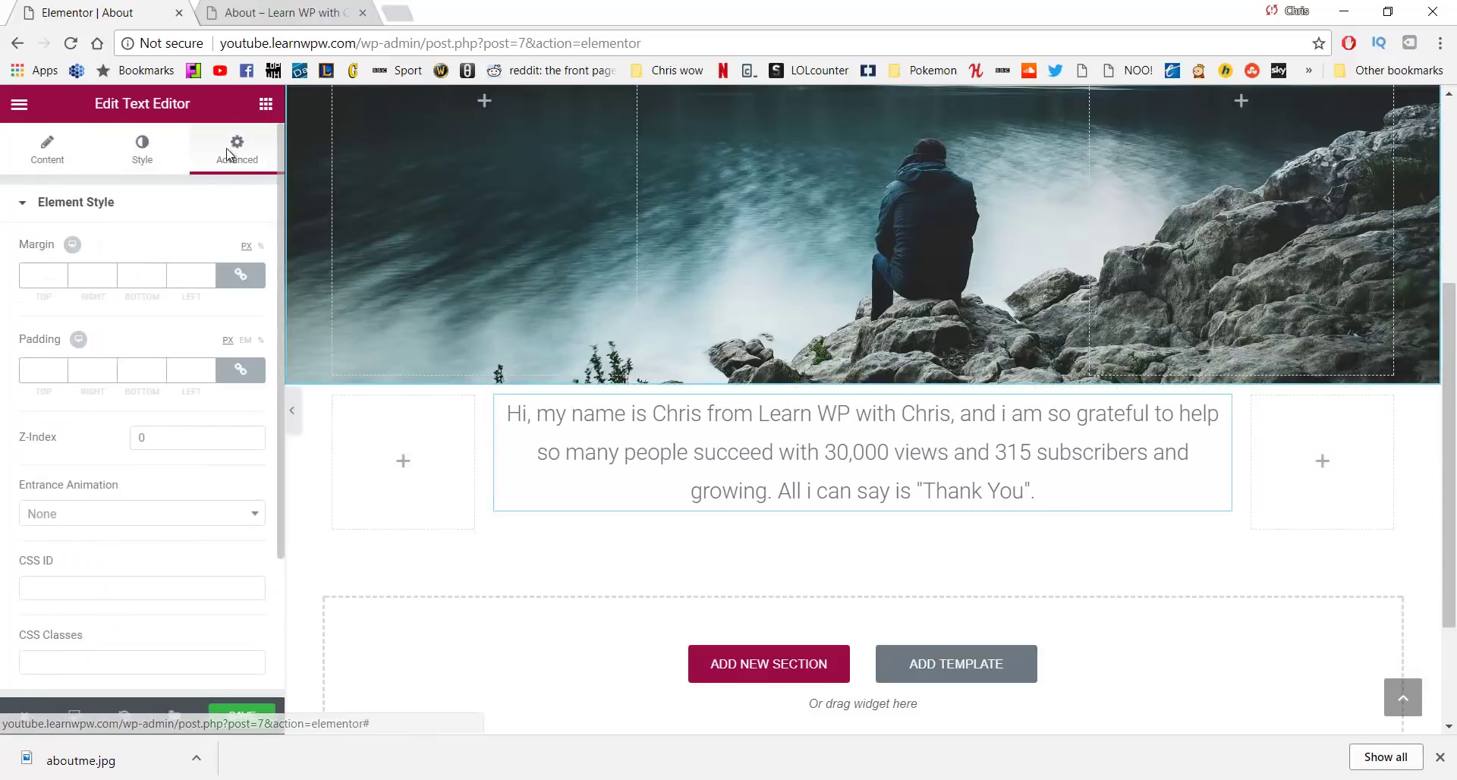
pyautogui.click(242, 277)
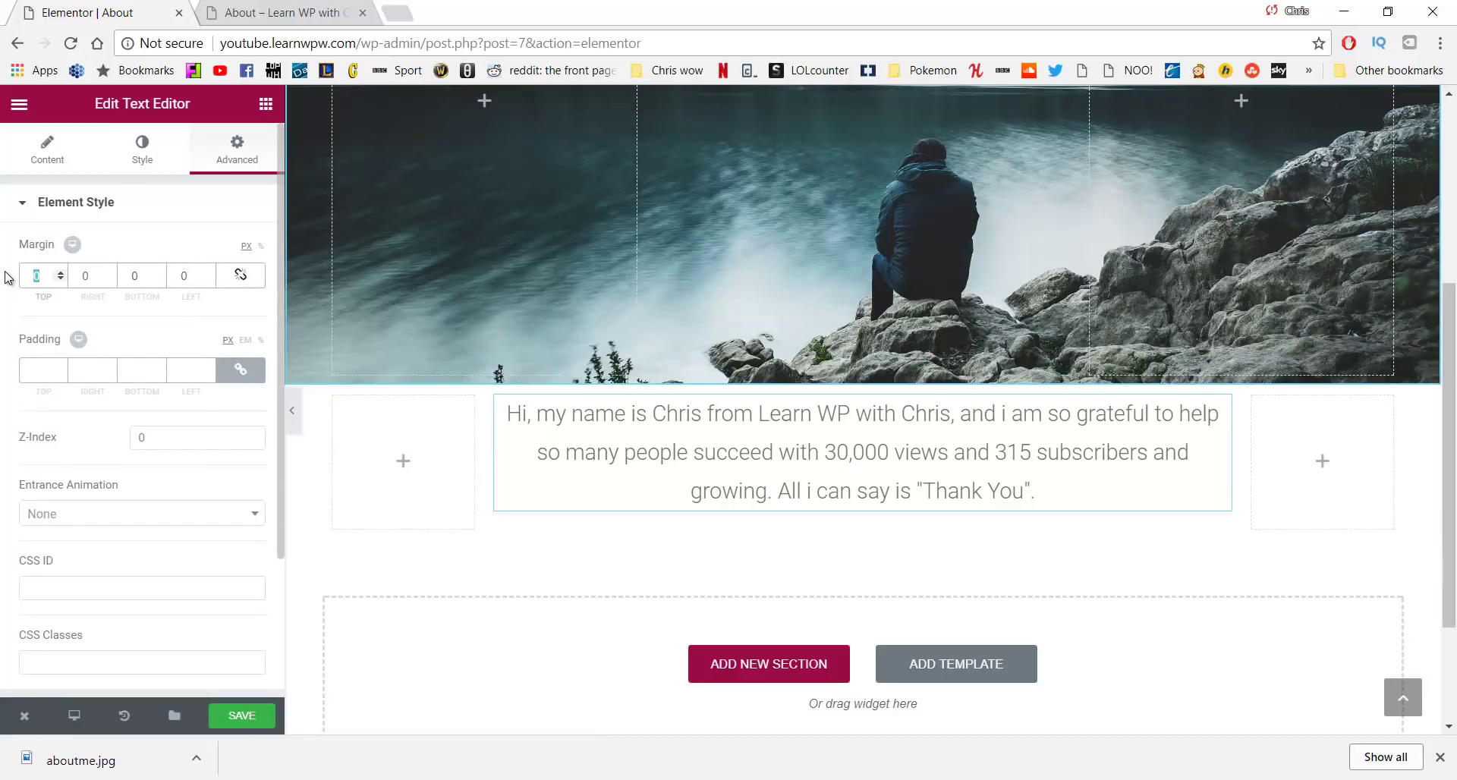
pyautogui.write('100')
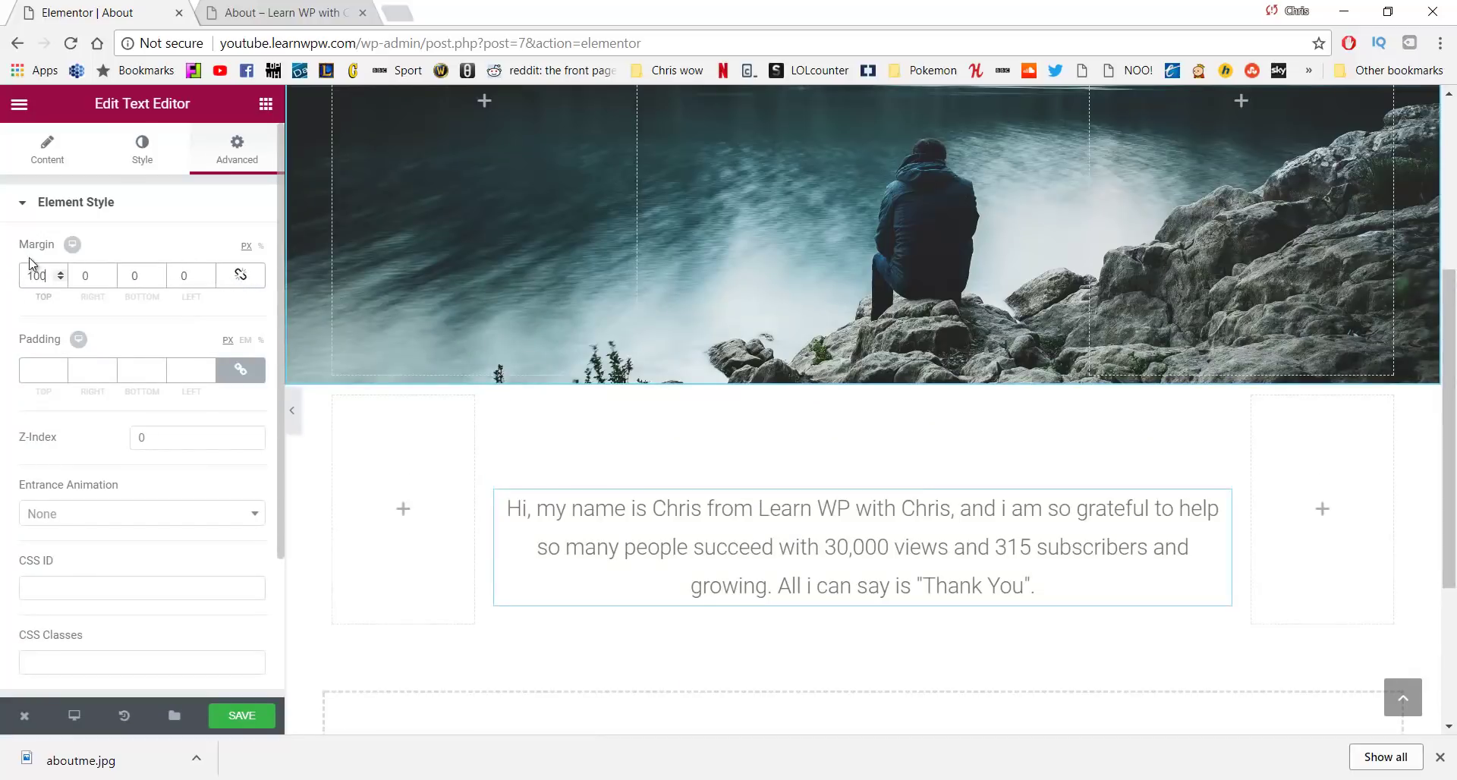
pyautogui.doubleClick(140, 278)
pyautogui.write('100')
pyautogui.scroll(-3, 449, 348)
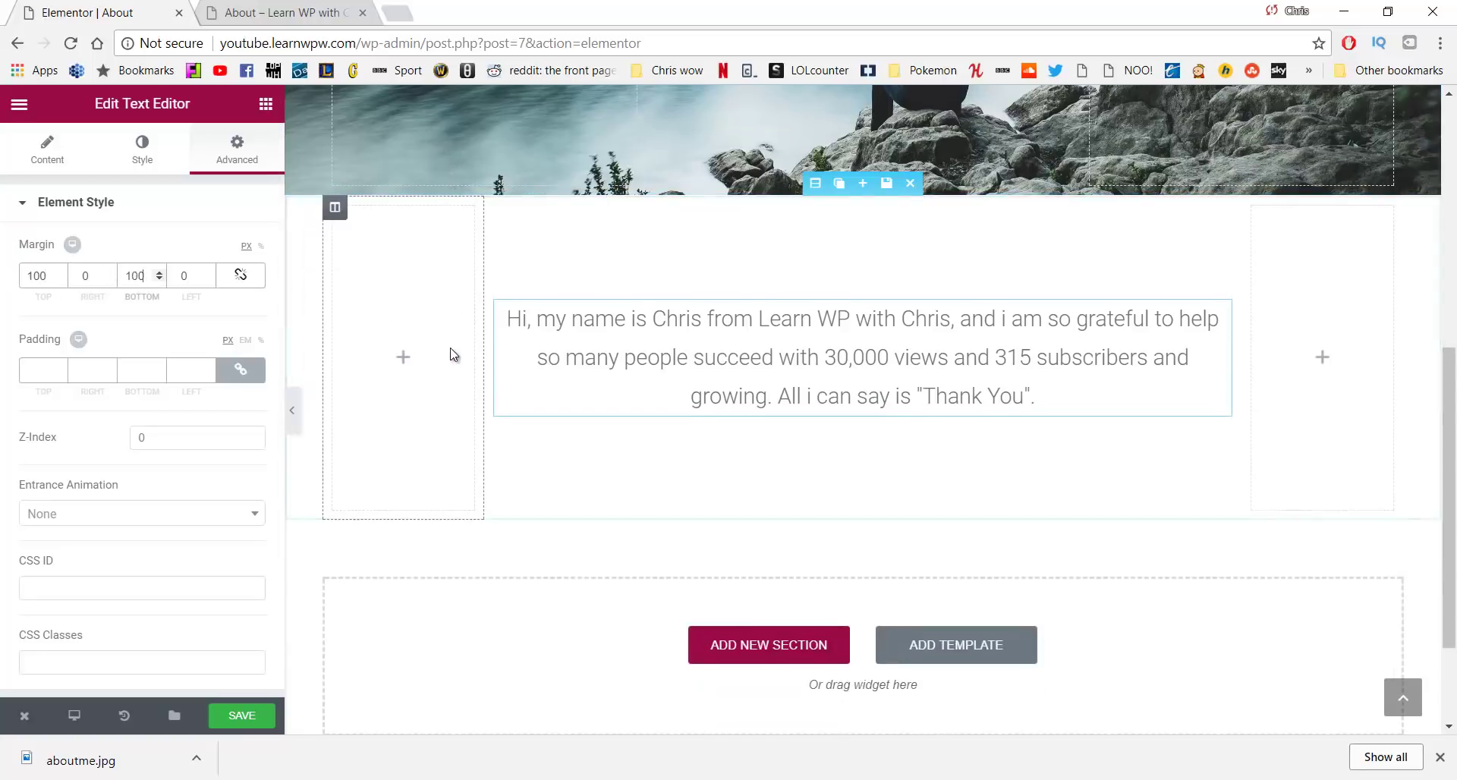
pyautogui.scroll(4, 450, 348)
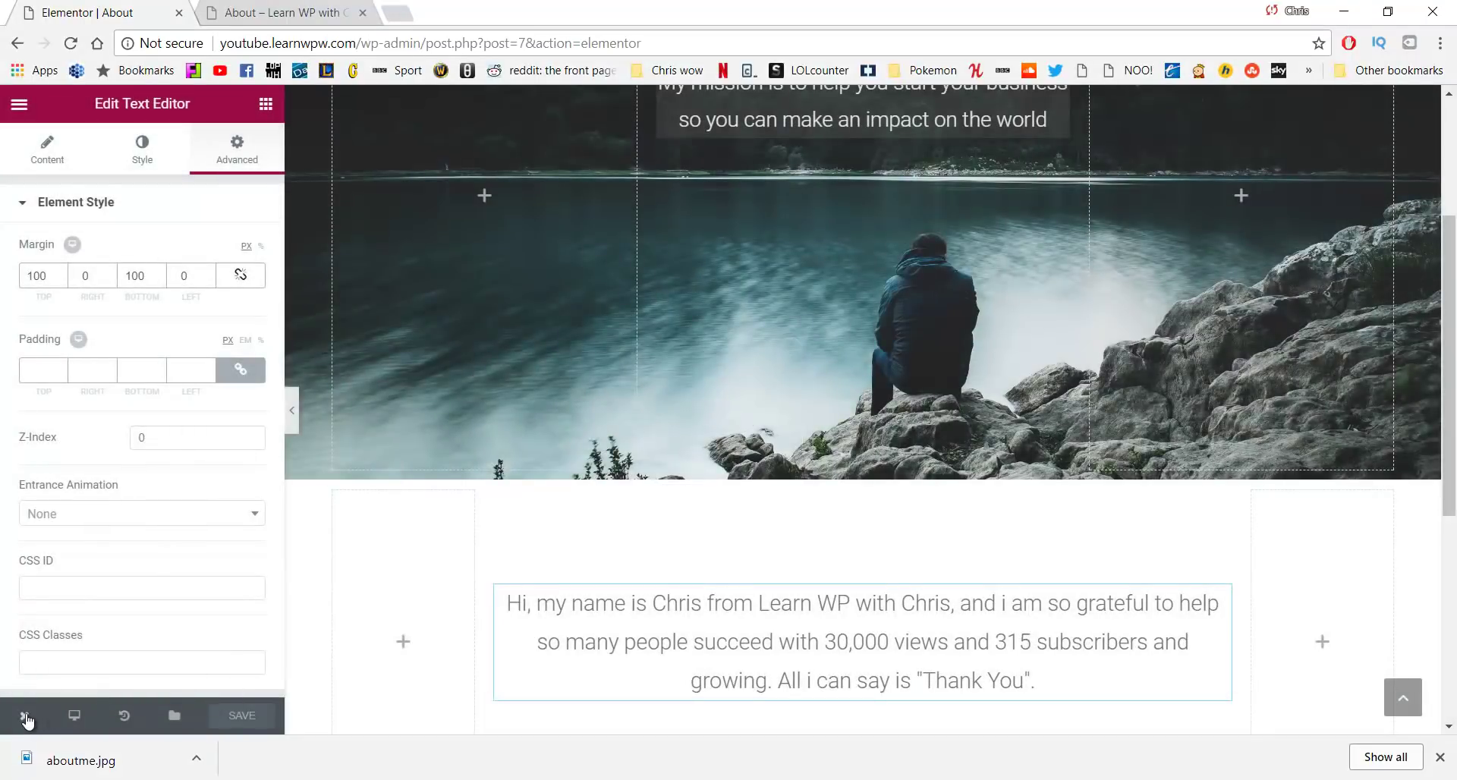
# View the live About page in both tabs to check the intro paragraph spacing, then return to the editor
pyautogui.moveTo(26, 717)
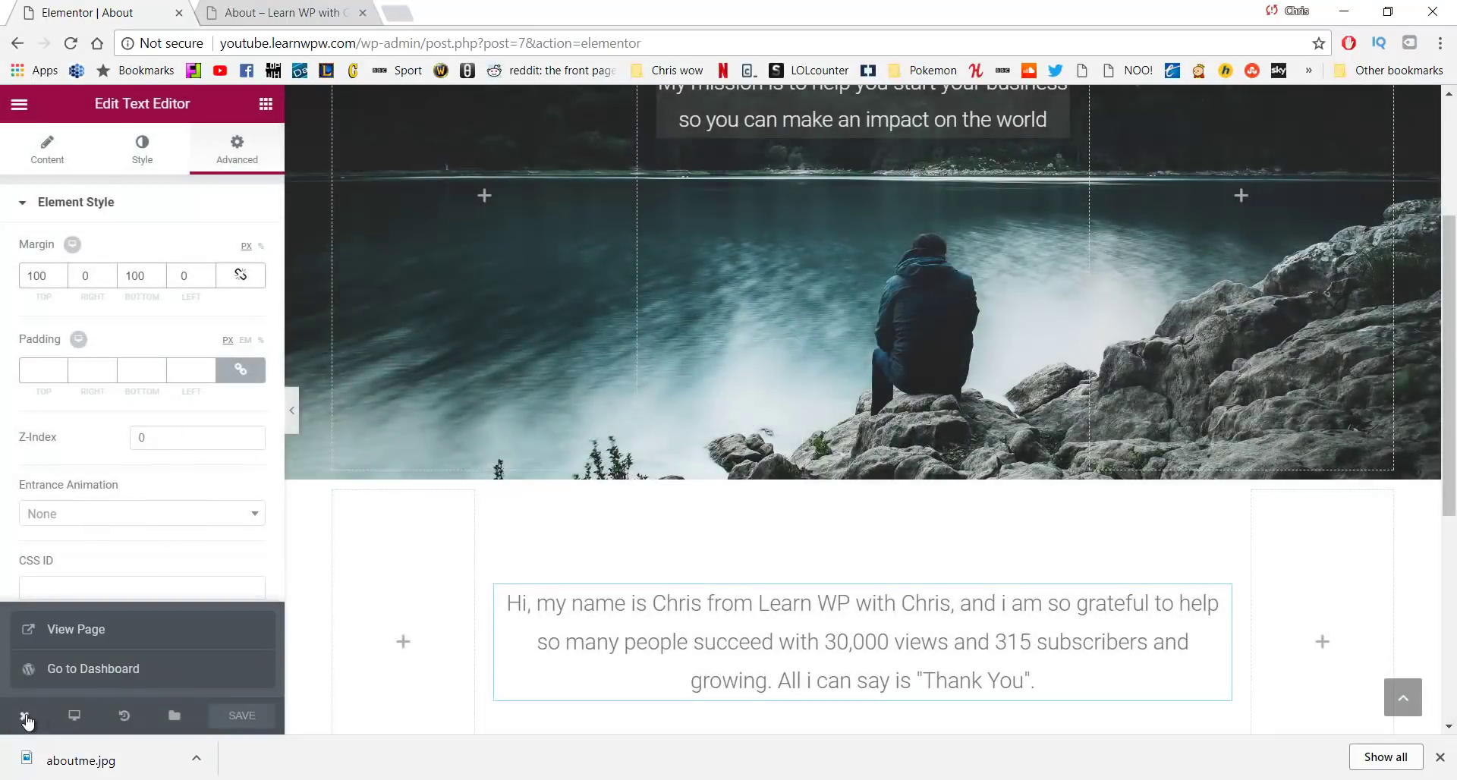
pyautogui.click(71, 633)
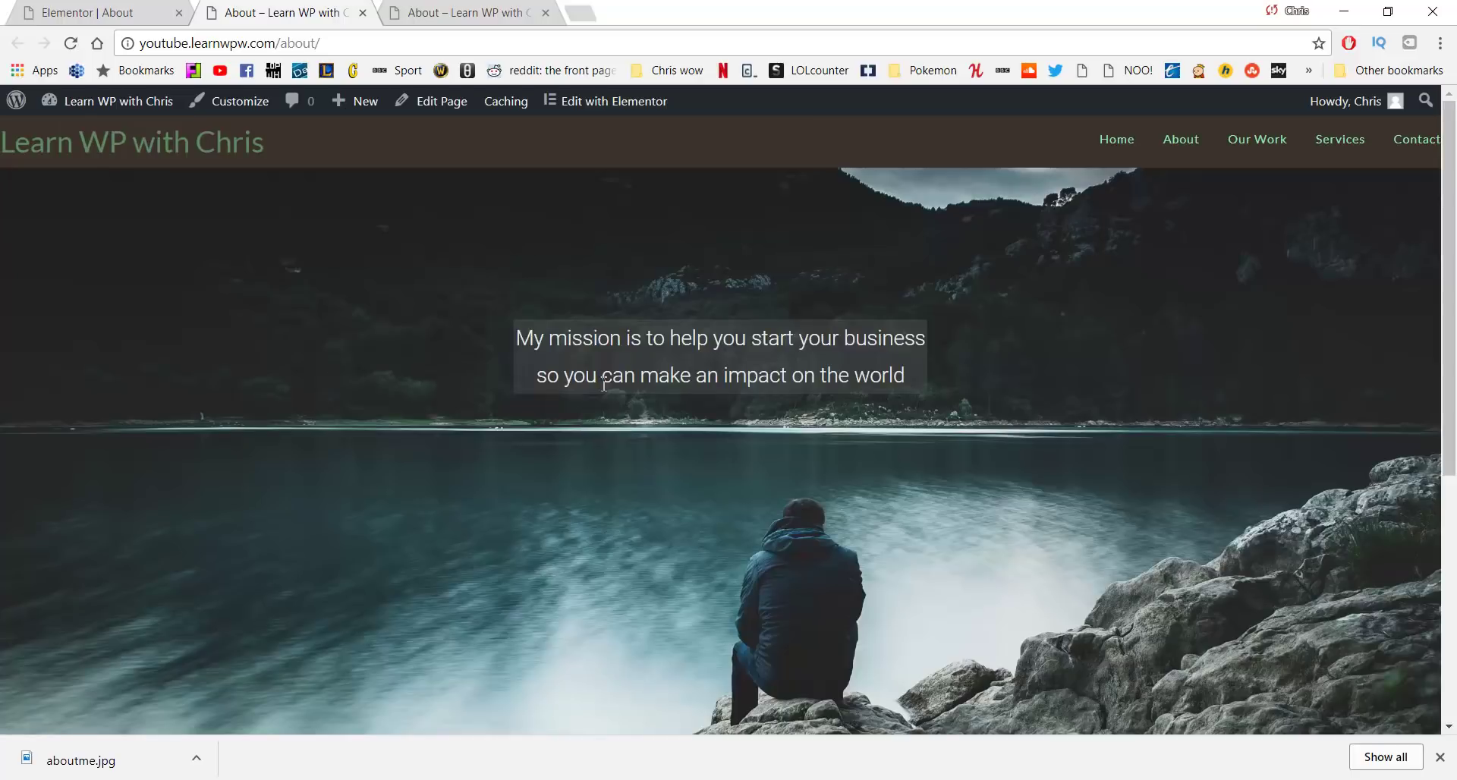
pyautogui.scroll(-5, 507, 317)
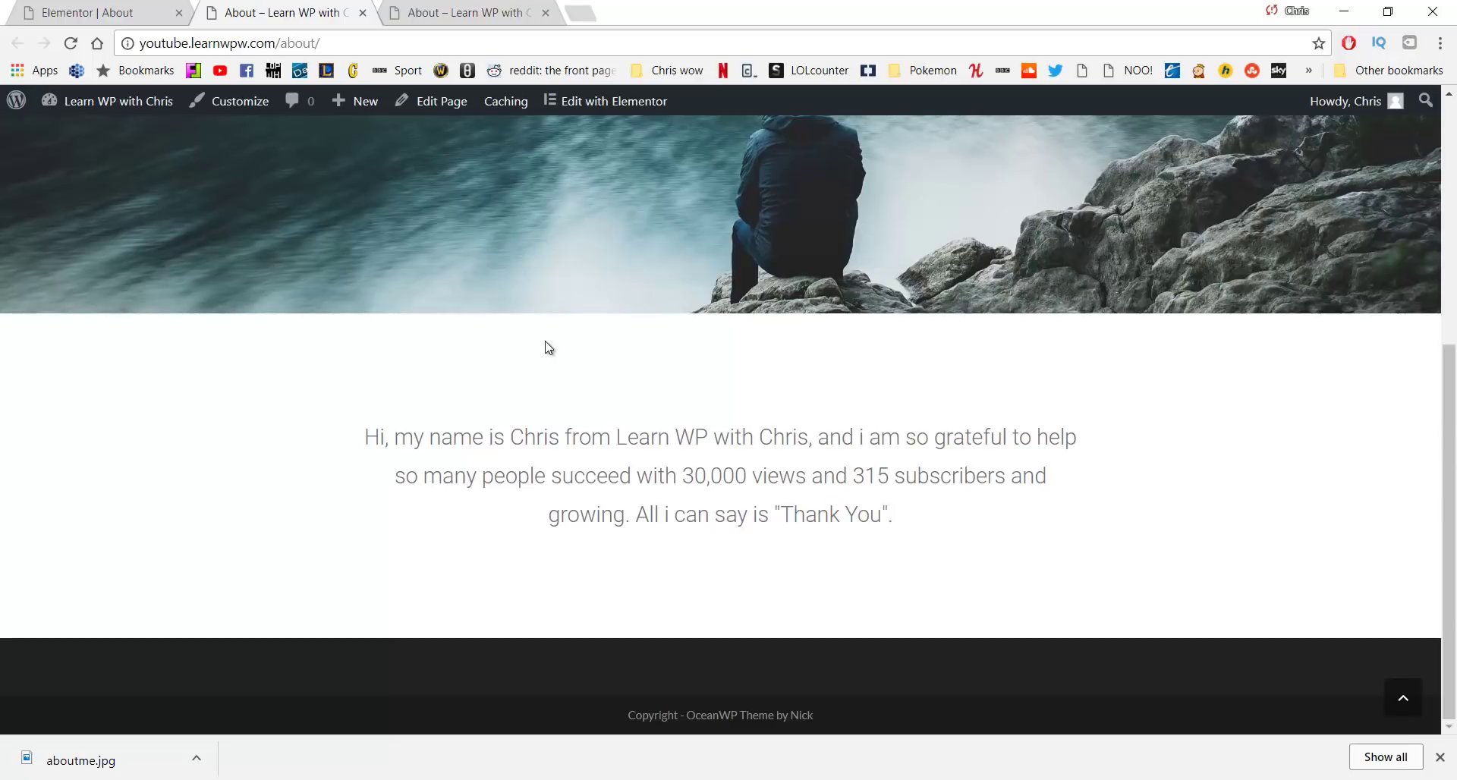
pyautogui.scroll(6, 546, 342)
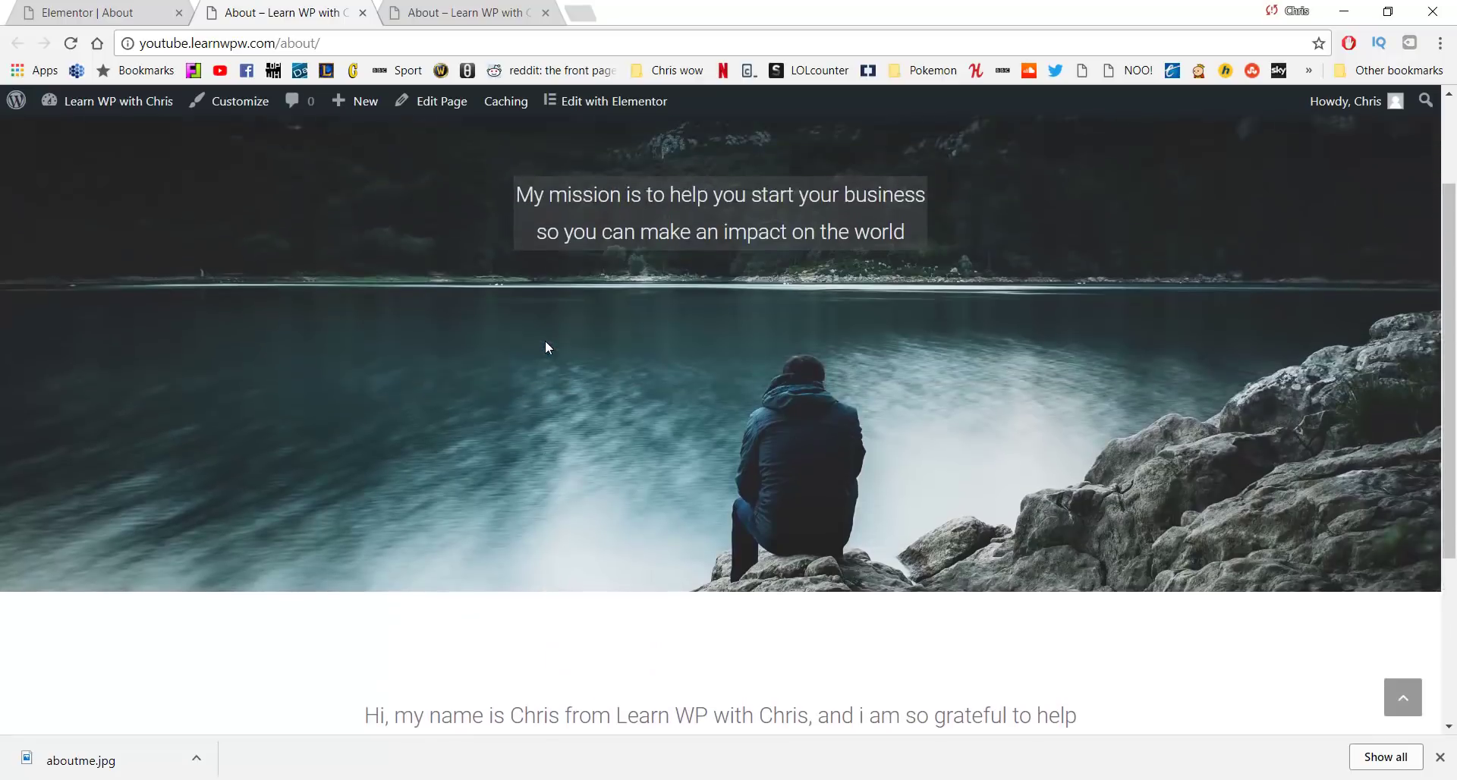
pyautogui.hotkey('ctrl', 'Tab')
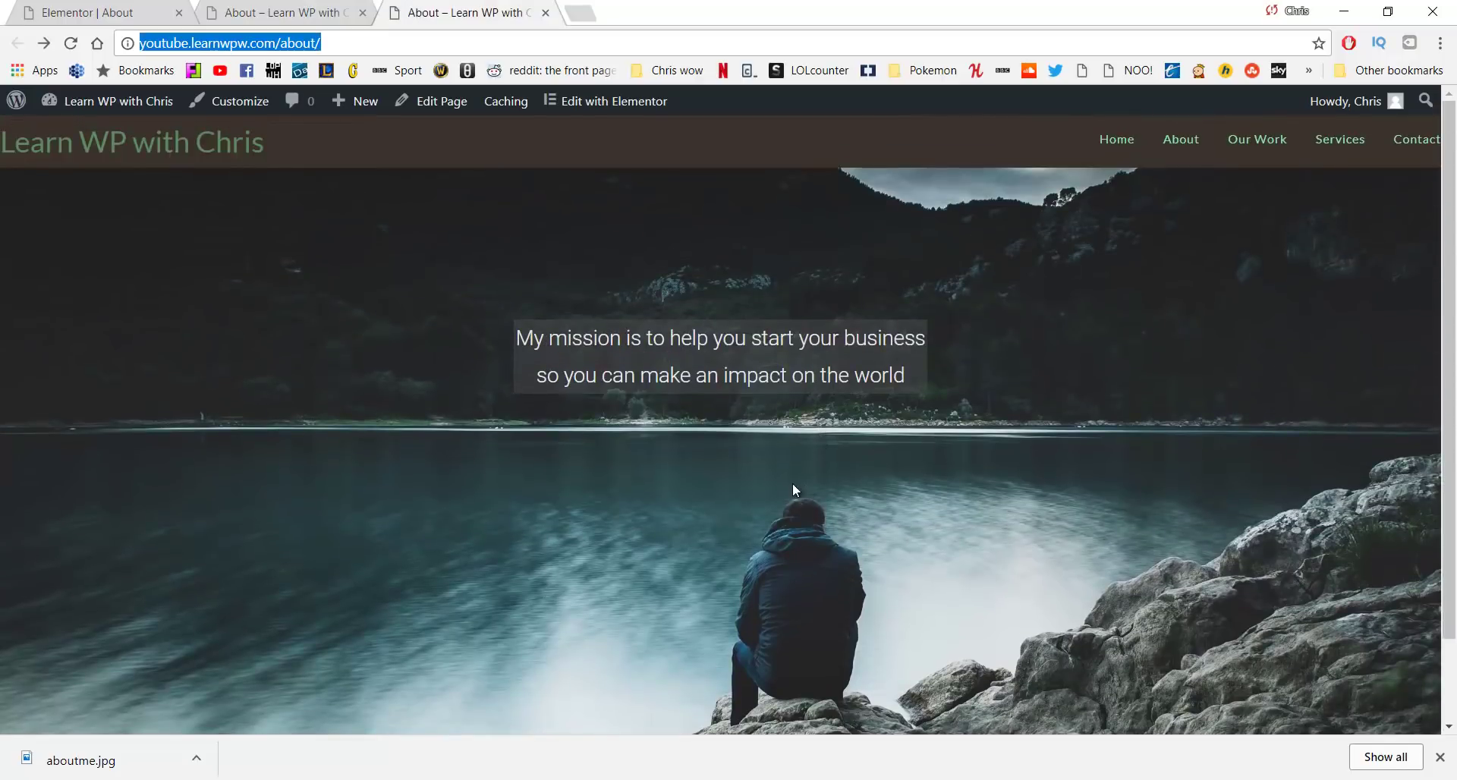
pyautogui.scroll(-3, 792, 482)
pyautogui.scroll(3, 793, 479)
pyautogui.hotkey('ctrl', 'shift', 'Tab')
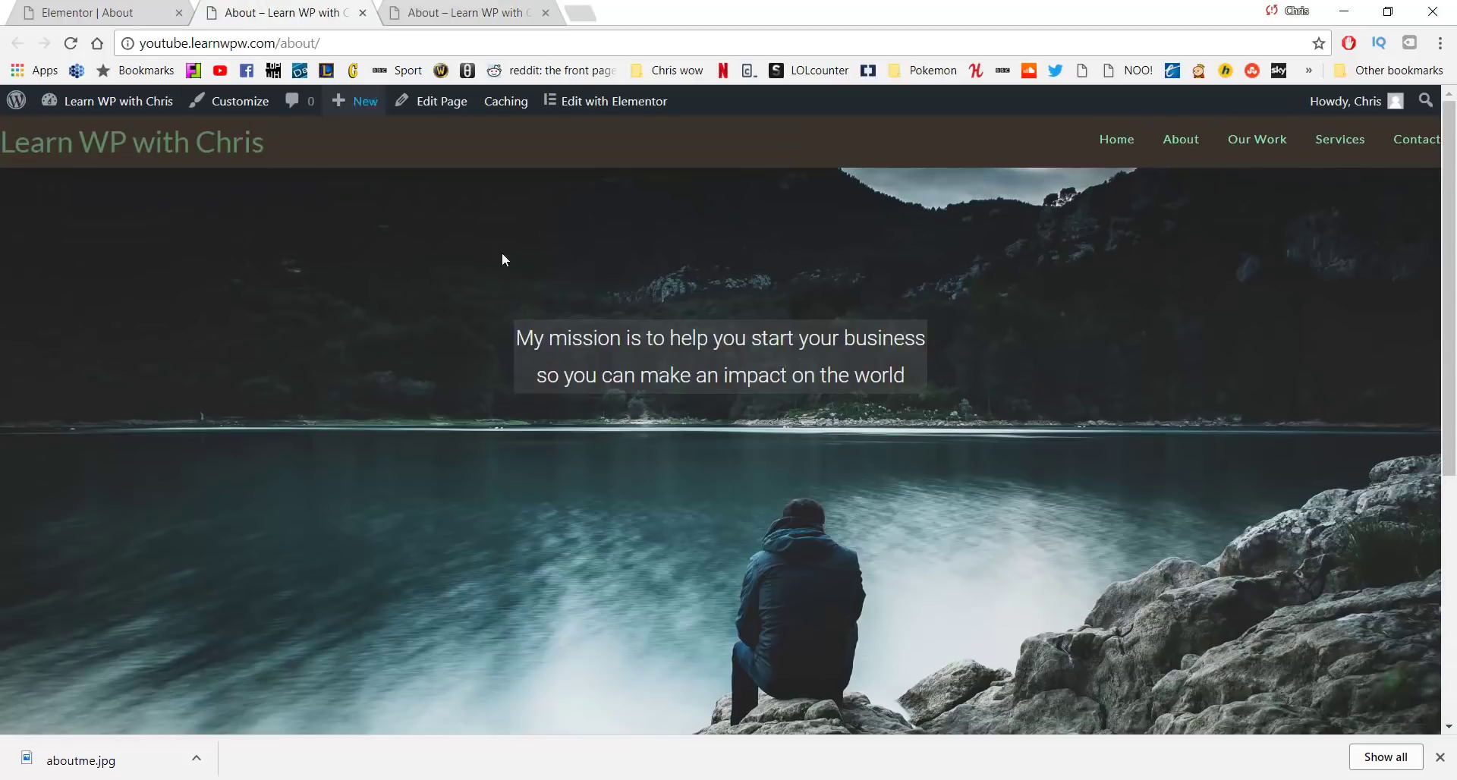
pyautogui.scroll(-5, 602, 372)
pyautogui.scroll(5, 674, 346)
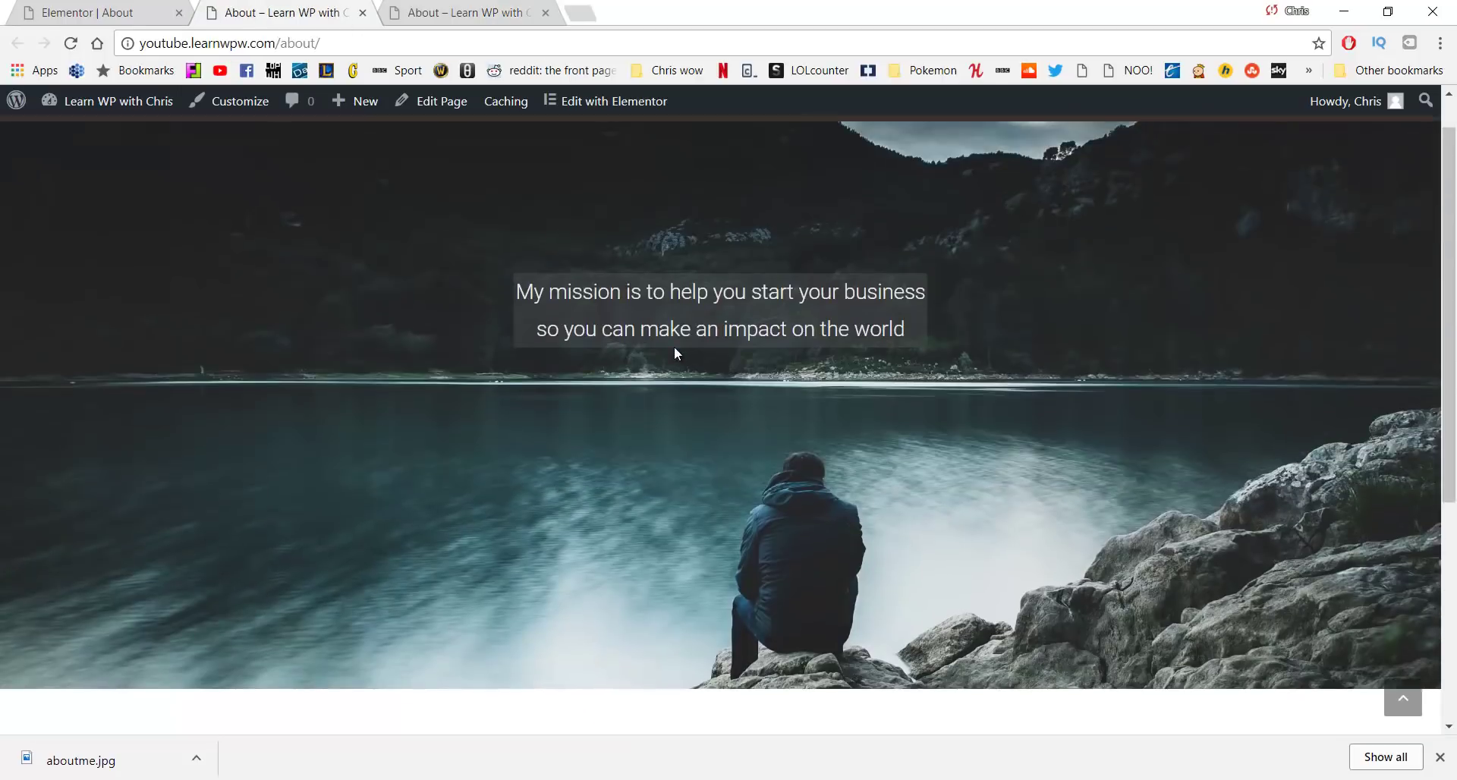
pyautogui.scroll(-5, 651, 358)
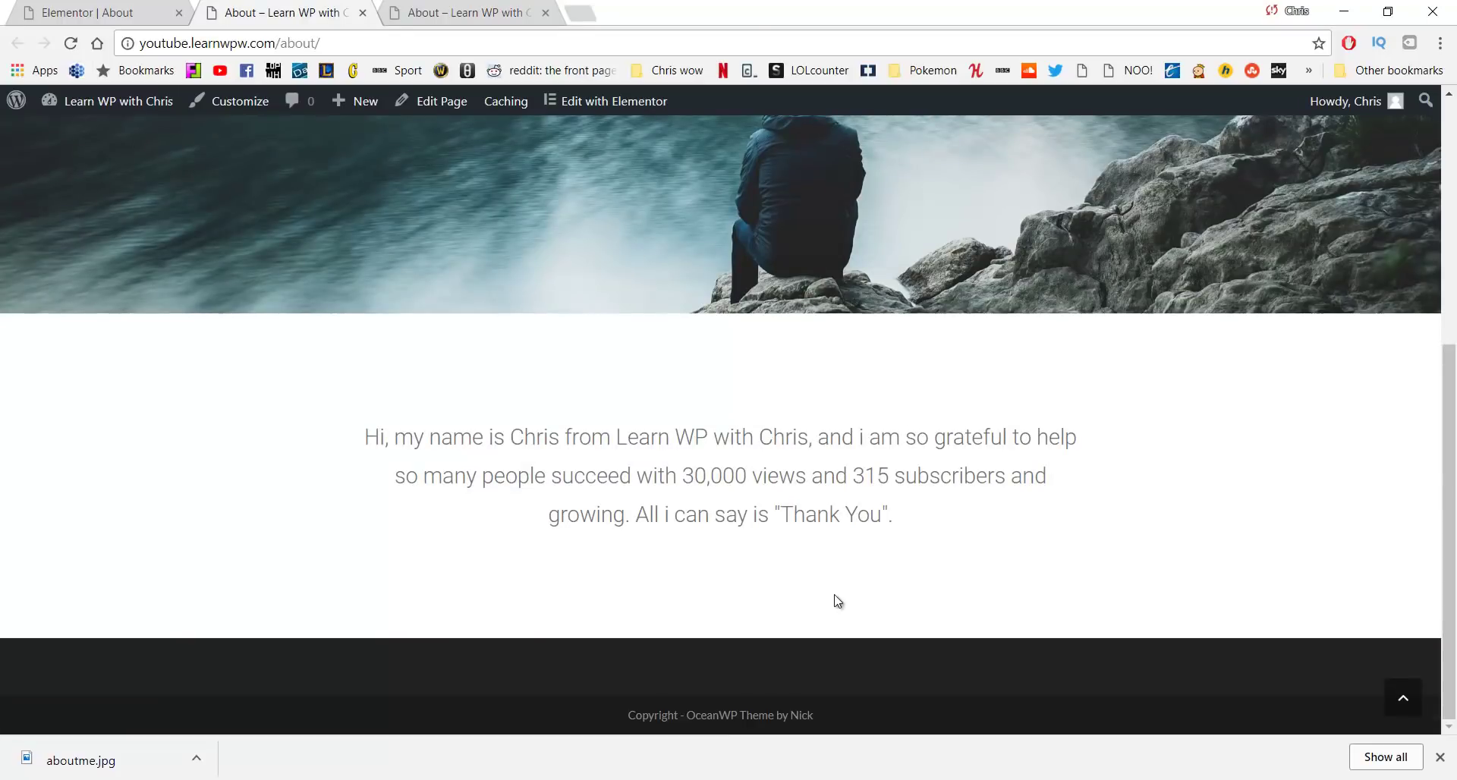
pyautogui.click(106, 6)
pyautogui.scroll(-3, 634, 324)
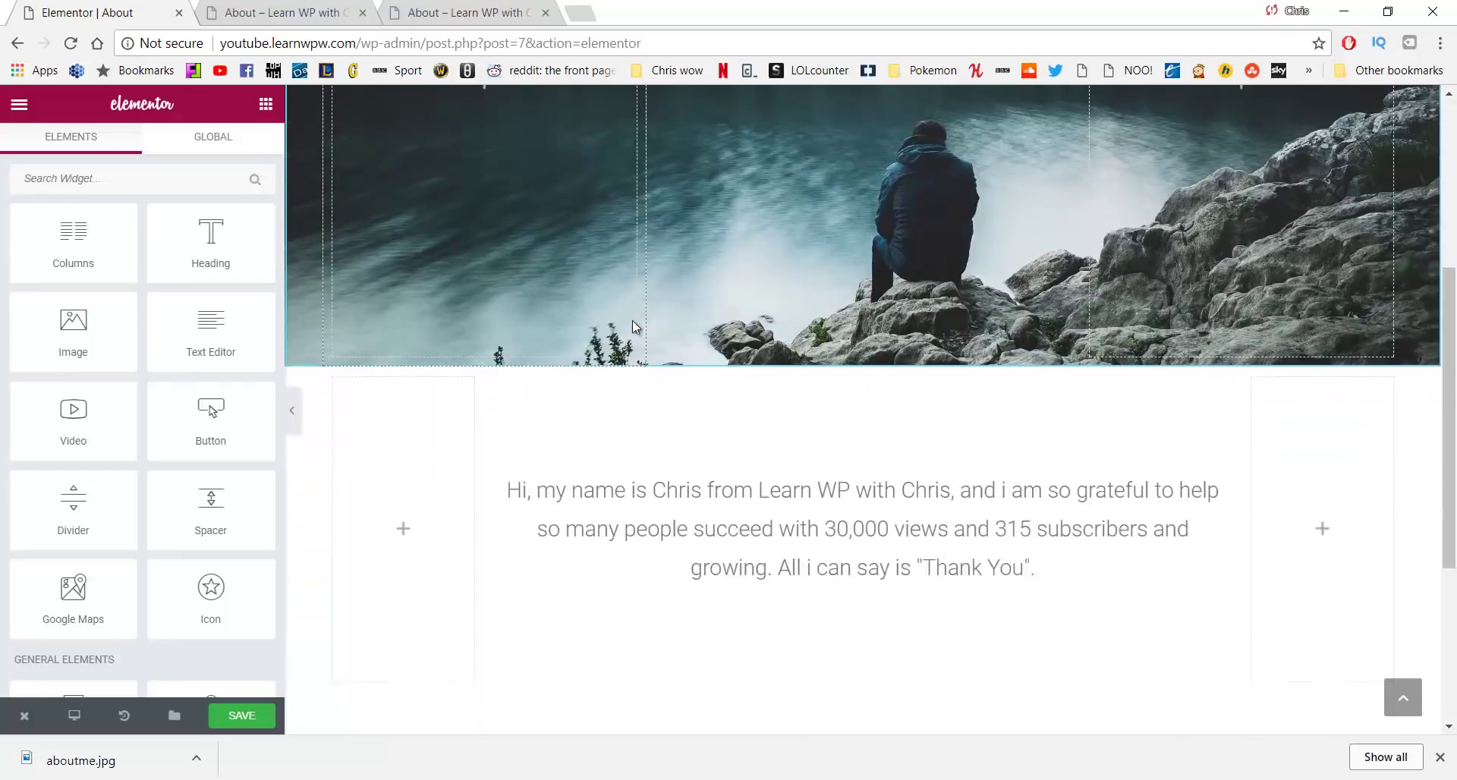
# Add a new three-column section below the intro text
pyautogui.scroll(-4, 633, 334)
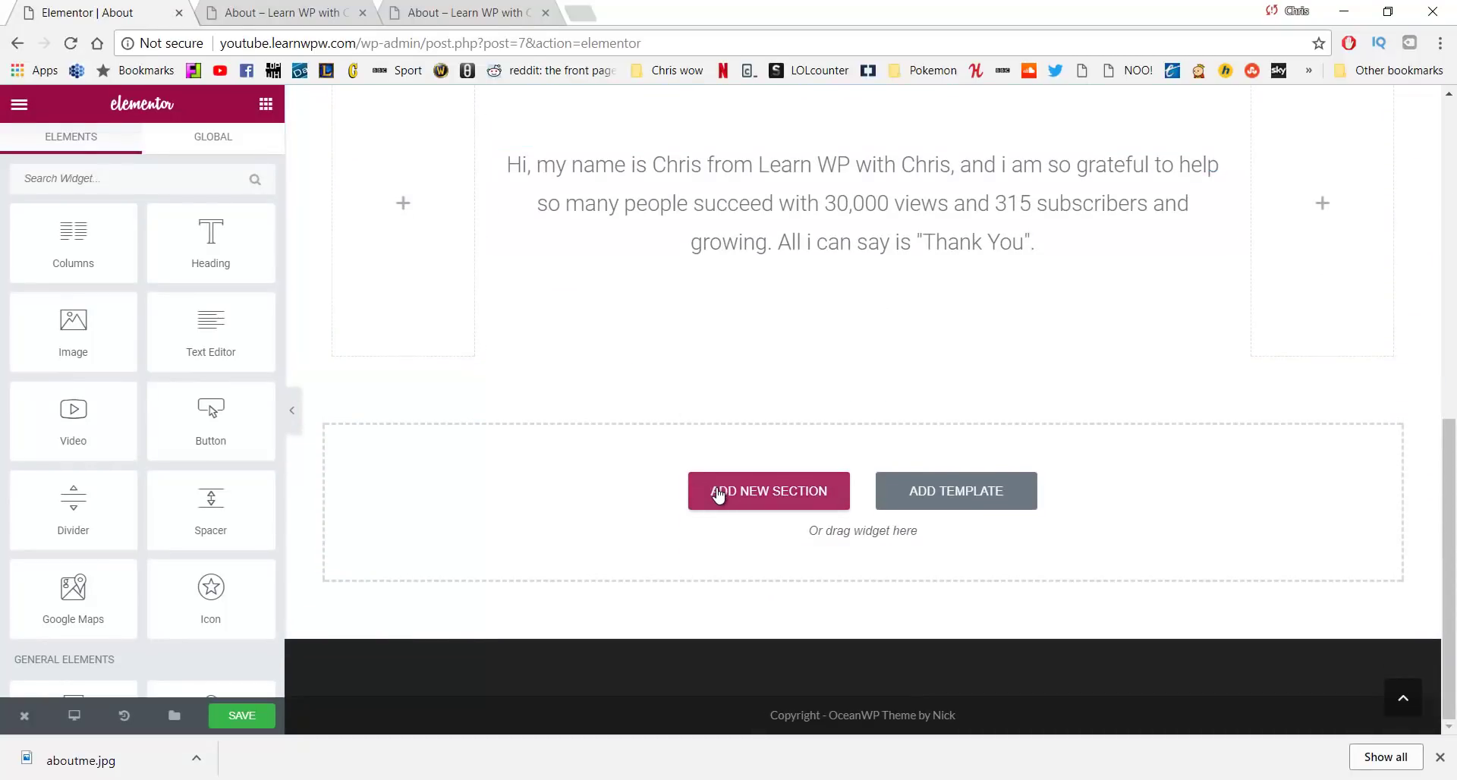
pyautogui.click(718, 494)
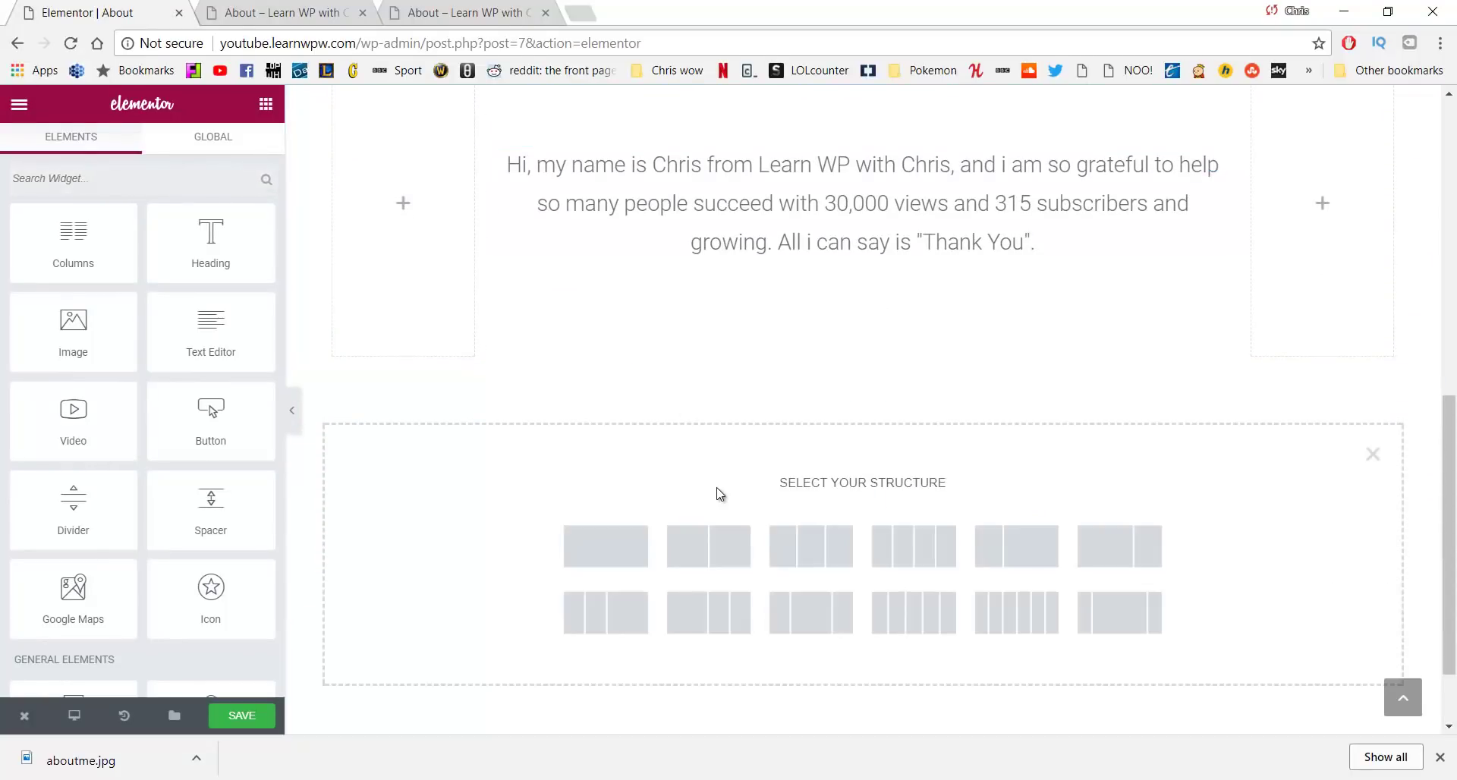
pyautogui.click(794, 556)
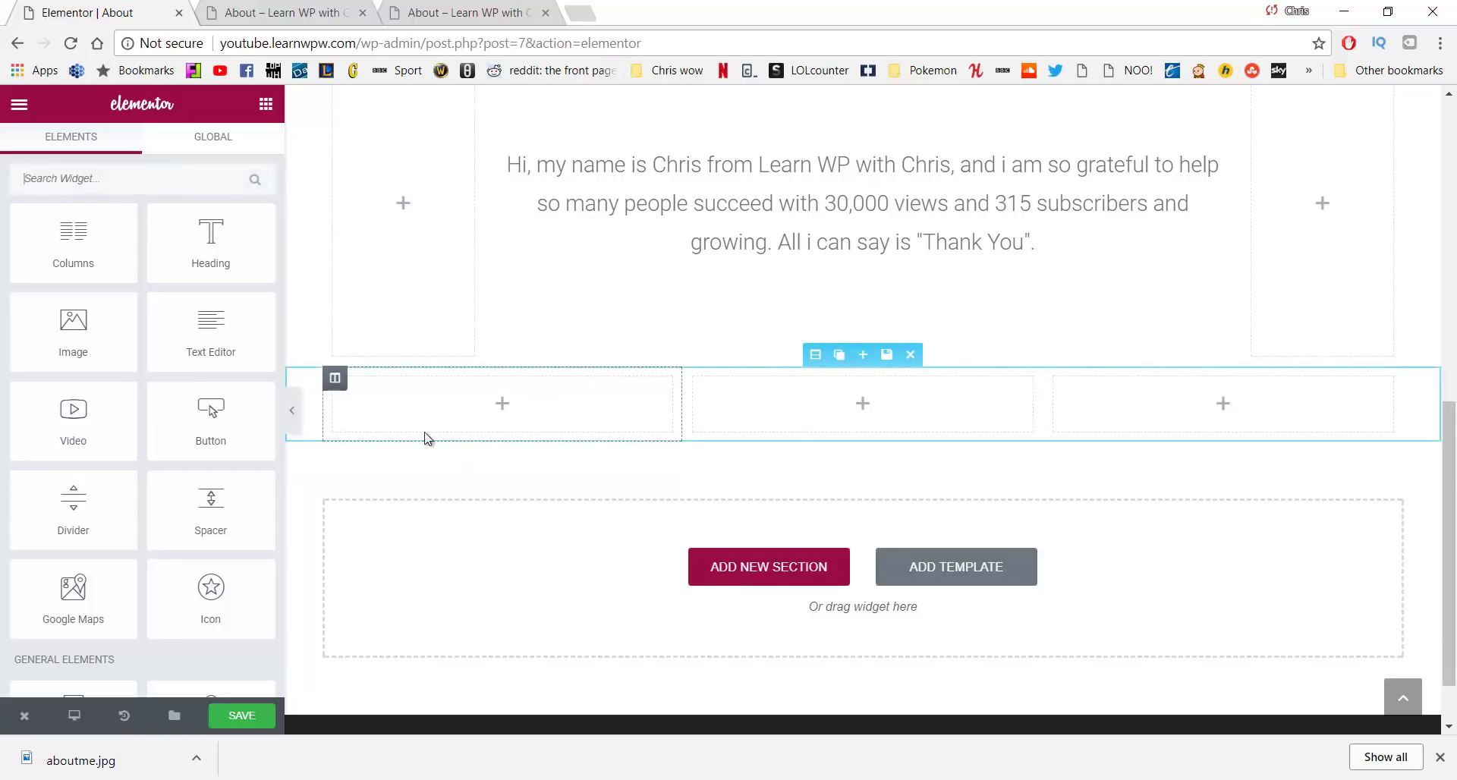
# Give the first column a classic background using the dog.jpg photo
pyautogui.click(336, 379)
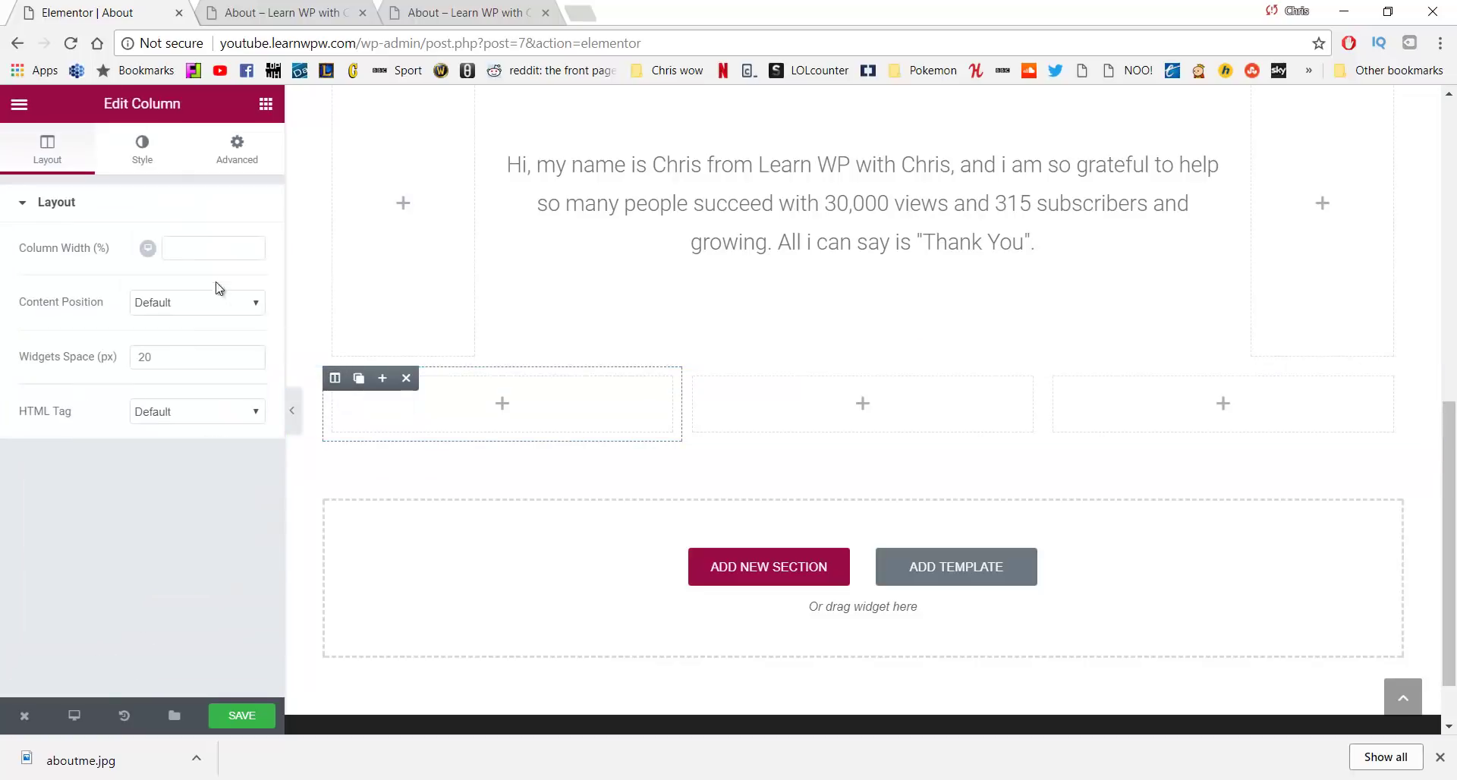
pyautogui.click(152, 151)
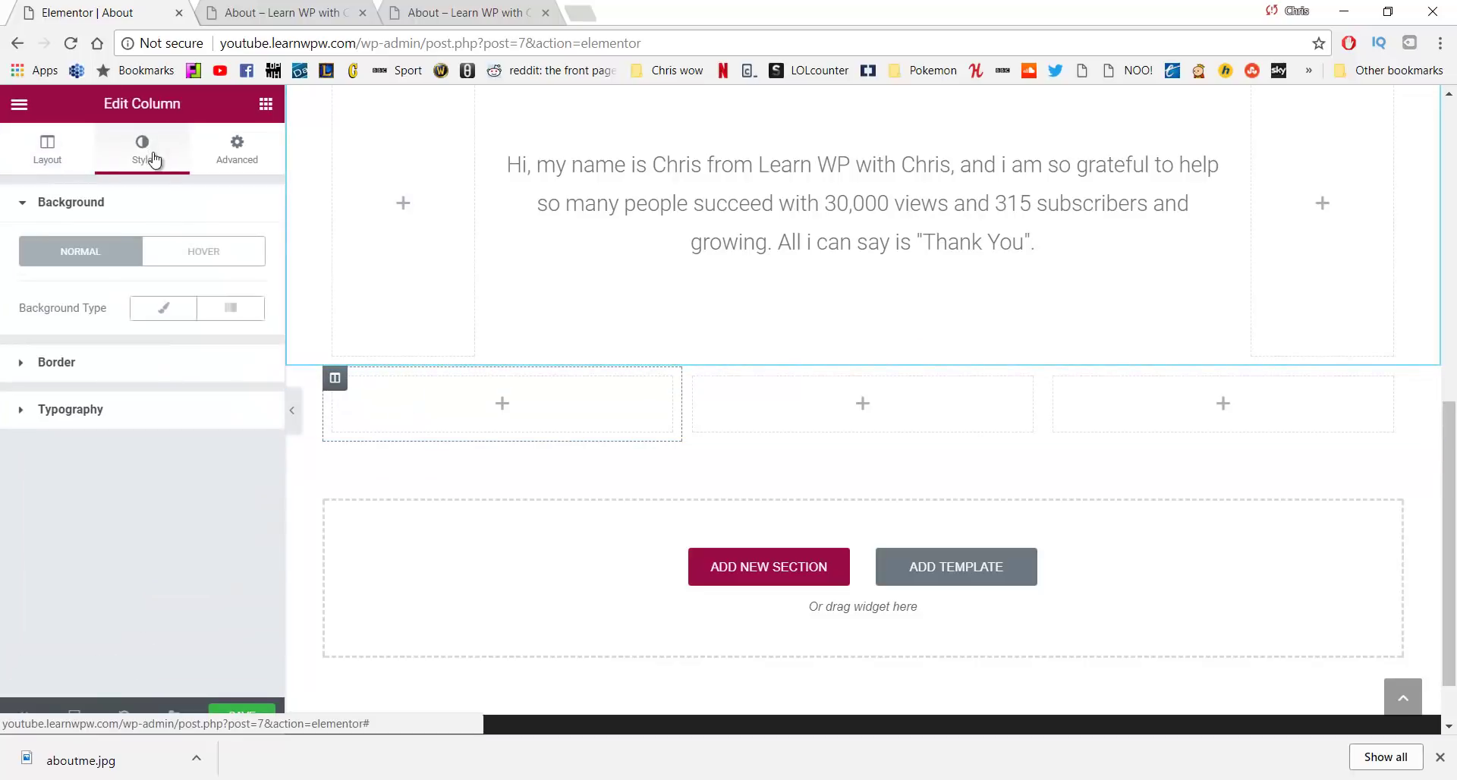
pyautogui.click(153, 314)
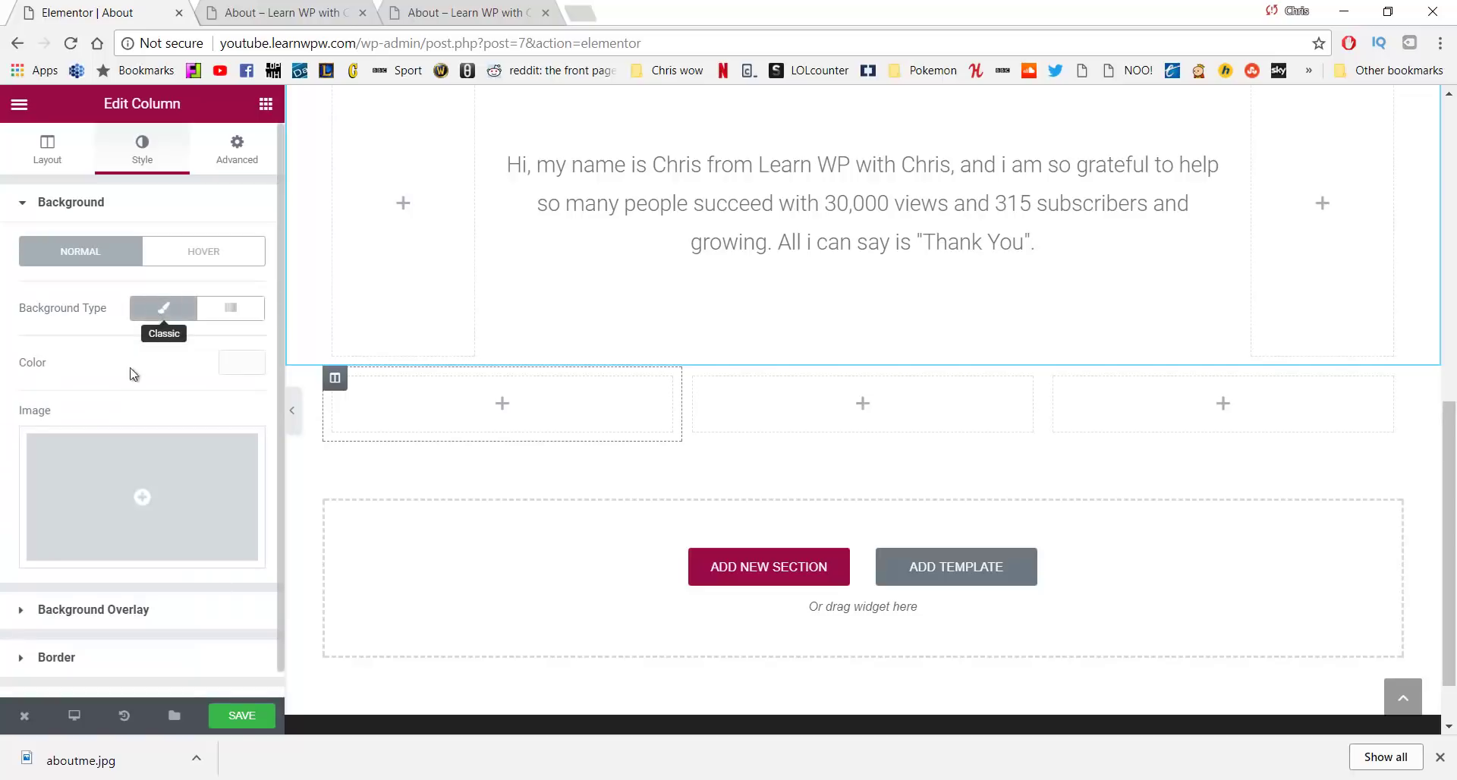
pyautogui.click(130, 481)
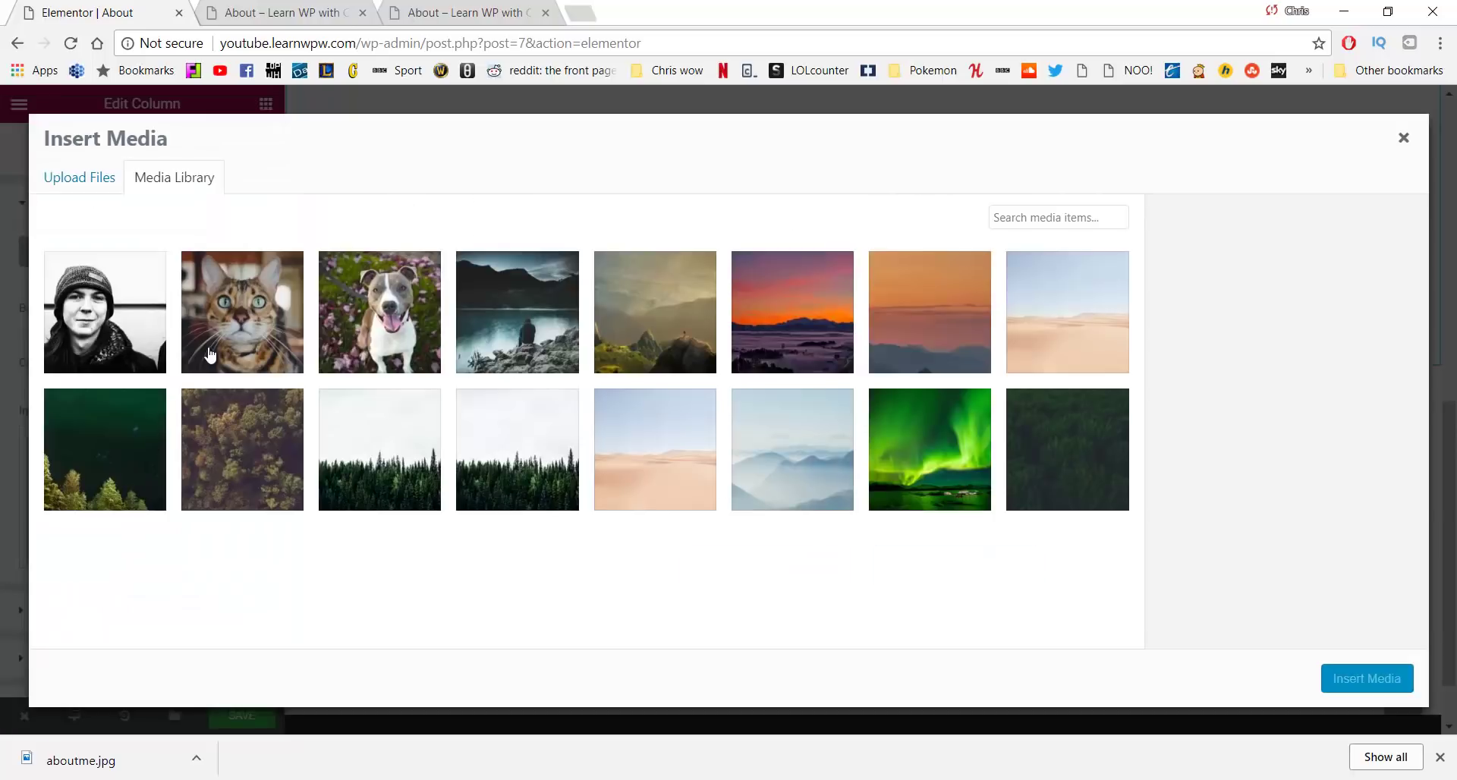
pyautogui.click(351, 292)
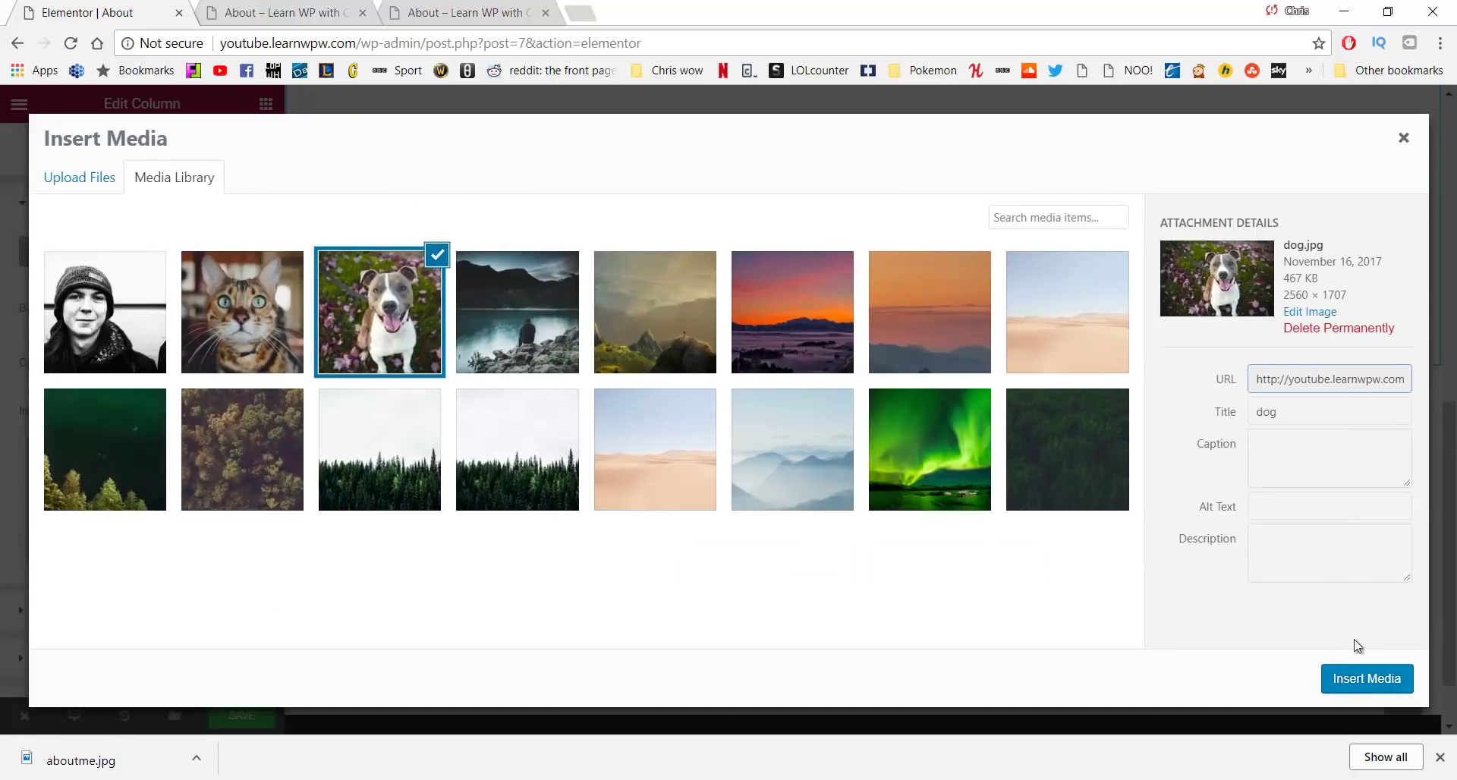
pyautogui.click(1360, 678)
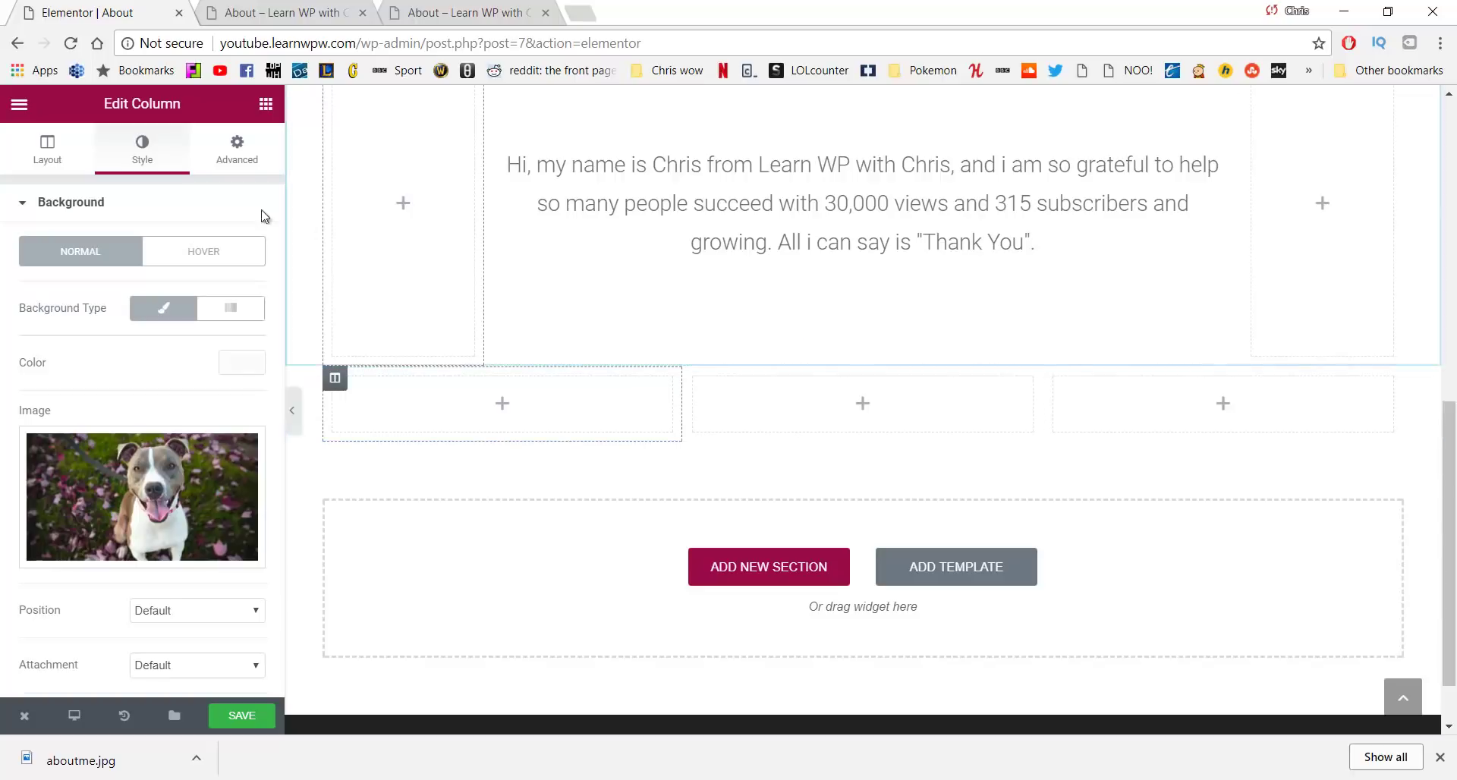
pyautogui.click(265, 103)
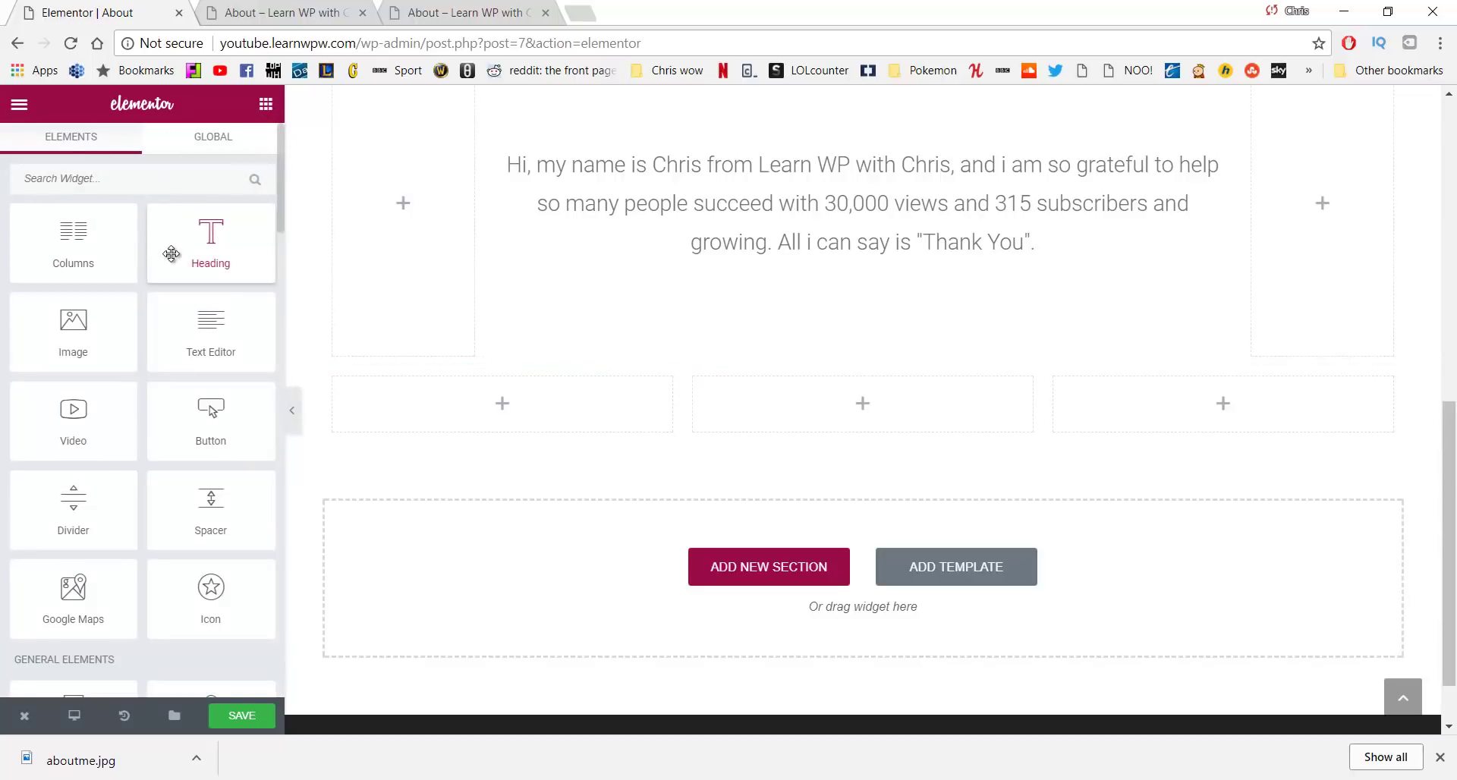
# Add a Spacer to the first column with a height of 200
pyautogui.moveTo(211, 502); pyautogui.dragTo(445, 414)
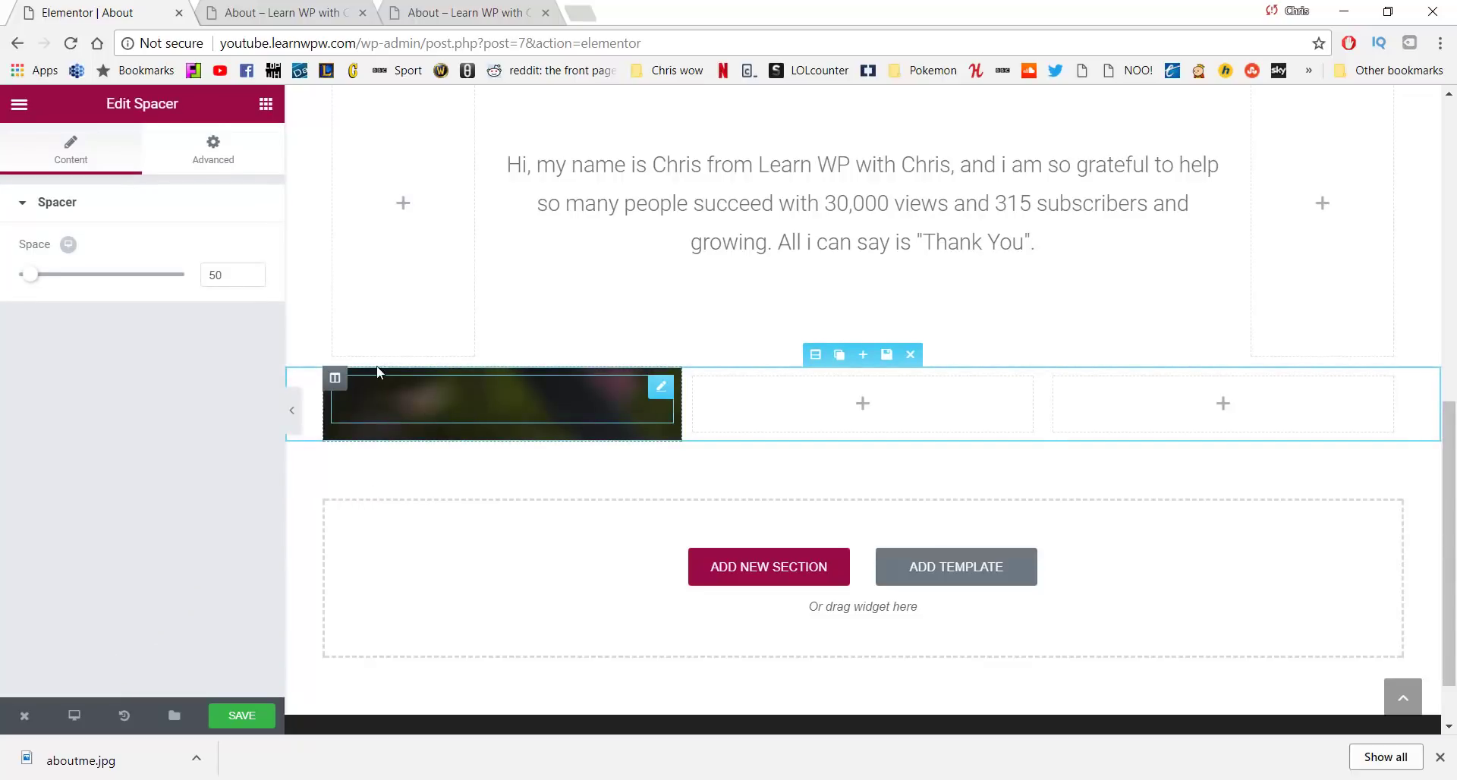
pyautogui.moveTo(231, 272); pyautogui.dragTo(191, 272)
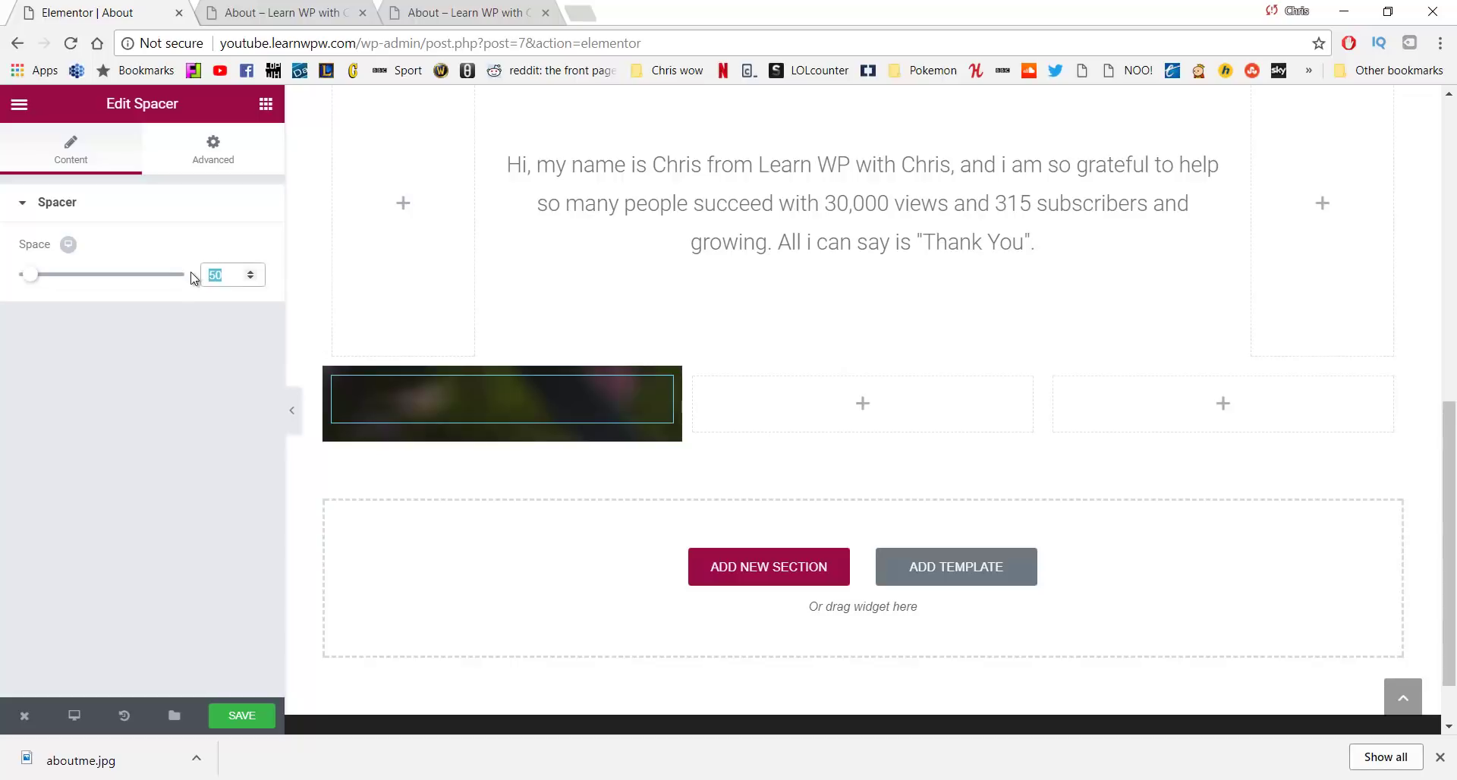
pyautogui.write('200')
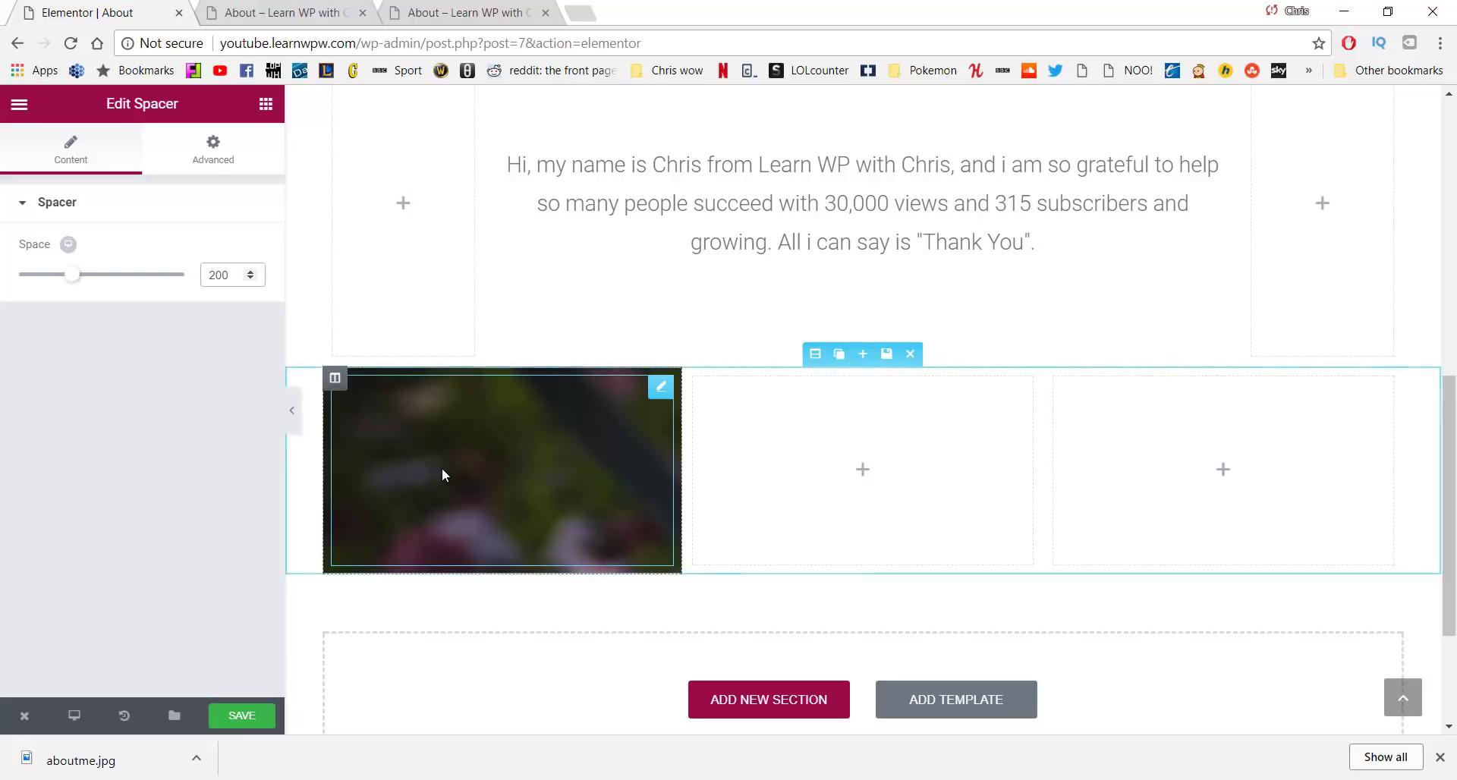
# Set the first column's dog background to Center Center position and Cover size
pyautogui.moveTo(338, 382)
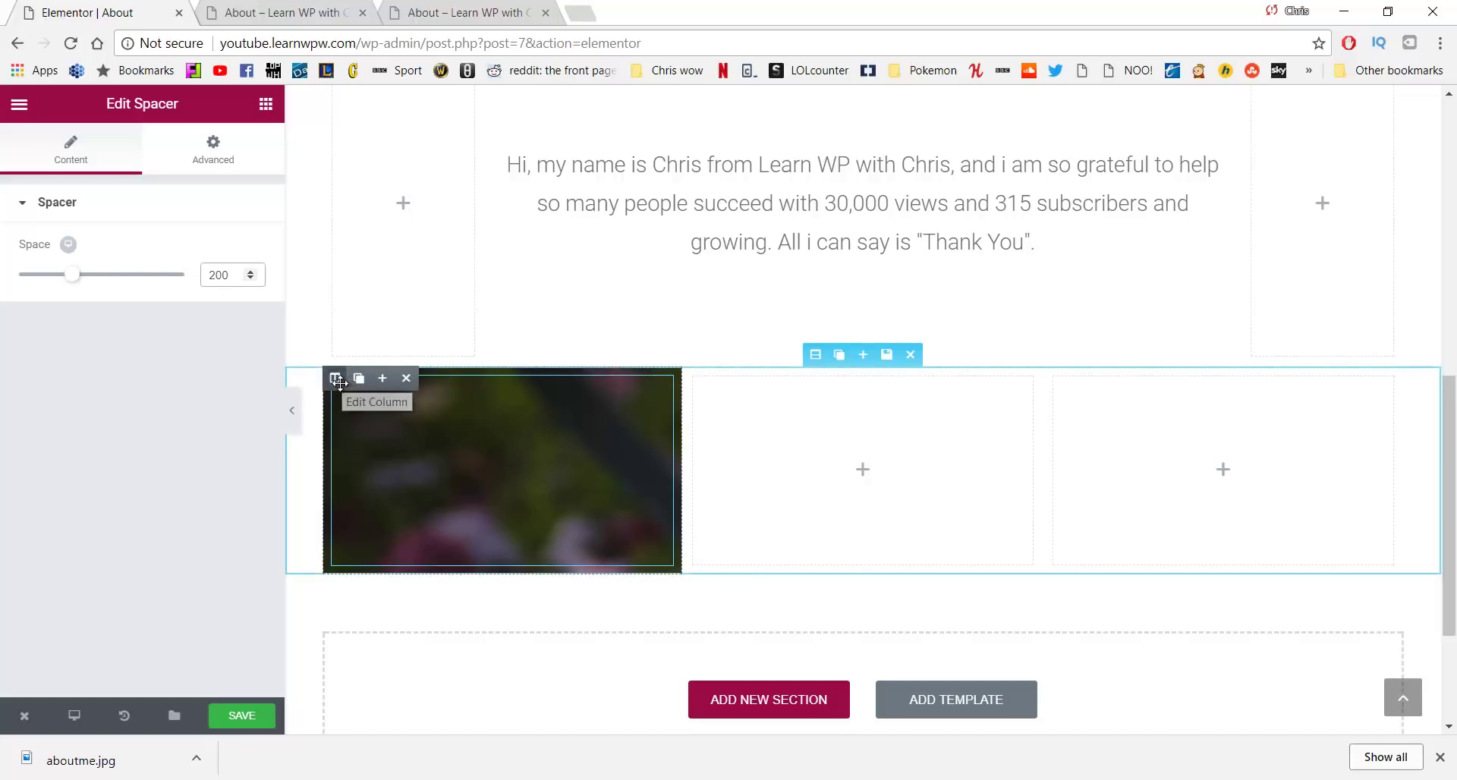
pyautogui.click(338, 382)
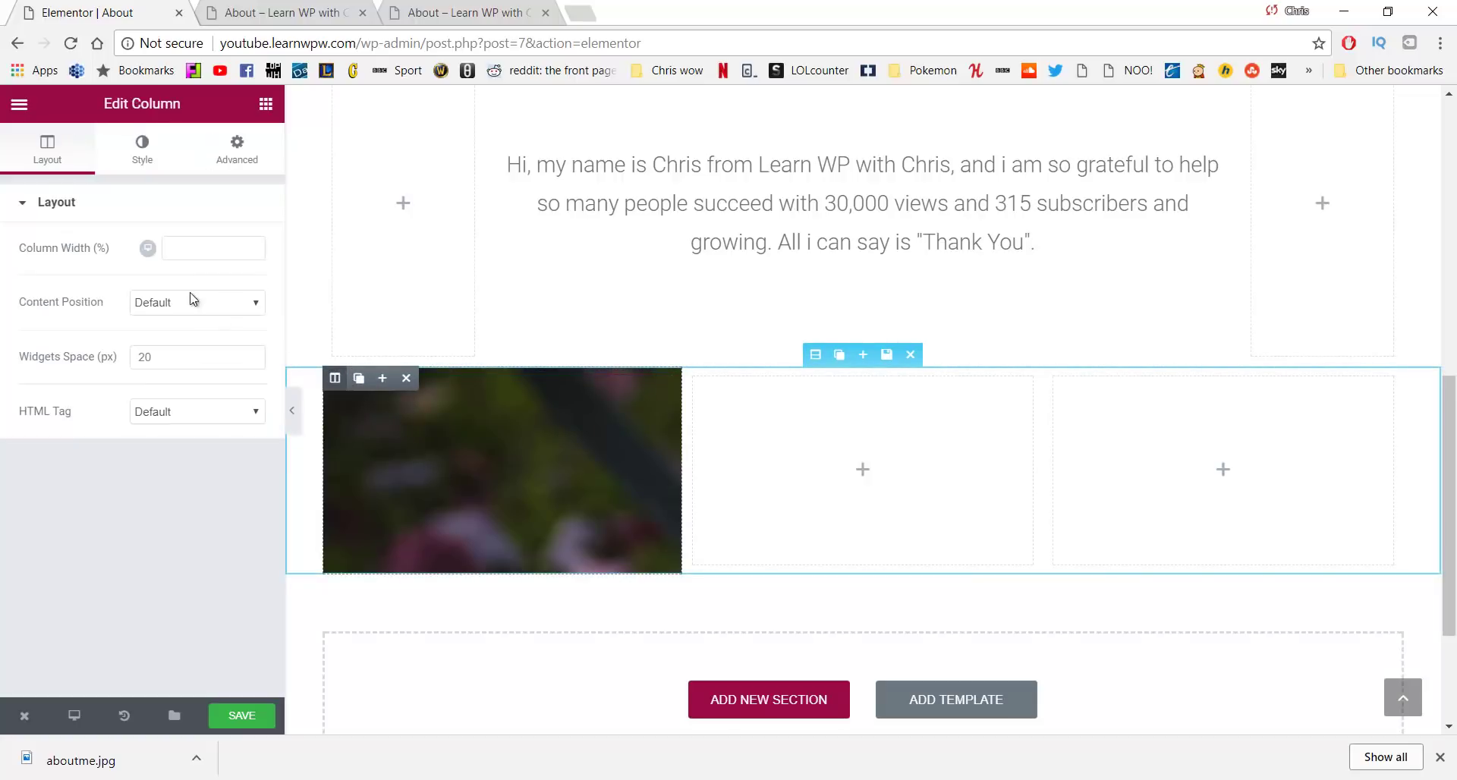
pyautogui.click(142, 148)
pyautogui.scroll(-3, 113, 342)
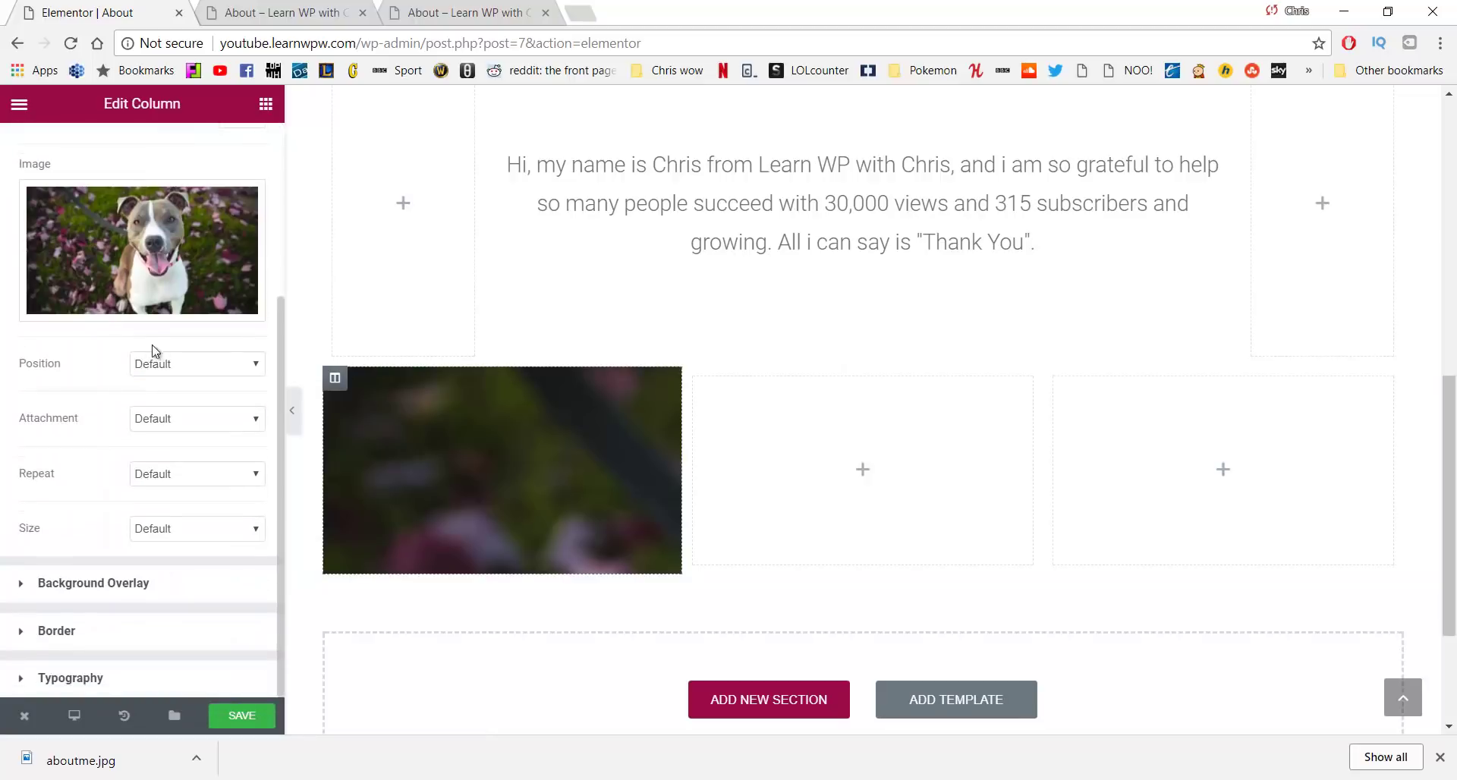
pyautogui.click(202, 365)
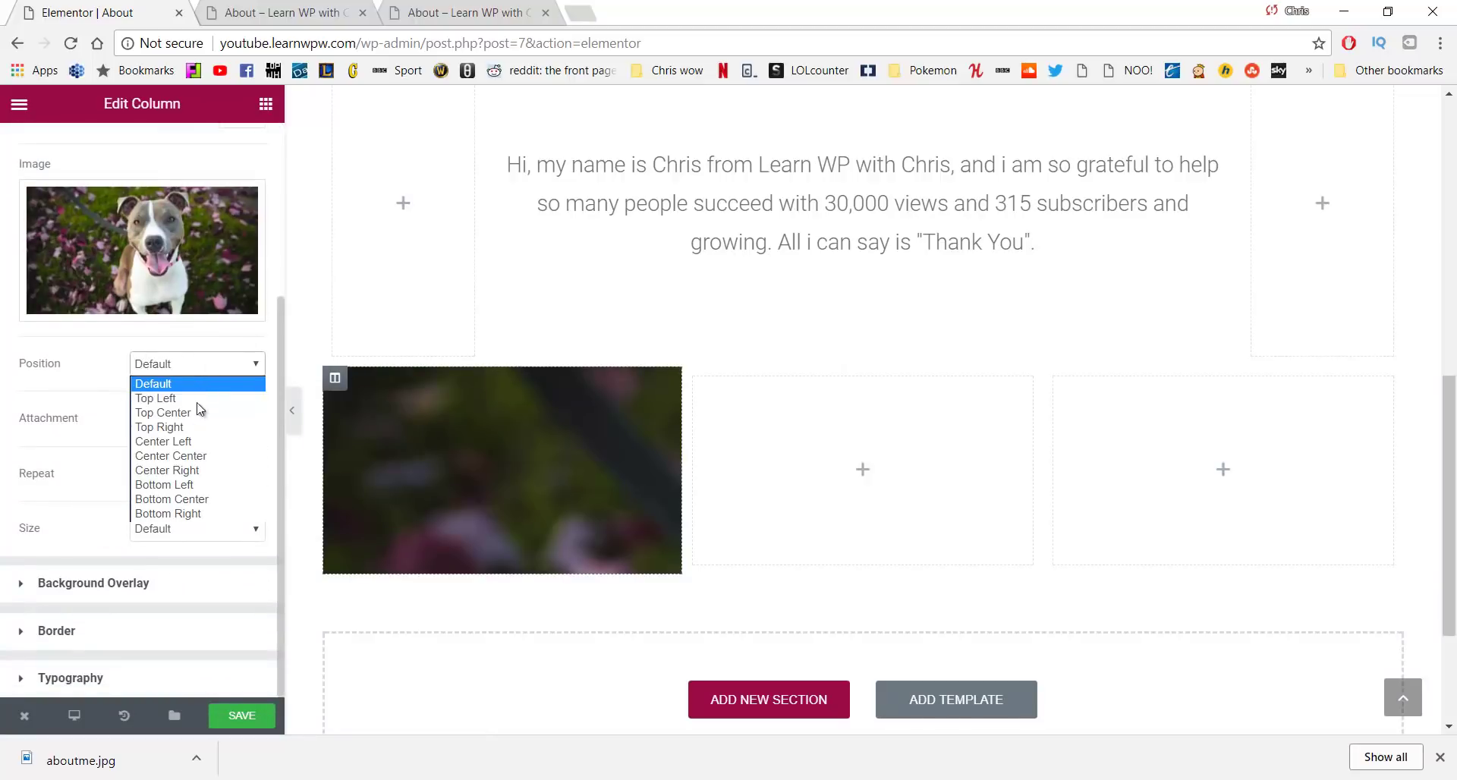
pyautogui.click(193, 456)
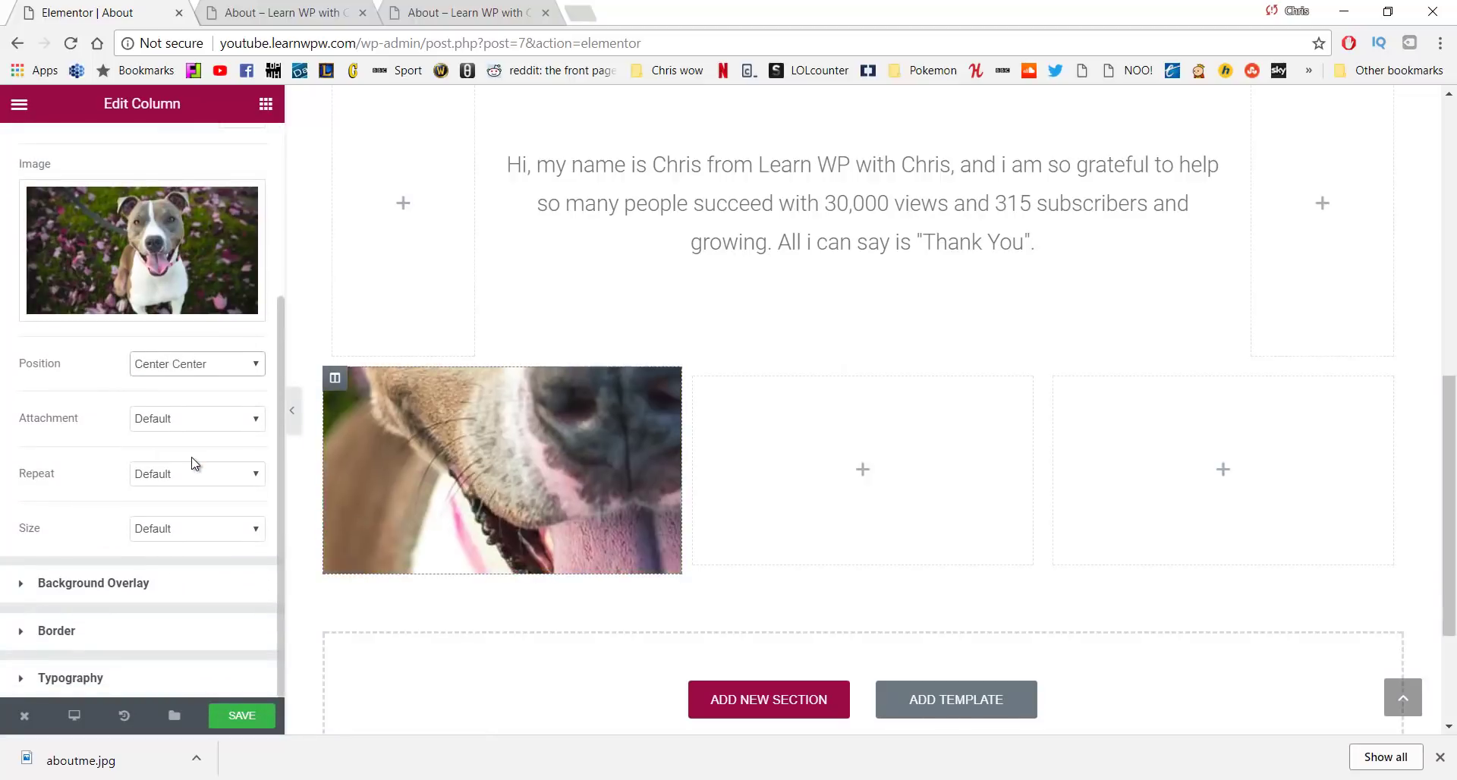
pyautogui.click(192, 530)
pyautogui.click(182, 579)
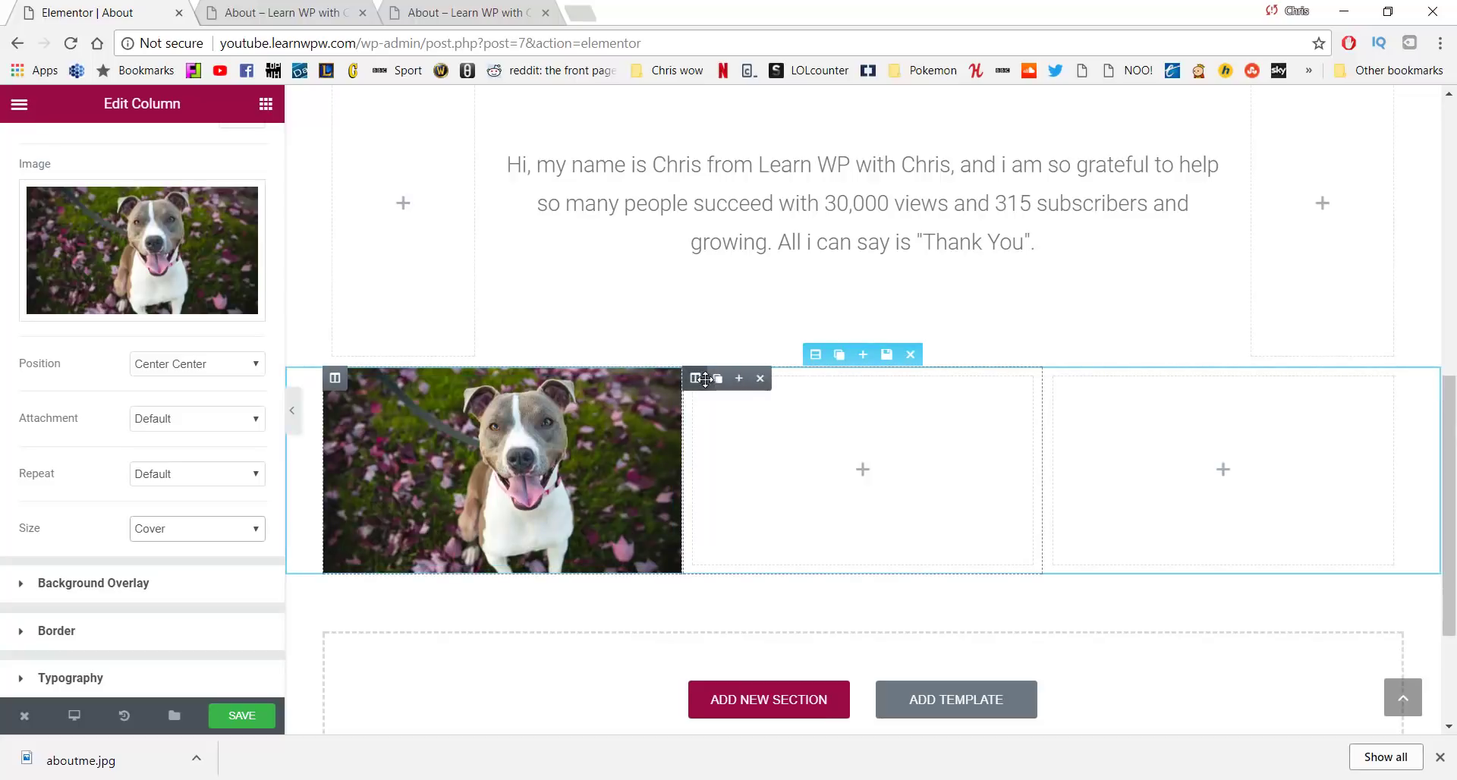
pyautogui.click(699, 377)
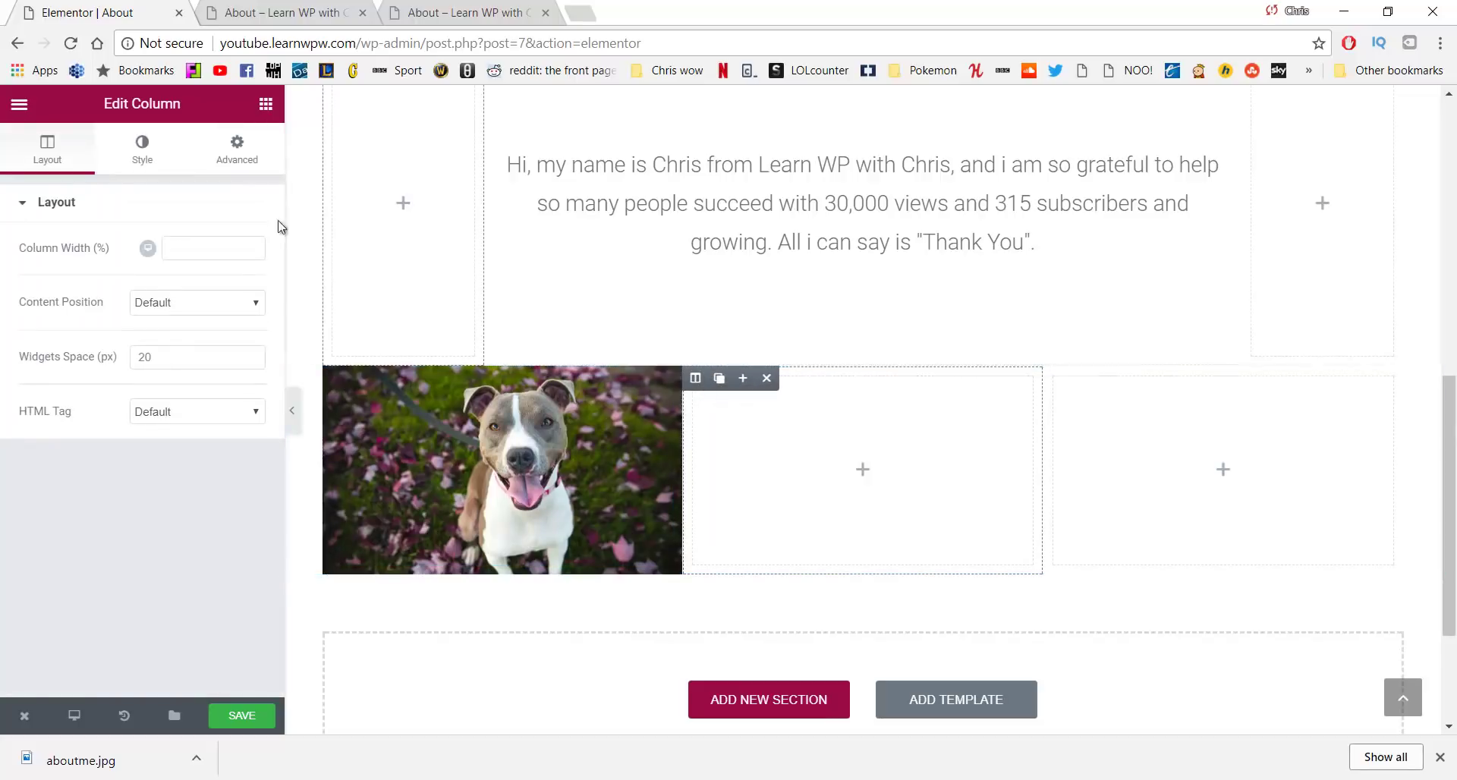
# Give the middle column a classic beanie-photo background positioned Center Center with Cover size
pyautogui.click(161, 145)
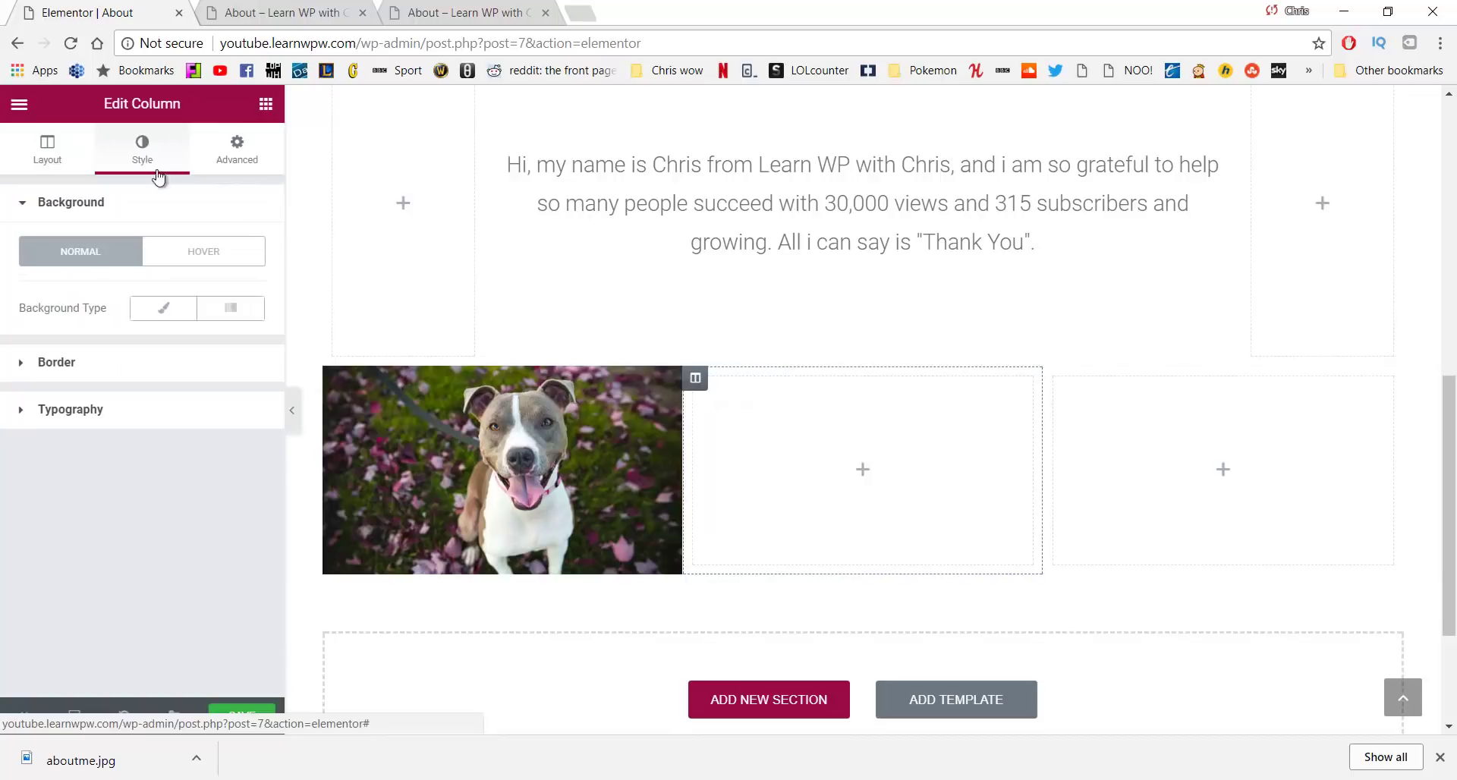
pyautogui.click(163, 307)
pyautogui.click(108, 490)
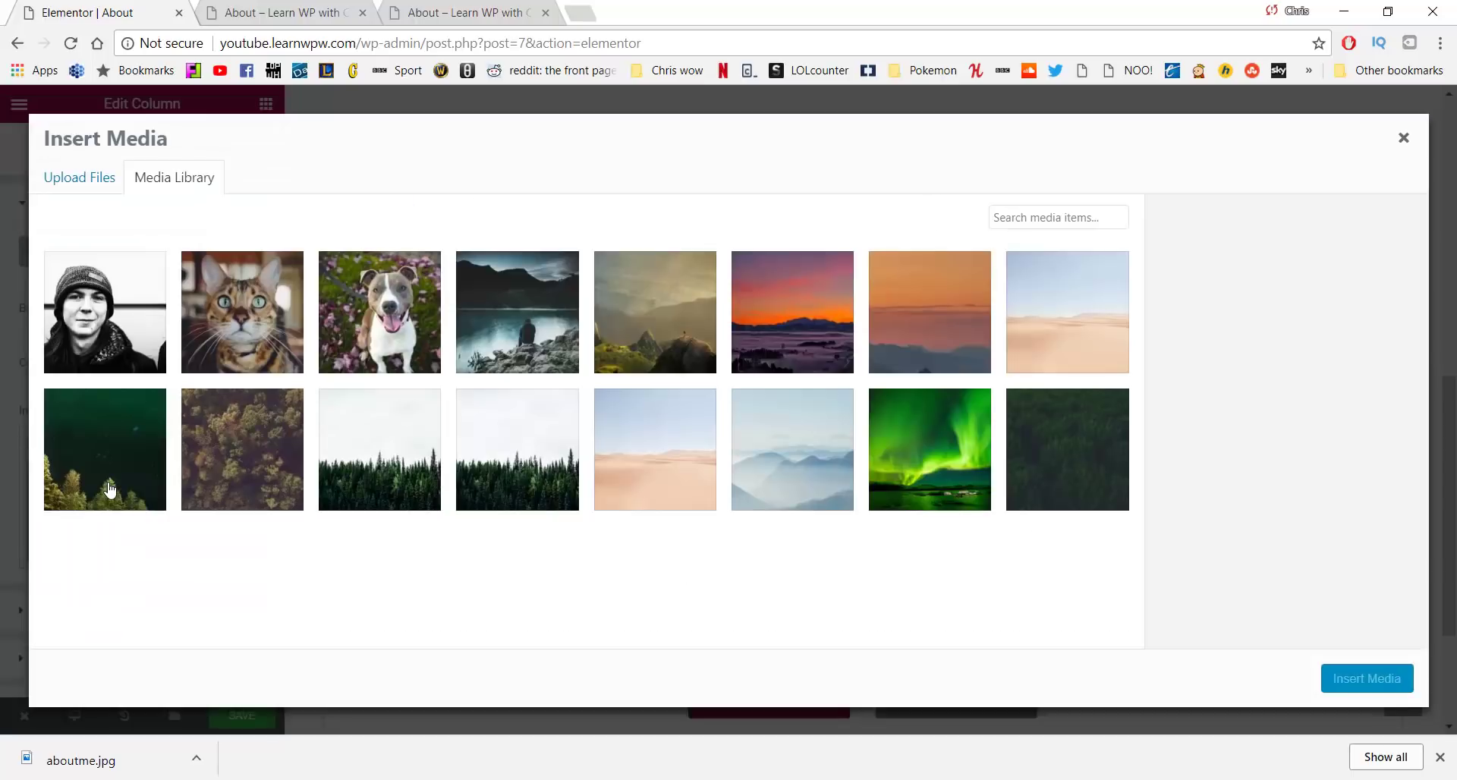
pyautogui.click(79, 332)
pyautogui.click(1358, 670)
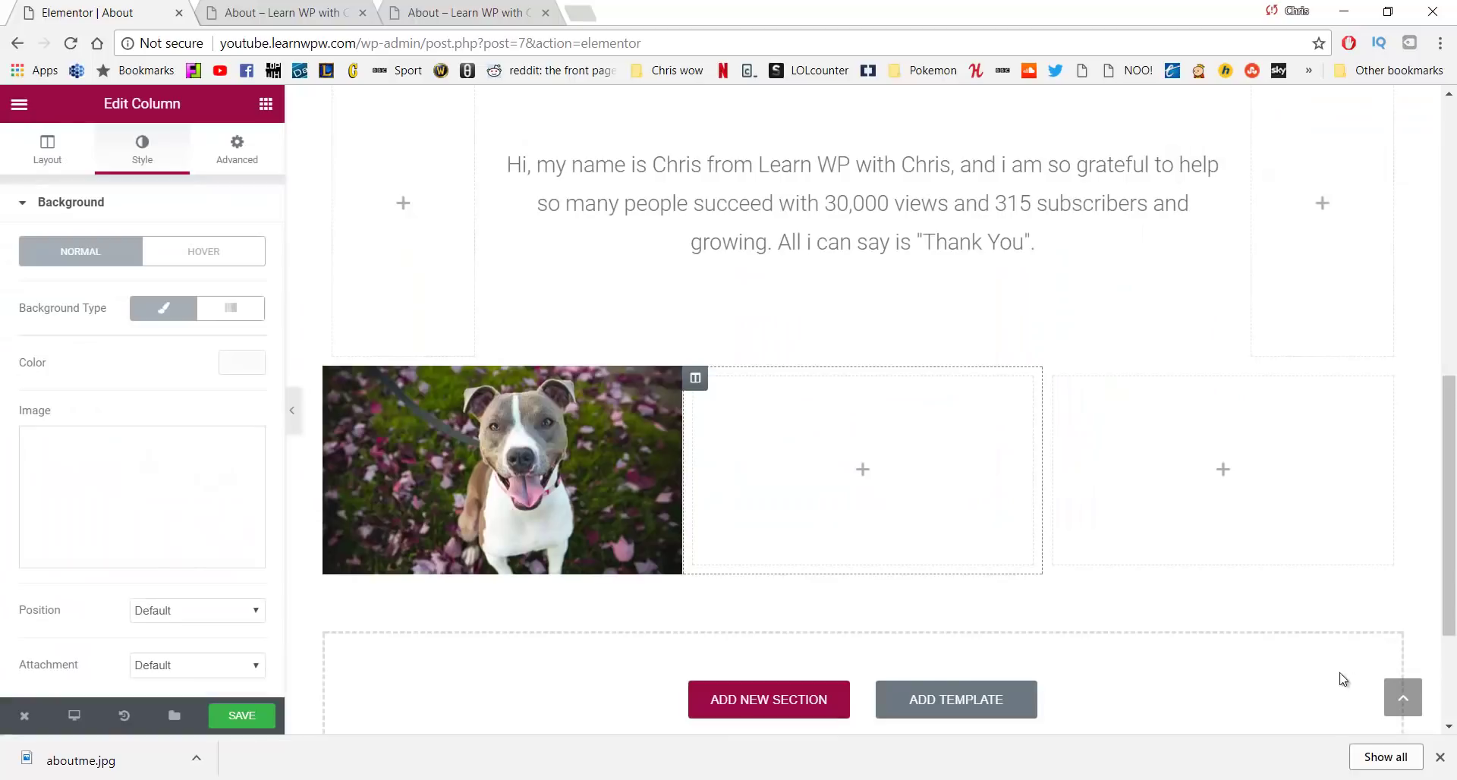
pyautogui.scroll(-3, 182, 386)
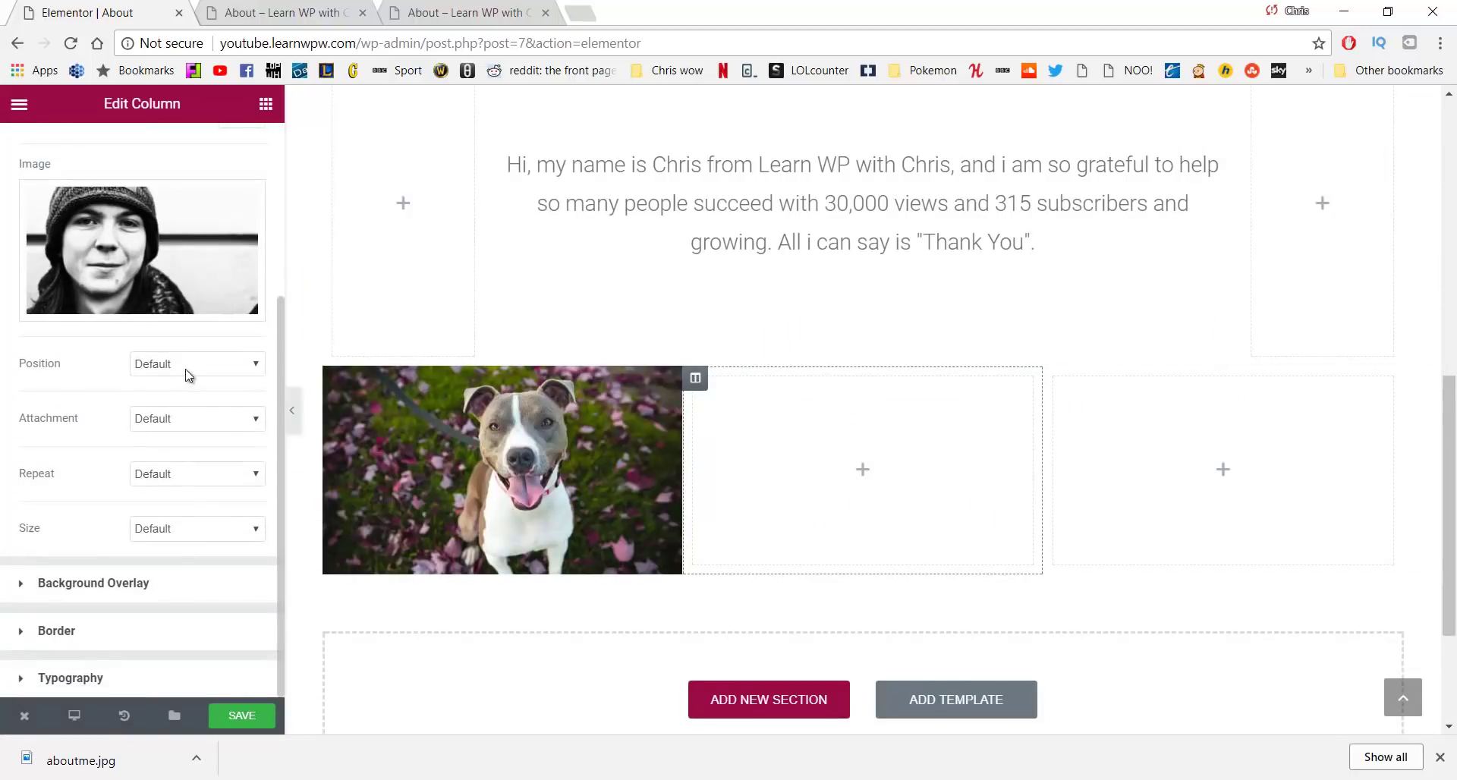
pyautogui.click(186, 372)
pyautogui.click(204, 472)
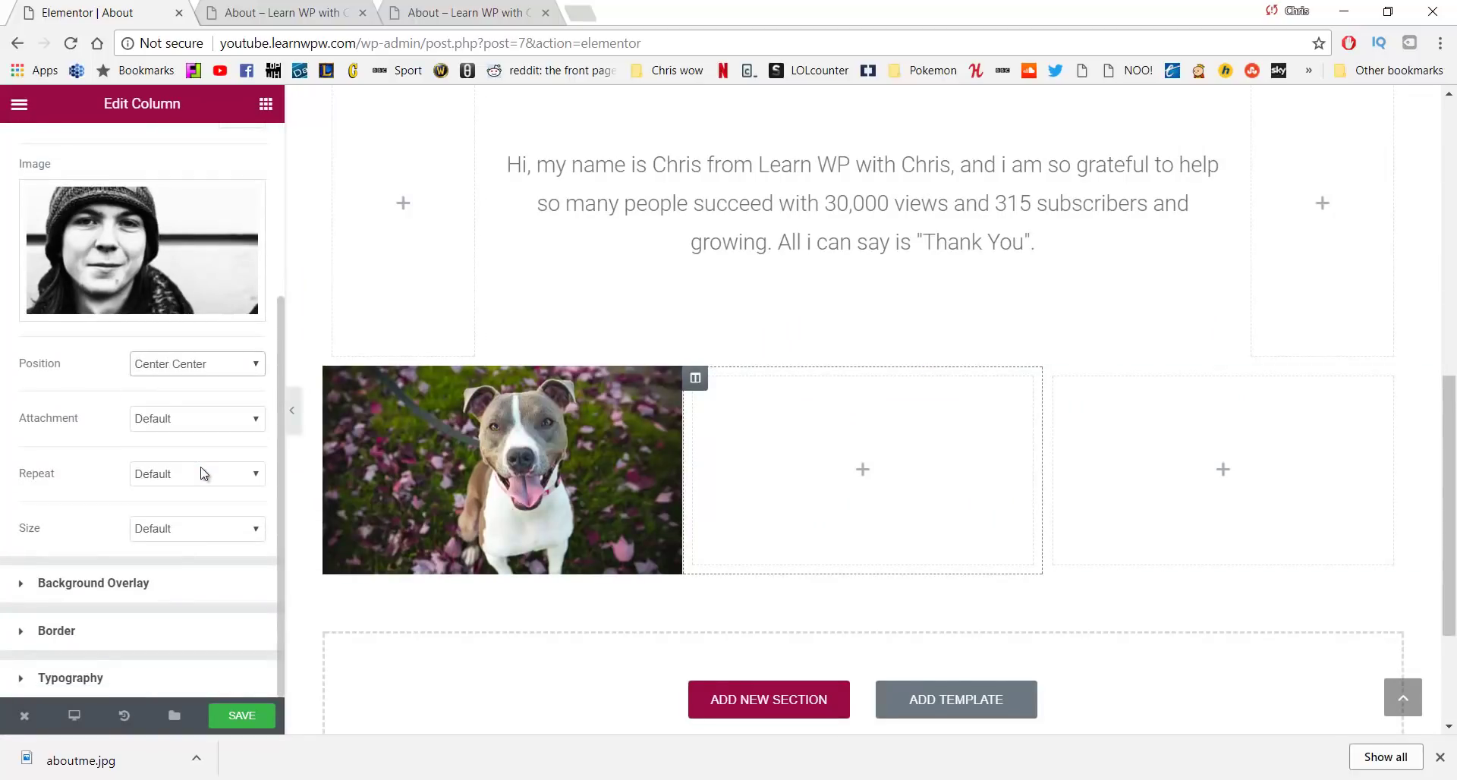
pyautogui.click(188, 535)
pyautogui.click(189, 577)
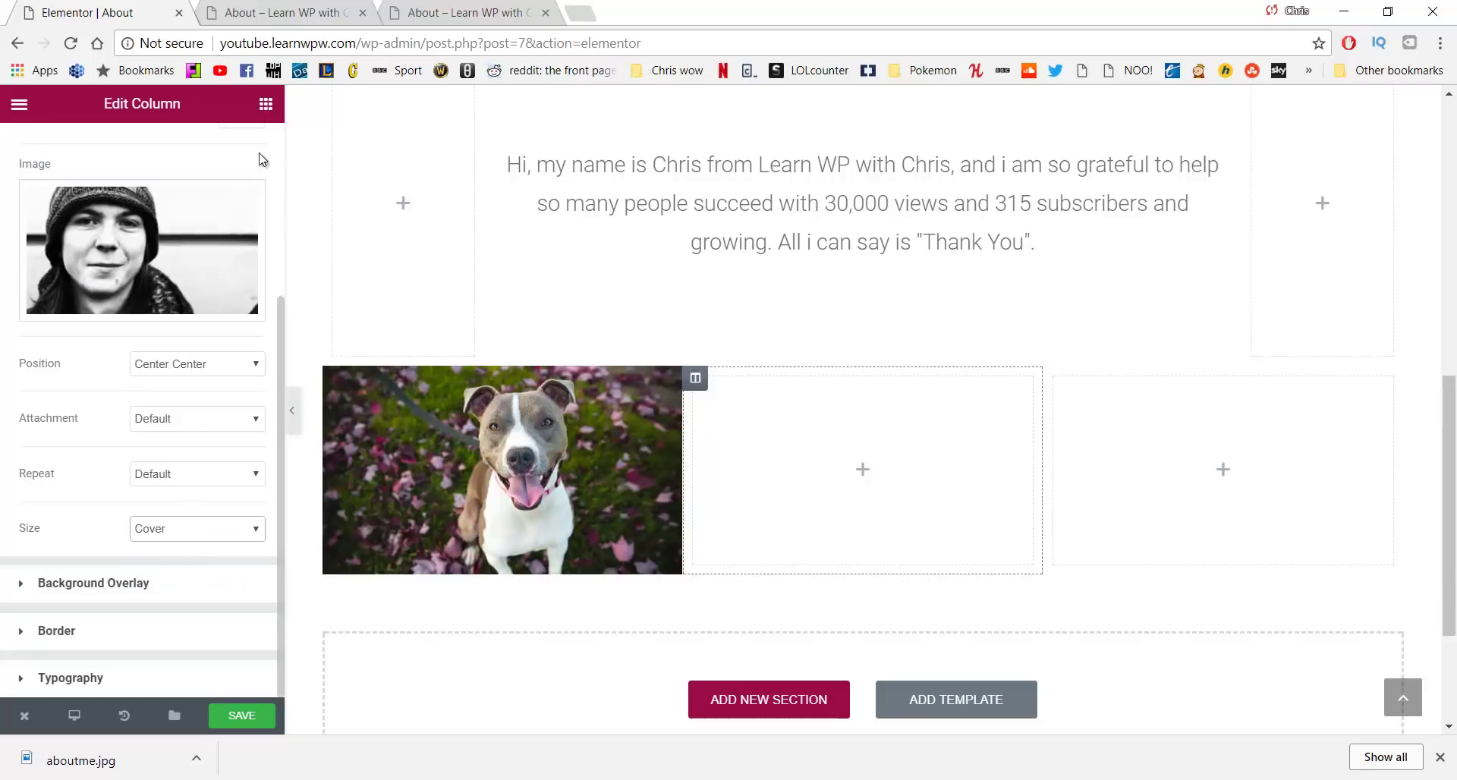
# Add a Spacer to the middle column with a height of 200
pyautogui.click(265, 103)
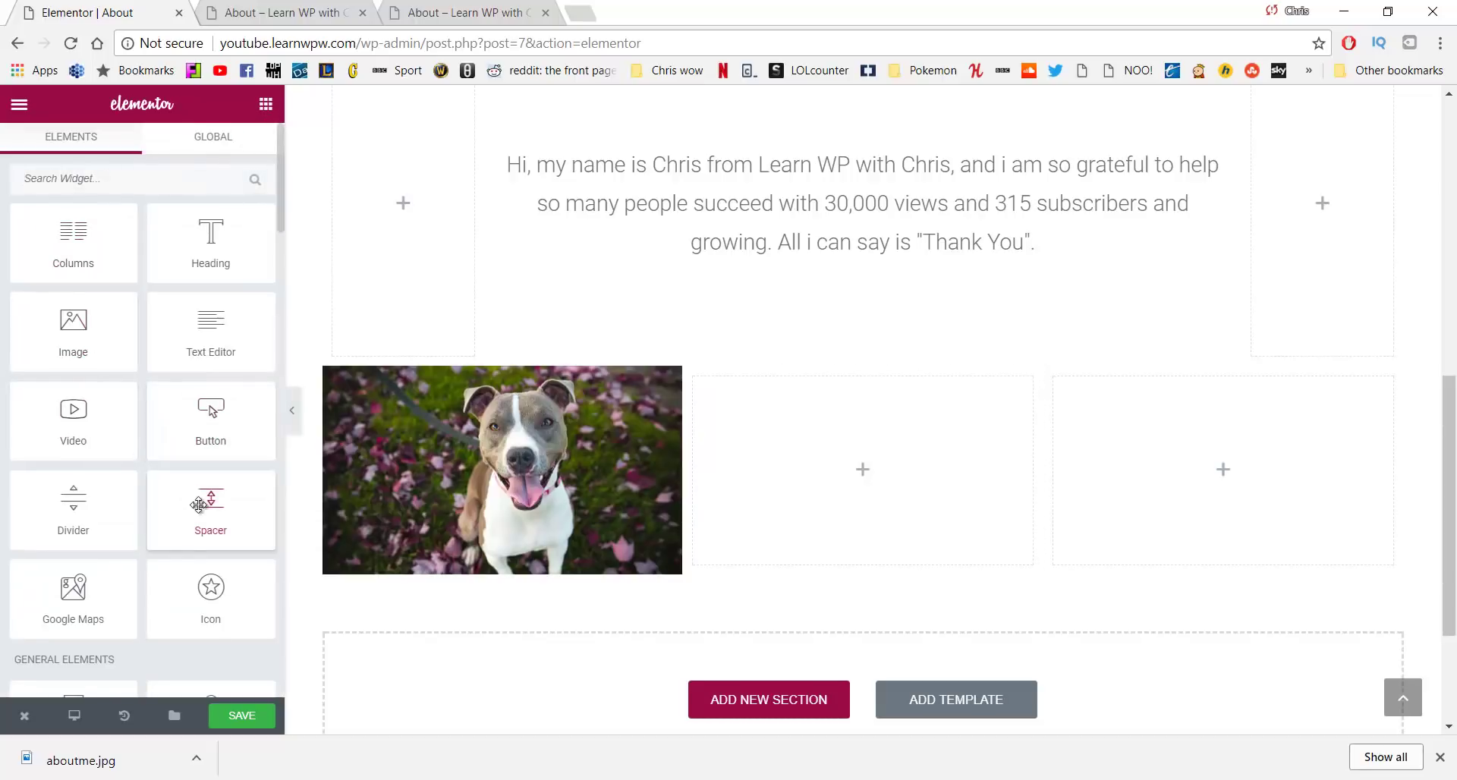
pyautogui.moveTo(199, 505); pyautogui.dragTo(782, 466)
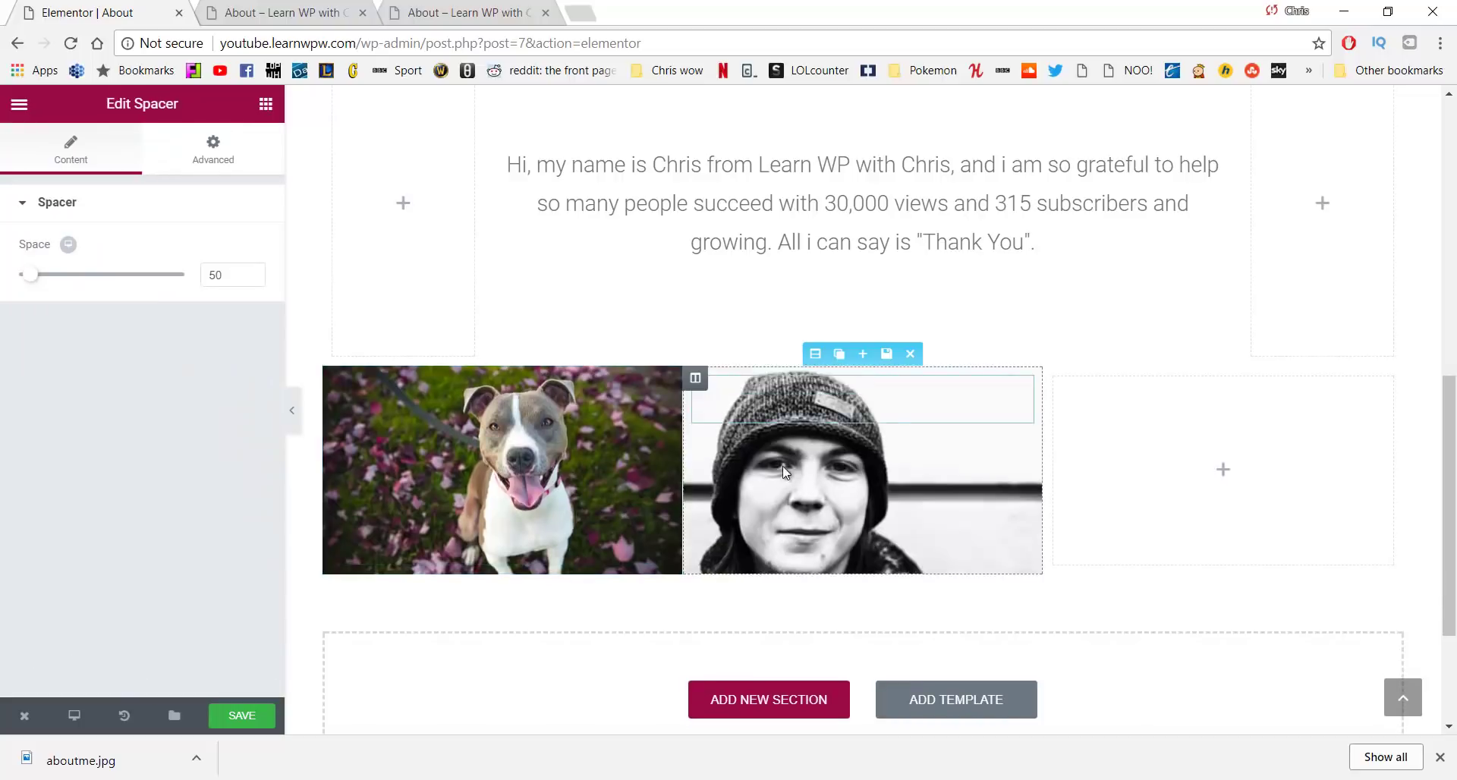
pyautogui.click(250, 279)
pyautogui.write('200')
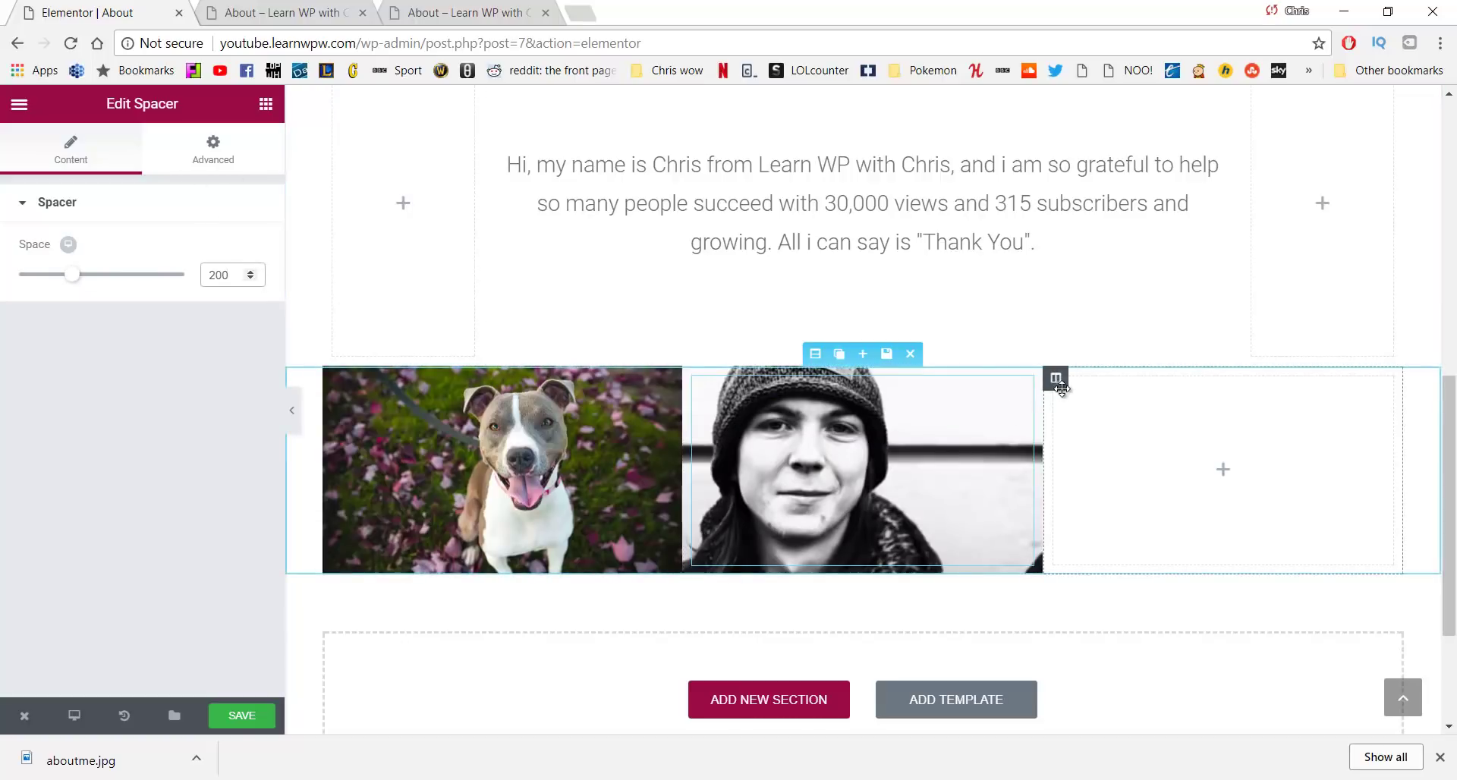
pyautogui.click(1057, 379)
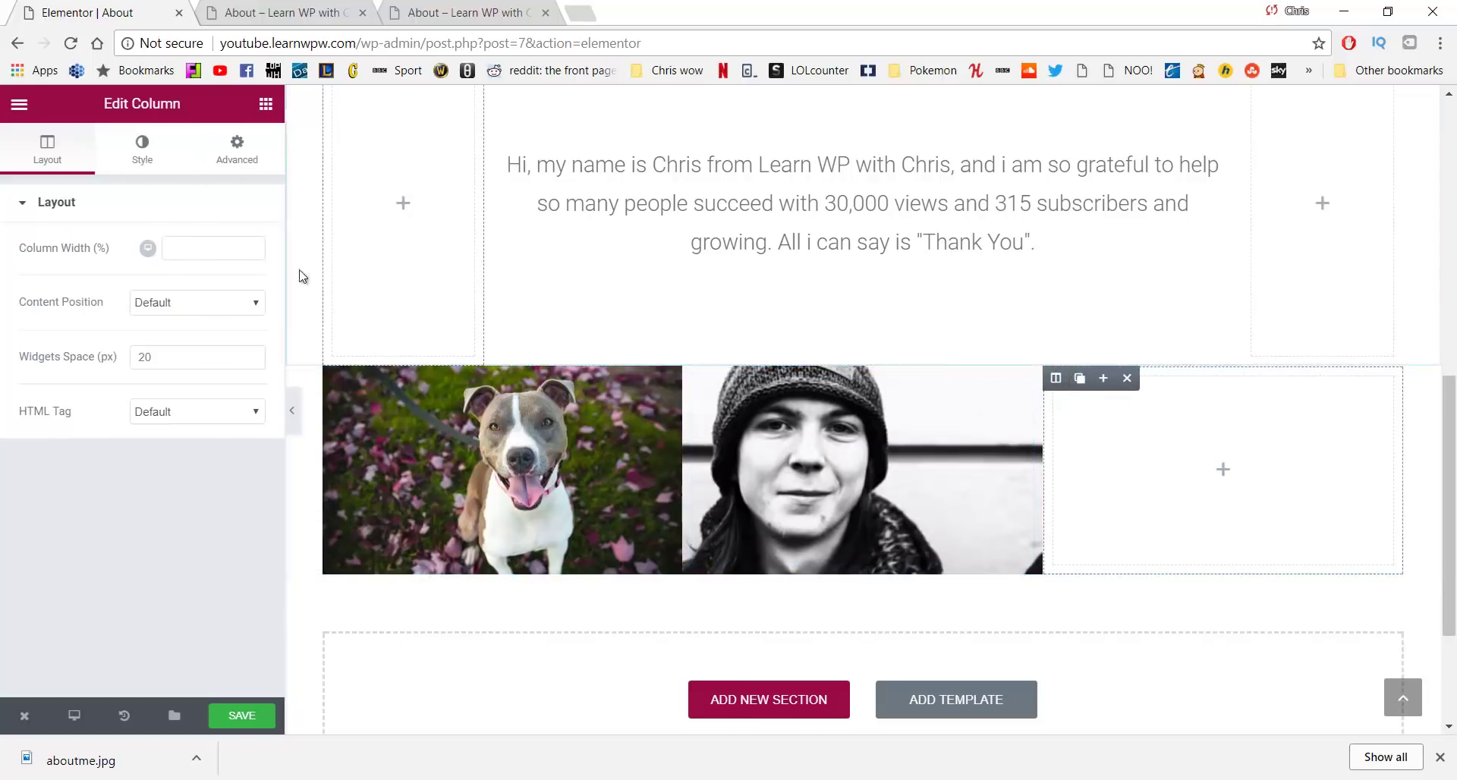
# Give the third column a classic cat.jpg background positioned Center Center with Cover size
pyautogui.click(128, 152)
pyautogui.click(147, 313)
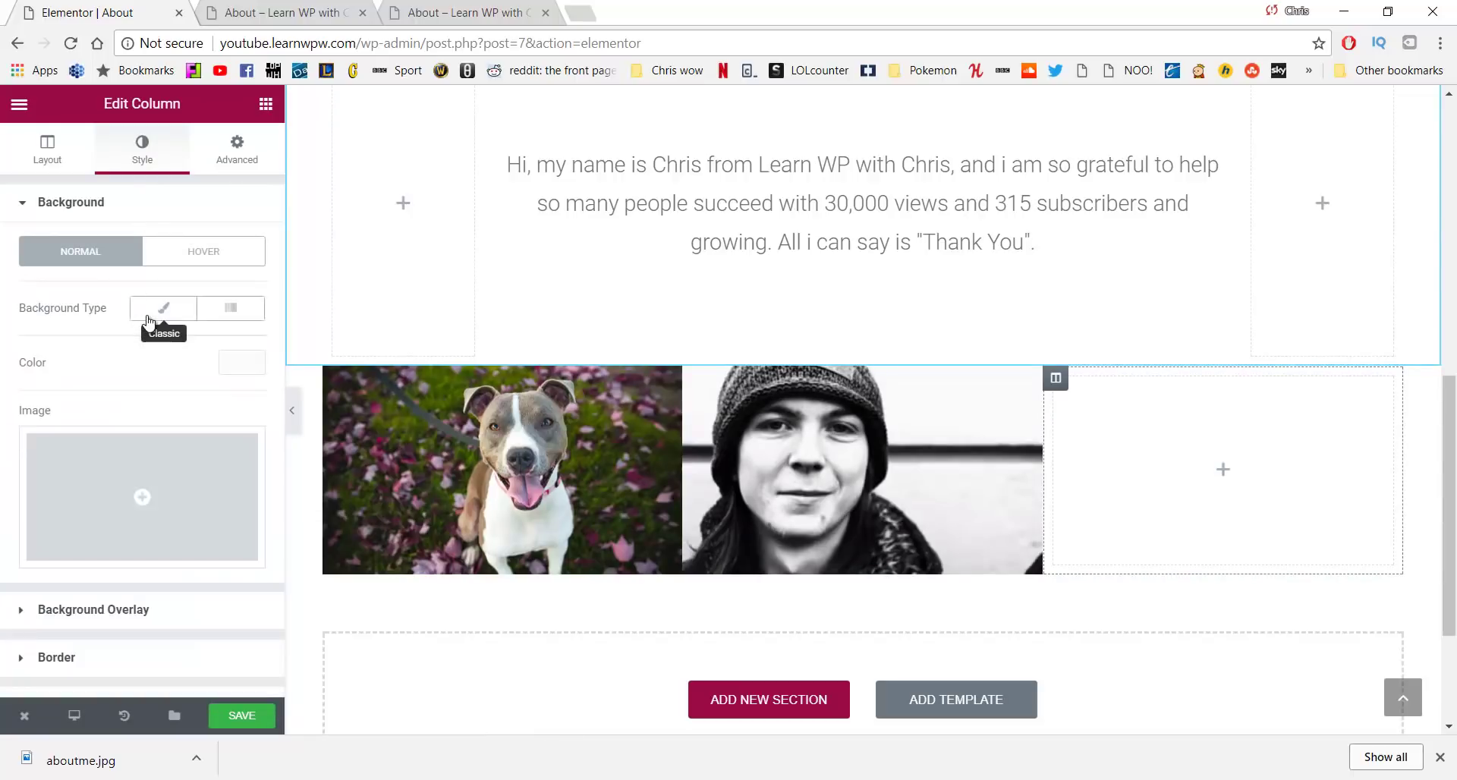
pyautogui.click(169, 480)
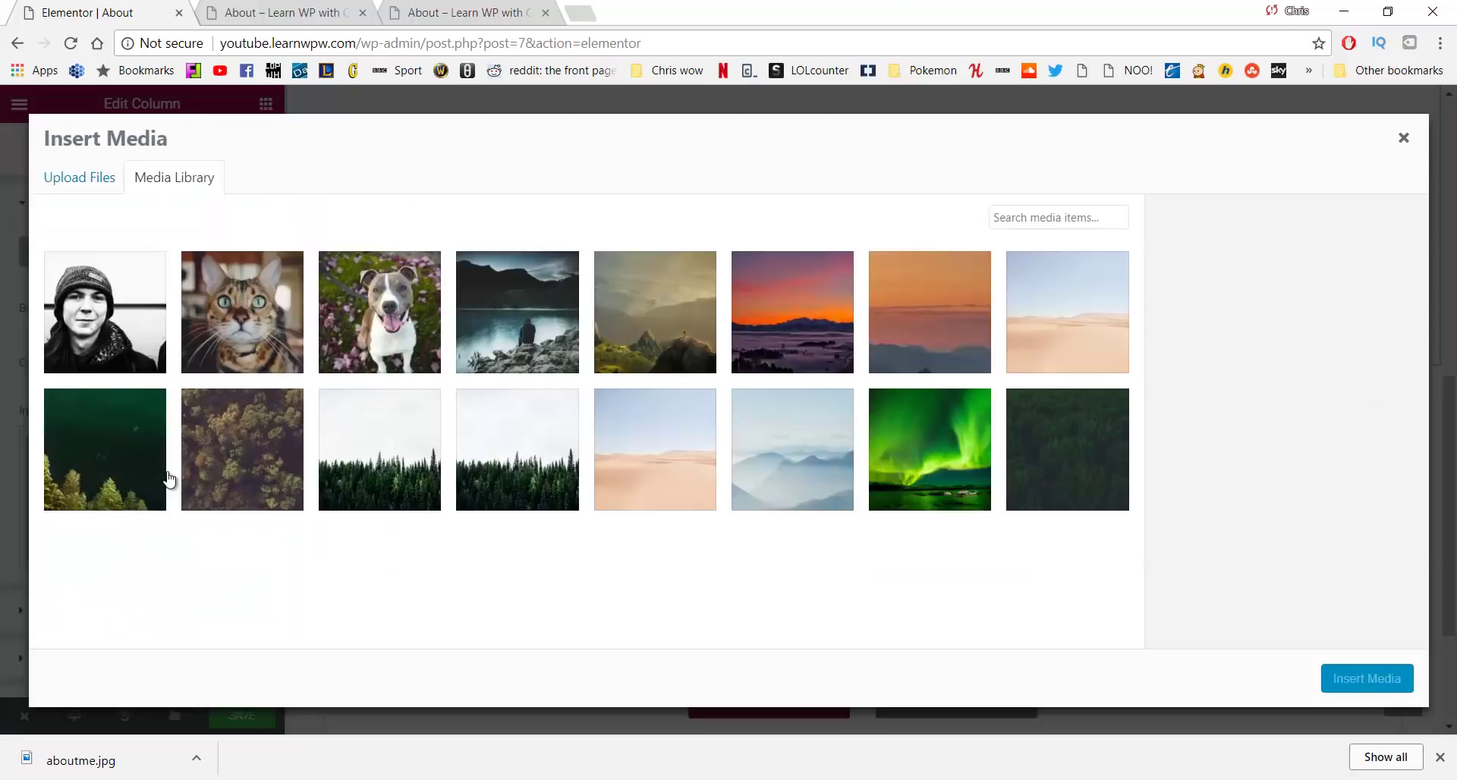
pyautogui.click(247, 317)
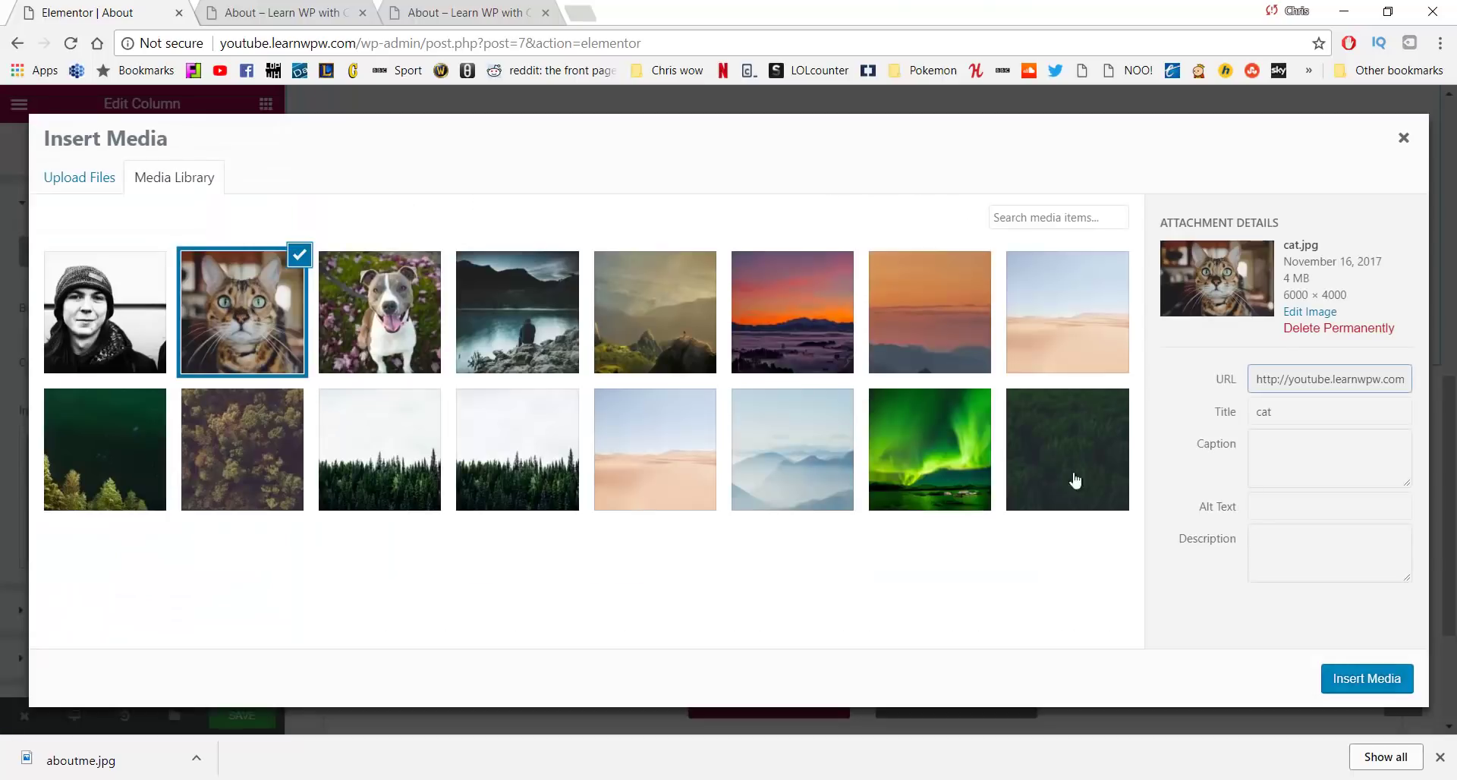
pyautogui.click(1377, 677)
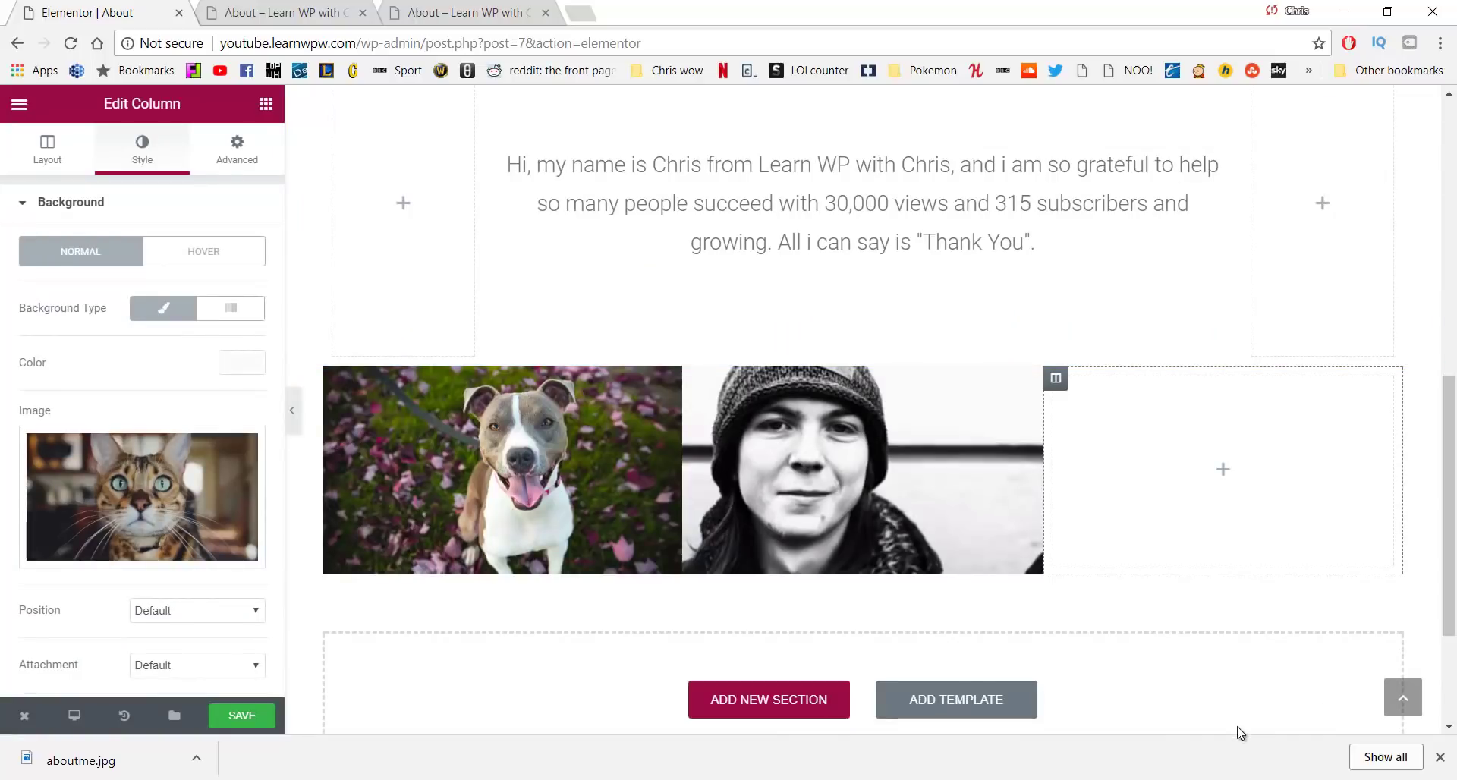
pyautogui.scroll(-3, 198, 607)
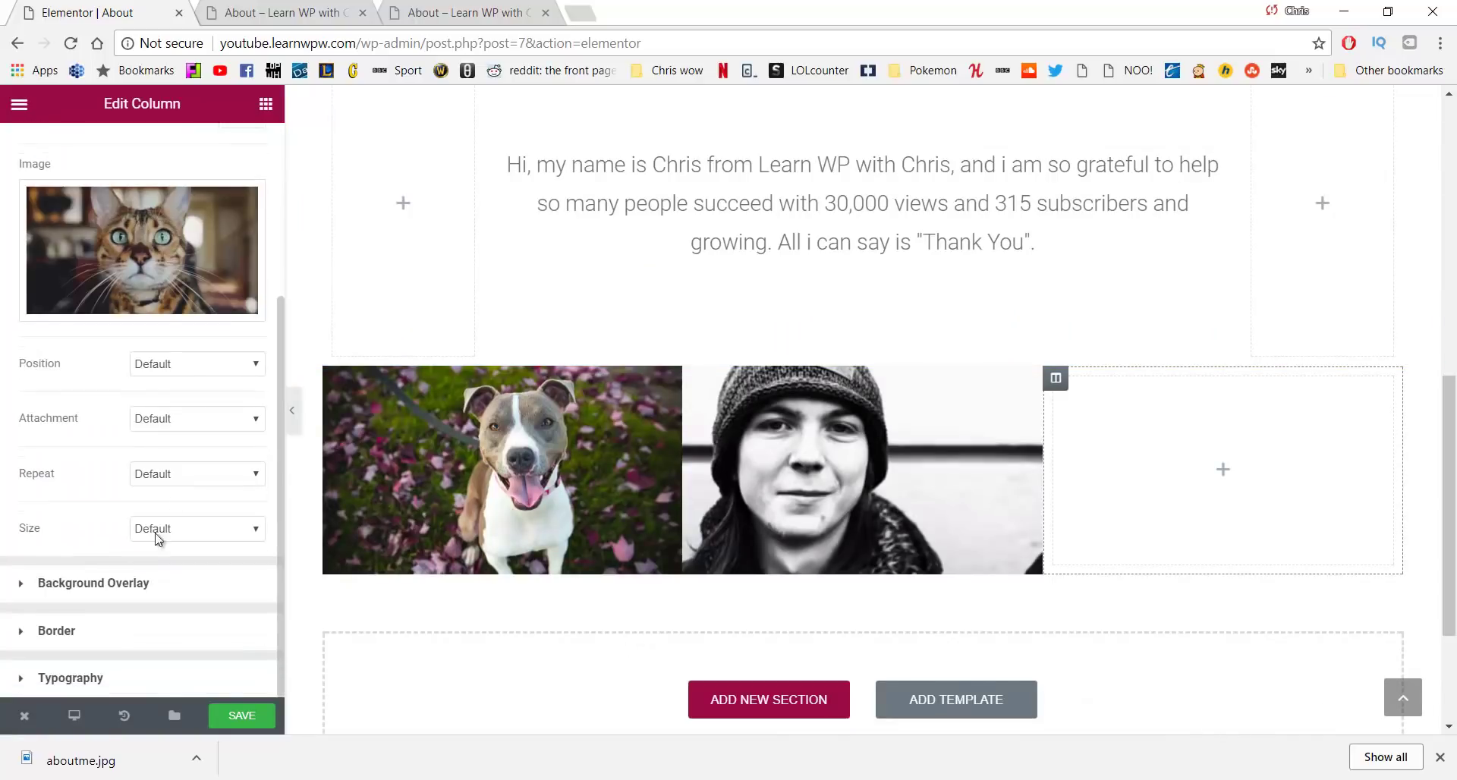
pyautogui.click(192, 365)
pyautogui.click(165, 457)
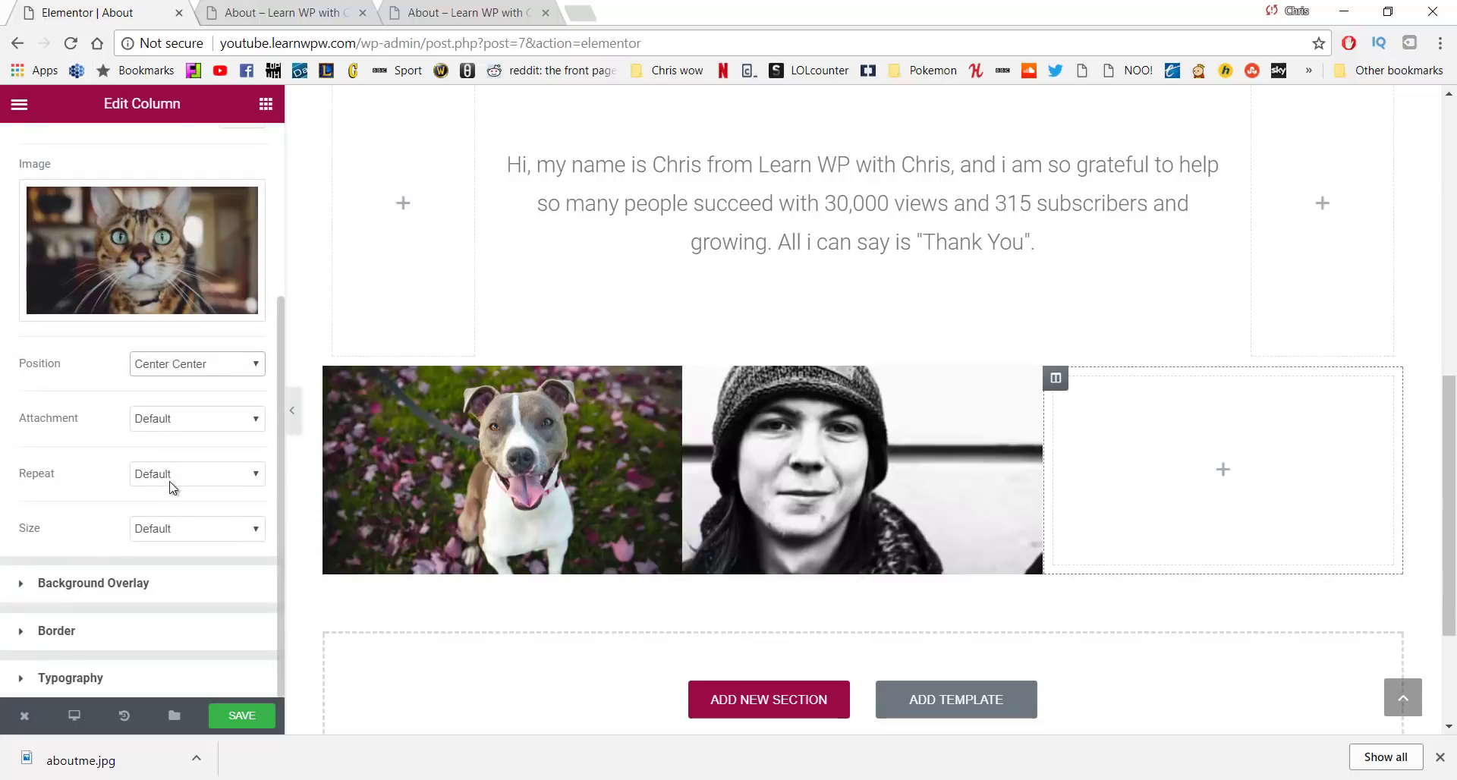
pyautogui.click(172, 531)
pyautogui.click(179, 577)
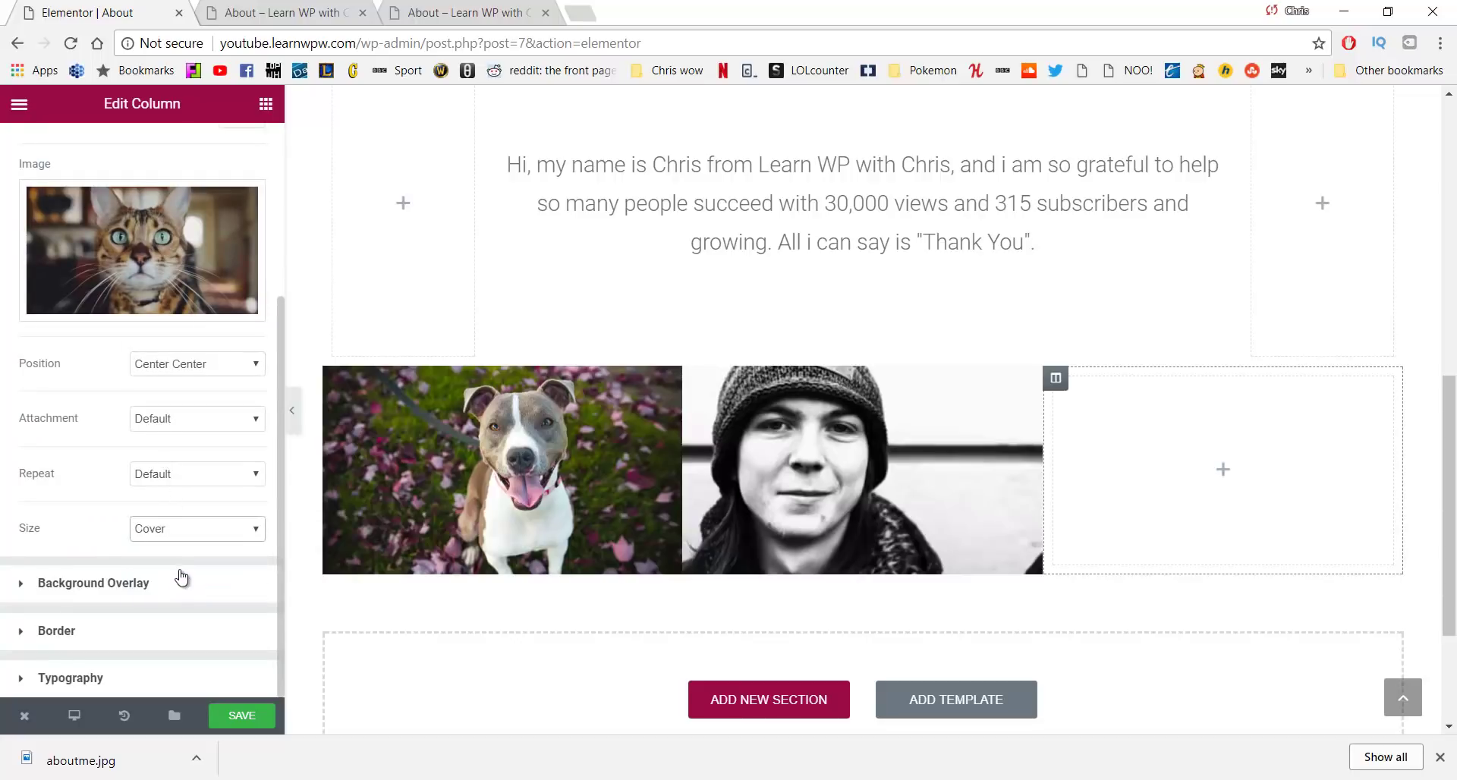
# Add a 200-high Spacer to the third column and save the page
pyautogui.click(266, 103)
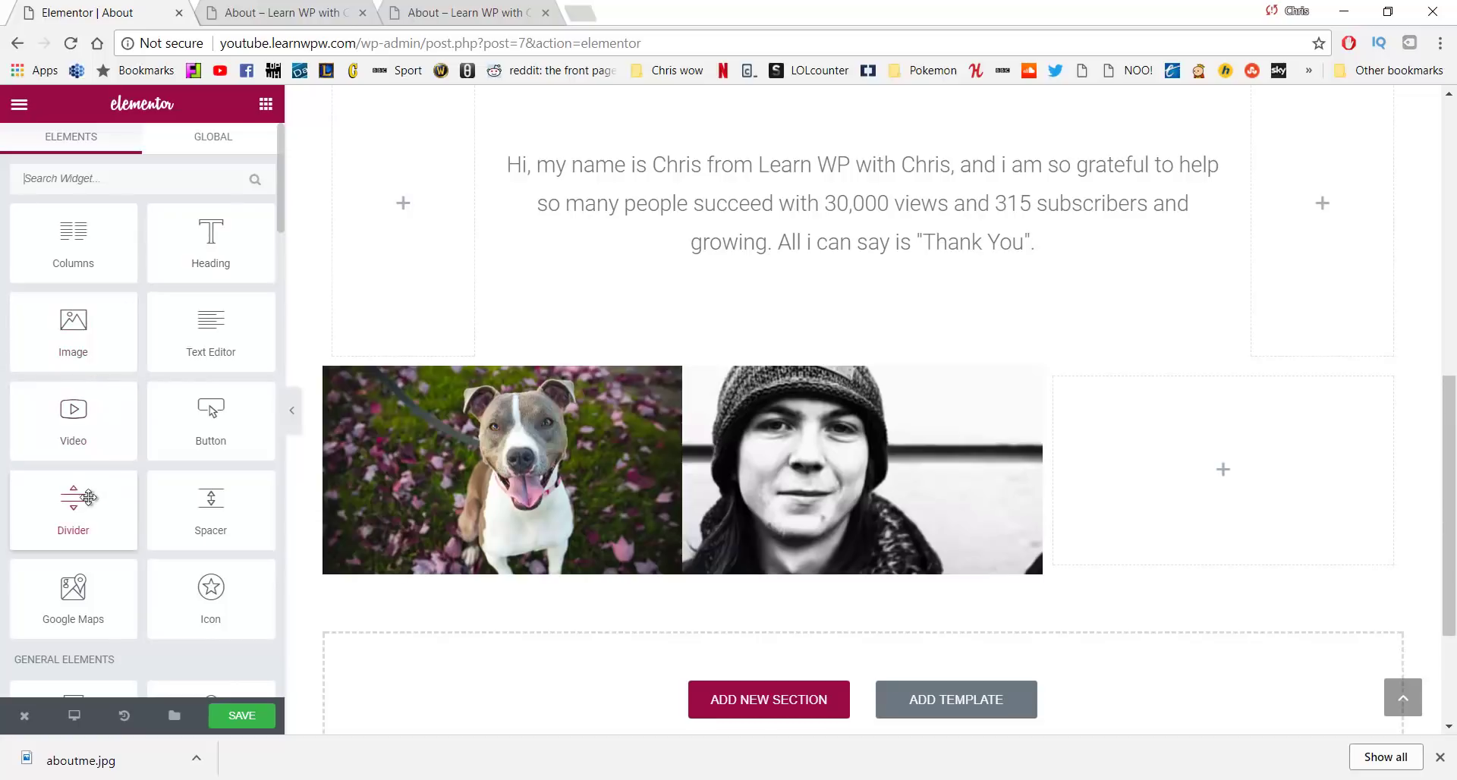
pyautogui.moveTo(204, 534); pyautogui.dragTo(1132, 489)
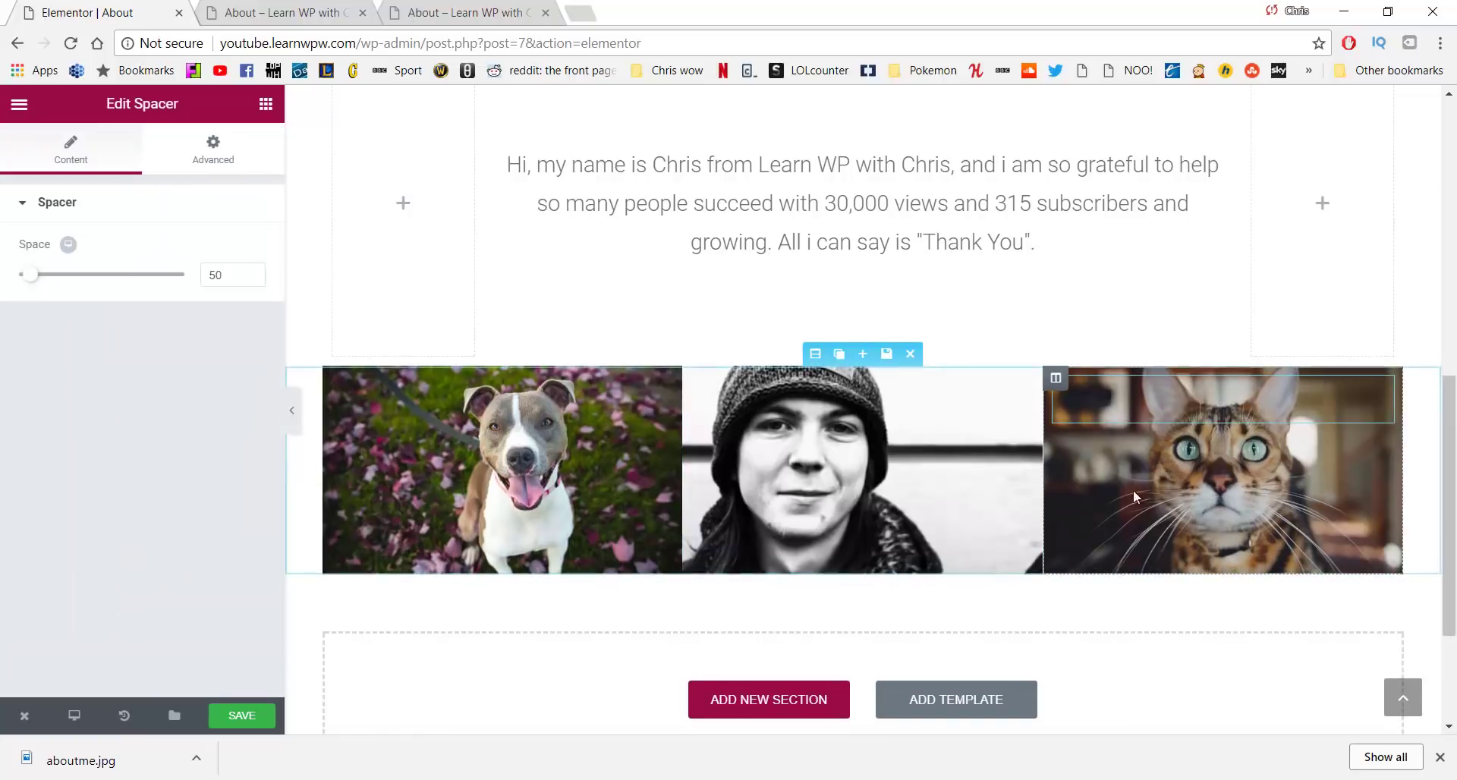
pyautogui.doubleClick(228, 275)
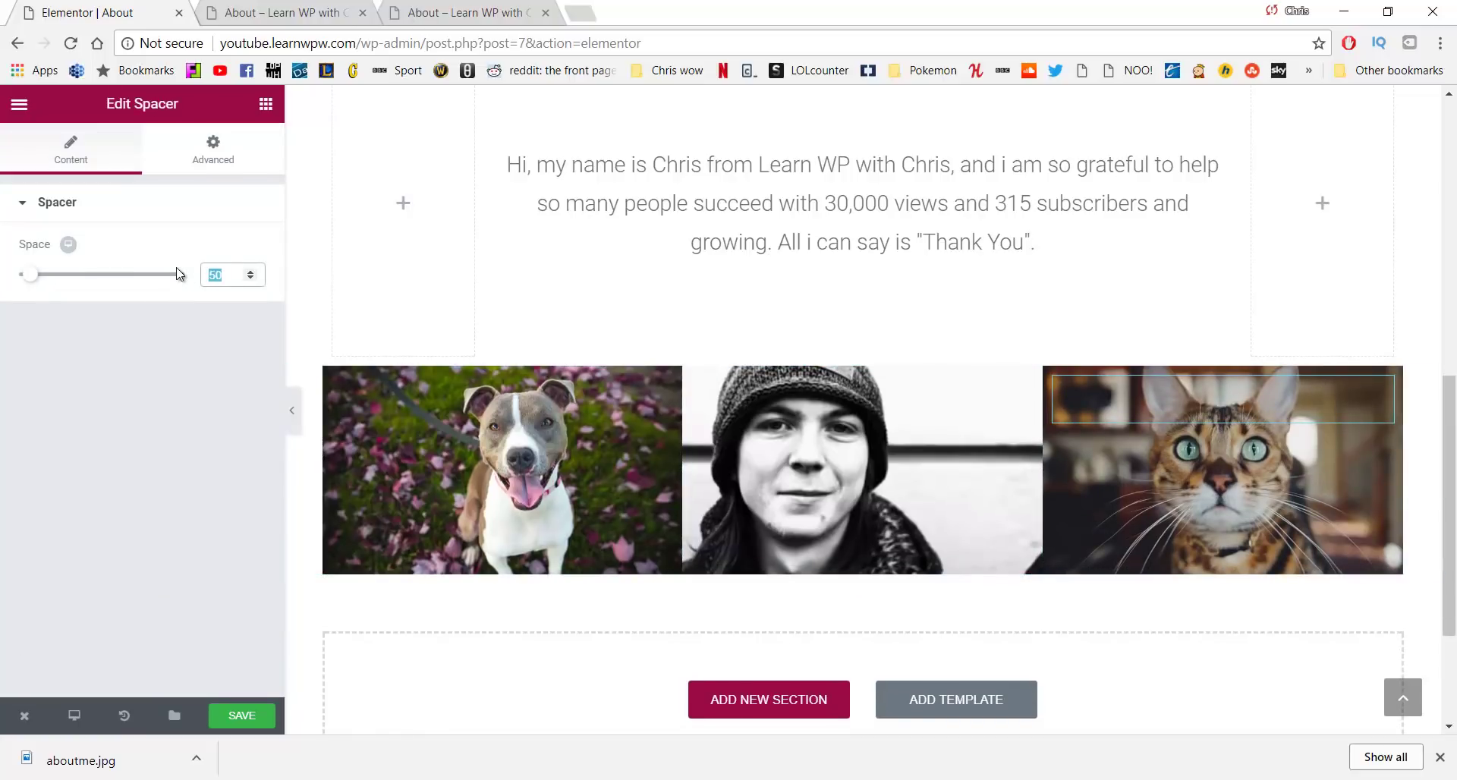
pyautogui.write('200')
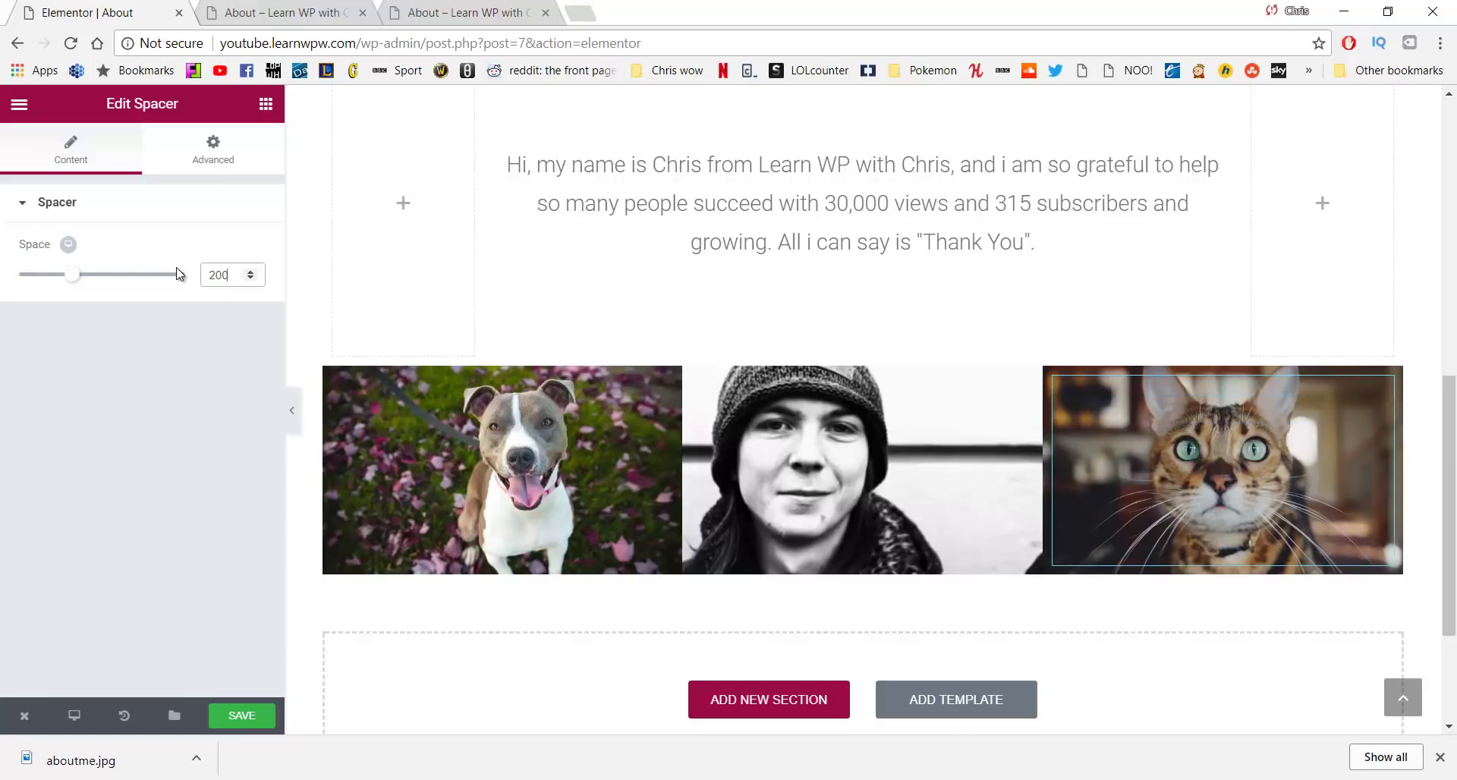
pyautogui.click(242, 713)
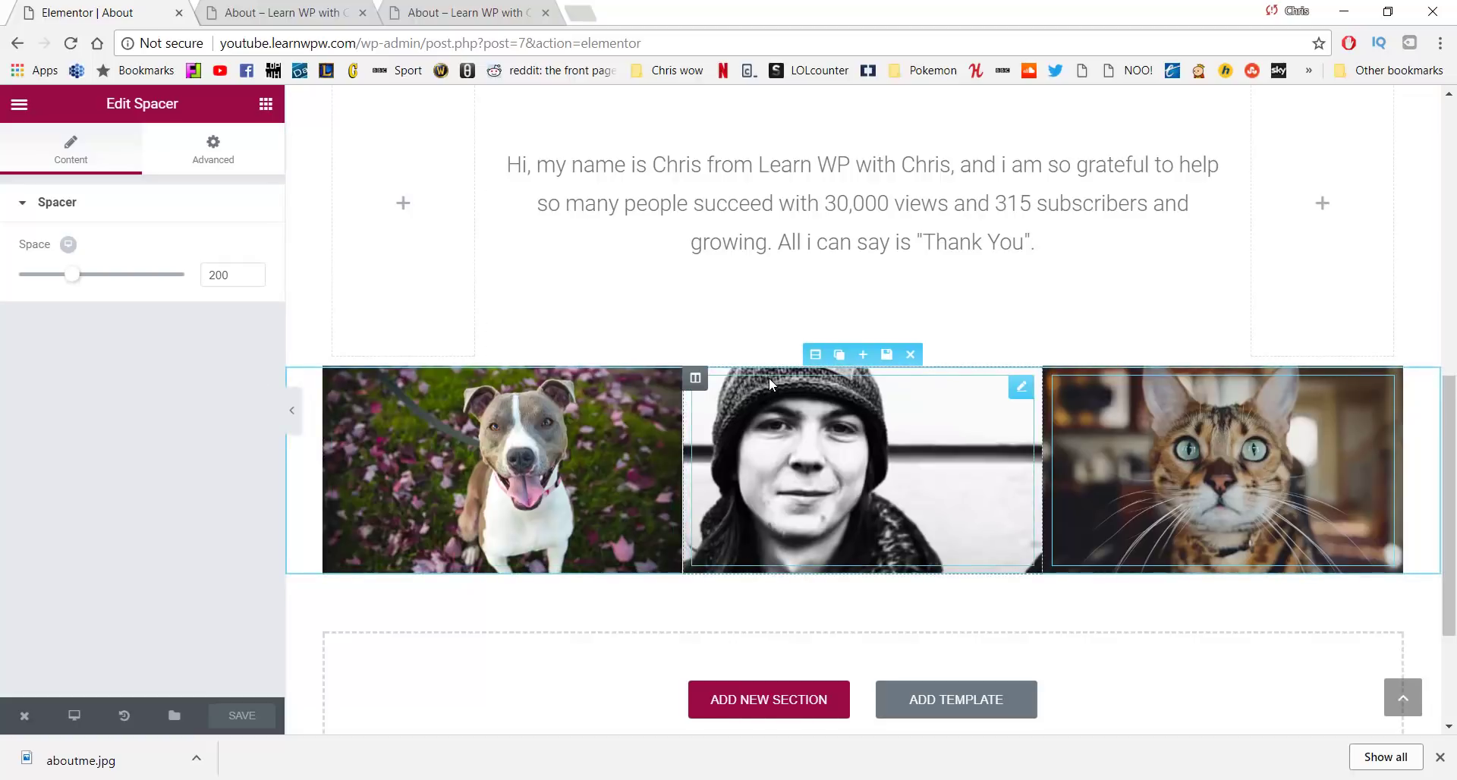
# Set the photo section's Content Width to Full Width and save the About page
pyautogui.click(816, 356)
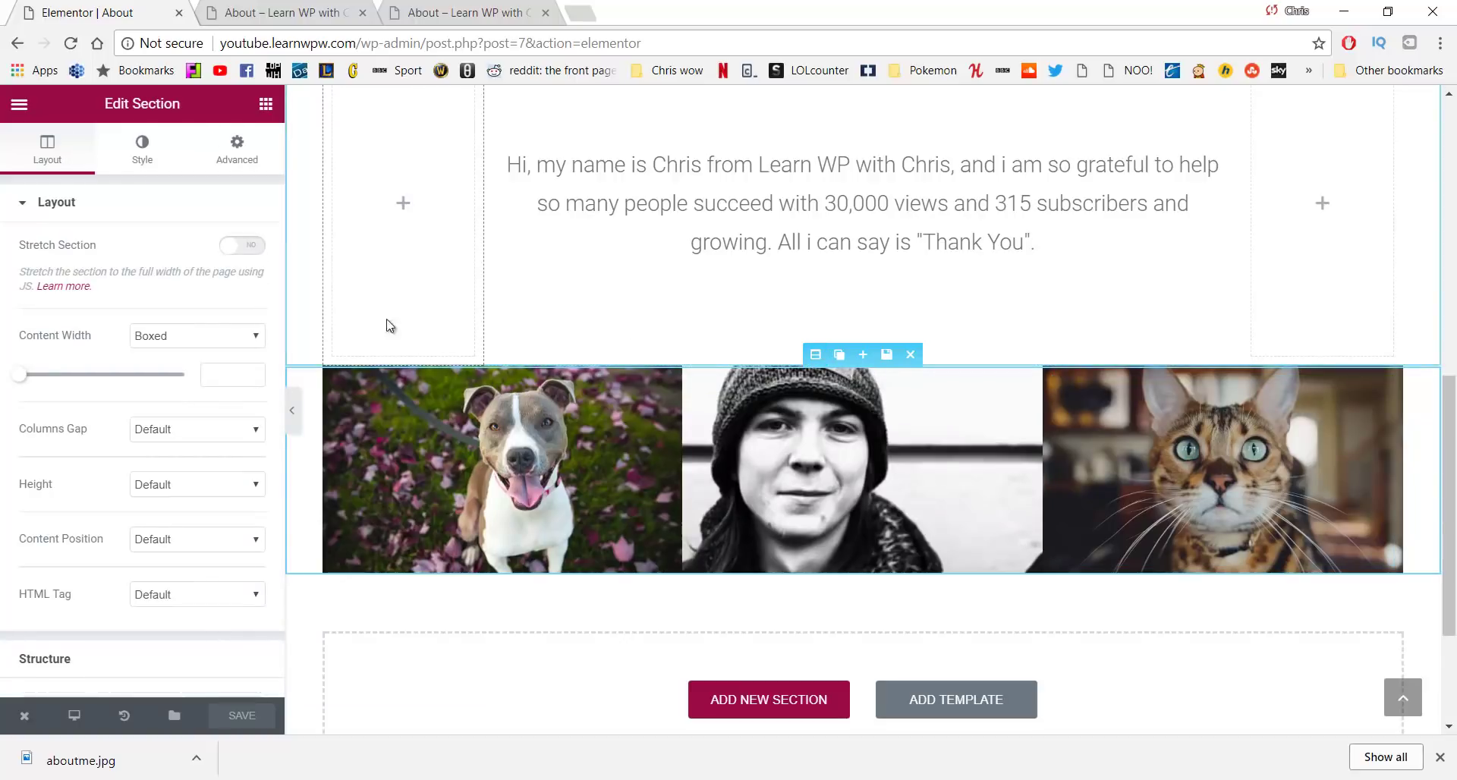
pyautogui.click(229, 338)
pyautogui.click(199, 370)
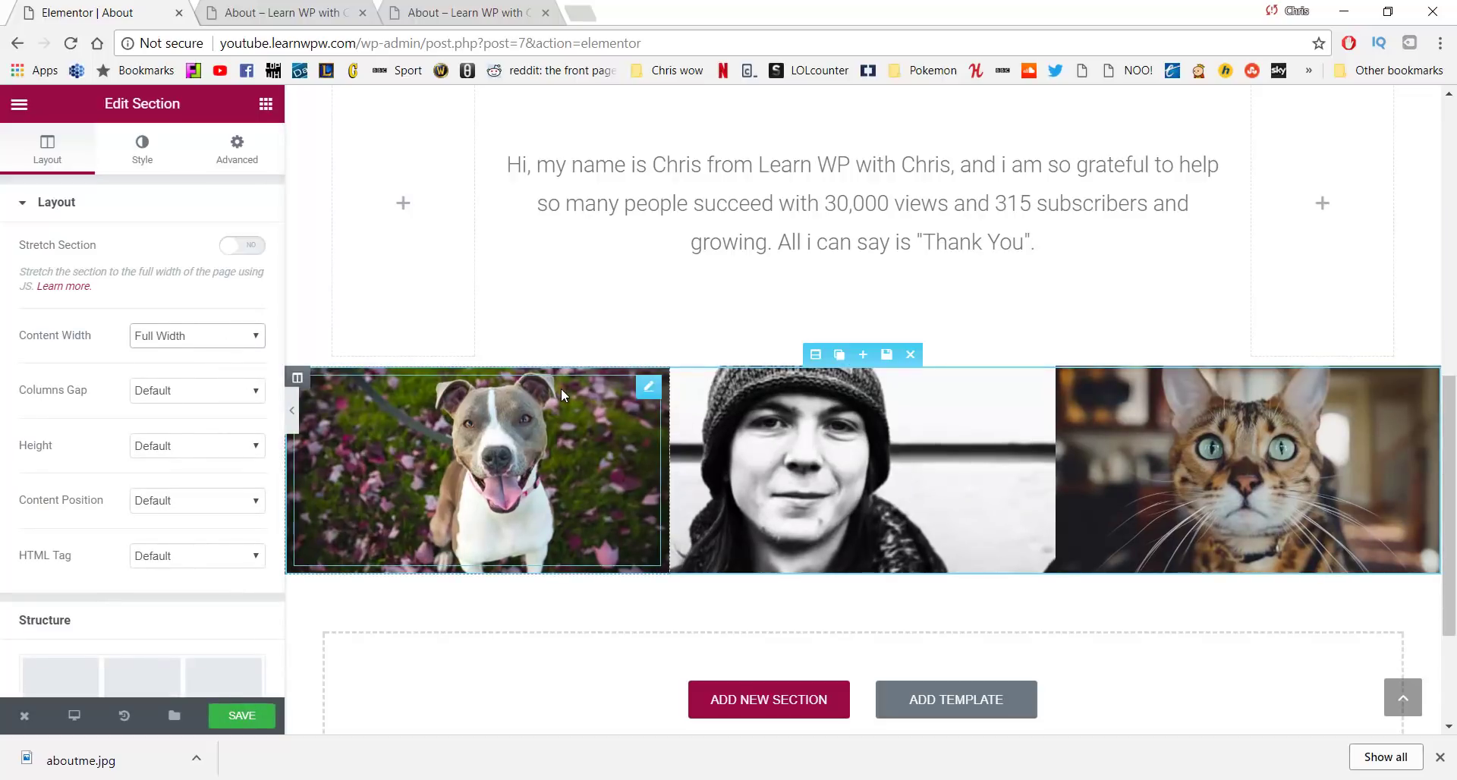
pyautogui.click(260, 713)
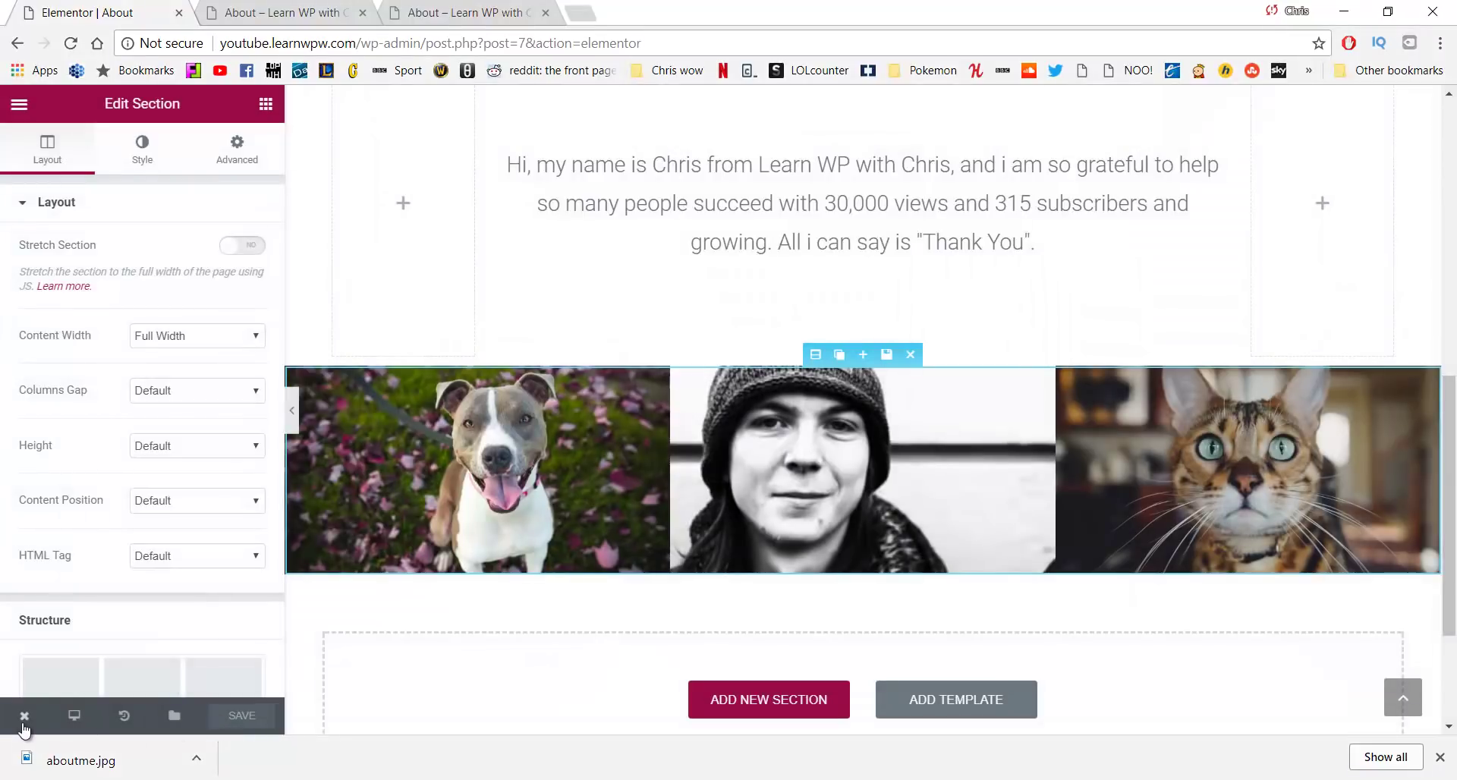
# View and scroll through the live About page, then go to the Our Work page
pyautogui.moveTo(24, 721)
pyautogui.click(76, 645)
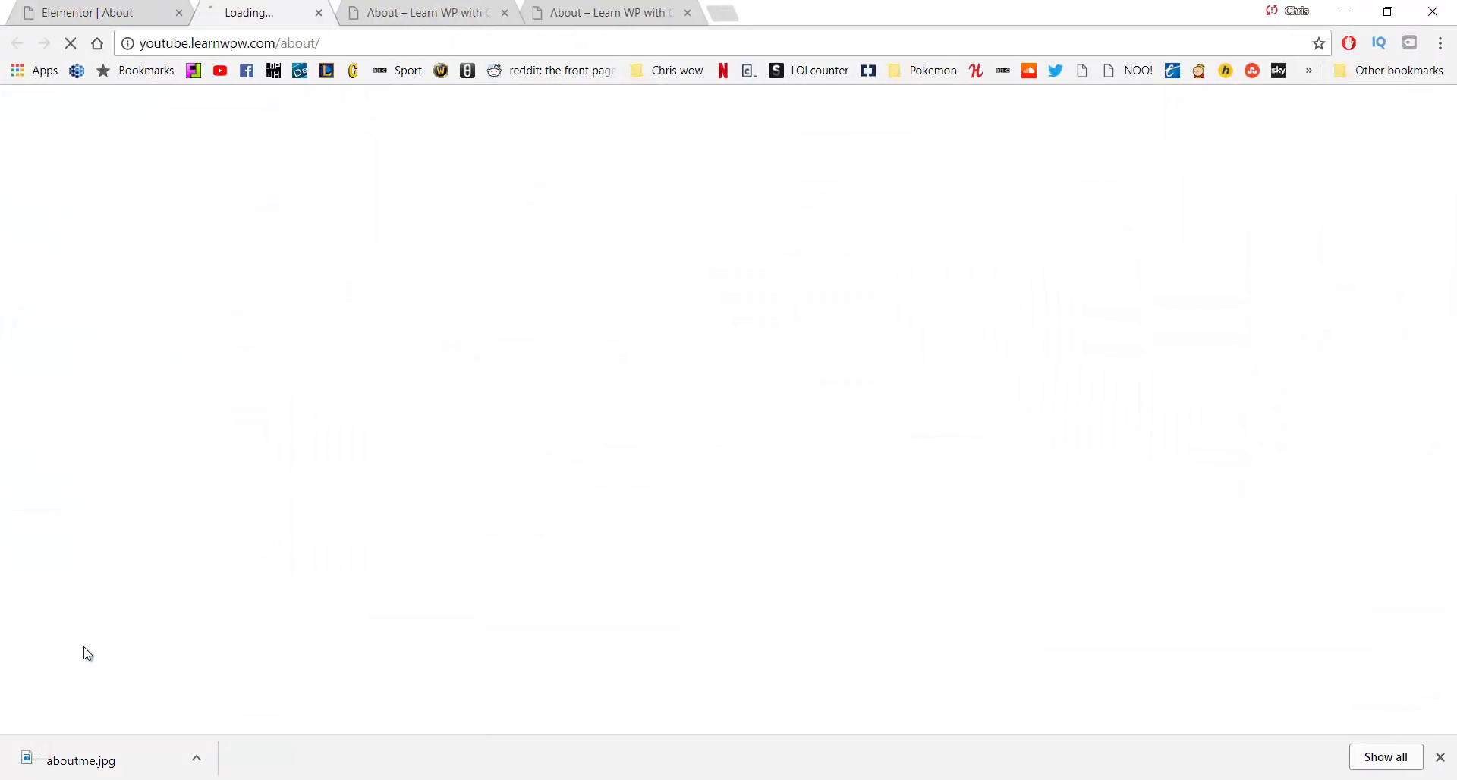
pyautogui.click(1441, 757)
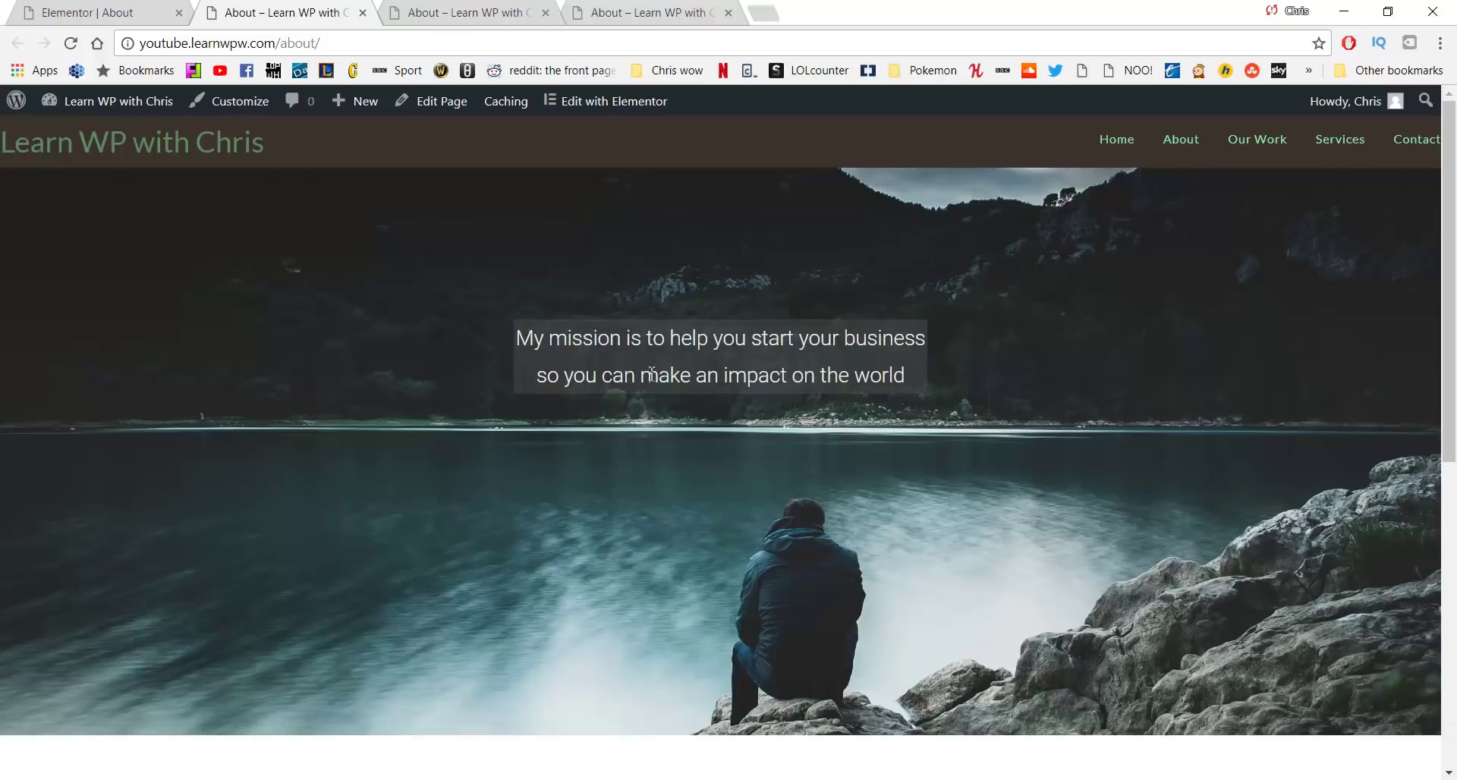
pyautogui.scroll(-8, 651, 375)
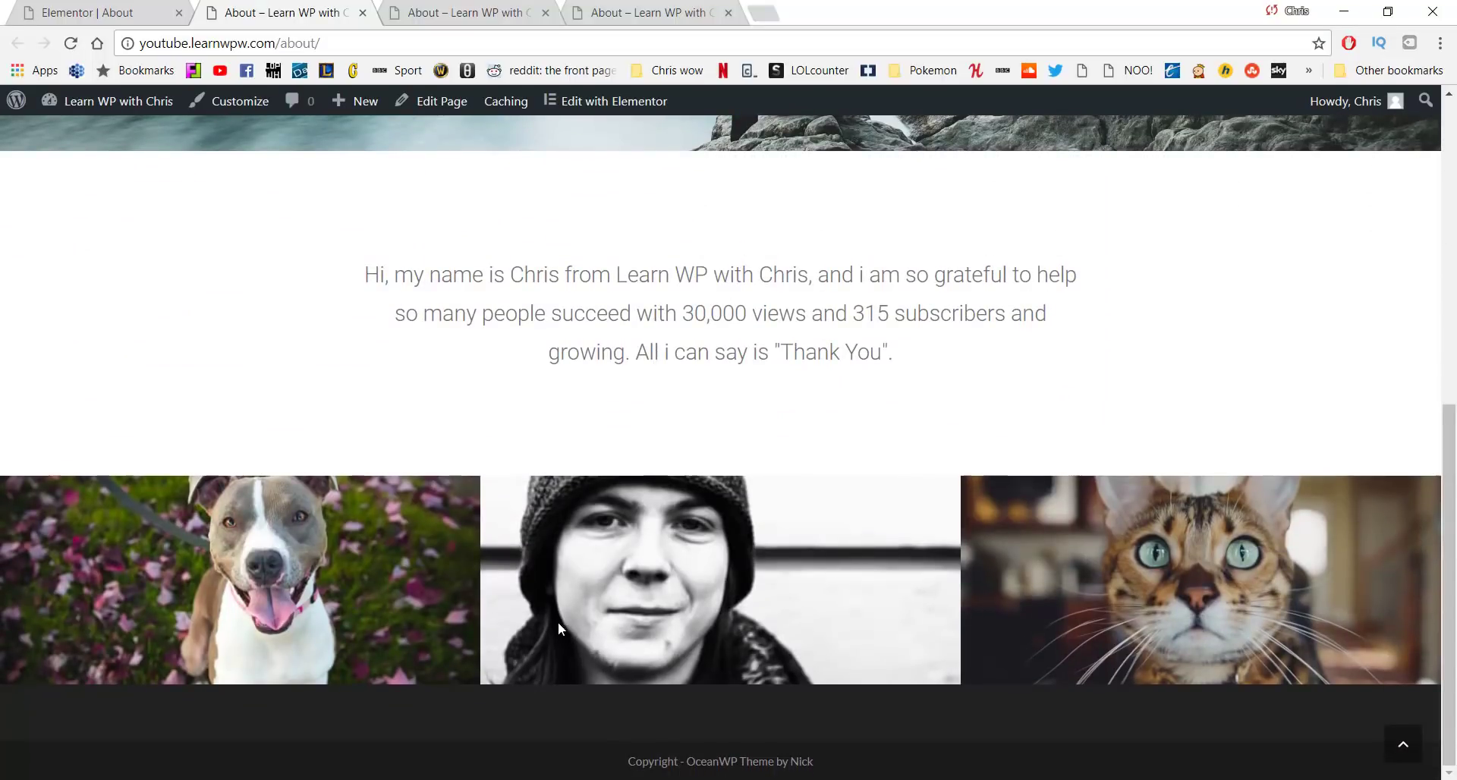
pyautogui.scroll(8, 790, 357)
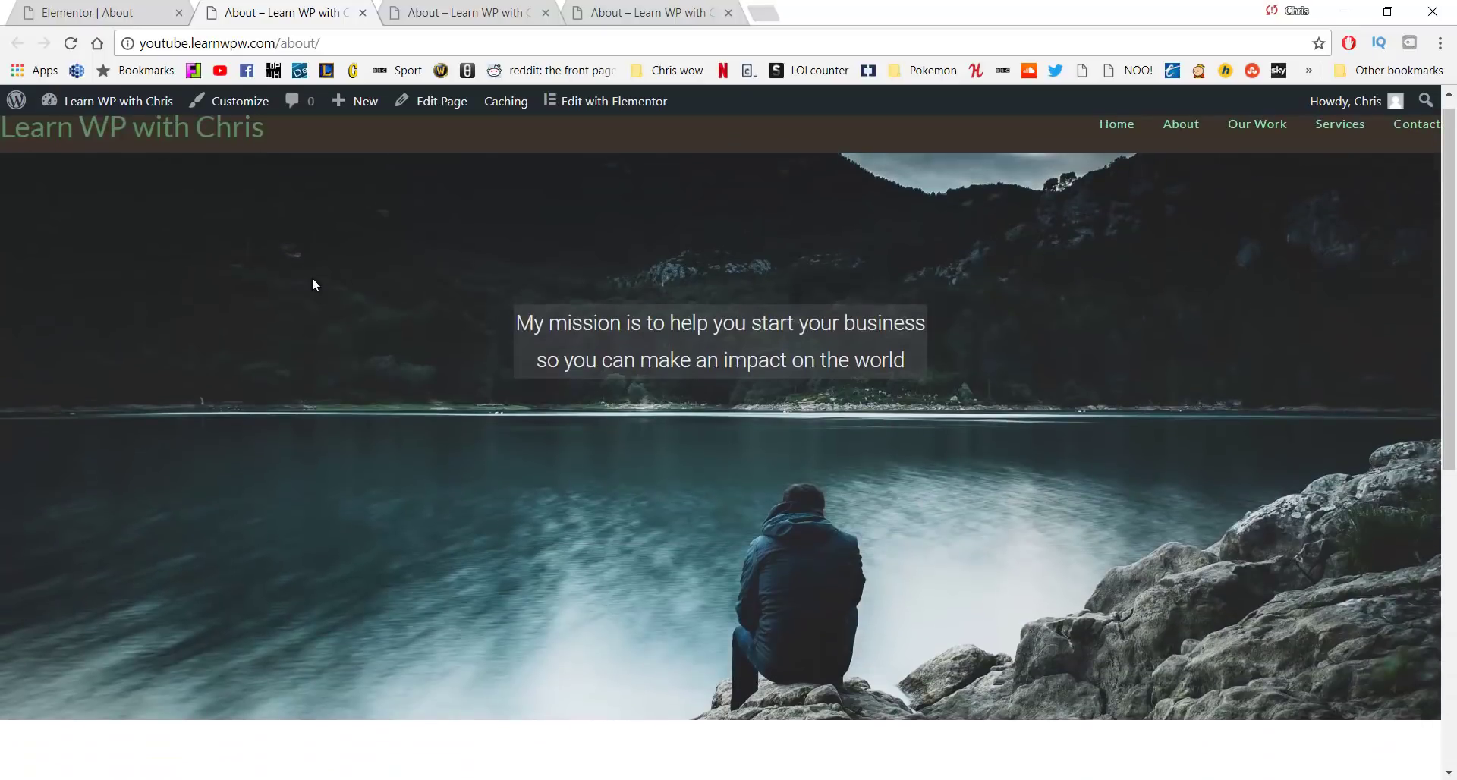
pyautogui.scroll(-8, 572, 574)
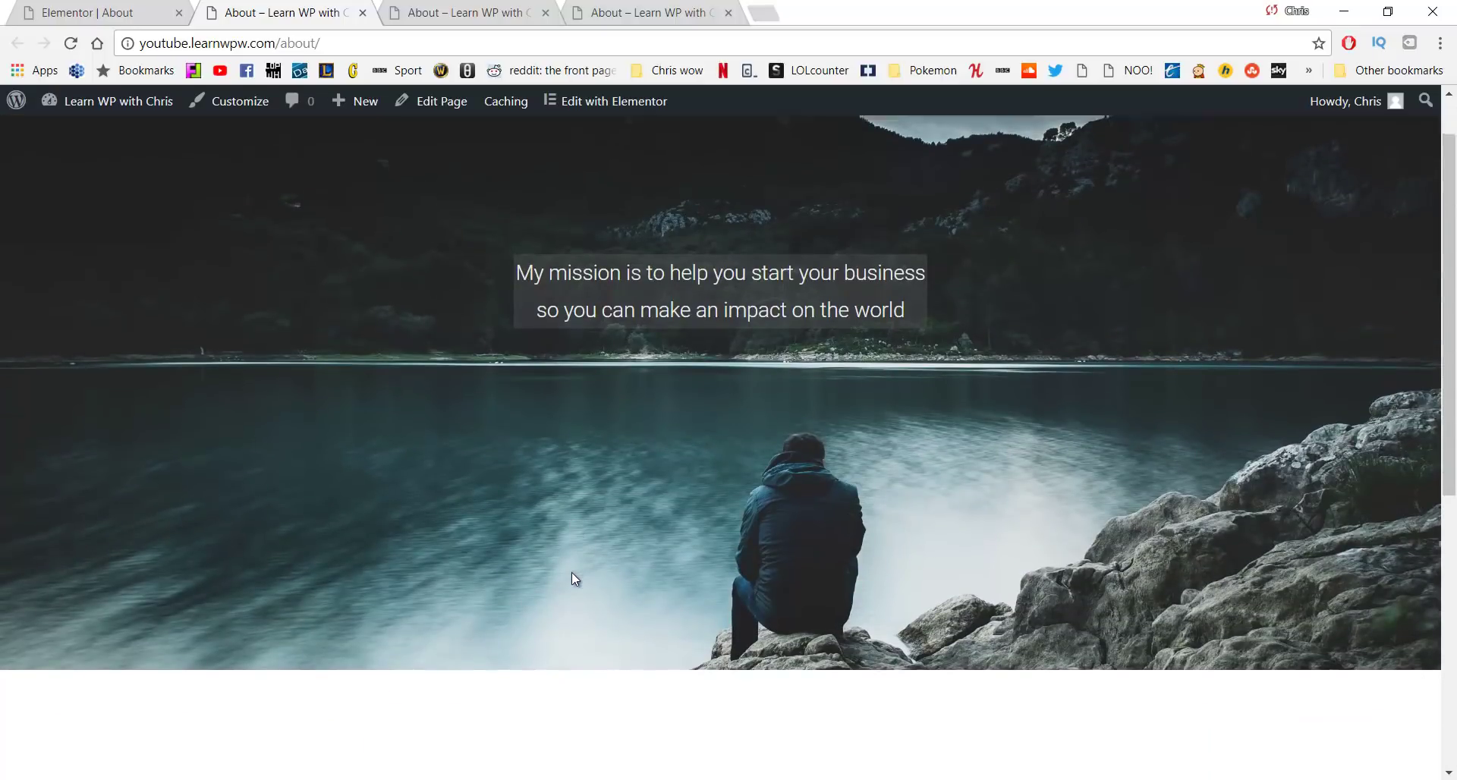
pyautogui.scroll(7, 573, 574)
pyautogui.scroll(1, 572, 578)
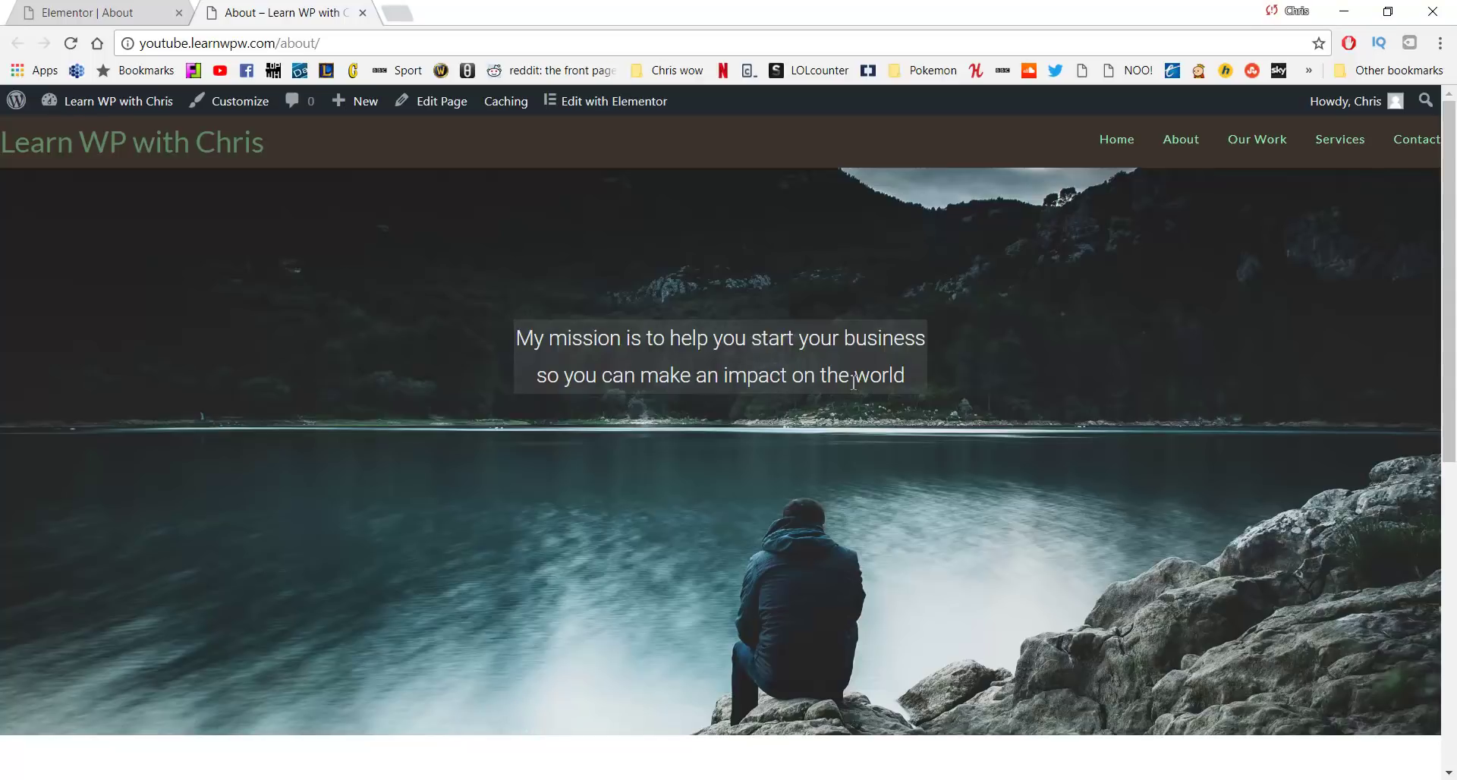
pyautogui.click(1245, 150)
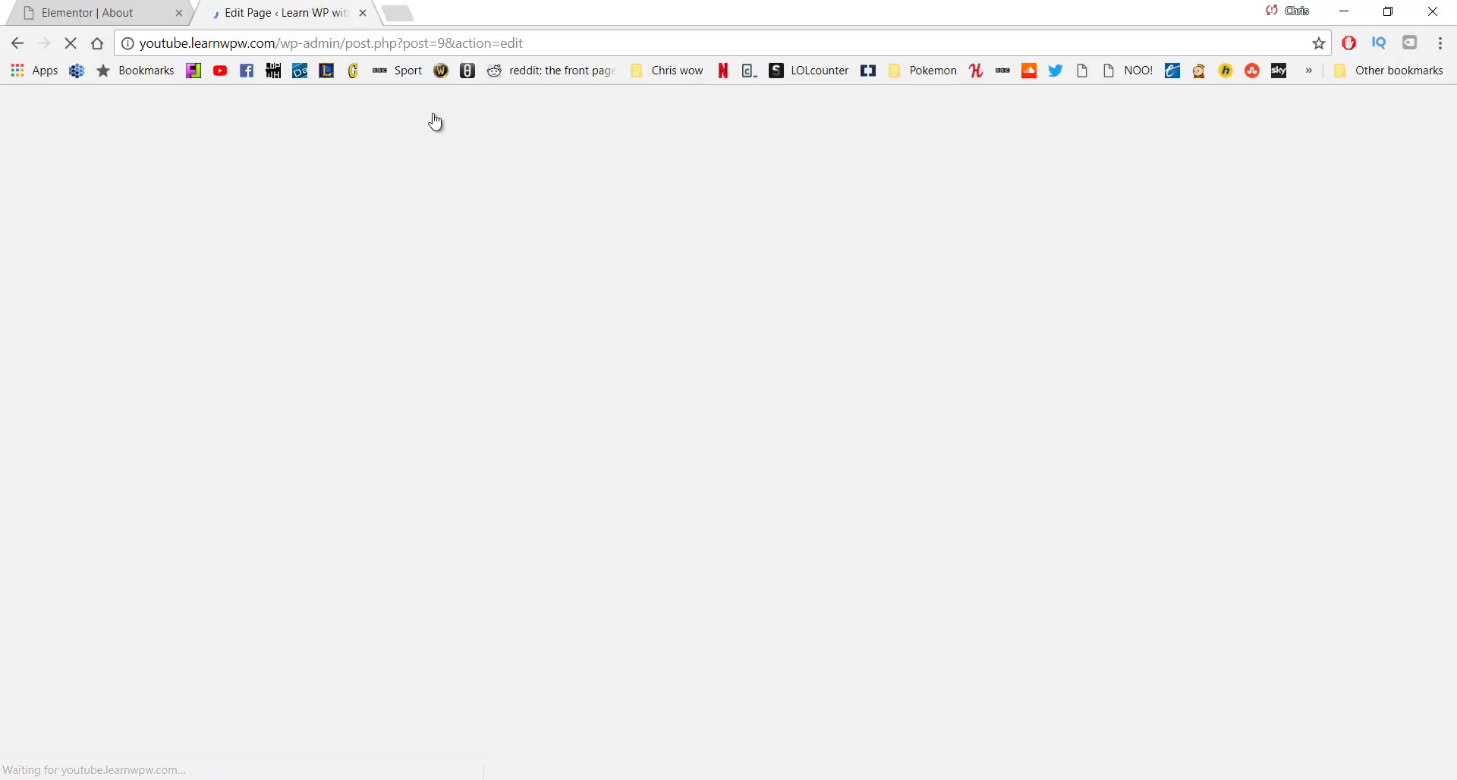
# Set the Our Work page's content layout to 100% Full Width and disable the page title
pyautogui.scroll(-7, 699, 266)
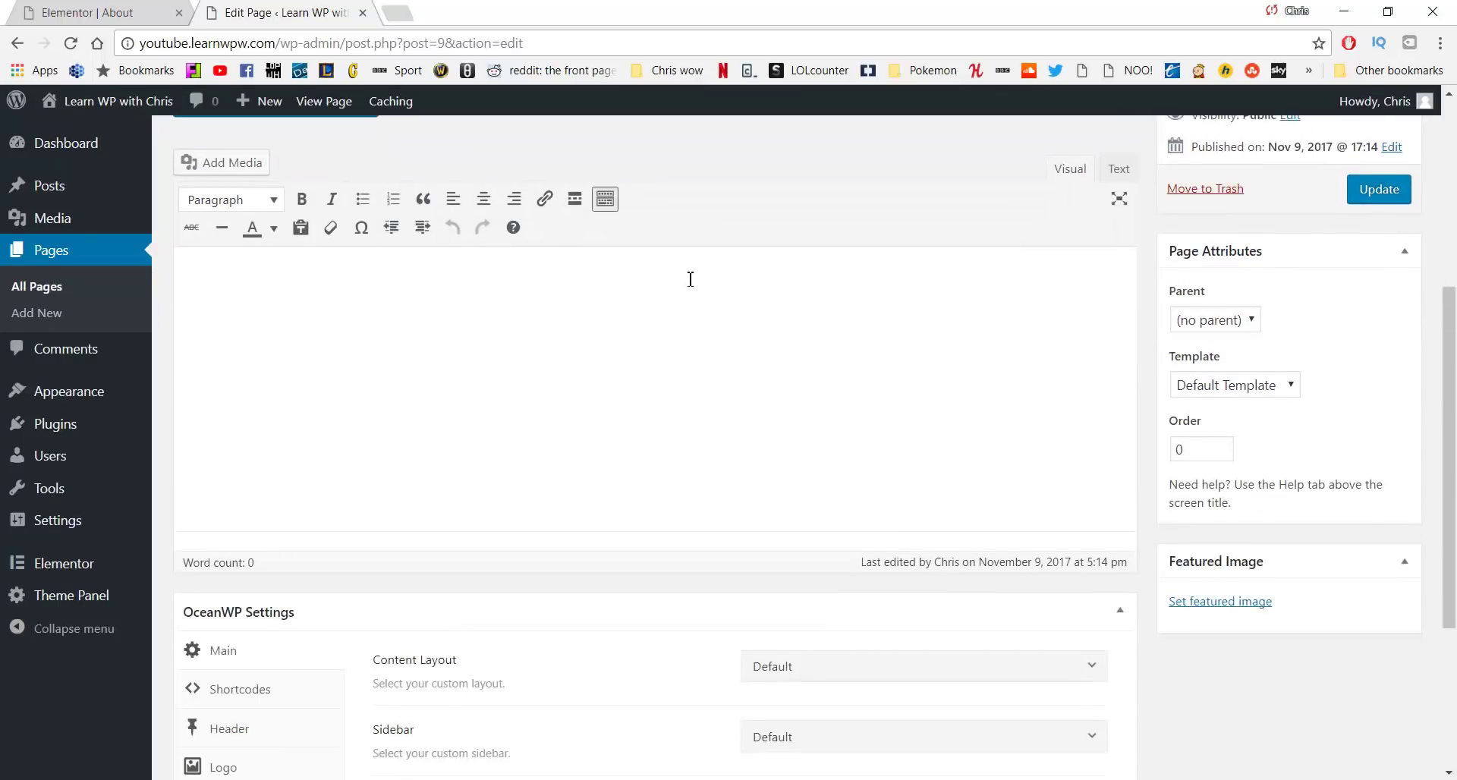
pyautogui.scroll(-1, 685, 281)
pyautogui.click(851, 389)
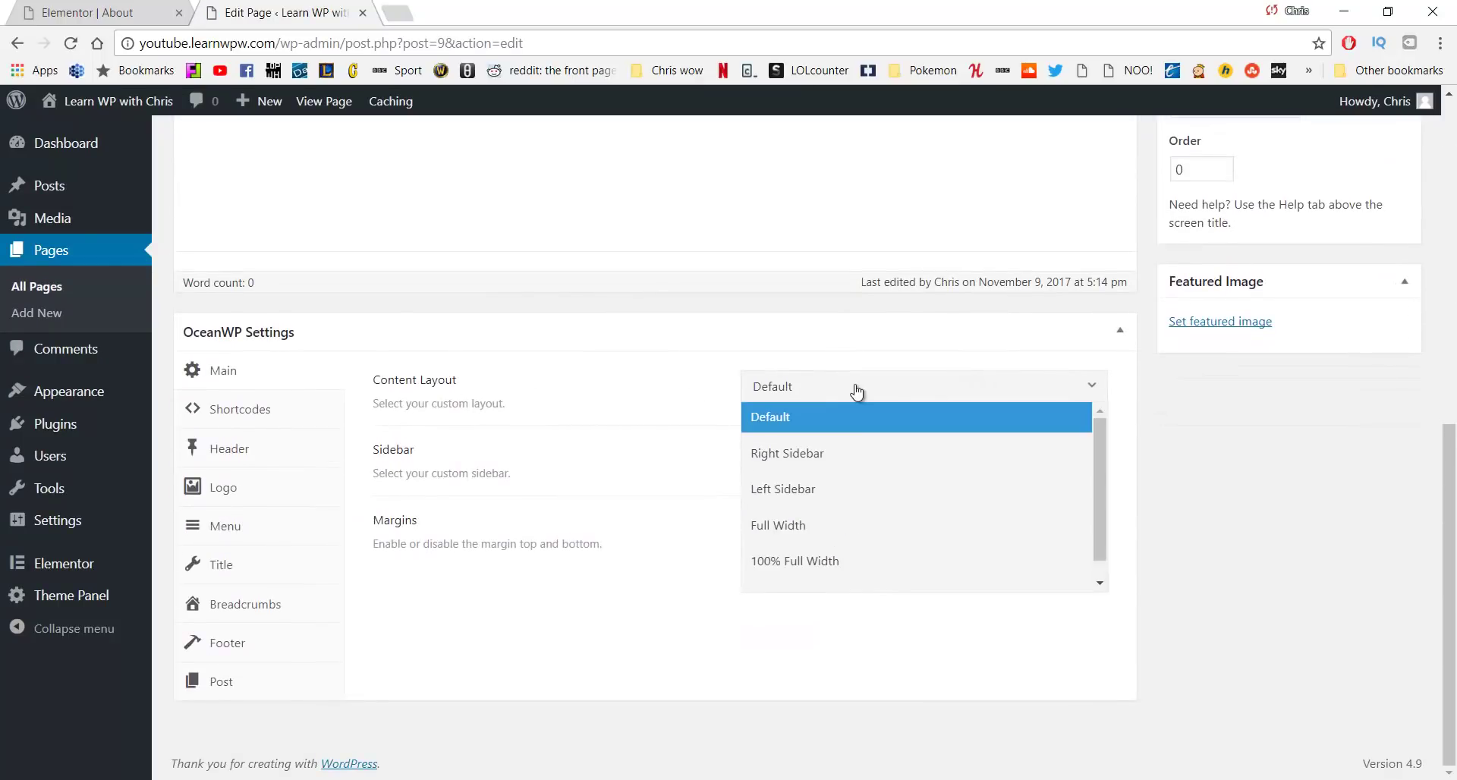
pyautogui.click(799, 561)
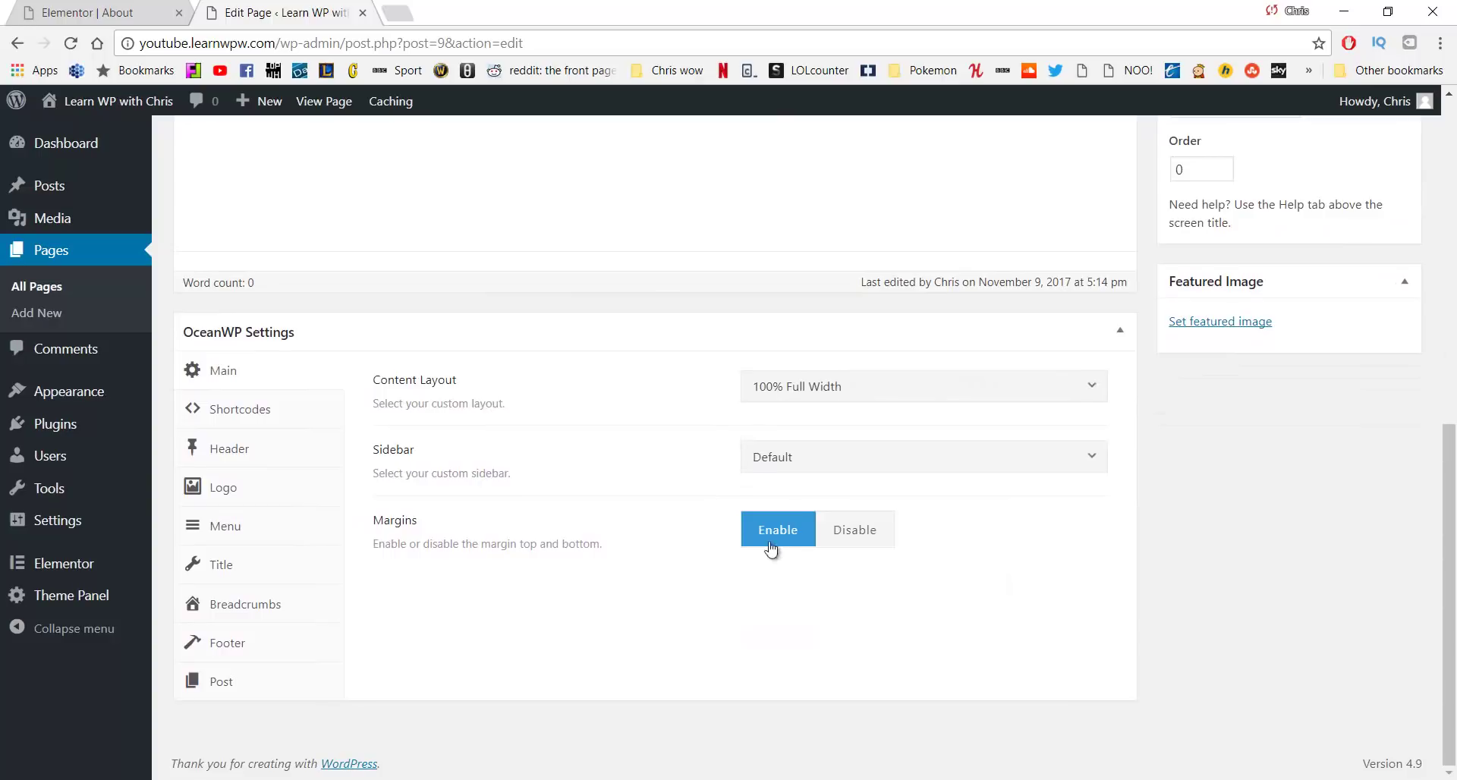
pyautogui.click(238, 568)
pyautogui.click(951, 388)
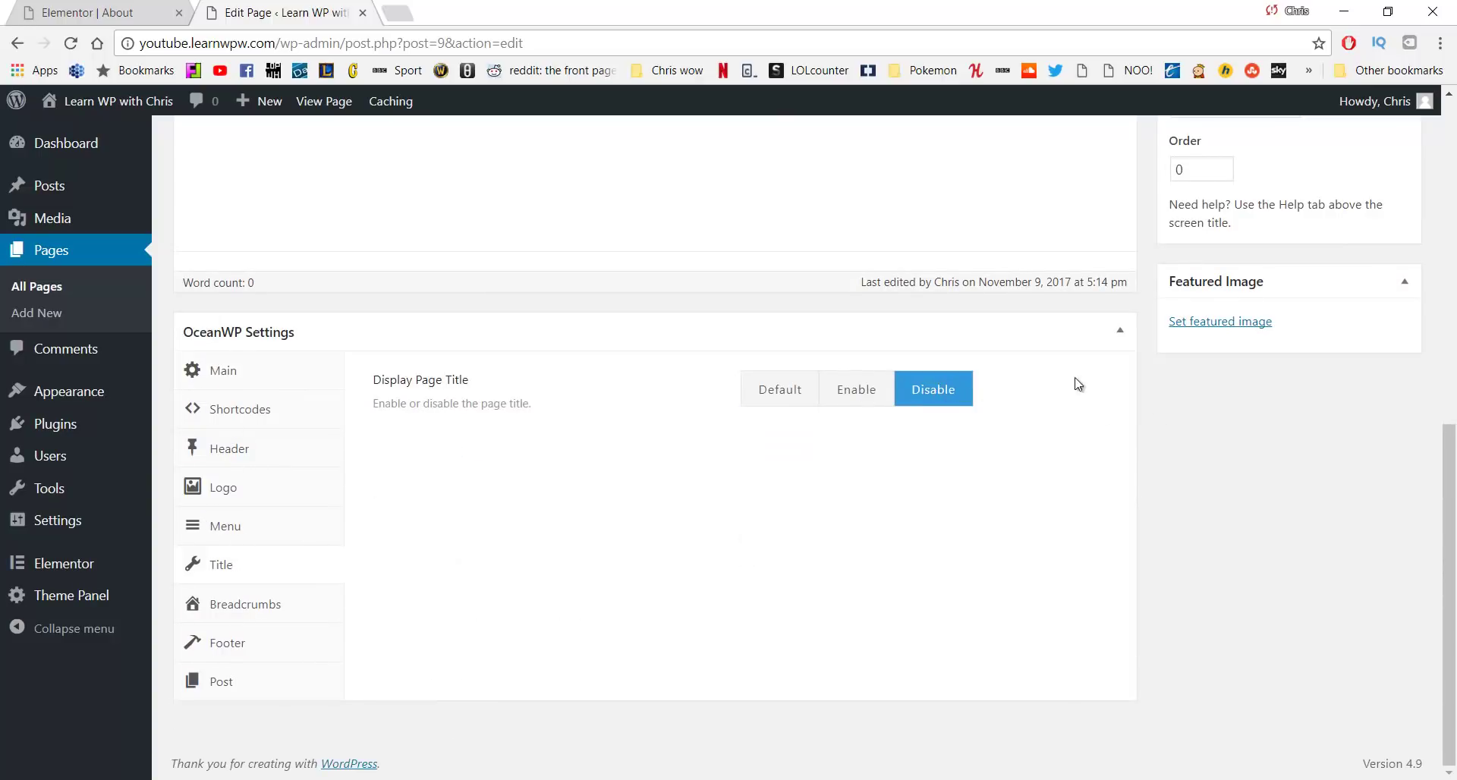
# Update the Our Work page and open it in Elementor
pyautogui.scroll(5, 1138, 349)
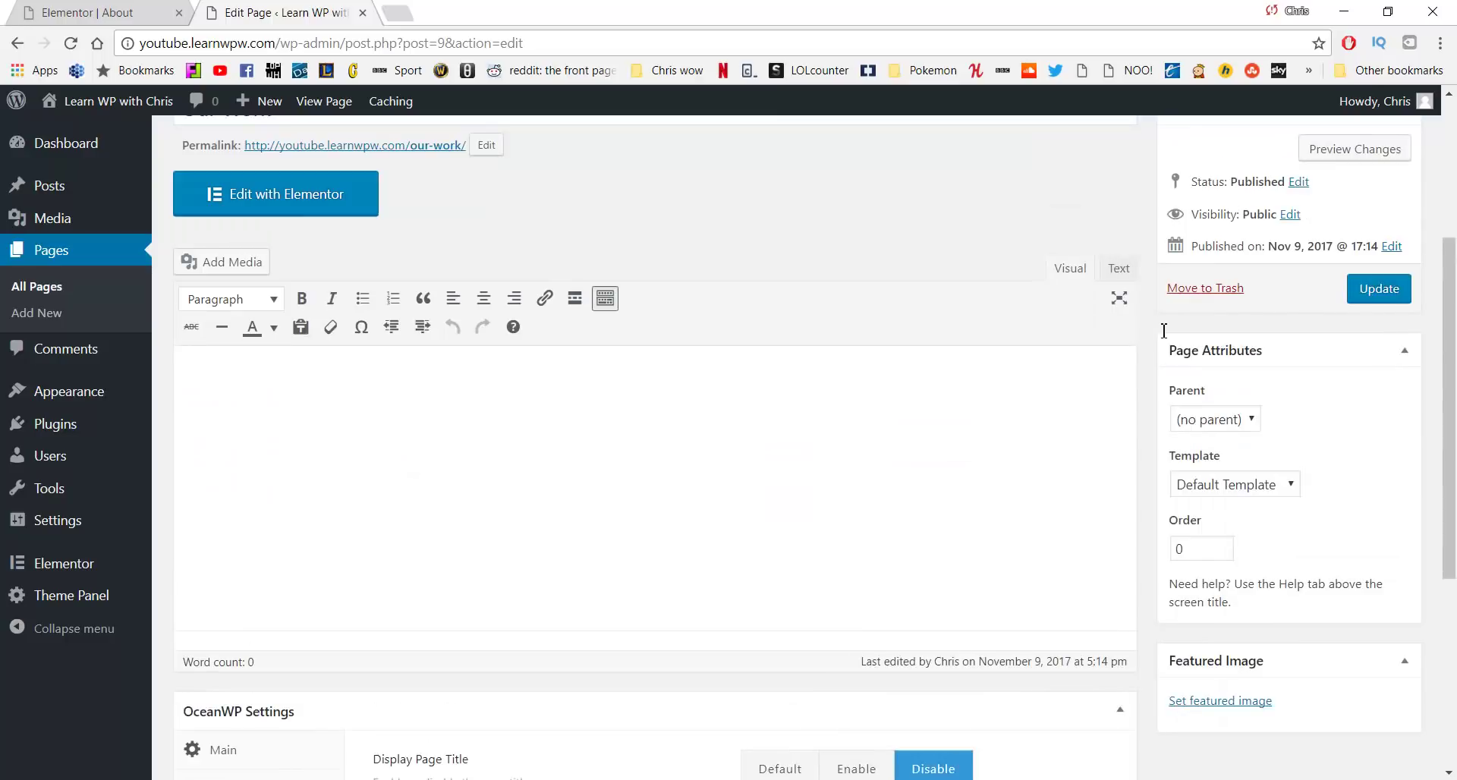
pyautogui.click(1374, 294)
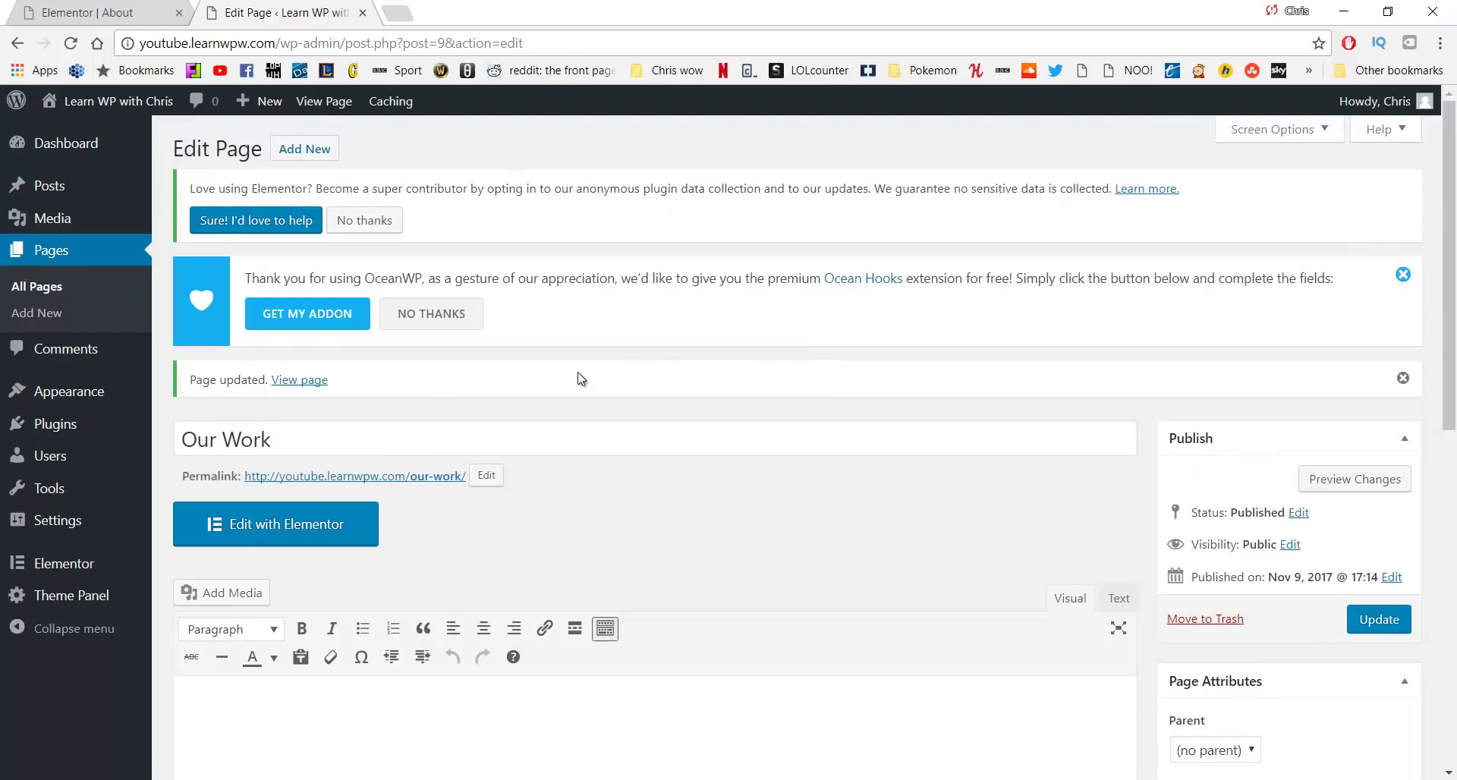
pyautogui.click(314, 539)
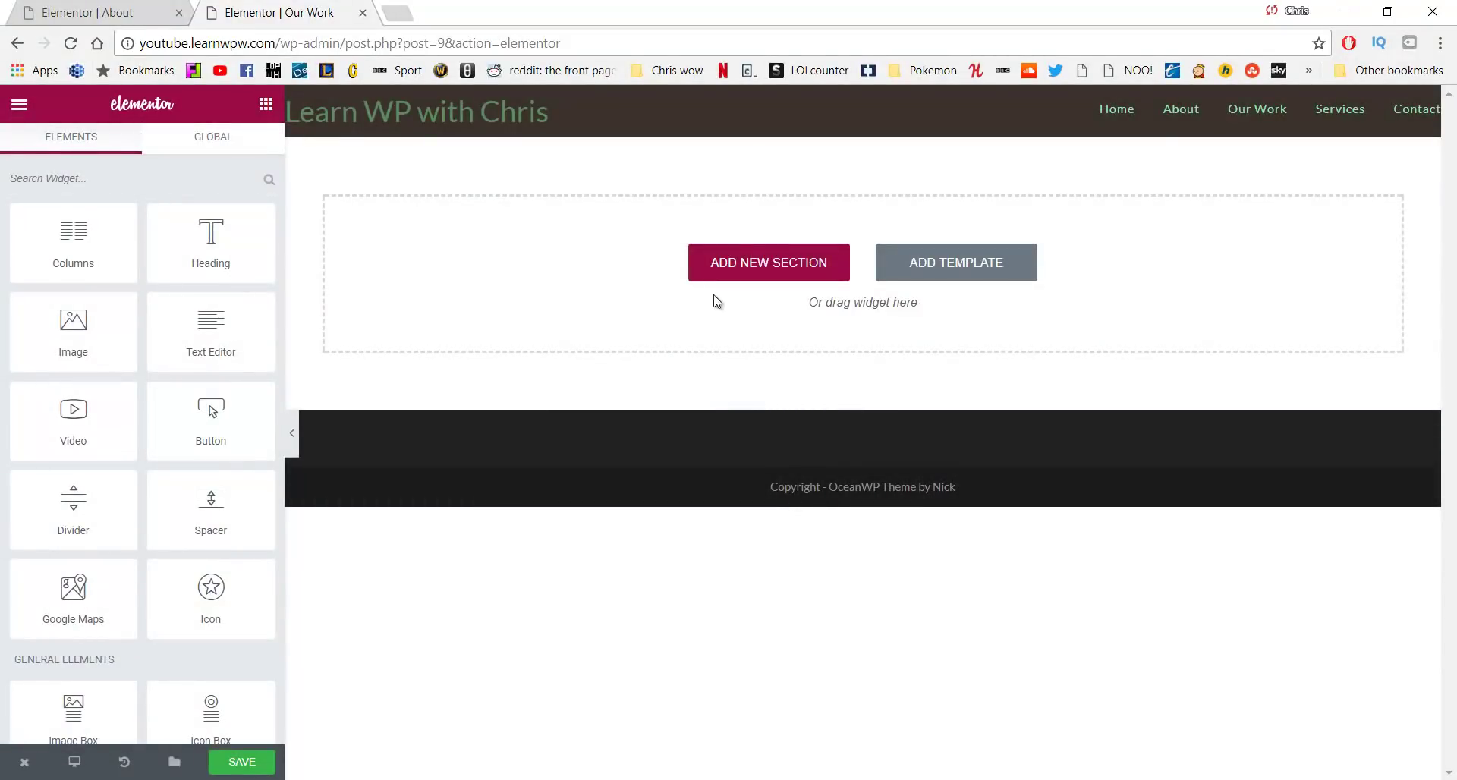
# Add a three-column section and resize its columns to roughly 20% / 63% / 17%
pyautogui.click(723, 262)
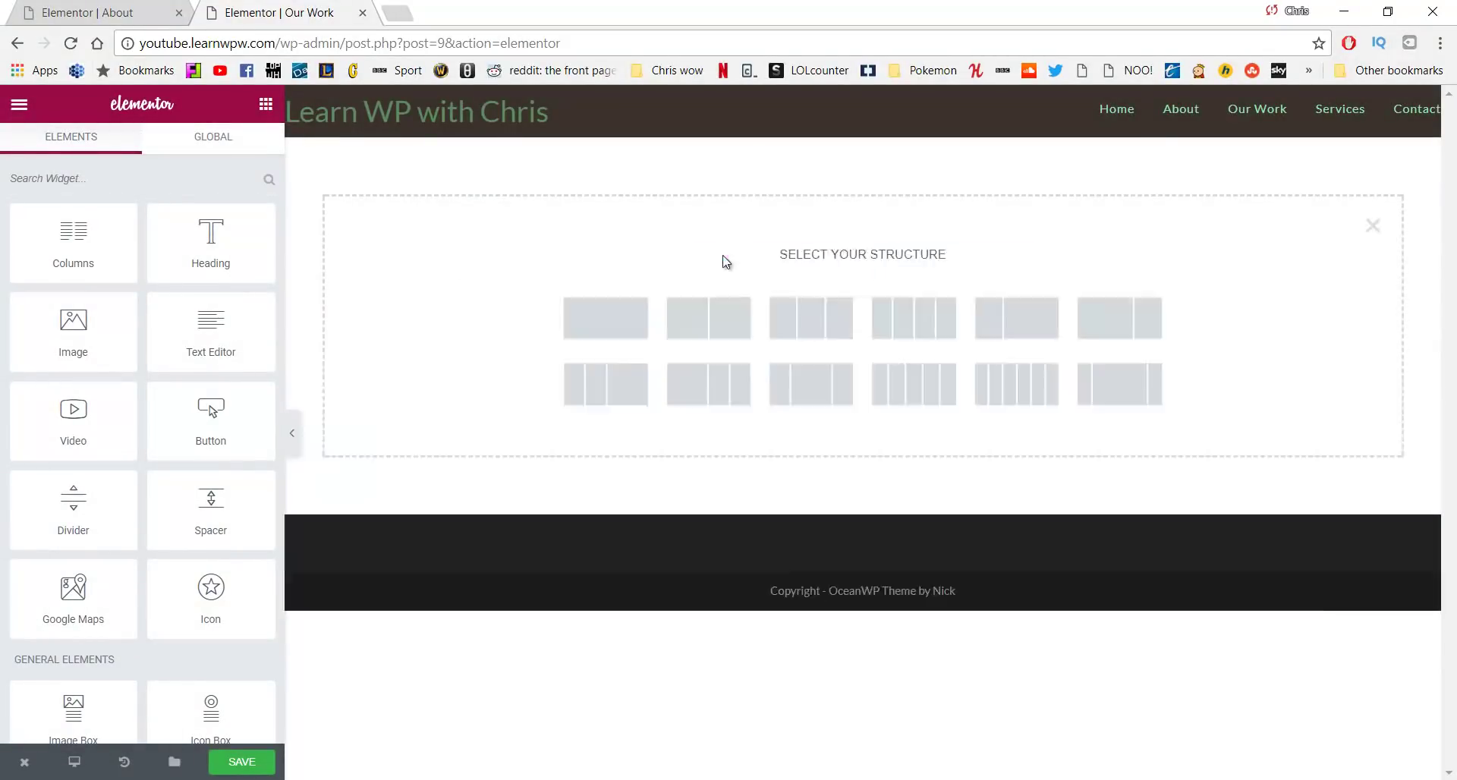
pyautogui.click(800, 316)
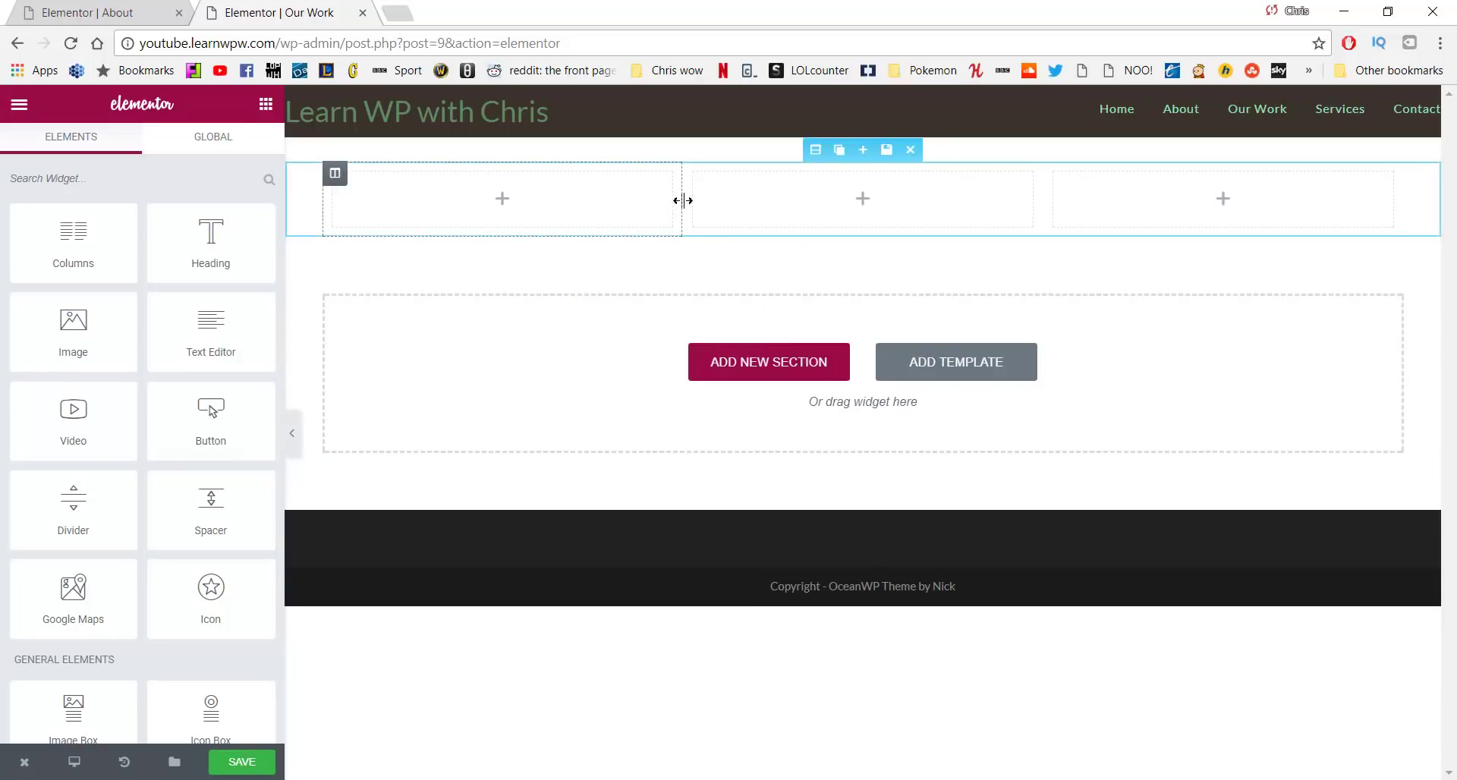
pyautogui.moveTo(675, 199); pyautogui.dragTo(543, 213)
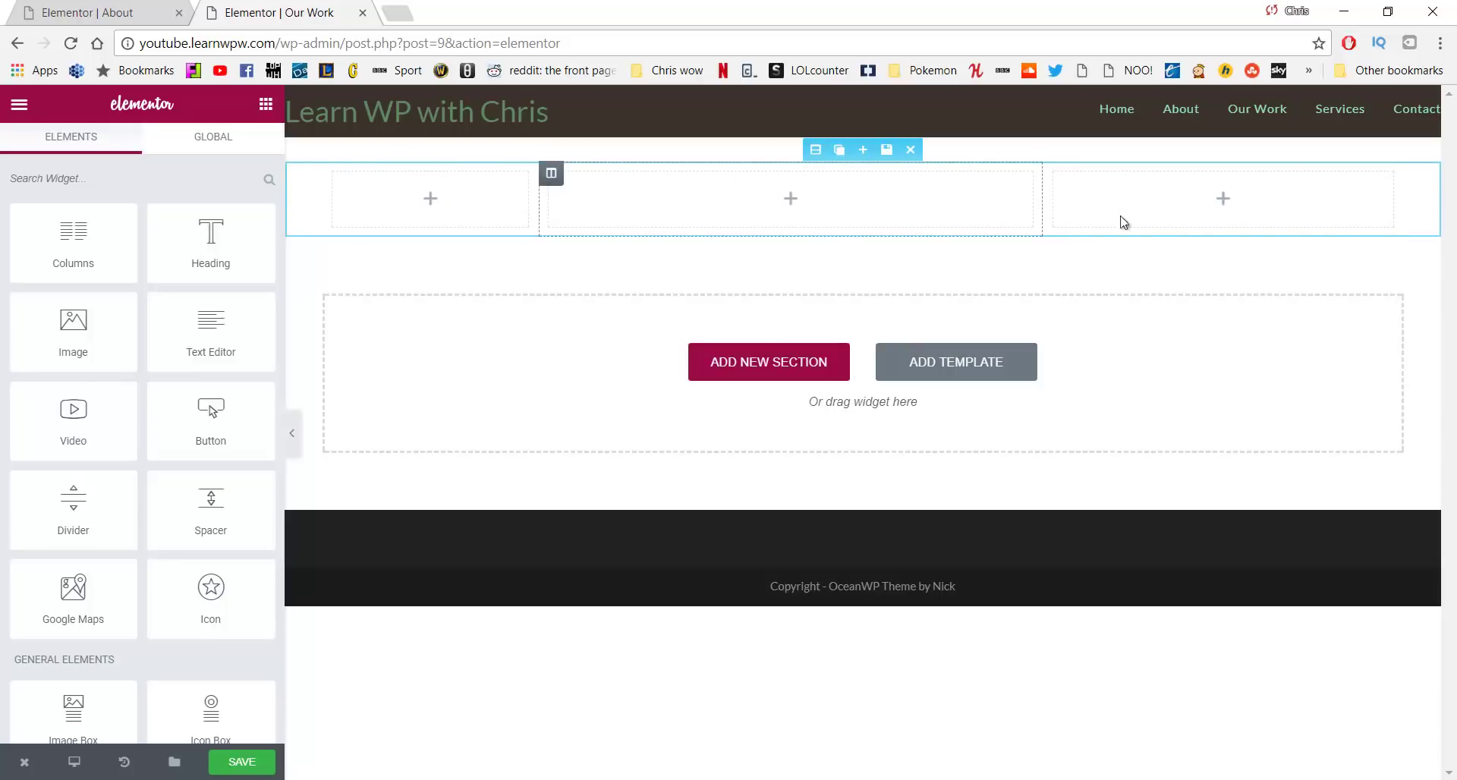
pyautogui.moveTo(1042, 213); pyautogui.dragTo(1193, 233)
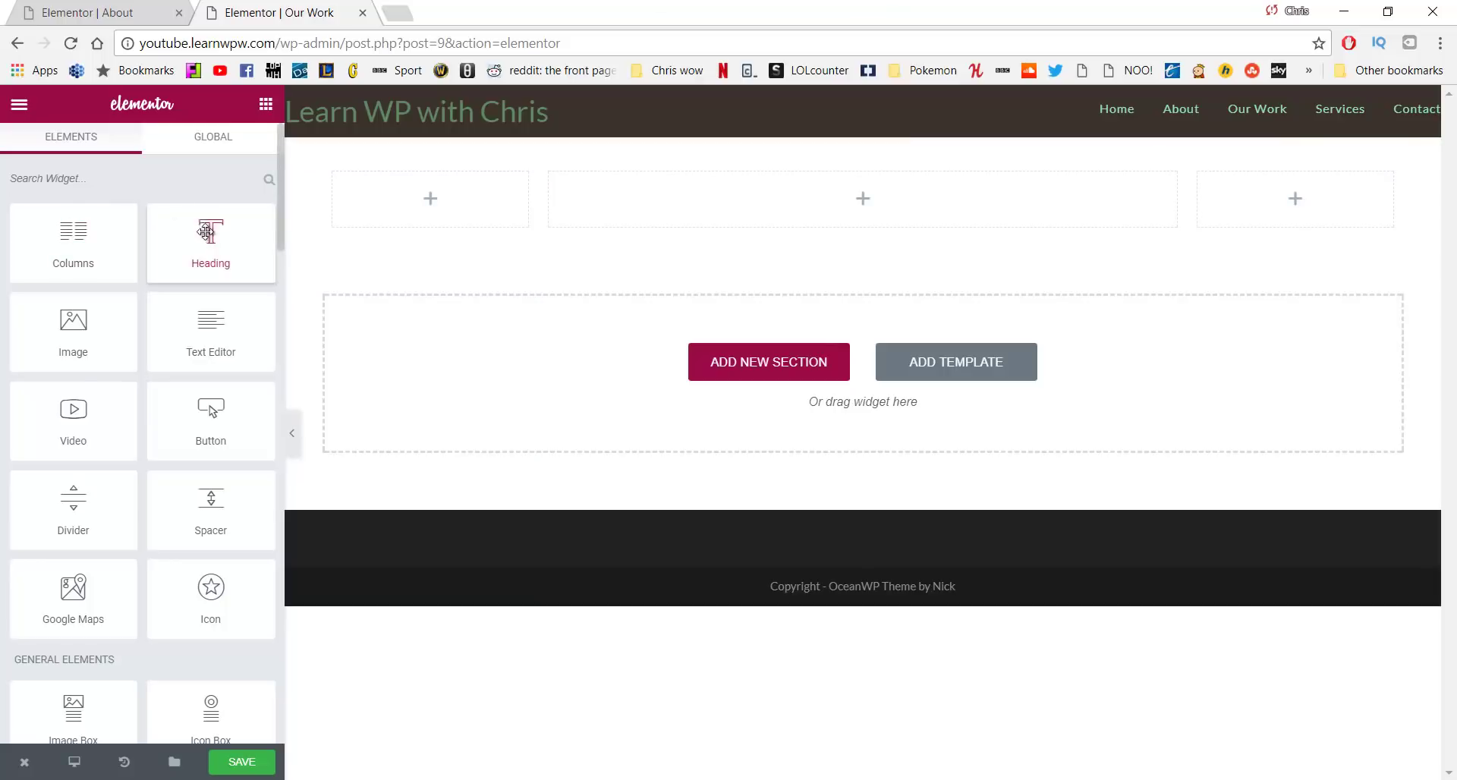
# Put a centred heading in the middle column holding the ocean quote pasted from the WordPad notes
pyautogui.moveTo(211, 231); pyautogui.dragTo(742, 185)
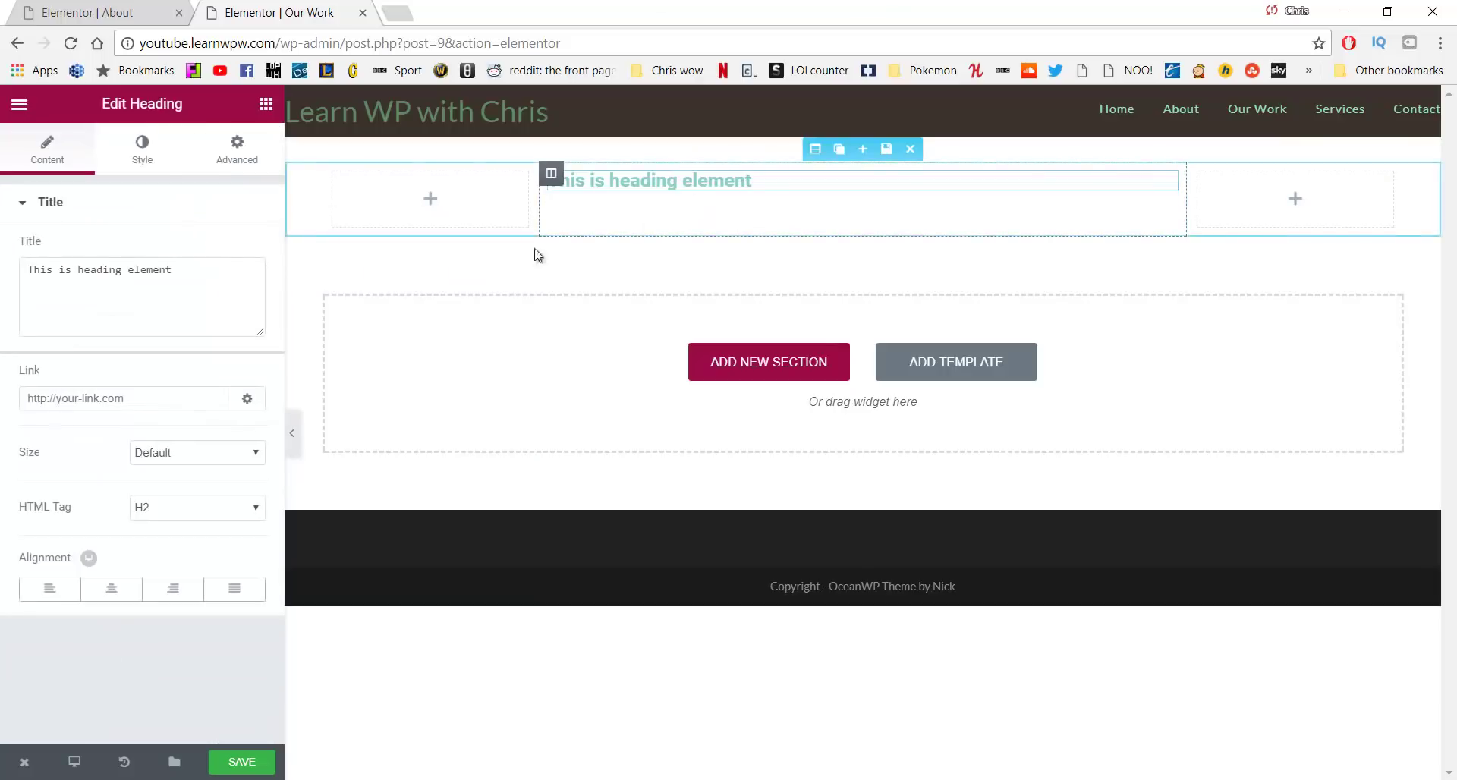
pyautogui.click(205, 286)
pyautogui.moveTo(205, 286); pyautogui.dragTo(5, 306)
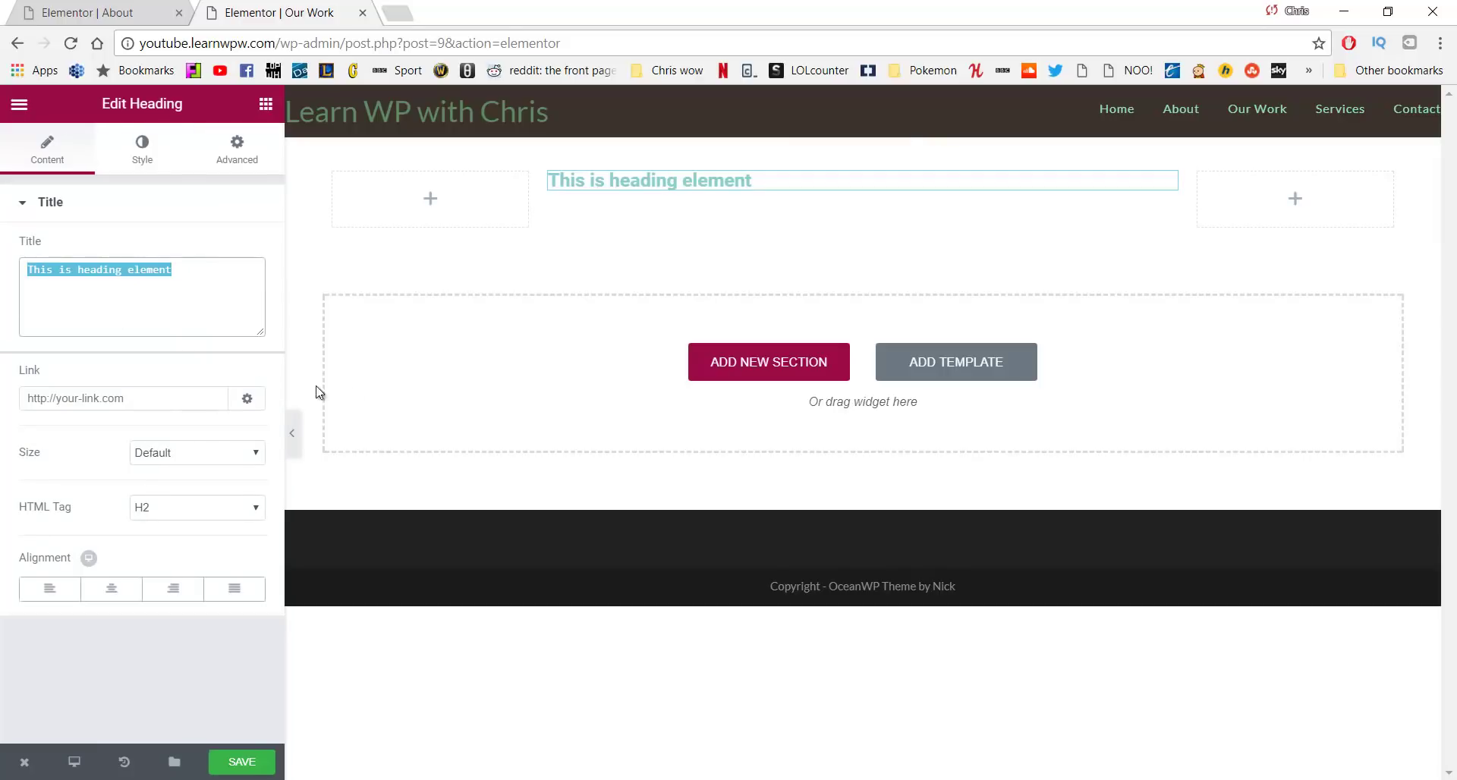
pyautogui.press('BackSpace')
pyautogui.hotkey('alt', 'Tab')
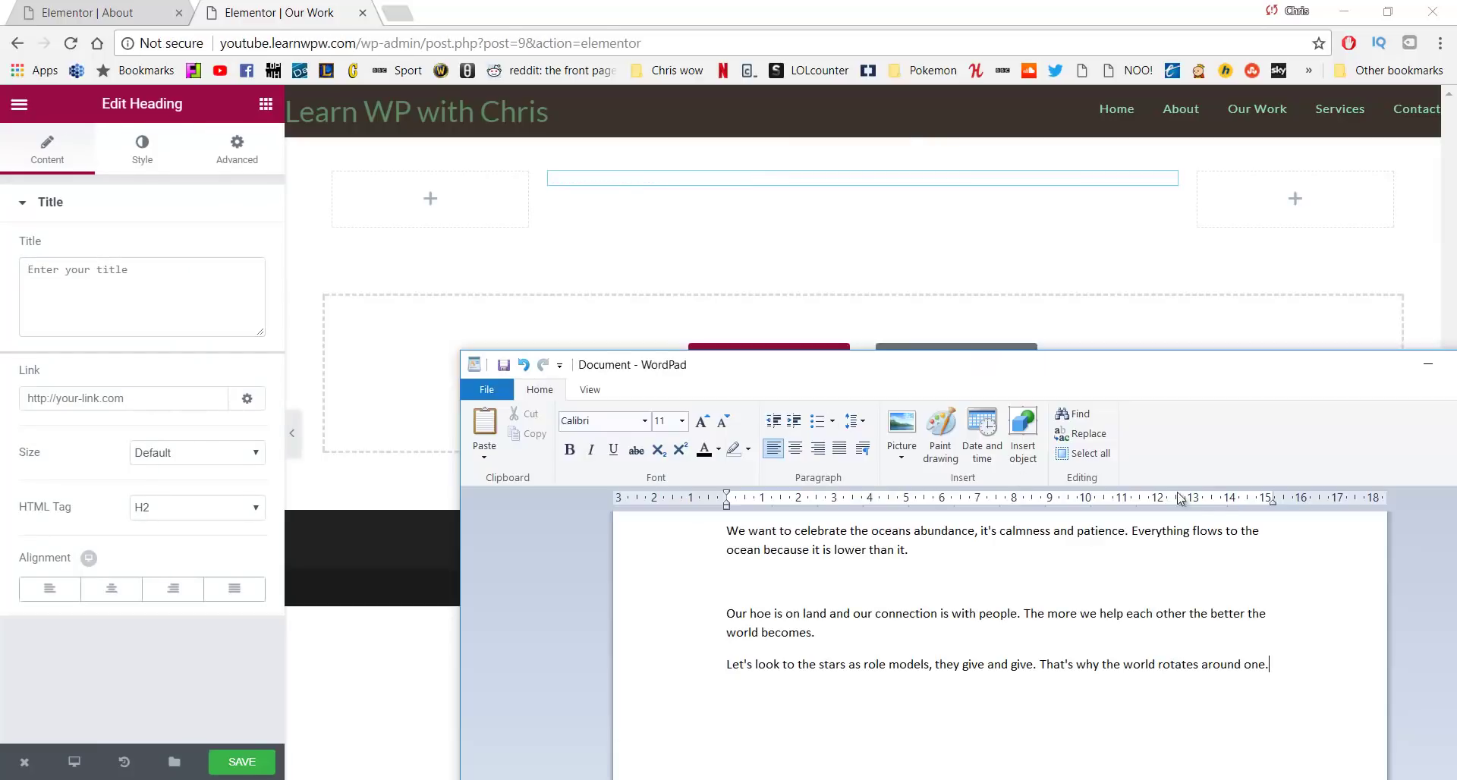
pyautogui.moveTo(1070, 571); pyautogui.dragTo(698, 519)
pyautogui.hotkey('ctrl', 'c')
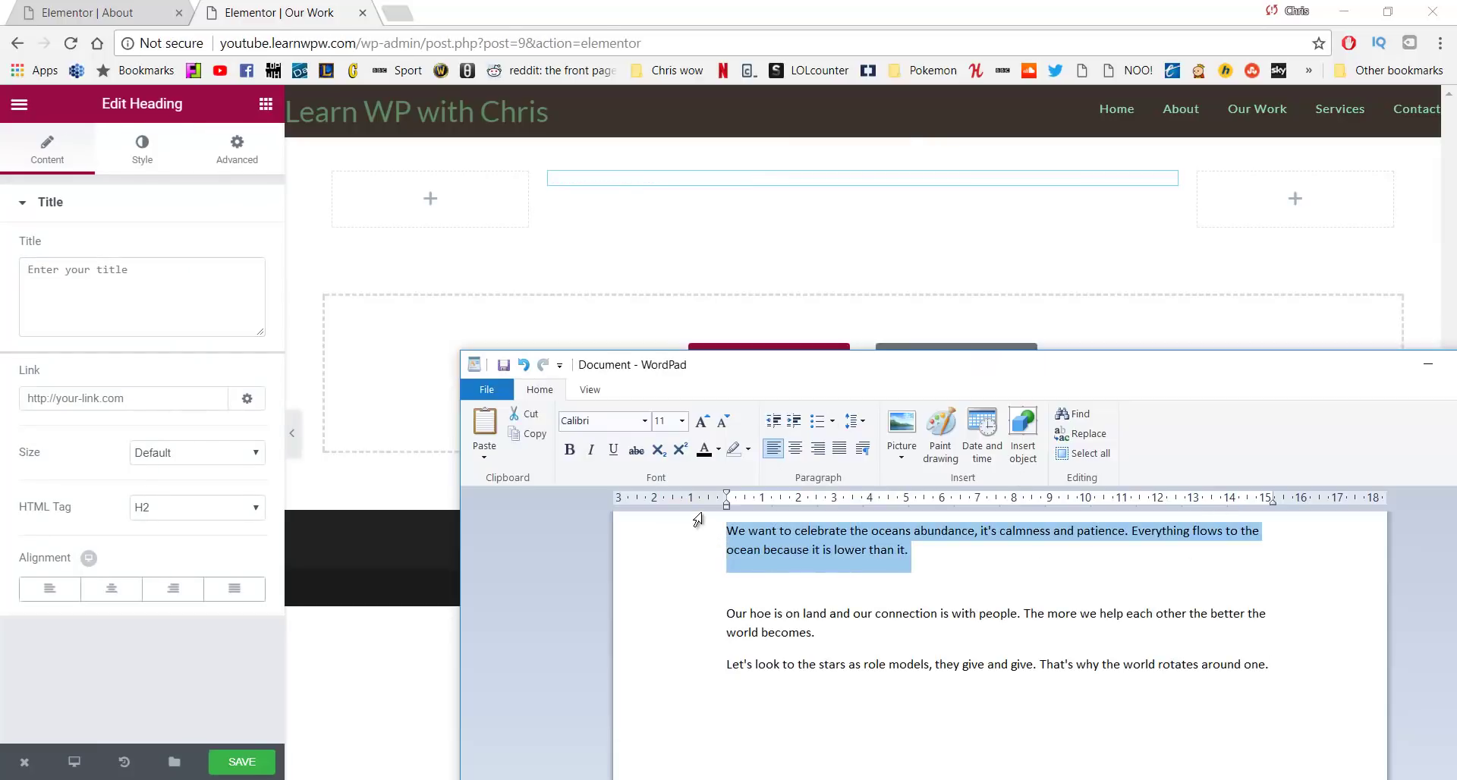
pyautogui.click(261, 308)
pyautogui.hotkey('ctrl', 'v')
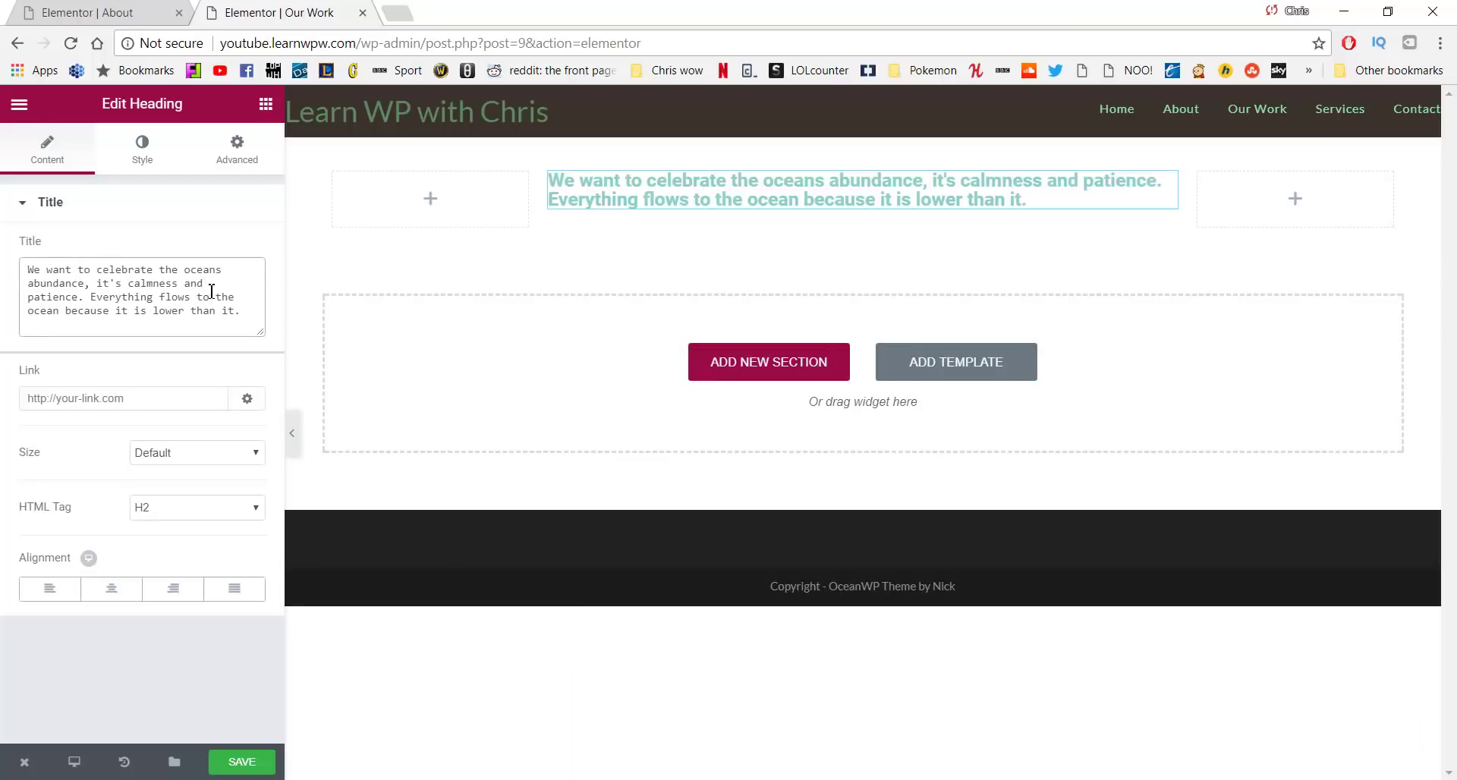
pyautogui.click(112, 591)
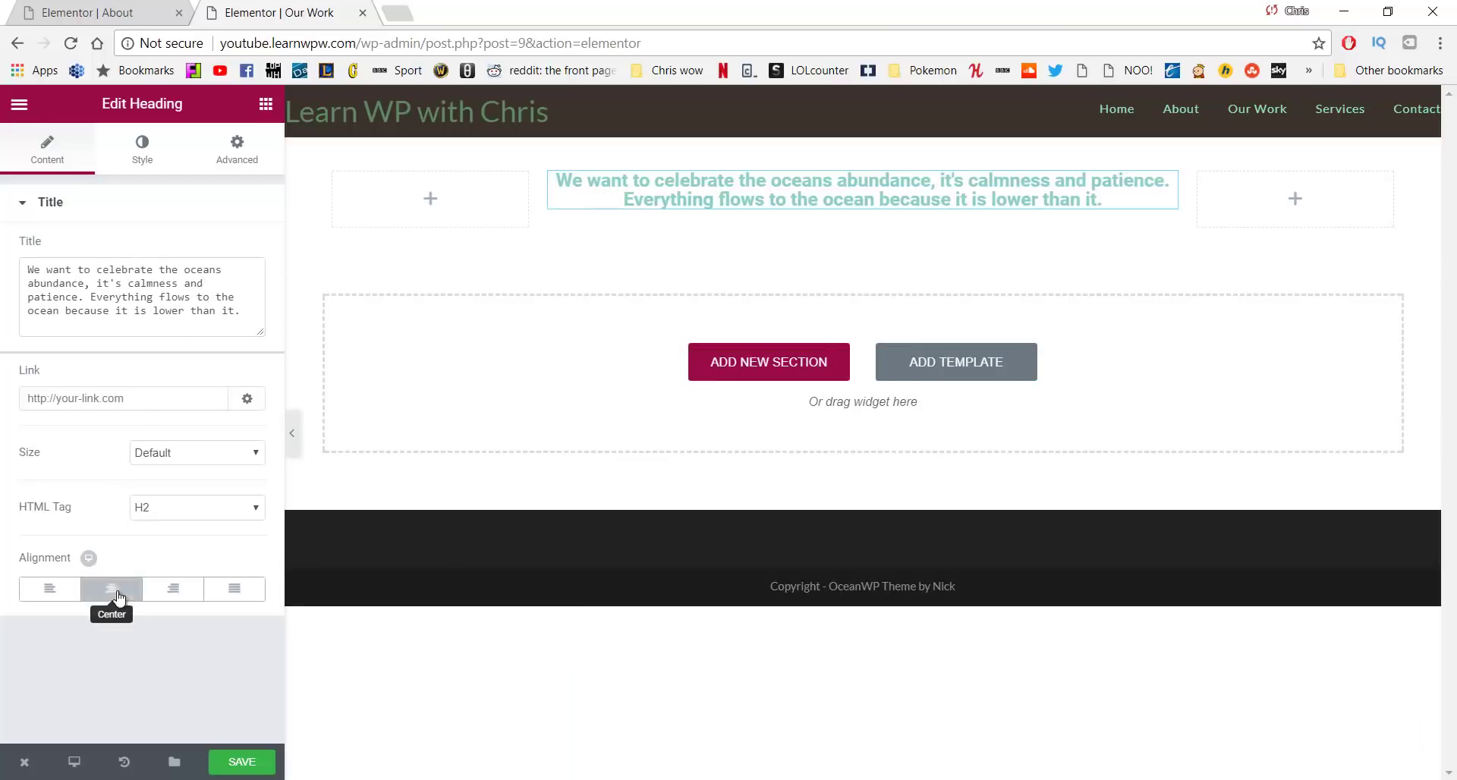
# Colour the heading text gray #727272 and switch on custom typography
pyautogui.click(141, 155)
pyautogui.click(242, 250)
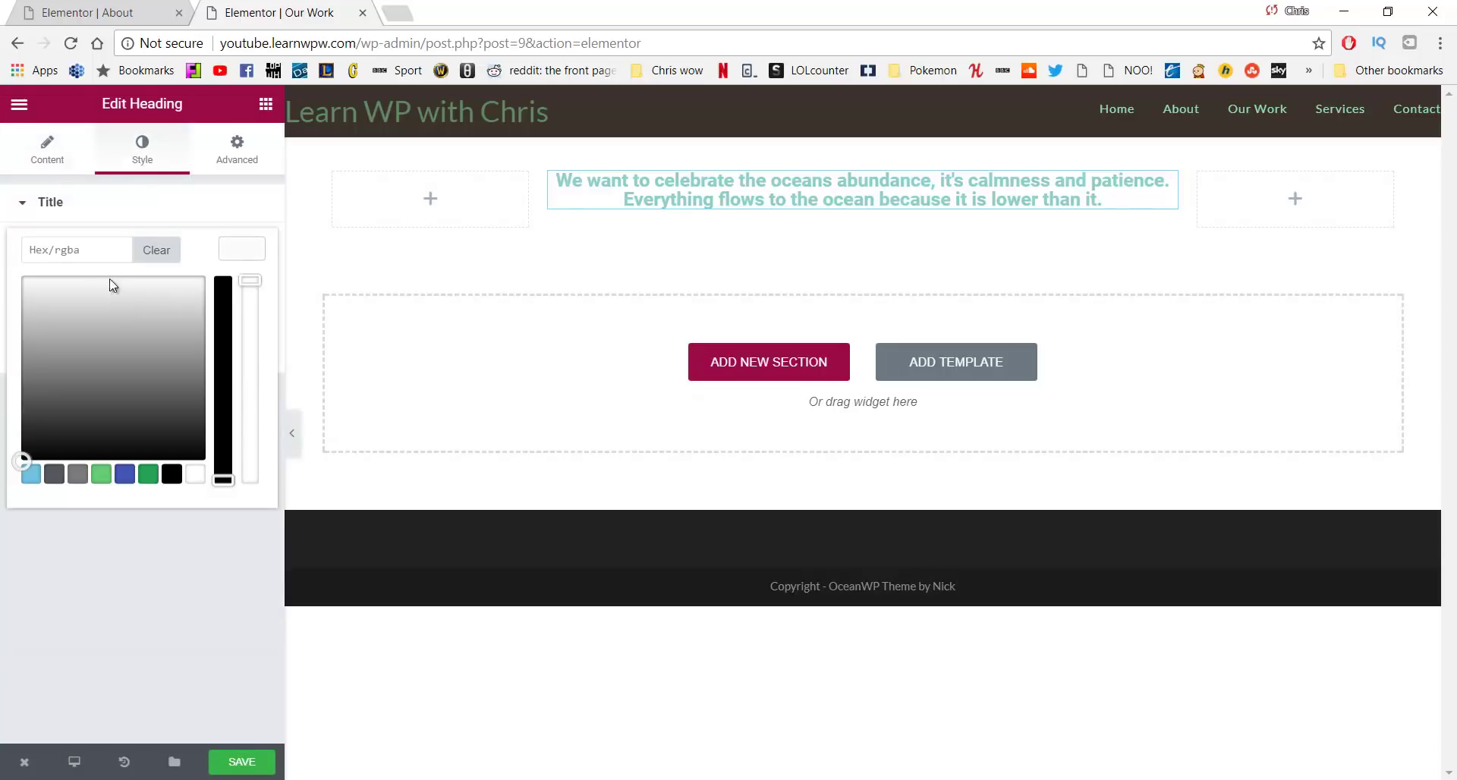
pyautogui.moveTo(62, 319); pyautogui.dragTo(29, 290)
pyautogui.moveTo(85, 250); pyautogui.dragTo(3, 255)
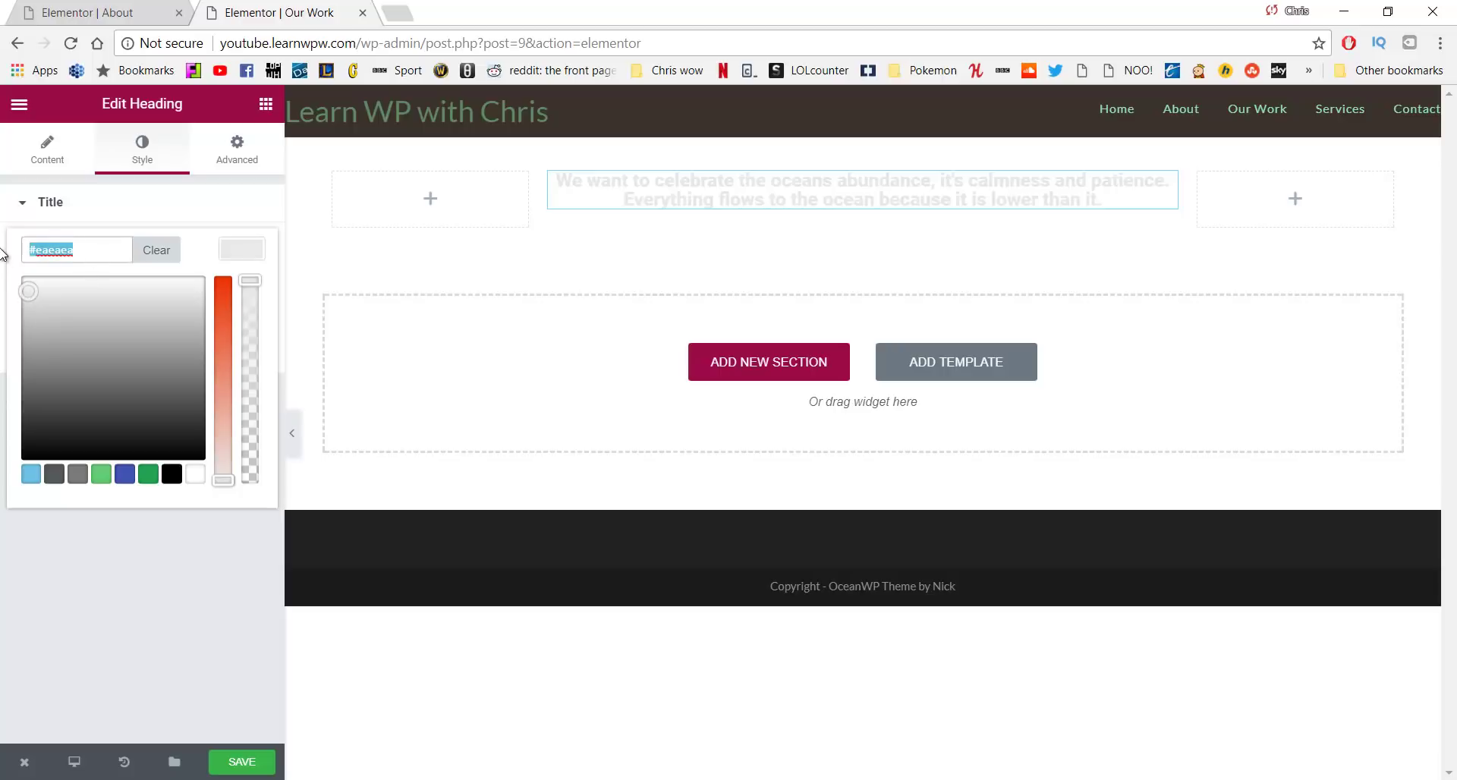
pyautogui.write('#727272')
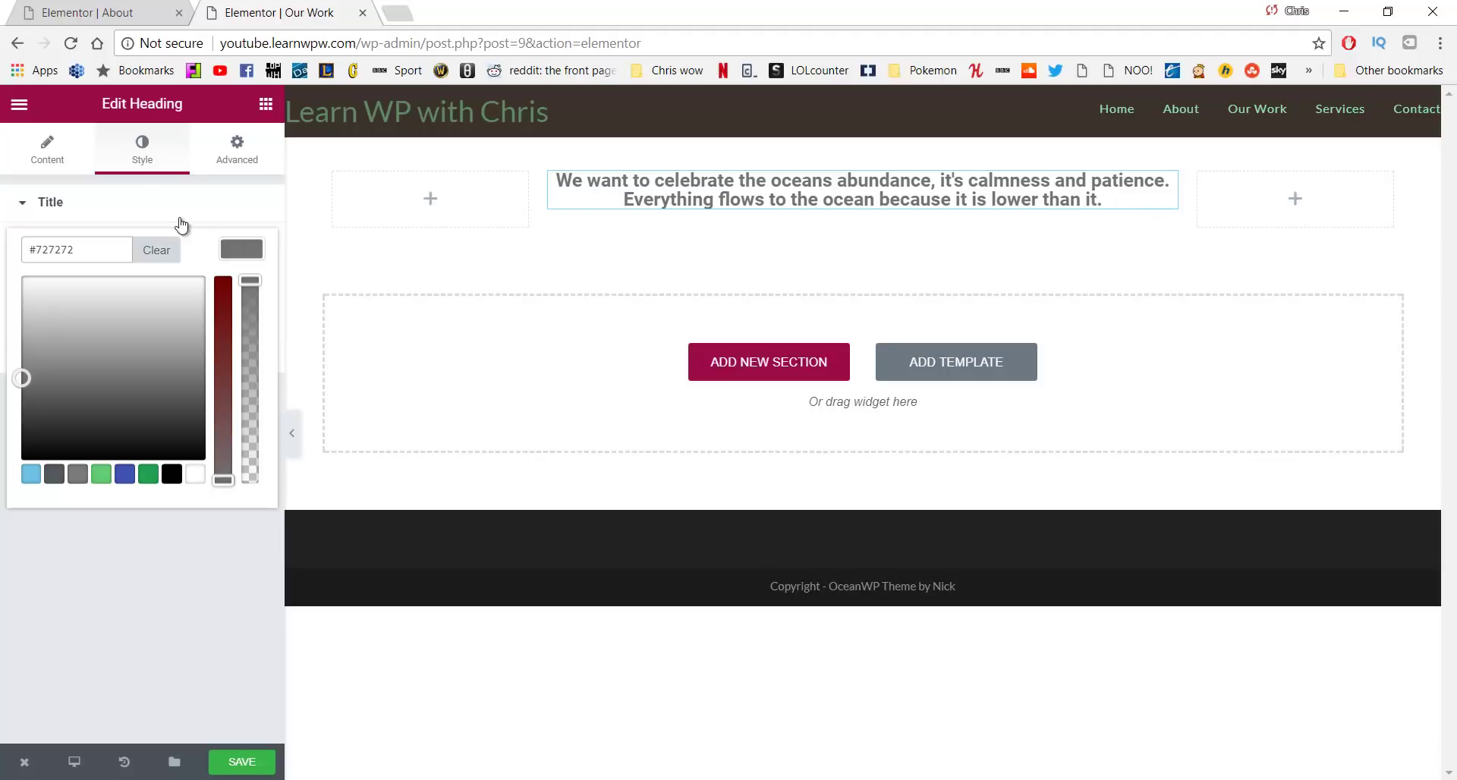
pyautogui.click(145, 155)
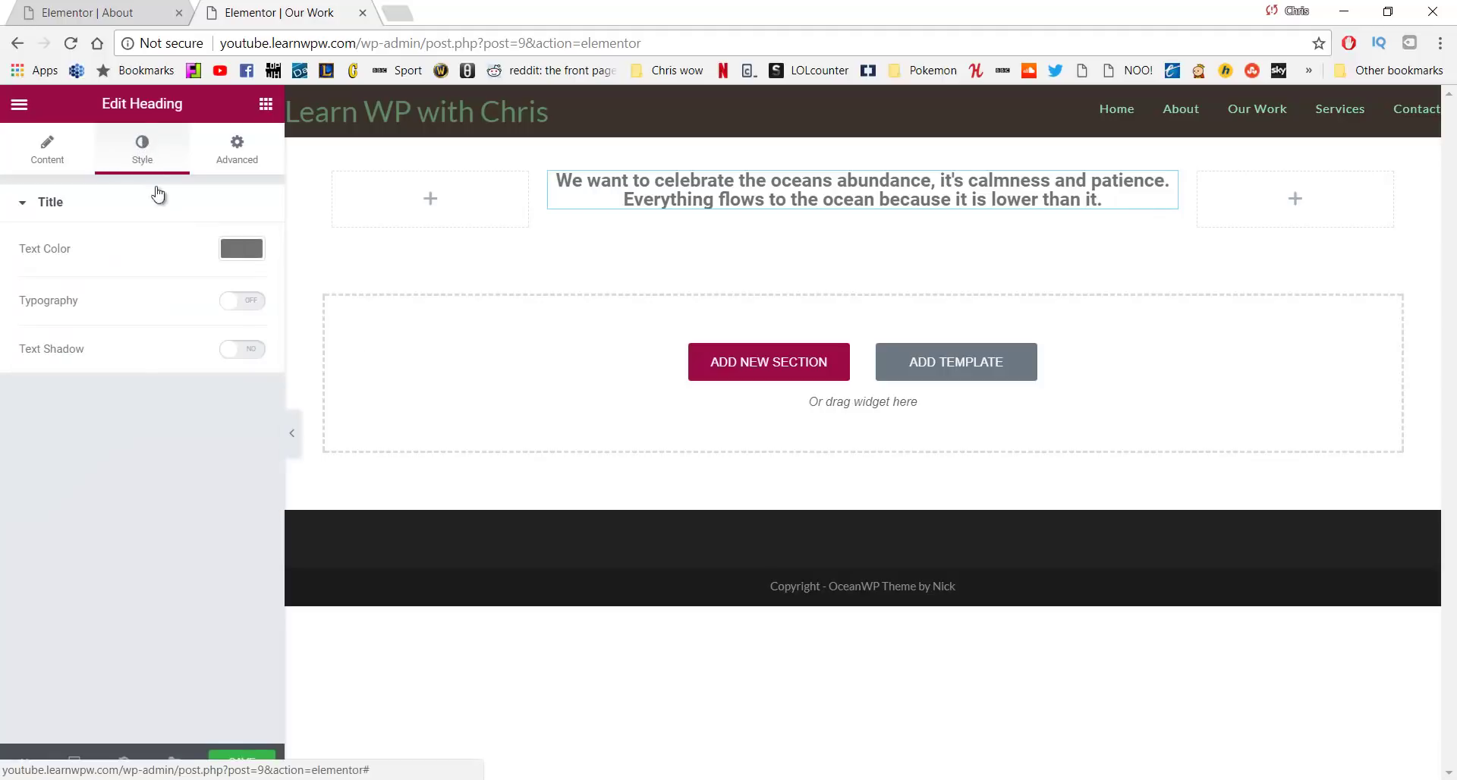
pyautogui.click(243, 308)
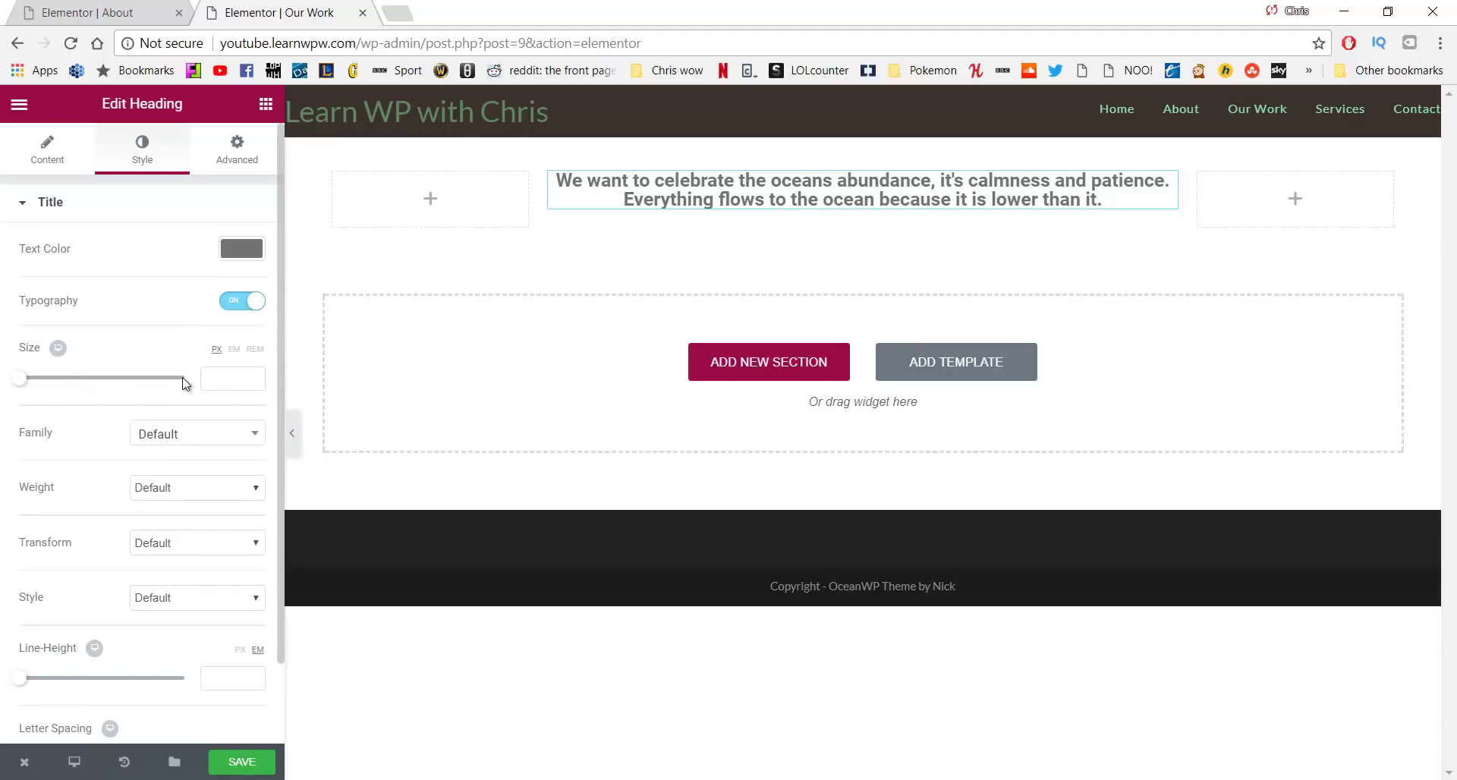
# Set the ocean heading to 31 px size, weight 300 and letter spacing of about 2
pyautogui.moveTo(23, 383); pyautogui.dragTo(45, 388)
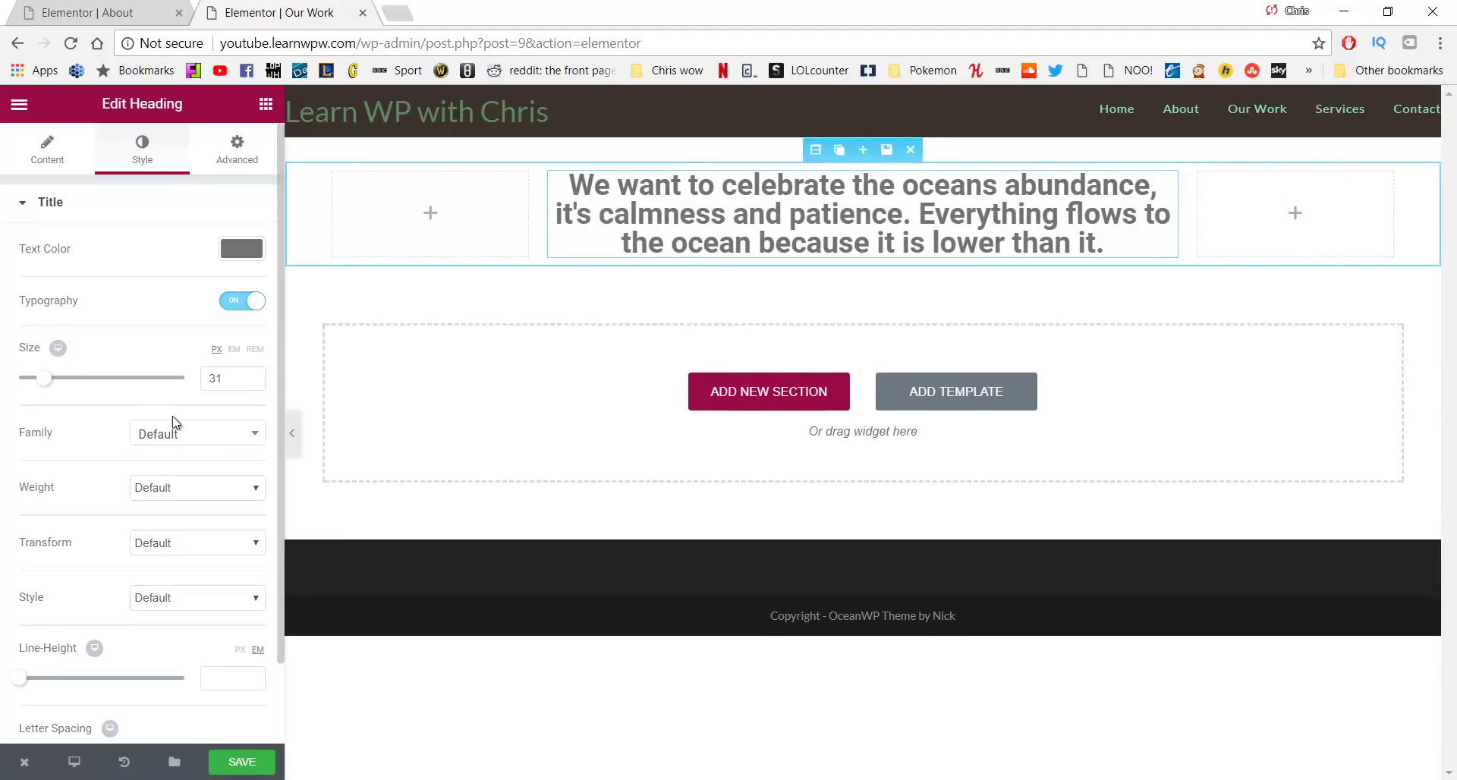
pyautogui.click(234, 492)
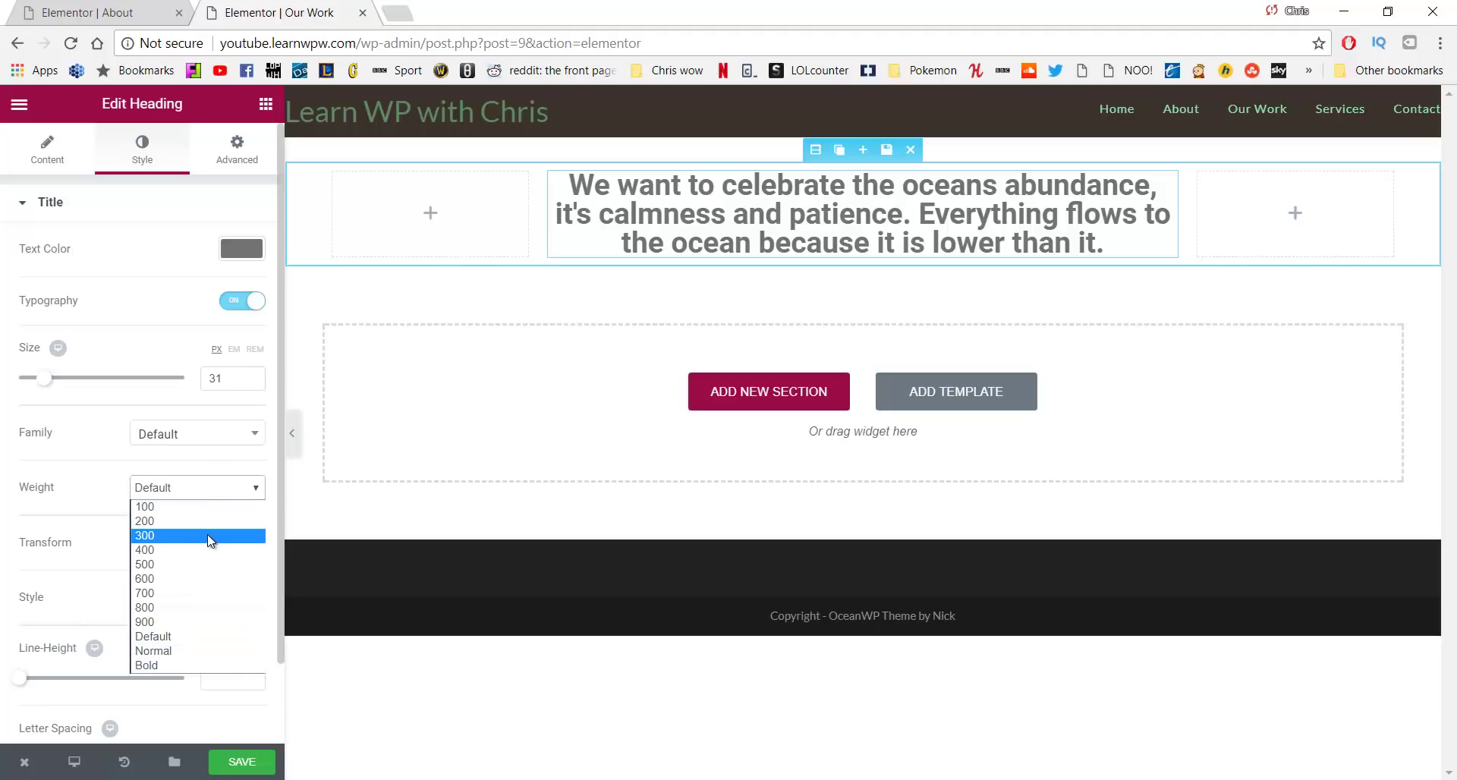
pyautogui.click(206, 535)
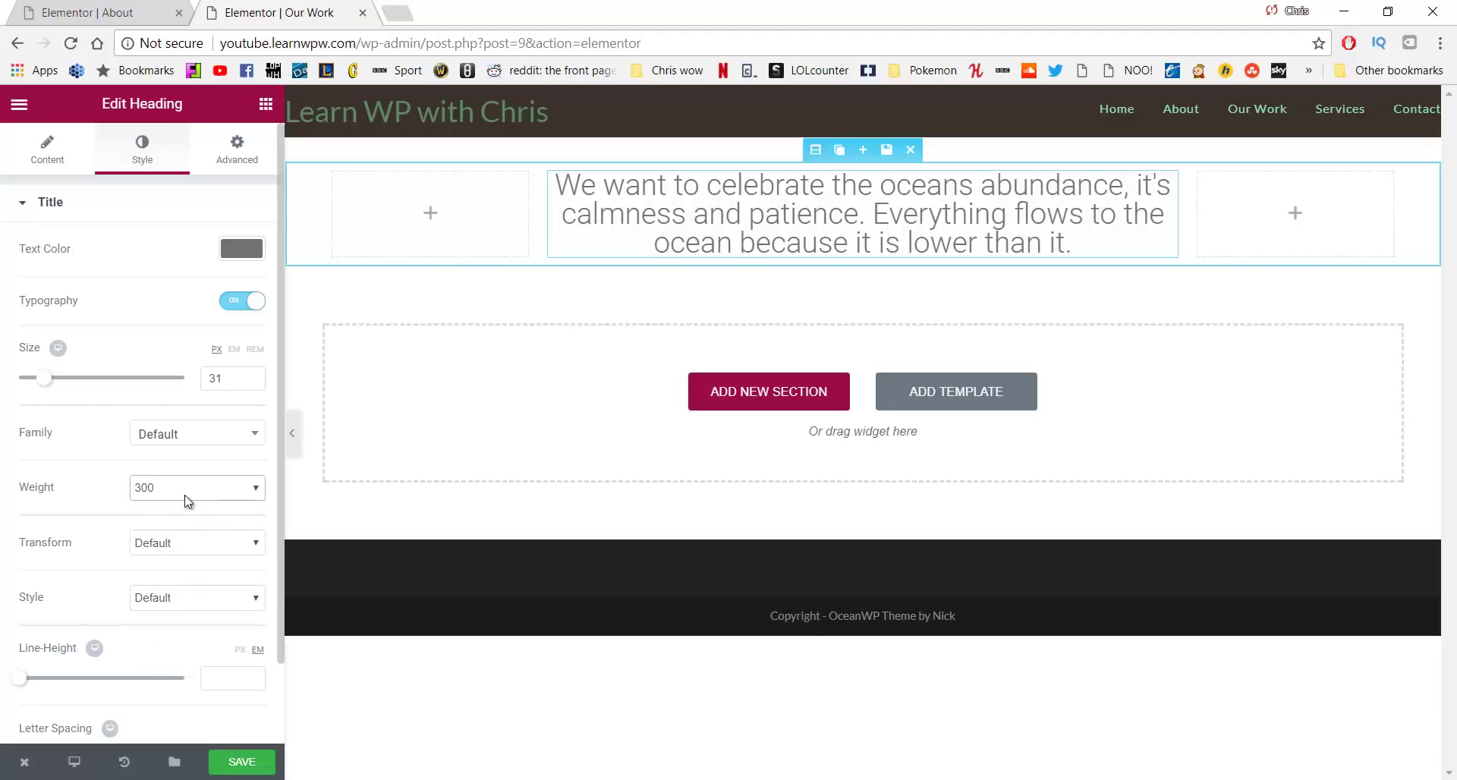
pyautogui.scroll(-2, 182, 467)
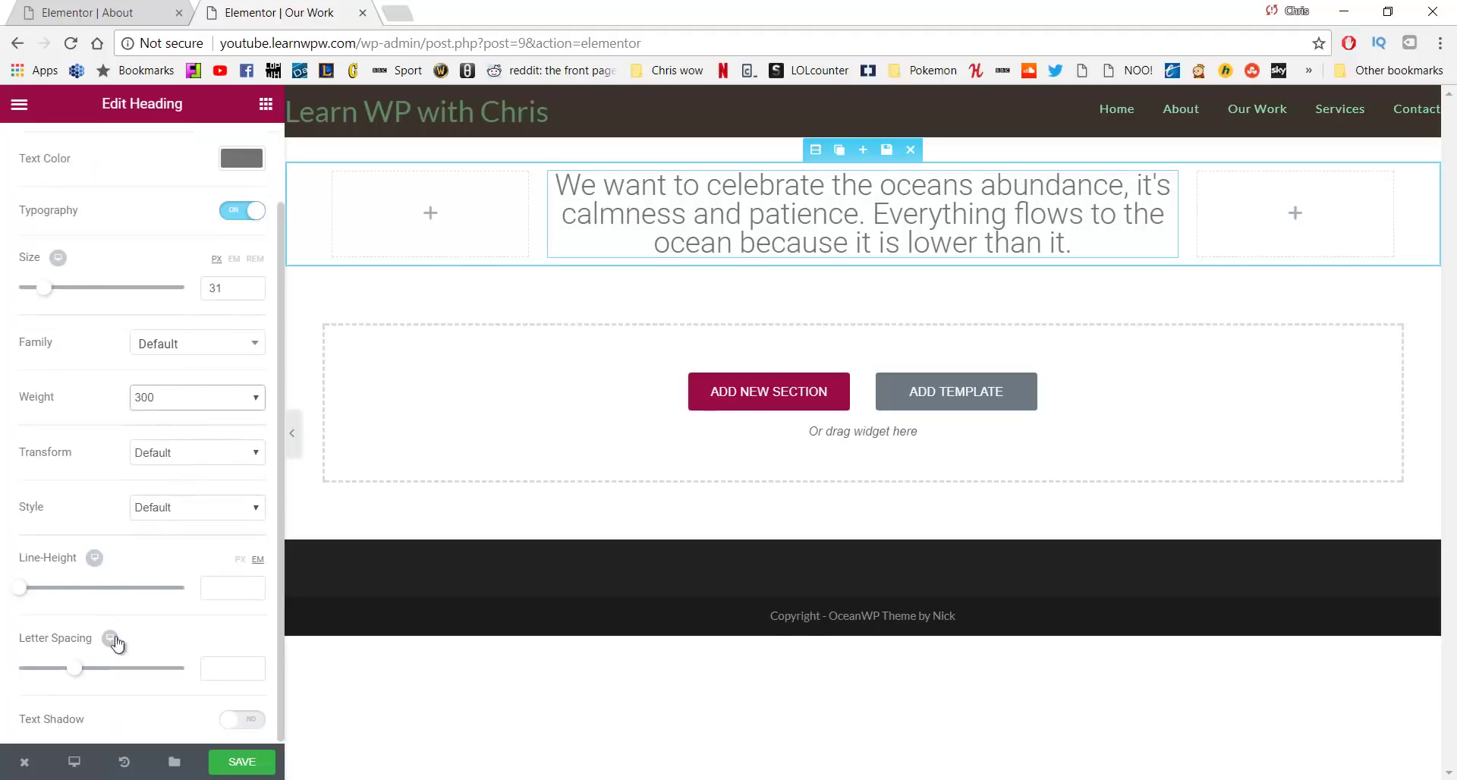
pyautogui.moveTo(88, 671); pyautogui.dragTo(90, 671)
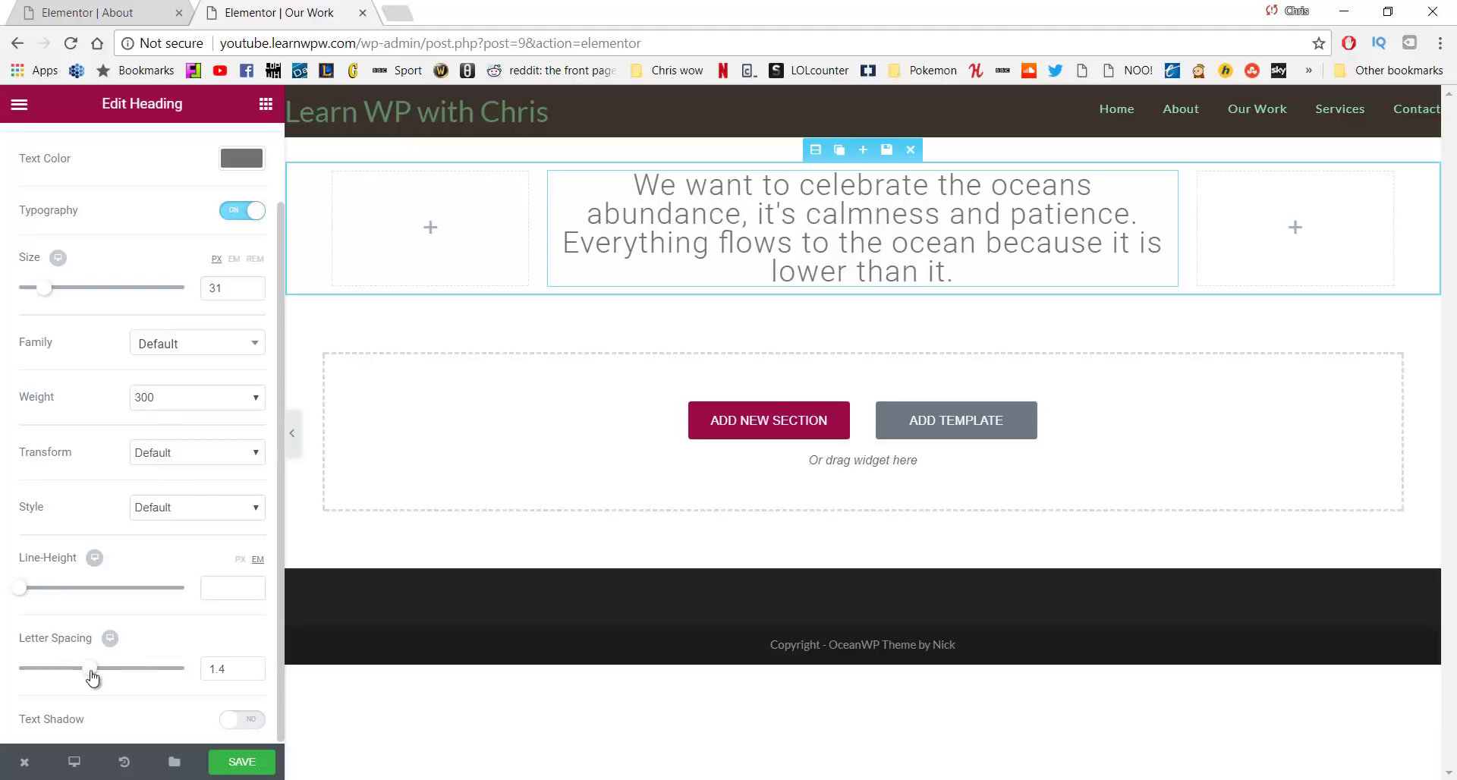
pyautogui.moveTo(90, 672); pyautogui.dragTo(98, 672)
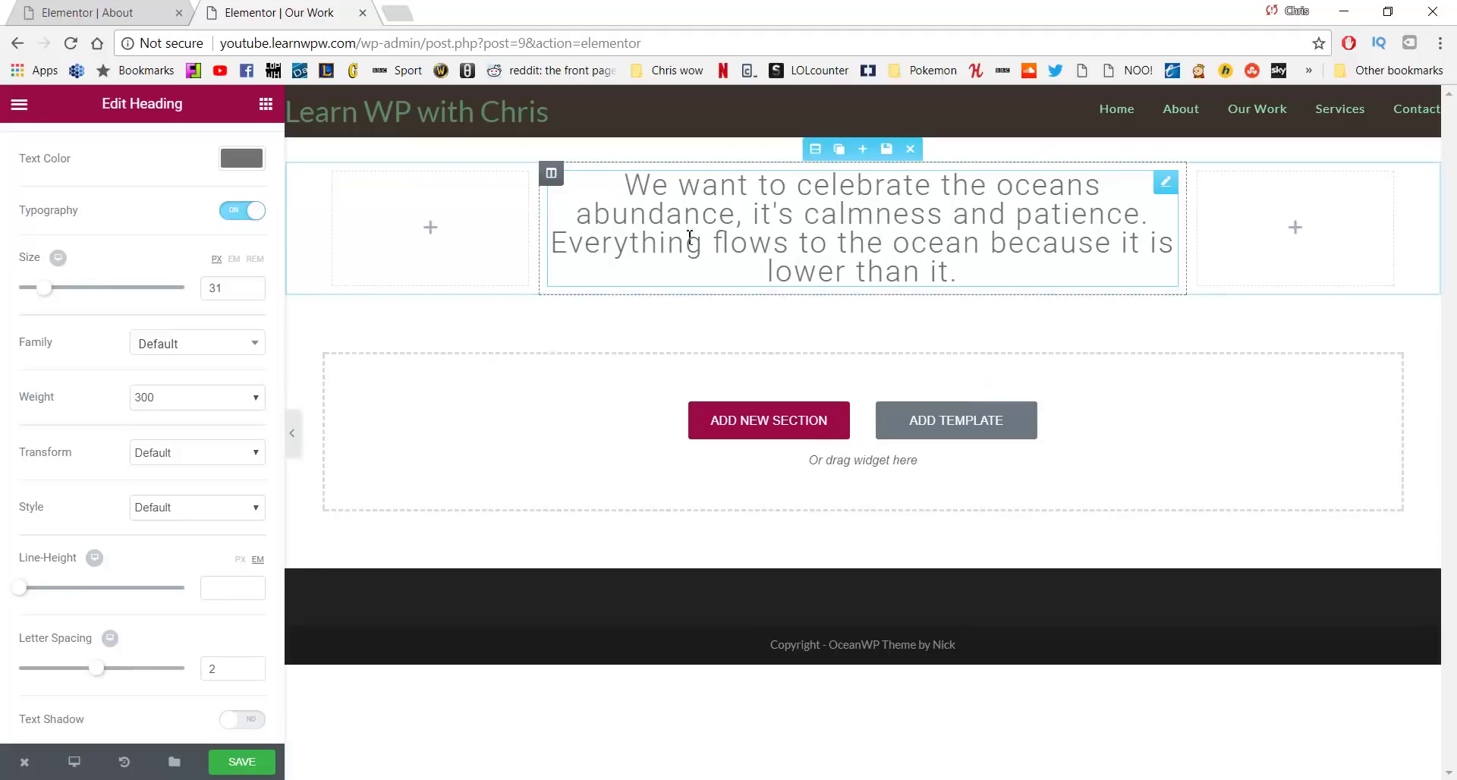
# Duplicate the quote section twice and paste the land-and-people quote into the second heading, fixing 'hoe' to 'home'
pyautogui.click(841, 152)
pyautogui.click(840, 152)
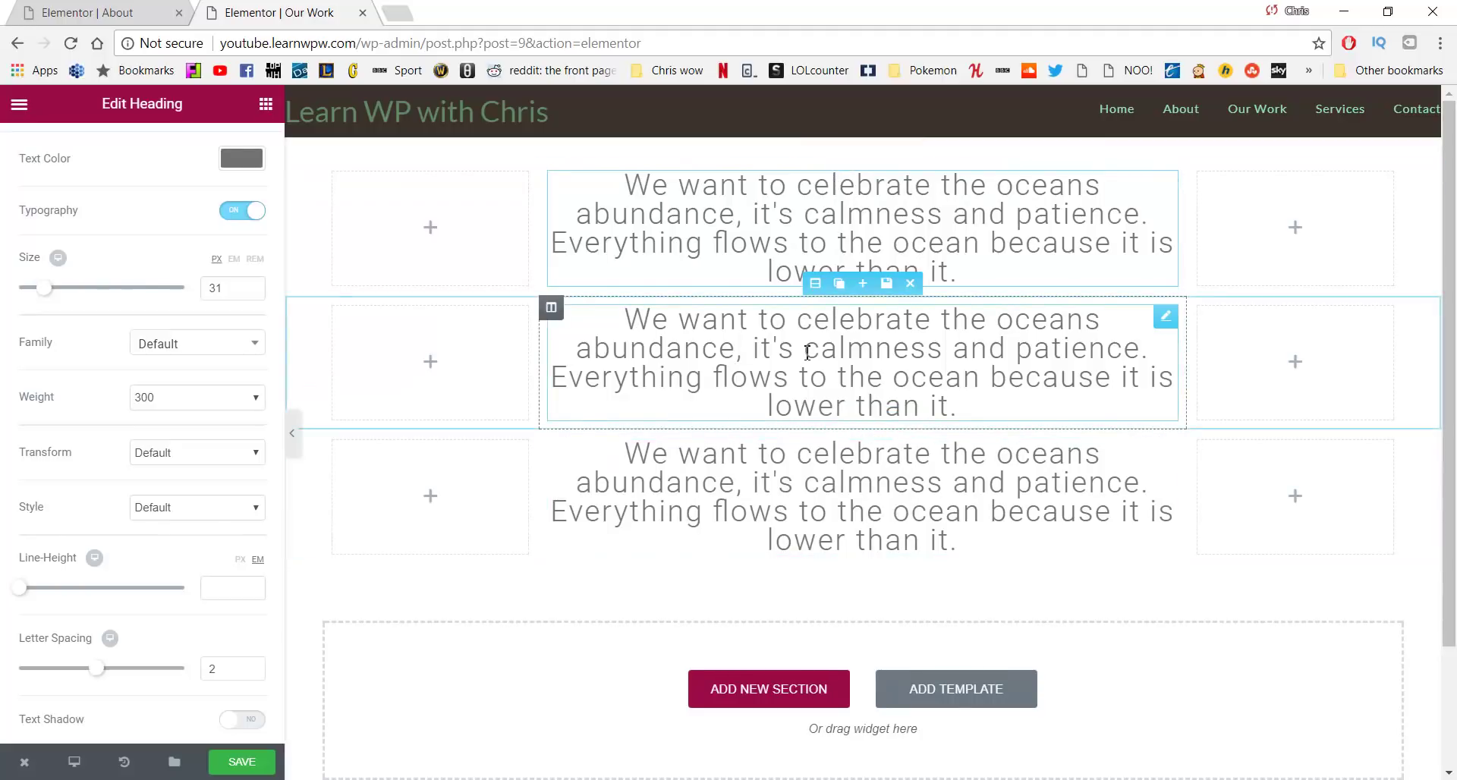
pyautogui.click(719, 408)
pyautogui.hotkey('alt', 'Tab')
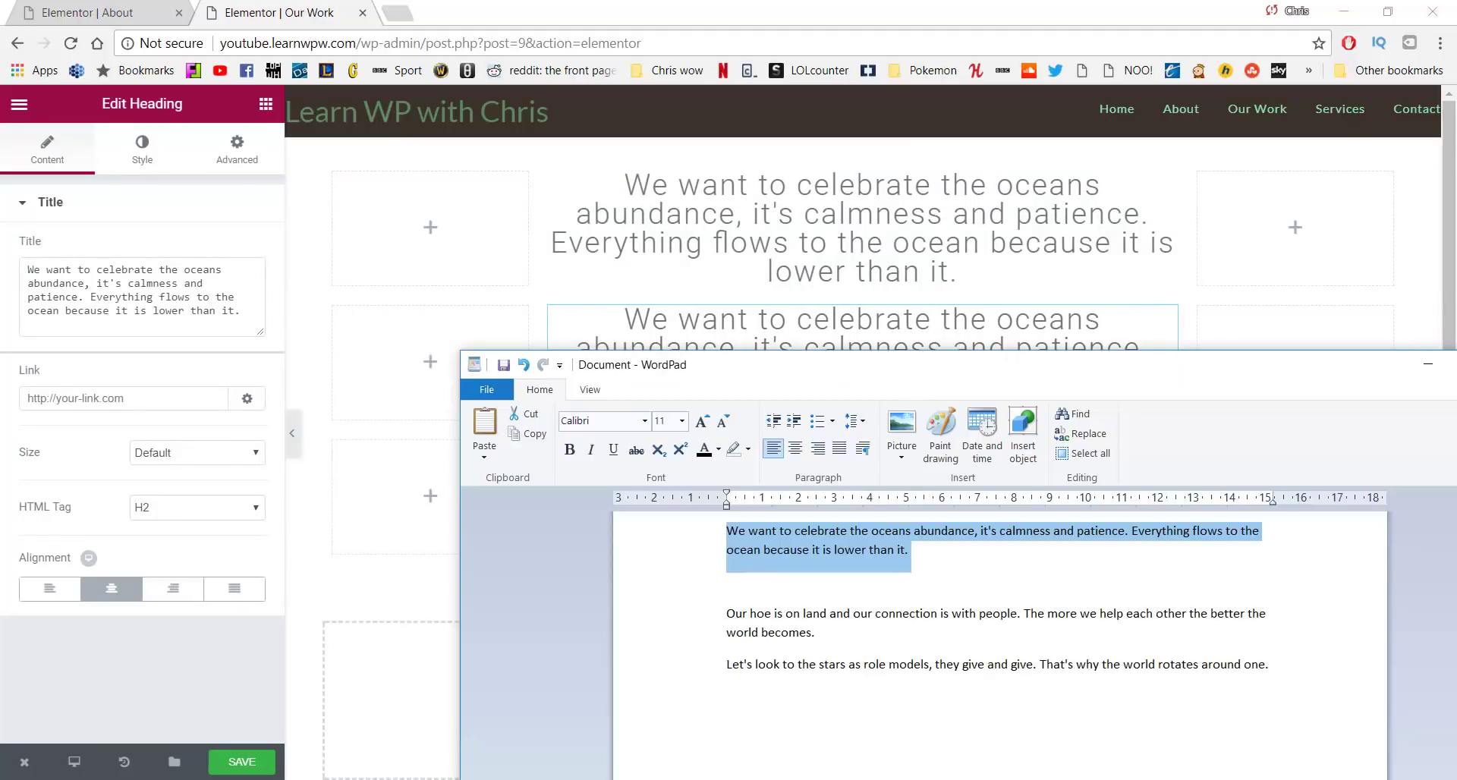
pyautogui.moveTo(815, 632); pyautogui.dragTo(708, 627)
pyautogui.hotkey('ctrl', 'c')
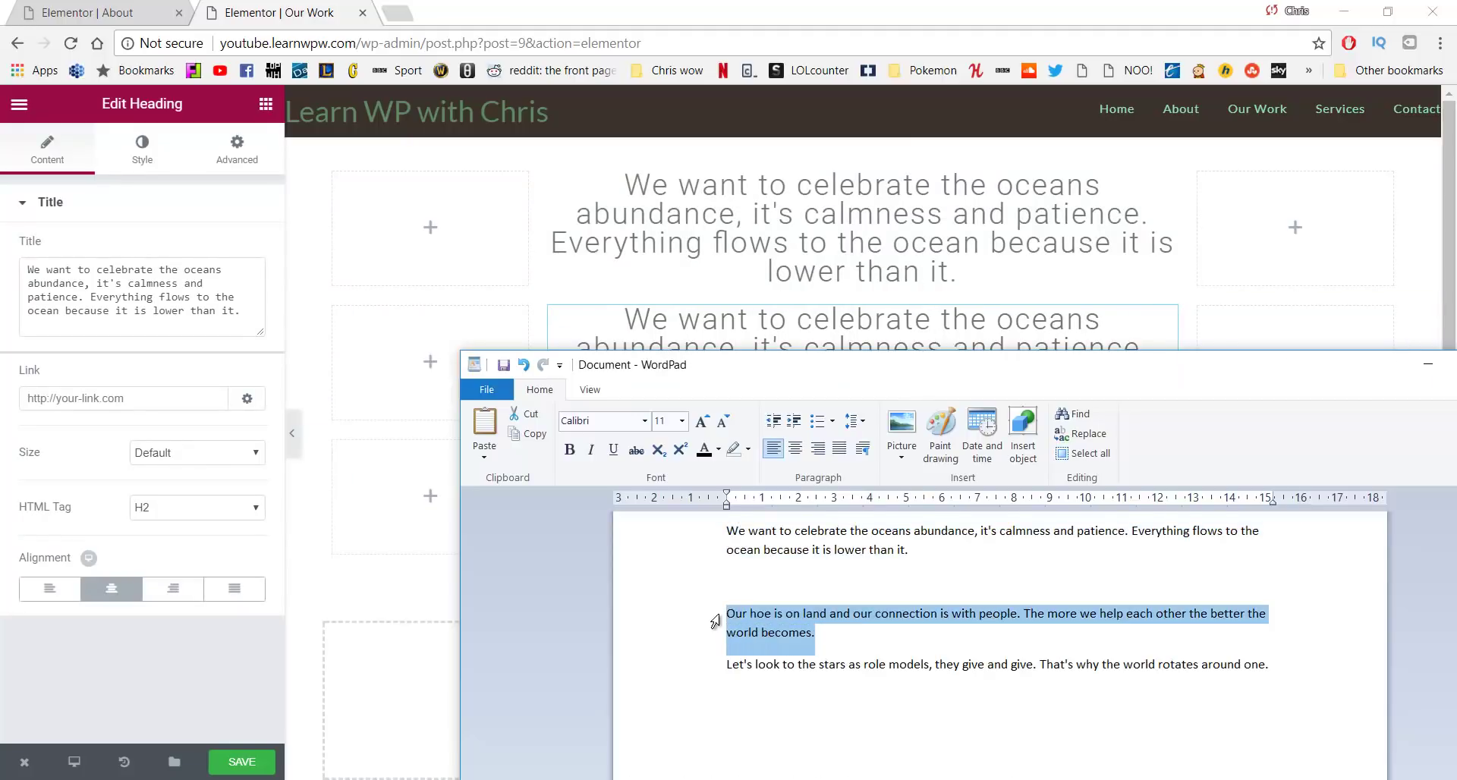
pyautogui.click(204, 312)
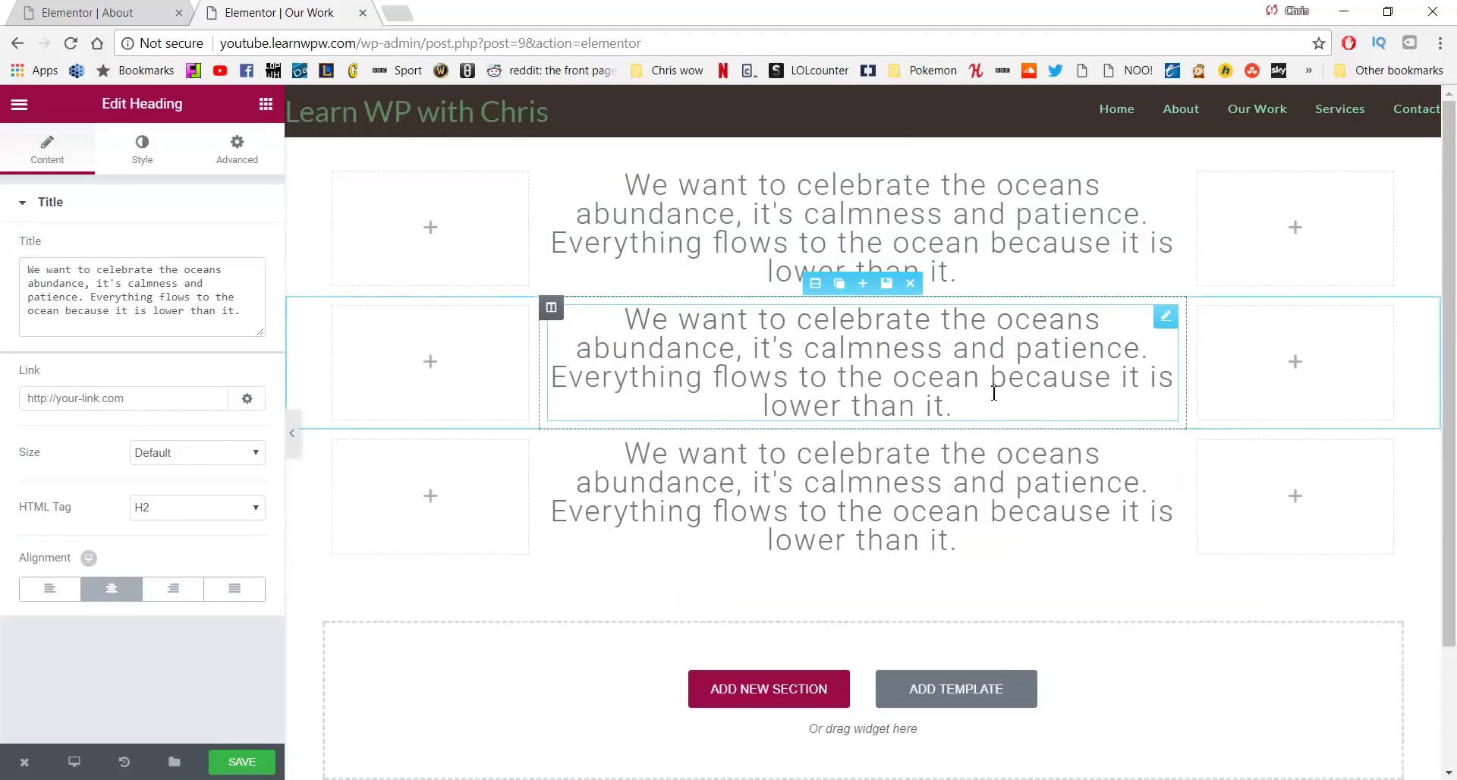
pyautogui.moveTo(244, 315); pyautogui.dragTo(7, 259)
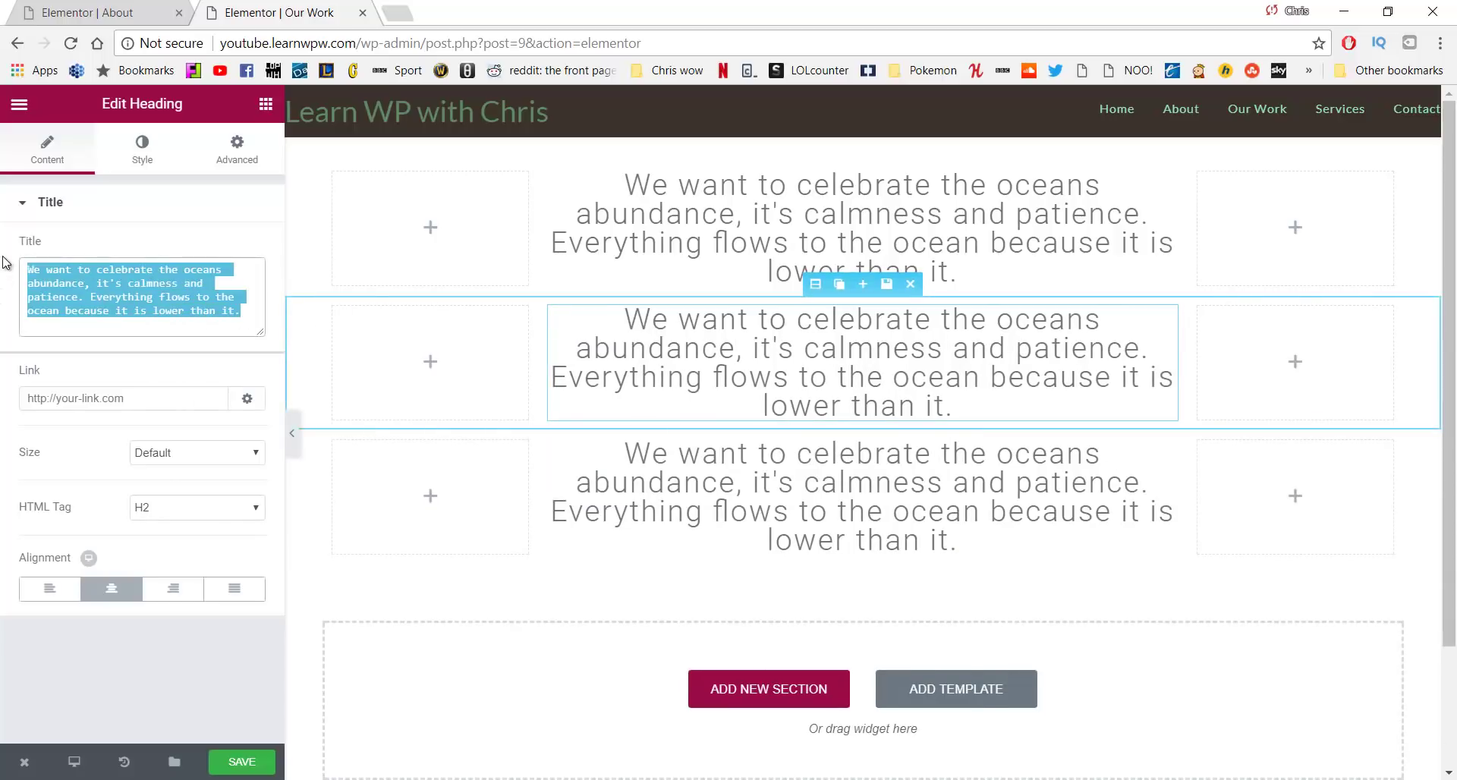
pyautogui.hotkey('ctrl', 'v')
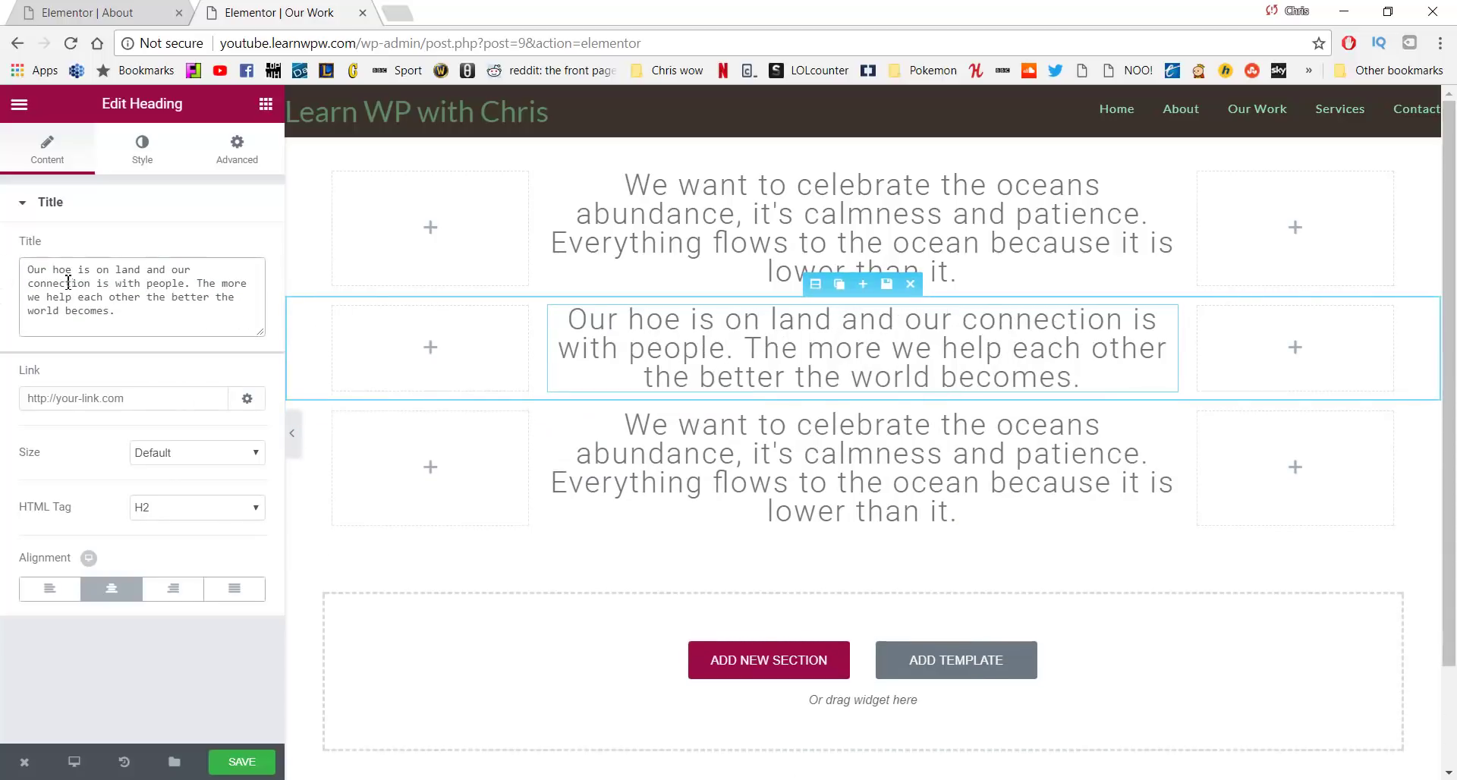
pyautogui.click(65, 270)
pyautogui.write('m')
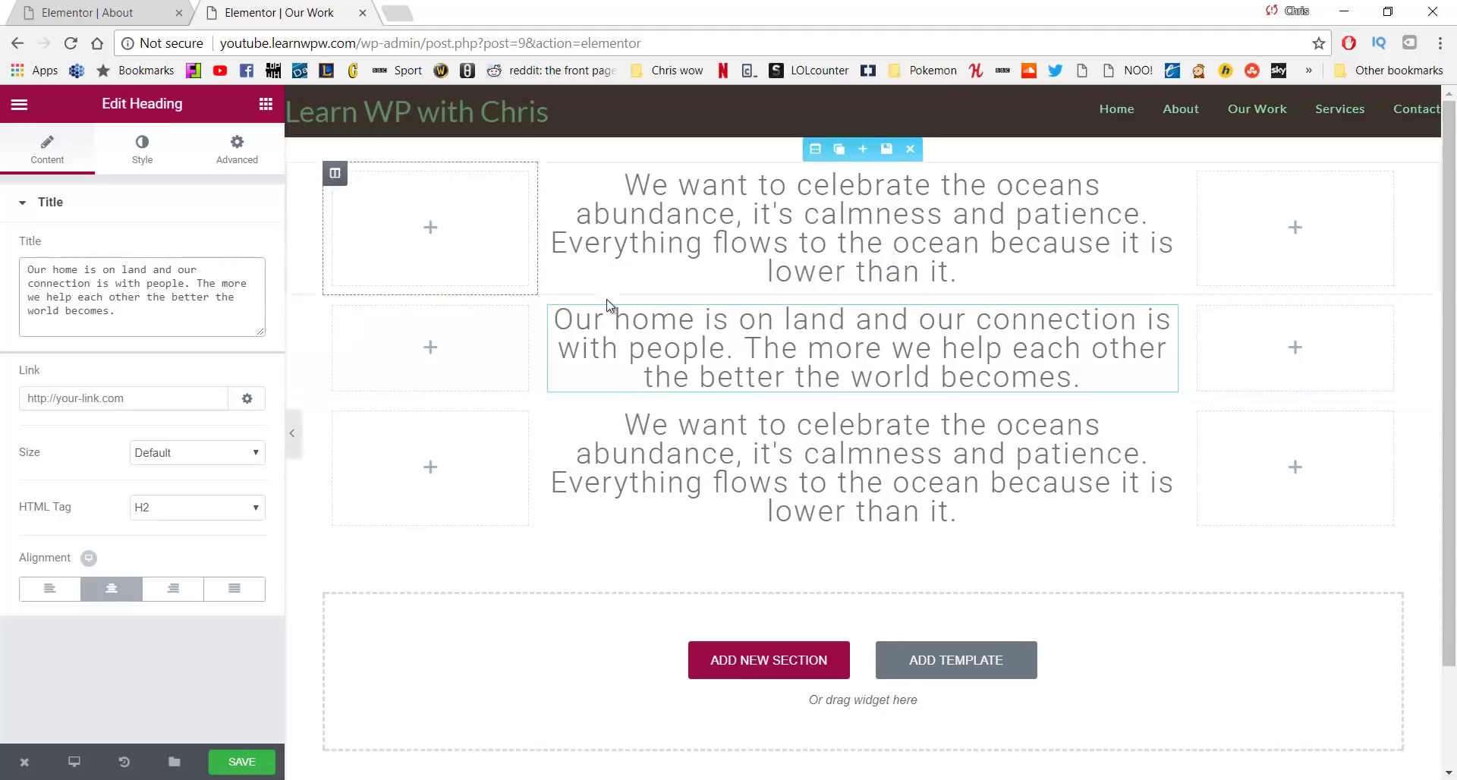
# Replace the third heading's text with the stars quote from the notes
pyautogui.hotkey('alt', 'Tab')
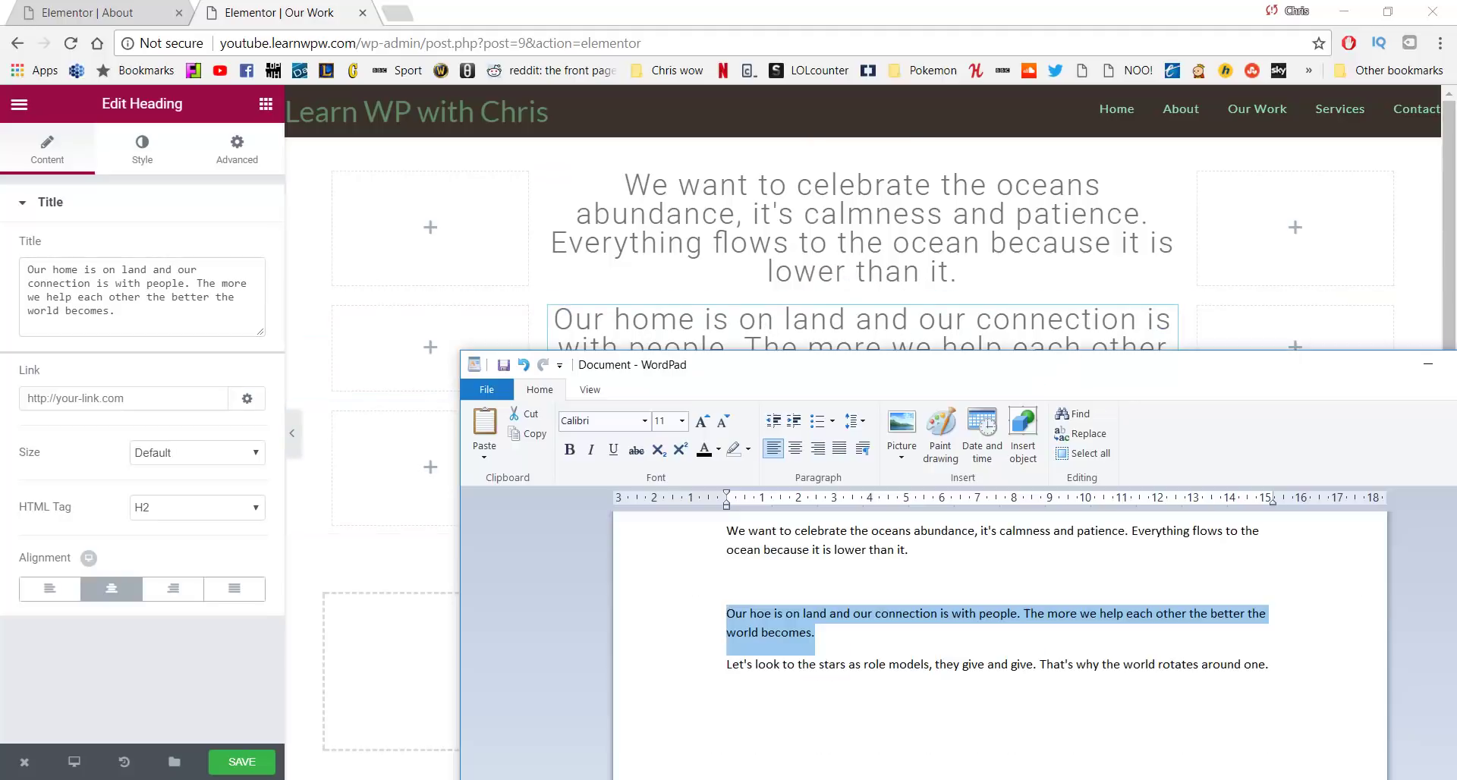
pyautogui.click(875, 685)
pyautogui.moveTo(1292, 666); pyautogui.dragTo(721, 664)
pyautogui.hotkey('ctrl', 'c')
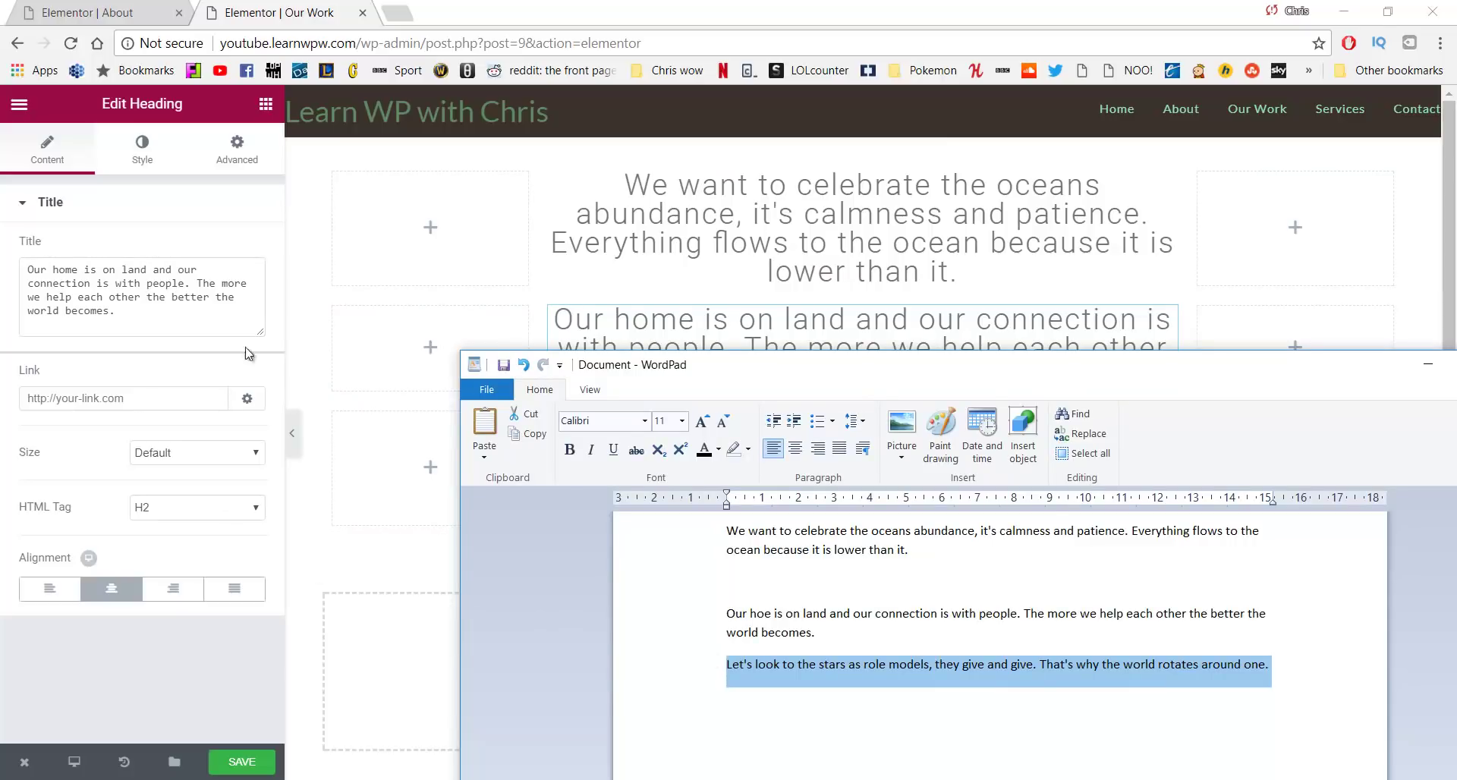
pyautogui.click(248, 353)
pyautogui.click(761, 478)
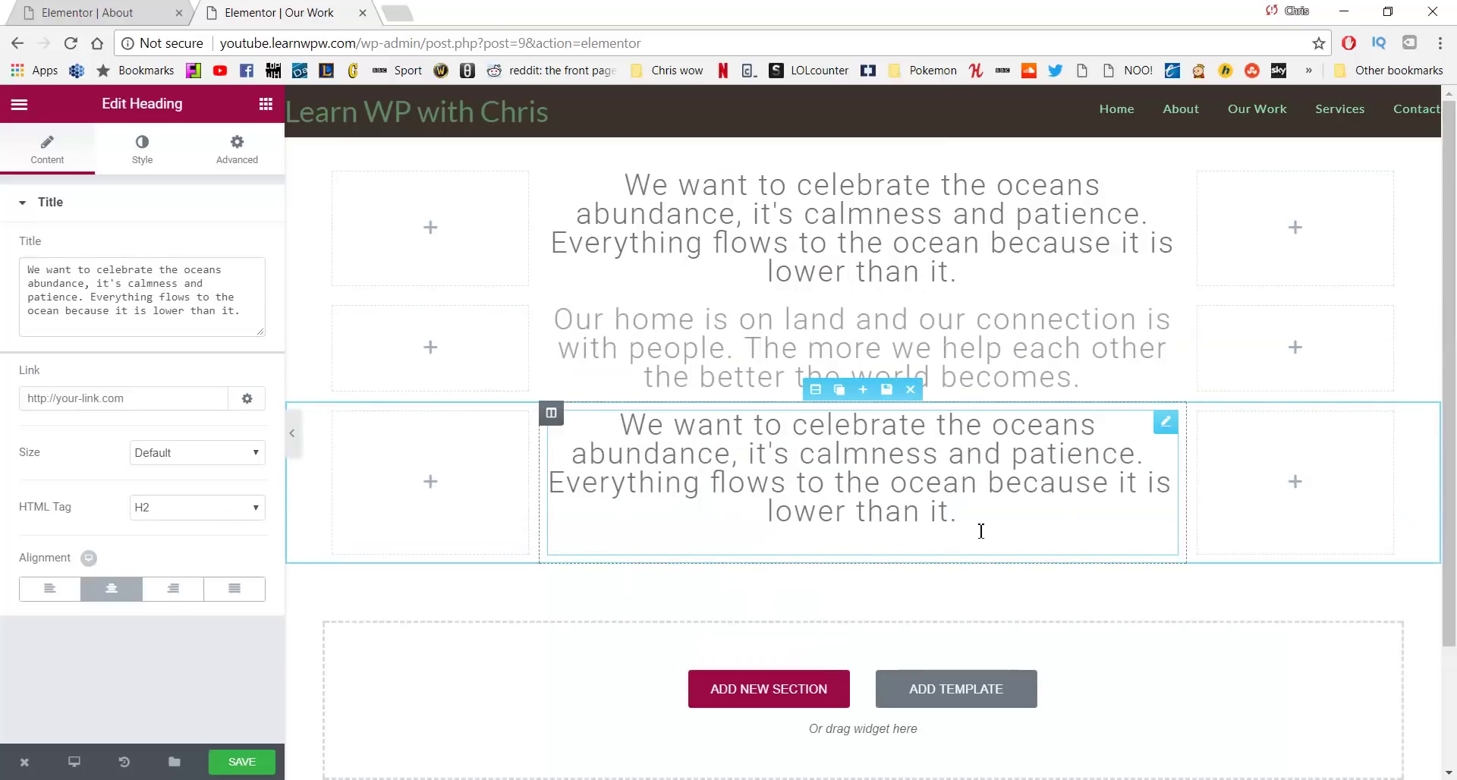
pyautogui.moveTo(981, 531); pyautogui.dragTo(572, 422)
pyautogui.press('BackSpace')
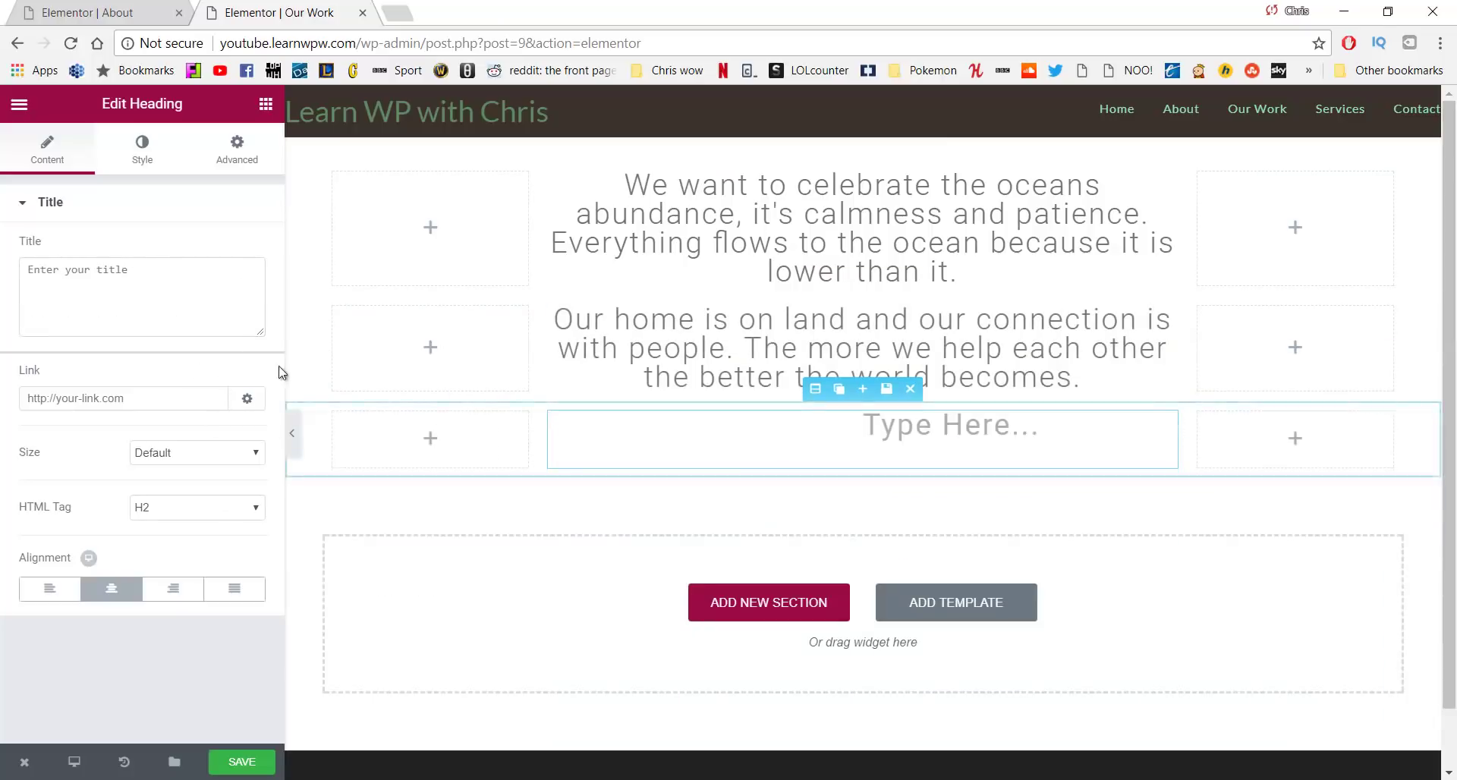
pyautogui.hotkey('ctrl', 'v')
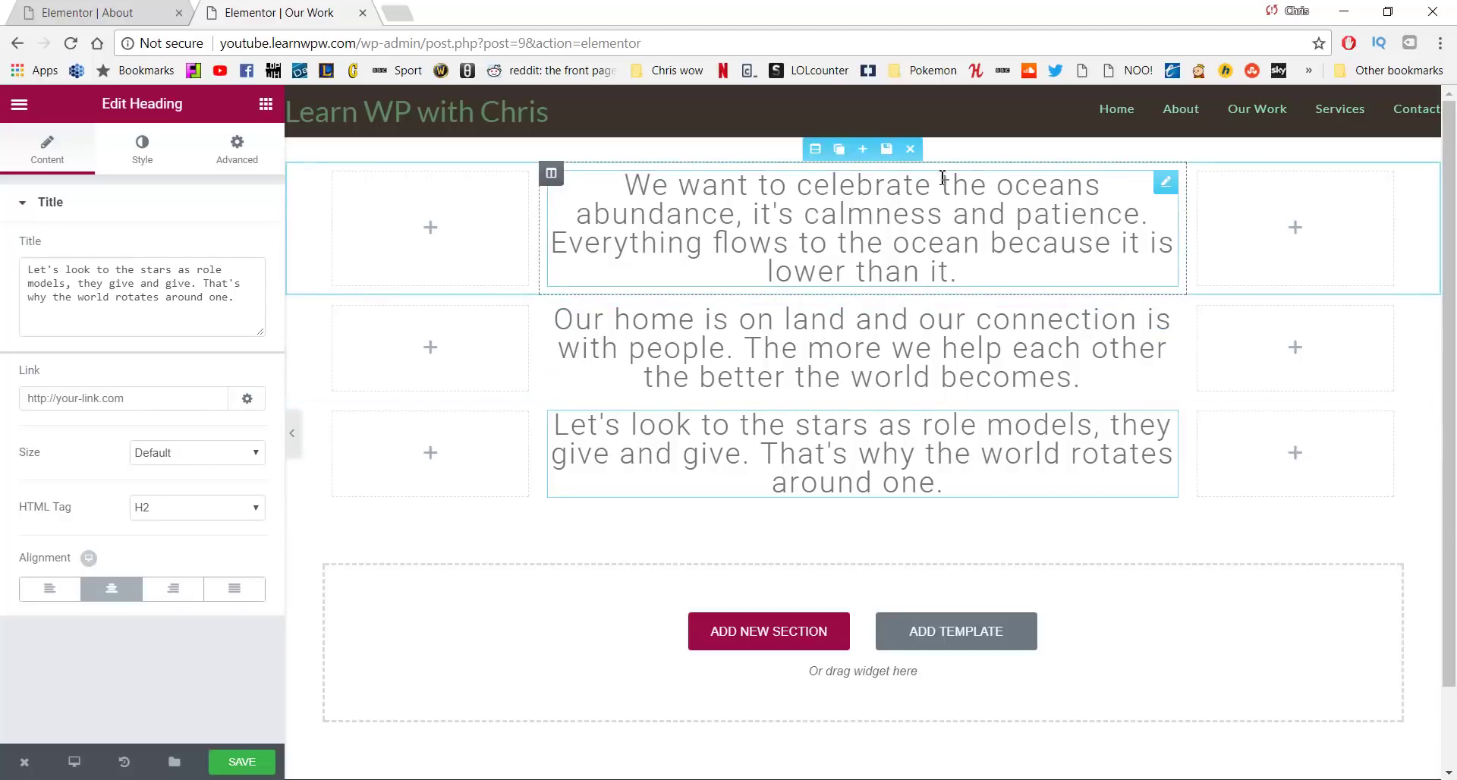
pyautogui.click(693, 218)
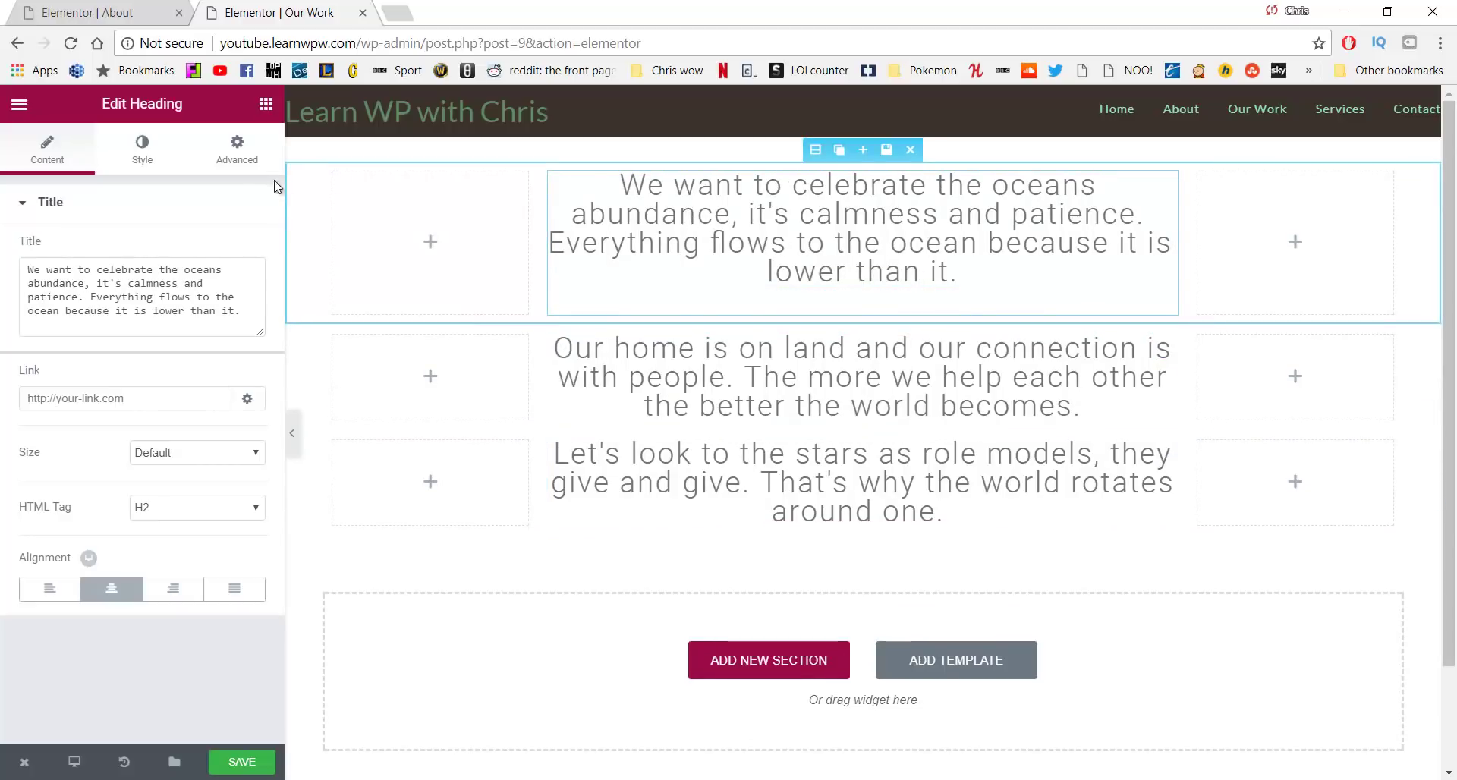
# Give the selected ocean quote heading unlinked 150 px top and bottom margins
pyautogui.click(237, 148)
pyautogui.click(255, 284)
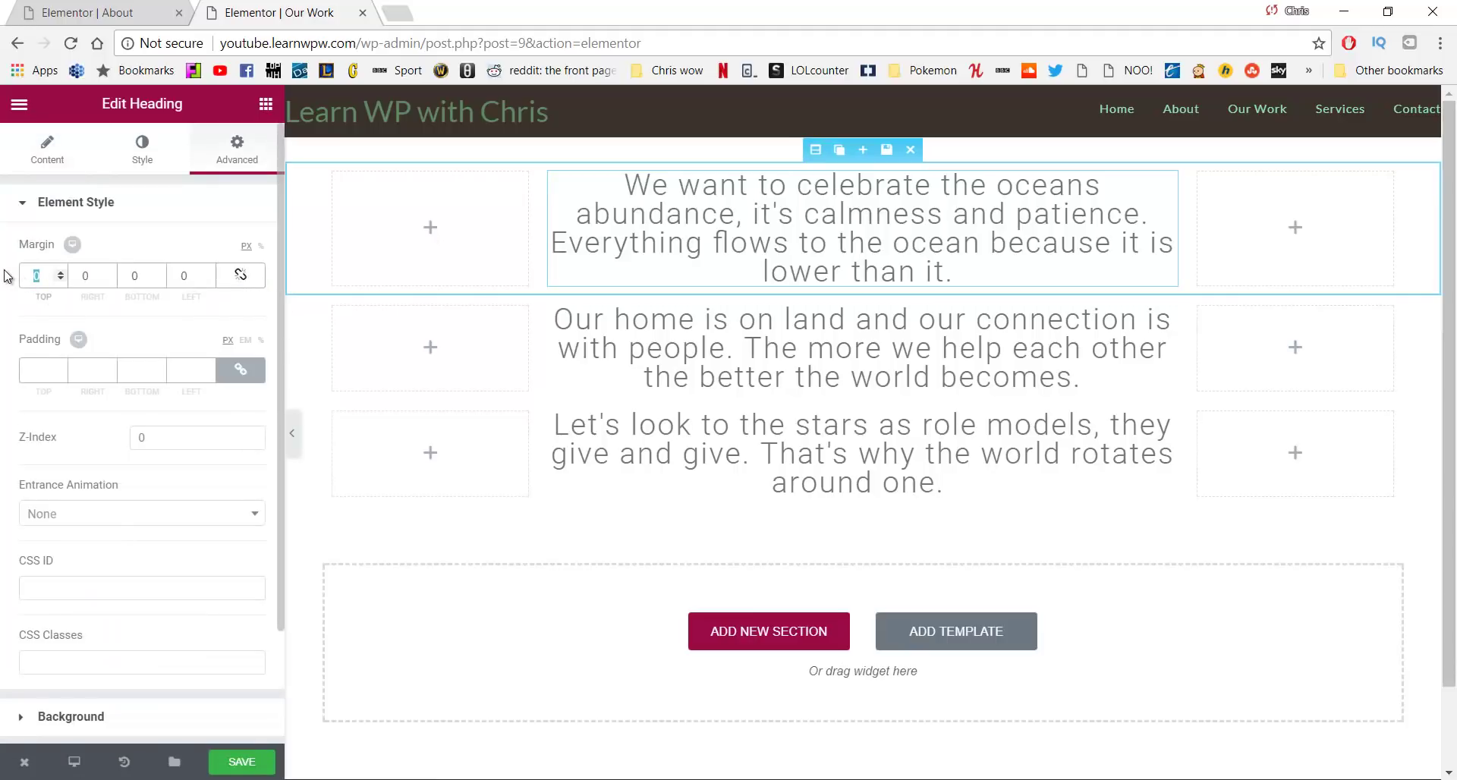
pyautogui.write('150')
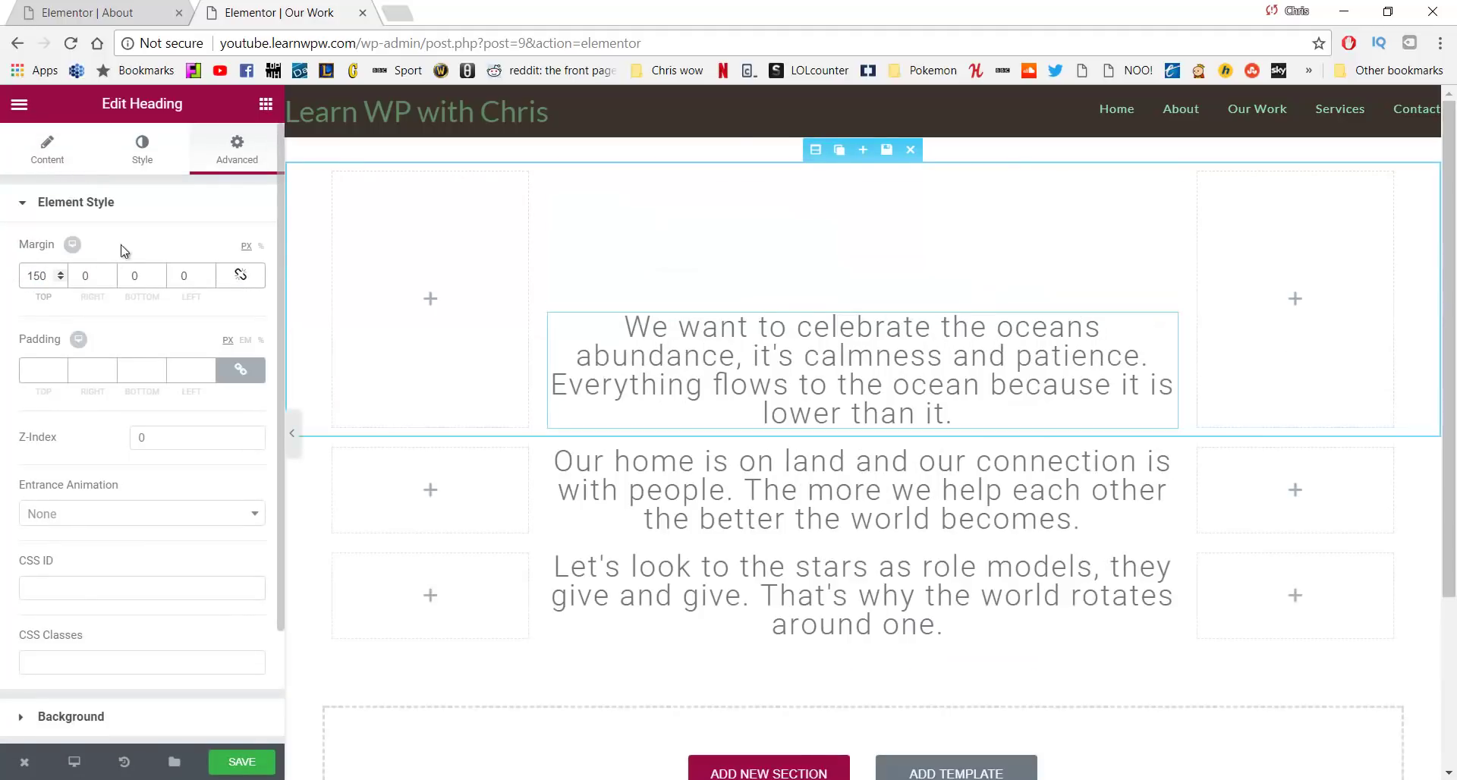
pyautogui.click(120, 276)
pyautogui.write('150')
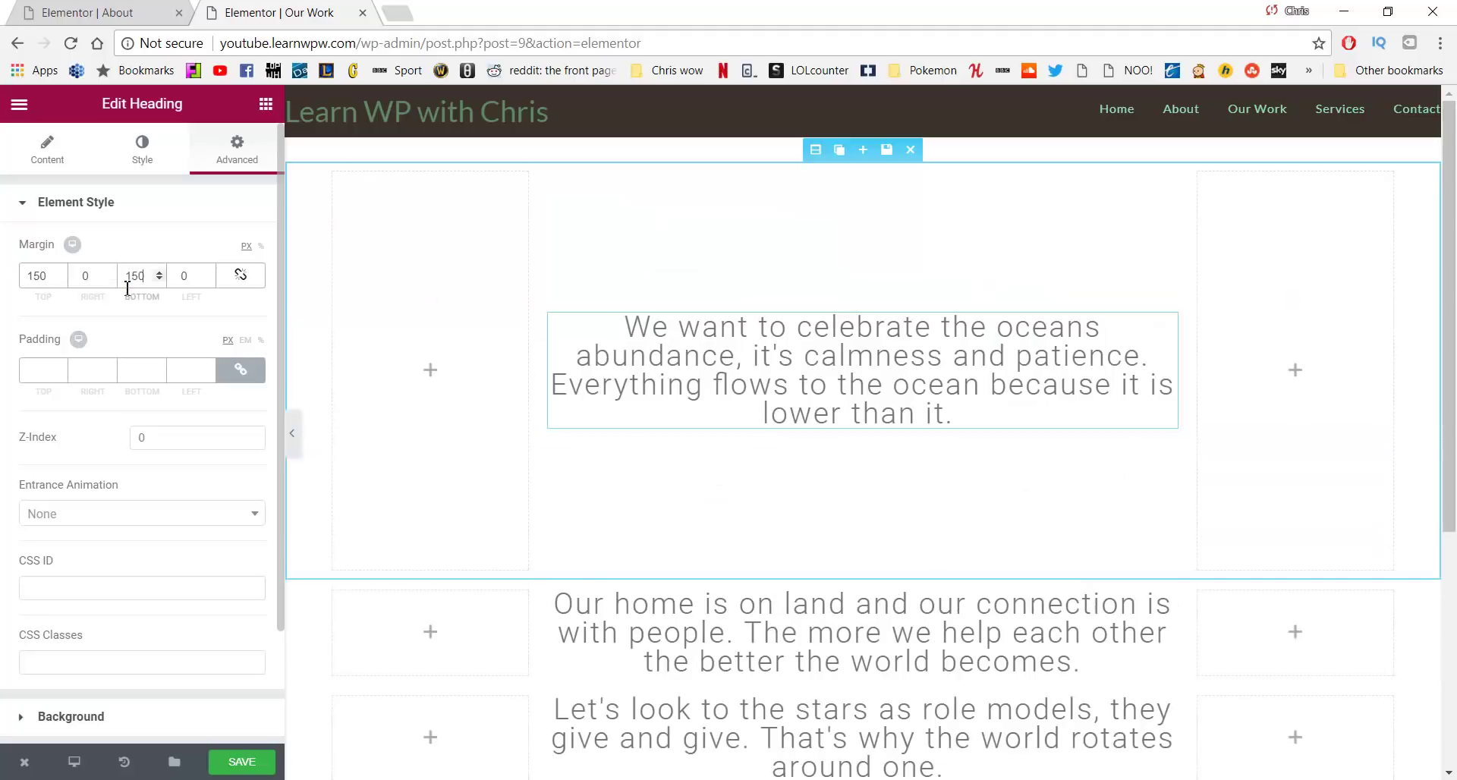
pyautogui.scroll(-3, 634, 326)
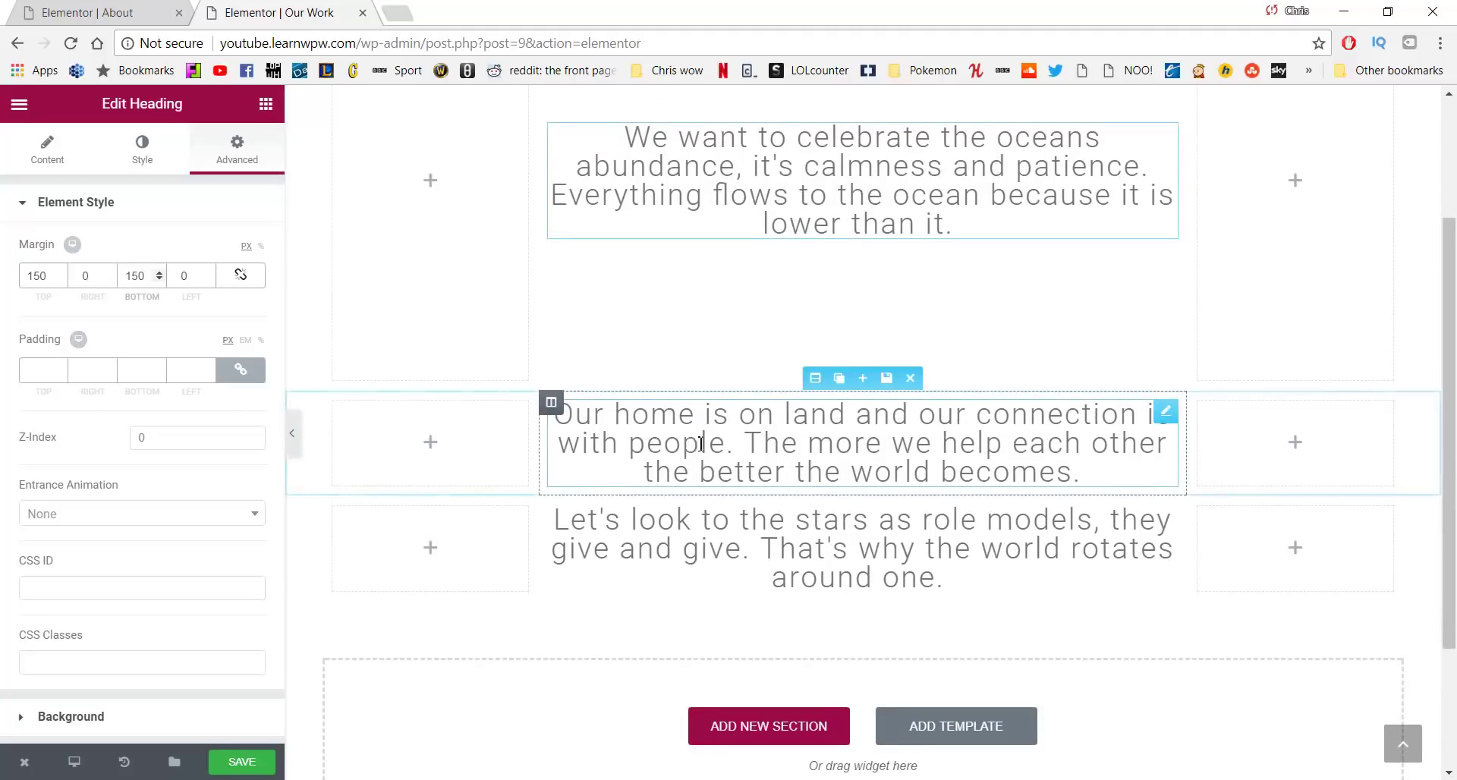
# Give the second quote heading 150 px top and bottom margins
pyautogui.click(823, 414)
pyautogui.click(237, 152)
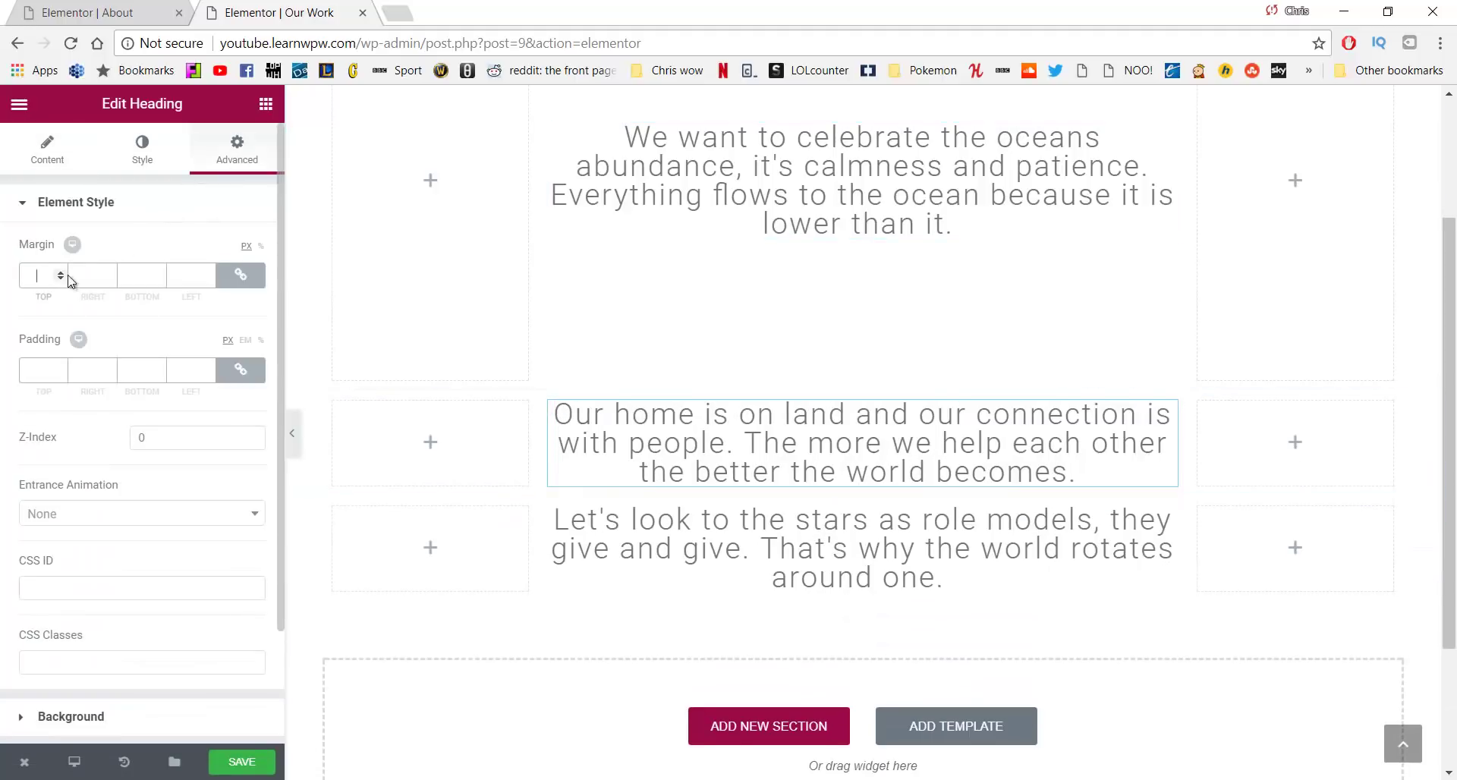
pyautogui.click(241, 275)
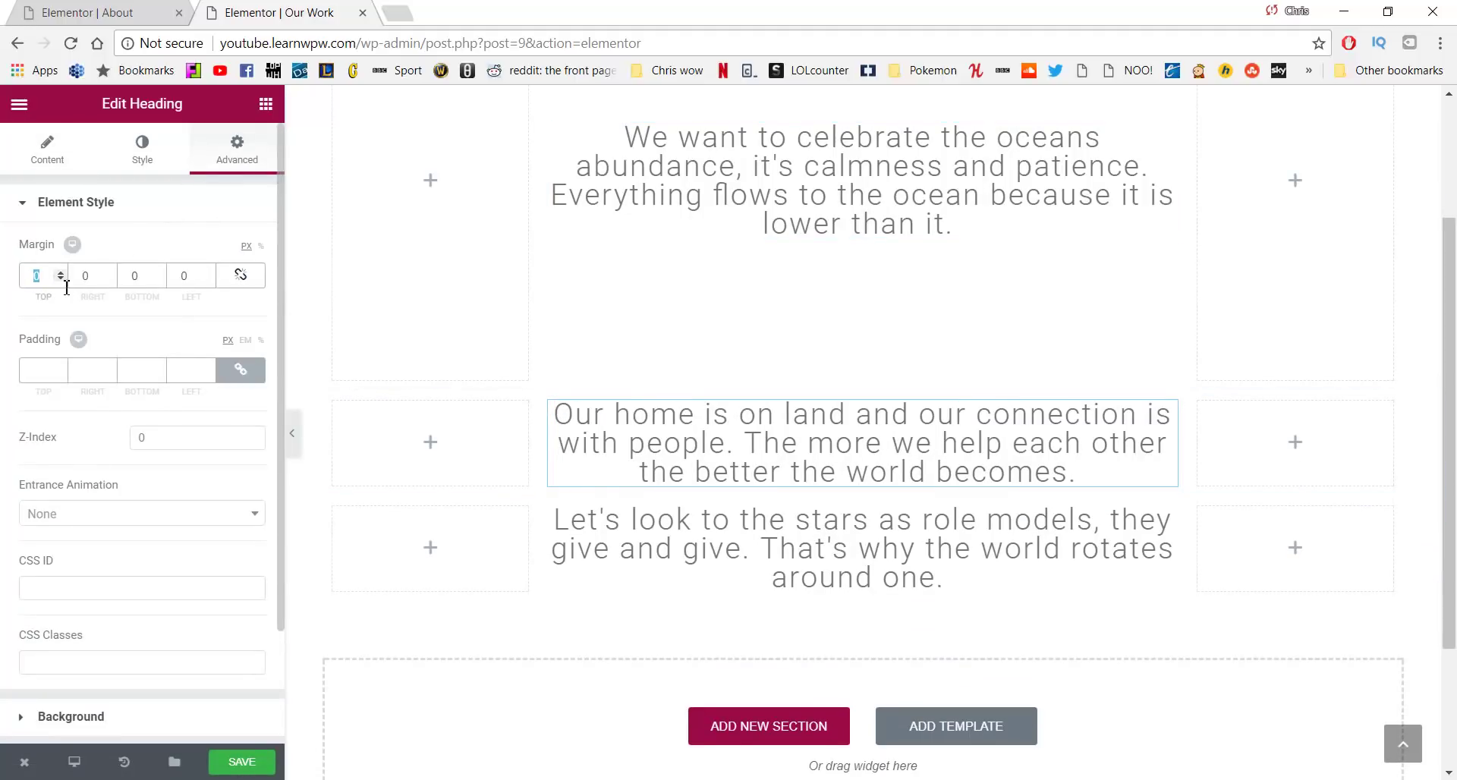
pyautogui.write('150')
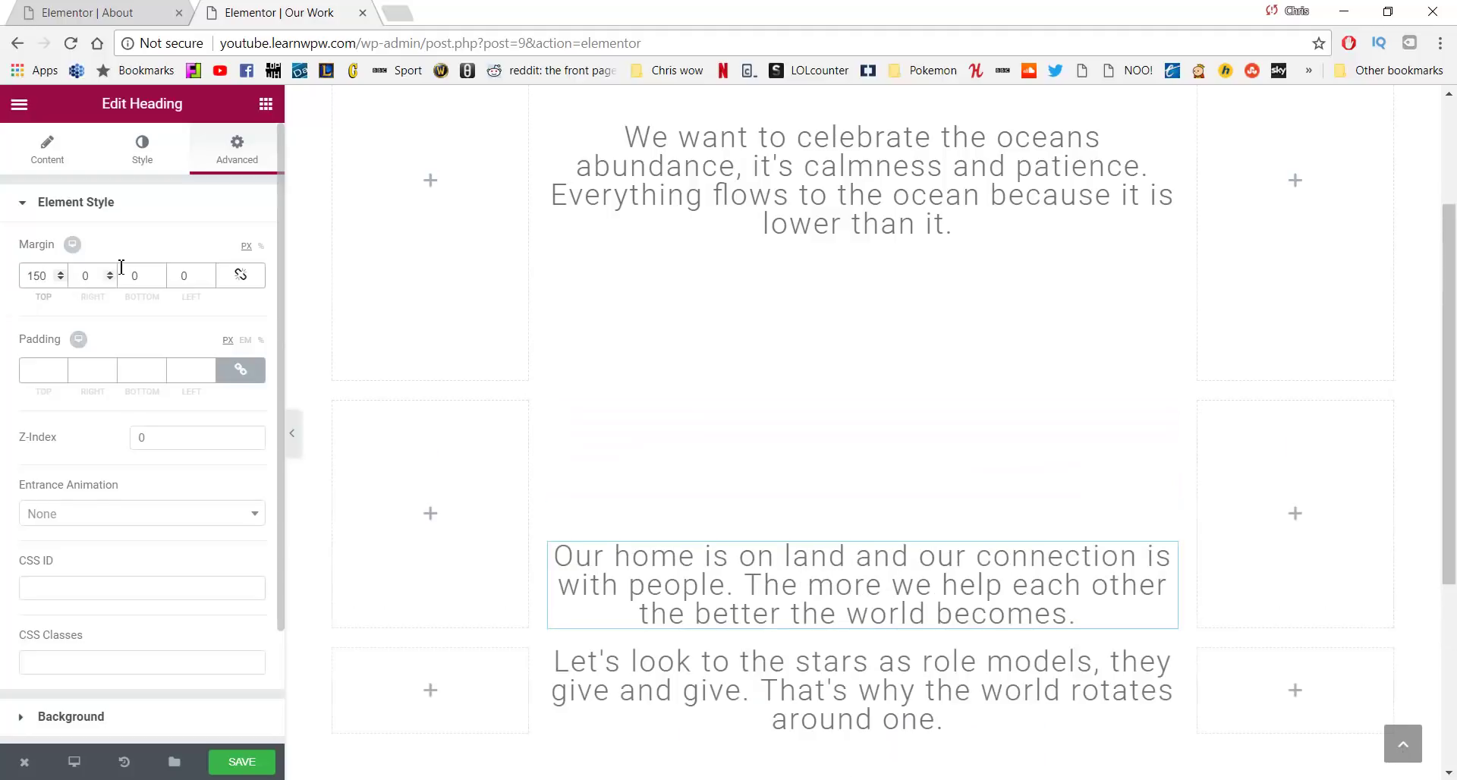
pyautogui.write('150')
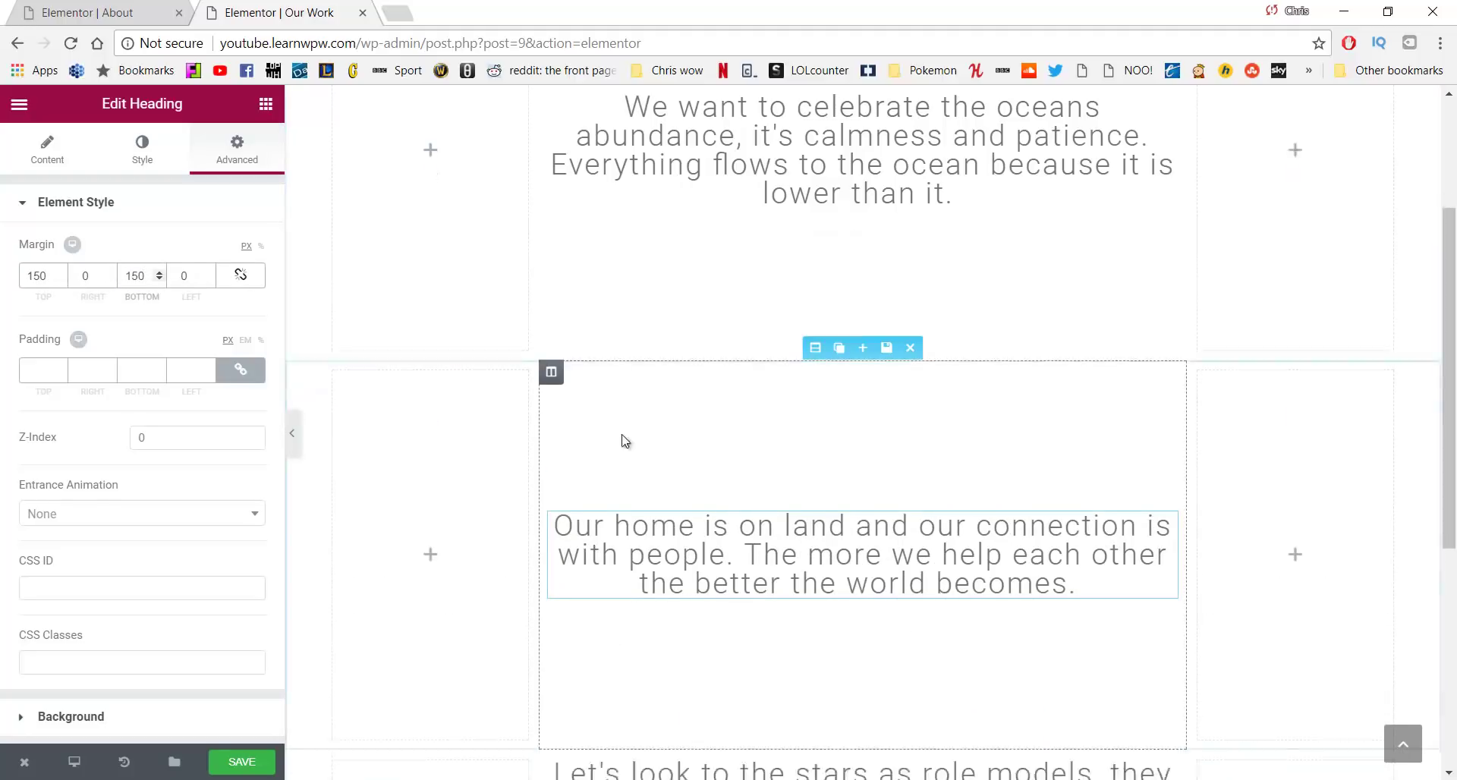
pyautogui.scroll(-5, 732, 463)
# Give the stars quote heading 150 px top and bottom margins
pyautogui.click(732, 463)
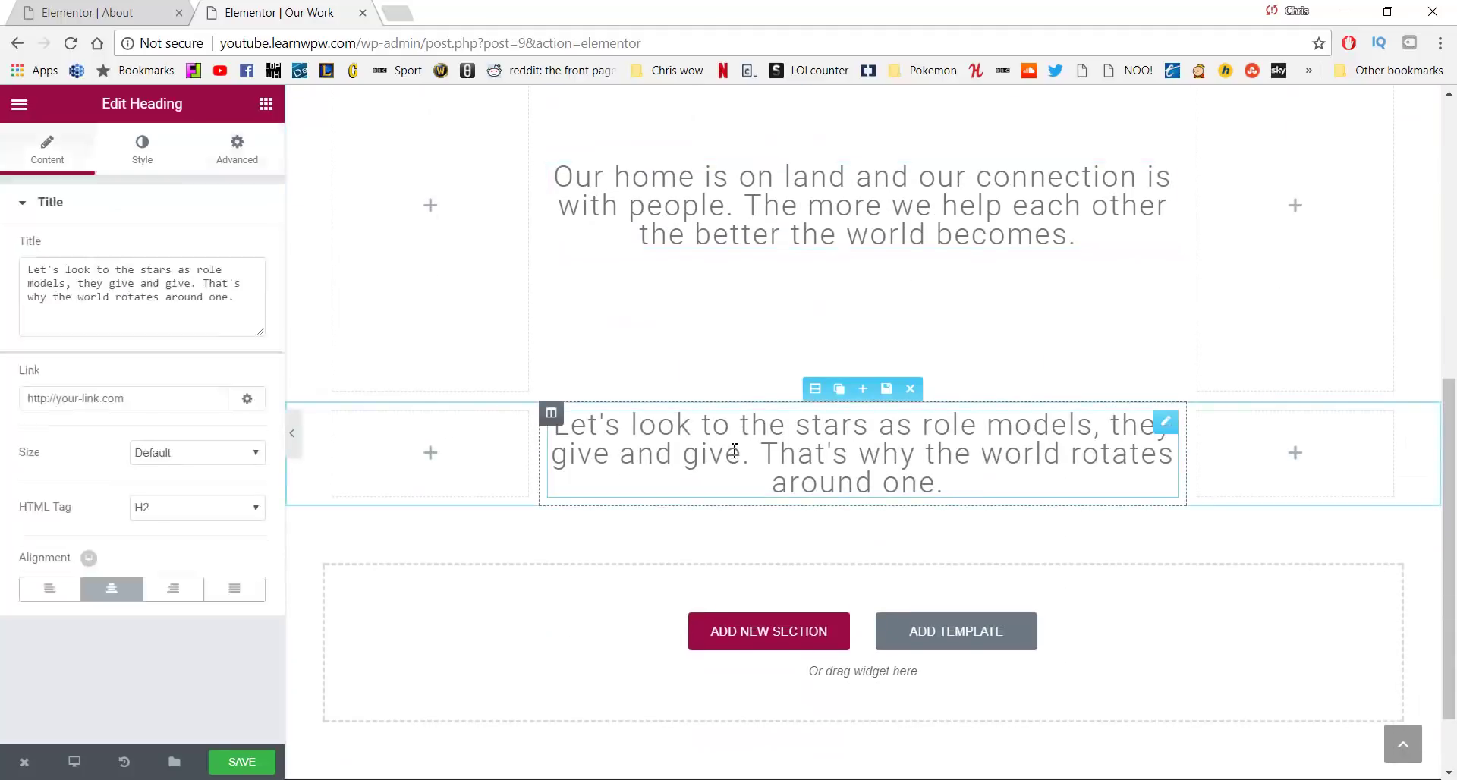
pyautogui.click(237, 148)
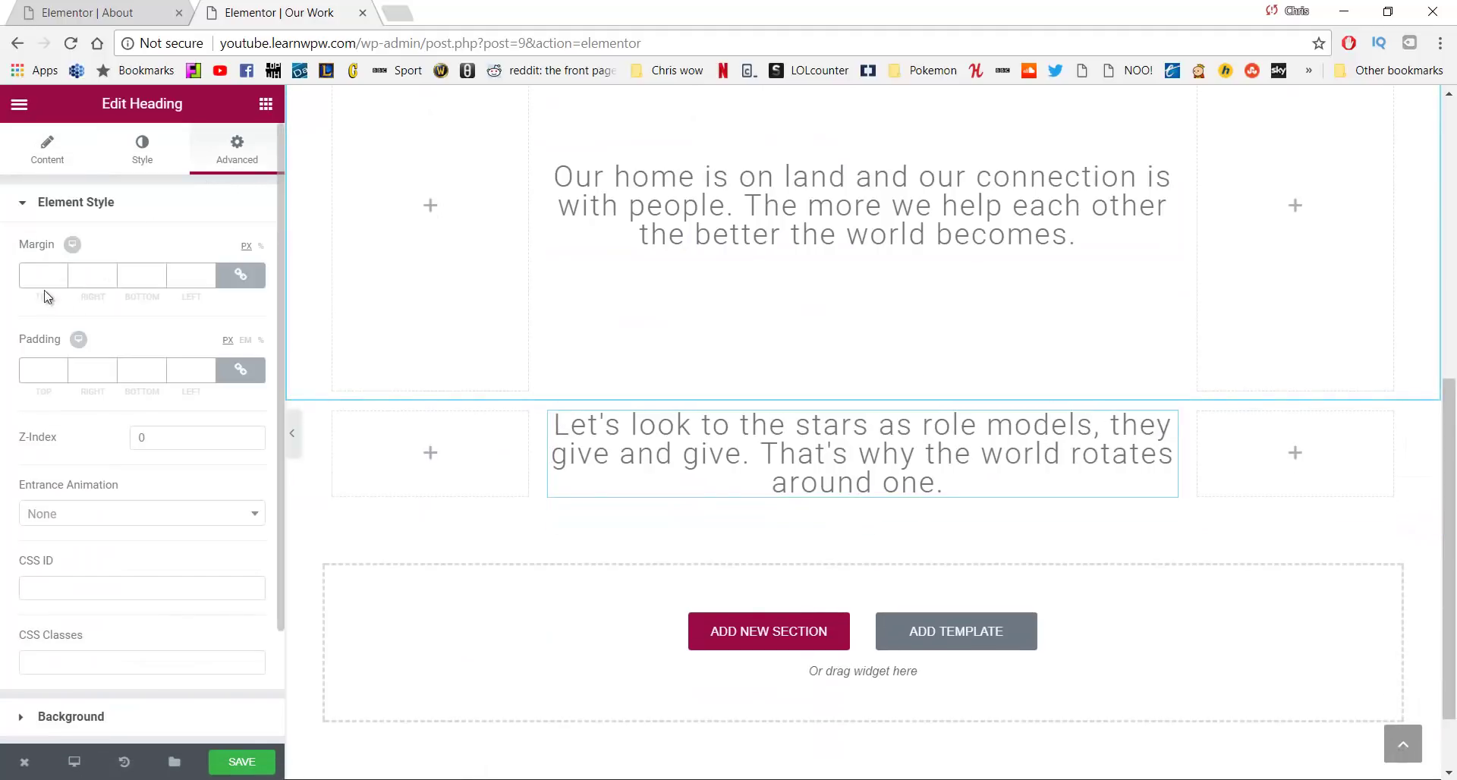
pyautogui.click(241, 275)
pyautogui.write('150')
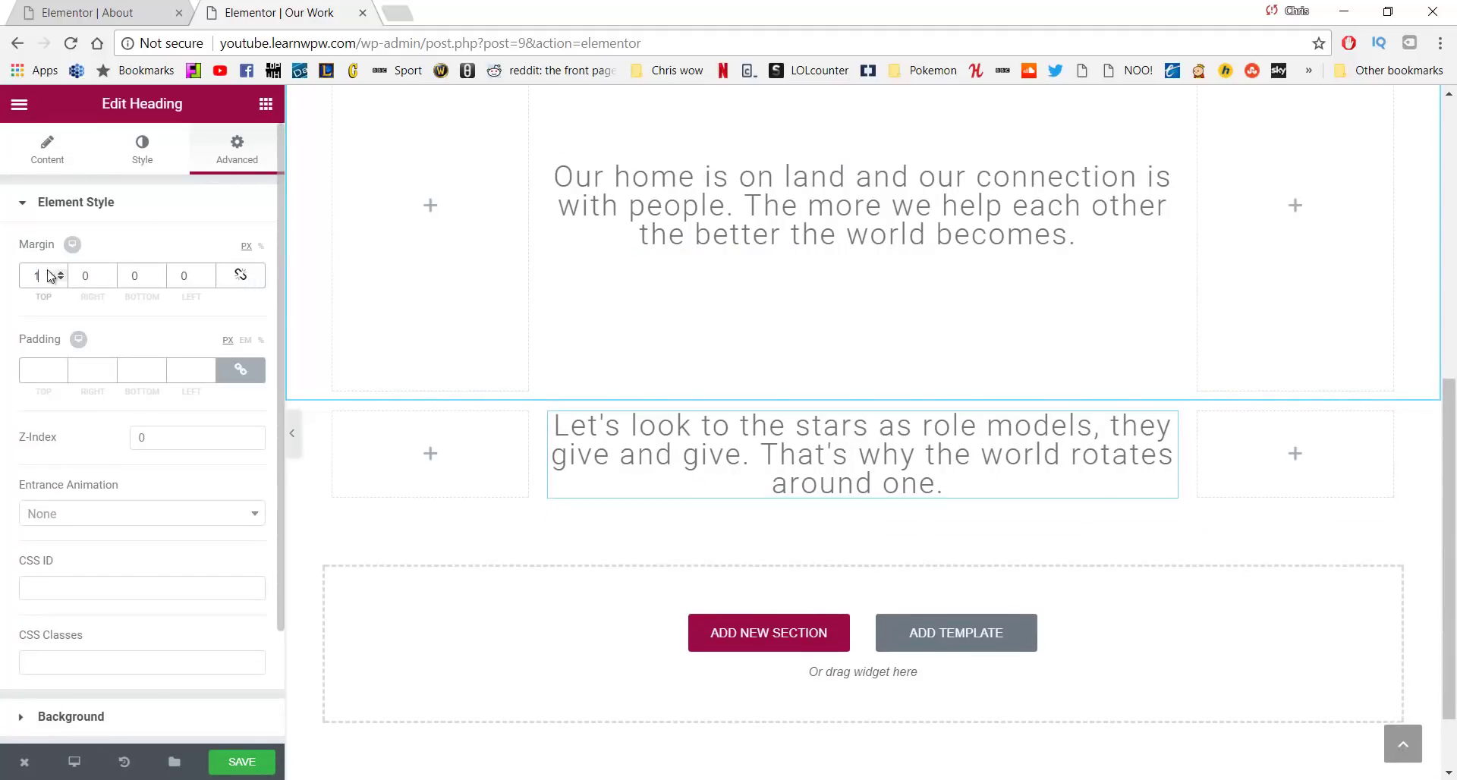
pyautogui.write('150')
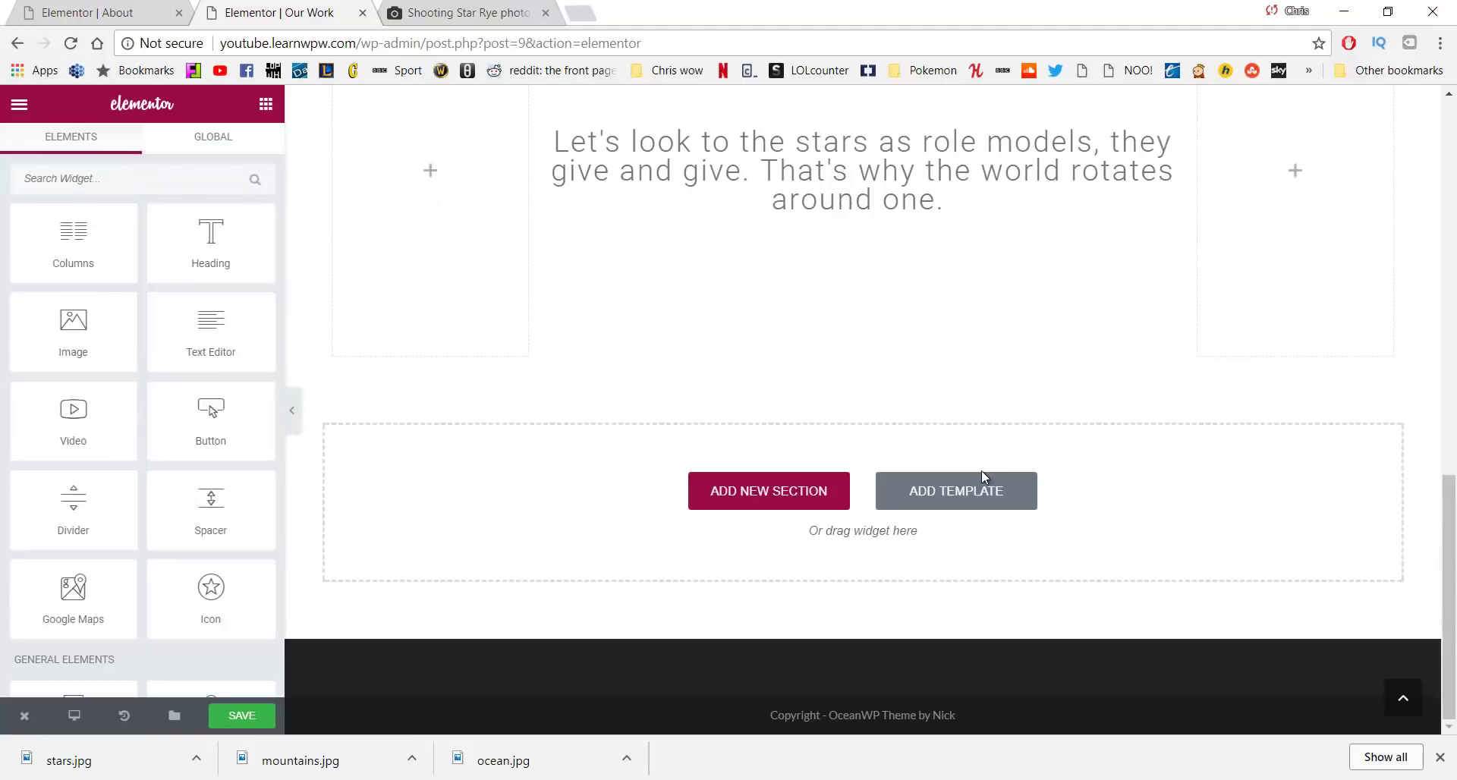
pyautogui.scroll(4, 983, 471)
pyautogui.scroll(-4, 985, 473)
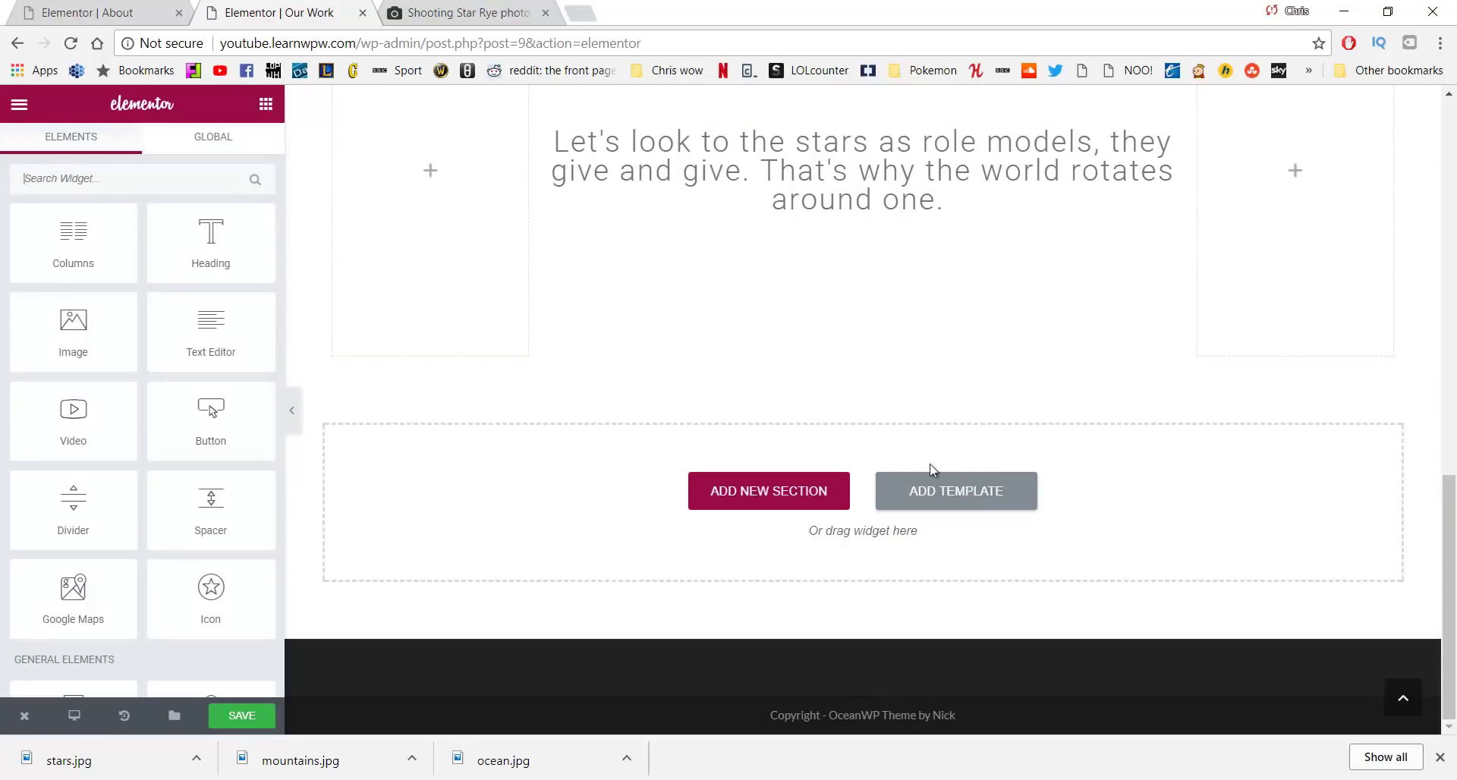
# Add a one-column section at the bottom with a Spacer widget 400 px tall
pyautogui.click(792, 488)
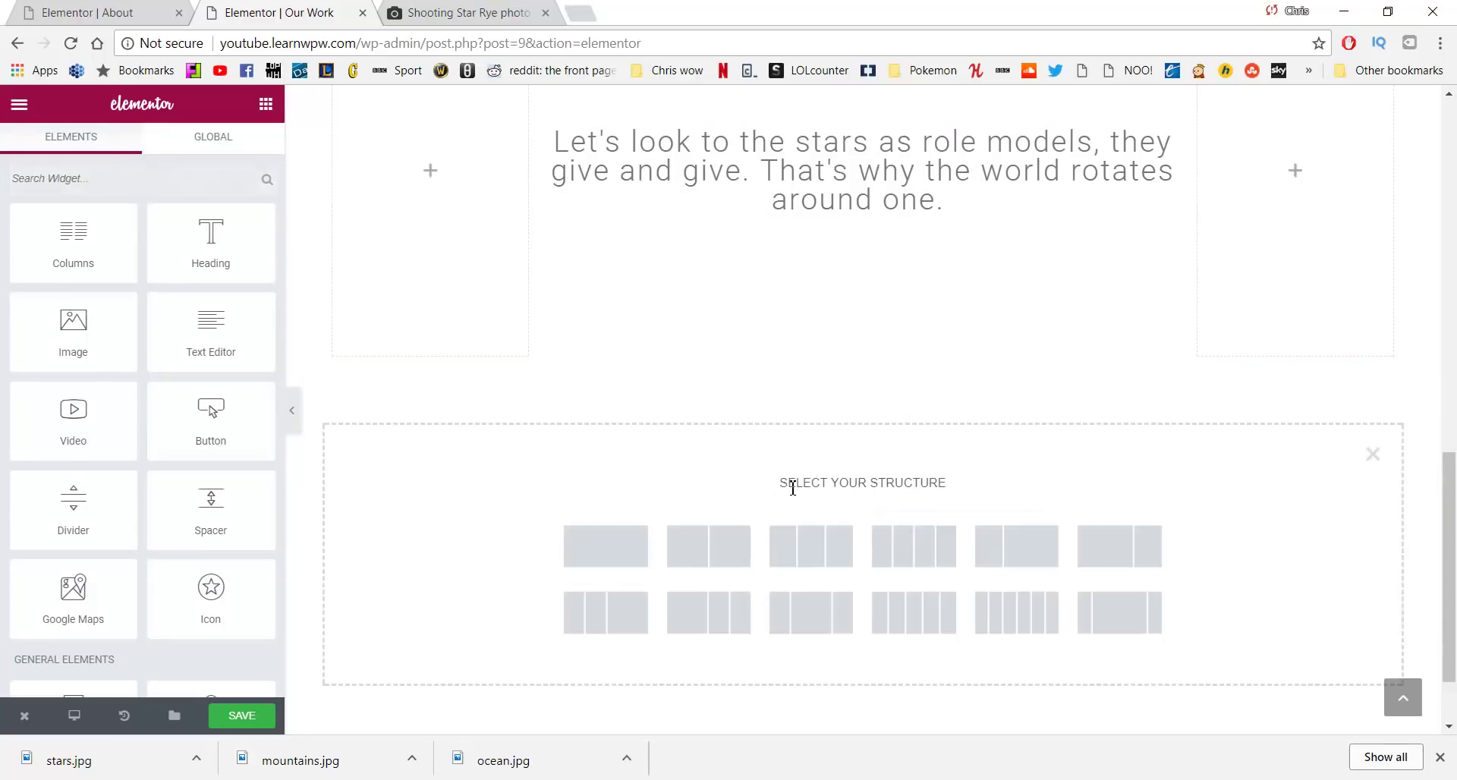
pyautogui.click(630, 560)
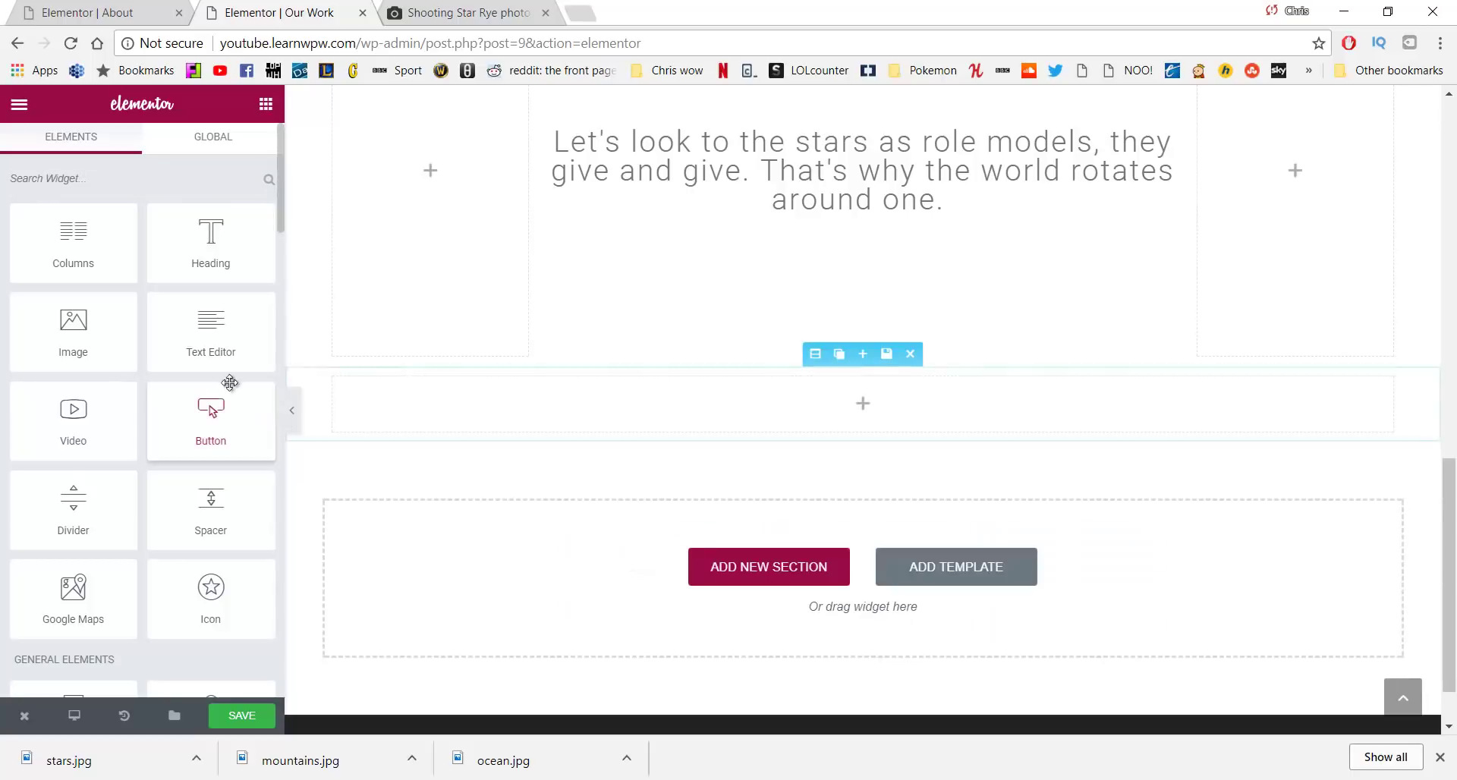
pyautogui.moveTo(218, 476); pyautogui.dragTo(647, 399)
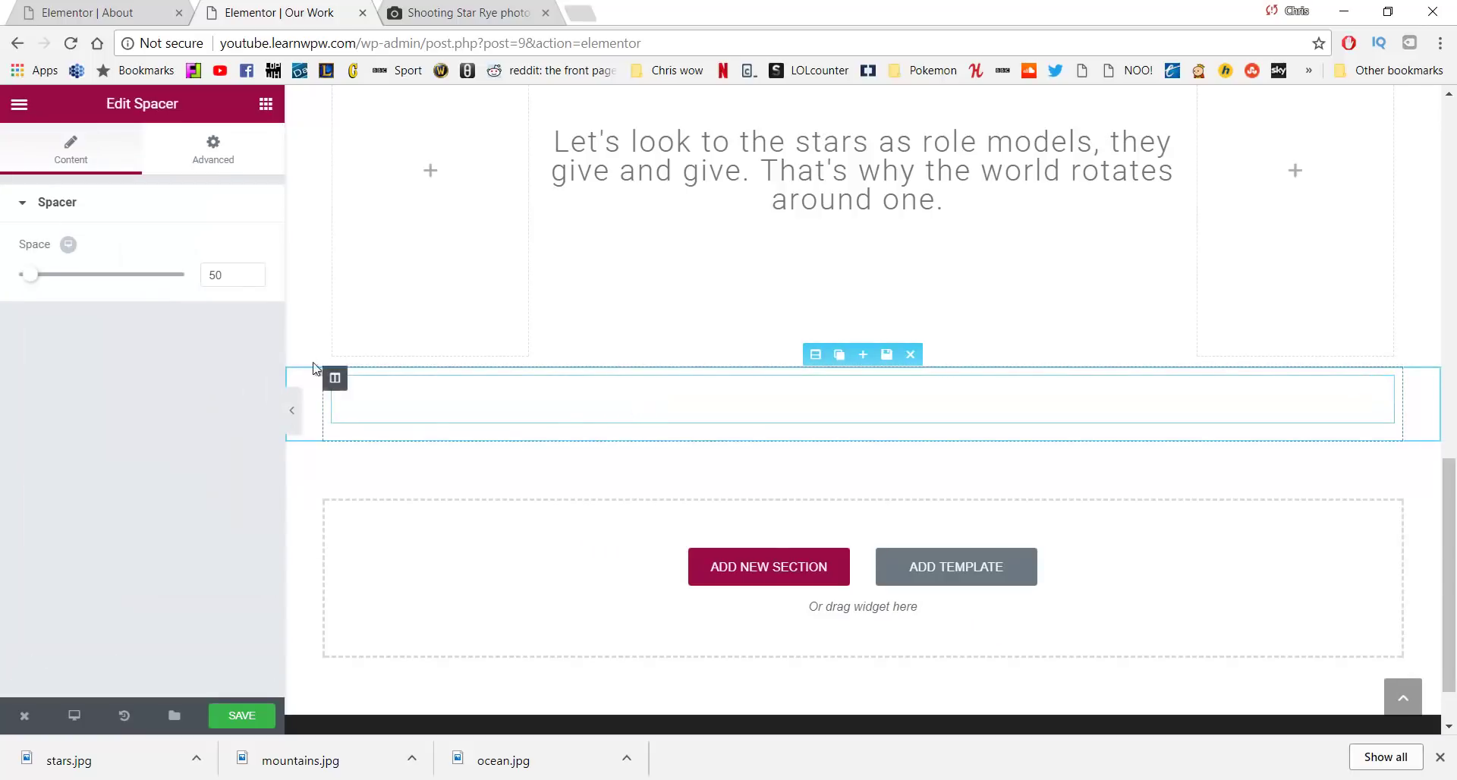
pyautogui.moveTo(235, 276); pyautogui.dragTo(197, 279)
pyautogui.write('400')
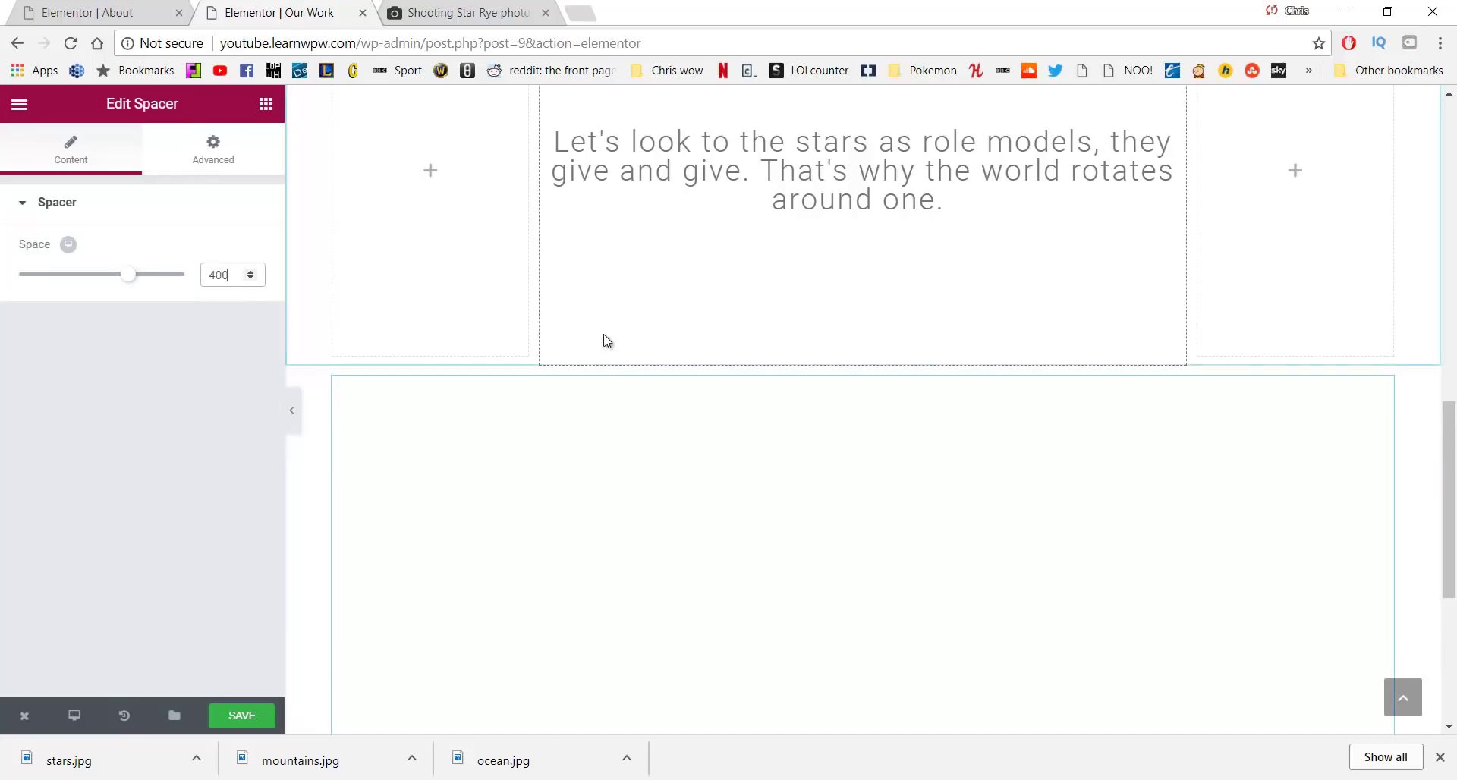
pyautogui.scroll(-2, 855, 296)
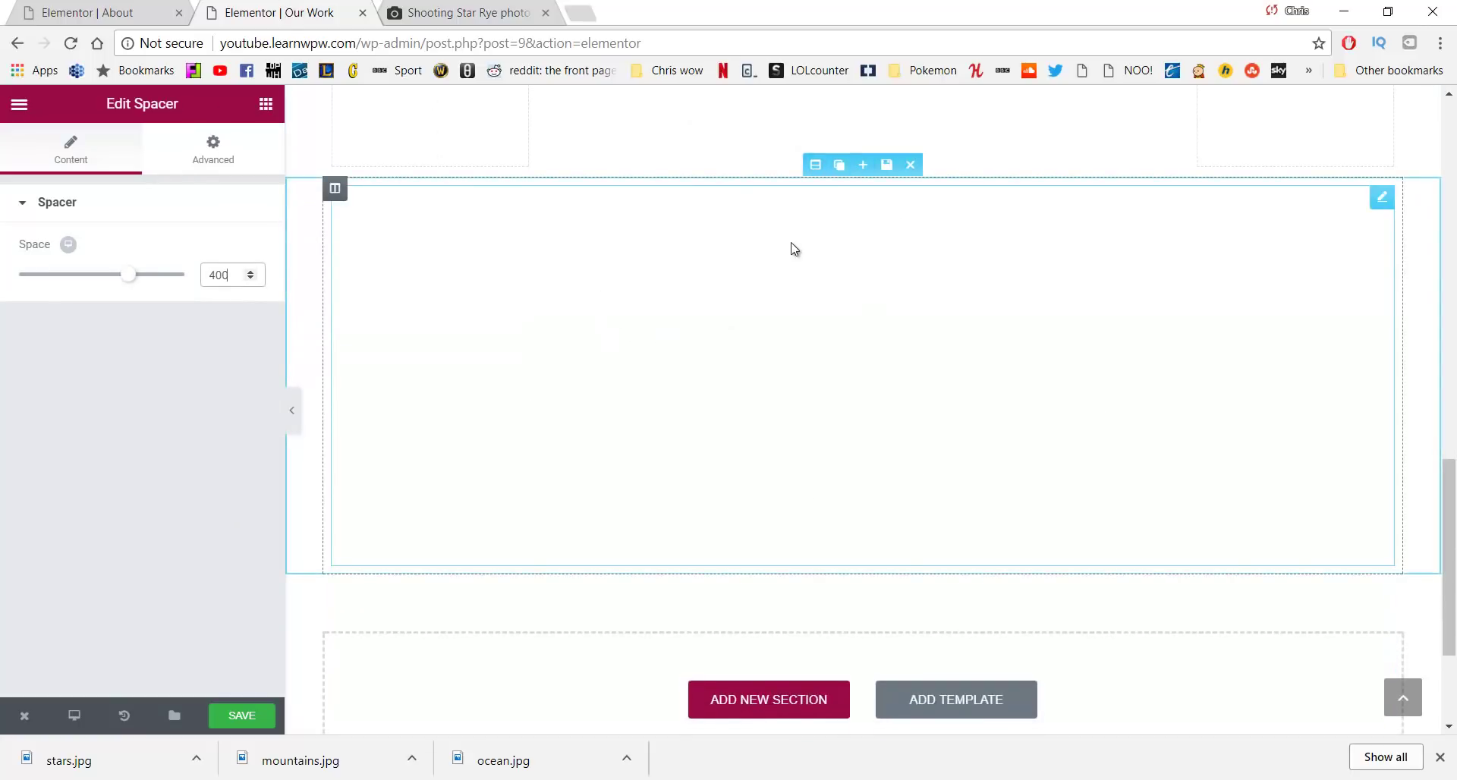
# Set the spacer section's classic background to the ocean coastline photo
pyautogui.click(817, 167)
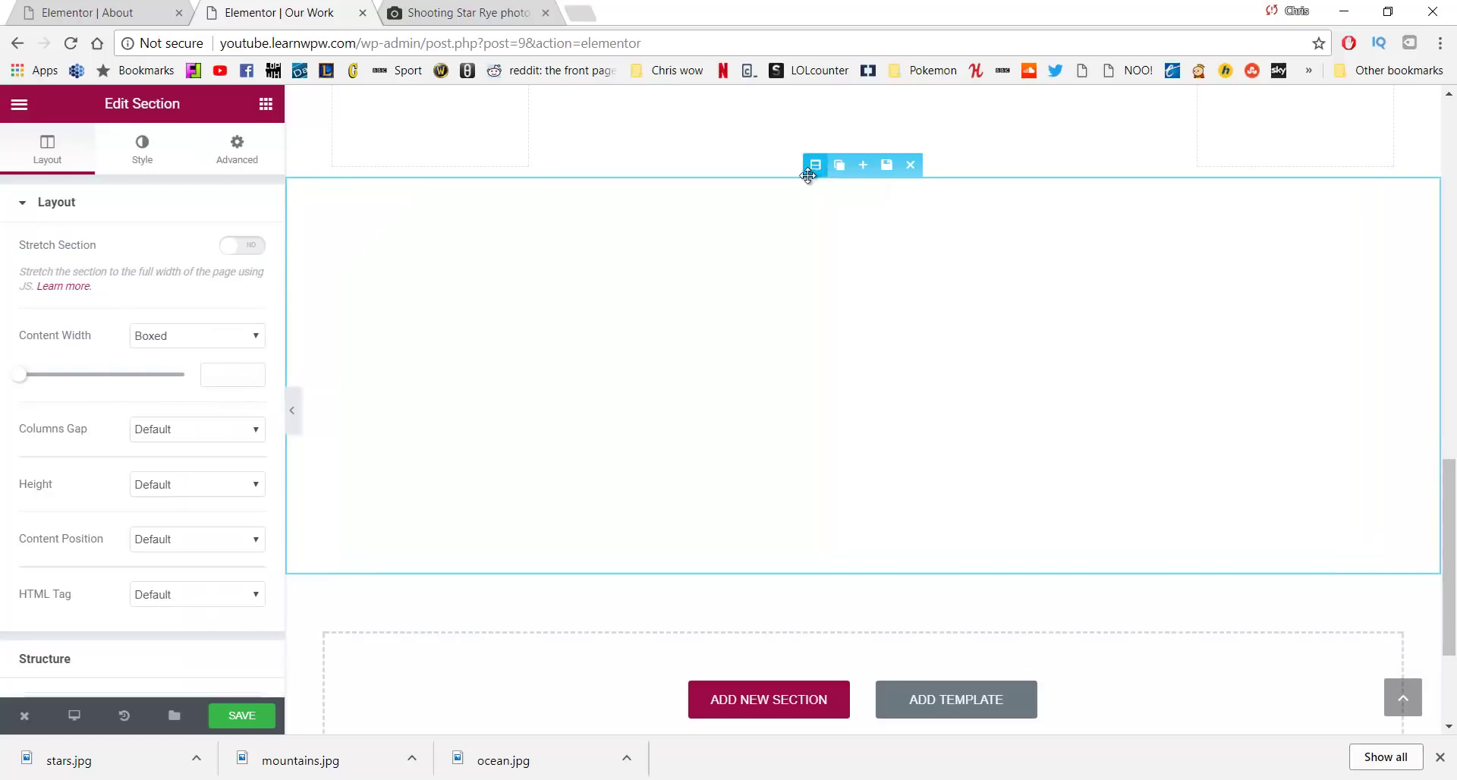
pyautogui.click(143, 152)
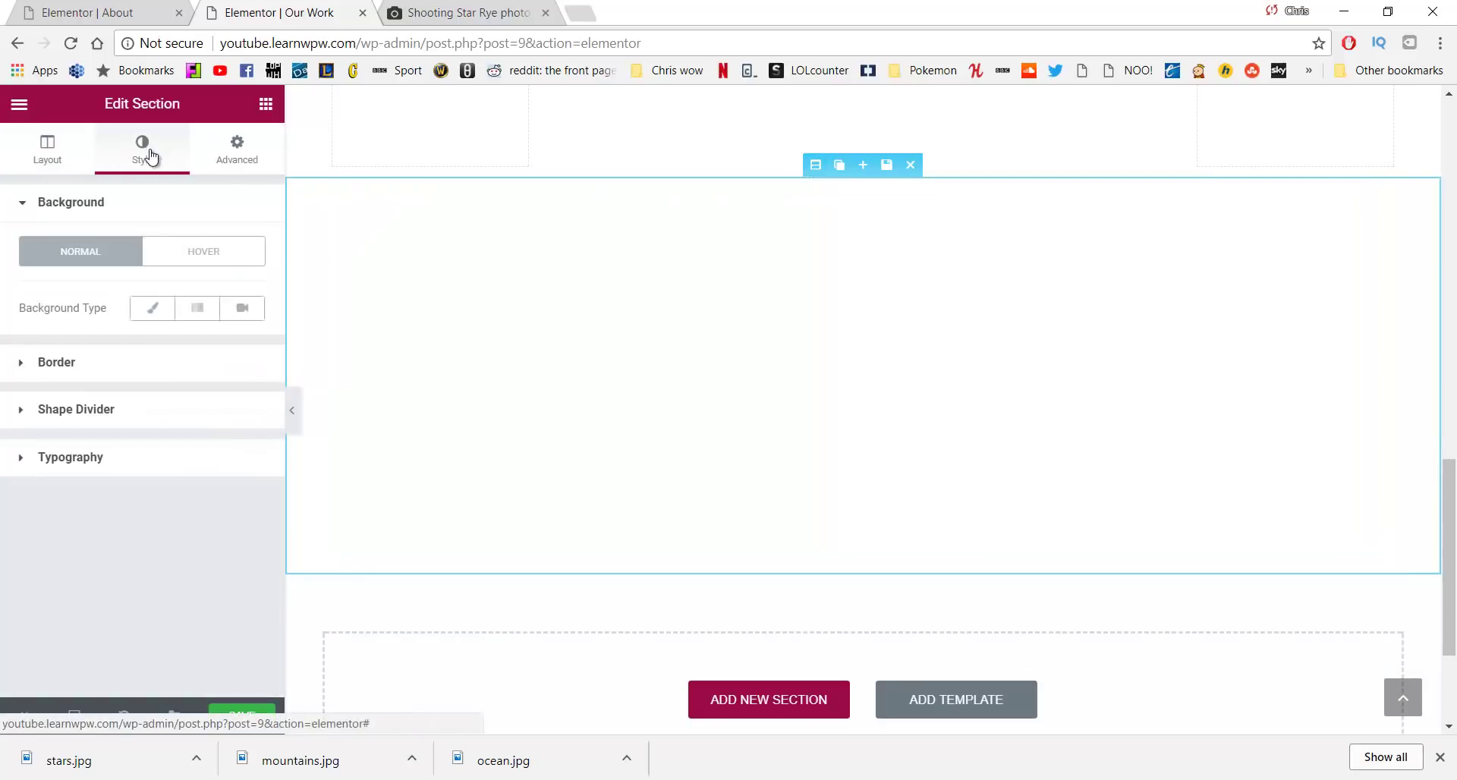
pyautogui.click(155, 313)
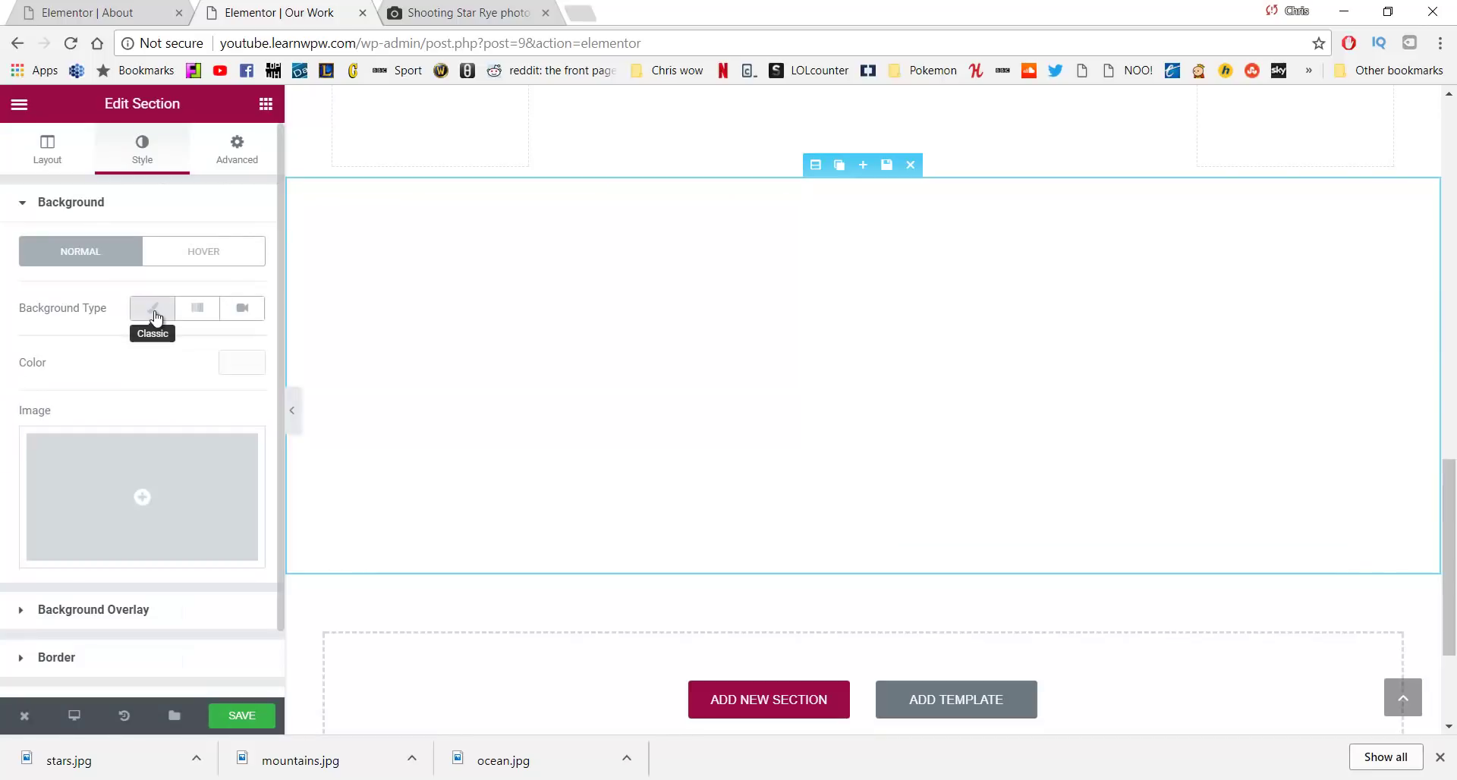
pyautogui.click(141, 486)
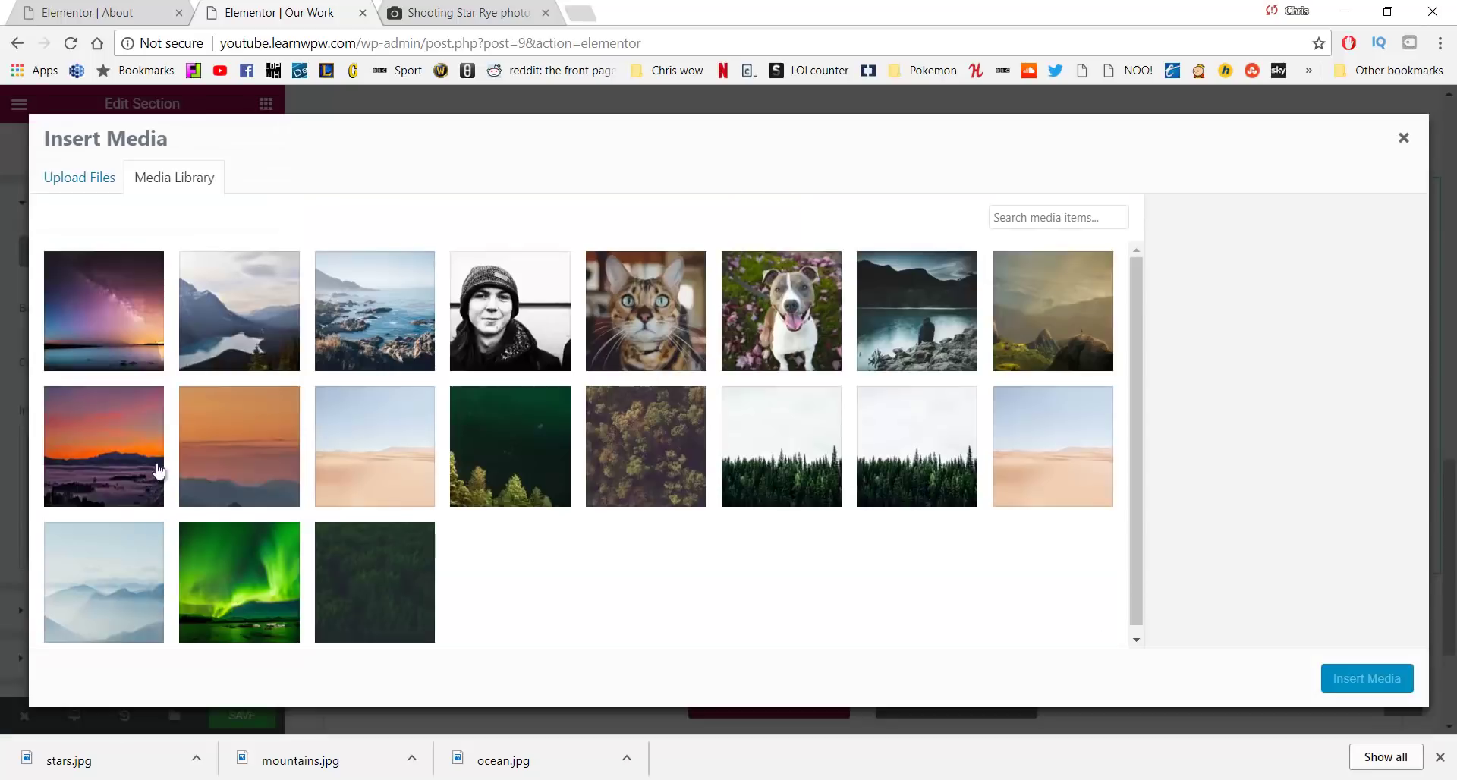
pyautogui.click(351, 302)
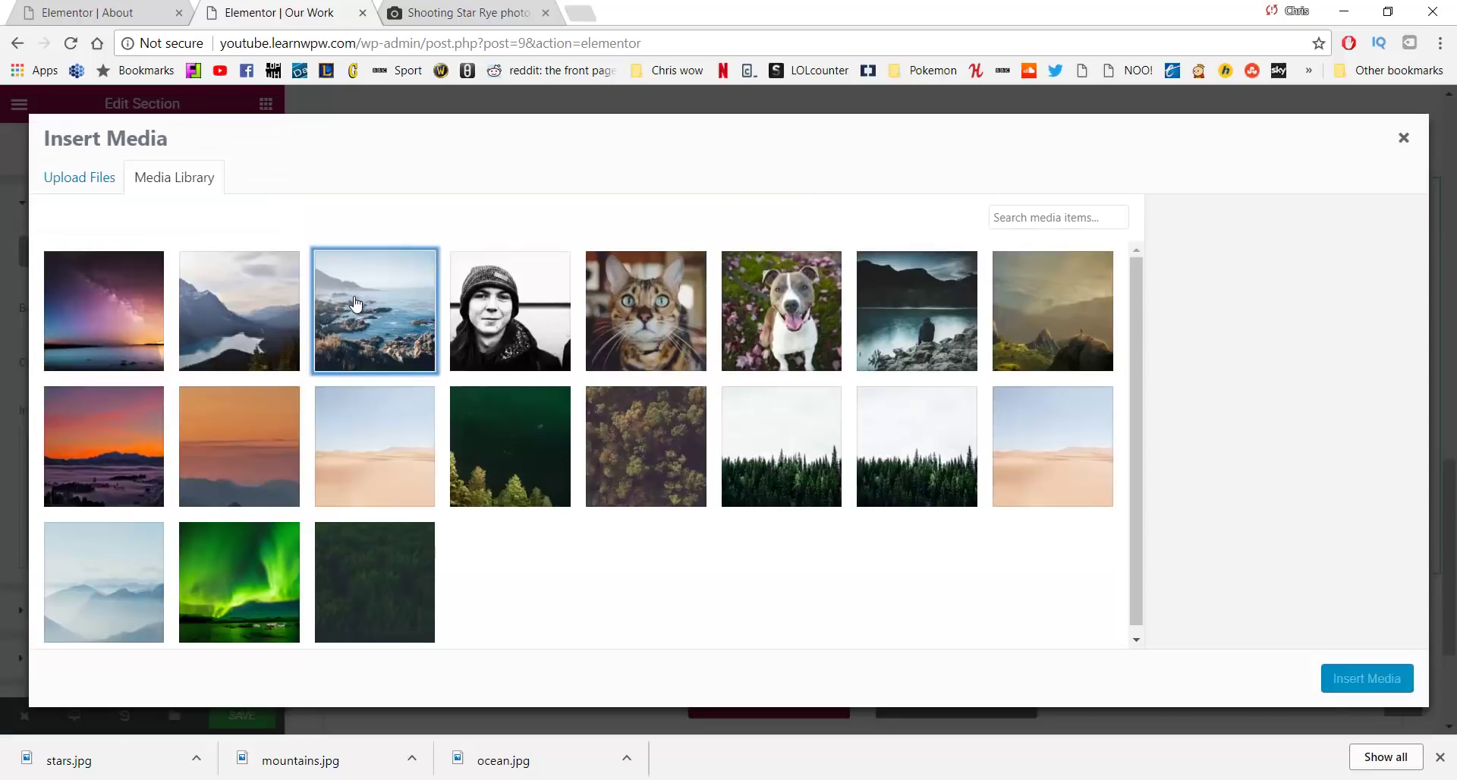
pyautogui.click(1331, 678)
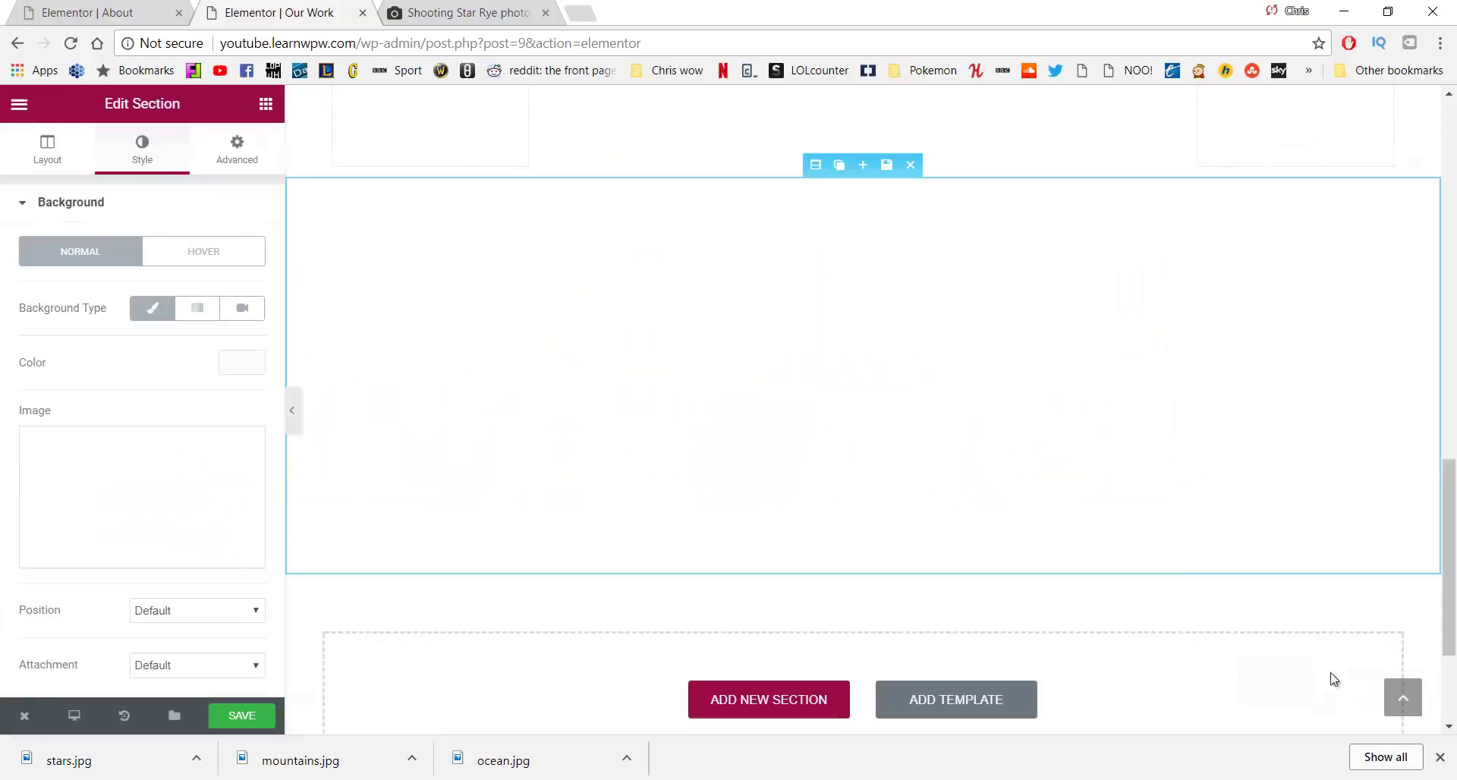
# Set the background position to Center Center and the size to Cover
pyautogui.scroll(-3, 125, 408)
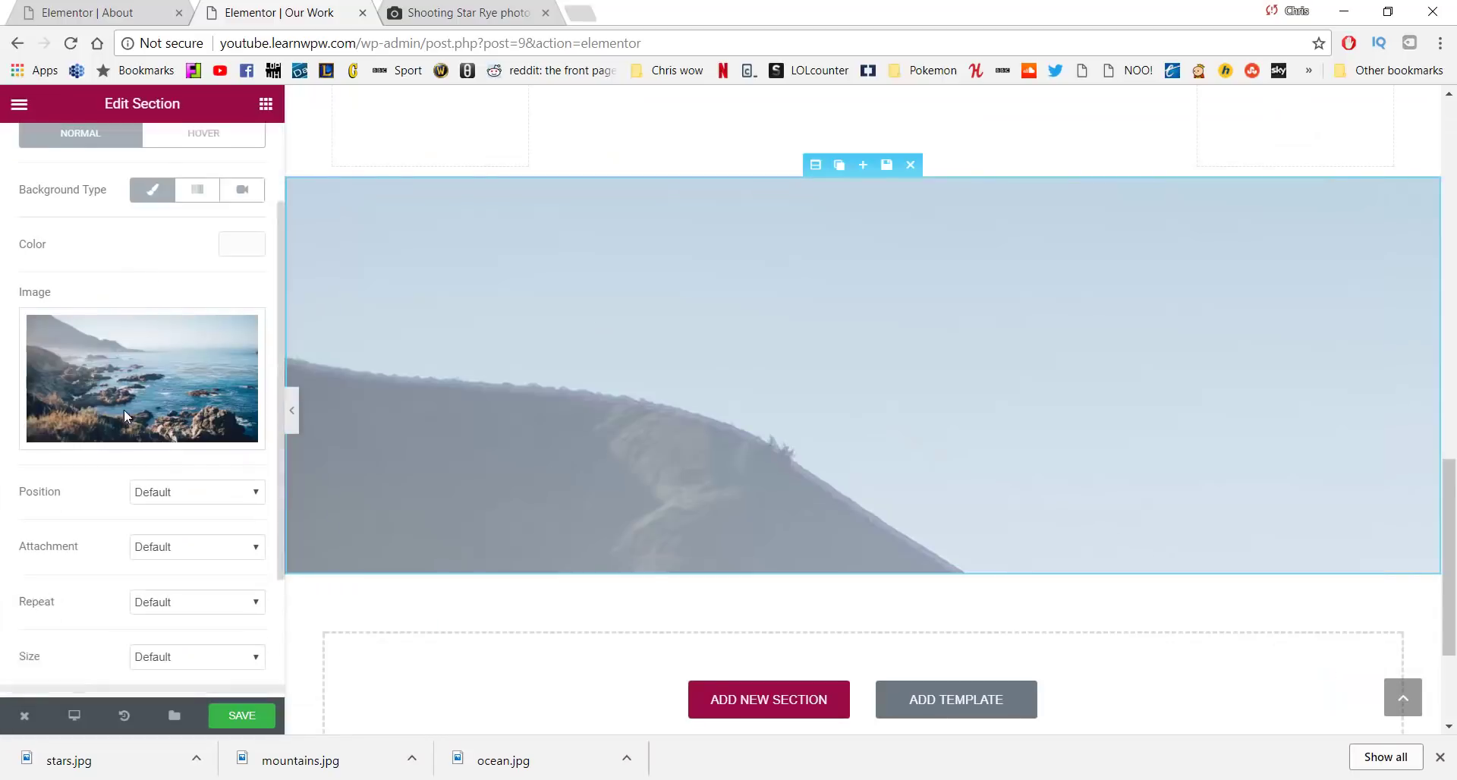
pyautogui.click(180, 376)
pyautogui.click(171, 465)
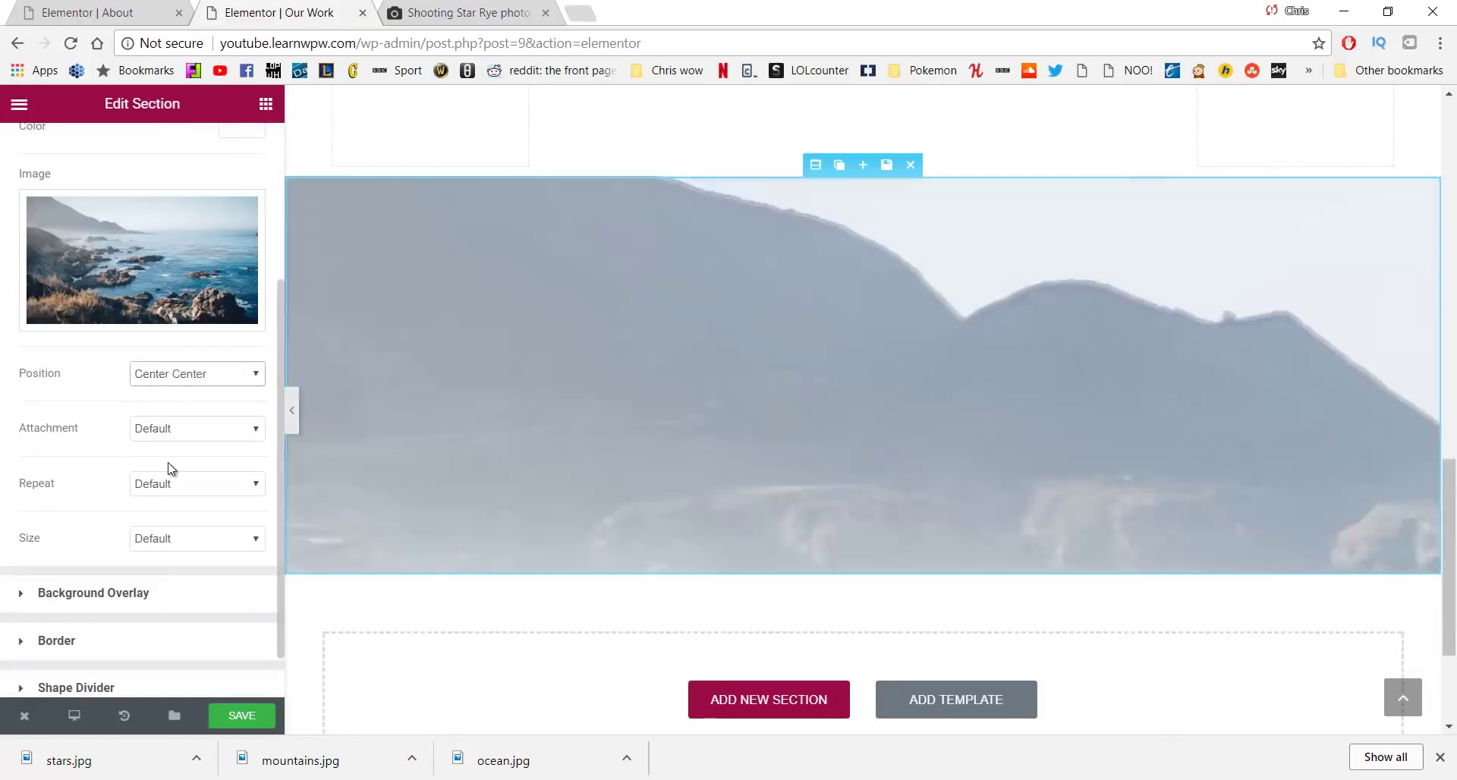
pyautogui.click(191, 539)
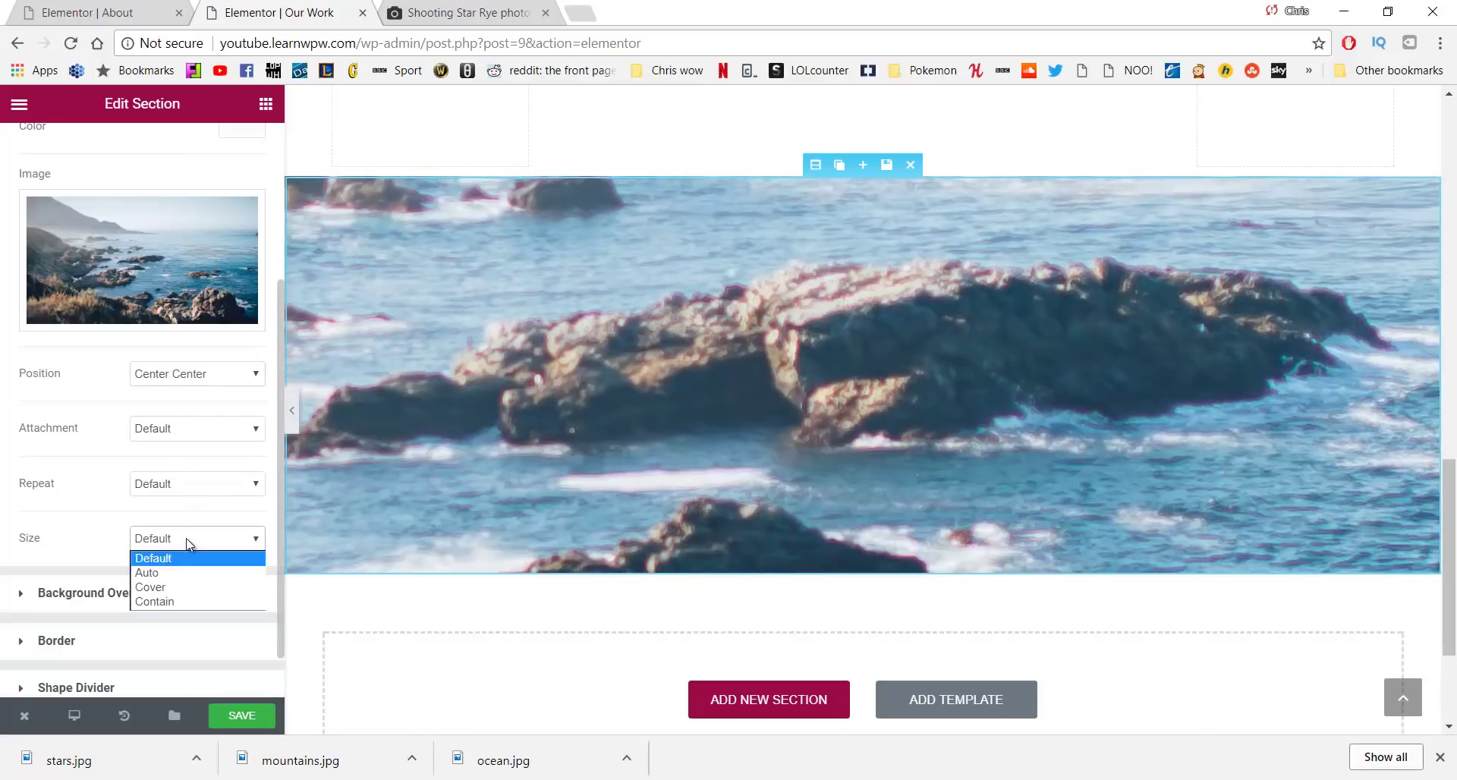
pyautogui.click(191, 587)
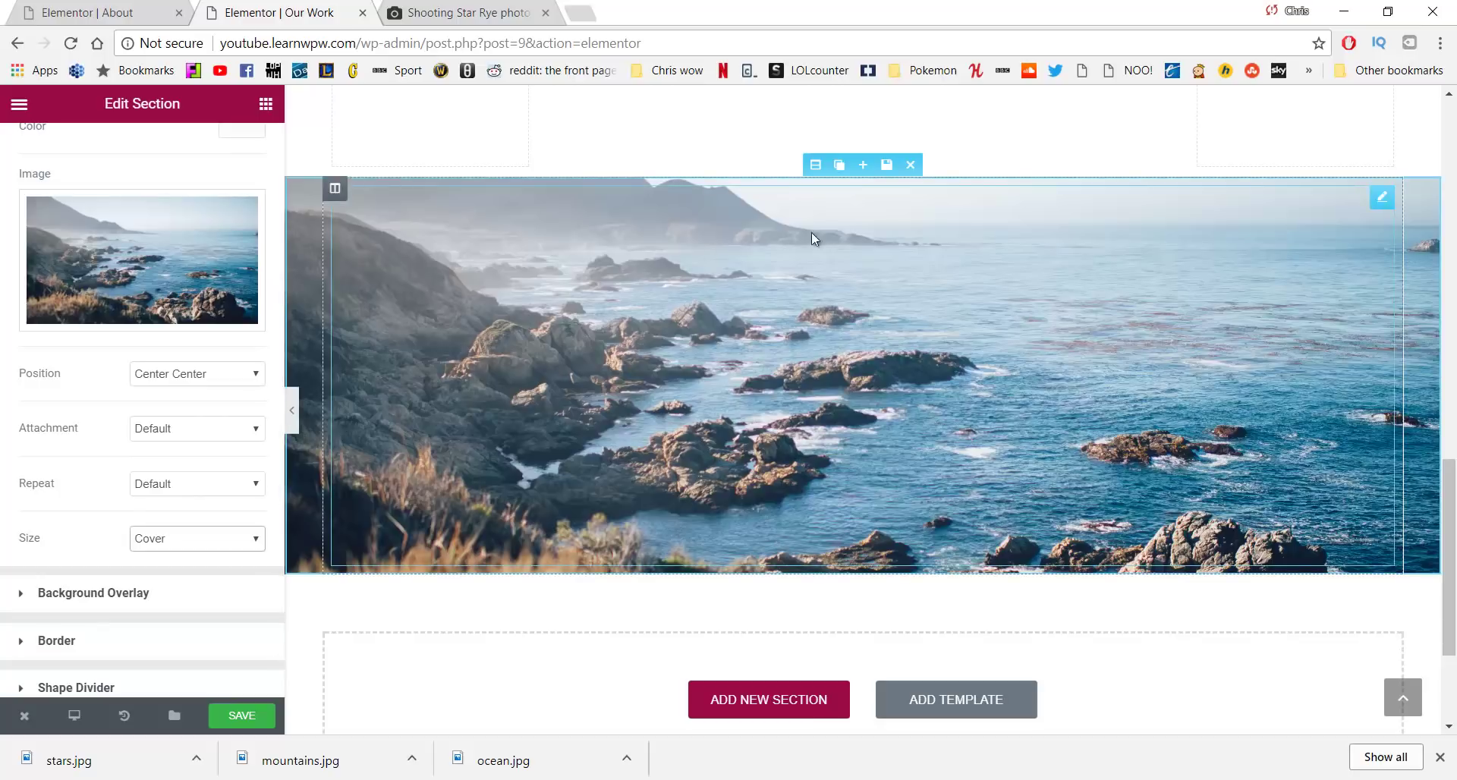
pyautogui.scroll(-1, 753, 402)
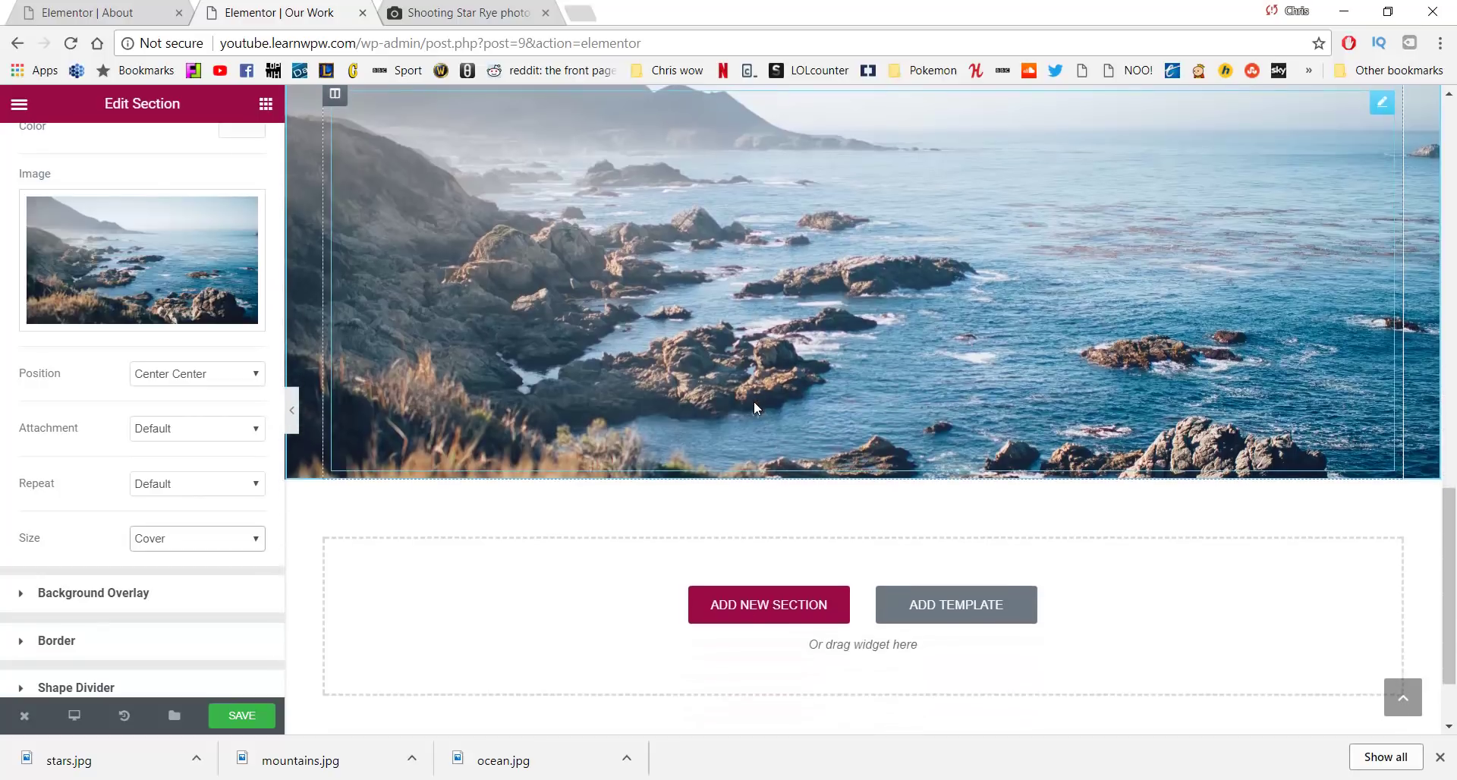
pyautogui.scroll(2, 753, 402)
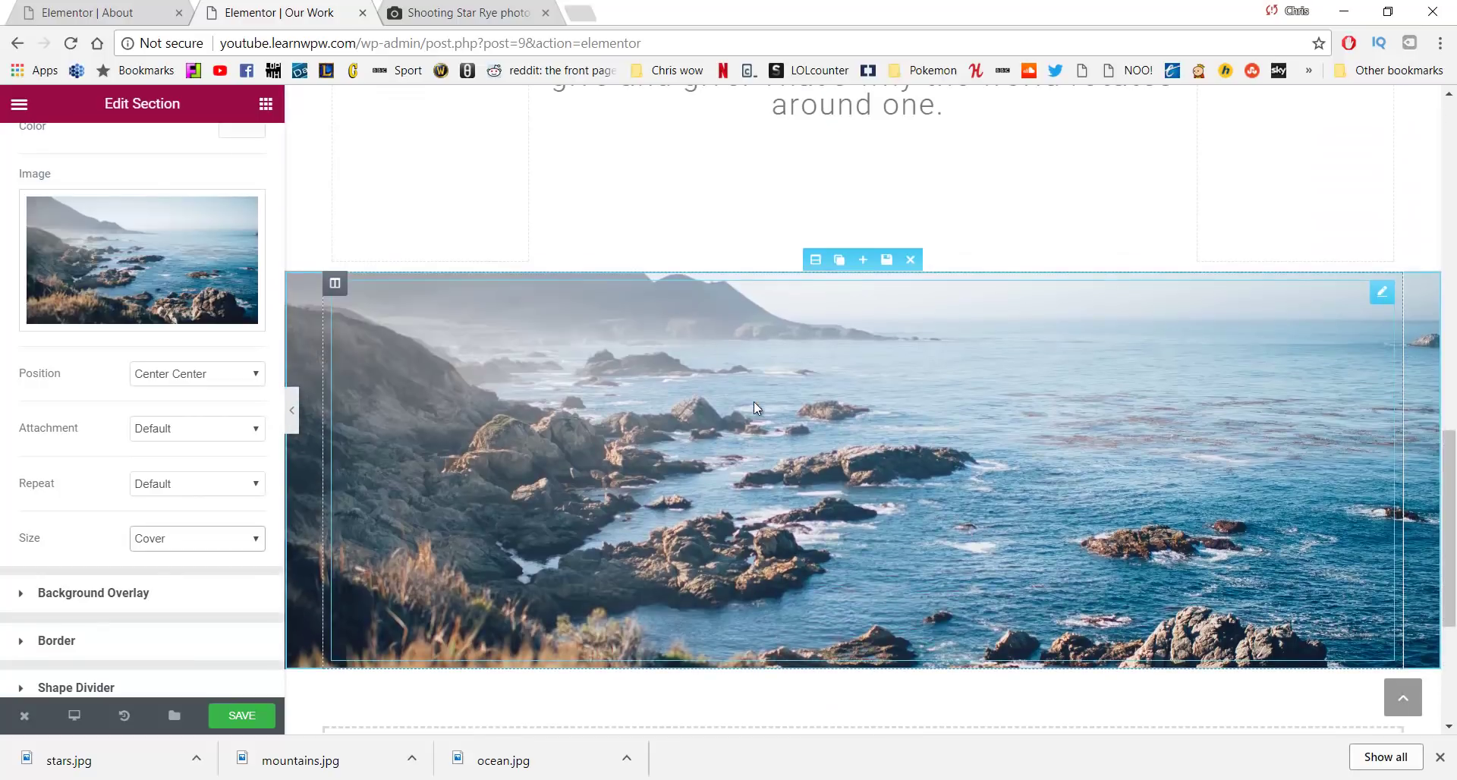
# Duplicate the ocean background section
pyautogui.click(838, 261)
pyautogui.scroll(-7, 835, 422)
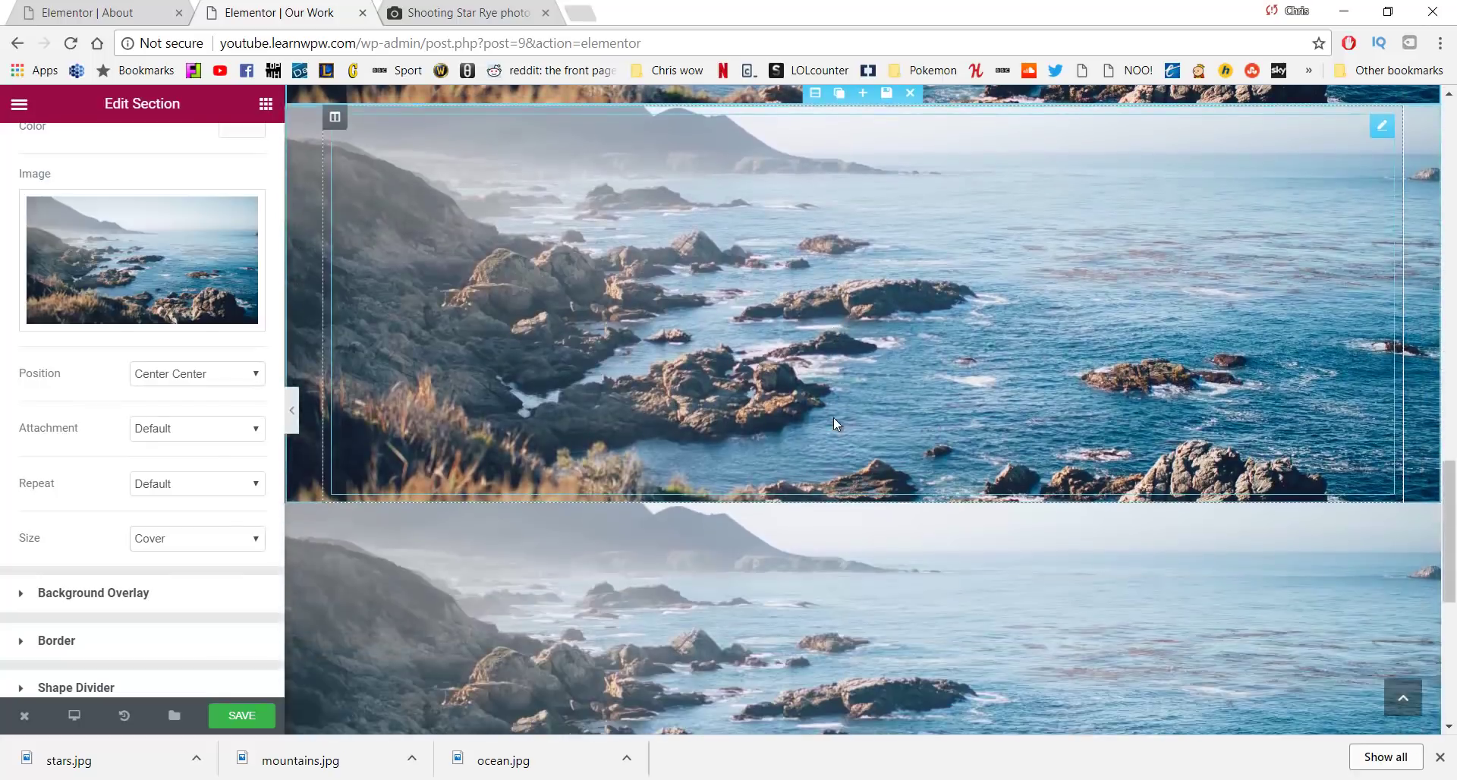
pyautogui.scroll(-3, 833, 417)
pyautogui.scroll(4, 829, 415)
pyautogui.scroll(-1, 828, 352)
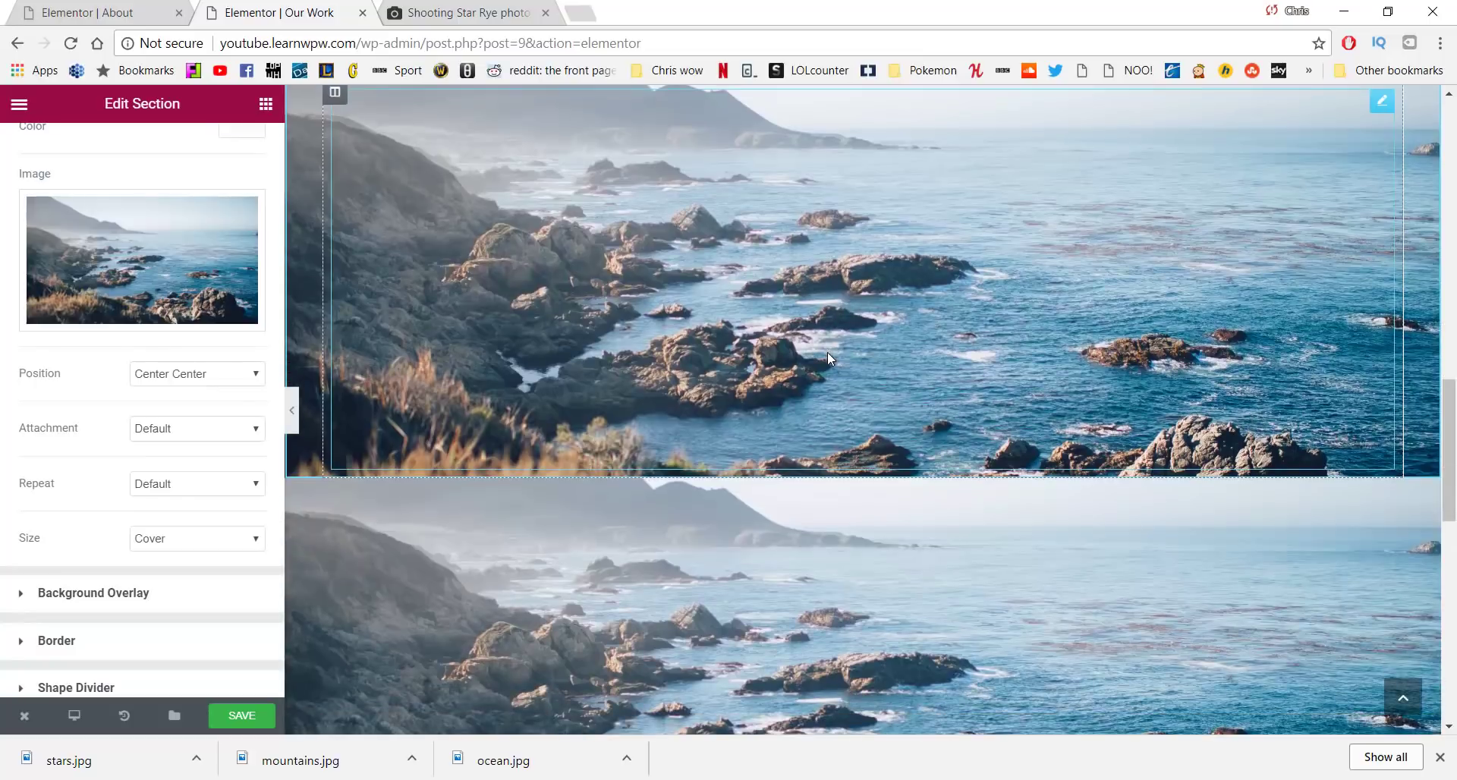
pyautogui.scroll(-1, 827, 352)
# Replace the copy's background with the mountains.jpg photo, then select the spacer in the lower ocean section
pyautogui.click(815, 374)
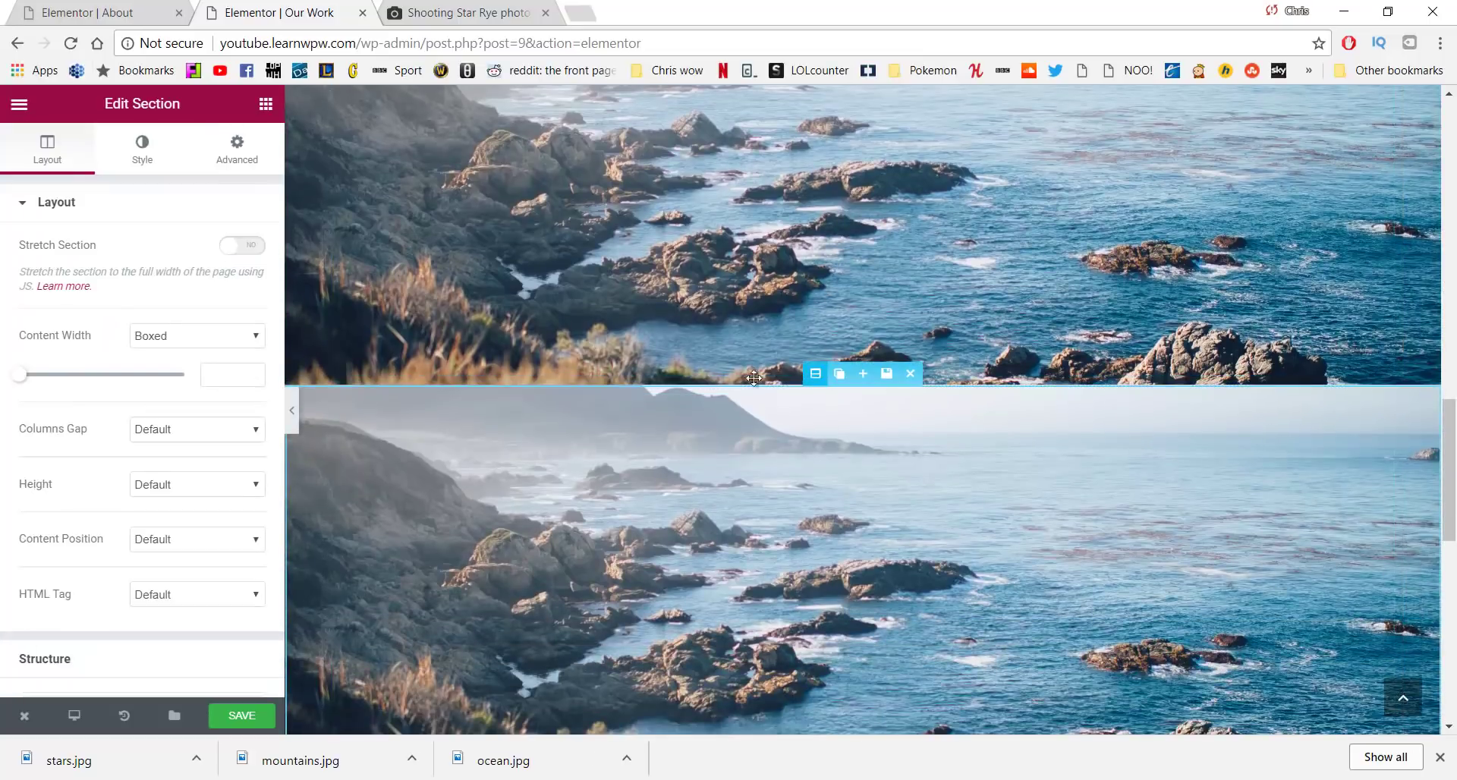
pyautogui.click(141, 152)
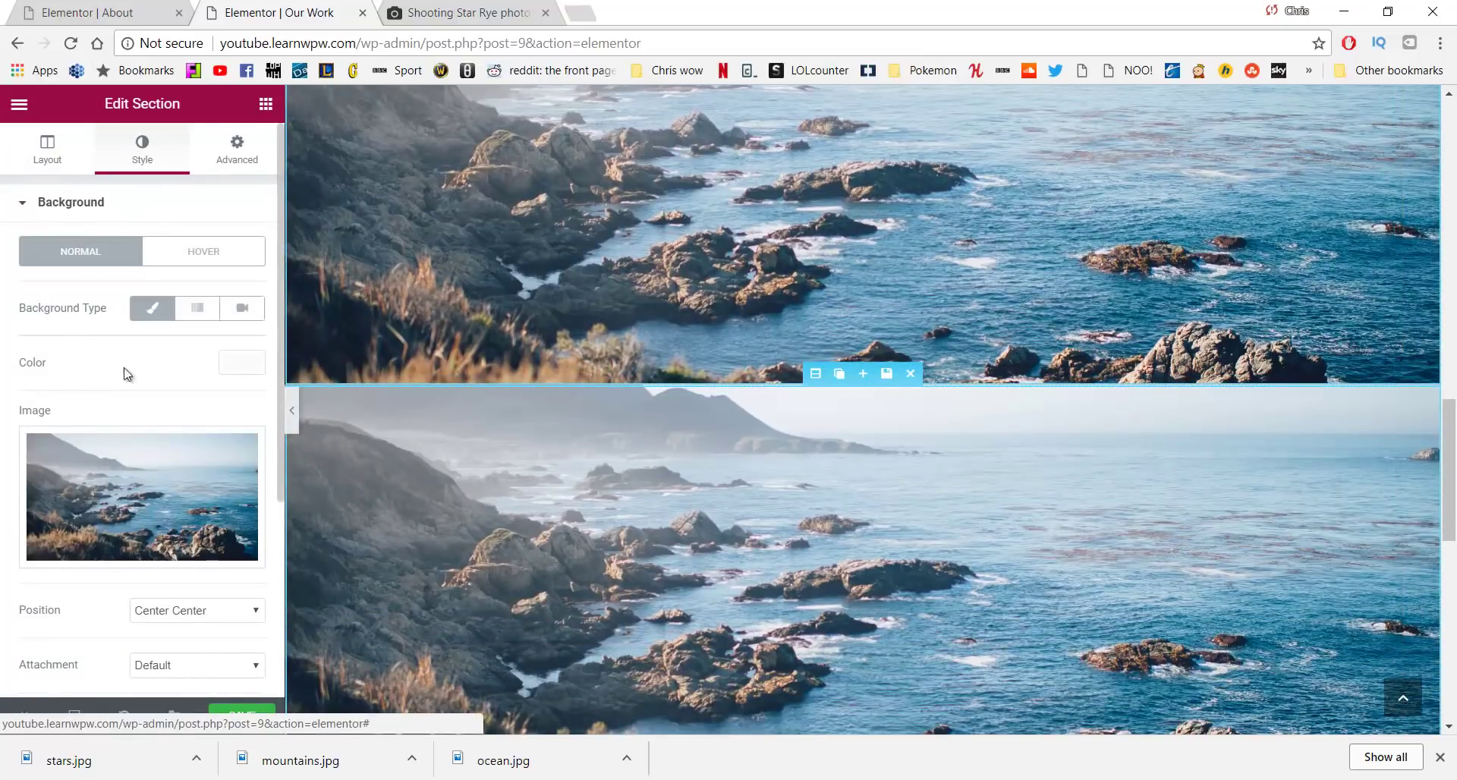
pyautogui.click(155, 501)
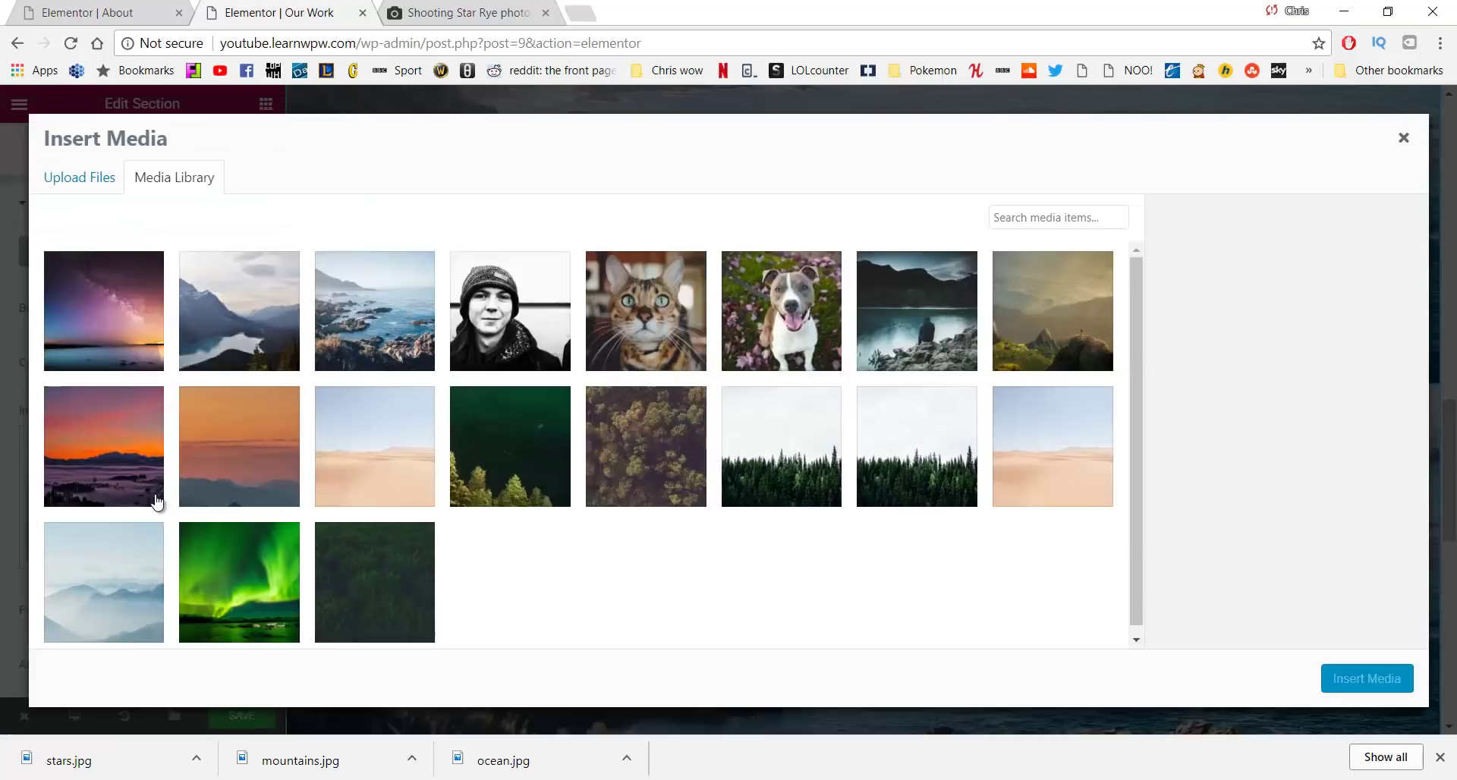
pyautogui.click(228, 339)
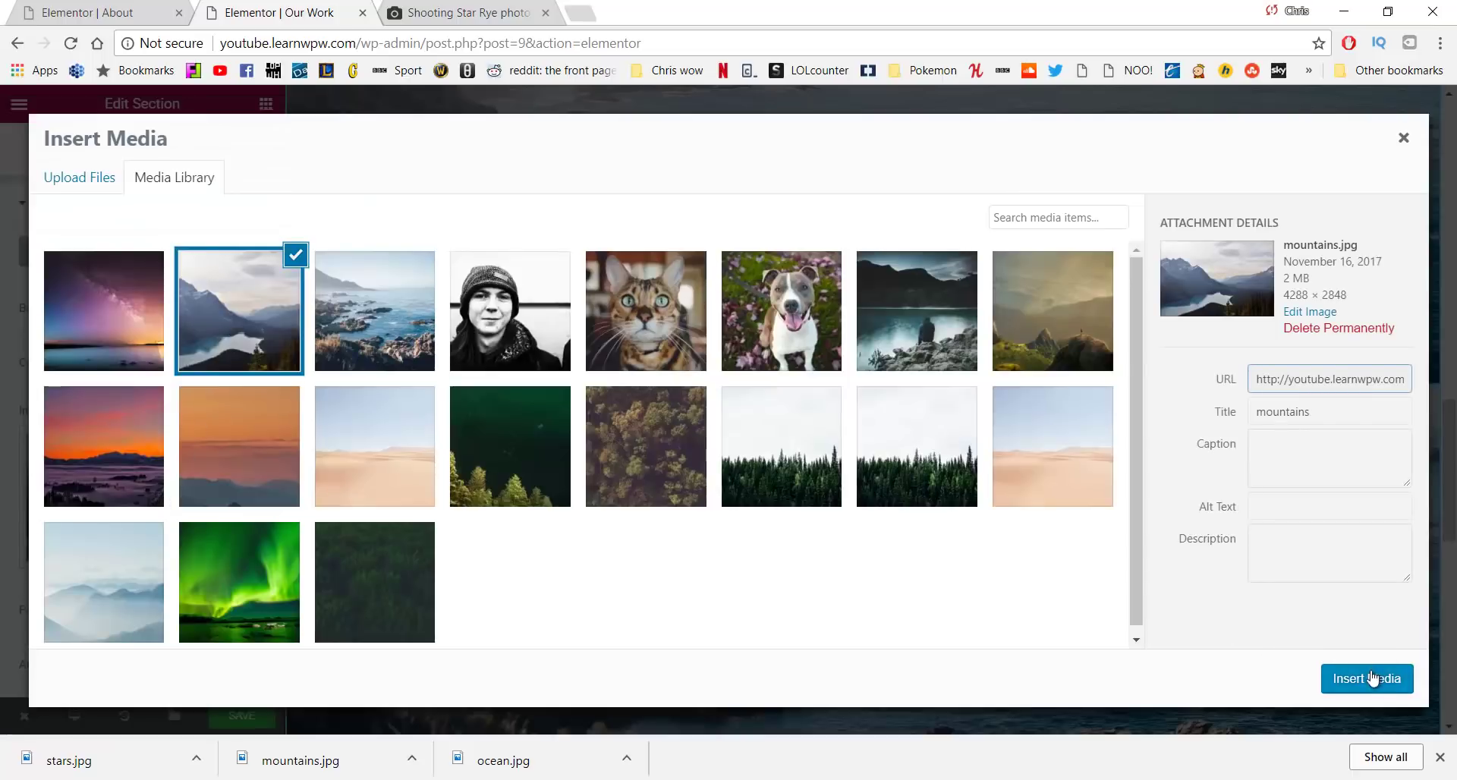
pyautogui.click(1373, 677)
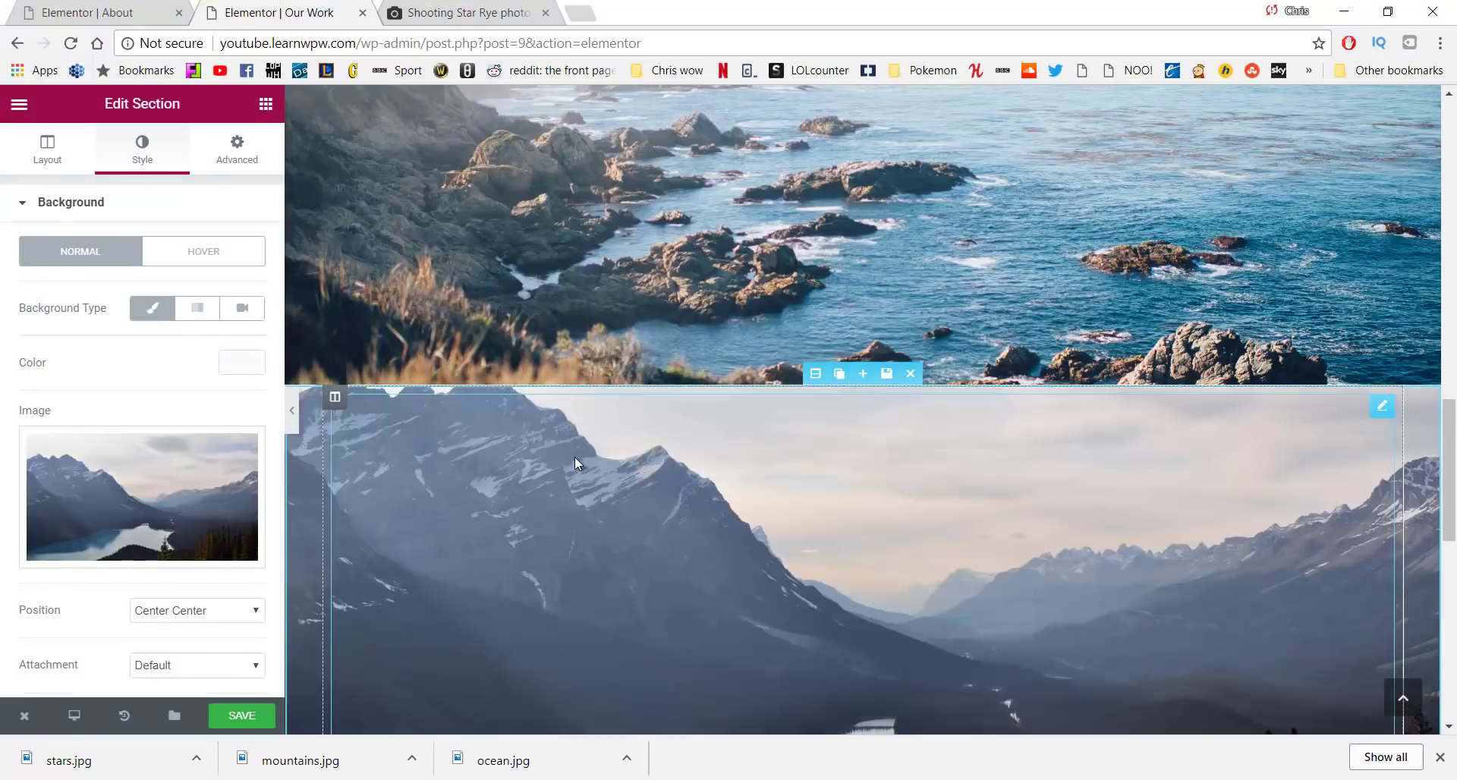
pyautogui.scroll(-3, 576, 457)
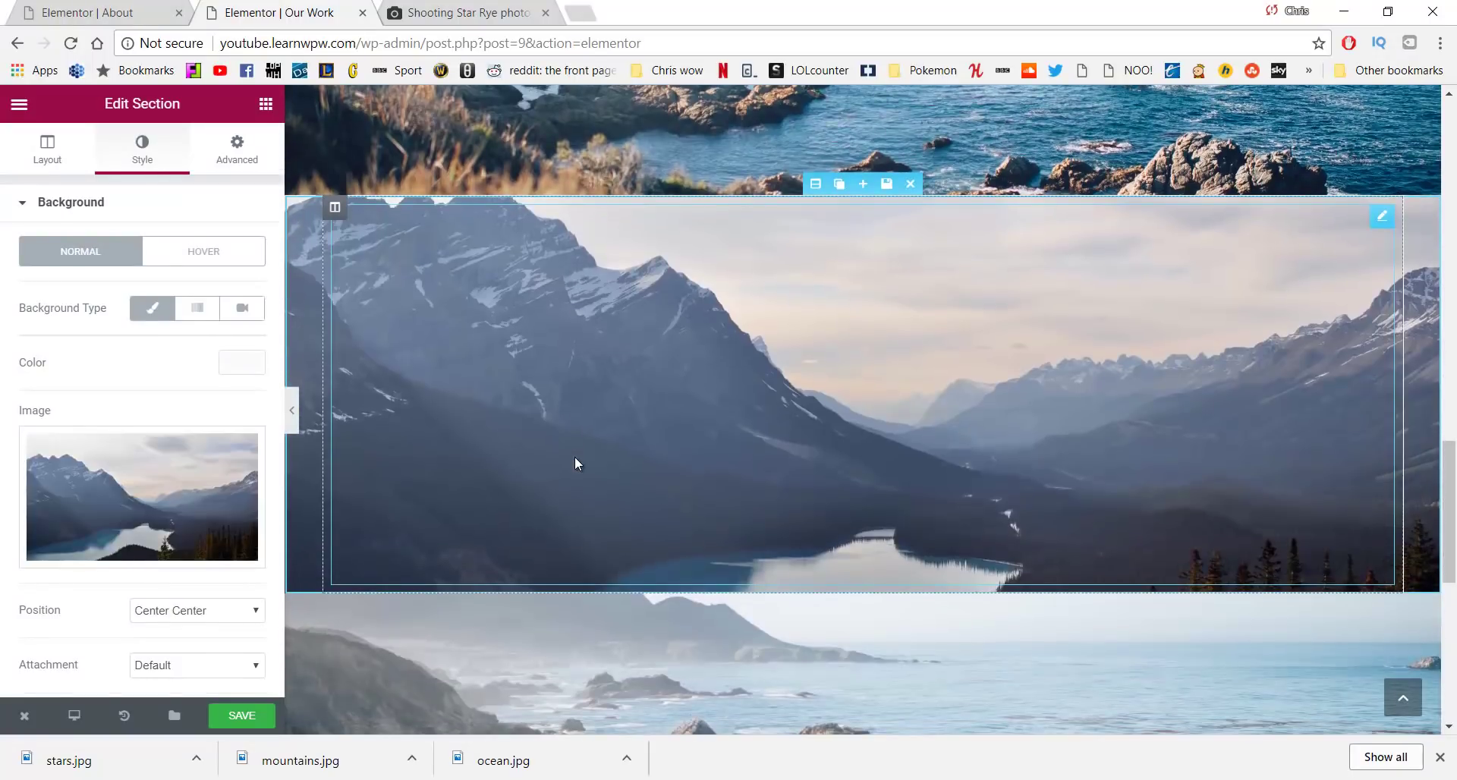
pyautogui.scroll(-4, 576, 456)
pyautogui.click(801, 326)
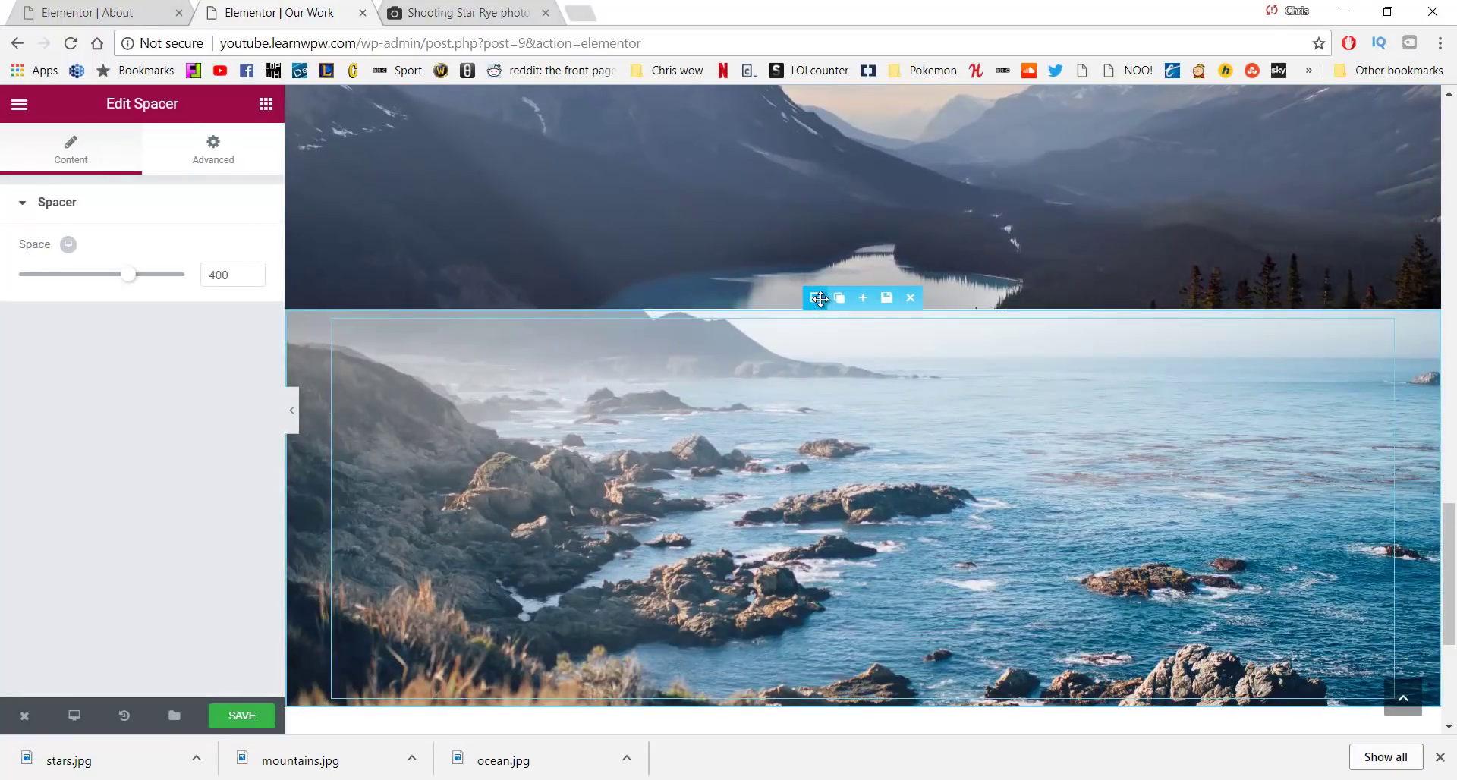
# Change the lower section's background image to stars.jpg
pyautogui.click(815, 297)
pyautogui.click(158, 156)
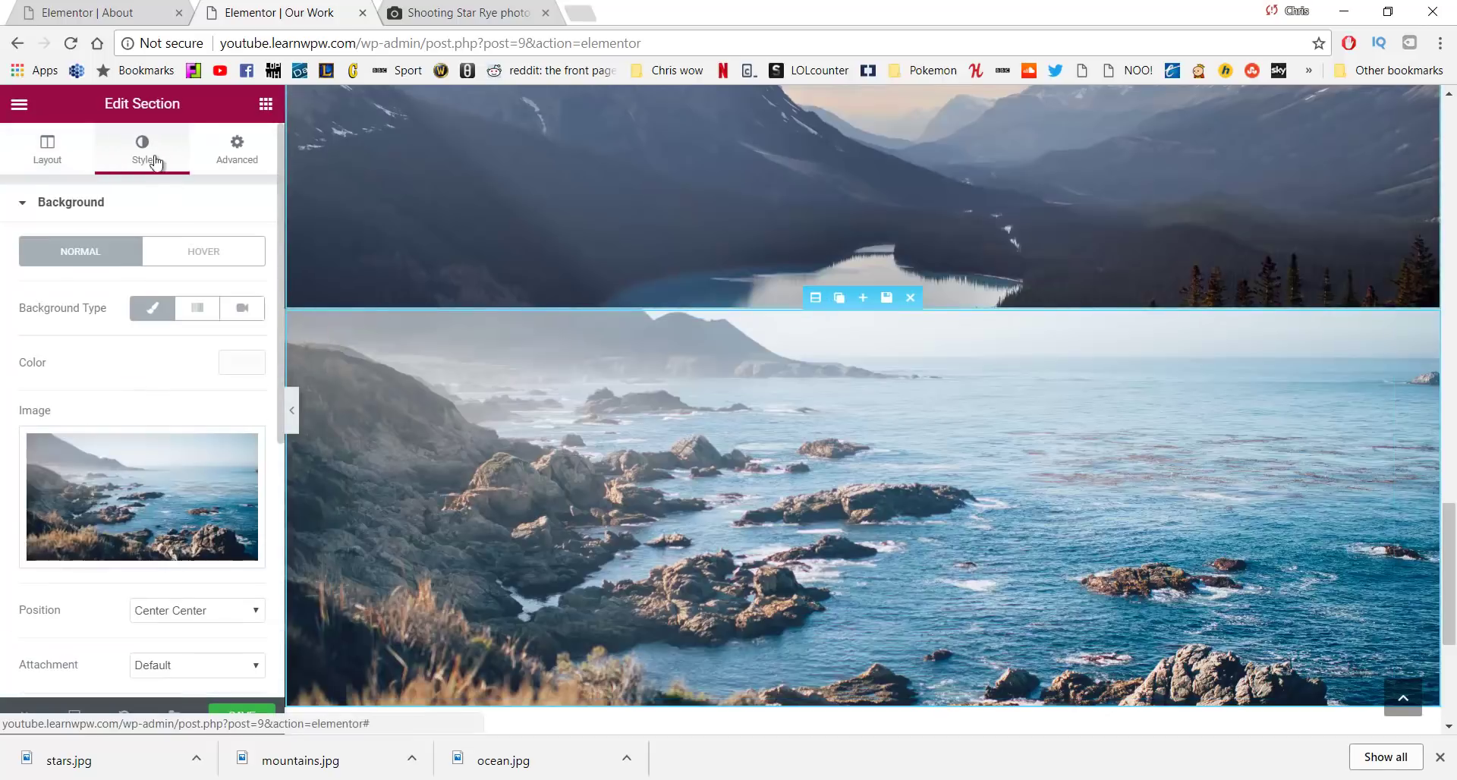
pyautogui.click(114, 495)
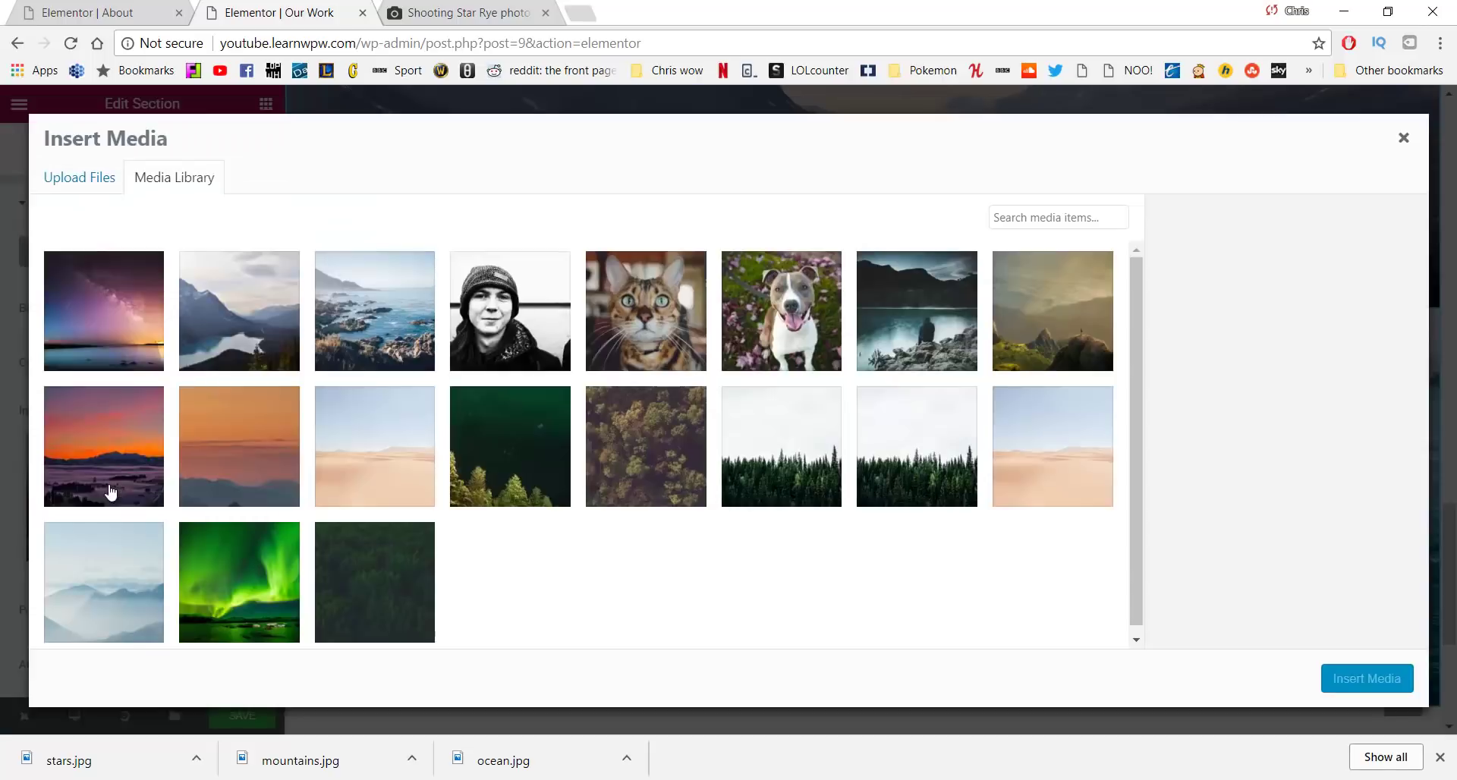
pyautogui.click(105, 335)
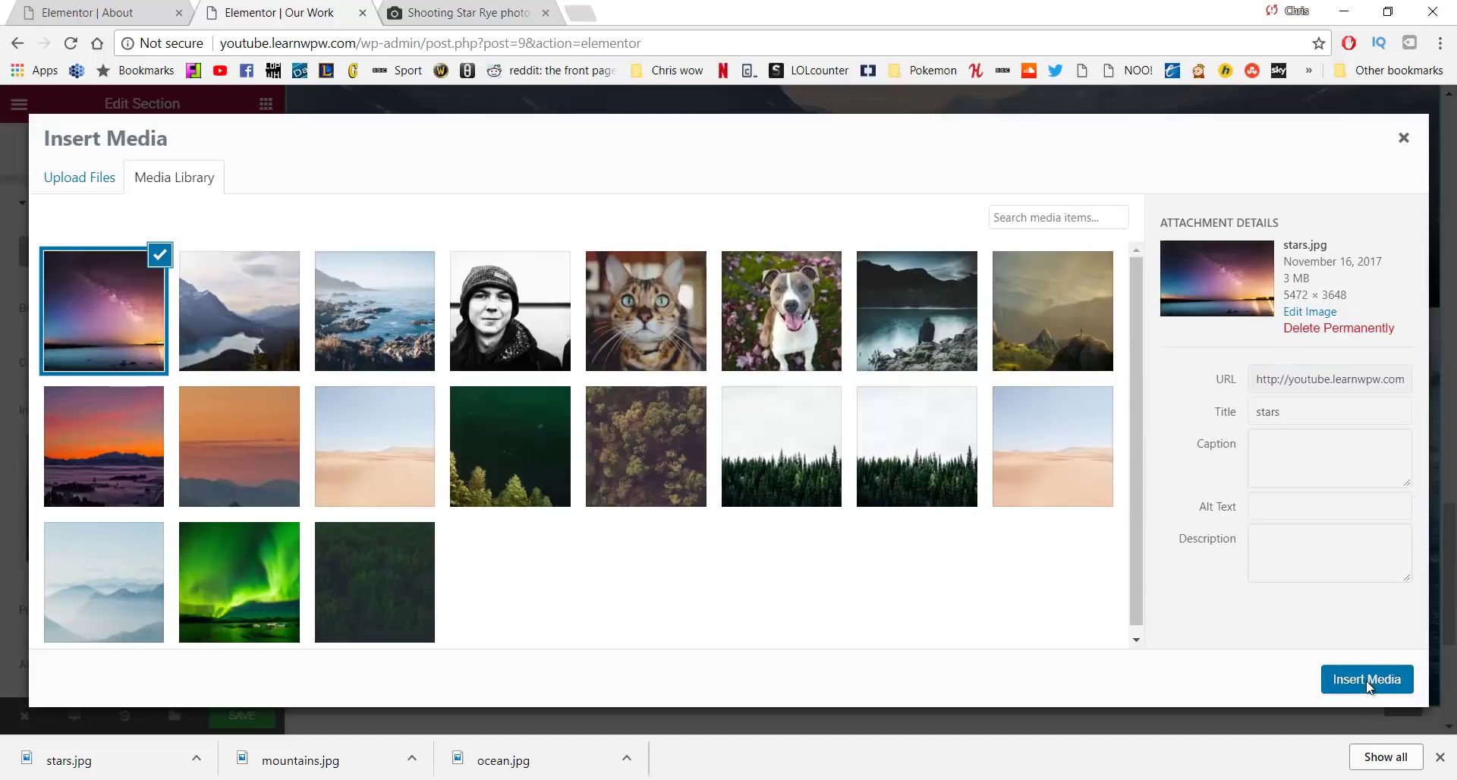
pyautogui.click(1366, 679)
pyautogui.scroll(-1, 949, 439)
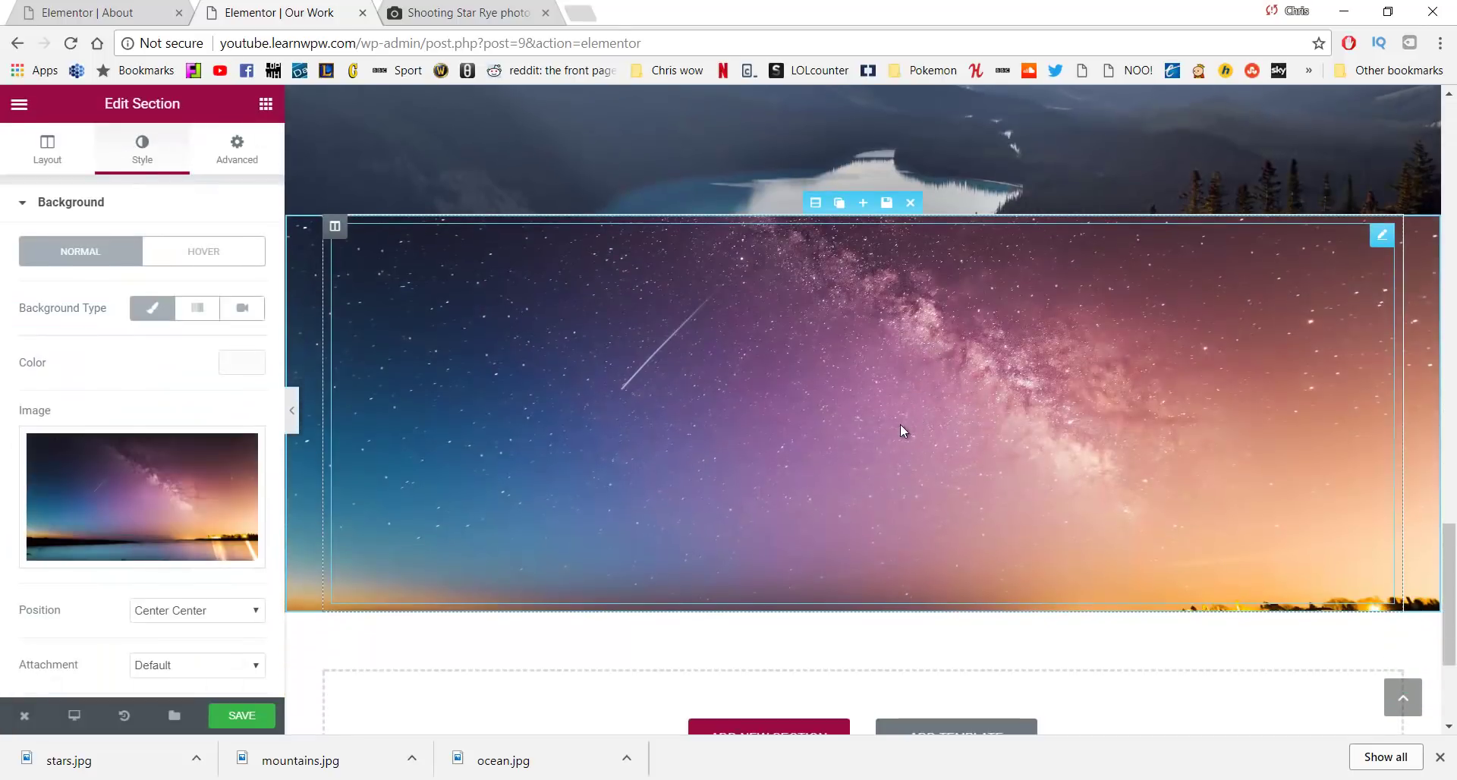
pyautogui.scroll(-2, 174, 466)
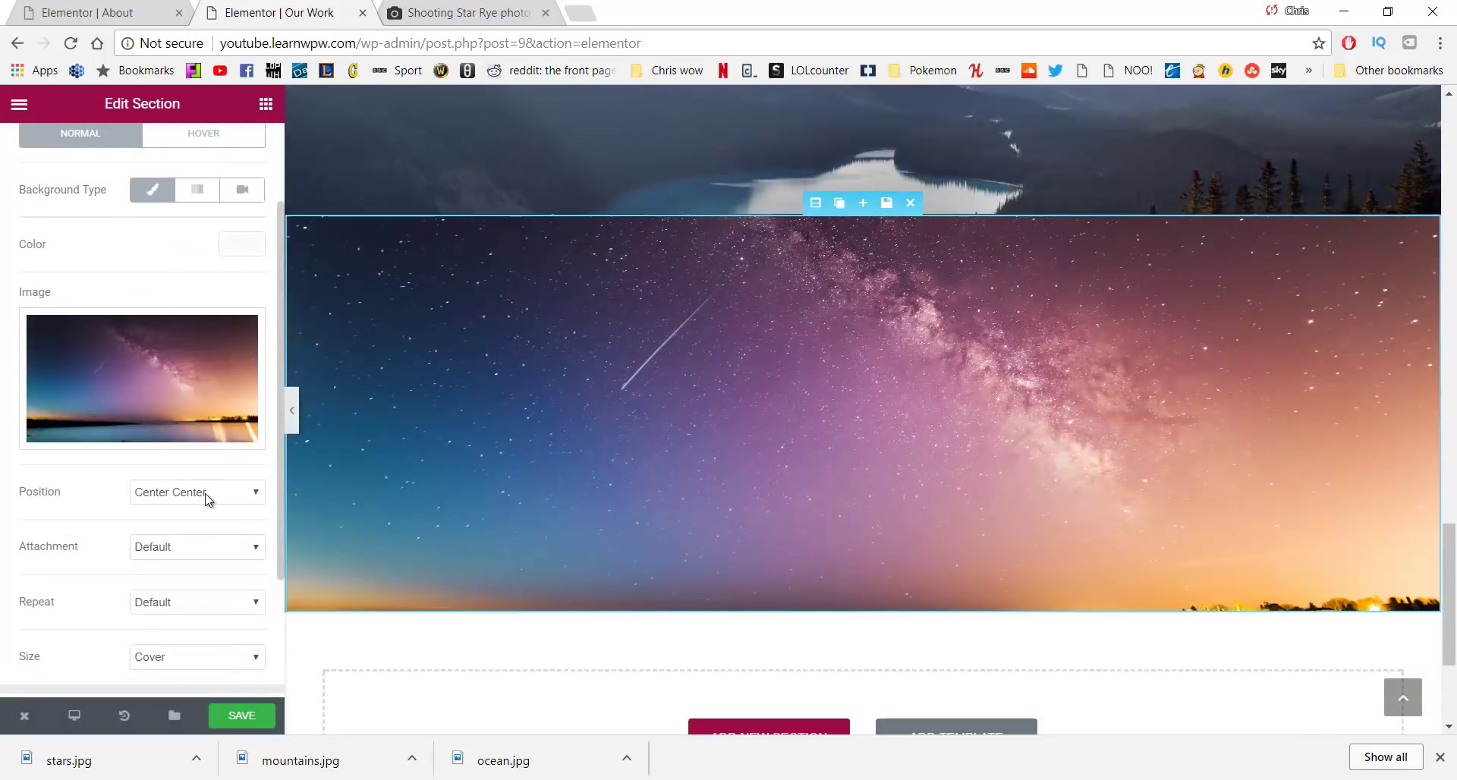
# Position the stars background at Bottom Center and save the page
pyautogui.click(205, 497)
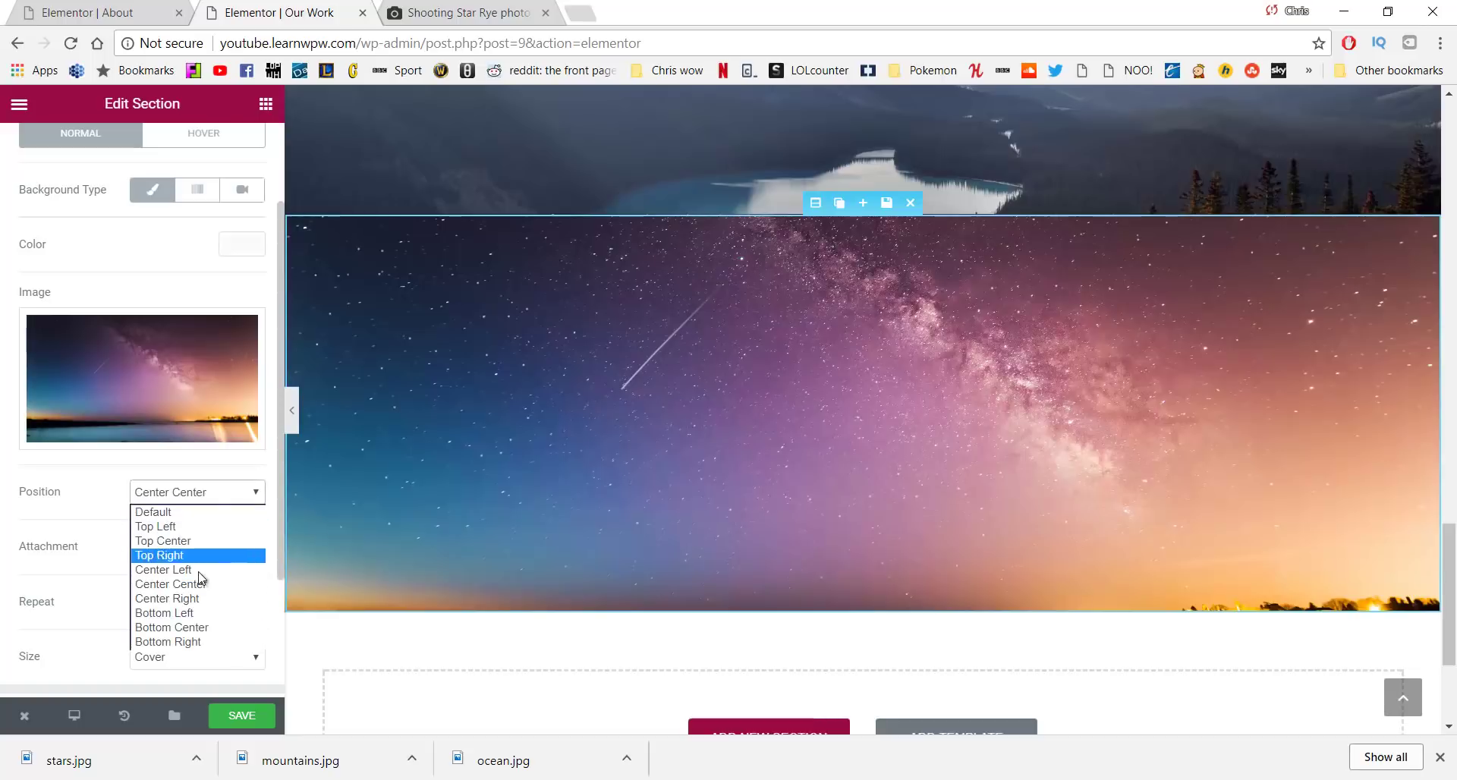
pyautogui.click(184, 629)
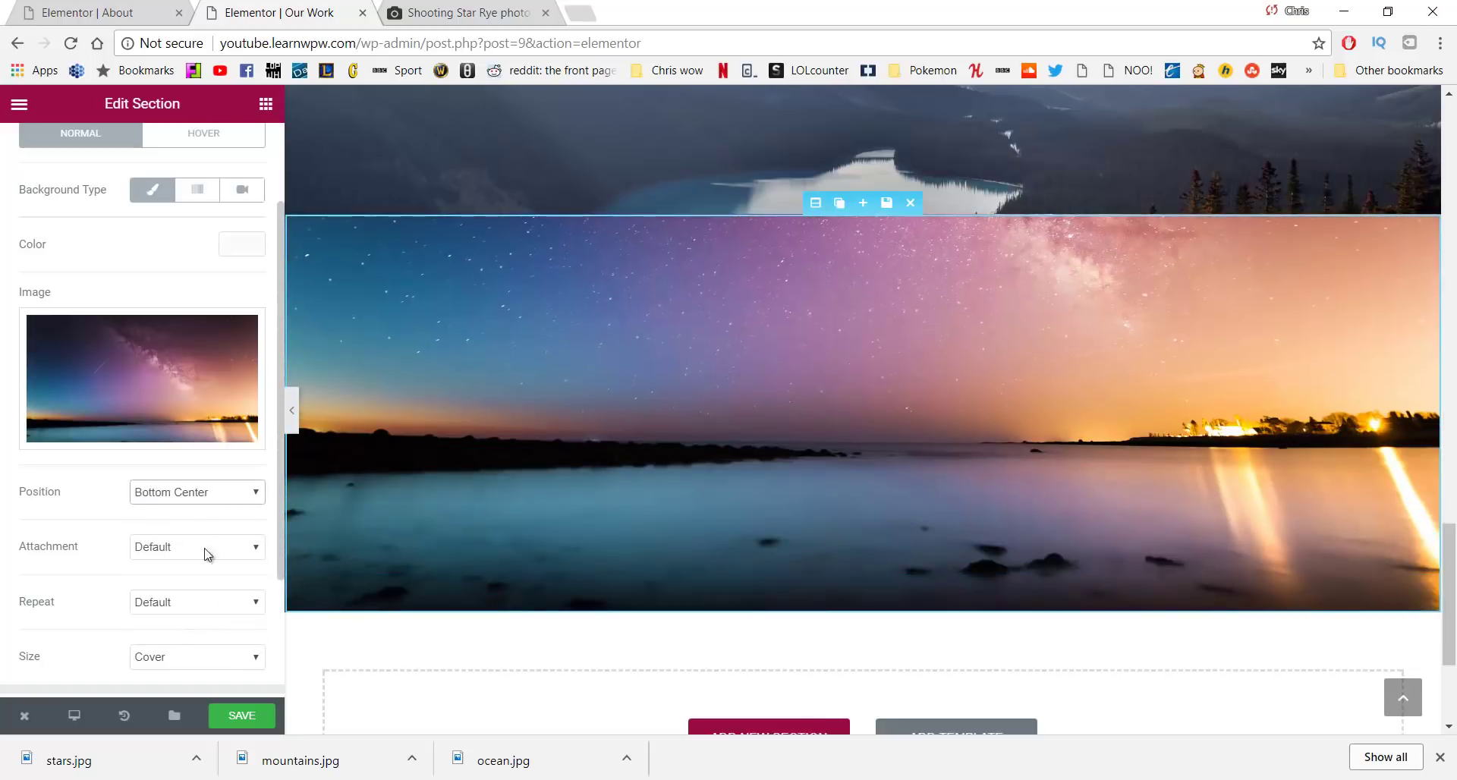
pyautogui.click(206, 495)
pyautogui.click(204, 541)
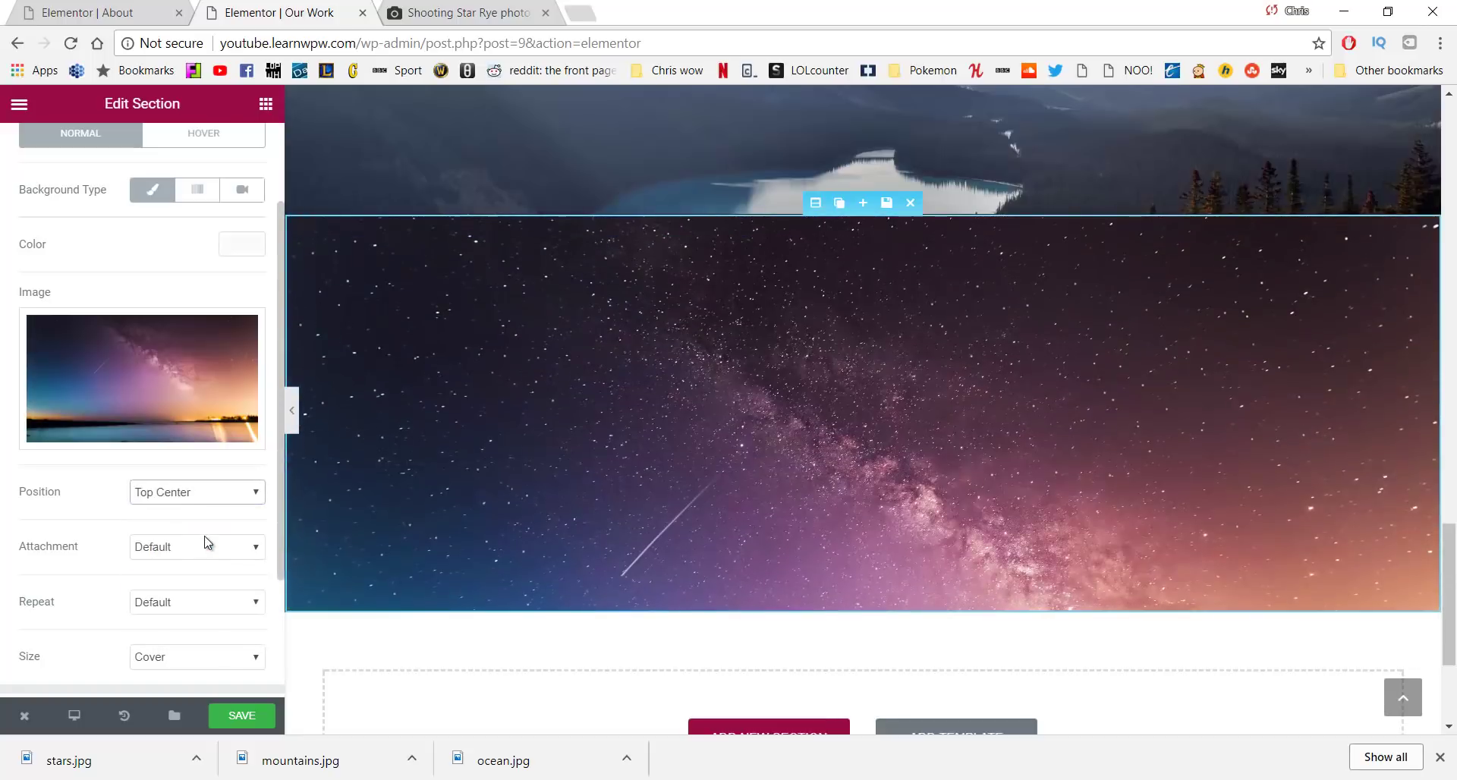
pyautogui.click(250, 489)
pyautogui.click(203, 583)
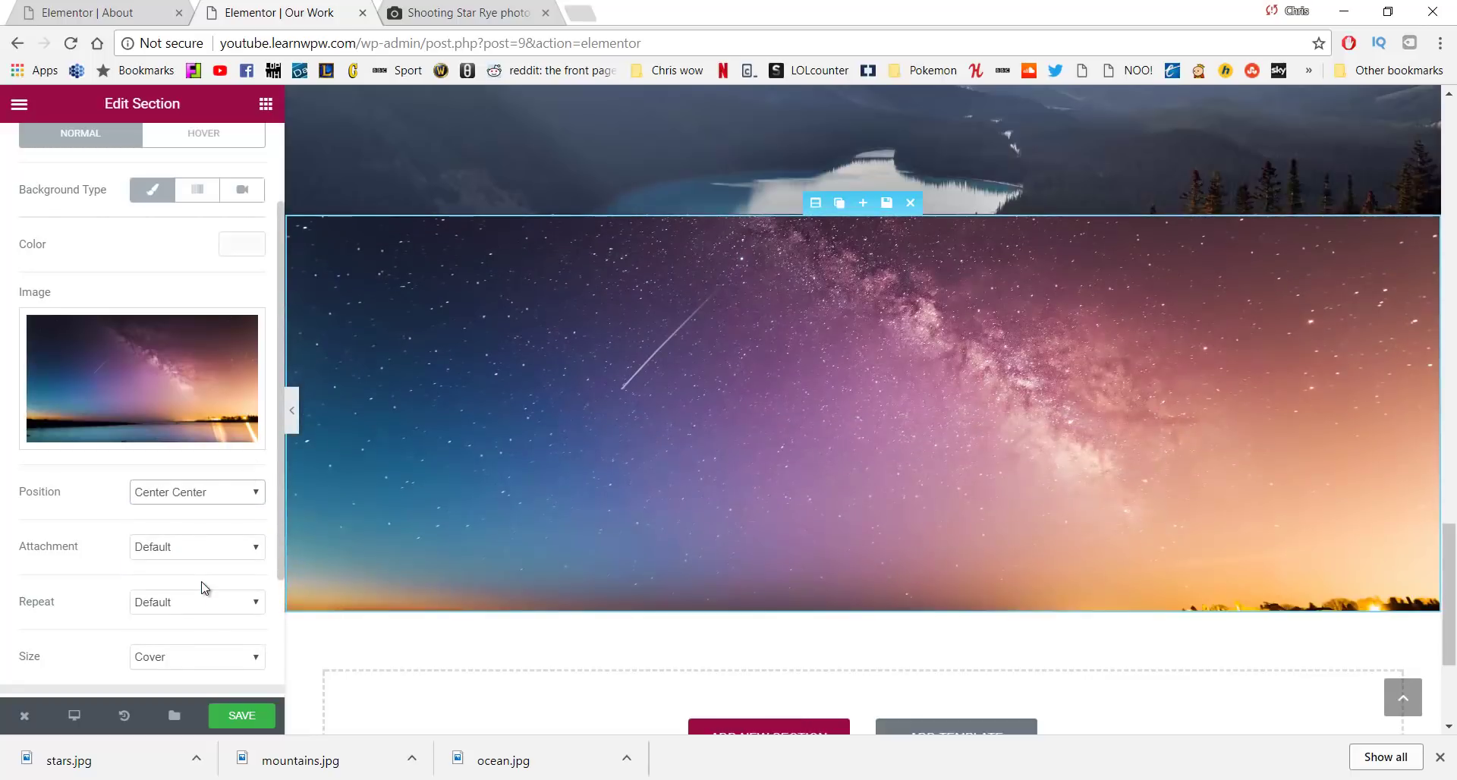
pyautogui.click(196, 493)
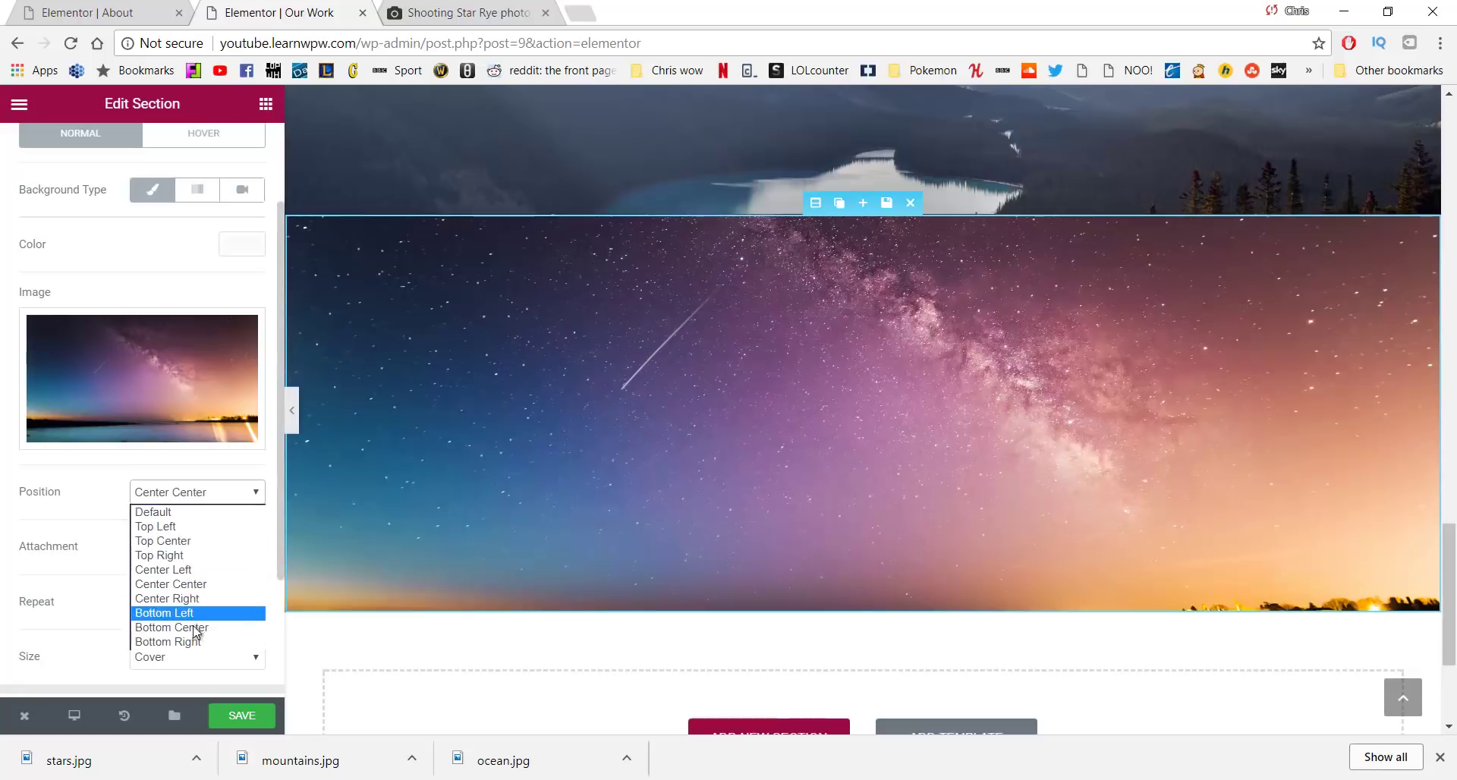
pyautogui.click(195, 633)
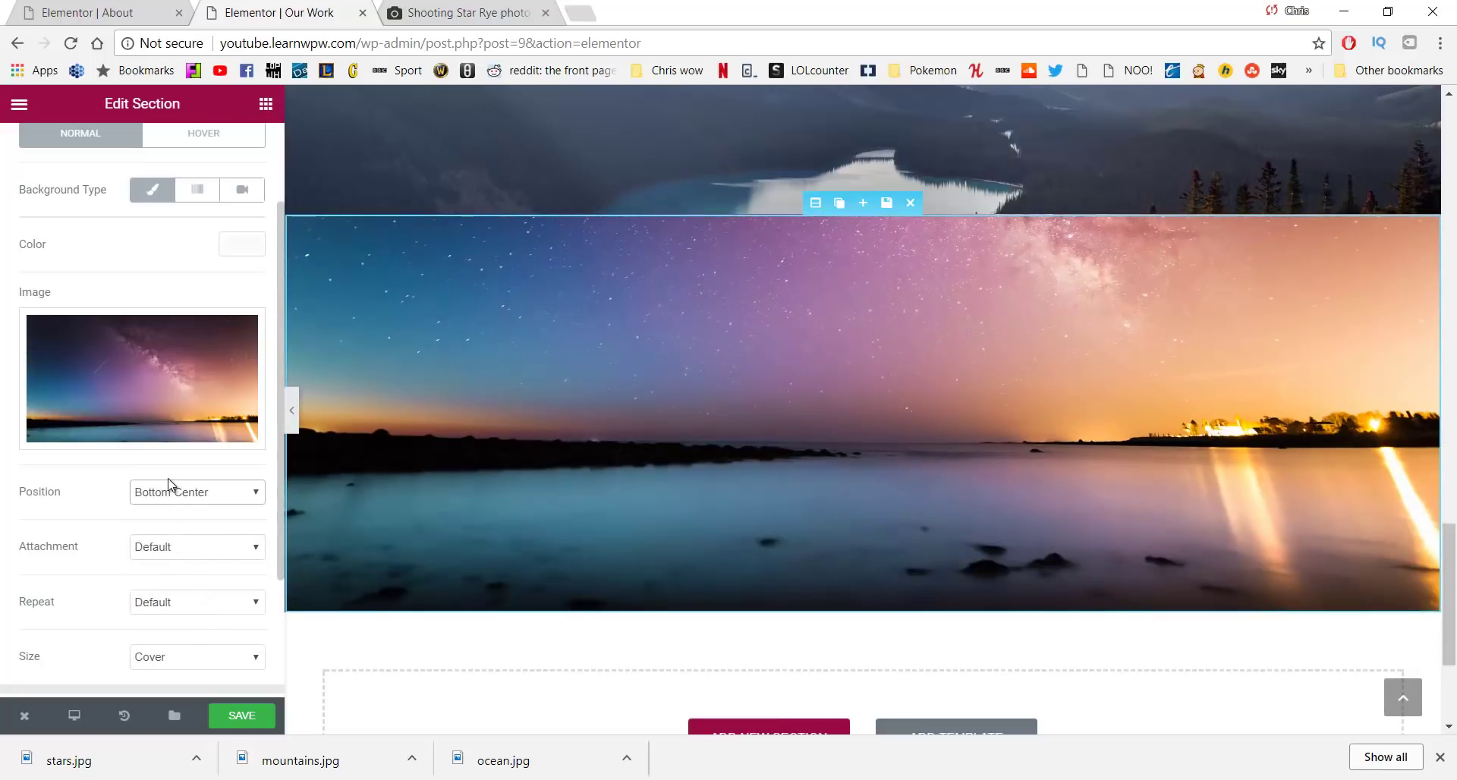
pyautogui.click(258, 718)
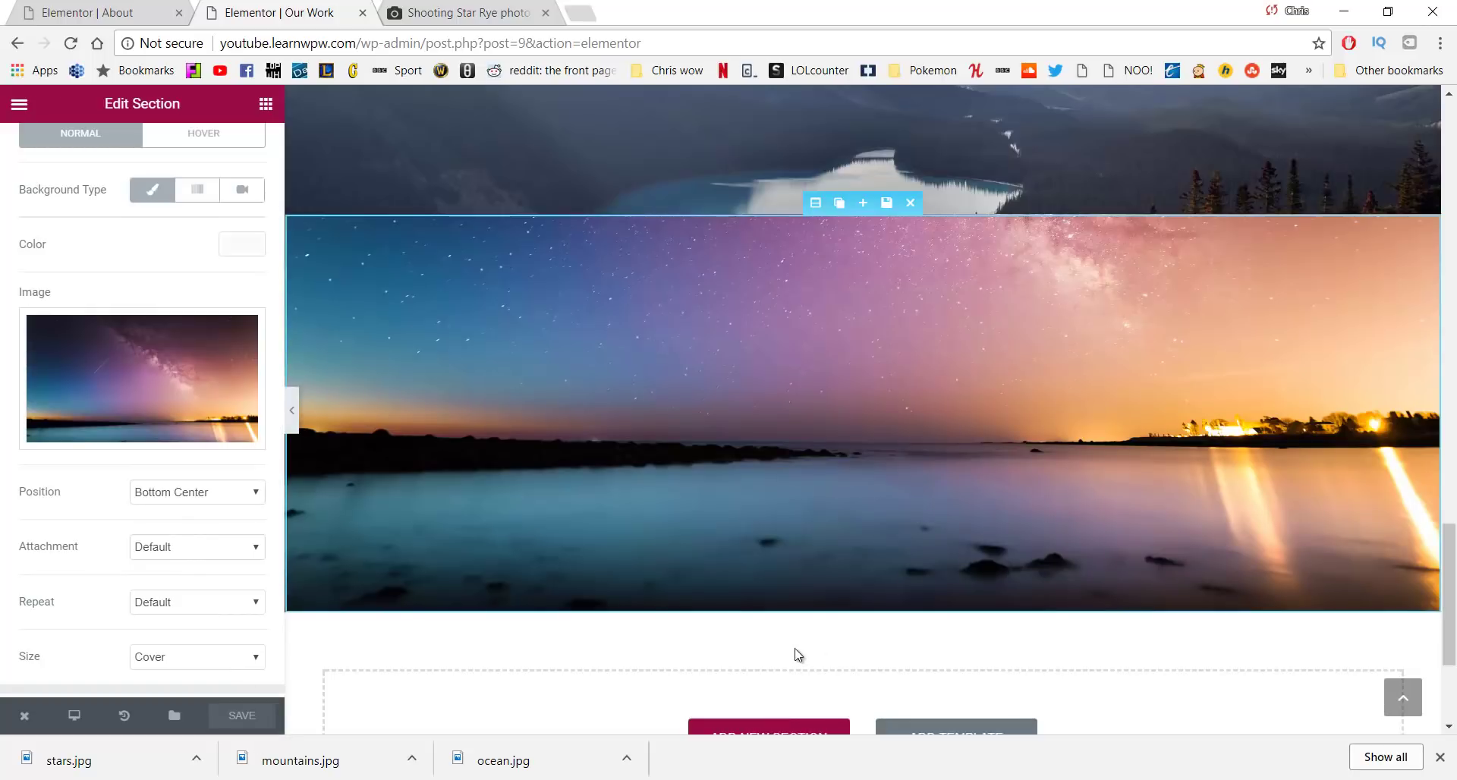
# Move the ocean photo section directly below the ocean quote
pyautogui.scroll(15, 796, 653)
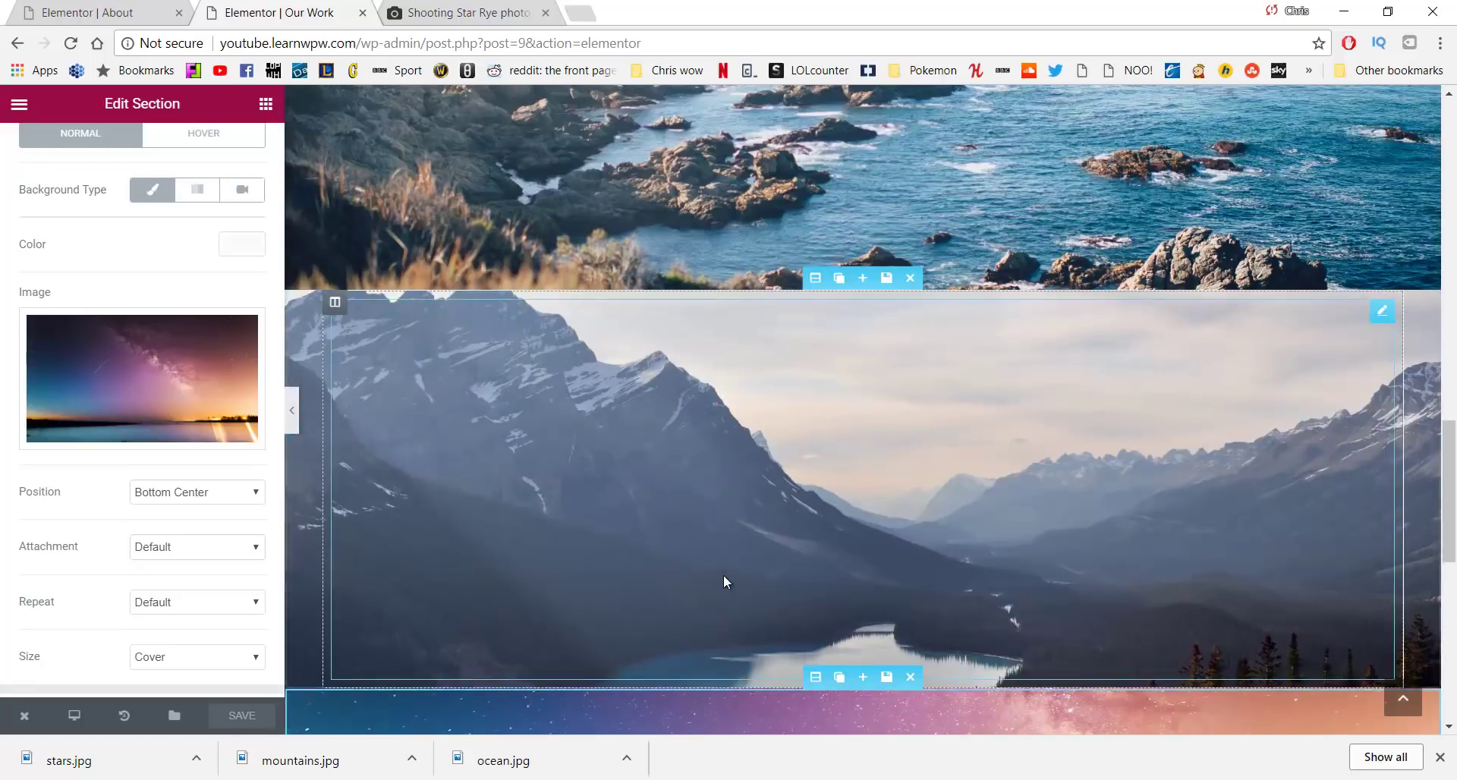
pyautogui.scroll(-2, 705, 577)
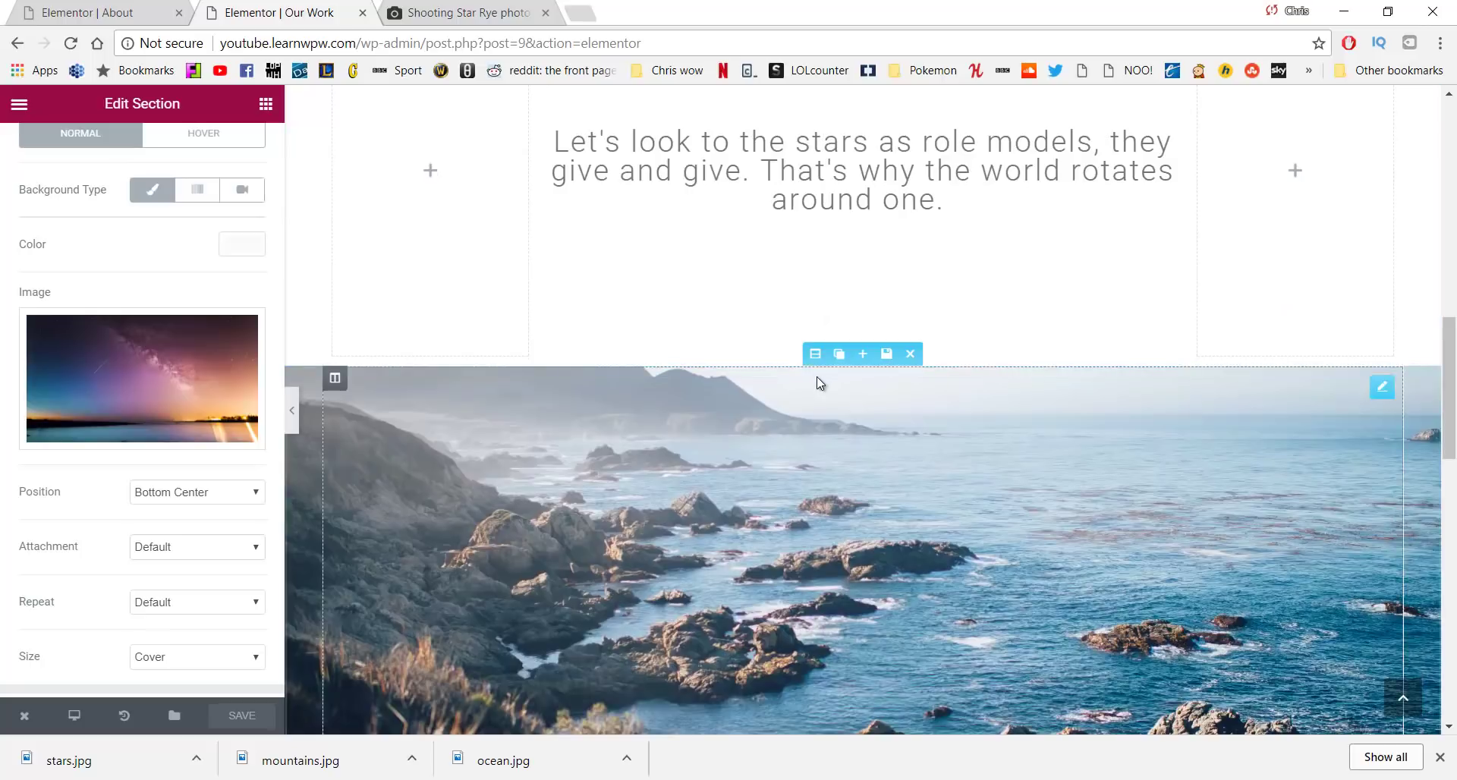
pyautogui.moveTo(815, 360); pyautogui.dragTo(863, 455)
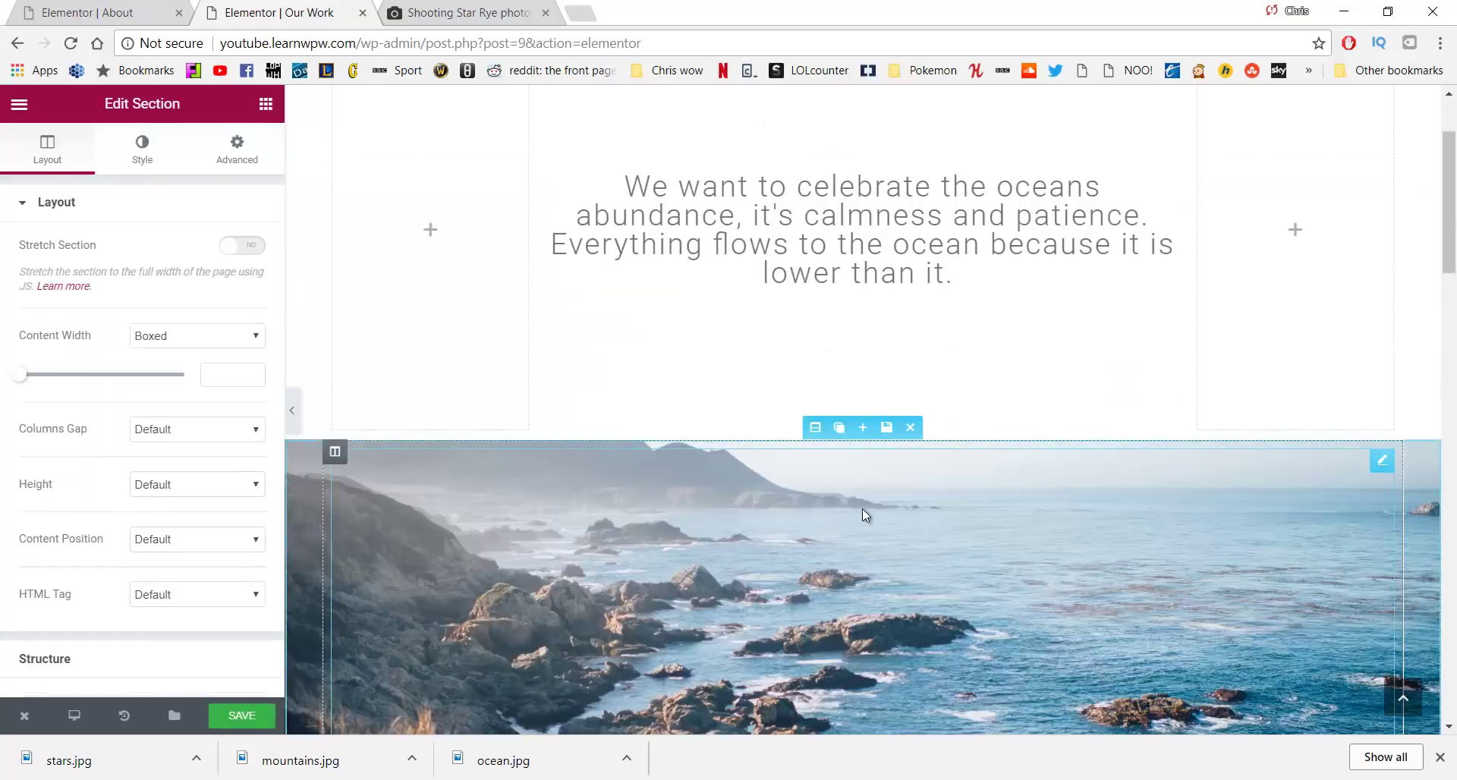
# Move the mountains section beneath the home-and-people quote, above the stars quote
pyautogui.scroll(-5, 866, 511)
pyautogui.scroll(-15, 868, 332)
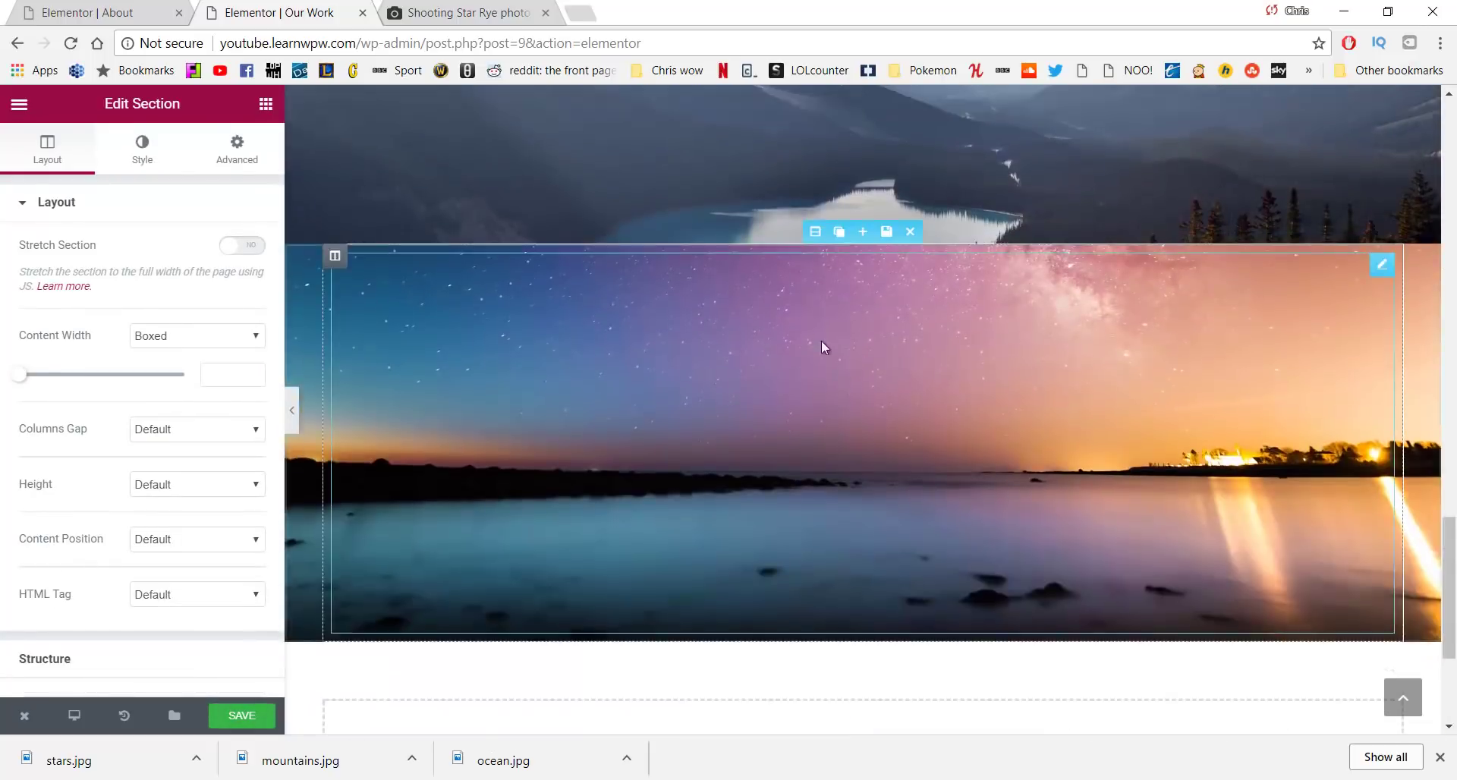
pyautogui.scroll(5, 823, 344)
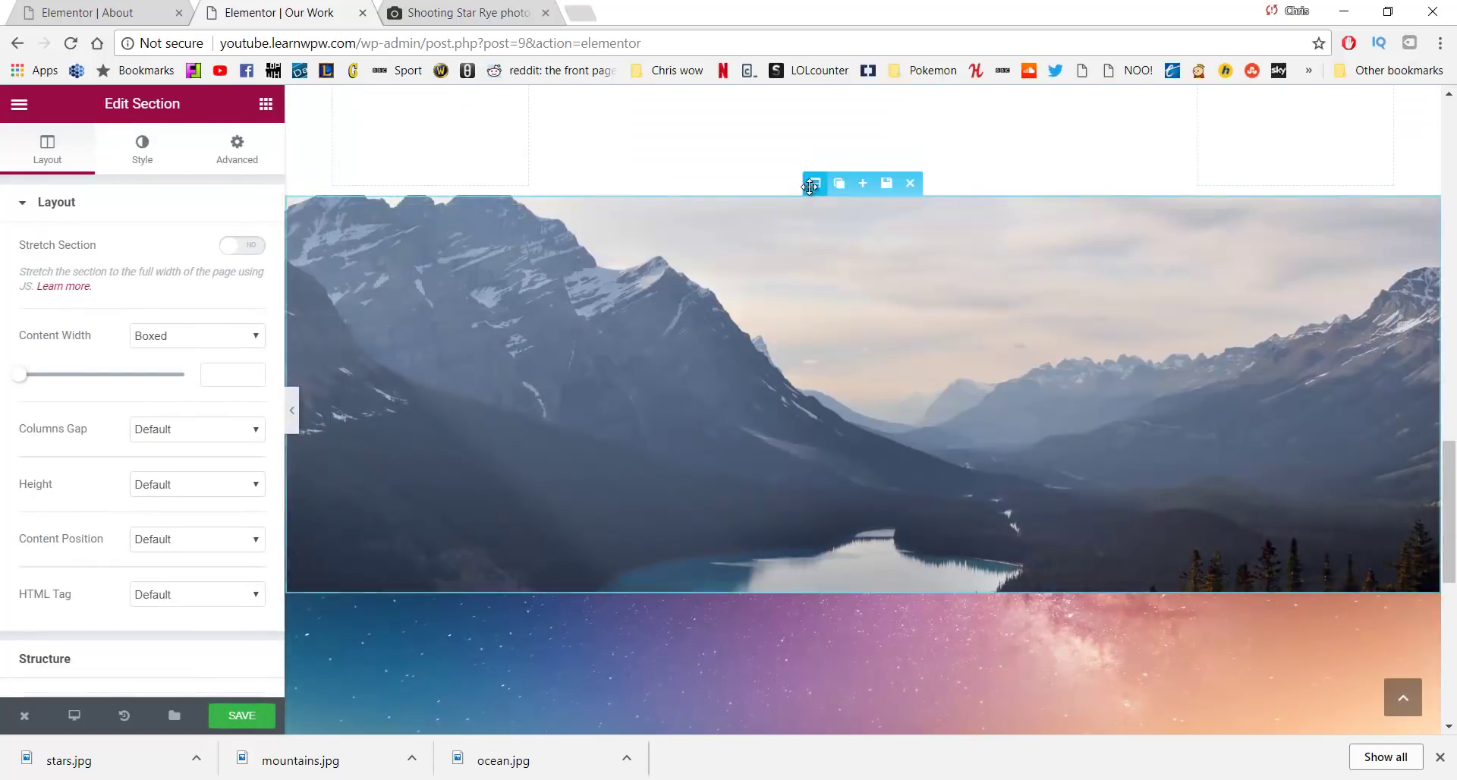
pyautogui.moveTo(815, 183); pyautogui.dragTo(835, 391)
pyautogui.scroll(-8, 849, 354)
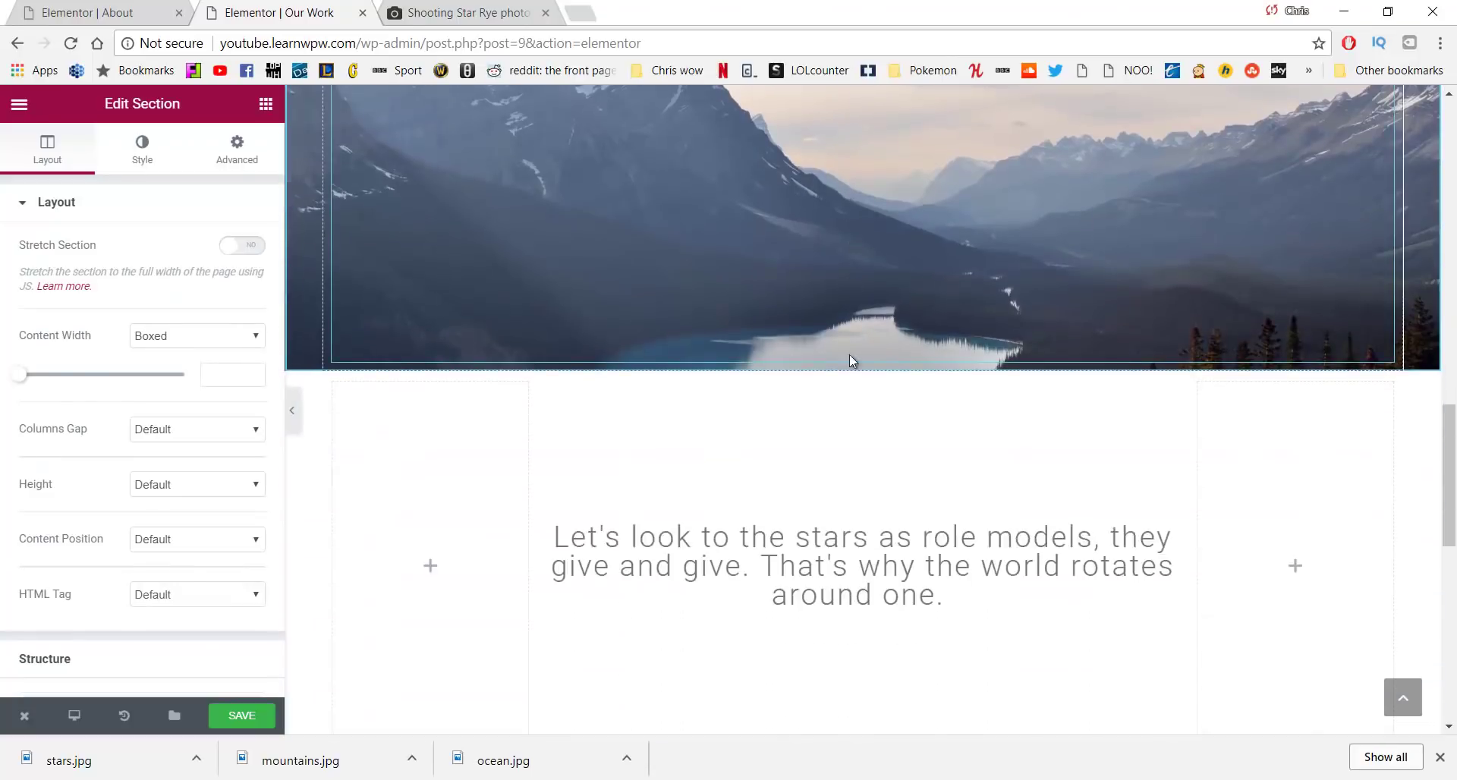
pyautogui.scroll(-6, 917, 585)
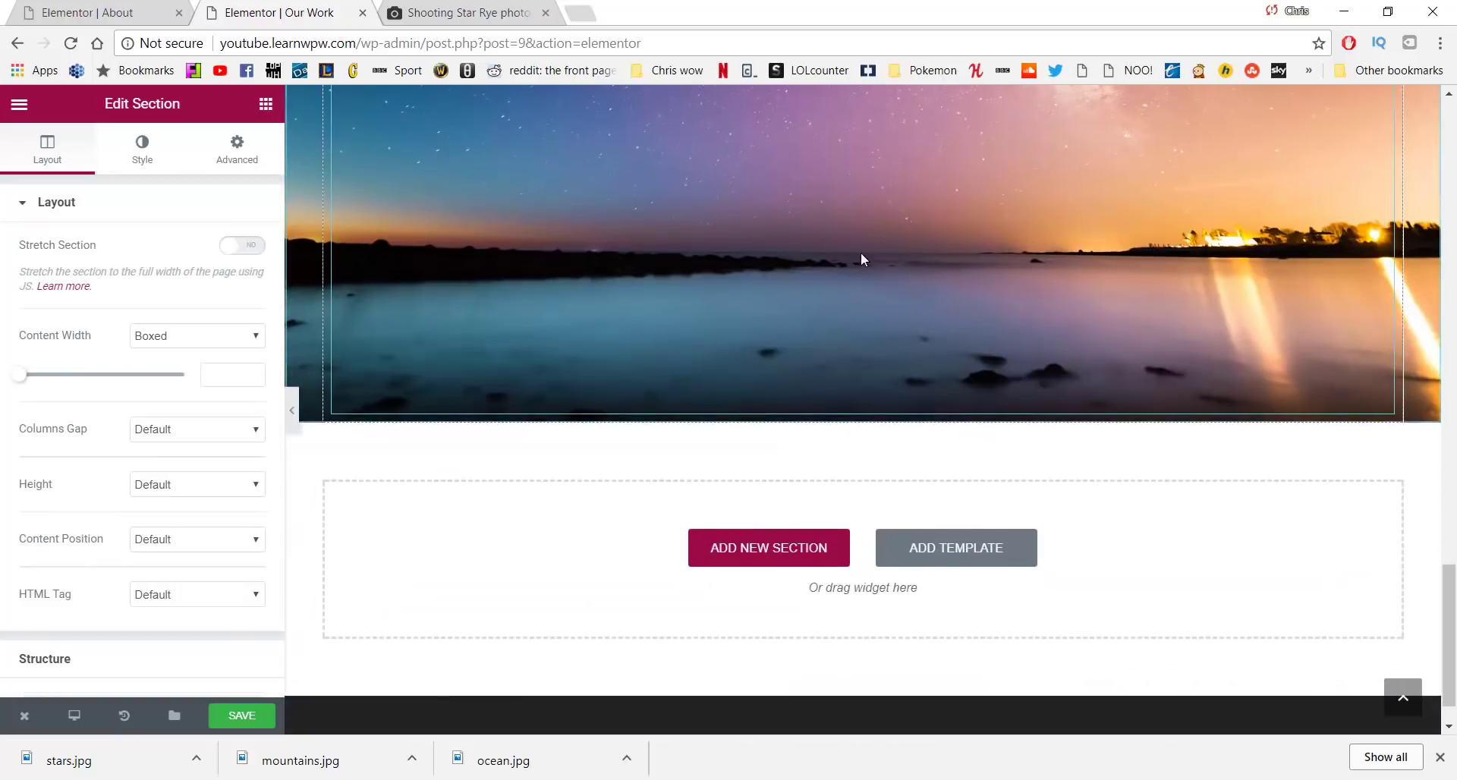
pyautogui.scroll(3, 759, 288)
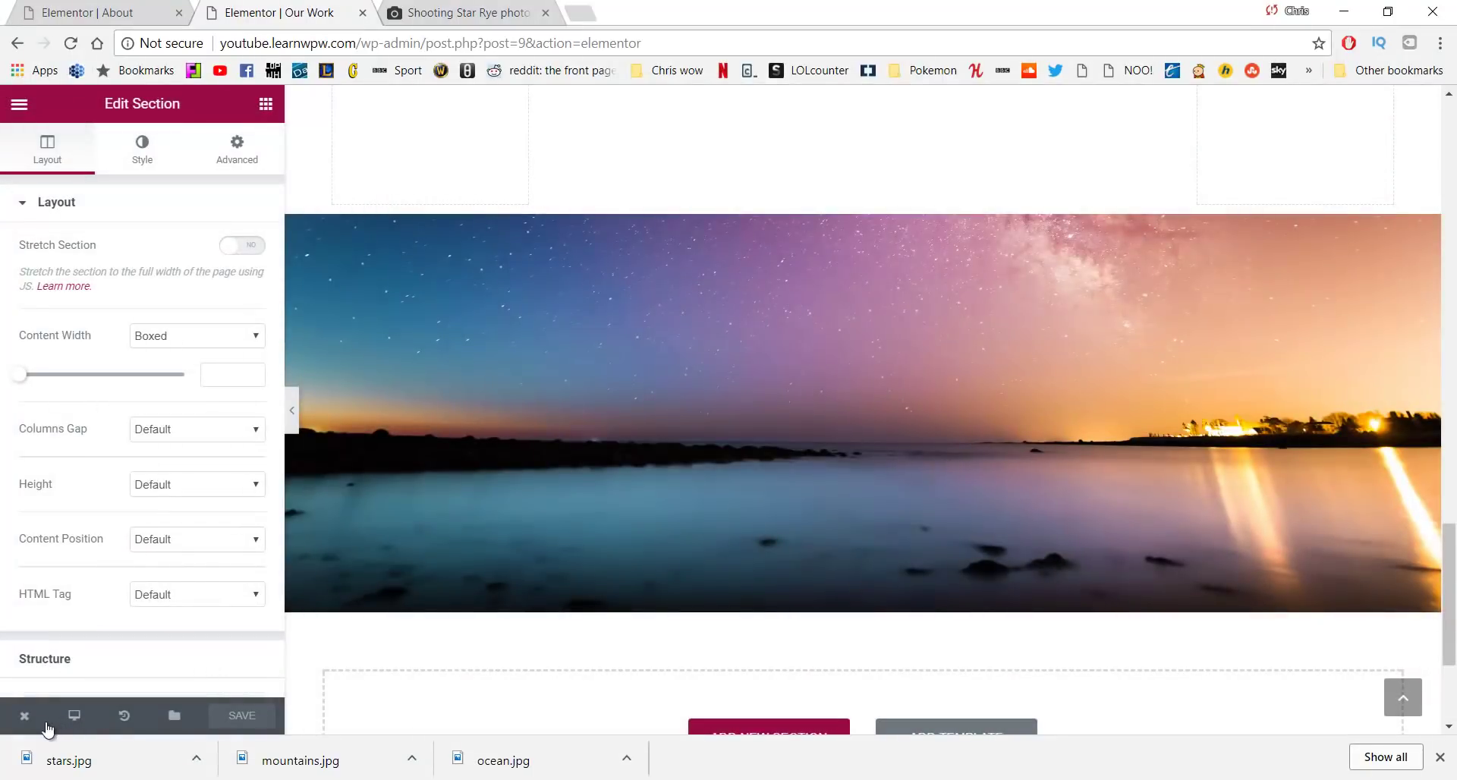
# Open the live Our Work page, scroll through its quote and photo sections, then close the download bar
pyautogui.moveTo(47, 714)
pyautogui.click(86, 640)
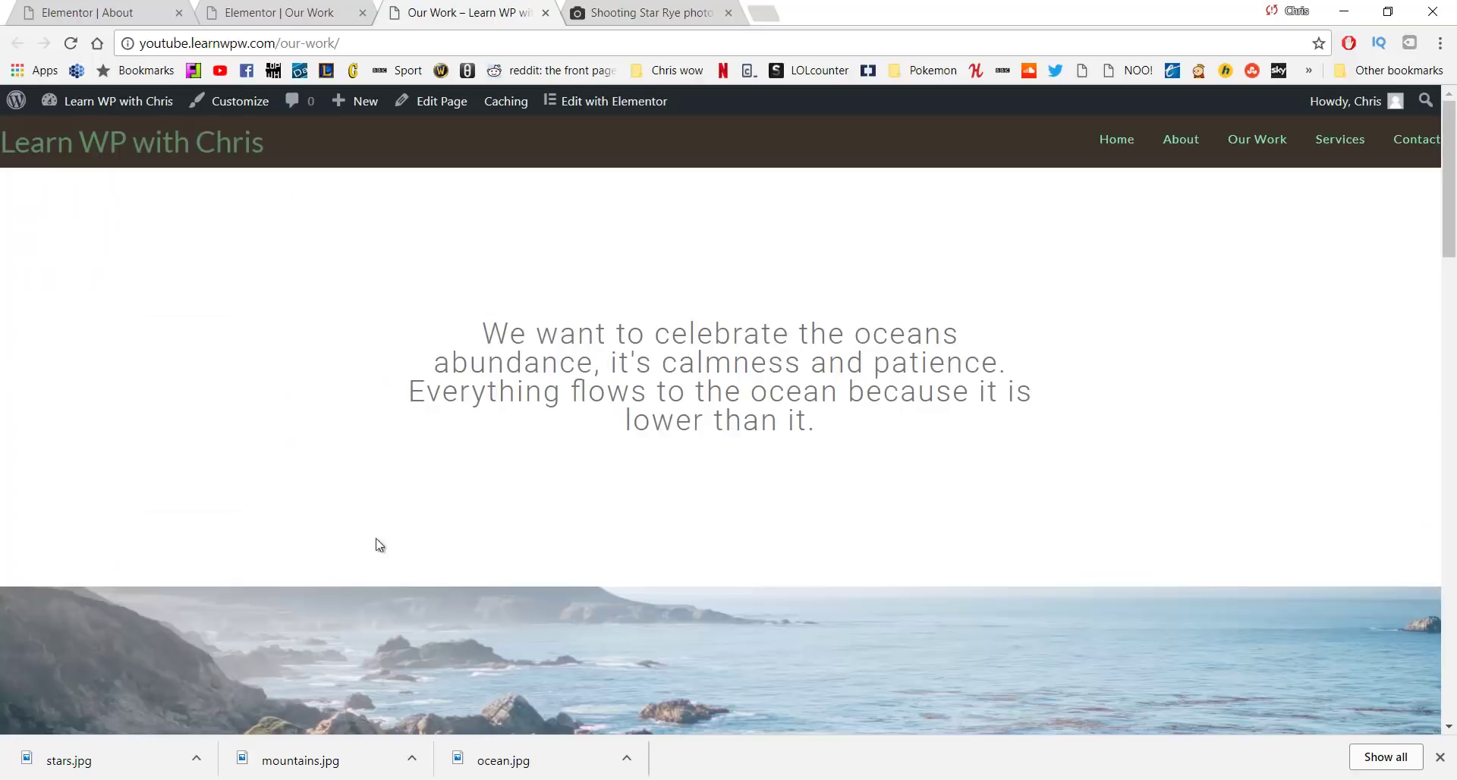
pyautogui.scroll(-4, 375, 547)
pyautogui.scroll(-5, 362, 413)
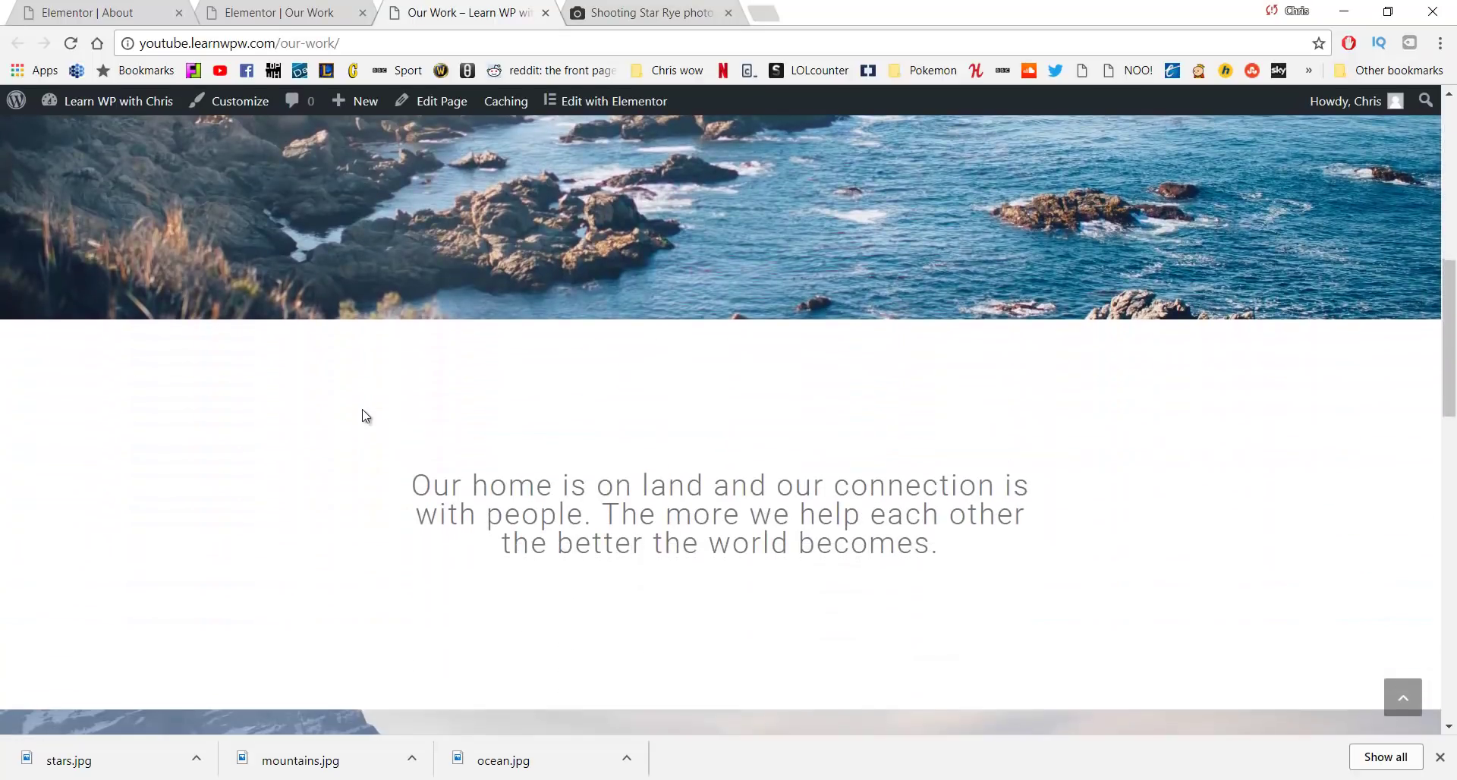
pyautogui.scroll(-4, 361, 417)
pyautogui.scroll(-8, 345, 432)
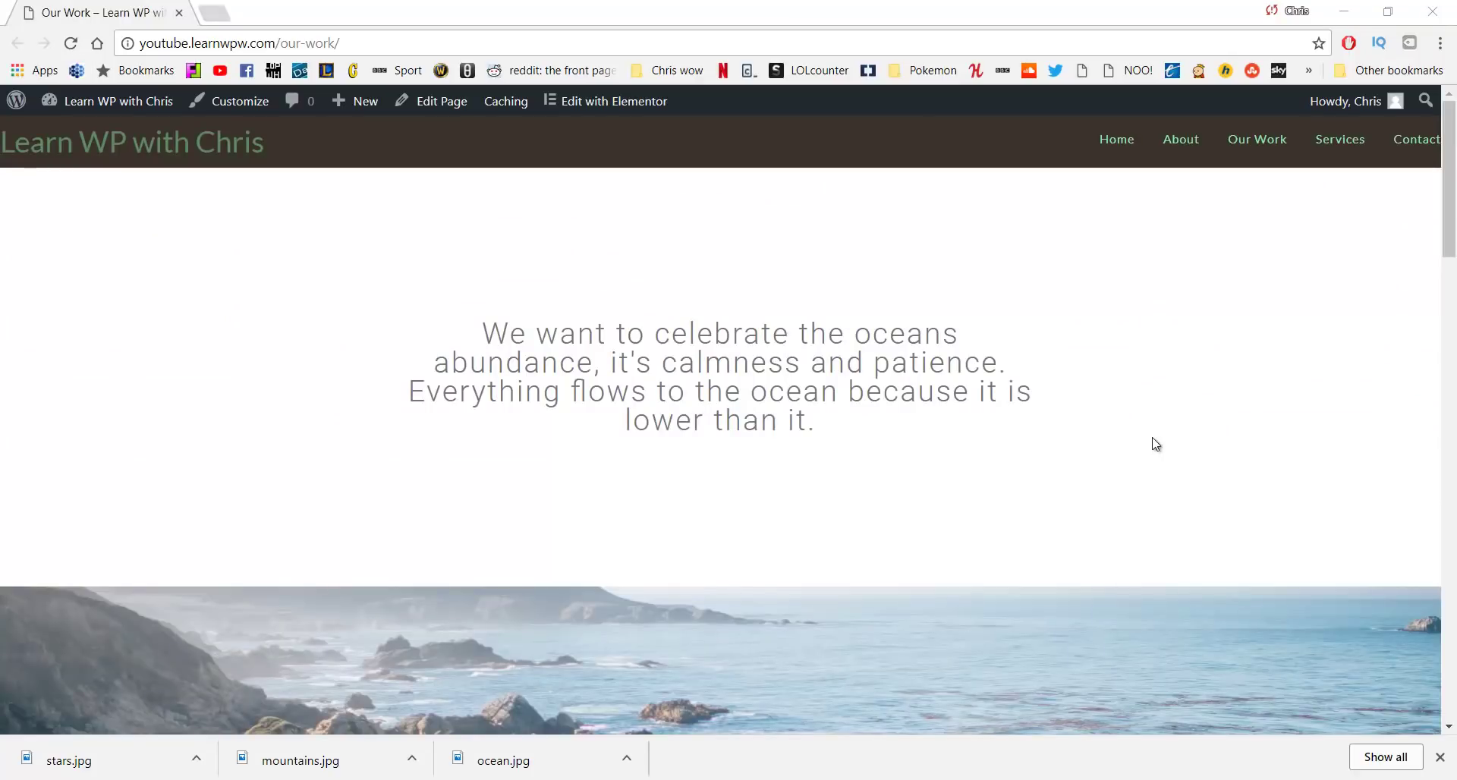
pyautogui.click(1443, 756)
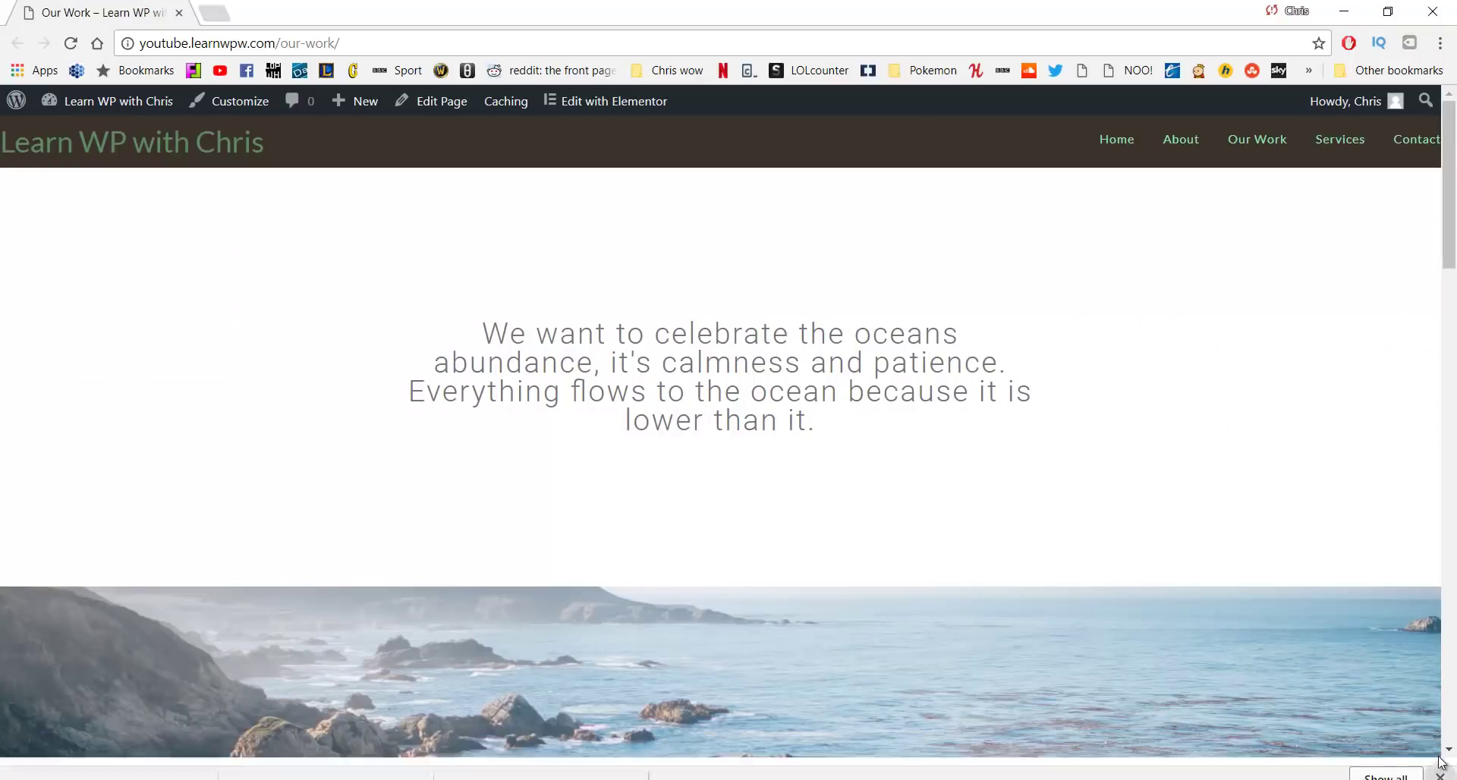
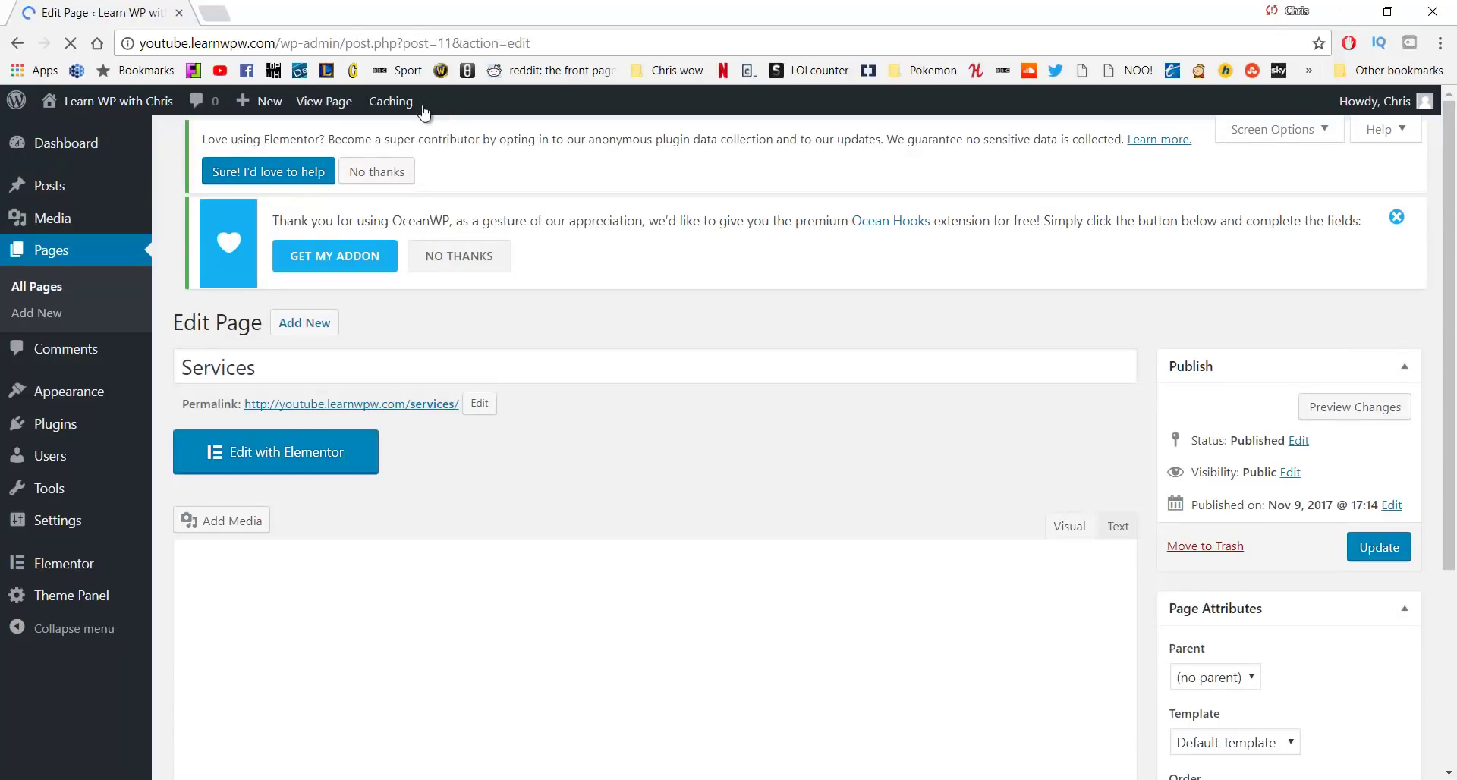
# Set the Services page's OceanWP content layout to 100% Full Width
pyautogui.scroll(-3, 618, 283)
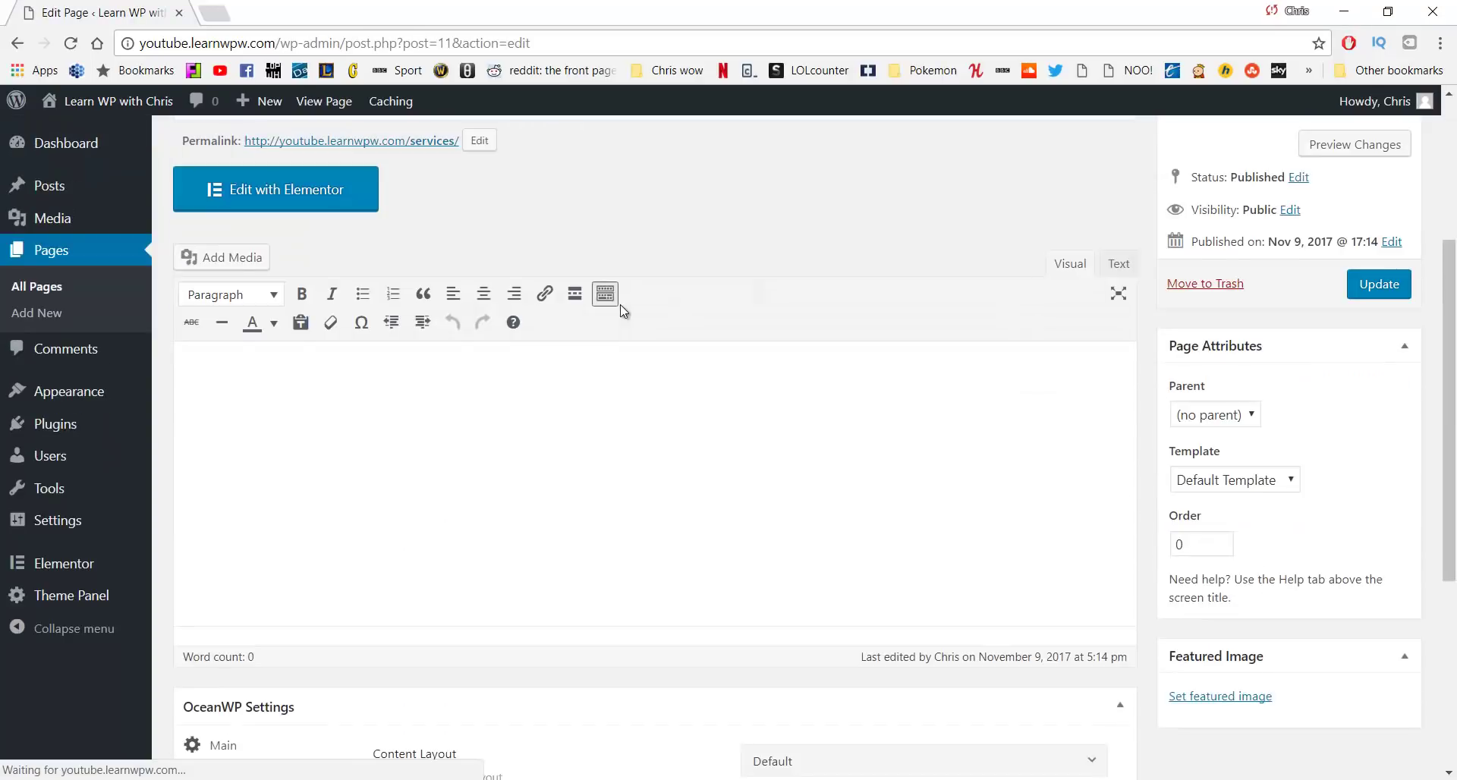
pyautogui.scroll(-5, 608, 302)
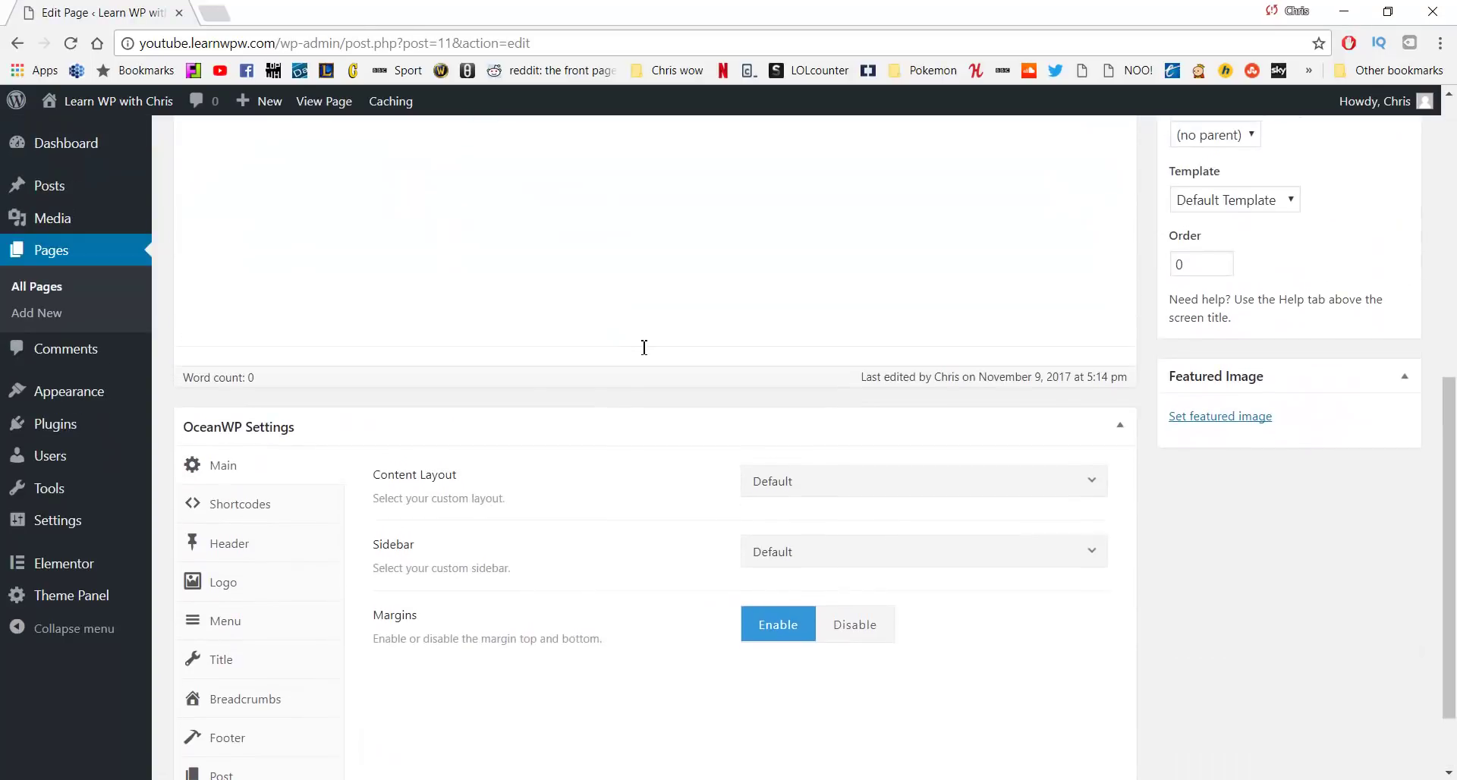
pyautogui.scroll(-1, 645, 348)
pyautogui.click(845, 394)
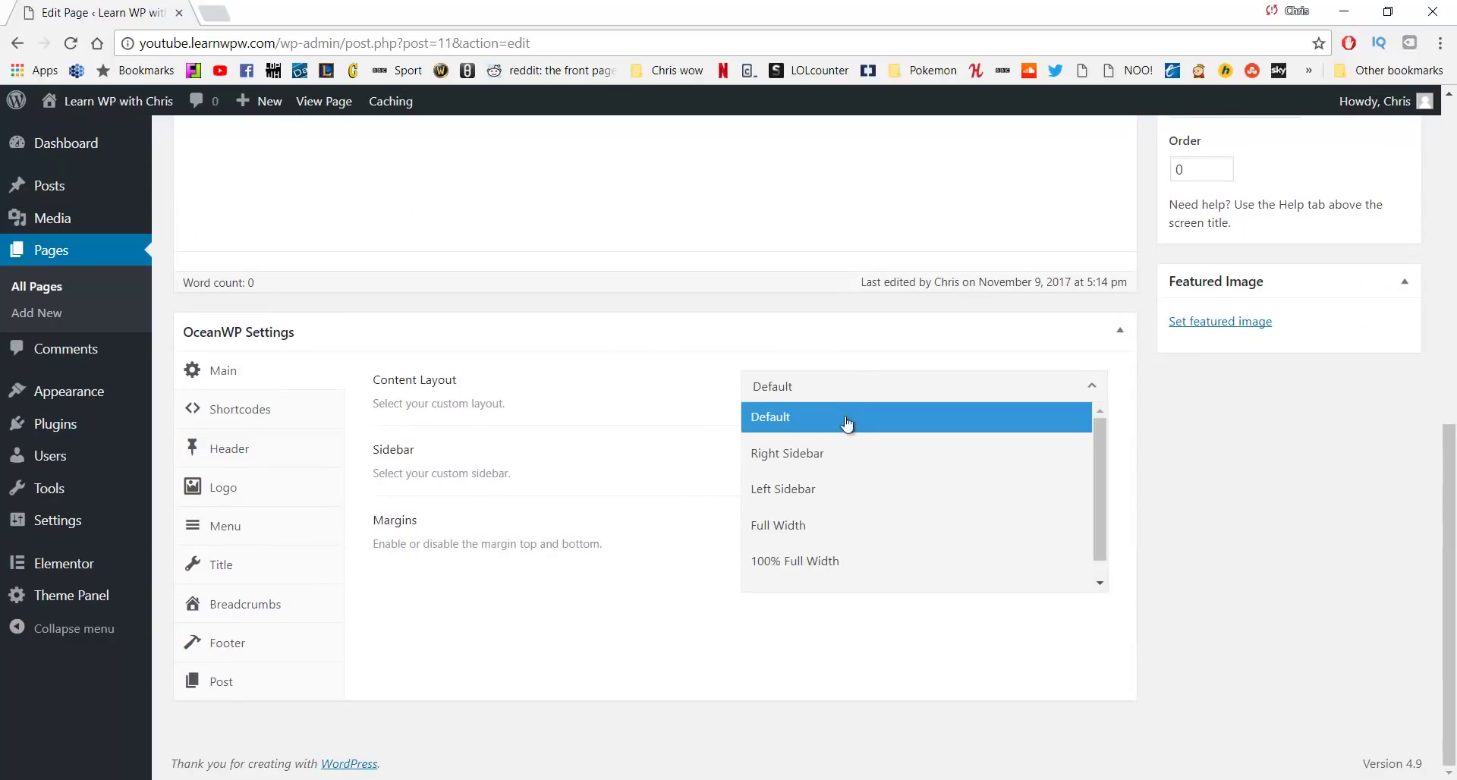
pyautogui.click(834, 554)
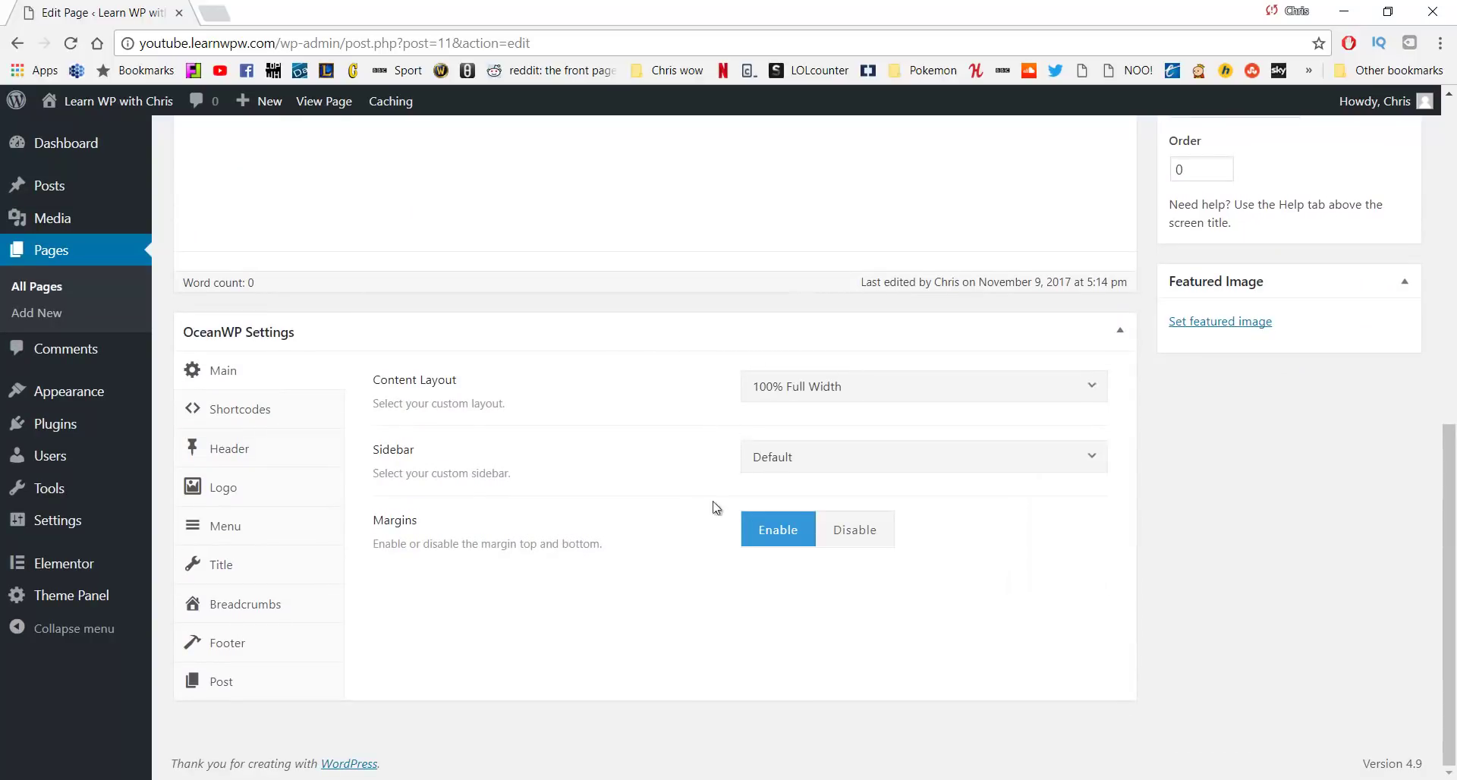
# Disable the page title display and update the Services page
pyautogui.click(260, 564)
pyautogui.click(929, 393)
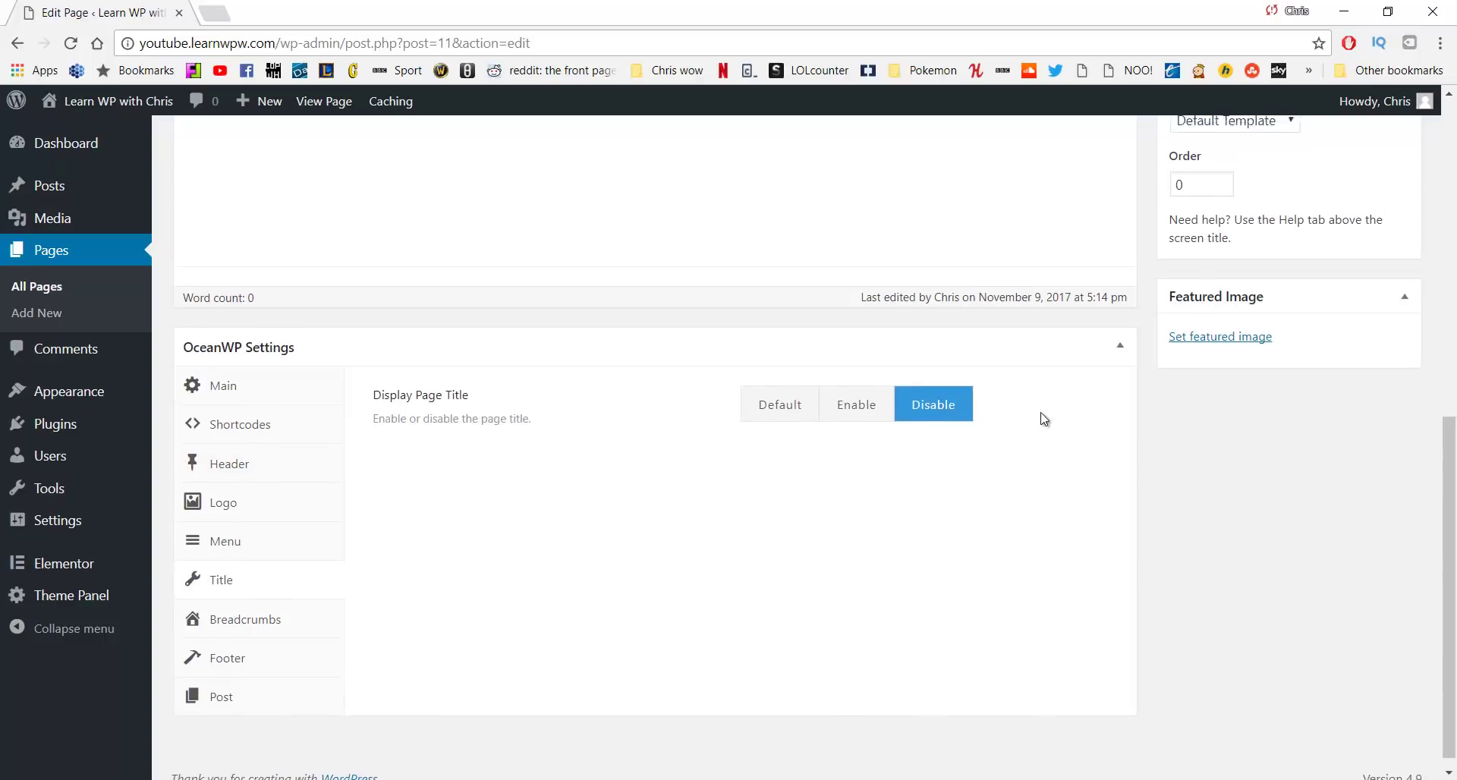
pyautogui.scroll(6, 1045, 419)
pyautogui.click(1378, 478)
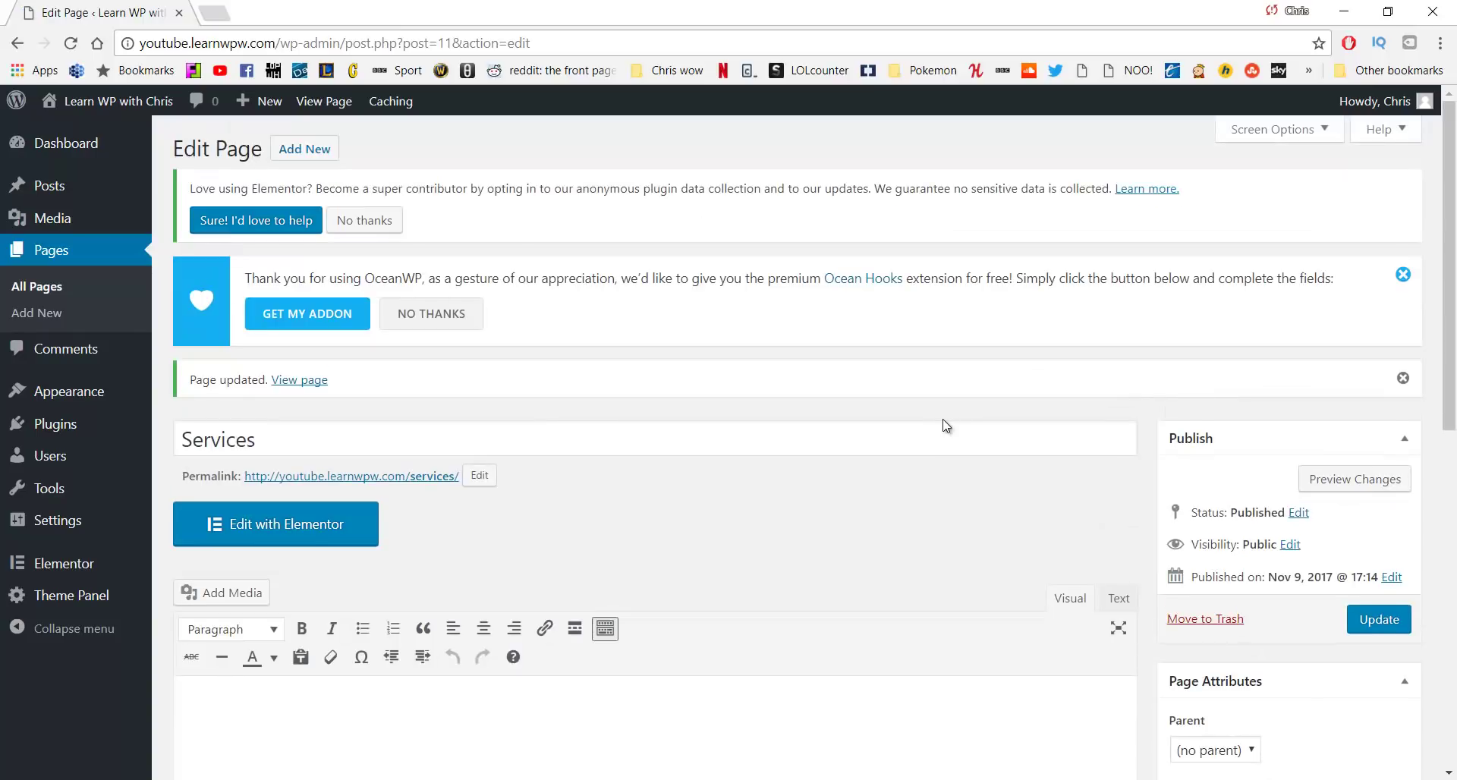
# In Elementor, add a two-column section with a 'Relax' heading in the left column
pyautogui.click(324, 522)
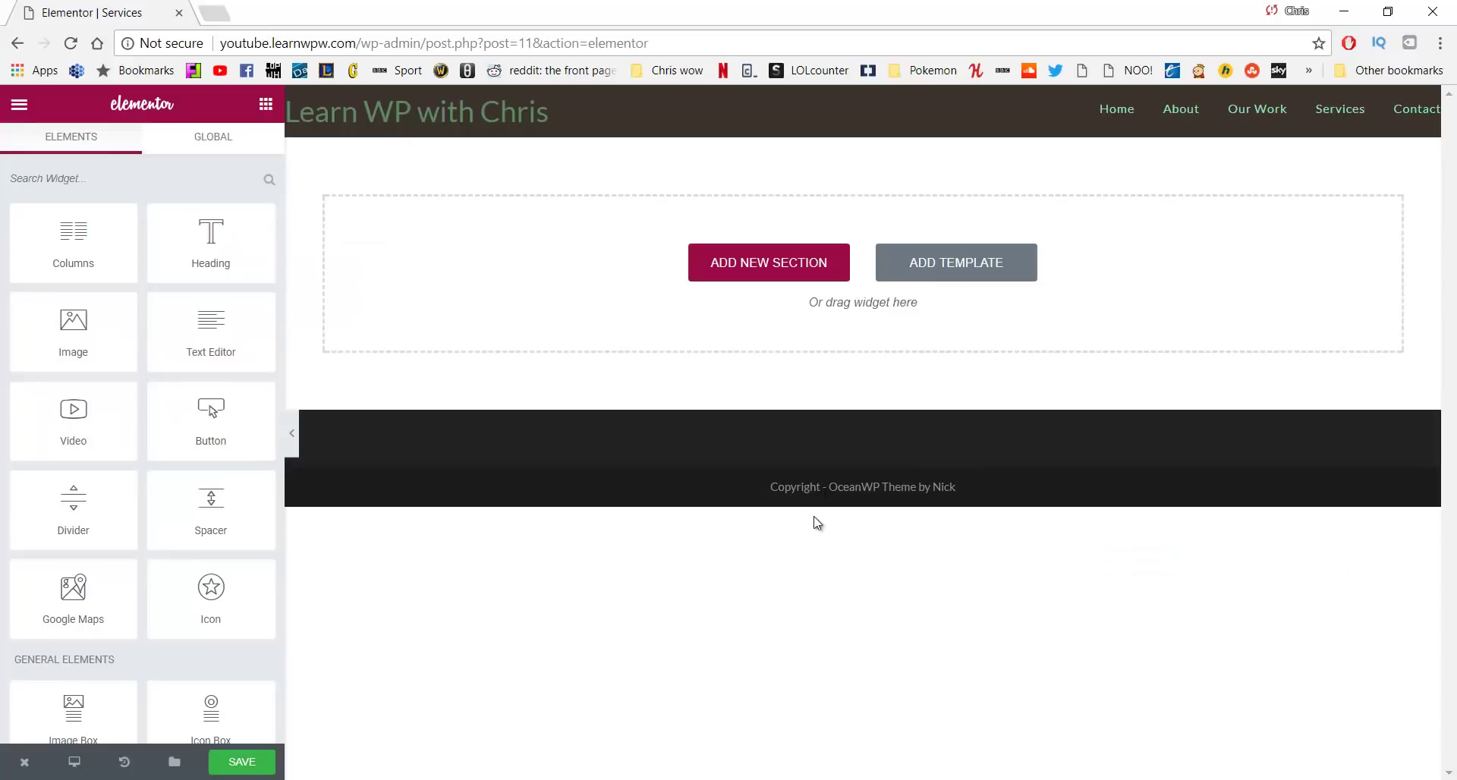
pyautogui.click(763, 267)
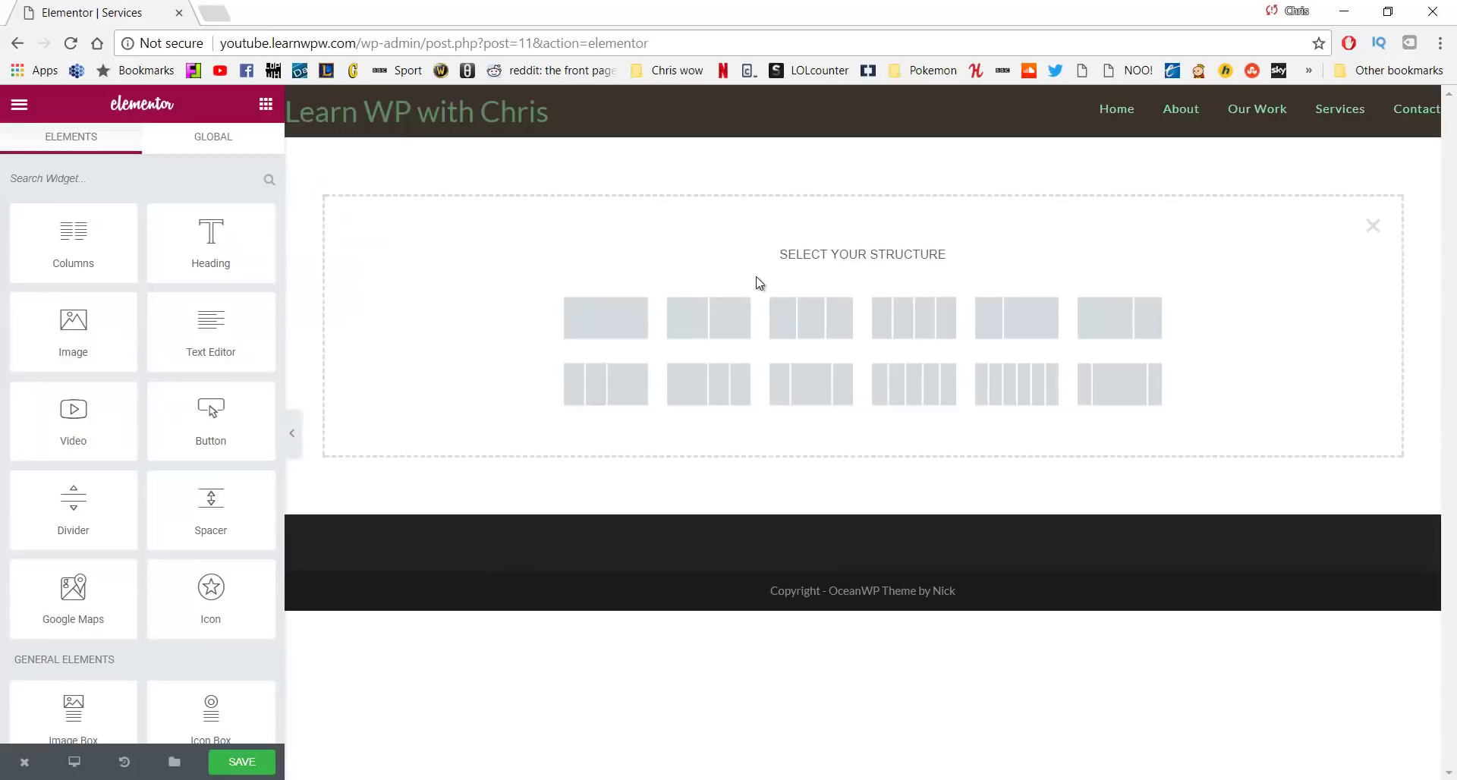
pyautogui.click(727, 316)
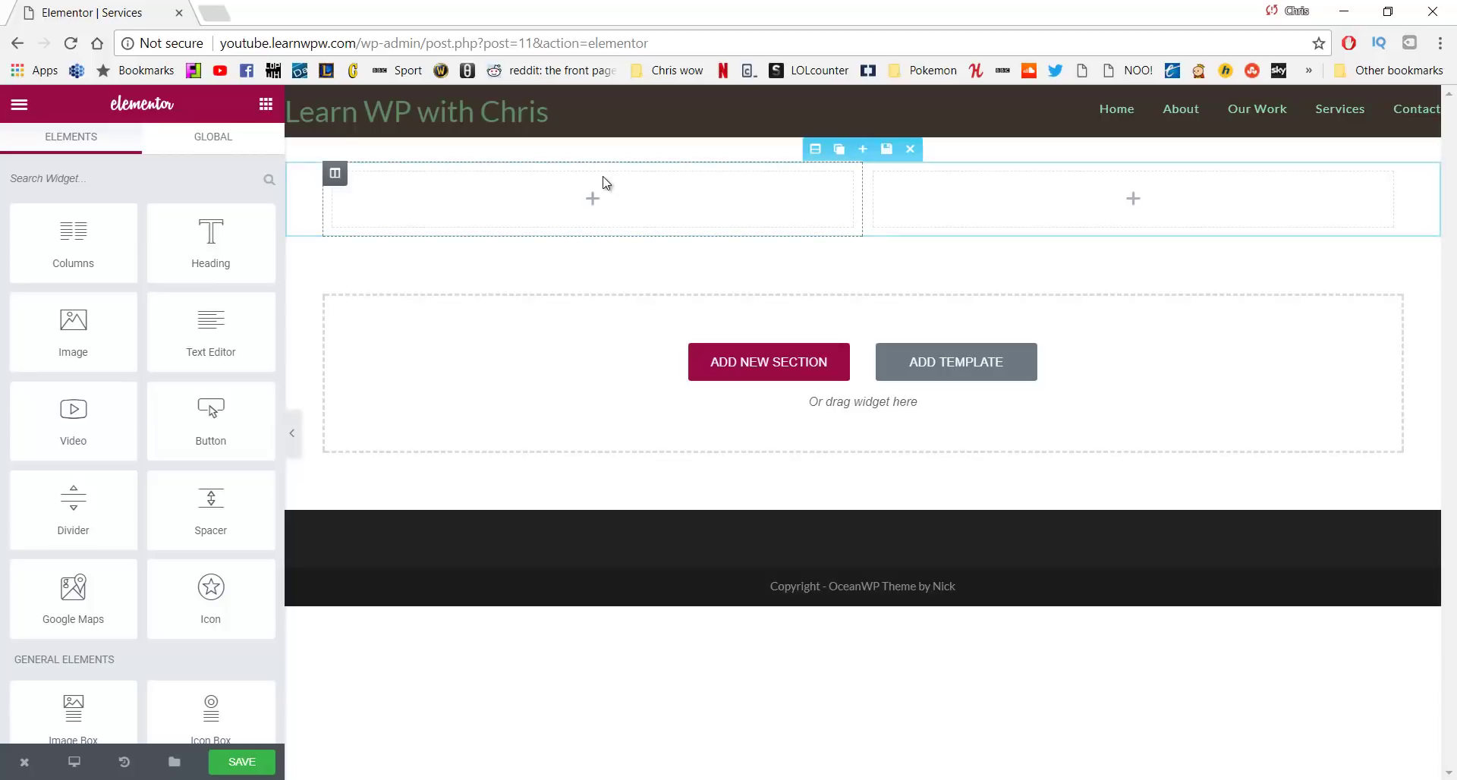
pyautogui.moveTo(206, 249); pyautogui.dragTo(499, 195)
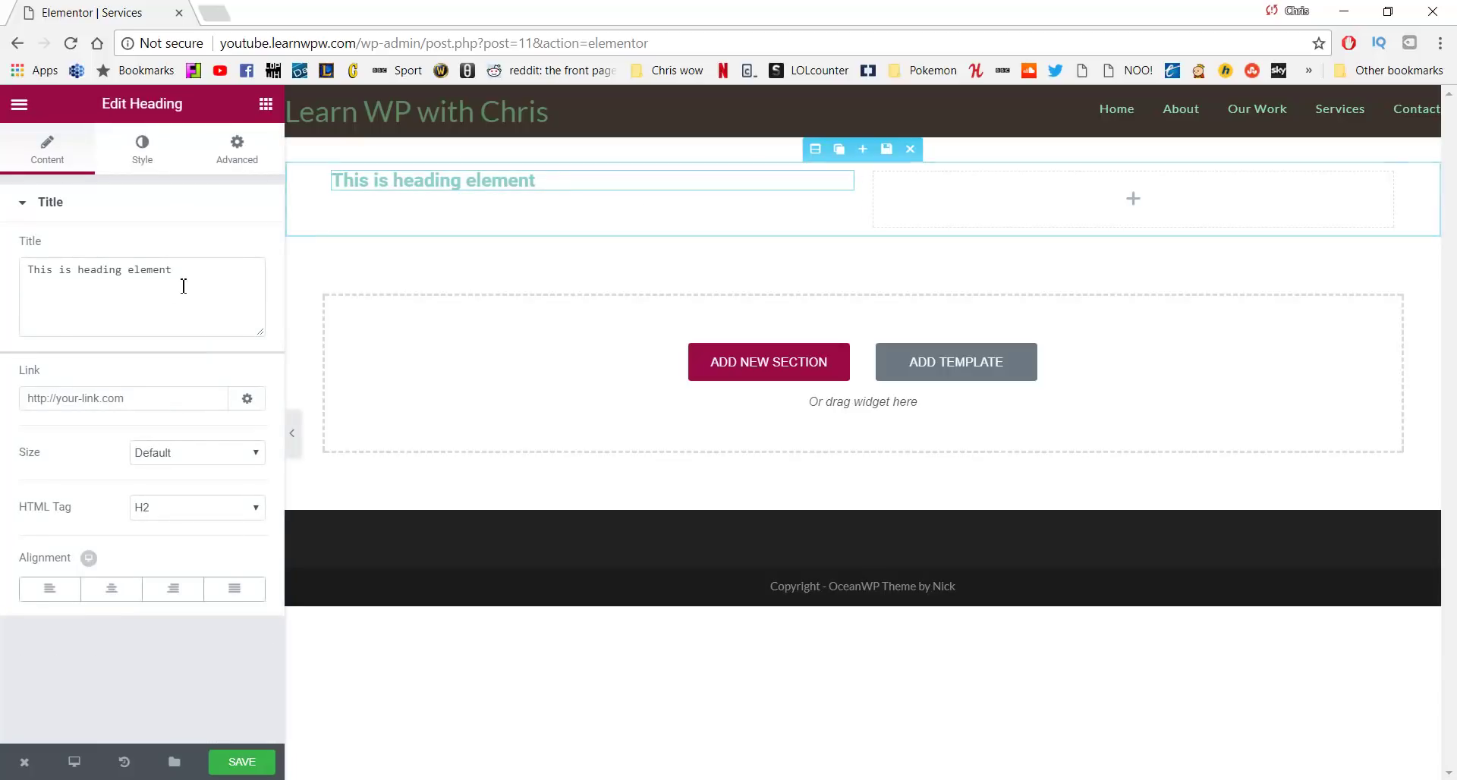
pyautogui.moveTo(204, 279); pyautogui.dragTo(32, 260)
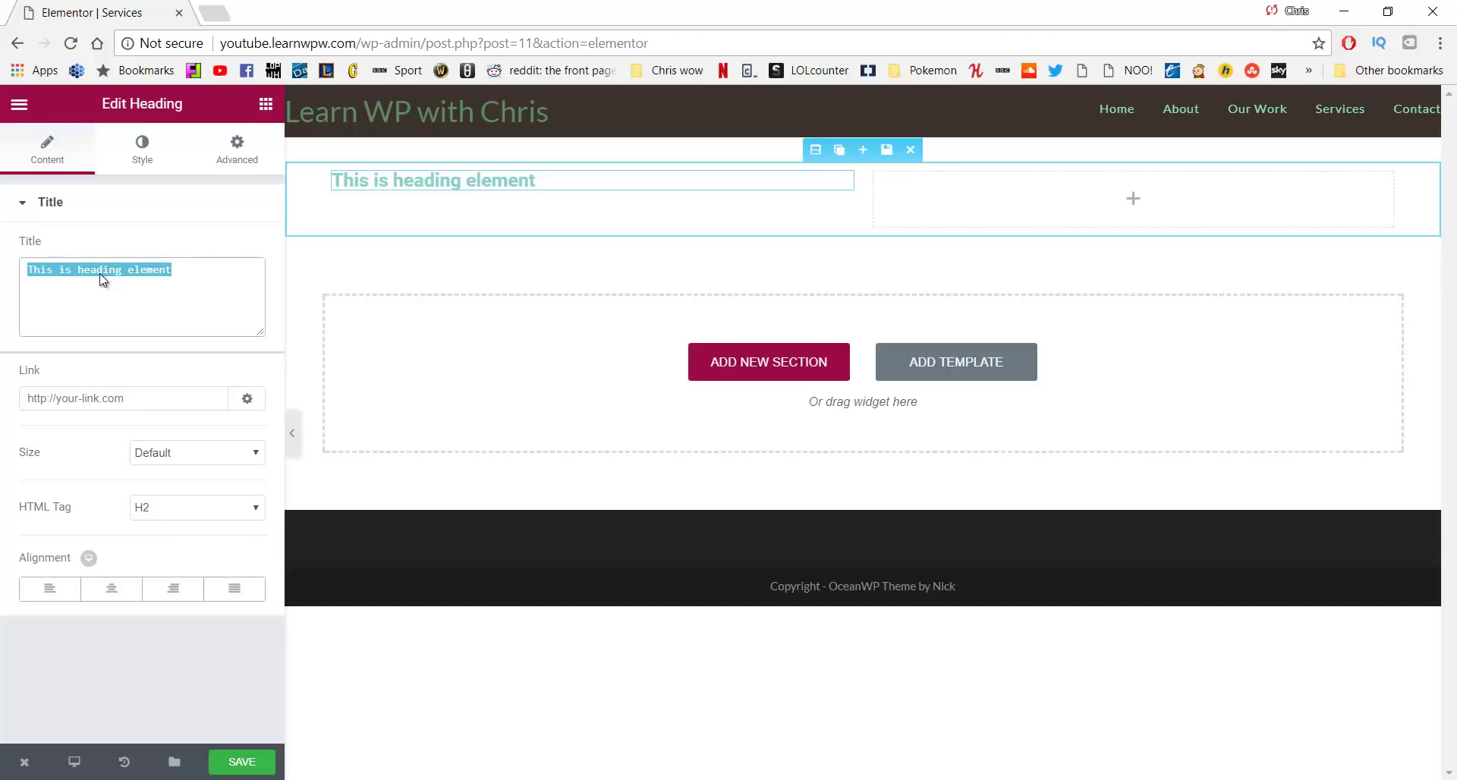
pyautogui.write('Relax')
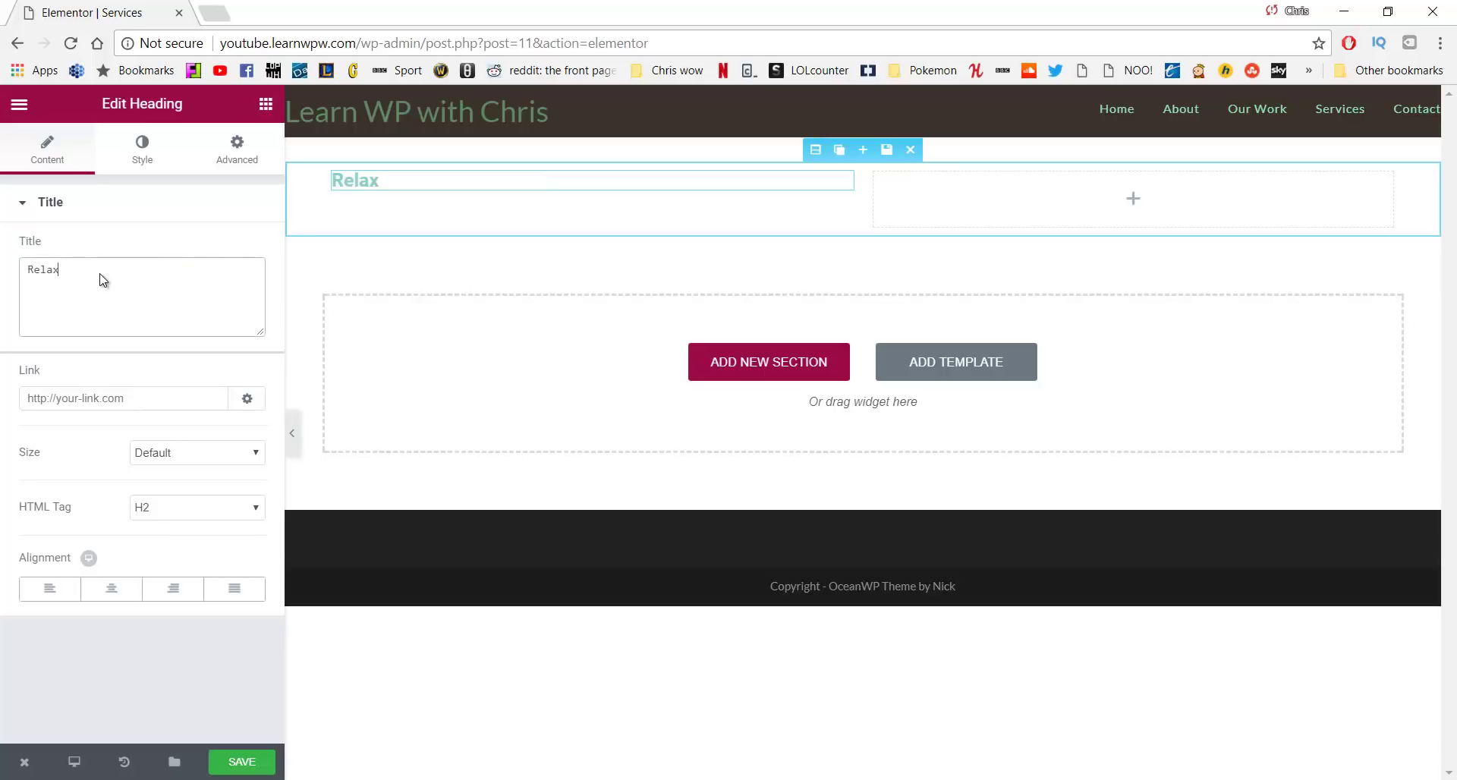
# Style the Relax heading with colour #595959, 38px size and font weight 300
pyautogui.click(130, 164)
pyautogui.click(218, 253)
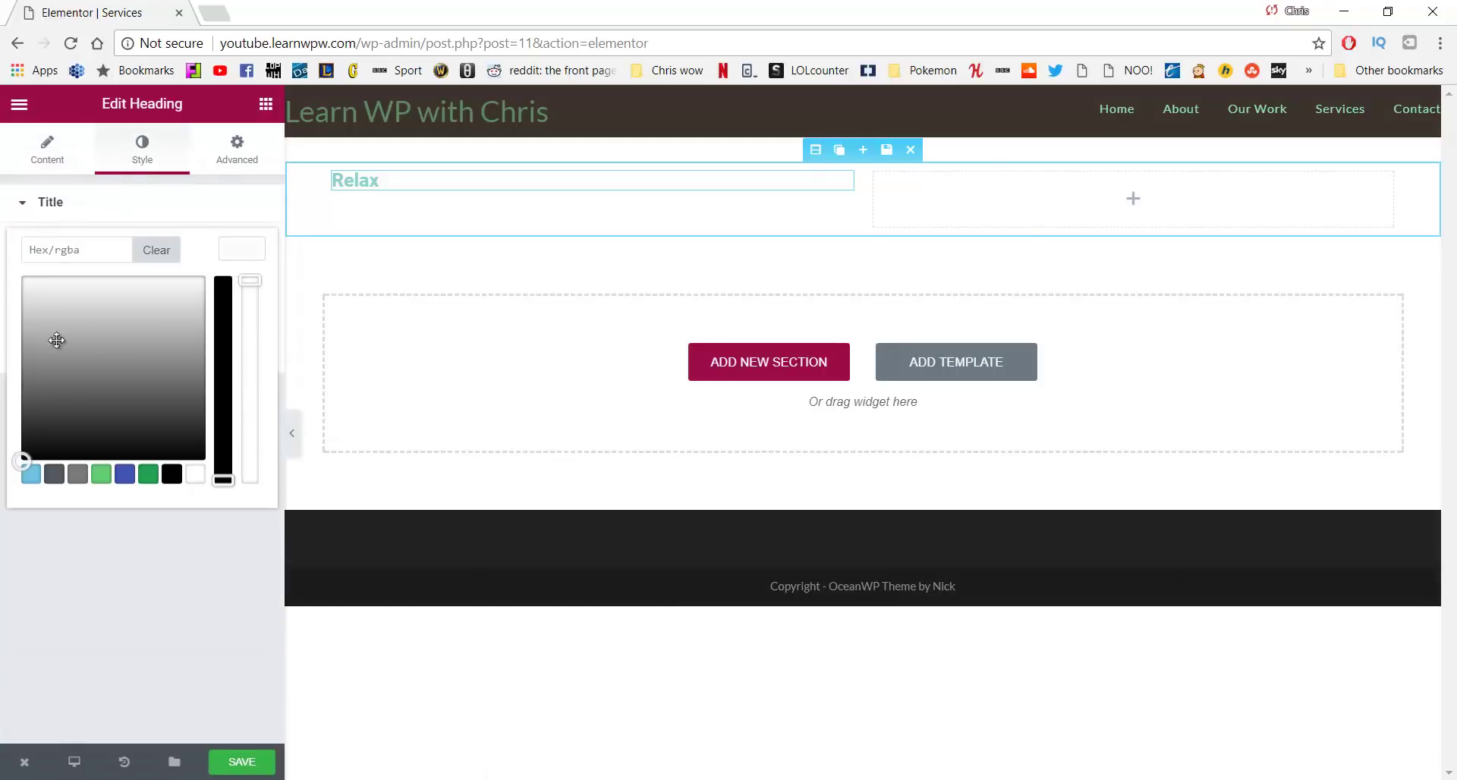
pyautogui.moveTo(65, 395); pyautogui.dragTo(69, 397)
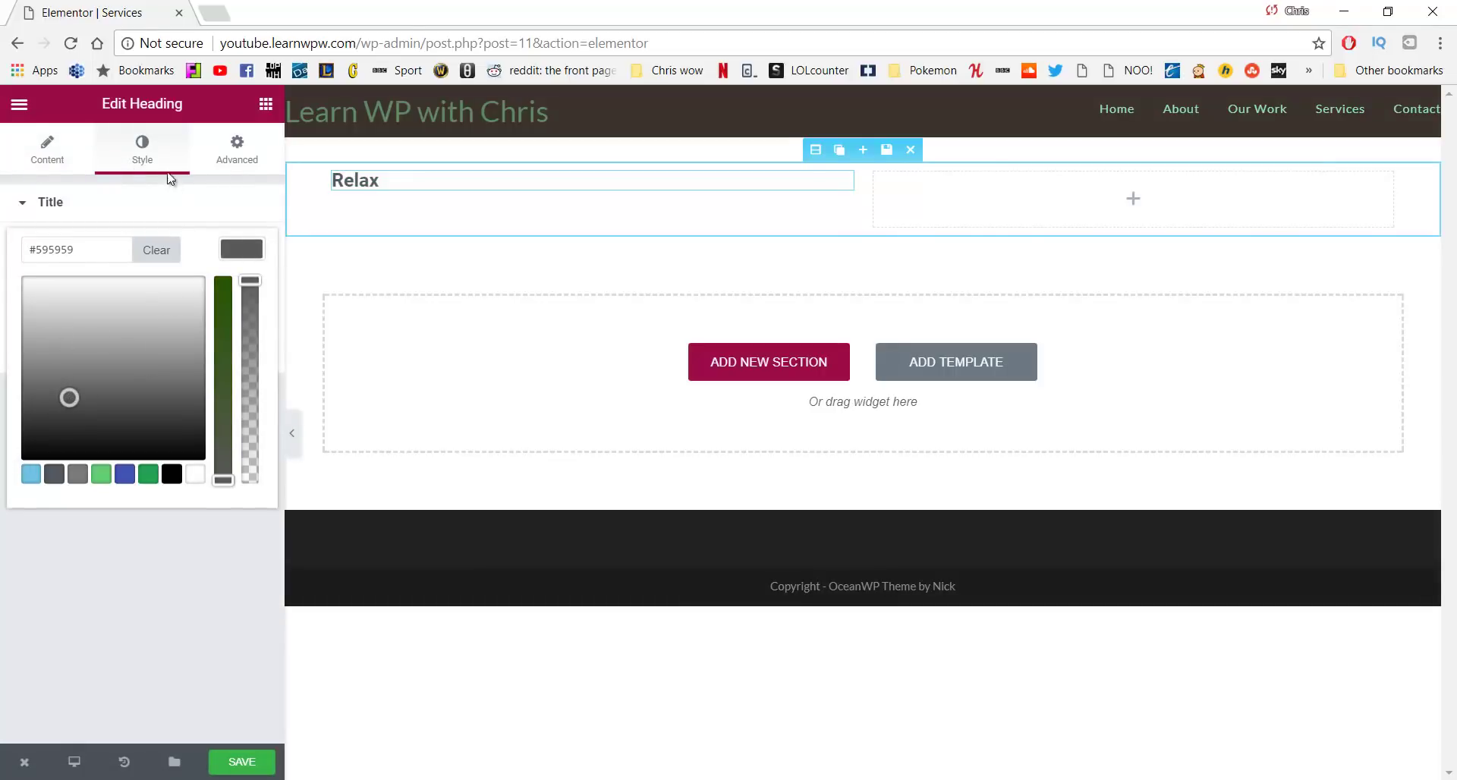
pyautogui.click(152, 156)
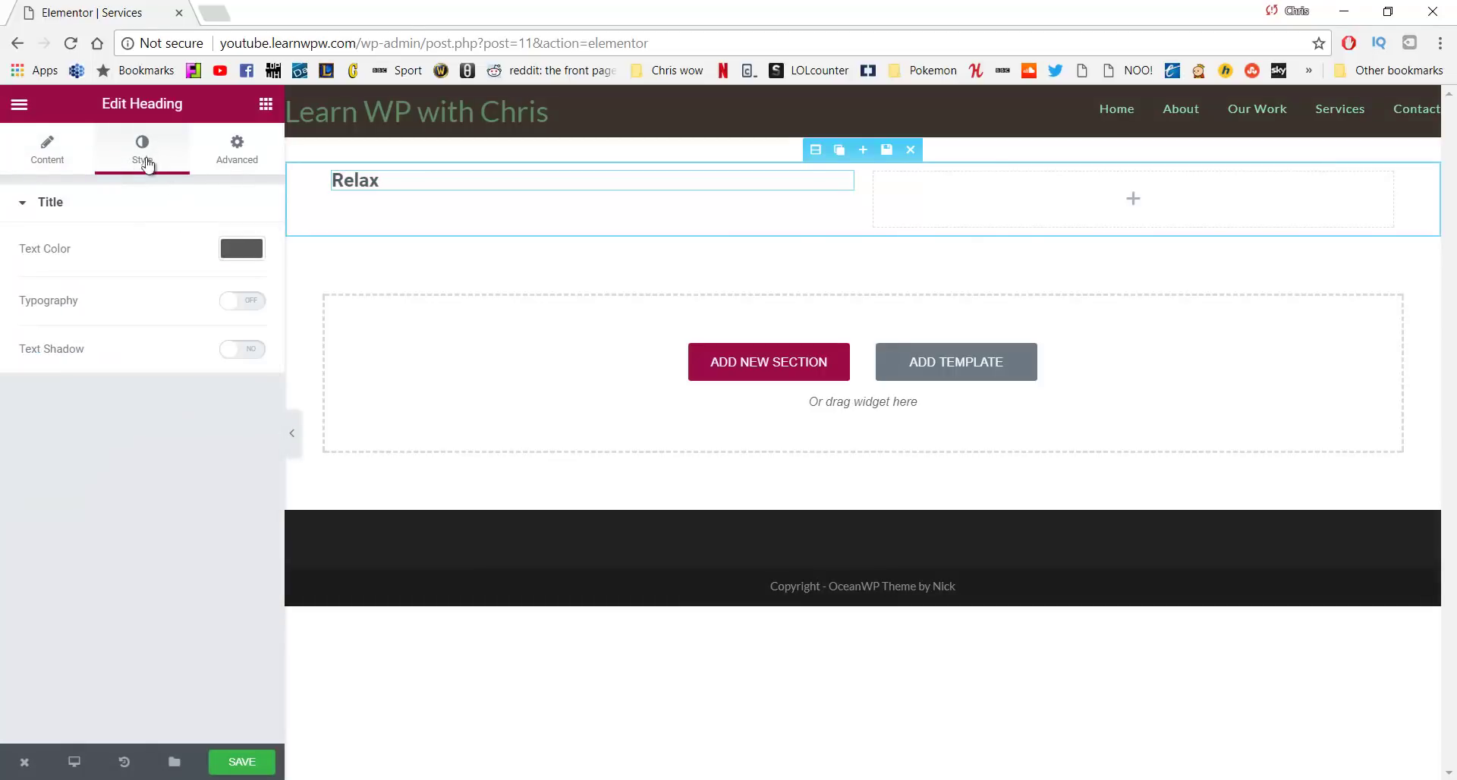
pyautogui.click(232, 304)
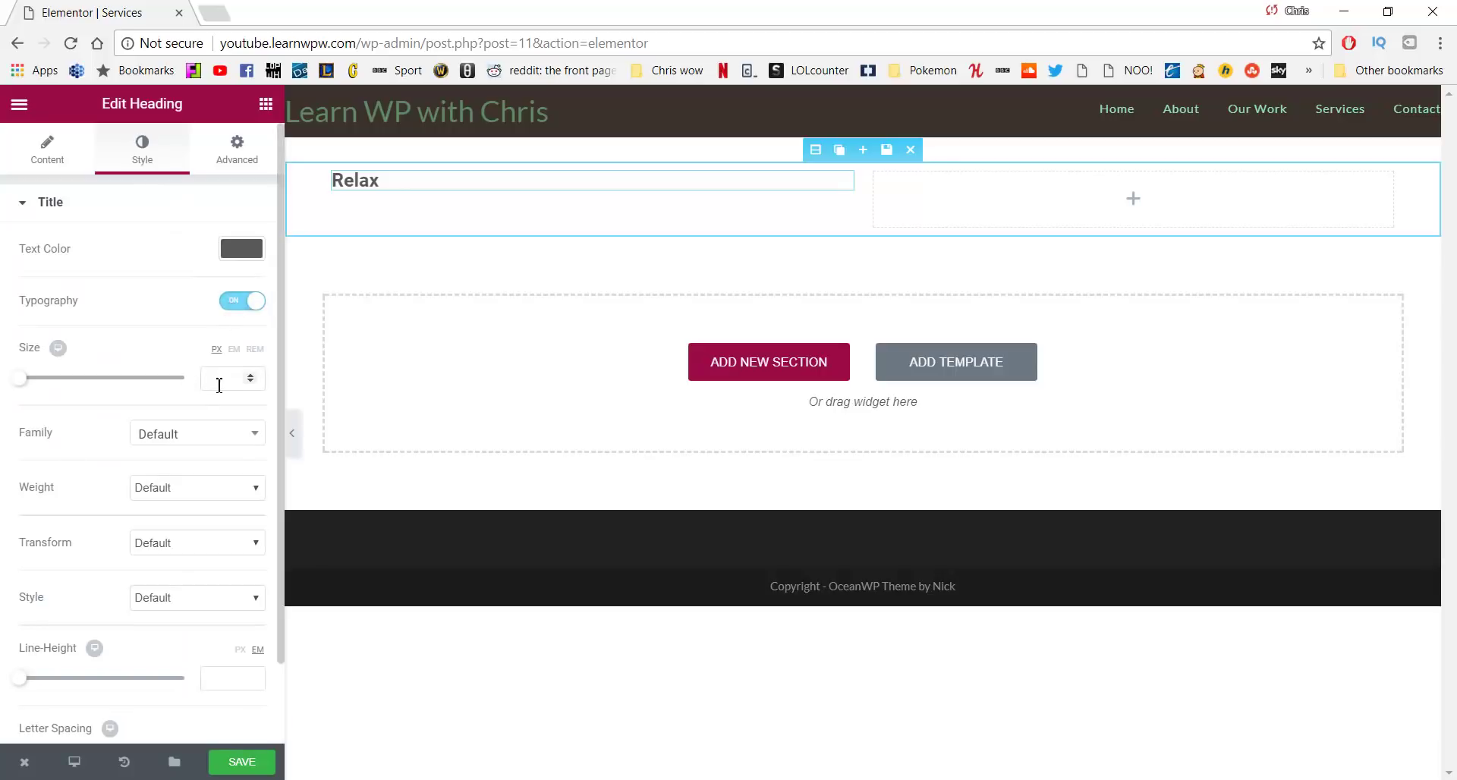
pyautogui.click(219, 385)
pyautogui.write('38')
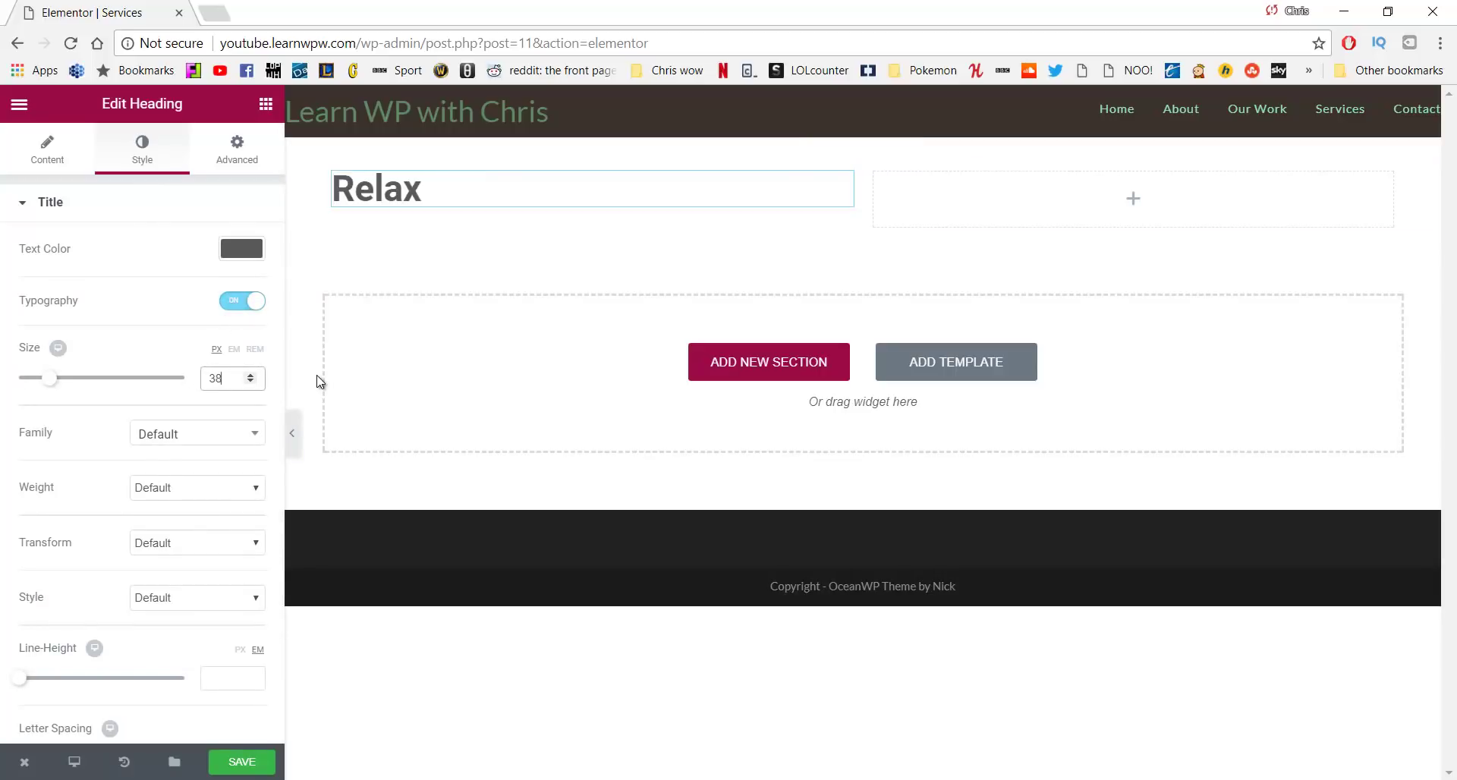
pyautogui.click(227, 487)
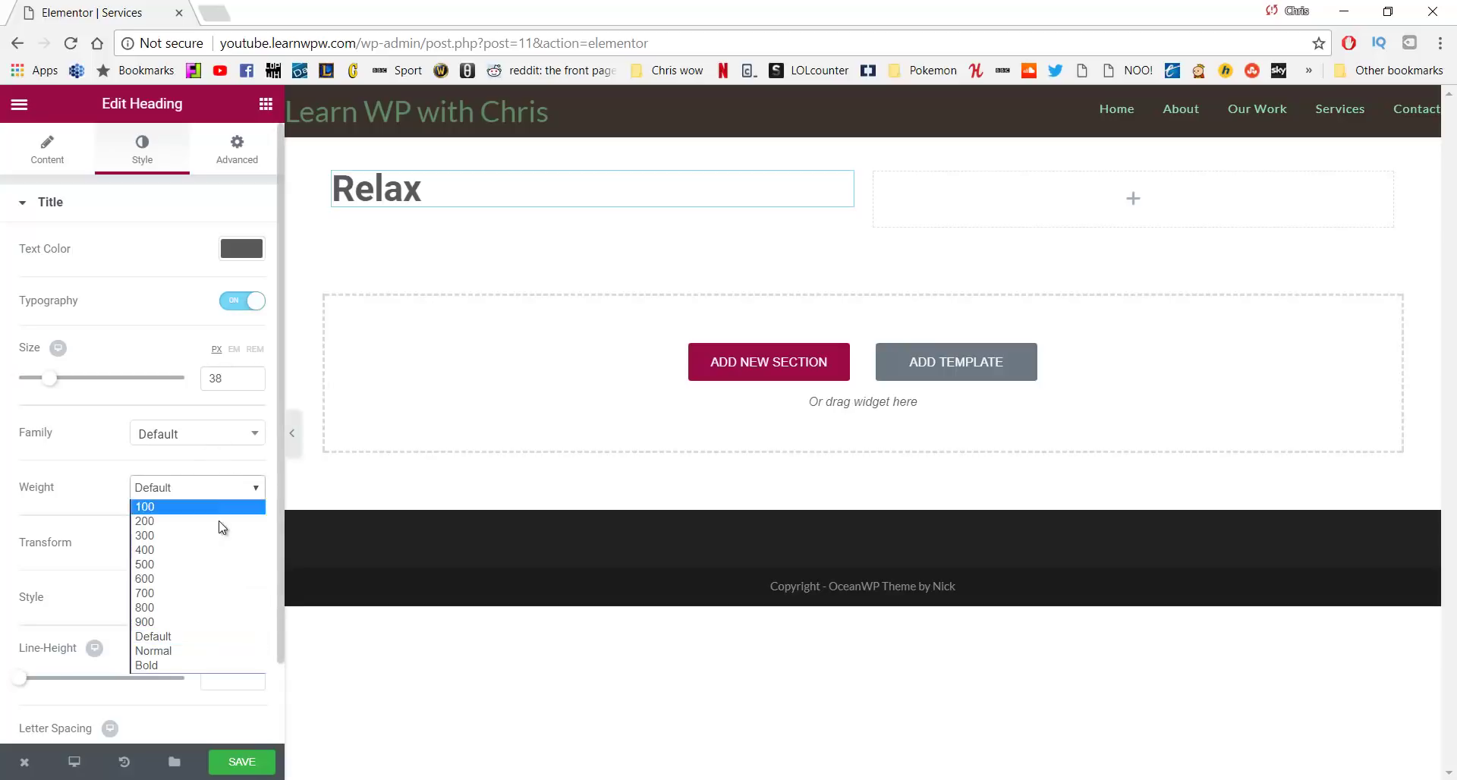
pyautogui.press('Escape')
pyautogui.press('Down')
pyautogui.press('Down')
pyautogui.press('Down')
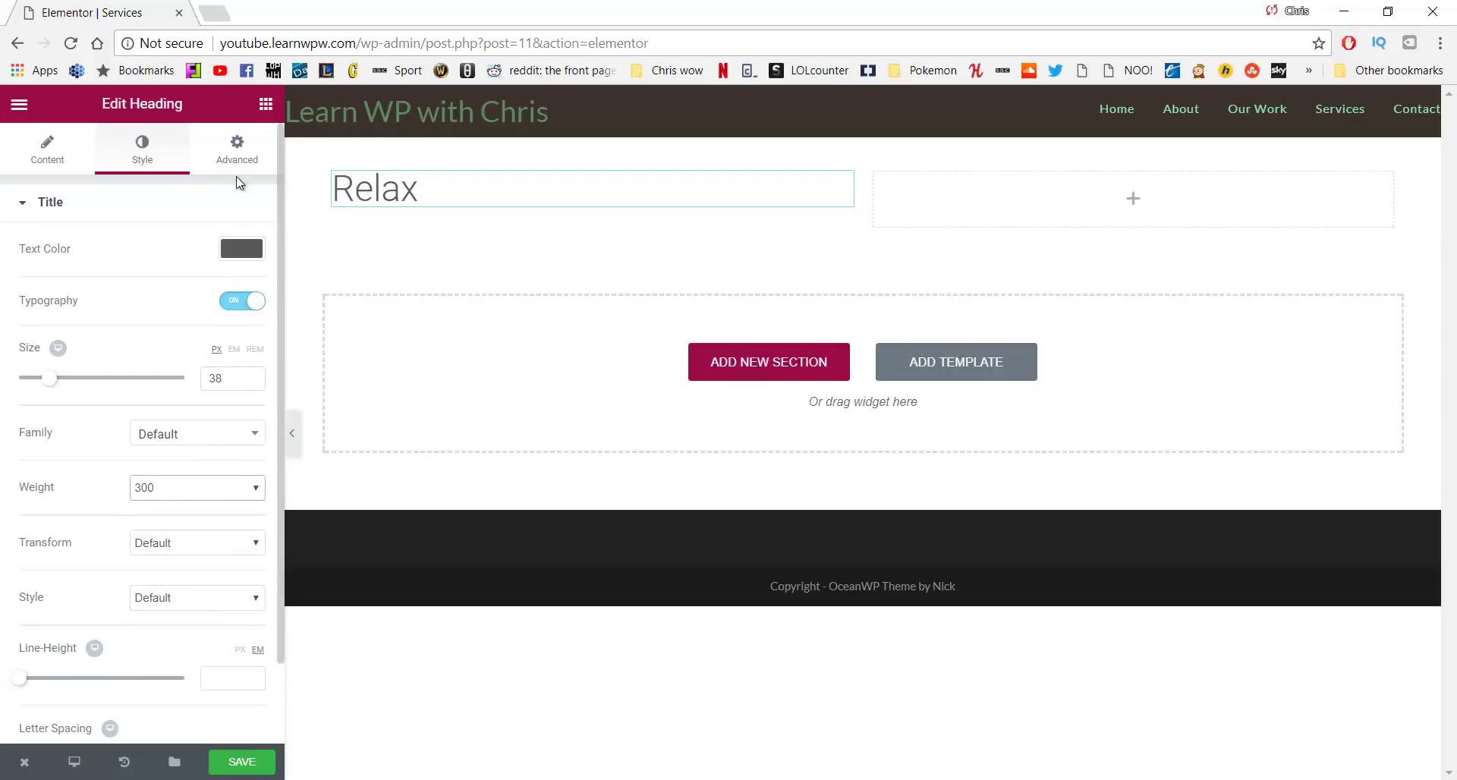
# Give the Relax heading a 25px top margin
pyautogui.click(241, 148)
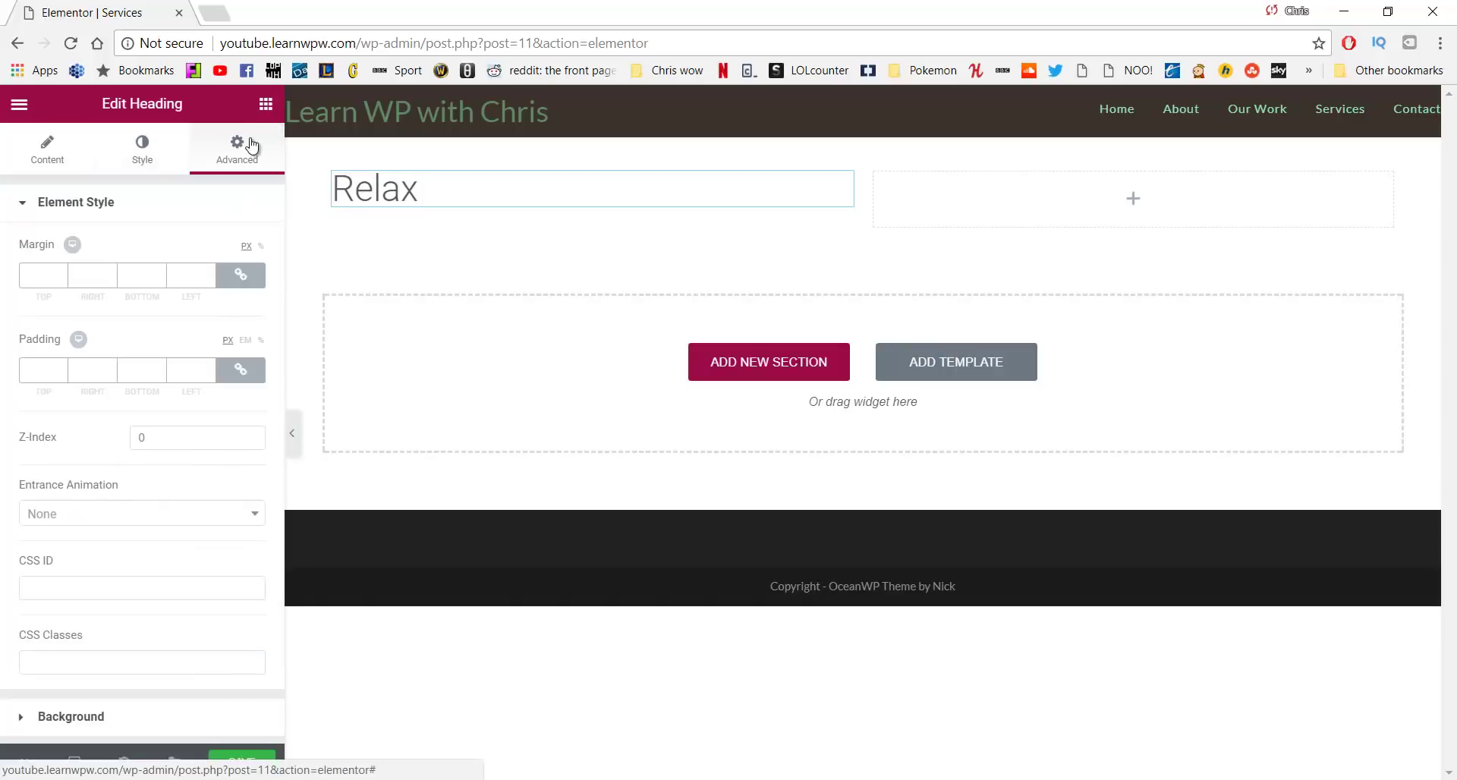
pyautogui.click(249, 281)
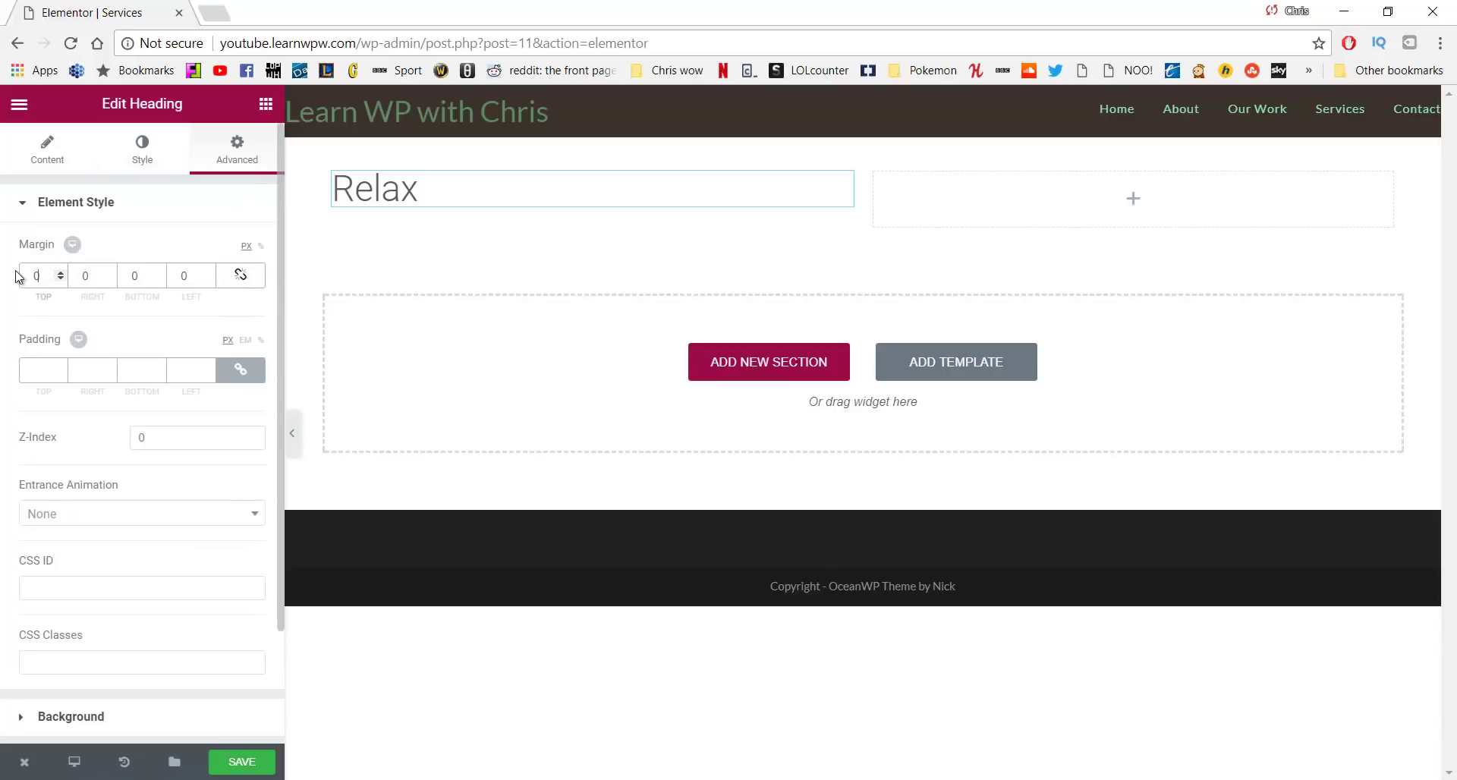
pyautogui.moveTo(16, 277); pyautogui.dragTo(4, 283)
pyautogui.write('25')
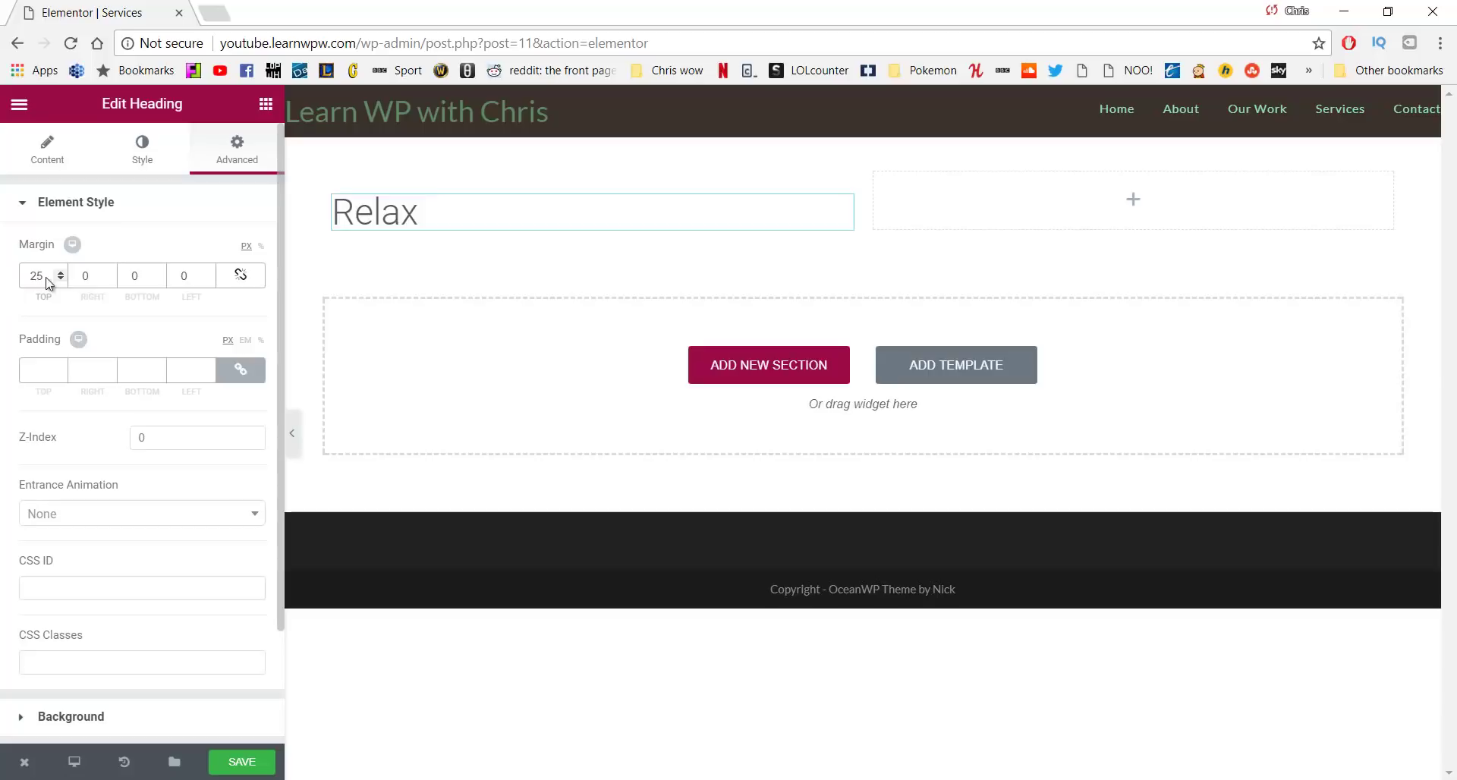
pyautogui.click(266, 105)
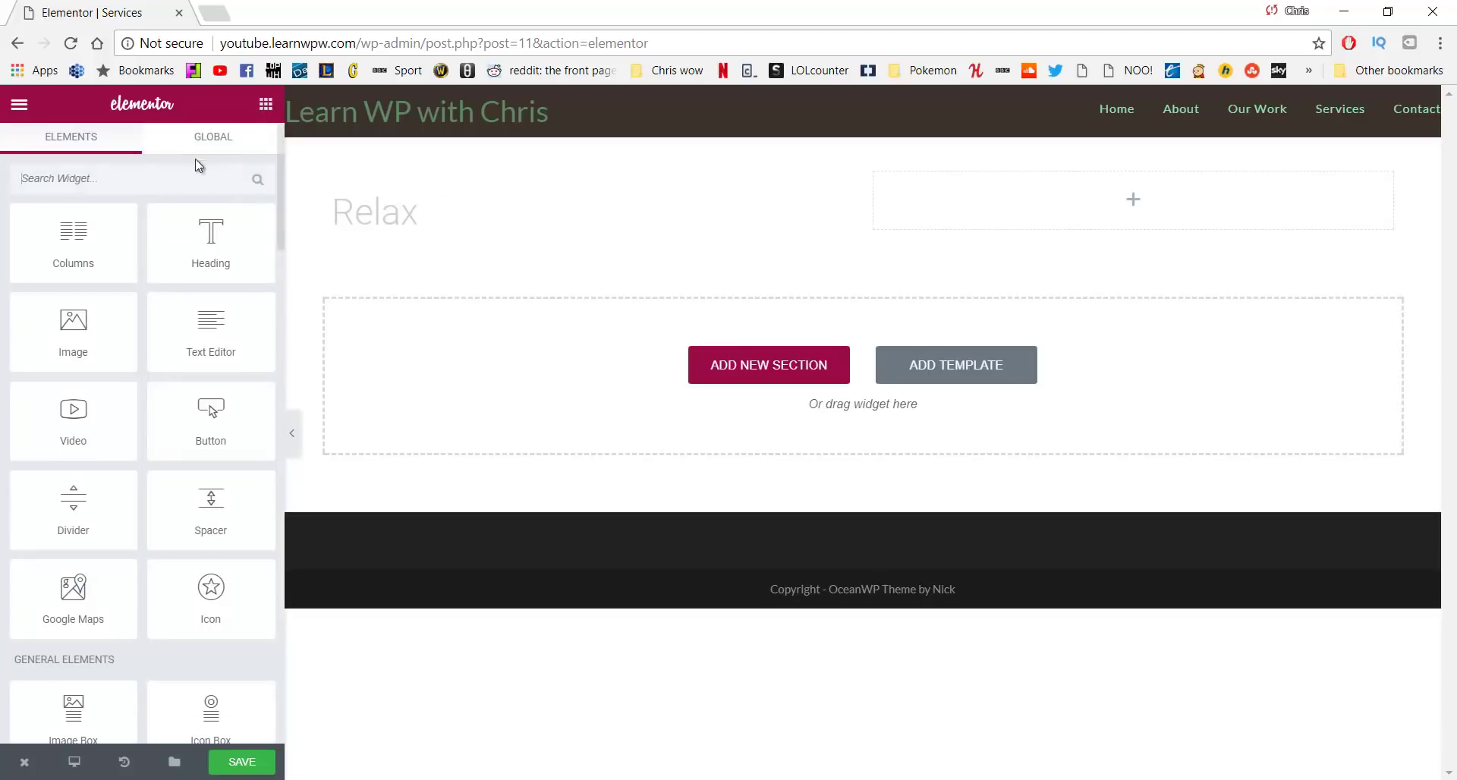
# Add a text block under the Relax heading containing the pasted retreat sentence
pyautogui.moveTo(211, 323); pyautogui.dragTo(400, 227)
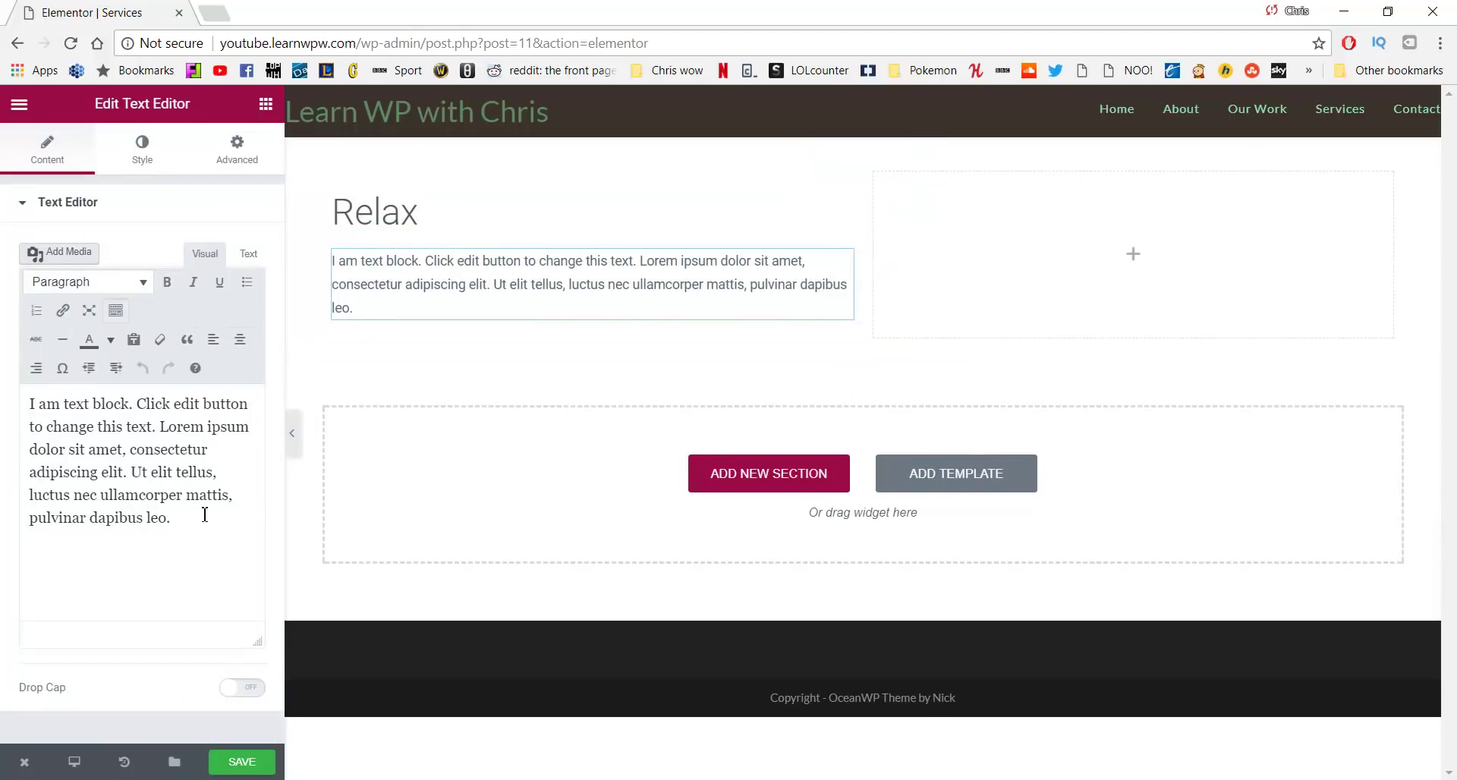
pyautogui.moveTo(205, 510); pyautogui.dragTo(3, 406)
pyautogui.write('When you get to our retreat you will be given space to relax and enjoy the scenary.')
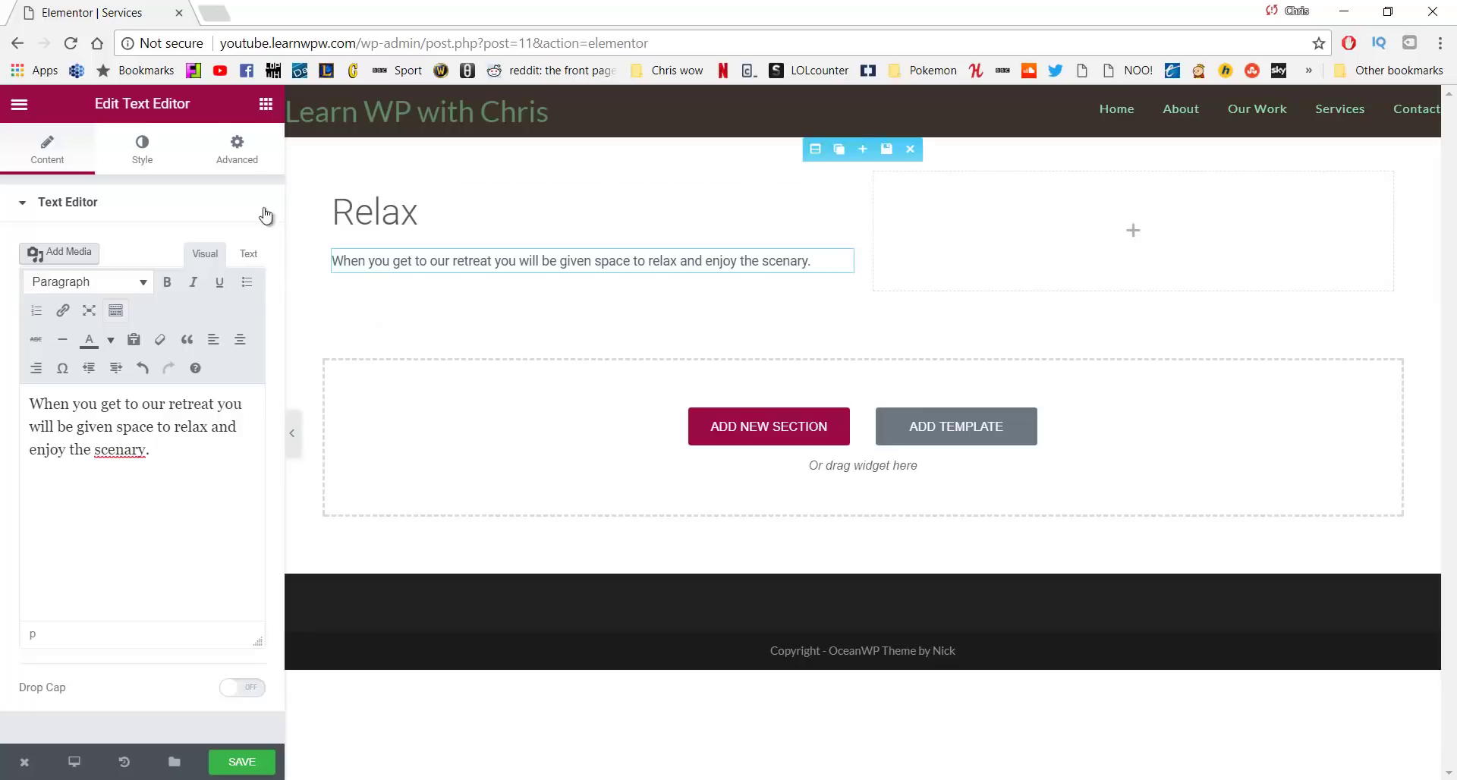
pyautogui.click(265, 103)
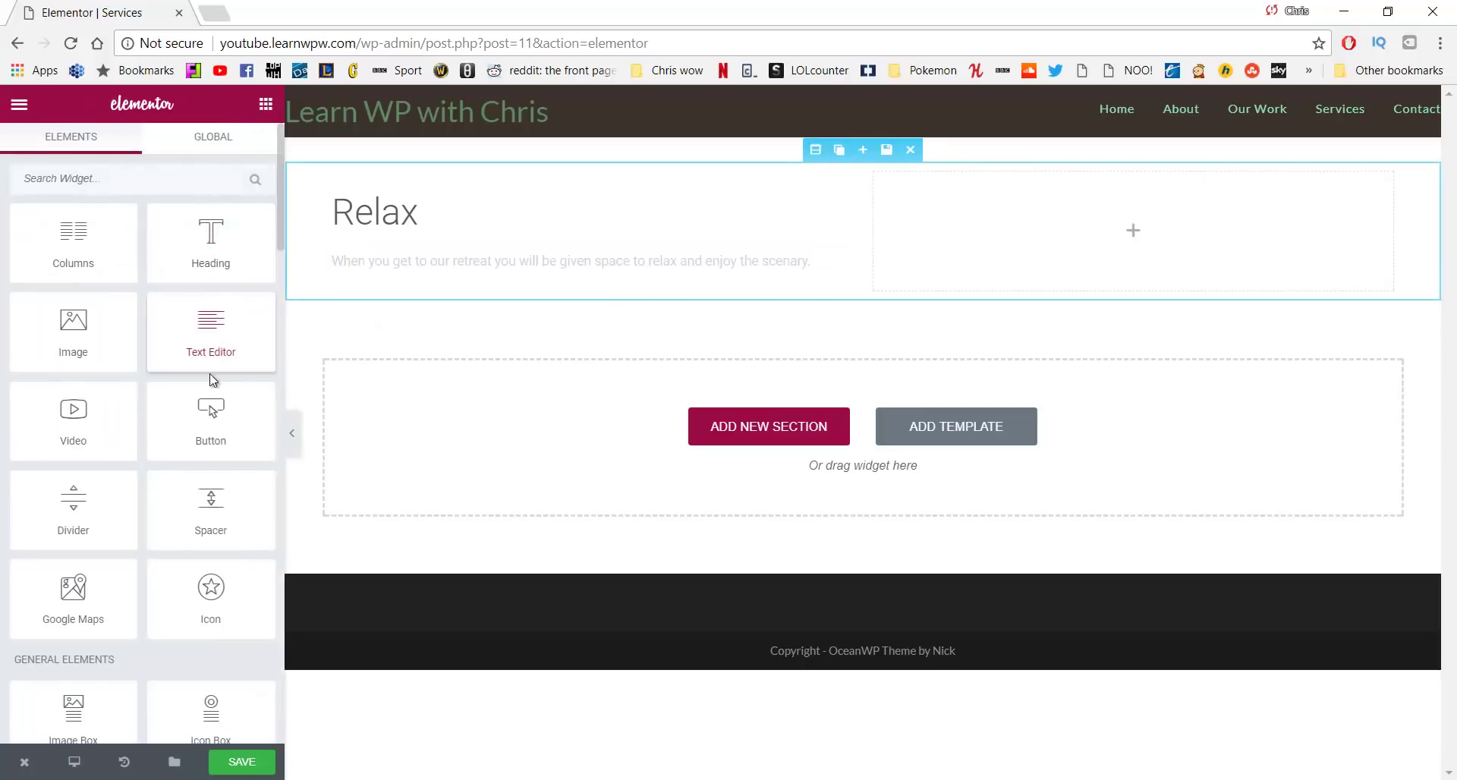
# Place the hammock photo relax1.jpg in the right column
pyautogui.moveTo(110, 322); pyautogui.dragTo(1124, 221)
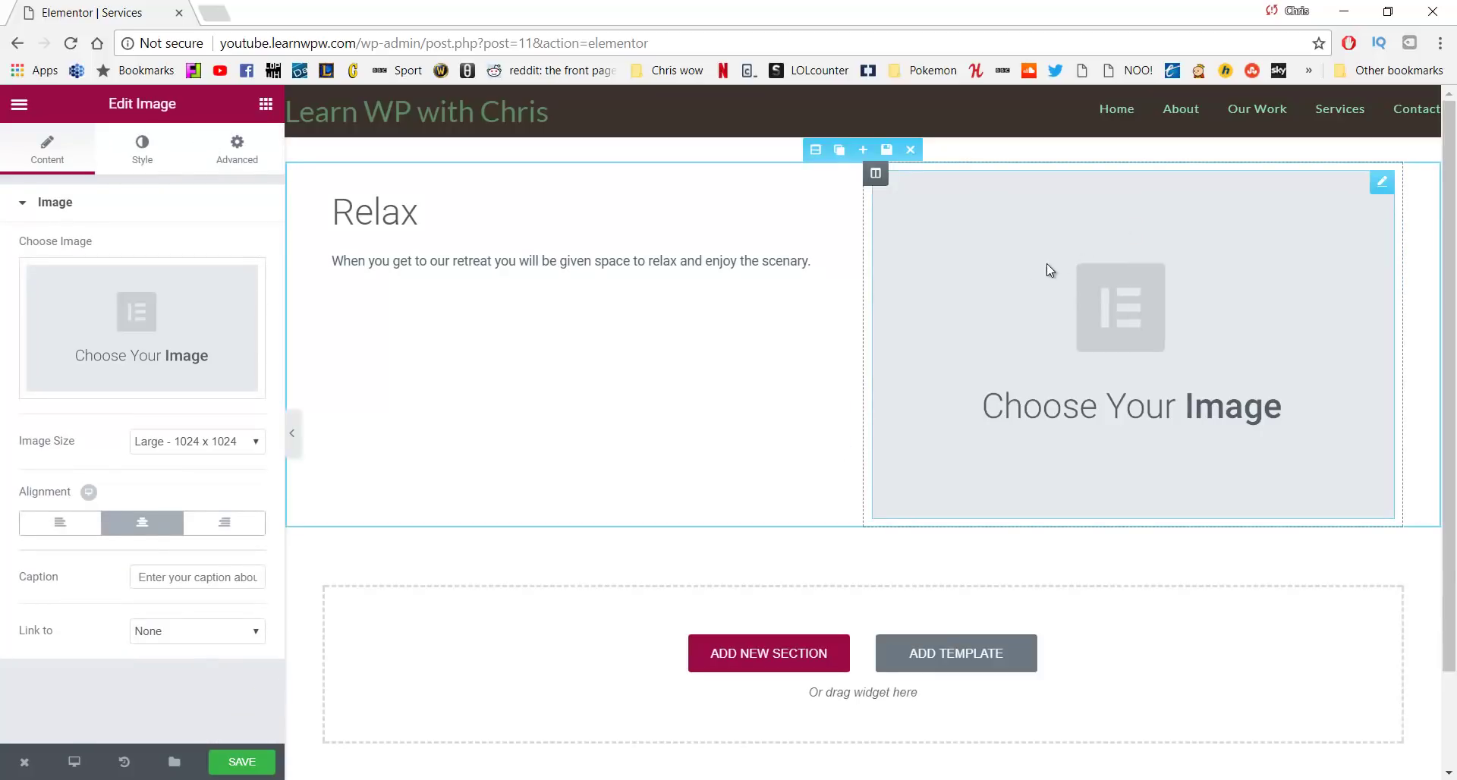
pyautogui.click(152, 324)
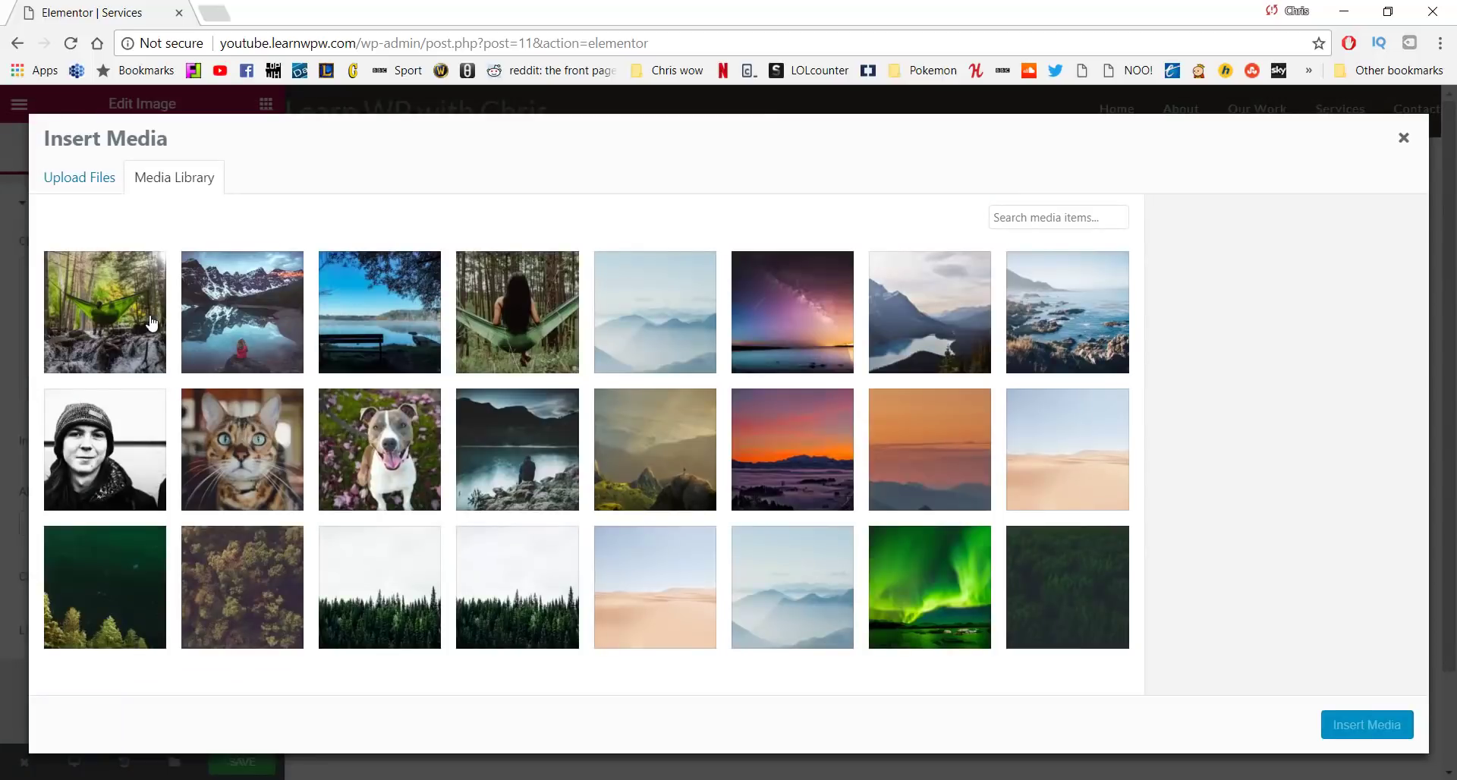
pyautogui.click(562, 310)
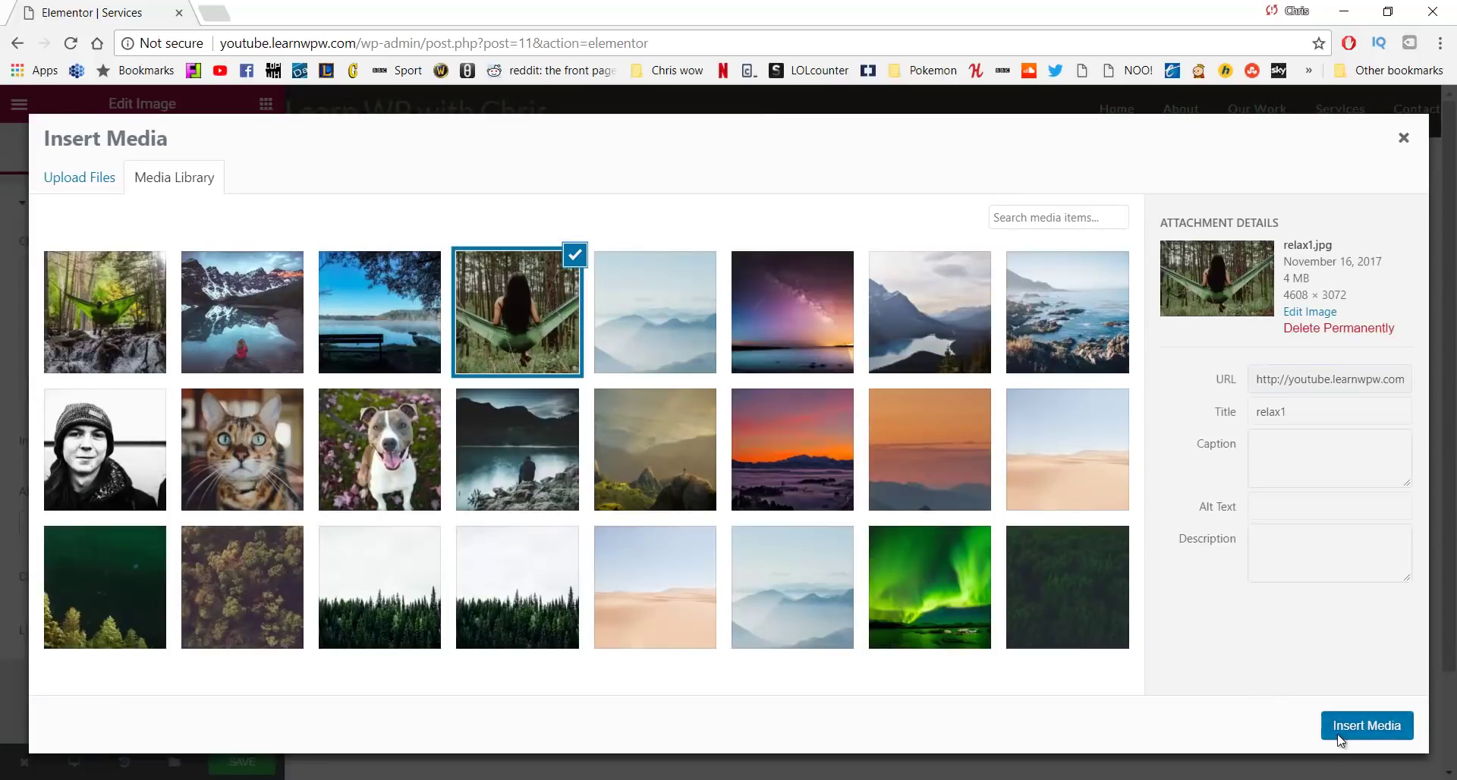
pyautogui.click(1340, 740)
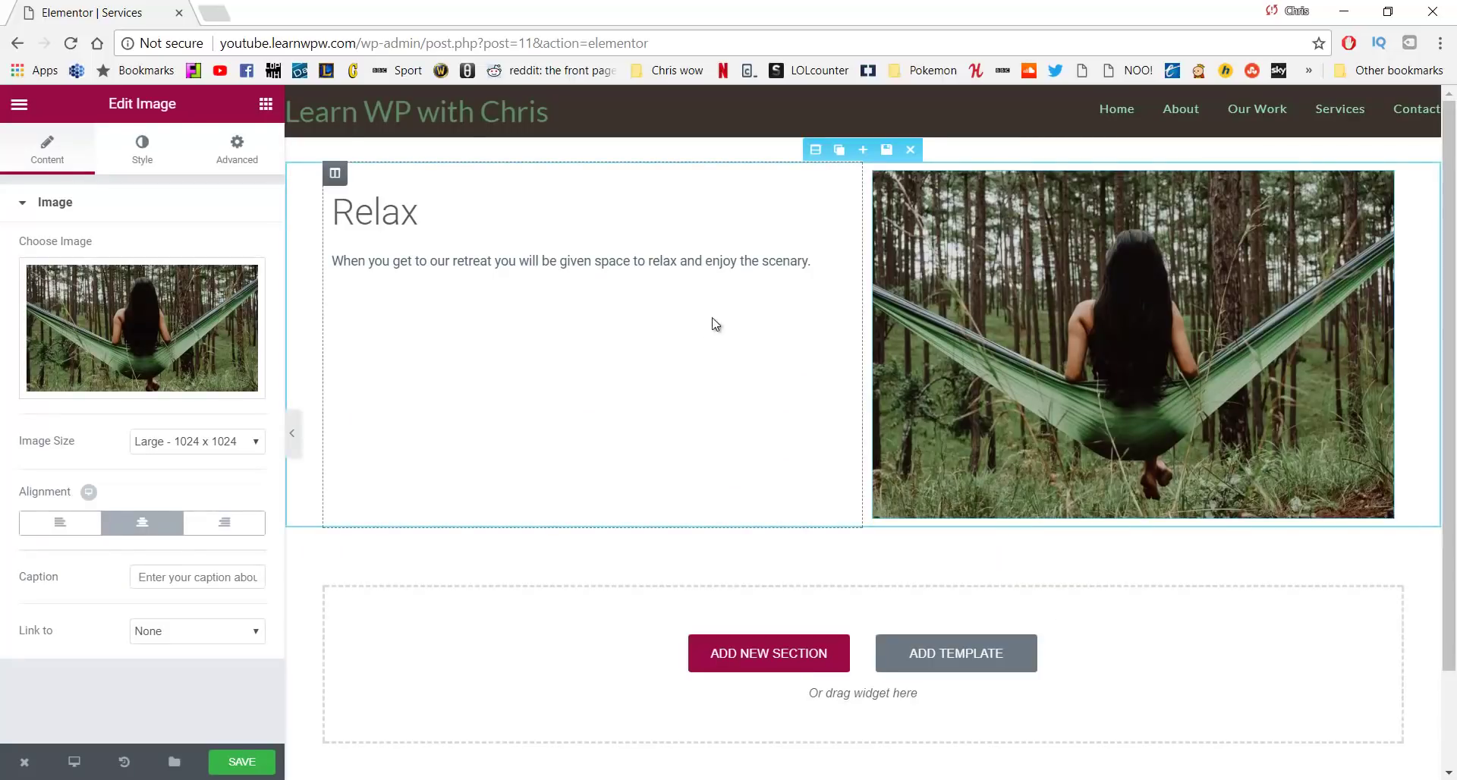
# Duplicate the Relax section, move its photo to the left, and retitle it 'Begin'
pyautogui.click(838, 157)
pyautogui.scroll(-3, 861, 330)
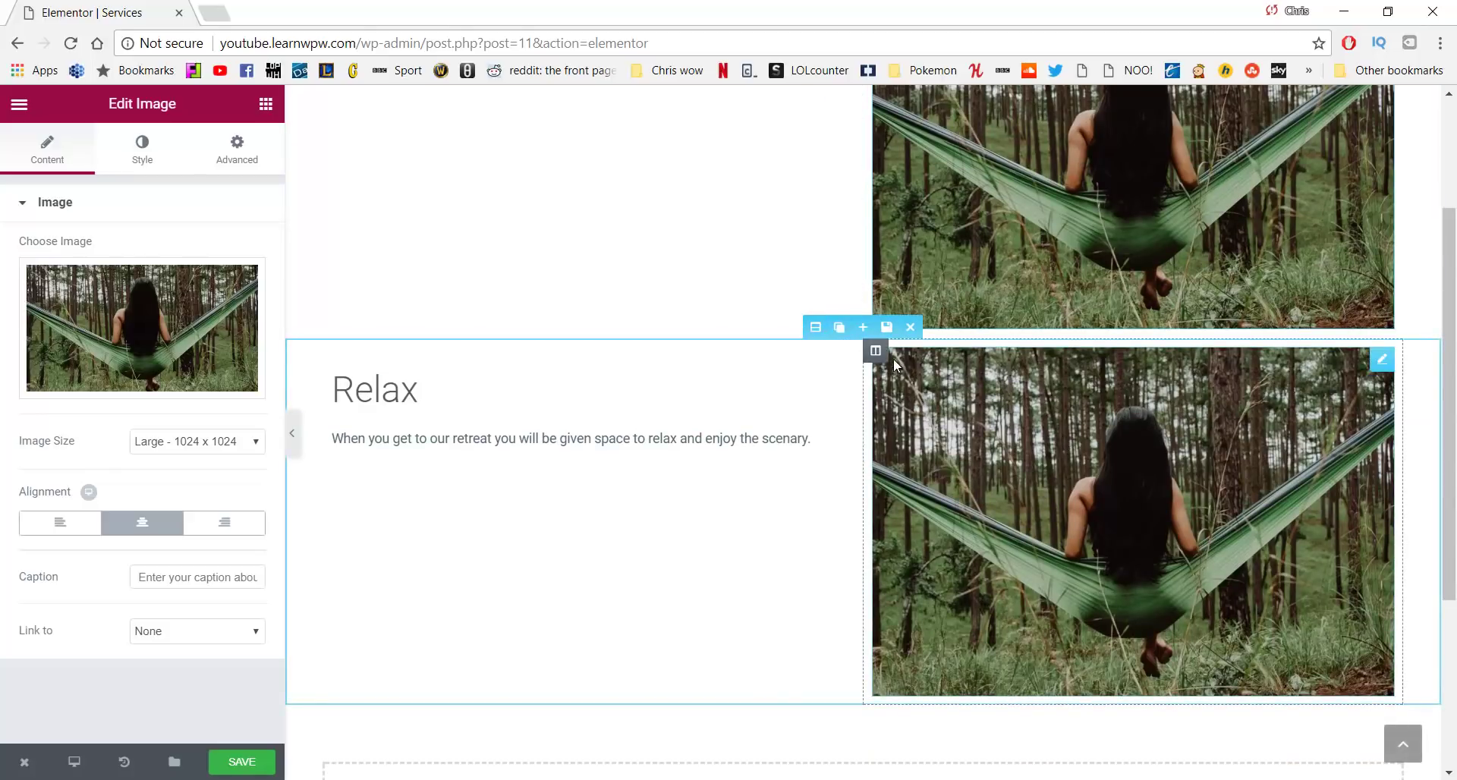
pyautogui.moveTo(879, 350)
pyautogui.moveTo(878, 350); pyautogui.dragTo(503, 373)
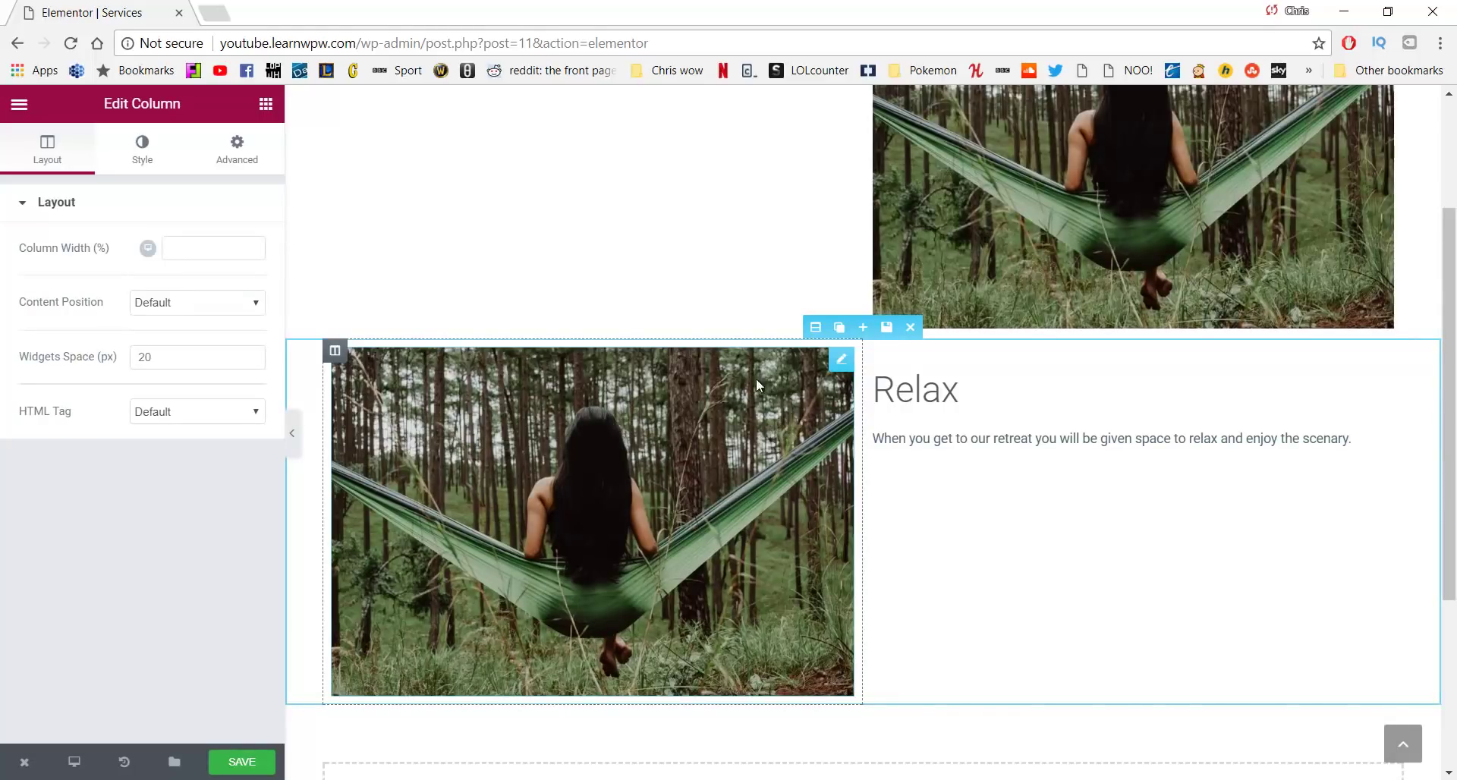
pyautogui.click(971, 395)
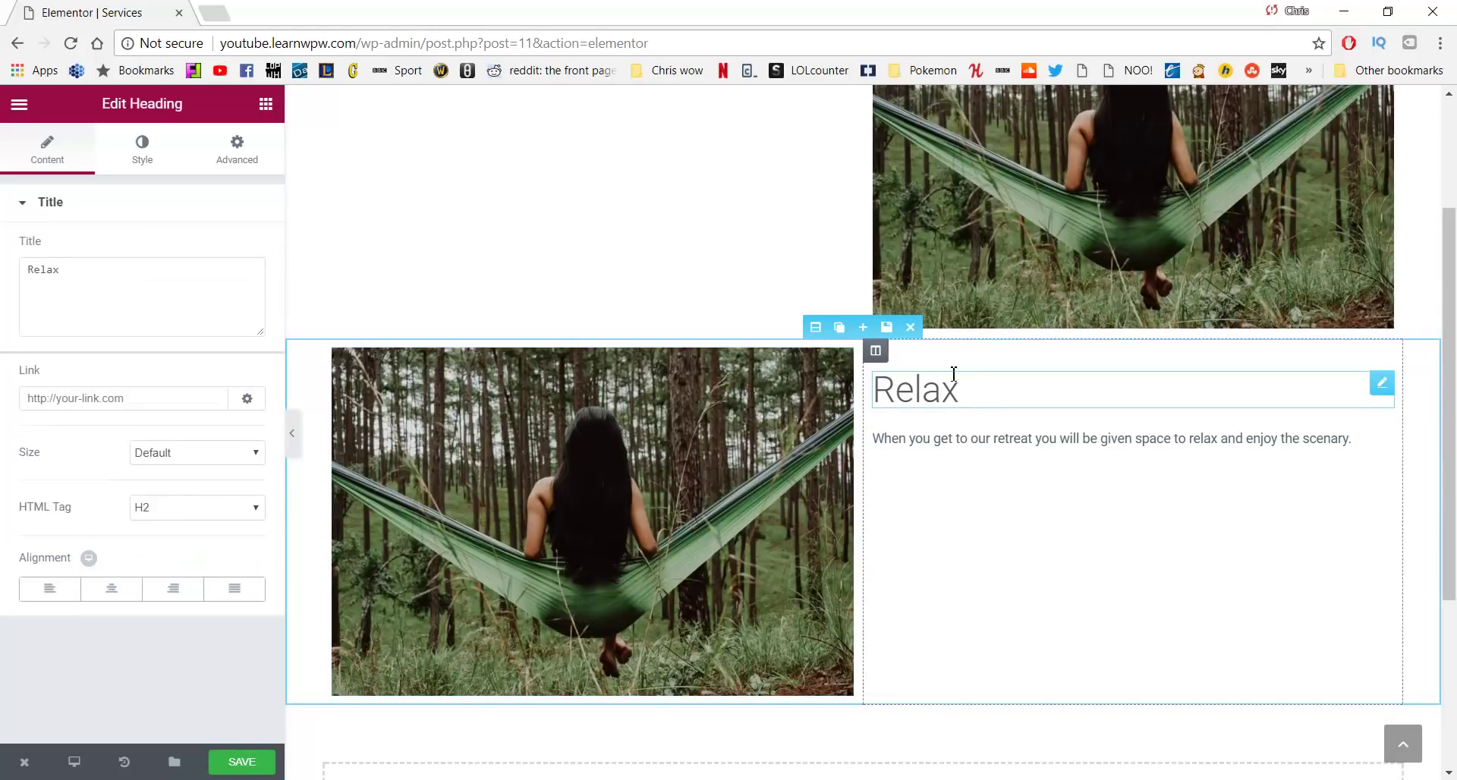
pyautogui.press('BackSpace')
pyautogui.press('BackSpace')
pyautogui.press('BackSpace')
pyautogui.press('BackSpace')
pyautogui.press('BackSpace')
pyautogui.write('Begin')
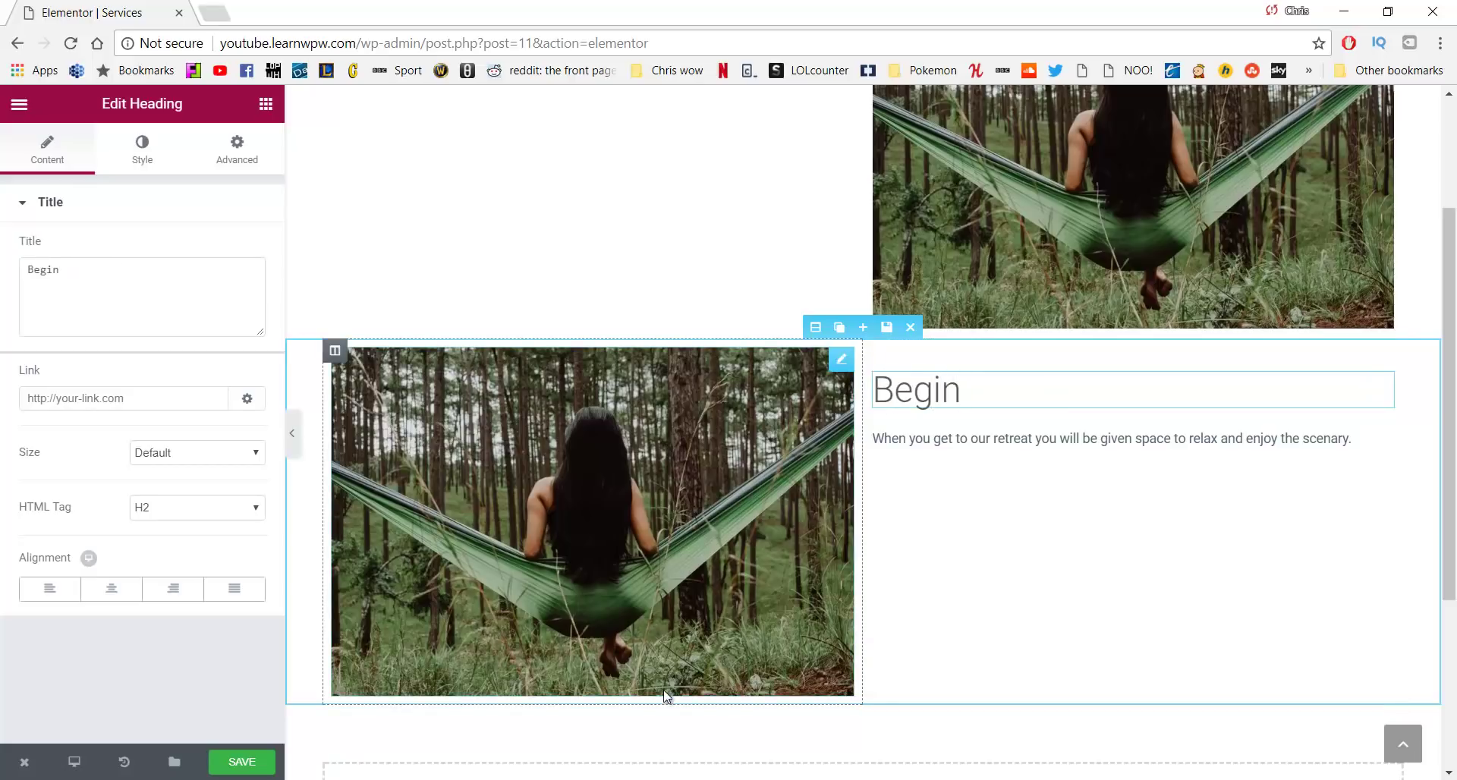
# Replace the Begin section's paragraph with the Begin text from the WordPad notes
pyautogui.hotkey('alt', 'Tab')
pyautogui.click(942, 570)
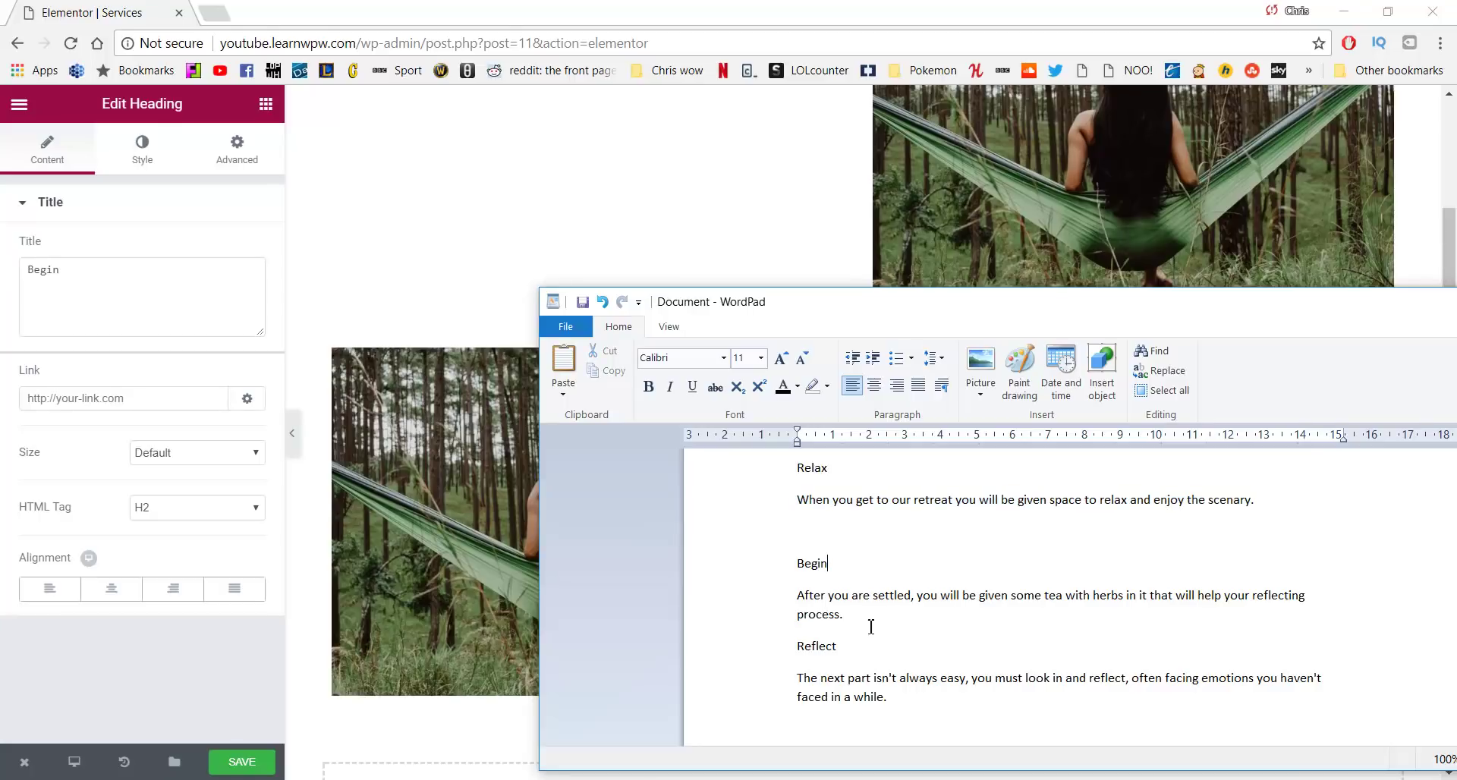
pyautogui.moveTo(871, 626); pyautogui.dragTo(787, 601)
pyautogui.hotkey('ctrl', 'c')
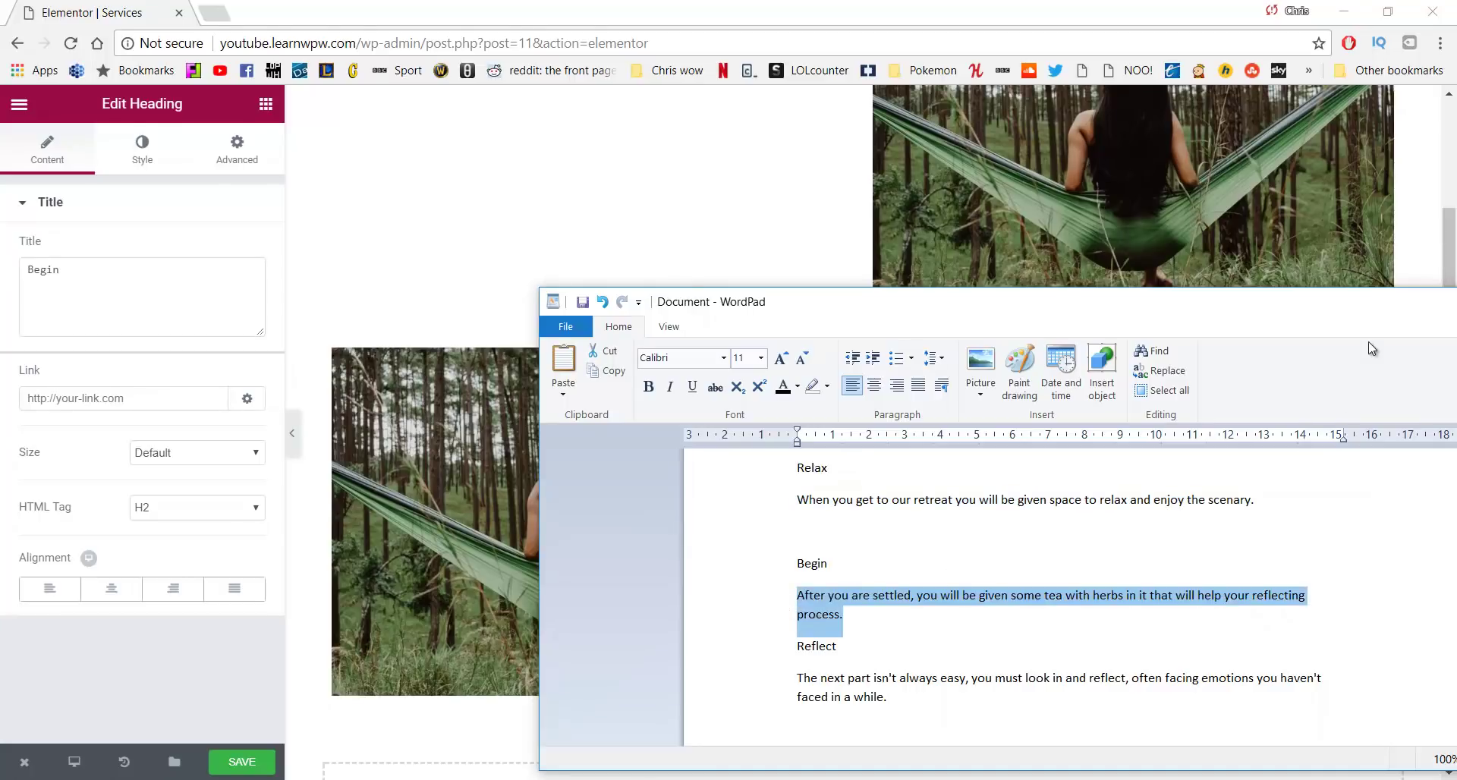
pyautogui.click(673, 253)
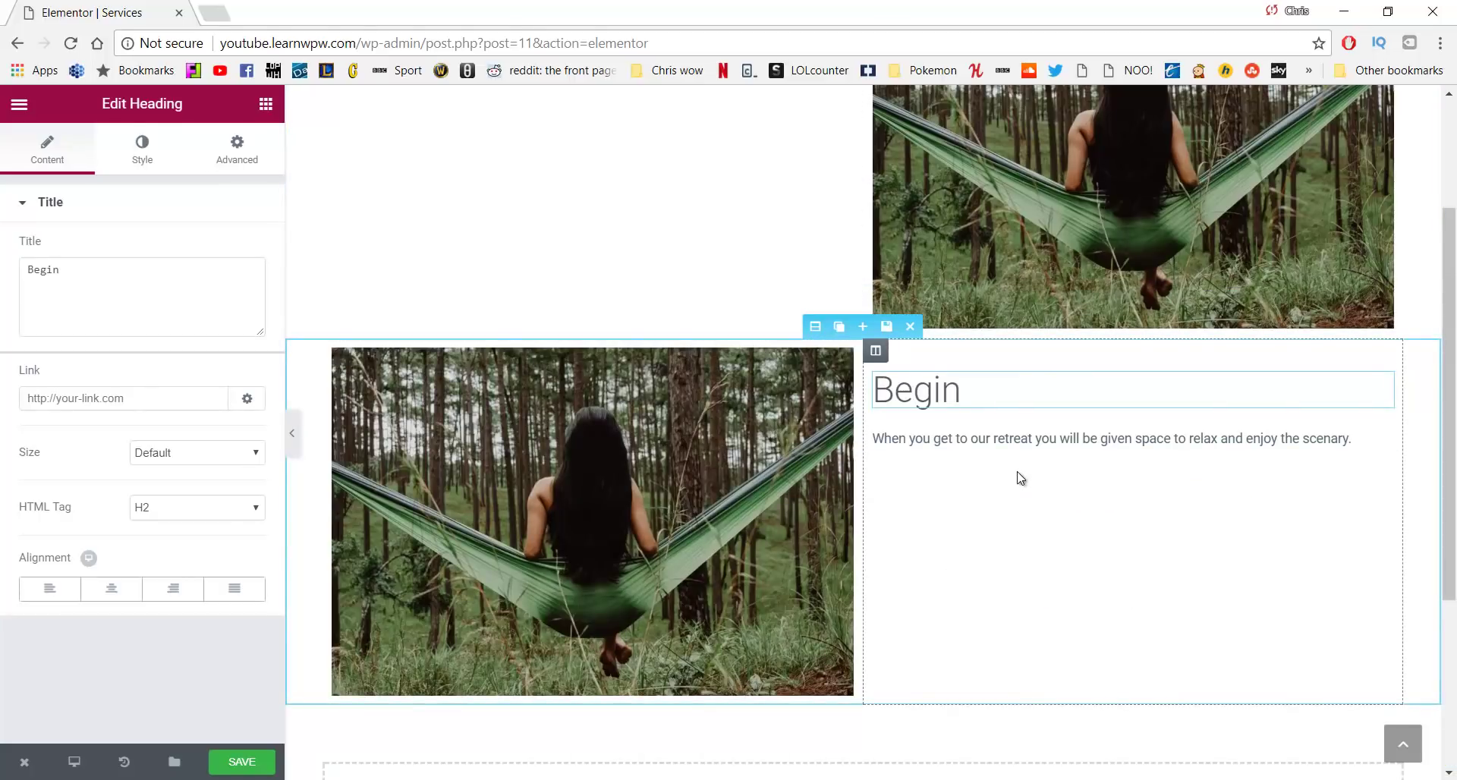
pyautogui.click(1025, 448)
pyautogui.press('Return')
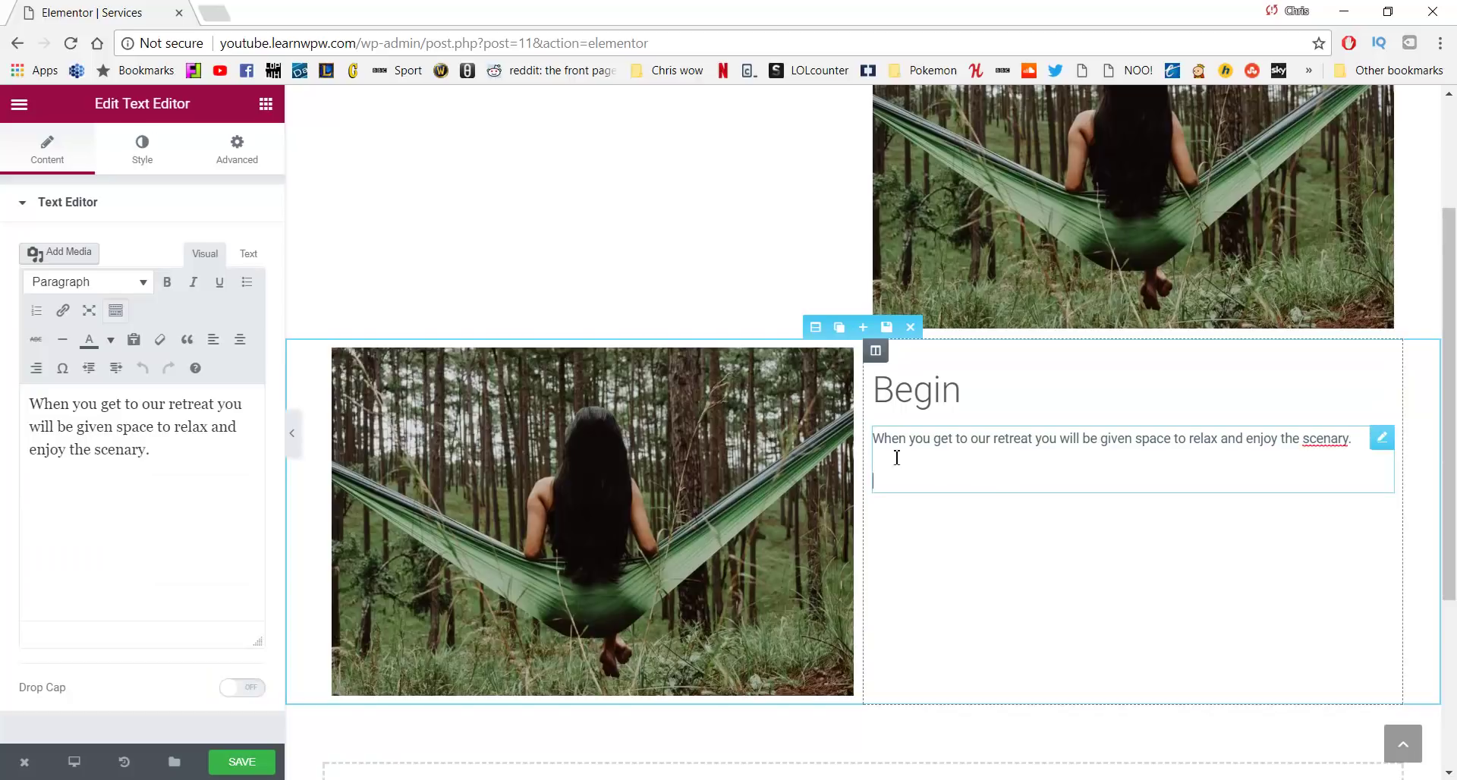
pyautogui.moveTo(173, 465); pyautogui.dragTo(3, 403)
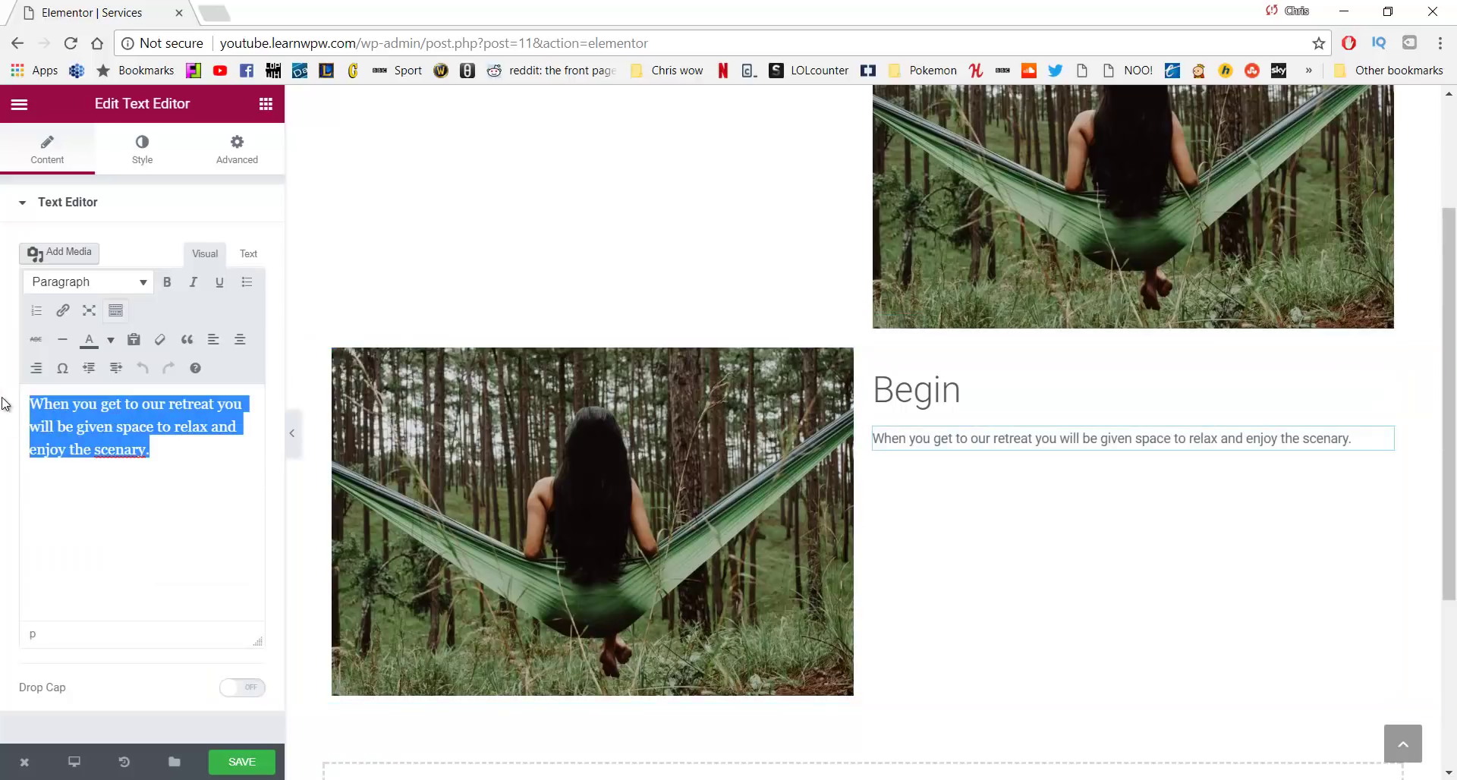
pyautogui.hotkey('ctrl', 'v')
pyautogui.scroll(-1, 767, 404)
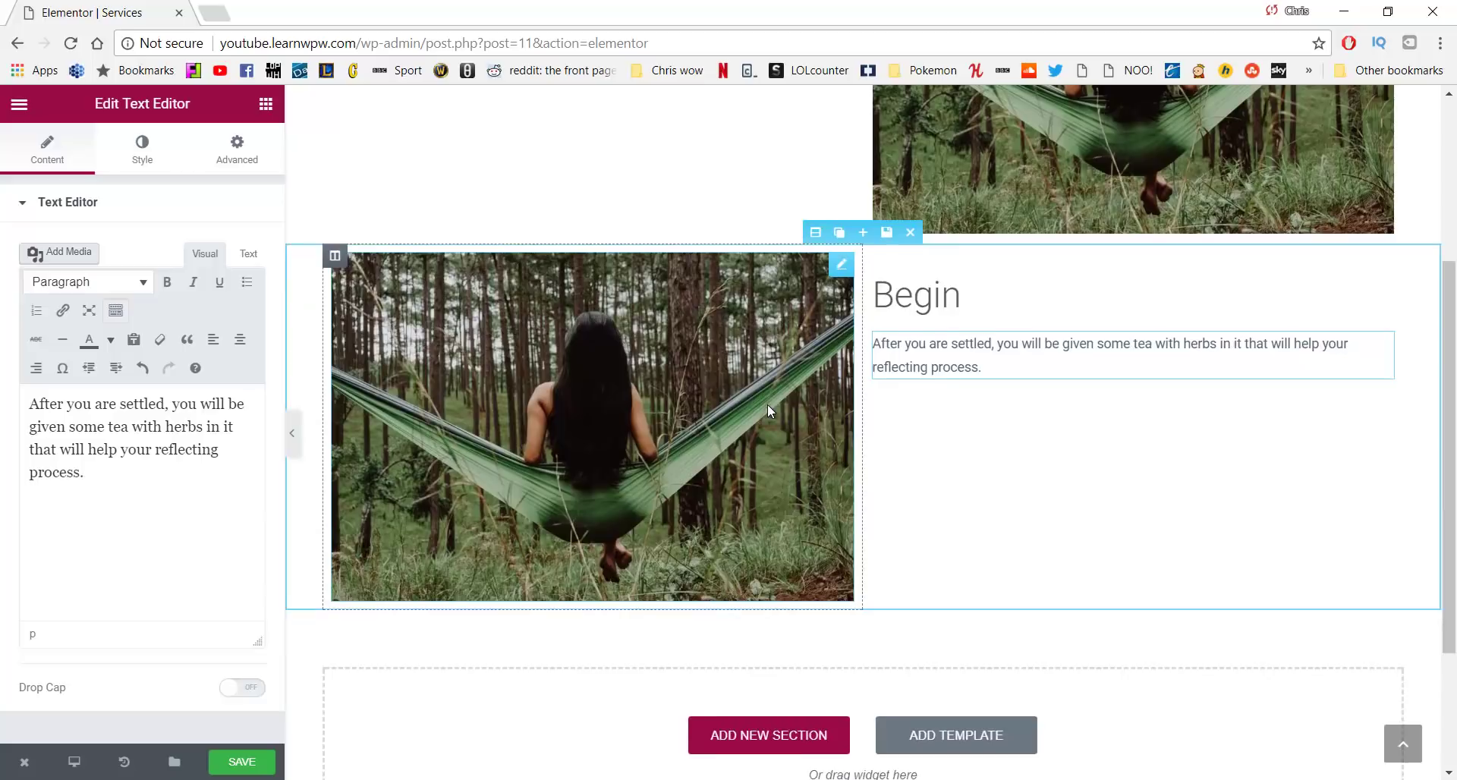
pyautogui.scroll(2, 767, 410)
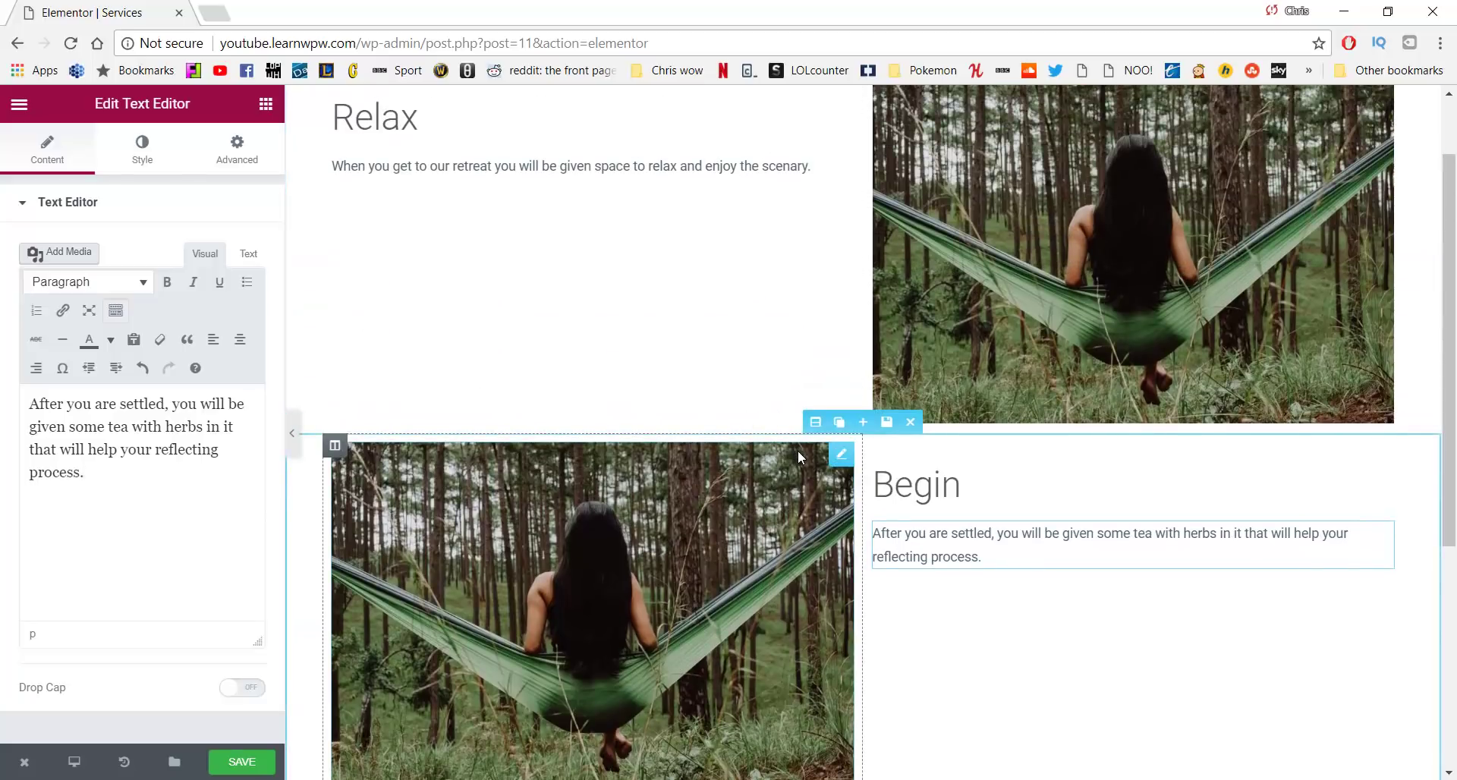
pyautogui.click(873, 425)
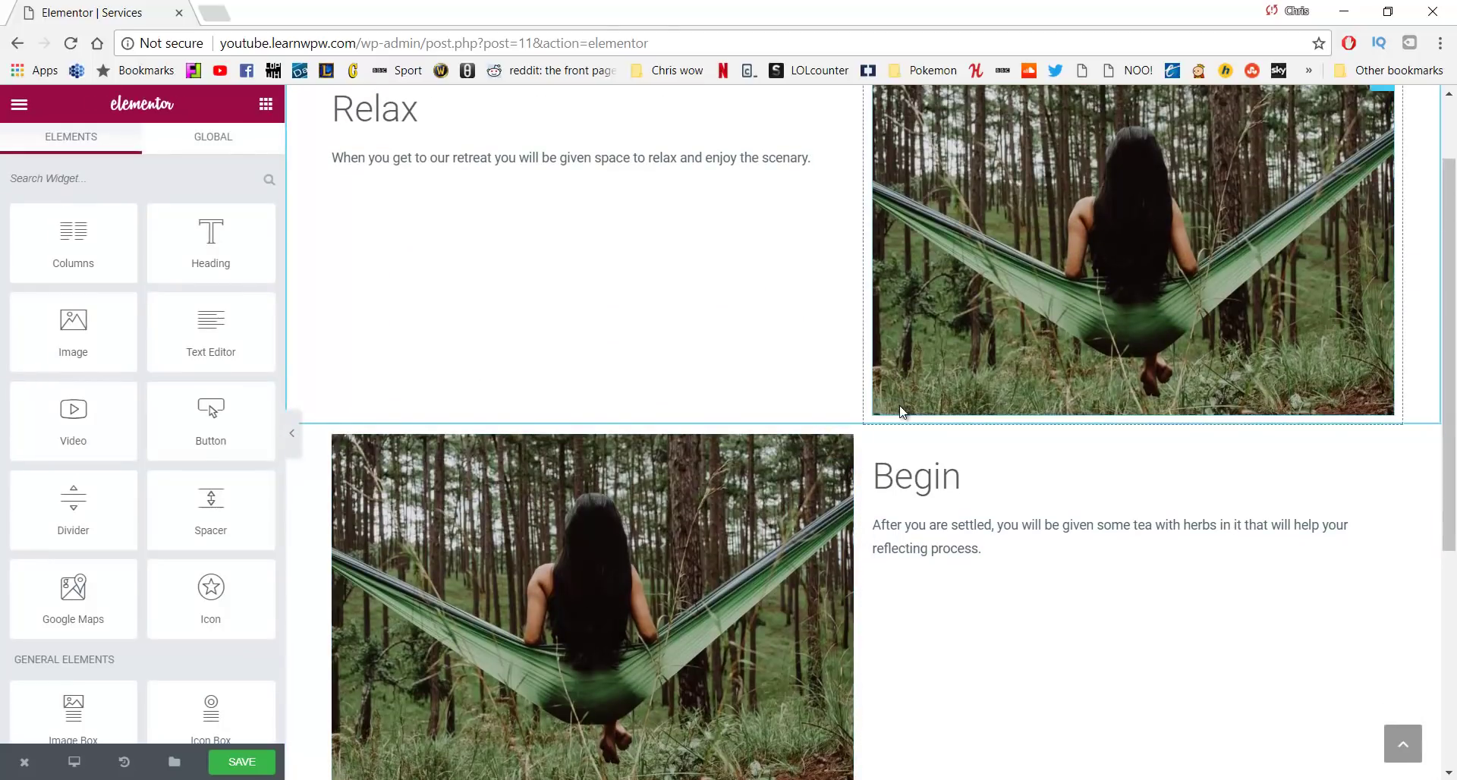
pyautogui.scroll(2, 899, 410)
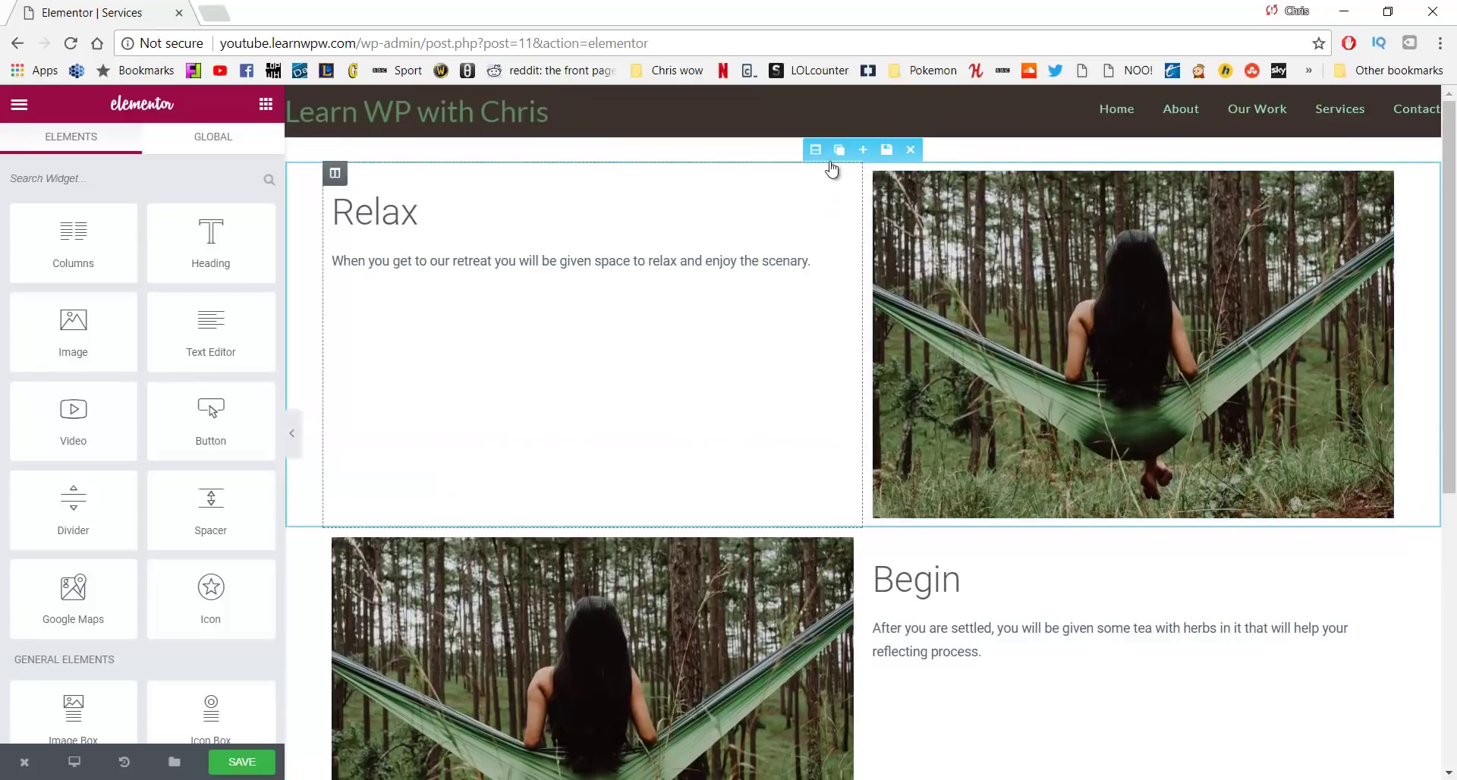
# Duplicate the Relax section below Begin and retitle the copy 'Reflect'
pyautogui.click(838, 151)
pyautogui.scroll(-3, 836, 455)
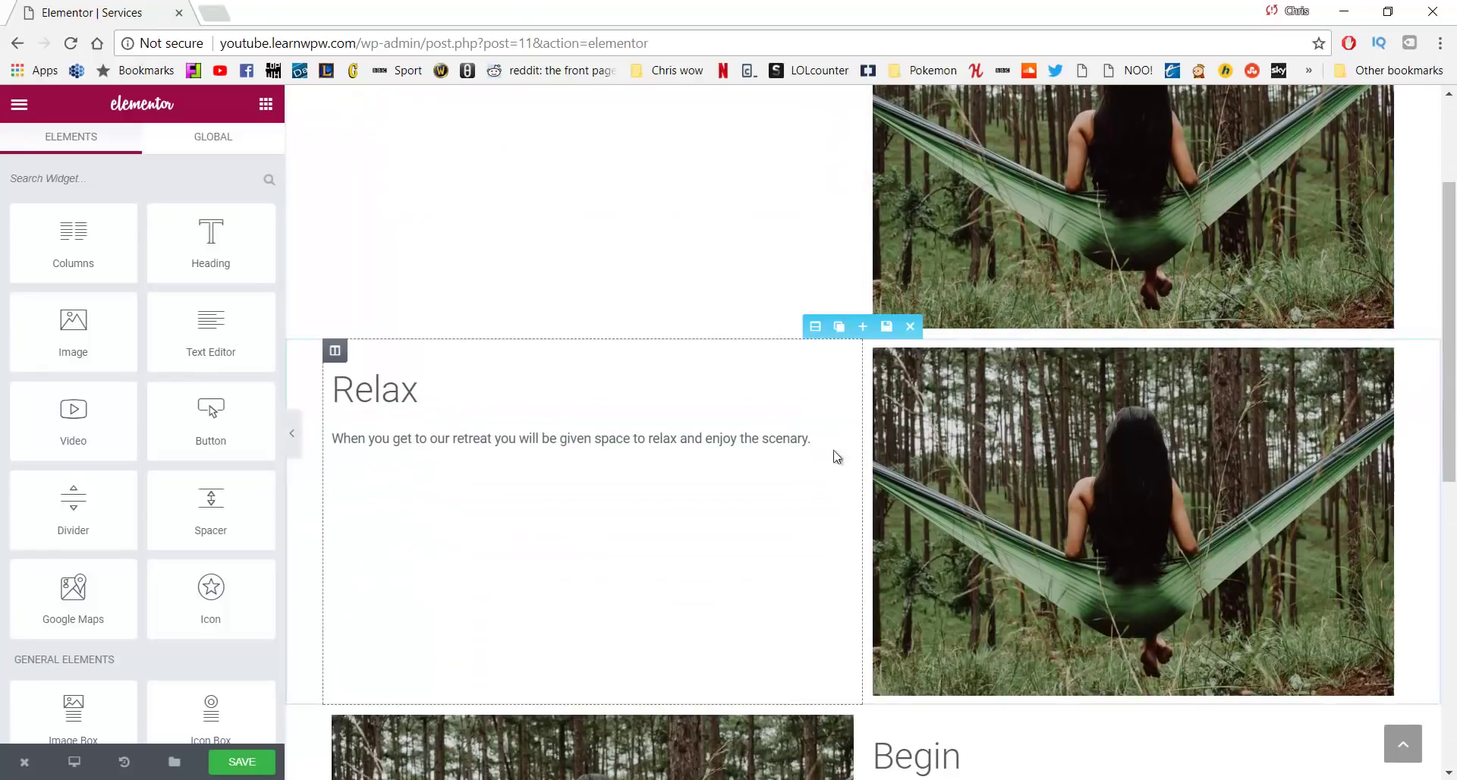
pyautogui.moveTo(808, 328); pyautogui.dragTo(801, 449)
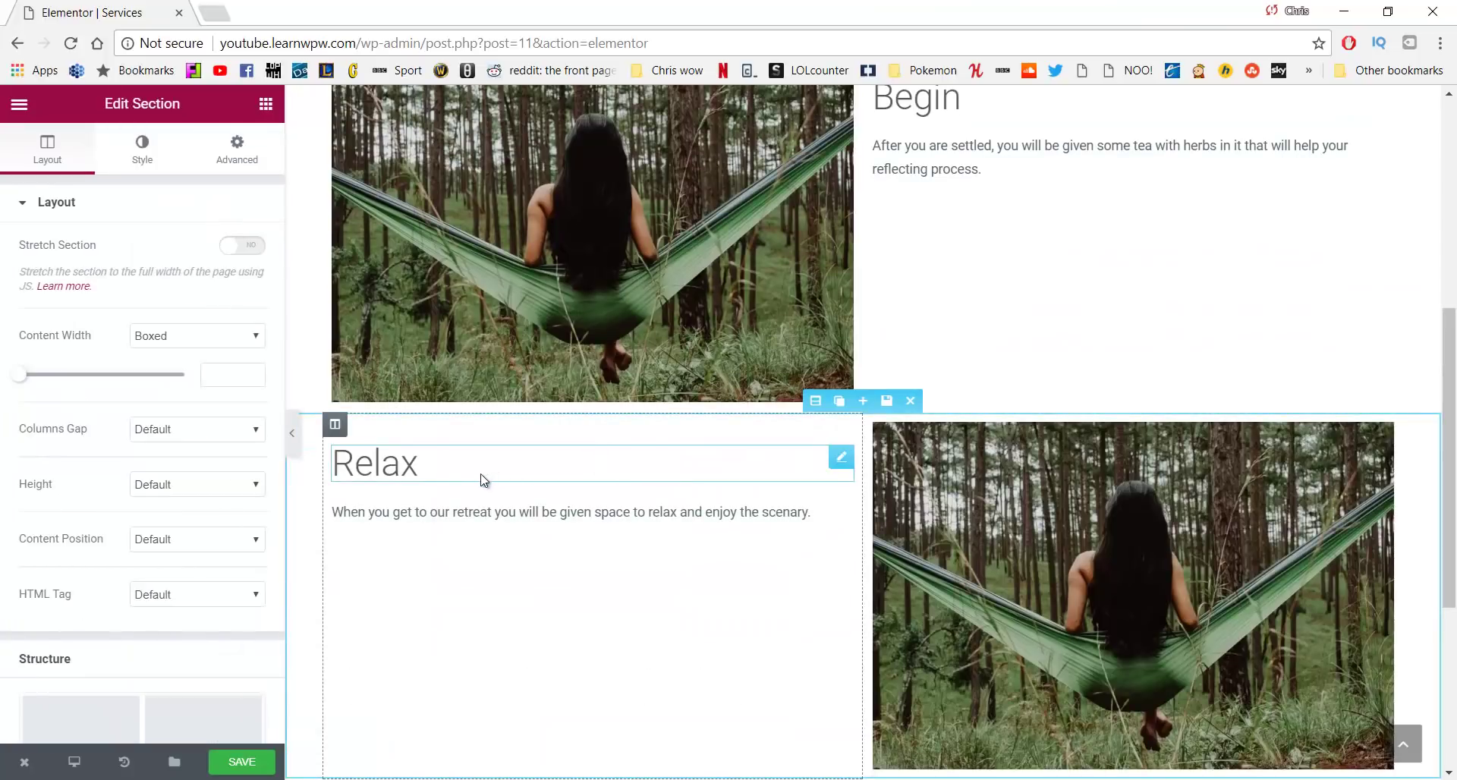
pyautogui.click(461, 476)
pyautogui.press('BackSpace')
pyautogui.press('BackSpace')
pyautogui.press('BackSpace')
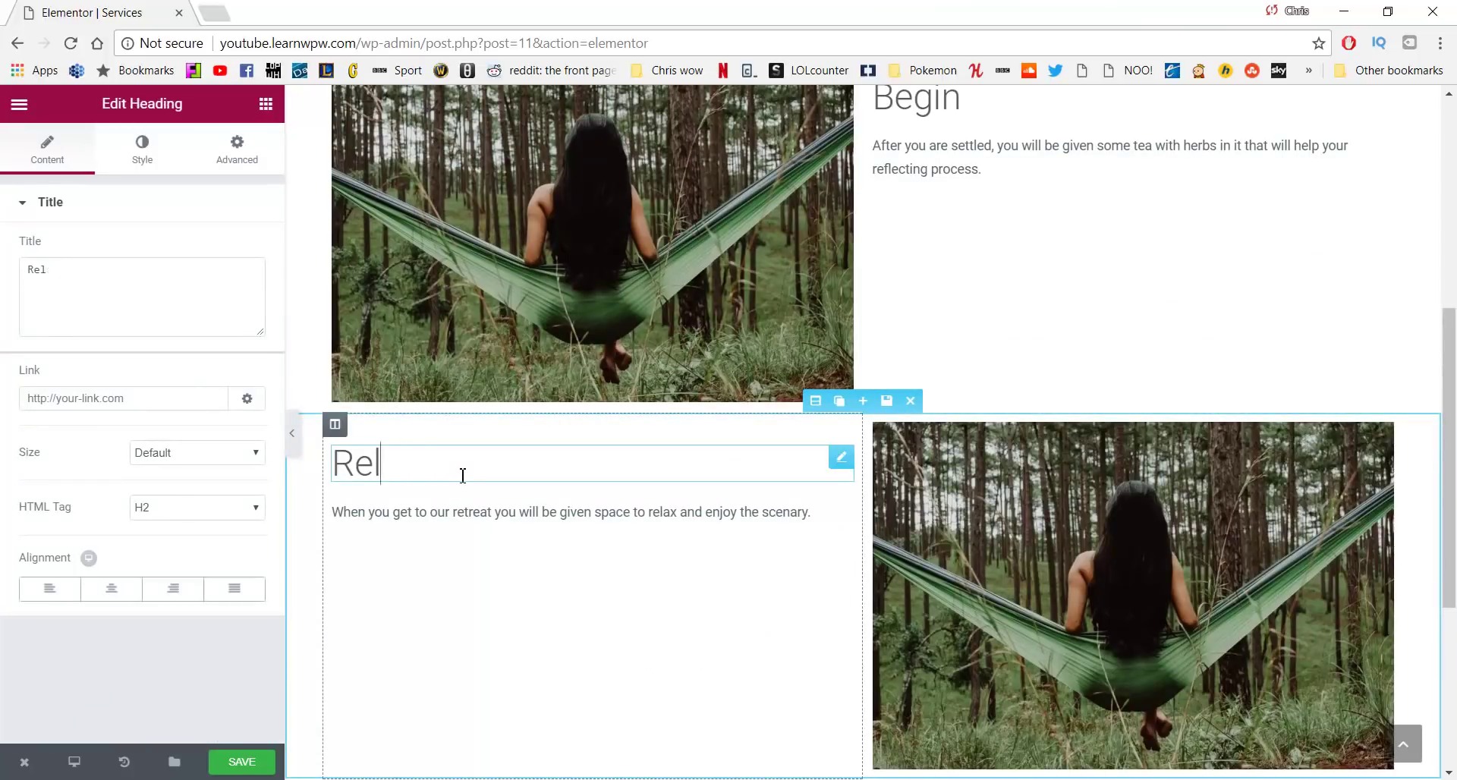
pyautogui.write('fe')
pyautogui.press('BackSpace')
pyautogui.write('lect')
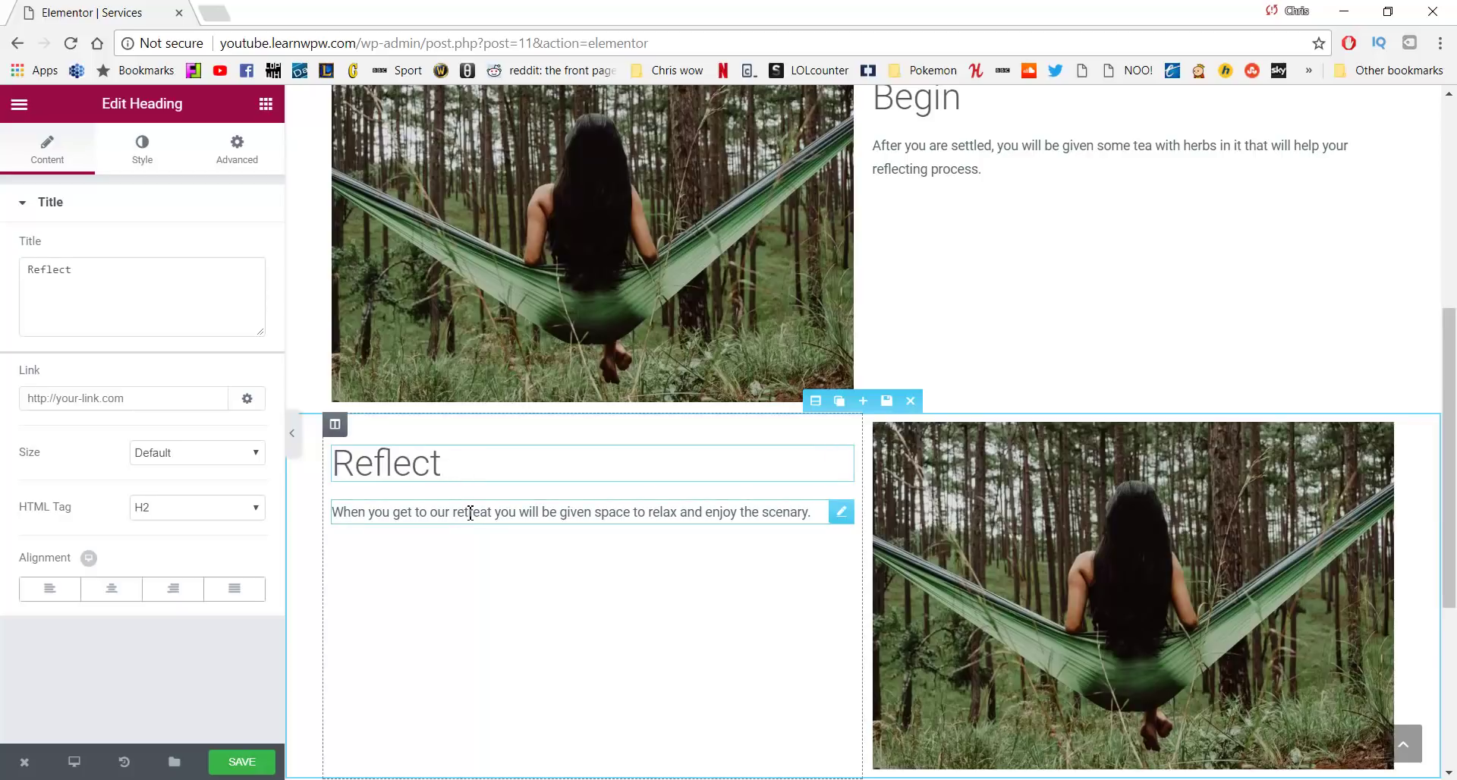
# Paste the Reflect paragraph from the notes under the Reflect heading
pyautogui.hotkey('alt', 'Tab')
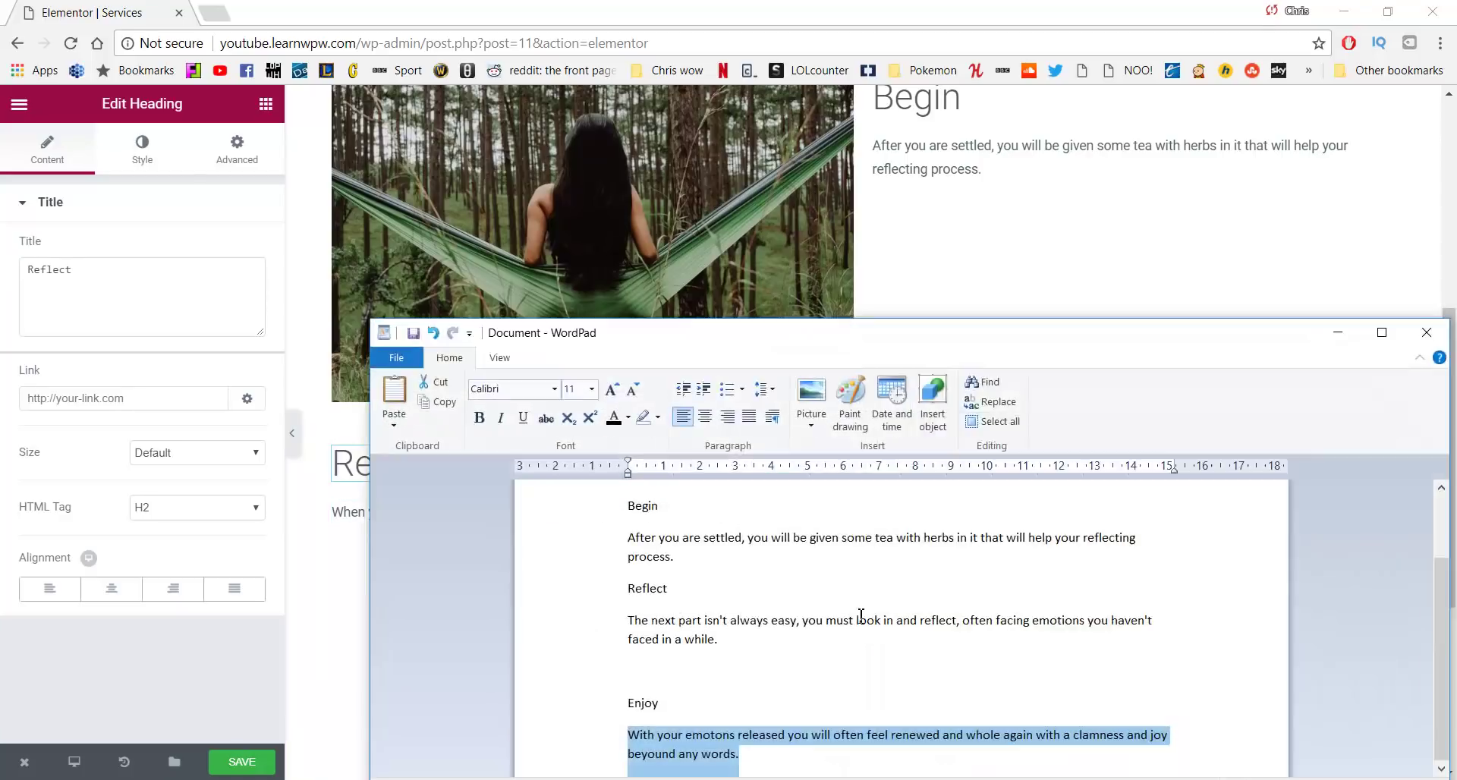
pyautogui.moveTo(724, 640); pyautogui.dragTo(614, 621)
pyautogui.hotkey('ctrl', 'c')
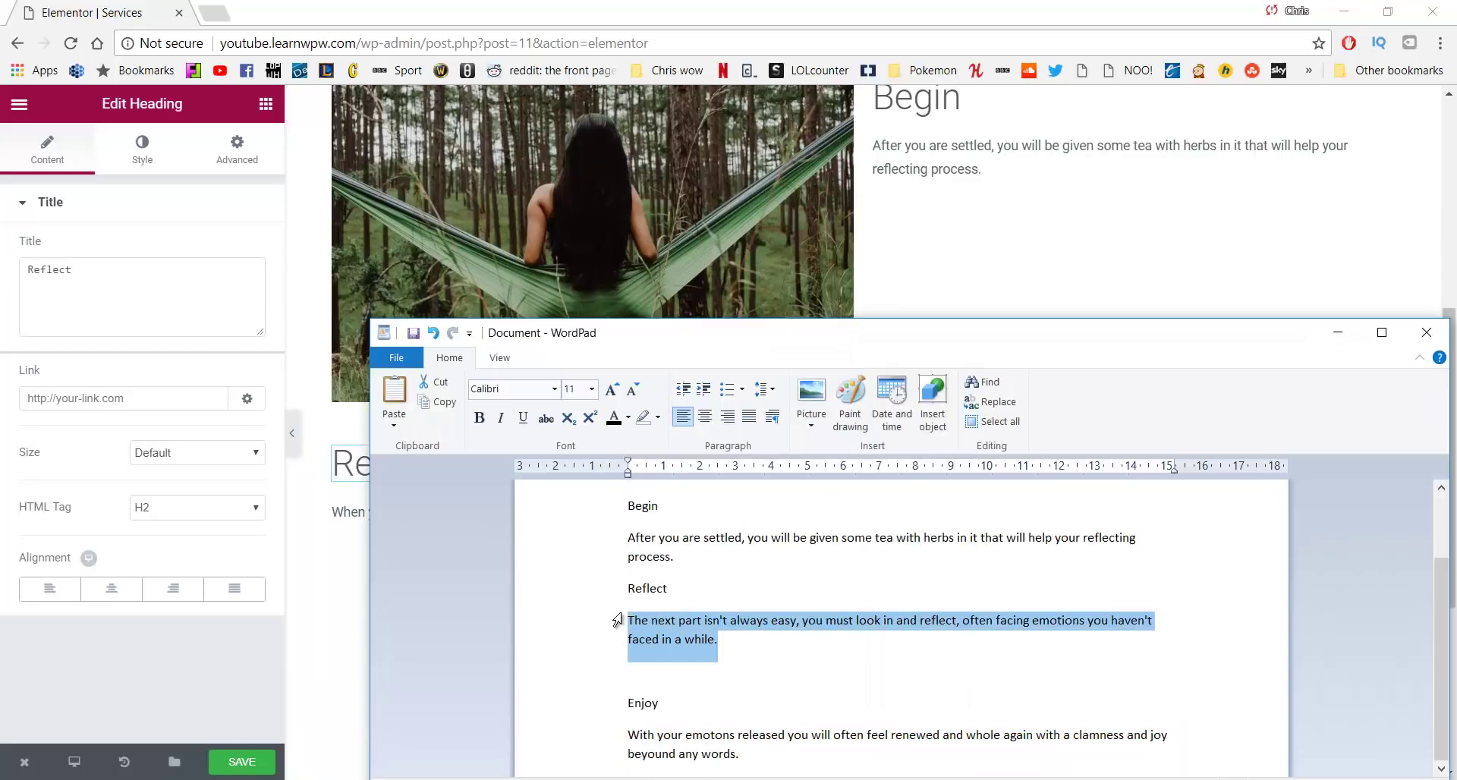
pyautogui.click(338, 513)
pyautogui.click(143, 406)
pyautogui.hotkey('ctrl', 'a')
pyautogui.hotkey('ctrl', 'v')
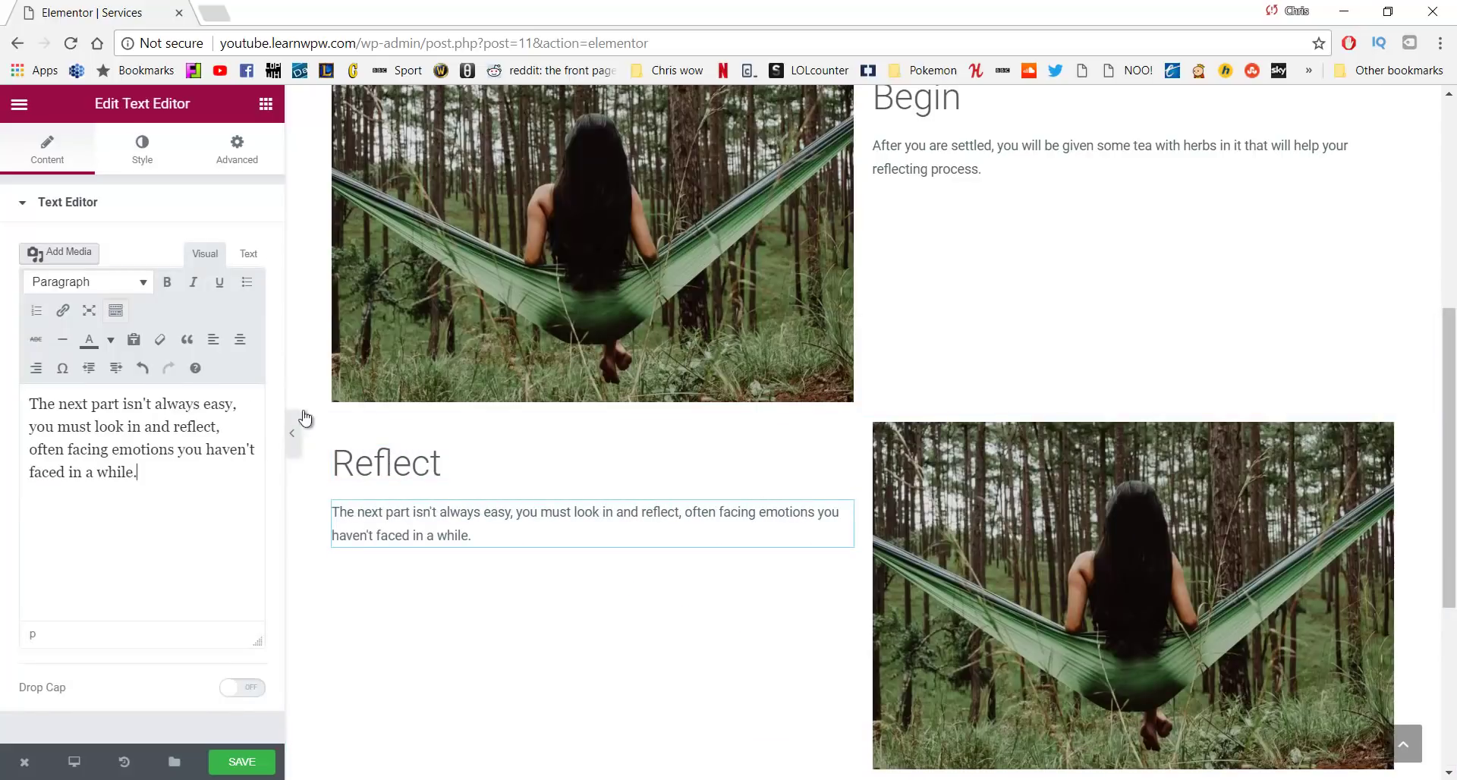
pyautogui.scroll(4, 841, 380)
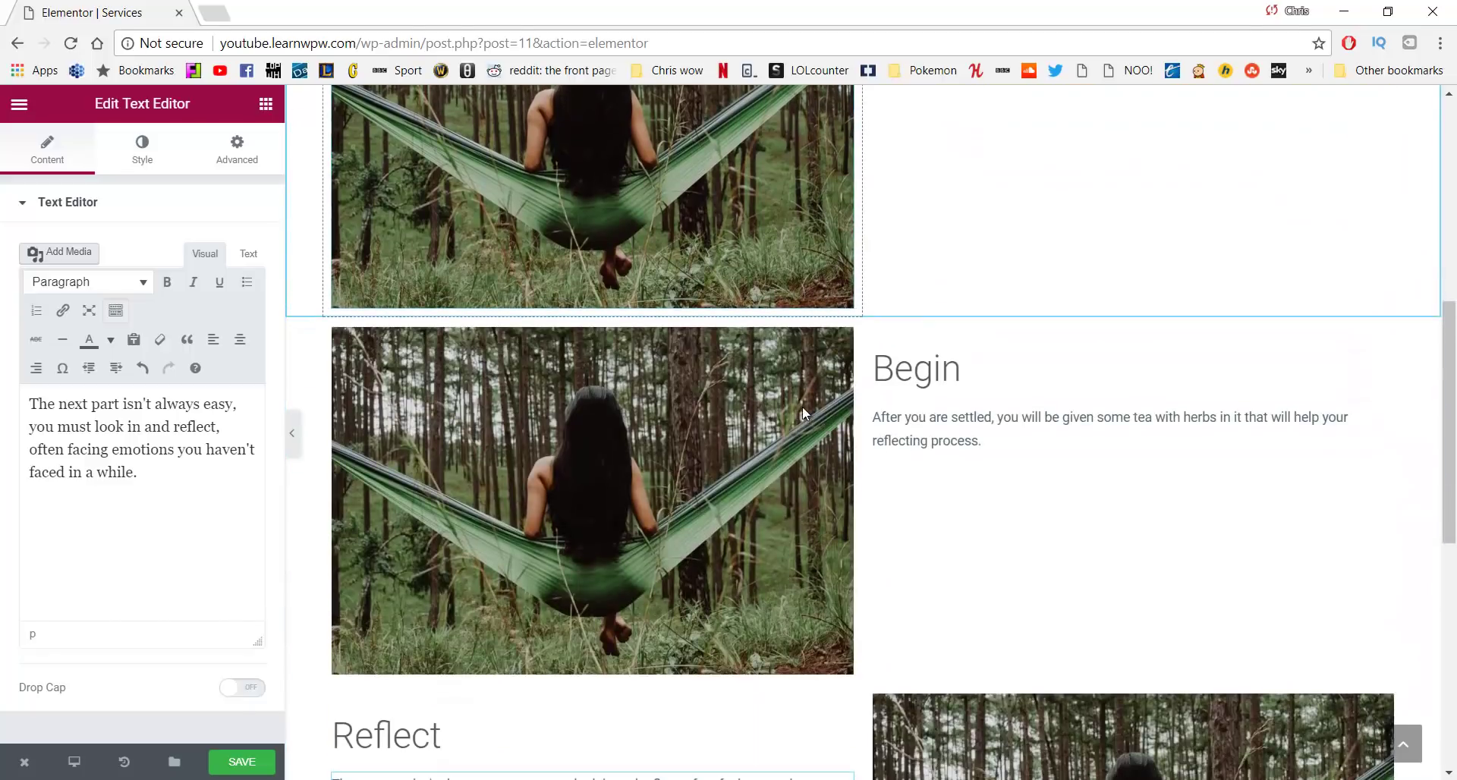
# Move the Begin copy below Reflect and retitle it 'Enjoy'
pyautogui.moveTo(818, 304); pyautogui.dragTo(826, 435)
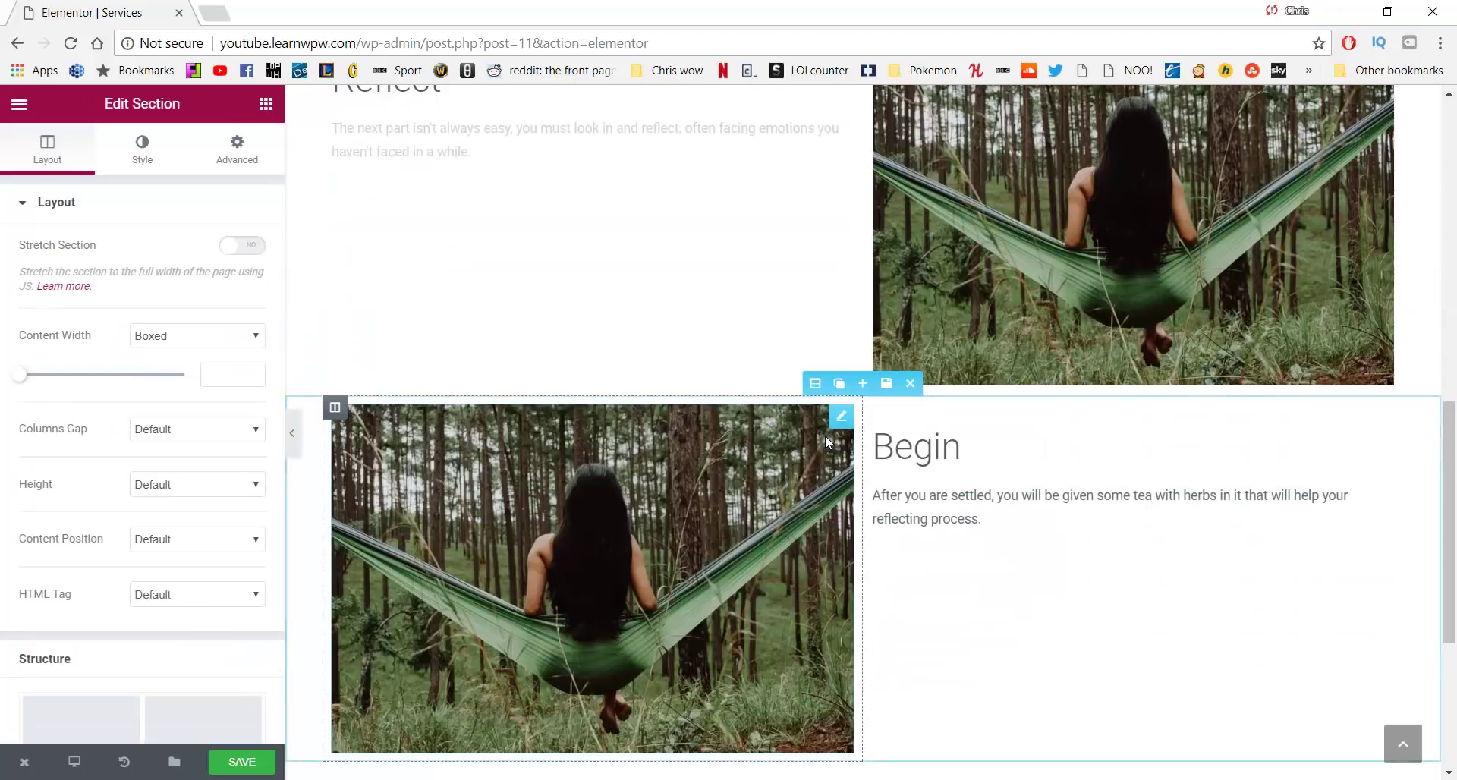
pyautogui.click(961, 448)
pyautogui.moveTo(961, 448); pyautogui.dragTo(873, 448)
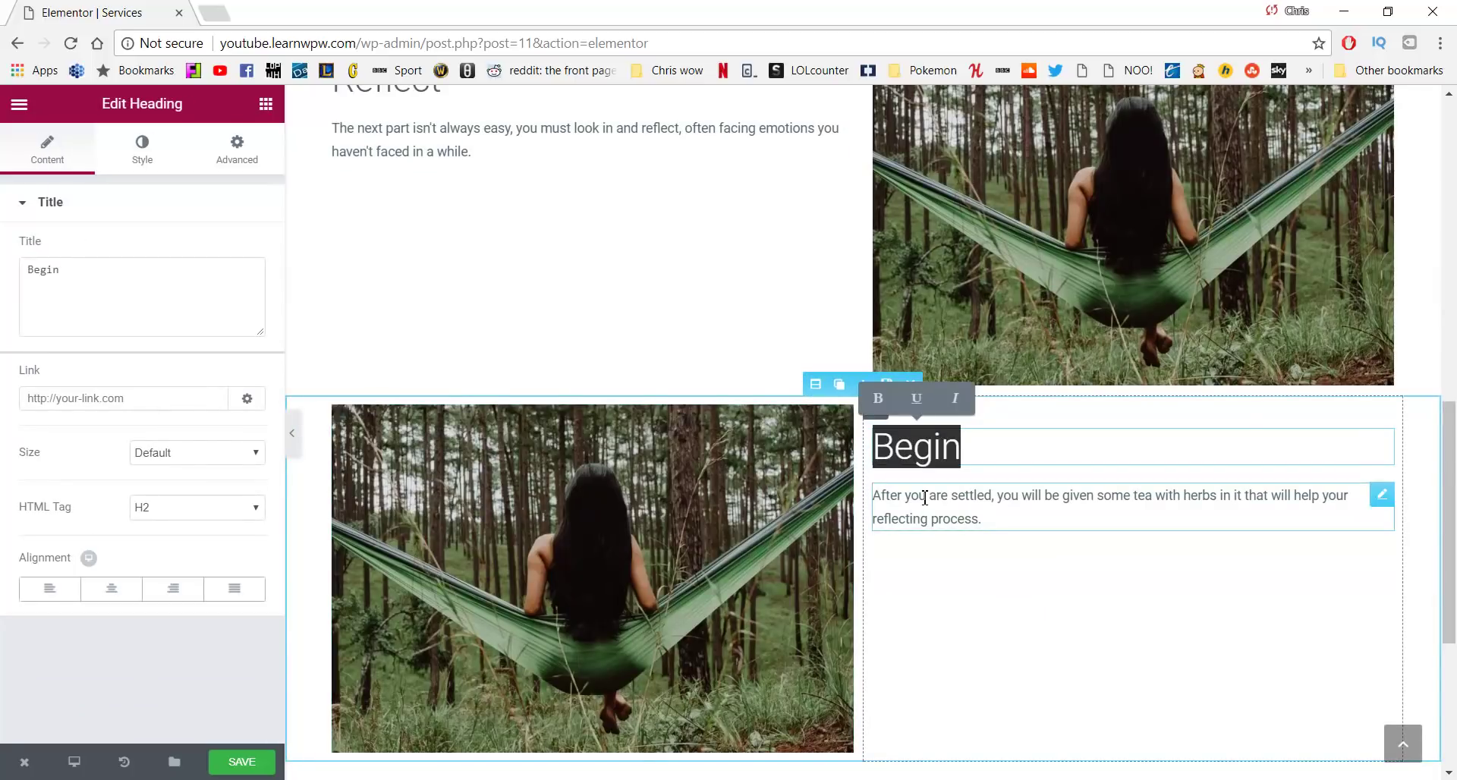
pyautogui.write('Enjoy')
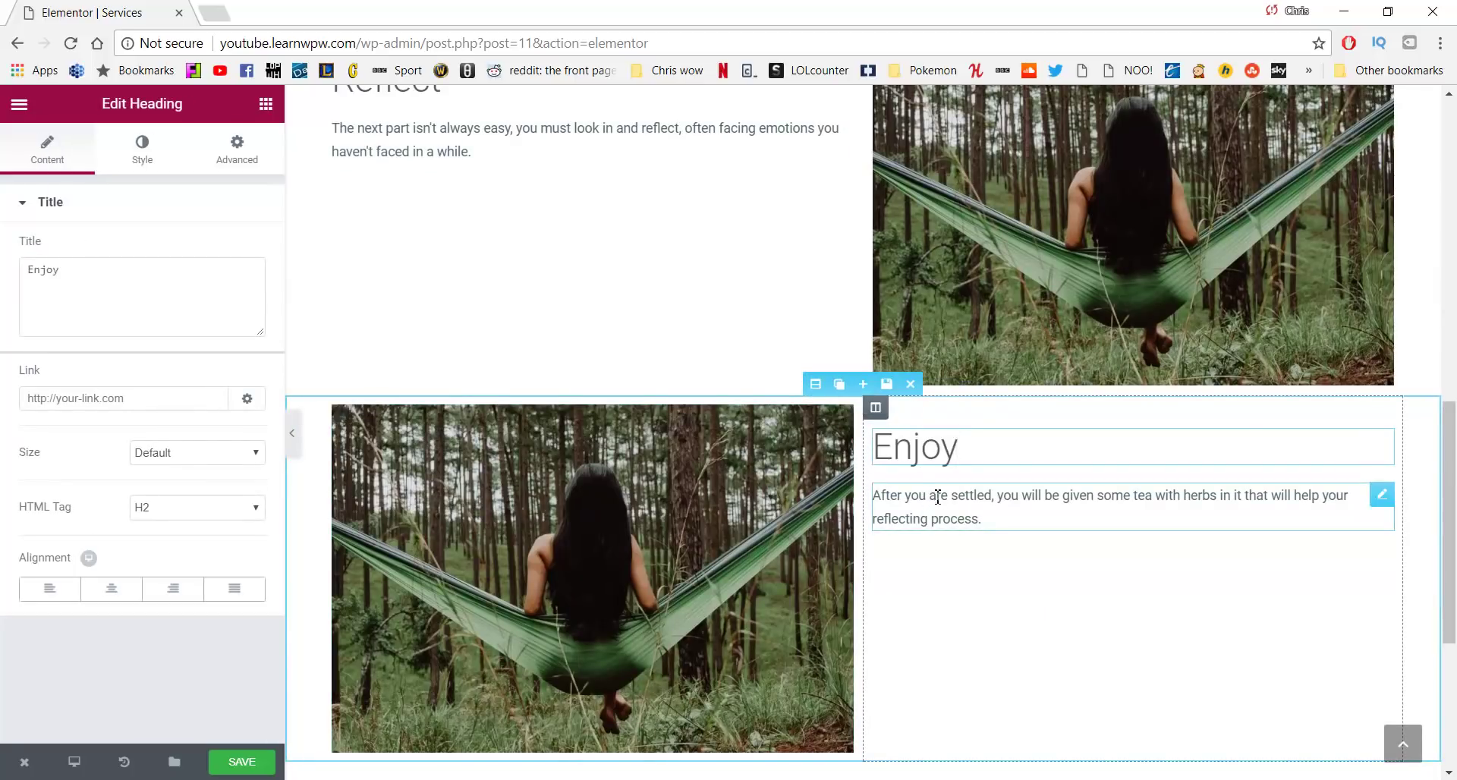
# Paste the Enjoy paragraph as plain text and fix the typos 'emotions' and 'calmness'
pyautogui.hotkey('alt', 'Tab')
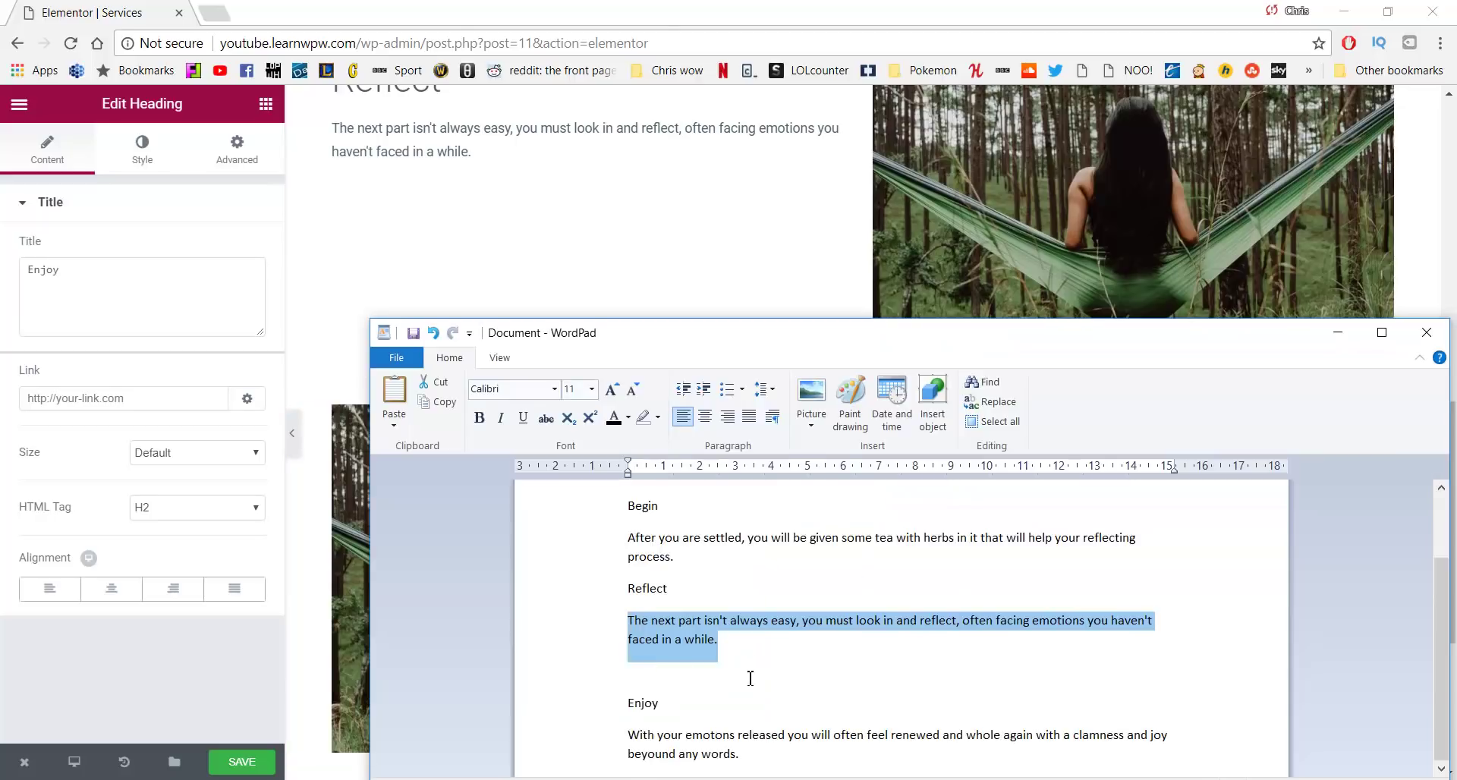
pyautogui.moveTo(747, 759); pyautogui.dragTo(631, 733)
pyautogui.hotkey('ctrl', 'c')
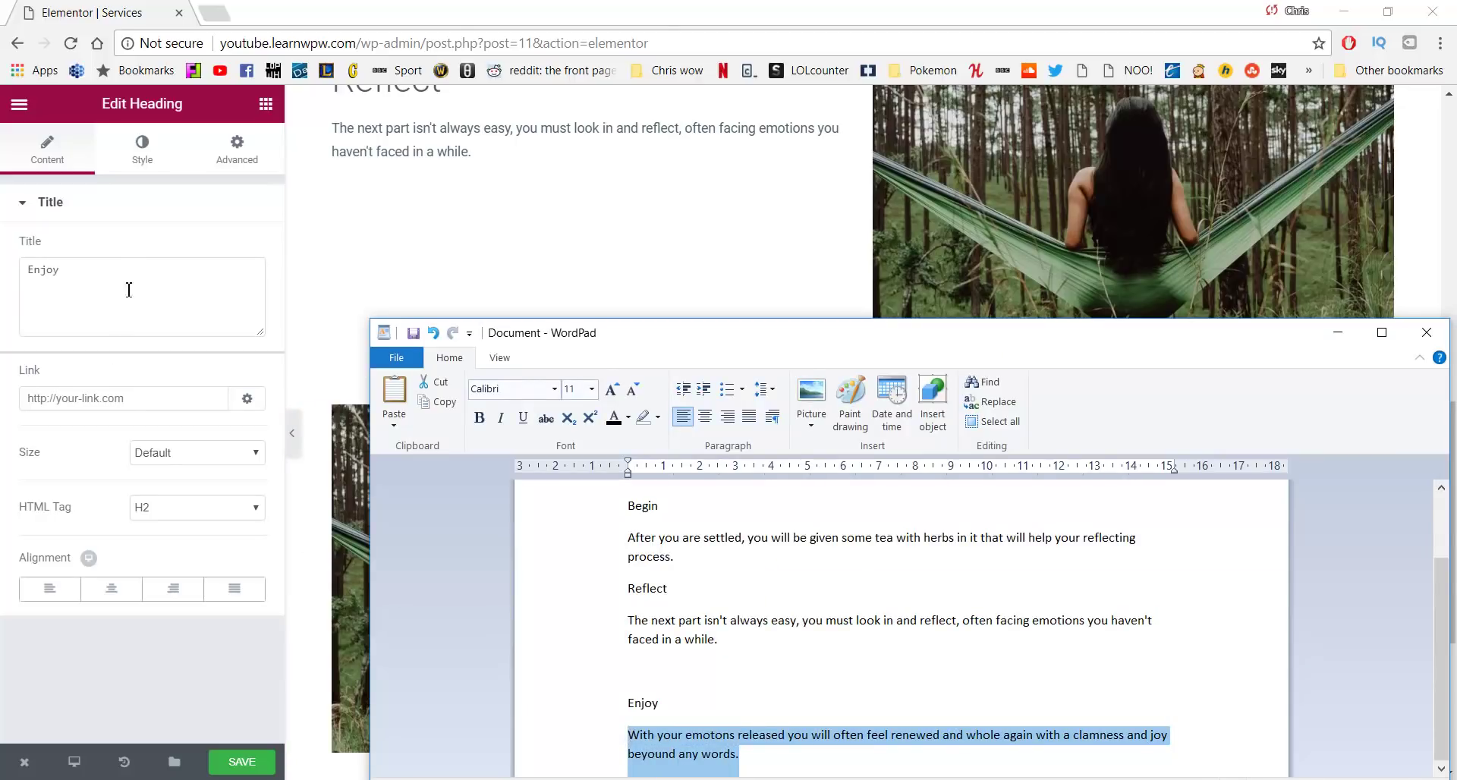
pyautogui.click(129, 289)
pyautogui.click(1062, 505)
pyautogui.click(133, 342)
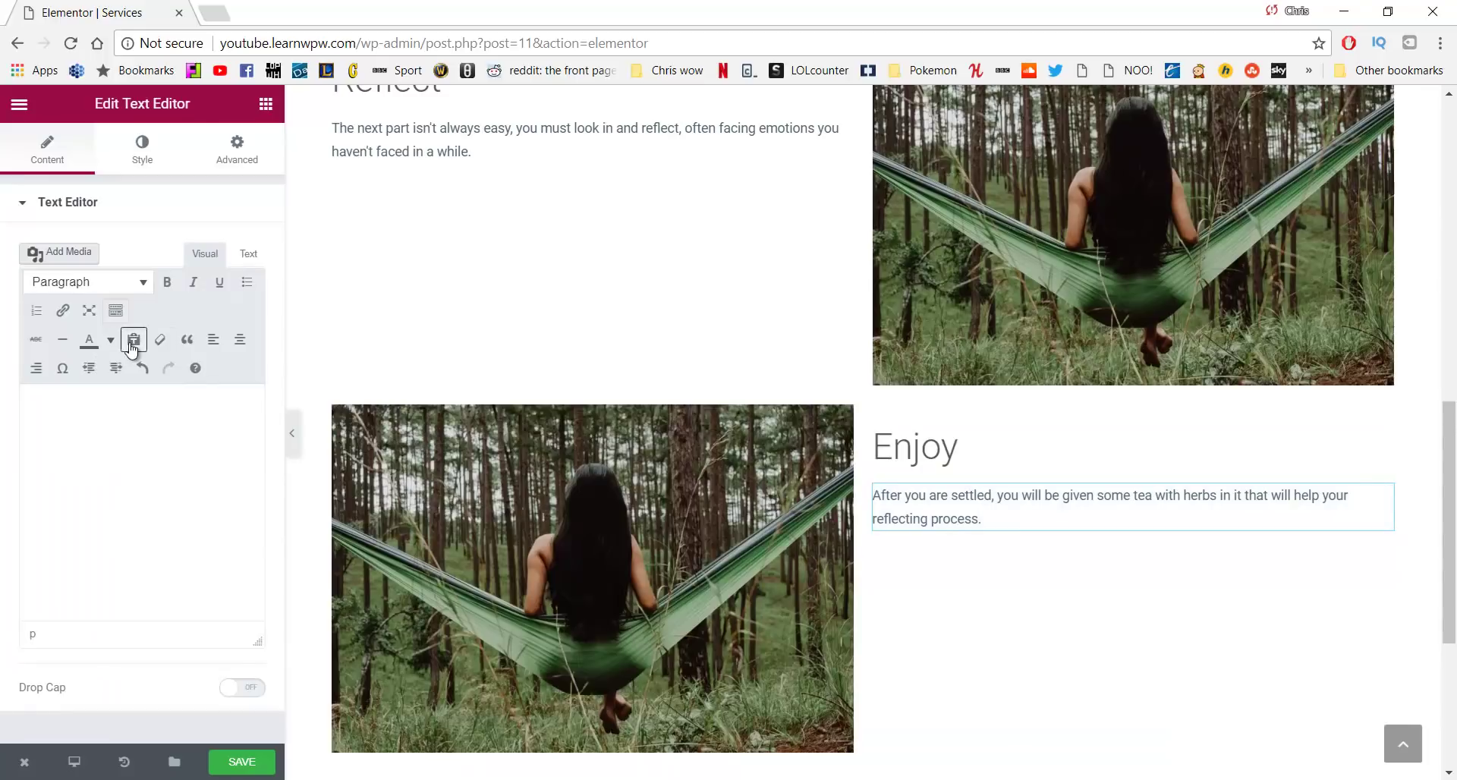
pyautogui.click(130, 443)
pyautogui.hotkey('ctrl', 'v')
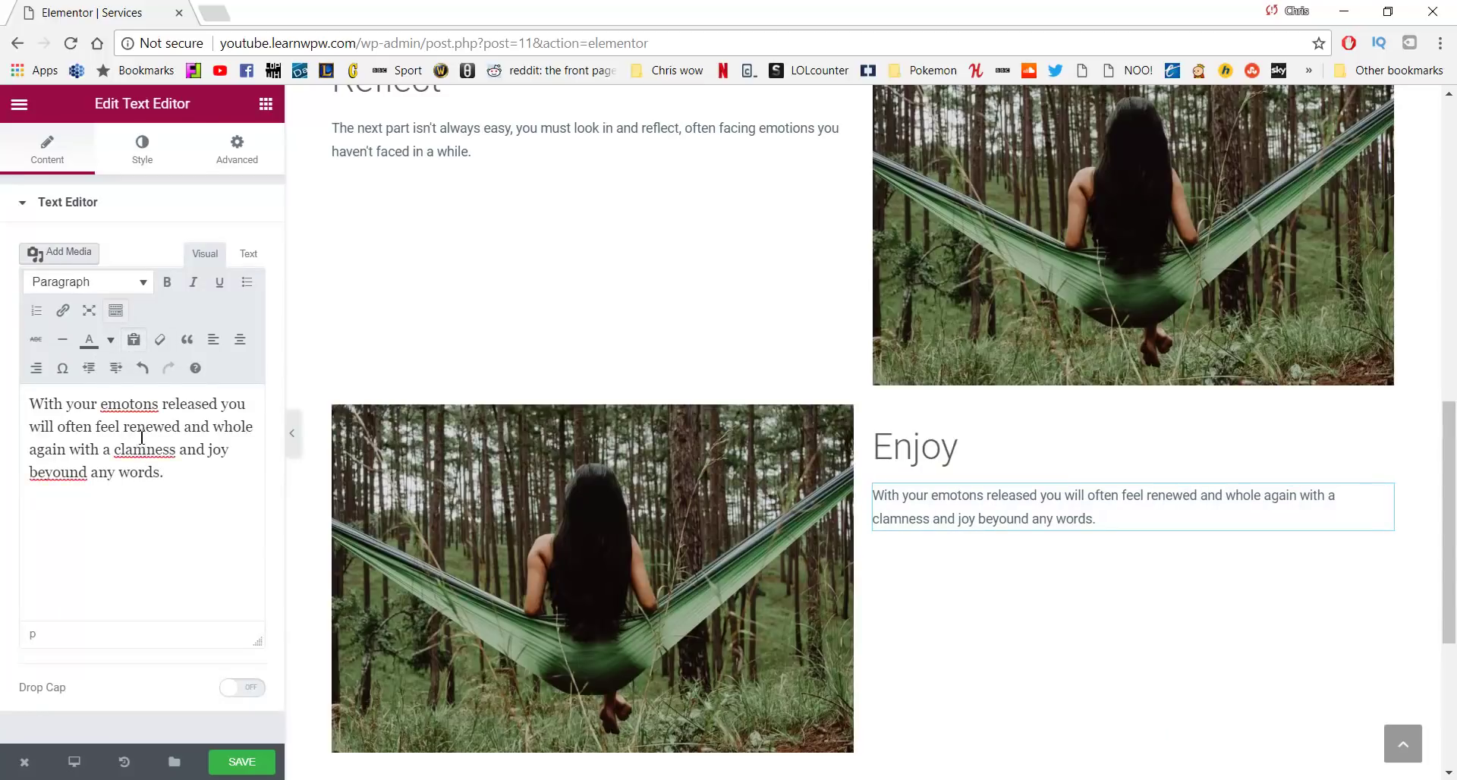
pyautogui.click(134, 408)
pyautogui.write('i')
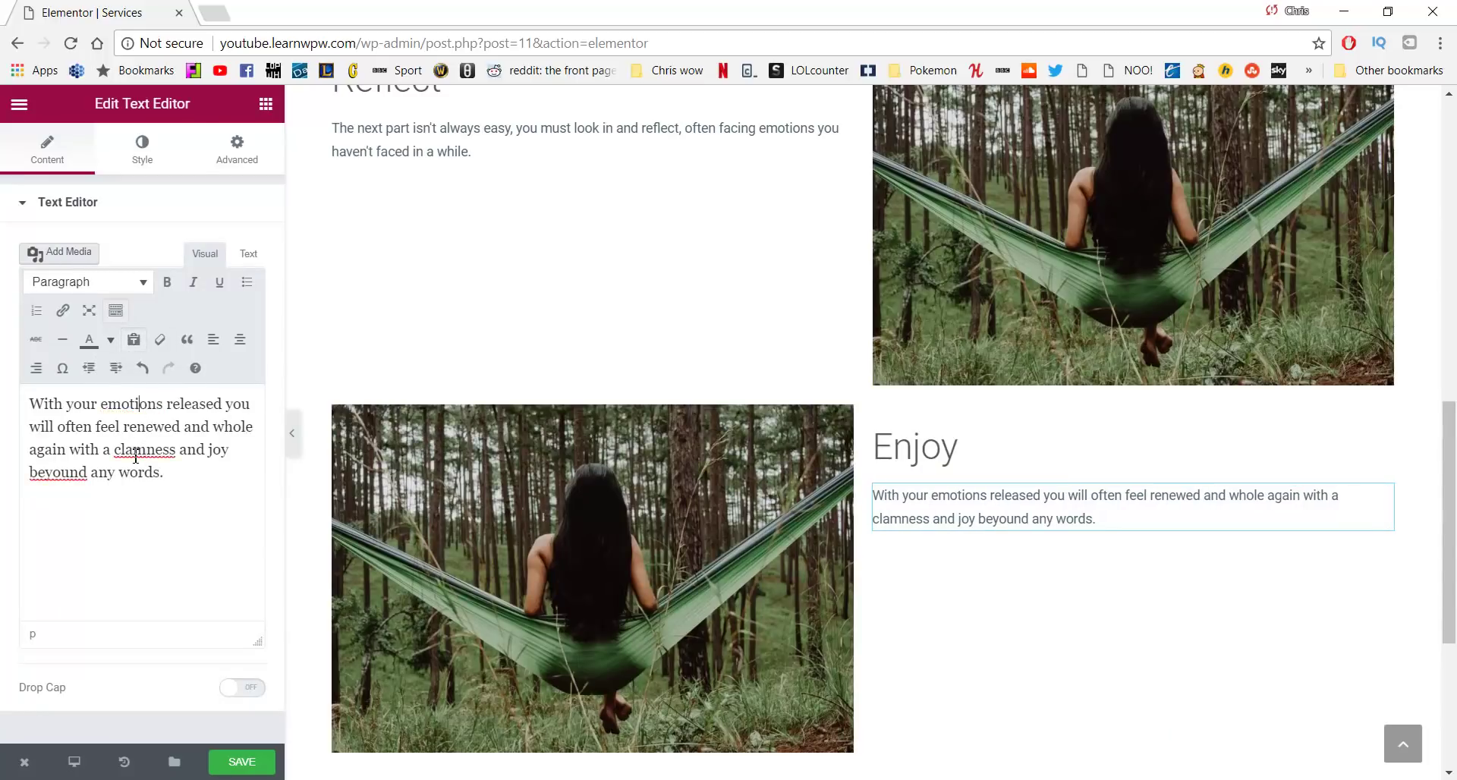
pyautogui.press('BackSpace')
pyautogui.press('BackSpace')
pyautogui.write('al')
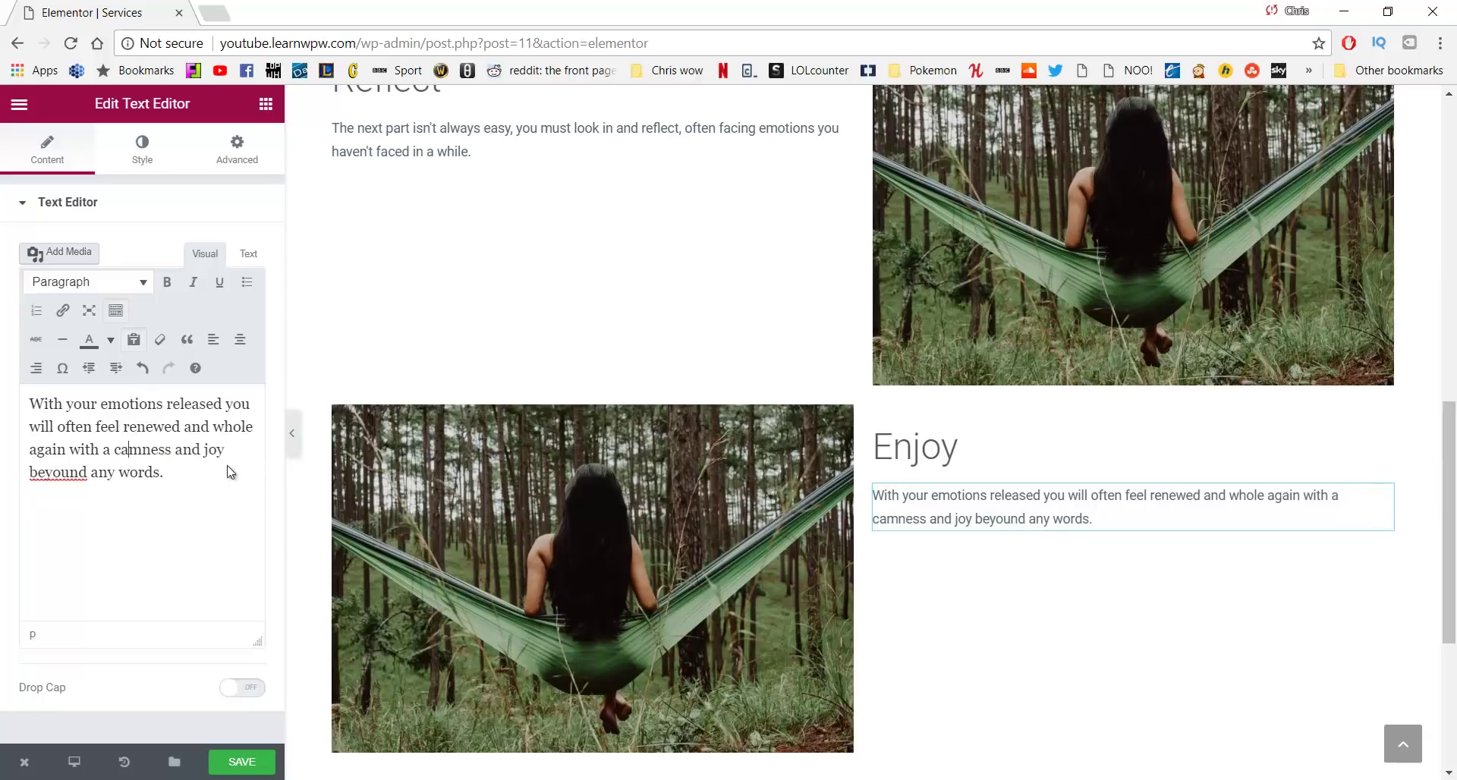
pyautogui.scroll(7, 480, 382)
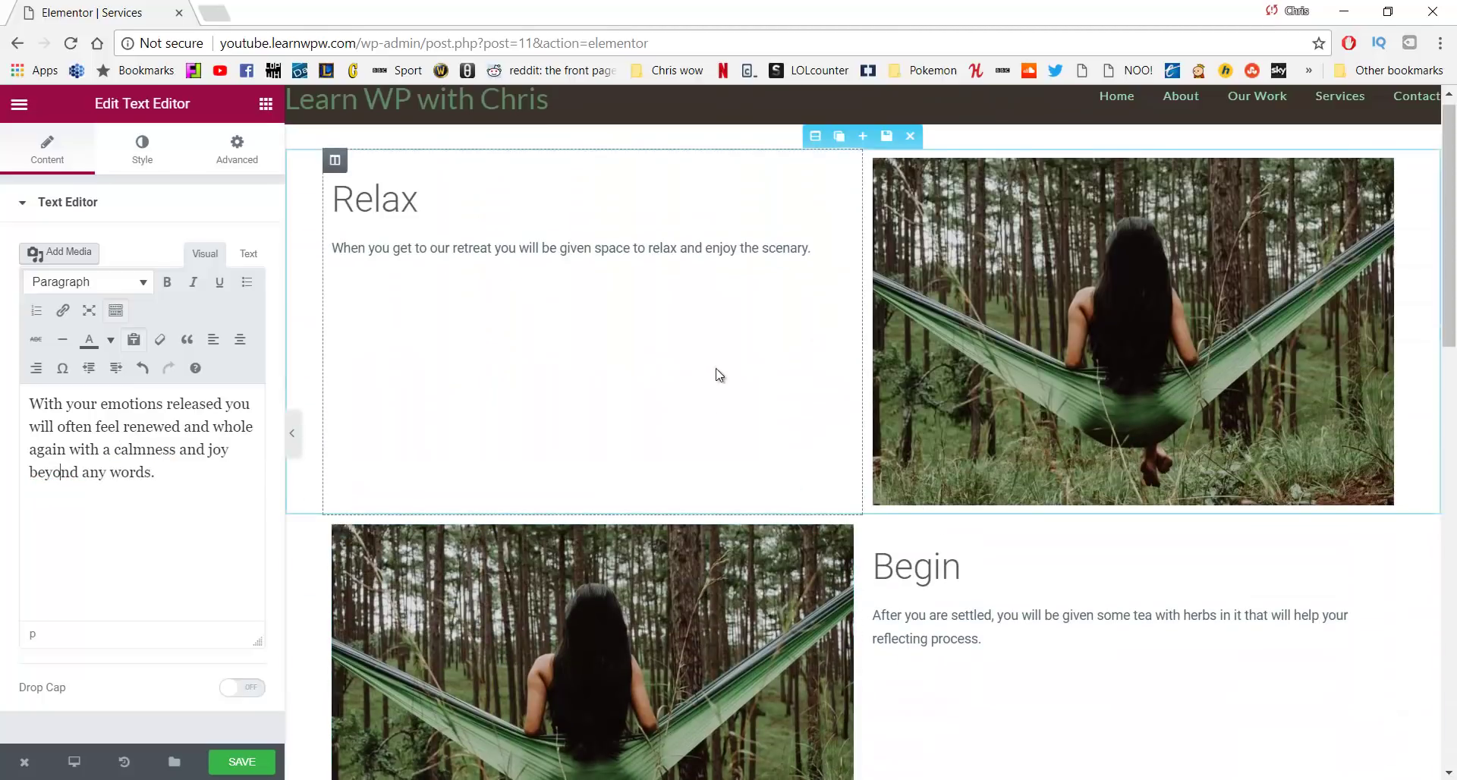
# Replace the Begin section's image with the relax2 lakeside bench photo
pyautogui.scroll(-2, 624, 412)
pyautogui.click(624, 412)
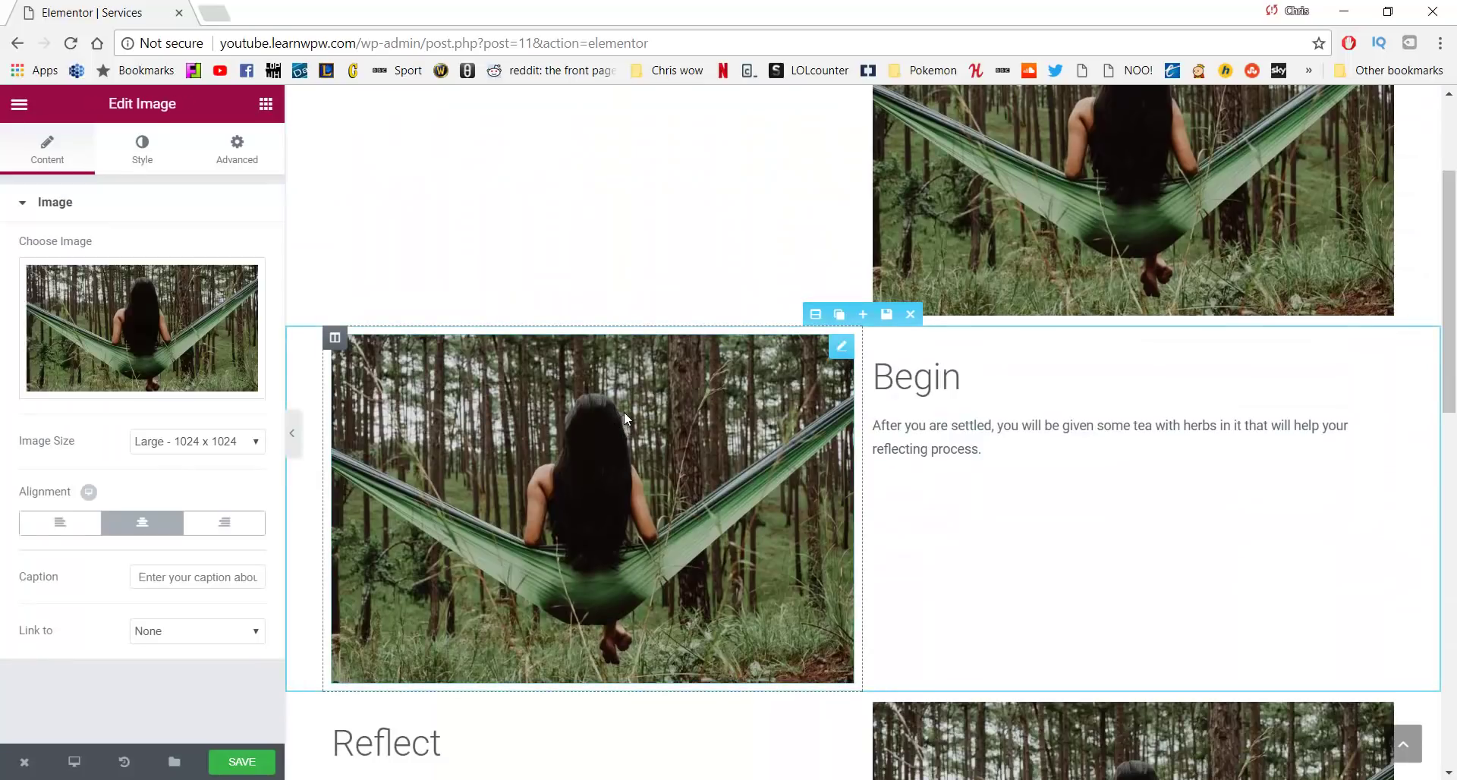
pyautogui.click(145, 328)
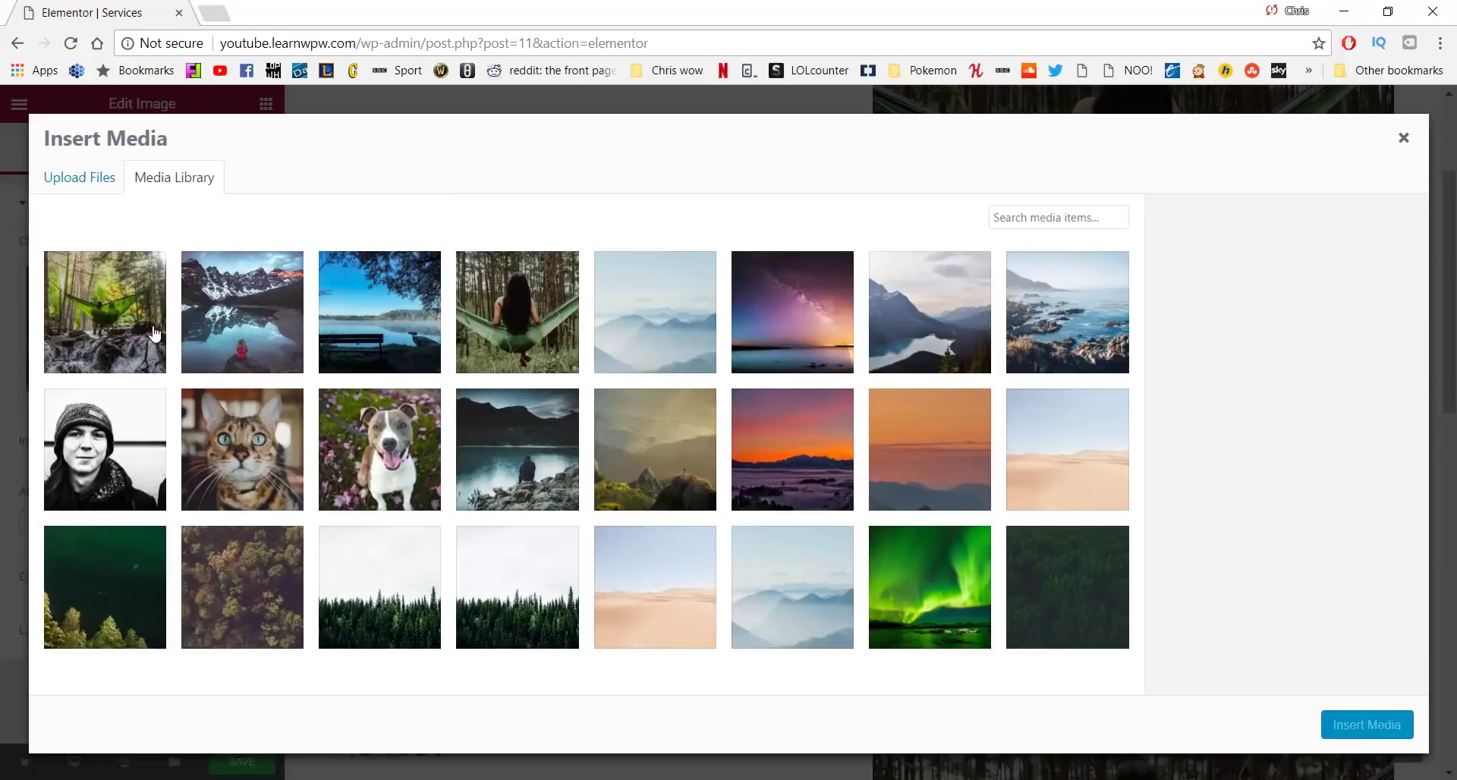
pyautogui.click(410, 314)
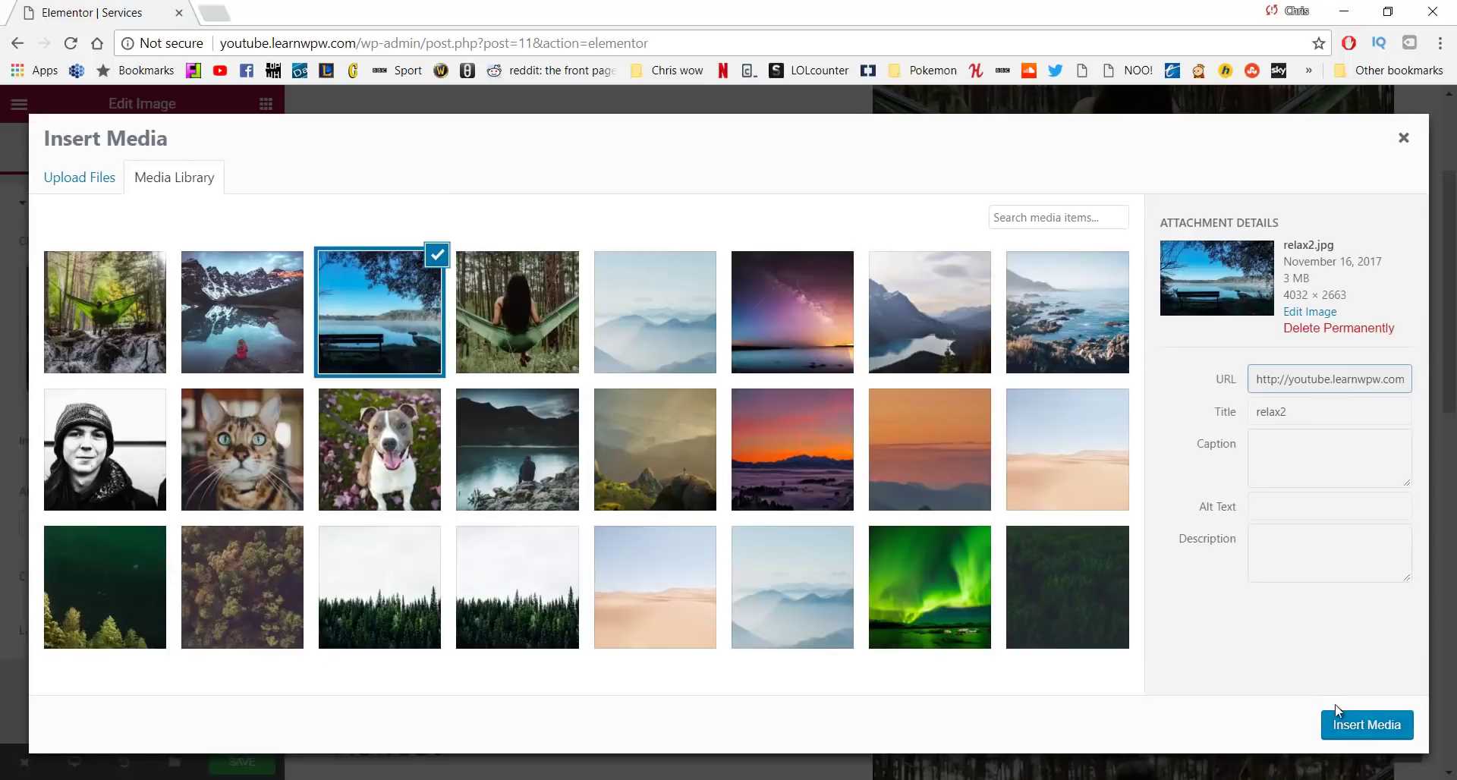
pyautogui.click(1369, 721)
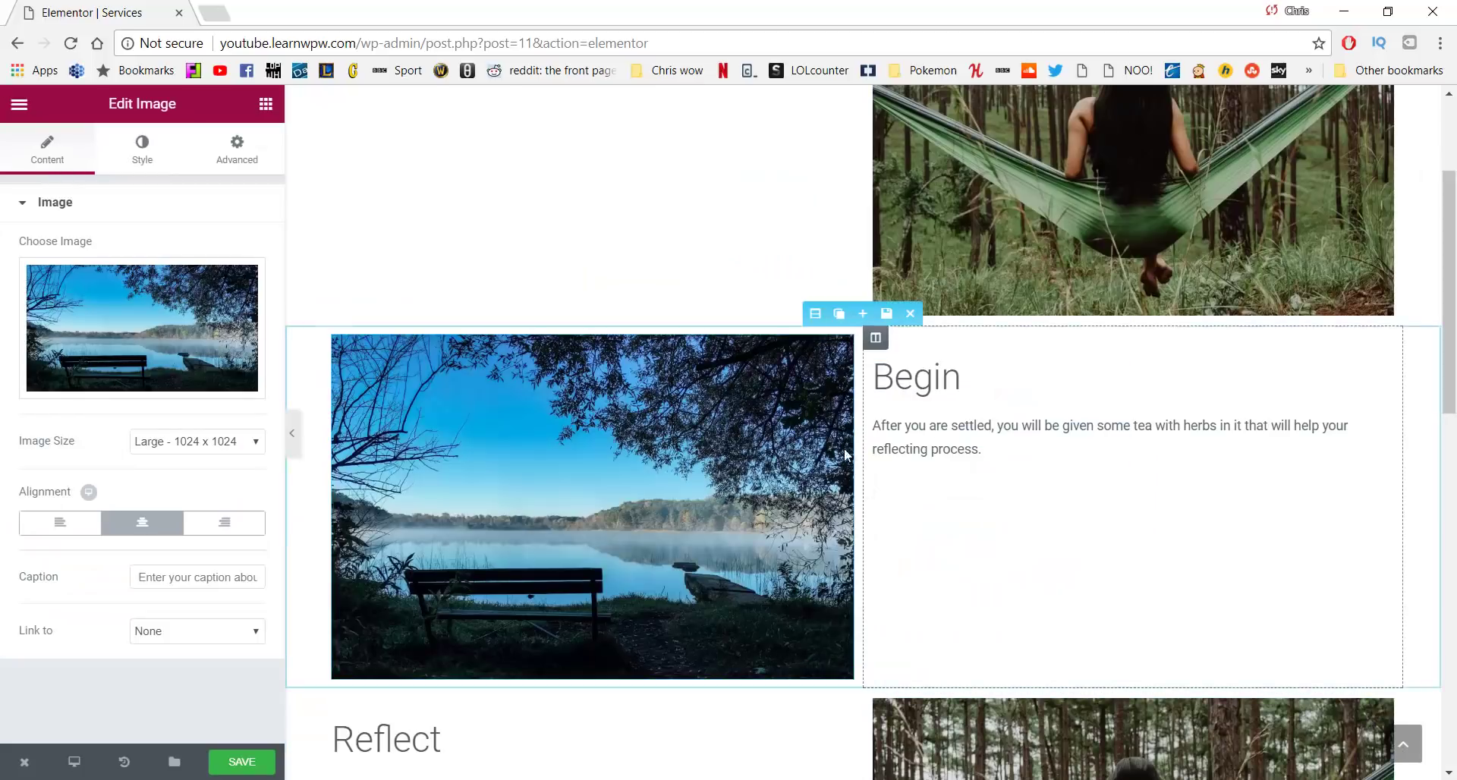
# Replace the Reflect section's image with the mountain lake photo
pyautogui.scroll(3, 986, 289)
pyautogui.scroll(-3, 1004, 266)
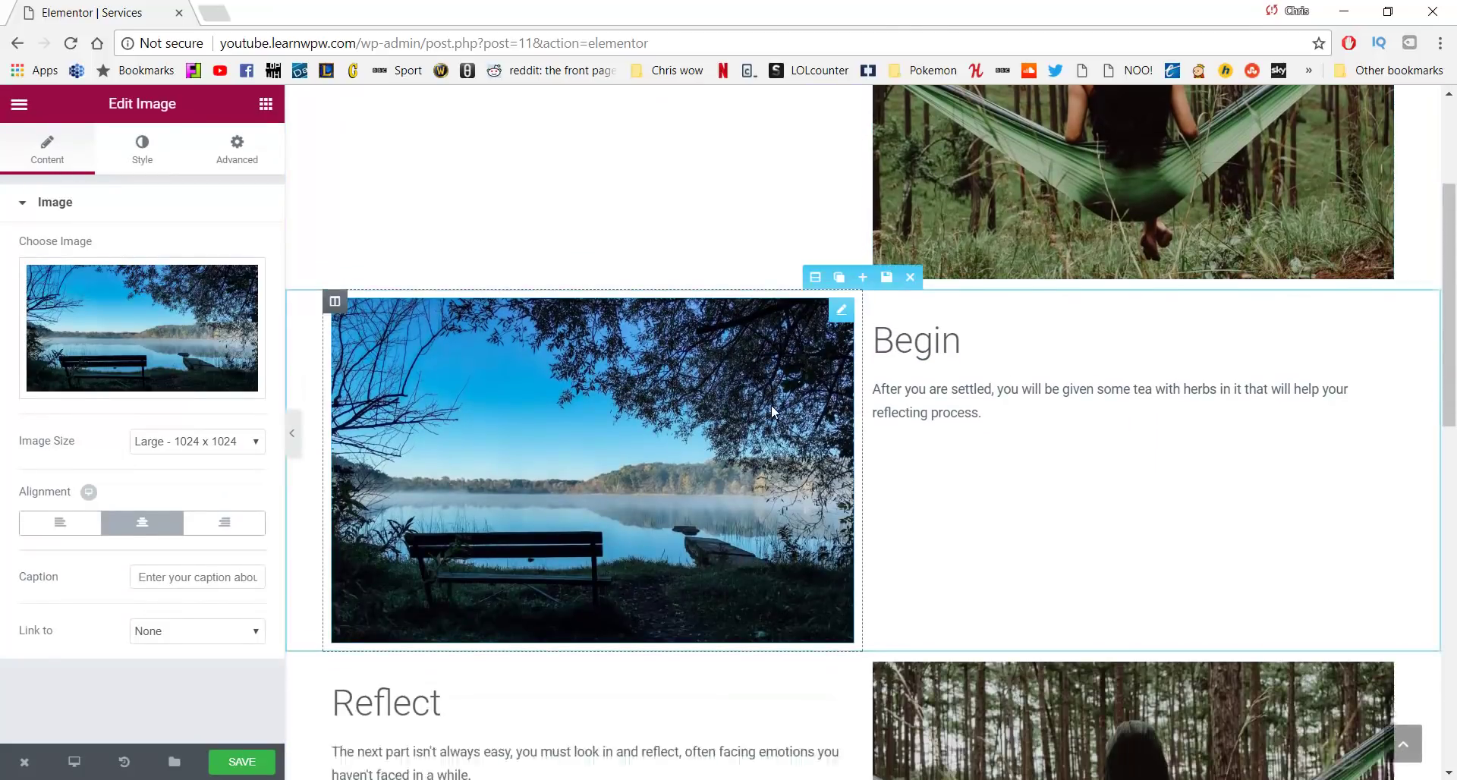
pyautogui.scroll(-3, 772, 404)
pyautogui.click(1081, 477)
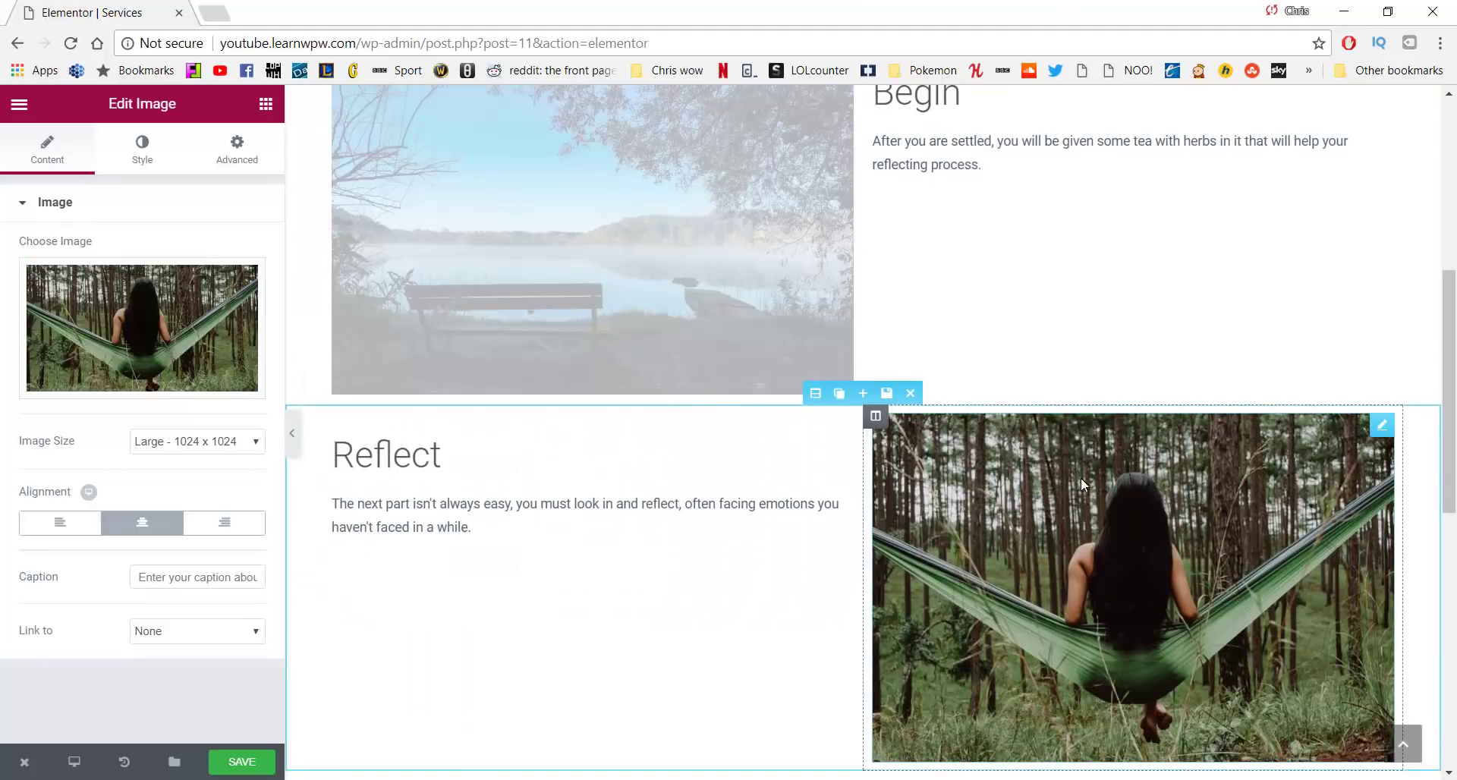
pyautogui.click(153, 347)
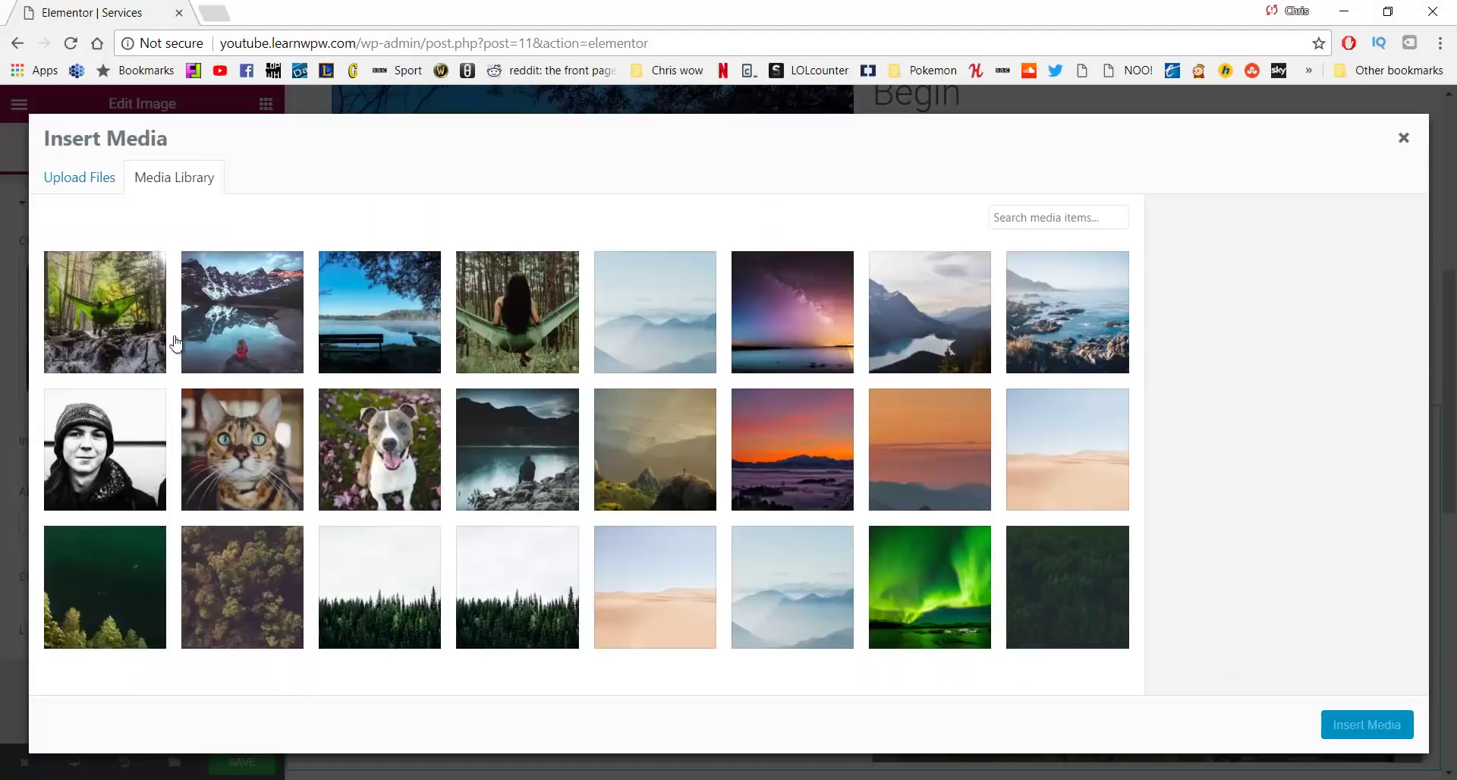
pyautogui.click(298, 331)
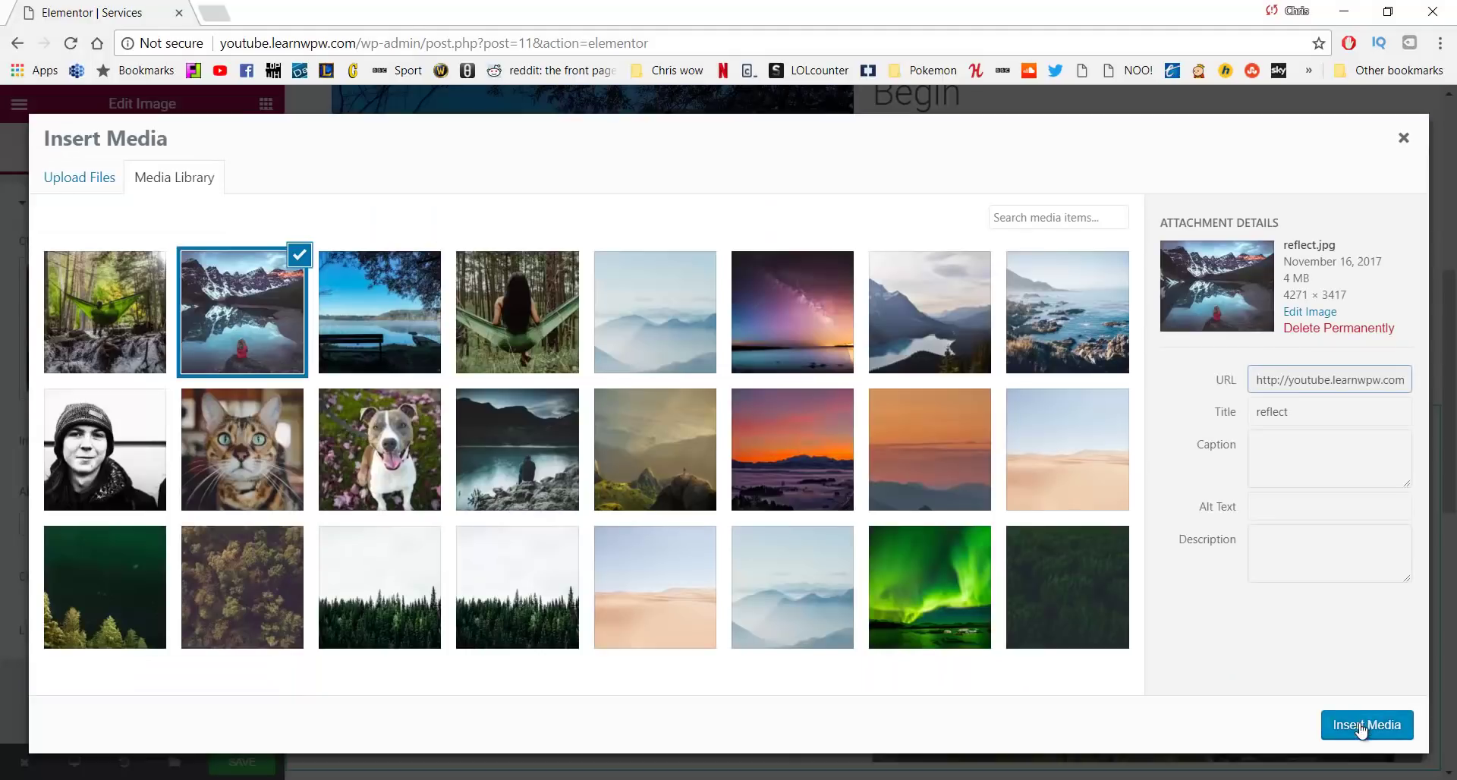
pyautogui.click(1360, 726)
# Replace the Enjoy section's image with the hammock-over-stream photo
pyautogui.scroll(-4, 1002, 432)
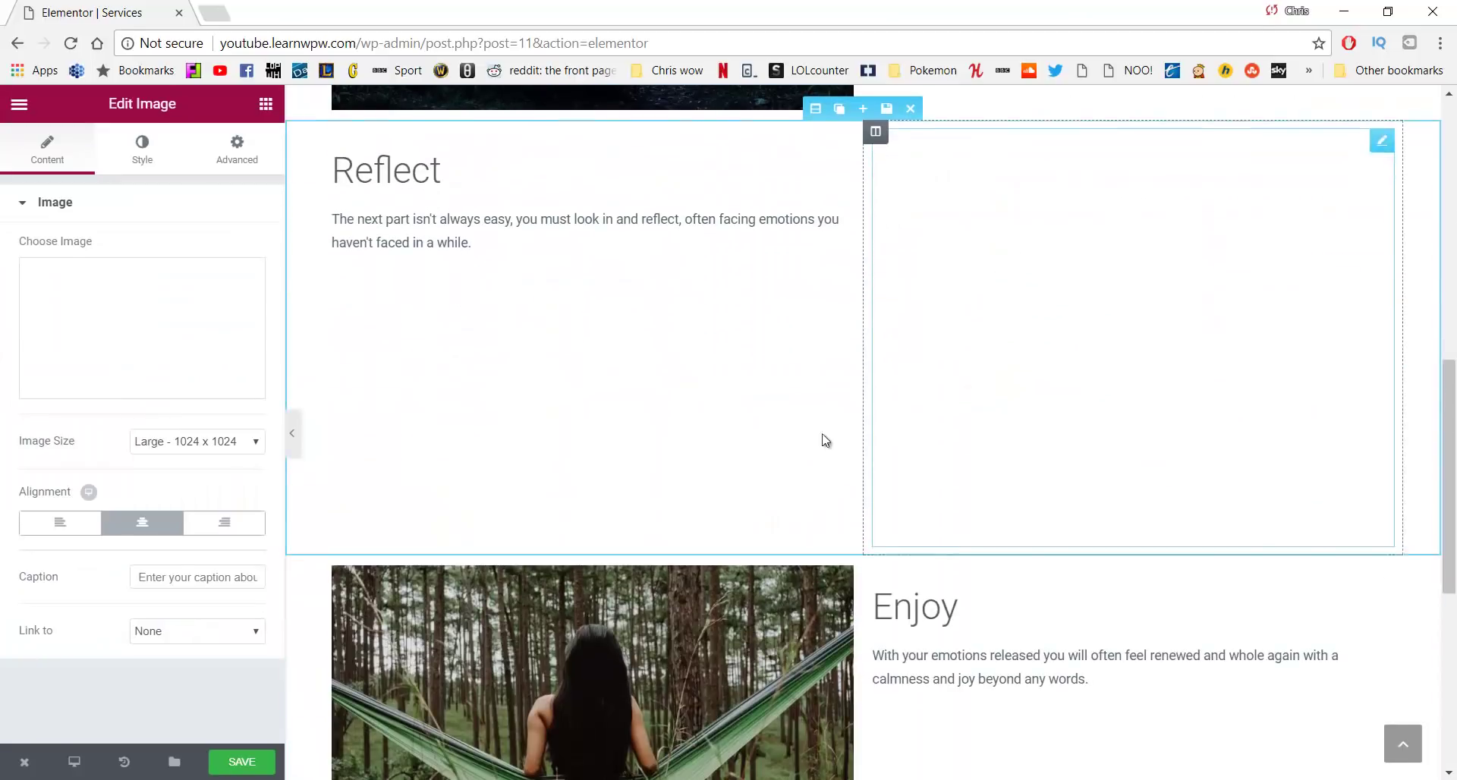
pyautogui.scroll(-3, 675, 477)
pyautogui.click(563, 407)
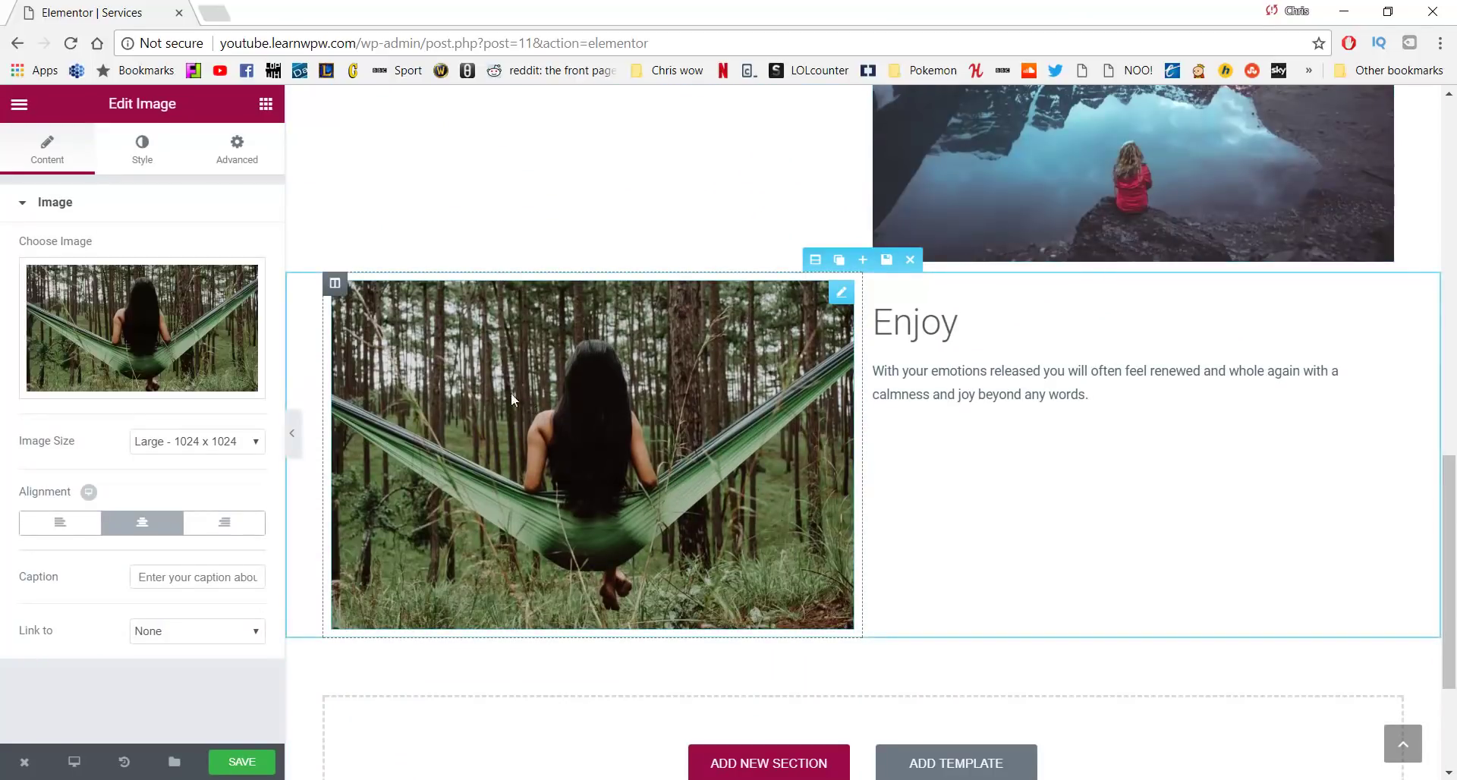
pyautogui.click(144, 345)
pyautogui.click(141, 324)
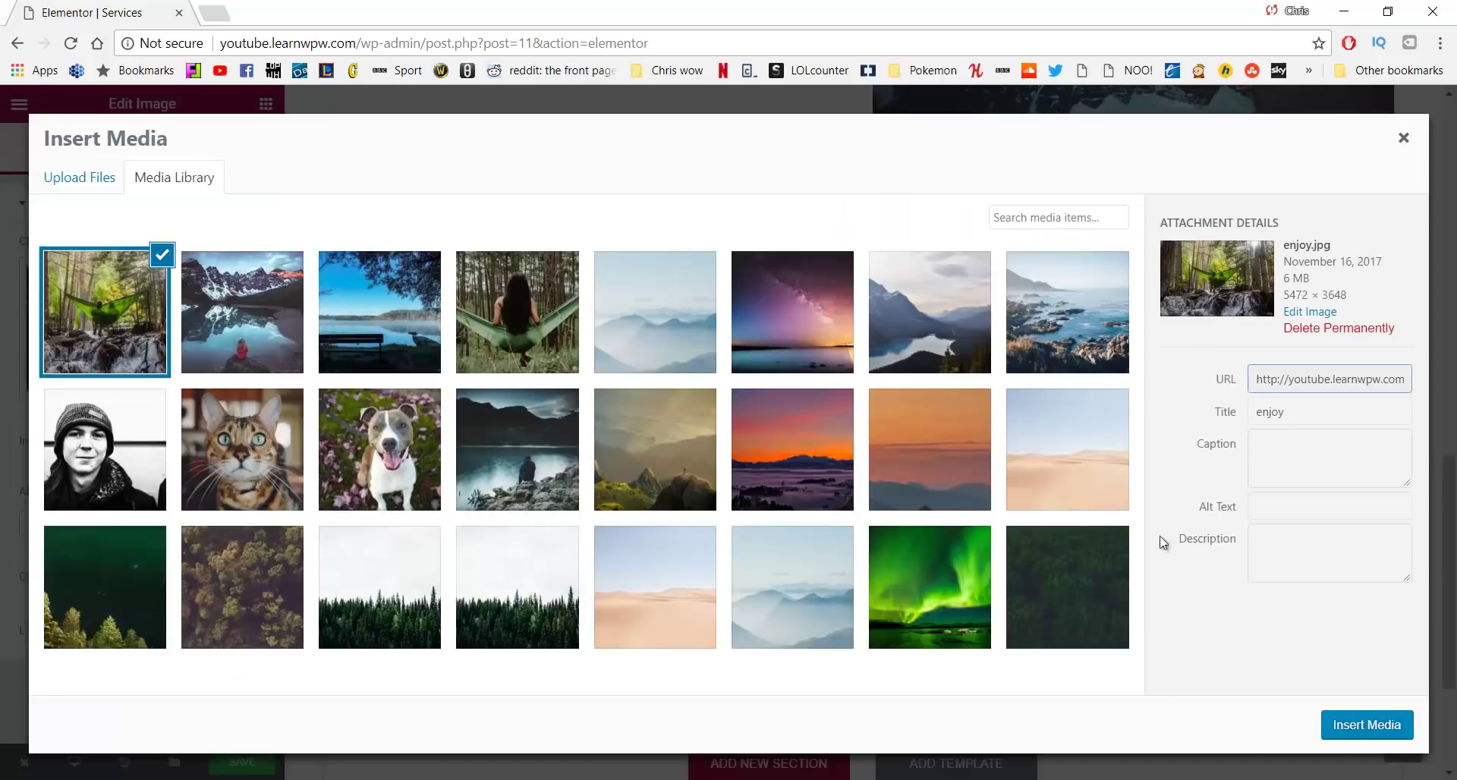
pyautogui.click(1359, 718)
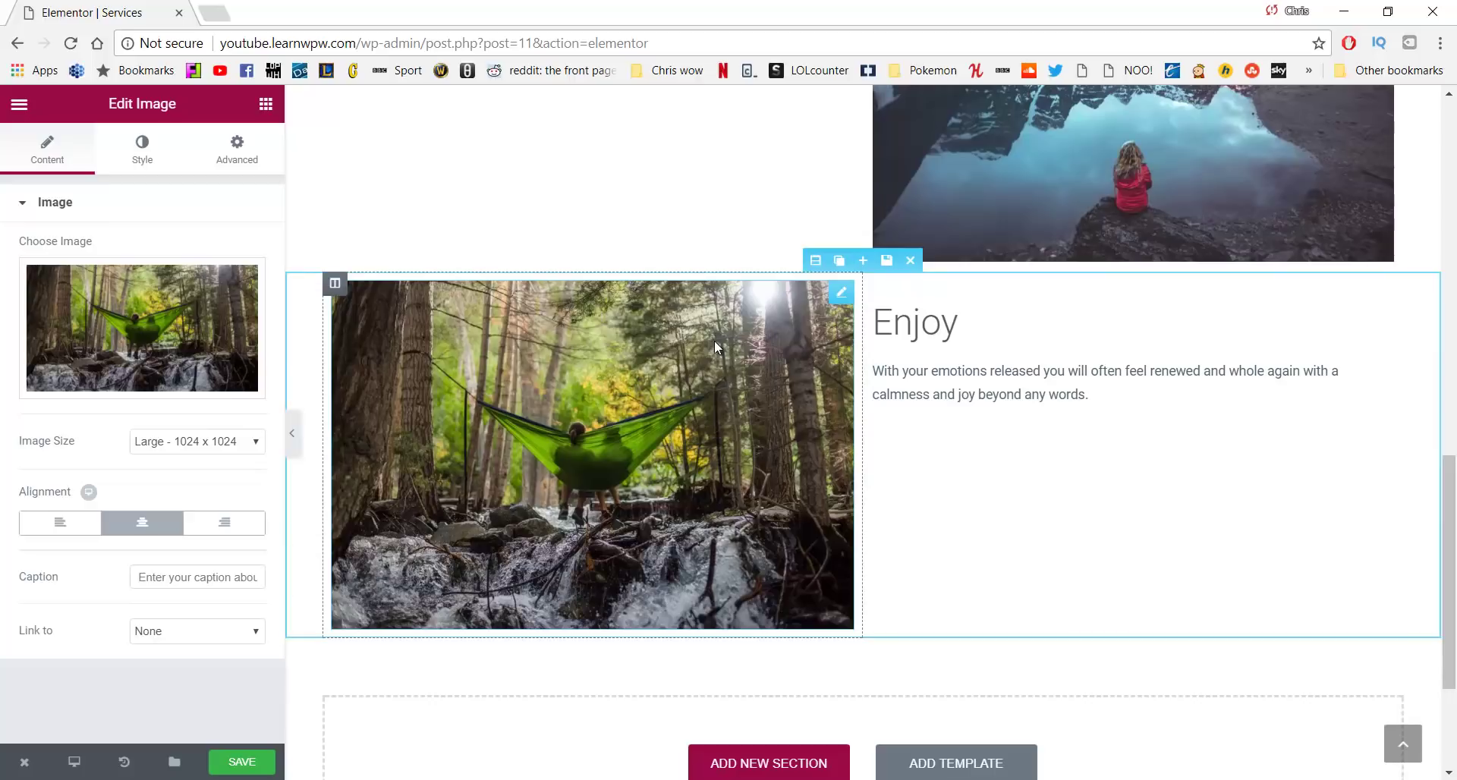
pyautogui.scroll(15, 709, 353)
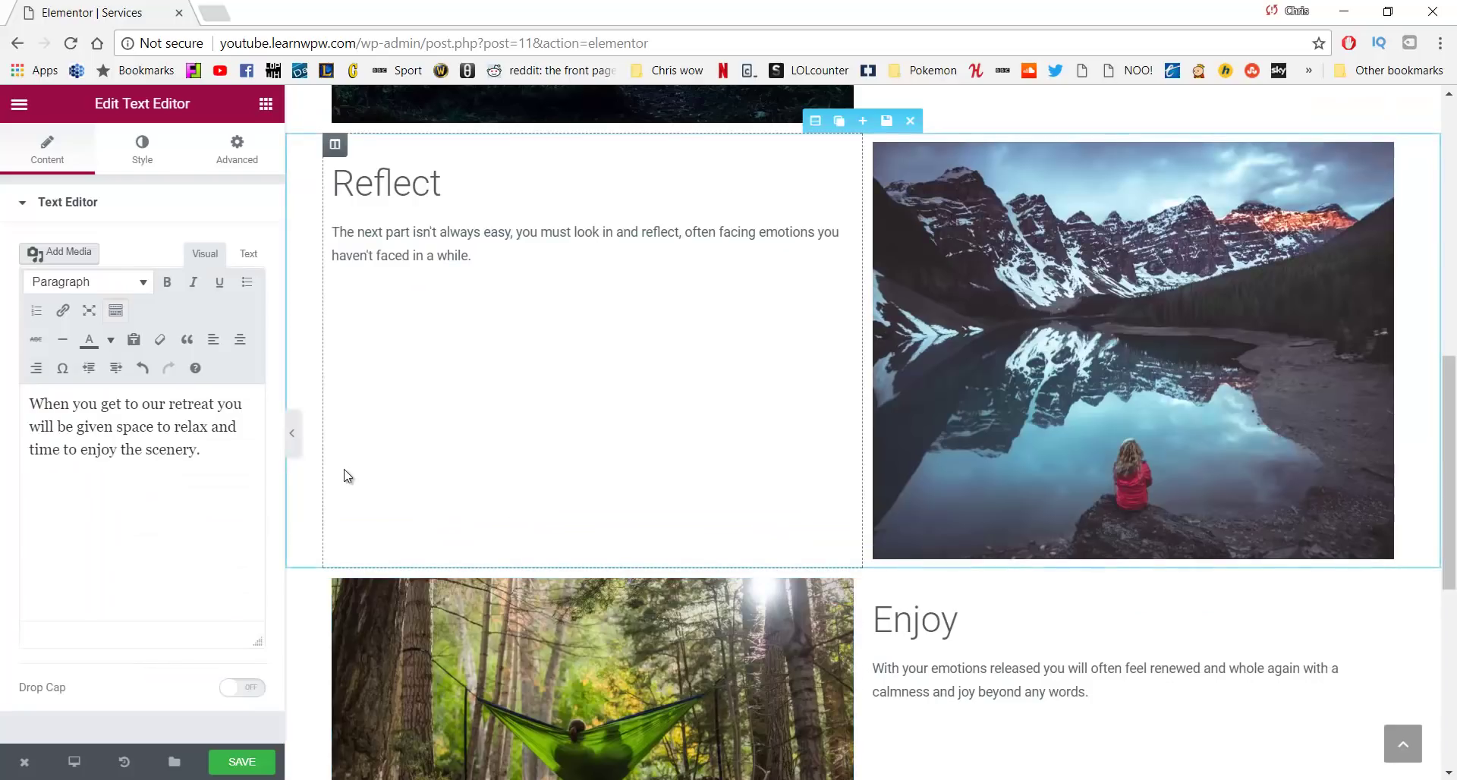
# Save the page and open the published Services page in a new tab
pyautogui.click(249, 759)
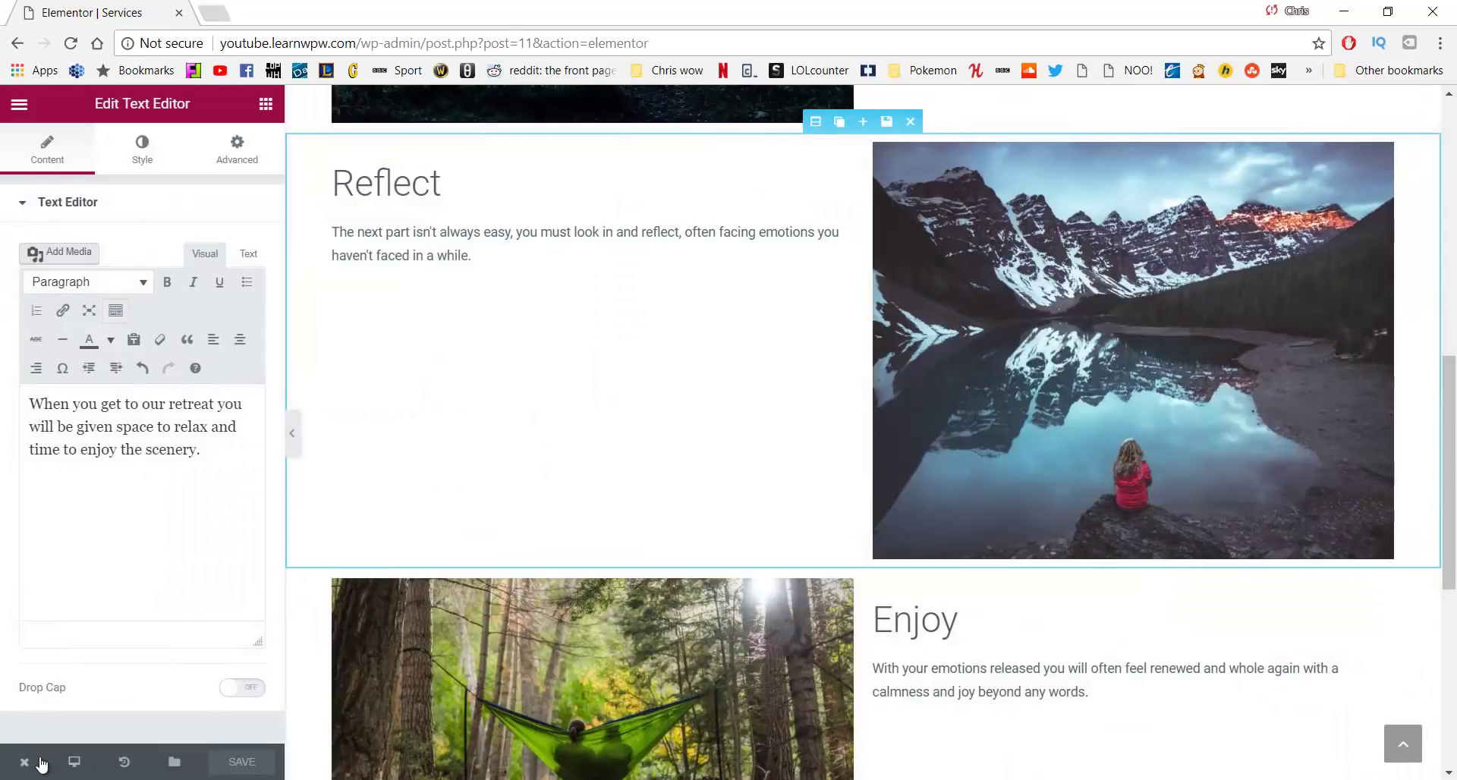
pyautogui.moveTo(24, 762)
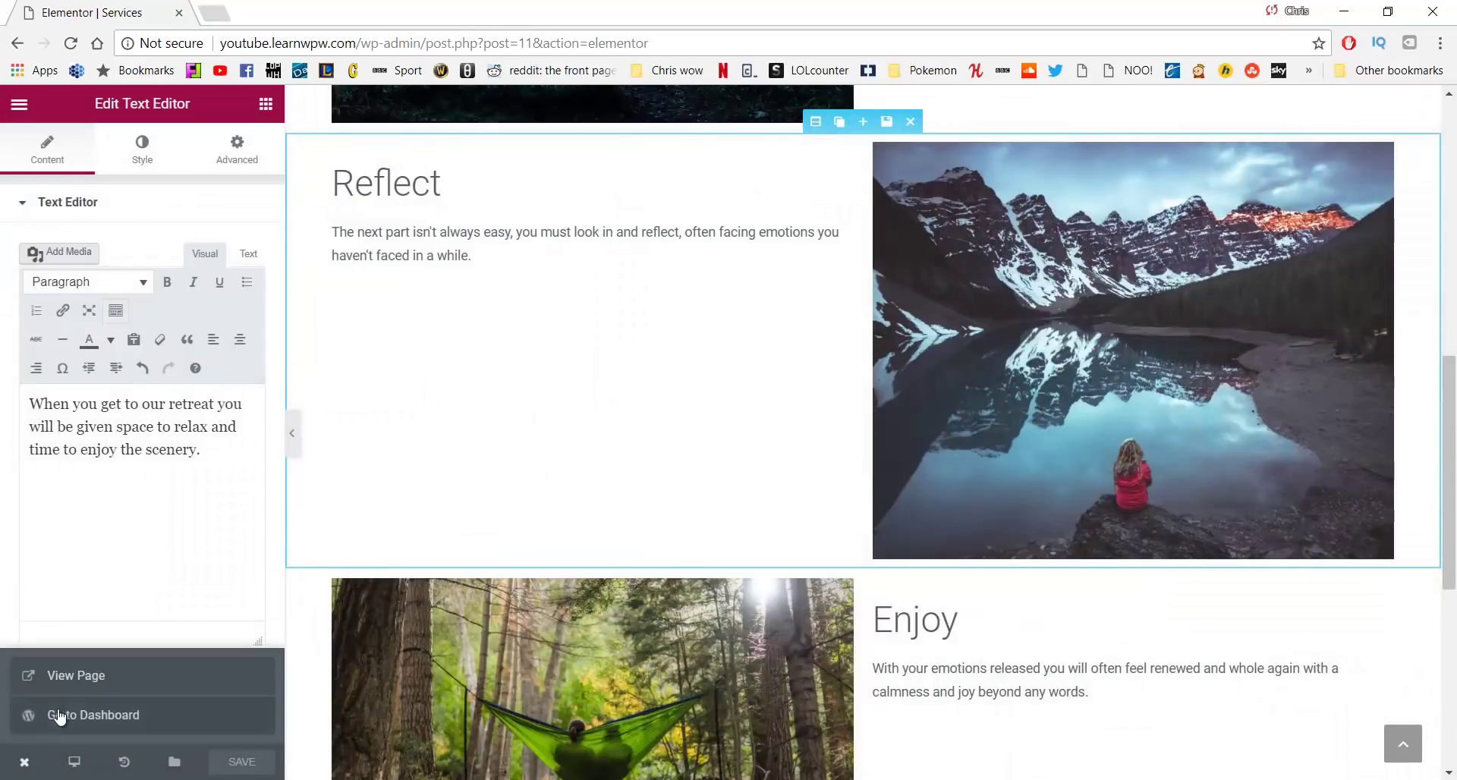
pyautogui.click(75, 675)
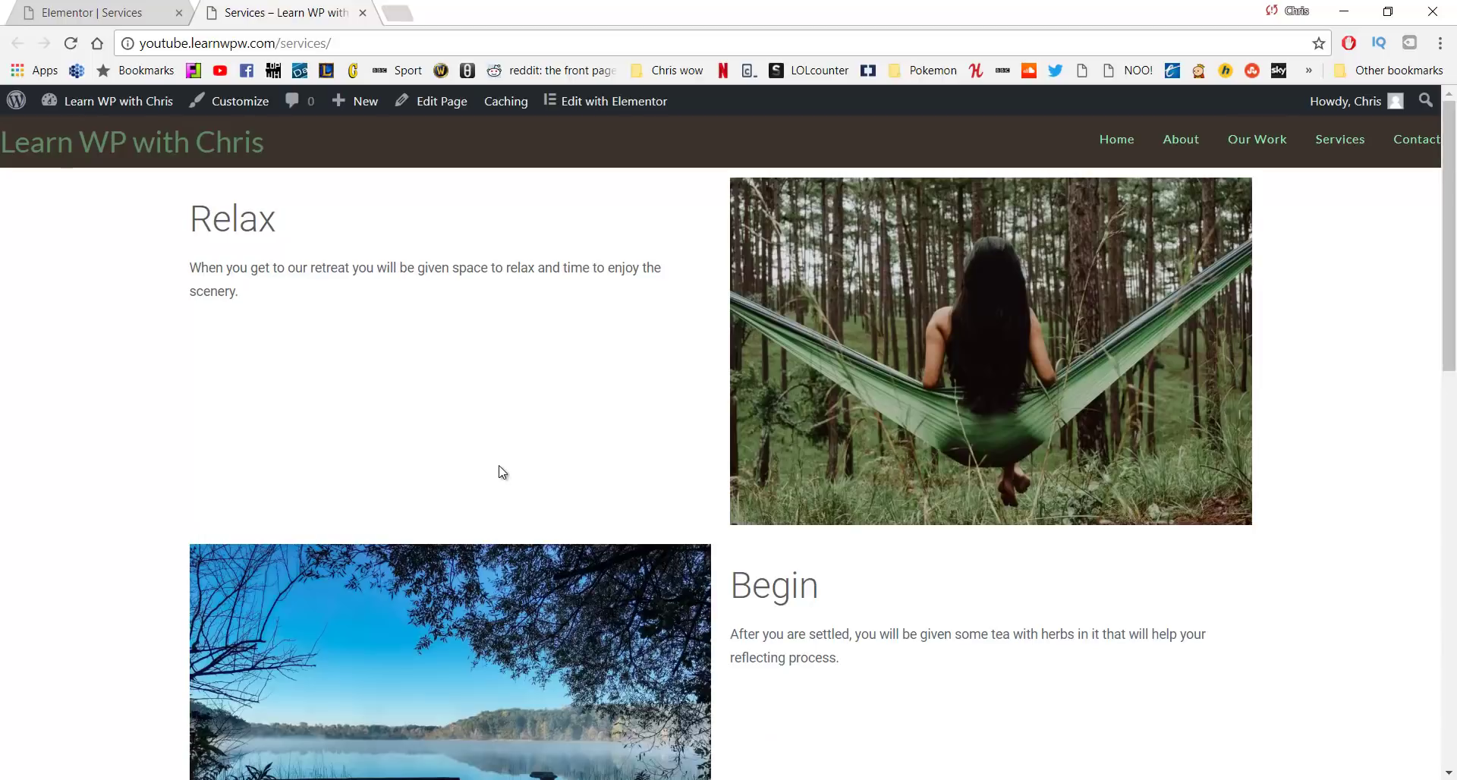
# Scroll through the live Relax, Begin, Reflect and Enjoy rows to check the photos
pyautogui.scroll(-10, 499, 468)
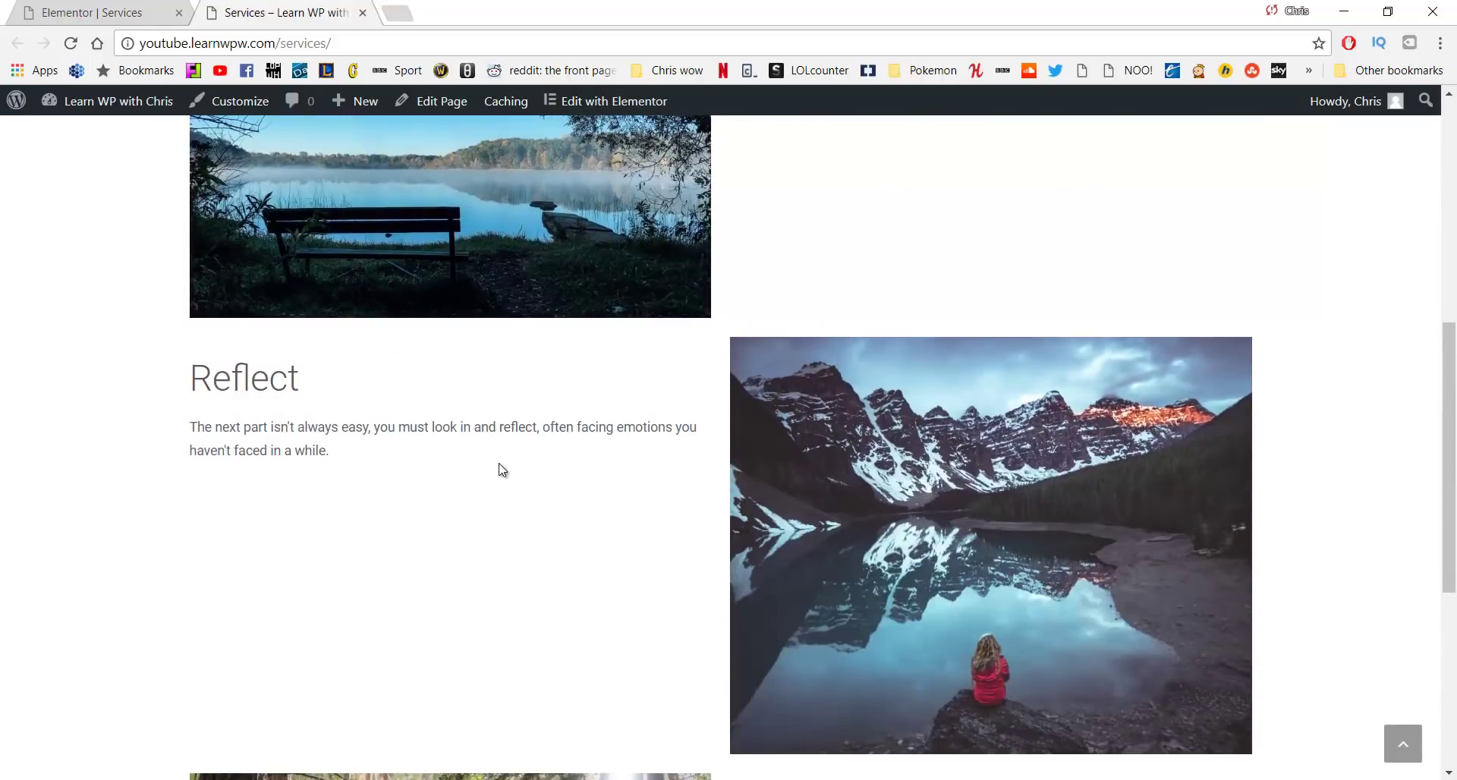
pyautogui.scroll(-3, 498, 468)
pyautogui.scroll(10, 501, 465)
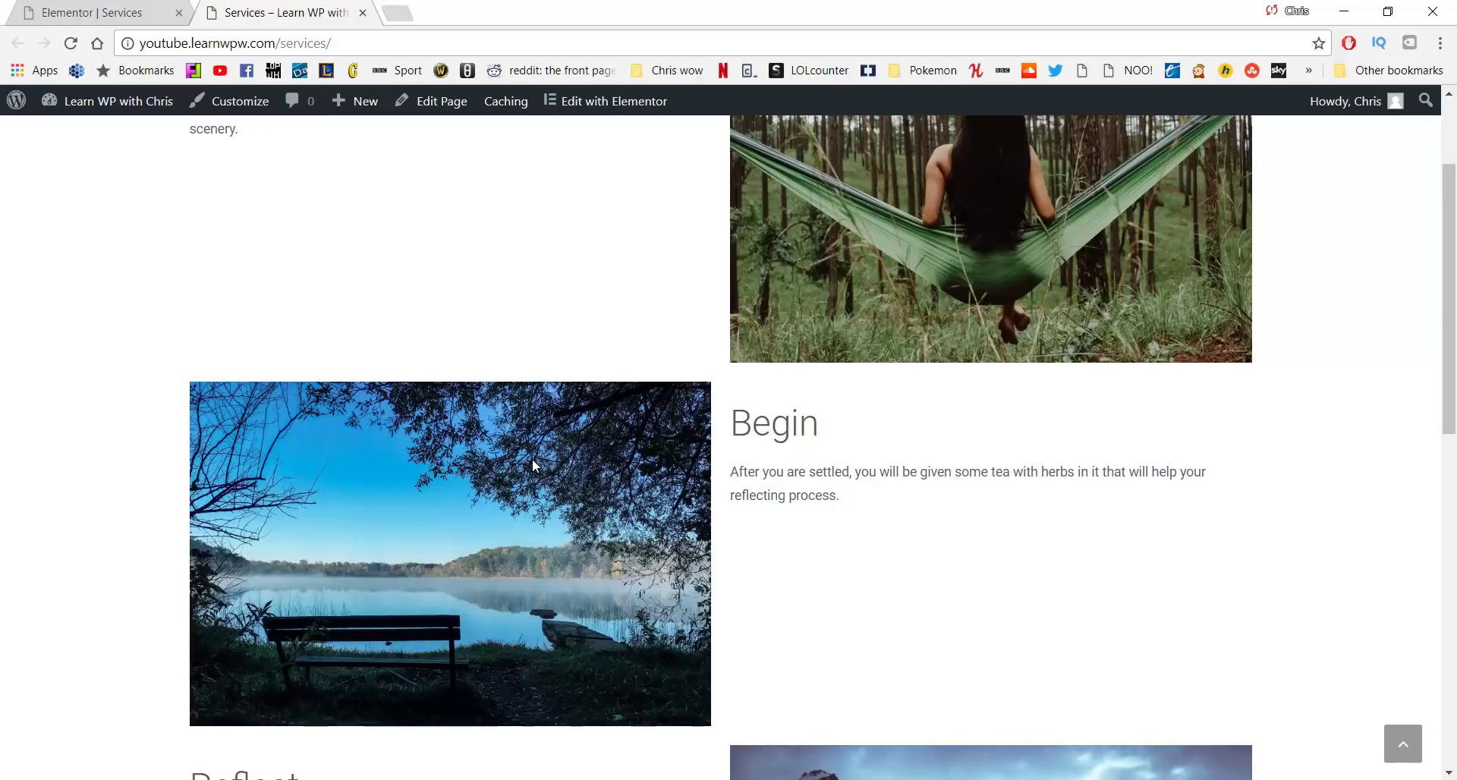
pyautogui.scroll(-10, 531, 465)
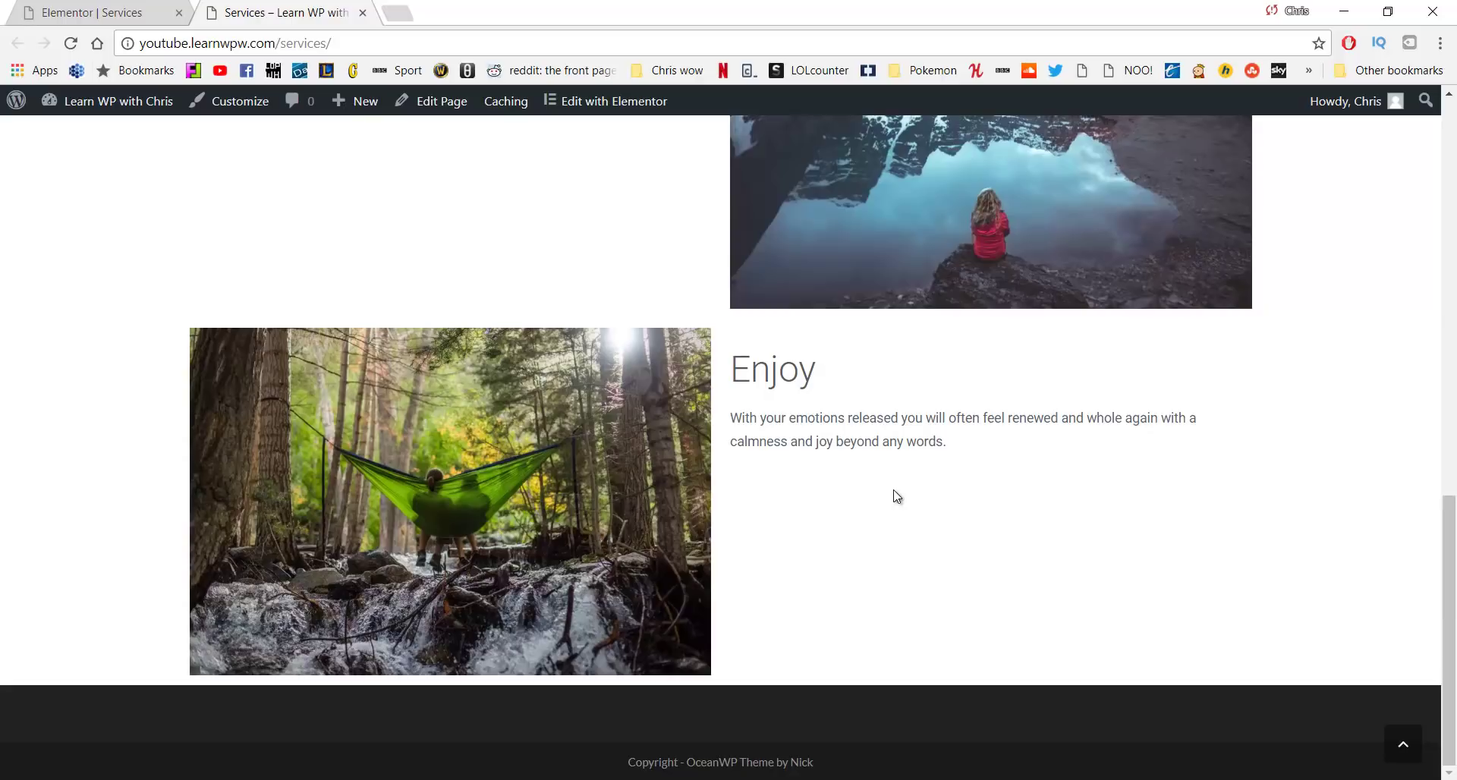
pyautogui.scroll(12, 886, 516)
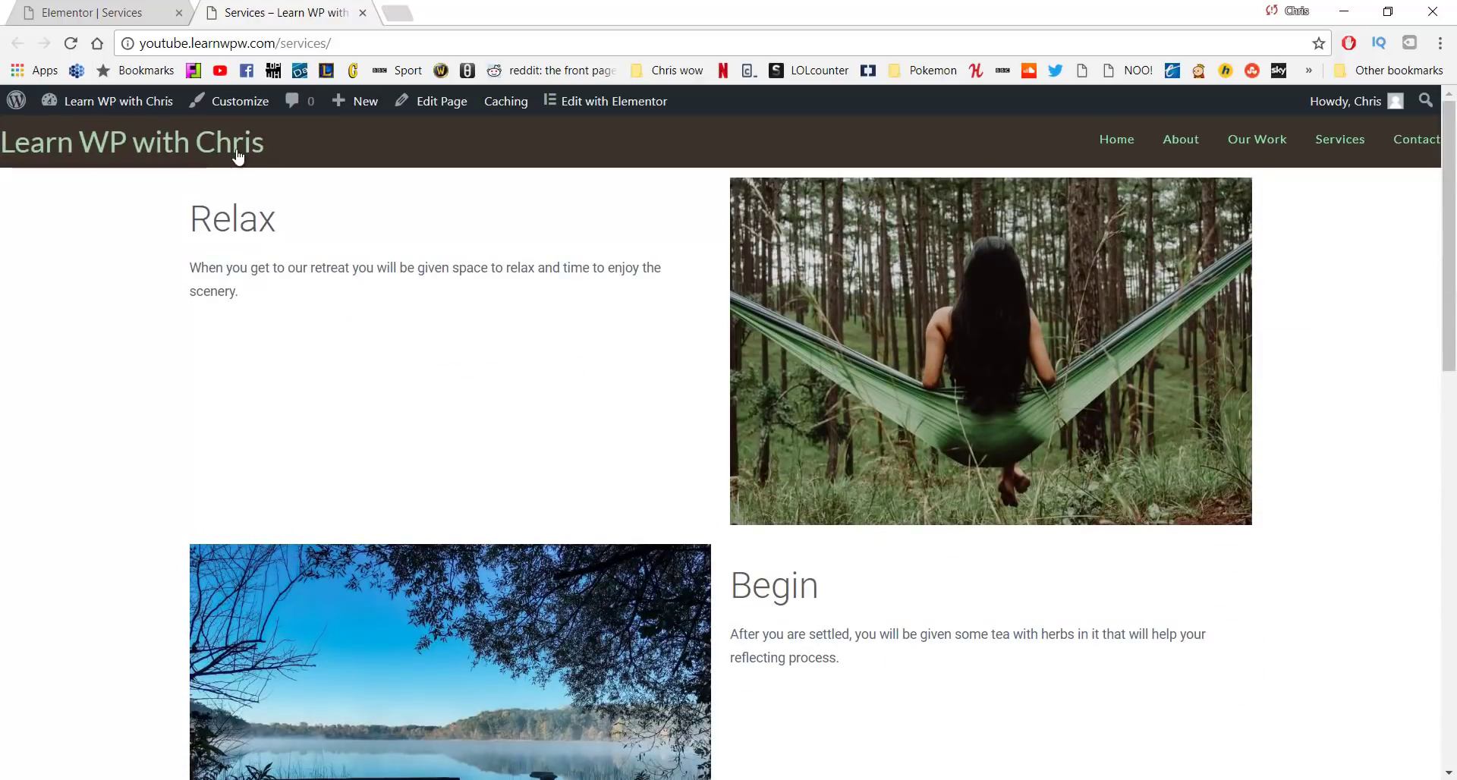
# Load the Home page from the site title and open it in Elementor, down to the Our work sections
pyautogui.click(234, 152)
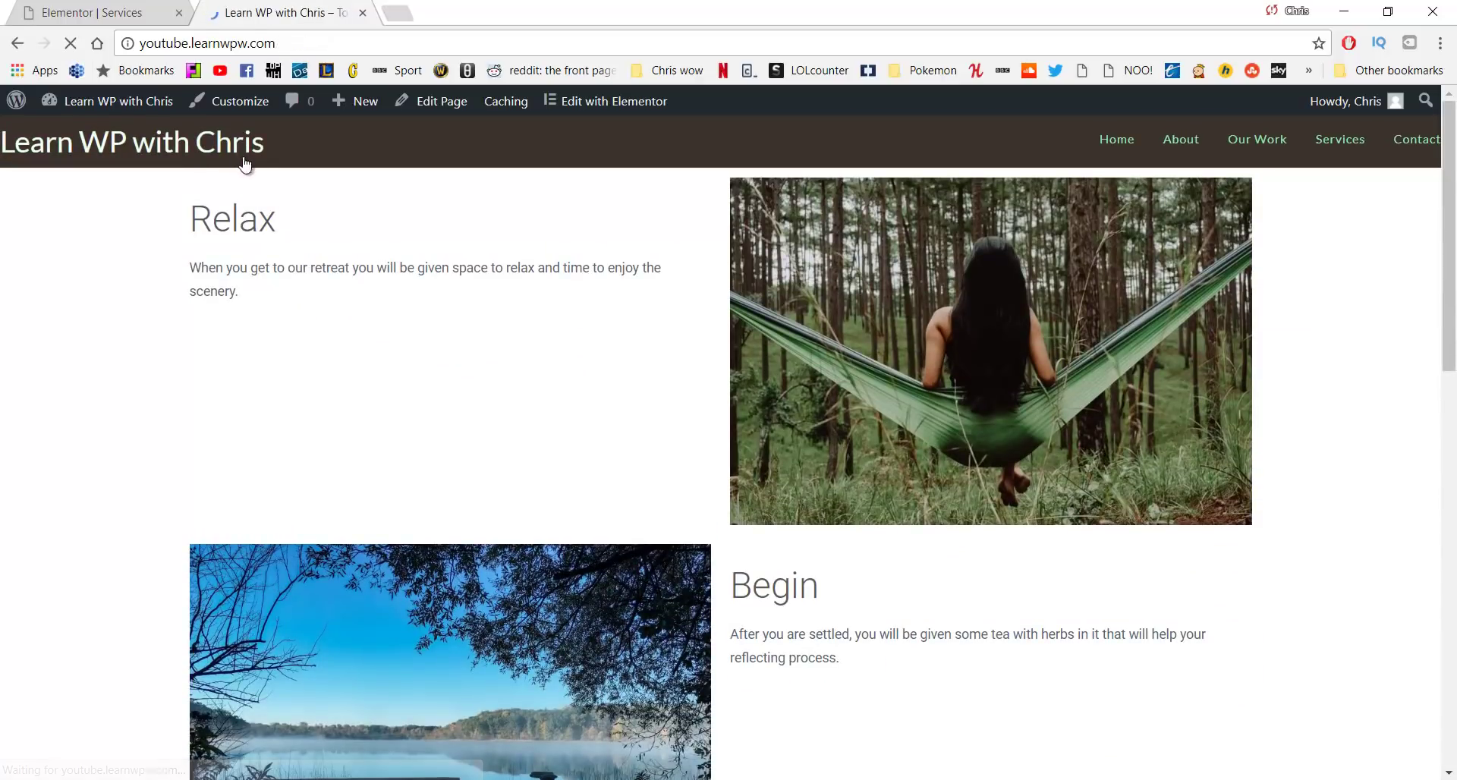
pyautogui.scroll(-10, 494, 417)
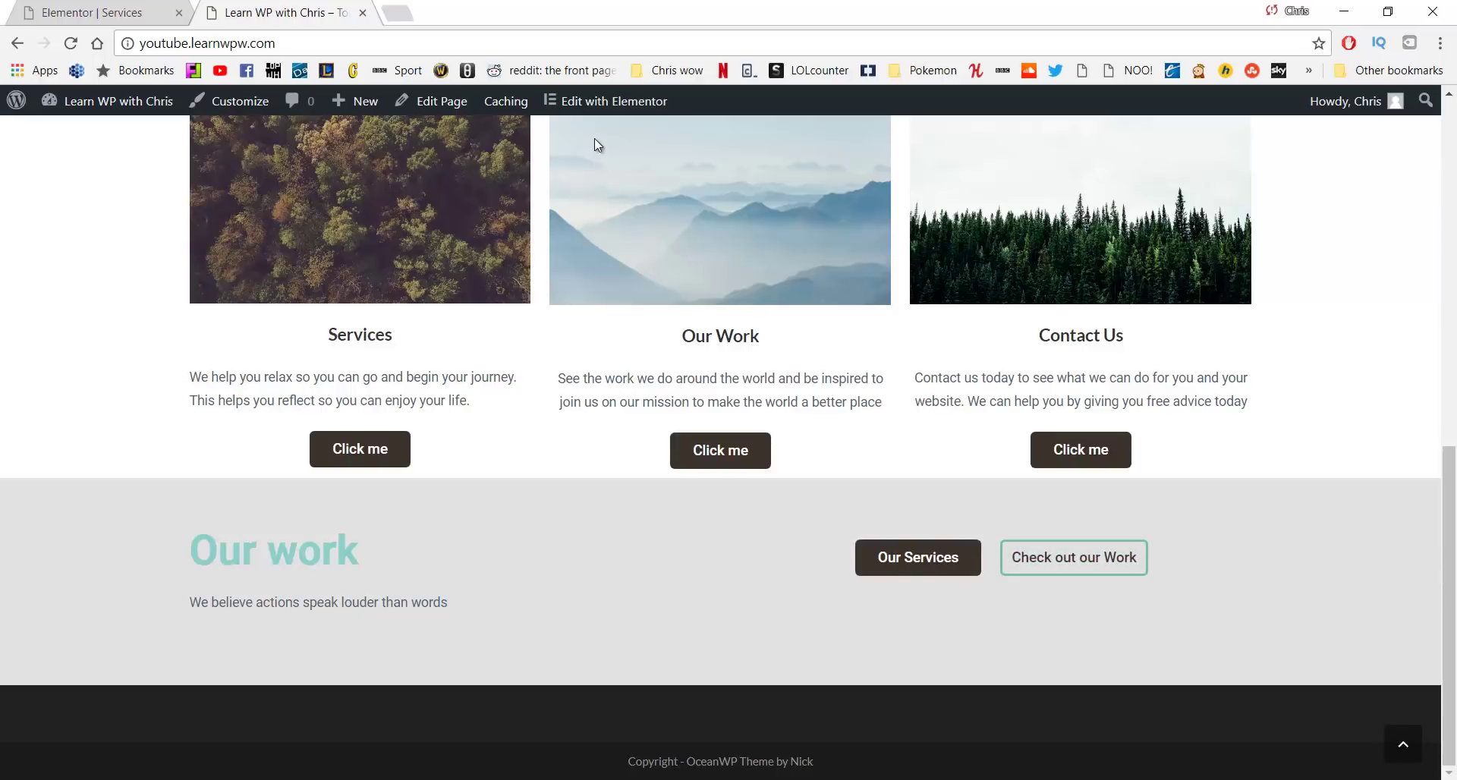
pyautogui.click(604, 102)
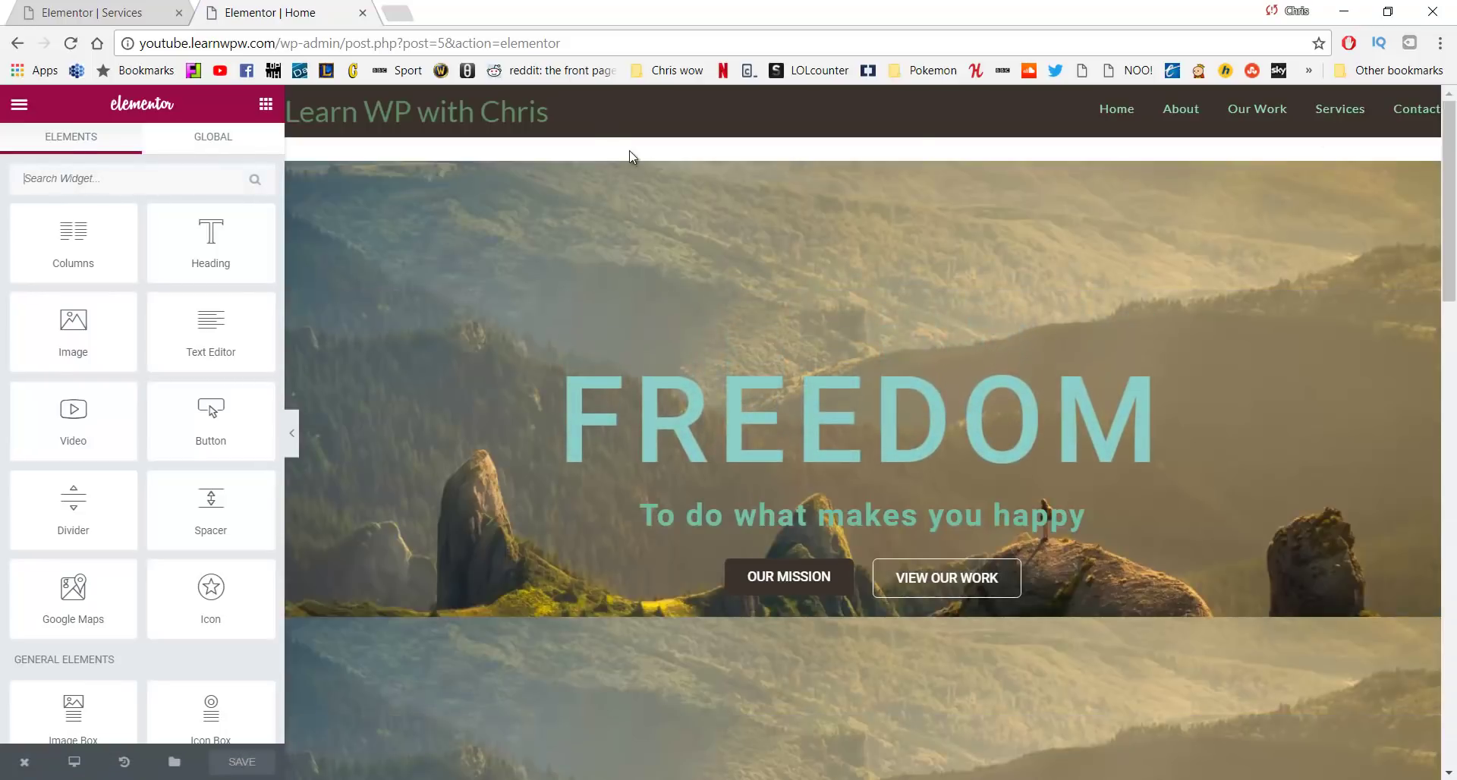
pyautogui.scroll(-10, 630, 236)
pyautogui.scroll(-10, 636, 230)
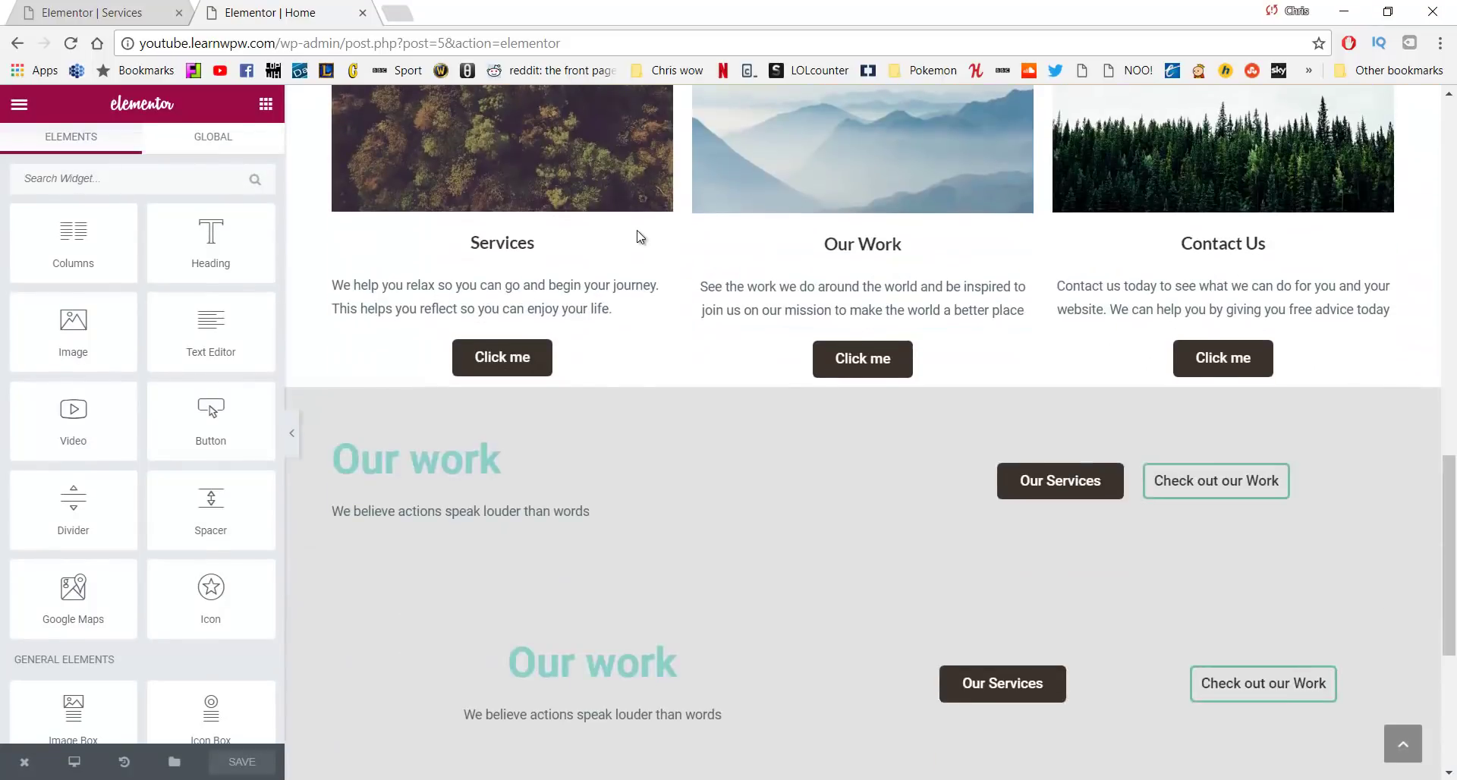
pyautogui.scroll(3, 636, 230)
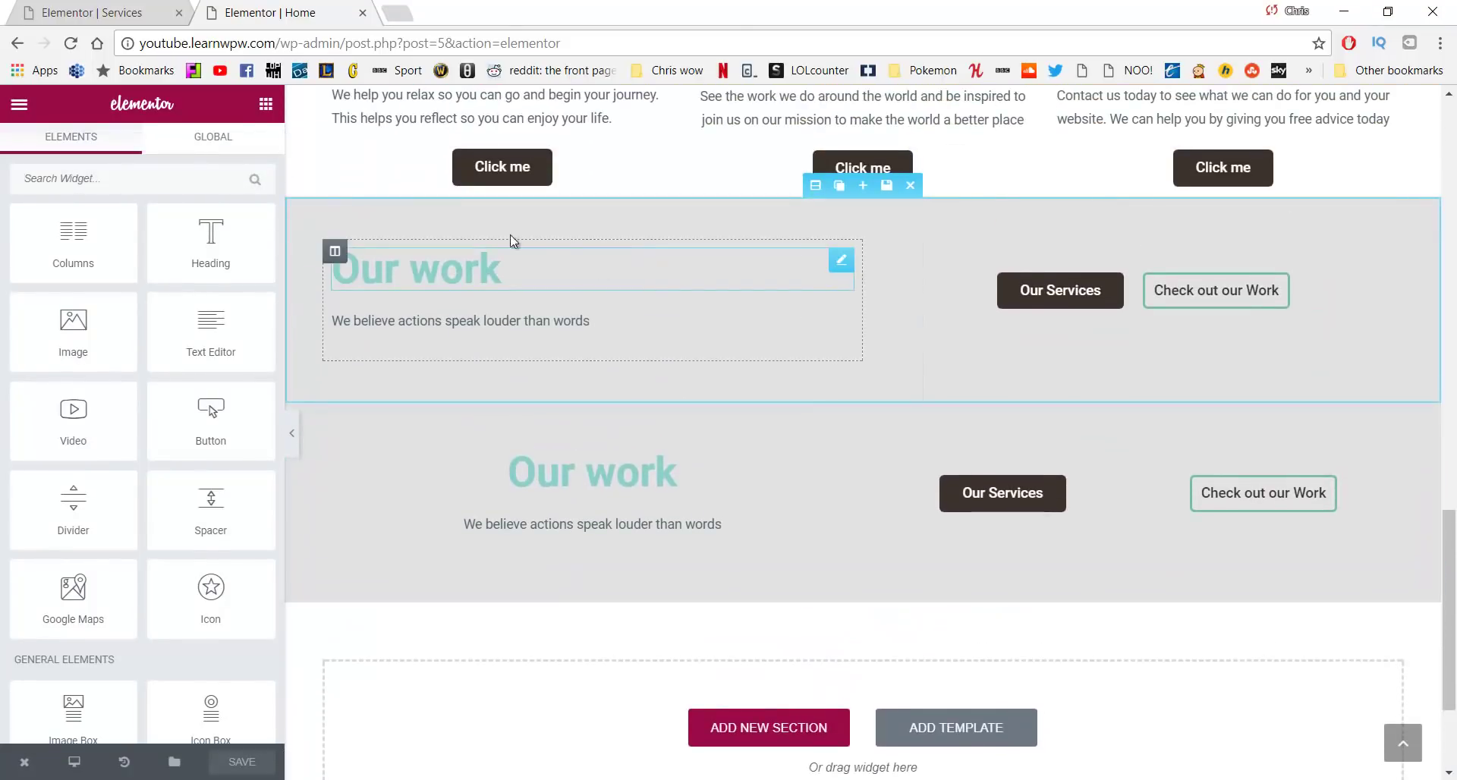
# Save the first Our work section as the library template 'Call to Action Bottom'
pyautogui.click(886, 186)
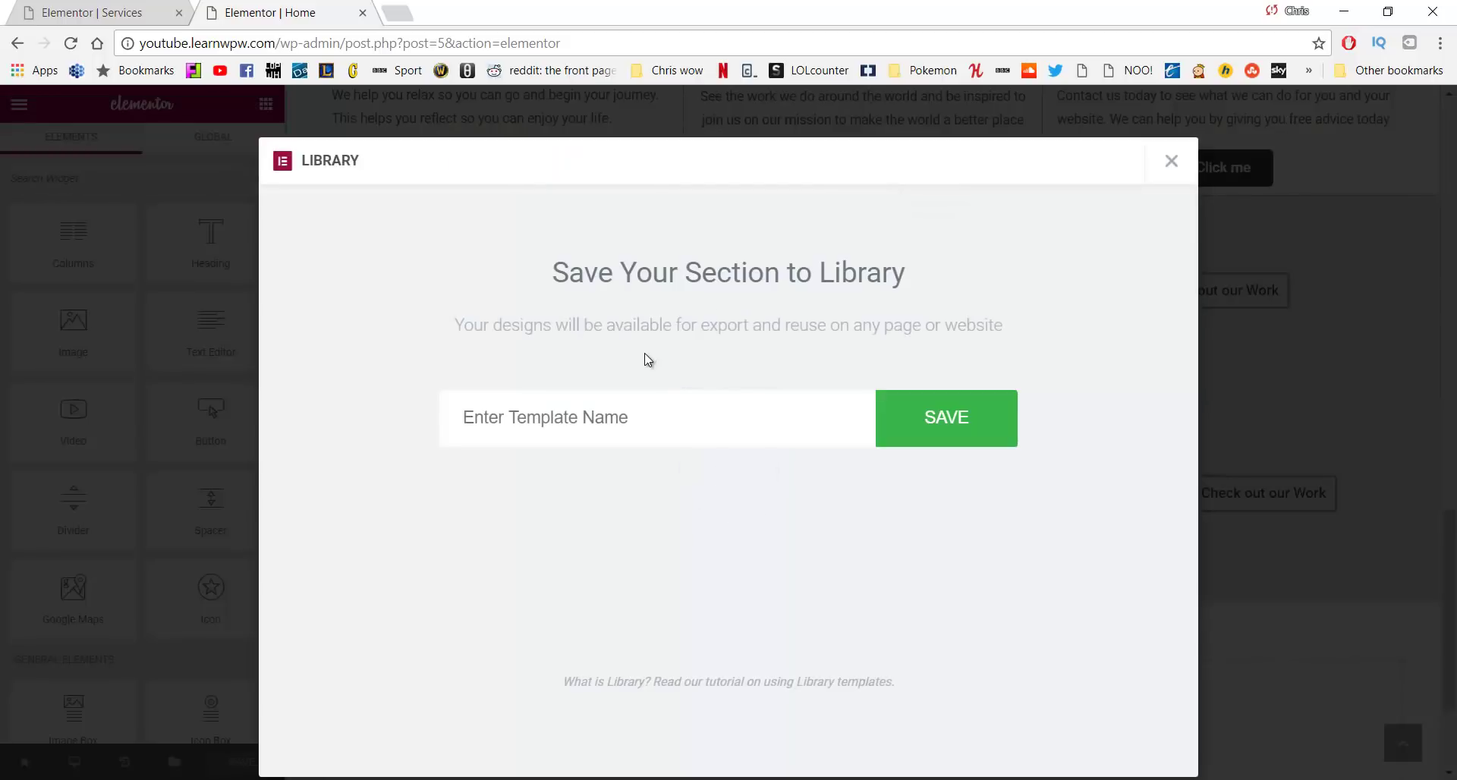
pyautogui.write('Call to Action bo')
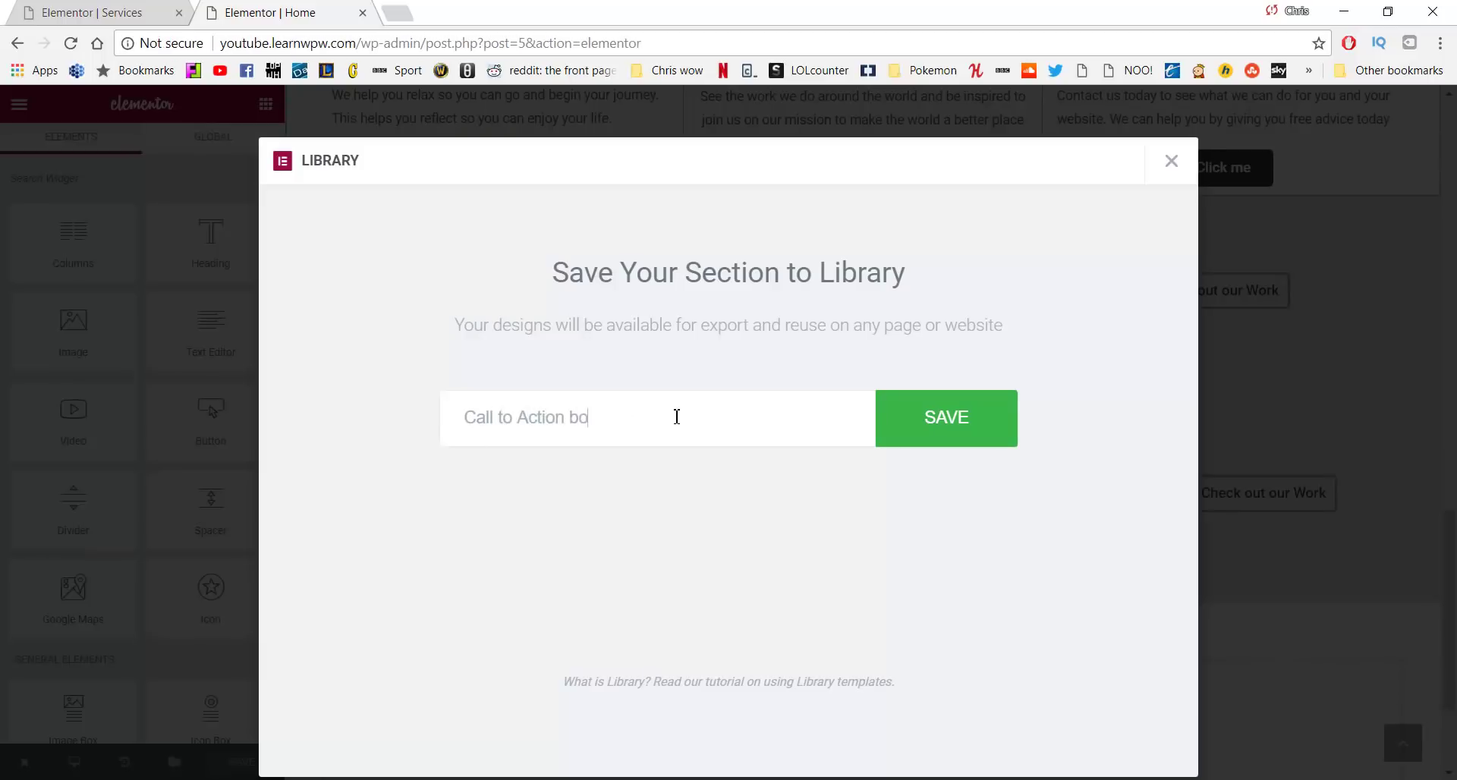
pyautogui.write('ttom')
pyautogui.hotkey('ctrl', 'BackSpace')
pyautogui.click(987, 408)
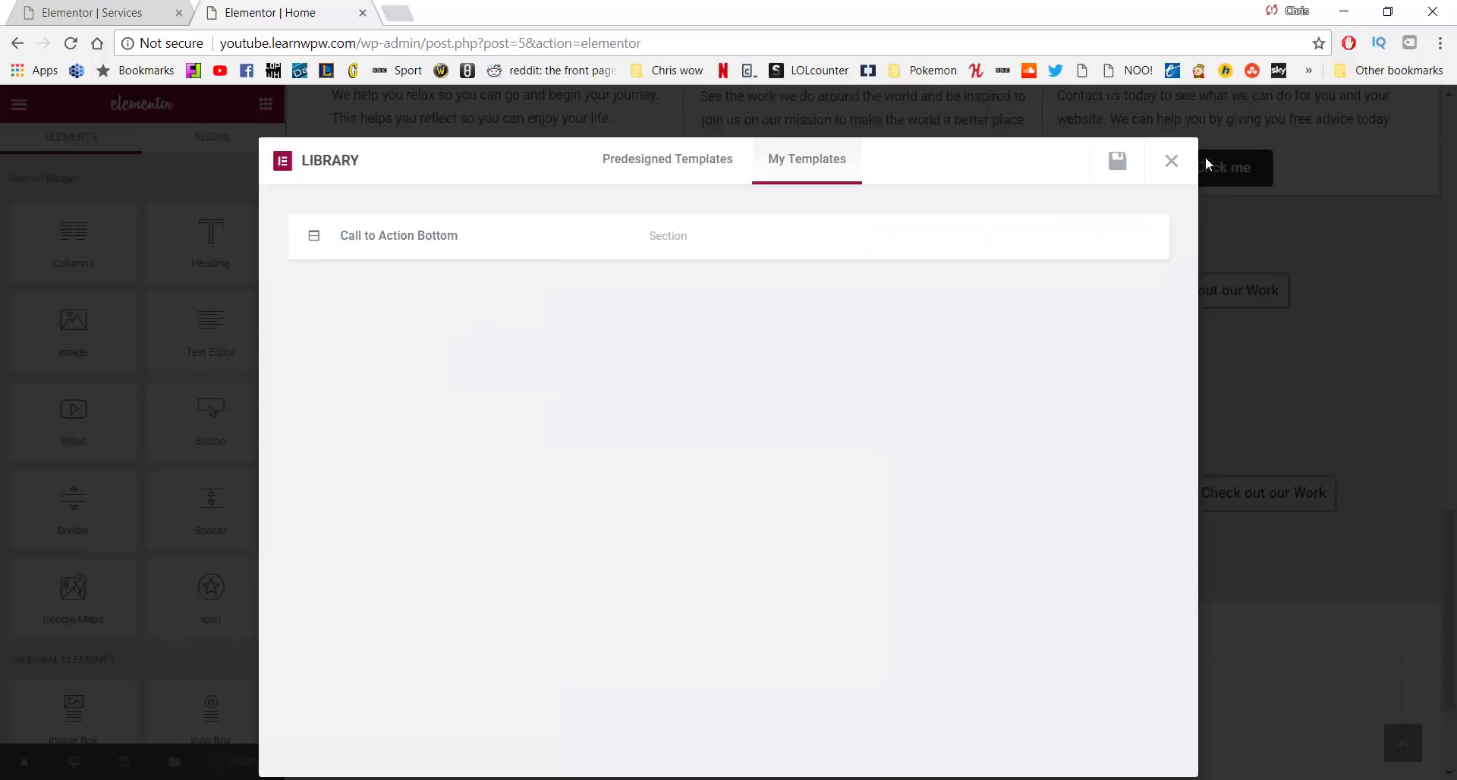
pyautogui.click(1170, 165)
pyautogui.scroll(-2, 911, 394)
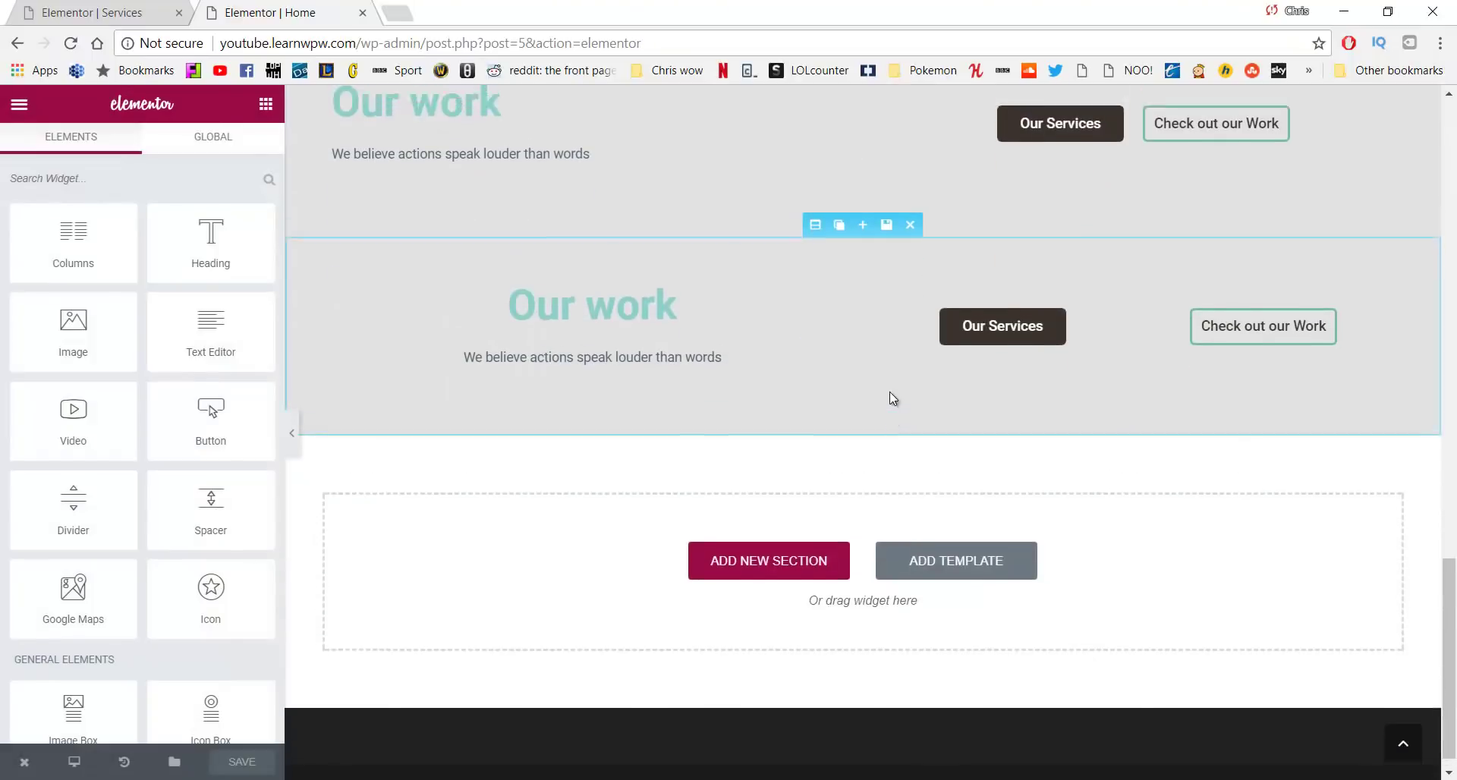
pyautogui.scroll(2, 600, 473)
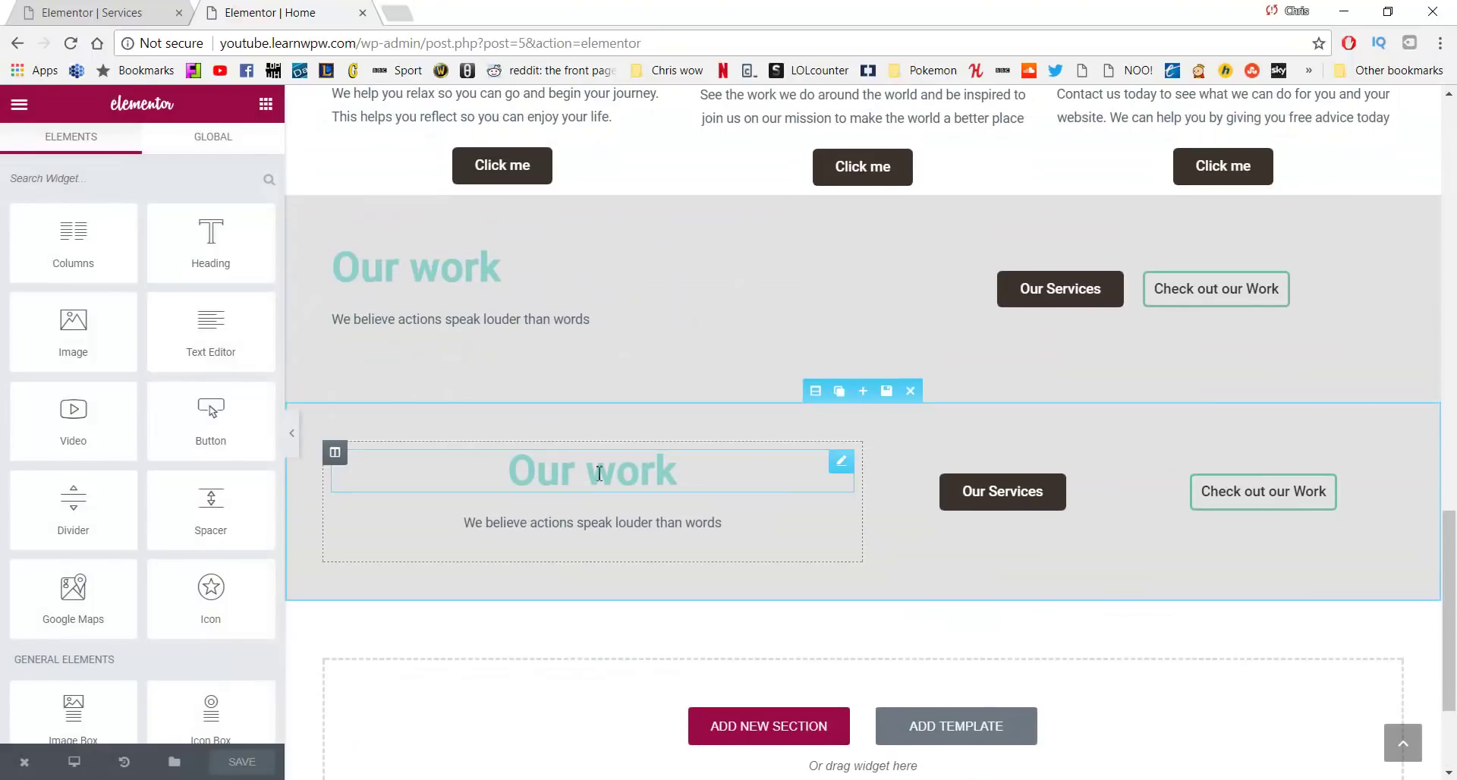
# Save the second Our work section as the template 'Call to Action - Mobile'
pyautogui.click(885, 392)
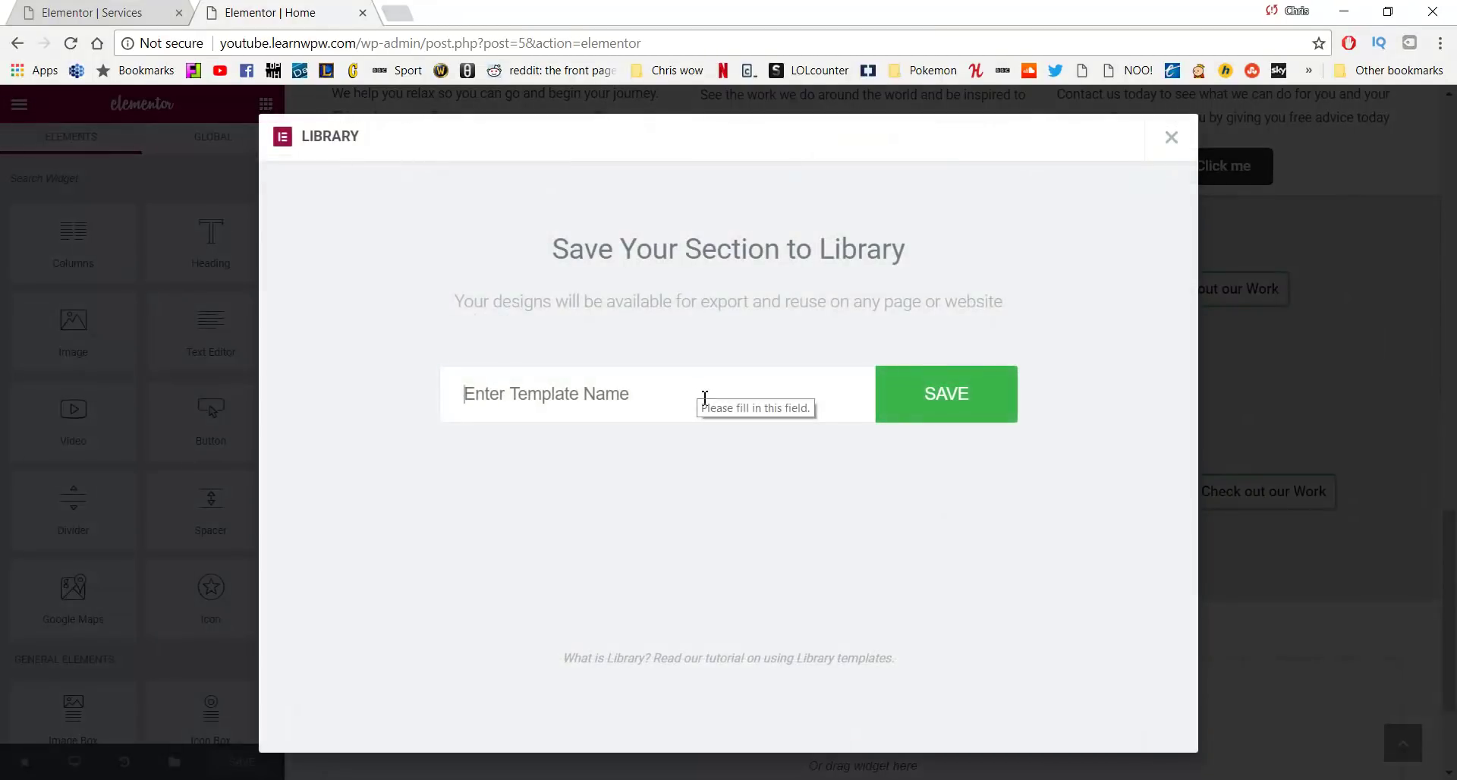
pyautogui.write('Call to Action')
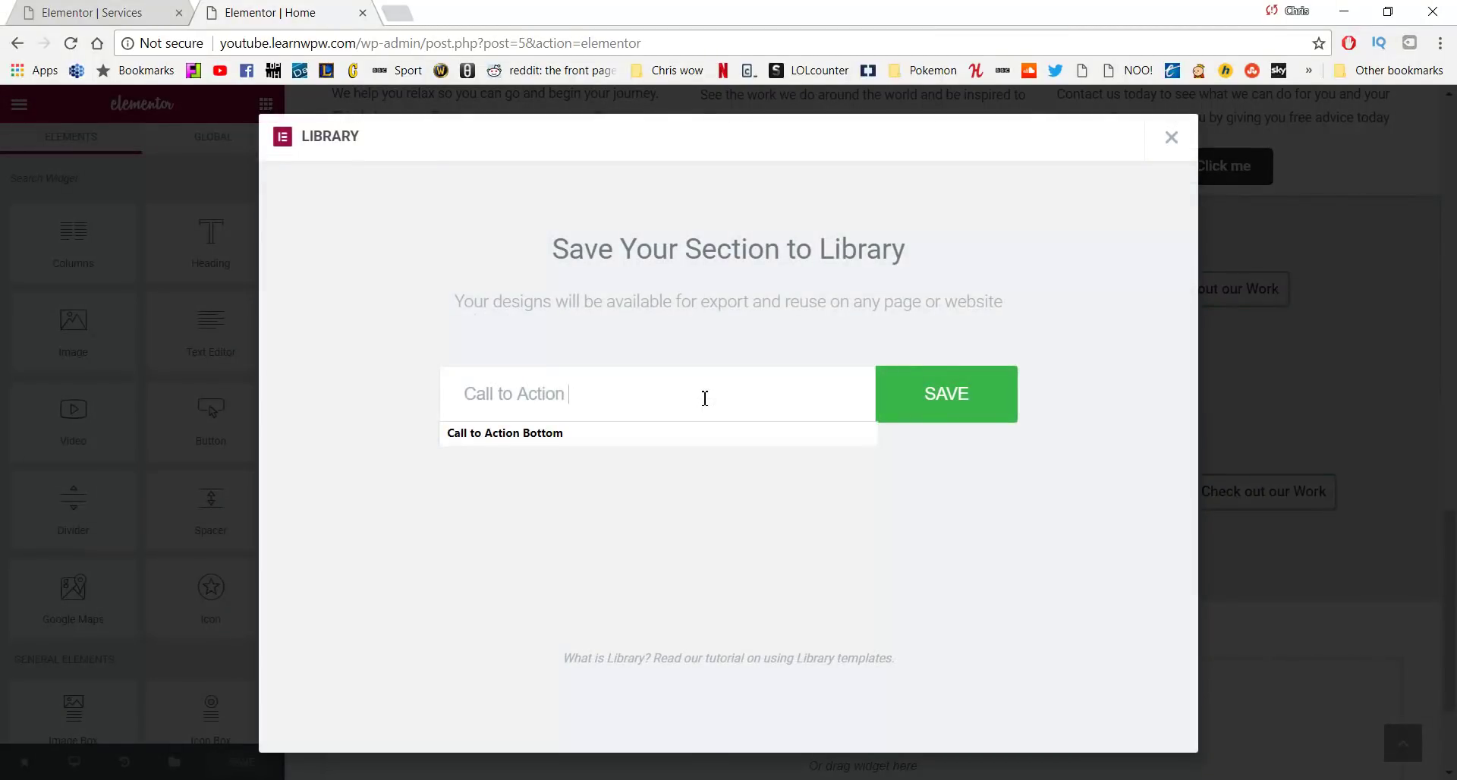
pyautogui.press('Escape')
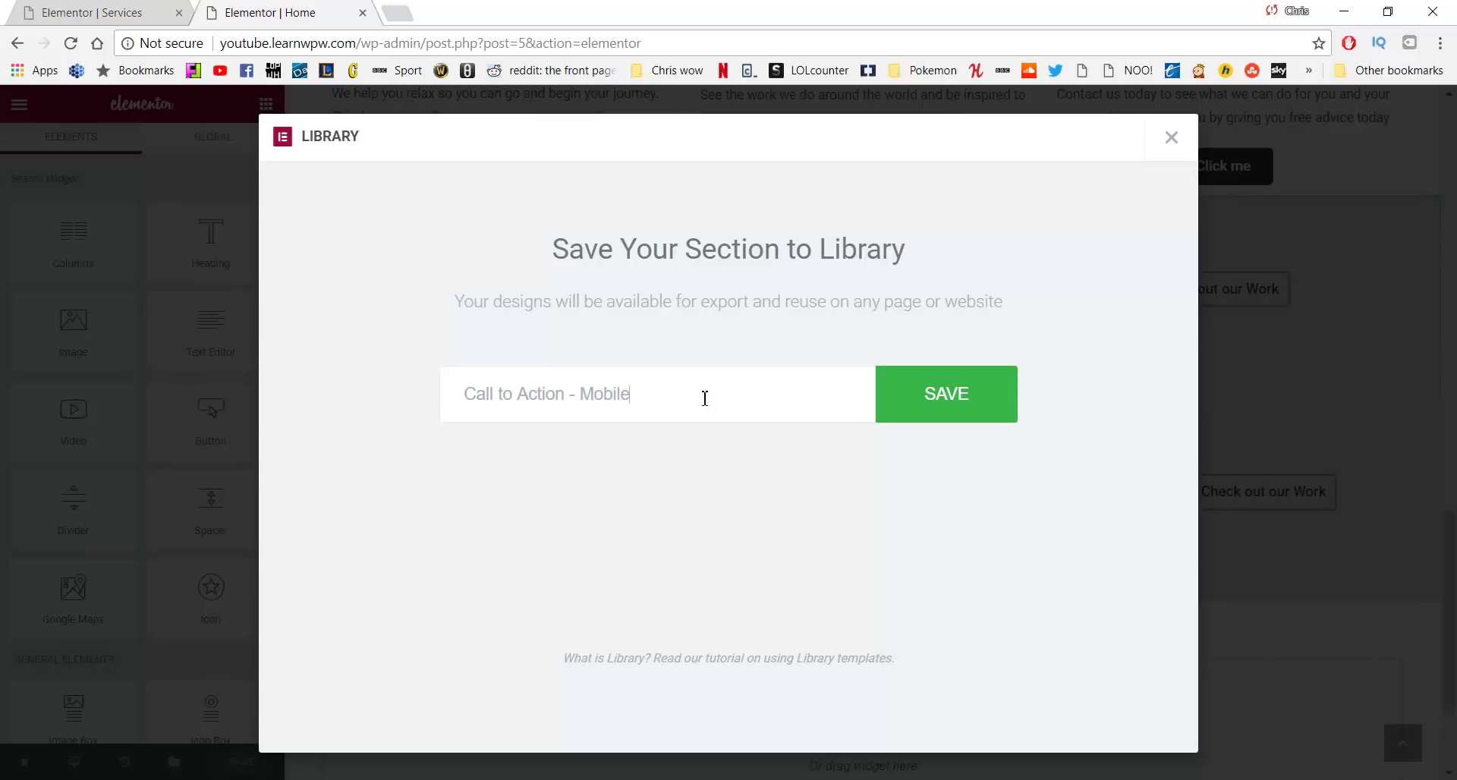
pyautogui.click(979, 408)
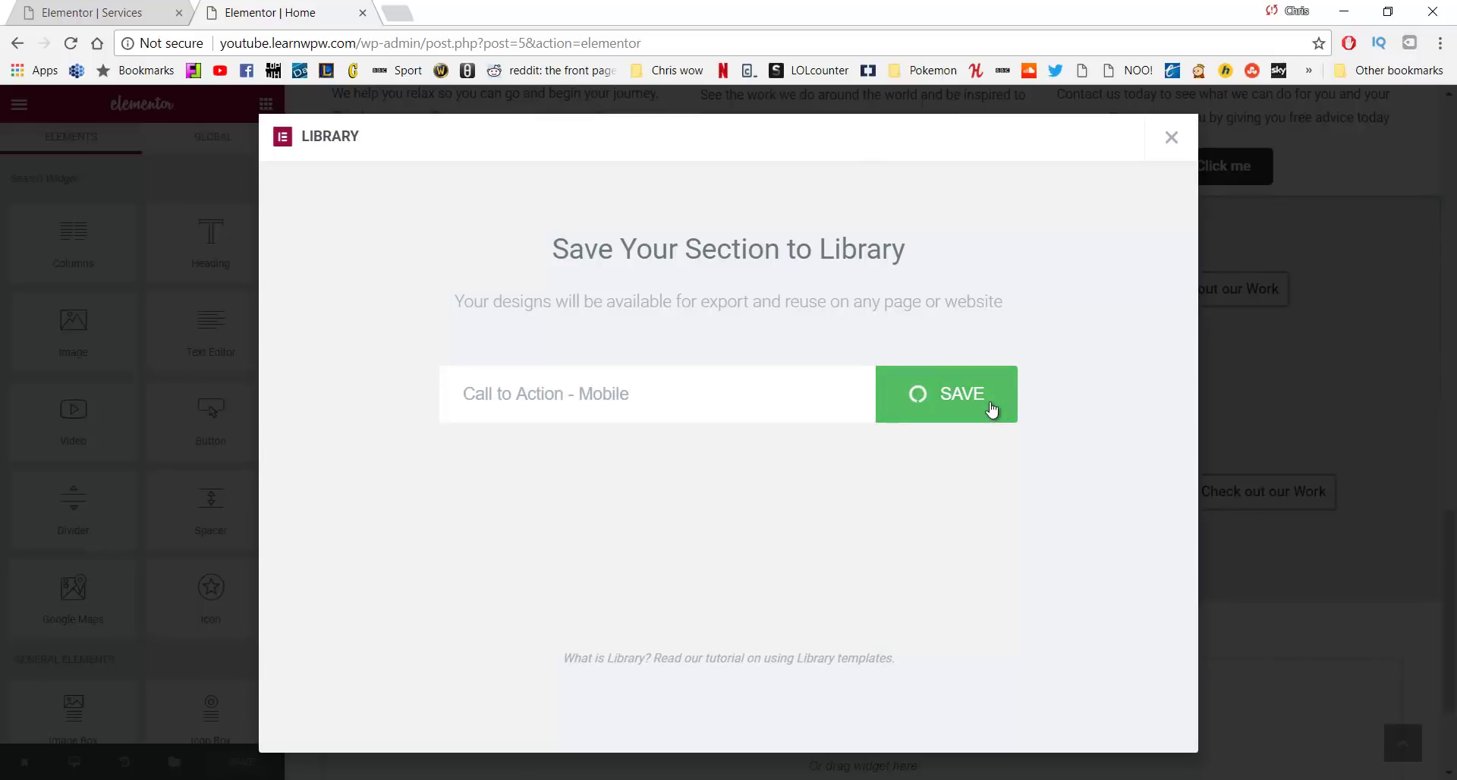
# Close the template library and view the live site in a new tab
pyautogui.click(1174, 139)
pyautogui.scroll(10, 780, 341)
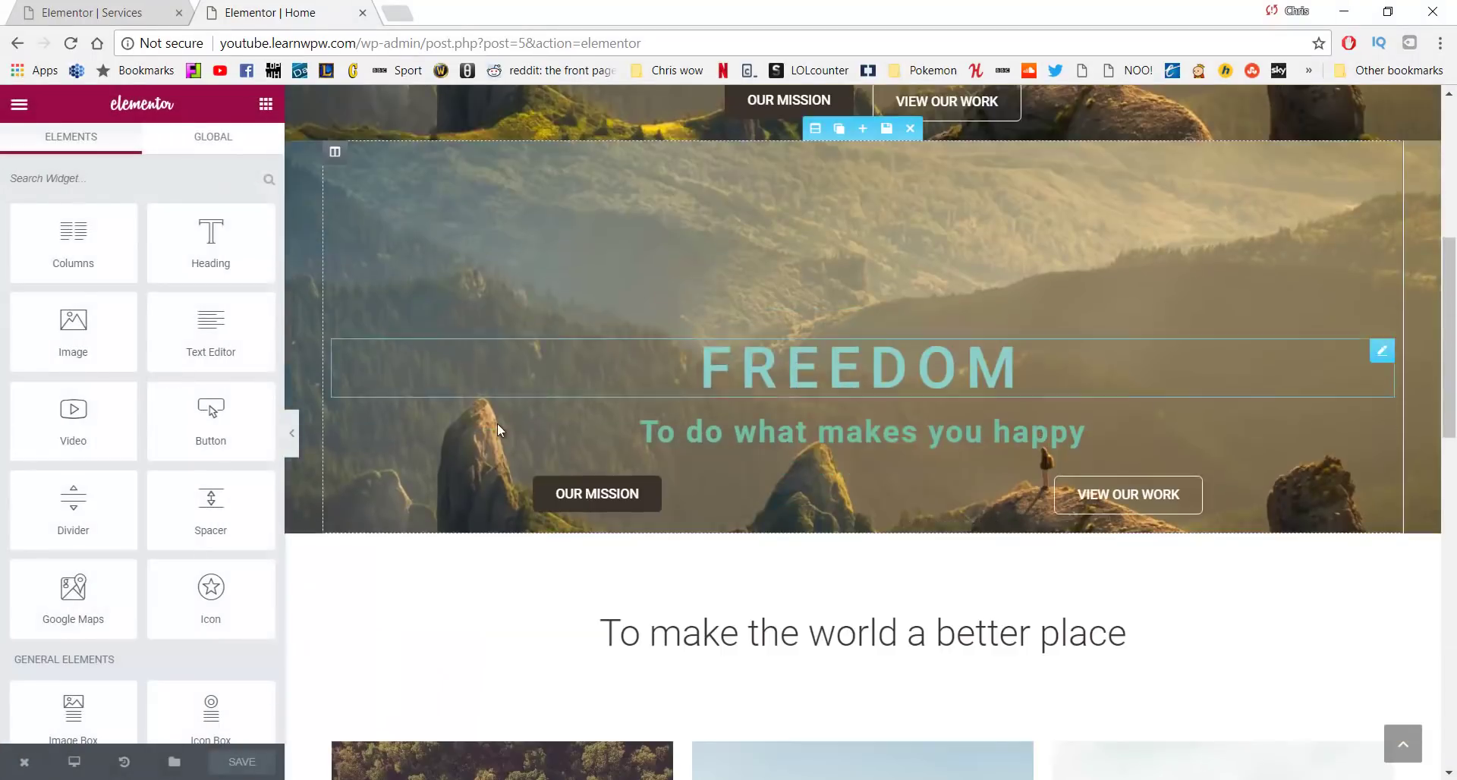
pyautogui.moveTo(25, 762)
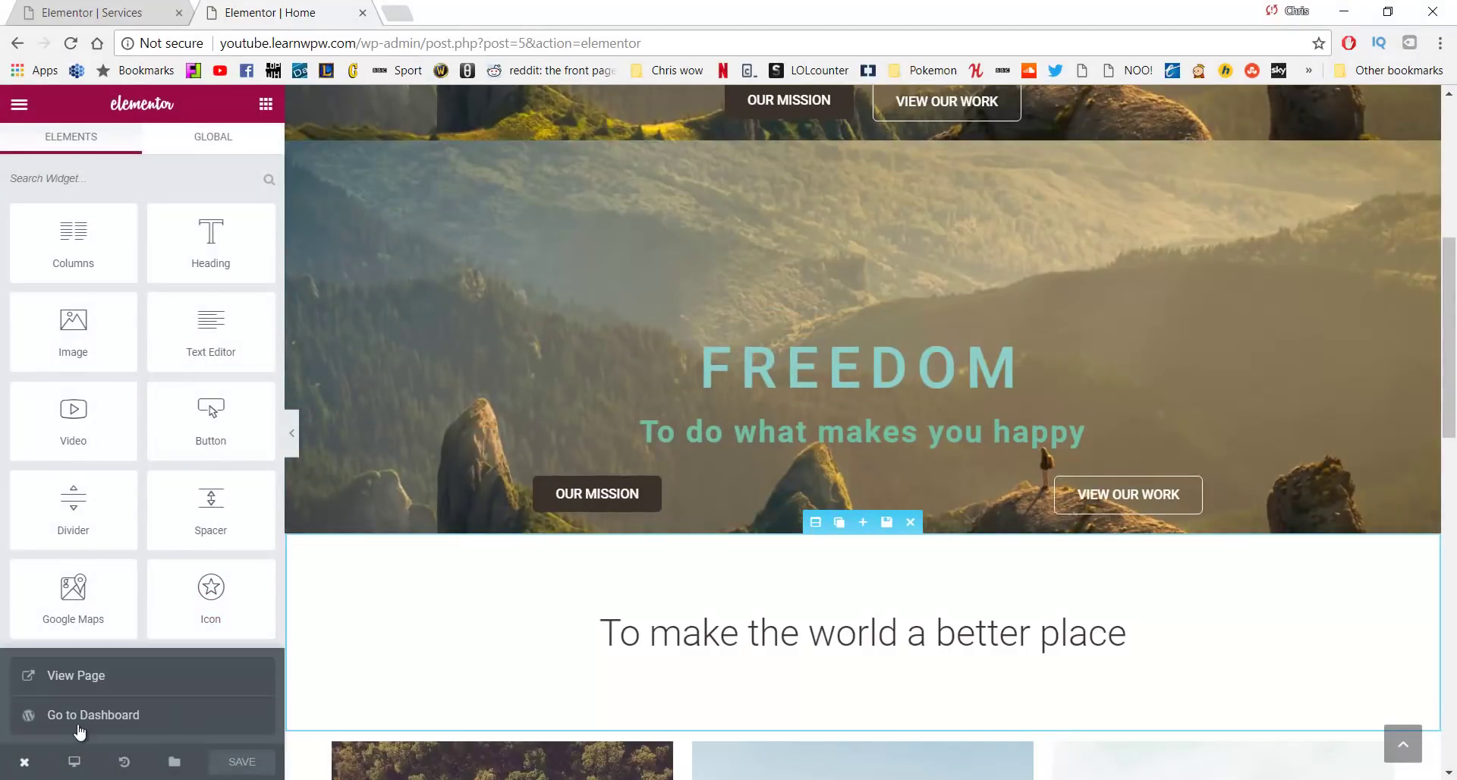
pyautogui.click(88, 677)
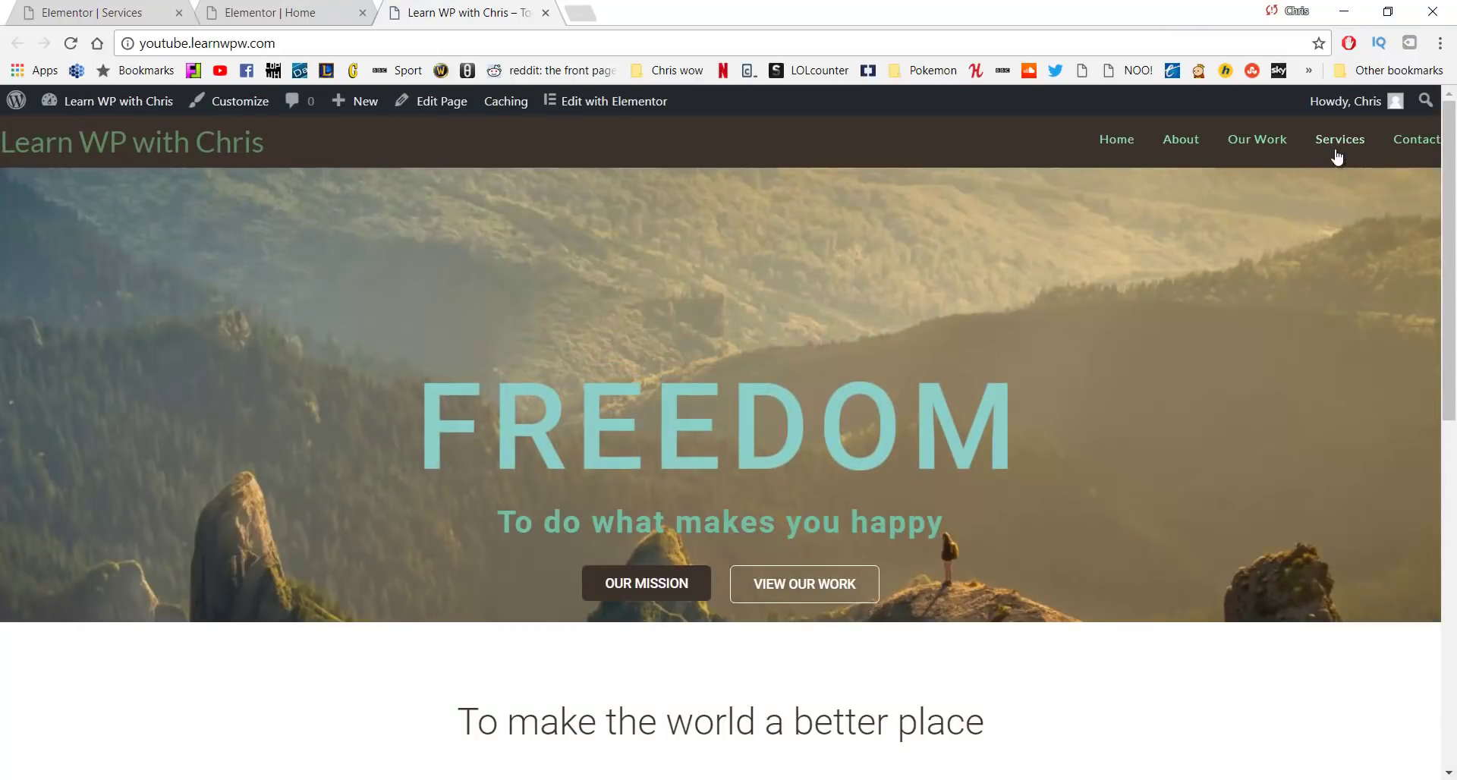
# Open the Services page in Elementor and scroll to the empty area below Enjoy
pyautogui.click(1337, 152)
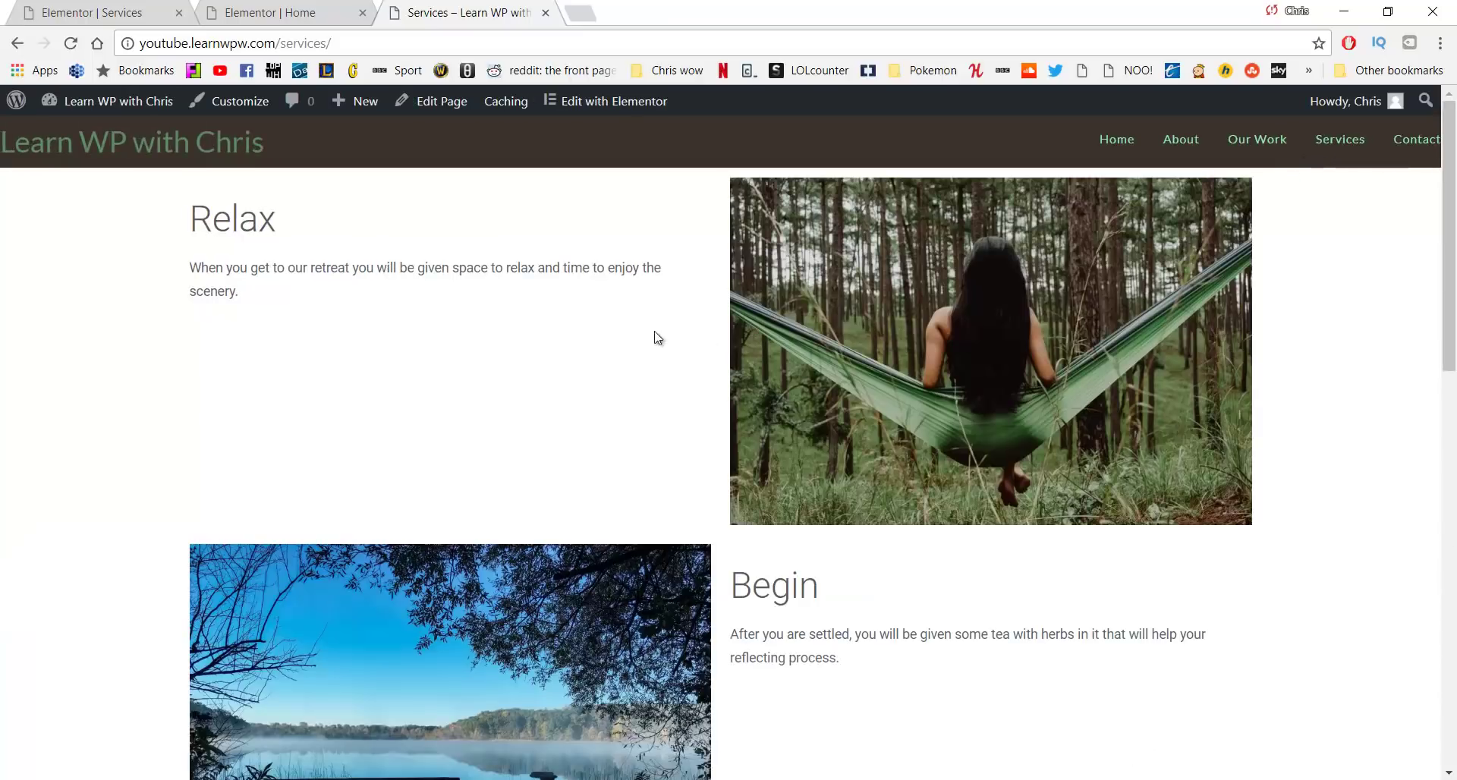
pyautogui.click(607, 109)
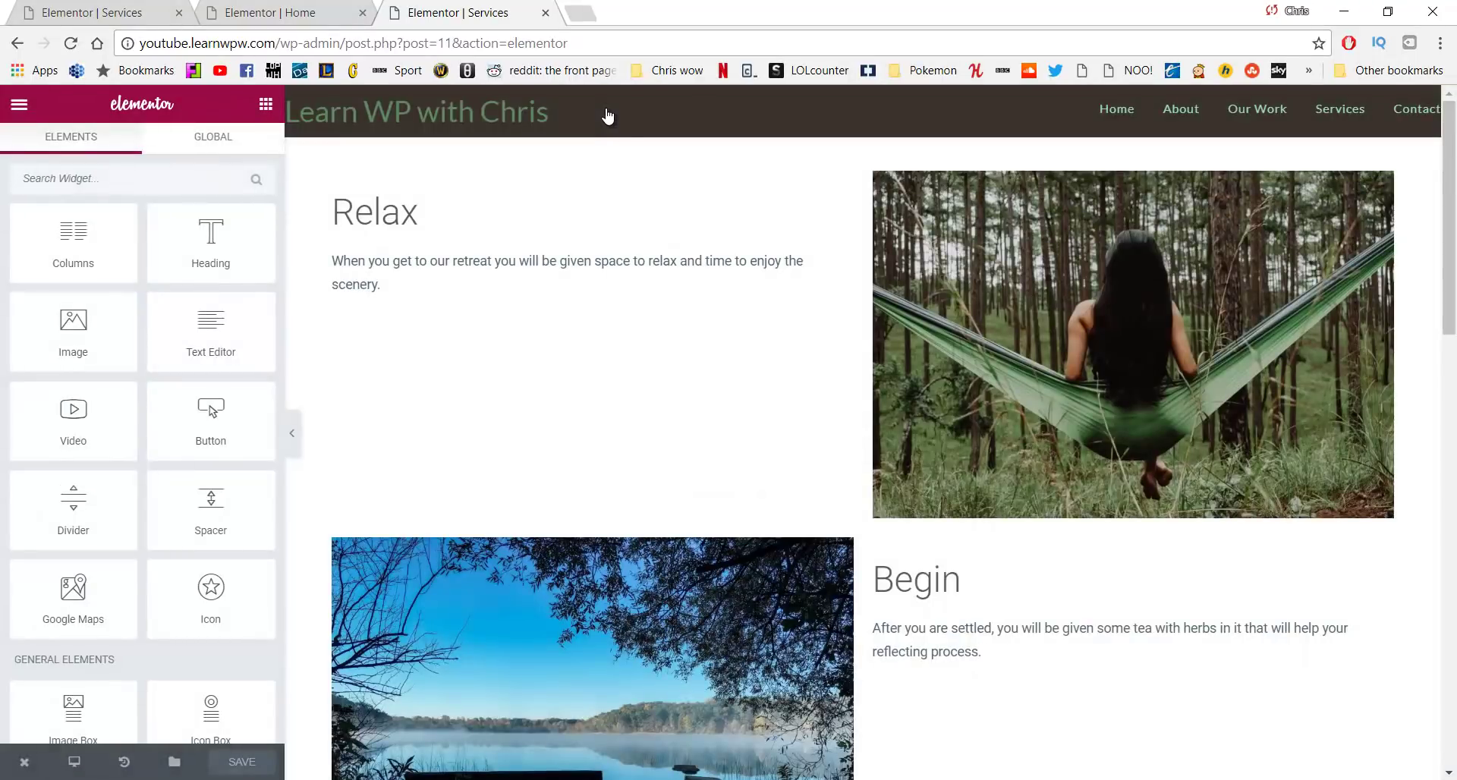
pyautogui.scroll(-10, 657, 326)
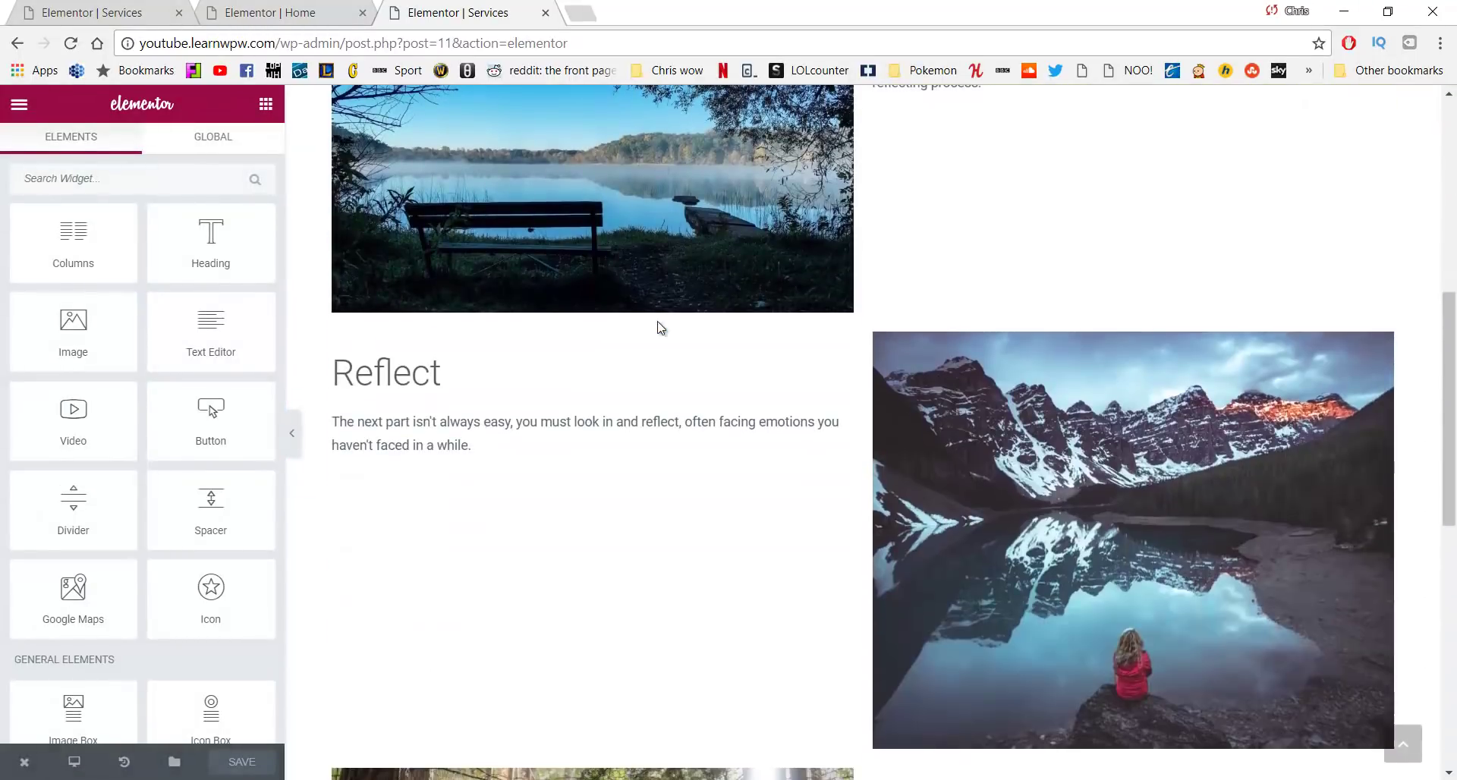
pyautogui.scroll(-1, 657, 327)
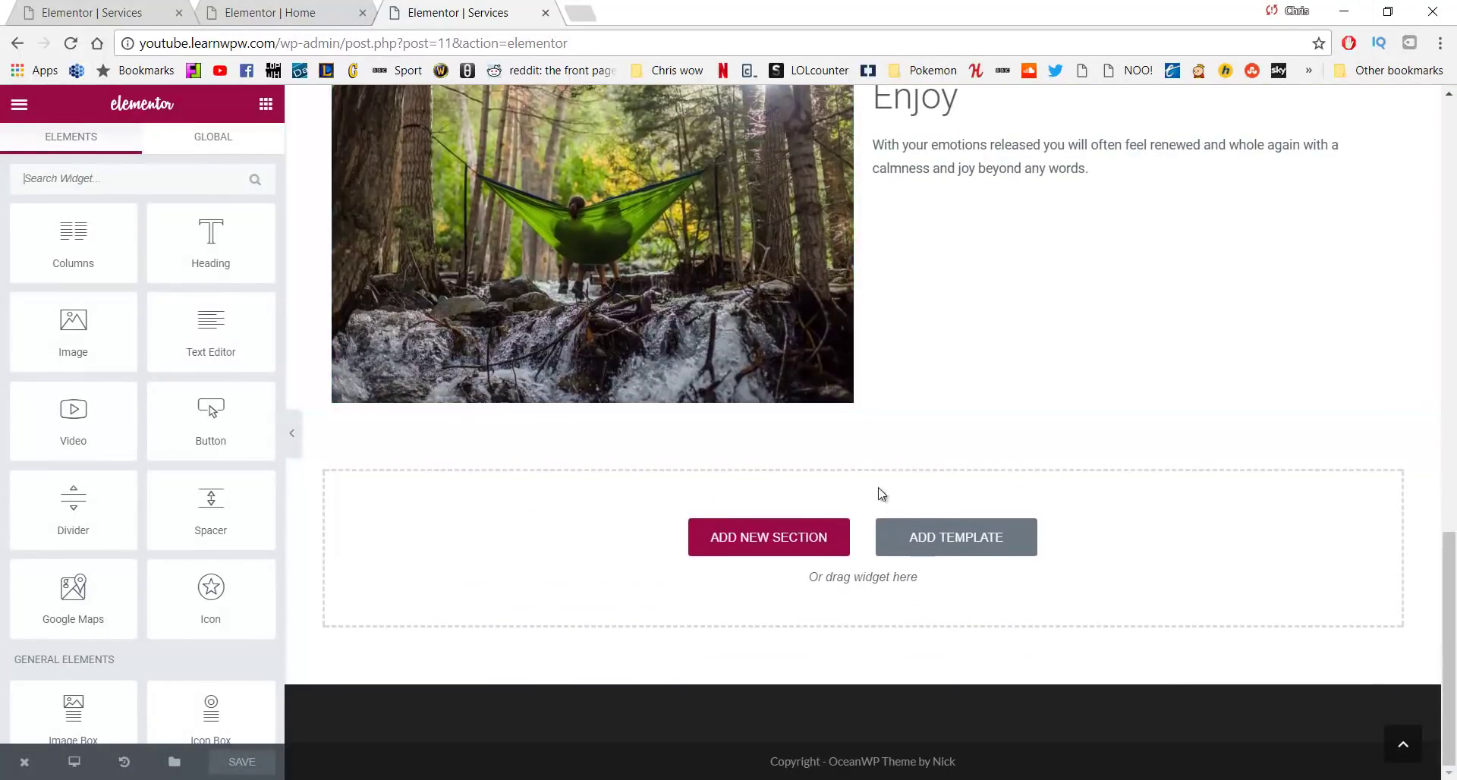
# Insert the saved Call to Action Bottom template from My Templates
pyautogui.click(900, 540)
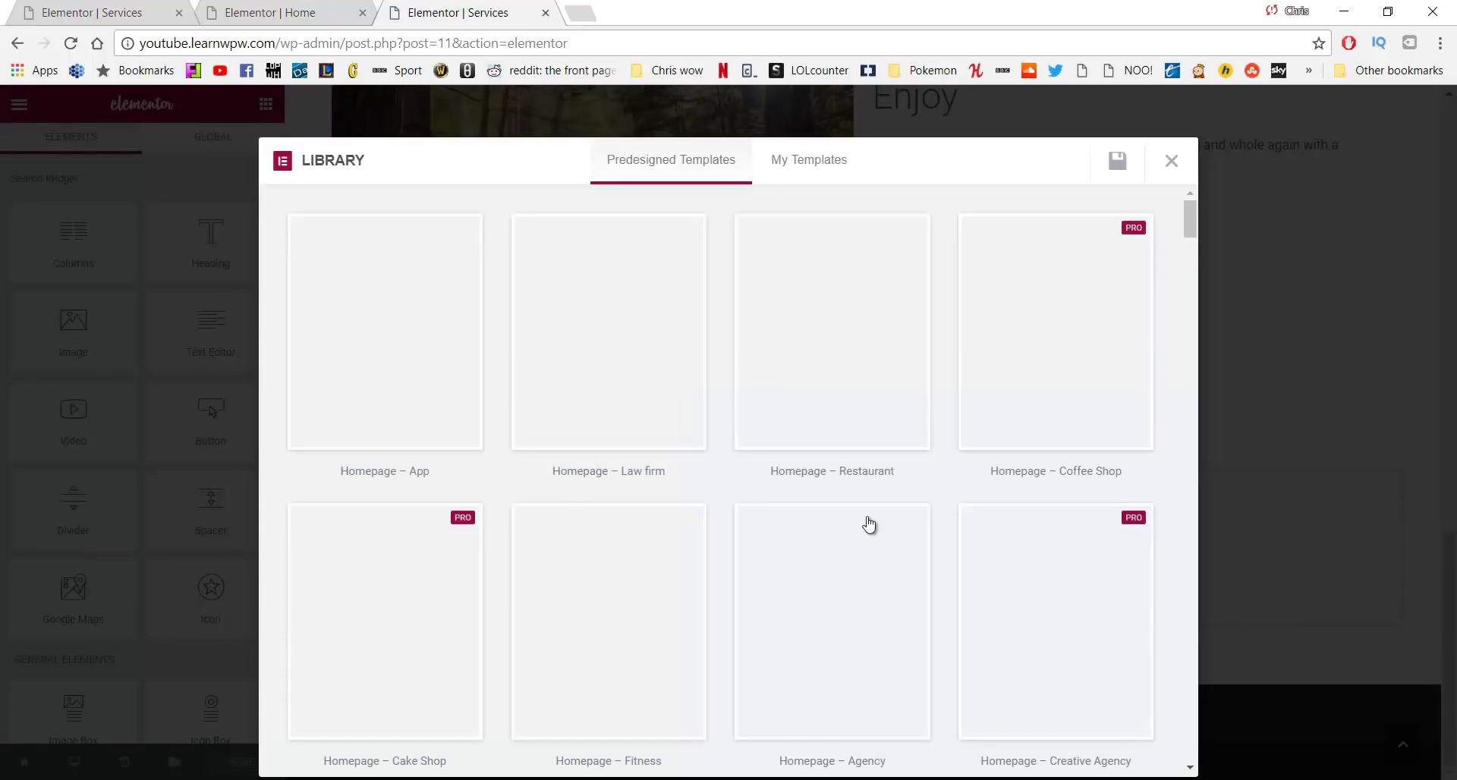
pyautogui.click(817, 168)
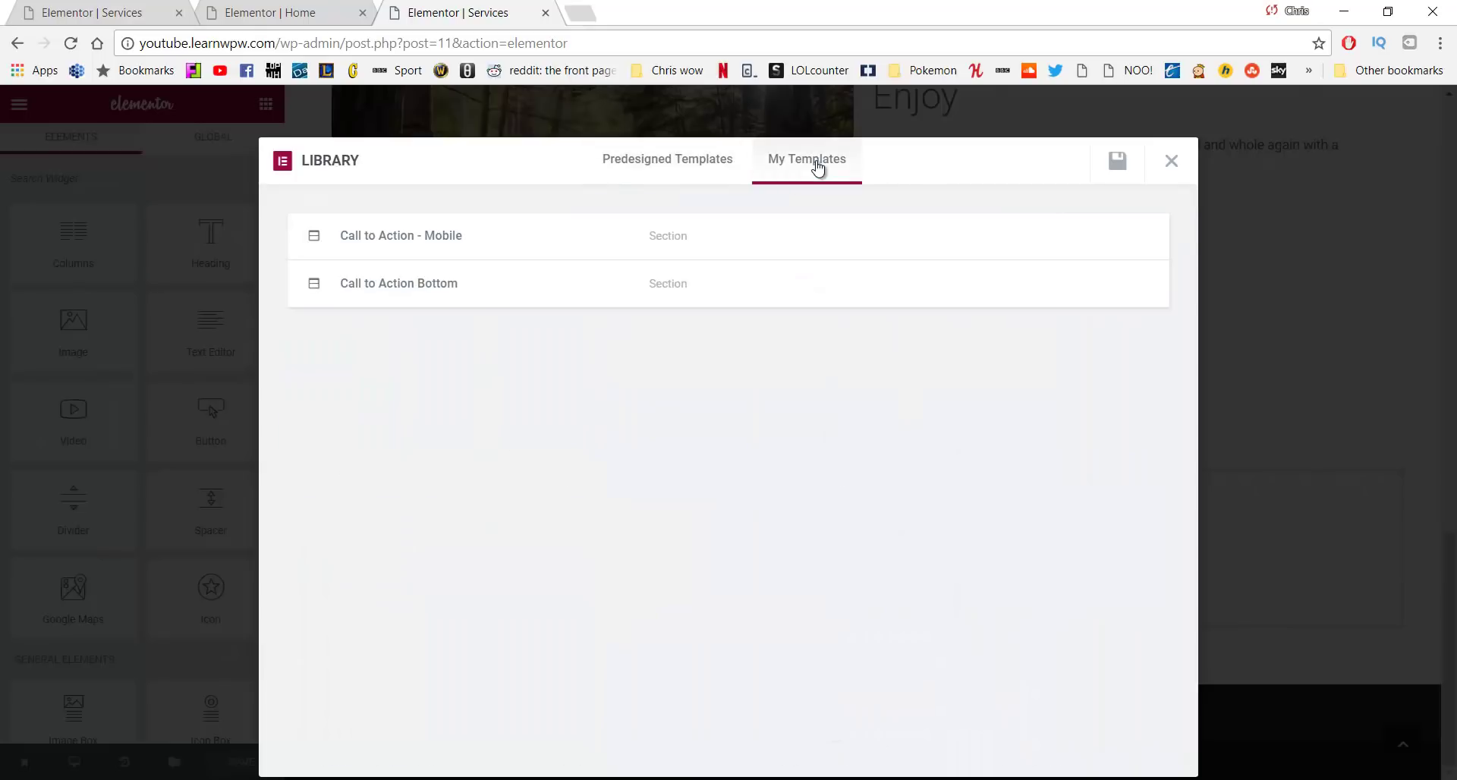
pyautogui.moveTo(540, 290)
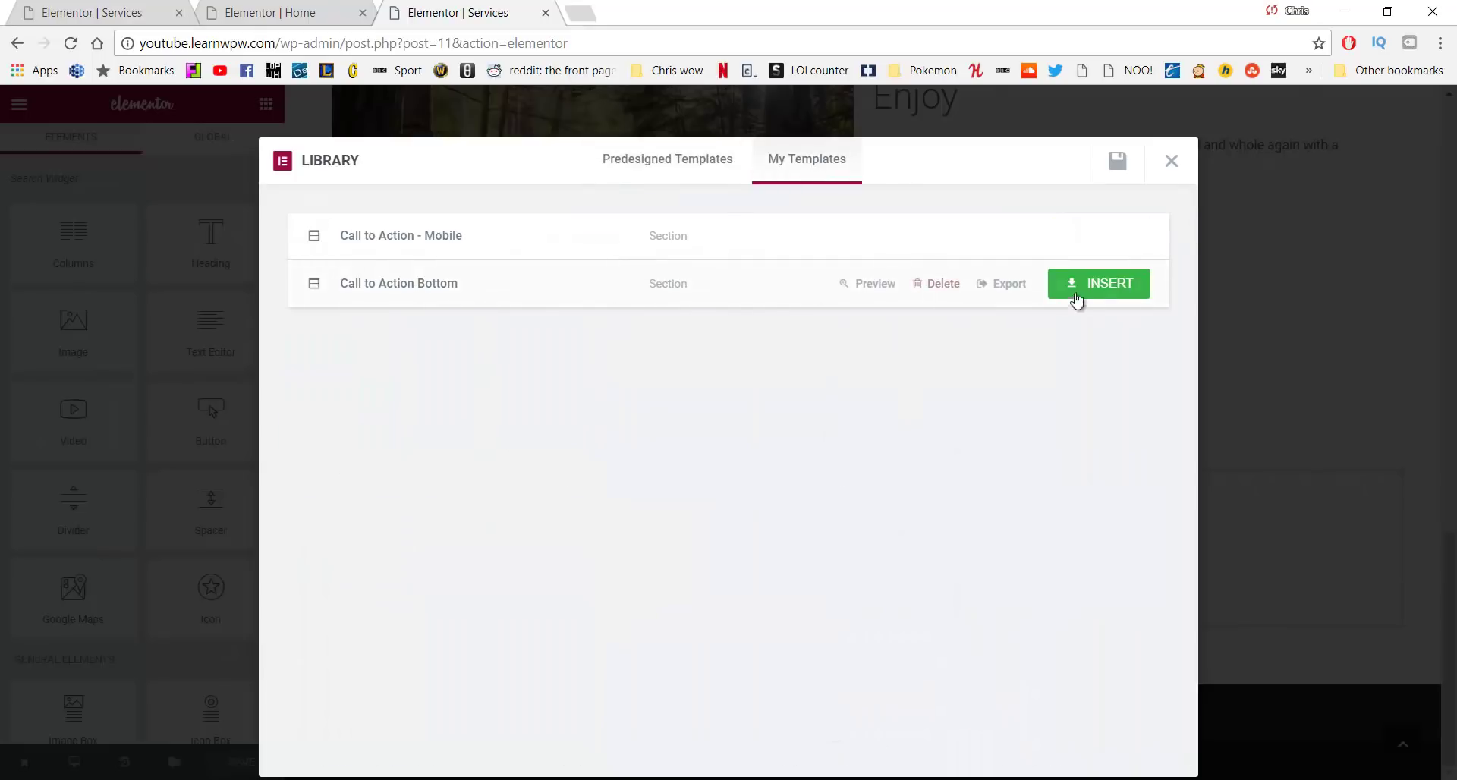
pyautogui.click(1110, 285)
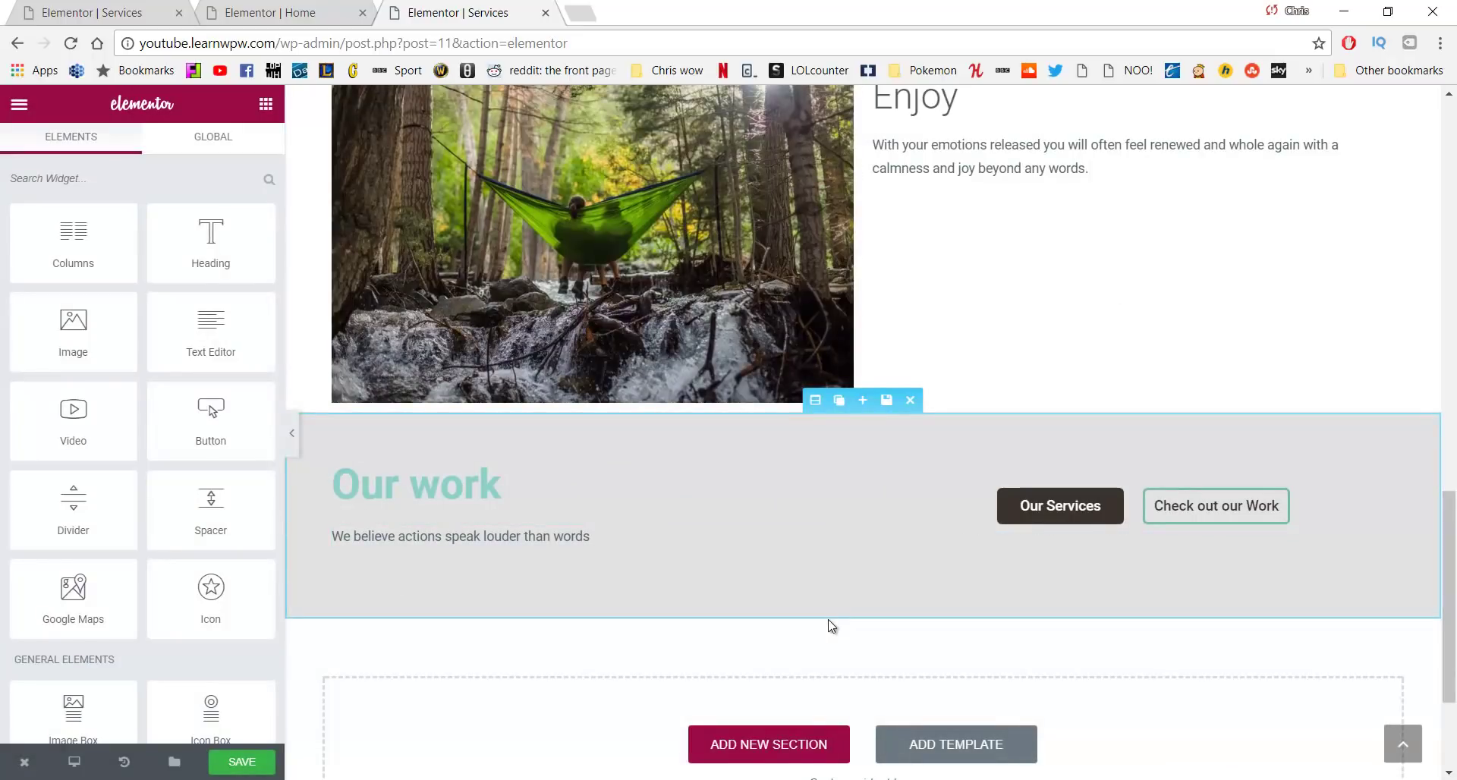
# Insert the saved Call to Action - Mobile template below it
pyautogui.scroll(-3, 916, 696)
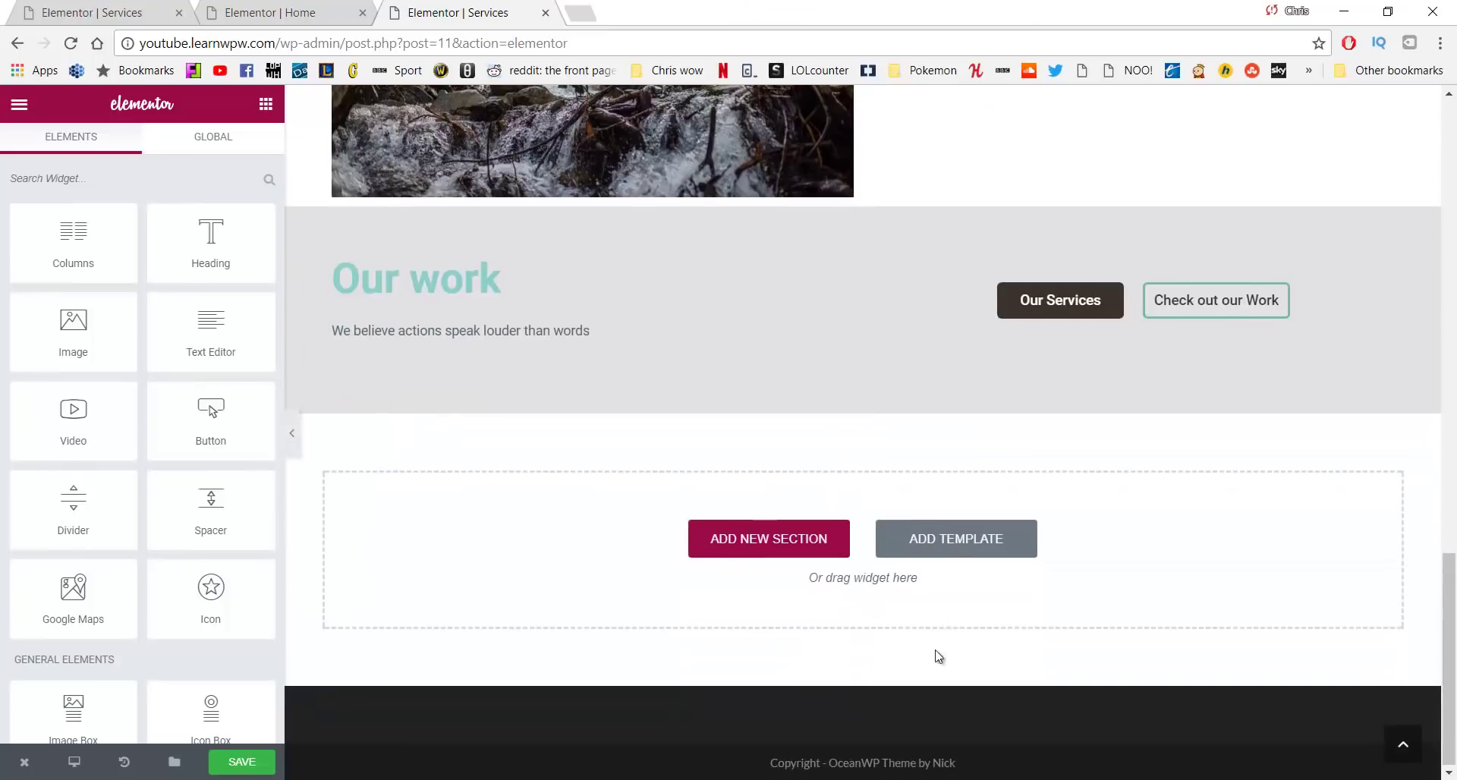
pyautogui.click(947, 533)
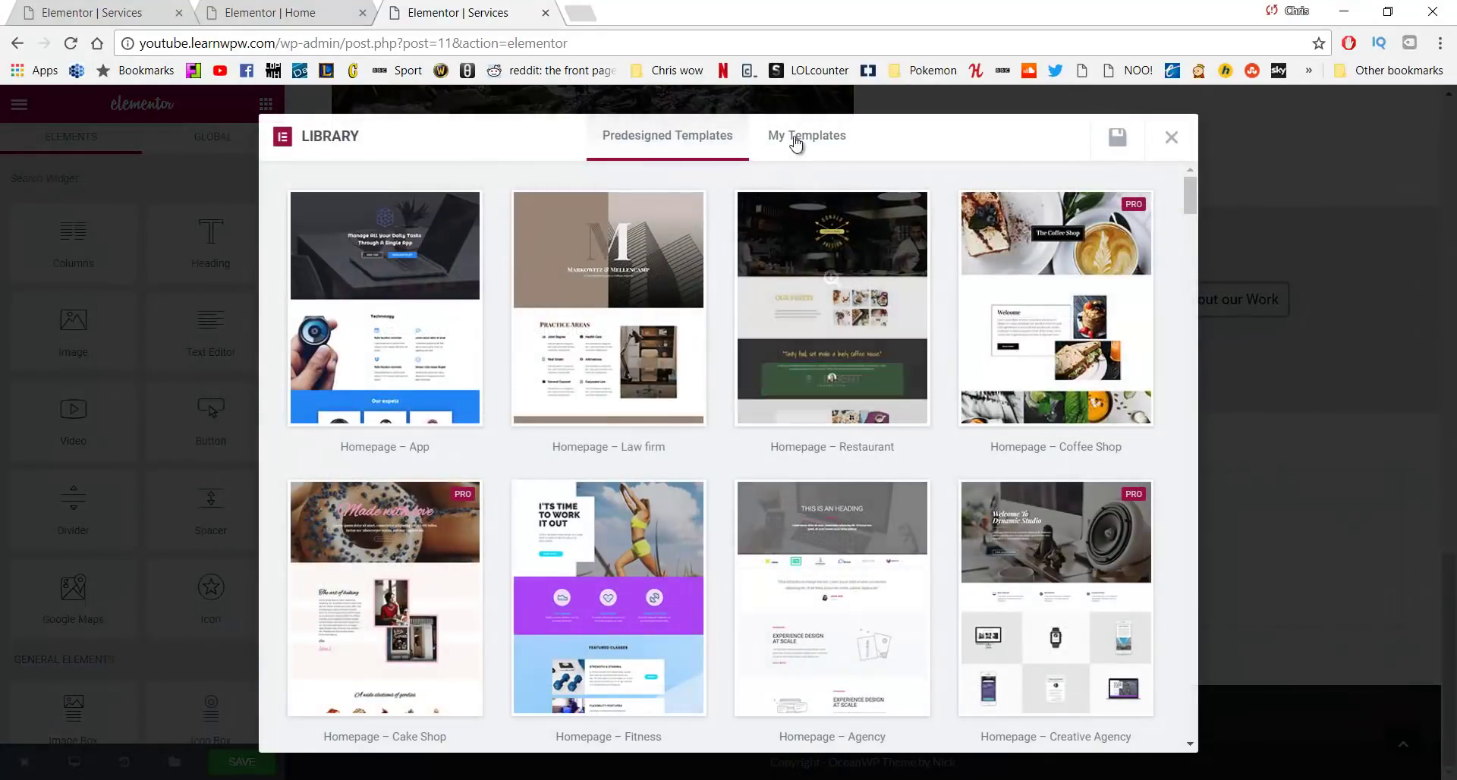
pyautogui.click(803, 136)
pyautogui.moveTo(489, 219)
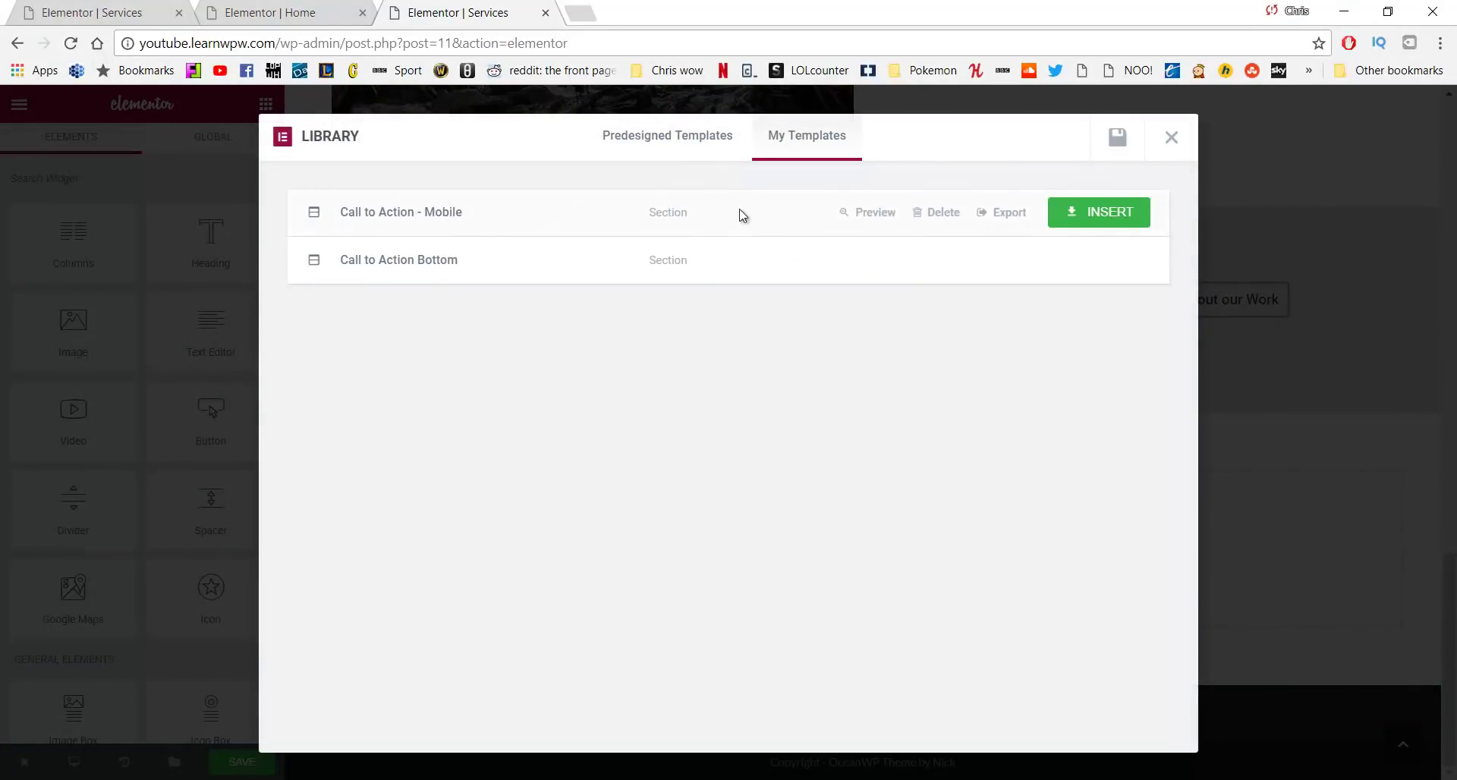
pyautogui.click(1119, 212)
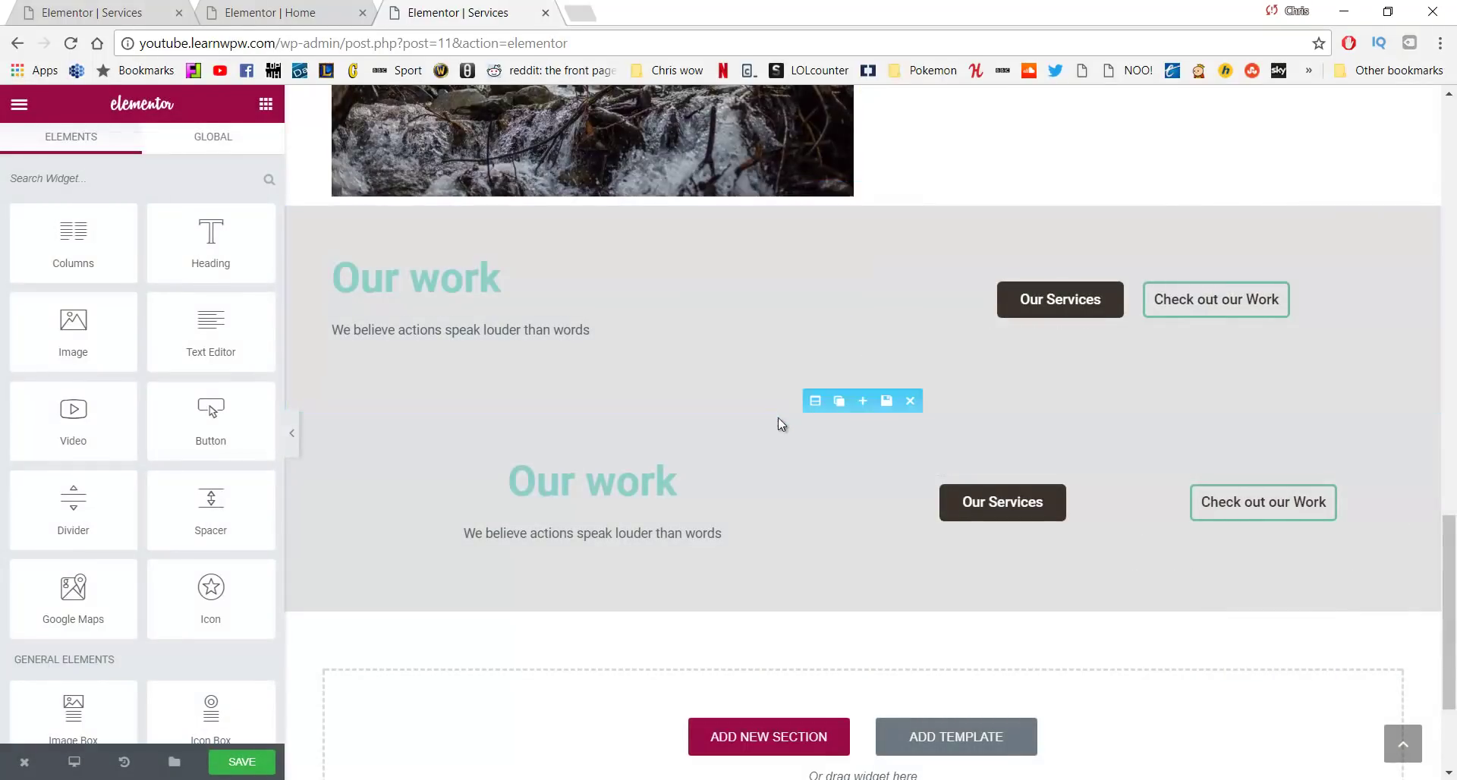
# Confirm the second Our work section's Responsive settings hide it on desktop and tablet
pyautogui.click(815, 402)
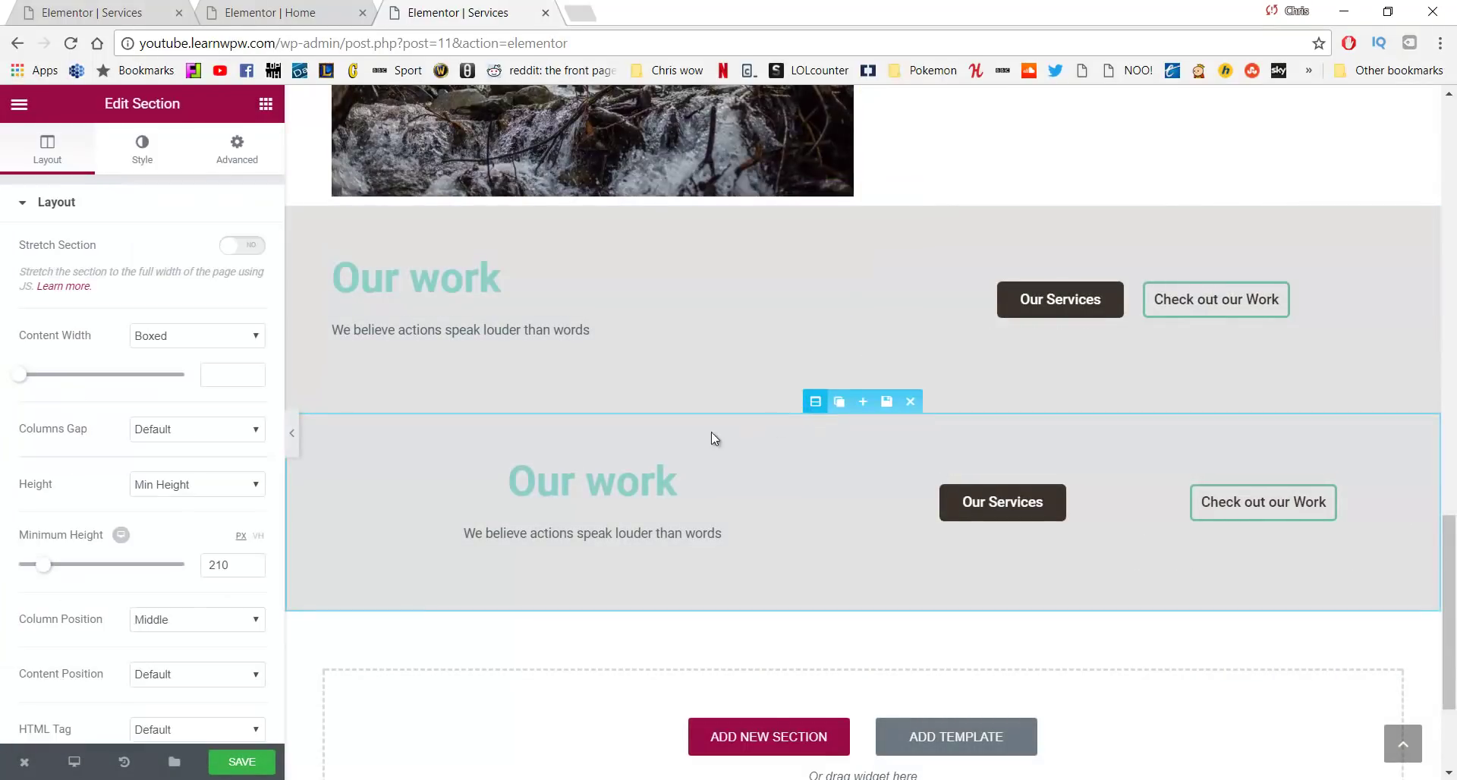
pyautogui.scroll(-5, 183, 294)
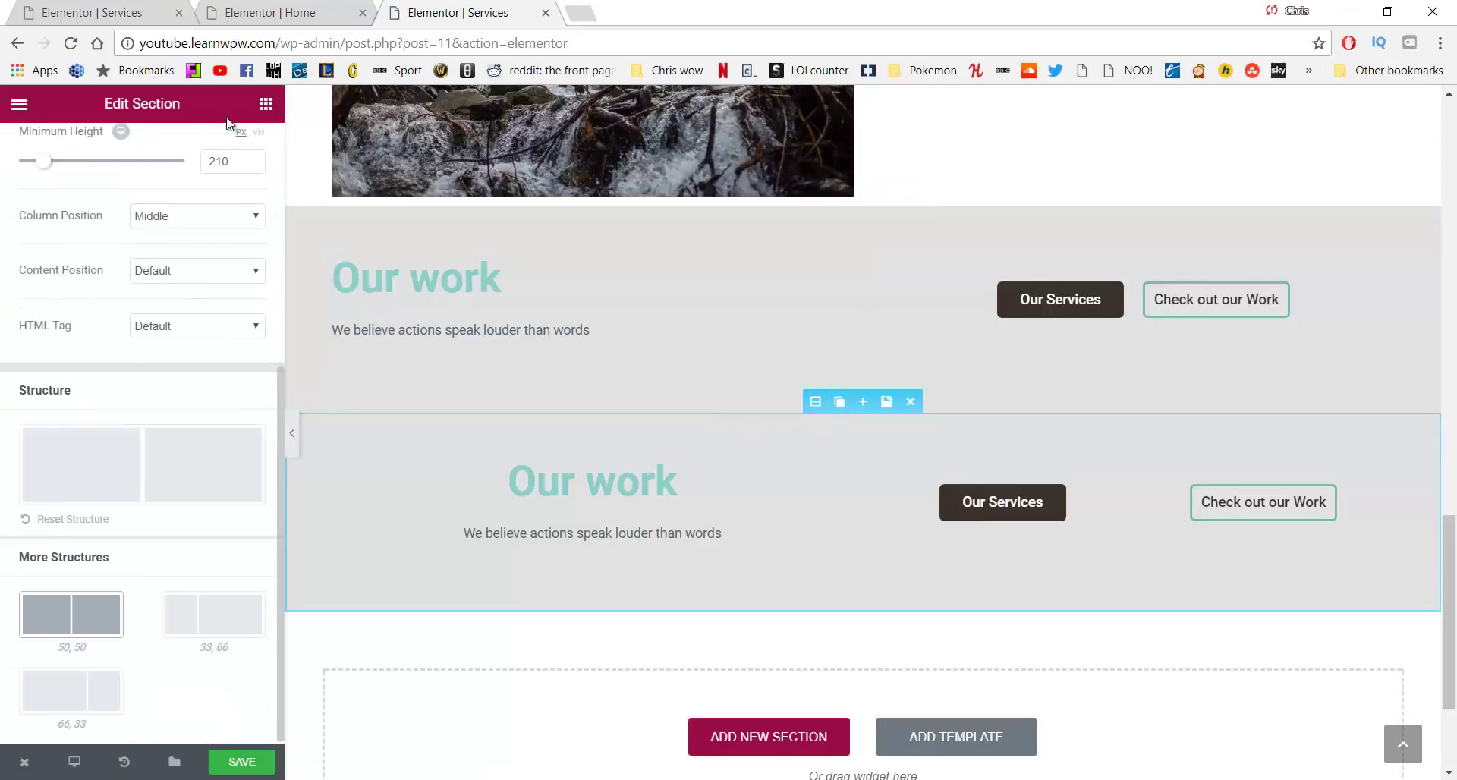
pyautogui.scroll(5, 236, 169)
pyautogui.click(236, 152)
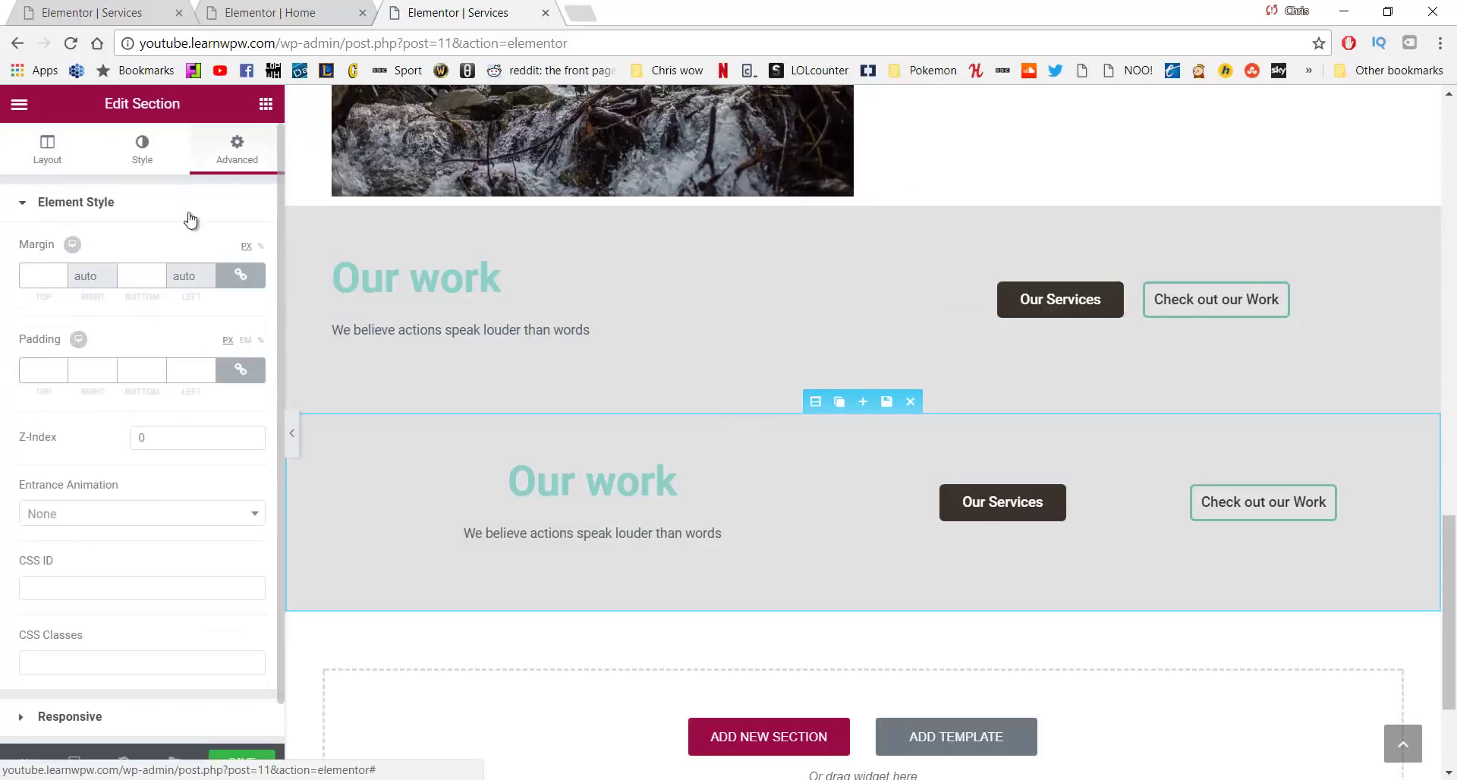
pyautogui.scroll(-1, 153, 400)
pyautogui.click(141, 680)
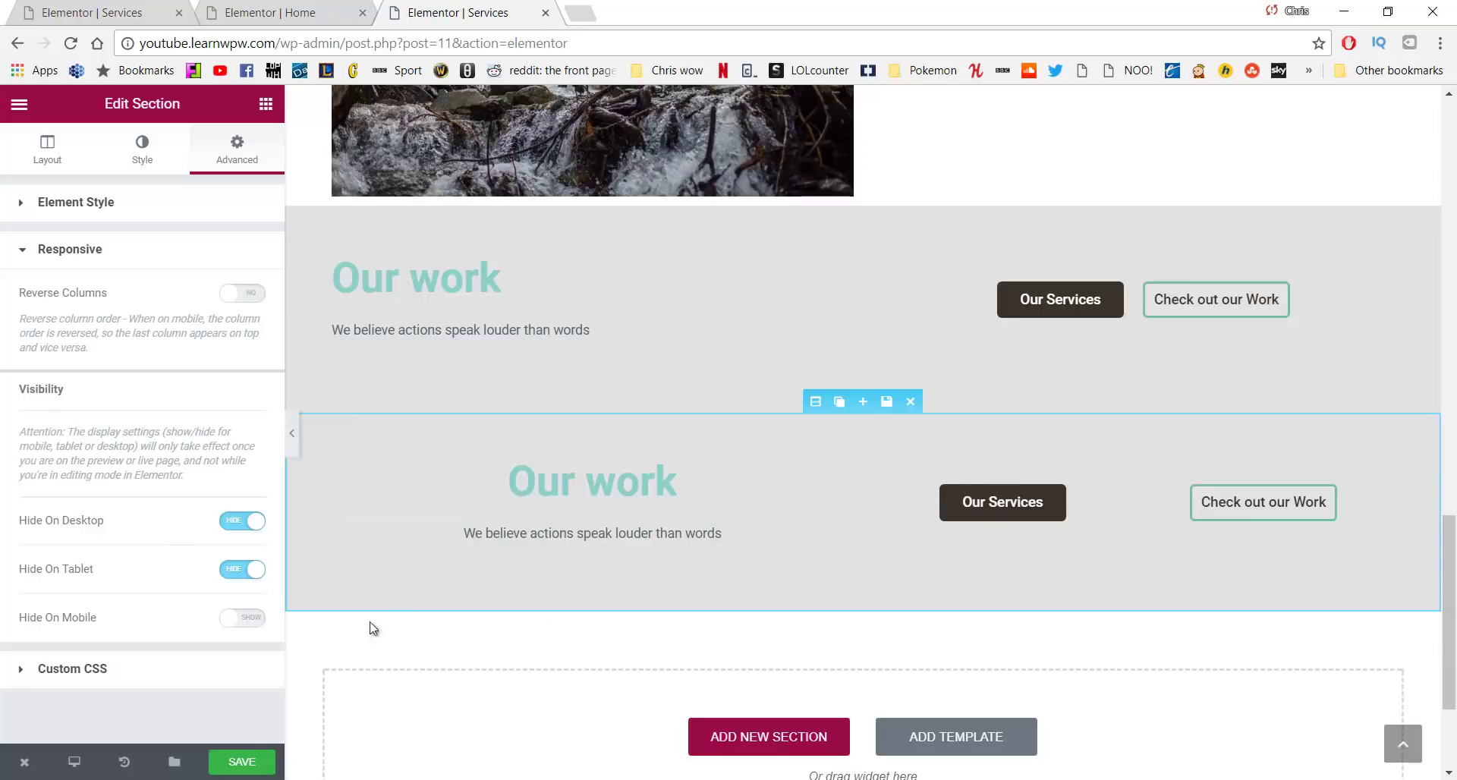
# Save the Services page
pyautogui.click(243, 762)
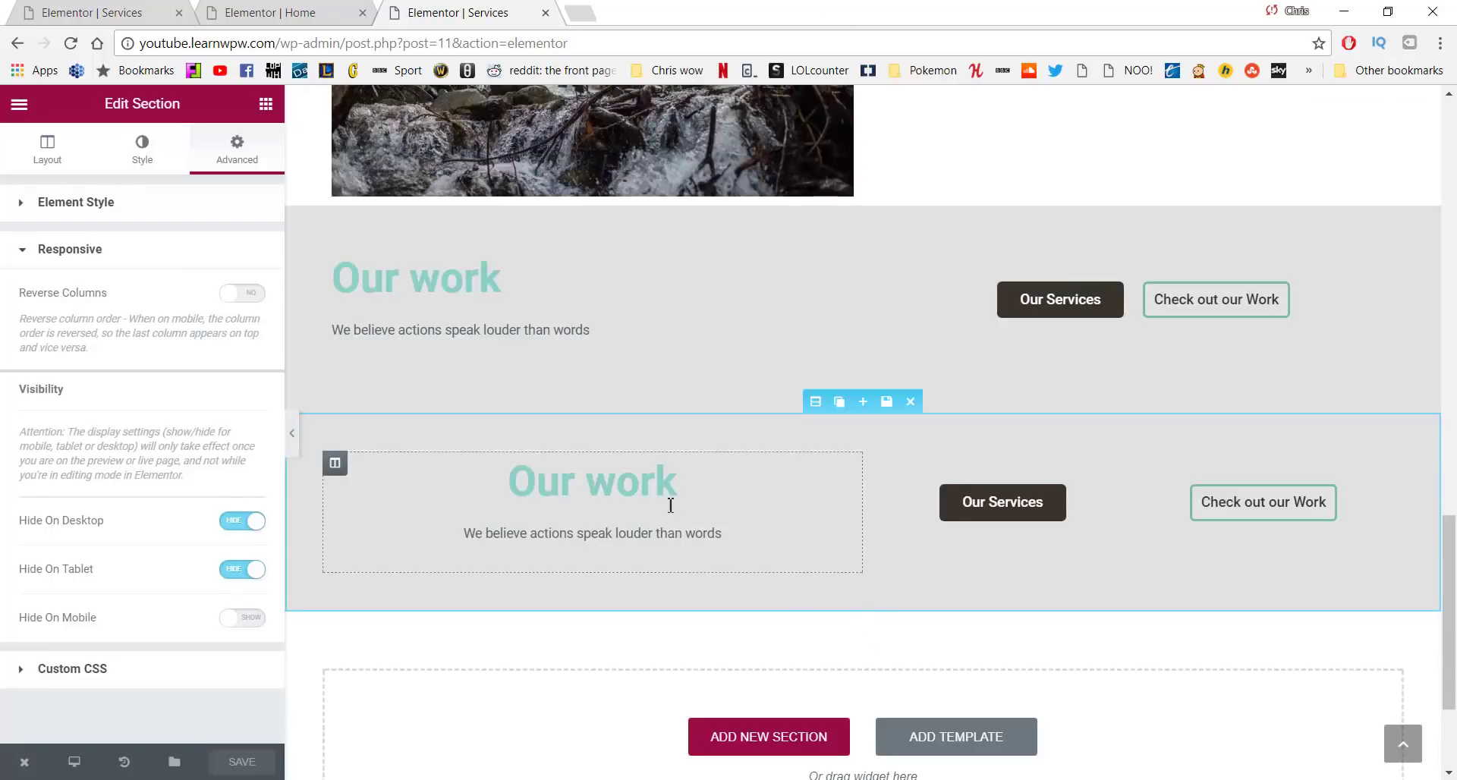
pyautogui.scroll(3, 943, 471)
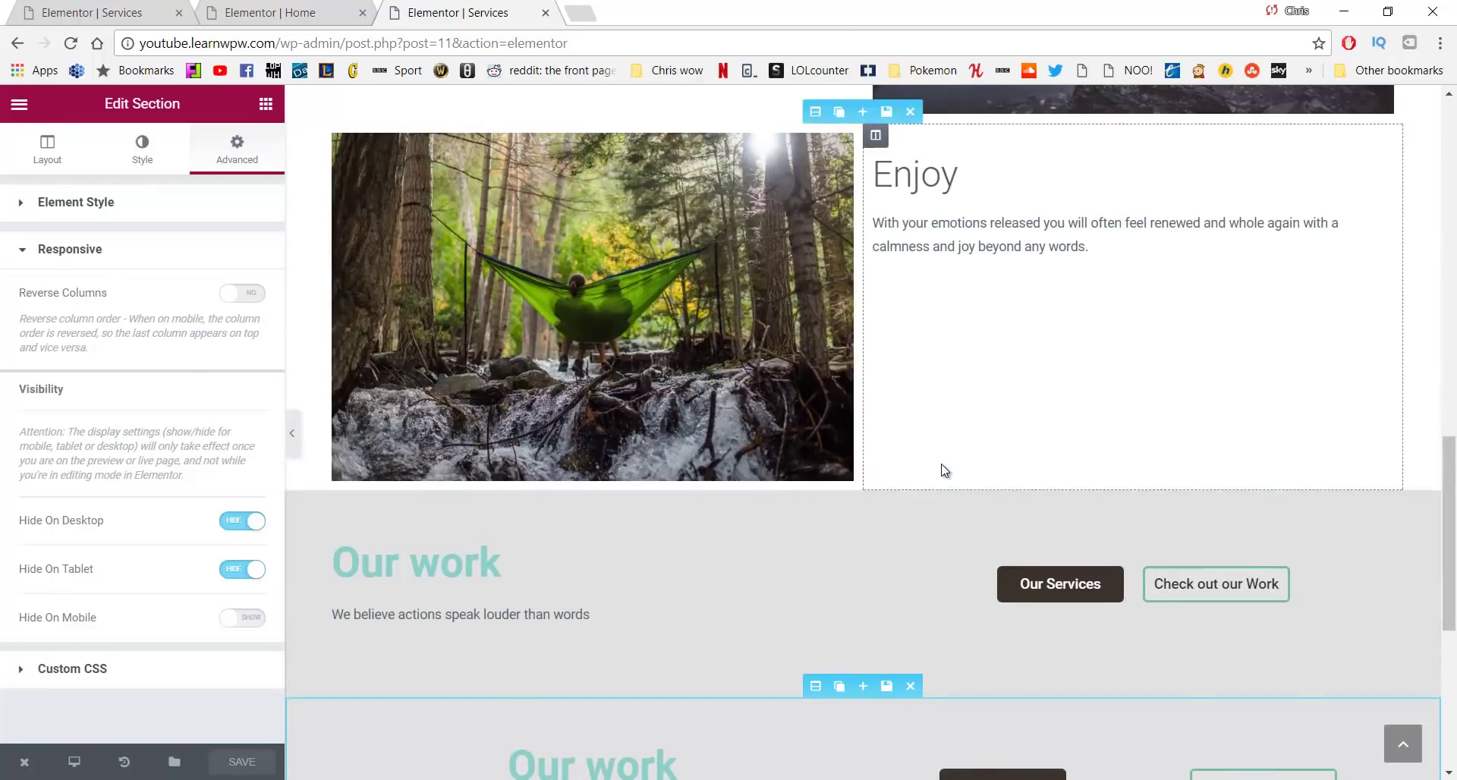
pyautogui.scroll(-4, 942, 471)
pyautogui.scroll(2, 943, 470)
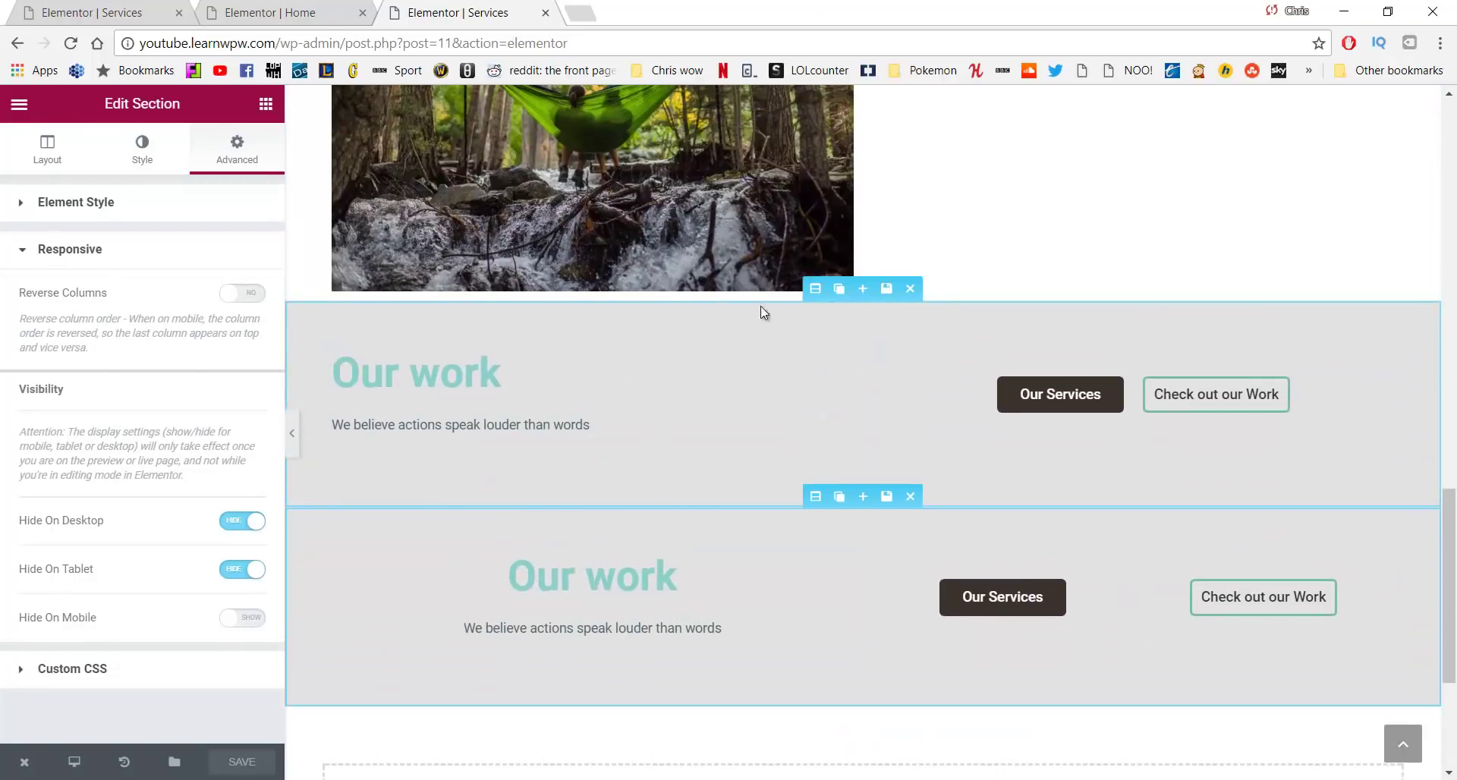
# Change the upper Our work section's background colour from grey to white
pyautogui.click(815, 291)
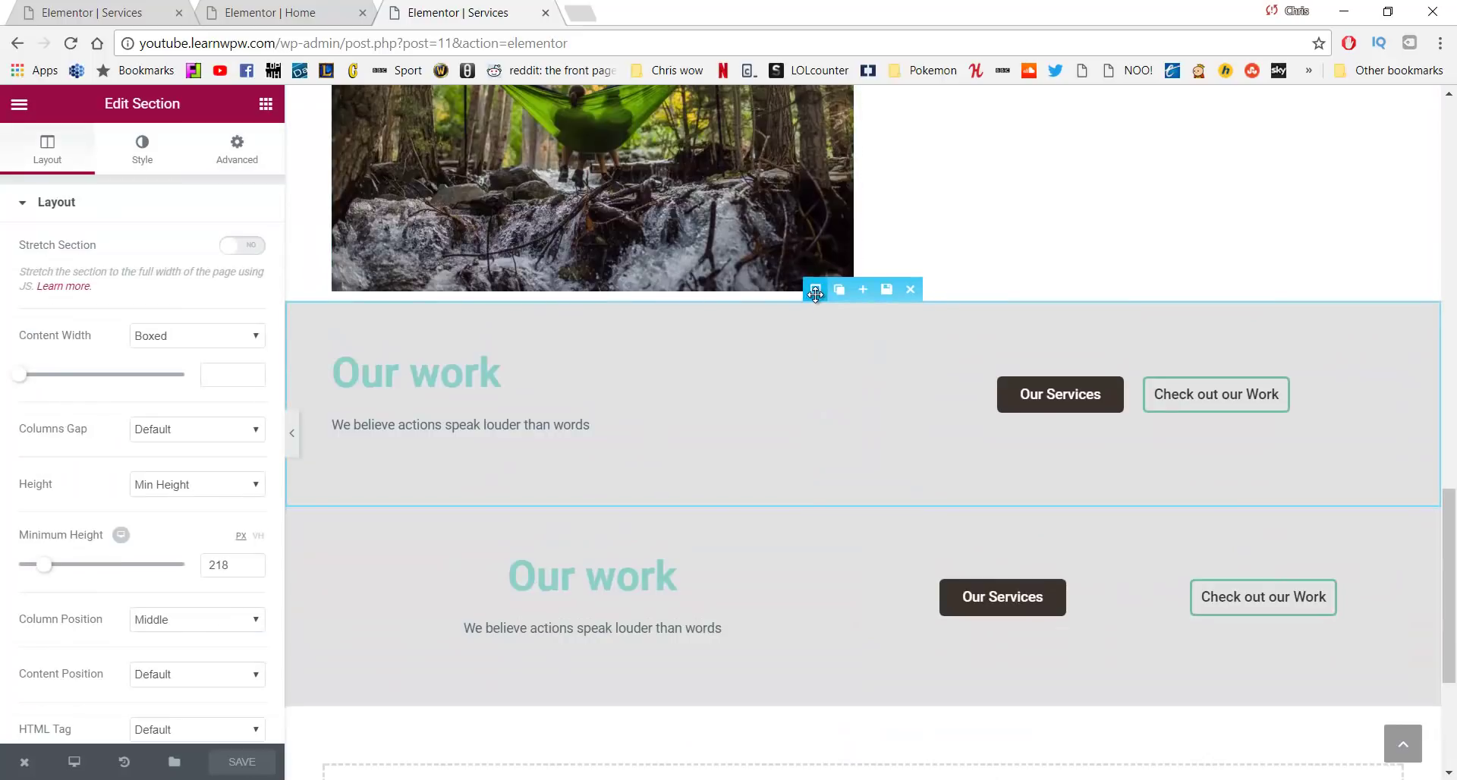
pyautogui.click(134, 169)
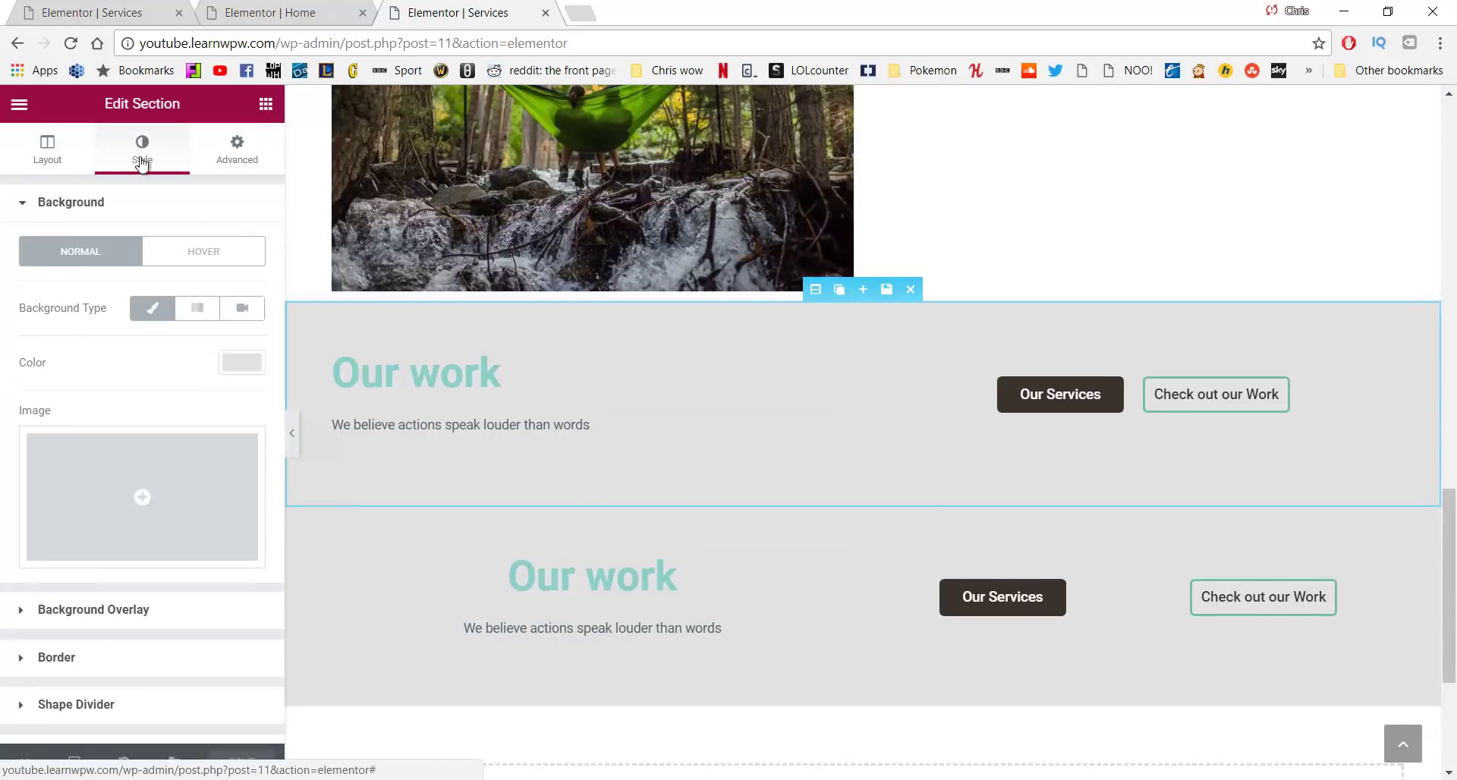
pyautogui.click(232, 371)
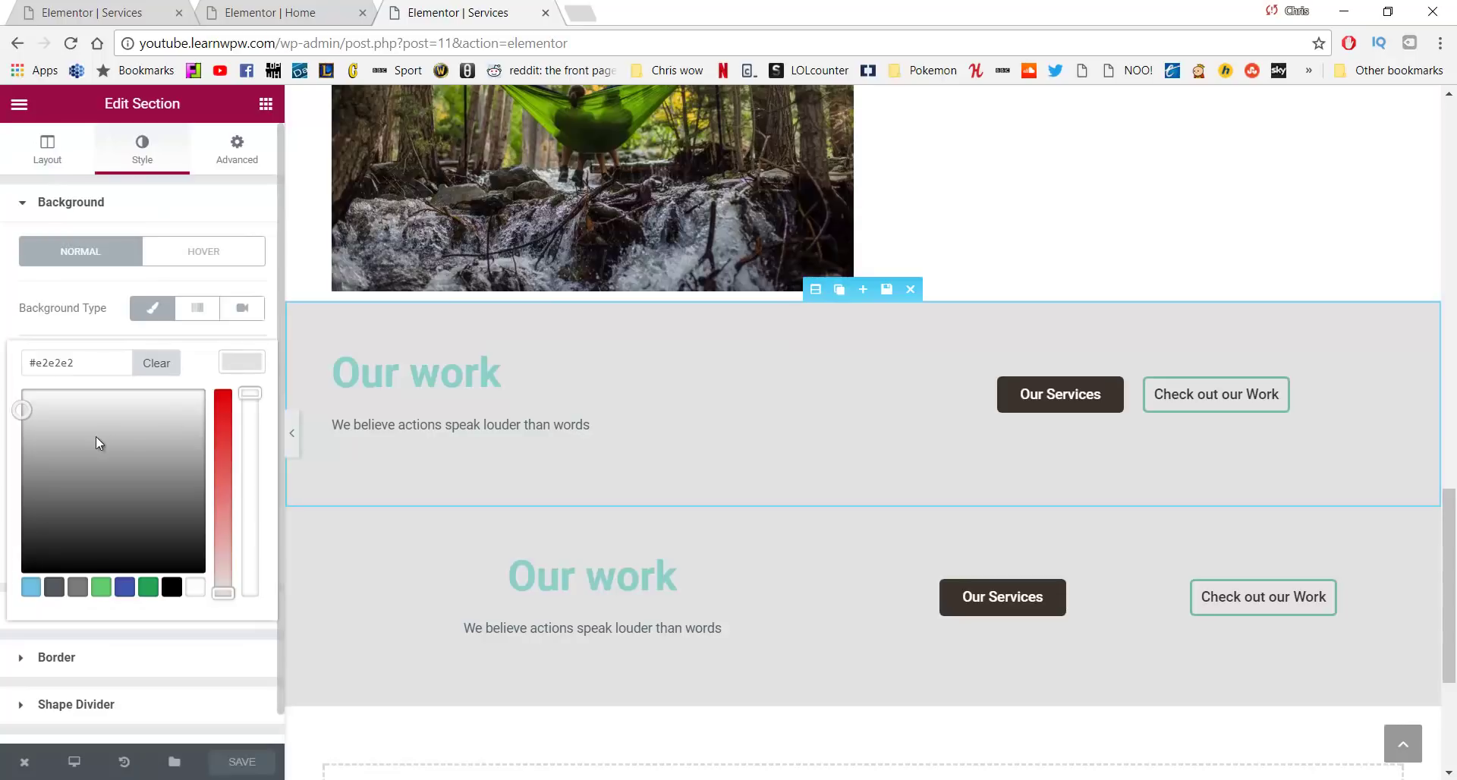
pyautogui.moveTo(71, 436); pyautogui.dragTo(6, 372)
pyautogui.click(7, 370)
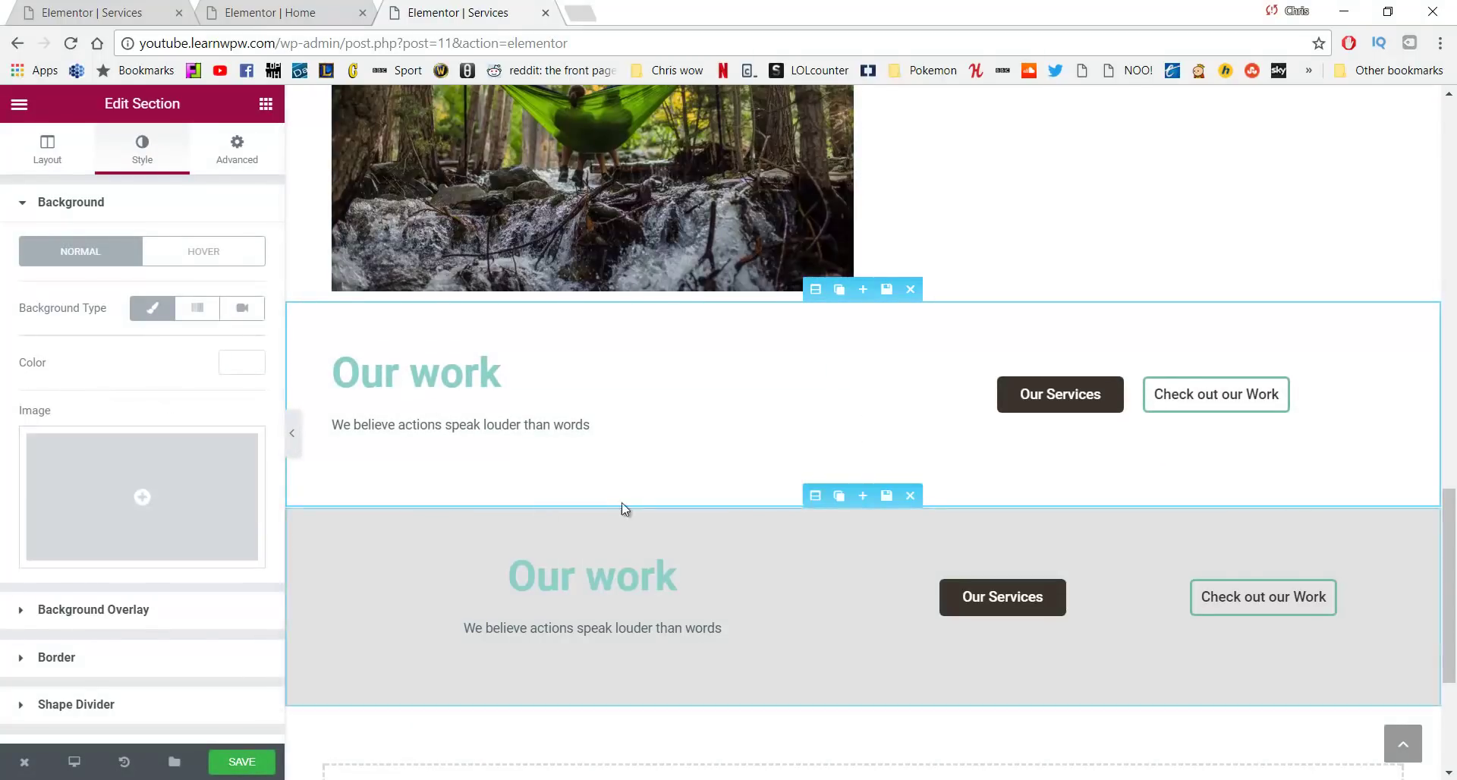
# Change the lower Our work section's background colour to white as well
pyautogui.click(815, 498)
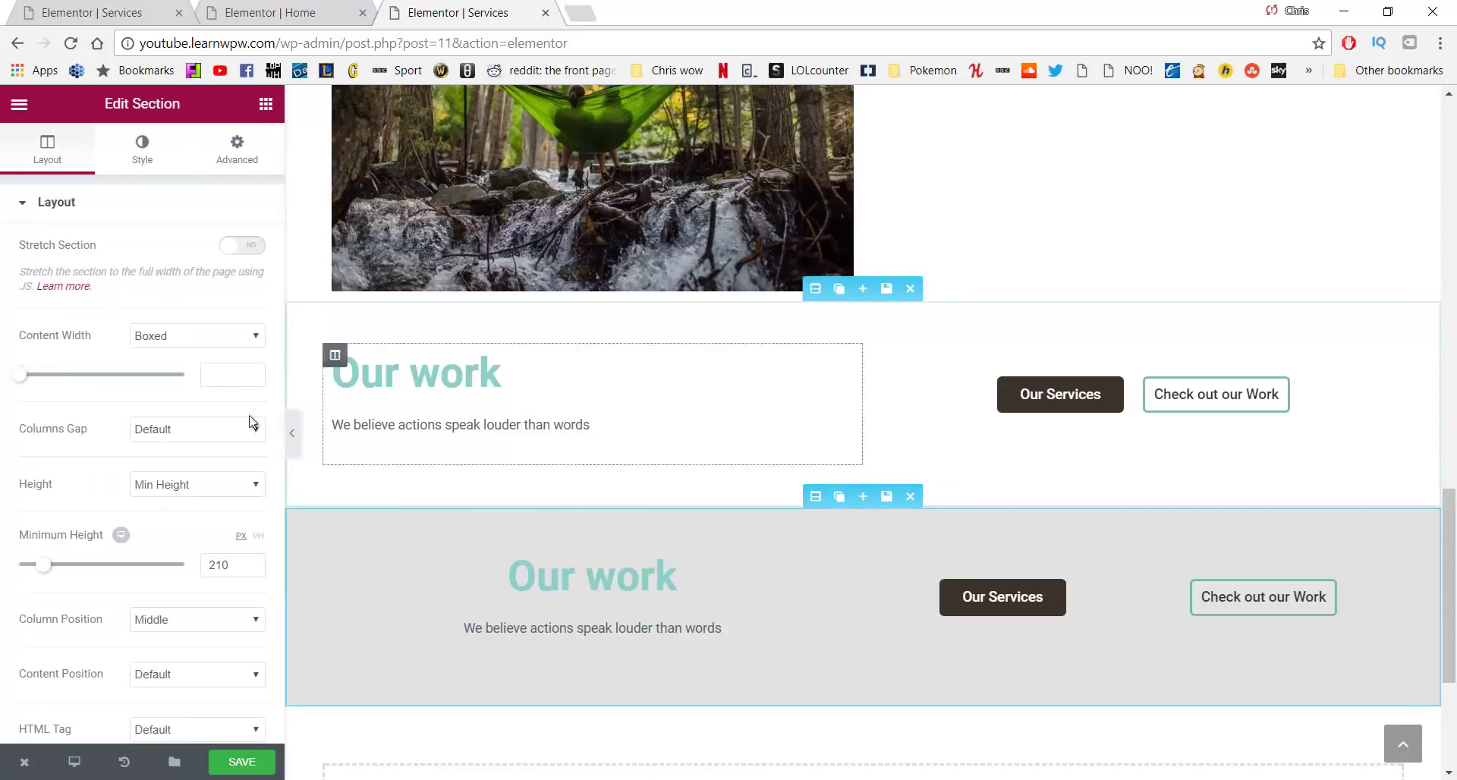
pyautogui.click(144, 152)
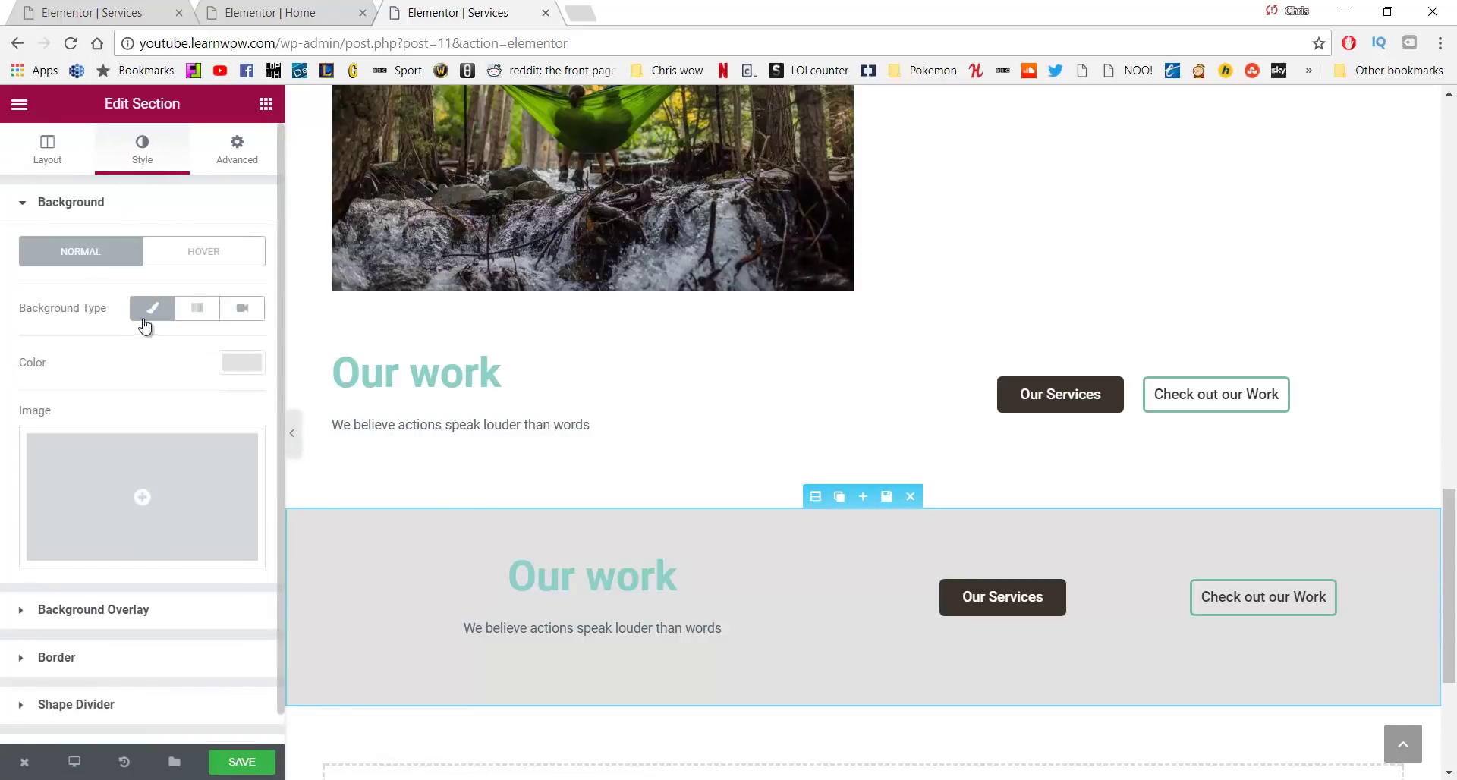
pyautogui.click(226, 359)
pyautogui.moveTo(24, 415); pyautogui.dragTo(4, 382)
pyautogui.click(6, 384)
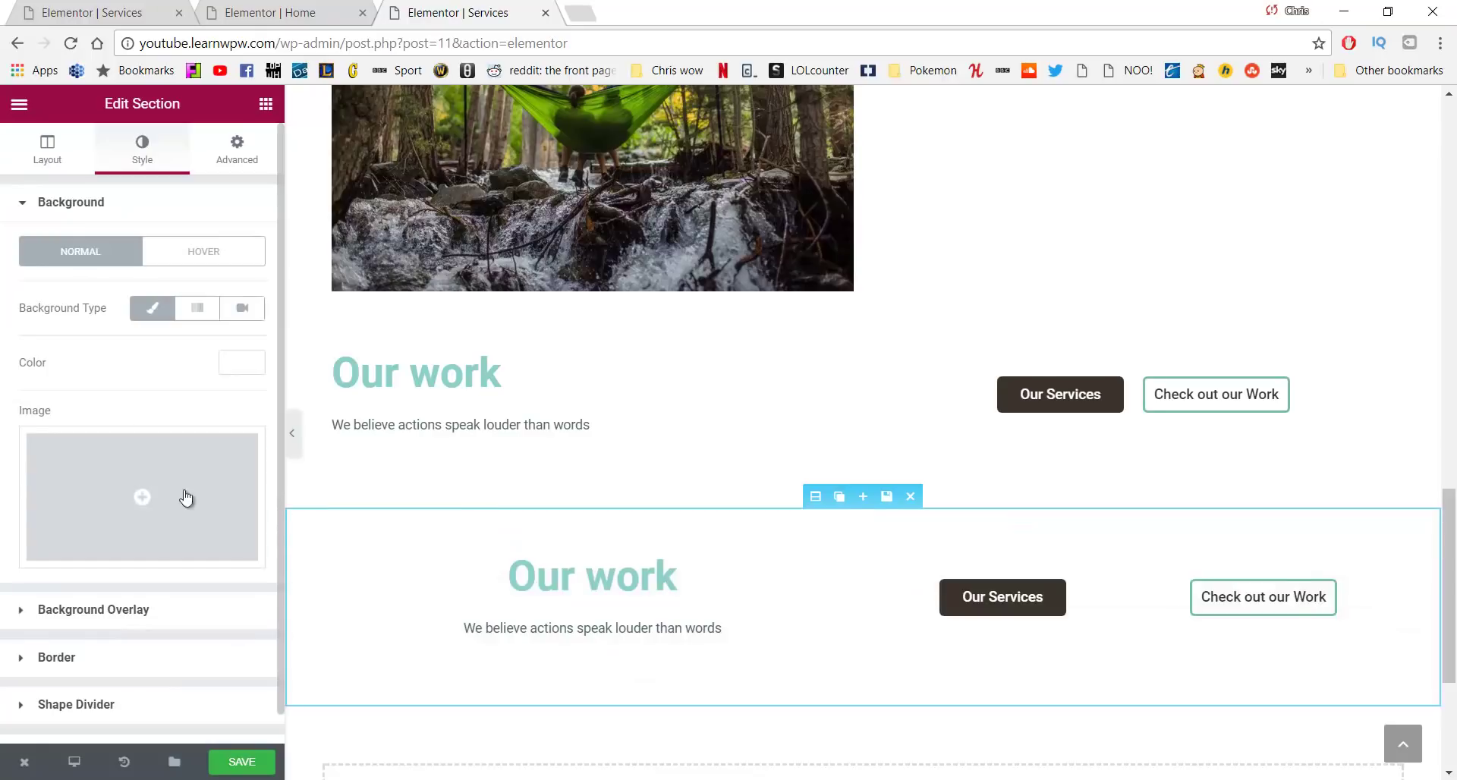
pyautogui.click(475, 385)
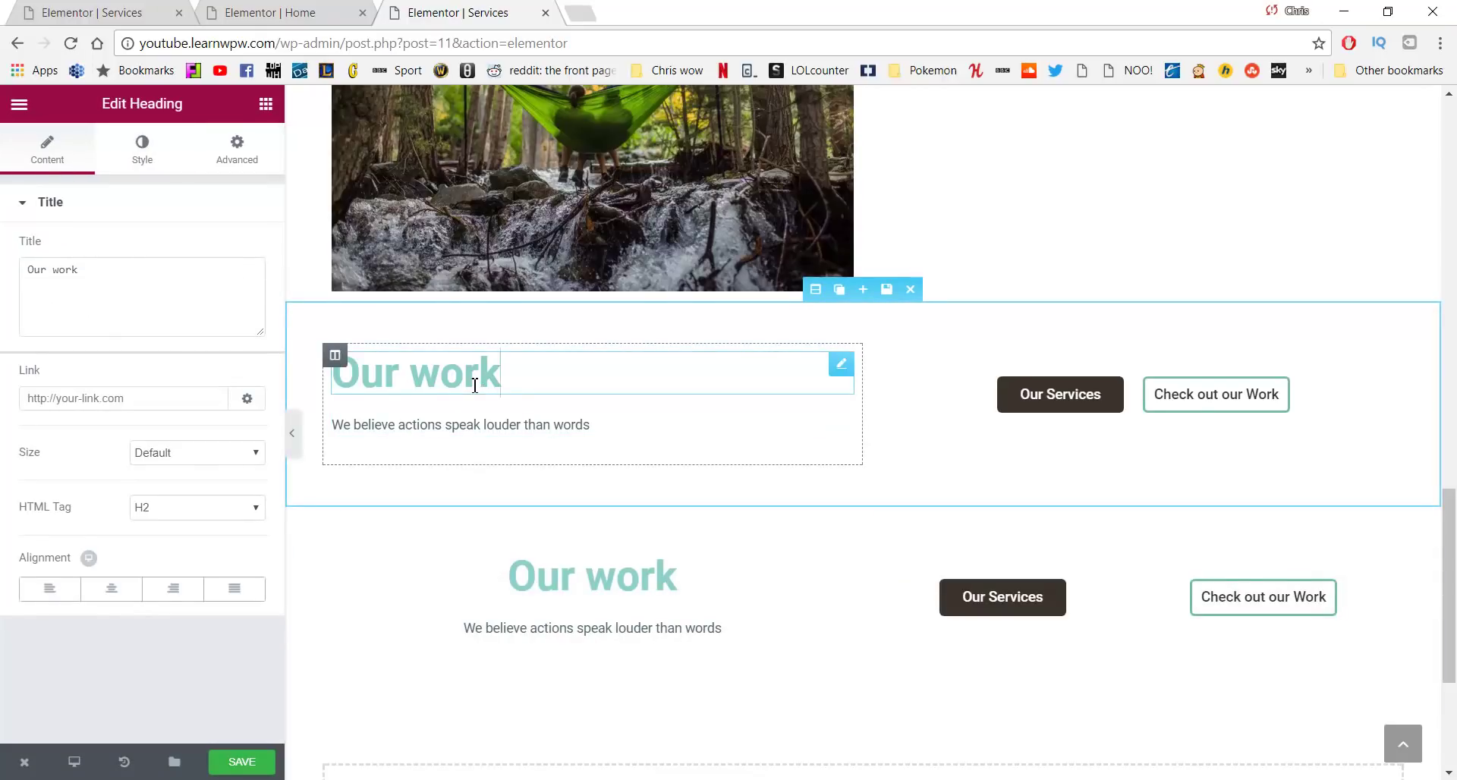
# Retitle the upper Our work heading to 'Schedule a Visit'
pyautogui.moveTo(507, 381); pyautogui.dragTo(348, 383)
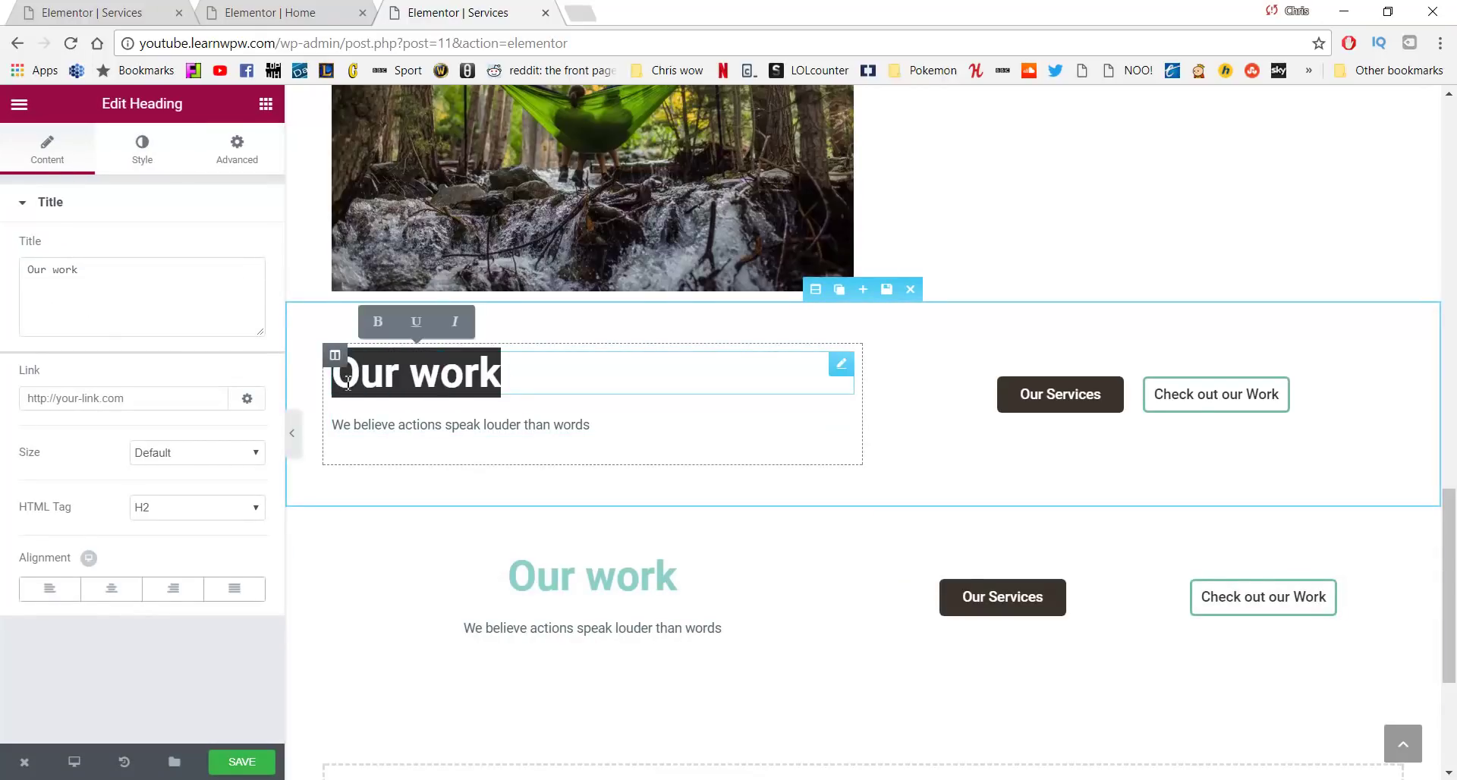
pyautogui.click(160, 309)
pyautogui.hotkey('ctrl', 'a')
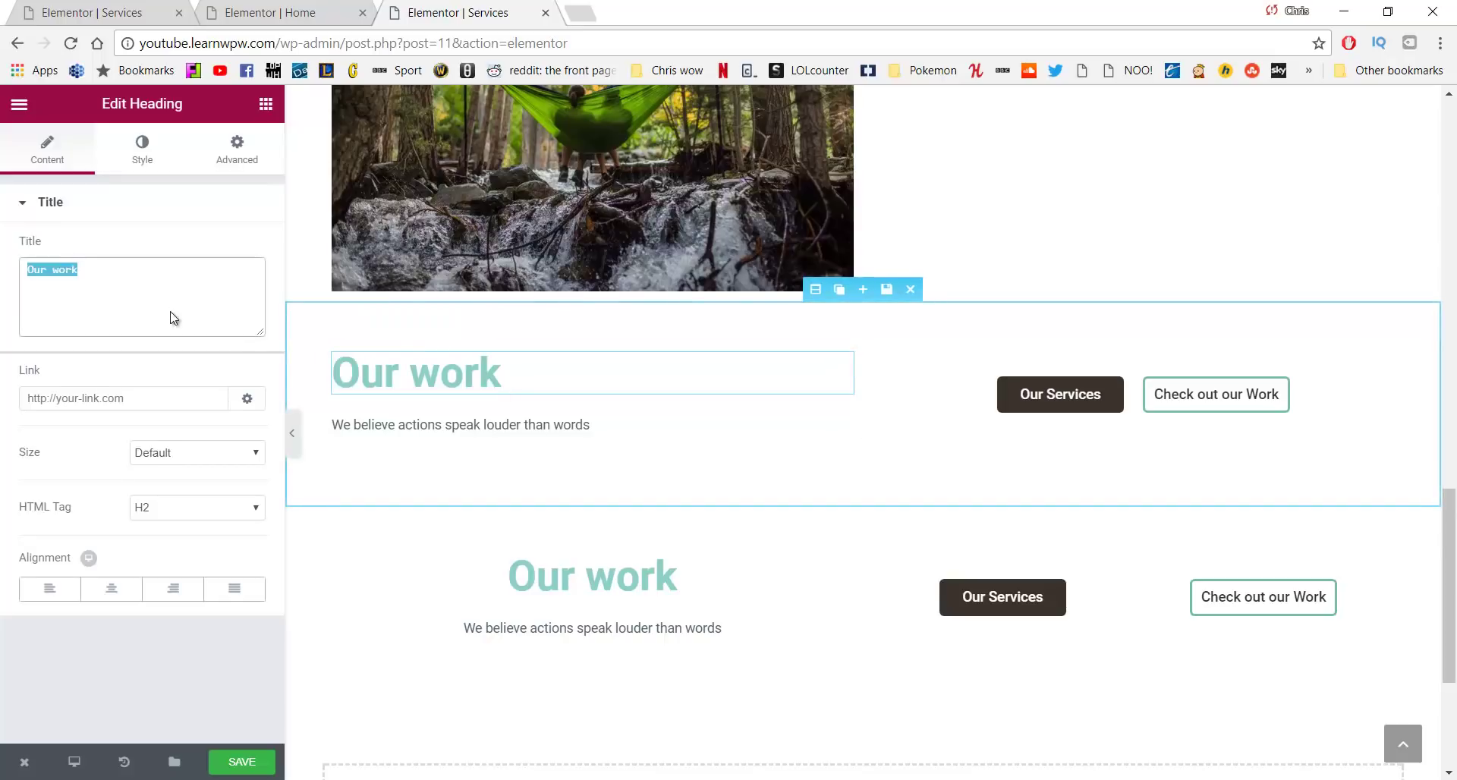
pyautogui.write('Schedule a Visit')
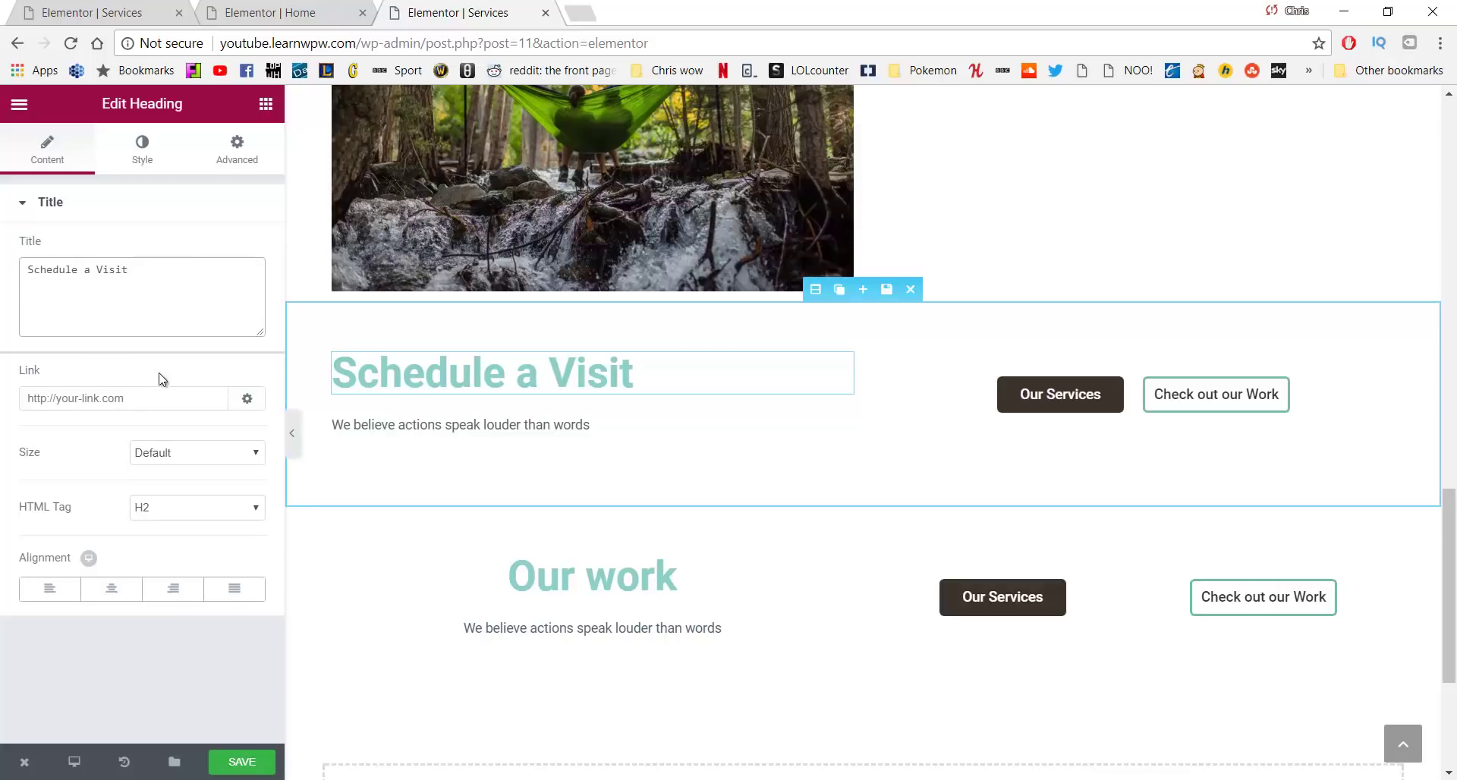
# Replace the paragraph with 'Call or email to schedule a 3 day retreat or check out our work'
pyautogui.click(599, 425)
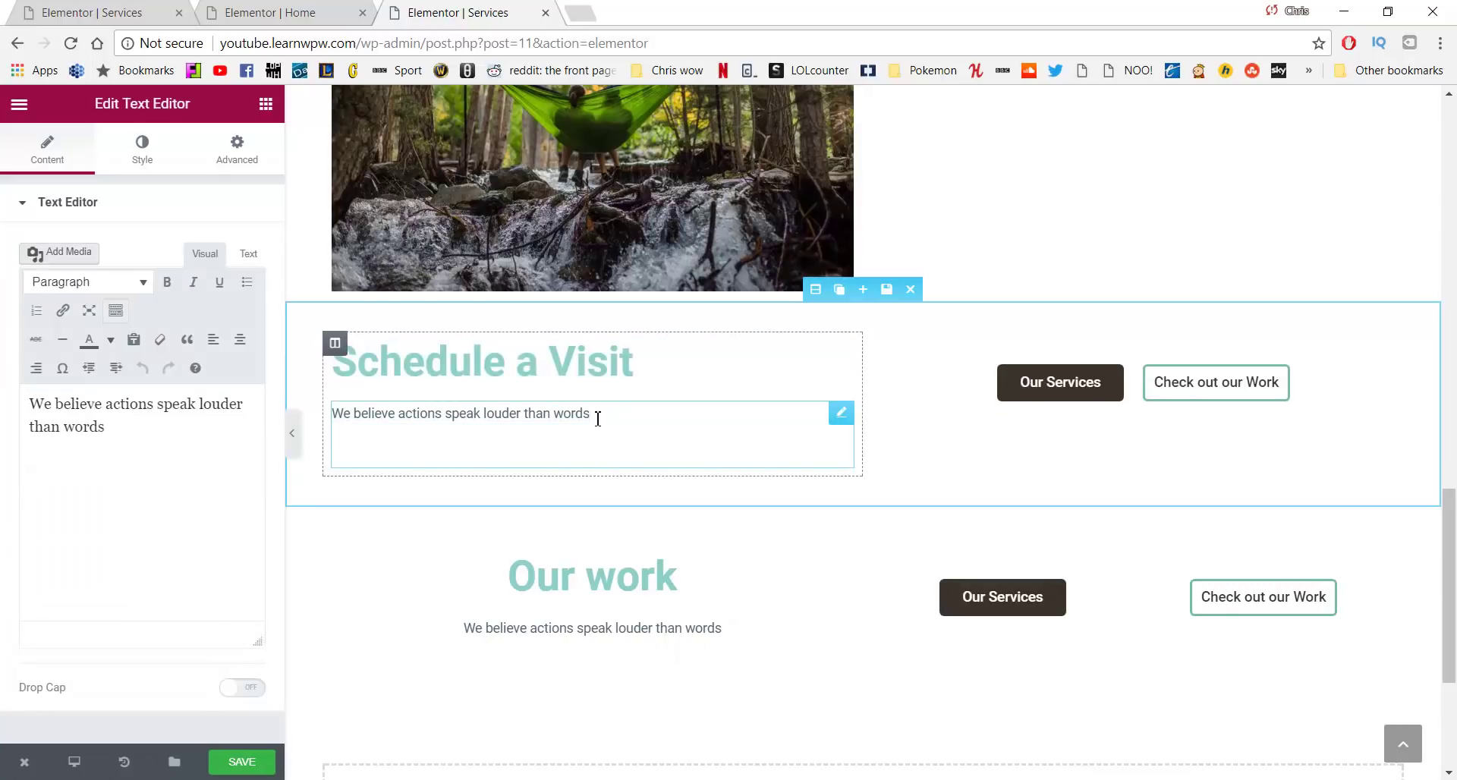
pyautogui.moveTo(598, 419); pyautogui.dragTo(330, 415)
pyautogui.moveTo(105, 426); pyautogui.dragTo(6, 404)
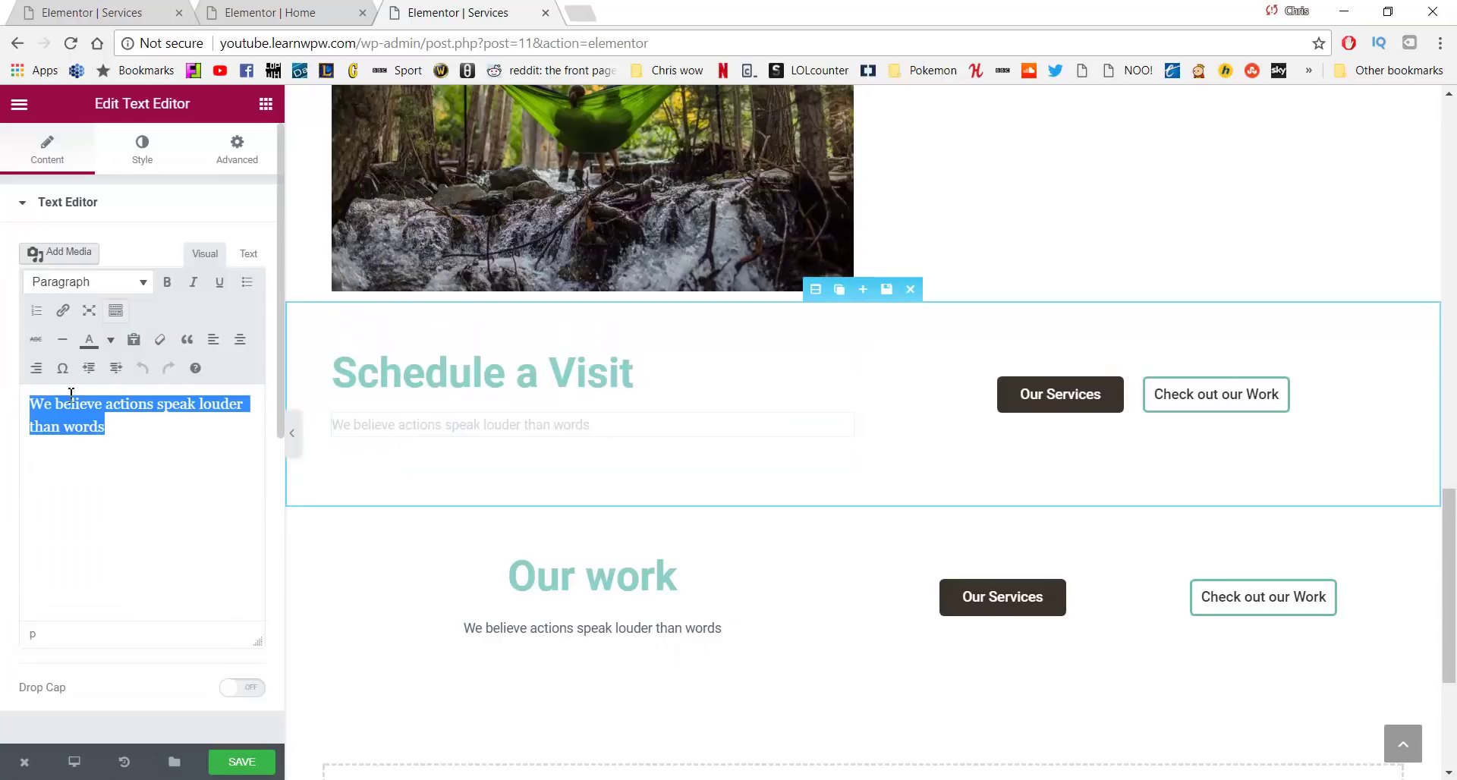
pyautogui.write('Call or email to schedule a 3 day retreat or check out our work')
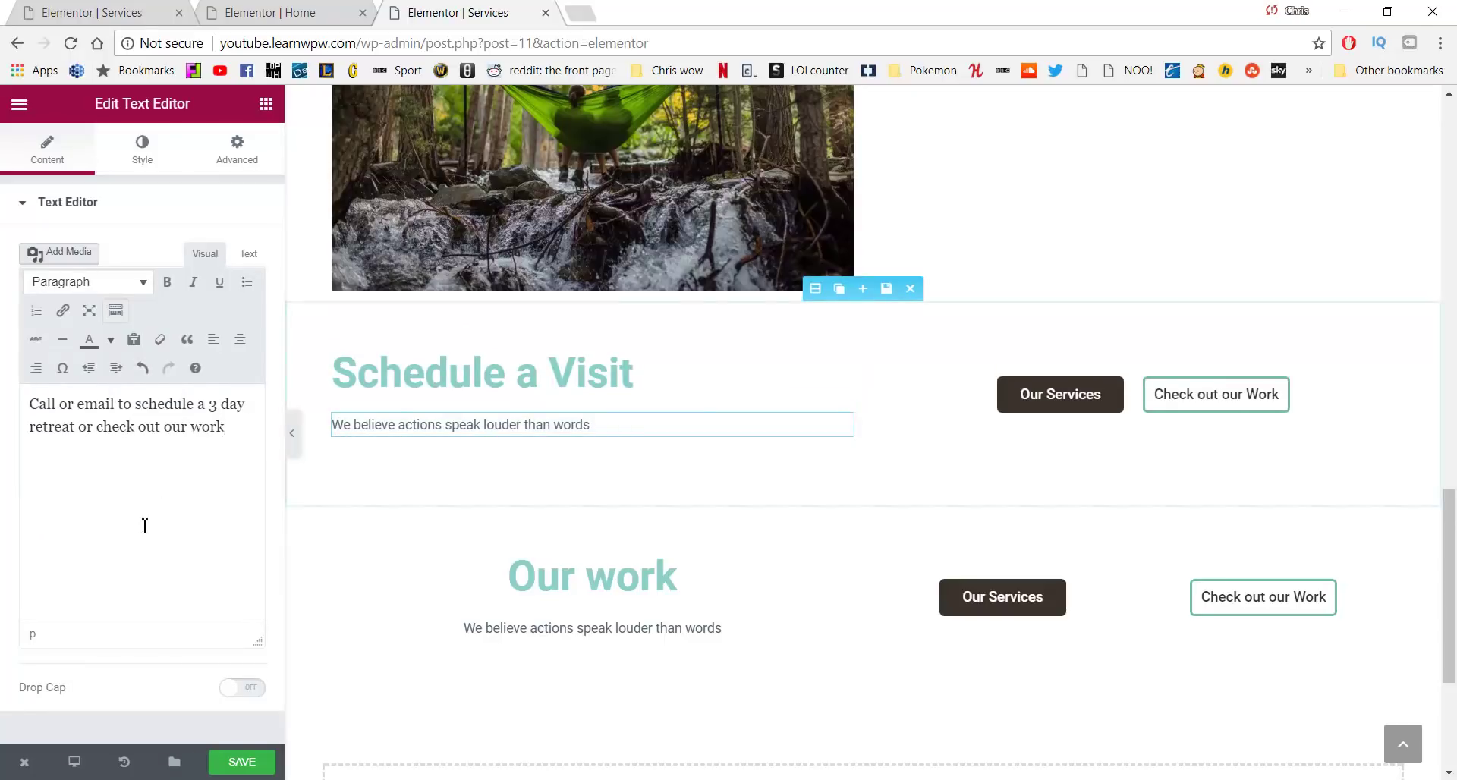
pyautogui.click(138, 427)
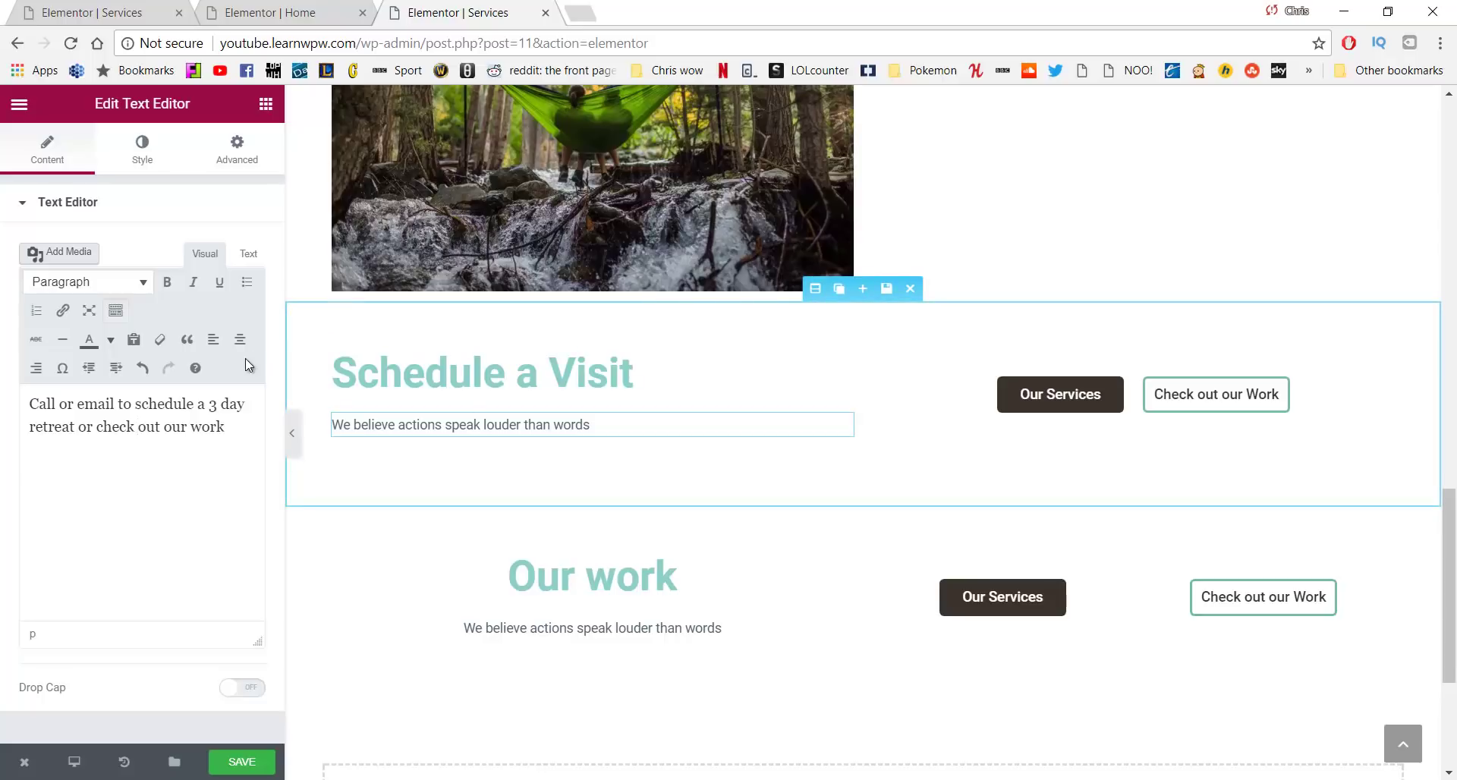
pyautogui.click(432, 372)
pyautogui.moveTo(666, 380); pyautogui.dragTo(328, 376)
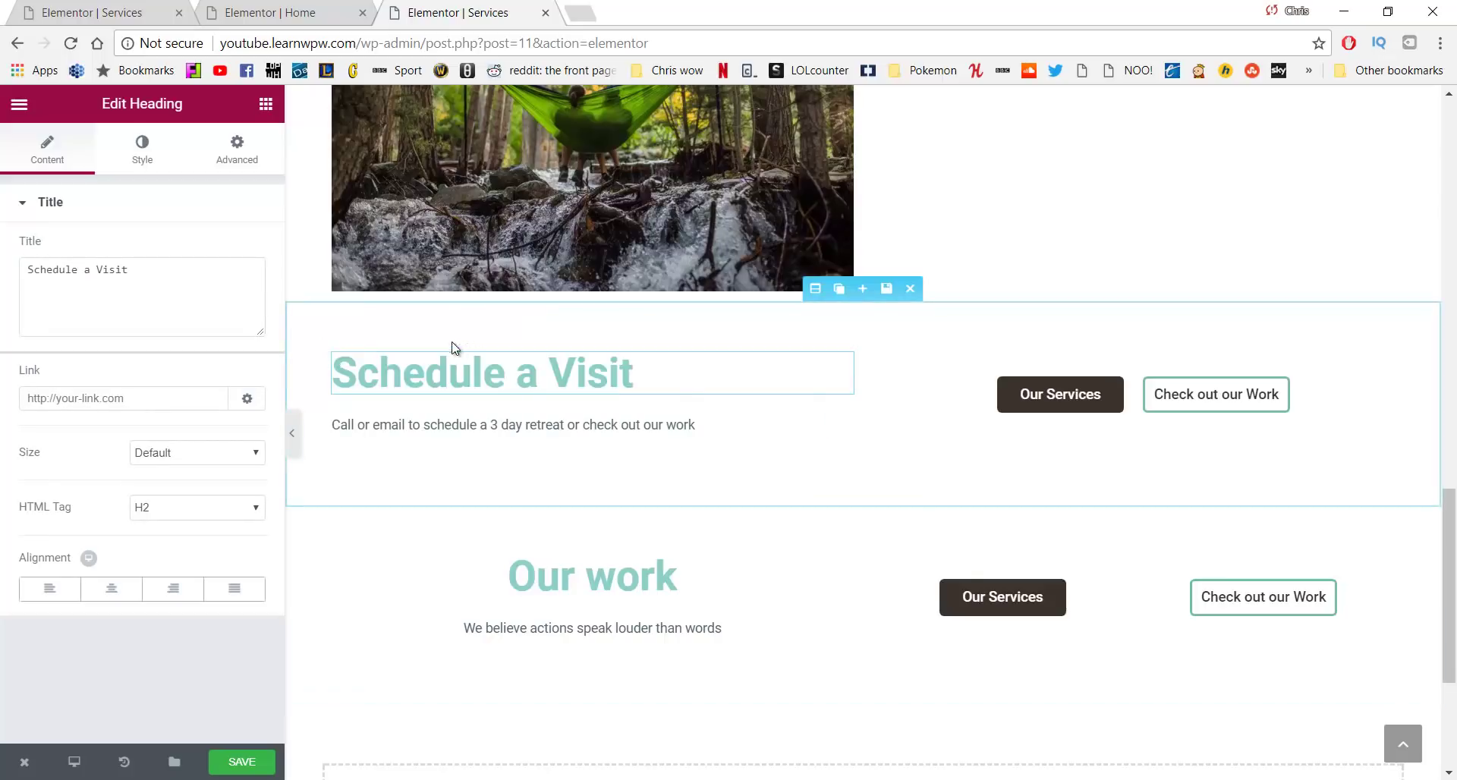
pyautogui.click(337, 354)
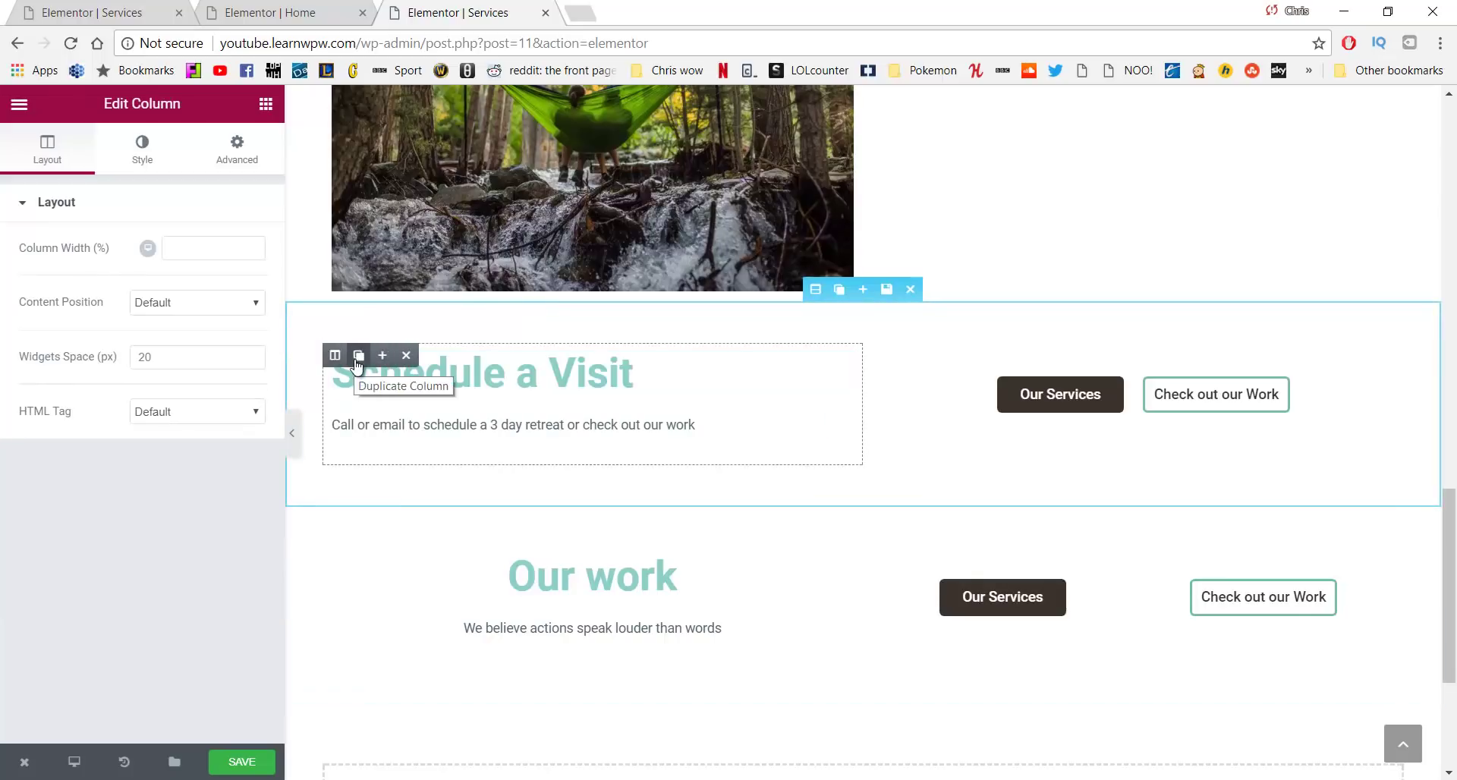
# Move a duplicate of the Schedule a Visit column into the lower section and delete its Our work column
pyautogui.click(357, 362)
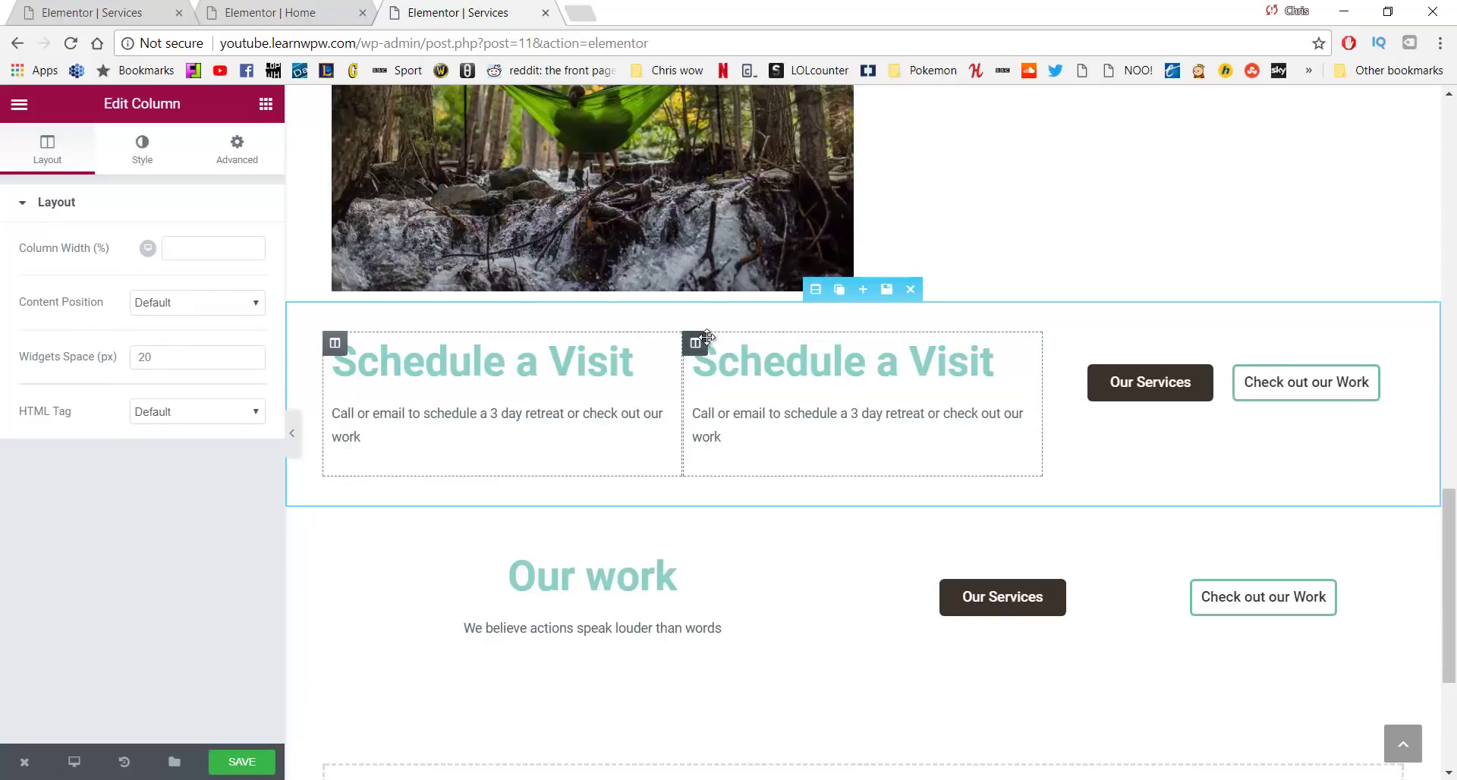
pyautogui.click(767, 345)
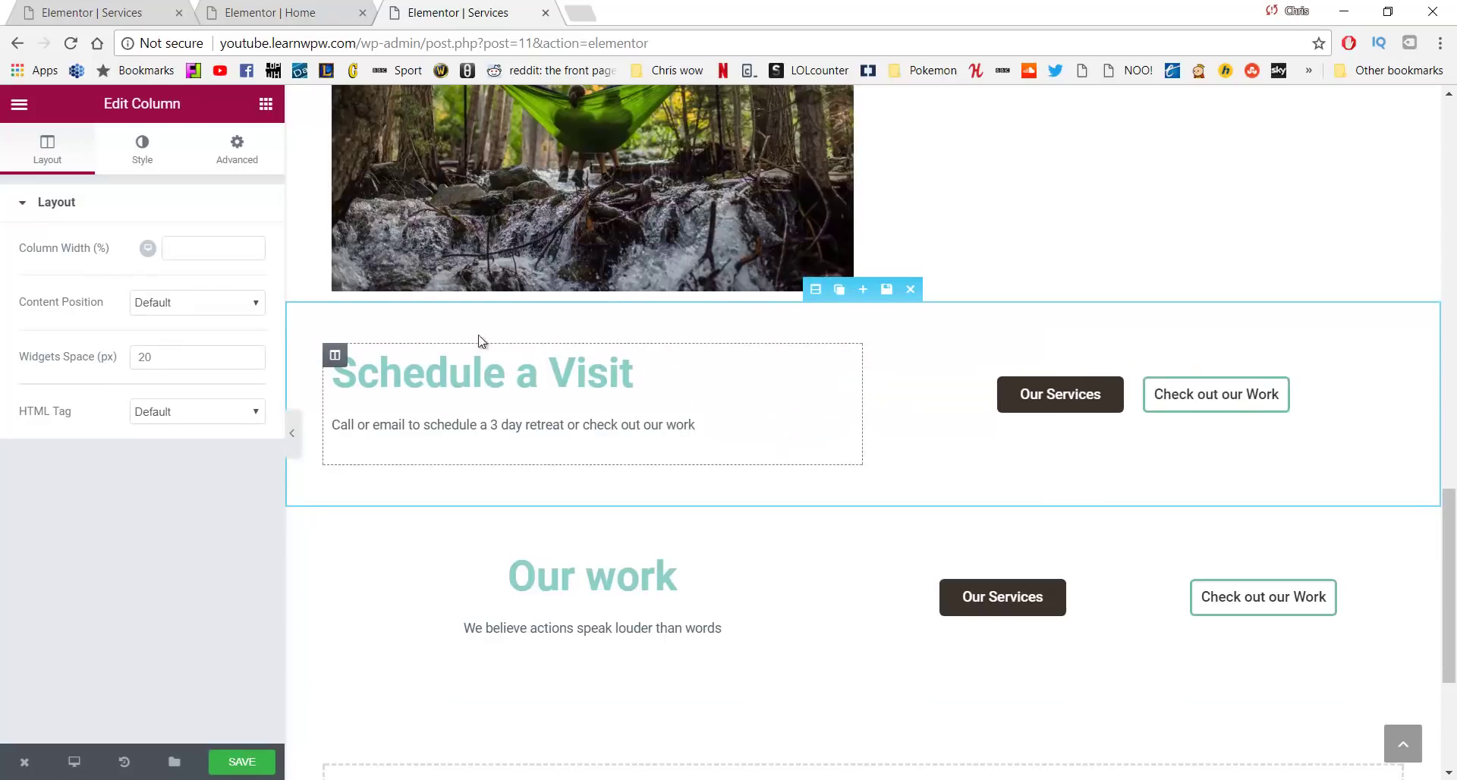
pyautogui.click(643, 381)
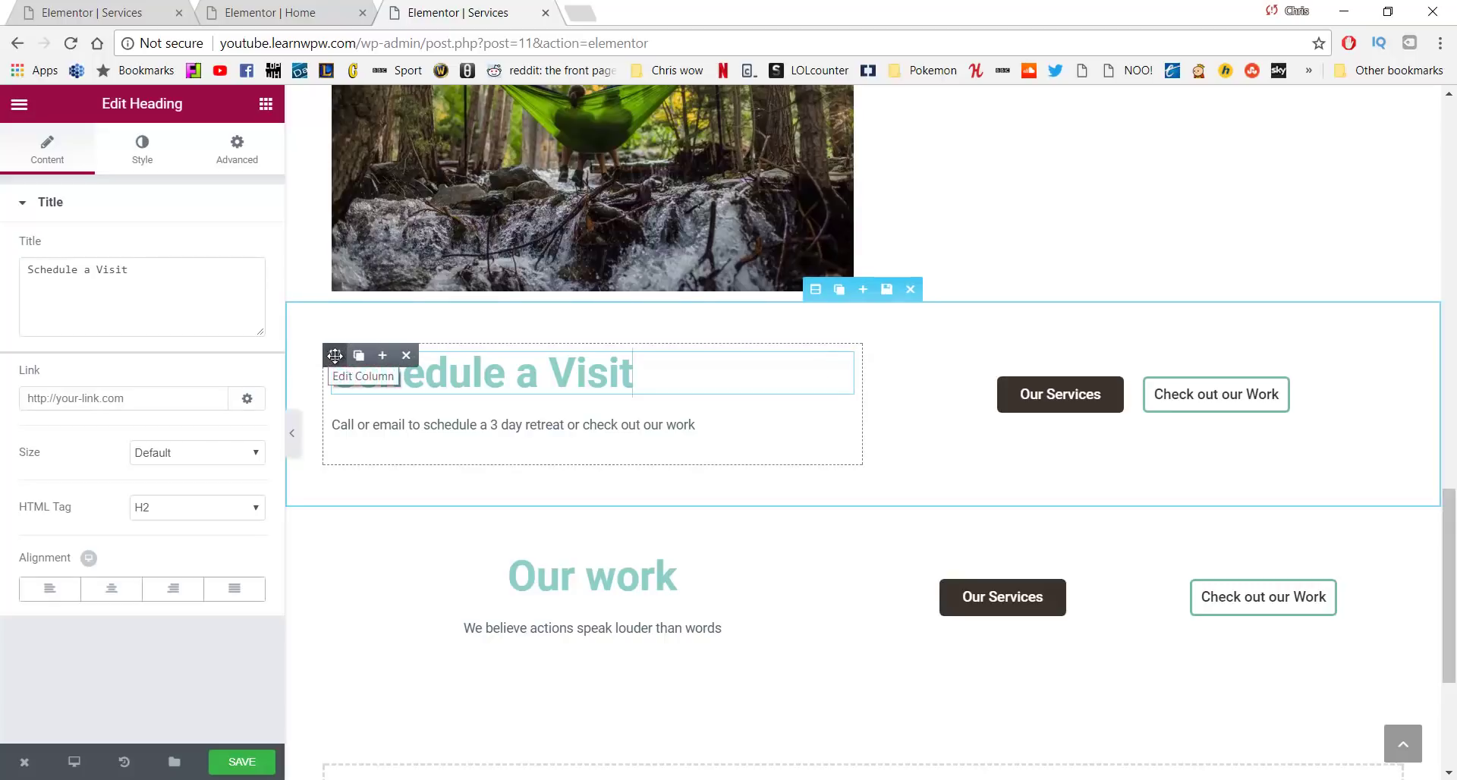
pyautogui.click(358, 355)
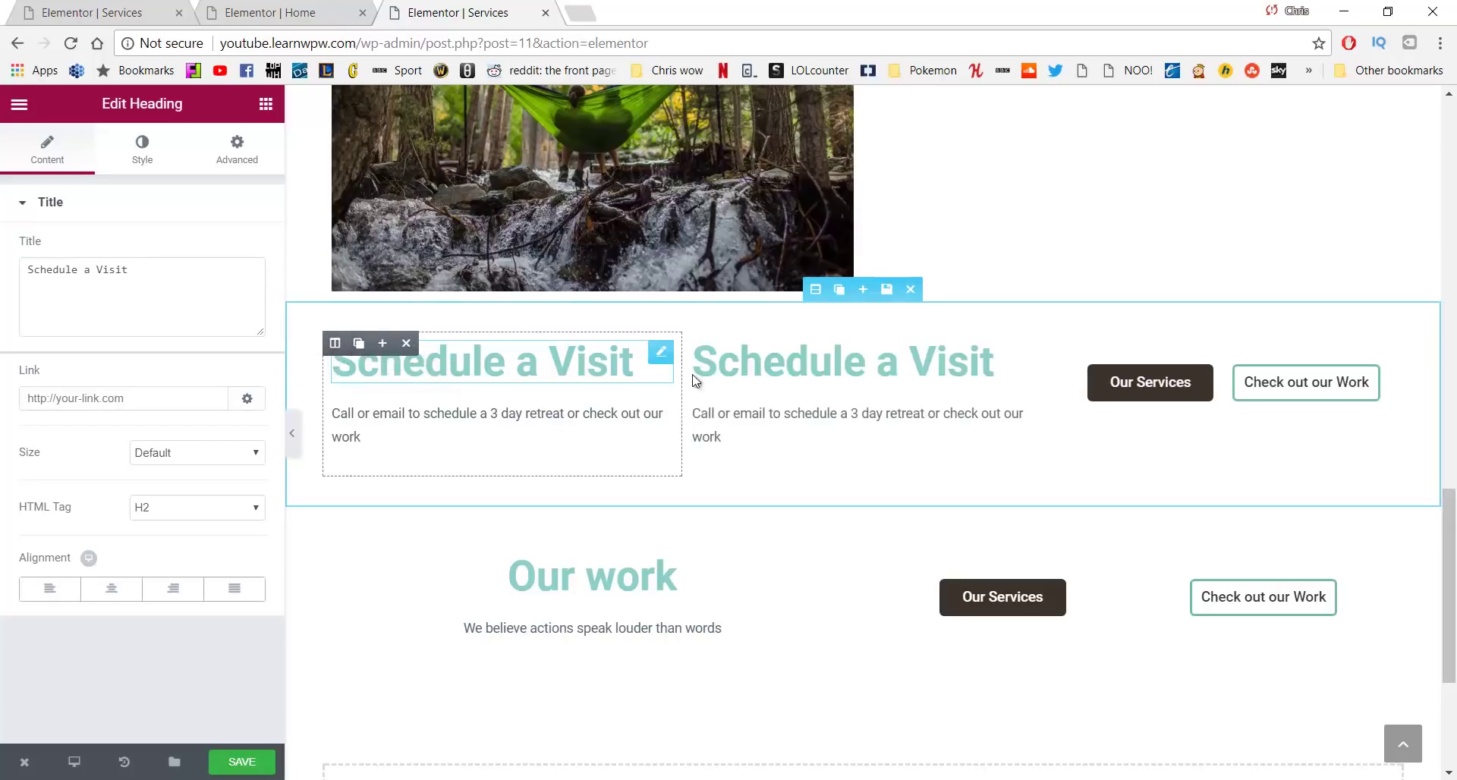
pyautogui.moveTo(699, 339); pyautogui.dragTo(335, 570)
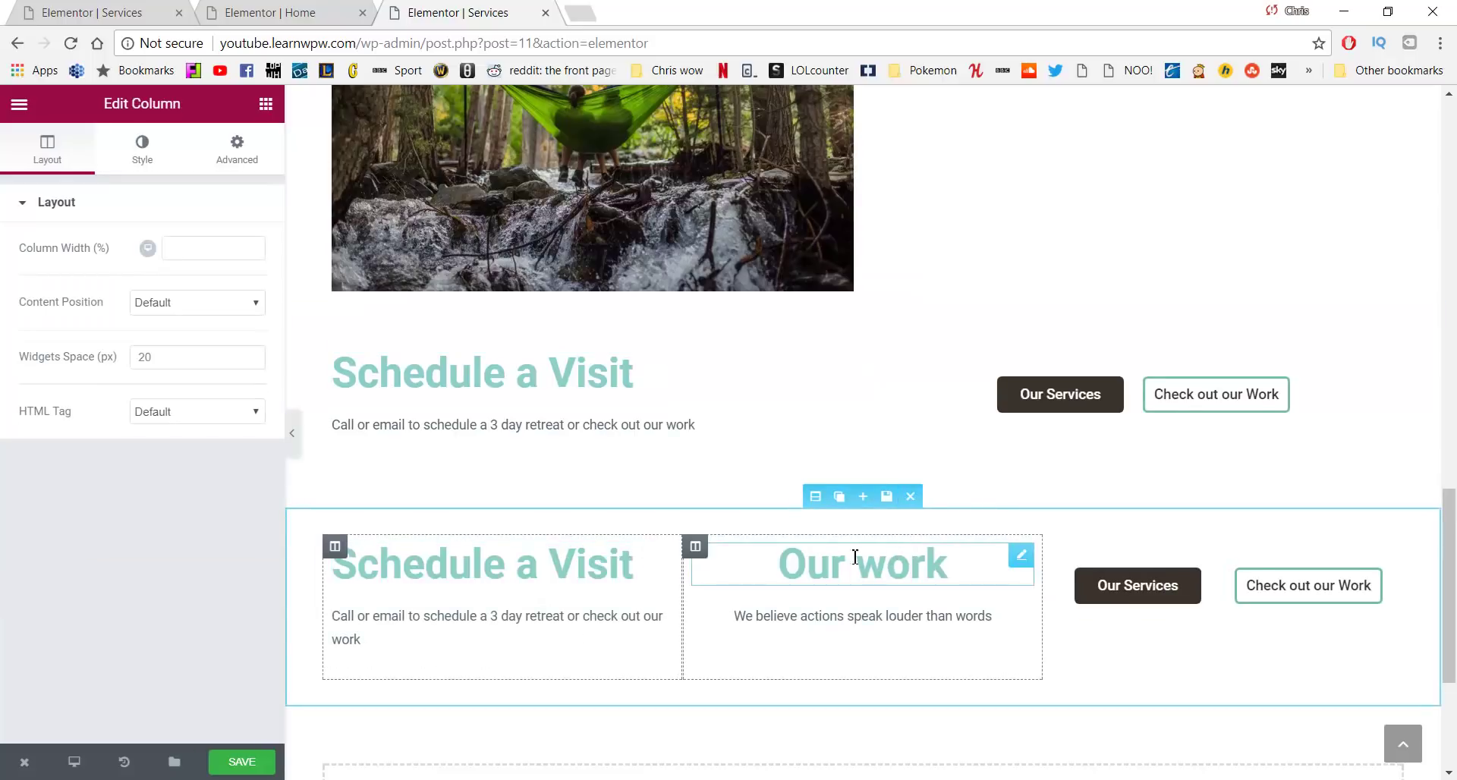
pyautogui.click(765, 548)
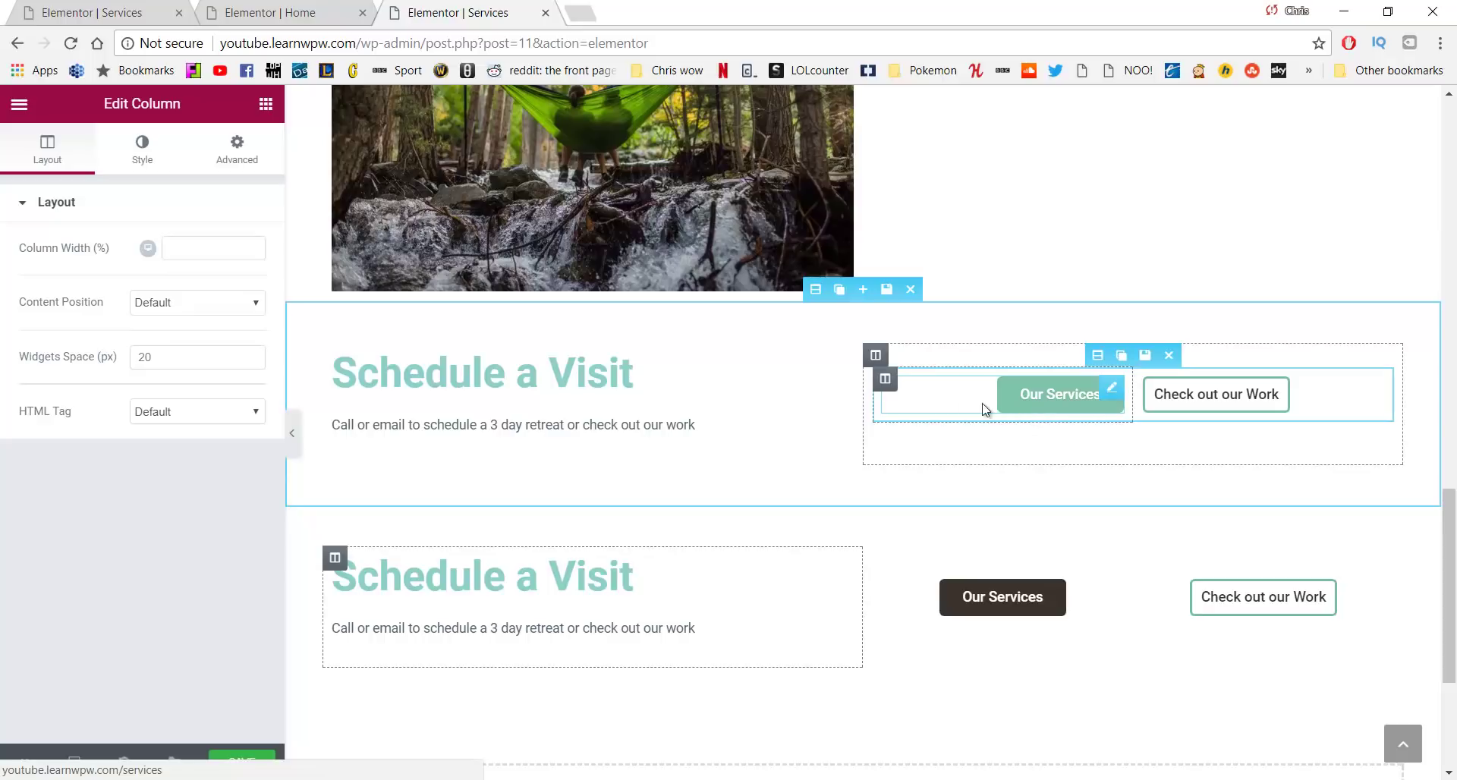
pyautogui.scroll(1, 433, 463)
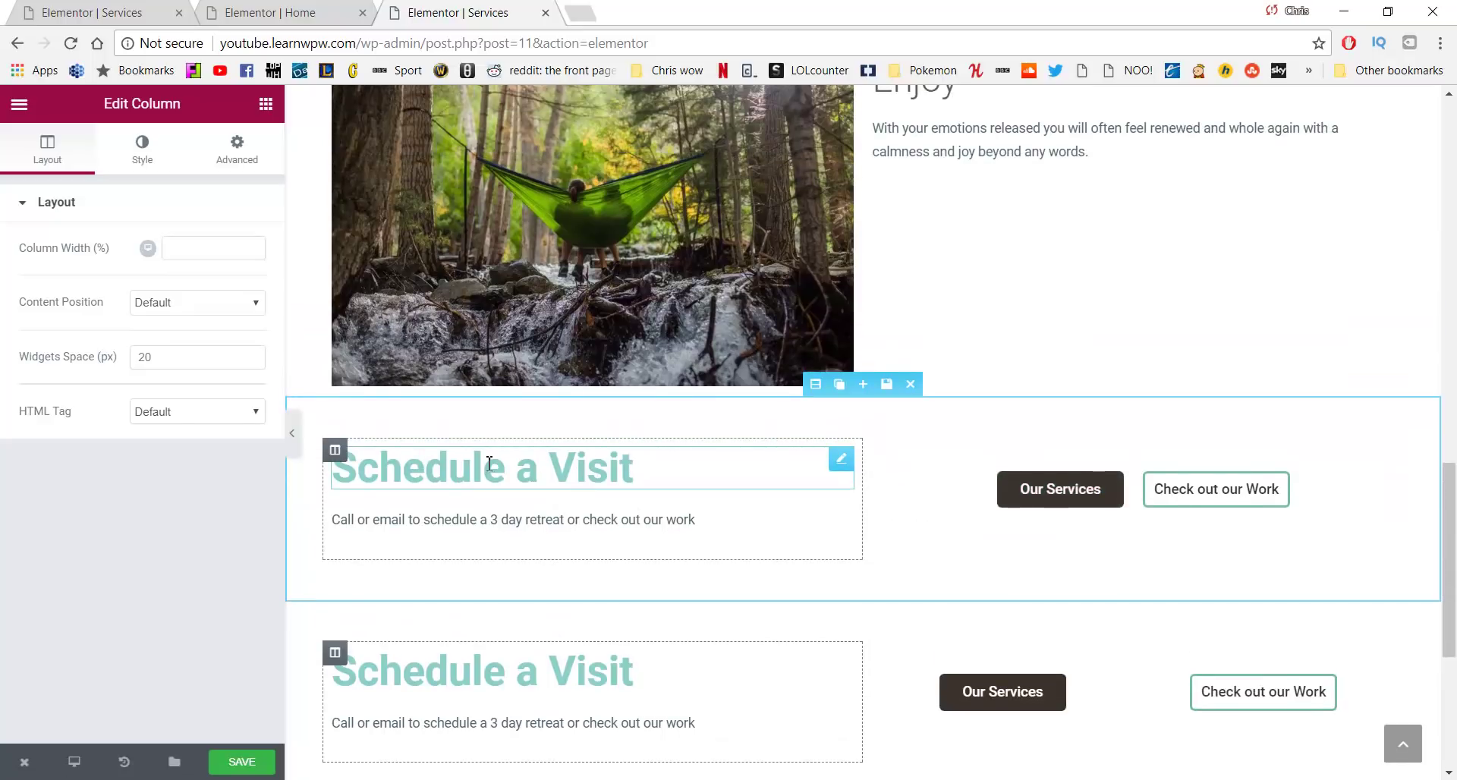
# Set the upper Schedule a Visit heading's text colour to grey #757575
pyautogui.moveTo(635, 466); pyautogui.dragTo(330, 466)
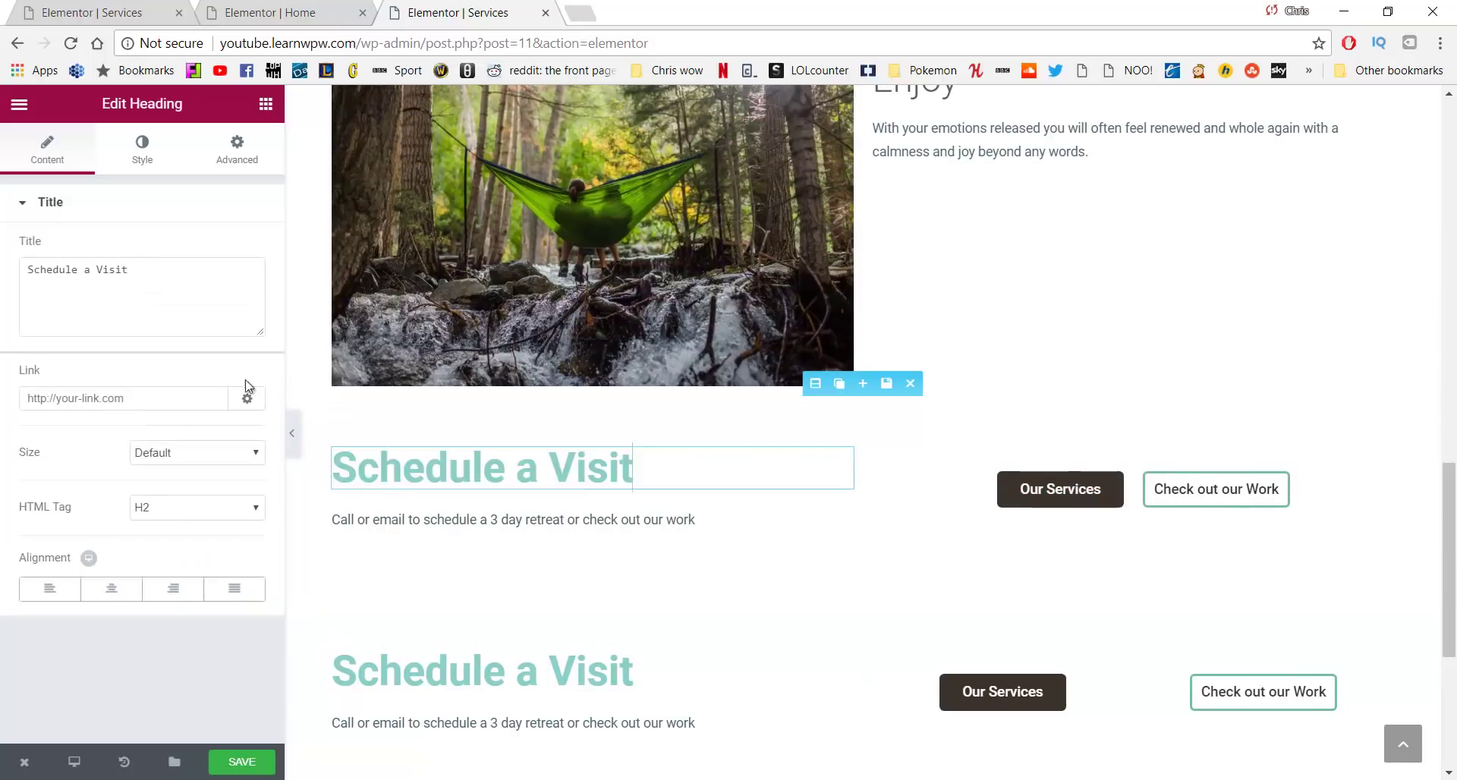
pyautogui.click(135, 151)
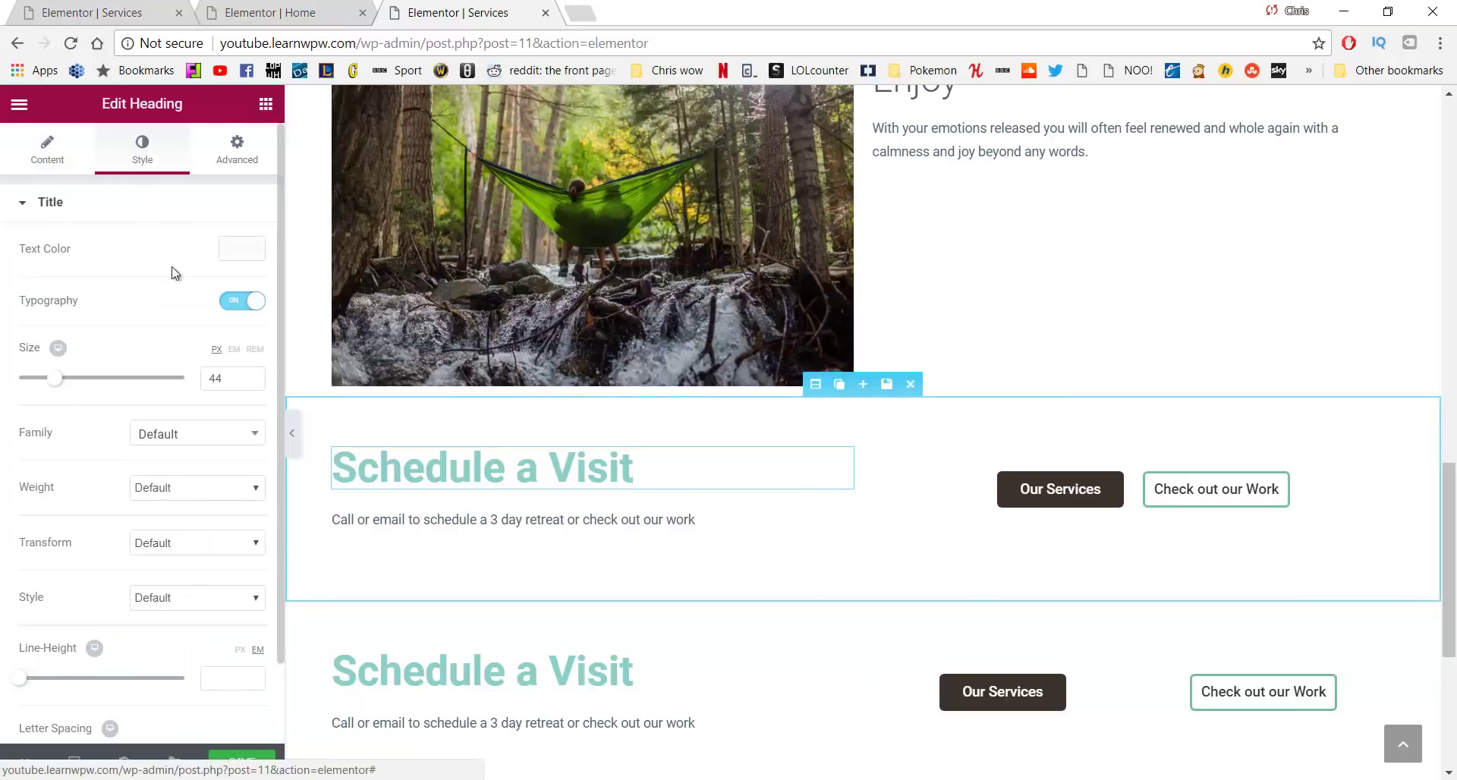
pyautogui.click(237, 250)
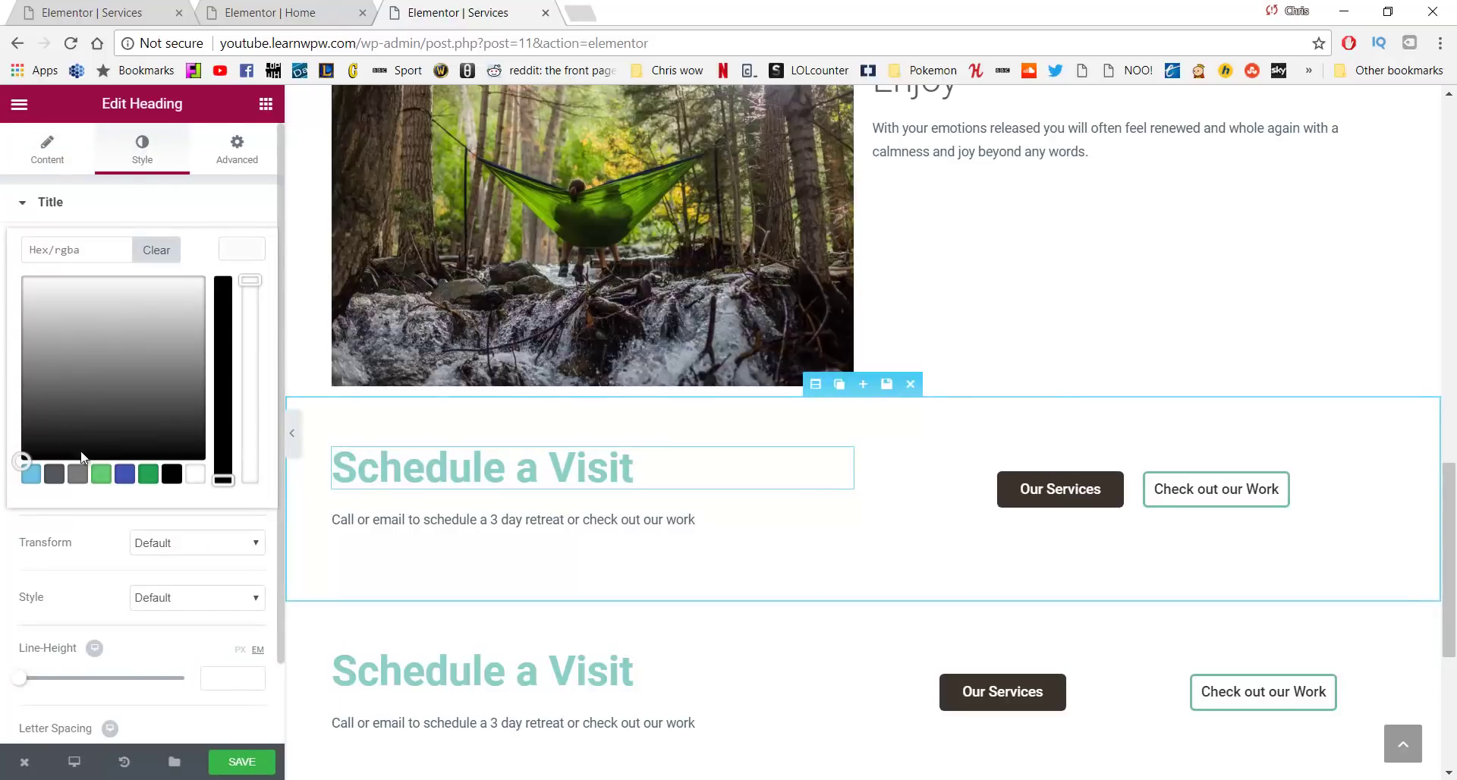
pyautogui.moveTo(67, 391)
pyautogui.mouseDown()
pyautogui.moveTo(62, 364)
pyautogui.moveTo(62, 378)
pyautogui.mouseUp()
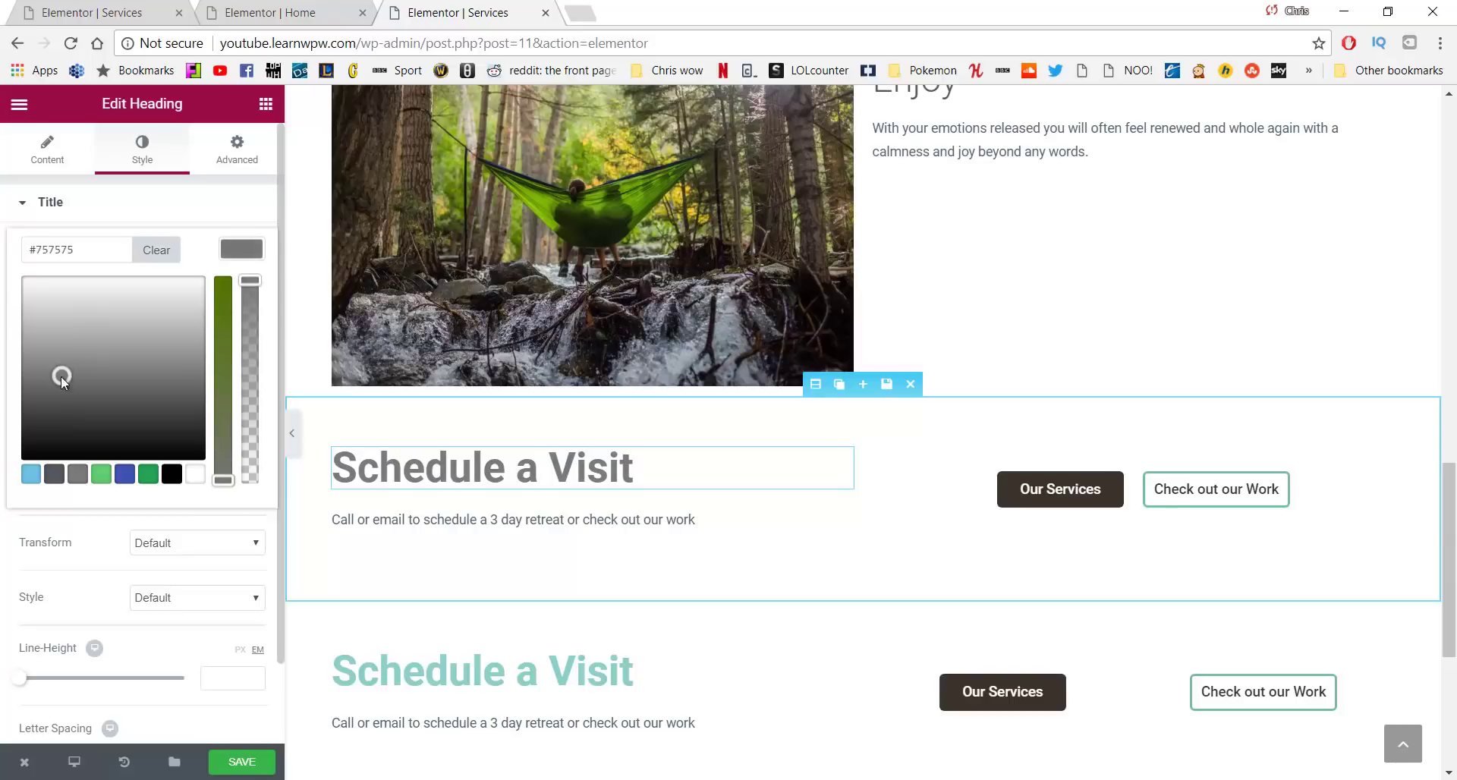
# Set the lower Schedule a Visit heading's text colour to a darker grey
pyautogui.click(569, 670)
pyautogui.moveTo(620, 674); pyautogui.dragTo(323, 657)
pyautogui.click(125, 146)
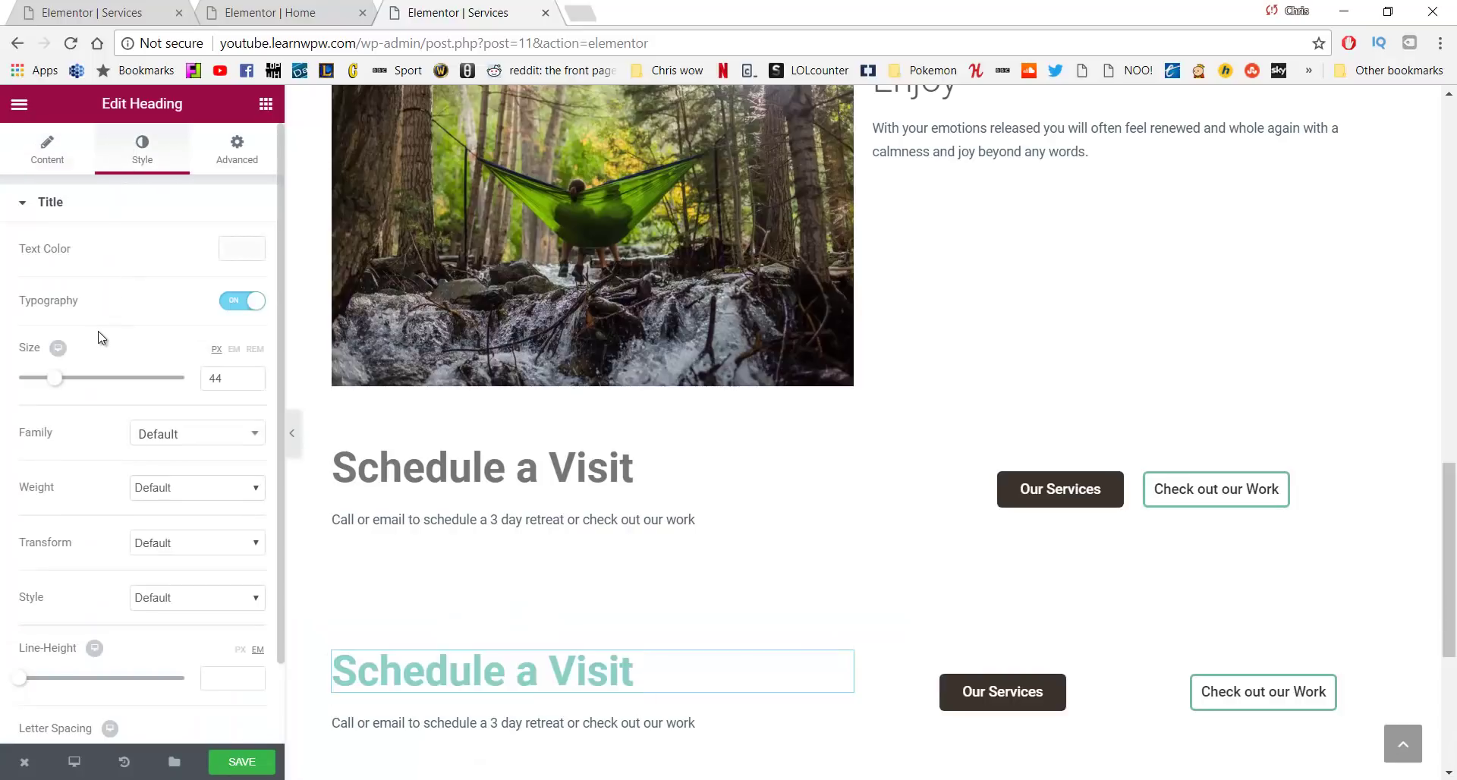
pyautogui.click(224, 252)
pyautogui.click(73, 395)
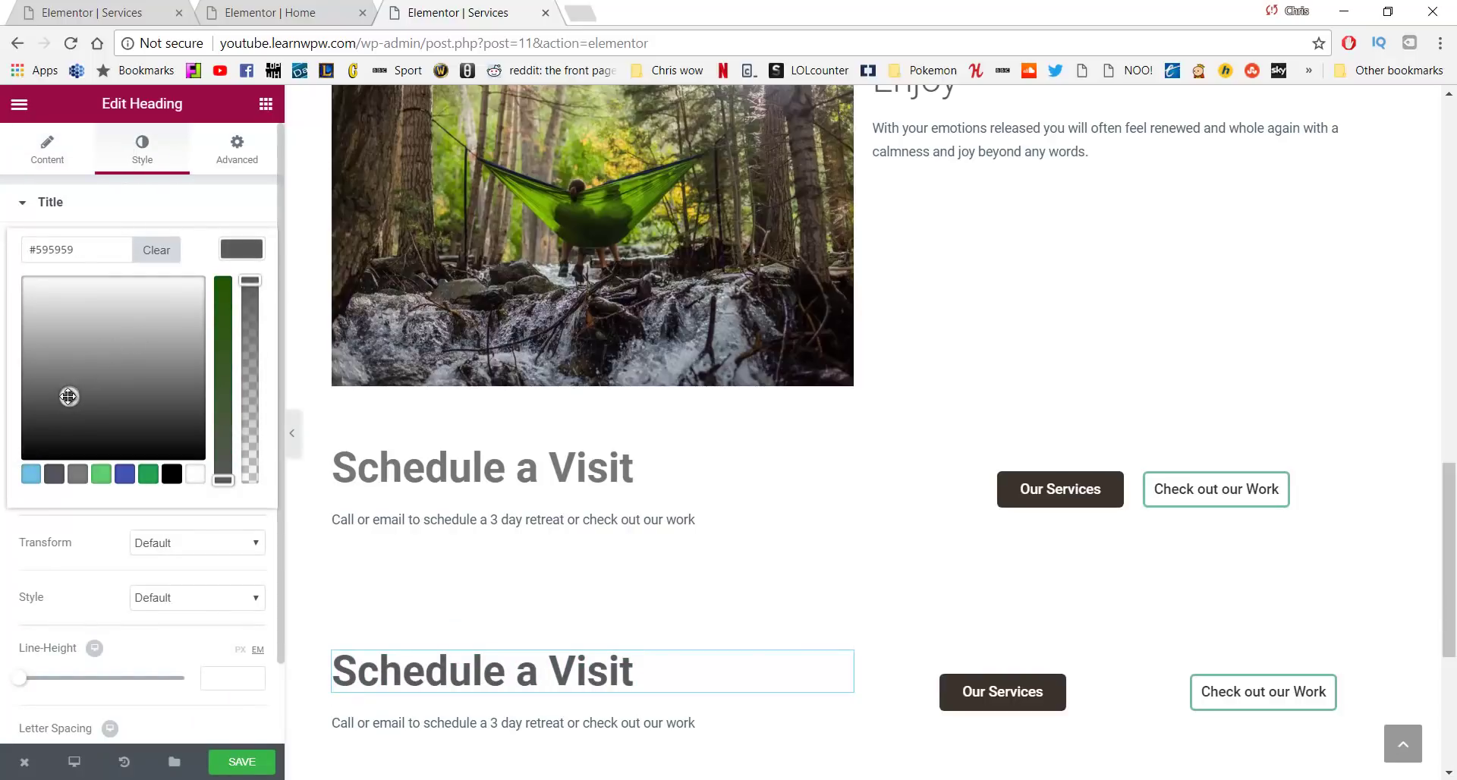
pyautogui.moveTo(68, 396); pyautogui.dragTo(58, 386)
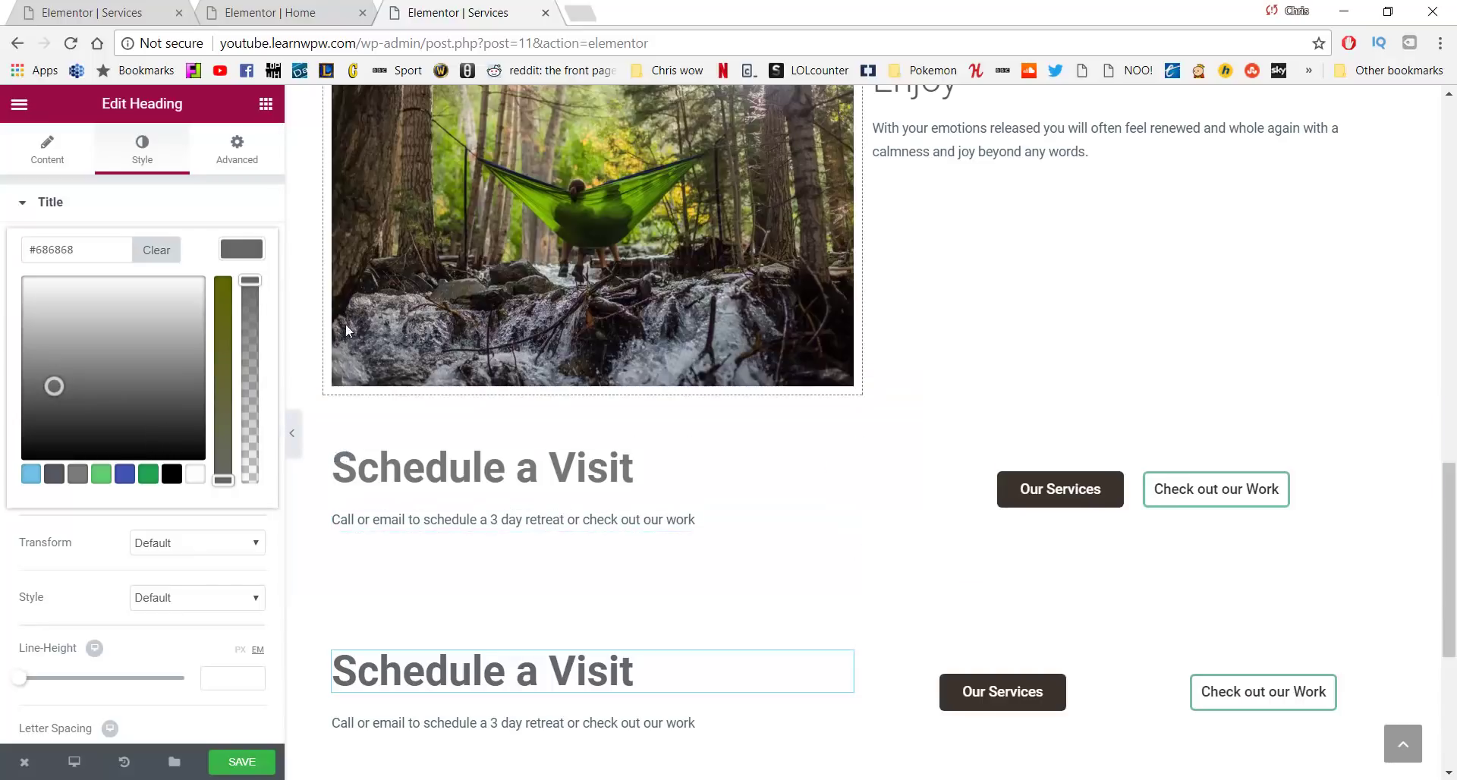
# Relabel the upper Our Services button 'Schedule' and link it to /contact
pyautogui.click(1026, 492)
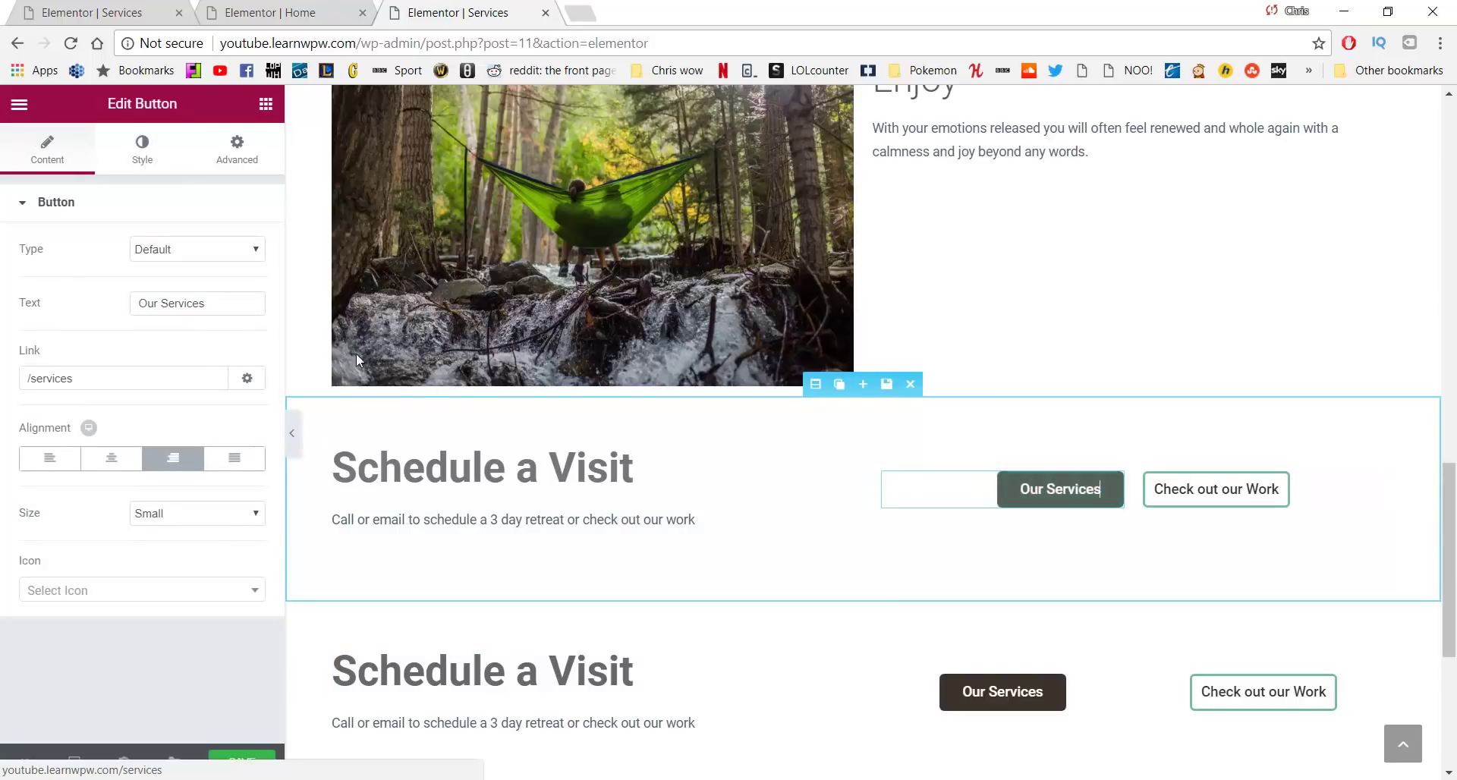
pyautogui.moveTo(228, 304); pyautogui.dragTo(97, 302)
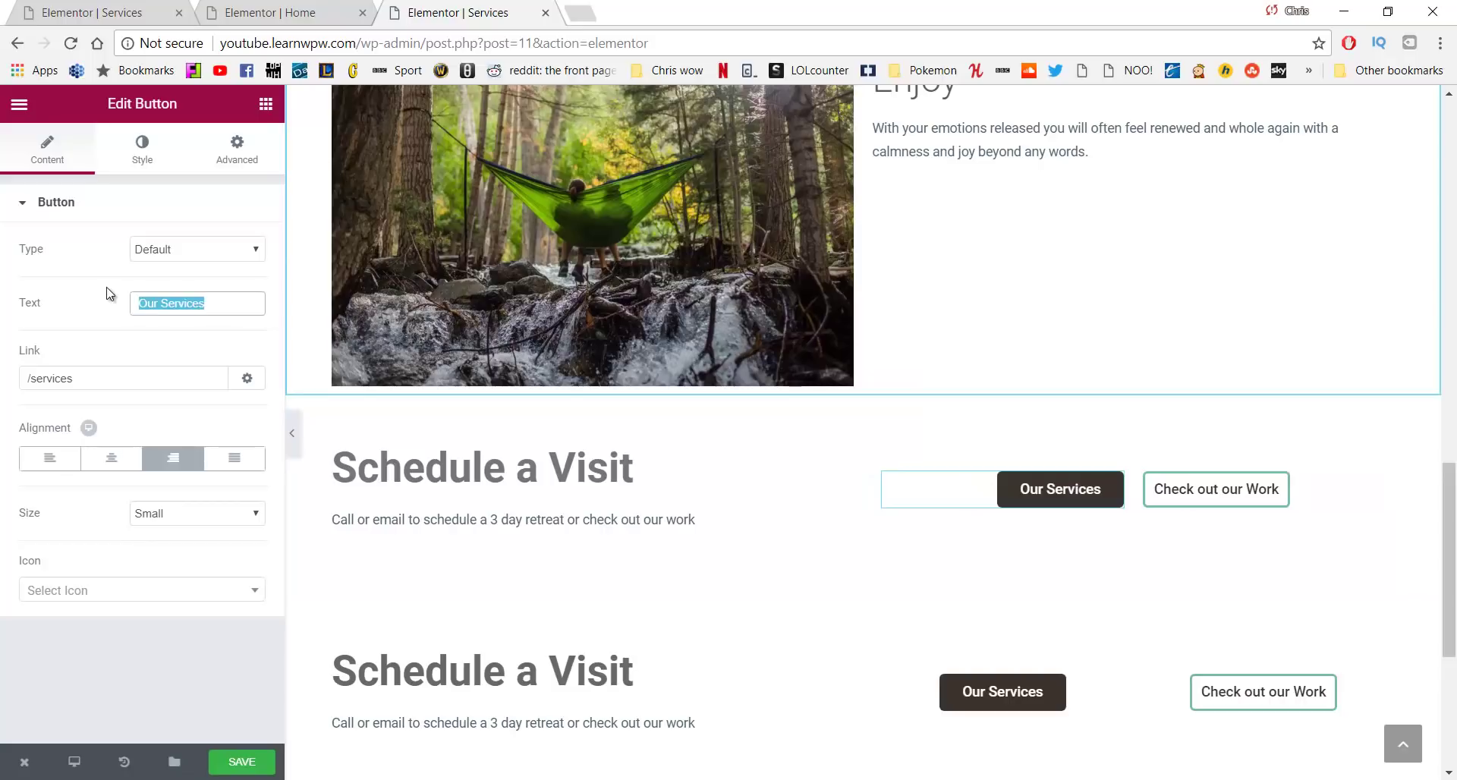
pyautogui.write('Schedule')
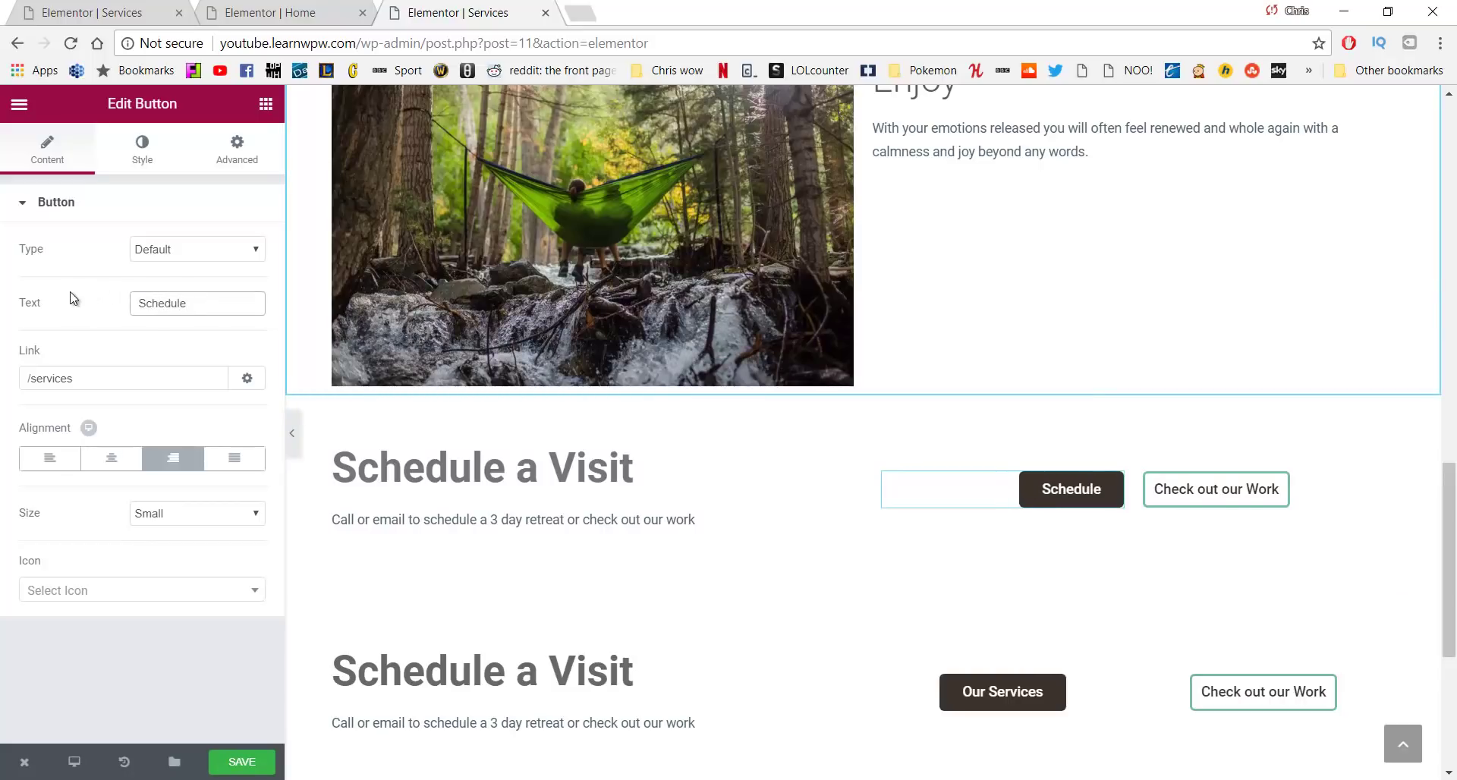
pyautogui.moveTo(73, 378); pyautogui.dragTo(59, 376)
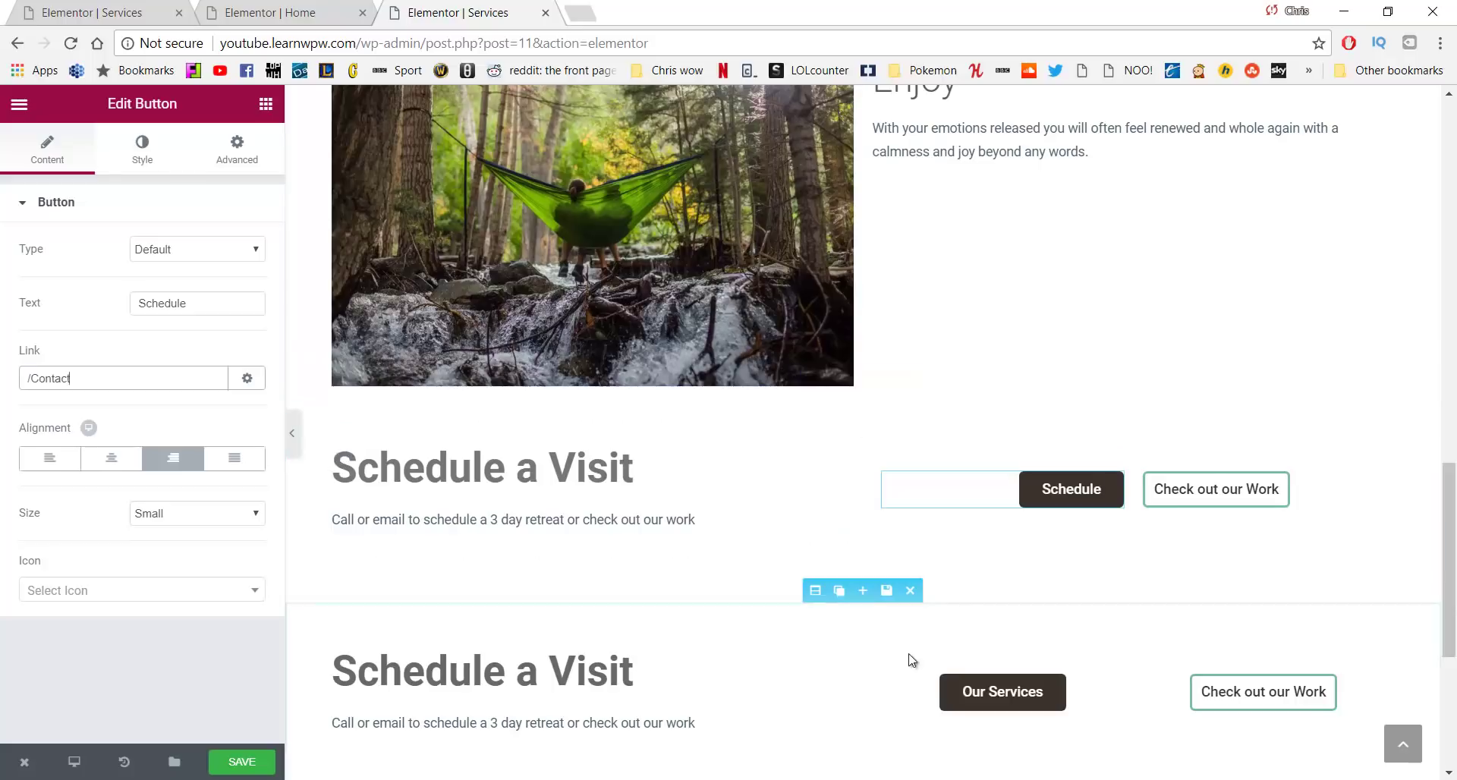
# Relabel the lower button 'Schedule' with a /contact link, and save the page
pyautogui.click(997, 689)
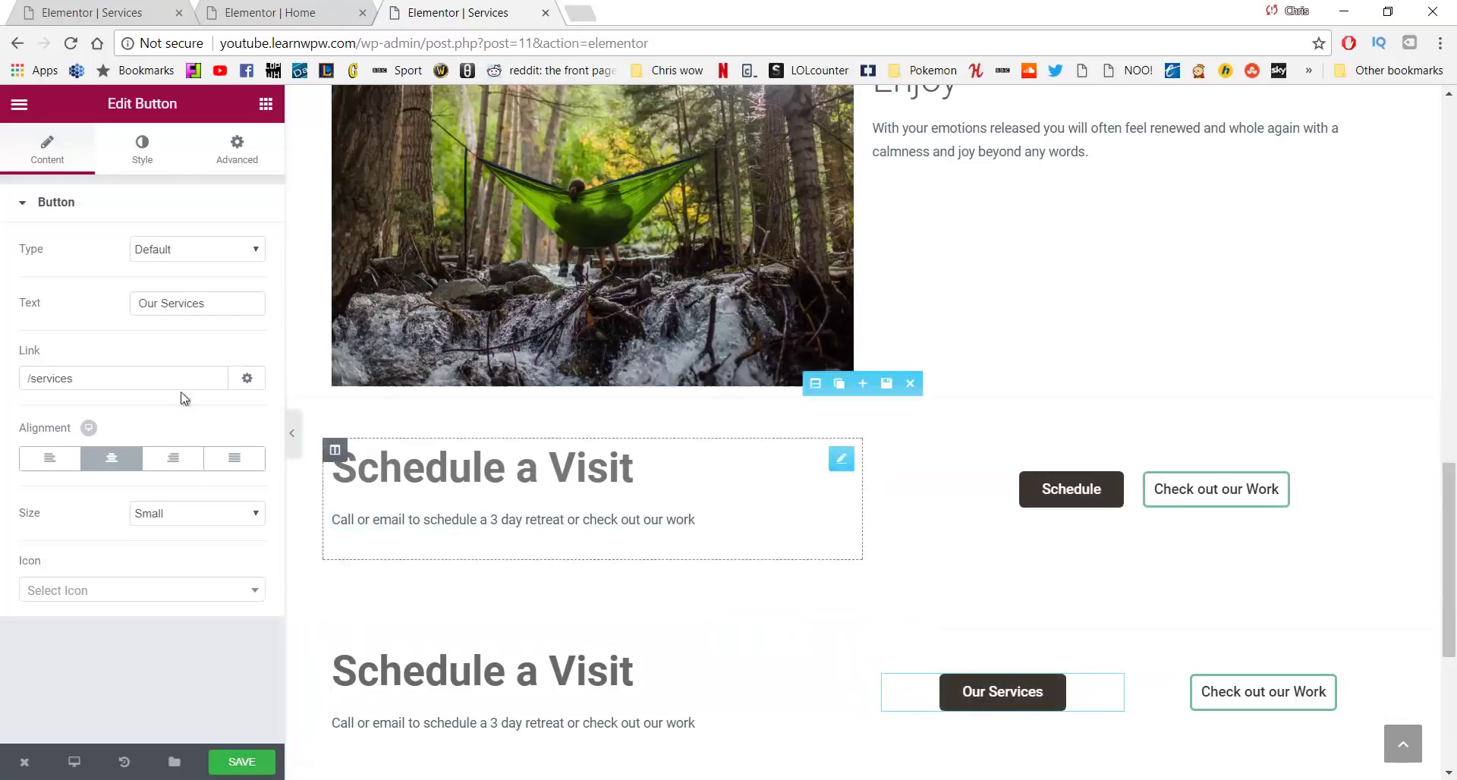
pyautogui.moveTo(209, 303); pyautogui.dragTo(85, 304)
pyautogui.write('Sch')
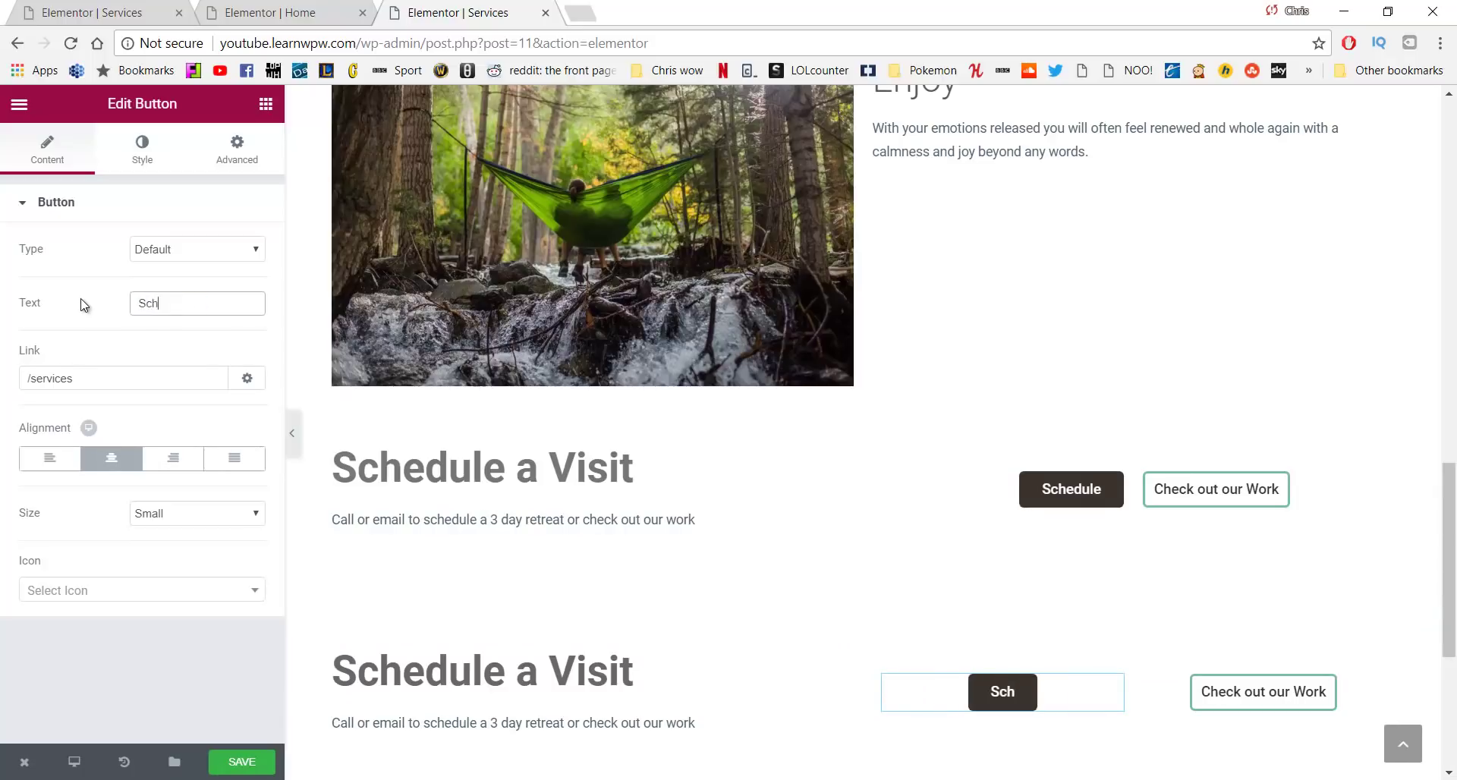
pyautogui.write('edule')
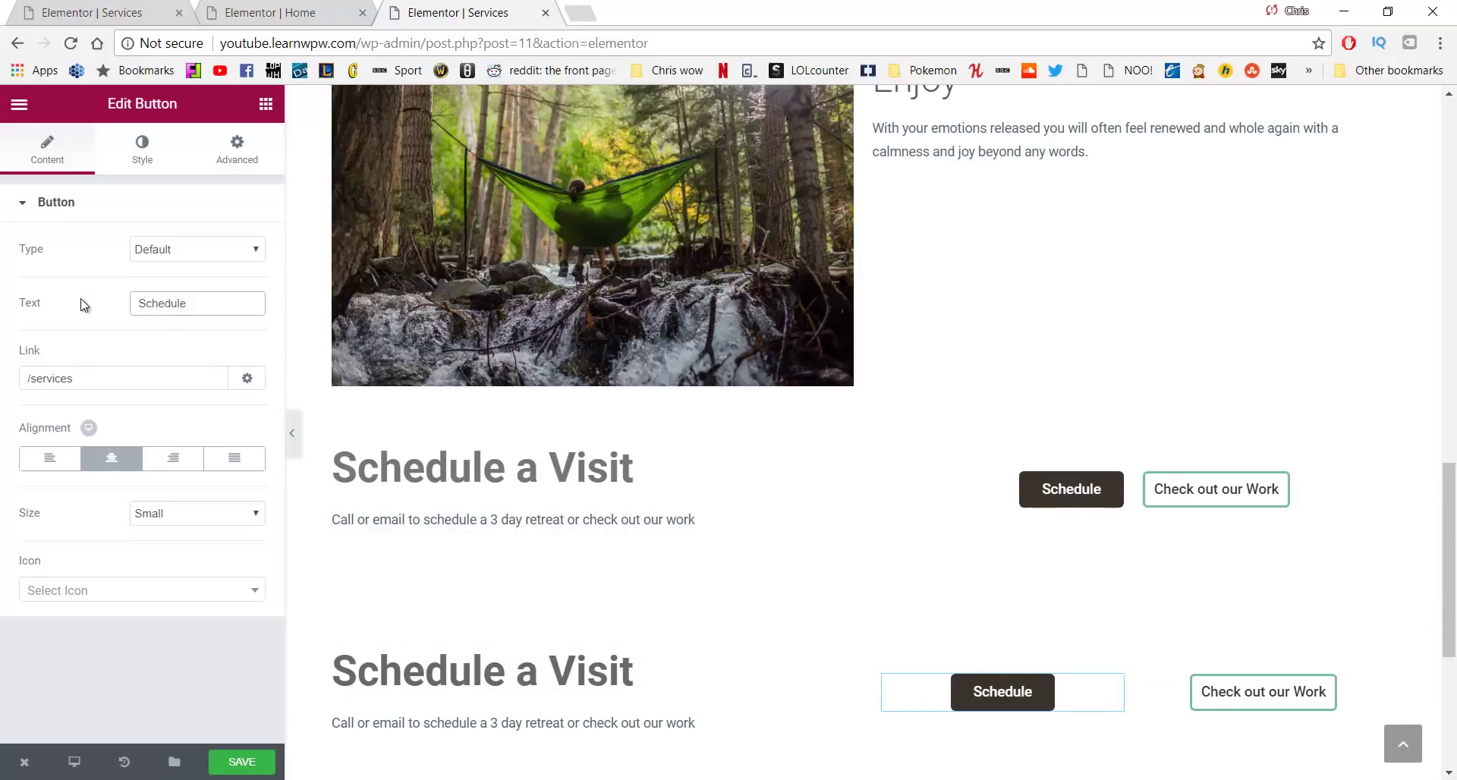
pyautogui.moveTo(96, 371); pyautogui.dragTo(50, 369)
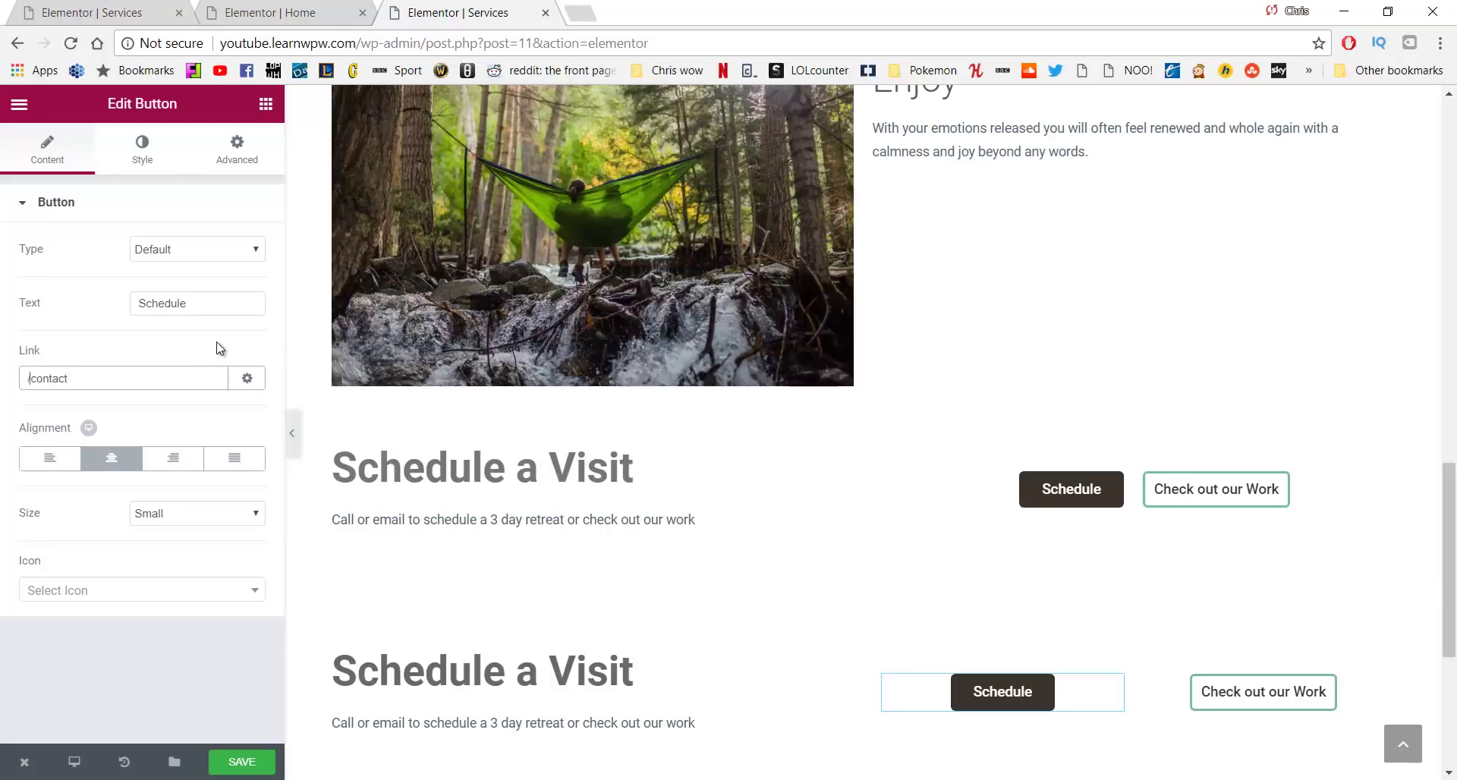
pyautogui.click(261, 762)
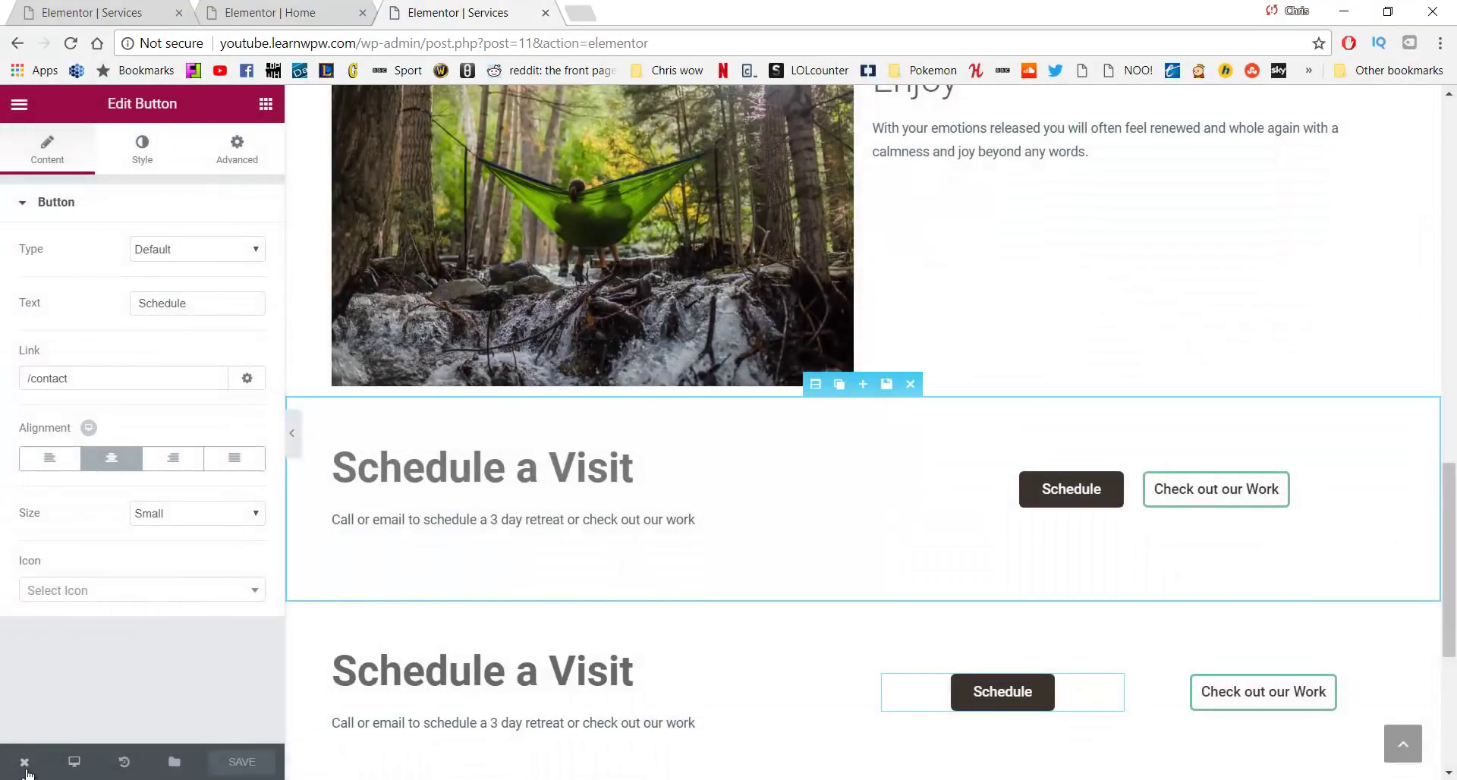
# Confirm the live Schedule button opens the Contact page, then close the live Services tab
pyautogui.moveTo(25, 762)
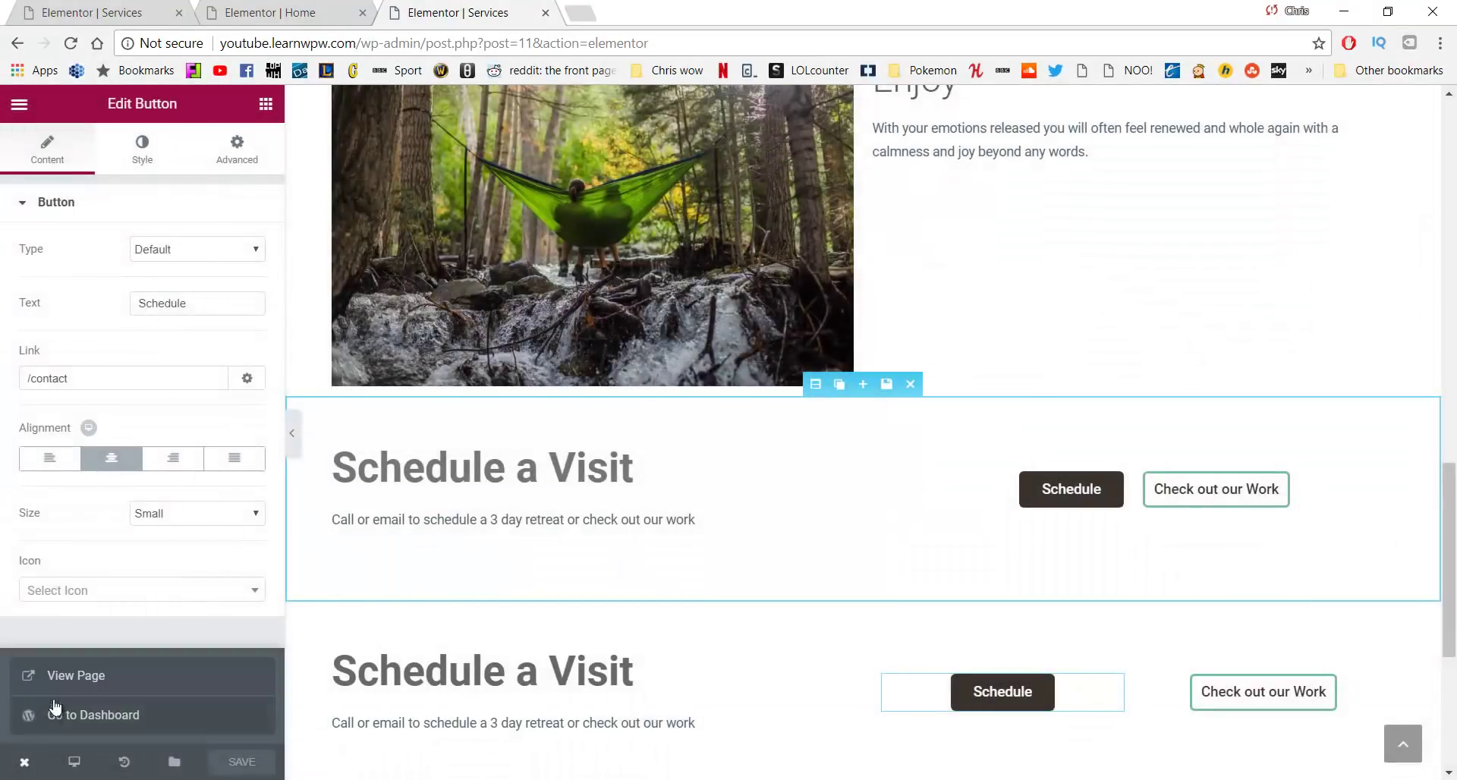
pyautogui.click(70, 674)
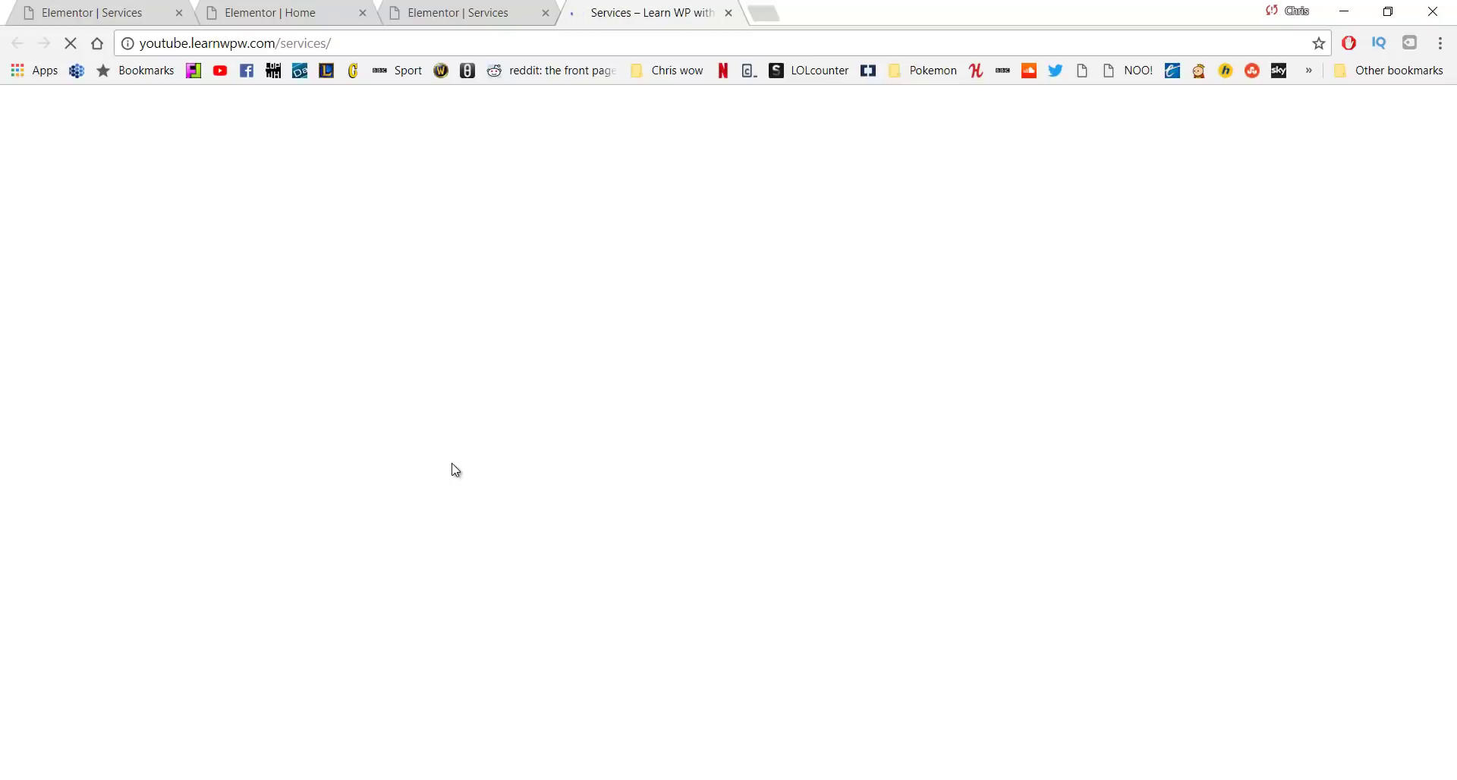
pyautogui.scroll(-15, 547, 285)
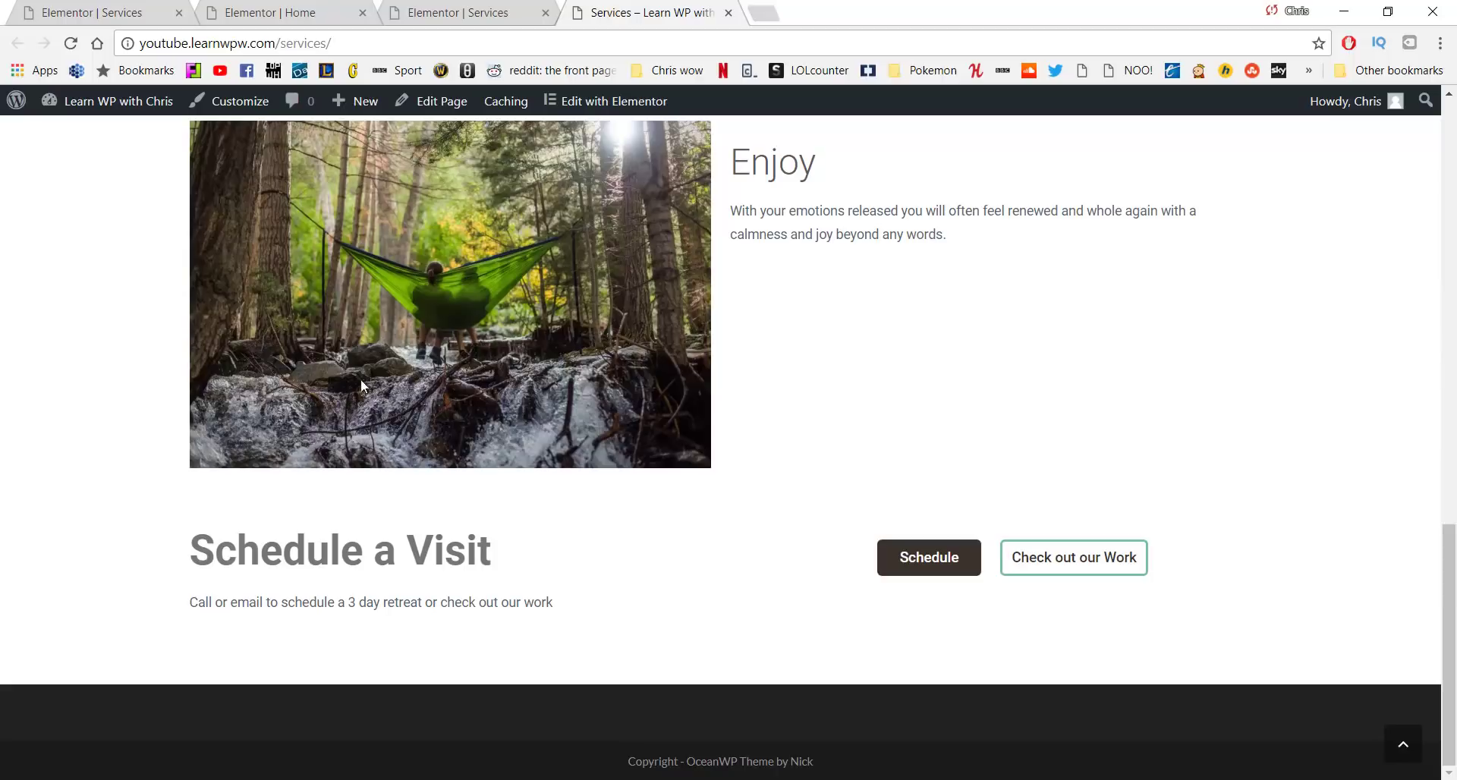
pyautogui.click(905, 559)
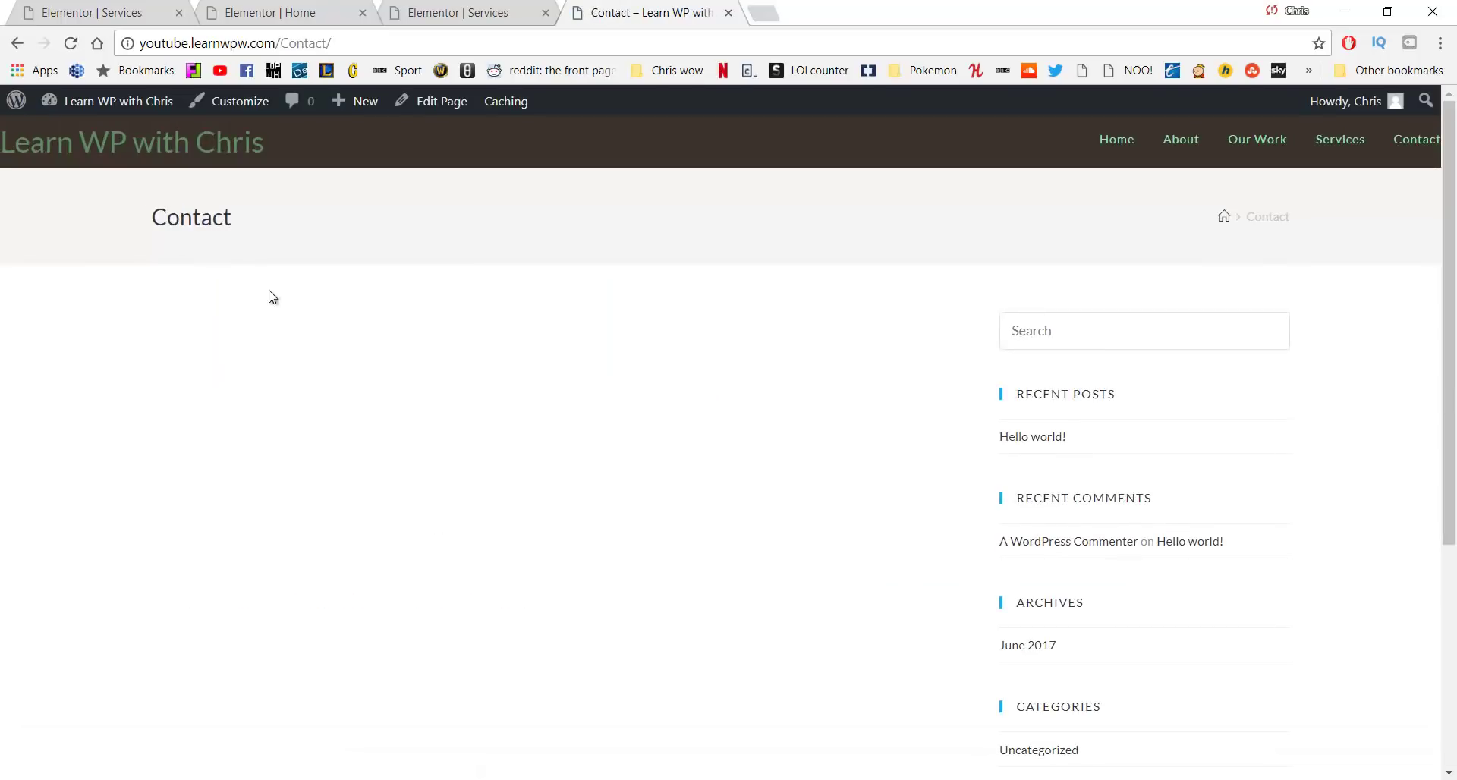
pyautogui.click(17, 45)
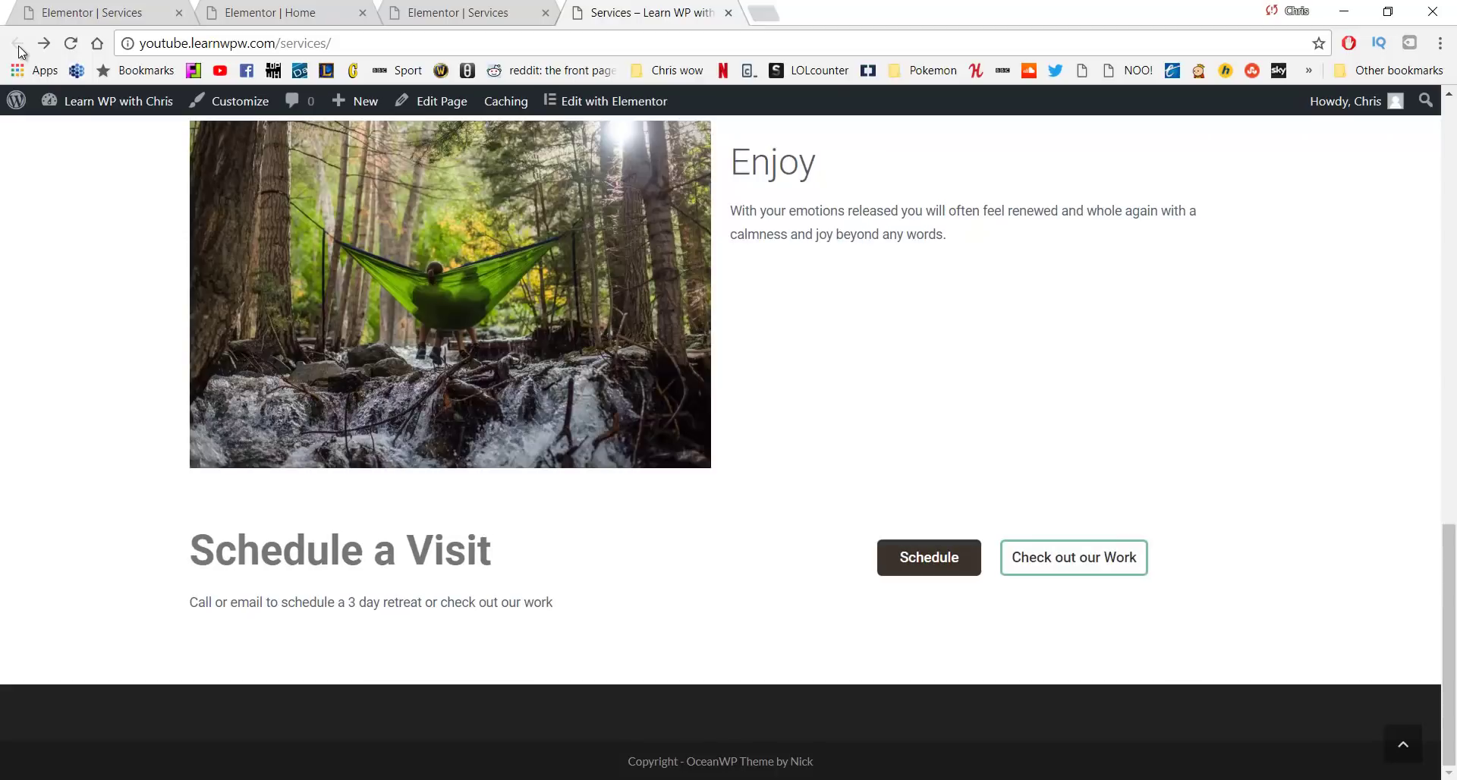
pyautogui.hotkey('ctrl', 'w')
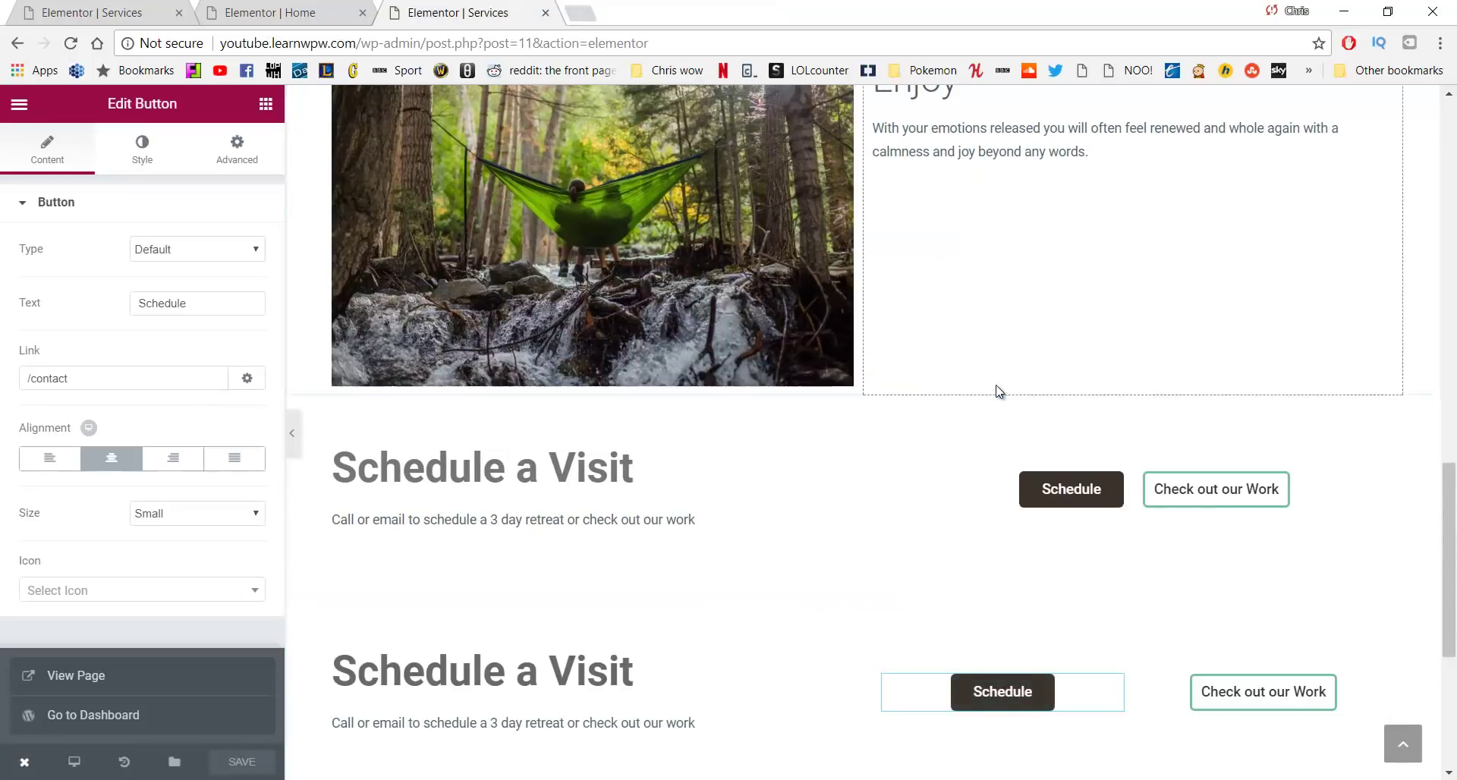
# Set the Relax section's Classic background colour to #f4f4f4
pyautogui.scroll(3, 999, 395)
pyautogui.scroll(15, 999, 409)
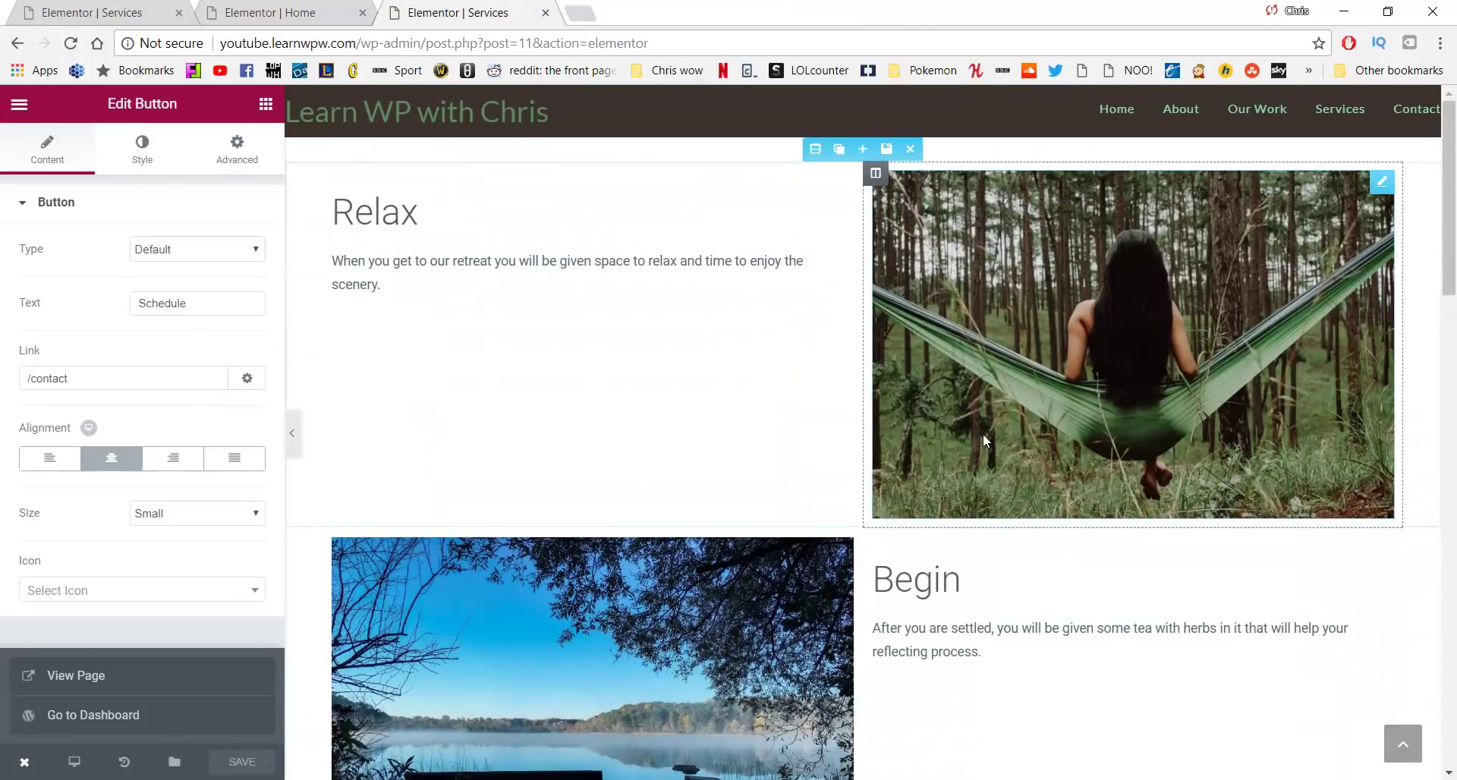
pyautogui.scroll(-5, 911, 400)
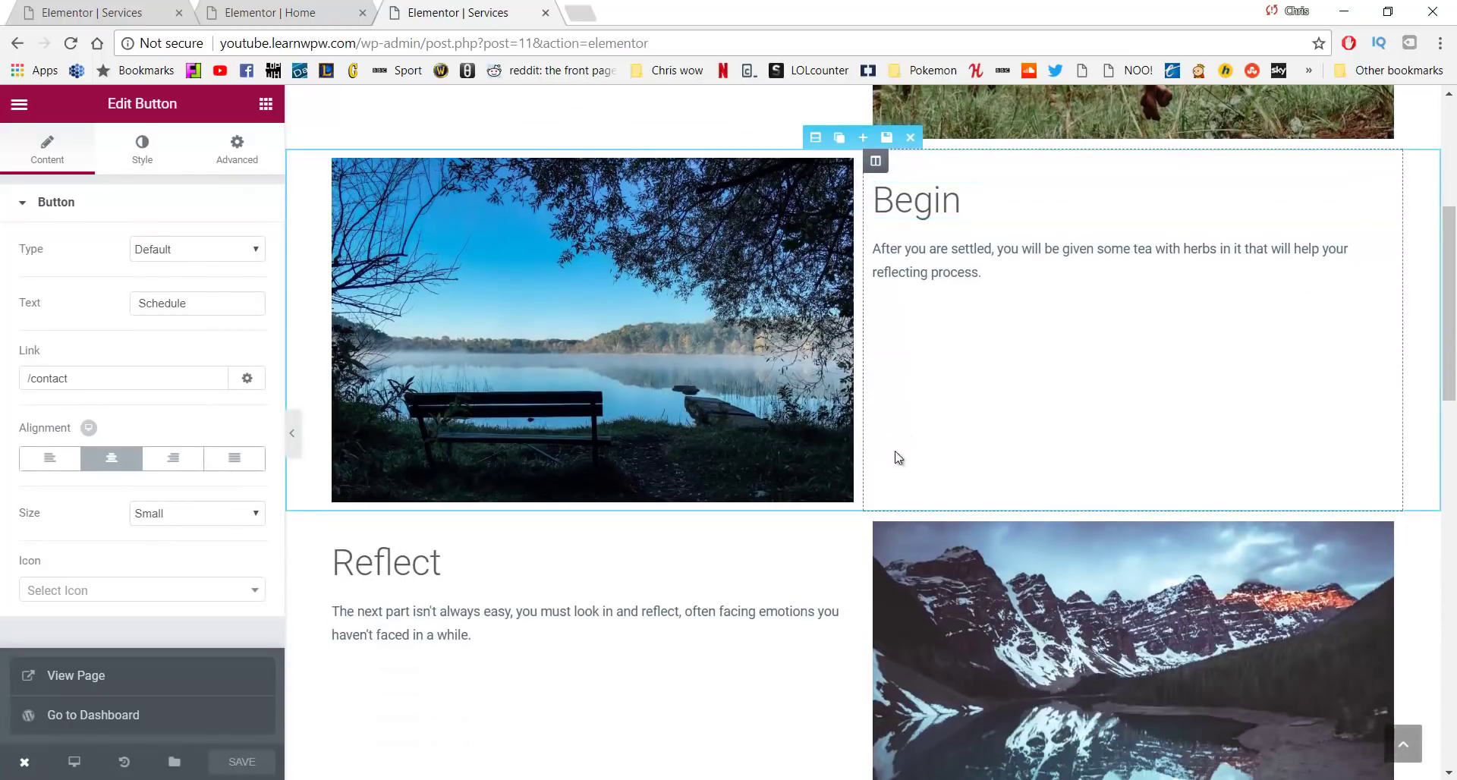
pyautogui.scroll(4, 705, 319)
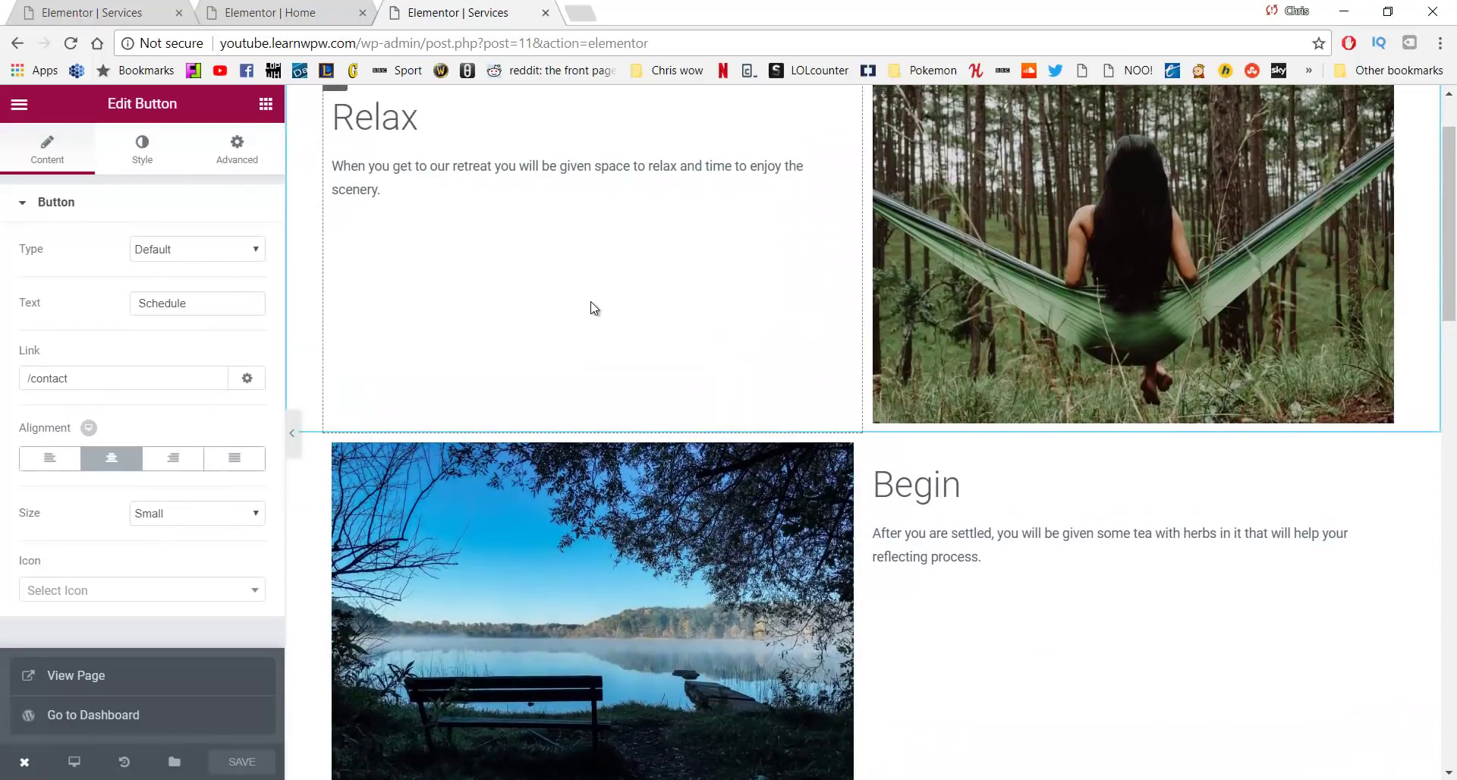
pyautogui.scroll(-5, 594, 307)
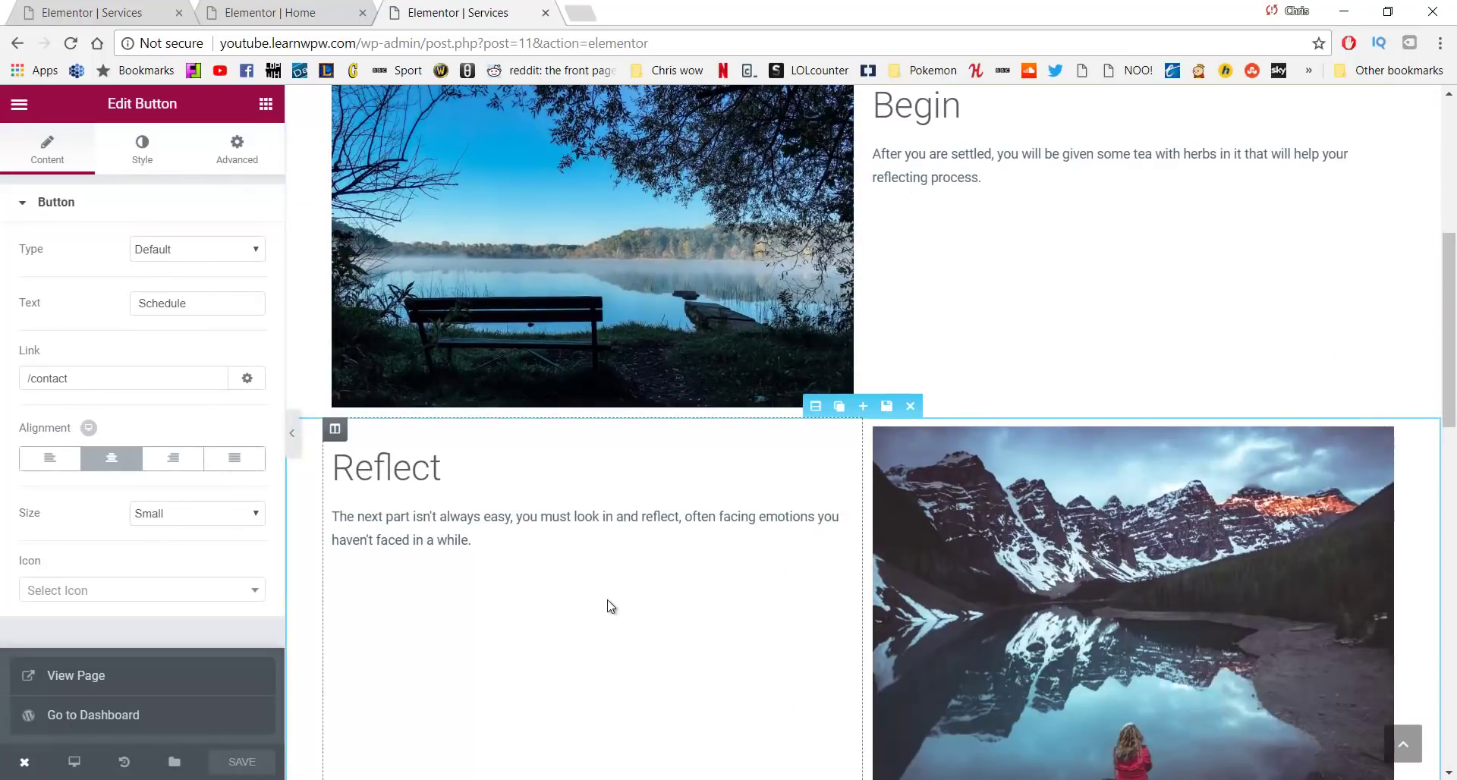
pyautogui.scroll(3, 840, 504)
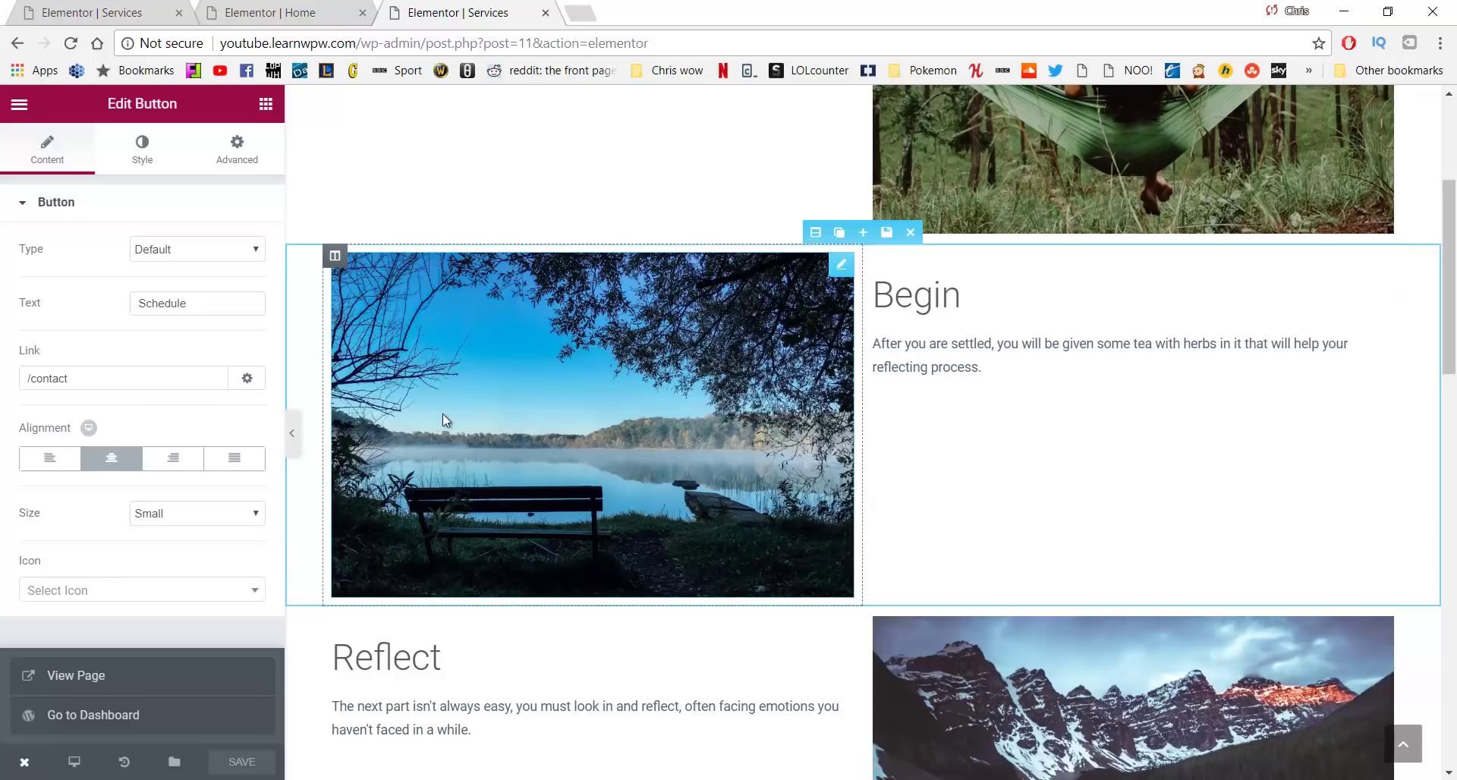
pyautogui.scroll(4, 443, 413)
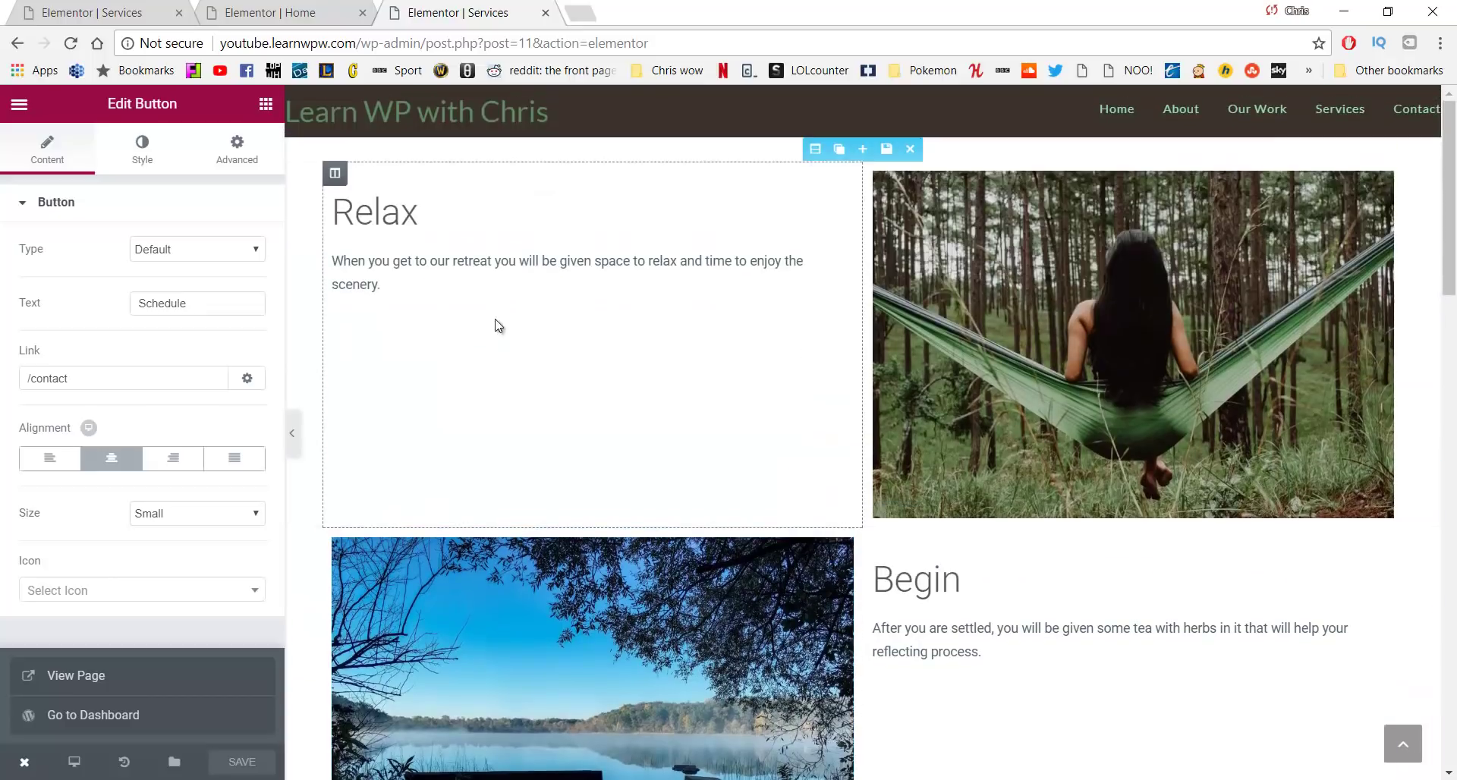
pyautogui.click(816, 150)
pyautogui.click(156, 143)
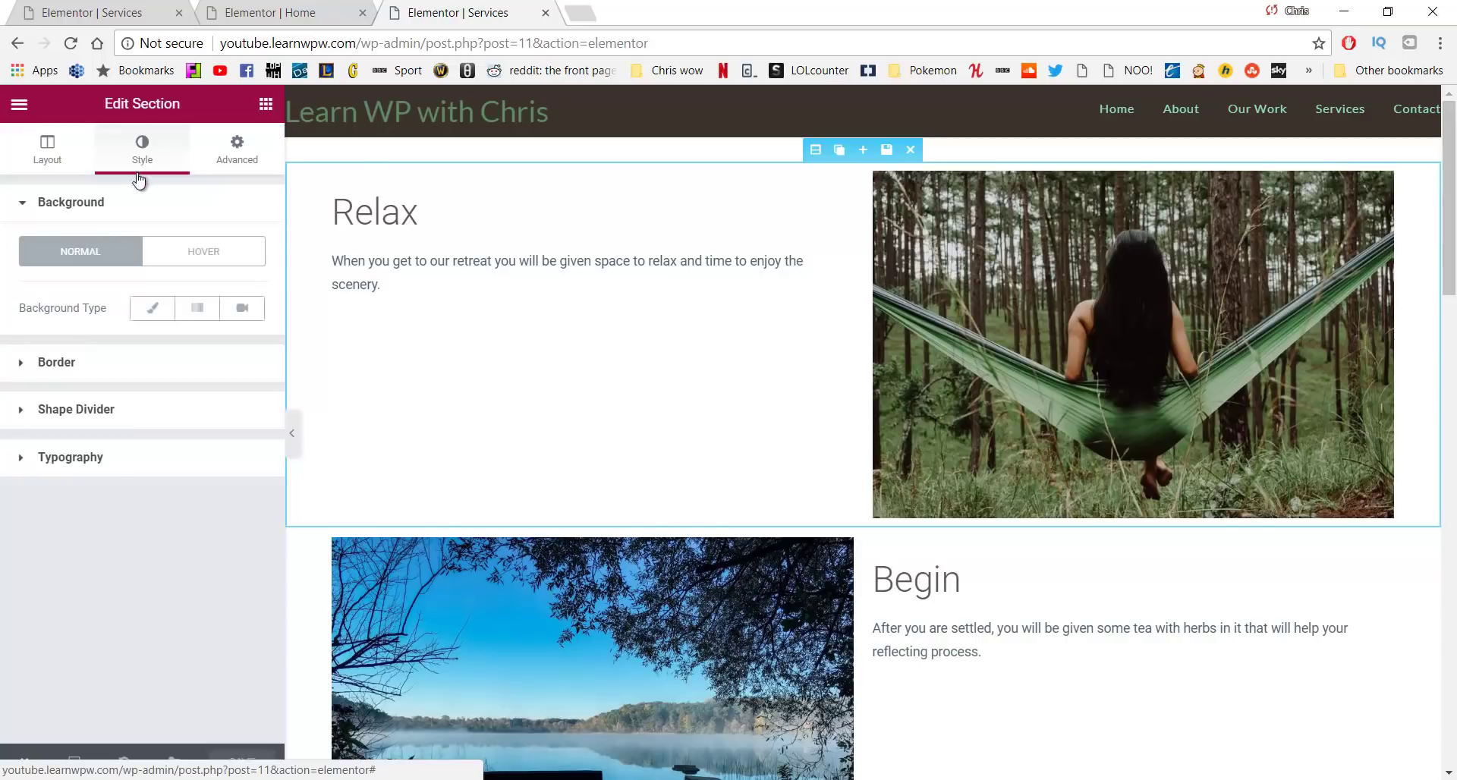
pyautogui.click(132, 315)
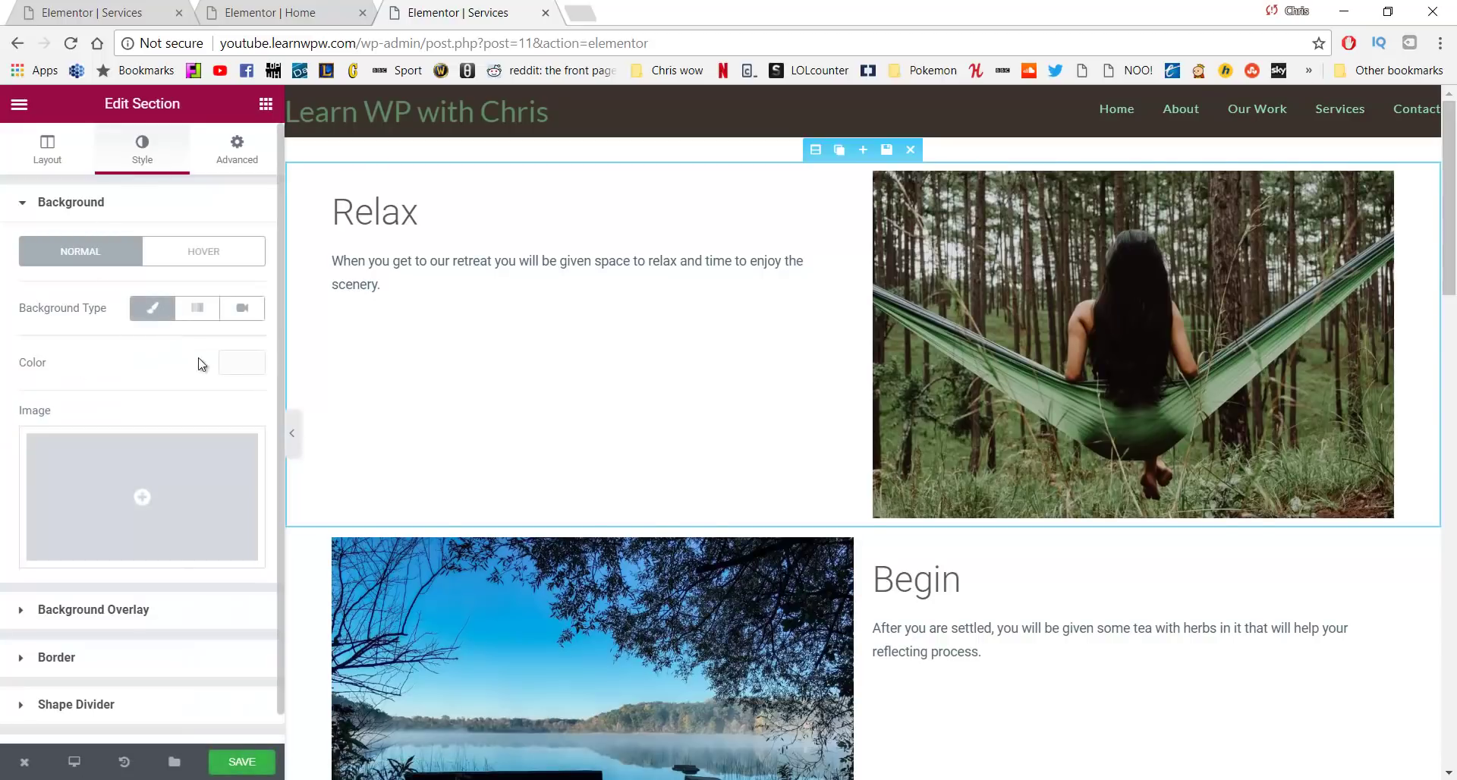
pyautogui.click(230, 364)
pyautogui.moveTo(41, 429)
pyautogui.mouseDown()
pyautogui.moveTo(25, 390)
pyautogui.moveTo(42, 403)
pyautogui.mouseUp()
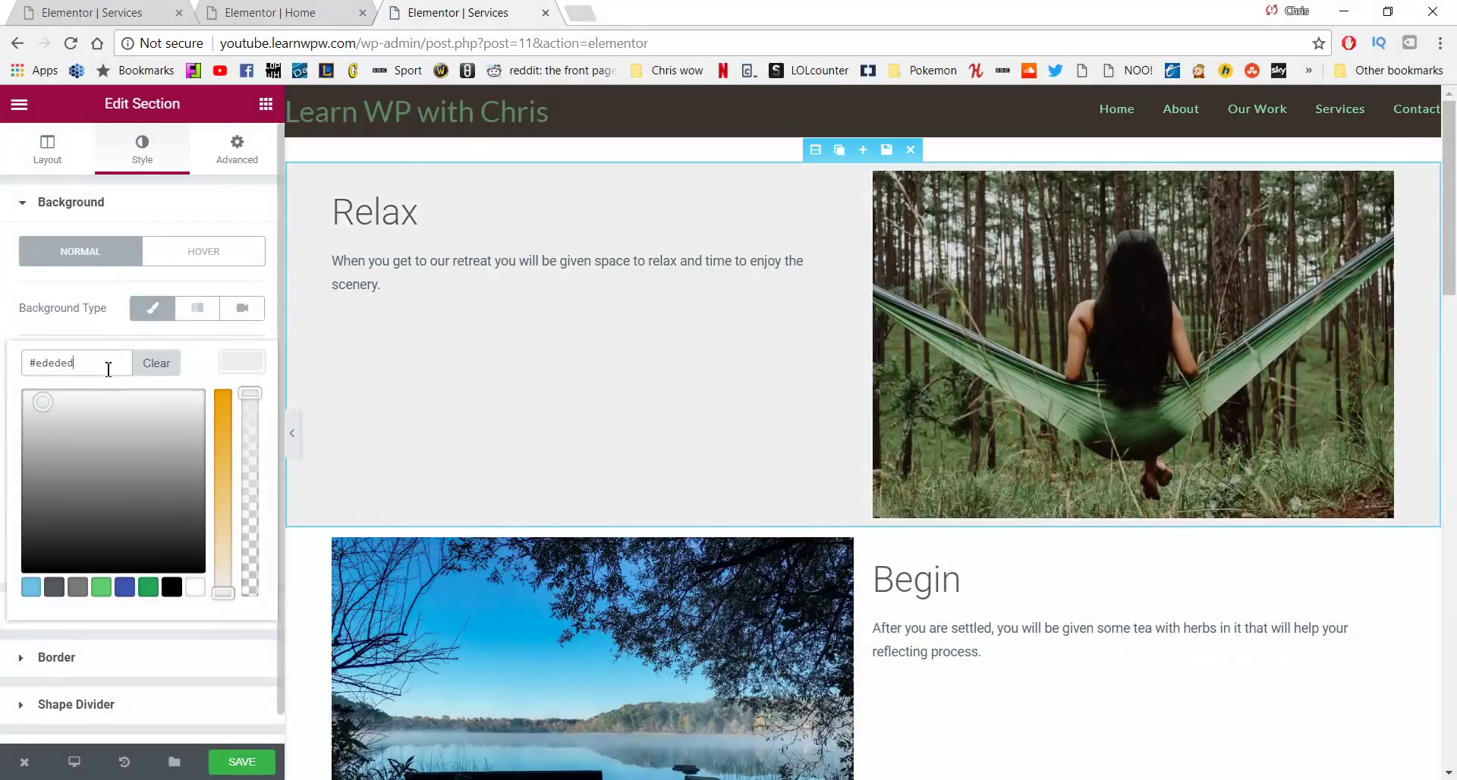
pyautogui.write('f4f4f4')
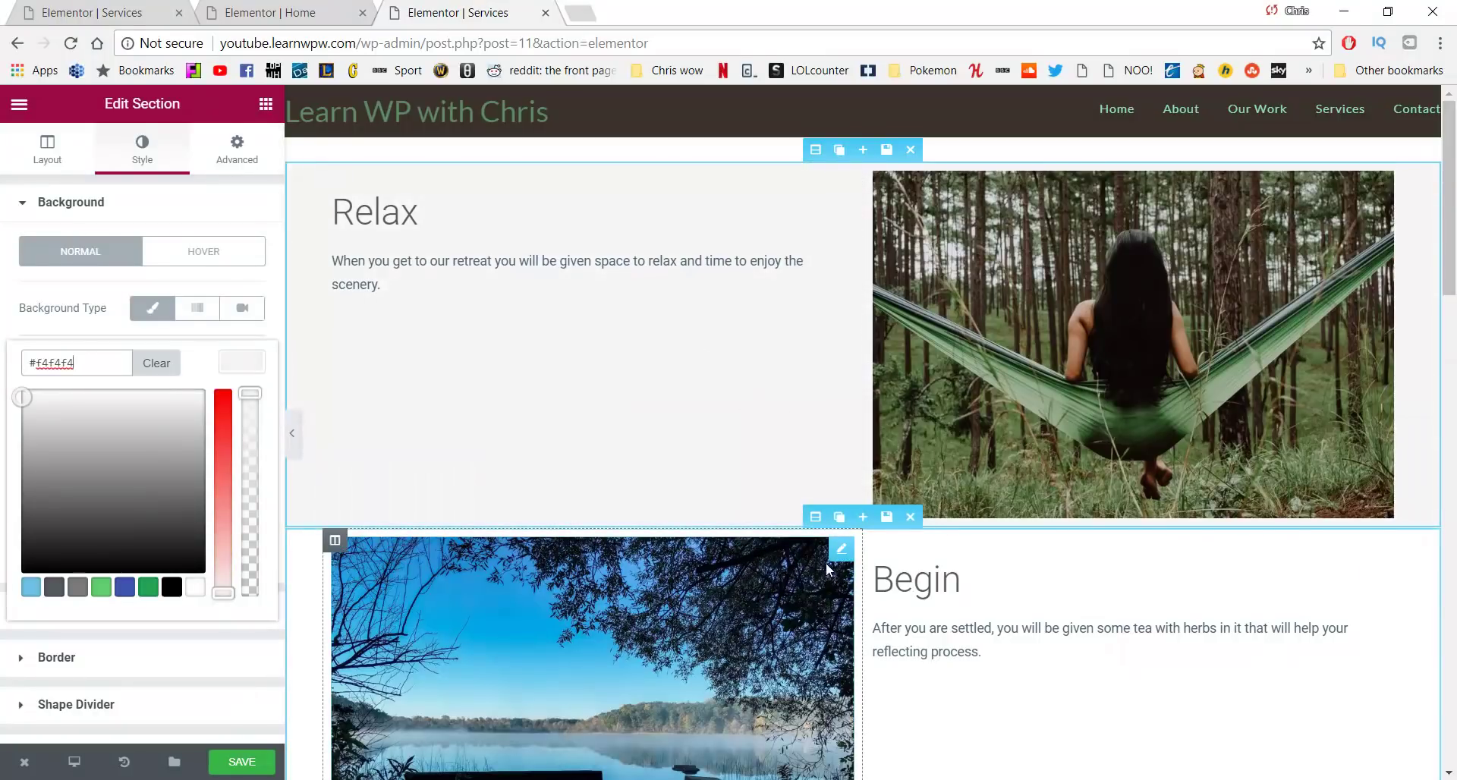
pyautogui.scroll(-6, 826, 563)
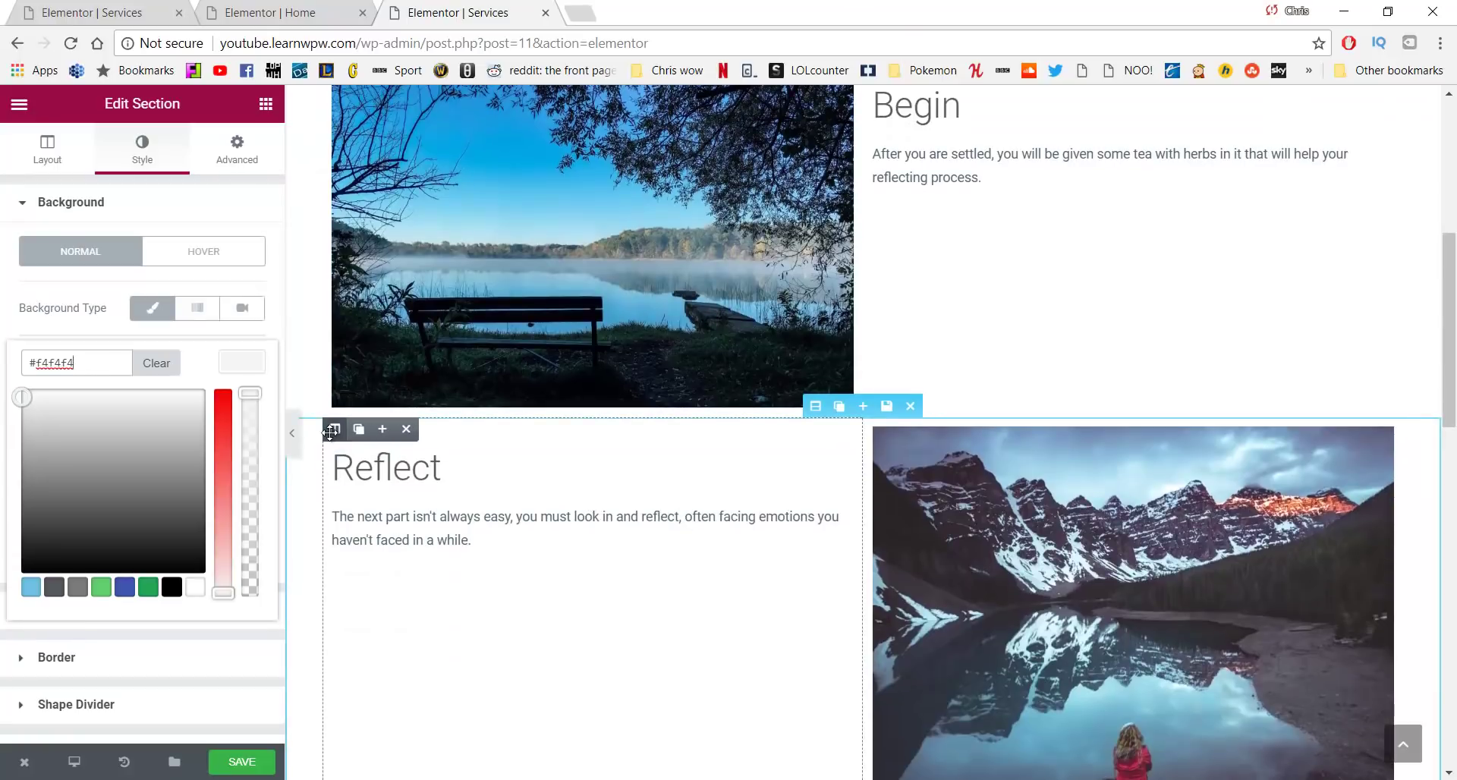
# Give the Reflect text column a classic #f4f4f4 background colour
pyautogui.click(331, 431)
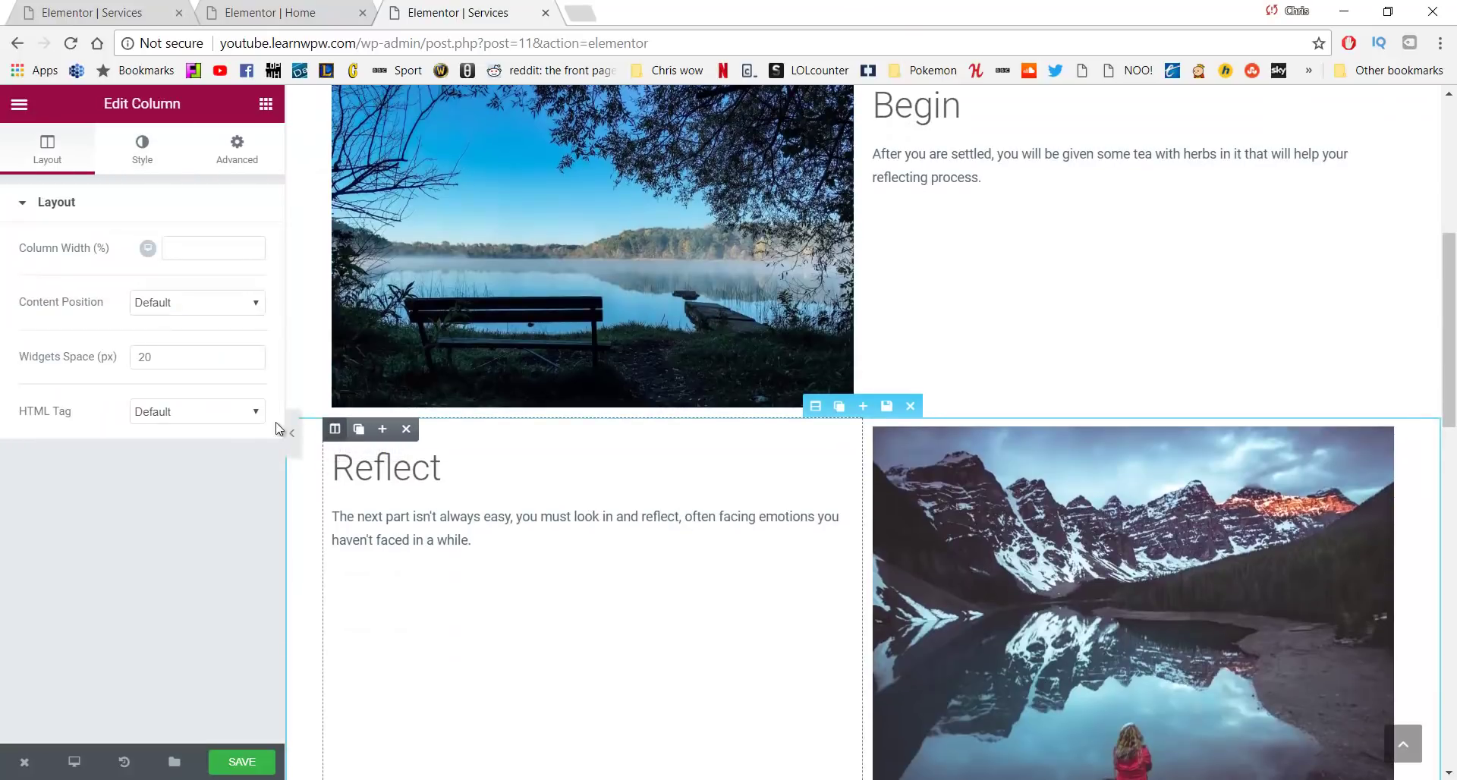
pyautogui.click(121, 163)
pyautogui.click(159, 308)
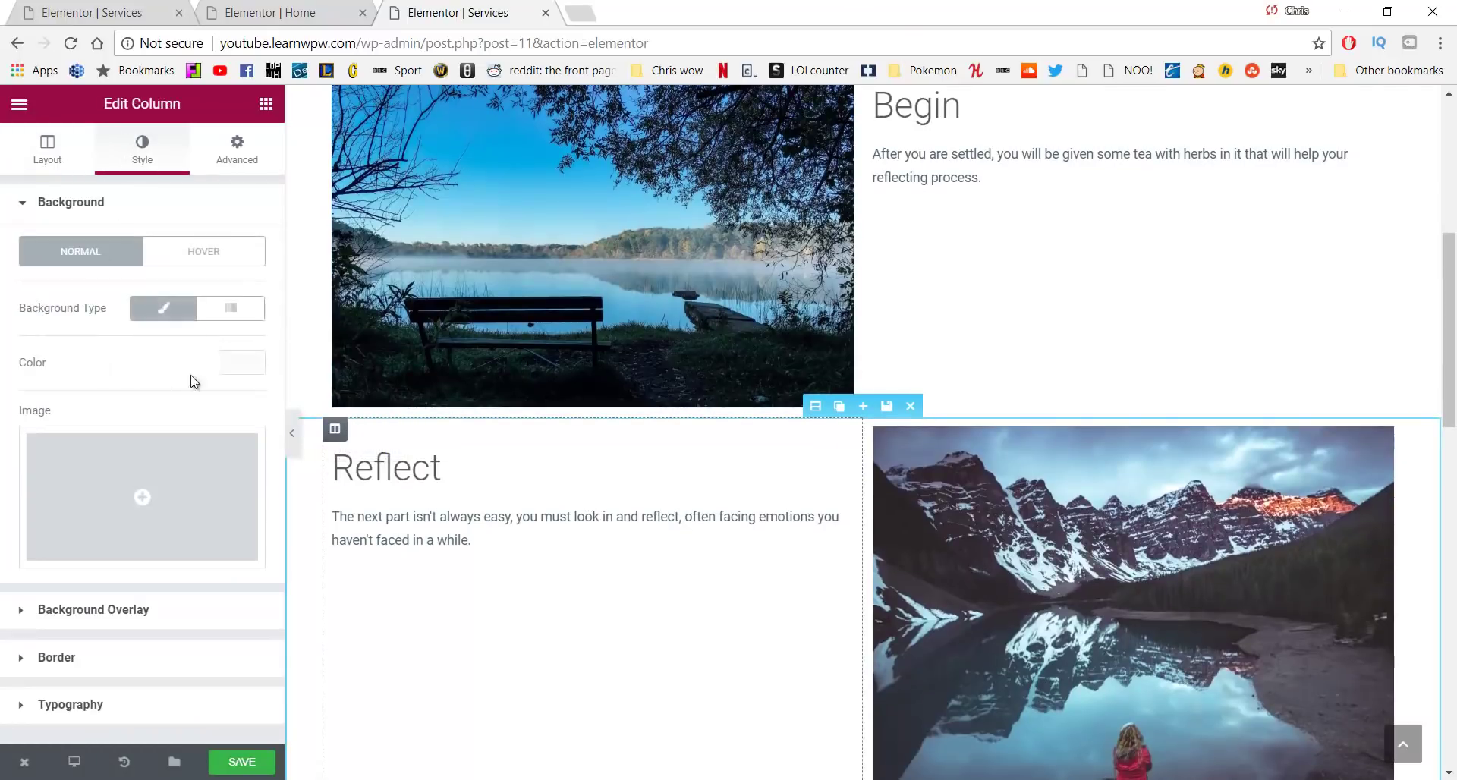
pyautogui.click(237, 365)
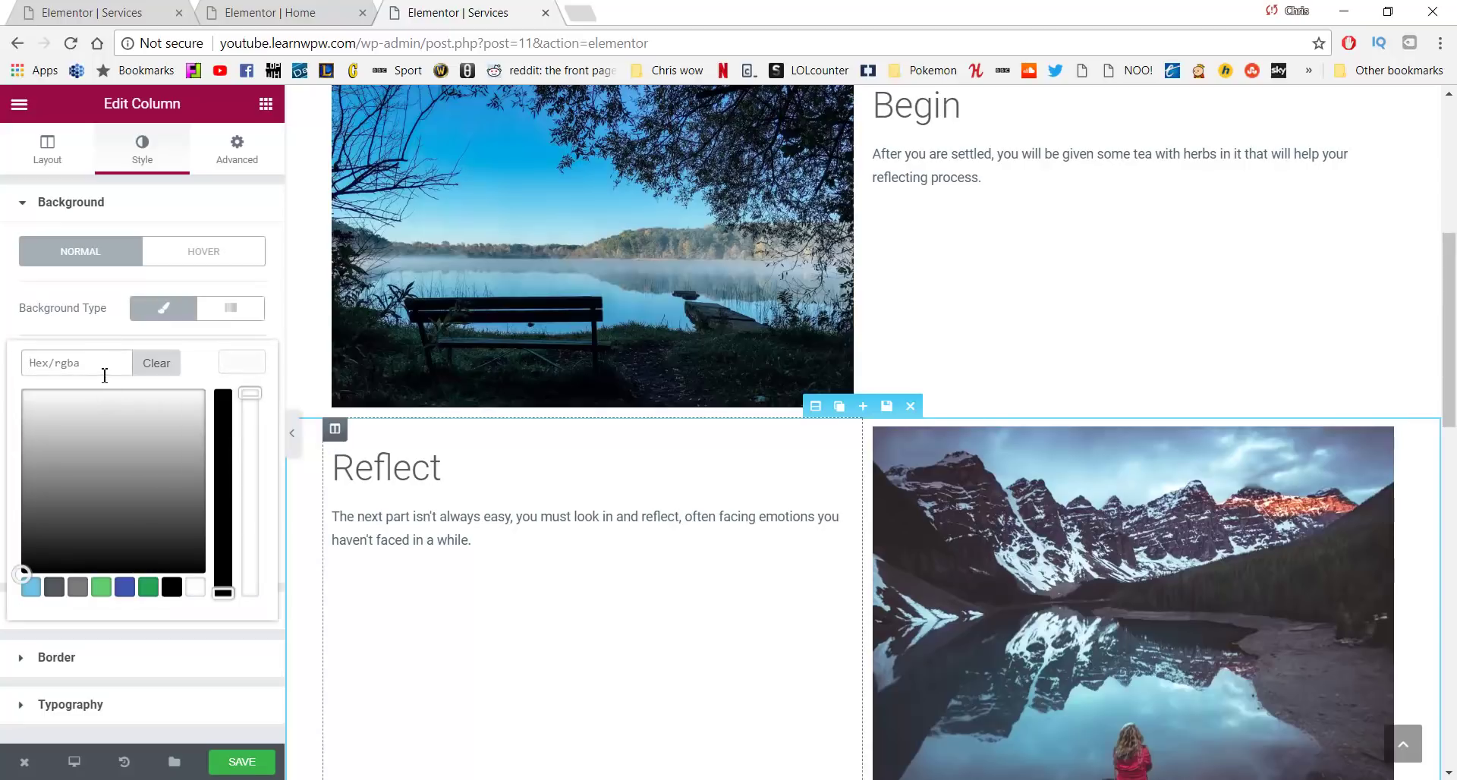
pyautogui.write('#f4f4f4')
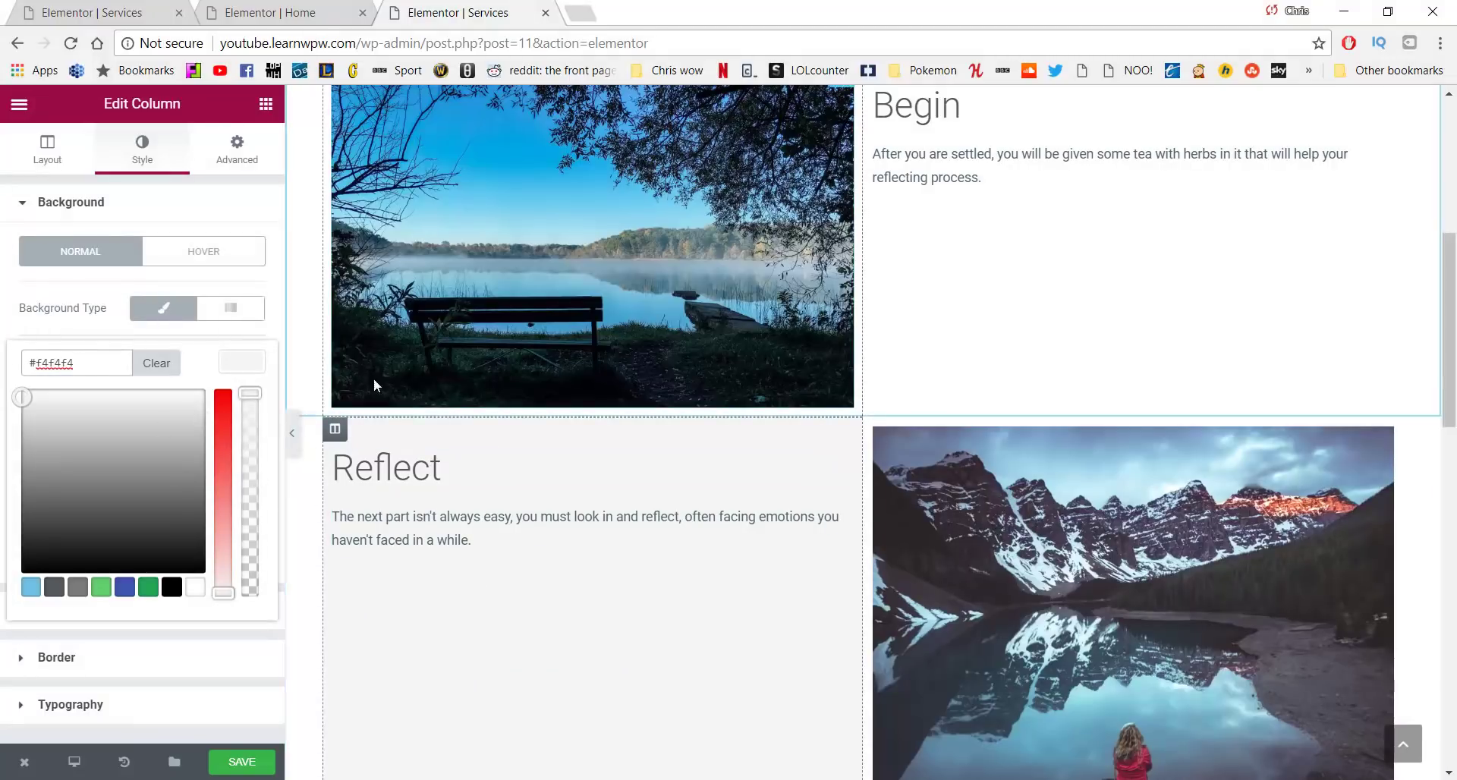
pyautogui.scroll(-3, 333, 428)
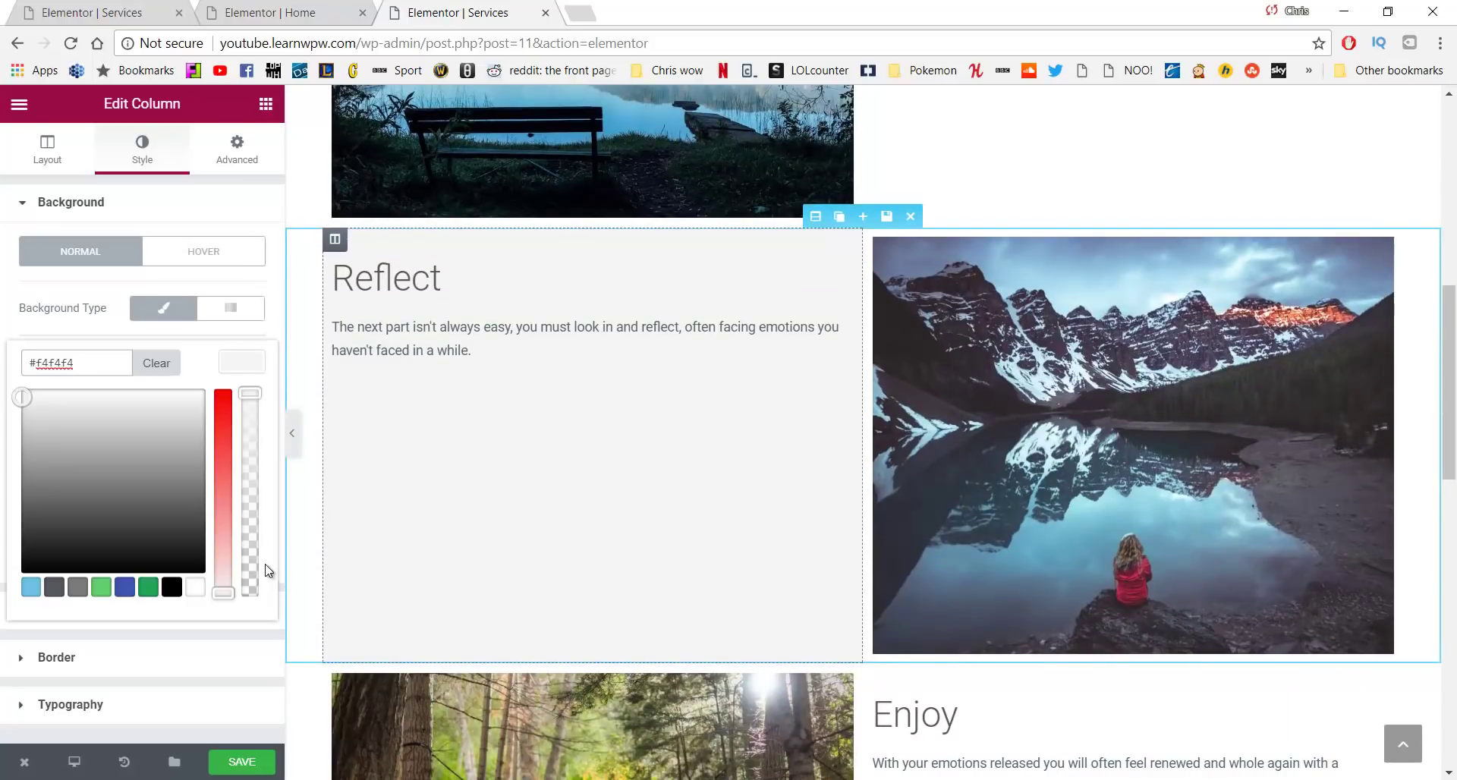
# Save the Services page and view it live in a new tab
pyautogui.click(258, 761)
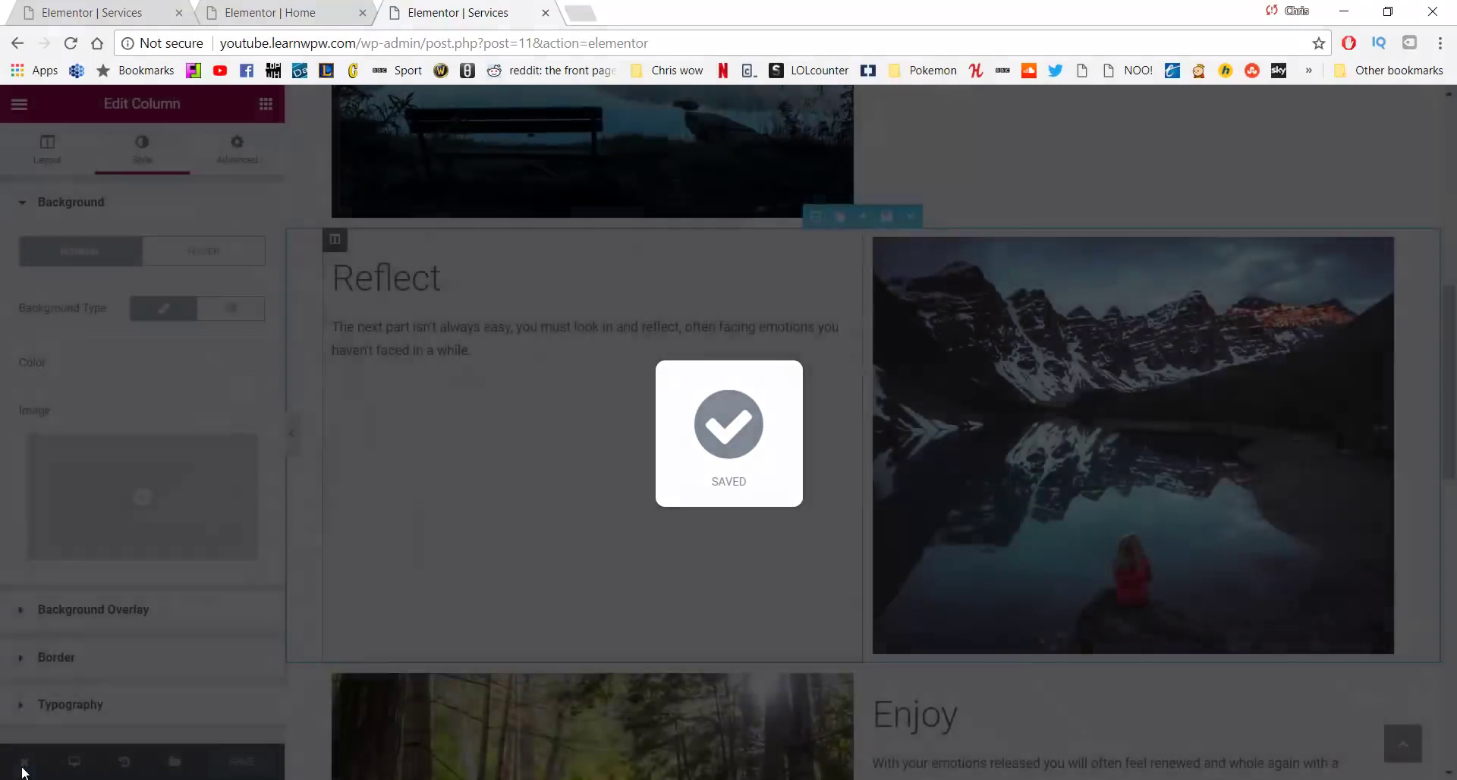
pyautogui.moveTo(31, 762)
pyautogui.click(55, 675)
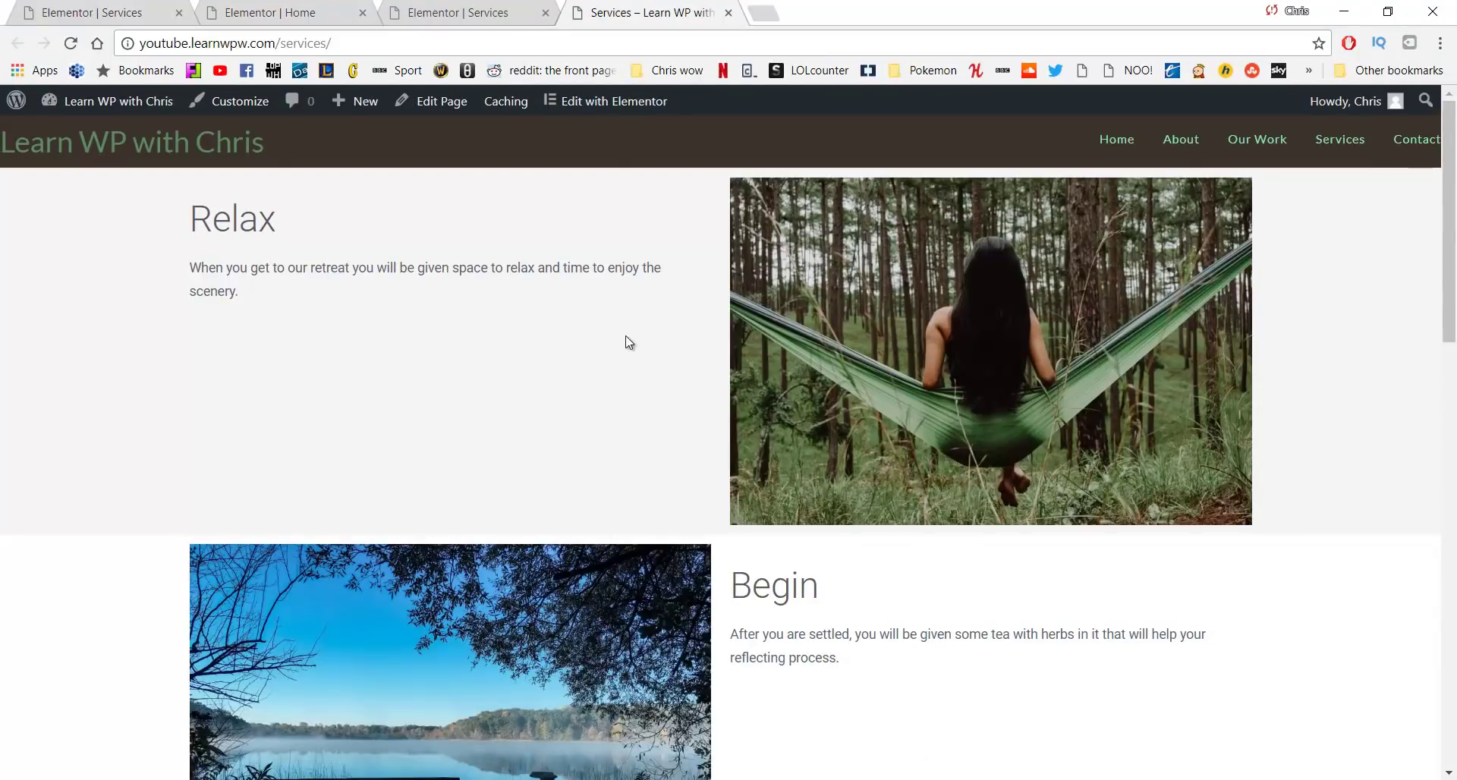
# Scroll the live Services page to check the grey Relax and Reflect sections
pyautogui.scroll(-3, 304, 334)
pyautogui.scroll(-3, 299, 226)
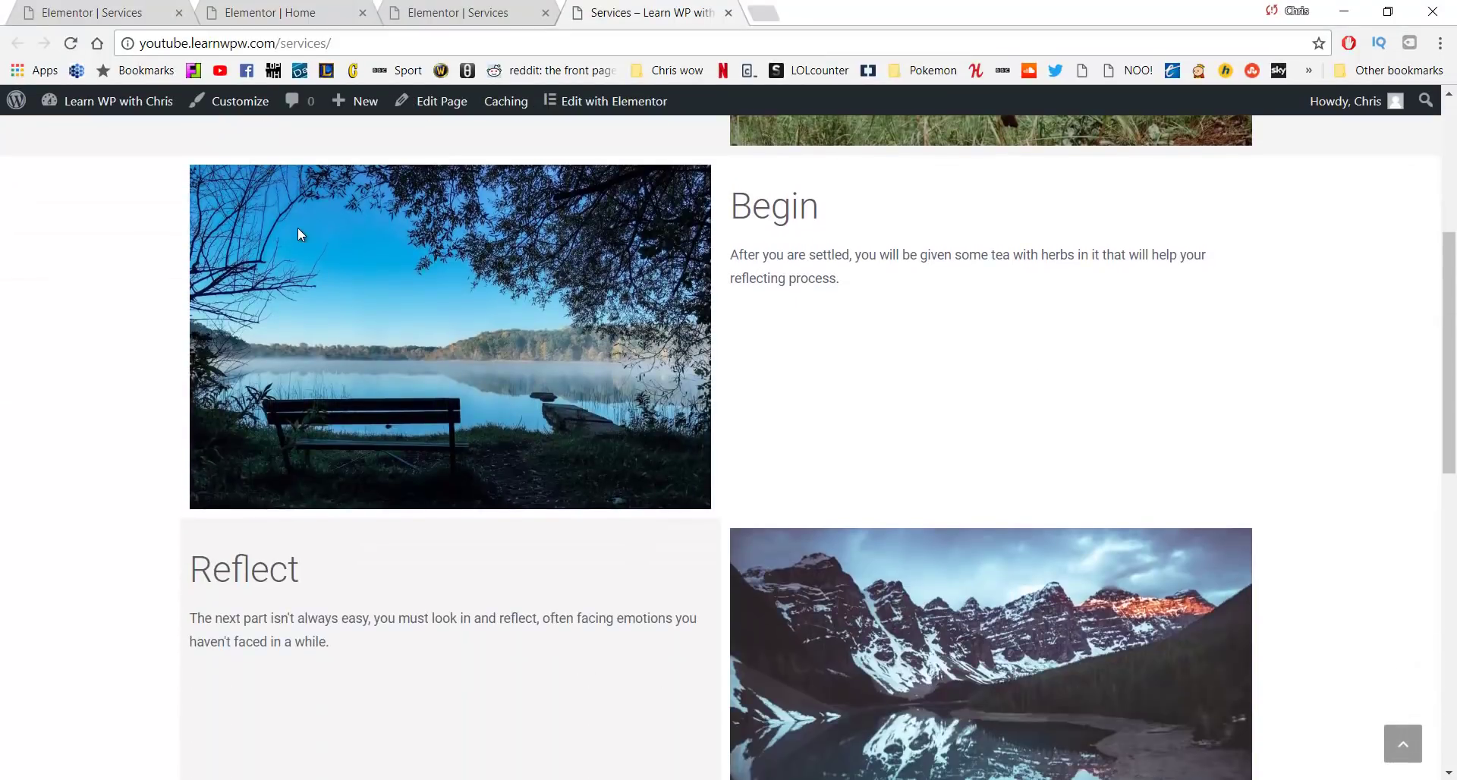
pyautogui.scroll(-3, 299, 227)
pyautogui.scroll(-7, 301, 239)
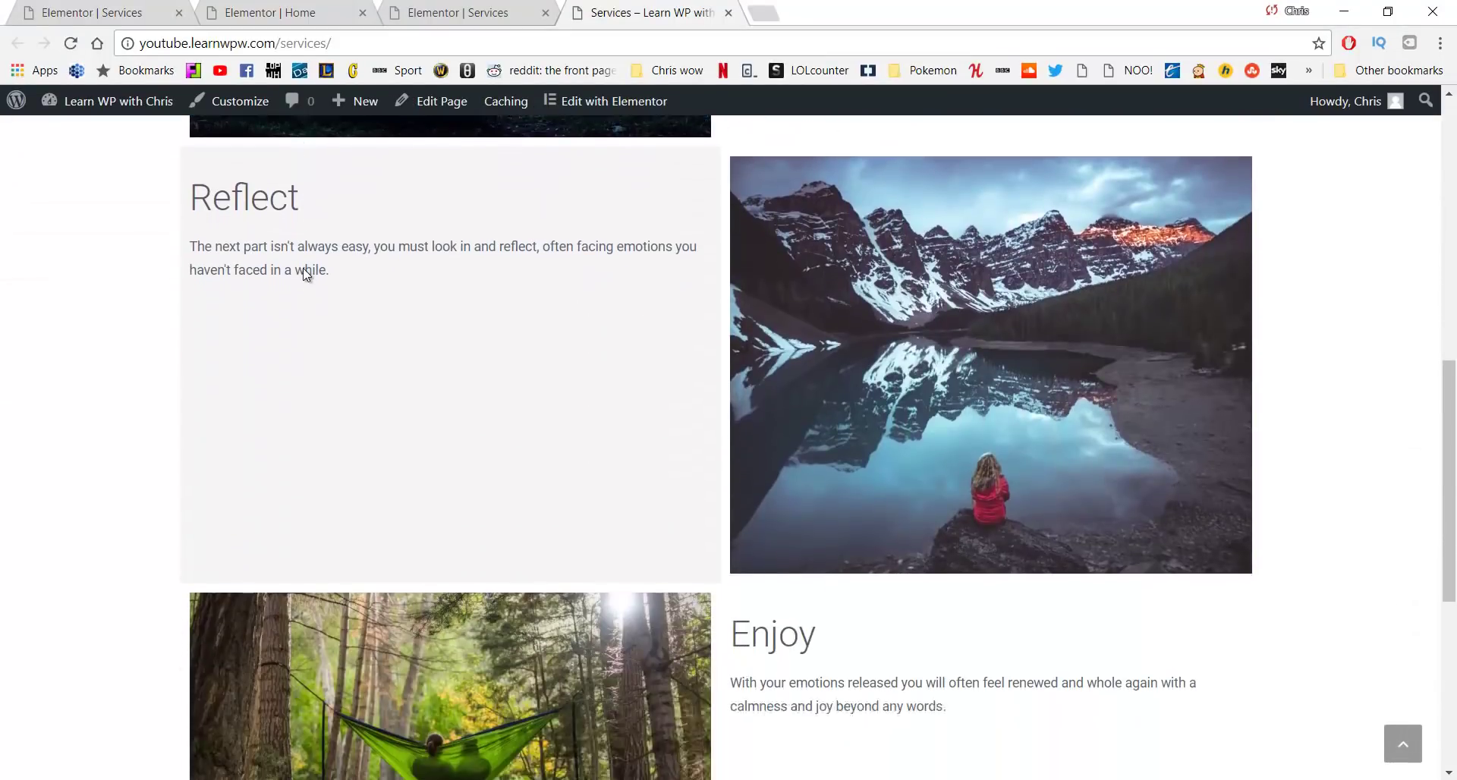
pyautogui.scroll(20, 380, 338)
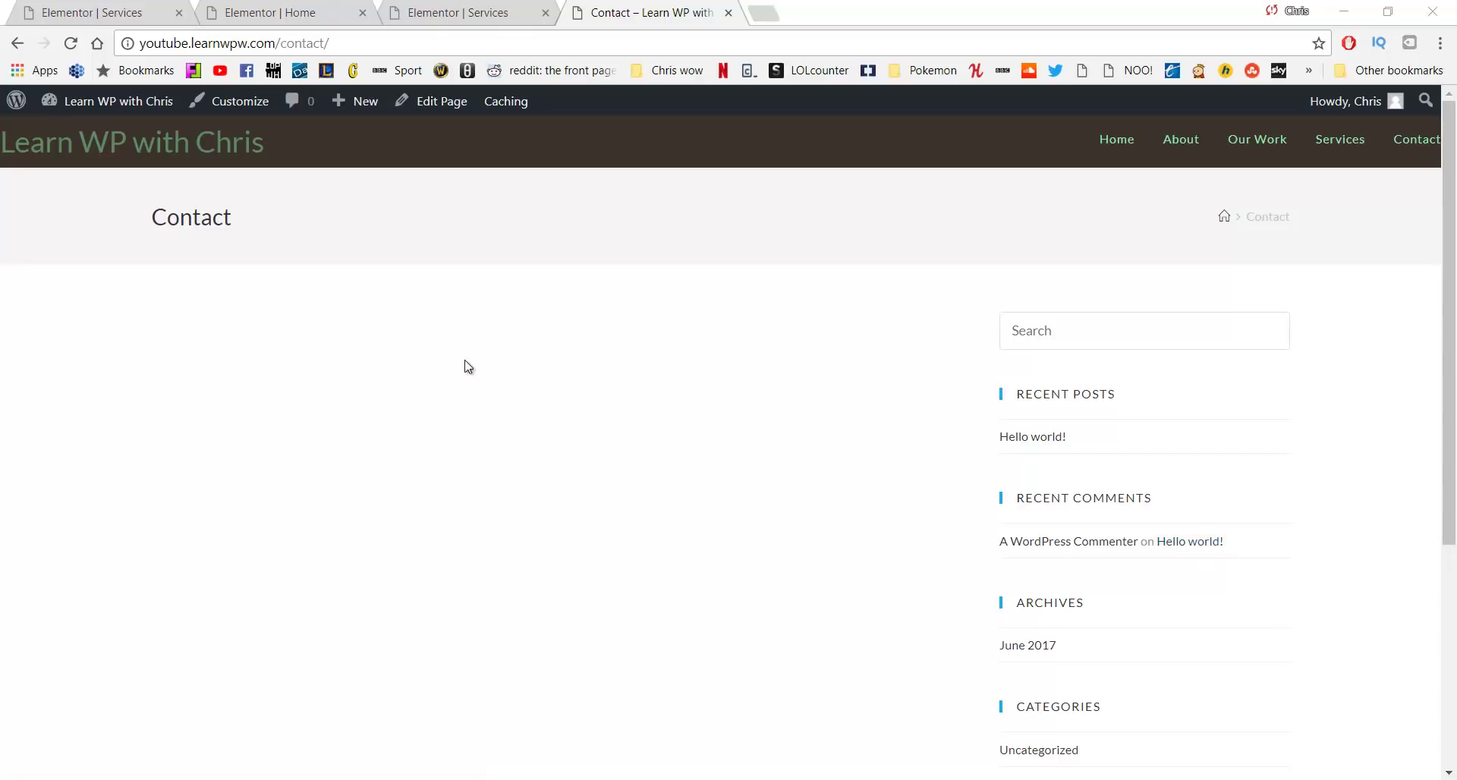
# Set the Contact page's content layout to 100% Full Width and disable its page title
pyautogui.click(455, 112)
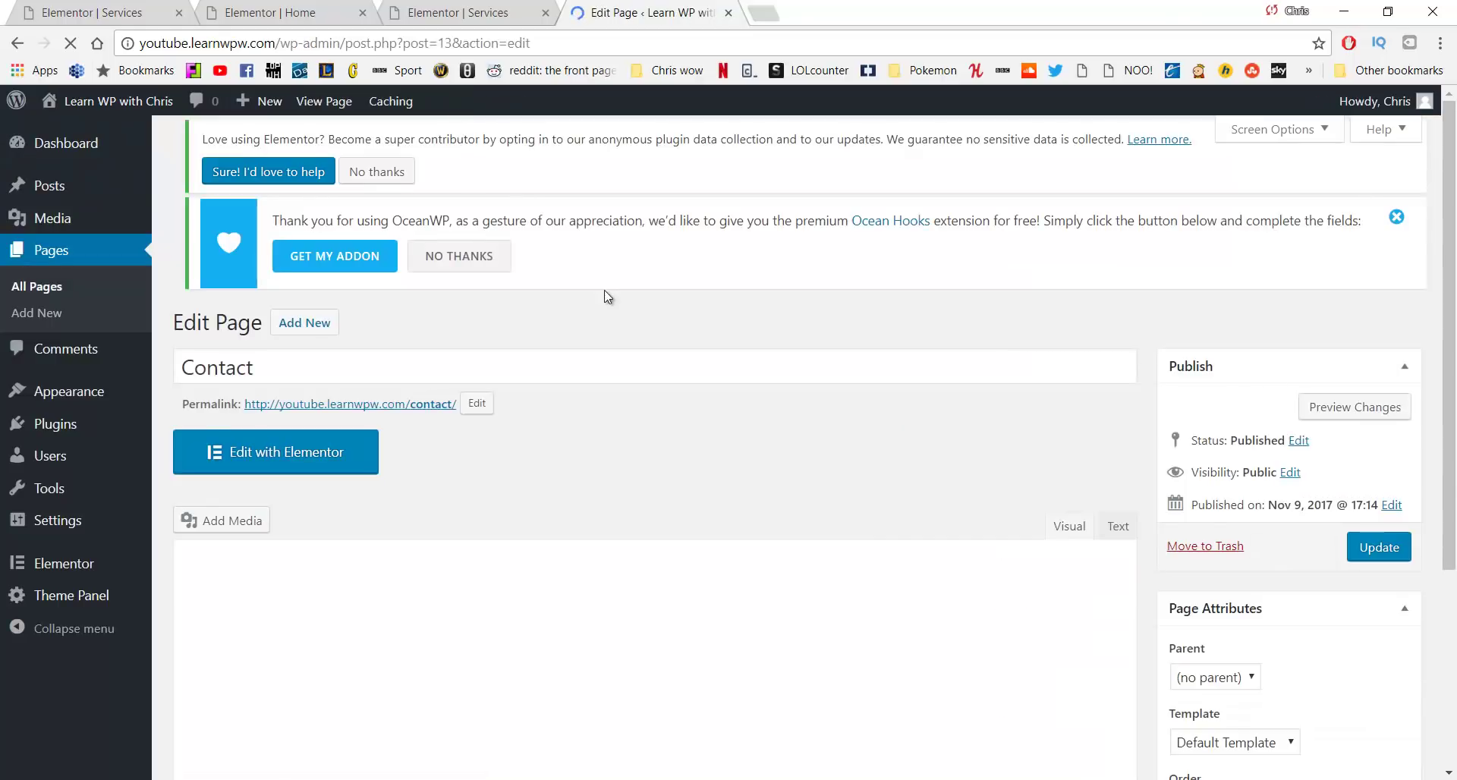
pyautogui.scroll(-4, 607, 300)
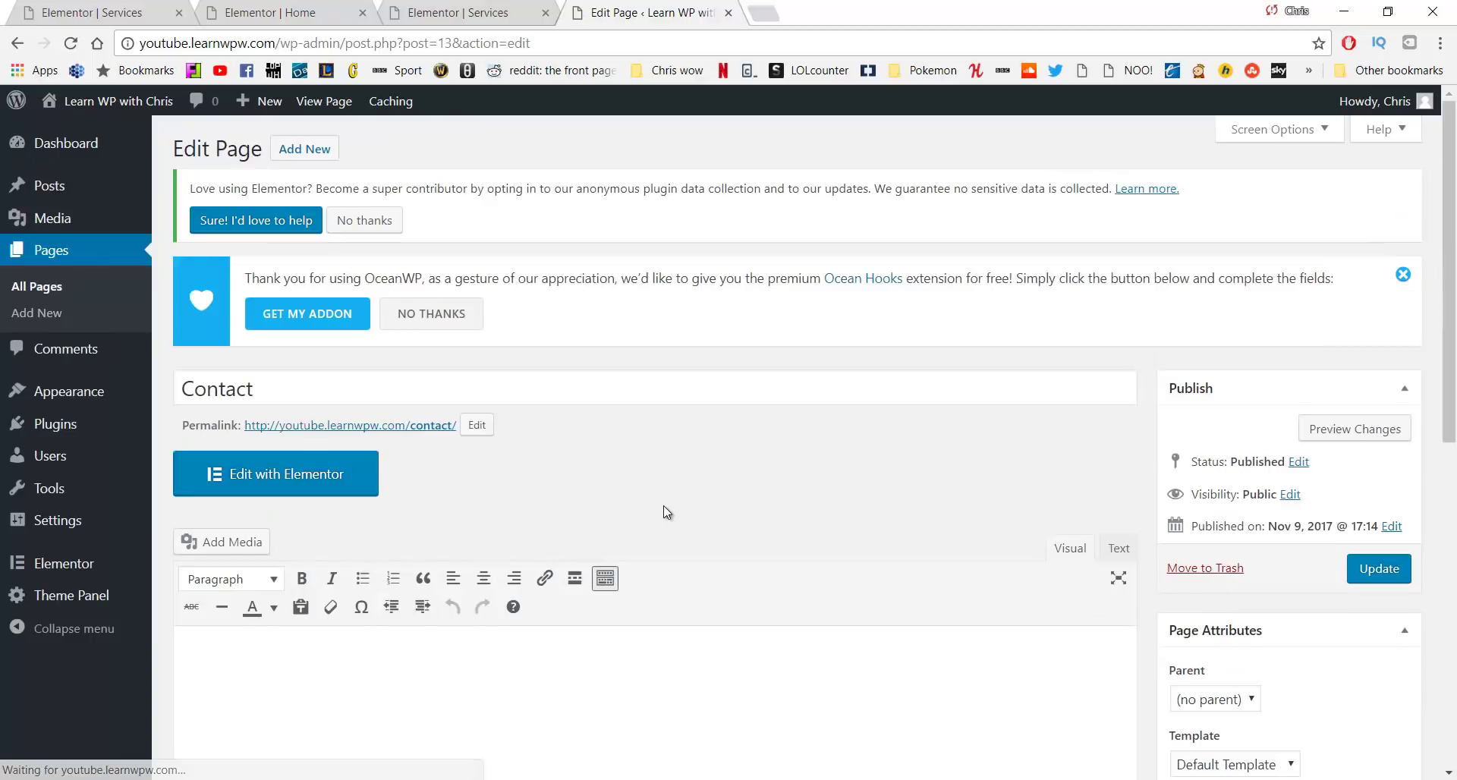
pyautogui.scroll(-7, 664, 507)
pyautogui.scroll(-2, 663, 506)
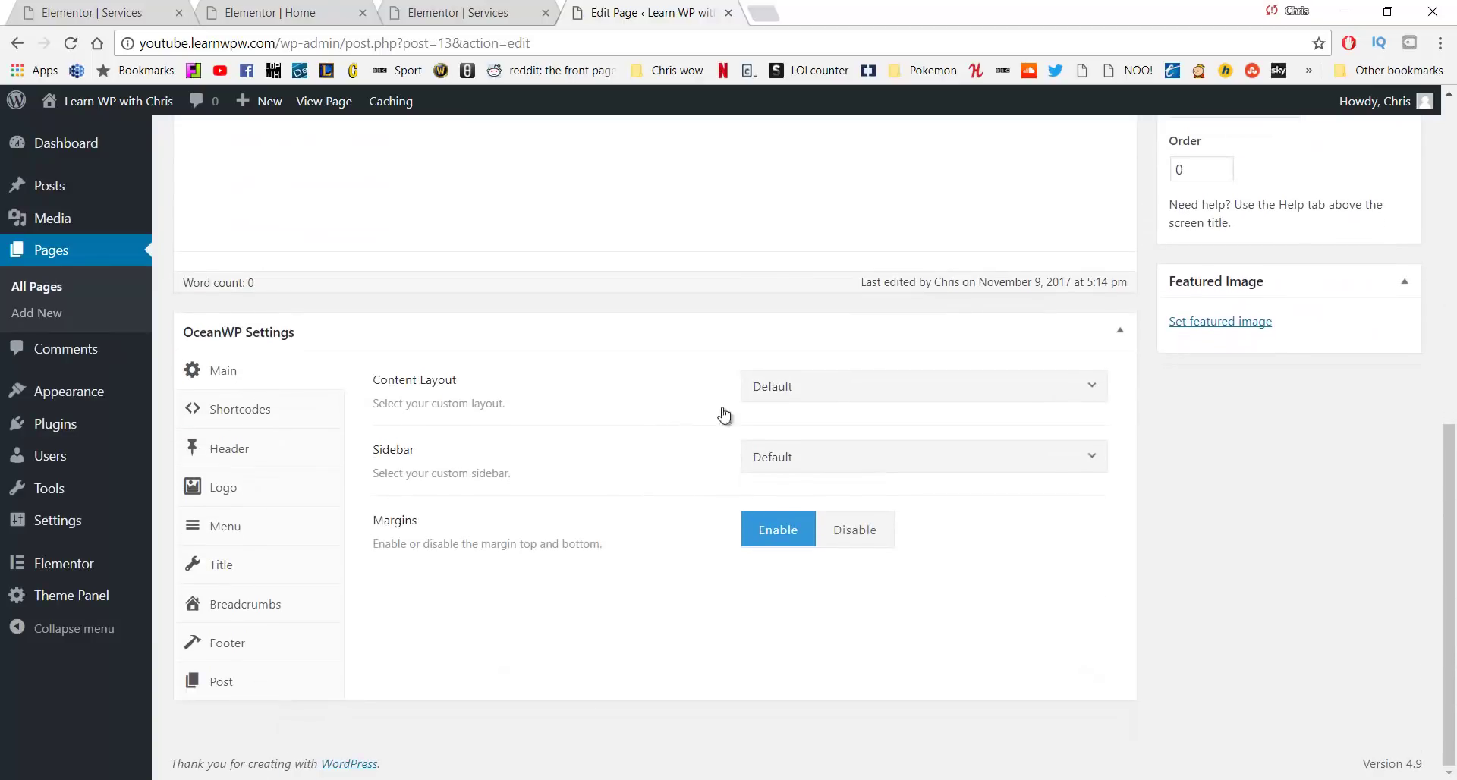
pyautogui.click(855, 384)
pyautogui.click(822, 560)
pyautogui.click(223, 568)
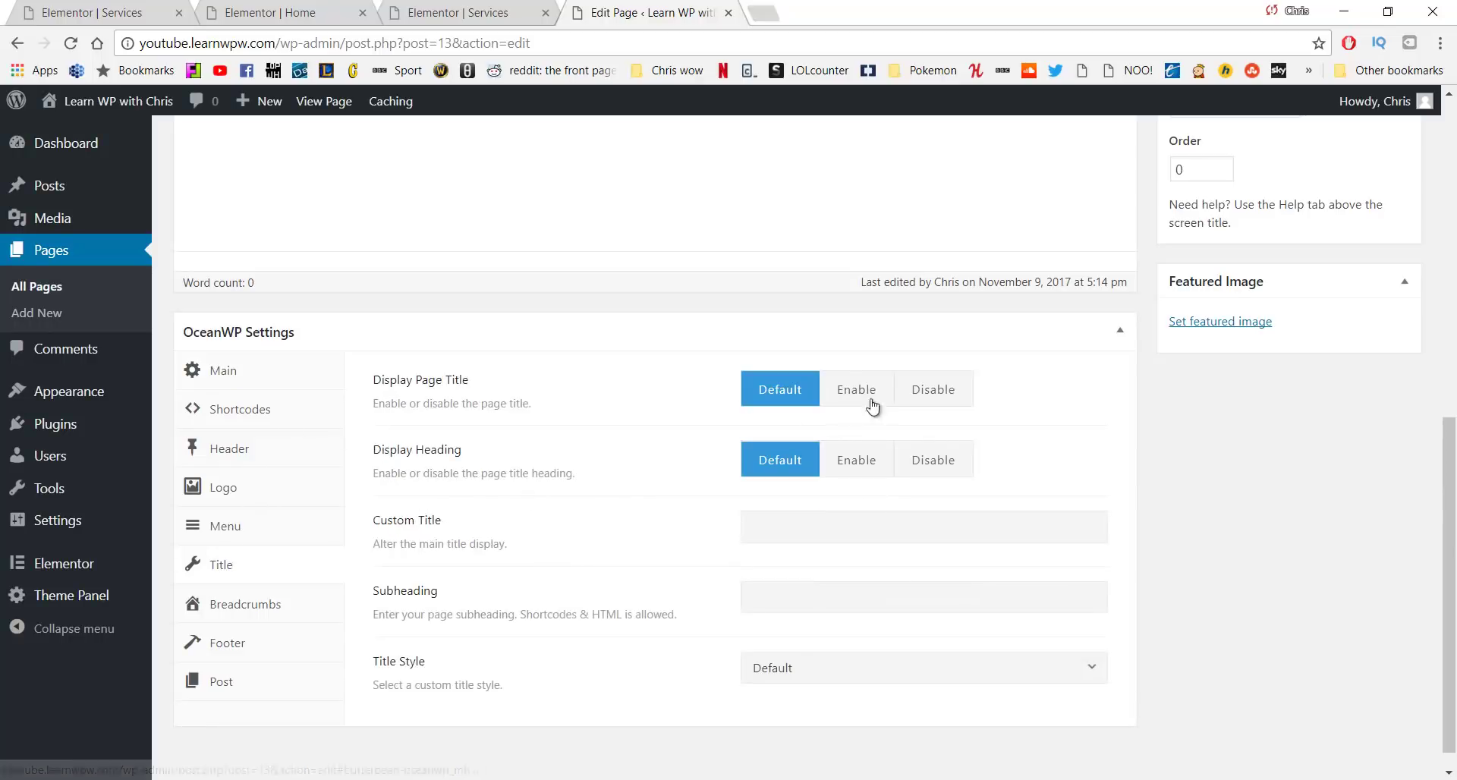
pyautogui.click(941, 398)
# Update the Contact page and open it in Elementor
pyautogui.scroll(3, 1062, 437)
pyautogui.scroll(4, 1062, 438)
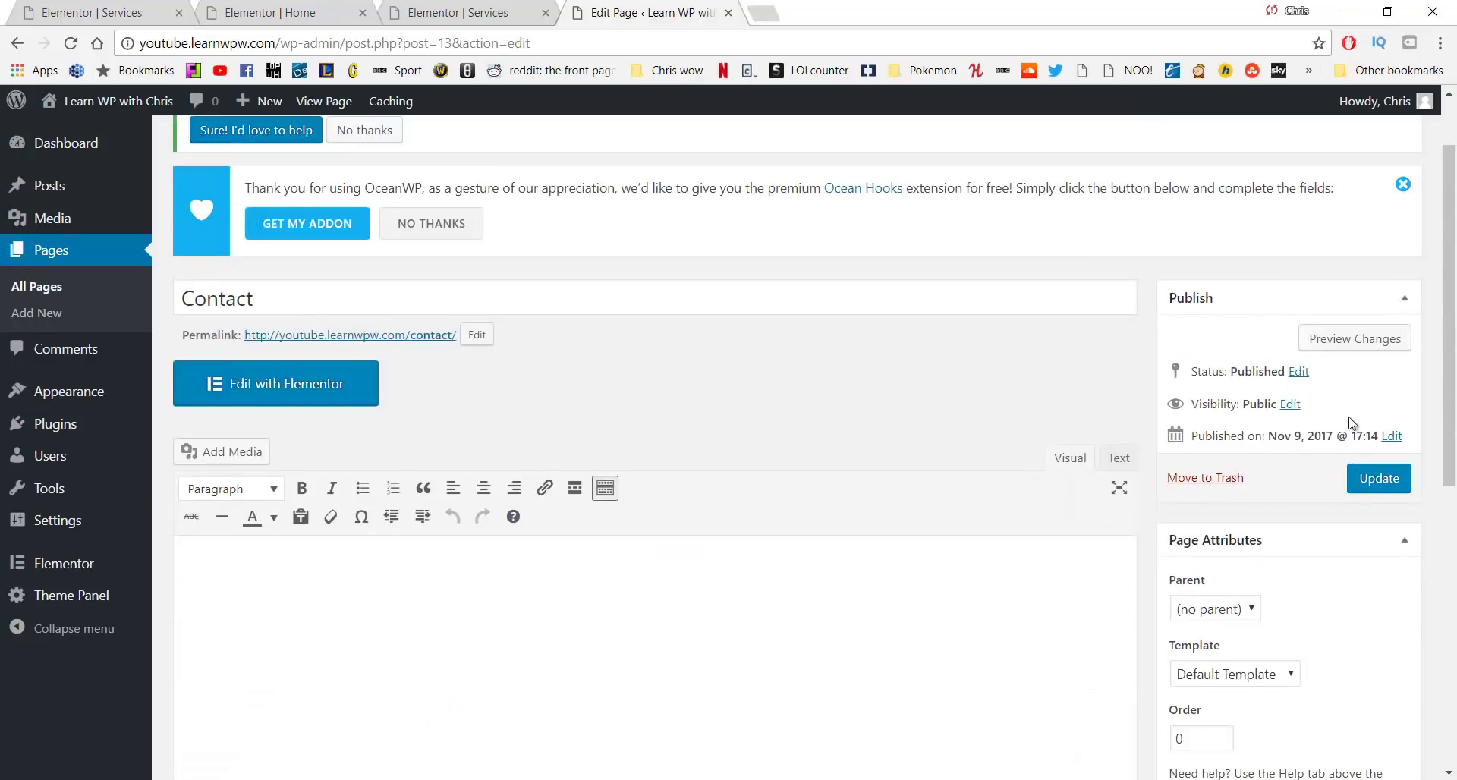
pyautogui.click(1379, 479)
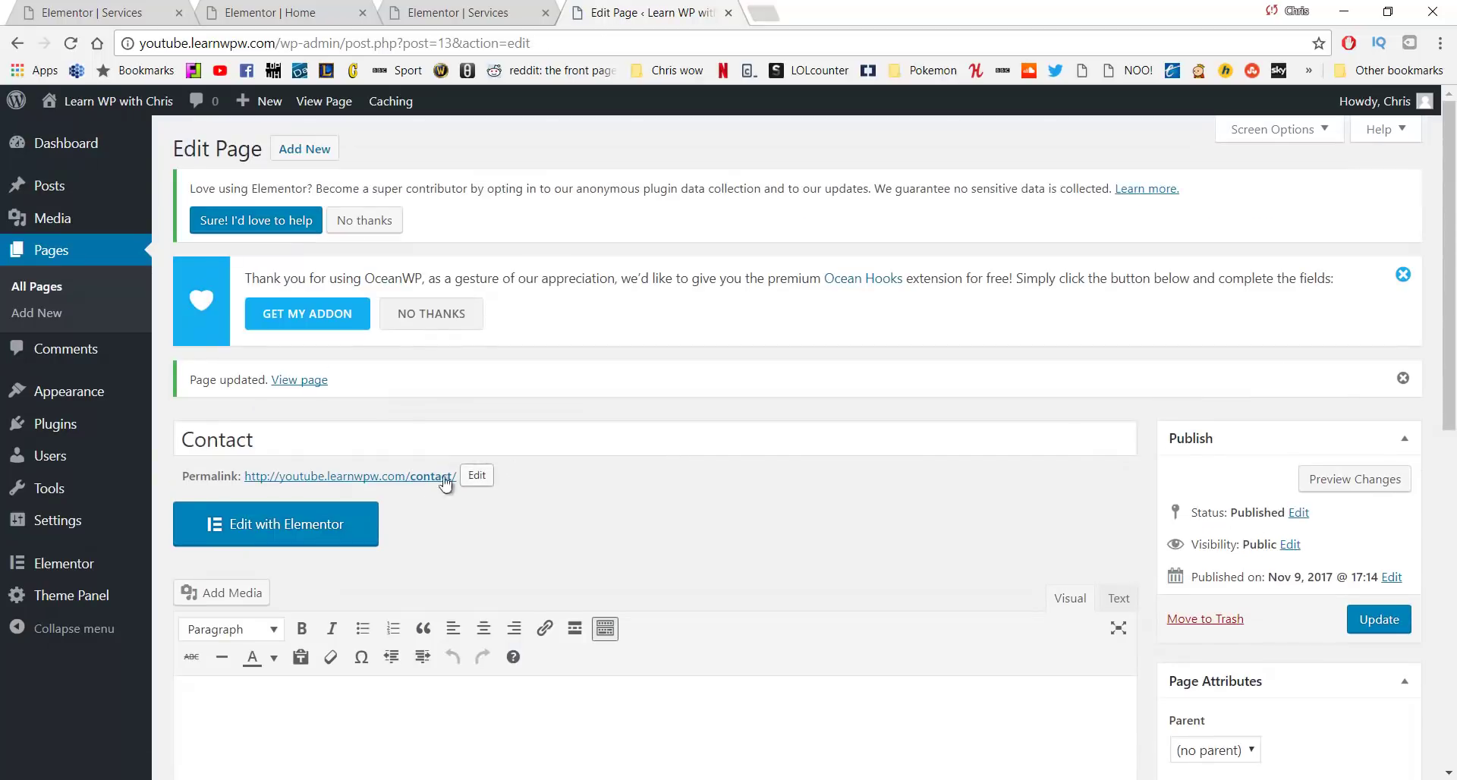
pyautogui.click(328, 522)
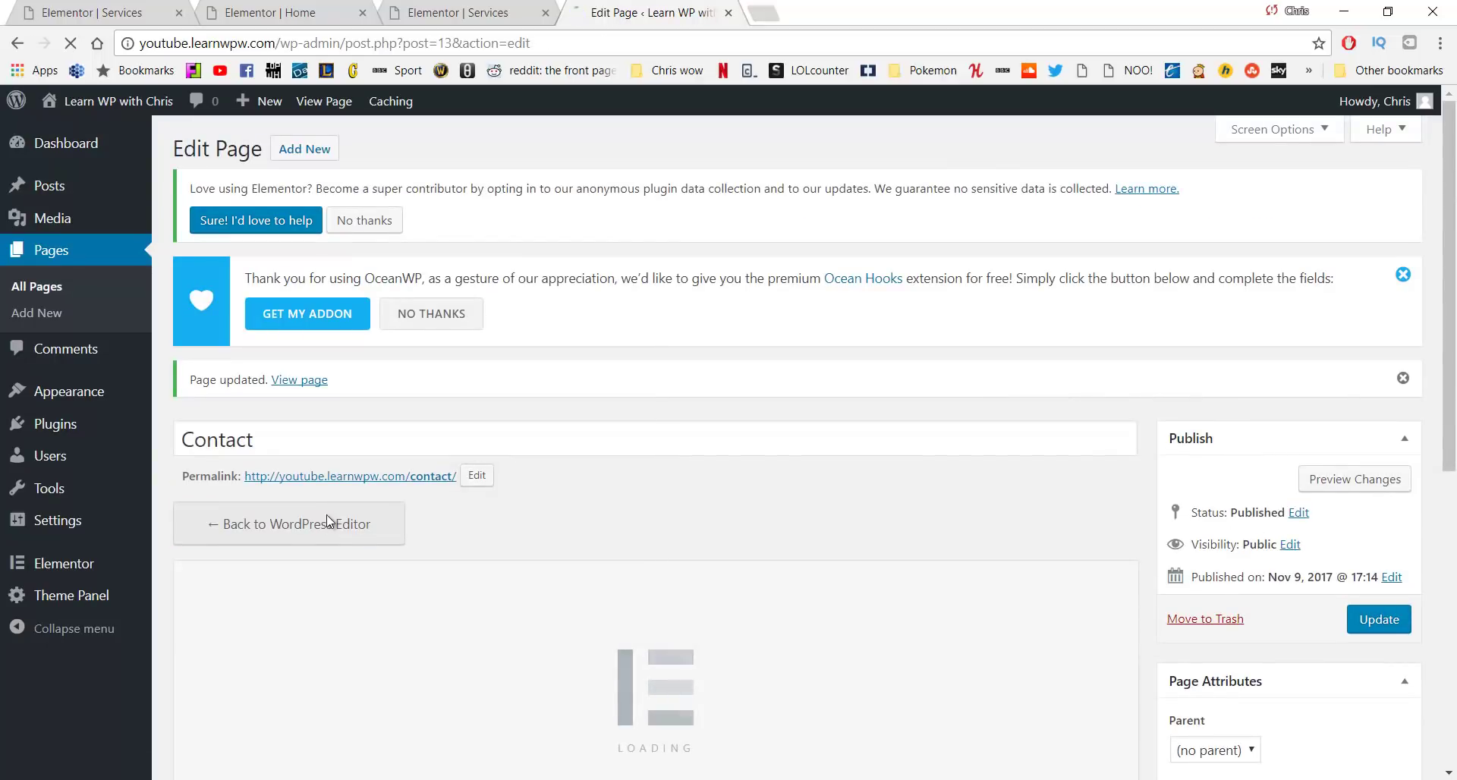
# Close the old Services and Home page editor tabs
pyautogui.middleClick(392, 10)
pyautogui.middleClick(311, 11)
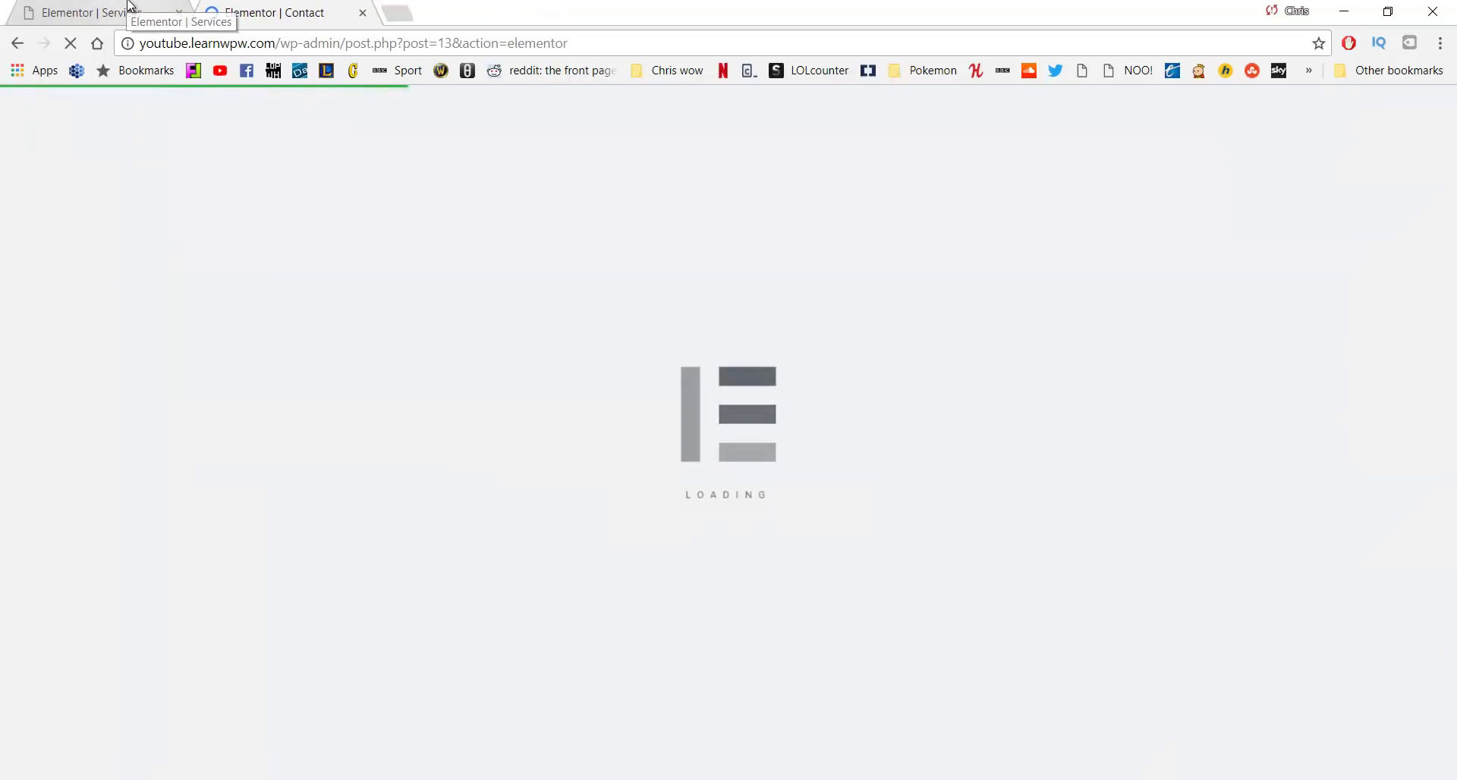
pyautogui.middleClick(131, 6)
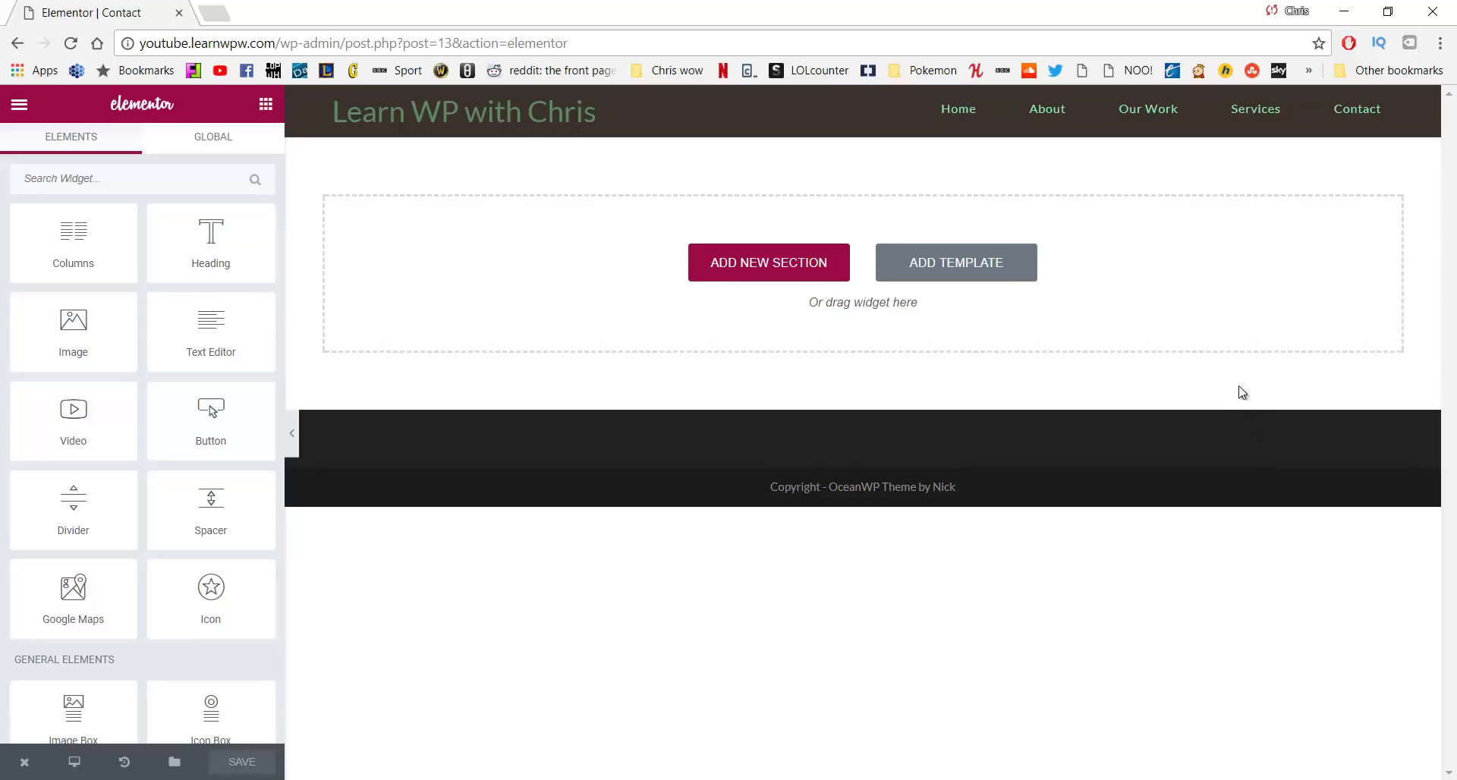
# Add a one-column section holding a Google Maps widget with the address changed to Bangor
pyautogui.click(768, 274)
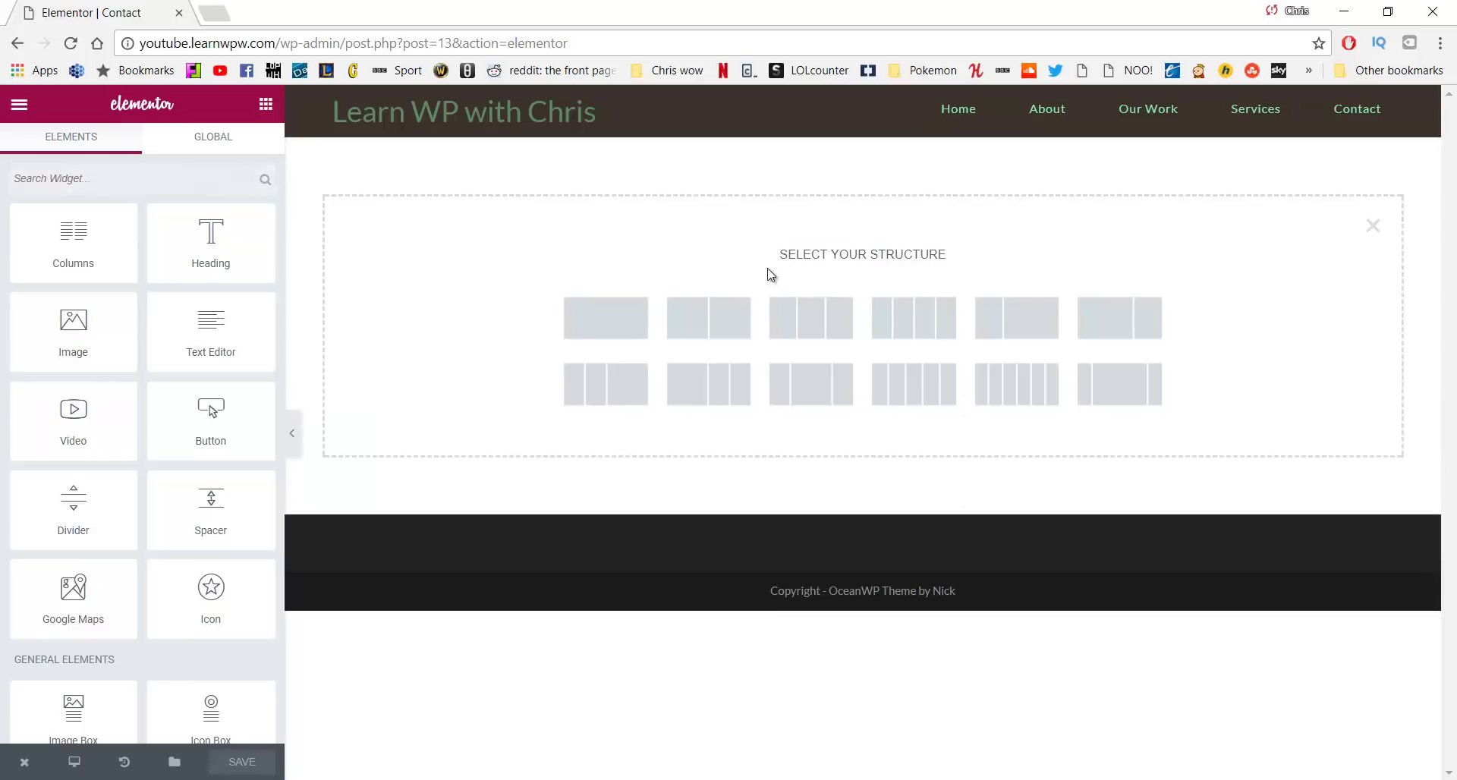
pyautogui.click(591, 320)
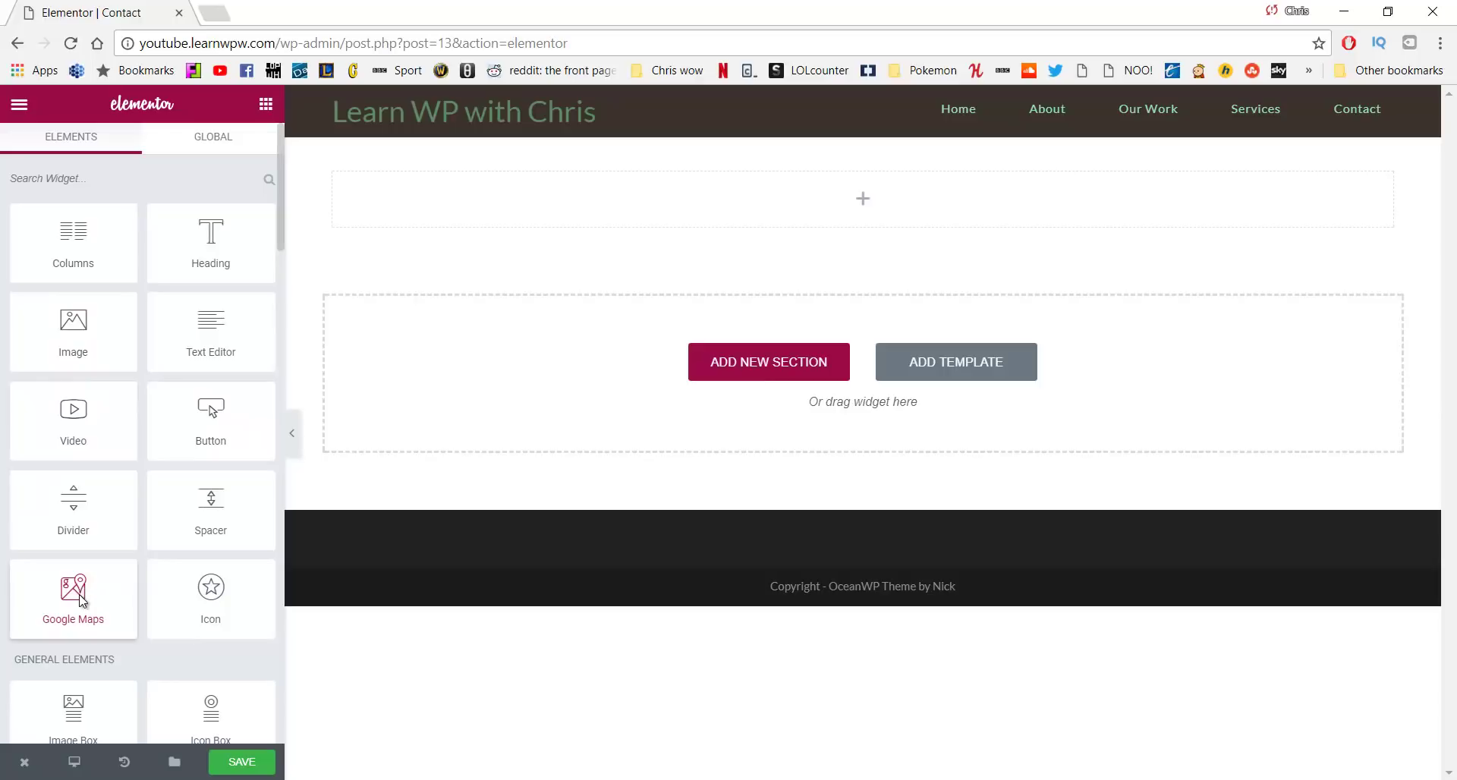
pyautogui.moveTo(73, 592); pyautogui.dragTo(627, 202)
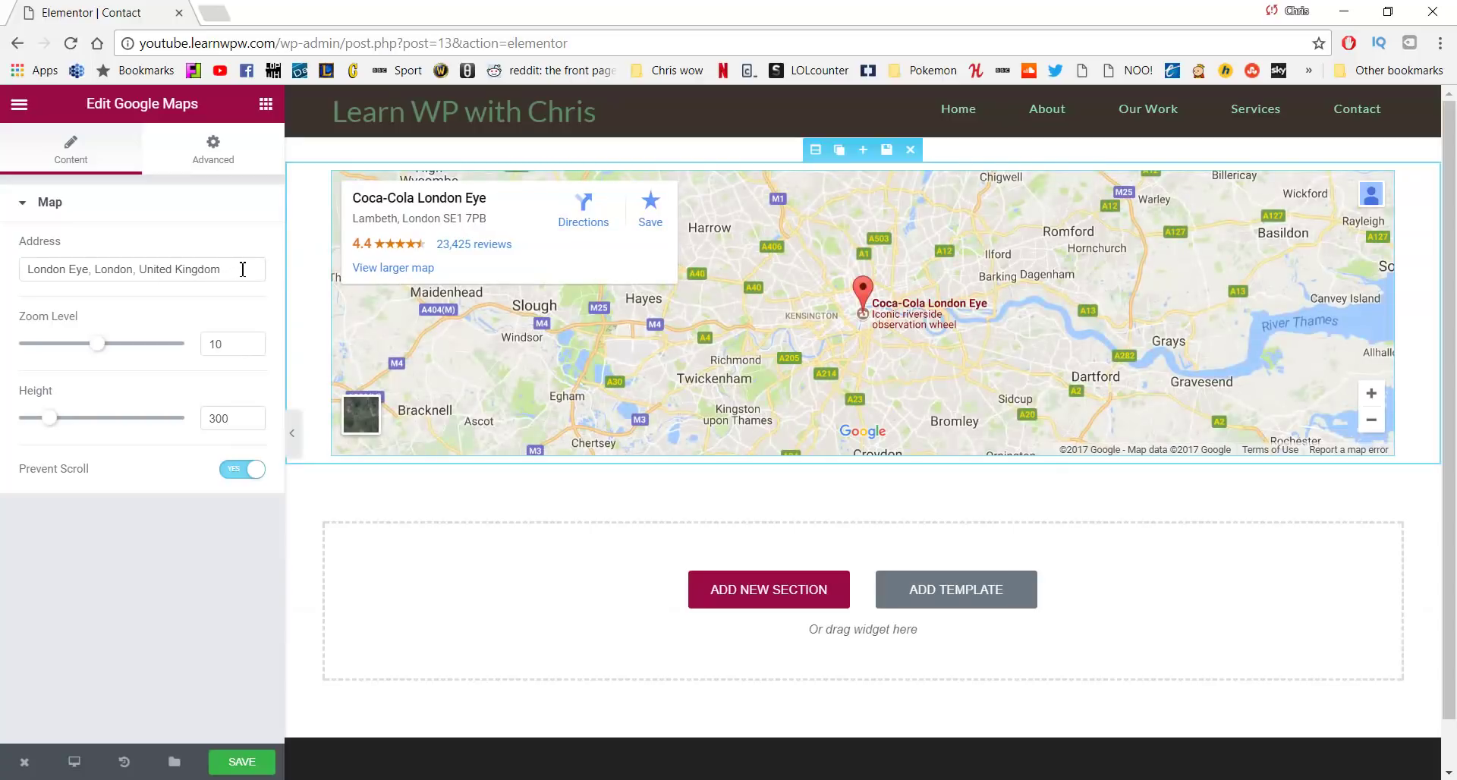
pyautogui.moveTo(243, 269); pyautogui.dragTo(4, 264)
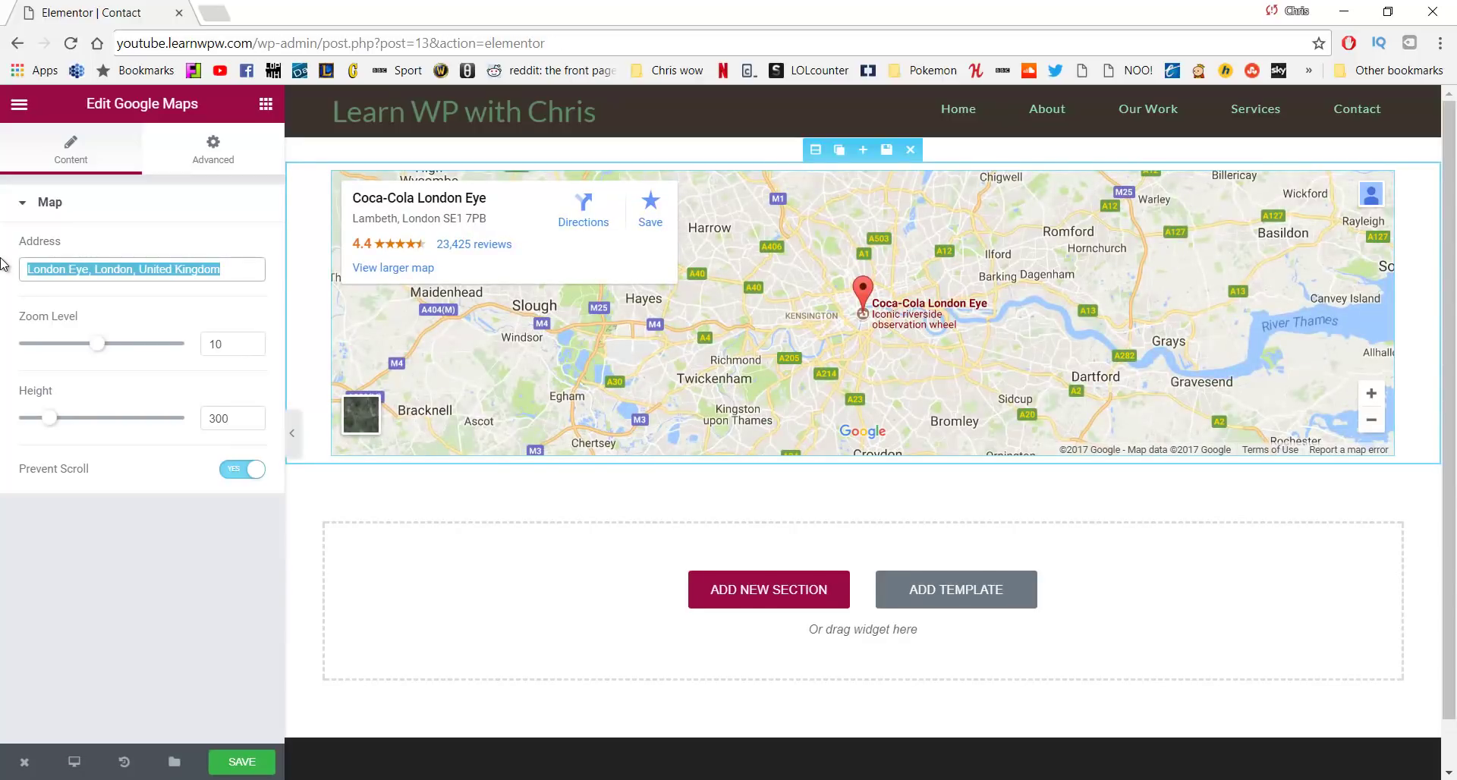
pyautogui.write('belfast')
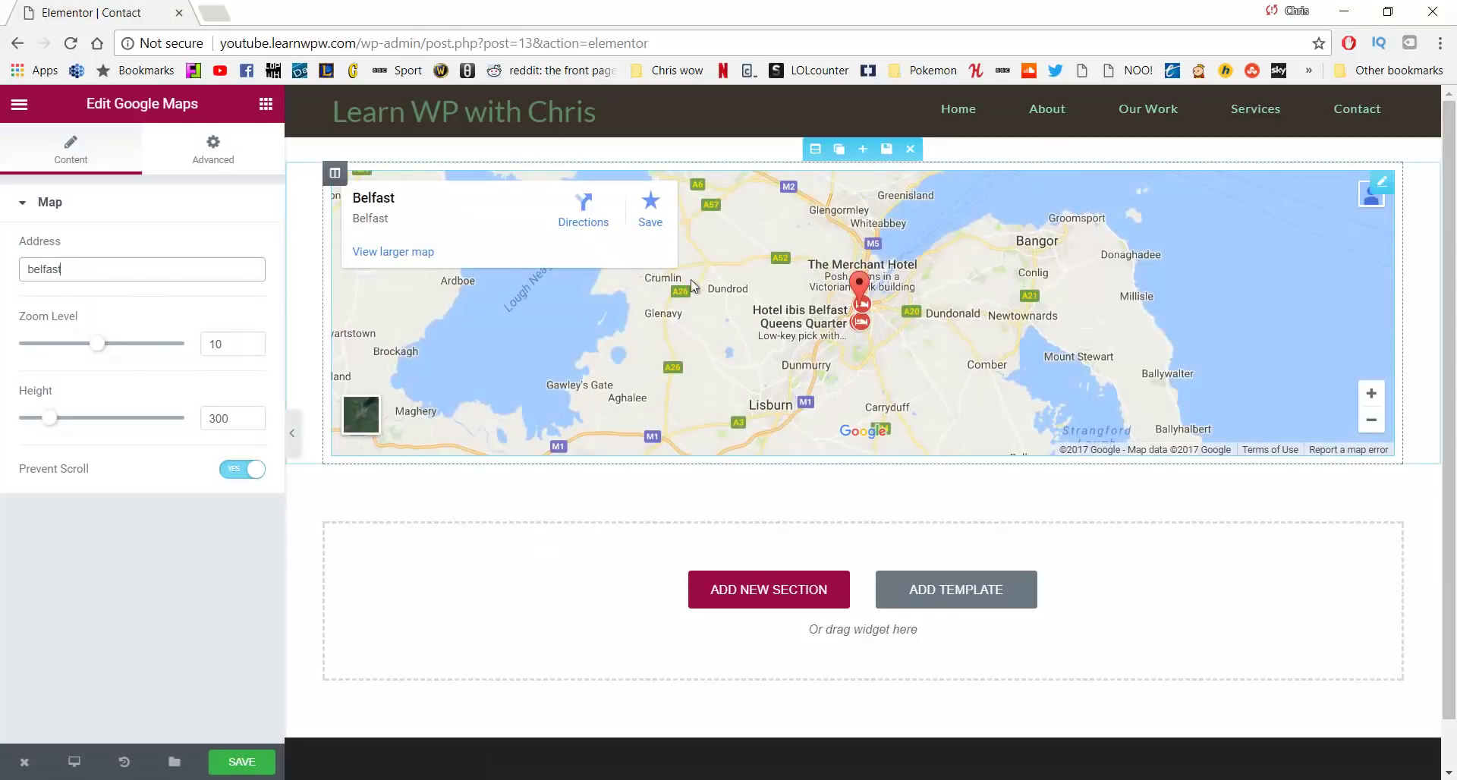
pyautogui.doubleClick(44, 271)
pyautogui.write('Bangor')
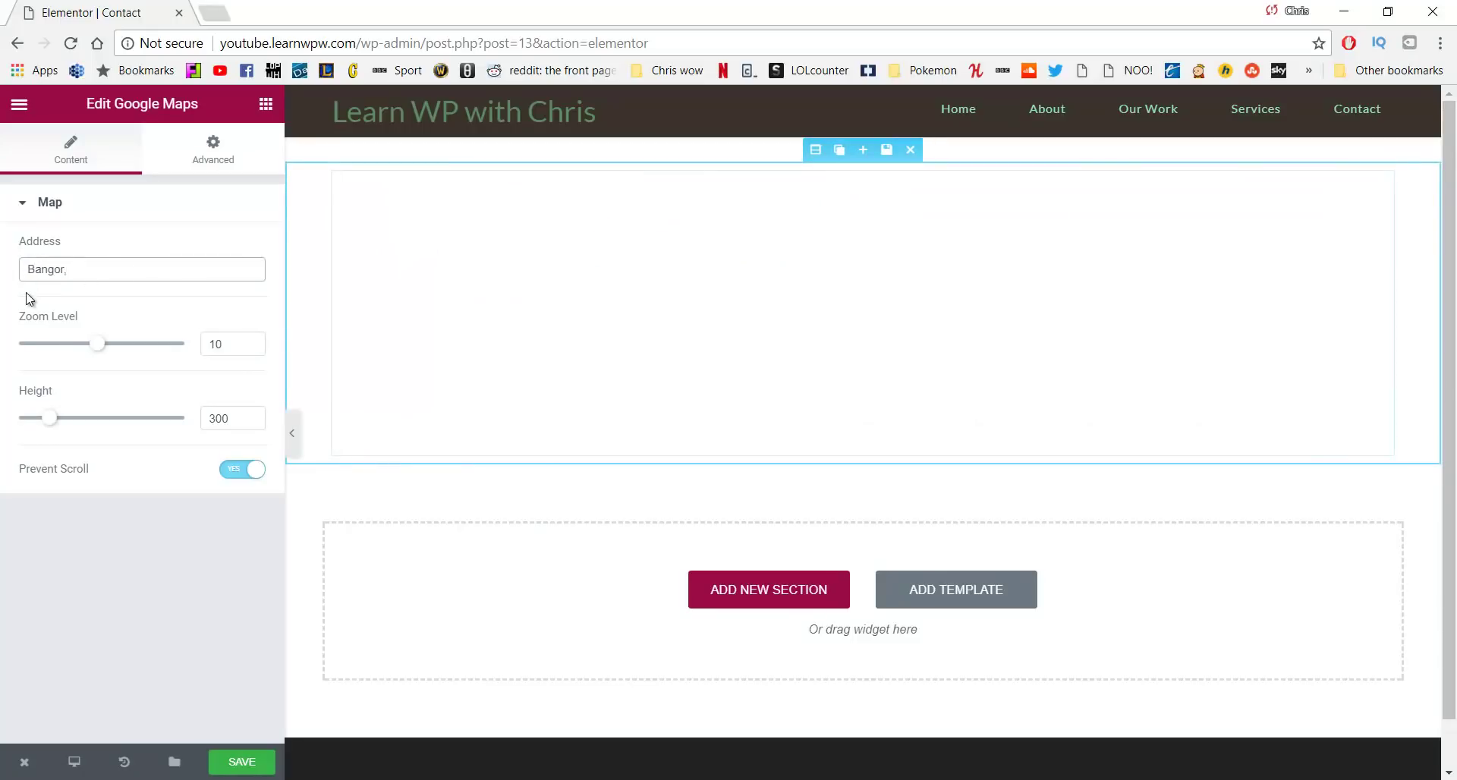
pyautogui.write(',')
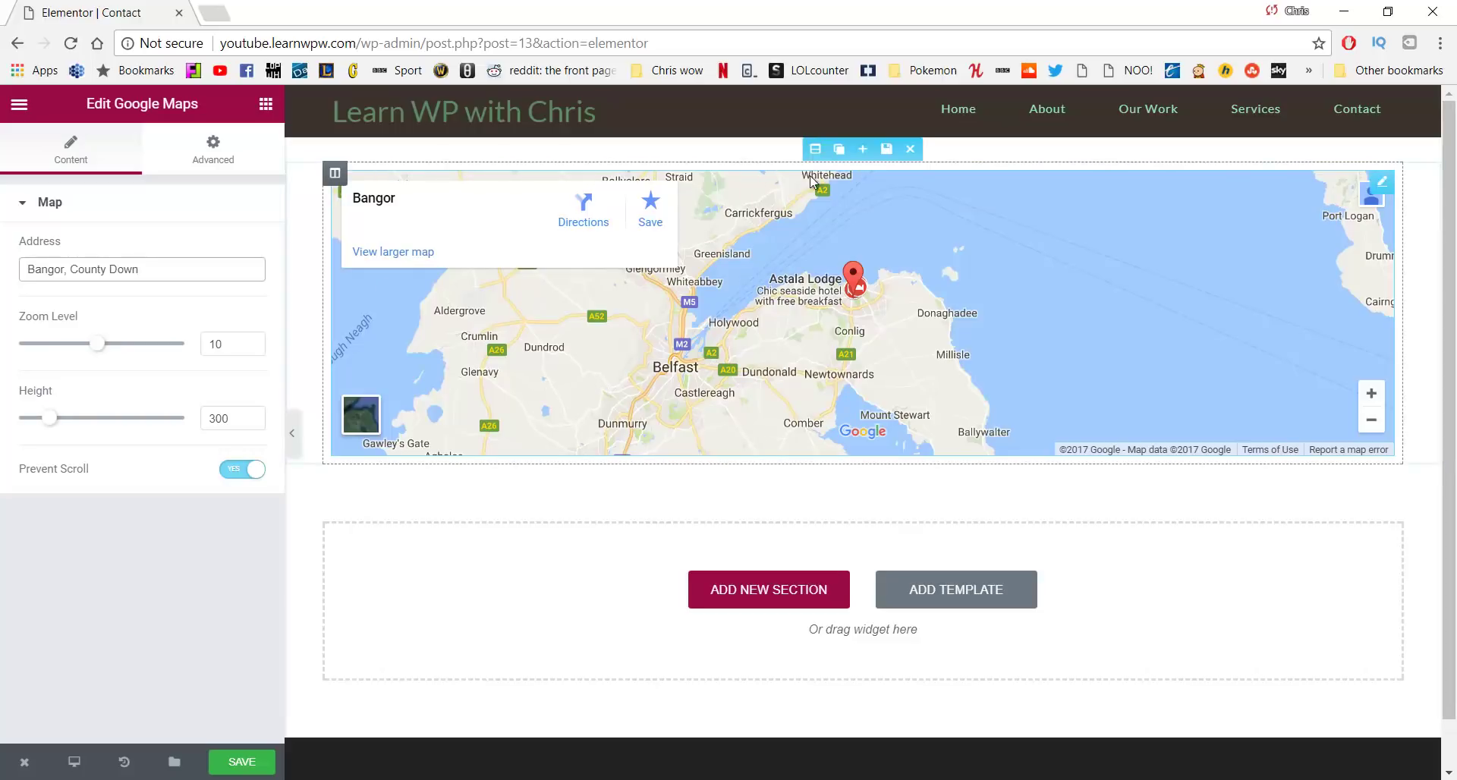
# Set the map section to Full Width with No Gap, then add a wide-left two-column section below
pyautogui.click(813, 150)
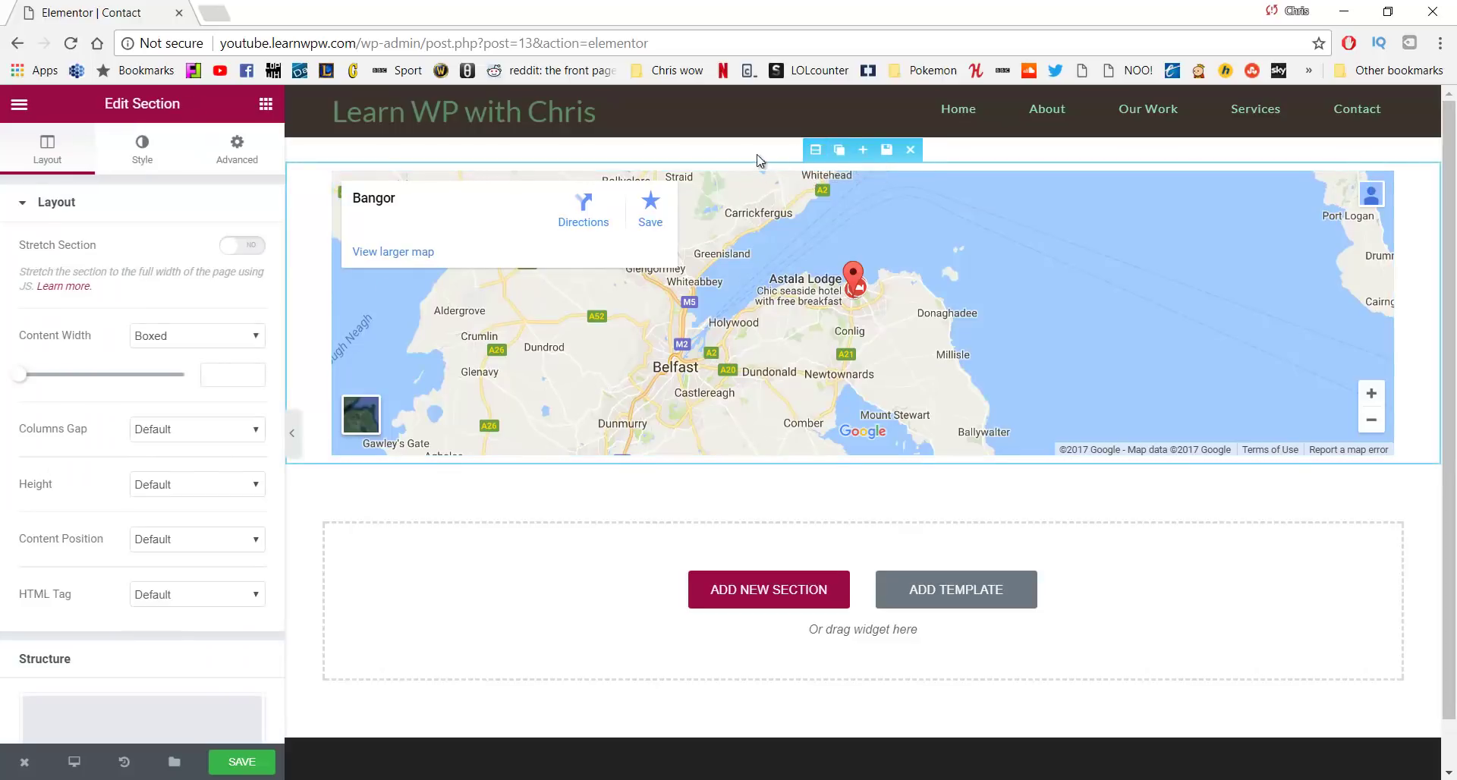
pyautogui.click(173, 339)
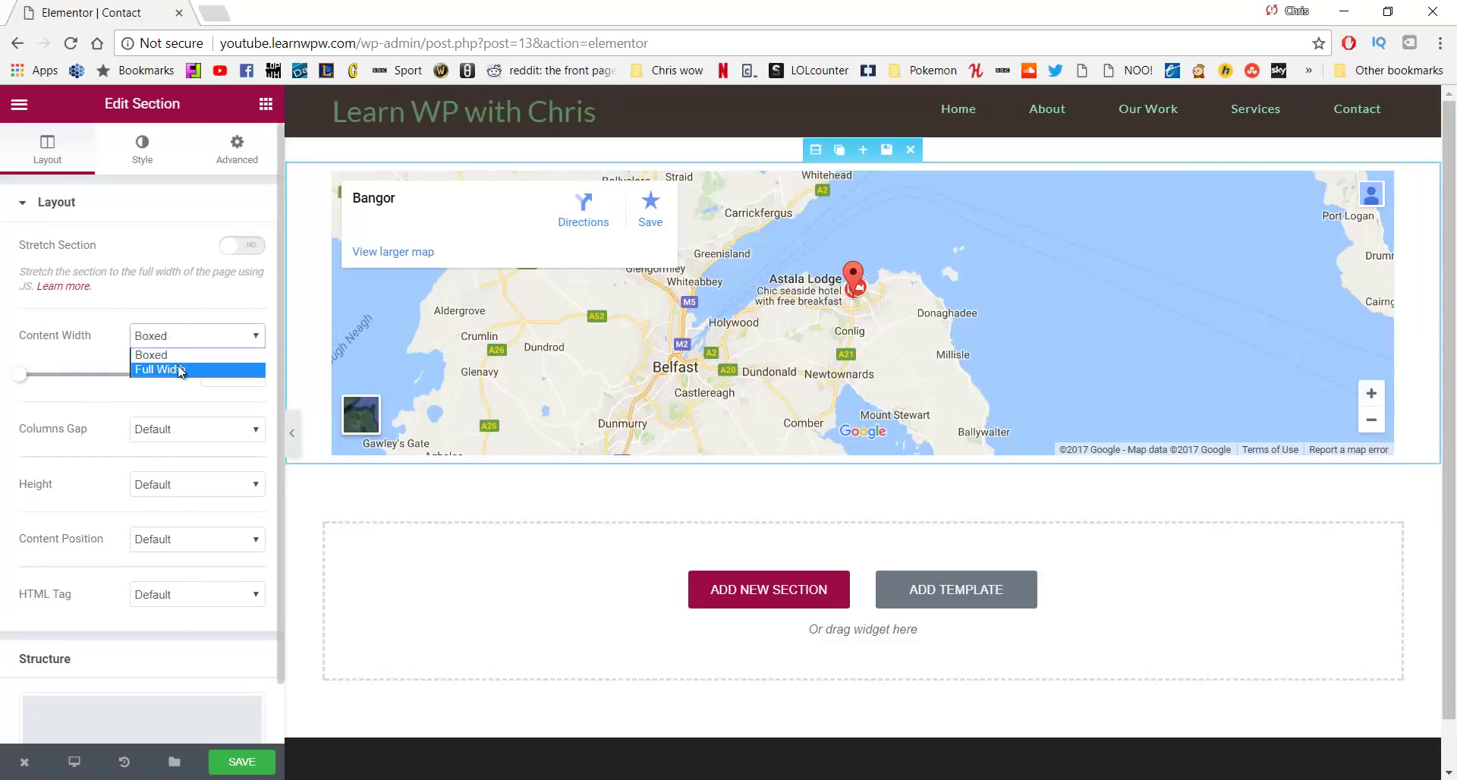
pyautogui.click(177, 365)
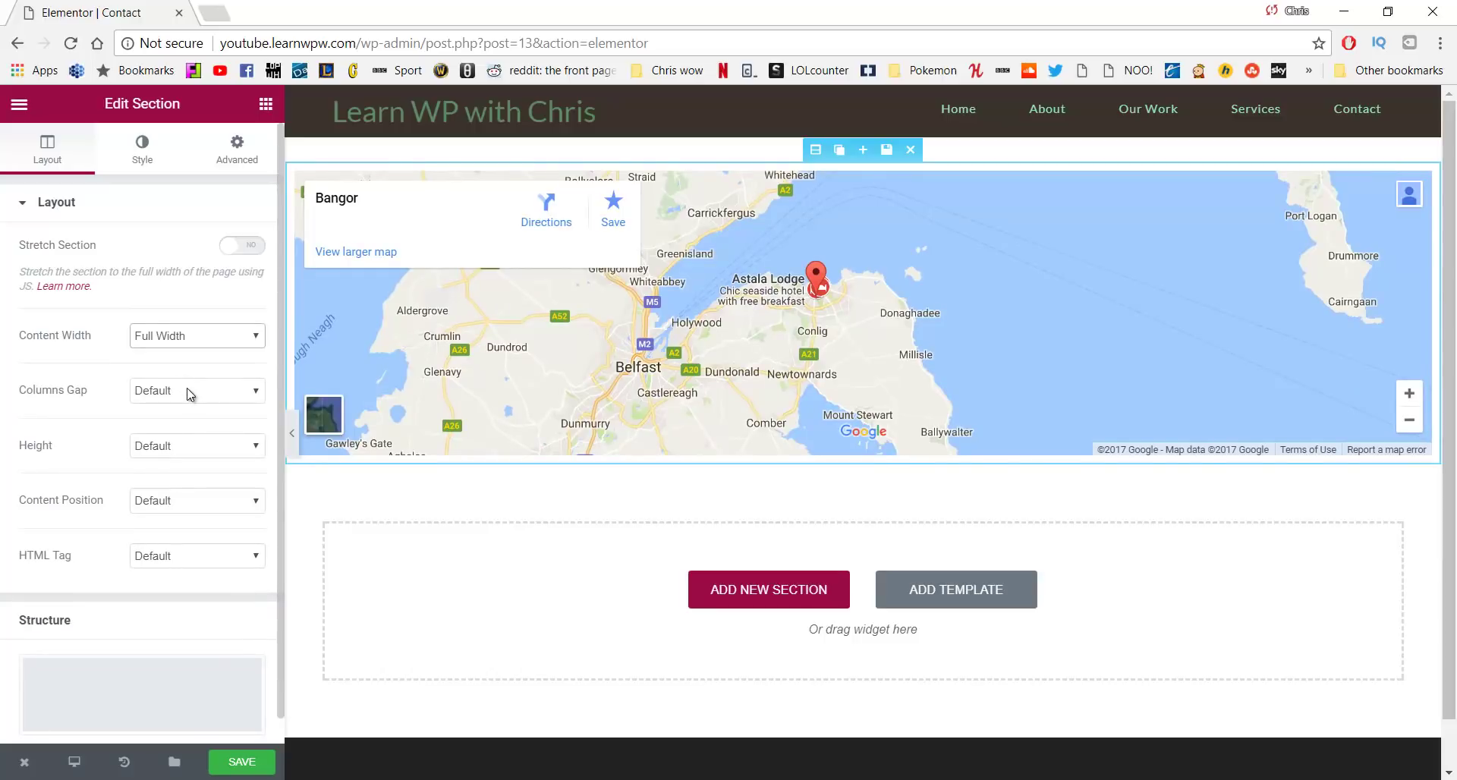
pyautogui.click(188, 394)
pyautogui.click(186, 424)
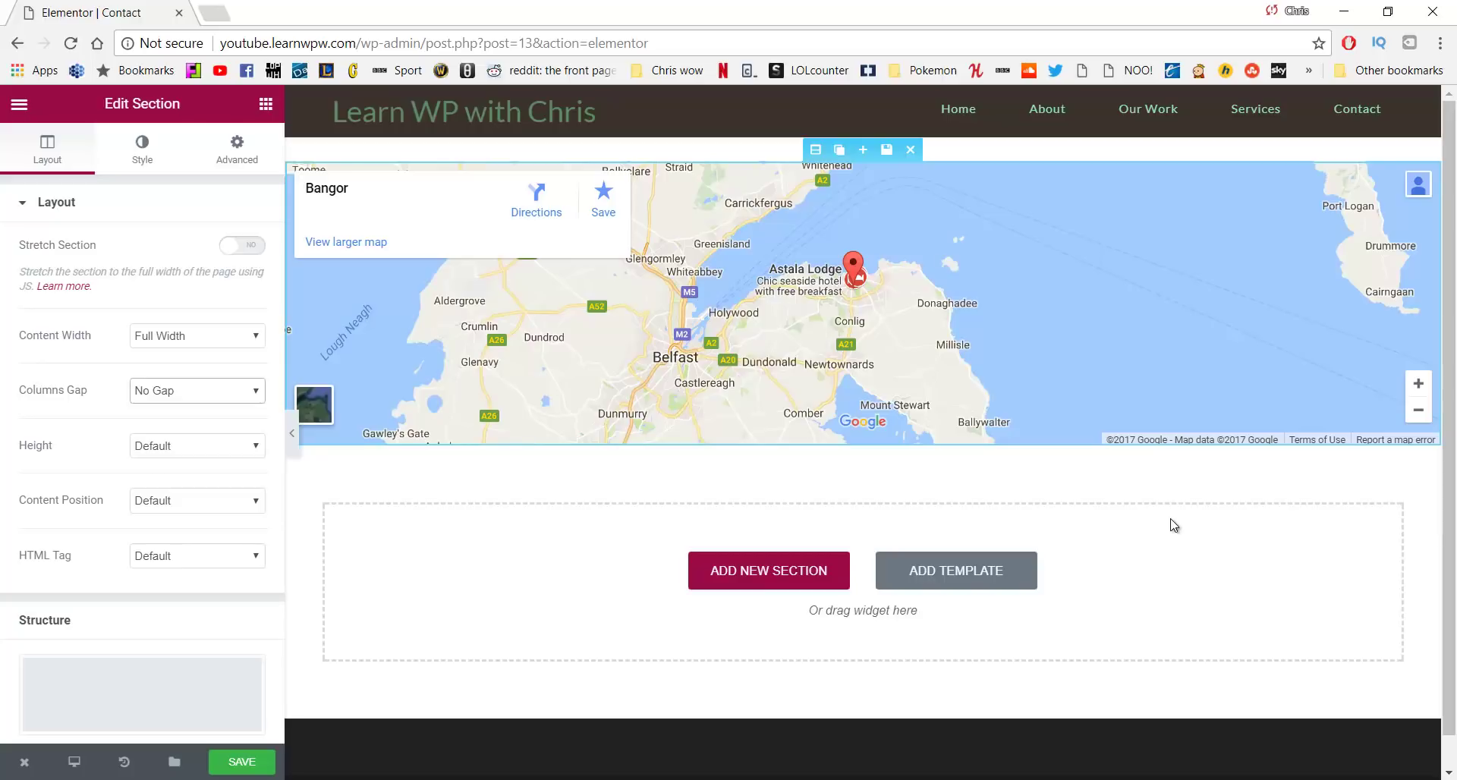
pyautogui.click(759, 563)
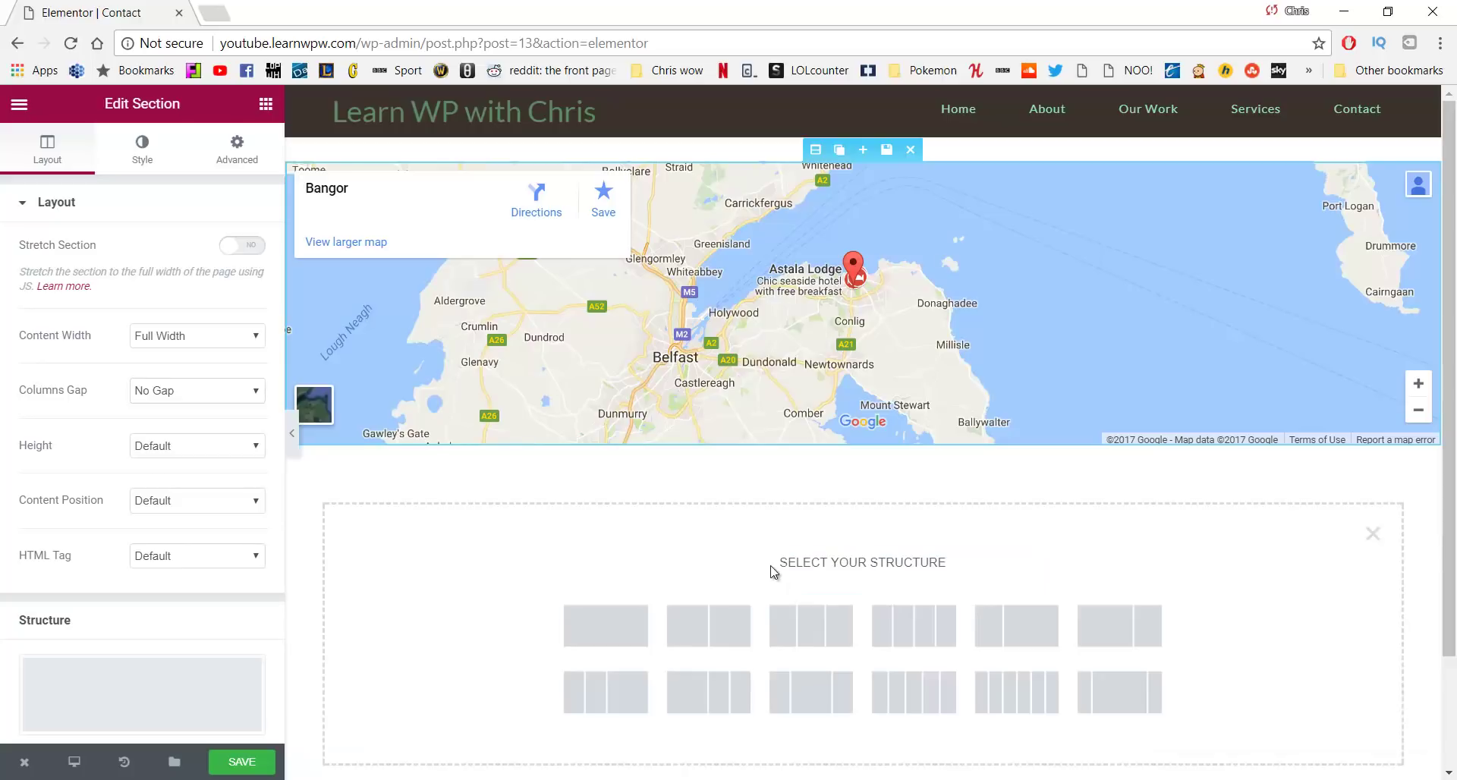
pyautogui.click(1103, 621)
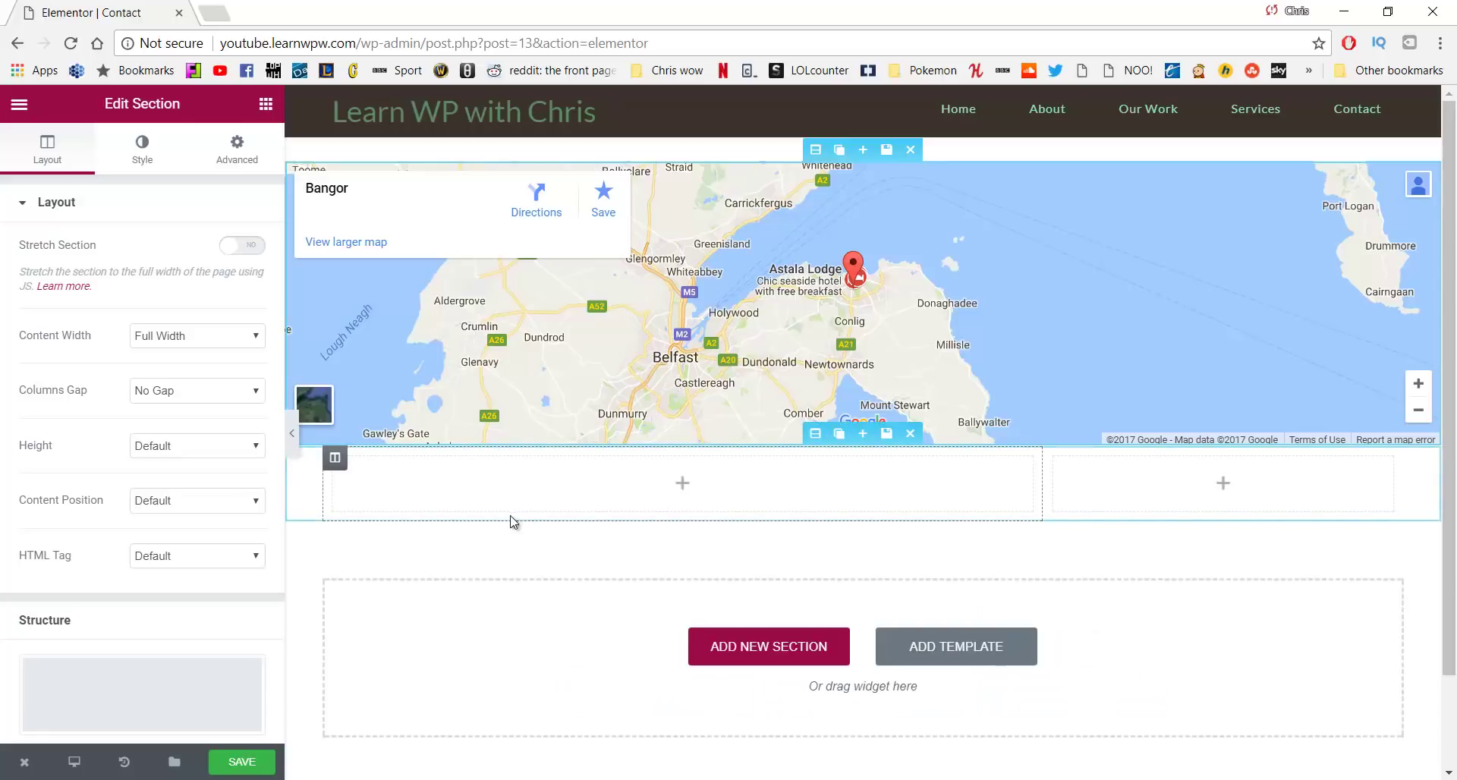
# Add a Text Editor to the left column with a bold 'Email:' label and the email address
pyautogui.click(265, 104)
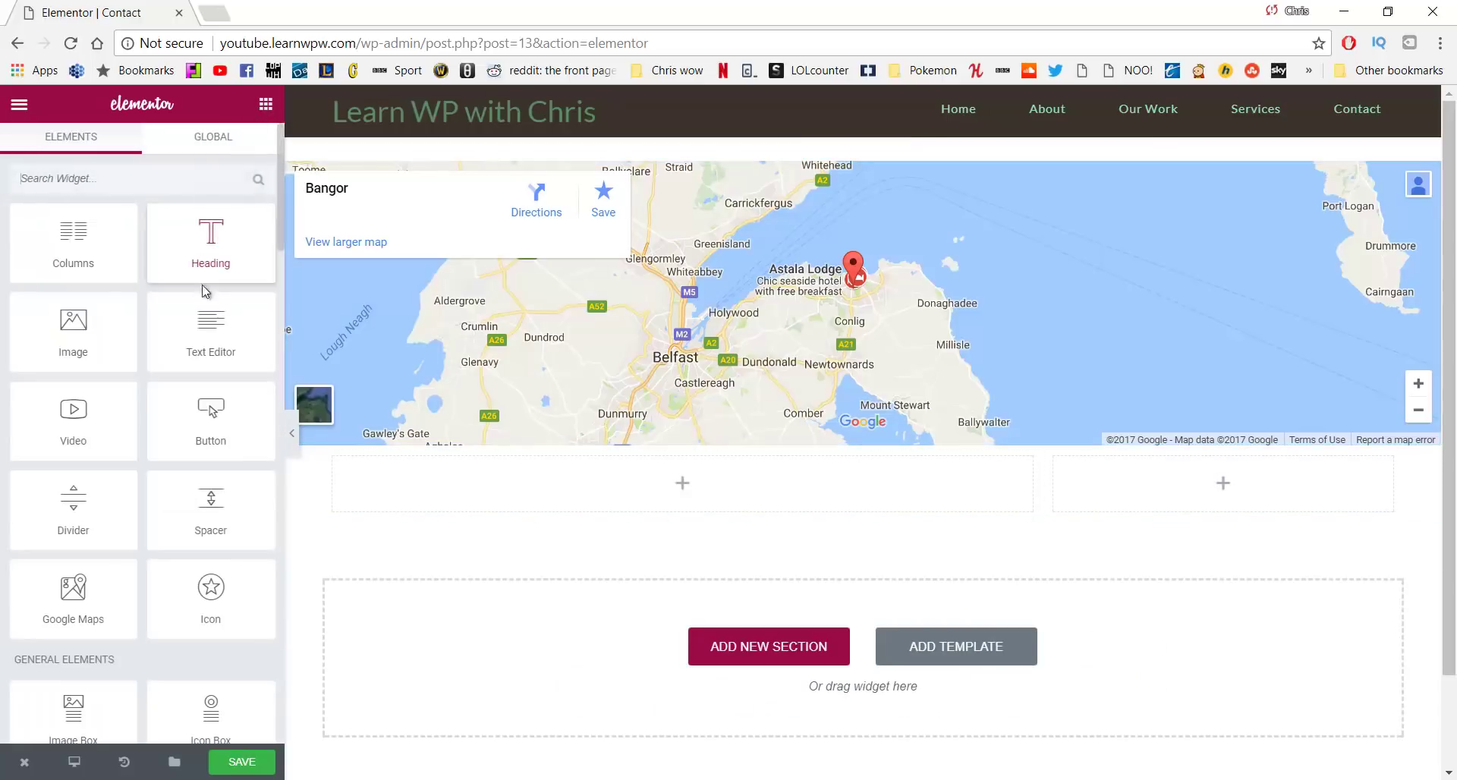
pyautogui.moveTo(211, 330); pyautogui.dragTo(504, 482)
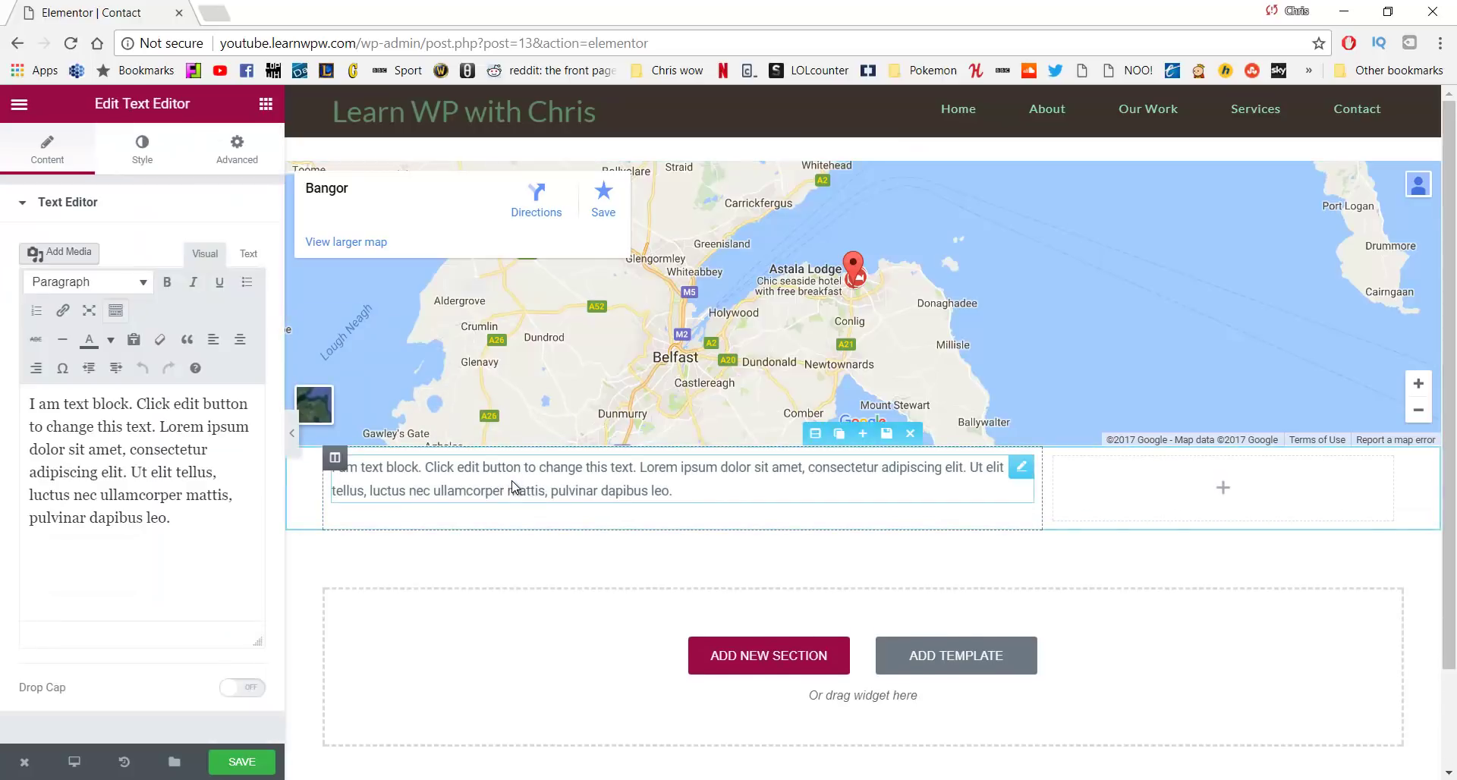
pyautogui.moveTo(214, 521); pyautogui.dragTo(40, 392)
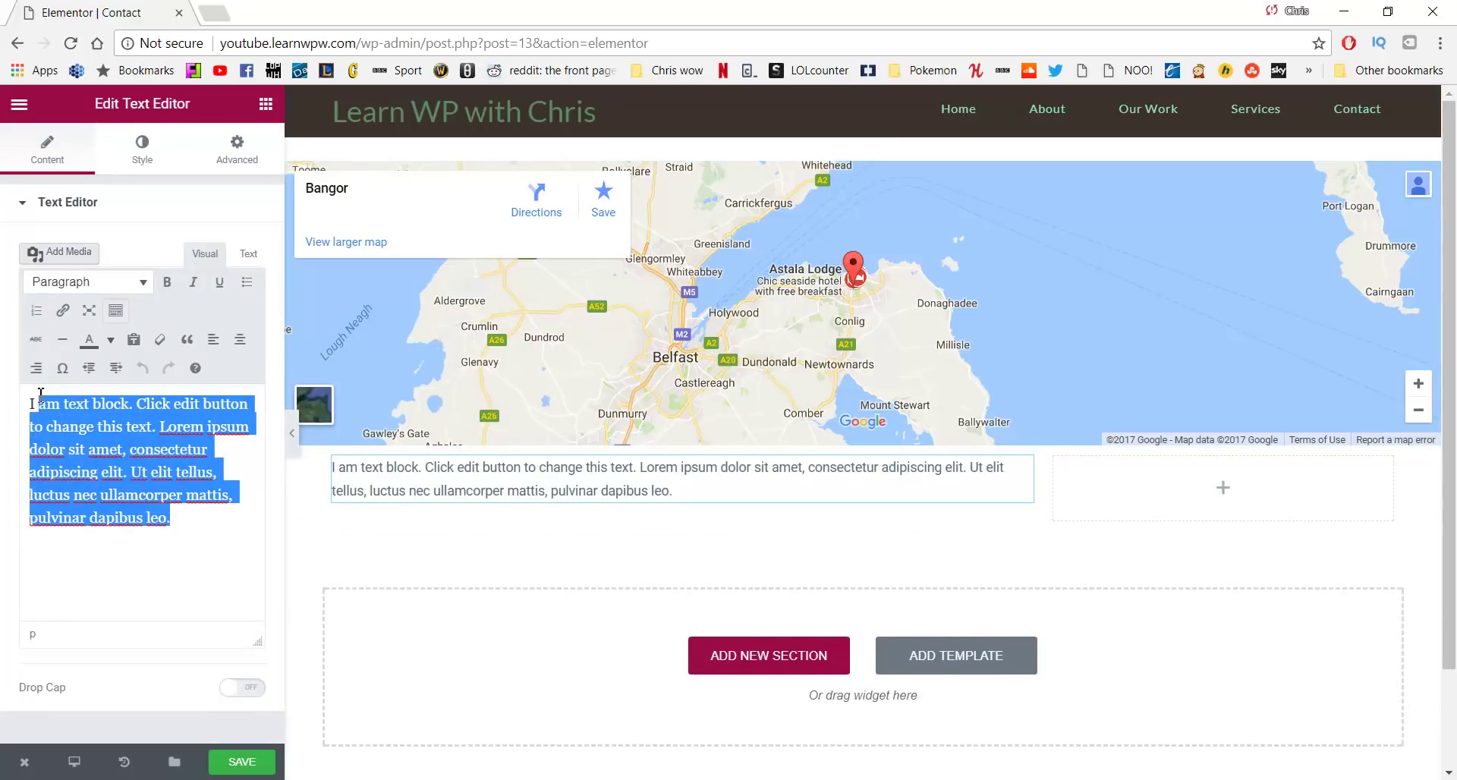
pyautogui.press('BackSpace')
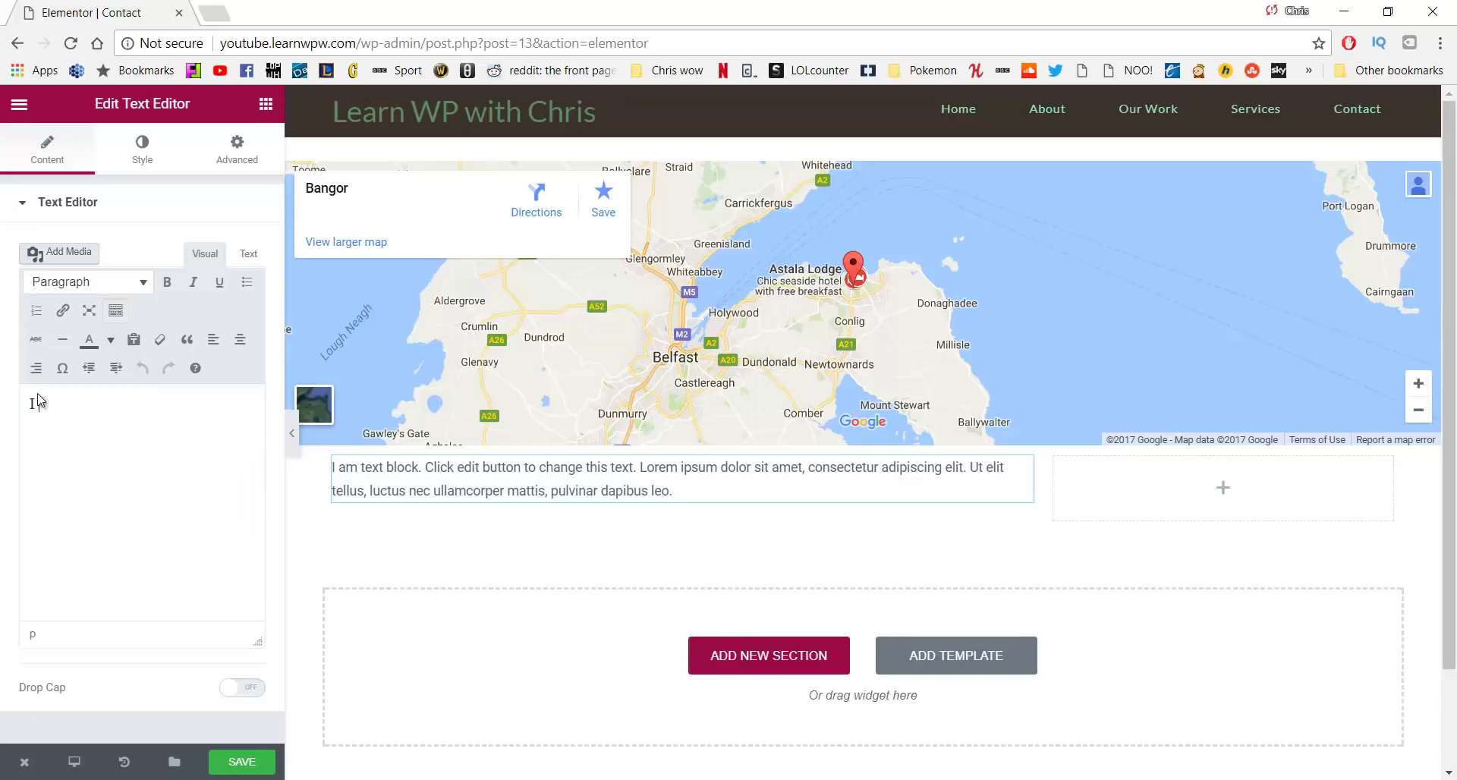
pyautogui.press('BackSpace')
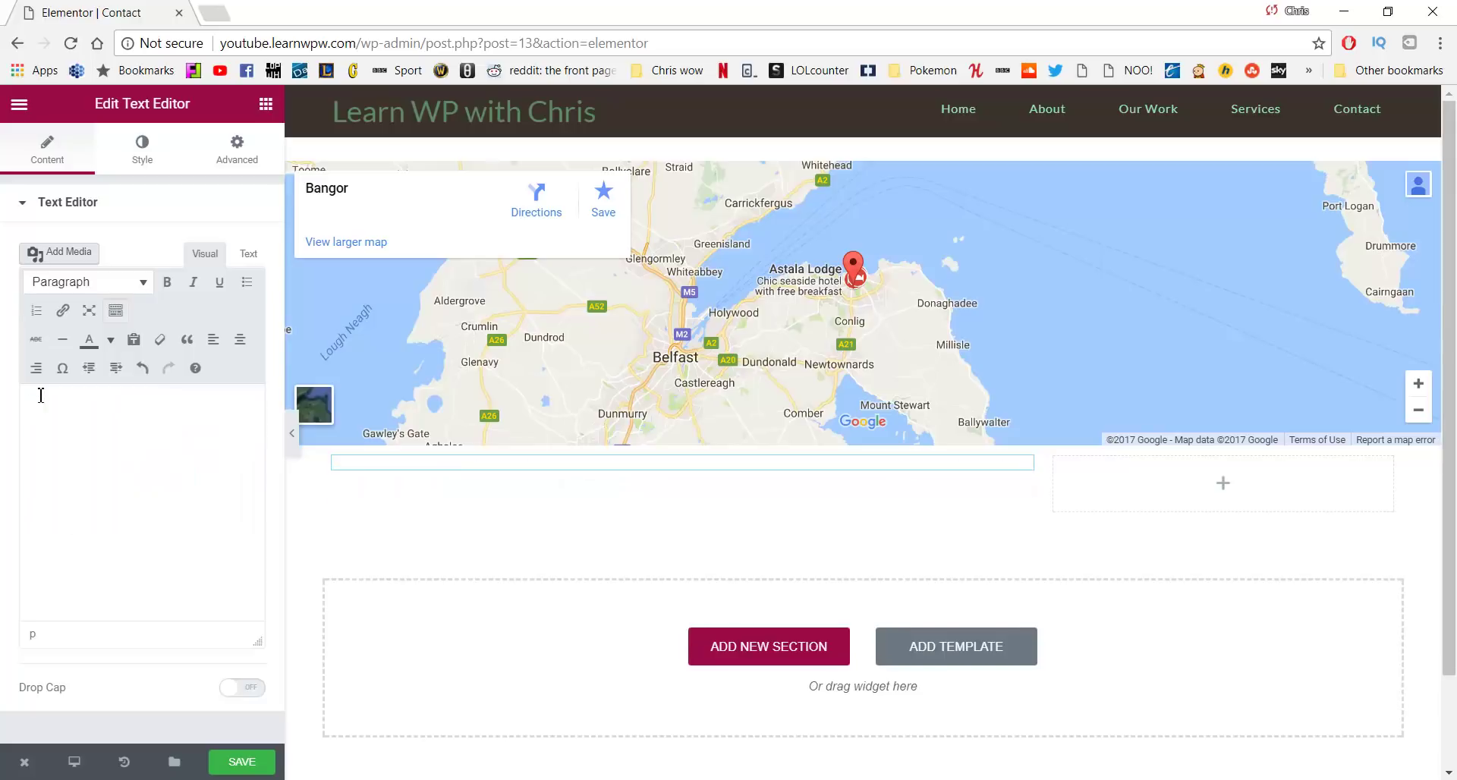
pyautogui.write('Email')
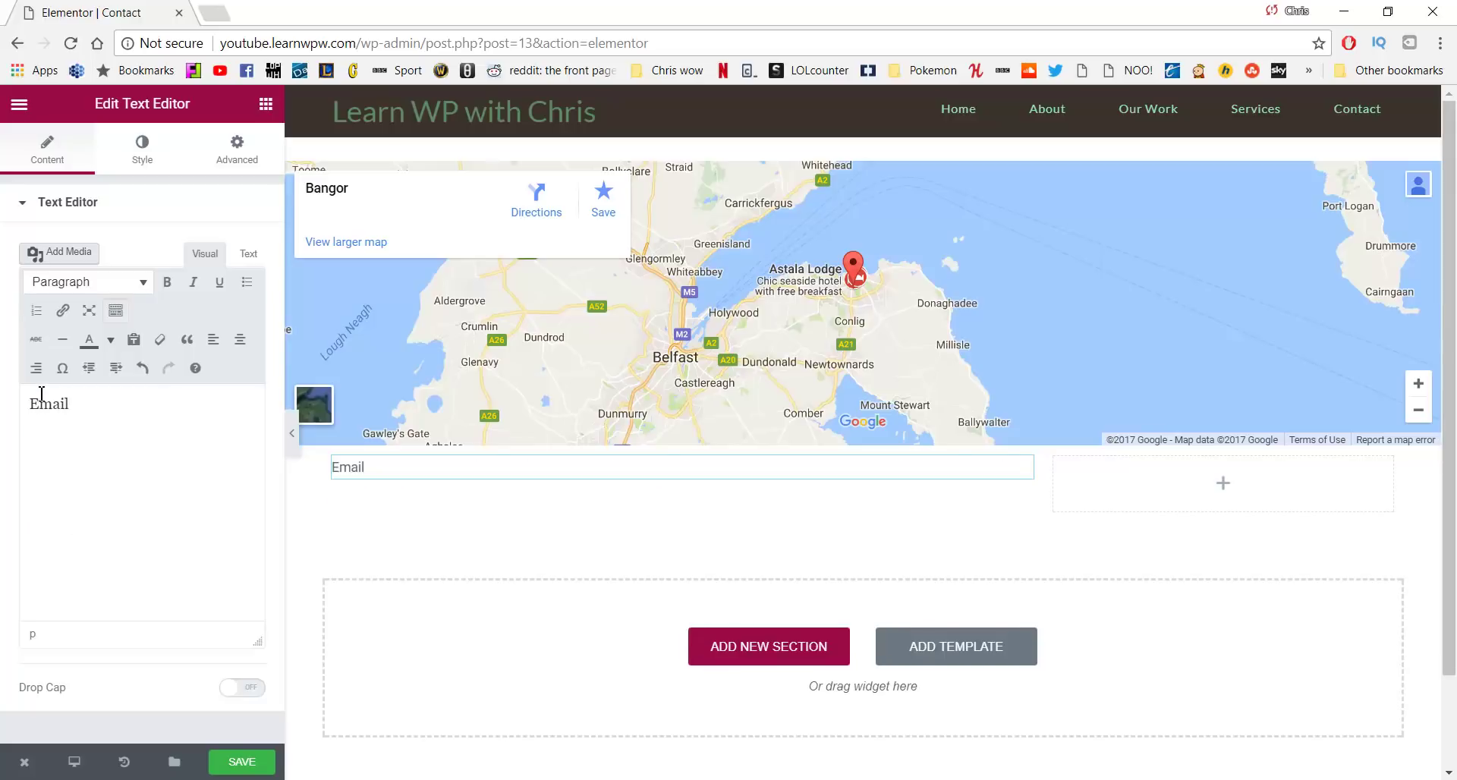
pyautogui.moveTo(70, 404); pyautogui.dragTo(19, 401)
pyautogui.hotkey('ctrl', 'b')
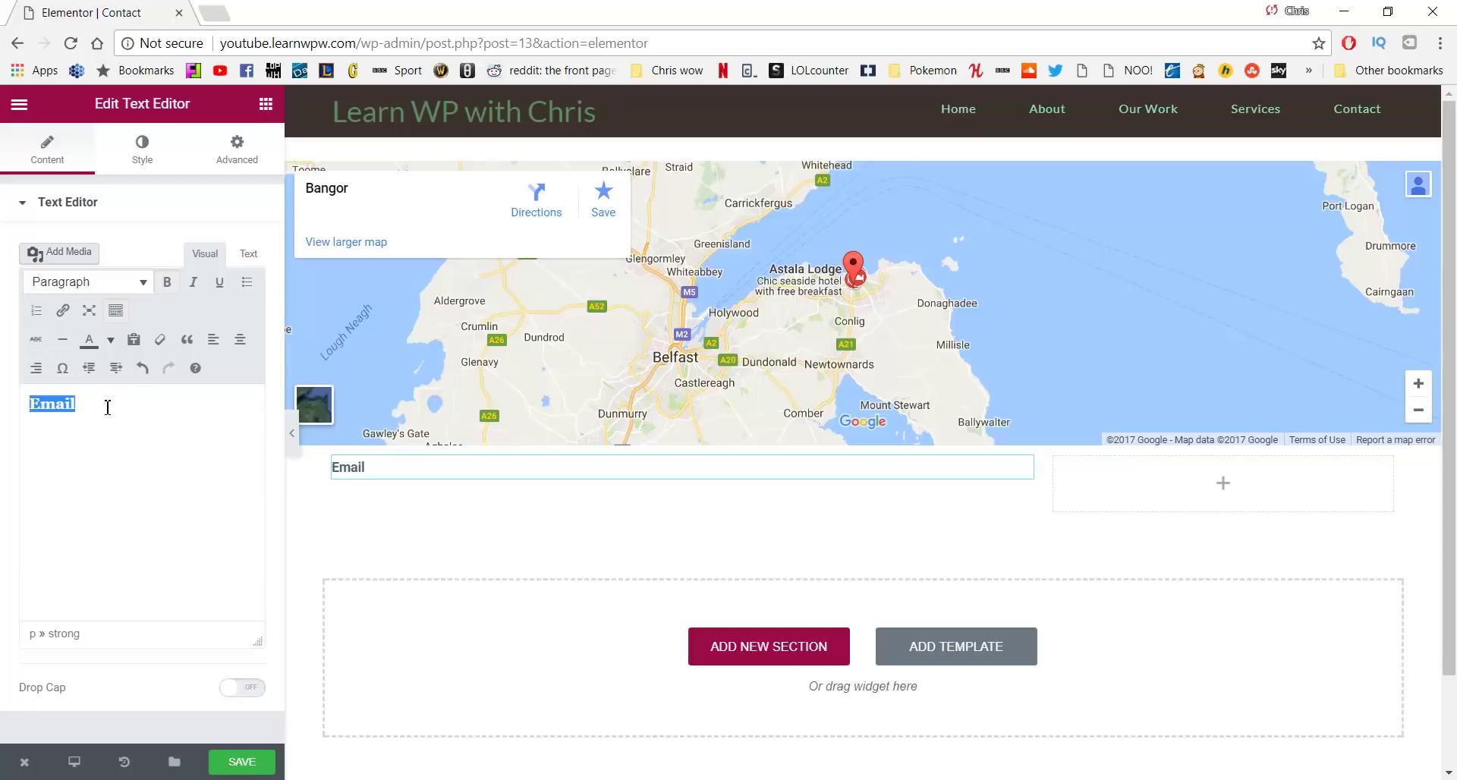
pyautogui.click(141, 409)
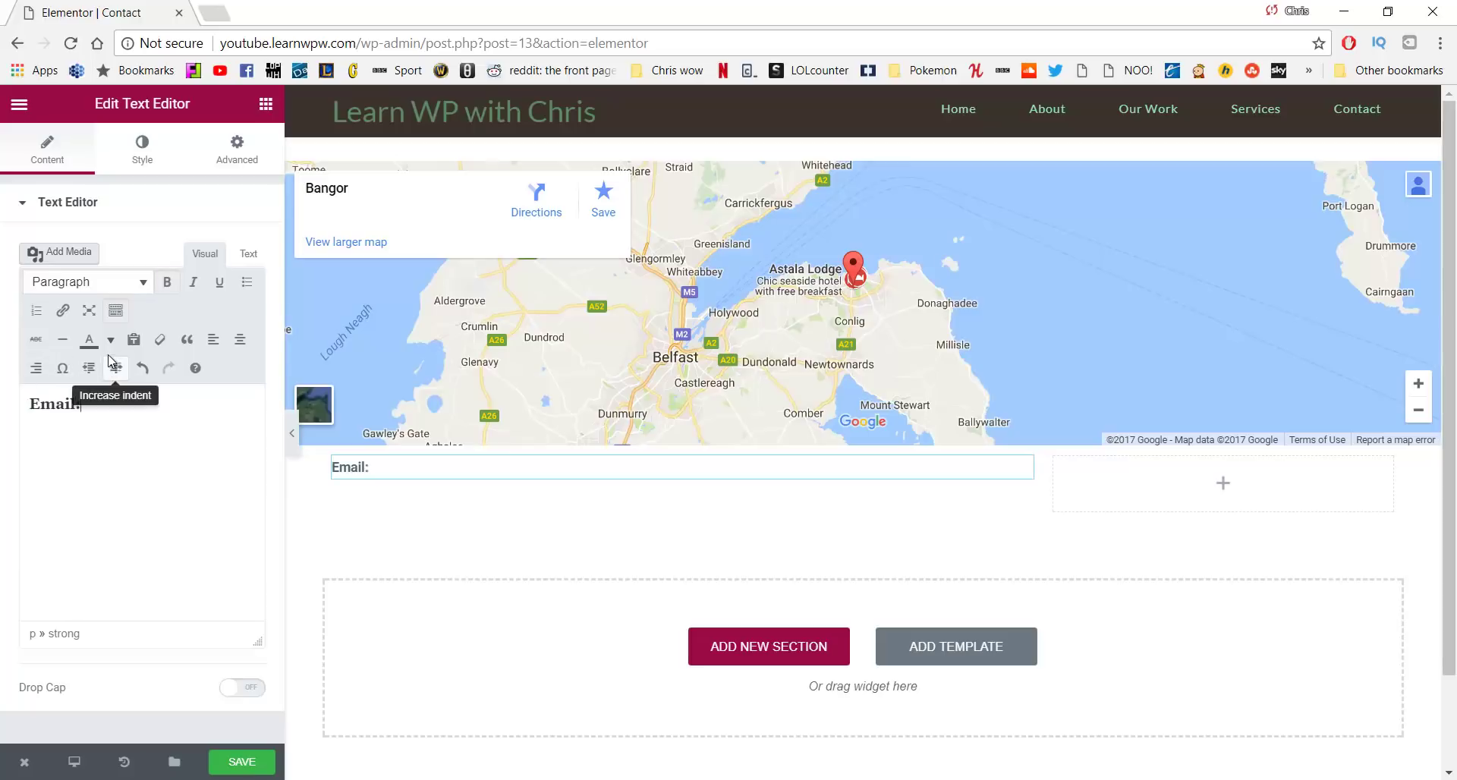
pyautogui.write(': h')
pyautogui.press('BackSpace')
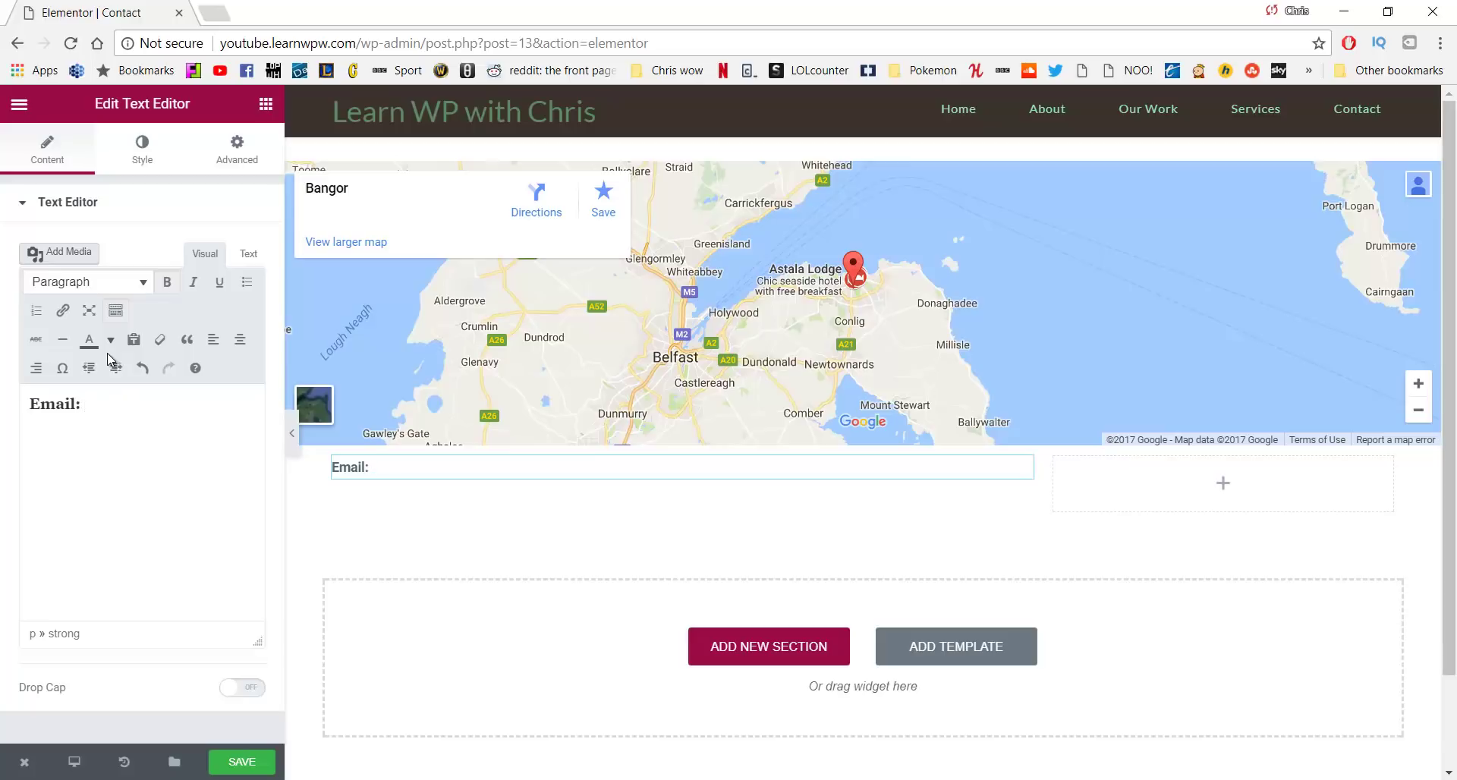
pyautogui.hotkey('ctrl', 'b')
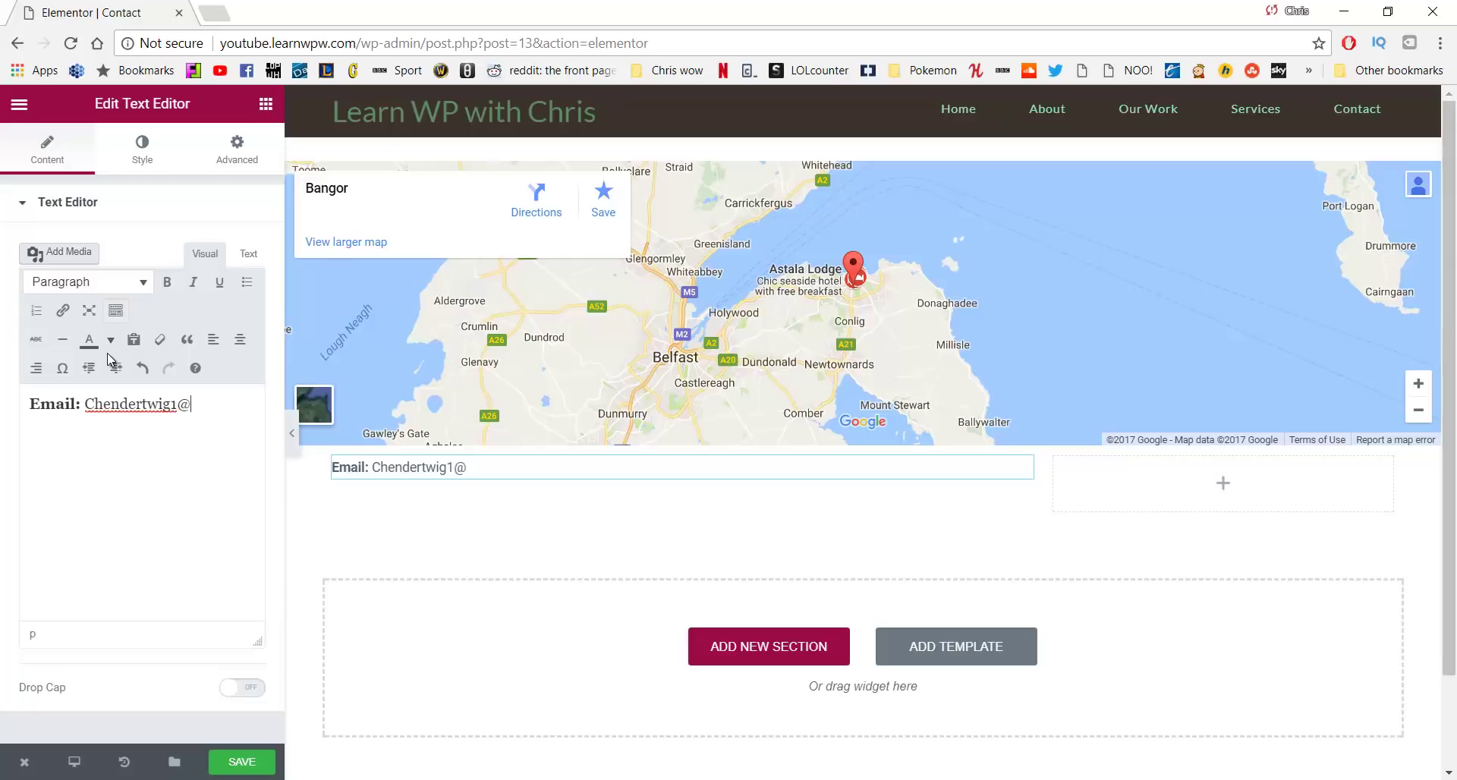
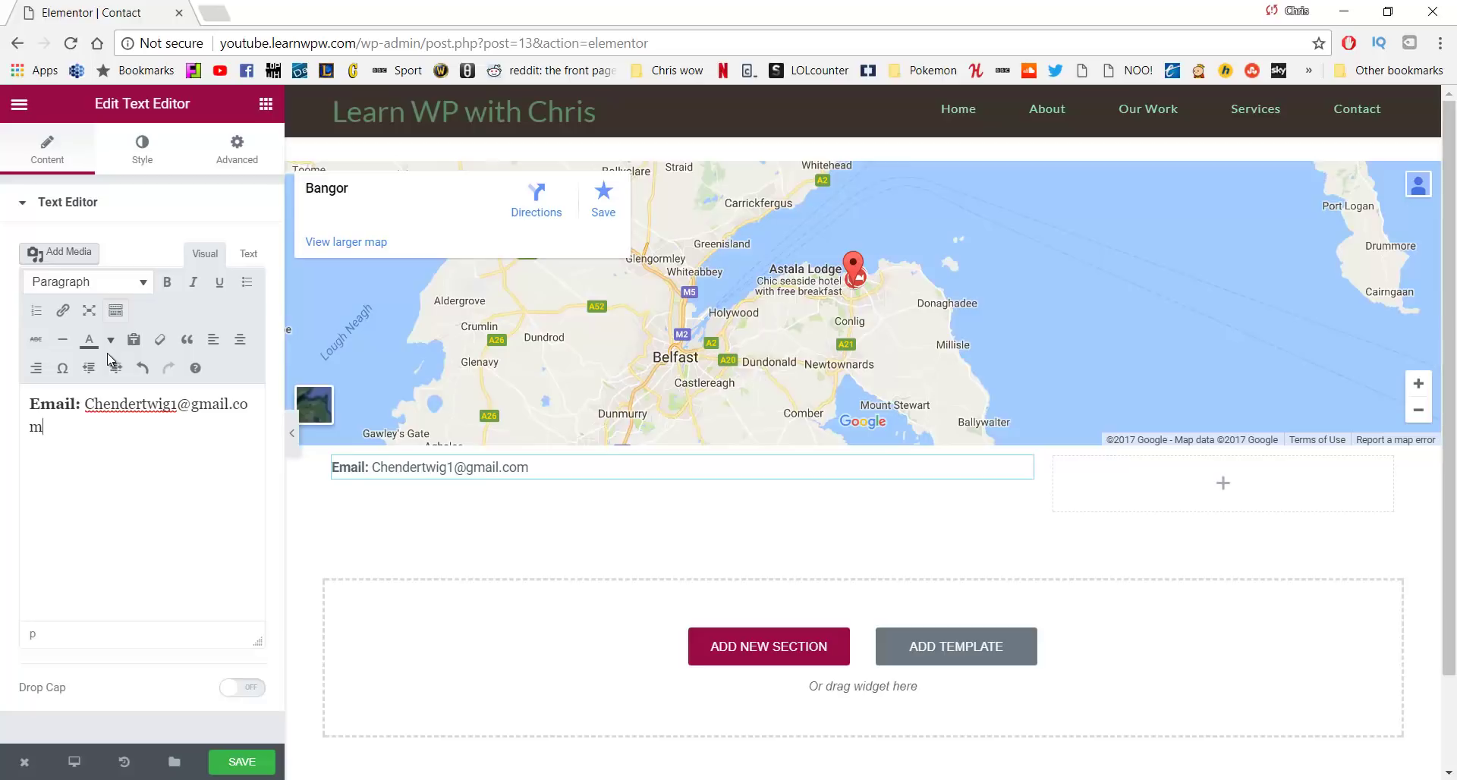
# Add a 'Phone:' line below the email with the contact phone number
pyautogui.press('Return')
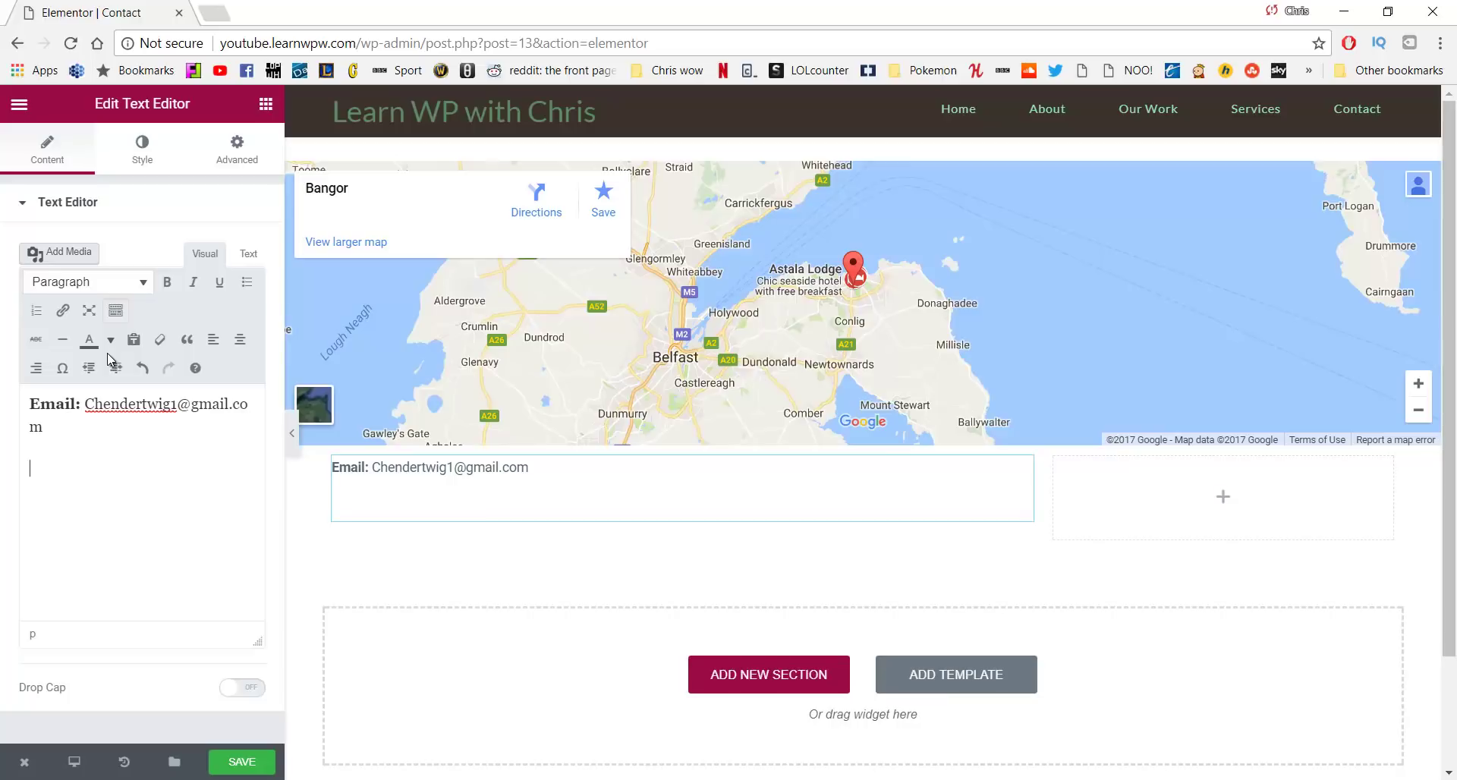
pyautogui.press('BackSpace')
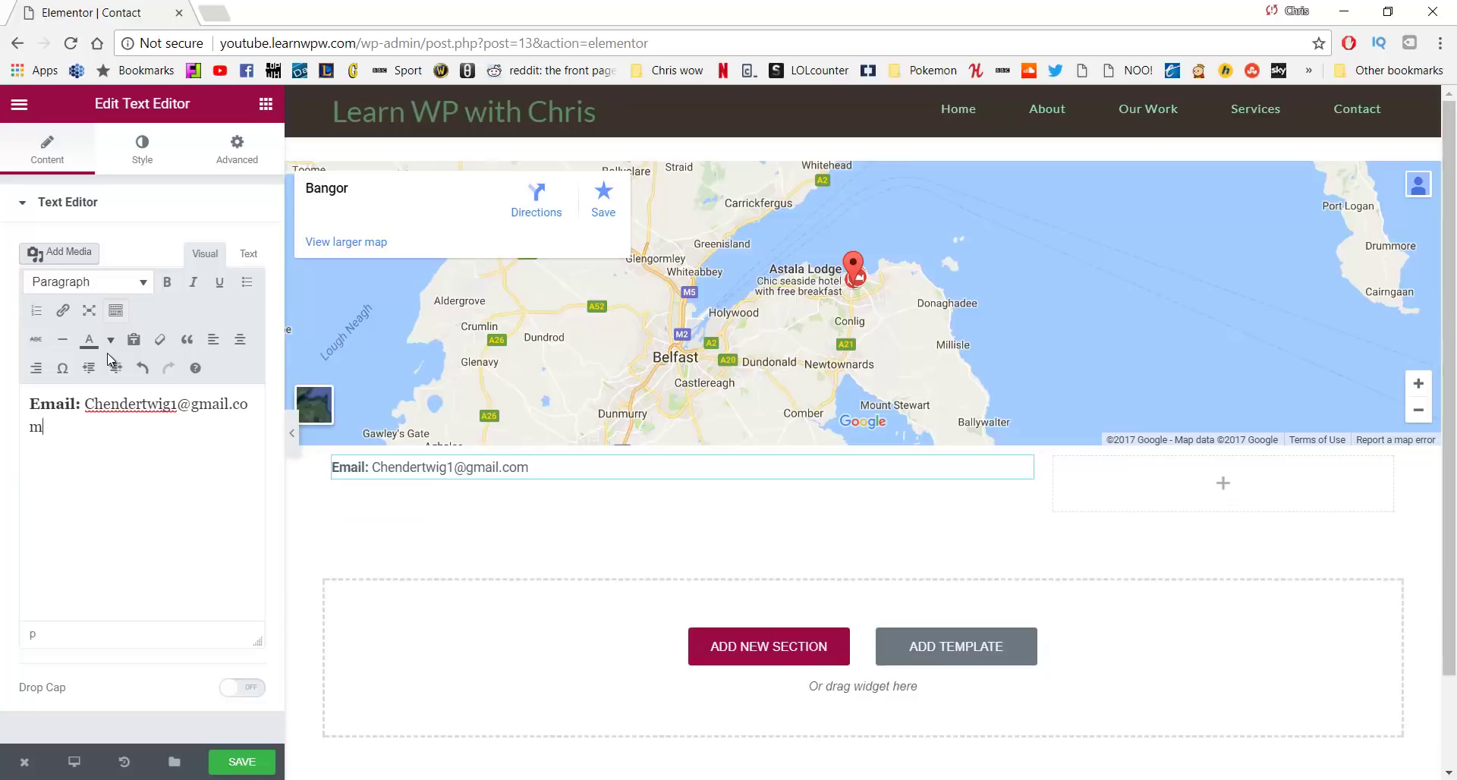
pyautogui.press('Return')
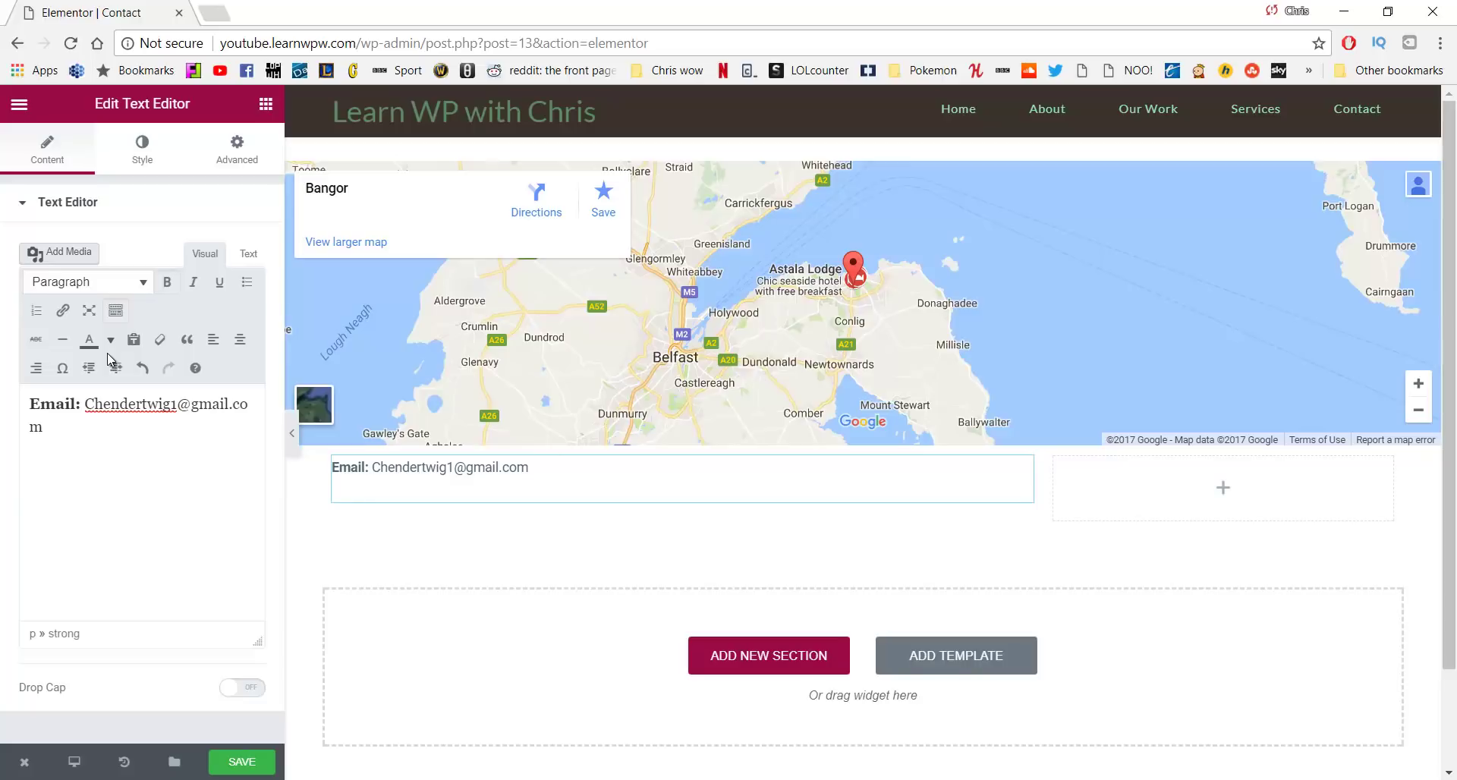
pyautogui.write('Phone: Call or email to schedule a 3 day retreat or check out our workd')
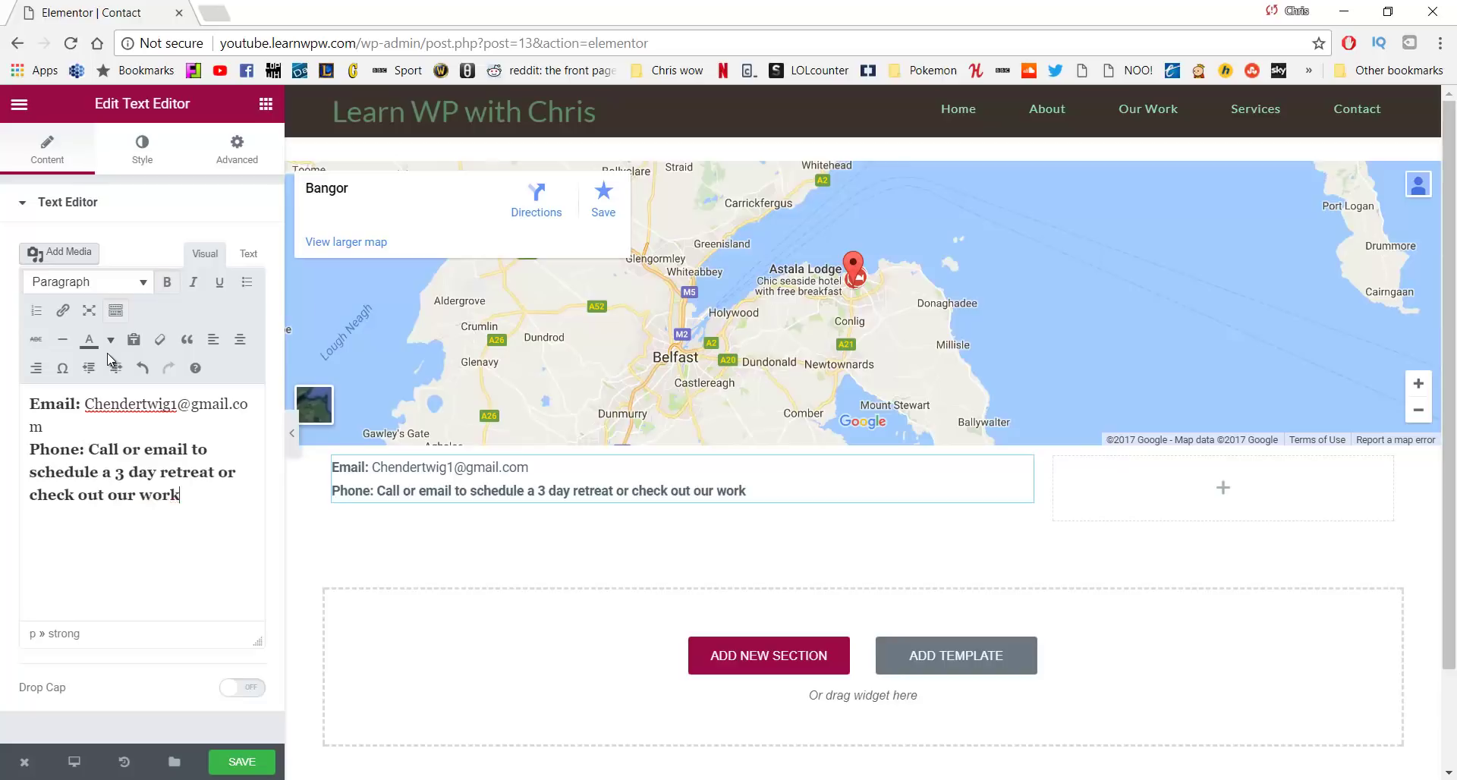
pyautogui.hotkey('ctrl', 'z')
pyautogui.hotkey('ctrl', 'y')
pyautogui.press('BackSpace')
pyautogui.press('BackSpace')
pyautogui.press('BackSpace')
pyautogui.press('BackSpace')
pyautogui.press('BackSpace')
pyautogui.press('BackSpace')
pyautogui.press('BackSpace')
pyautogui.press('BackSpace')
pyautogui.press('BackSpace')
pyautogui.press('BackSpace')
pyautogui.press('BackSpace')
pyautogui.press('BackSpace')
pyautogui.press('BackSpace')
pyautogui.press('BackSpace')
pyautogui.press('BackSpace')
pyautogui.press('BackSpace')
pyautogui.press('BackSpace')
pyautogui.press('BackSpace')
pyautogui.press('BackSpace')
pyautogui.press('BackSpace')
pyautogui.press('BackSpace')
pyautogui.press('BackSpace')
pyautogui.press('BackSpace')
pyautogui.press('BackSpace')
pyautogui.press('BackSpace')
pyautogui.press('BackSpace')
pyautogui.press('BackSpace')
pyautogui.press('BackSpace')
pyautogui.press('BackSpace')
pyautogui.press('BackSpace')
pyautogui.press('BackSpace')
pyautogui.press('BackSpace')
pyautogui.press('BackSpace')
pyautogui.press('BackSpace')
pyautogui.press('BackSpace')
pyautogui.press('BackSpace')
pyautogui.press('BackSpace')
pyautogui.press('BackSpace')
pyautogui.press('BackSpace')
pyautogui.press('BackSpace')
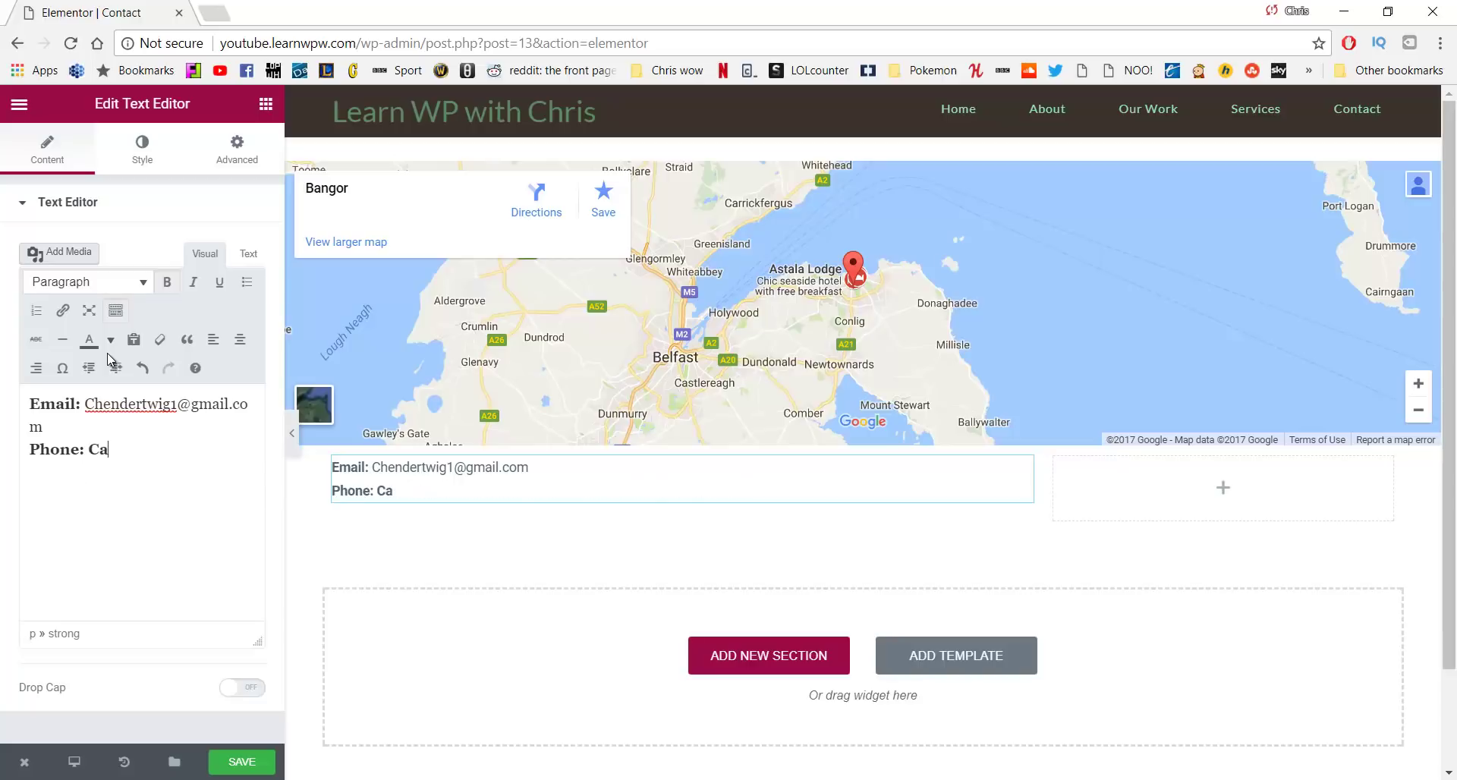
pyautogui.write('dd')
pyautogui.press('BackSpace')
pyautogui.press('BackSpace')
pyautogui.press('BackSpace')
pyautogui.write('(44)')
pyautogui.hotkey('ctrl', 'z')
pyautogui.hotkey('ctrl', 'z')
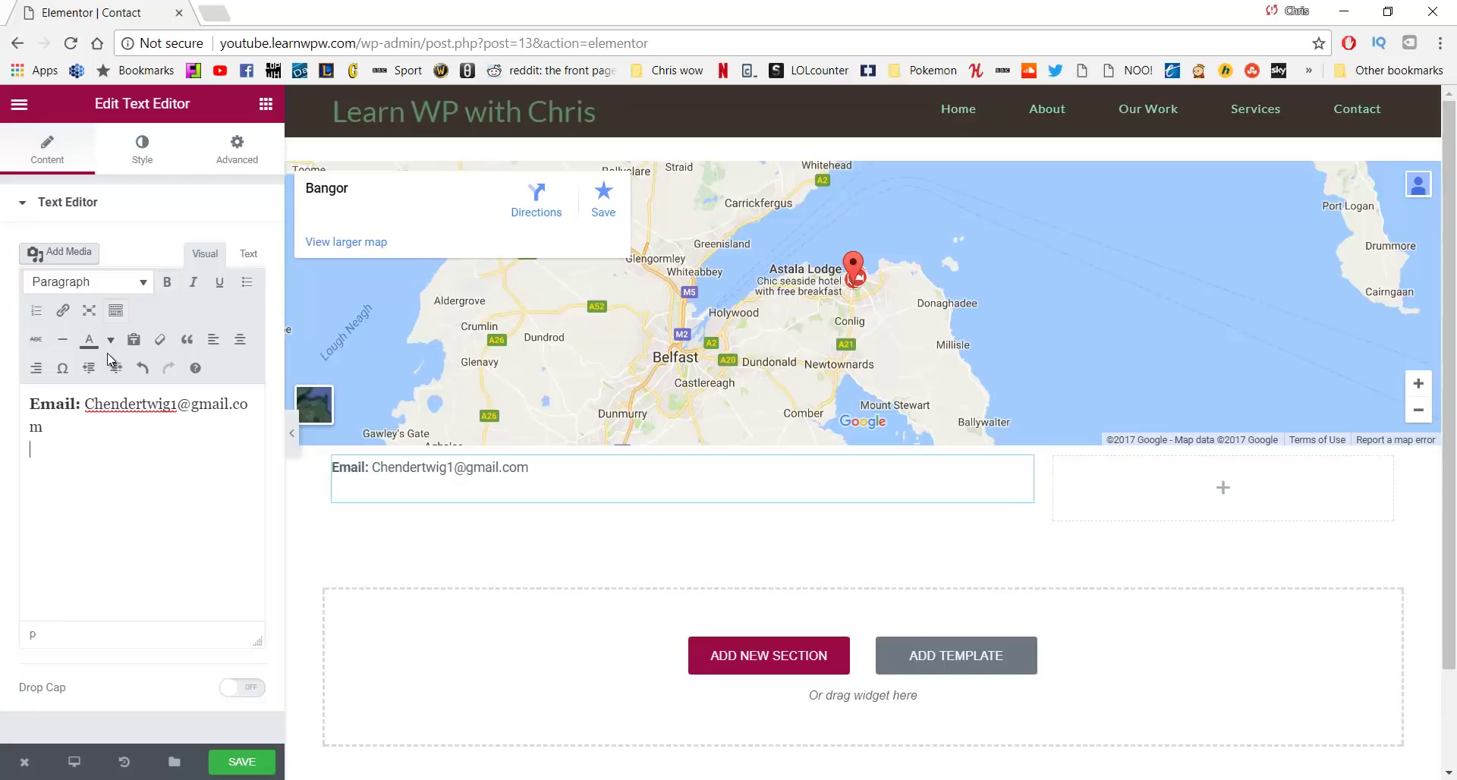
pyautogui.hotkey('ctrl', 'y')
pyautogui.press('BackSpace')
pyautogui.write('()')
pyautogui.press('BackSpace')
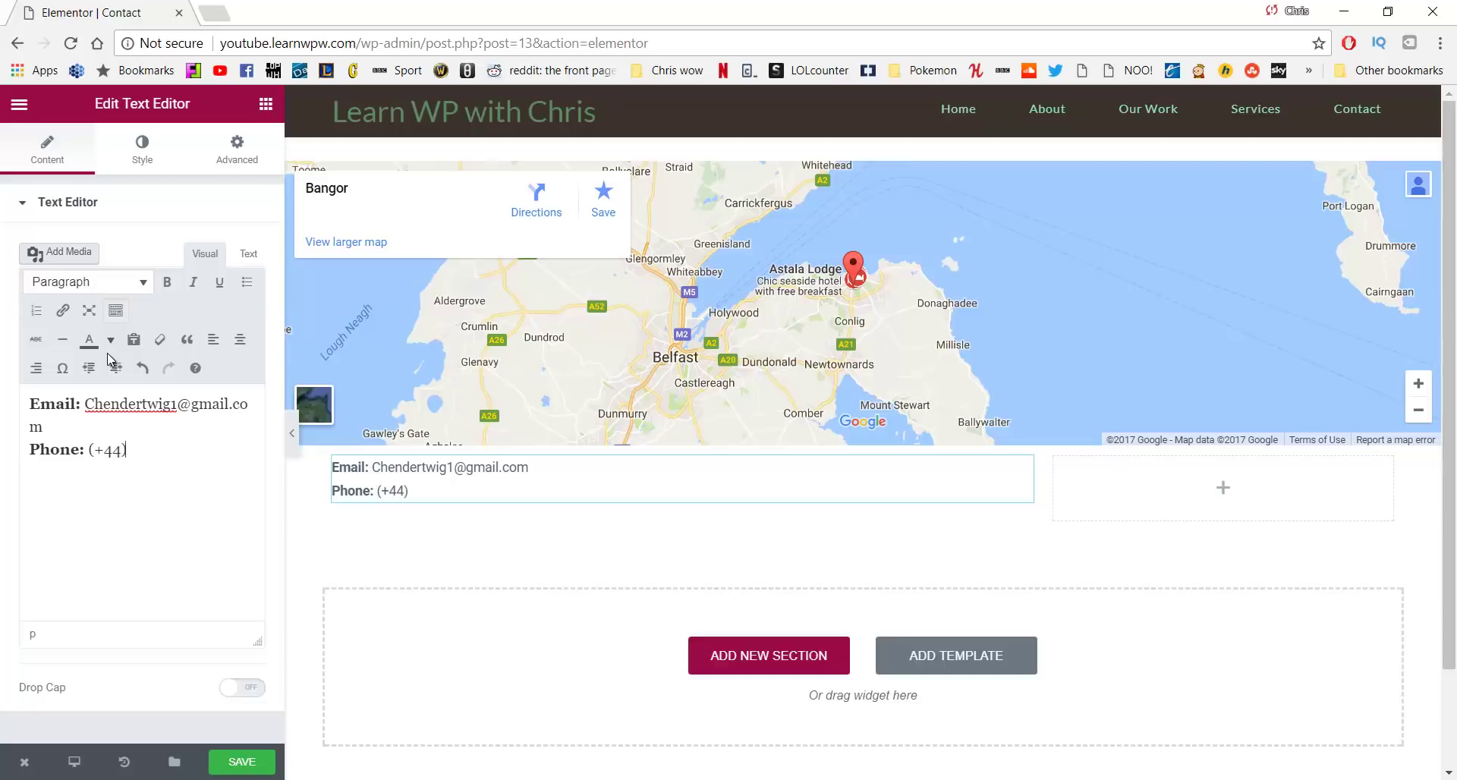
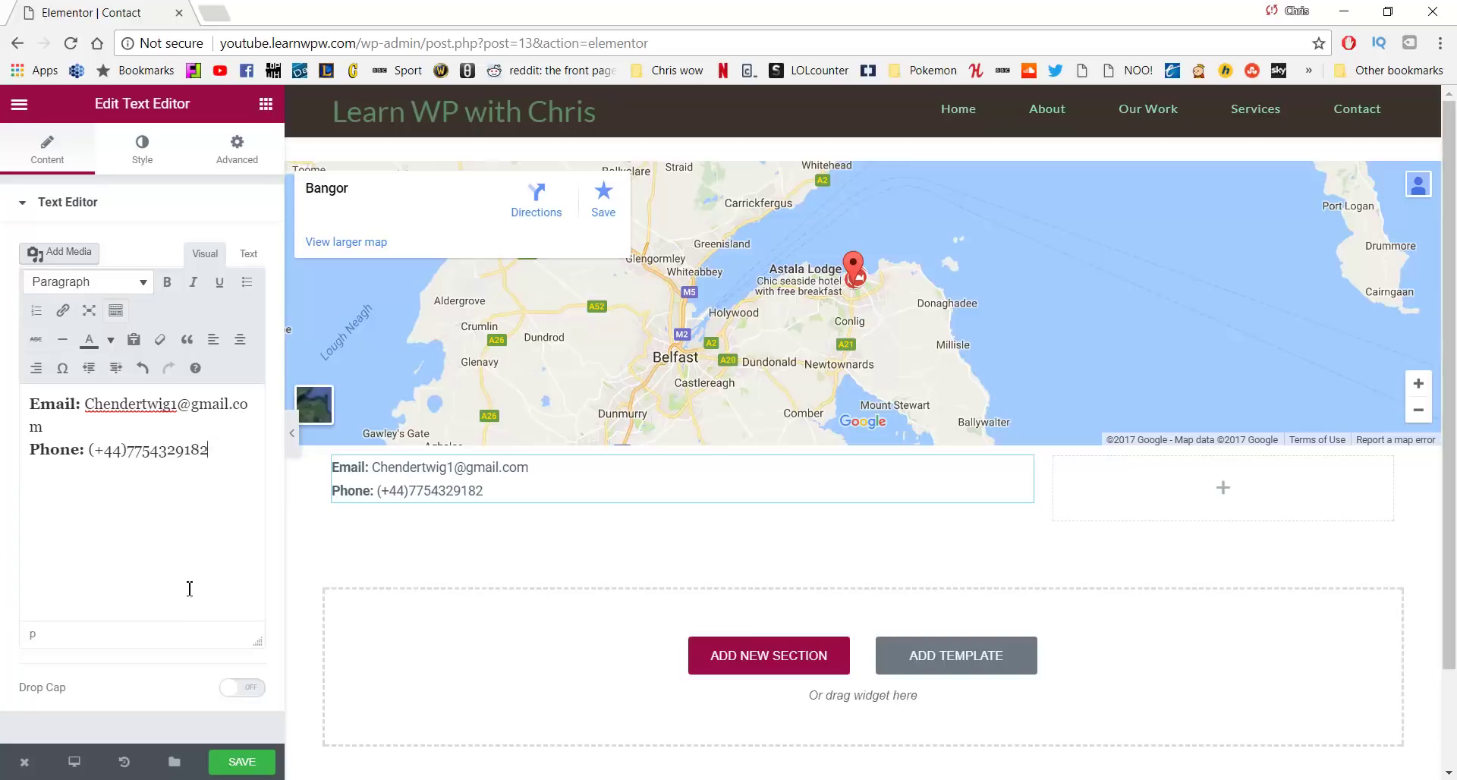
# Add a bold 'Address:' line reading 'Bangor. Northern Ireland'
pyautogui.press('Return')
pyautogui.press('Return')
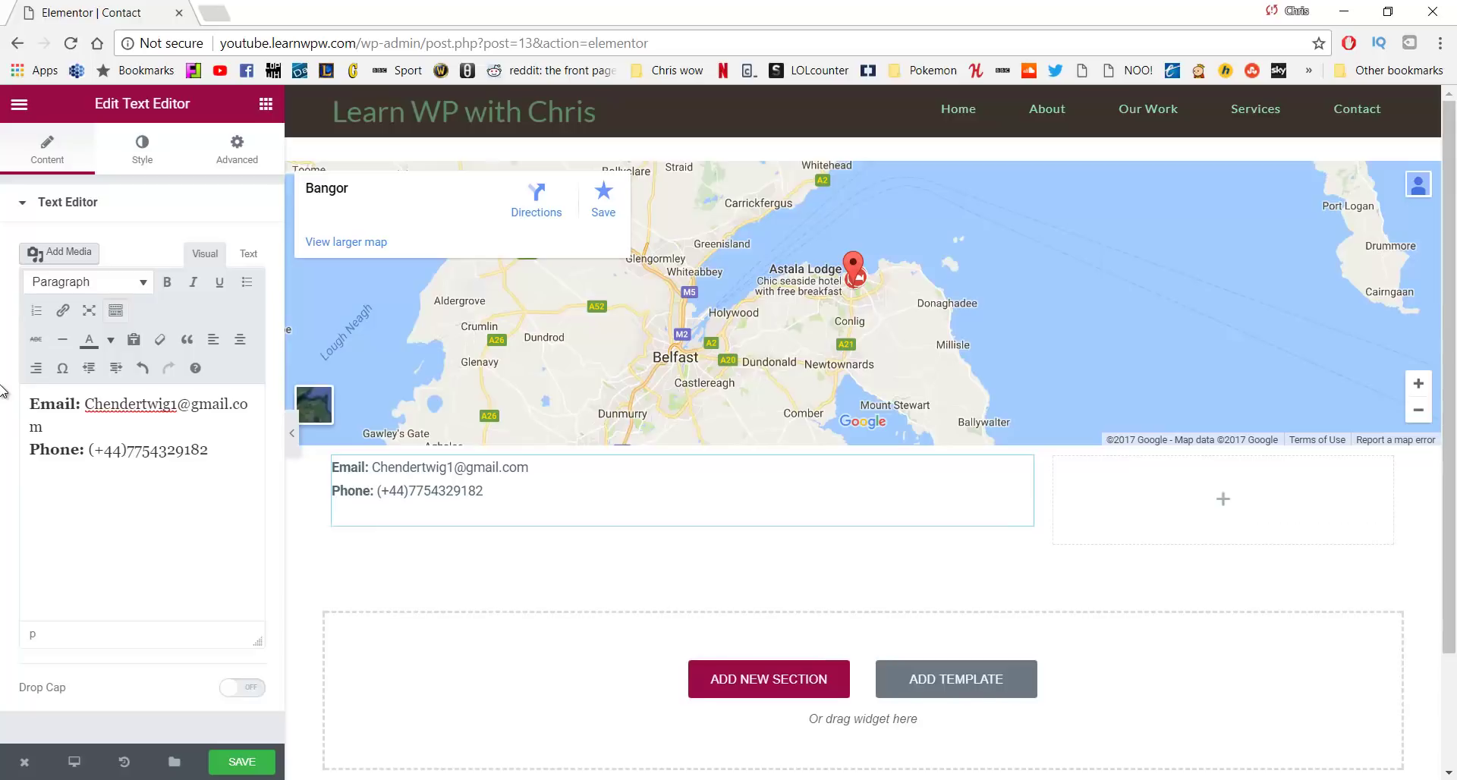
pyautogui.hotkey('ctrl', 'b')
pyautogui.write('Address:')
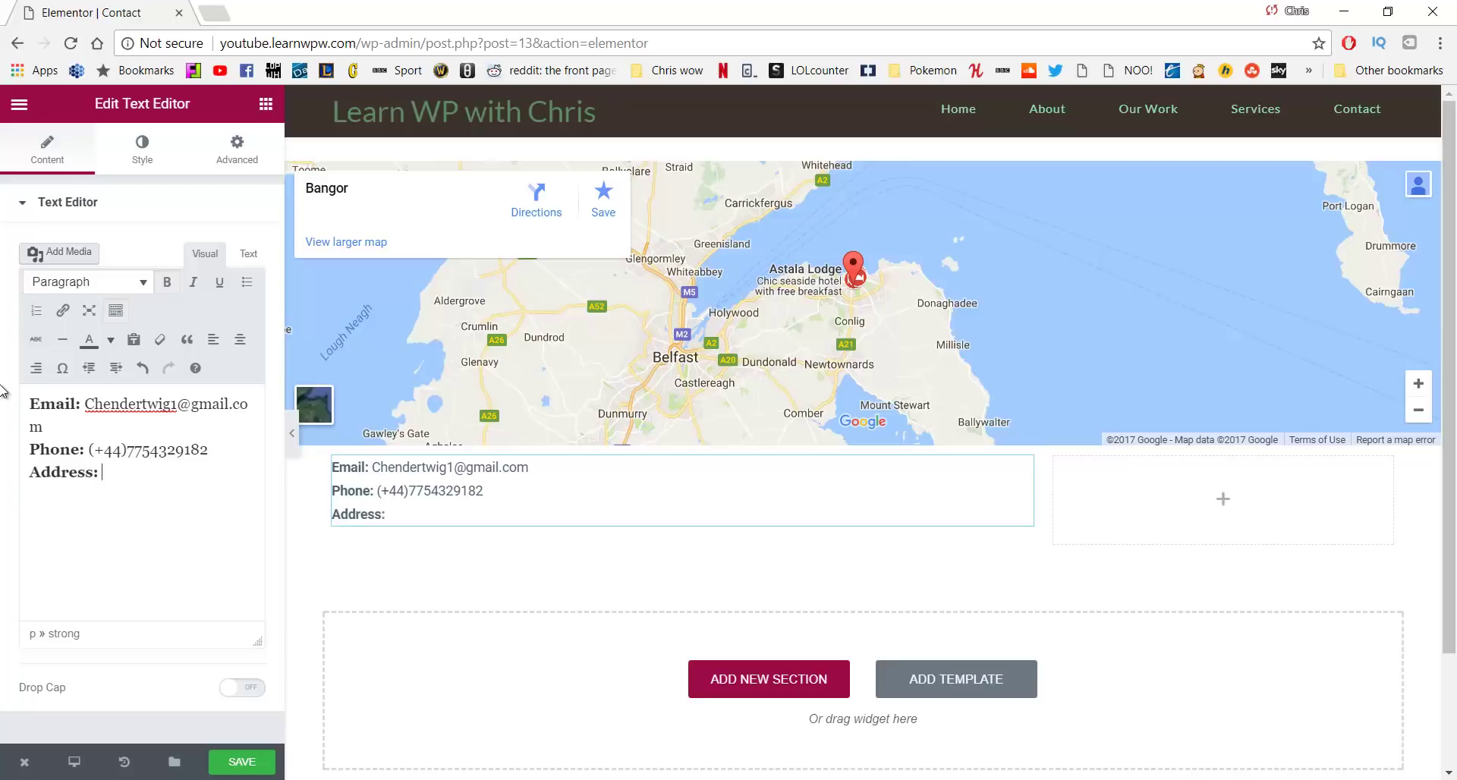
pyautogui.hotkey('ctrl', 'b')
pyautogui.write(': Bangor')
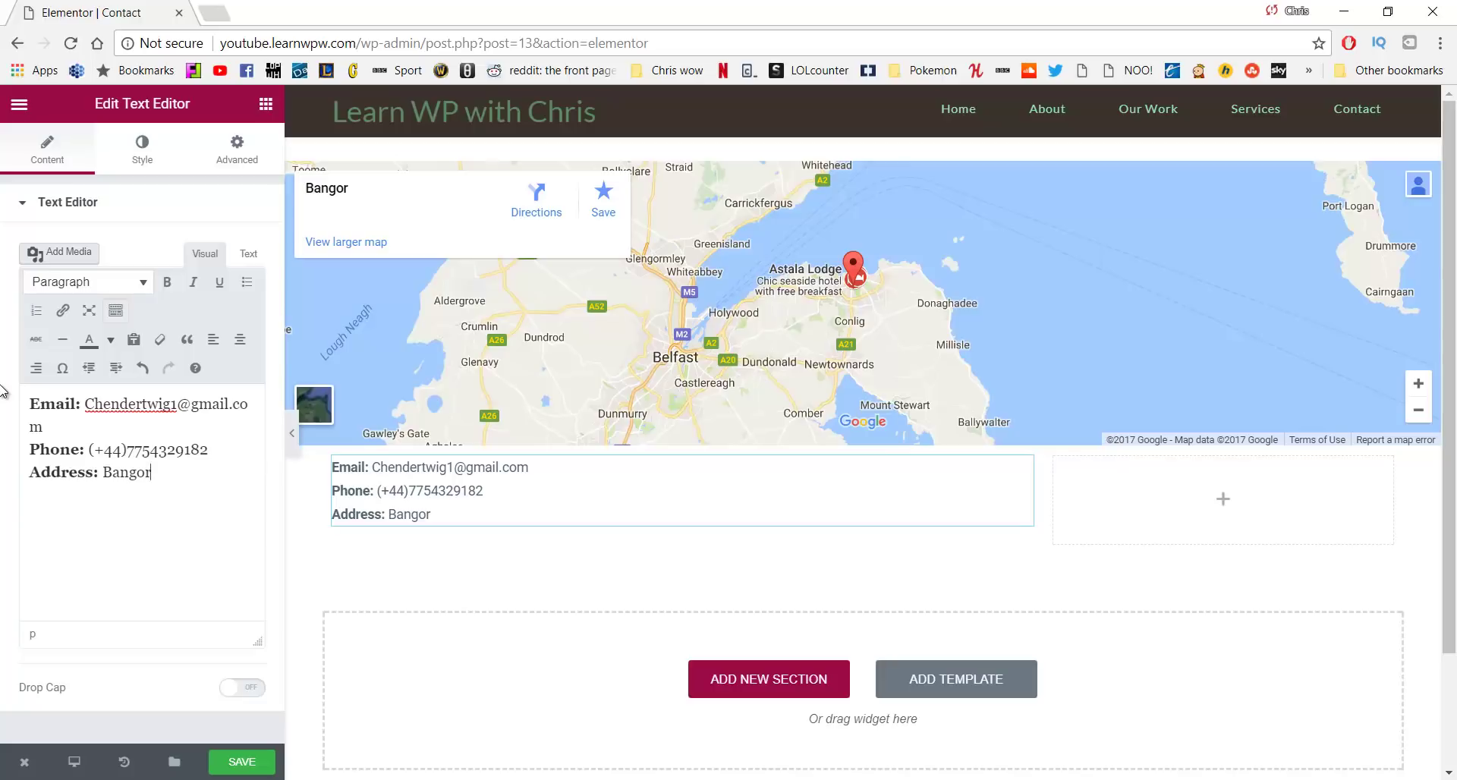
pyautogui.write('. Northern Ireland')
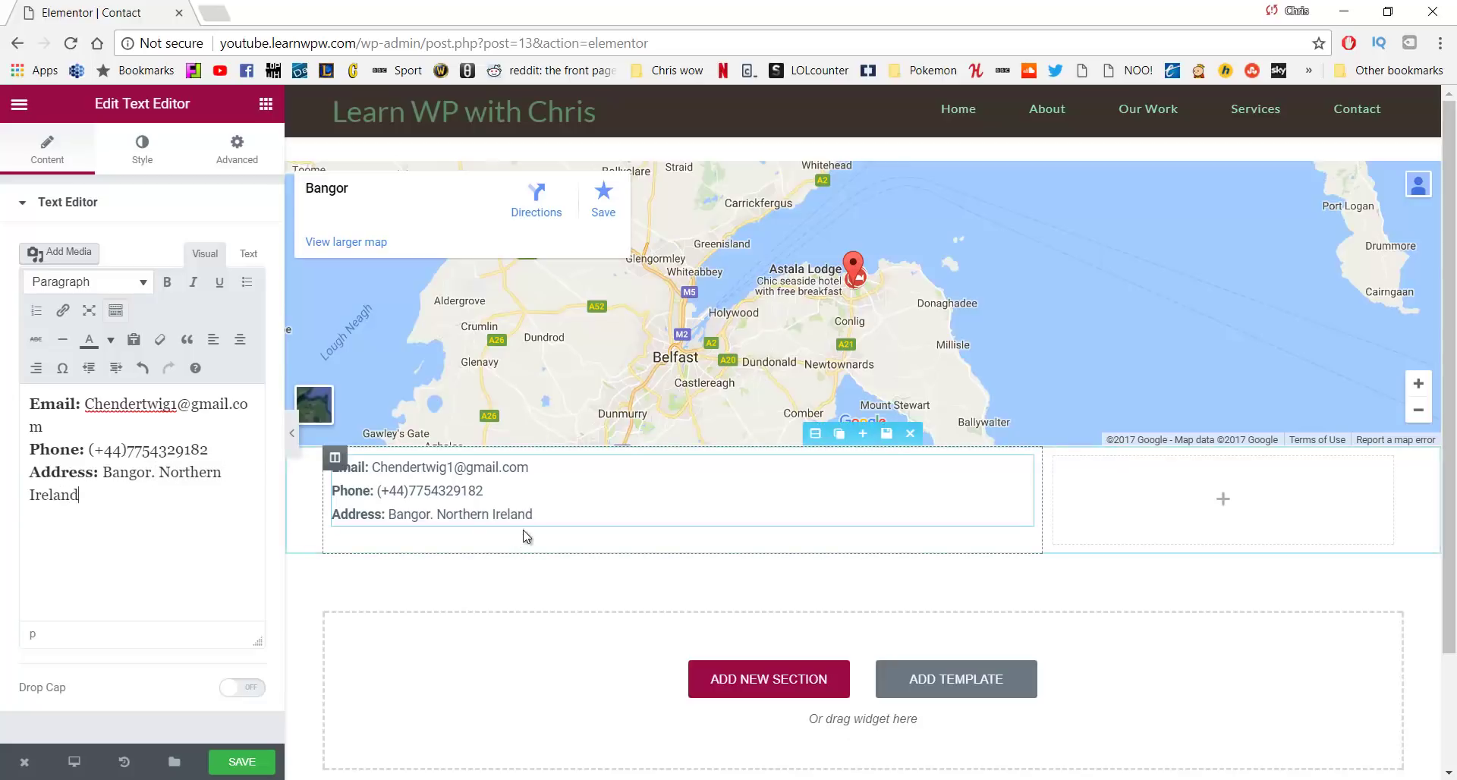
pyautogui.click(561, 508)
pyautogui.press('Return')
# Give the contact text 15 px top and bottom margins, then add an Image widget beneath it
pyautogui.moveTo(561, 517); pyautogui.dragTo(332, 466)
pyautogui.click(237, 149)
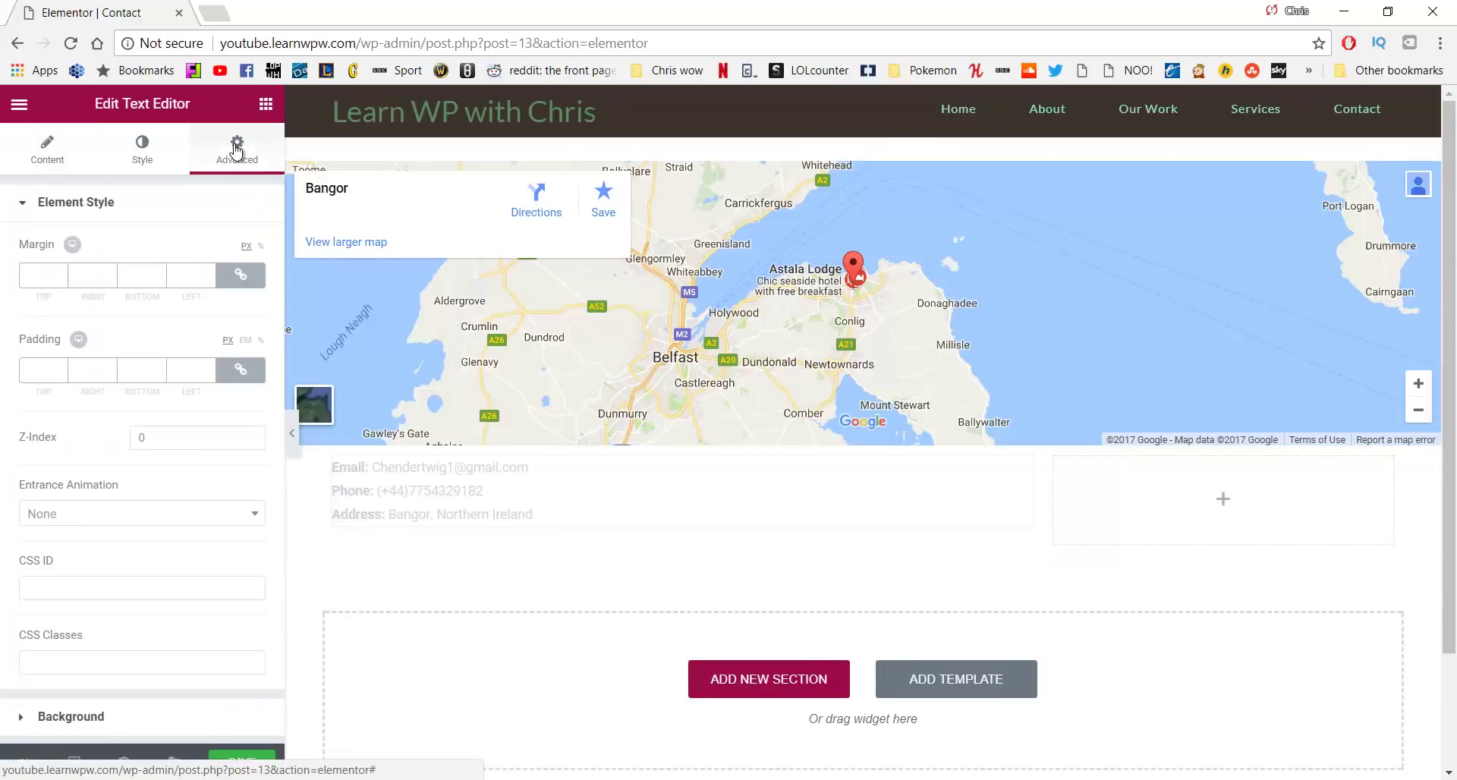
pyautogui.doubleClick(43, 276)
pyautogui.write('1')
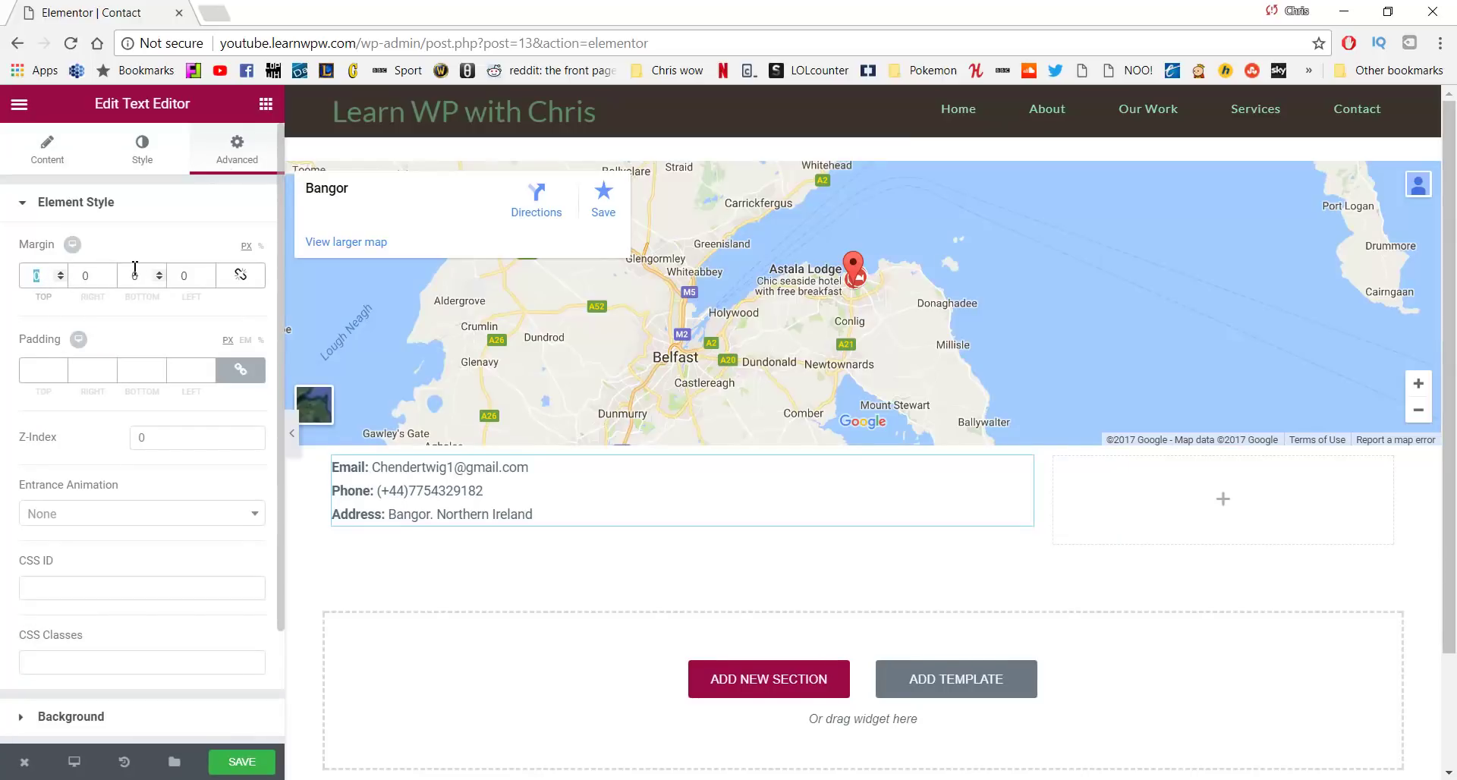
pyautogui.write('5')
pyautogui.doubleClick(137, 276)
pyautogui.write('150')
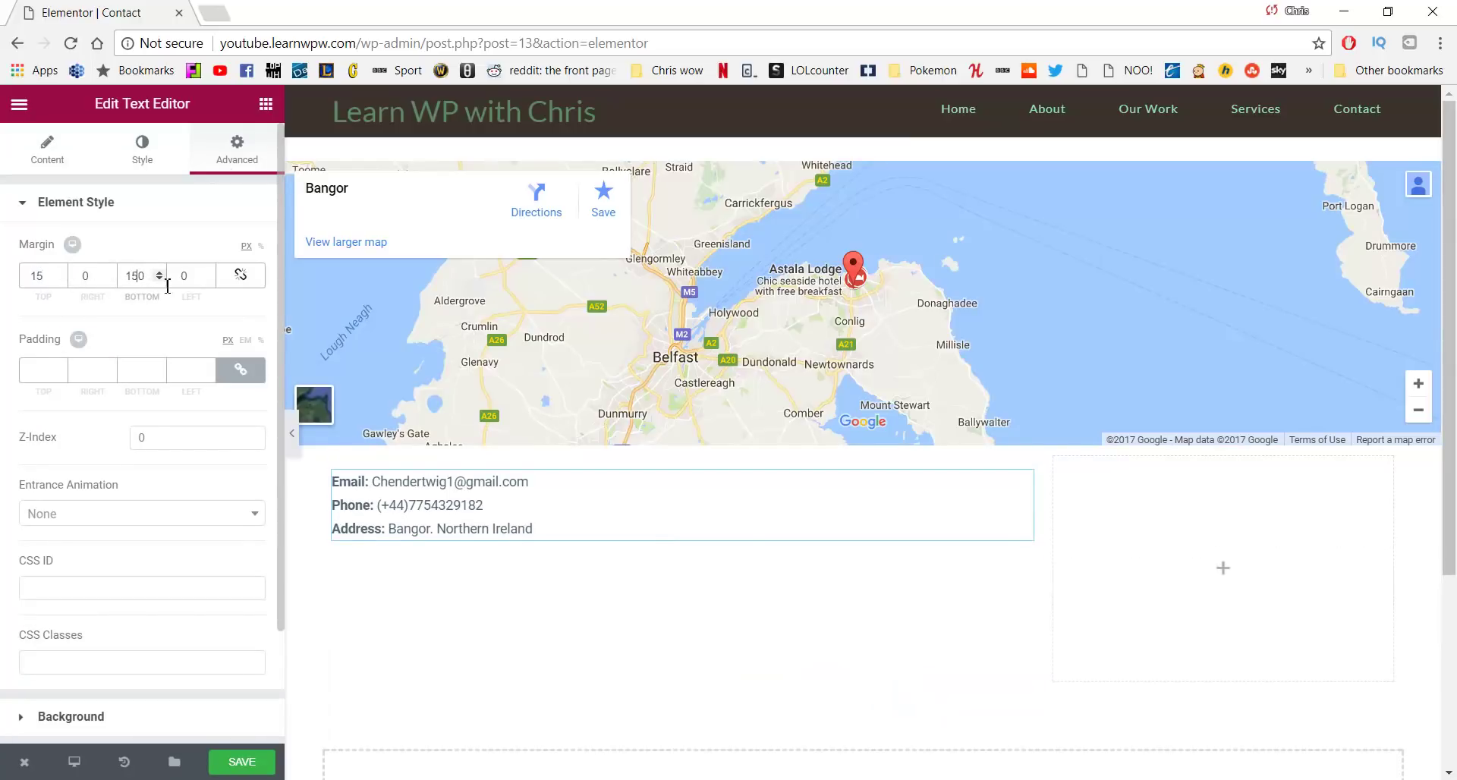
pyautogui.press('Delete')
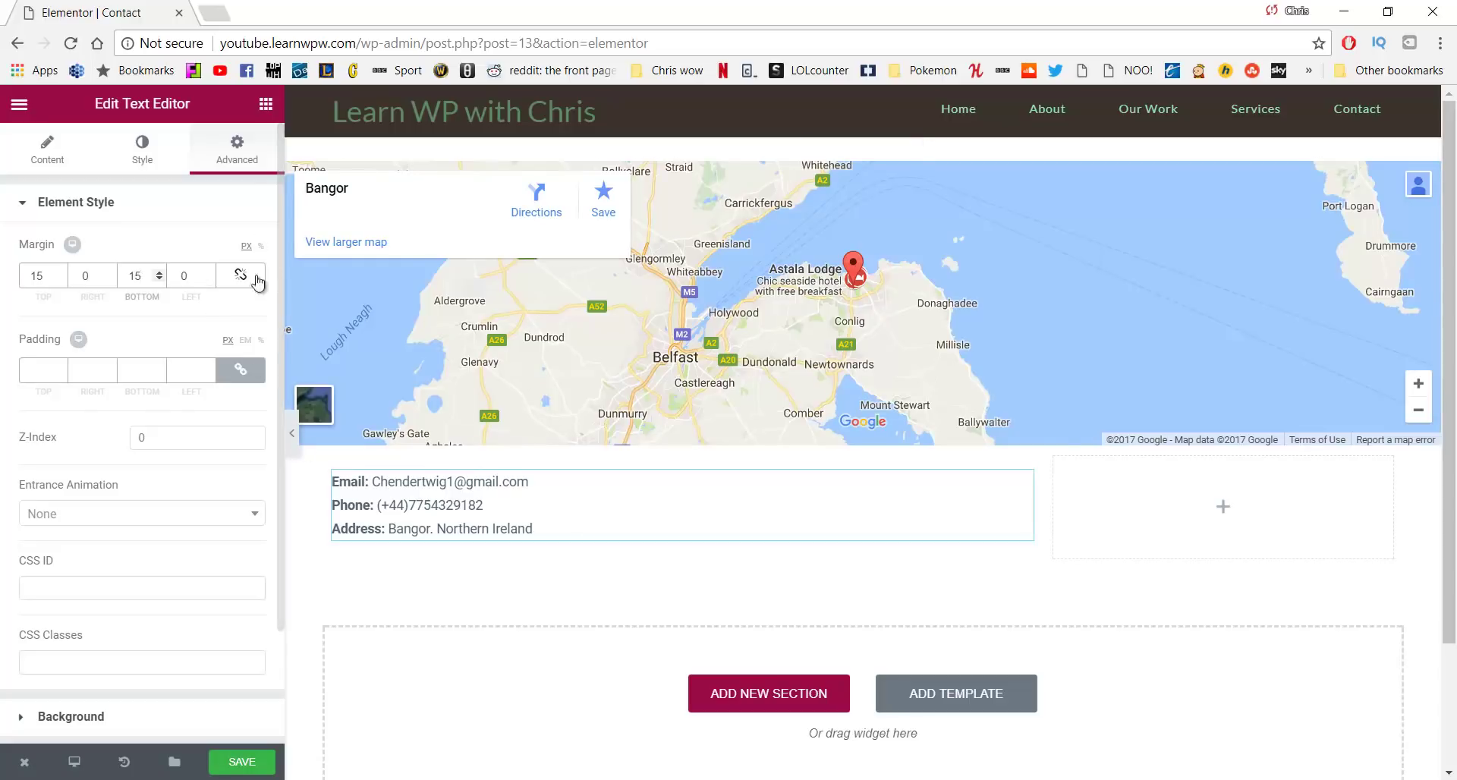
pyautogui.click(265, 105)
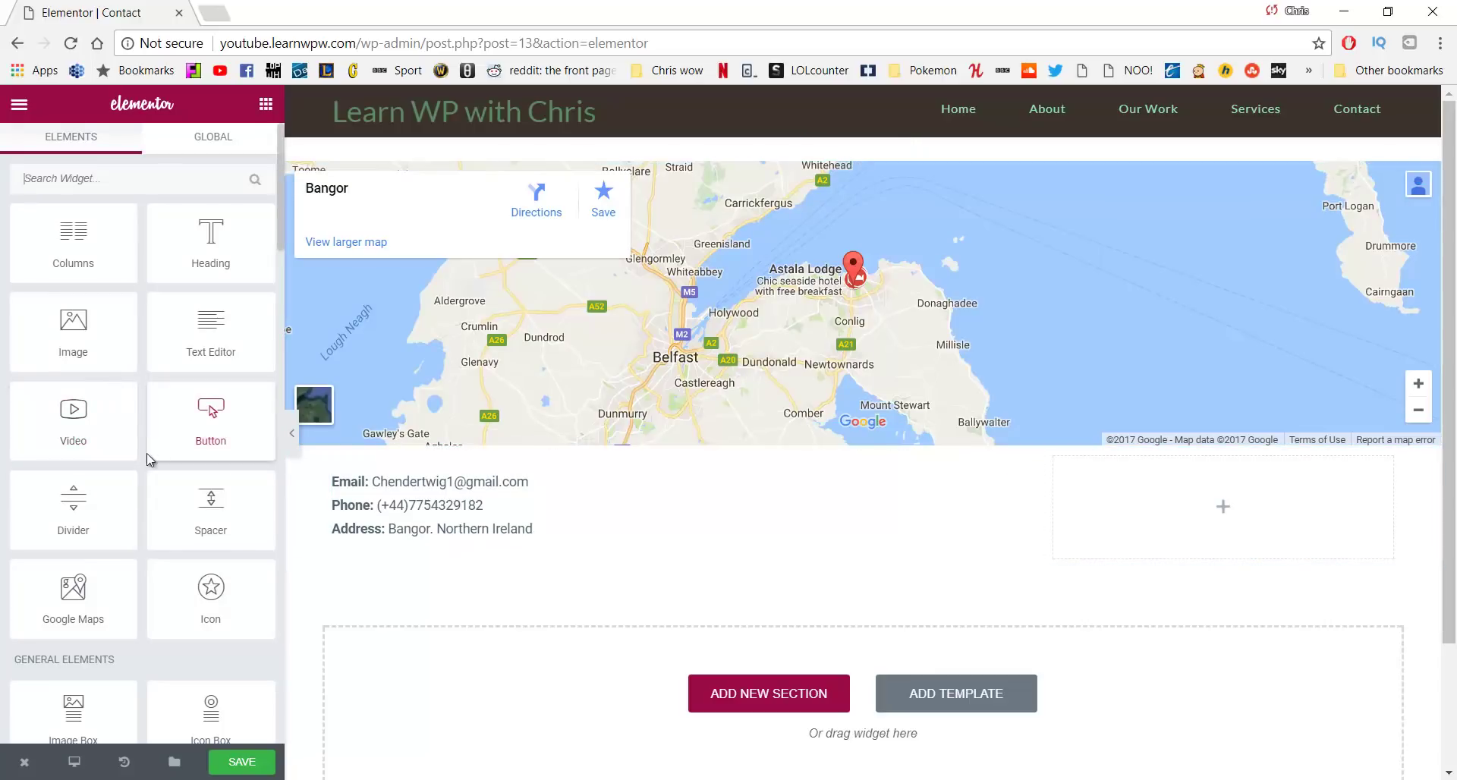
pyautogui.moveTo(74, 337); pyautogui.dragTo(425, 548)
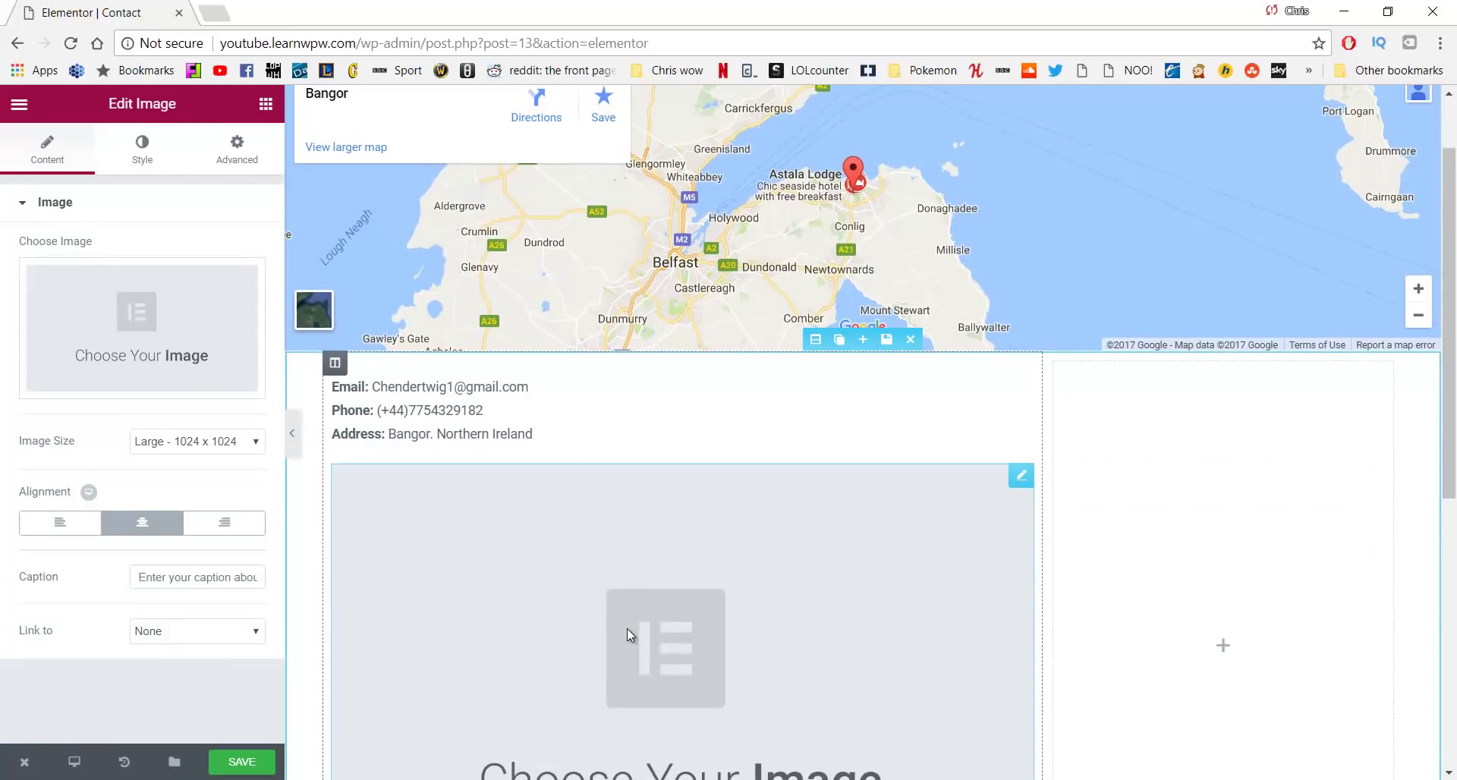
# Insert the black-and-white portrait at Medium 300 x 300, left-aligned, and save the page
pyautogui.click(215, 330)
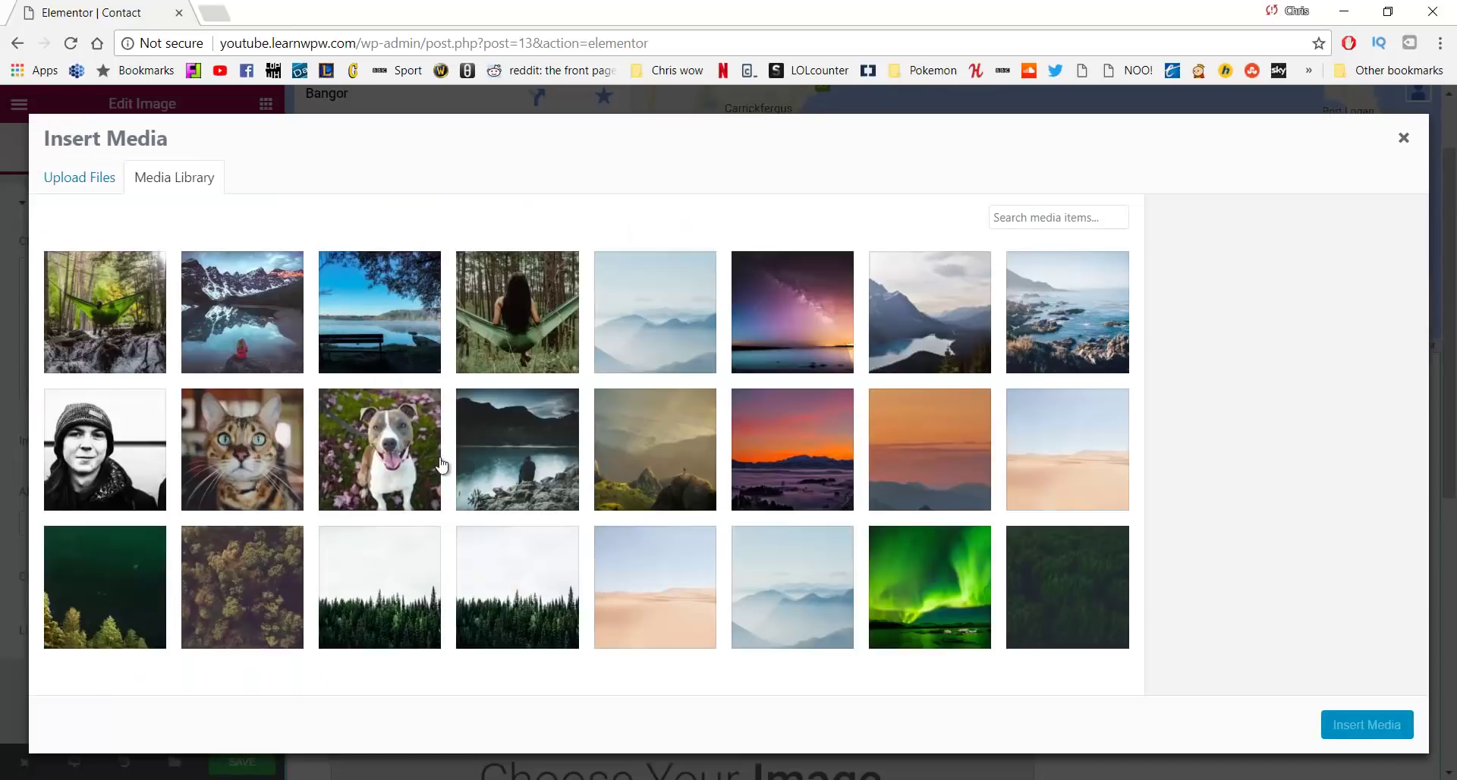
pyautogui.click(121, 443)
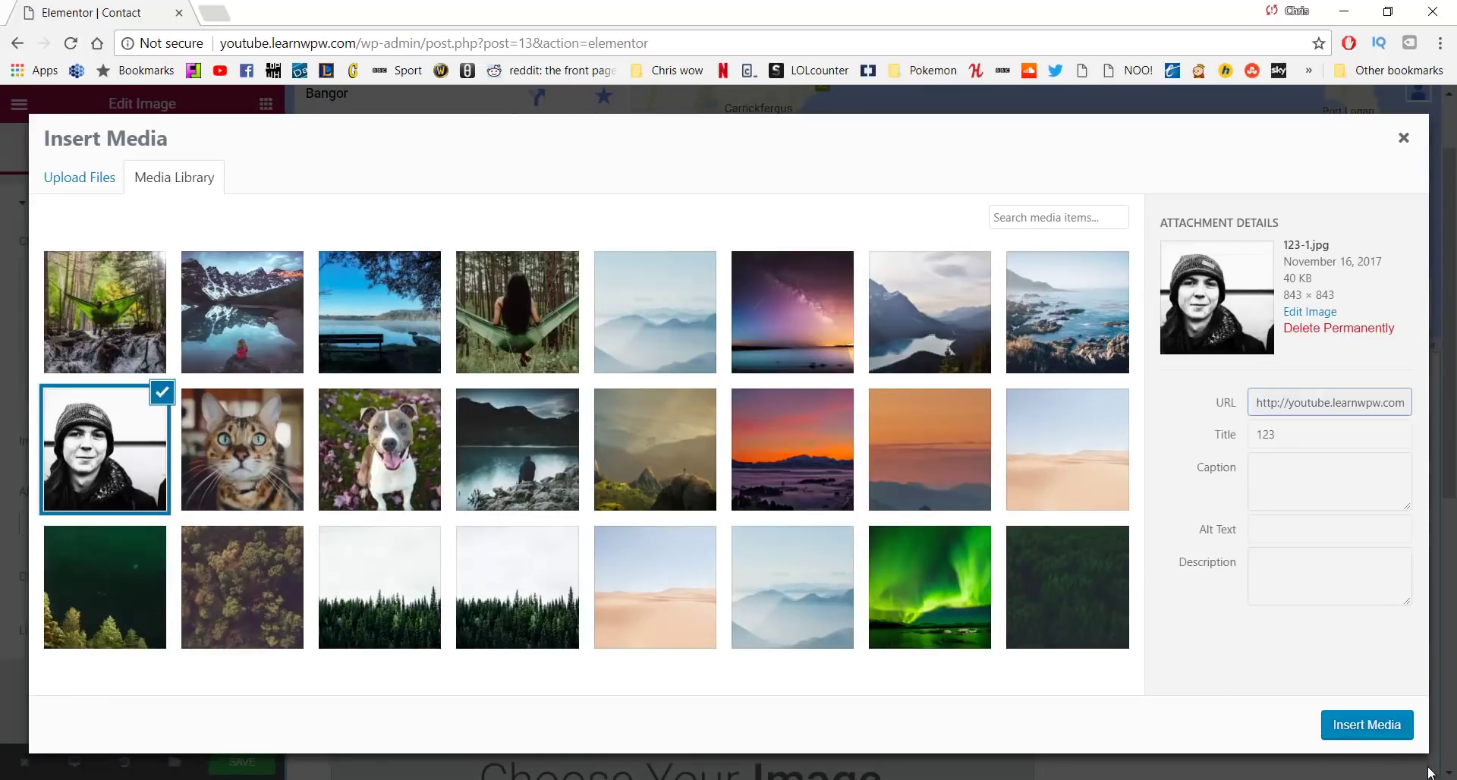
pyautogui.click(1375, 727)
pyautogui.scroll(-3, 866, 504)
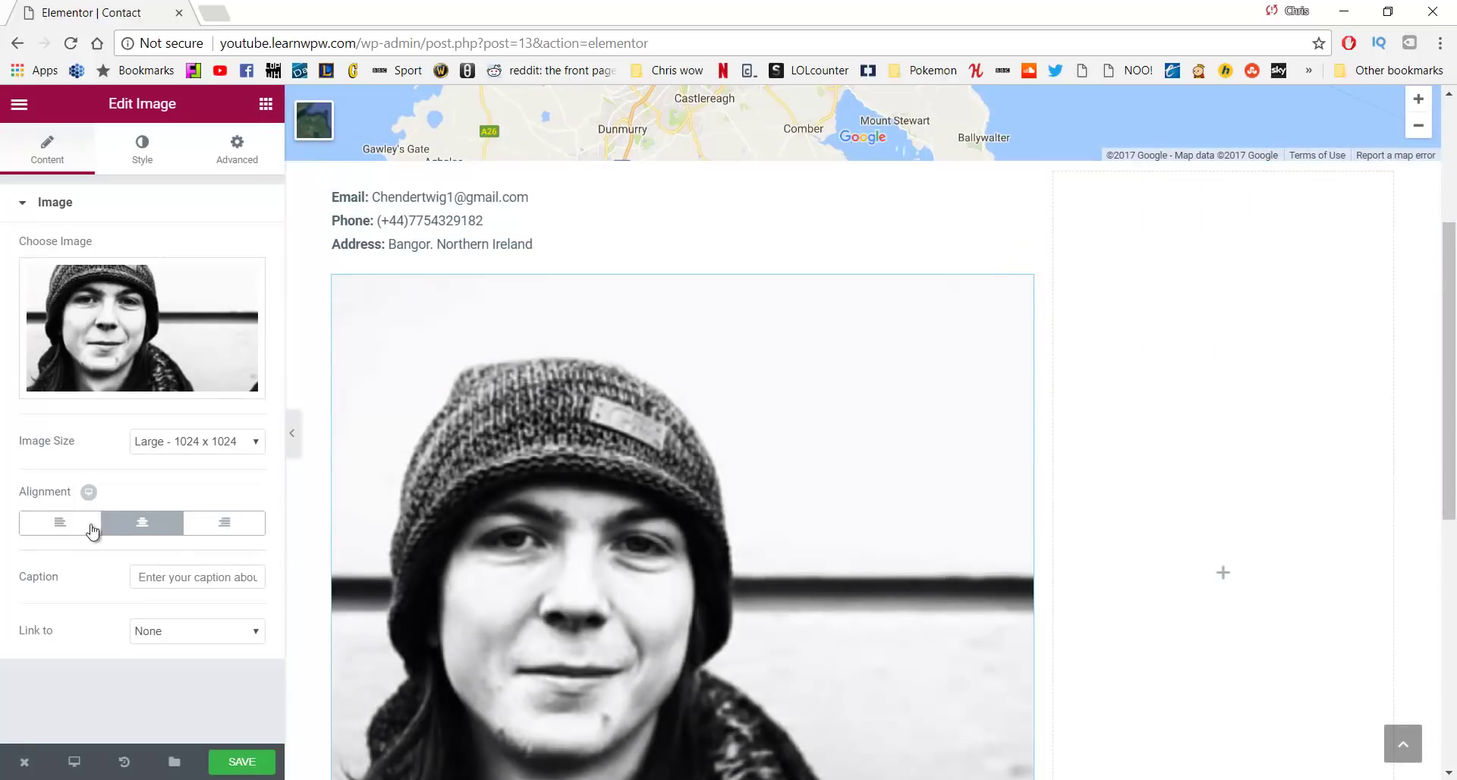
pyautogui.click(178, 446)
pyautogui.click(184, 476)
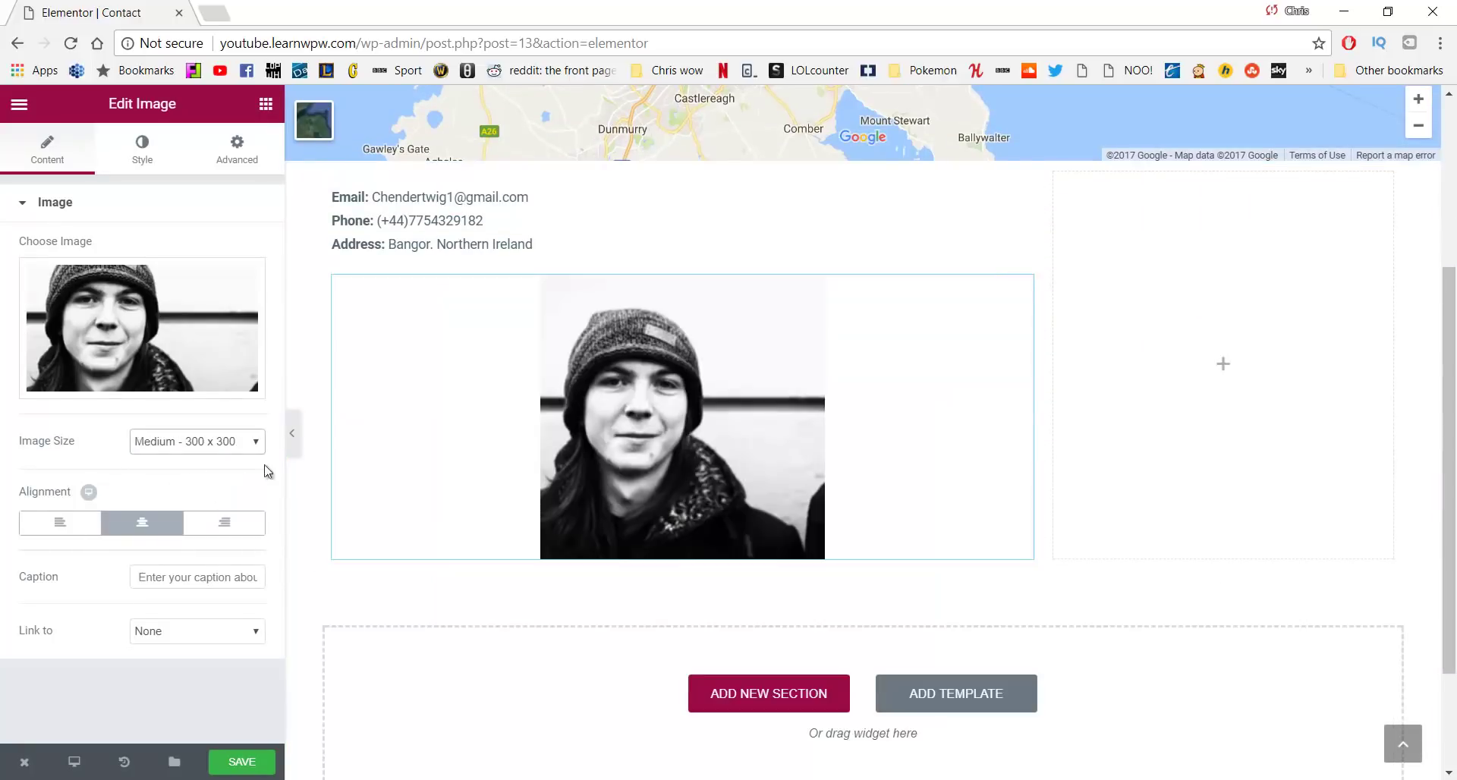
pyautogui.click(82, 535)
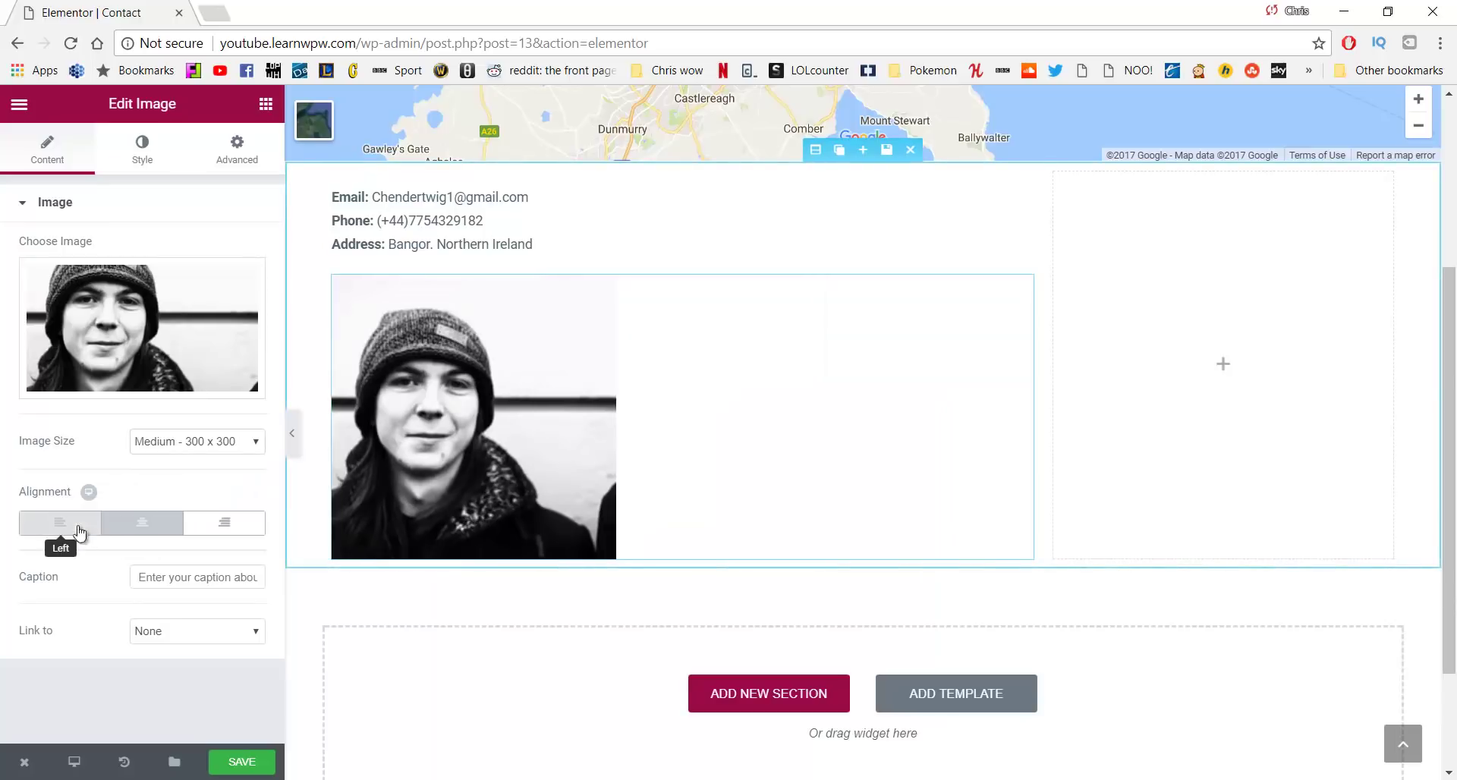
pyautogui.scroll(1, 603, 355)
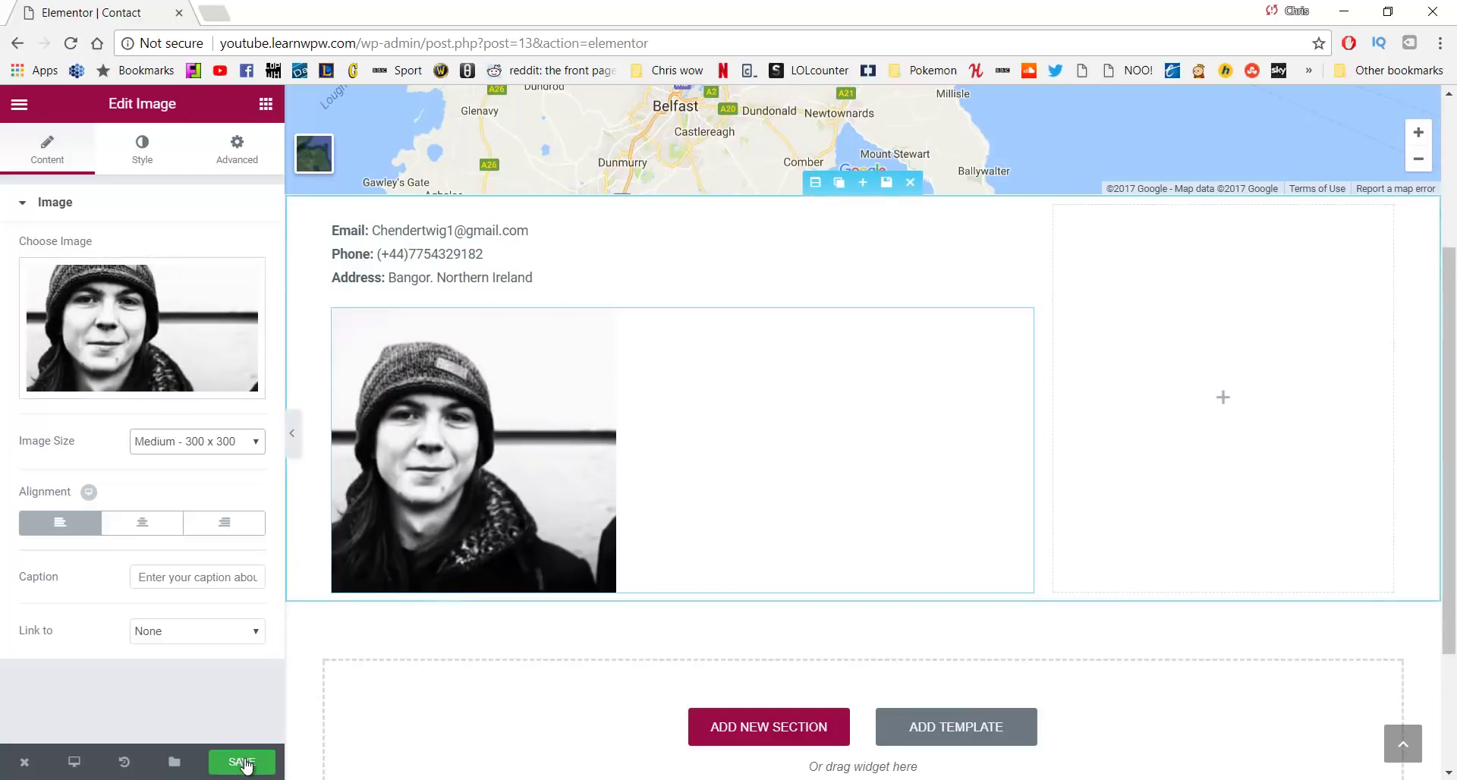
pyautogui.click(243, 762)
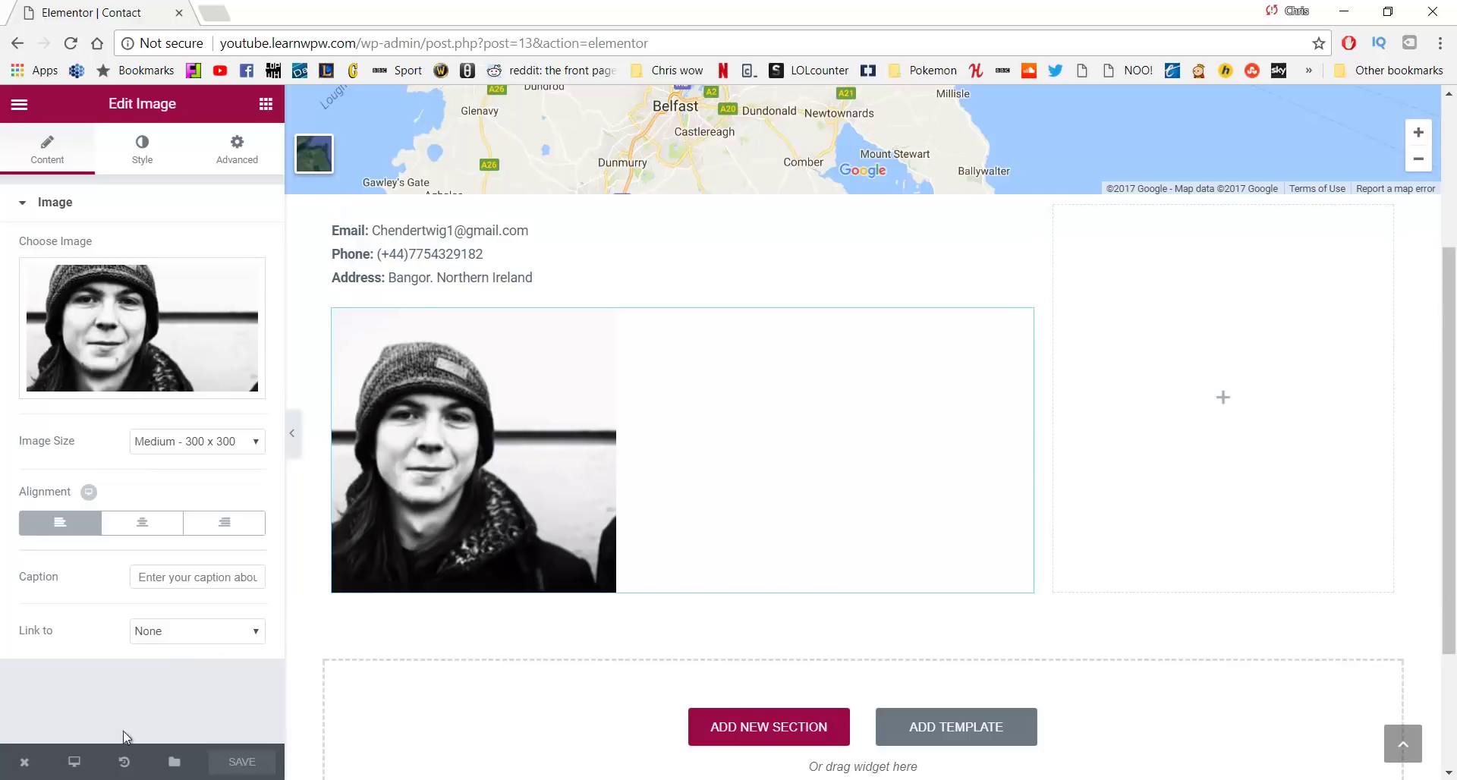
# From the dashboard, search plugins for 'con', then install and activate Contact Form 7
pyautogui.moveTo(31, 765)
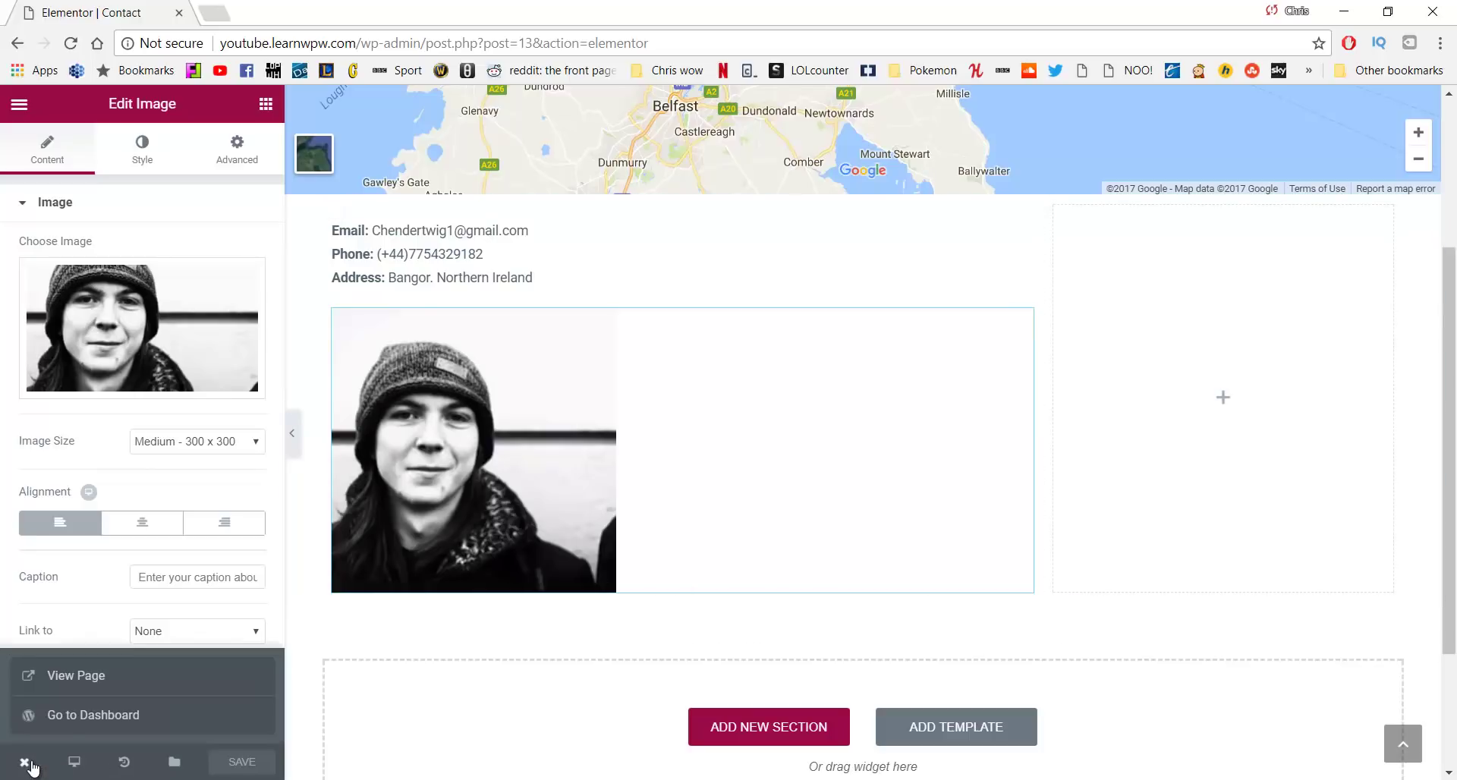
pyautogui.click(69, 722)
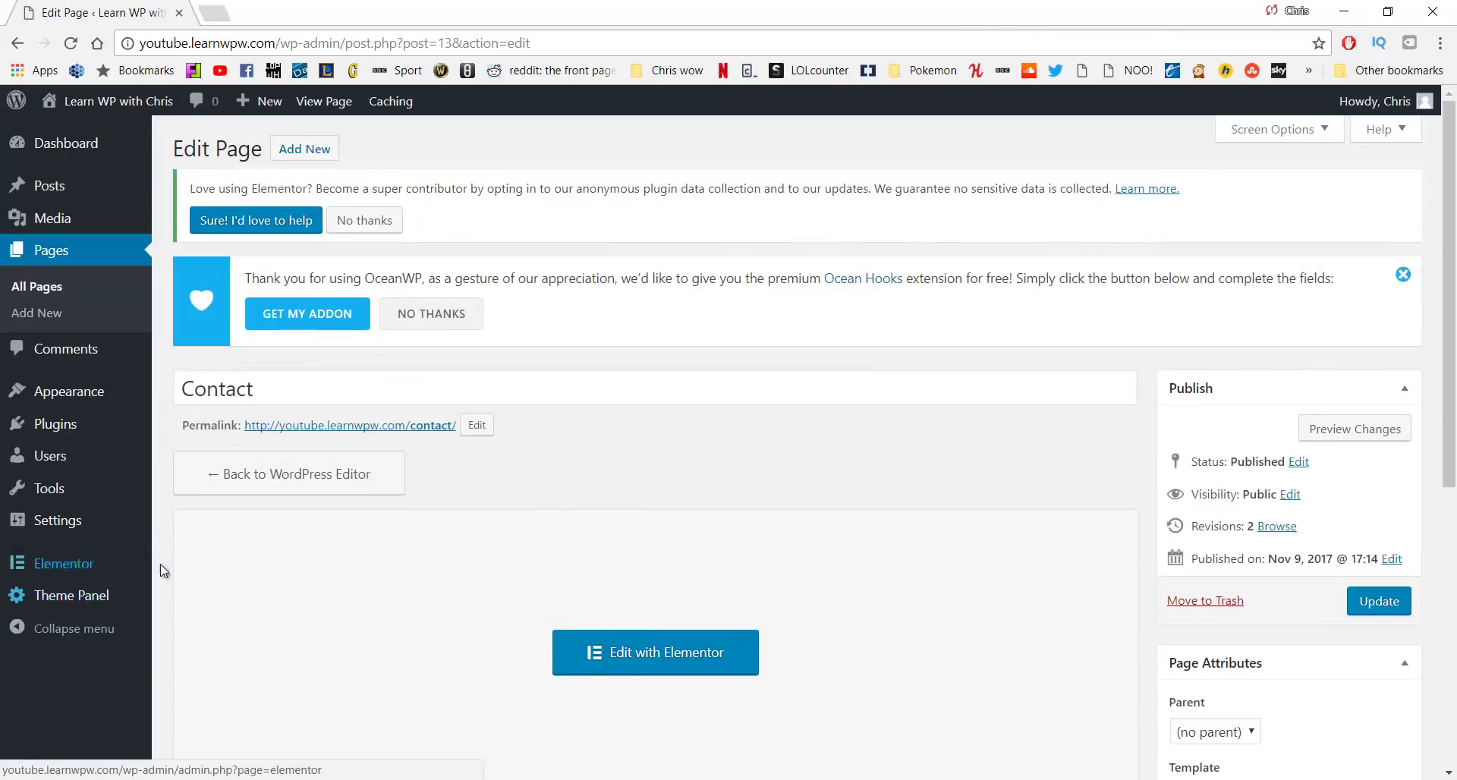
pyautogui.moveTo(80, 436)
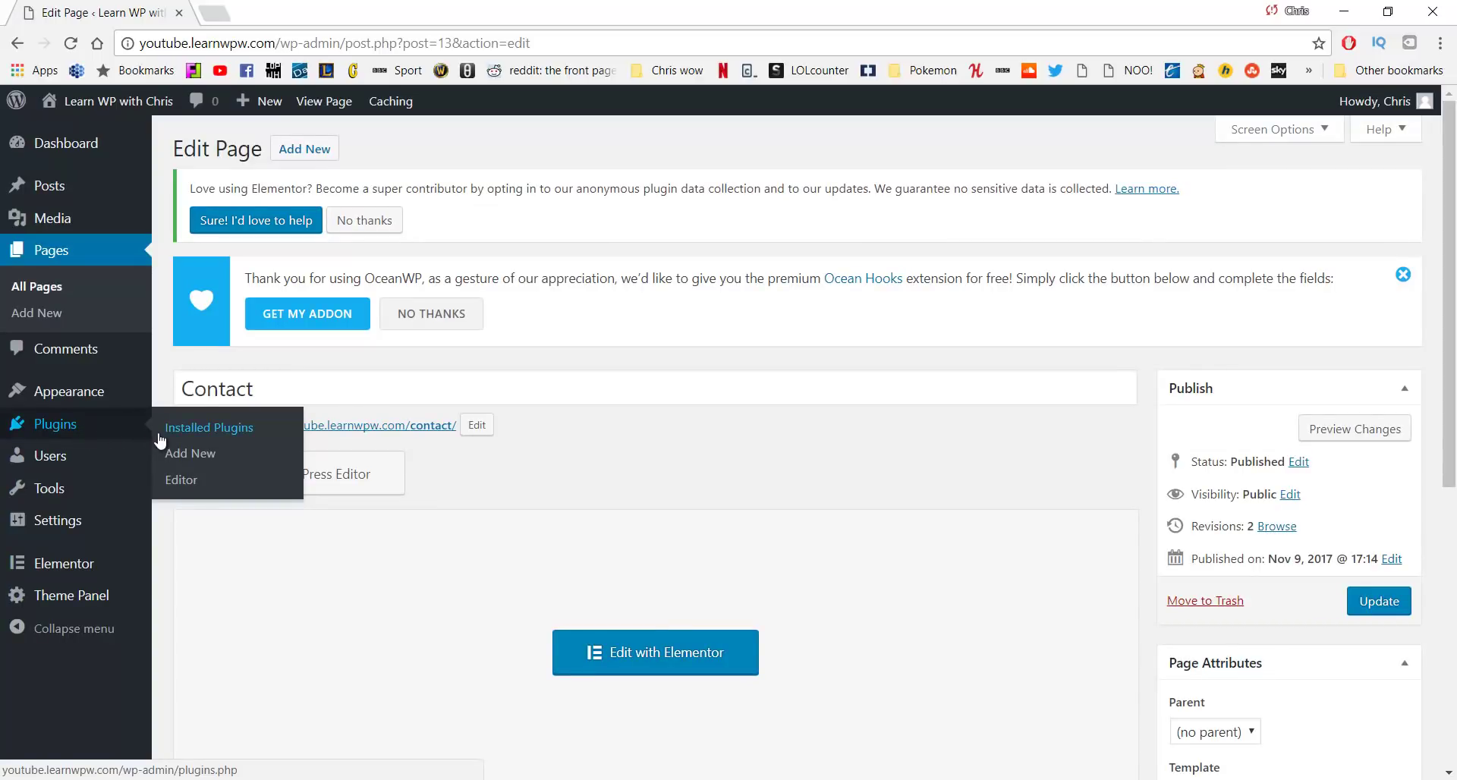
pyautogui.click(110, 428)
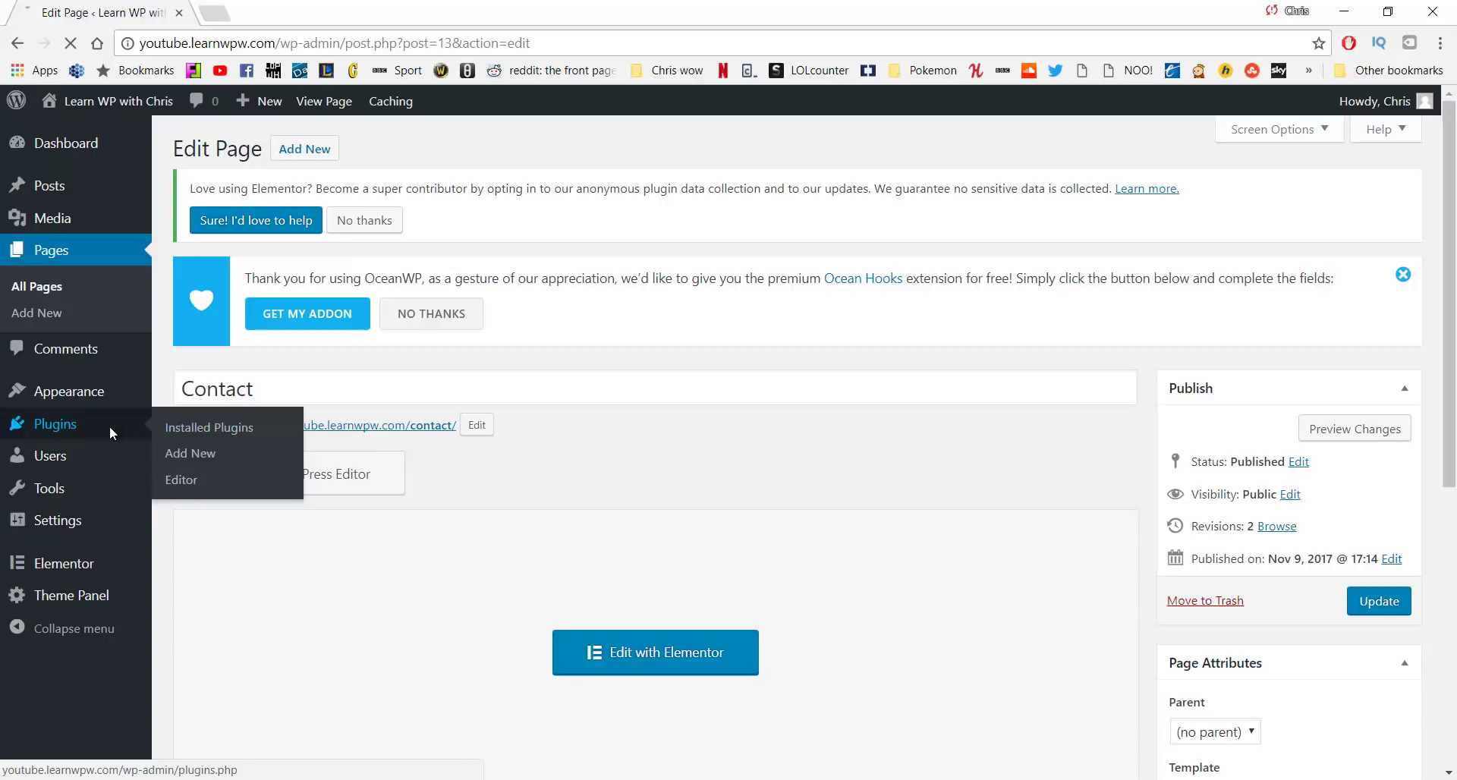
pyautogui.click(182, 455)
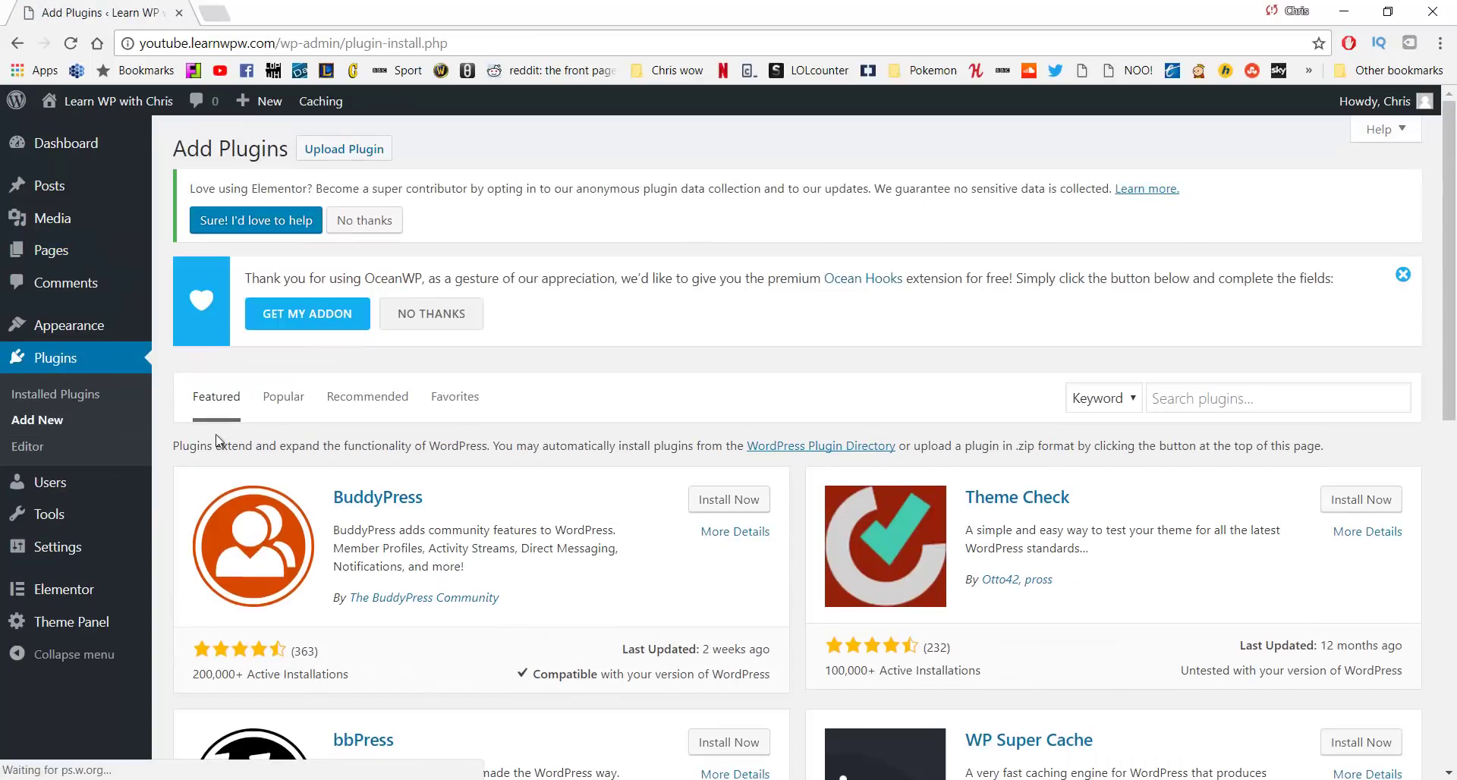
pyautogui.click(1194, 397)
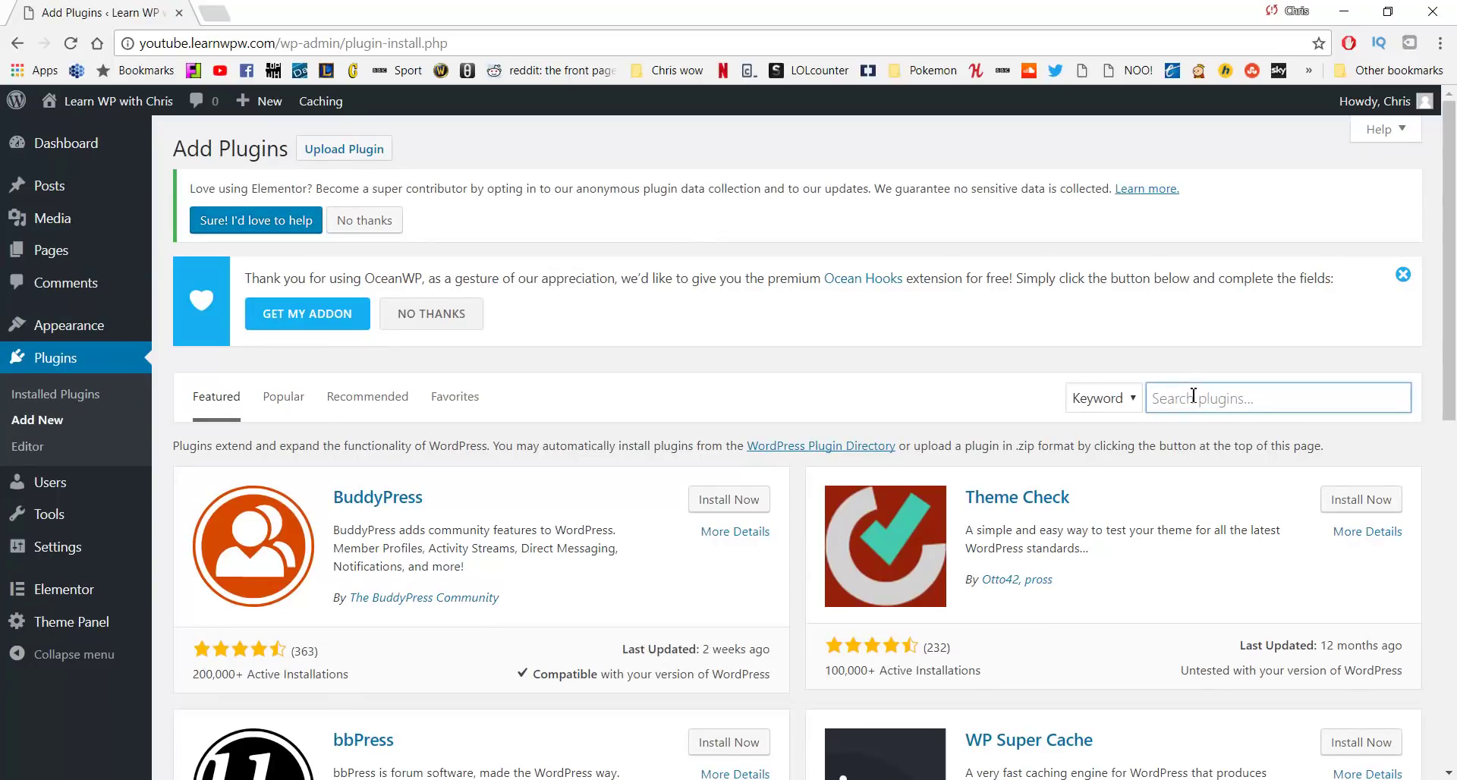
pyautogui.write('contact form')
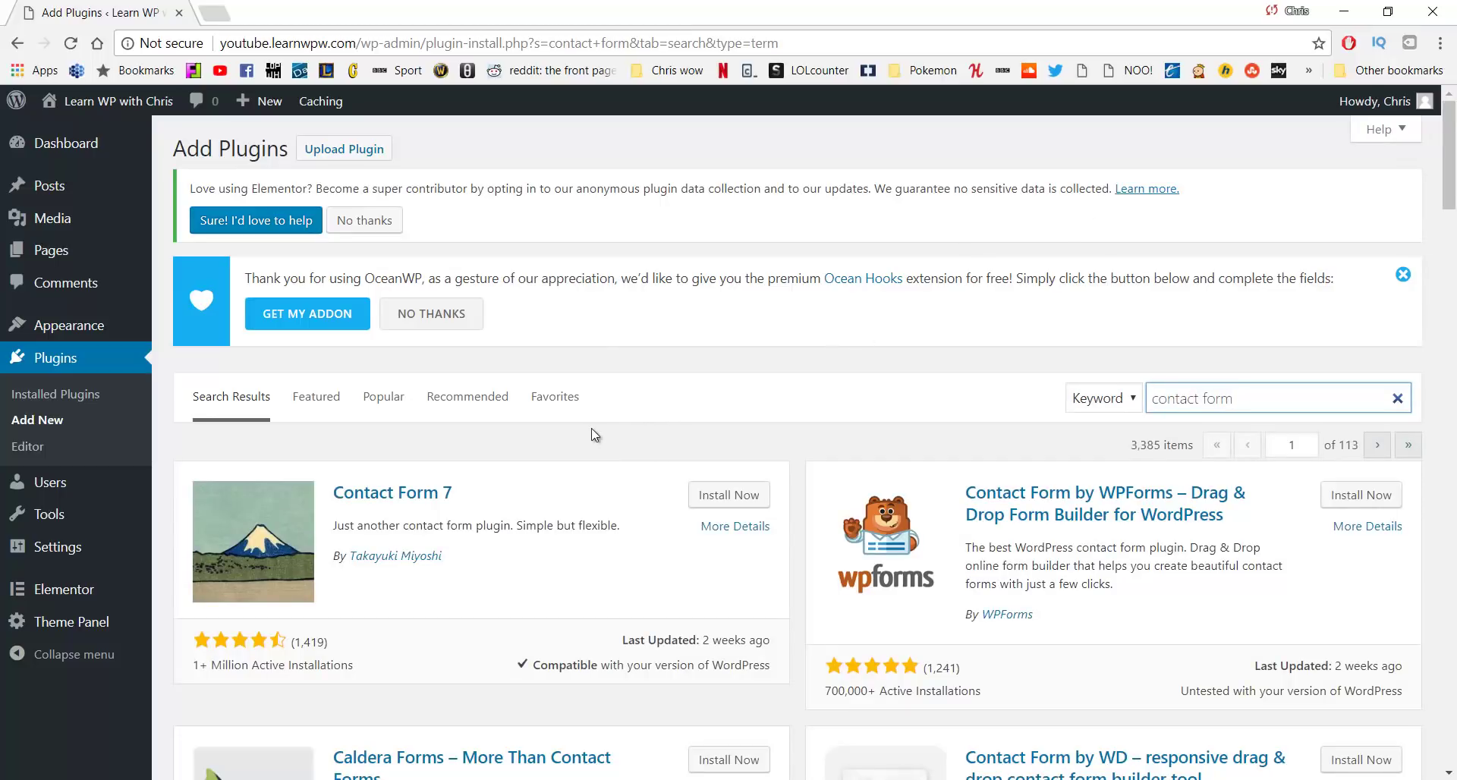
pyautogui.click(714, 500)
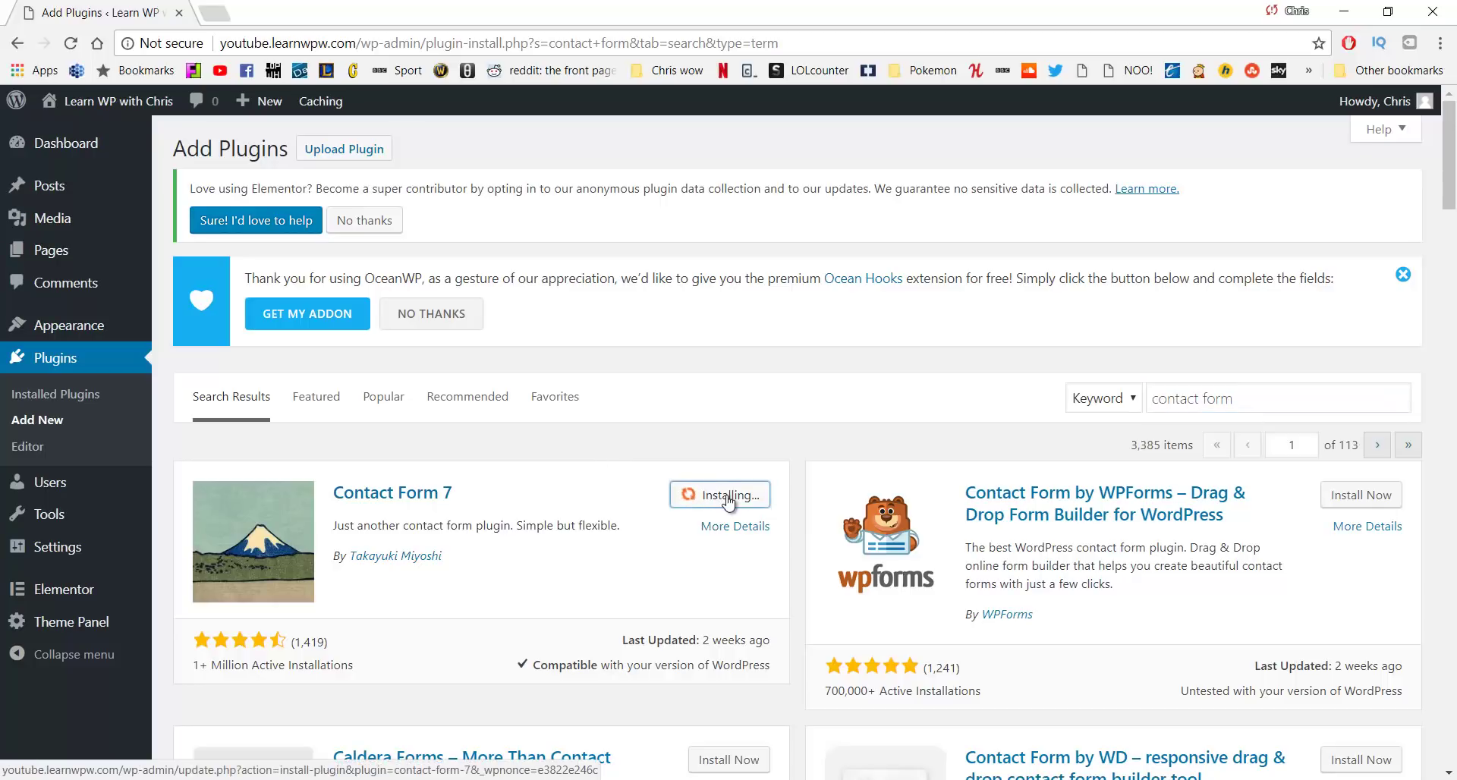
pyautogui.click(734, 493)
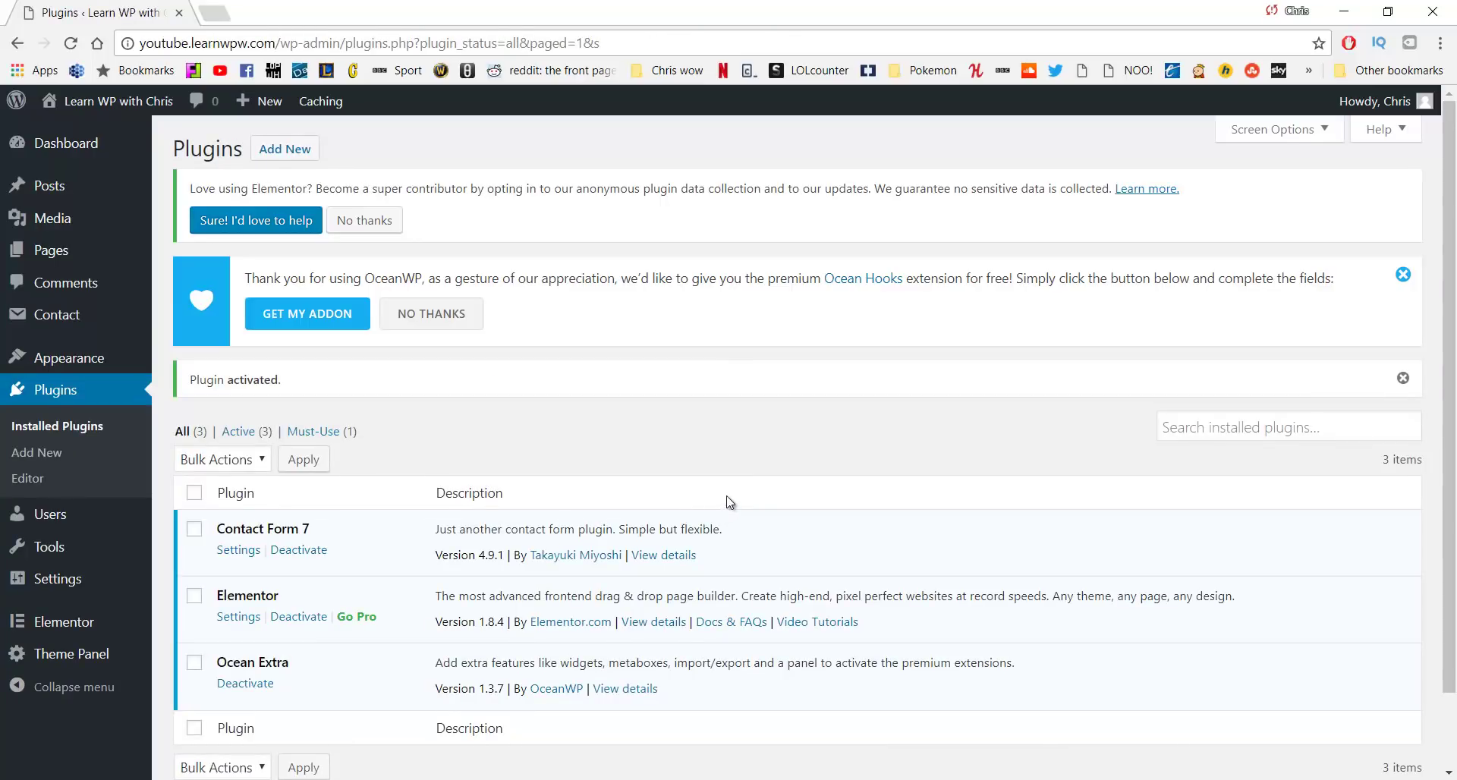
# Open Contact form 1 from the contact forms list and view its Mail settings
pyautogui.click(74, 330)
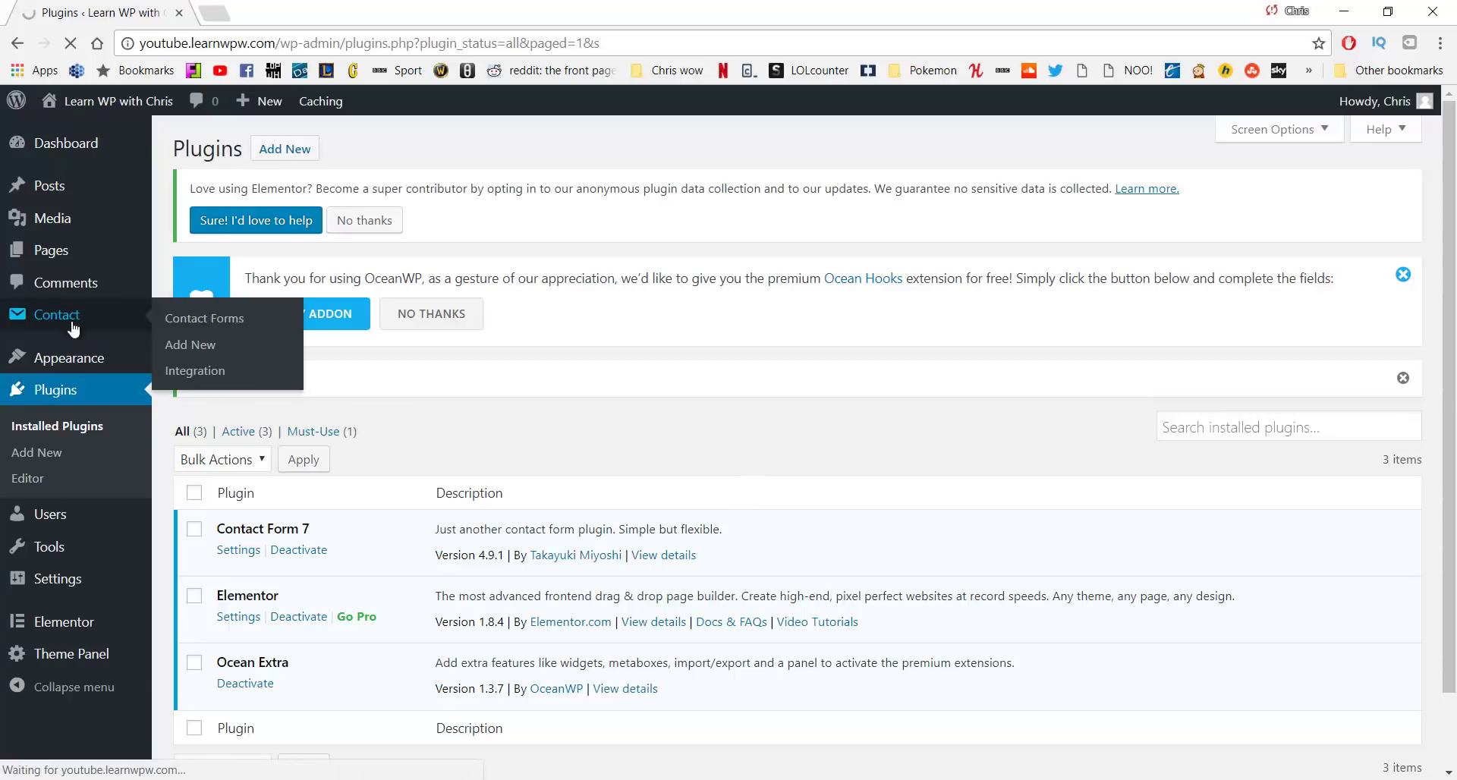
pyautogui.scroll(-1, 267, 505)
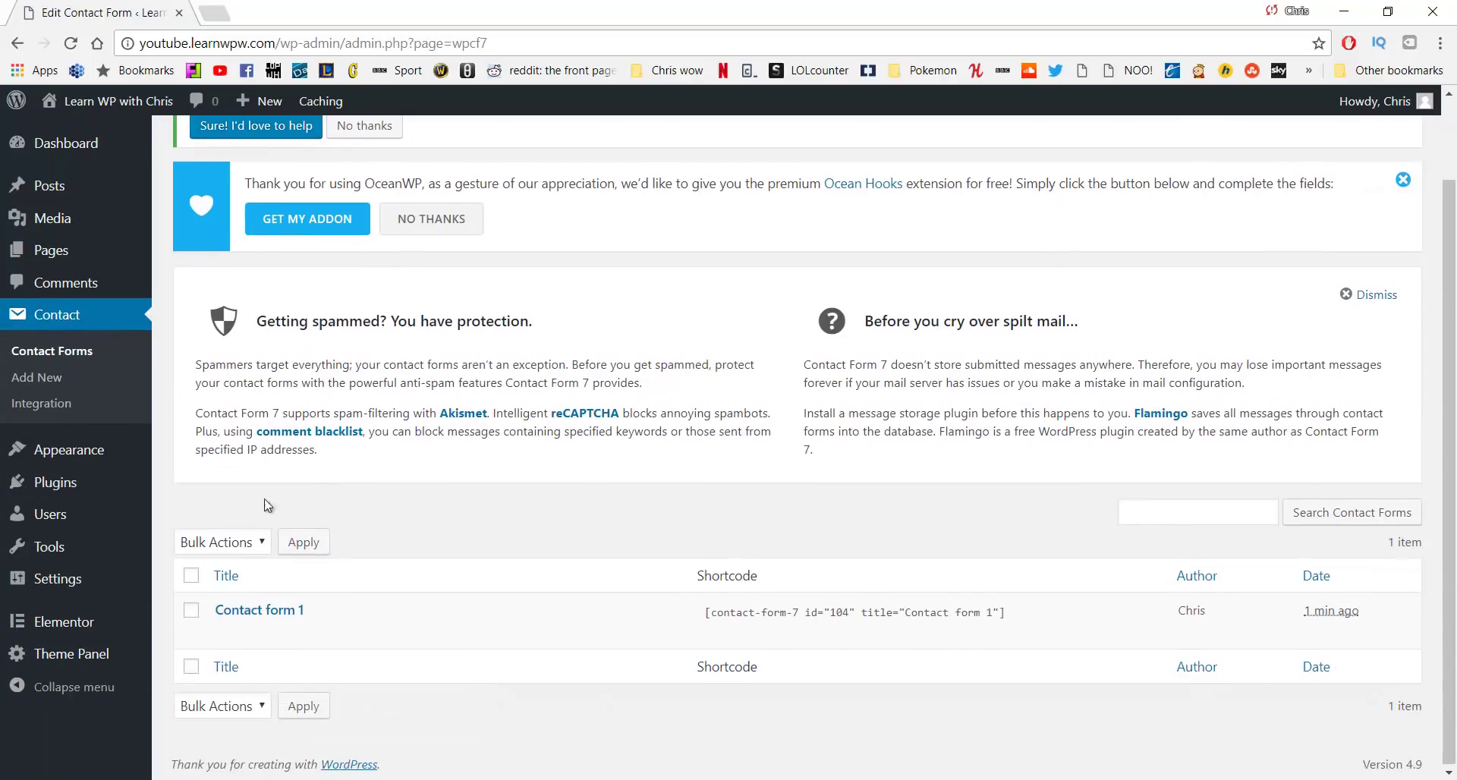
pyautogui.click(266, 613)
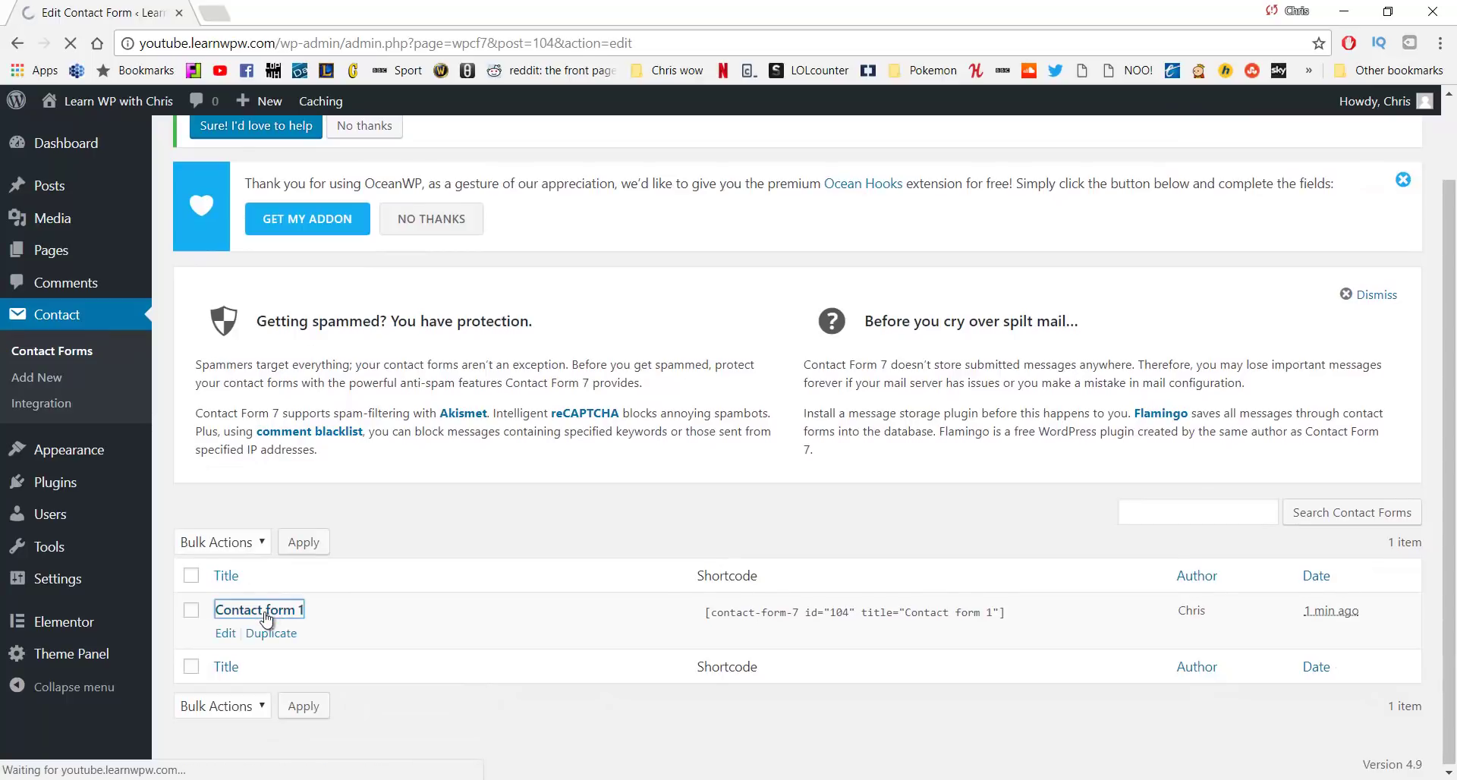
pyautogui.scroll(-2, 330, 516)
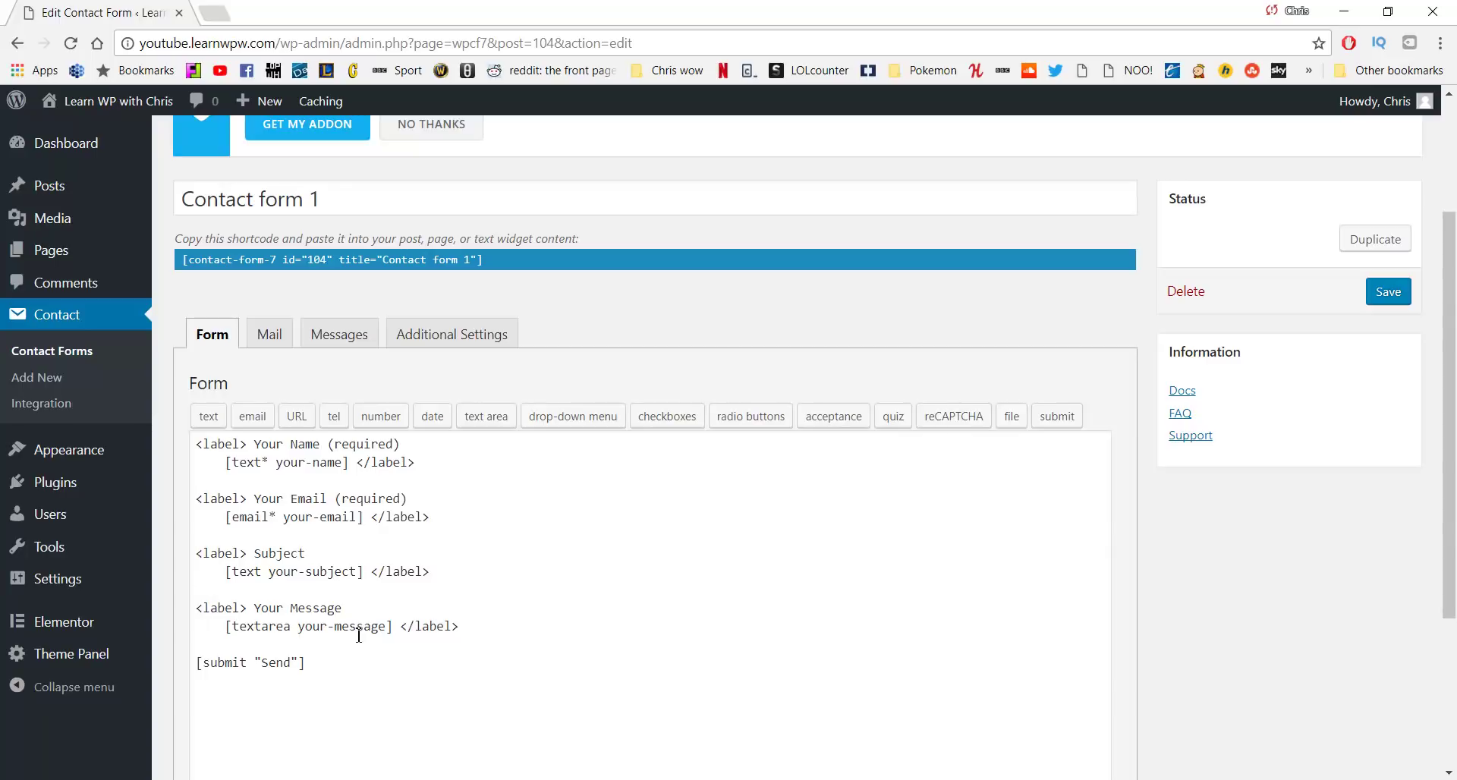
pyautogui.click(270, 334)
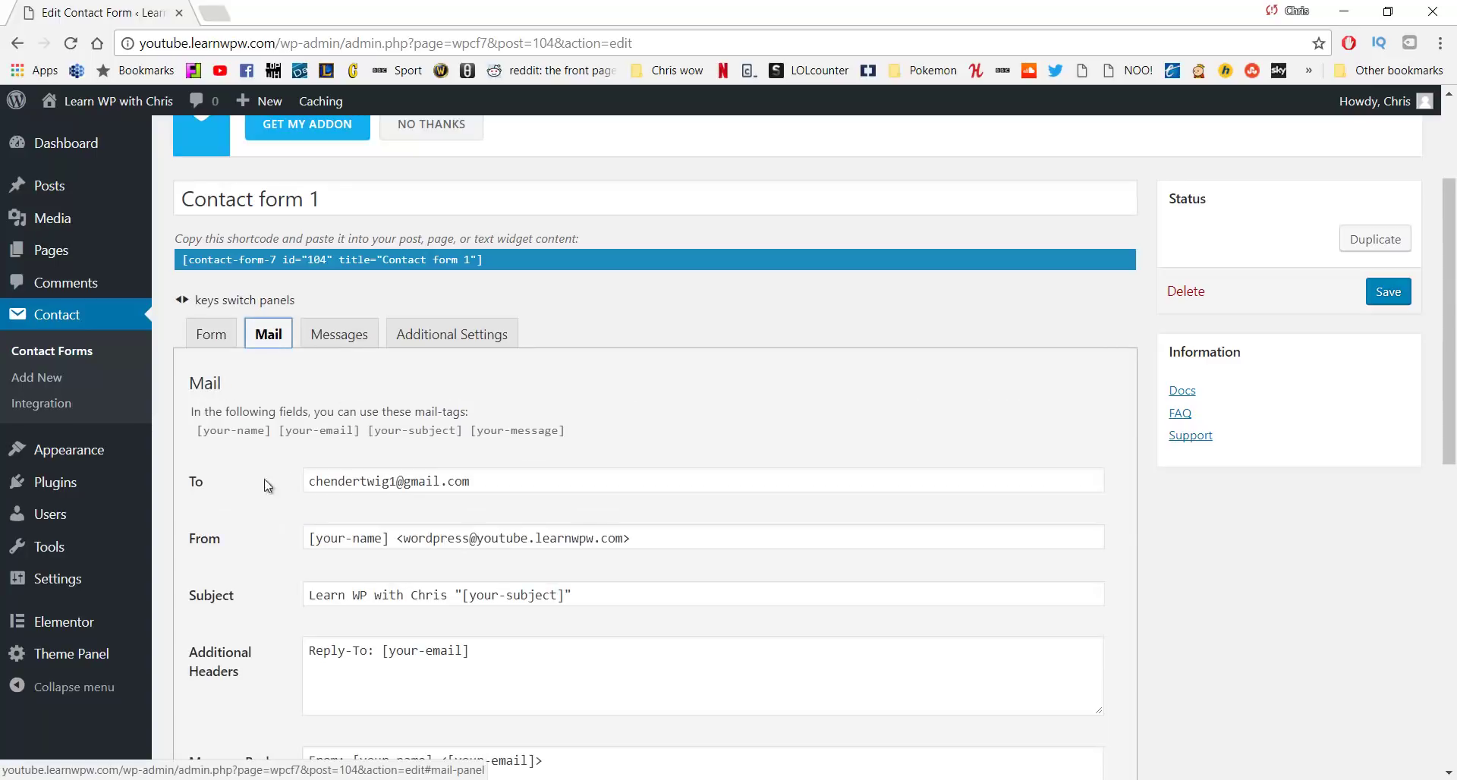
pyautogui.moveTo(198, 483); pyautogui.dragTo(228, 486)
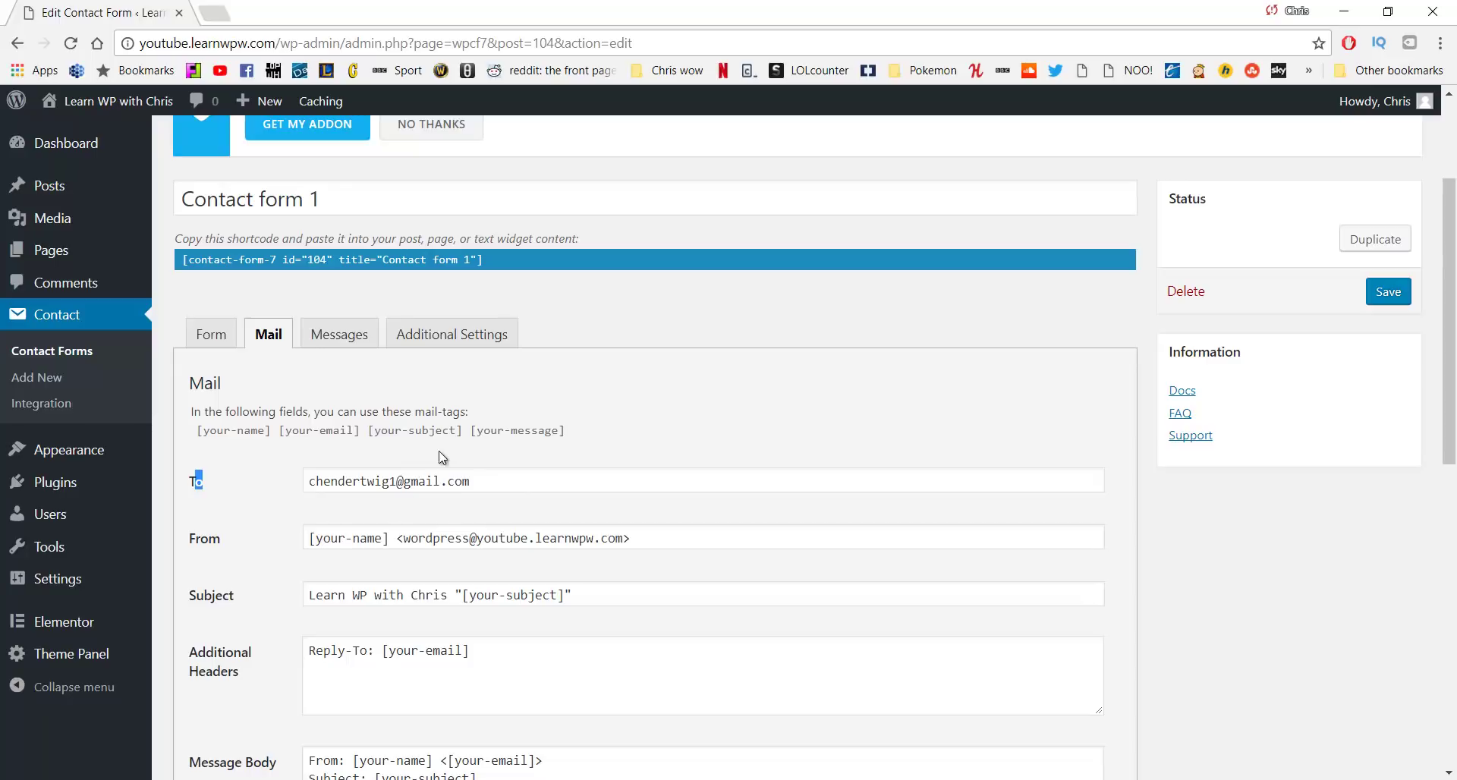
# Copy the shortcode [contact-form-7 id="104" title="Contact form 1"] to the clipboard
pyautogui.click(489, 260)
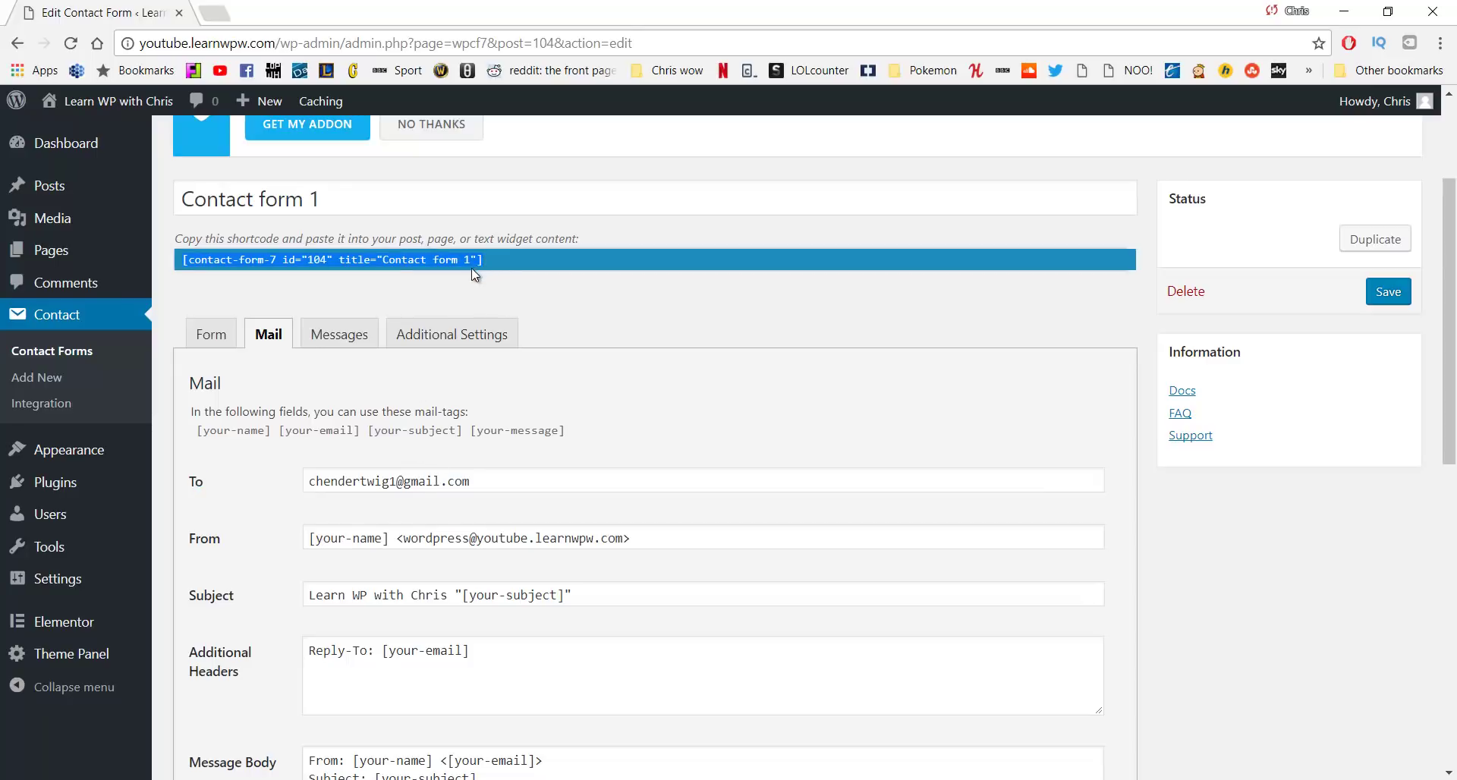
pyautogui.rightClick(305, 267)
pyautogui.click(343, 271)
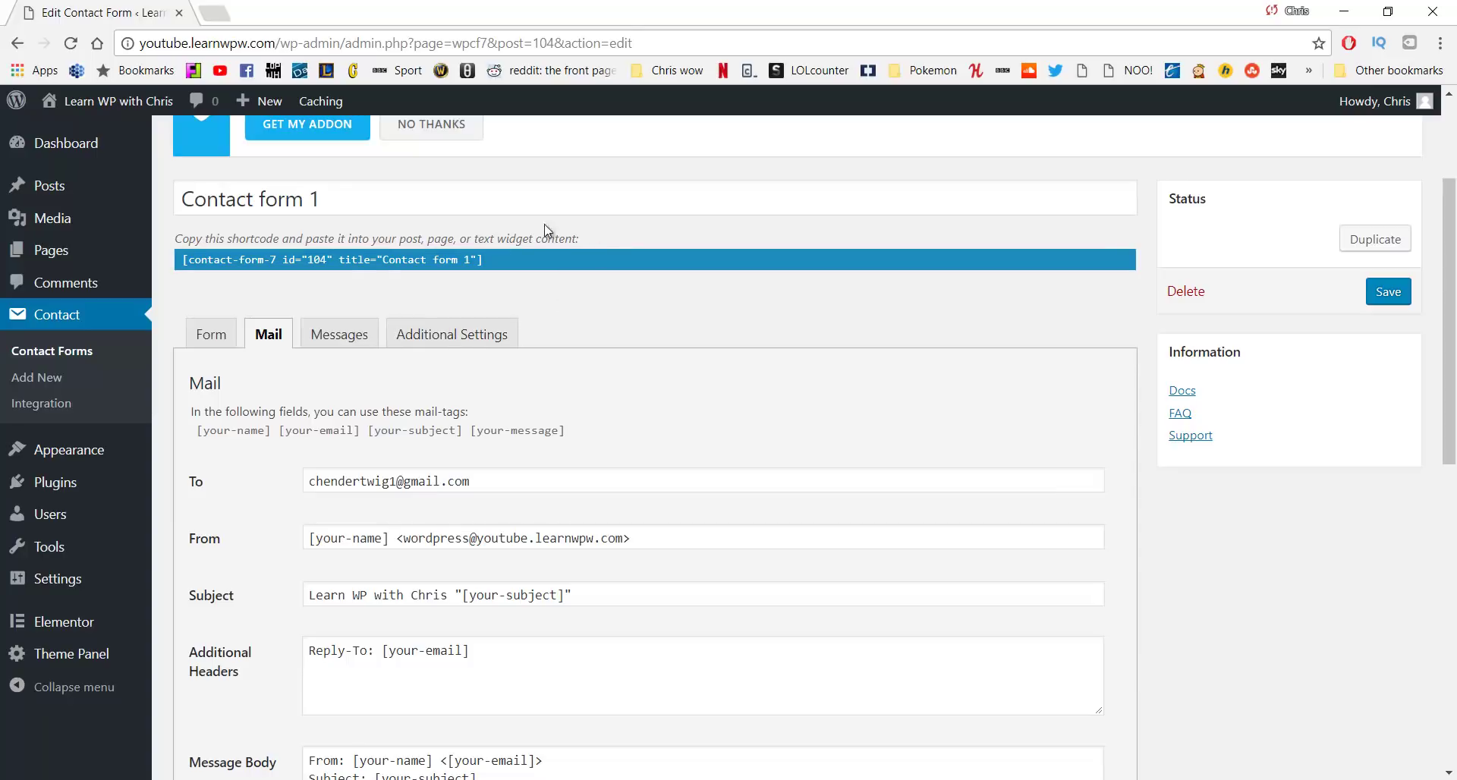
pyautogui.rightClick(194, 261)
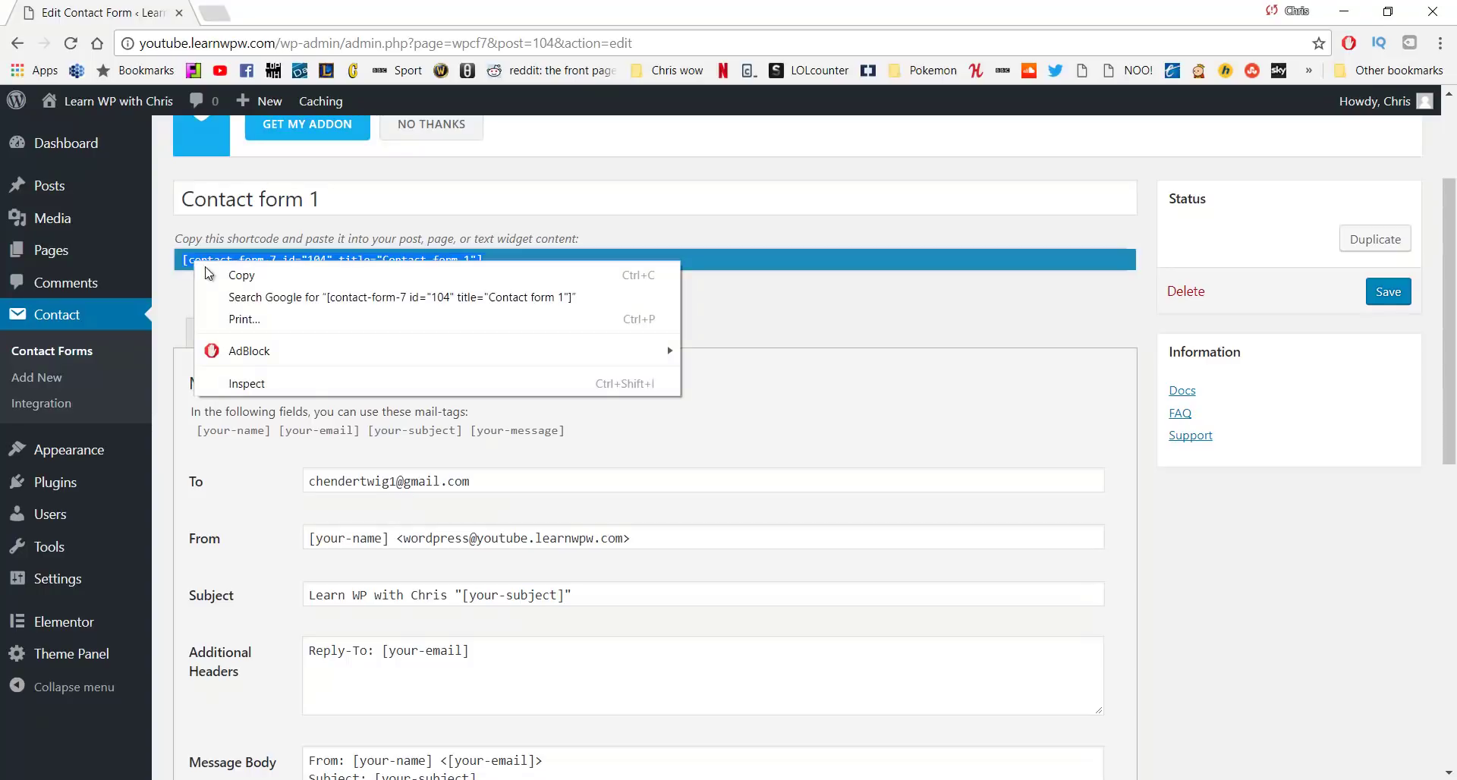
pyautogui.click(232, 276)
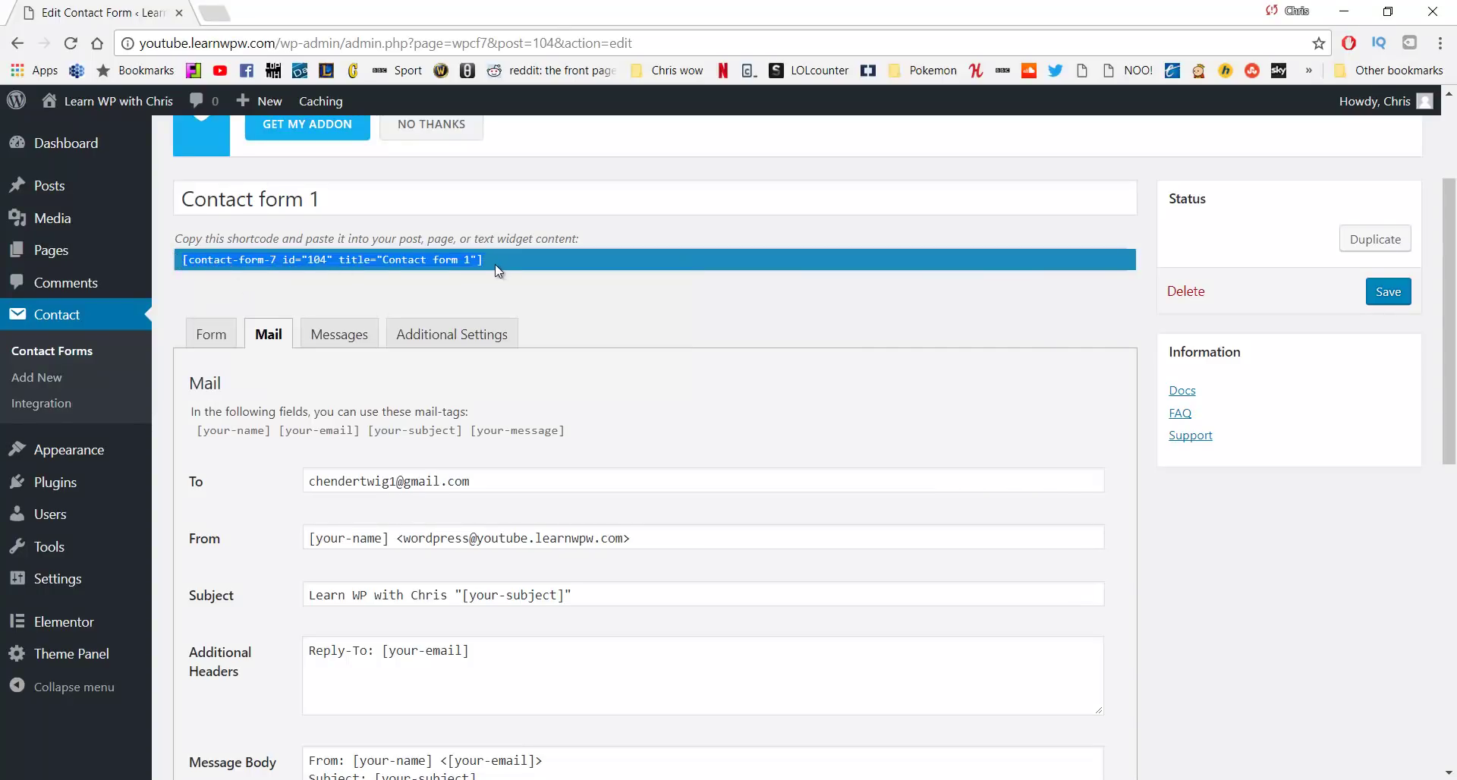
# From All Pages, open the Contact page in Elementor
pyautogui.moveTo(98, 251)
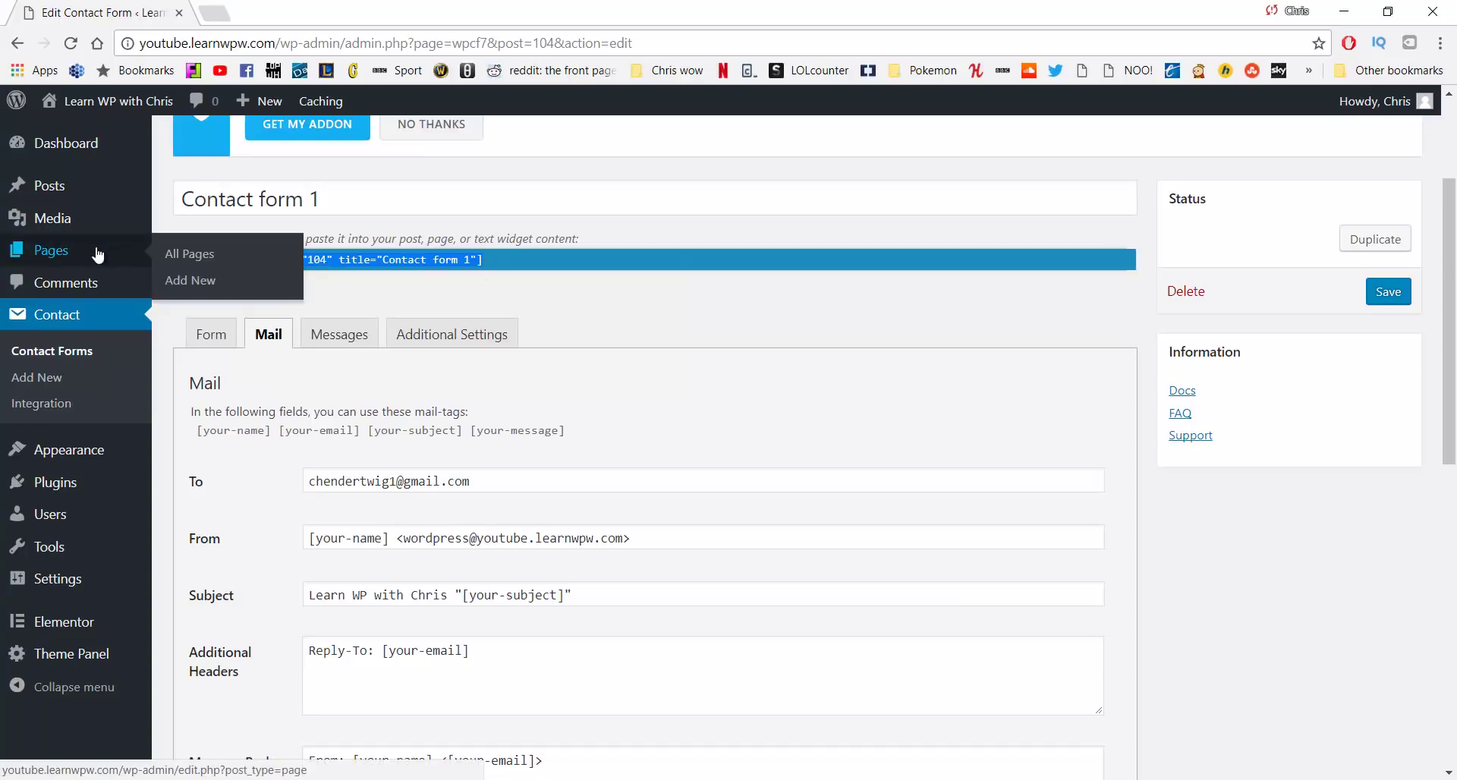
pyautogui.click(180, 260)
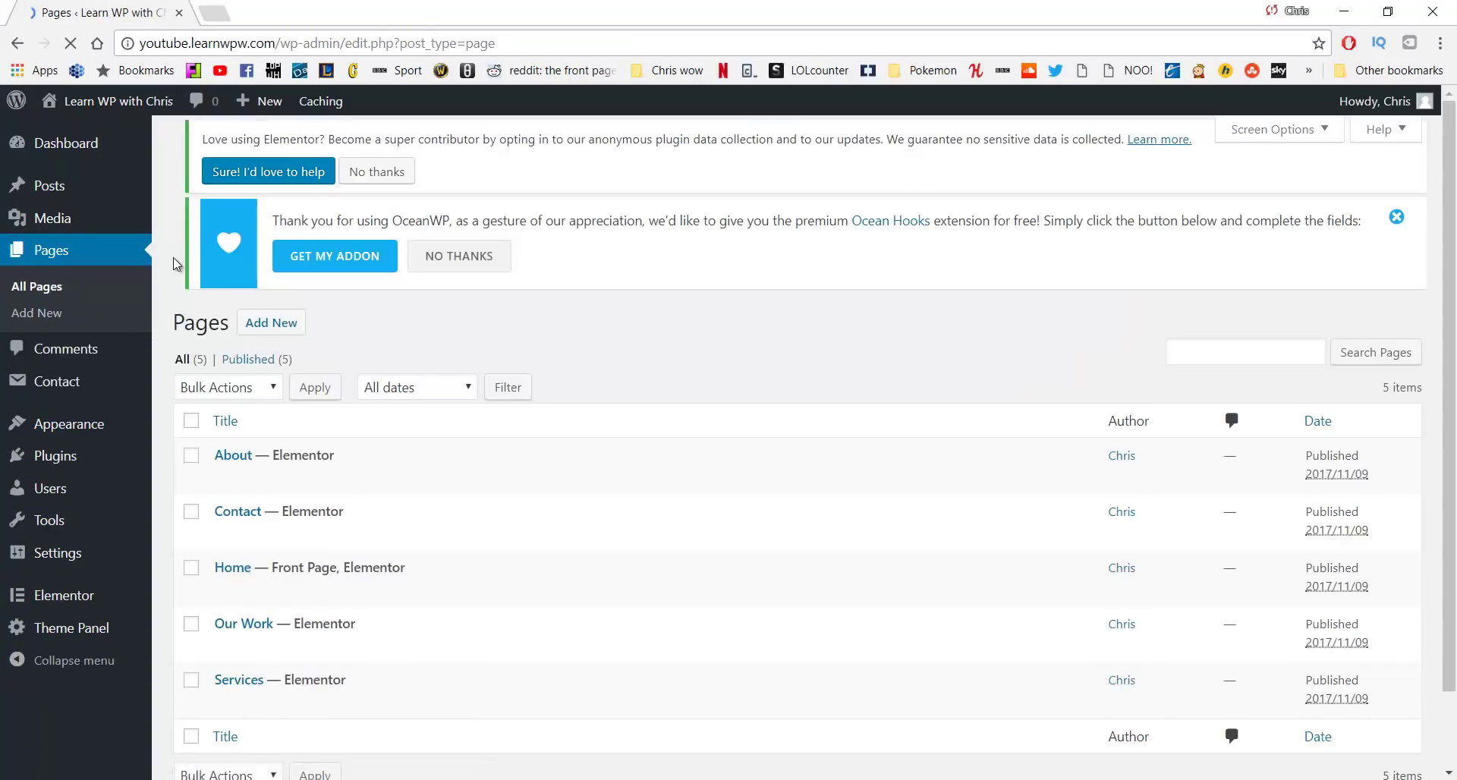
pyautogui.scroll(-2, 312, 421)
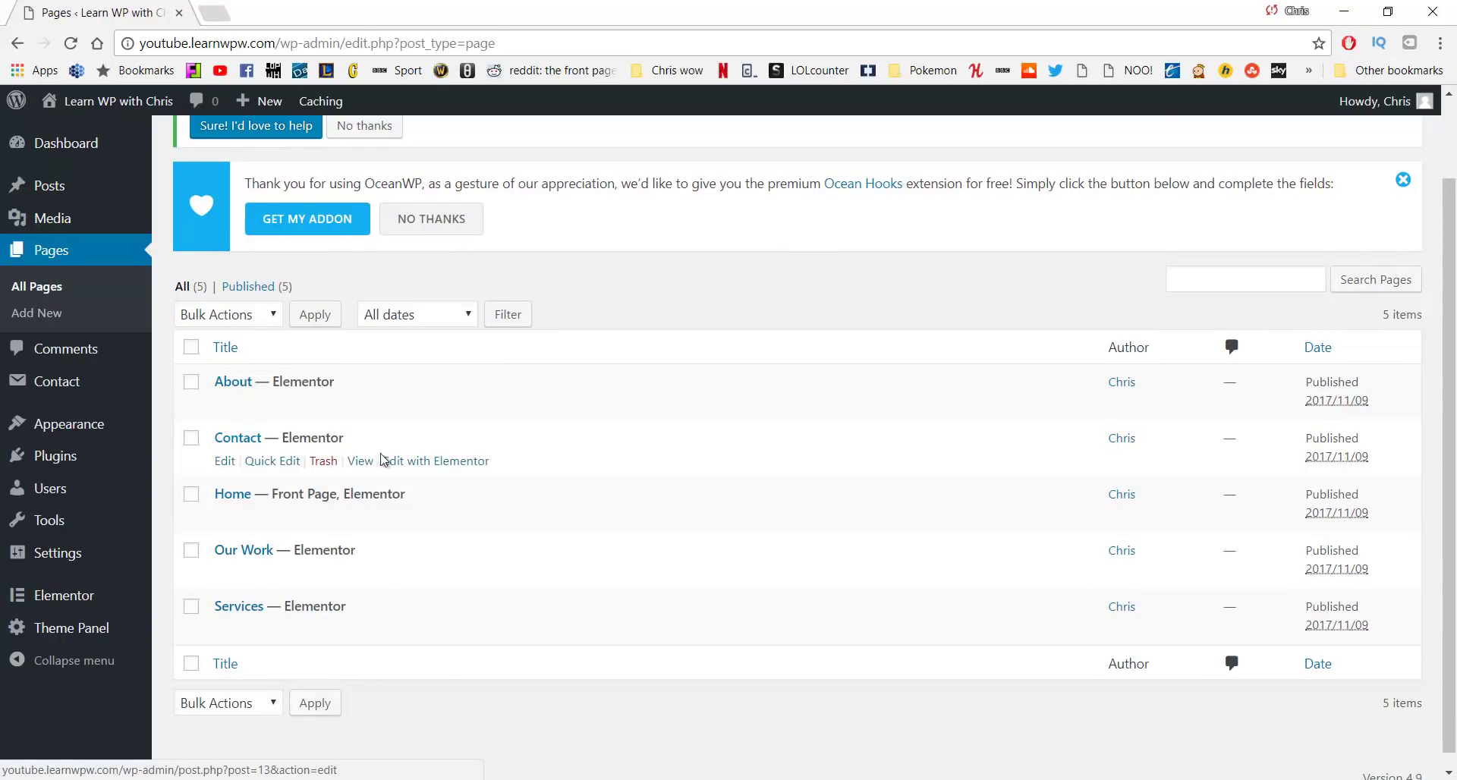
pyautogui.click(432, 464)
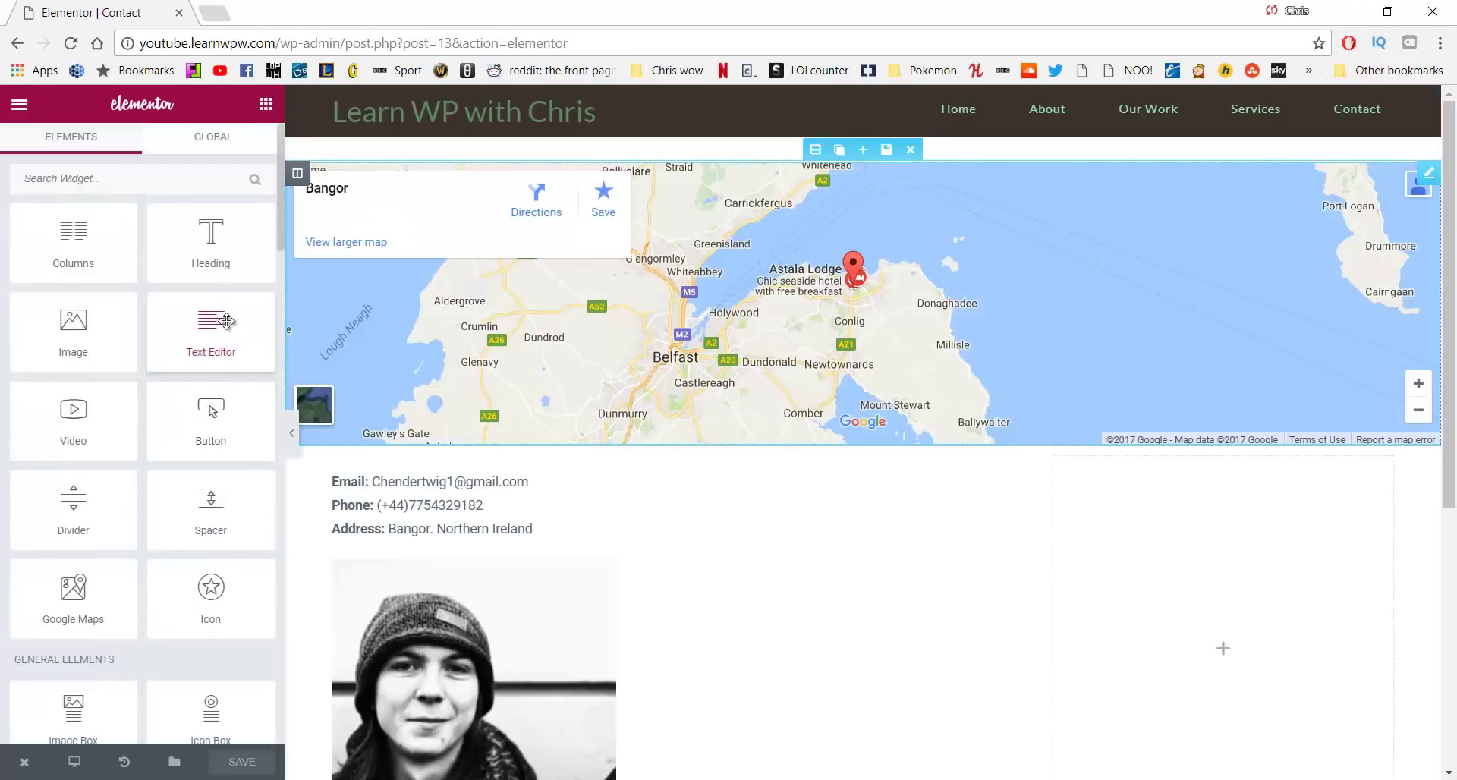
# Add a Shortcode widget to the empty right column and paste the Contact form 1 shortcode (id 104)
pyautogui.scroll(-5, 116, 324)
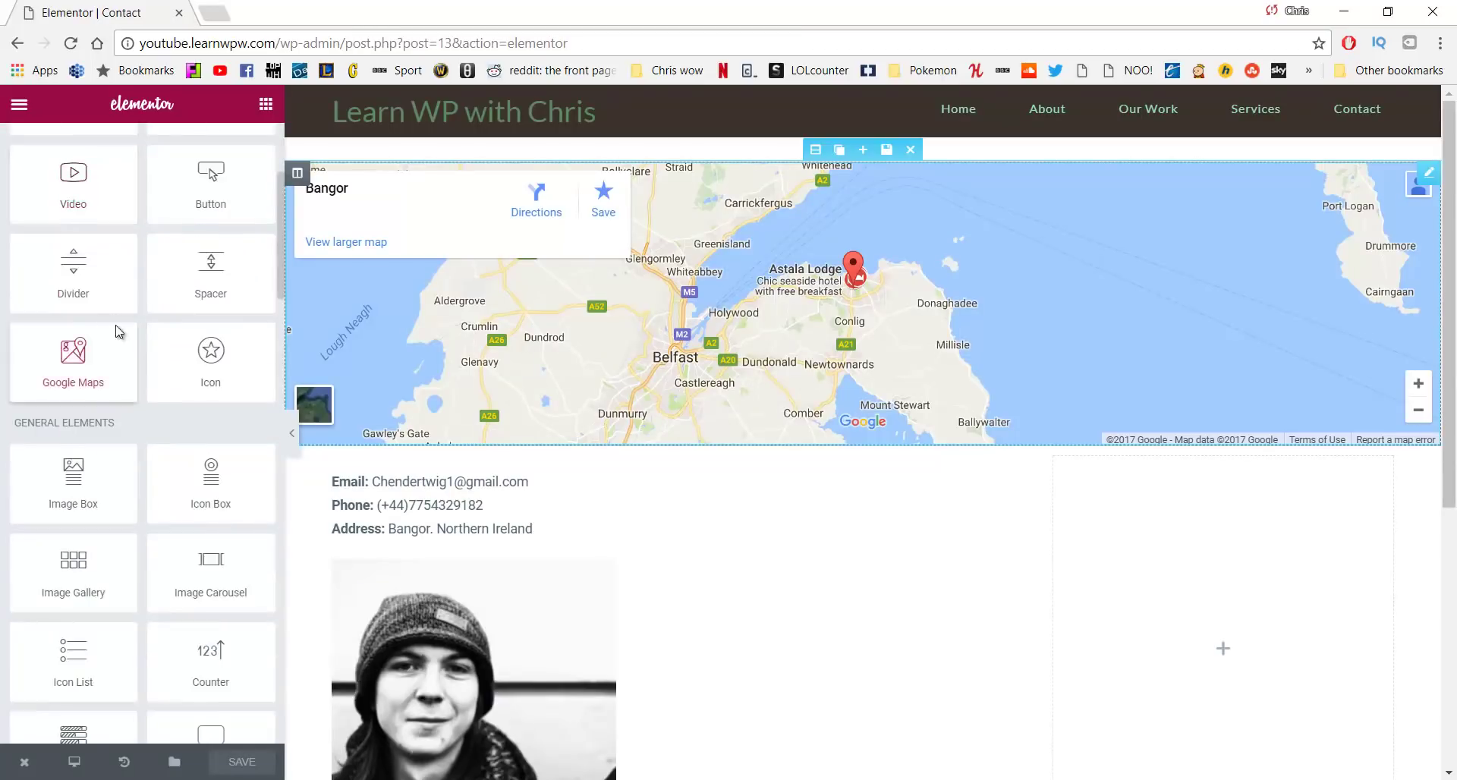
pyautogui.scroll(-8, 115, 325)
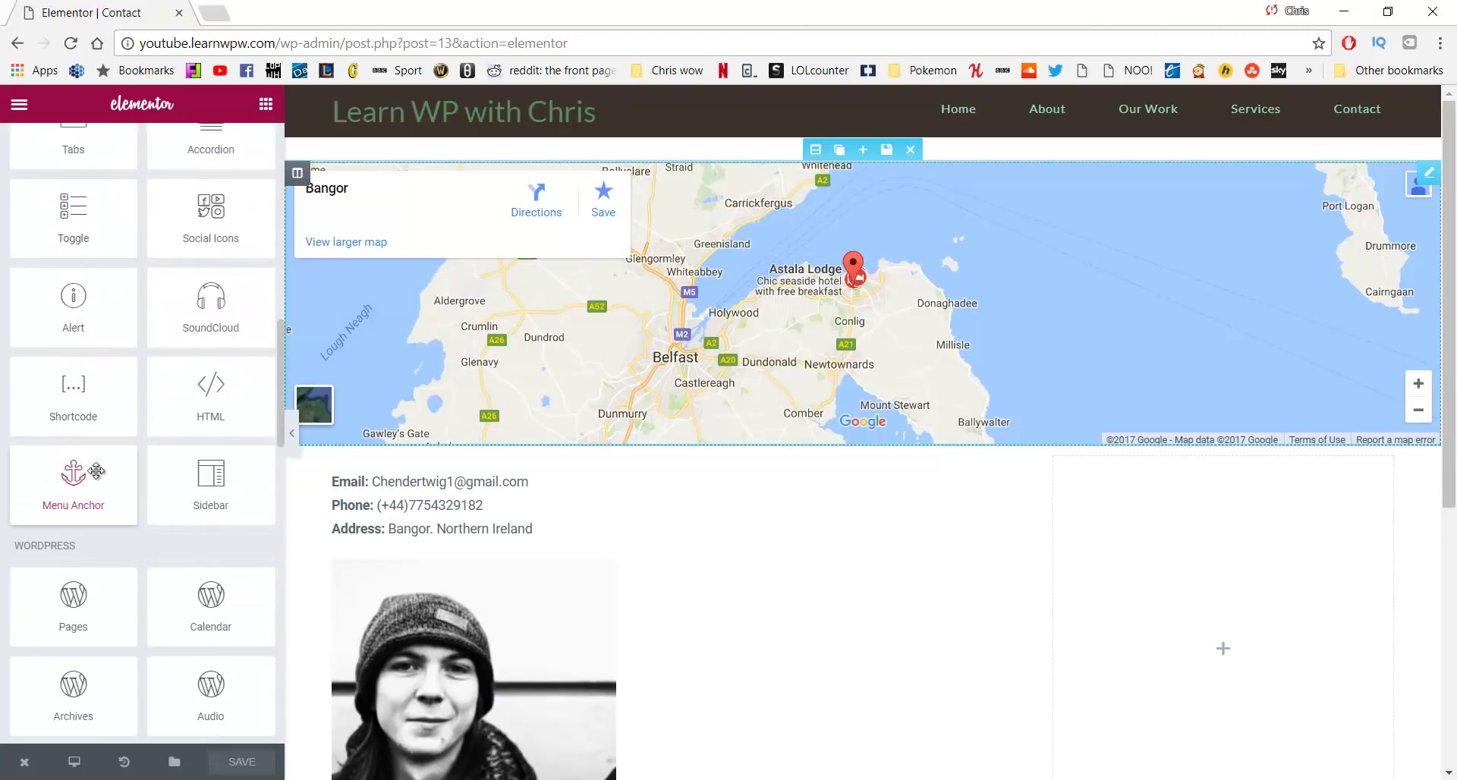
pyautogui.moveTo(59, 385); pyautogui.dragTo(1209, 523)
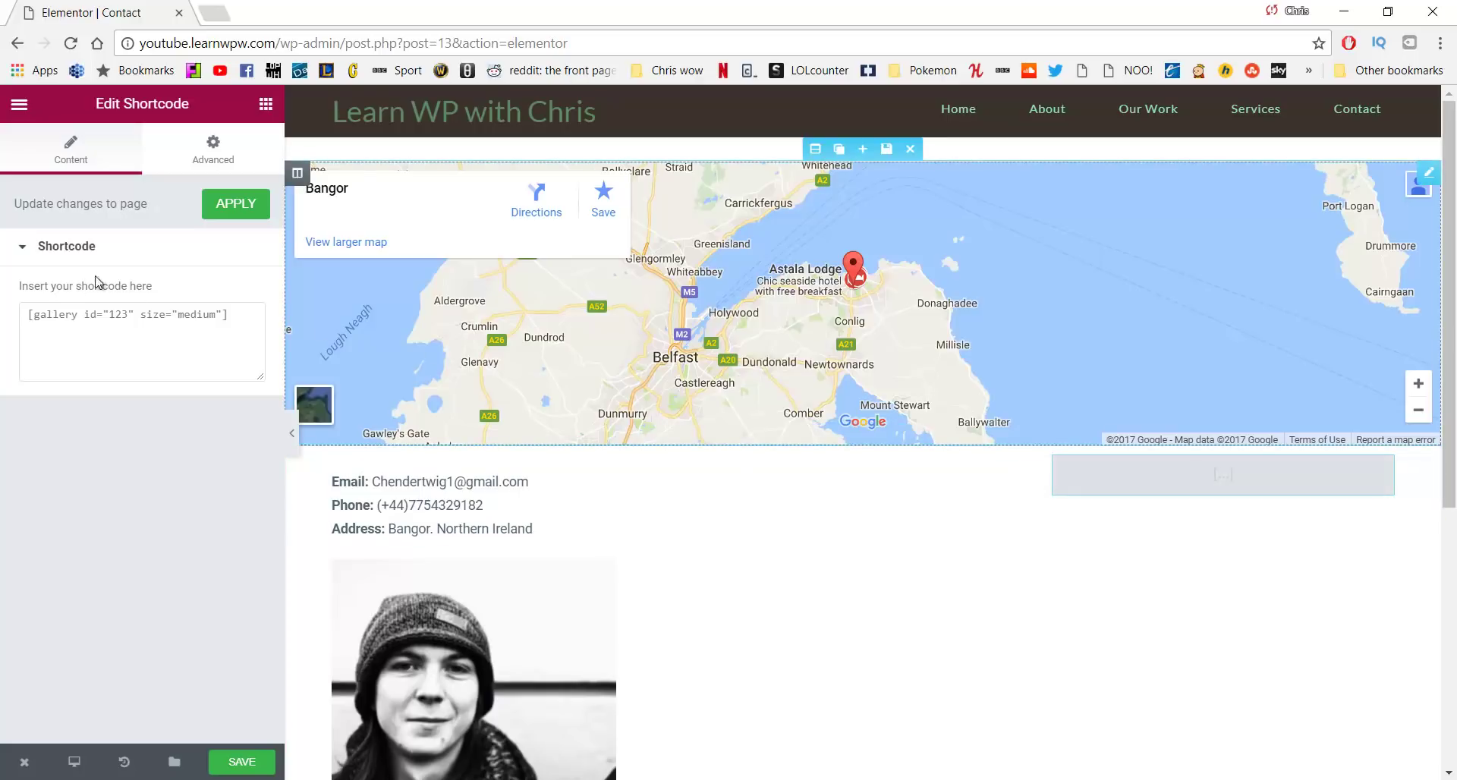
pyautogui.click(98, 327)
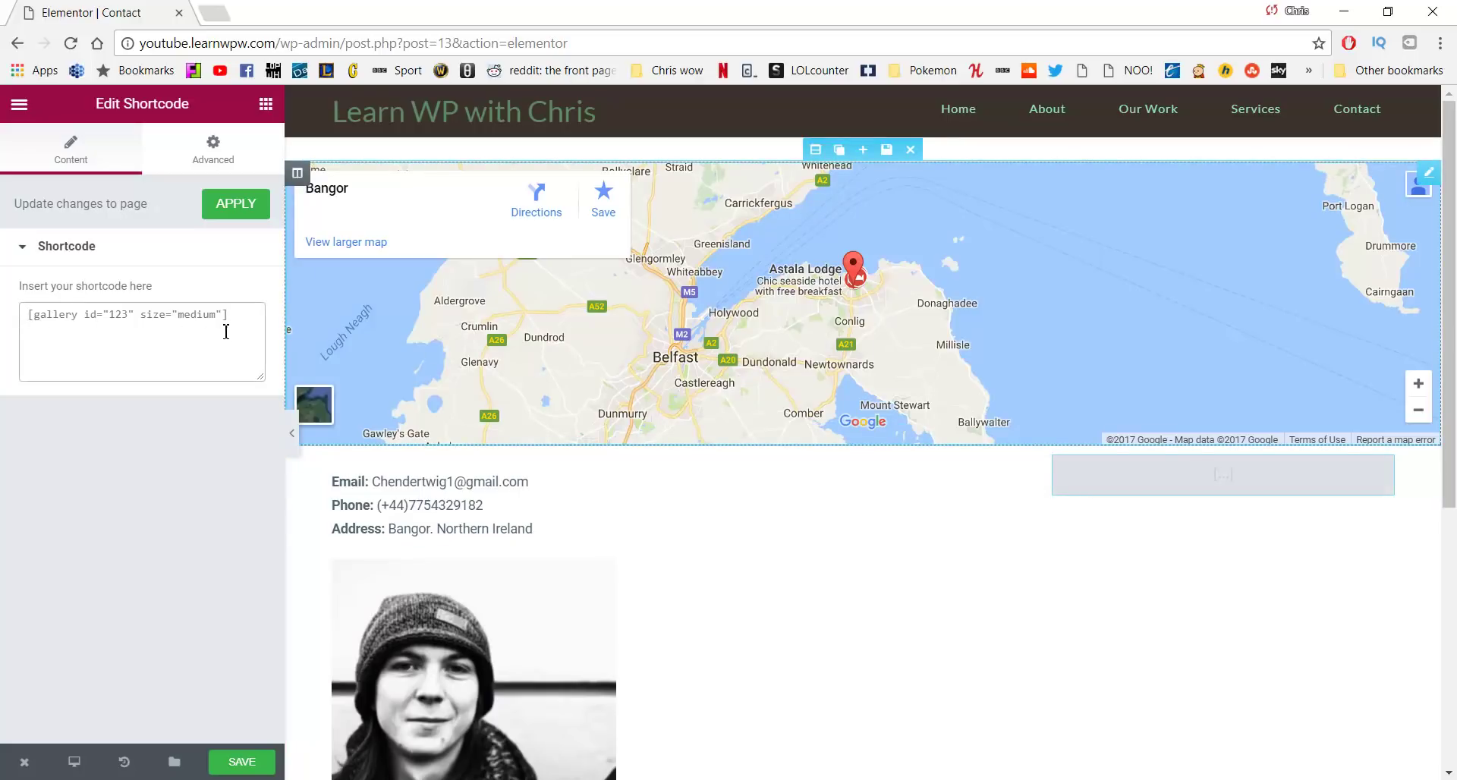
pyautogui.write('[contact-form-7 id="104" title="Contact form 1"]')
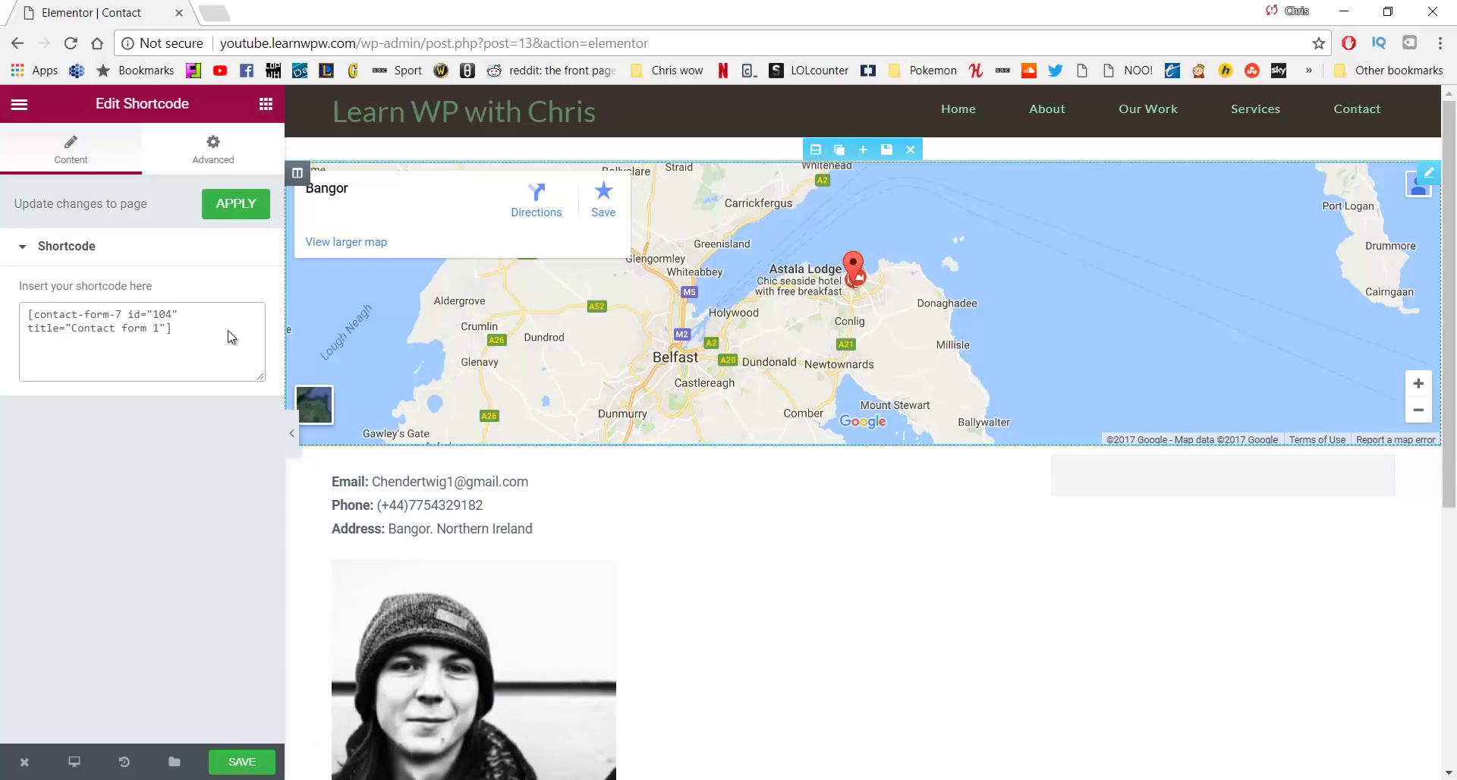
# Unlink the shortcode widget's margins, set its top margin to 15 px, and save the Contact page
pyautogui.scroll(-4, 1159, 246)
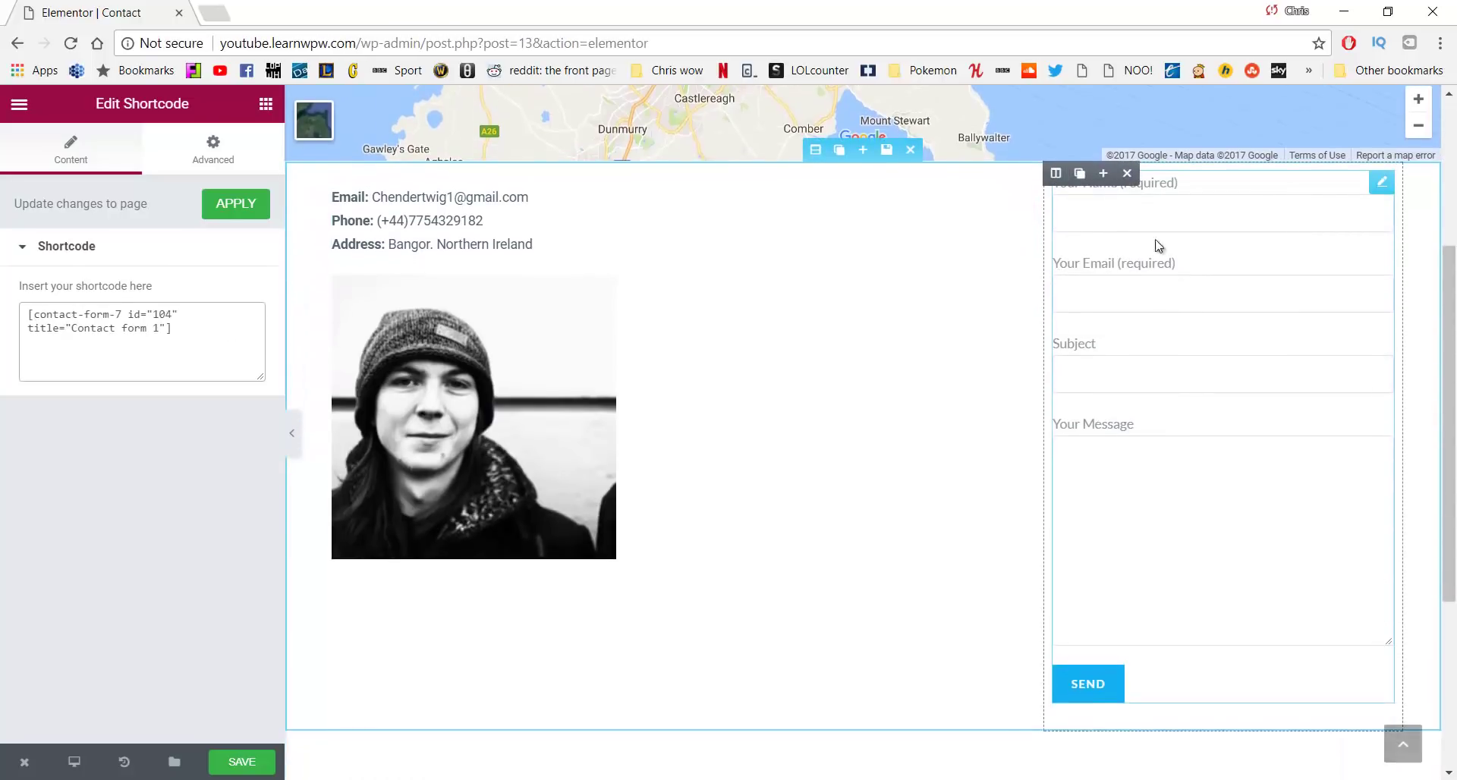
pyautogui.scroll(3, 827, 490)
pyautogui.scroll(-3, 668, 493)
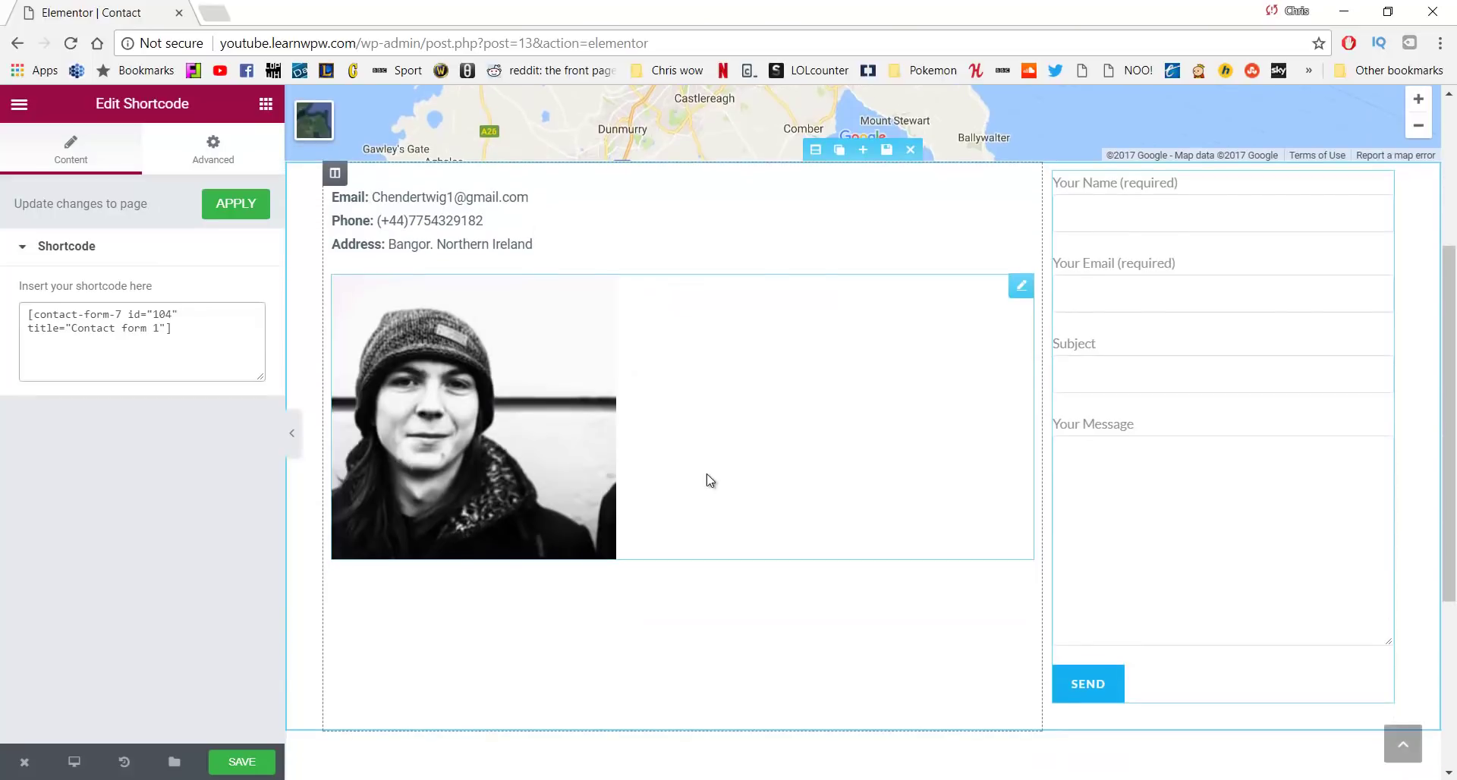
pyautogui.scroll(3, 937, 612)
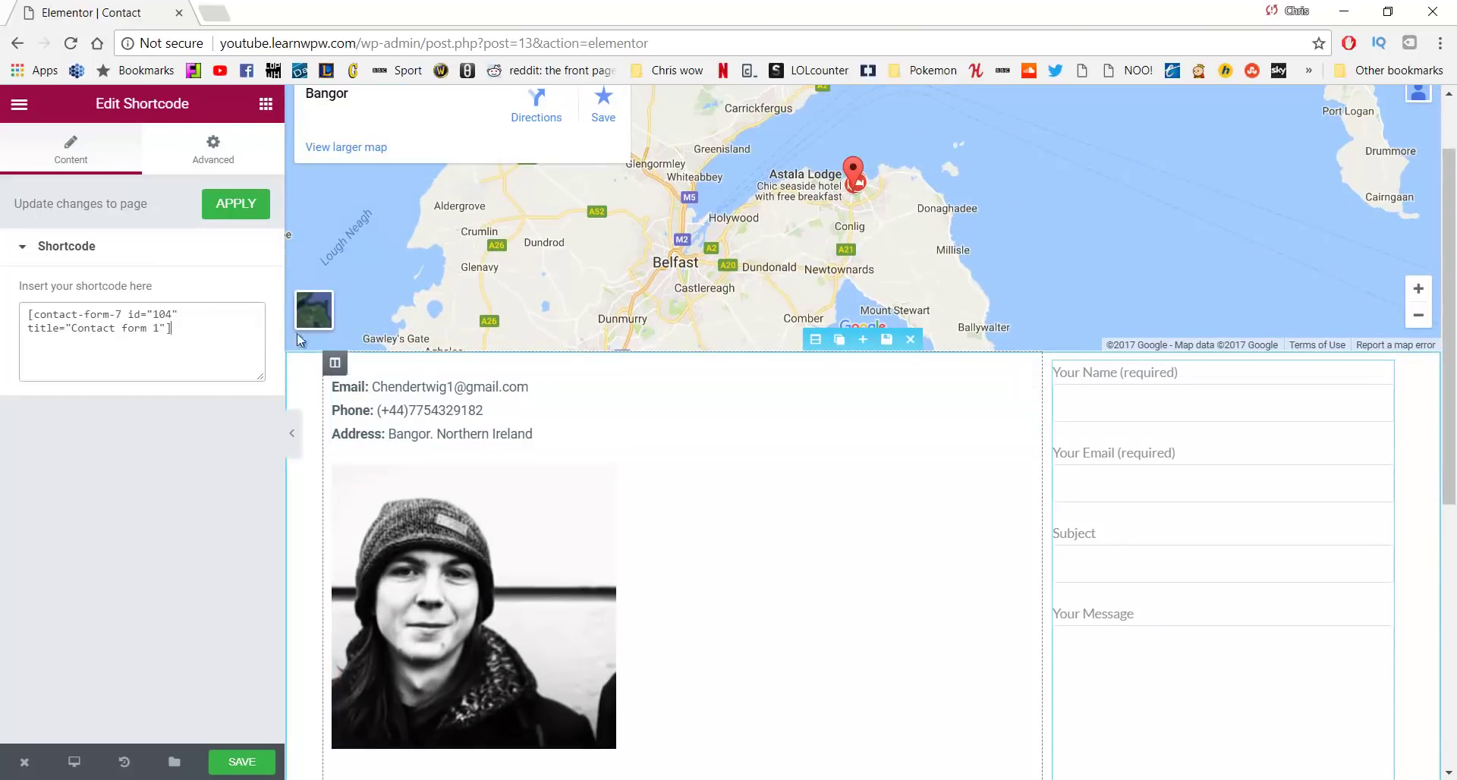
pyautogui.click(219, 168)
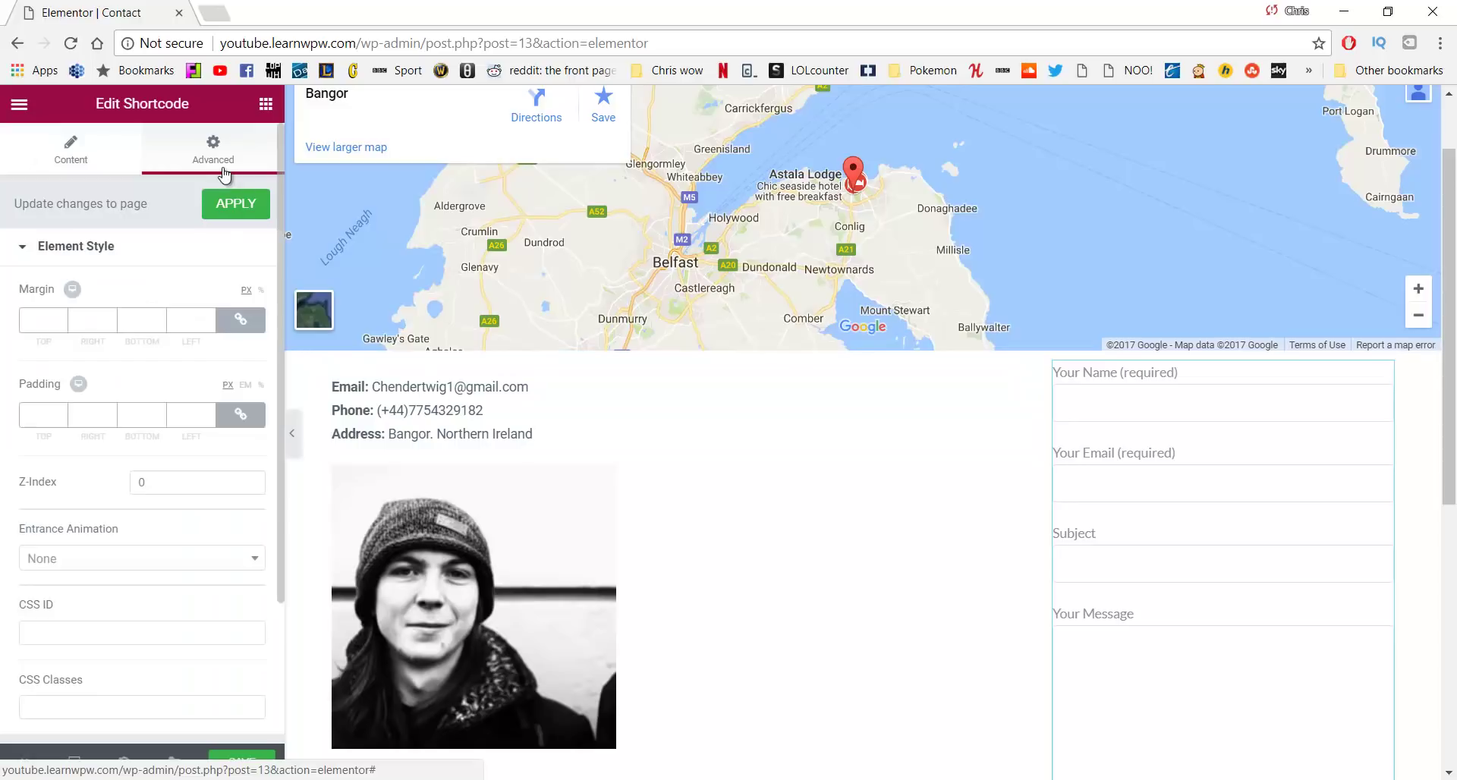
pyautogui.click(239, 320)
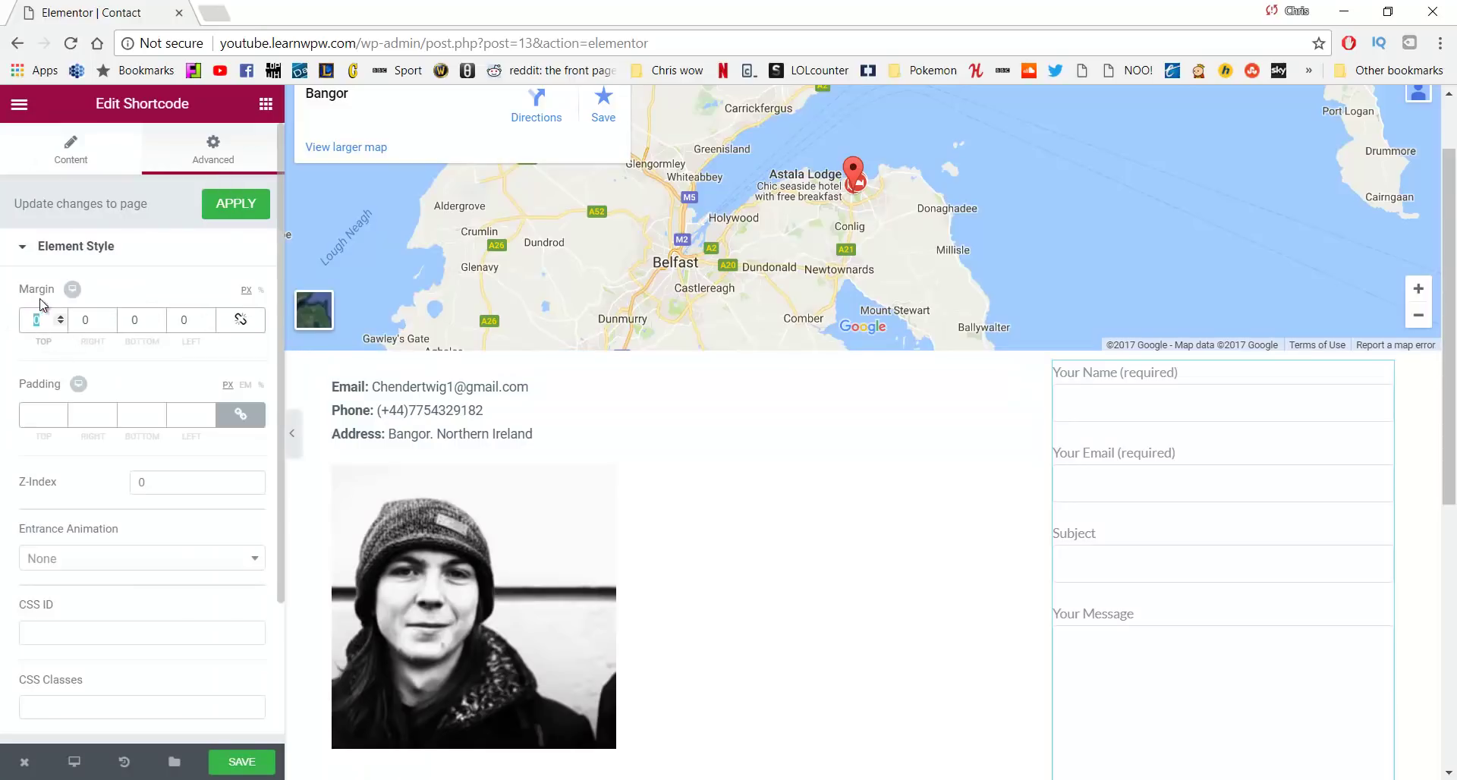
pyautogui.write('15')
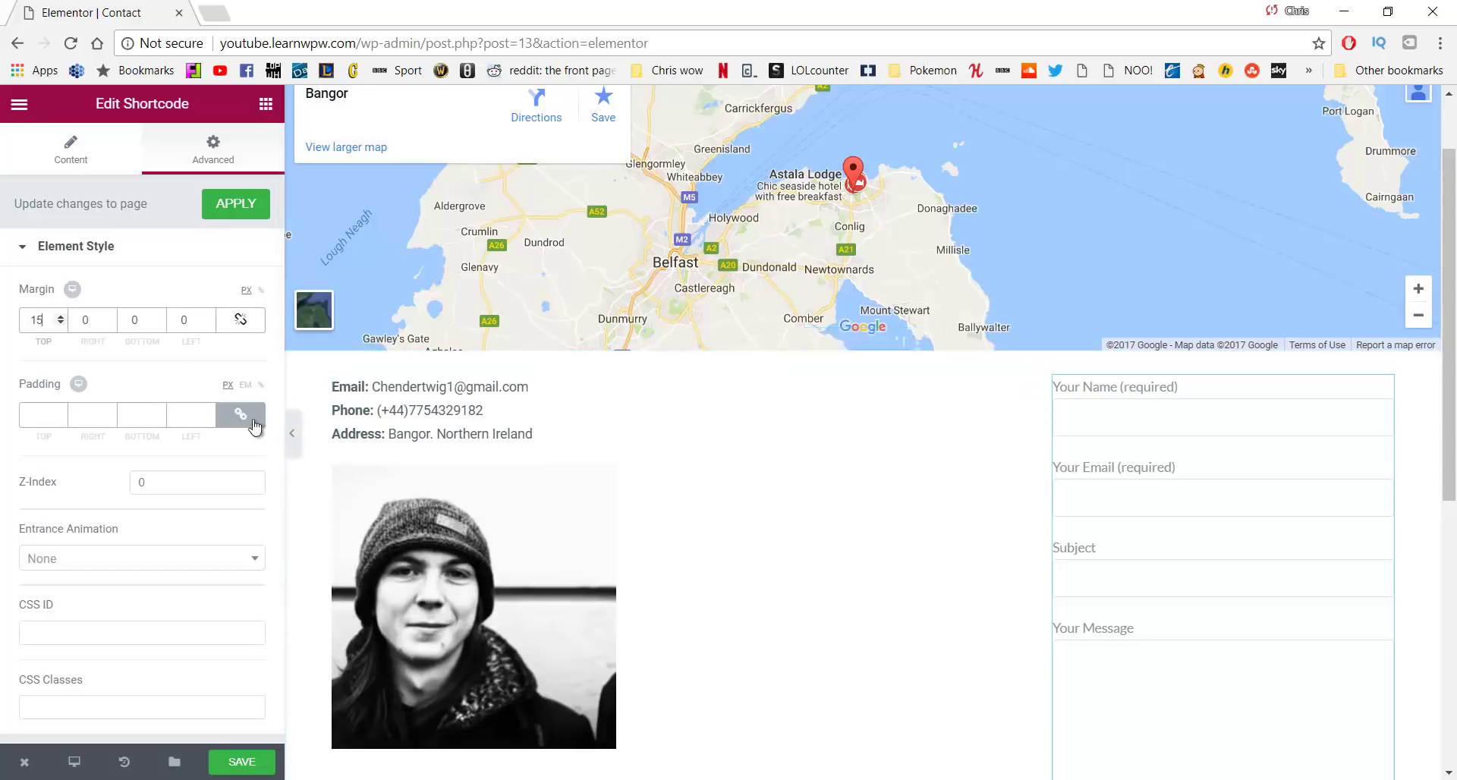
pyautogui.scroll(-2, 254, 576)
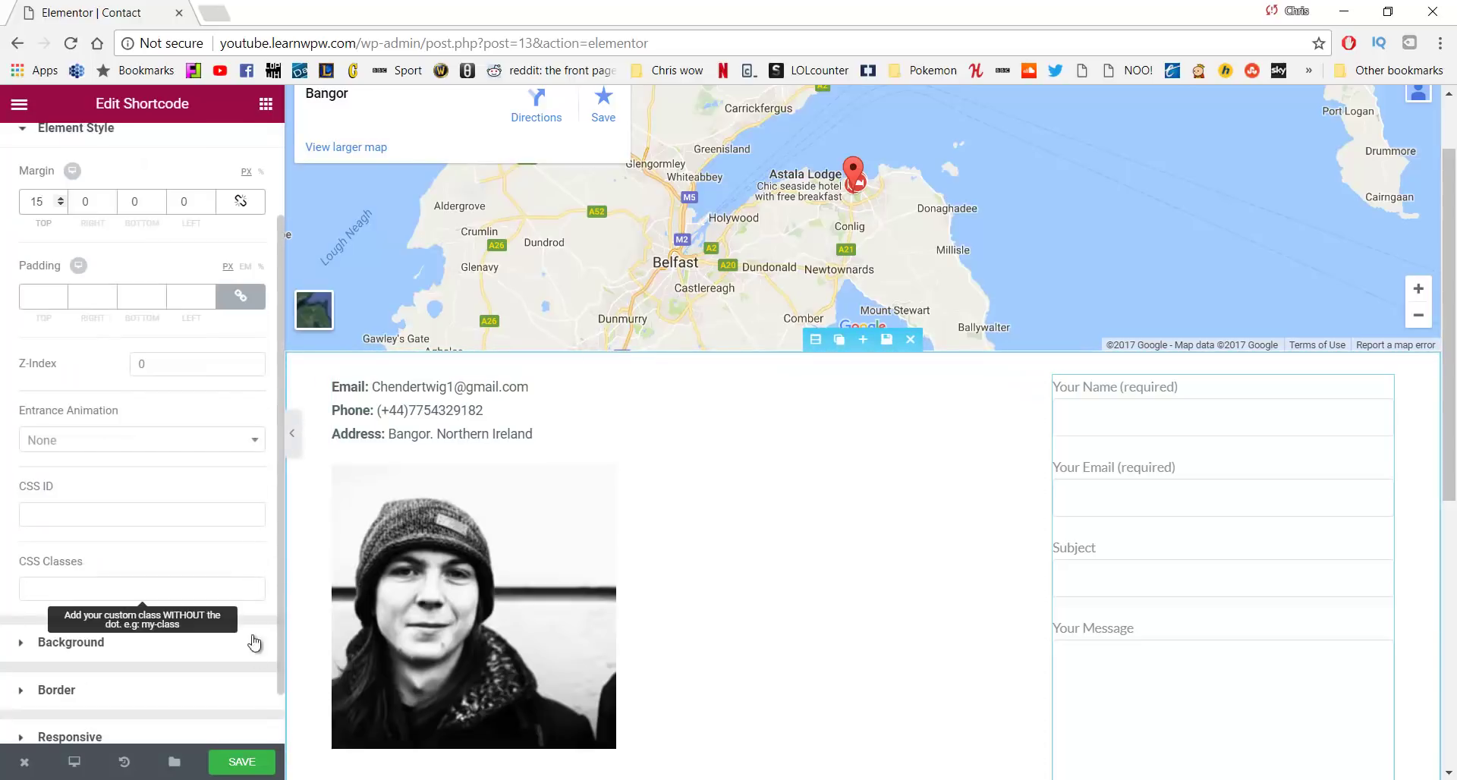
pyautogui.click(246, 759)
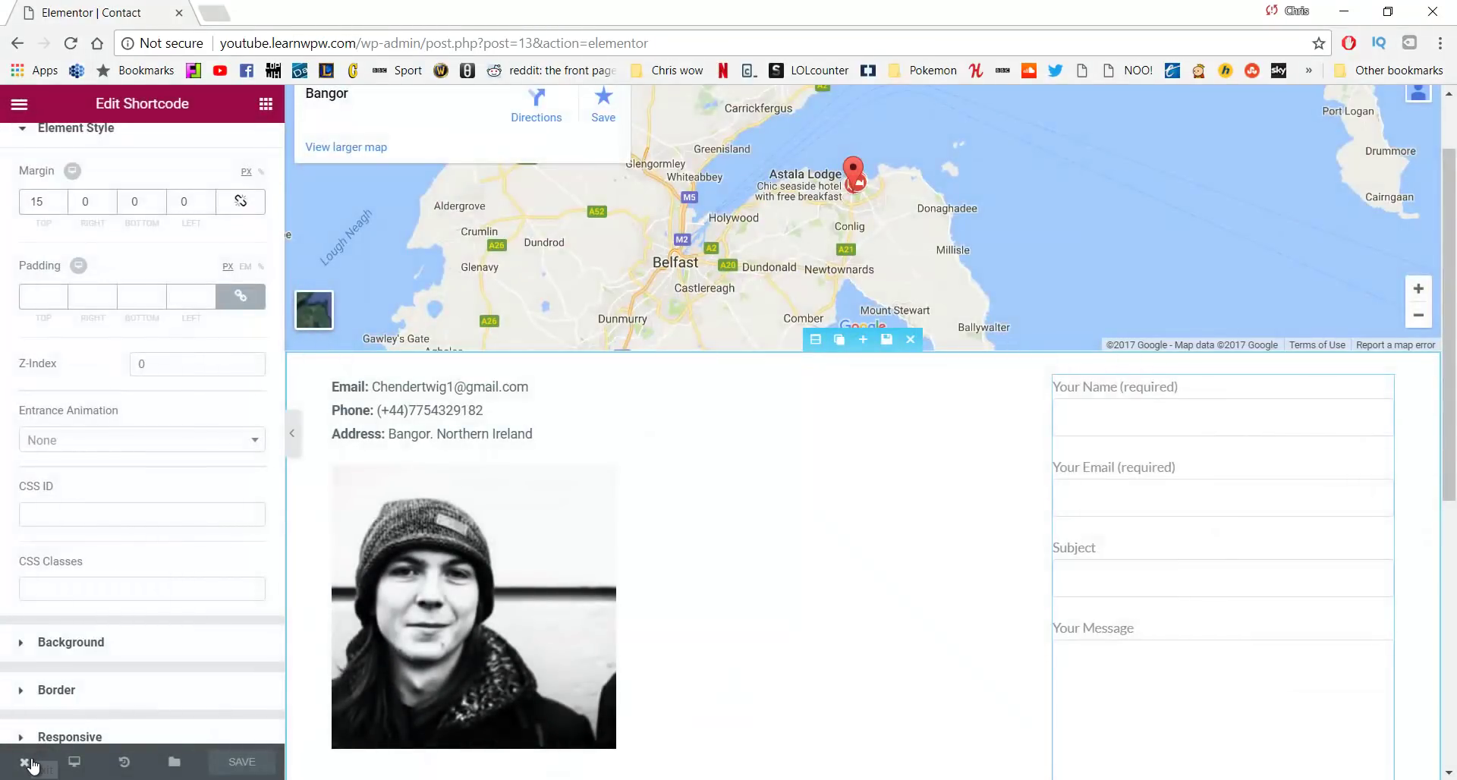
# View the live Contact page in a new tab and scroll down to the map, contact details, portrait and form
pyautogui.moveTo(32, 766)
pyautogui.click(97, 683)
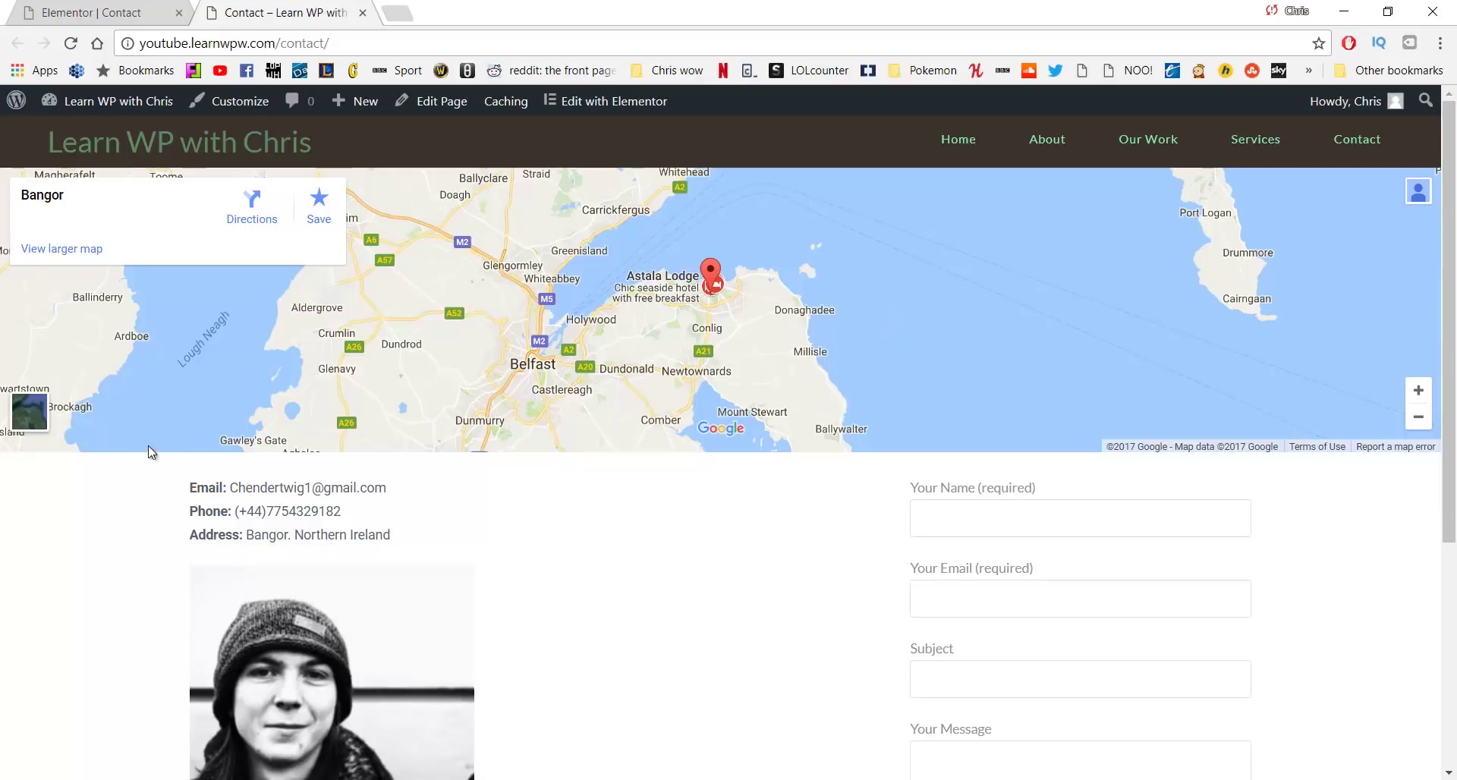
pyautogui.scroll(-4, 218, 543)
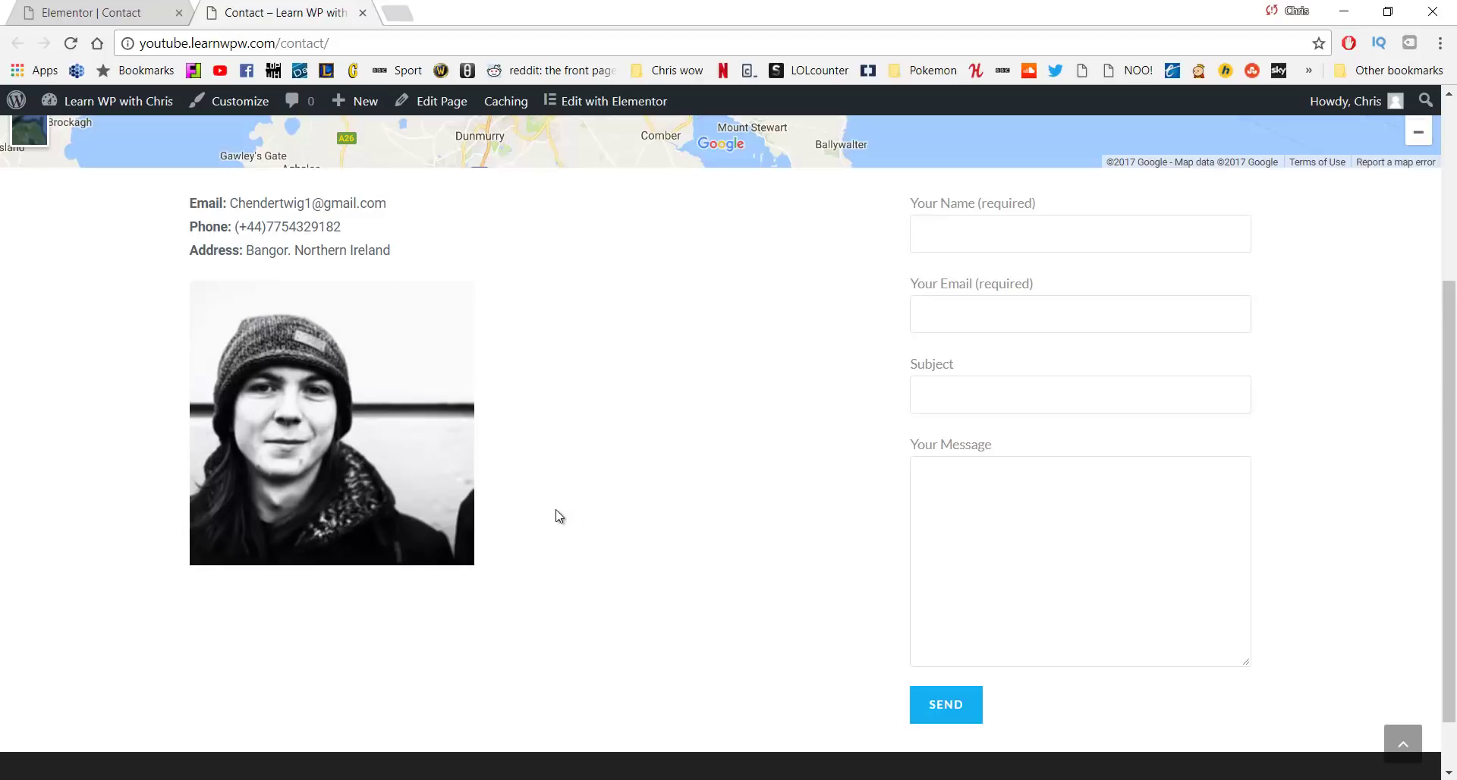
# Scroll up and down the live Contact page to check the map, contact details and form
pyautogui.scroll(4, 779, 611)
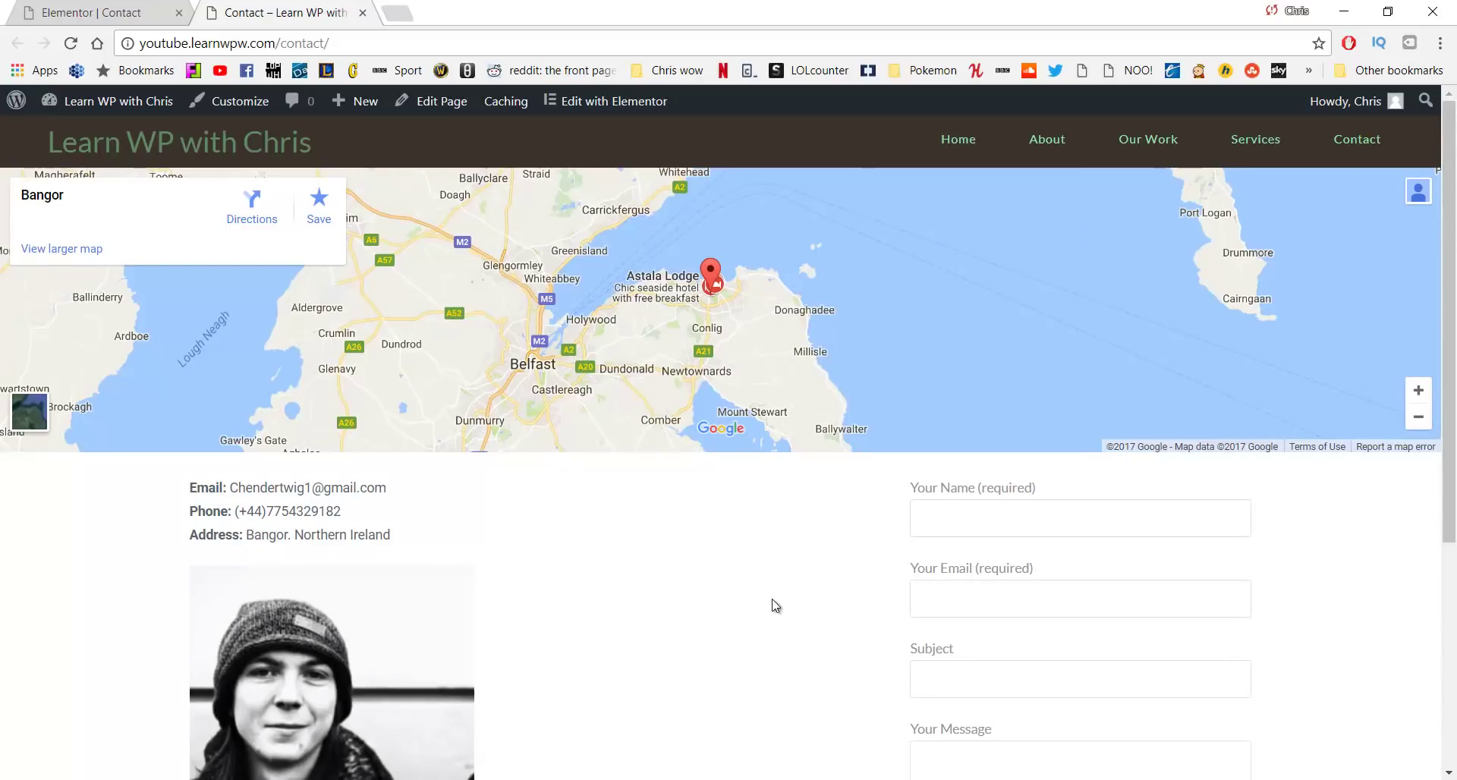
pyautogui.scroll(-5, 752, 562)
pyautogui.scroll(5, 751, 562)
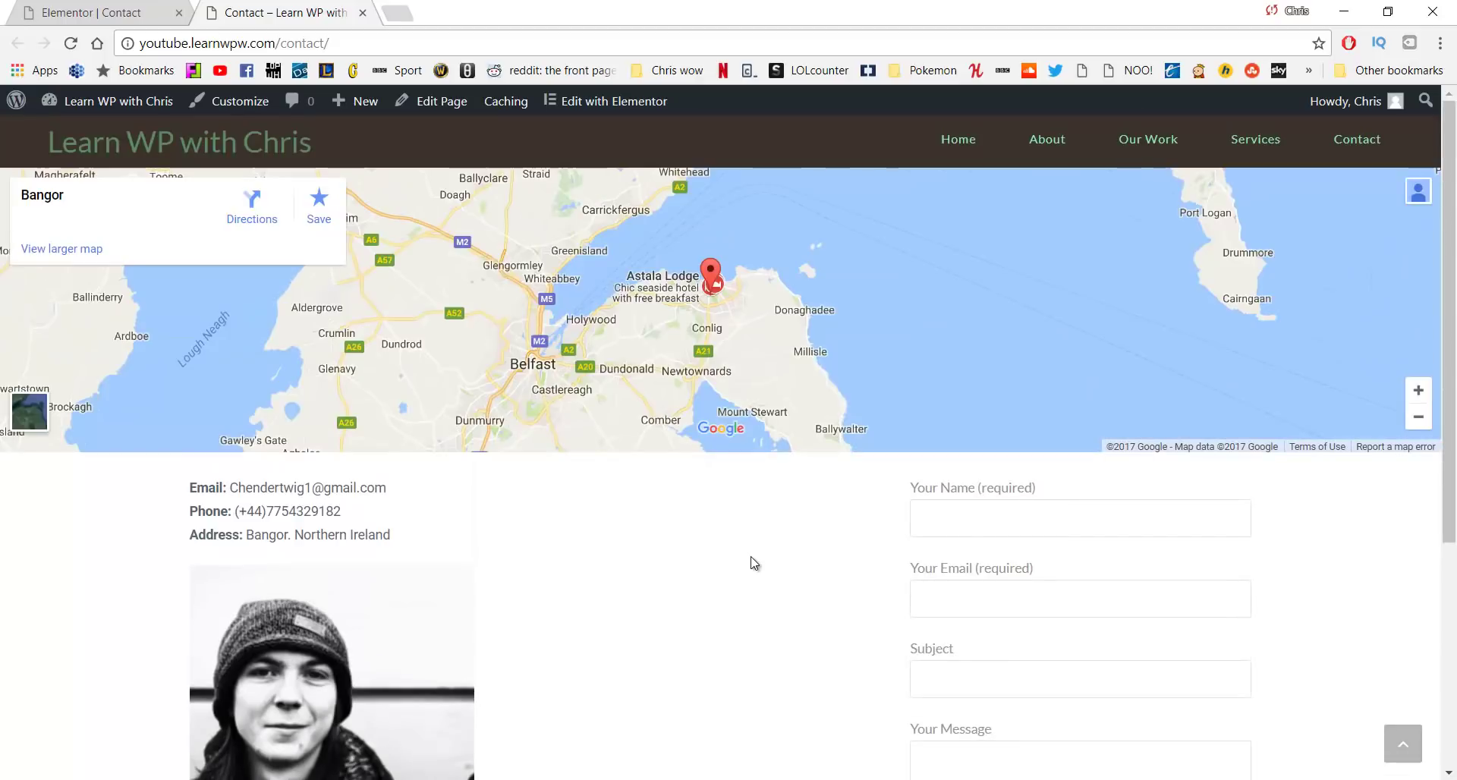
pyautogui.scroll(-3, 752, 563)
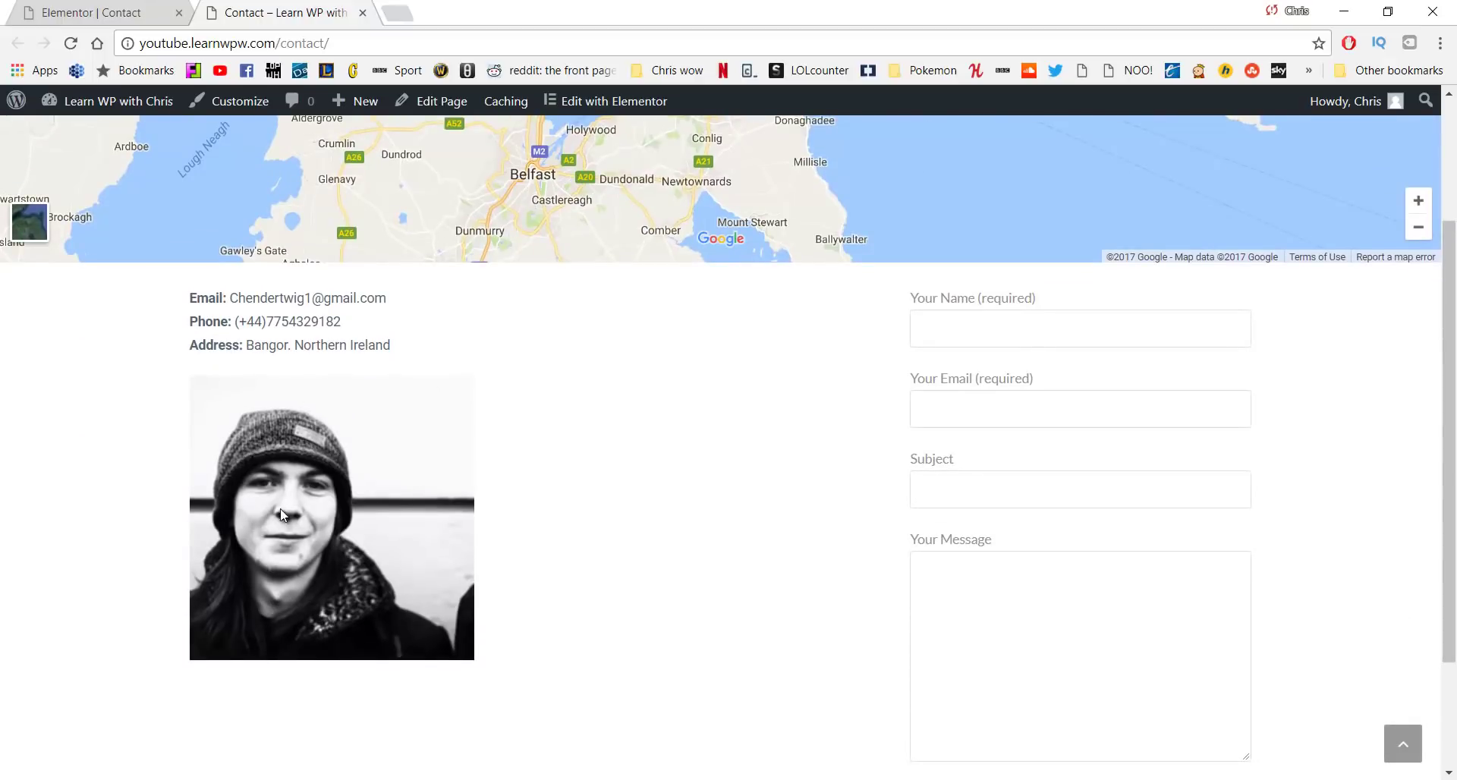
pyautogui.scroll(3, 660, 435)
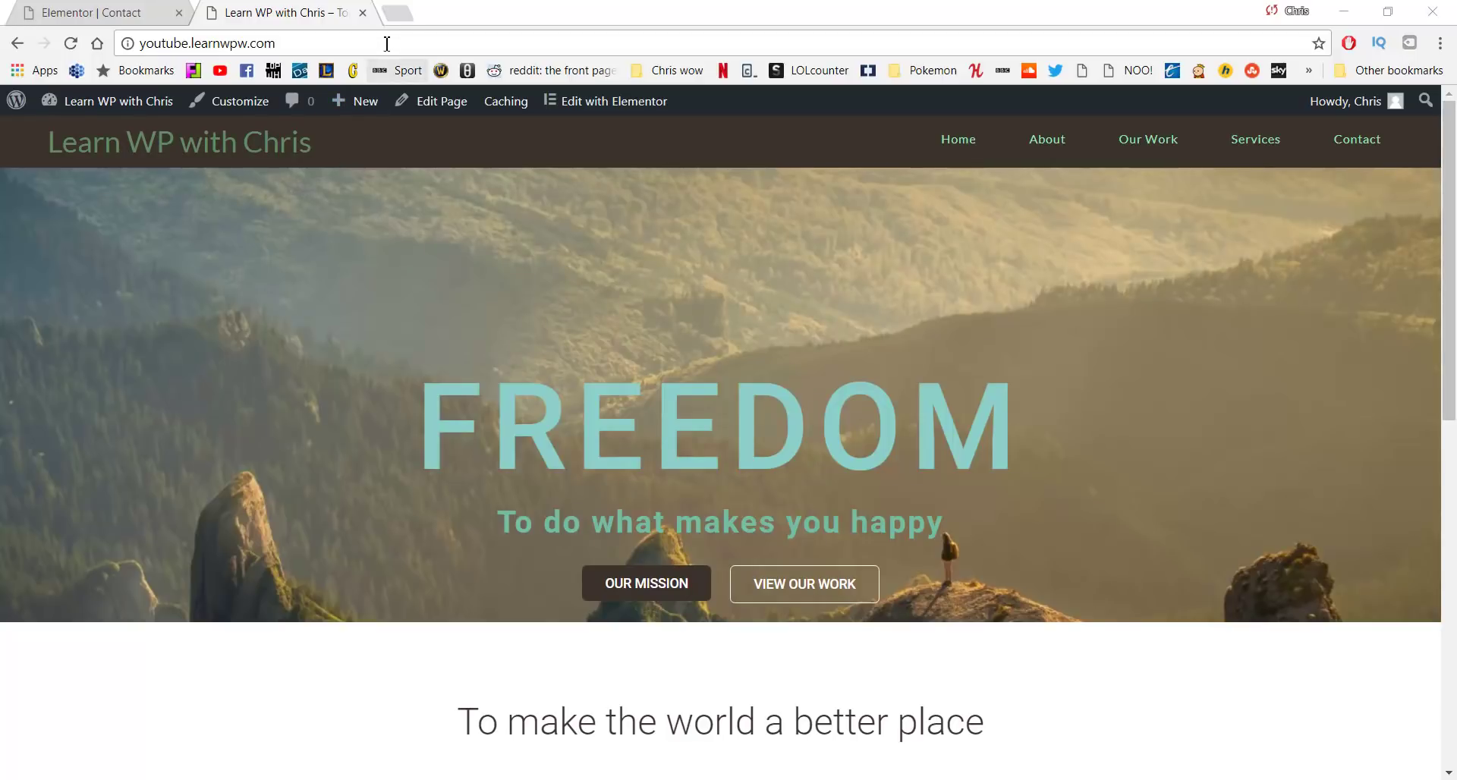
# Load logomakr.com in a new browser tab, correcting the mistyped address
pyautogui.click(397, 23)
pyautogui.write('l')
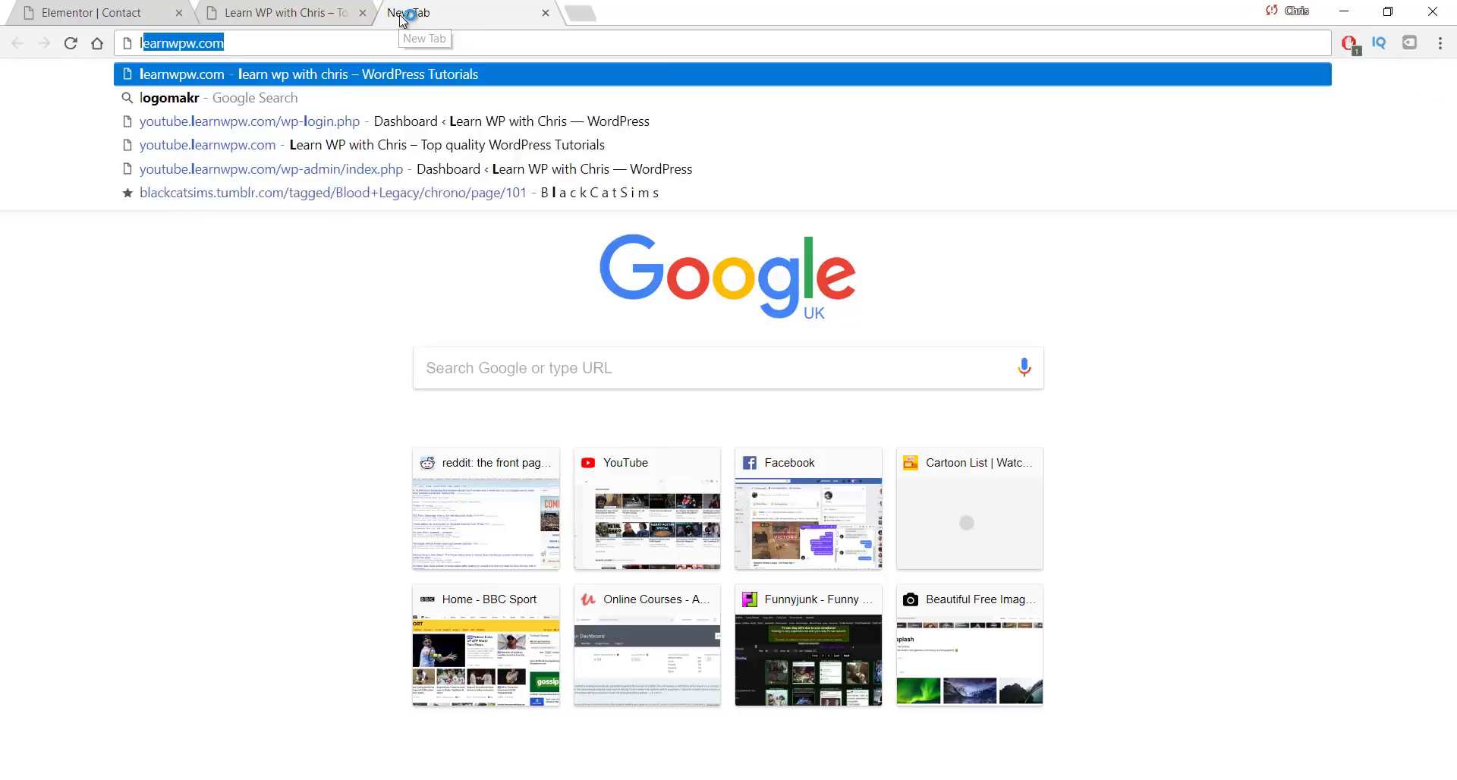
pyautogui.write('ogomark')
pyautogui.press('BackSpace')
pyautogui.press('BackSpace')
pyautogui.press('BackSpace')
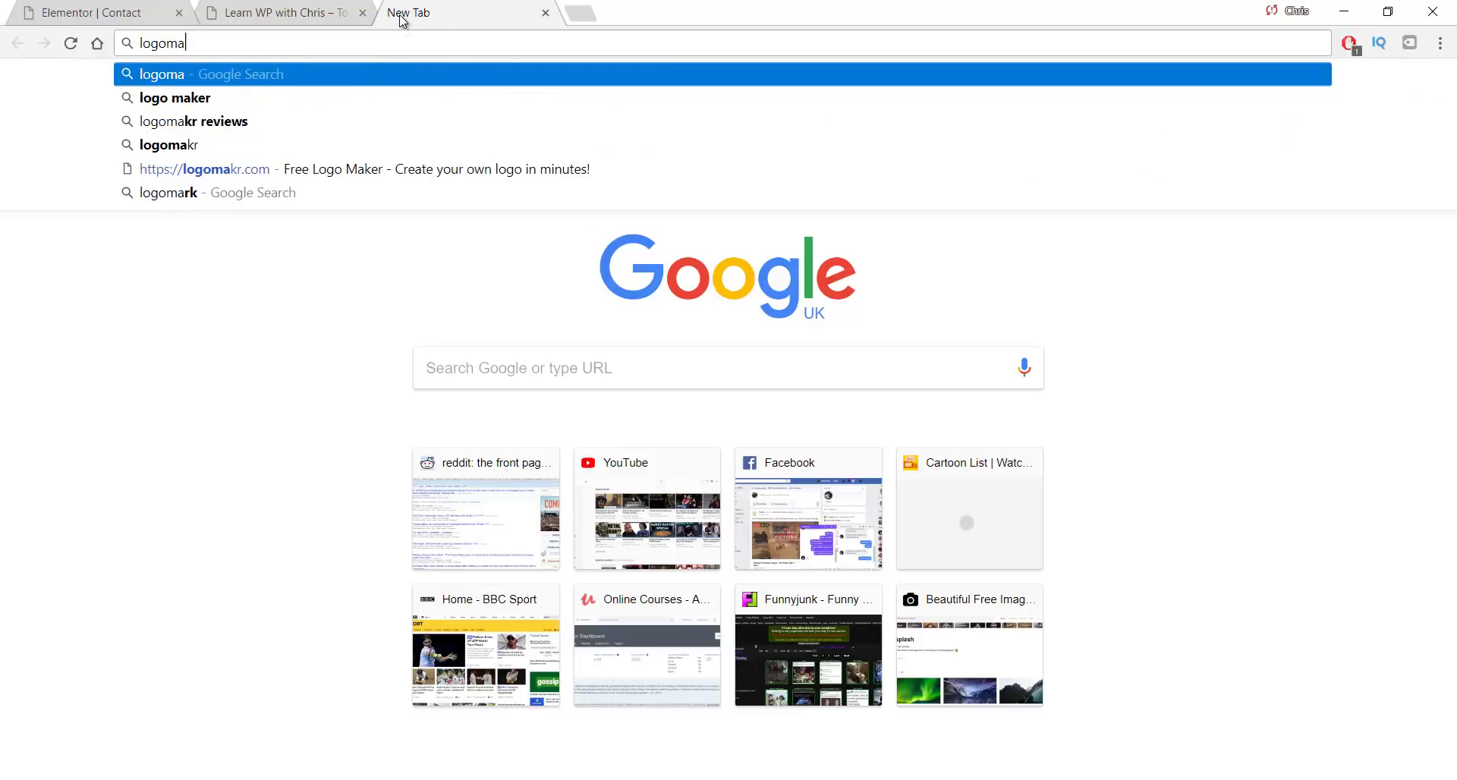
pyautogui.write('akr.com')
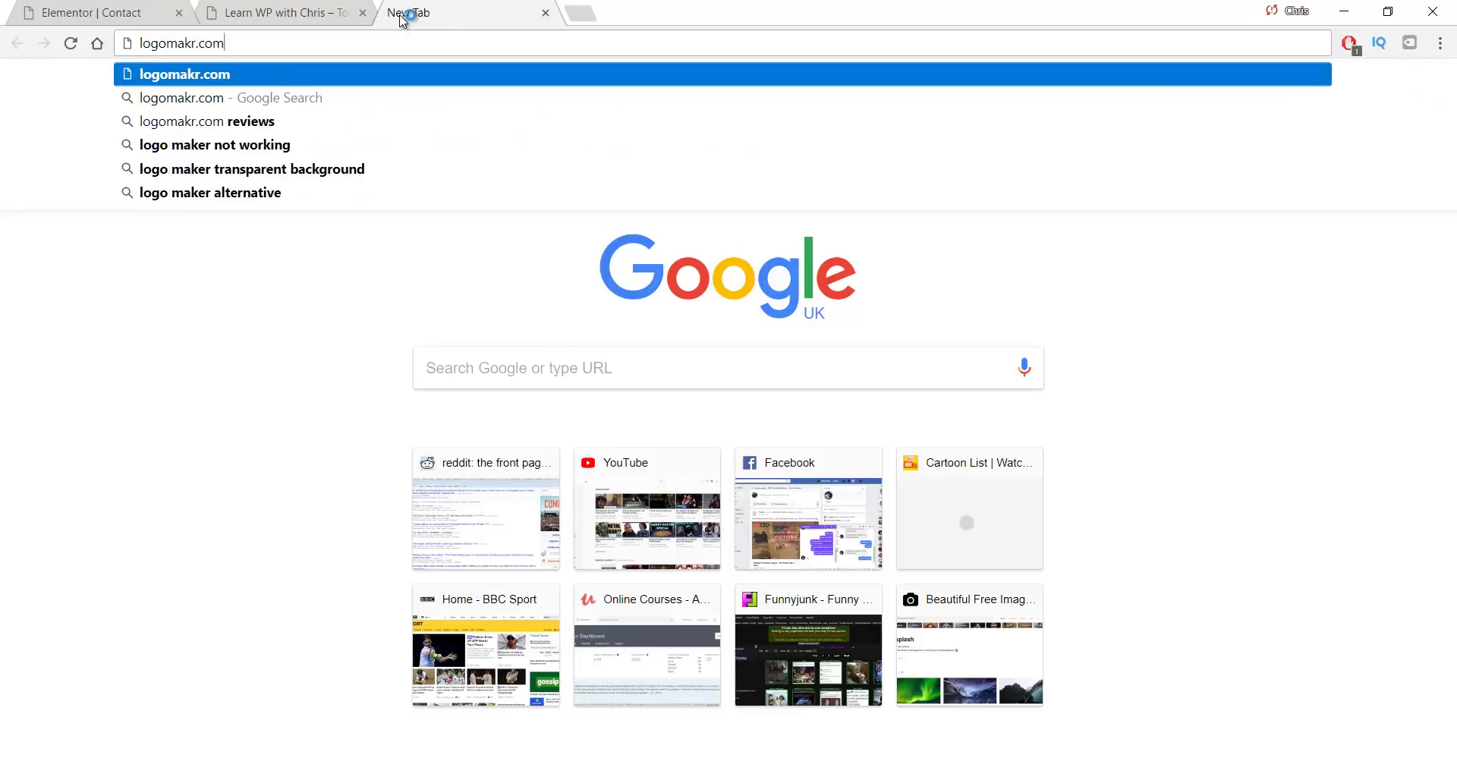
pyautogui.press('Return')
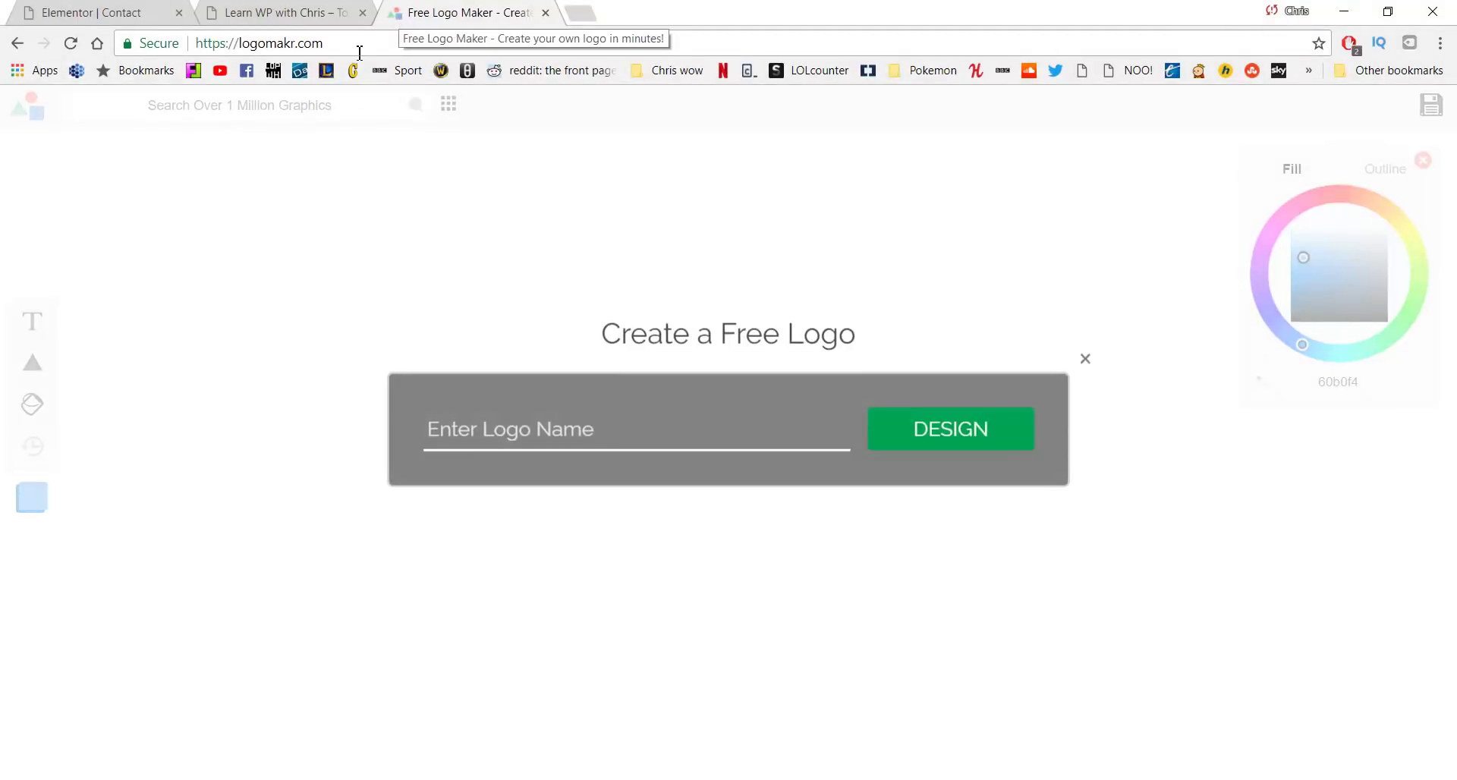
# Start a Logomakr design named 'Logo', dismiss the tour and delete the placeholder text
pyautogui.write('Logo')
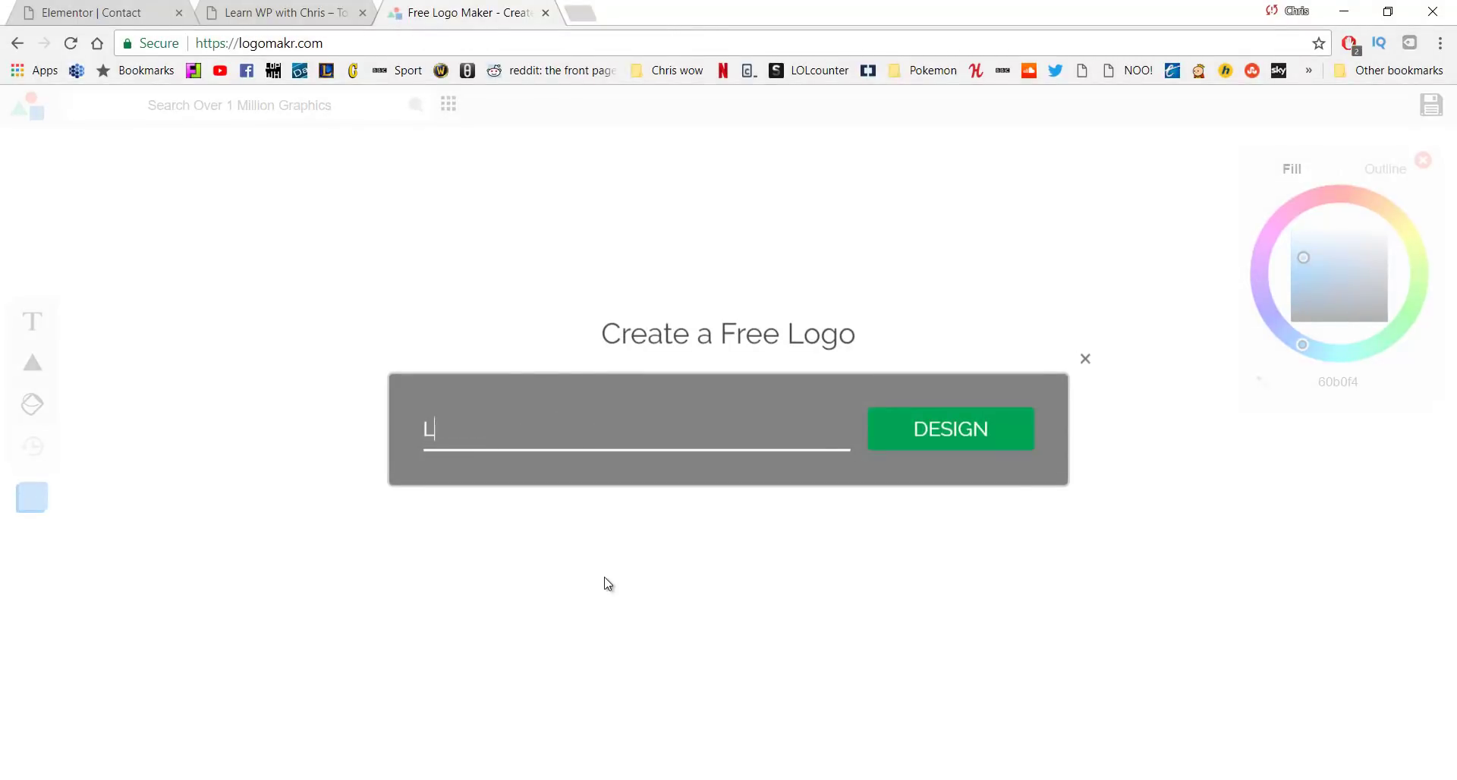
pyautogui.click(936, 442)
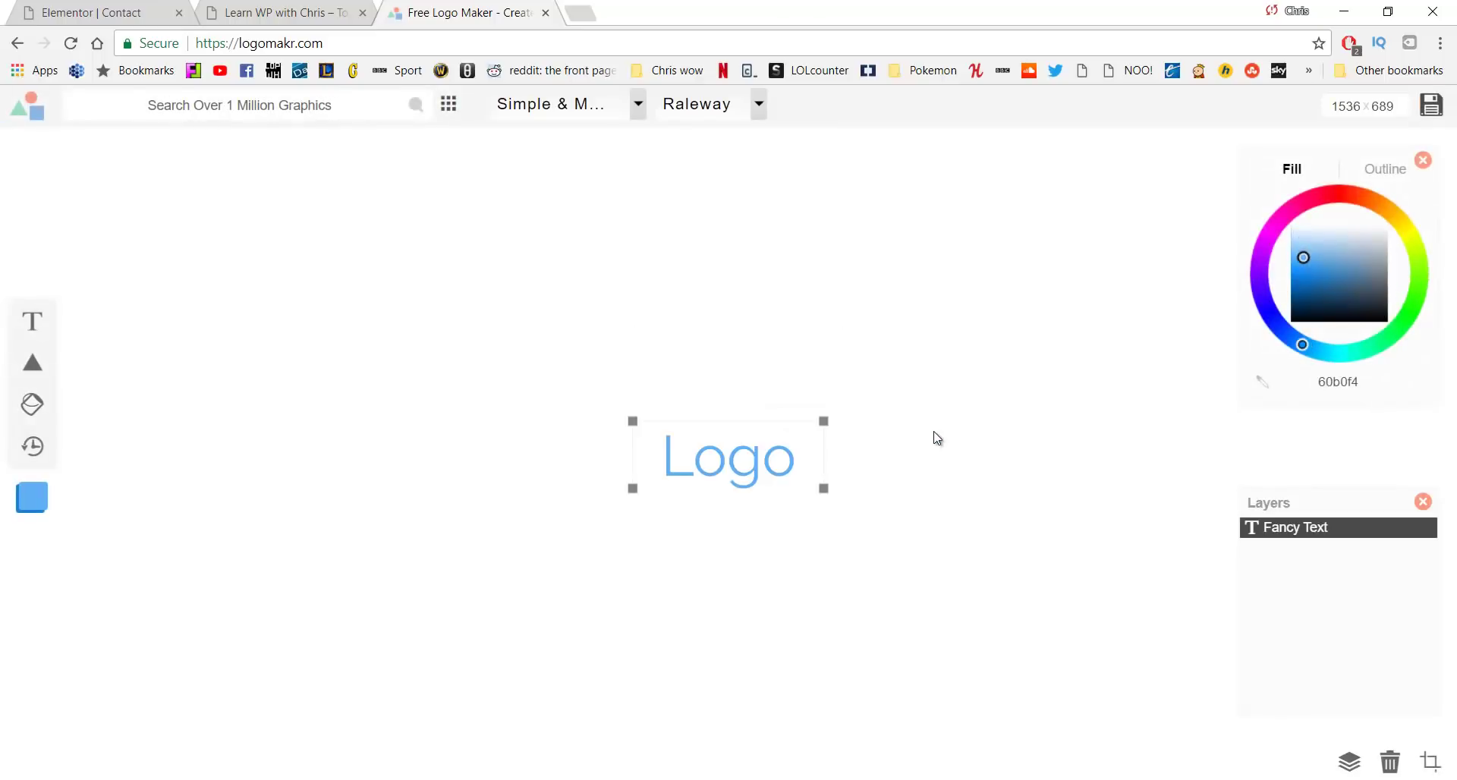
pyautogui.click(729, 456)
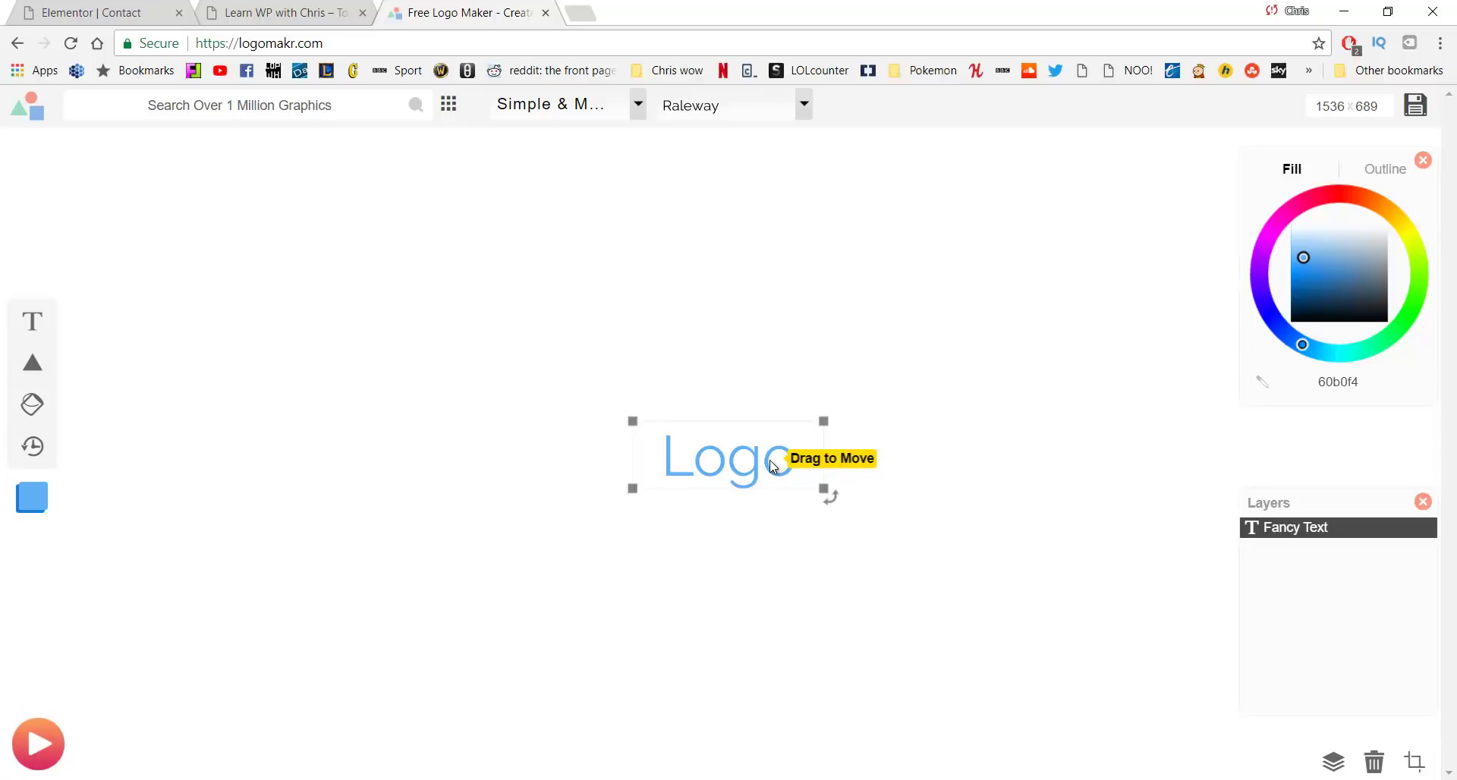
pyautogui.press('Delete')
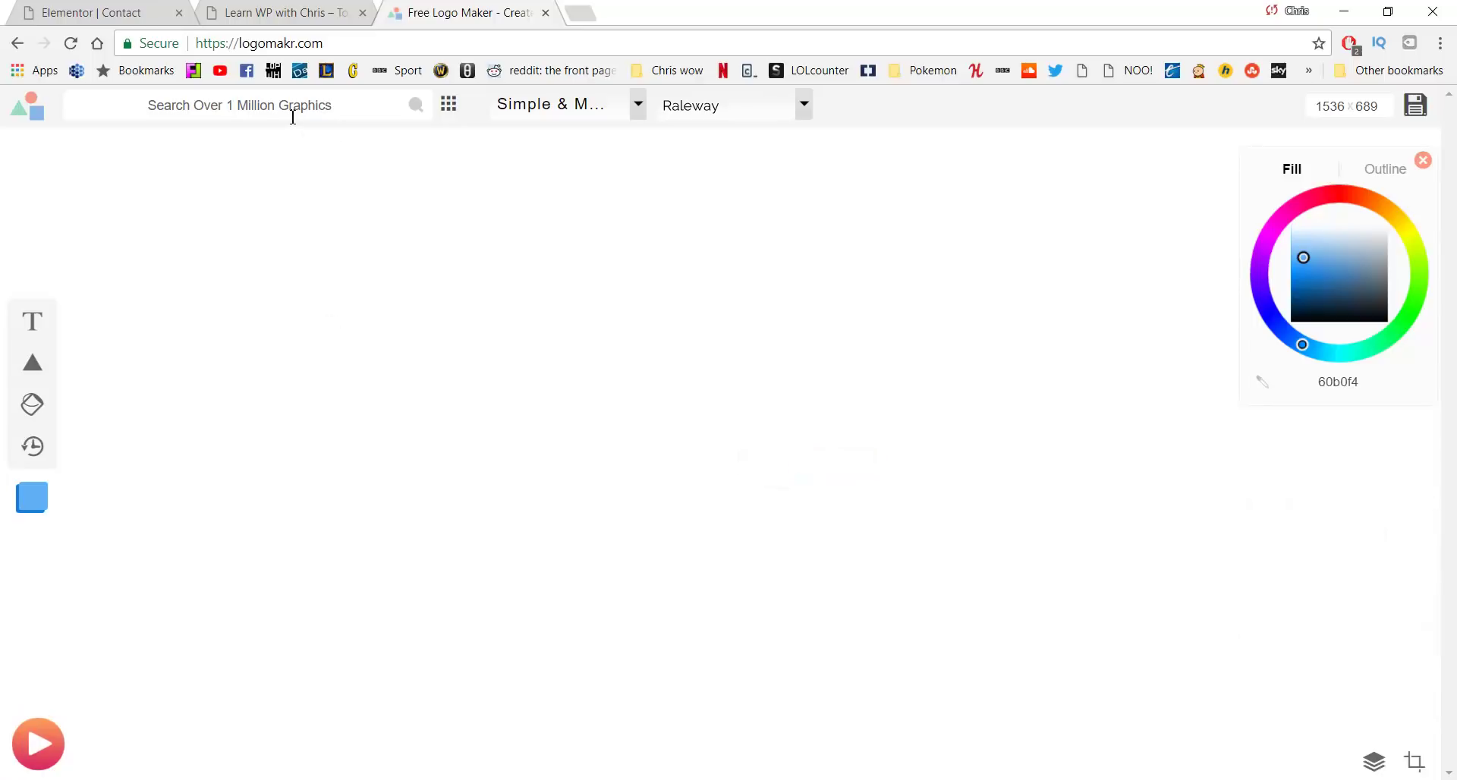
# Search graphics for 'Learning', add the circled person-at-desk icon and move it left
pyautogui.click(293, 117)
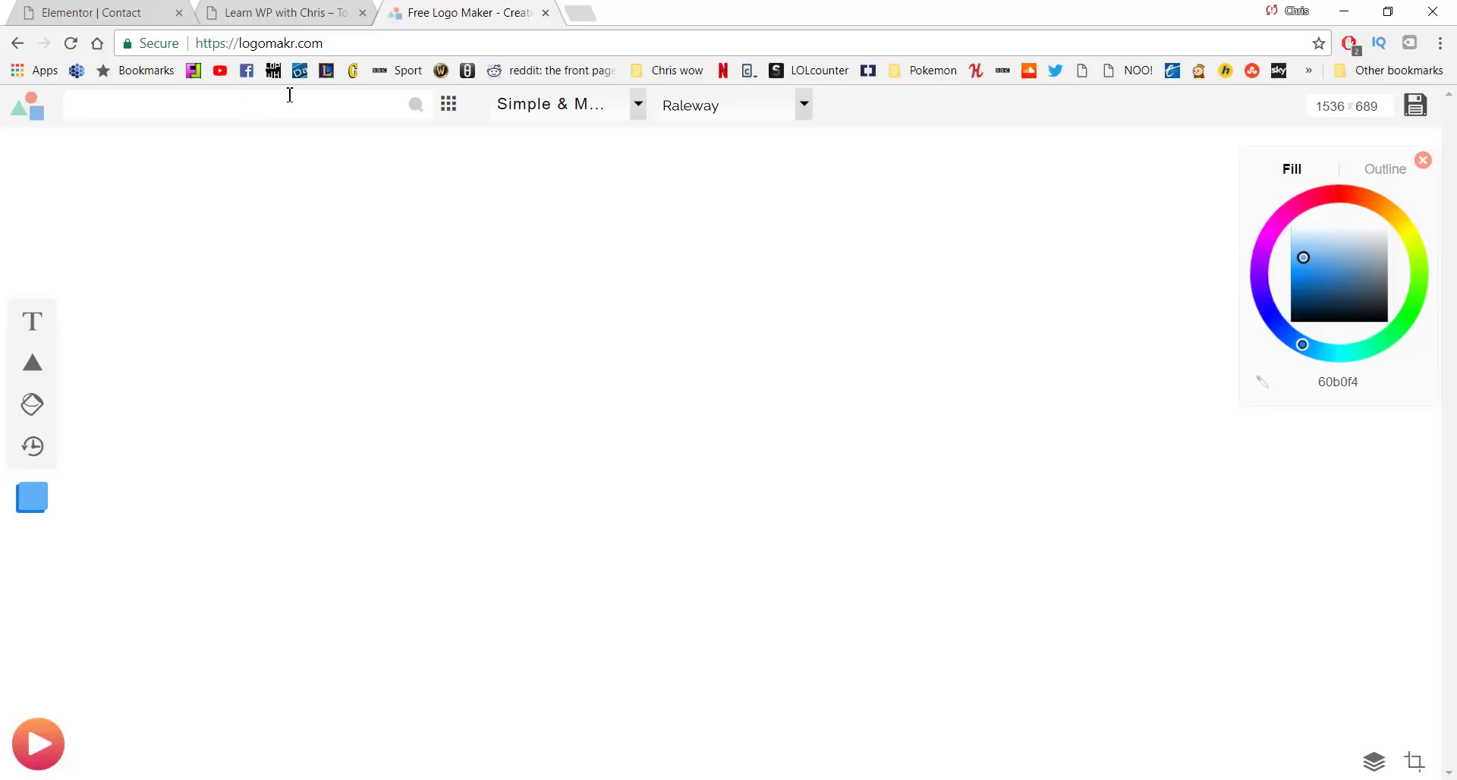
pyautogui.write('Learning')
pyautogui.press('Return')
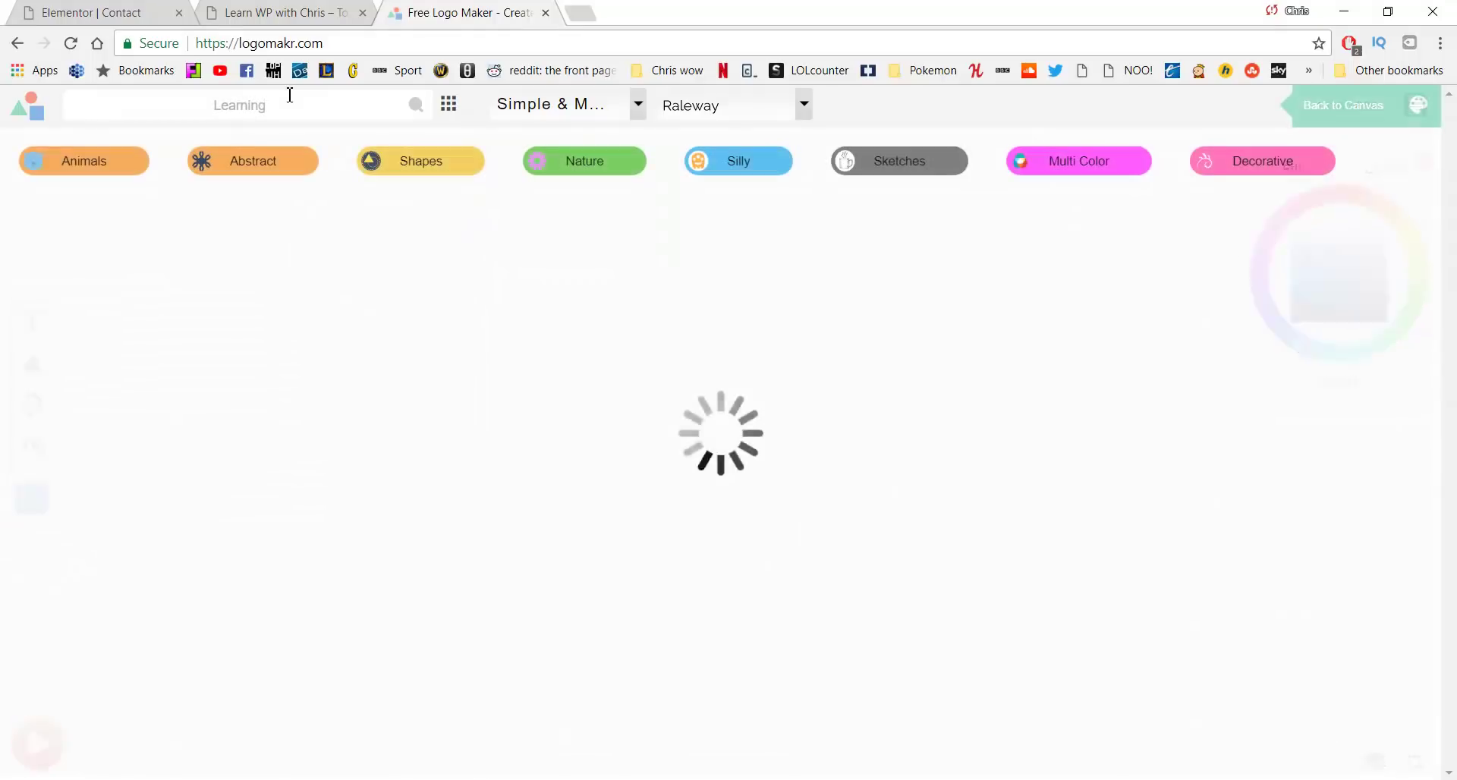
pyautogui.scroll(-3, 762, 455)
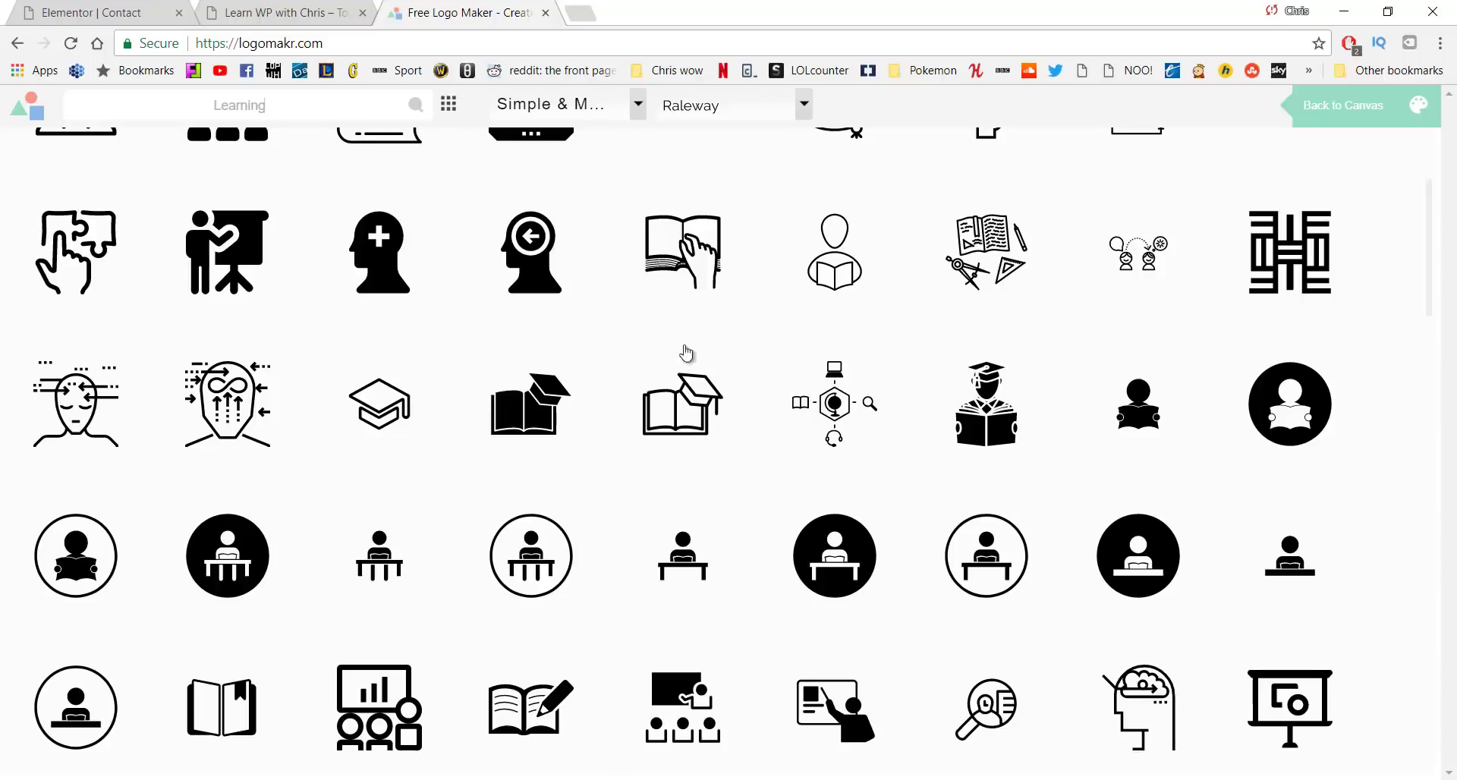
pyautogui.click(827, 542)
pyautogui.moveTo(785, 439); pyautogui.dragTo(506, 357)
pyautogui.click(596, 379)
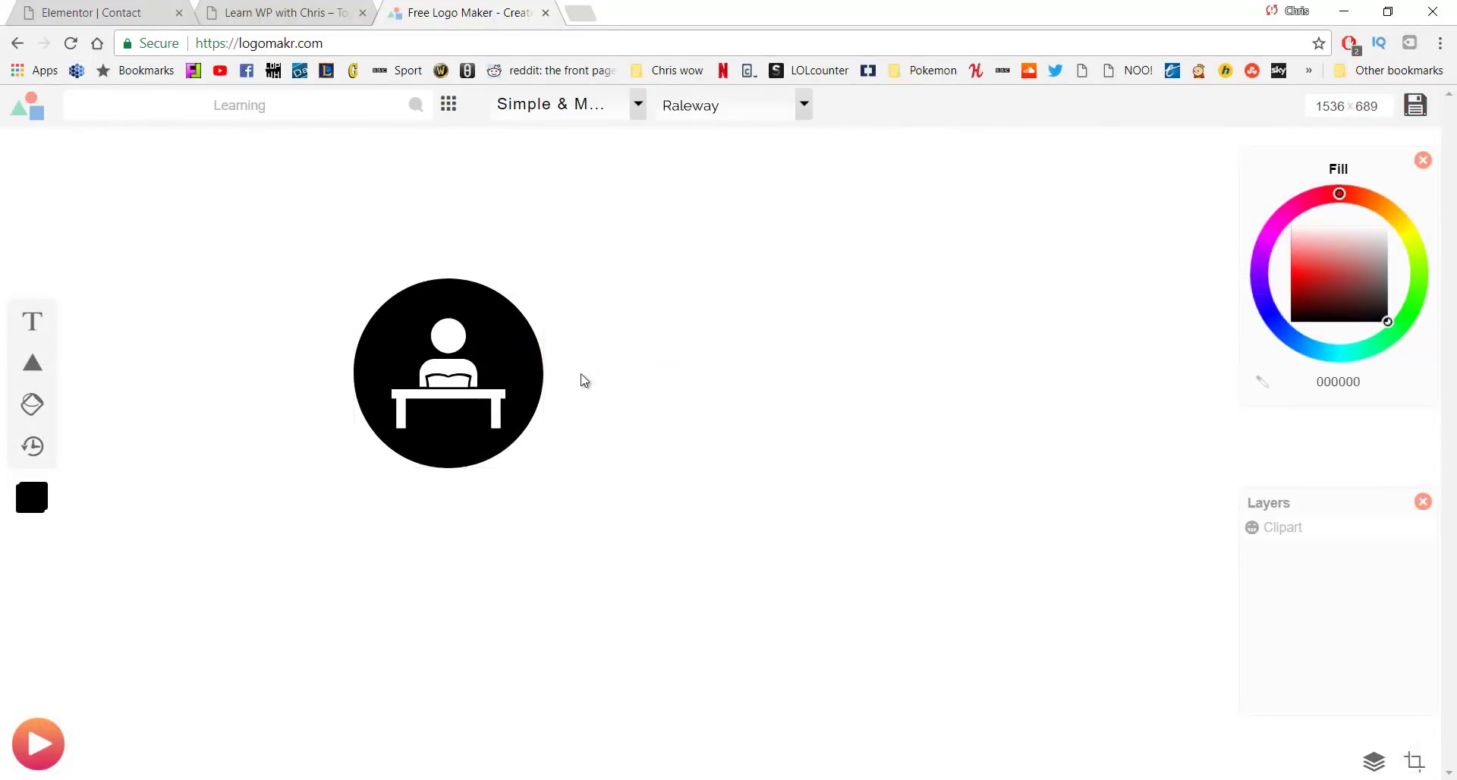
# Add a 'Business Name' text box and place the desk icon to its left
pyautogui.click(33, 322)
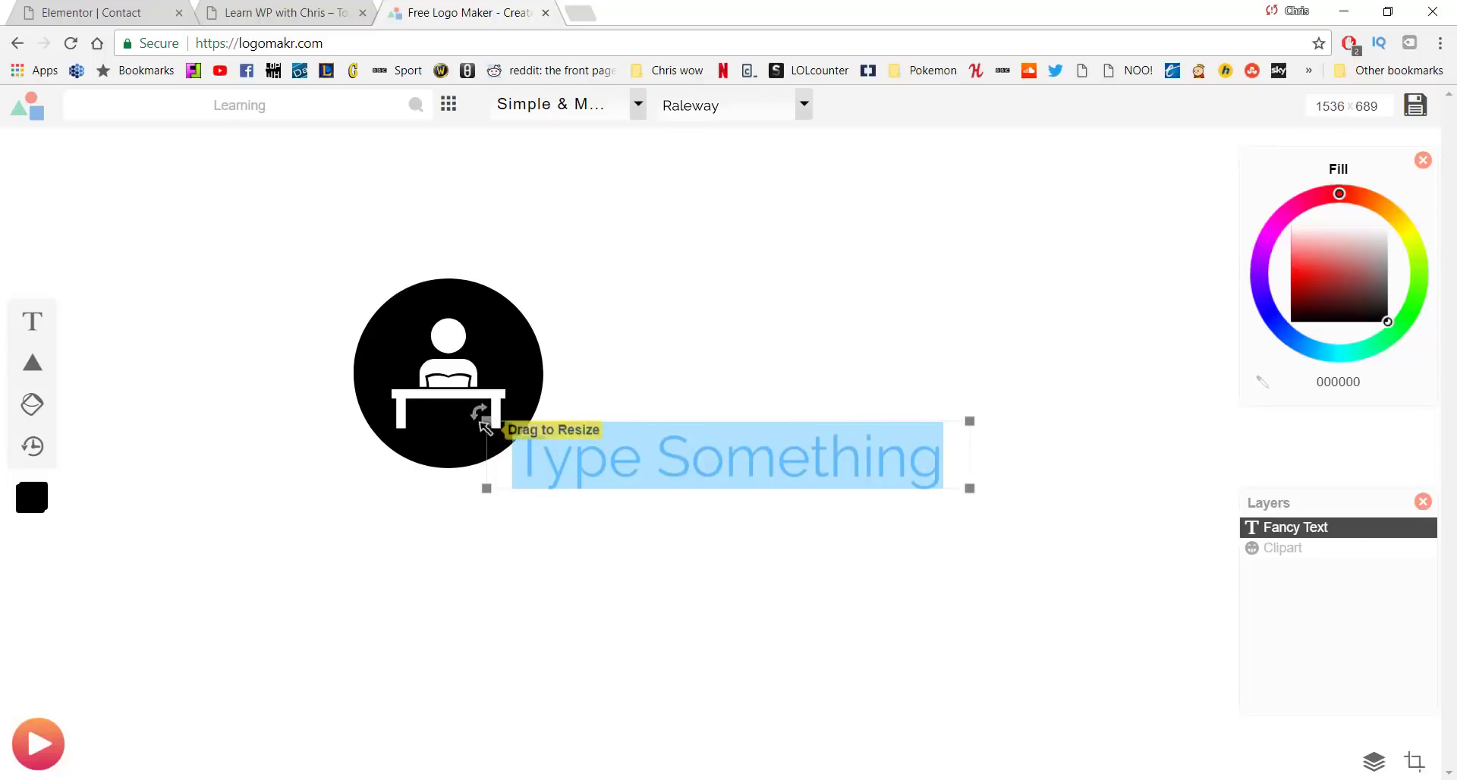
pyautogui.click(469, 454)
pyautogui.moveTo(415, 428); pyautogui.dragTo(421, 511)
pyautogui.click(668, 470)
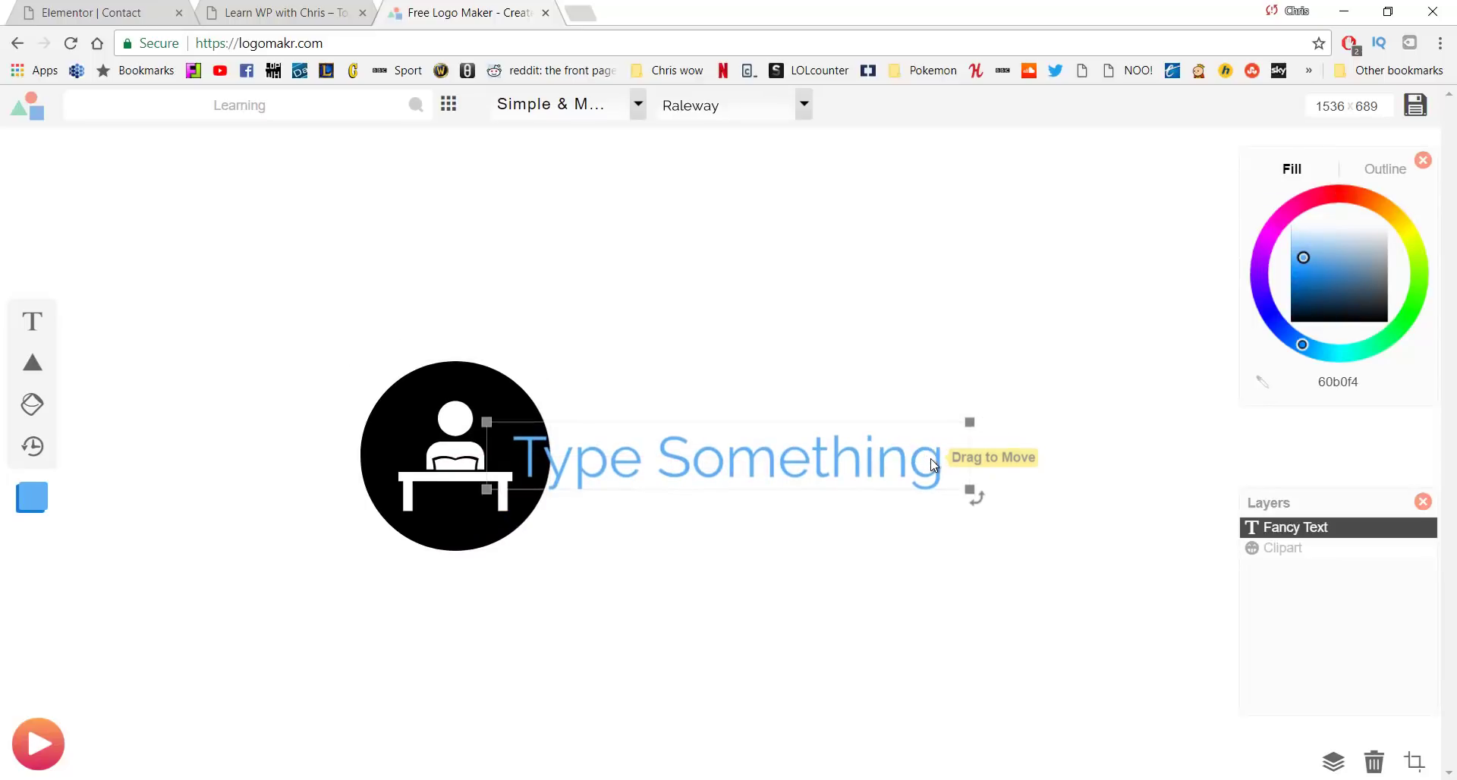
pyautogui.doubleClick(630, 469)
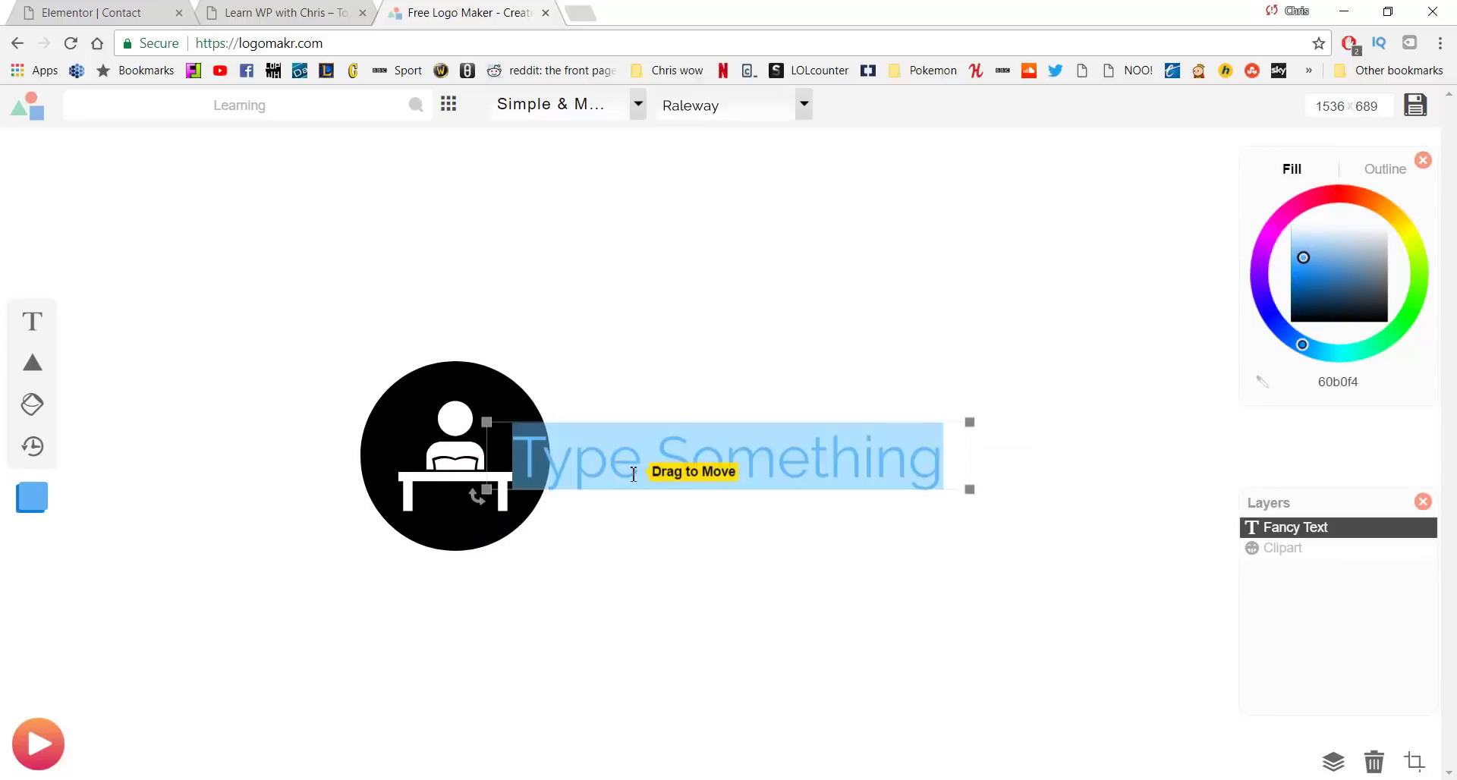
pyautogui.write('Business Name')
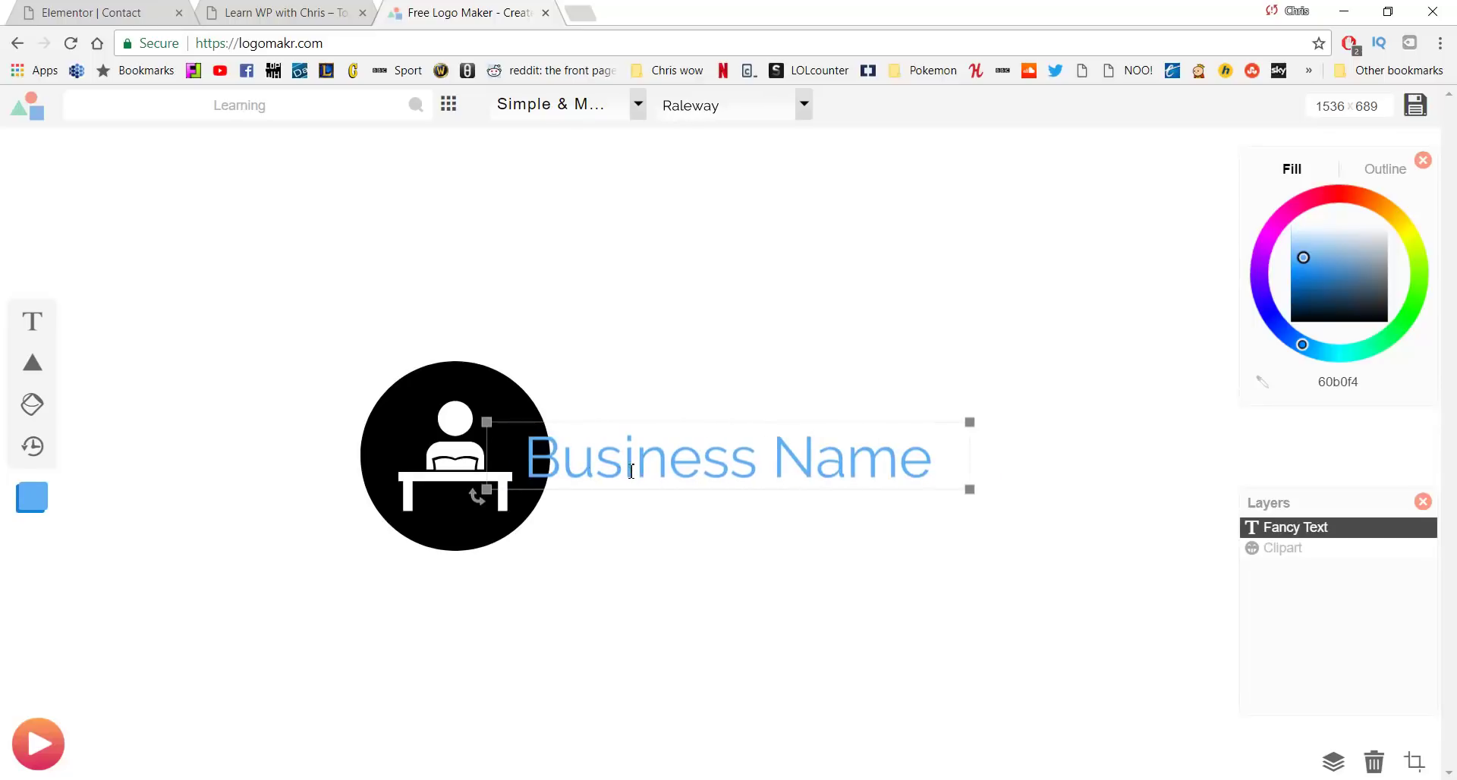
pyautogui.click(668, 292)
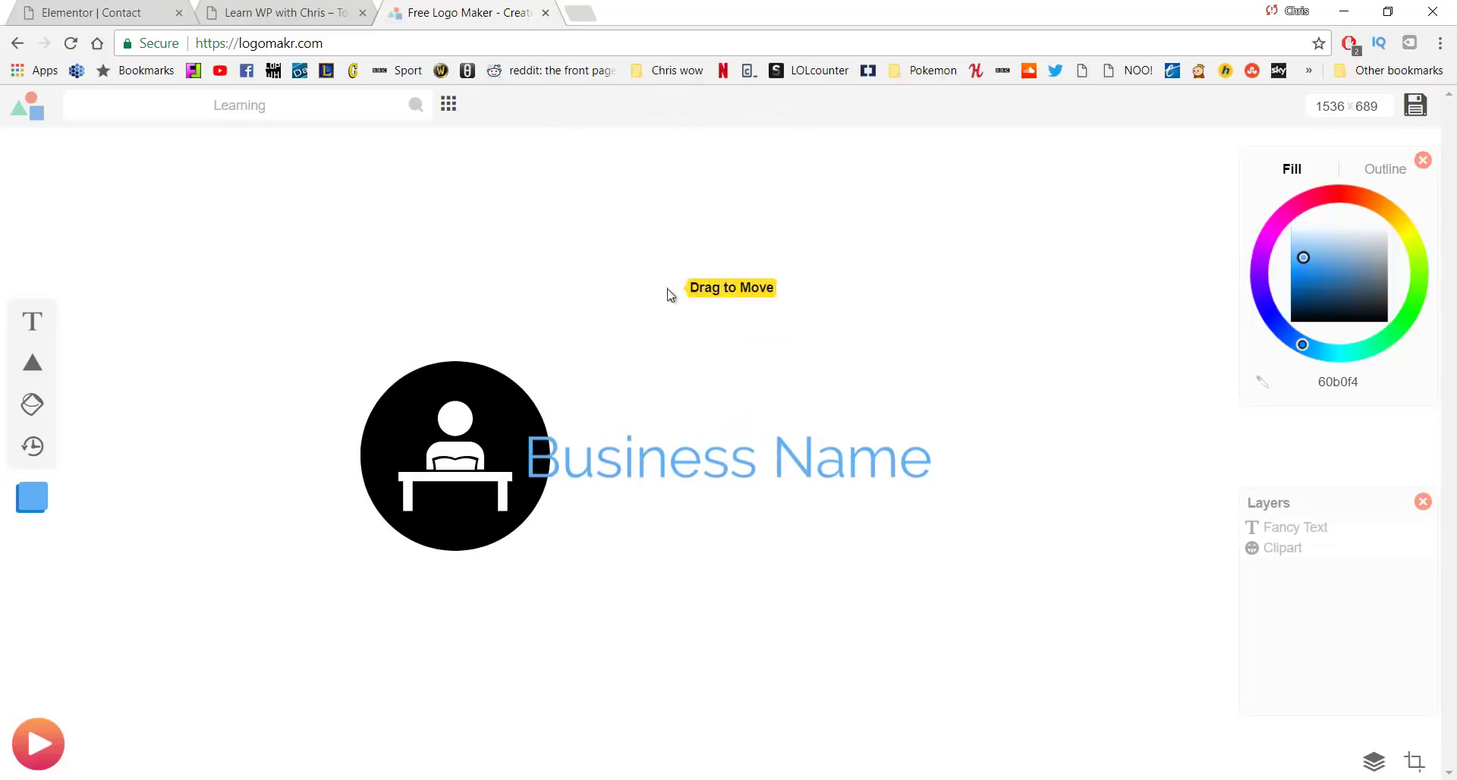
pyautogui.moveTo(717, 410); pyautogui.dragTo(696, 407)
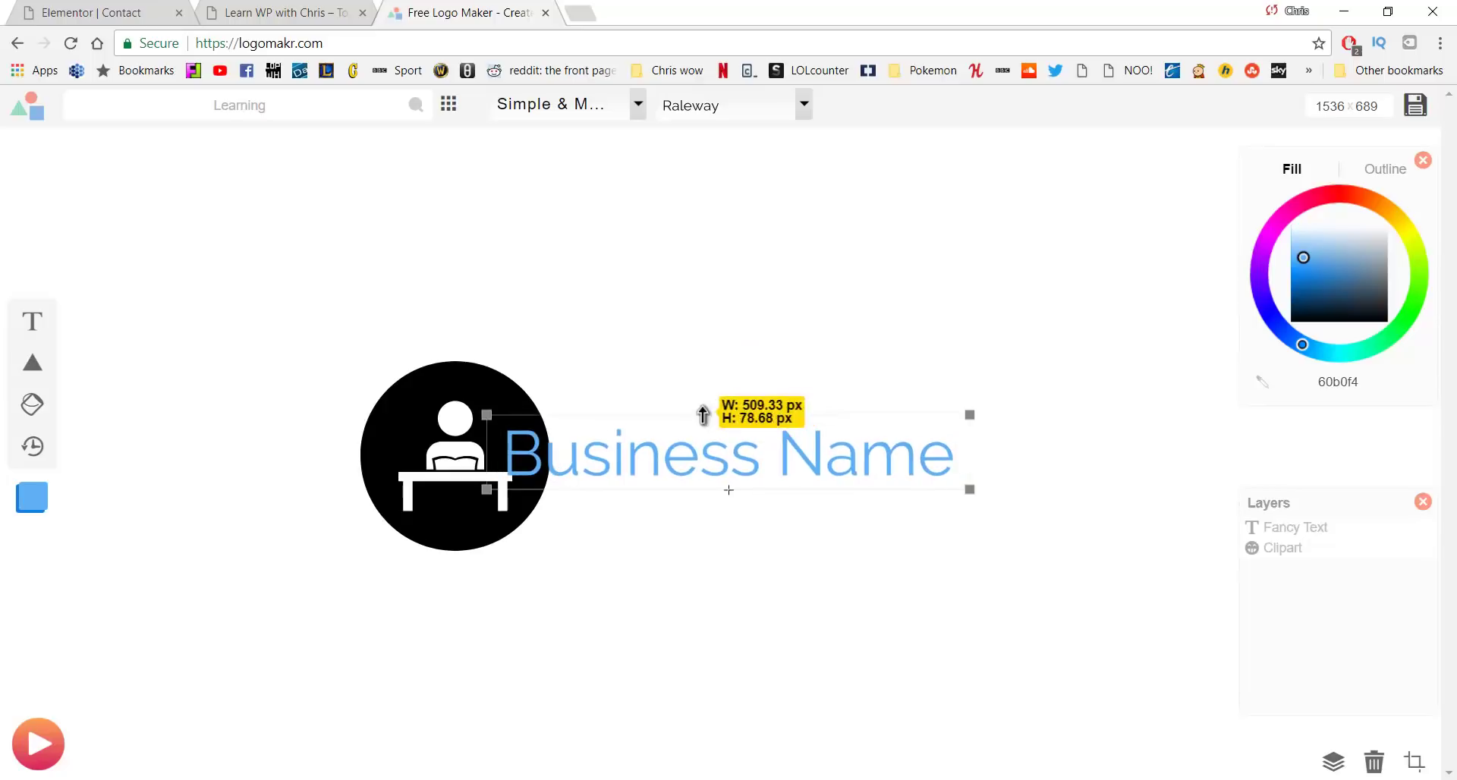
pyautogui.moveTo(435, 427); pyautogui.dragTo(391, 425)
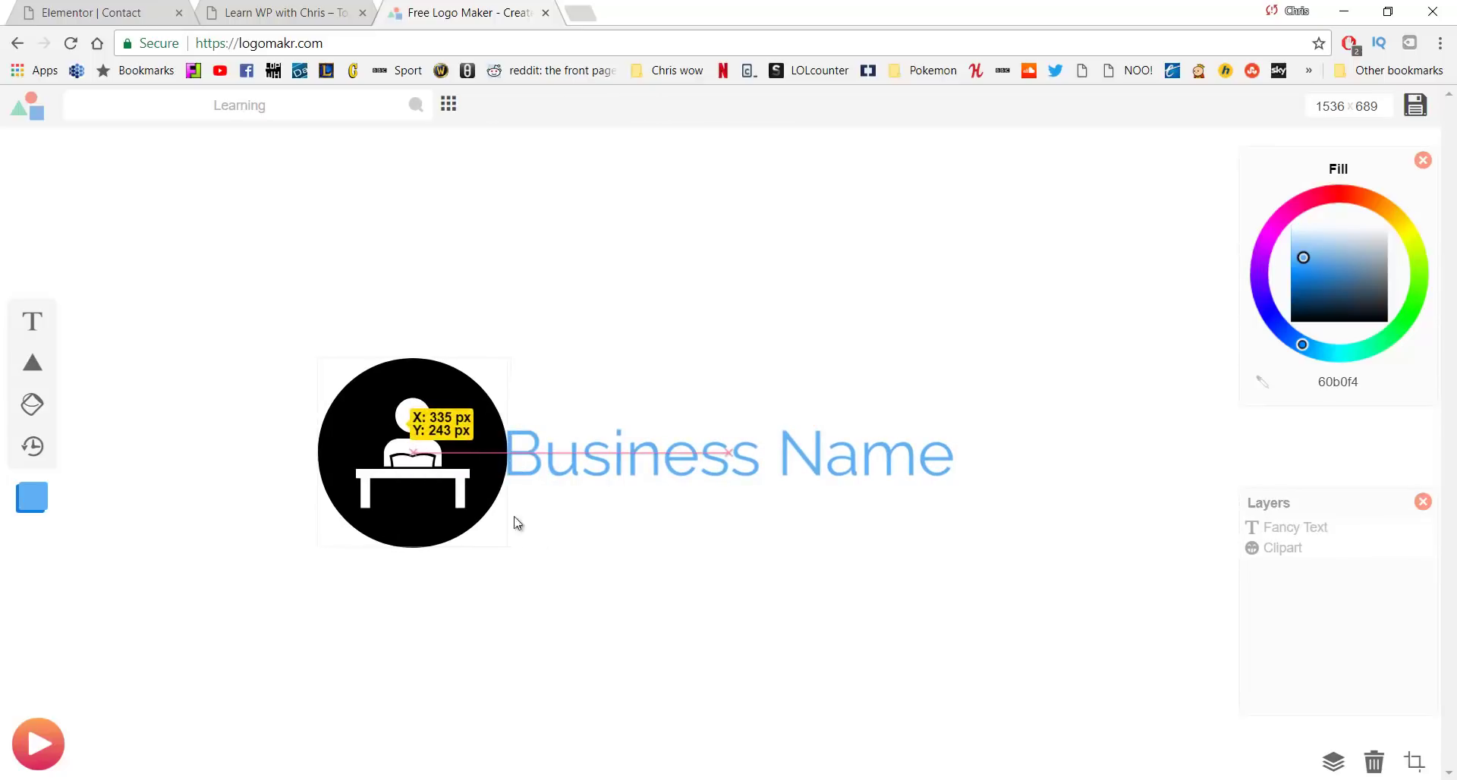
# Delete the Business Name text, then enlarge the circle to 311 x 311 px, centre it and fill it white
pyautogui.click(599, 575)
pyautogui.click(627, 467)
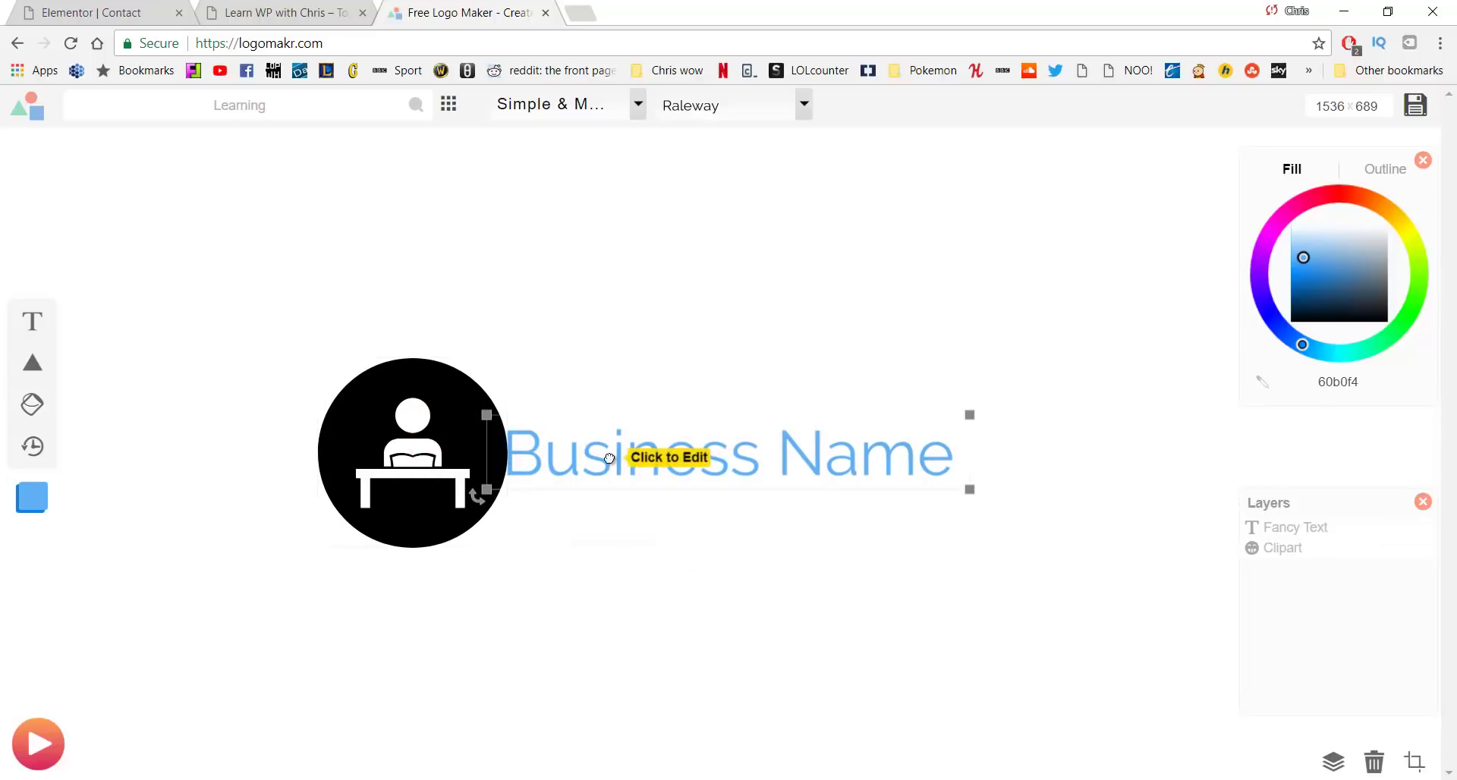
pyautogui.press('Delete')
pyautogui.click(480, 435)
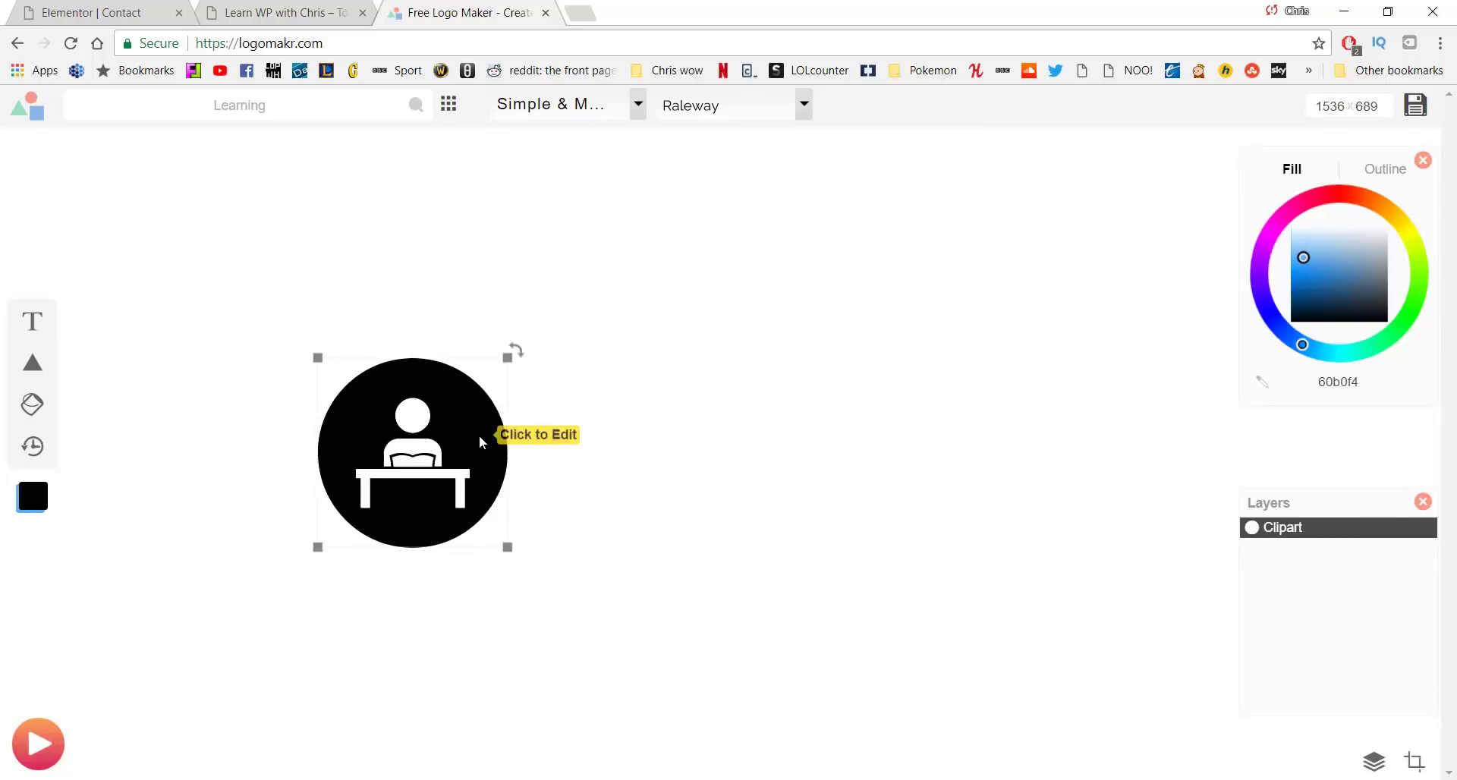
pyautogui.moveTo(480, 435); pyautogui.dragTo(703, 422)
pyautogui.moveTo(725, 500); pyautogui.dragTo(837, 565)
pyautogui.moveTo(797, 445); pyautogui.dragTo(736, 403)
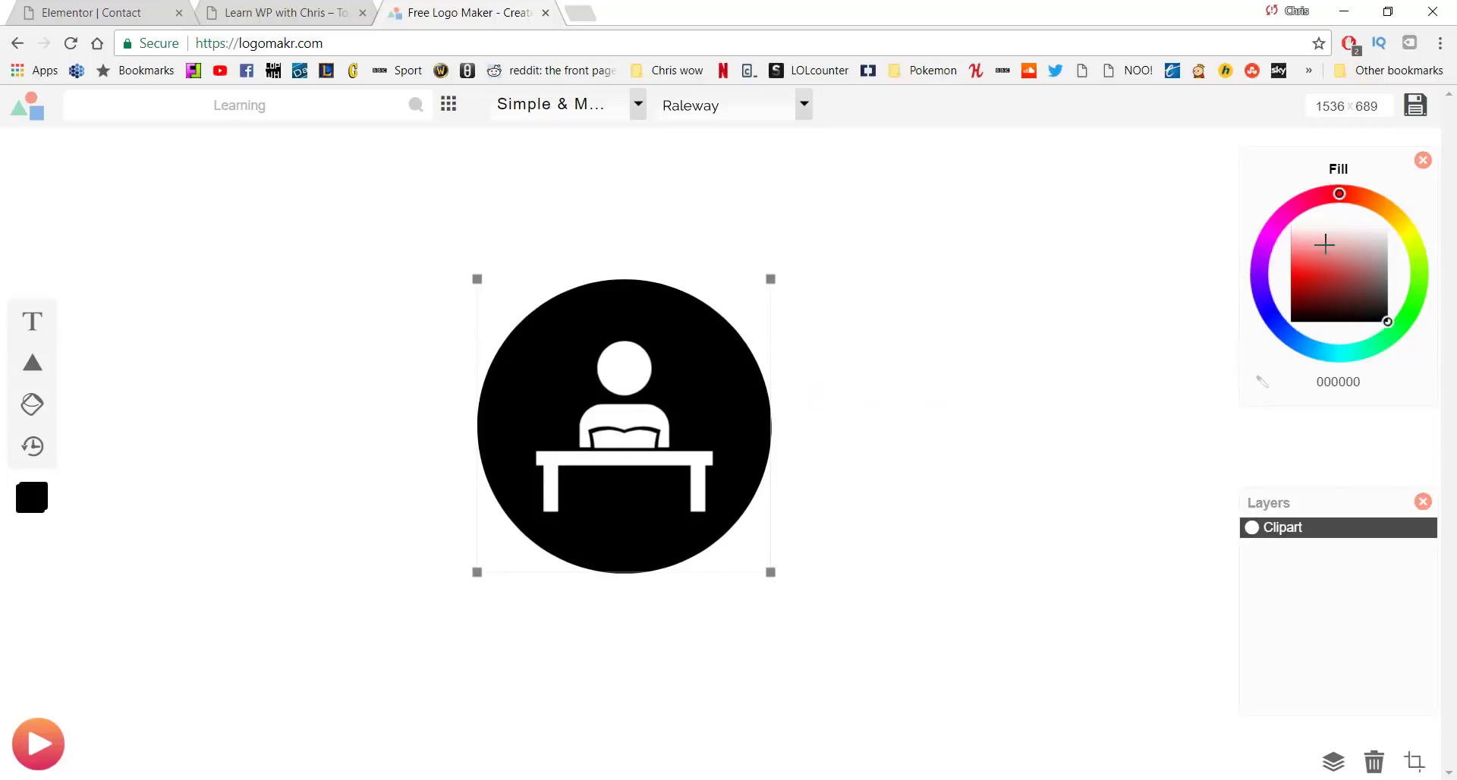
pyautogui.moveTo(1334, 237); pyautogui.dragTo(1249, 220)
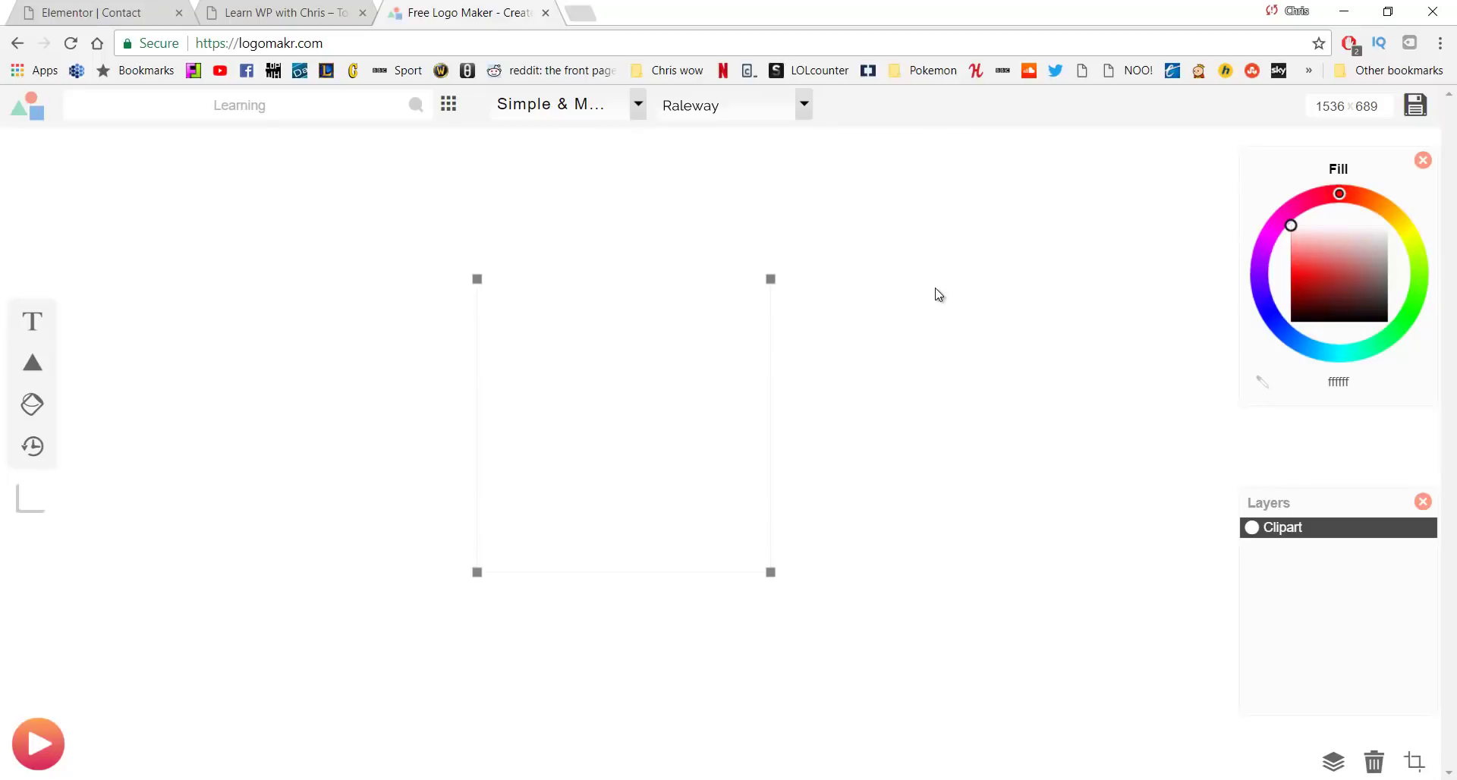
# Give the canvas a black background and bring up the logo's download options
pyautogui.click(972, 262)
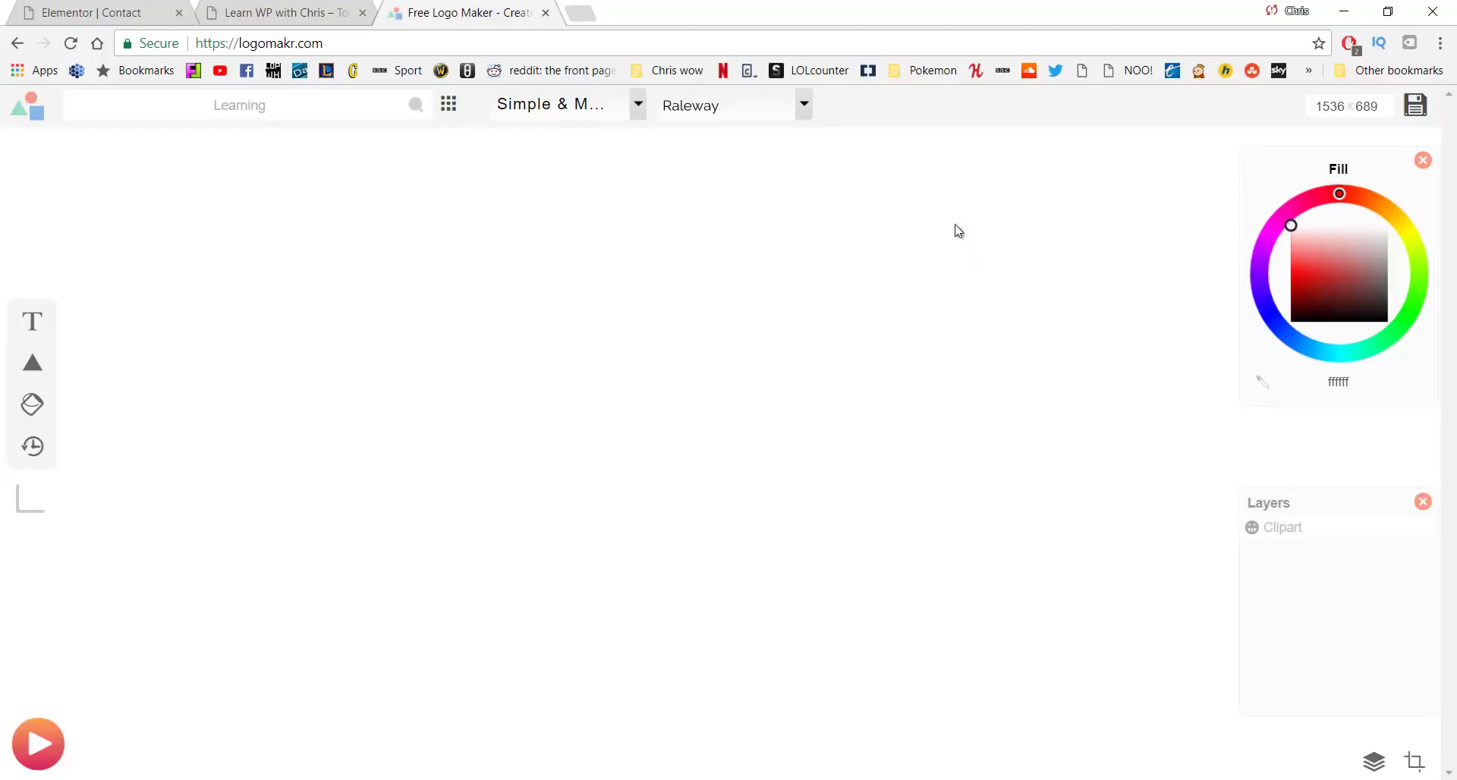
pyautogui.rightClick(1002, 226)
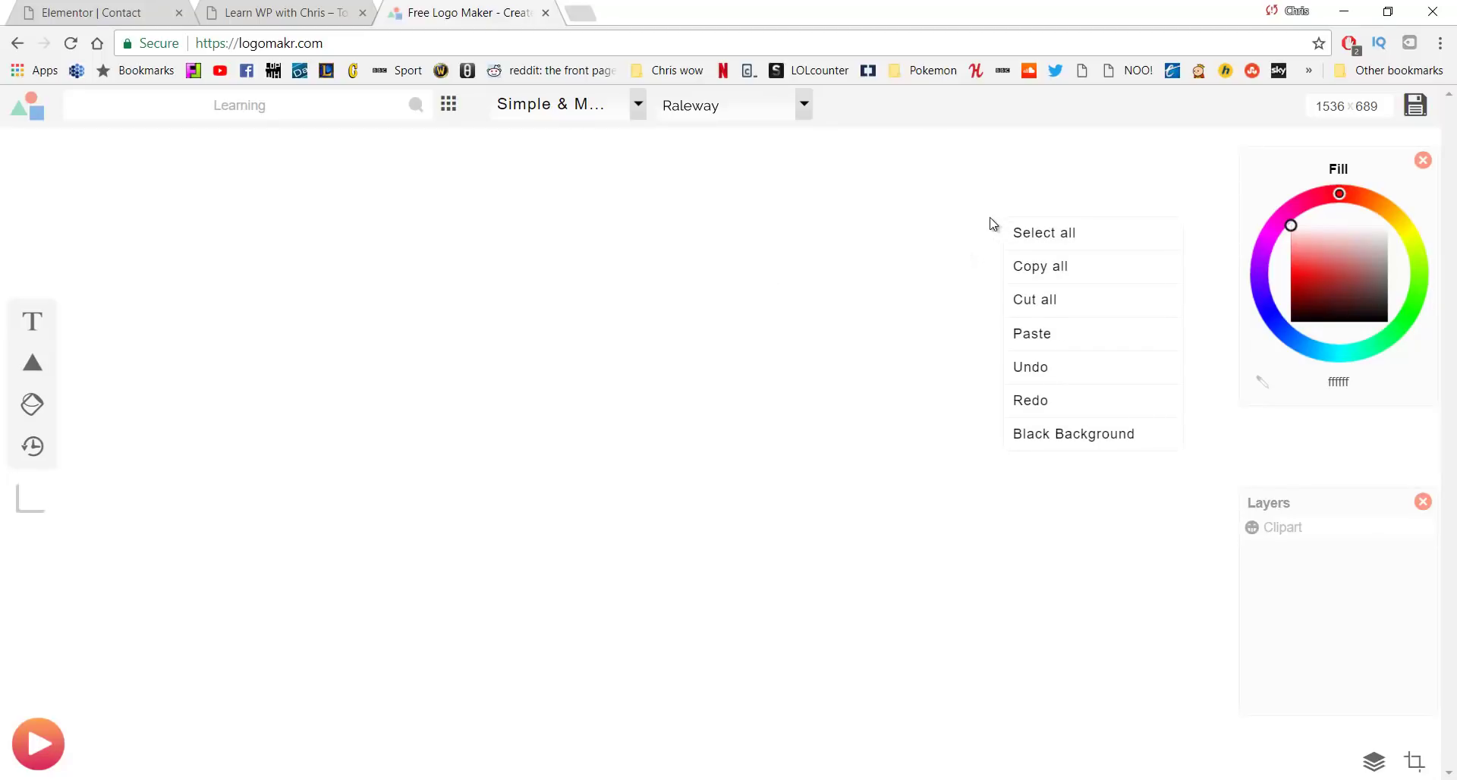
pyautogui.click(1056, 434)
pyautogui.click(693, 319)
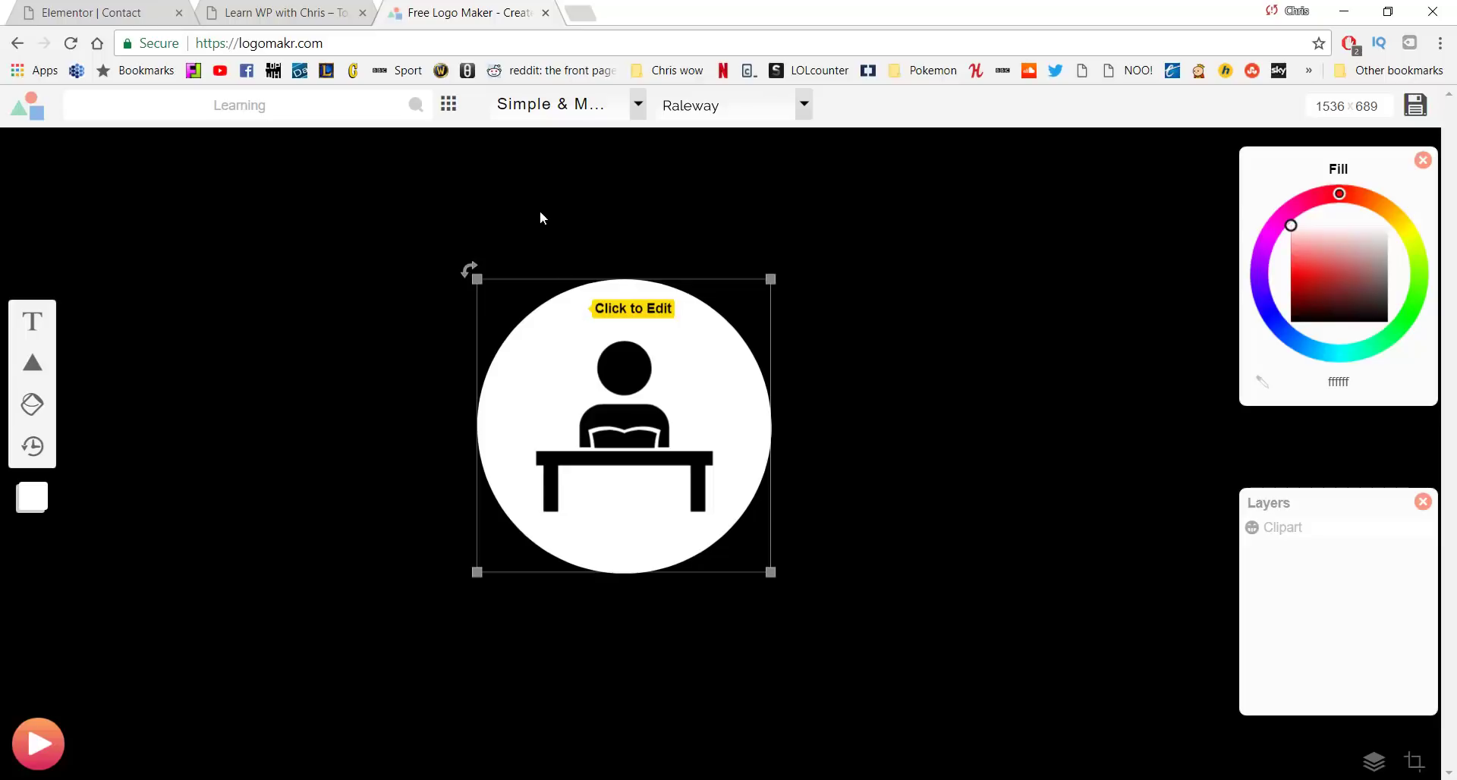
pyautogui.click(1416, 105)
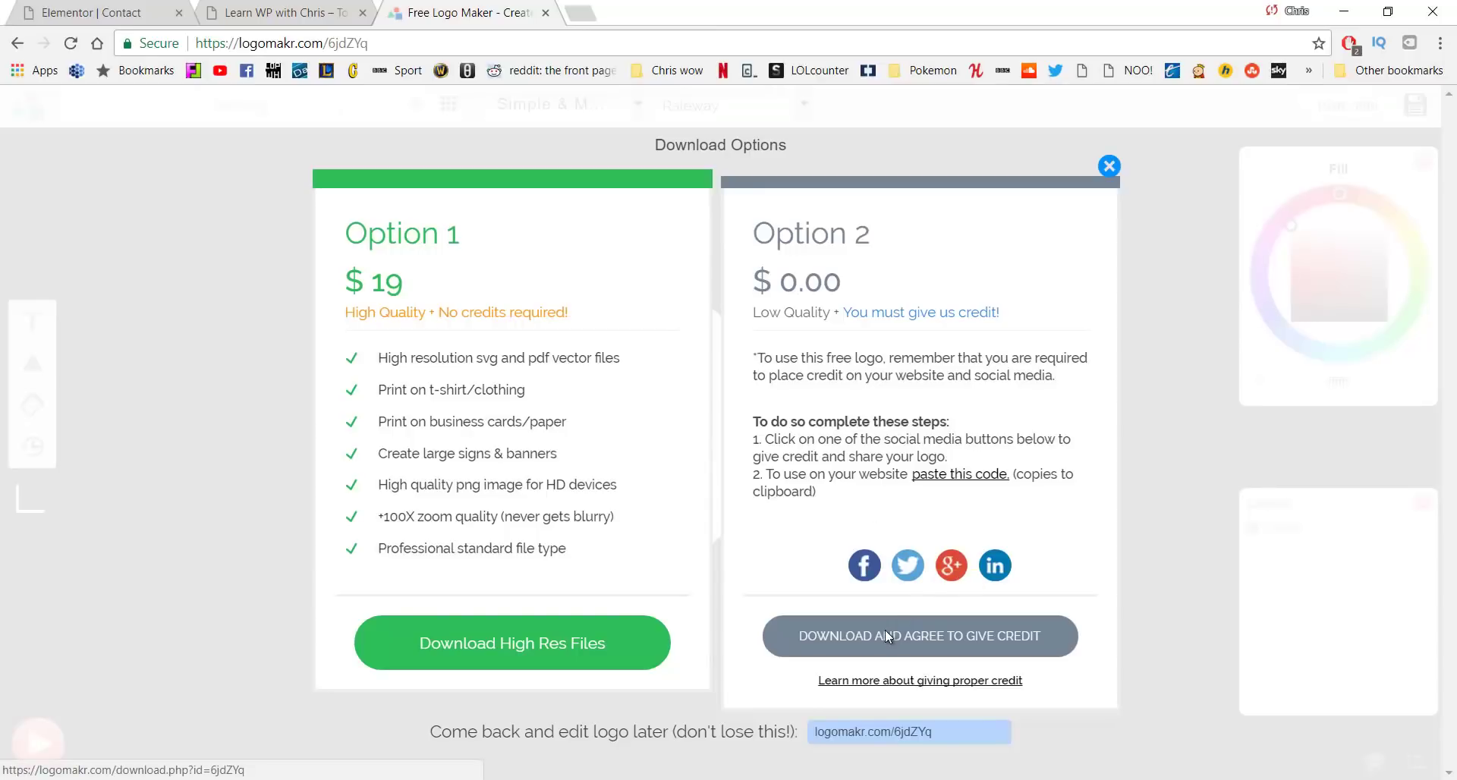
# Download the free credited logo as logo.png and switch back to the WordPress site tab
pyautogui.click(885, 634)
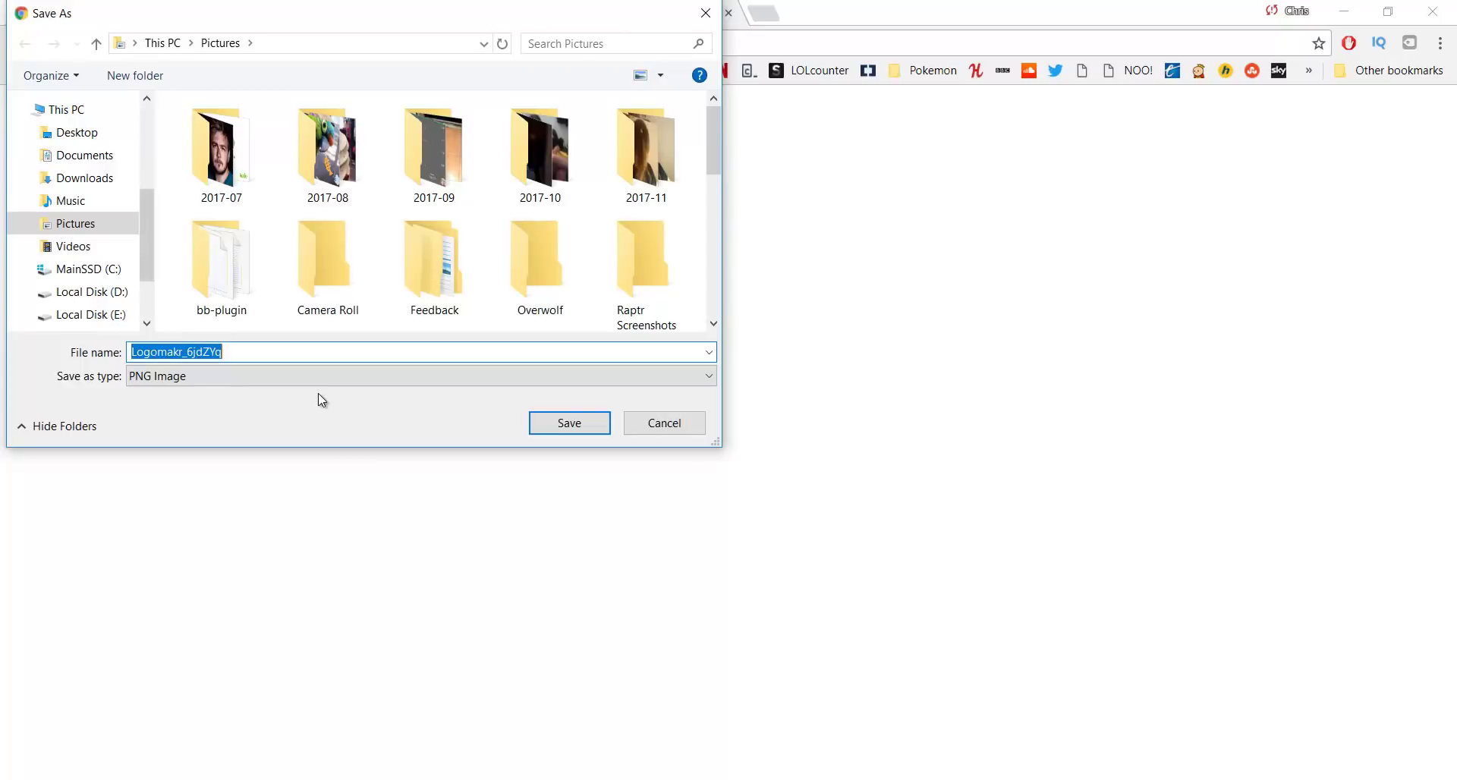
pyautogui.write('logo')
pyautogui.press('Return')
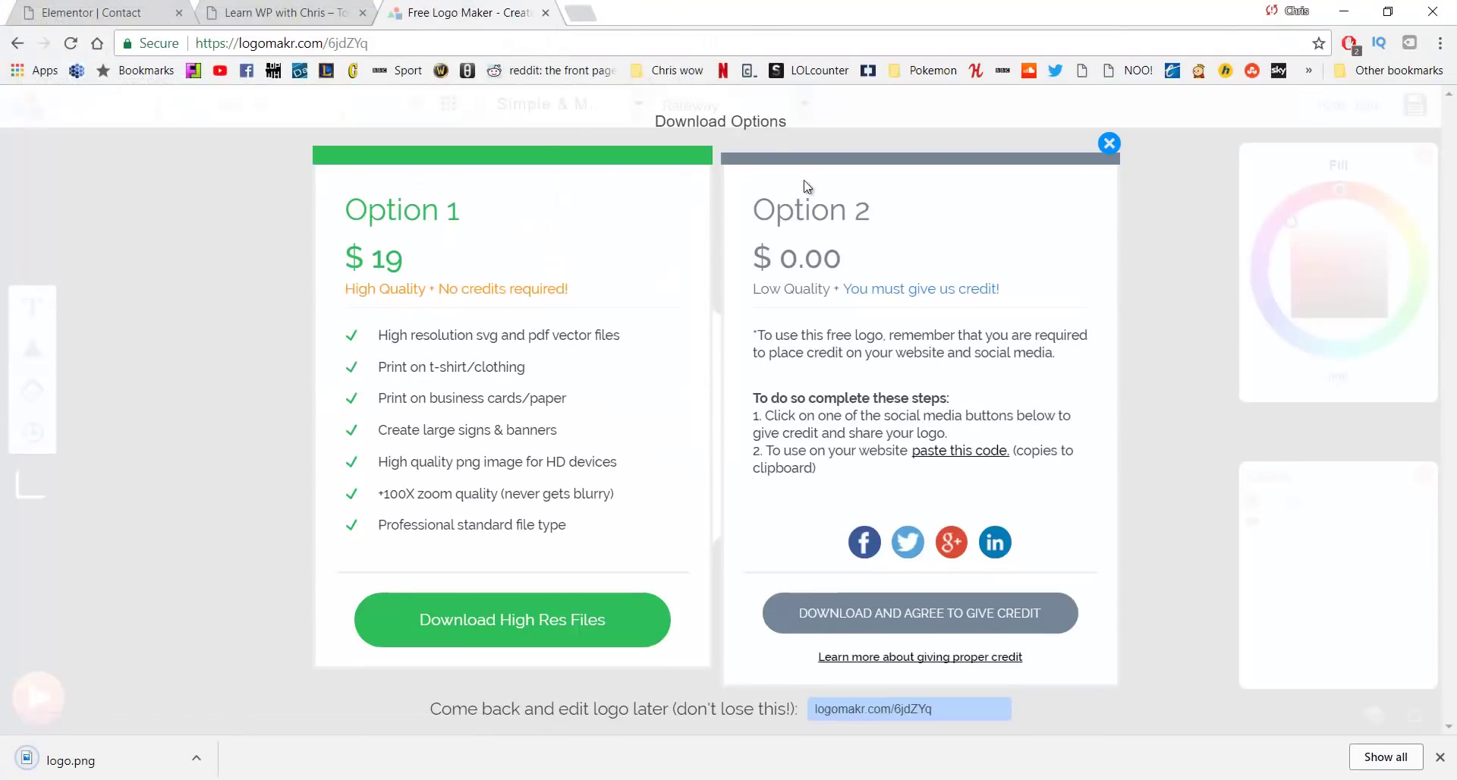
pyautogui.hotkey('ctrl', 'shift', 'Tab')
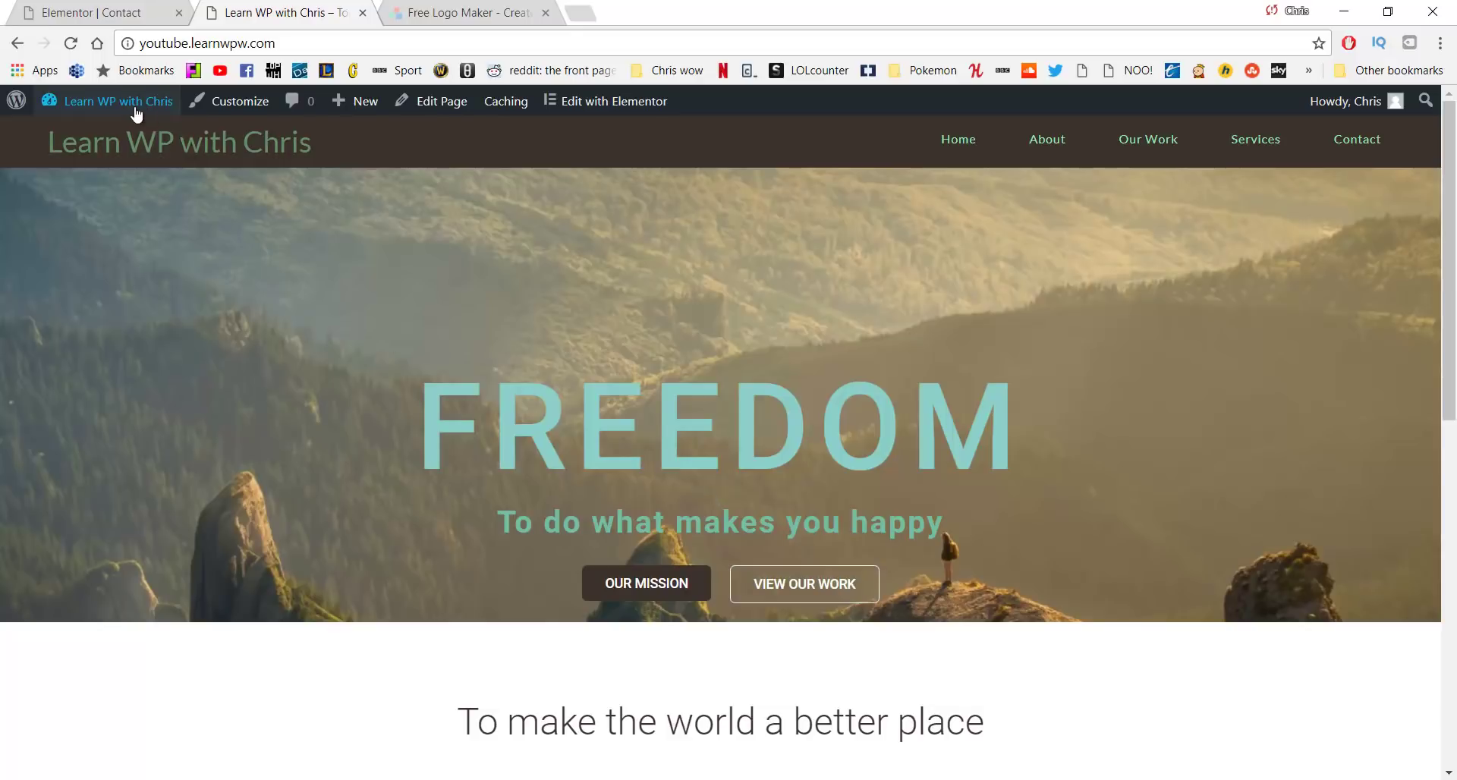
# Go to the WordPress dashboard and launch the Customizer from Appearance
pyautogui.moveTo(121, 101)
pyautogui.click(118, 130)
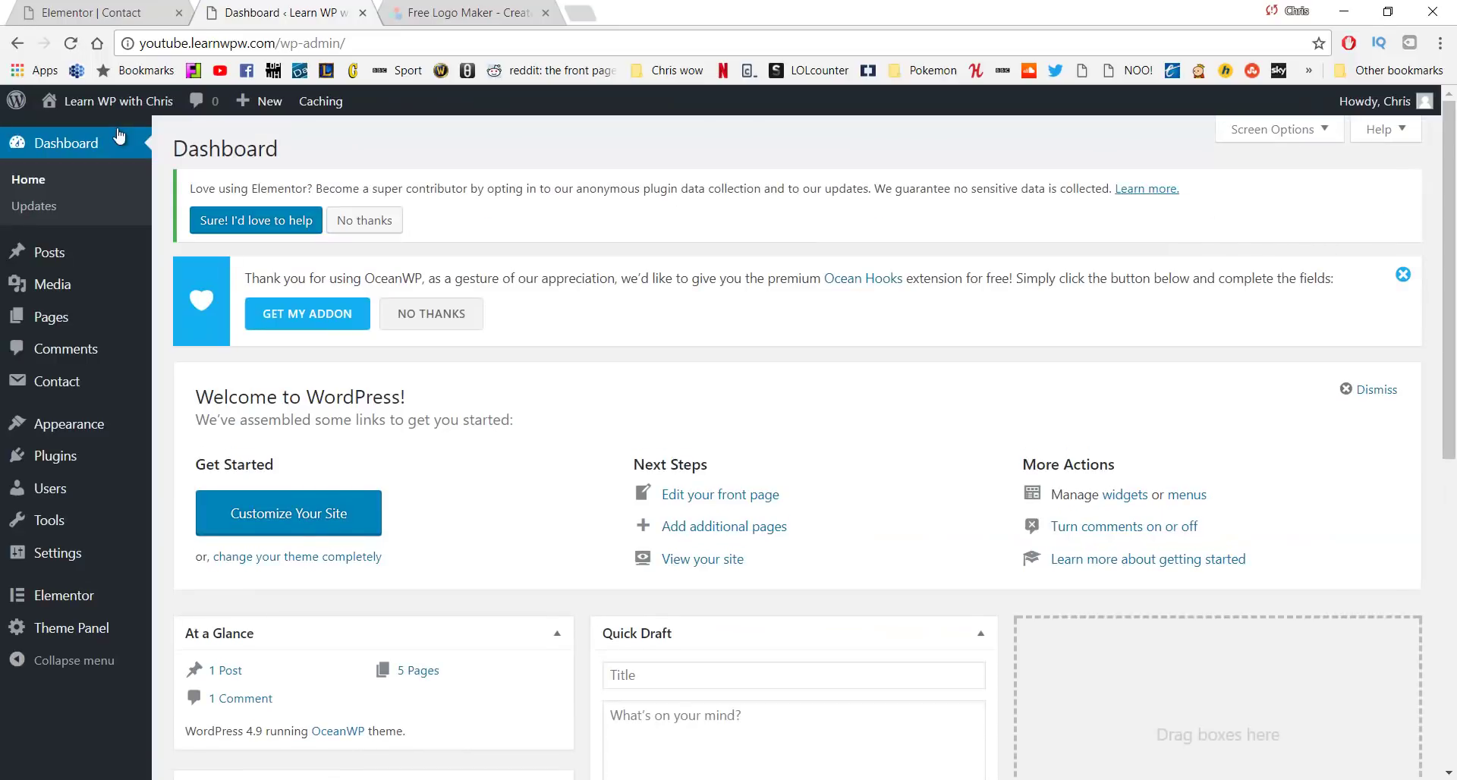
pyautogui.click(98, 425)
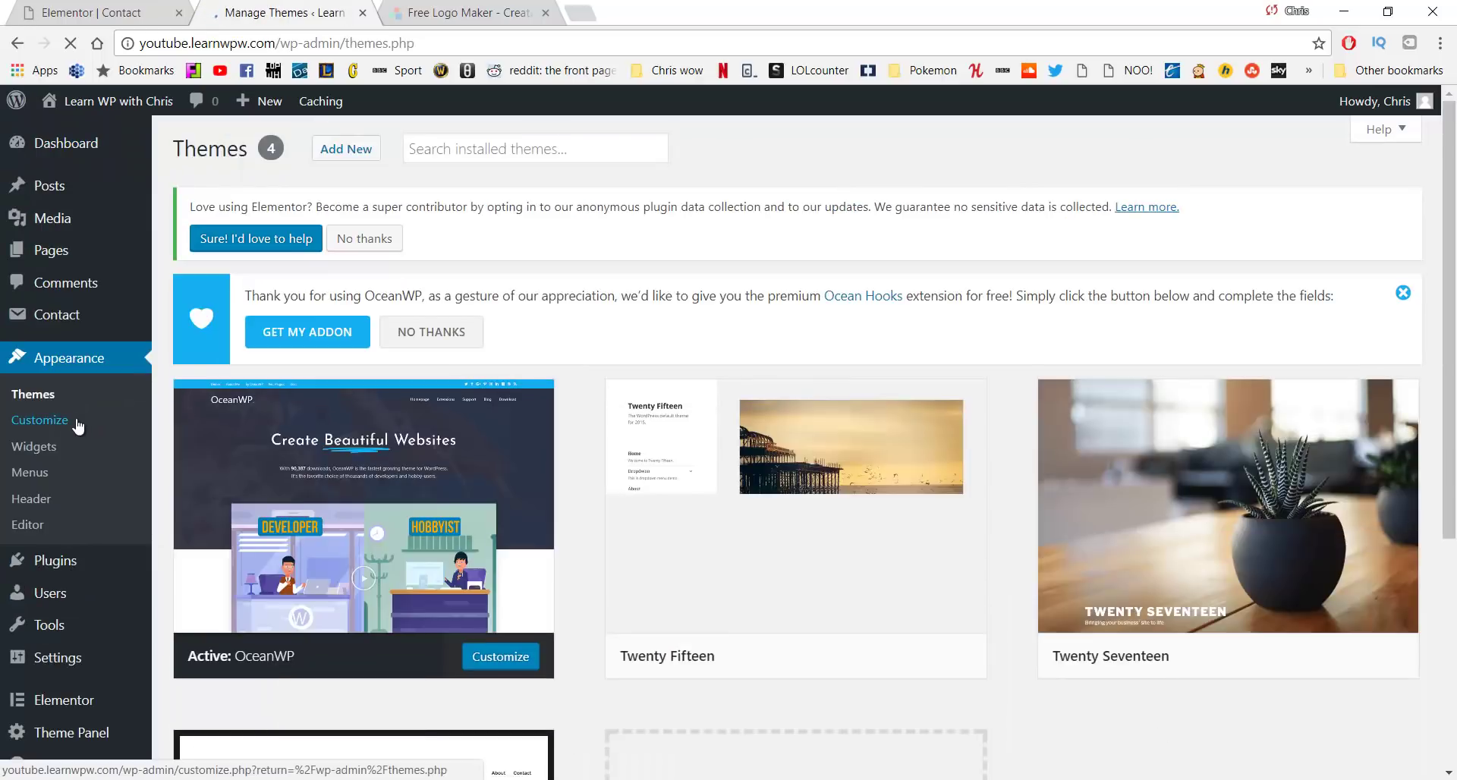
pyautogui.click(78, 425)
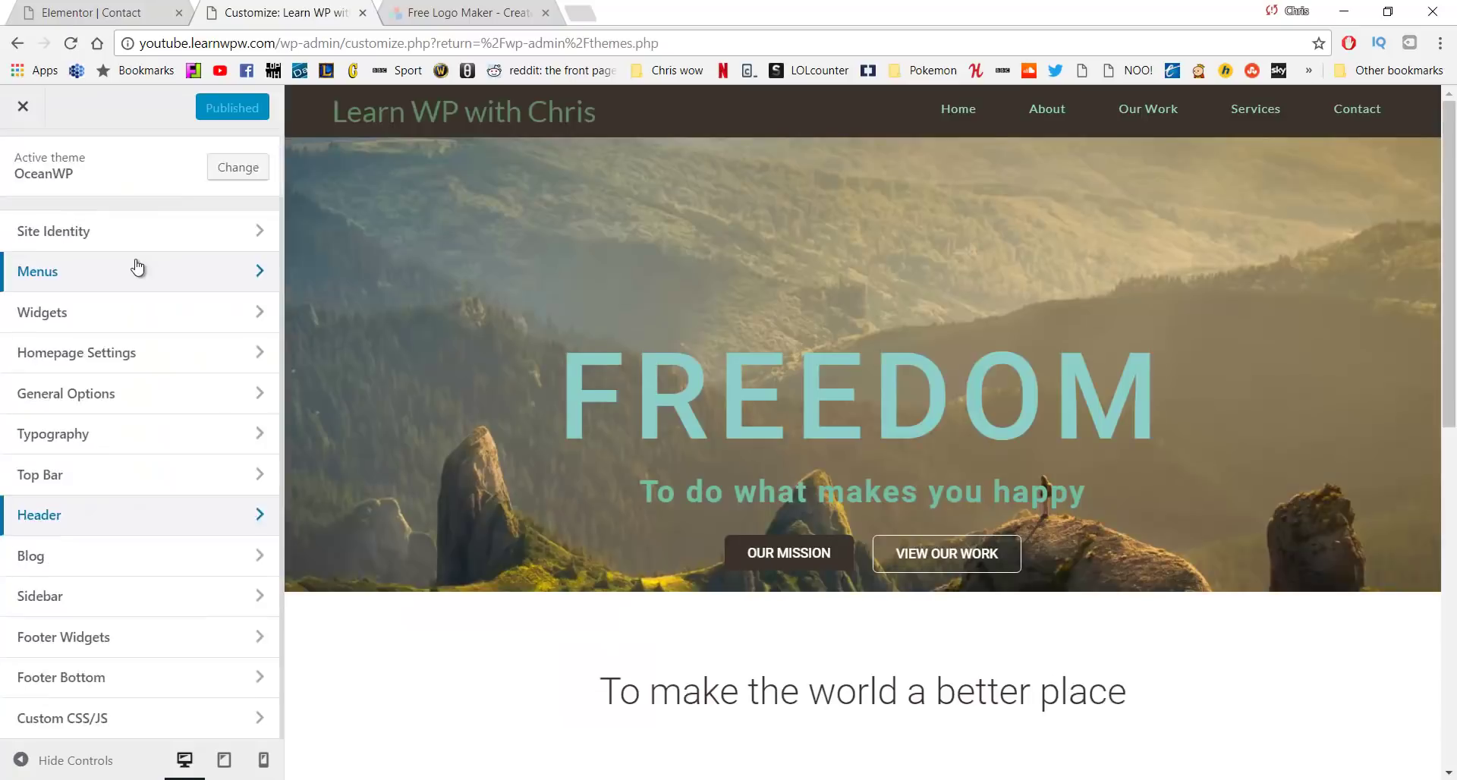
# Set logo.png from the Media Library as the header logo, skipping cropping
pyautogui.click(212, 509)
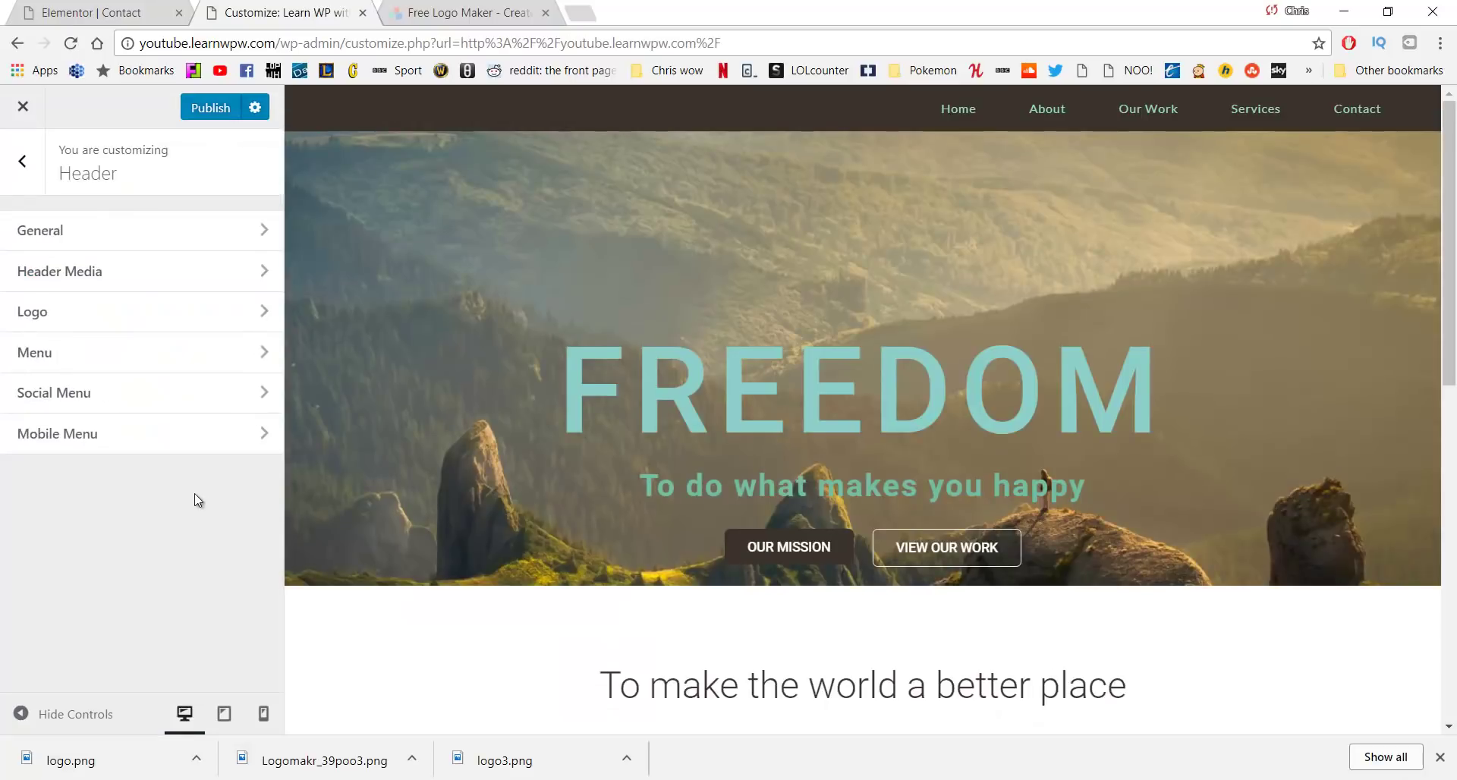
pyautogui.click(141, 318)
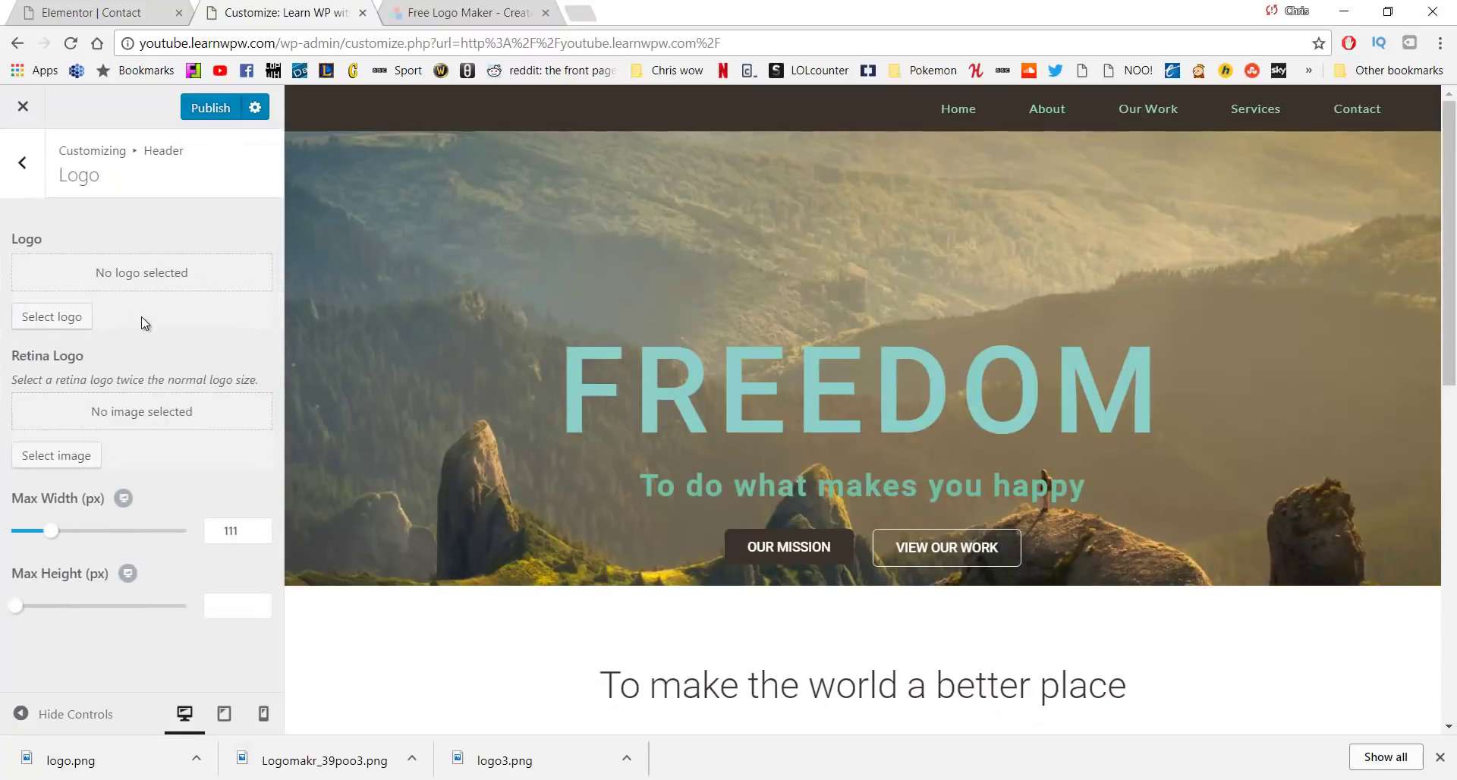
pyautogui.click(61, 323)
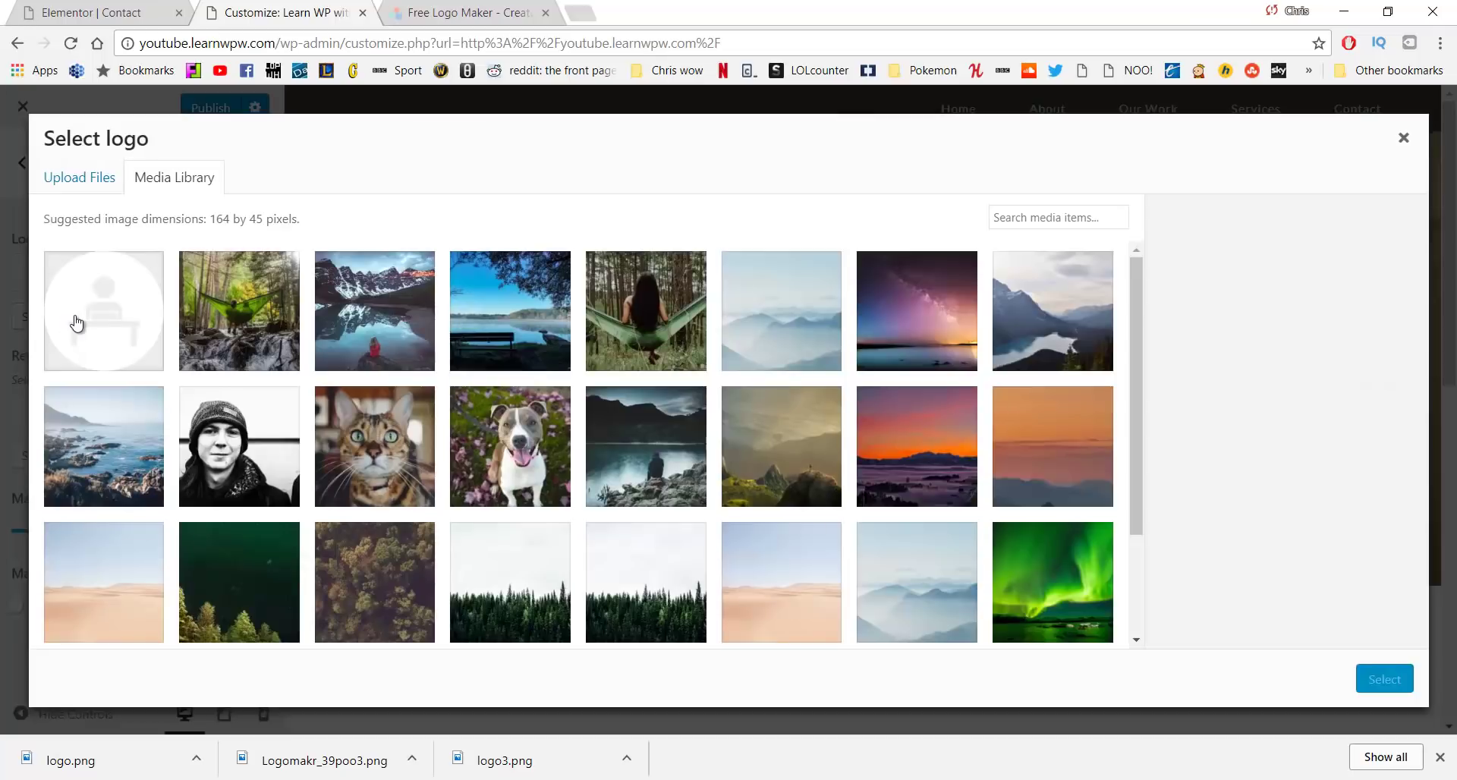
pyautogui.click(87, 320)
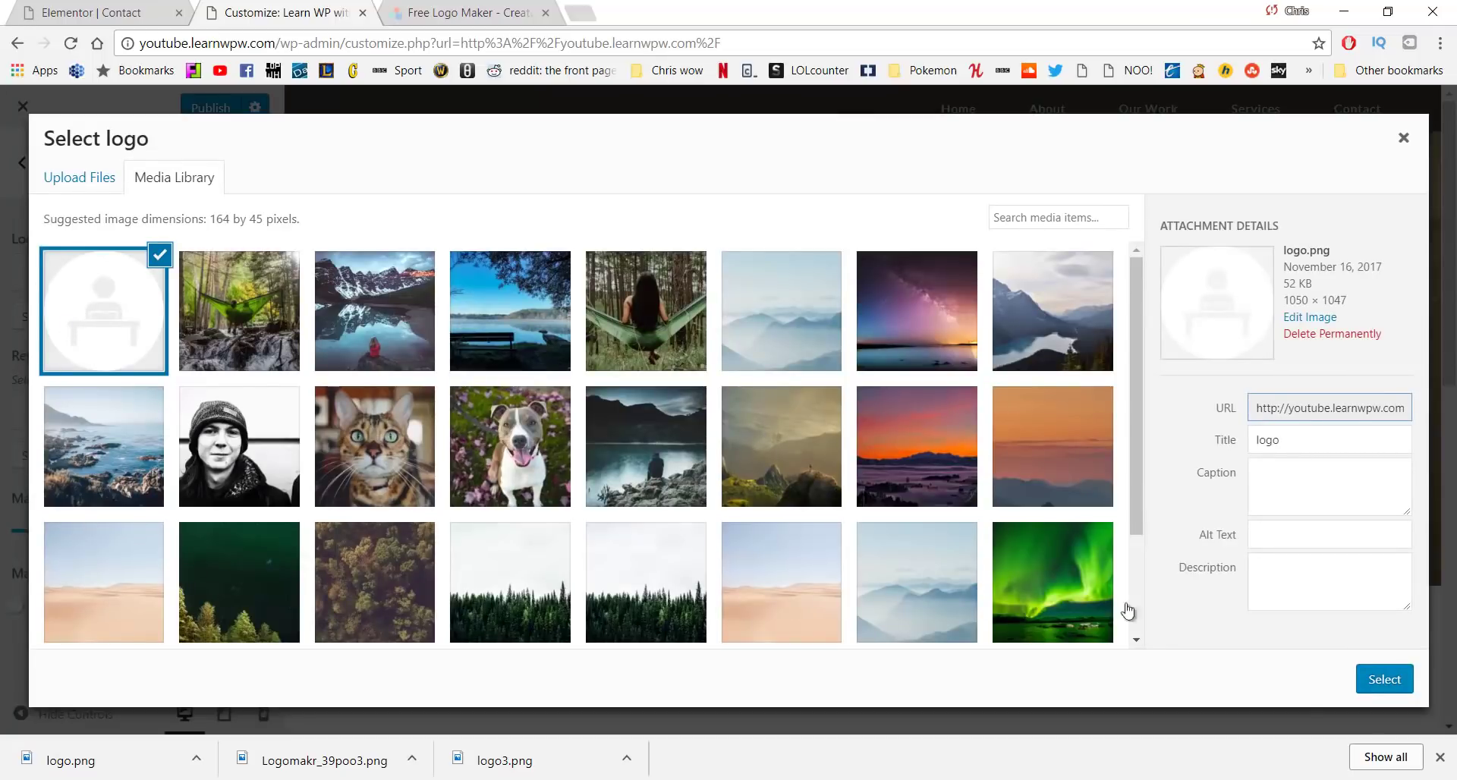
pyautogui.click(1384, 683)
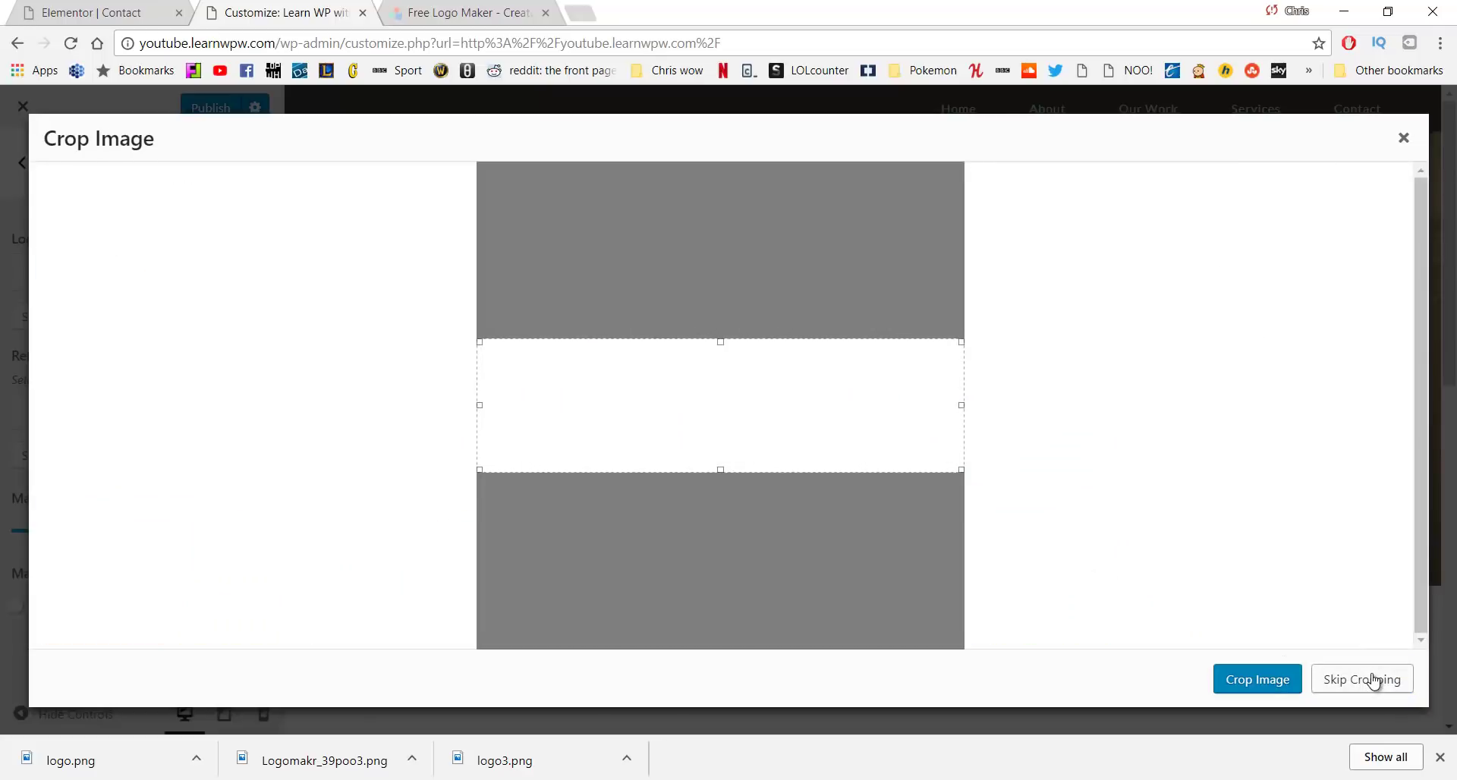
pyautogui.click(1374, 681)
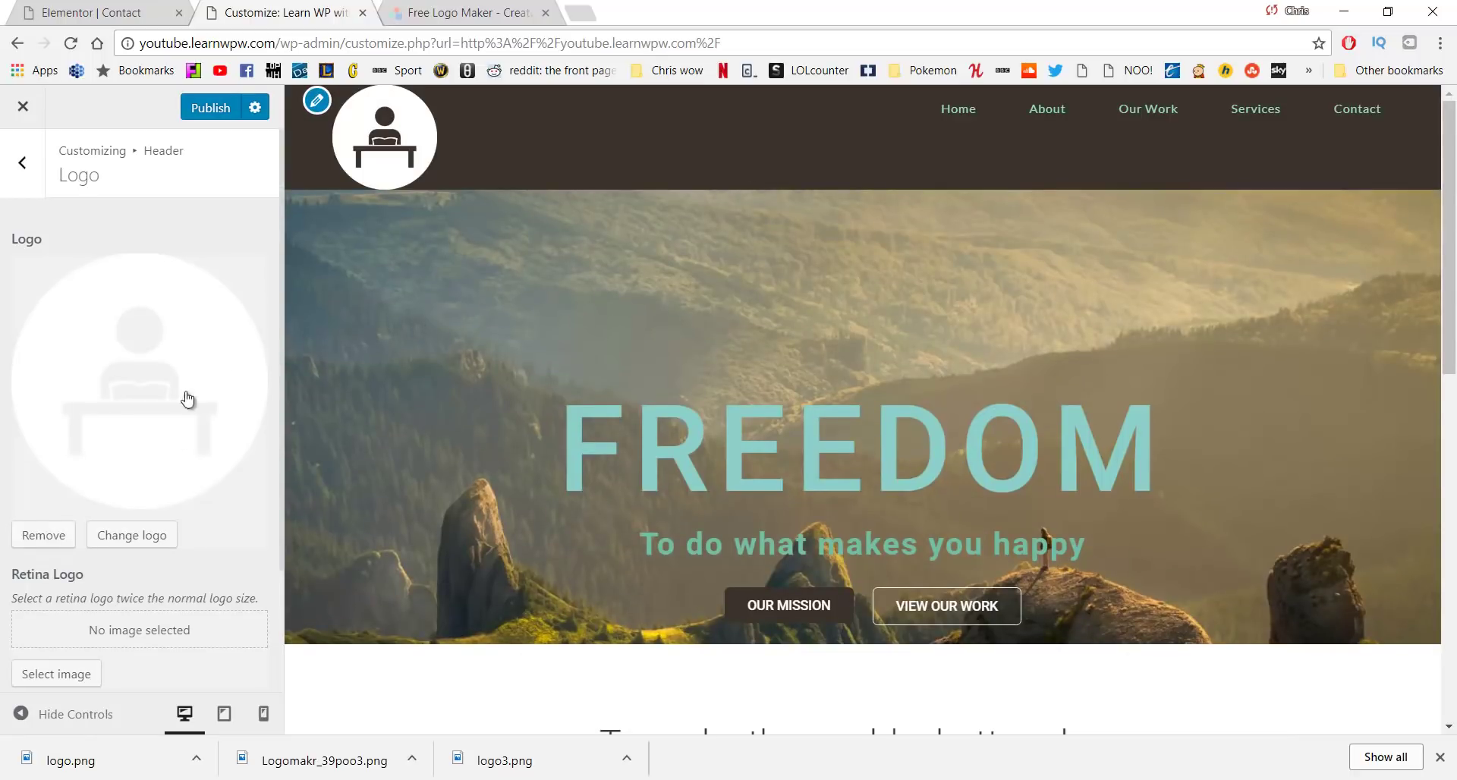
# Reduce the header logo's Max Width slider from 111 to 54 px
pyautogui.scroll(-2, 163, 471)
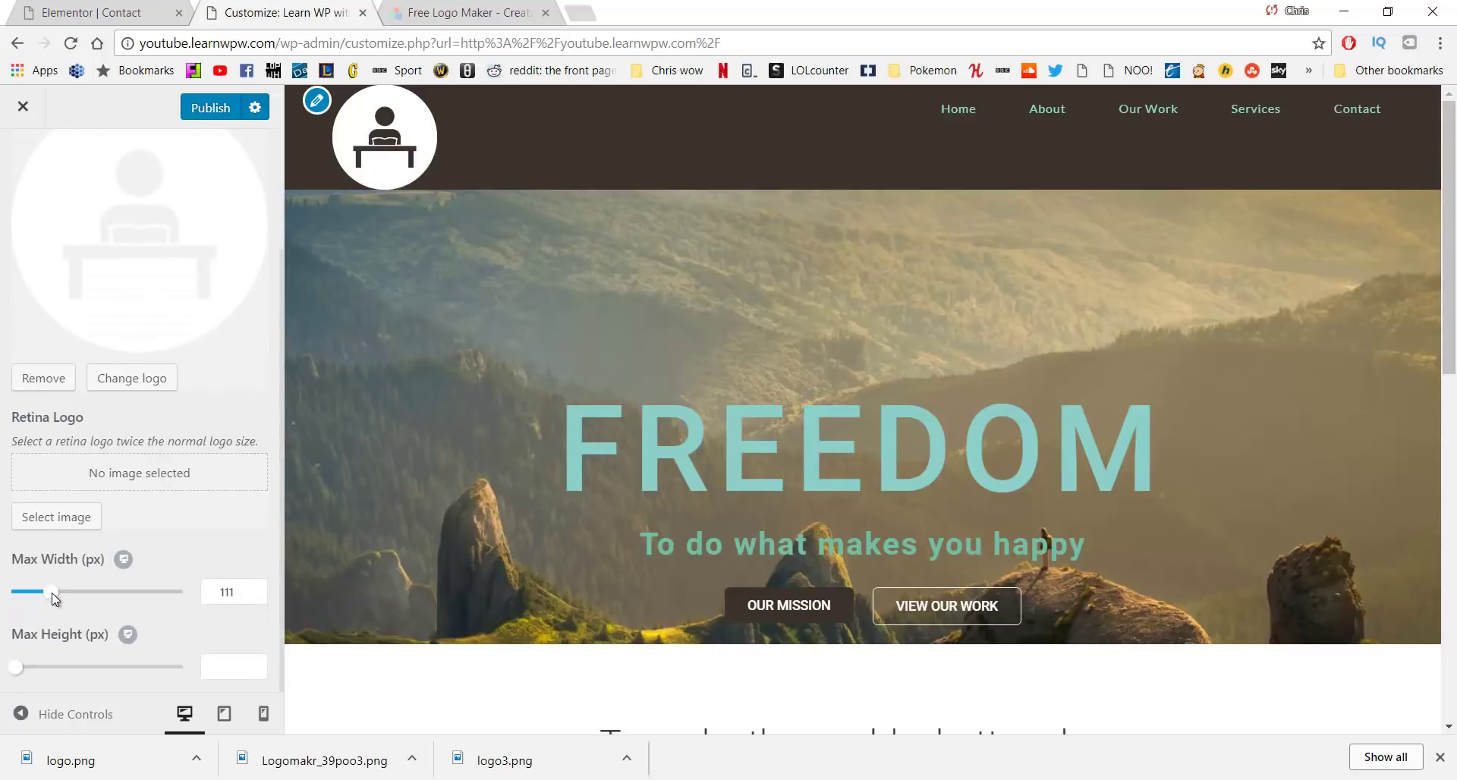
pyautogui.moveTo(51, 593); pyautogui.dragTo(29, 600)
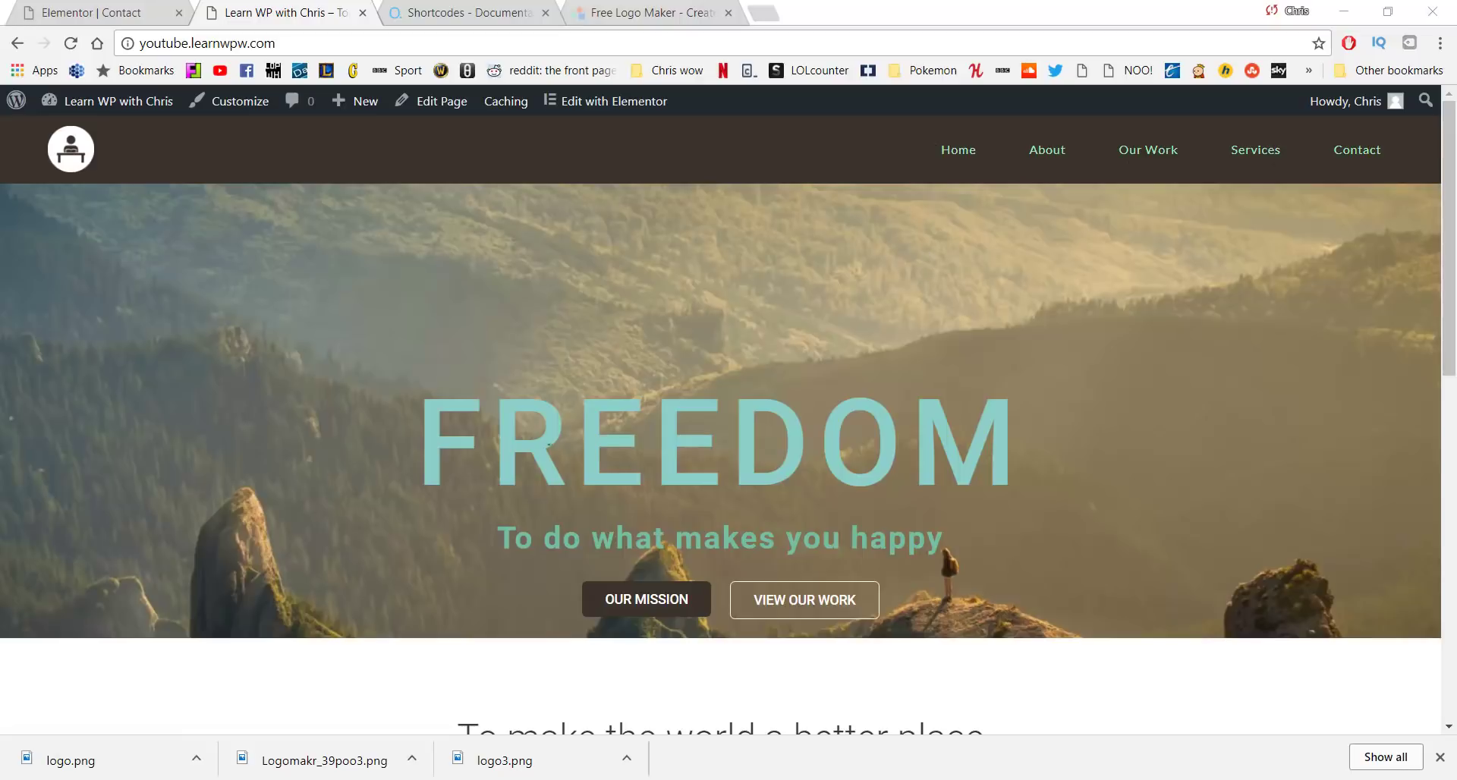
# Scroll the home page down to the footer and back, then go to the About page
pyautogui.scroll(-3, 653, 425)
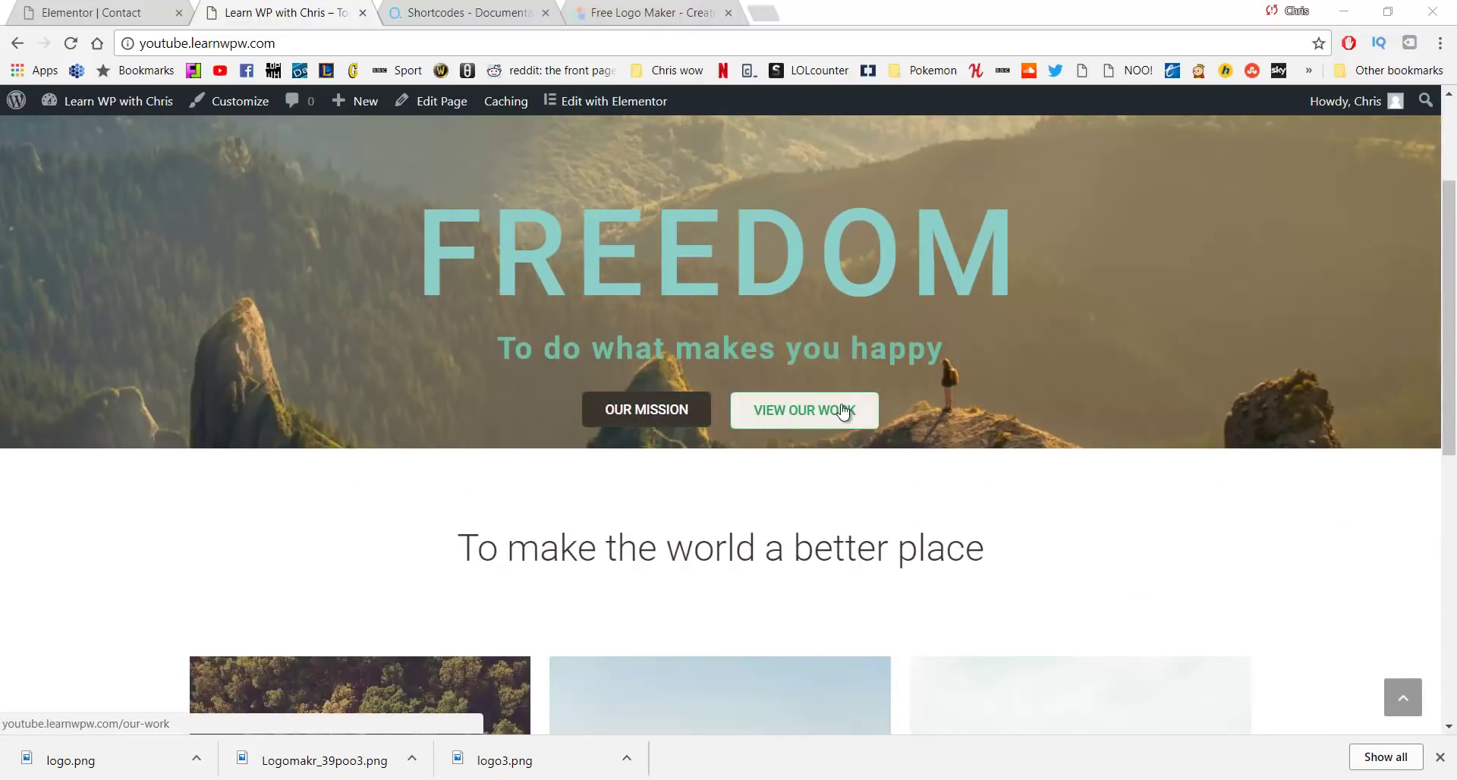
pyautogui.scroll(-3, 843, 412)
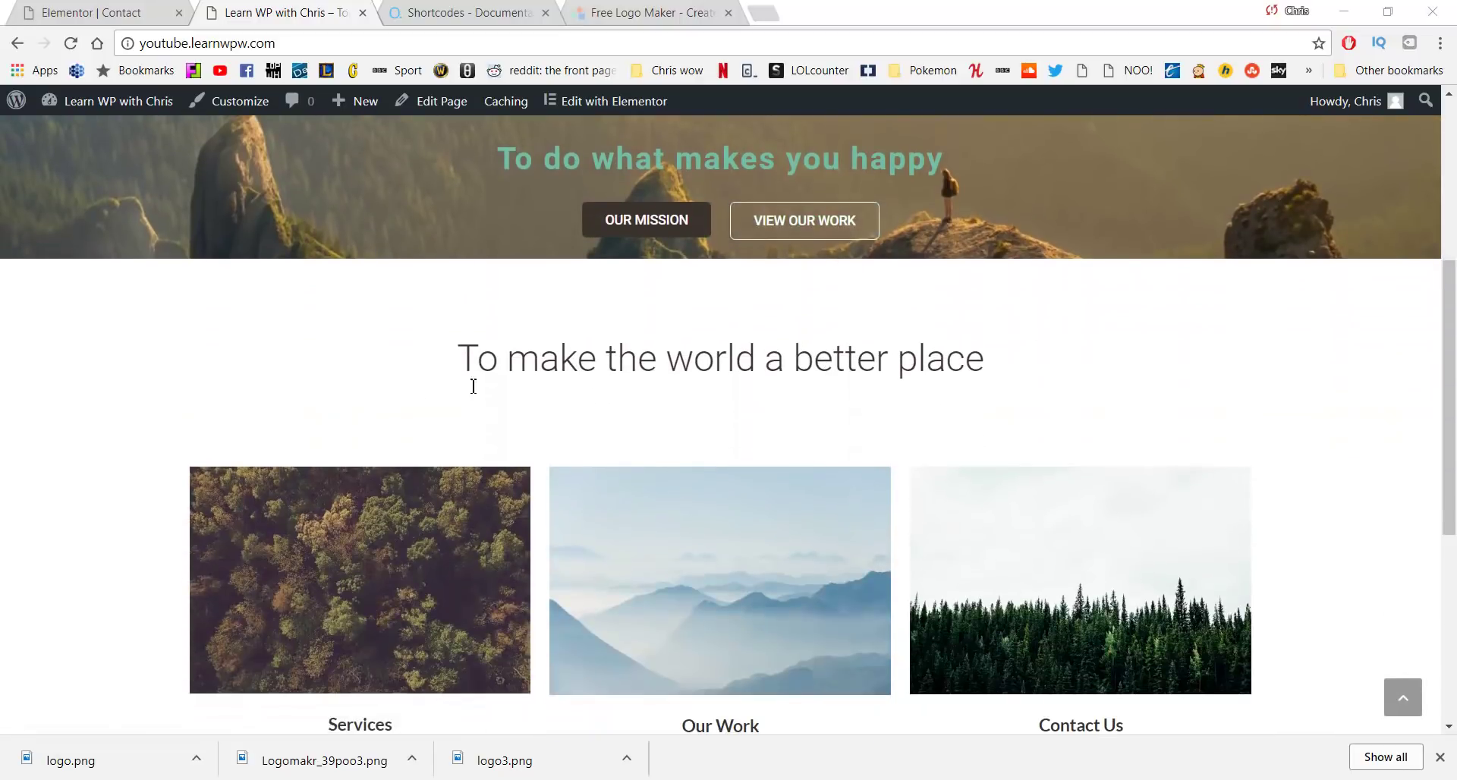
pyautogui.scroll(-3, 473, 386)
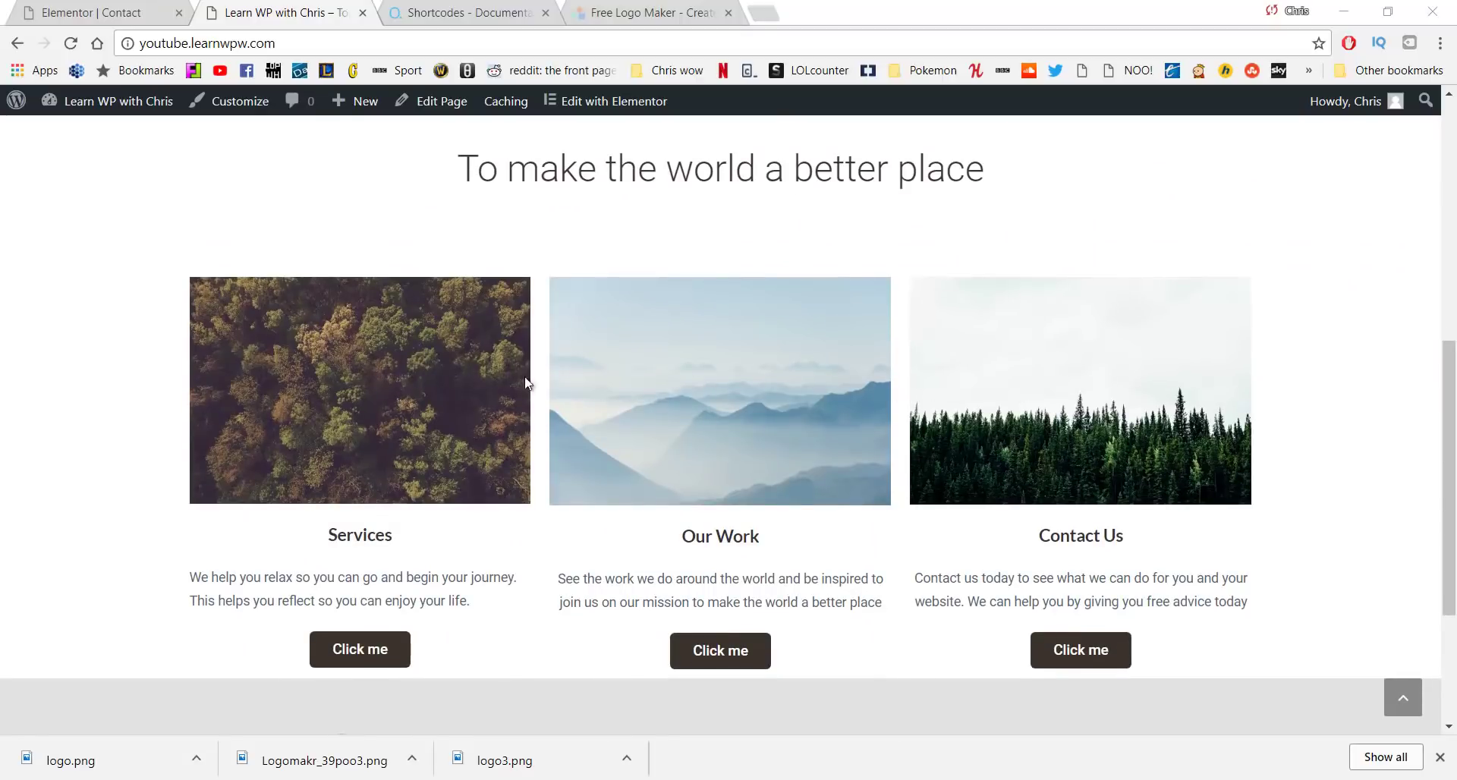
pyautogui.scroll(-1, 296, 384)
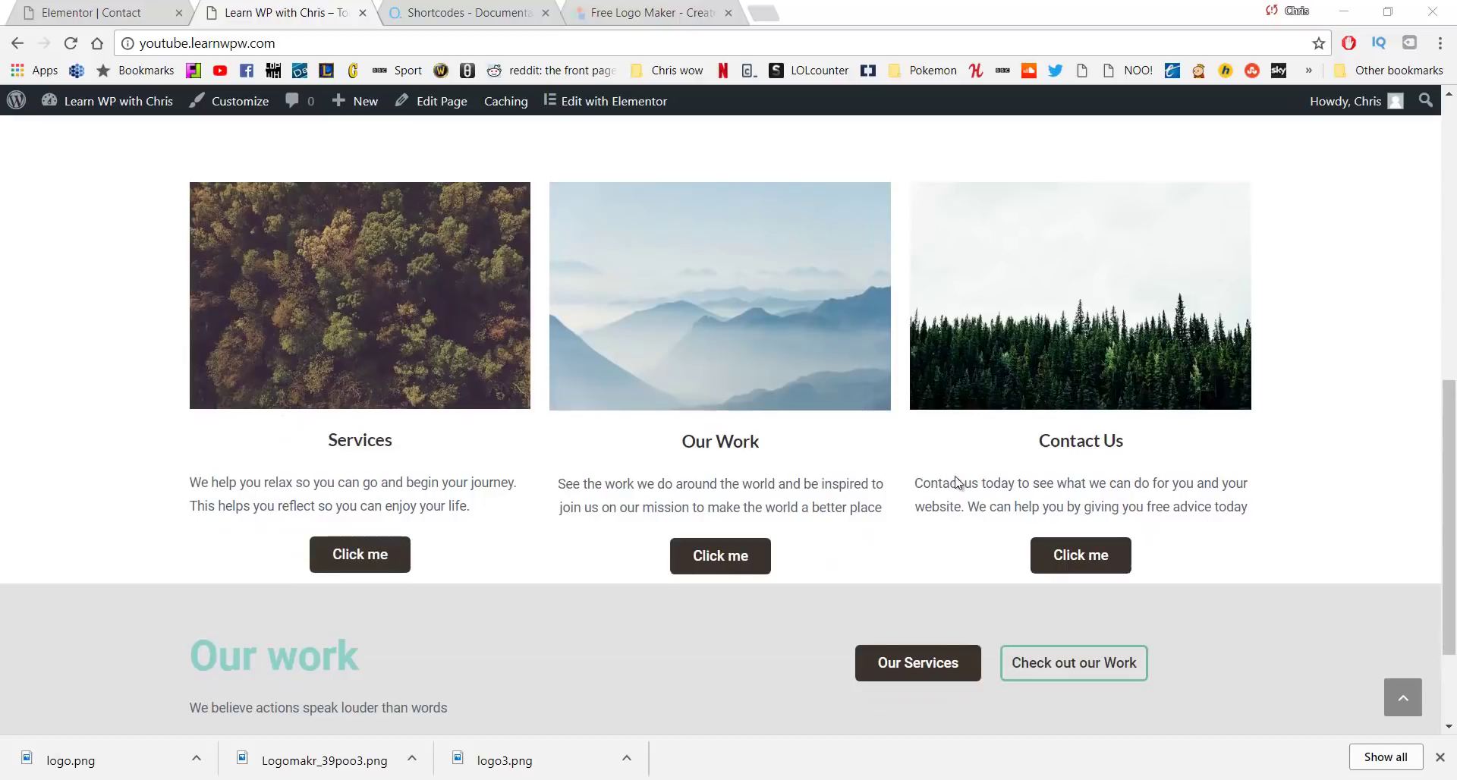
pyautogui.scroll(-2, 511, 403)
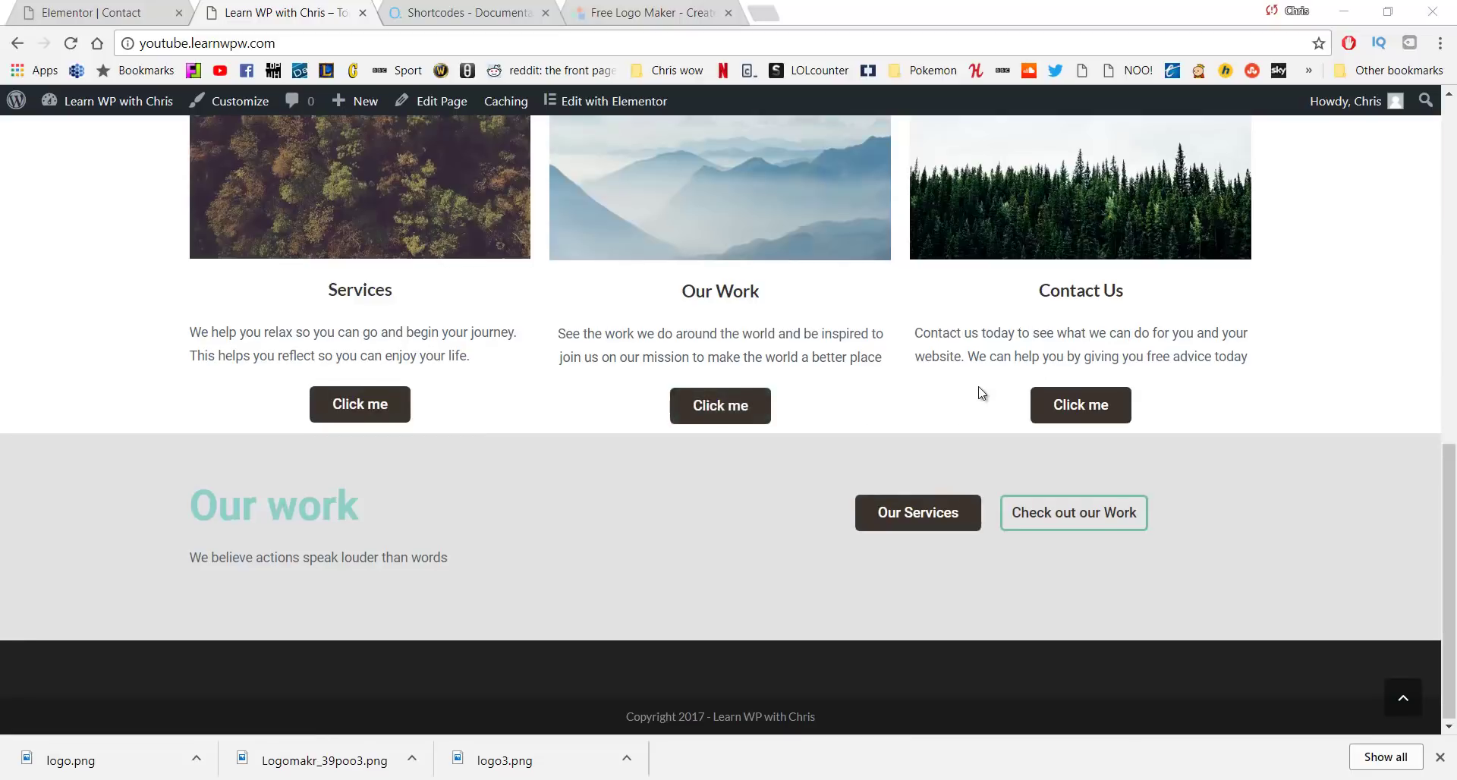
pyautogui.scroll(10, 982, 393)
pyautogui.click(1035, 153)
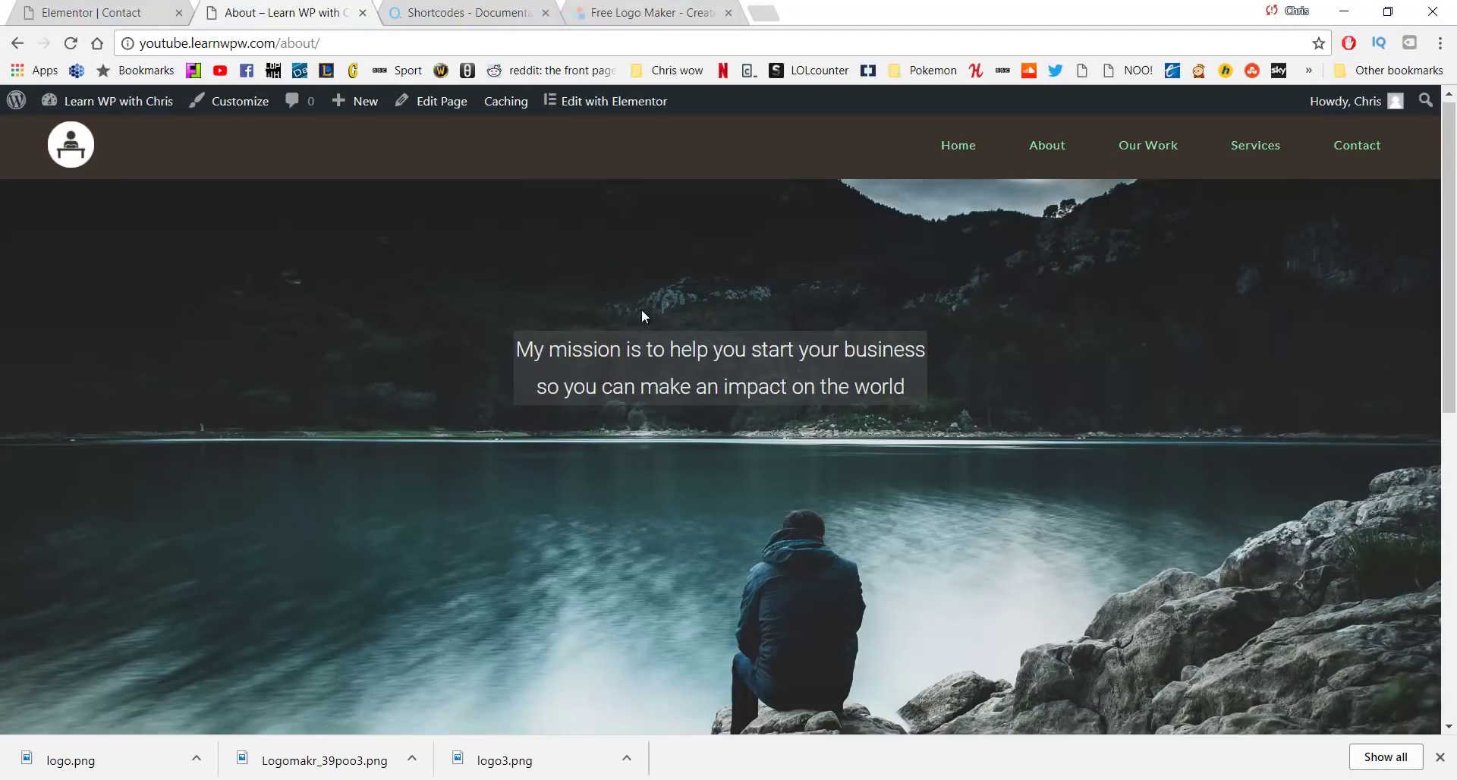
# Scroll down the About page to look over its content
pyautogui.scroll(-5, 640, 316)
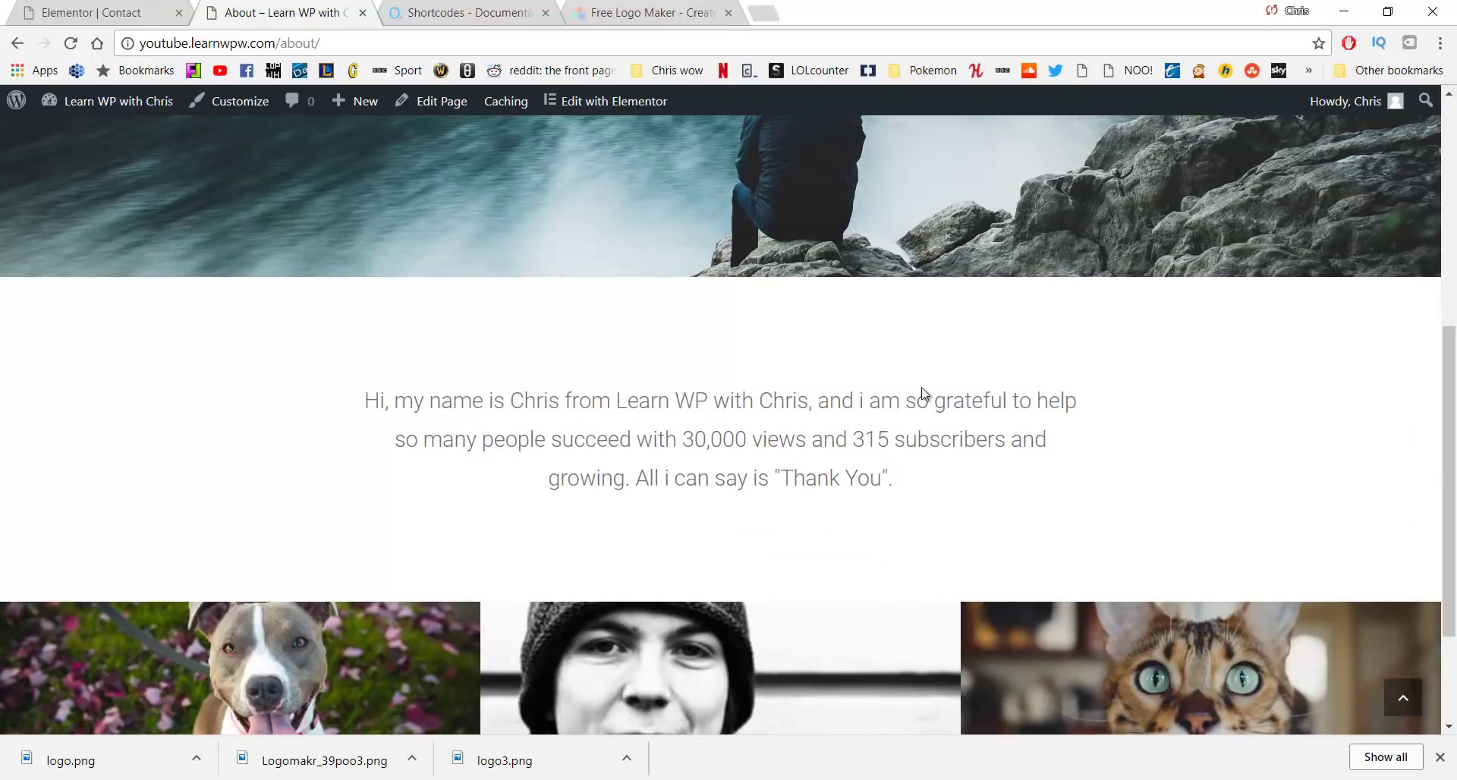
pyautogui.scroll(-3, 474, 450)
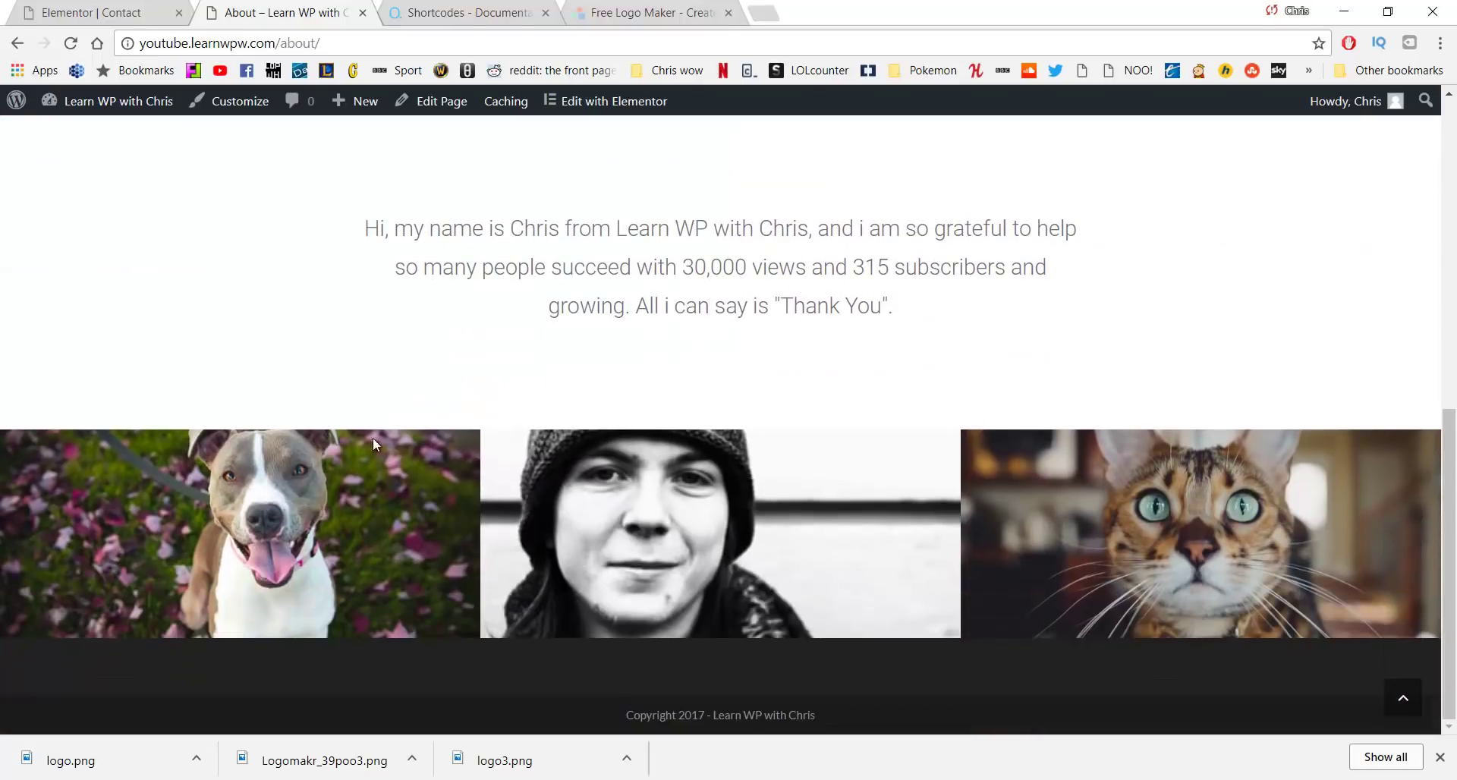
pyautogui.scroll(10, 841, 368)
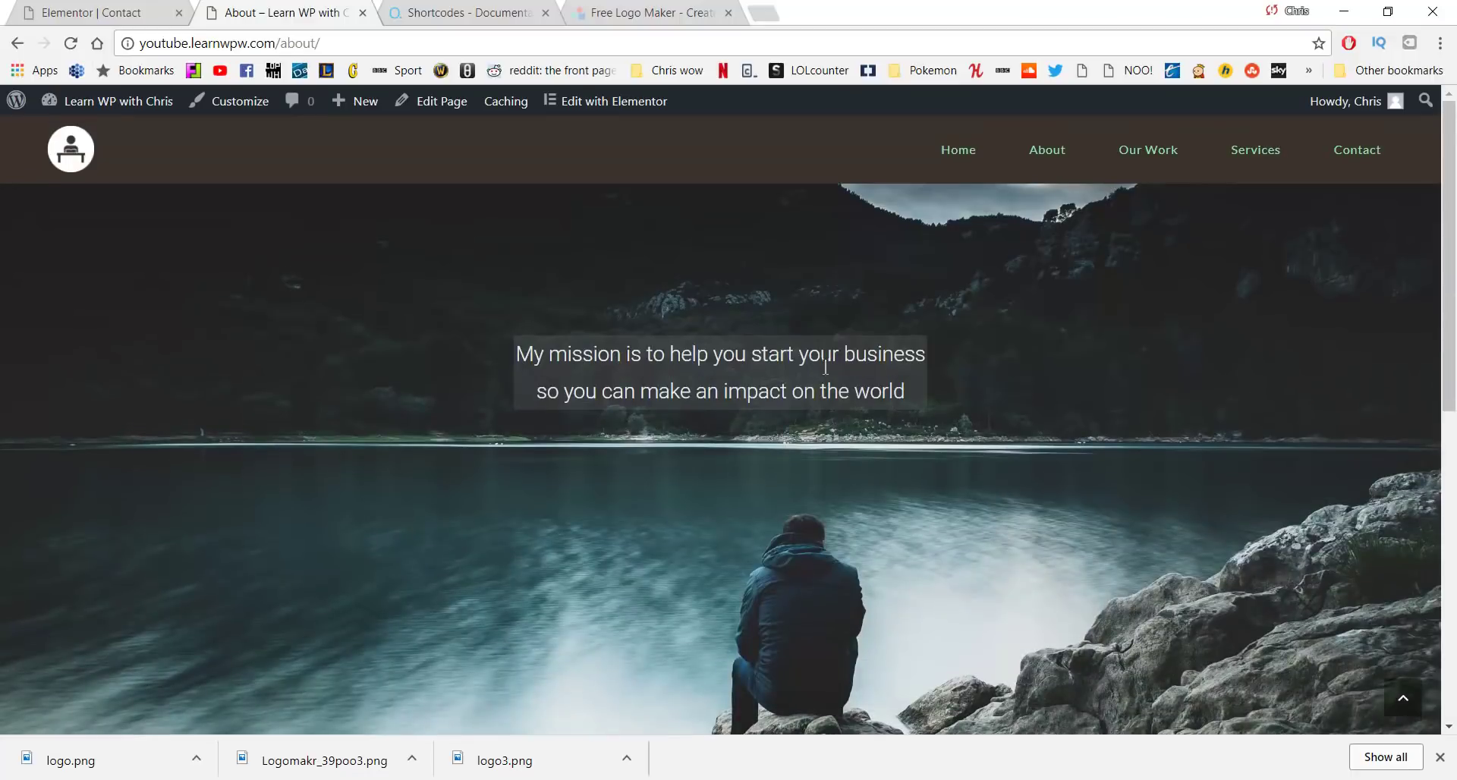
# Browse the Our Work page top to bottom, then move on to Services
pyautogui.click(1150, 149)
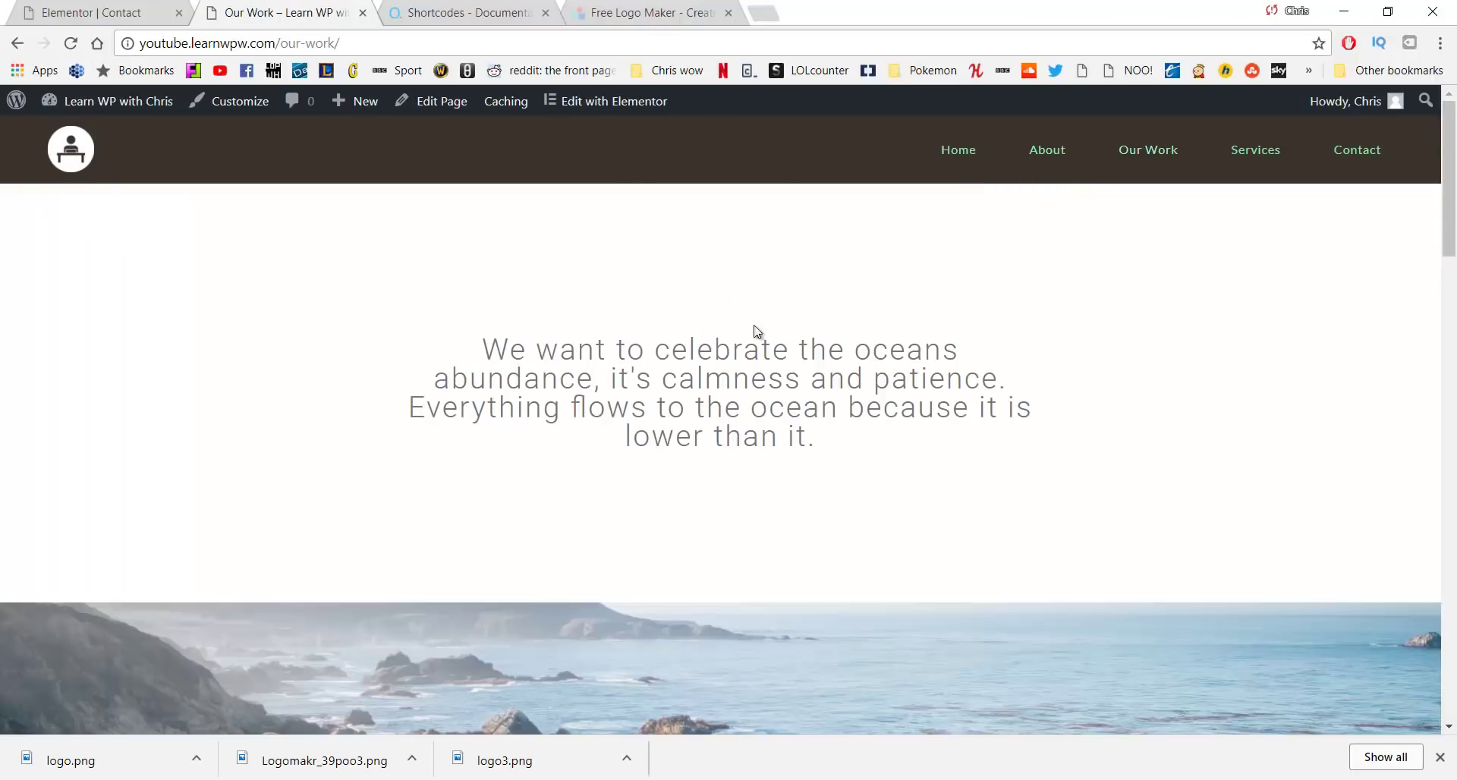
pyautogui.scroll(-5, 511, 314)
pyautogui.scroll(-14, 763, 348)
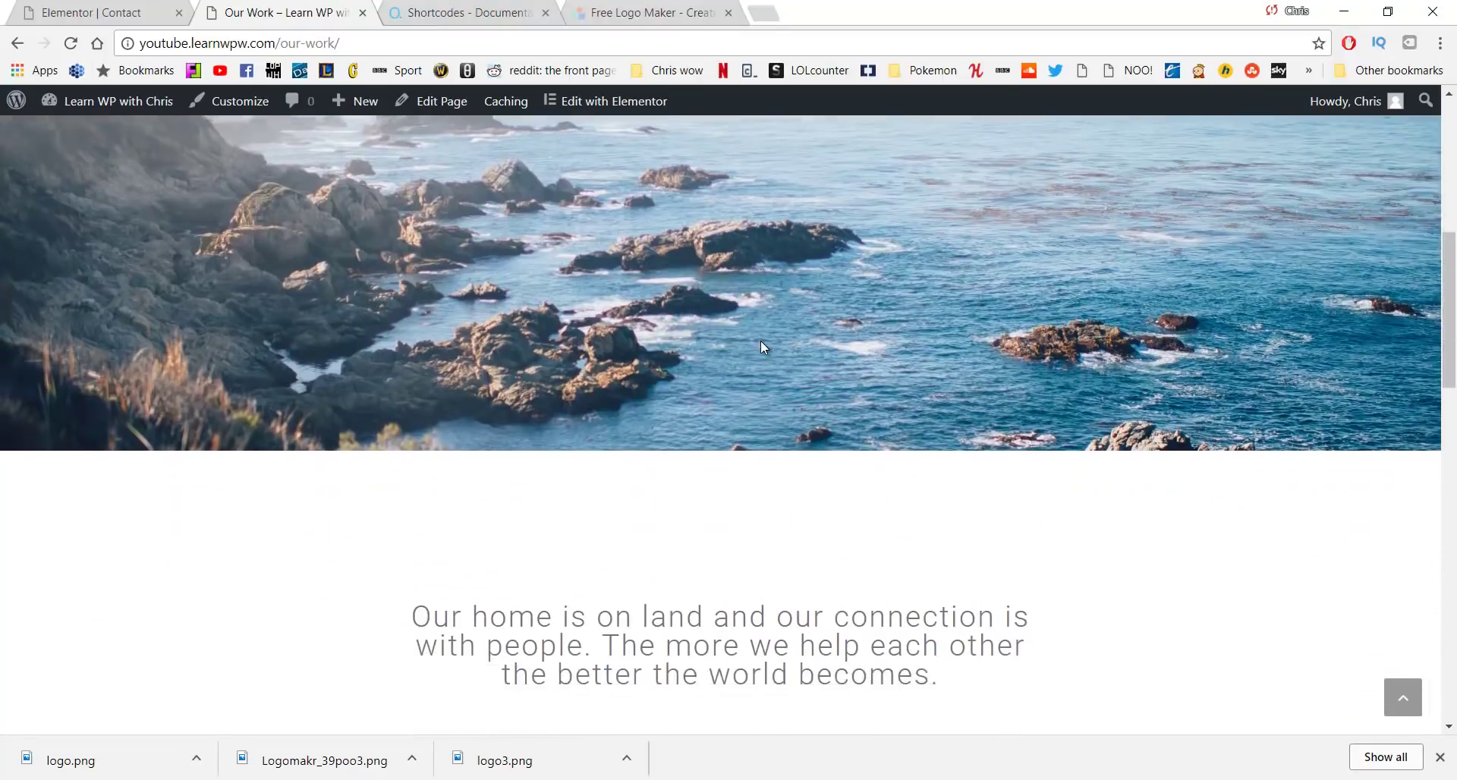
pyautogui.scroll(-5, 761, 346)
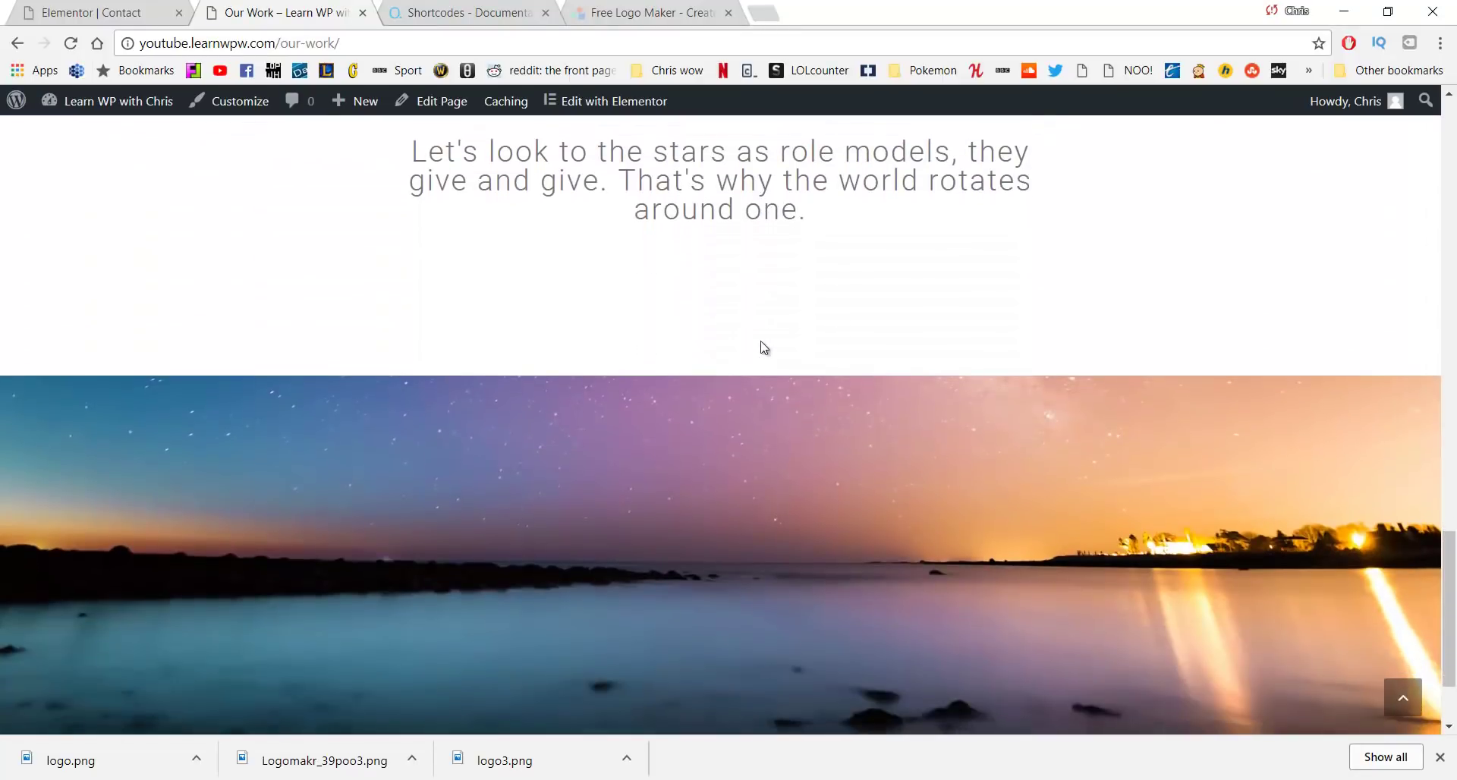
pyautogui.scroll(18, 760, 343)
pyautogui.scroll(8, 754, 350)
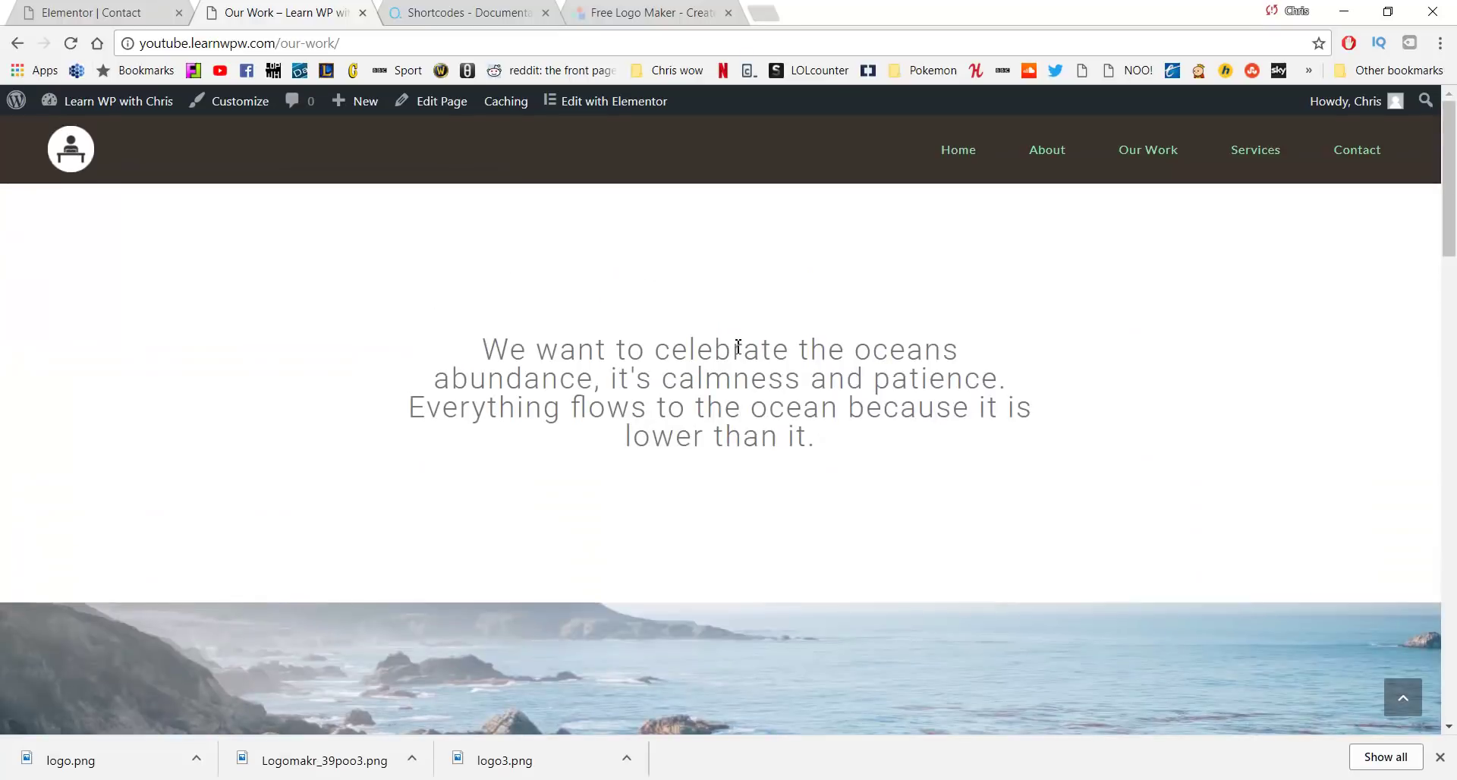
pyautogui.click(1251, 151)
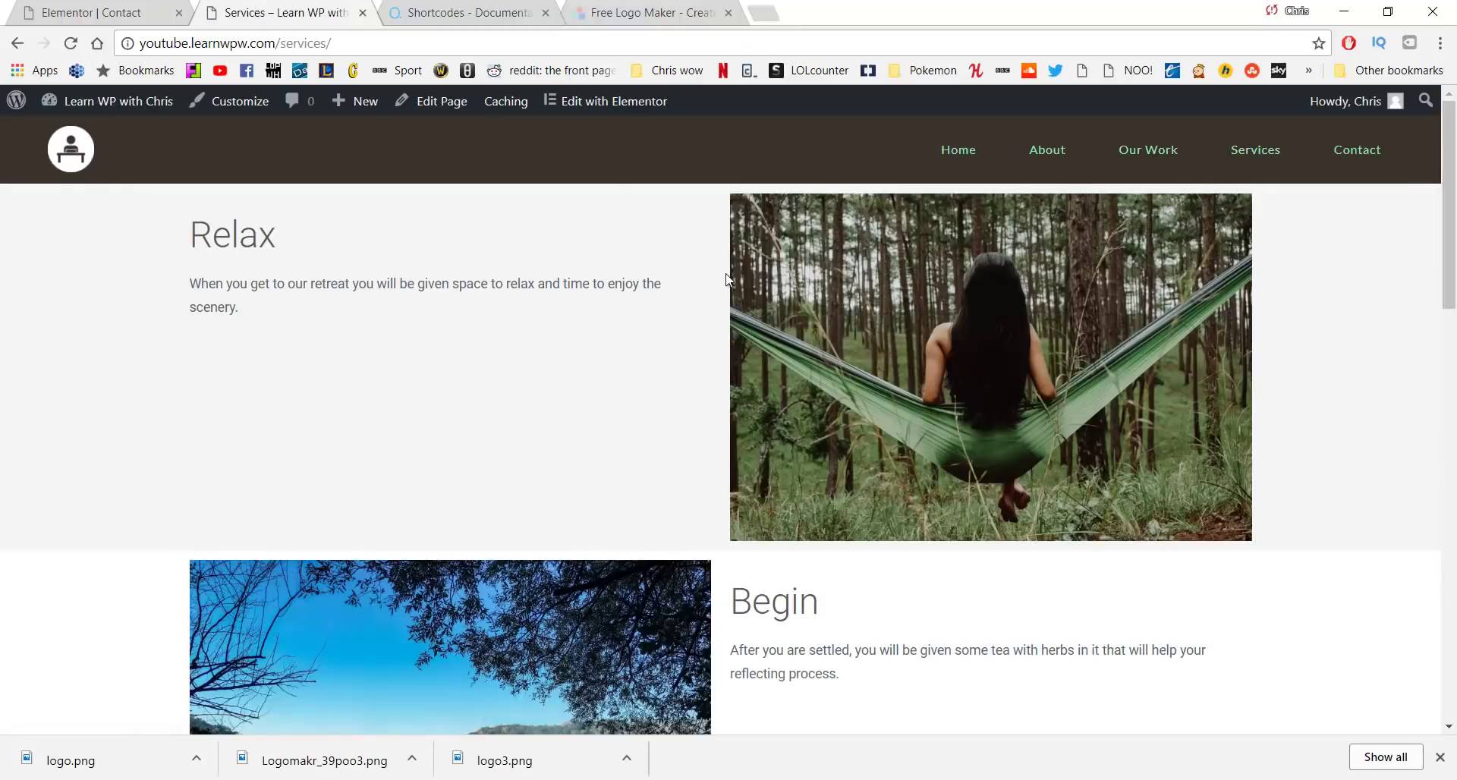
# Scroll through the whole Services page and back up to the header
pyautogui.scroll(-2, 716, 278)
pyautogui.scroll(-2, 714, 277)
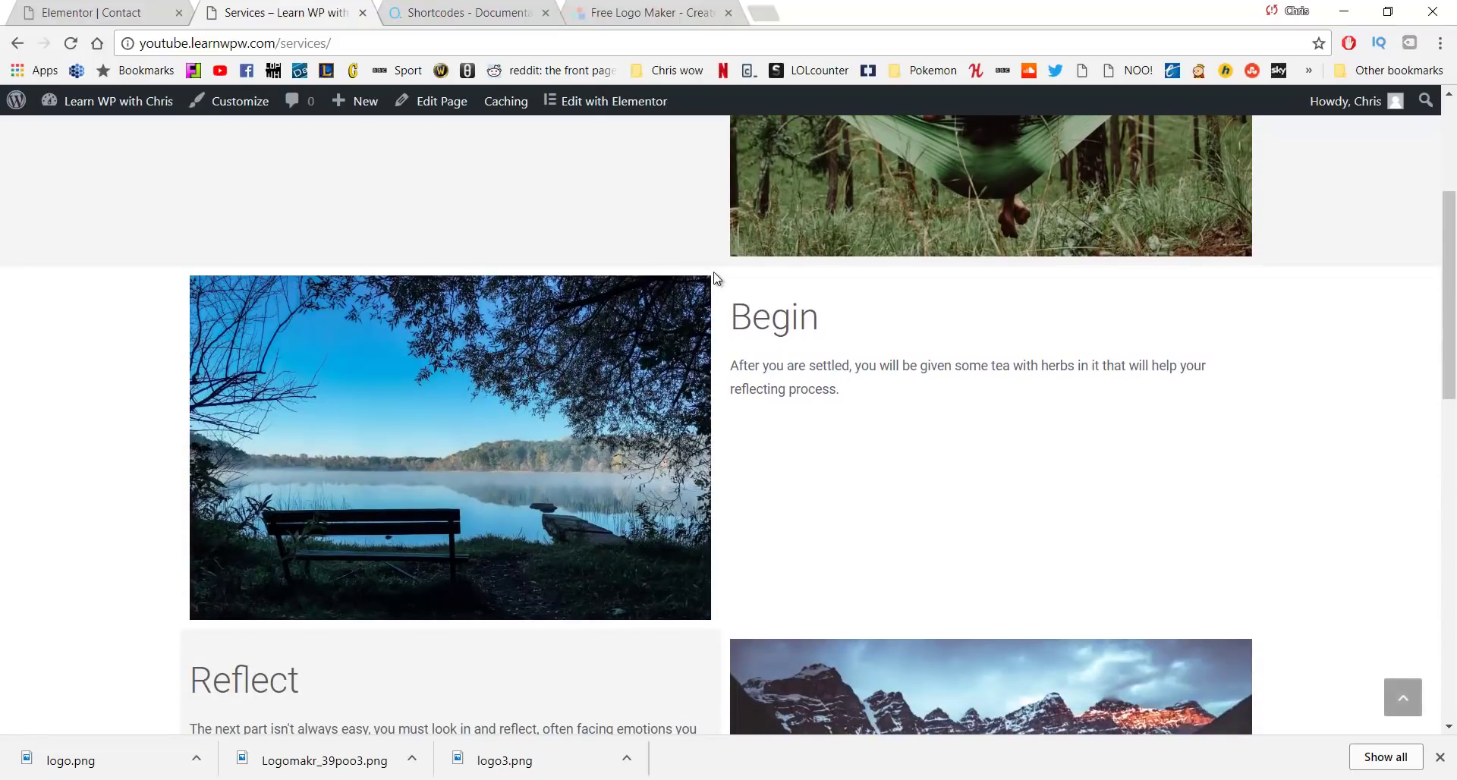
pyautogui.scroll(-5, 713, 278)
pyautogui.scroll(-8, 713, 278)
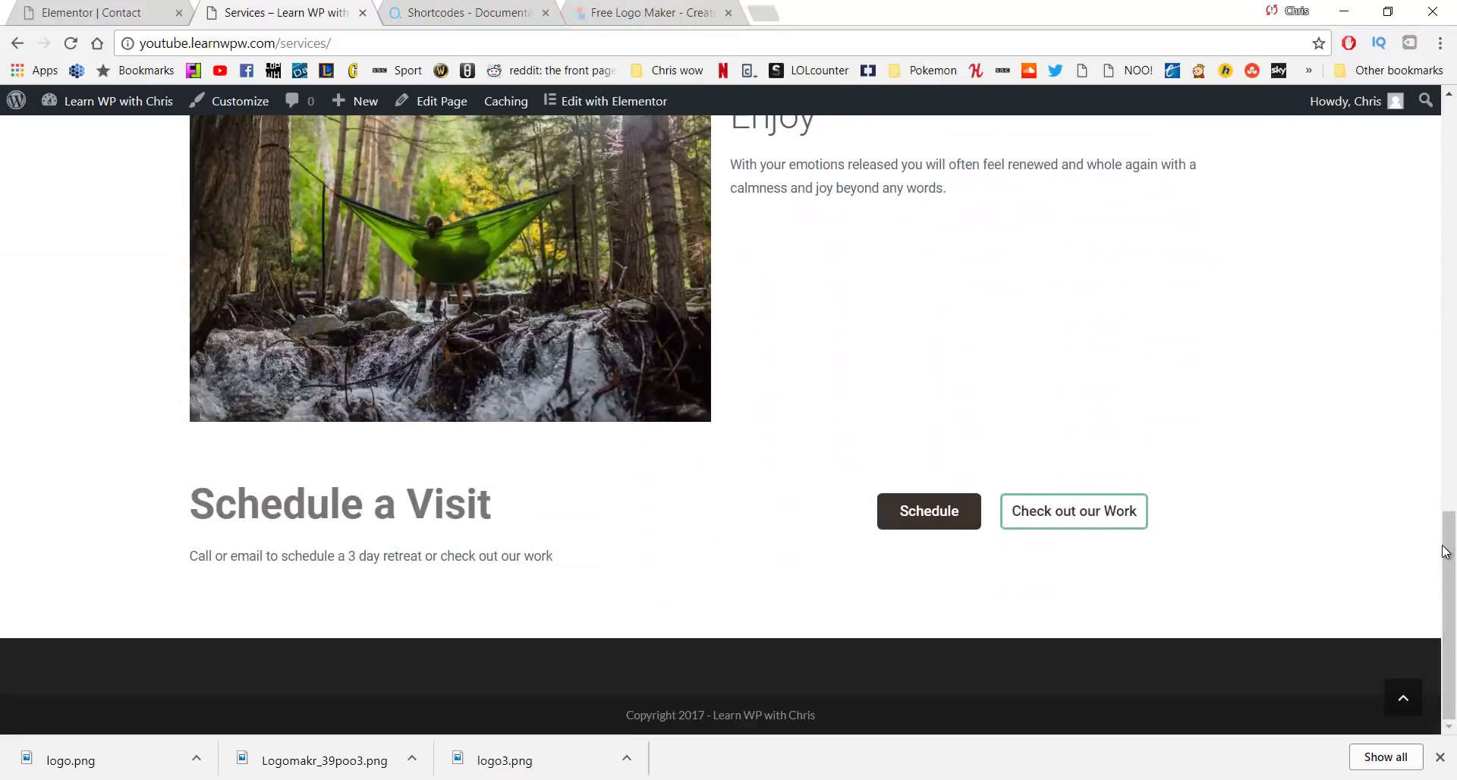
pyautogui.moveTo(1449, 547); pyautogui.dragTo(1451, 136)
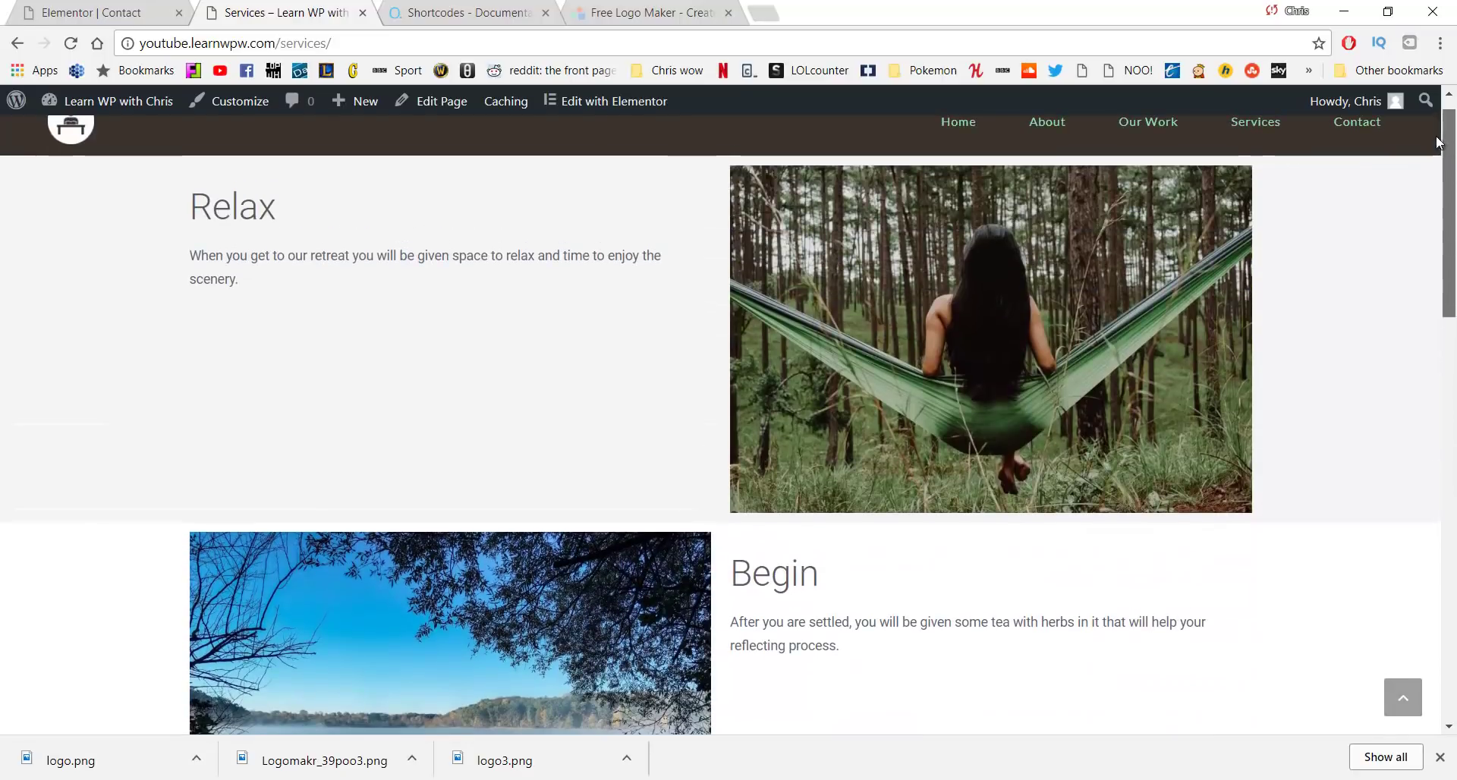
# Look over the Contact page and its message form, then return Home
pyautogui.click(1340, 129)
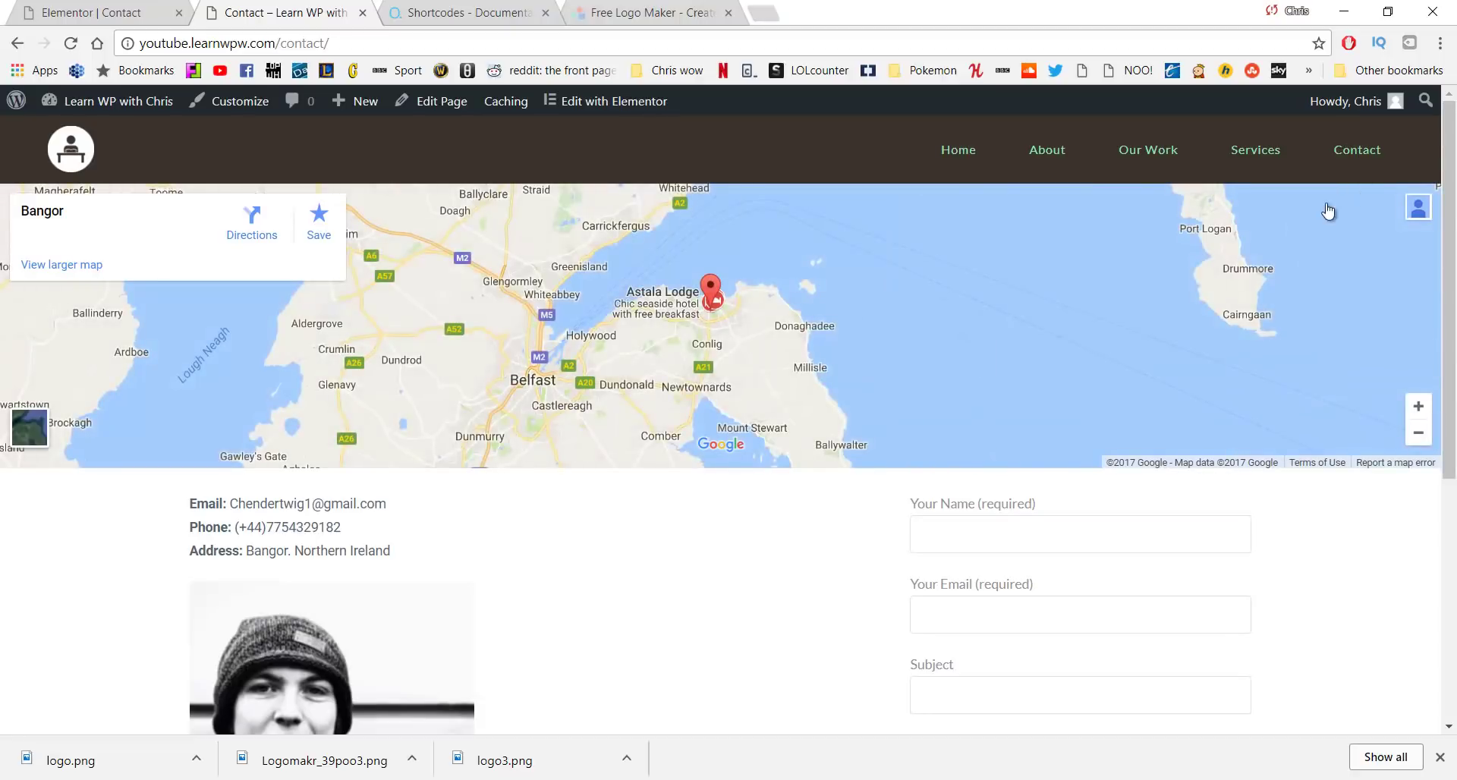
pyautogui.scroll(-4, 1017, 367)
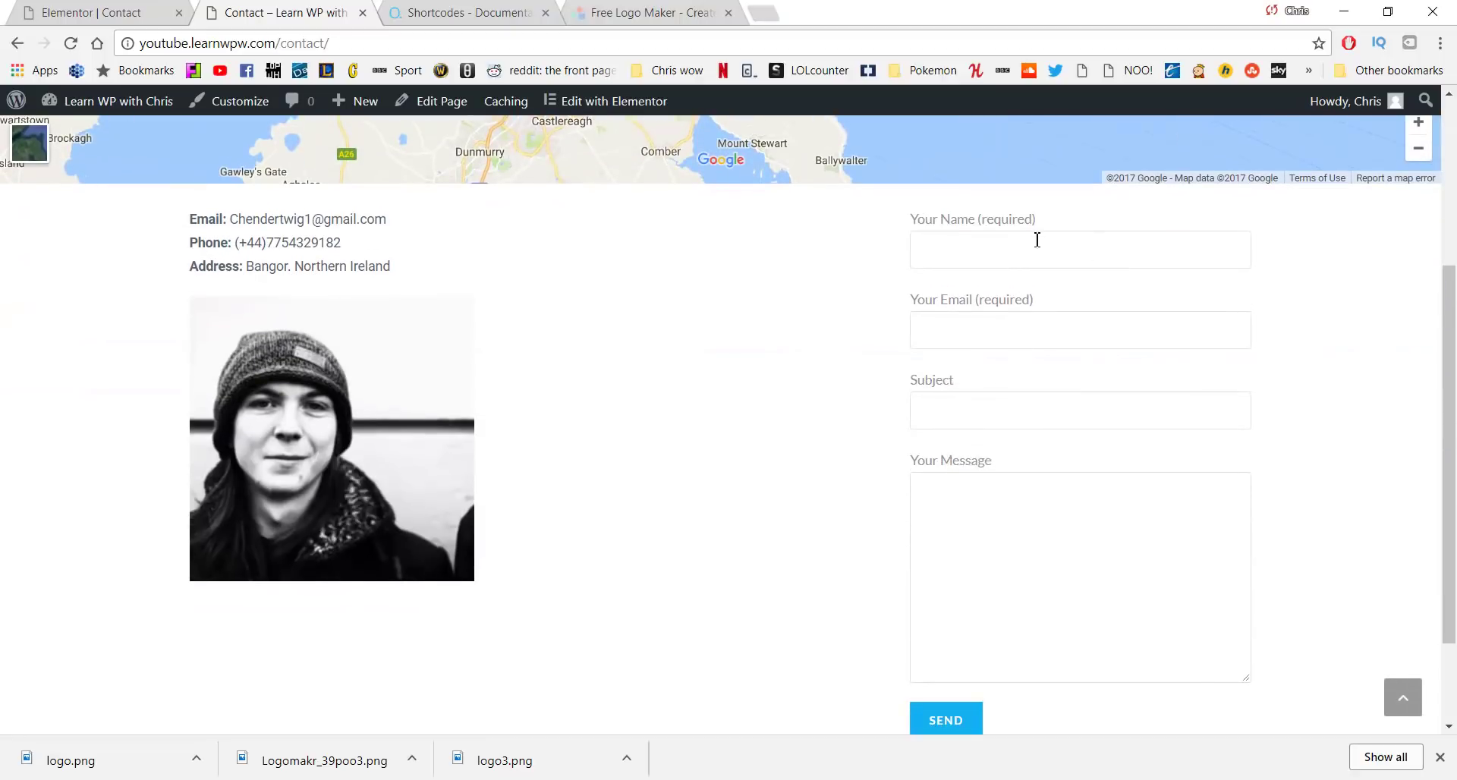
pyautogui.scroll(4, 754, 541)
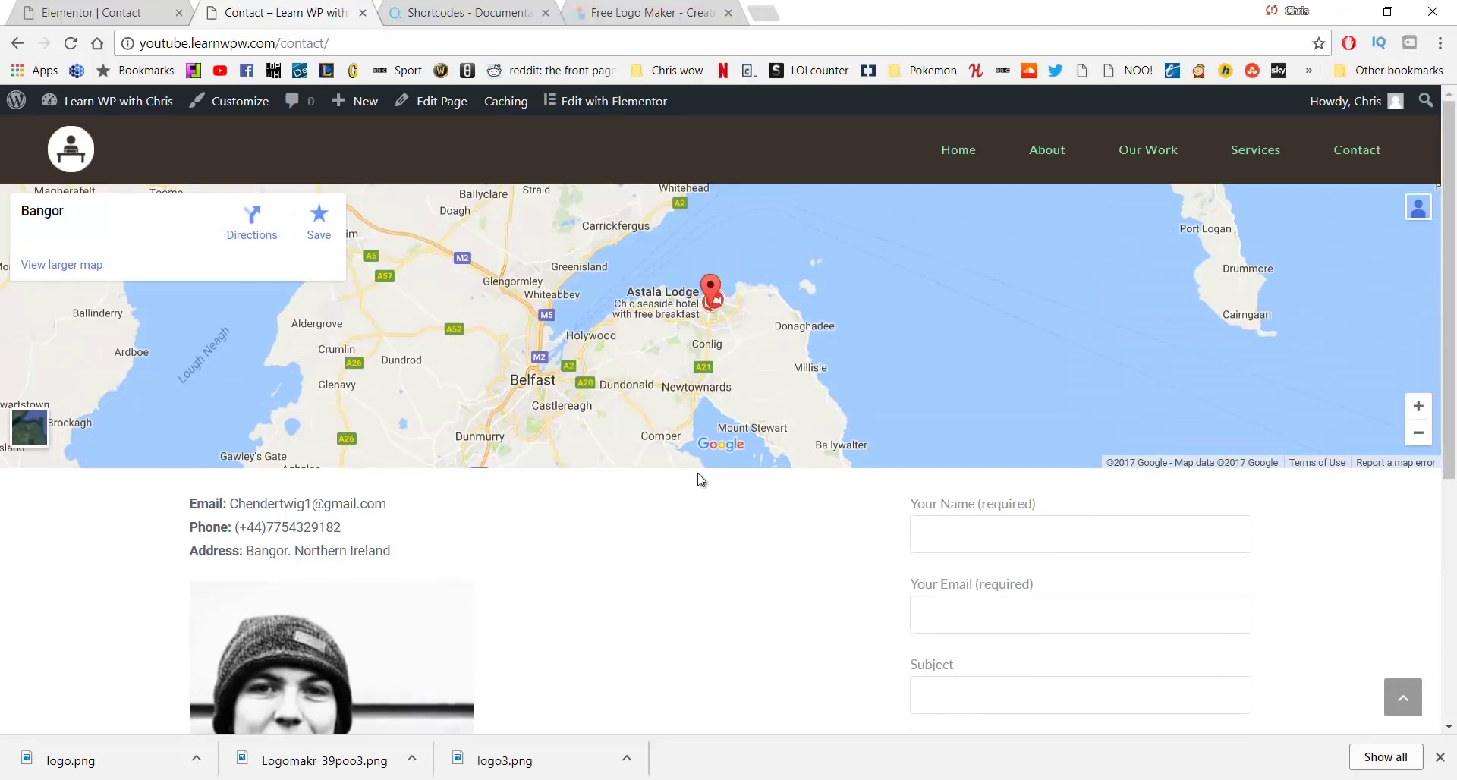
pyautogui.click(935, 150)
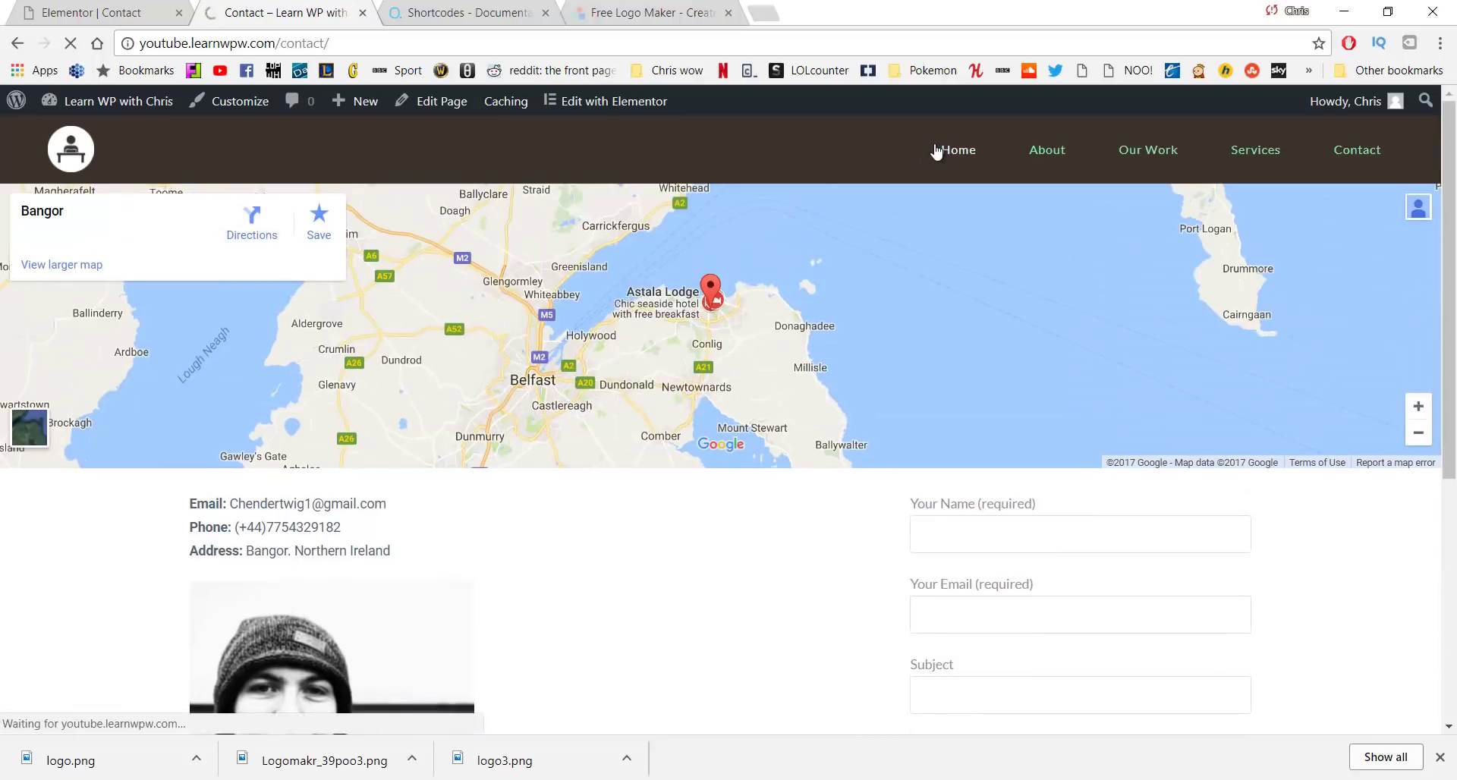